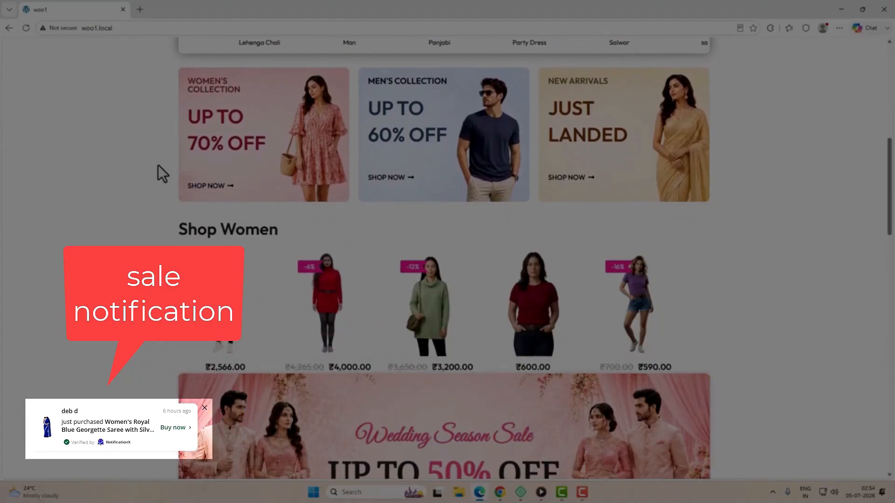
# Step: Scroll the Dressify home page to the footer, then go to the Shop page with 35 products
pyautogui.scroll(-6, 158, 166)
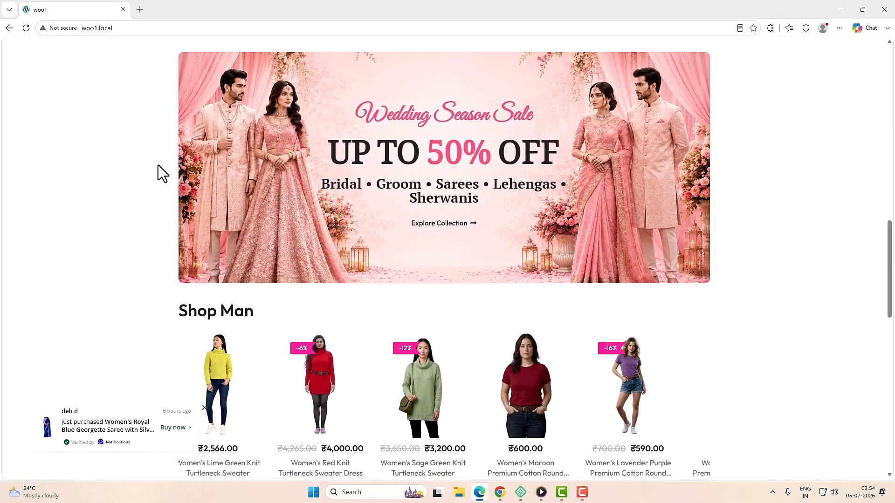
pyautogui.scroll(-3, 158, 165)
pyautogui.scroll(-2, 163, 192)
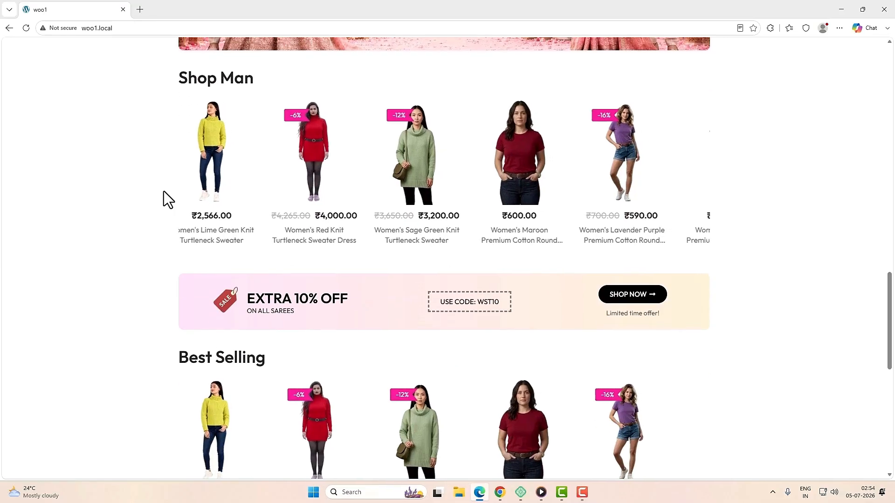
pyautogui.scroll(-4, 164, 192)
pyautogui.scroll(-3, 164, 191)
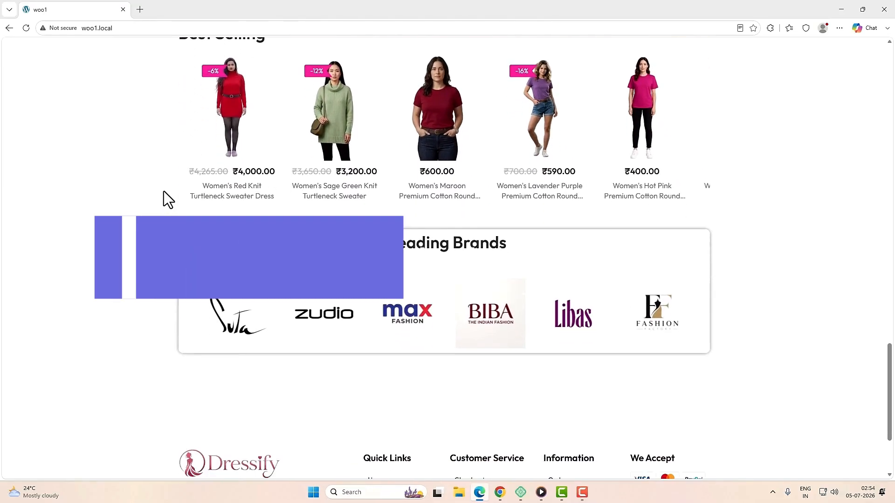
pyautogui.scroll(-2, 164, 191)
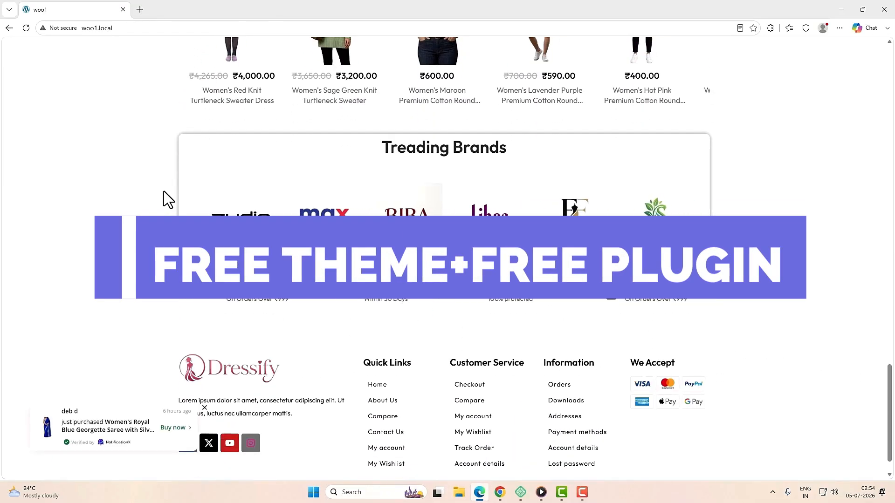
pyautogui.scroll(-1, 163, 192)
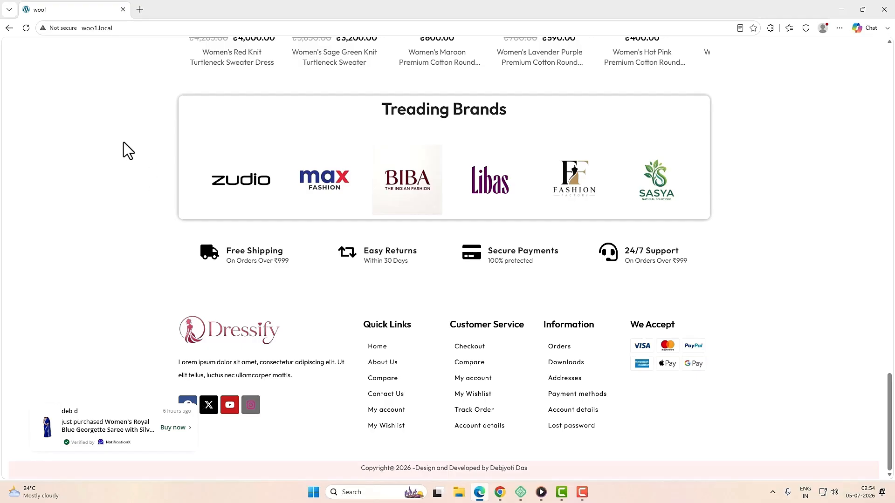
pyautogui.click(9, 28)
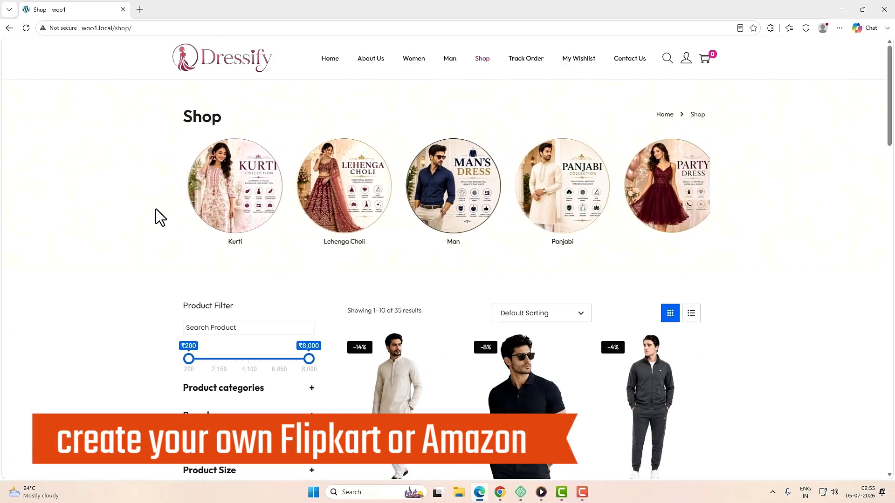
# Step: Scroll the Shop page and open the Men's Royal Blue Solid Cotton T-Shirt product page
pyautogui.scroll(-4, 156, 208)
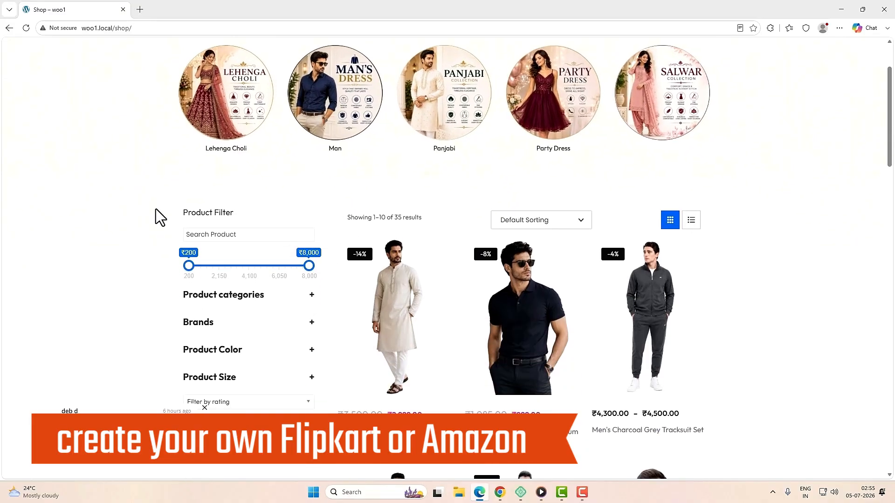
pyautogui.scroll(-2, 156, 209)
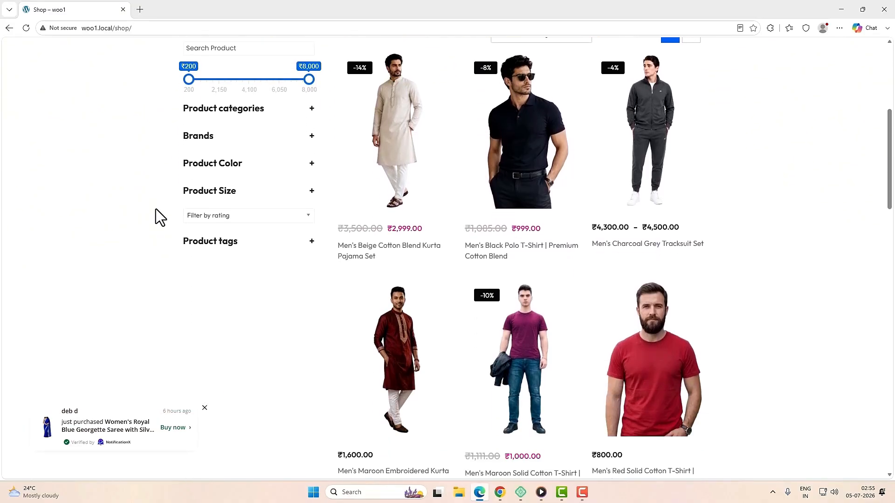
pyautogui.scroll(-6, 156, 209)
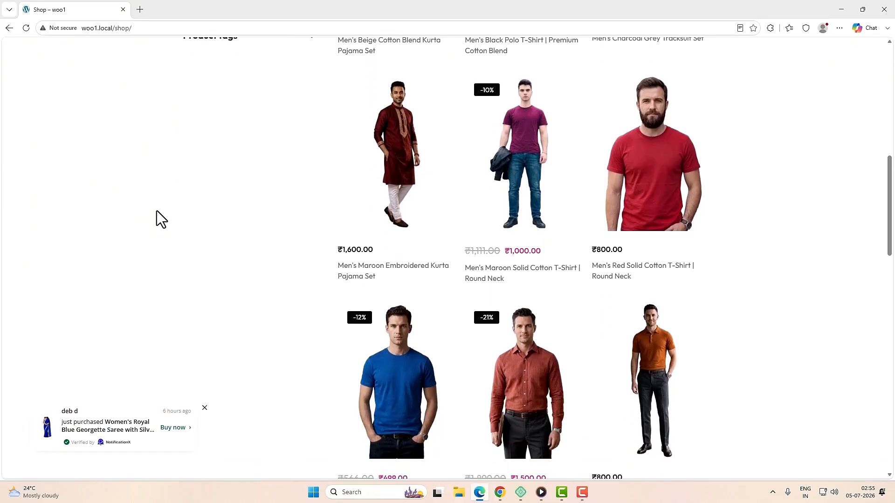
pyautogui.scroll(-2, 335, 284)
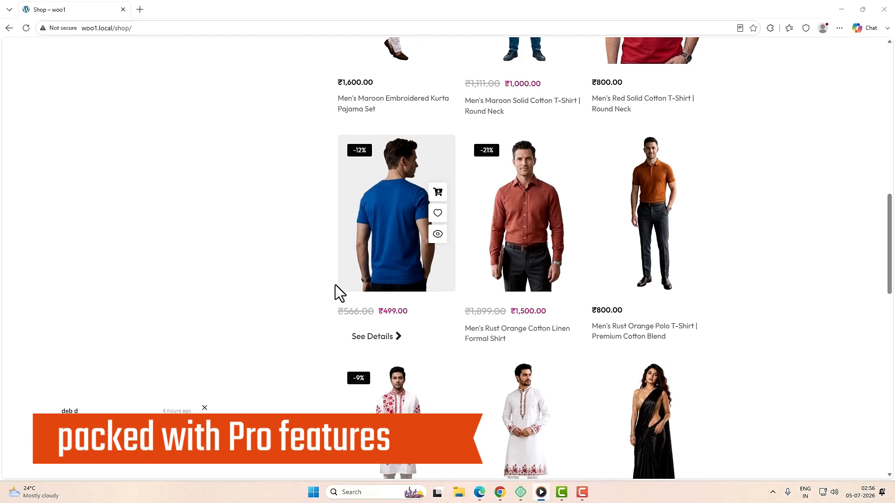
pyautogui.scroll(-1, 343, 292)
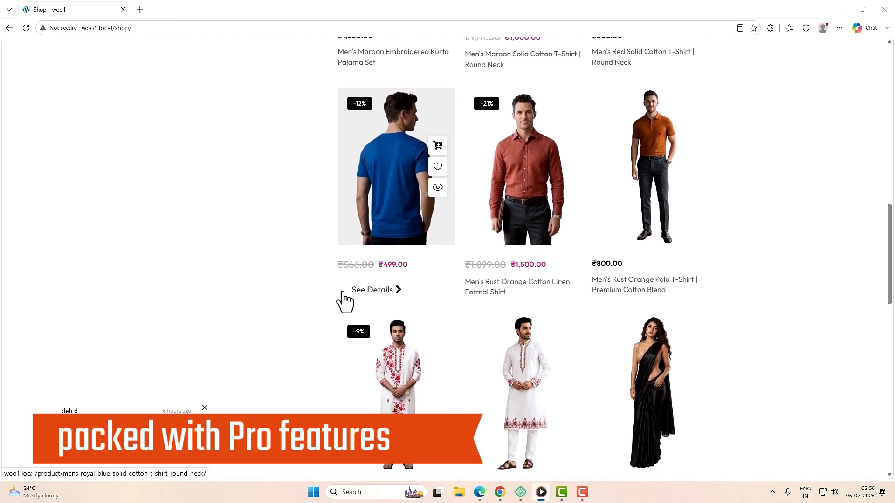
pyautogui.click(413, 236)
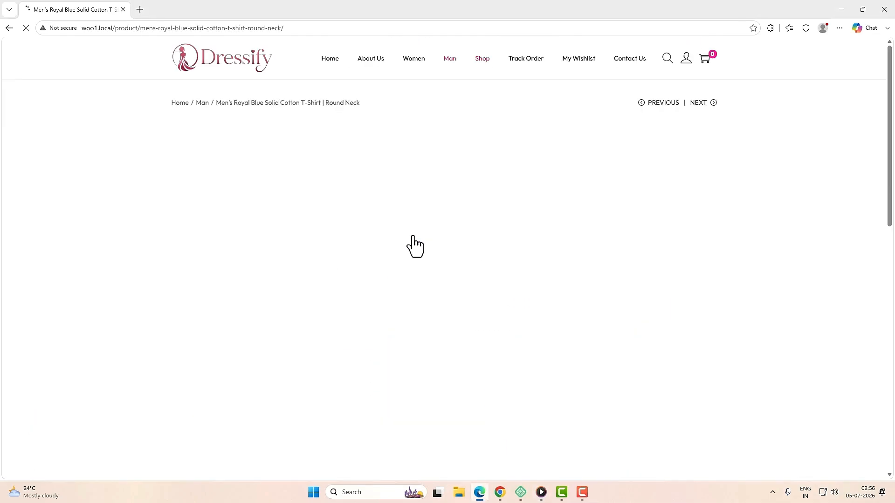
# Step: Scroll through the ₹499.00 T-shirt's description, specifications and related products
pyautogui.scroll(-5, 411, 286)
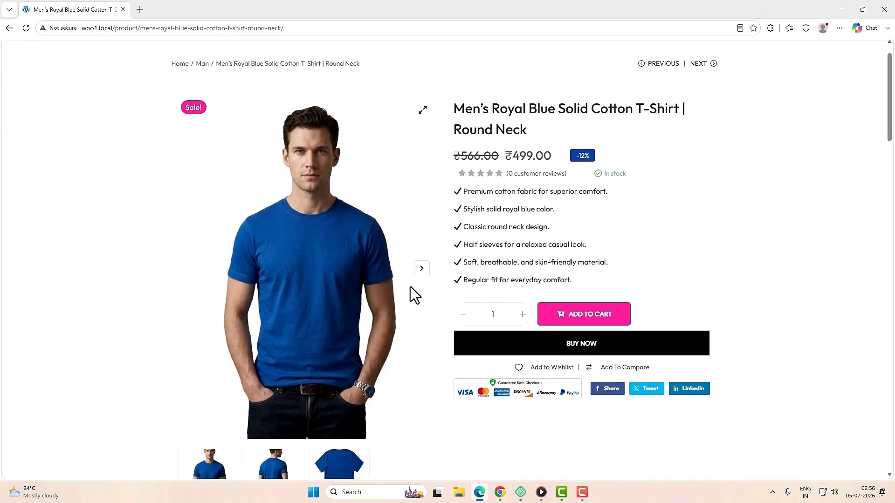
pyautogui.scroll(-9, 410, 286)
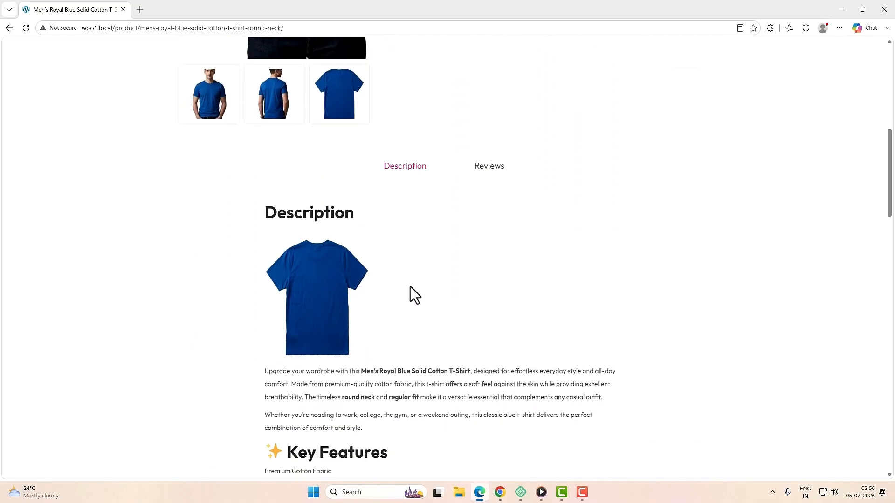
pyautogui.scroll(-14, 443, 298)
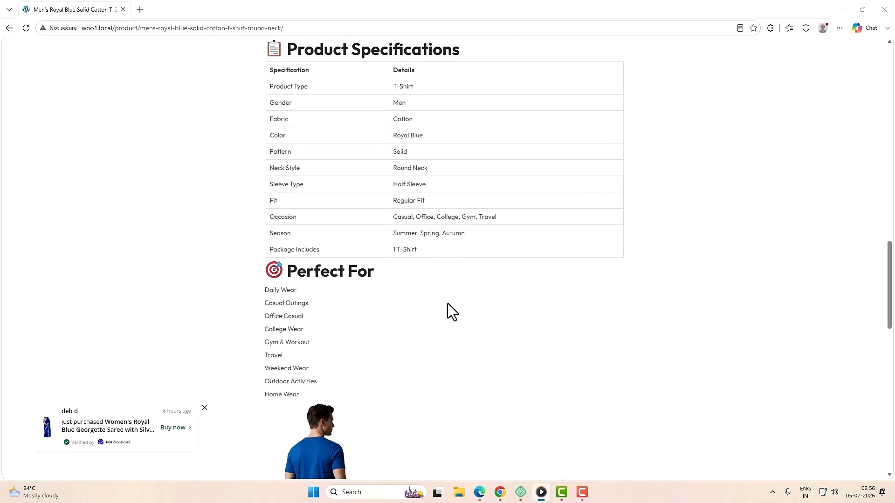
pyautogui.scroll(-5, 447, 303)
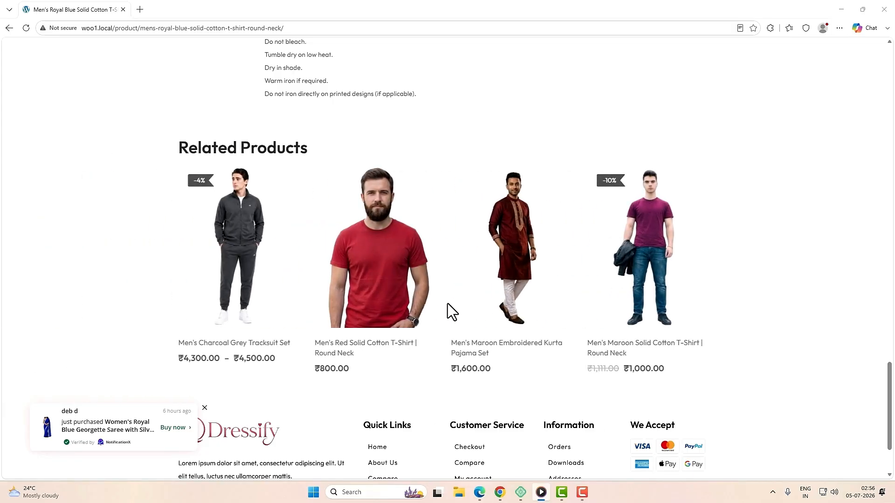
pyautogui.scroll(1, 448, 304)
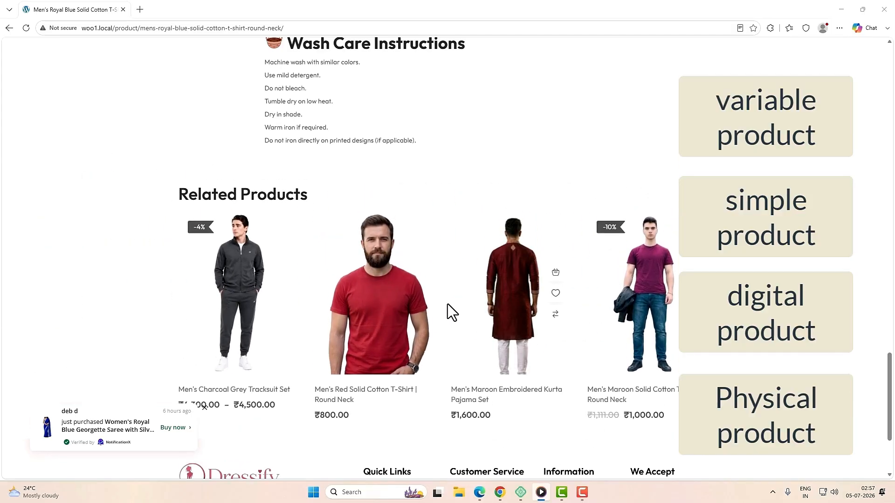
pyautogui.scroll(3, 494, 340)
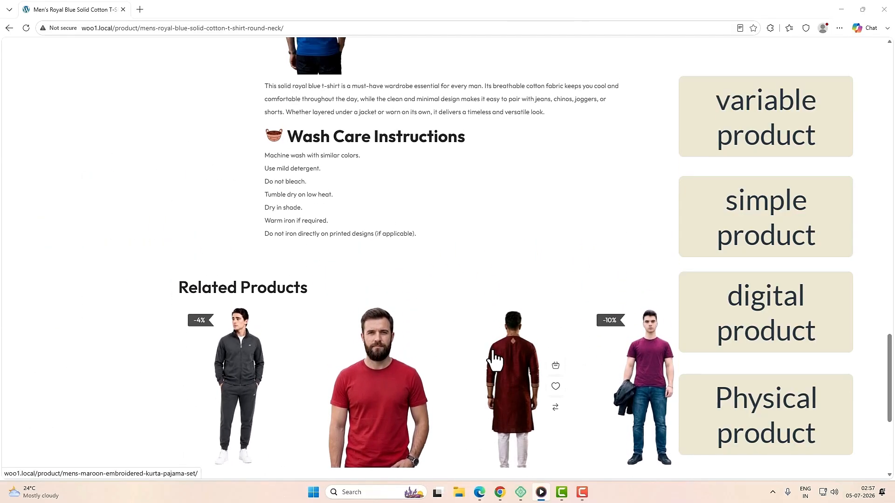
pyautogui.scroll(15, 513, 373)
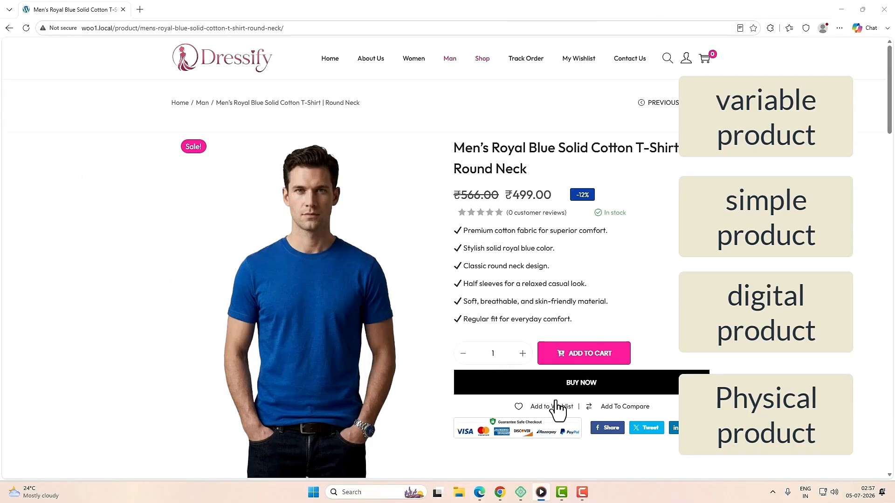
# Step: Buy the royal blue T-shirt immediately and scroll down the checkout form
pyautogui.click(614, 386)
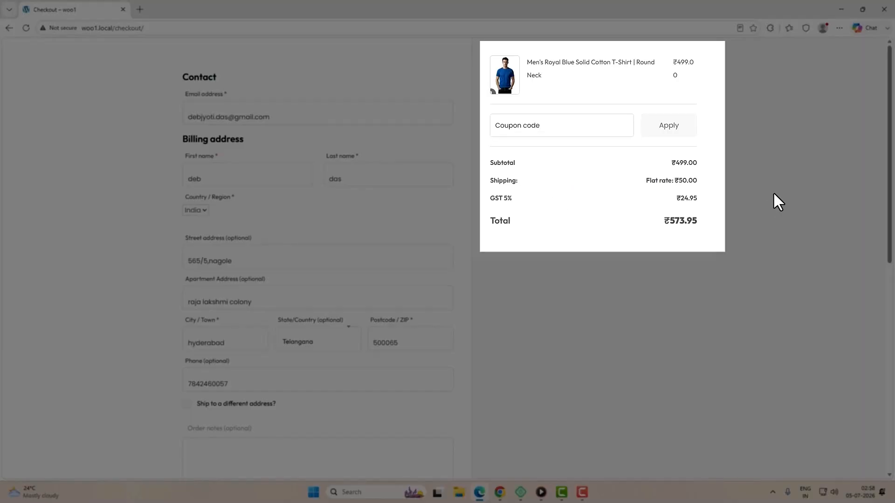
pyautogui.moveTo(687, 182); pyautogui.dragTo(698, 201)
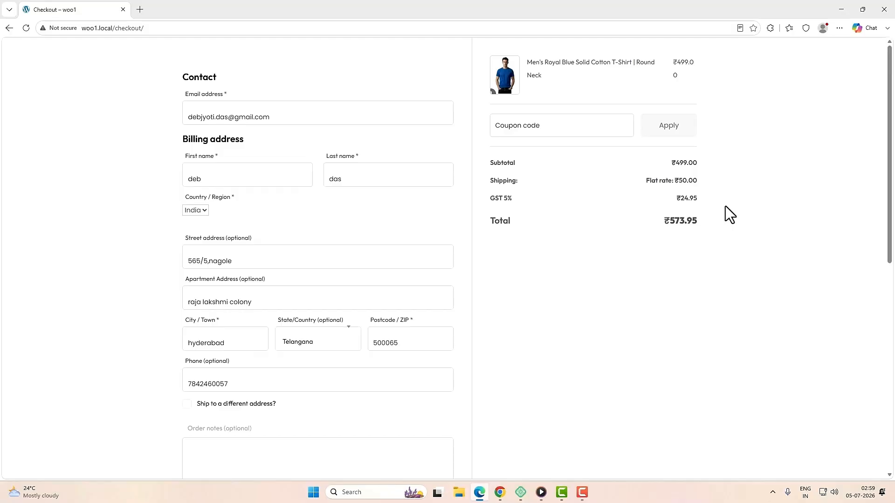
pyautogui.scroll(-1, 647, 312)
pyautogui.scroll(-4, 646, 314)
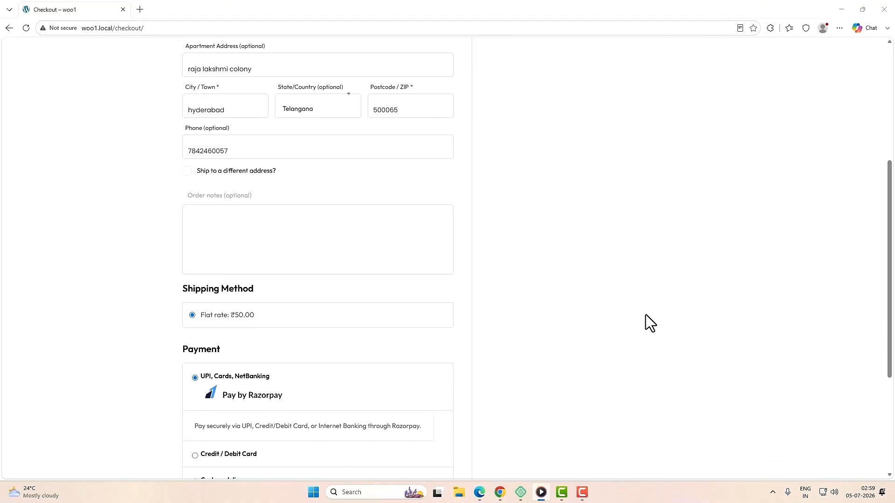
pyautogui.scroll(-3, 645, 315)
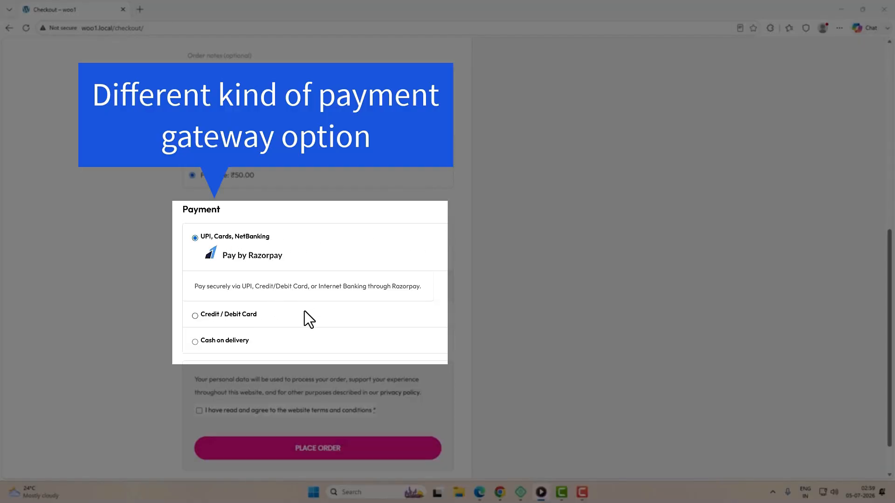
# Step: Choose cash on delivery, accept the terms and conditions, and place the order
pyautogui.click(223, 341)
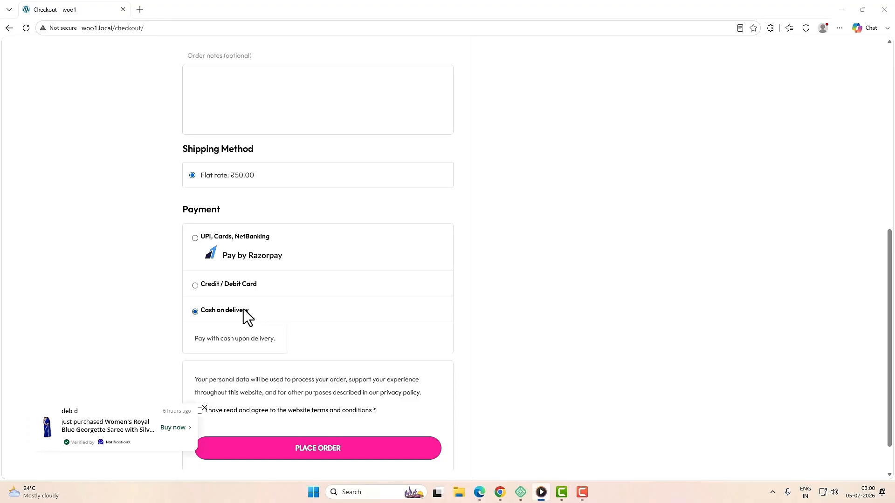
pyautogui.scroll(-1, 396, 351)
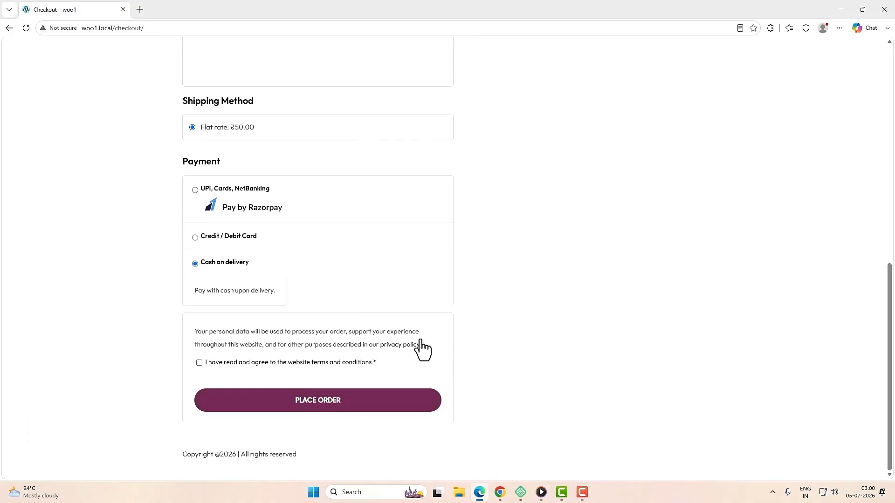
pyautogui.click(198, 363)
pyautogui.click(232, 401)
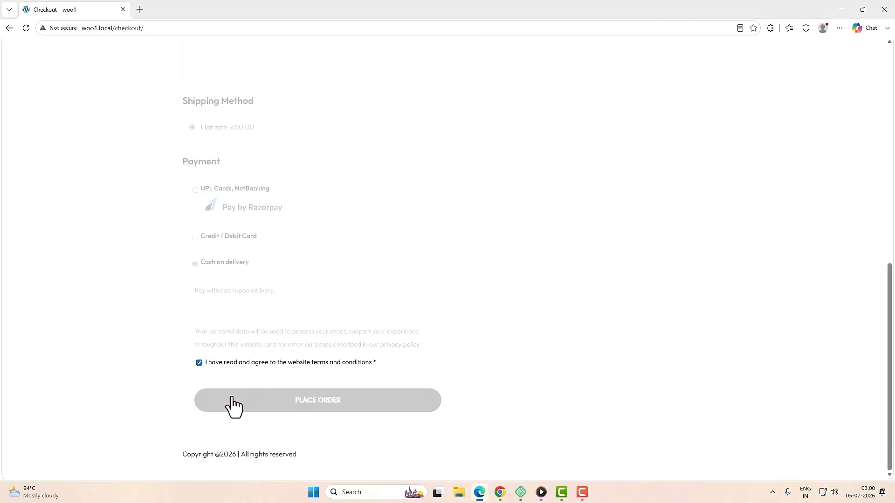
# Step: Review the Order received page for order 907 (₹573.95), then open Track Order
pyautogui.scroll(-2, 354, 400)
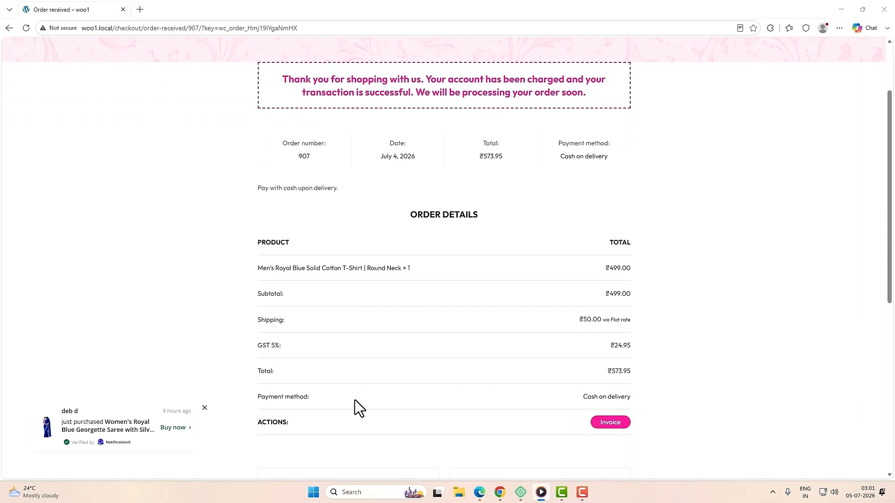
pyautogui.scroll(1, 357, 396)
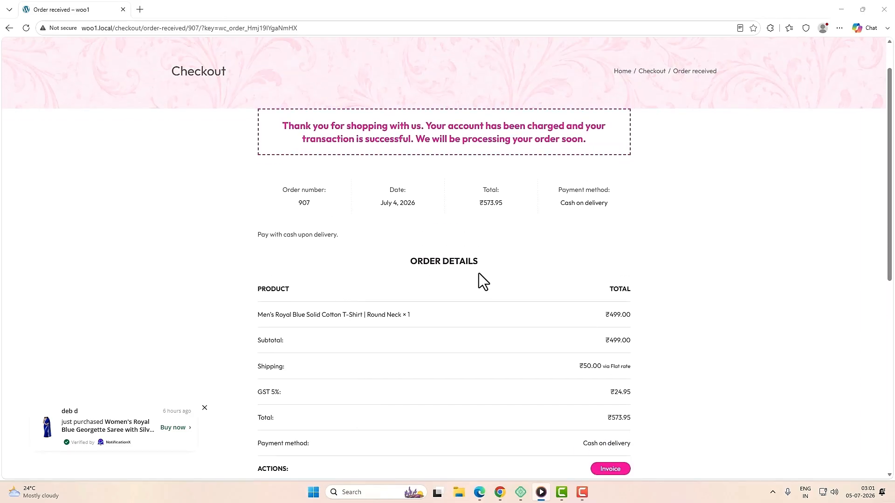
pyautogui.scroll(-2, 548, 398)
pyautogui.scroll(4, 548, 397)
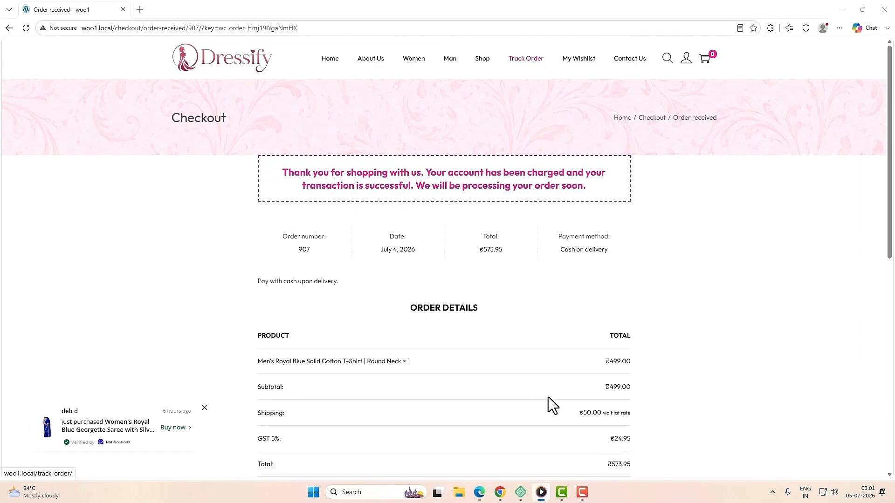
pyautogui.click(533, 65)
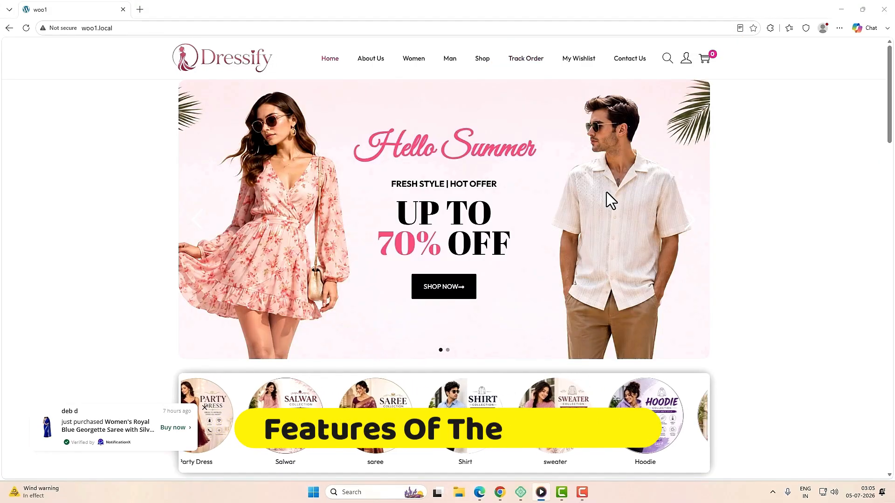
pyautogui.scroll(-2, 704, 250)
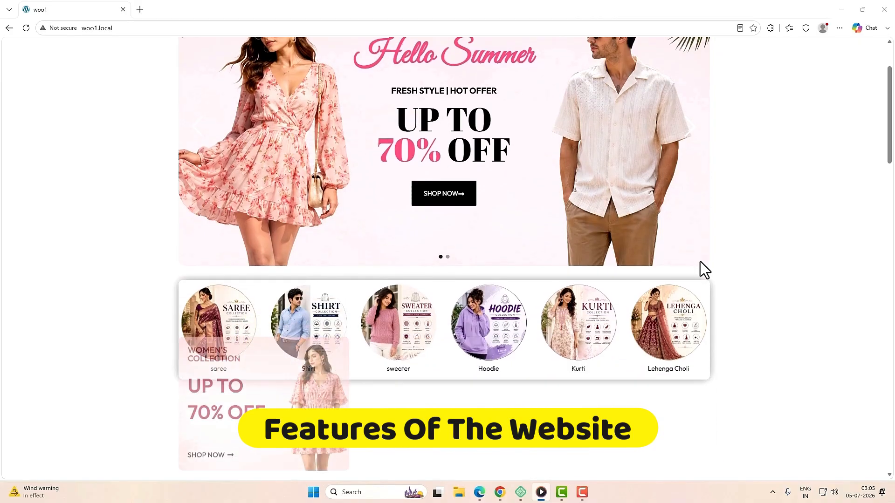
pyautogui.scroll(3, 700, 262)
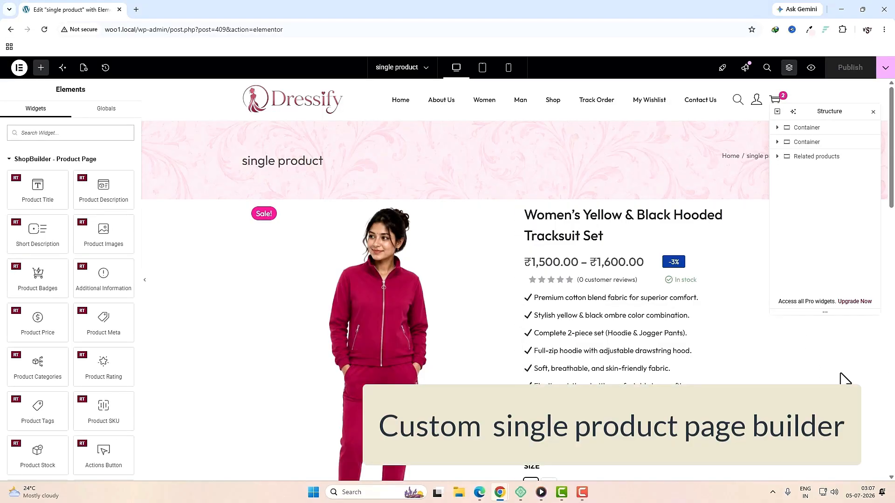
pyautogui.scroll(-10, 634, 364)
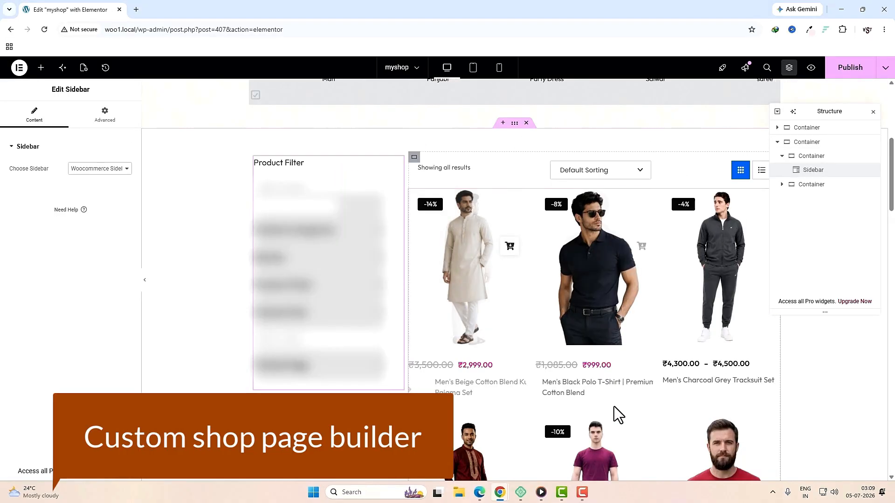
pyautogui.scroll(-8, 614, 410)
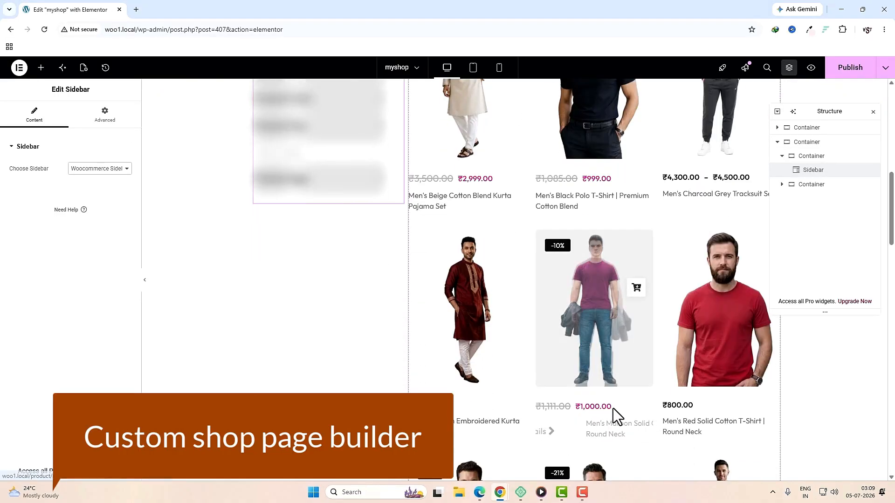
pyautogui.scroll(-5, 613, 415)
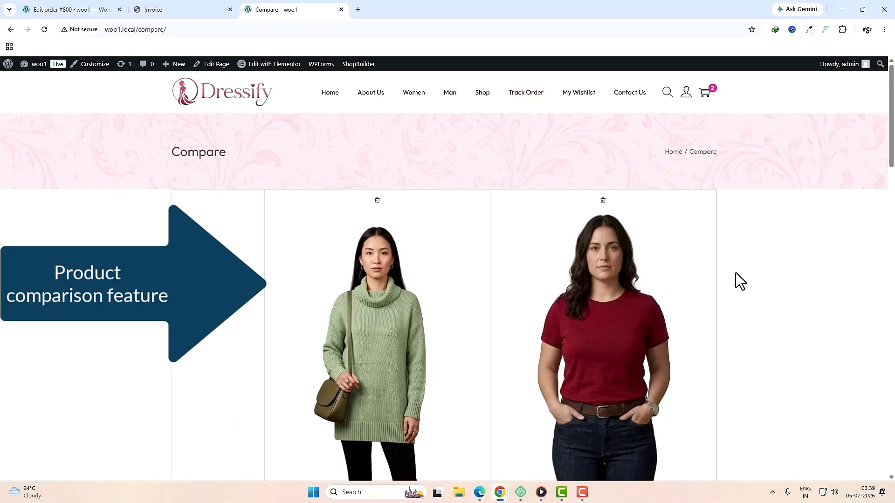
# Step: Scroll to the colour swatches and show the tracksuit in red, then in yellow
pyautogui.scroll(-10, 709, 290)
pyautogui.scroll(-6, 709, 290)
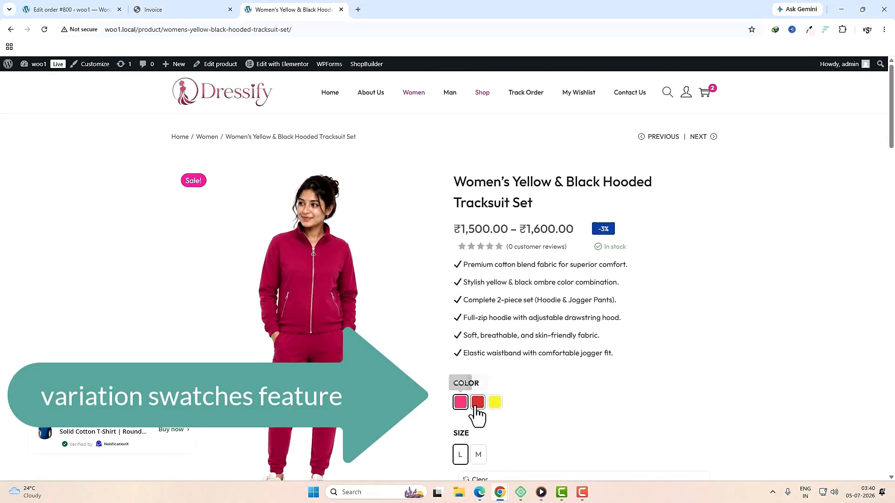
pyautogui.click(482, 404)
pyautogui.click(496, 405)
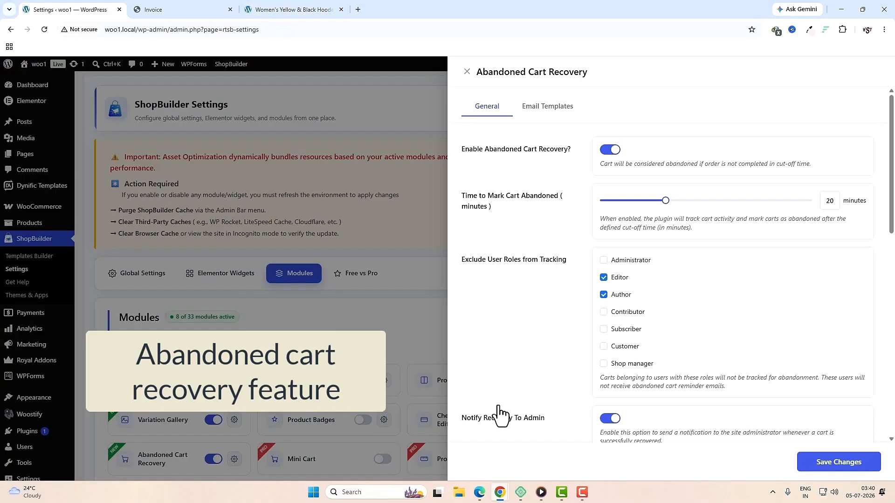
# Step: Scroll to the Create PDF box on order #800 and generate its Invoice
pyautogui.scroll(-5, 498, 415)
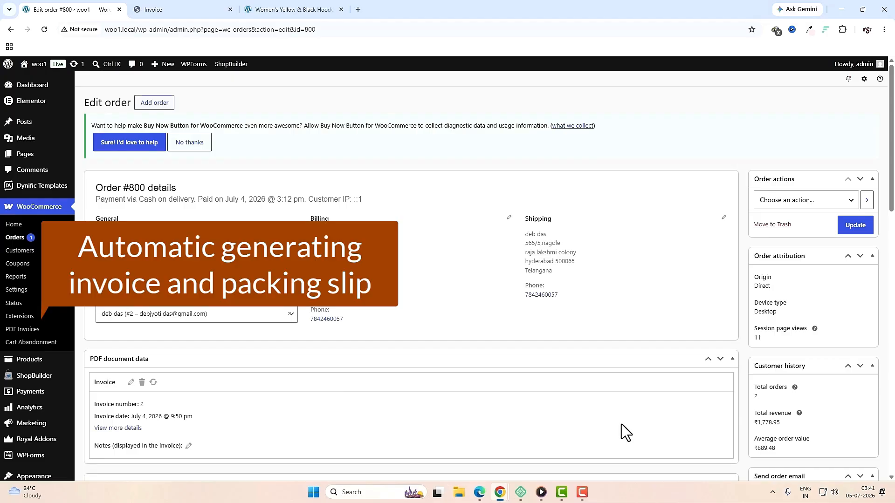
pyautogui.scroll(-15, 621, 425)
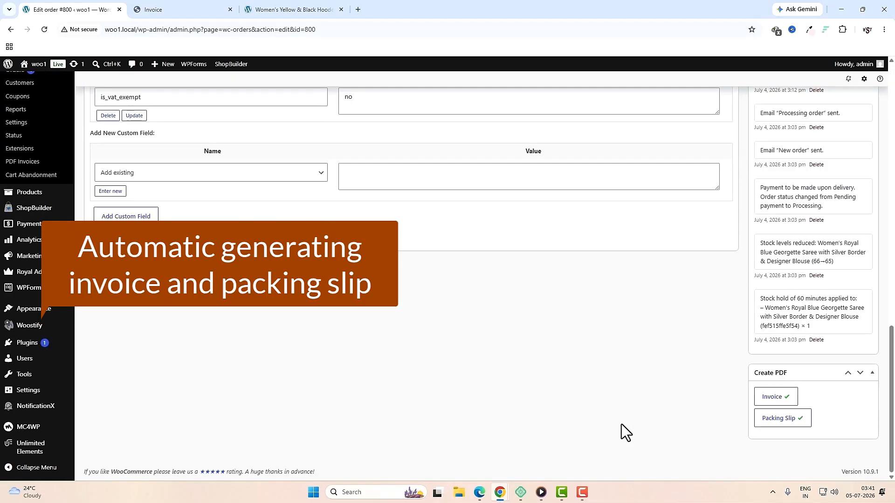
pyautogui.click(772, 397)
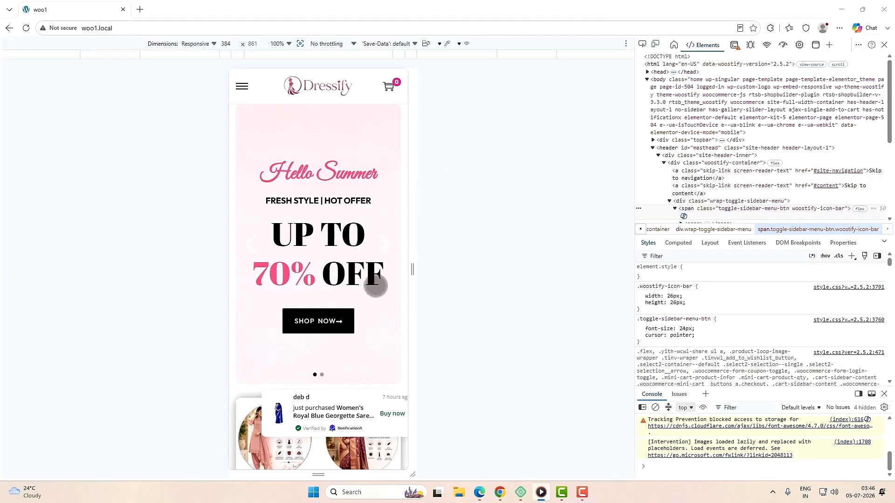
pyautogui.scroll(-2, 369, 291)
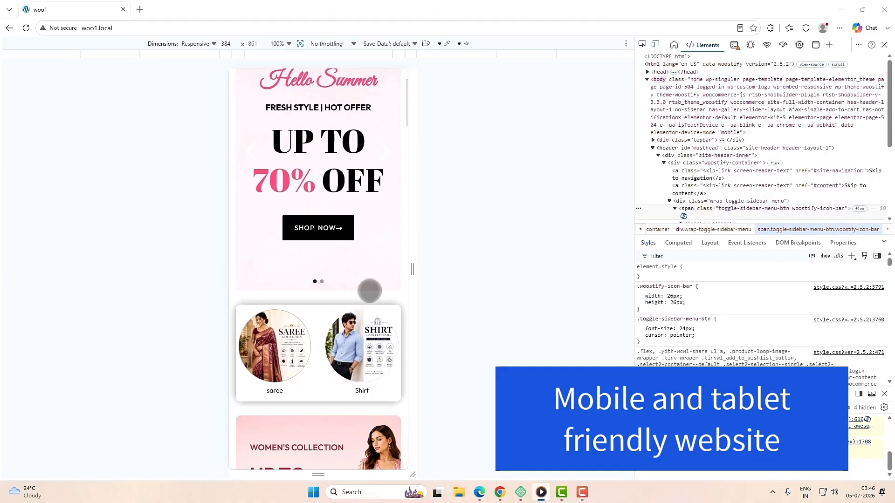
pyautogui.scroll(-6, 370, 291)
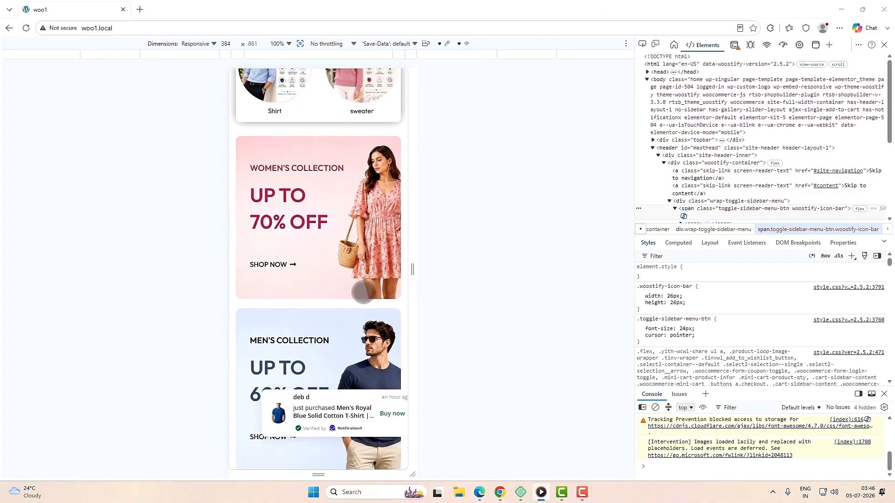
pyautogui.scroll(-1, 363, 292)
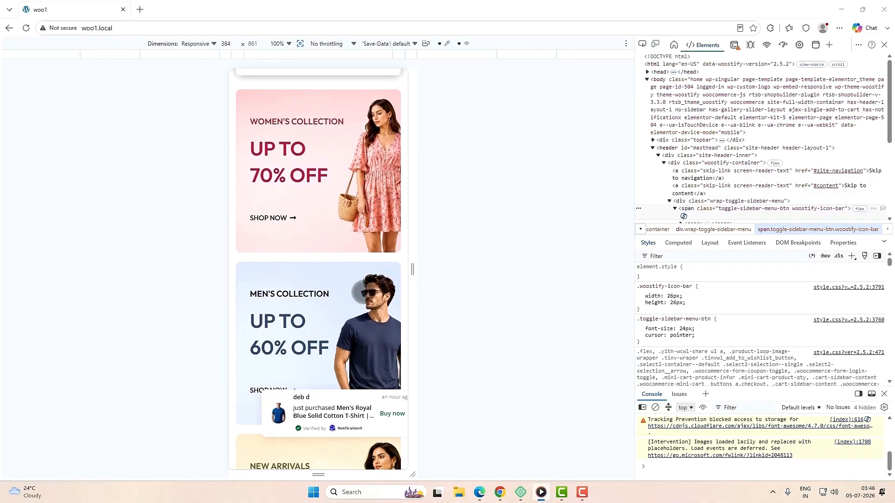
pyautogui.scroll(-8, 361, 292)
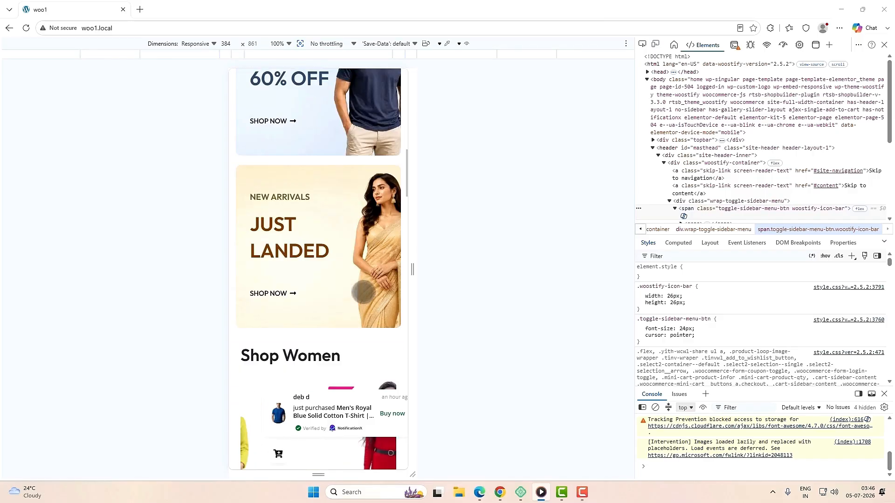
pyautogui.scroll(-10, 369, 290)
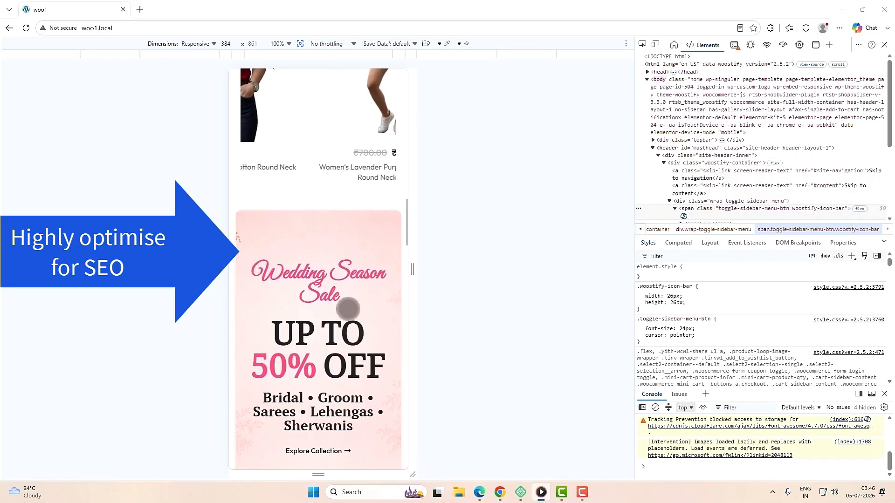
pyautogui.scroll(-3, 347, 309)
pyautogui.scroll(-10, 347, 309)
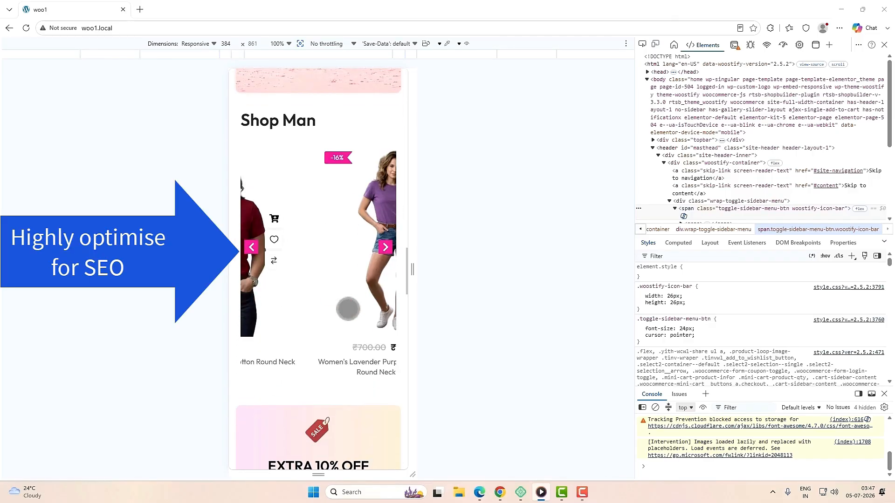
pyautogui.scroll(-7, 348, 310)
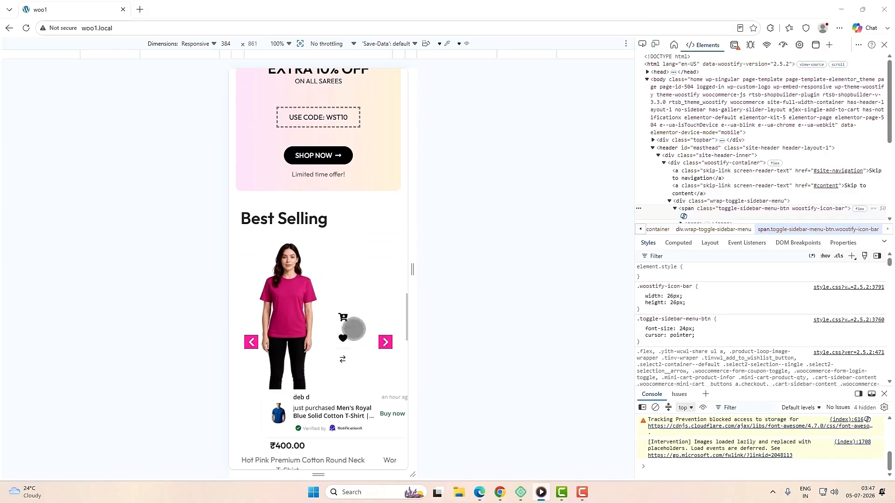
pyautogui.scroll(-6, 354, 329)
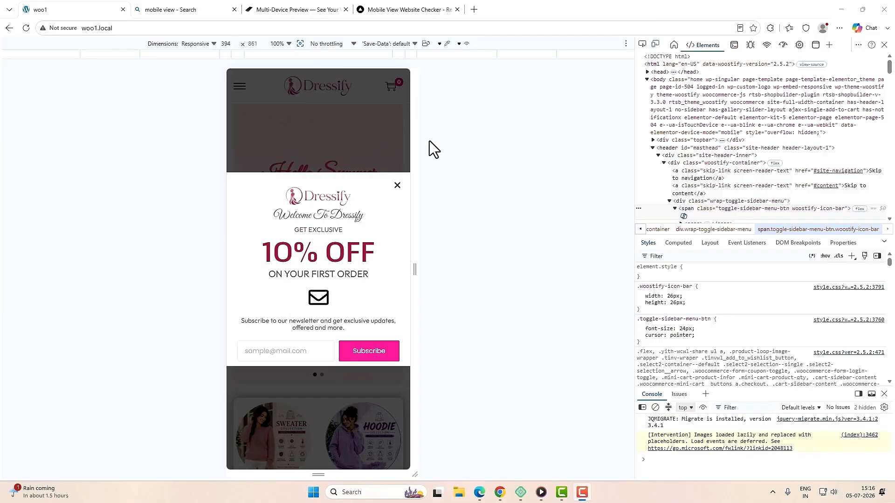
# Step: Close the newsletter popup, then view the CATEGORIES list in the mobile menu and close it
pyautogui.click(396, 185)
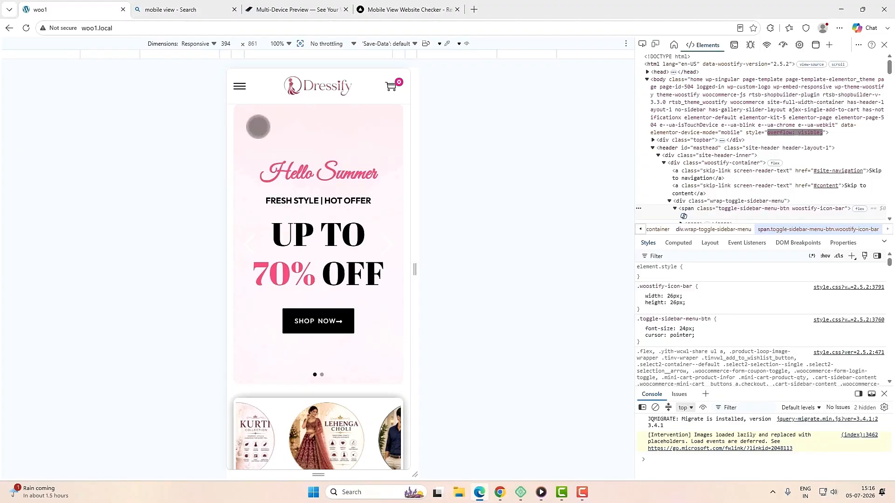
pyautogui.click(239, 86)
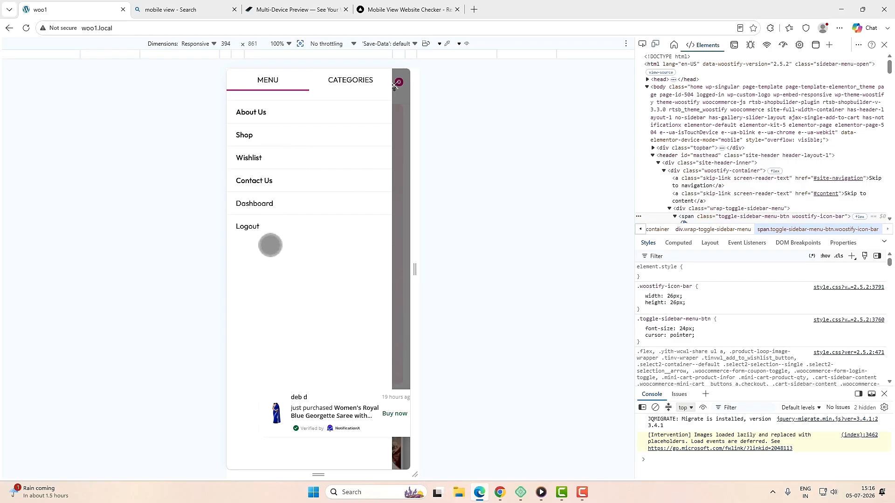
pyautogui.click(340, 81)
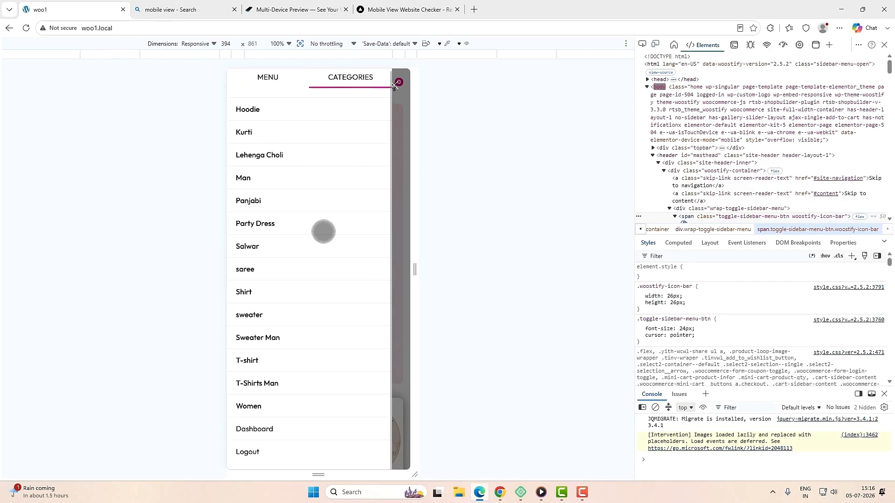
pyautogui.click(402, 150)
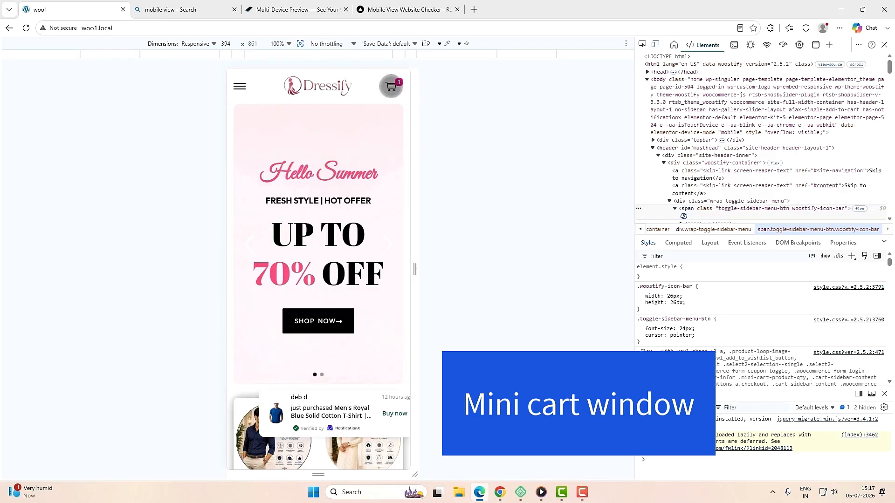
# Step: Open the mini cart to show the royal blue T-shirt inside
pyautogui.click(391, 87)
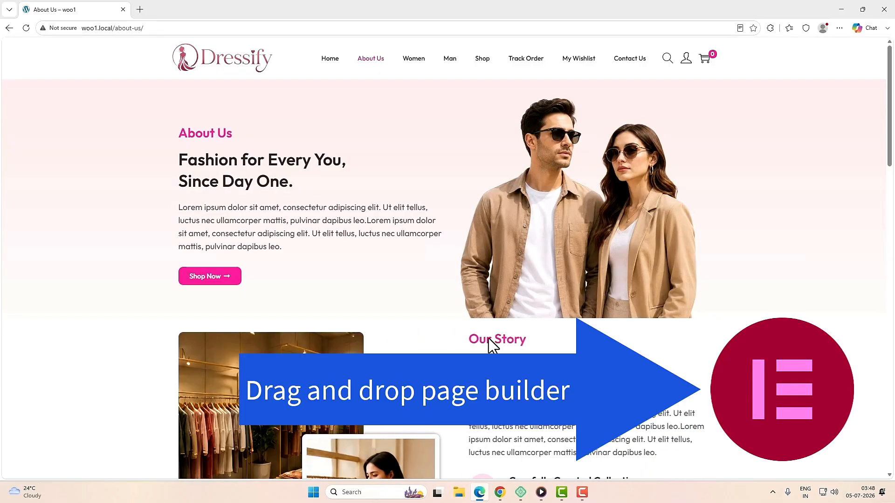
pyautogui.scroll(-2, 489, 338)
pyautogui.scroll(-3, 489, 338)
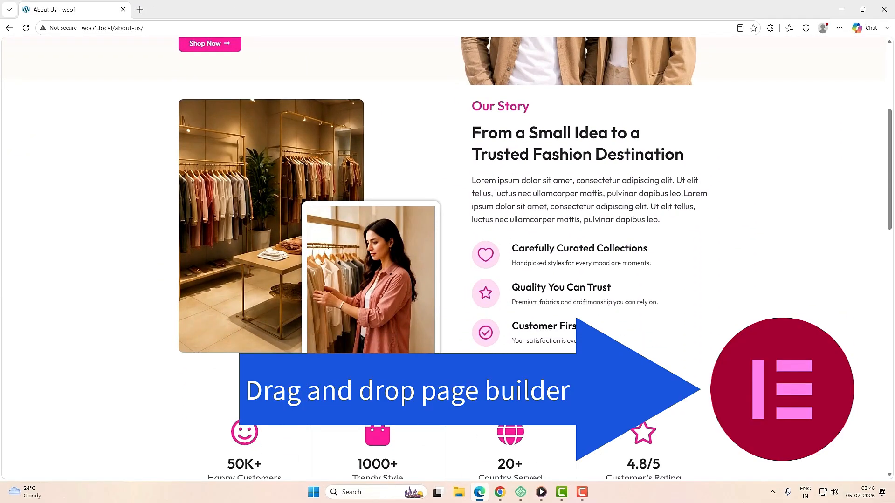
# Step: Scroll down the Contact Us page past the map to the footer
pyautogui.scroll(-3, 487, 364)
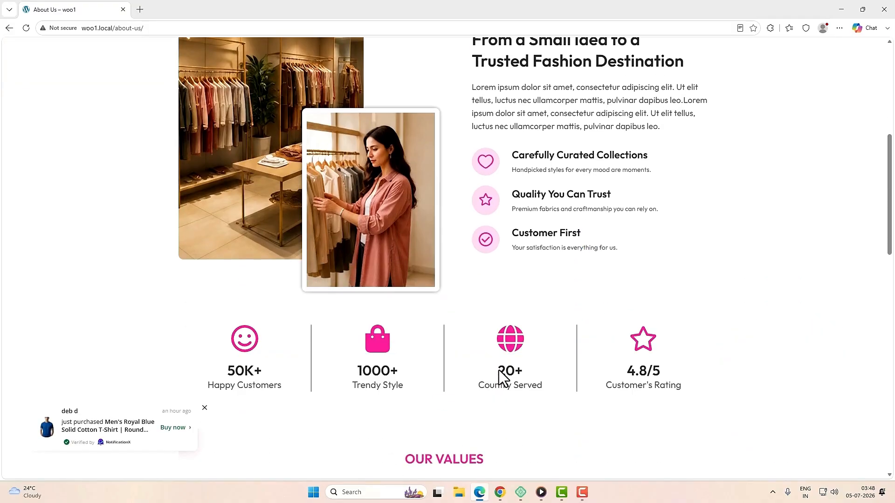
pyautogui.scroll(-5, 488, 364)
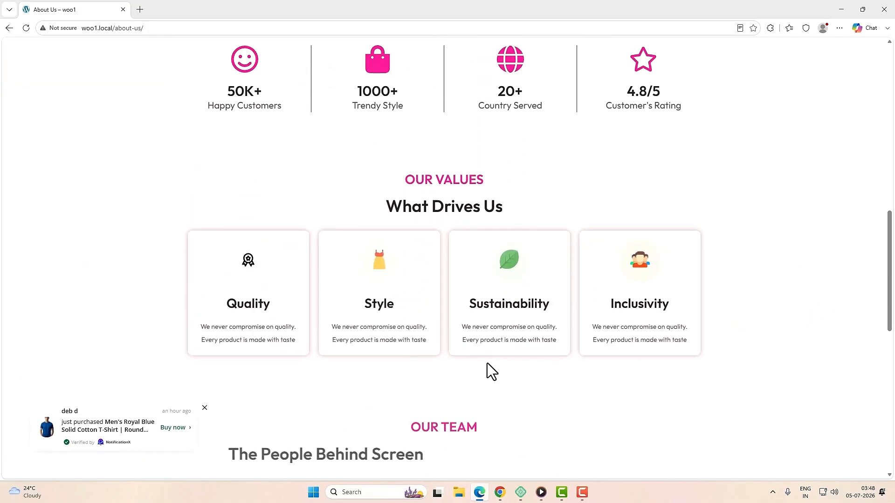
pyautogui.scroll(-3, 487, 362)
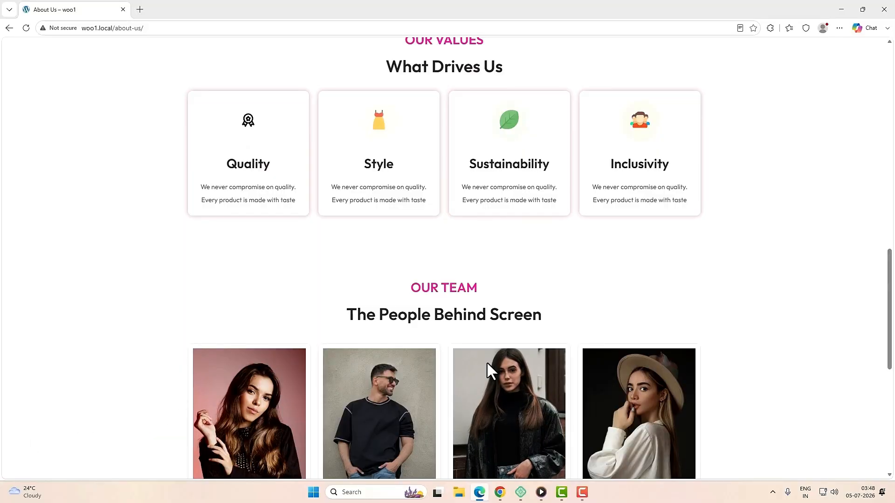
pyautogui.scroll(-1, 486, 361)
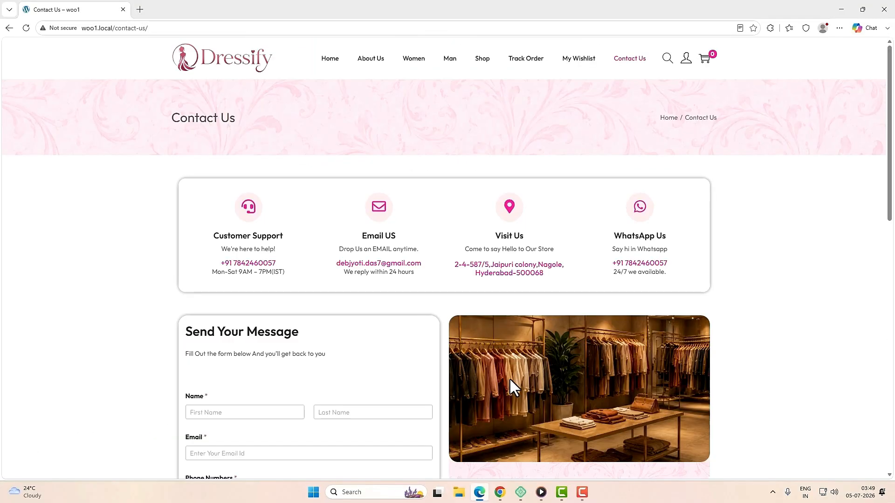
pyautogui.scroll(-2, 510, 378)
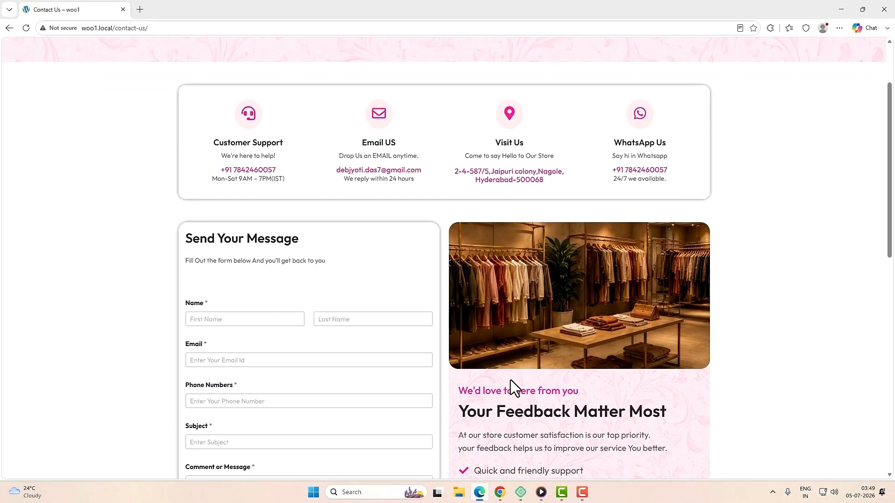
pyautogui.scroll(-2, 510, 380)
pyautogui.scroll(-2, 510, 380)
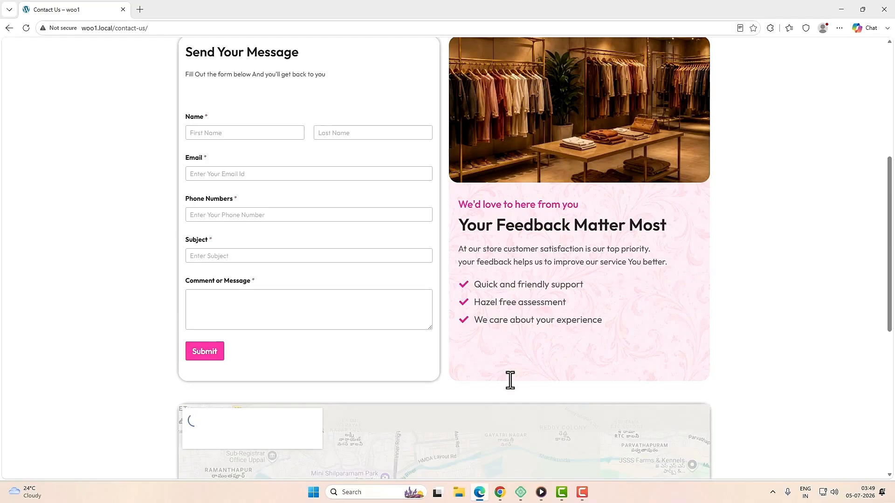
pyautogui.scroll(-7, 510, 380)
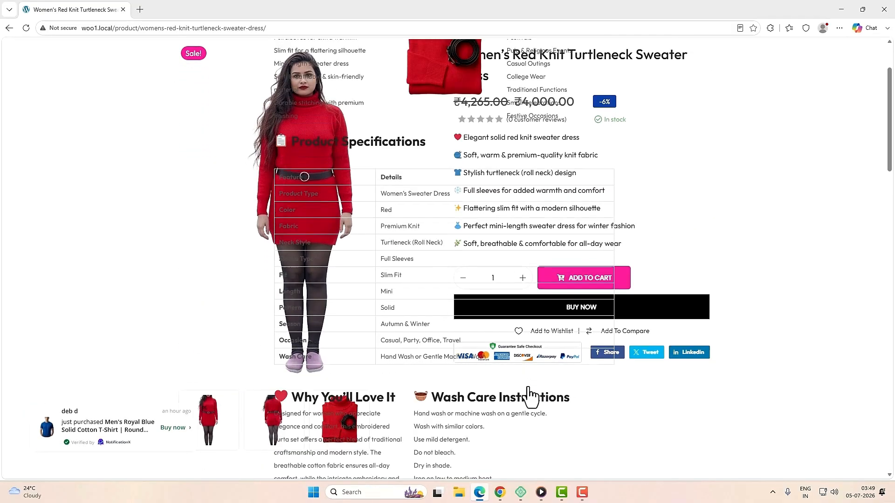
pyautogui.scroll(-2, 529, 387)
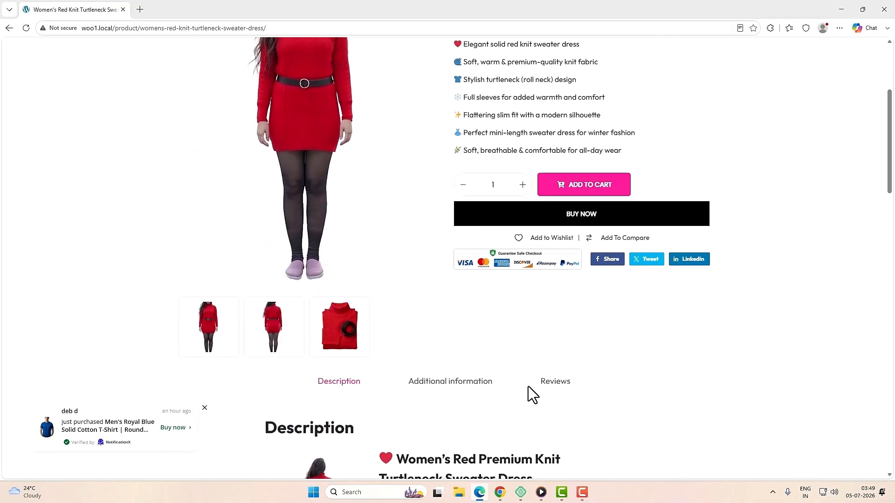
# Step: Scroll through the red turtleneck dress's Description, Product Specifications and Wash Care sections
pyautogui.scroll(-8, 529, 386)
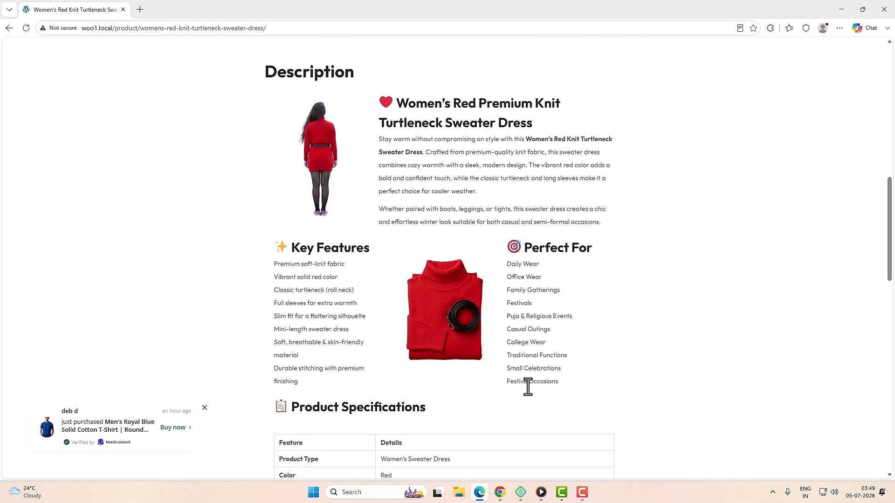
pyautogui.scroll(-4, 528, 387)
pyautogui.scroll(-12, 528, 387)
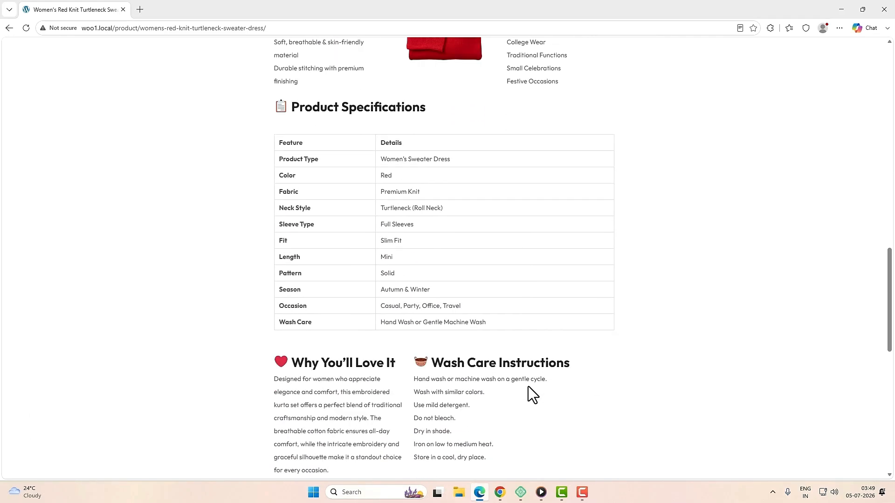
pyautogui.scroll(-1, 519, 393)
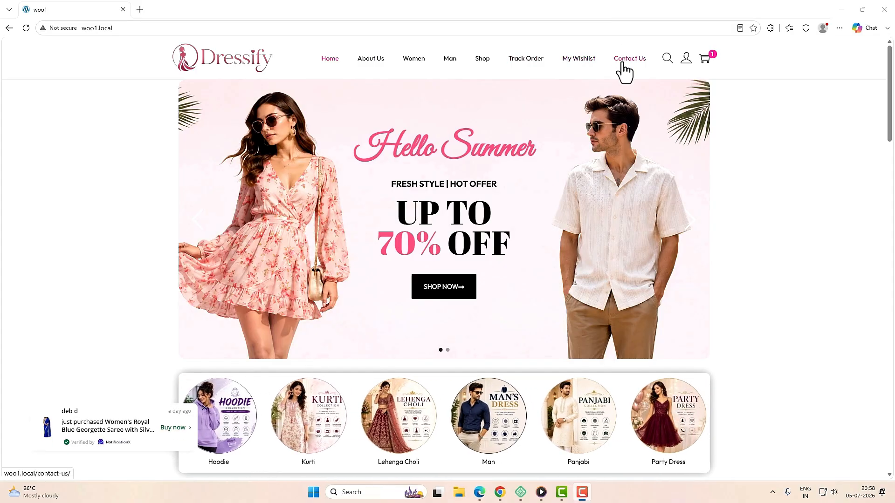
# Step: Open and close the search box, then check the one-item cart drawer and close it
pyautogui.click(667, 58)
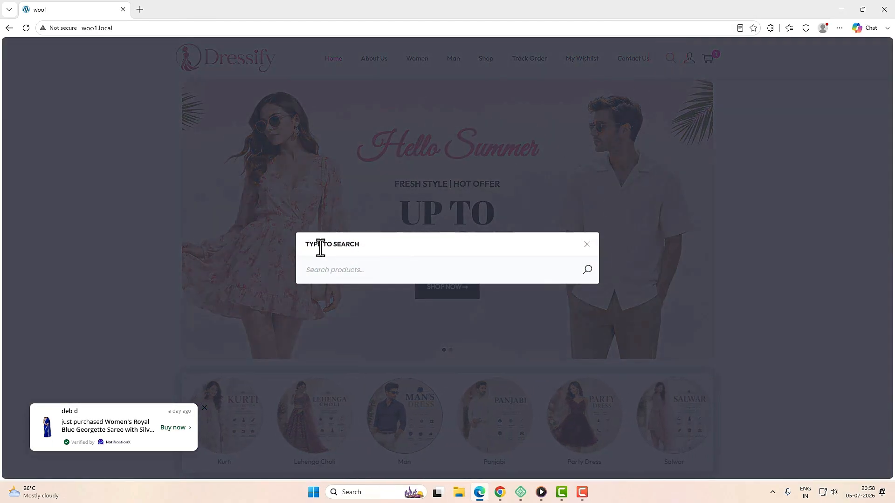
pyautogui.click(586, 245)
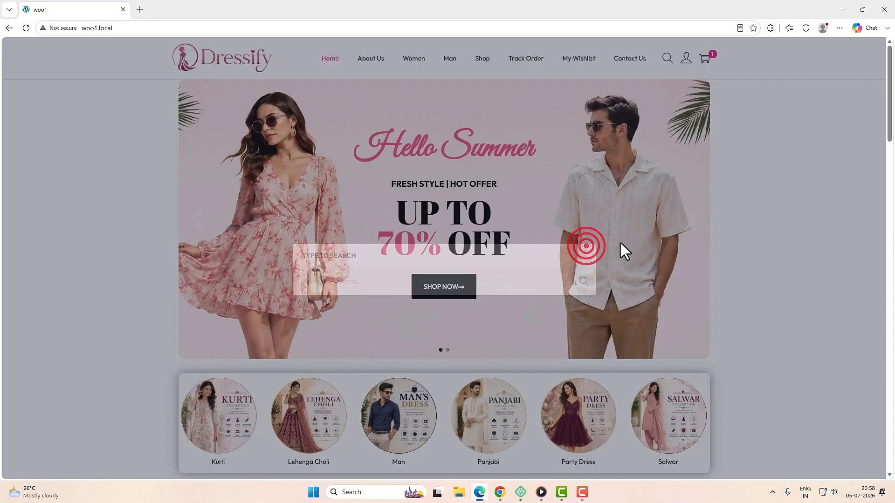
pyautogui.moveTo(688, 65)
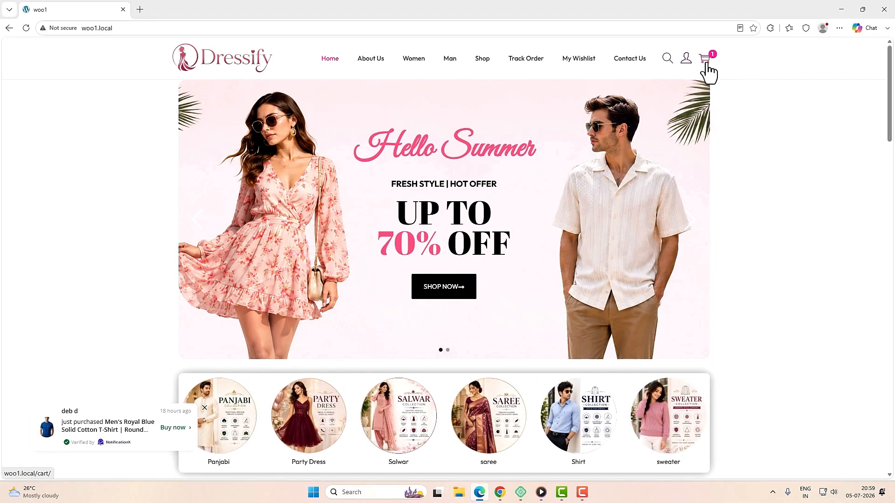
pyautogui.click(706, 64)
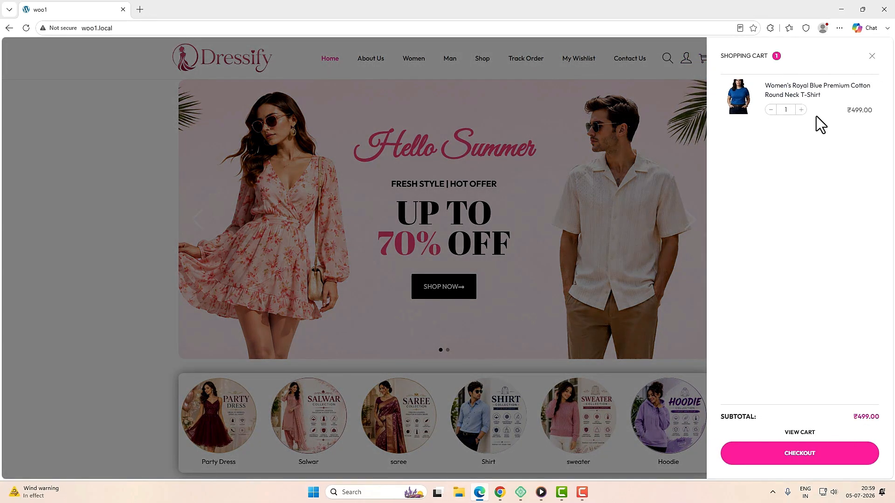
pyautogui.click(871, 57)
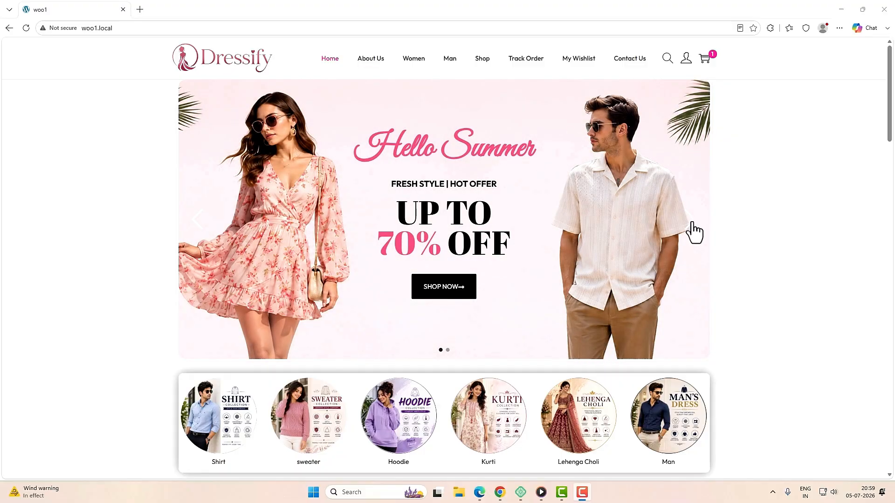
# Step: Advance the hero slider to the next slide and open the saree category
pyautogui.click(691, 225)
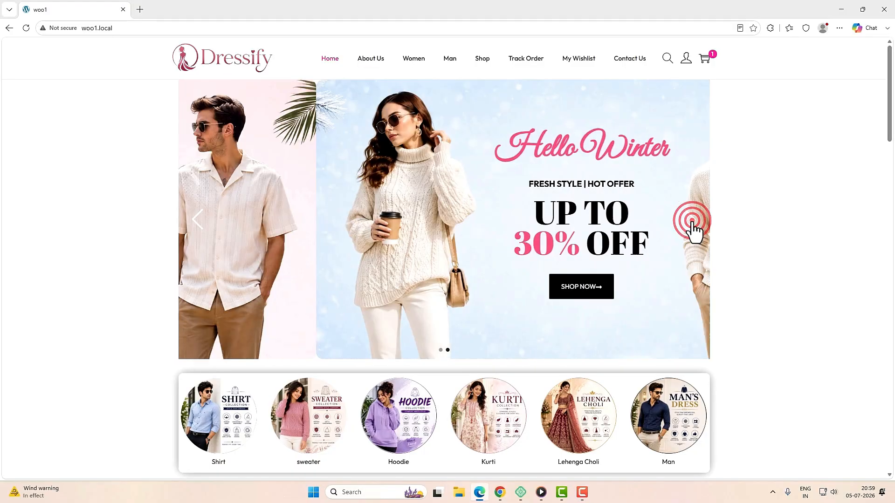
pyautogui.scroll(-5, 584, 235)
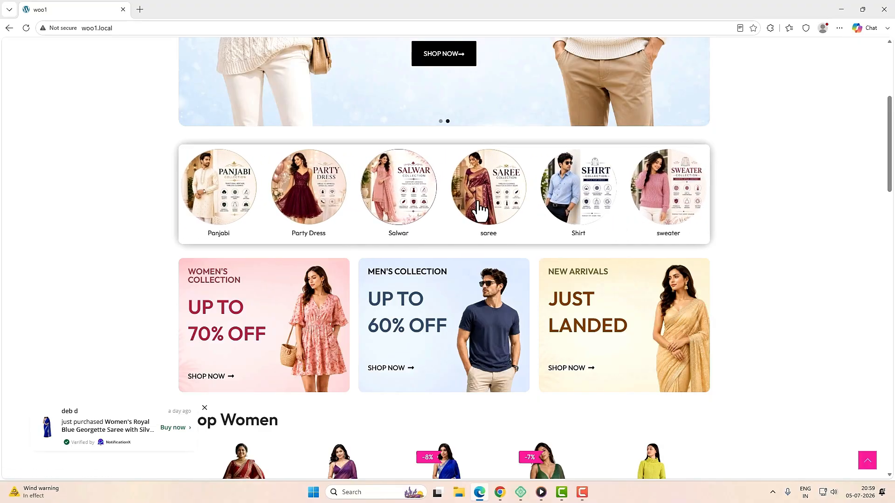
pyautogui.click(478, 205)
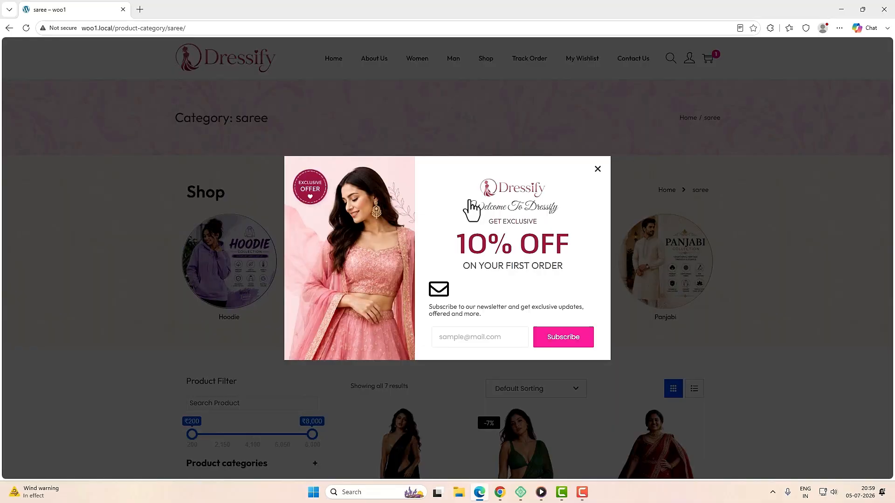
# Step: Dismiss the 10%-off first-order popup and scroll through the seven saree products
pyautogui.click(597, 169)
pyautogui.scroll(-10, 629, 254)
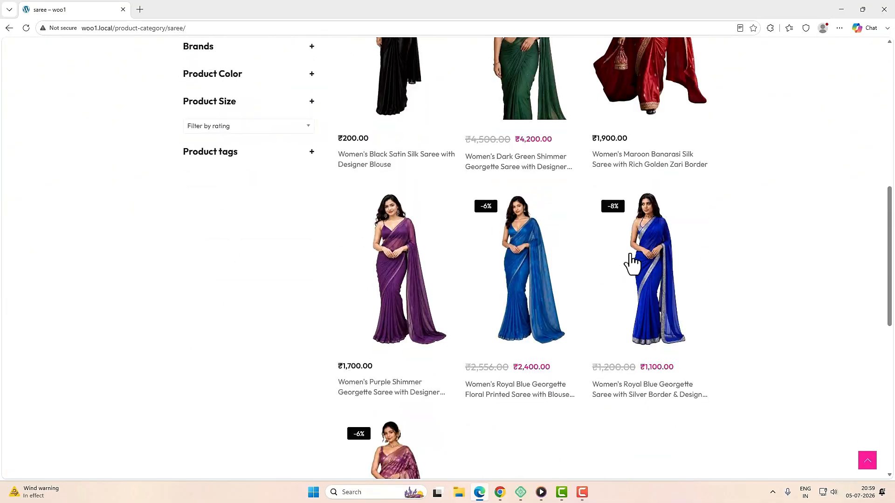
pyautogui.scroll(-2, 627, 283)
pyautogui.scroll(6, 627, 283)
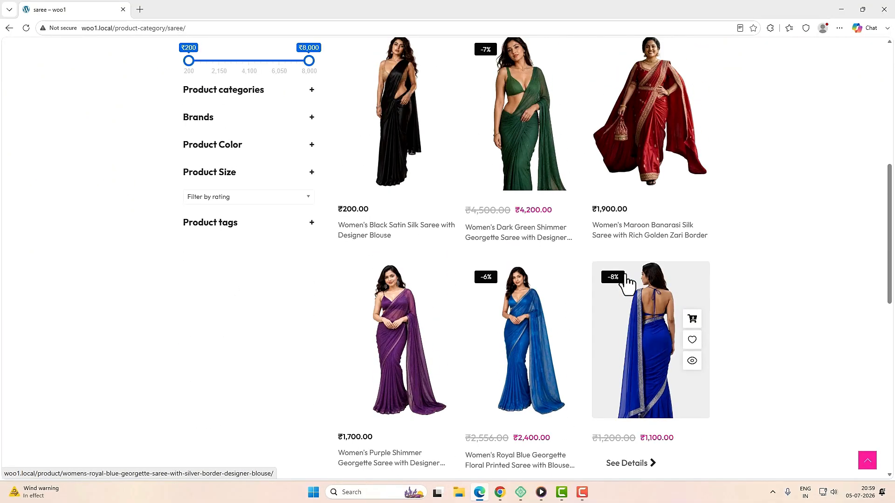
pyautogui.scroll(4, 626, 283)
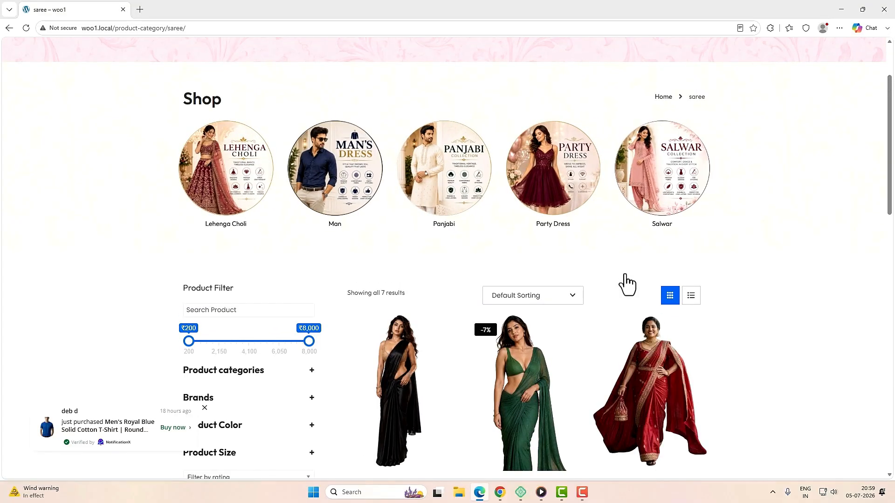
pyautogui.scroll(2, 627, 283)
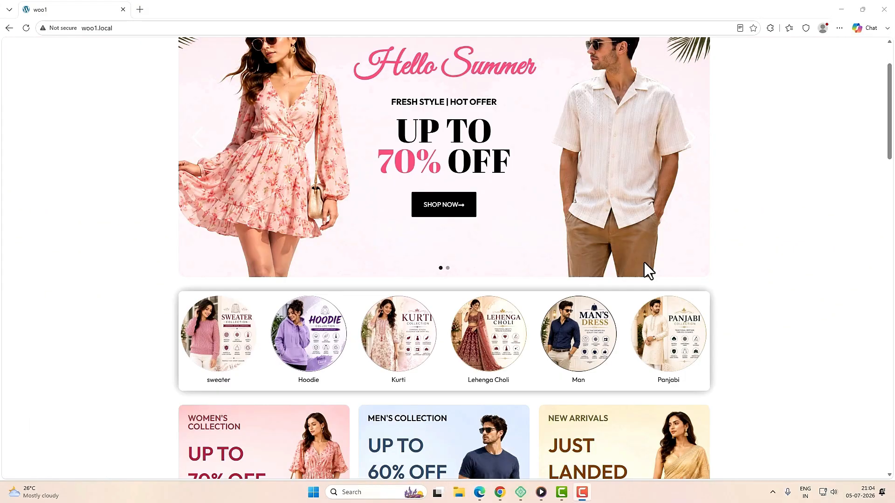
pyautogui.scroll(-3, 644, 264)
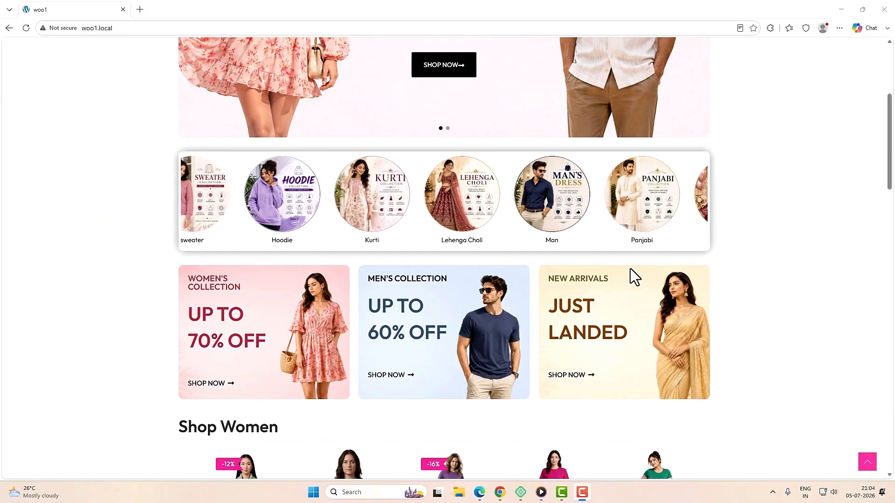
pyautogui.scroll(-3, 229, 261)
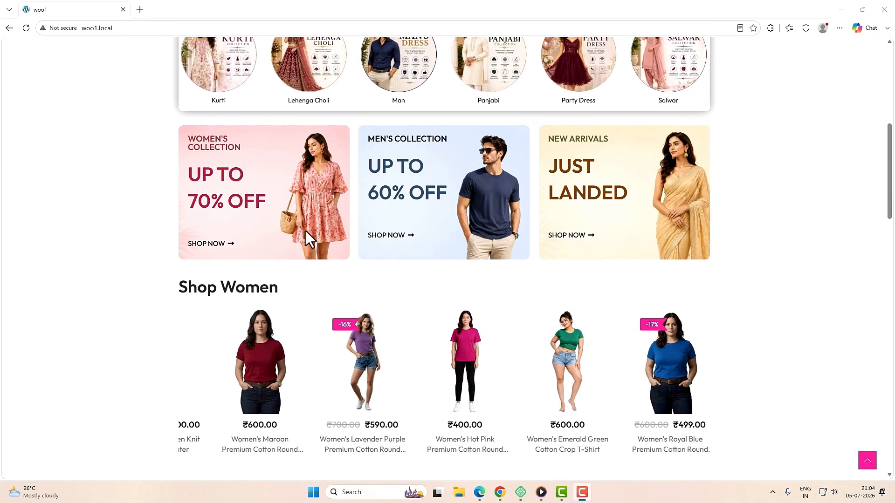
pyautogui.scroll(1, 280, 228)
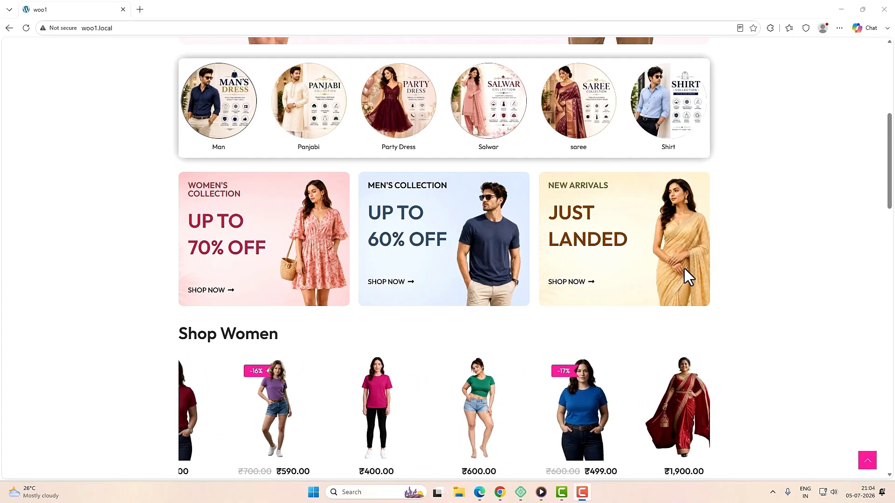
pyautogui.scroll(-2, 684, 269)
pyautogui.scroll(-2, 279, 279)
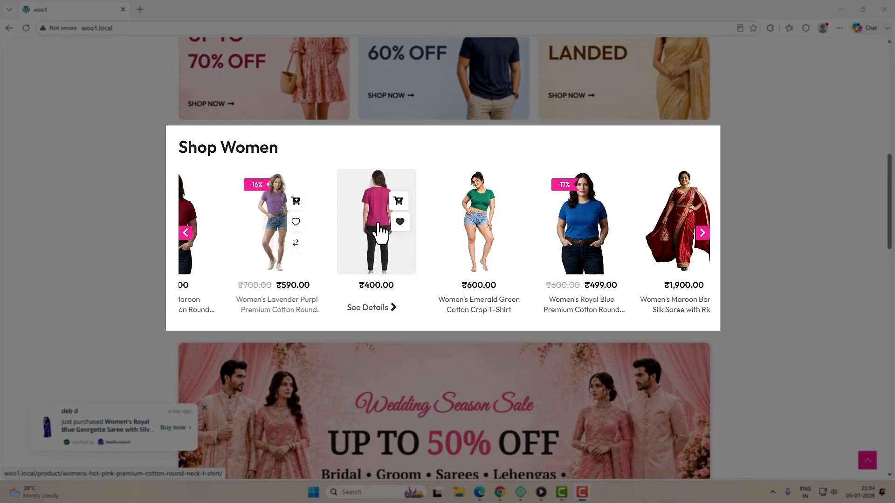
pyautogui.scroll(-3, 591, 256)
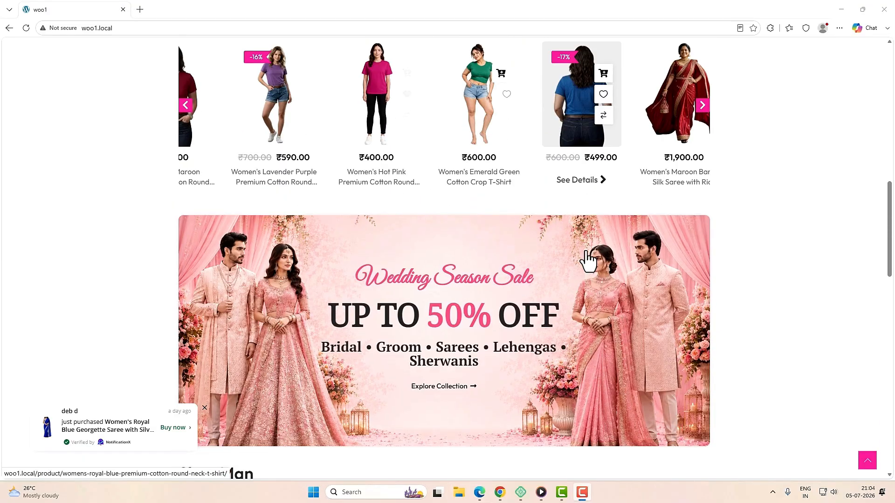
pyautogui.scroll(-2, 273, 279)
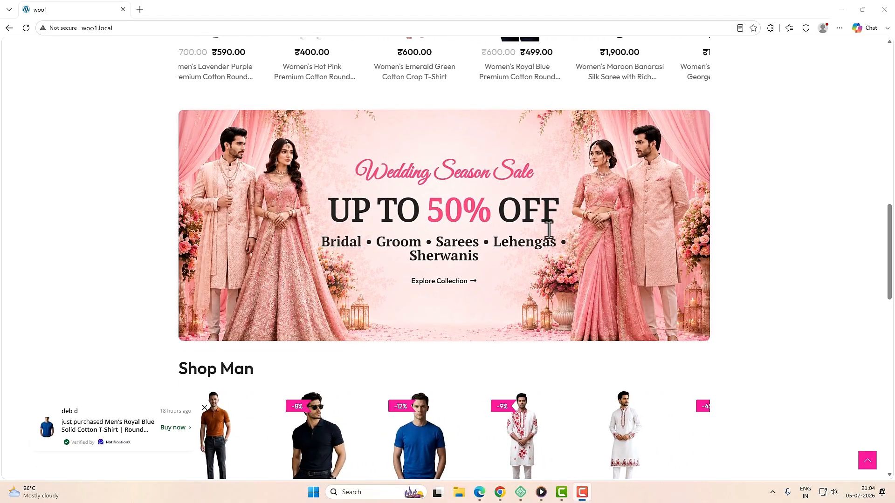
pyautogui.scroll(-3, 547, 234)
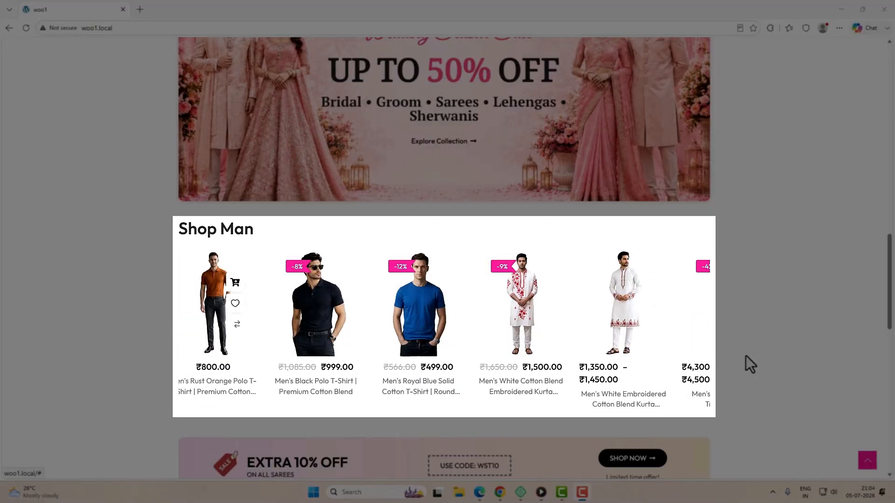
pyautogui.click(703, 324)
pyautogui.scroll(-3, 429, 319)
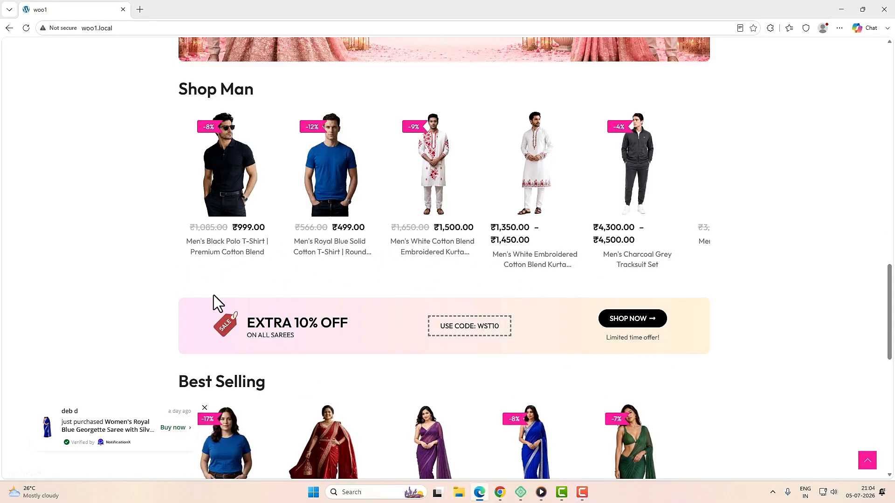
pyautogui.scroll(-1, 335, 287)
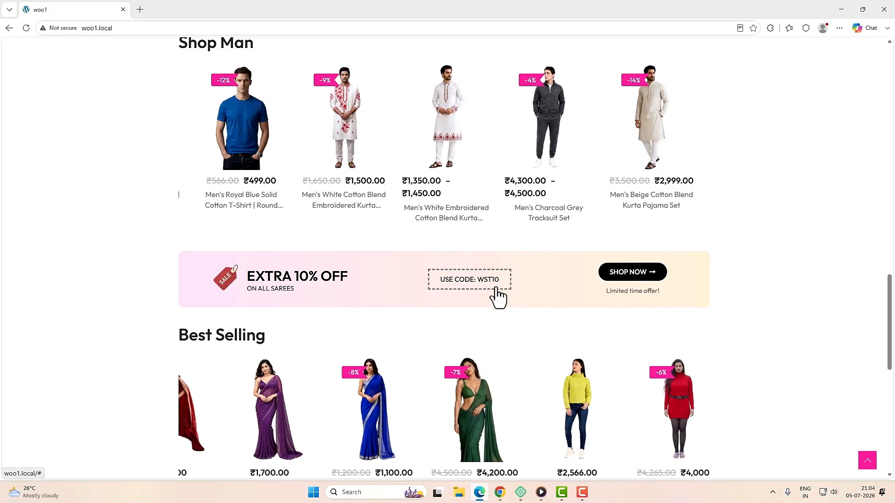
pyautogui.scroll(-3, 498, 298)
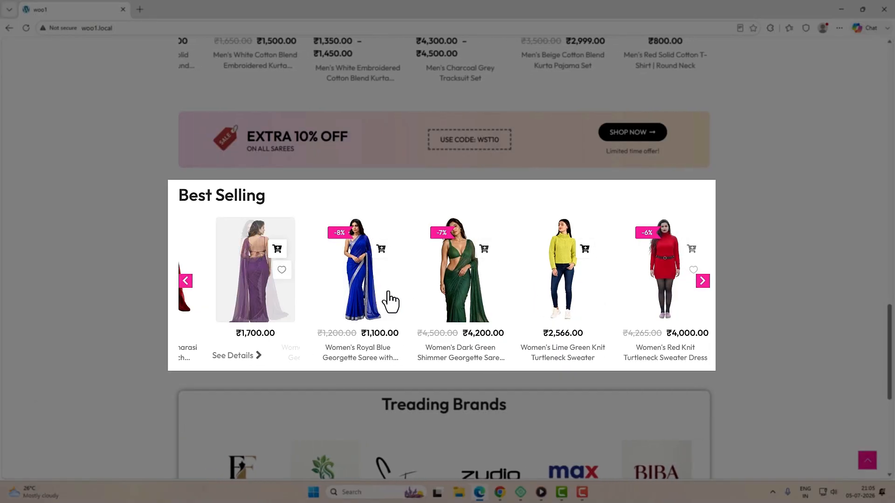
# Step: Advance the Best Selling products and slide the Trending Brands carousel to more logos
pyautogui.click(702, 282)
pyautogui.scroll(-4, 701, 308)
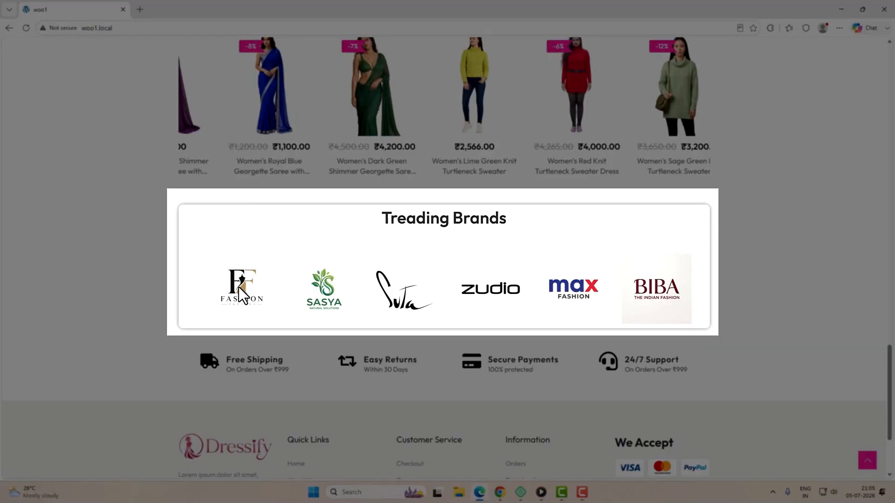
pyautogui.click(556, 289)
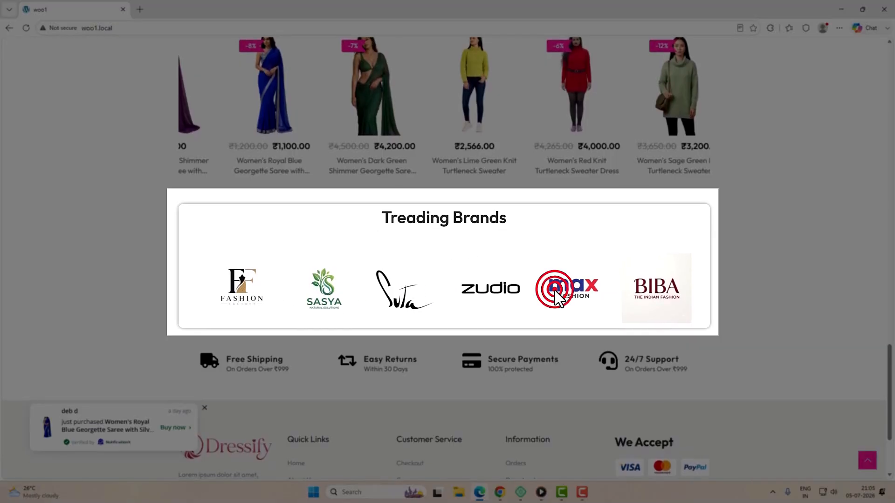
pyautogui.moveTo(555, 290); pyautogui.dragTo(416, 293)
pyautogui.moveTo(535, 290); pyautogui.dragTo(383, 292)
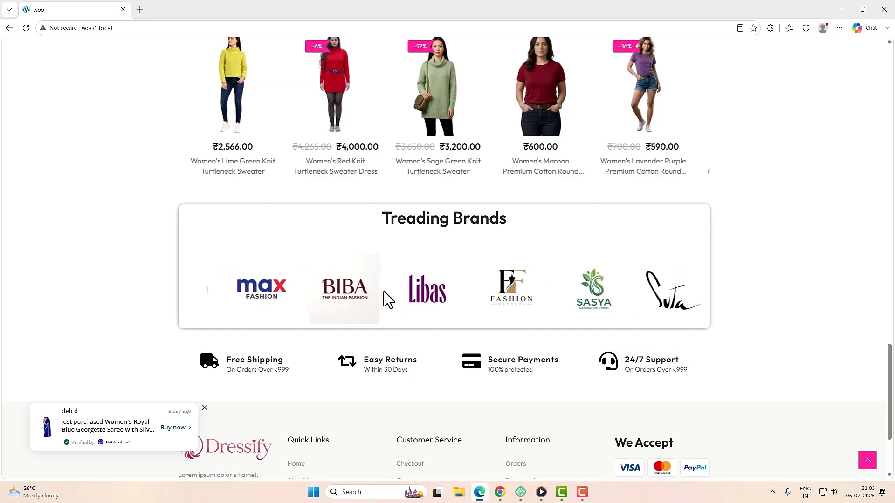
pyautogui.moveTo(525, 303); pyautogui.dragTo(480, 300)
# Step: Browse down to the footer, return to the top, and go to the About Us page
pyautogui.scroll(-2, 335, 297)
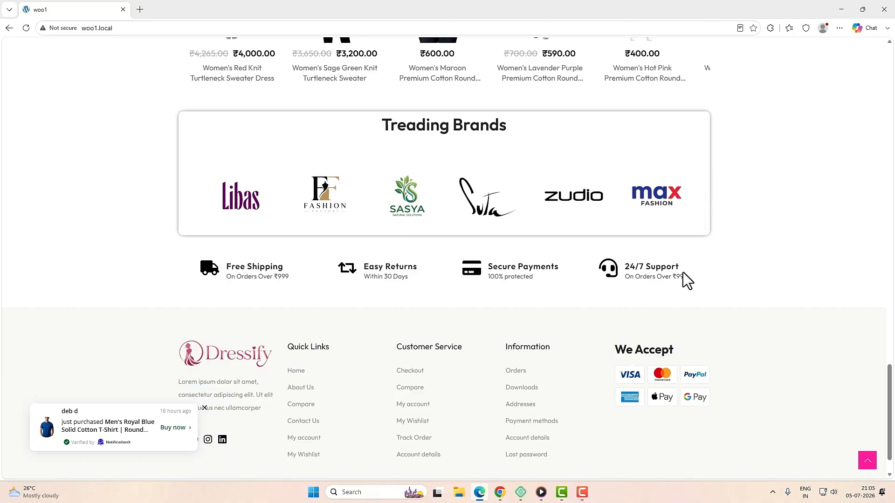
pyautogui.scroll(-1, 625, 301)
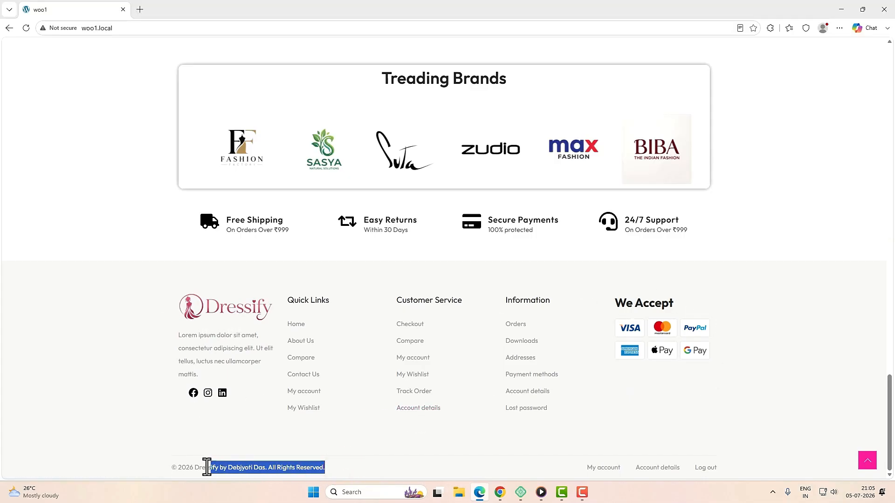
pyautogui.moveTo(567, 471); pyautogui.dragTo(765, 471)
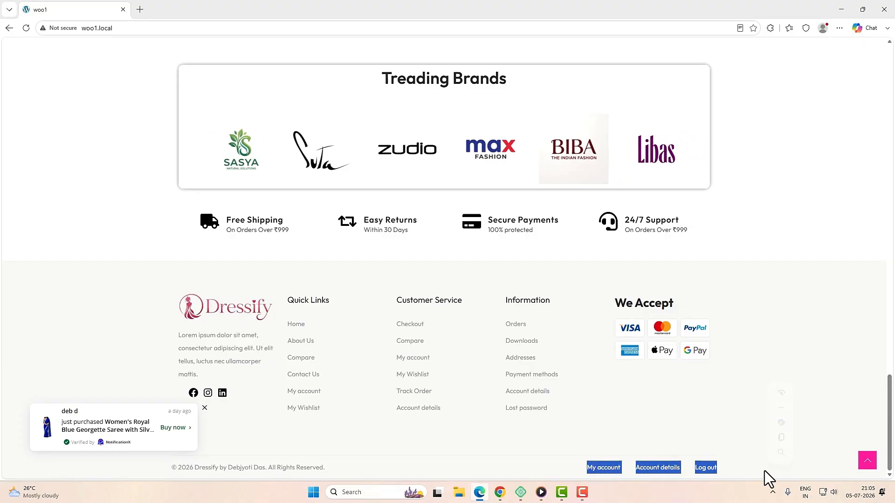
pyautogui.click(867, 460)
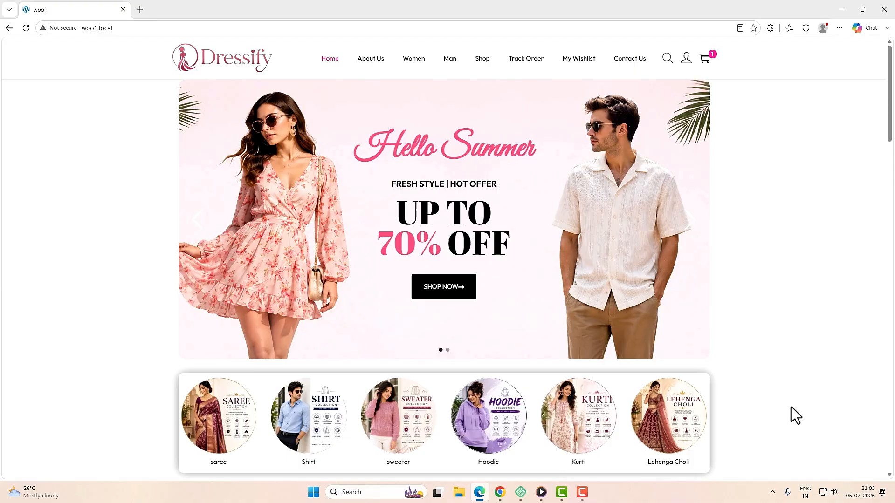
pyautogui.click(368, 62)
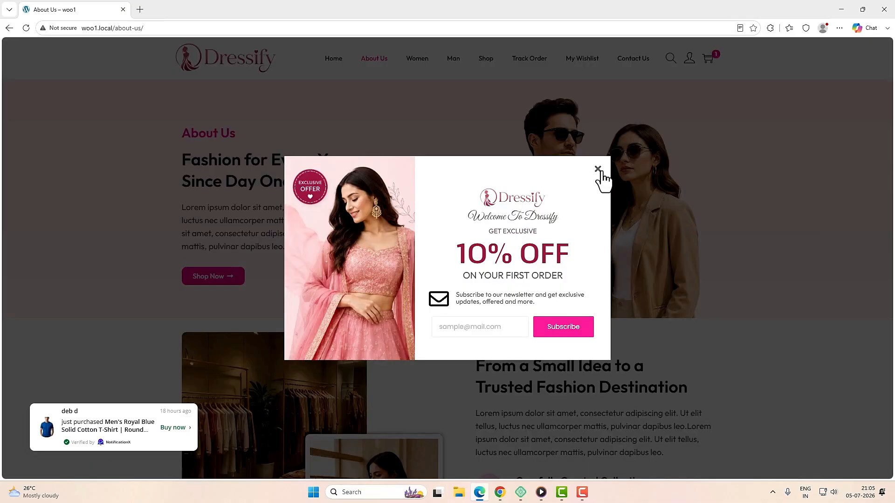
# Step: Close the 10% OFF popup and scroll through About Us down to the newsletter box and back
pyautogui.click(597, 172)
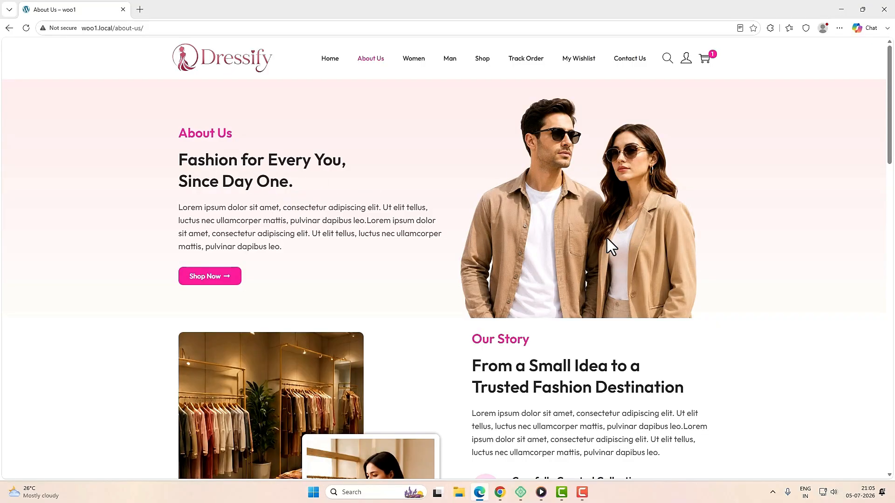
pyautogui.scroll(-3, 607, 238)
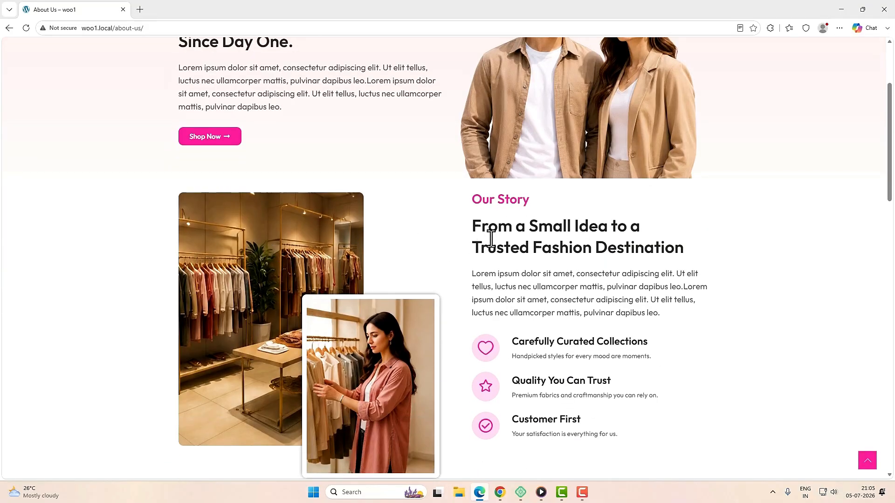
pyautogui.scroll(-5, 548, 283)
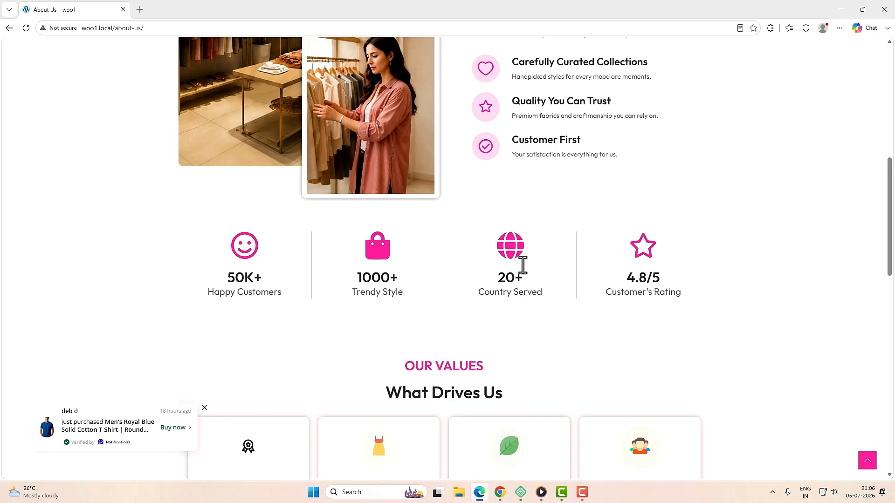
pyautogui.scroll(-4, 533, 272)
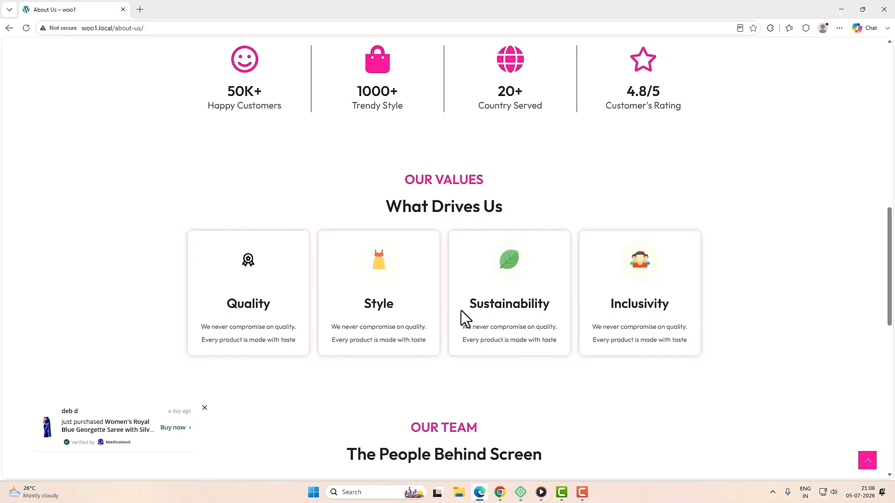
pyautogui.scroll(-5, 482, 345)
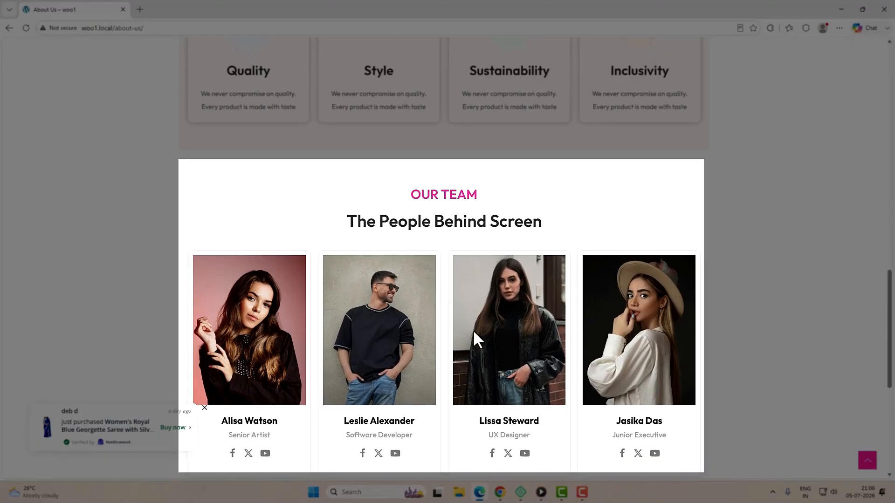
pyautogui.scroll(-5, 510, 377)
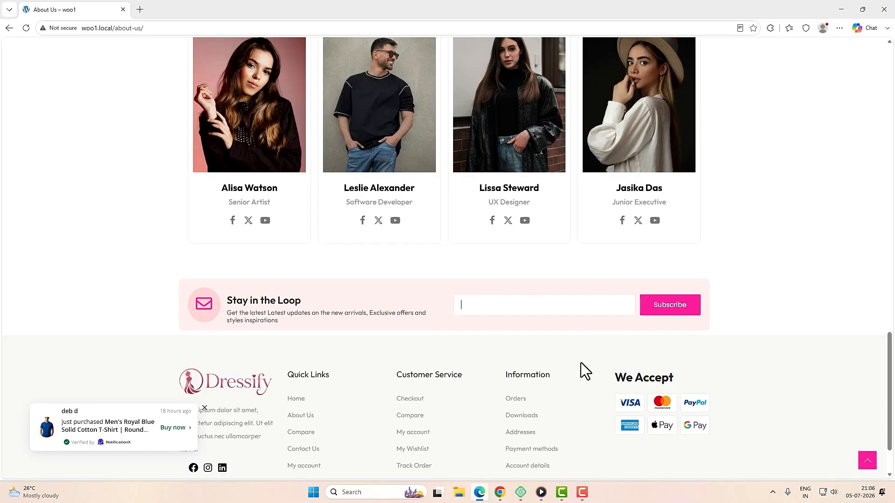
pyautogui.scroll(10, 581, 363)
pyautogui.scroll(10, 505, 368)
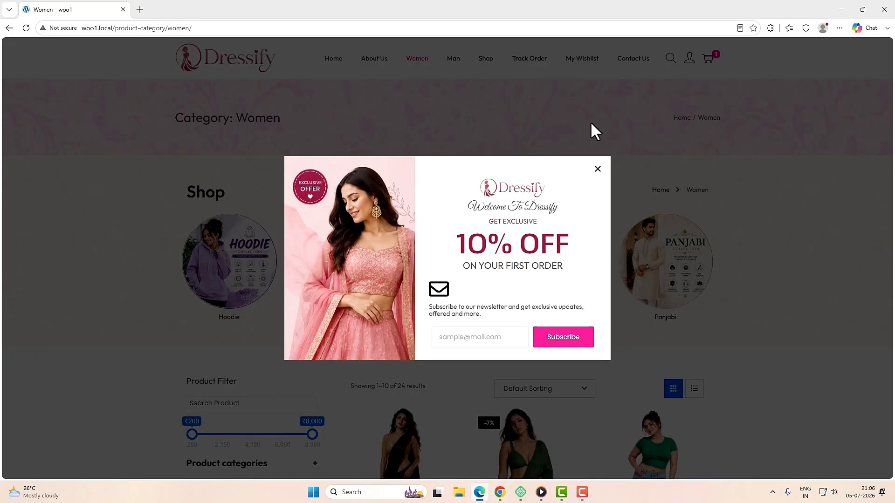
# Step: Close the welcome popup and expand and collapse the Product categories filter twice
pyautogui.click(597, 170)
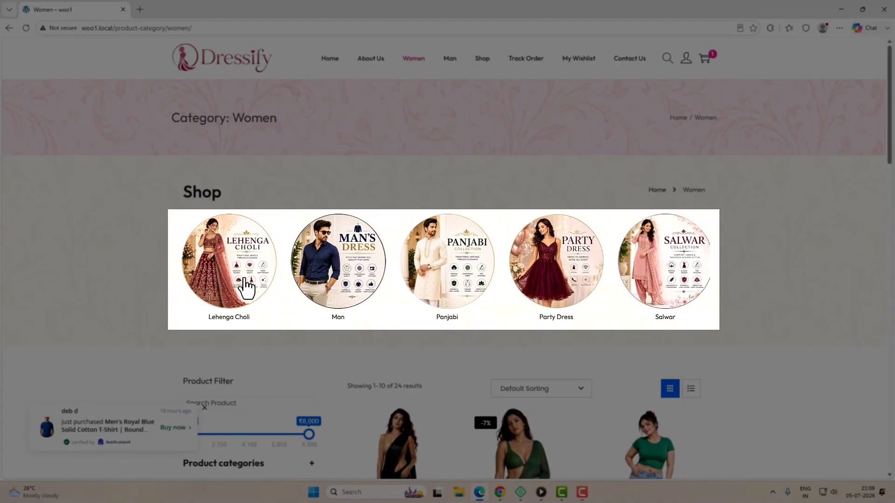
pyautogui.scroll(-2, 631, 301)
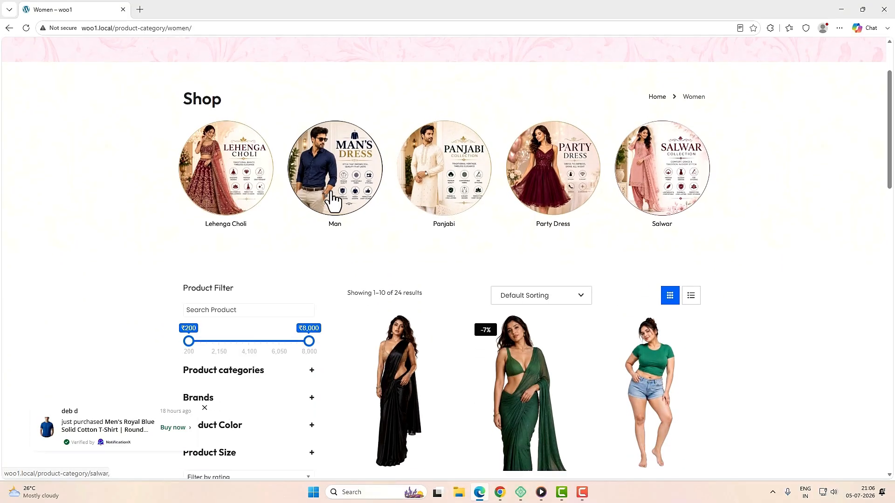
pyautogui.scroll(-1, 650, 204)
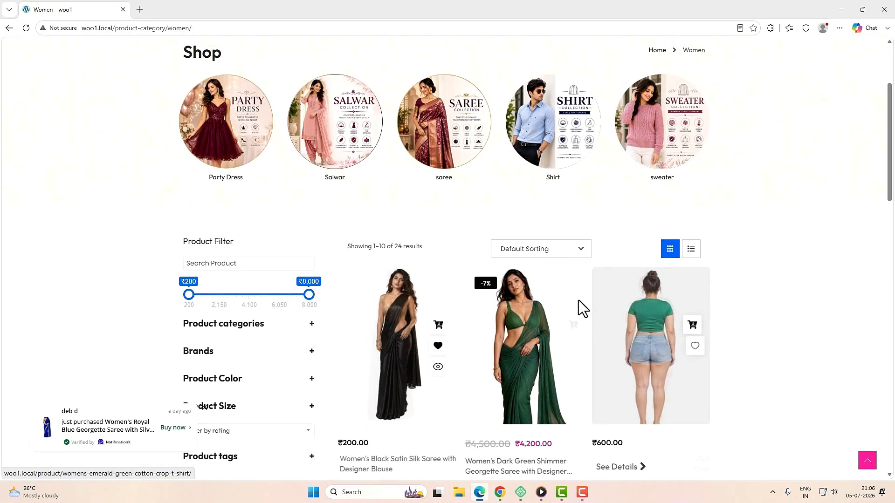
pyautogui.scroll(-2, 578, 300)
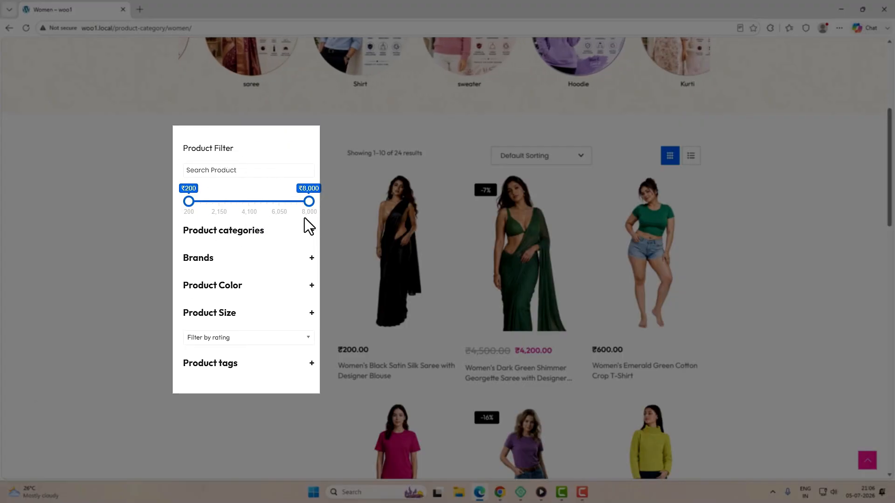
pyautogui.click(312, 232)
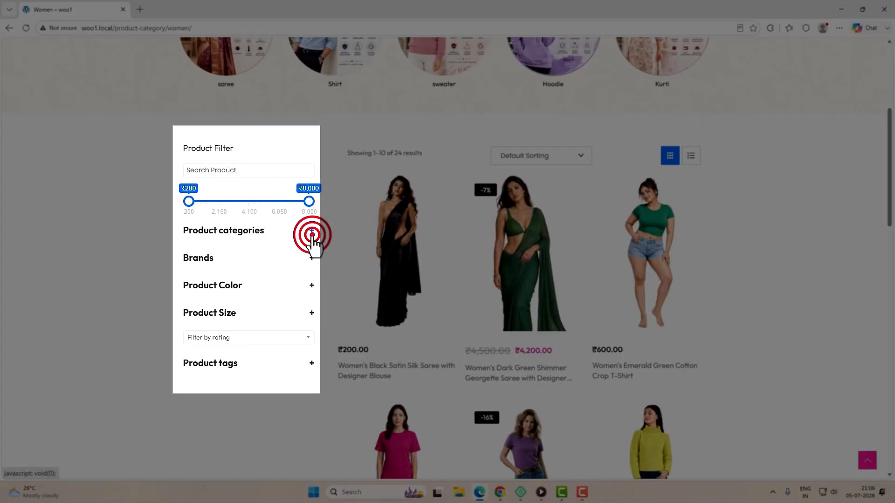
pyautogui.click(312, 238)
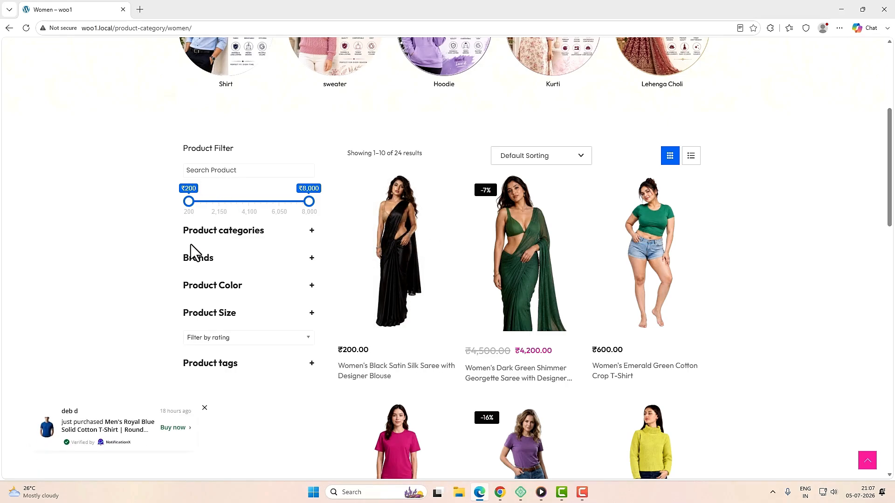
pyautogui.click(312, 232)
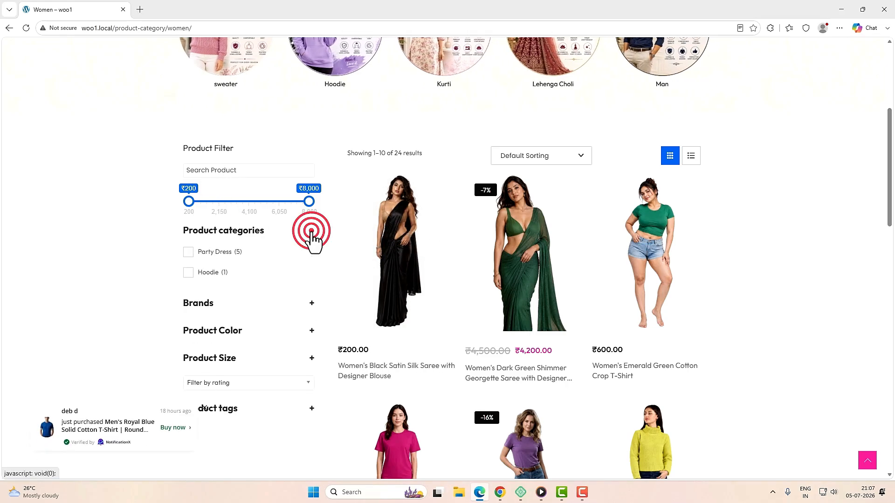
pyautogui.click(311, 235)
# Step: Expand and collapse the Brands and Product Color filters, then go to the Man category
pyautogui.click(310, 256)
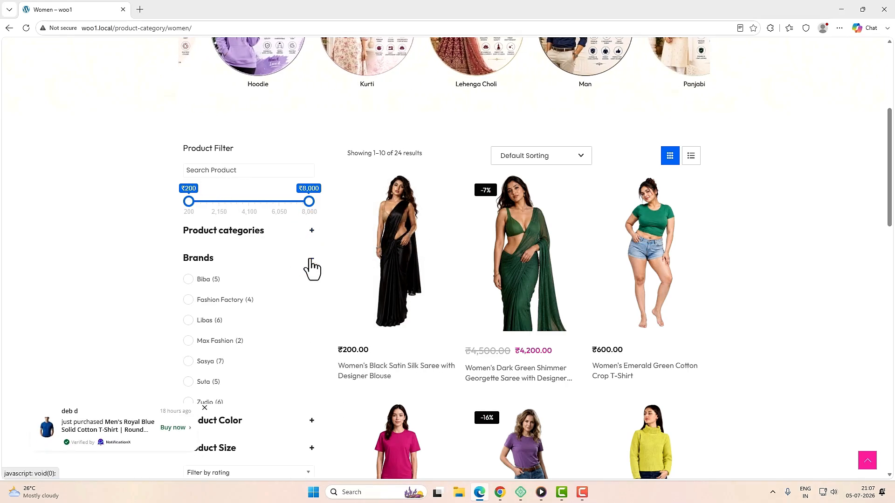
pyautogui.click(313, 285)
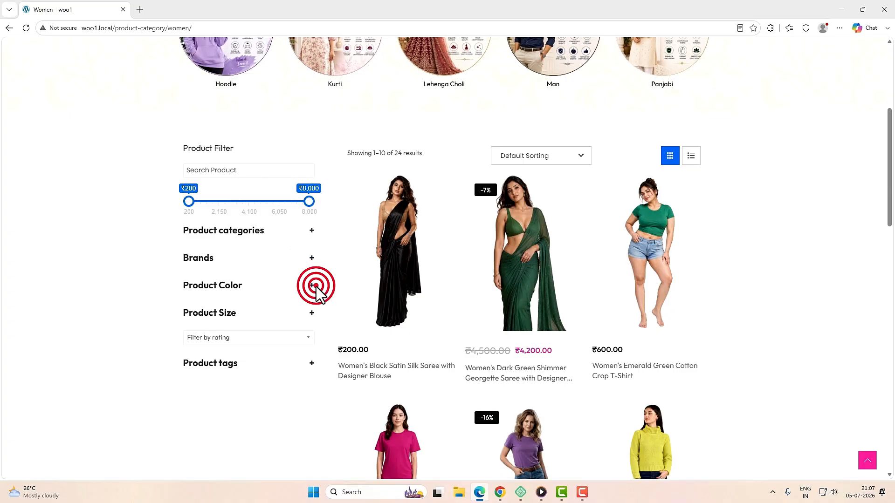
pyautogui.click(312, 286)
pyautogui.click(311, 286)
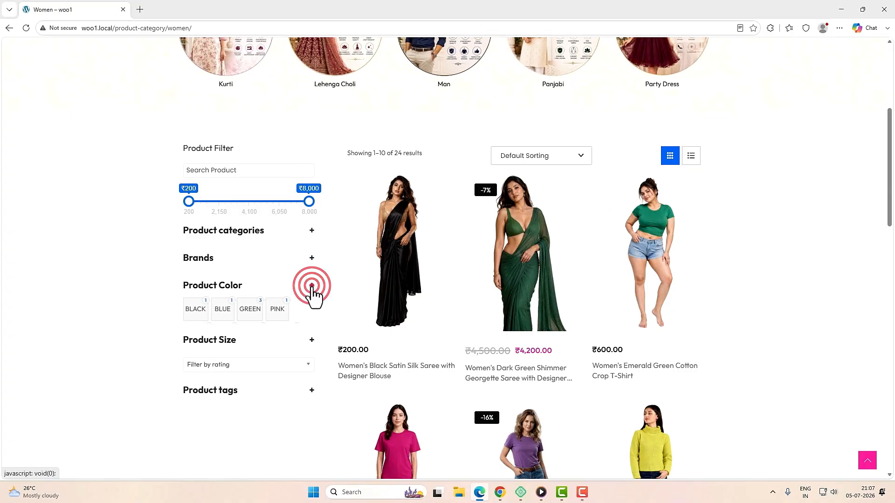
pyautogui.scroll(5, 419, 271)
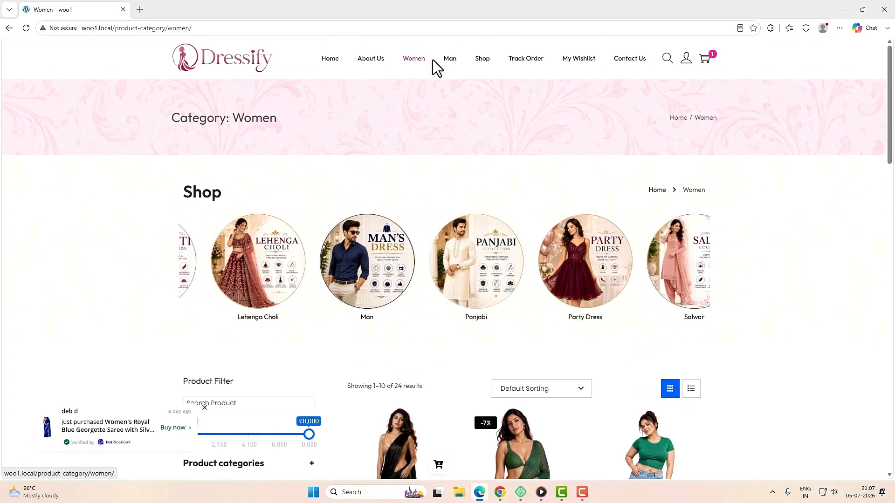
pyautogui.click(450, 65)
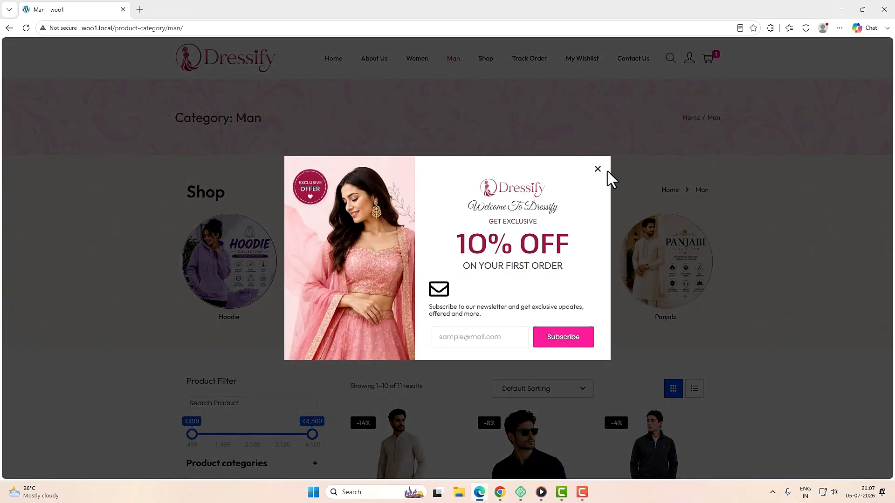
# Step: Close the popup on the Man page, look over its listing, and go to the Shop page
pyautogui.click(597, 169)
pyautogui.scroll(-4, 391, 261)
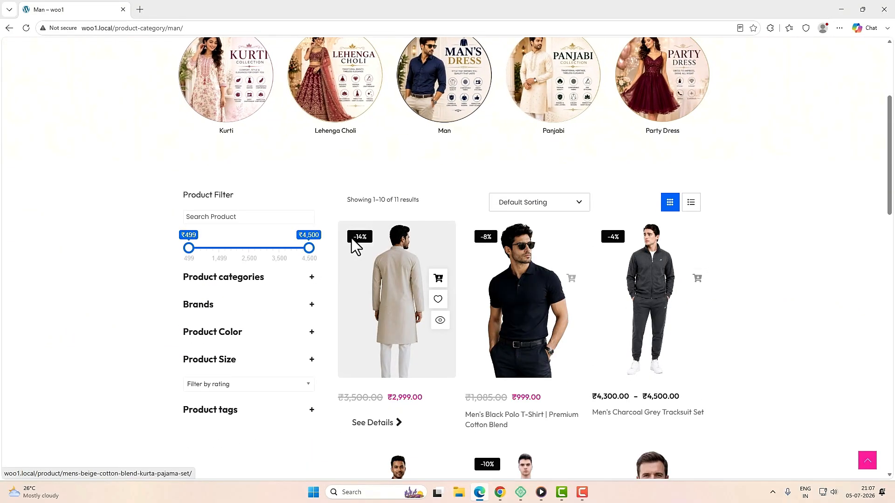
pyautogui.scroll(-10, 631, 305)
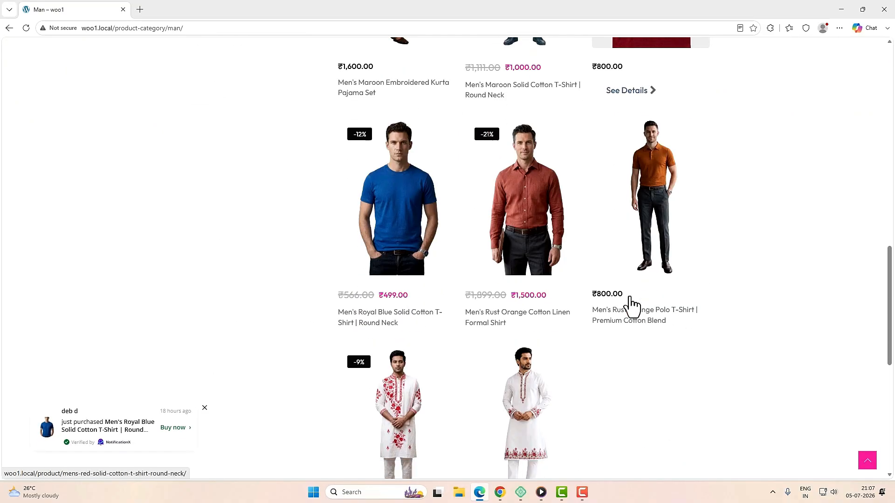
pyautogui.scroll(15, 632, 305)
pyautogui.click(483, 58)
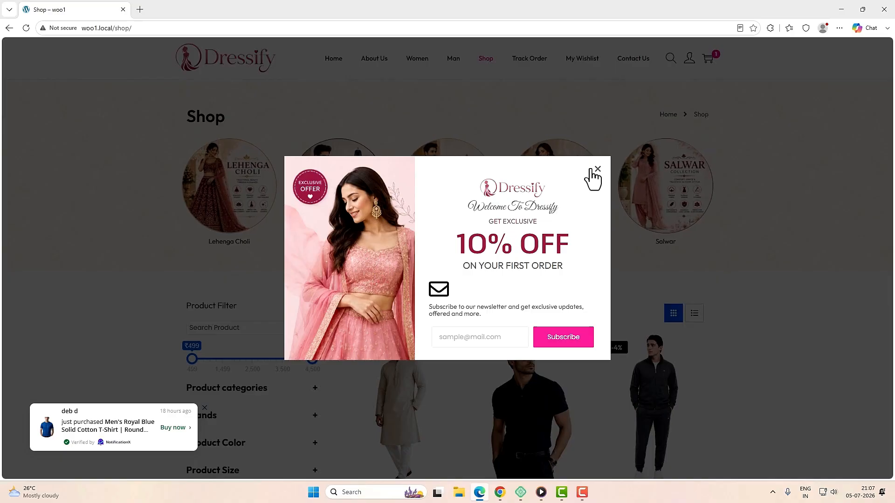
# Step: Close the 10% OFF offer on the Shop page and go to Track Order
pyautogui.click(597, 170)
pyautogui.scroll(-7, 603, 238)
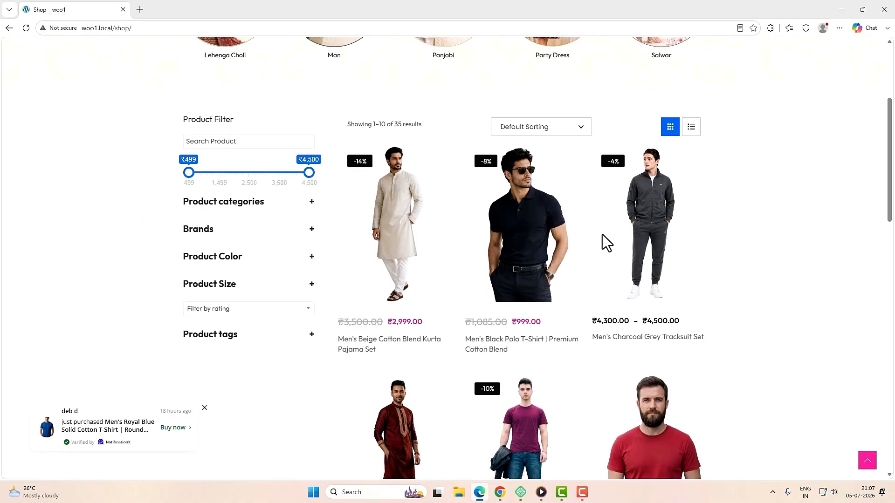
pyautogui.scroll(7, 603, 240)
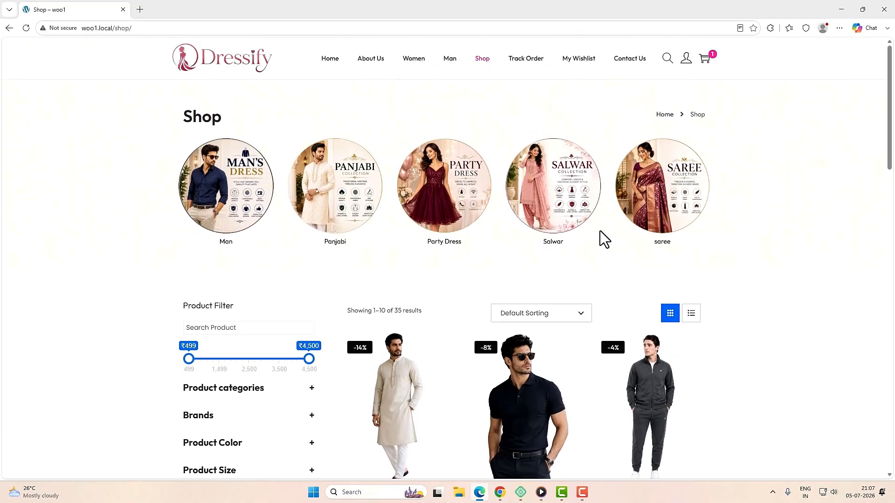
pyautogui.click(526, 66)
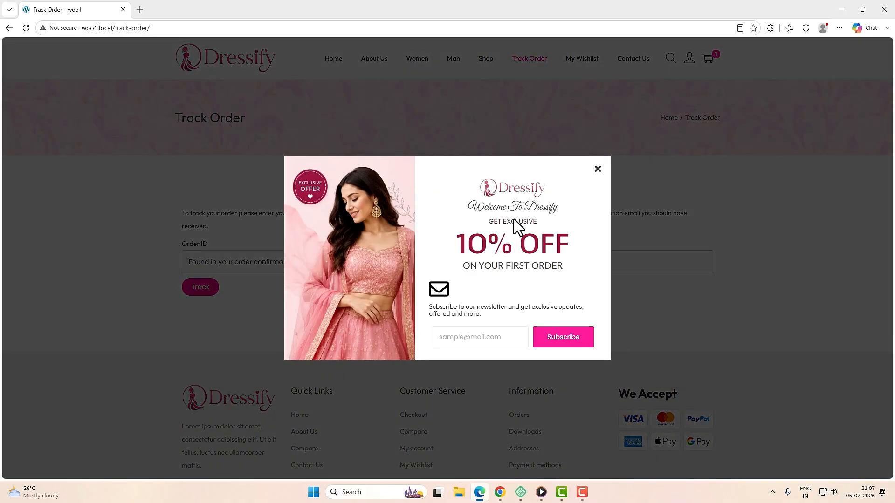
# Step: Close the popup and check the Order ID and Billing email fields on Track Order
pyautogui.click(597, 169)
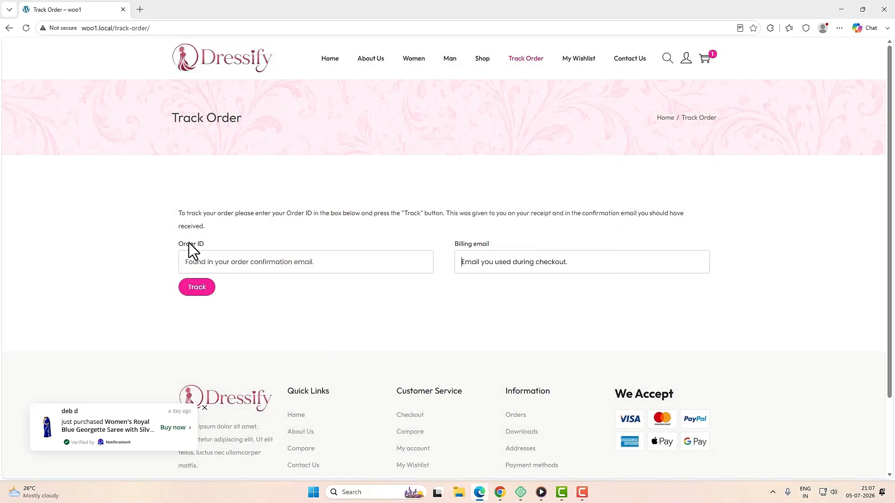
pyautogui.click(313, 260)
pyautogui.click(534, 266)
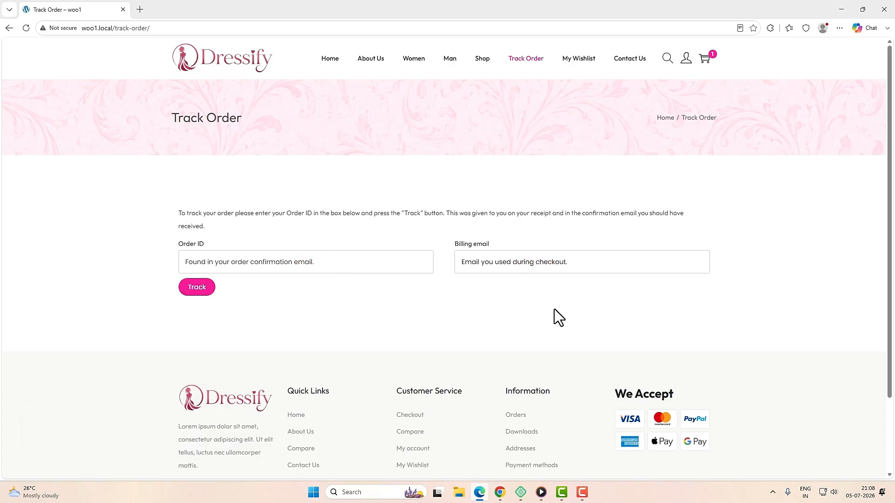
# Step: View the wishlist, then go to Contact Us and close its newsletter popup
pyautogui.click(581, 63)
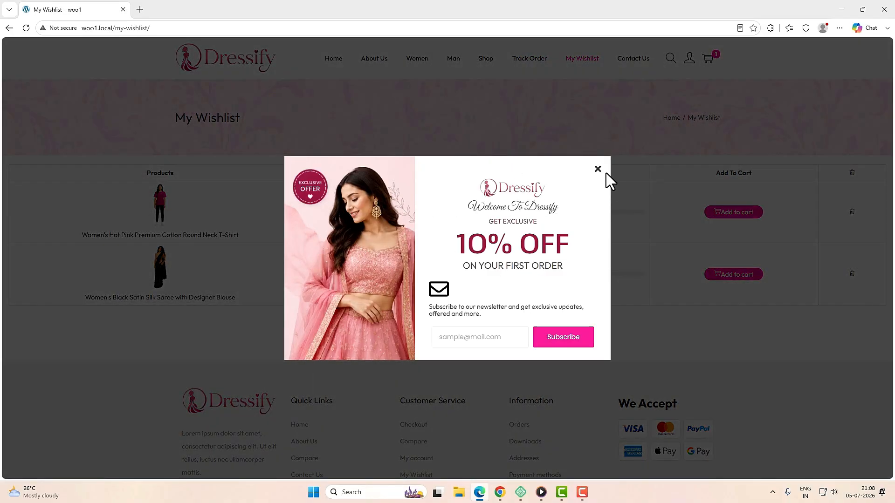
pyautogui.click(598, 170)
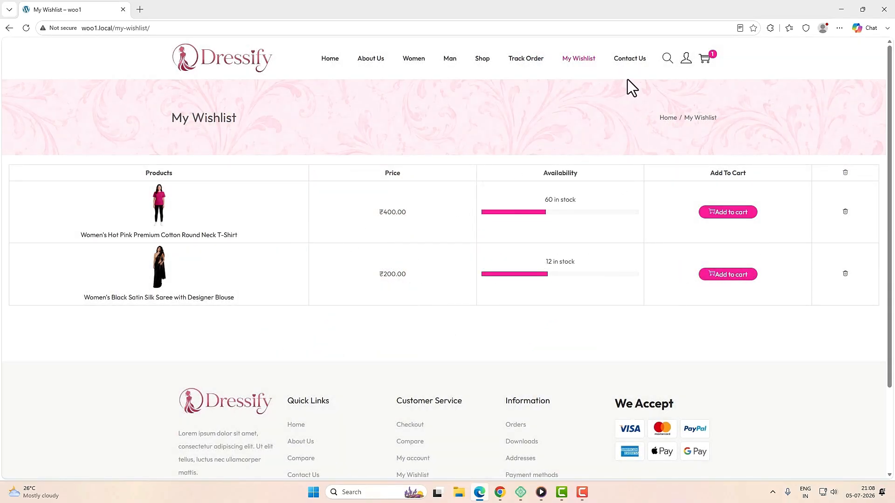
pyautogui.click(624, 62)
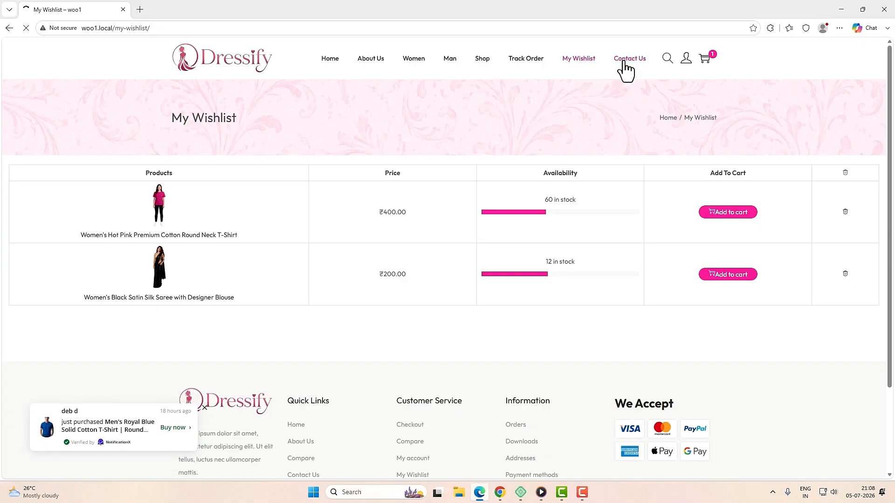
pyautogui.click(598, 169)
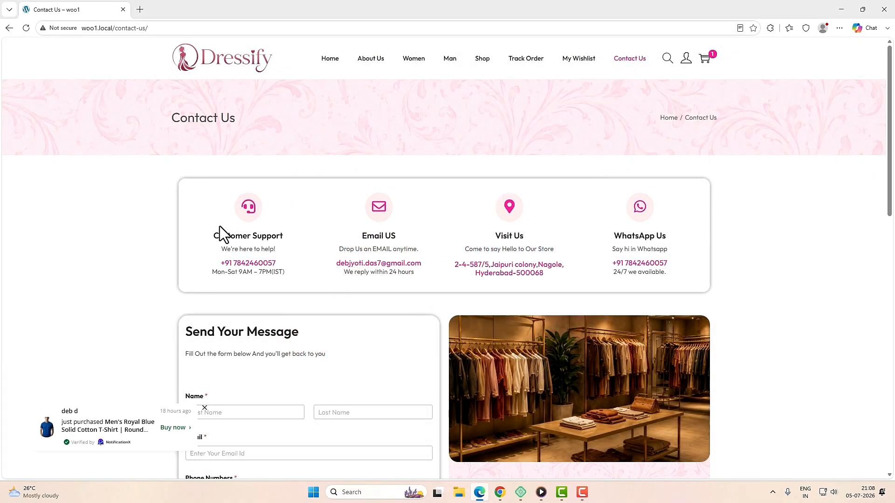
# Step: Review the contact info headings and map on Contact Us, then return to the Shop listing
pyautogui.click(242, 237)
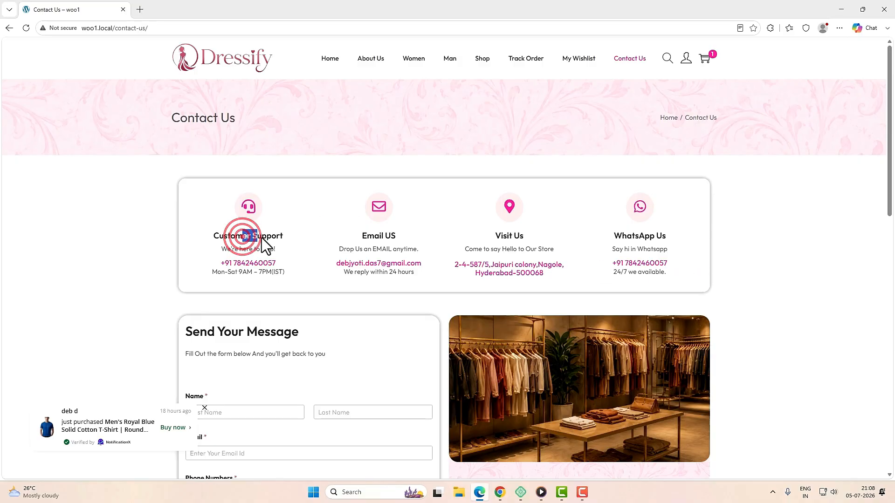
pyautogui.click(377, 237)
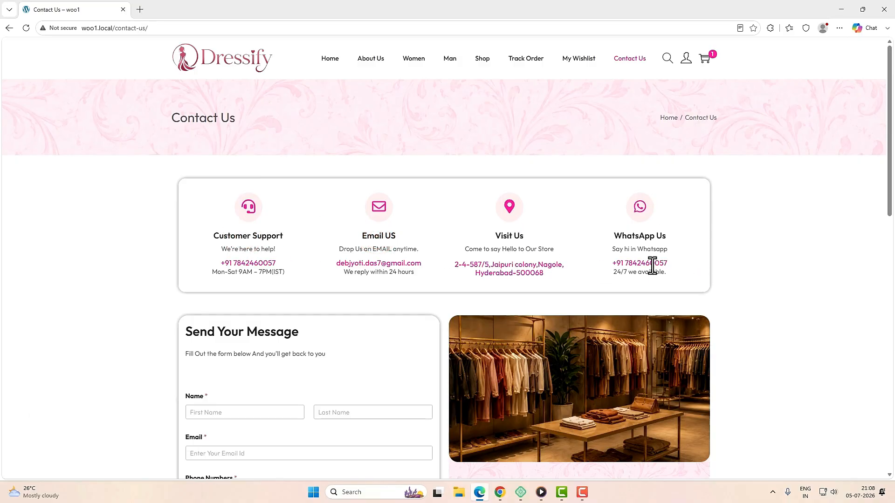
pyautogui.scroll(-4, 627, 291)
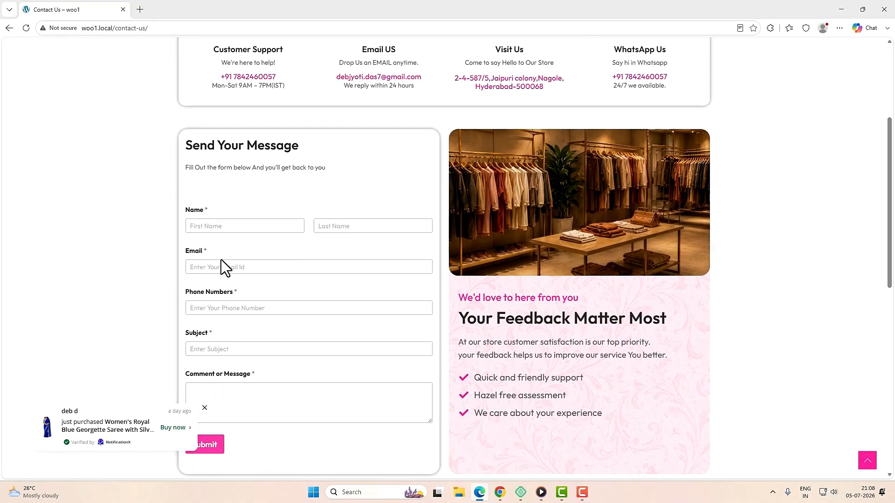
pyautogui.scroll(-7, 405, 299)
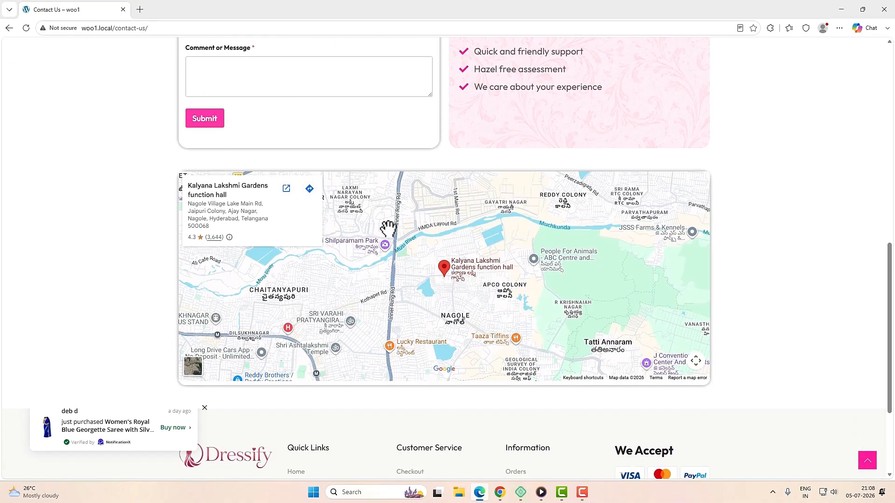
pyautogui.scroll(11, 507, 329)
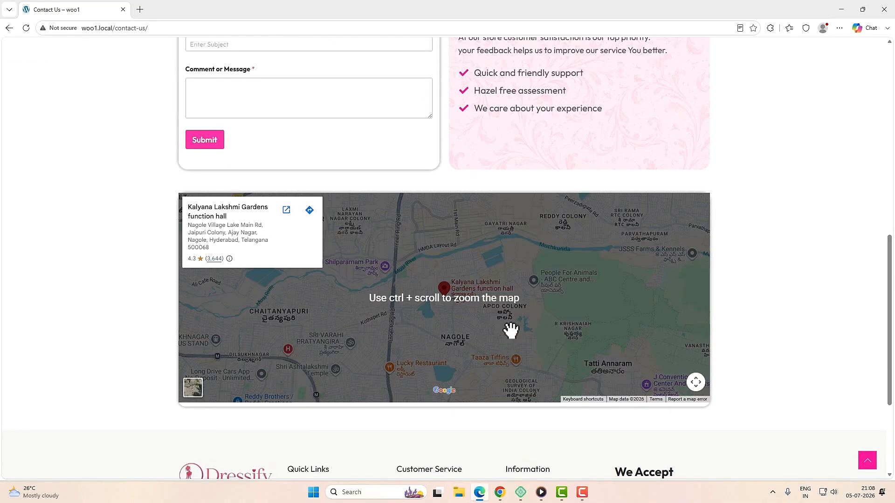
pyautogui.click(482, 59)
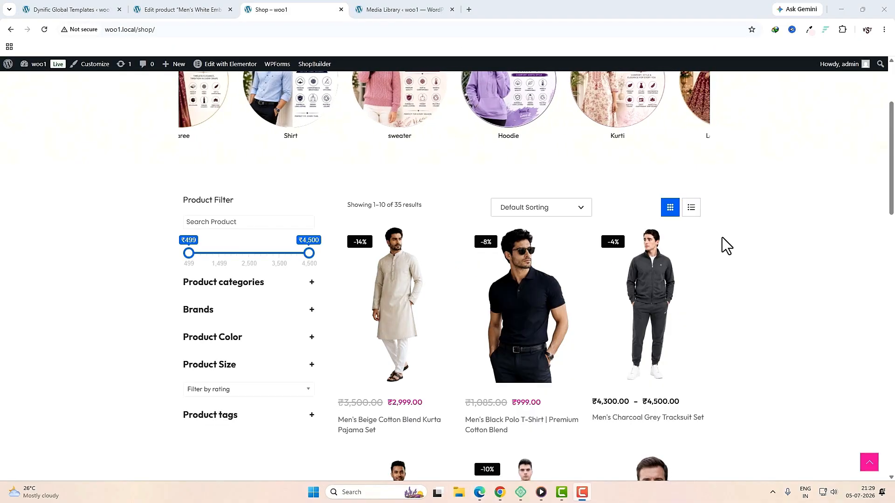
pyautogui.scroll(-15, 734, 278)
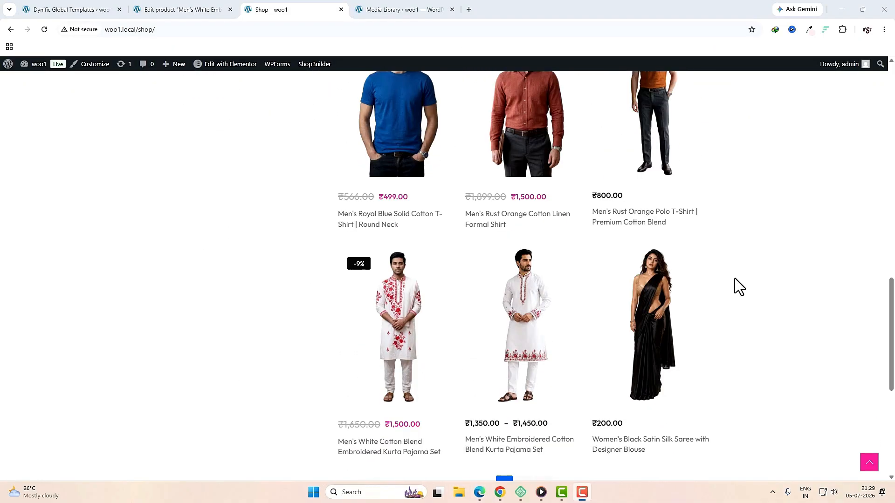
pyautogui.click(500, 184)
pyautogui.scroll(1, 526, 235)
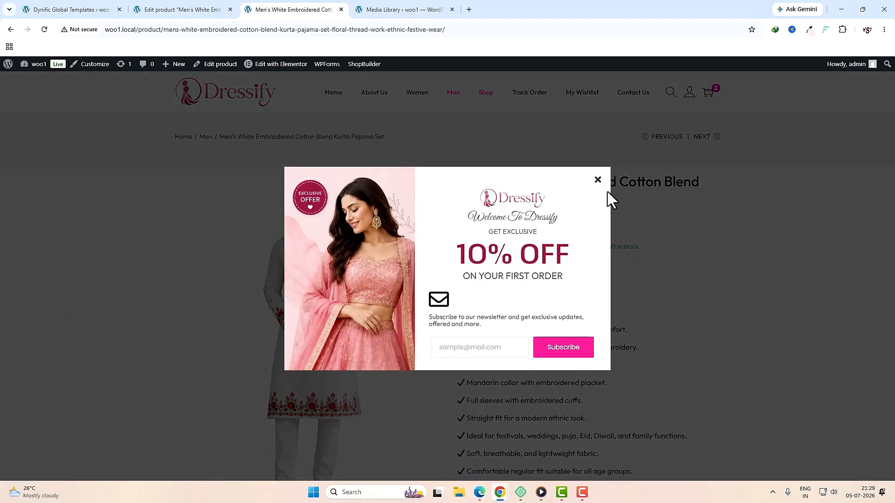
pyautogui.click(600, 180)
pyautogui.scroll(-1, 705, 289)
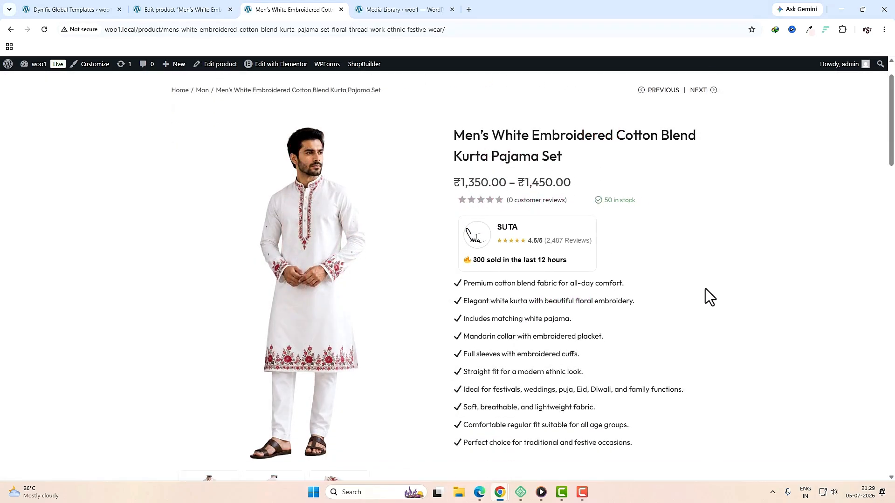
pyautogui.scroll(-5, 706, 289)
pyautogui.scroll(5, 706, 289)
pyautogui.scroll(-10, 706, 289)
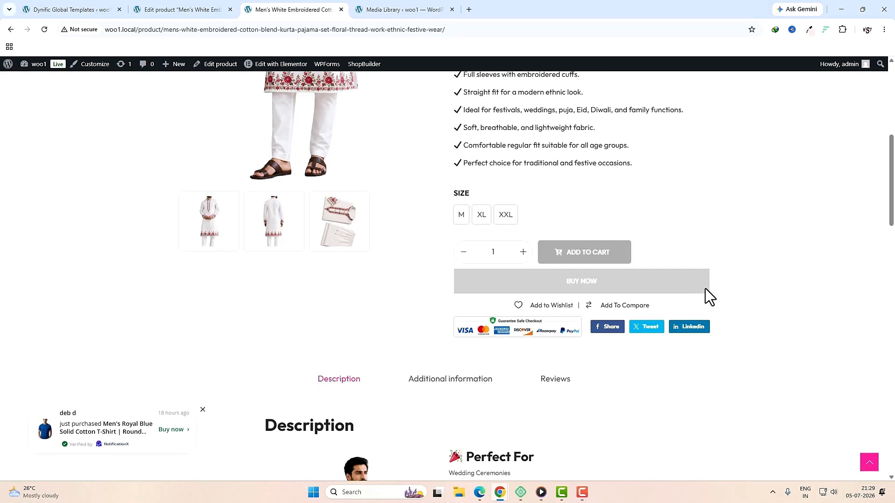
pyautogui.scroll(-20, 704, 289)
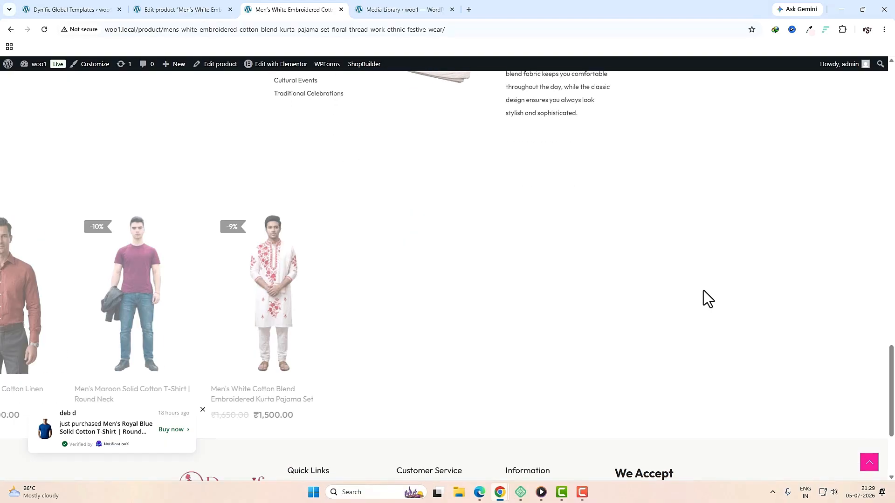
pyautogui.scroll(20, 703, 290)
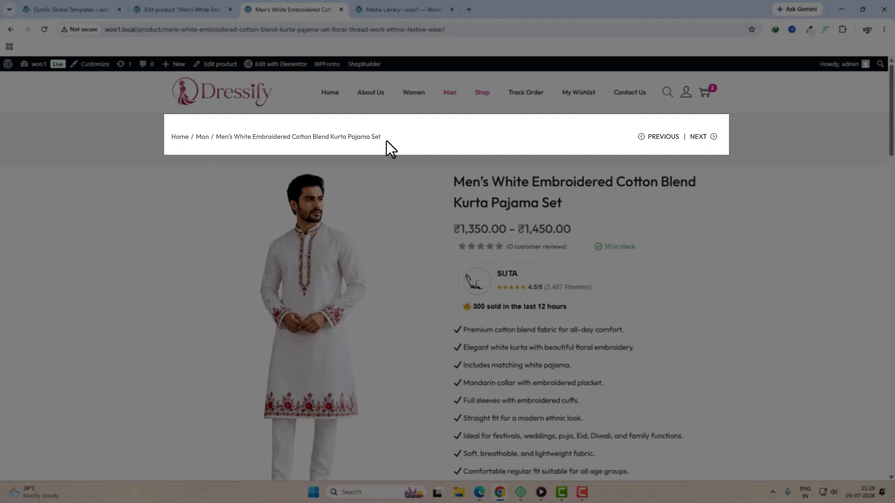
pyautogui.moveTo(699, 142)
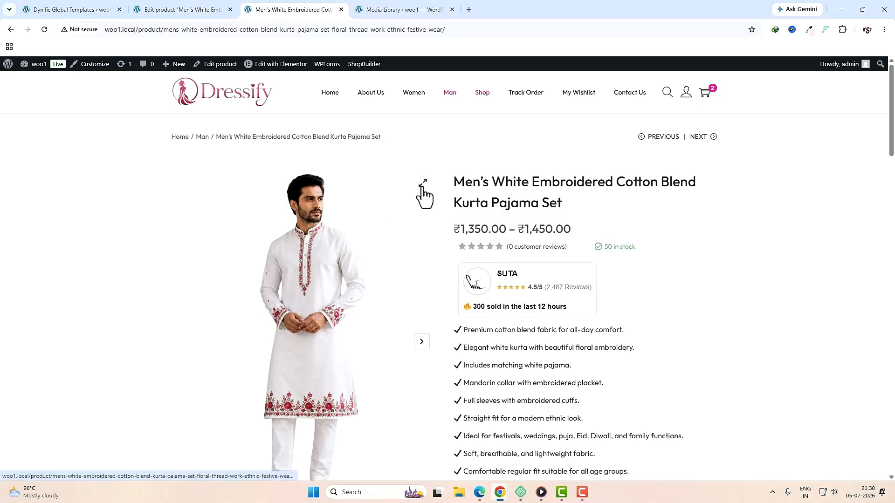
pyautogui.click(421, 187)
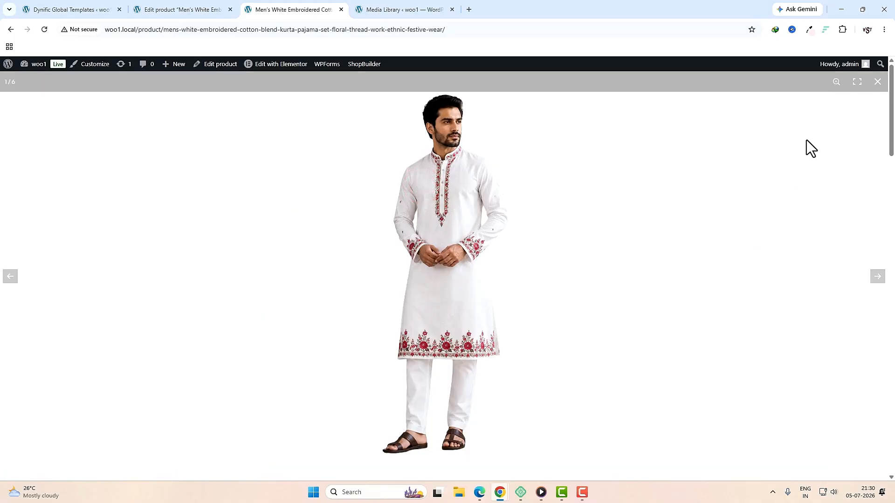
pyautogui.click(878, 82)
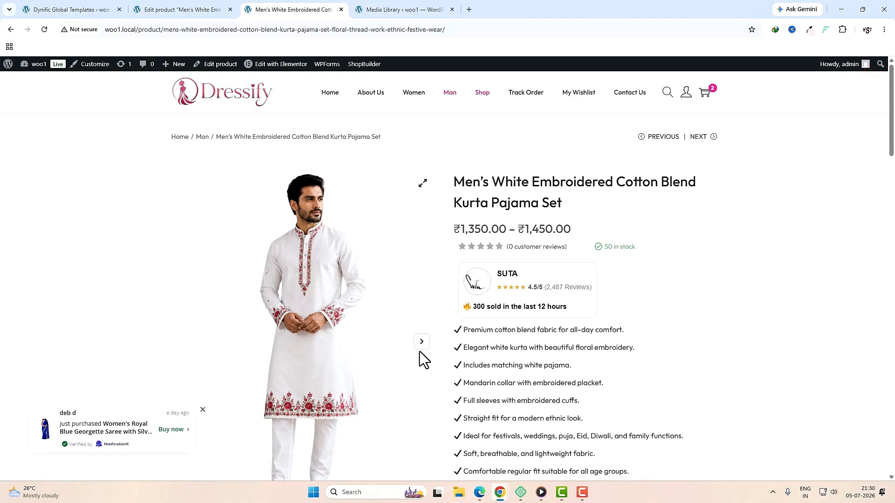
pyautogui.click(420, 345)
pyautogui.click(421, 345)
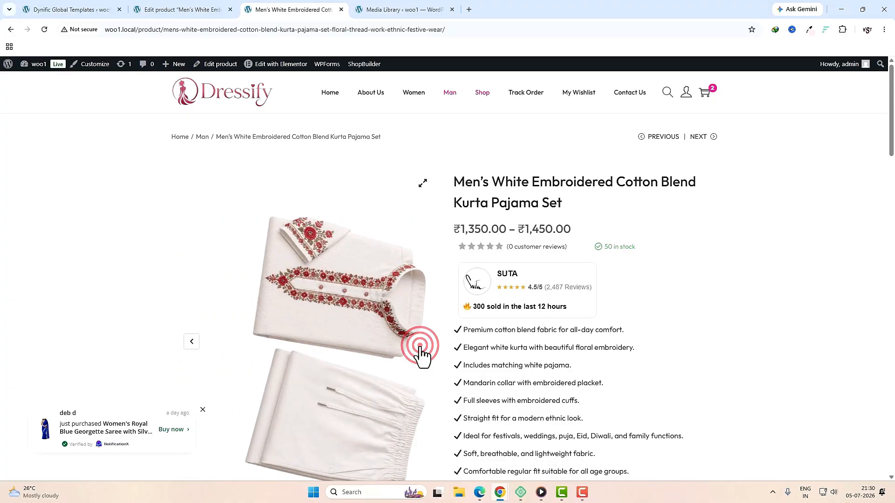
pyautogui.click(189, 341)
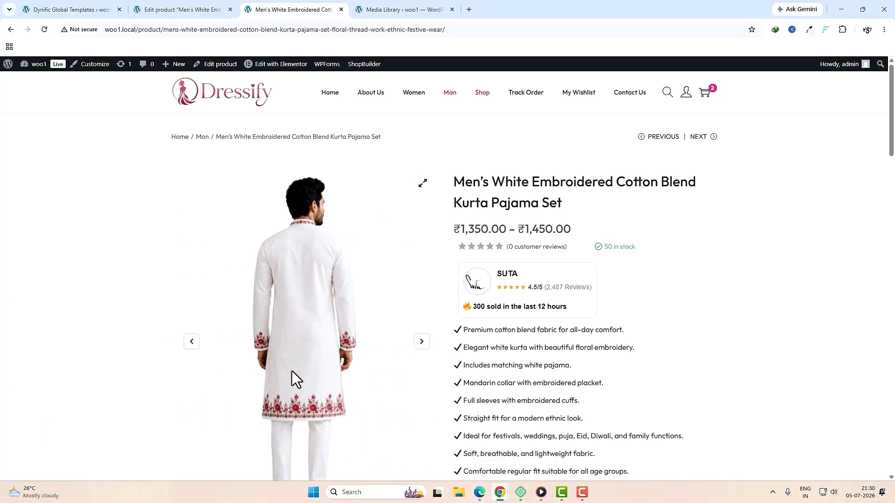
pyautogui.scroll(-4, 291, 371)
pyautogui.click(215, 370)
pyautogui.click(272, 368)
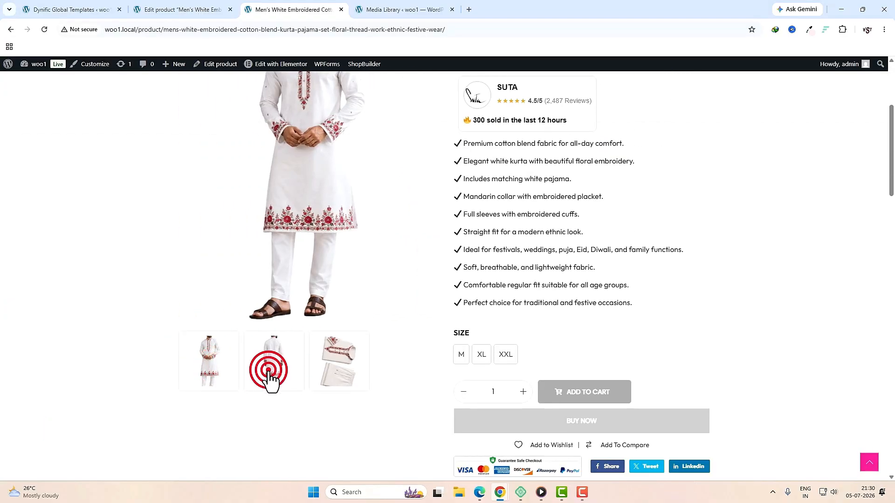
pyautogui.click(331, 373)
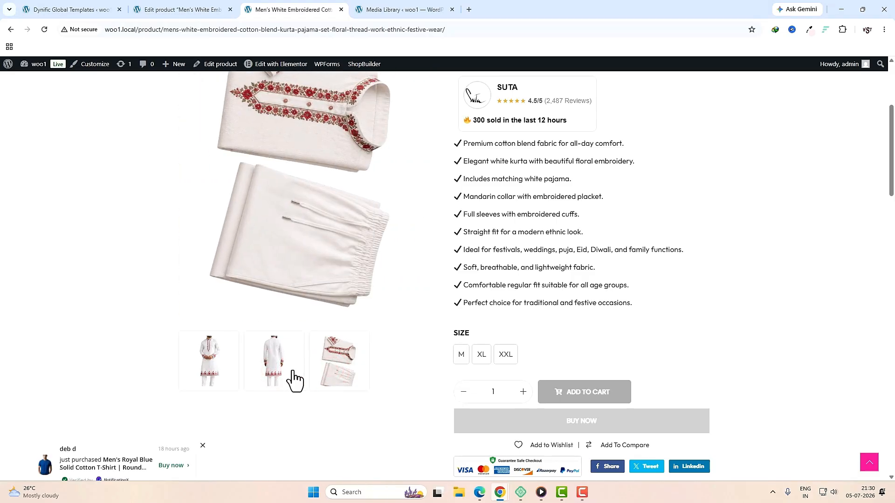
pyautogui.click(214, 360)
pyautogui.scroll(4, 346, 374)
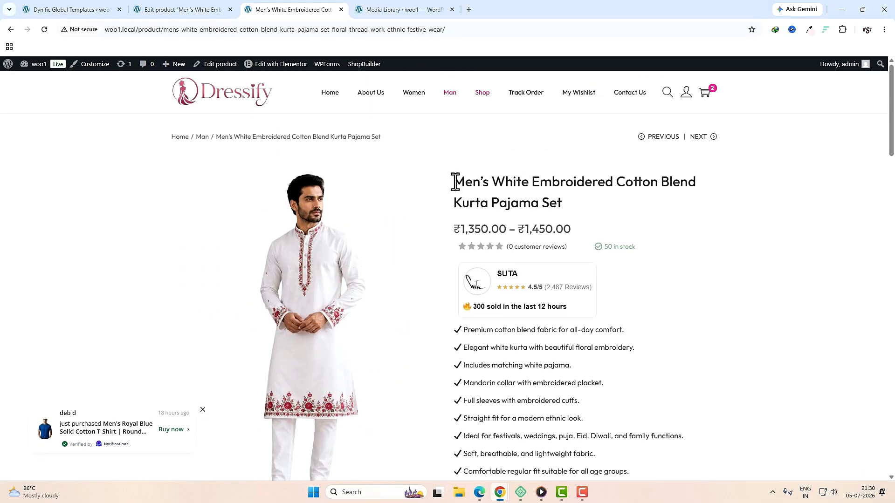
pyautogui.moveTo(455, 181); pyautogui.dragTo(575, 210)
pyautogui.click(599, 203)
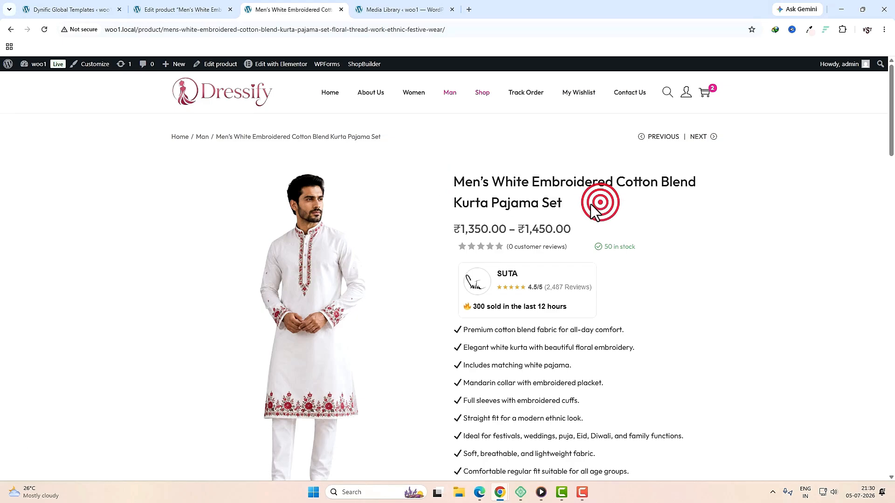
pyautogui.moveTo(455, 228); pyautogui.dragTo(581, 233)
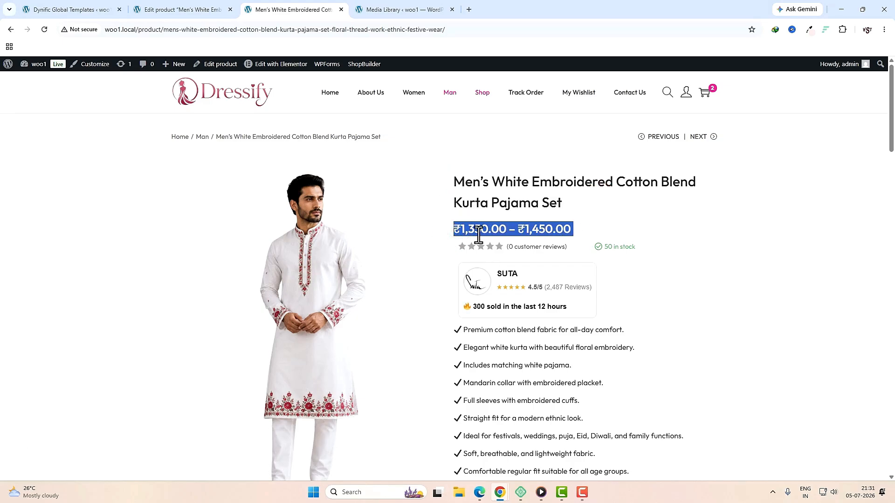
pyautogui.click(454, 232)
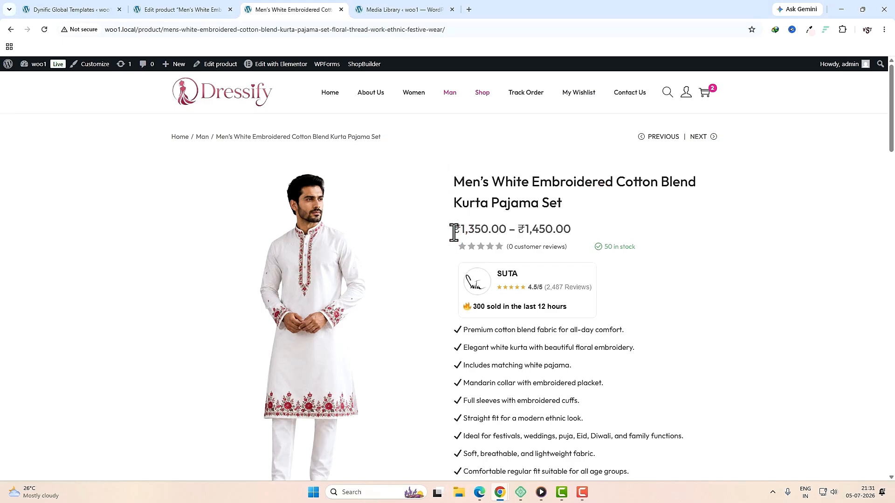
pyautogui.moveTo(454, 232); pyautogui.dragTo(508, 229)
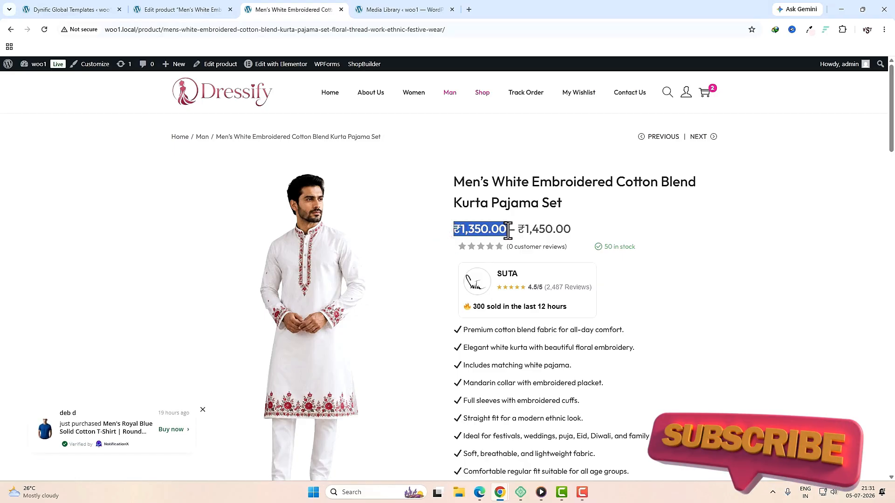
pyautogui.click(447, 247)
pyautogui.moveTo(460, 248); pyautogui.dragTo(530, 248)
pyautogui.click(675, 275)
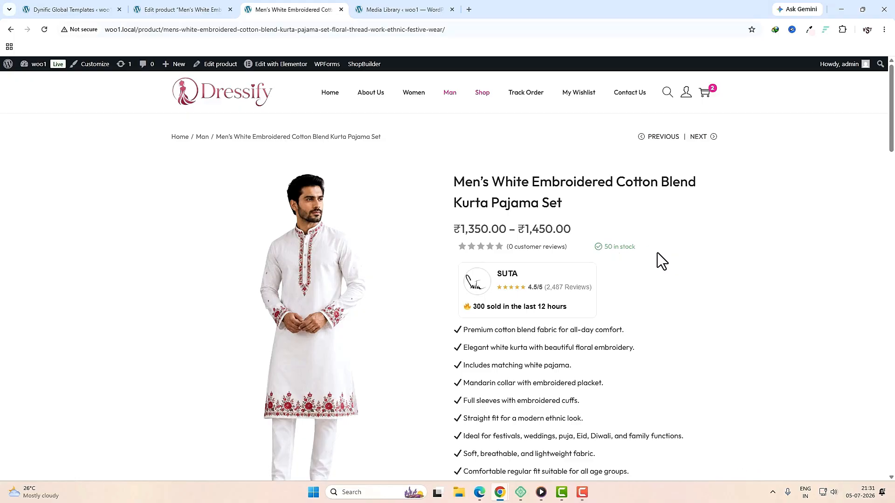
pyautogui.scroll(-2, 573, 298)
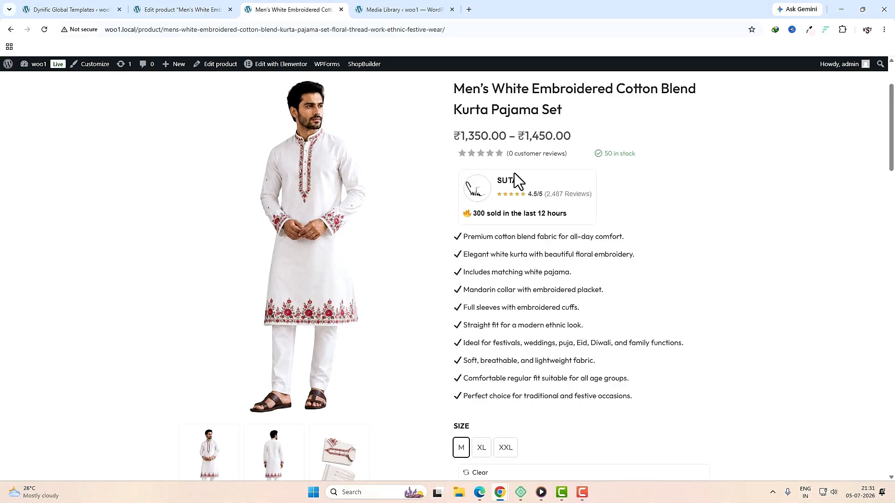
pyautogui.moveTo(504, 192); pyautogui.dragTo(553, 194)
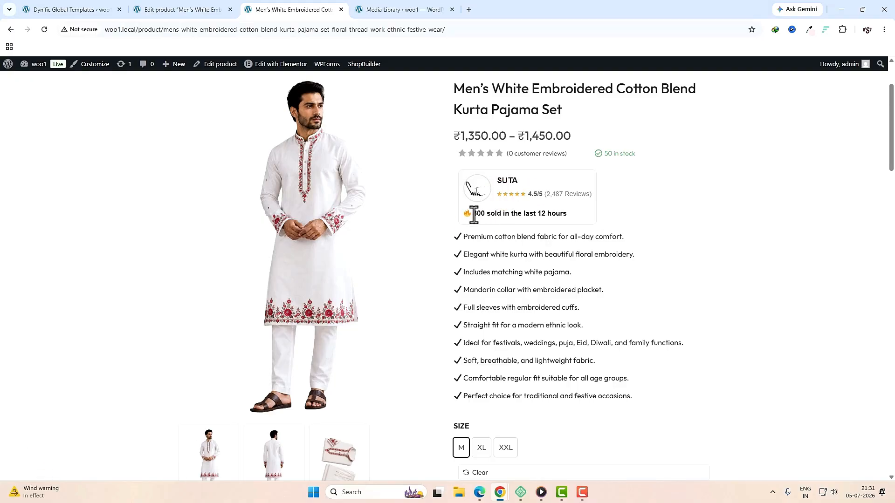
pyautogui.moveTo(474, 213); pyautogui.dragTo(563, 220)
pyautogui.click(583, 216)
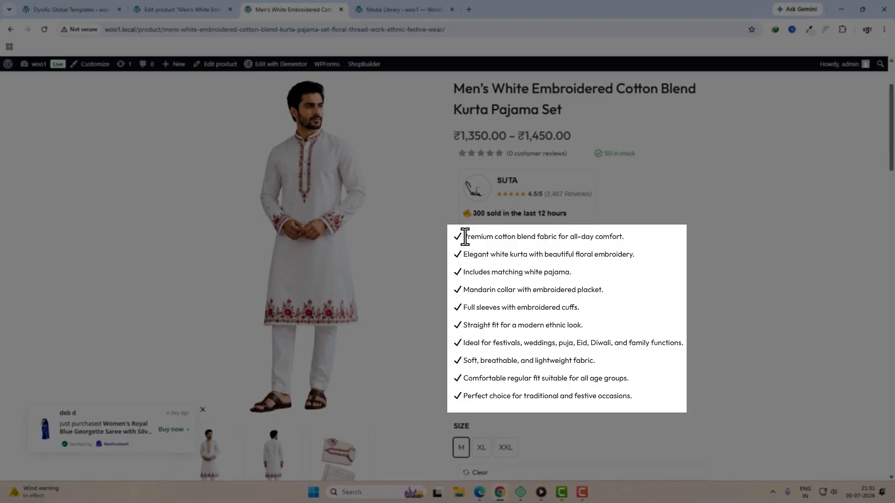
pyautogui.moveTo(463, 236); pyautogui.dragTo(615, 383)
# Step: Compare the M and XL (₹1,400.00) sizes of the kurta set, settling on XXL
pyautogui.click(713, 340)
pyautogui.scroll(-3, 512, 208)
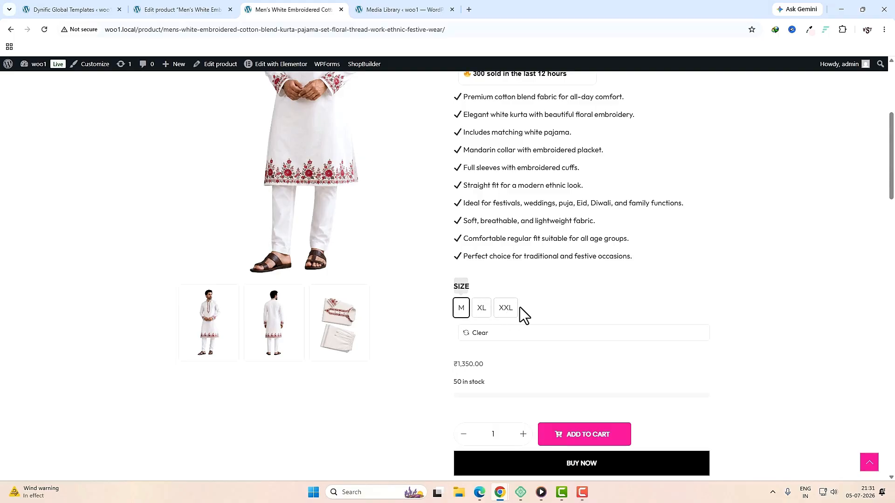
pyautogui.click(482, 324)
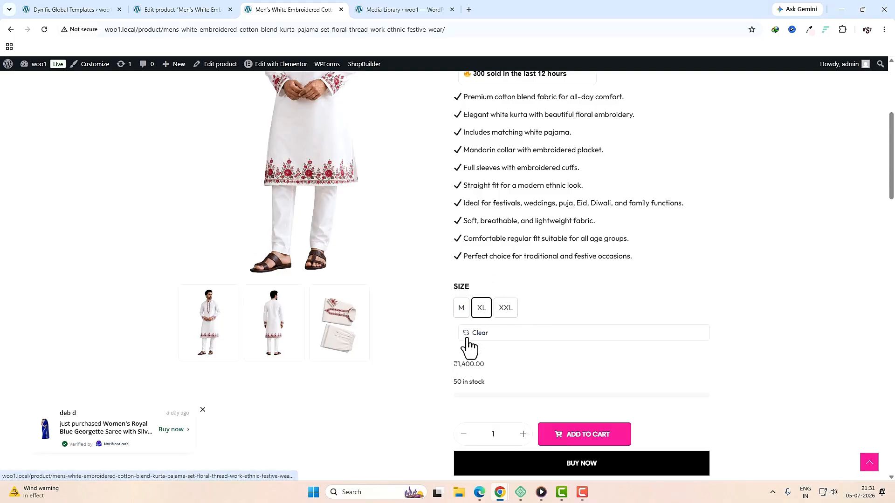
pyautogui.moveTo(451, 365); pyautogui.dragTo(493, 367)
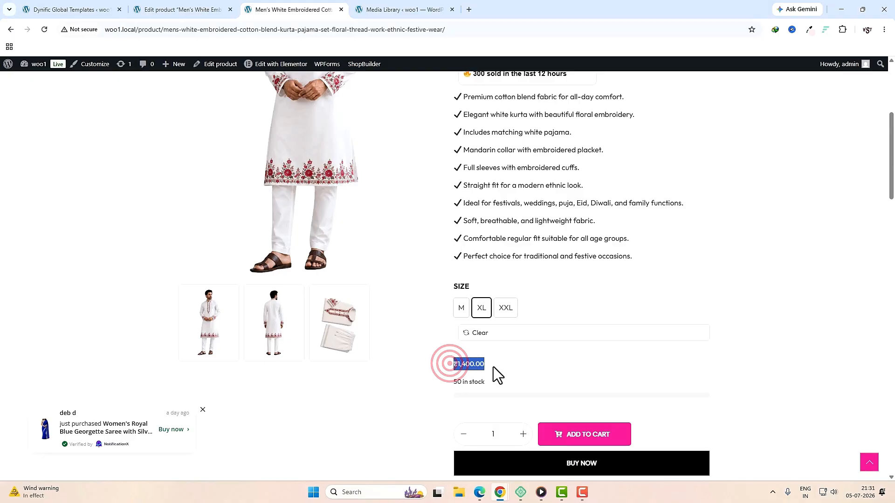
pyautogui.click(460, 318)
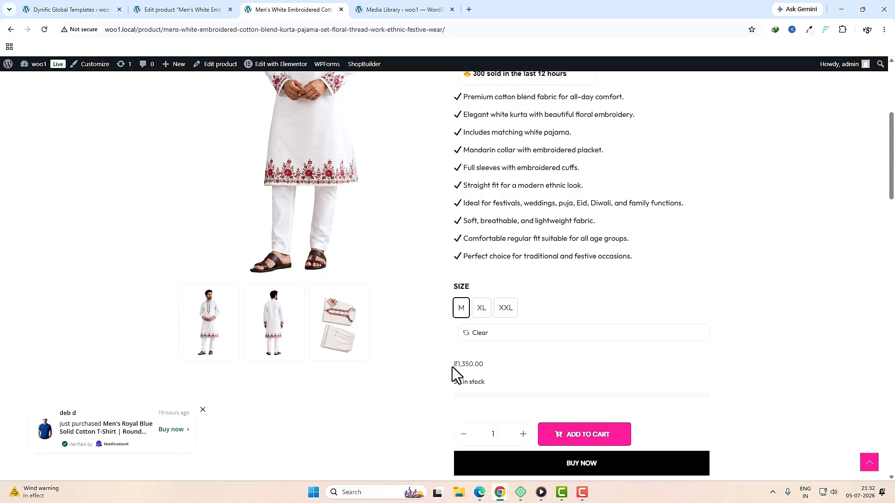
pyautogui.click(486, 317)
pyautogui.click(511, 308)
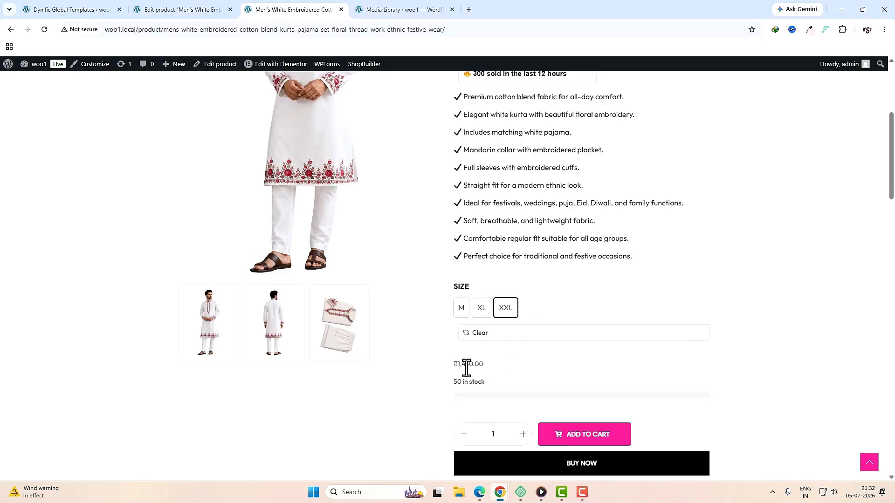
# Step: Raise the quantity to 2 and bring it back to 1
pyautogui.scroll(-1, 499, 367)
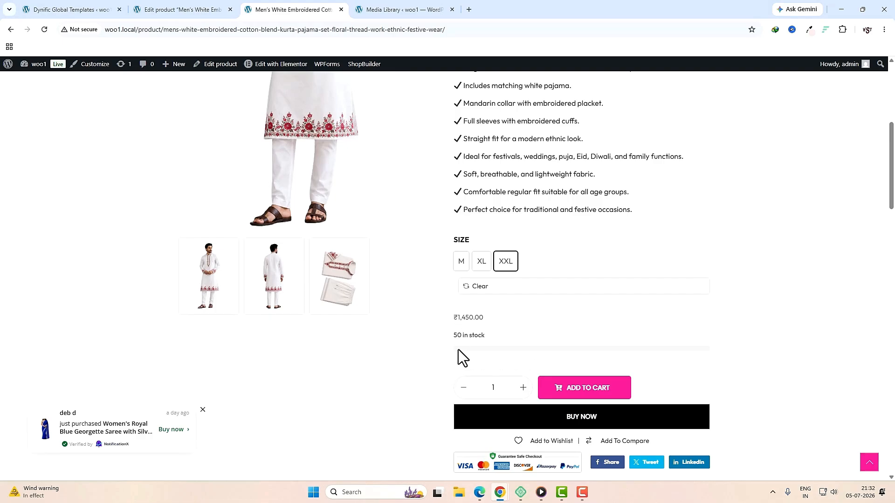
pyautogui.scroll(-3, 486, 345)
pyautogui.scroll(2, 486, 339)
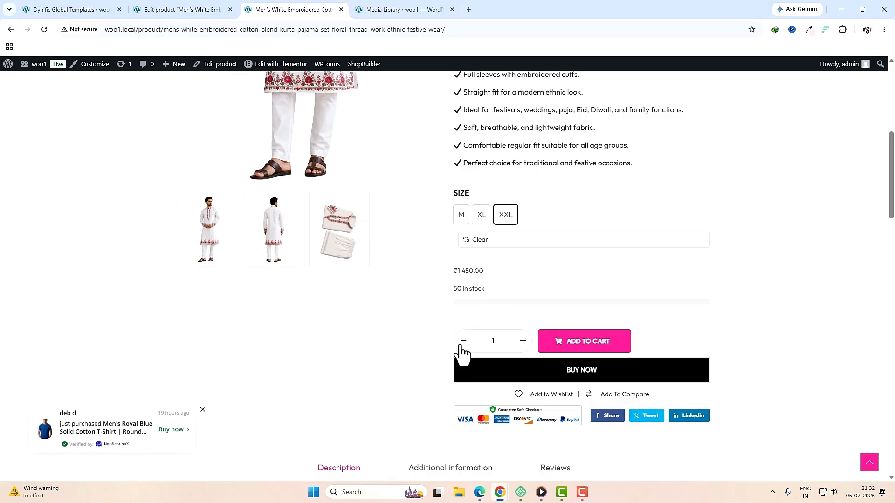
pyautogui.click(522, 341)
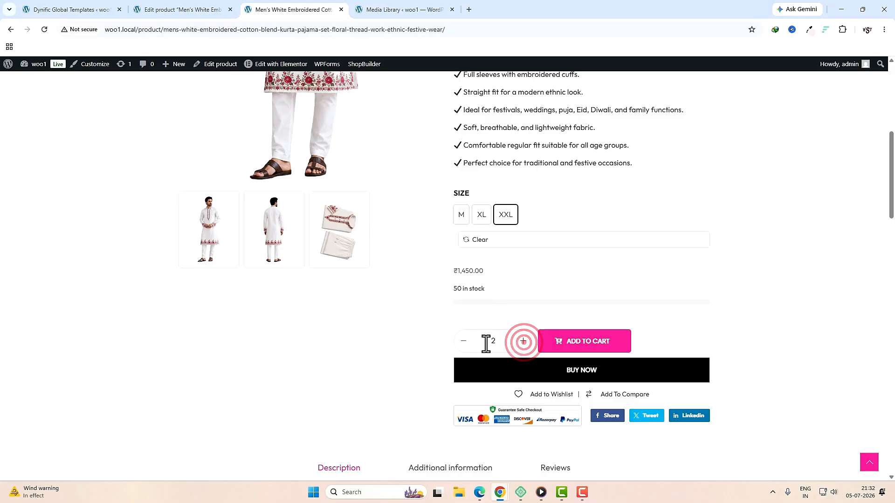
pyautogui.click(463, 340)
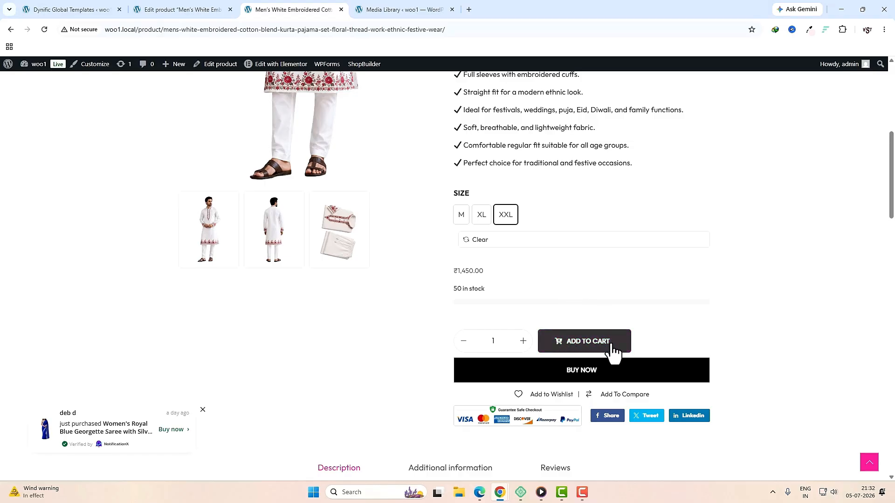
# Step: Add the XXL kurta pajama set to the cart and proceed with Buy Now
pyautogui.click(575, 347)
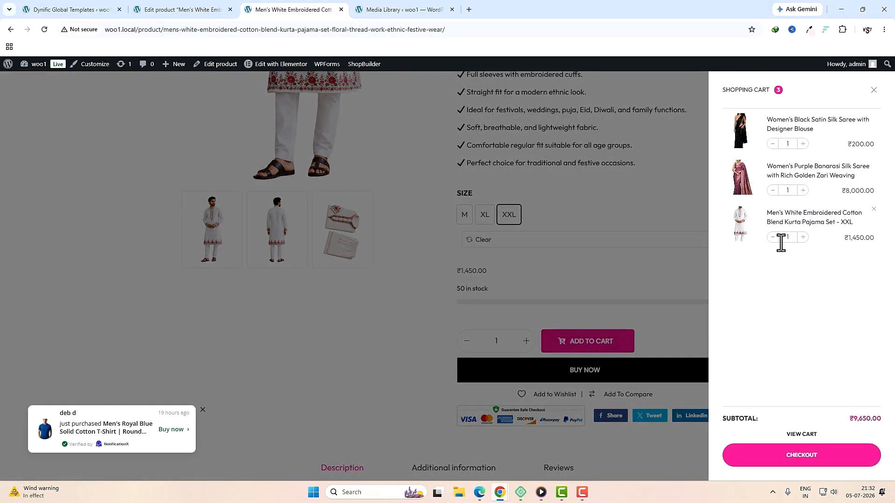
pyautogui.click(874, 89)
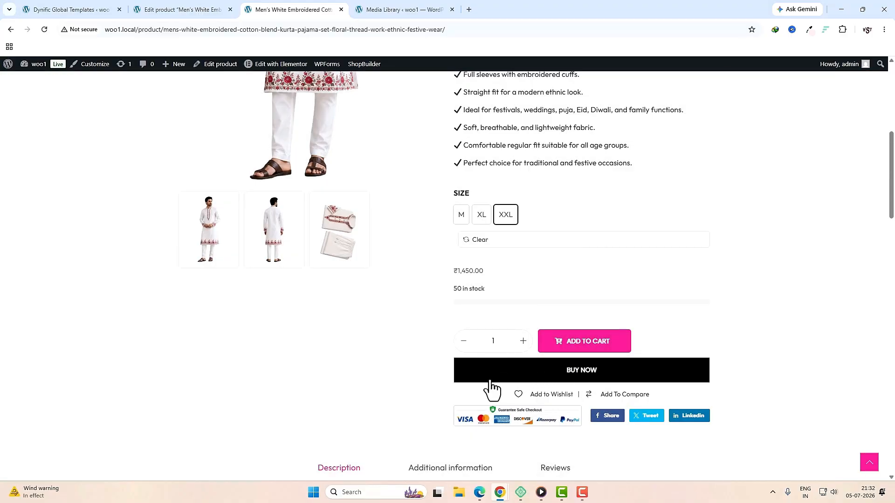
pyautogui.click(663, 376)
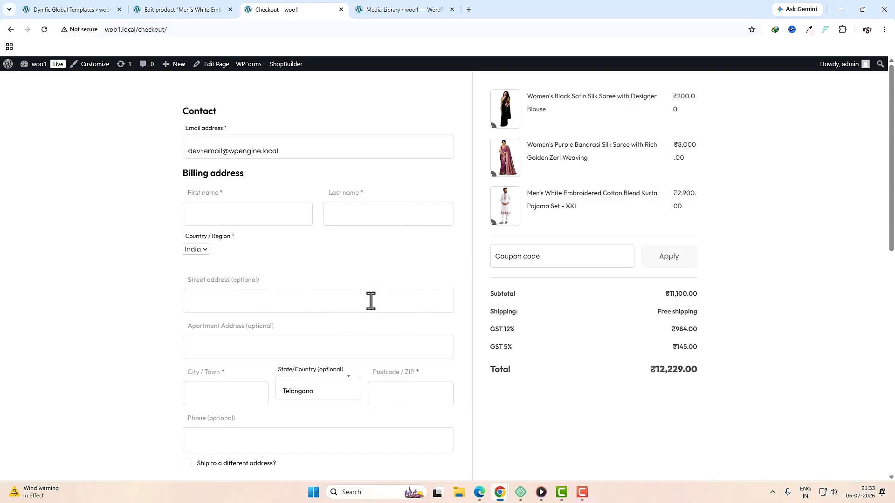
# Step: Review the checkout page listing the kurta set and two sarees, totalling ₹12,229.00
pyautogui.scroll(-2, 372, 303)
pyautogui.scroll(2, 366, 261)
pyautogui.scroll(-9, 384, 312)
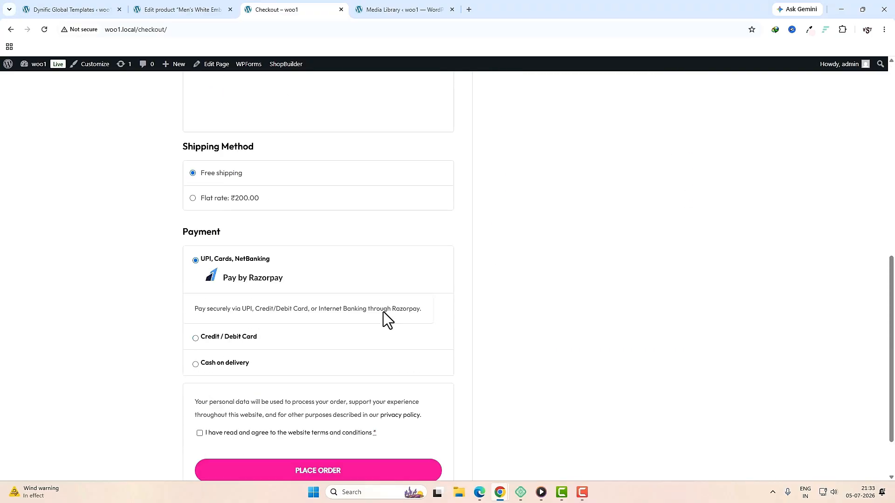
pyautogui.scroll(-2, 383, 312)
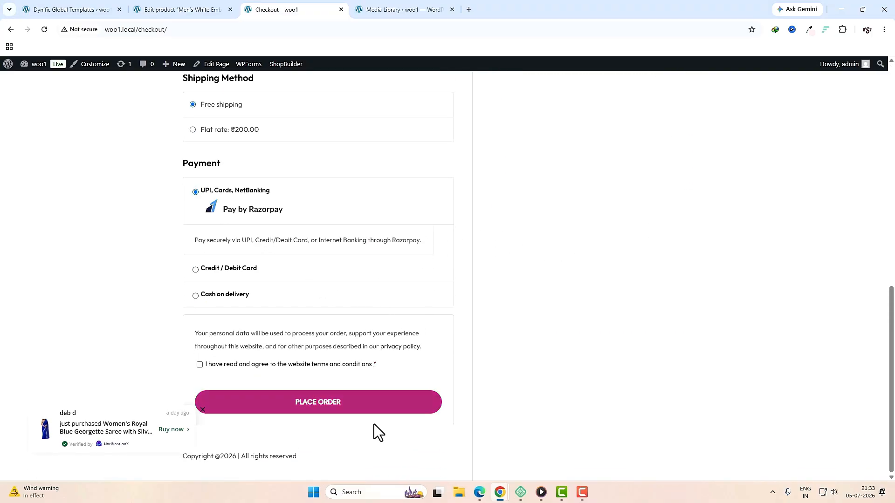
pyautogui.scroll(5, 555, 408)
pyautogui.scroll(6, 555, 407)
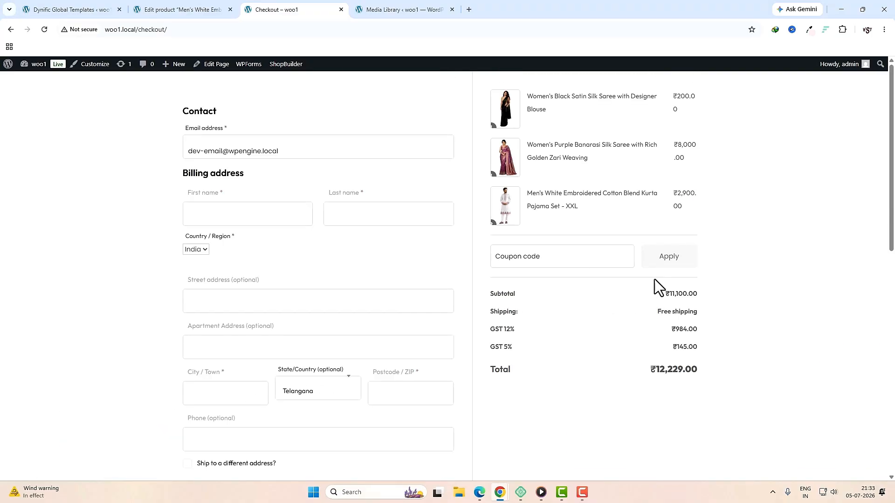
# Step: Add the kurta pajama set to the wishlist and view the wishlist
pyautogui.click(11, 30)
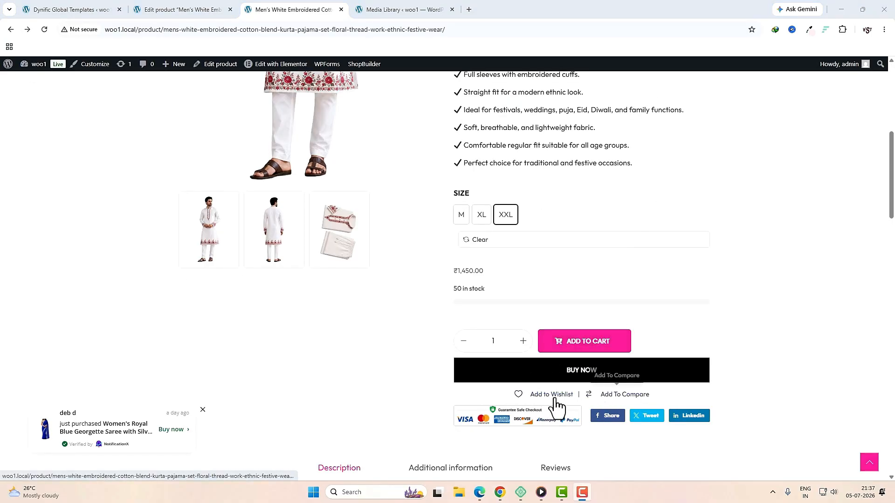
pyautogui.click(552, 396)
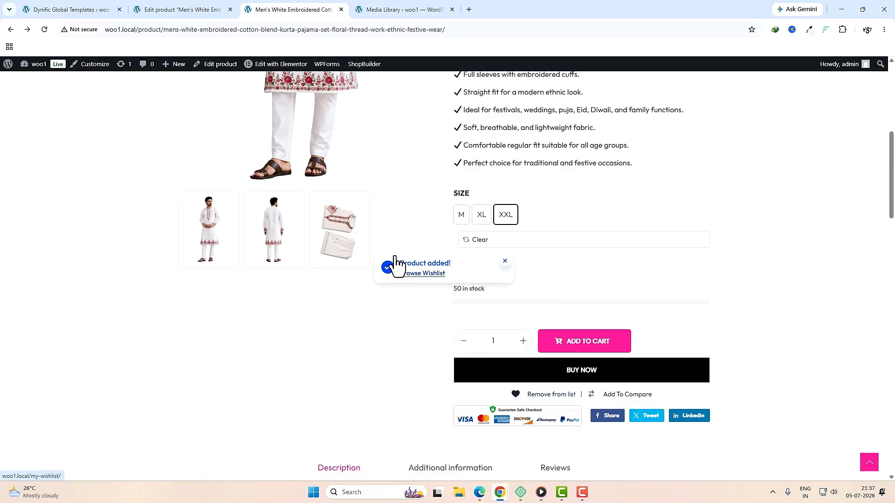
pyautogui.click(423, 275)
pyautogui.click(138, 352)
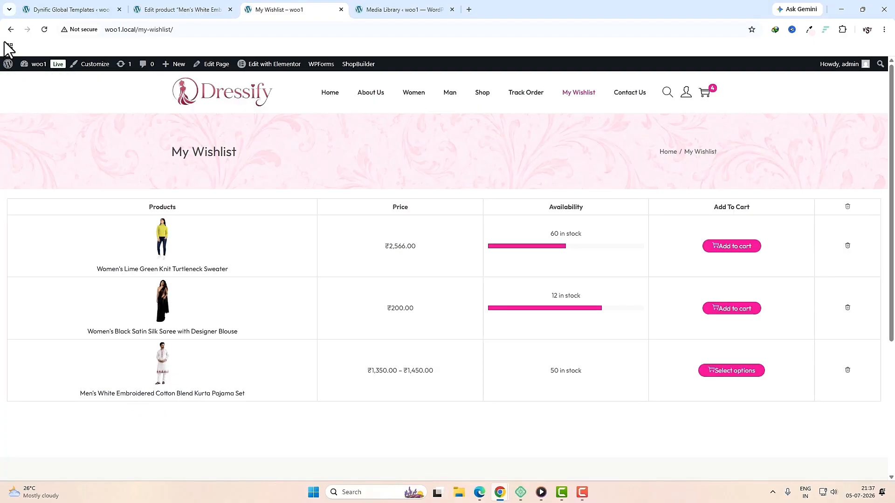
pyautogui.click(12, 30)
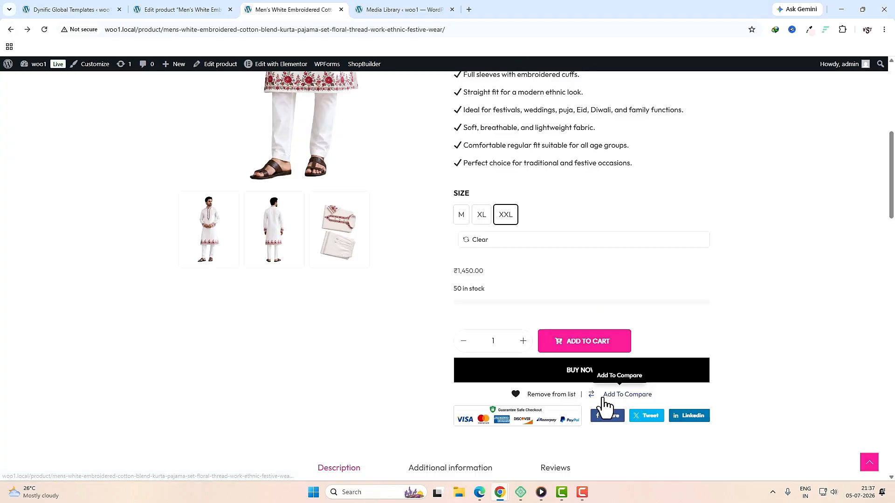
# Step: Add the kurta set to the compare list and scroll down to related products
pyautogui.click(612, 396)
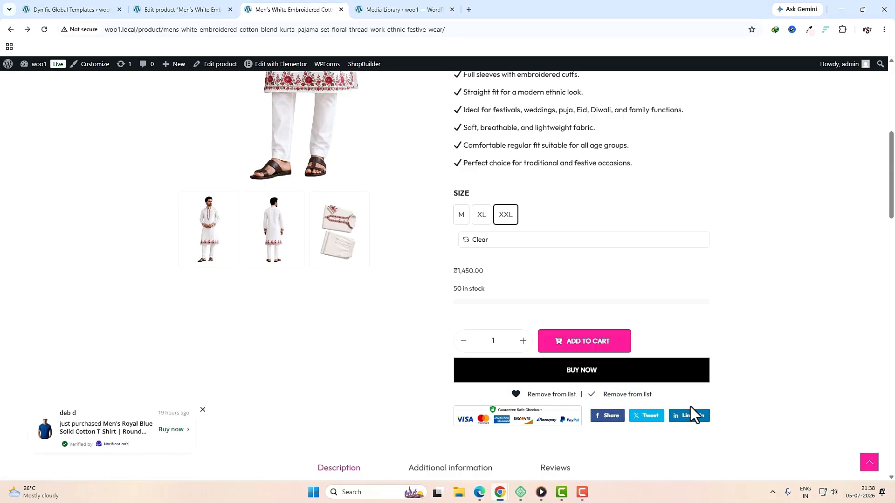
pyautogui.scroll(-15, 690, 407)
pyautogui.scroll(-3, 687, 416)
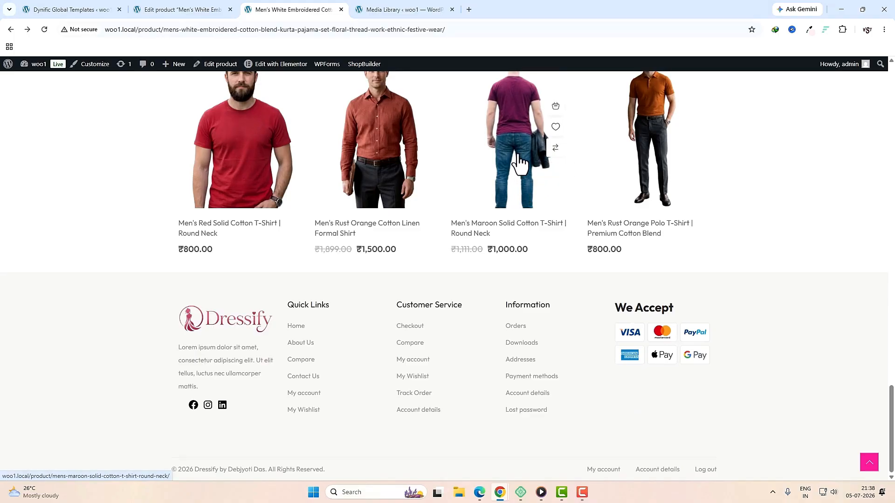
# Step: Add the maroon T-shirt to the comparison and review the comparison page
pyautogui.click(555, 148)
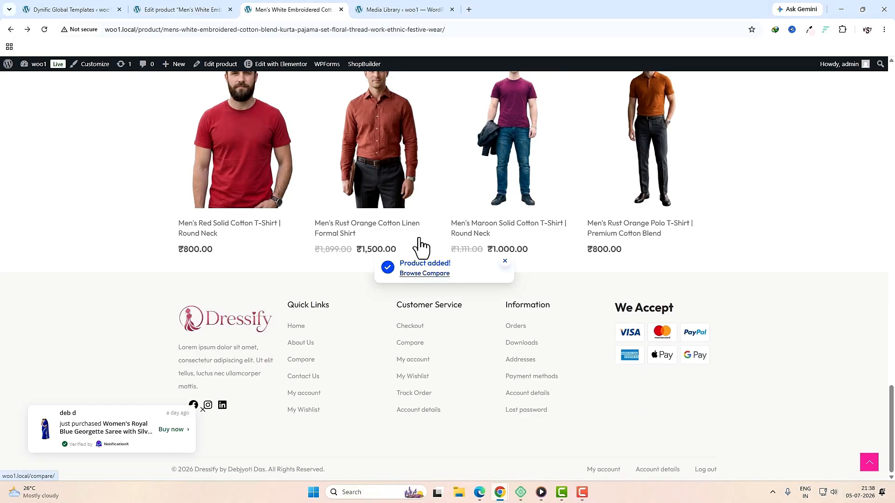
pyautogui.click(420, 276)
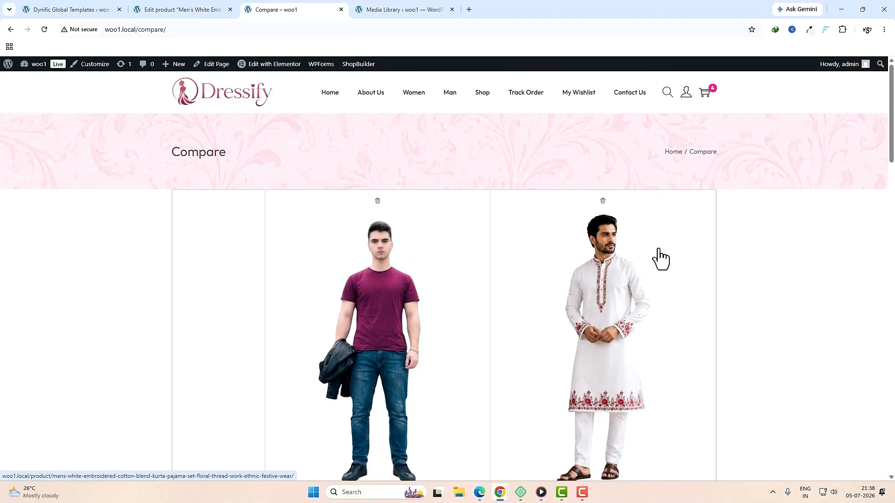
pyautogui.scroll(-4, 667, 278)
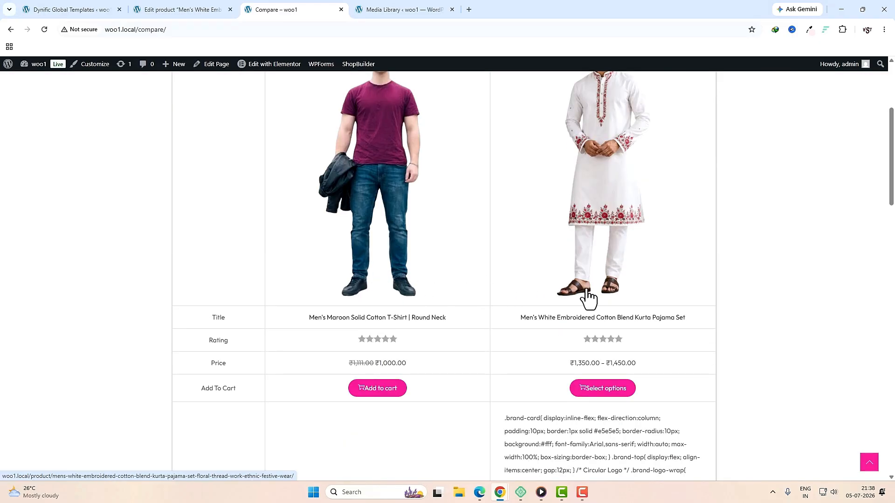
pyautogui.scroll(-2, 511, 298)
pyautogui.scroll(-20, 586, 305)
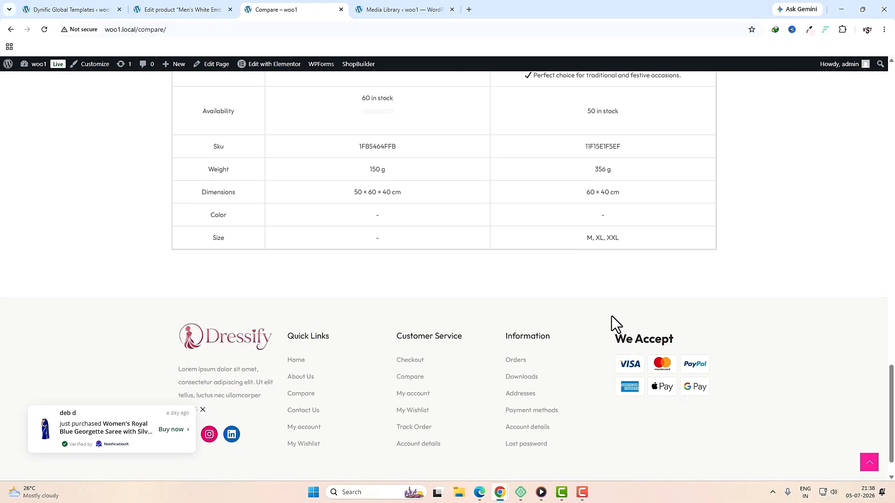
# Step: Return to the white kurta product page and read its Description tab
pyautogui.click(10, 29)
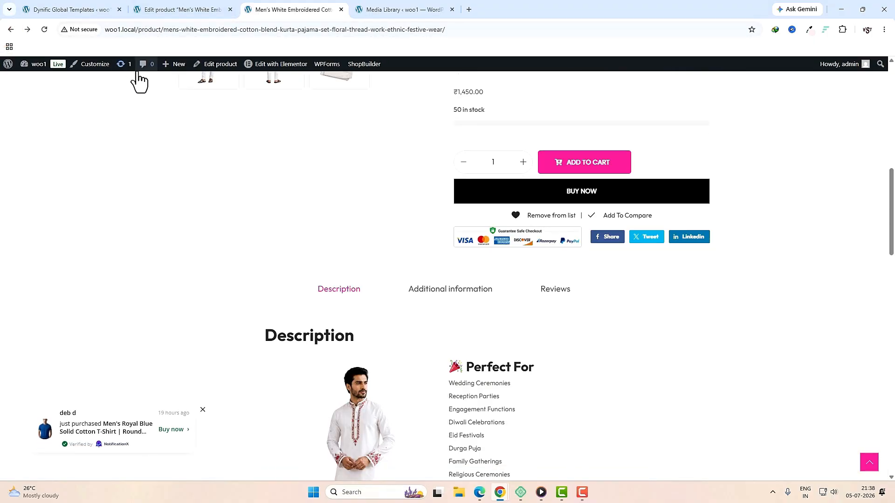
pyautogui.click(349, 224)
pyautogui.scroll(-10, 435, 271)
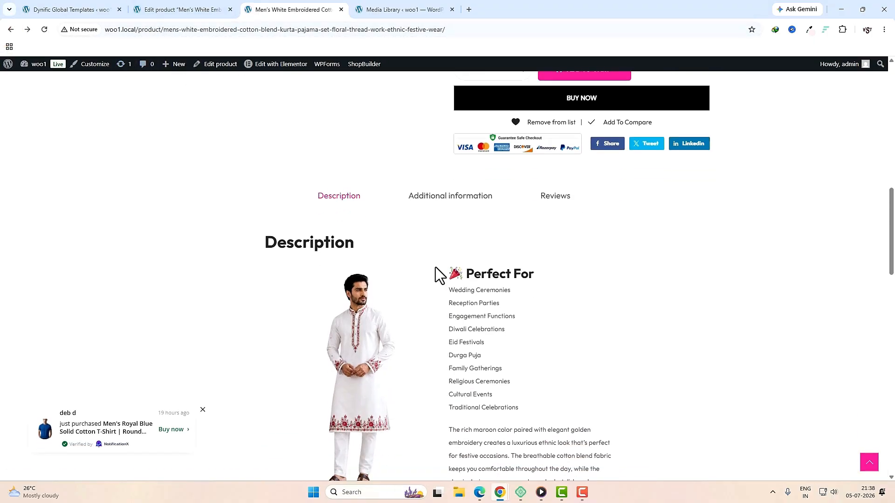
pyautogui.scroll(-6, 435, 267)
pyautogui.scroll(15, 435, 273)
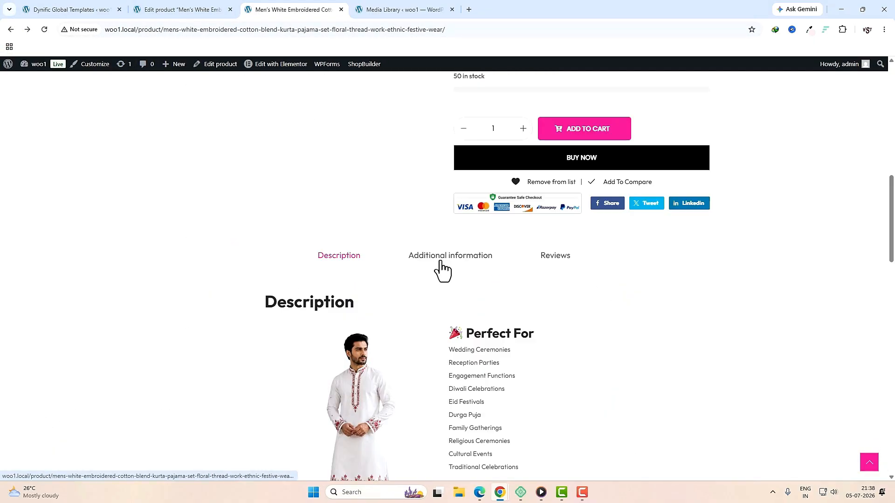
# Step: View the Additional information and Reviews tabs, then buy the beige kurta set (₹2,999.00) now
pyautogui.click(458, 261)
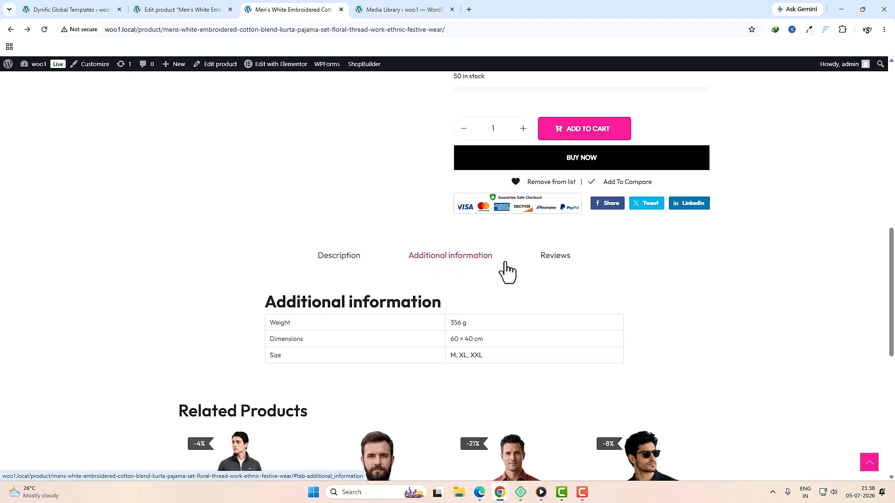
pyautogui.click(566, 259)
pyautogui.scroll(-8, 168, 141)
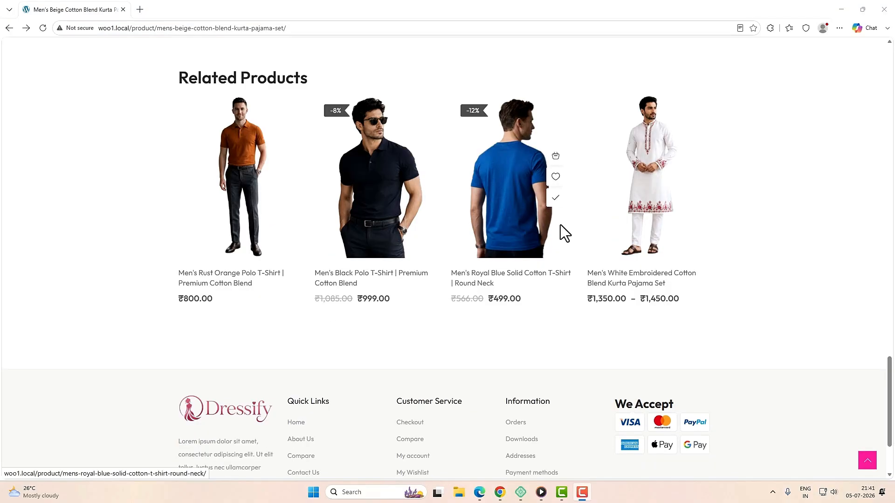
pyautogui.scroll(15, 567, 299)
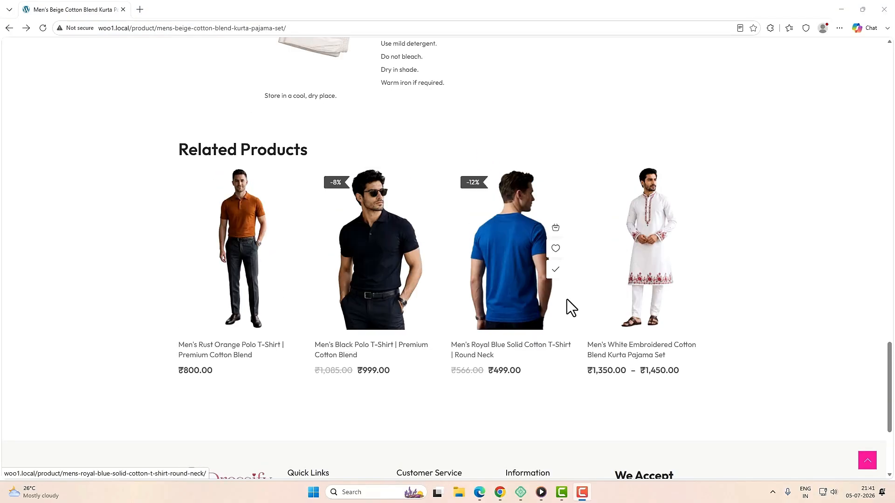
pyautogui.scroll(2, 536, 304)
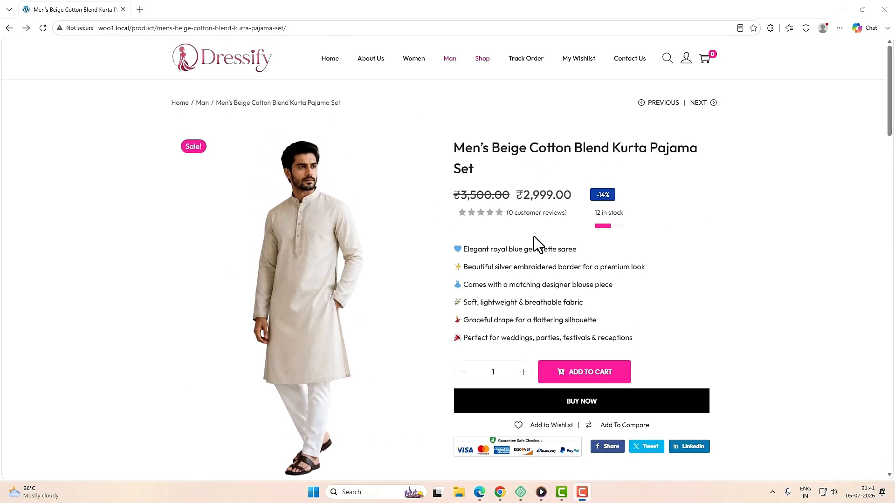
pyautogui.click(590, 406)
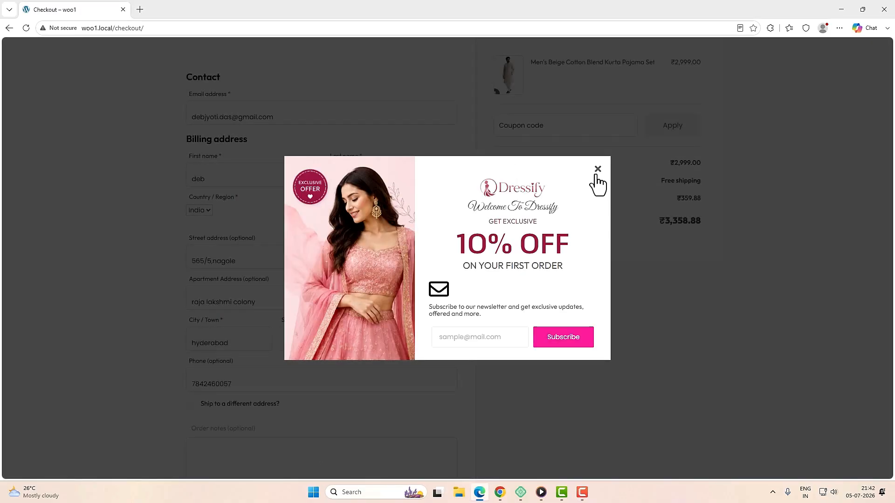
# Step: Dismiss the 10% welcome offer, toggle shipping to a different address on and off, and start an order note
pyautogui.click(597, 169)
pyautogui.click(114, 97)
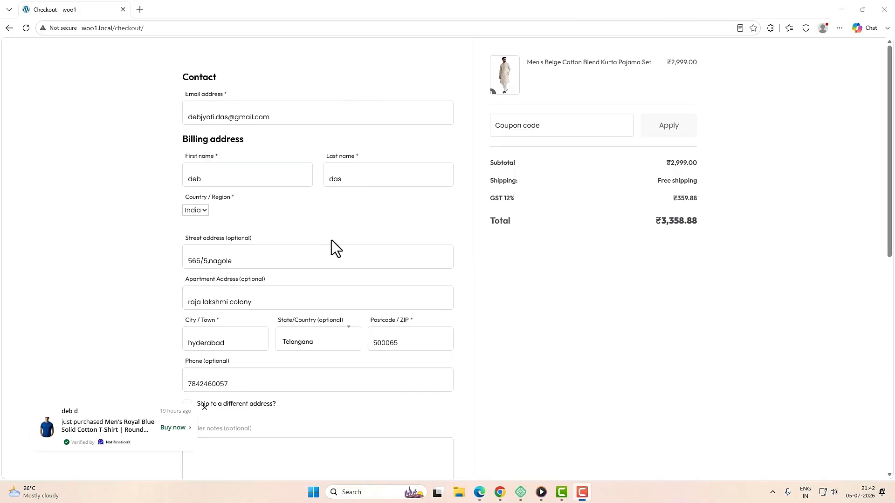
pyautogui.scroll(-1, 356, 265)
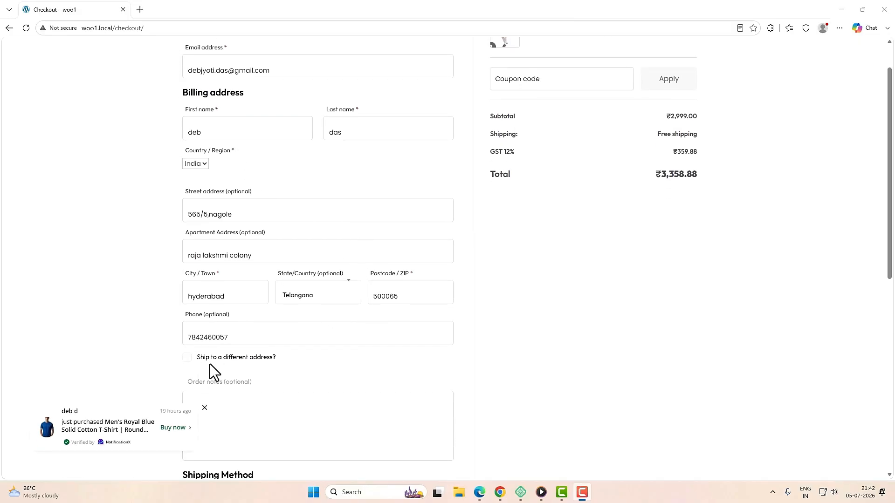
pyautogui.click(186, 358)
pyautogui.scroll(-5, 268, 372)
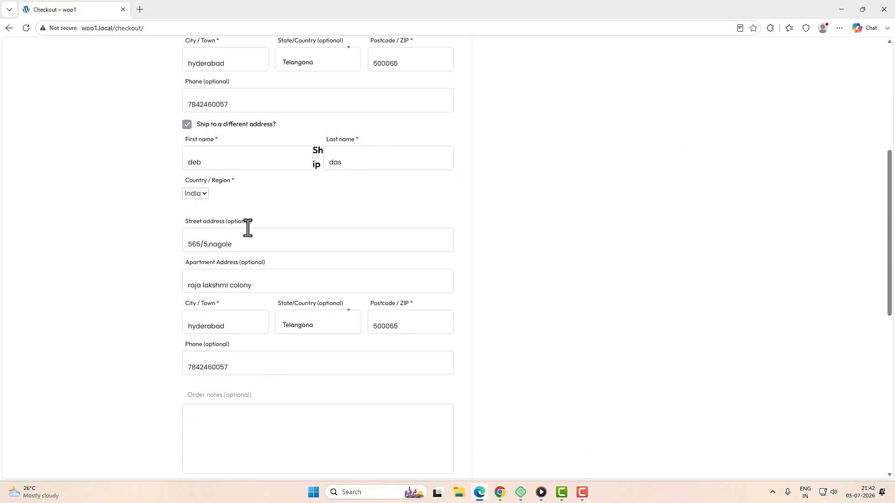
pyautogui.scroll(4, 254, 330)
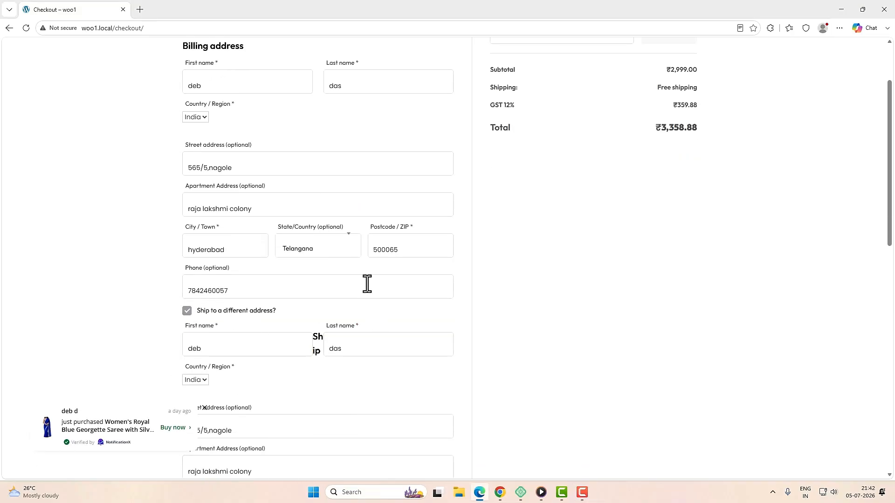
pyautogui.click(187, 311)
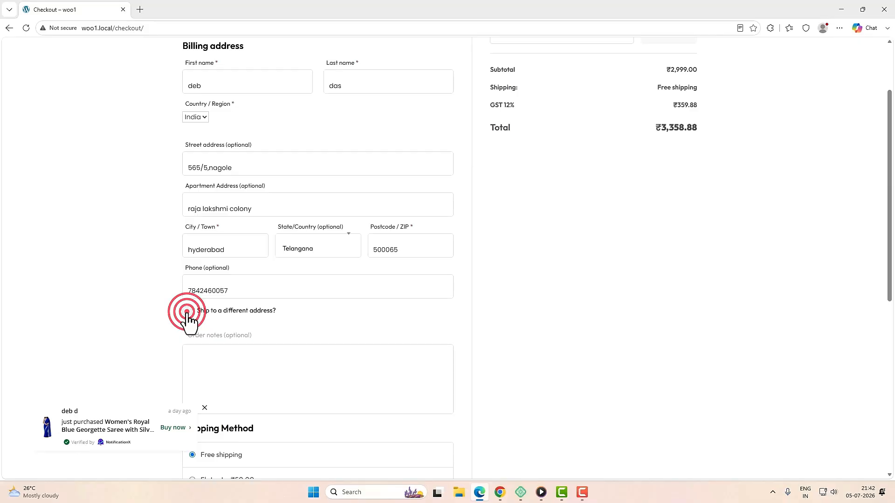
pyautogui.scroll(-3, 358, 324)
pyautogui.click(198, 215)
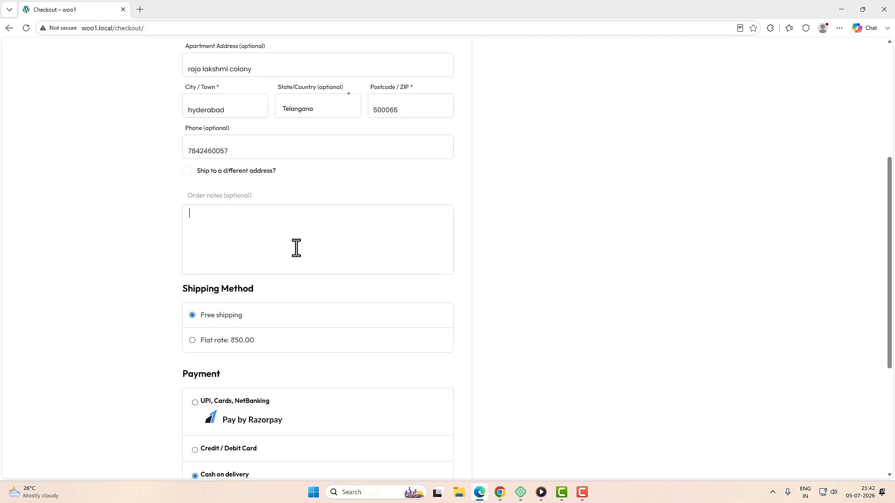
# Step: Check the summary's Free shipping, 12% GST of ₹359.88 and the ₹3,358.88 total
pyautogui.scroll(5, 250, 225)
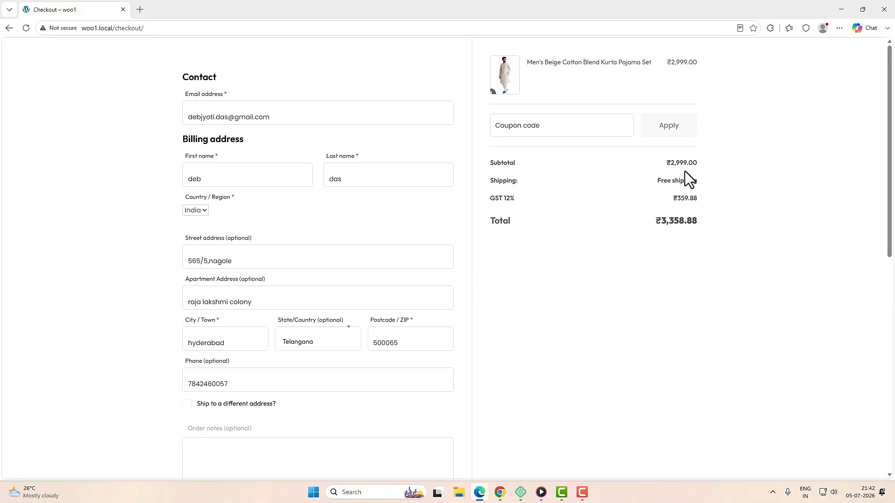
pyautogui.click(670, 165)
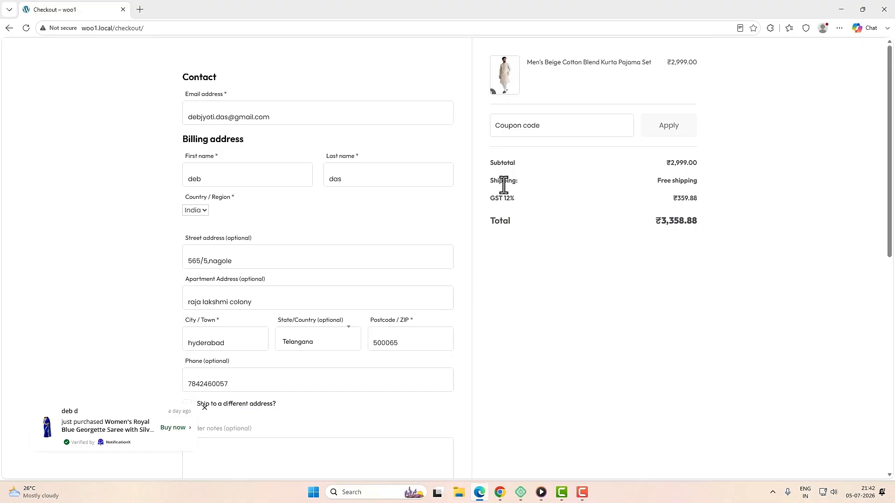
pyautogui.moveTo(657, 182); pyautogui.dragTo(700, 183)
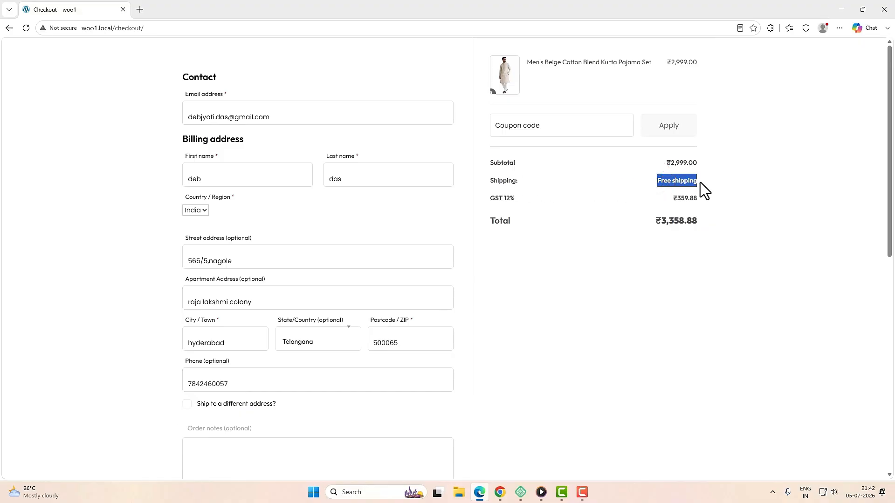
pyautogui.moveTo(503, 199); pyautogui.dragTo(517, 199)
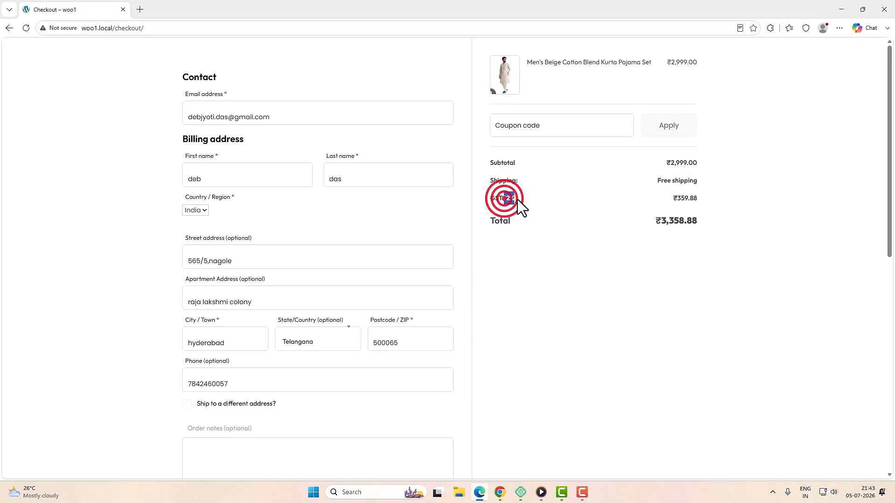
pyautogui.click(523, 199)
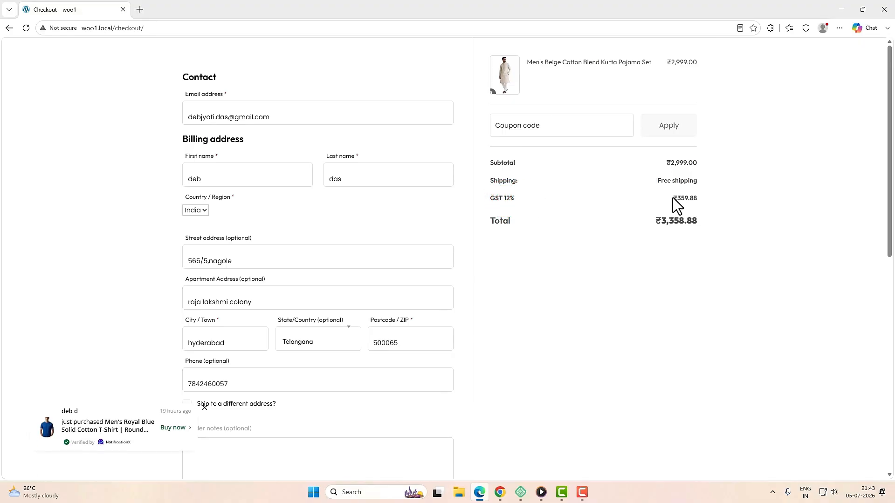
pyautogui.moveTo(672, 198); pyautogui.dragTo(706, 201)
pyautogui.moveTo(652, 221); pyautogui.dragTo(698, 221)
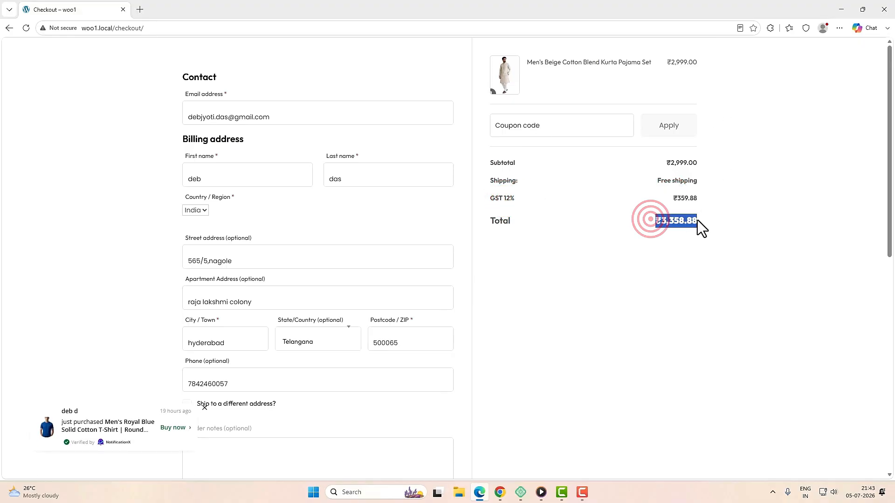
pyautogui.scroll(-10, 622, 261)
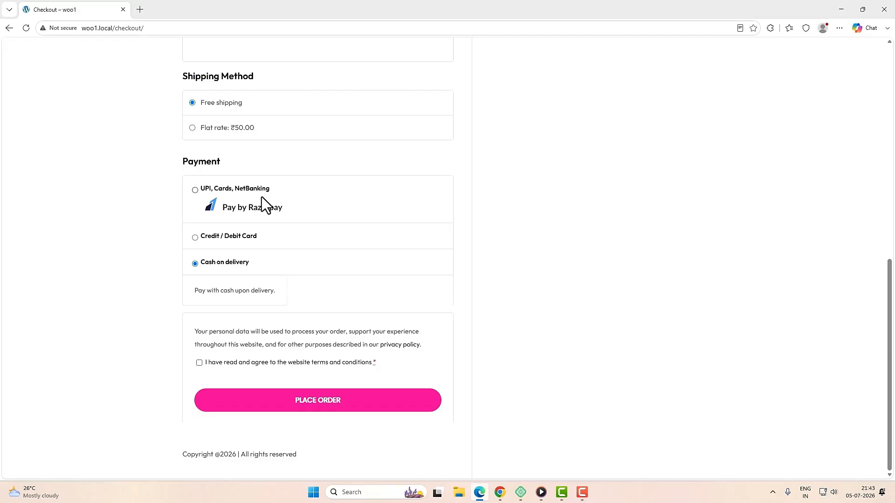
# Step: Choose cash on delivery, accept the terms and conditions, and place the ₹3,358.88 order
pyautogui.click(196, 163)
pyautogui.click(195, 190)
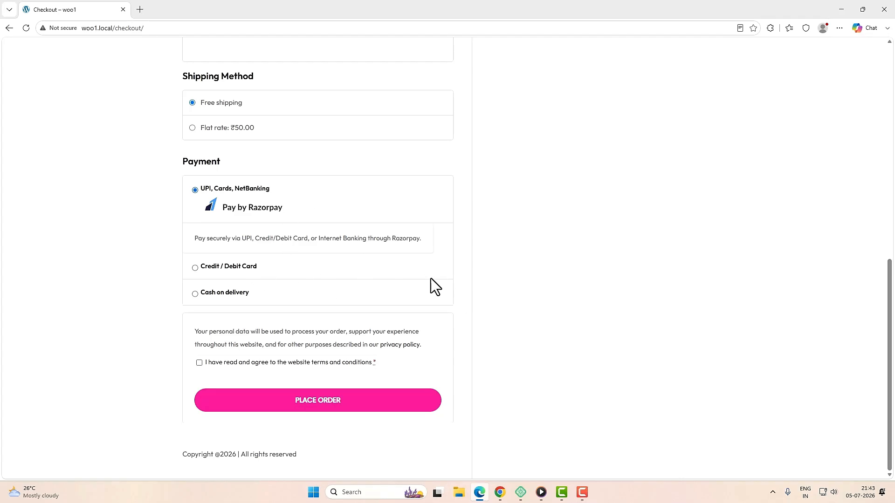
pyautogui.click(195, 293)
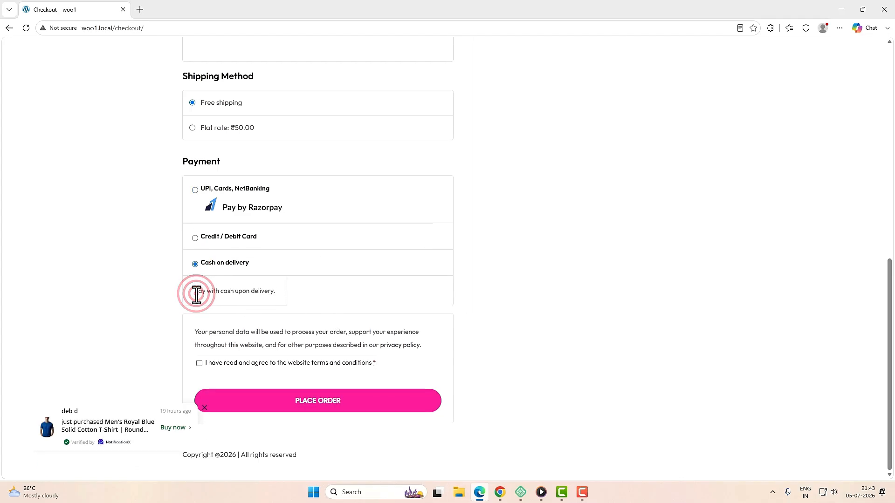
pyautogui.click(199, 364)
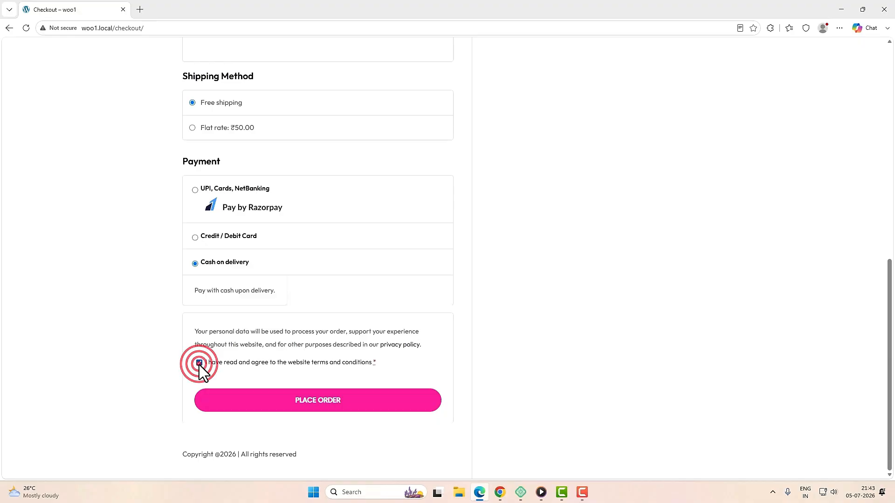
pyautogui.click(311, 400)
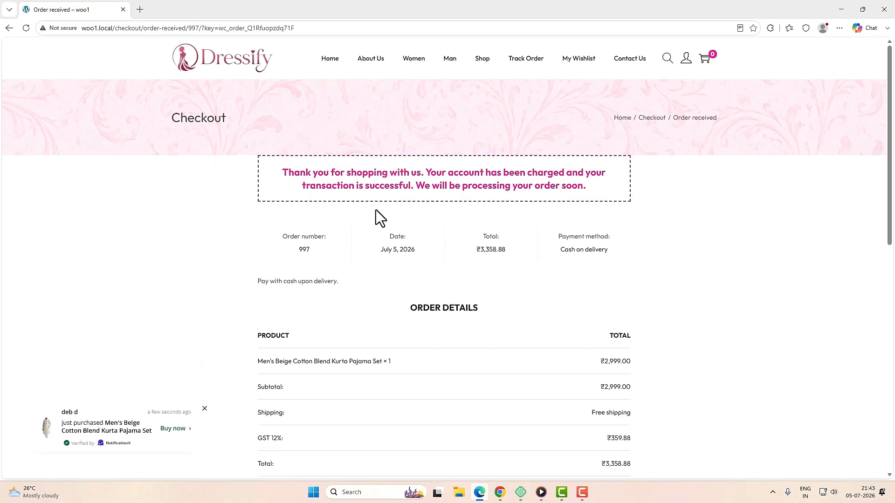
# Step: Review the thank-you message and order #997's number, date and total
pyautogui.moveTo(294, 176); pyautogui.dragTo(588, 195)
pyautogui.click(696, 204)
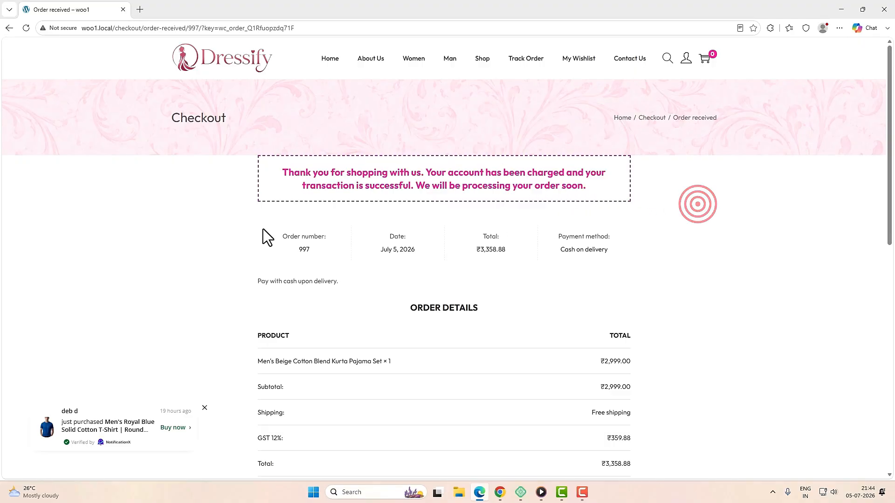
pyautogui.click(307, 250)
pyautogui.doubleClick(395, 251)
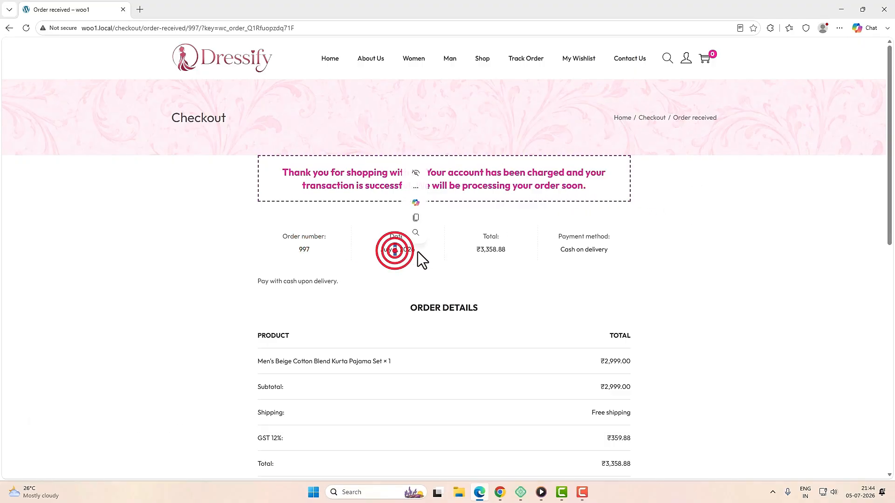
pyautogui.doubleClick(483, 246)
pyautogui.click(574, 234)
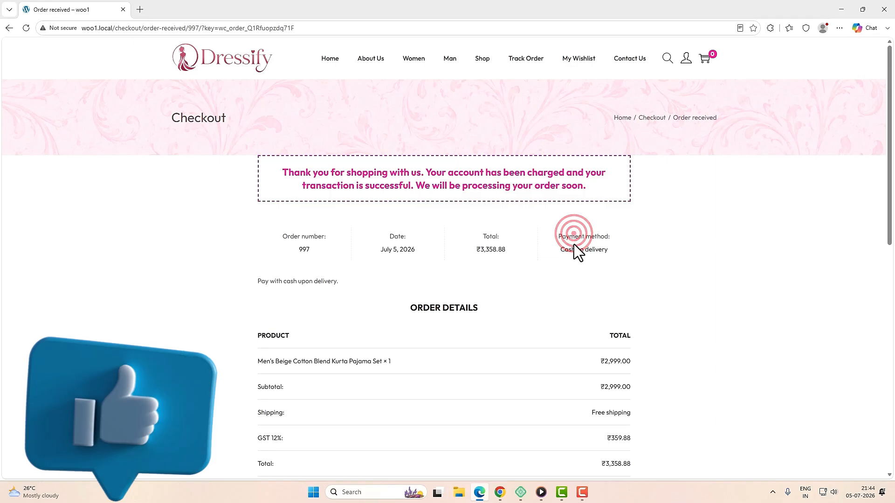
# Step: Scroll the confirmation page and read the note about processing the order soon
pyautogui.scroll(-7, 605, 340)
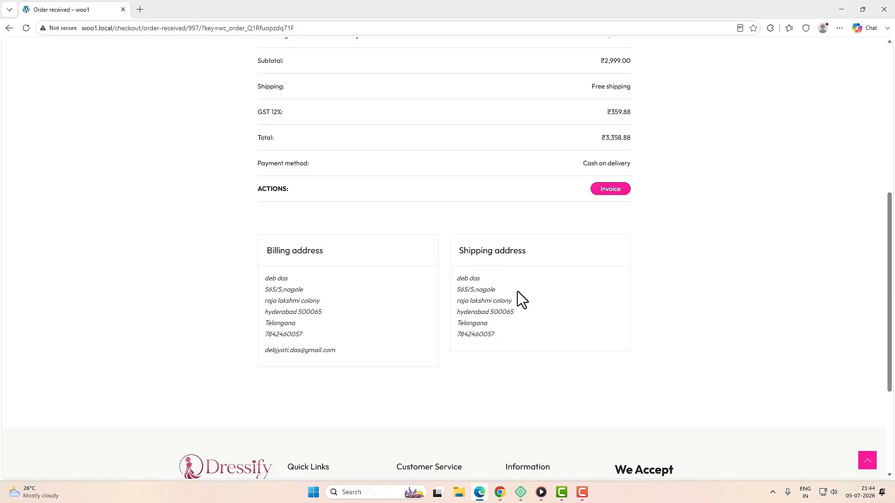
pyautogui.scroll(7, 497, 314)
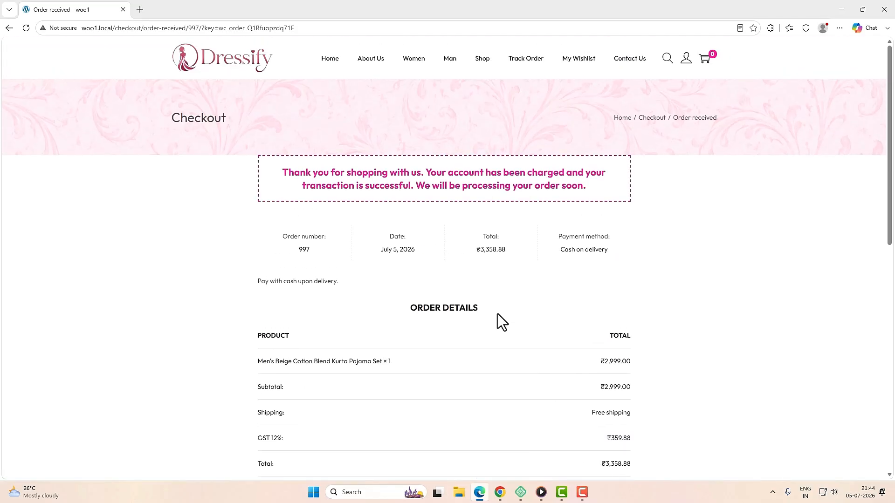
pyautogui.scroll(-1, 497, 314)
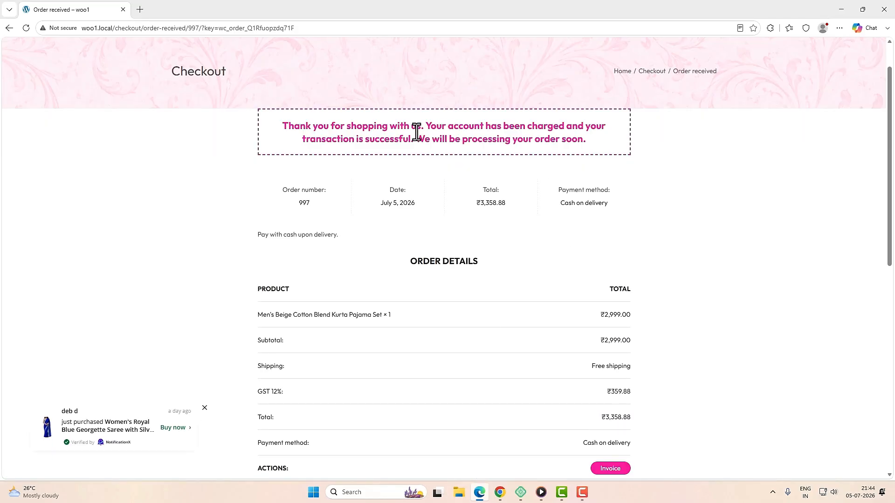
pyautogui.moveTo(415, 139); pyautogui.dragTo(589, 139)
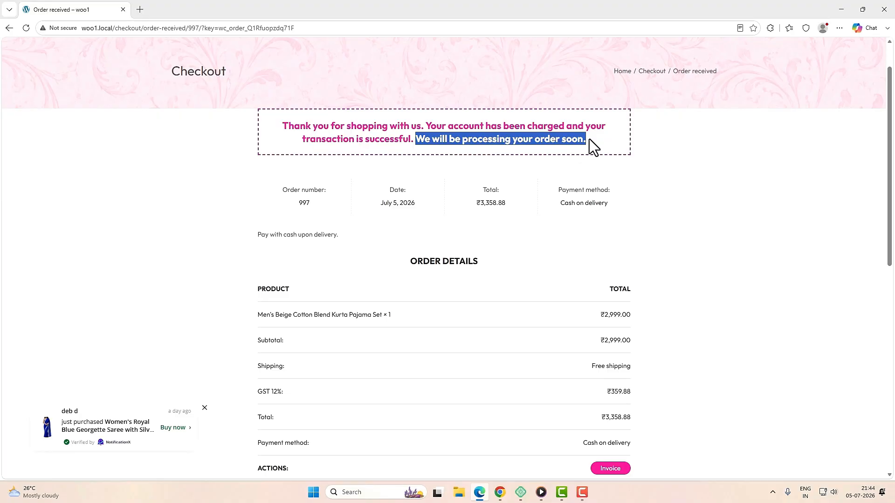
pyautogui.click(589, 139)
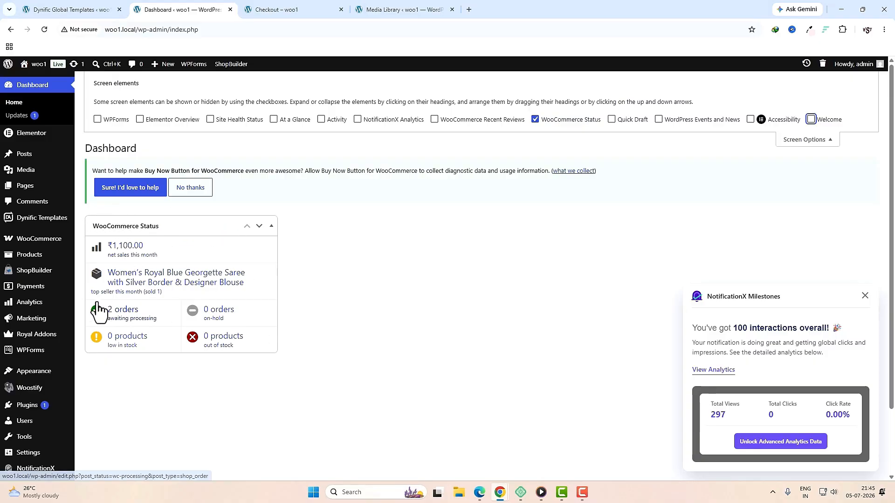
# Step: Go to WooCommerce Orders and open order #997 for editing
pyautogui.moveTo(34, 238)
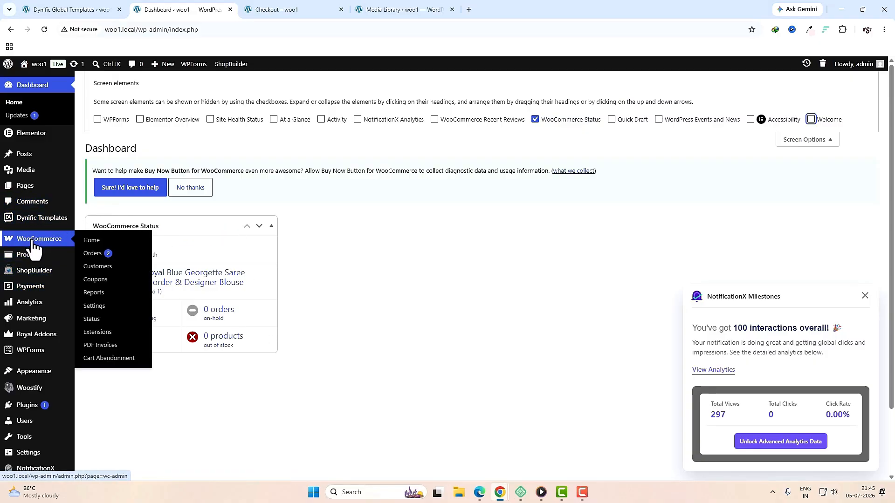
pyautogui.click(93, 258)
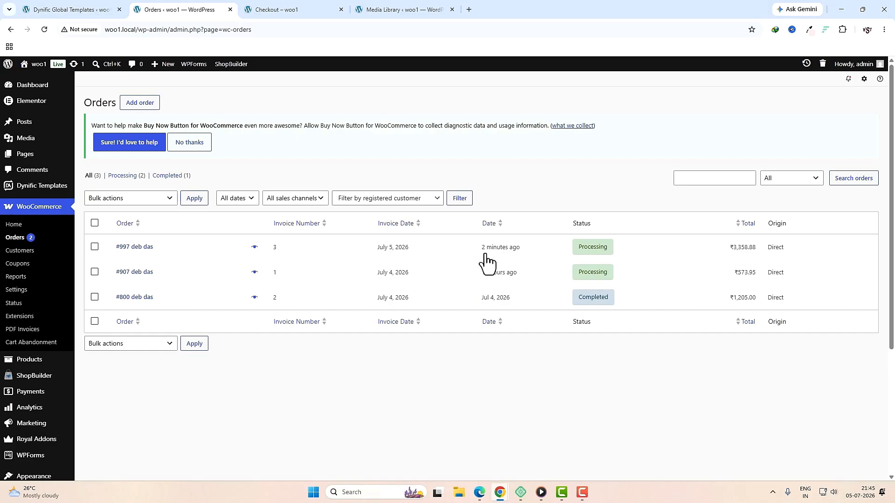
pyautogui.click(146, 258)
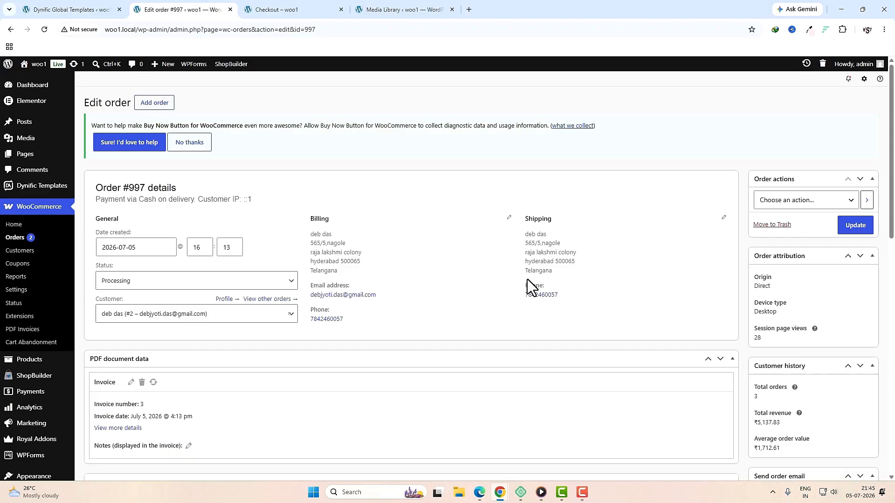
# Step: Change order #997's status to Completed and update the order
pyautogui.click(248, 281)
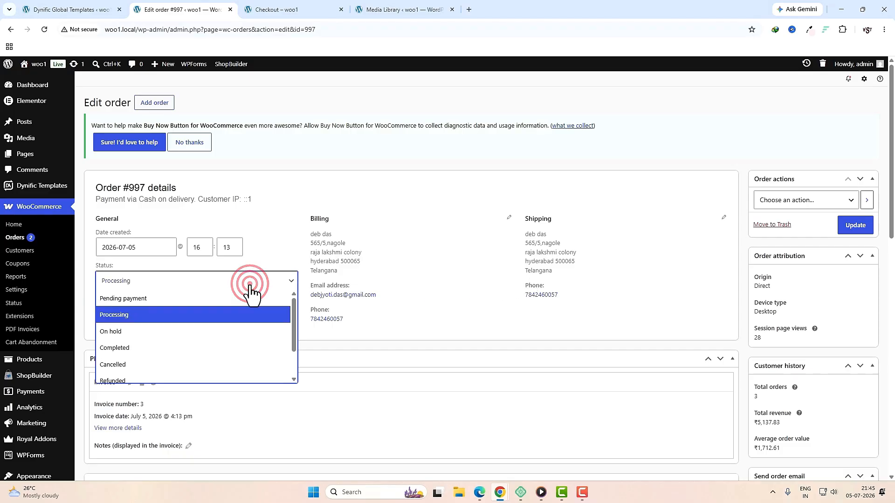
pyautogui.click(134, 351)
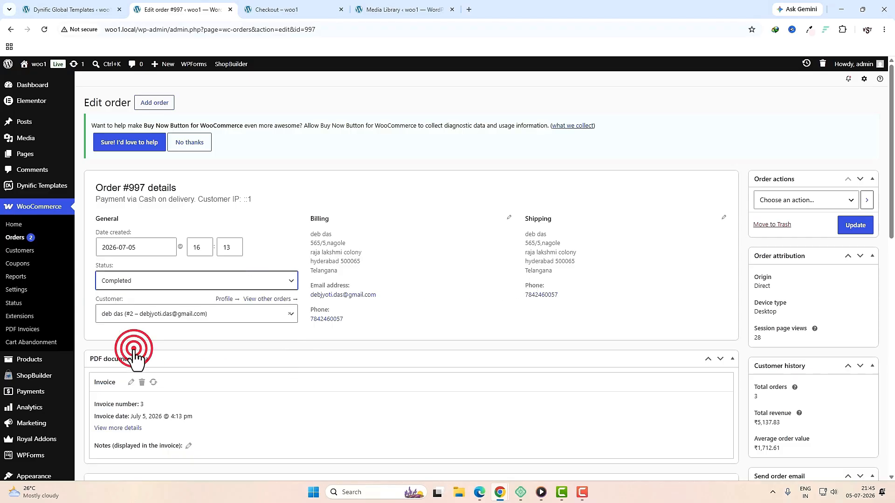
pyautogui.click(845, 227)
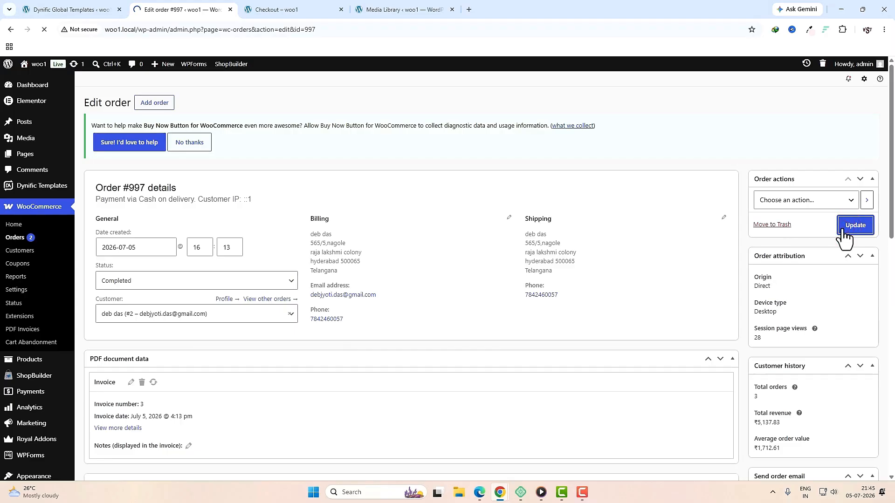
pyautogui.scroll(-10, 703, 295)
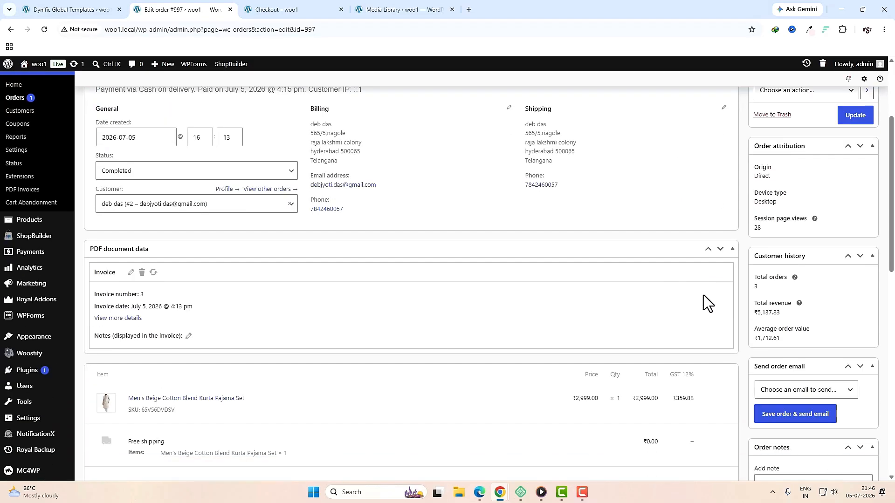
pyautogui.scroll(-5, 704, 295)
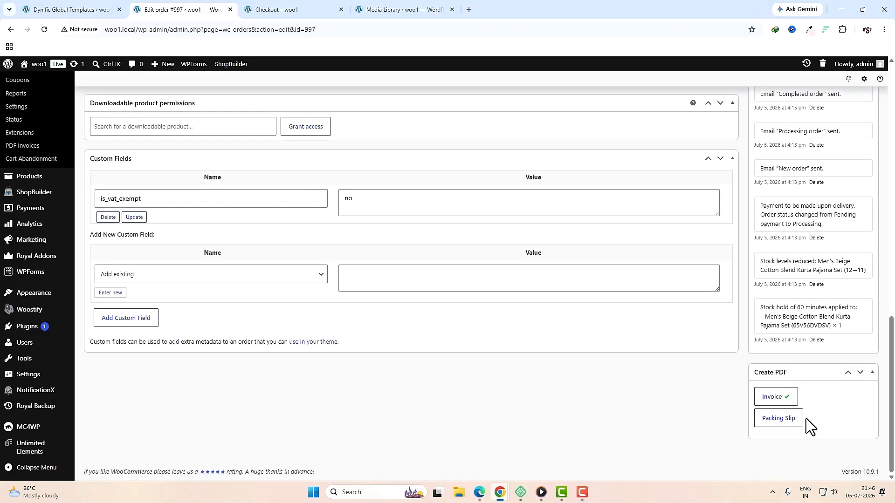
# Step: Generate, download and open order 997's packing slip PDF
pyautogui.click(788, 422)
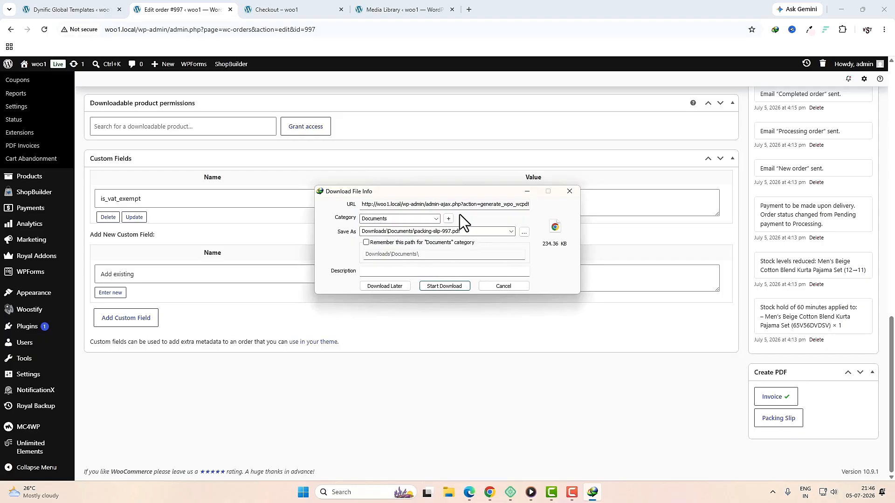
pyautogui.click(444, 288)
pyautogui.click(374, 275)
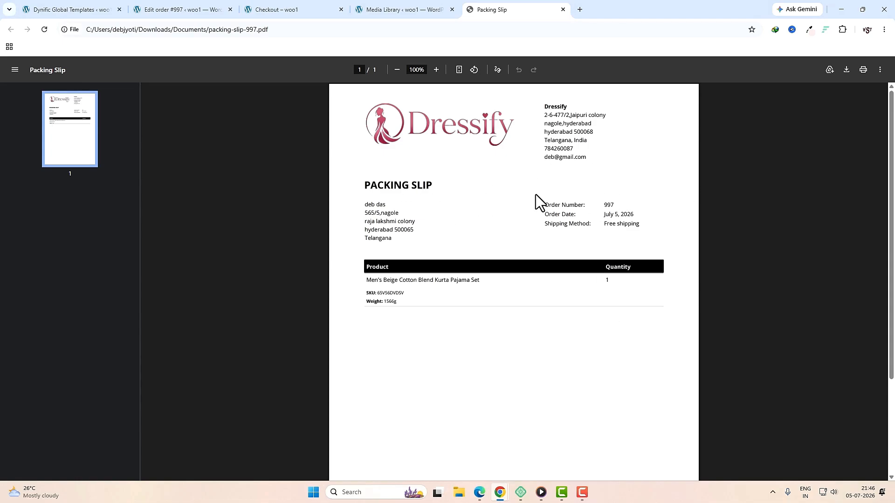
# Step: Check the slip's customer address, store address and order number, then open My account
pyautogui.moveTo(364, 206); pyautogui.dragTo(413, 242)
pyautogui.moveTo(544, 115); pyautogui.dragTo(593, 171)
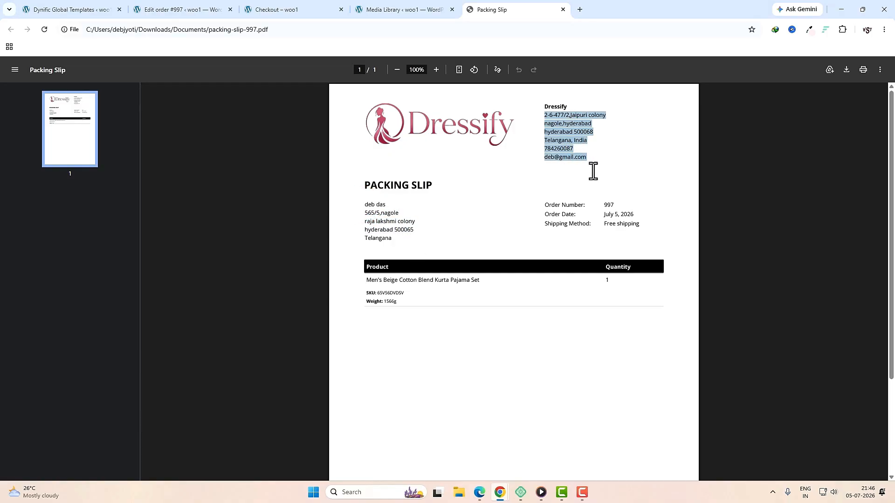
pyautogui.moveTo(551, 205); pyautogui.dragTo(604, 208)
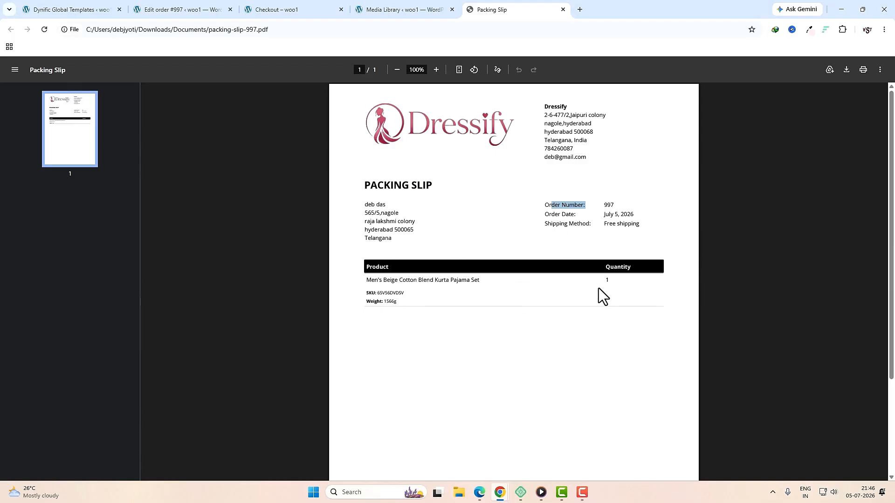
pyautogui.click(483, 497)
pyautogui.click(685, 76)
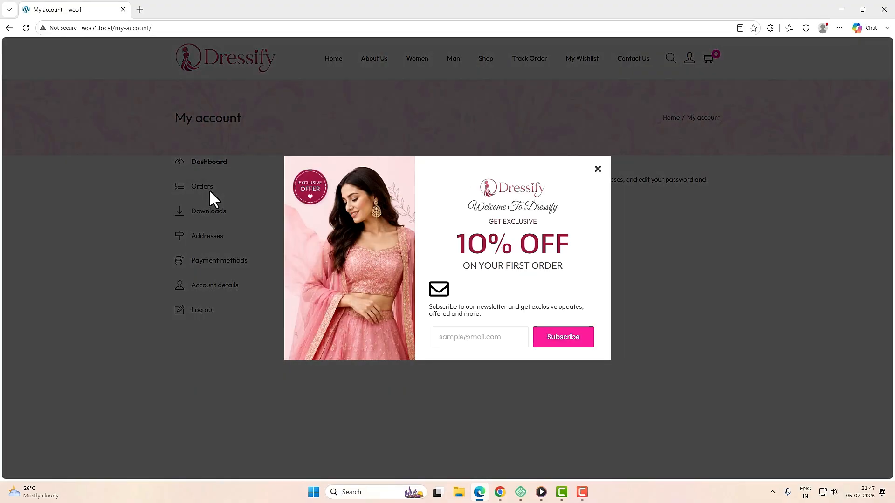
# Step: Dismiss the newsletter popup and confirm order #997 shows Completed in the customer's orders
pyautogui.click(209, 189)
pyautogui.click(209, 195)
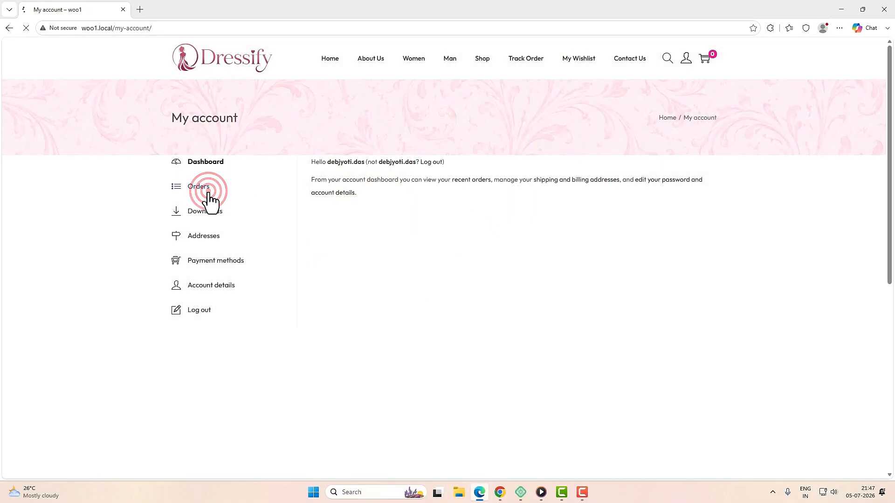
pyautogui.moveTo(313, 205); pyautogui.dragTo(466, 202)
pyautogui.click(472, 206)
pyautogui.doubleClick(452, 203)
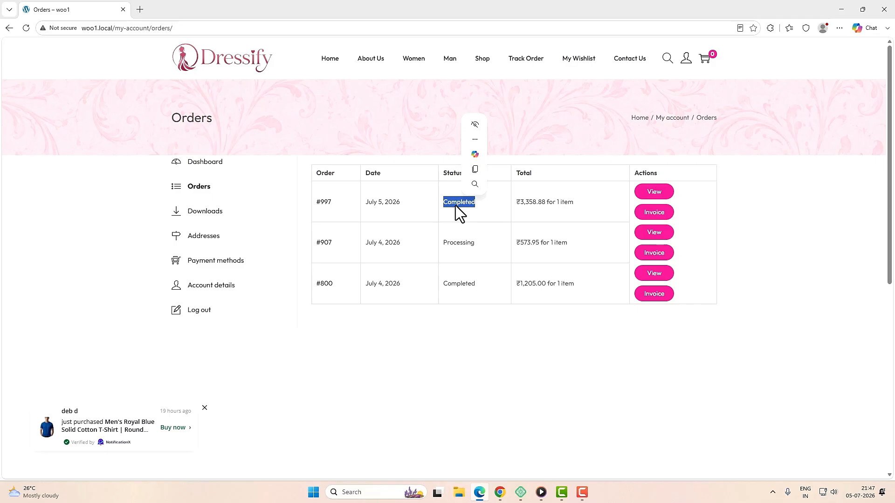
pyautogui.click(458, 243)
# Step: Compare order #907's Processing status with #997's, then download and open invoice-3.pdf
pyautogui.doubleClick(458, 243)
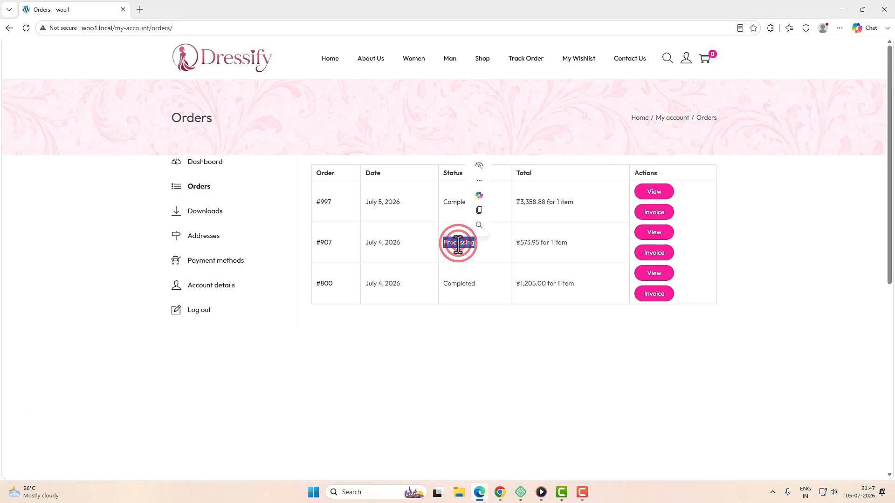
pyautogui.doubleClick(448, 202)
pyautogui.click(448, 202)
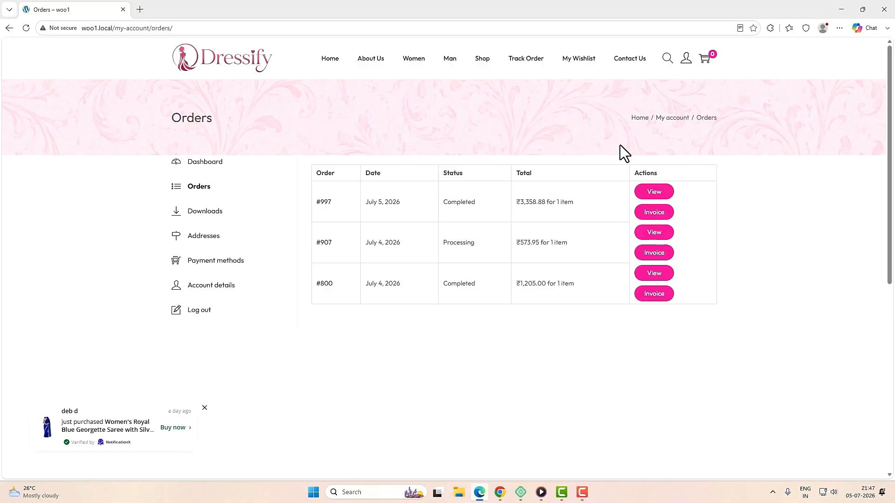
pyautogui.click(648, 216)
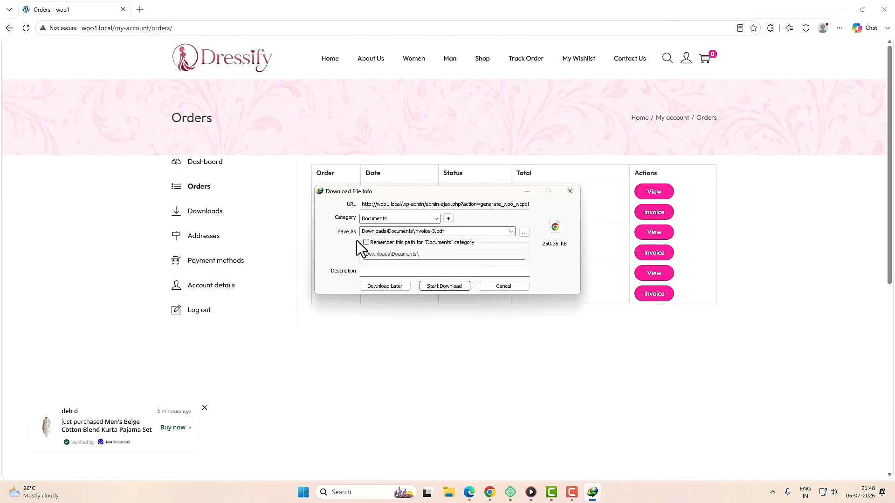
pyautogui.click(445, 286)
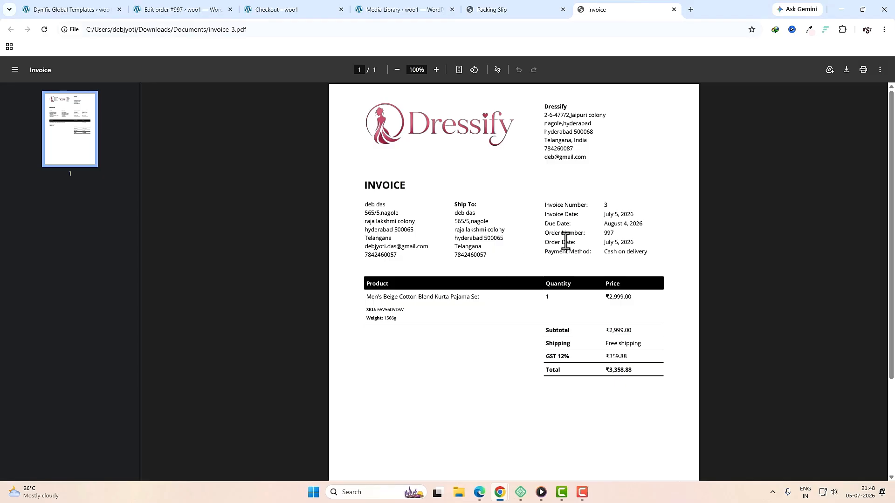
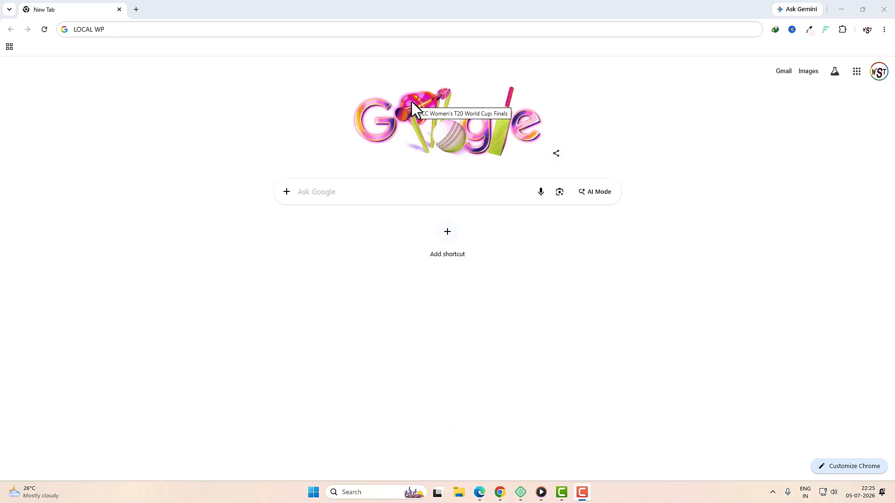
# Step: Search Google for 'LOCAL WP' and open the official localwp.com site
pyautogui.click(219, 35)
pyautogui.click(226, 29)
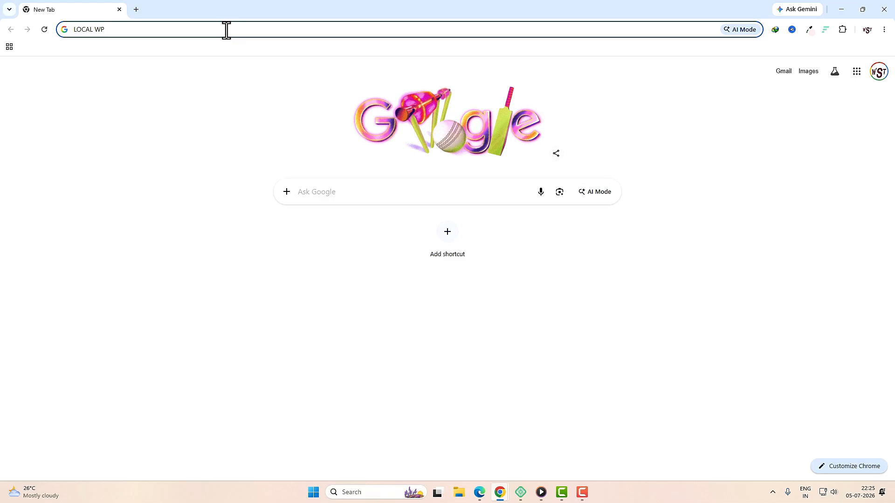
pyautogui.press('Return')
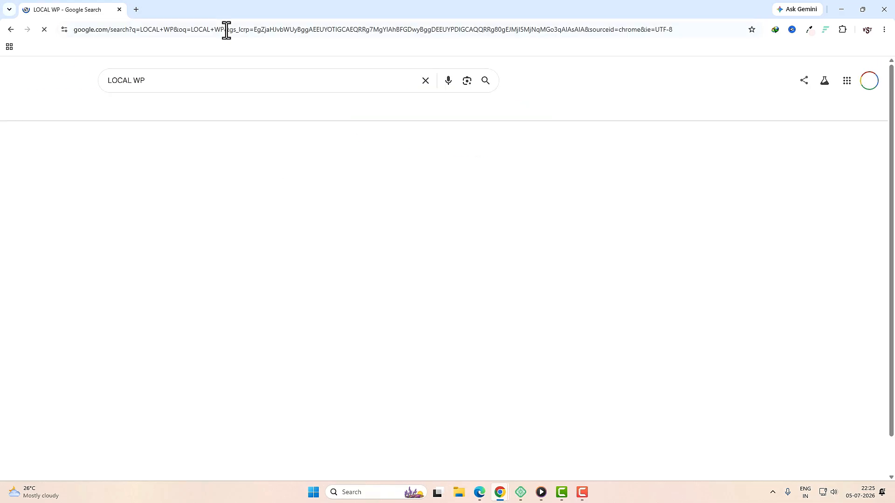
pyautogui.click(131, 161)
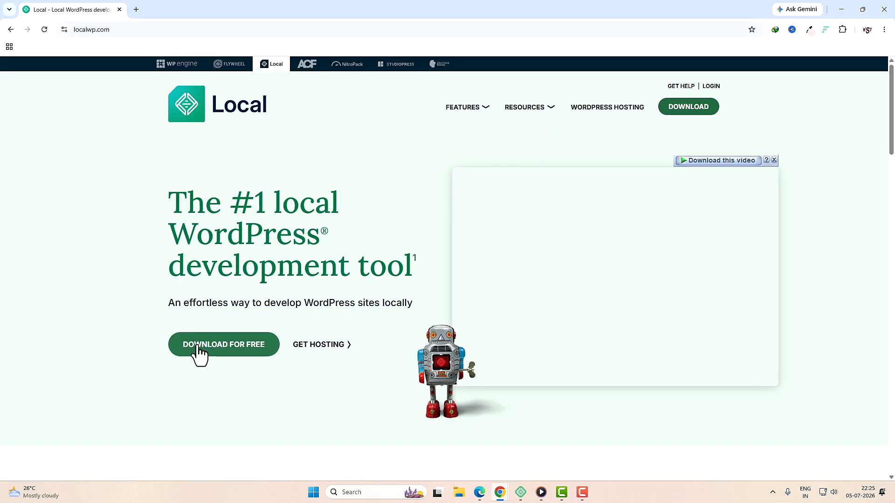
# Step: Fill the Download Local form with platform Windows and organization Independent Freelancer/Consultant, then bring up Local
pyautogui.click(257, 347)
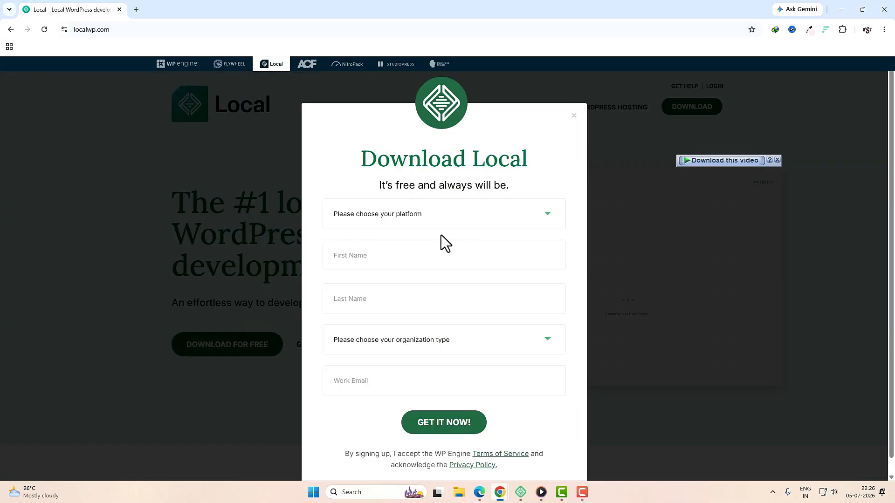
pyautogui.click(448, 215)
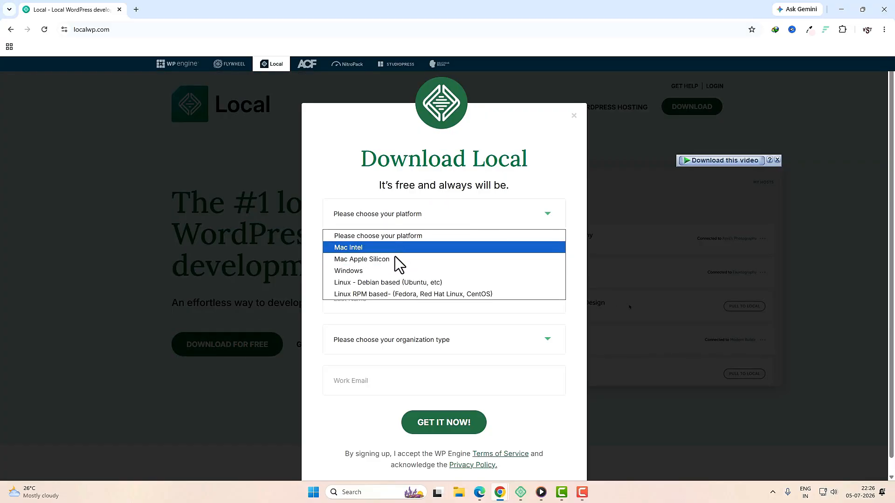
pyautogui.click(370, 269)
pyautogui.click(368, 258)
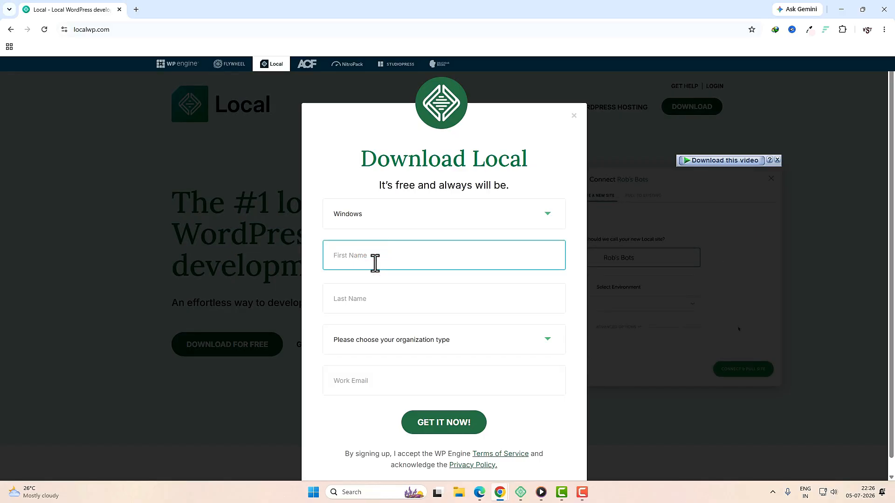
pyautogui.click(370, 296)
pyautogui.click(400, 347)
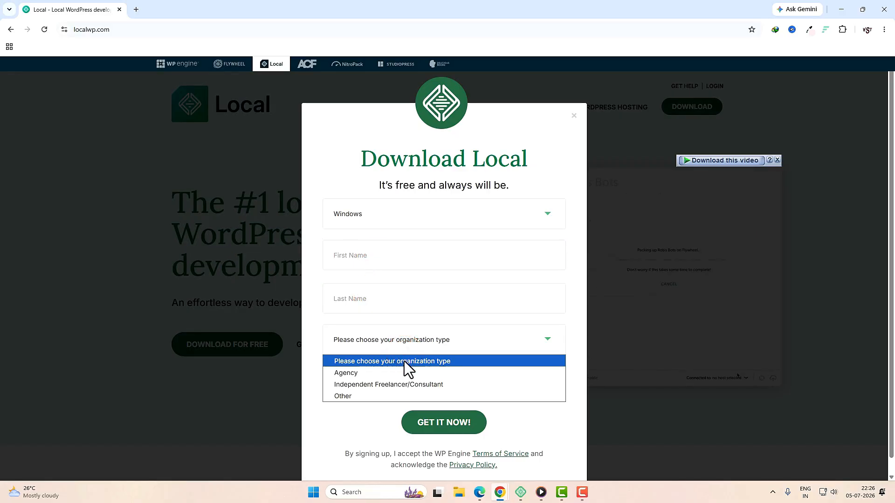
pyautogui.click(400, 385)
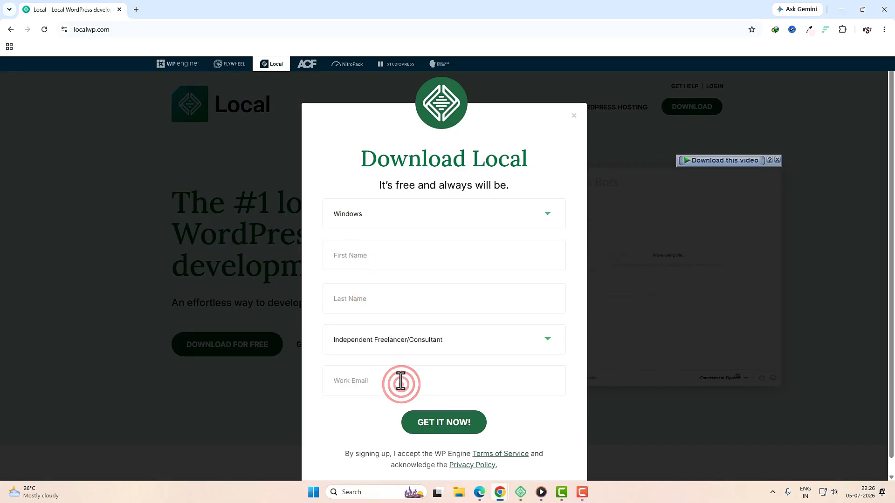
pyautogui.click(375, 381)
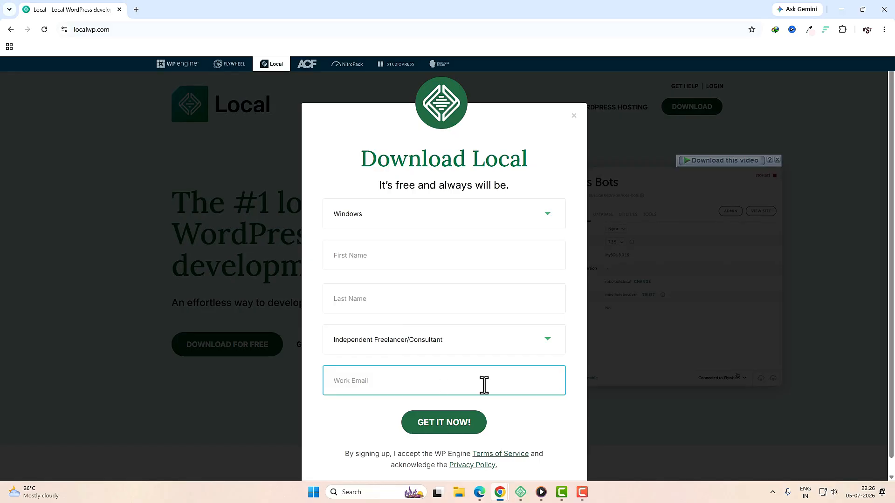
pyautogui.scroll(-1, 446, 363)
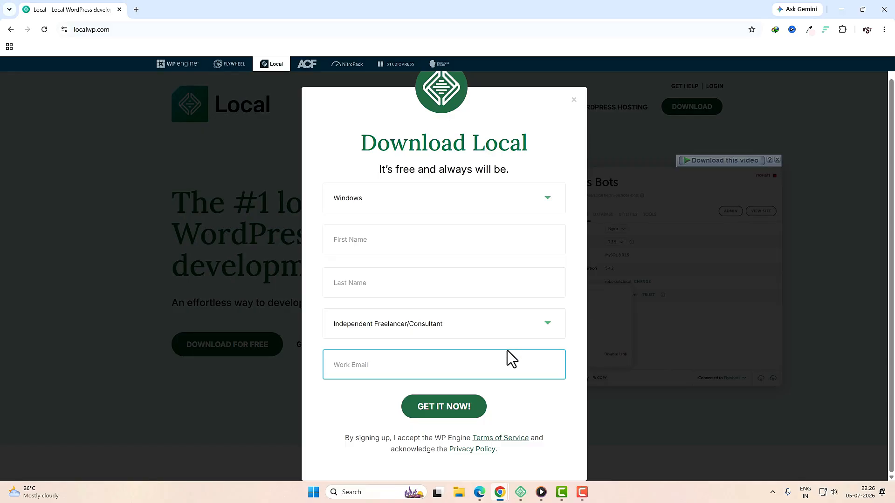
pyautogui.click(521, 492)
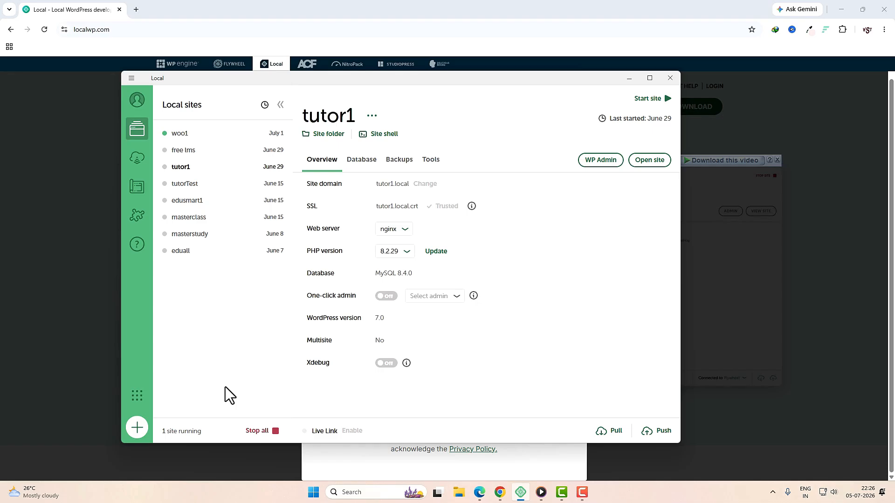
# Step: Start a brand-new Local site named WOO2 and keep the Preferred environment
pyautogui.click(137, 429)
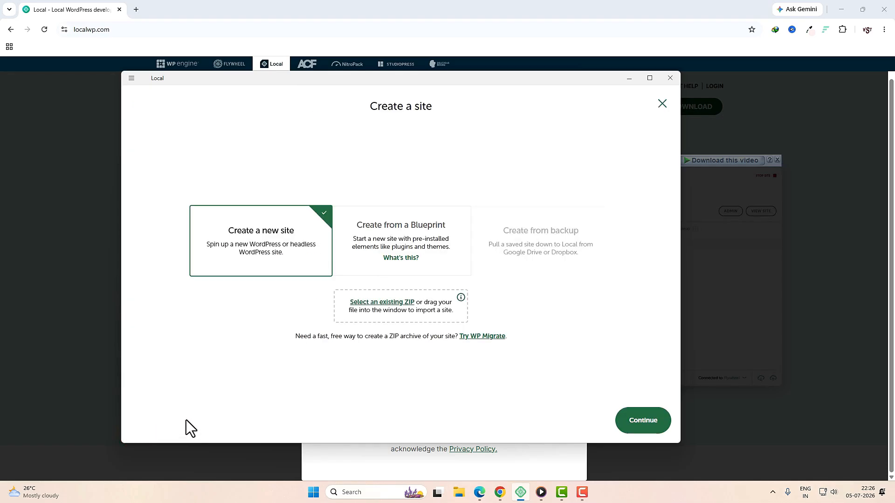
pyautogui.click(631, 421)
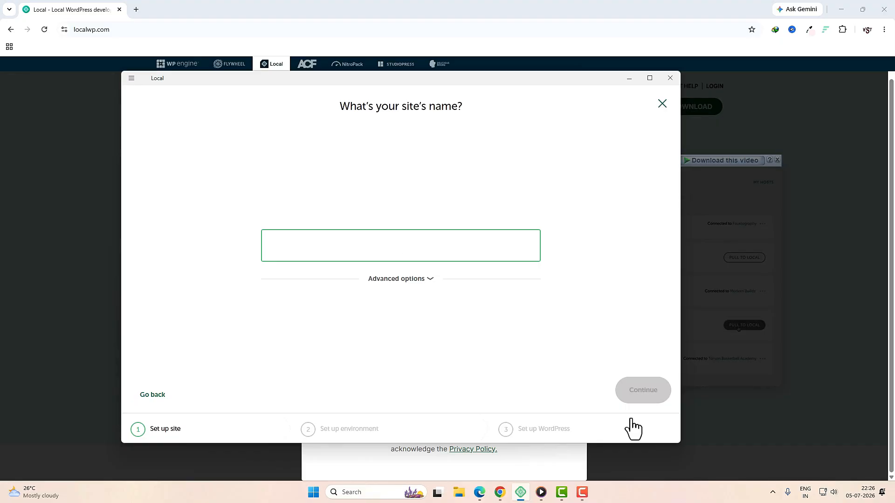
pyautogui.write('WOO2')
pyautogui.click(636, 395)
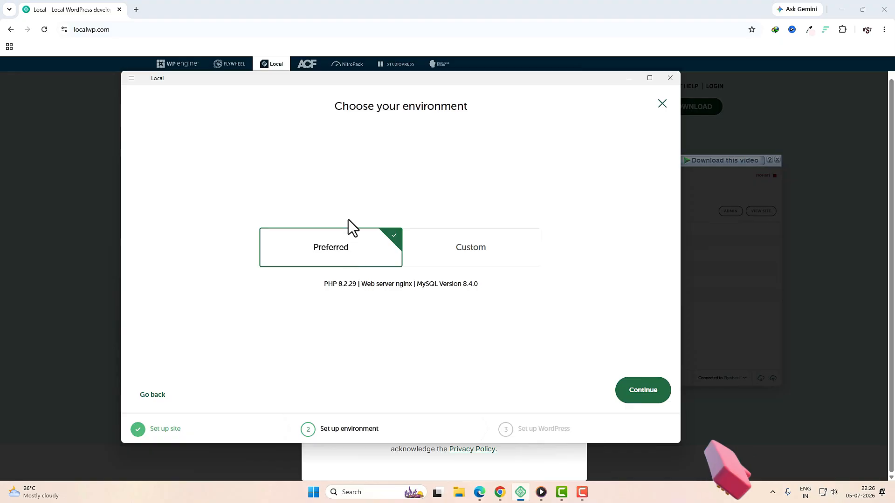
pyautogui.click(451, 248)
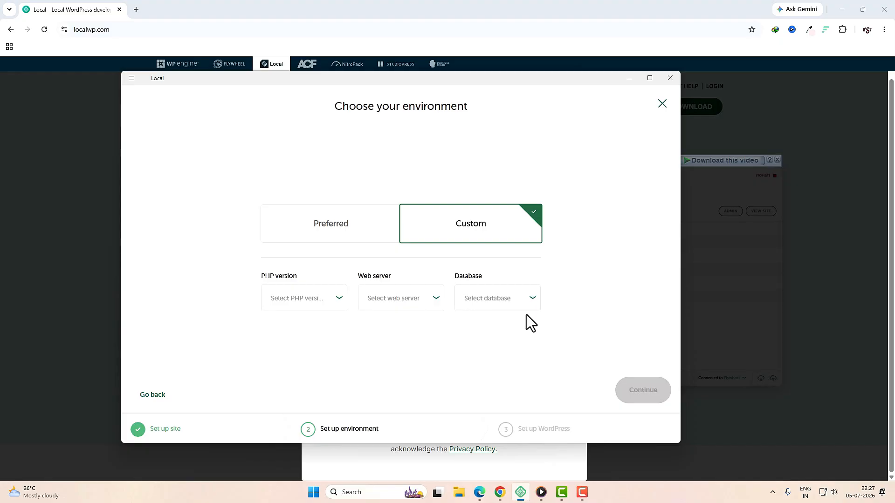
pyautogui.click(367, 232)
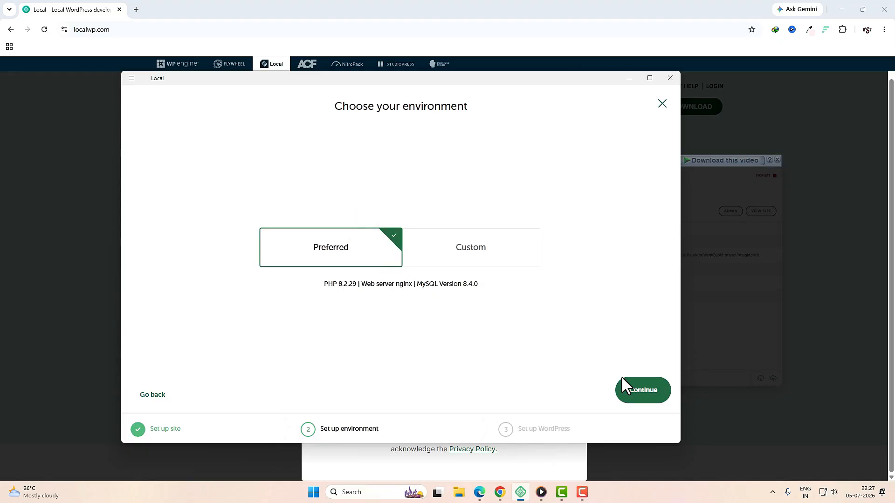
pyautogui.click(628, 390)
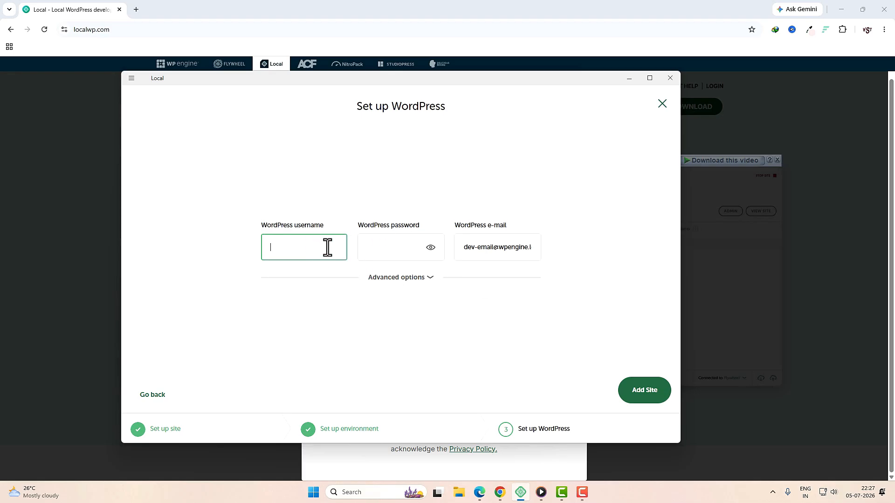
# Step: Enter the WordPress admin username, password and e-mail, and add the WOO2 site
pyautogui.press('Tab')
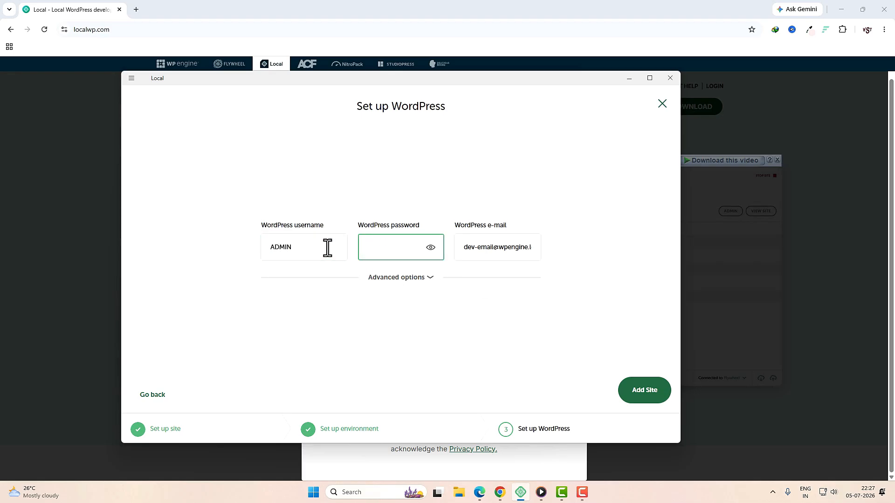
pyautogui.doubleClick(327, 248)
pyautogui.press('BackSpace')
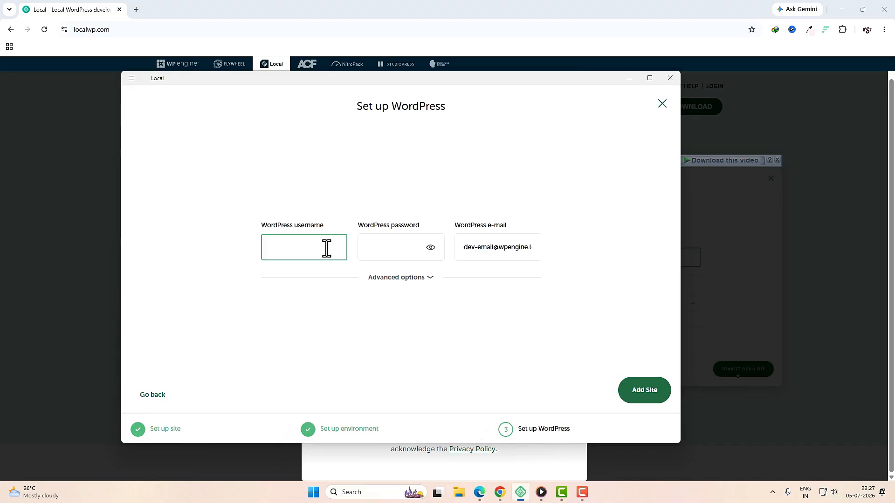
pyautogui.doubleClick(496, 247)
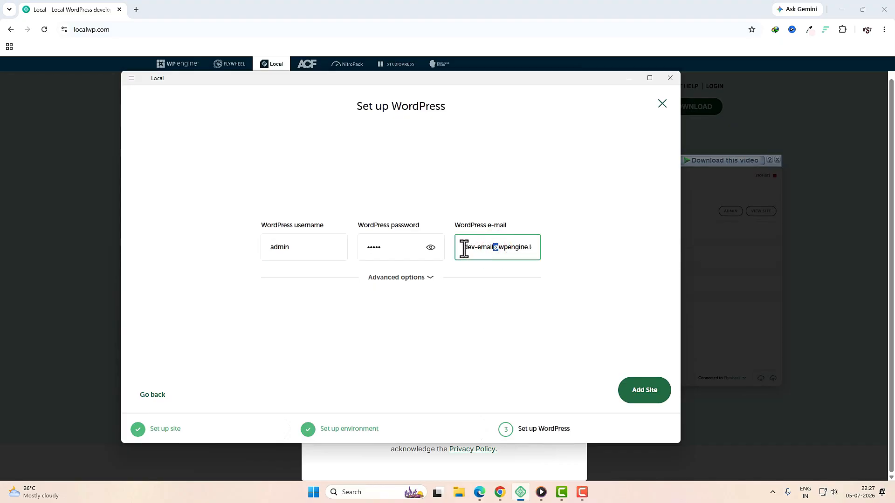
pyautogui.moveTo(465, 247); pyautogui.dragTo(553, 247)
pyautogui.click(640, 395)
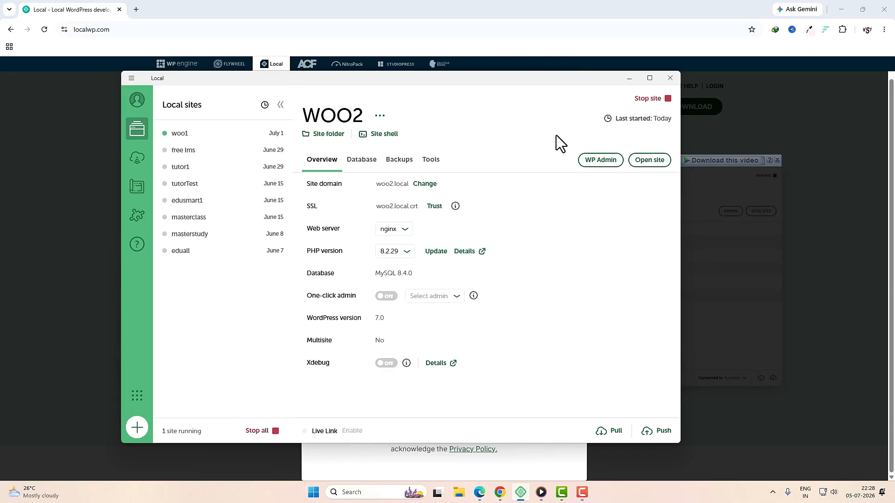
# Step: Open WOO2's WP Admin from Local, log in with the saved admin credentials, and dismiss Chrome's password warning
pyautogui.click(603, 160)
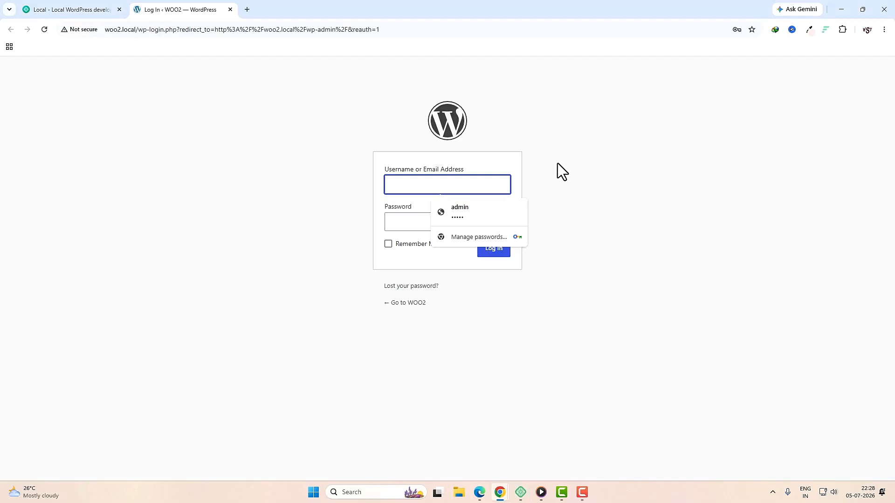
pyautogui.click(495, 213)
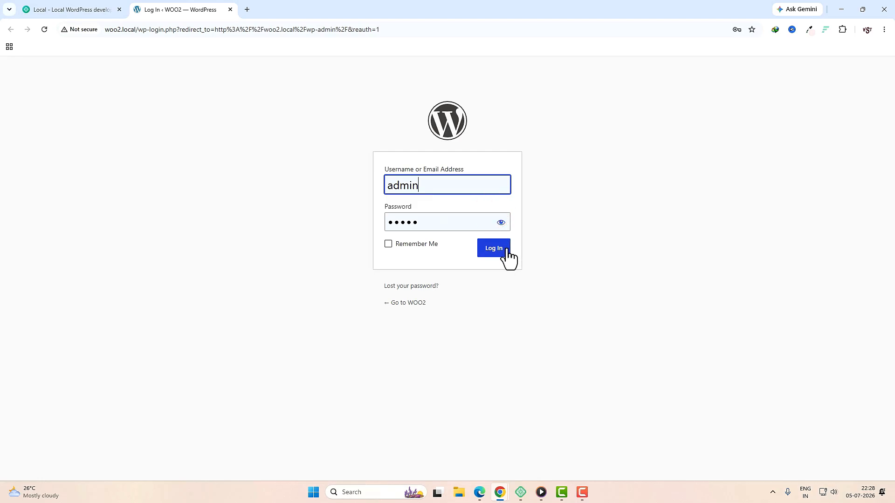
pyautogui.click(508, 249)
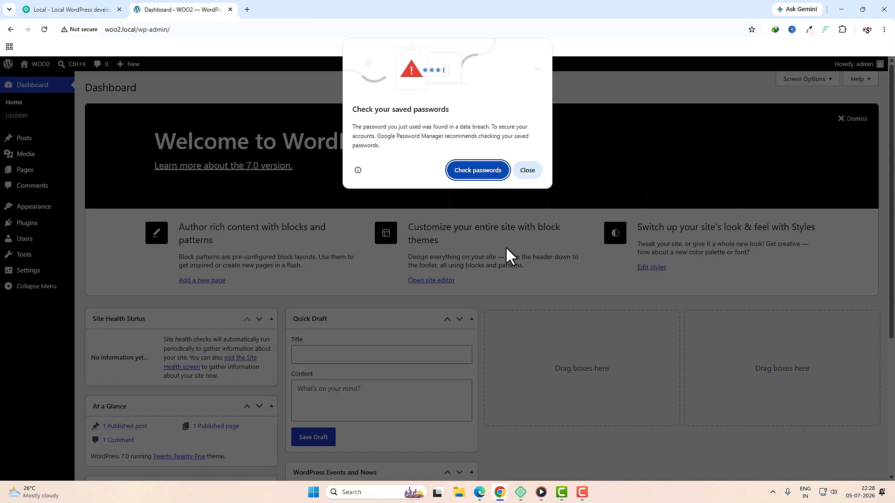
pyautogui.click(532, 170)
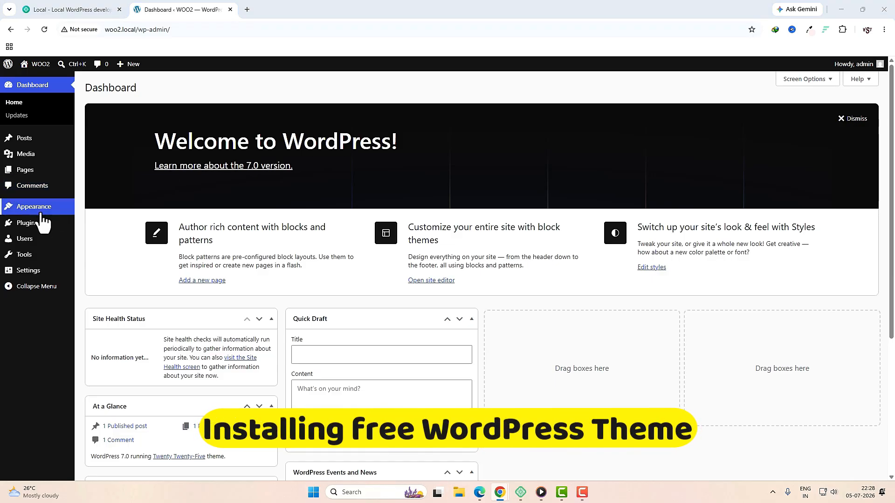
pyautogui.moveTo(33, 209)
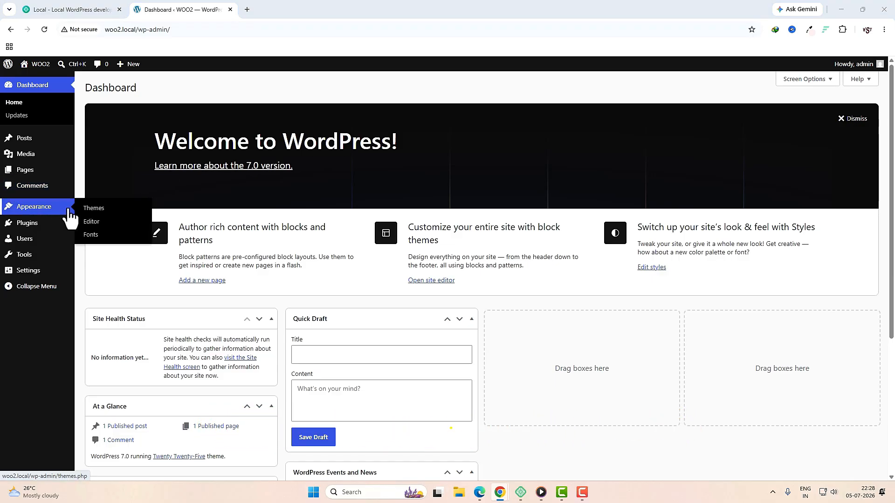
# Step: Go to Appearance > Themes and view the WOO2 front end in a new tab
pyautogui.click(99, 215)
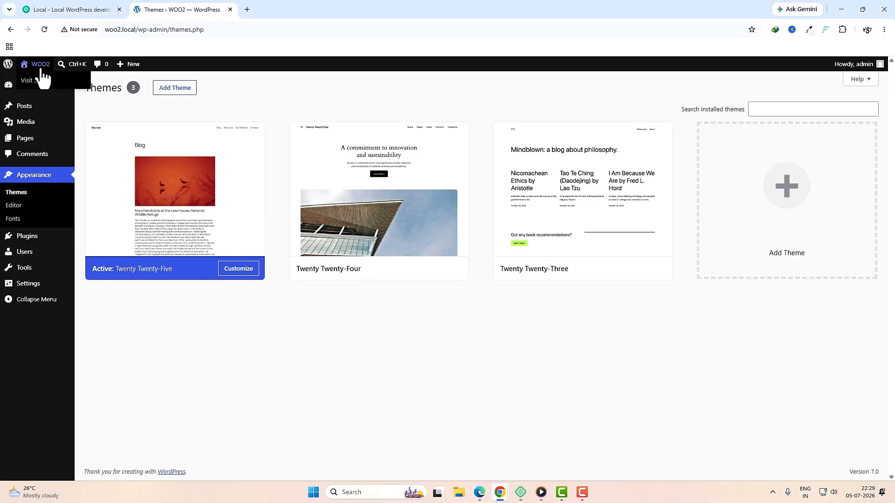
pyautogui.rightClick(36, 82)
pyautogui.click(56, 93)
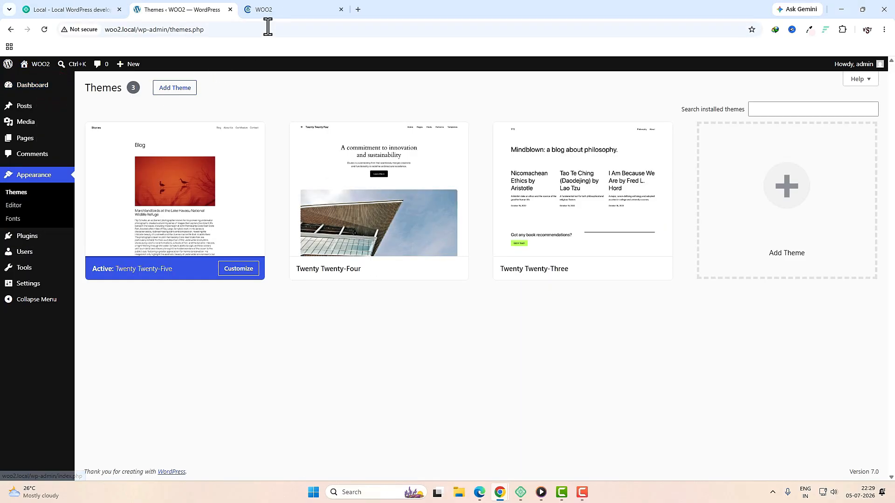
pyautogui.click(279, 10)
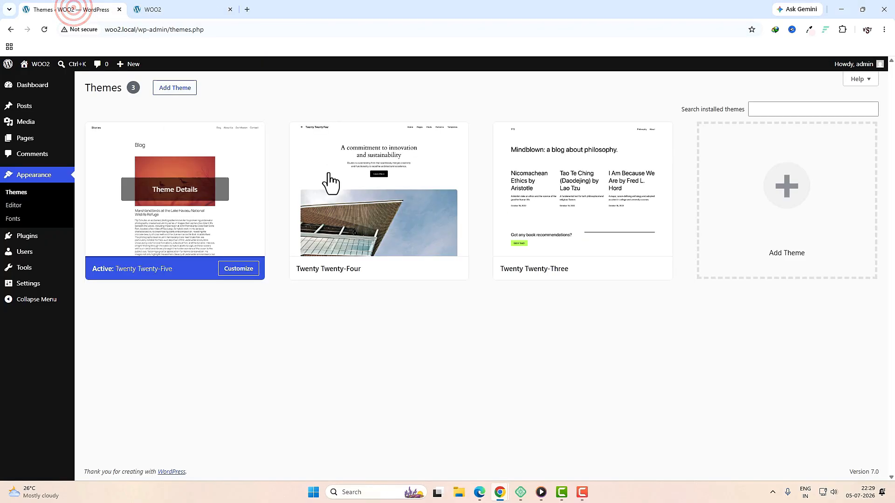
# Step: Search the theme directory for 'woostify', install the Woostify theme and activate it
pyautogui.click(182, 88)
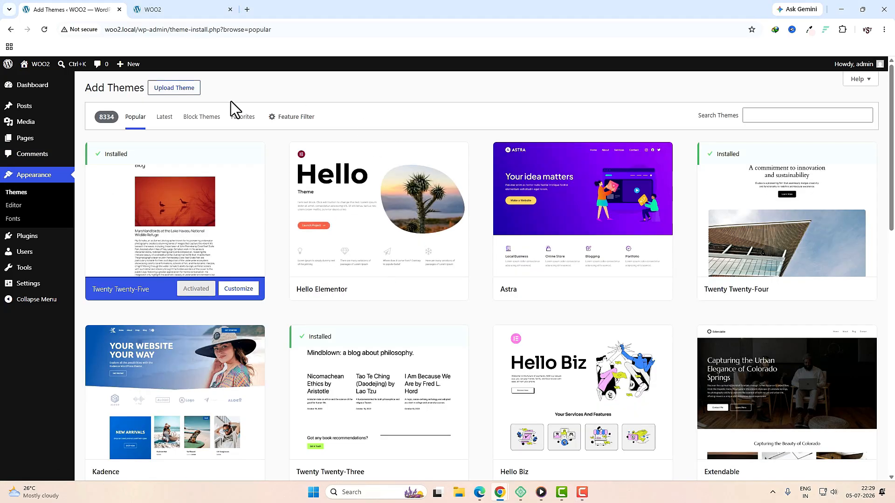
pyautogui.click(759, 115)
pyautogui.write('woostify')
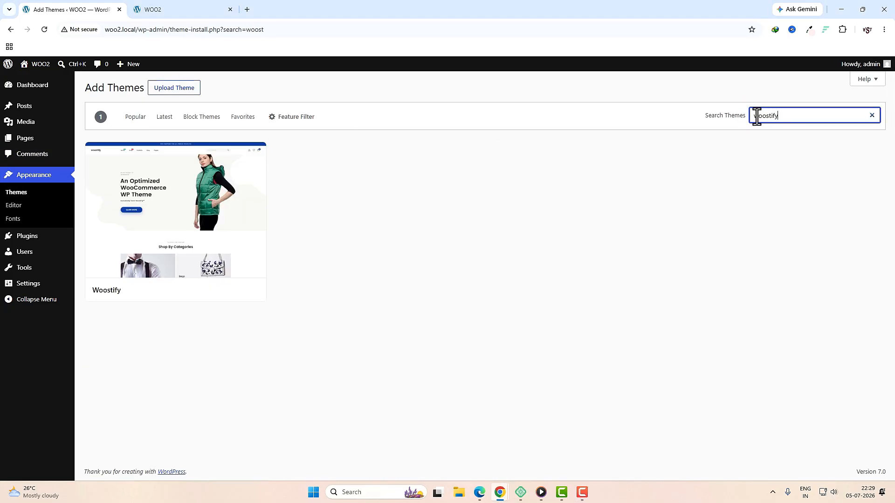
pyautogui.moveTo(179, 194)
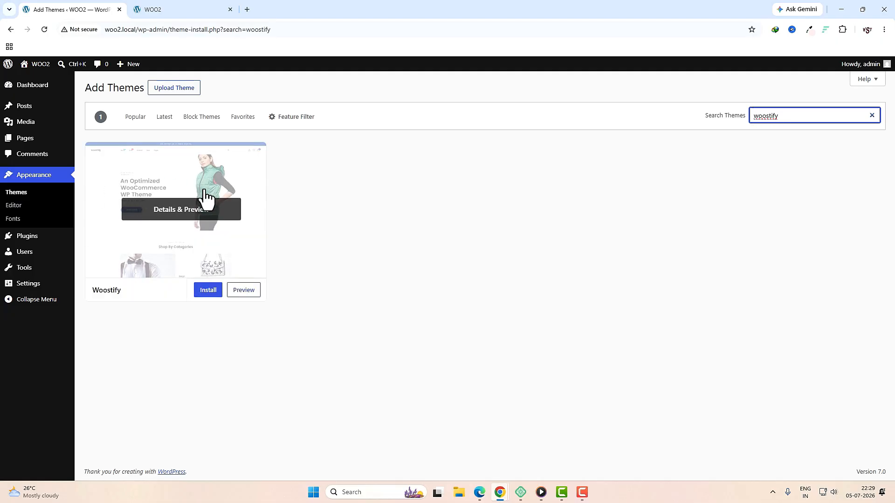
pyautogui.click(210, 289)
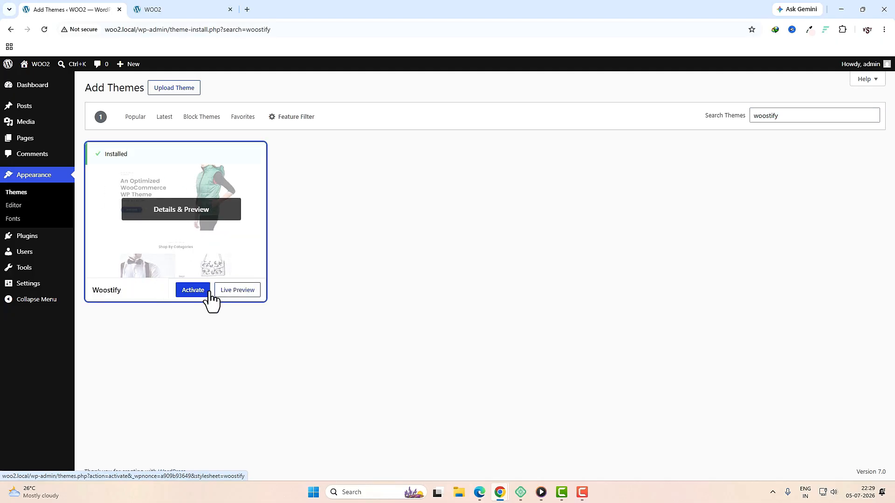
pyautogui.click(197, 291)
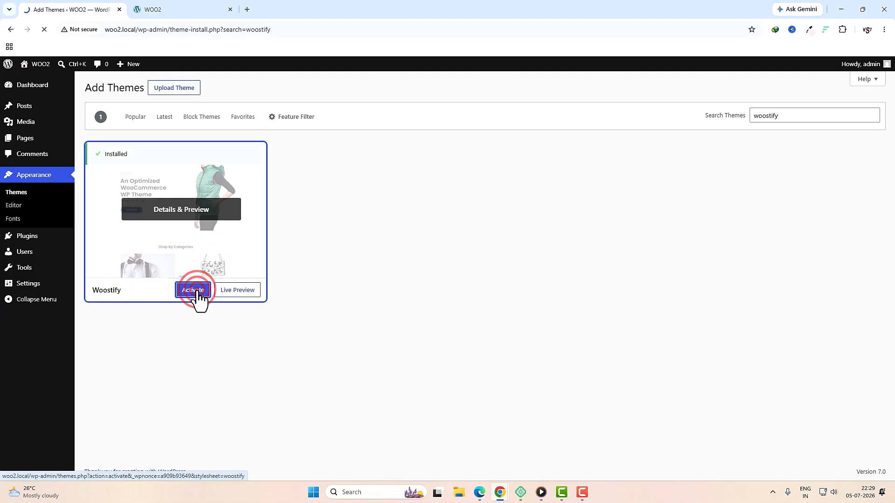
pyautogui.moveTo(441, 119); pyautogui.dragTo(173, 86)
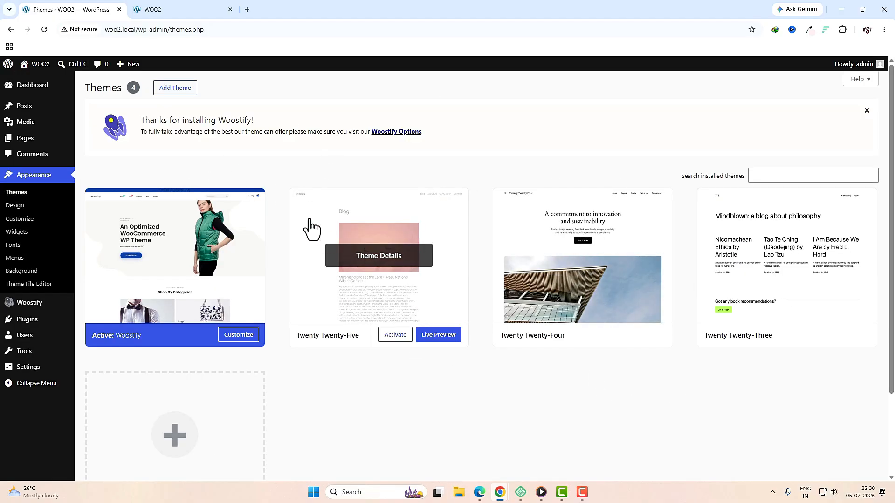
# Step: Delete the Twenty Twenty-Five and Twenty Twenty-Four themes
pyautogui.click(447, 247)
pyautogui.click(530, 454)
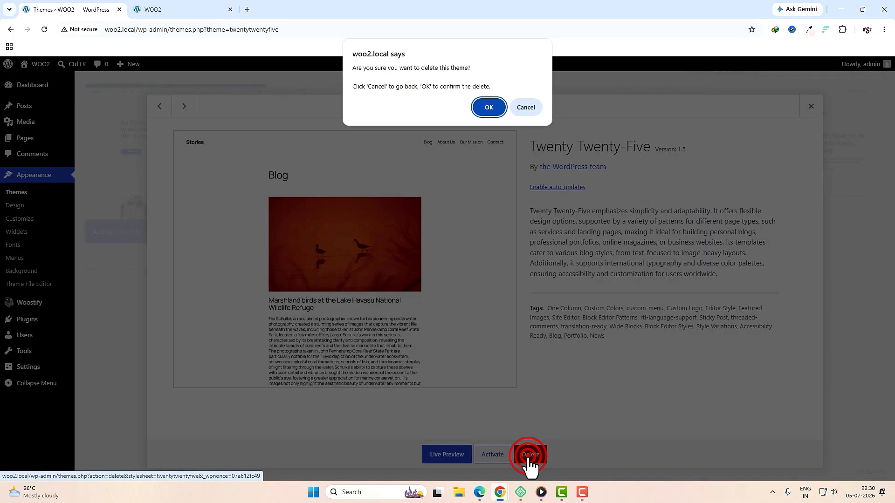
pyautogui.click(485, 108)
pyautogui.click(448, 245)
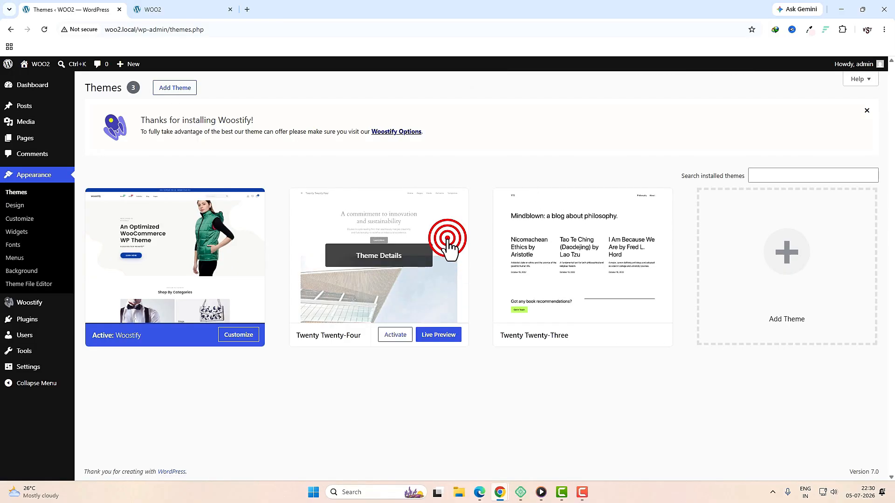
pyautogui.click(529, 454)
pyautogui.click(485, 108)
# Step: Delete Twenty Twenty-Three so only Woostify remains, then open the Woostify Options dashboard
pyautogui.click(430, 260)
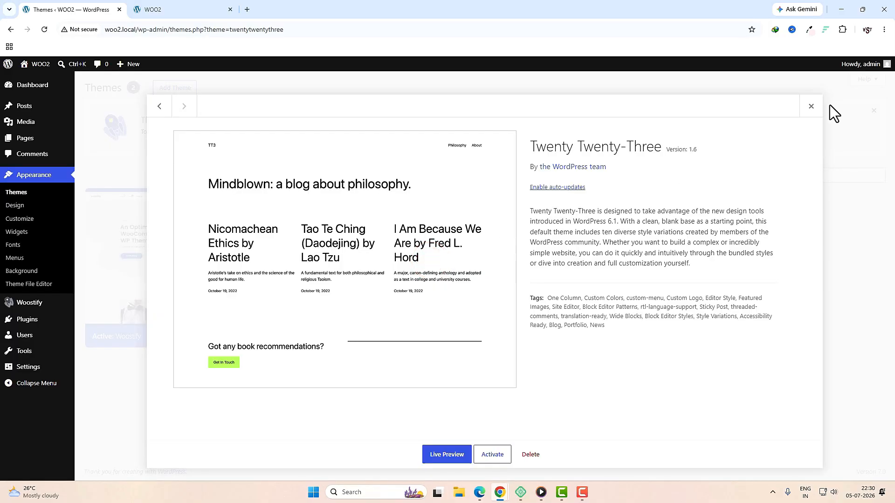
pyautogui.click(530, 455)
pyautogui.click(485, 106)
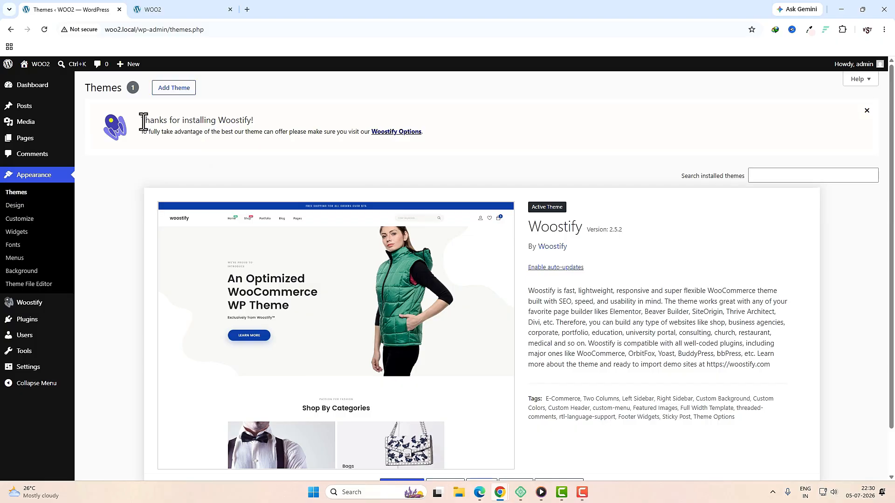
pyautogui.moveTo(144, 122); pyautogui.dragTo(256, 122)
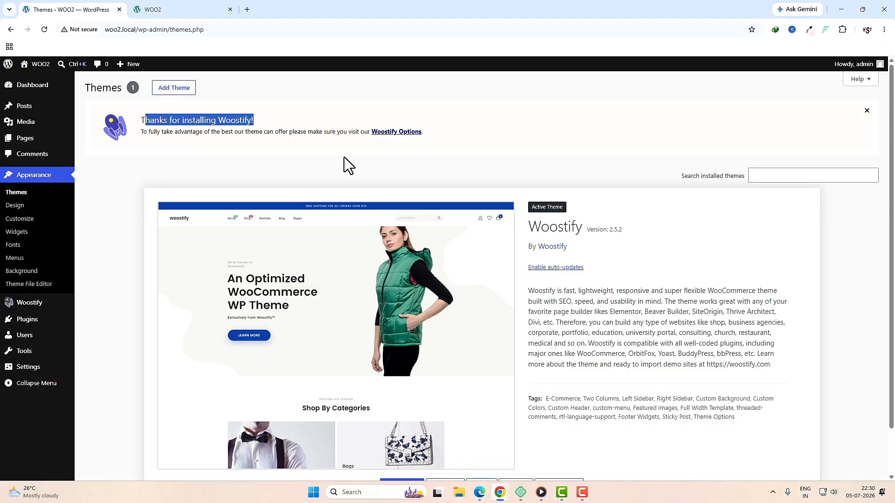
pyautogui.click(394, 134)
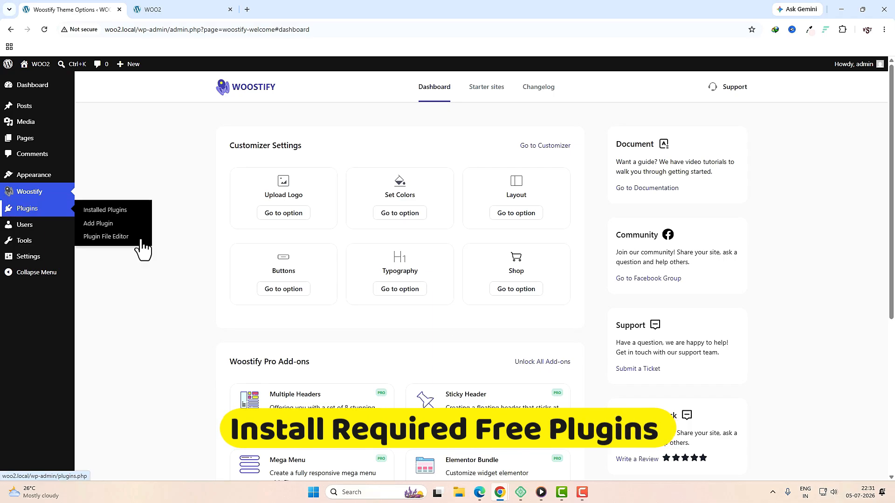
# Step: Search Add Plugins for 'woocommerce', then install and activate WooCommerce
pyautogui.moveTo(28, 219)
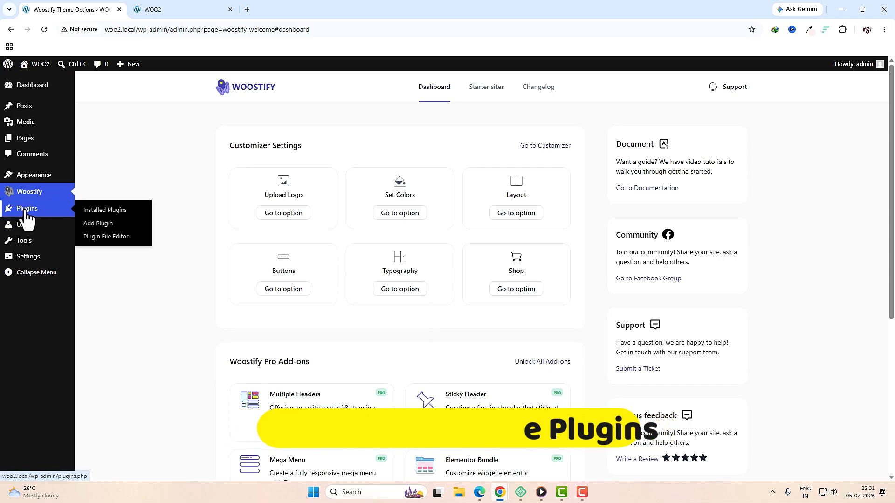
pyautogui.click(101, 223)
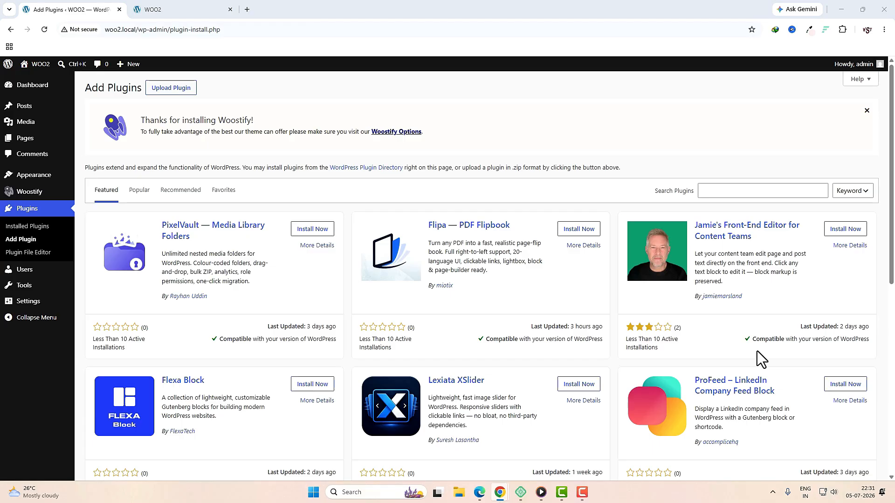
pyautogui.click(743, 189)
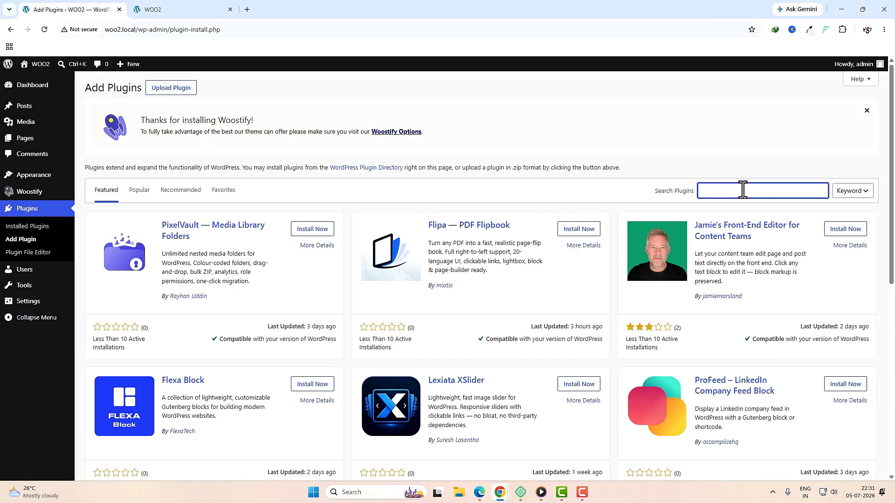
pyautogui.write('woocommerce')
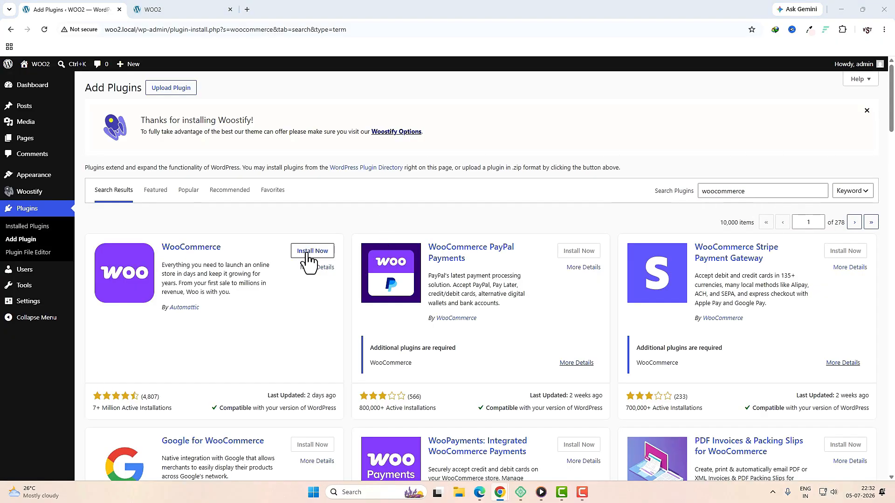
pyautogui.click(309, 254)
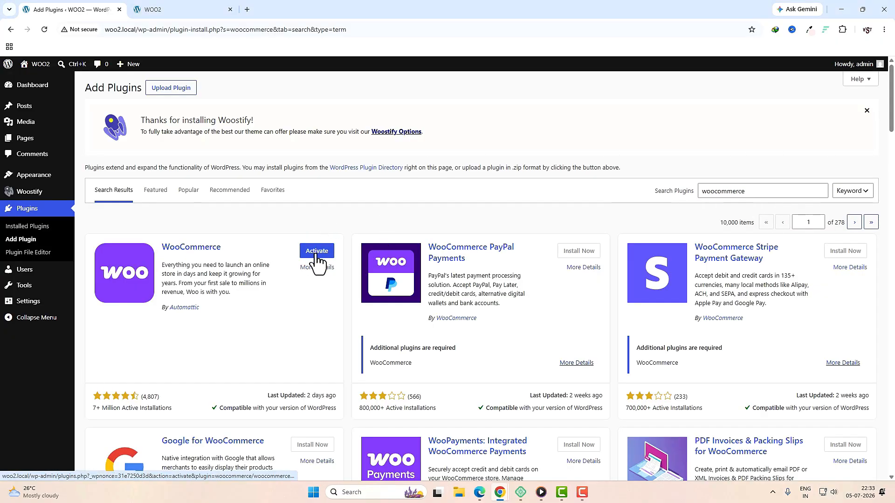
pyautogui.click(315, 255)
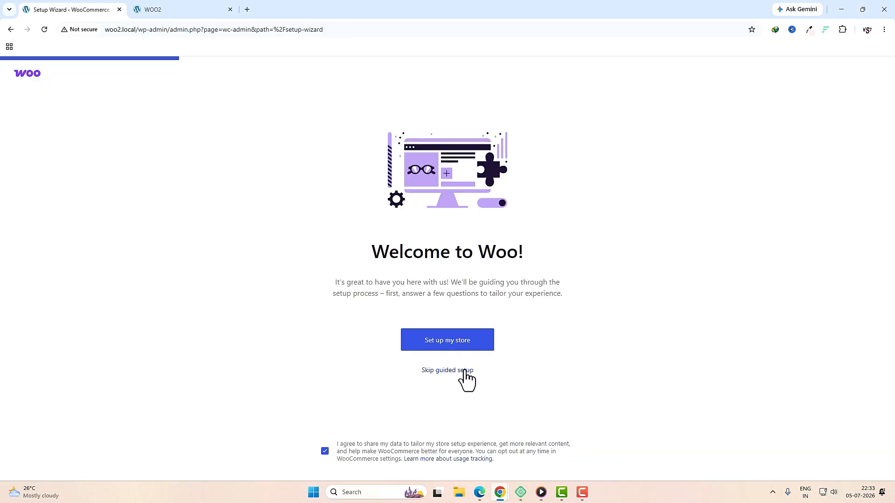
# Step: Skip Woo's guided setup, go to the store dashboard, then move on to Add Plugins
pyautogui.click(461, 370)
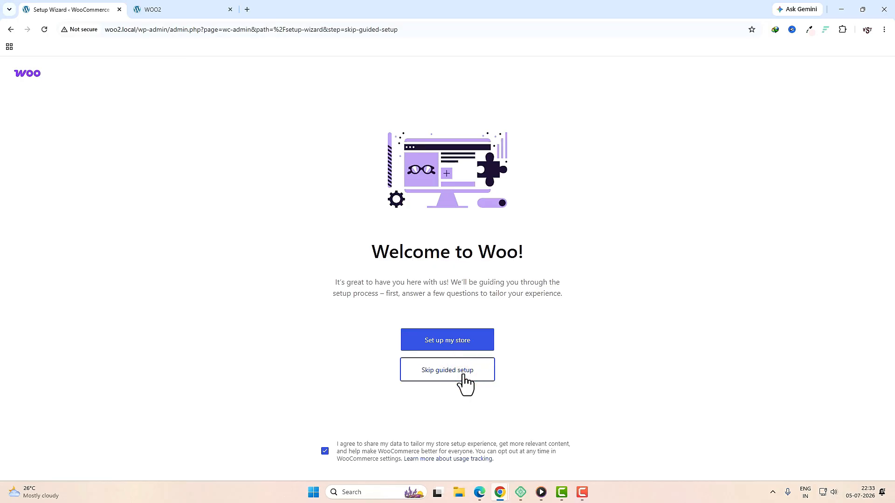
pyautogui.click(426, 212)
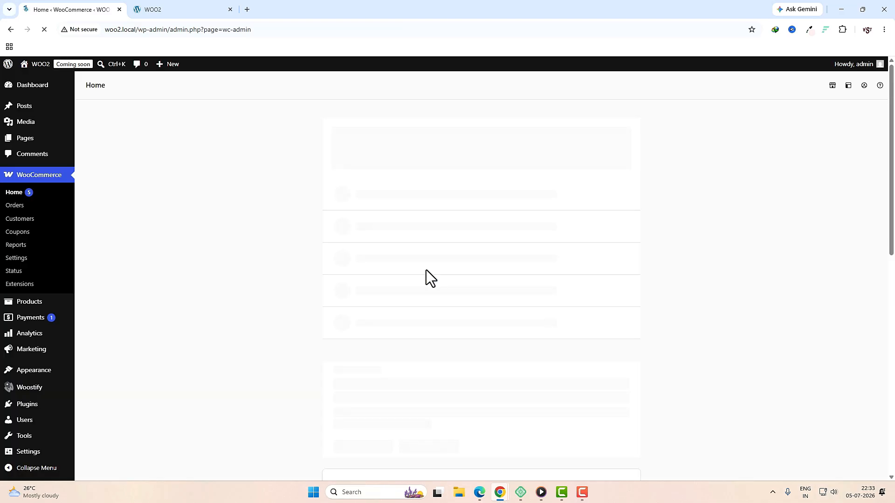
pyautogui.scroll(-2, 426, 270)
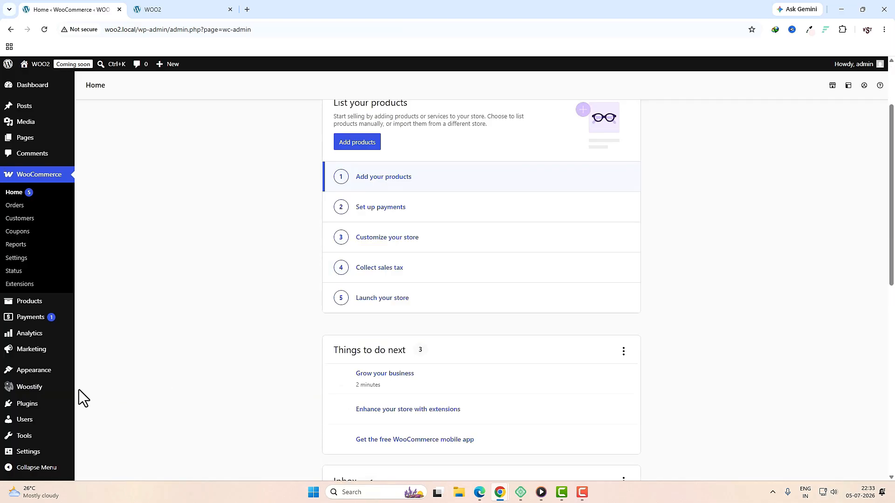
pyautogui.moveTo(33, 406)
pyautogui.click(97, 417)
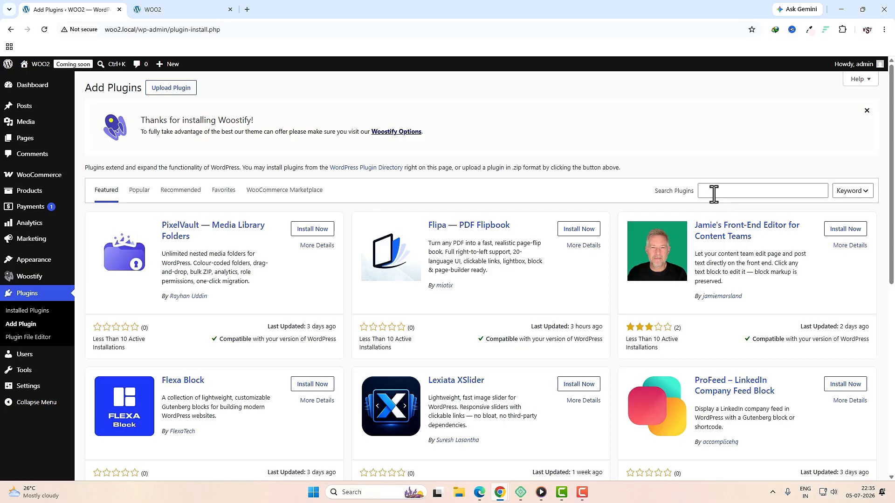
# Step: Install PDF Invoices & Packing Slips for WooCommerce and the Quick Buy Now Button plugin
pyautogui.click(713, 194)
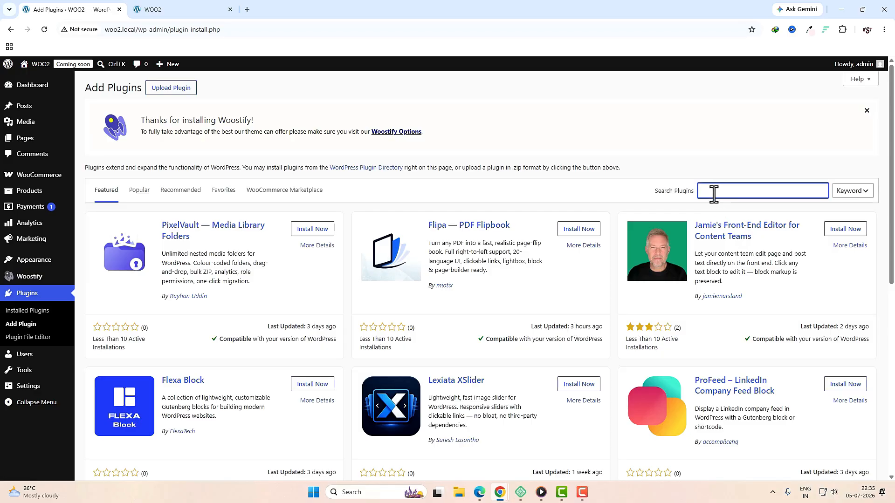
pyautogui.write('pdf')
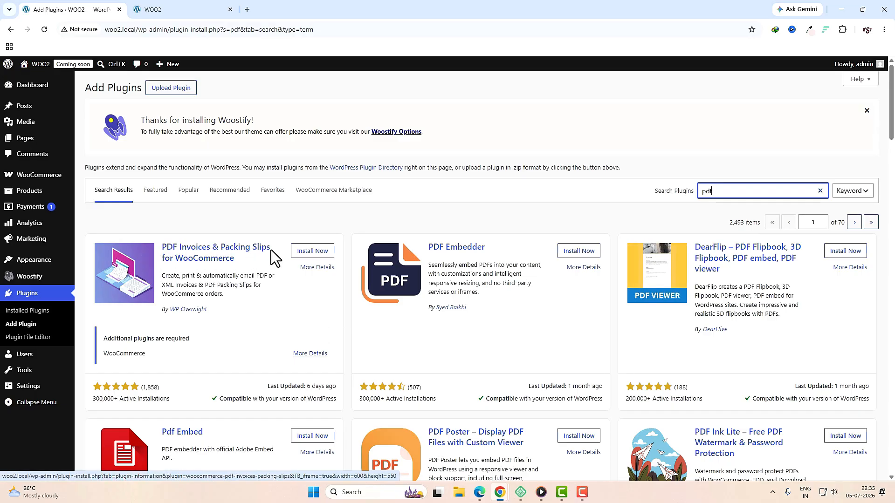
pyautogui.click(311, 252)
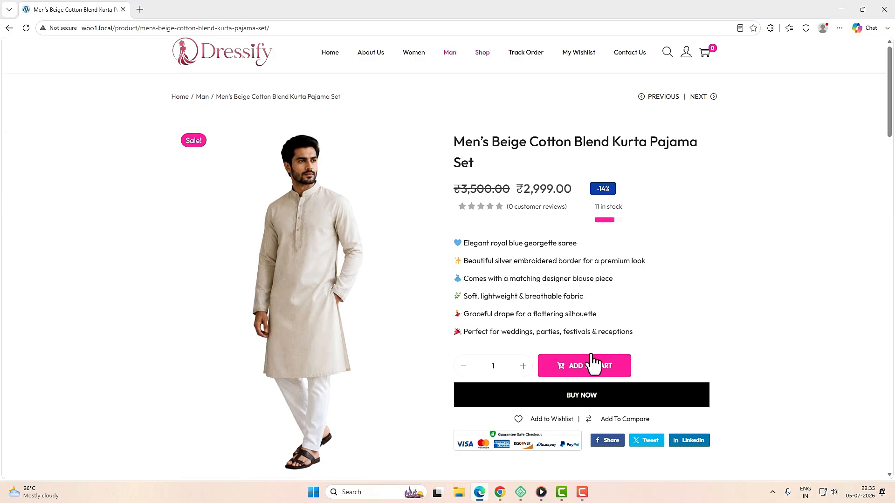
pyautogui.scroll(-3, 515, 265)
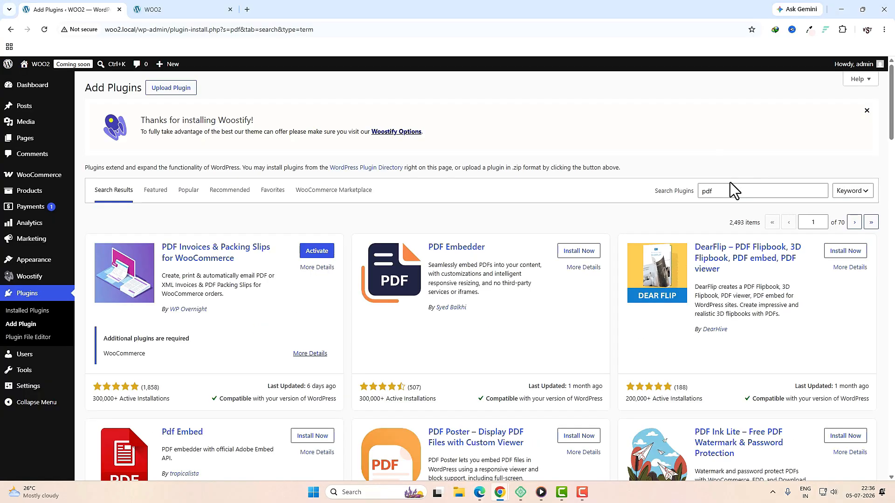
pyautogui.doubleClick(730, 189)
pyautogui.write('buy now')
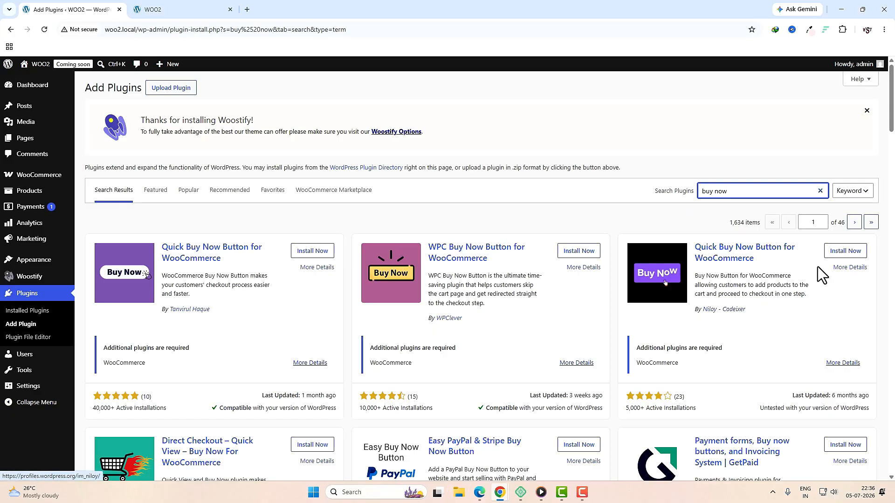
pyautogui.click(837, 252)
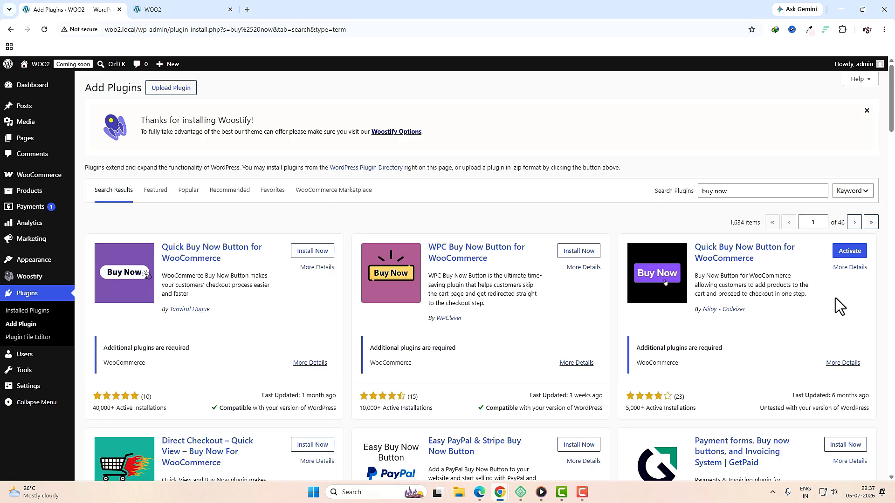
# Step: Search 'elementor' and install Elementor Website Builder and Royal Addons for Elementor
pyautogui.tripleClick(764, 190)
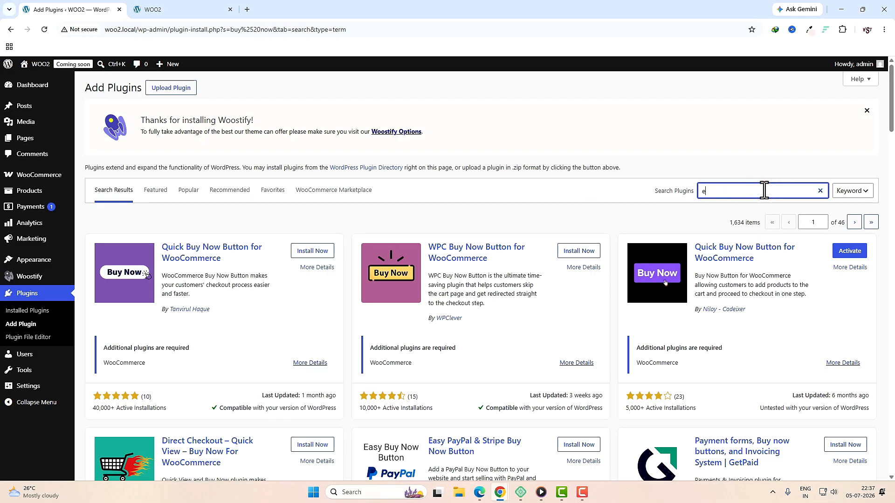
pyautogui.write('elementor')
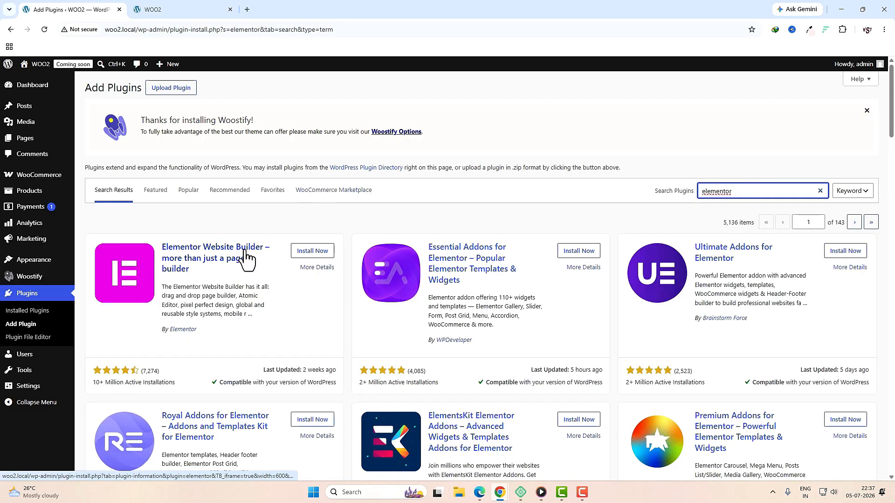
pyautogui.click(312, 253)
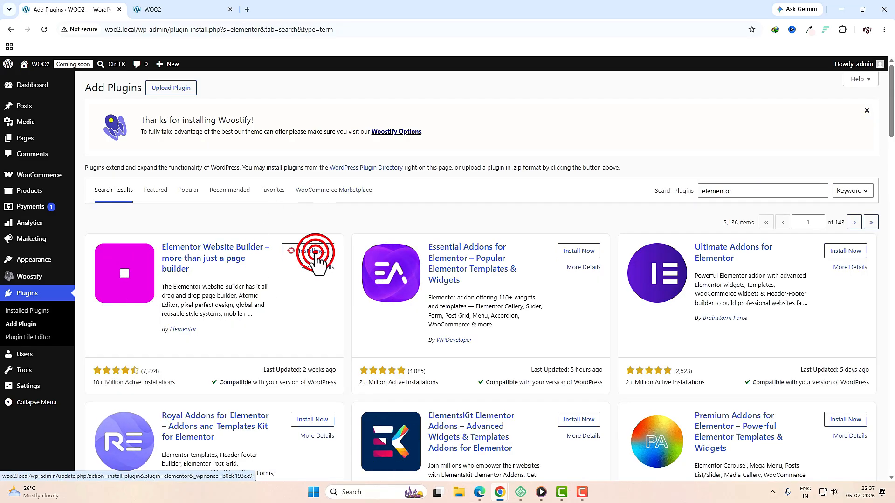
pyautogui.scroll(-2, 480, 337)
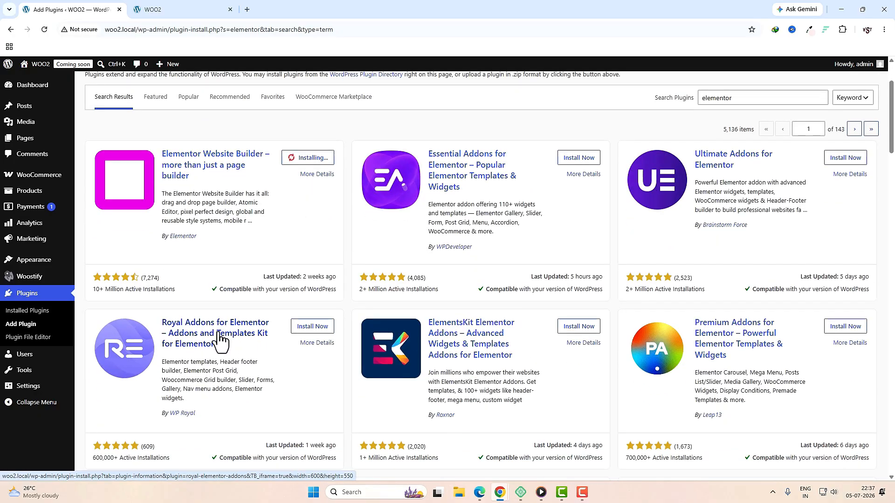
pyautogui.click(302, 327)
pyautogui.scroll(-4, 512, 320)
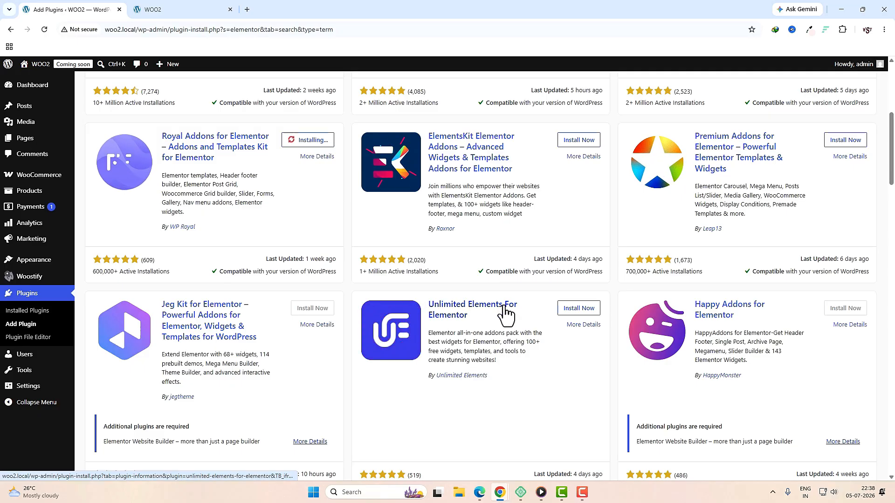
# Step: Install Unlimited Elements For Elementor, ShopBuilder and Variation Images Gallery for WooCommerce
pyautogui.click(579, 310)
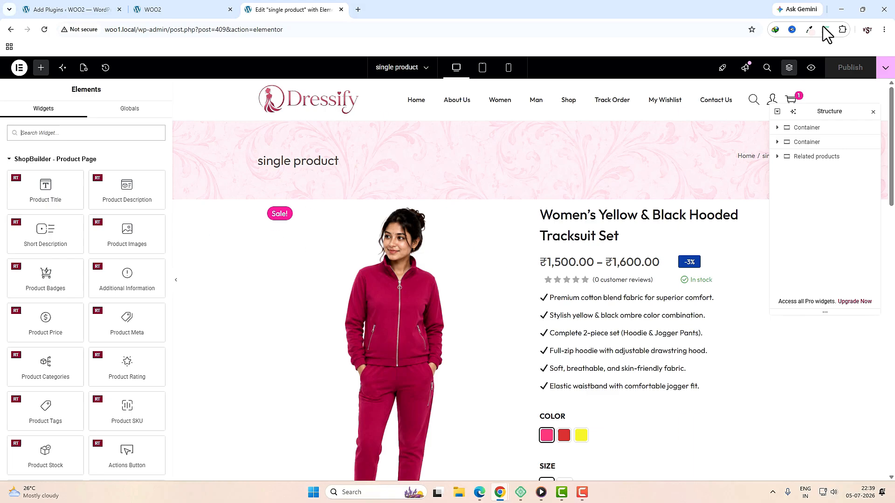
pyautogui.scroll(-7, 523, 286)
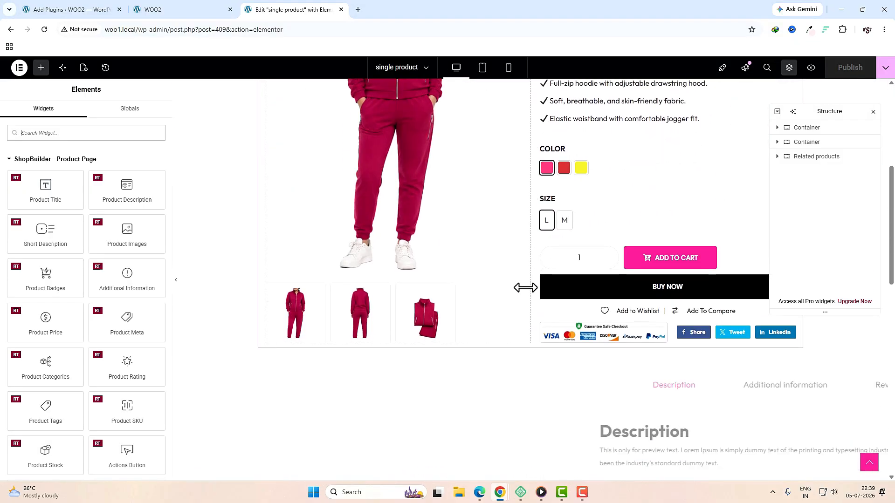
pyautogui.scroll(6, 526, 282)
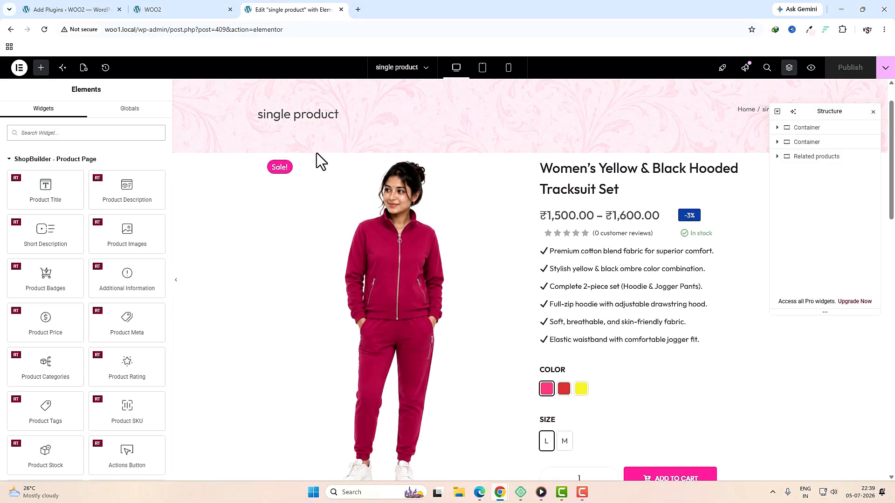
pyautogui.click(66, 10)
pyautogui.scroll(8, 738, 295)
pyautogui.doubleClick(745, 190)
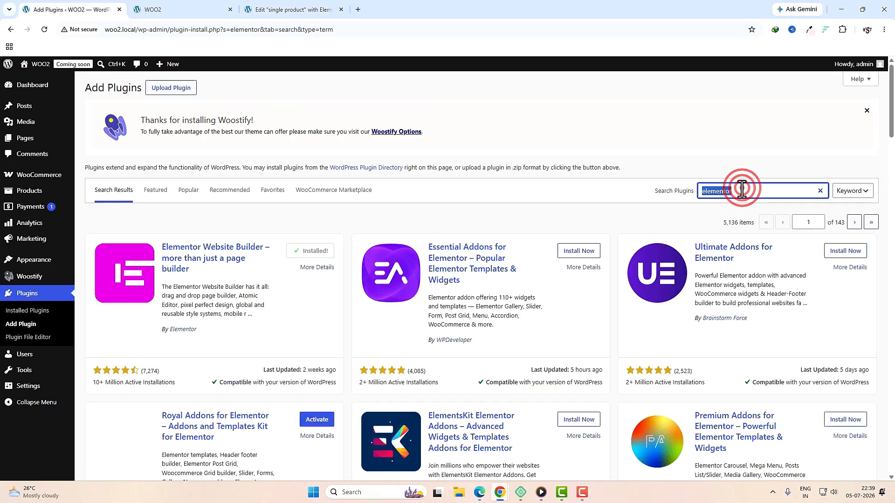
pyautogui.write('shopbuilder')
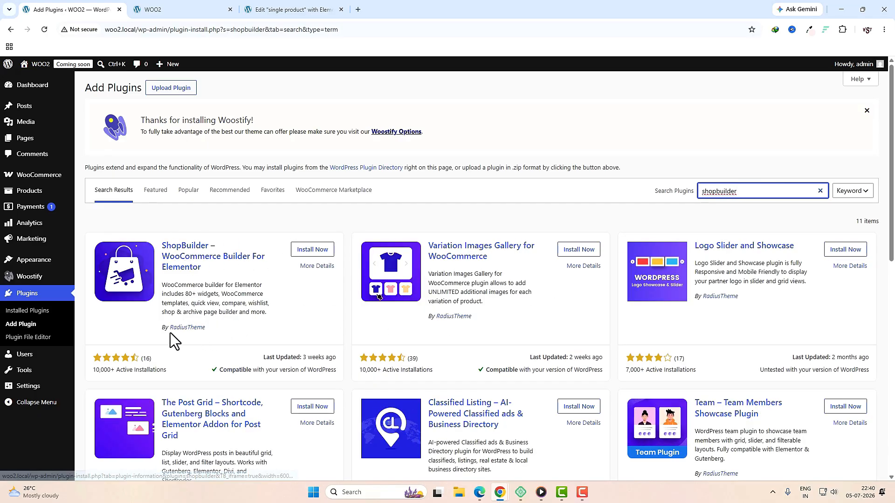
pyautogui.click(311, 250)
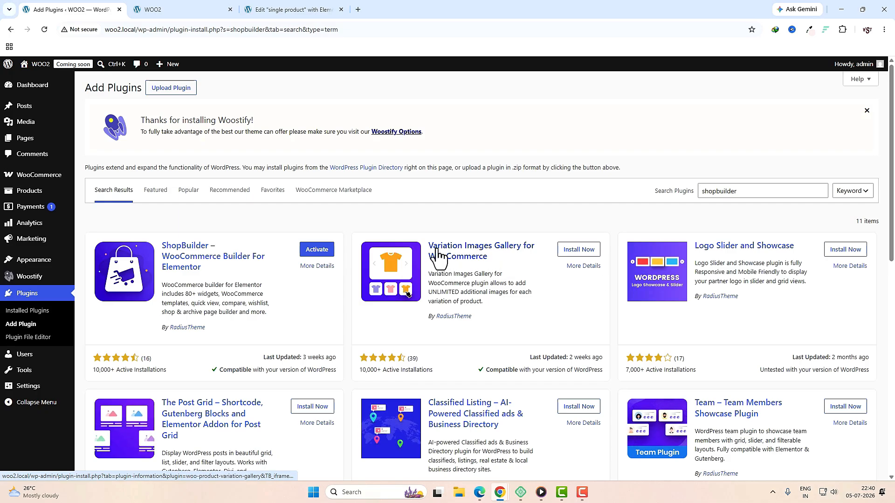
pyautogui.click(578, 256)
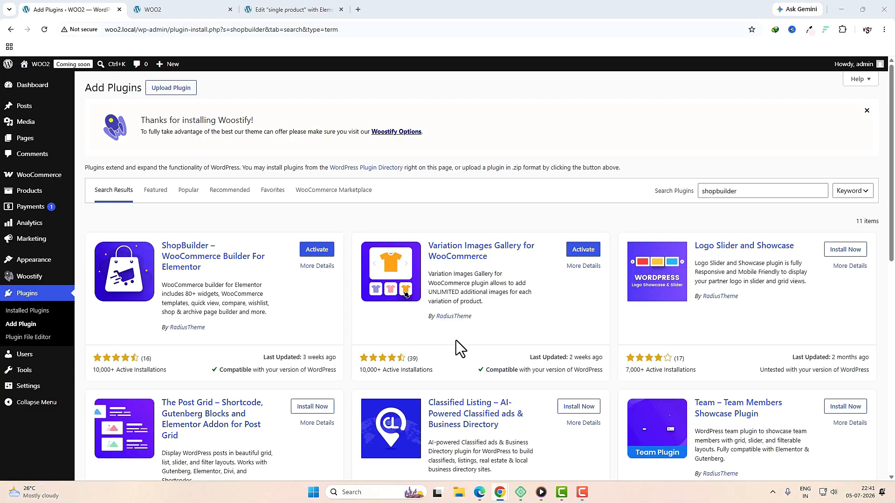
# Step: Install NotificationX and HUSKY – Products Filter Professional for WooCommerce
pyautogui.doubleClick(744, 192)
pyautogui.write('NotificationX')
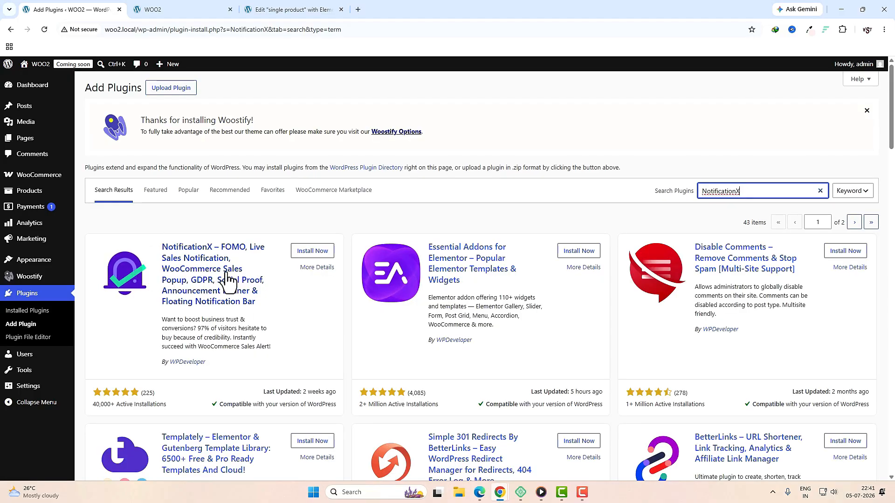
pyautogui.click(316, 251)
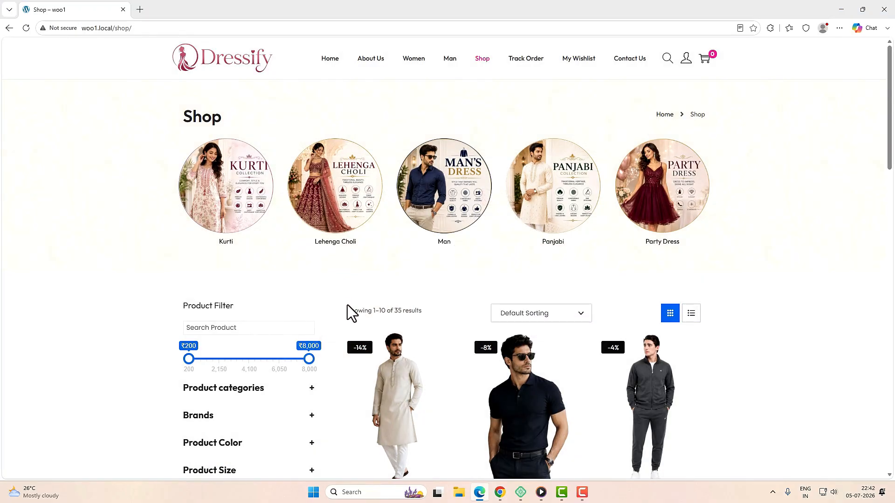
pyautogui.scroll(-2, 367, 382)
pyautogui.click(311, 296)
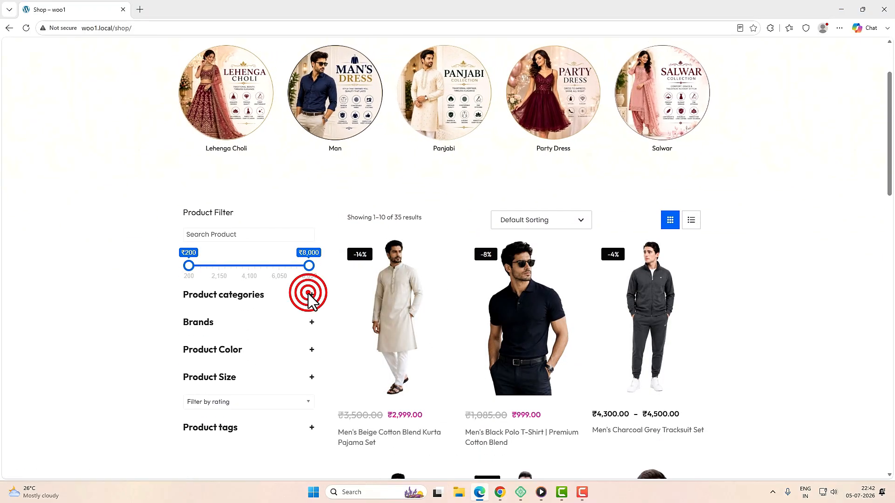
pyautogui.click(312, 322)
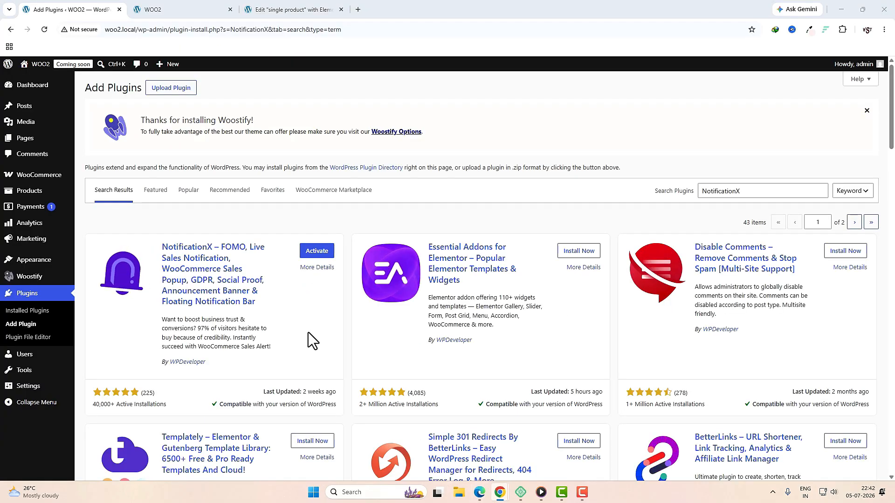
pyautogui.tripleClick(756, 191)
pyautogui.write('HUSKY - Products Filter Professional for WooCommerce')
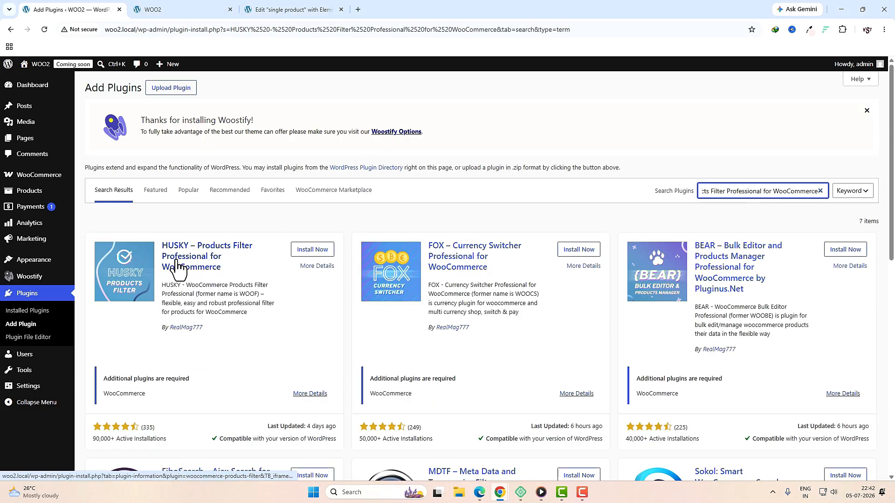
pyautogui.click(317, 253)
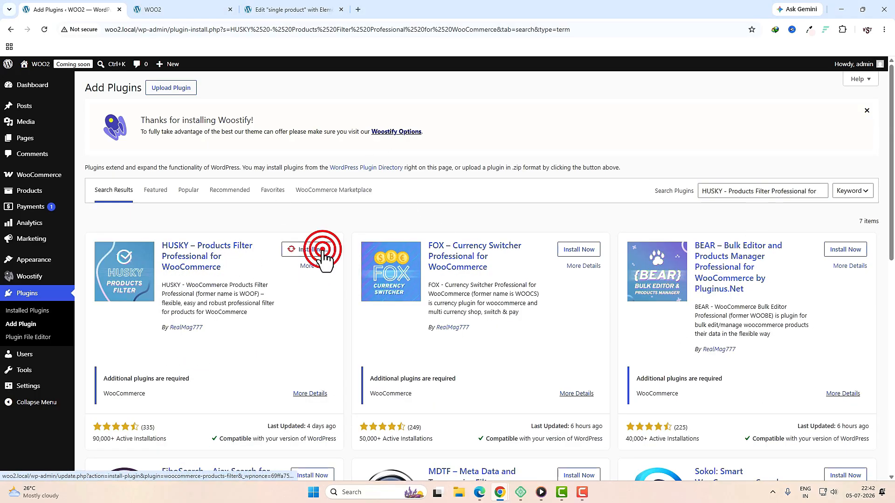
# Step: Search for AnyWhere Elementor, install Dynific Addons for Elementor, and show the Installed Plugins list
pyautogui.tripleClick(751, 194)
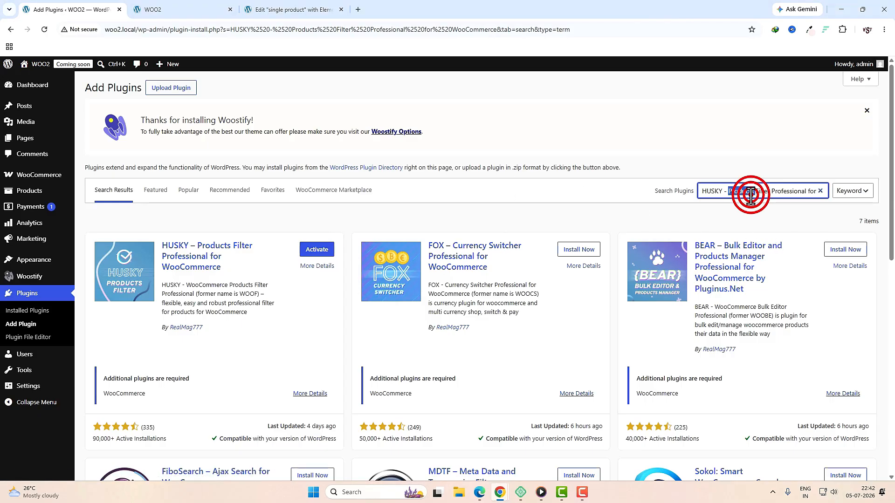
pyautogui.write('AnyWhere Elementor)')
pyautogui.press('BackSpace')
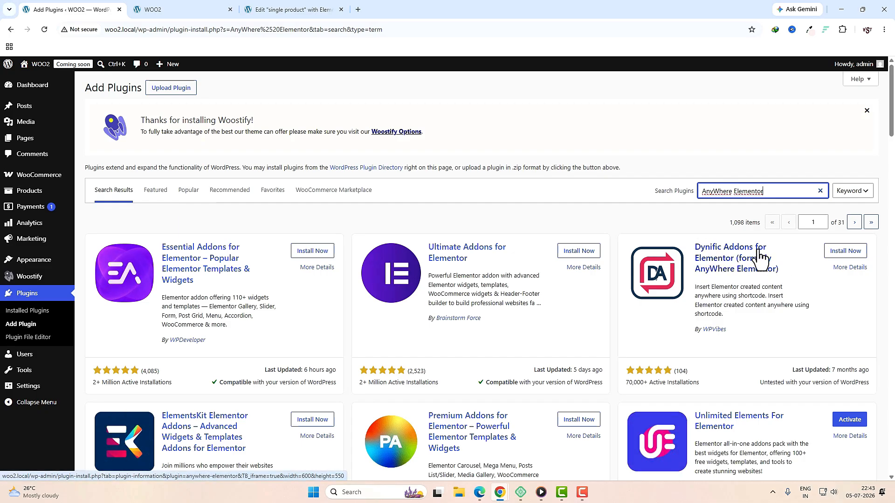
pyautogui.click(845, 252)
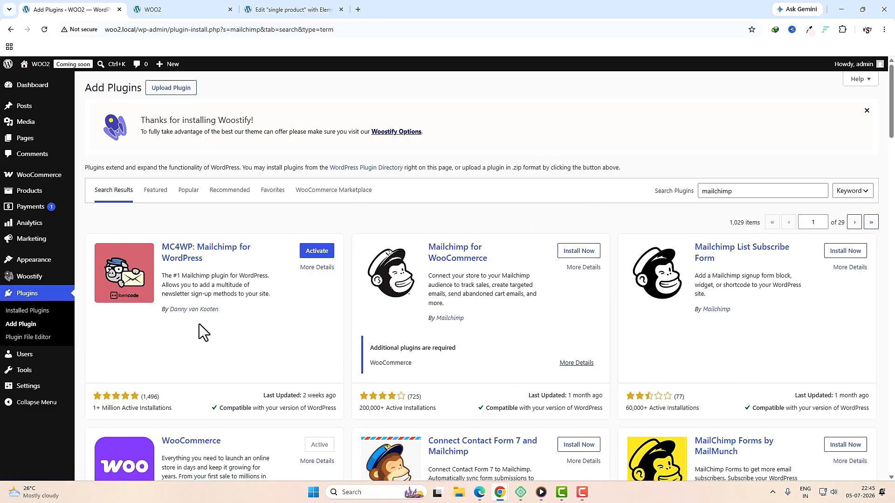
pyautogui.click(46, 313)
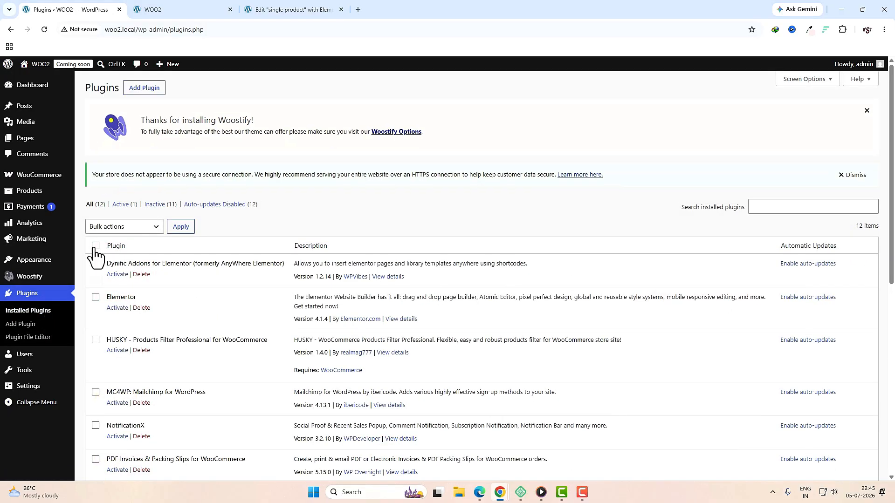
# Step: Select all installed plugins and bulk-activate them
pyautogui.click(95, 246)
pyautogui.click(130, 227)
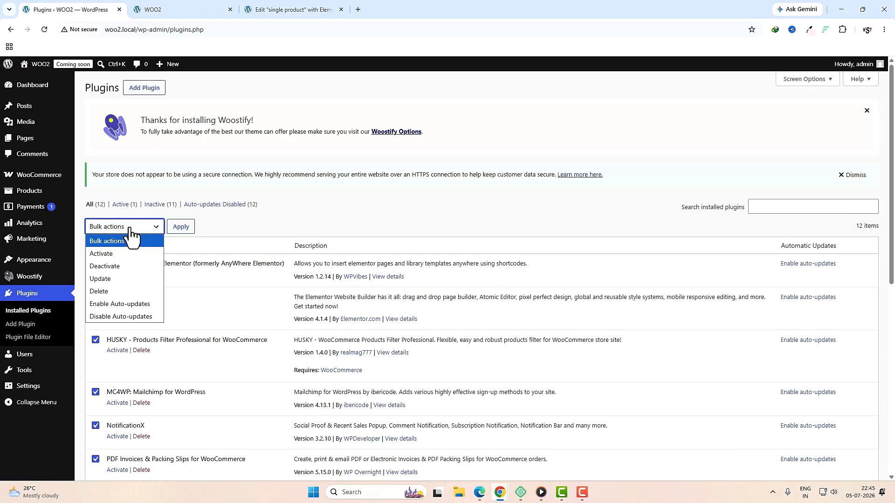
pyautogui.click(129, 252)
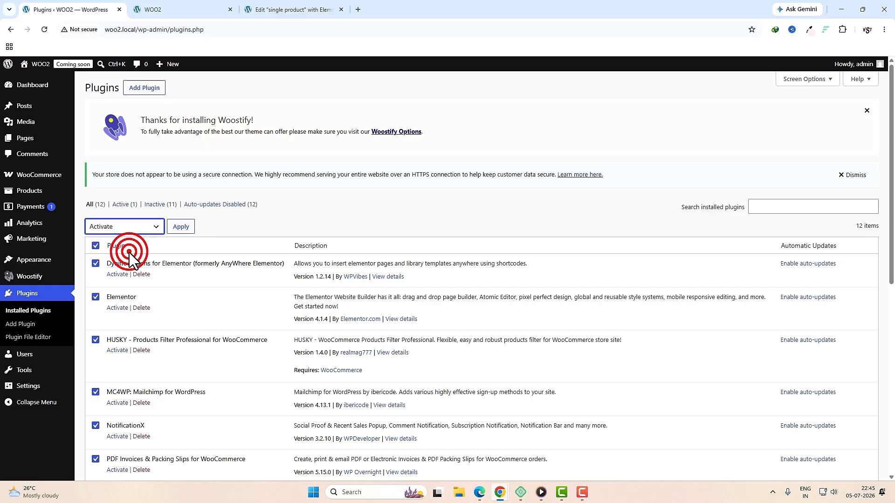
pyautogui.click(191, 228)
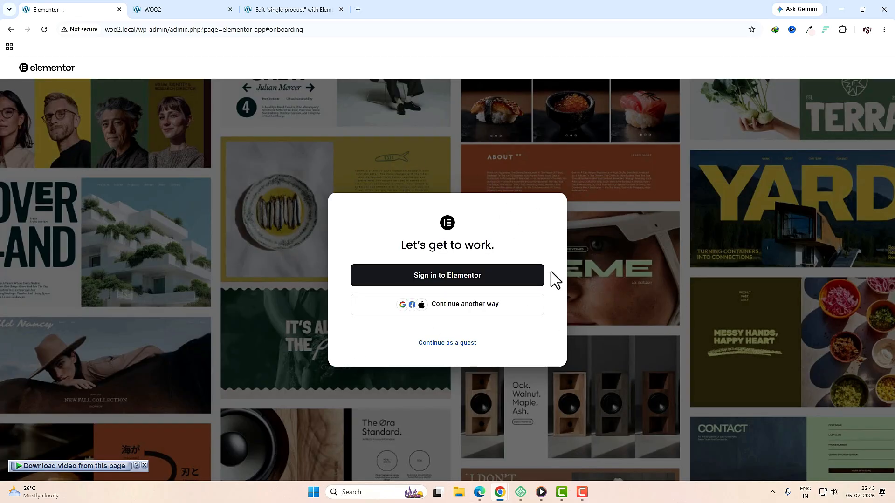
# Step: Continue Elementor as a guest, skip every onboarding question, and open the editor's main menu
pyautogui.click(444, 344)
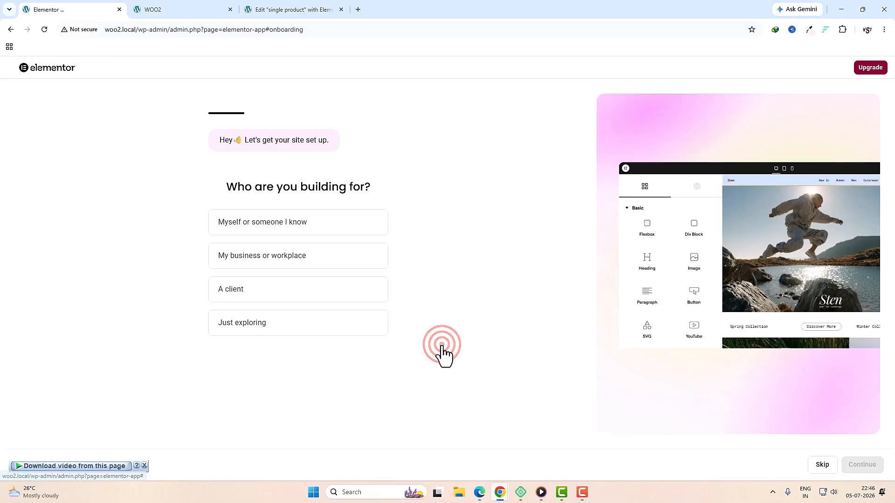
pyautogui.click(816, 470)
pyautogui.click(819, 464)
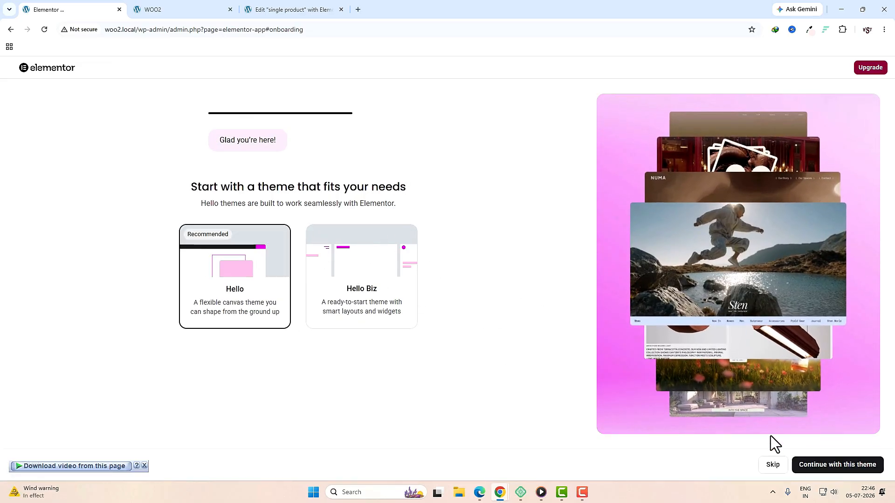
pyautogui.click(769, 468)
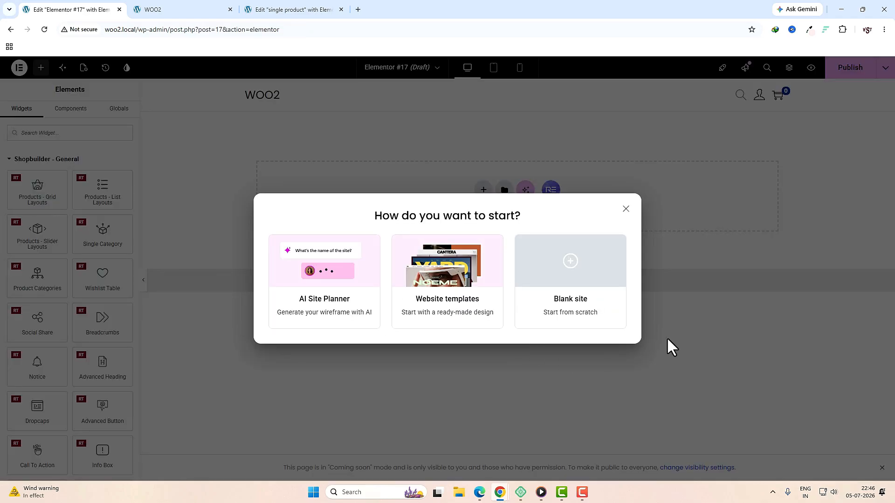
pyautogui.click(626, 210)
pyautogui.click(20, 69)
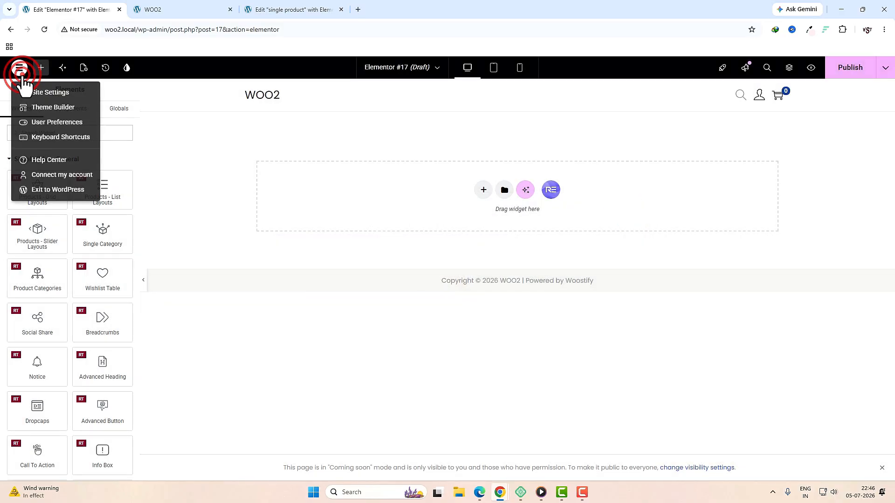
# Step: Exit the Elementor editor and trash the Elementor #17 draft from All Pages
pyautogui.click(42, 191)
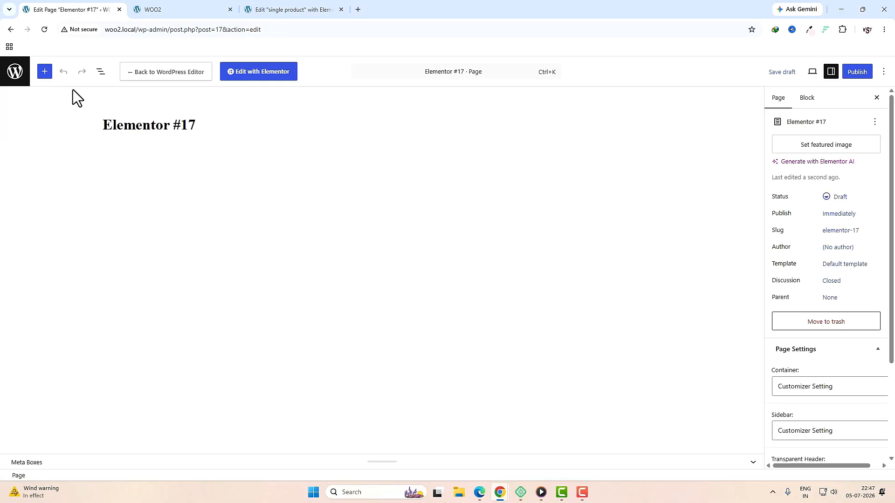
pyautogui.click(13, 78)
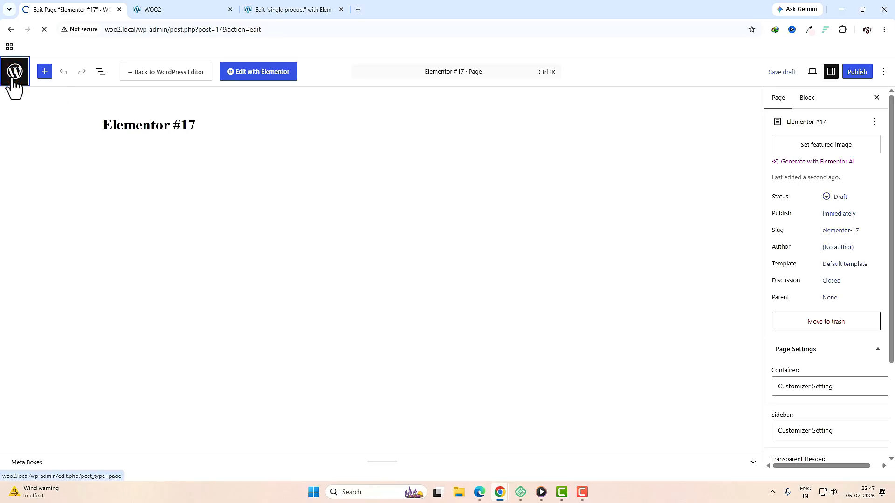
pyautogui.moveTo(132, 267)
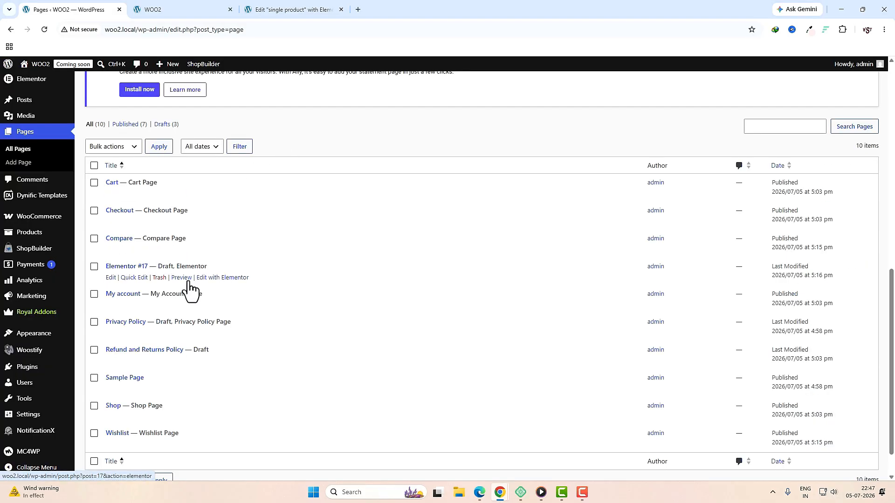
pyautogui.click(159, 279)
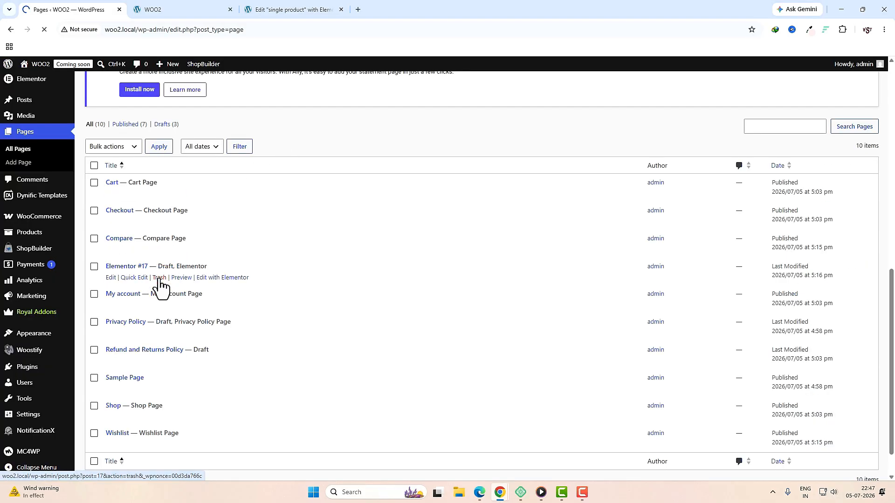
# Step: Go to the Installed Plugins list
pyautogui.scroll(-4, 280, 326)
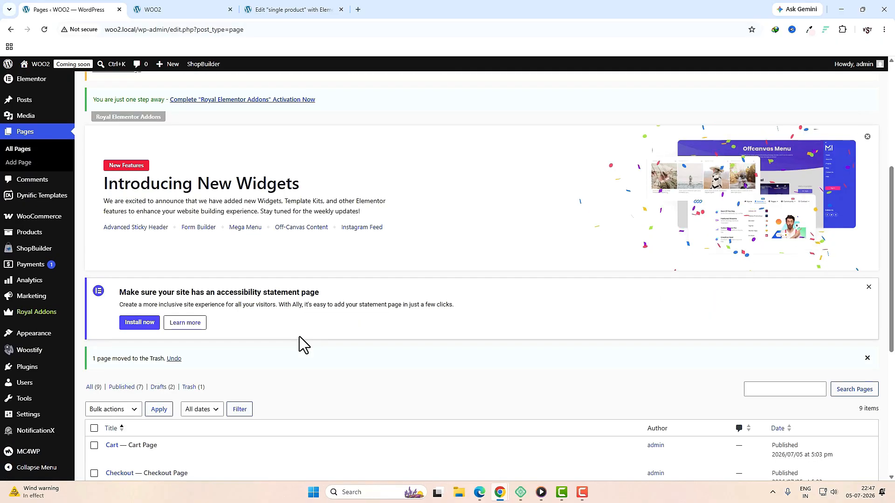
pyautogui.scroll(-5, 300, 336)
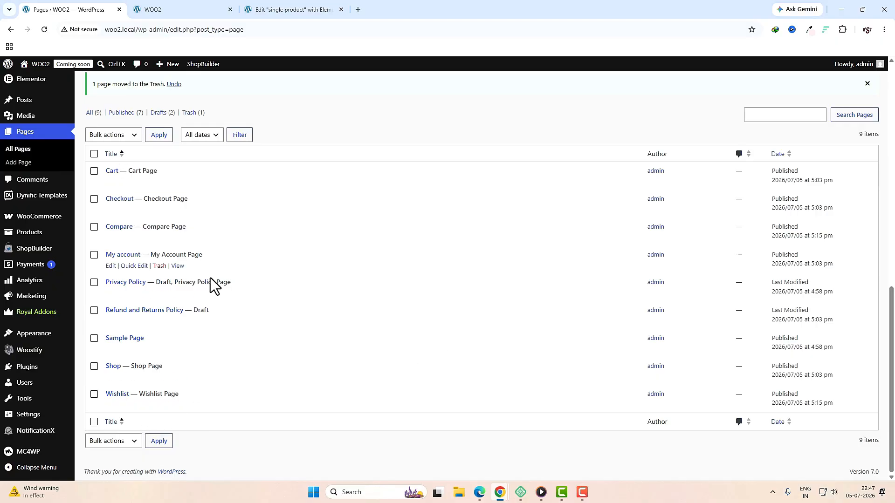
pyautogui.click(42, 369)
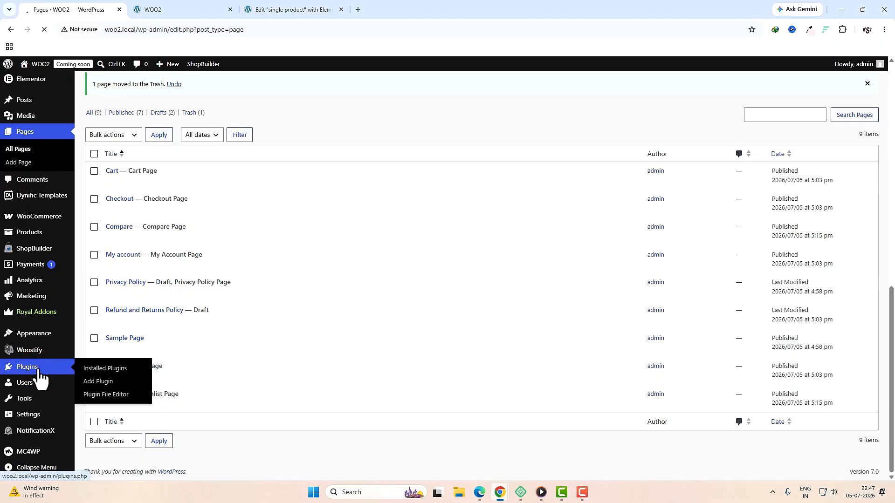
pyautogui.scroll(-10, 319, 351)
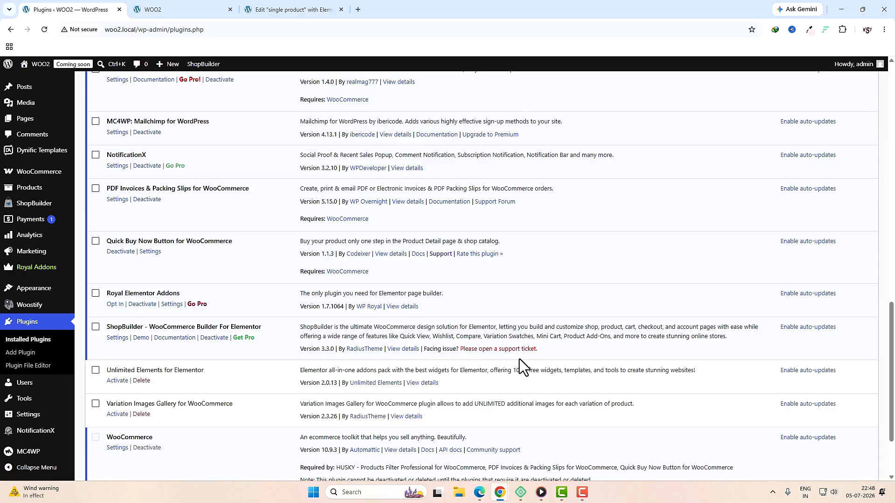
# Step: Activate Unlimited Elements for Elementor and accept its opt-in prompt
pyautogui.scroll(-3, 519, 359)
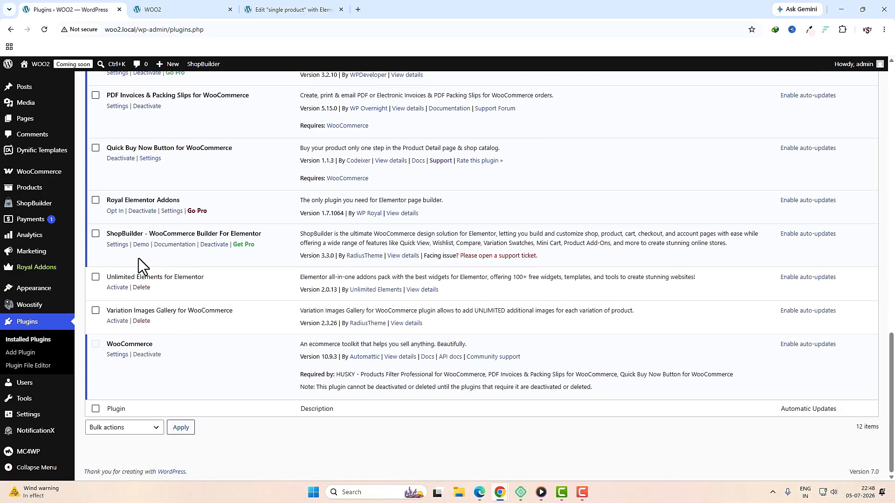
pyautogui.click(117, 287)
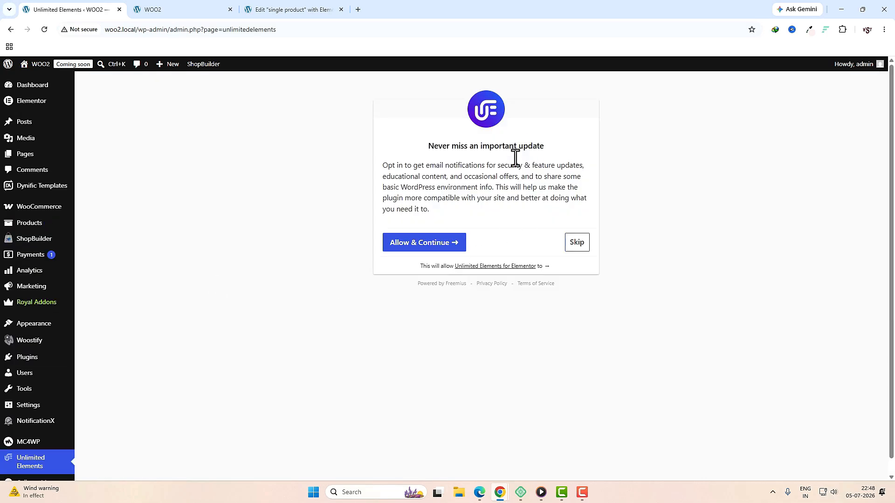
pyautogui.click(447, 241)
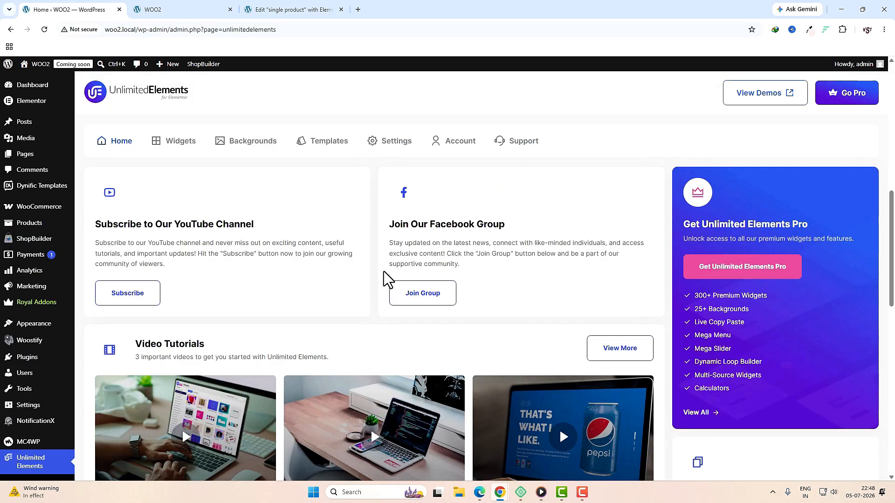
# Step: Back in Installed Plugins, activate Variation Images Gallery for WooCommerce
pyautogui.scroll(-4, 388, 294)
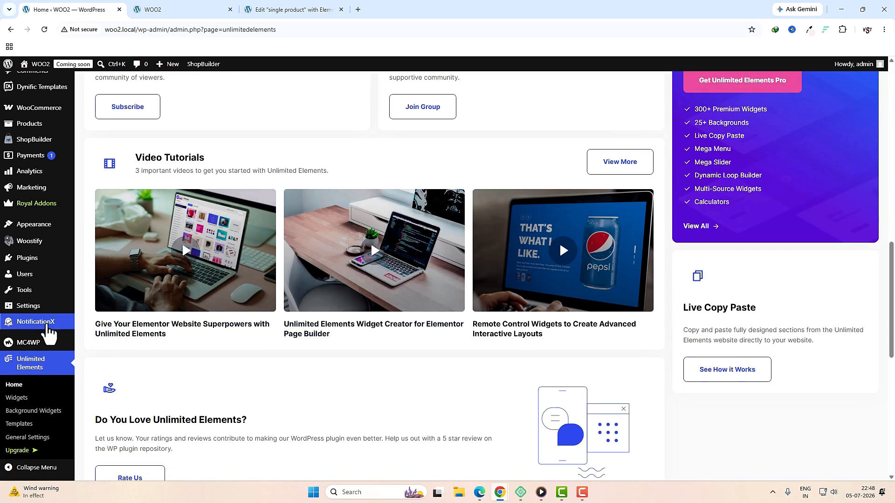
pyautogui.click(29, 259)
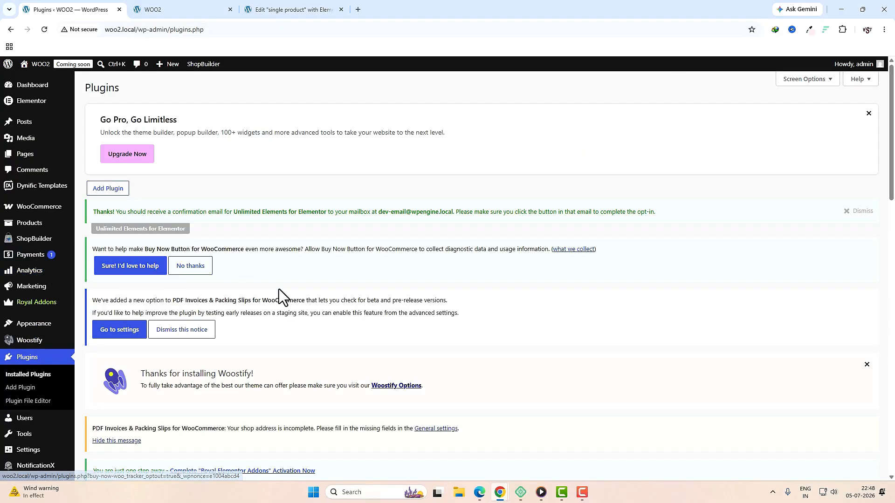
pyautogui.scroll(-15, 280, 293)
pyautogui.scroll(-1, 289, 304)
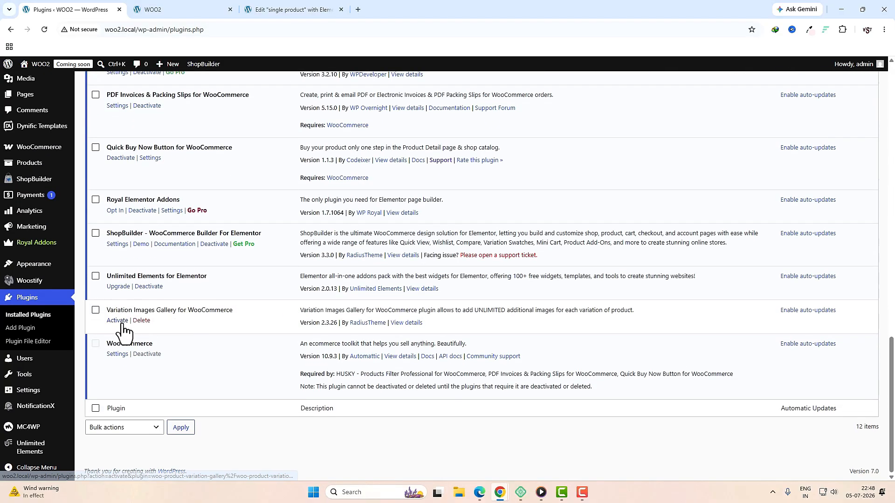
pyautogui.click(120, 321)
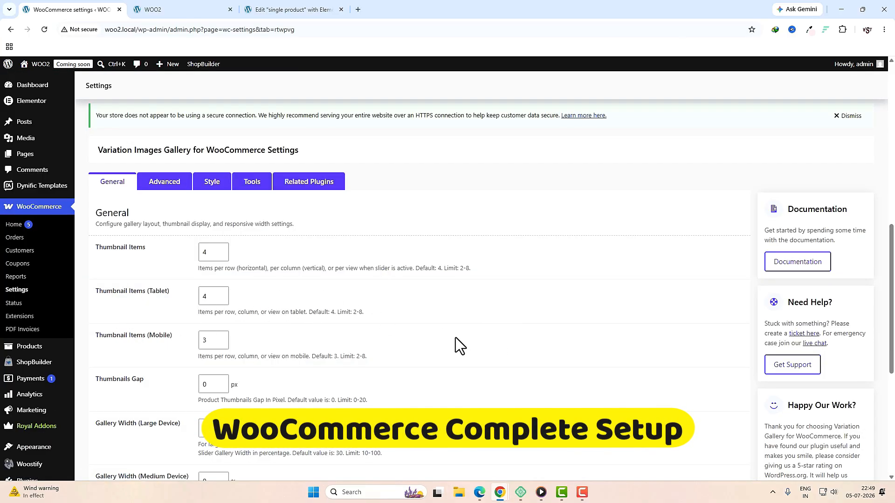
# Step: Open WooCommerce General settings and dismiss the Unlimited Elements and Woostify notices
pyautogui.click(18, 291)
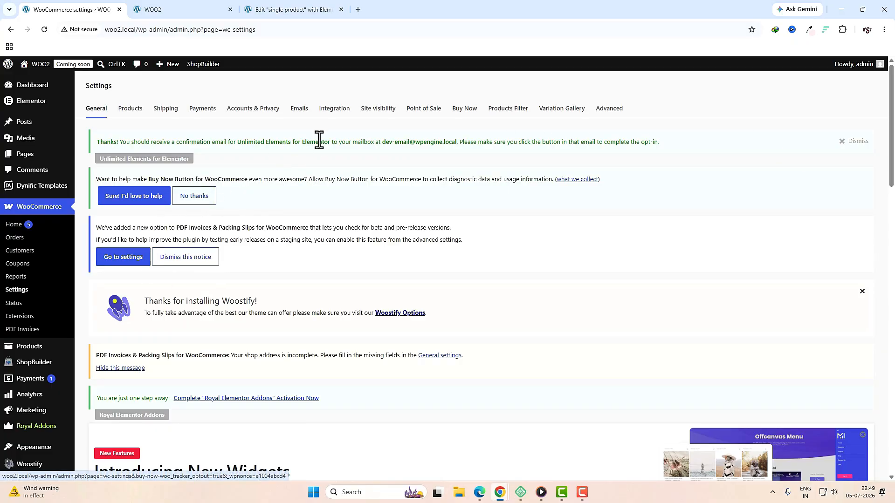
pyautogui.click(839, 143)
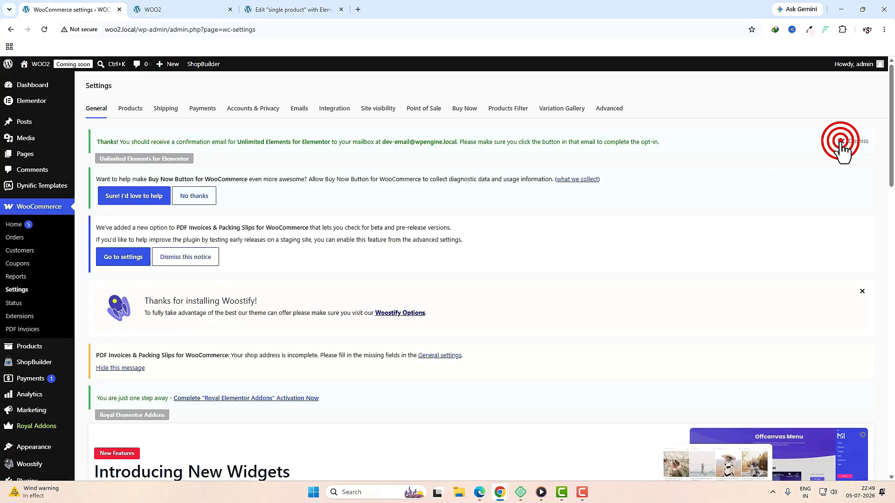
pyautogui.click(861, 257)
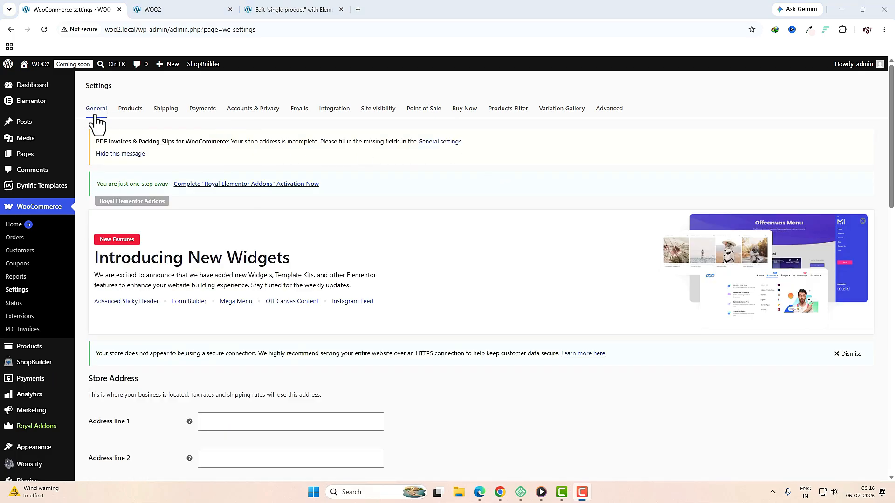
pyautogui.scroll(-4, 404, 236)
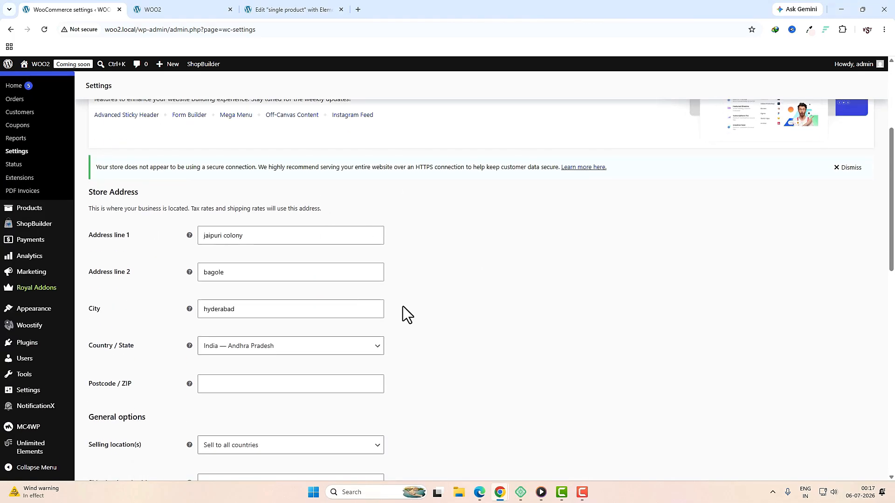
# Step: Set the store location to India — Telangana with postcode 500068
pyautogui.click(243, 356)
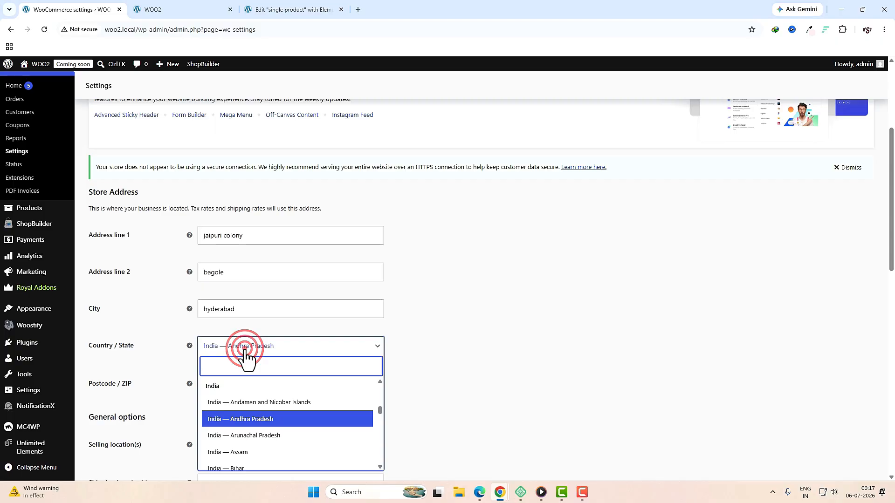
pyautogui.write('te')
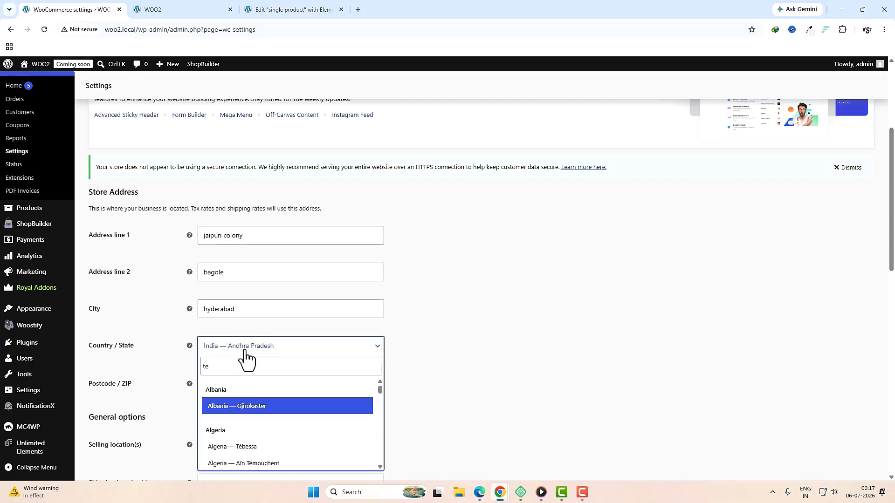
pyautogui.write('l')
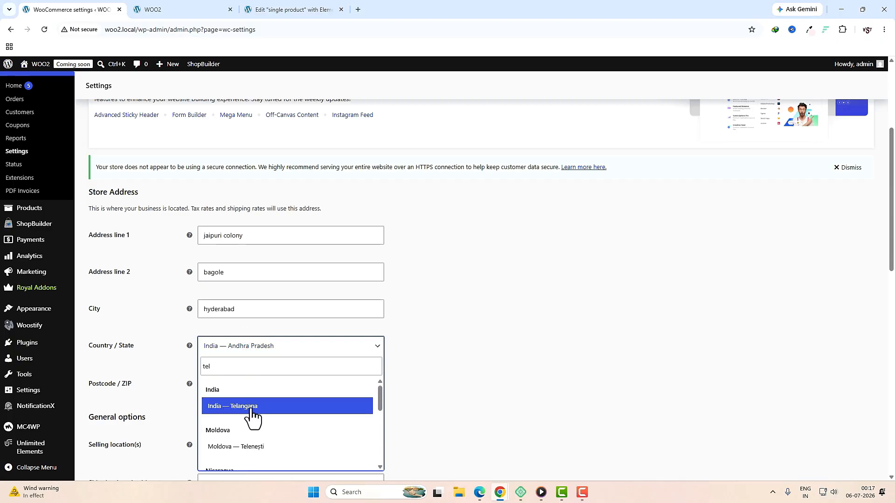
pyautogui.click(251, 409)
pyautogui.click(272, 391)
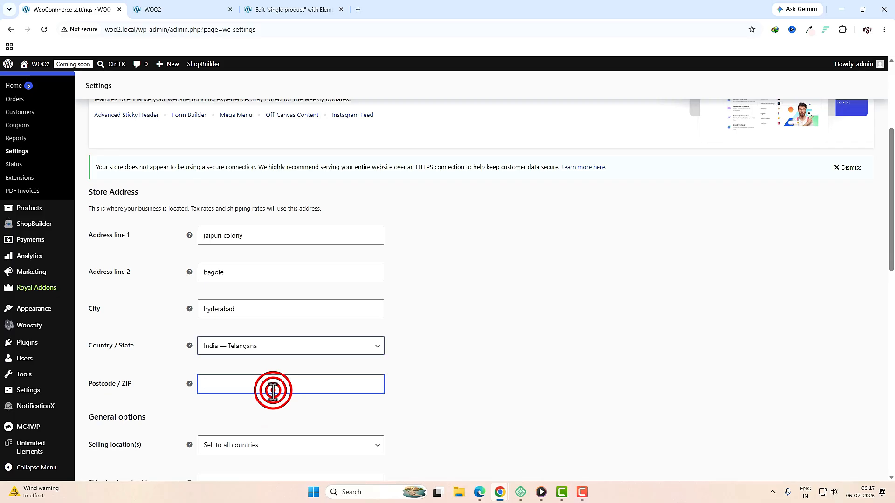
pyautogui.write('500068')
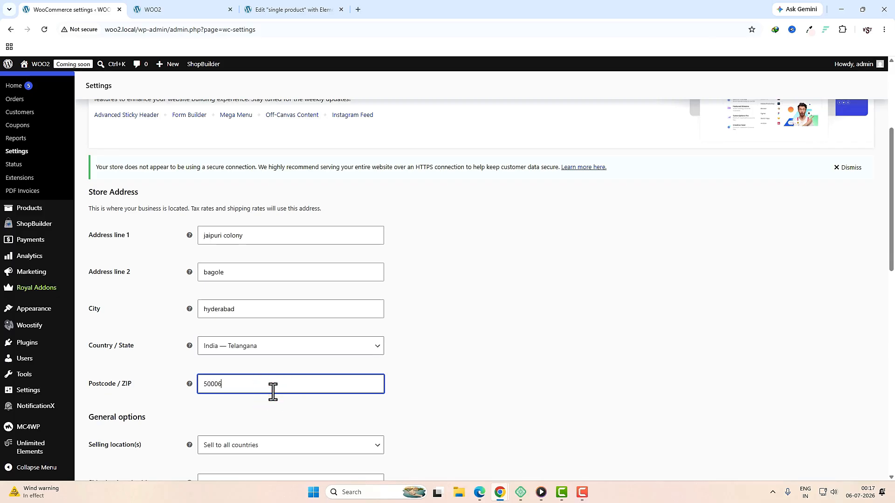
pyautogui.scroll(-3, 272, 392)
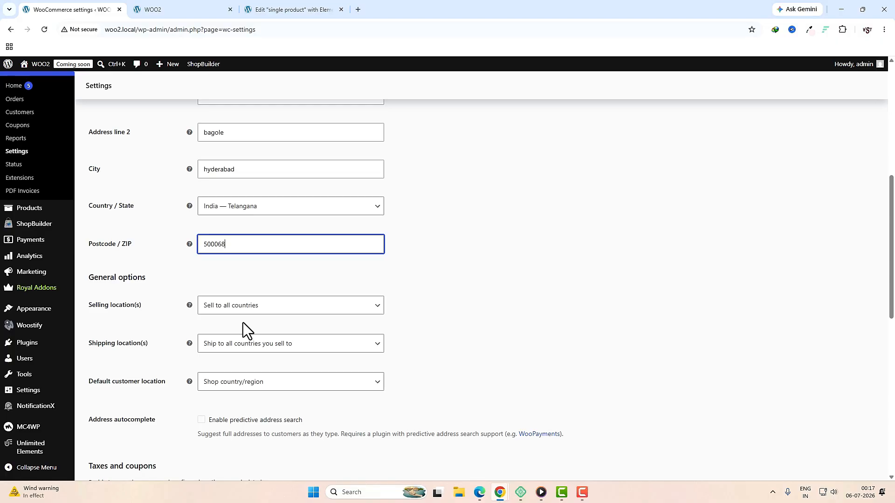
# Step: Restrict selling locations to specific countries, with India as the only one
pyautogui.click(270, 308)
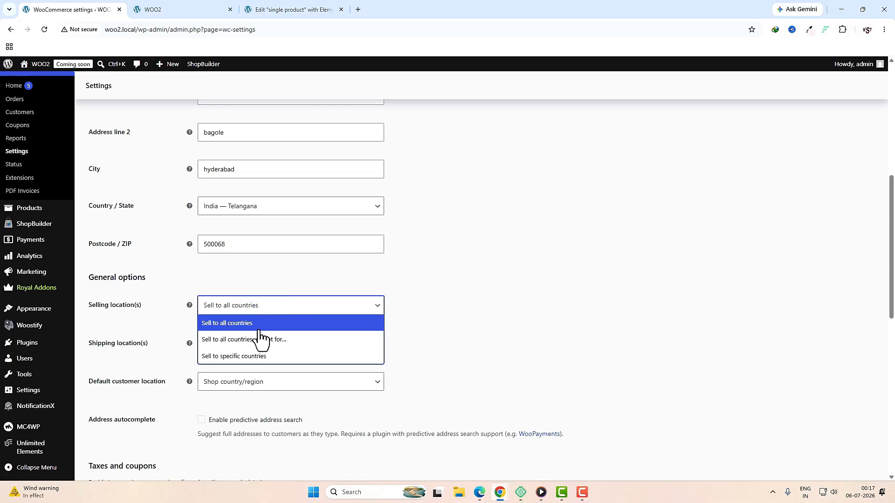
pyautogui.click(263, 357)
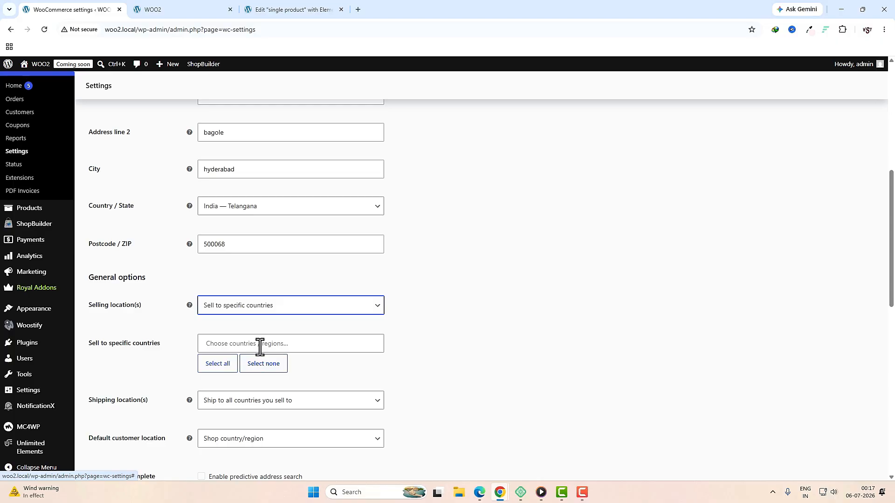
pyautogui.click(259, 345)
pyautogui.write('ind')
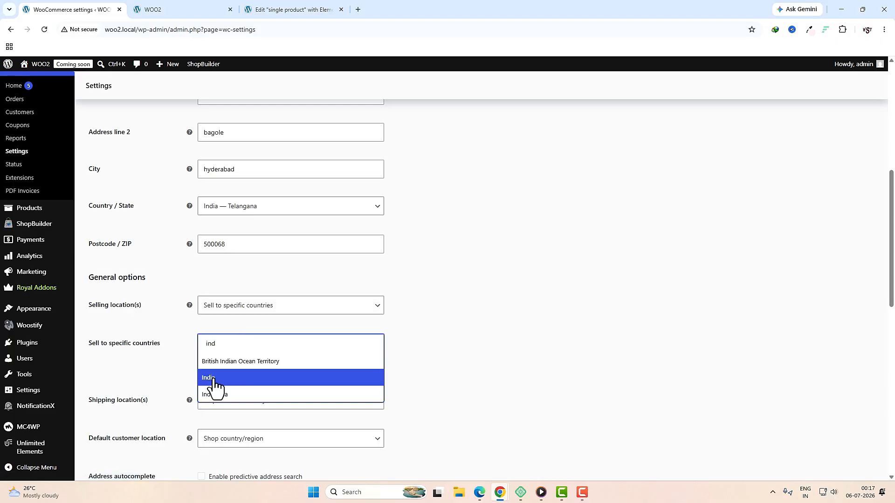
pyautogui.click(214, 378)
pyautogui.scroll(-3, 128, 283)
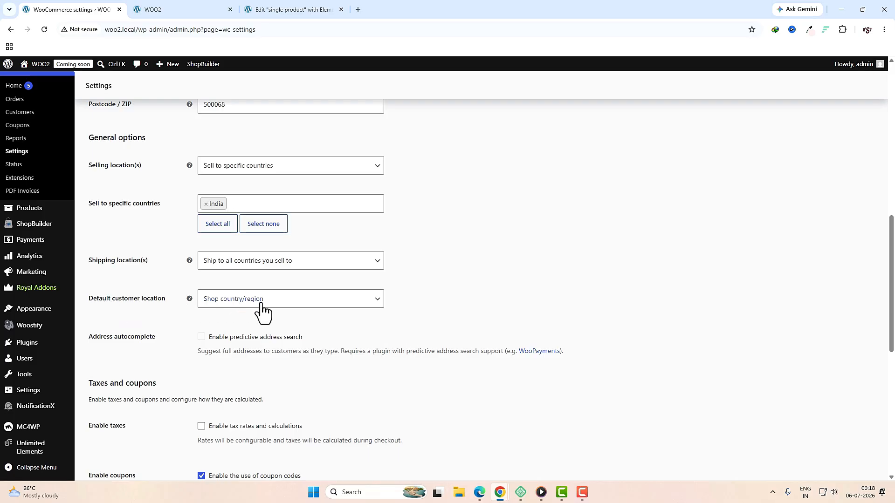
pyautogui.scroll(-2, 296, 353)
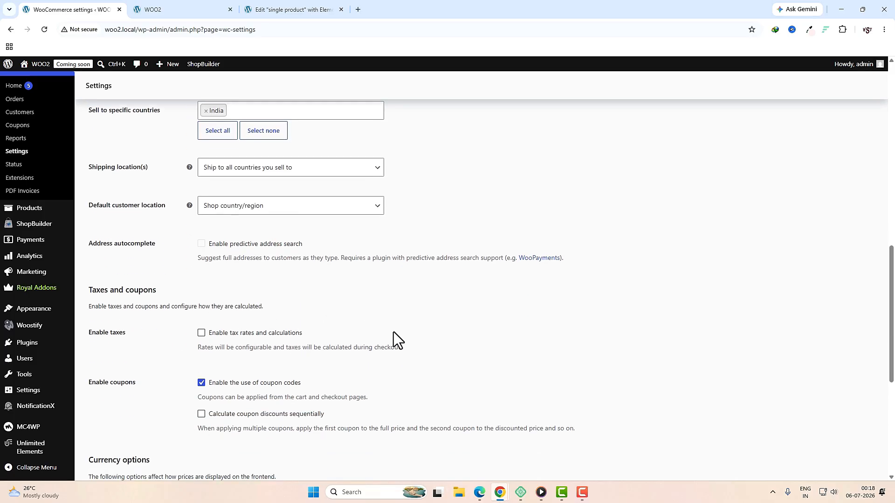
# Step: Enable tax rates and calculations
pyautogui.click(201, 333)
pyautogui.scroll(-3, 321, 387)
pyautogui.scroll(-1, 320, 387)
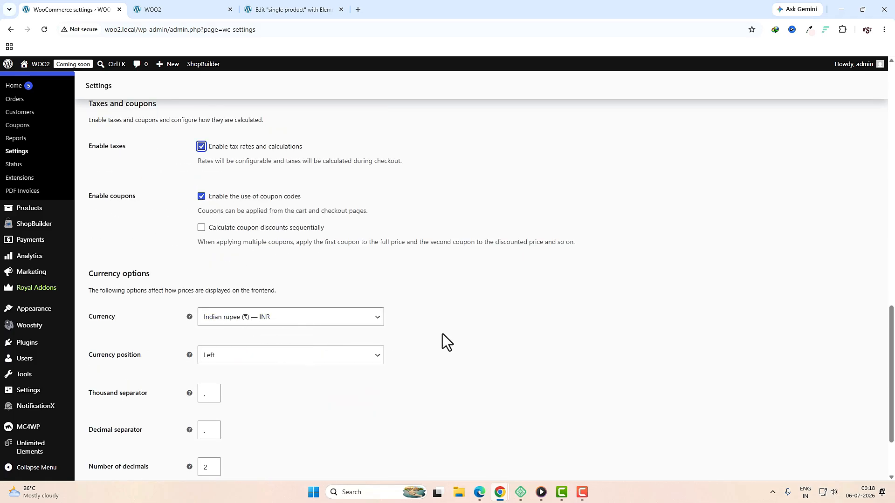
pyautogui.scroll(-1, 445, 342)
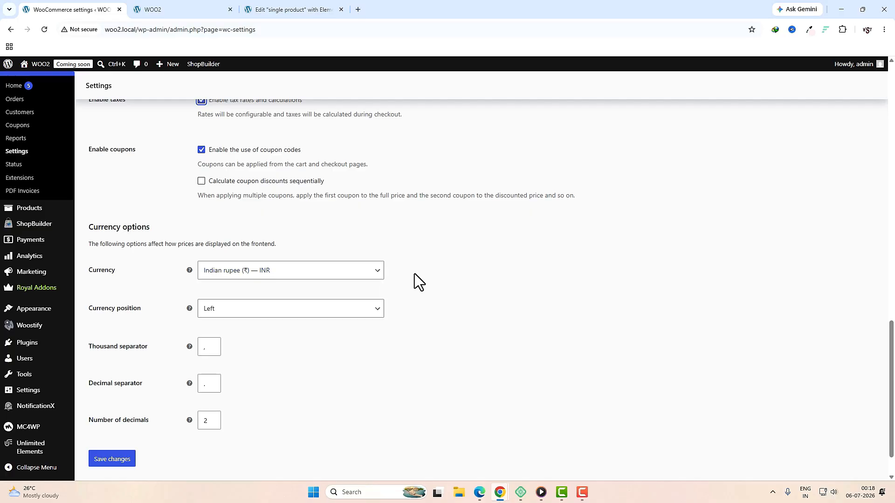
# Step: Switch the store currency to US dollar
pyautogui.click(379, 279)
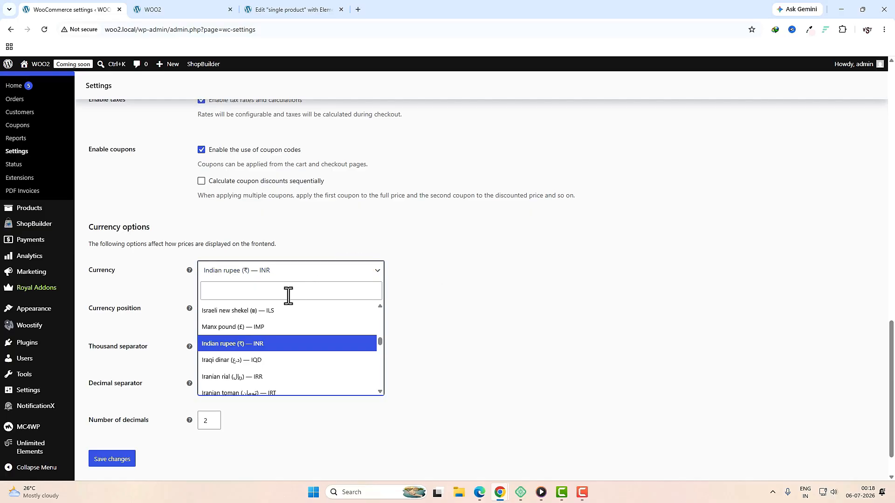
pyautogui.click(339, 288)
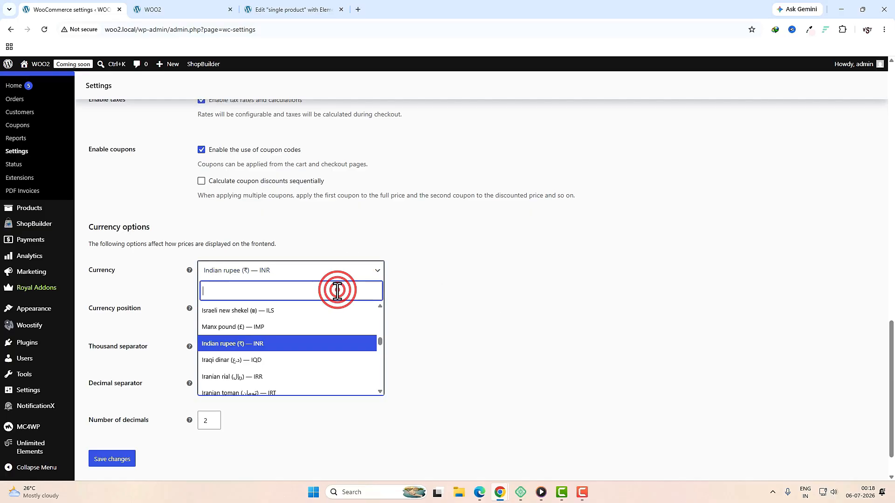
pyautogui.write('usd')
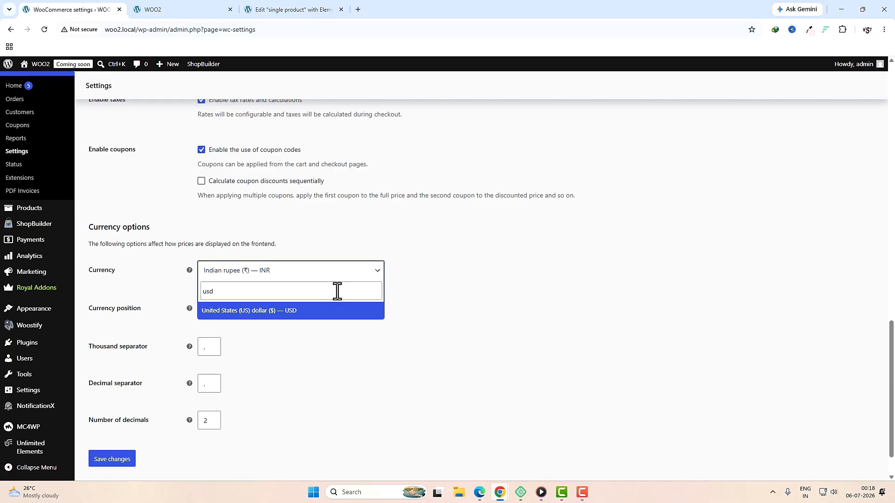
pyautogui.click(302, 315)
# Step: Change the currency back to Indian rupee (INR) and save the general settings
pyautogui.click(352, 271)
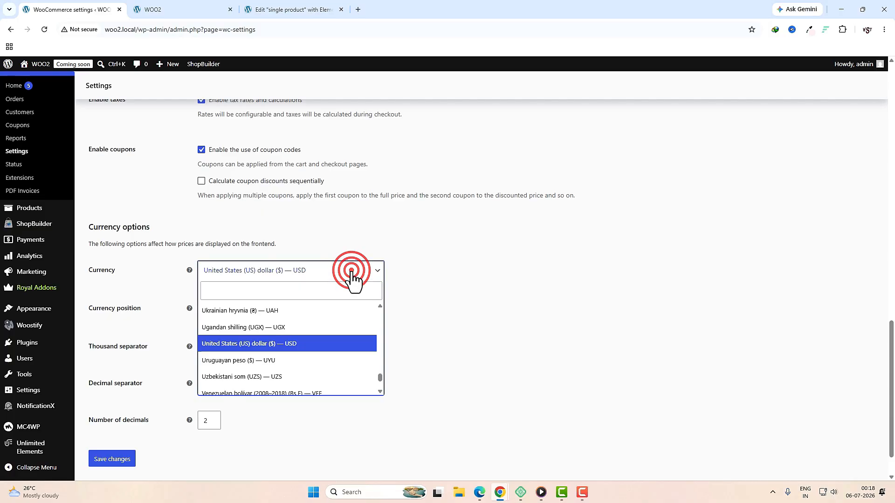
pyautogui.click(260, 291)
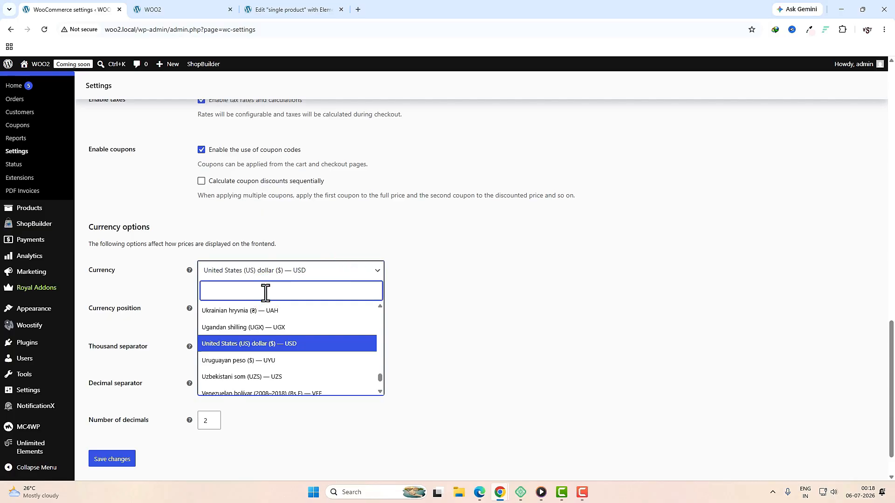
pyautogui.write('ind')
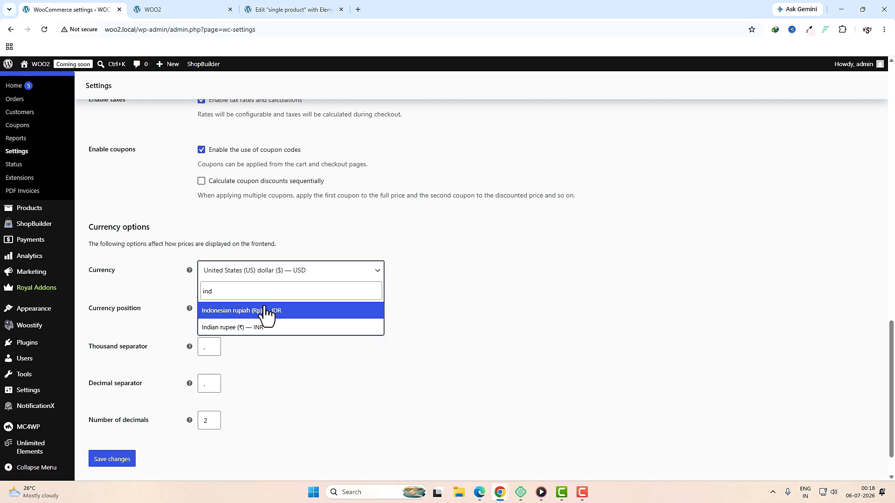
pyautogui.click(261, 327)
pyautogui.scroll(-1, 367, 346)
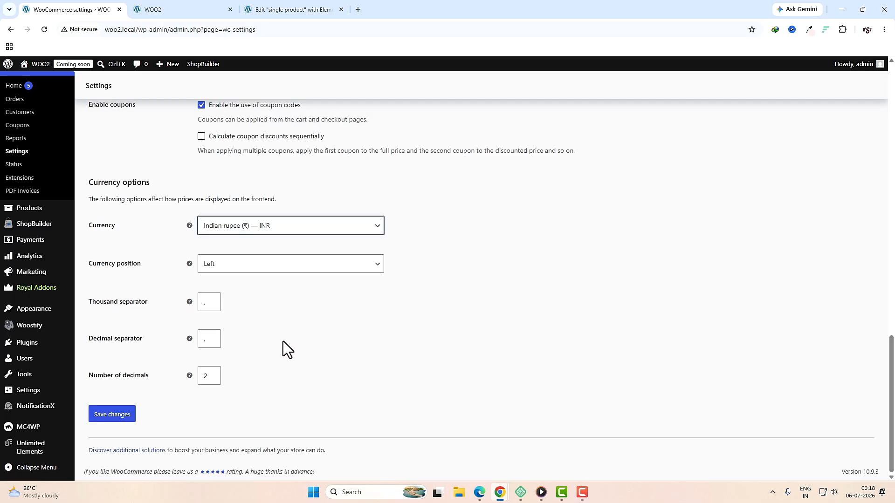
pyautogui.click(115, 416)
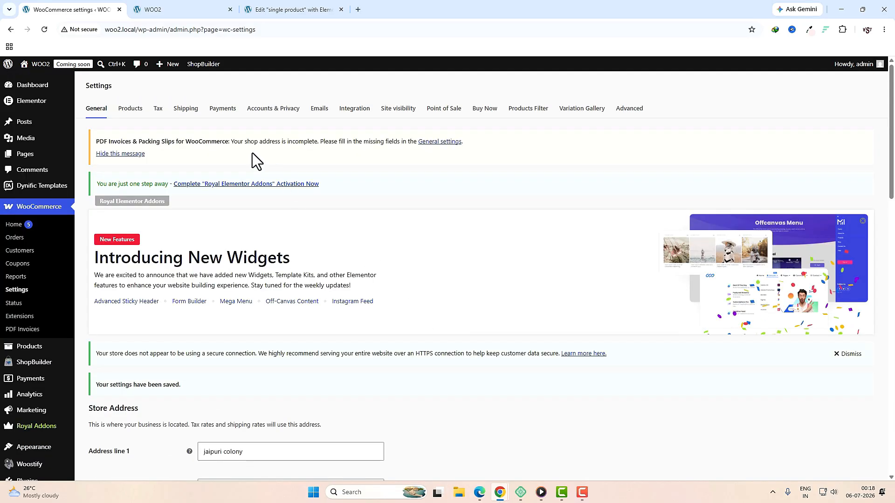
pyautogui.click(134, 113)
pyautogui.scroll(-4, 156, 206)
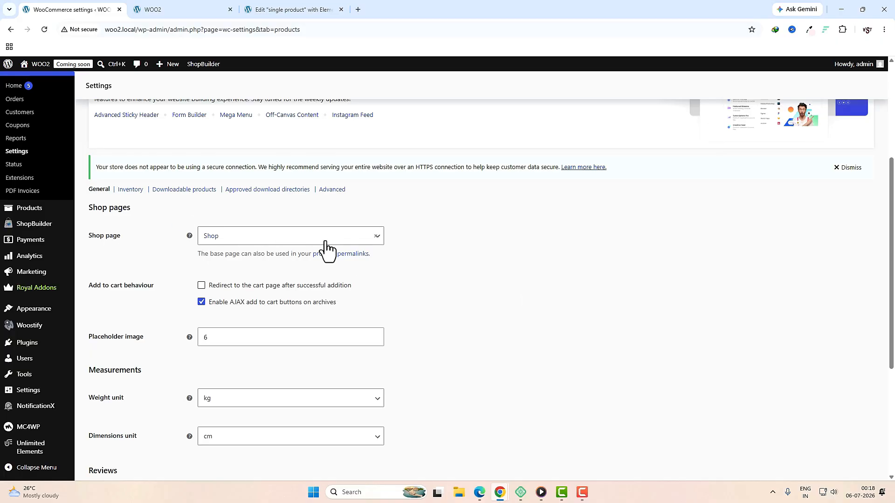
# Step: Set the Weight unit to g, keeping dimensions in cm, and save the Products settings
pyautogui.scroll(-1, 326, 250)
pyautogui.scroll(-3, 131, 310)
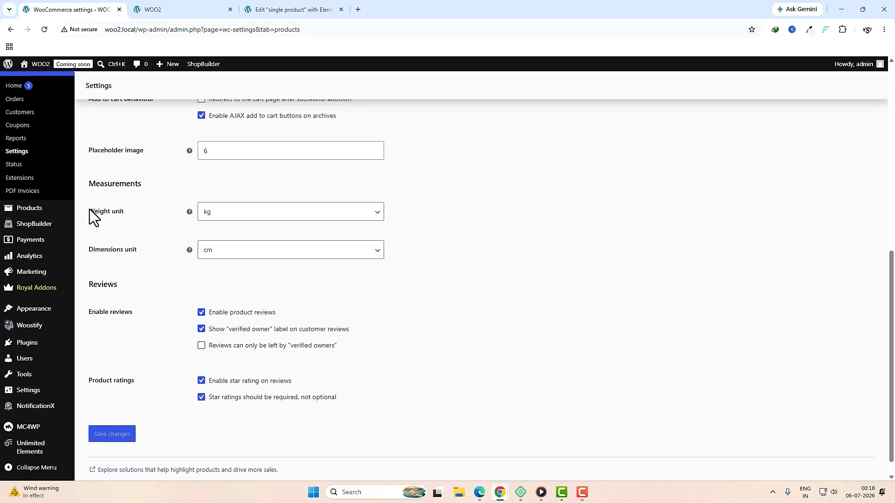
pyautogui.click(265, 212)
pyautogui.click(241, 247)
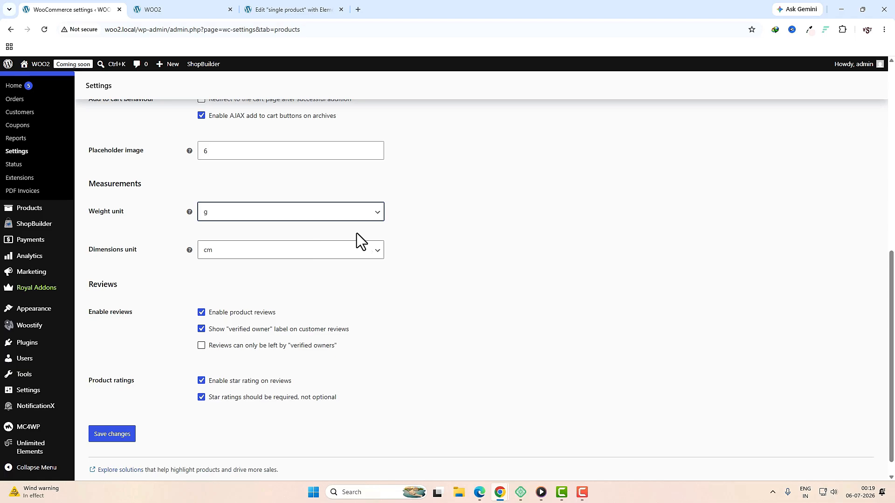
pyautogui.scroll(-1, 383, 320)
pyautogui.scroll(2, 383, 320)
pyautogui.scroll(-2, 383, 319)
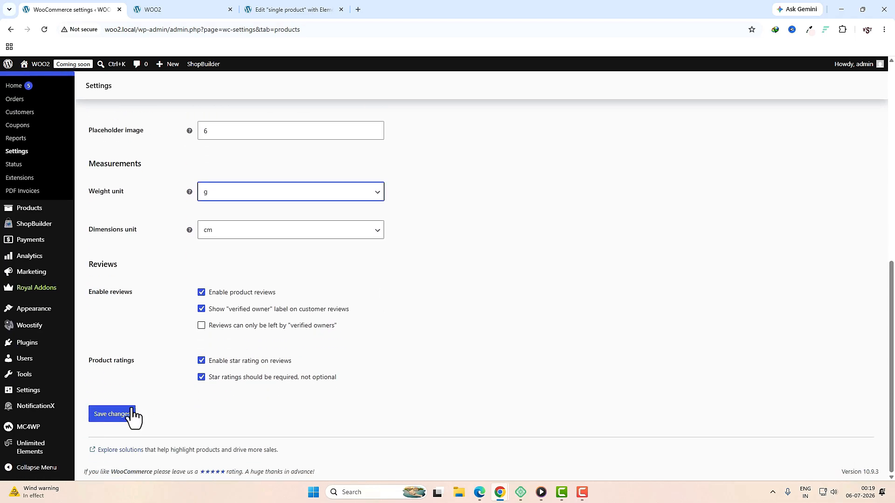
pyautogui.click(123, 416)
pyautogui.click(160, 110)
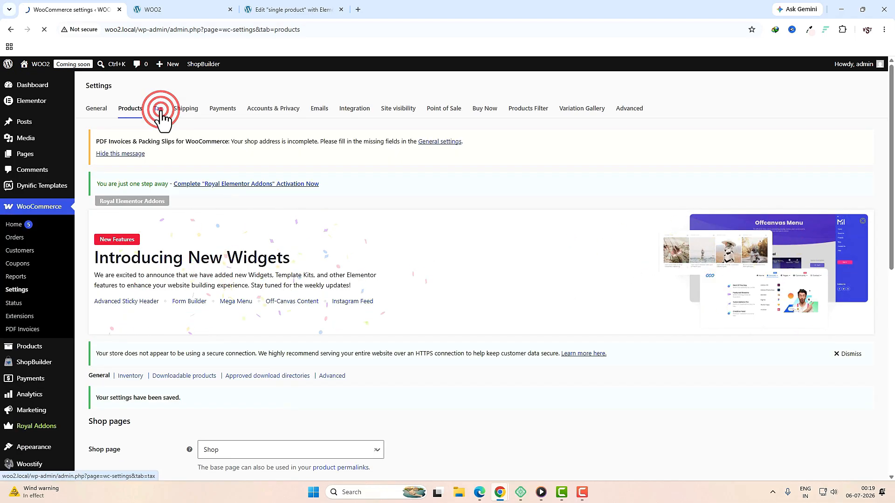
# Step: Append 'GST 12' and 'GST 5' lines to Additional tax classes and save
pyautogui.scroll(-6, 469, 264)
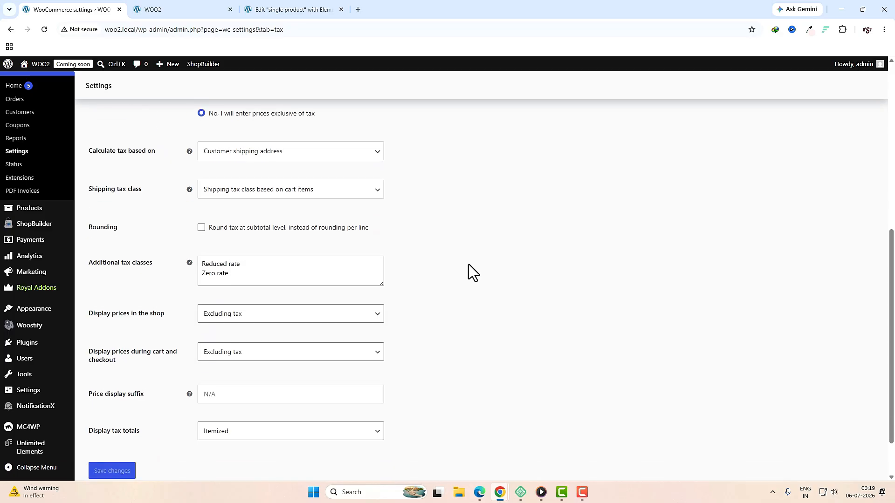
pyautogui.scroll(2, 449, 264)
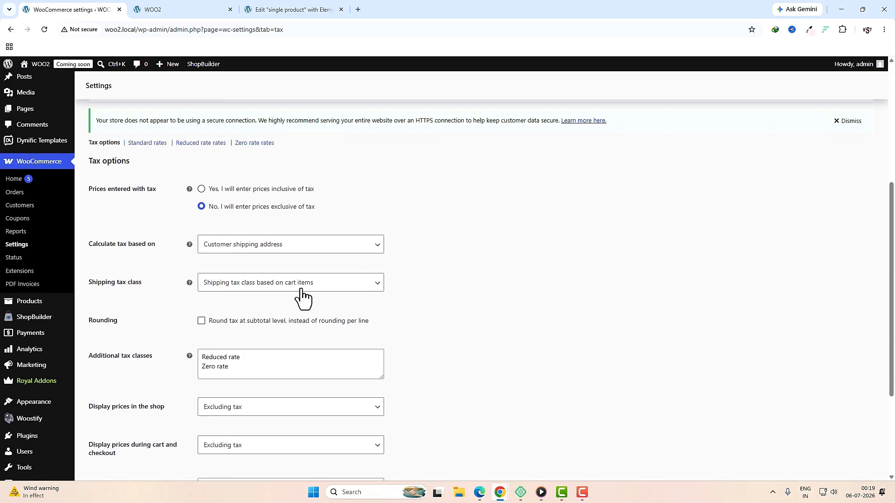
pyautogui.tripleClick(229, 366)
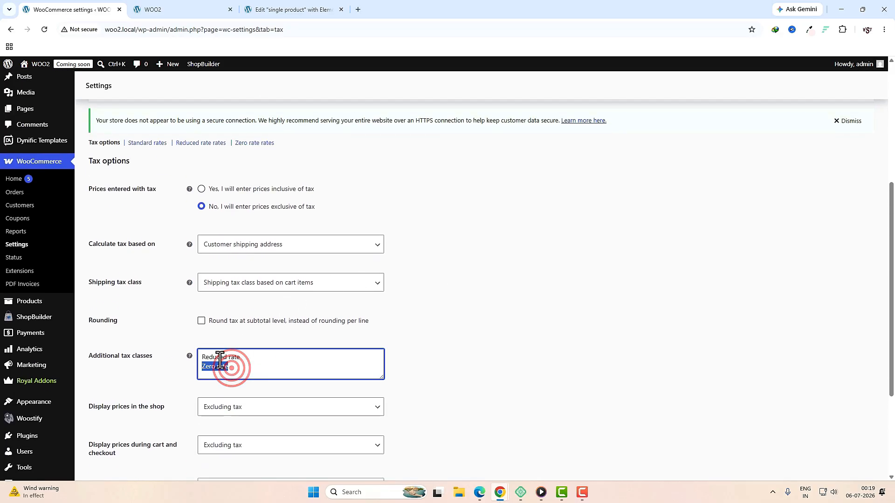
pyautogui.tripleClick(233, 357)
pyautogui.click(248, 365)
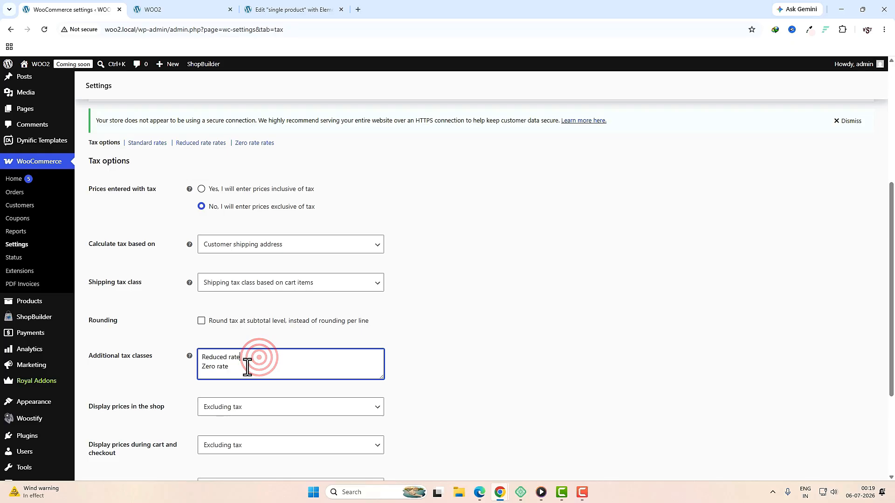
pyautogui.click(247, 367)
pyautogui.press('Return')
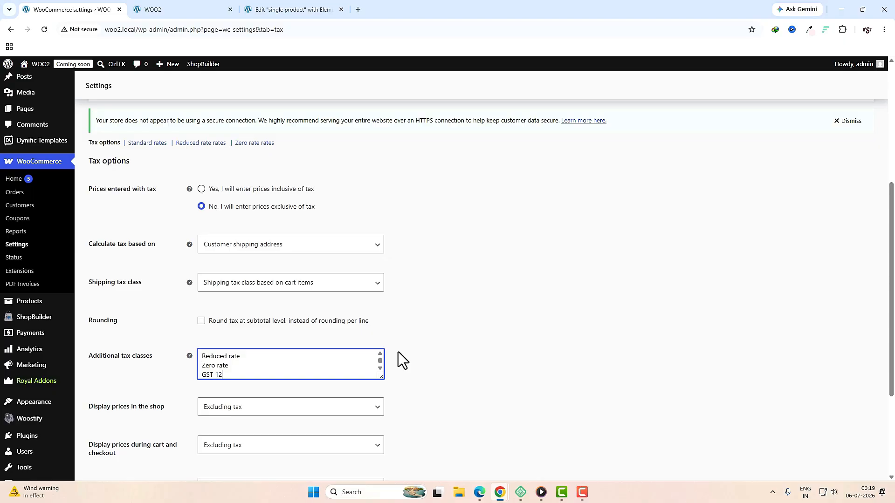
pyautogui.press('Return')
pyautogui.write('GST 5')
pyautogui.scroll(-3, 430, 331)
pyautogui.click(118, 414)
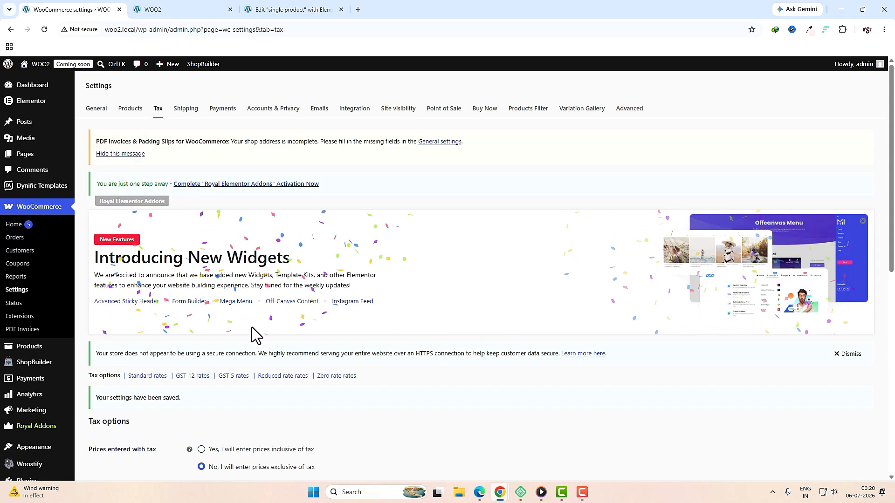
pyautogui.scroll(-2, 252, 327)
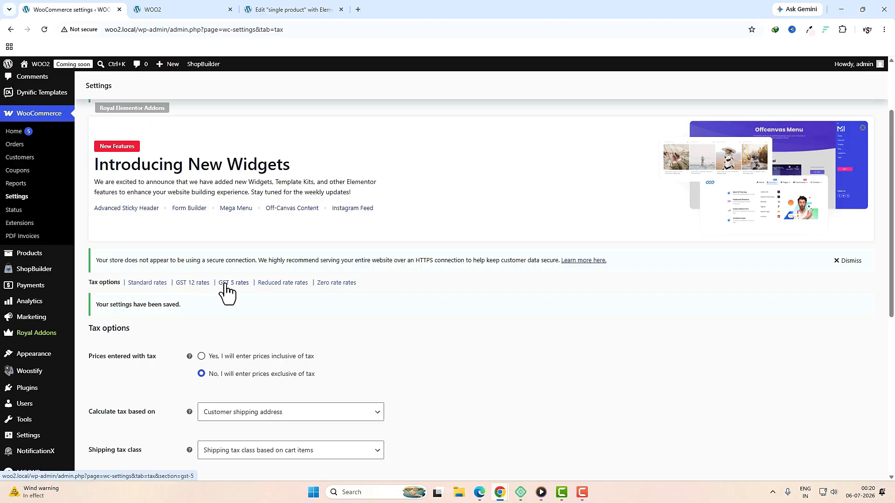
# Step: Add a GST 12 rate row for country IN at 12%, not applied to shipping
pyautogui.click(191, 283)
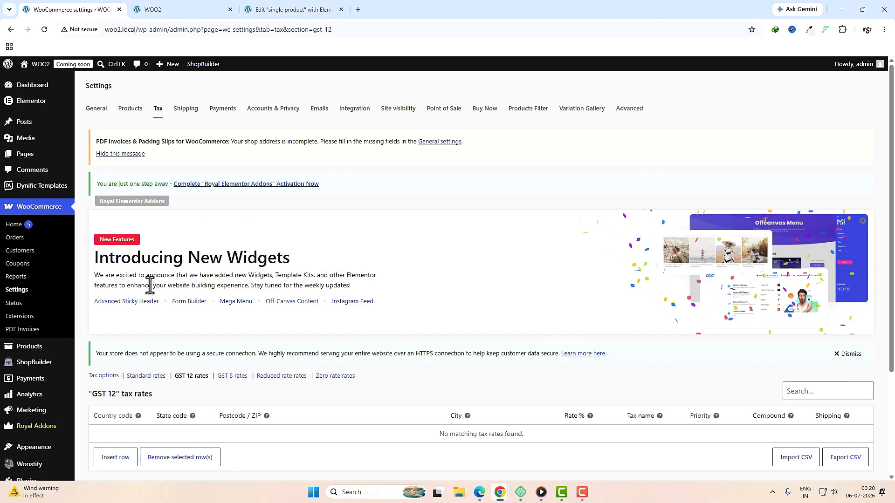
pyautogui.click(116, 322)
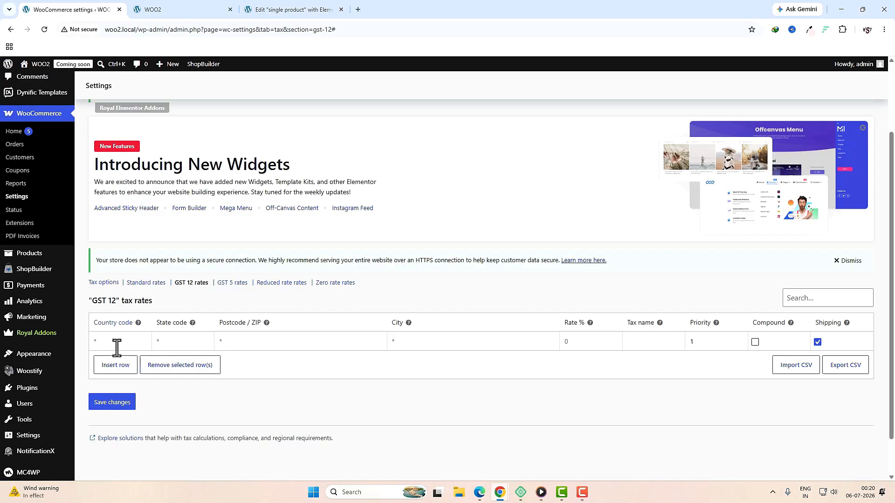
pyautogui.click(116, 347)
pyautogui.write('IN')
pyautogui.click(568, 342)
pyautogui.write('5')
pyautogui.click(816, 342)
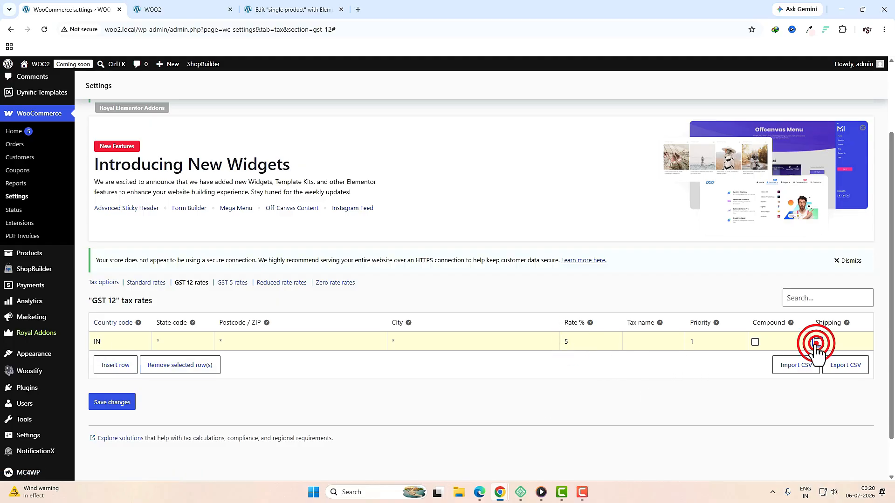
pyautogui.click(114, 404)
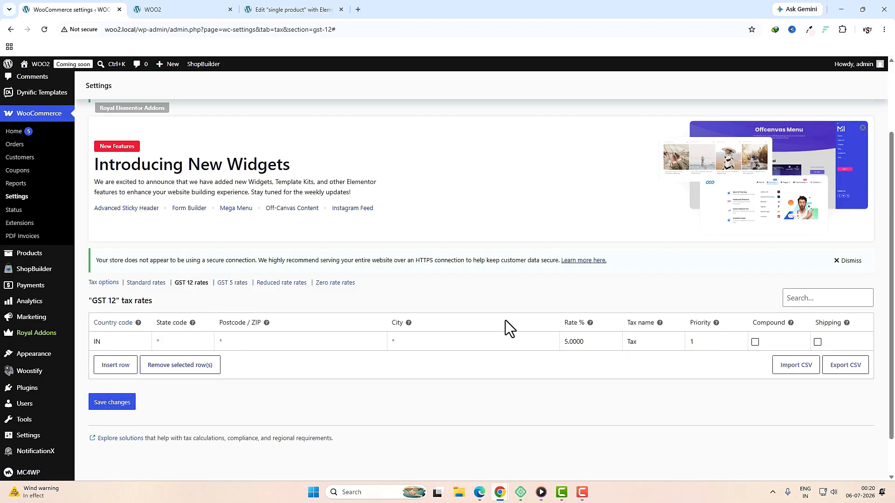
pyautogui.doubleClick(595, 342)
pyautogui.write('12')
pyautogui.click(122, 404)
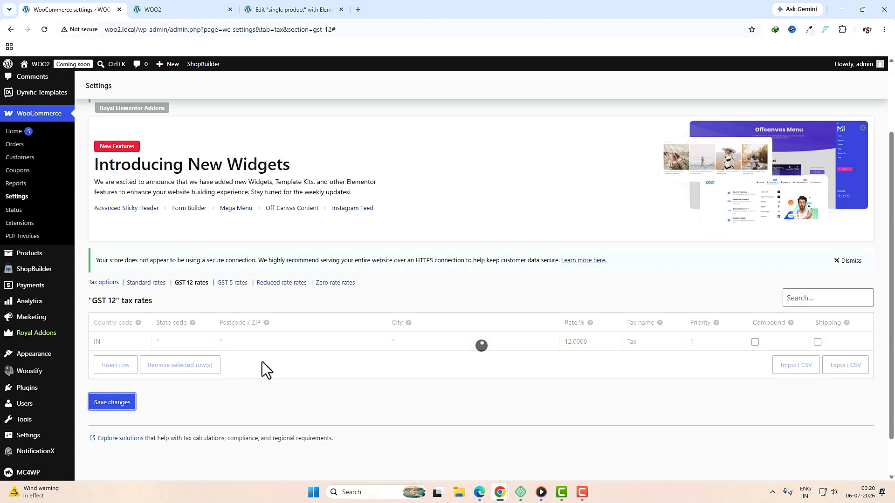
# Step: Add a GST 5 rate row for country IN at 5%, not applied to shipping
pyautogui.click(233, 284)
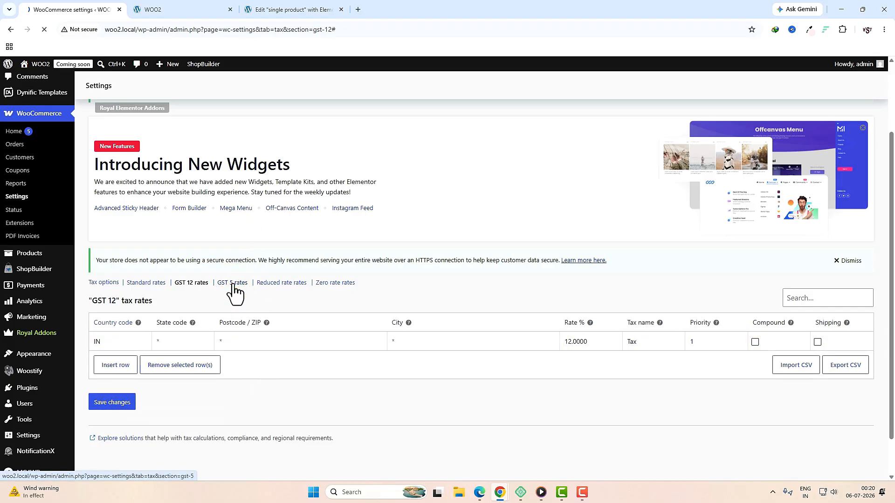
pyautogui.scroll(-3, 280, 321)
pyautogui.click(124, 319)
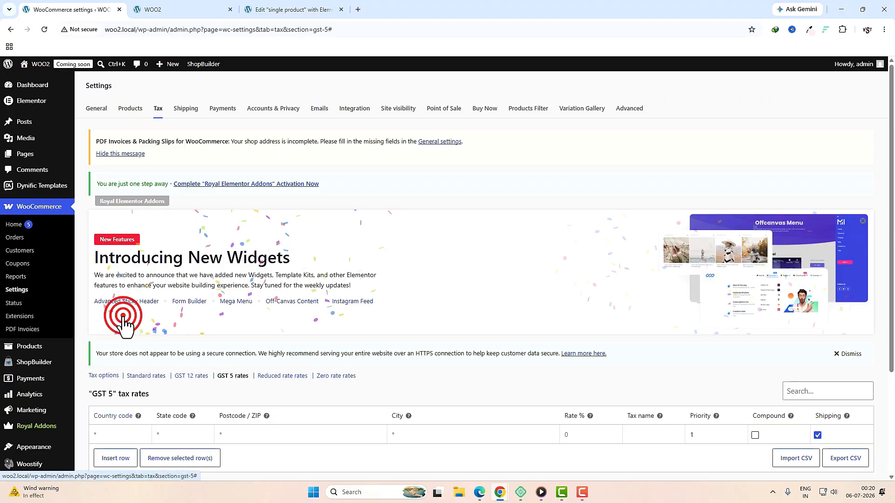
pyautogui.scroll(-3, 276, 359)
pyautogui.click(111, 297)
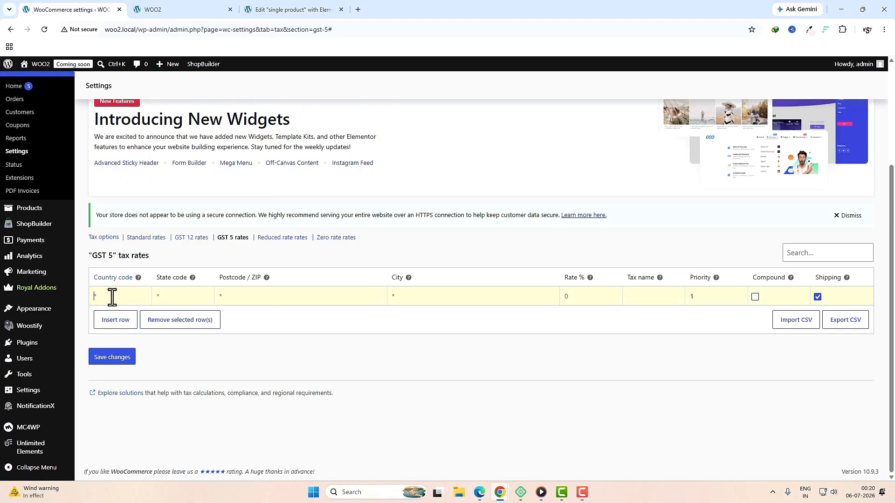
pyautogui.write('IN')
pyautogui.click(567, 297)
pyautogui.write('5')
pyautogui.click(818, 297)
pyautogui.click(119, 360)
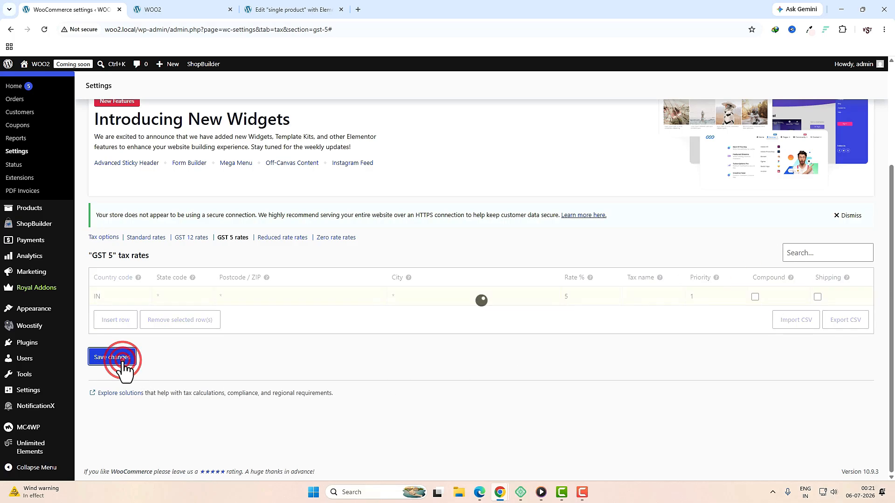
pyautogui.scroll(2, 315, 348)
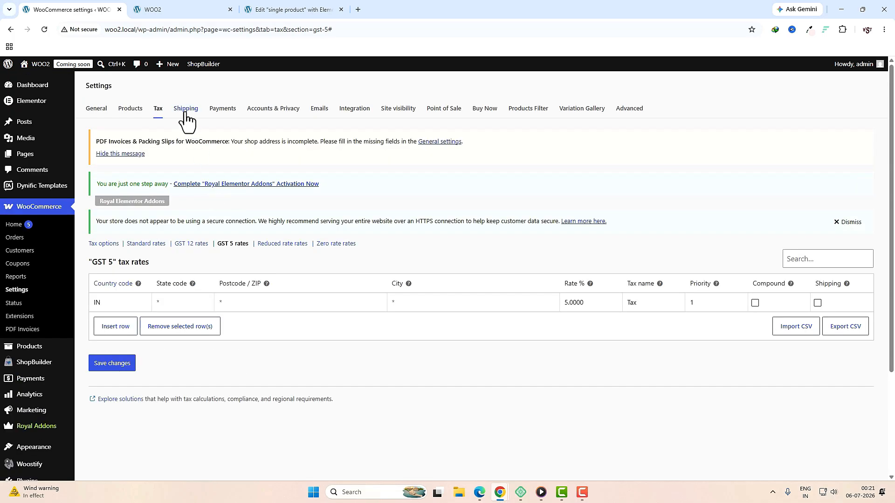
pyautogui.click(184, 110)
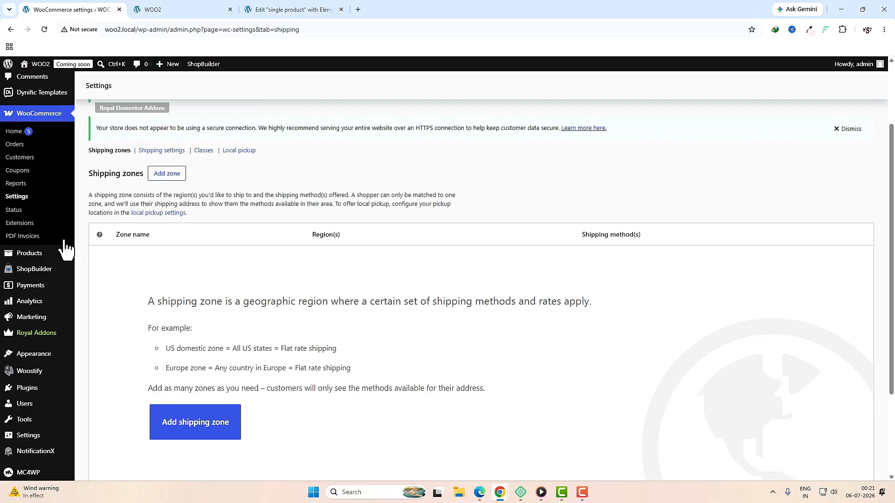
# Step: Create and save a new shipping zone named 'india'
pyautogui.click(216, 431)
pyautogui.scroll(-3, 588, 343)
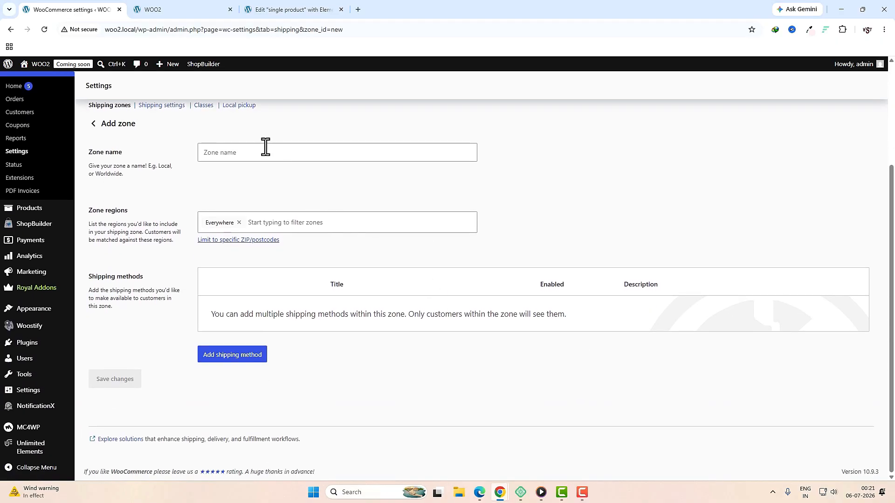
pyautogui.click(263, 153)
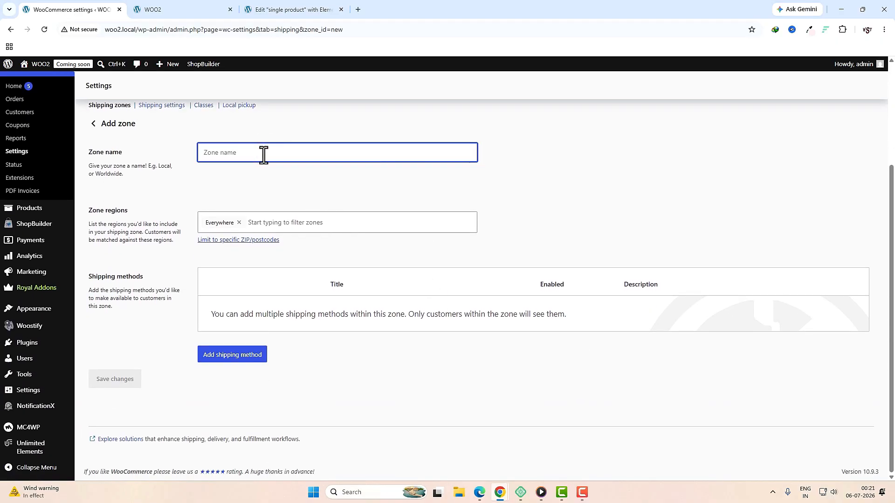
pyautogui.write('india')
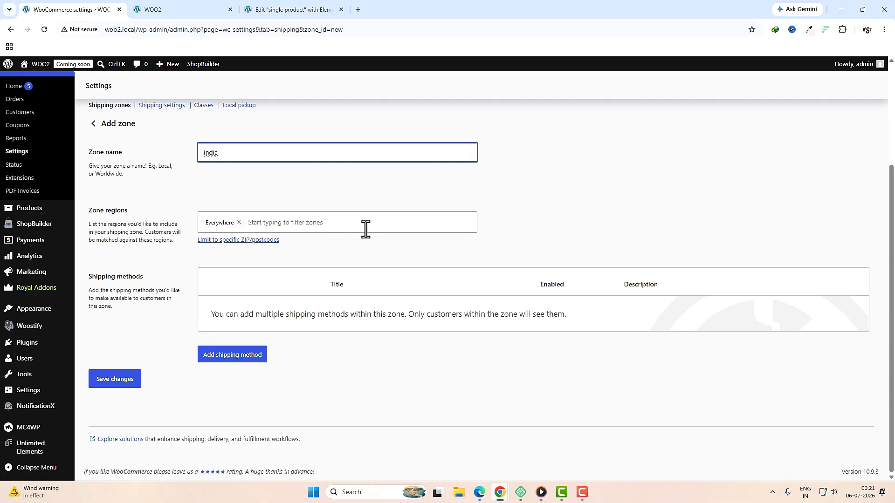
pyautogui.click(126, 379)
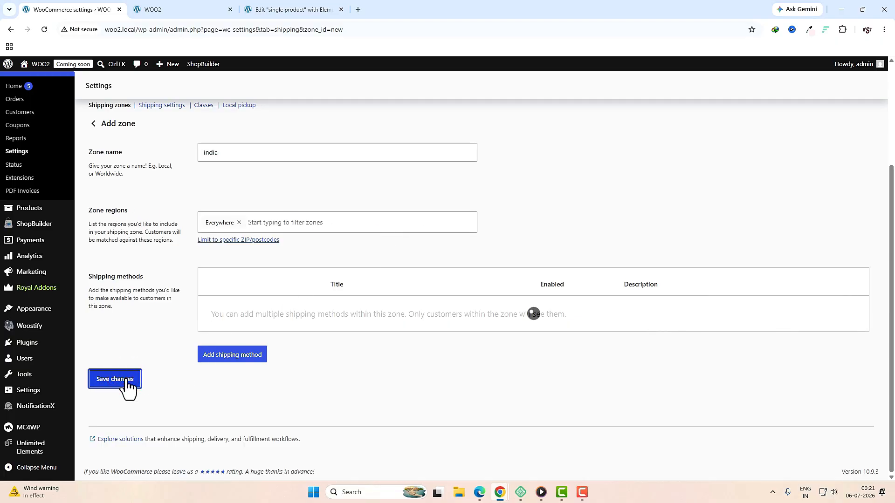
# Step: Add a Free shipping method requiring a minimum order amount of 800
pyautogui.click(256, 364)
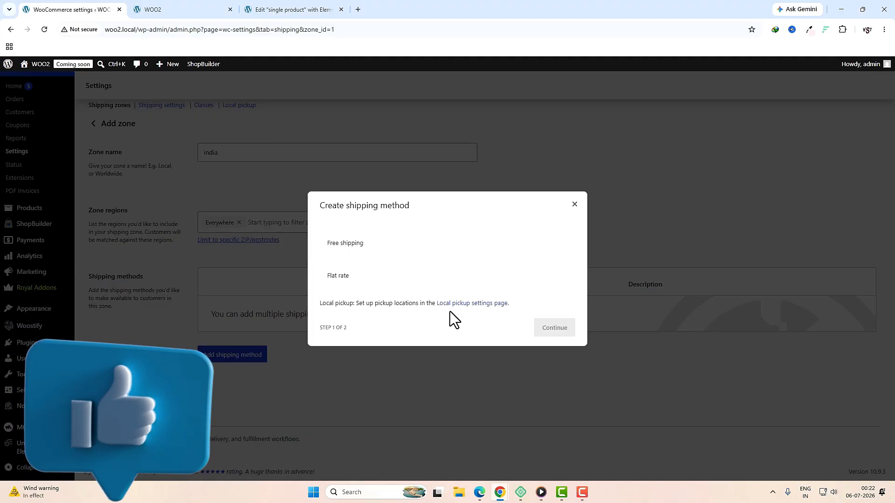
pyautogui.click(351, 247)
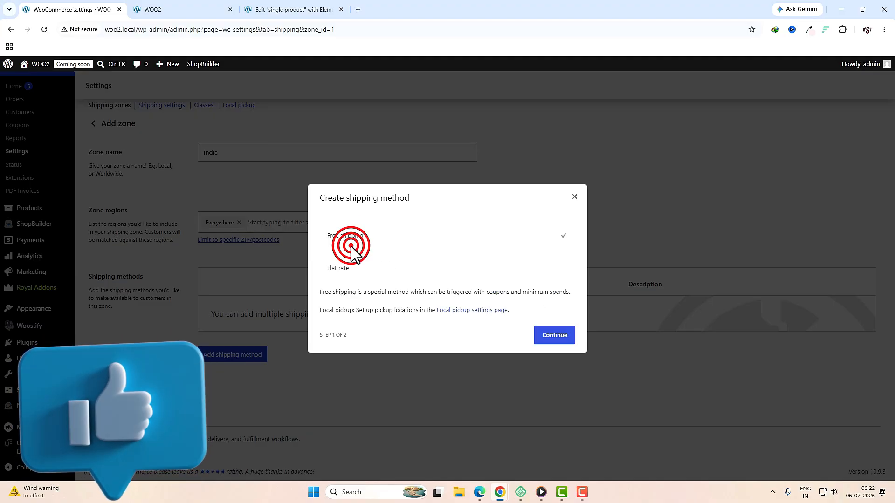
pyautogui.click(553, 337)
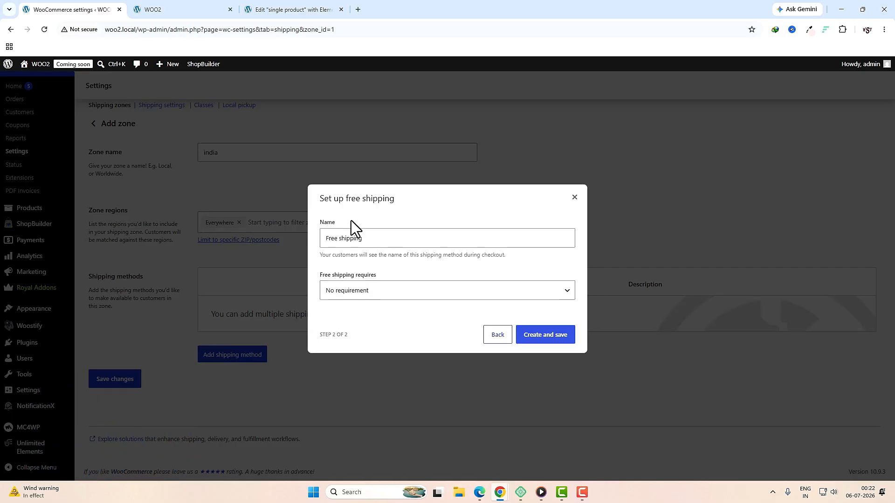
pyautogui.click(373, 286)
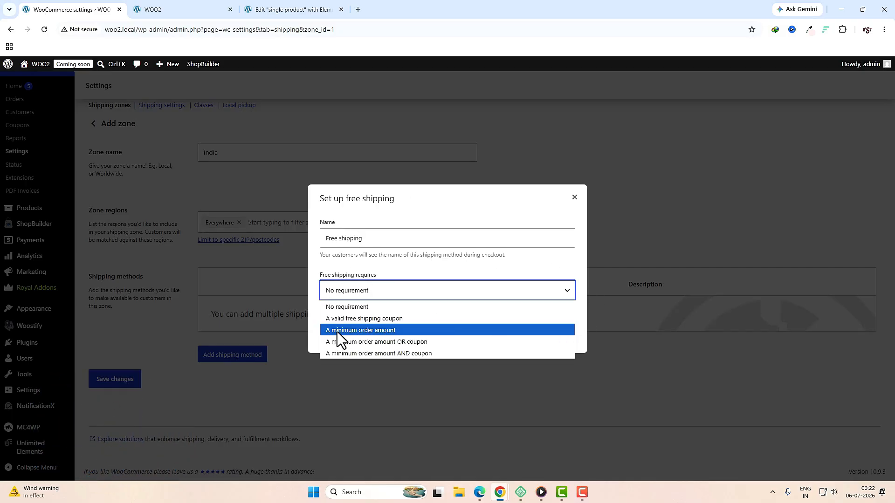
pyautogui.click(384, 333)
pyautogui.click(359, 296)
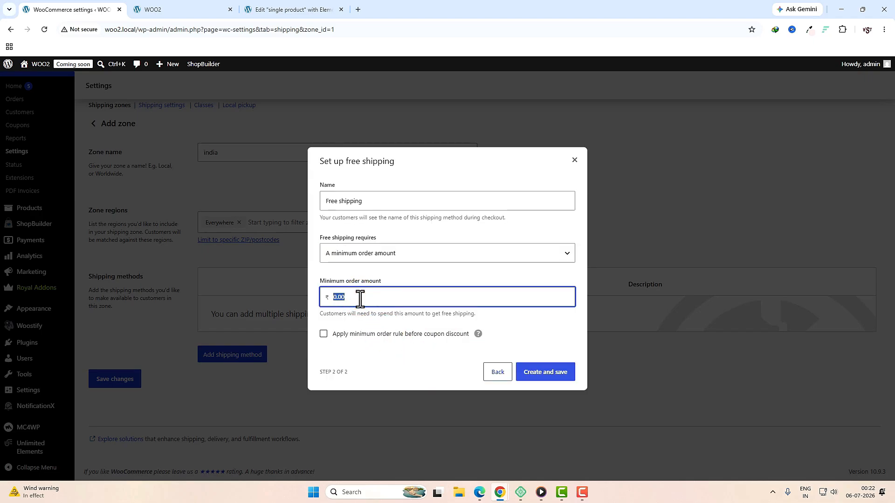
pyautogui.write('80')
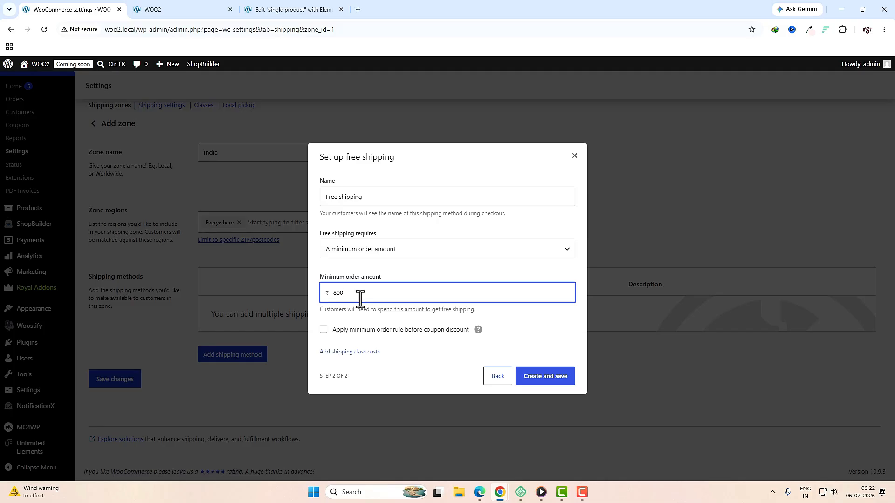
pyautogui.write('0')
pyautogui.click(550, 377)
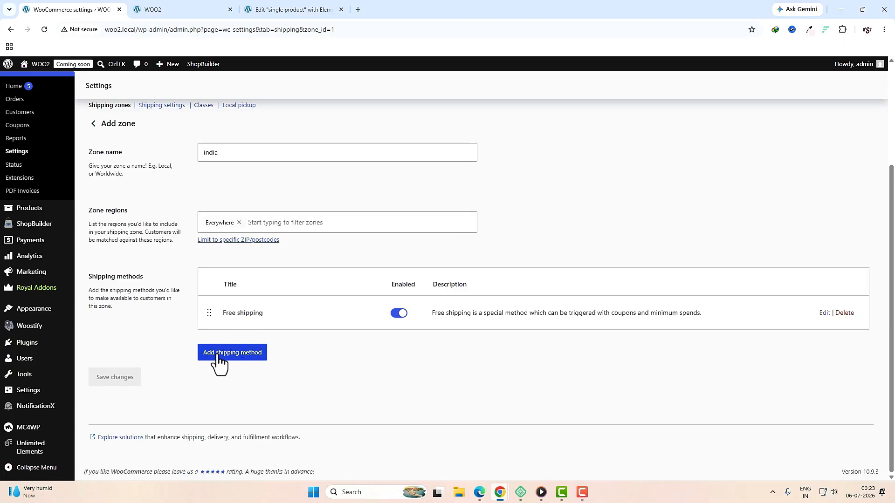
# Step: Add a Flat rate method costing 50 to the india zone, then go to Shipping classes
pyautogui.click(249, 359)
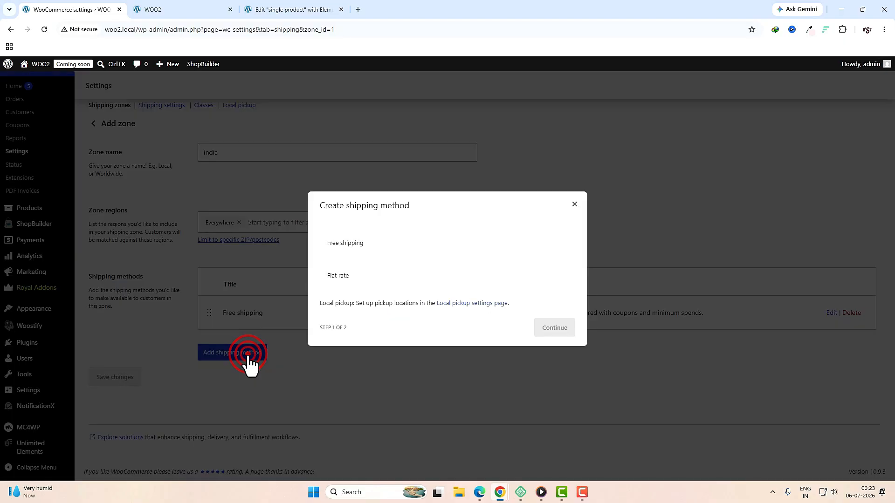
pyautogui.click(340, 278)
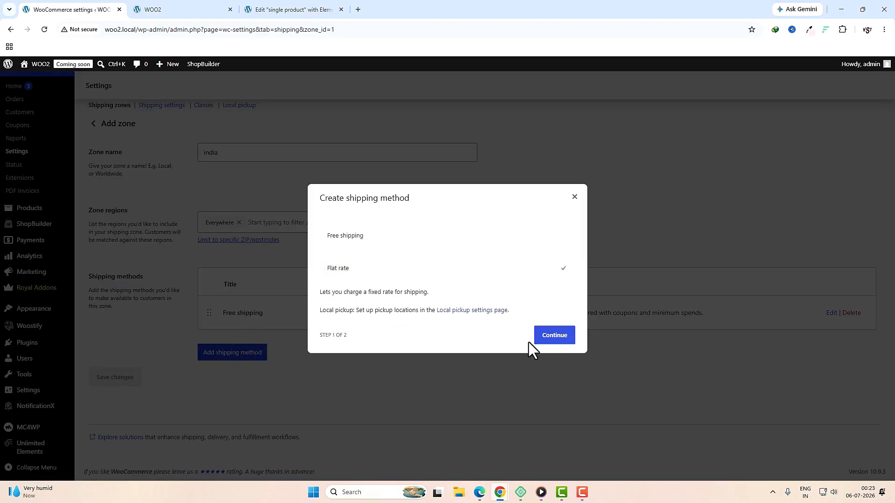
pyautogui.click(542, 341)
pyautogui.doubleClick(359, 314)
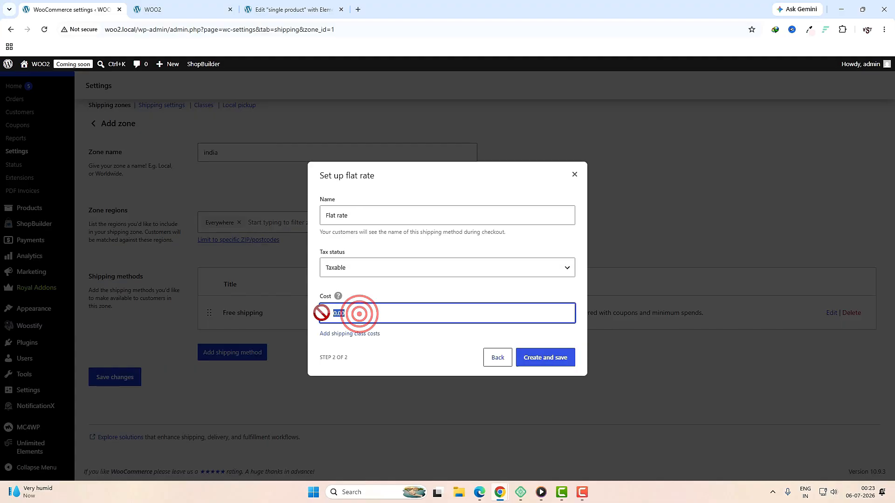
pyautogui.write('50*[qty')
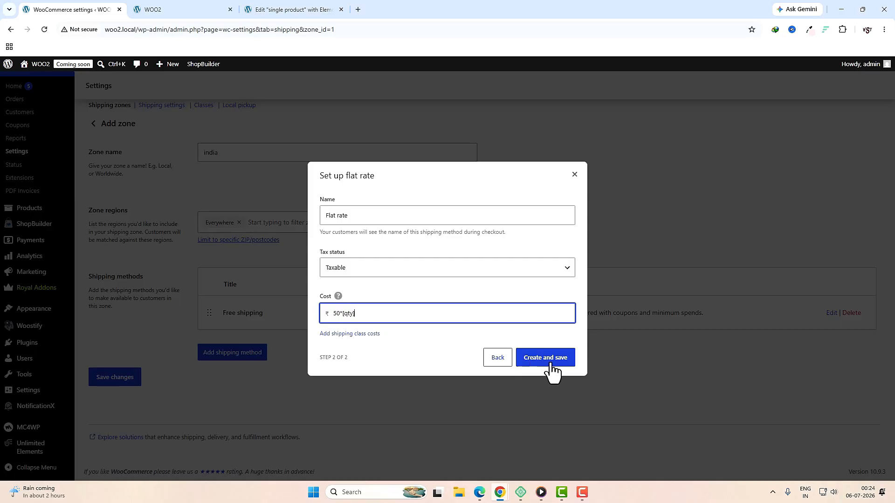
pyautogui.click(549, 368)
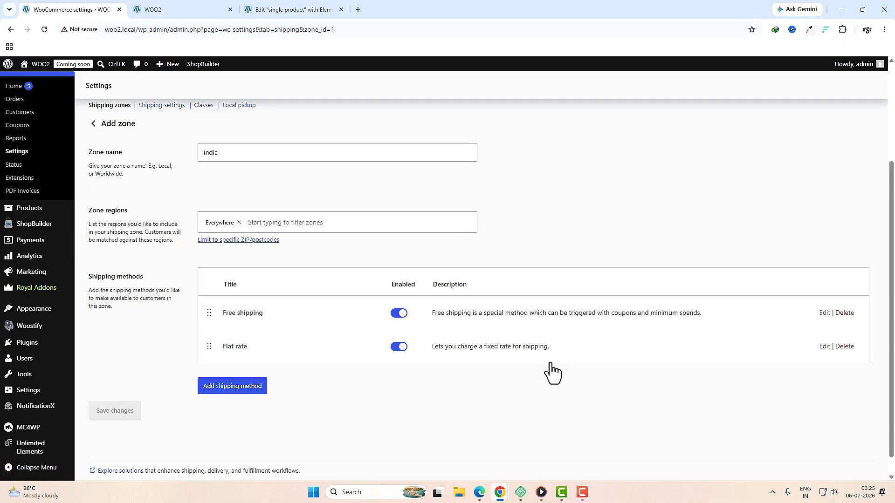
pyautogui.scroll(2, 550, 363)
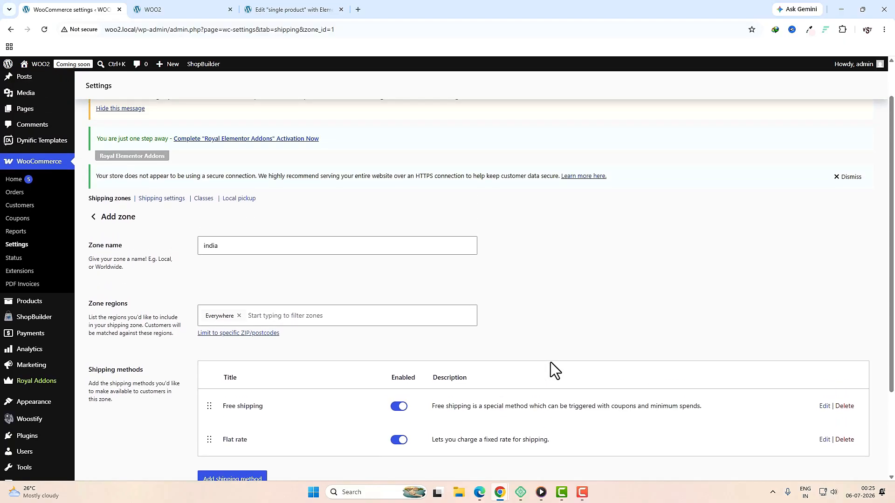
pyautogui.click(204, 200)
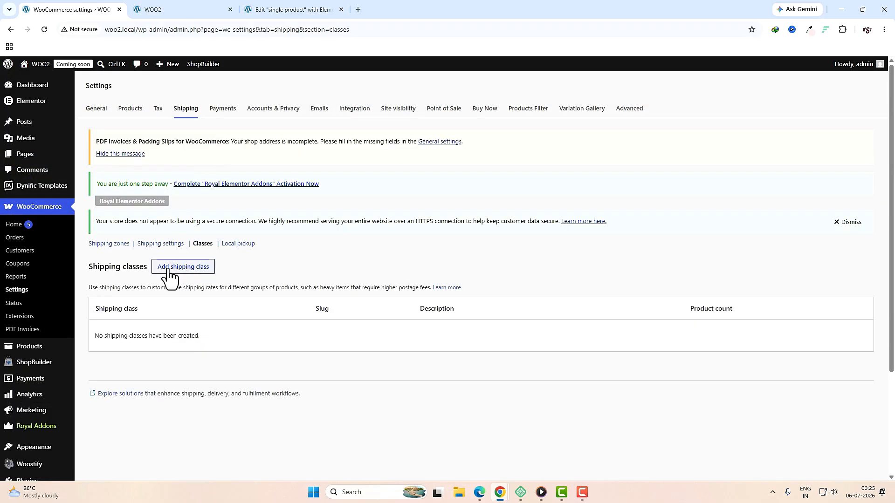
# Step: Add a 'heavy' shipping class with slug and an over-4-kg description, then reopen Shipping zones
pyautogui.click(192, 272)
pyautogui.click(370, 219)
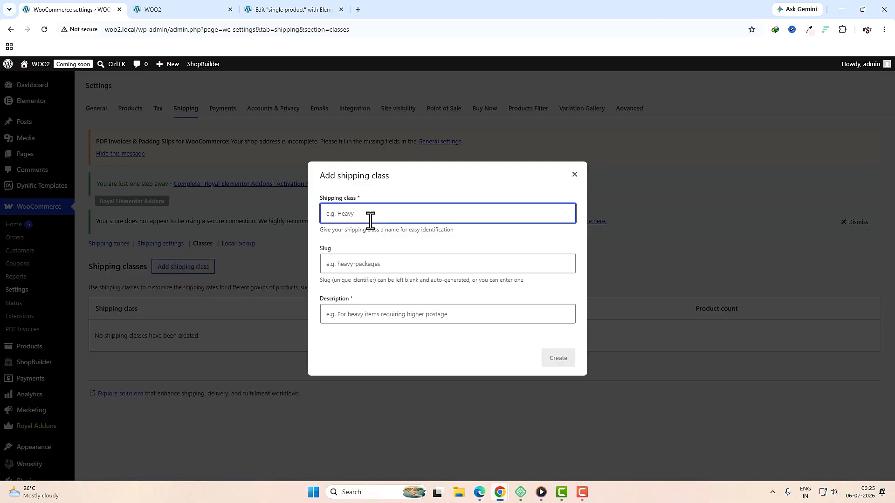
pyautogui.write('heavy')
pyautogui.click(372, 267)
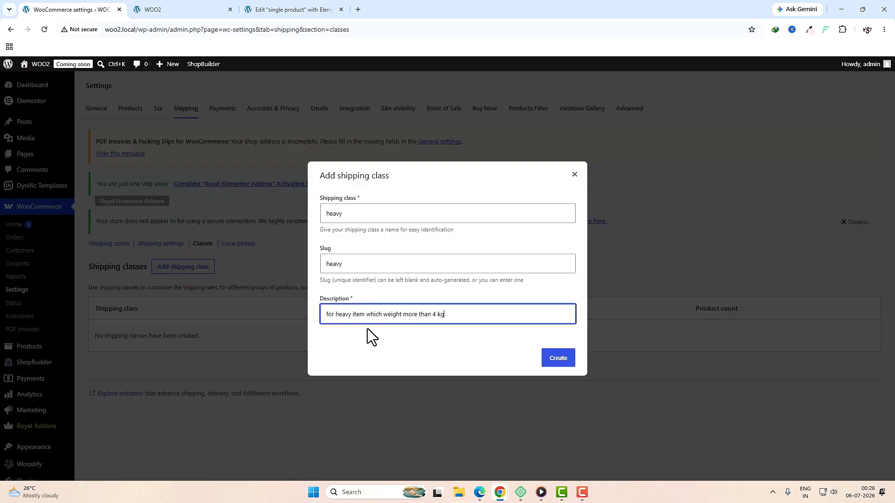
pyautogui.moveTo(326, 317); pyautogui.dragTo(444, 315)
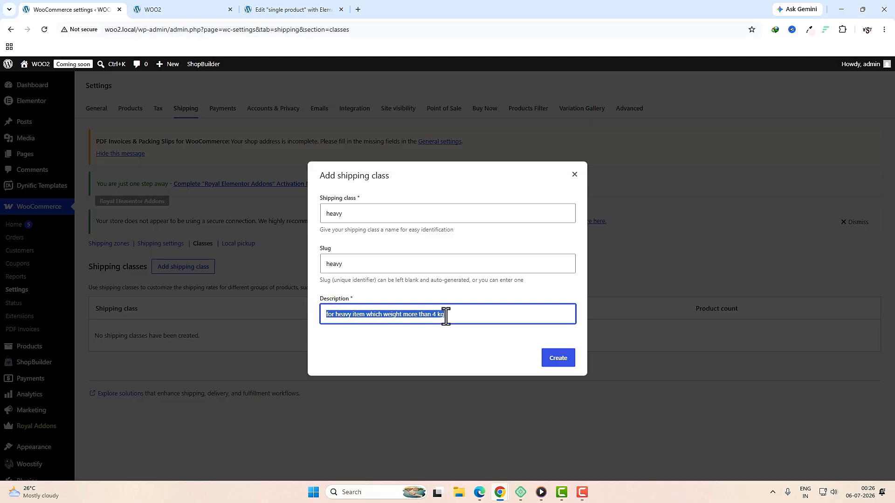
pyautogui.click(464, 316)
pyautogui.click(560, 366)
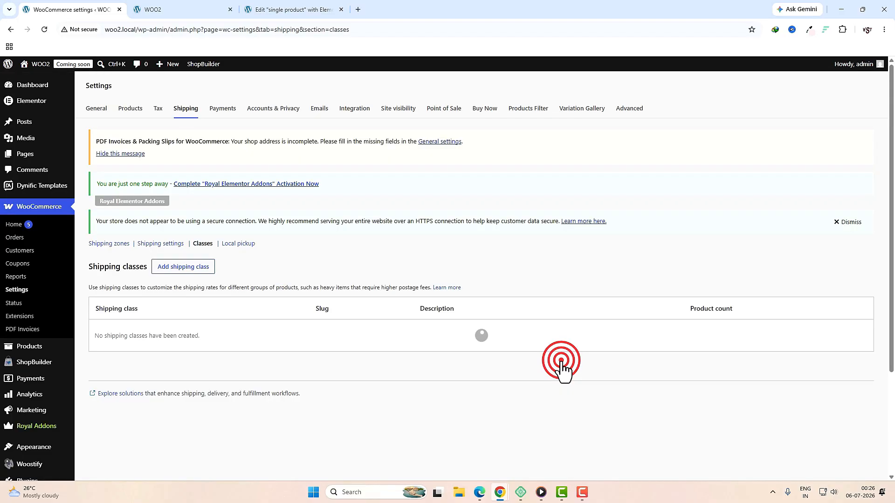
pyautogui.click(110, 243)
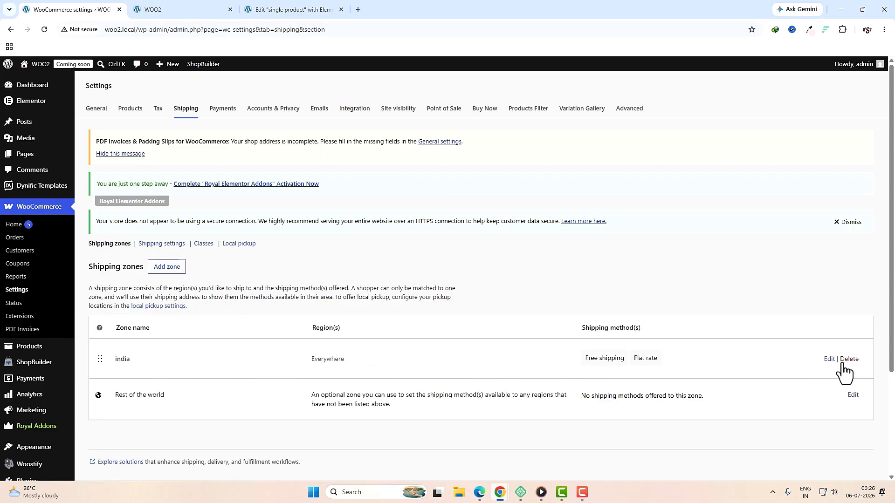
# Step: In the india zone's Flat rate method, clear the general 50*[qty] cost
pyautogui.click(829, 360)
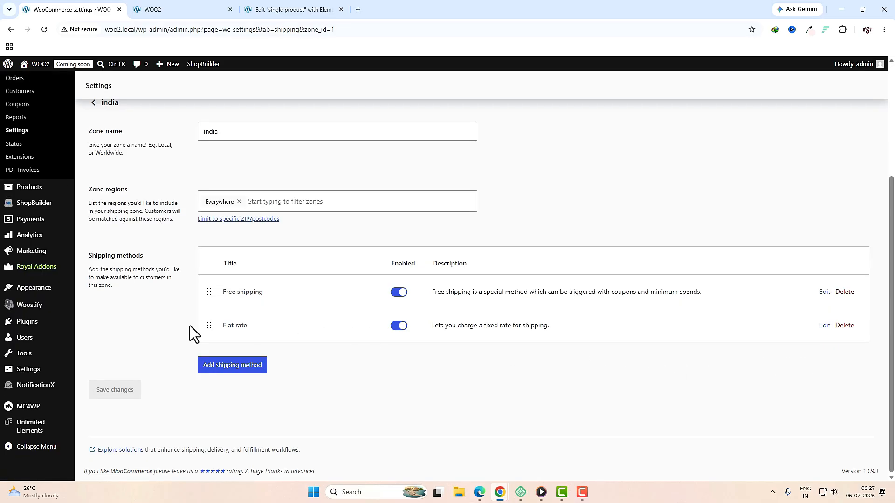
pyautogui.click(822, 327)
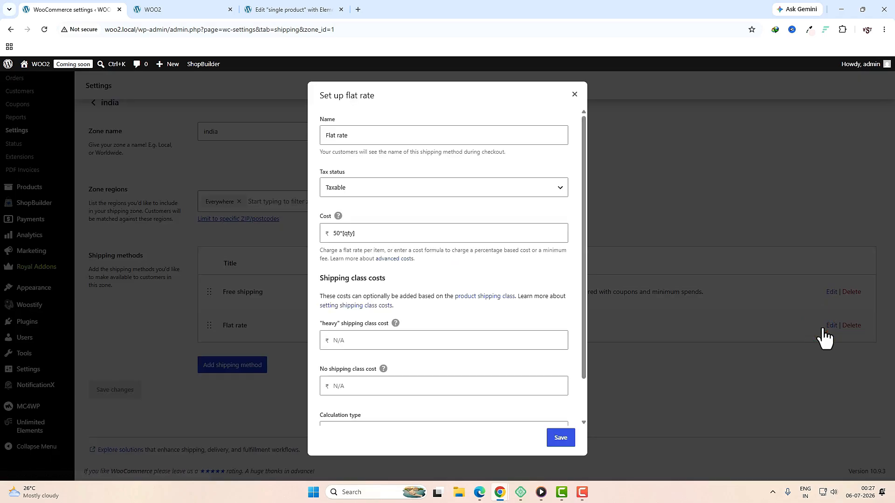
pyautogui.tripleClick(387, 233)
pyautogui.hotkey('ctrl', 'c')
pyautogui.press('BackSpace')
pyautogui.scroll(-1, 421, 306)
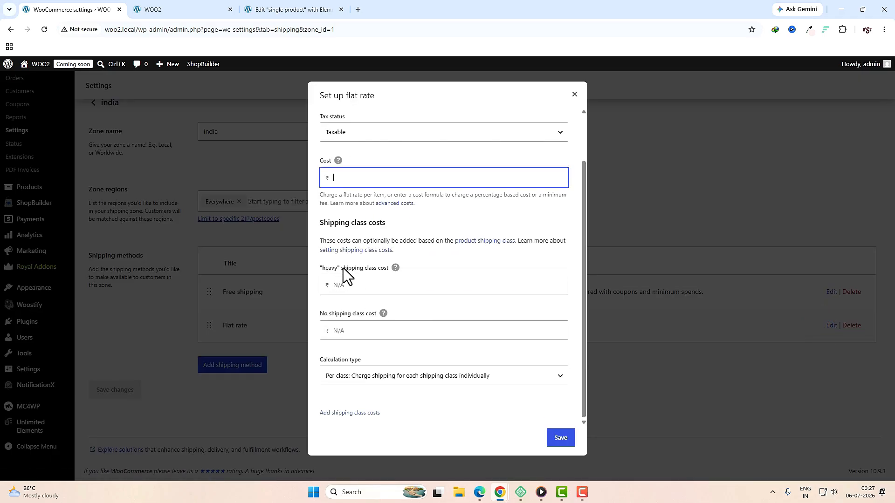
# Step: Set the heavy class cost to 350*[qty] and no-class cost to 50*[qty], and save
pyautogui.click(371, 286)
pyautogui.hotkey('ctrl', 'v')
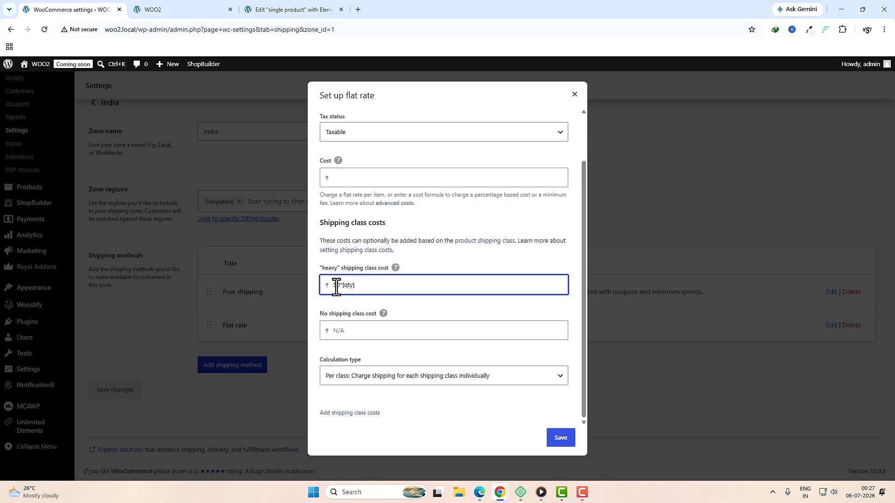
pyautogui.click(334, 285)
pyautogui.write('3')
pyautogui.click(363, 331)
pyautogui.write('50*[qty]')
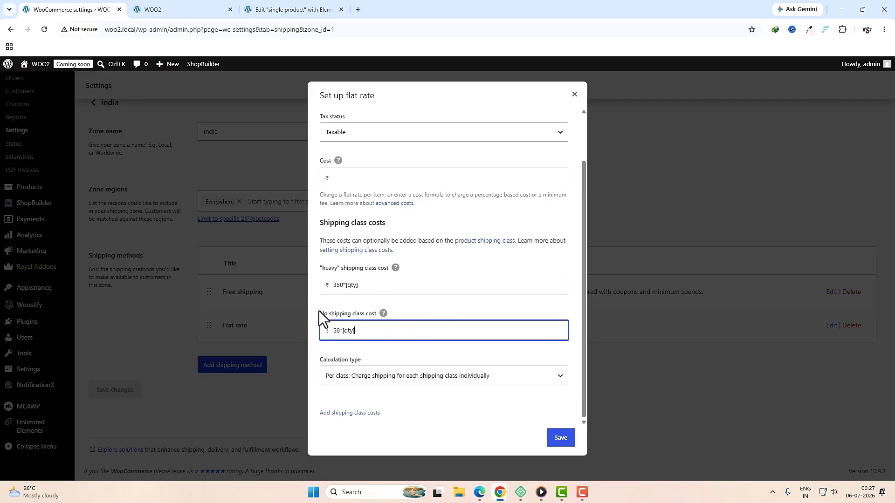
pyautogui.click(560, 437)
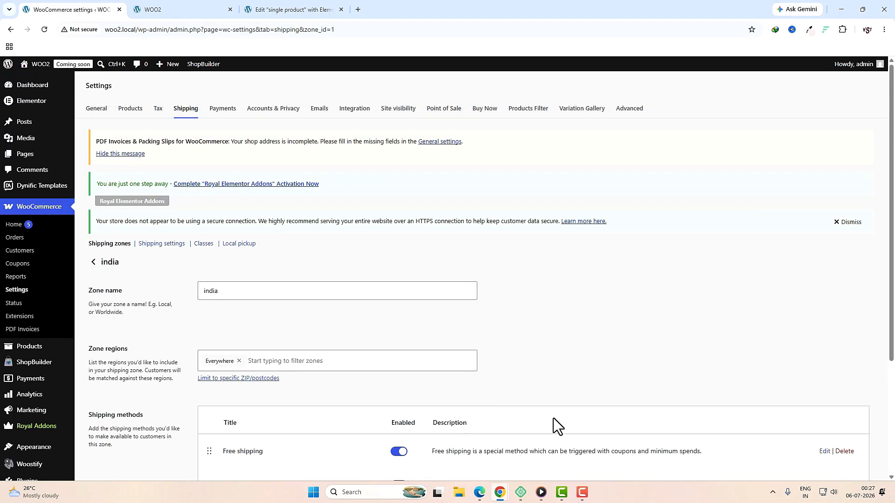
pyautogui.click(226, 114)
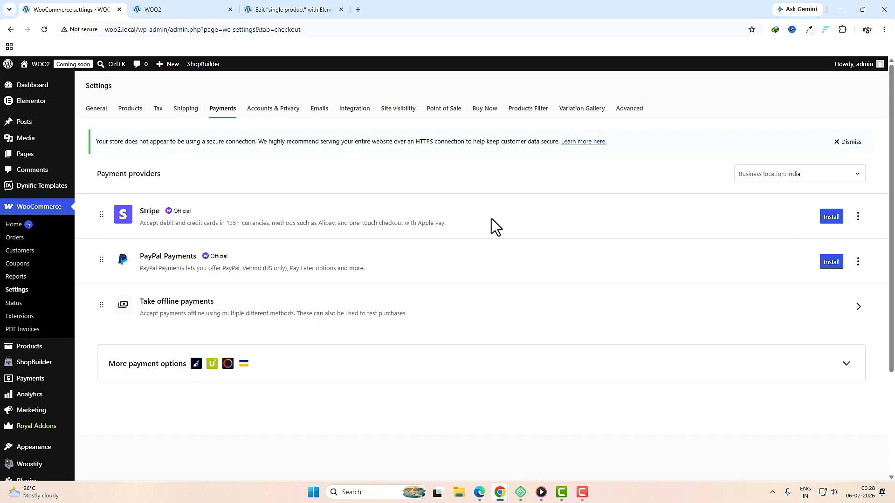
# Step: Install and activate PayPal Payments 4.1.0, then open the Take offline payments page
pyautogui.click(828, 218)
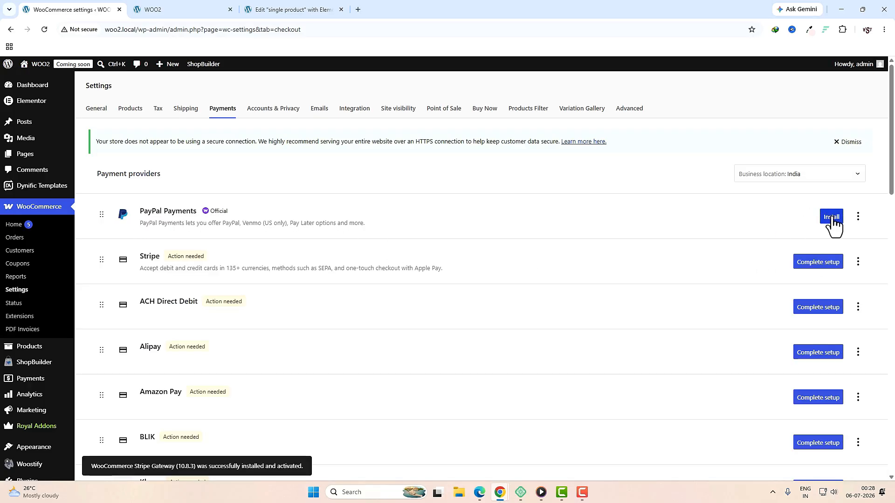
pyautogui.scroll(-16, 843, 289)
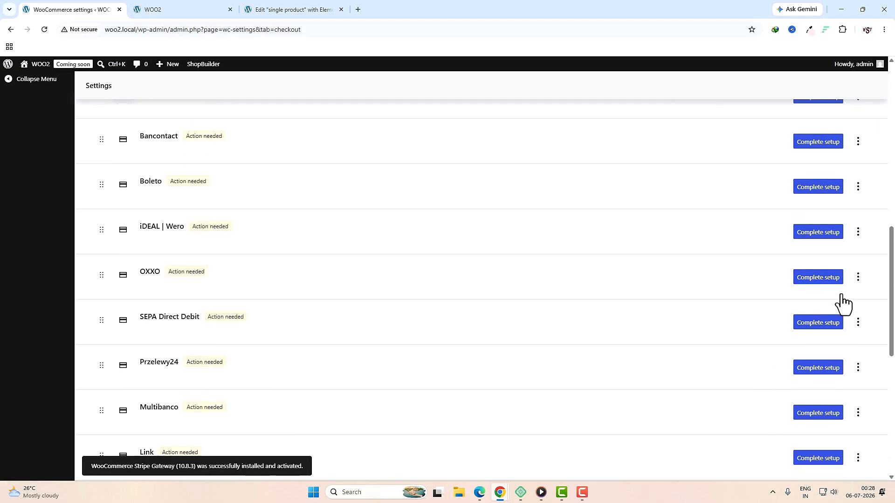
pyautogui.scroll(16, 842, 301)
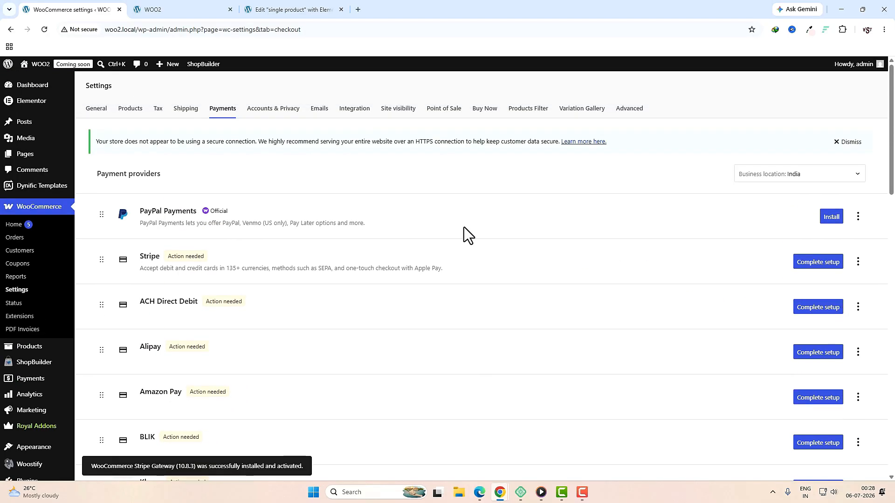
pyautogui.click(832, 223)
pyautogui.scroll(-20, 795, 244)
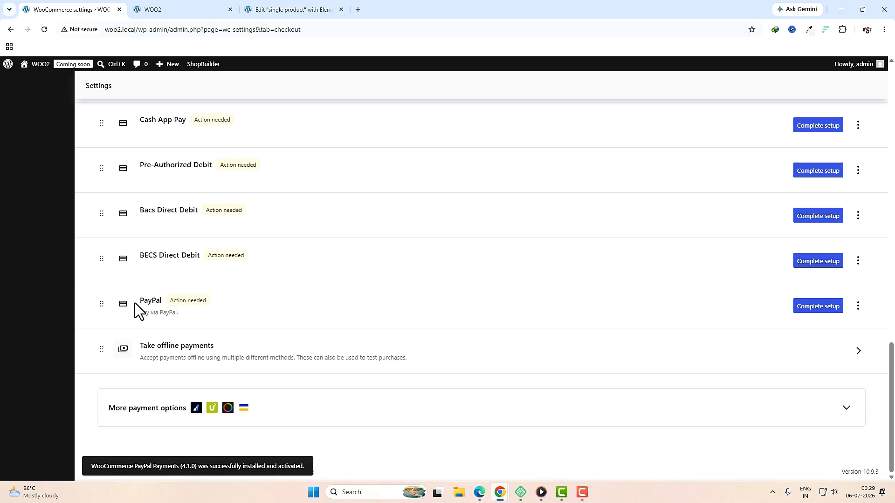
pyautogui.moveTo(140, 301); pyautogui.dragTo(148, 300)
pyautogui.click(434, 351)
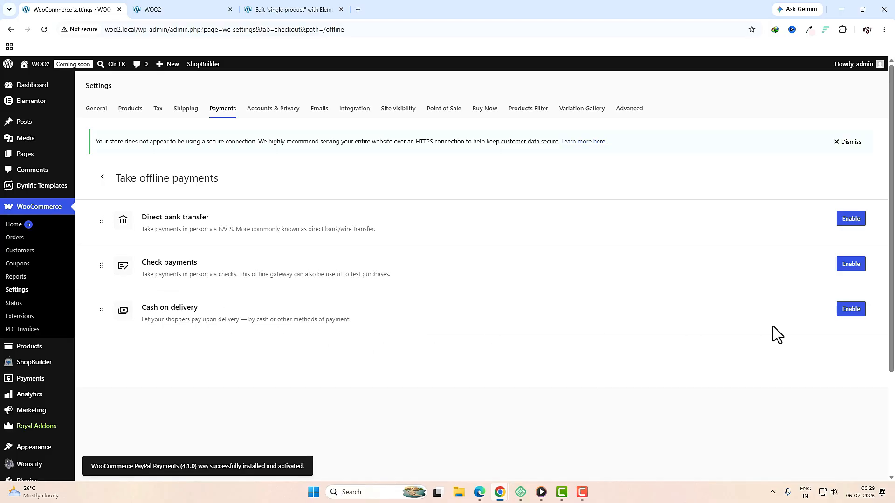
# Step: Enable Cash on delivery among the offline methods and return to the payment providers list
pyautogui.click(849, 310)
pyautogui.click(844, 312)
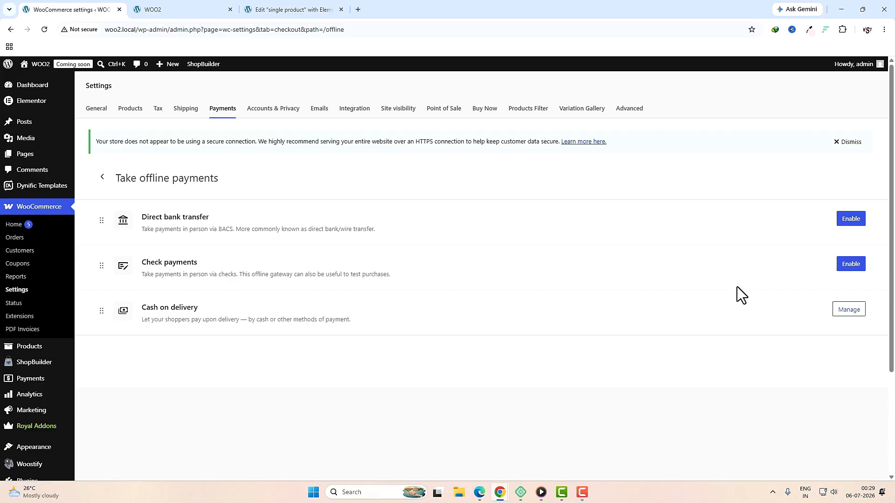
pyautogui.click(230, 111)
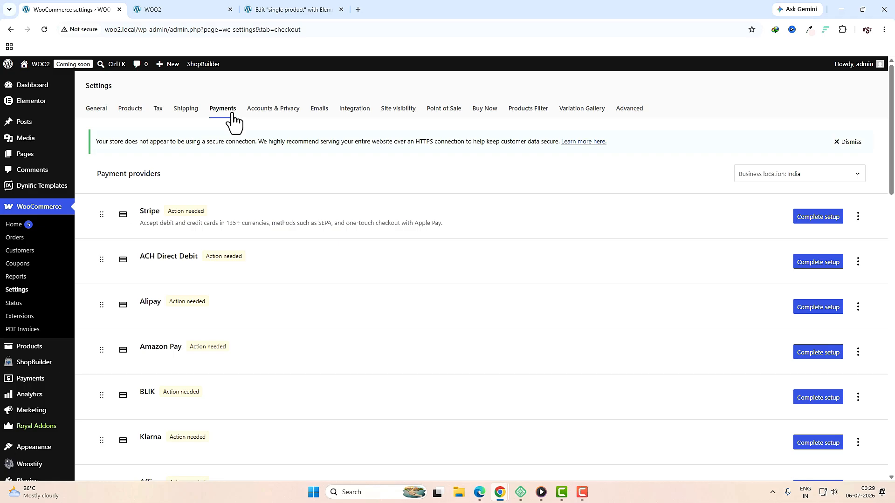
pyautogui.scroll(-4, 240, 205)
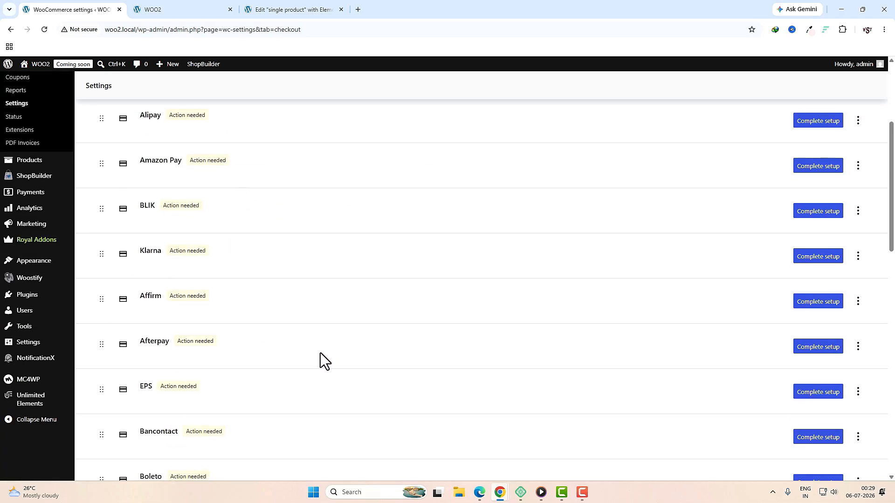
# Step: Search plugins for 'Razorpay', then install and activate Razorpay for WooCommerce
pyautogui.moveTo(21, 298)
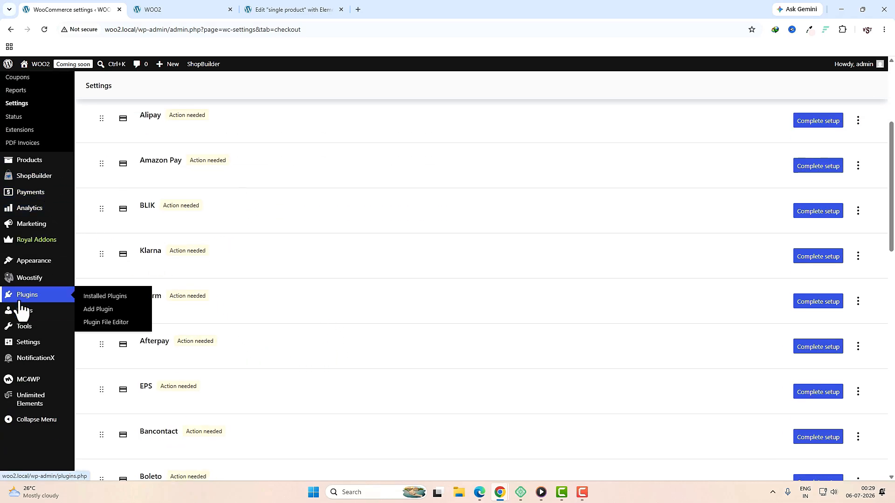
pyautogui.click(100, 310)
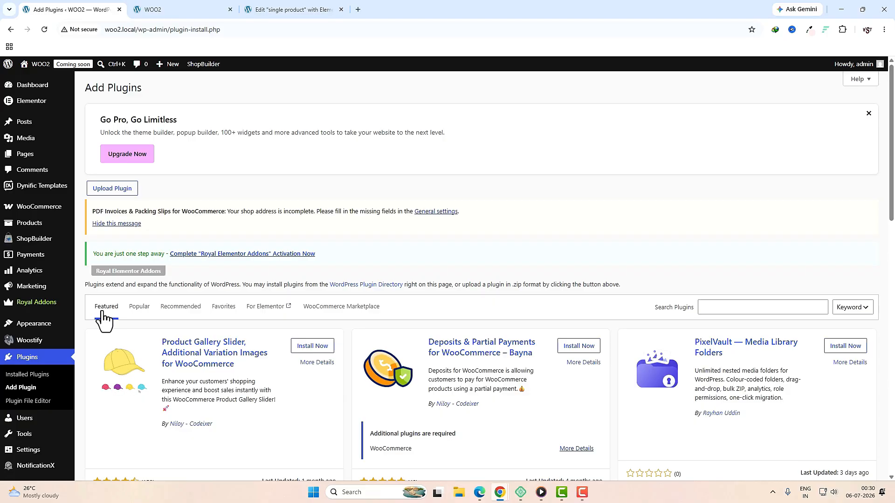
pyautogui.click(715, 307)
pyautogui.write('Razorpay')
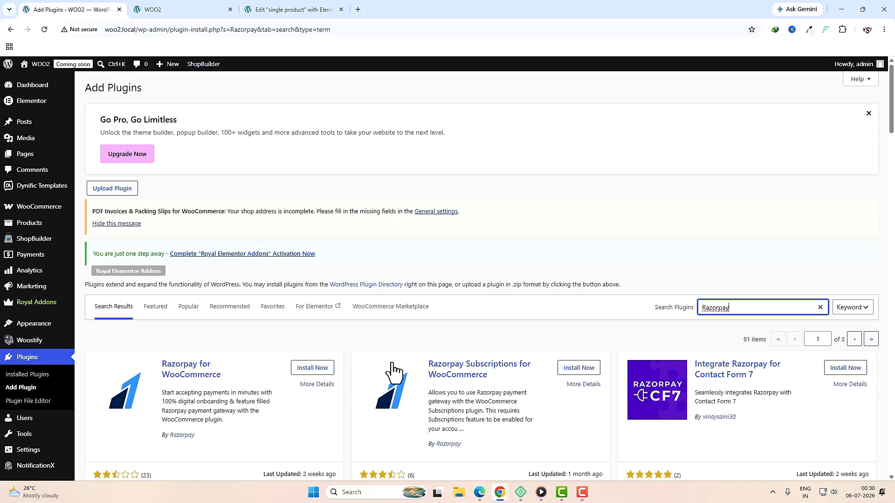
pyautogui.click(311, 369)
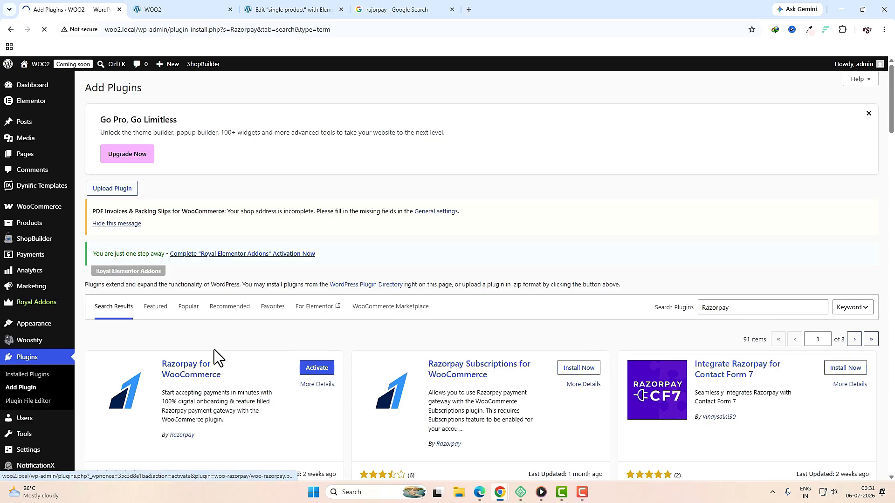
pyautogui.click(313, 369)
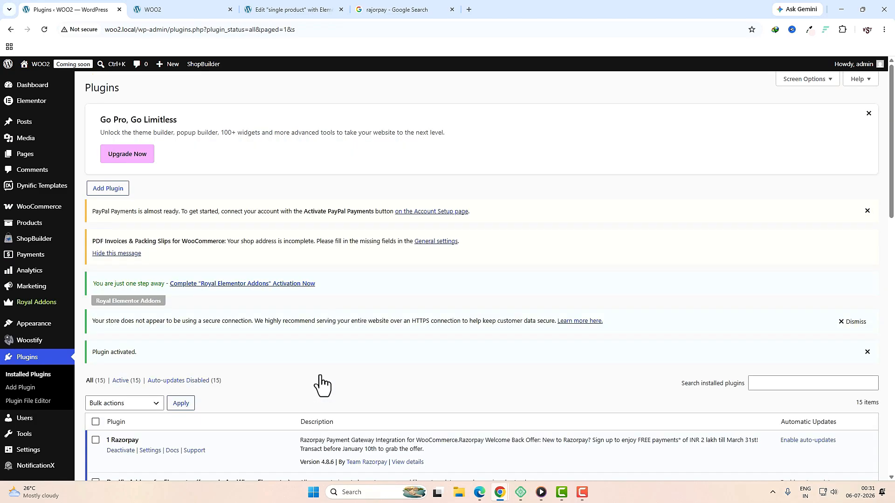
# Step: Open WooCommerce Settings on the General tab
pyautogui.scroll(-3, 321, 385)
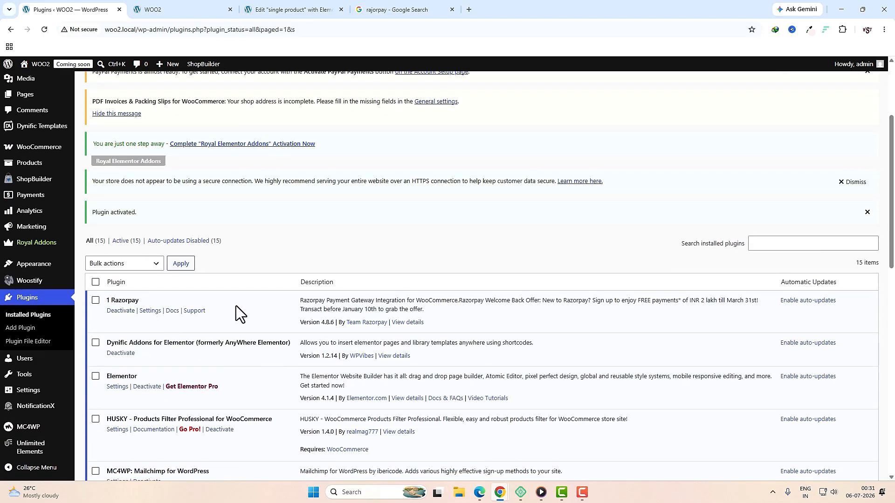
pyautogui.moveTo(11, 155)
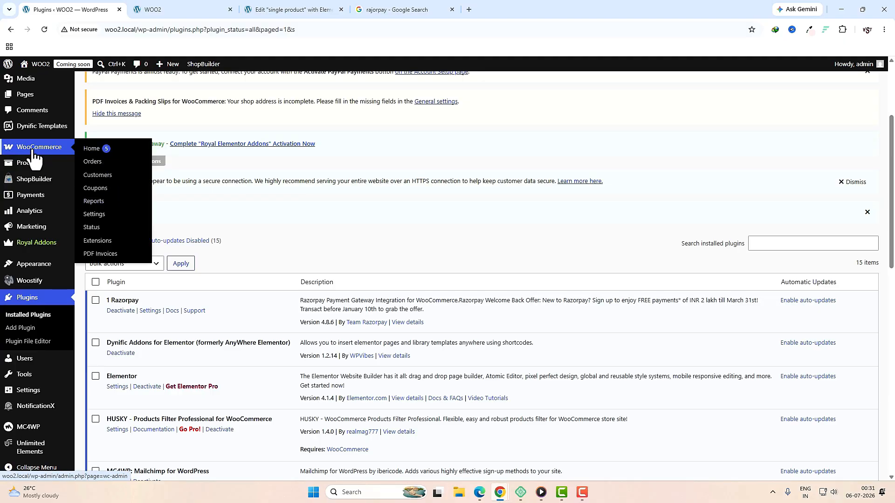
pyautogui.click(99, 216)
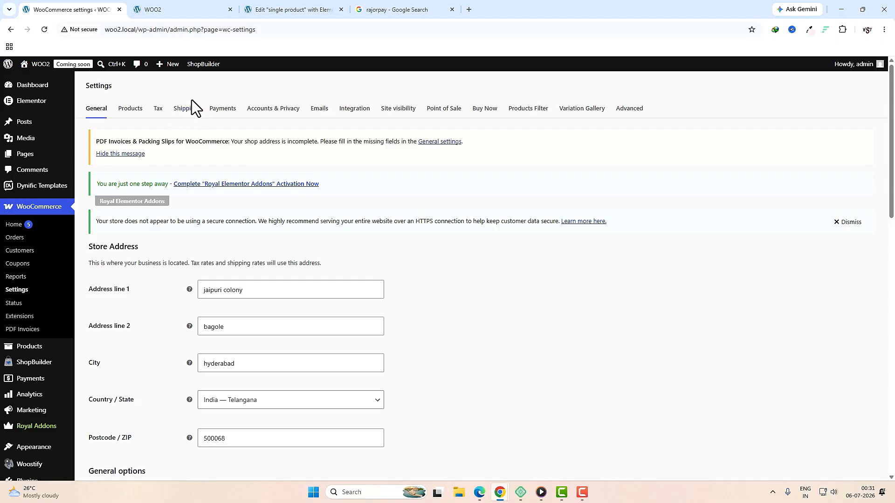
# Step: Open the Razorpay gateway settings from Payments and review its checkout title and description
pyautogui.click(220, 112)
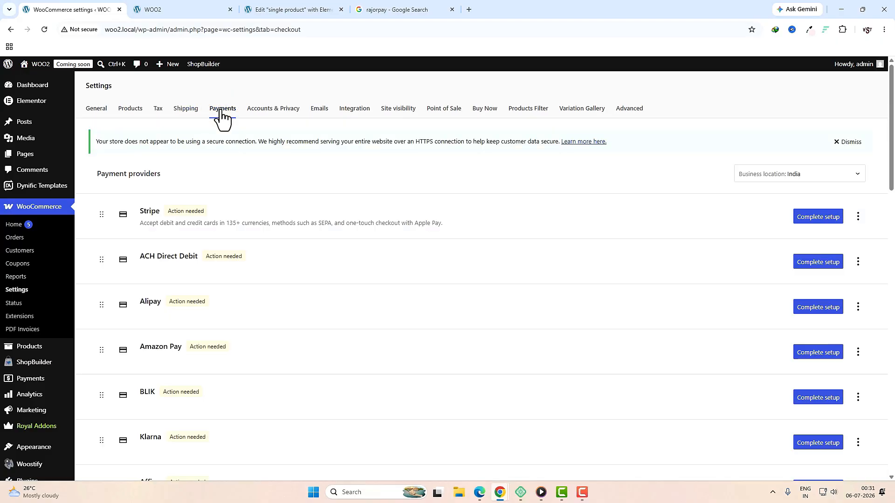
pyautogui.scroll(-20, 376, 261)
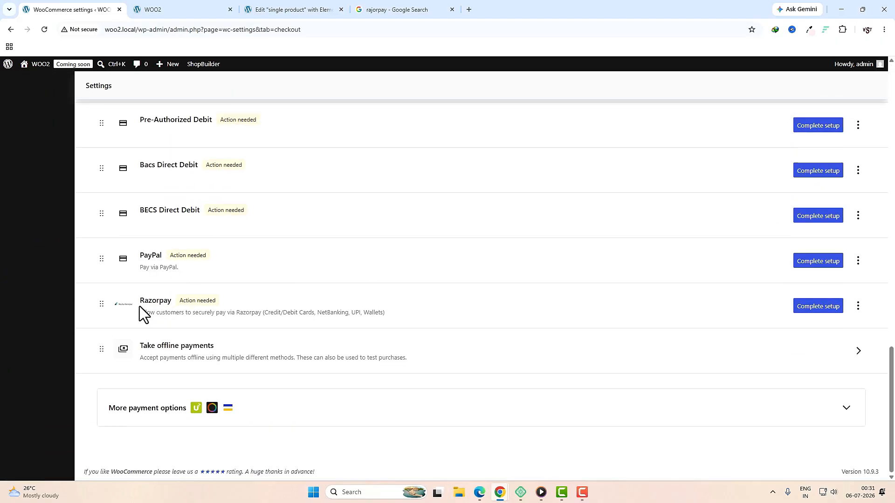
pyautogui.click(813, 306)
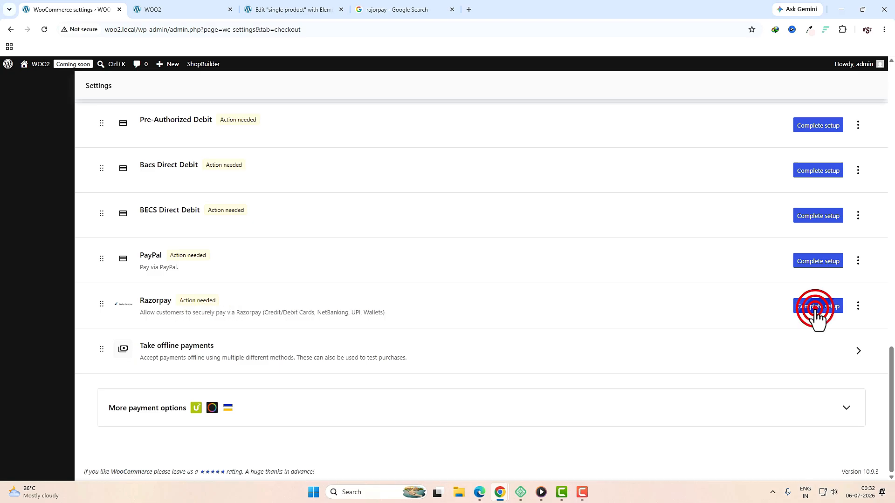
pyautogui.click(280, 200)
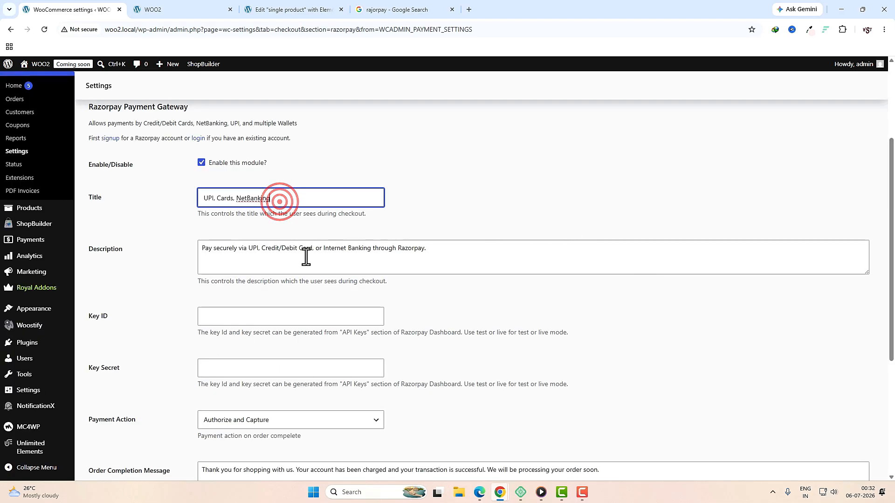
pyautogui.click(304, 255)
pyautogui.click(299, 201)
pyautogui.click(436, 255)
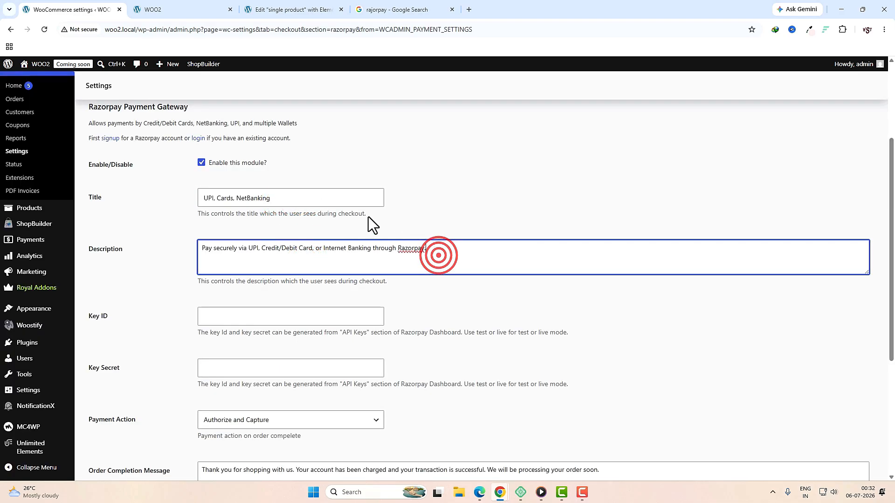
pyautogui.click(345, 198)
# Step: Switch to the Google search results for razorpay
pyautogui.scroll(-1, 119, 273)
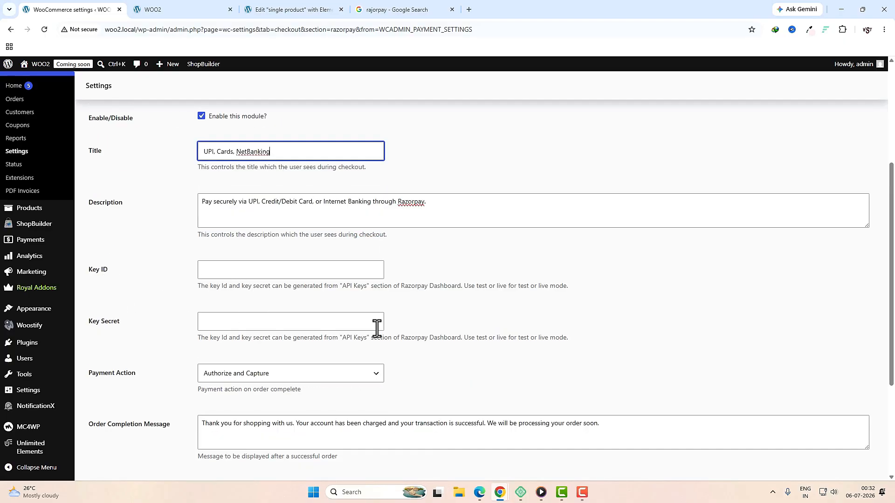
pyautogui.scroll(1, 387, 329)
pyautogui.hotkey('ctrl', '4')
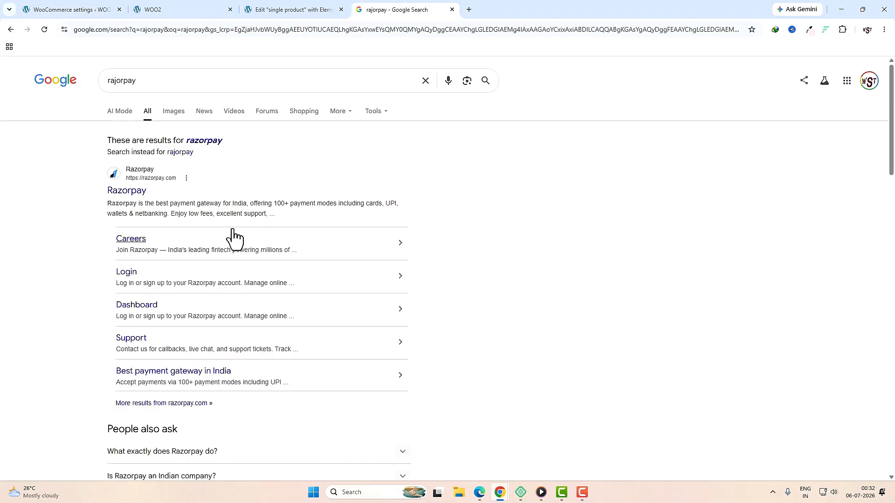
# Step: Log in to the Razorpay dashboard, stay in Test Mode, view the test API keys, then return to WooCommerce
pyautogui.click(129, 191)
pyautogui.click(643, 78)
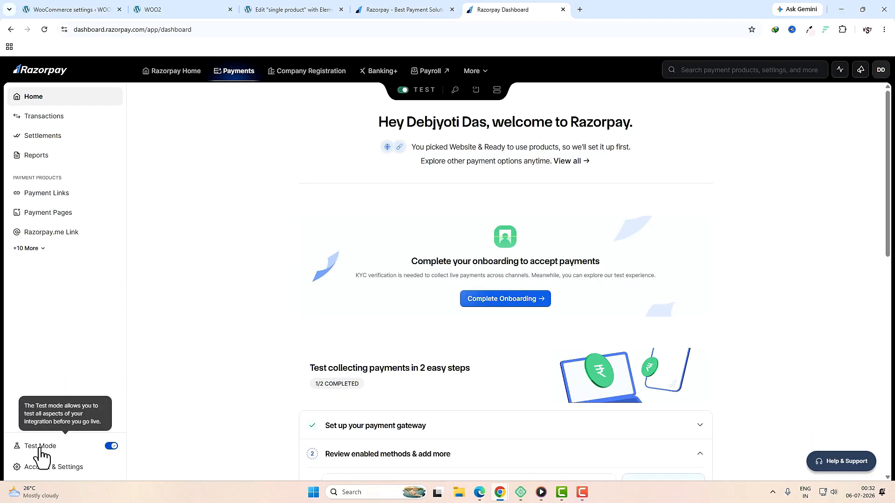
pyautogui.click(111, 446)
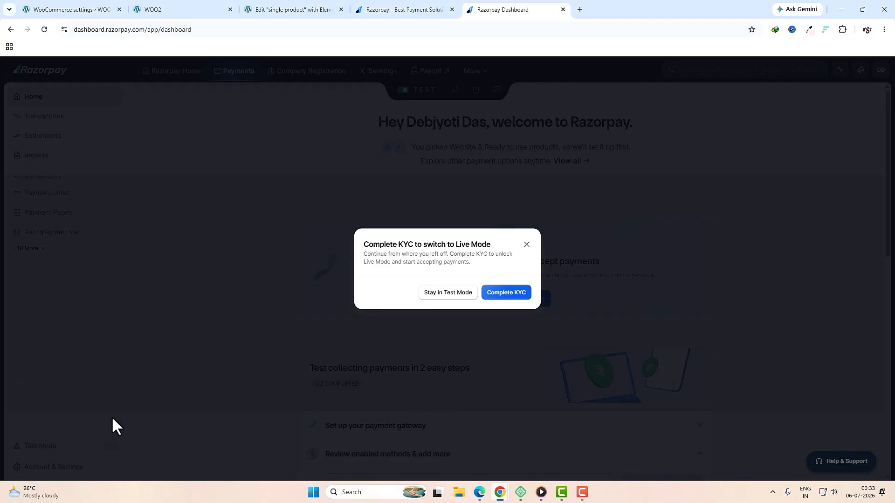
pyautogui.click(458, 293)
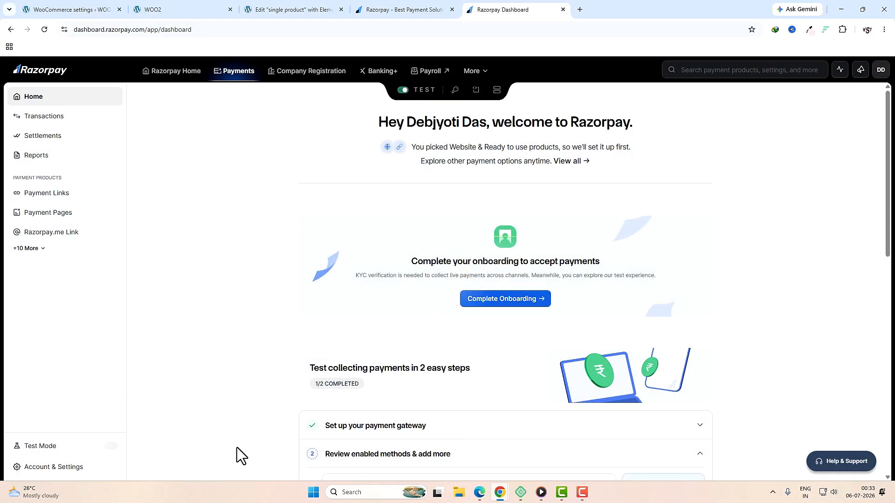
pyautogui.click(456, 90)
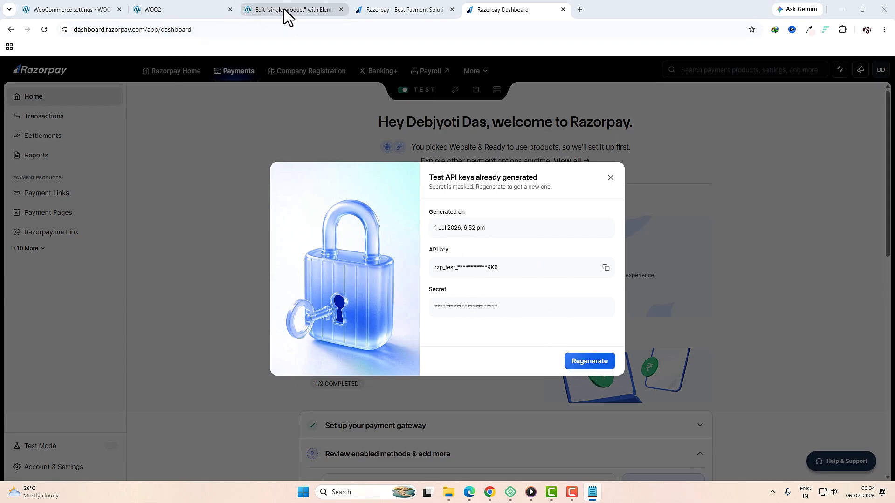
pyautogui.click(73, 10)
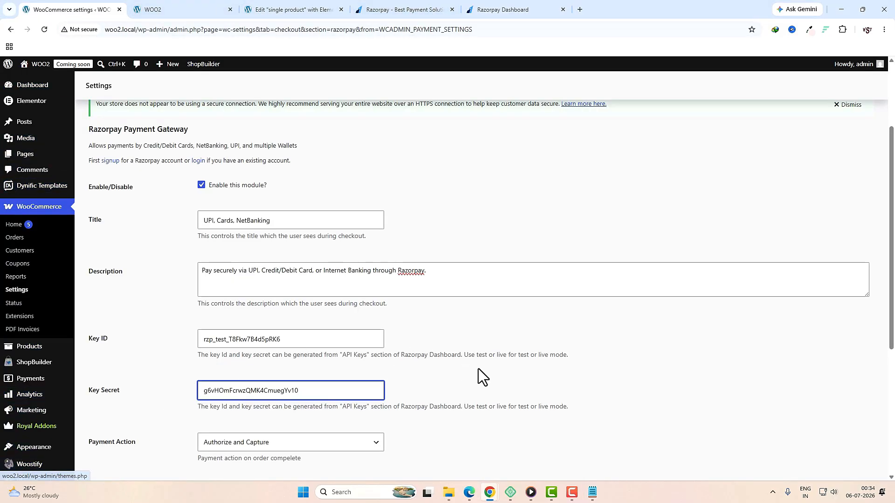
# Step: Save the Razorpay gateway settings and dismiss the 'Could not enable webhook for localhost server' notice
pyautogui.scroll(-5, 480, 377)
pyautogui.click(122, 443)
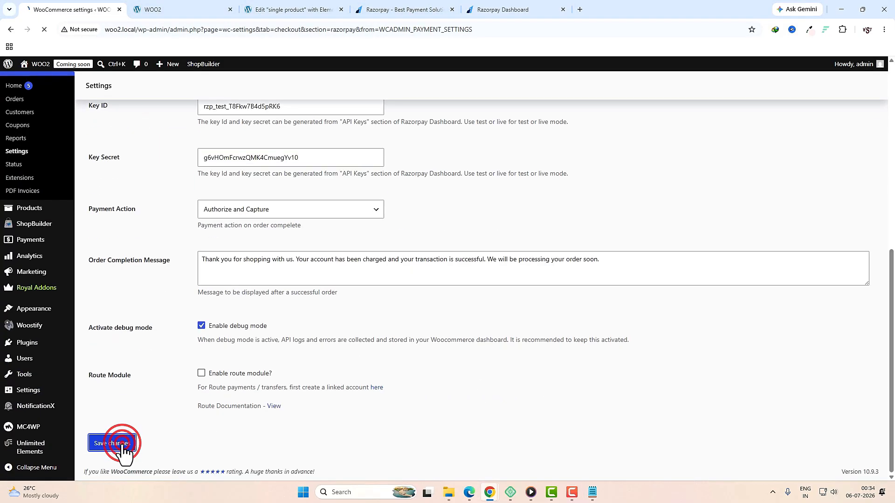
pyautogui.moveTo(113, 159); pyautogui.dragTo(198, 159)
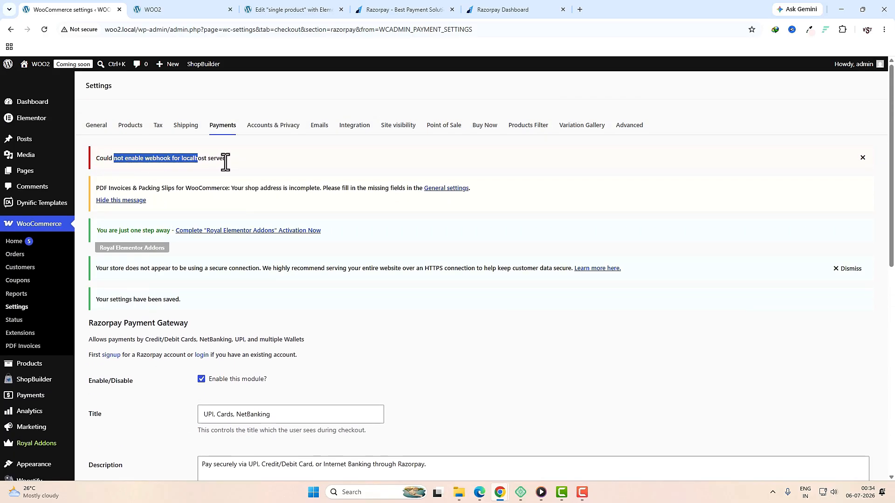
pyautogui.click(152, 161)
pyautogui.click(128, 158)
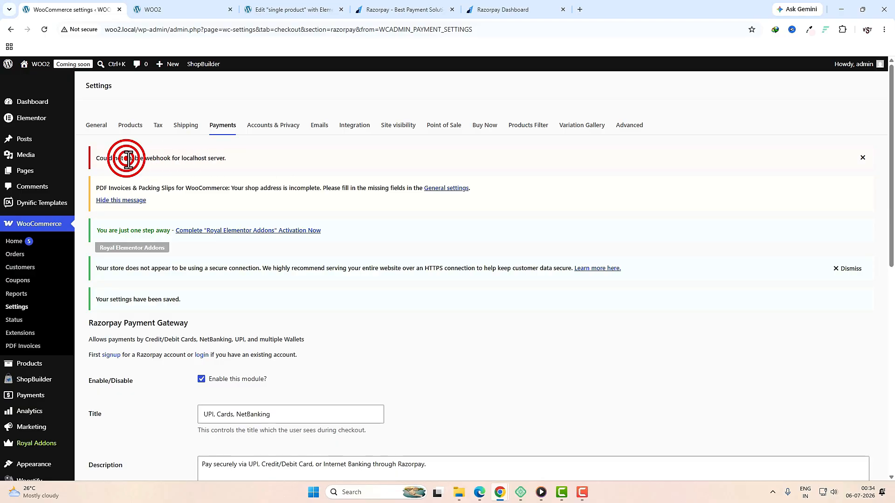
pyautogui.moveTo(128, 158); pyautogui.dragTo(881, 166)
pyautogui.click(863, 158)
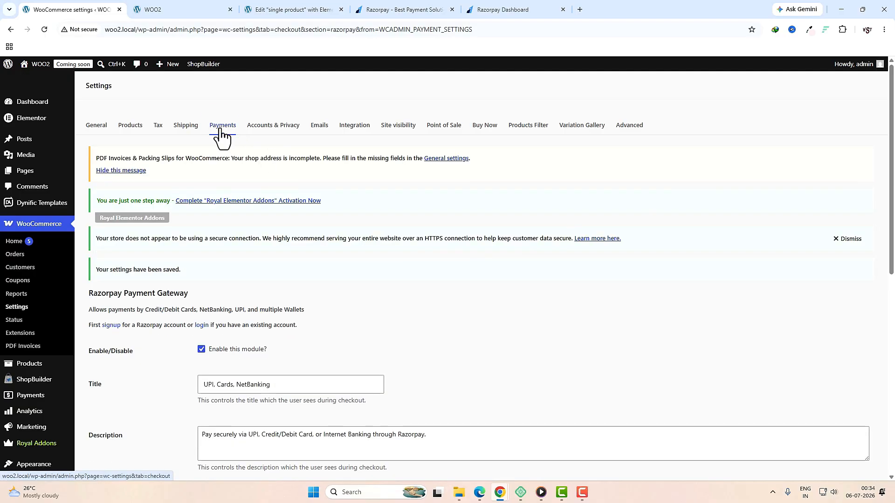
# Step: Start PayPal setup from the payment providers list and activate PayPal Payments
pyautogui.click(222, 133)
pyautogui.scroll(-4, 491, 269)
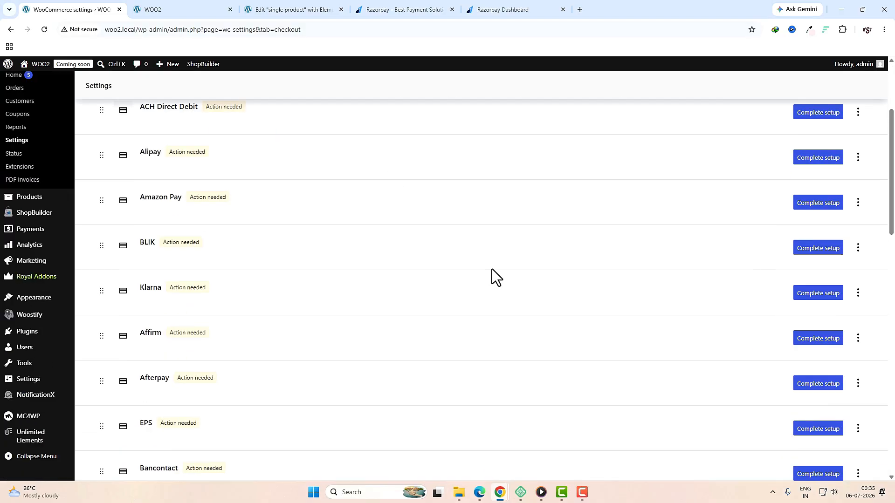
pyautogui.scroll(-10, 491, 270)
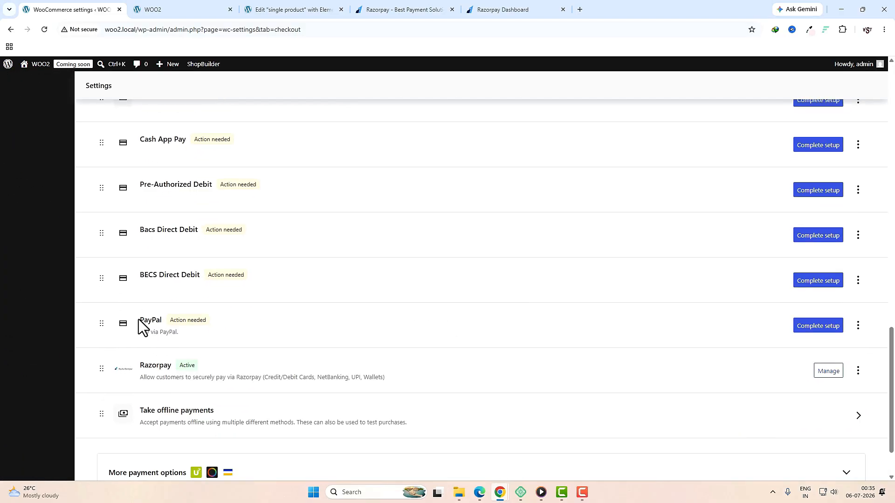
pyautogui.click(818, 327)
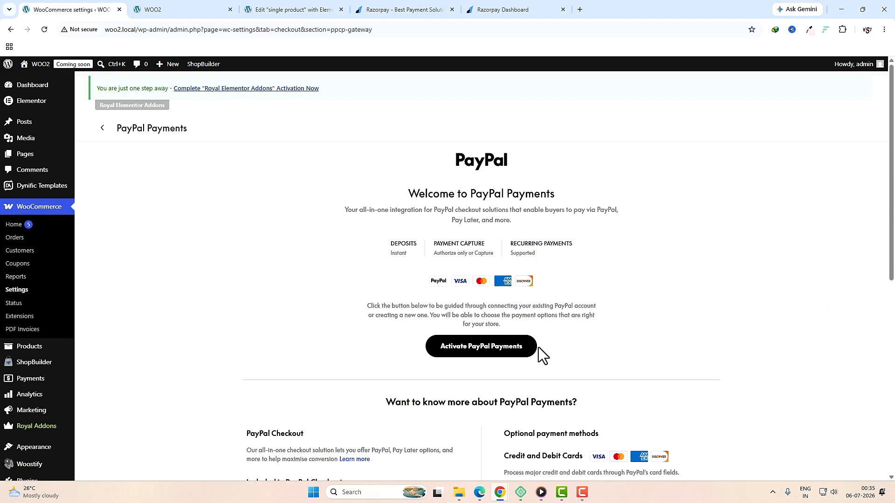
pyautogui.click(497, 351)
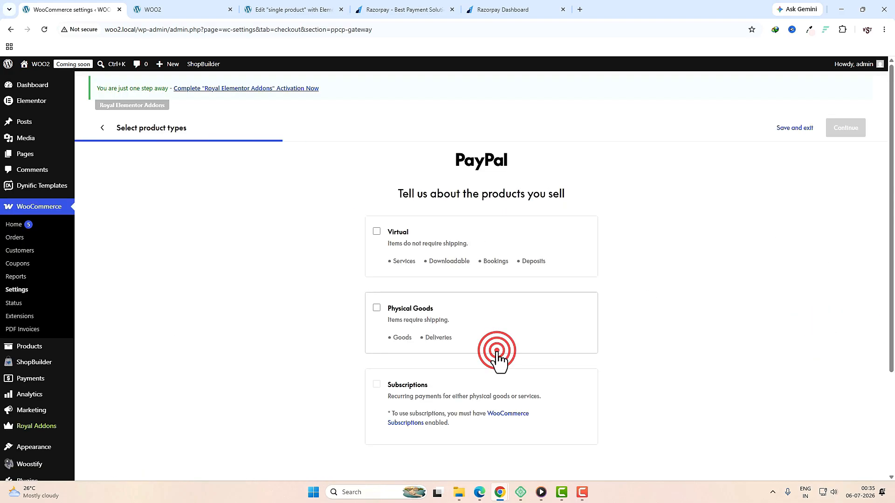
# Step: Choose Physical Goods and Credit and Debit Cards, then open the PayPal connection window
pyautogui.click(377, 309)
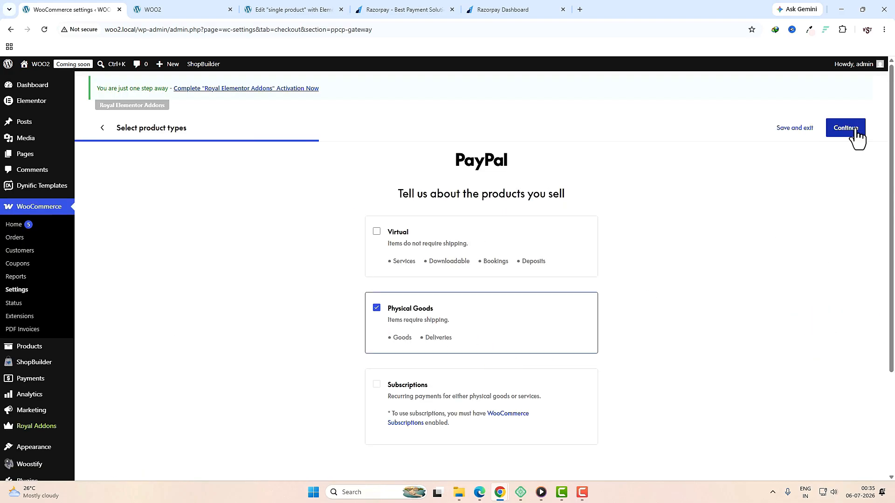
pyautogui.click(845, 129)
pyautogui.click(378, 232)
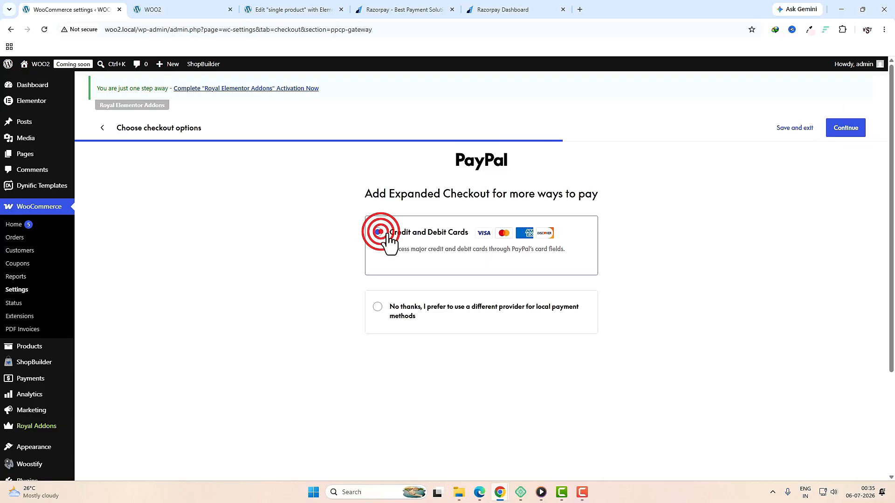
pyautogui.click(850, 131)
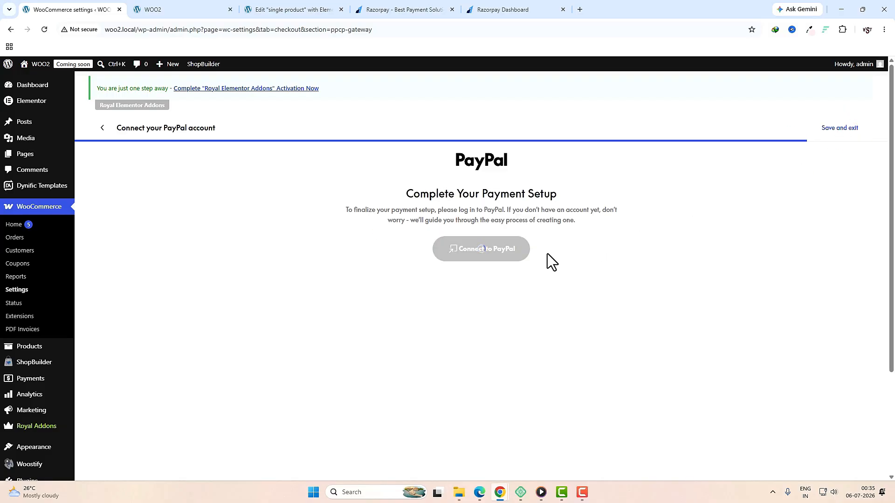
pyautogui.click(466, 252)
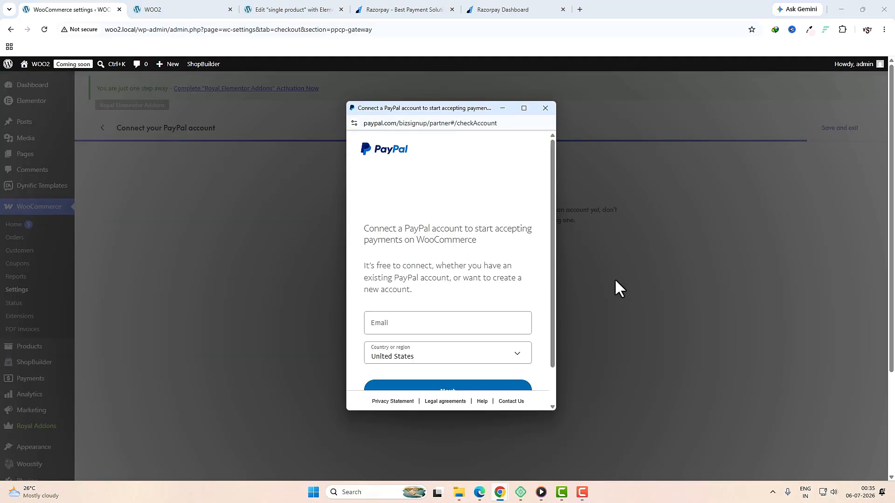
# Step: Enter the PayPal account e-mail, set the country to India, and submit
pyautogui.scroll(-1, 494, 313)
pyautogui.click(400, 284)
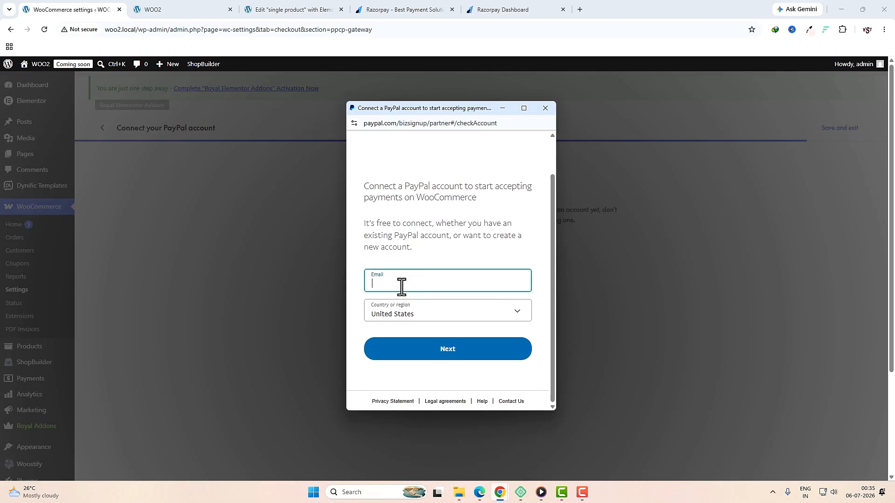
pyautogui.write('de')
pyautogui.press('Down')
pyautogui.press('Return')
pyautogui.click(455, 311)
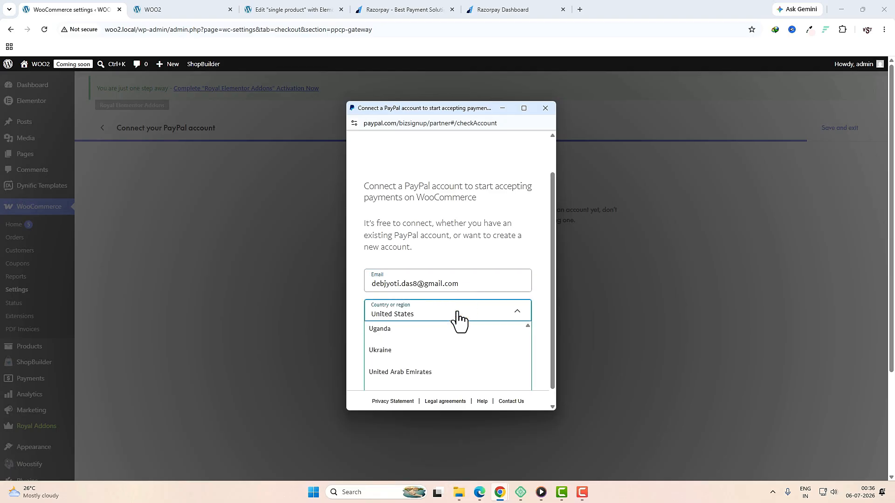
pyautogui.write('in')
pyautogui.click(412, 348)
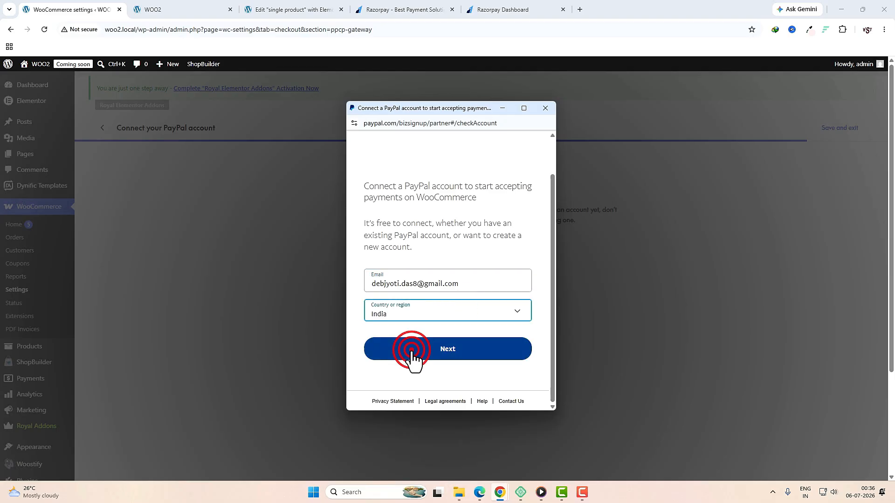
pyautogui.click(460, 356)
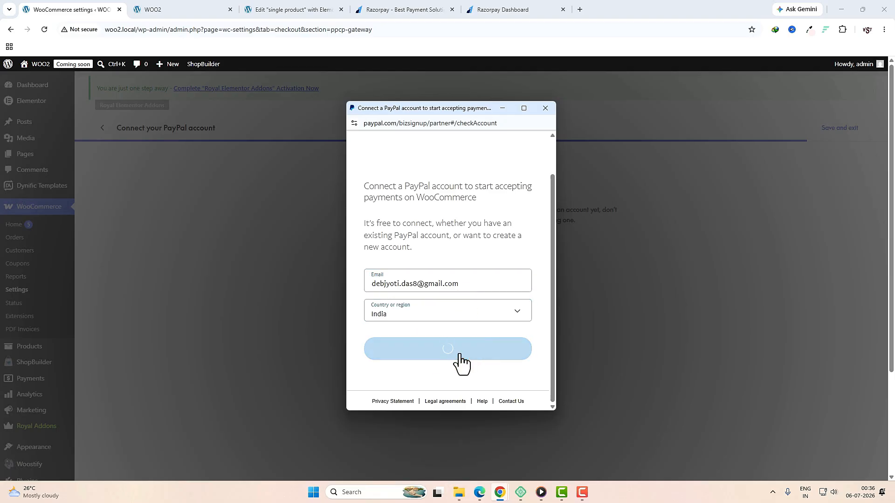
# Step: Log in to the existing PayPal account with the saved passkey and return to WooCommerce
pyautogui.click(459, 357)
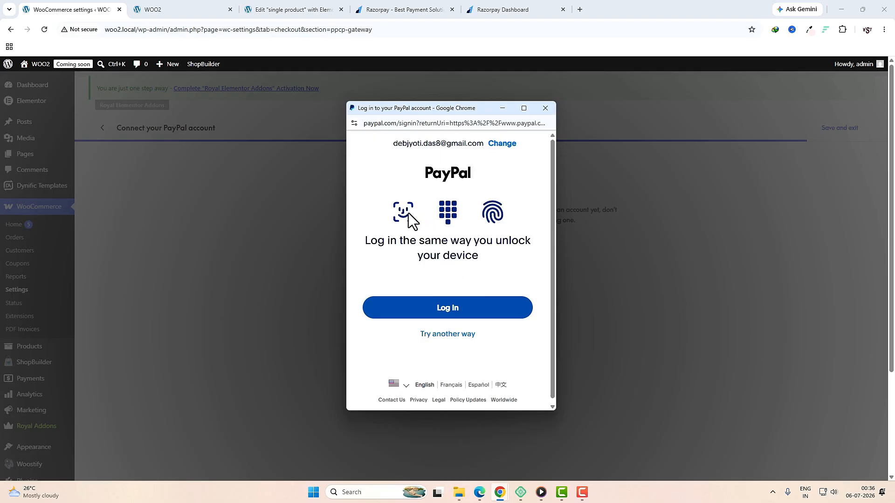
pyautogui.click(450, 312)
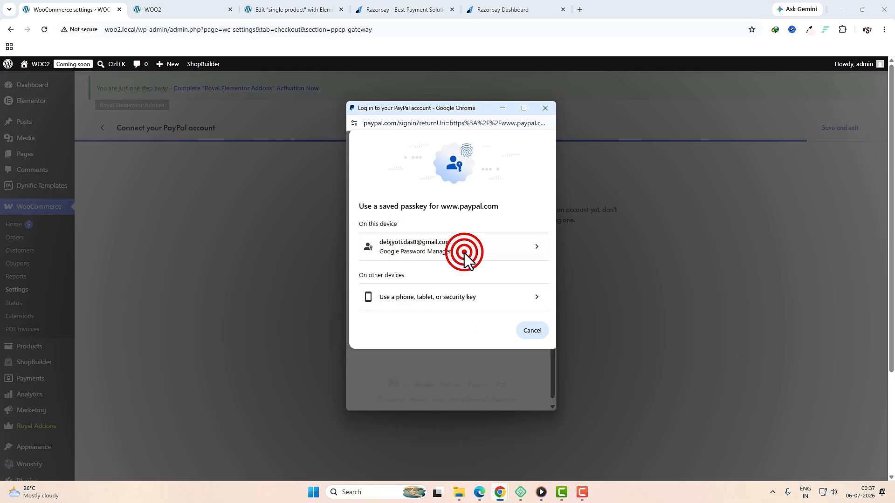
pyautogui.click(465, 251)
pyautogui.press('Escape')
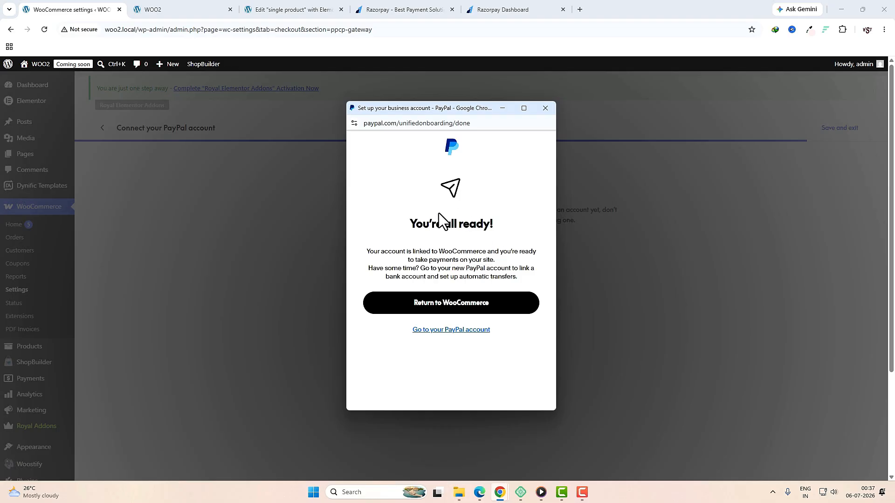
pyautogui.click(413, 227)
pyautogui.moveTo(412, 227); pyautogui.dragTo(495, 235)
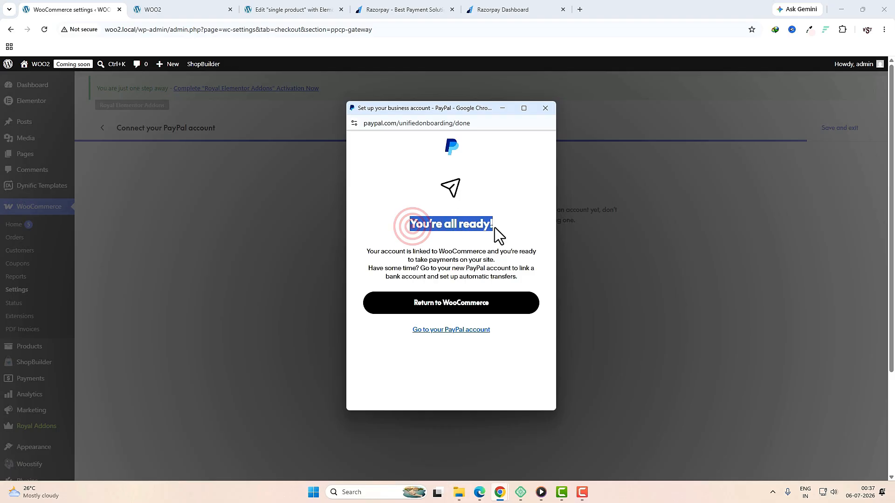
pyautogui.click(453, 307)
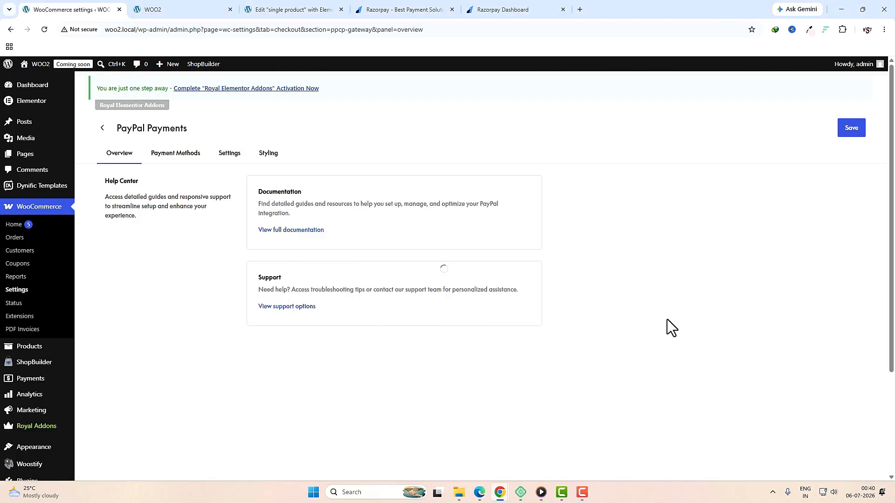
# Step: Save the PayPal Payments settings and go back to the payment providers list, highlighting Stripe
pyautogui.click(852, 130)
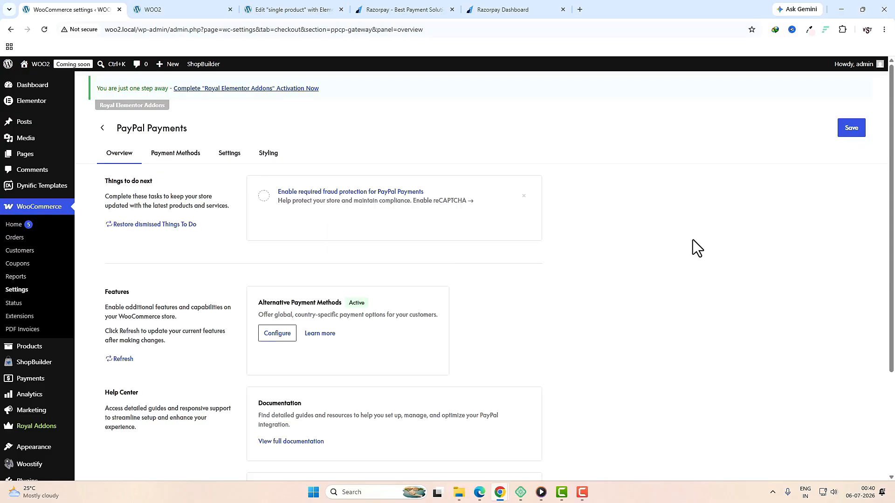
pyautogui.click(137, 130)
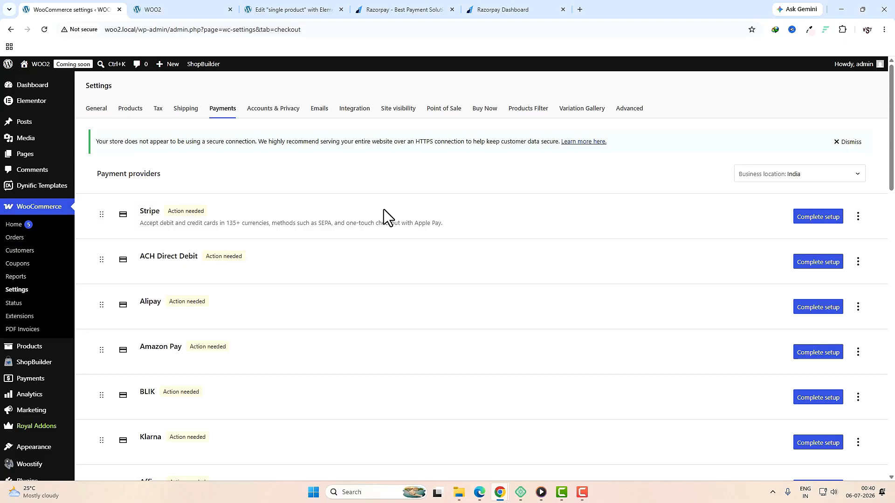
pyautogui.doubleClick(145, 211)
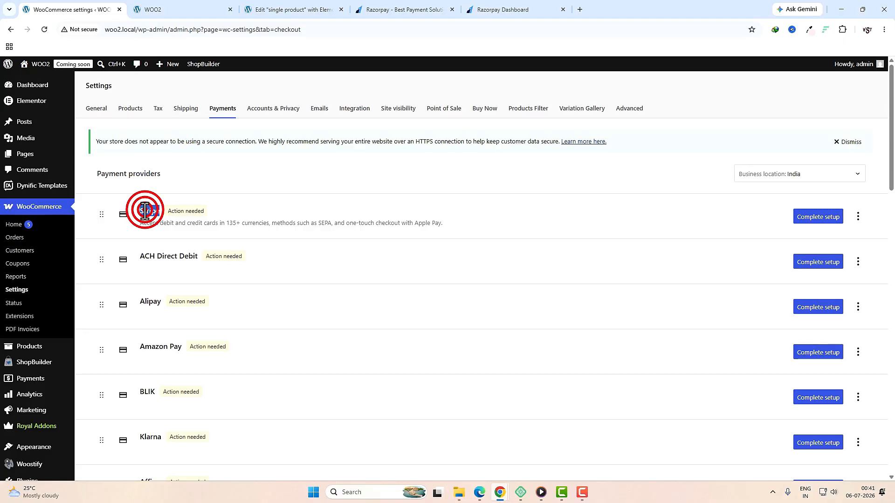
# Step: Complete Stripe setup by choosing to create or connect a Stripe test account
pyautogui.click(821, 217)
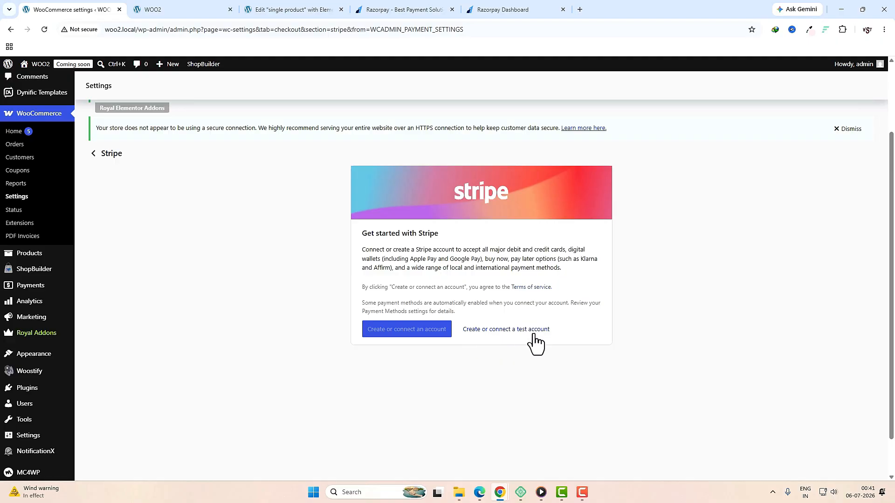
pyautogui.moveTo(375, 336)
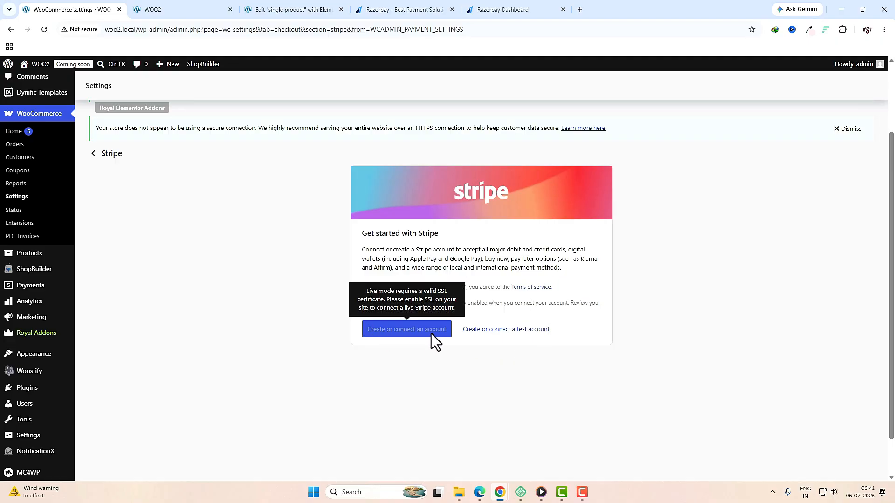
pyautogui.click(536, 332)
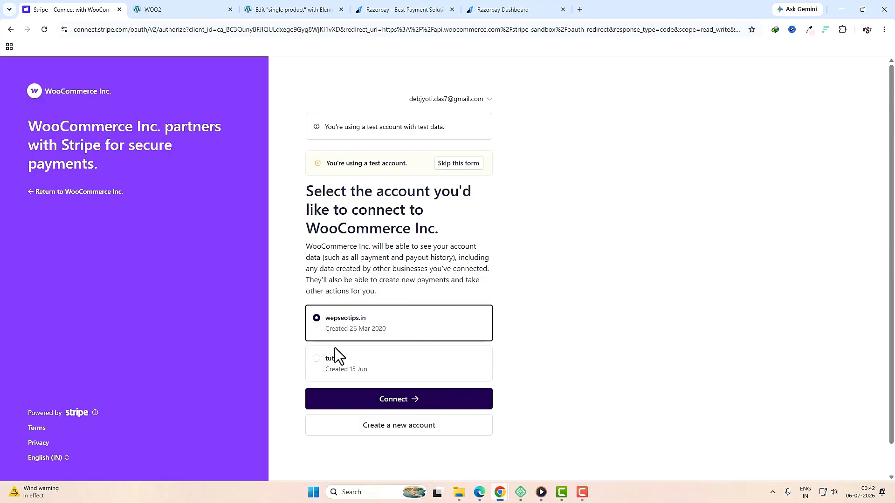
# Step: Skip the Stripe Connect form to link the test account and return to Stripe settings
pyautogui.click(456, 167)
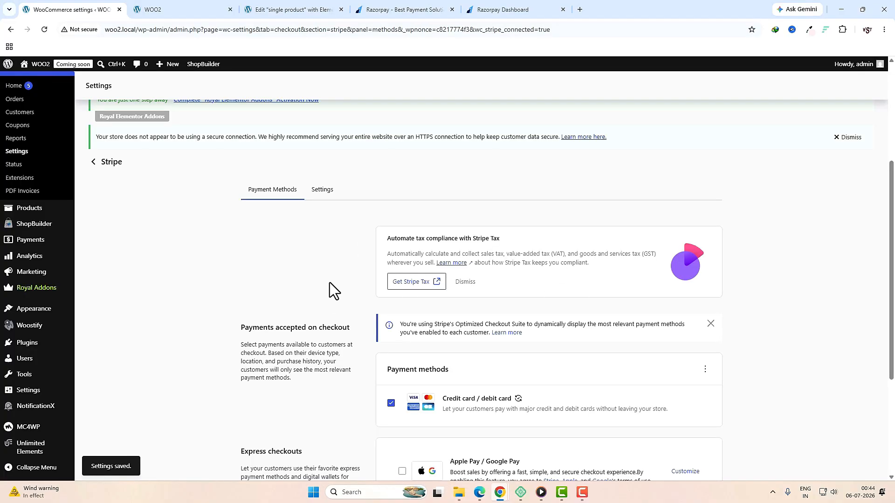
# Step: Point out the test-purchase warning and dismiss the missing SSL certificate notice
pyautogui.scroll(-2, 632, 314)
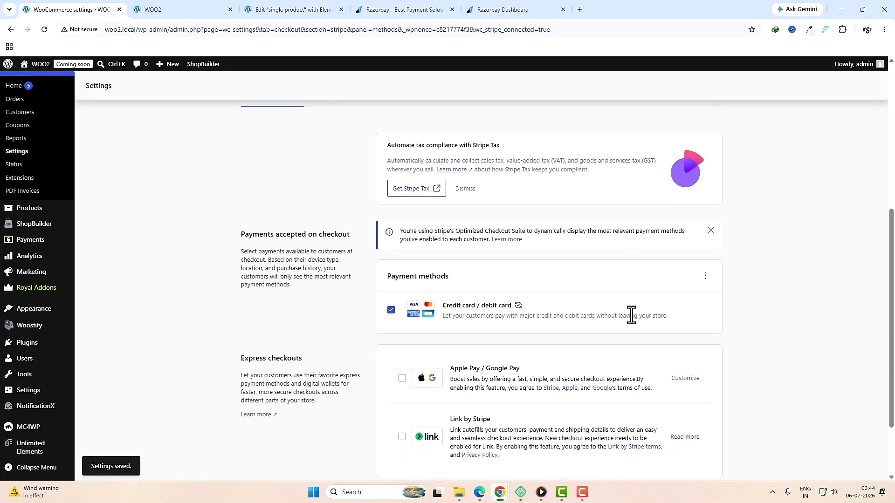
pyautogui.scroll(5, 631, 315)
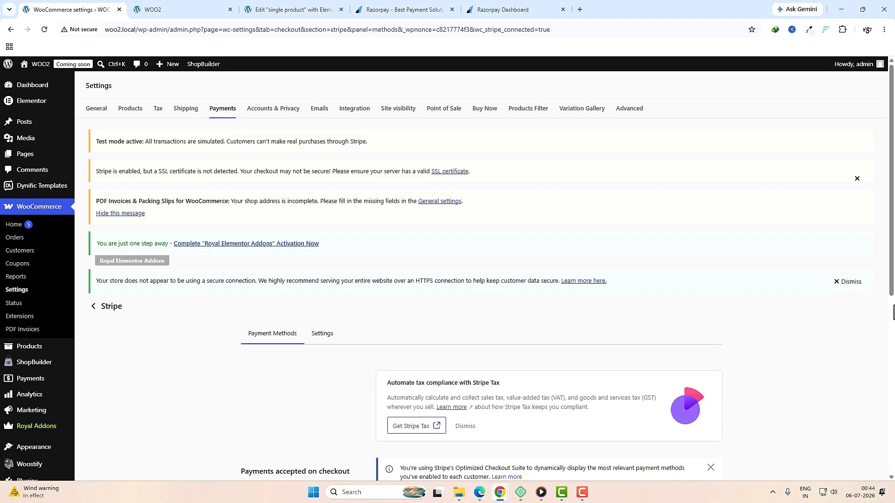
pyautogui.click(149, 140)
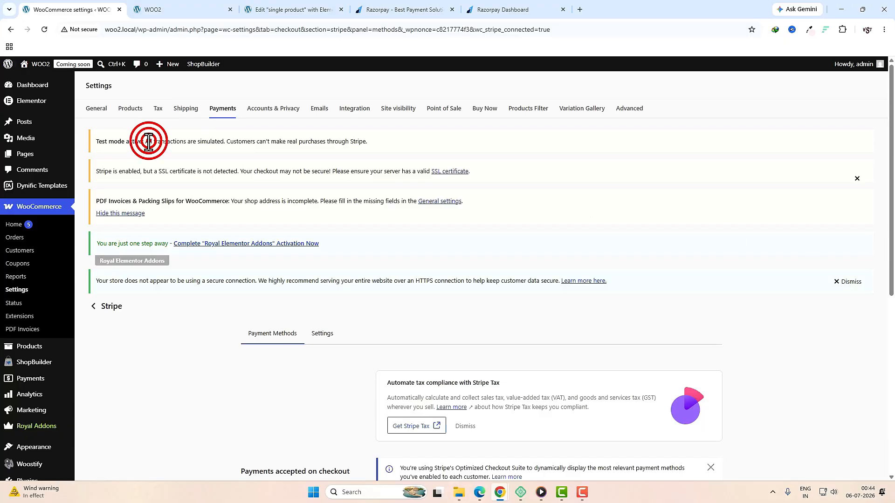
pyautogui.click(274, 137)
pyautogui.moveTo(247, 141); pyautogui.dragTo(320, 145)
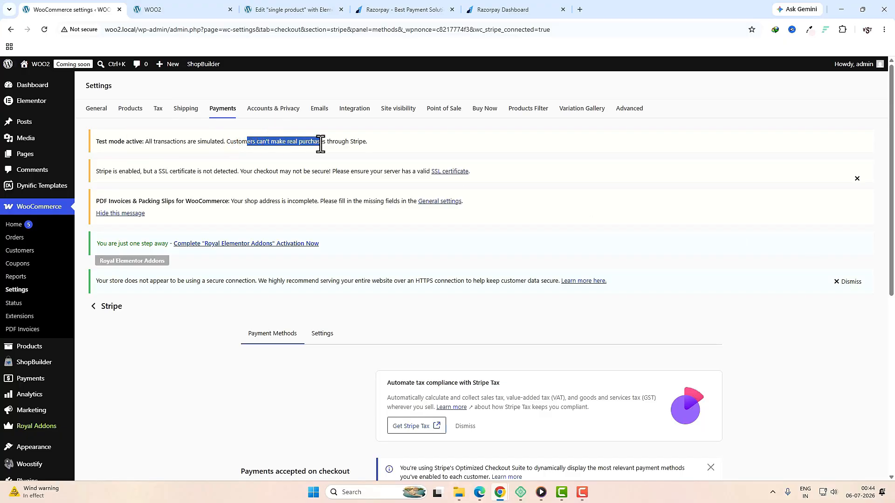
pyautogui.click(857, 178)
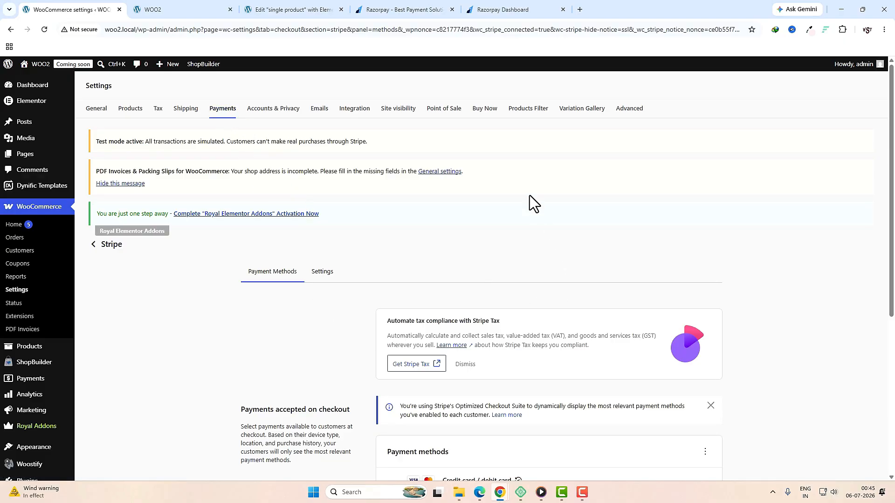
# Step: Set site visibility from Coming soon to Live and save
pyautogui.click(406, 114)
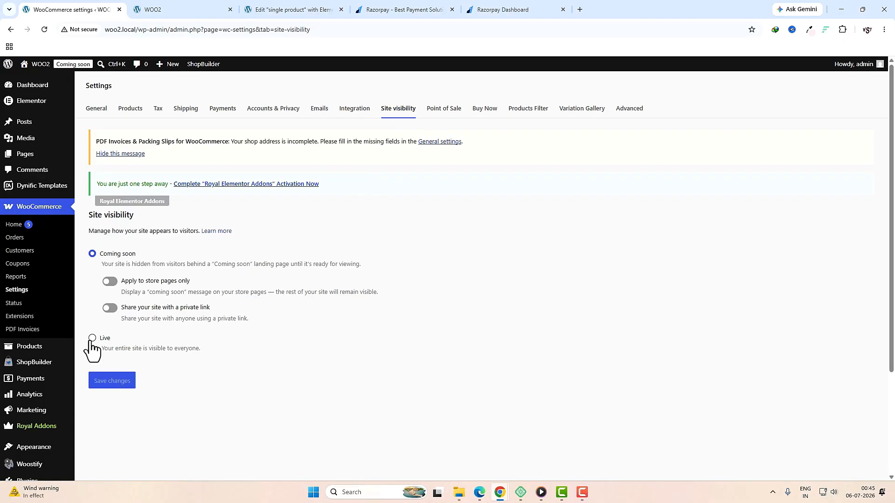
pyautogui.click(92, 340)
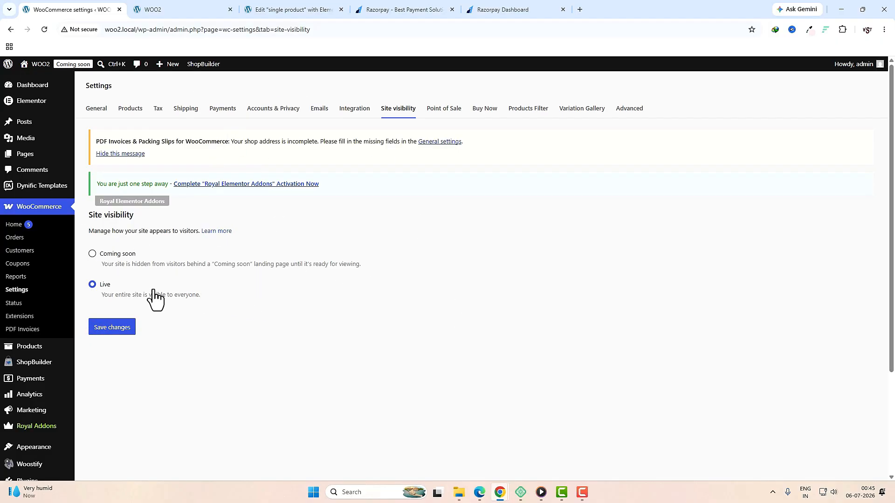
pyautogui.click(124, 330)
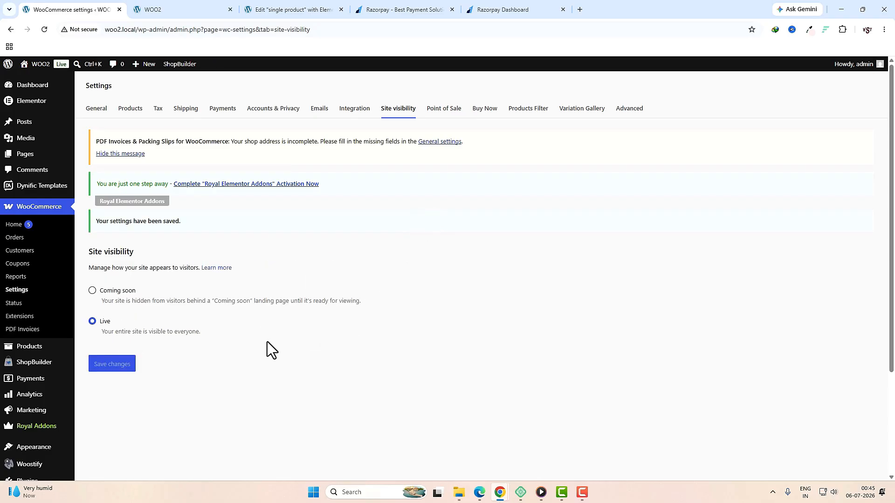
pyautogui.click(483, 112)
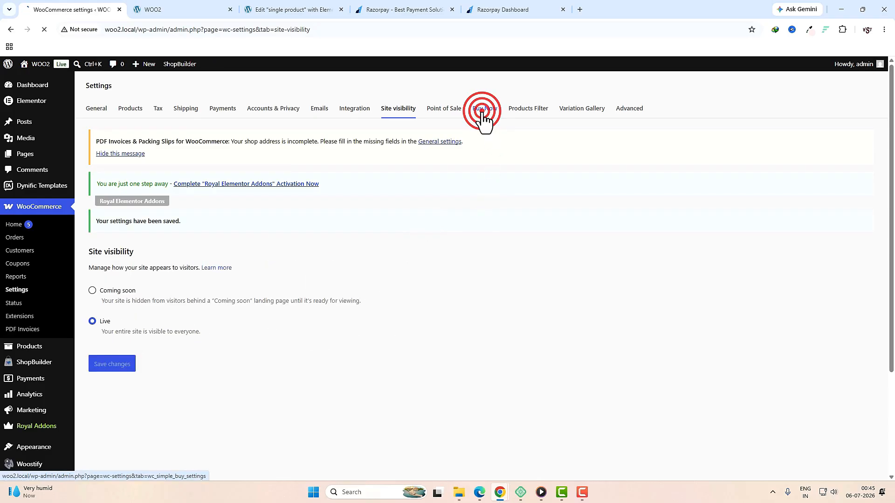
# Step: Enable Buy Now, redirect it to checkout, and place it after Add To Cart on product pages
pyautogui.scroll(-2, 175, 240)
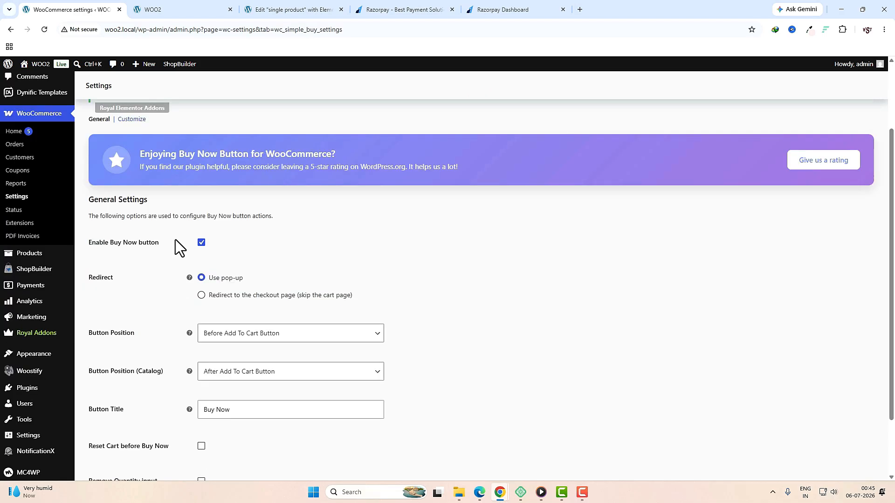
pyautogui.click(201, 243)
pyautogui.click(201, 295)
pyautogui.scroll(-2, 280, 284)
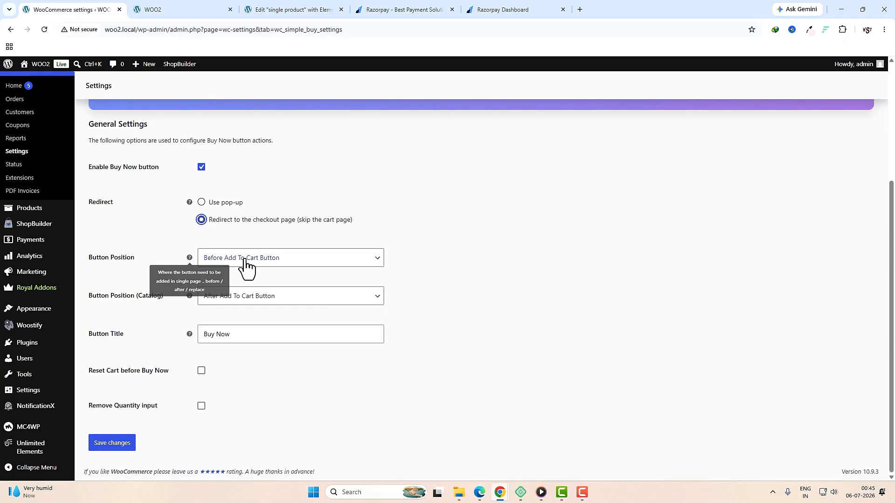
pyautogui.click(305, 263)
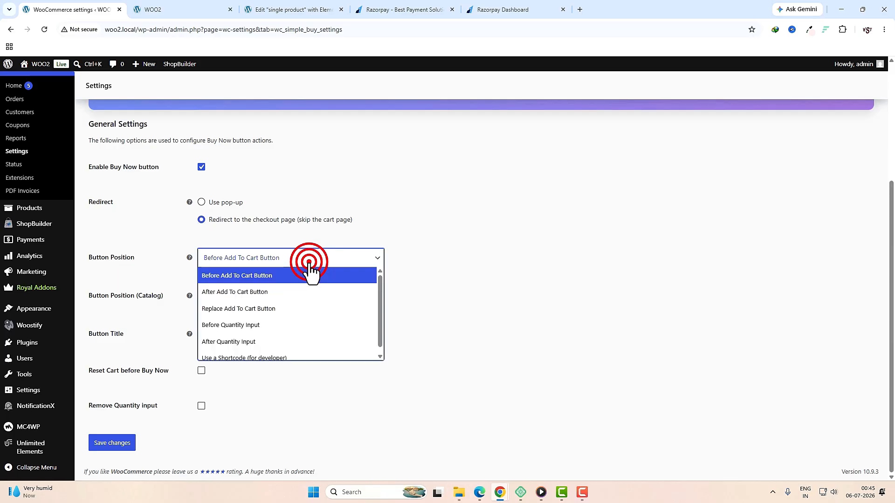
pyautogui.click(289, 291)
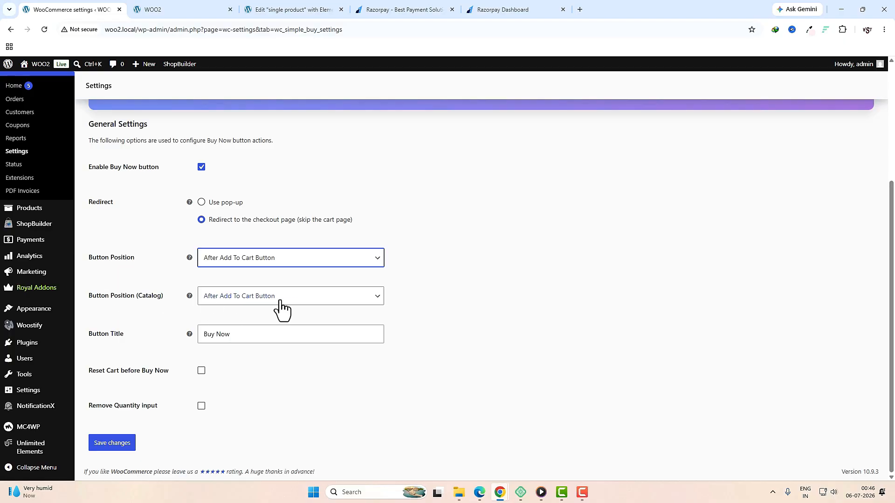
# Step: Place the catalog Buy Now after Add To Cart, turn on Reset Cart, and save
pyautogui.click(296, 303)
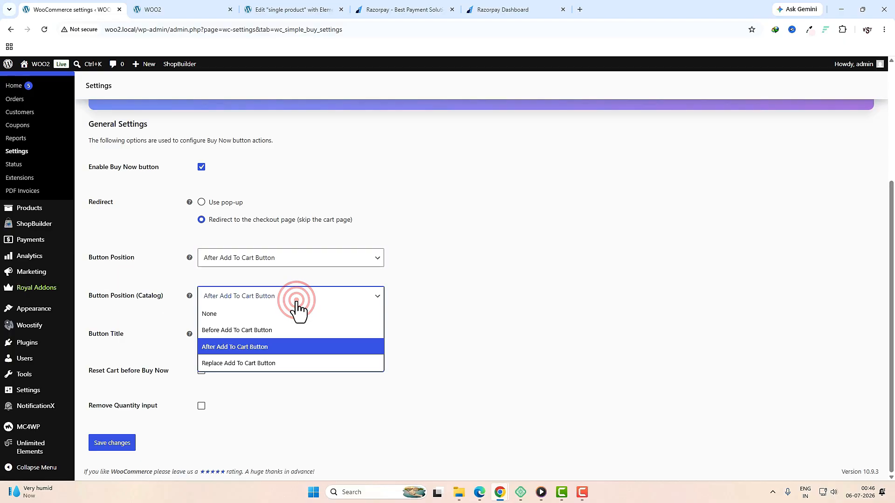
pyautogui.click(262, 349)
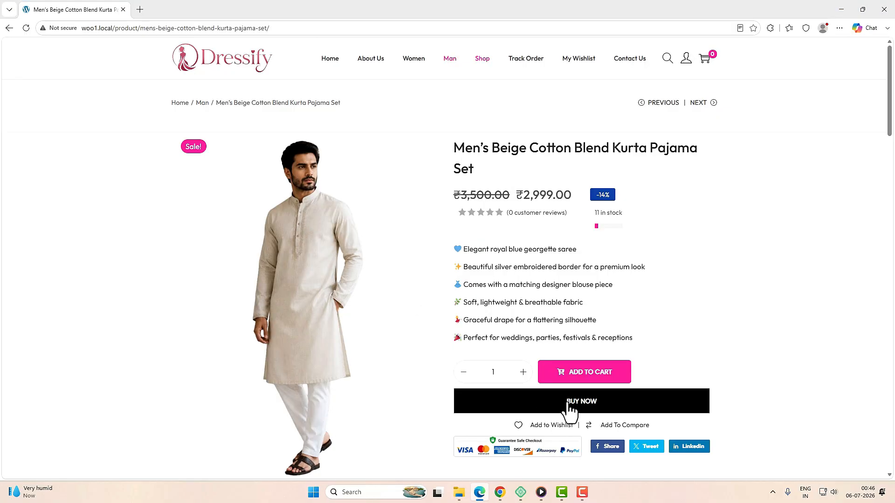
pyautogui.click(569, 404)
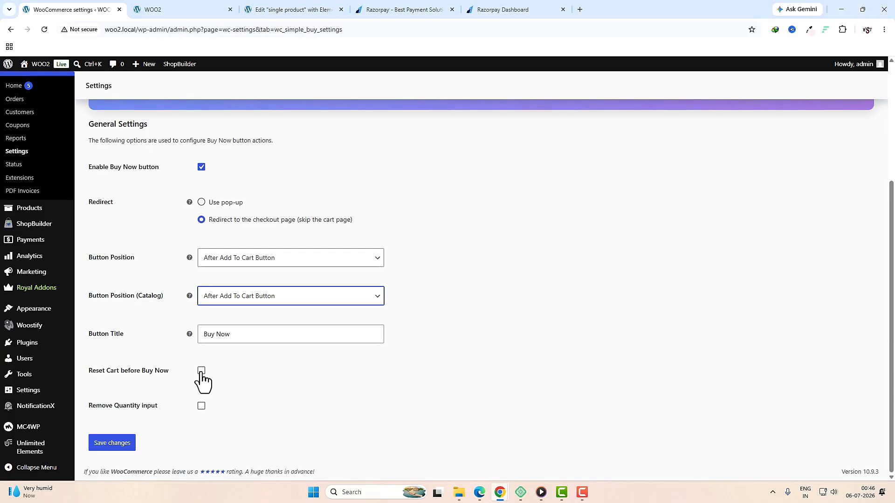
pyautogui.click(201, 371)
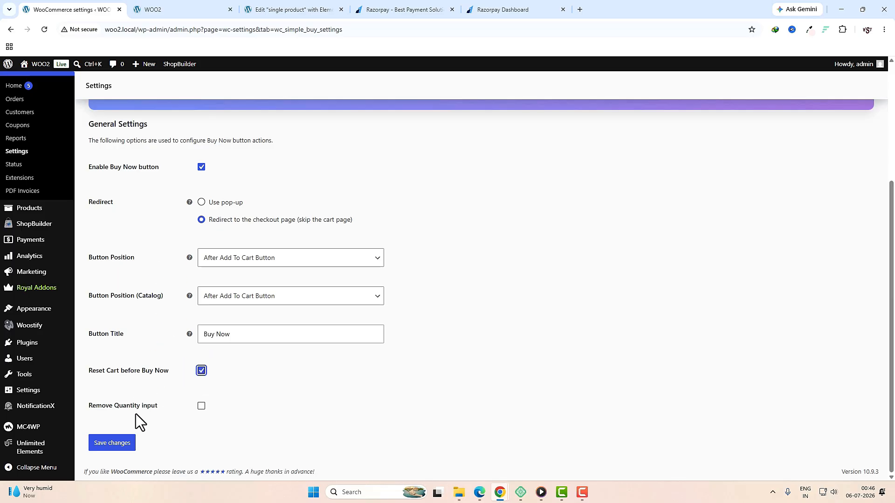
pyautogui.click(112, 443)
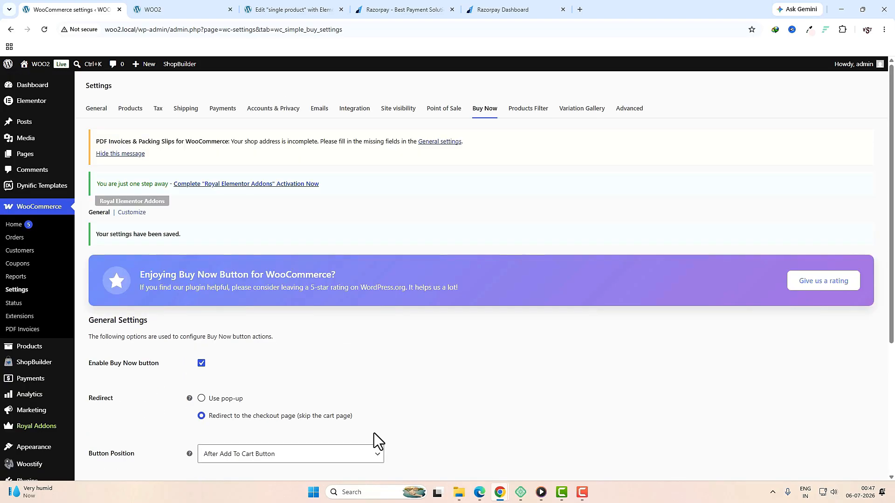
pyautogui.click(528, 108)
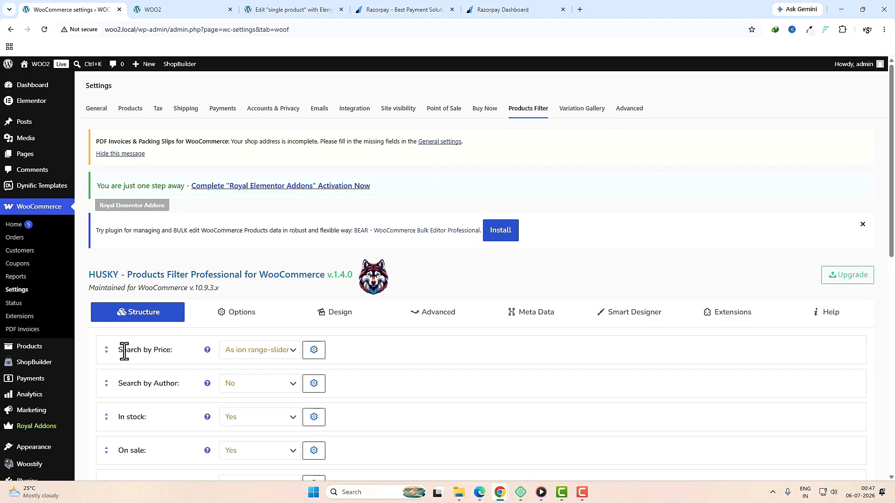
pyautogui.click(33, 330)
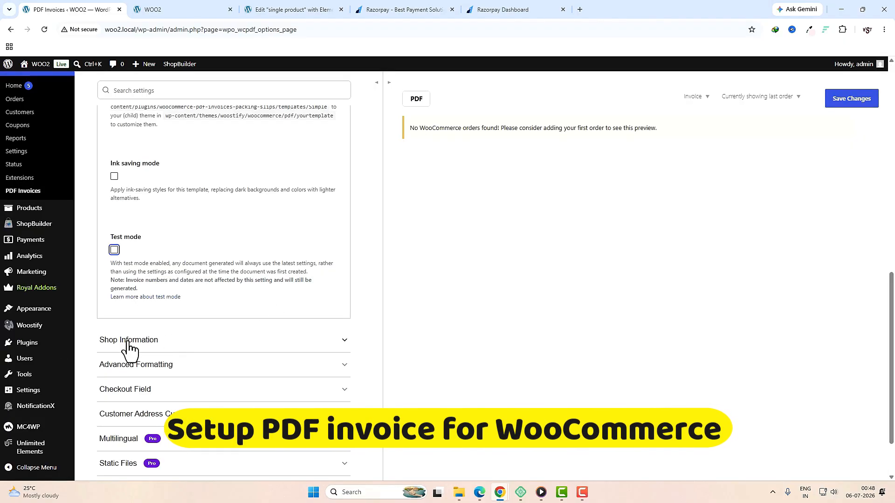
# Step: Expand Shop Information in PDF Invoices and start choosing the shop header/logo image
pyautogui.click(154, 341)
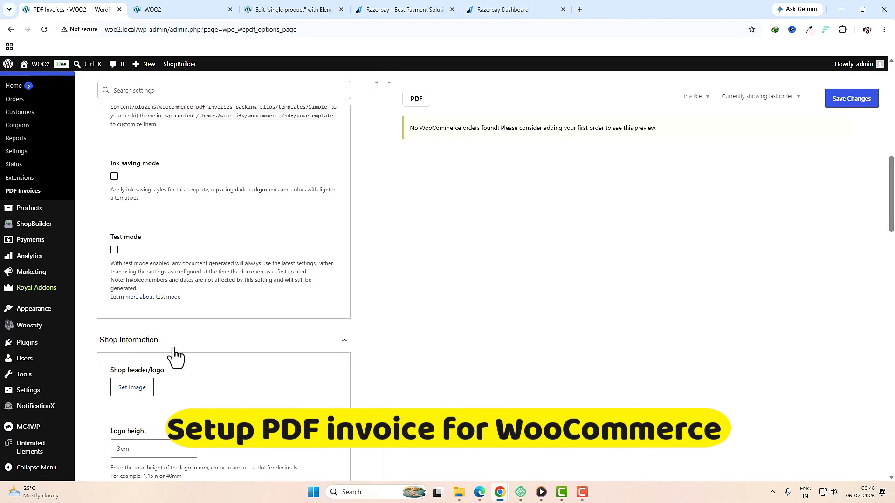
pyautogui.scroll(-3, 175, 356)
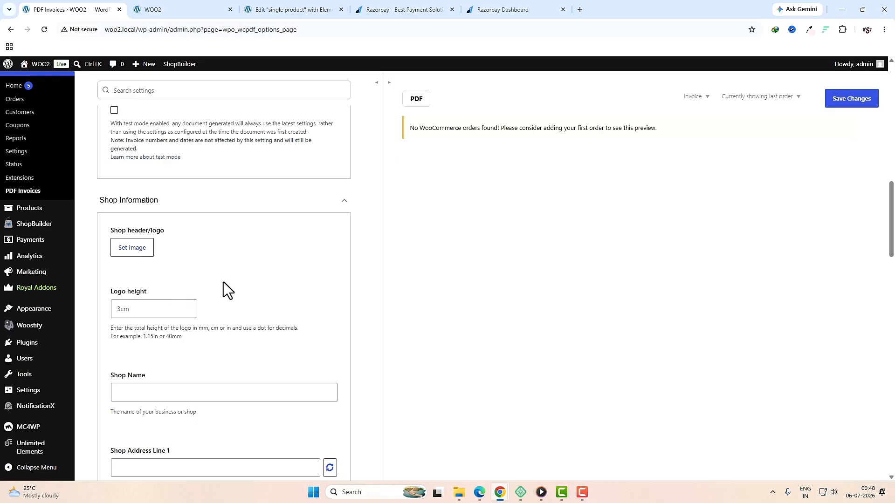
pyautogui.scroll(-3, 223, 282)
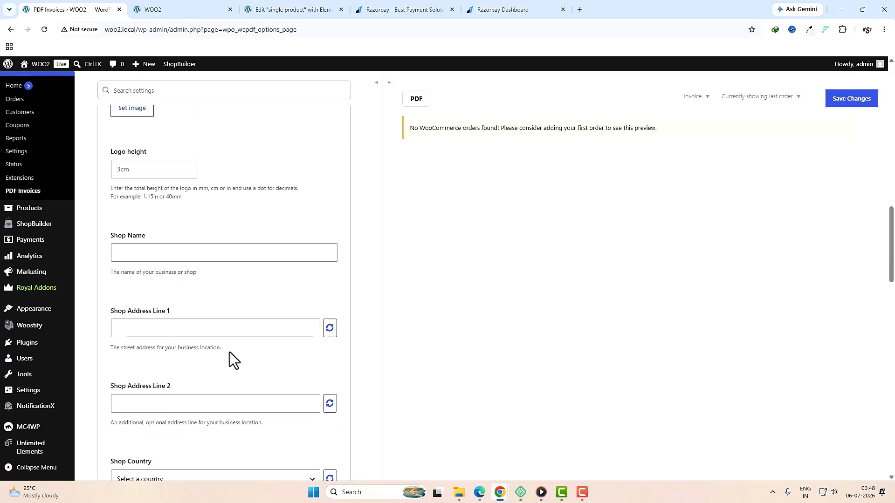
pyautogui.scroll(3, 229, 351)
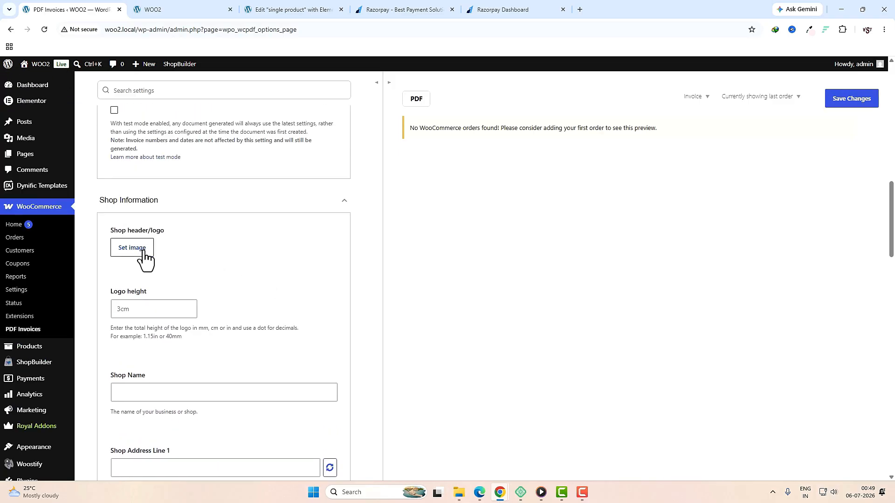
pyautogui.click(132, 247)
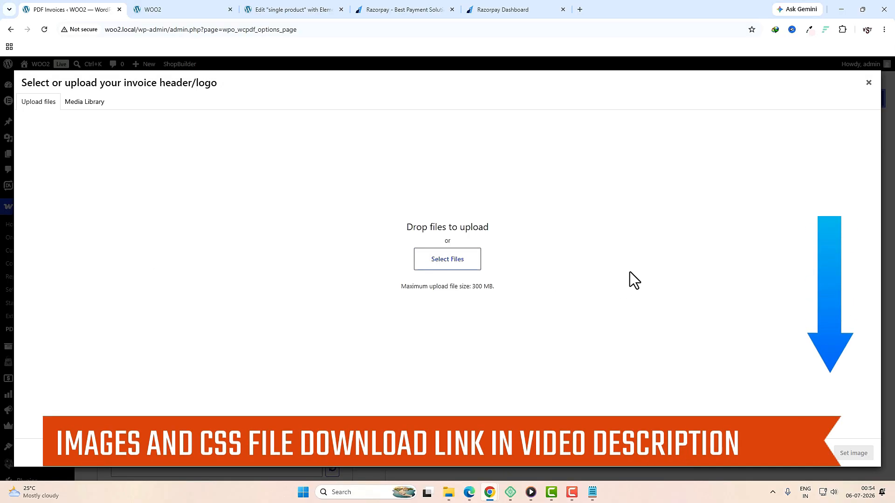
# Step: Upload all 160 images from the images folder into the media dialog
pyautogui.moveTo(453, 494)
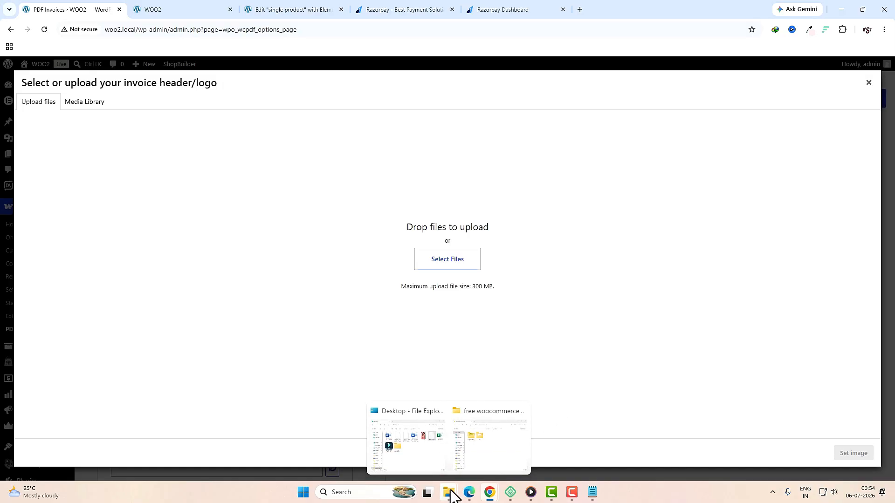
pyautogui.click(492, 445)
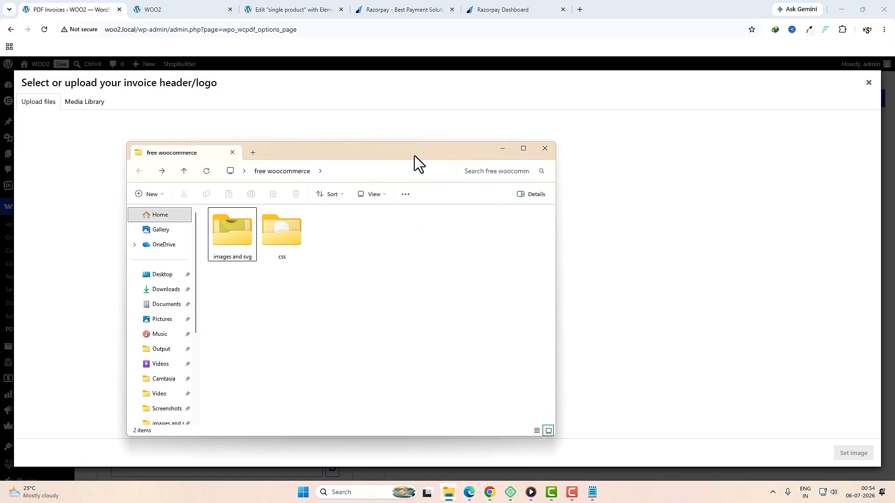
pyautogui.moveTo(414, 155); pyautogui.dragTo(504, 153)
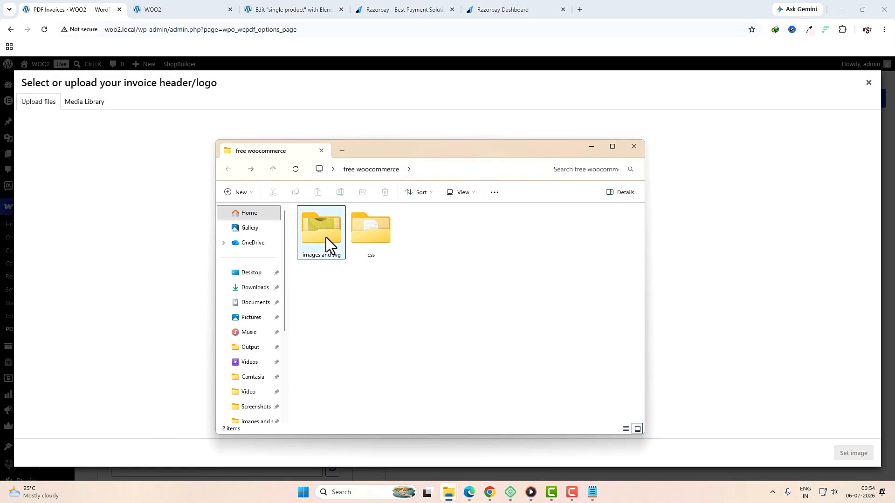
pyautogui.click(380, 240)
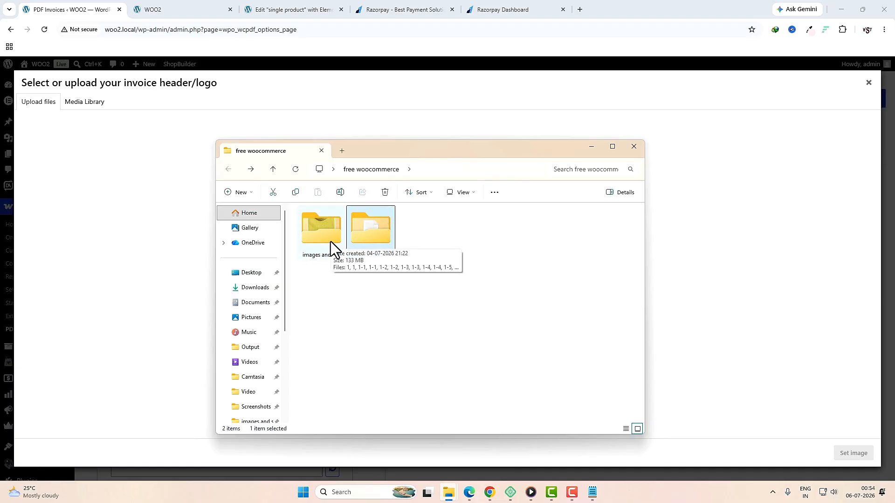
pyautogui.doubleClick(322, 231)
pyautogui.hotkey('ctrl', 'a')
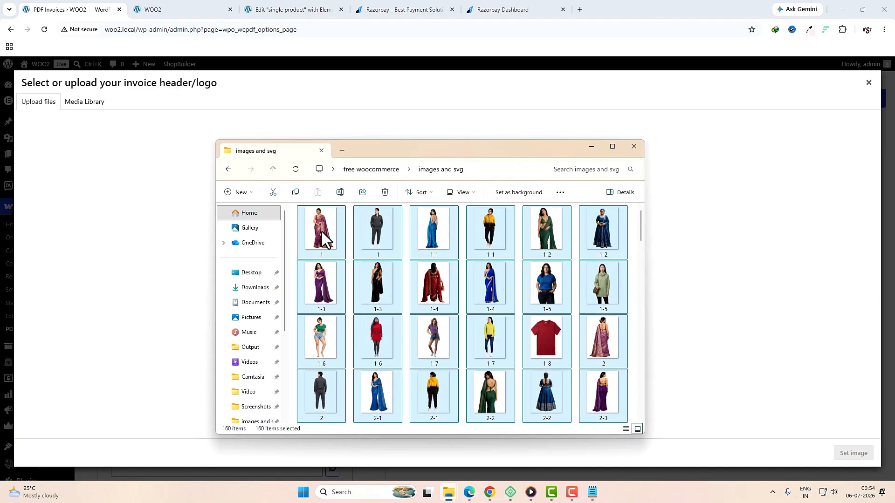
pyautogui.moveTo(321, 232); pyautogui.dragTo(161, 216)
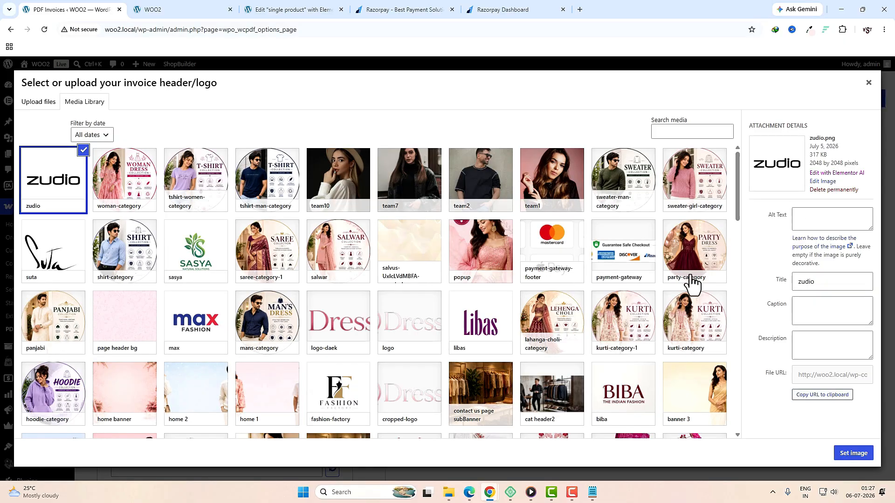
# Step: Set the Dressify logo-daek image as the invoice shop header logo
pyautogui.scroll(-2, 693, 282)
pyautogui.click(346, 232)
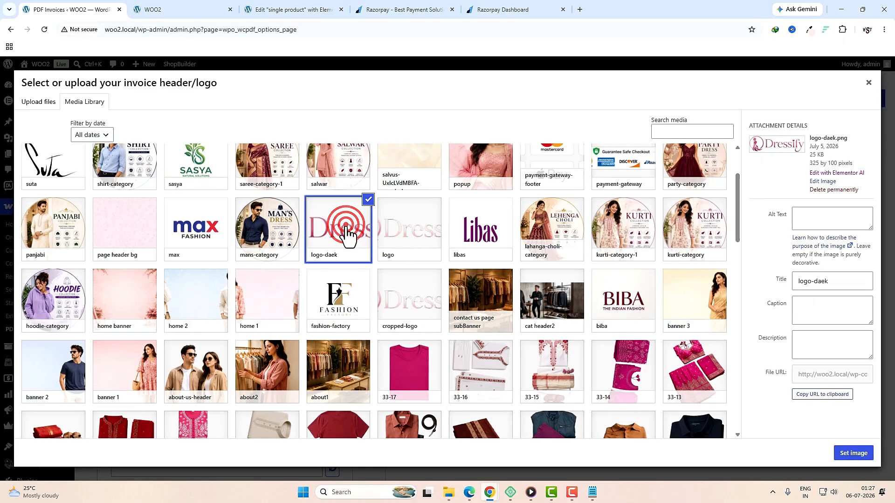
pyautogui.click(848, 454)
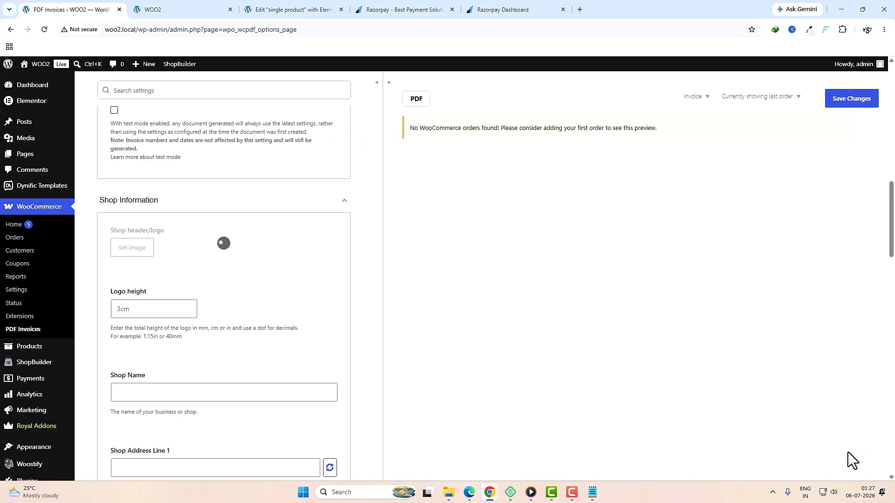
# Step: Enter shop name Dressify and fill in both street address lines
pyautogui.scroll(-3, 208, 381)
pyautogui.click(159, 315)
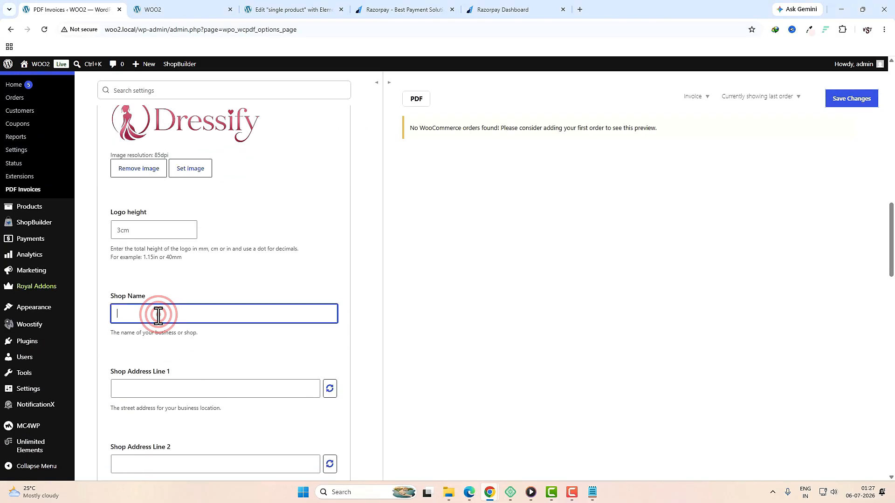
pyautogui.write('Dressify')
pyautogui.click(190, 385)
pyautogui.scroll(-4, 186, 373)
pyautogui.click(167, 280)
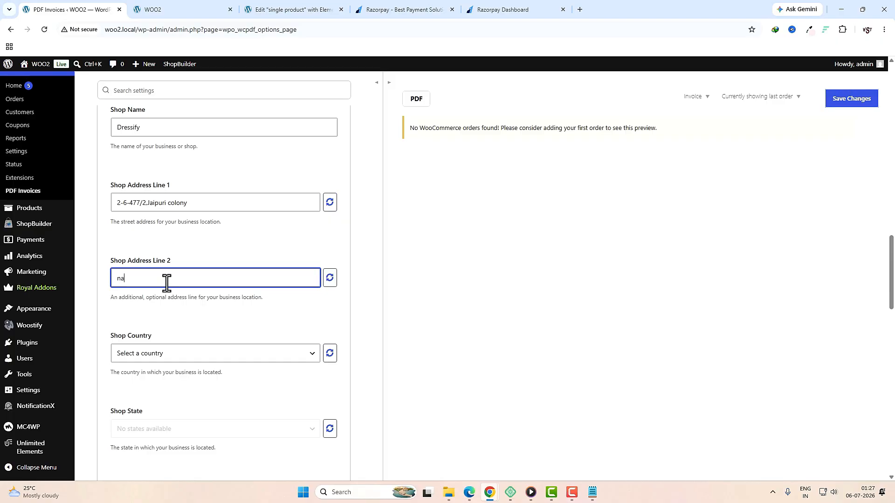
pyautogui.write('nagole')
# Step: Set the shop country to India and the state to Telangana
pyautogui.click(161, 357)
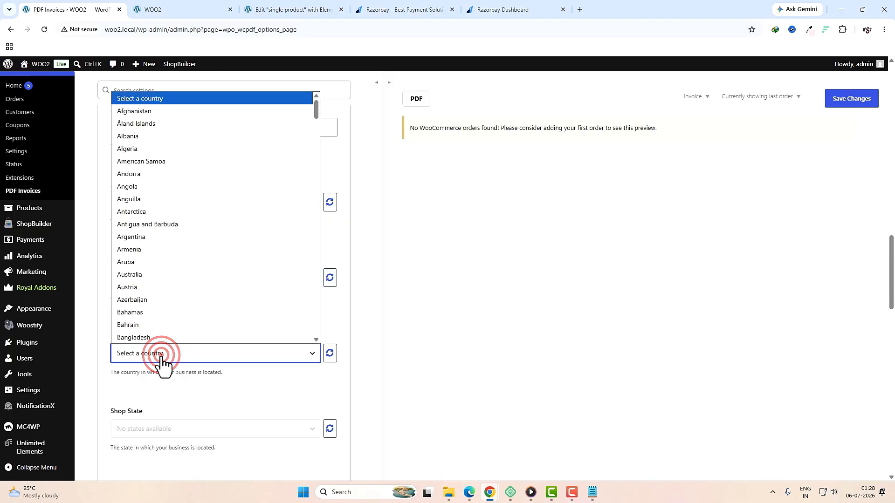
pyautogui.press('i')
pyautogui.scroll(-4, 162, 329)
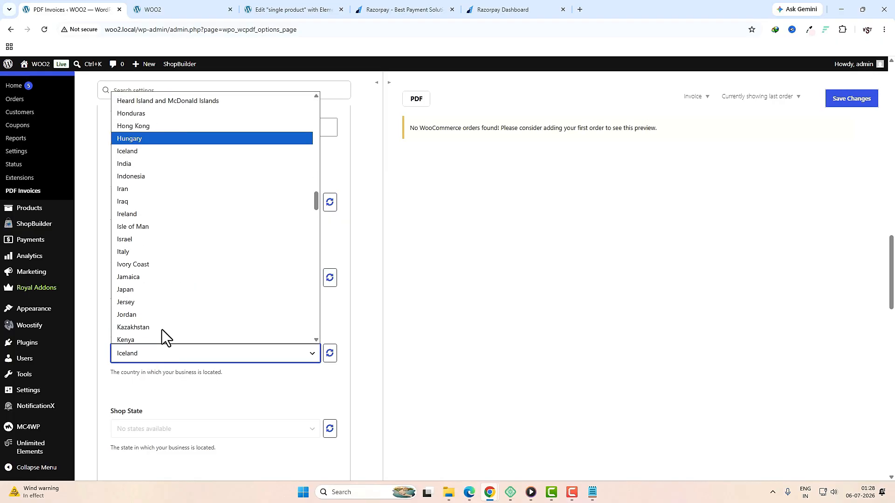
pyautogui.click(127, 164)
pyautogui.scroll(-3, 186, 280)
pyautogui.click(186, 287)
pyautogui.press('t')
pyautogui.press('e')
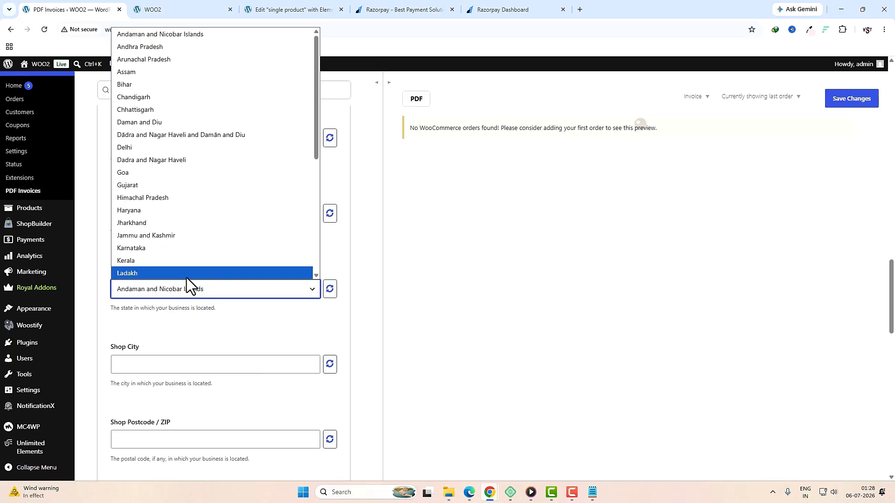
pyautogui.press('Return')
# Step: Enter the shop city Hyderabad and the postcode, then select the additional info box
pyautogui.click(164, 365)
pyautogui.write('hyderabad')
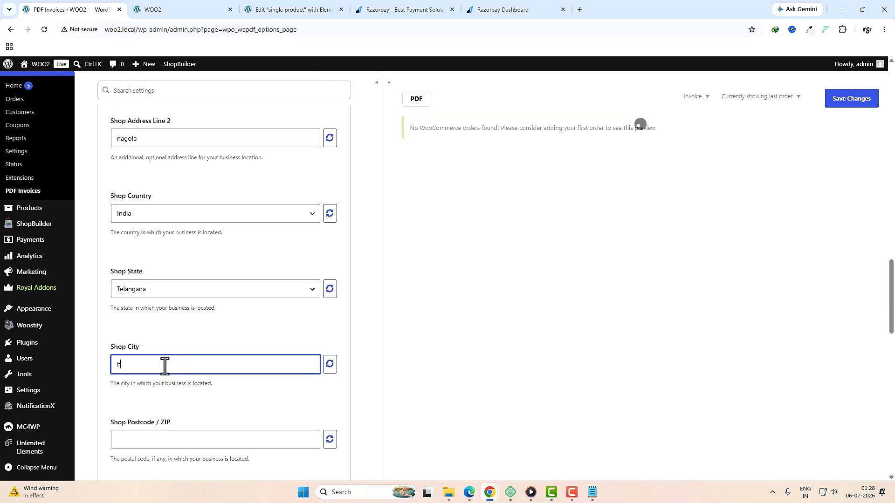
pyautogui.scroll(-2, 198, 371)
pyautogui.click(156, 347)
pyautogui.write('500068')
pyautogui.scroll(-5, 166, 279)
pyautogui.click(166, 208)
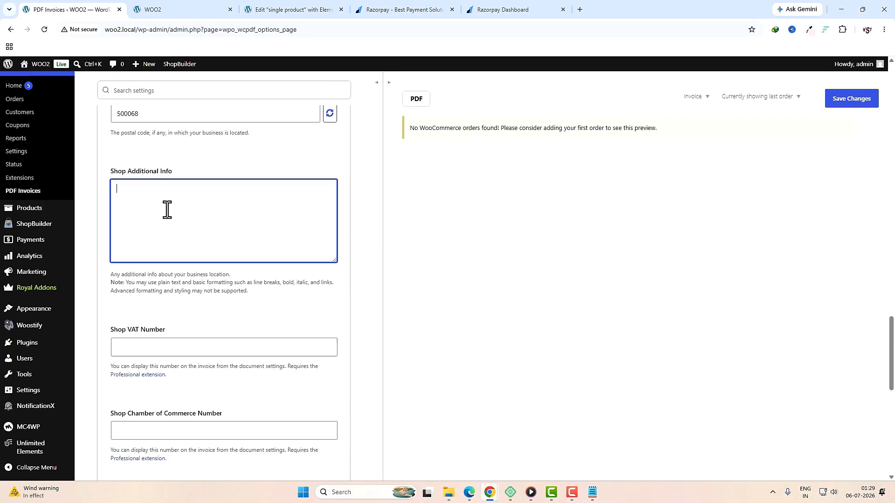
pyautogui.moveTo(112, 174); pyautogui.dragTo(174, 174)
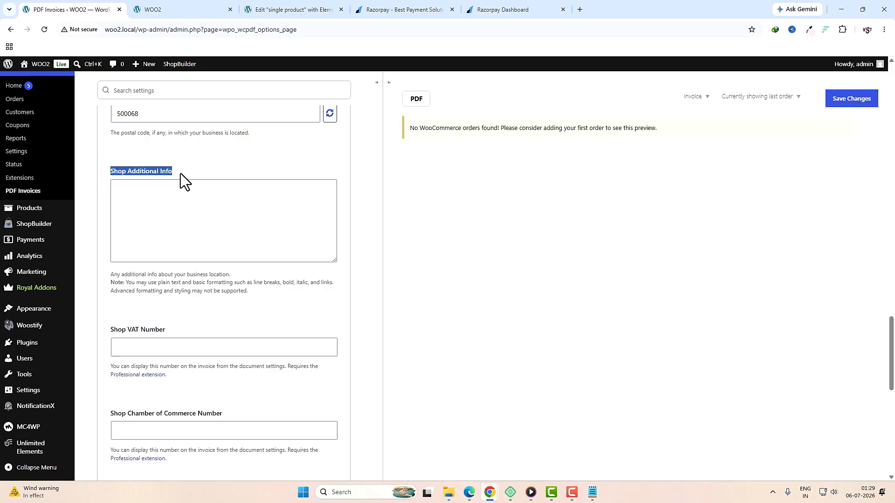
pyautogui.click(166, 204)
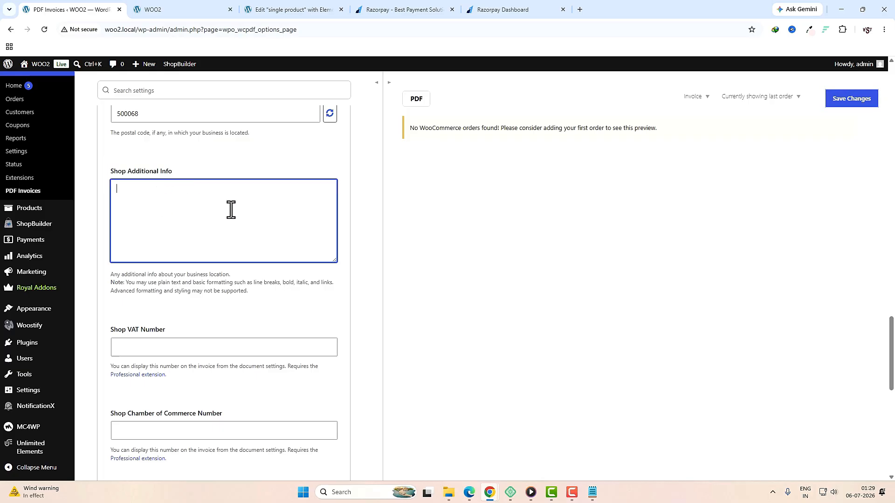
# Step: Fill in the VAT number, Chamber of Commerce number, shop phone number and e-mail address
pyautogui.click(174, 350)
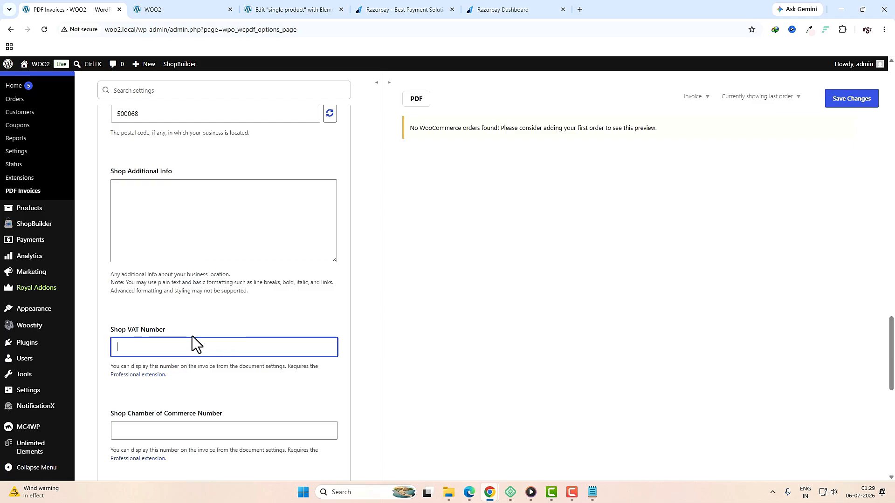
pyautogui.write('5gdg5654dg')
pyautogui.scroll(-3, 192, 336)
pyautogui.click(199, 291)
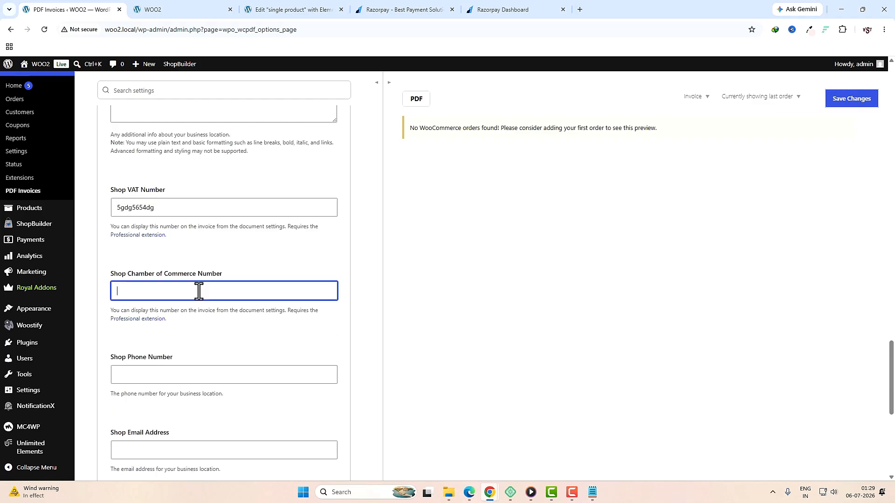
pyautogui.write('45456d56')
pyautogui.scroll(-2, 153, 256)
pyautogui.click(154, 279)
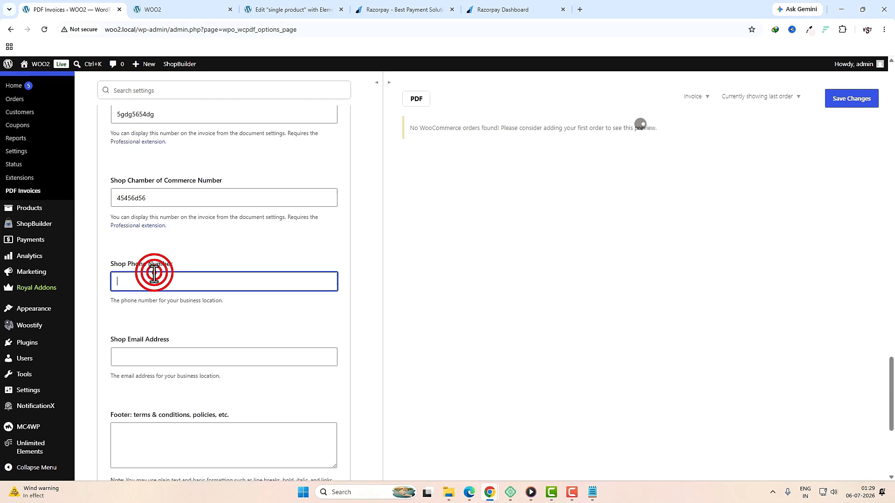
pyautogui.click(165, 355)
pyautogui.scroll(-3, 178, 307)
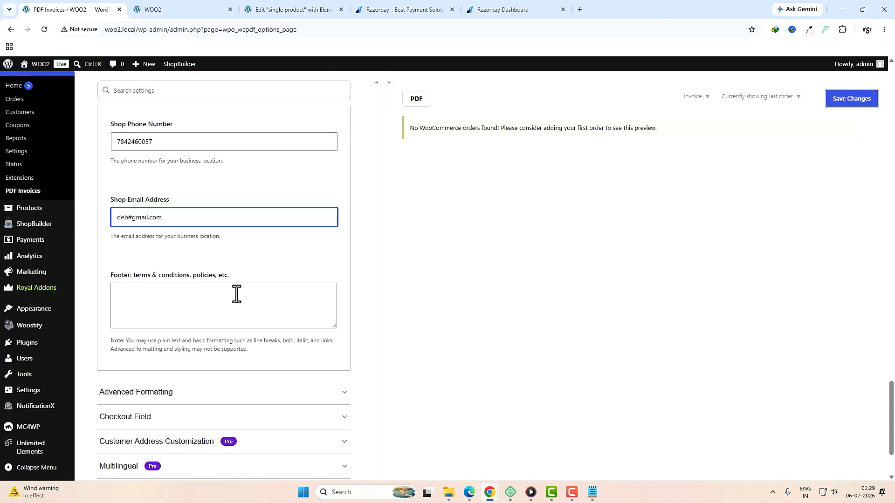
# Step: Expand Advanced Formatting and Checkout Field sections and save the invoice shop settings
pyautogui.click(237, 293)
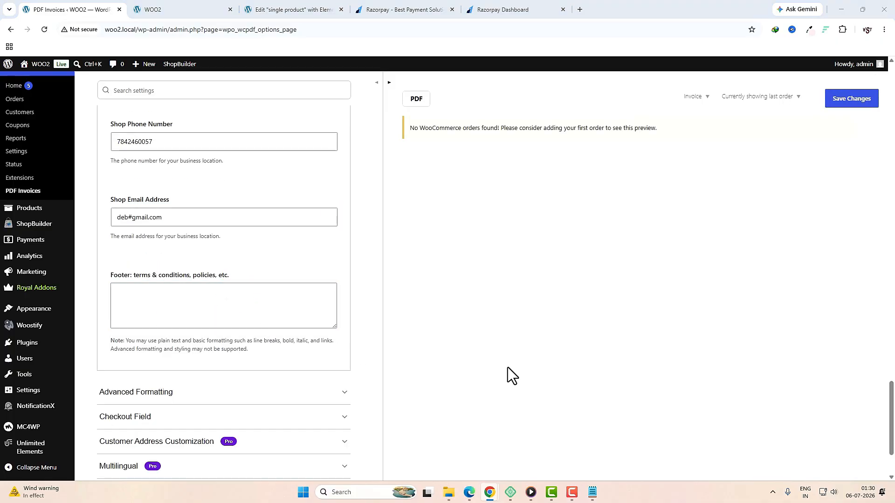
pyautogui.scroll(-2, 346, 396)
pyautogui.click(146, 302)
pyautogui.scroll(-10, 216, 344)
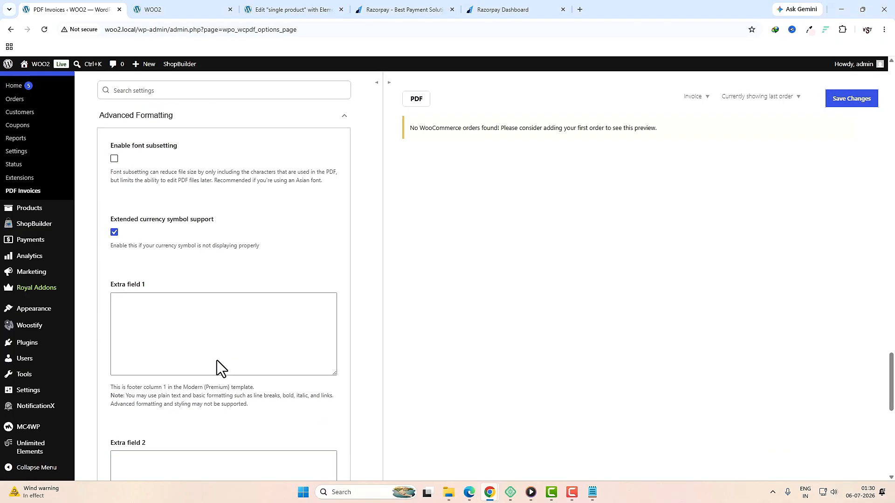
pyautogui.click(179, 326)
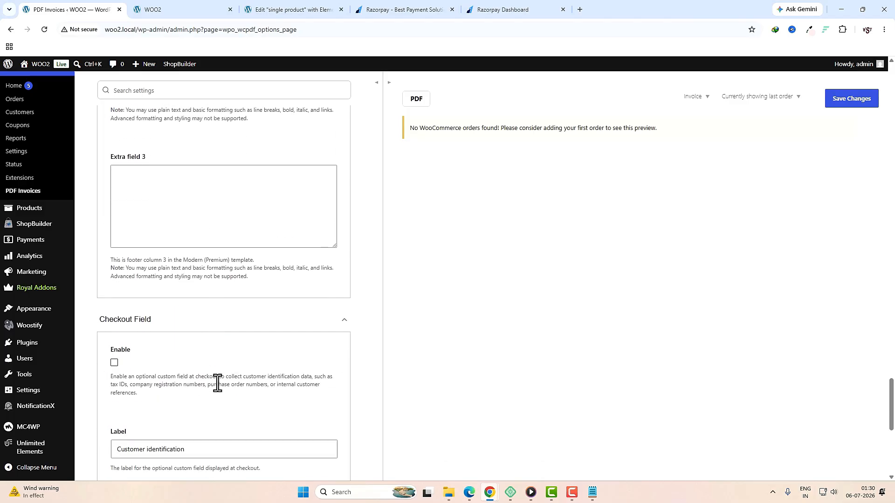
pyautogui.scroll(-7, 233, 331)
pyautogui.click(134, 432)
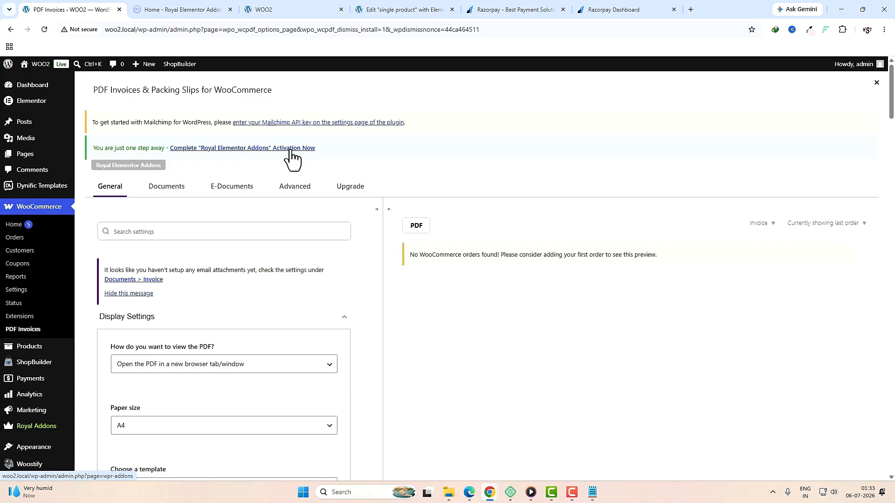
# Step: Allow update notices to finish Royal Addons activation, then review its Widgets list
pyautogui.click(152, 223)
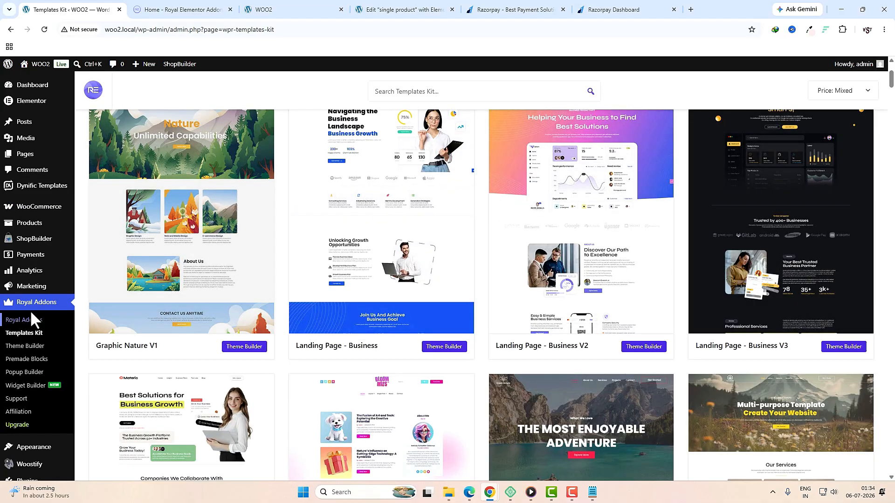
pyautogui.click(20, 322)
pyautogui.click(639, 130)
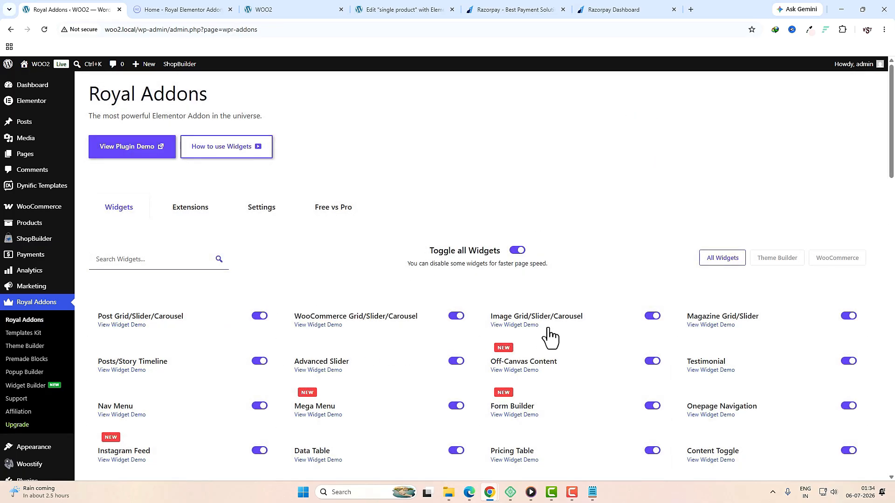
pyautogui.scroll(-4, 550, 337)
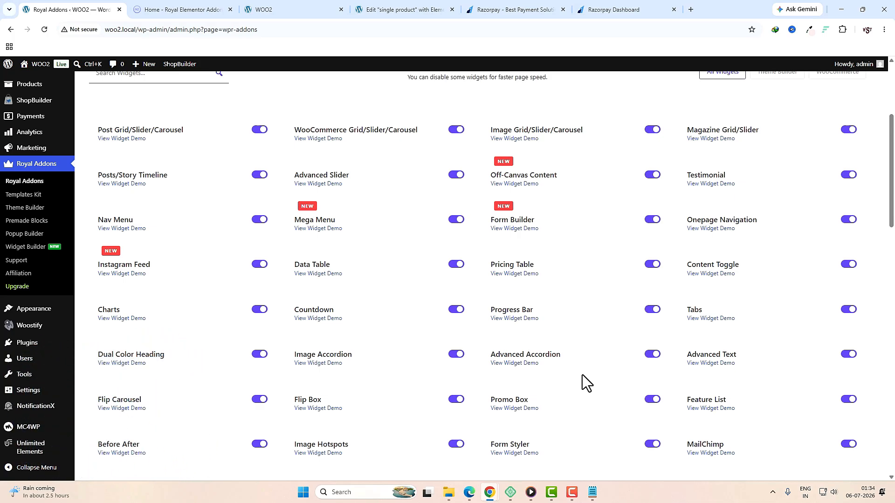
pyautogui.scroll(3, 441, 360)
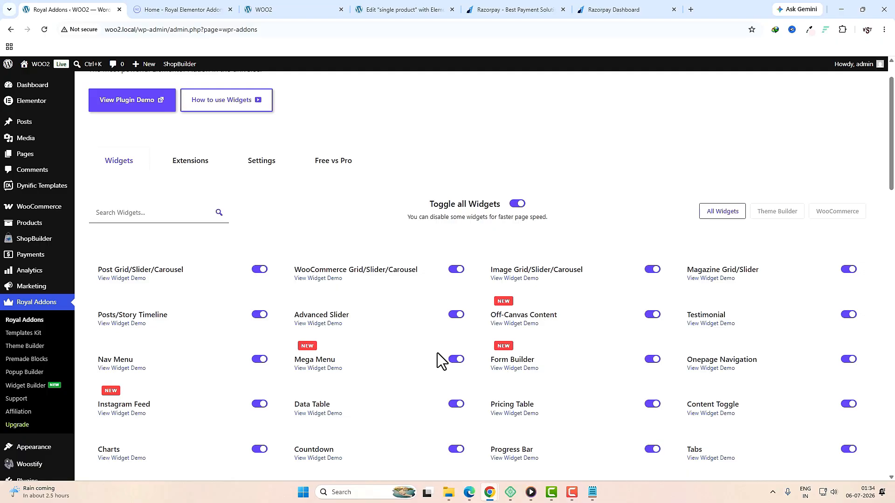
# Step: Turn all widgets off, then enable Image Grid, Advanced Slider, Nav Menu, Mega Menu, Onepage Navigation, Countdown
pyautogui.click(524, 205)
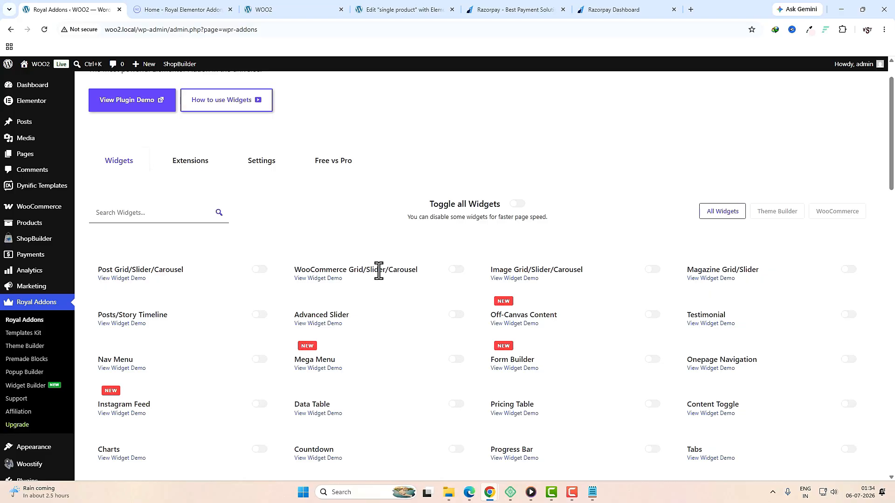
pyautogui.click(652, 269)
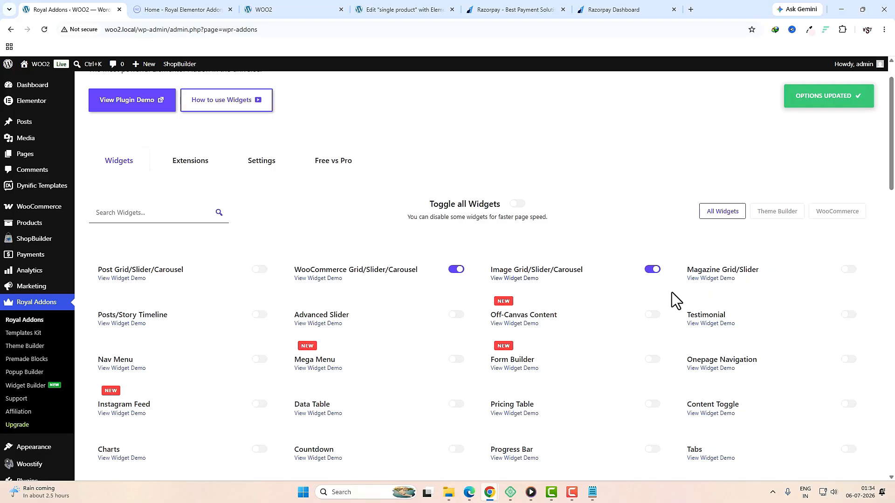
pyautogui.click(845, 316)
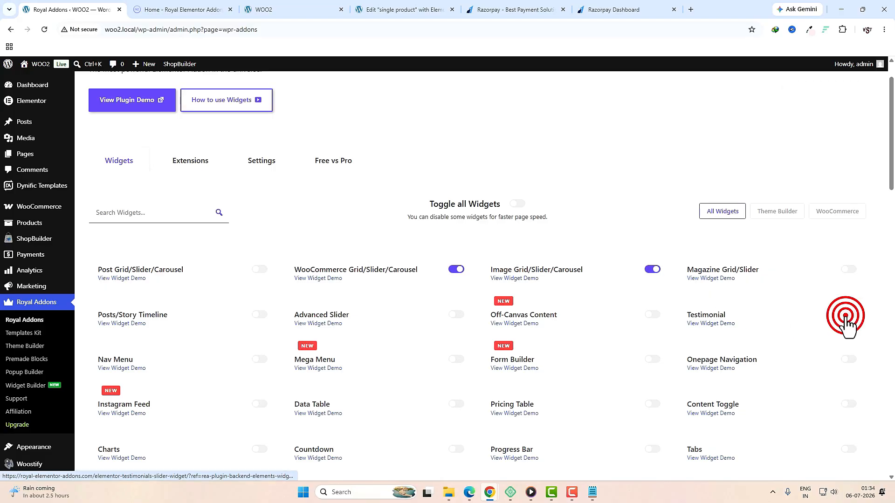
pyautogui.click(456, 315)
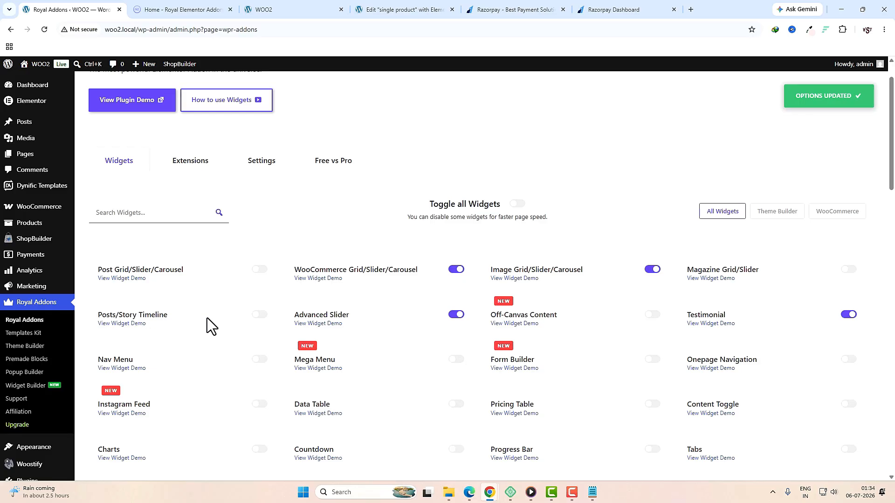
pyautogui.click(258, 360)
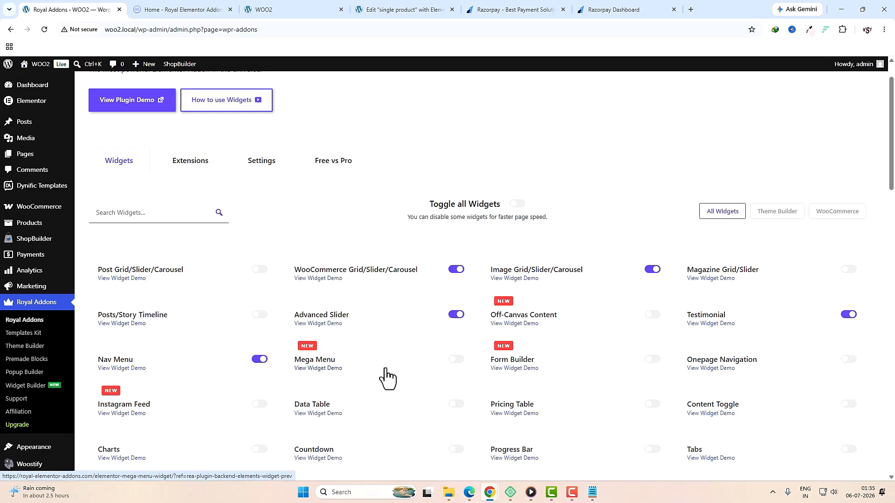
pyautogui.click(459, 359)
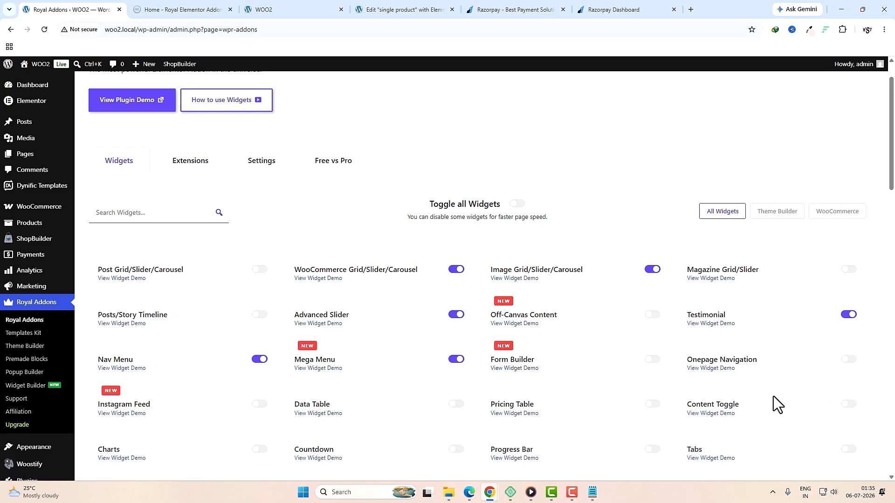
pyautogui.click(846, 359)
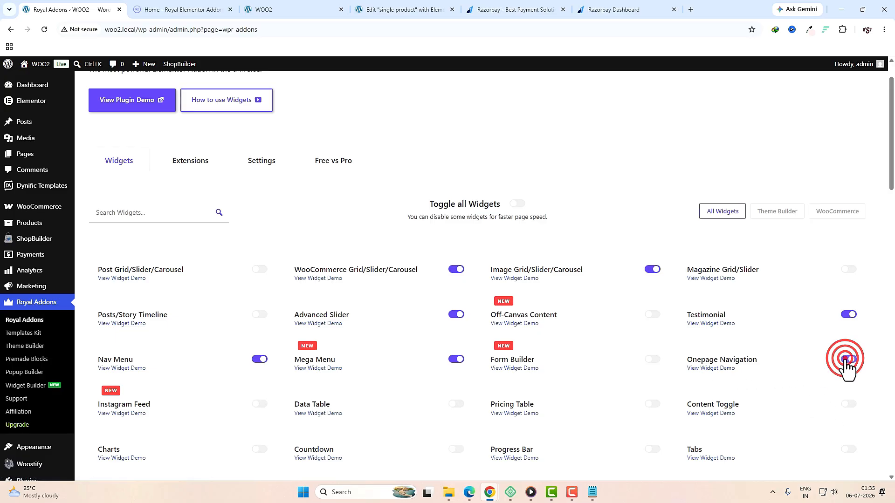
pyautogui.click(456, 449)
# Step: Enable MailChimp, Team Member, Lottie Animations, Search Form (Ajax), Back to Top, Site Logo and Popup Trigger widgets
pyautogui.scroll(-4, 461, 459)
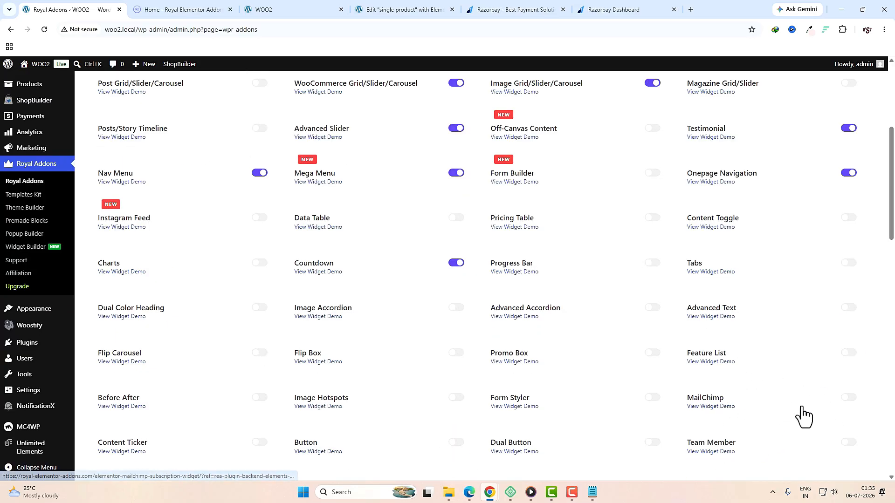
pyautogui.click(847, 399)
pyautogui.scroll(-3, 715, 321)
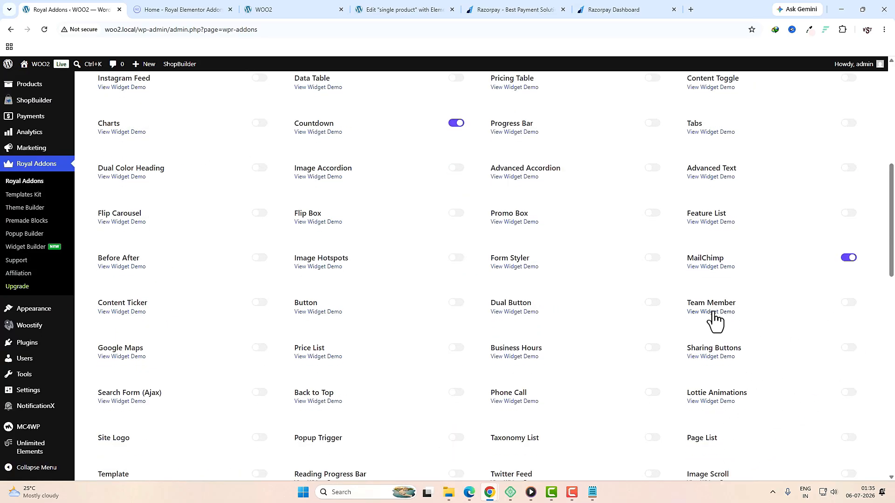
pyautogui.click(848, 304)
pyautogui.click(842, 394)
pyautogui.click(260, 394)
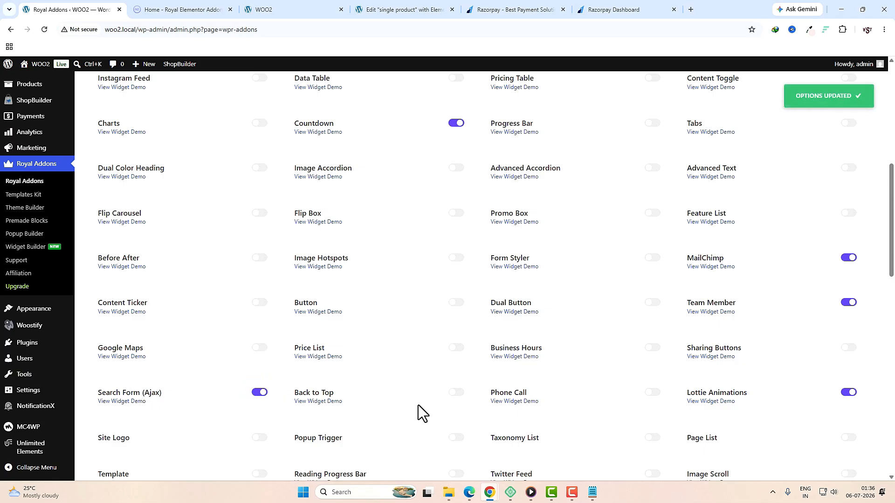
pyautogui.click(451, 395)
pyautogui.scroll(-3, 111, 301)
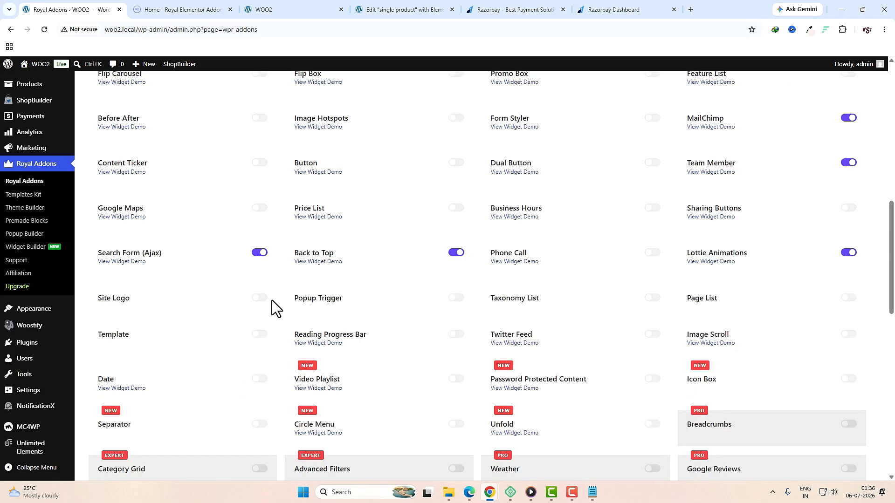
pyautogui.click(257, 299)
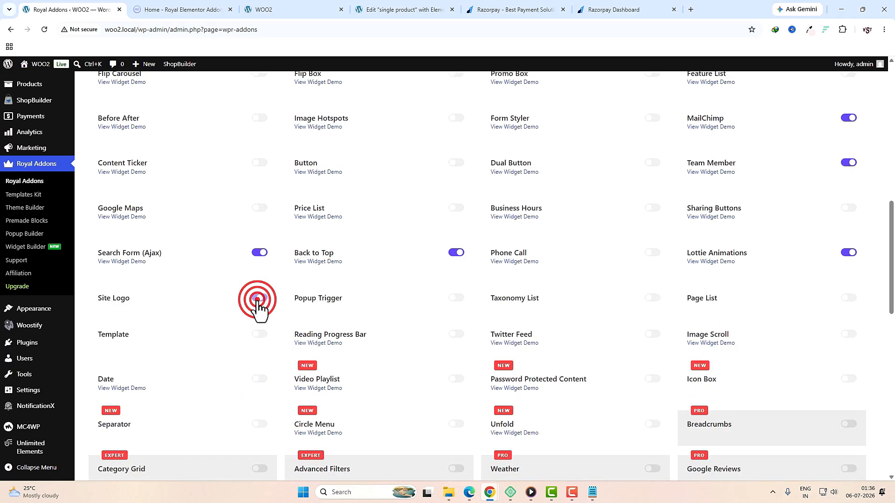
pyautogui.click(456, 298)
pyautogui.scroll(1, 541, 340)
pyautogui.scroll(-8, 590, 205)
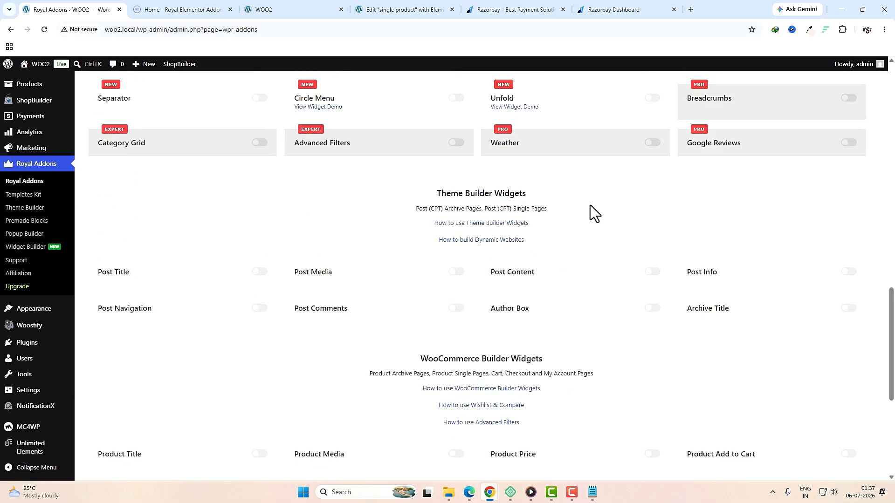
pyautogui.moveTo(437, 193); pyautogui.dragTo(526, 194)
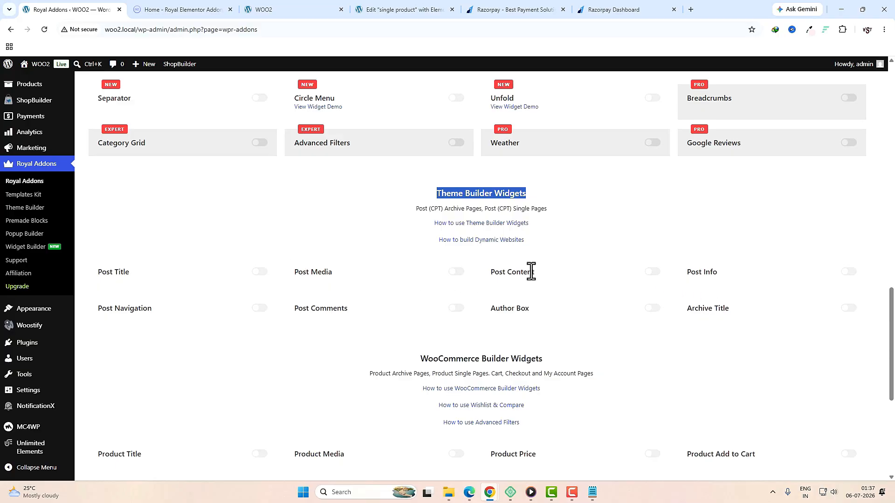
pyautogui.scroll(-4, 656, 279)
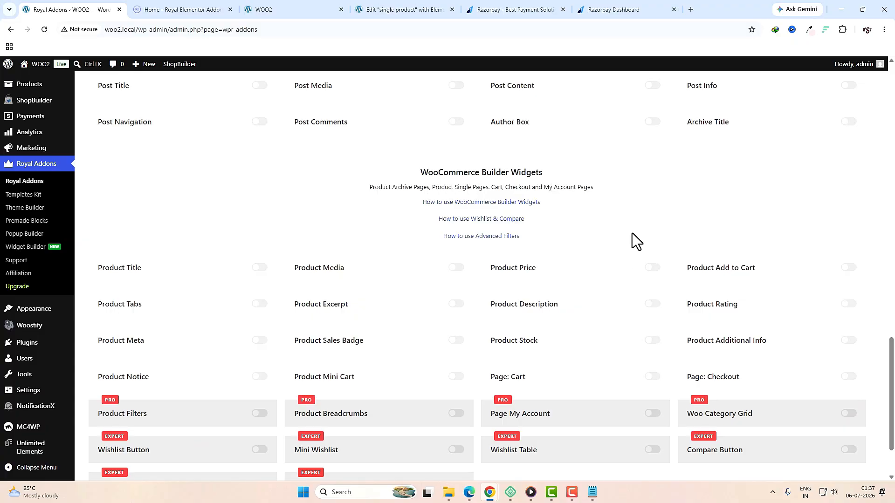
# Step: Enable Page: Checkout, Additional Info, Rating, Add to Cart, Page: Cart, Stock, Description and Price widgets
pyautogui.click(849, 376)
pyautogui.click(848, 341)
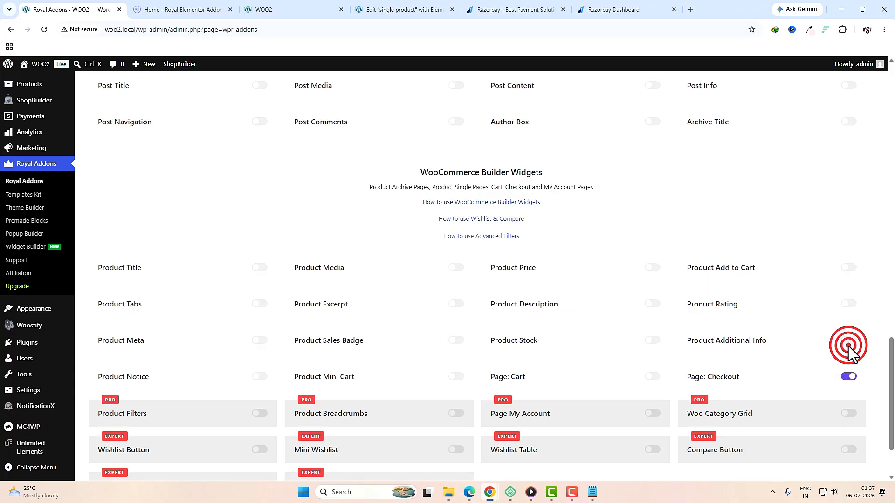
pyautogui.click(852, 304)
pyautogui.click(848, 268)
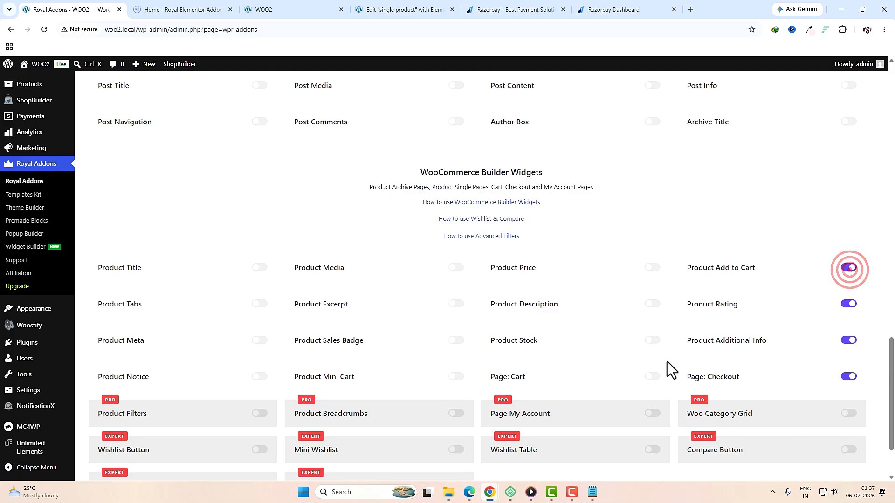
pyautogui.click(652, 376)
pyautogui.click(653, 340)
pyautogui.click(653, 304)
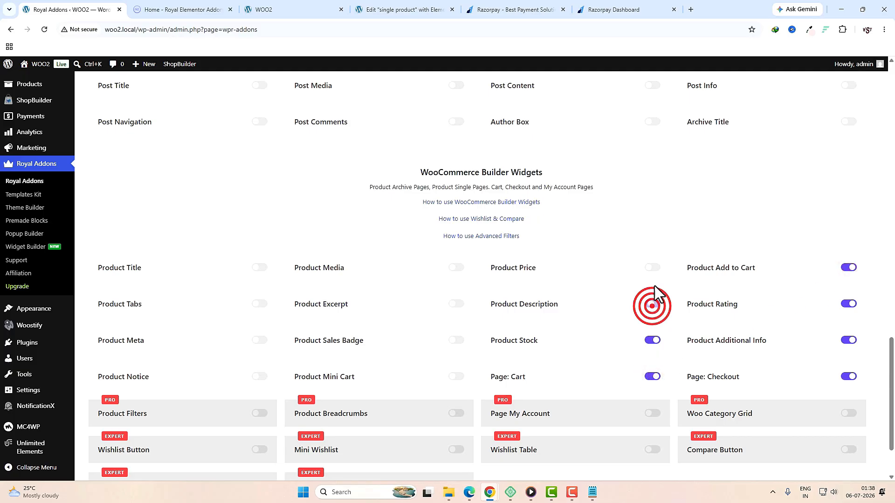
pyautogui.click(653, 267)
# Step: Enable Mini Cart, Sales Badge, Excerpt, Media, Title, Tabs, Meta and Notice product widgets
pyautogui.click(456, 377)
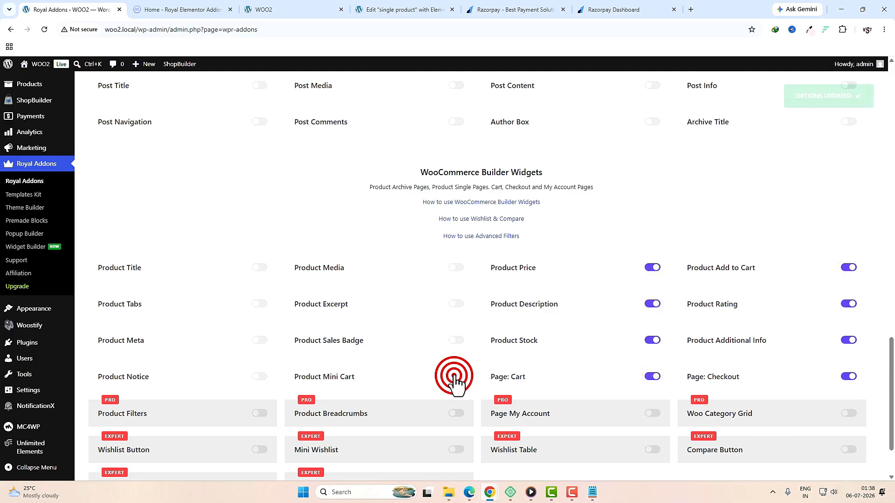
pyautogui.click(455, 341)
pyautogui.click(454, 306)
pyautogui.click(456, 268)
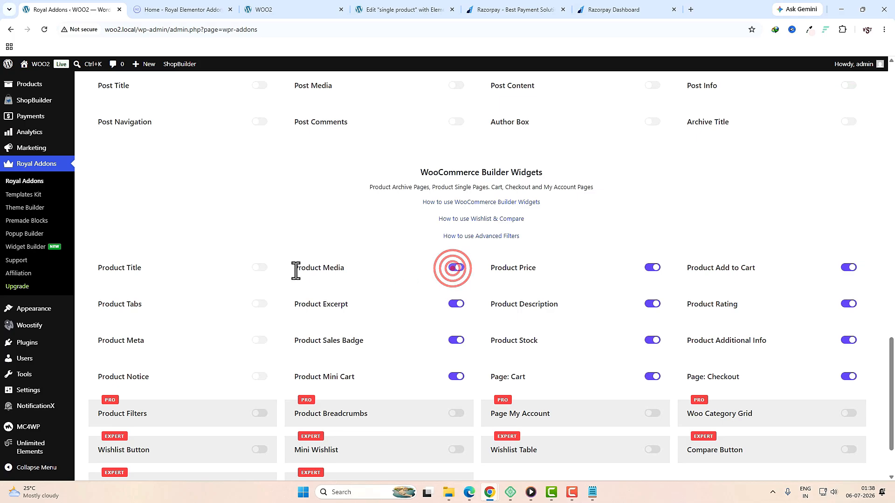
pyautogui.click(259, 268)
pyautogui.click(260, 304)
pyautogui.click(259, 340)
pyautogui.click(259, 377)
pyautogui.scroll(-2, 457, 428)
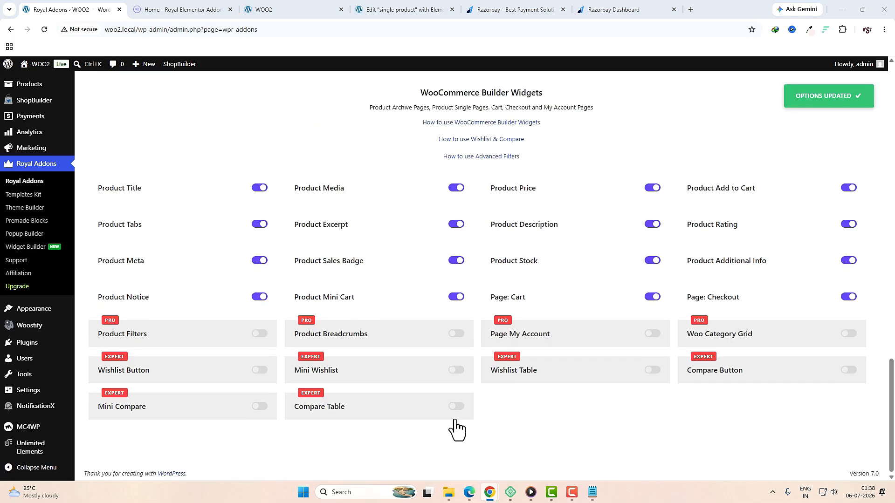
pyautogui.scroll(20, 457, 427)
pyautogui.click(208, 210)
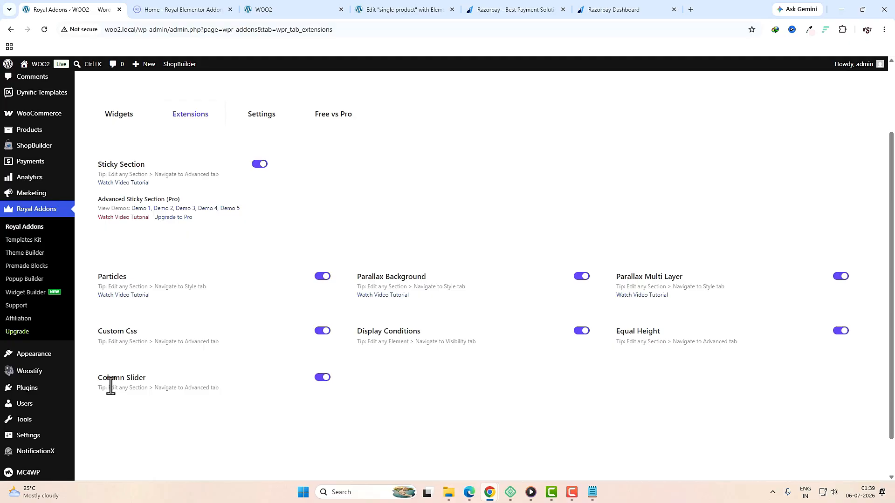
# Step: Switch off the Column Slider, Particles and Parallax Multi Layer extensions
pyautogui.click(316, 379)
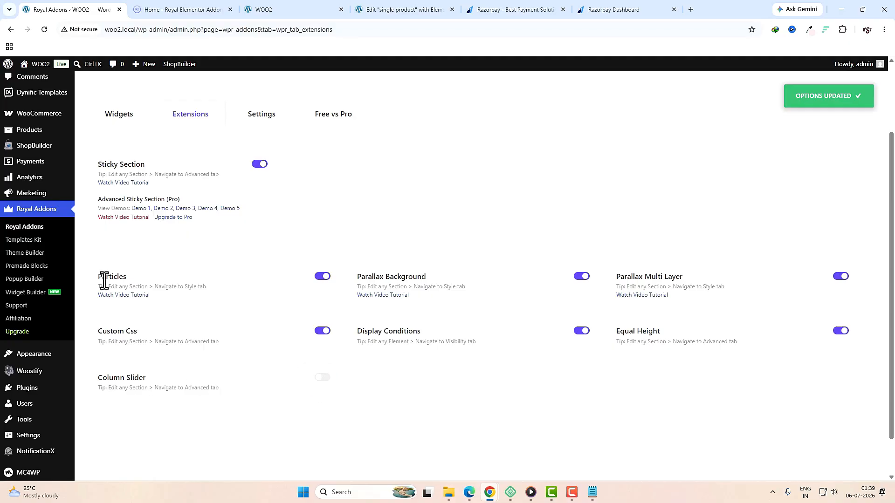
pyautogui.click(323, 277)
pyautogui.click(841, 277)
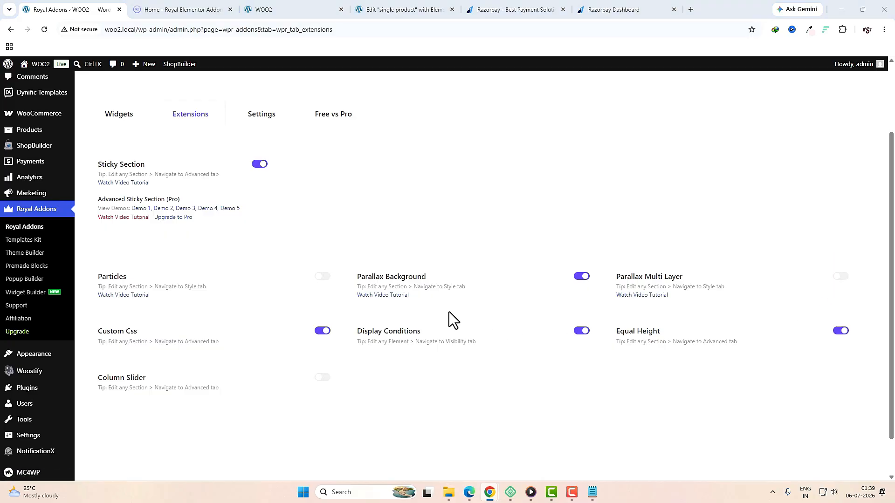
# Step: Open Royal Addons Settings and select the MailChimp API Key field
pyautogui.click(270, 122)
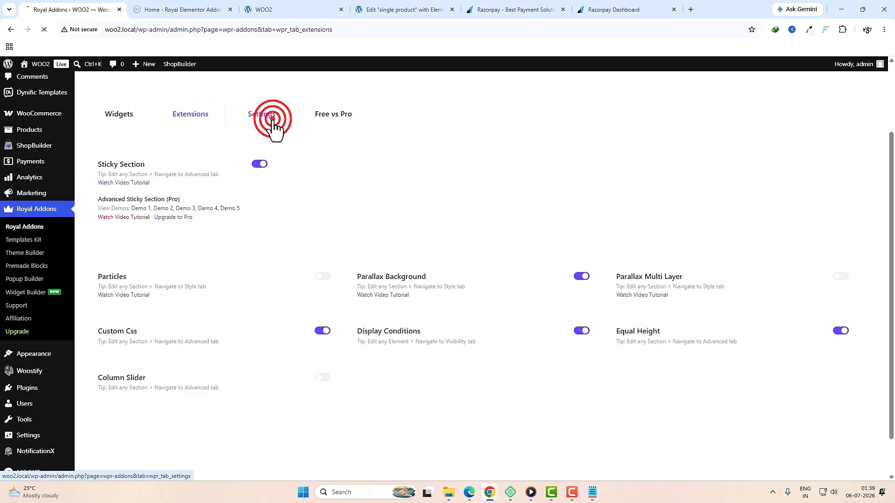
pyautogui.scroll(-2, 471, 236)
pyautogui.scroll(-20, 470, 235)
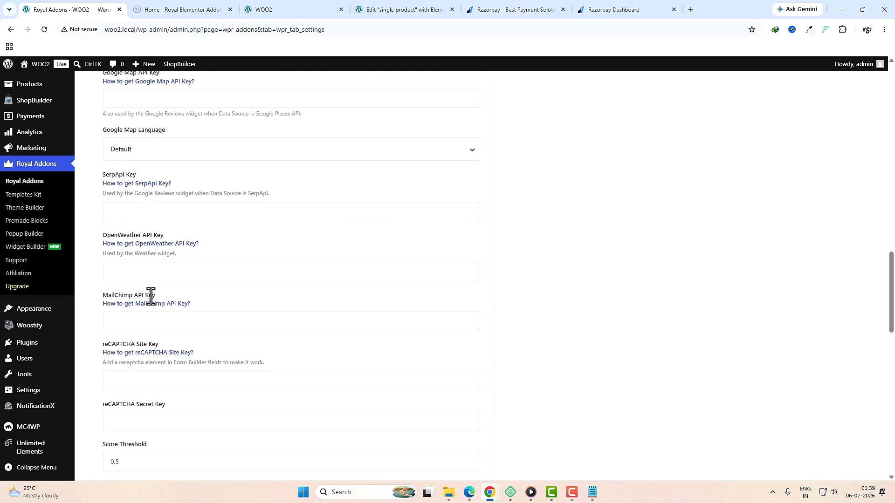
pyautogui.click(137, 317)
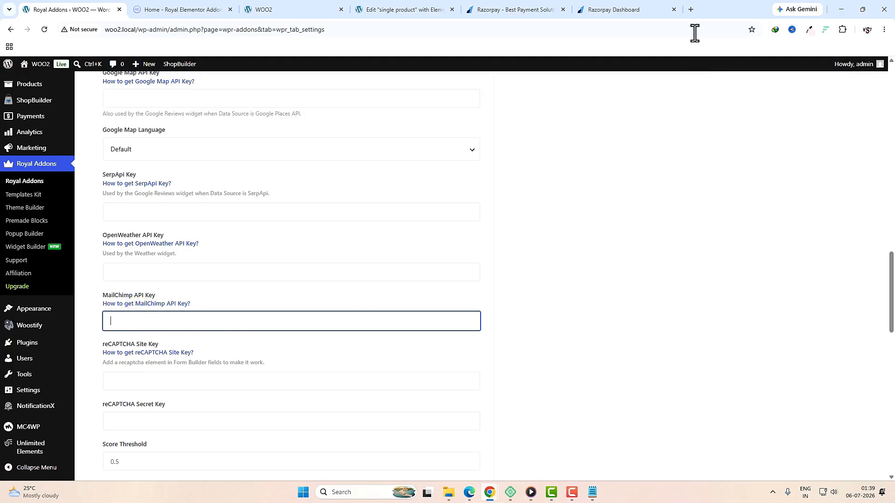
# Step: Search Google for Mailchimp, then use Mailchimp's 'api' search to reach the API keys page
pyautogui.click(689, 15)
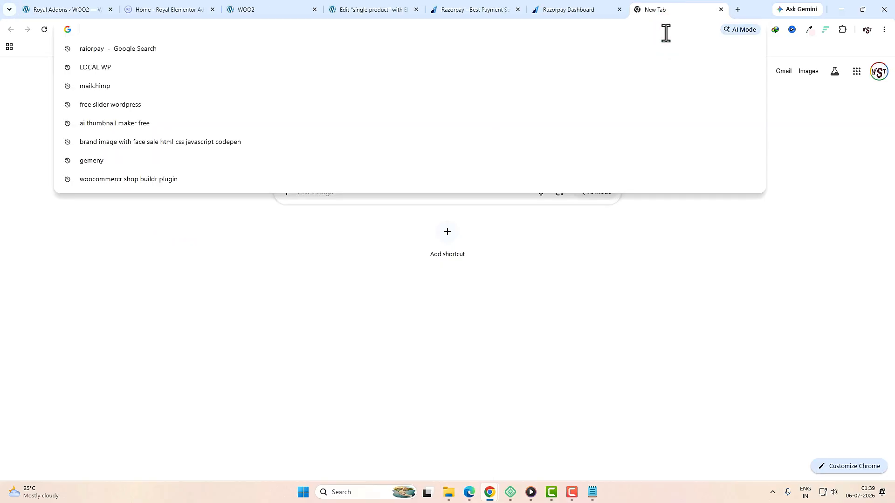
pyautogui.write('mail')
pyautogui.press('Down')
pyautogui.press('Return')
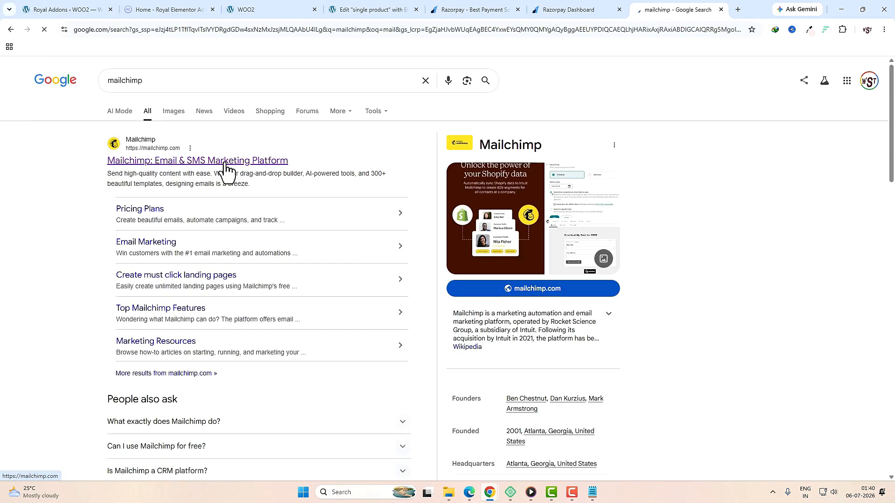
pyautogui.click(226, 164)
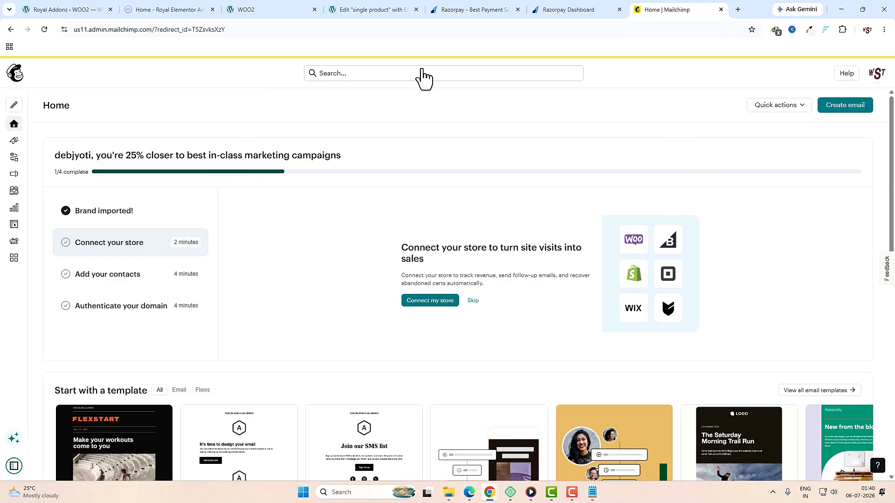
pyautogui.click(373, 75)
pyautogui.click(270, 194)
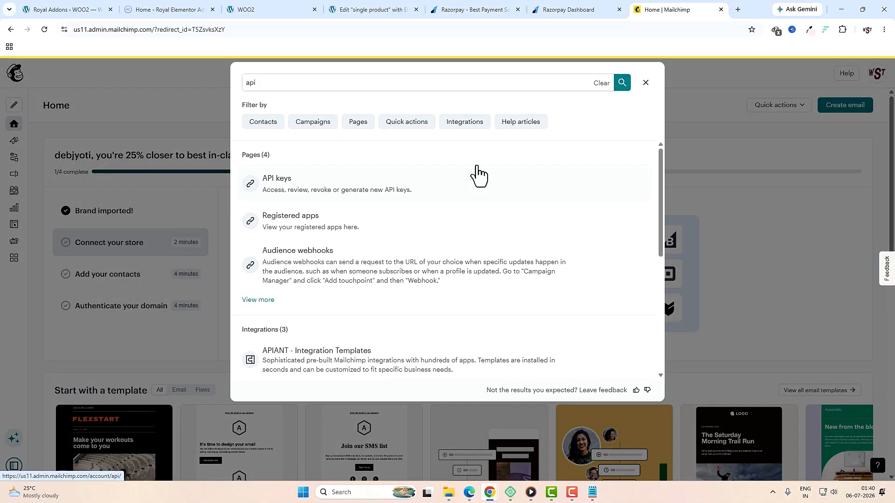
pyautogui.click(357, 183)
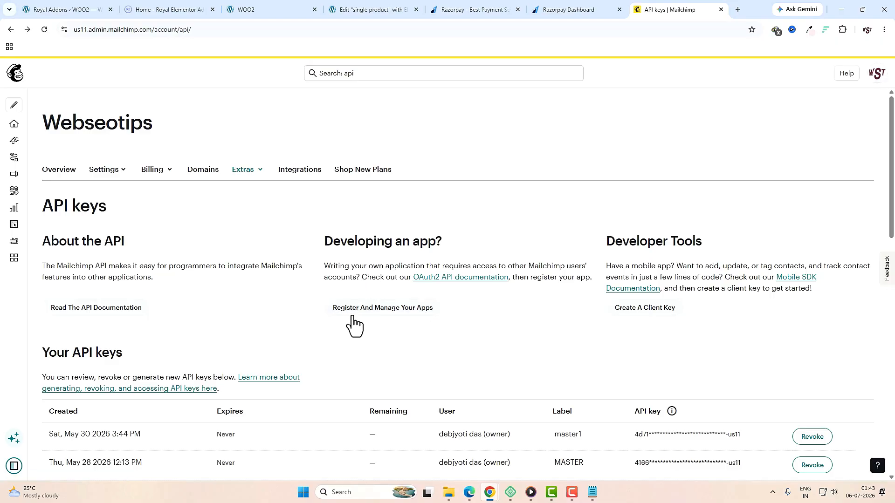
# Step: Generate a Mailchimp API key named 'woocommerce free site', copy it, and return to WordPress
pyautogui.scroll(-5, 495, 320)
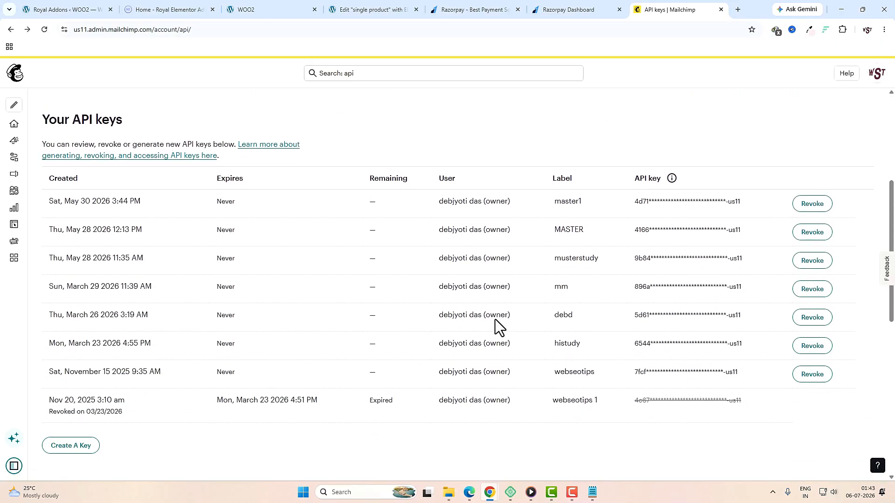
pyautogui.moveTo(44, 119); pyautogui.dragTo(134, 121)
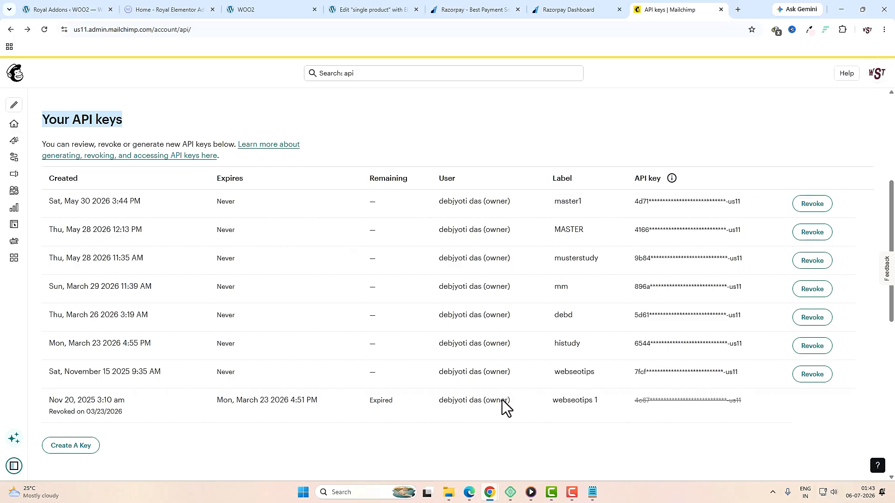
pyautogui.click(80, 444)
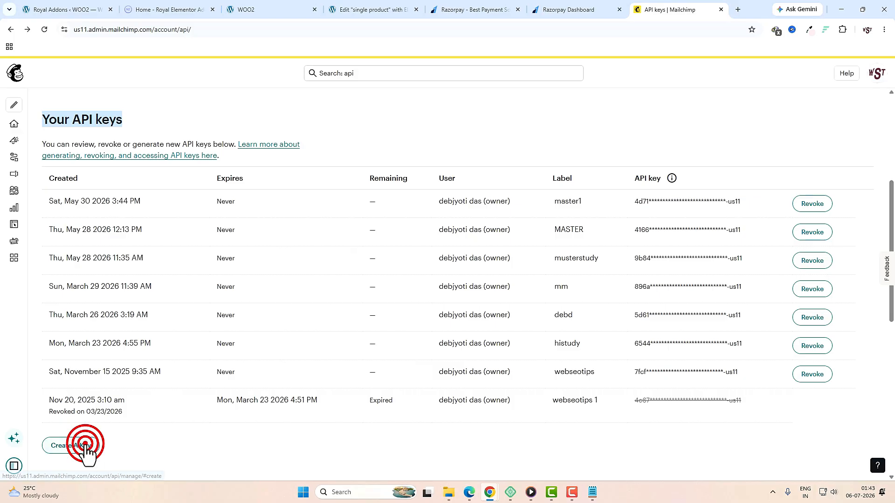
pyautogui.click(198, 301)
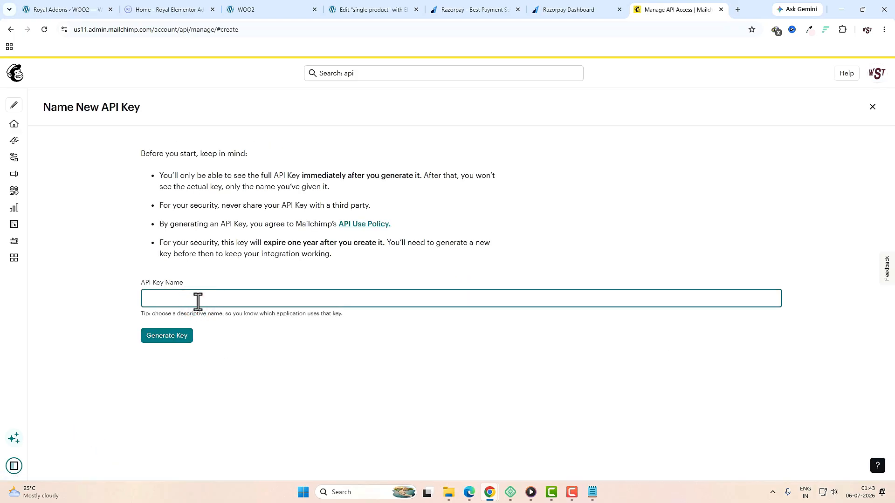
pyautogui.hotkey('ctrl', 'v')
pyautogui.click(166, 335)
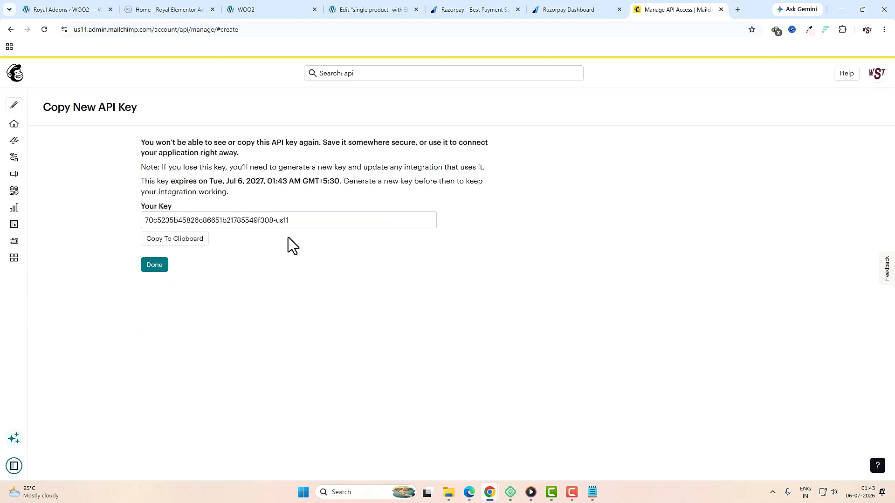
pyautogui.click(319, 222)
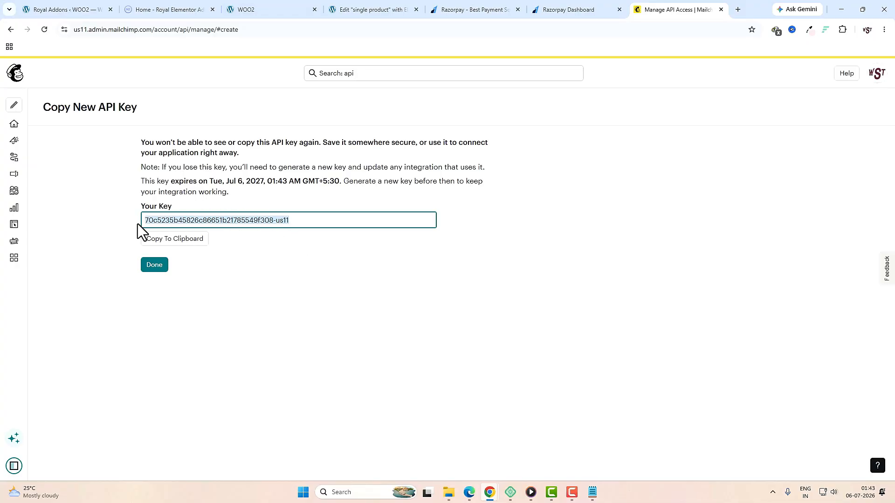
pyautogui.click(155, 266)
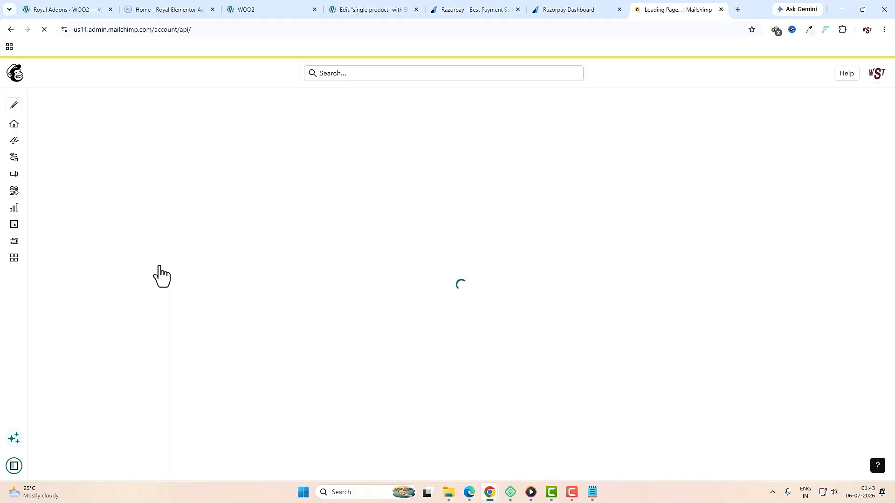
pyautogui.scroll(-7, 533, 349)
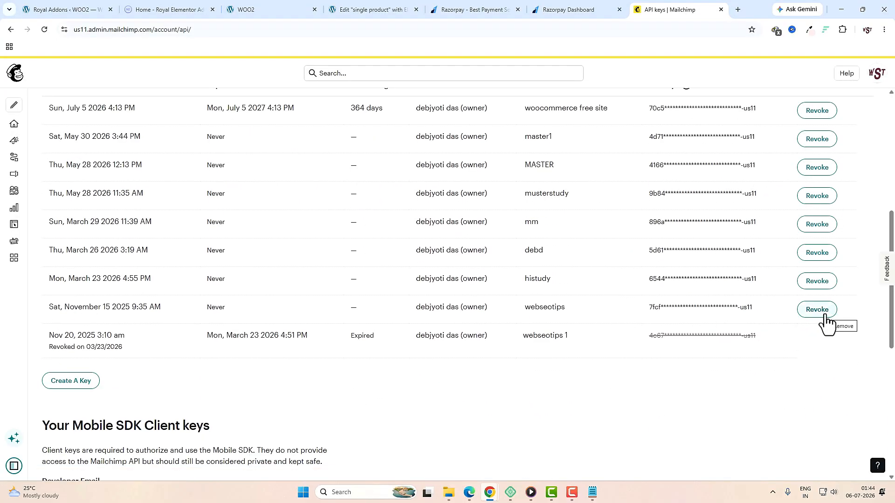
pyautogui.scroll(1, 485, 243)
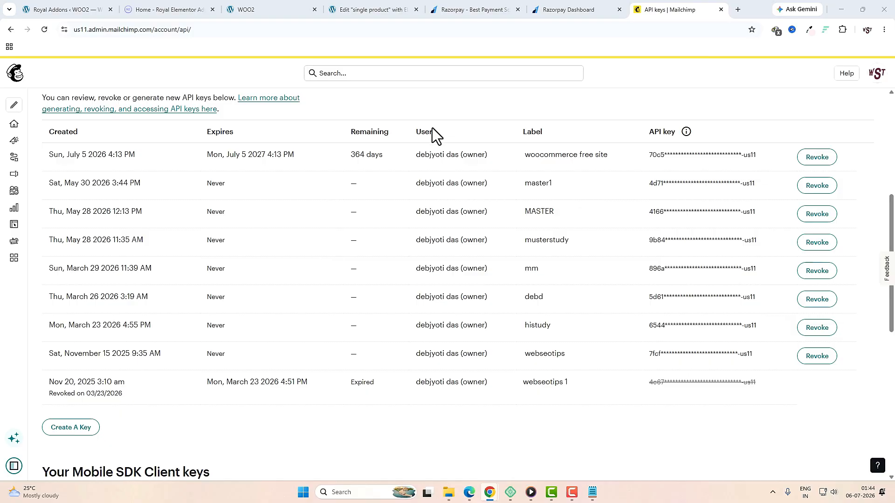
pyautogui.click(85, 10)
# Step: Paste the copied Mailchimp key into Royal Addons' MailChimp API Key field
pyautogui.click(149, 323)
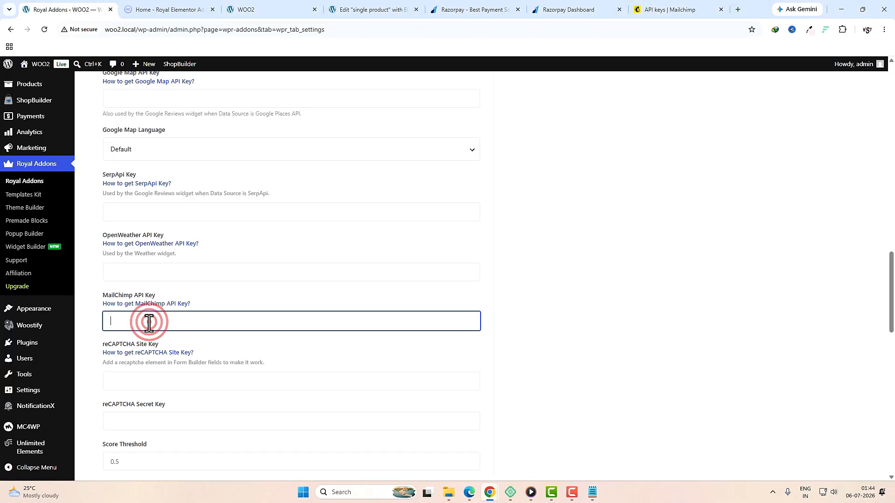
pyautogui.hotkey('ctrl', 'v')
pyautogui.scroll(-9, 468, 349)
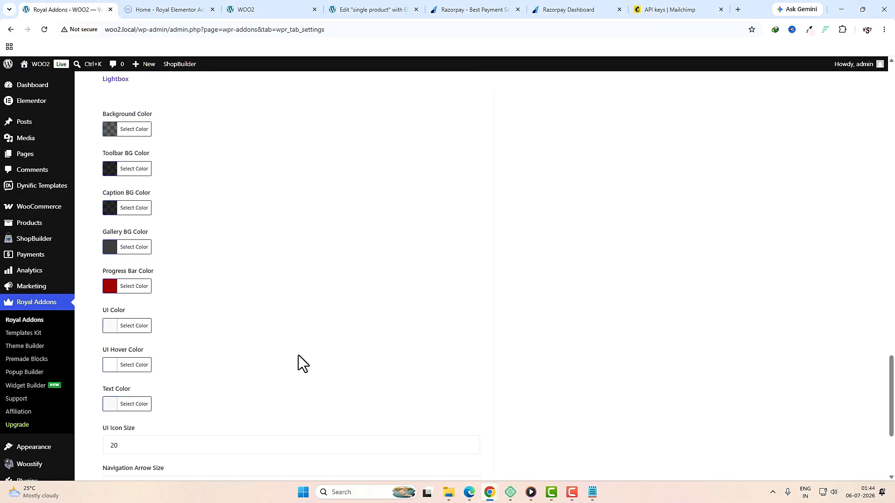
pyautogui.scroll(1, 298, 355)
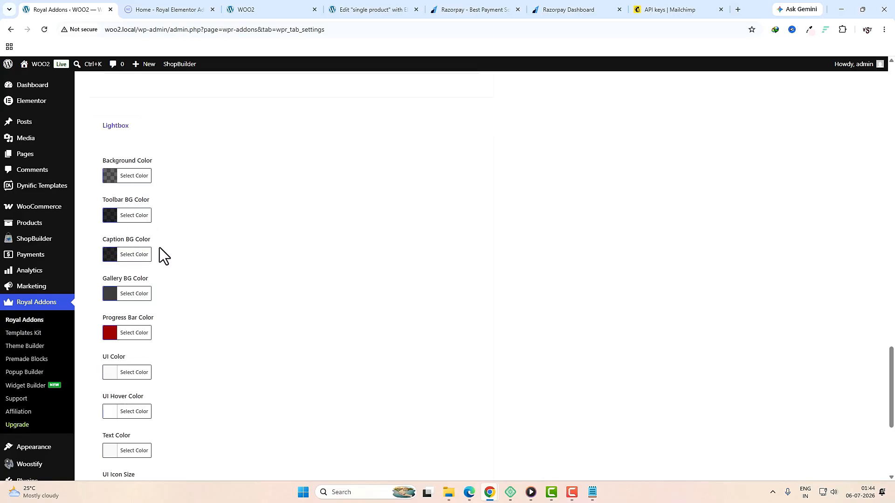
# Step: Change the lightbox Text Size from 14 to 16 and save the settings
pyautogui.scroll(-5, 172, 300)
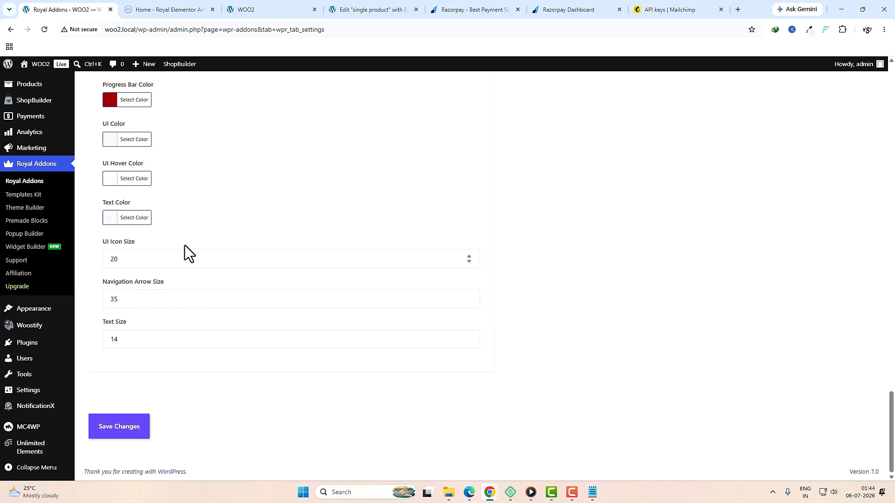
pyautogui.doubleClick(129, 341)
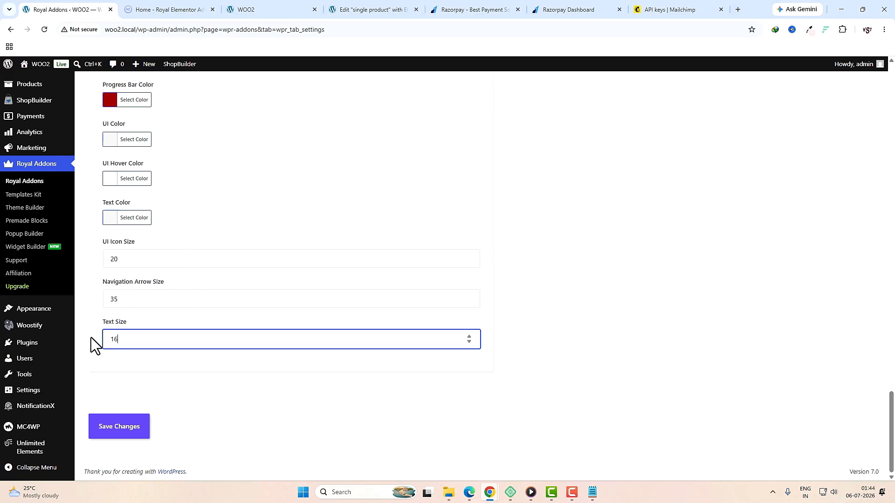
pyautogui.click(117, 428)
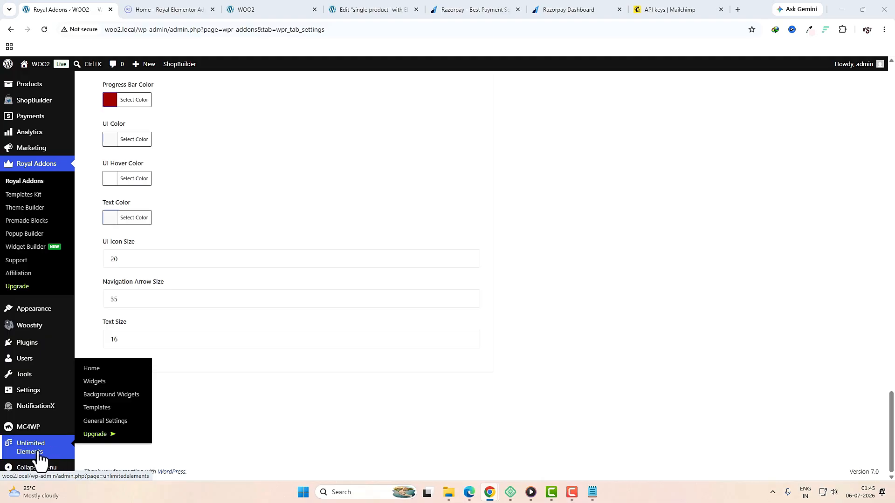
# Step: Filter Unlimited Elements widgets to Woo Widgets and install Woo Mini Cart and Woo Product Grid
pyautogui.click(37, 458)
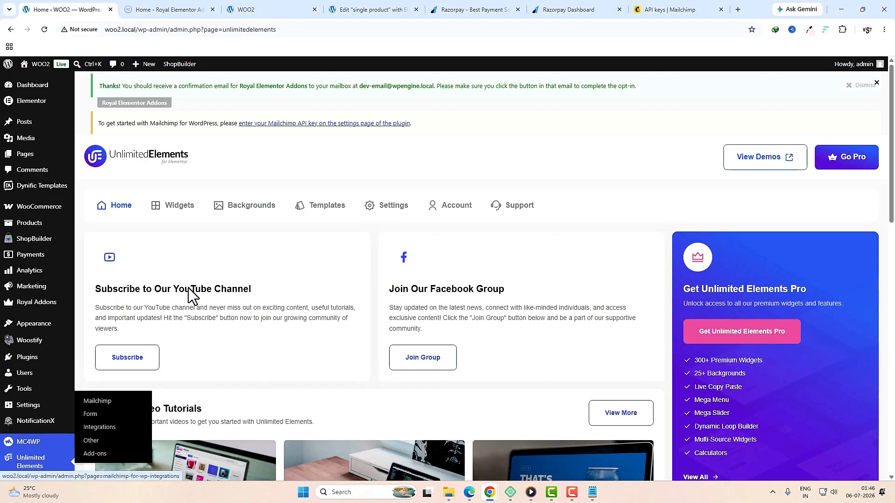
pyautogui.click(180, 208)
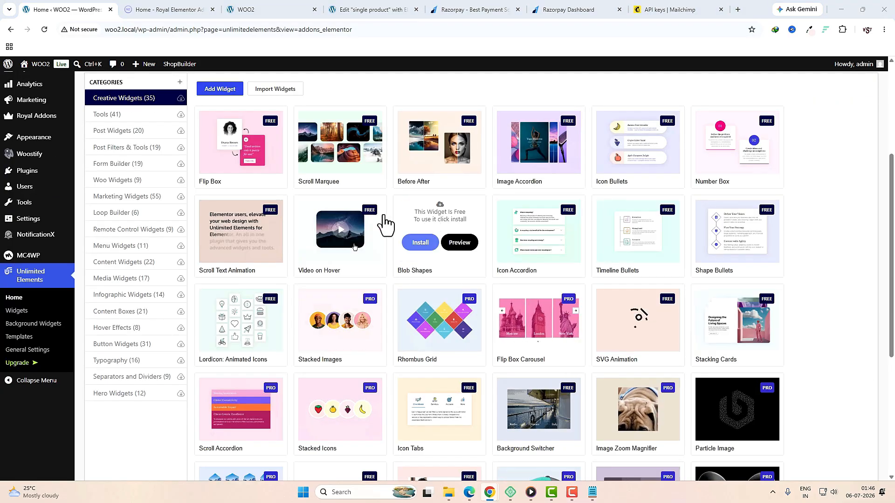
pyautogui.click(114, 181)
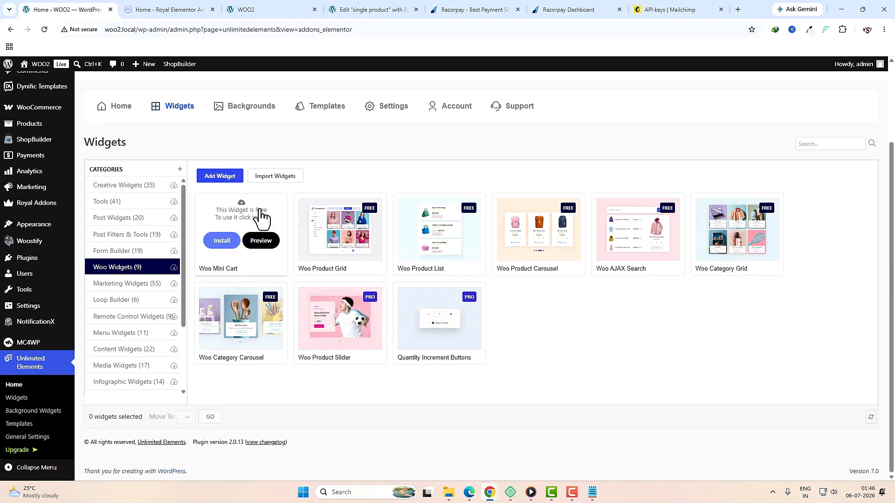
pyautogui.click(222, 240)
pyautogui.moveTo(335, 210)
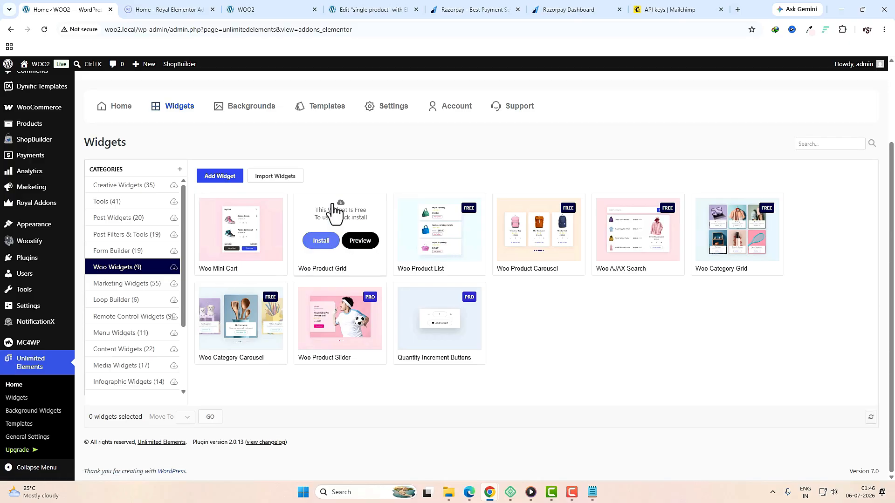
pyautogui.click(326, 246)
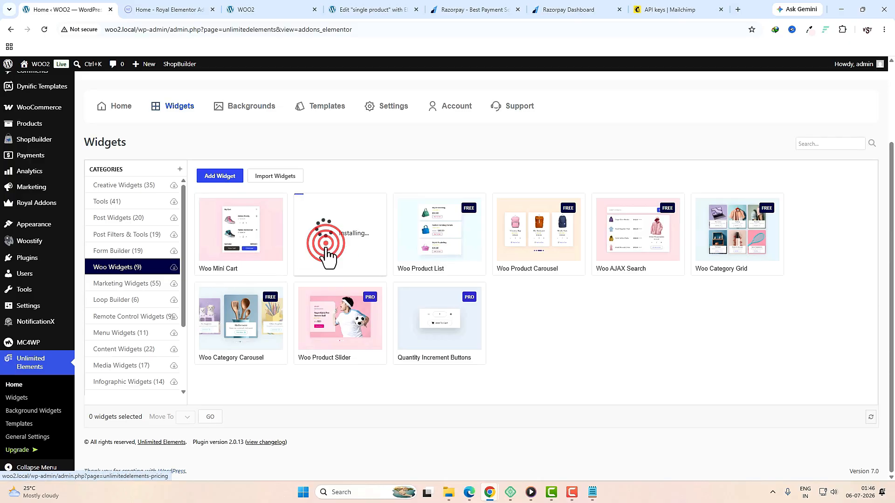
# Step: Install Woo Product List, Product Carousel, Category Grid, AJAX Search and Category Carousel widgets
pyautogui.moveTo(455, 254)
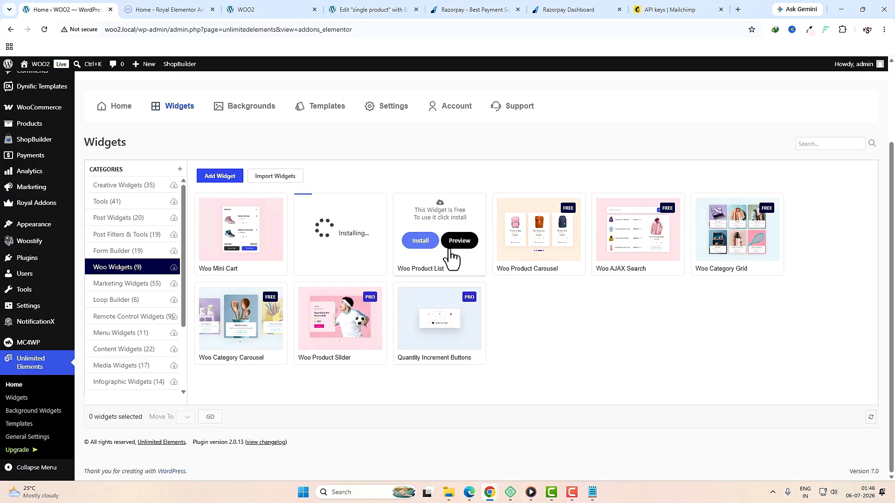
pyautogui.click(421, 246)
pyautogui.moveTo(524, 275)
pyautogui.click(536, 242)
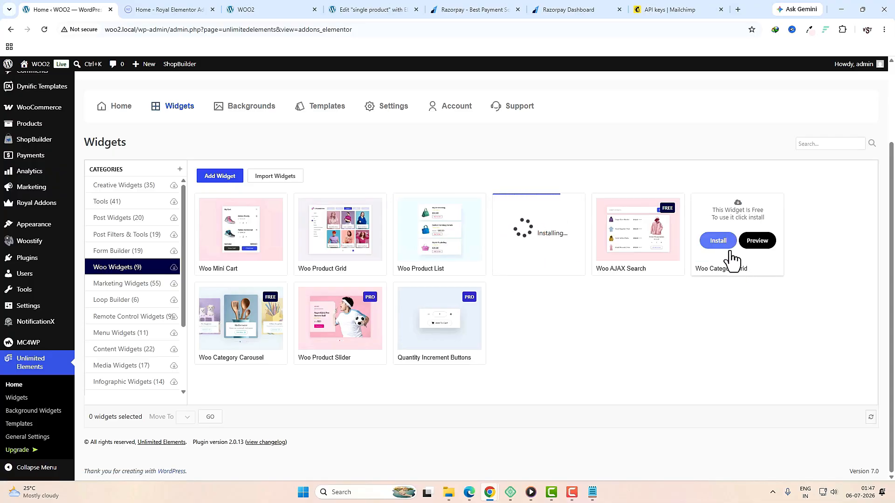
pyautogui.click(718, 240)
pyautogui.click(625, 241)
pyautogui.moveTo(258, 326)
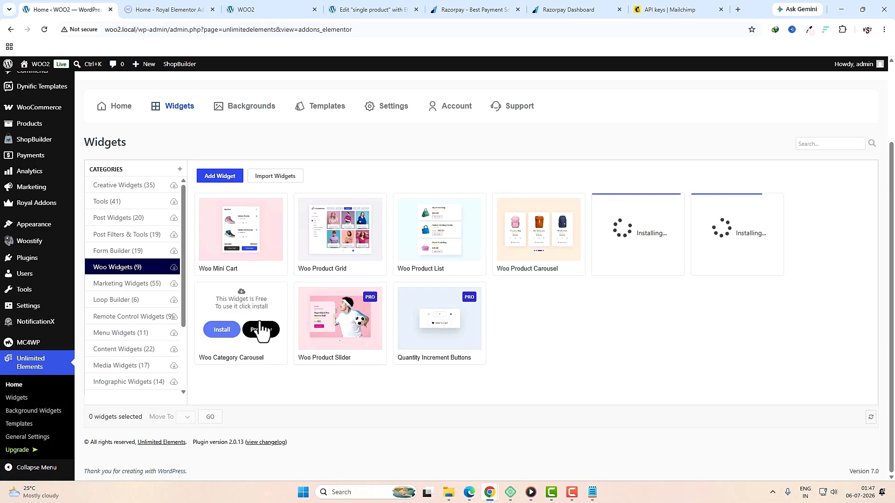
pyautogui.click(231, 333)
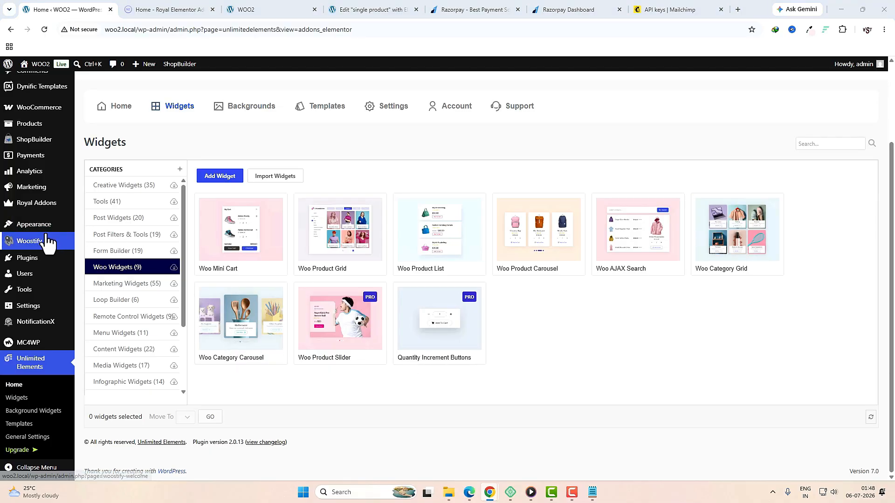
# Step: In Site Identity, set the logo-daek image as both the site logo and retina logo
pyautogui.moveTo(52, 225)
pyautogui.click(110, 254)
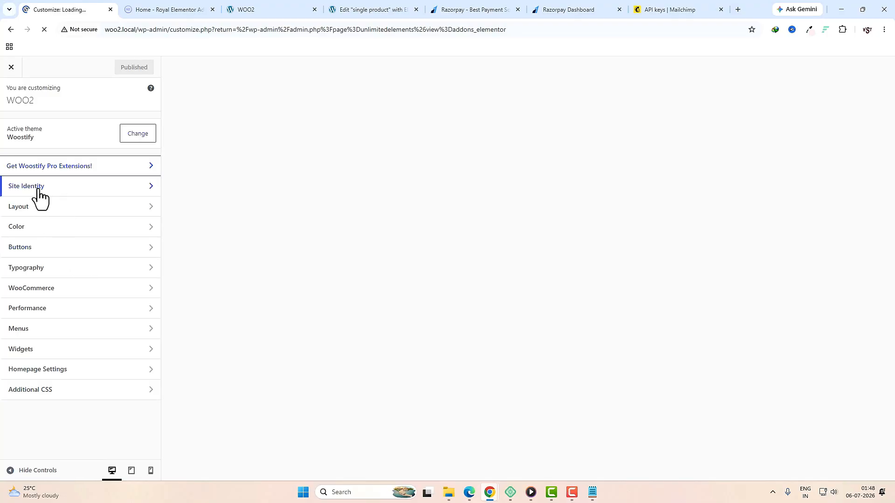
pyautogui.click(50, 189)
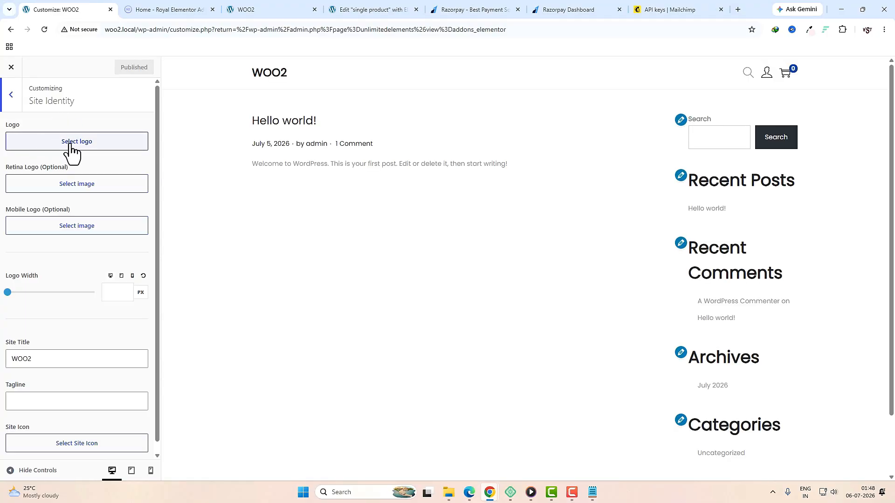
pyautogui.click(71, 143)
pyautogui.click(346, 336)
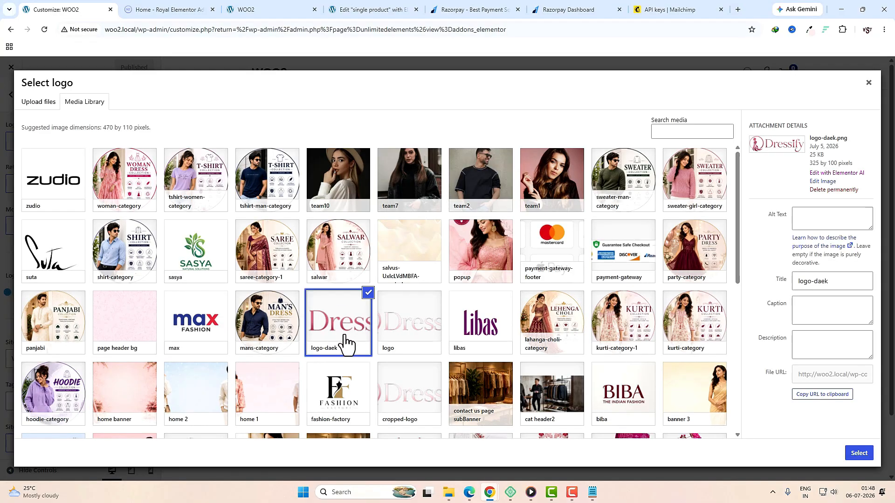
pyautogui.click(859, 453)
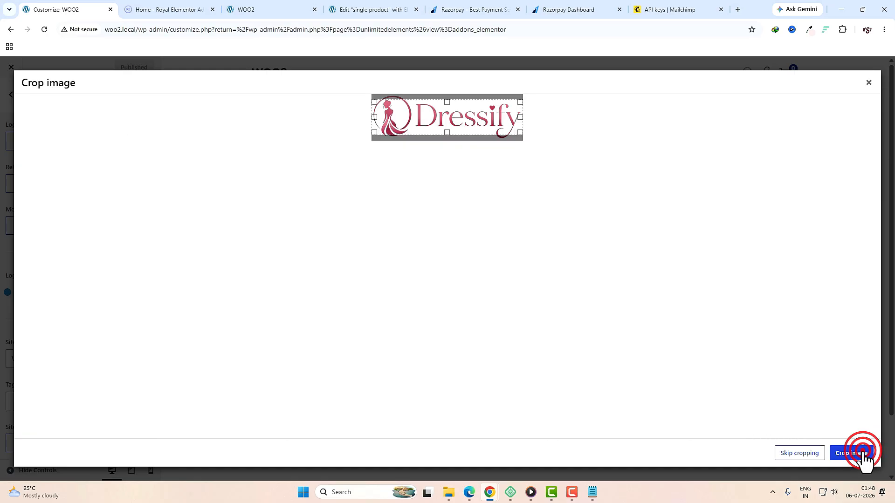
pyautogui.click(799, 455)
pyautogui.click(29, 233)
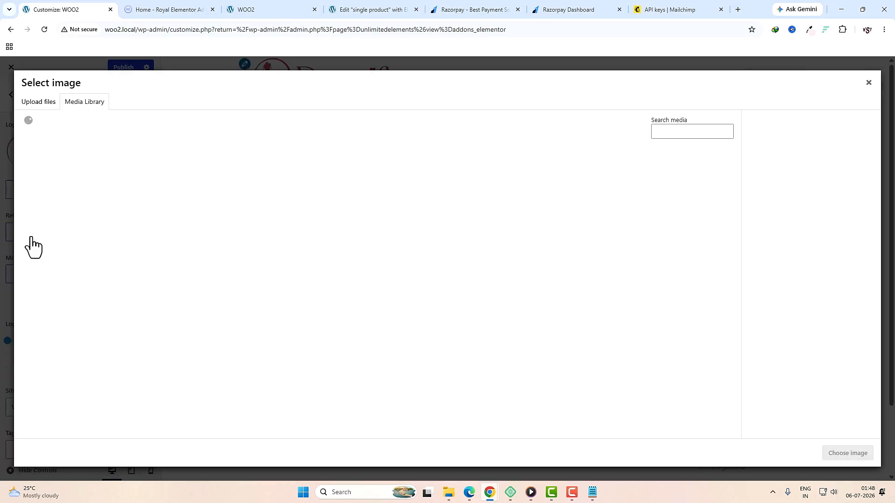
pyautogui.click(345, 336)
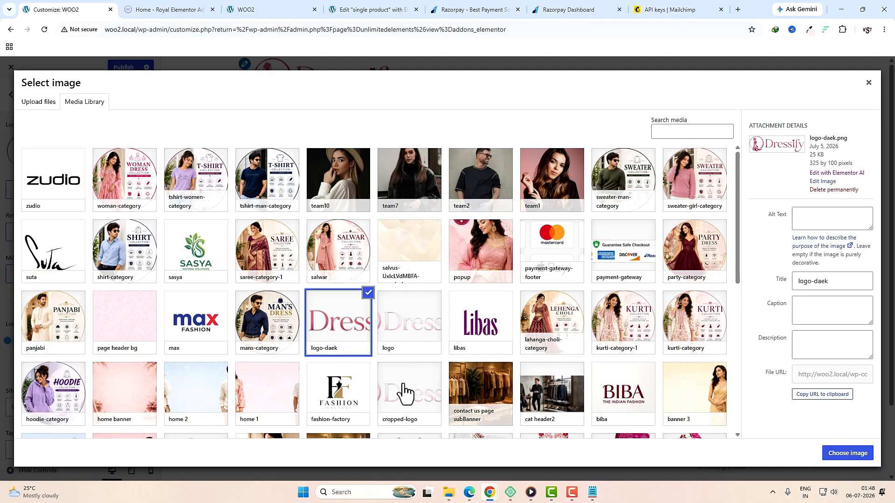
pyautogui.click(851, 459)
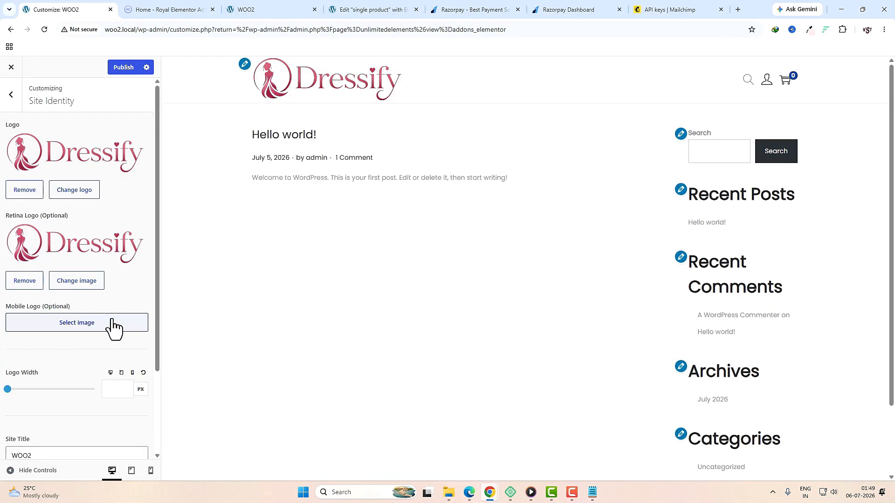
# Step: Set the logo width to 220 px
pyautogui.click(101, 390)
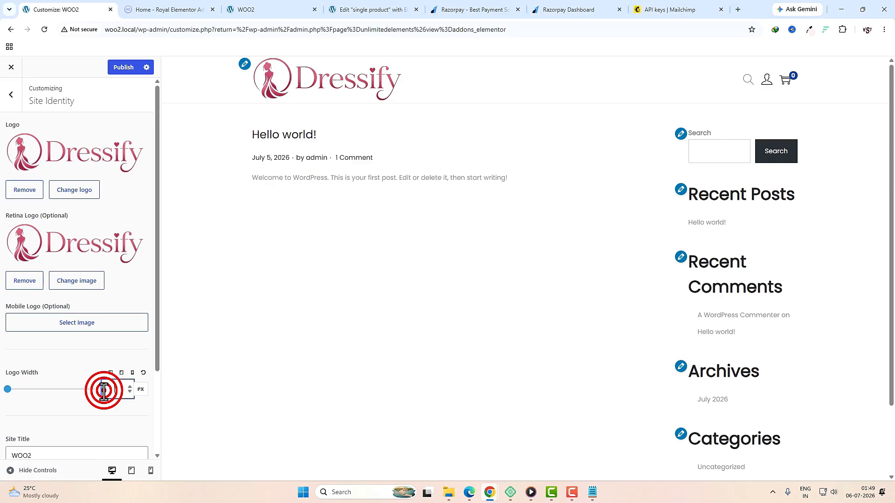
pyautogui.write('22')
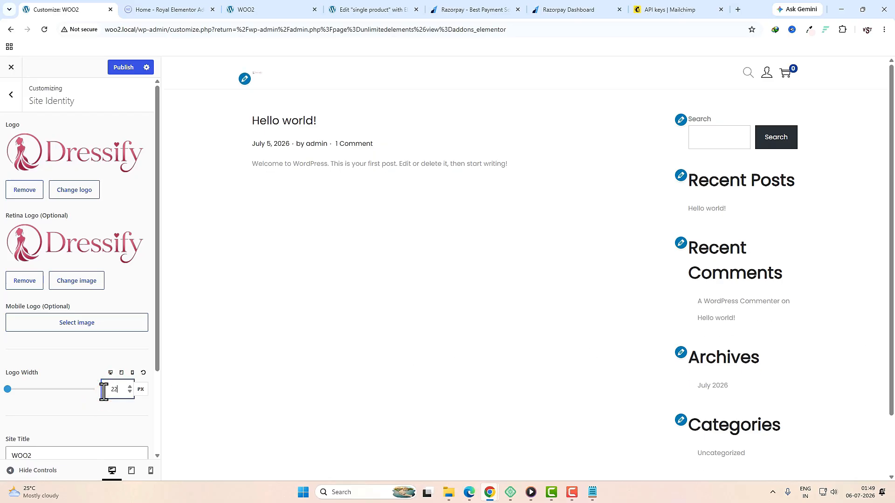
pyautogui.write('0')
pyautogui.scroll(-3, 74, 368)
pyautogui.click(70, 348)
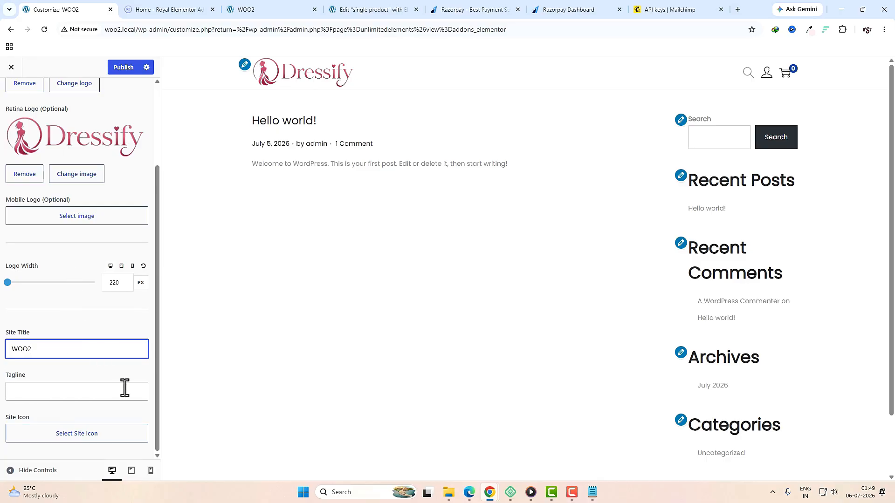
# Step: Crop logo-daek to the Dressify dress emblem, make it the site icon, and publish
pyautogui.click(58, 433)
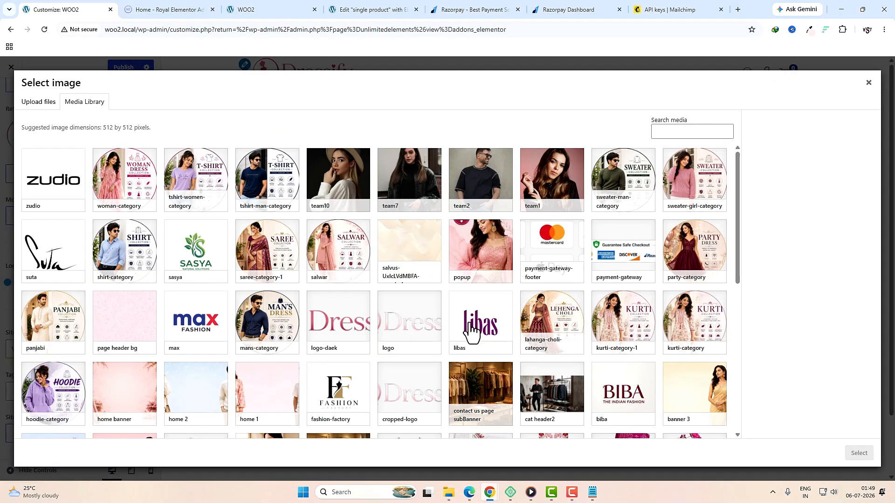
pyautogui.click(344, 332)
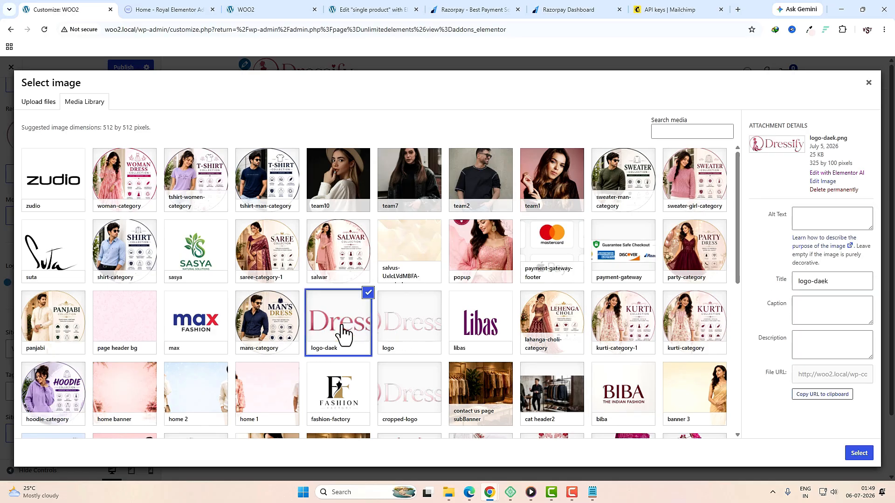
pyautogui.click(859, 453)
pyautogui.moveTo(388, 131); pyautogui.dragTo(330, 133)
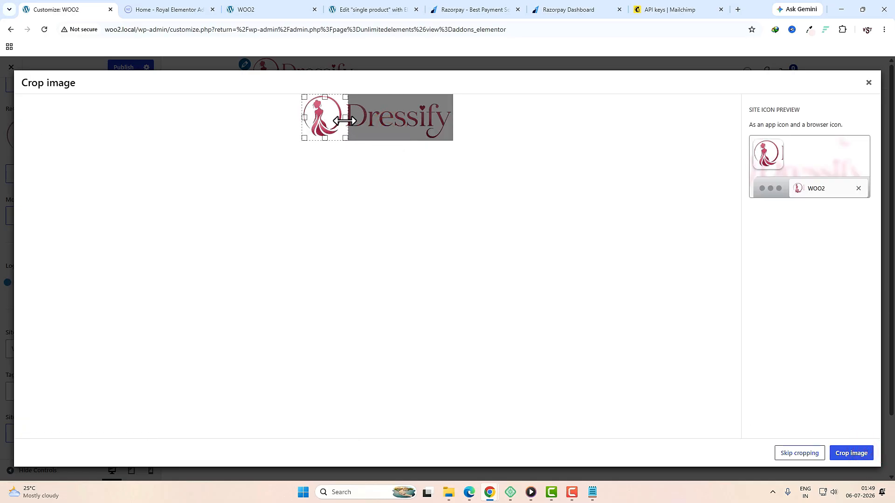
pyautogui.click(346, 139)
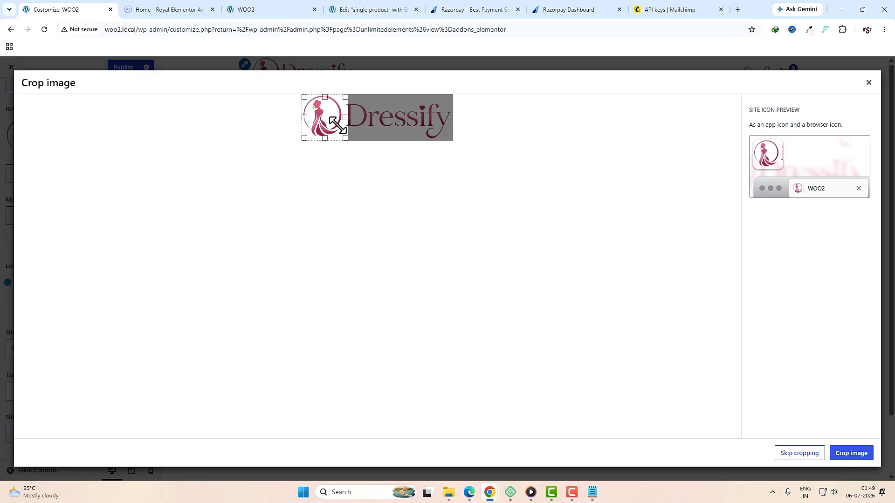
pyautogui.click(847, 455)
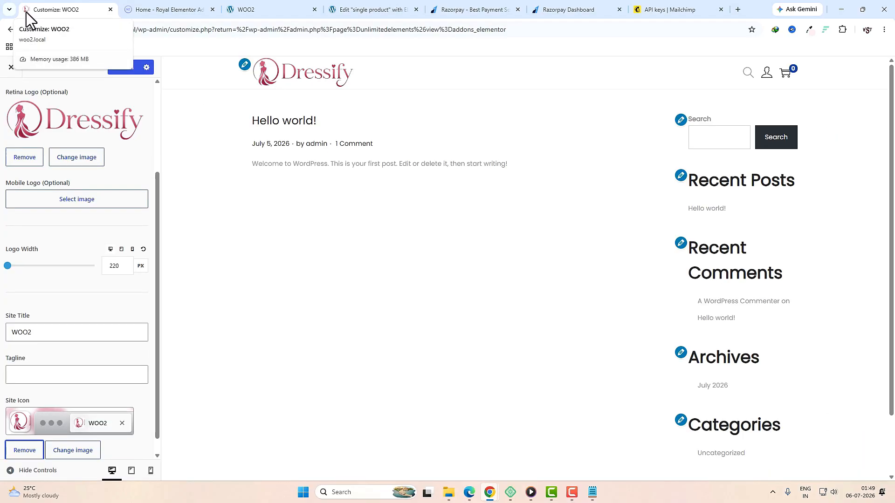
pyautogui.click(122, 67)
pyautogui.click(15, 98)
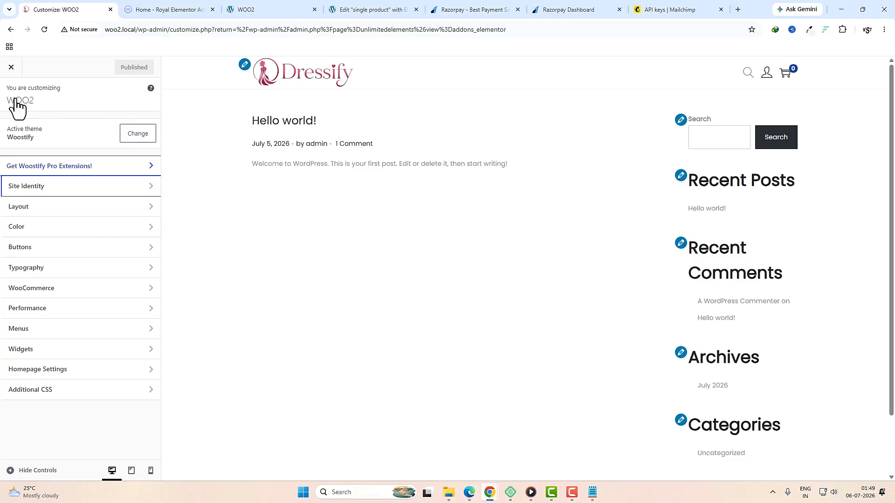
# Step: Look through the Layout > Site Container settings without changing them
pyautogui.click(48, 208)
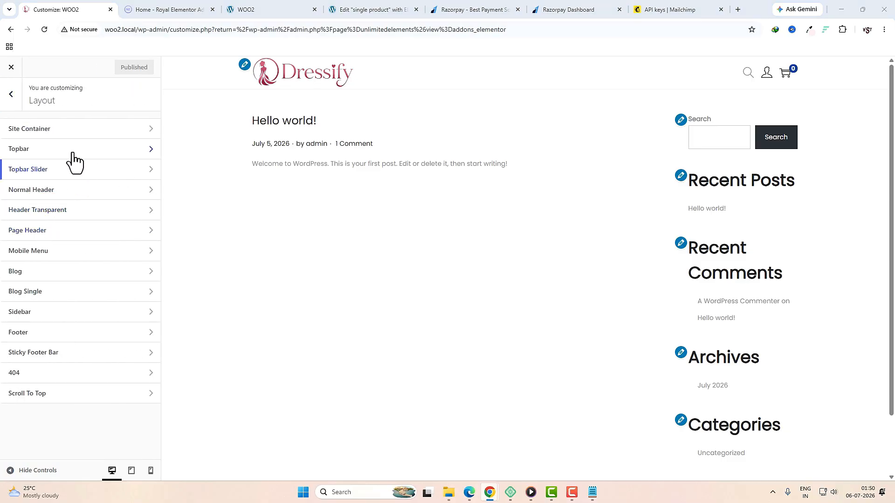
pyautogui.click(45, 130)
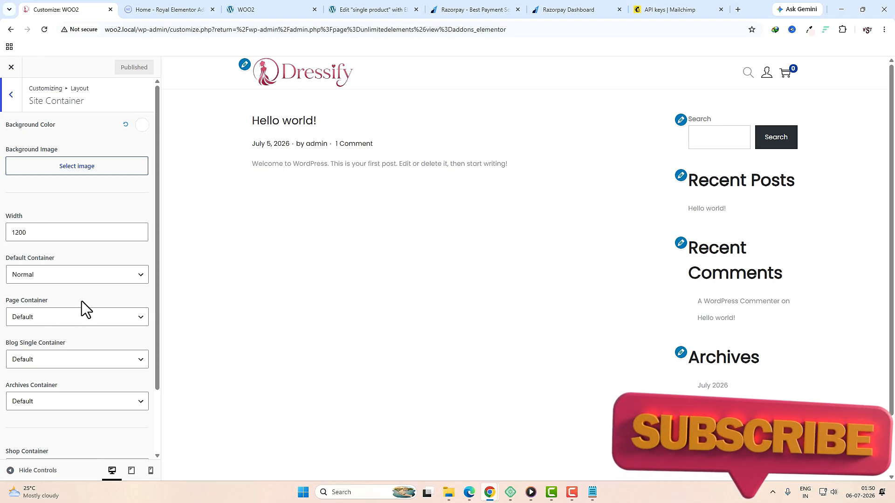
pyautogui.scroll(-2, 85, 322)
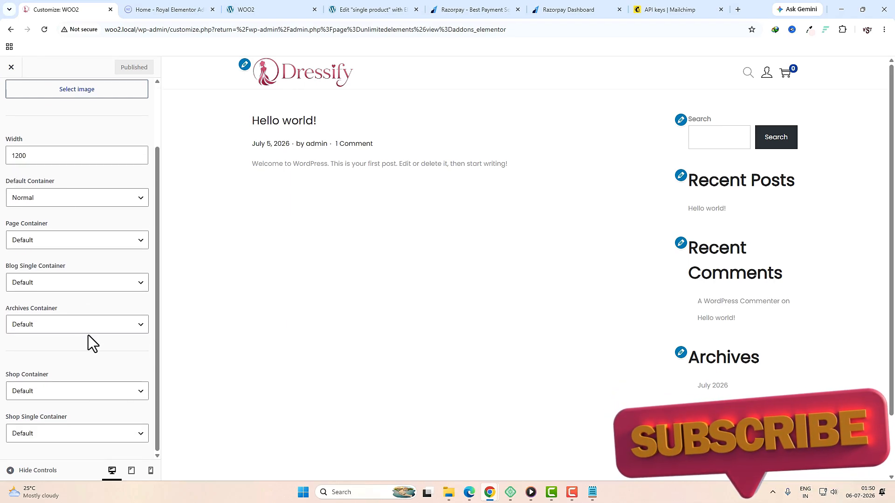
pyautogui.scroll(2, 24, 113)
pyautogui.click(15, 97)
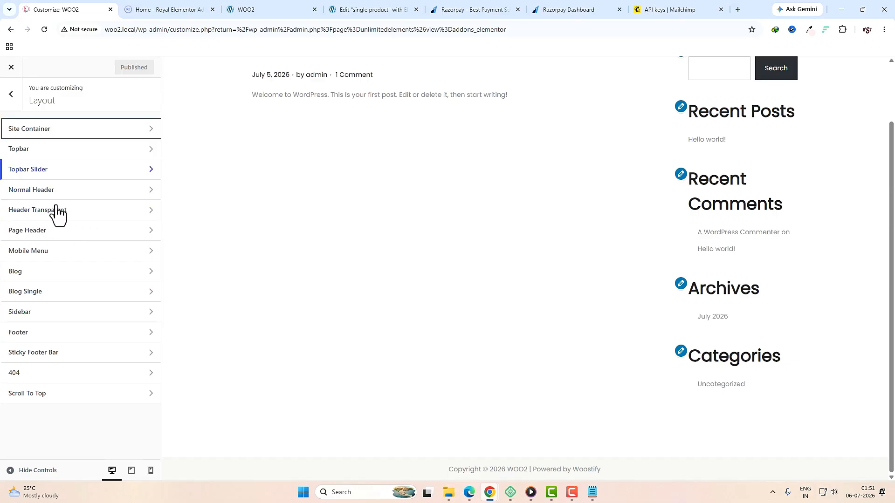
pyautogui.click(10, 94)
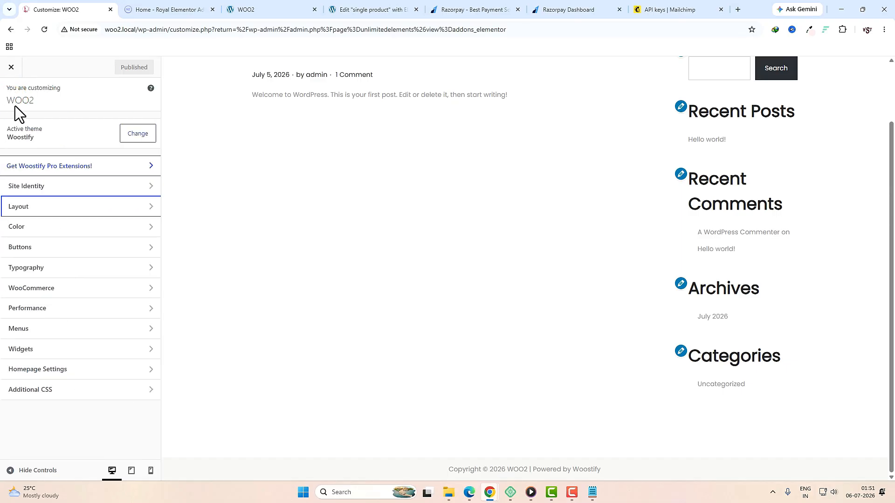
# Step: Set the theme colour to the pasted pink value
pyautogui.click(22, 231)
pyautogui.click(148, 124)
pyautogui.doubleClick(47, 252)
pyautogui.write('#FF1E9C')
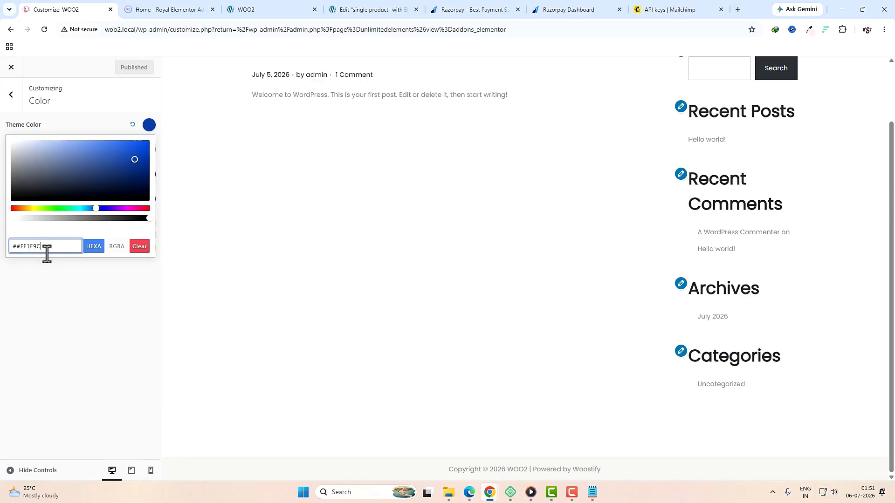
pyautogui.click(5, 258)
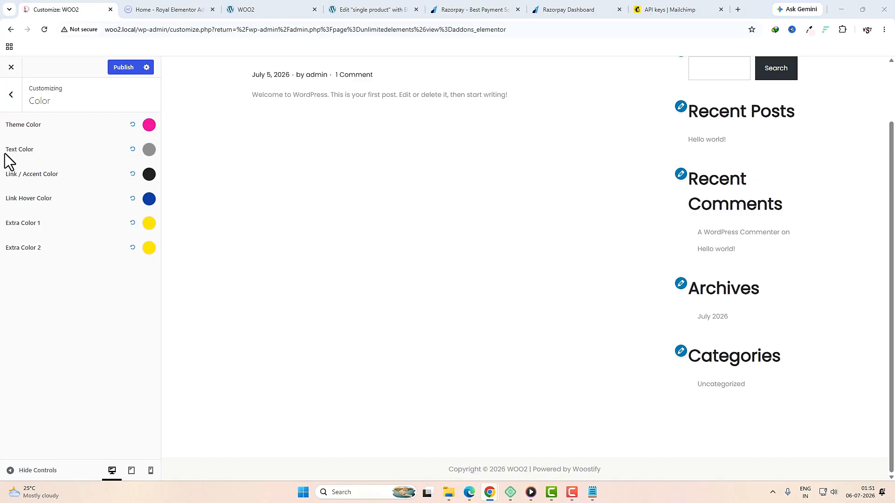
# Step: Darken the text colour to near black and make the link/accent colour dark grey
pyautogui.click(149, 150)
pyautogui.moveTo(116, 213)
pyautogui.mouseDown()
pyautogui.moveTo(34, 213)
pyautogui.moveTo(2, 224)
pyautogui.moveTo(9, 234)
pyautogui.mouseUp()
pyautogui.click(4, 196)
pyautogui.click(149, 174)
pyautogui.click(4, 203)
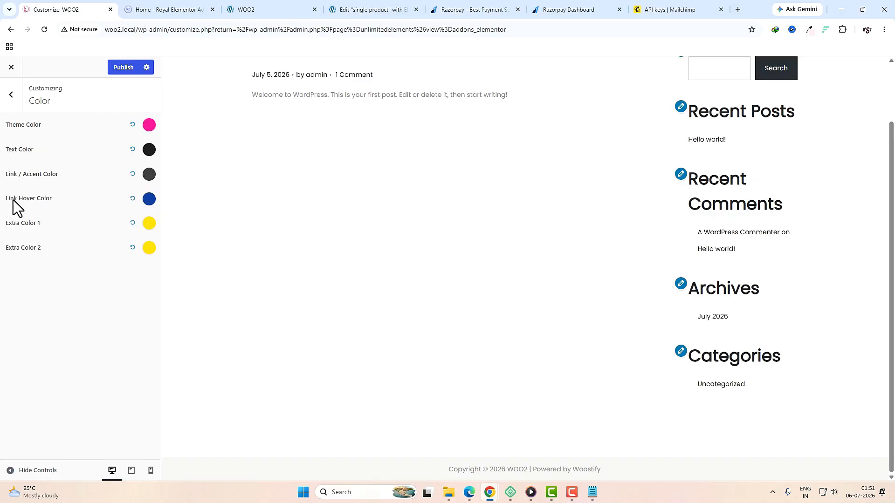
# Step: Set the link hover colour to a muted pink taken from the palette
pyautogui.click(809, 30)
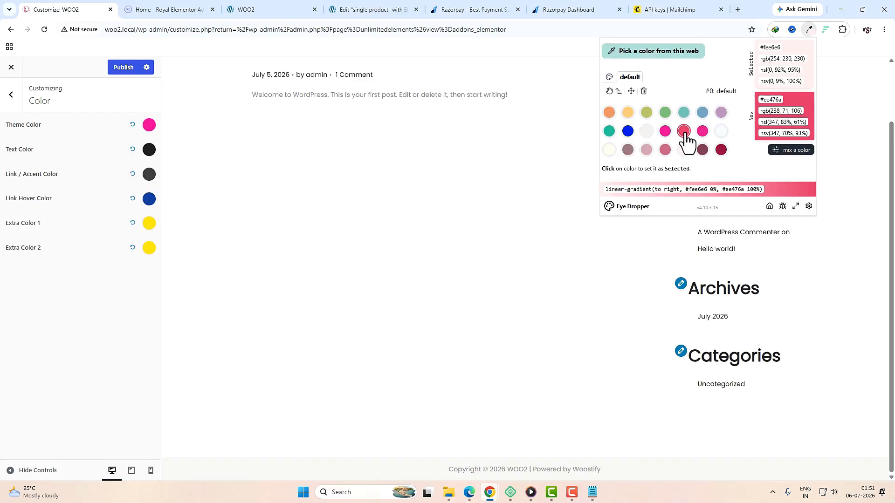
pyautogui.click(665, 150)
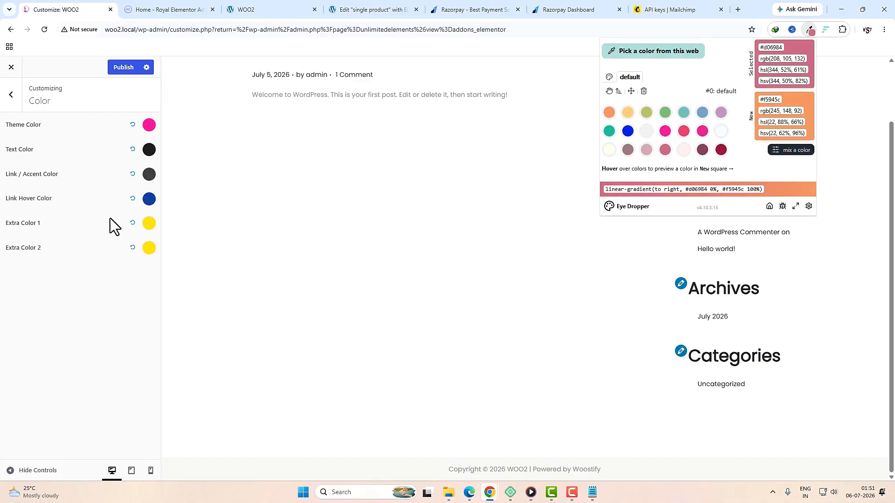
pyautogui.click(149, 198)
pyautogui.doubleClick(62, 320)
pyautogui.write('#d06984')
pyautogui.click(341, 276)
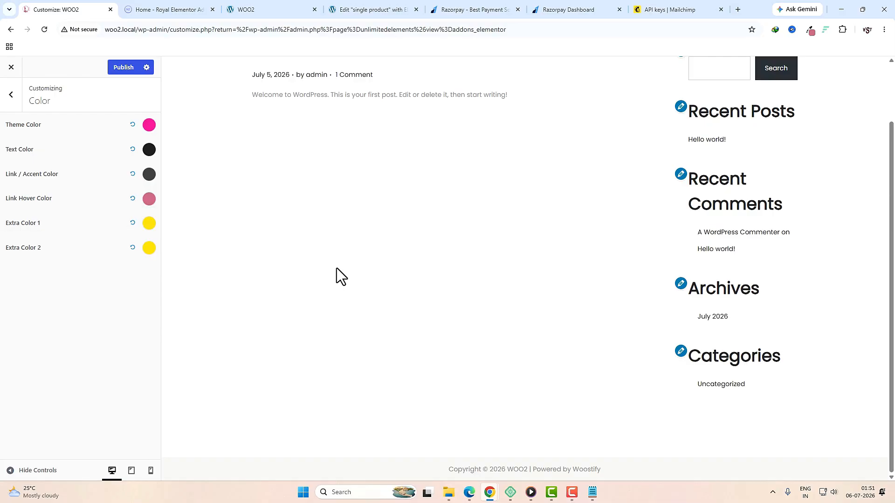
# Step: Set Extra Color 1 to red and Extra Color 2 to dark red #a51d49, then publish
pyautogui.click(149, 223)
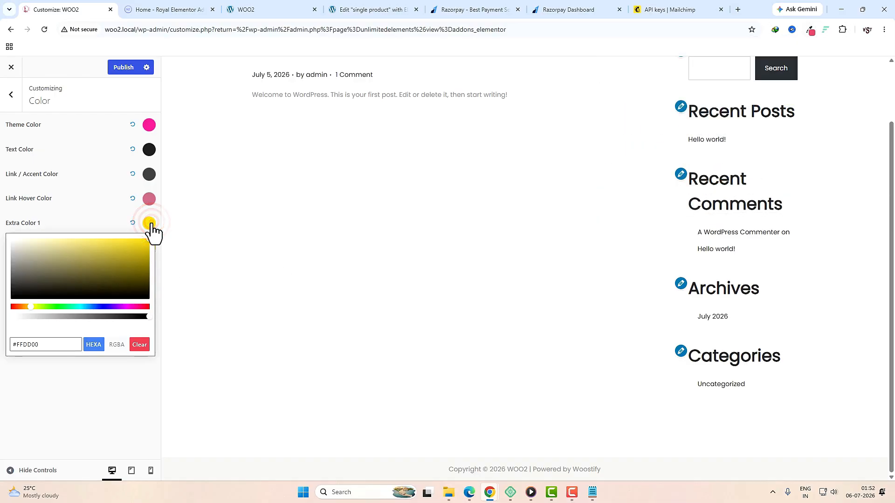
pyautogui.click(149, 224)
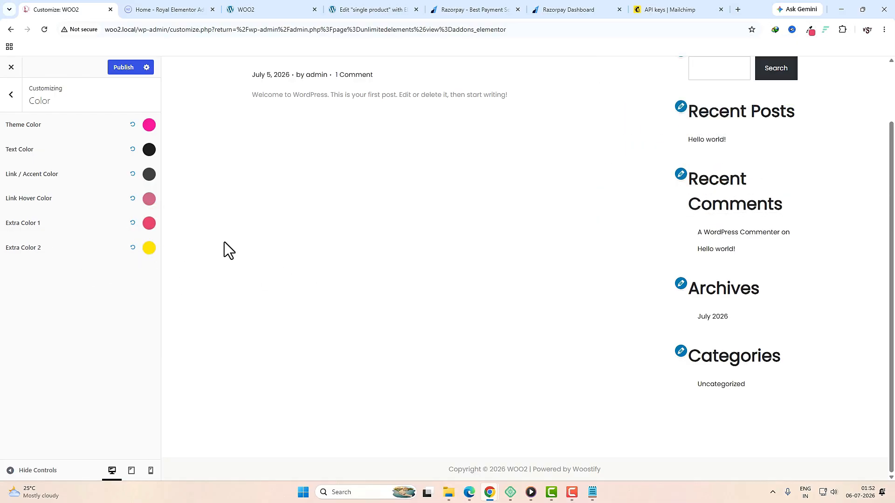
pyautogui.click(810, 30)
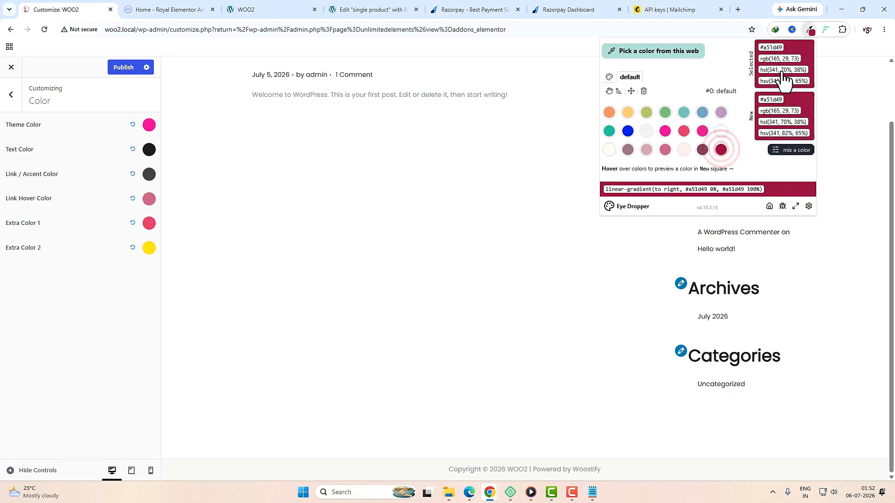
pyautogui.click(149, 249)
pyautogui.hotkey('ctrl', 'v')
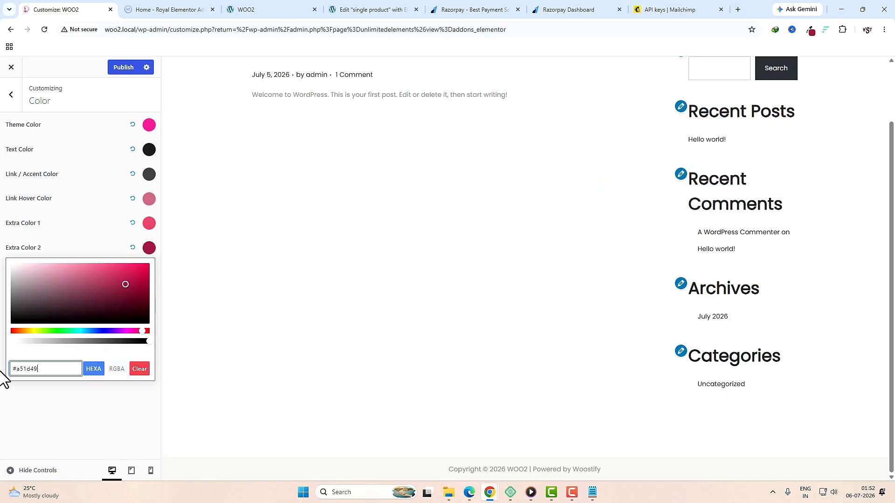
pyautogui.press('Return')
pyautogui.click(123, 67)
pyautogui.click(11, 98)
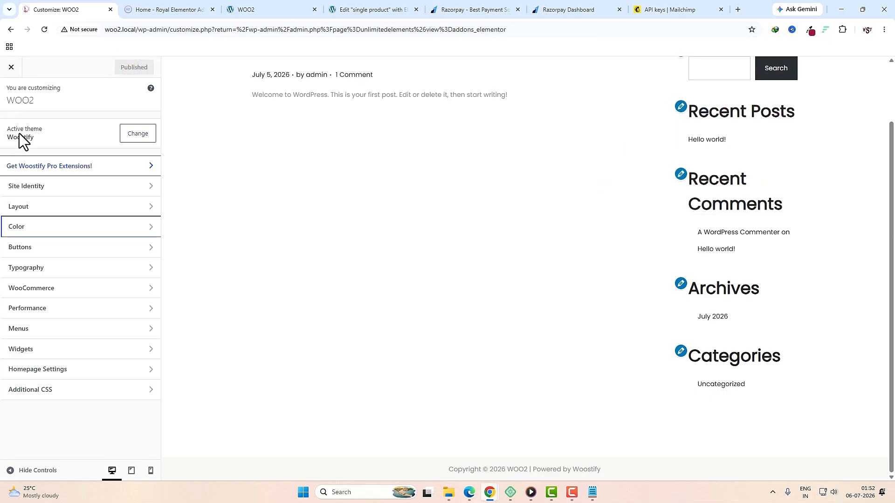
# Step: Keep Poppins as the body font, set body font size to 16 px, and publish
pyautogui.click(36, 271)
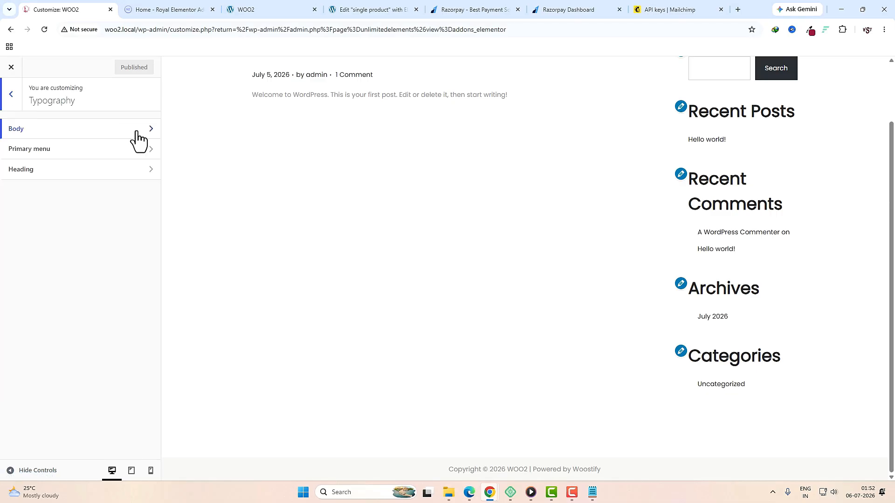
pyautogui.click(137, 132)
pyautogui.click(120, 140)
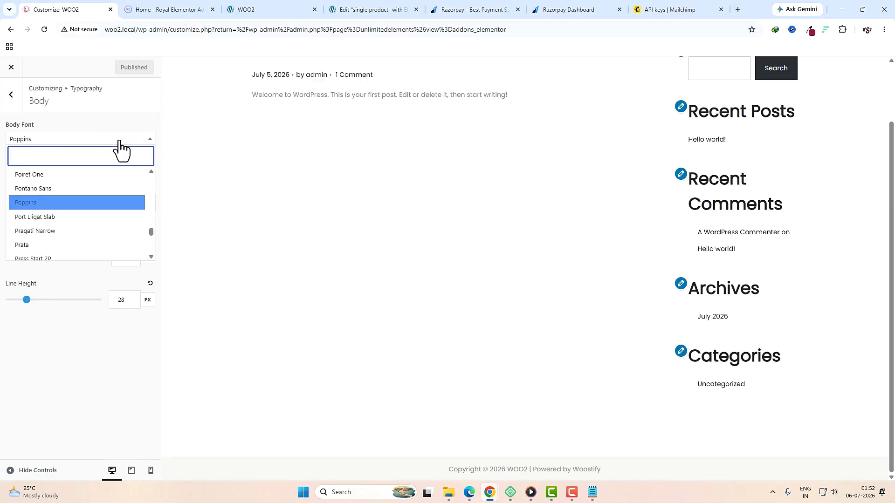
pyautogui.write('ou')
pyautogui.click(175, 150)
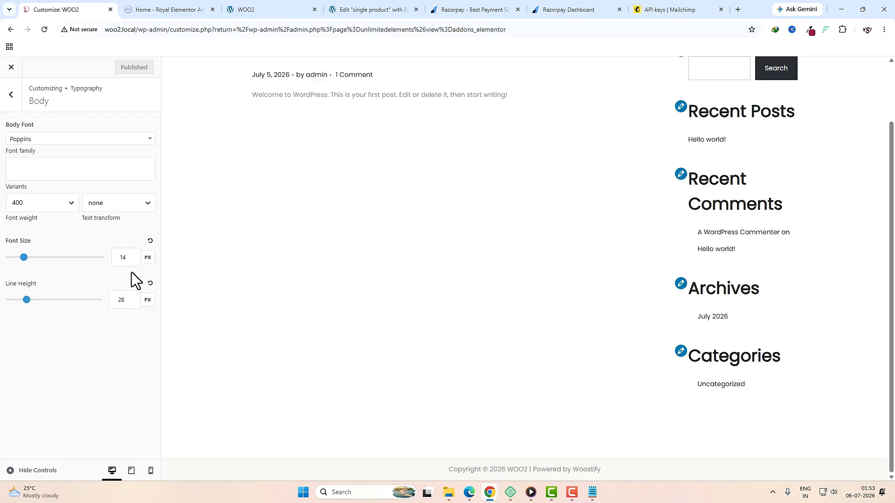
pyautogui.doubleClick(129, 259)
pyautogui.write('16')
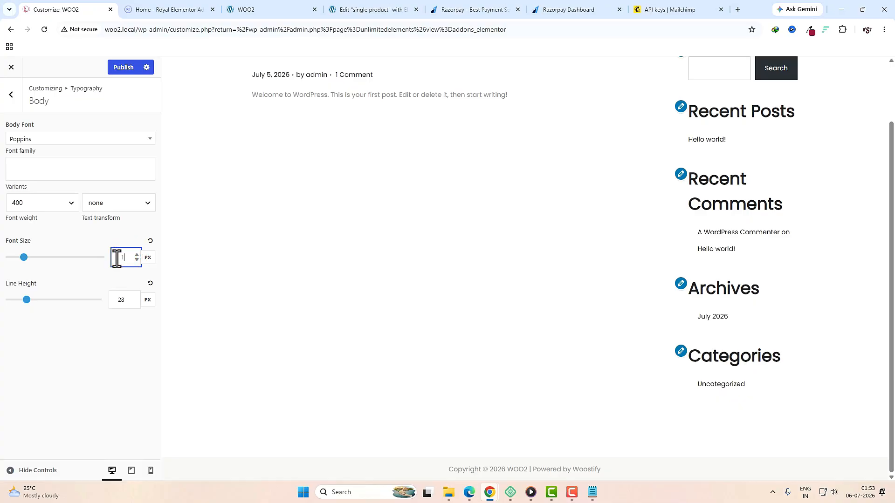
pyautogui.click(125, 67)
# Step: Review the Primary menu typography settings, then close the Customizer
pyautogui.click(11, 95)
pyautogui.click(40, 146)
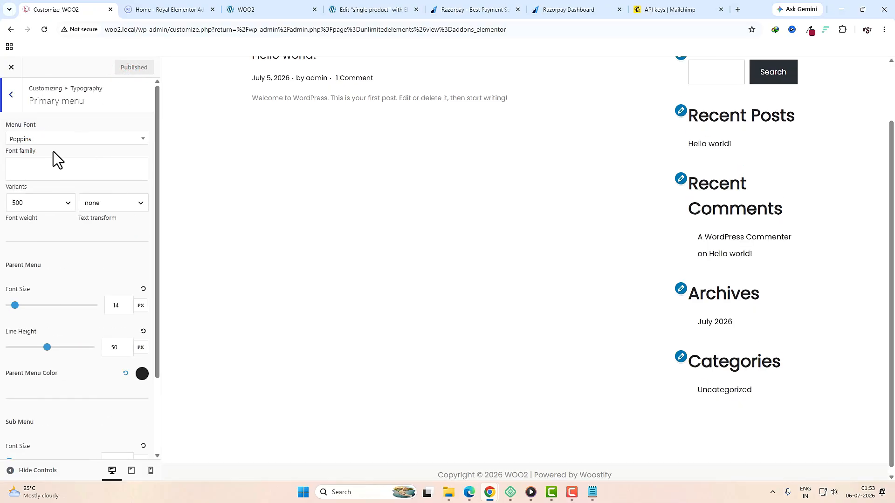
pyautogui.scroll(-2, 114, 277)
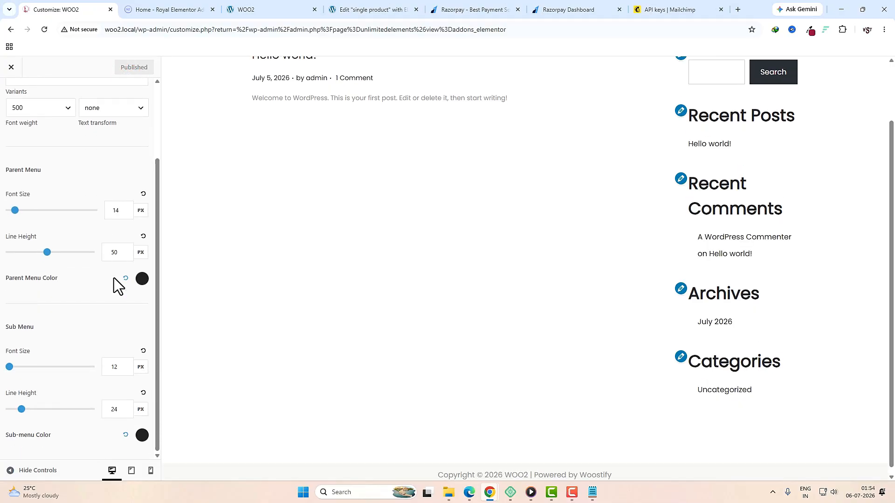
pyautogui.scroll(2, 114, 278)
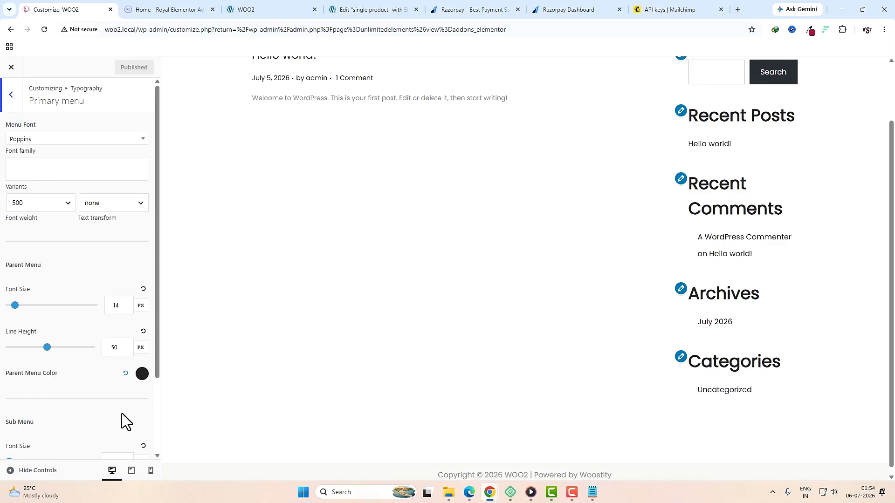
pyautogui.scroll(-2, 122, 413)
pyautogui.scroll(1, 123, 415)
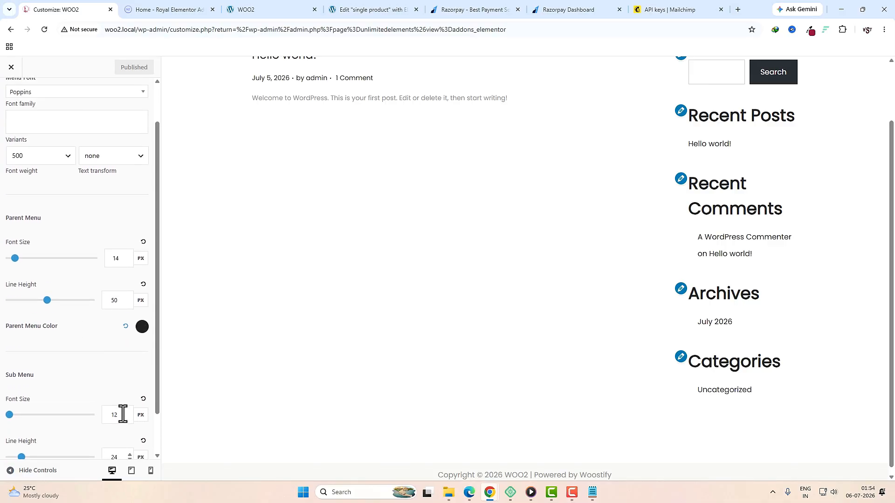
pyautogui.scroll(1, 112, 391)
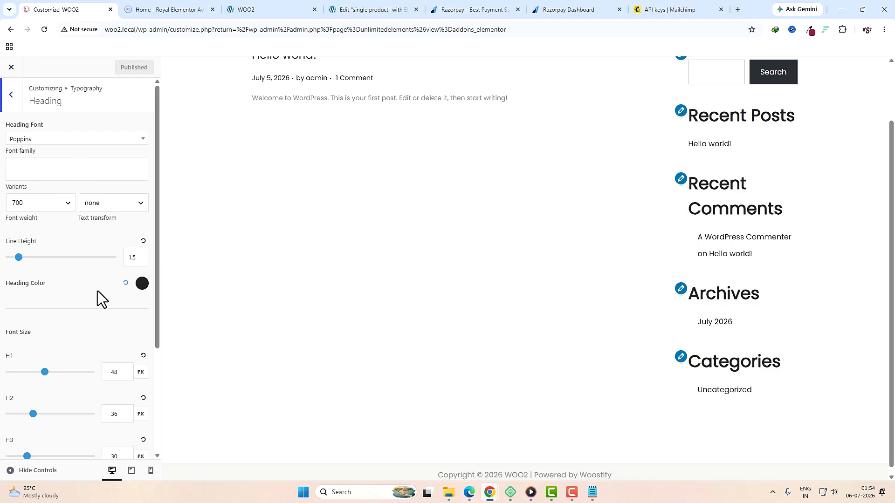
pyautogui.scroll(-3, 97, 298)
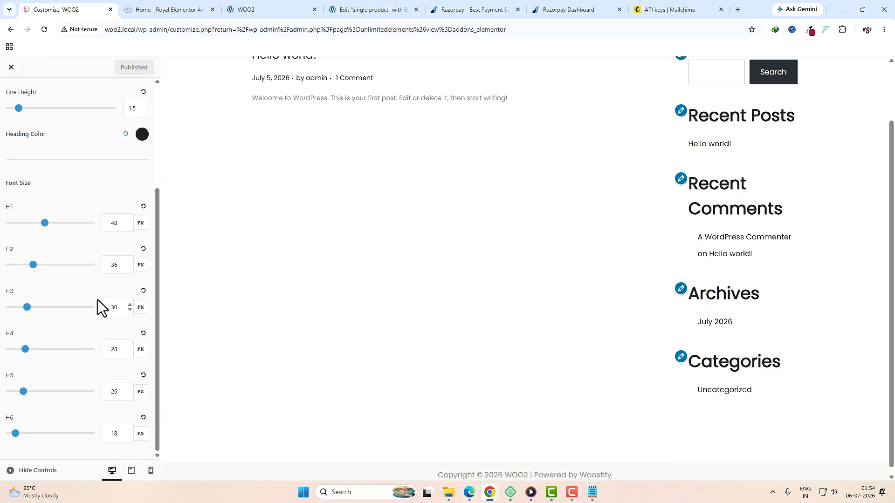
pyautogui.scroll(3, 100, 354)
pyautogui.scroll(1, 101, 353)
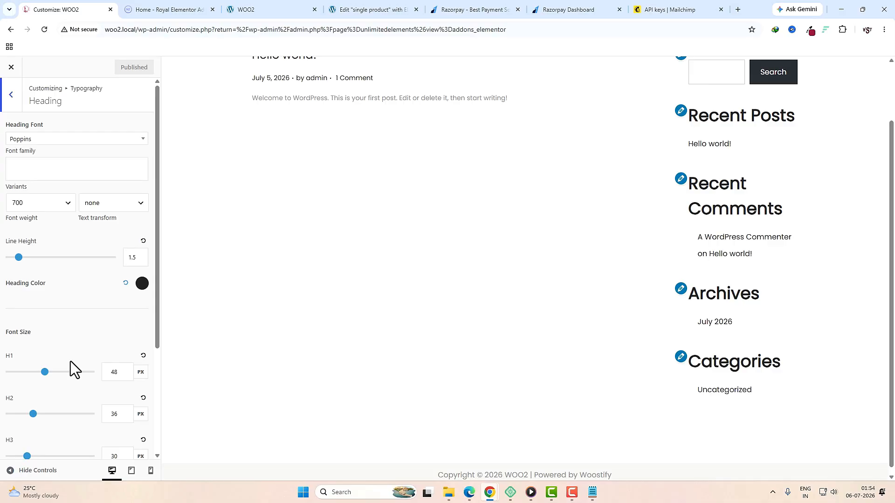
pyautogui.scroll(-3, 78, 358)
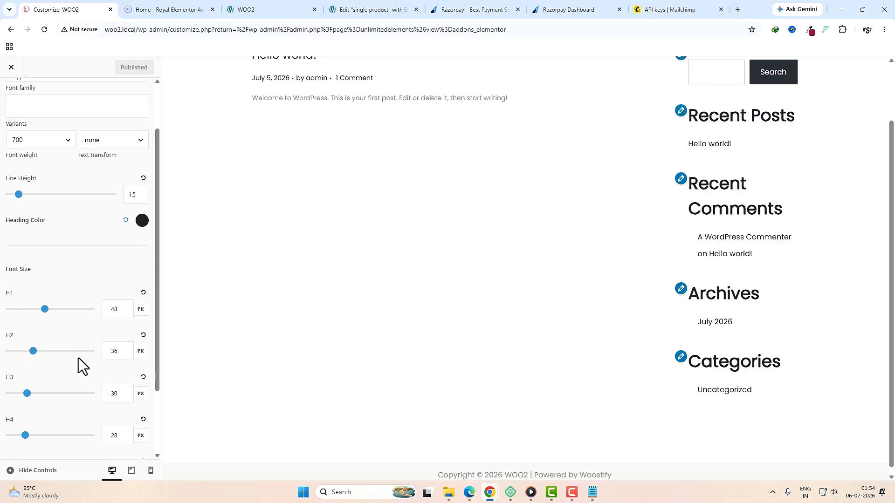
pyautogui.scroll(3, 79, 358)
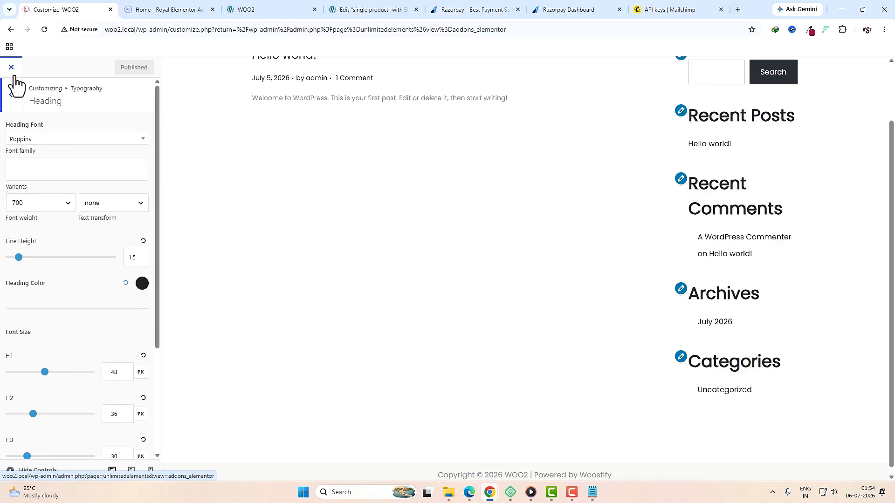
pyautogui.click(12, 69)
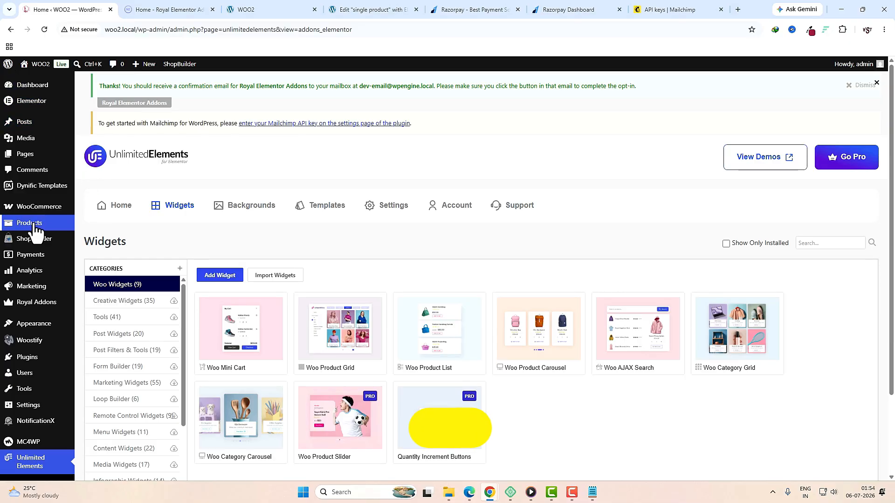
# Step: Rename the Uncategorized product category to 'Party Dress' with slug 'partydress'
pyautogui.moveTo(33, 229)
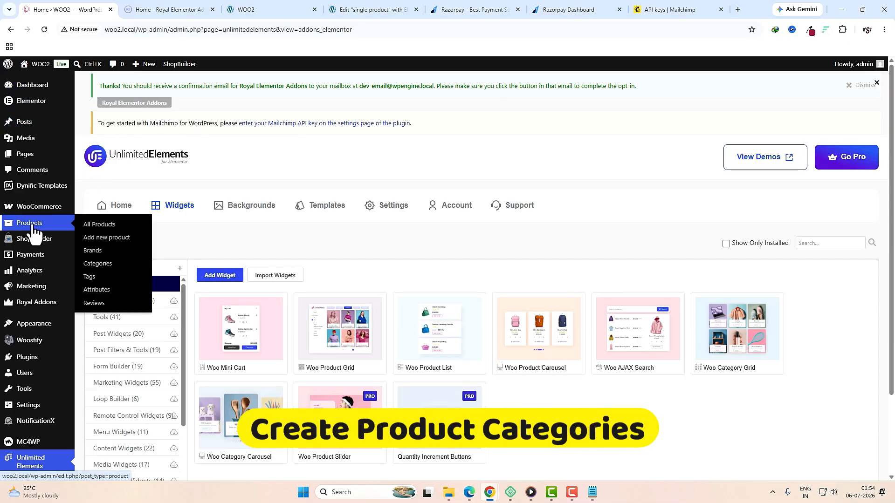
pyautogui.click(100, 264)
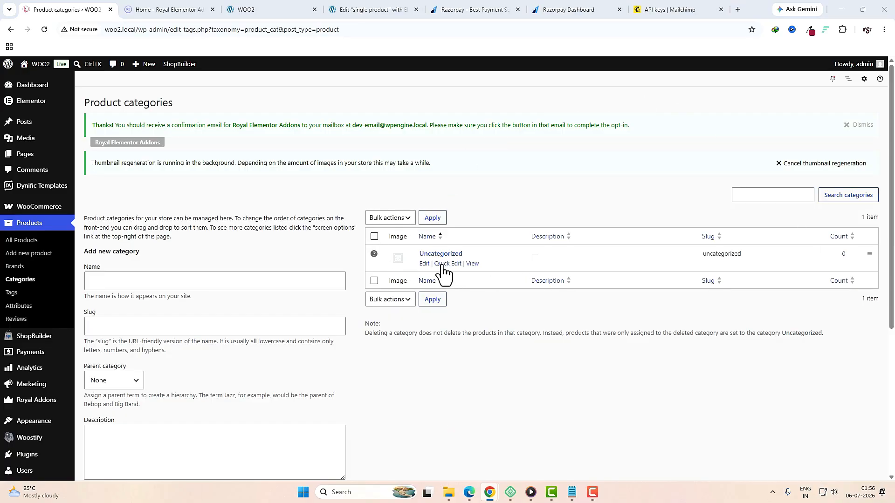
pyautogui.click(424, 264)
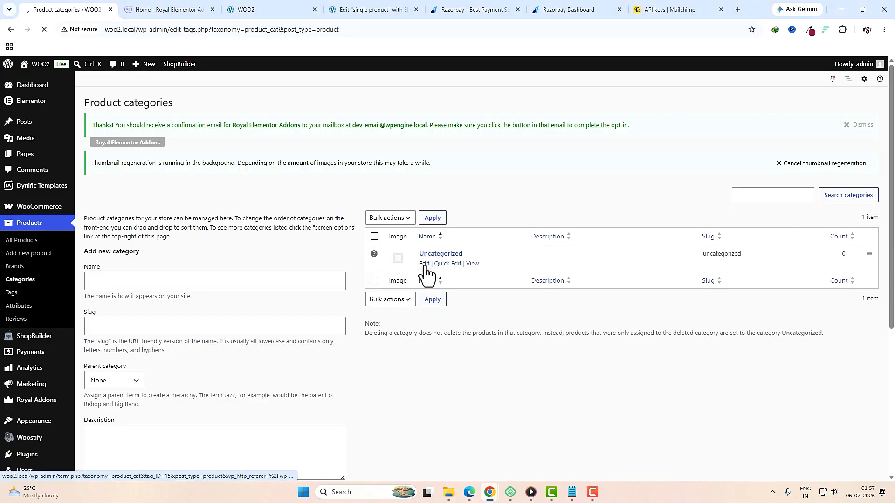
pyautogui.doubleClick(267, 184)
pyautogui.write('Party Dress')
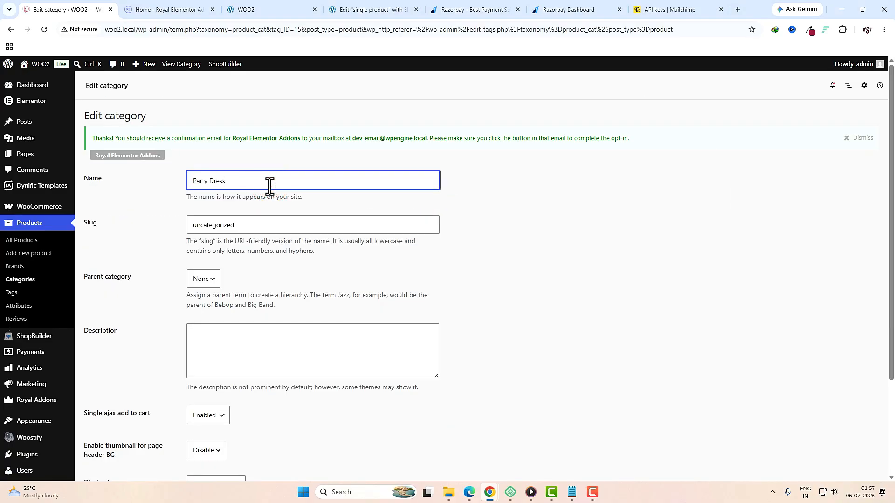
pyautogui.doubleClick(252, 226)
pyautogui.write('partydress')
pyautogui.scroll(-3, 208, 272)
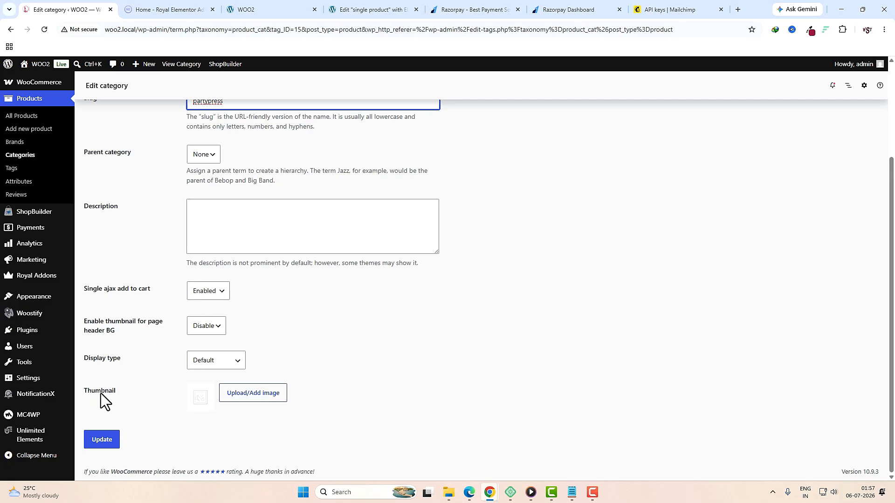
# Step: Give Party Dress the party-category thumbnail and save the category
pyautogui.click(247, 395)
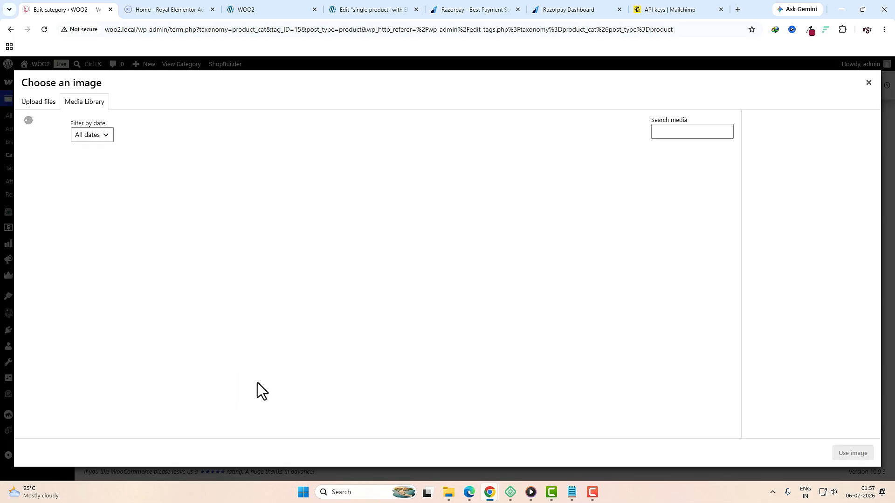
pyautogui.click(60, 324)
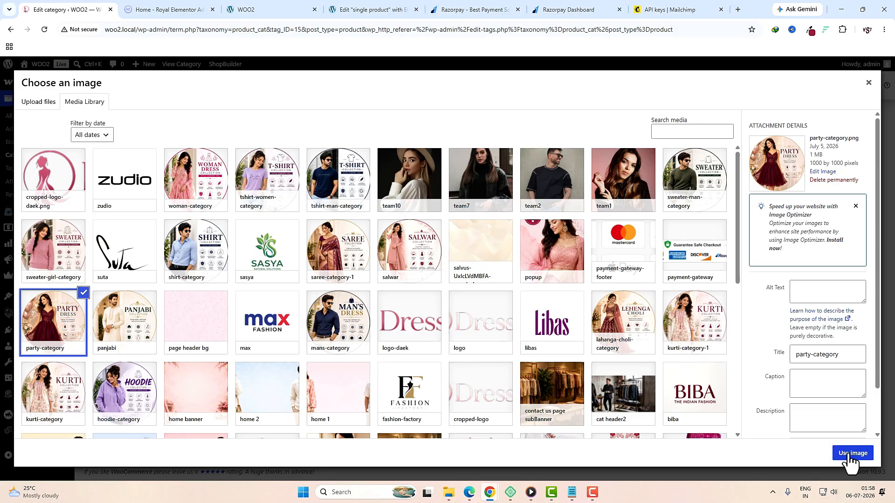
pyautogui.click(853, 453)
pyautogui.click(110, 441)
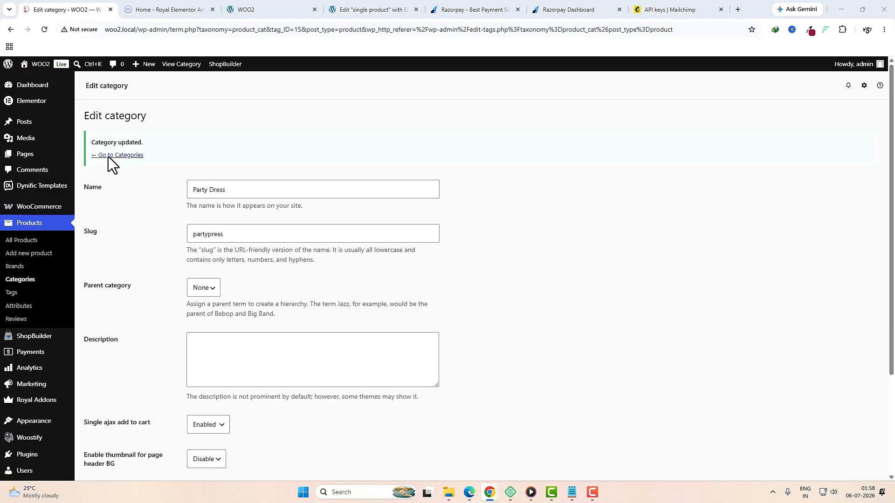
pyautogui.click(121, 156)
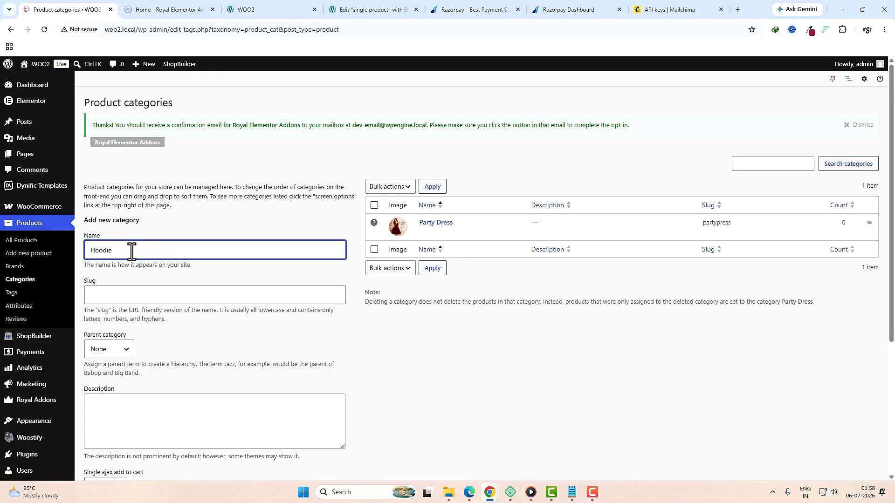
# Step: Add the Hoodie category with the hoodie image as its thumbnail
pyautogui.scroll(-4, 140, 280)
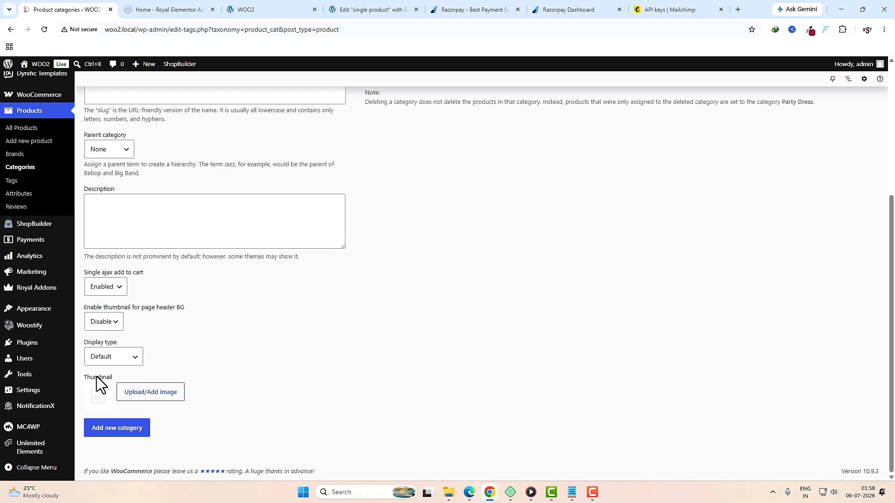
pyautogui.click(156, 397)
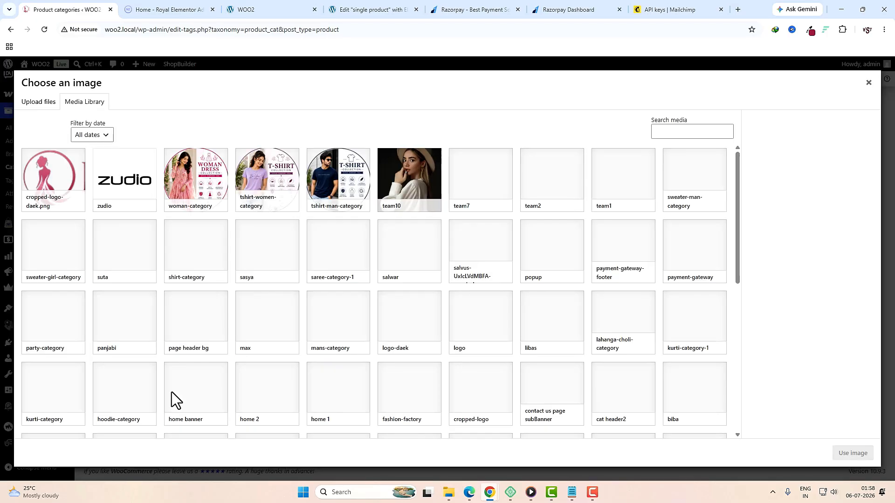
pyautogui.click(135, 395)
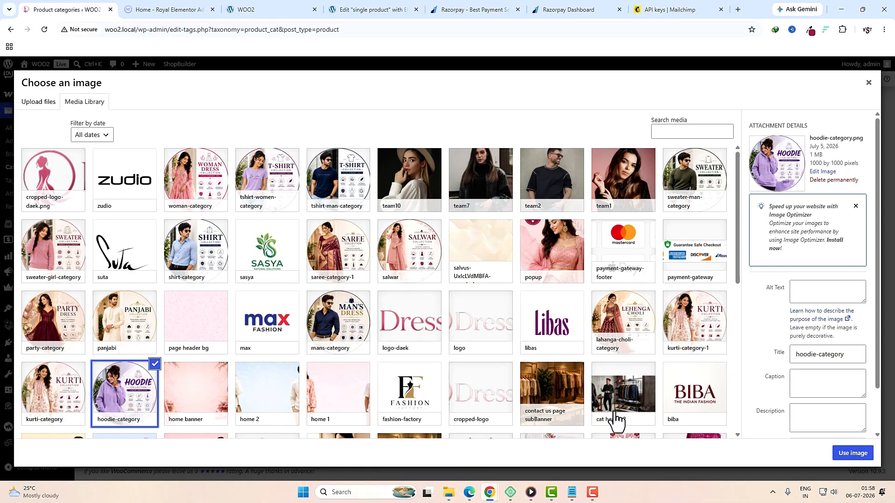
pyautogui.click(842, 453)
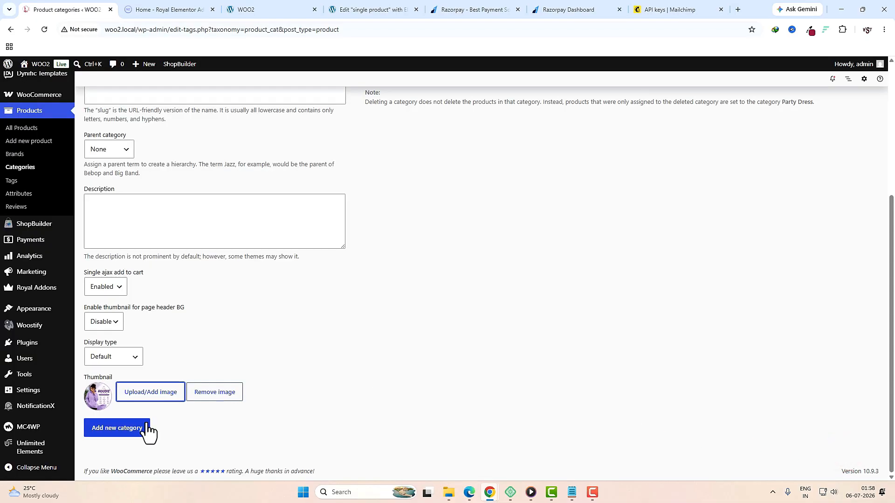
pyautogui.click(129, 432)
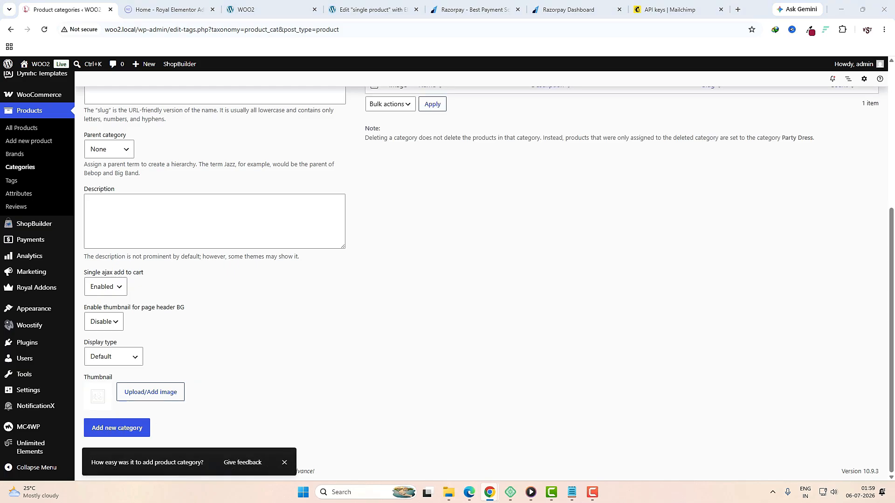
# Step: Add a Kurti category with the kurti image as its thumbnail, then save another category
pyautogui.scroll(4, 464, 387)
pyautogui.click(248, 235)
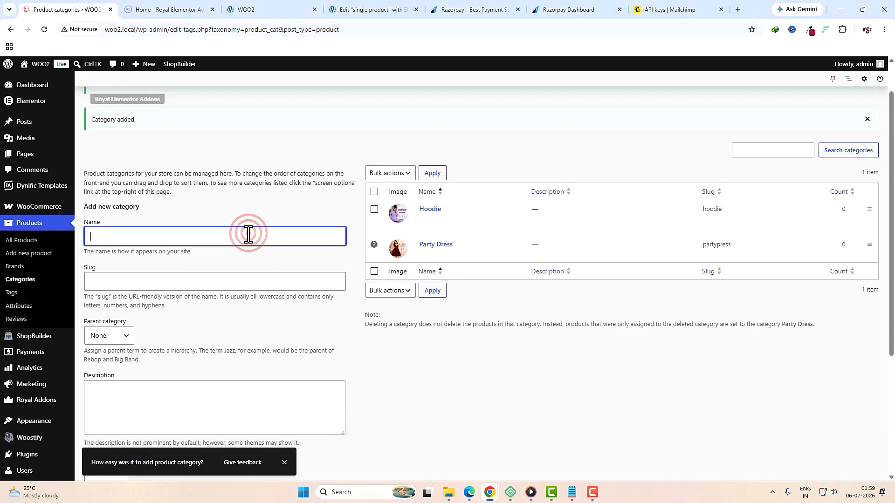
pyautogui.write('Kurti')
pyautogui.scroll(-3, 248, 240)
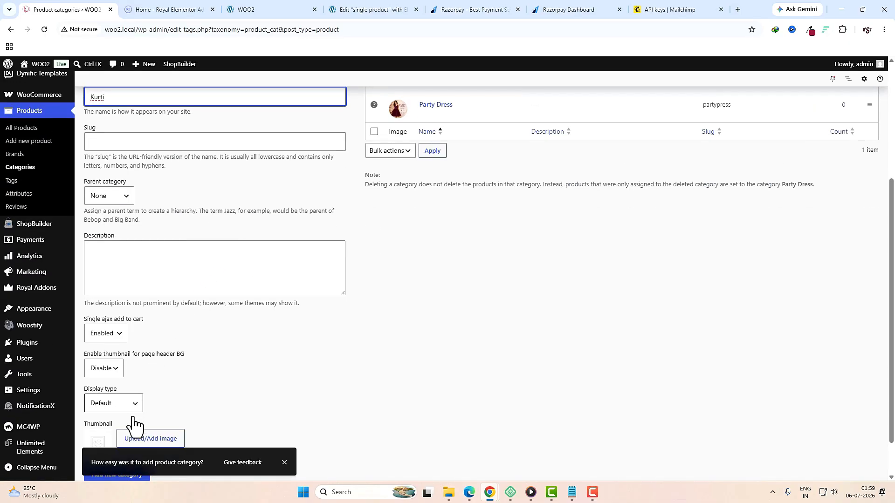
pyautogui.click(160, 445)
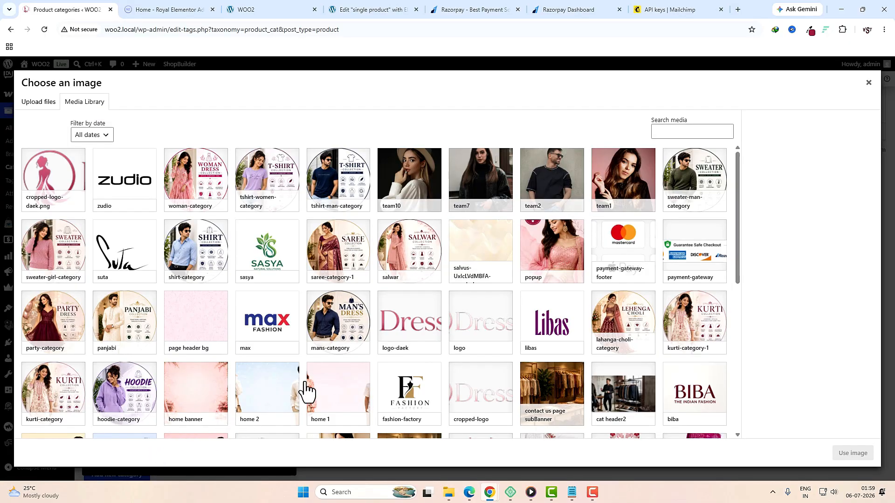
pyautogui.click(55, 402)
pyautogui.click(848, 453)
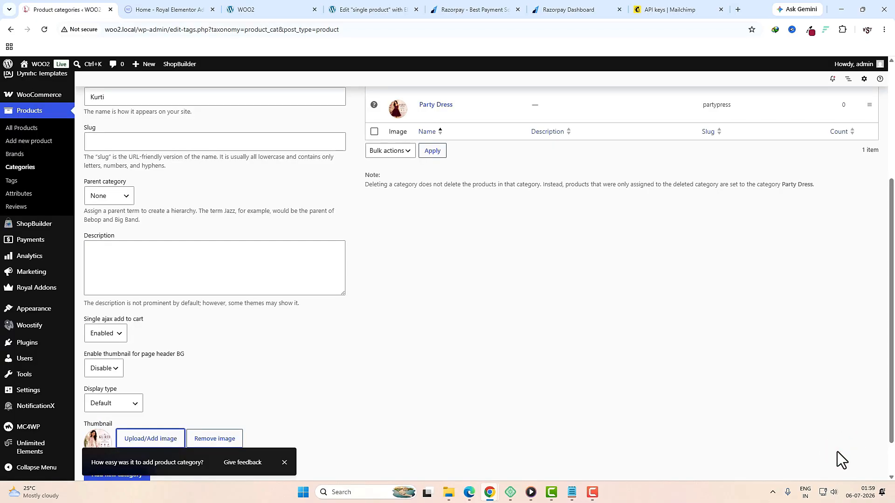
pyautogui.scroll(-1, 126, 436)
pyautogui.click(125, 433)
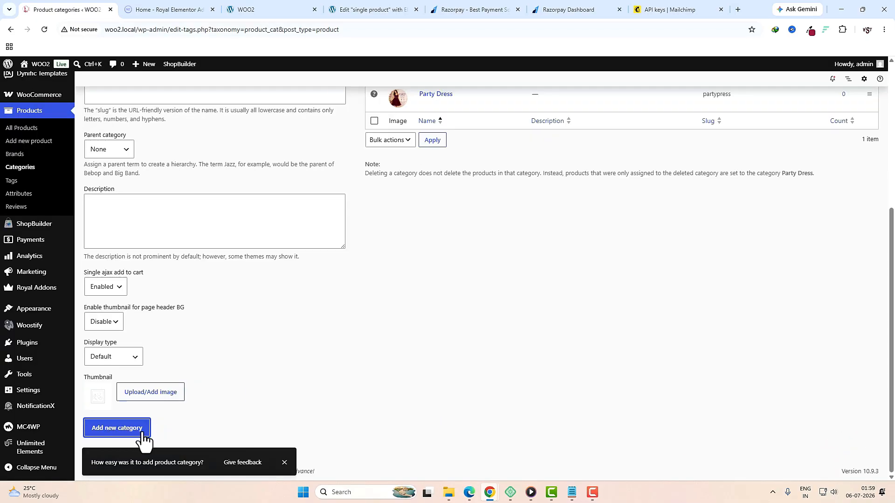
pyautogui.scroll(3, 295, 428)
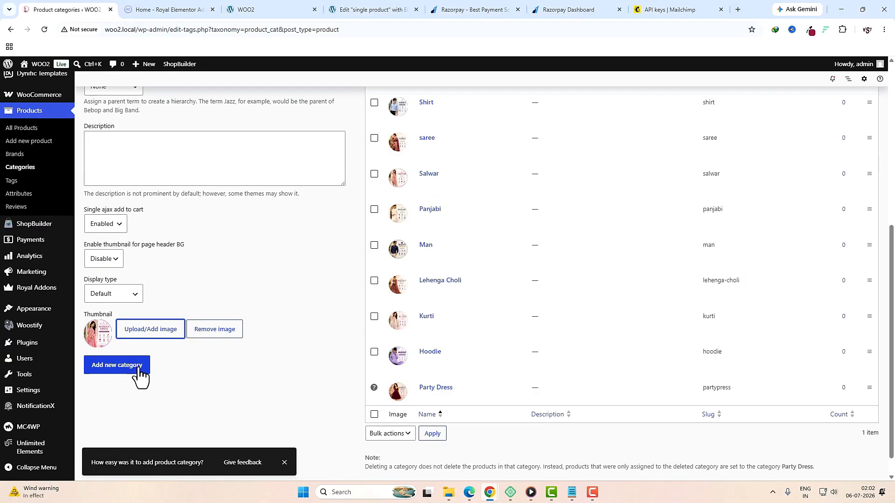
pyautogui.click(138, 367)
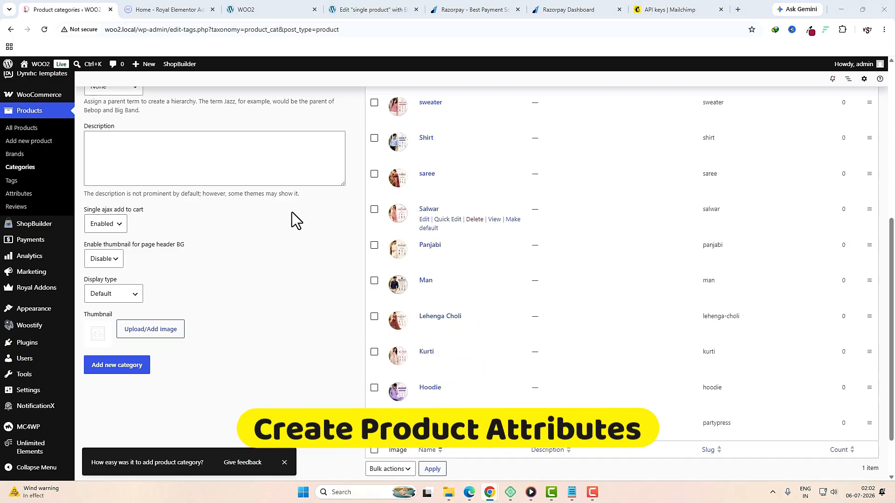
# Step: Create a Color product attribute displayed as colour swatches
pyautogui.click(20, 196)
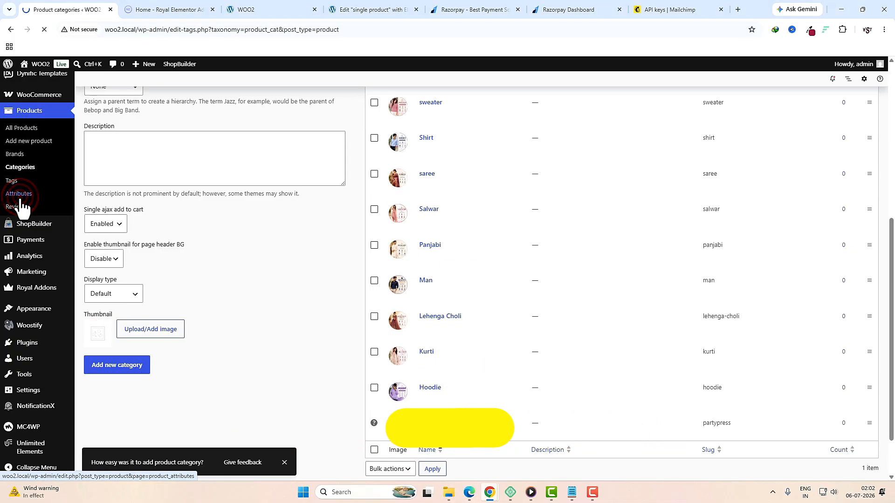
pyautogui.click(163, 269)
pyautogui.write('Color')
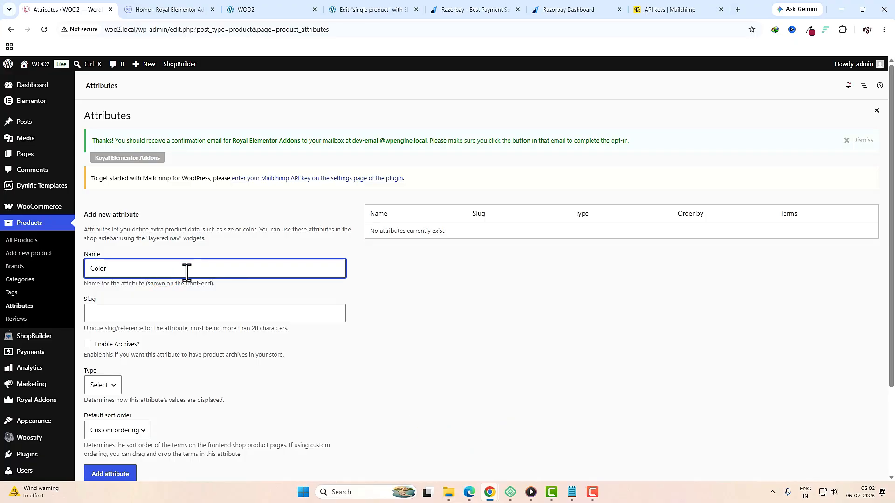
pyautogui.scroll(-2, 164, 269)
pyautogui.click(105, 291)
pyautogui.click(106, 319)
pyautogui.click(118, 386)
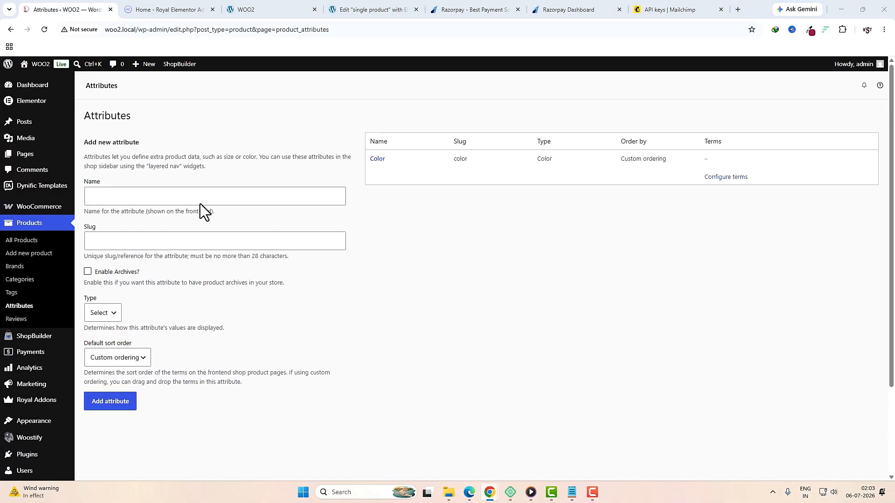
# Step: Create a Size product attribute displayed as buttons
pyautogui.click(195, 197)
pyautogui.write('Size')
pyautogui.scroll(-3, 126, 267)
pyautogui.click(98, 274)
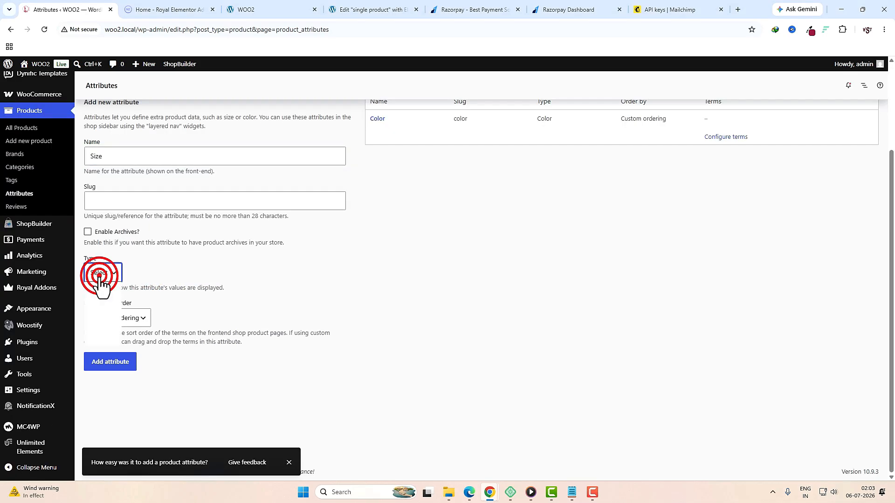
pyautogui.click(99, 327)
pyautogui.click(118, 364)
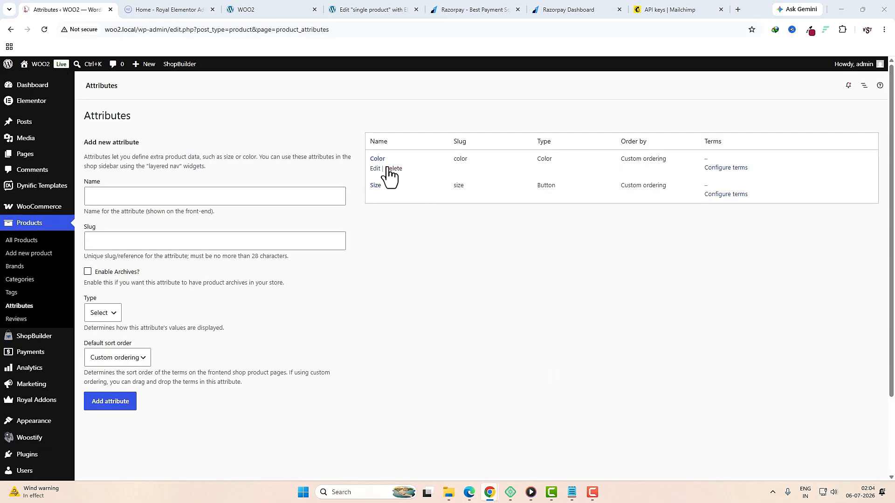
# Step: Add a BLACK term with a black swatch to the Color attribute
pyautogui.click(378, 158)
pyautogui.click(239, 206)
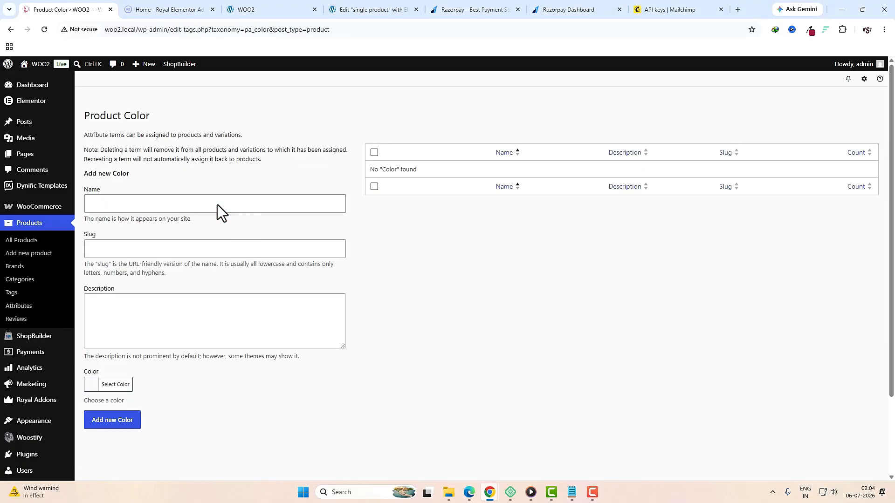
pyautogui.write('BLACK')
pyautogui.click(91, 385)
pyautogui.scroll(-2, 300, 401)
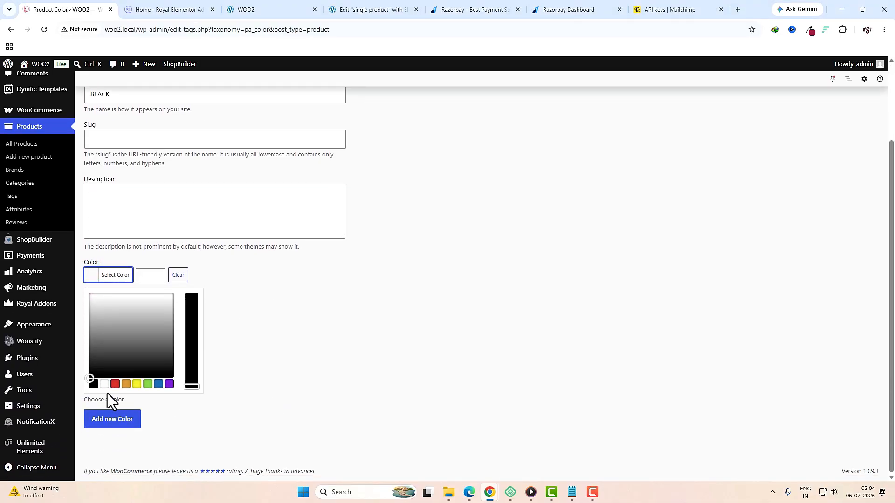
pyautogui.click(93, 384)
pyautogui.click(111, 419)
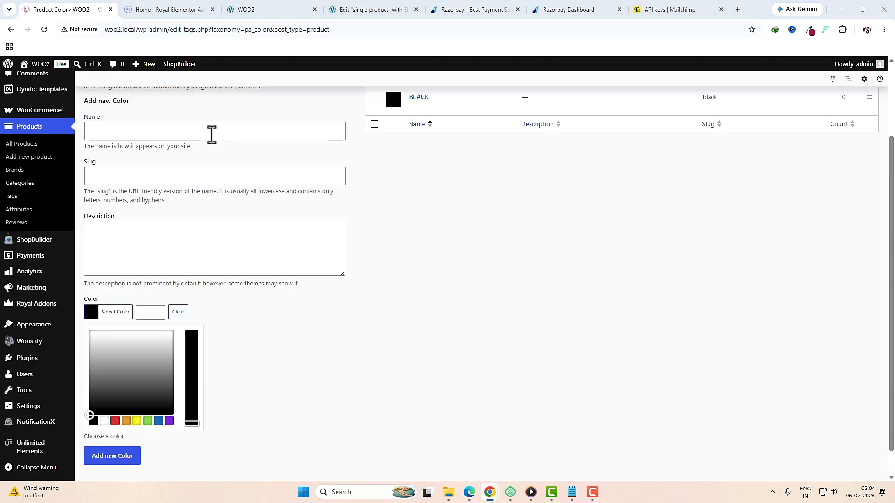
# Step: Add BLUE and GREEN Color terms with blue and green swatches
pyautogui.click(212, 135)
pyautogui.write('BLUE')
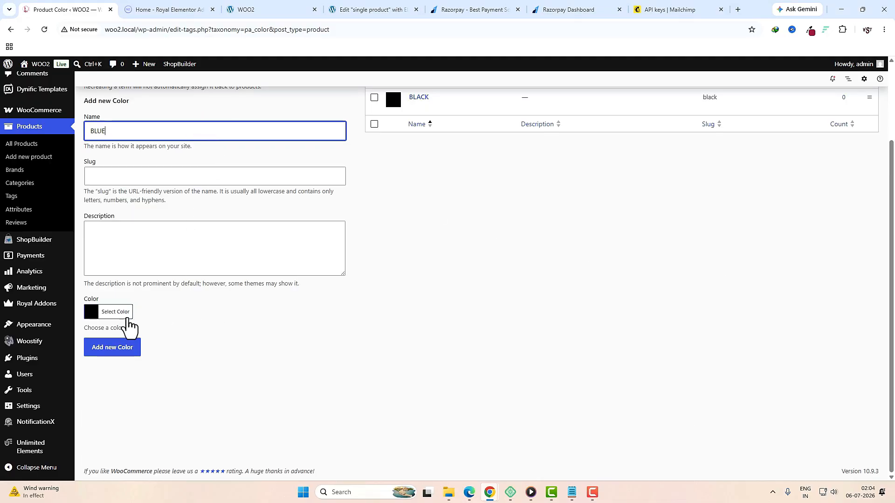
pyautogui.click(115, 312)
pyautogui.click(158, 421)
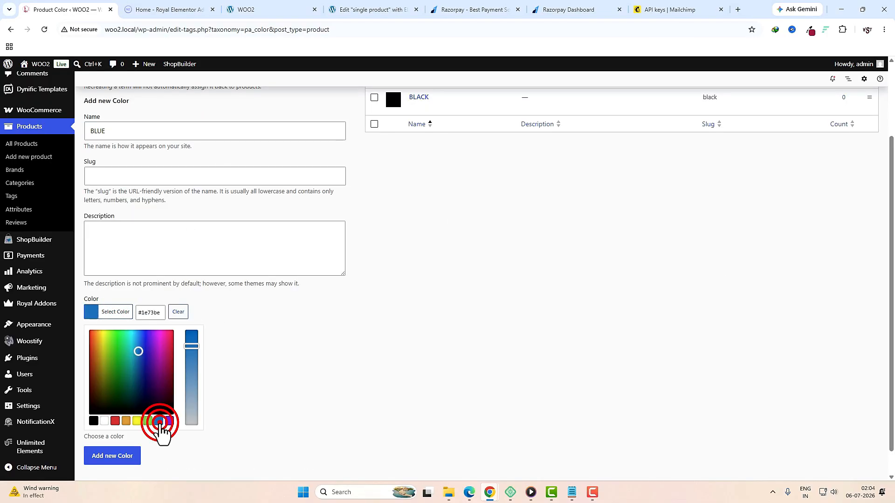
pyautogui.click(112, 456)
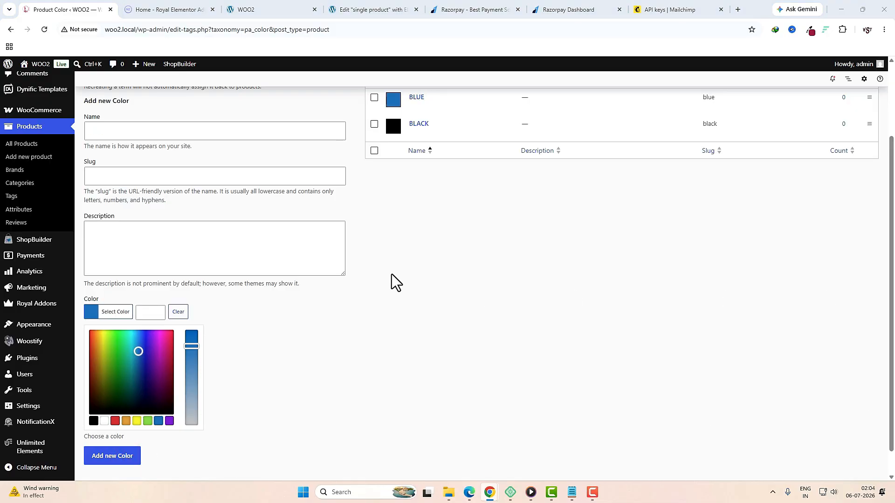
pyautogui.click(161, 130)
pyautogui.write('GREEN')
pyautogui.click(92, 311)
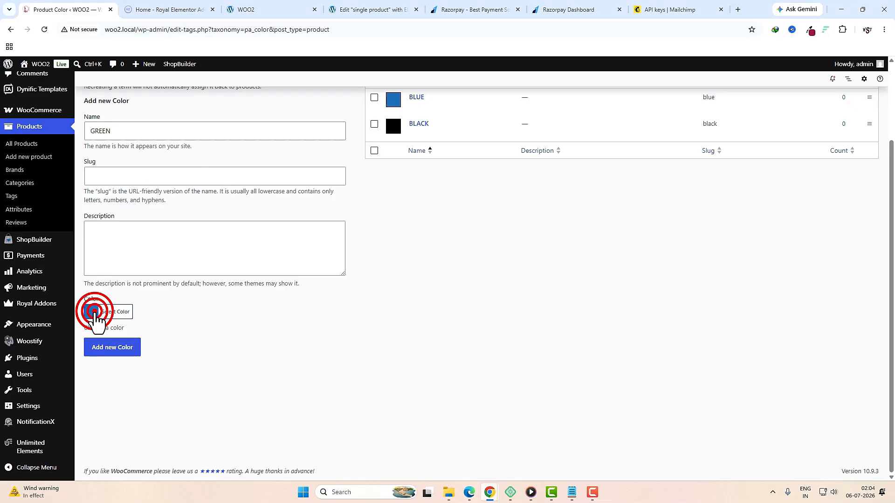
pyautogui.click(148, 420)
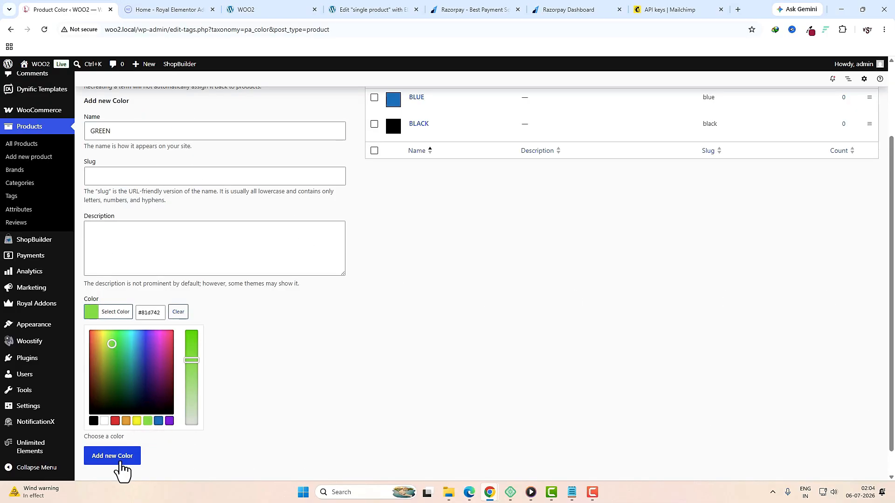
pyautogui.click(120, 458)
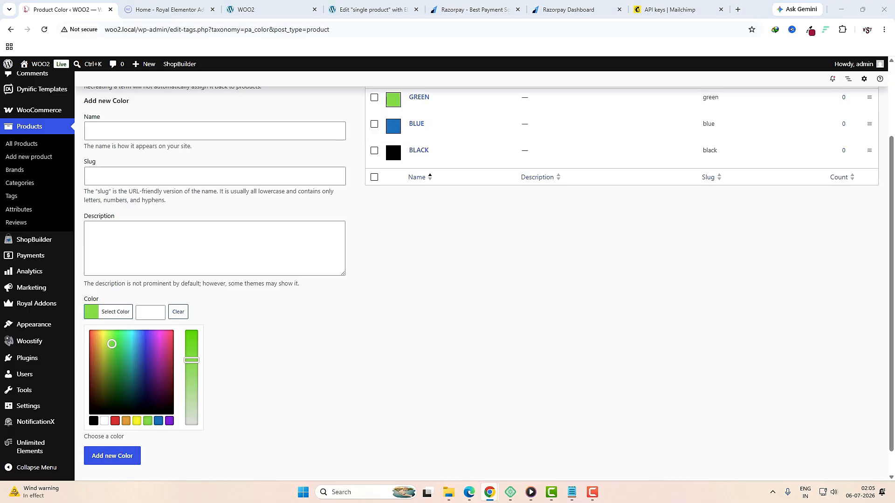
# Step: Add a PINK term with a pink shade and a PURPLE term with a pasted hex colour
pyautogui.click(159, 133)
pyautogui.write('PINK')
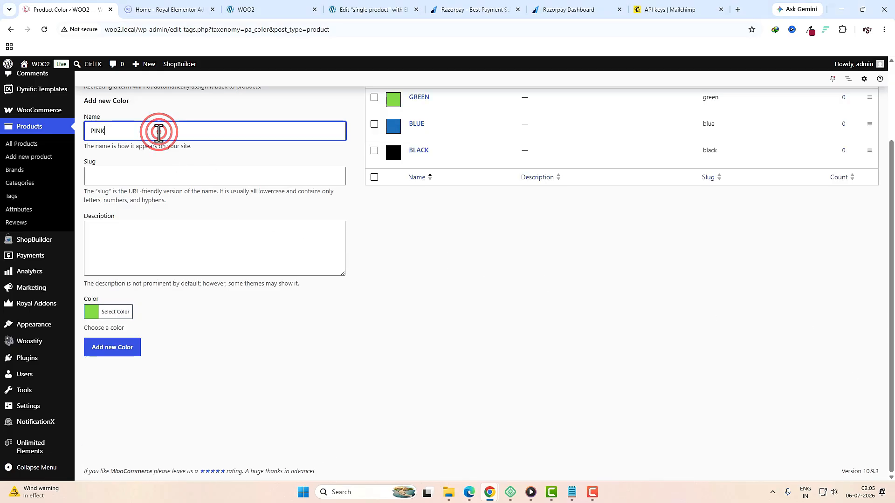
pyautogui.click(94, 312)
pyautogui.click(167, 340)
pyautogui.click(275, 337)
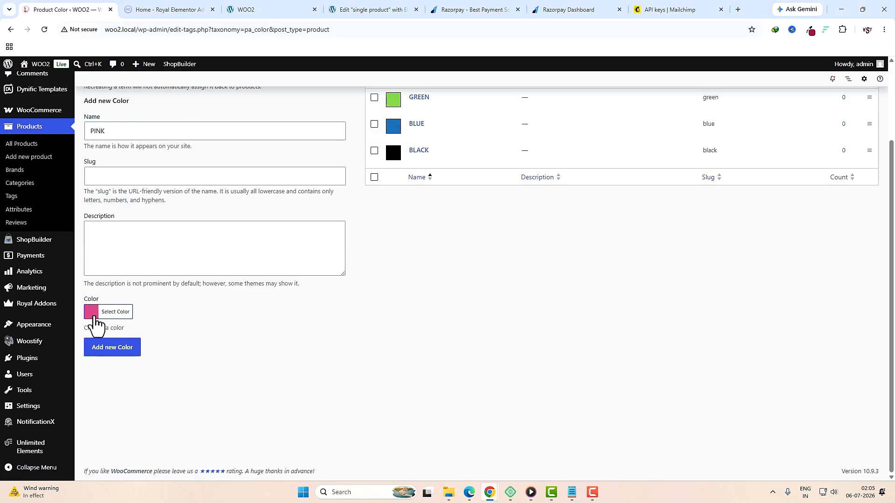
pyautogui.click(111, 347)
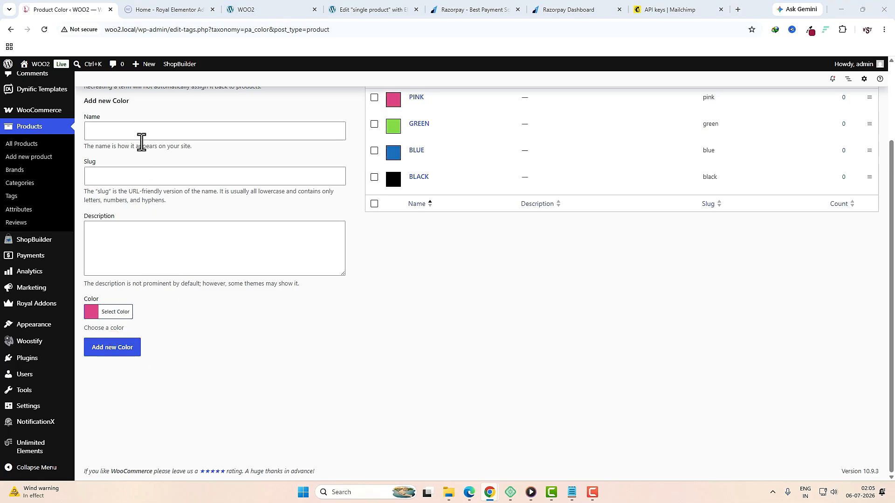
pyautogui.click(142, 130)
pyautogui.write('PURPLE')
pyautogui.click(91, 312)
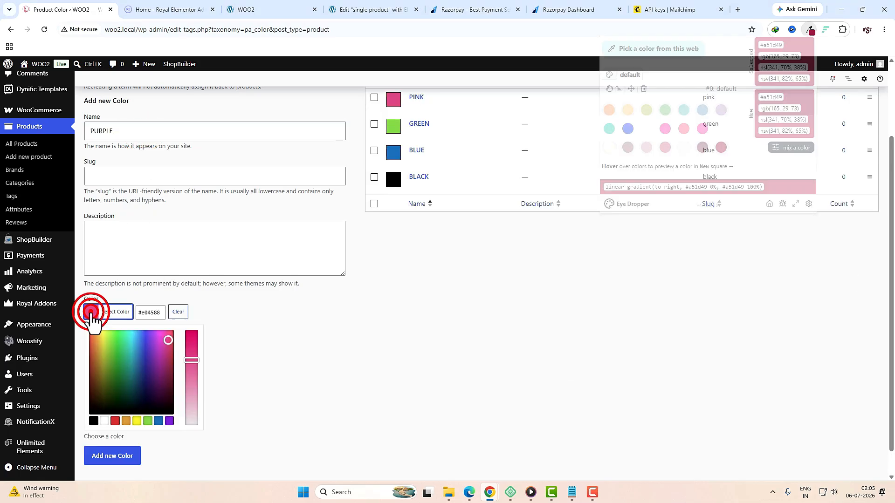
pyautogui.click(147, 312)
pyautogui.hotkey('ctrl', 'v')
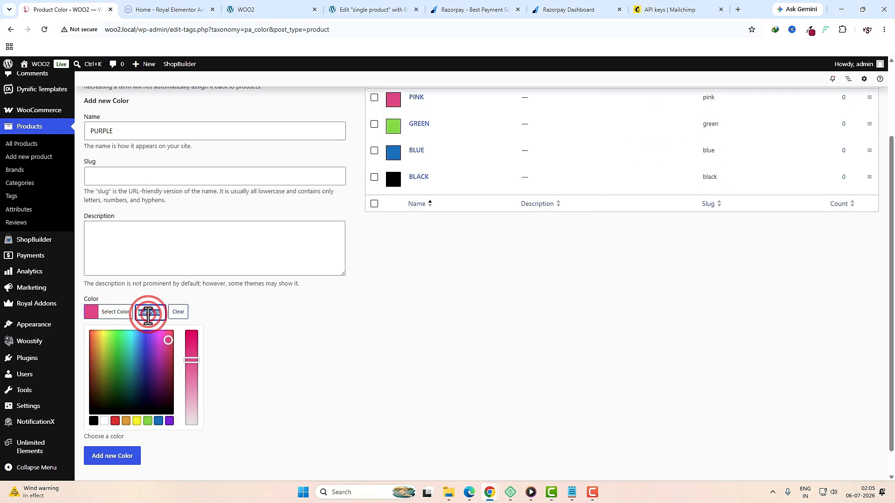
pyautogui.click(287, 424)
pyautogui.click(124, 353)
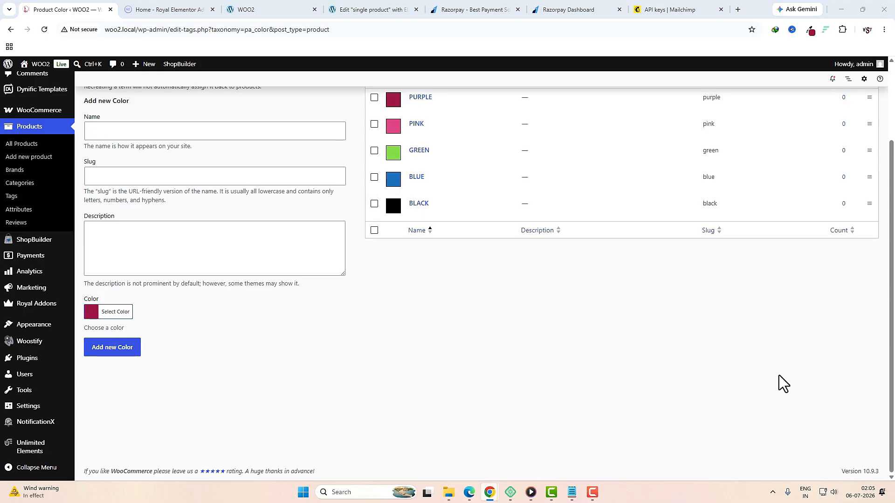
# Step: Add RED, WHITE and YELLOW Color terms with matching red, white and yellow swatches
pyautogui.click(131, 130)
pyautogui.write('RED')
pyautogui.click(110, 311)
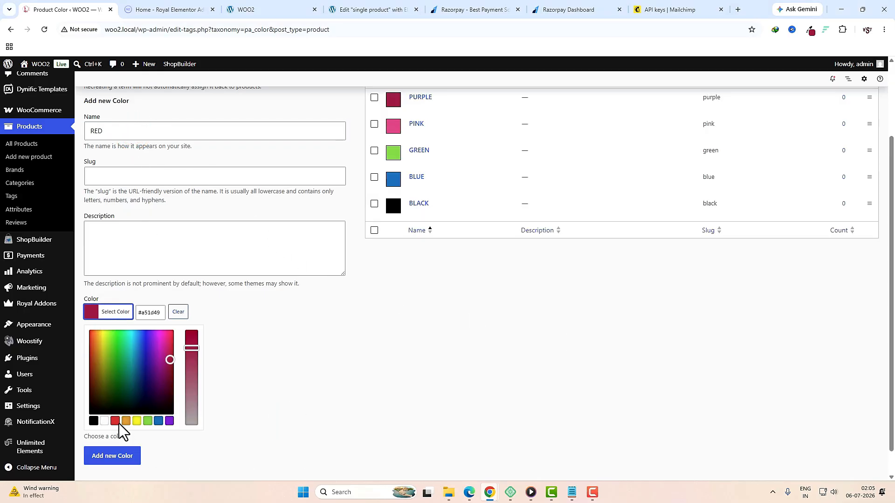
pyautogui.click(114, 421)
pyautogui.click(120, 348)
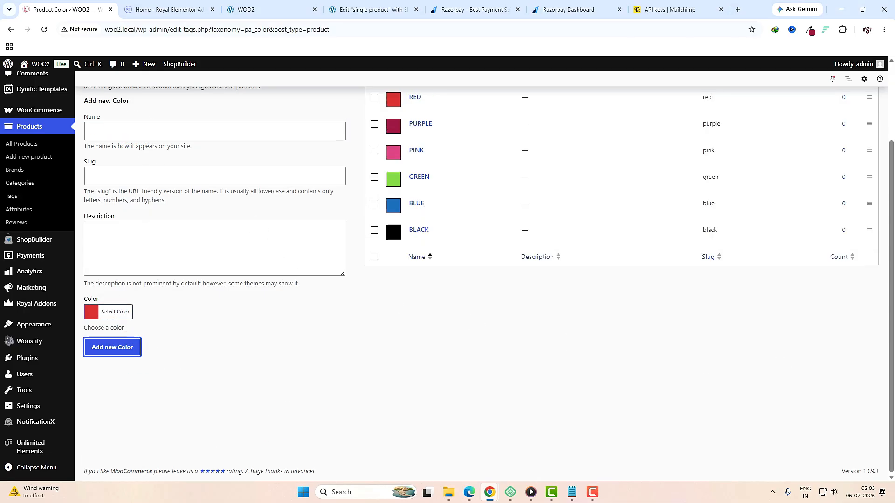
pyautogui.click(119, 133)
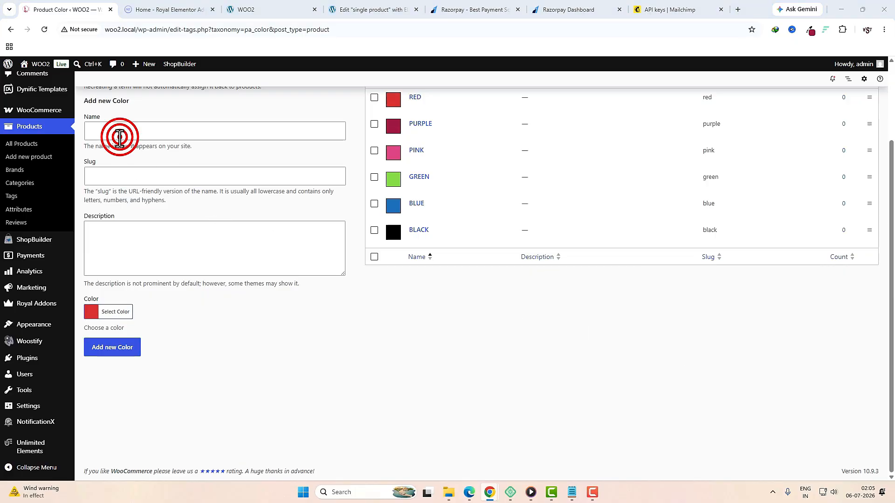
pyautogui.write('WHITE')
pyautogui.click(90, 311)
pyautogui.click(104, 421)
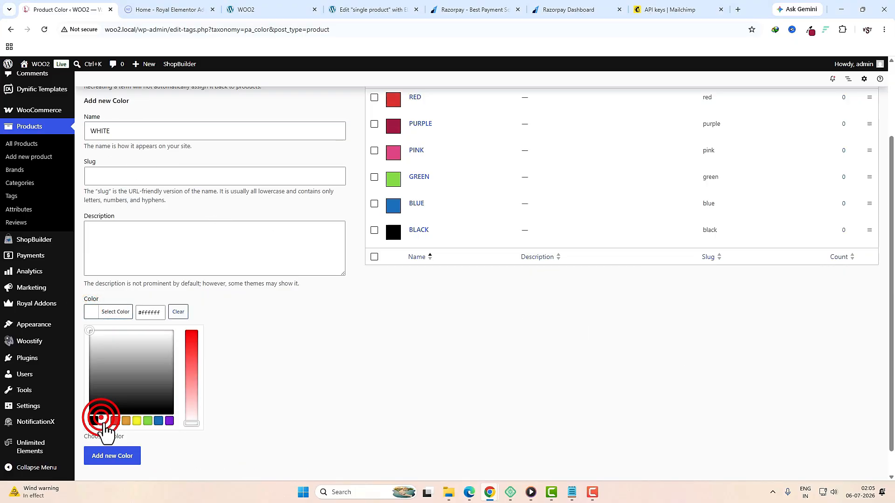
pyautogui.click(112, 456)
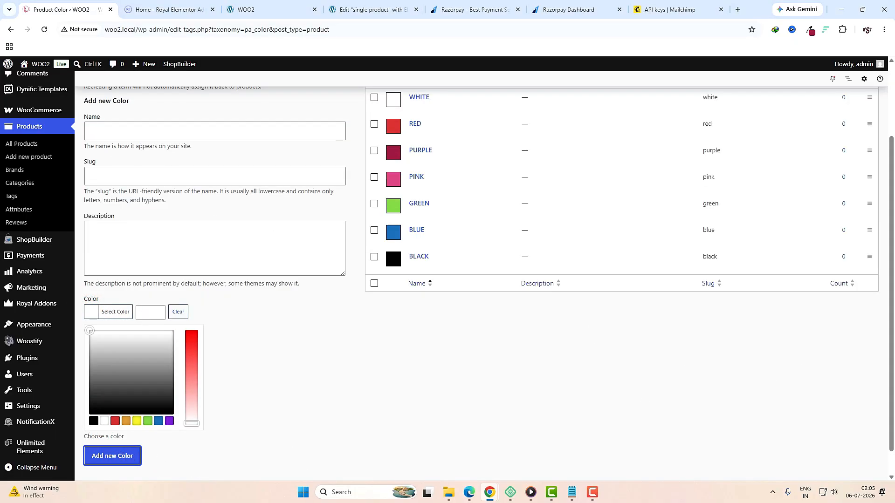
pyautogui.click(201, 130)
pyautogui.write('YELLOW')
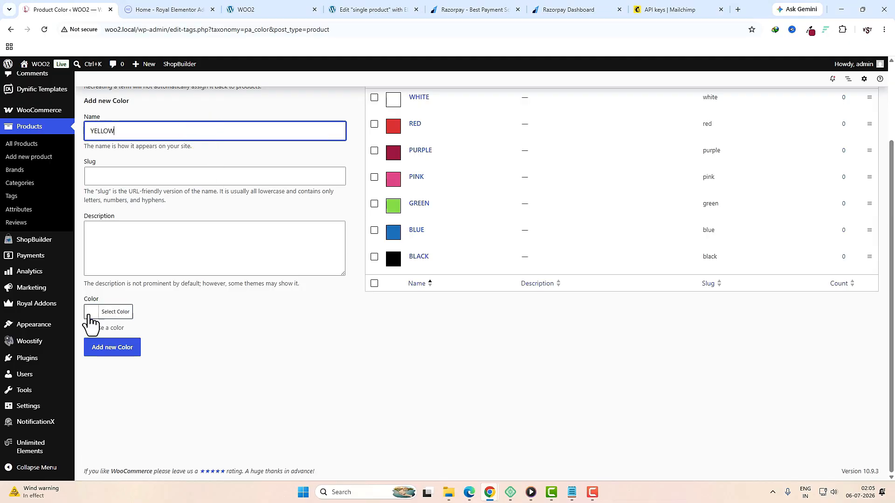
pyautogui.click(88, 311)
pyautogui.click(137, 421)
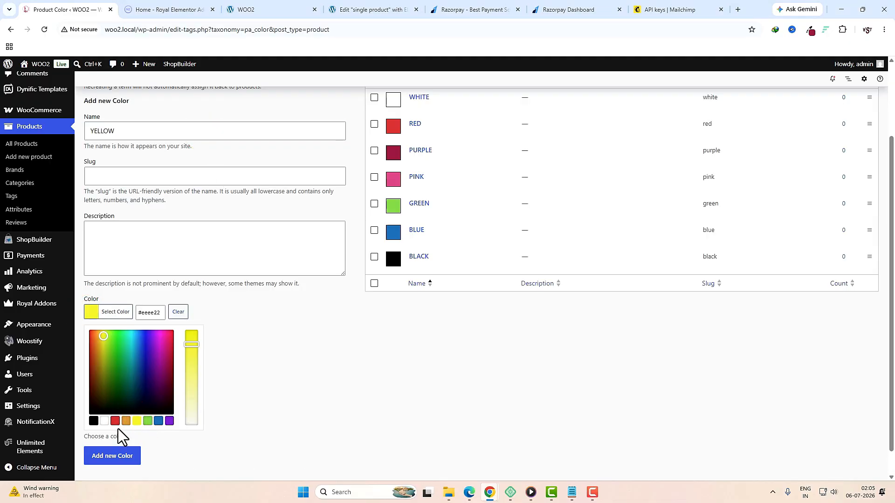
pyautogui.click(132, 457)
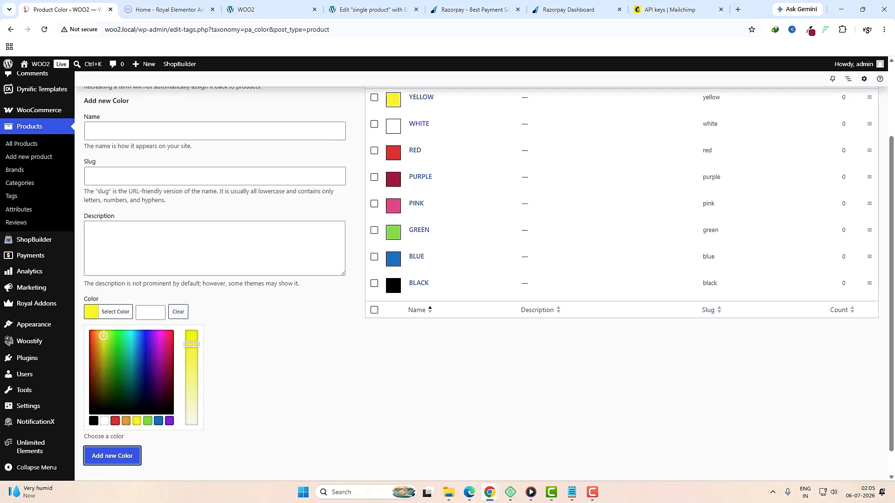
# Step: Open the Size attribute's terms from Products > Attributes and enter L, M, S and XL
pyautogui.click(18, 210)
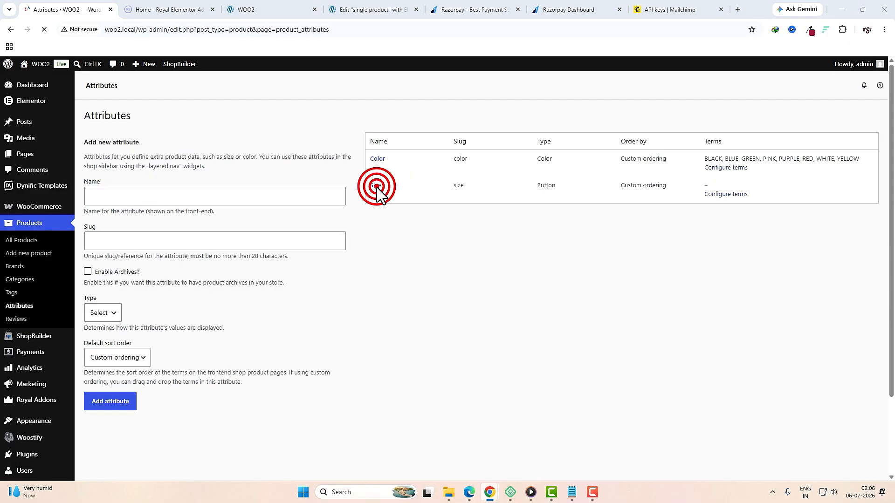
pyautogui.click(376, 187)
pyautogui.click(205, 202)
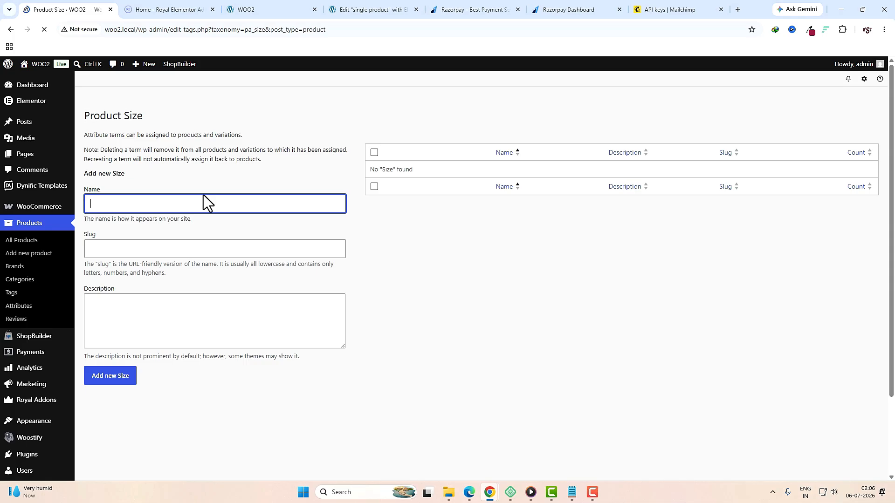
pyautogui.write('L')
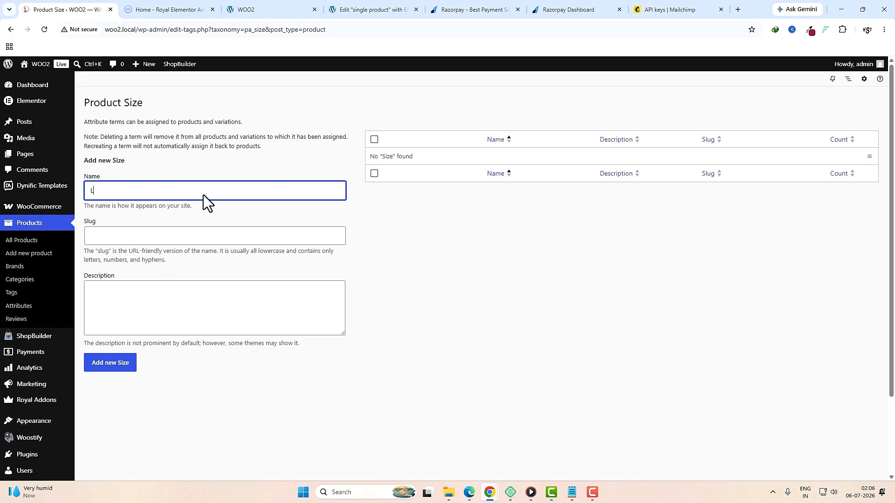
pyautogui.press('Return')
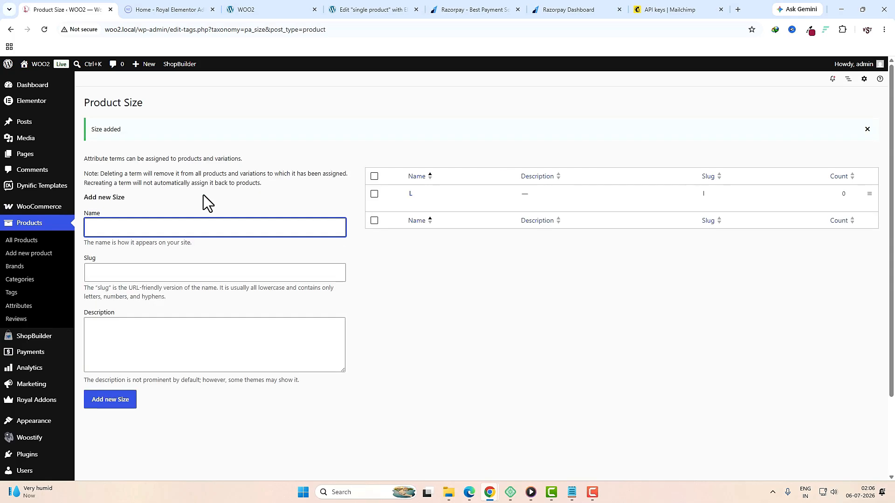
pyautogui.write('M')
pyautogui.press('Return')
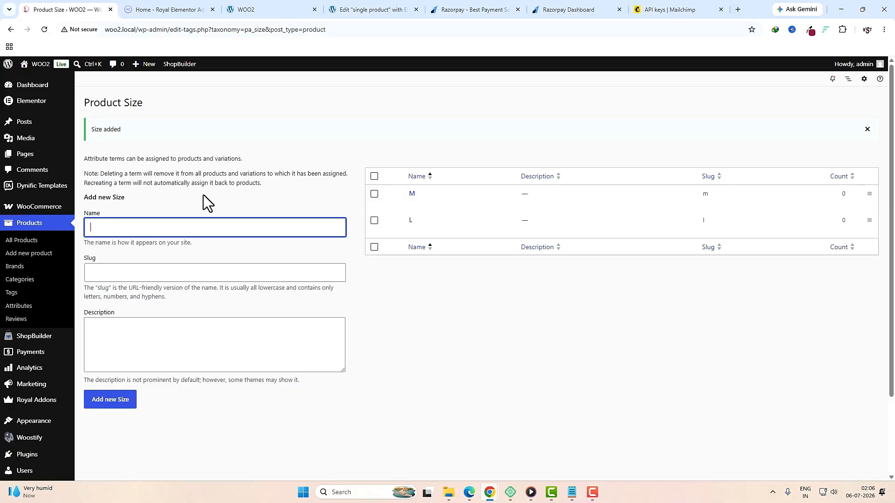
pyautogui.write('S')
pyautogui.press('Return')
pyautogui.write('X')
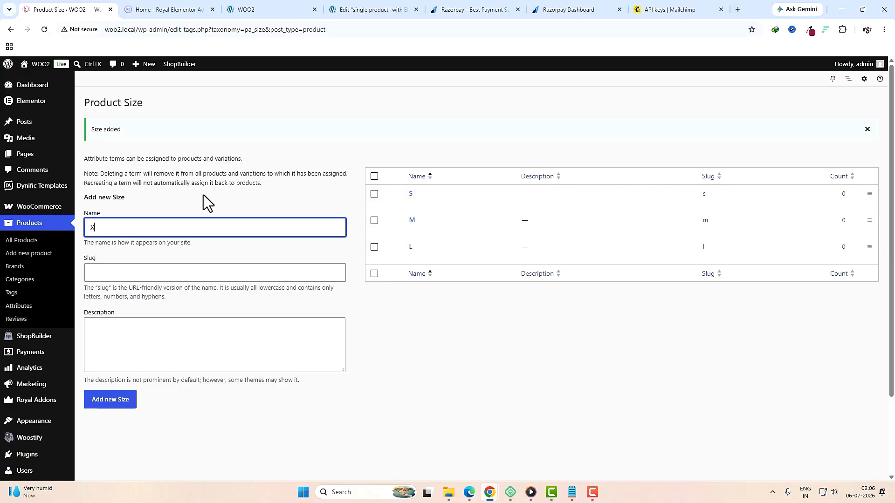
pyautogui.write('L')
pyautogui.press('Return')
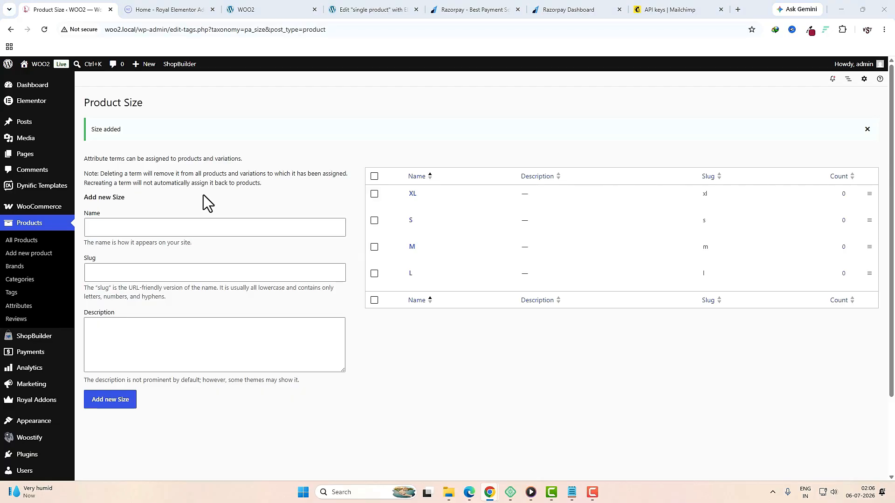
# Step: Add the Biba brand with the biba logo as its thumbnail
pyautogui.click(18, 269)
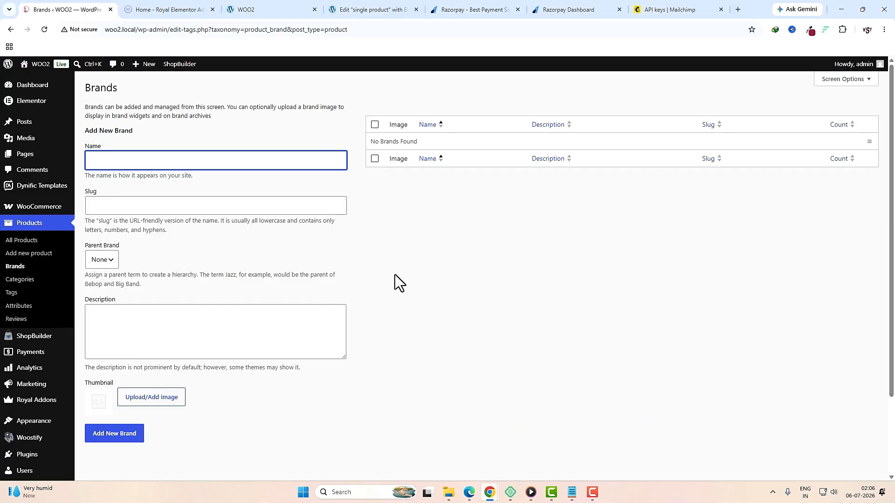
pyautogui.write('Biba')
pyautogui.click(170, 399)
pyautogui.click(666, 132)
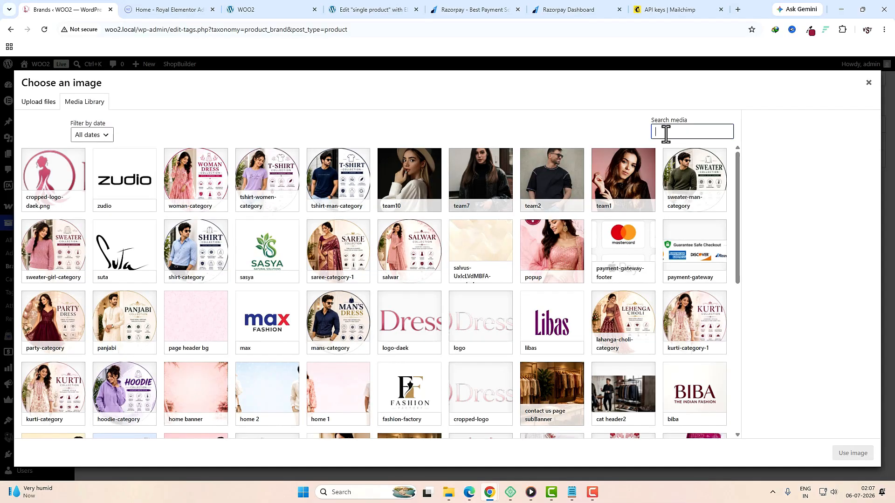
pyautogui.scroll(-2, 735, 364)
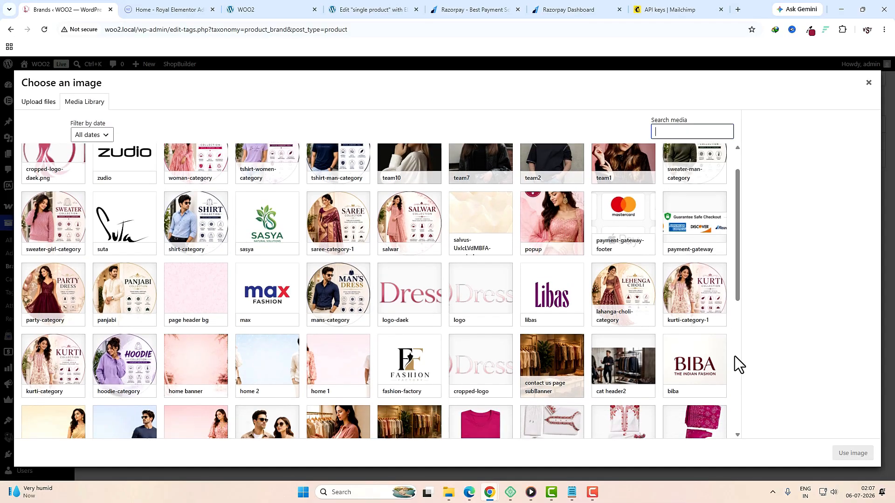
pyautogui.click(693, 321)
pyautogui.click(838, 451)
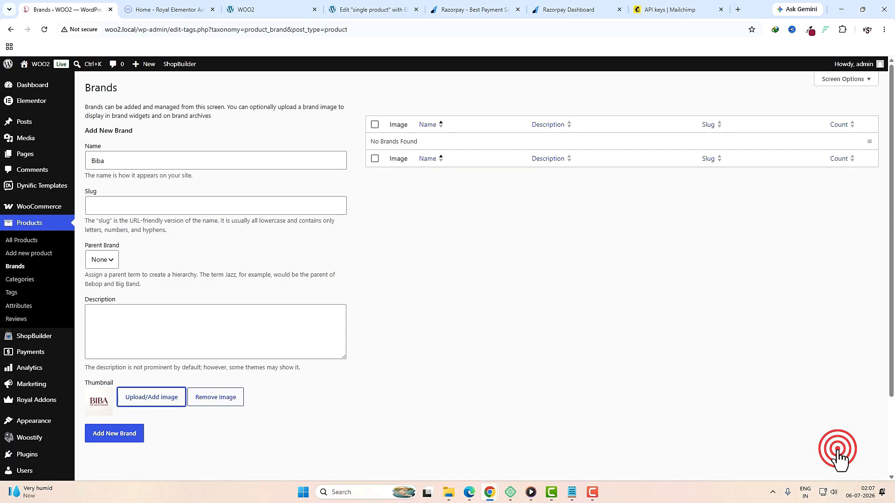
pyautogui.click(122, 433)
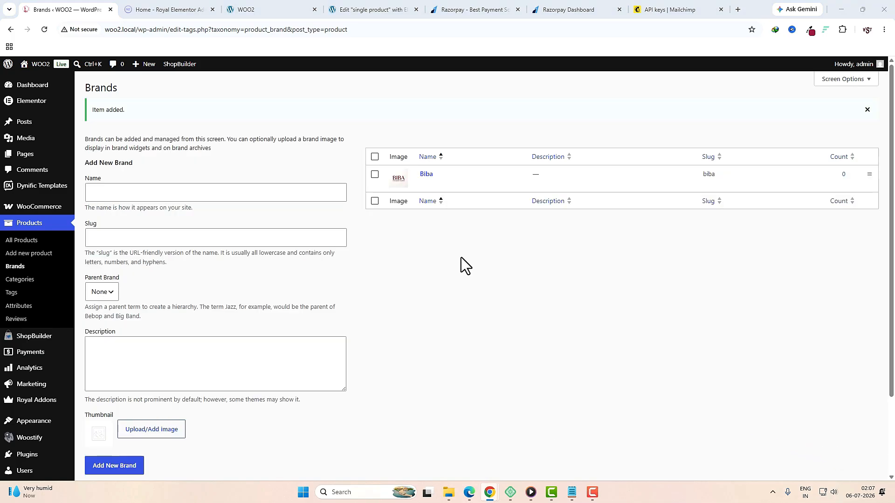
# Step: Add the Fashion Factory brand with its logo thumbnail
pyautogui.click(252, 192)
pyautogui.write('Fashion Factory')
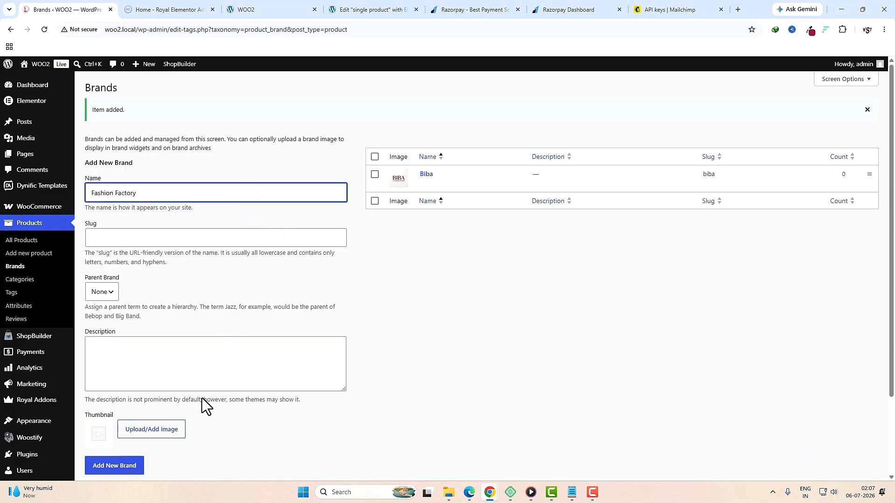
pyautogui.click(166, 432)
pyautogui.click(74, 186)
pyautogui.click(853, 451)
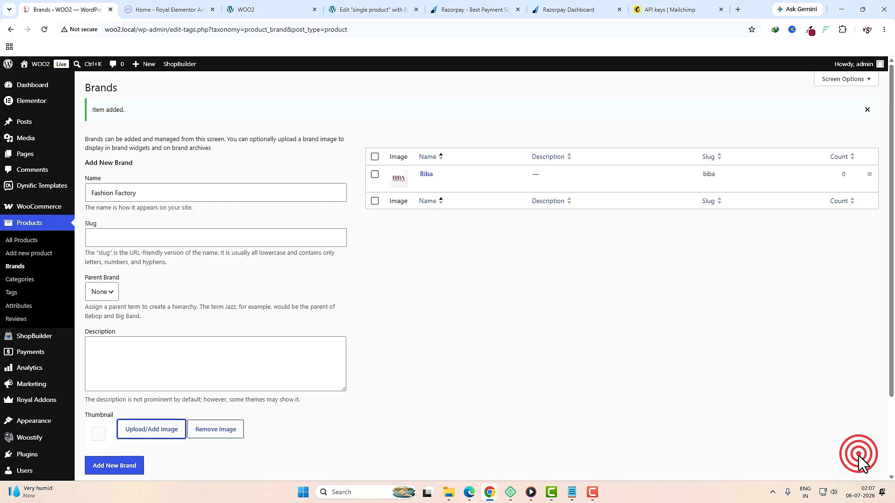
pyautogui.click(128, 466)
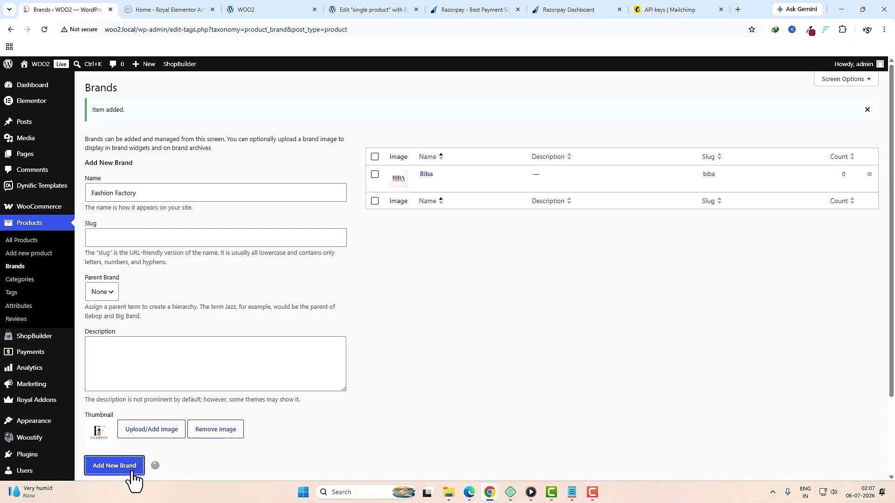
# Step: Add the Libas brand, searching the media library for its Libas logo
pyautogui.click(142, 191)
pyautogui.write('Libas')
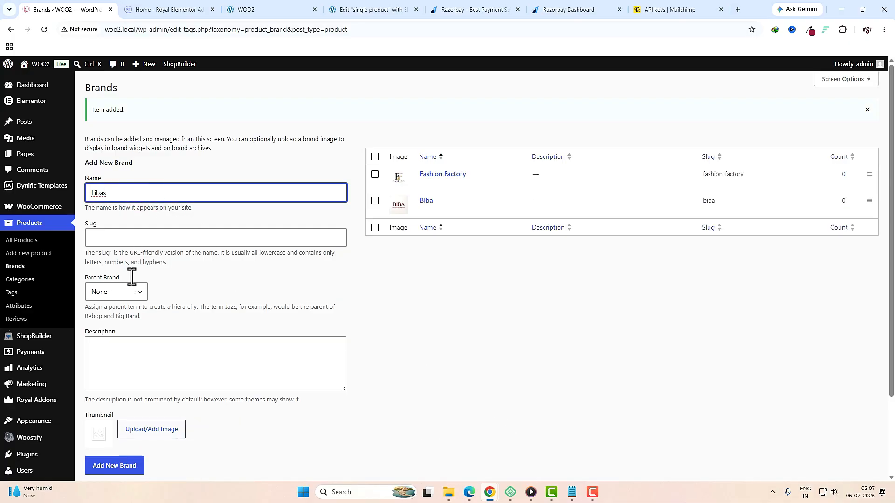
pyautogui.click(152, 429)
pyautogui.click(698, 132)
pyautogui.write('Libas')
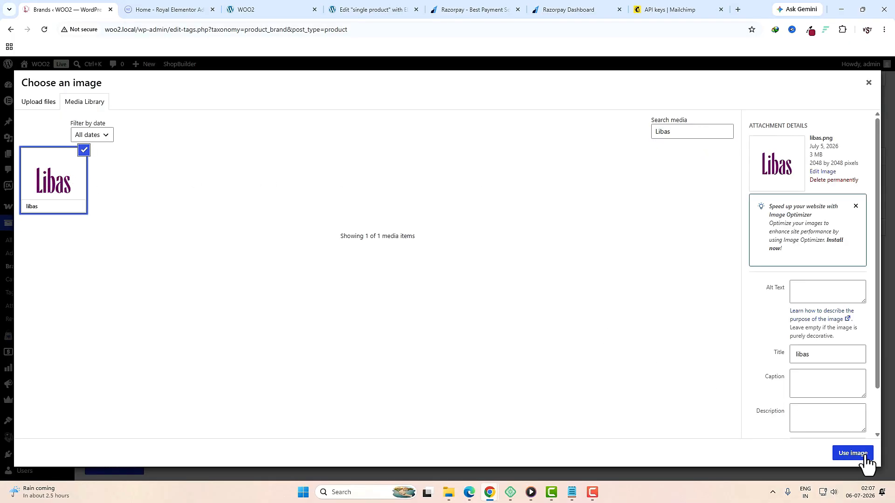
pyautogui.click(852, 453)
pyautogui.click(115, 466)
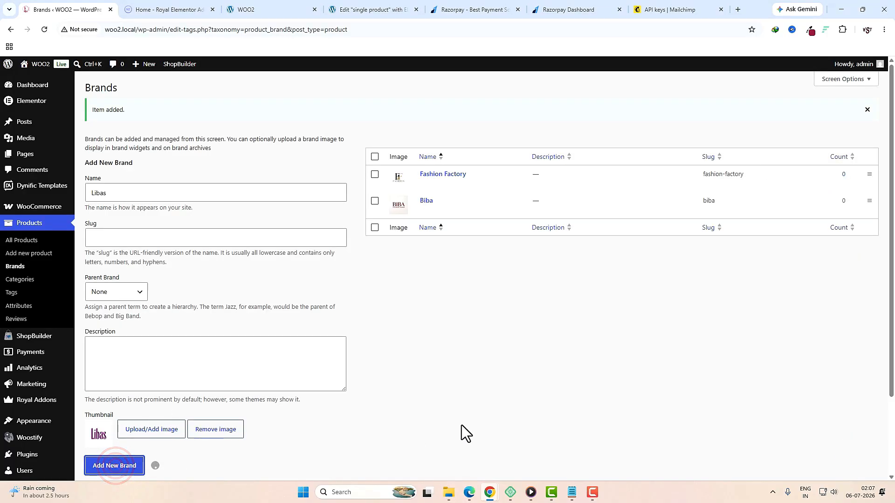
# Step: Paste the next brand name, trim its leading whitespace, attach the zudio logo and save it as Zudio
pyautogui.write('Max Fashion')
pyautogui.moveTo(104, 192); pyautogui.dragTo(87, 192)
pyautogui.press('BackSpace')
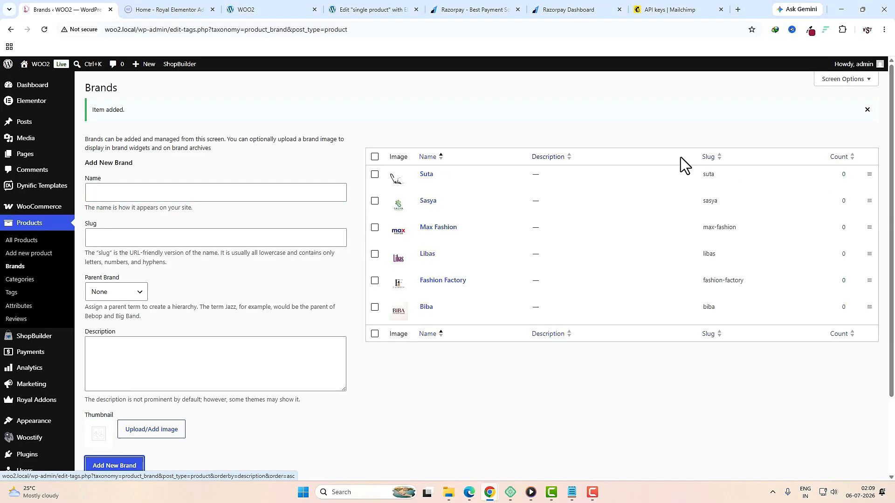
pyautogui.click(299, 192)
pyautogui.write('Suta')
pyautogui.click(151, 429)
pyautogui.doubleClick(687, 132)
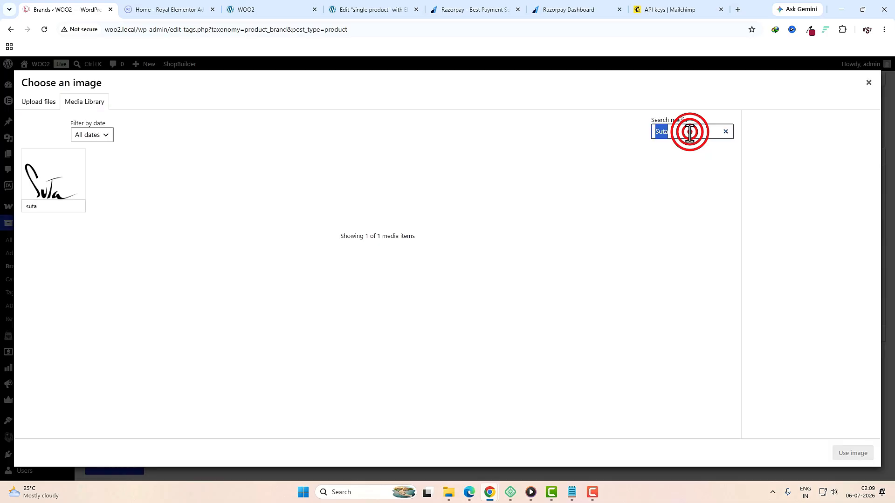
pyautogui.write('Zudio')
pyautogui.click(66, 194)
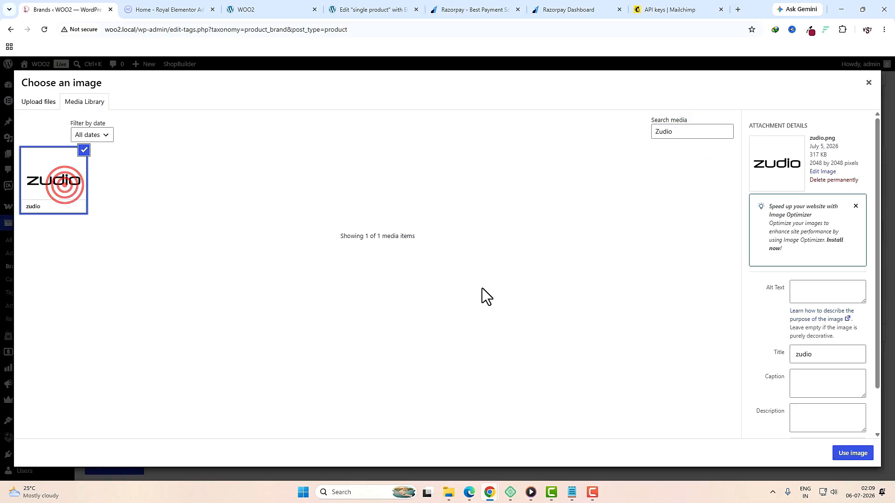
pyautogui.click(856, 444)
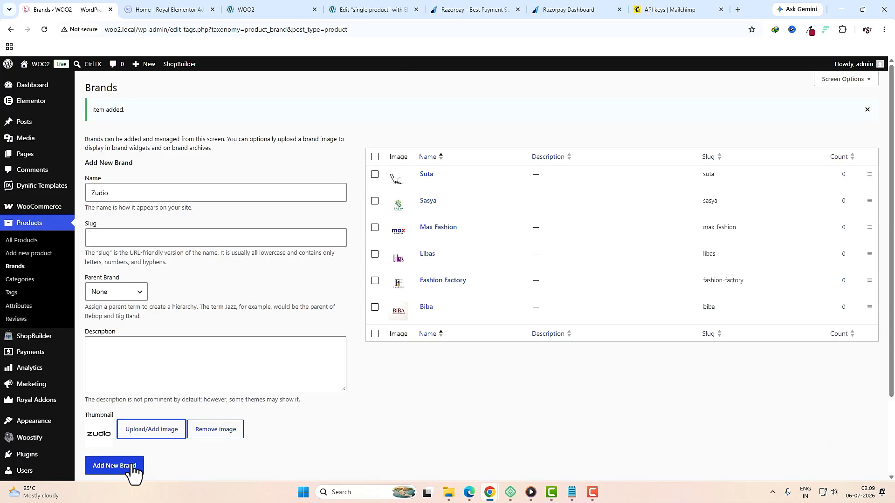
pyautogui.click(122, 467)
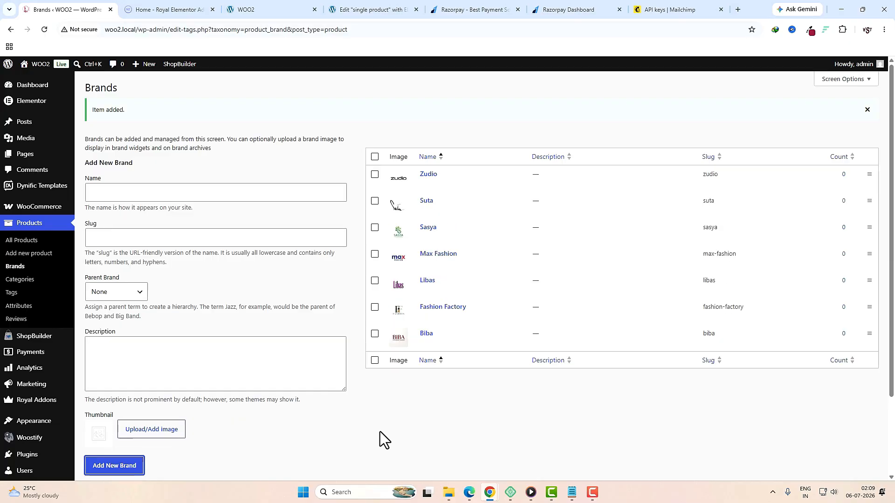
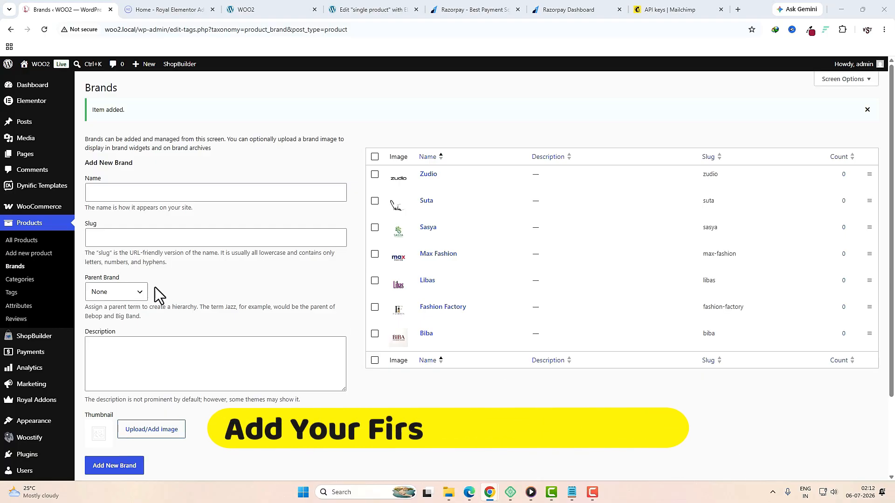
# Step: Open a blank new product form and find the sweater's title on the live product page
pyautogui.click(41, 255)
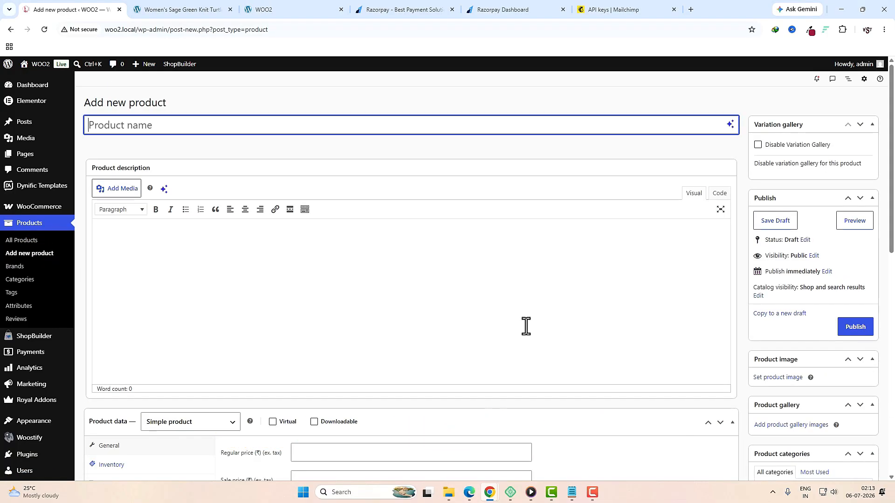
pyautogui.scroll(-5, 431, 336)
pyautogui.scroll(5, 433, 335)
pyautogui.click(174, 13)
pyautogui.scroll(-1, 436, 299)
pyautogui.scroll(-5, 435, 297)
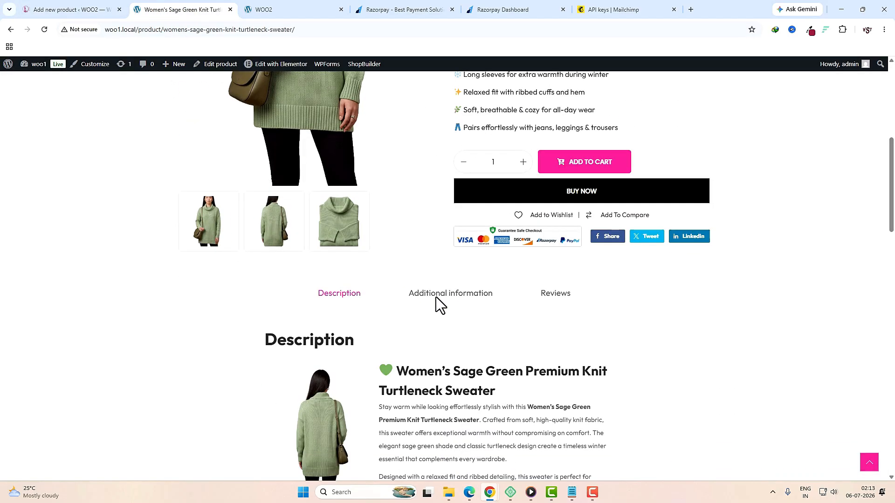
pyautogui.scroll(5, 435, 297)
pyautogui.scroll(2, 435, 297)
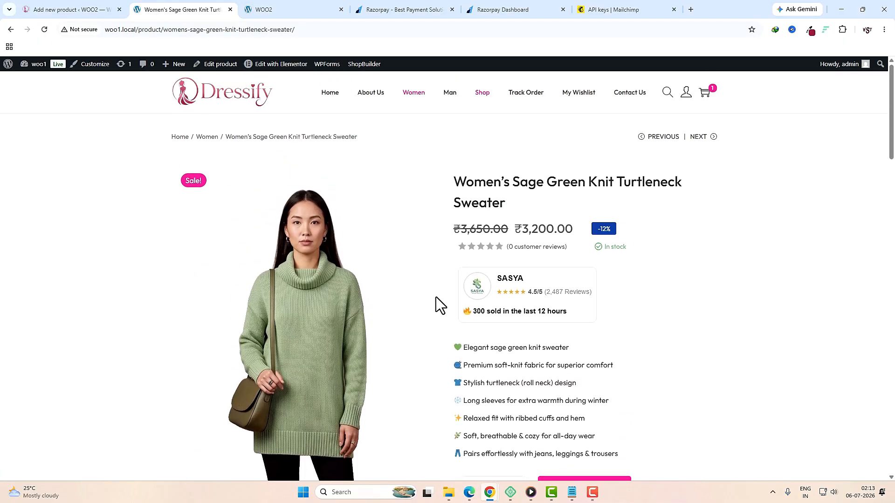
# Step: Copy the live title and paste it as the product name 'Women's Sage Green Knit Turtleneck Sweater'
pyautogui.tripleClick(515, 206)
pyautogui.hotkey('ctrl', 'c')
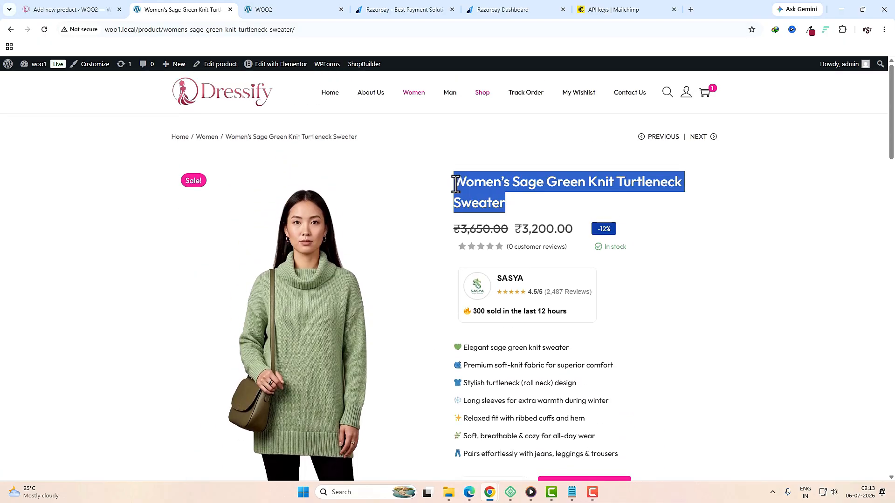
pyautogui.click(99, 12)
pyautogui.click(241, 124)
pyautogui.hotkey('ctrl', 'v')
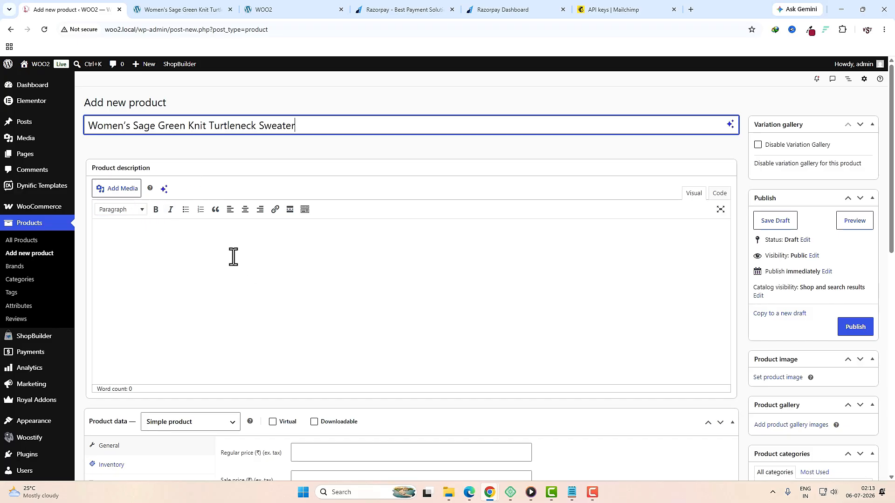
pyautogui.scroll(-2, 245, 269)
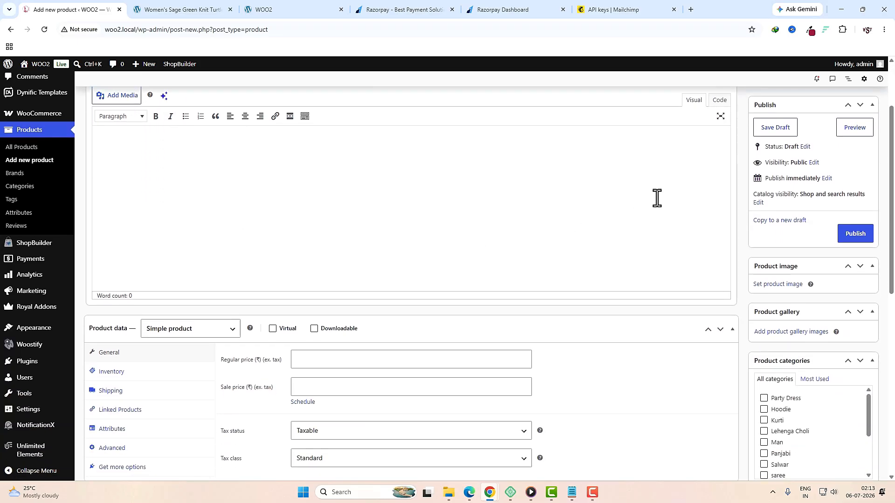
pyautogui.scroll(2, 746, 255)
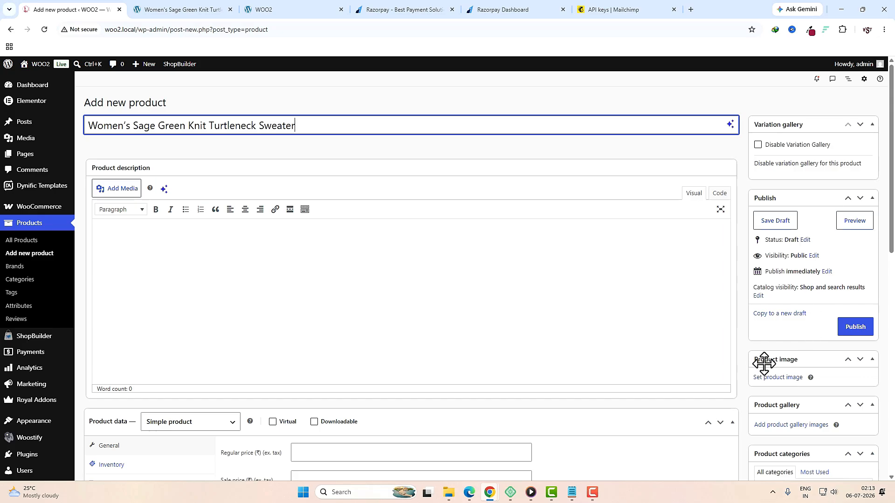
pyautogui.hotkey('ctrl', 'Tab')
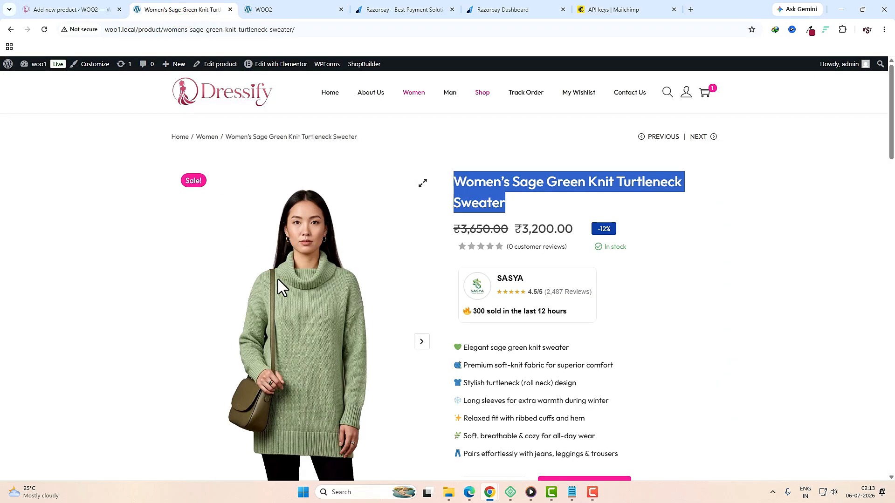
pyautogui.hotkey('ctrl', 'shift', 'Tab')
# Step: Set the front-view green sweater picture 1-5 as the main product image
pyautogui.click(687, 286)
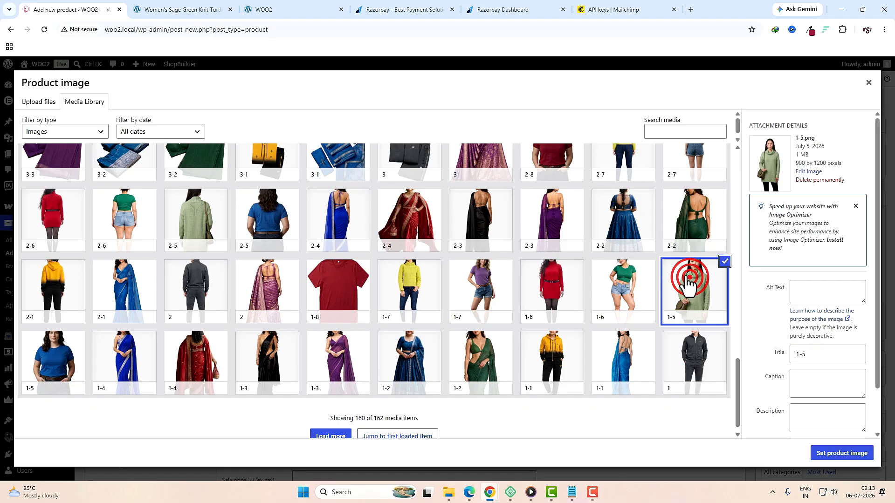
pyautogui.click(839, 454)
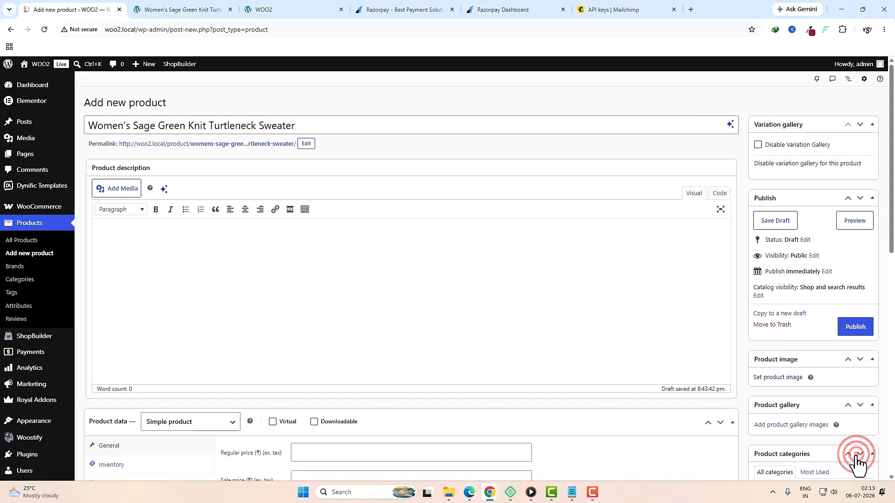
pyautogui.scroll(-3, 803, 364)
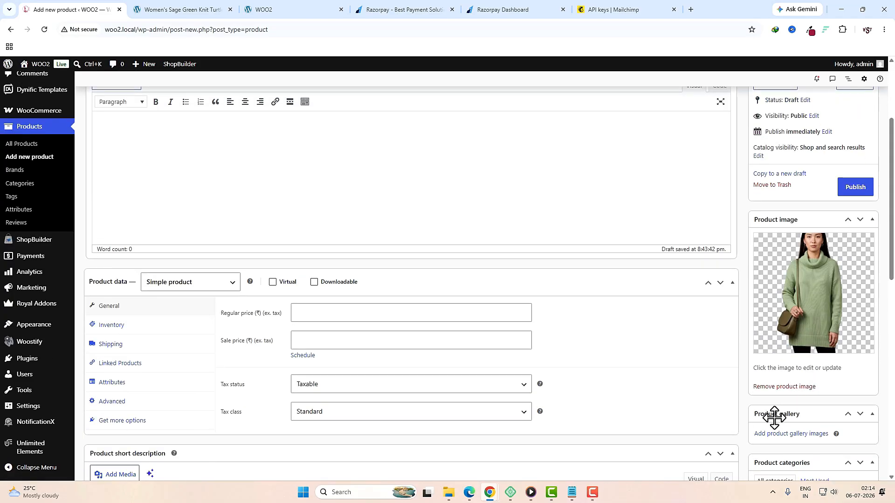
# Step: Add the folded 3-5 and back-view 2-5 sweater pictures to the product gallery, matching the live page
pyautogui.click(173, 10)
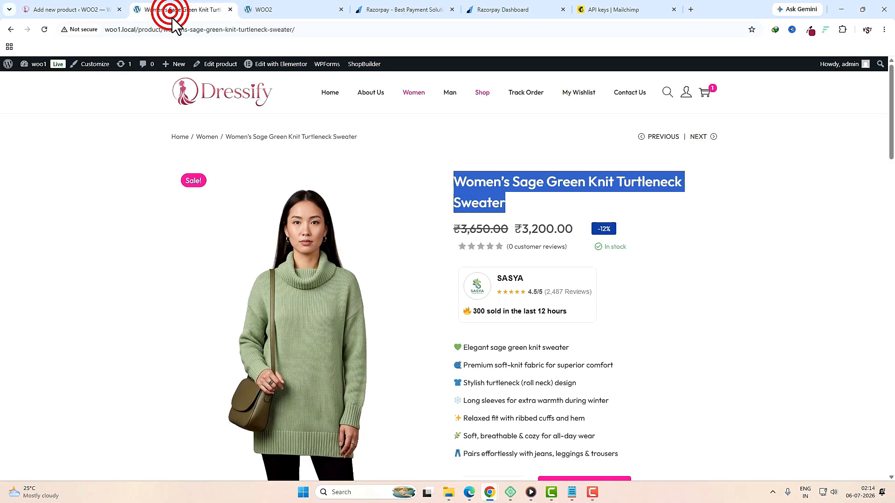
pyautogui.scroll(-5, 297, 315)
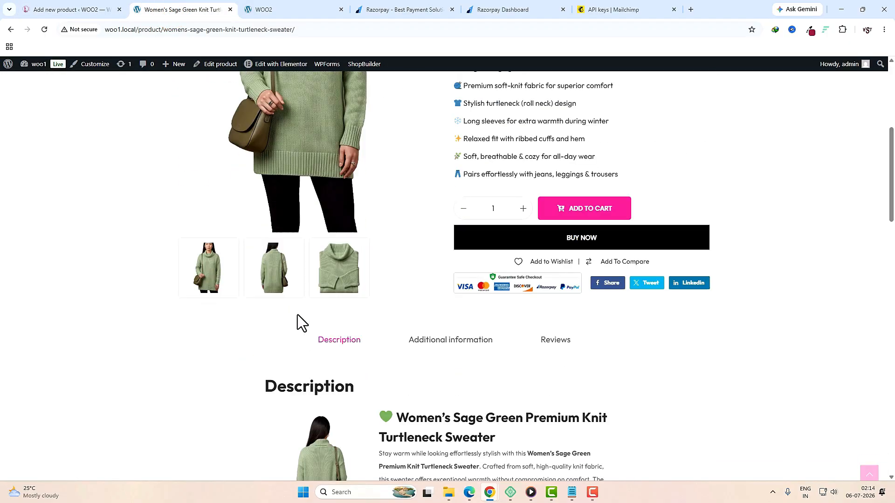
pyautogui.click(330, 284)
pyautogui.click(279, 284)
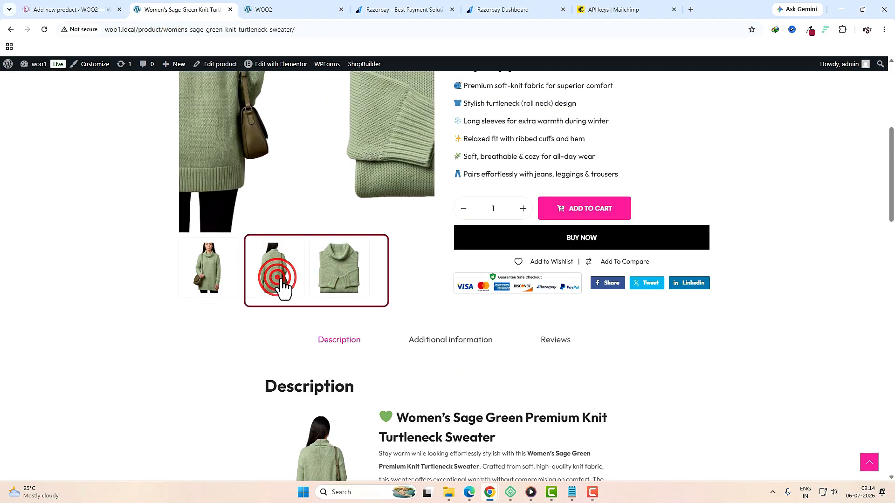
pyautogui.click(72, 10)
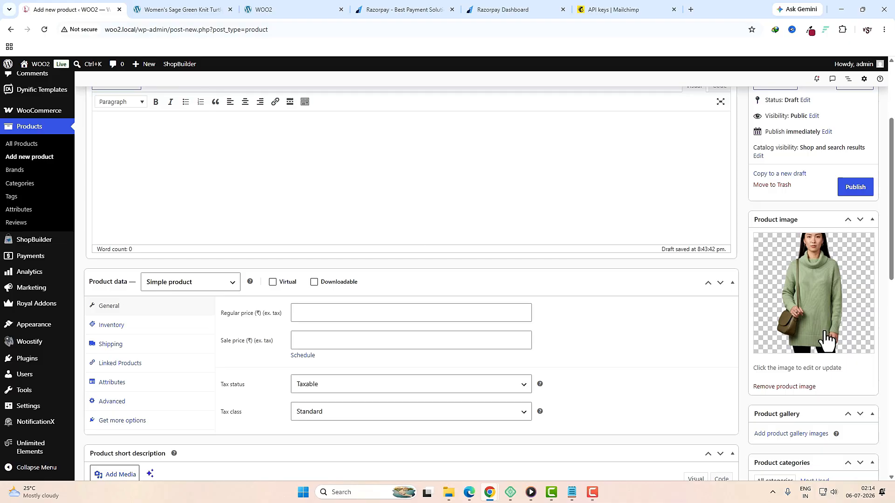
pyautogui.click(781, 433)
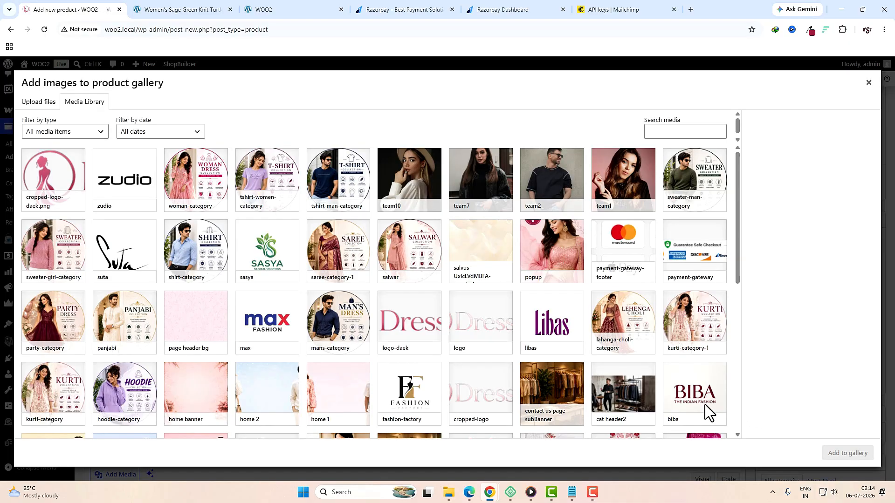
pyautogui.scroll(-10, 420, 308)
pyautogui.click(407, 317)
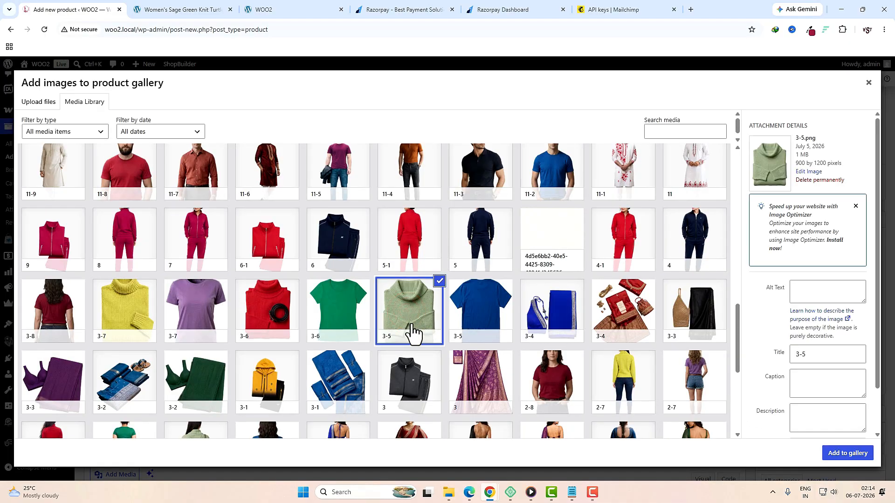
pyautogui.scroll(-5, 459, 329)
pyautogui.click(200, 236)
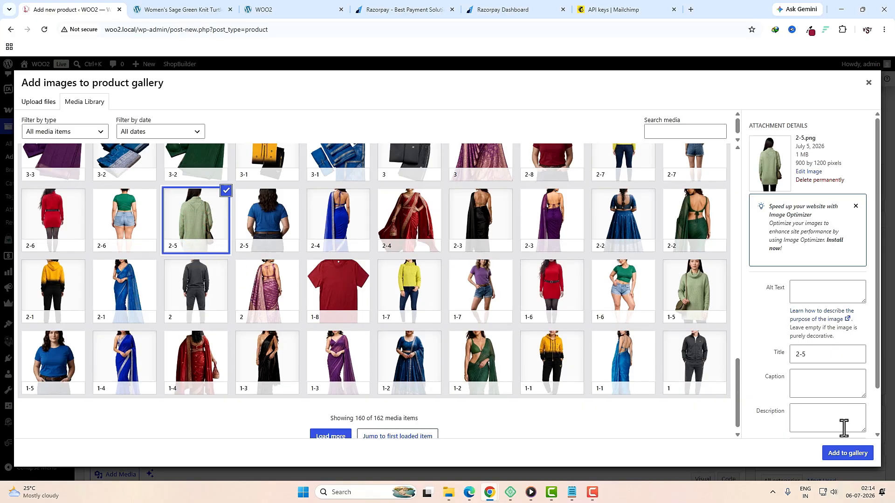
pyautogui.click(846, 454)
pyautogui.scroll(-4, 805, 392)
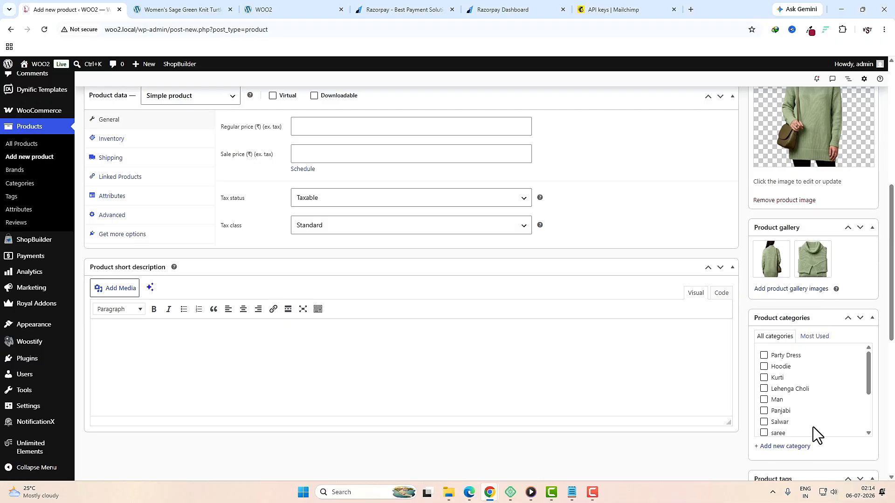
pyautogui.scroll(-3, 813, 427)
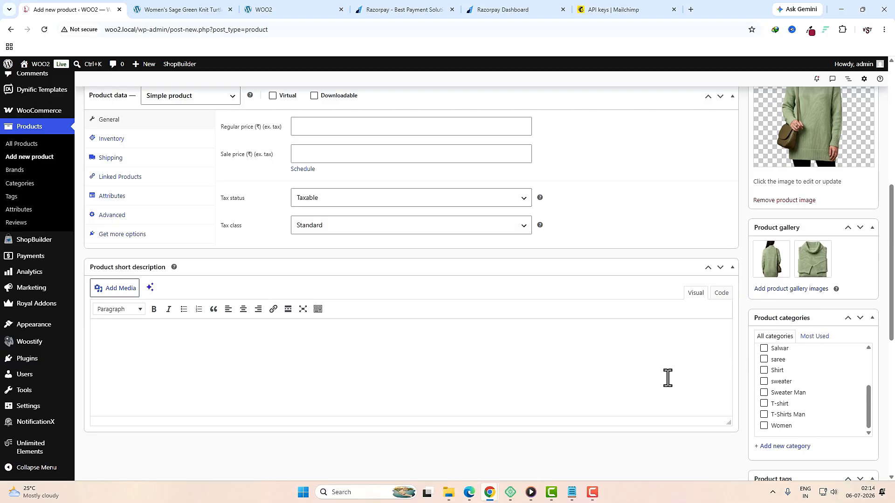
pyautogui.scroll(-2, 806, 414)
pyautogui.click(764, 332)
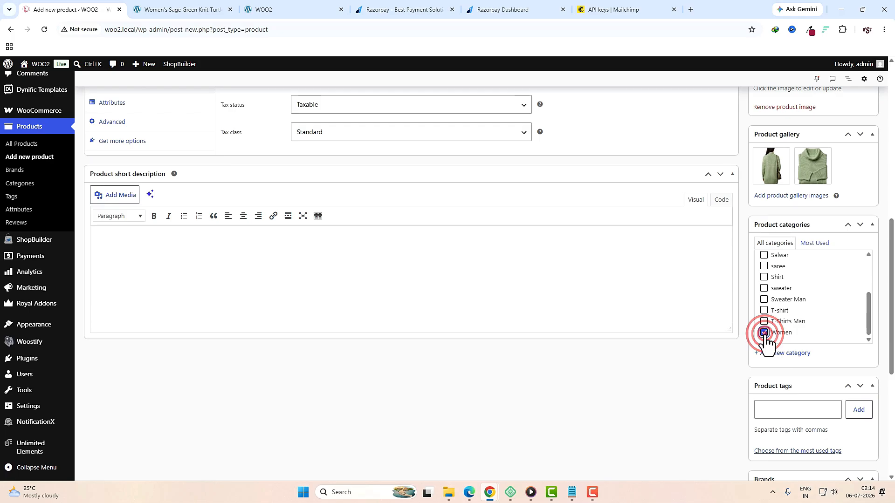
pyautogui.click(764, 288)
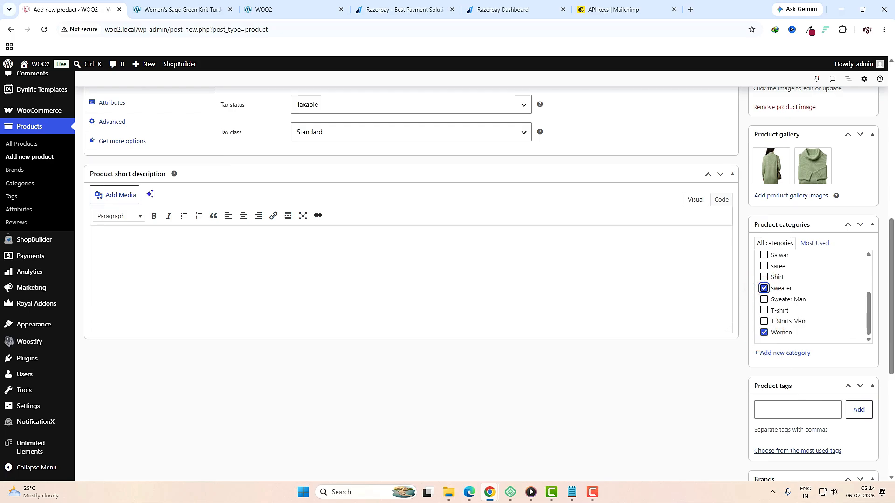
pyautogui.click(795, 419)
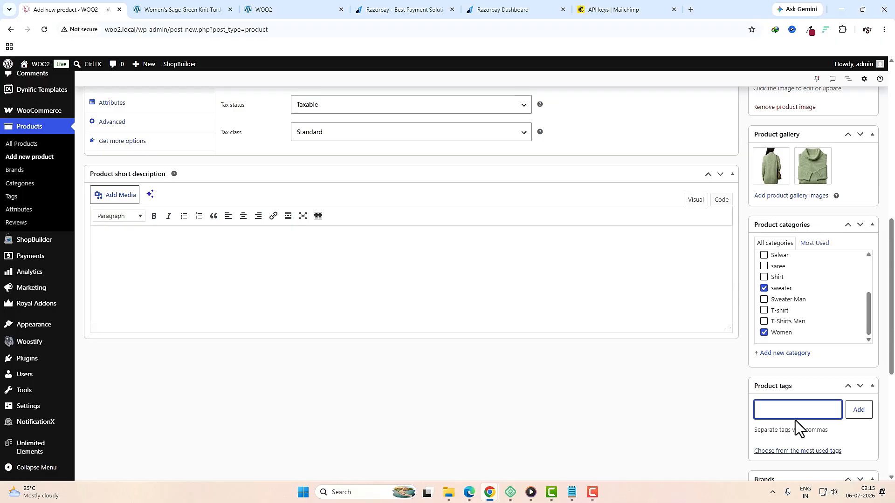
pyautogui.write('WINTER')
pyautogui.click(857, 413)
pyautogui.scroll(-3, 824, 431)
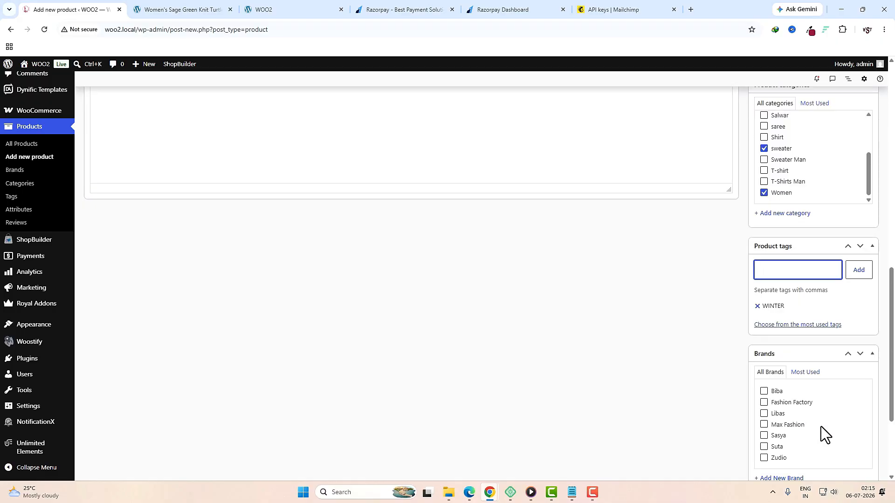
pyautogui.scroll(-1, 819, 426)
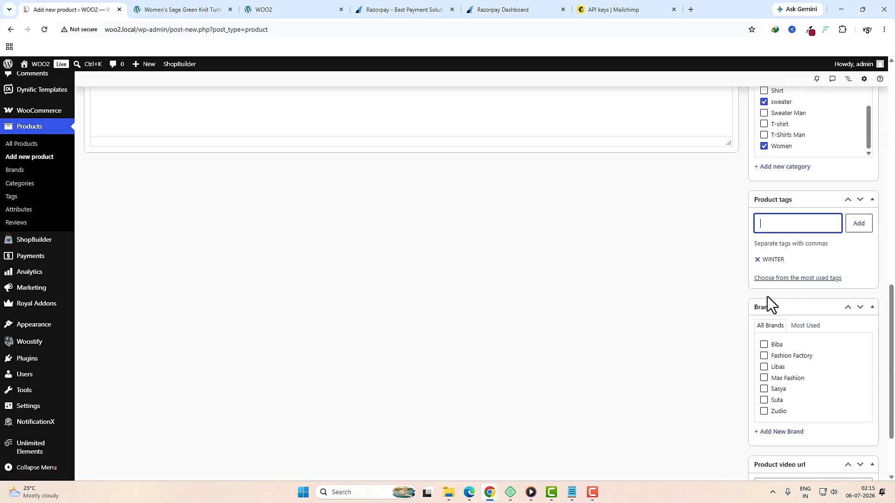
pyautogui.click(764, 389)
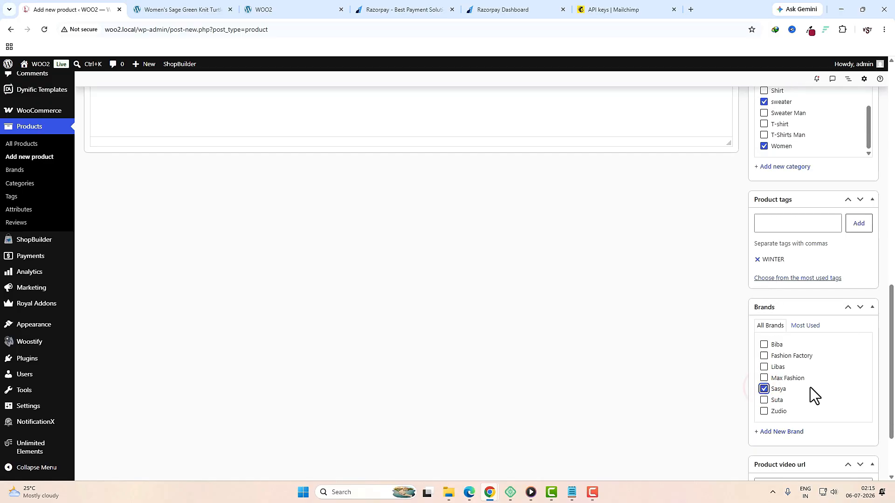
pyautogui.scroll(1, 819, 409)
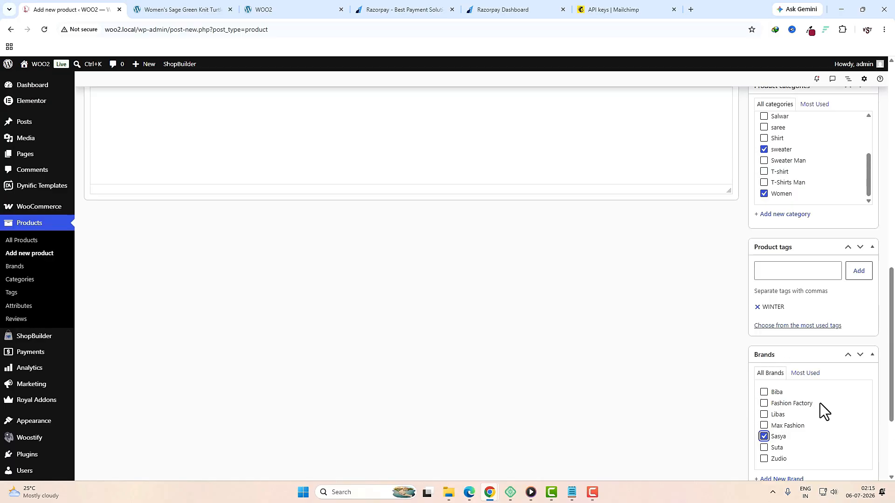
pyautogui.scroll(-3, 813, 294)
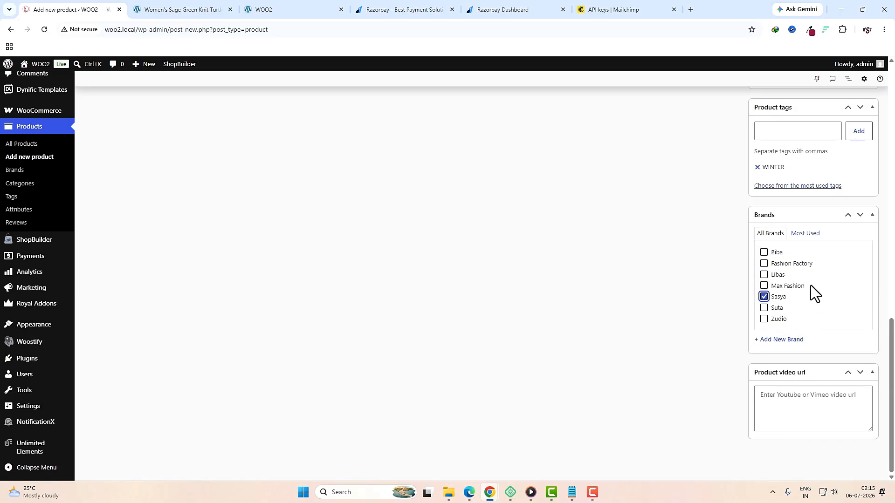
pyautogui.click(784, 398)
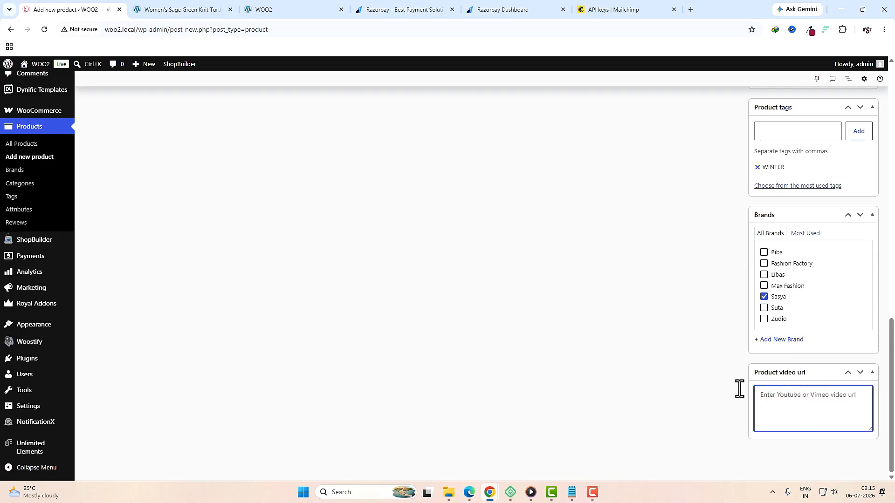
pyautogui.scroll(3, 807, 415)
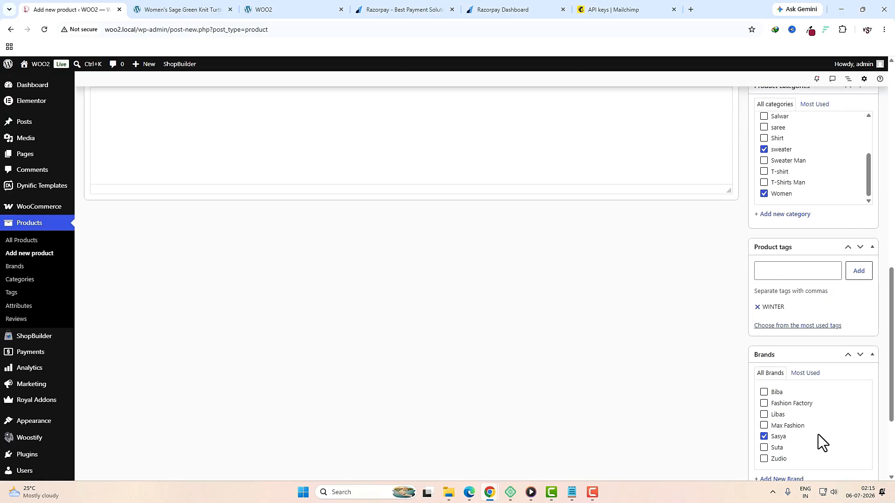
pyautogui.scroll(6, 818, 435)
pyautogui.scroll(1, 659, 426)
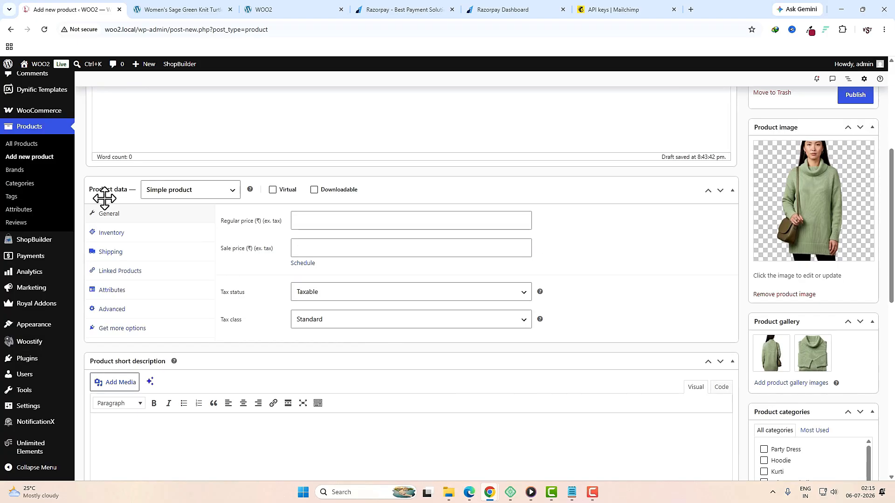
# Step: Set the regular price to 450 and the sale price to 399
pyautogui.click(201, 190)
pyautogui.click(320, 224)
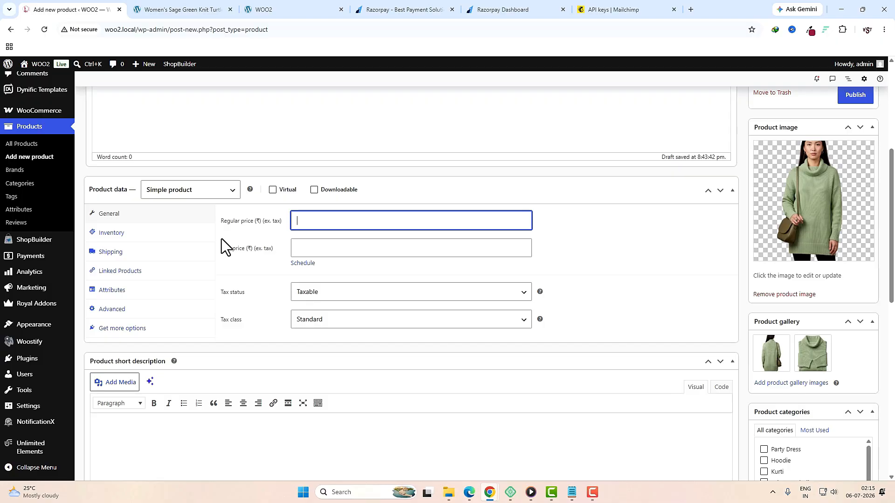
pyautogui.write('450')
pyautogui.click(313, 248)
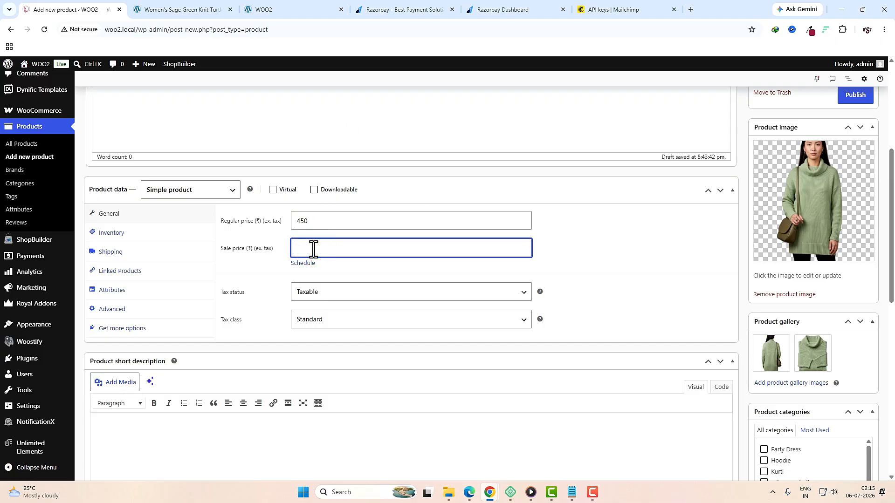
pyautogui.write('399')
# Step: Schedule the sale from 9 July 2026 to 31 July 2026
pyautogui.click(307, 265)
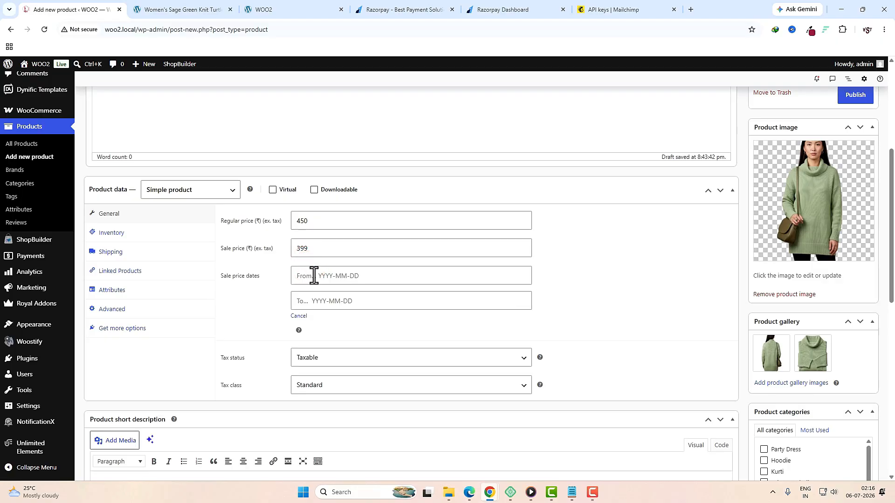
pyautogui.click(315, 276)
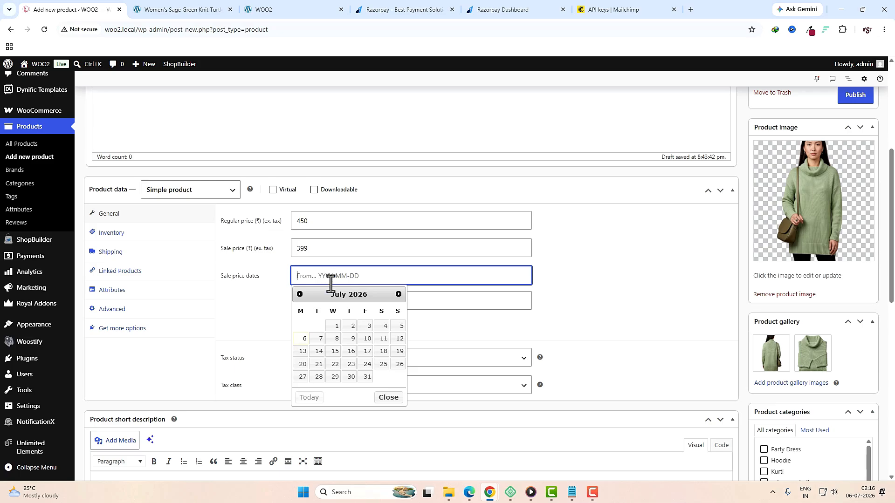
pyautogui.click(349, 339)
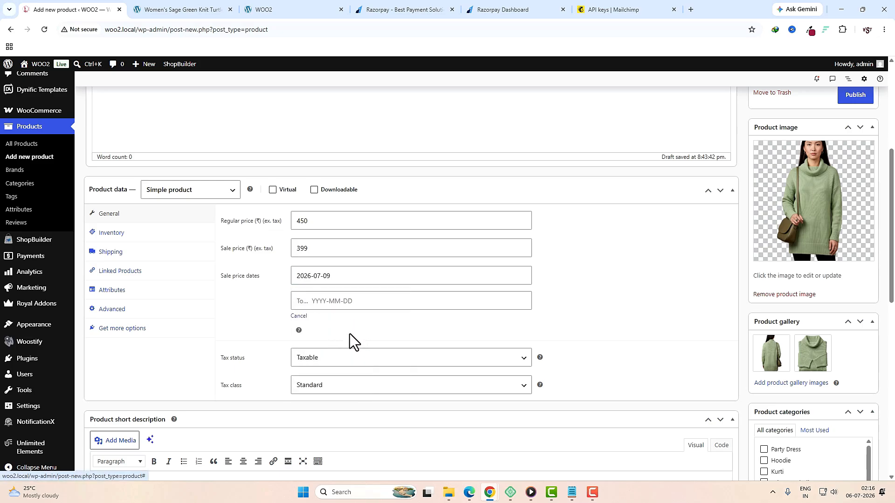
pyautogui.press('Tab')
pyautogui.click(367, 401)
pyautogui.scroll(-3, 484, 324)
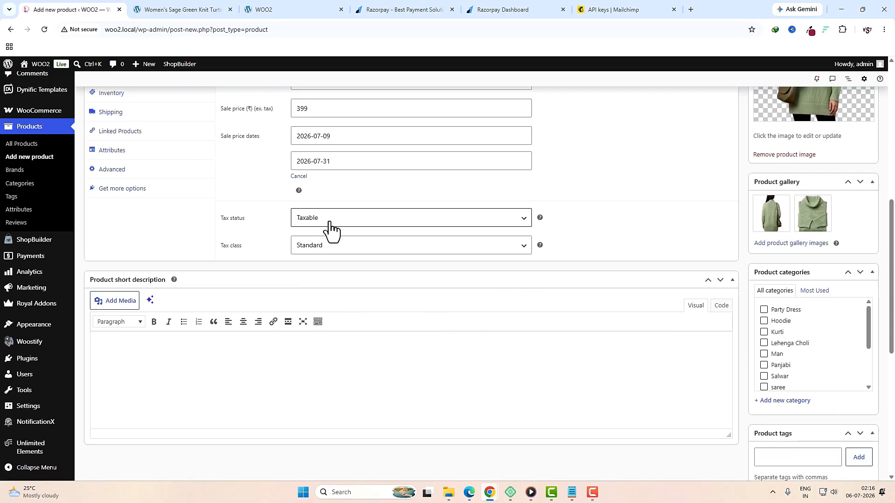
# Step: Make the product taxable with the GST 5 tax class
pyautogui.click(337, 222)
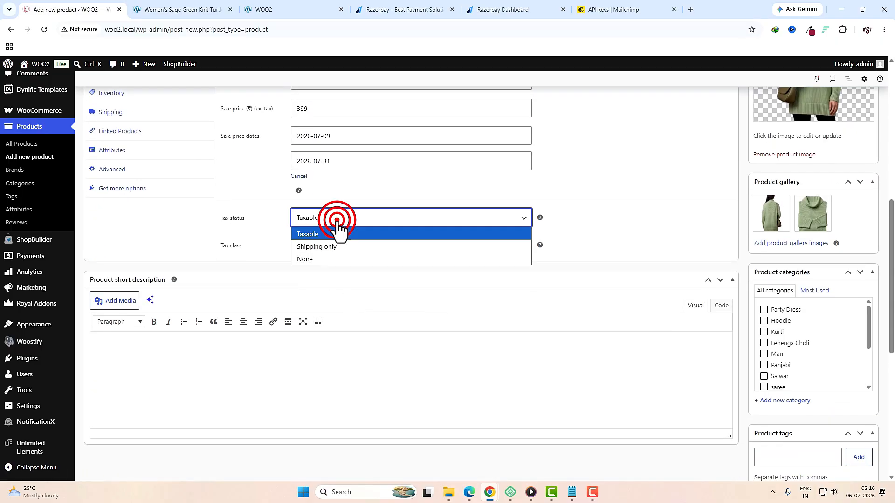
pyautogui.click(333, 239)
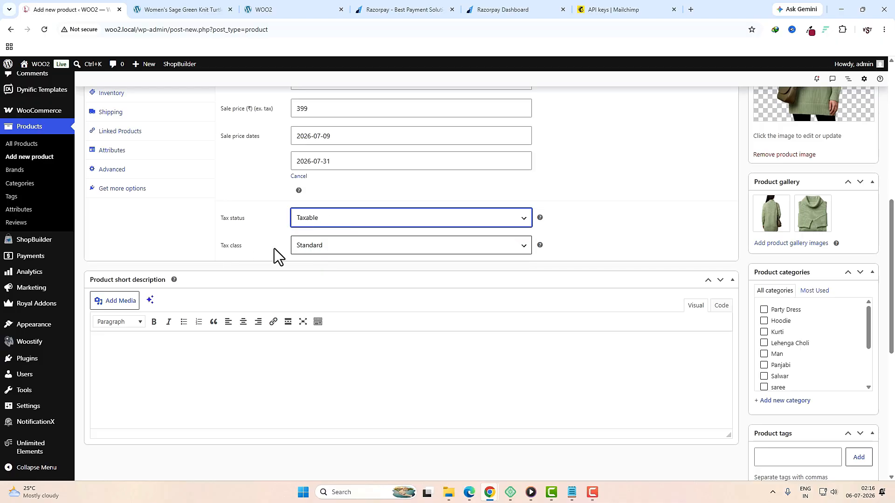
pyautogui.click(305, 246)
pyautogui.click(310, 286)
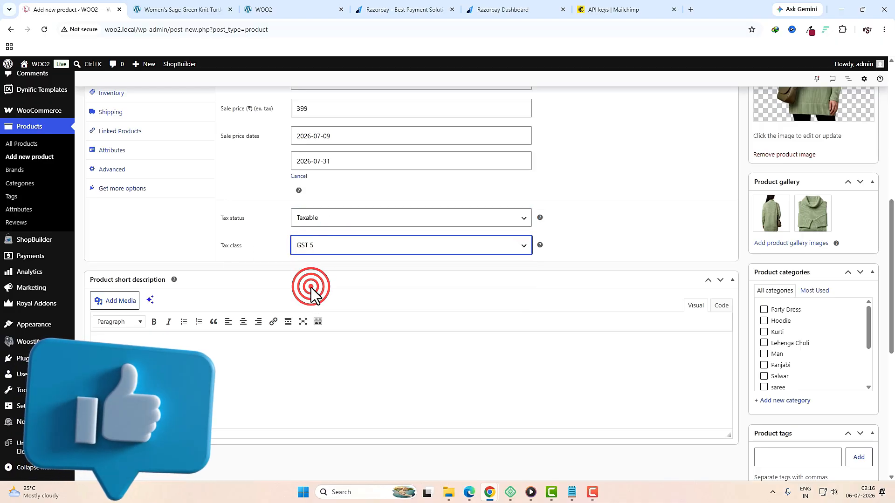
pyautogui.click(319, 252)
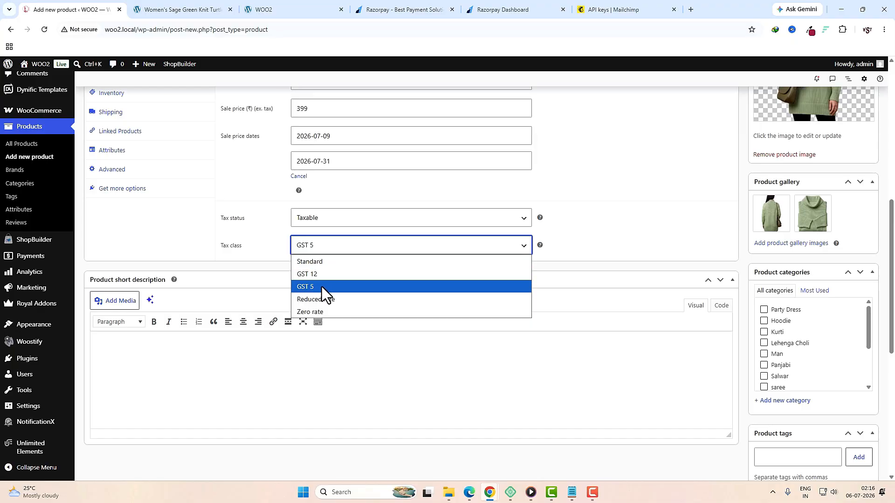
pyautogui.click(320, 289)
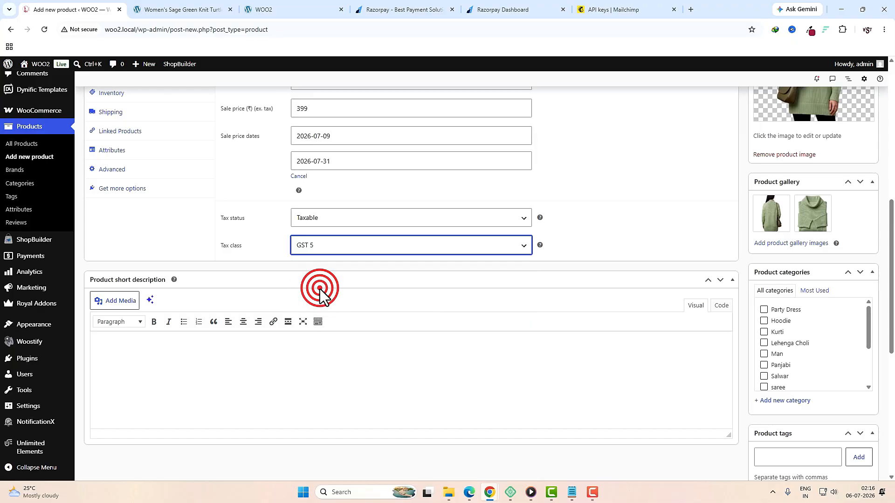
pyautogui.scroll(3, 320, 289)
pyautogui.click(132, 236)
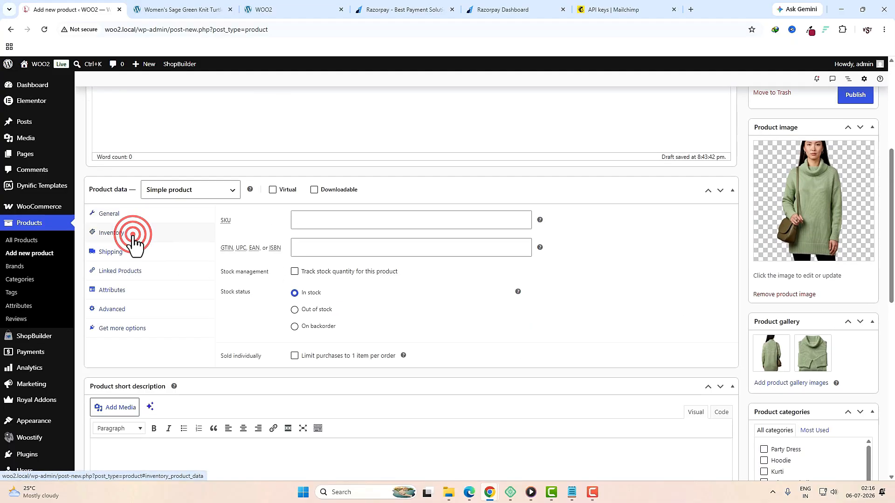
pyautogui.click(317, 221)
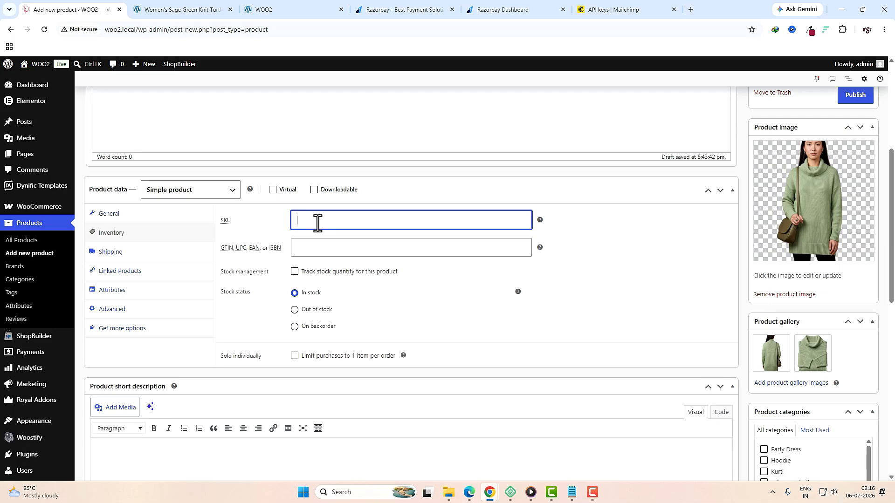
# Step: Enter SKU 514654RT4RT4 and GTIN 564545445
pyautogui.write('514654RT4RT4')
pyautogui.click(352, 249)
pyautogui.write('564545445')
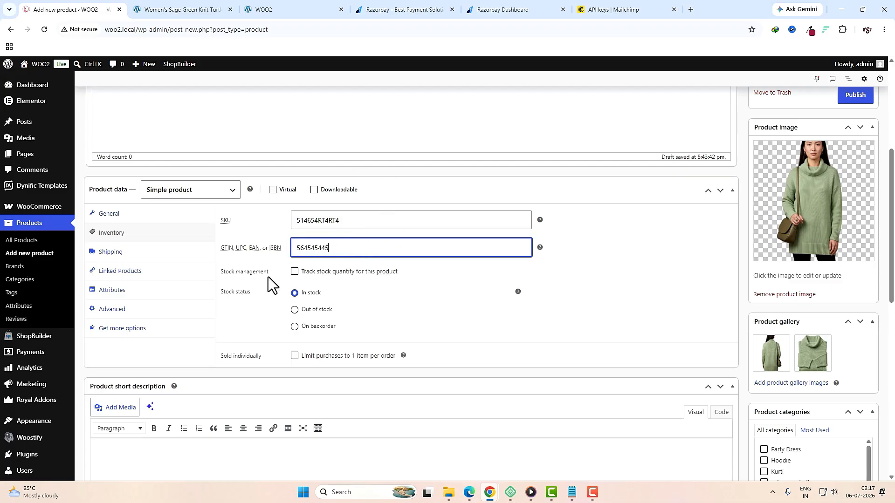
# Step: Track stock at quantity 48, allow backorders with customer notification, and set low-stock threshold 5
pyautogui.click(294, 272)
pyautogui.doubleClick(313, 295)
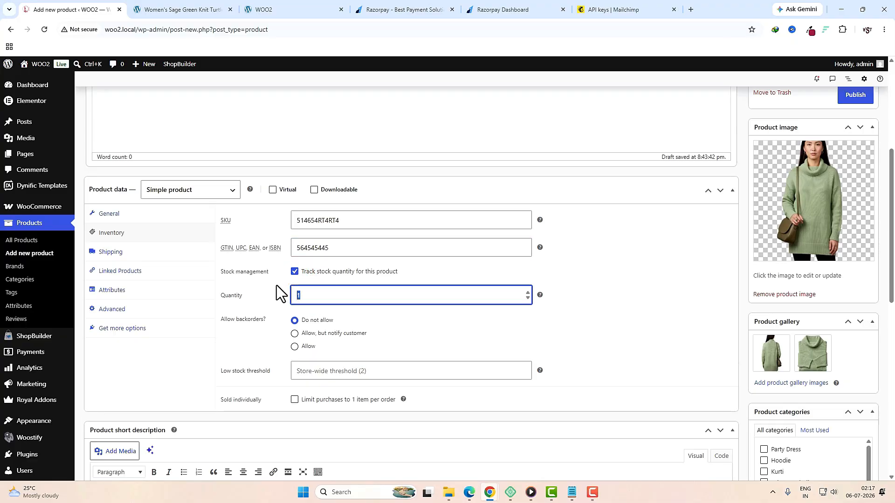
pyautogui.write('48')
pyautogui.scroll(-2, 430, 289)
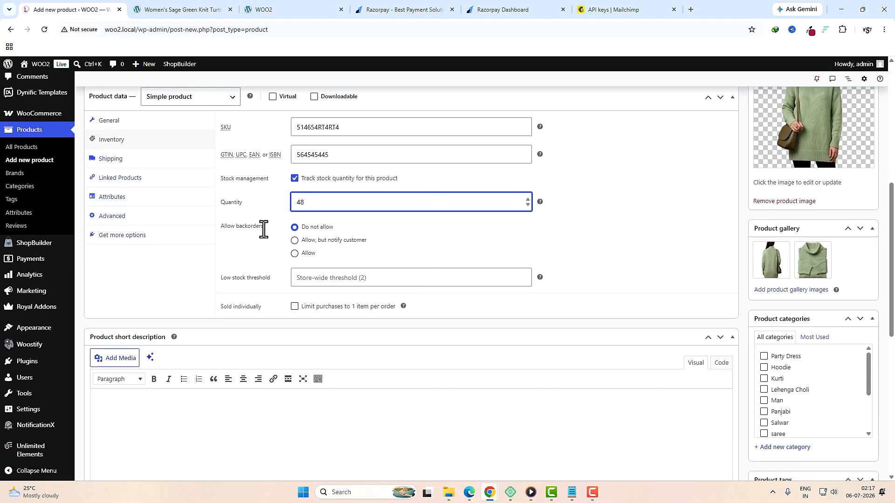
pyautogui.scroll(2, 264, 229)
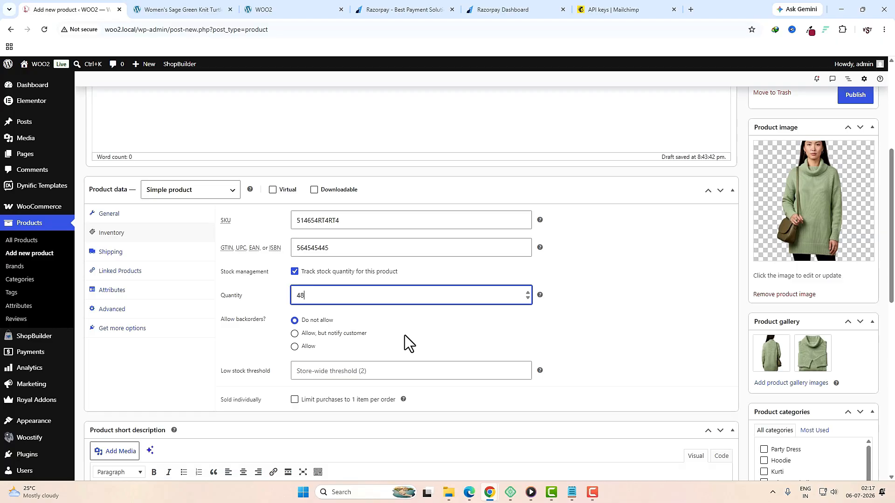
pyautogui.click(295, 346)
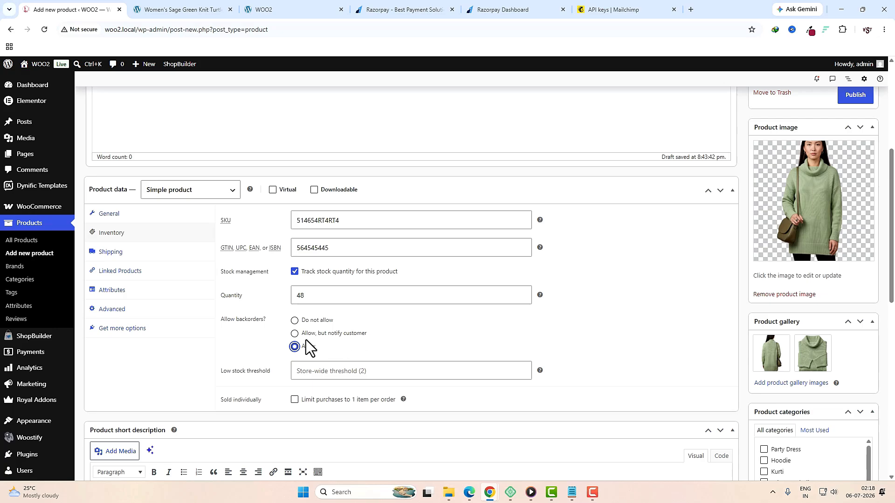
pyautogui.click(295, 334)
pyautogui.click(346, 375)
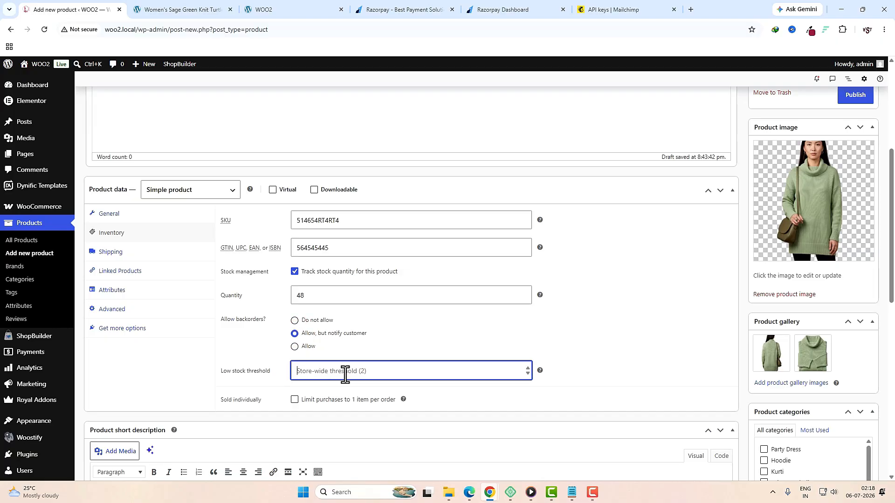
pyautogui.write('5')
# Step: Correct the stock quantity to 50, leaving the one-item-per-order limit off
pyautogui.click(321, 294)
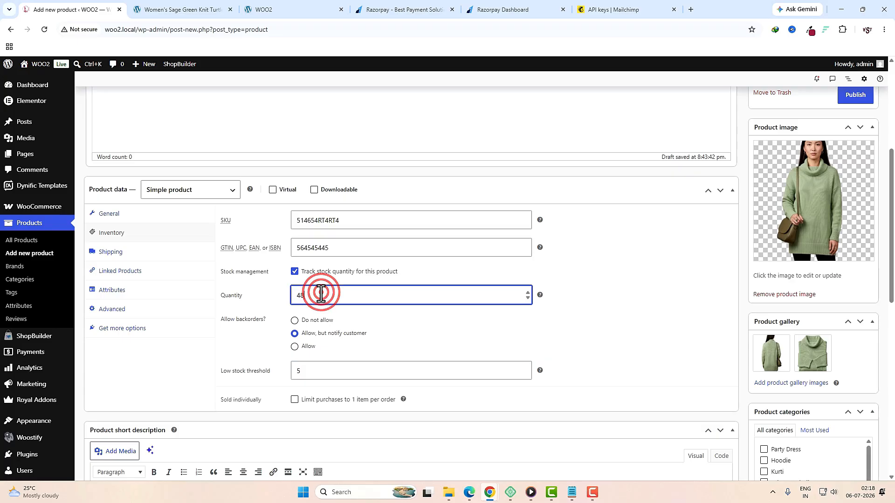
pyautogui.doubleClick(315, 293)
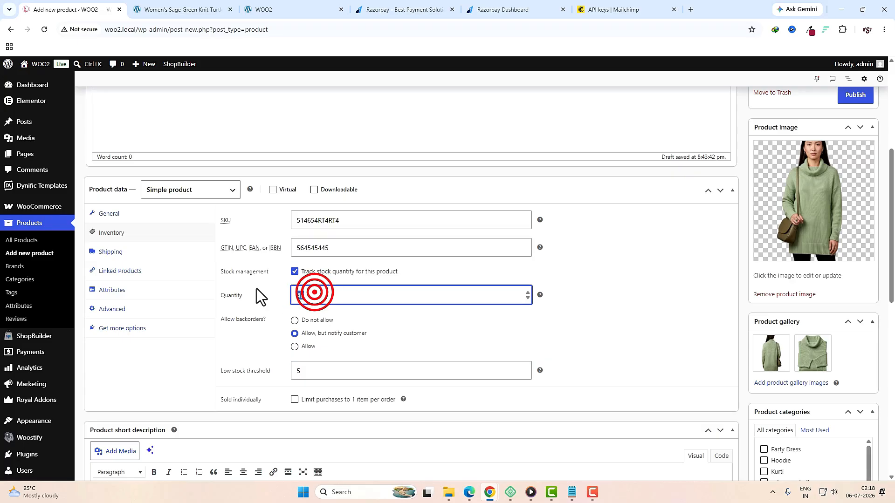
pyautogui.write('50')
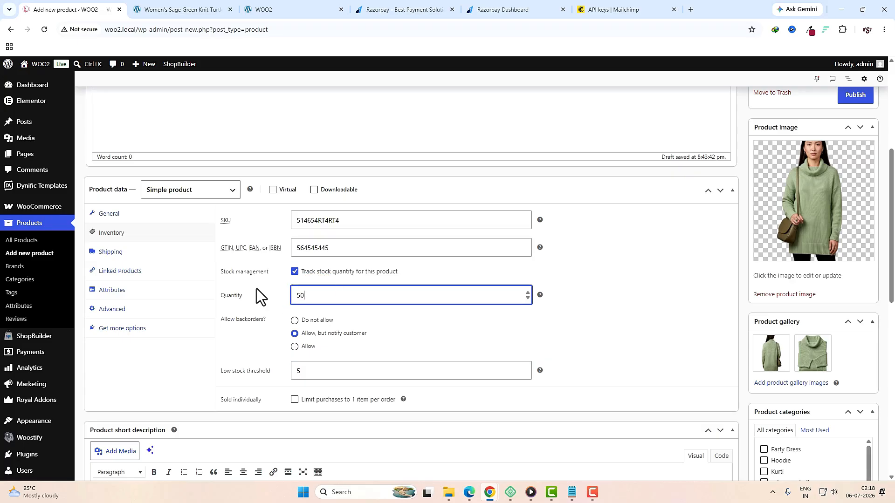
pyautogui.click(278, 315)
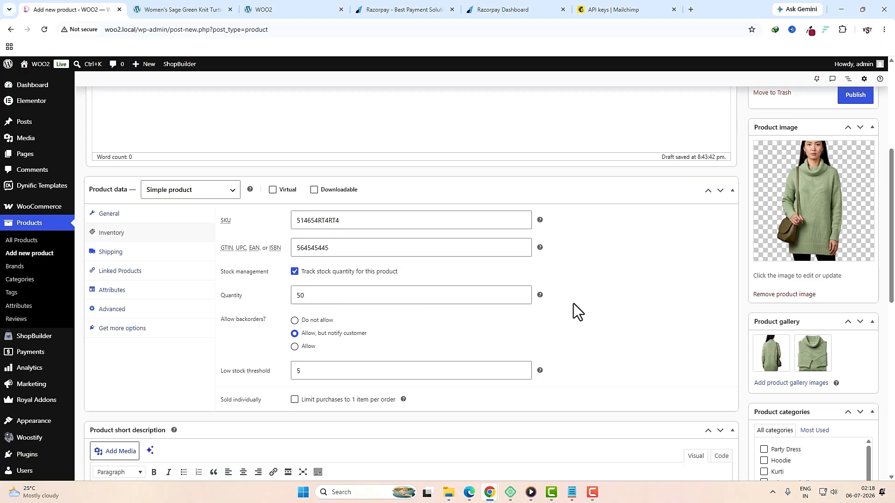
pyautogui.click(313, 372)
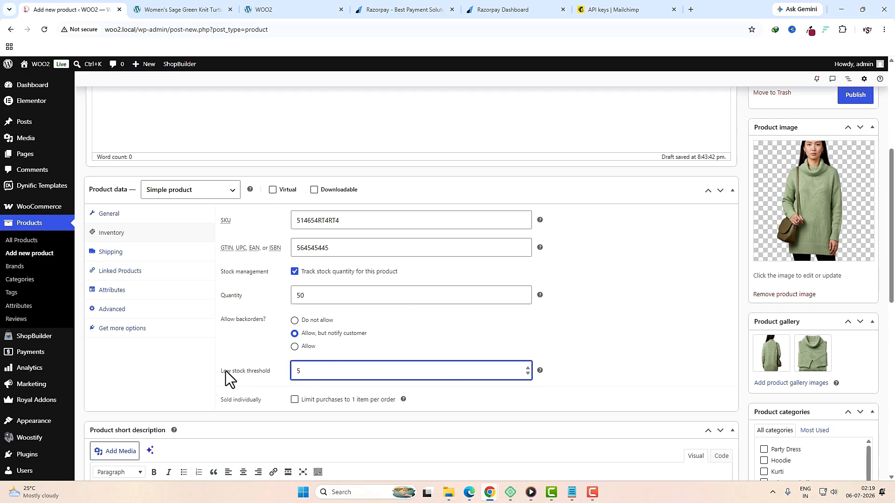
pyautogui.click(212, 352)
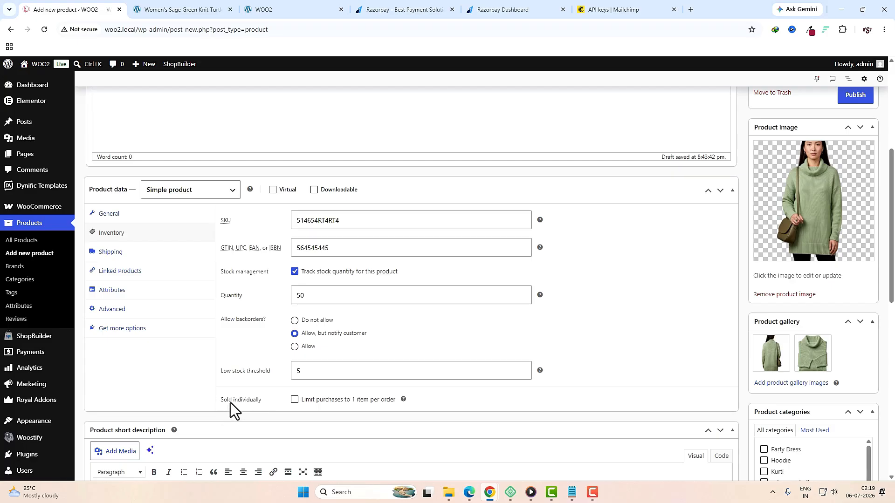
pyautogui.click(294, 402)
pyautogui.click(295, 400)
pyautogui.click(171, 257)
# Step: Enter weight 325 and dimensions 50 × 60 × 110, keeping 'No shipping class'
pyautogui.click(319, 226)
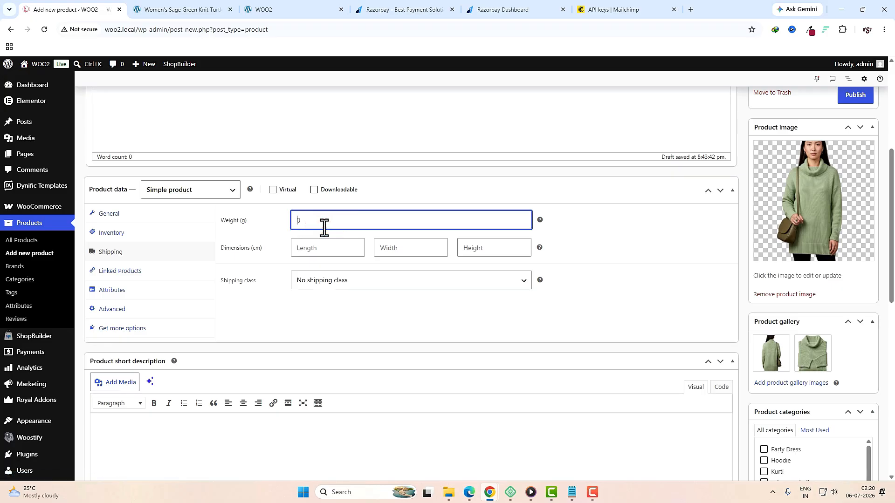
pyautogui.write('325')
pyautogui.click(324, 253)
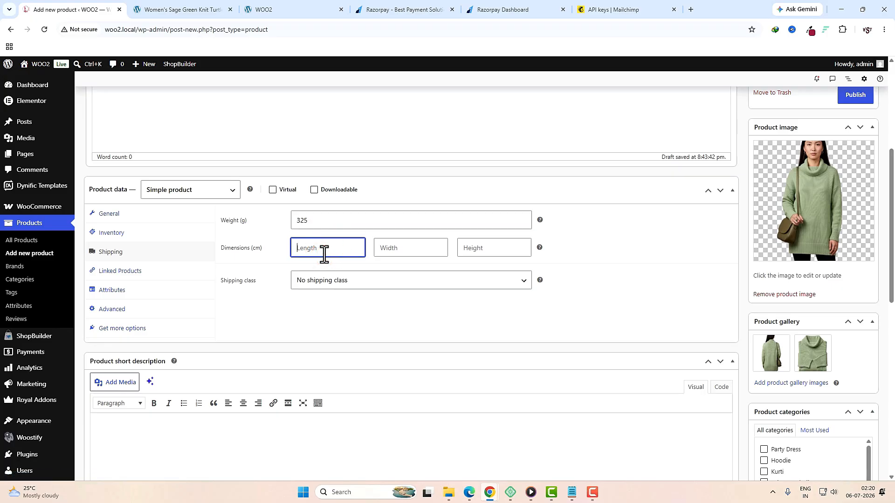
pyautogui.write('50')
pyautogui.press('Tab')
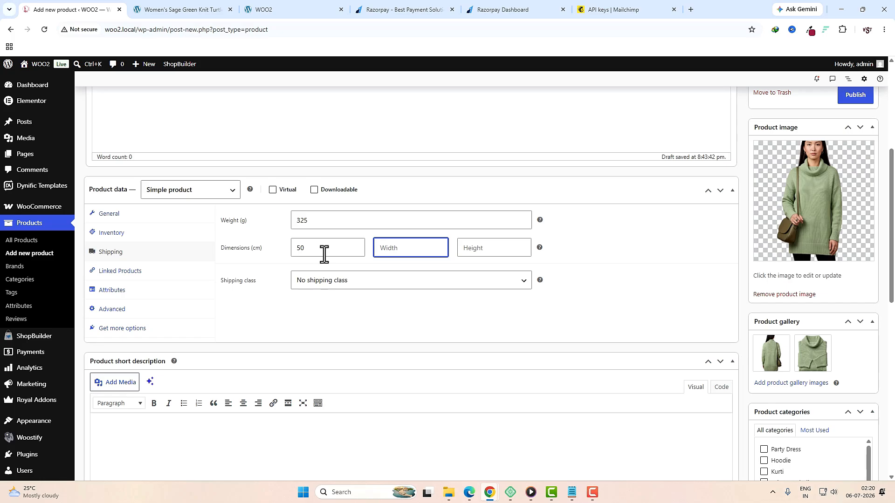
pyautogui.write('60')
pyautogui.press('Tab')
pyautogui.write('110')
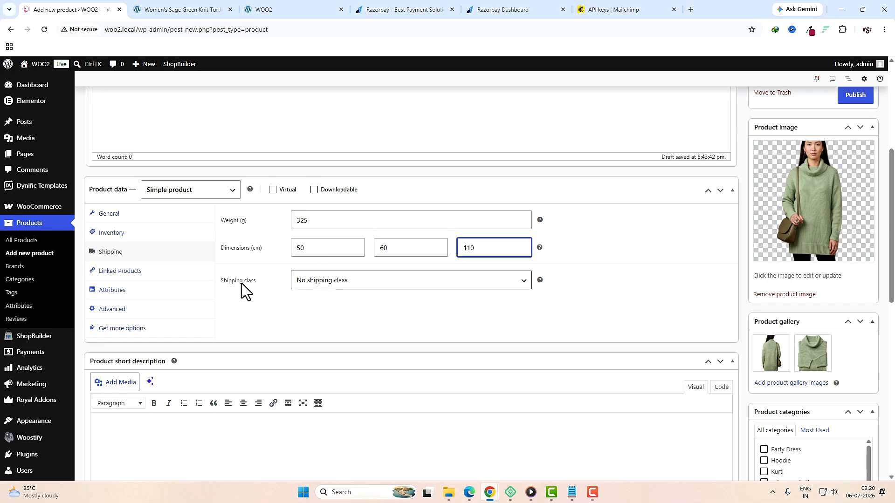
pyautogui.click(342, 281)
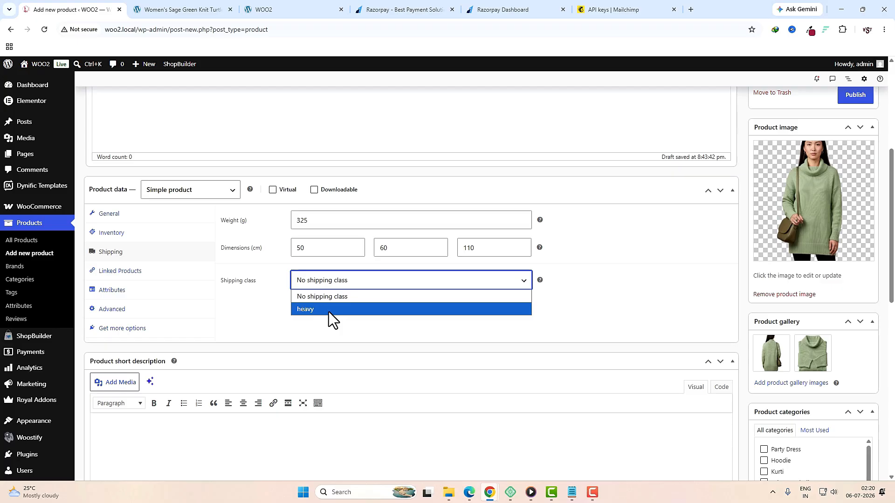
pyautogui.click(332, 297)
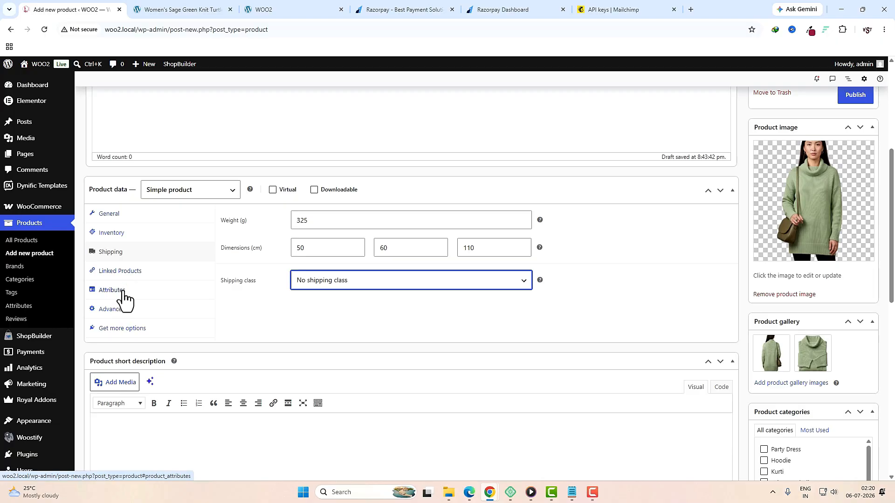
pyautogui.scroll(-3, 129, 315)
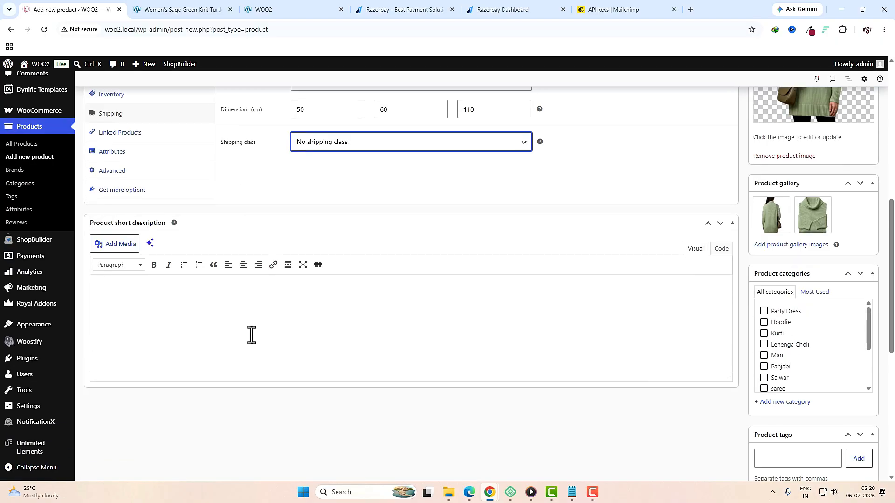
# Step: Copy the seven feature lines from the live sweater page into the product short description
pyautogui.click(150, 9)
pyautogui.scroll(3, 483, 248)
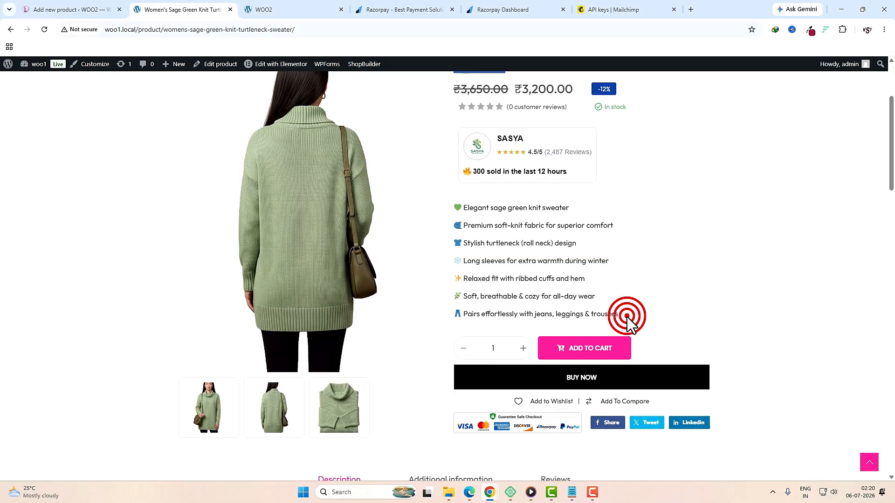
pyautogui.moveTo(627, 317); pyautogui.dragTo(447, 212)
pyautogui.click(70, 10)
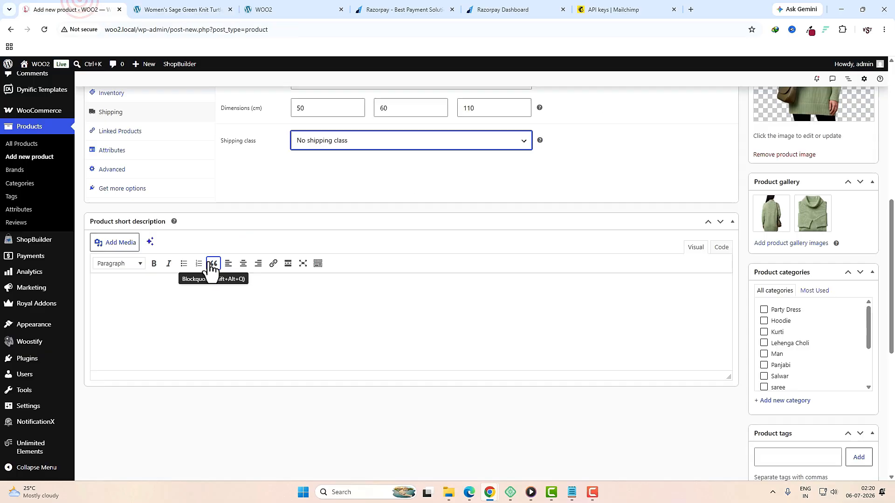
pyautogui.click(212, 294)
pyautogui.write('Elegant sage green knit sweater  Premium soft knit fabric for superior comfort Stylish turtleneck (roll neck) design Long sleeves for extra warmth during winter Relaxed fit with ribbed cuffs and hem Soft, breathable & cozy for all-day wear Pairs effortlessly with jeans, leggings & trousers')
pyautogui.scroll(10, 365, 354)
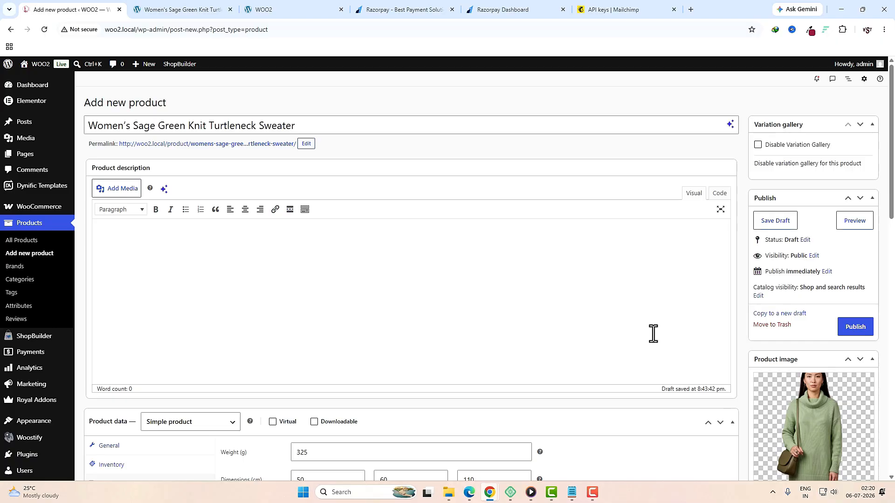
# Step: Review the live product page, then publish the new sweater product
pyautogui.hotkey('ctrl', 'Tab')
pyautogui.scroll(-5, 328, 255)
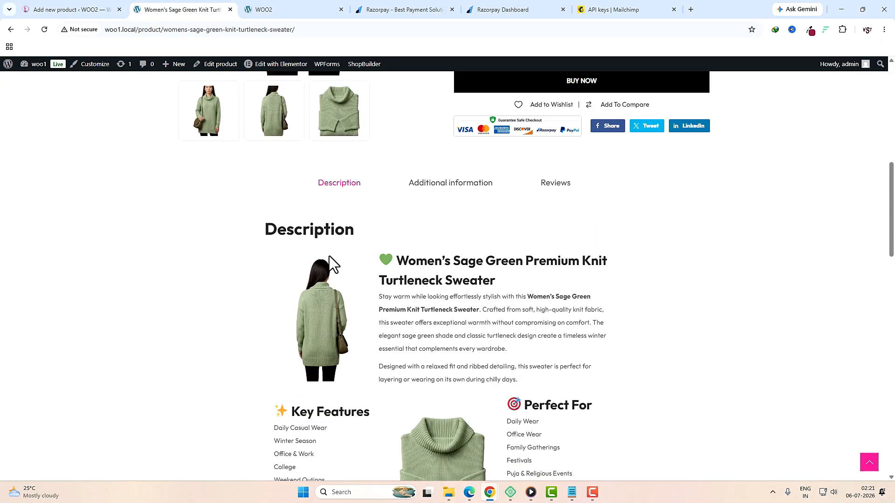
pyautogui.scroll(-3, 330, 256)
pyautogui.scroll(-4, 466, 369)
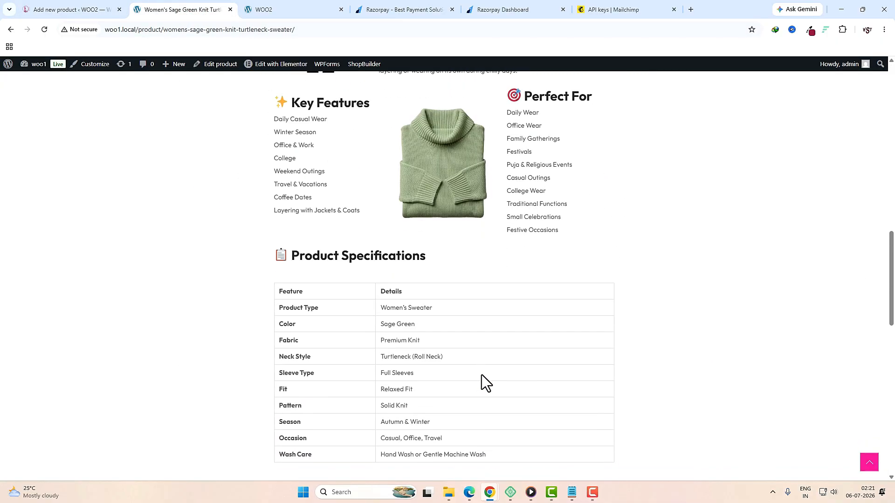
pyautogui.scroll(-4, 482, 375)
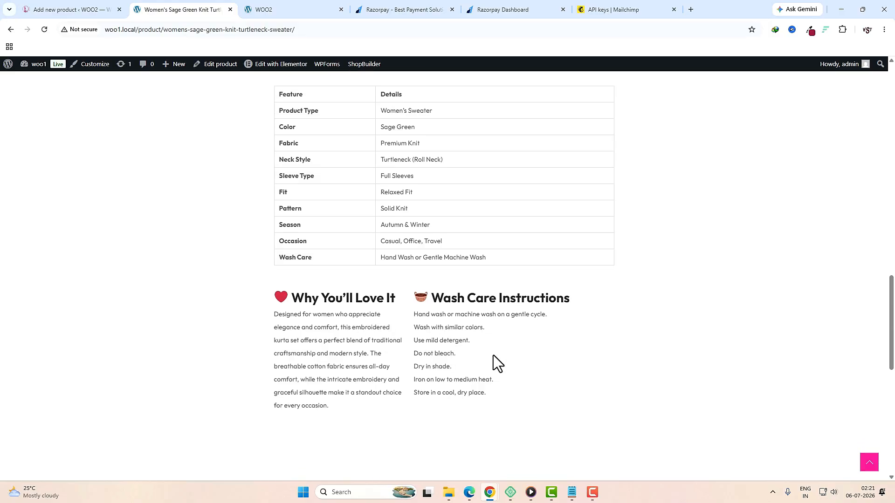
pyautogui.scroll(13, 494, 355)
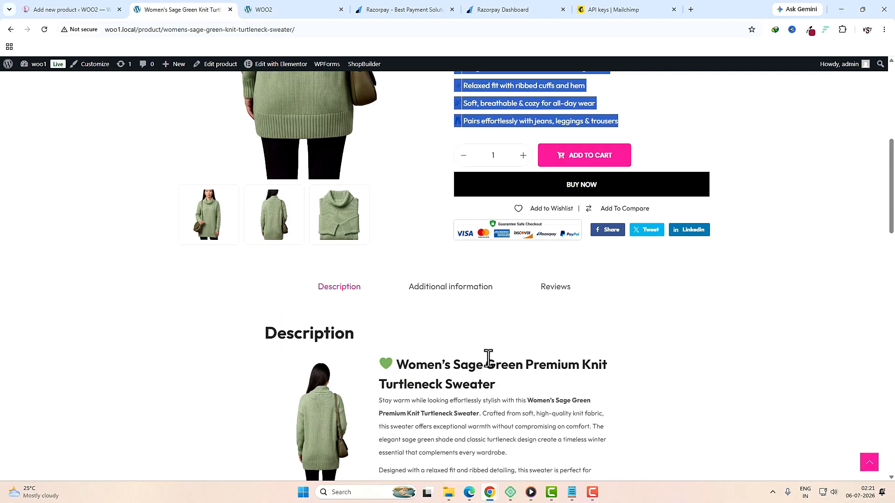
pyautogui.click(77, 10)
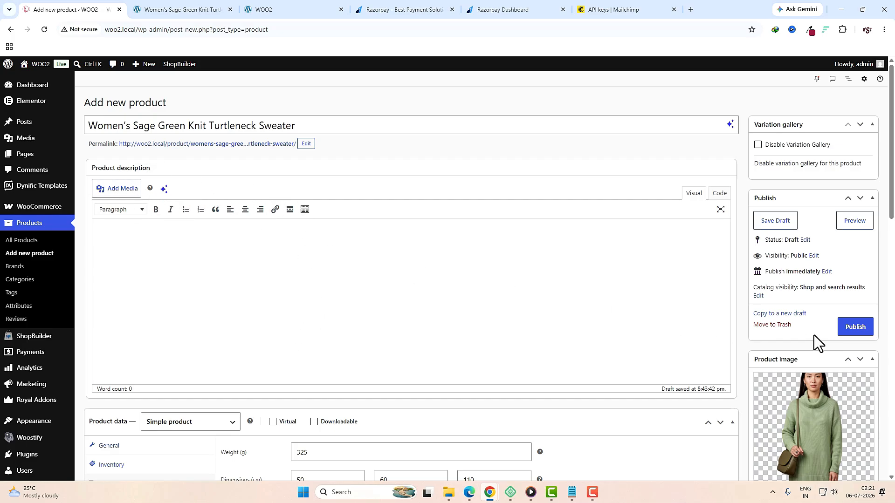
pyautogui.click(850, 330)
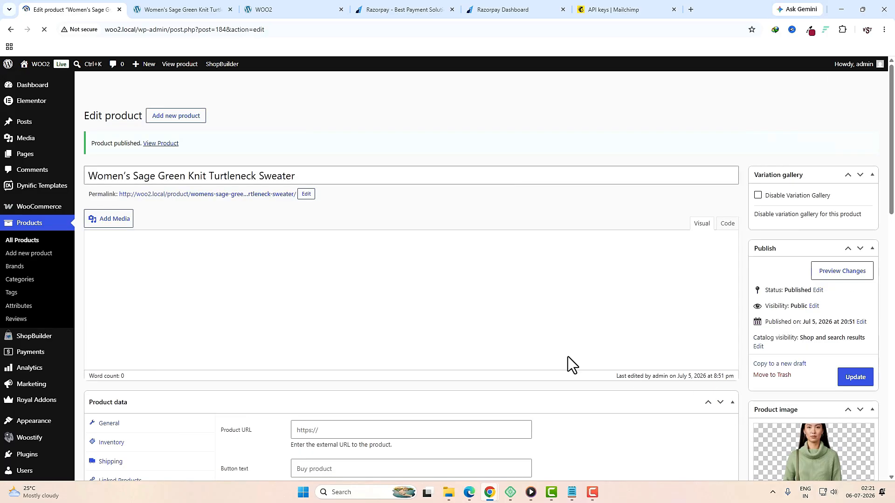
# Step: Enable Elementor for Products, Dynific Global Templates, Royal Templates and WooCommerce Page Builder, and save
pyautogui.moveTo(42, 103)
pyautogui.moveTo(90, 119)
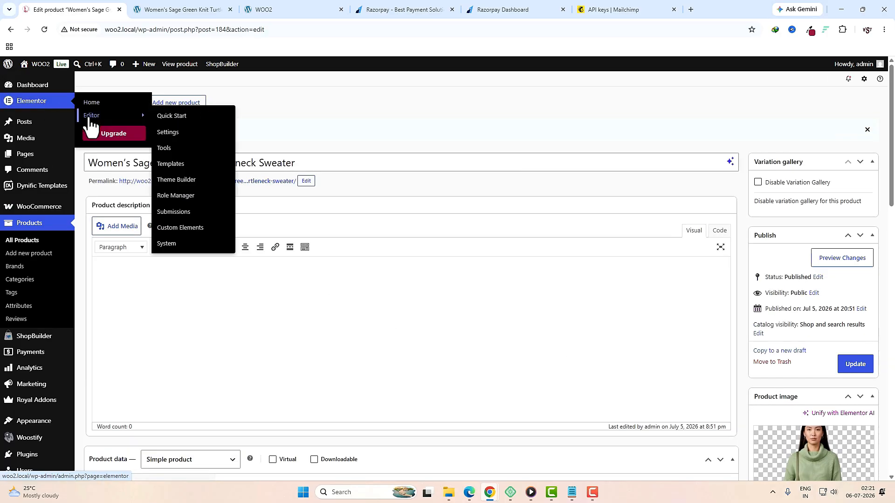
pyautogui.click(167, 134)
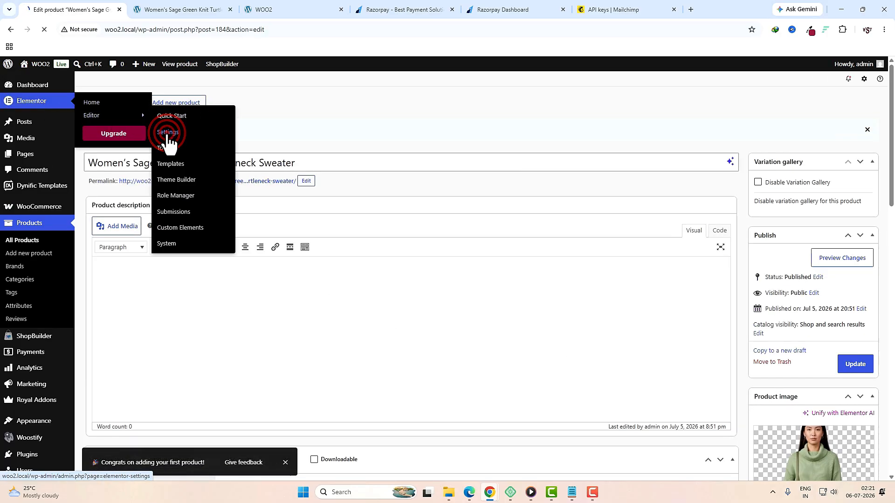
pyautogui.scroll(-3, 485, 362)
pyautogui.click(306, 235)
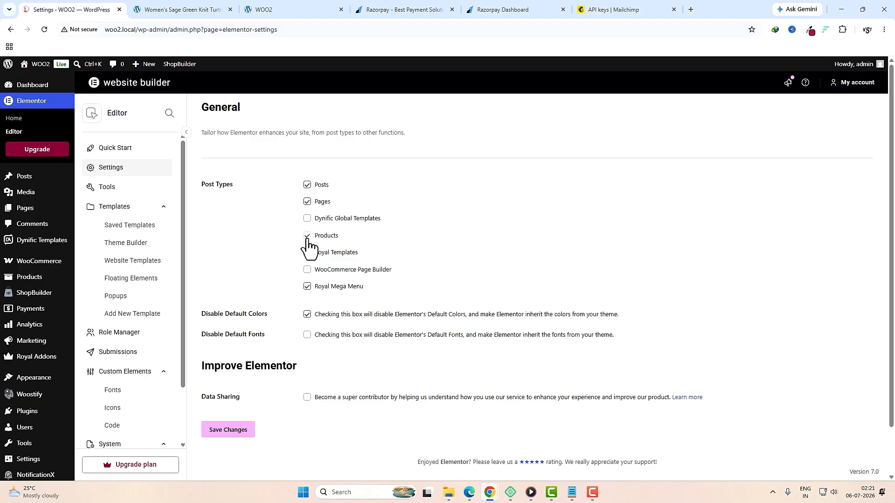
pyautogui.click(307, 252)
pyautogui.click(306, 218)
pyautogui.click(237, 434)
pyautogui.click(308, 270)
pyautogui.click(228, 429)
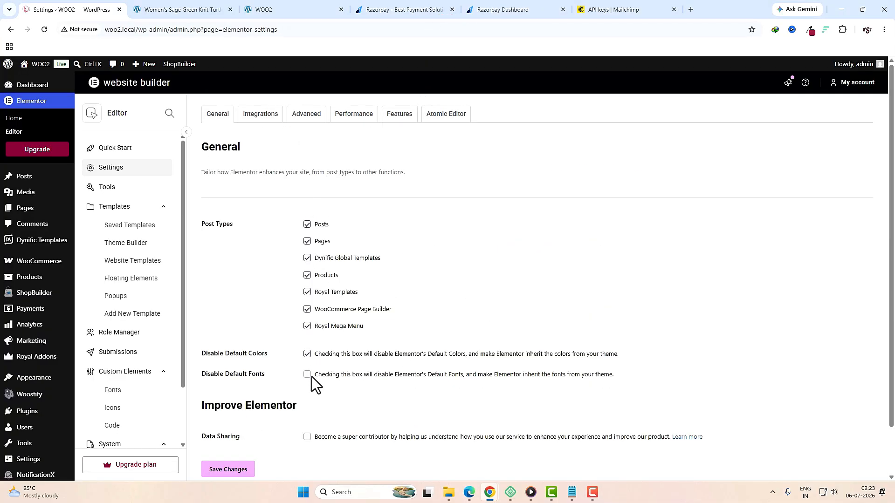
# Step: Deactivate the Atomic Editor features, accepting the content-loss warning
pyautogui.click(450, 114)
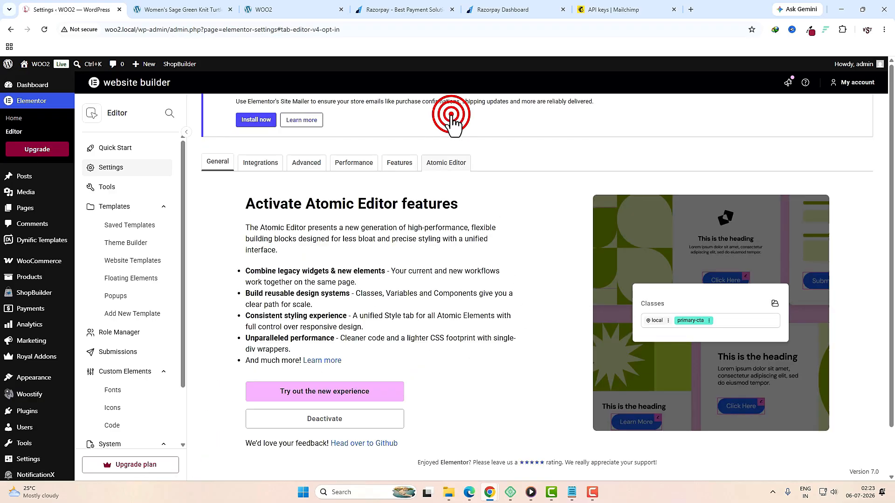
pyautogui.click(345, 419)
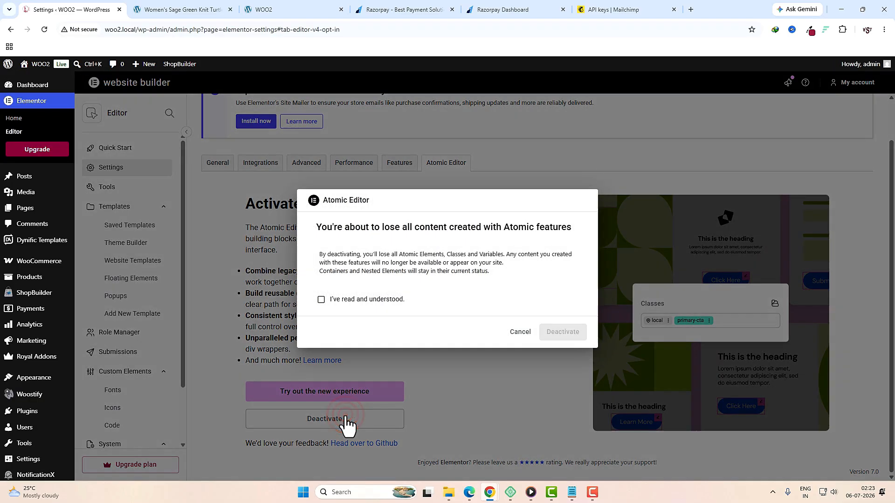
pyautogui.click(321, 299)
pyautogui.click(559, 332)
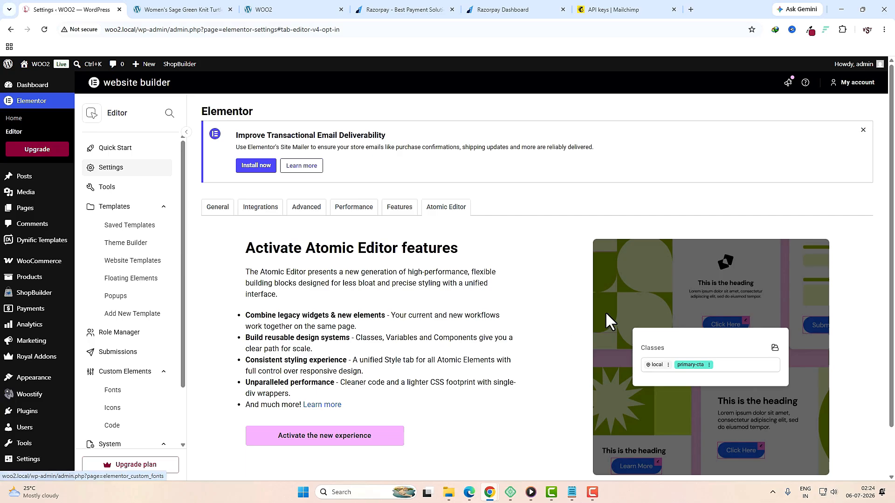
pyautogui.moveTo(37, 287)
pyautogui.click(100, 279)
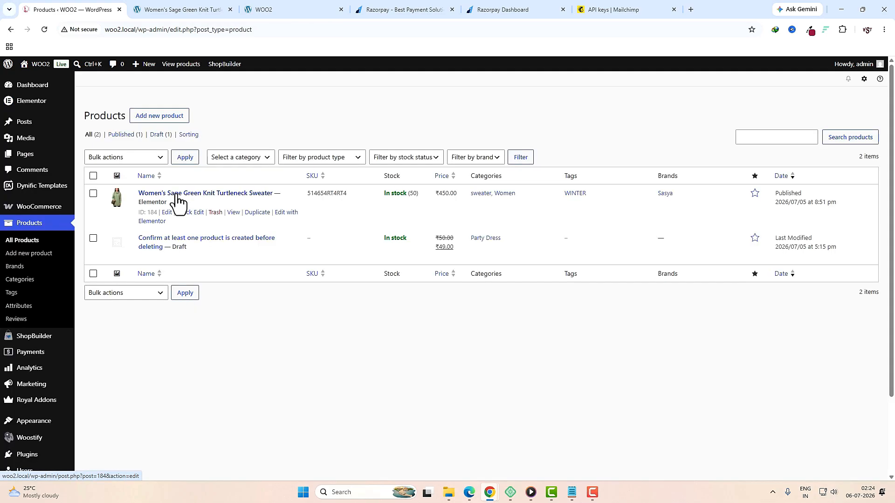
# Step: Open the sweater product in Elementor and add a two-column flexbox container below the description tabs
pyautogui.click(176, 193)
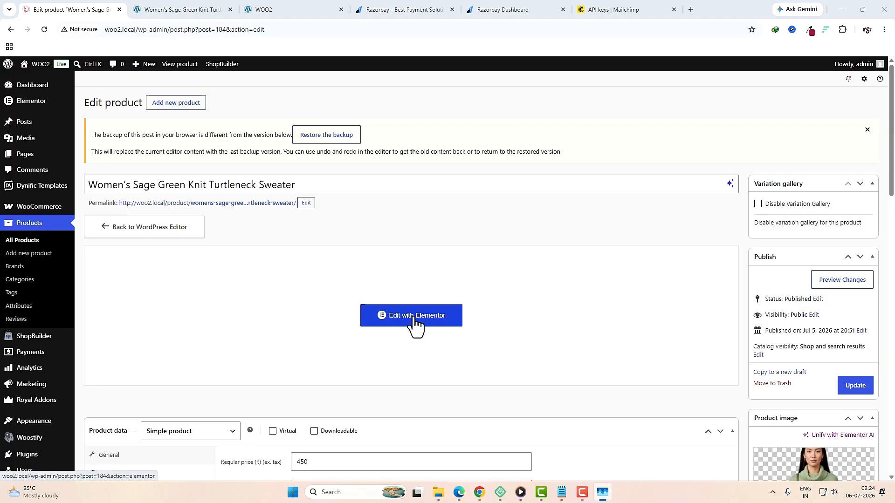
pyautogui.click(434, 322)
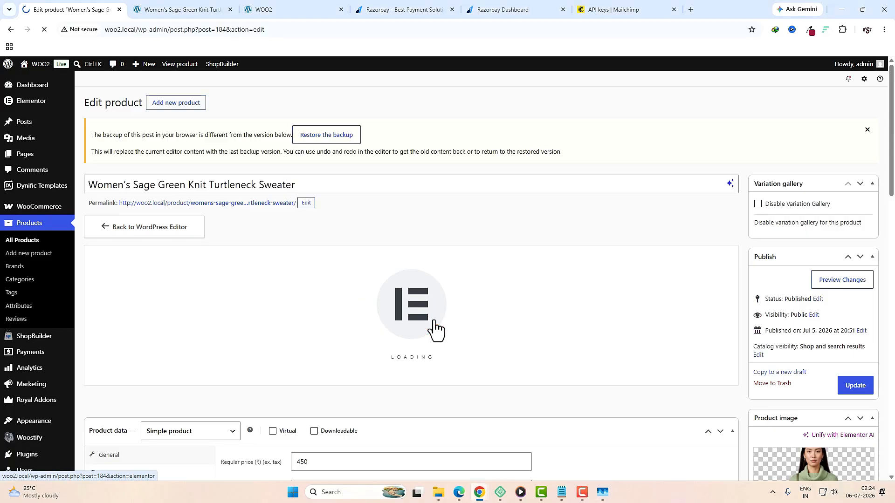
pyautogui.click(129, 160)
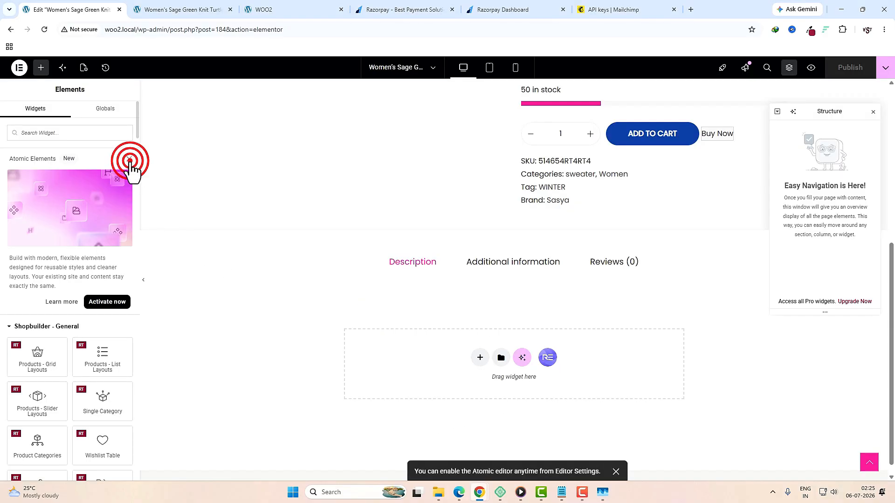
pyautogui.click(480, 357)
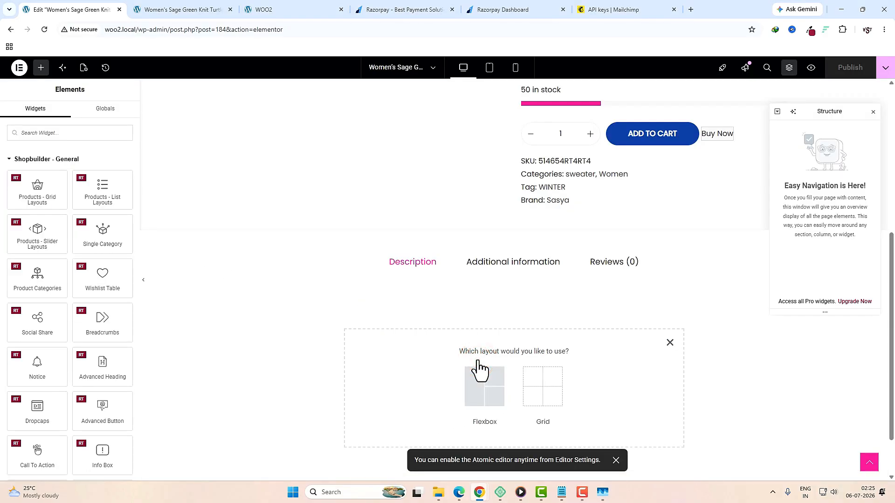
pyautogui.click(479, 374)
pyautogui.click(485, 380)
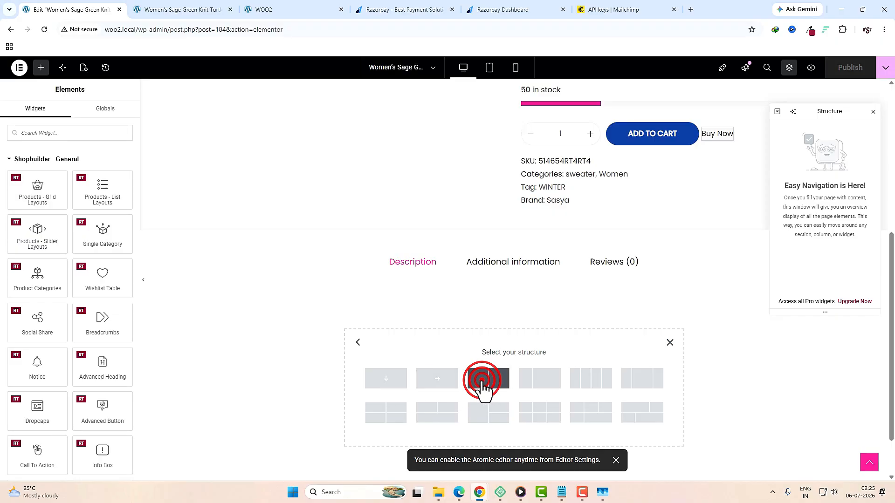
pyautogui.click(513, 276)
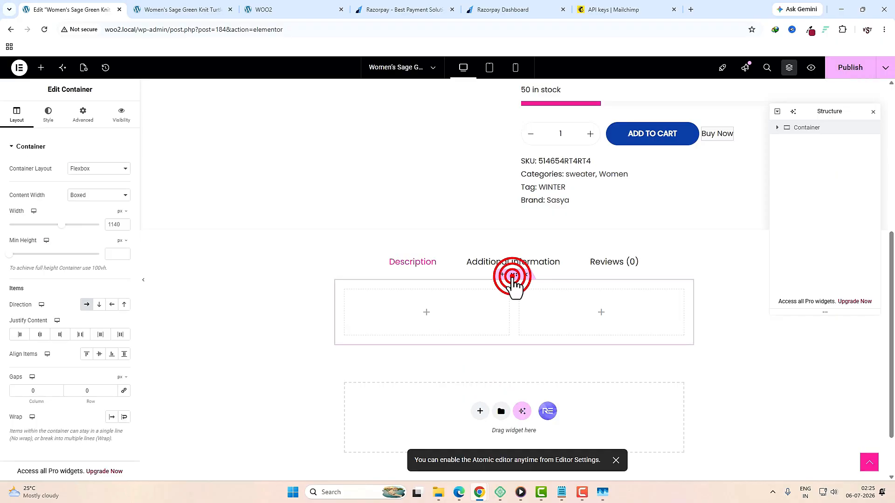
pyautogui.click(84, 115)
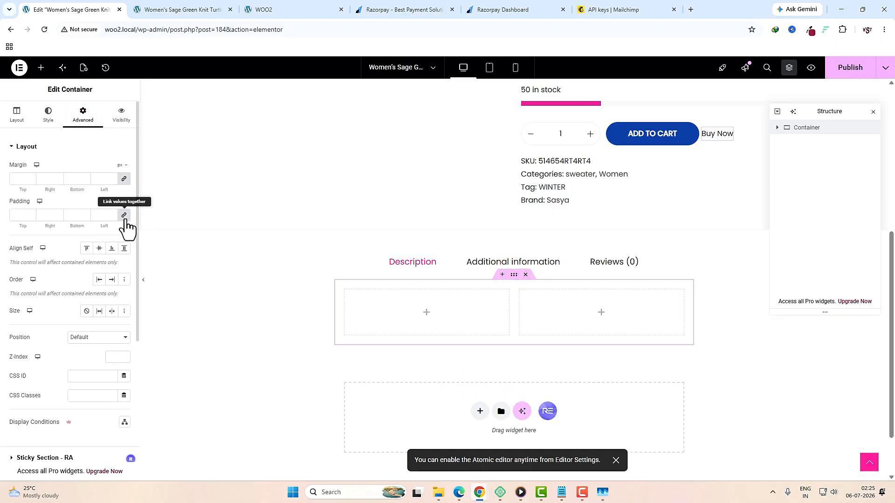
# Step: Set the left inner container width to 30% and the right to 70%
pyautogui.click(340, 285)
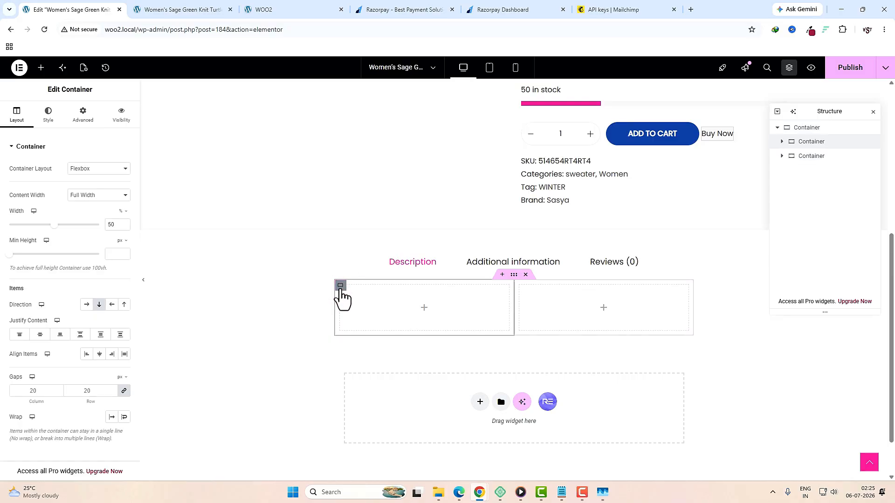
pyautogui.doubleClick(113, 225)
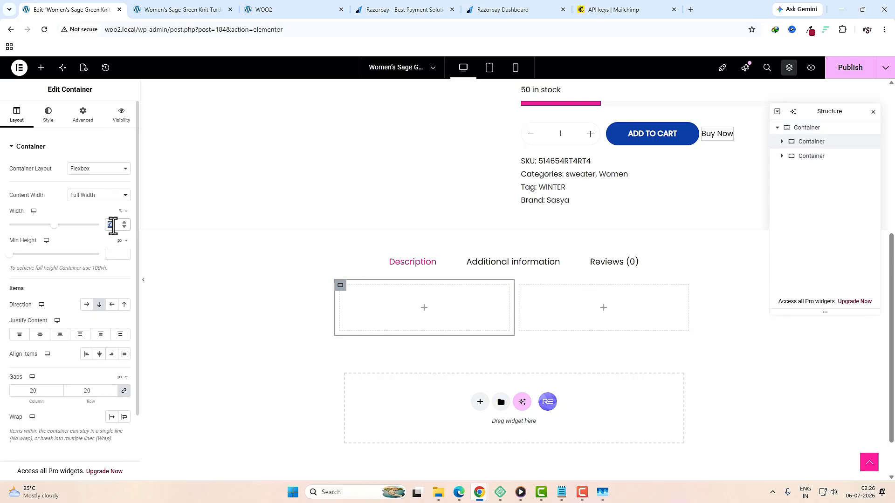
pyautogui.write('30')
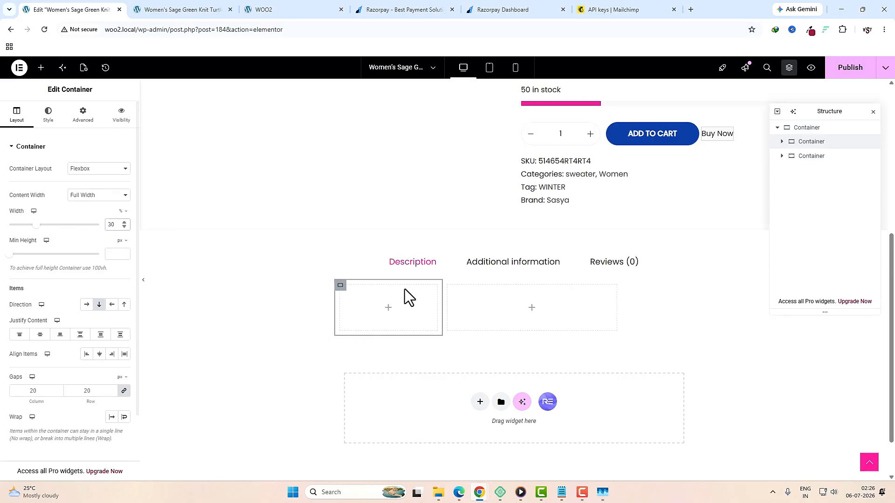
pyautogui.click(448, 286)
pyautogui.doubleClick(112, 226)
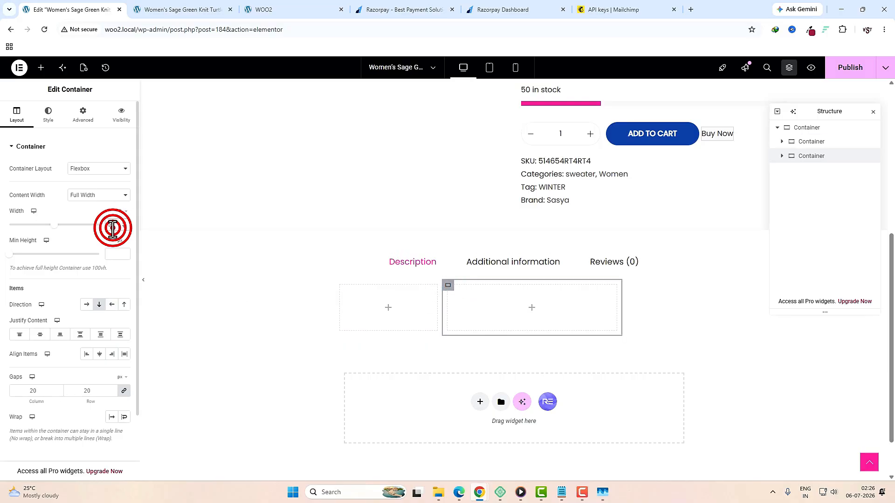
pyautogui.write('70')
pyautogui.click(389, 308)
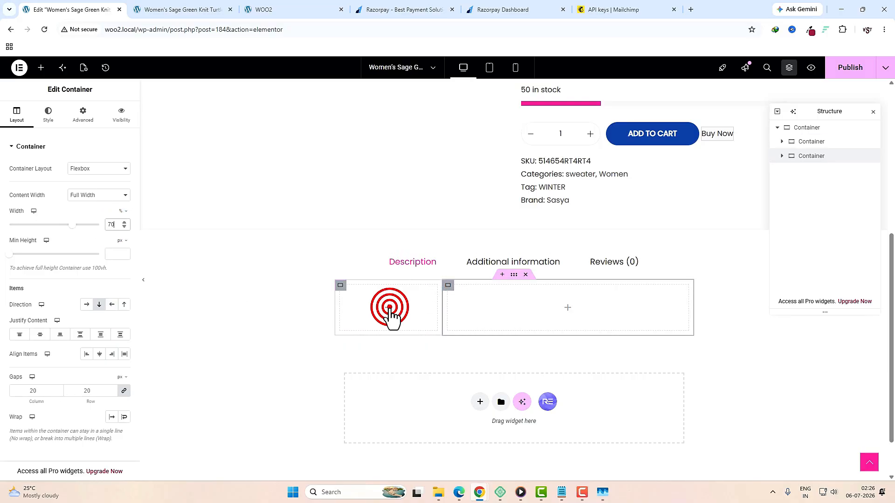
# Step: Place an Image widget showing sweater photo 2-5 in the left column
pyautogui.click(60, 134)
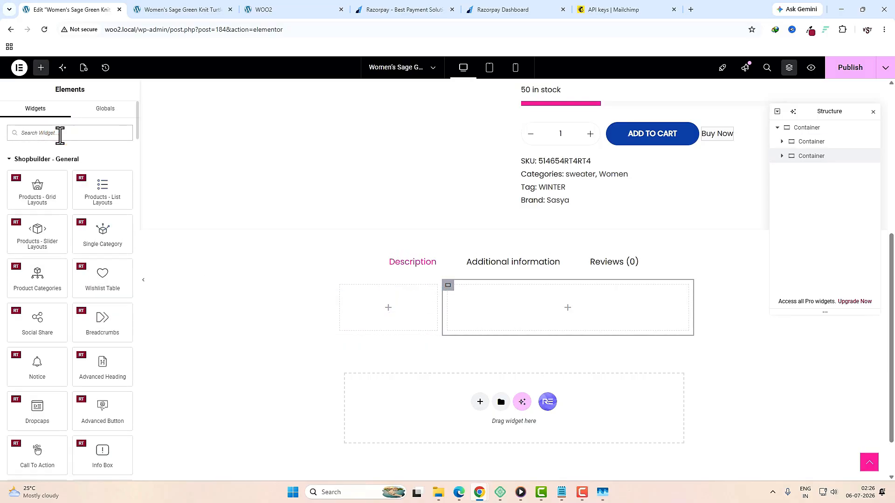
pyautogui.write('IMAGE')
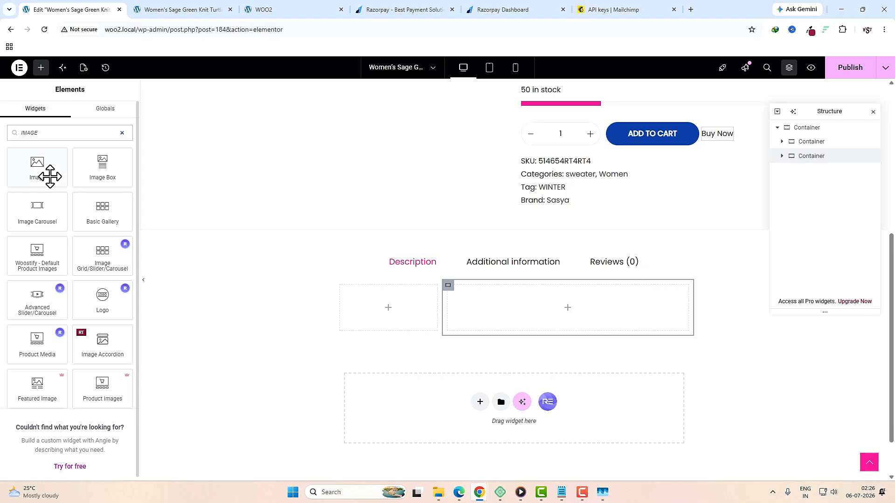
pyautogui.moveTo(50, 176); pyautogui.dragTo(393, 319)
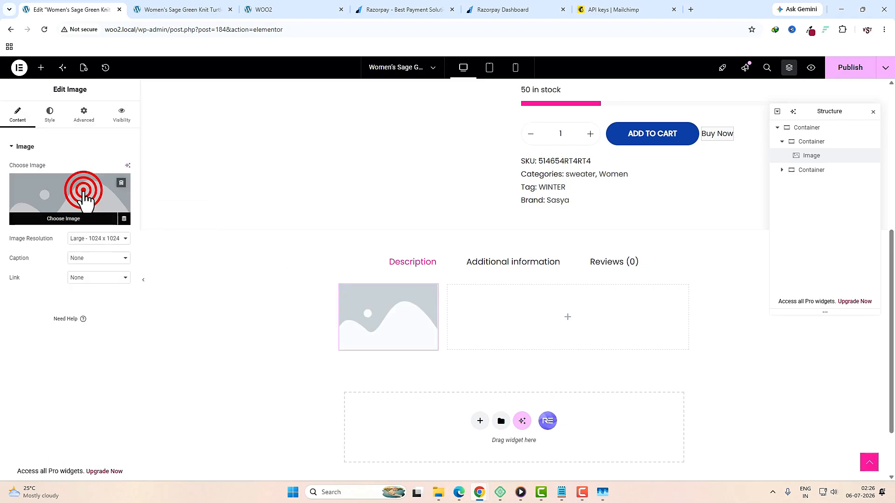
pyautogui.click(83, 191)
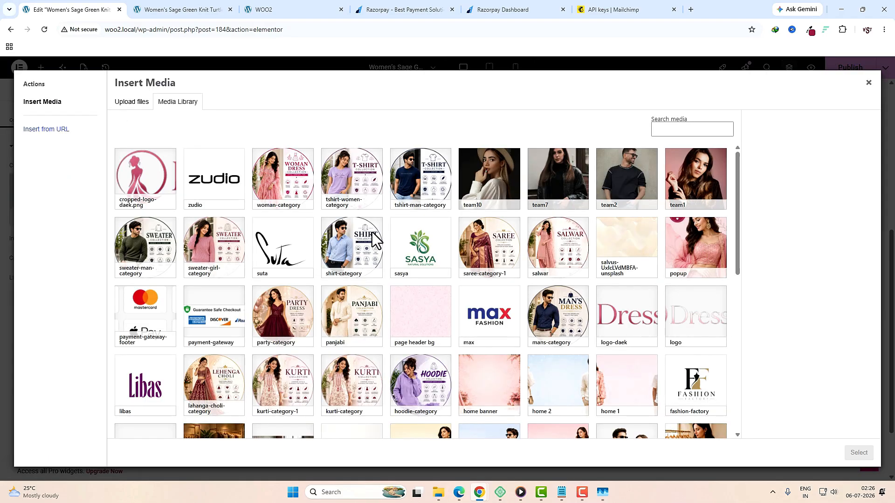
pyautogui.scroll(-15, 375, 238)
pyautogui.click(555, 332)
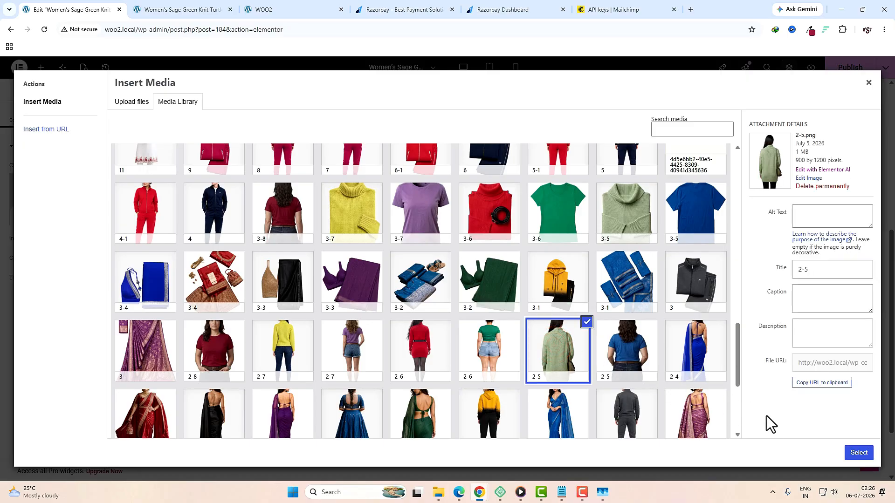
pyautogui.click(853, 458)
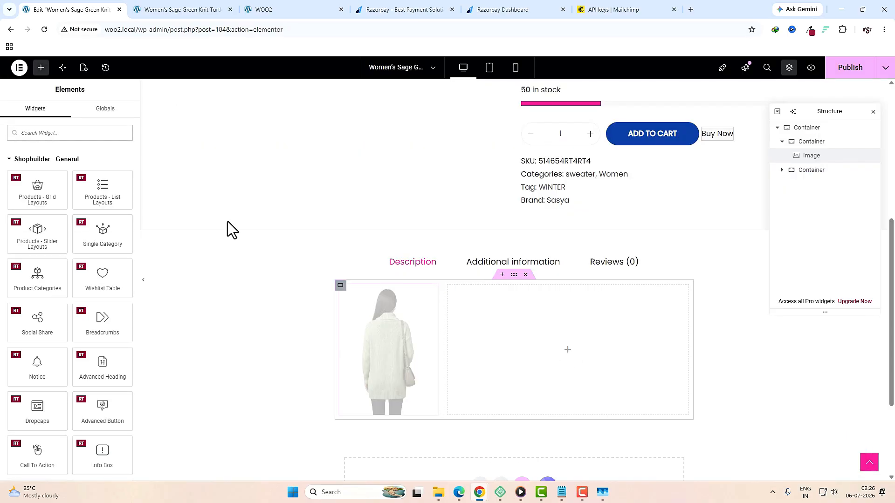
# Step: Place a Heading widget in the right column
pyautogui.click(47, 131)
pyautogui.write('head')
pyautogui.moveTo(37, 172); pyautogui.dragTo(529, 314)
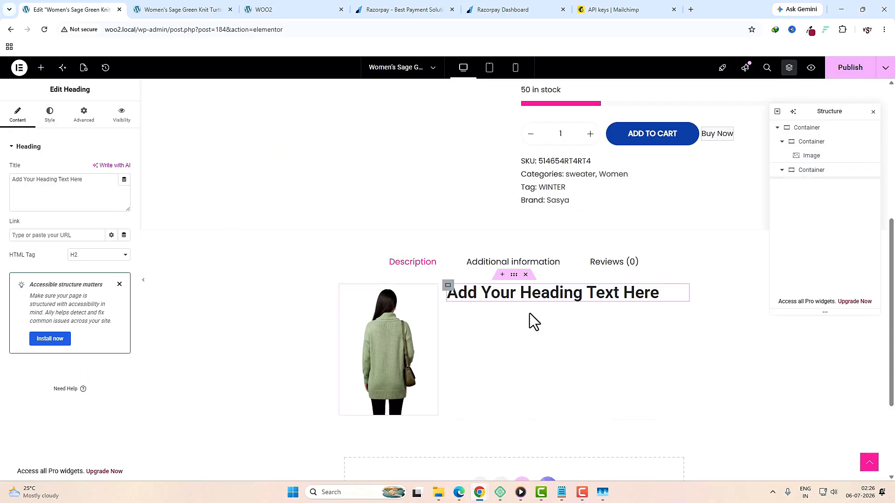
# Step: Paste the title 'Women's Sage Green Premium Knit Turtleneck Sweater' into the heading and make it H4
pyautogui.click(154, 9)
pyautogui.moveTo(512, 208); pyautogui.dragTo(380, 184)
pyautogui.hotkey('ctrl', 'c')
pyautogui.click(70, 10)
pyautogui.click(86, 189)
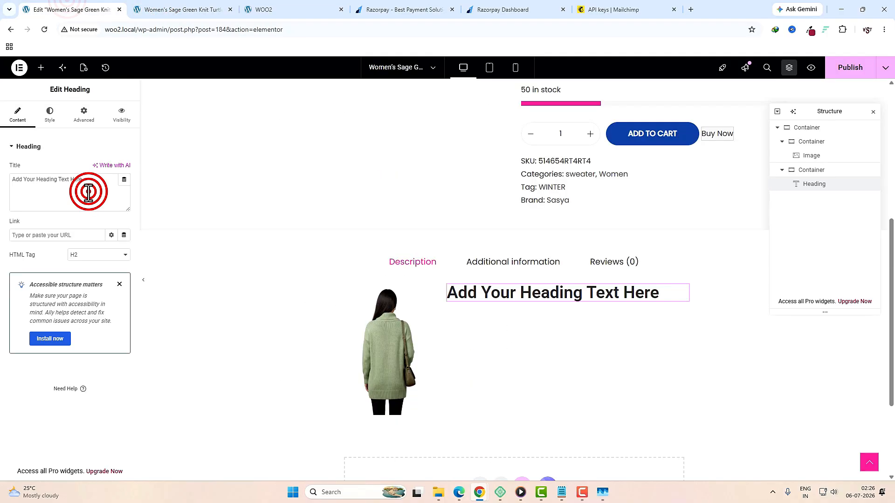
pyautogui.hotkey('ctrl', 'a')
pyautogui.hotkey('ctrl', 'v')
pyautogui.click(99, 254)
pyautogui.click(90, 300)
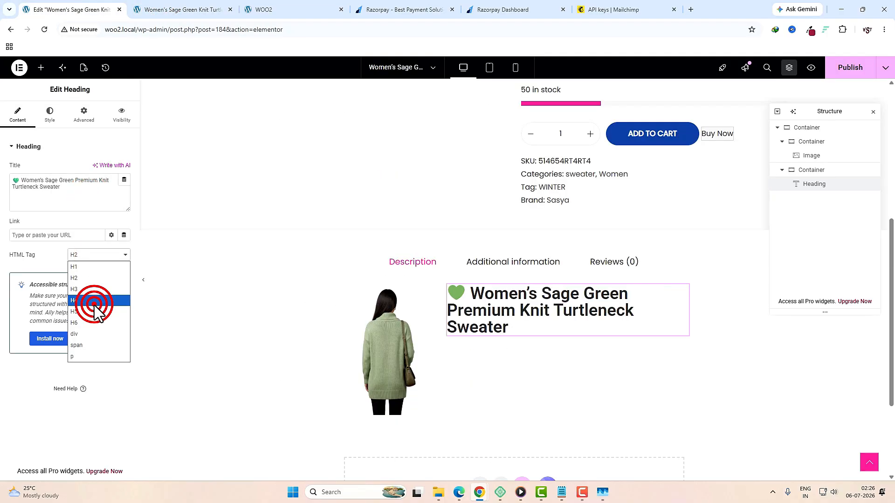
# Step: Set the heading's typography line height to 33 px
pyautogui.click(50, 116)
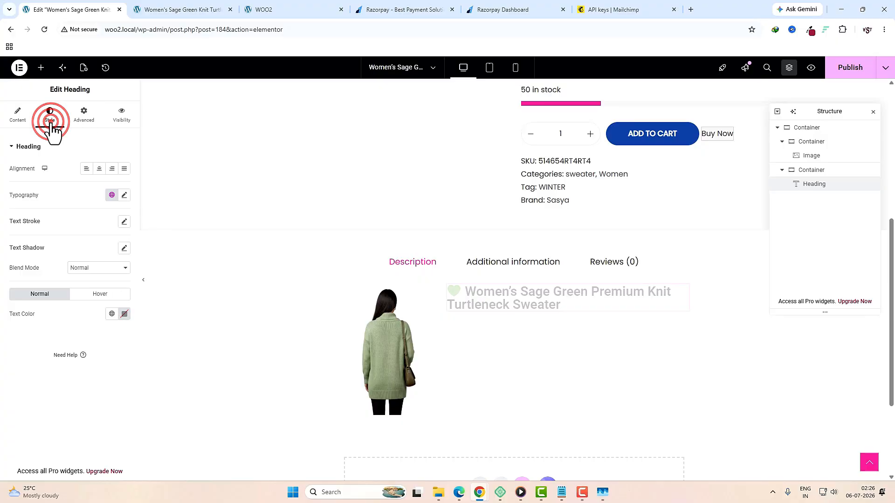
pyautogui.click(124, 195)
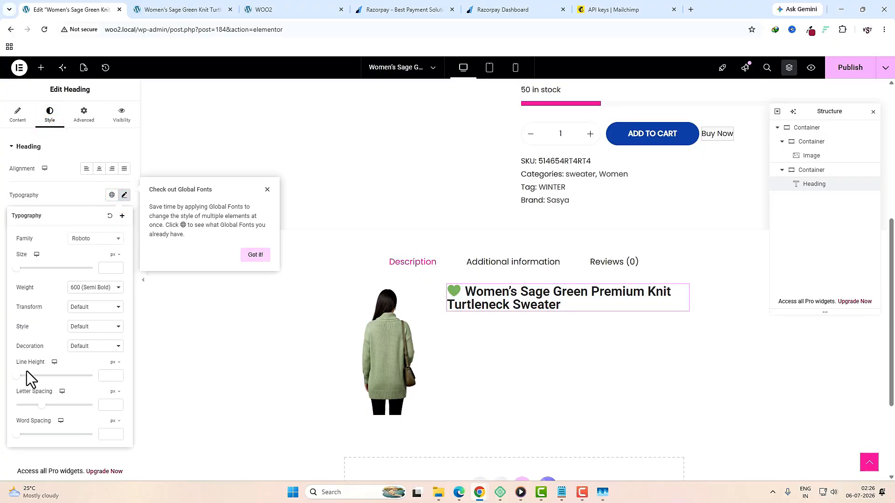
pyautogui.moveTo(16, 375); pyautogui.dragTo(41, 380)
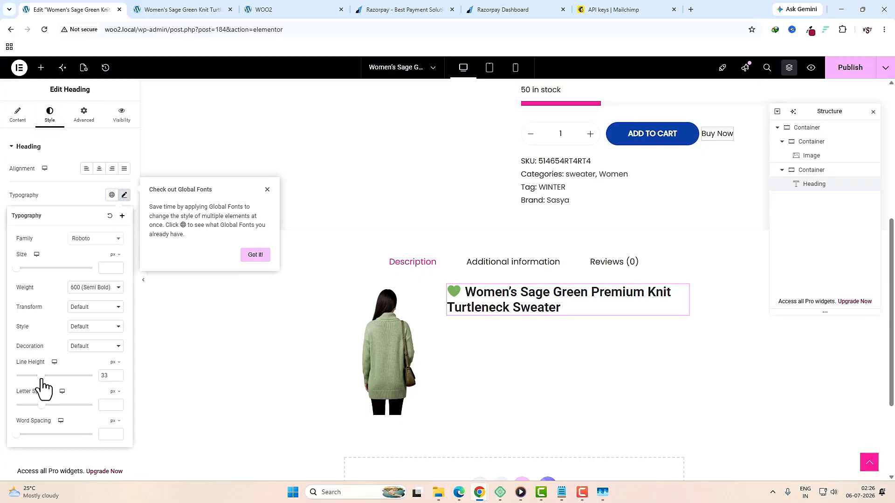
# Step: Copy the sweater's description paragraphs from the live product page
pyautogui.click(172, 12)
pyautogui.moveTo(527, 307); pyautogui.dragTo(379, 226)
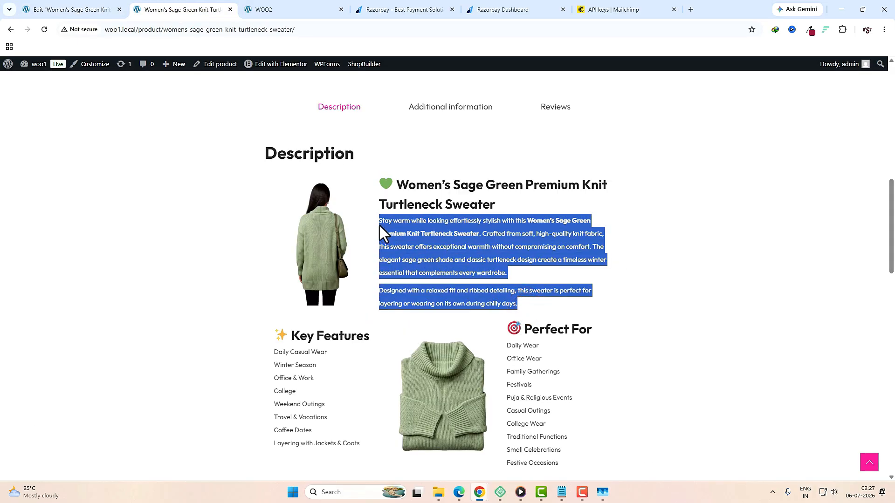
pyautogui.click(70, 9)
pyautogui.click(41, 68)
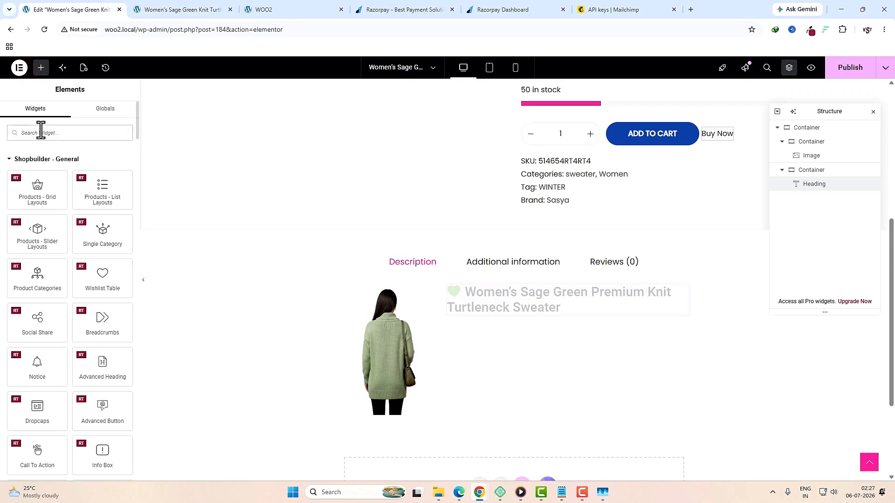
# Step: Add a Text Editor block below the heading and paste the sweater's two-paragraph description into it
pyautogui.click(41, 132)
pyautogui.write('TEX')
pyautogui.moveTo(109, 172); pyautogui.dragTo(534, 316)
pyautogui.click(93, 300)
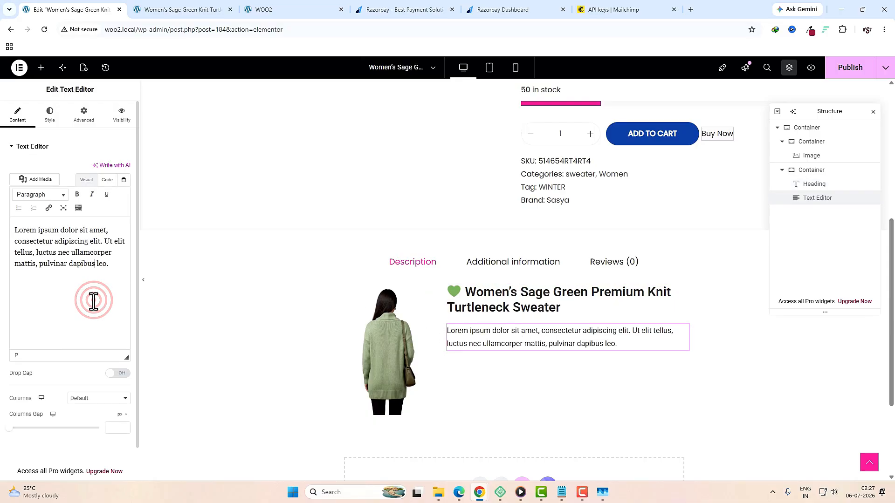
pyautogui.tripleClick(109, 269)
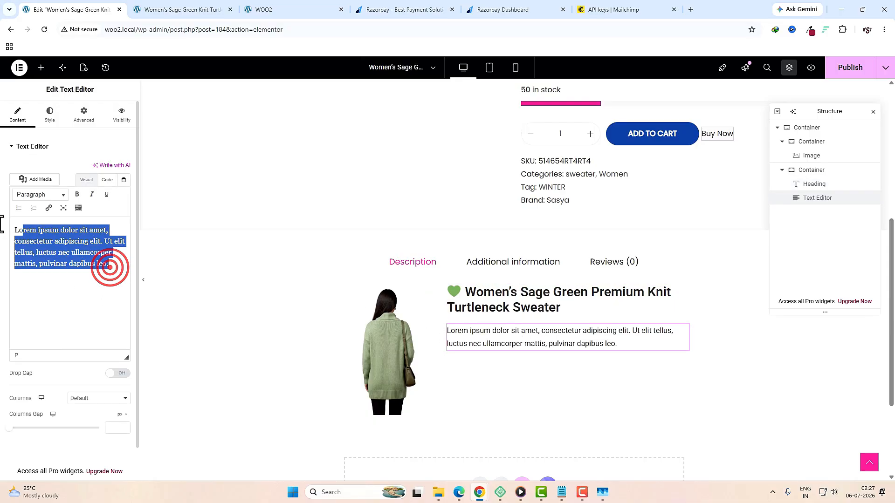
pyautogui.hotkey('ctrl', 'v')
pyautogui.hotkey('ctrl', 'Tab')
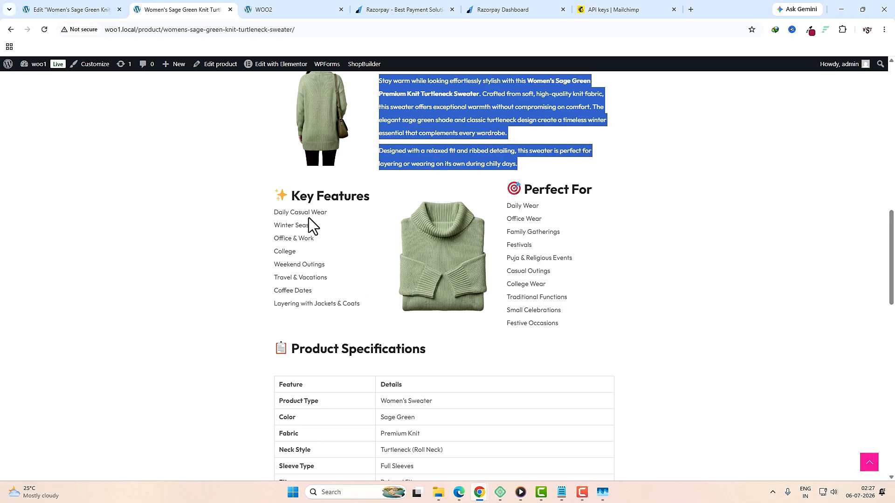
# Step: Select the Key Features and Perfect For lists on the live product page
pyautogui.moveTo(307, 199); pyautogui.dragTo(320, 286)
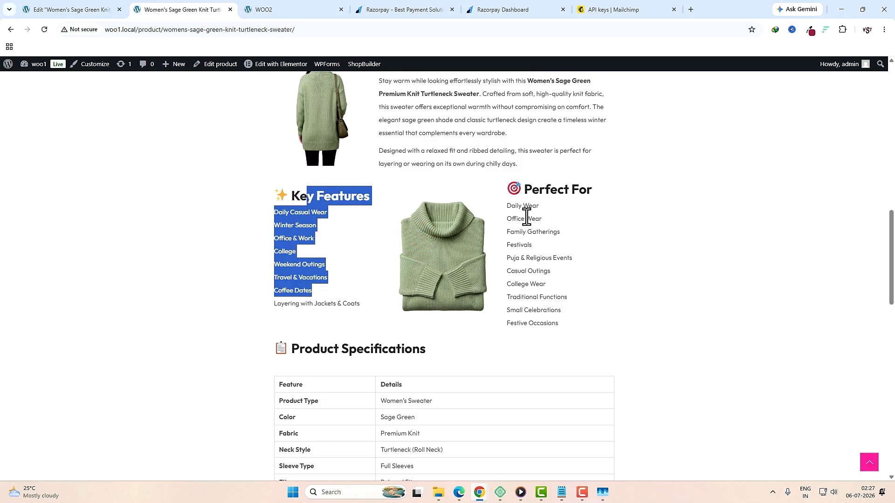
pyautogui.moveTo(529, 205); pyautogui.dragTo(537, 288)
pyautogui.click(111, 10)
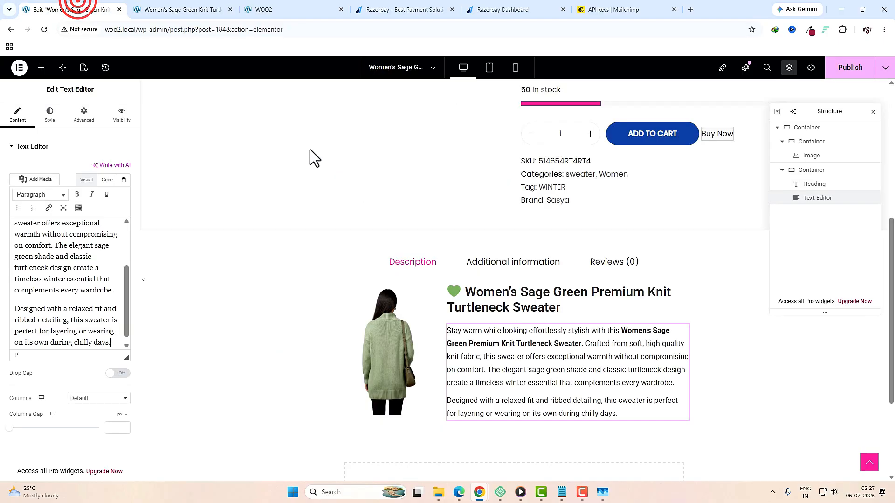
pyautogui.scroll(-3, 309, 150)
# Step: Add a three-column flexbox container below the description, linking its padding and adjusting the column gap
pyautogui.click(476, 376)
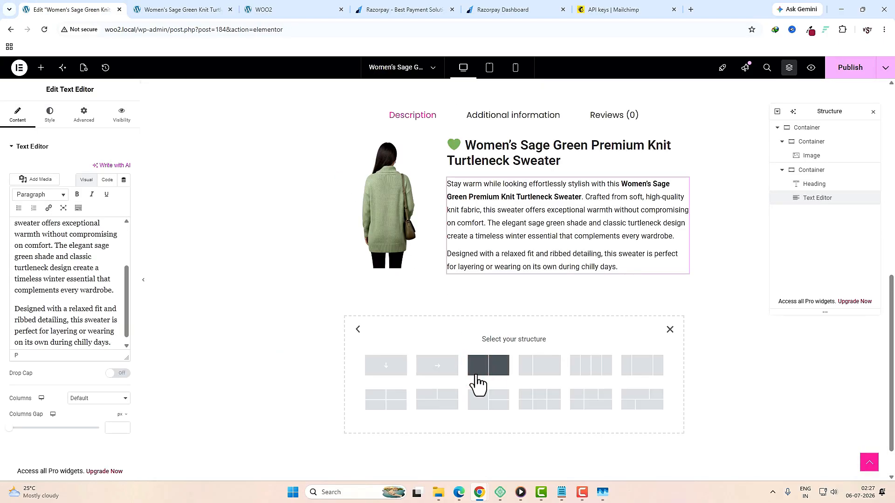
pyautogui.click(642, 369)
pyautogui.click(511, 269)
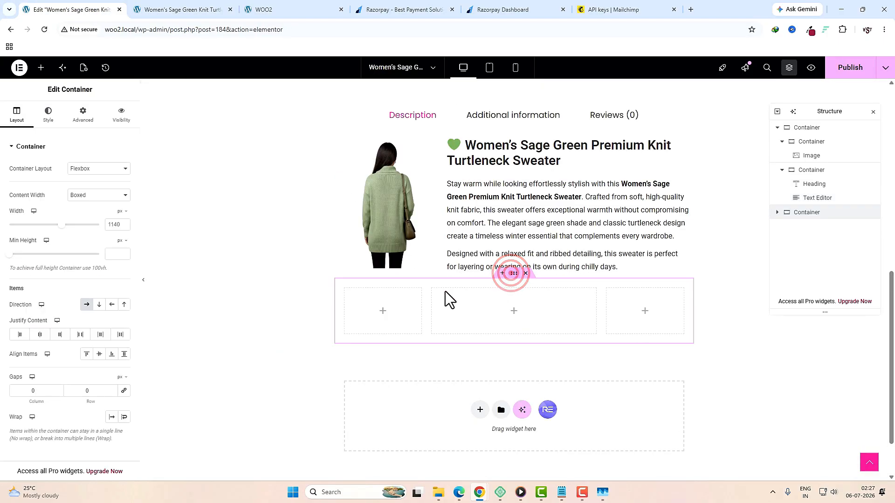
pyautogui.click(82, 119)
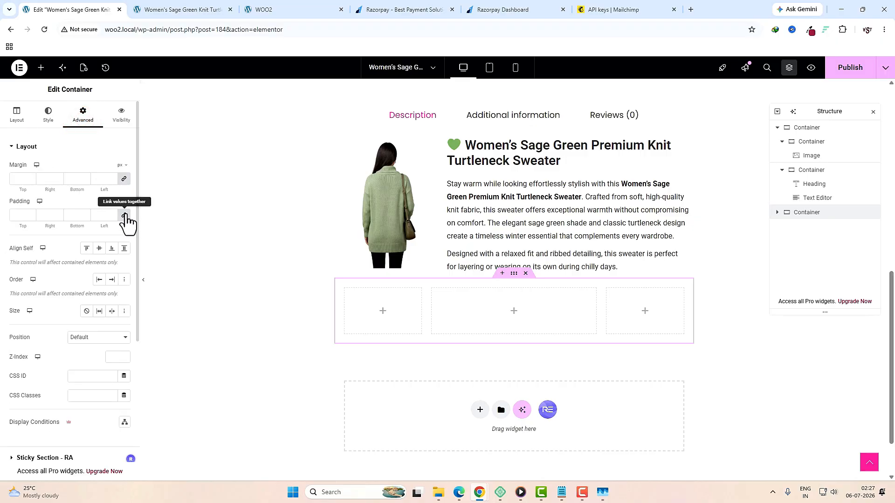
pyautogui.click(124, 215)
pyautogui.click(17, 115)
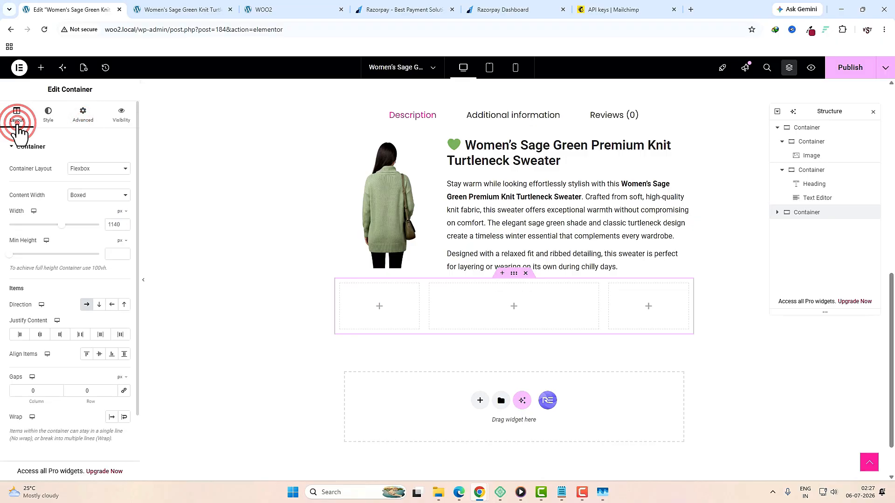
pyautogui.doubleClick(40, 393)
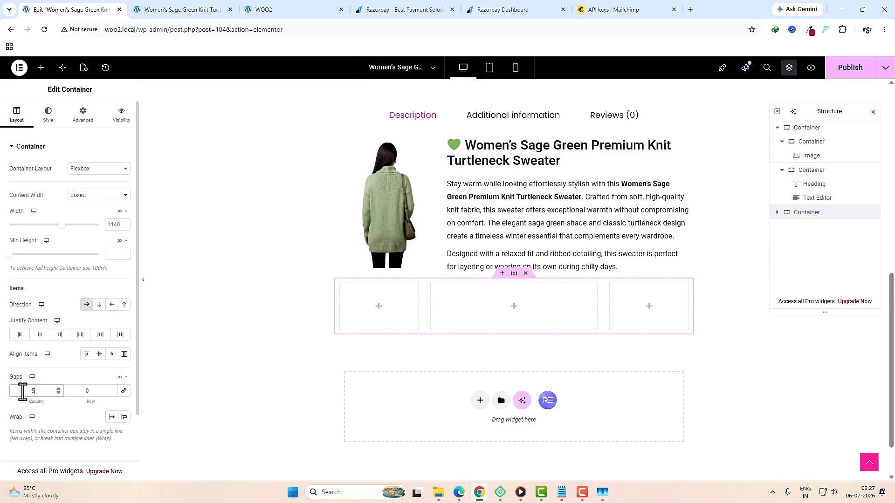
# Step: Set the middle column's width to 40% and confirm the right column sits at 30%
pyautogui.click(340, 285)
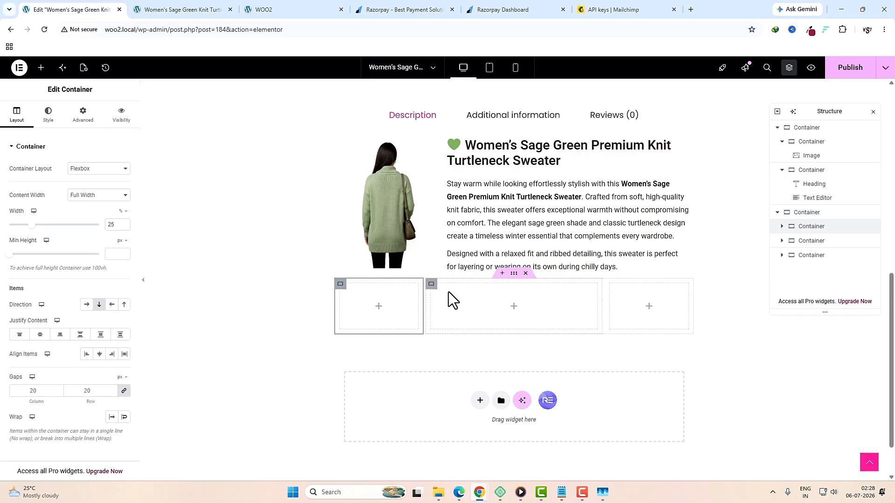
pyautogui.click(431, 286)
pyautogui.click(611, 285)
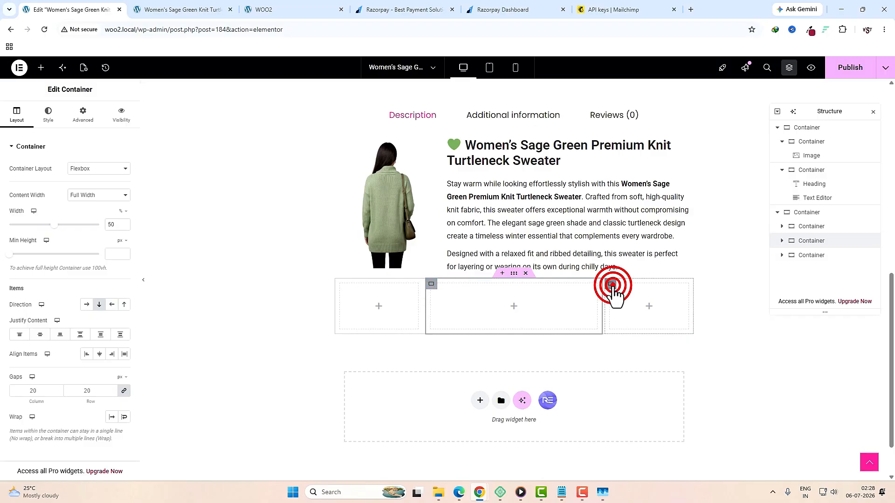
pyautogui.click(344, 295)
pyautogui.doubleClick(114, 224)
pyautogui.write('40')
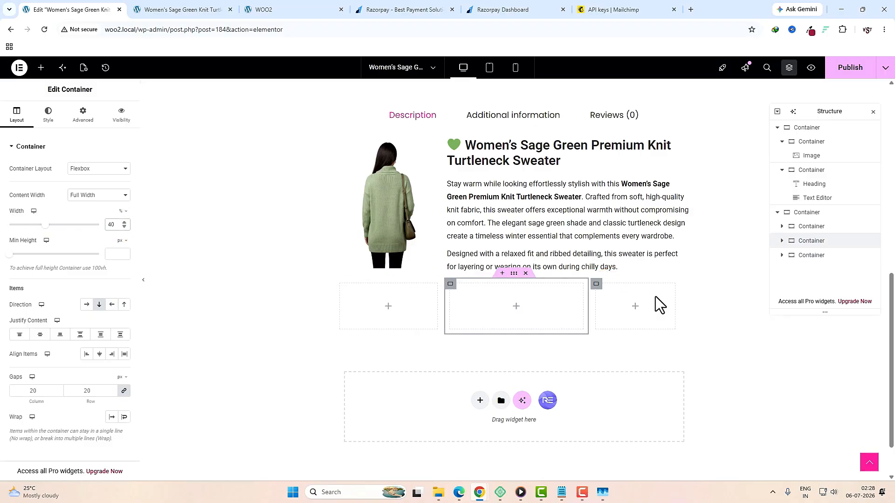
pyautogui.click(597, 285)
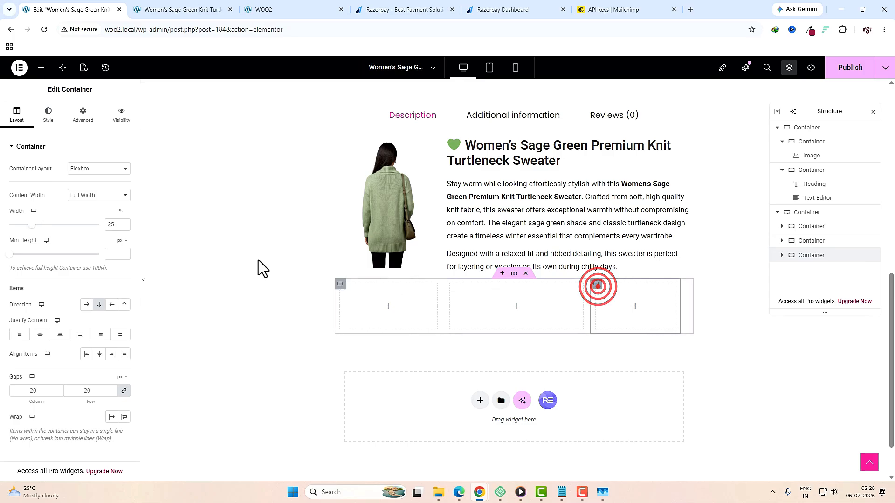
pyautogui.click(388, 307)
# Step: Add an H4 heading in the left column titled '✨ Key Features', copied from the product page
pyautogui.click(63, 132)
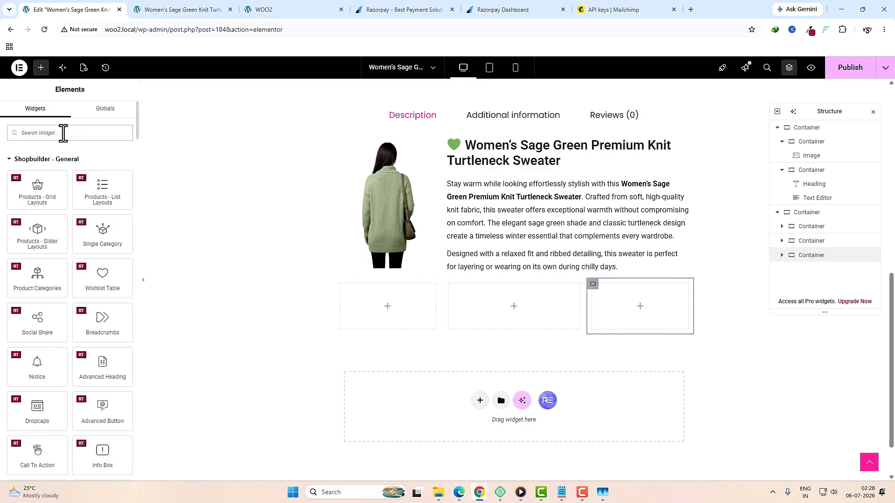
pyautogui.write('Hea')
pyautogui.moveTo(38, 167); pyautogui.dragTo(385, 309)
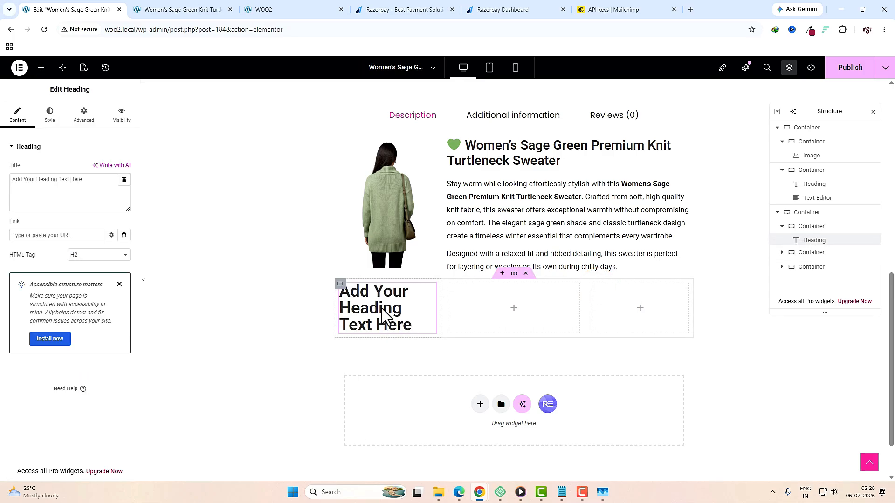
pyautogui.click(97, 255)
pyautogui.click(91, 302)
pyautogui.click(179, 9)
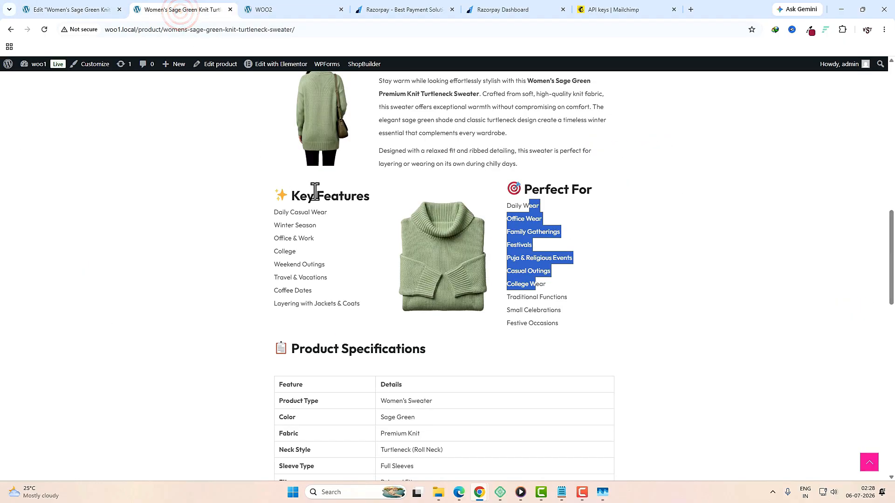
pyautogui.moveTo(370, 197); pyautogui.dragTo(279, 197)
pyautogui.hotkey('ctrl', 'c')
pyautogui.hotkey('ctrl', 'pageup')
pyautogui.click(80, 200)
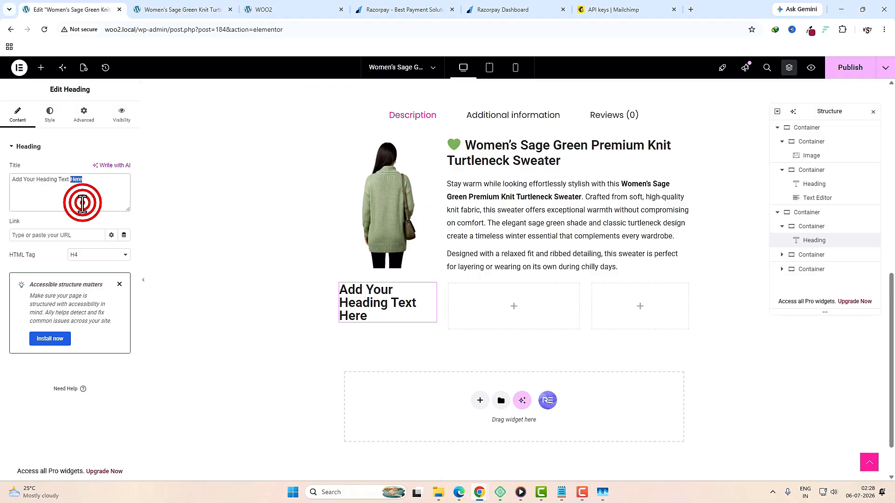
pyautogui.hotkey('ctrl', 'a')
pyautogui.hotkey('ctrl', 'v')
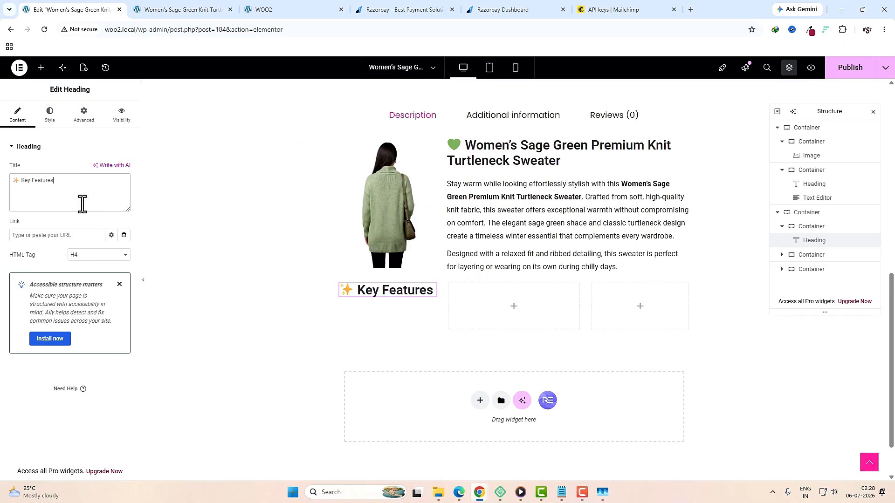
# Step: Duplicate the heading into the right column and retitle it '🎯 Perfect For'
pyautogui.rightClick(397, 290)
pyautogui.click(418, 294)
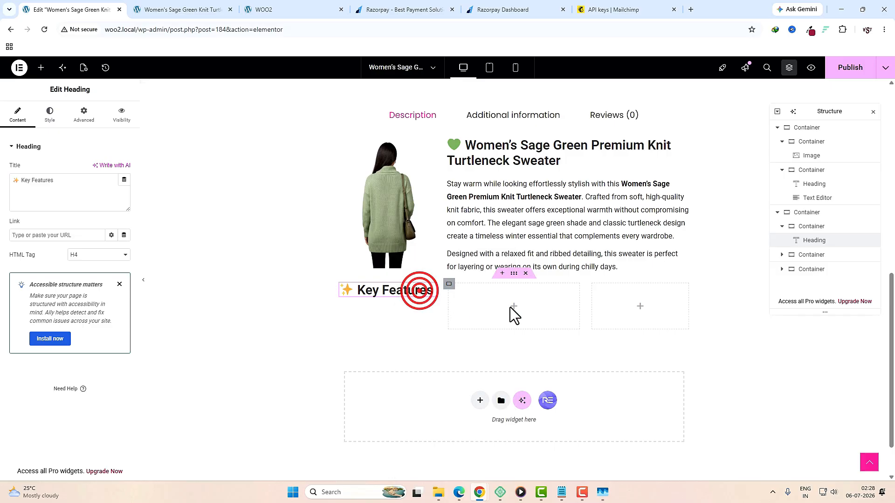
pyautogui.rightClick(615, 326)
pyautogui.click(631, 290)
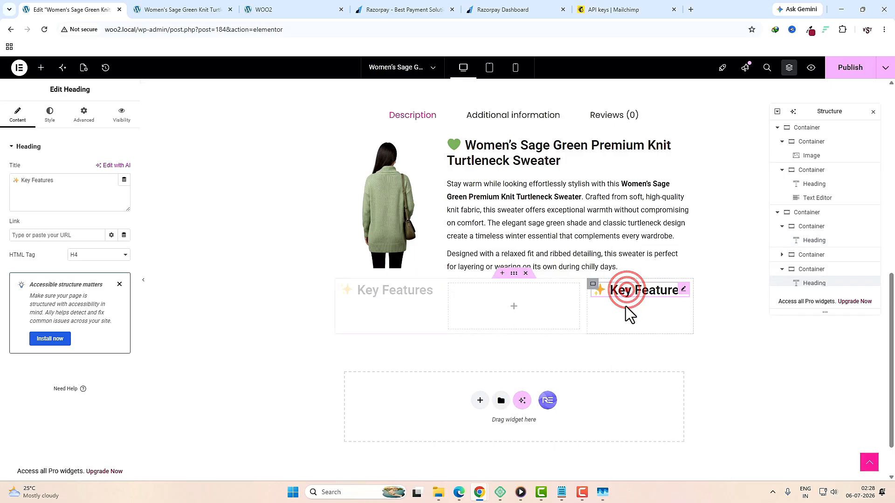
pyautogui.click(181, 11)
pyautogui.moveTo(613, 193); pyautogui.dragTo(502, 188)
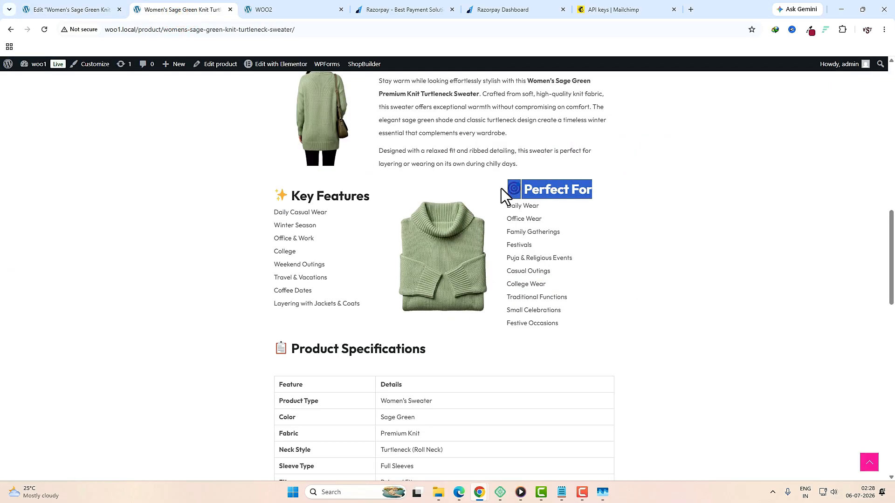
pyautogui.click(70, 9)
pyautogui.doubleClick(93, 190)
pyautogui.hotkey('ctrl', 'a')
pyautogui.hotkey('ctrl', 'v')
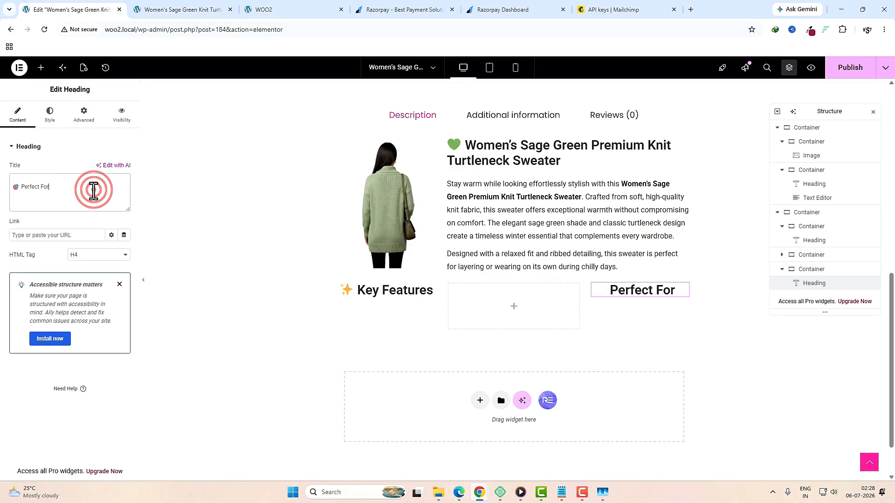
pyautogui.click(514, 307)
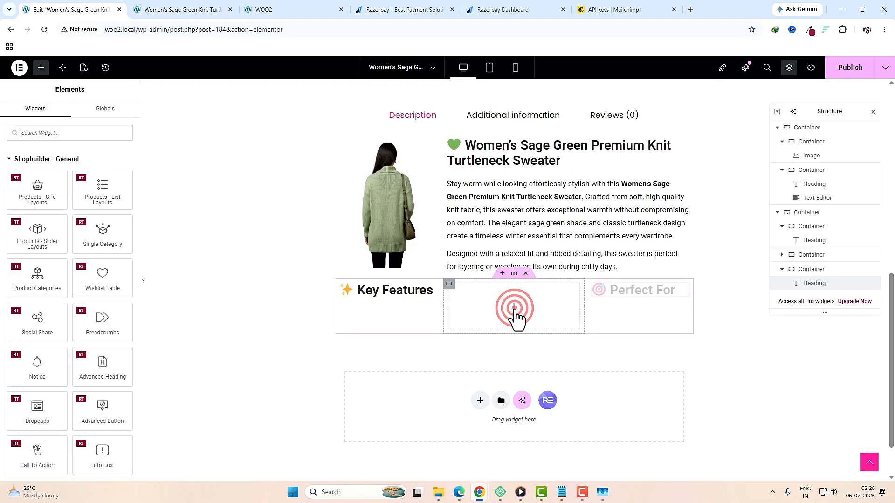
# Step: Add an Image widget to the middle column showing sage green sweater image 3-5 from the media library
pyautogui.click(64, 131)
pyautogui.write('IMA')
pyautogui.moveTo(33, 170); pyautogui.dragTo(496, 297)
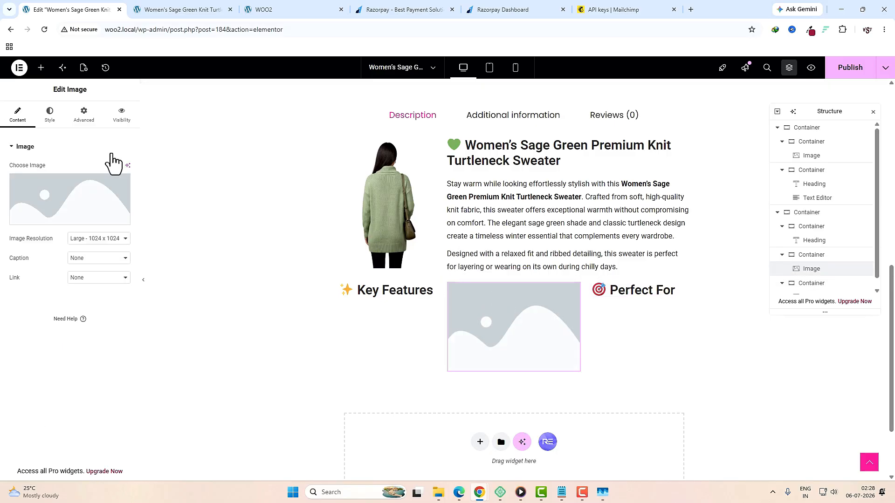
pyautogui.click(85, 199)
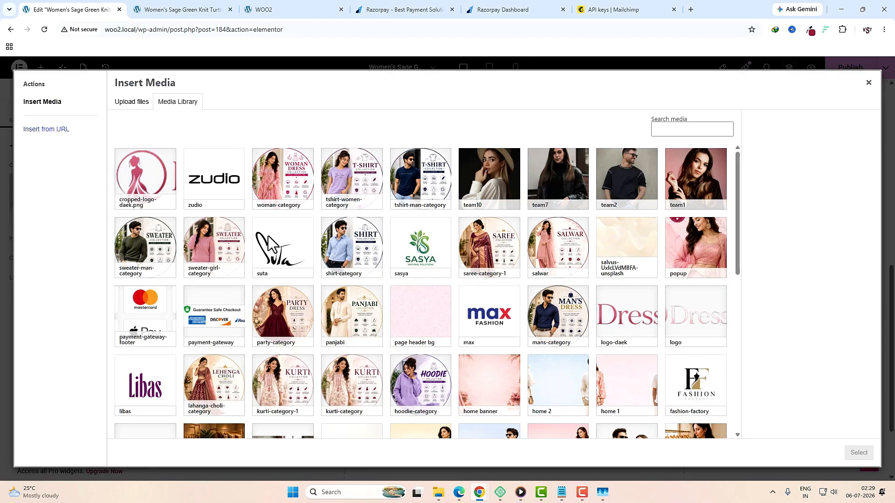
pyautogui.scroll(-15, 683, 291)
pyautogui.click(627, 347)
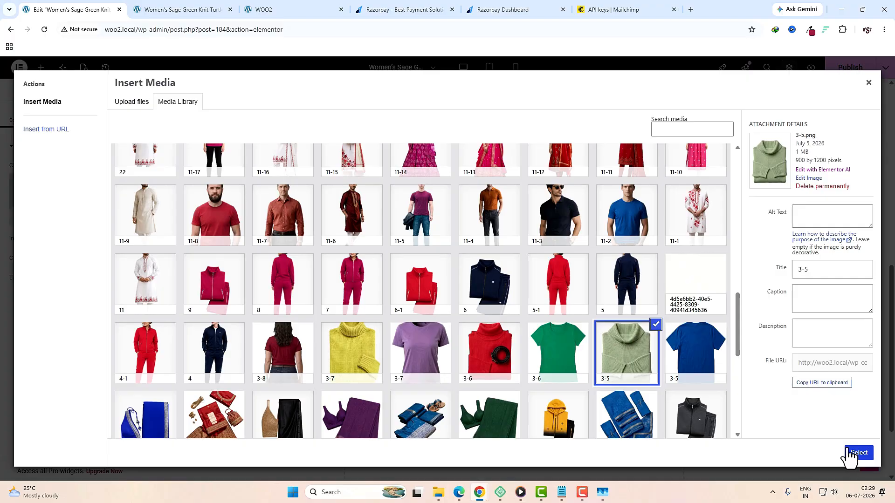
pyautogui.click(848, 450)
# Step: Paste the copied Key Features list into a new text block under the Key Features heading
pyautogui.hotkey('ctrl', 'Tab')
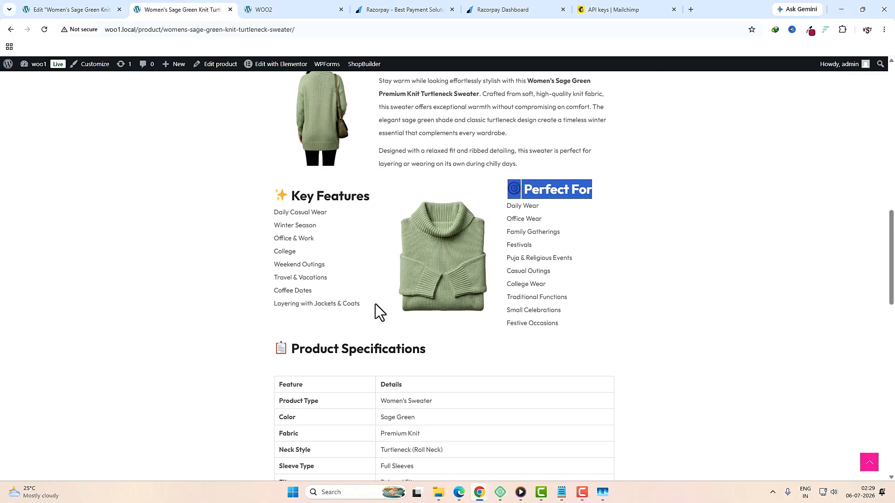
pyautogui.moveTo(376, 304); pyautogui.dragTo(263, 216)
pyautogui.hotkey('ctrl', 'shift', 'Tab')
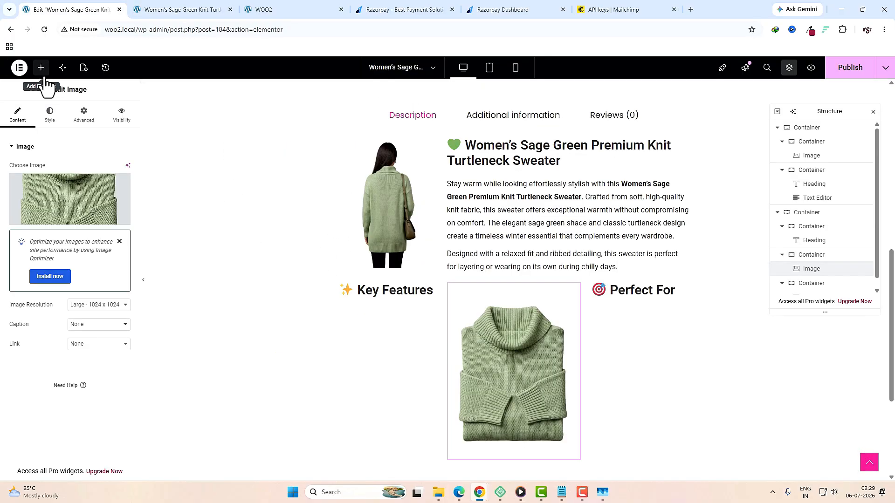
pyautogui.click(42, 74)
pyautogui.click(50, 133)
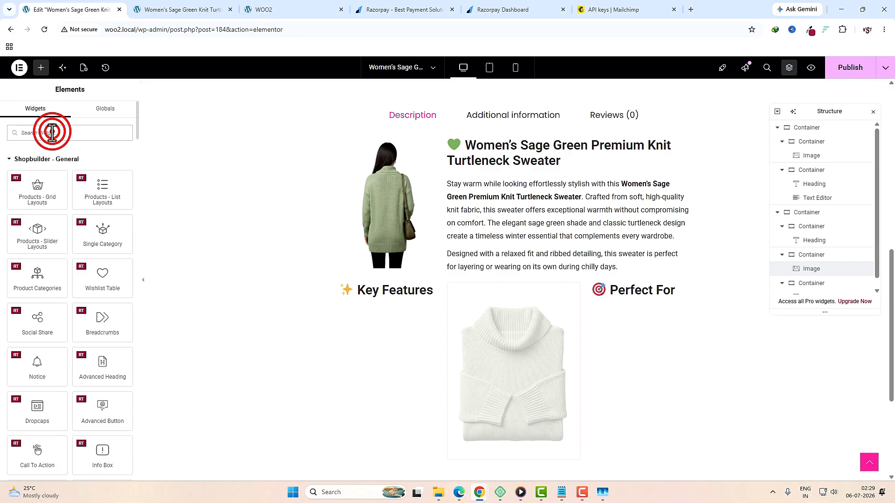
pyautogui.write('tex')
pyautogui.moveTo(99, 174); pyautogui.dragTo(385, 299)
pyautogui.hotkey('ctrl', 'a')
pyautogui.hotkey('ctrl', 'v')
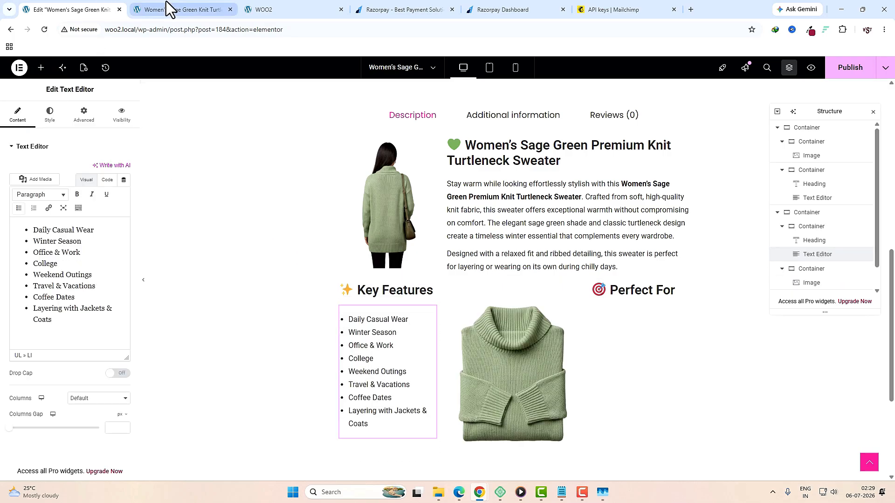
# Step: Convert the eight Key Features lines into a numbered list
pyautogui.click(104, 330)
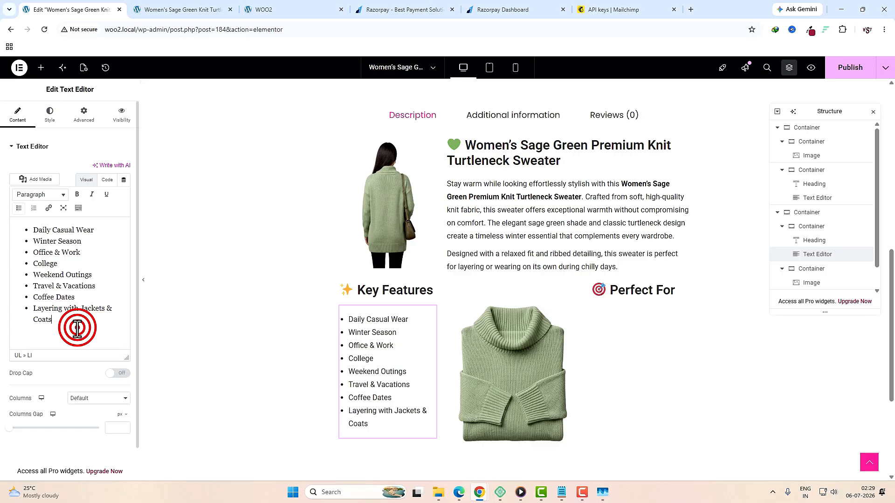
pyautogui.moveTo(76, 325); pyautogui.dragTo(25, 228)
pyautogui.click(19, 210)
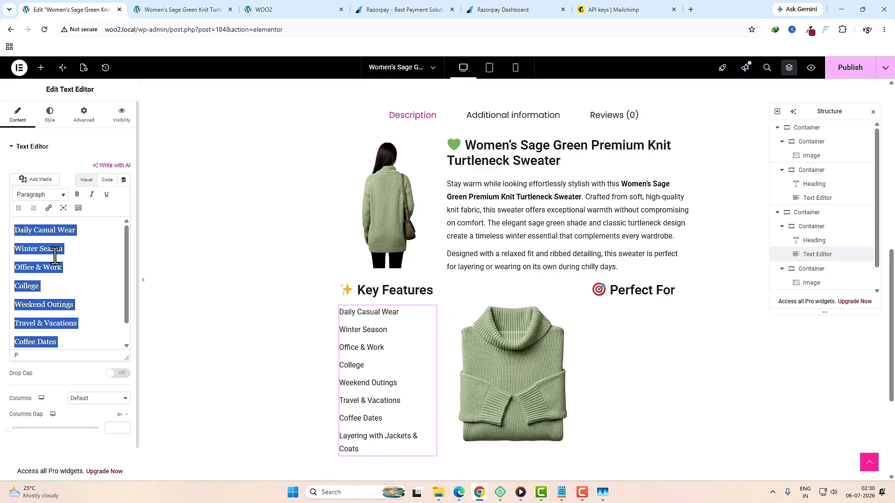
pyautogui.click(98, 299)
pyautogui.hotkey('ctrl', 'a')
pyautogui.click(33, 209)
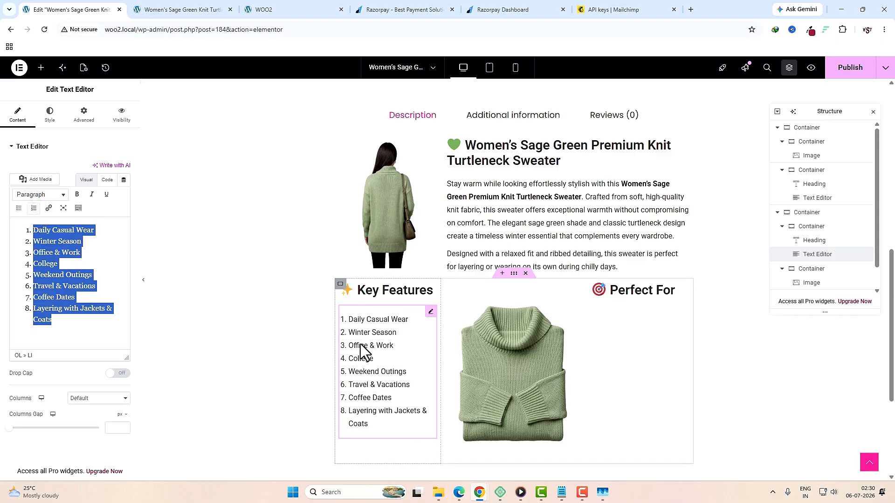
# Step: Add a text block under Perfect For holding the ten occasions copied from the live page
pyautogui.hotkey('ctrl', 'Tab')
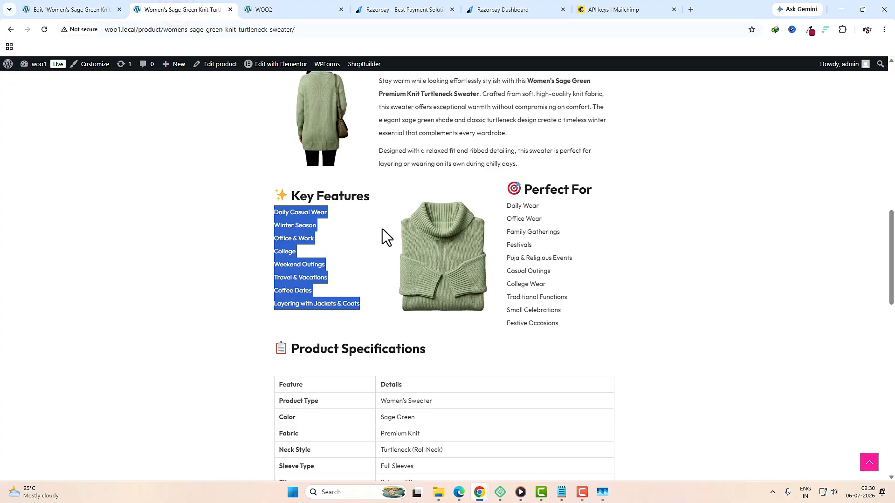
pyautogui.moveTo(569, 323); pyautogui.dragTo(506, 215)
pyautogui.click(82, 5)
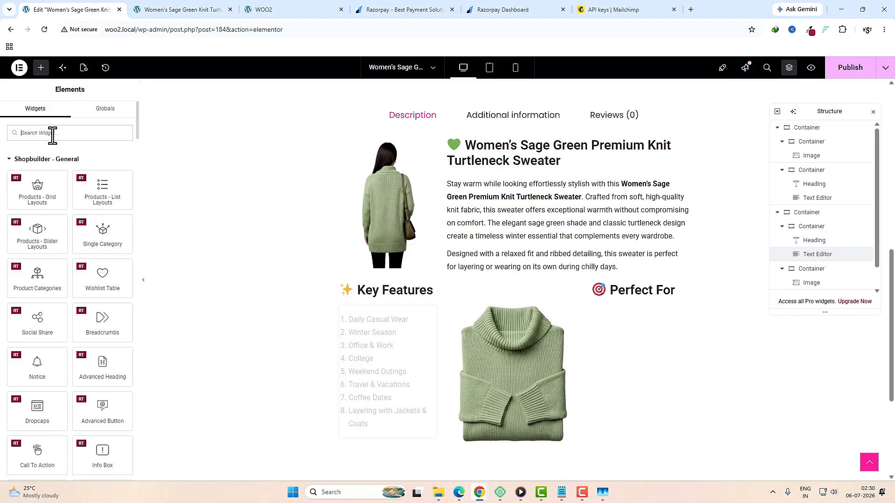
pyautogui.click(51, 134)
pyautogui.write('tex')
pyautogui.moveTo(103, 167); pyautogui.dragTo(642, 293)
pyautogui.click(78, 274)
pyautogui.hotkey('ctrl', 'a')
pyautogui.hotkey('ctrl', 'v')
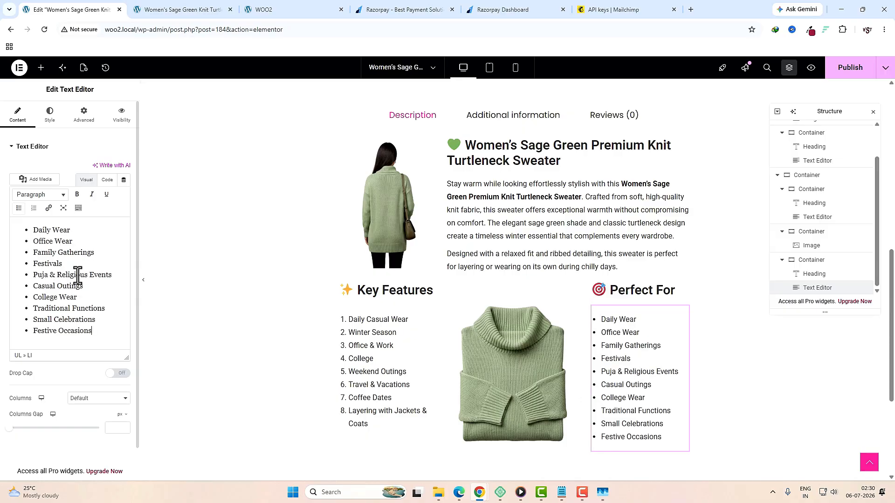
# Step: Copy the Product Specifications heading text from the live product page
pyautogui.hotkey('ctrl', 'Tab')
pyautogui.scroll(-2, 400, 300)
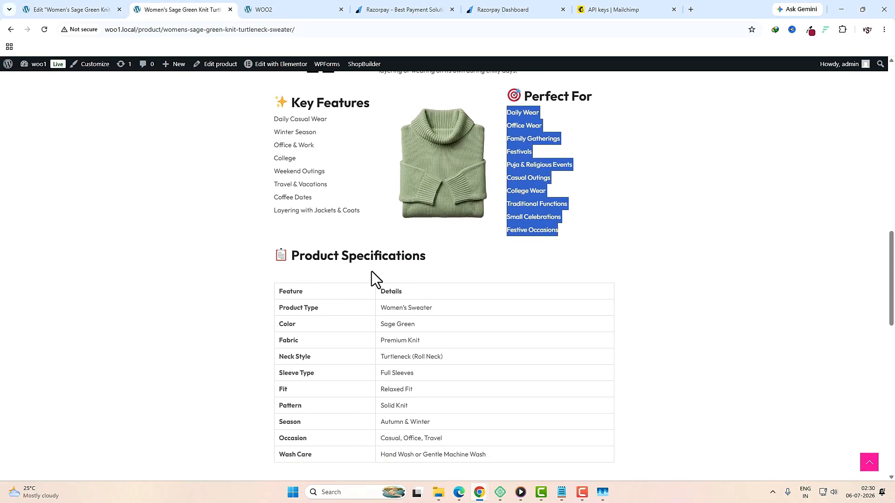
pyautogui.moveTo(446, 259); pyautogui.dragTo(285, 259)
pyautogui.hotkey('ctrl', 'shift', 'Tab')
pyautogui.click(479, 432)
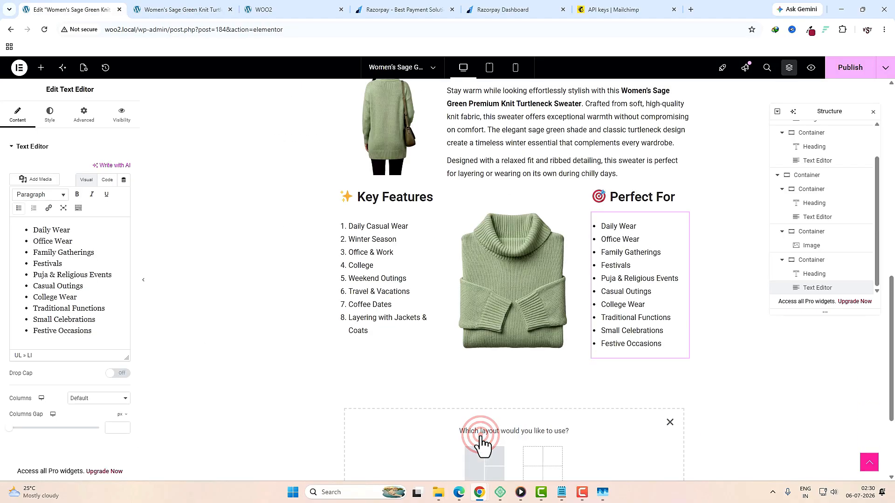
# Step: Create a single-container section with an H4 'Product Specifications' heading taken from the live page
pyautogui.click(477, 465)
pyautogui.click(400, 458)
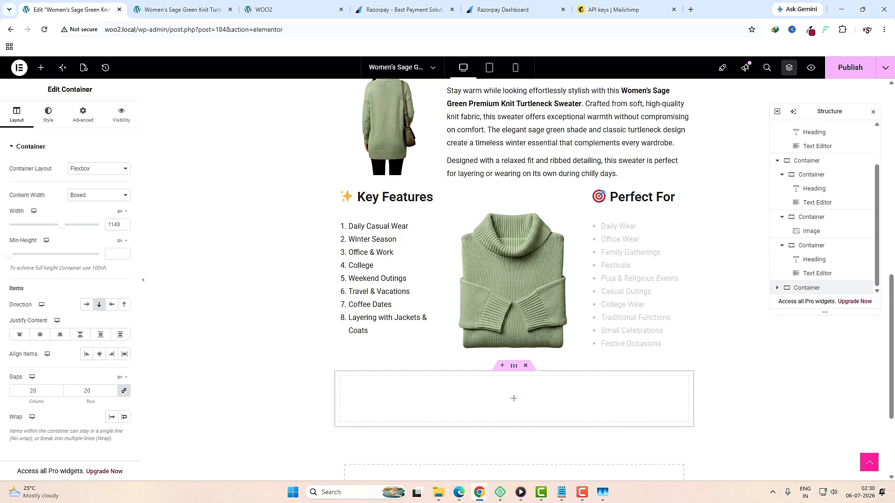
pyautogui.click(512, 397)
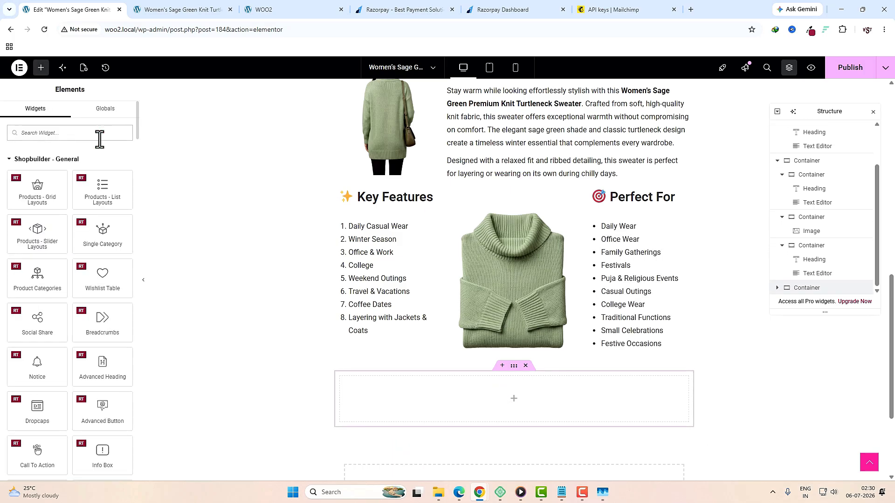
pyautogui.write('head')
pyautogui.moveTo(37, 184); pyautogui.dragTo(450, 401)
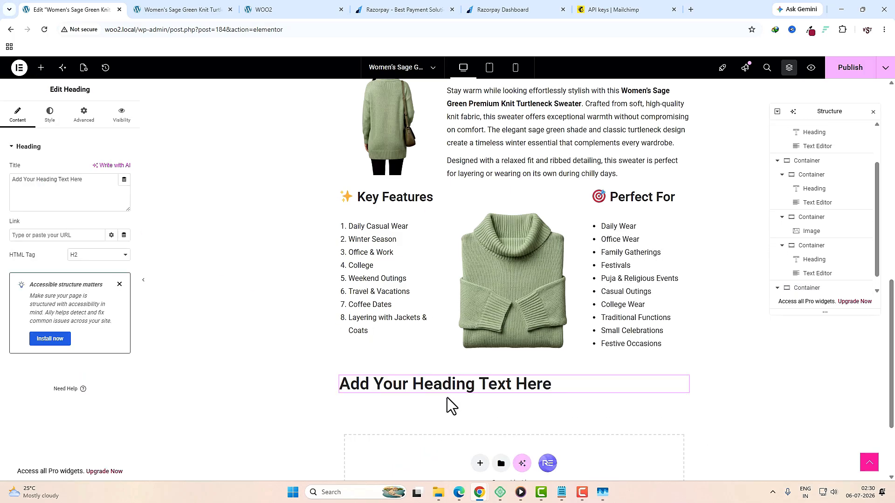
pyautogui.click(96, 255)
pyautogui.click(90, 301)
pyautogui.click(165, 7)
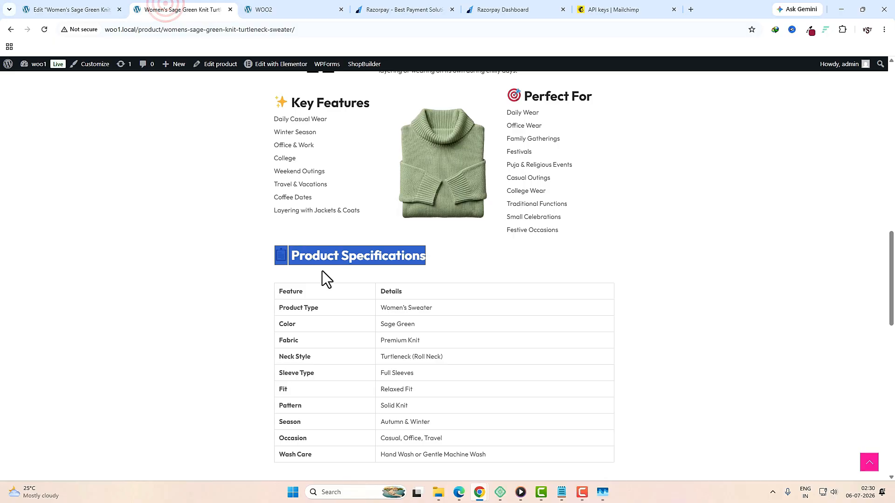
pyautogui.tripleClick(349, 256)
pyautogui.click(97, 14)
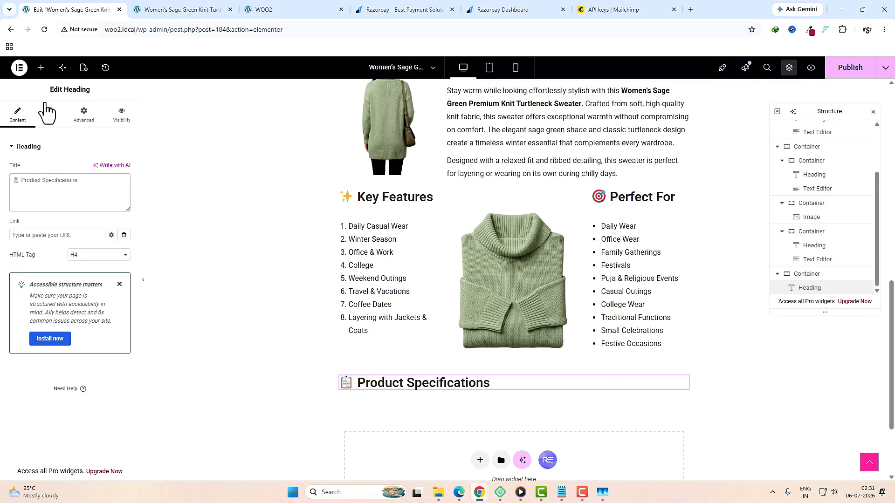
# Step: Add a Text Editor below the heading and paste in the Feature/Details specifications table
pyautogui.click(41, 69)
pyautogui.click(43, 136)
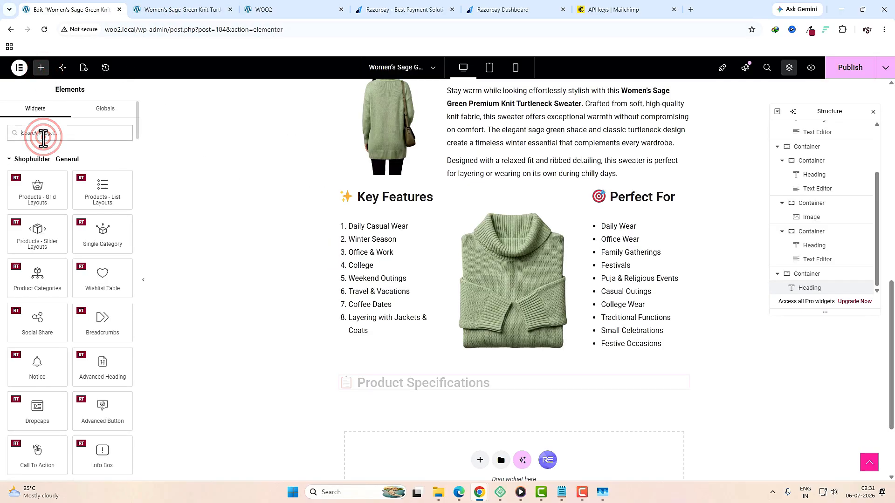
pyautogui.write('tex')
pyautogui.moveTo(102, 168); pyautogui.dragTo(409, 390)
pyautogui.hotkey('ctrl', 'Tab')
pyautogui.moveTo(631, 272); pyautogui.dragTo(276, 103)
pyautogui.hotkey('ctrl', 'c')
pyautogui.click(71, 10)
pyautogui.click(76, 265)
pyautogui.hotkey('ctrl', 'a')
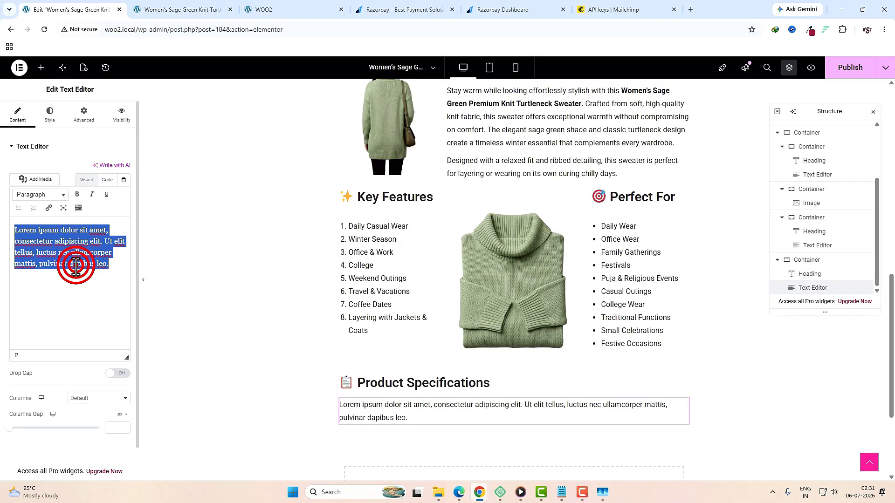
pyautogui.hotkey('ctrl', 'v')
pyautogui.scroll(-5, 447, 326)
# Step: Select the Why You'll Love It text on the live product page
pyautogui.click(174, 4)
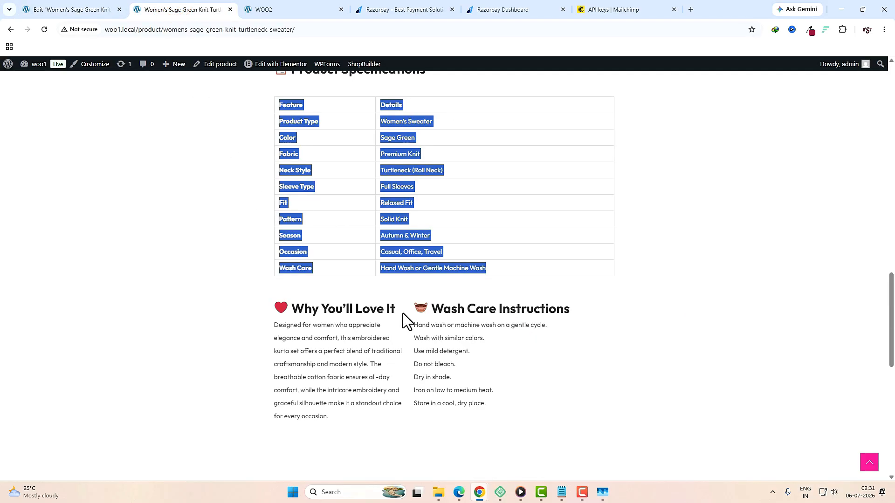
pyautogui.moveTo(337, 309); pyautogui.dragTo(374, 338)
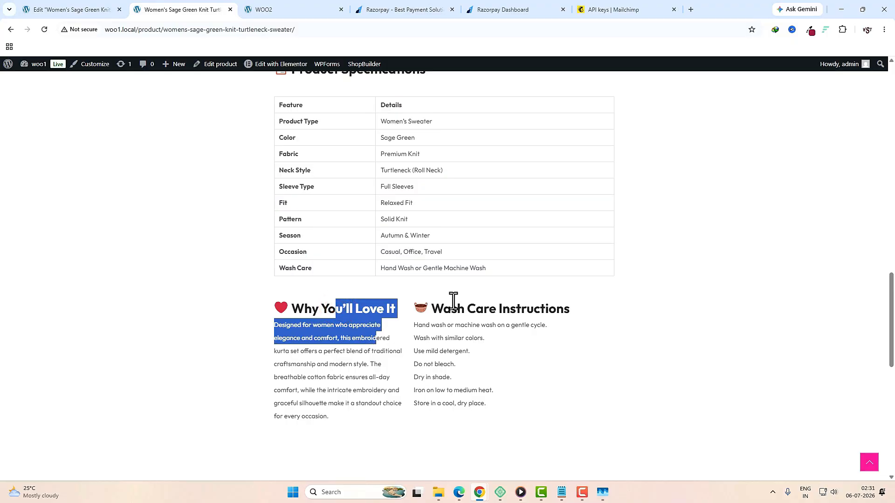
pyautogui.hotkey('ctrl', 'shift', 'Tab')
pyautogui.click(483, 418)
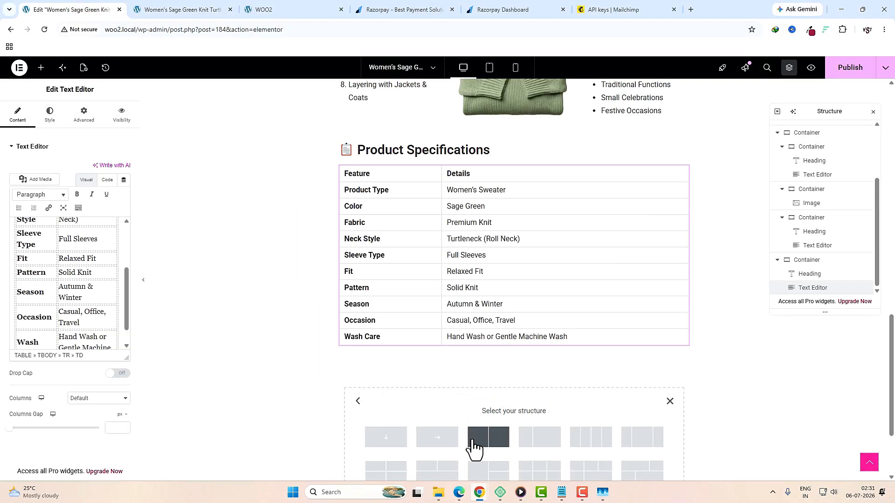
# Step: Add a two-column section with top margin 20 and zero padding
pyautogui.click(478, 447)
pyautogui.click(512, 344)
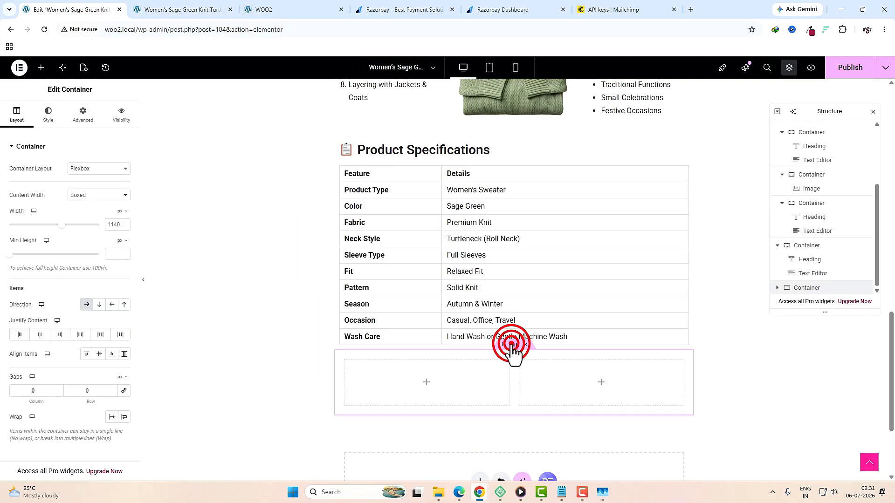
pyautogui.click(83, 115)
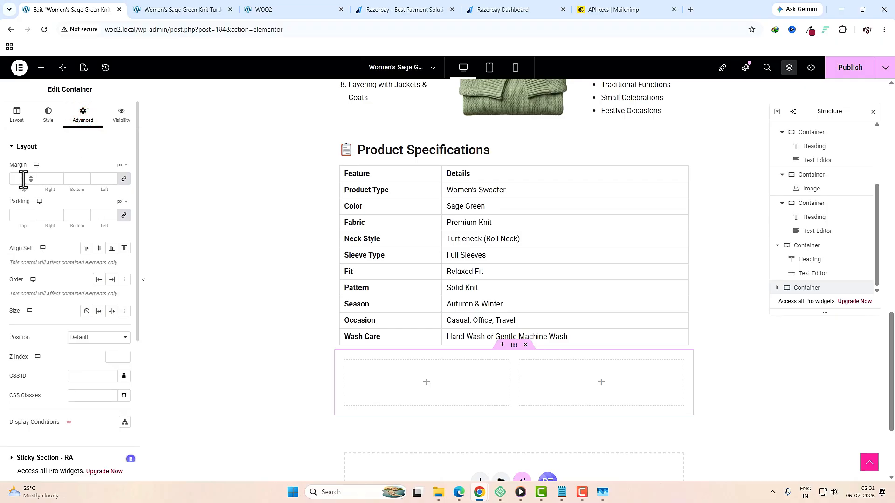
pyautogui.click(23, 179)
pyautogui.click(124, 178)
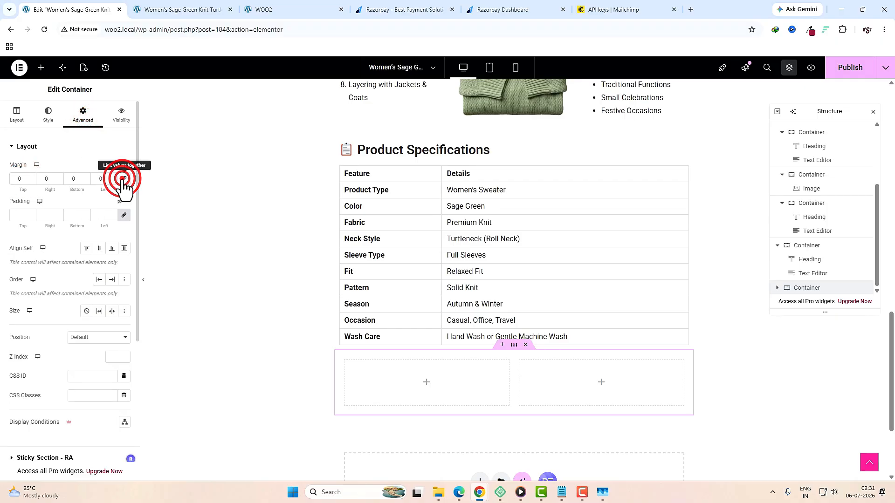
pyautogui.click(16, 182)
pyautogui.write('20')
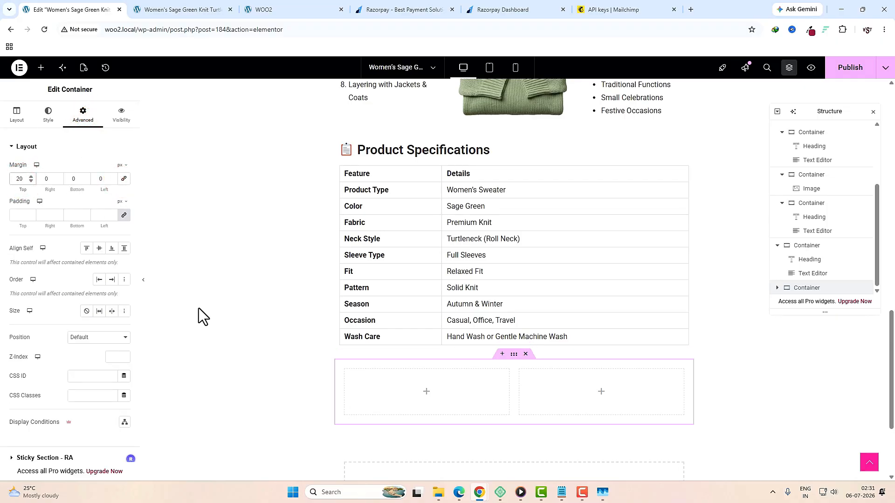
pyautogui.click(124, 215)
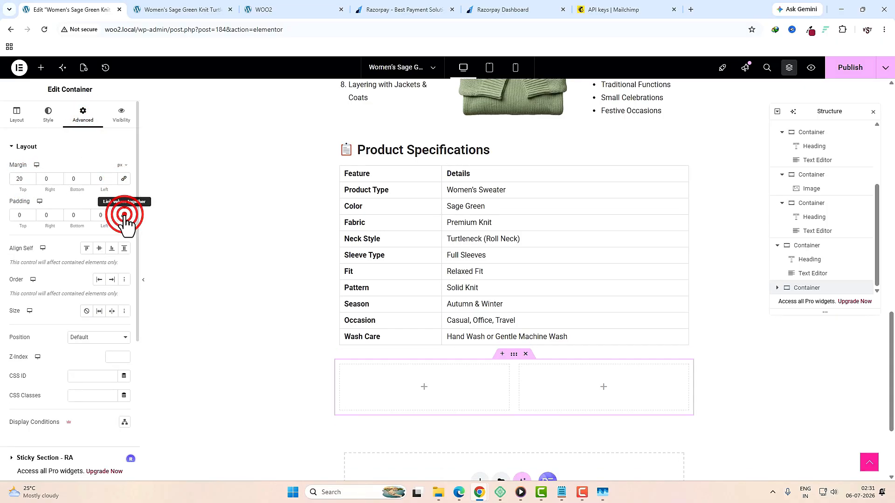
# Step: Copy the Key Features heading and paste it into both new columns
pyautogui.click(424, 387)
pyautogui.scroll(5, 422, 387)
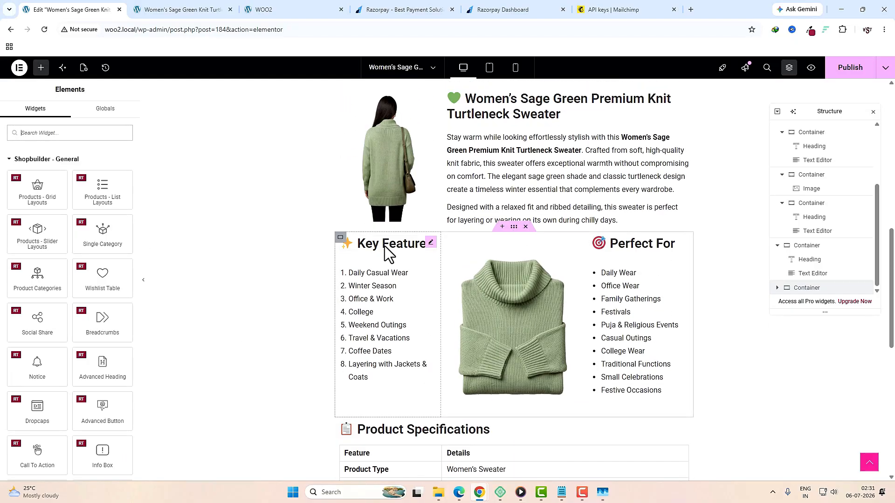
pyautogui.rightClick(385, 248)
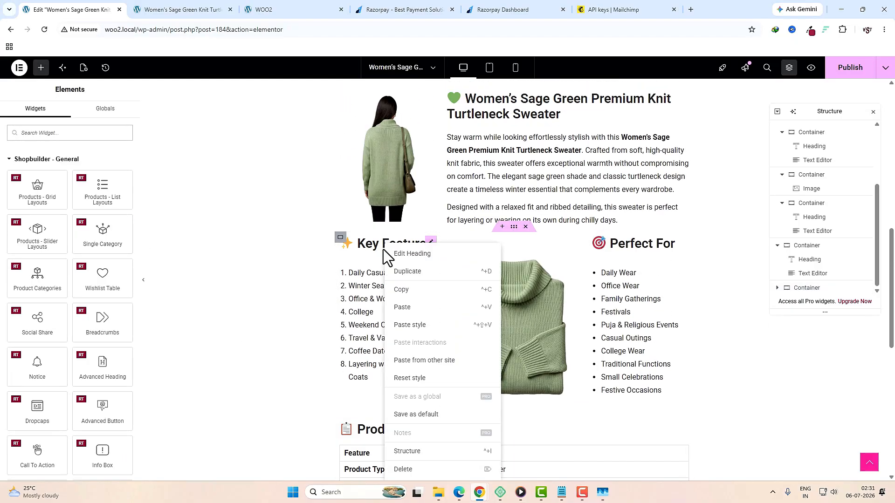
pyautogui.click(397, 296)
pyautogui.scroll(-5, 443, 412)
pyautogui.rightClick(407, 436)
pyautogui.click(426, 313)
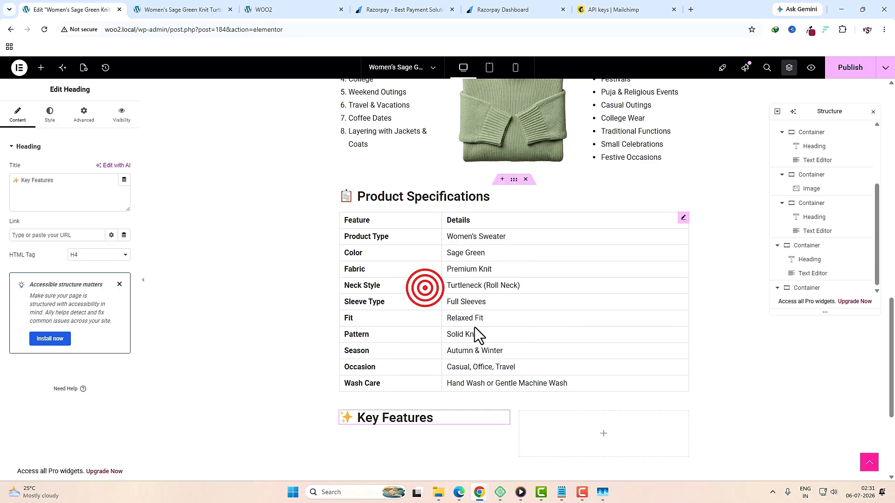
pyautogui.rightClick(566, 454)
pyautogui.click(578, 301)
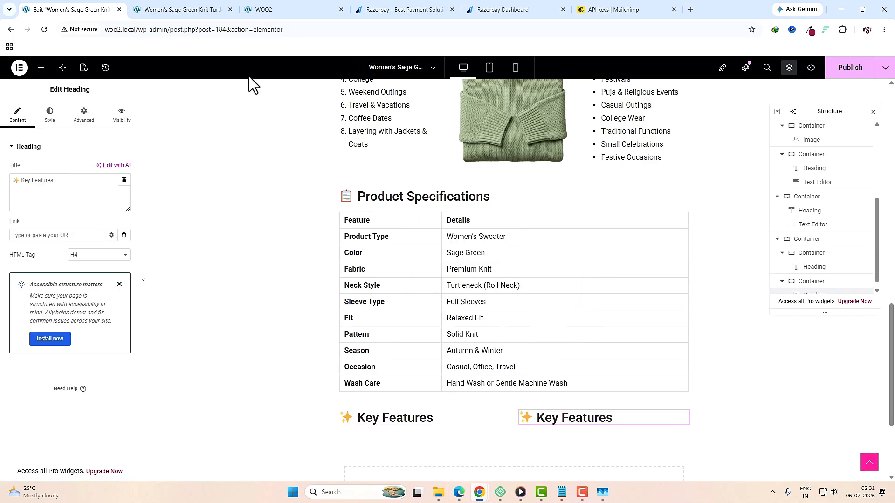
# Step: Retitle the left heading "Why You'll Love It" using text copied from the live page
pyautogui.click(199, 9)
pyautogui.moveTo(399, 310); pyautogui.dragTo(284, 303)
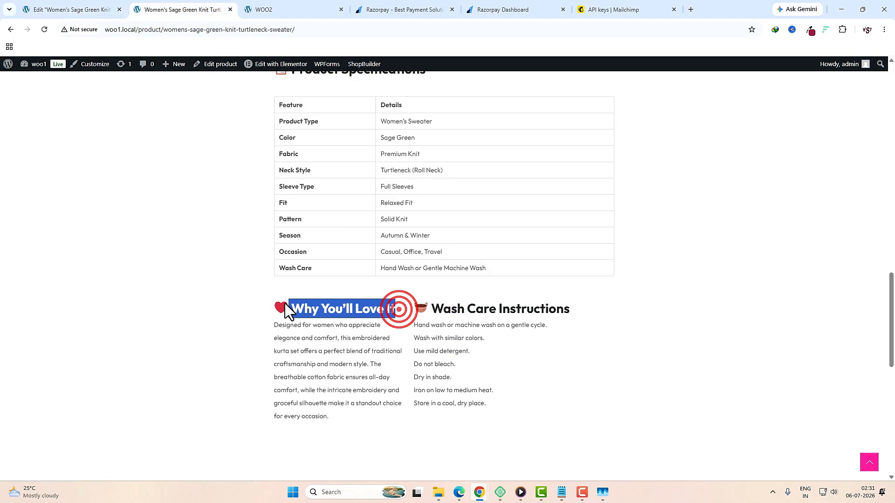
pyautogui.hotkey('ctrl', 'pageup')
pyautogui.click(368, 418)
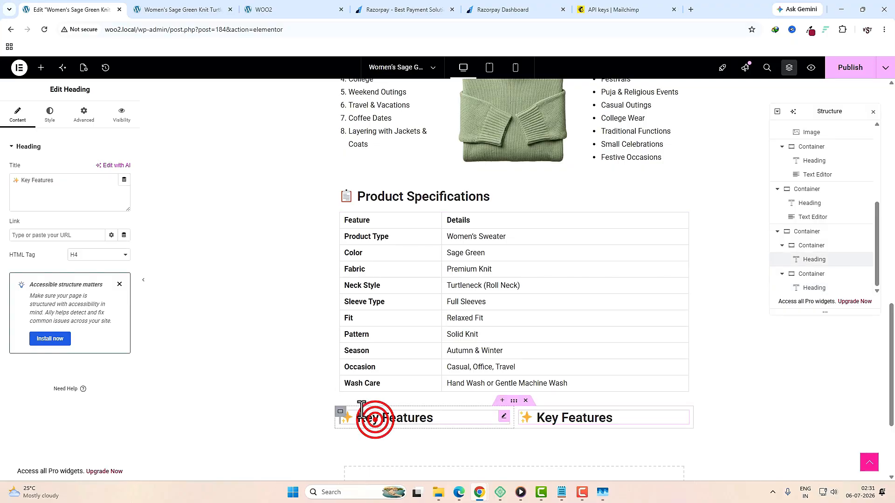
pyautogui.click(86, 186)
pyautogui.hotkey('ctrl', 'a')
pyautogui.hotkey('ctrl', 'v')
# Step: Add a Text Editor under Why You'll Love It containing the copied paragraph
pyautogui.click(41, 68)
pyautogui.click(51, 129)
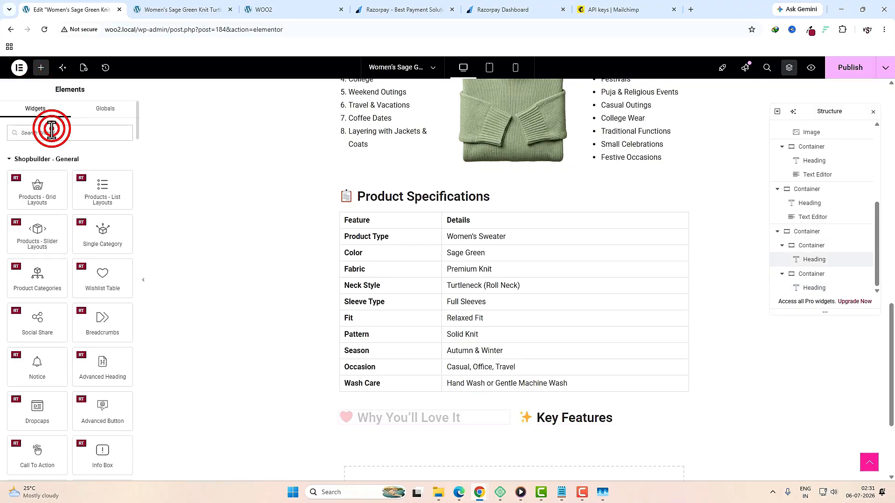
pyautogui.write('tex')
pyautogui.moveTo(100, 170); pyautogui.dragTo(266, 331)
pyautogui.hotkey('ctrl', 'pagedown')
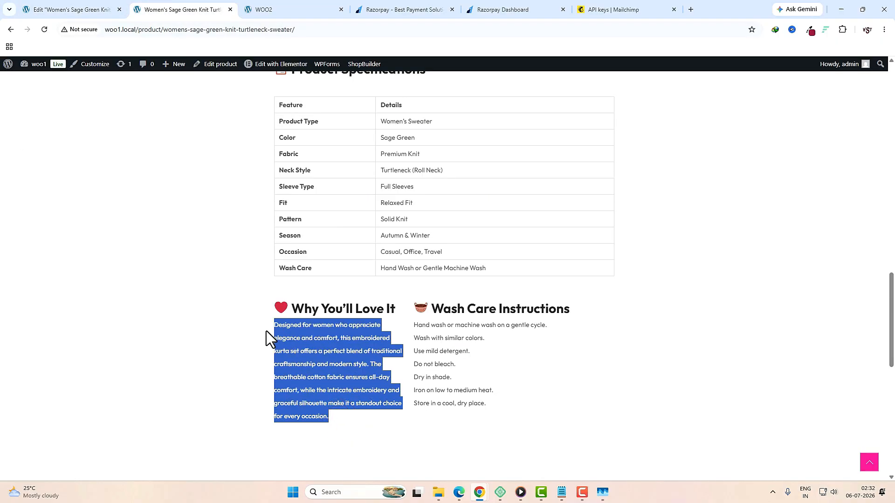
pyautogui.hotkey('ctrl', 'c')
pyautogui.click(73, 9)
pyautogui.click(76, 264)
pyautogui.hotkey('ctrl', 'a')
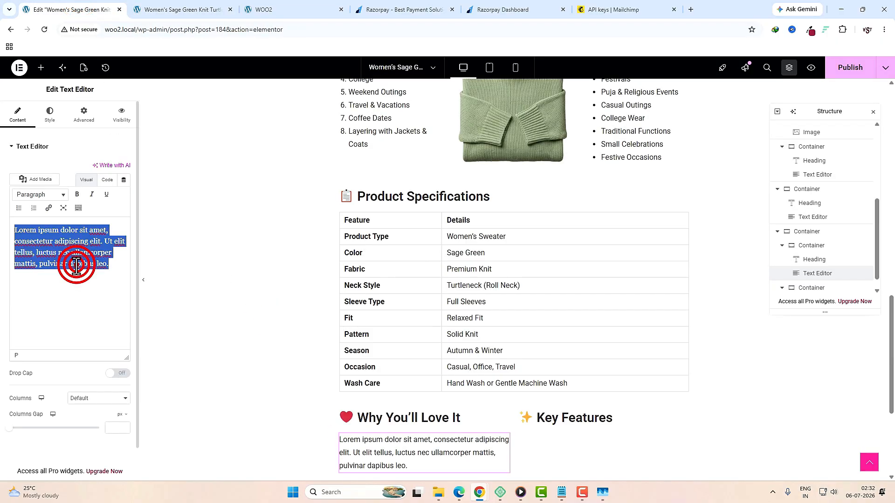
pyautogui.hotkey('ctrl', 'v')
# Step: Replace the right column's text with the copied wash care list
pyautogui.scroll(-5, 513, 274)
pyautogui.click(600, 294)
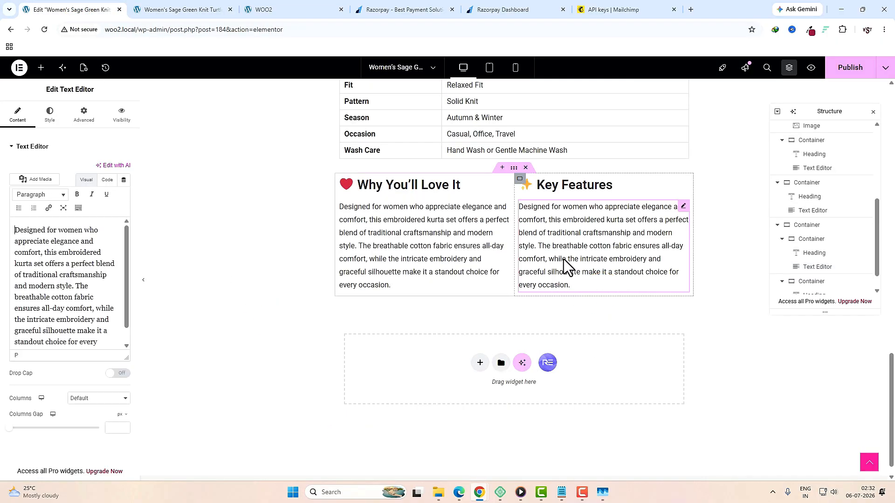
pyautogui.hotkey('ctrl', 'pagedown')
pyautogui.moveTo(506, 408); pyautogui.dragTo(414, 326)
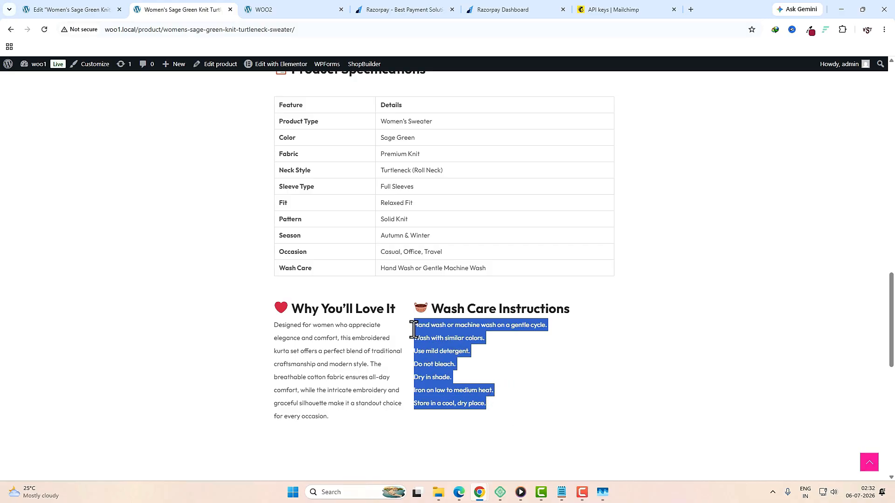
pyautogui.hotkey('ctrl', 'c')
pyautogui.click(89, 8)
pyautogui.click(65, 284)
pyautogui.hotkey('ctrl', 'a')
pyautogui.hotkey('ctrl', 'v')
pyautogui.click(489, 67)
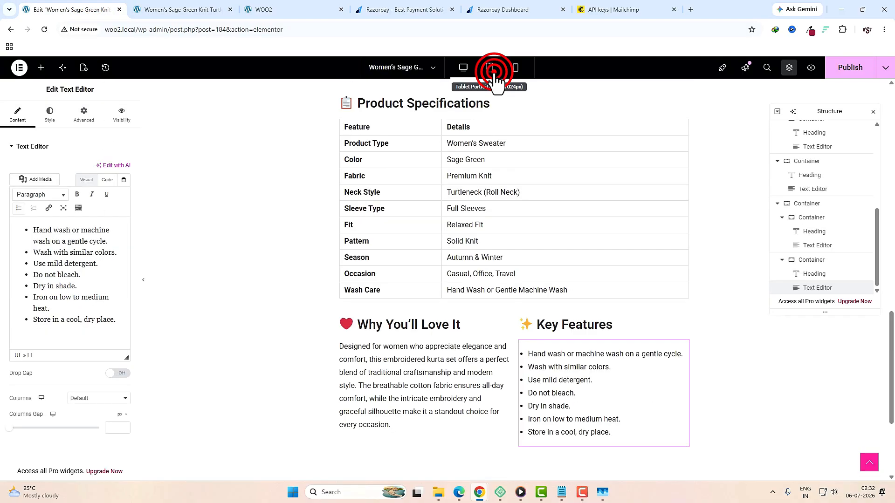
# Step: Review the description layout at tablet, mobile and desktop widths
pyautogui.scroll(6, 518, 242)
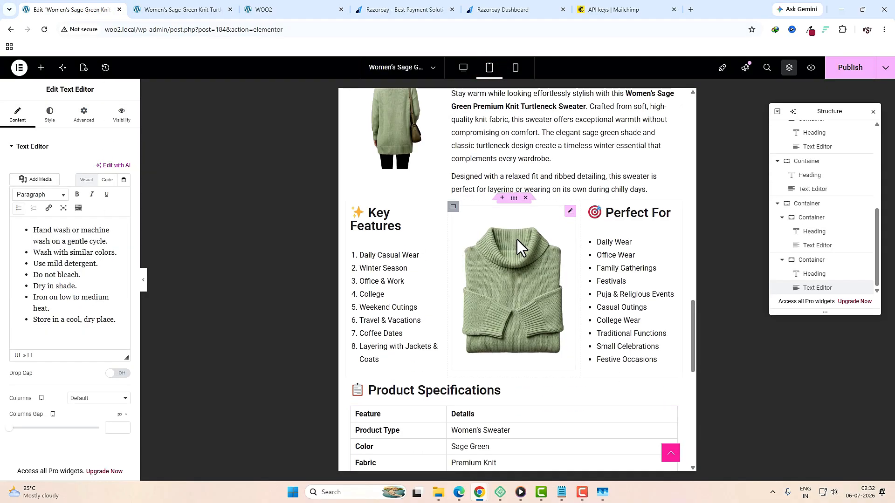
pyautogui.scroll(-14, 522, 272)
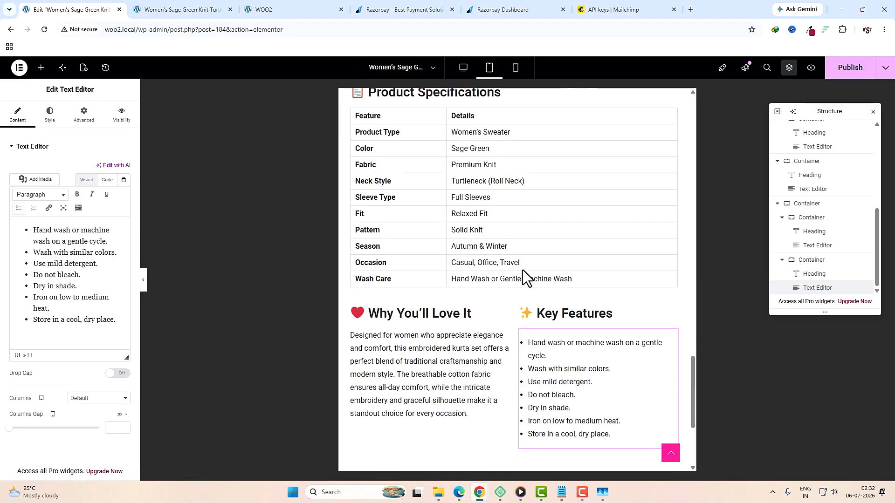
pyautogui.scroll(5, 509, 164)
pyautogui.click(515, 70)
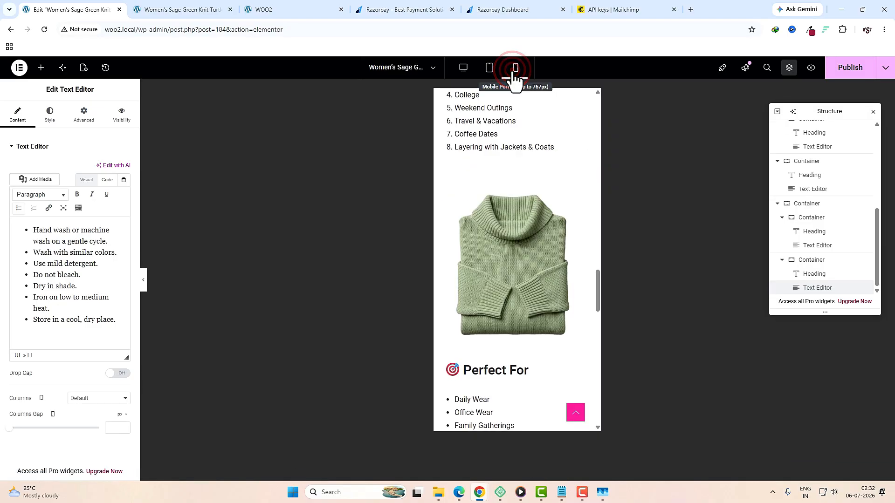
pyautogui.scroll(-2, 516, 286)
pyautogui.scroll(-5, 535, 319)
pyautogui.scroll(12, 535, 319)
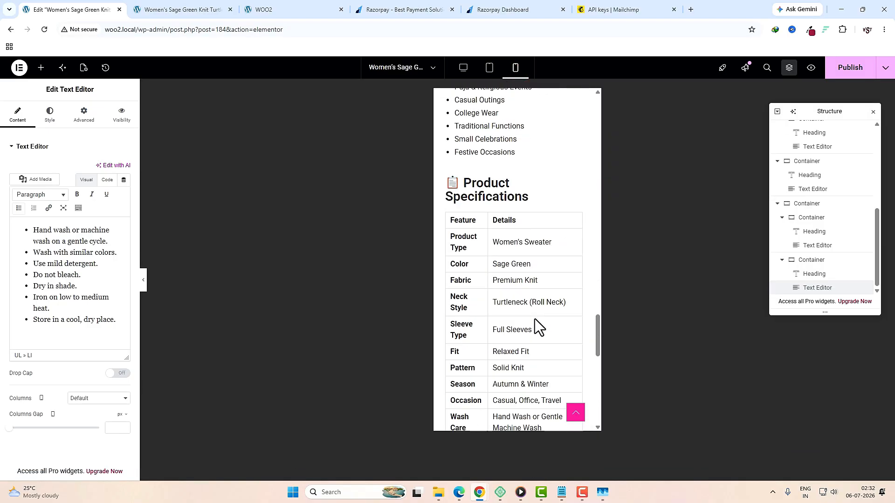
pyautogui.click(464, 70)
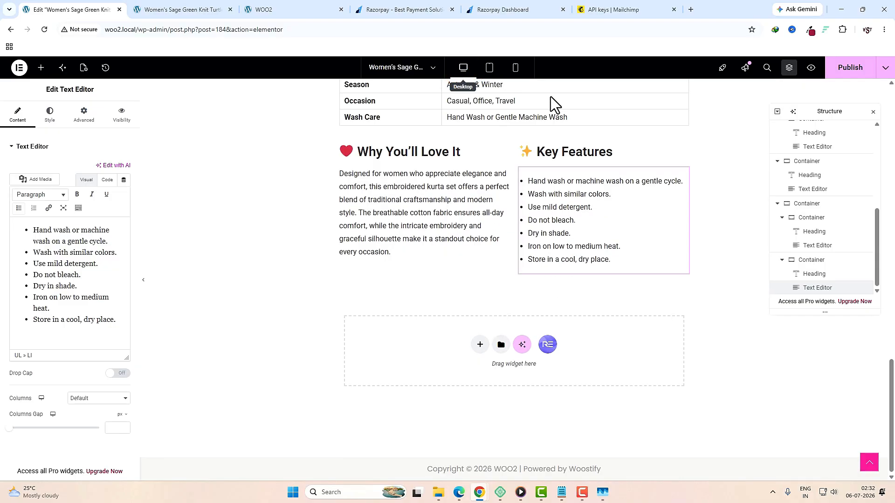
# Step: Publish the page, scroll through the result, and open the extra saving options
pyautogui.click(831, 73)
pyautogui.scroll(5, 482, 308)
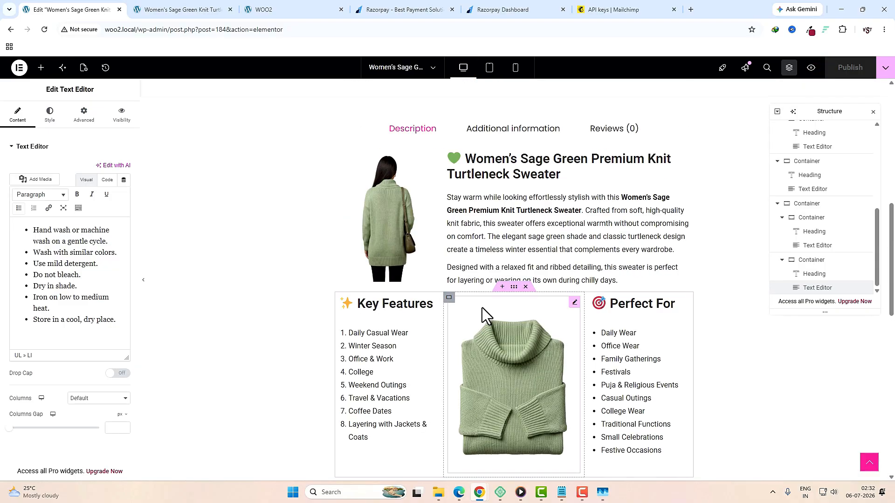
pyautogui.scroll(2, 482, 308)
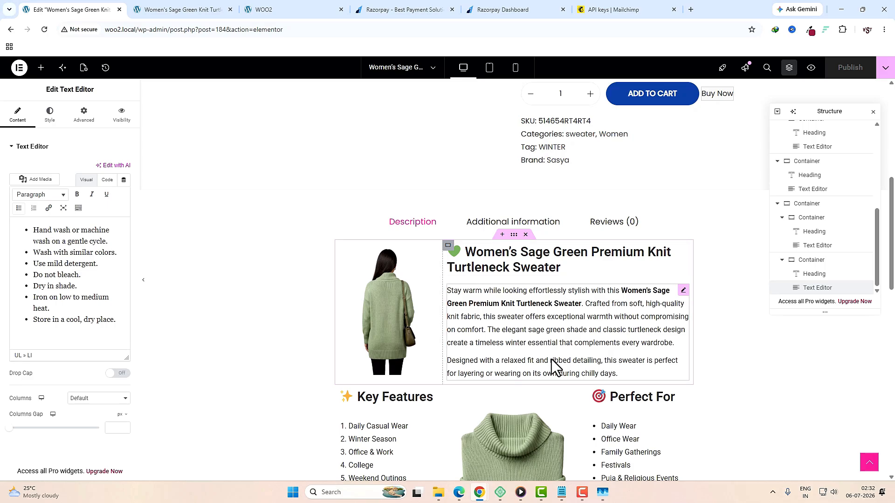
pyautogui.scroll(-2, 512, 353)
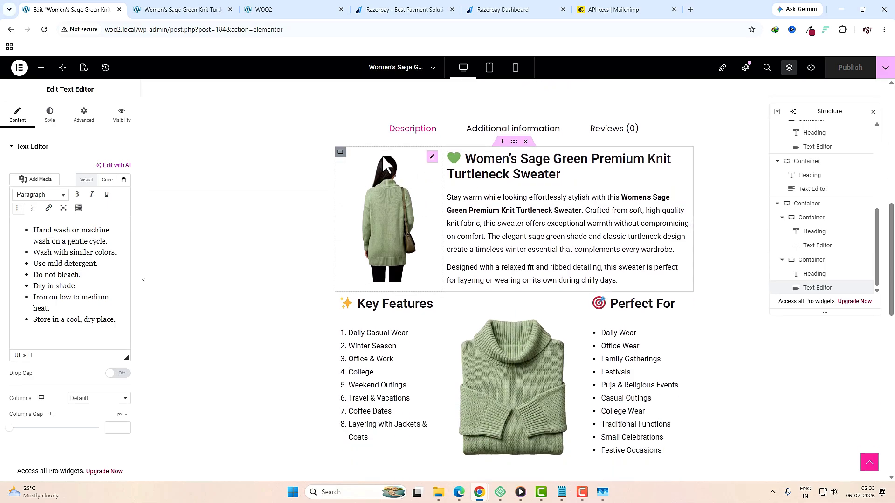
pyautogui.scroll(-3, 608, 374)
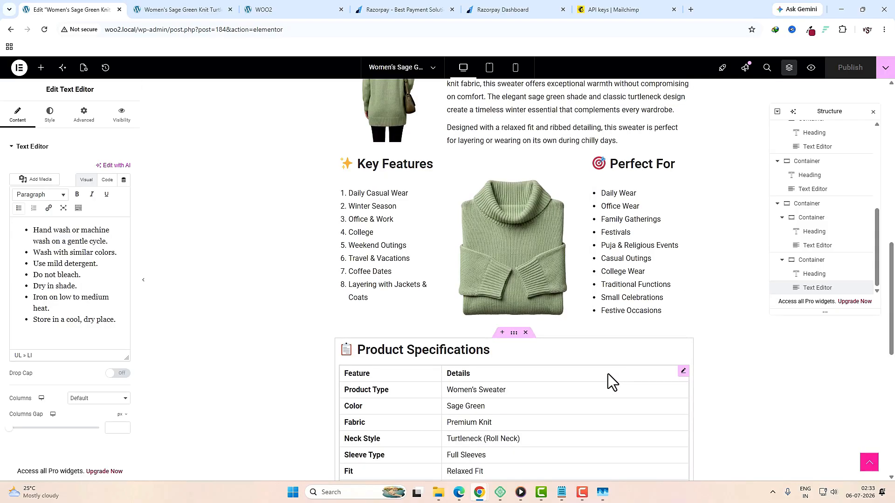
pyautogui.scroll(2, 474, 244)
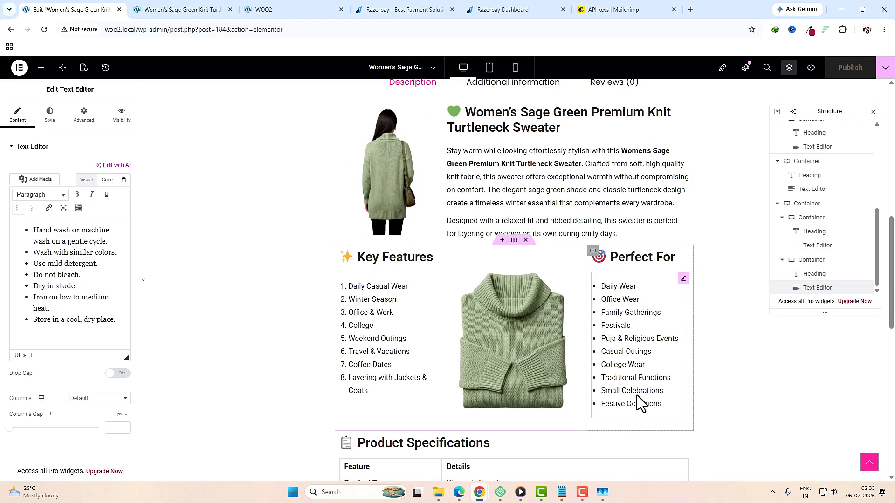
pyautogui.scroll(3, 629, 391)
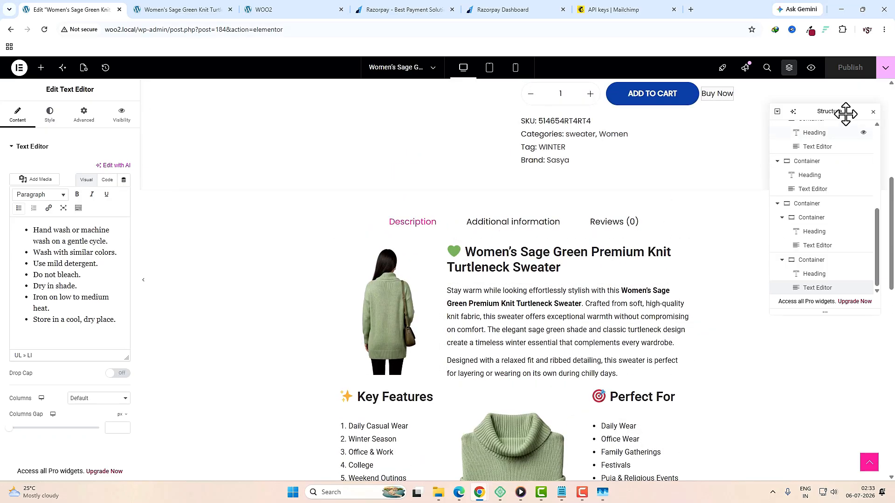
pyautogui.click(886, 68)
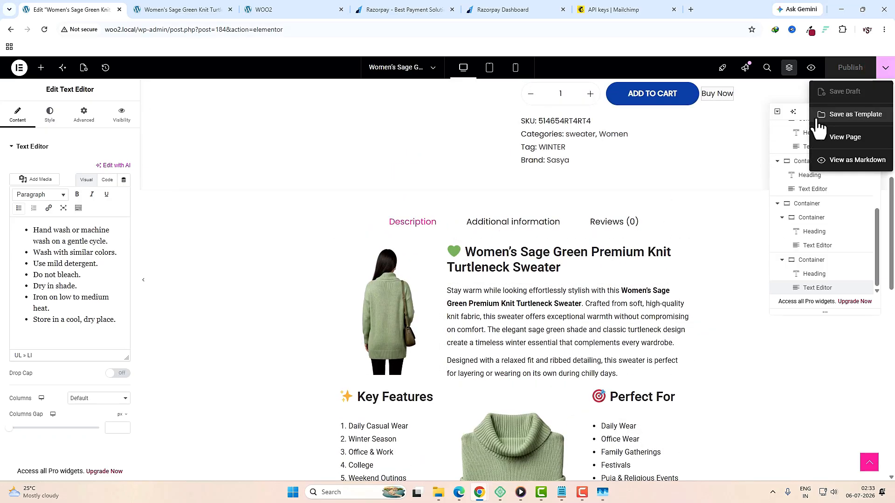
# Step: Save the page design as a template named 'product description'
pyautogui.click(866, 119)
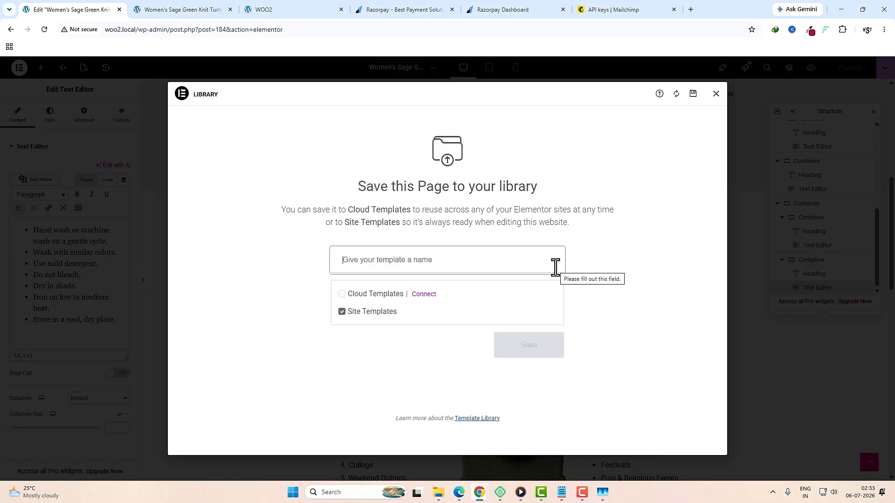
pyautogui.hotkey('ctrl', 'v')
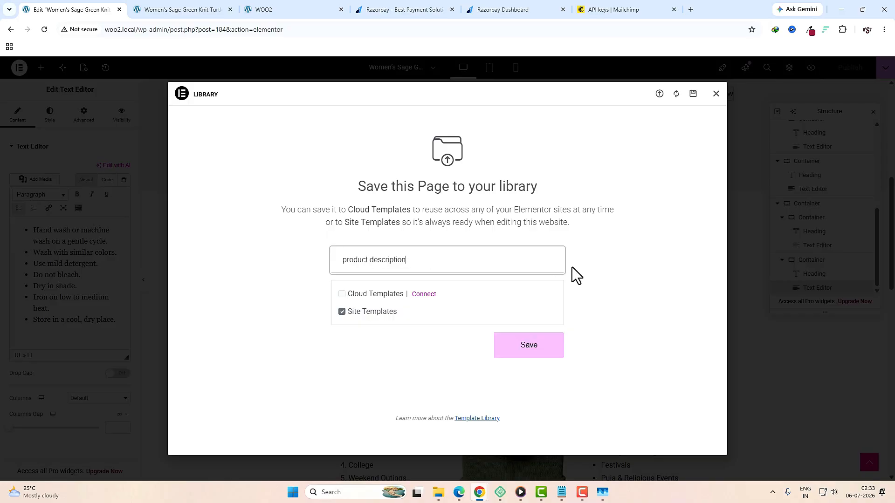
pyautogui.click(534, 345)
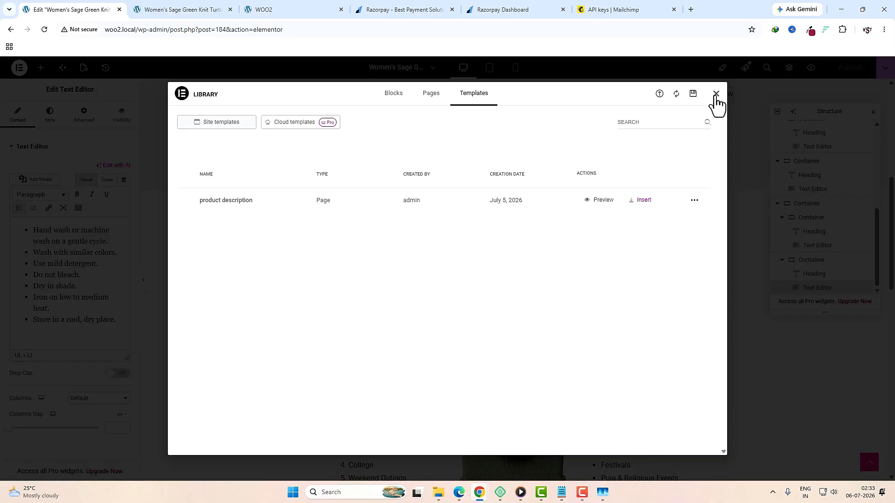
pyautogui.click(715, 94)
# Step: Exit Elementor to the WordPress editor and update the product
pyautogui.click(19, 68)
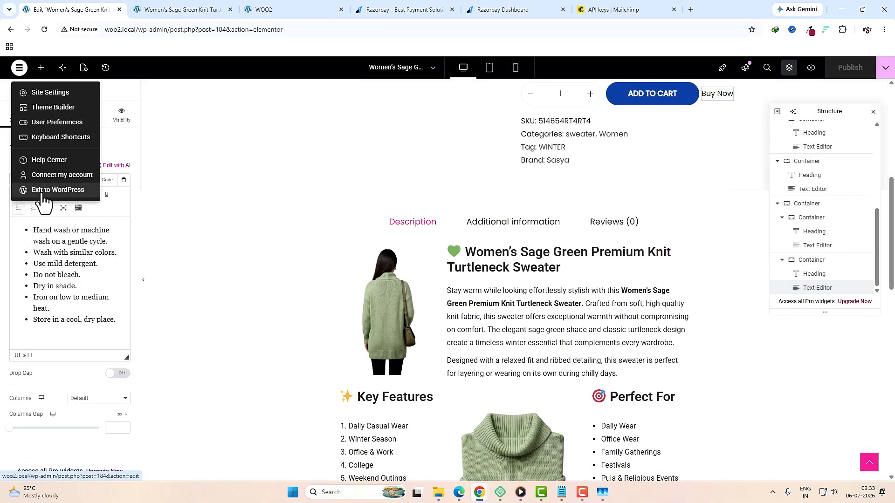
pyautogui.click(57, 189)
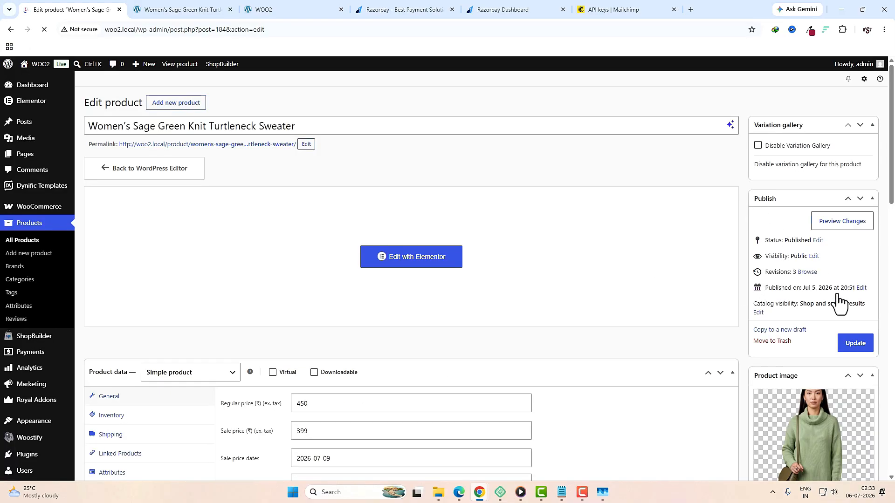
pyautogui.click(855, 346)
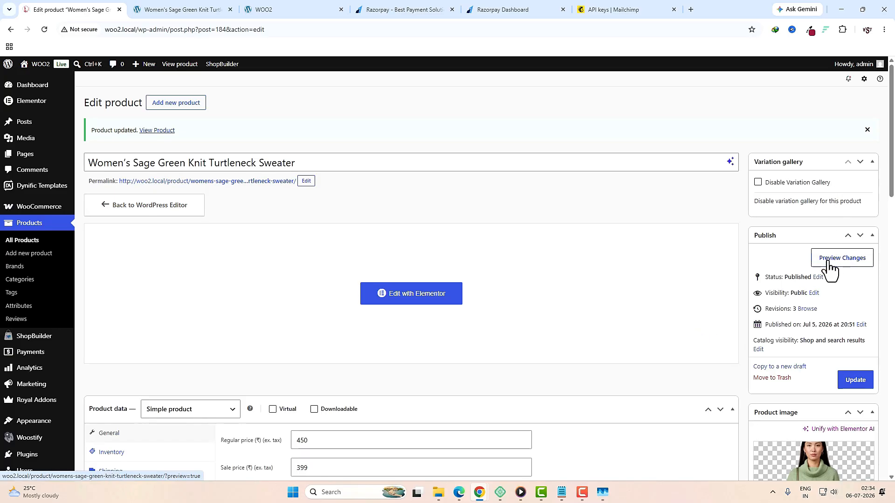
# Step: Preview the sweater's product page in a new tab
pyautogui.click(857, 267)
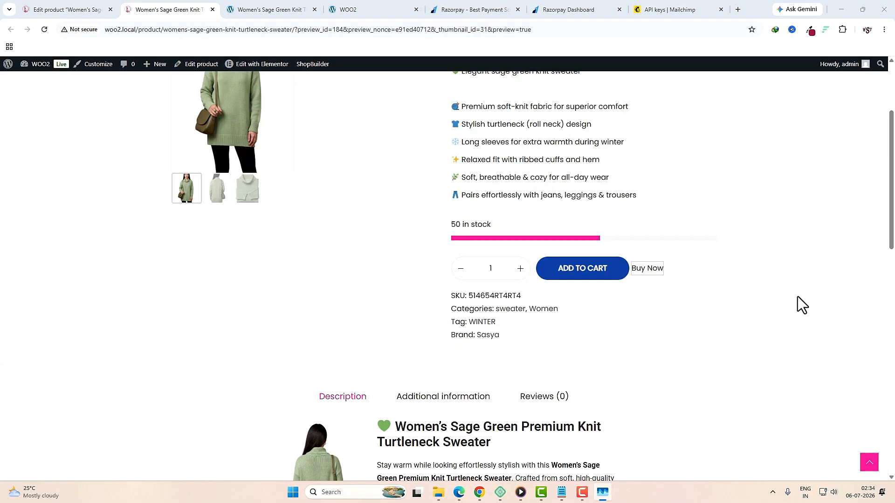
pyautogui.scroll(3, 295, 276)
pyautogui.scroll(-12, 300, 284)
pyautogui.scroll(11, 337, 284)
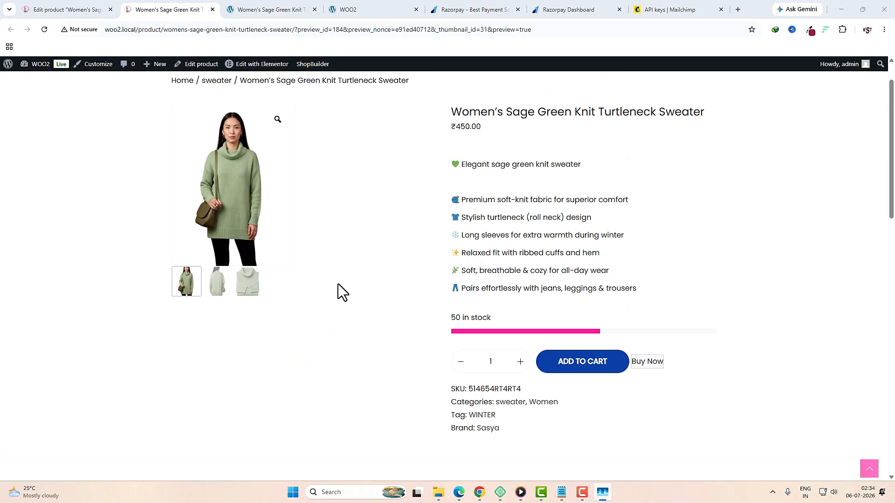
pyautogui.scroll(1, 337, 284)
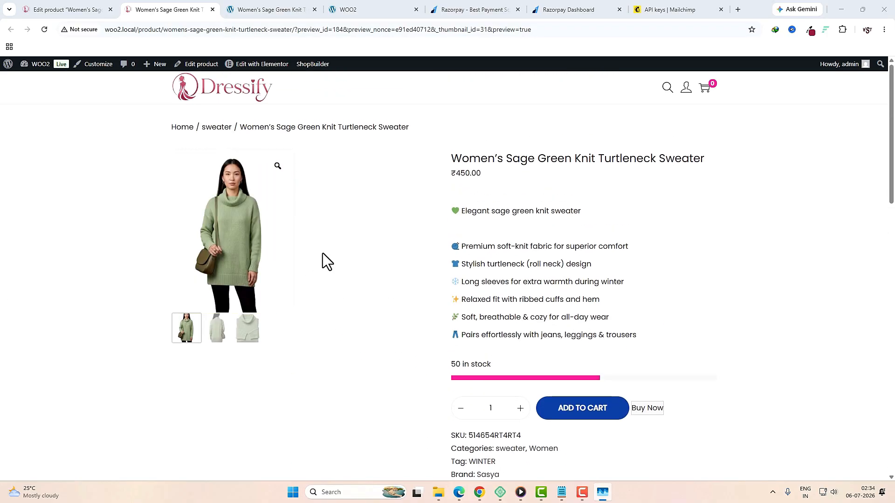
# Step: In the Customizer's WooCommerce Product Images, set thumbnail cropping to Uncropped
pyautogui.hotkey('ctrl', 'shift', 'Tab')
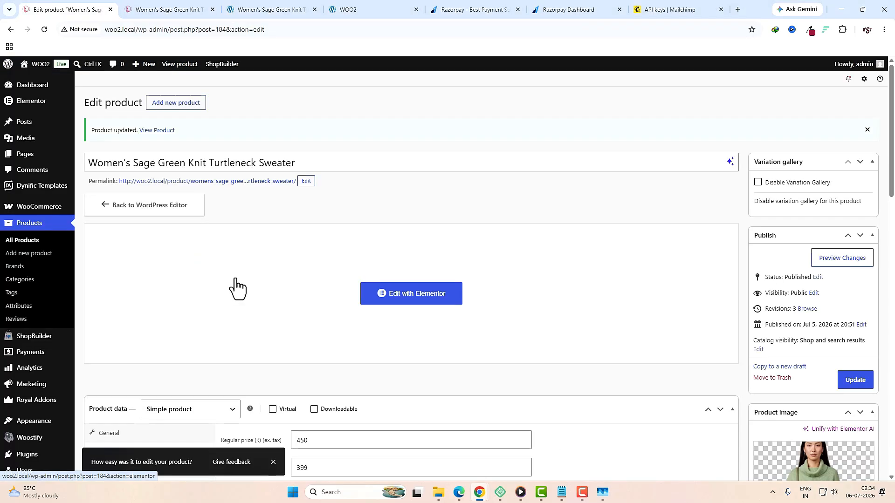
pyautogui.scroll(-4, 80, 311)
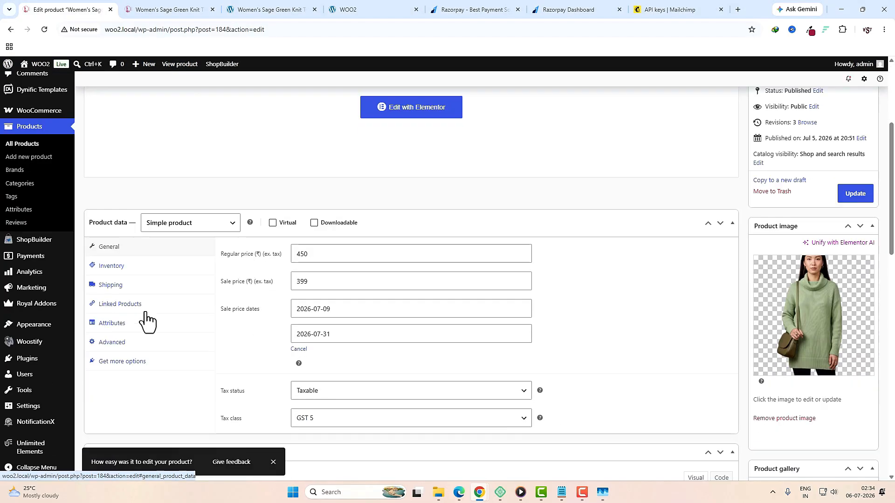
pyautogui.moveTo(37, 326)
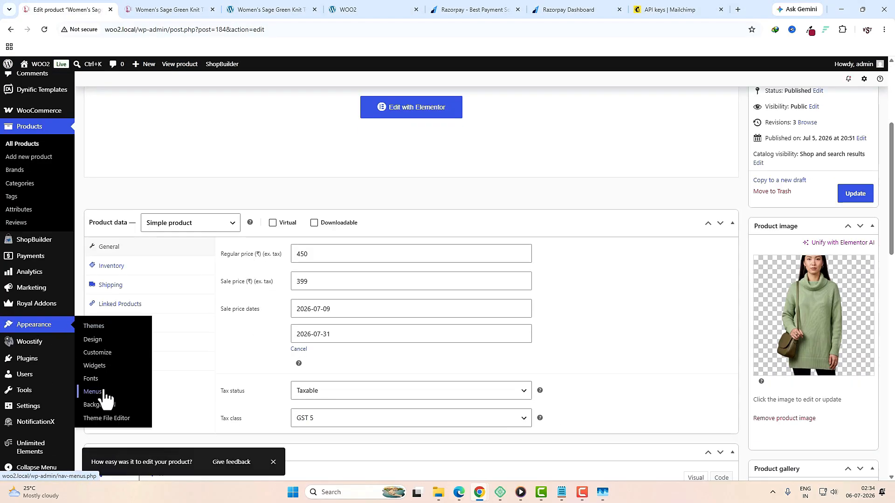
pyautogui.click(102, 354)
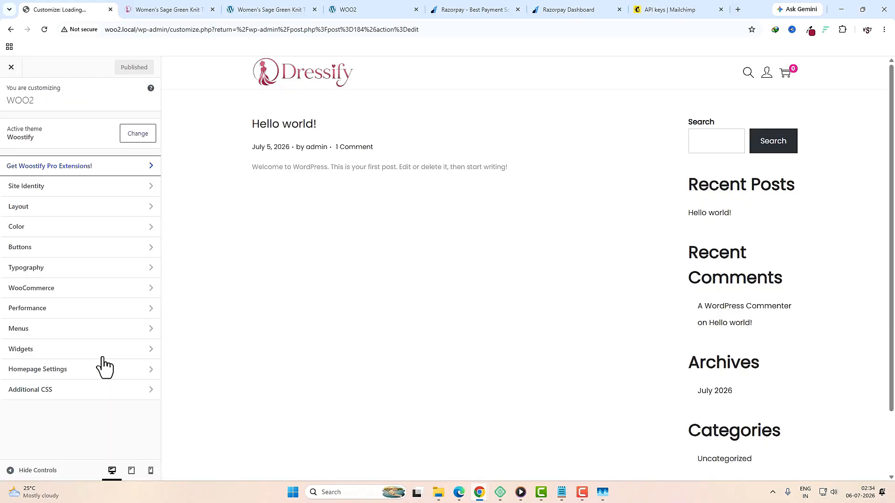
pyautogui.click(60, 288)
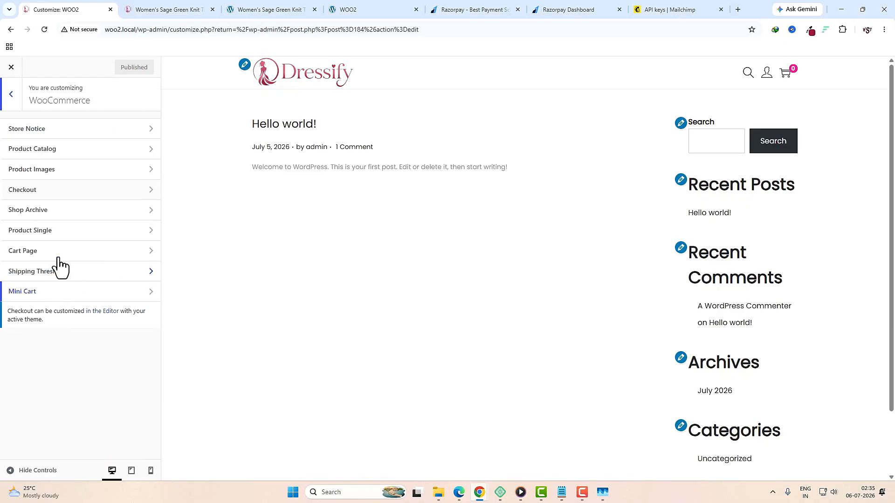
pyautogui.click(45, 177)
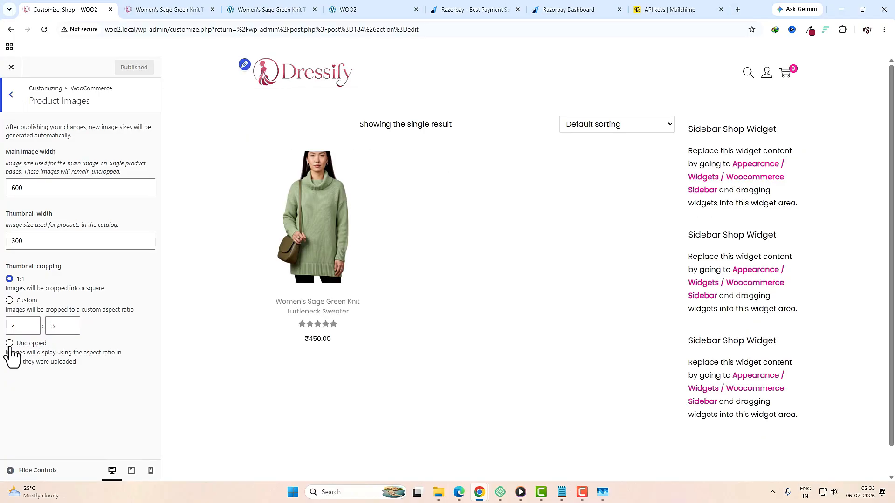
pyautogui.click(9, 343)
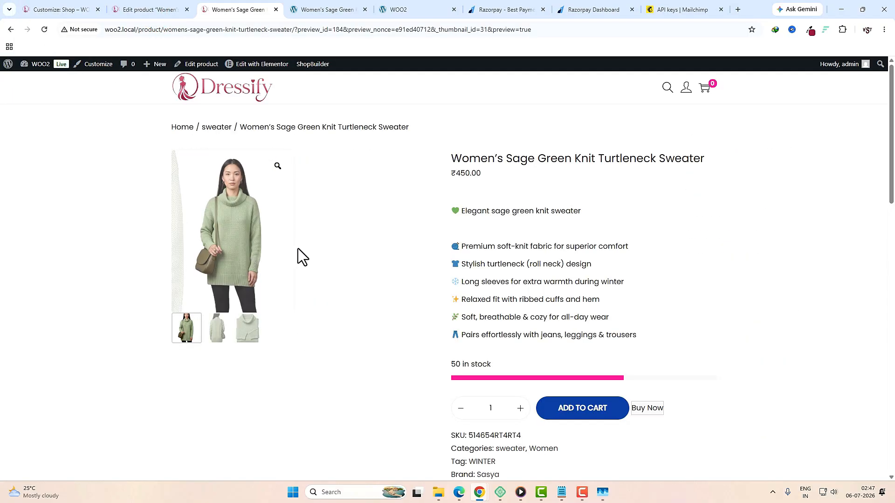
# Step: Inspect the product gallery in DevTools and copy its .rtwpvg-images CSS rule
pyautogui.rightClick(381, 313)
pyautogui.click(420, 304)
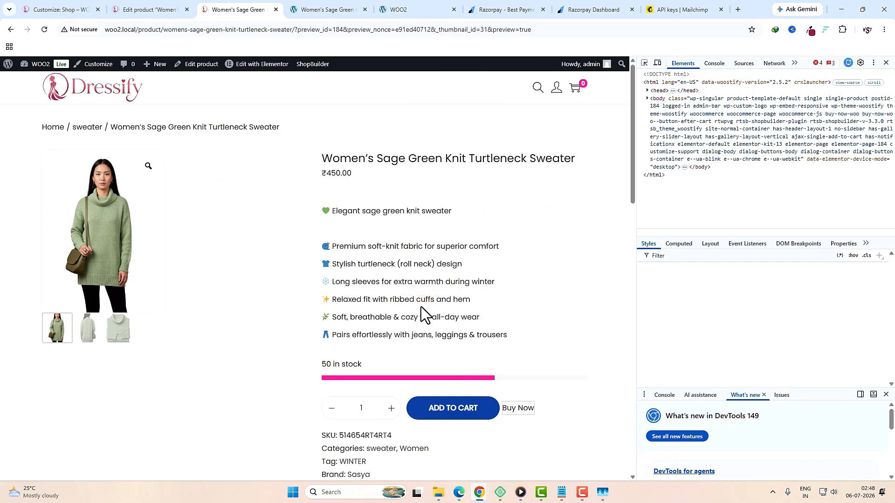
pyautogui.click(645, 63)
pyautogui.click(194, 269)
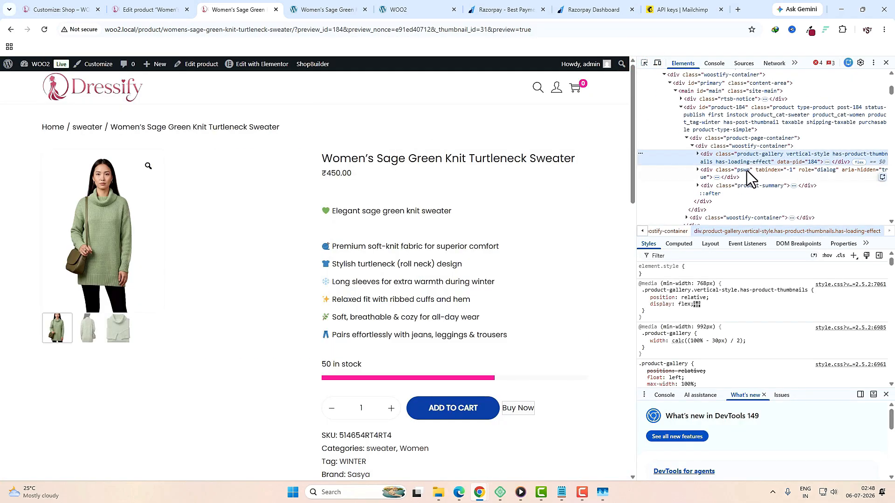
pyautogui.click(698, 154)
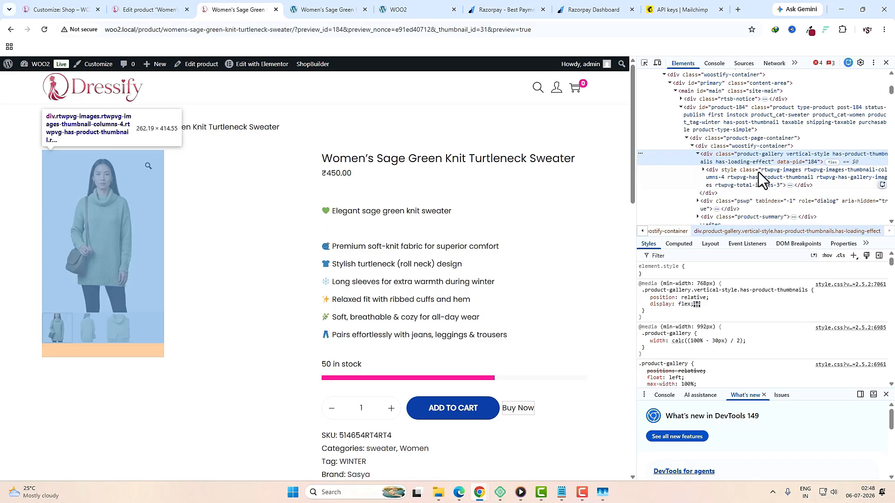
pyautogui.click(759, 172)
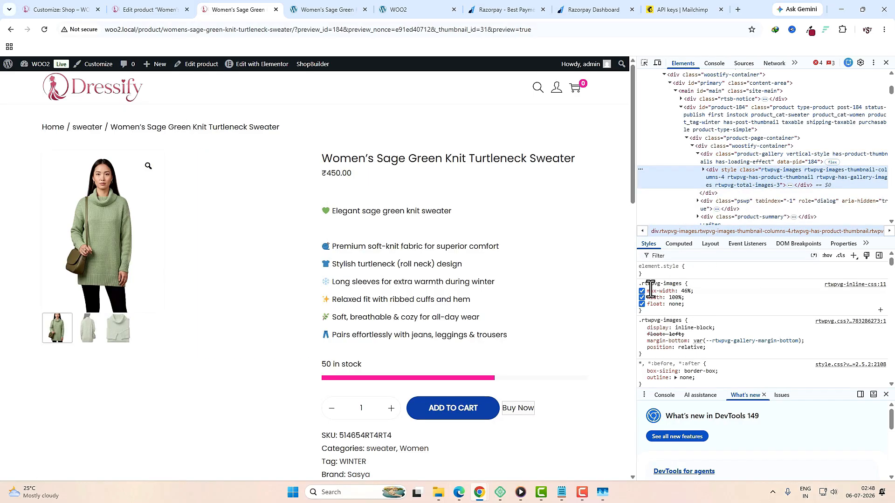
pyautogui.moveTo(656, 296)
pyautogui.moveTo(652, 313); pyautogui.dragTo(635, 285)
pyautogui.hotkey('ctrl', 'c')
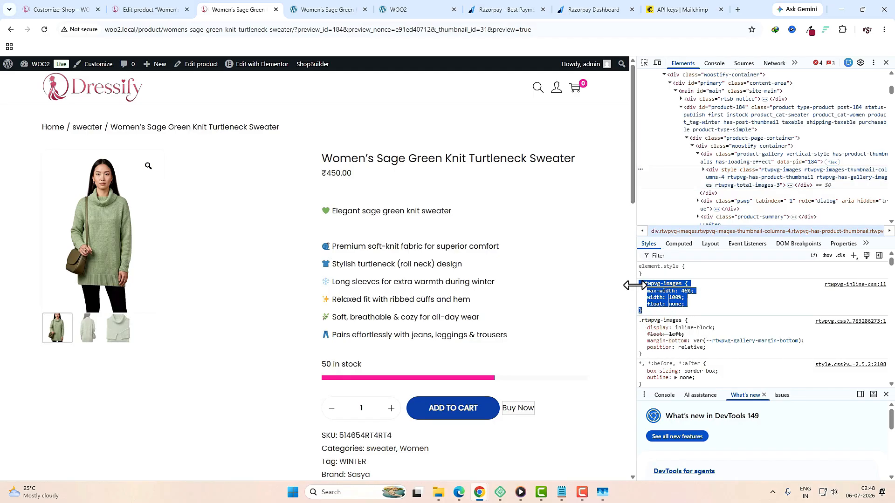
# Step: Paste the .rtwpvg-images rule with max-width 100% into Additional CSS, publish, and reload
pyautogui.click(52, 9)
pyautogui.press('Escape')
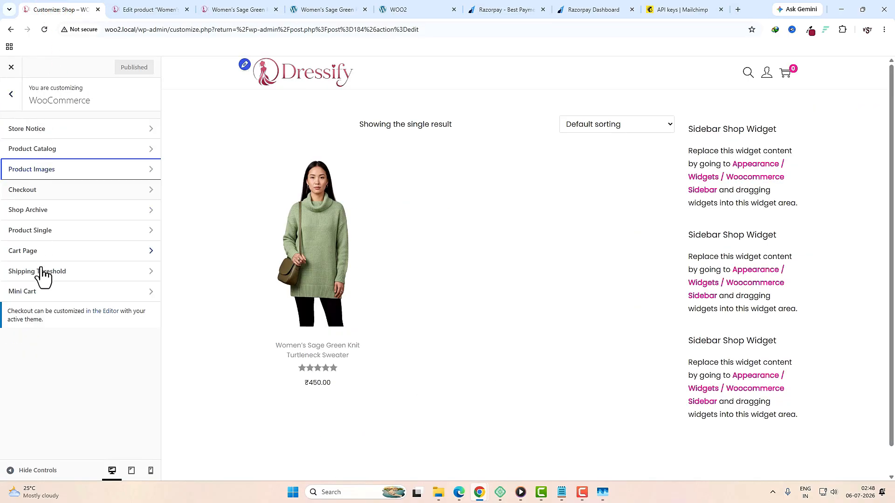
pyautogui.click(13, 94)
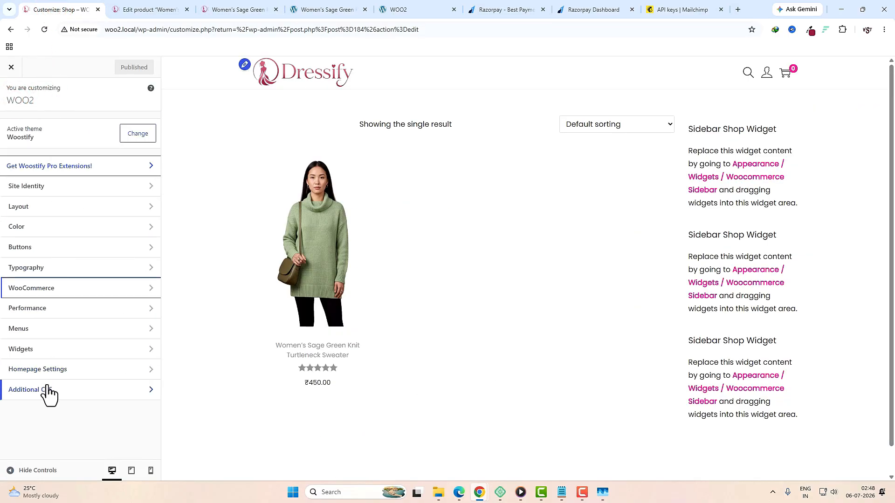
pyautogui.click(47, 390)
pyautogui.hotkey('ctrl', 'v')
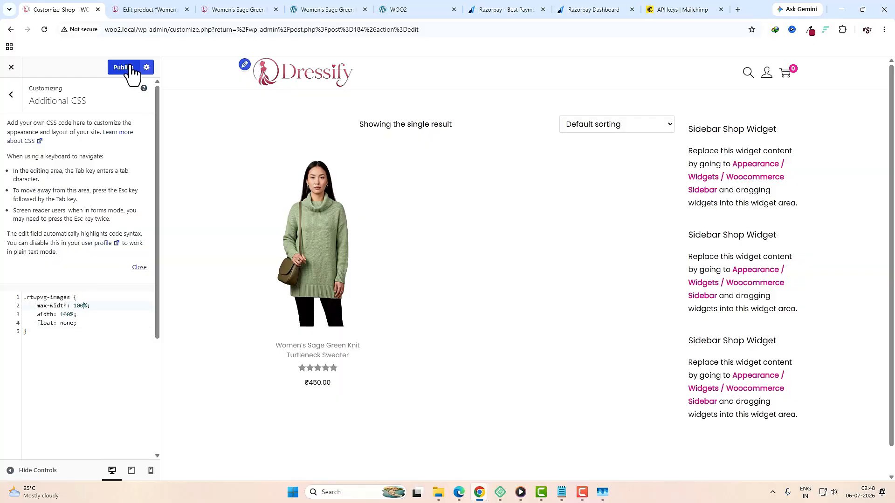
pyautogui.click(236, 9)
pyautogui.press('F12')
pyautogui.click(44, 29)
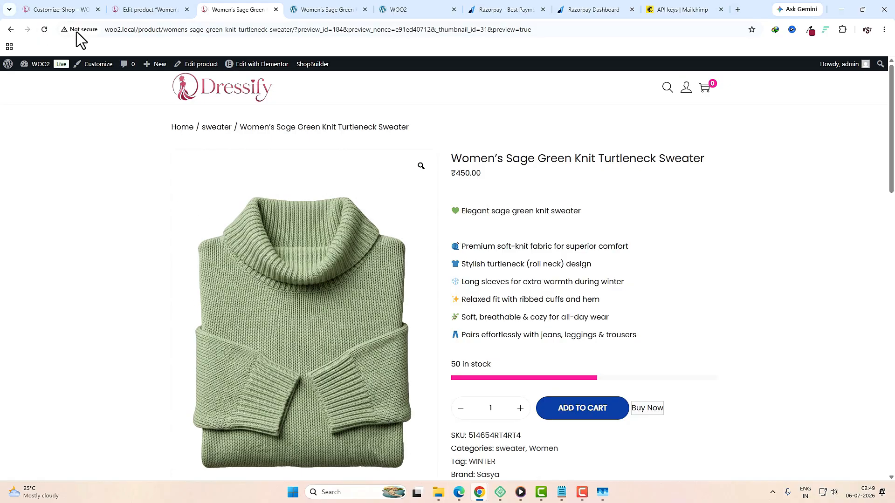
# Step: Switch between the sweater's gallery photos on the live product page
pyautogui.scroll(-2, 368, 284)
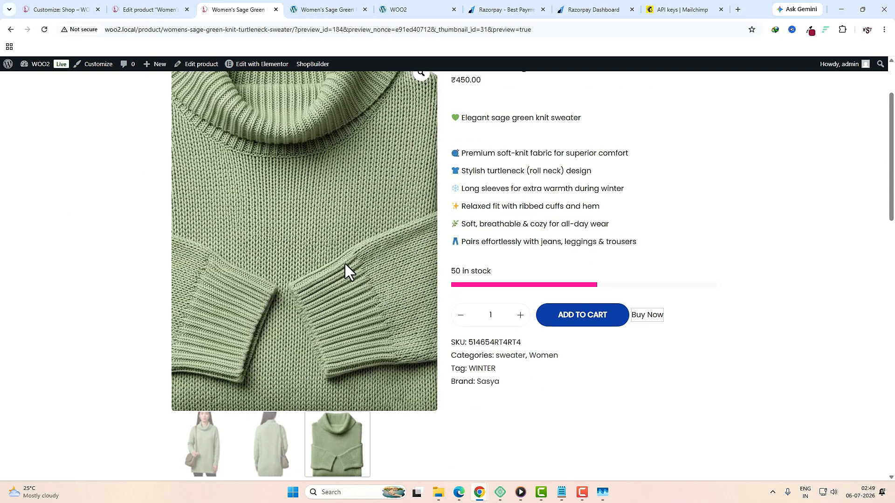
pyautogui.click(274, 441)
pyautogui.click(330, 447)
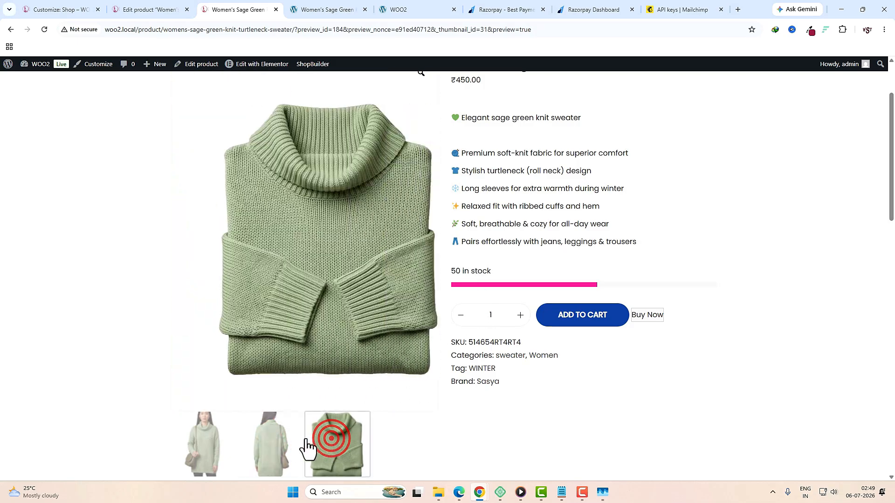
pyautogui.click(280, 441)
pyautogui.click(338, 445)
pyautogui.click(282, 442)
pyautogui.click(339, 440)
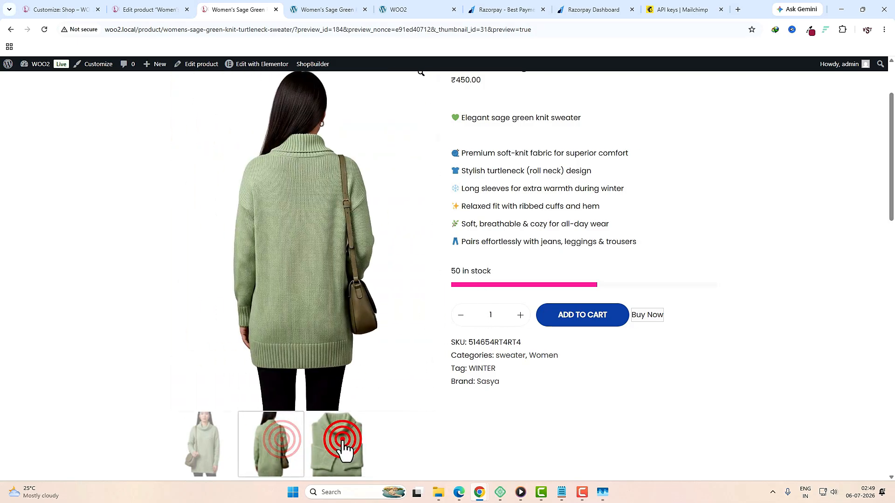
pyautogui.scroll(1, 535, 364)
pyautogui.scroll(-15, 537, 357)
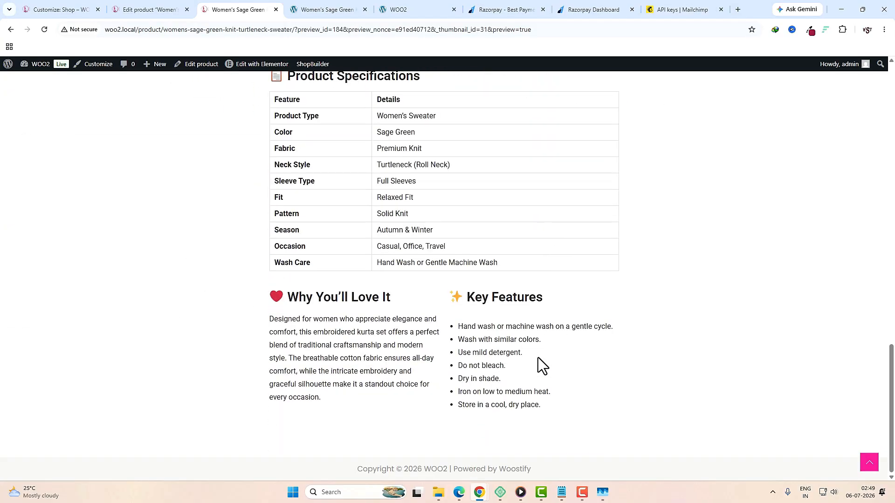
pyautogui.scroll(15, 536, 369)
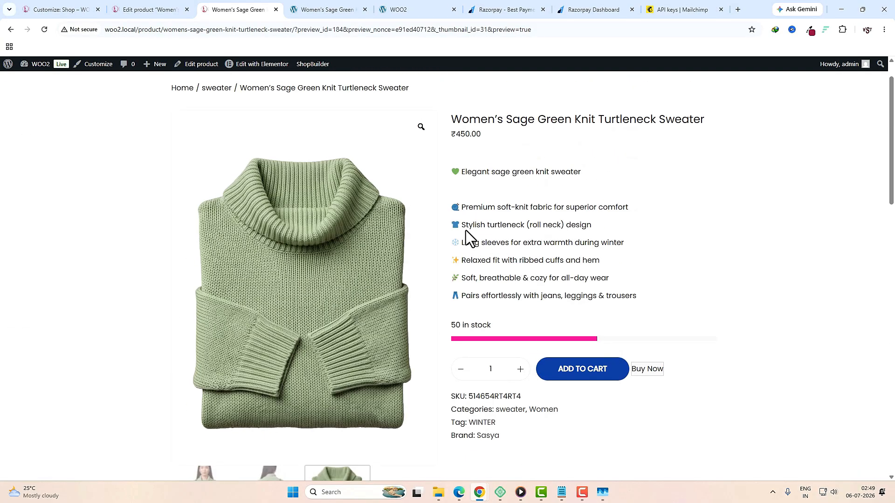
# Step: Look over the sweater's feature text, then return to the Edit product tab
pyautogui.moveTo(451, 206); pyautogui.dragTo(612, 315)
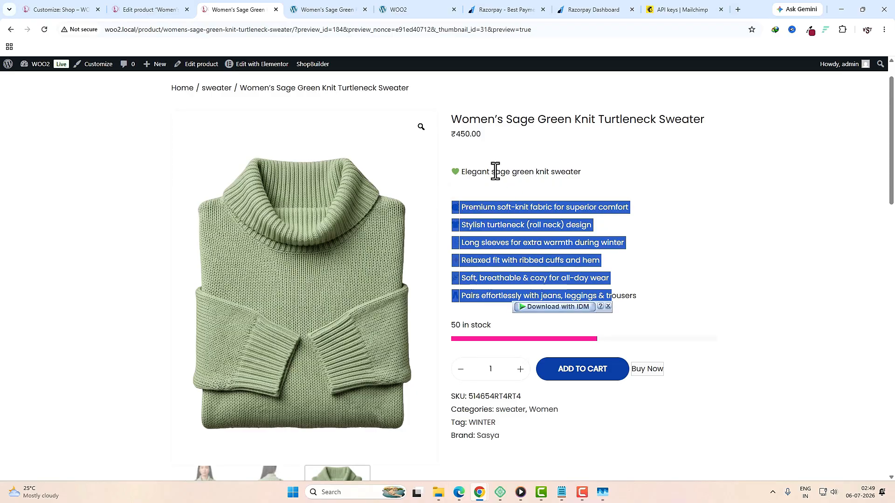
pyautogui.moveTo(453, 135); pyautogui.dragTo(494, 136)
pyautogui.scroll(-6, 602, 332)
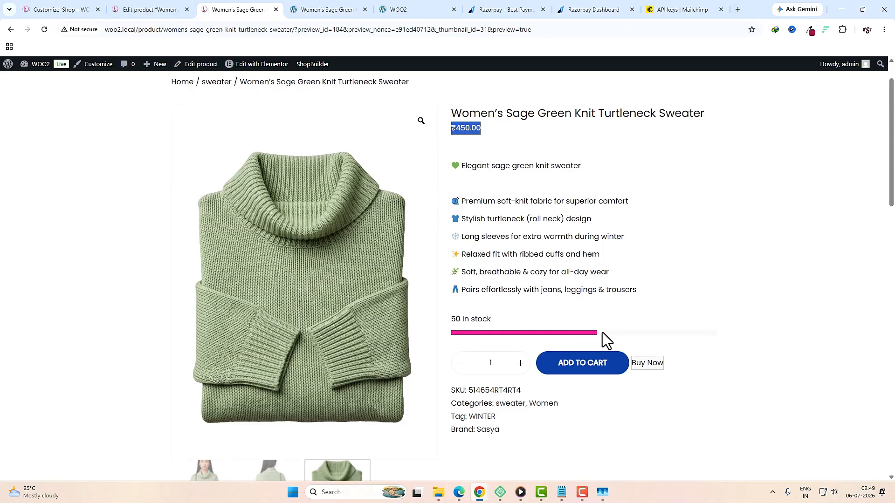
pyautogui.scroll(-6, 600, 334)
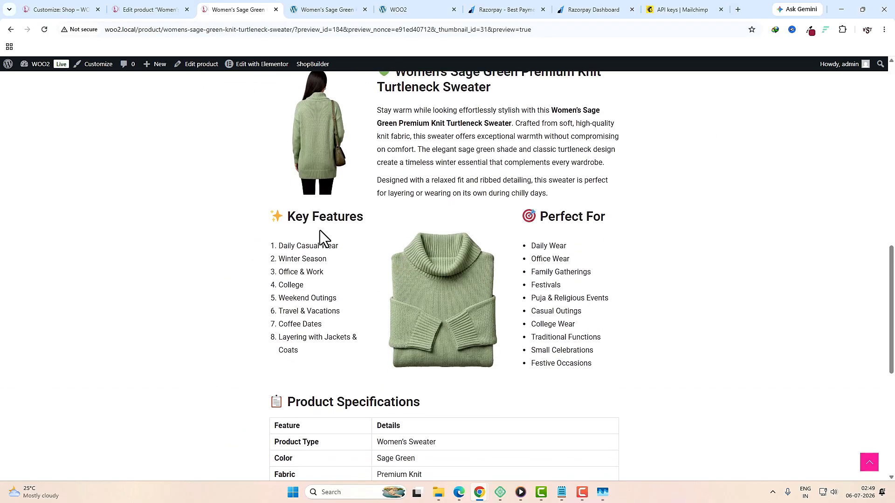
pyautogui.scroll(-3, 319, 233)
pyautogui.scroll(-4, 532, 296)
pyautogui.scroll(11, 532, 297)
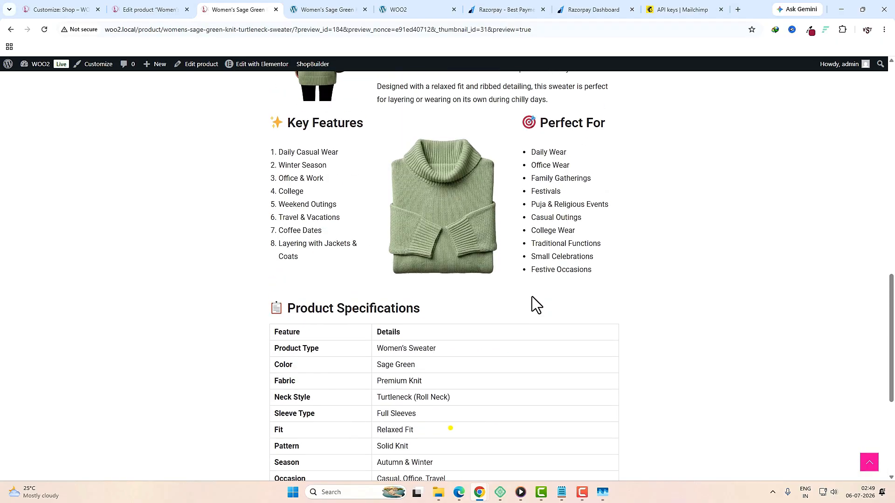
pyautogui.scroll(8, 532, 296)
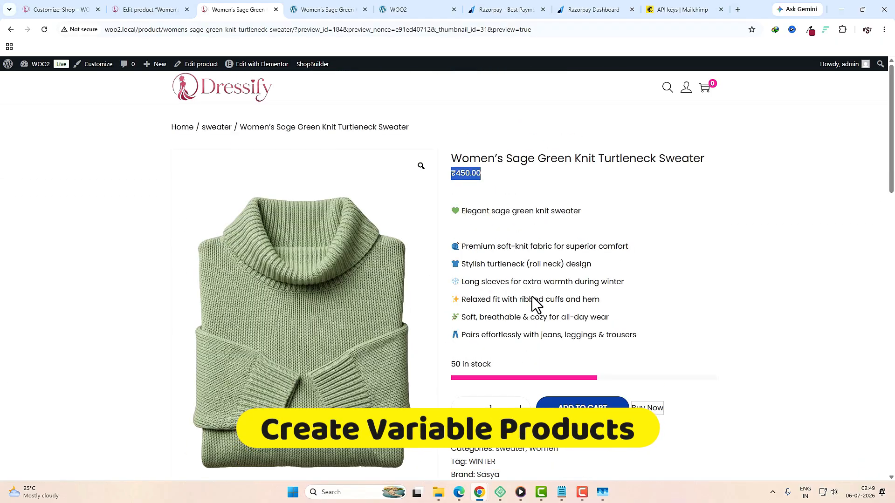
pyautogui.click(150, 10)
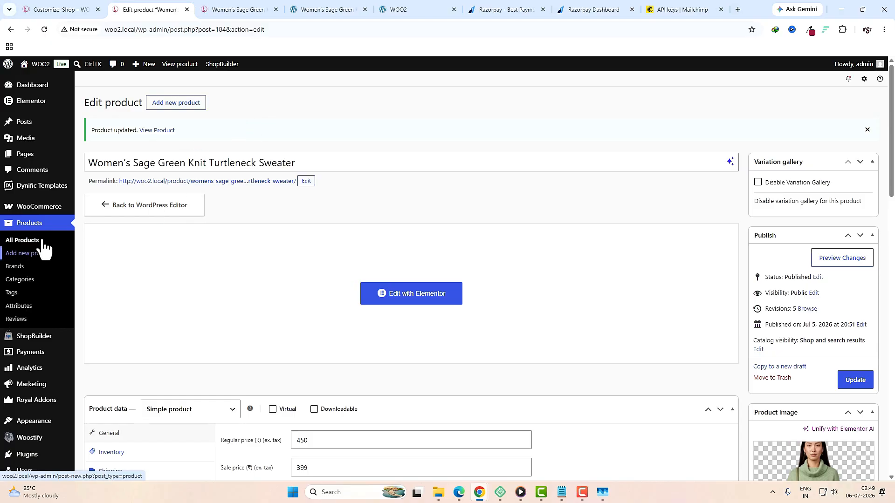
# Step: Create a new product titled "Women's Yellow & Black Hooded Tracksuit Set"
pyautogui.click(186, 107)
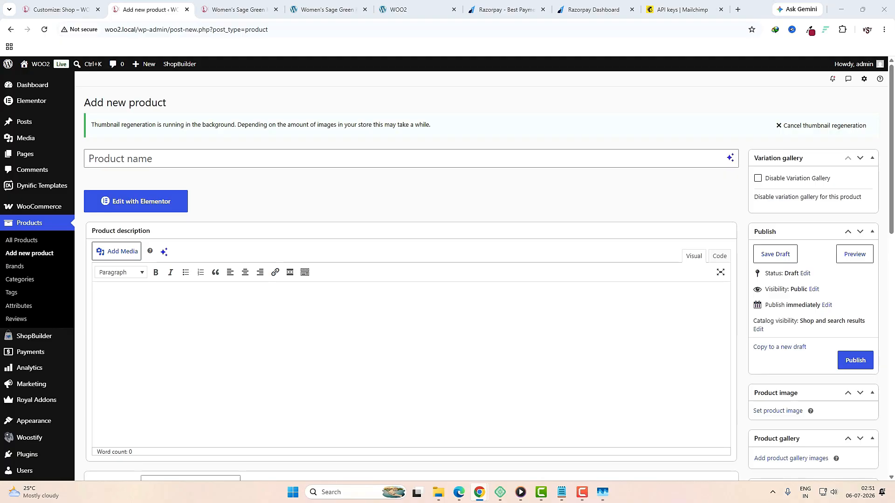
pyautogui.click(431, 166)
pyautogui.write('Women’s Yellow & Black Hooded Tracksuit Set')
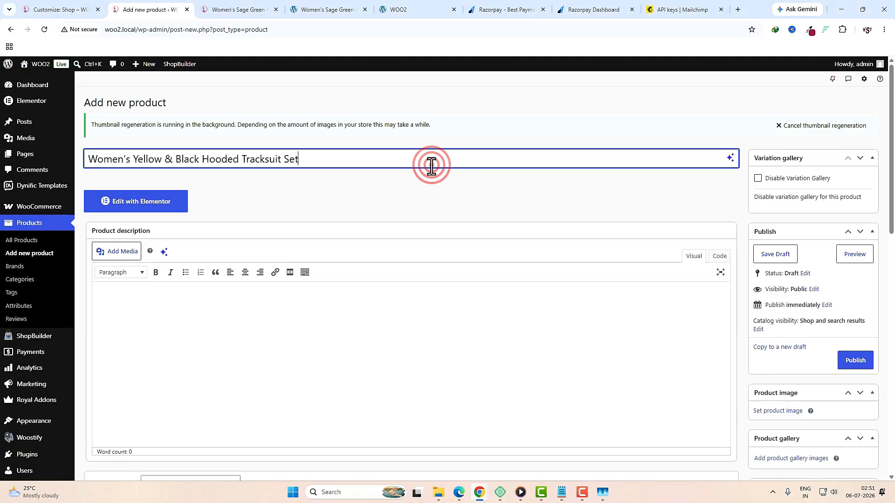
pyautogui.scroll(-2, 220, 335)
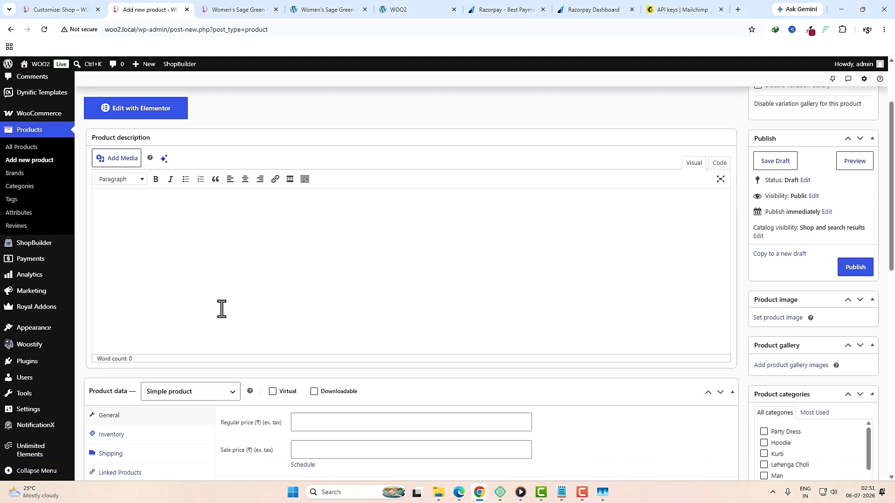
pyautogui.scroll(1, 332, 338)
pyautogui.scroll(-1, 332, 339)
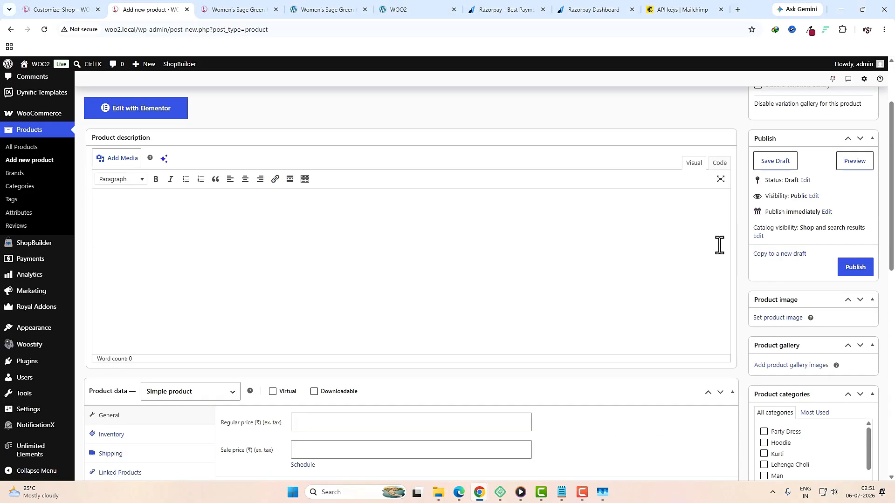
# Step: Set tracksuit image 7.png as the main product image
pyautogui.click(793, 319)
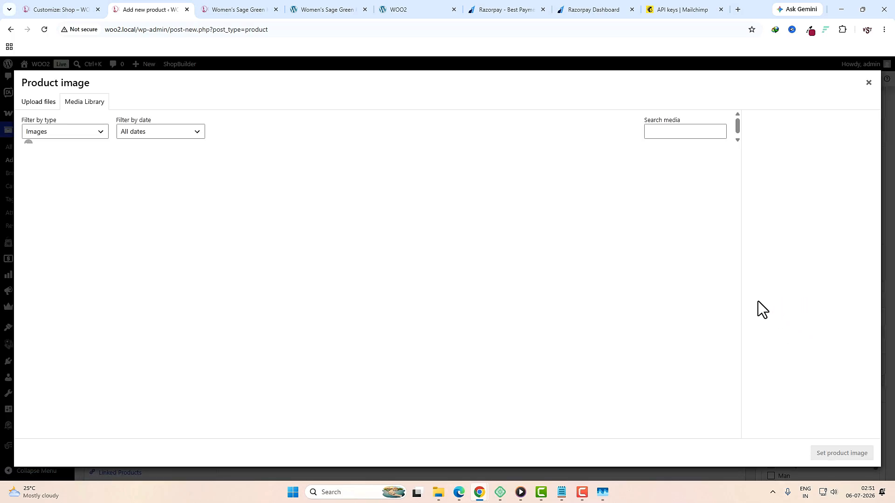
pyautogui.scroll(-15, 372, 289)
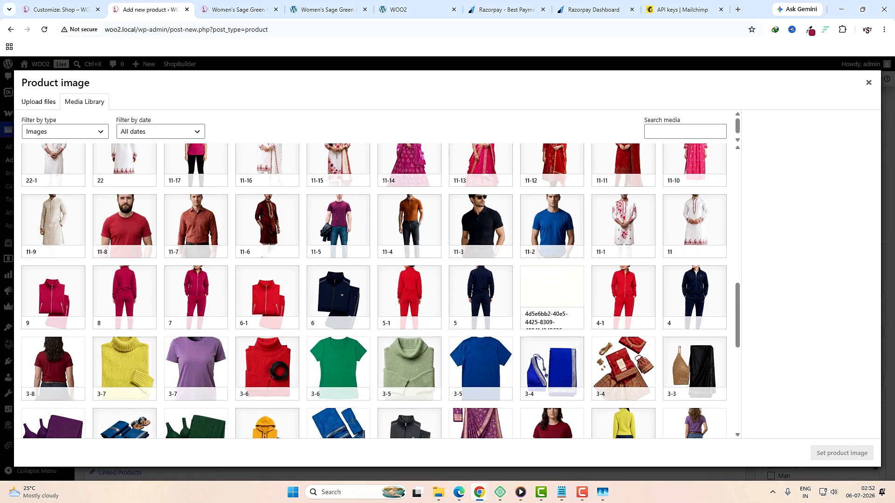
pyautogui.click(216, 296)
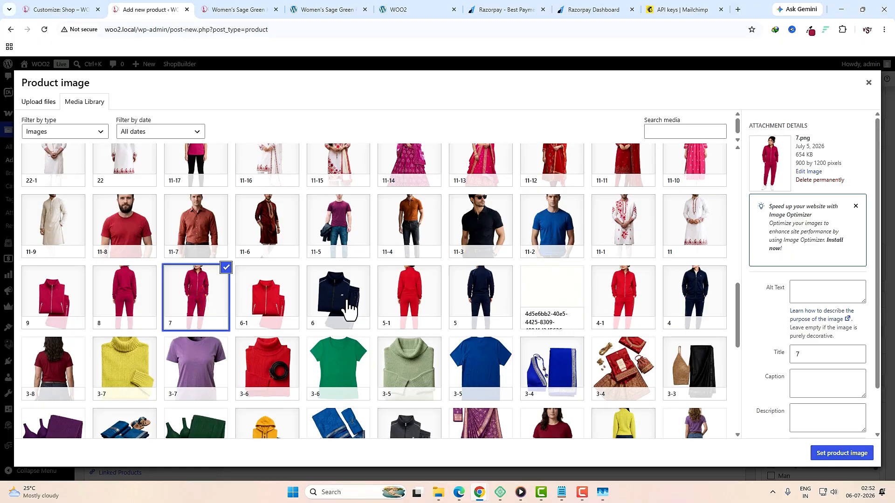
pyautogui.click(823, 453)
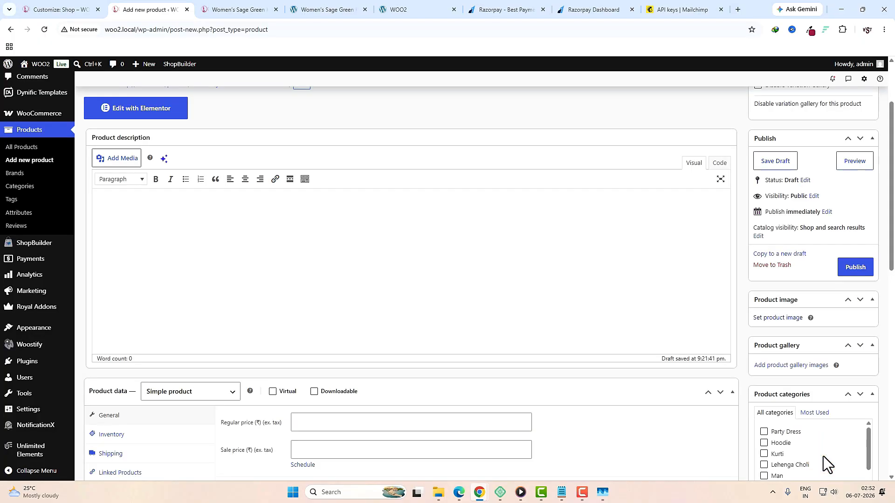
pyautogui.scroll(-4, 823, 457)
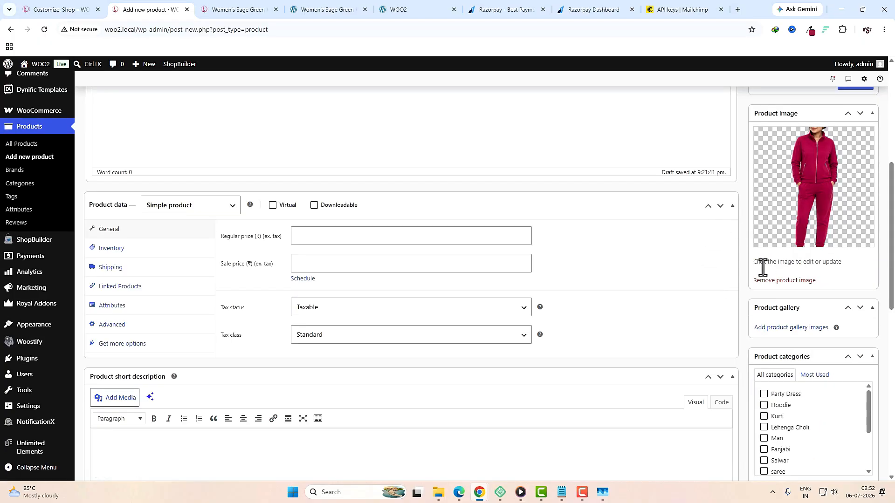
# Step: Select tracksuit images 8 and 9 for the product gallery
pyautogui.click(779, 328)
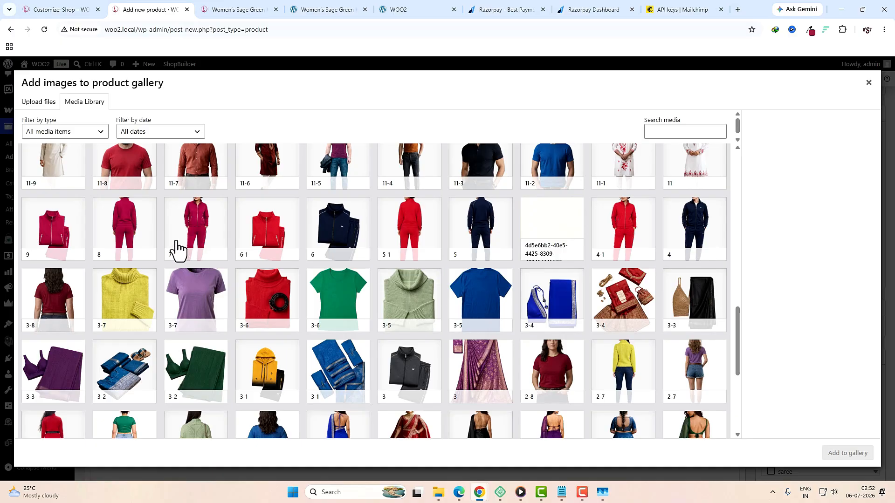
pyautogui.click(125, 230)
pyautogui.click(63, 245)
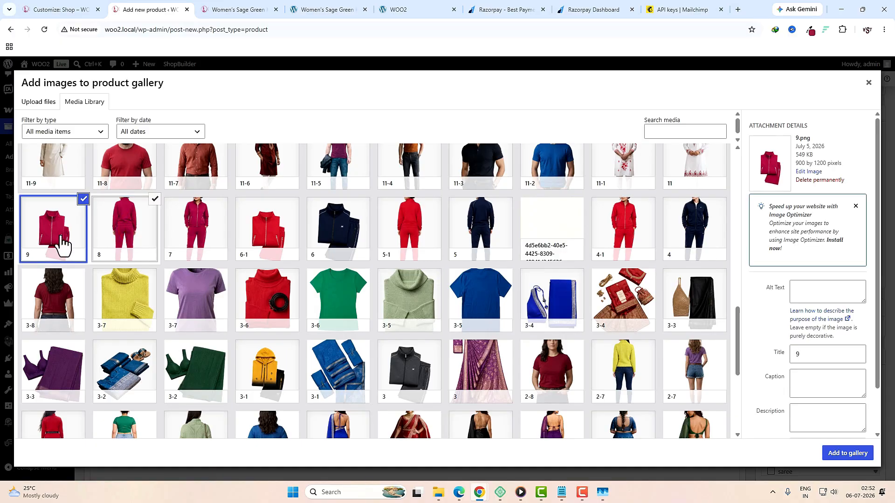
# Step: Add images 8 and 9 to the product gallery
pyautogui.click(840, 461)
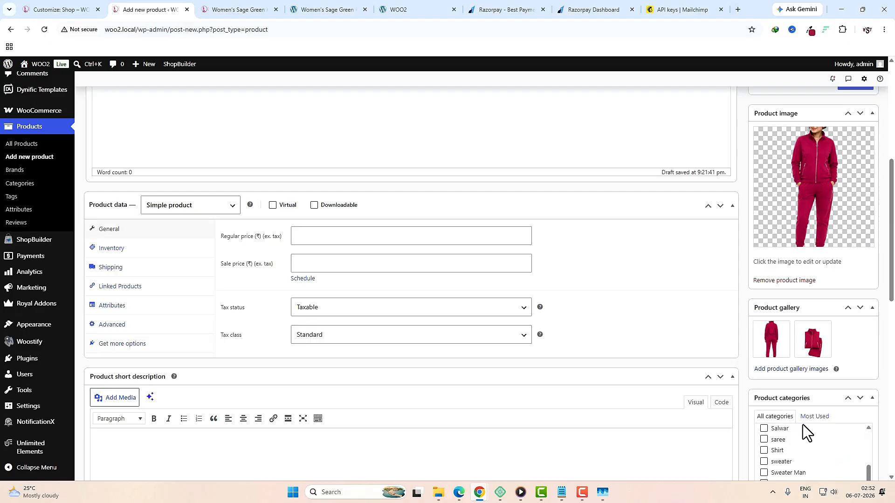
pyautogui.scroll(1, 791, 424)
pyautogui.scroll(-2, 789, 424)
pyautogui.scroll(-5, 837, 449)
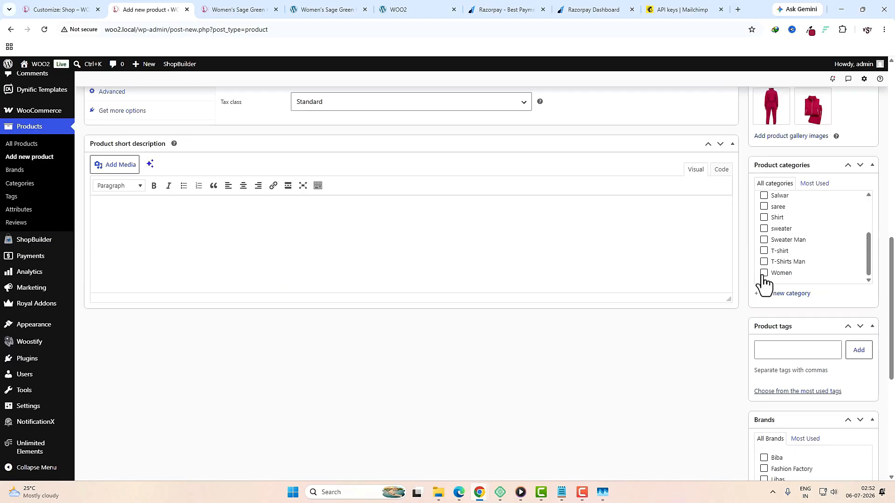
pyautogui.scroll(2, 763, 279)
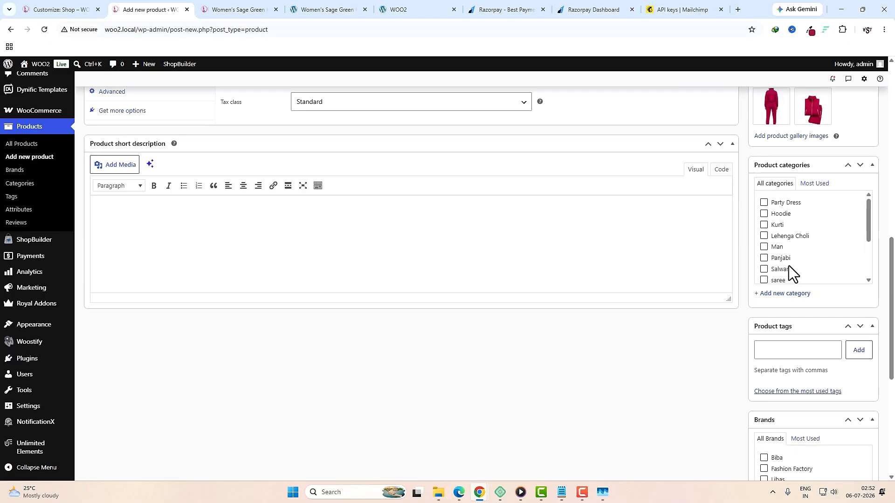
# Step: File the product under the Hoodie category and attach the existing WINTER tag
pyautogui.click(764, 215)
pyautogui.scroll(-2, 785, 277)
pyautogui.scroll(2, 810, 269)
pyautogui.press('space')
pyautogui.click(774, 357)
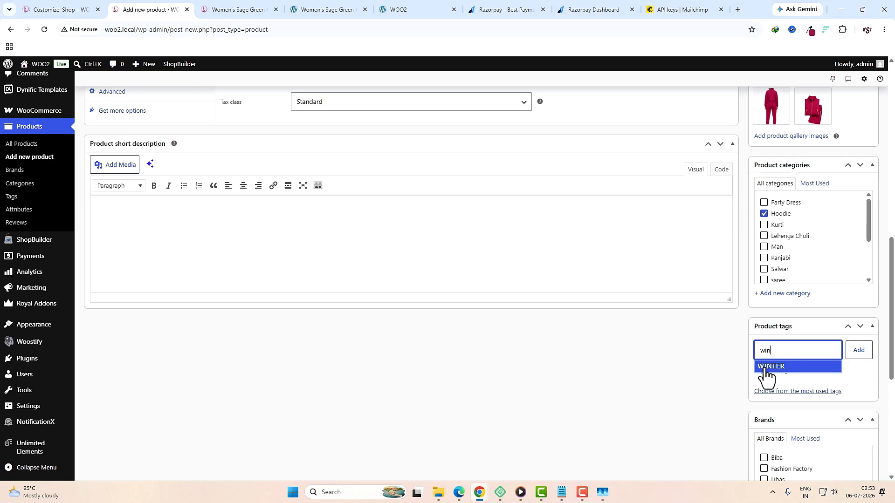
pyautogui.click(785, 368)
pyautogui.click(858, 351)
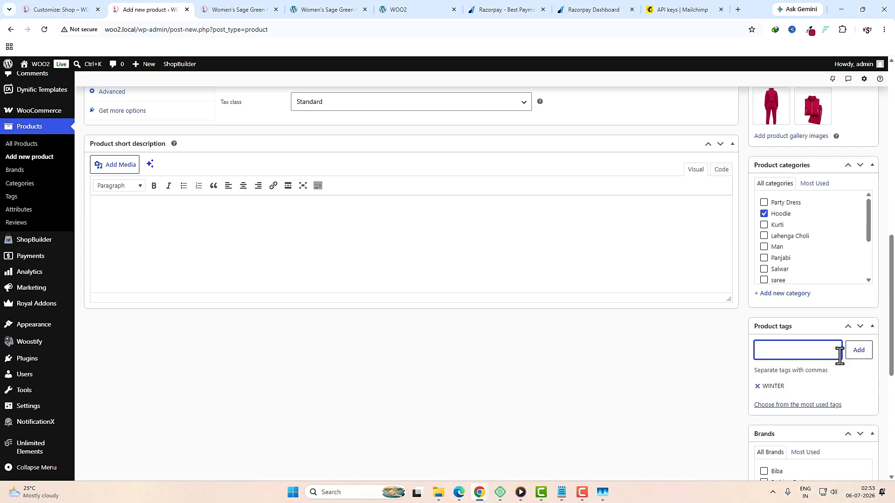
# Step: Assign the product to the Zudio brand
pyautogui.scroll(-4, 771, 354)
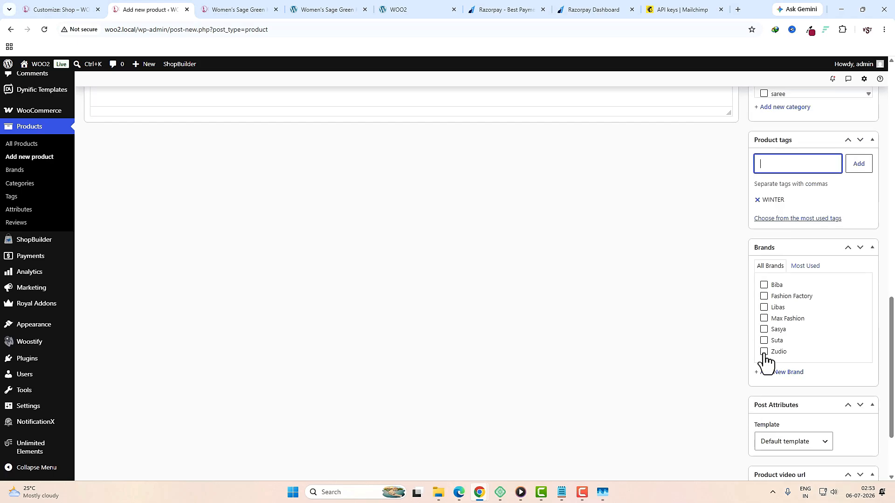
pyautogui.click(764, 353)
pyautogui.scroll(8, 813, 362)
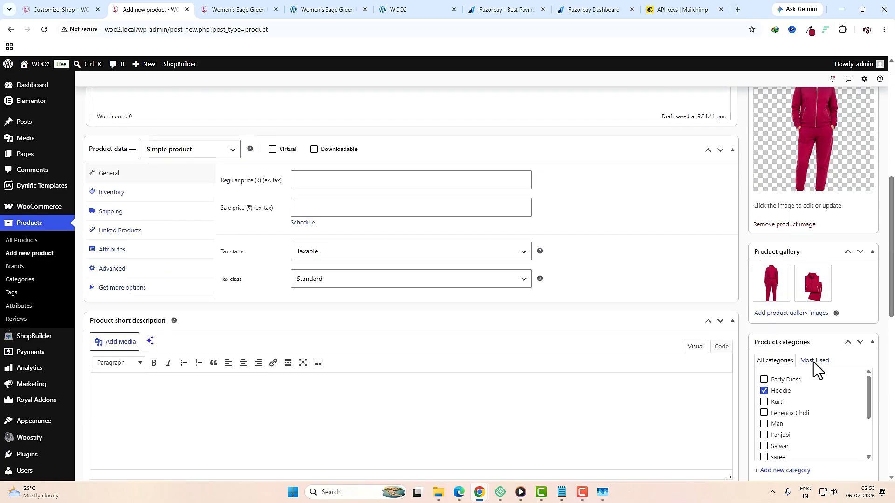
pyautogui.scroll(-3, 406, 314)
pyautogui.scroll(2, 703, 348)
pyautogui.scroll(-3, 703, 349)
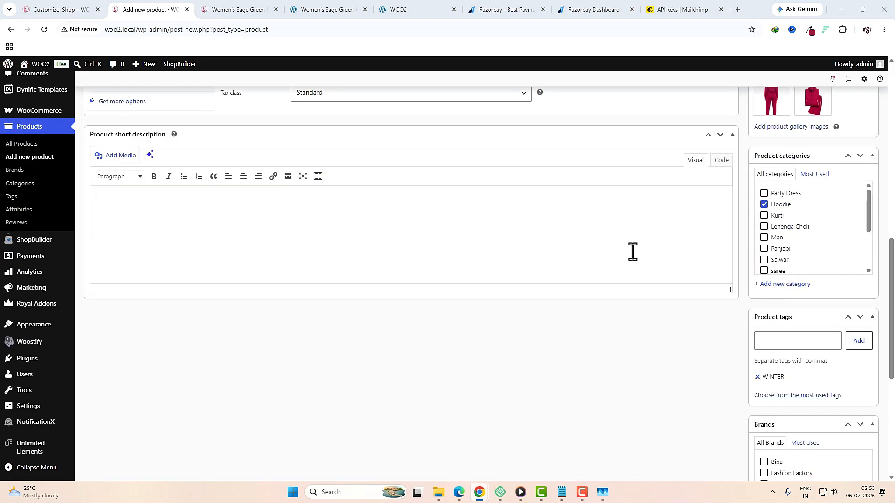
# Step: Paste the bullet-point short description into the product's short description box
pyautogui.click(558, 247)
pyautogui.hotkey('ctrl', 'v')
pyautogui.scroll(7, 580, 301)
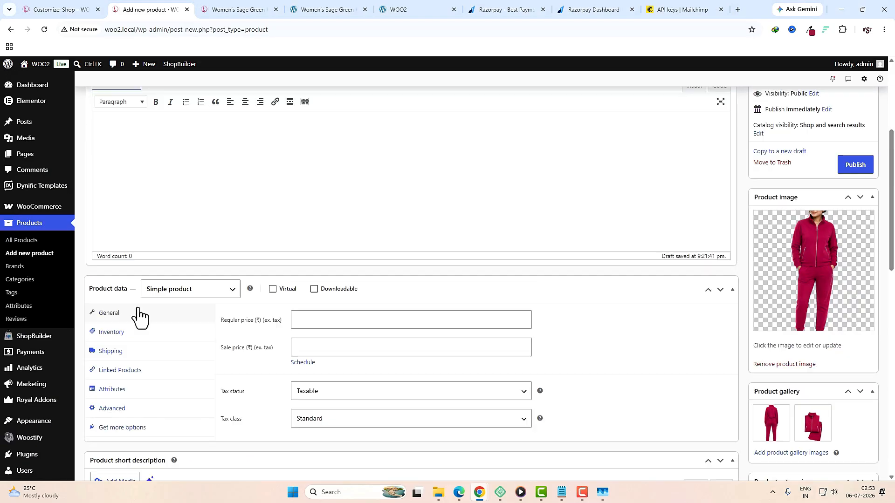
# Step: Make it a Variable product, keep tax status Taxable, and set tax class to GST 5
pyautogui.click(224, 297)
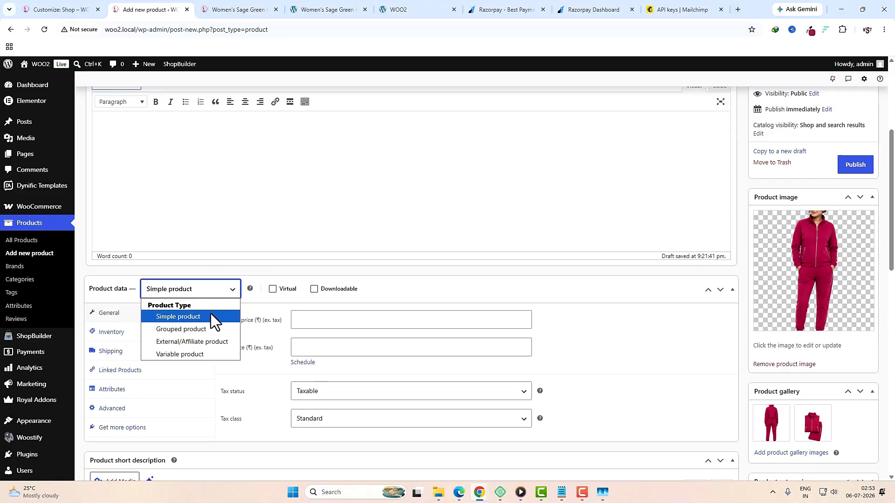
pyautogui.click(194, 353)
pyautogui.click(205, 359)
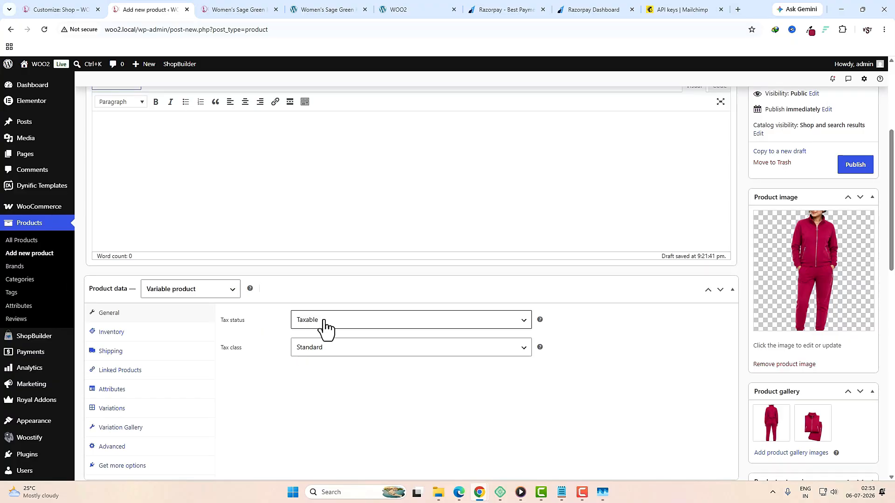
pyautogui.click(336, 320)
pyautogui.click(335, 320)
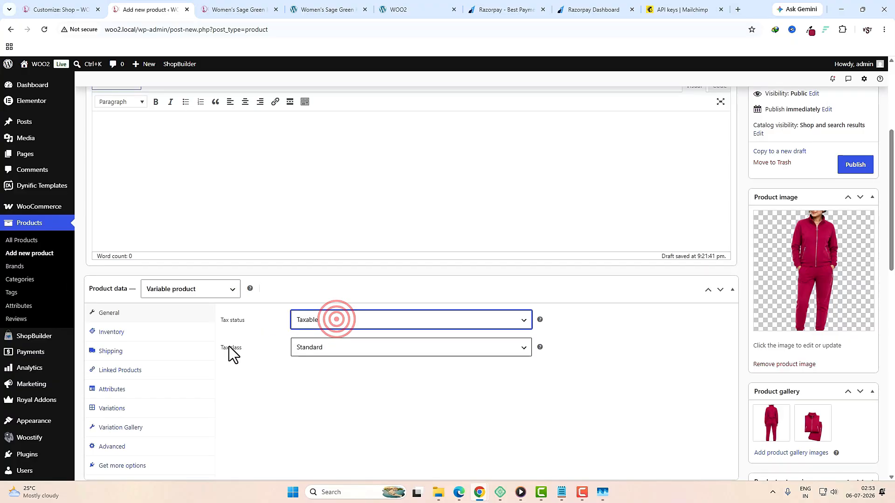
pyautogui.click(308, 347)
pyautogui.click(308, 389)
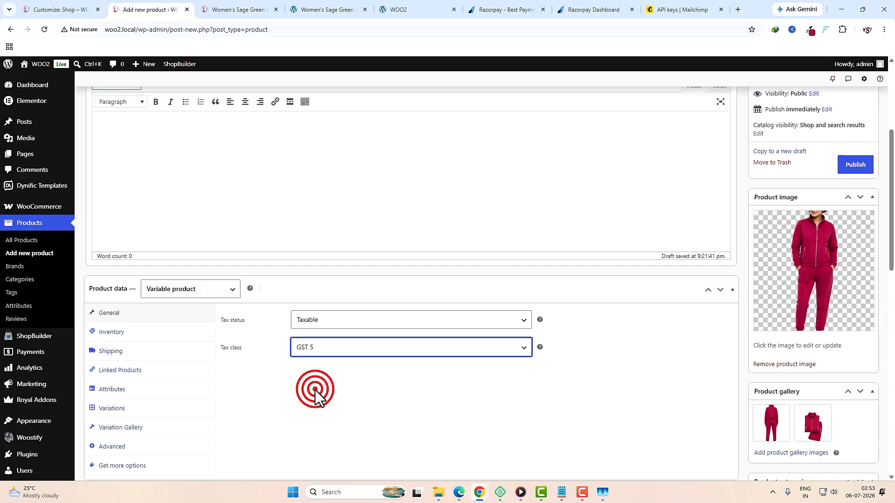
# Step: Look over the Inventory SKU field and the Shipping settings
pyautogui.click(128, 335)
pyautogui.click(315, 322)
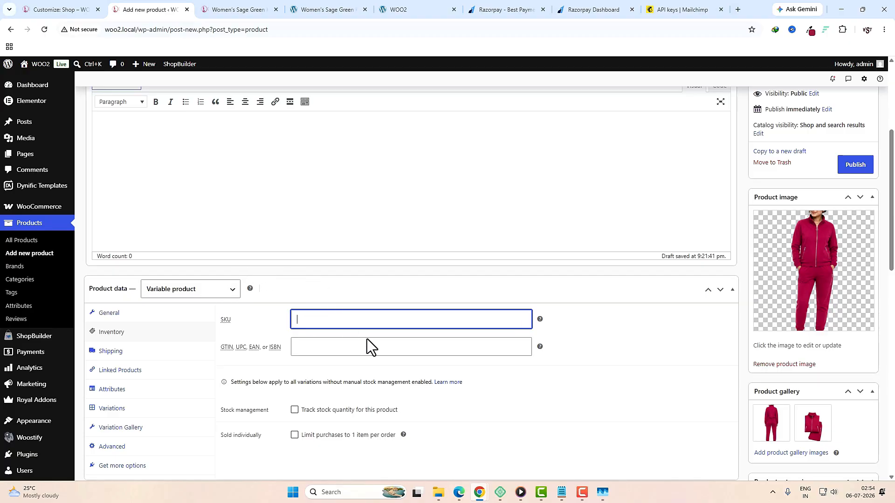
pyautogui.scroll(-3, 367, 339)
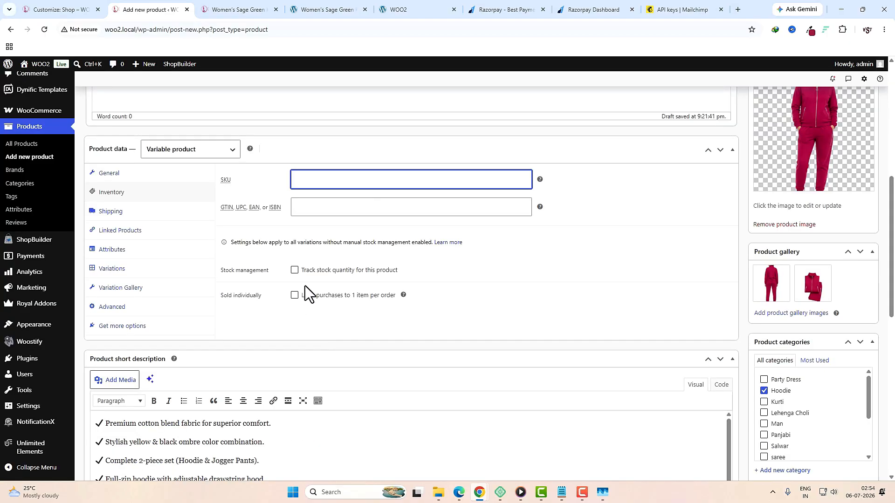
pyautogui.click(154, 217)
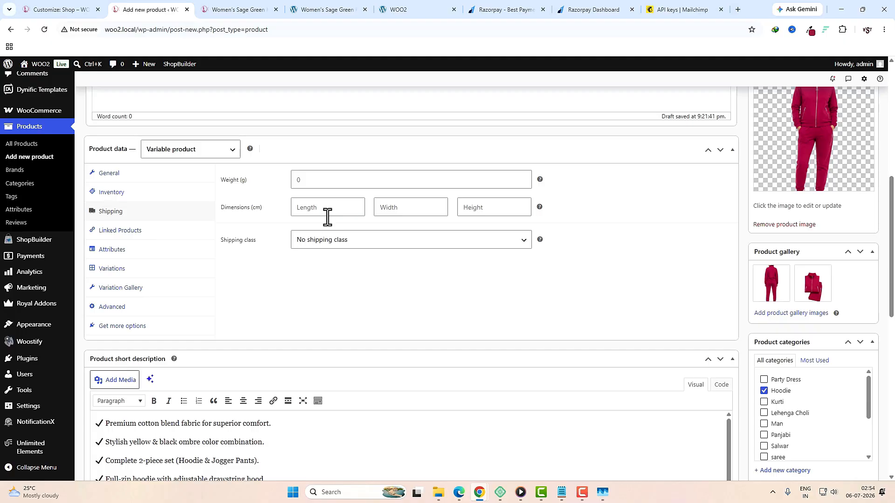
# Step: In Linked Products, search 'wom' and add the Women's Sage Green Knit Turtleneck Sweater as an upsell
pyautogui.click(158, 231)
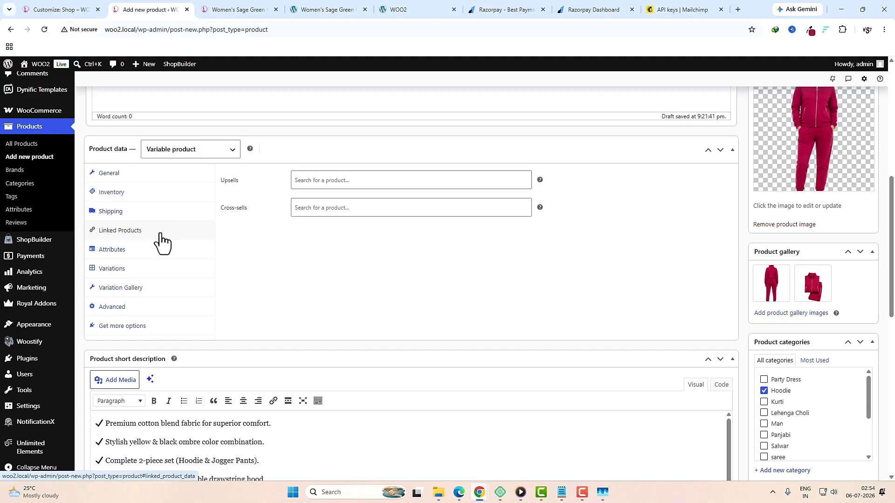
pyautogui.click(315, 184)
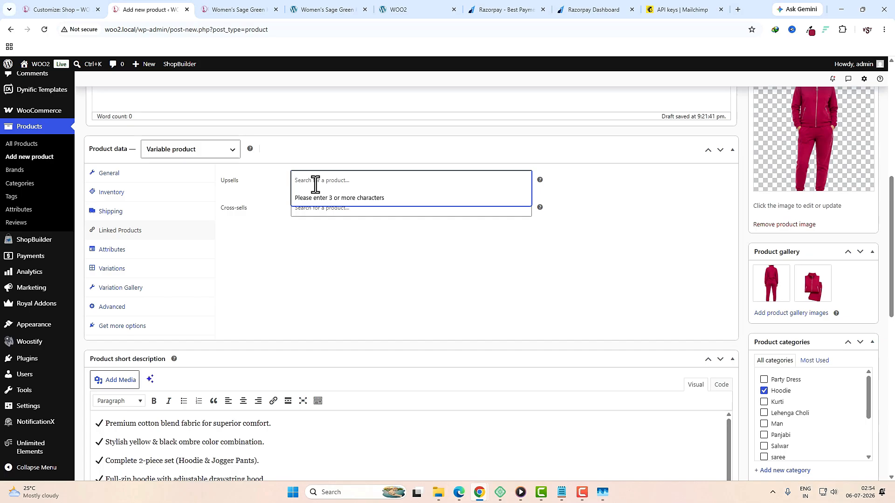
pyautogui.write('wom')
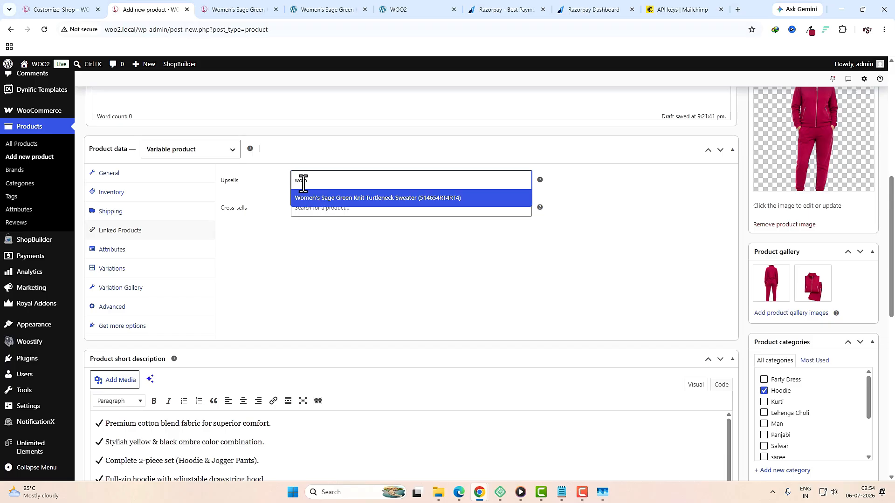
pyautogui.click(433, 199)
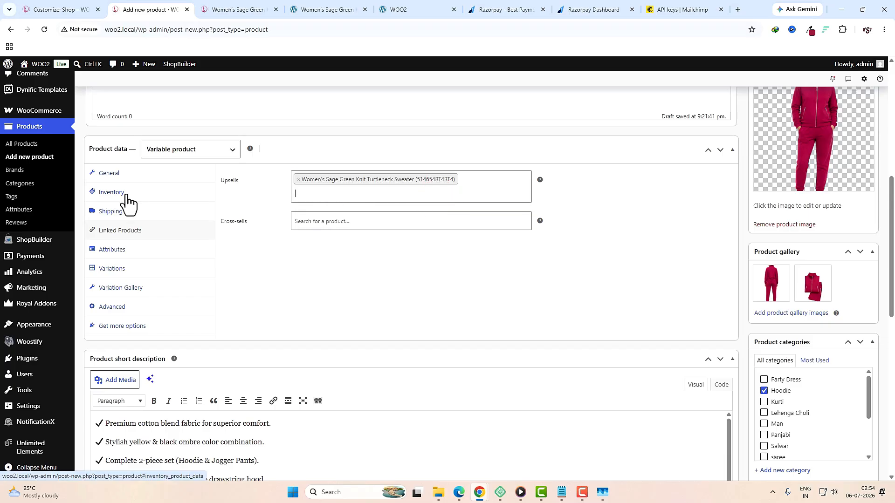
# Step: Add the Color attribute with PINK, RED and YELLOW, used for variations, and save it
pyautogui.click(117, 251)
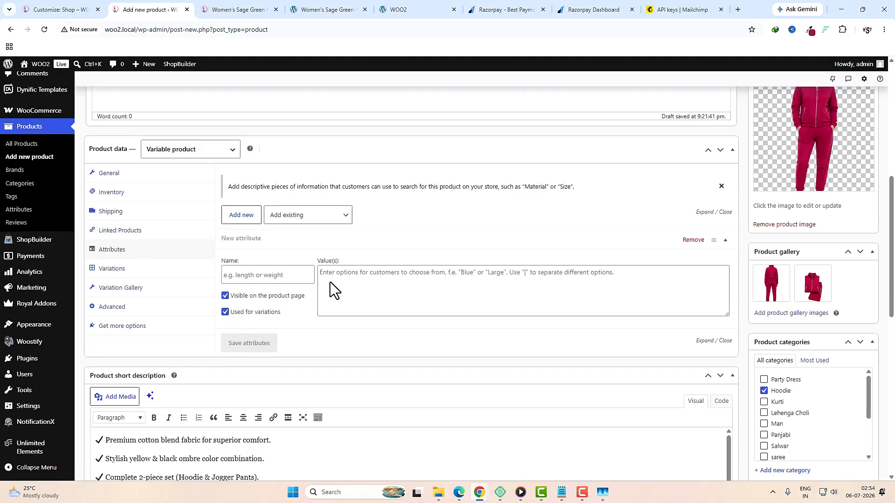
pyautogui.click(309, 221)
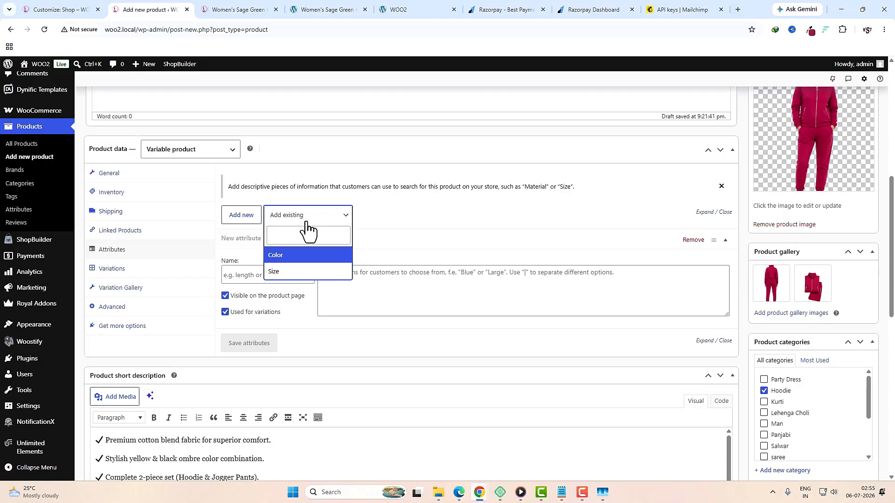
pyautogui.click(296, 260)
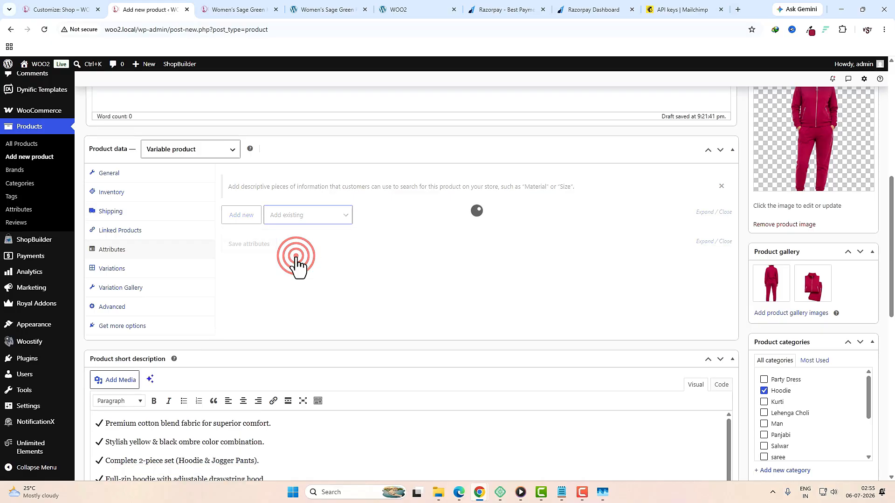
pyautogui.click(344, 274)
pyautogui.write('pin')
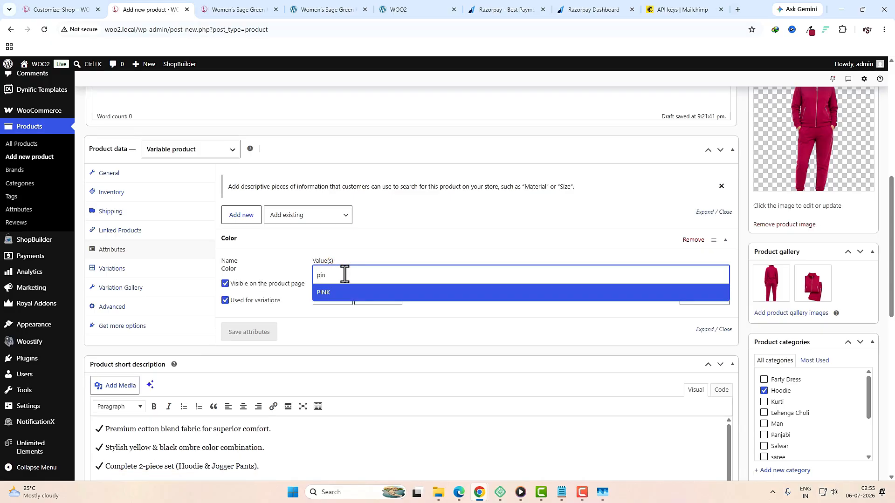
pyautogui.click(348, 293)
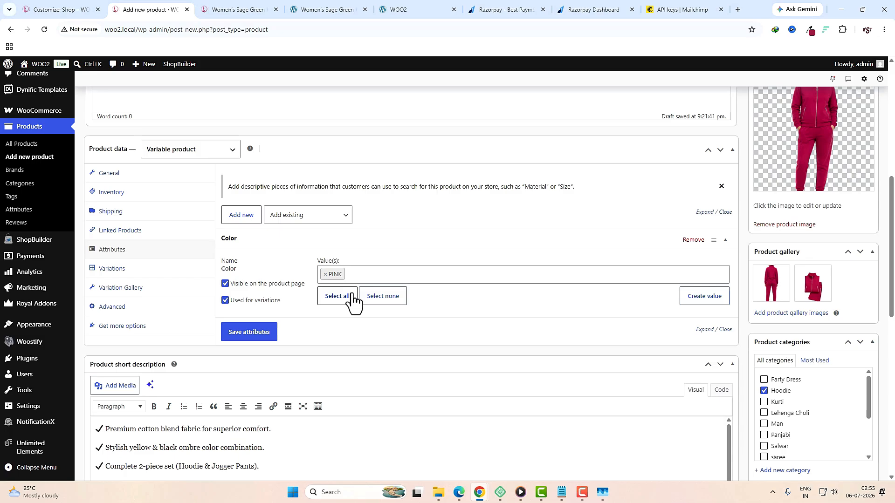
pyautogui.write('red')
pyautogui.click(353, 303)
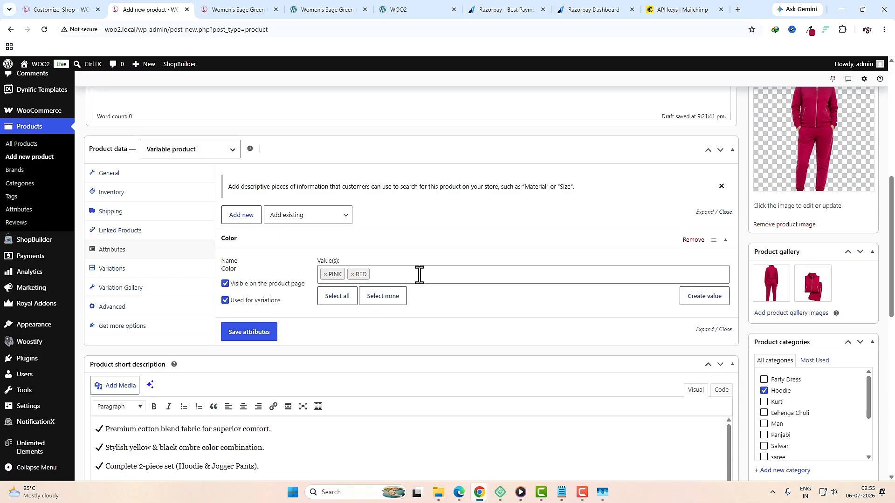
pyautogui.write('yel')
pyautogui.click(354, 293)
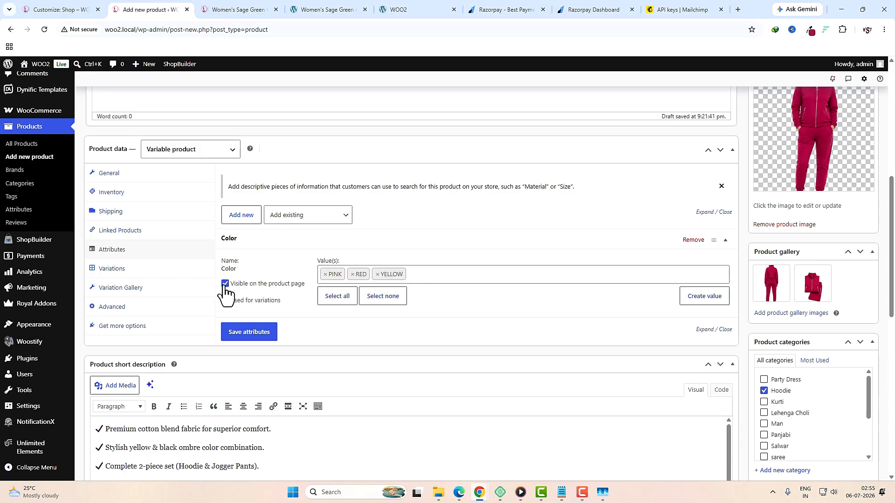
pyautogui.click(225, 301)
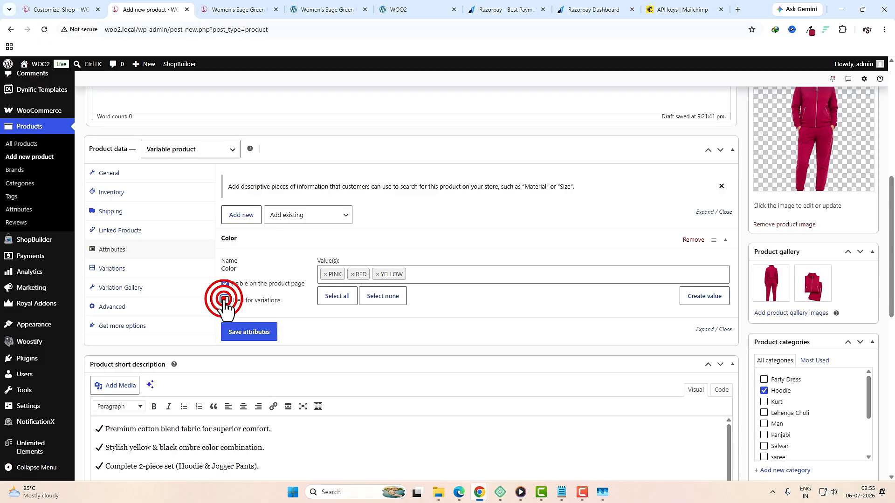
pyautogui.click(246, 334)
# Step: Add the Size attribute with values L and M and save the attributes
pyautogui.click(330, 218)
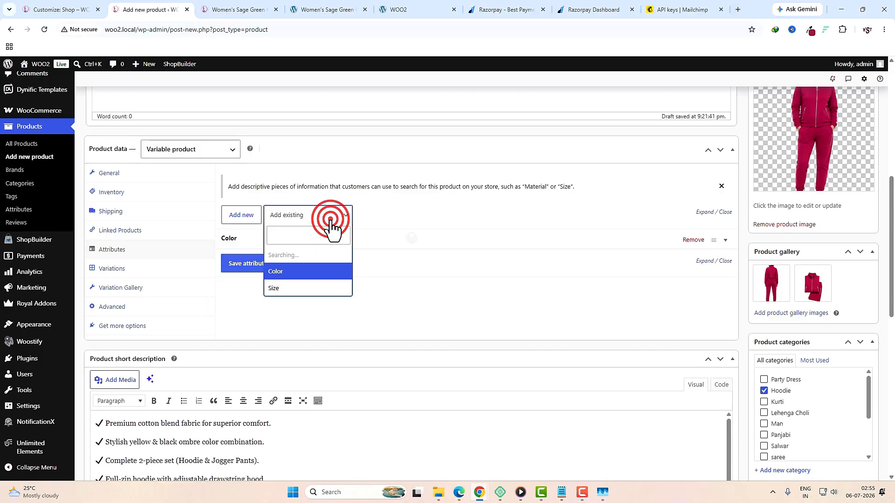
pyautogui.click(289, 293)
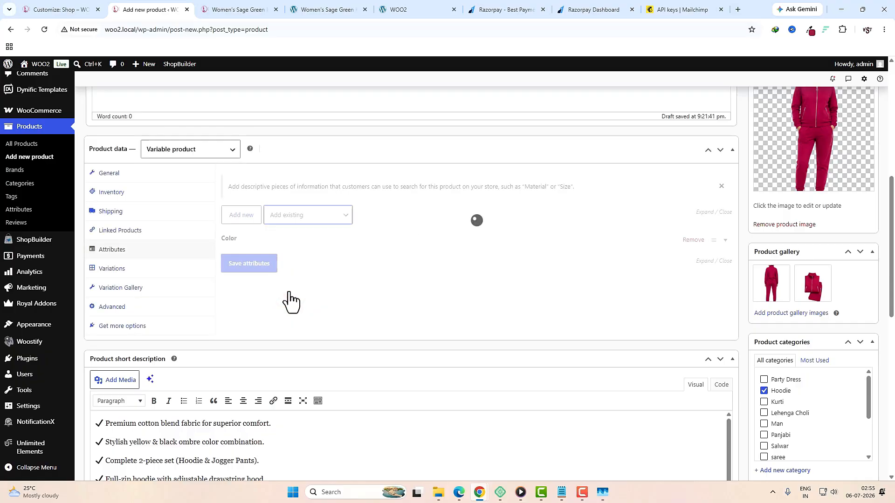
pyautogui.click(347, 295)
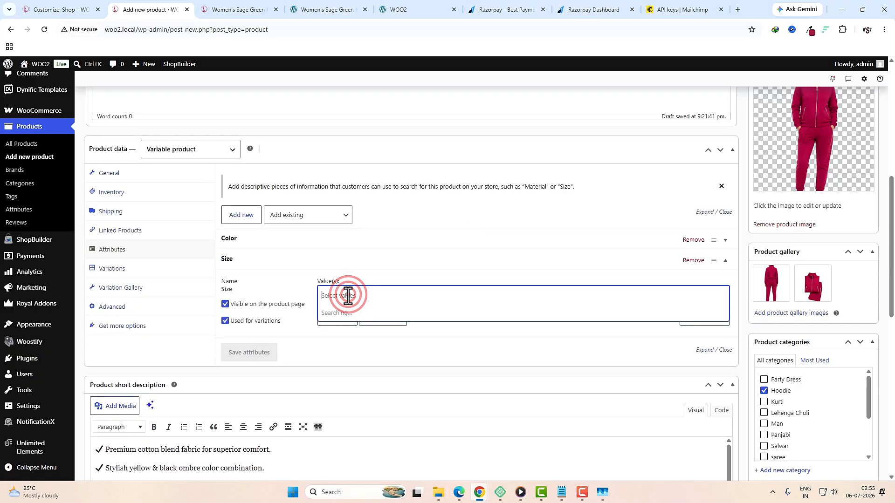
pyautogui.click(352, 308)
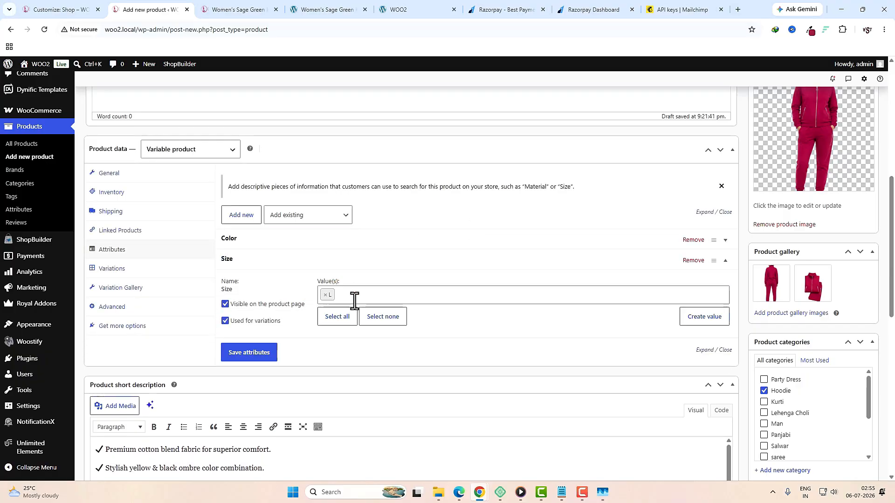
pyautogui.click(354, 300)
pyautogui.click(347, 346)
pyautogui.click(252, 356)
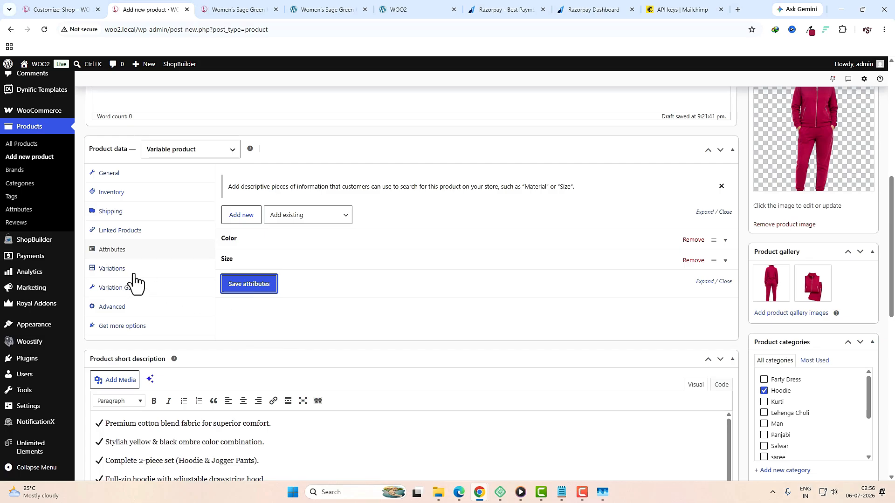
# Step: Generate all variations from the Color and Size combinations and confirm
pyautogui.click(132, 272)
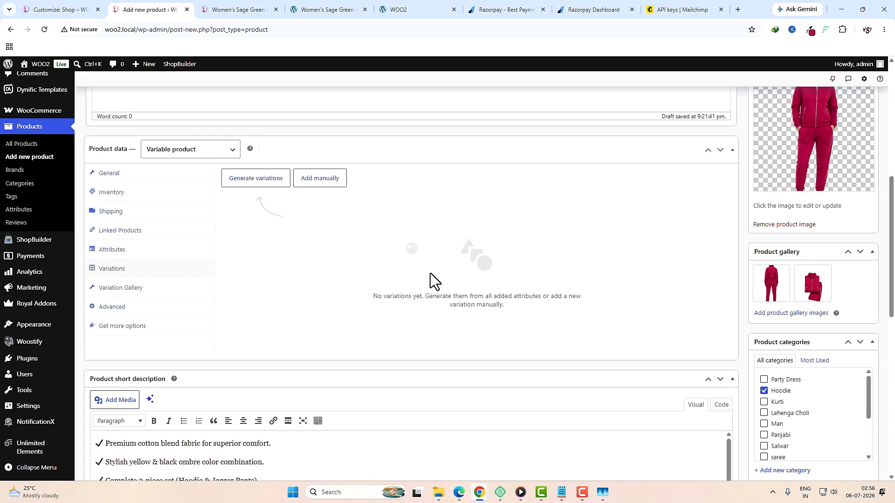
pyautogui.click(255, 180)
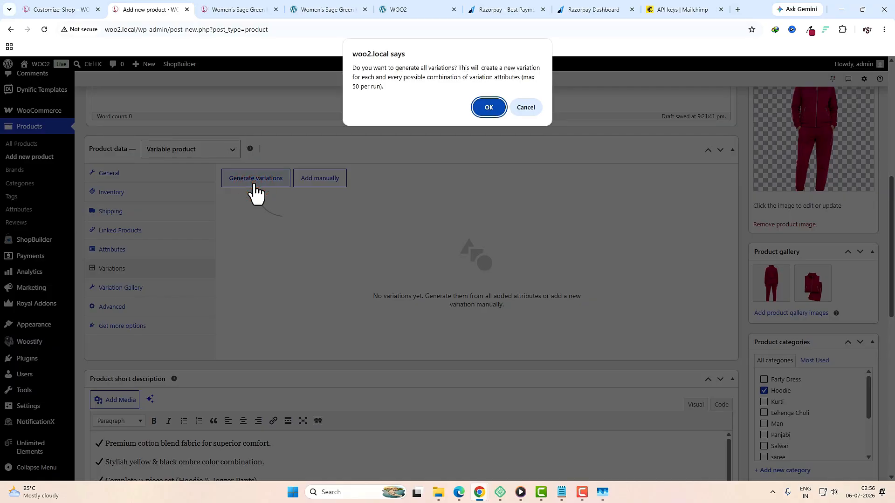
pyautogui.click(489, 107)
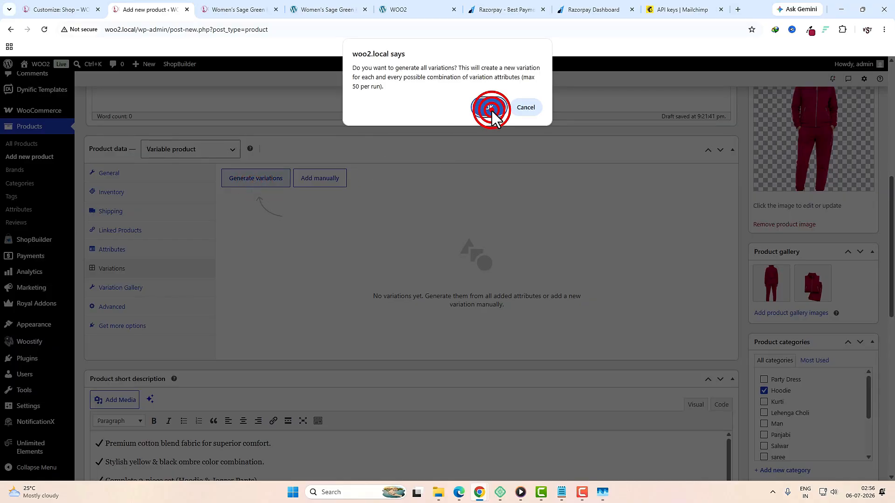
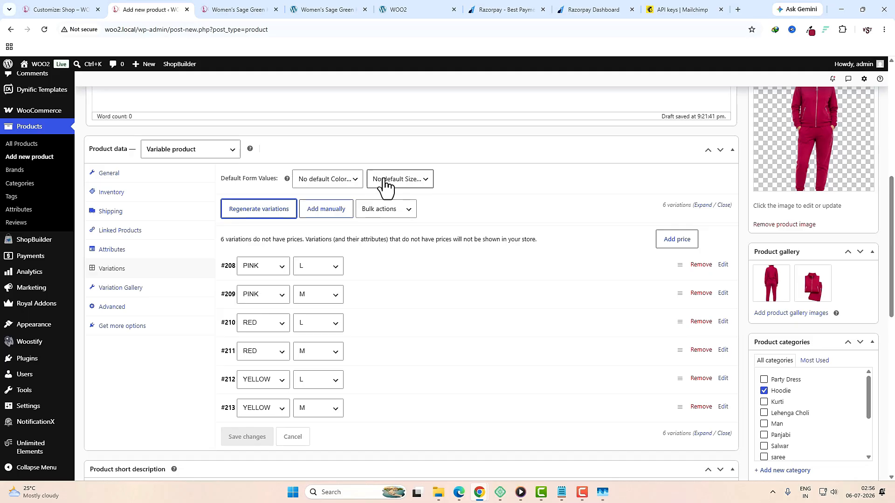
# Step: Set the variations' default form values to PINK colour and L size
pyautogui.click(348, 180)
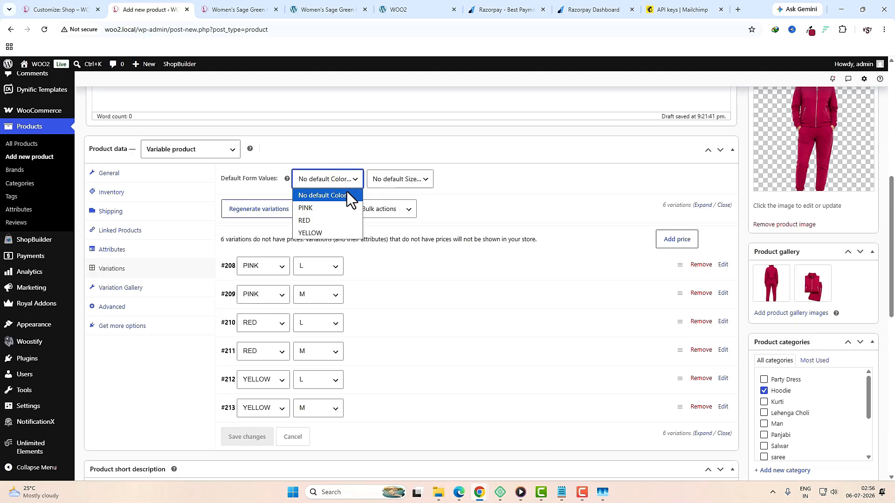
pyautogui.click(323, 209)
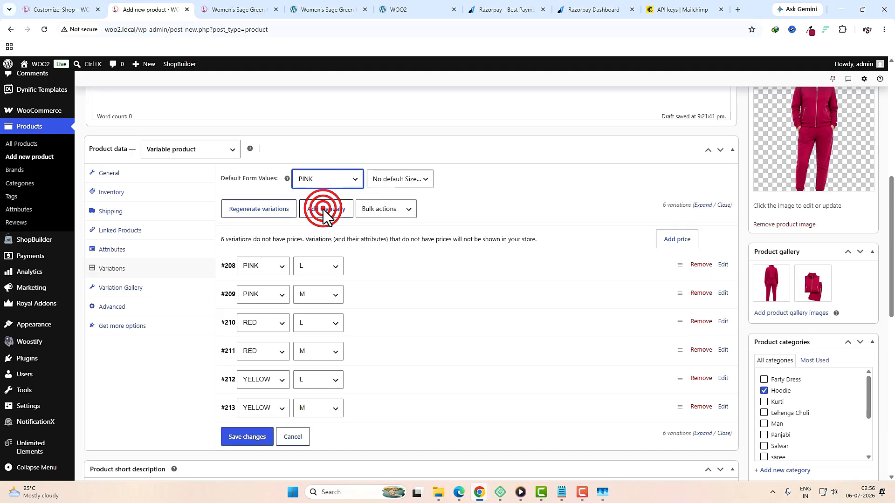
pyautogui.click(406, 180)
pyautogui.click(400, 208)
# Step: Give variation #208 the pink tracksuit image 7 and gallery image 9
pyautogui.click(379, 272)
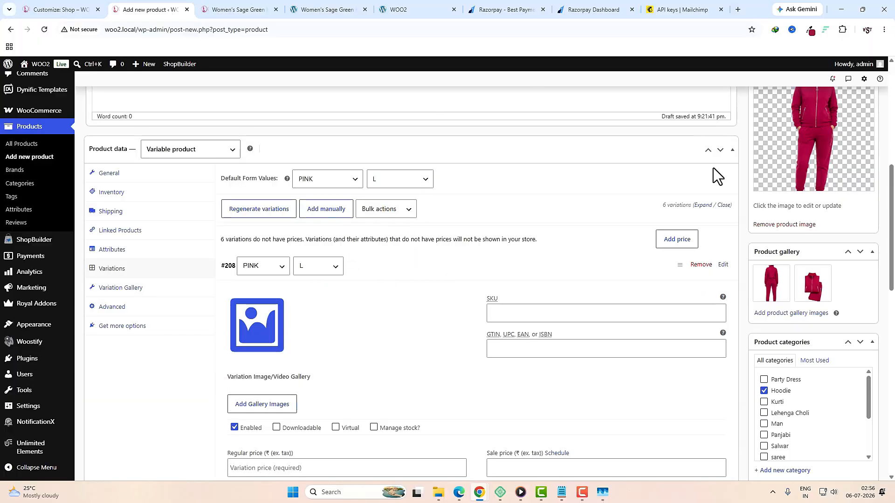
pyautogui.click(252, 318)
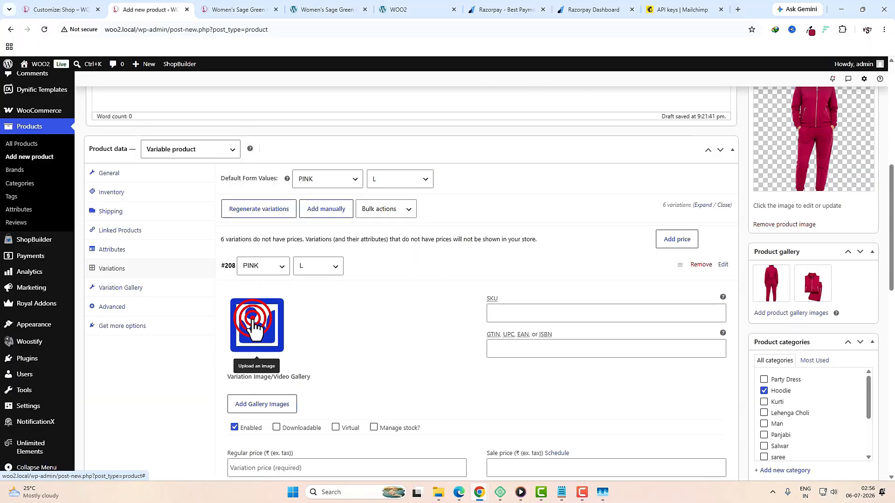
pyautogui.scroll(-5, 326, 373)
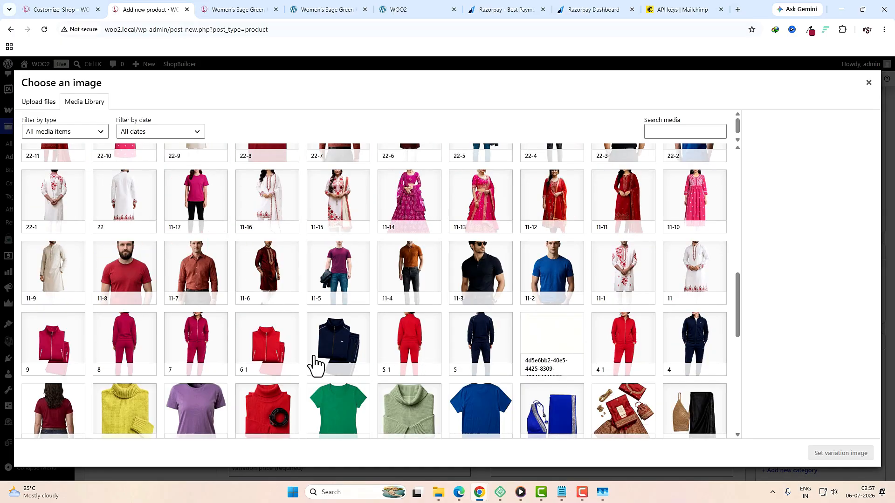
pyautogui.click(198, 344)
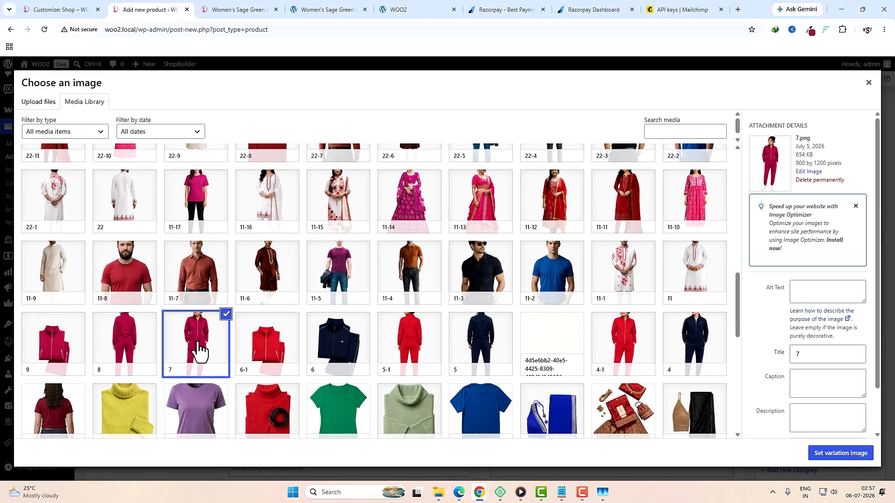
pyautogui.click(829, 455)
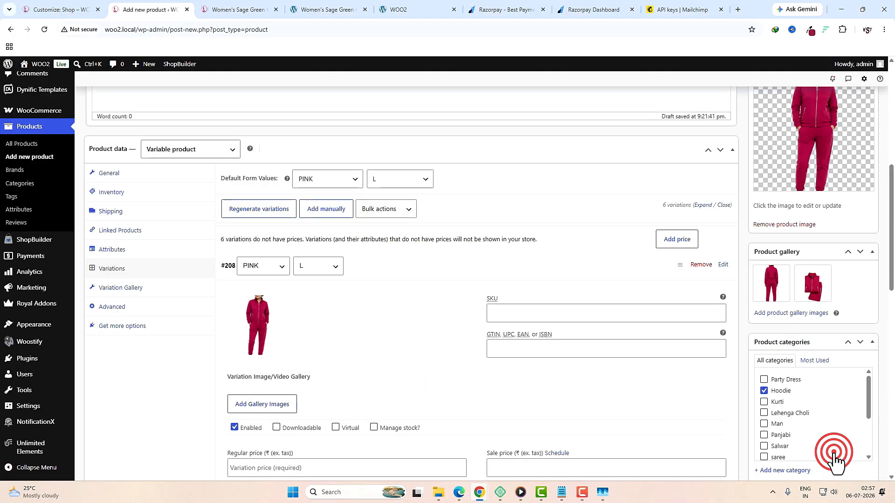
pyautogui.click(262, 406)
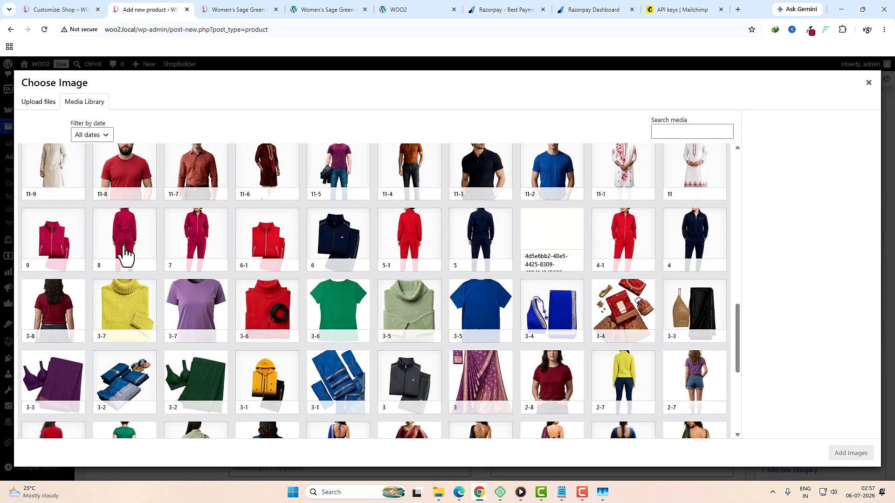
pyautogui.click(45, 242)
pyautogui.click(850, 453)
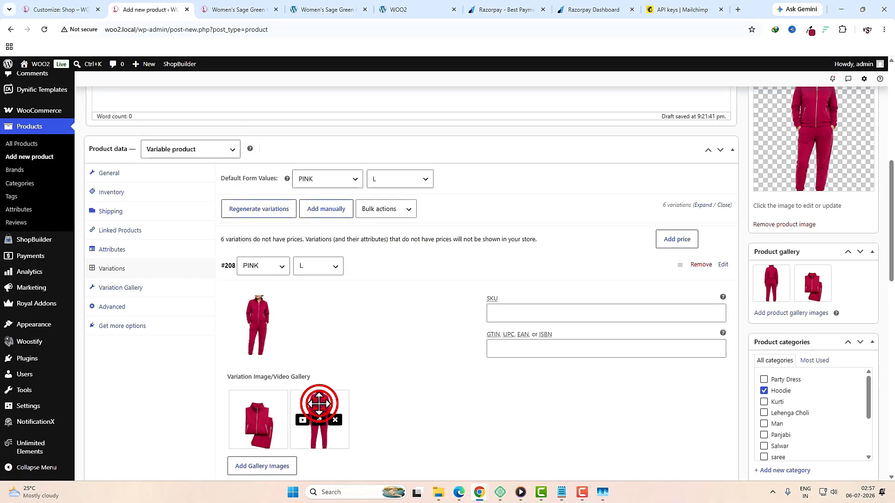
pyautogui.click(316, 410)
pyautogui.moveTo(244, 404); pyautogui.dragTo(244, 405)
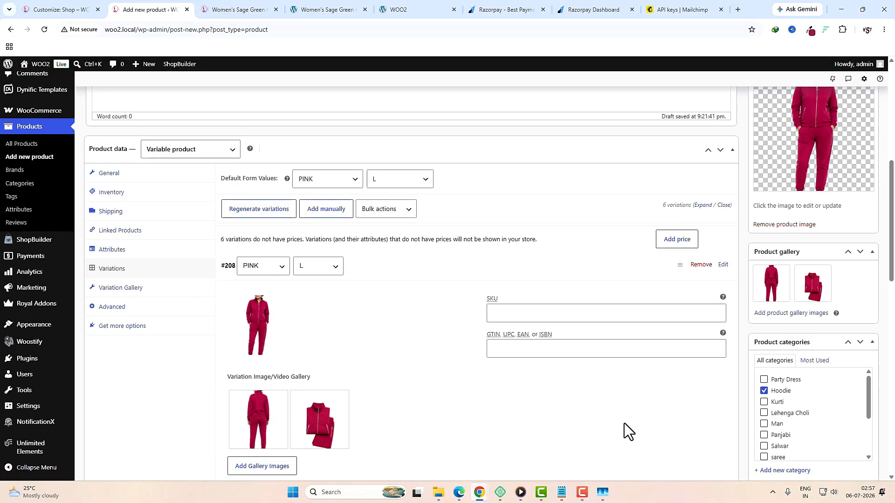
pyautogui.scroll(-3, 625, 429)
# Step: Enter SKU 54564hr545454, GTIN 54156445, regular price 500 and sale price 450 for #208
pyautogui.click(524, 173)
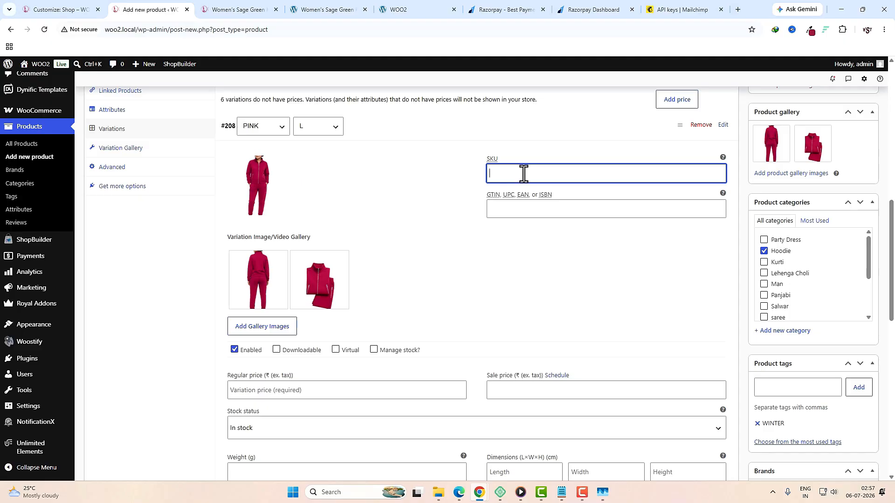
pyautogui.write('54564hr545454')
pyautogui.click(502, 211)
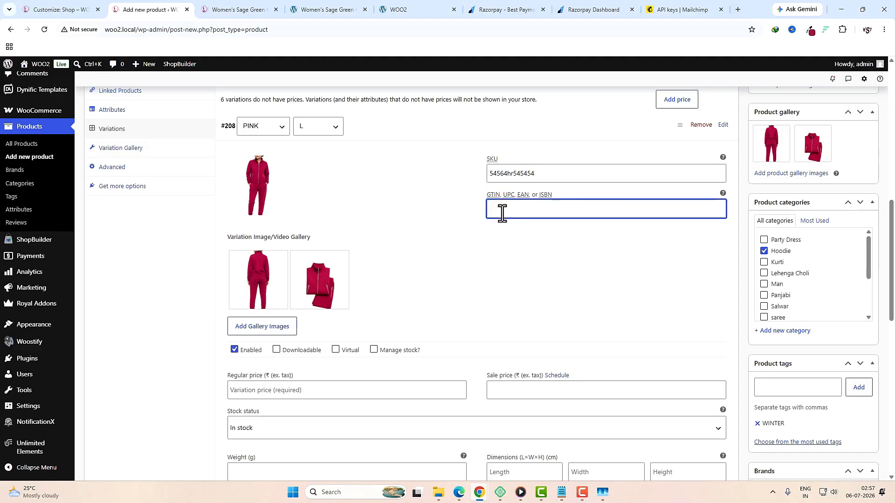
pyautogui.write('54156445')
pyautogui.scroll(-2, 300, 280)
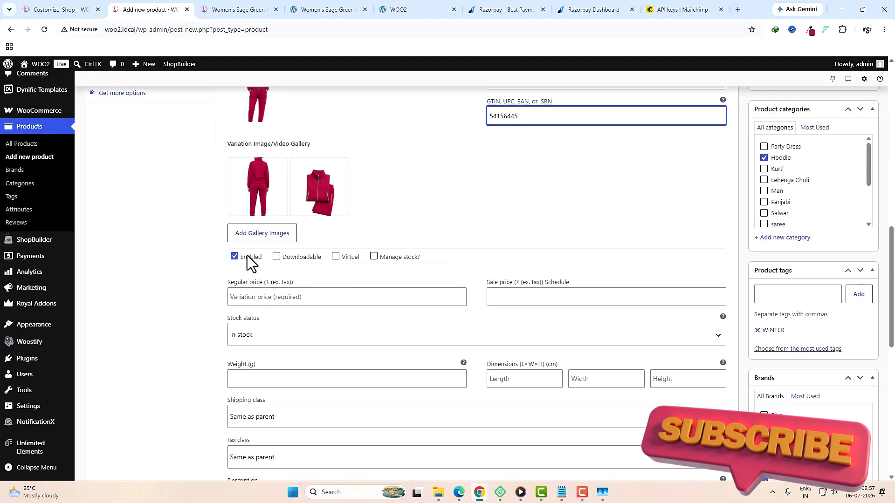
pyautogui.click(254, 297)
pyautogui.write('5')
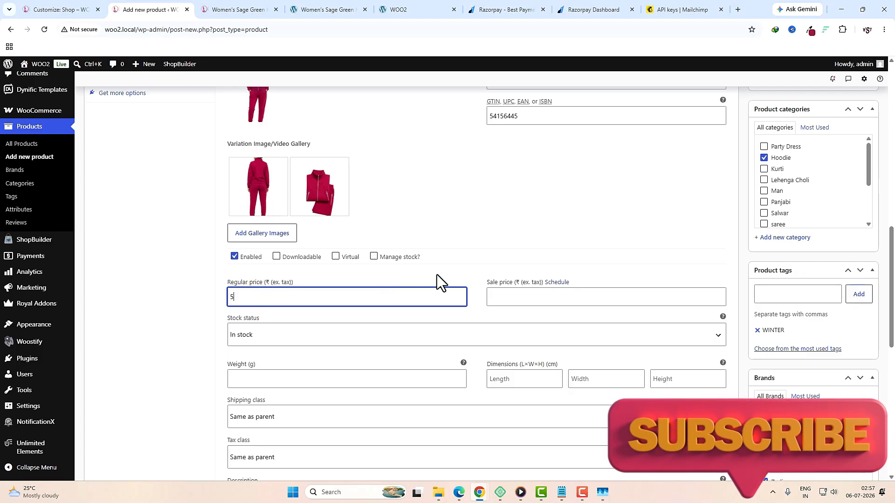
pyautogui.write('00')
pyautogui.click(539, 301)
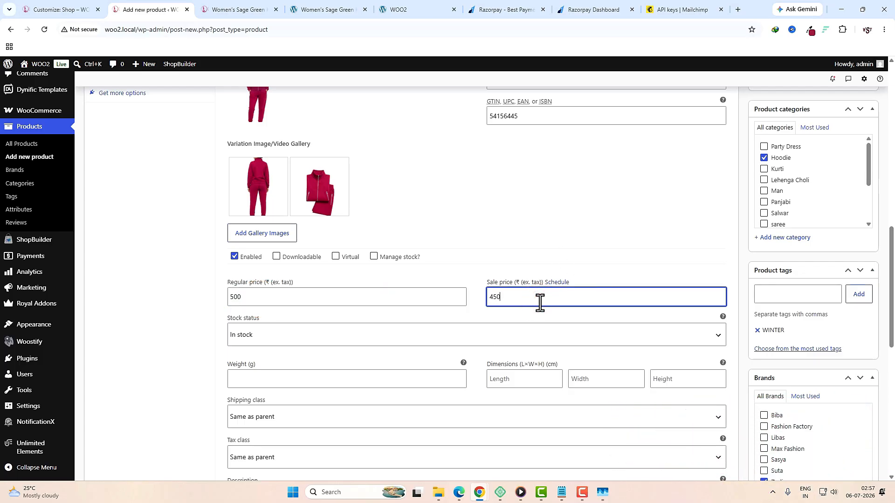
pyautogui.write('450')
# Step: Set variation #208's weight to 260 and dimensions to 60 × 40 × 100
pyautogui.scroll(-2, 541, 303)
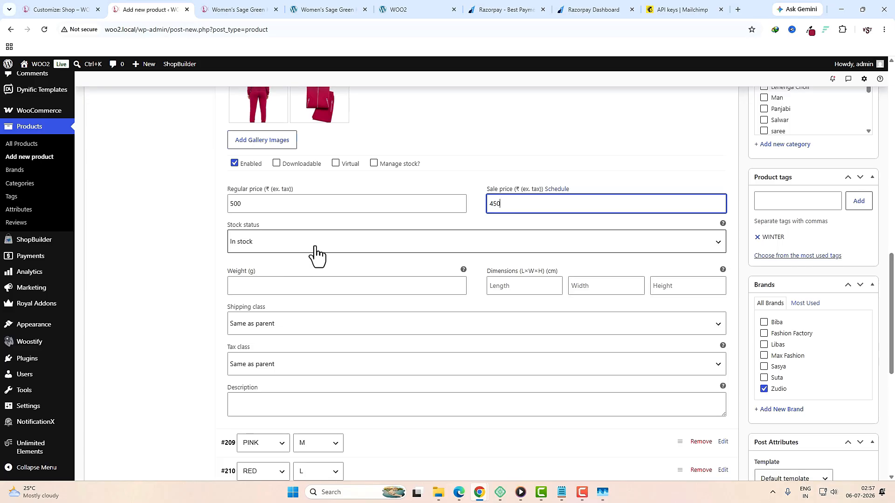
pyautogui.click(315, 289)
pyautogui.write('26')
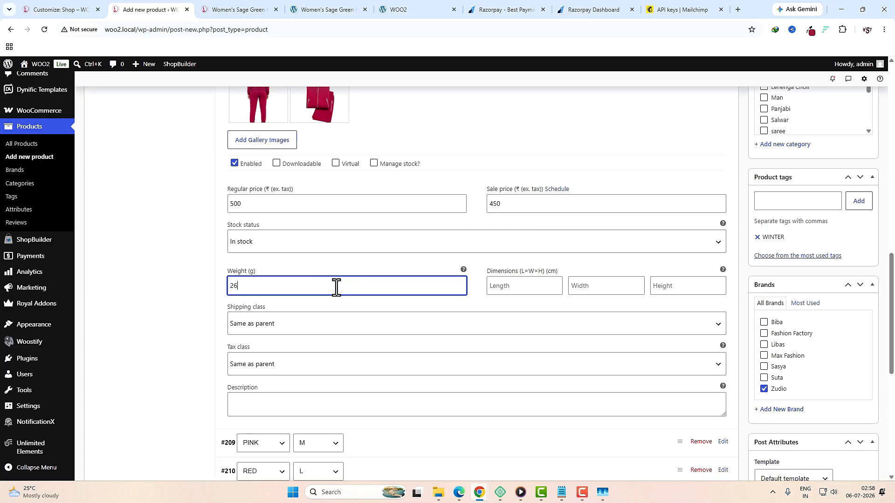
pyautogui.write('0')
pyautogui.click(521, 292)
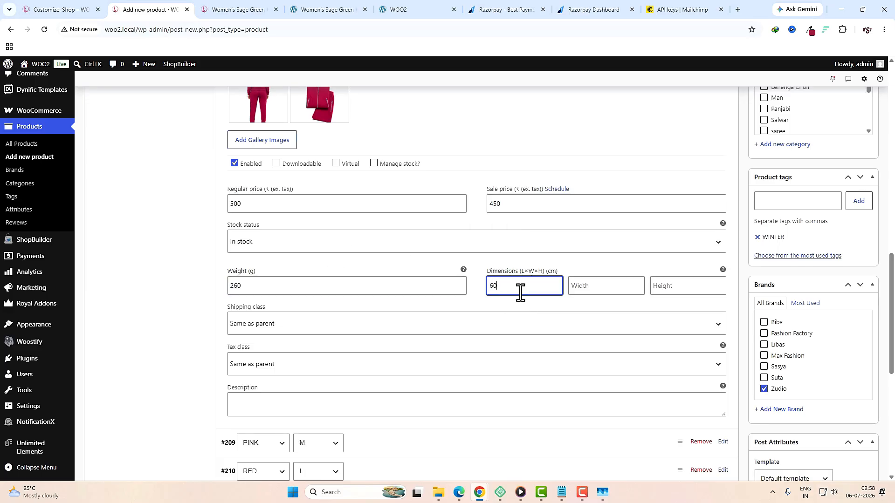
pyautogui.press('Tab')
pyautogui.write('40')
pyautogui.press('Tab')
pyautogui.write('100')
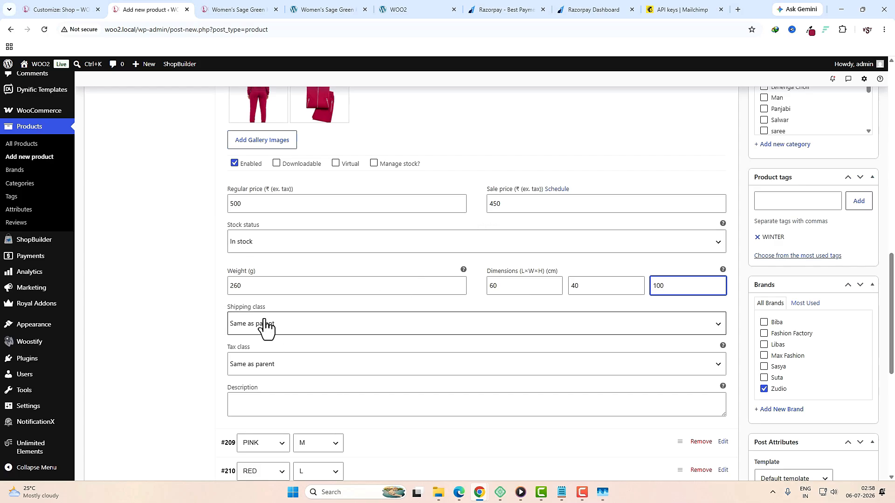
pyautogui.scroll(-2, 362, 380)
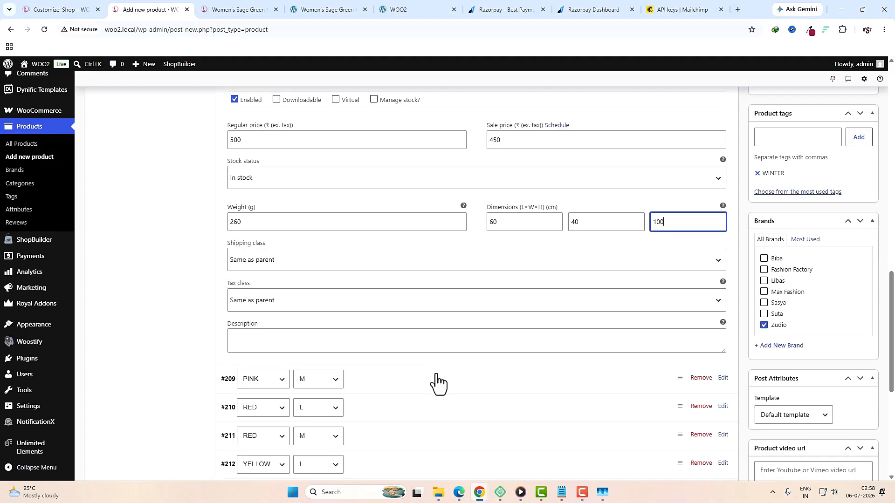
pyautogui.click(282, 310)
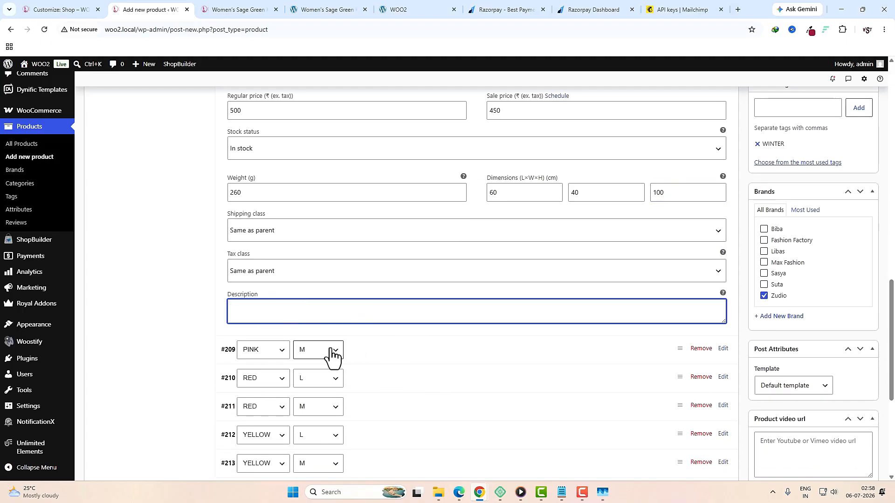
# Step: Give variation #209 the pink tracksuit image 7 and gallery images 8 and 9
pyautogui.click(390, 355)
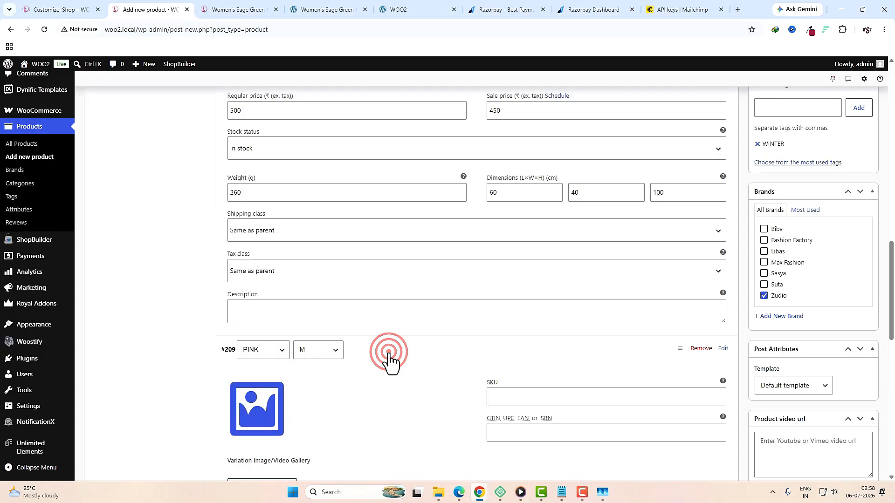
pyautogui.click(254, 405)
pyautogui.scroll(-3, 300, 269)
pyautogui.scroll(3, 308, 290)
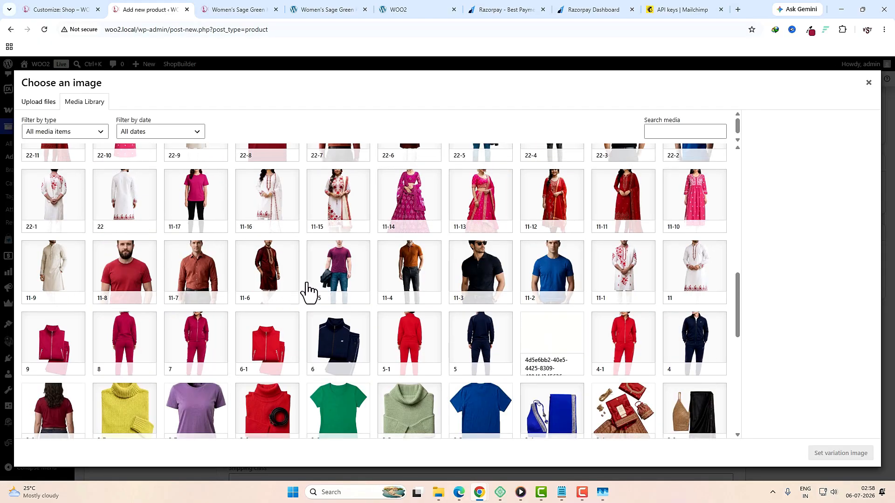
pyautogui.click(213, 346)
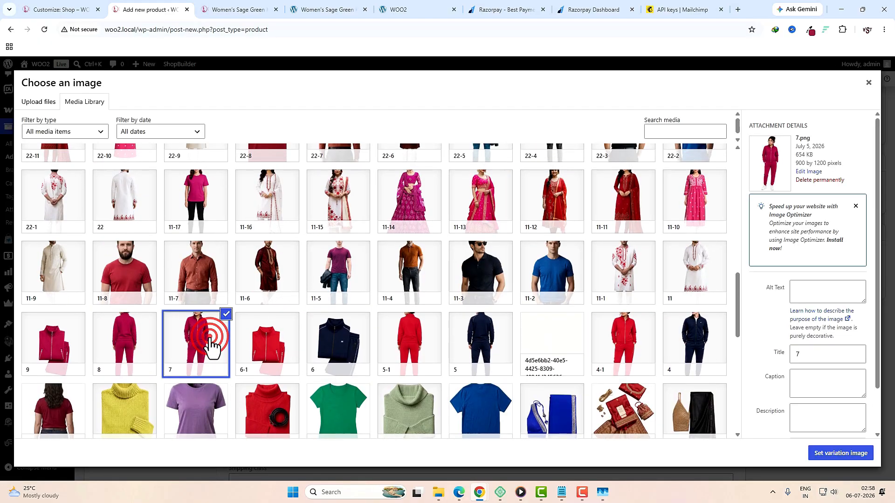
pyautogui.click(819, 450)
pyautogui.click(281, 309)
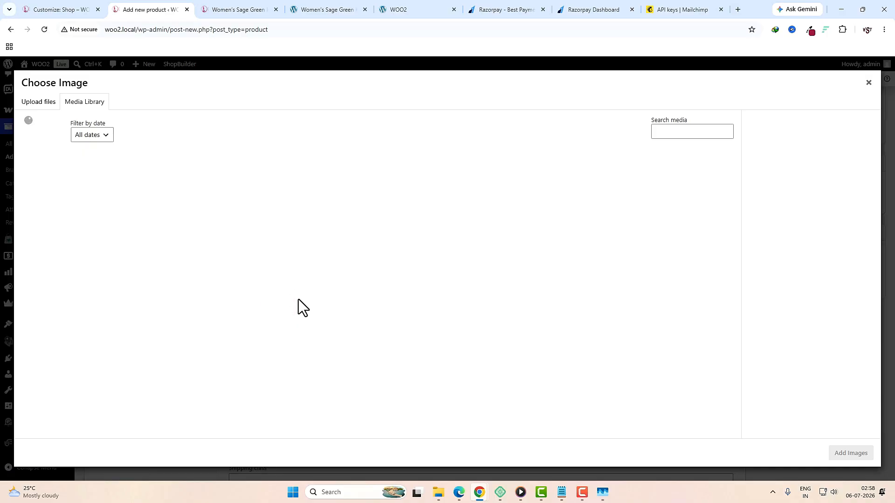
pyautogui.scroll(-10, 299, 310)
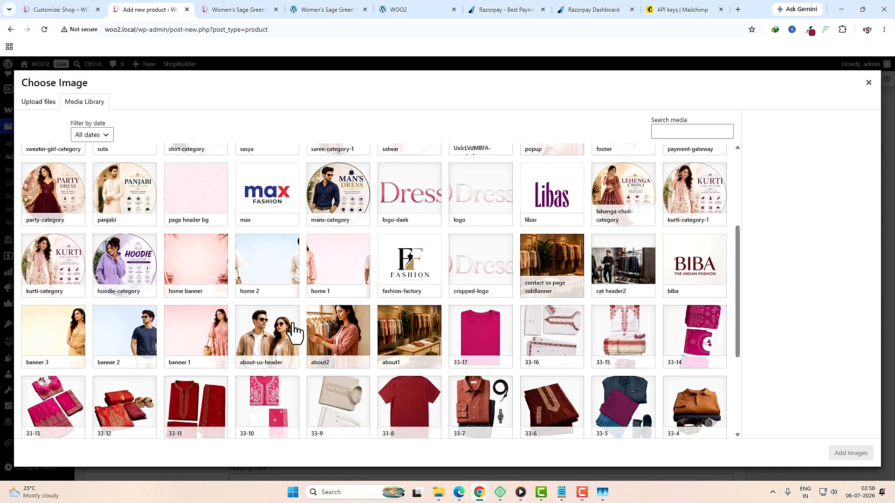
pyautogui.click(129, 239)
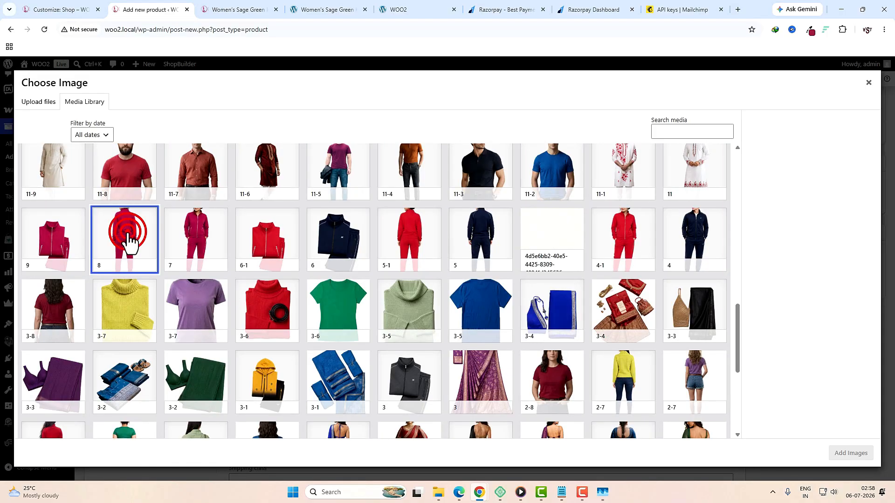
pyautogui.click(73, 244)
pyautogui.click(847, 453)
# Step: Fill in #209's SKU, GTIN 65564465 and regular price 250
pyautogui.write('655t4h4544t')
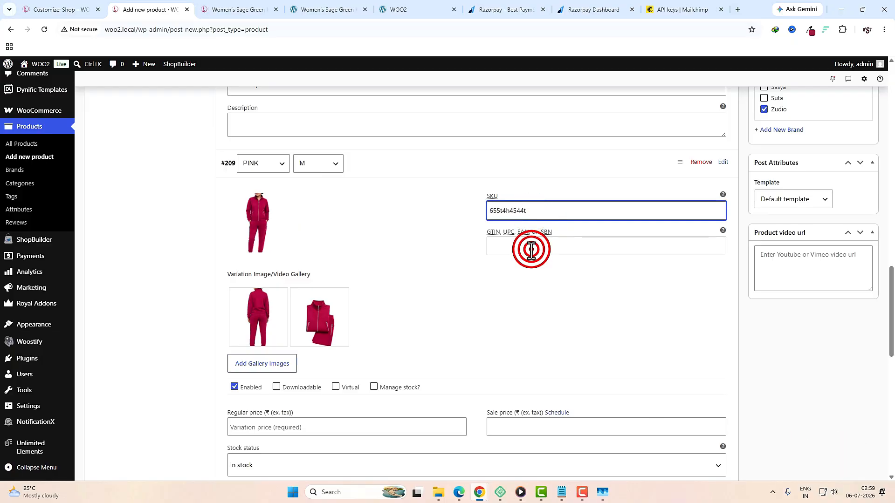
pyautogui.click(531, 250)
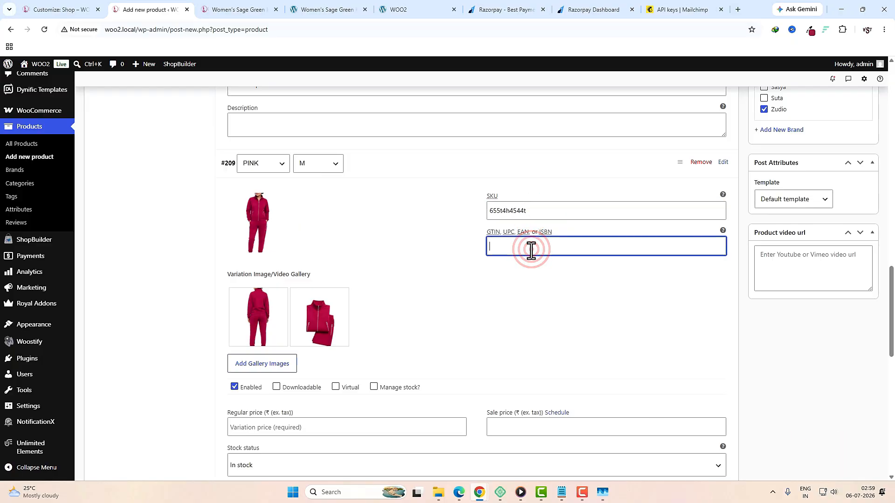
pyautogui.write('65564465')
pyautogui.press('Tab')
pyautogui.scroll(-3, 565, 287)
pyautogui.scroll(3, 565, 287)
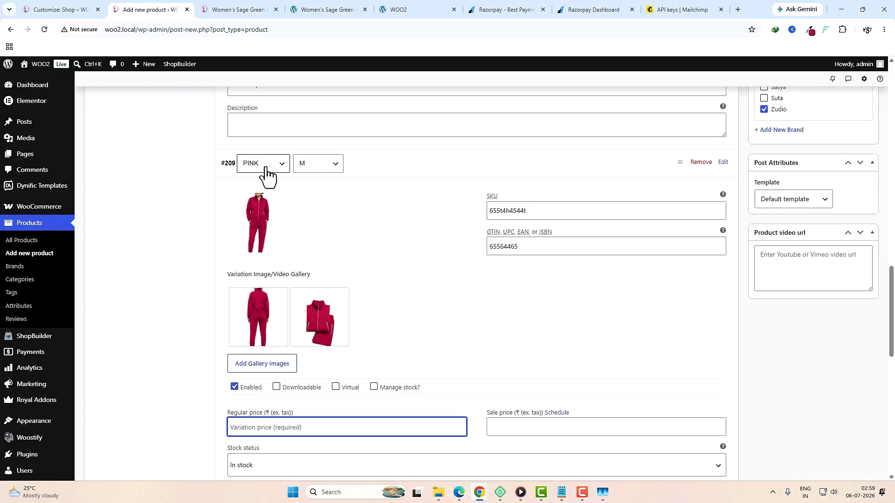
pyautogui.scroll(-3, 346, 181)
pyautogui.click(343, 288)
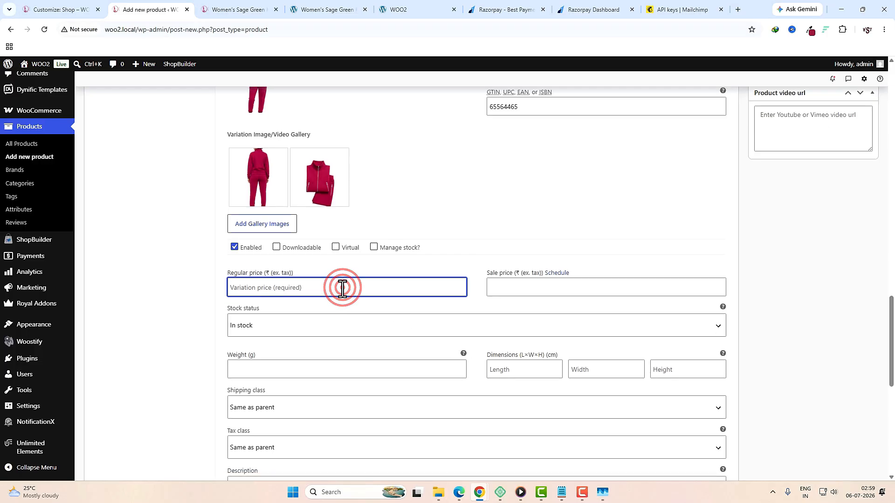
pyautogui.write('250')
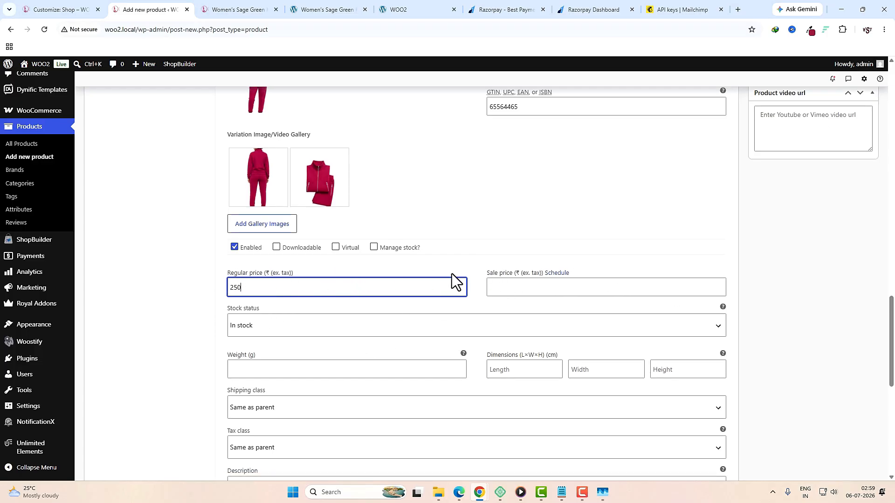
# Step: Set #209's weight to 270 g and dimensions to 50 × 40 × 100 cm
pyautogui.click(531, 288)
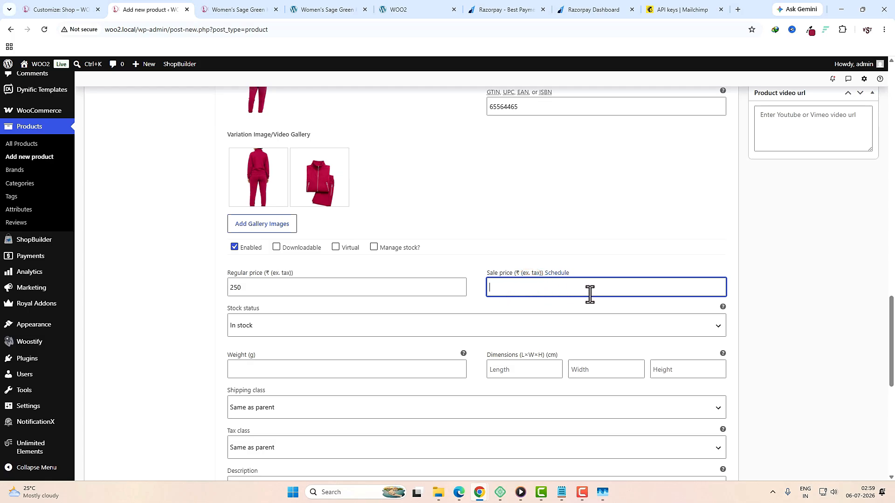
pyautogui.click(307, 368)
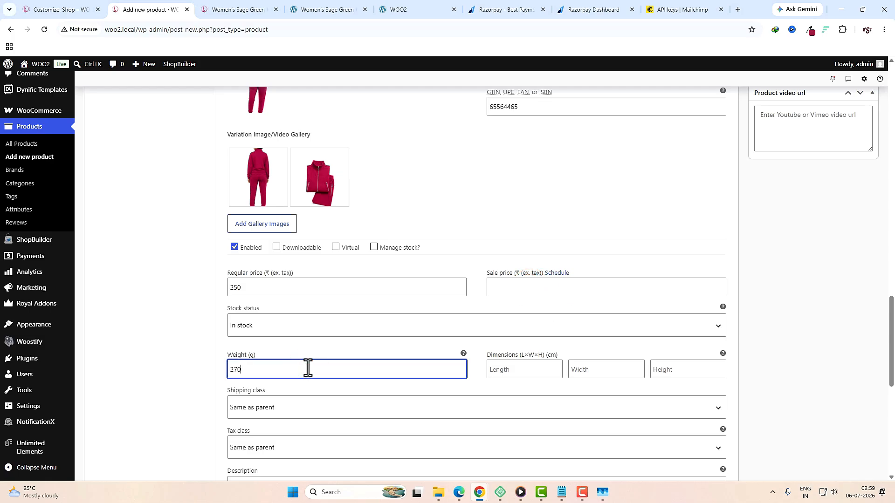
pyautogui.press('Tab')
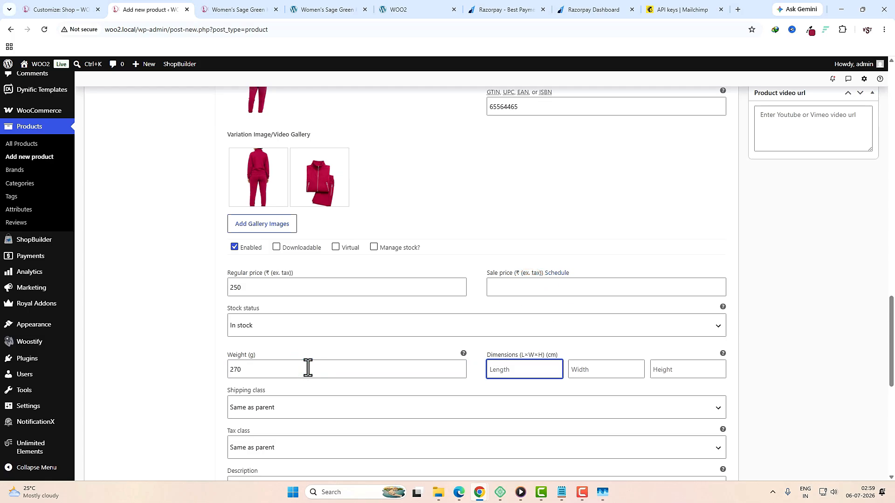
pyautogui.write('50')
pyautogui.press('Tab')
pyautogui.write('40')
pyautogui.press('Tab')
pyautogui.write('100')
pyautogui.scroll(-4, 308, 368)
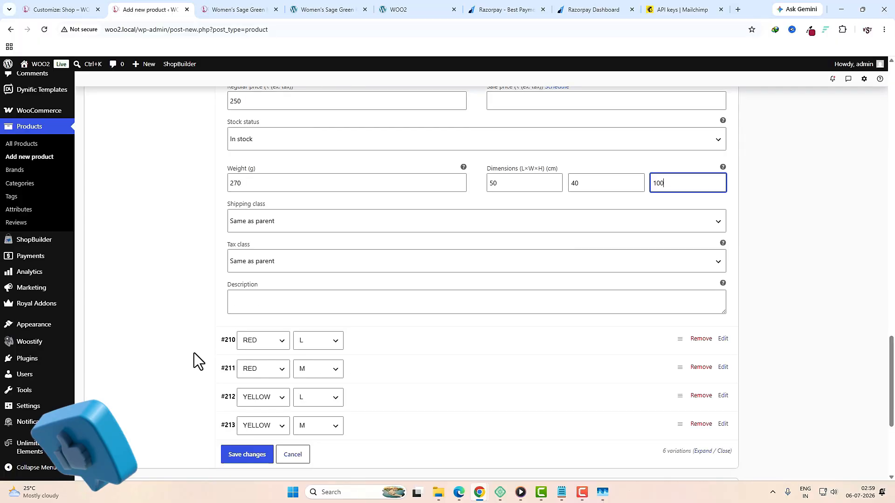
pyautogui.click(386, 344)
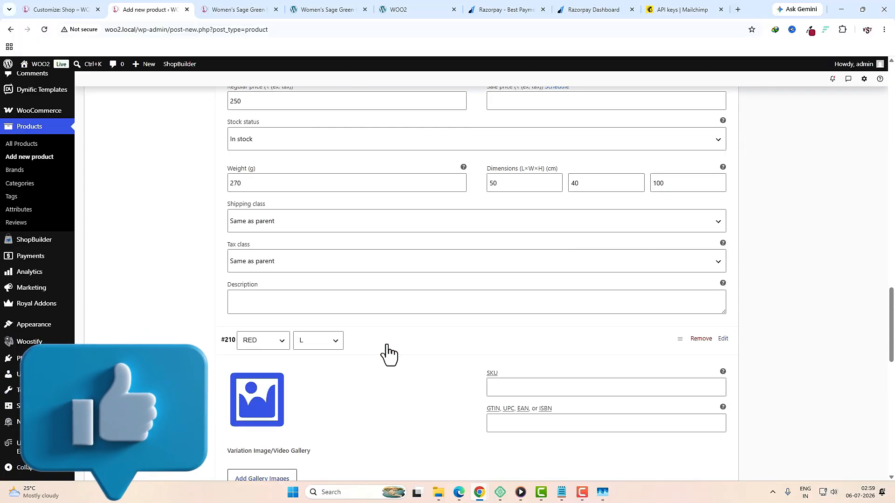
# Step: Set red L variation image 4-1 and gallery images 6-1 and 5-1, with 5-1 first
pyautogui.click(280, 396)
pyautogui.click(635, 346)
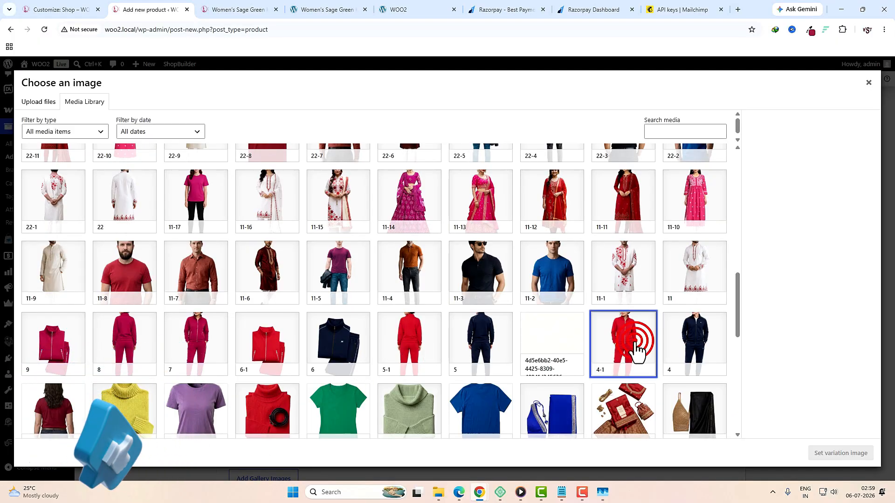
pyautogui.click(823, 455)
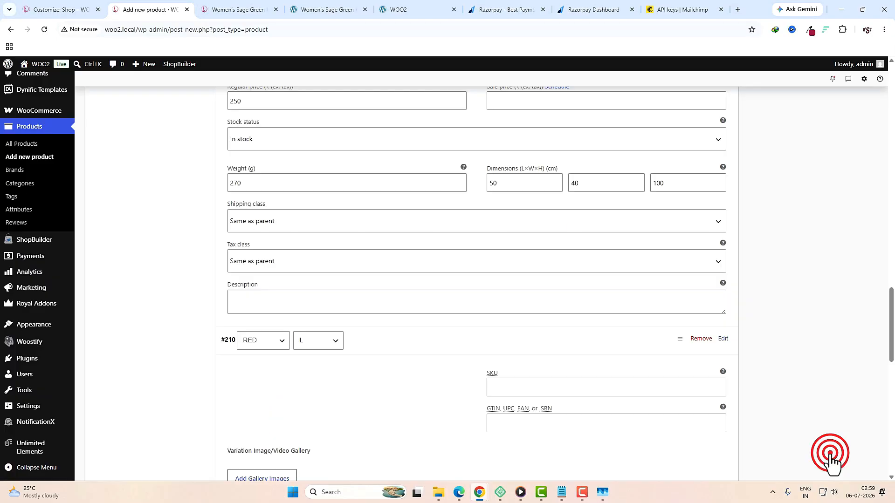
pyautogui.scroll(-4, 510, 390)
pyautogui.click(262, 294)
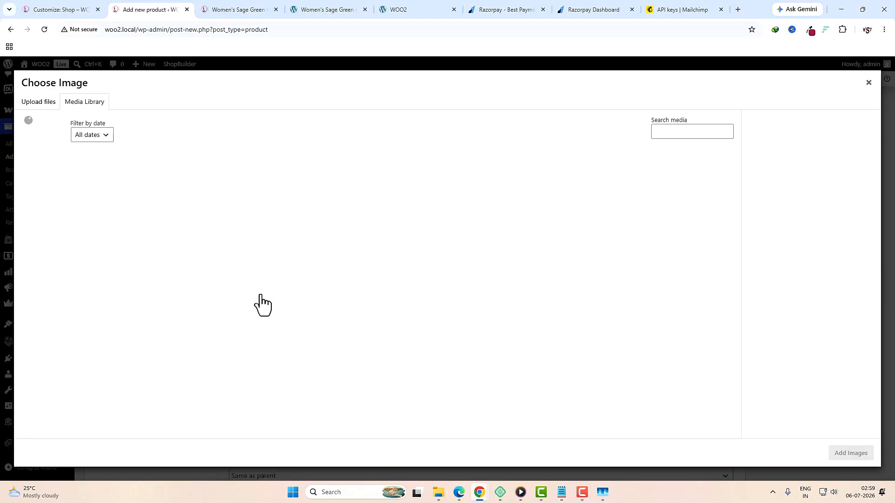
pyautogui.scroll(-5, 420, 303)
pyautogui.click(273, 284)
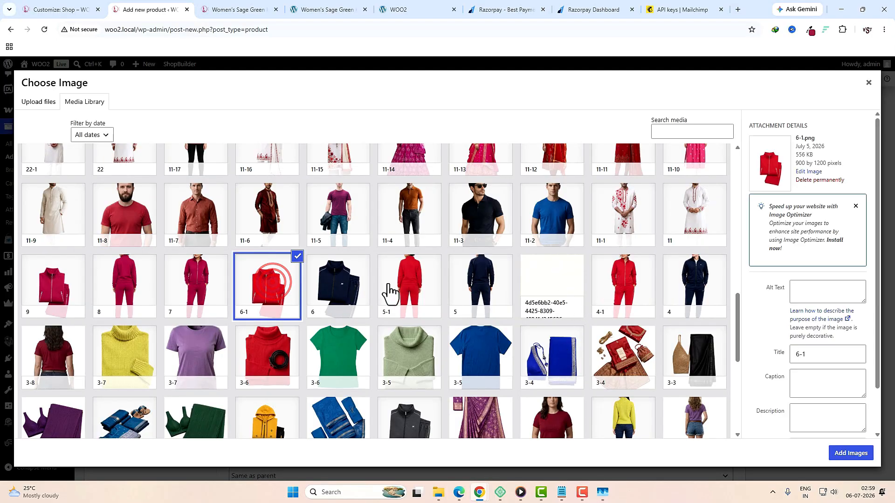
pyautogui.click(408, 282)
pyautogui.click(851, 453)
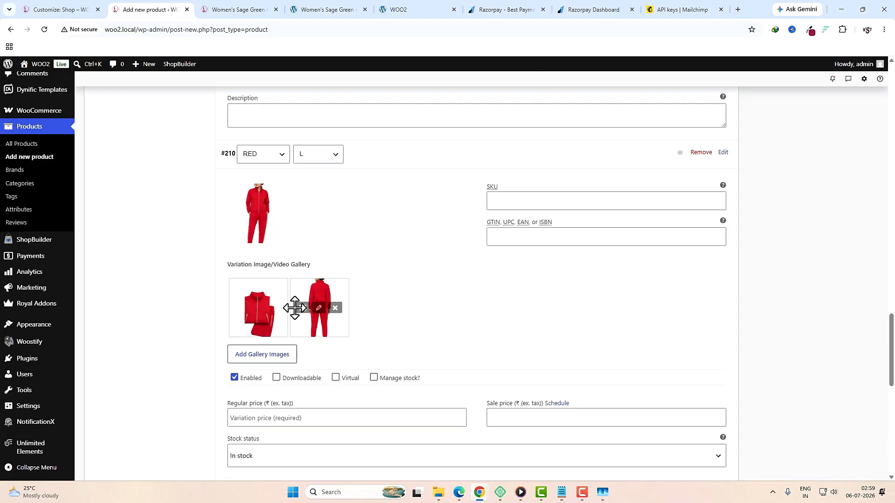
pyautogui.moveTo(326, 329); pyautogui.dragTo(256, 327)
# Step: Fill in the red L variation's SKU, GTIN 5566565 and regular price 260
pyautogui.click(527, 195)
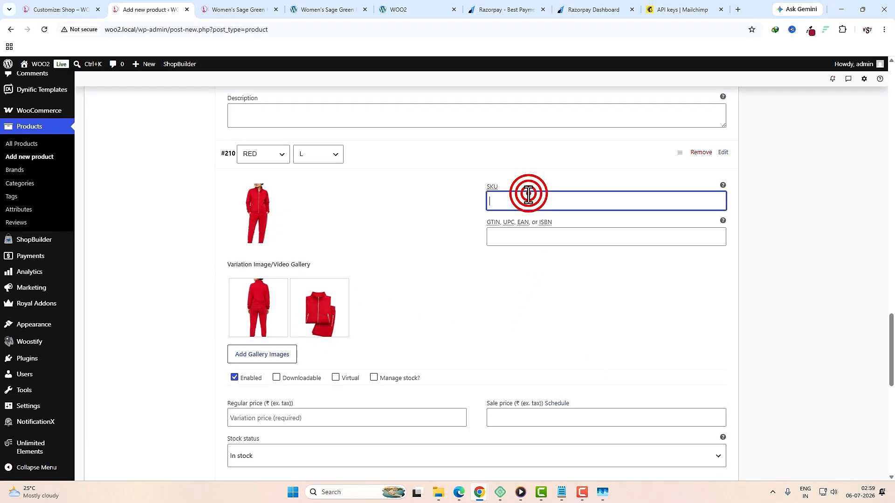
pyautogui.click(517, 235)
pyautogui.write('5566565')
pyautogui.scroll(-3, 391, 261)
pyautogui.click(288, 282)
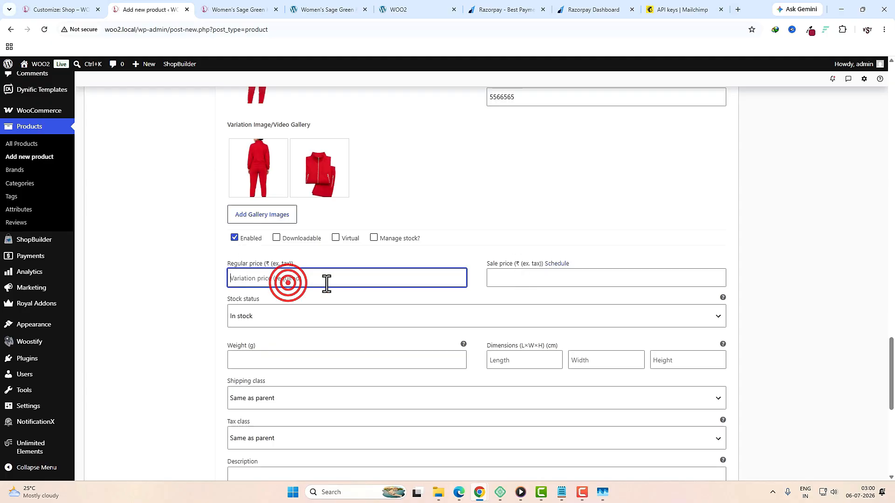
pyautogui.write('2')
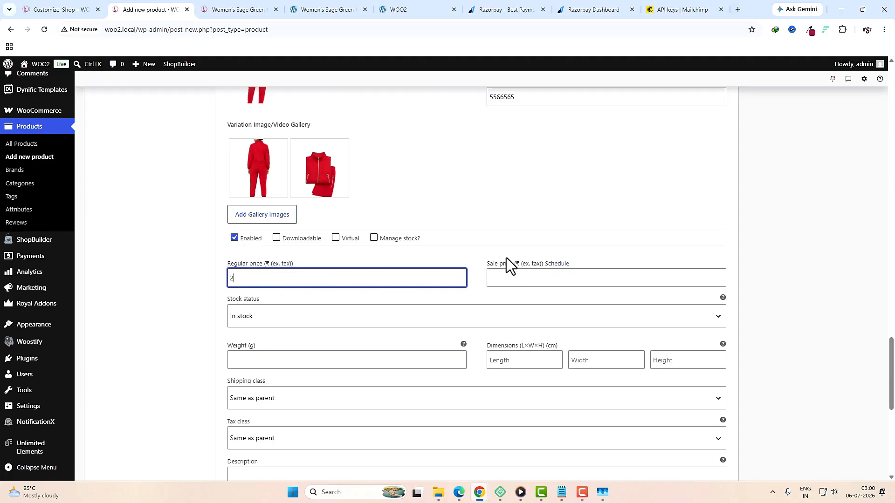
pyautogui.write('60')
# Step: Set the red L variation's weight to 300 g and dimensions to 50 × 60 × 100 cm
pyautogui.click(293, 362)
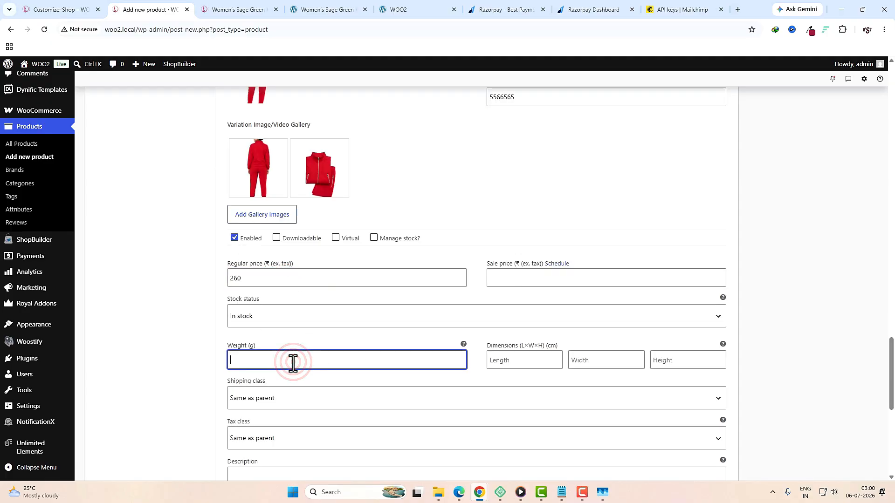
pyautogui.write('300')
pyautogui.press('Tab')
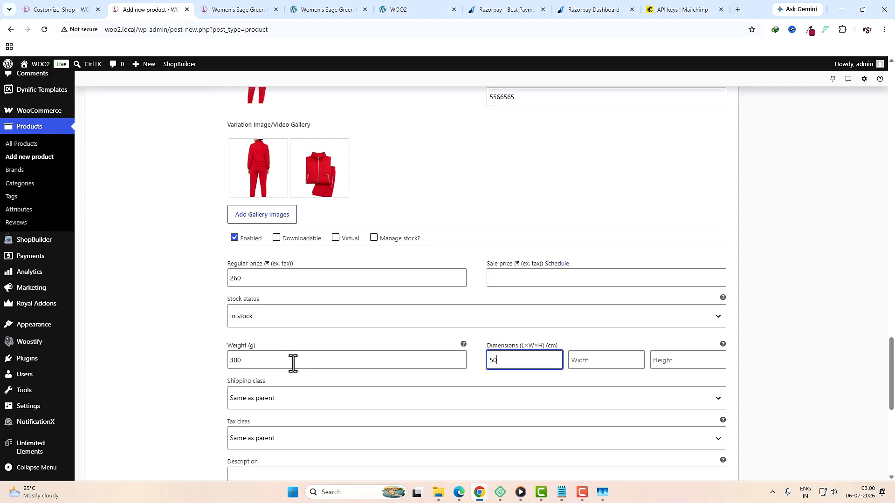
pyautogui.press('Tab')
pyautogui.write('60')
pyautogui.press('Tab')
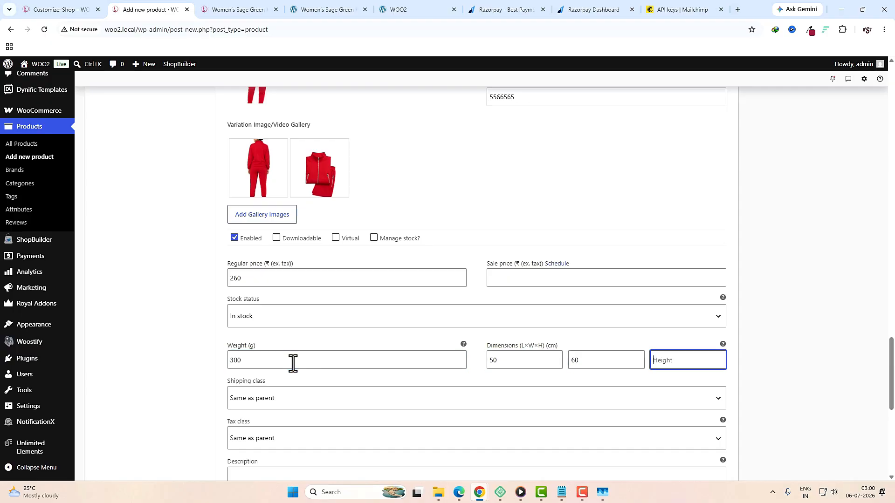
pyautogui.write('100')
pyautogui.scroll(-5, 294, 335)
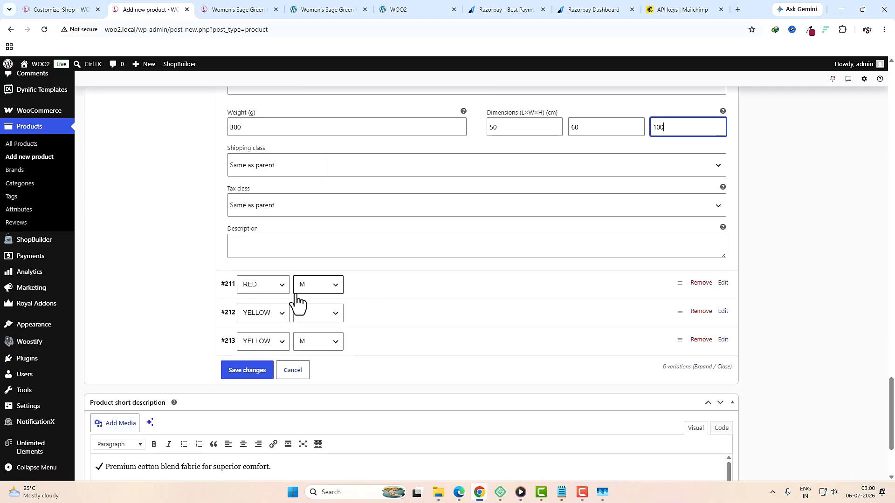
# Step: Give red M variation #211 image 4-1 and gallery images 5-1 and 6-1
pyautogui.click(400, 290)
pyautogui.click(256, 341)
pyautogui.click(623, 337)
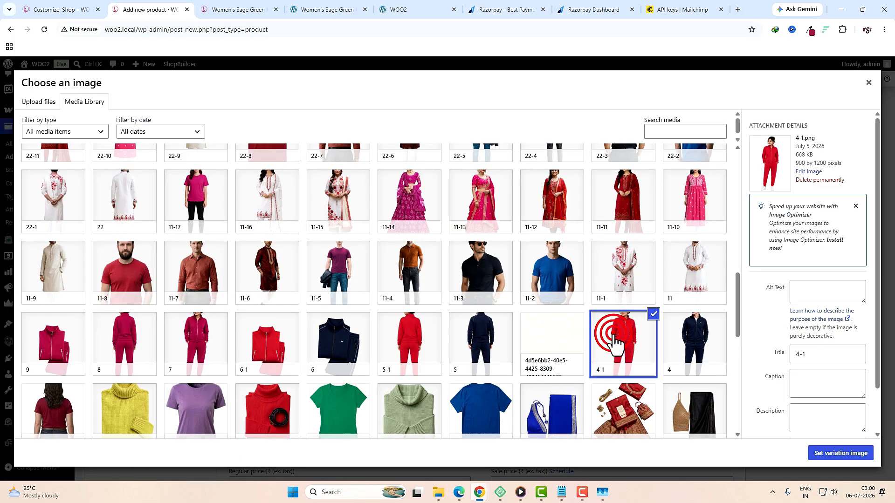
pyautogui.click(823, 454)
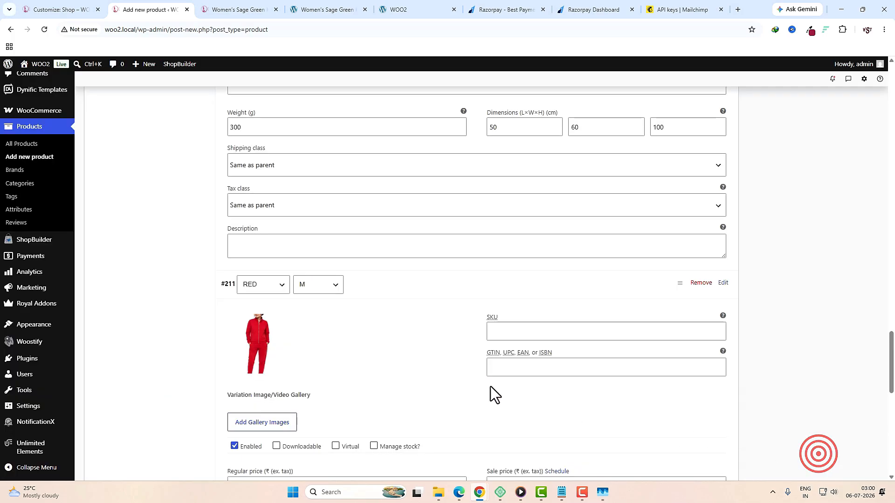
pyautogui.click(259, 424)
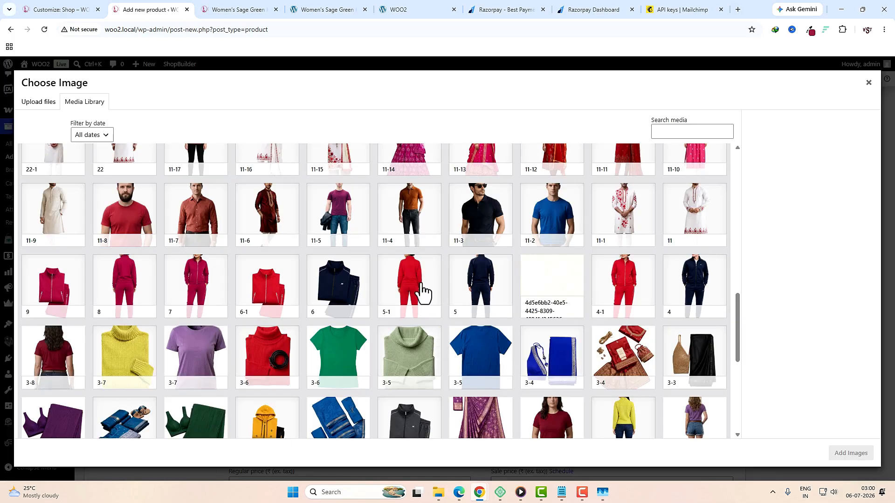
pyautogui.click(422, 293)
pyautogui.click(288, 301)
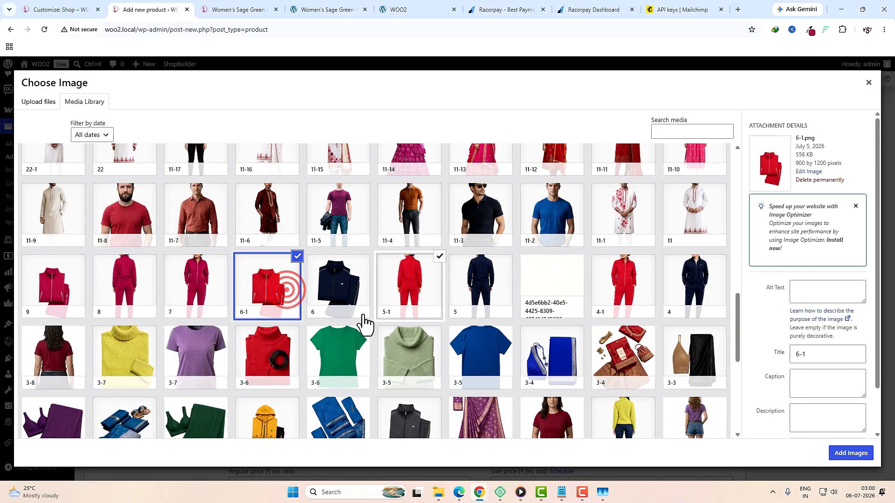
pyautogui.click(851, 454)
# Step: Enter SKU 556g5fdg544, GTIN 6555515 and regular price 310 for #211
pyautogui.scroll(-3, 718, 423)
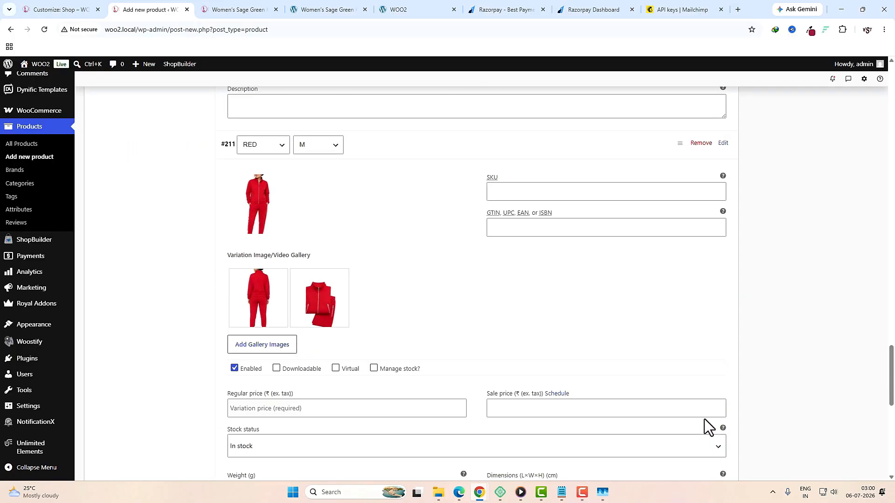
pyautogui.click(531, 194)
pyautogui.write('556')
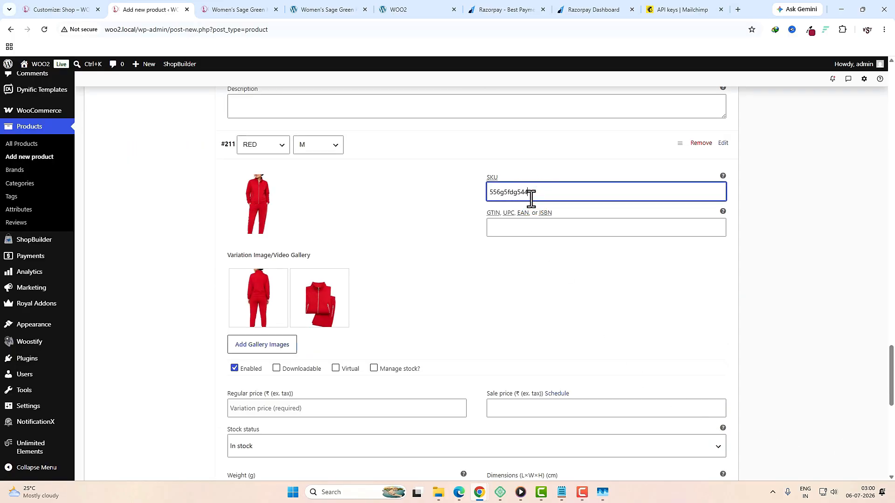
pyautogui.write('g5fdg544')
pyautogui.click(524, 226)
pyautogui.write('6555515')
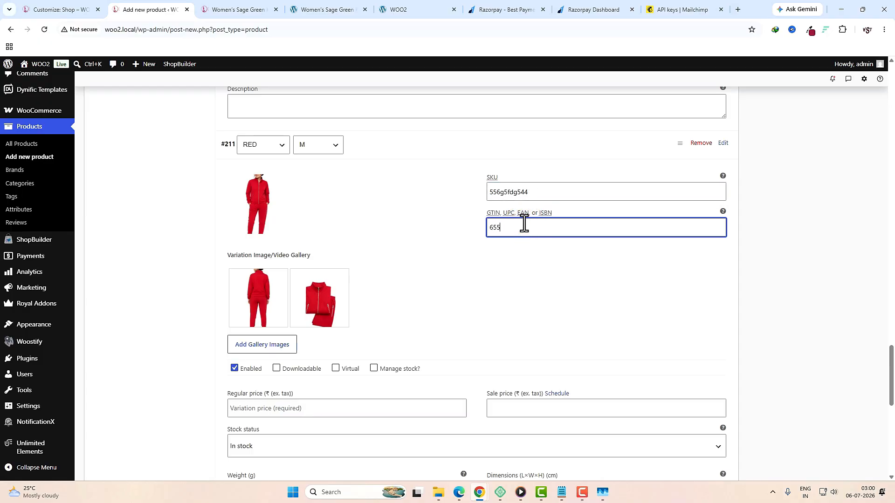
pyautogui.scroll(-3, 463, 248)
pyautogui.click(293, 268)
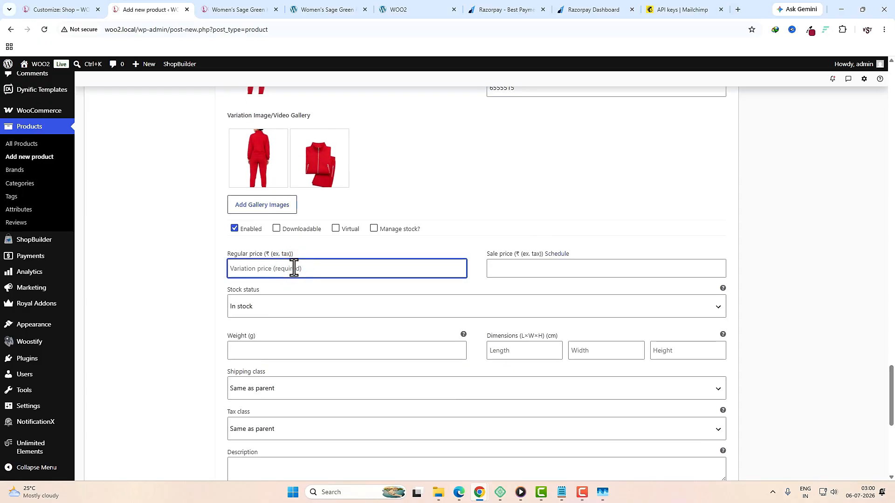
pyautogui.write('310')
# Step: Set #211's weight to 260 g and dimensions to 100 × 50 × 80 cm
pyautogui.click(292, 351)
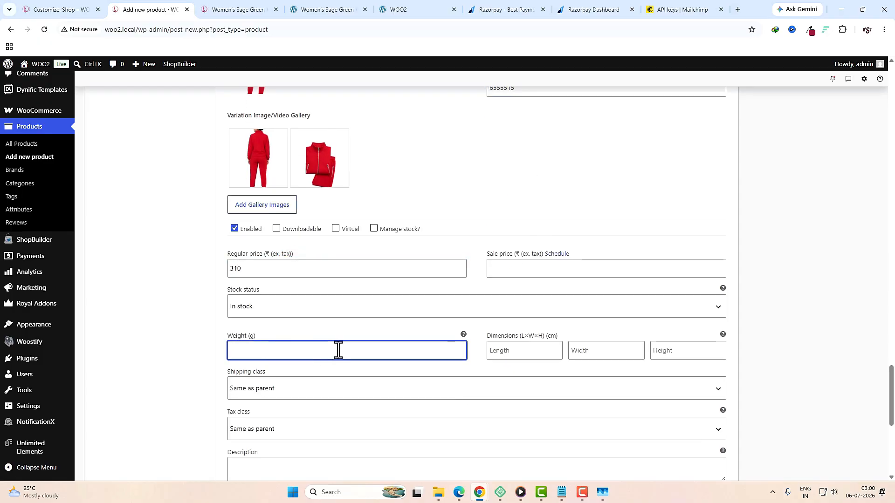
pyautogui.write('260')
pyautogui.press('Tab')
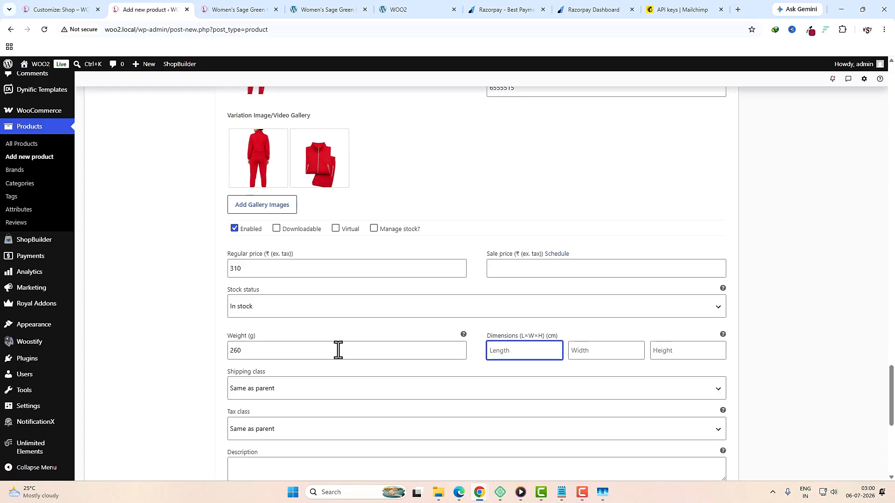
pyautogui.write('100')
pyautogui.press('Tab')
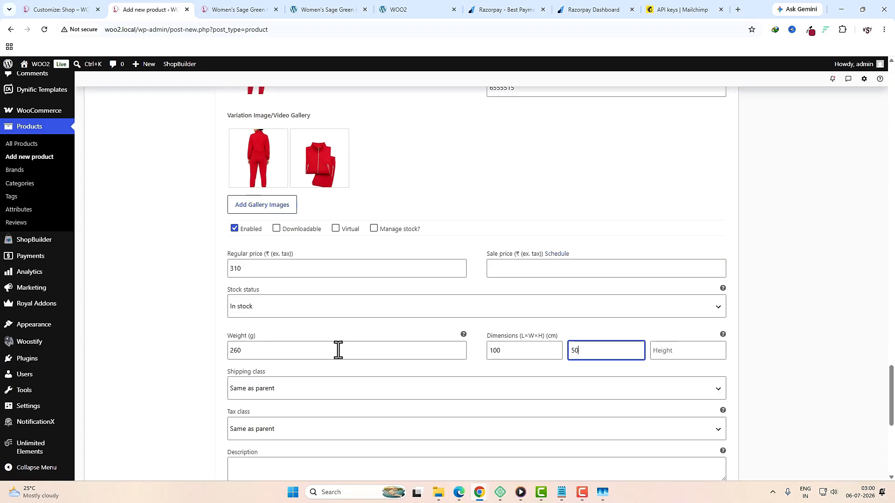
pyautogui.press('Tab')
pyautogui.write('80')
pyautogui.scroll(-4, 345, 343)
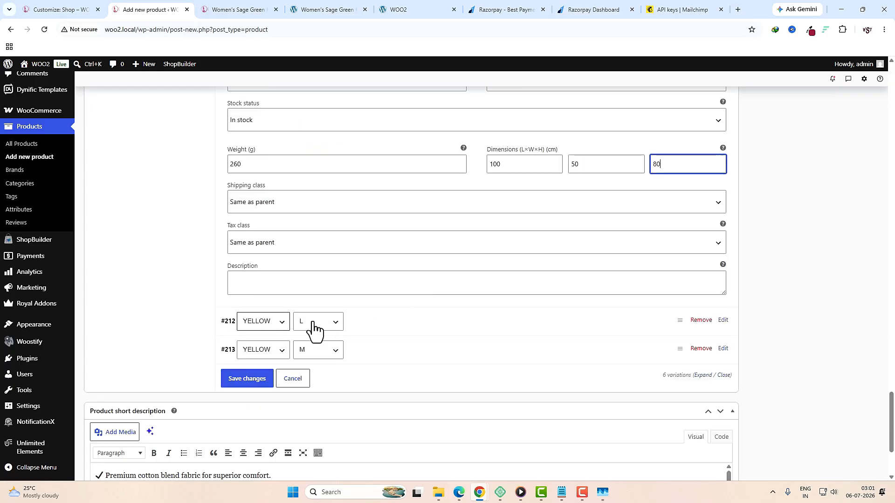
# Step: Give yellow L variation #212 hoodie image 1-1 and gallery images 2-1 and 3-1
pyautogui.click(401, 322)
pyautogui.click(272, 367)
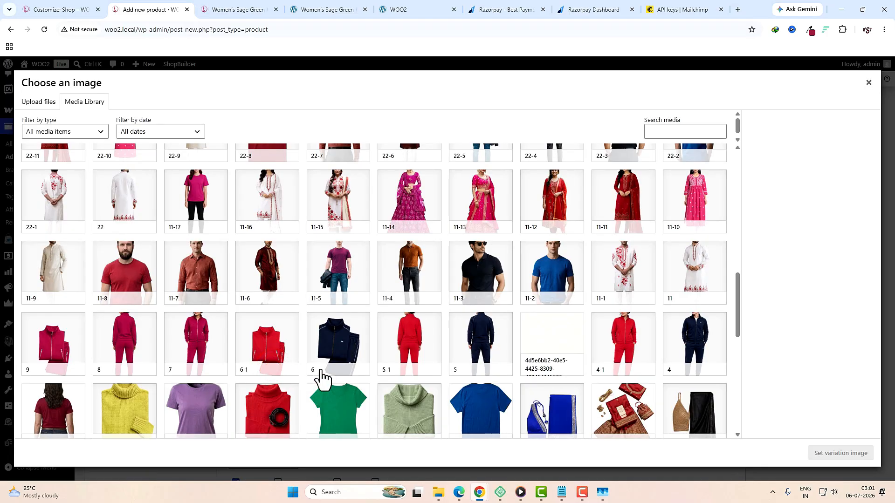
pyautogui.scroll(-10, 362, 369)
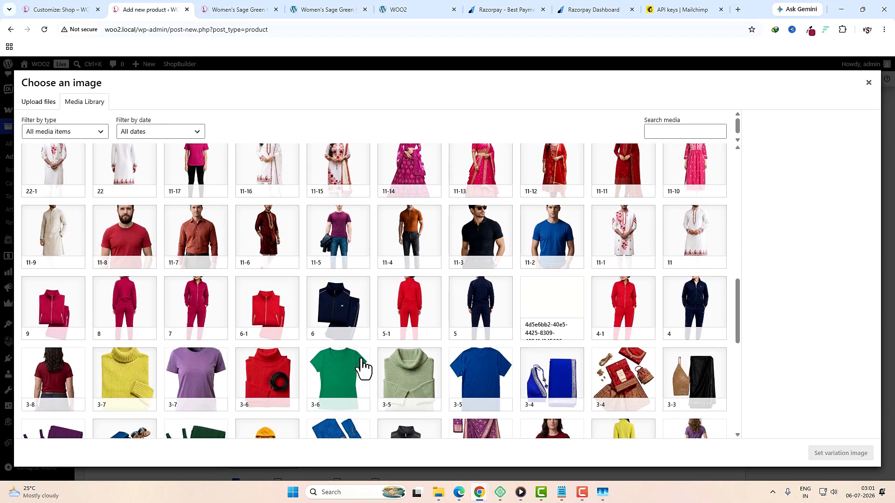
pyautogui.click(549, 326)
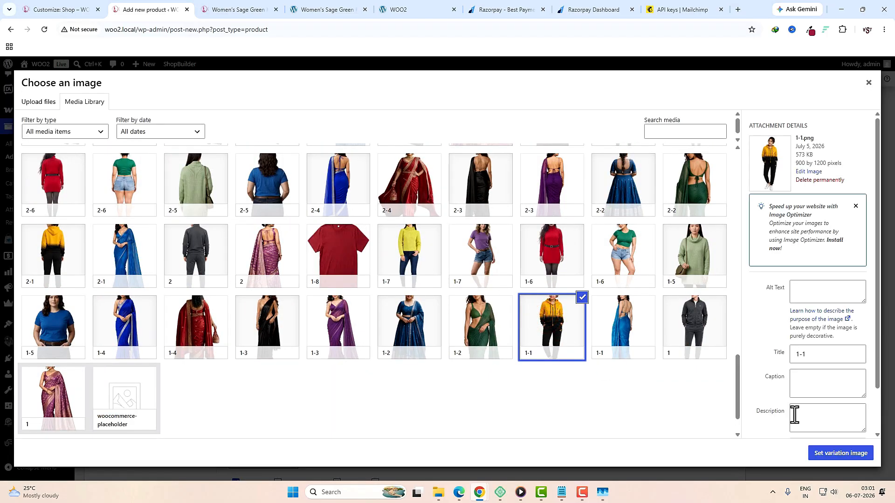
pyautogui.click(832, 455)
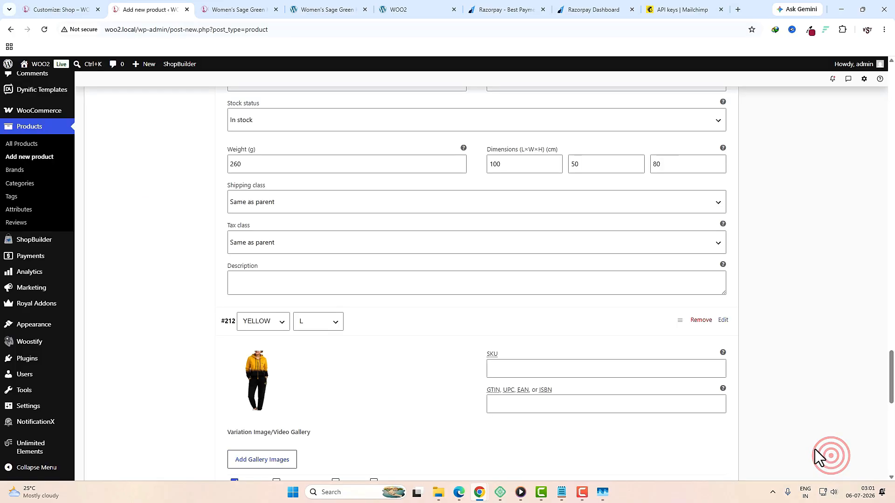
pyautogui.scroll(-3, 707, 421)
pyautogui.click(274, 321)
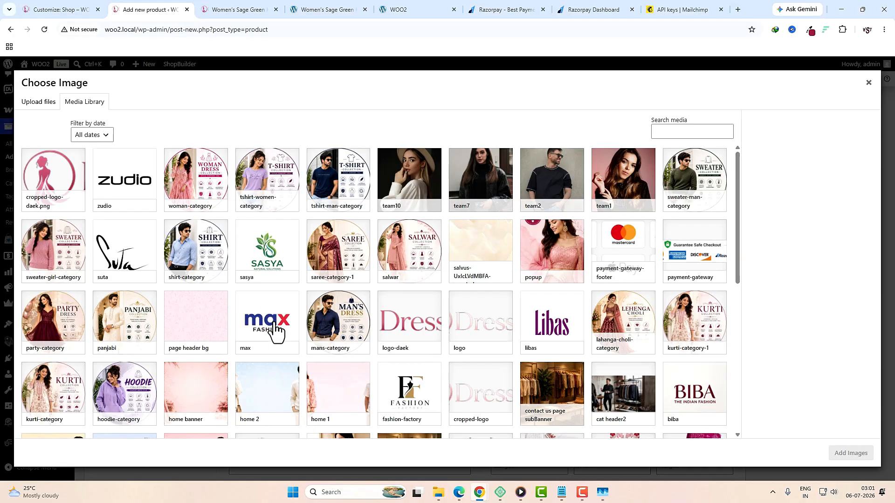
pyautogui.scroll(-15, 243, 298)
pyautogui.click(71, 329)
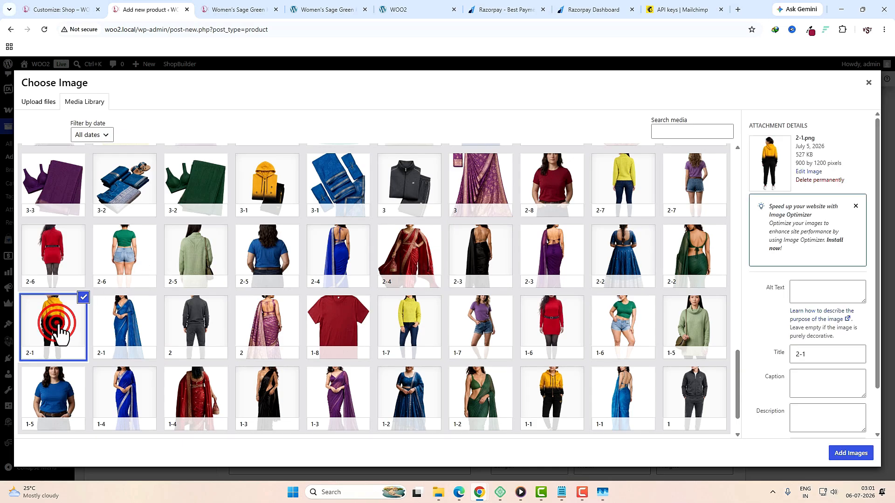
pyautogui.click(269, 189)
pyautogui.click(851, 452)
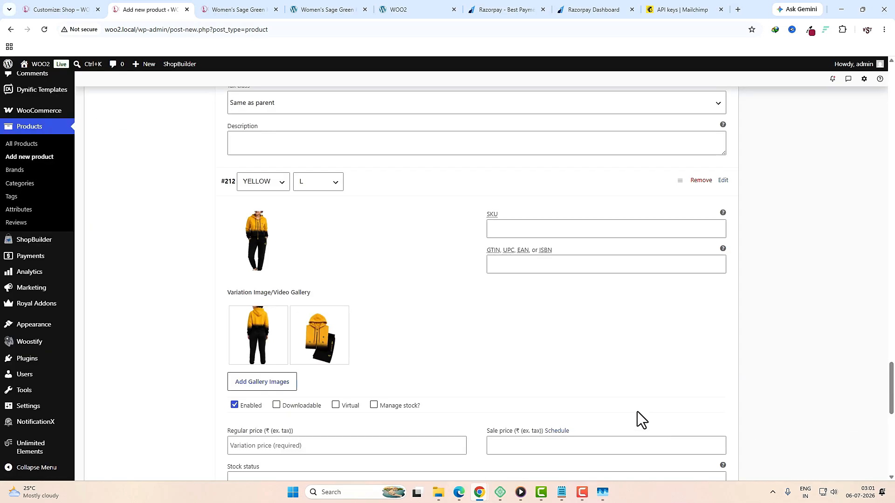
# Step: Fill in #212's SKU, GTIN and regular price 300
pyautogui.scroll(-1, 637, 412)
pyautogui.click(523, 183)
pyautogui.write('g5d56g55')
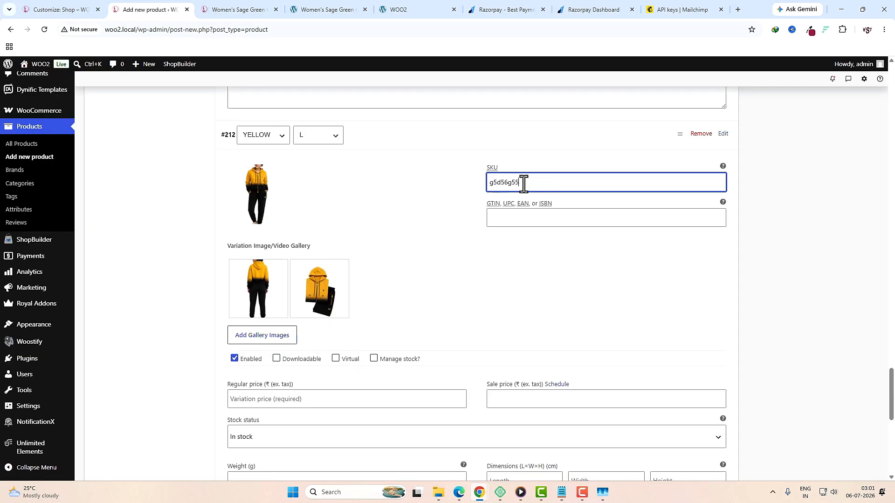
pyautogui.click(512, 216)
pyautogui.write('555545')
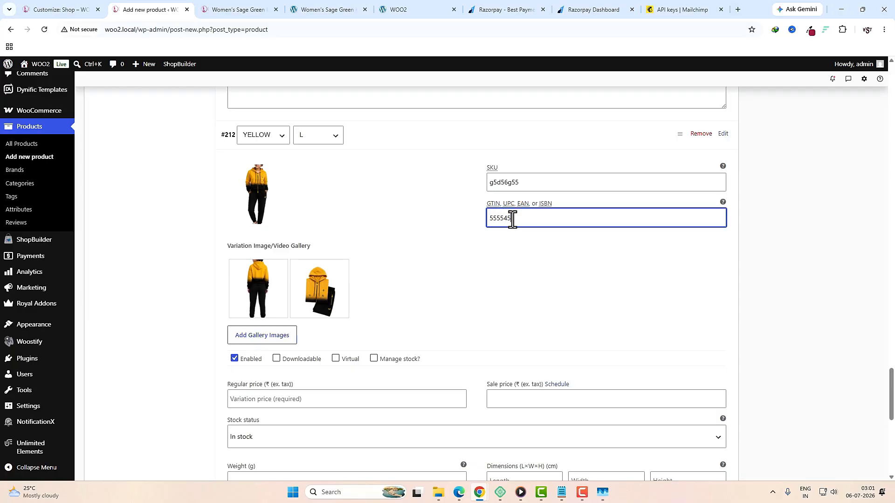
pyautogui.scroll(-3, 495, 265)
pyautogui.click(286, 259)
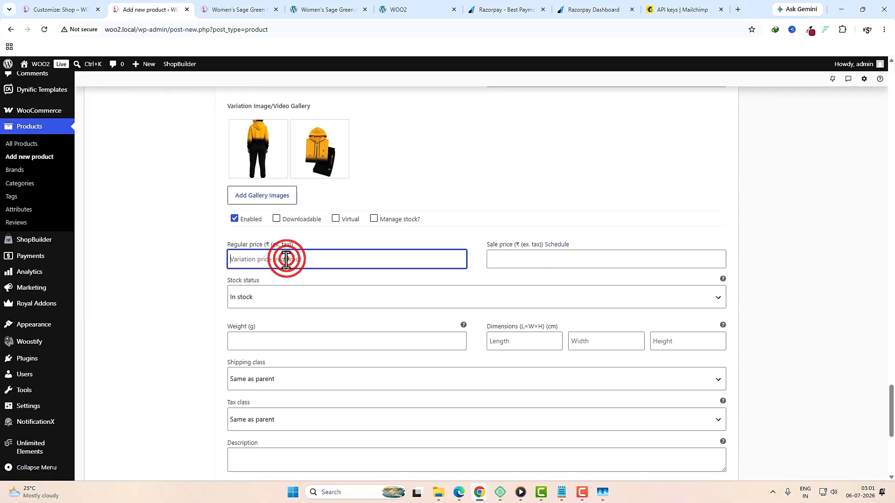
pyautogui.write('300')
# Step: Set #212's weight to 300 g and dimensions to 40 × 50 × 100 cm
pyautogui.press('Tab')
pyautogui.press('Tab')
pyautogui.press('Tab')
pyautogui.press('Tab')
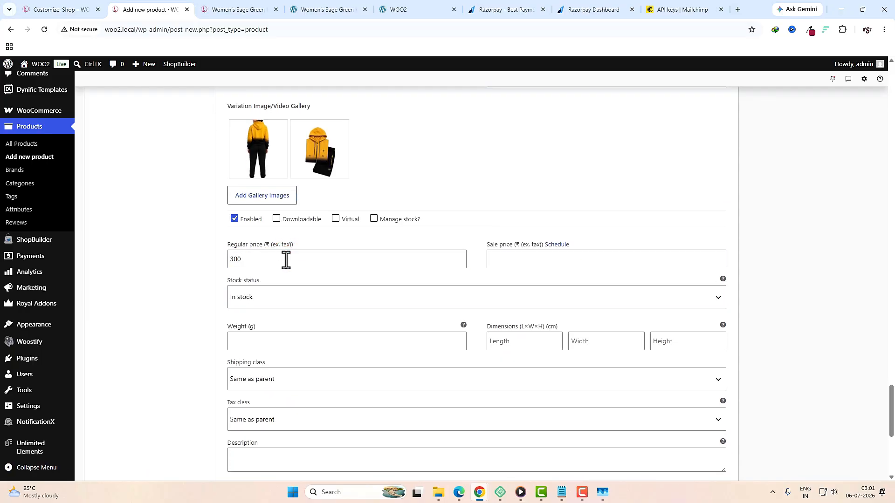
pyautogui.press('Tab')
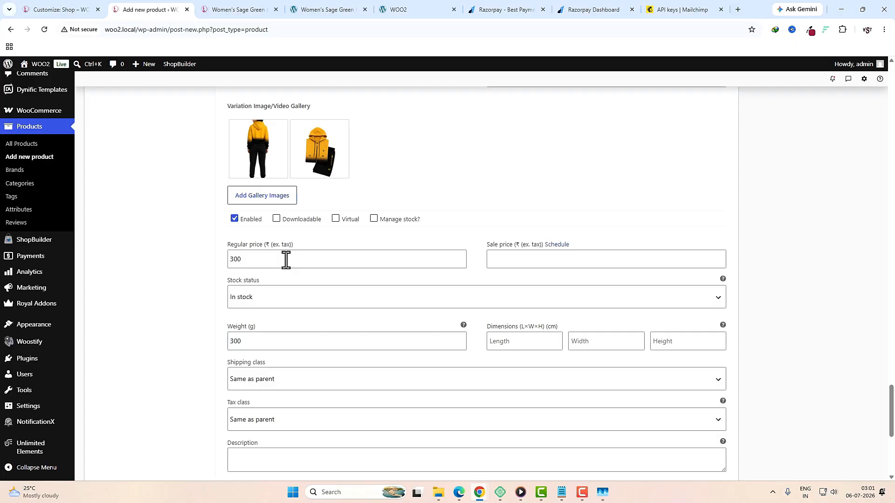
pyautogui.write('40')
pyautogui.press('Tab')
pyautogui.write('50')
pyautogui.press('Tab')
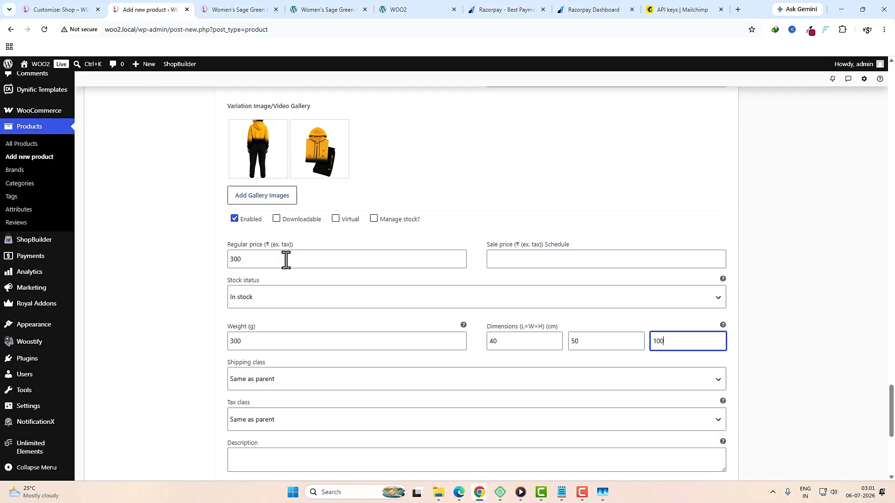
pyautogui.scroll(-4, 288, 266)
pyautogui.click(406, 313)
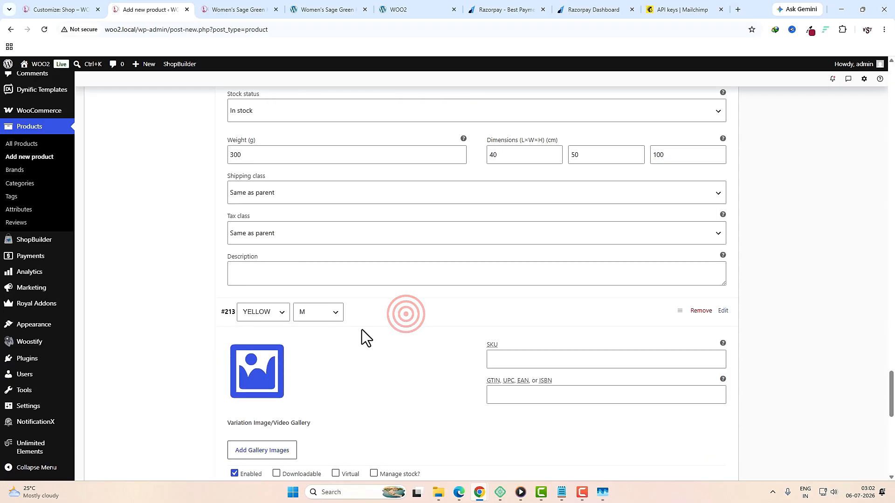
# Step: Set the yellow M variation's image to hoodie photo 1-1 and add photos 2-1 and 3-1 to its gallery
pyautogui.click(259, 361)
pyautogui.click(561, 283)
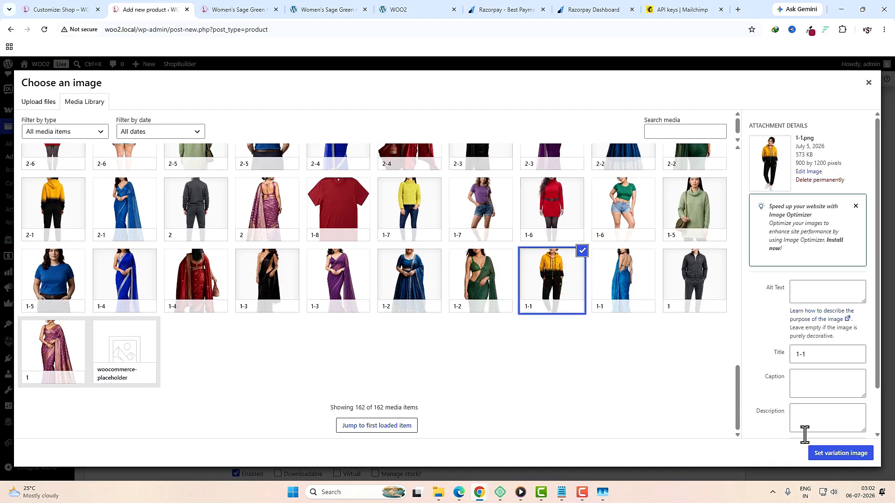
pyautogui.click(834, 453)
pyautogui.scroll(-2, 406, 342)
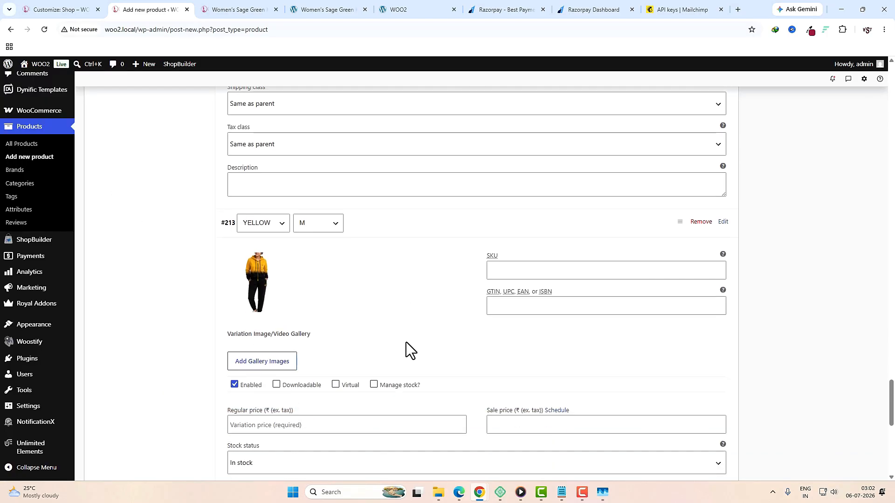
pyautogui.click(254, 364)
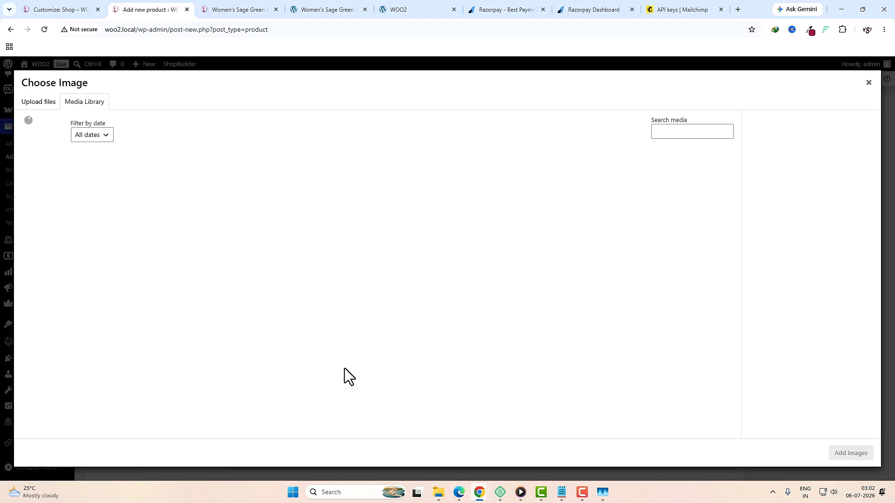
pyautogui.scroll(-20, 345, 368)
pyautogui.click(53, 287)
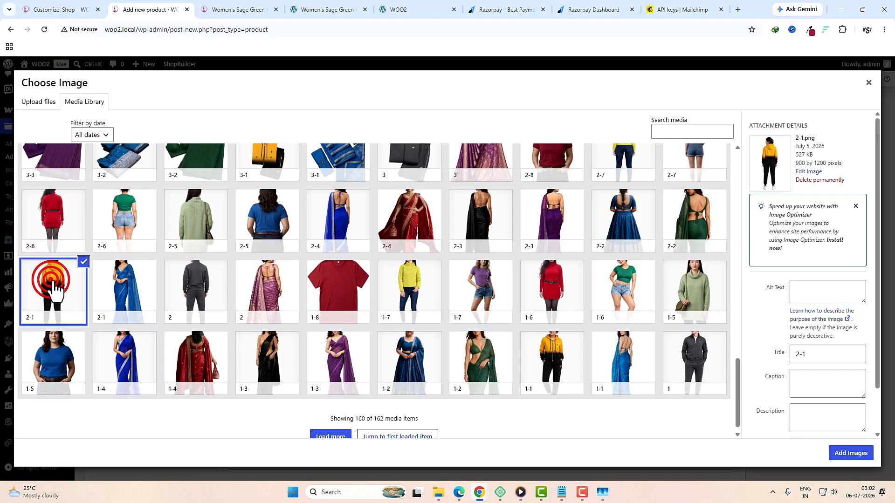
pyautogui.click(266, 173)
pyautogui.click(850, 453)
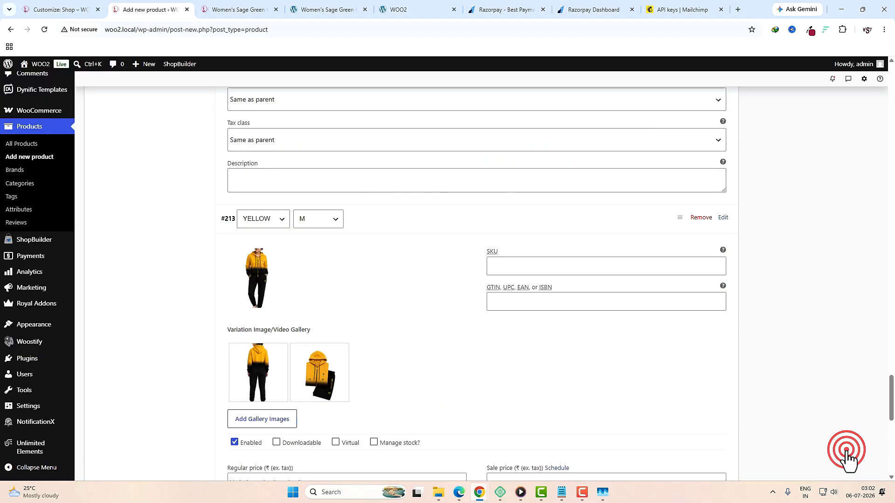
# Step: Fill in the variation's SKU and enter GTIN 656544
pyautogui.click(545, 269)
pyautogui.click(536, 302)
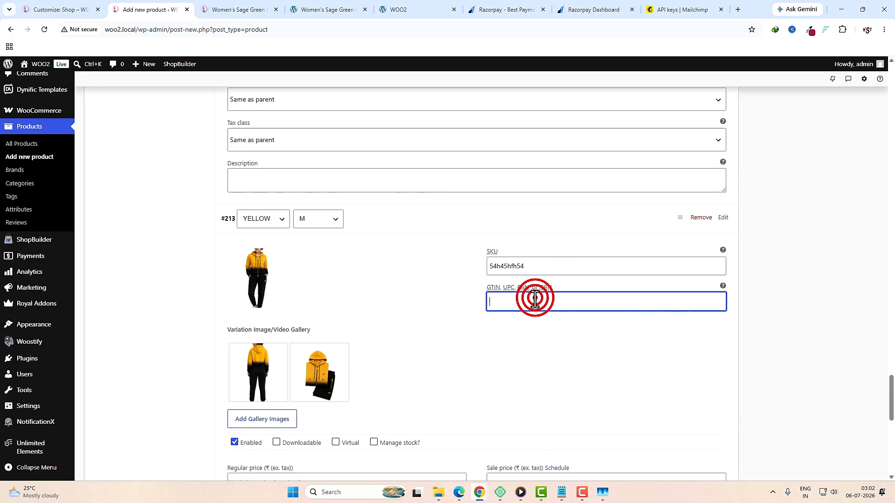
pyautogui.write('656544')
pyautogui.scroll(-4, 536, 301)
# Step: Set regular price 320, sale price 280, weight 250 g and dimensions 40×50×110 cm
pyautogui.click(317, 299)
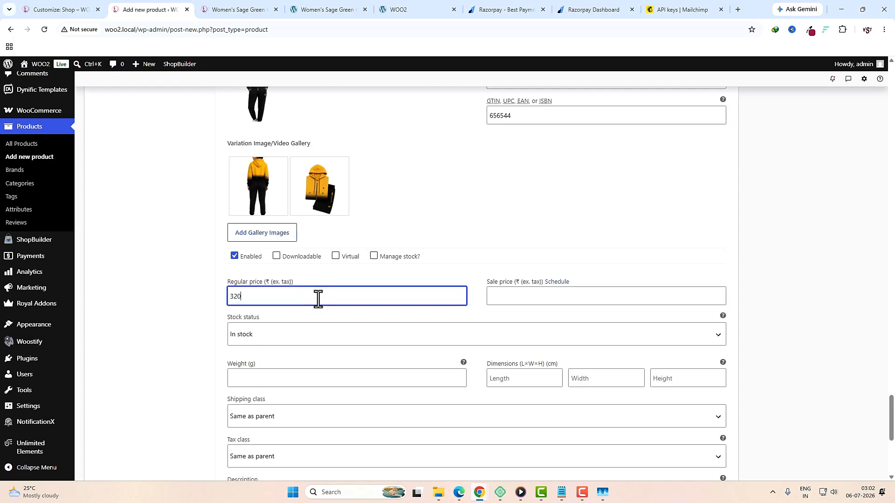
pyautogui.write('320')
pyautogui.press('Tab')
pyautogui.press('Tab')
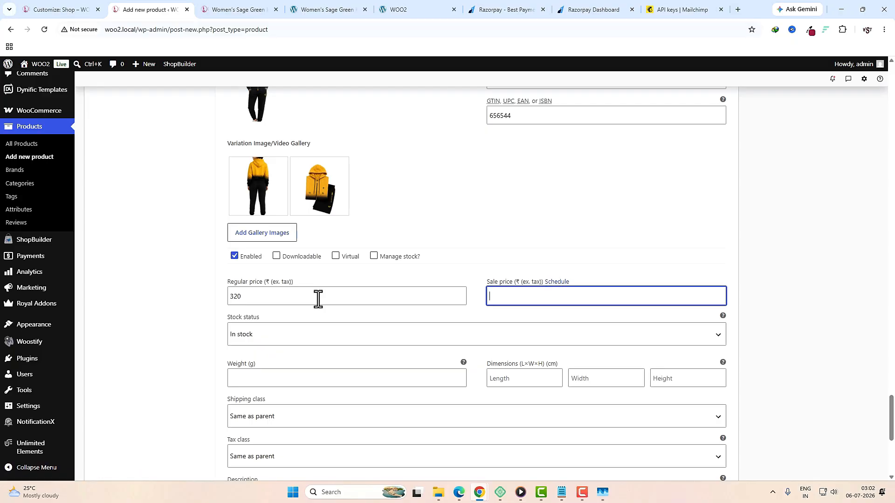
pyautogui.write('280')
pyautogui.press('Tab')
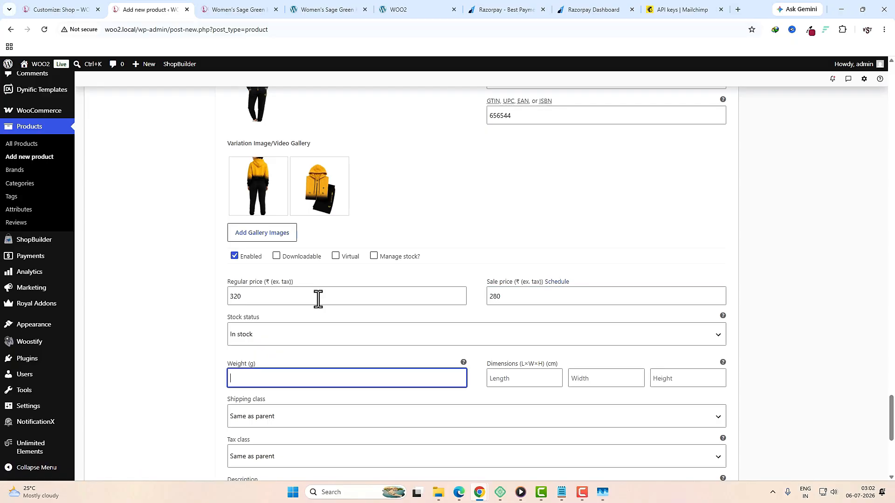
pyautogui.press('Tab')
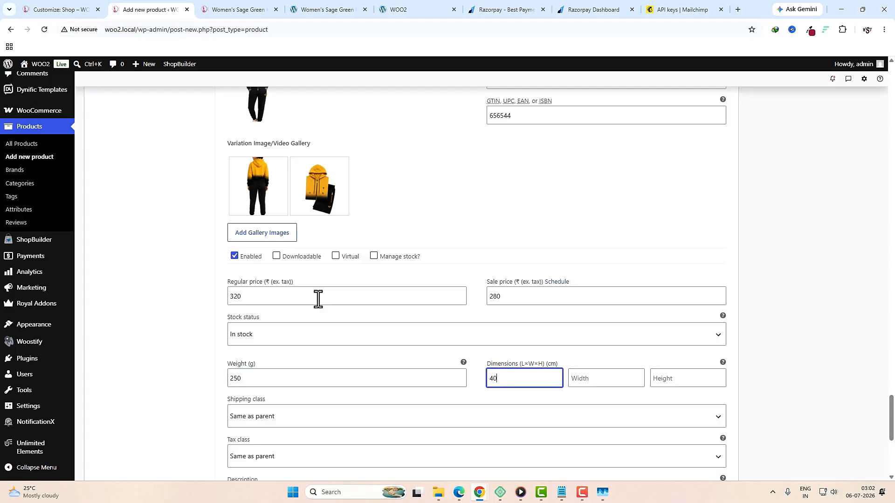
pyautogui.press('Tab')
pyautogui.write('50')
pyautogui.press('Tab')
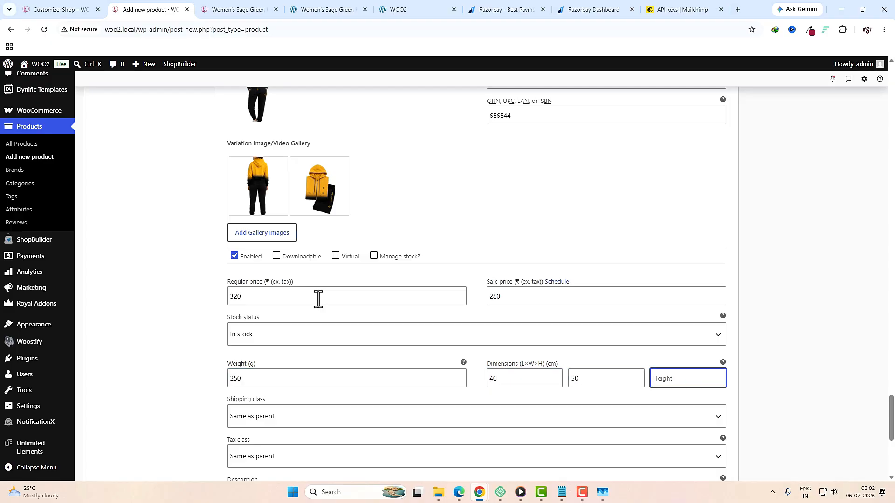
pyautogui.scroll(-5, 318, 299)
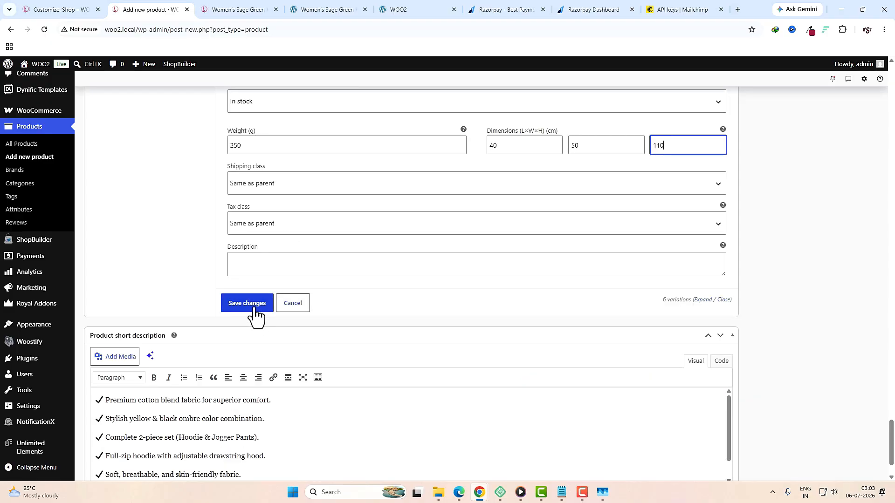
# Step: Save all six variation changes, then publish the Women's Yellow & Black Hooded Tracksuit Set
pyautogui.click(255, 309)
pyautogui.scroll(5, 645, 383)
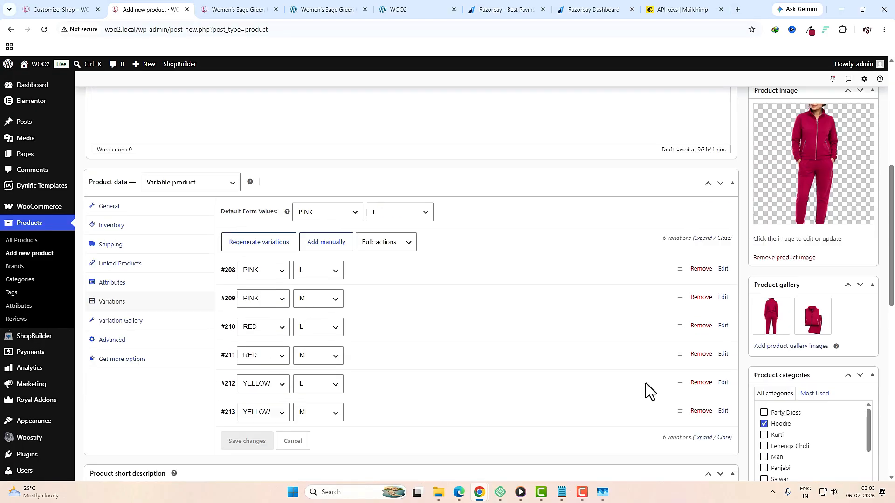
pyautogui.scroll(5, 645, 383)
pyautogui.click(859, 329)
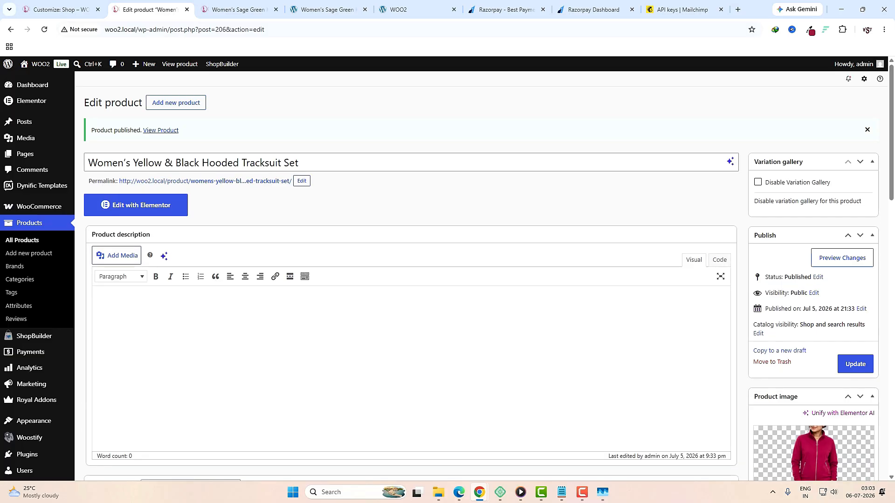
# Step: Open the tracksuit page in Elementor and insert the saved 'product description' template
pyautogui.click(159, 212)
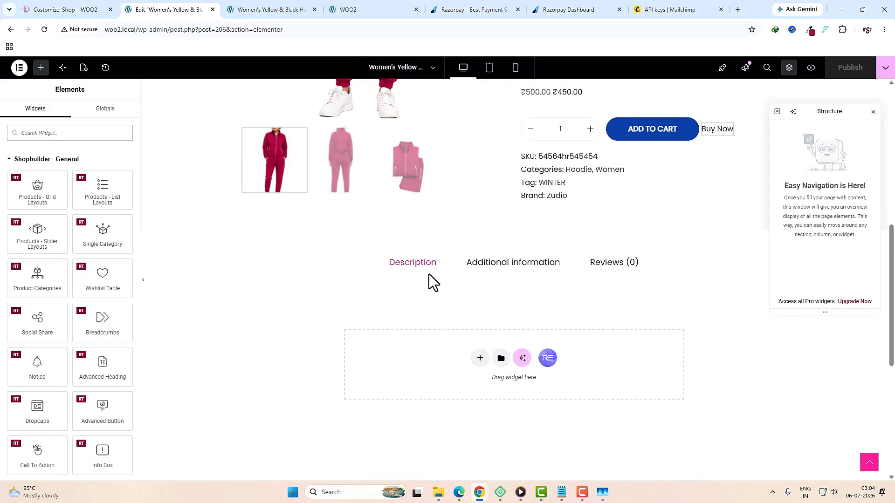
pyautogui.click(501, 358)
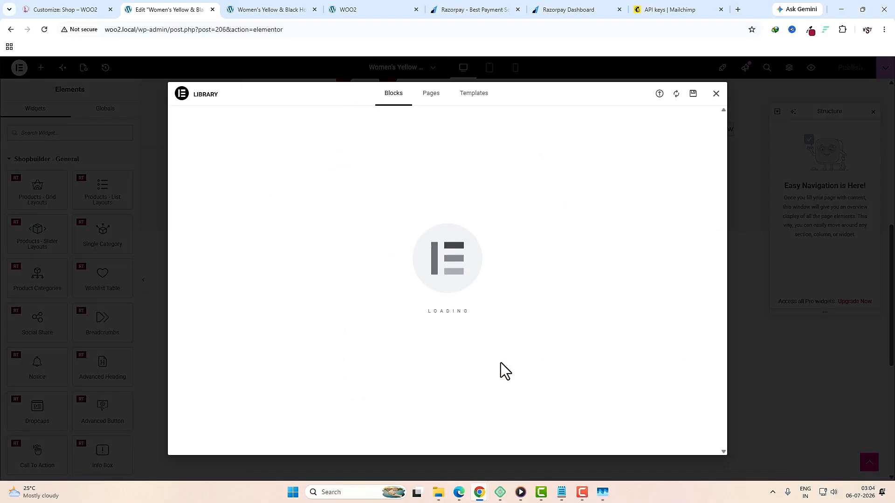
pyautogui.click(716, 93)
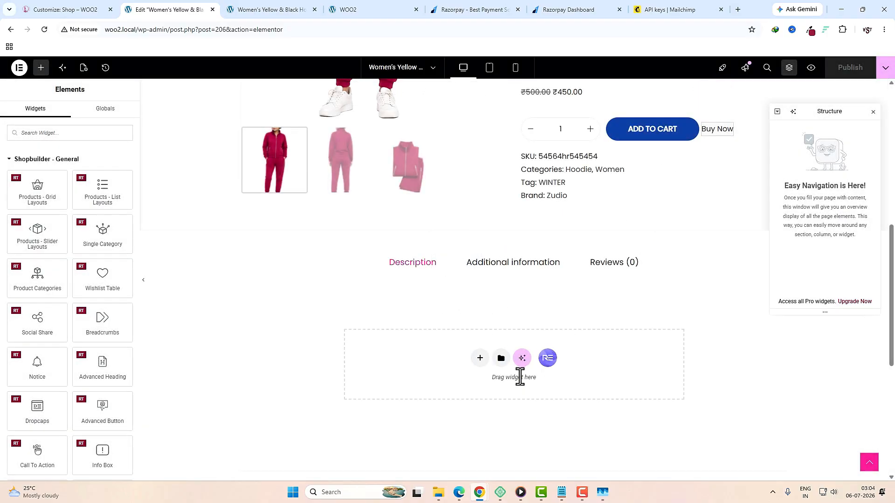
pyautogui.click(501, 358)
pyautogui.click(475, 95)
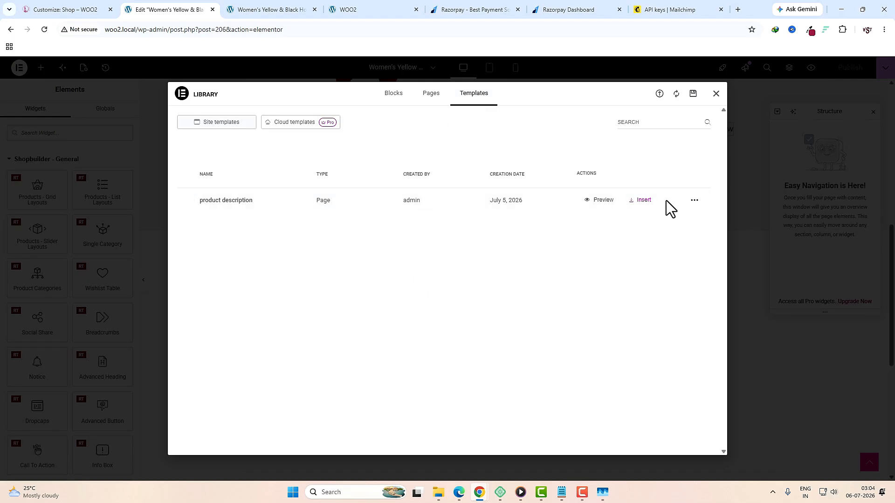
pyautogui.click(640, 200)
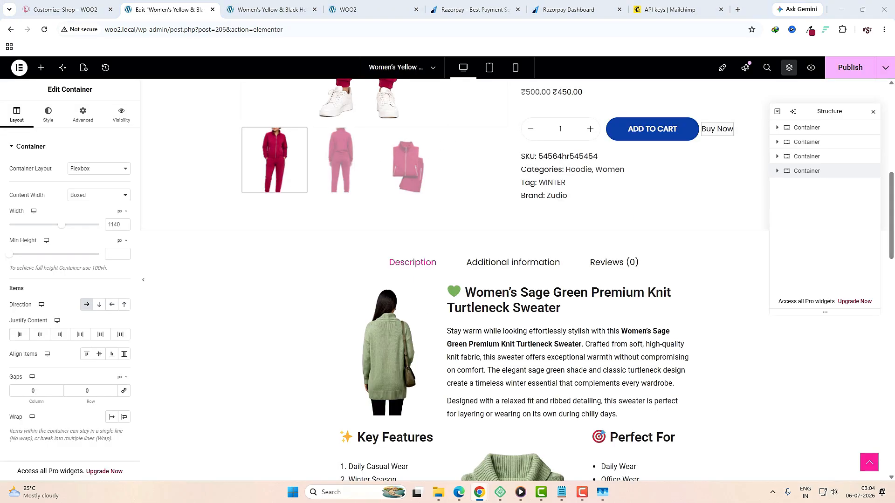
# Step: Replace the template's sweater heading with the pasted title 'Stay Active in Style'
pyautogui.click(516, 298)
pyautogui.tripleClick(60, 195)
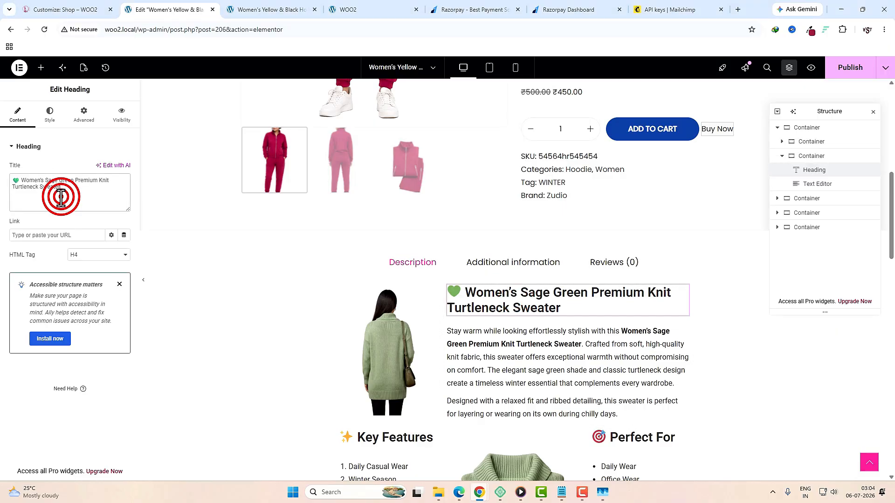
pyautogui.write('💛 Stay Active in Style')
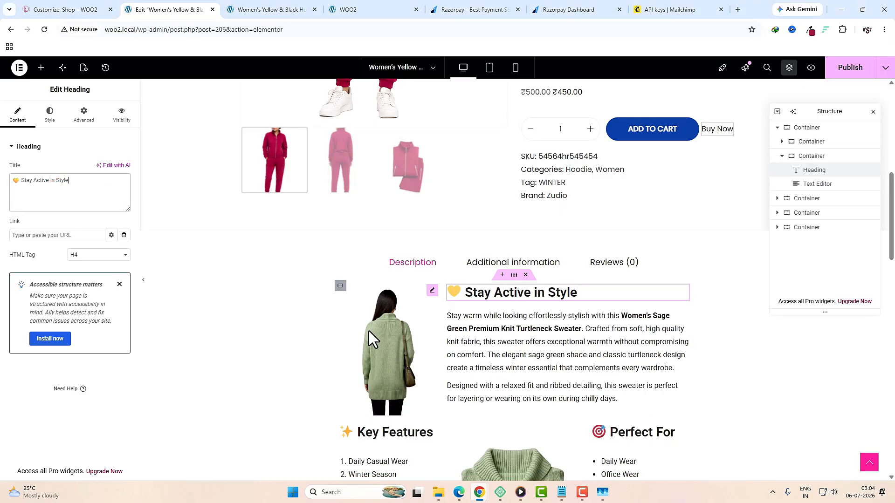
# Step: Replace both sweater images with the red tracksuit back-view and folded tracksuit photos
pyautogui.click(402, 339)
pyautogui.click(80, 200)
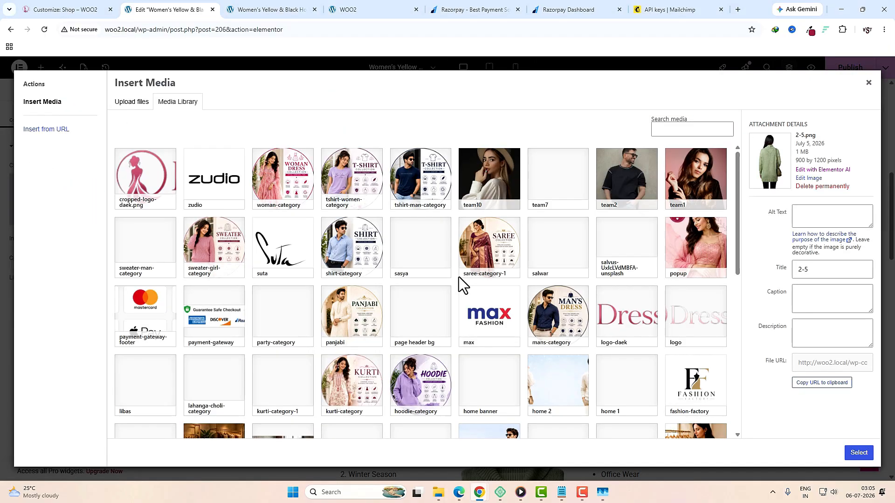
pyautogui.scroll(-5, 459, 277)
pyautogui.scroll(-5, 463, 301)
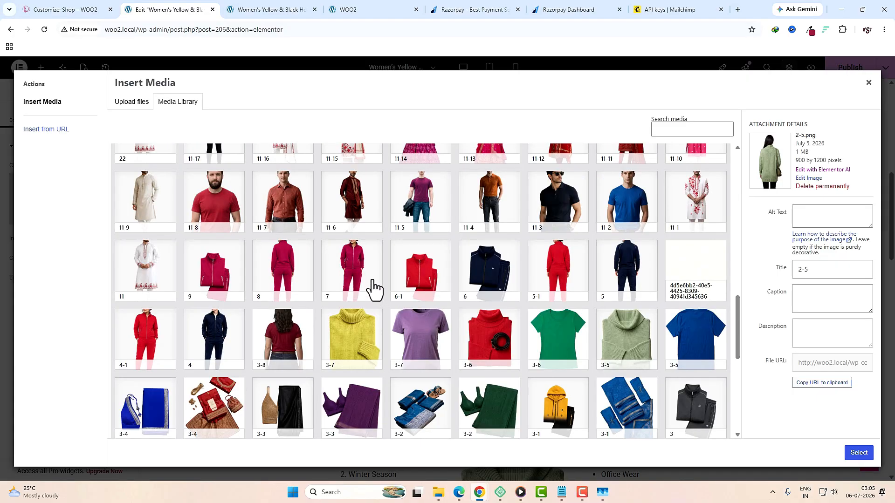
pyautogui.click(294, 267)
pyautogui.click(858, 453)
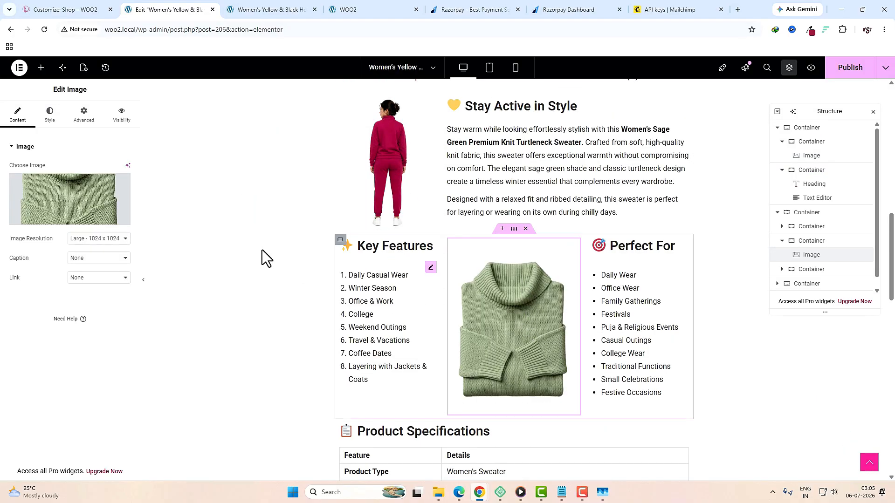
pyautogui.click(74, 200)
pyautogui.click(220, 279)
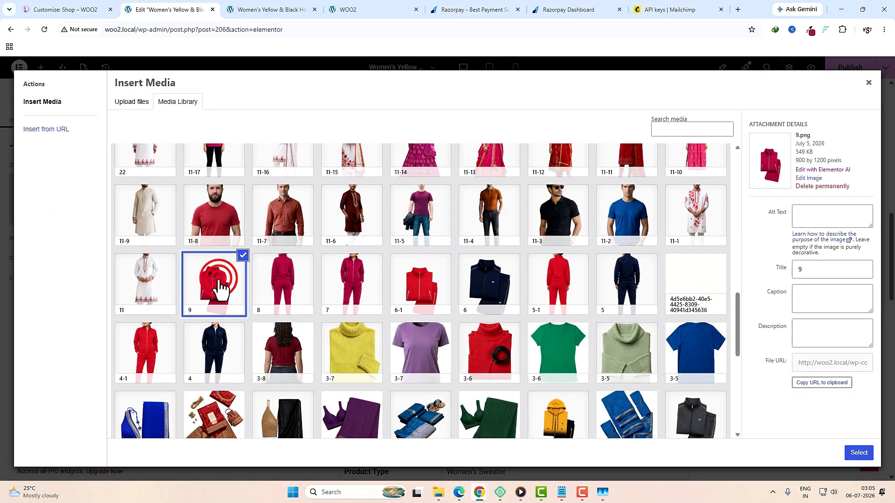
pyautogui.click(858, 453)
# Step: Publish the updated product page layout
pyautogui.scroll(-5, 561, 346)
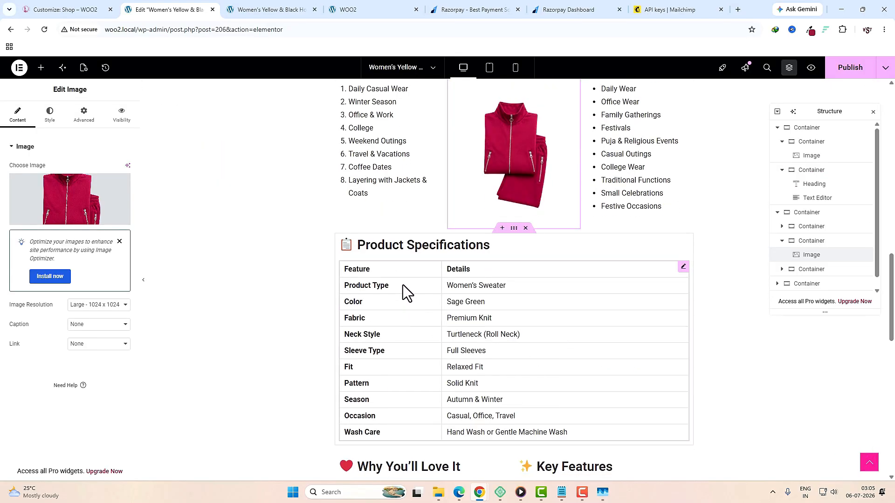
pyautogui.scroll(-5, 502, 370)
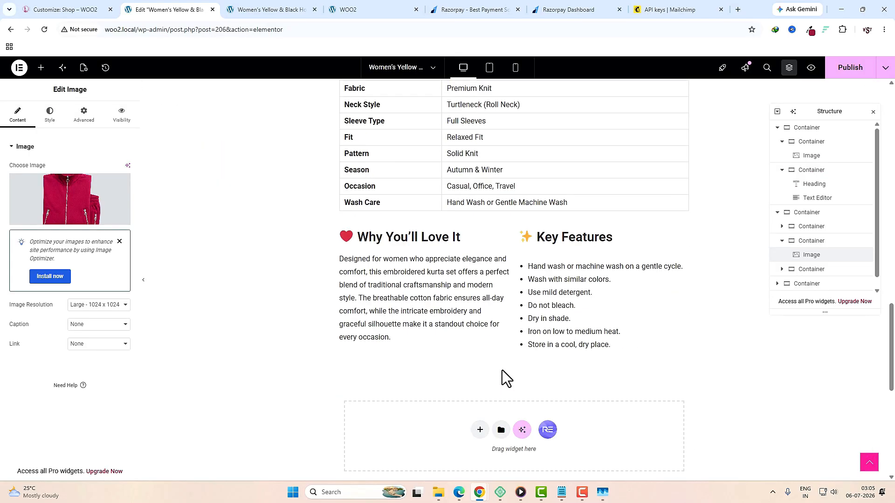
pyautogui.scroll(3, 494, 370)
pyautogui.scroll(6, 493, 370)
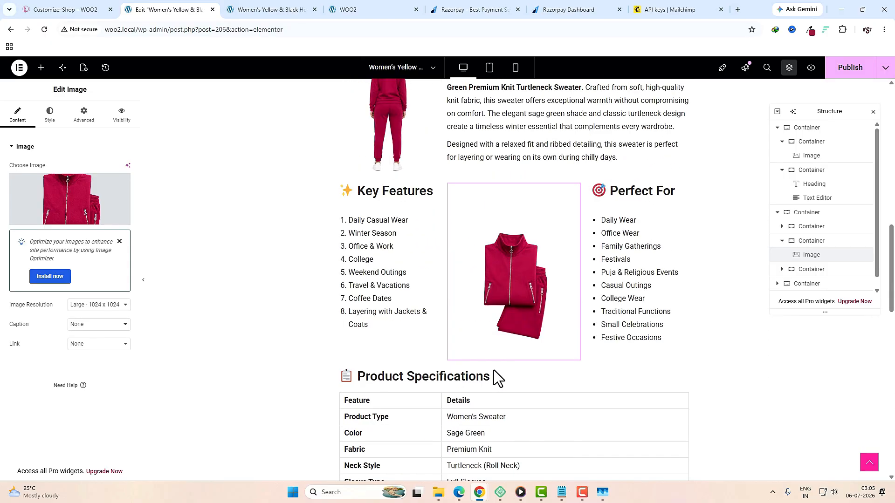
pyautogui.click(848, 71)
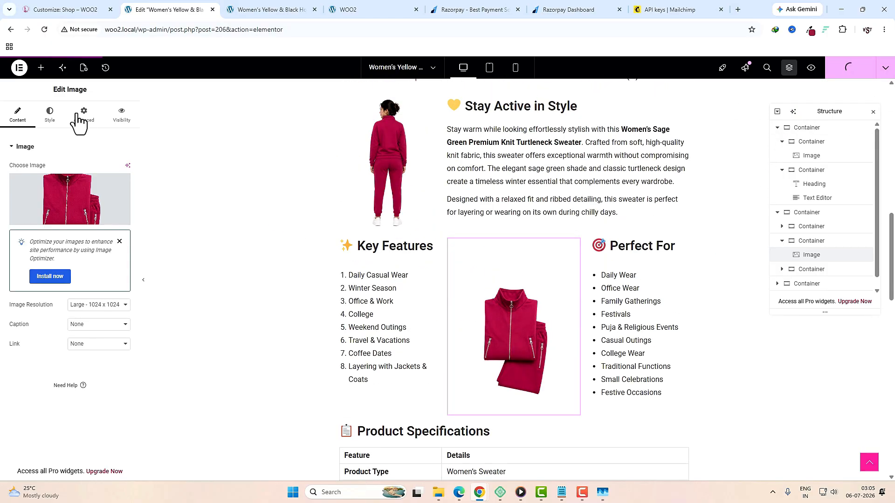
pyautogui.click(19, 69)
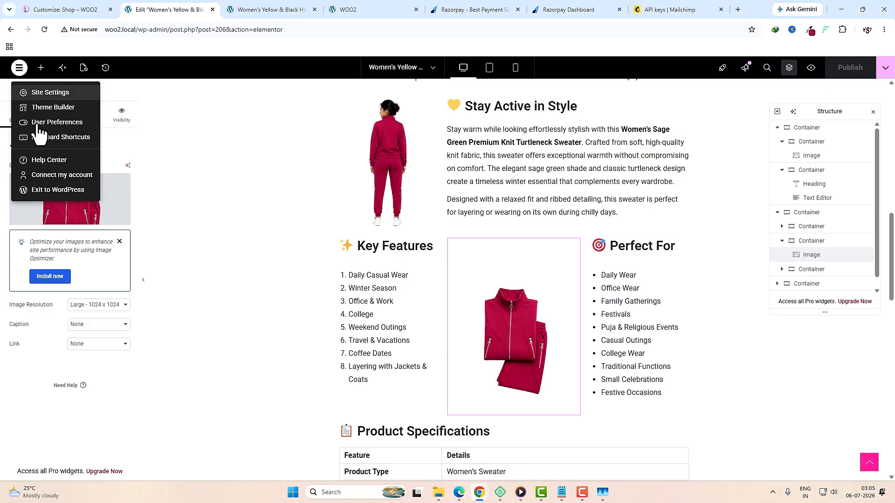
# Step: Return to the product's edit screen, update the tracksuit product, and preview its page
pyautogui.click(47, 191)
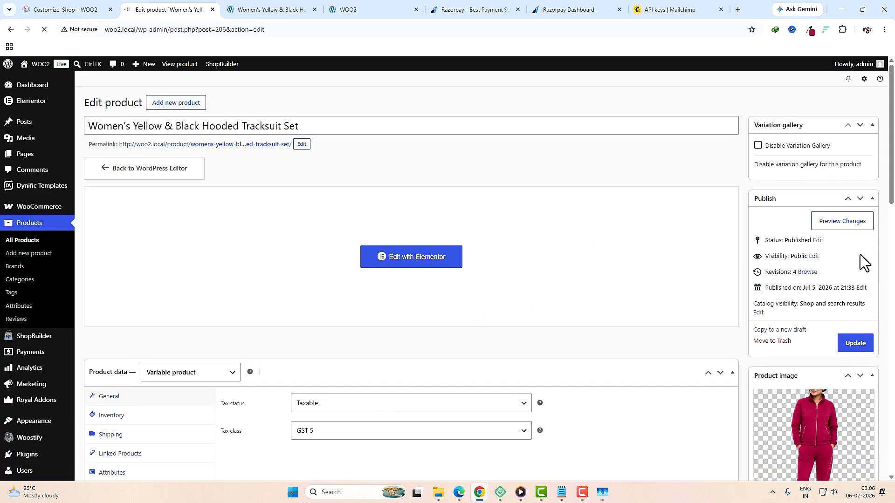
pyautogui.click(859, 344)
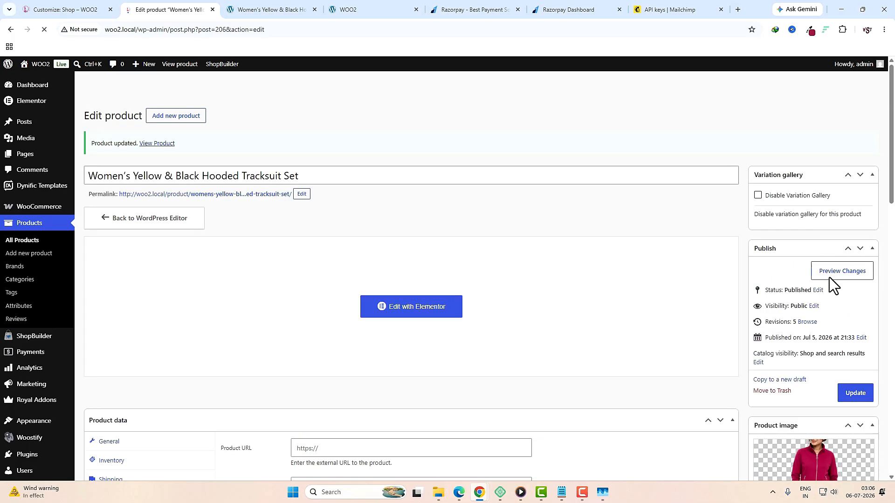
pyautogui.click(840, 270)
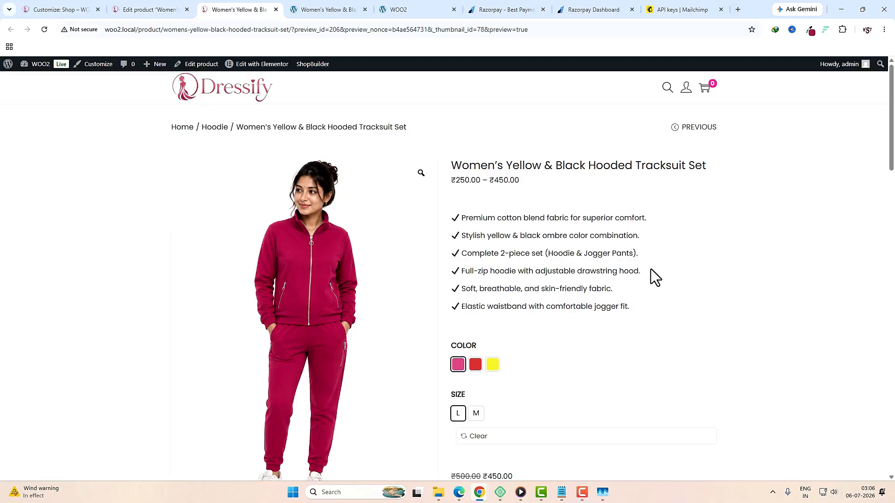
# Step: Check the red and yellow colour variants on the live tracksuit page
pyautogui.scroll(-10, 696, 306)
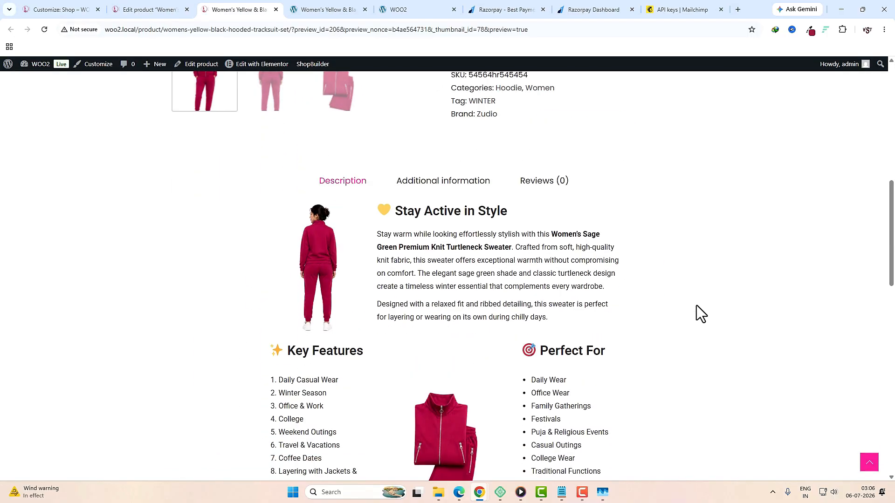
pyautogui.scroll(10, 603, 307)
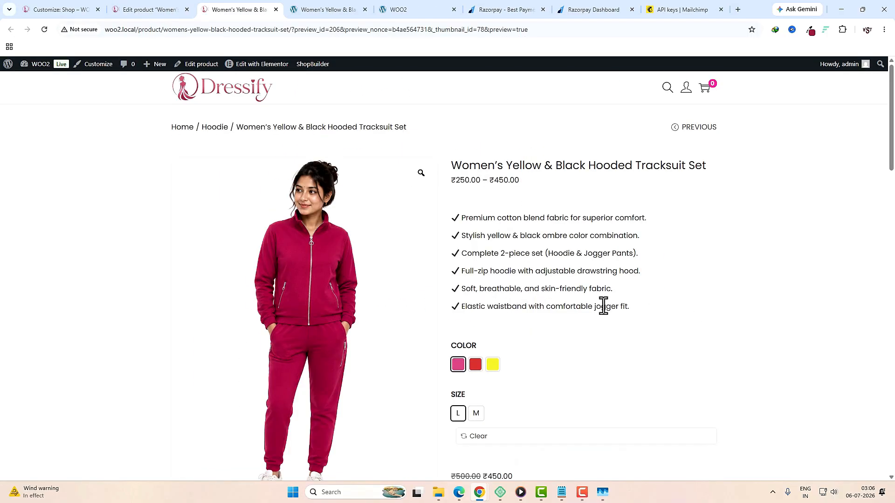
pyautogui.click(475, 366)
pyautogui.scroll(-1, 513, 384)
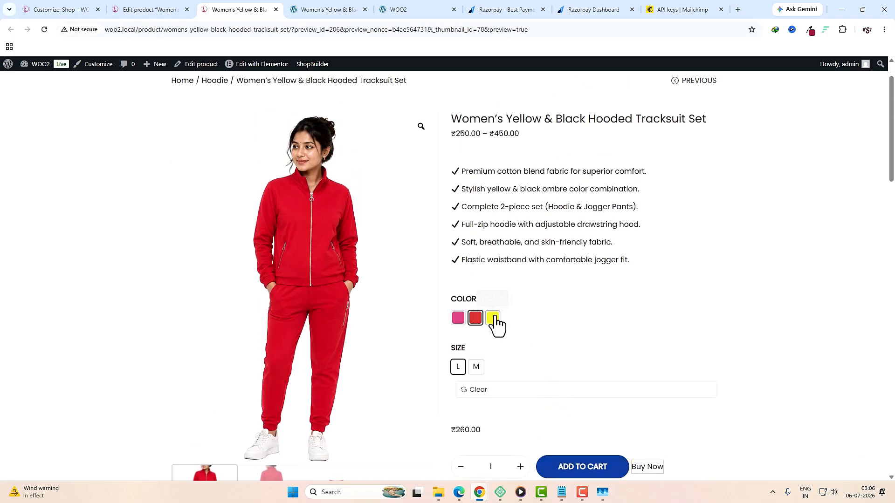
pyautogui.click(493, 318)
pyautogui.scroll(-2, 547, 326)
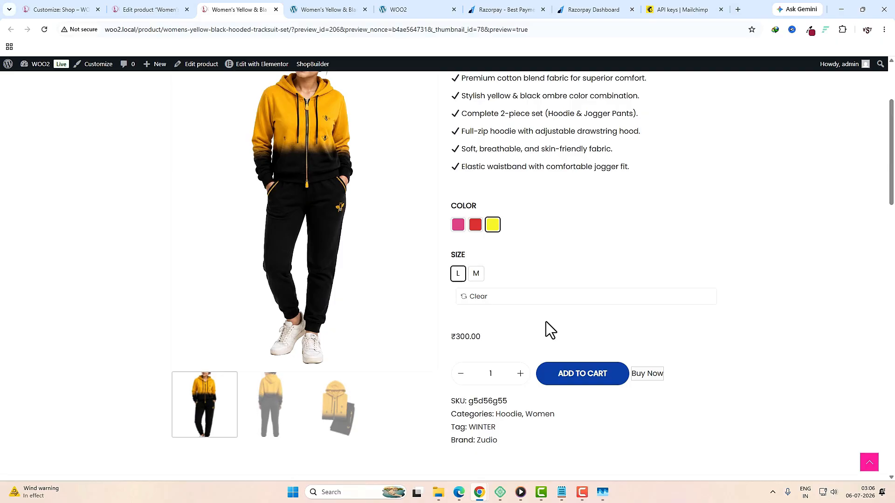
pyautogui.scroll(2, 515, 296)
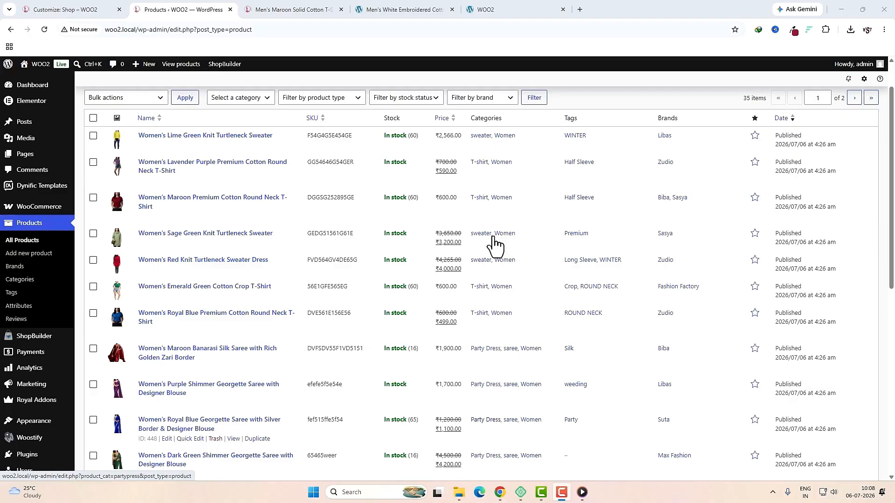
# Step: Browse the product list and open a live product page
pyautogui.scroll(-5, 492, 244)
pyautogui.scroll(-4, 495, 246)
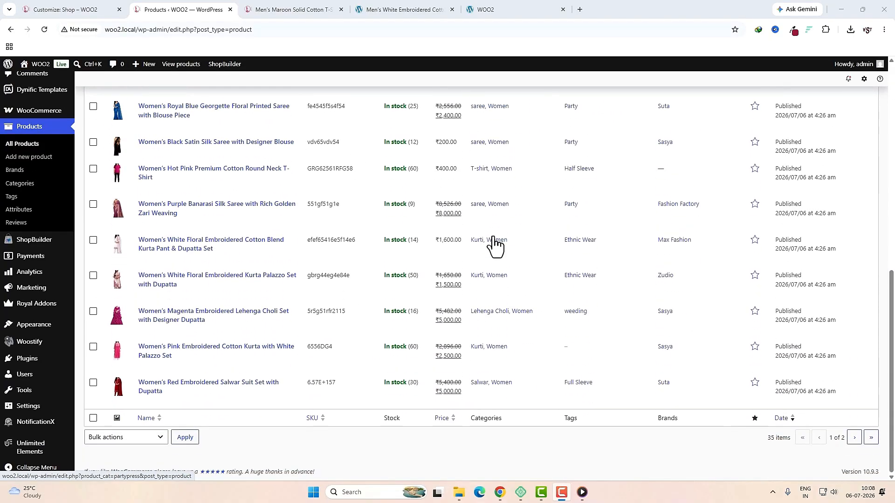
pyautogui.scroll(2, 495, 246)
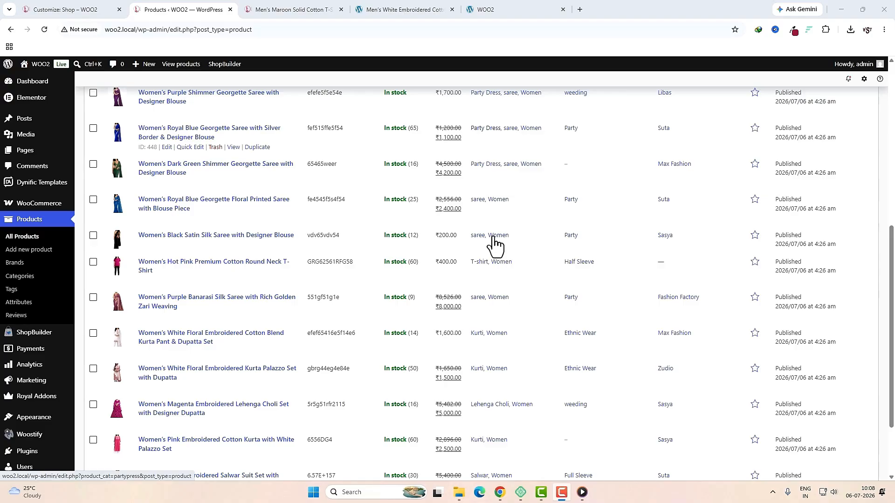
pyautogui.scroll(5, 494, 242)
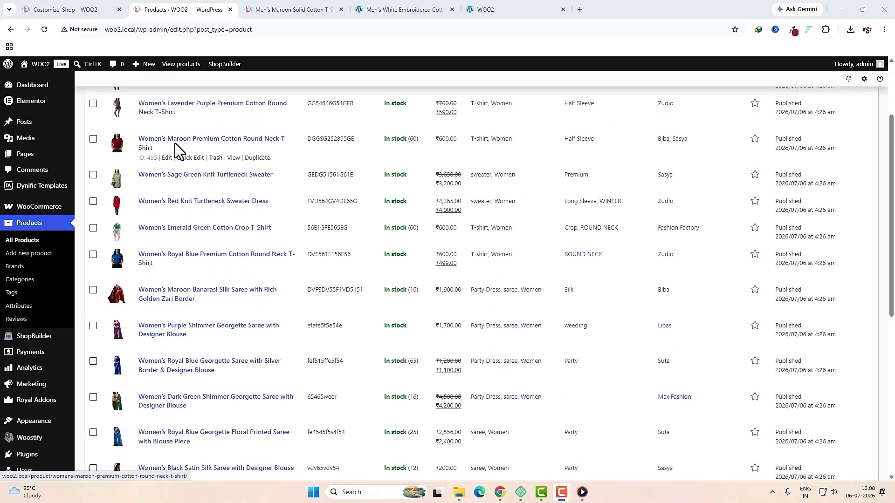
pyautogui.click(234, 160)
# Step: Inspect the SUTA brand card by selecting its text, then go to the WOO2 dashboard
pyautogui.scroll(-4, 706, 269)
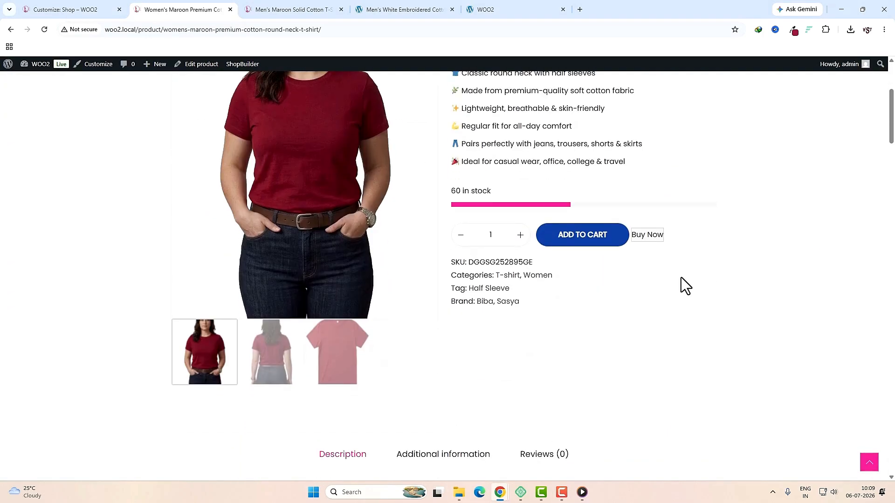
pyautogui.scroll(-5, 681, 278)
pyautogui.scroll(-15, 681, 278)
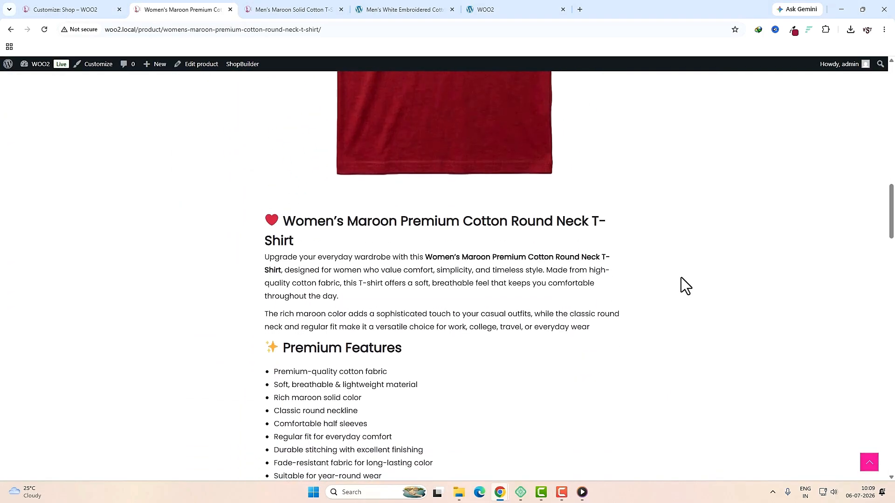
pyautogui.scroll(-19, 681, 278)
pyautogui.scroll(8, 676, 284)
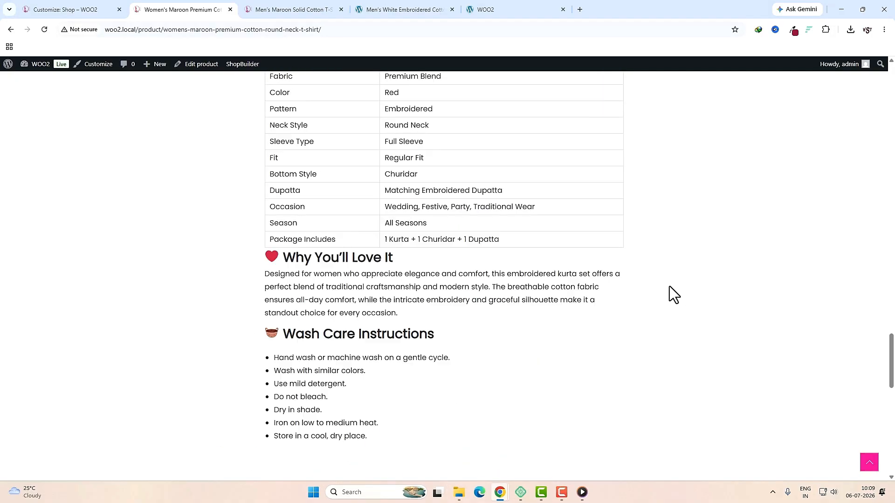
pyautogui.scroll(15, 555, 269)
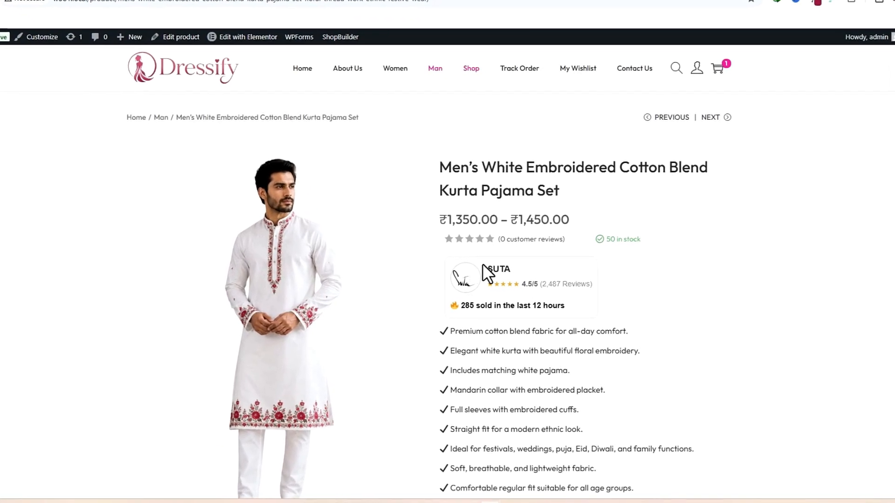
pyautogui.moveTo(483, 265); pyautogui.dragTo(571, 313)
pyautogui.click(443, 270)
pyautogui.moveTo(442, 269); pyautogui.dragTo(557, 304)
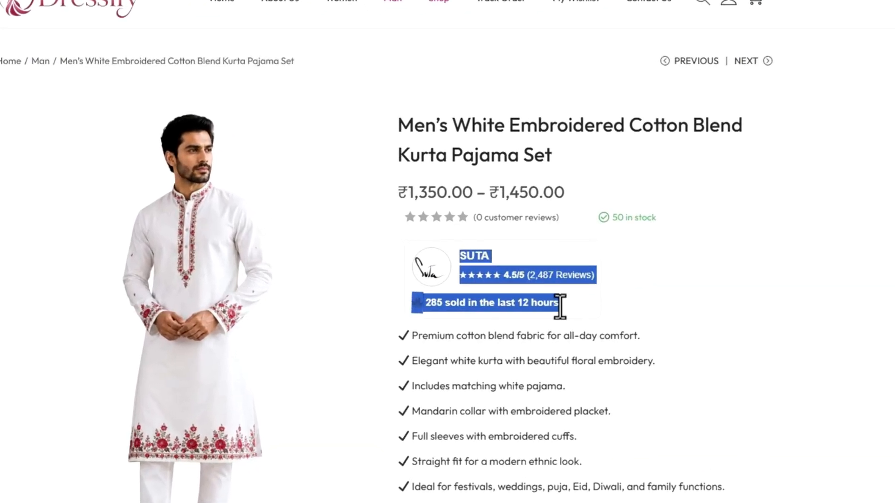
pyautogui.click(475, 264)
pyautogui.moveTo(458, 255); pyautogui.dragTo(561, 304)
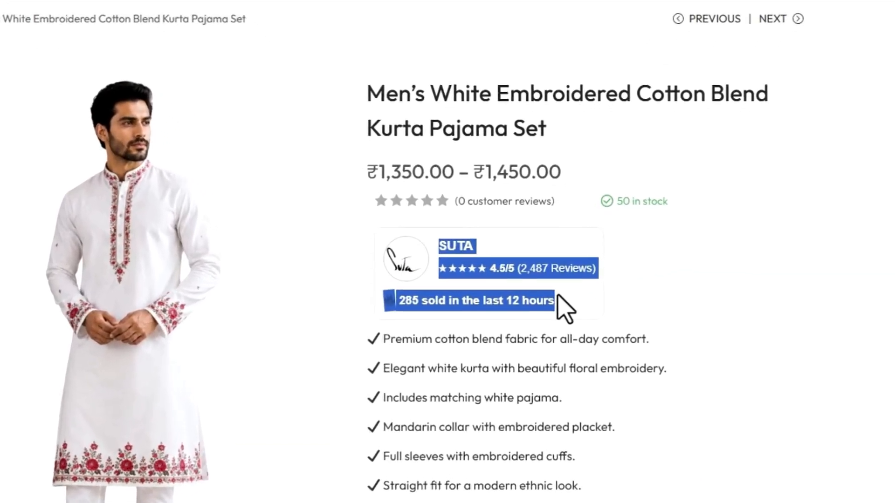
pyautogui.click(749, 320)
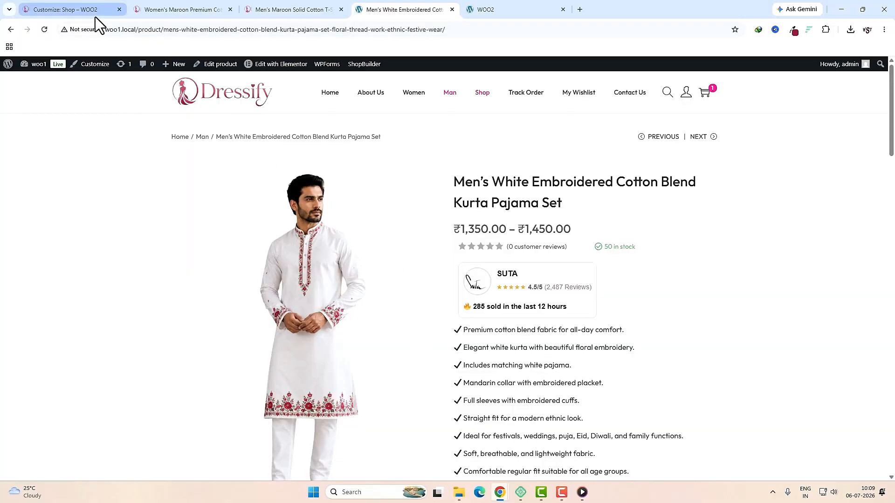
pyautogui.click(96, 16)
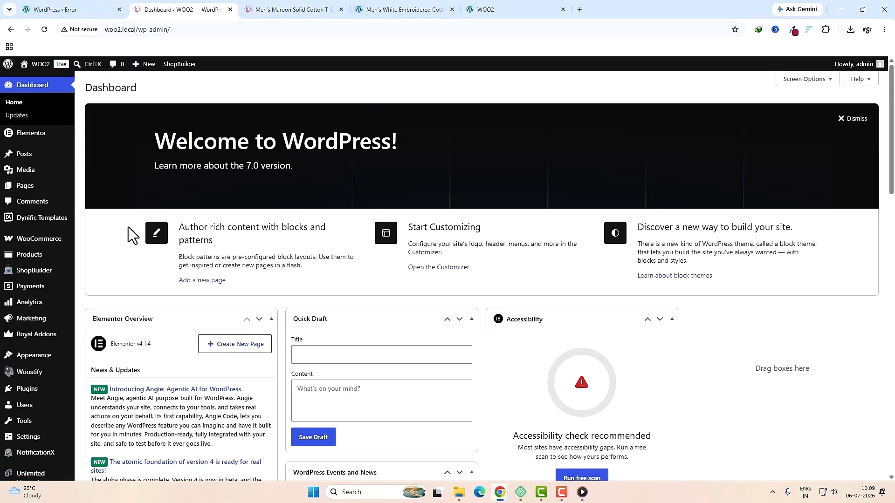
# Step: Add a new Dynific template named 'brand rating' and open it in Elementor
pyautogui.moveTo(46, 224)
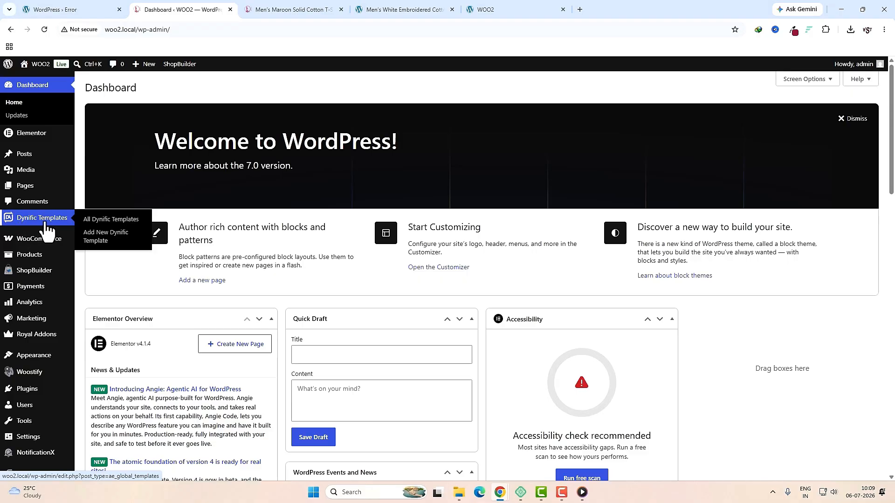
pyautogui.click(47, 221)
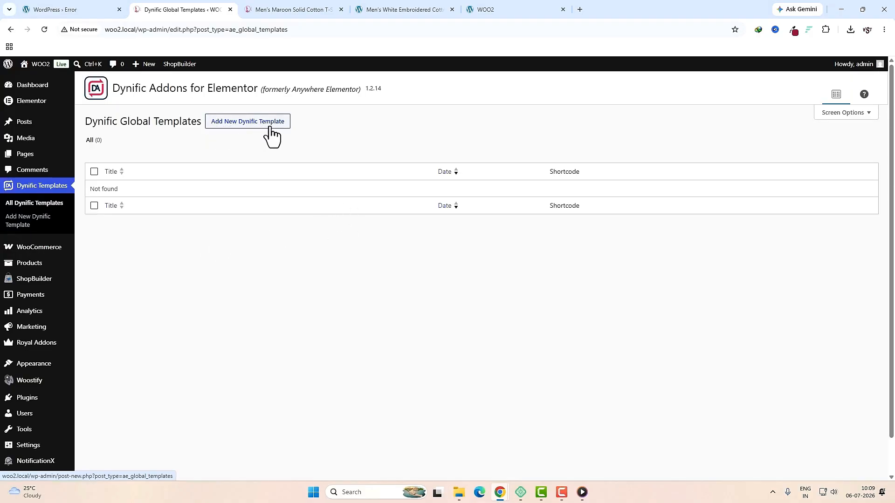
pyautogui.click(286, 134)
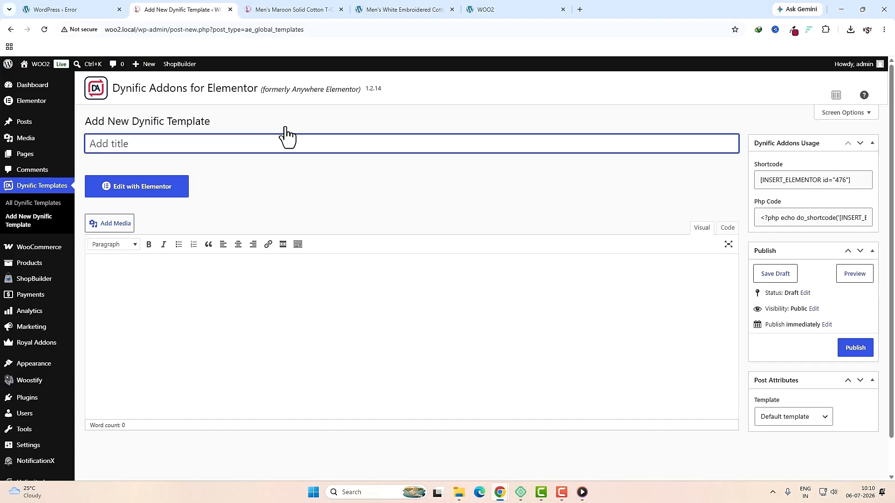
pyautogui.write('brand rating')
pyautogui.click(148, 191)
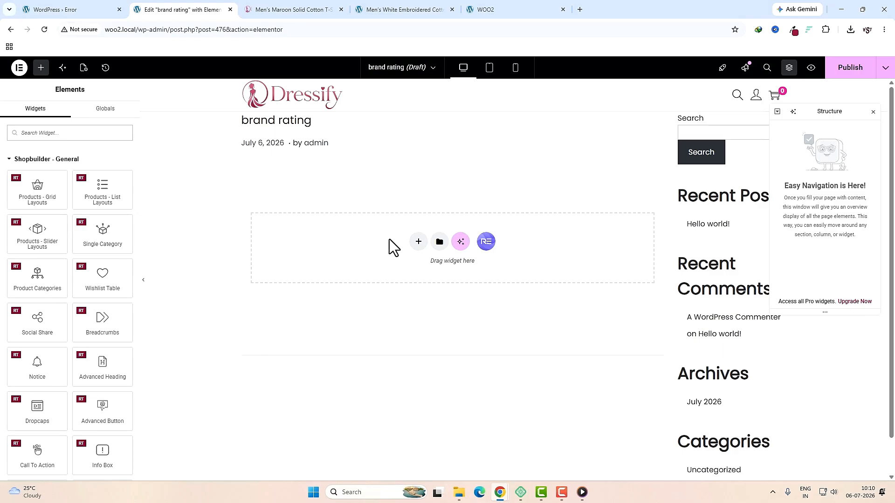
# Step: Add a single-column flexbox container and drop an HTML widget into it
pyautogui.click(417, 244)
pyautogui.click(420, 259)
pyautogui.click(338, 268)
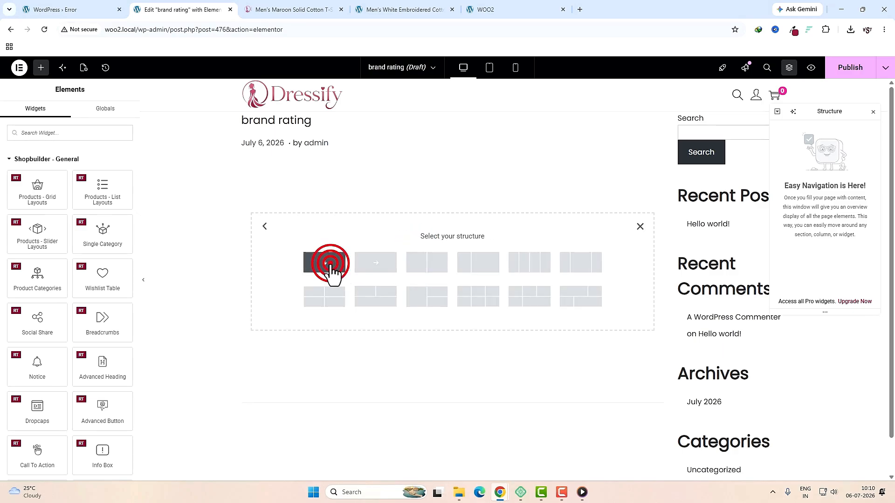
pyautogui.click(452, 191)
pyautogui.click(49, 133)
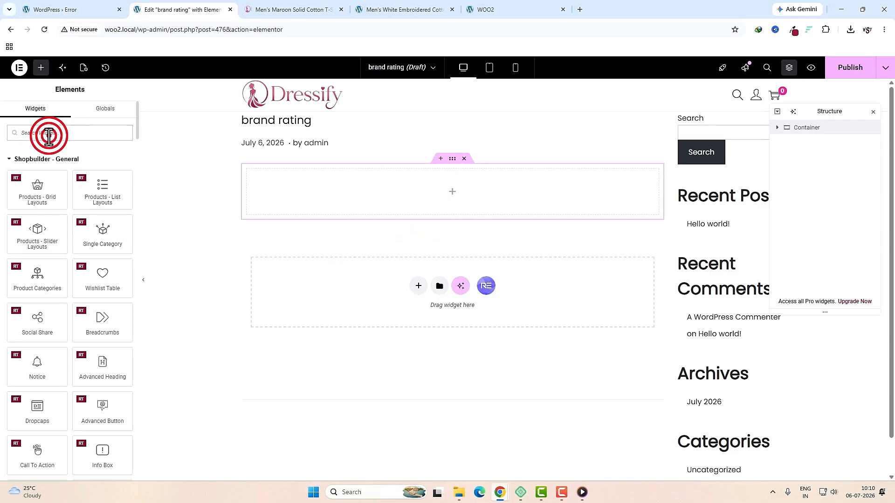
pyautogui.write('html')
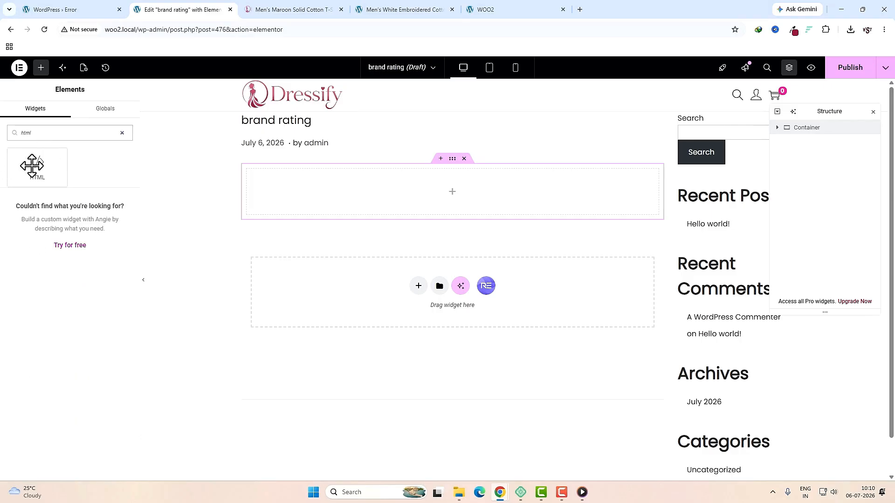
pyautogui.moveTo(31, 166); pyautogui.dragTo(339, 207)
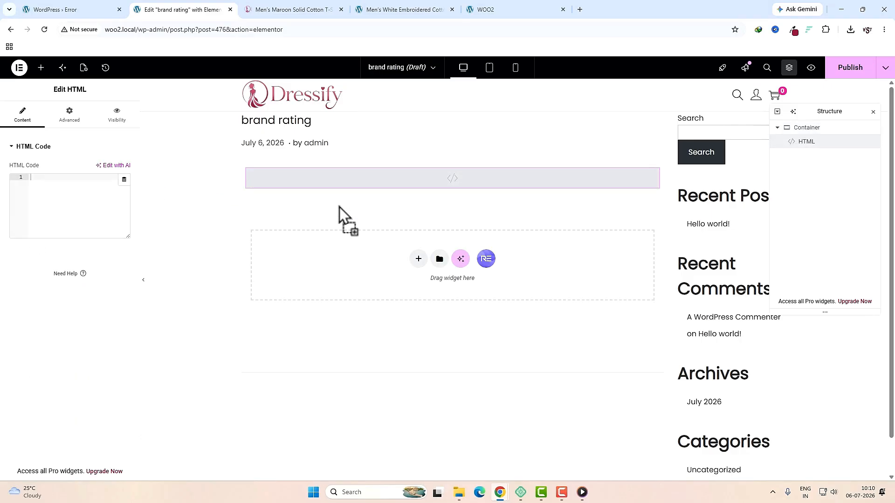
# Step: Set the HTML widget's padding to 0 on all sides
pyautogui.click(71, 120)
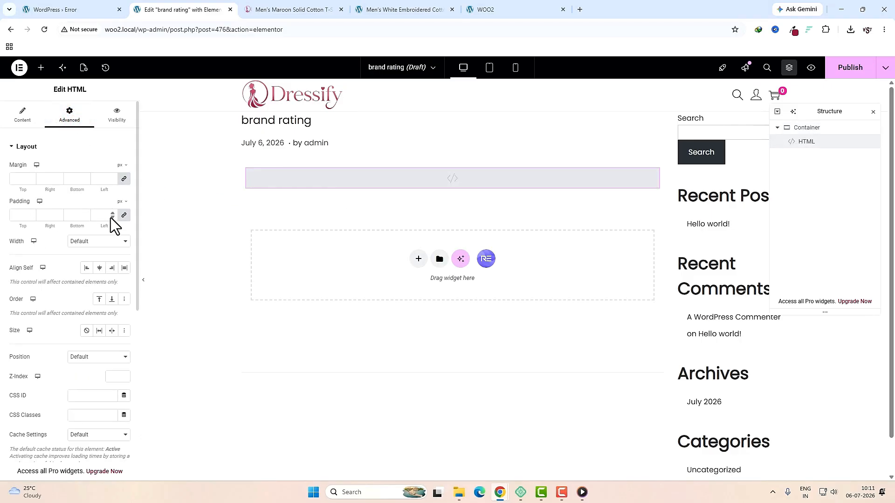
pyautogui.click(124, 215)
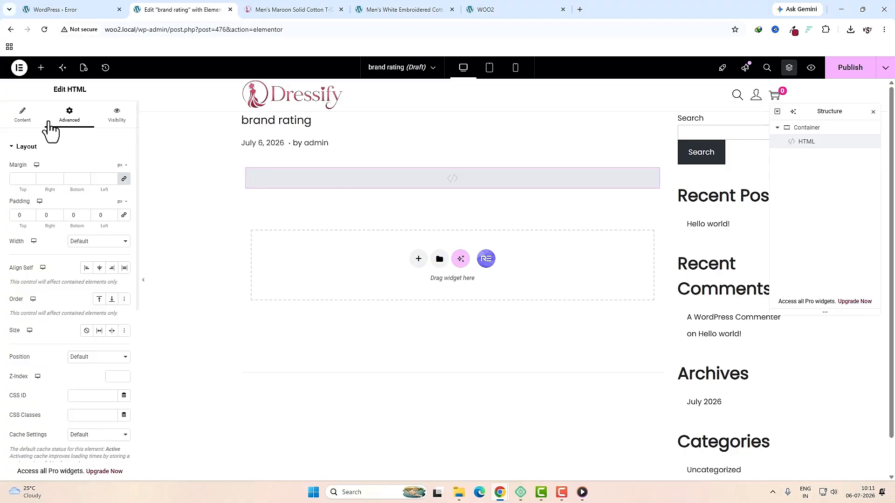
pyautogui.click(23, 118)
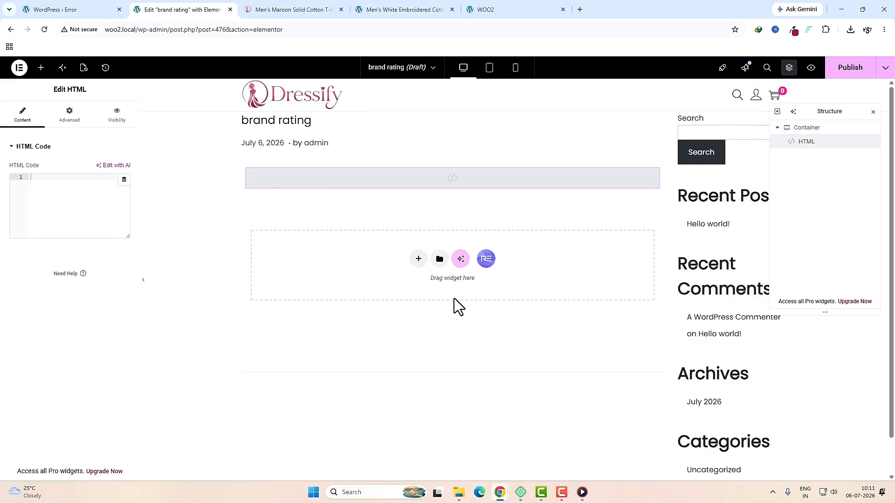
pyautogui.click(459, 492)
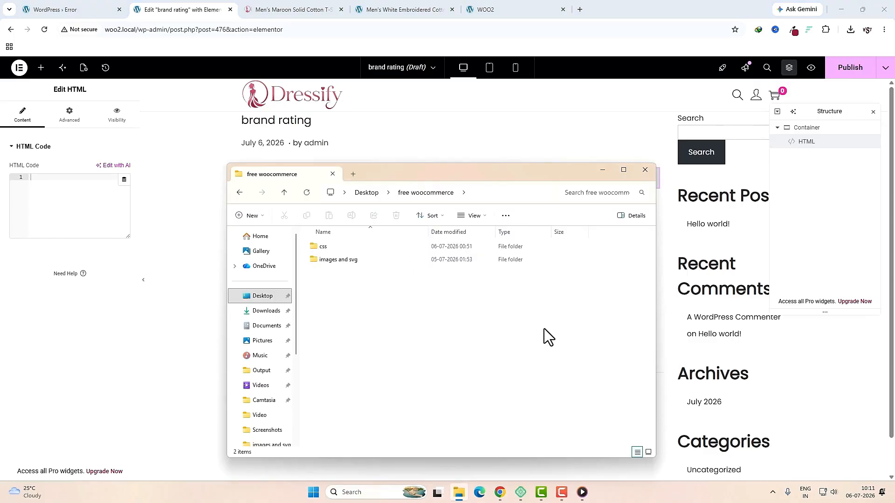
# Step: Open 'code for brand rating' from the css folder, copy all its code, and close Notepad
pyautogui.doubleClick(382, 248)
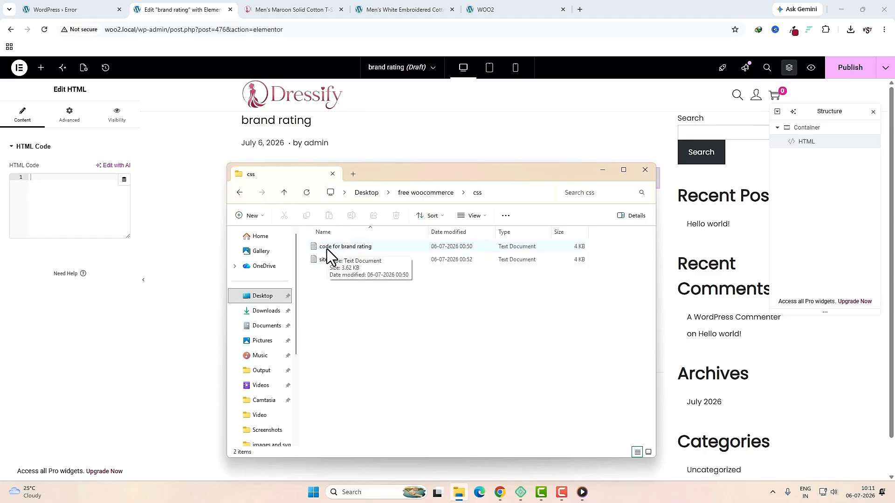
pyautogui.doubleClick(364, 248)
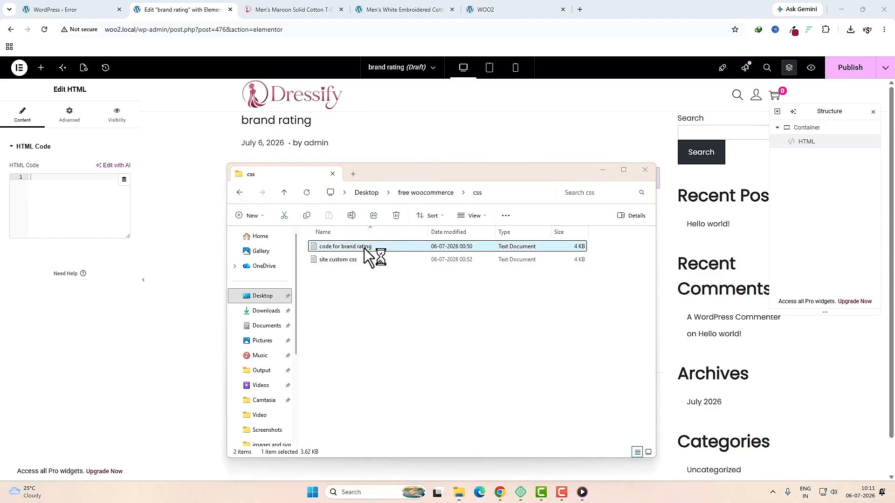
pyautogui.hotkey('ctrl', 'a')
pyautogui.hotkey('ctrl', 'c')
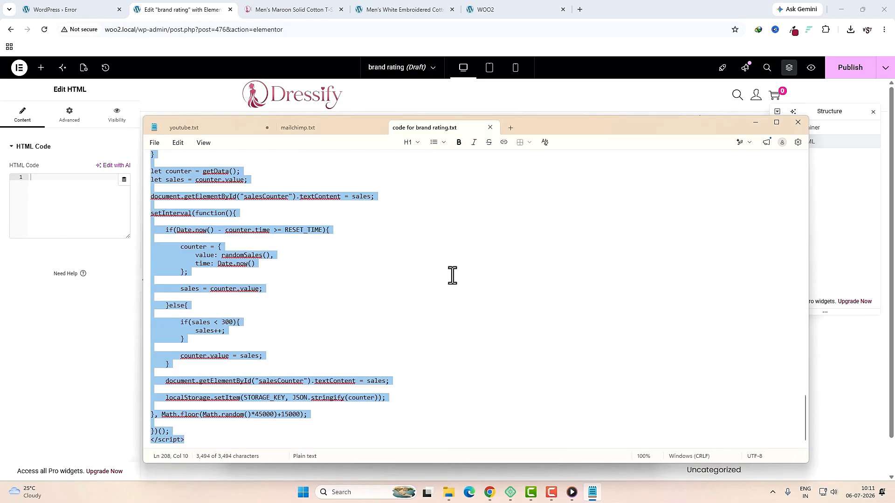
pyautogui.click(798, 122)
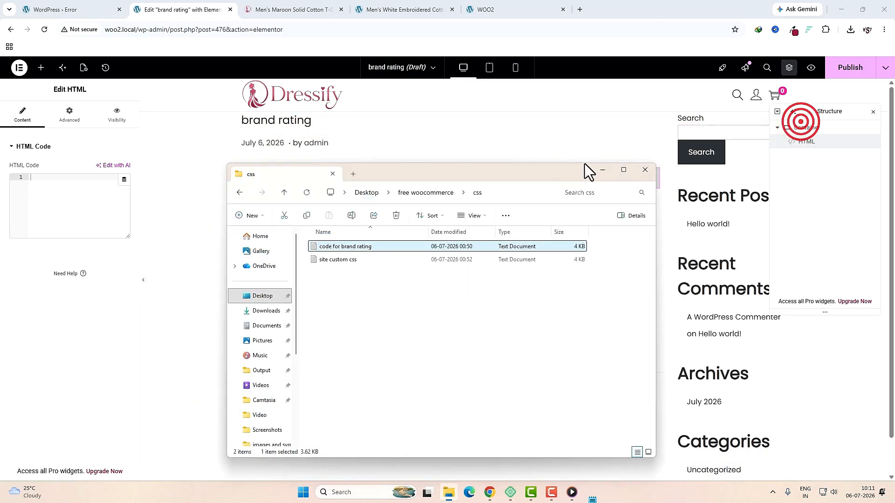
pyautogui.click(80, 199)
# Step: Paste the brand card code into the HTML widget, widen the panel, then go to WOO2 Media
pyautogui.hotkey('ctrl', 'v')
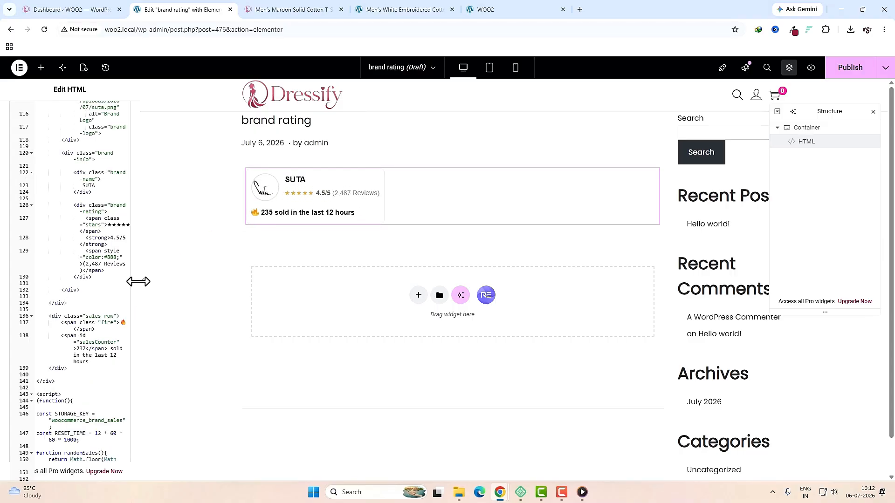
pyautogui.click(138, 281)
pyautogui.moveTo(138, 281); pyautogui.dragTo(252, 275)
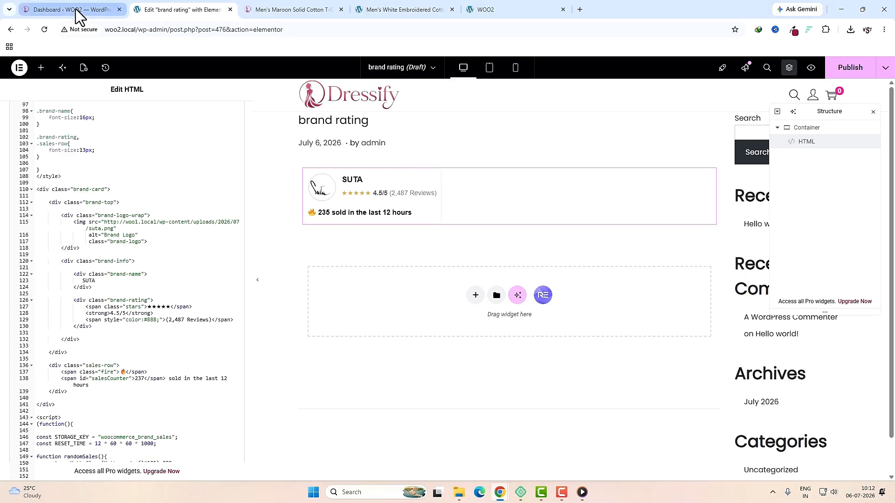
pyautogui.click(24, 10)
pyautogui.click(36, 172)
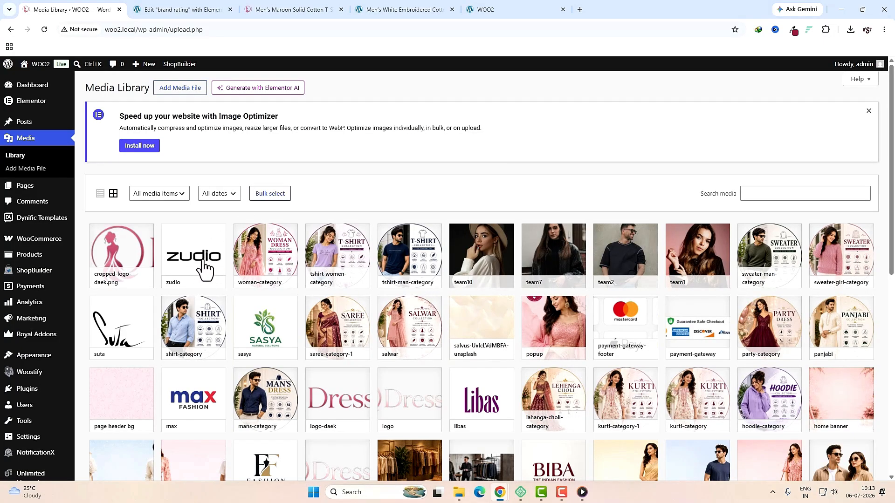
# Step: Replace the card's suta.png image source with the copied zudio.png file URL
pyautogui.click(200, 266)
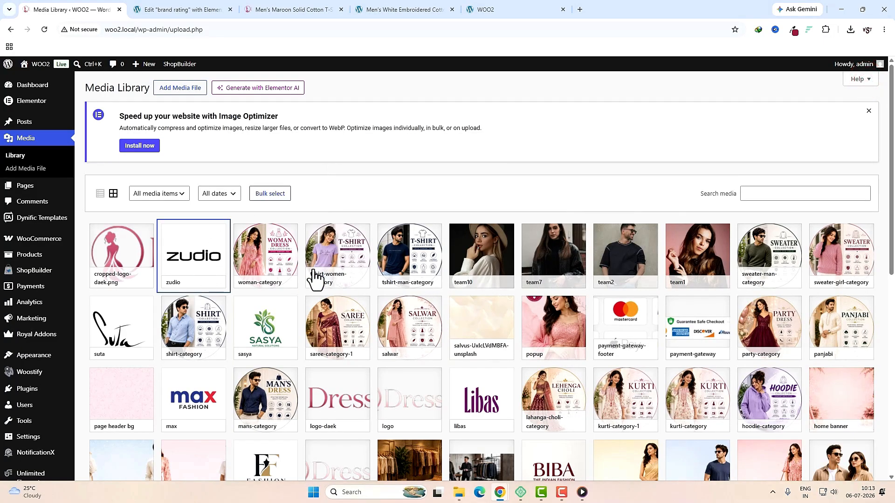
pyautogui.click(187, 255)
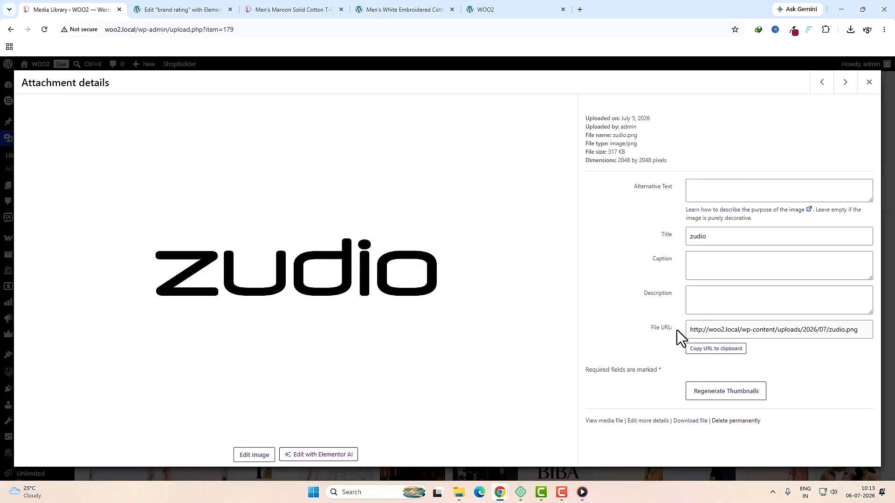
pyautogui.click(719, 350)
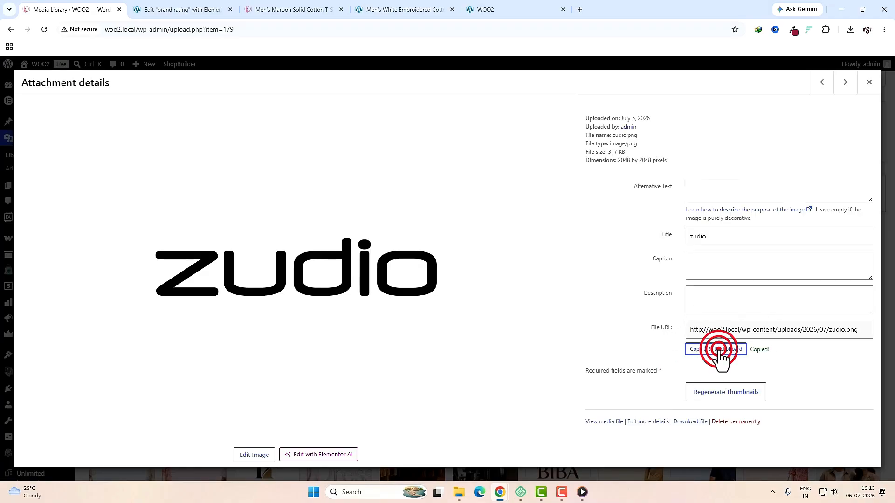
pyautogui.click(173, 9)
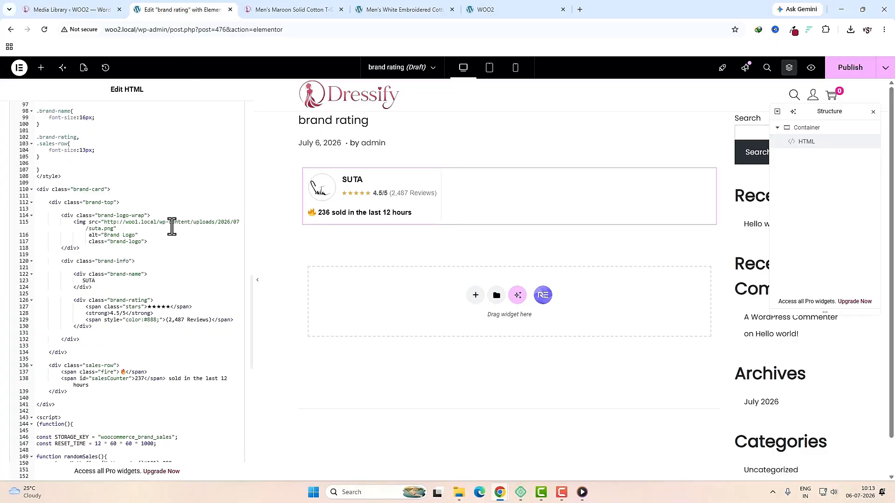
pyautogui.moveTo(103, 224); pyautogui.dragTo(256, 225)
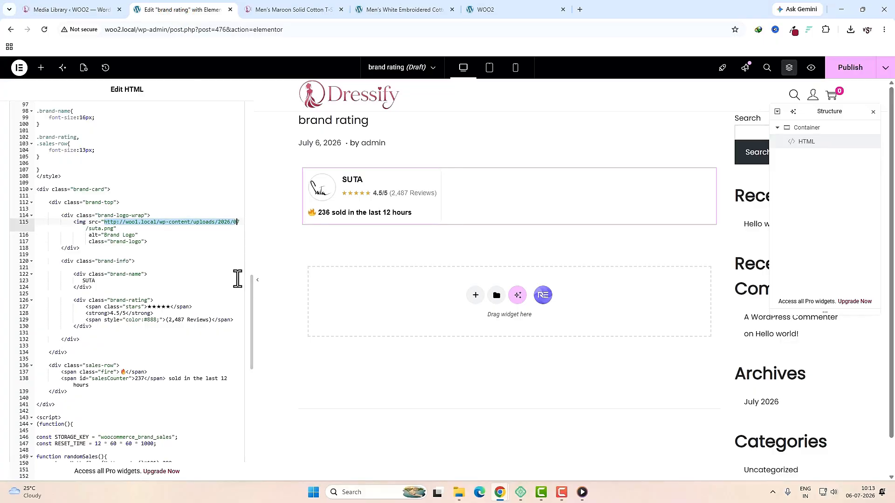
pyautogui.moveTo(252, 283); pyautogui.dragTo(314, 281)
pyautogui.moveTo(265, 222); pyautogui.dragTo(104, 224)
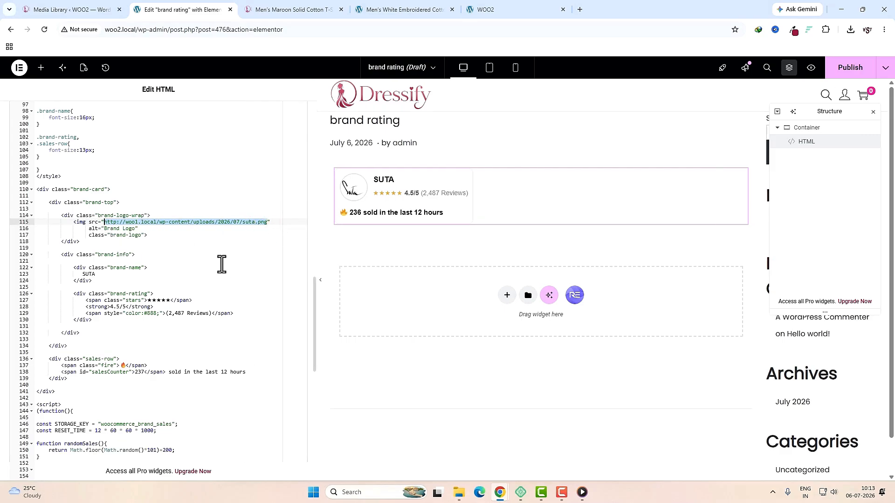
pyautogui.press('BackSpace')
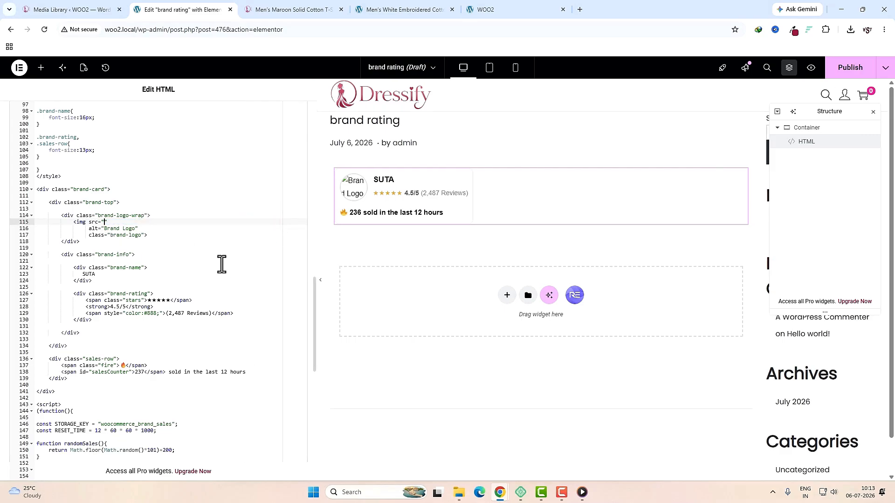
pyautogui.hotkey('ctrl', 'v')
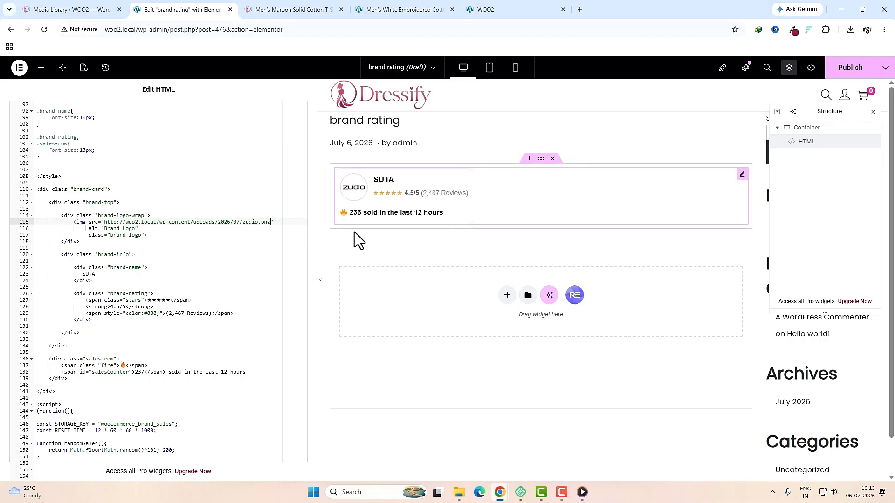
# Step: Change the brand name SUTA to ZUDIO and the sales period from 12 to 24 hours
pyautogui.doubleClick(89, 274)
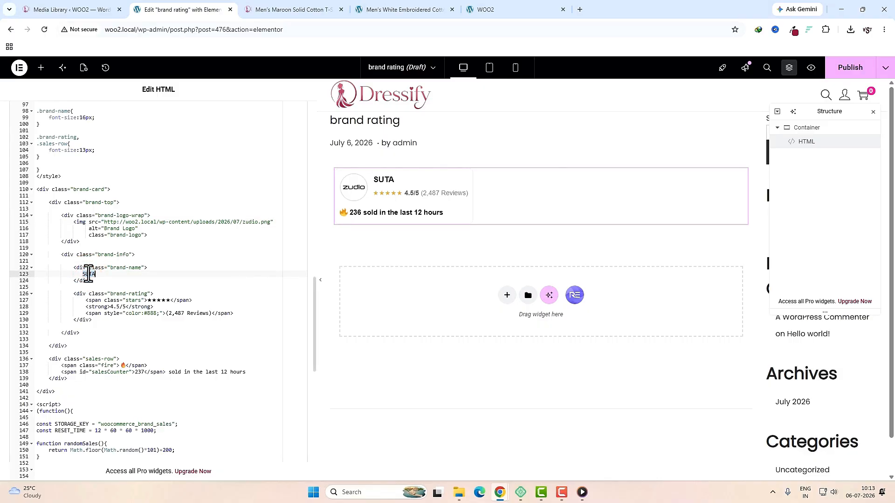
pyautogui.write('ZUDIO')
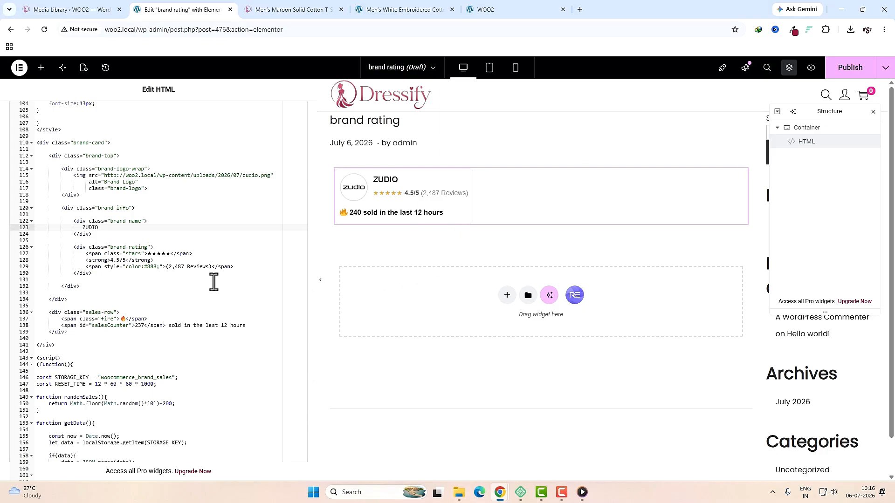
pyautogui.scroll(-2, 230, 285)
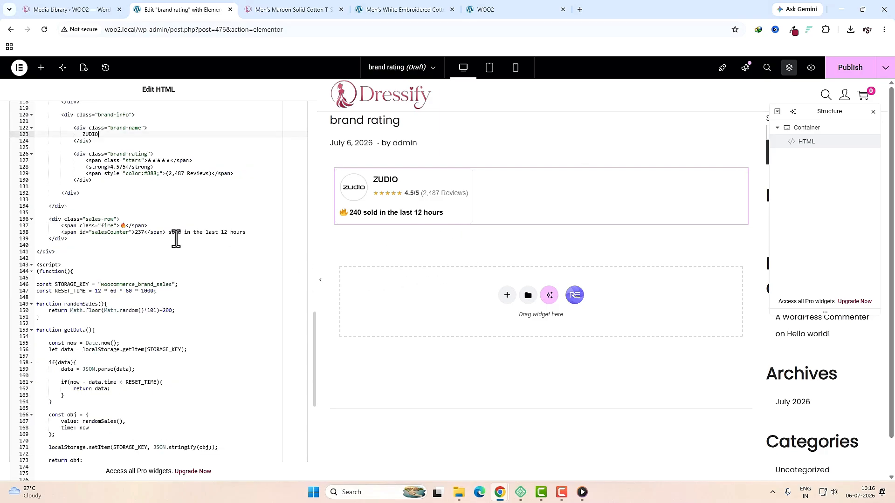
pyautogui.moveTo(168, 232); pyautogui.dragTo(234, 235)
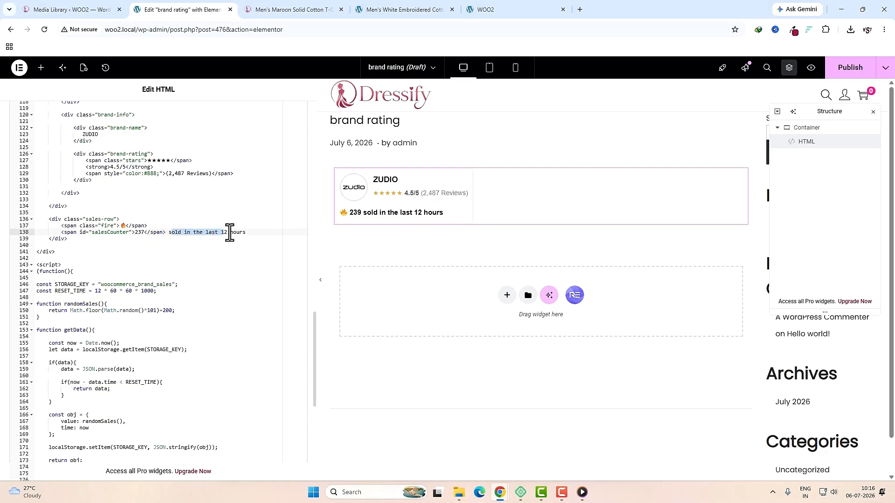
pyautogui.click(227, 233)
pyautogui.press('BackSpace')
pyautogui.press('BackSpace')
pyautogui.write('24')
pyautogui.click(98, 291)
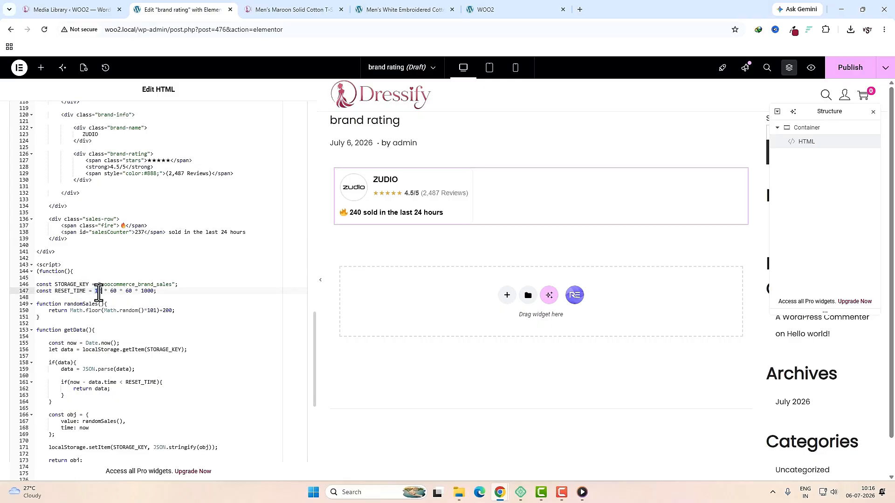
pyautogui.scroll(4, 208, 304)
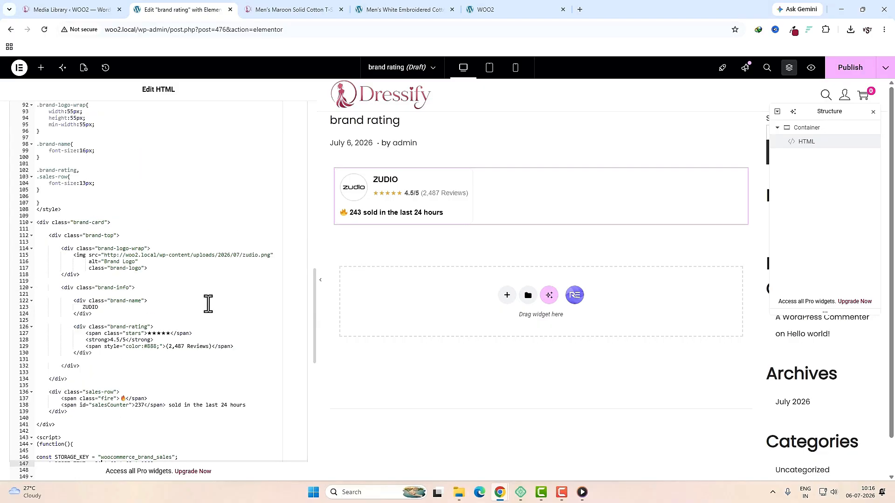
# Step: Publish the ZUDIO brand card and exit Elementor to WordPress
pyautogui.click(842, 73)
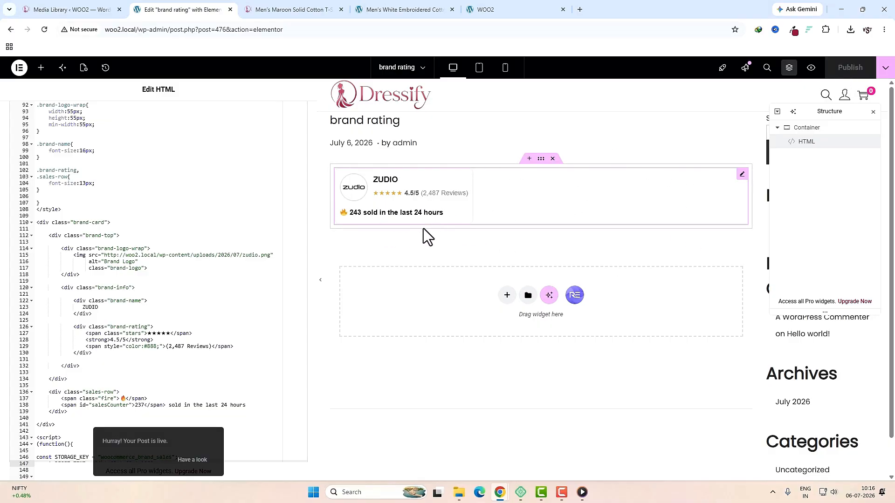
pyautogui.click(19, 69)
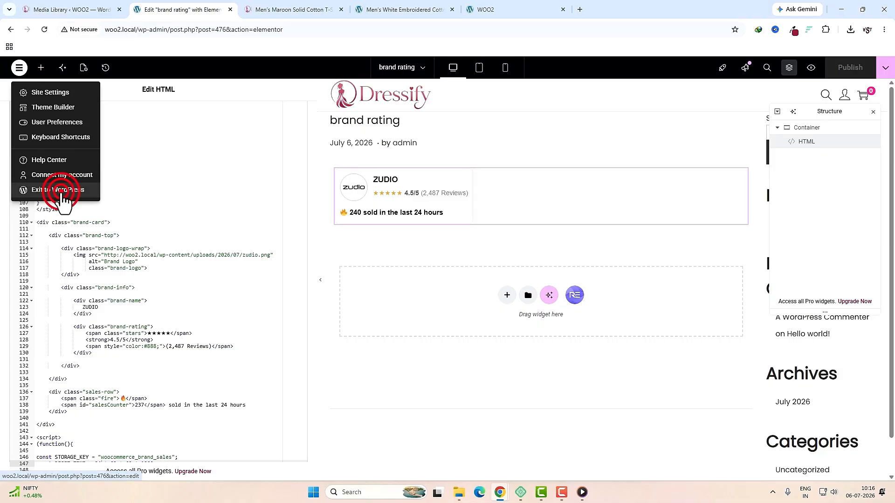
pyautogui.click(60, 190)
# Step: Rename the template to 'brand rating ZUDIO' and save the update
pyautogui.click(169, 198)
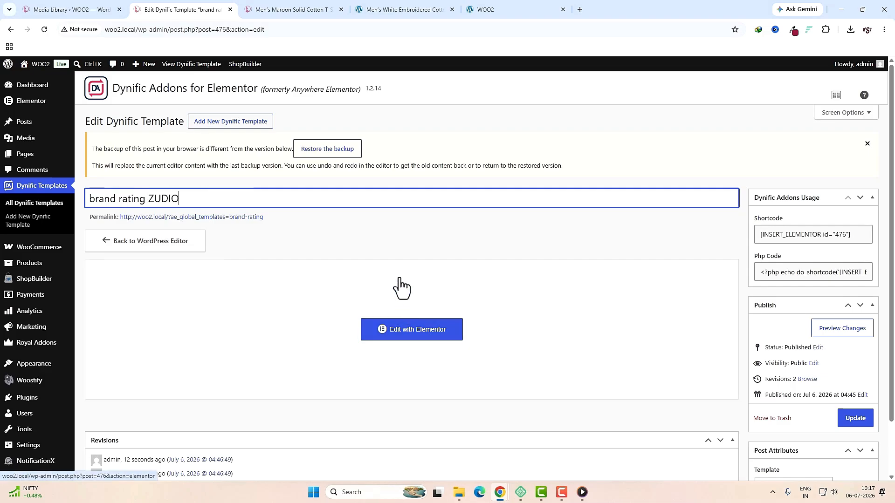
pyautogui.click(855, 418)
pyautogui.click(304, 240)
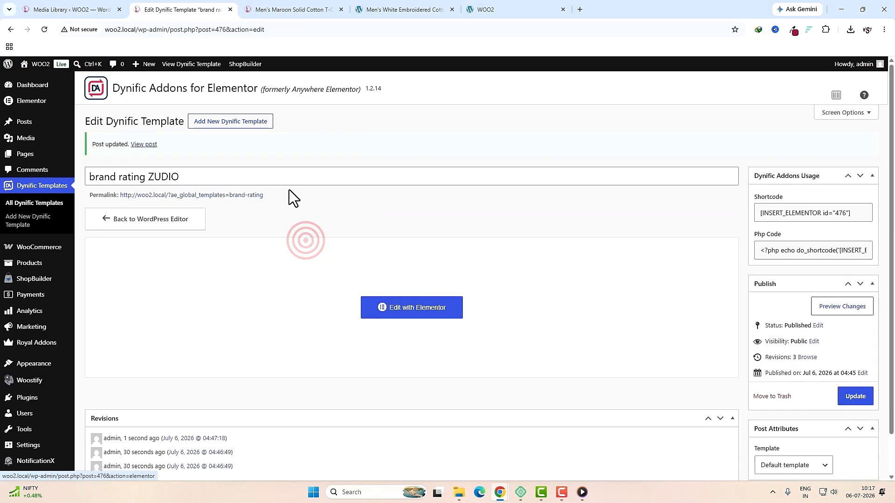
# Step: Create and publish a new Dynific template titled 'brand rating SUTA', then edit it with Elementor
pyautogui.click(243, 128)
pyautogui.write('brand rating')
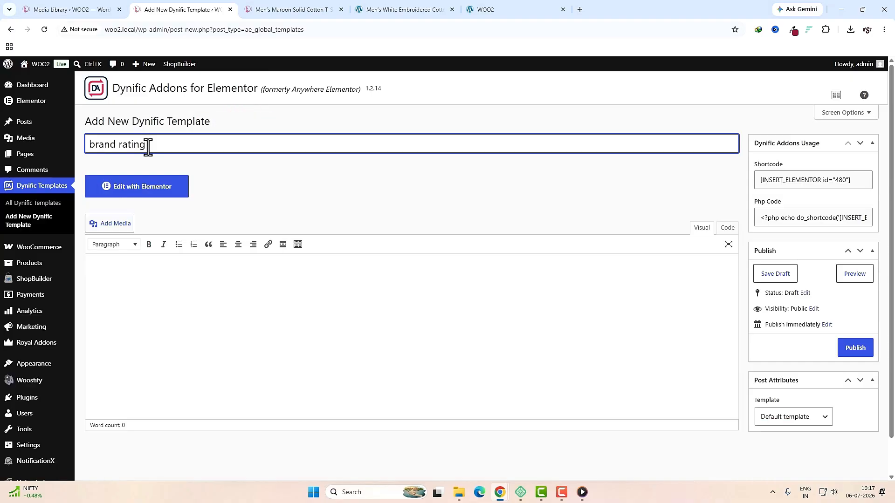
pyautogui.write(' SUTA')
pyautogui.click(855, 349)
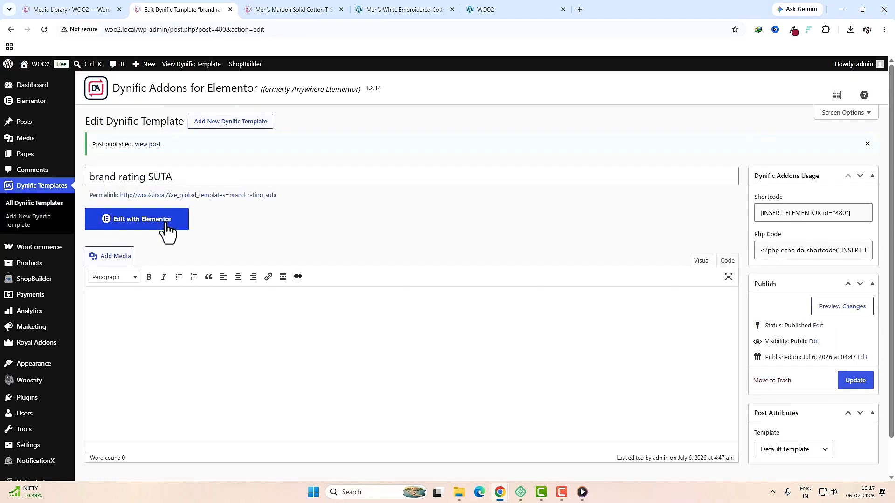
pyautogui.click(167, 229)
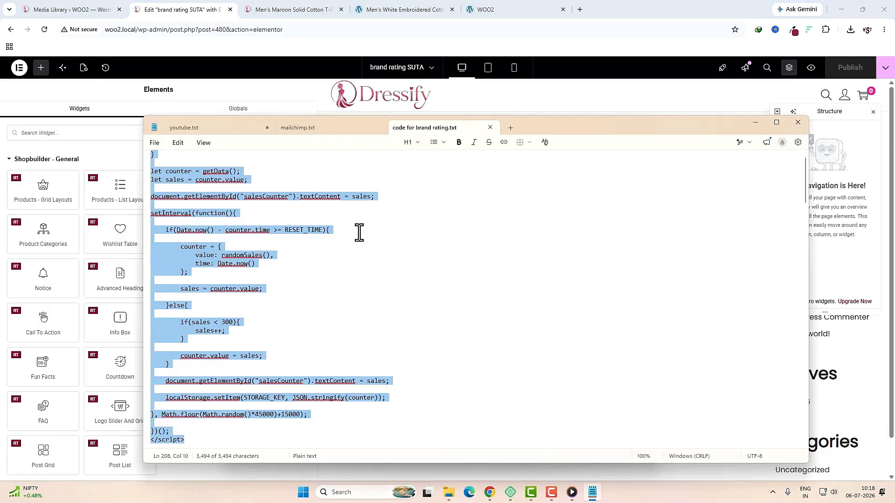
# Step: Add a single-column container with an HTML widget holding the copied brand card code
pyautogui.click(440, 242)
pyautogui.hotkey('ctrl', 'a')
pyautogui.hotkey('alt', 'Tab')
pyautogui.click(508, 246)
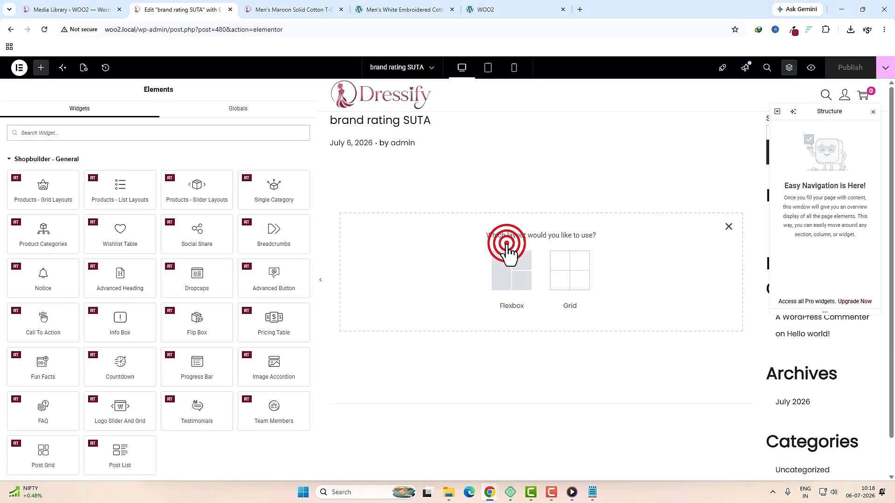
pyautogui.click(505, 273)
pyautogui.click(504, 276)
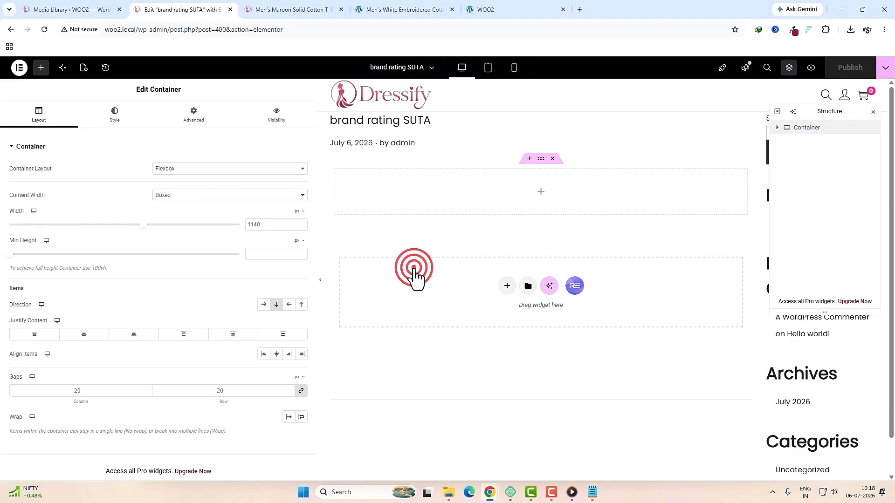
pyautogui.click(538, 193)
pyautogui.click(54, 133)
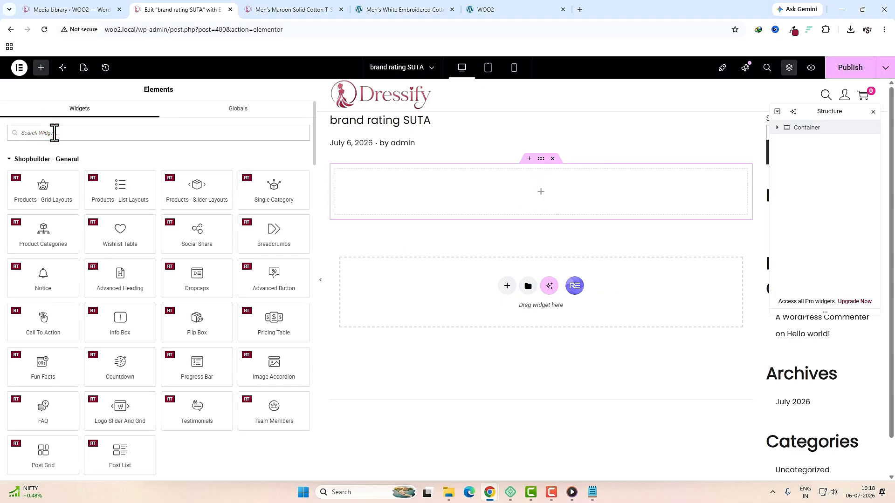
pyautogui.write('html')
pyautogui.moveTo(42, 177); pyautogui.dragTo(421, 203)
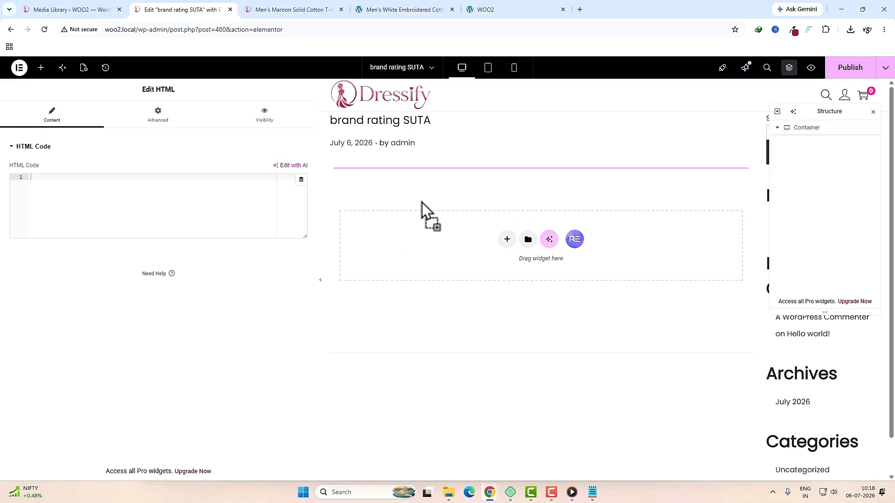
pyautogui.click(143, 209)
pyautogui.hotkey('ctrl', 'v')
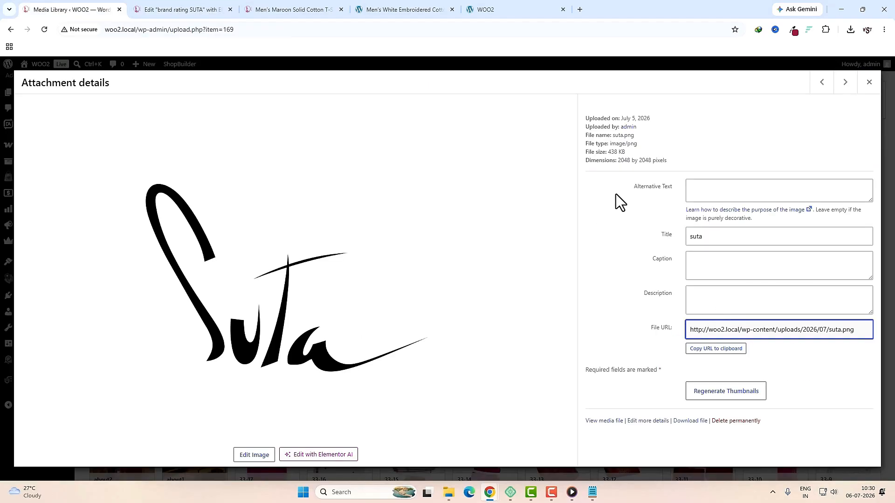
# Step: Replace the card's image source with the suta.png file URL
pyautogui.click(722, 355)
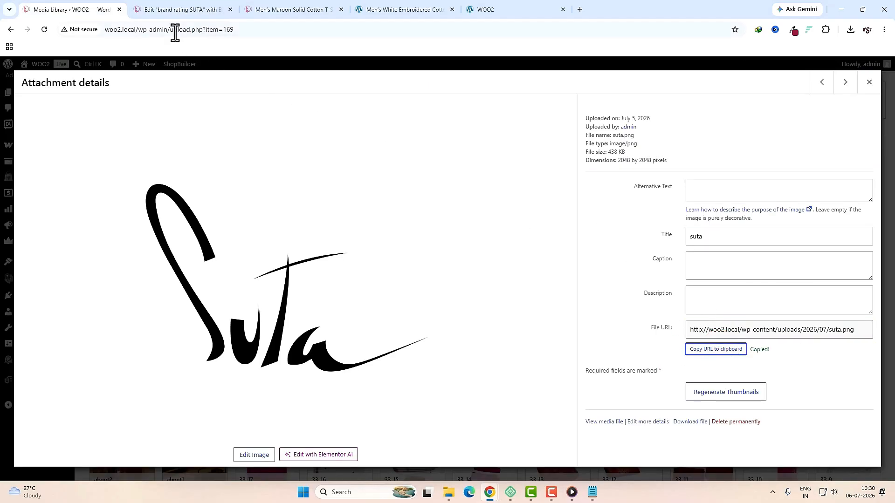
pyautogui.click(177, 10)
pyautogui.scroll(-10, 194, 300)
pyautogui.moveTo(103, 269); pyautogui.dragTo(256, 269)
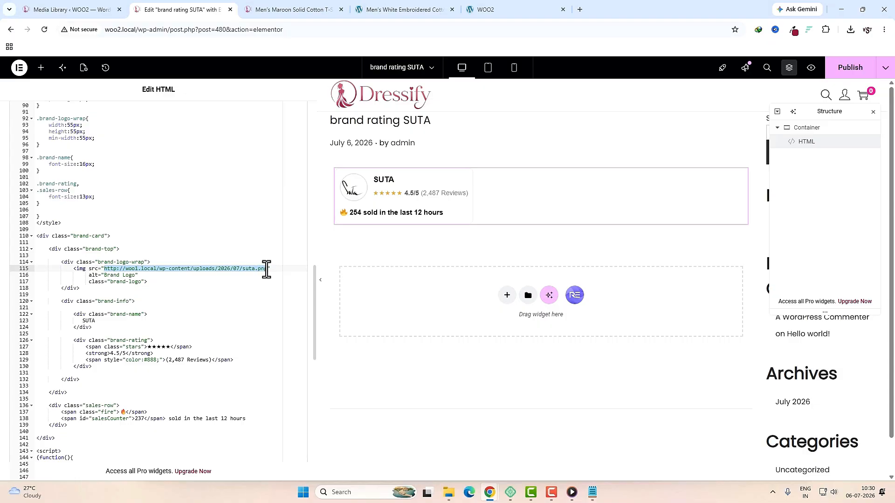
pyautogui.hotkey('ctrl', 'v')
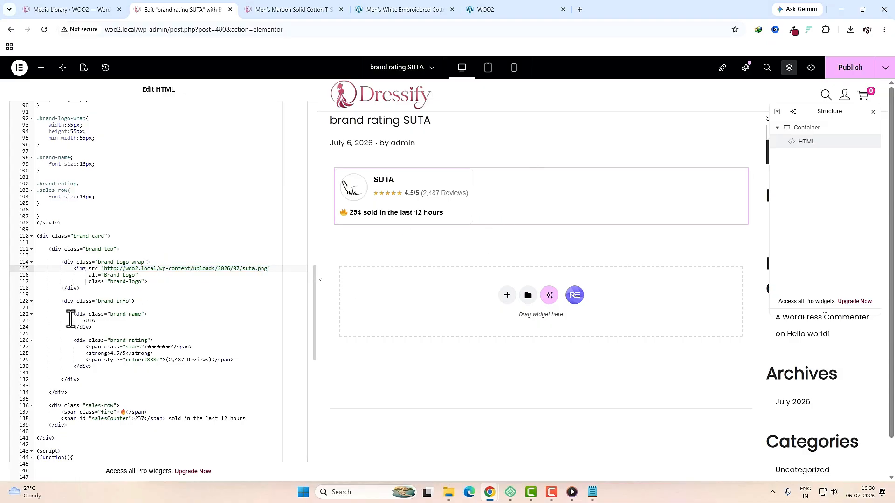
# Step: Publish the SUTA brand card and return to All Dynific Templates
pyautogui.doubleClick(87, 320)
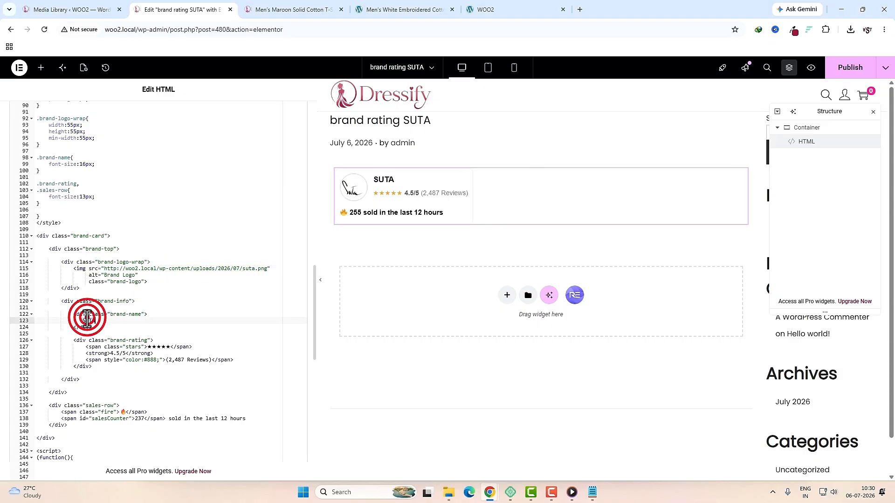
pyautogui.click(841, 74)
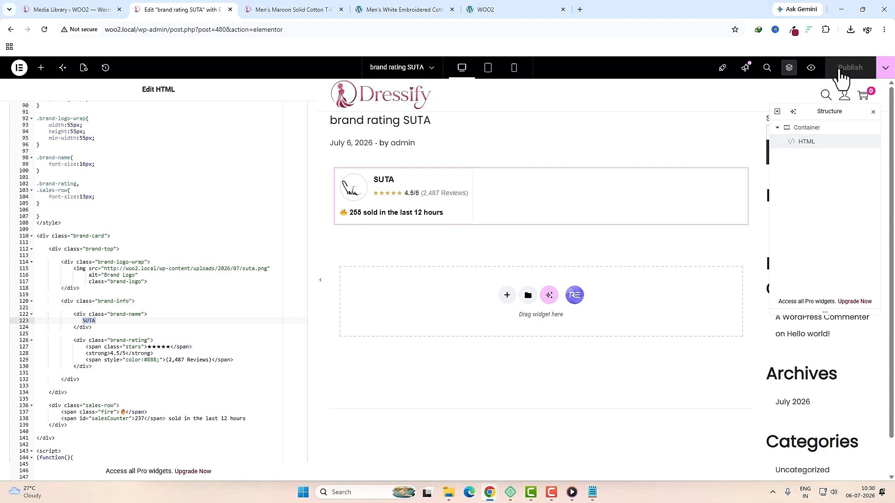
pyautogui.click(21, 71)
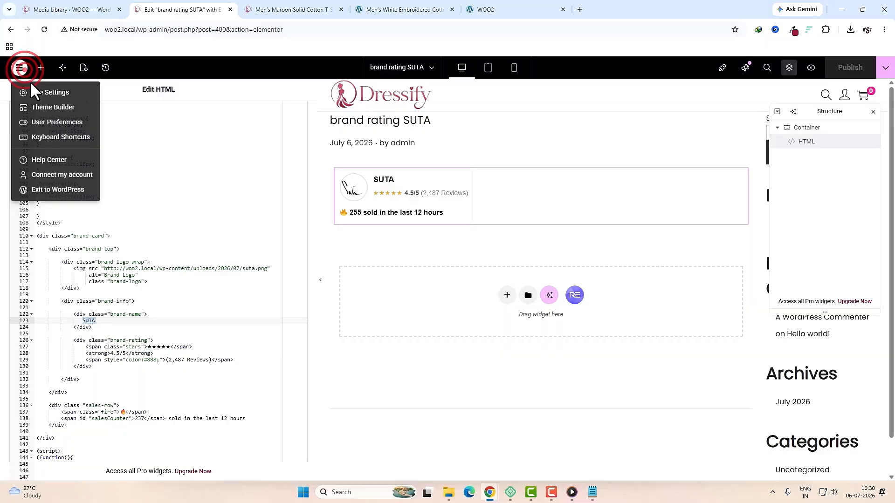
pyautogui.click(59, 196)
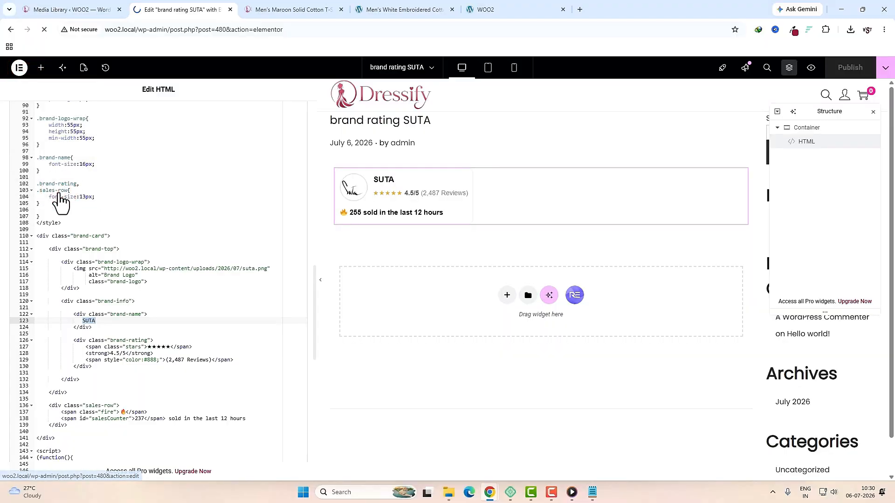
pyautogui.click(57, 205)
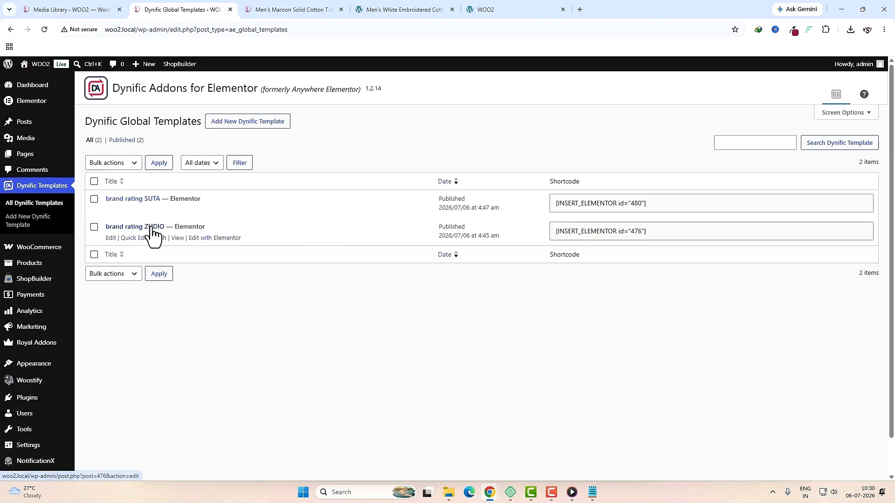
# Step: Paste the ZUDIO shortcode [INSERT_ELEMENTOR id="476"] atop the Lavender Purple T-shirt's short description code
pyautogui.click(581, 228)
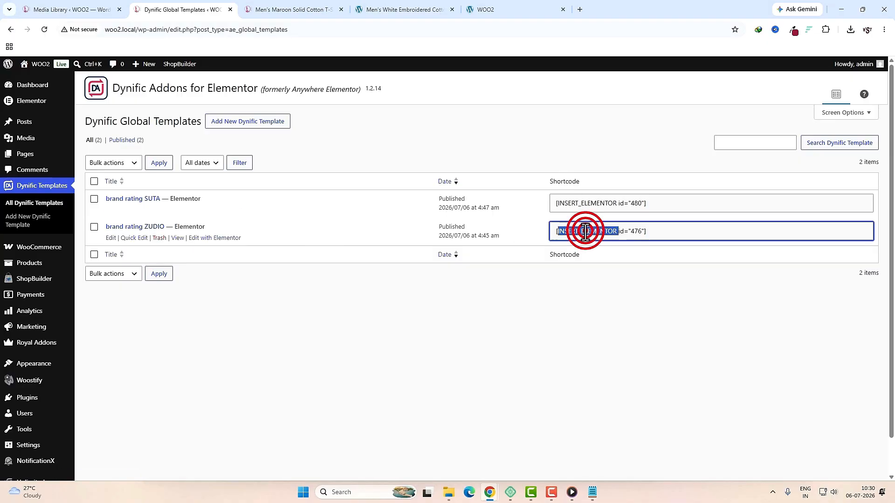
pyautogui.hotkey('ctrl', '1')
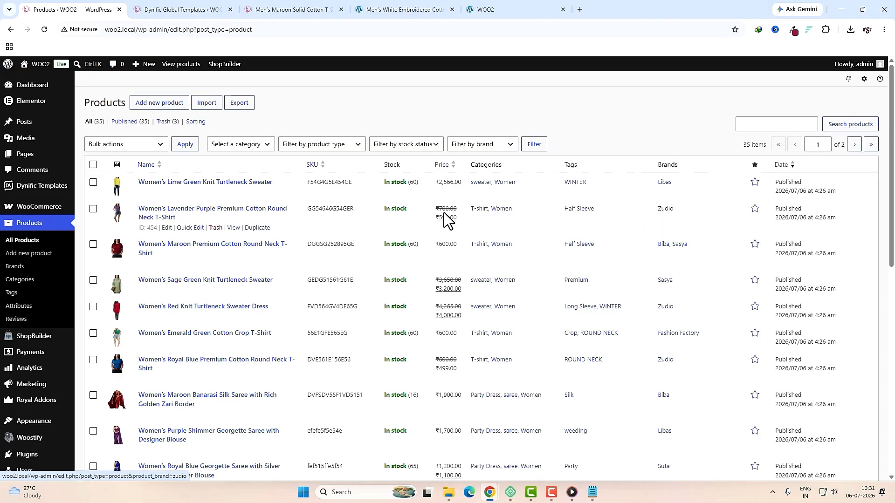
pyautogui.click(262, 208)
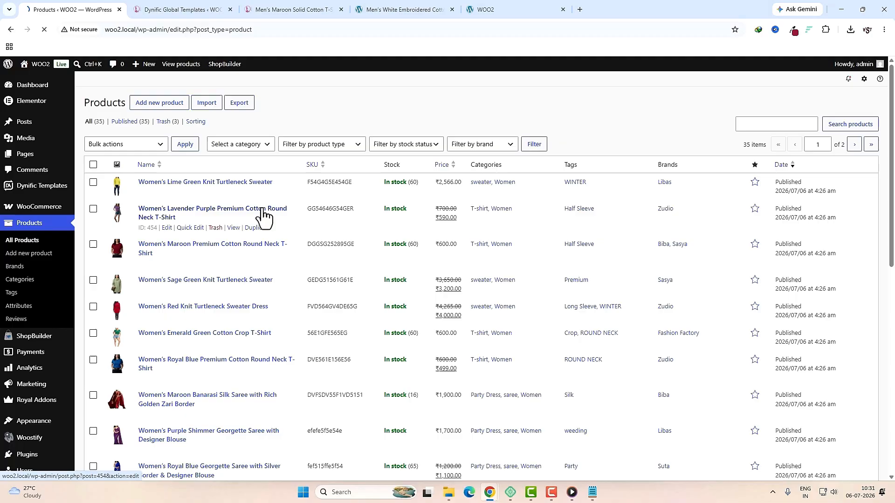
pyautogui.scroll(-8, 533, 261)
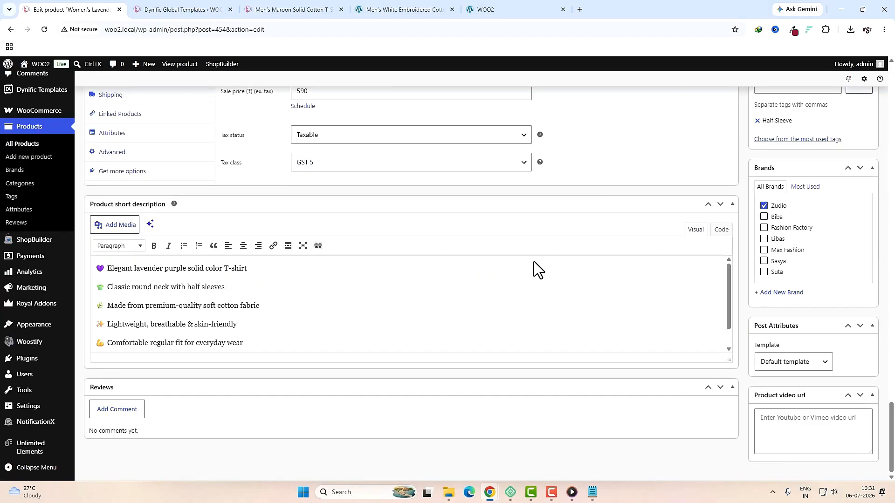
pyautogui.click(722, 230)
pyautogui.click(93, 267)
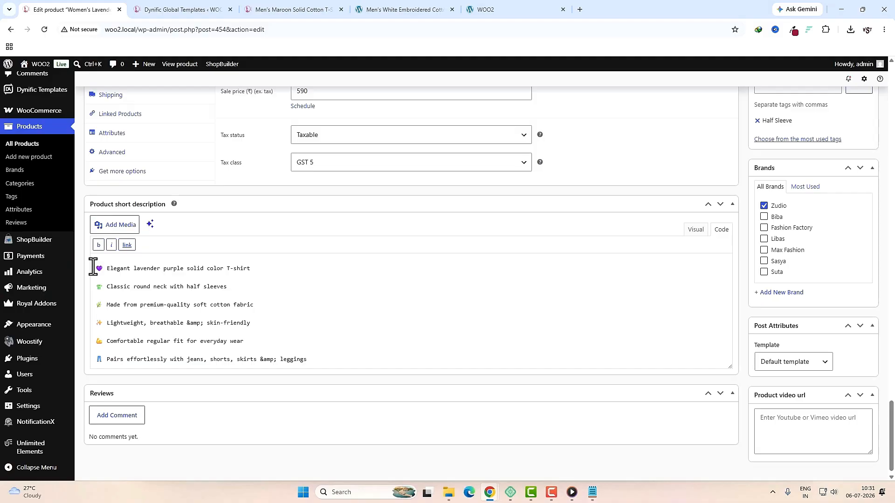
pyautogui.hotkey('ctrl', 'v')
pyautogui.press('Return')
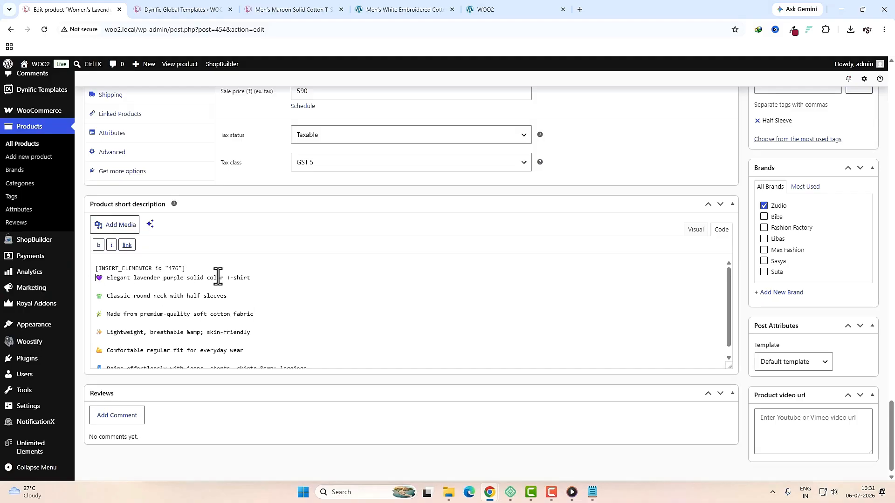
# Step: Update the T-shirt product and preview its page showing the ZUDIO card
pyautogui.scroll(12, 797, 304)
pyautogui.click(851, 293)
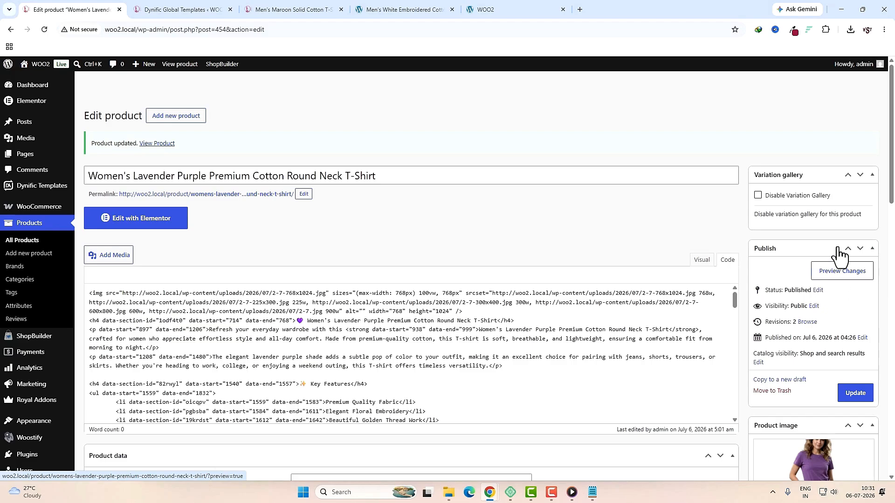
pyautogui.click(845, 262)
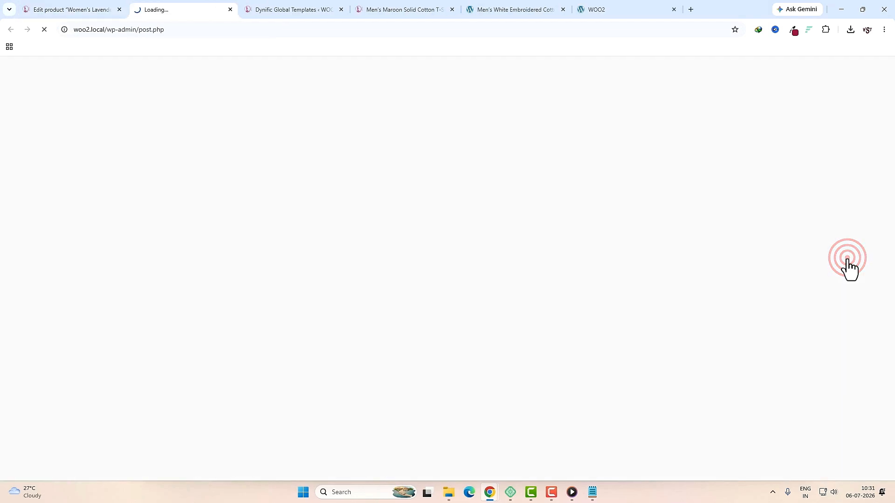
pyautogui.click(462, 242)
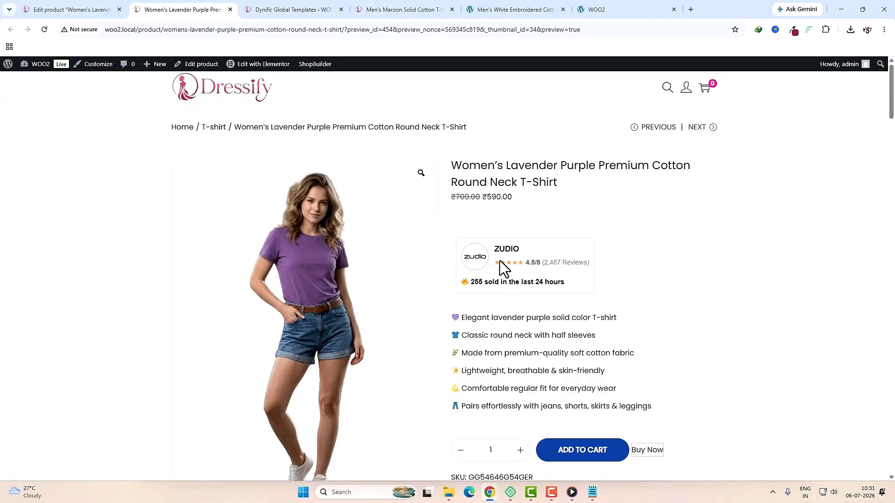
pyautogui.click(280, 9)
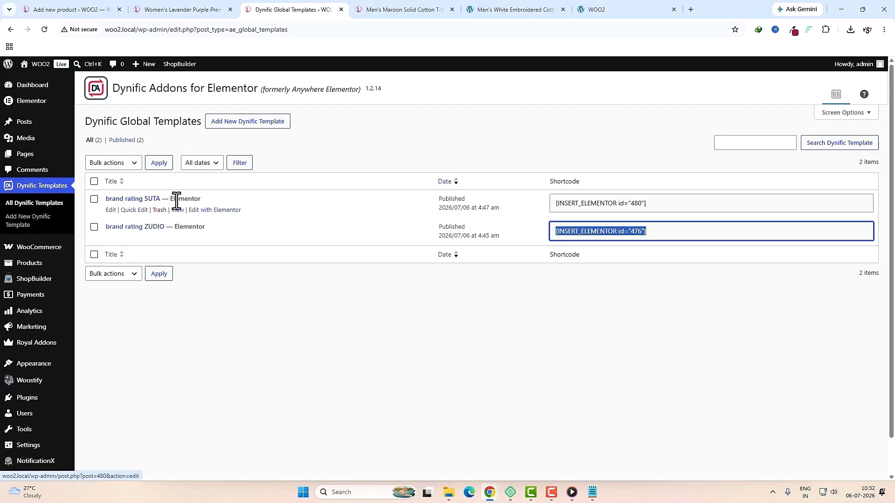
# Step: Copy the SUTA template's shortcode and go to Products > All Products
pyautogui.click(591, 205)
pyautogui.hotkey('ctrl', 'c')
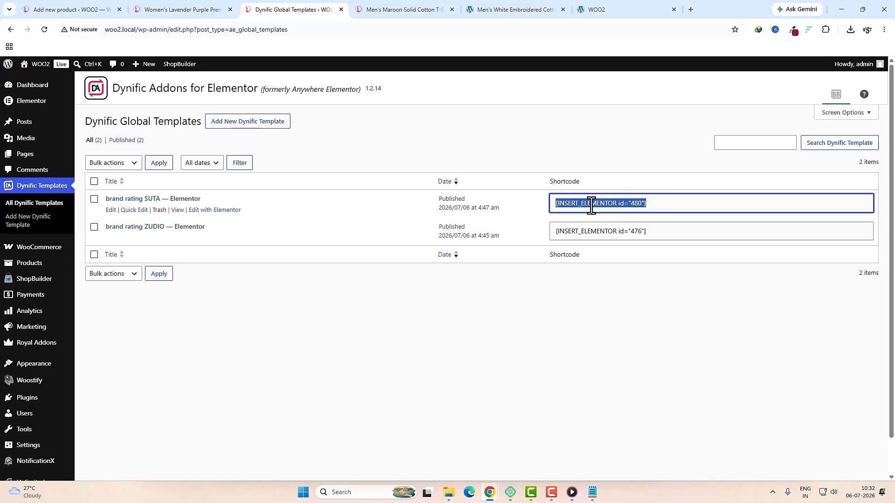
pyautogui.click(72, 9)
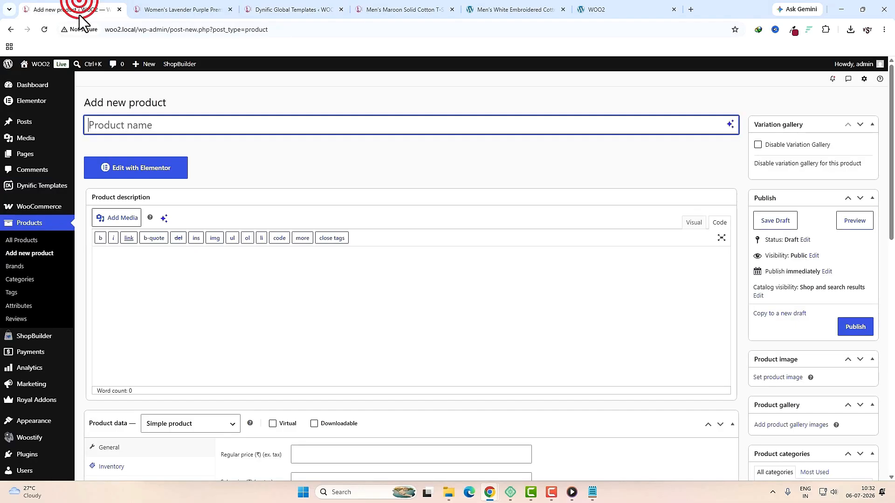
pyautogui.click(23, 241)
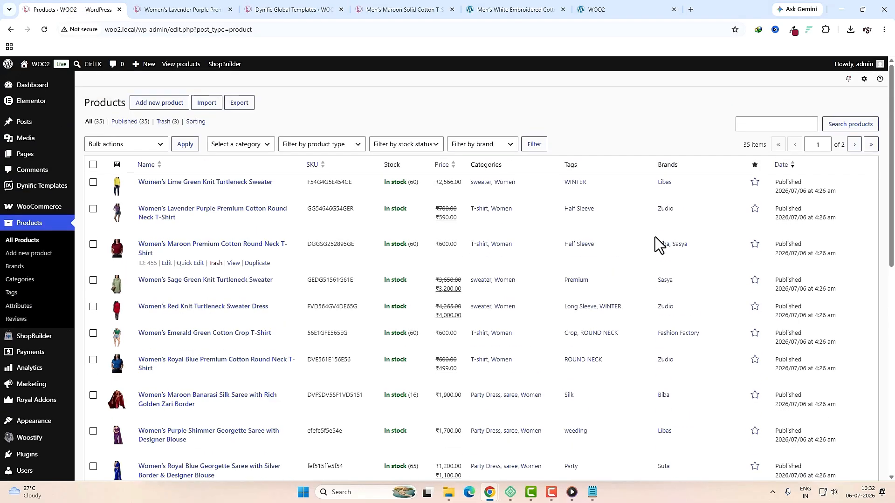
pyautogui.scroll(-3, 655, 236)
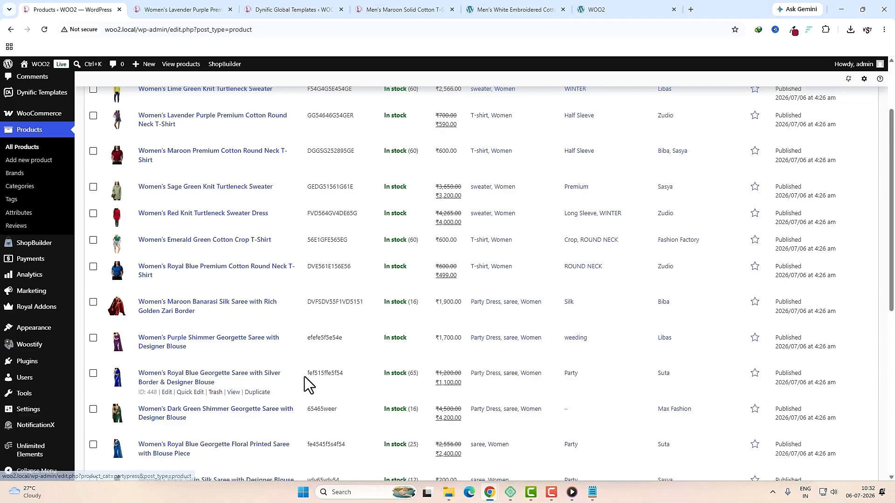
# Step: Paste [INSERT_ELEMENTOR id="480"] at the start of the Royal Blue Georgette Saree's short description
pyautogui.click(249, 380)
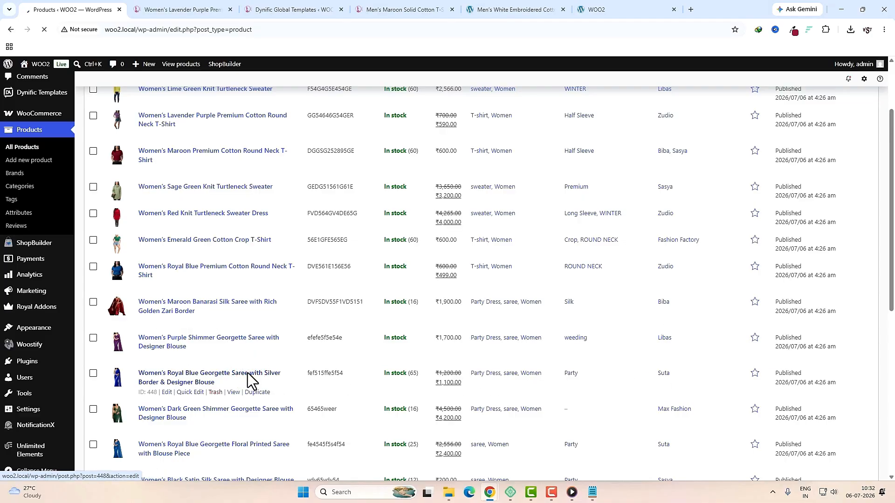
pyautogui.scroll(-6, 548, 373)
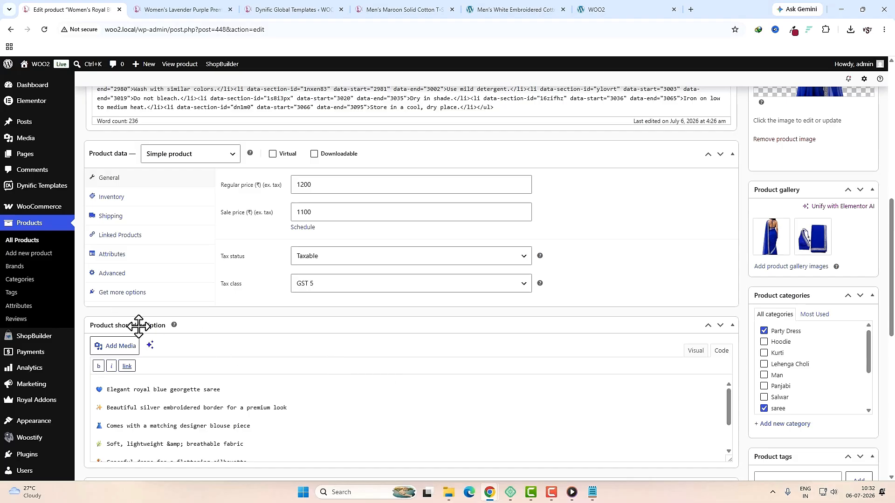
pyautogui.click(96, 390)
pyautogui.hotkey('ctrl', 'v')
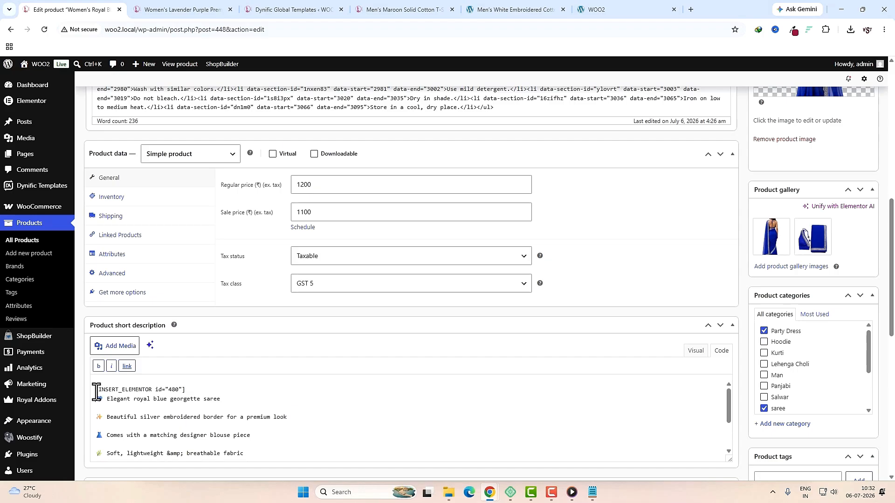
# Step: Update the saree product and preview its page with the SUTA brand card
pyautogui.scroll(15, 836, 348)
pyautogui.click(854, 328)
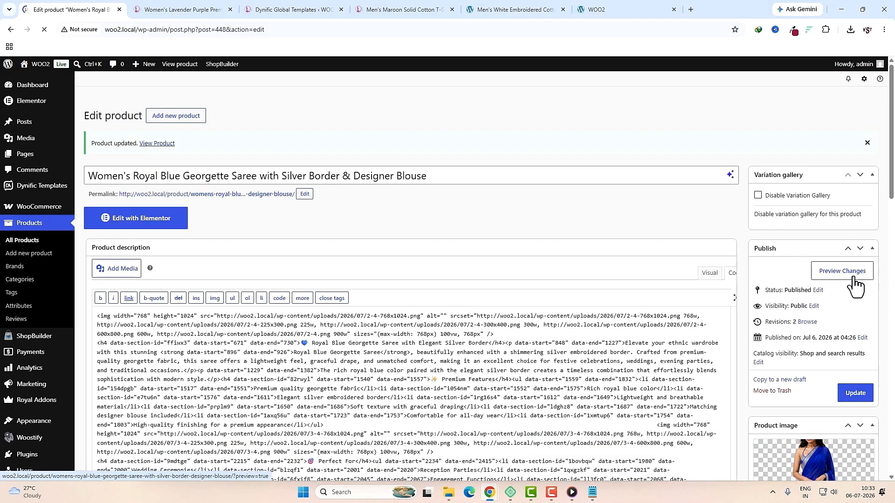
pyautogui.click(854, 278)
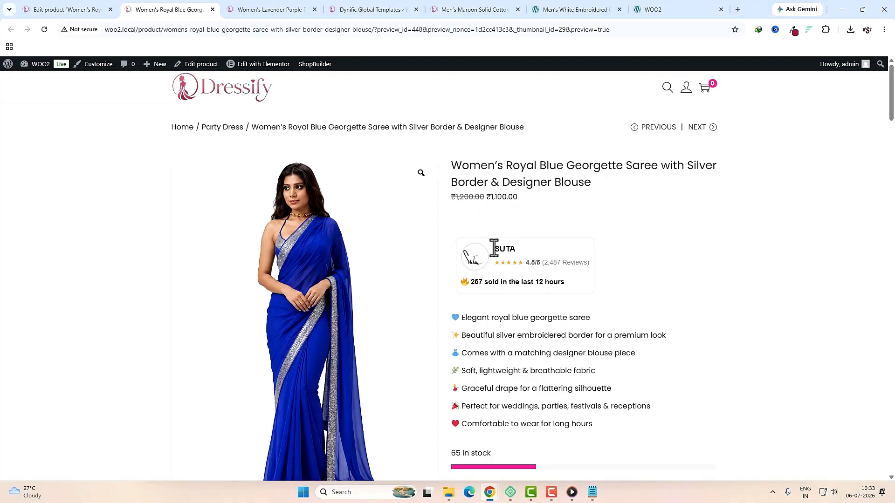
pyautogui.moveTo(494, 249); pyautogui.dragTo(566, 287)
pyautogui.click(620, 299)
# Step: Start a new ShopBuilder page template named SHOP PAGE
pyautogui.moveTo(37, 65)
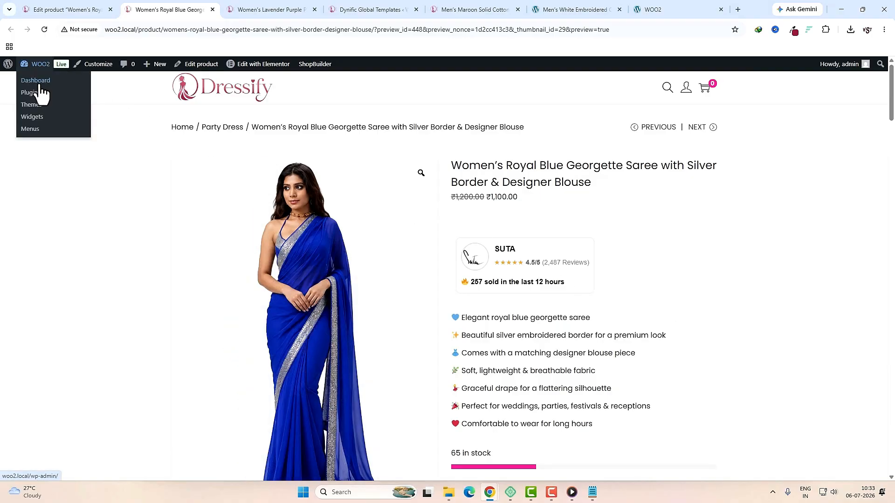
pyautogui.click(37, 82)
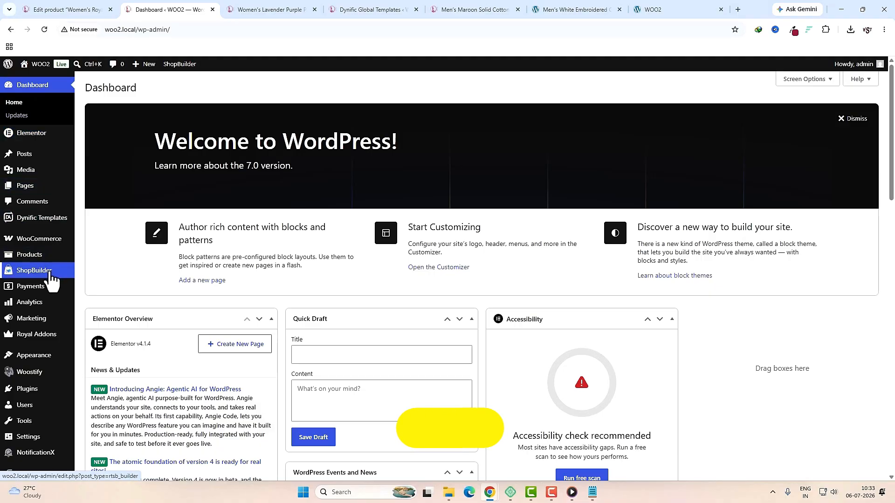
pyautogui.click(52, 273)
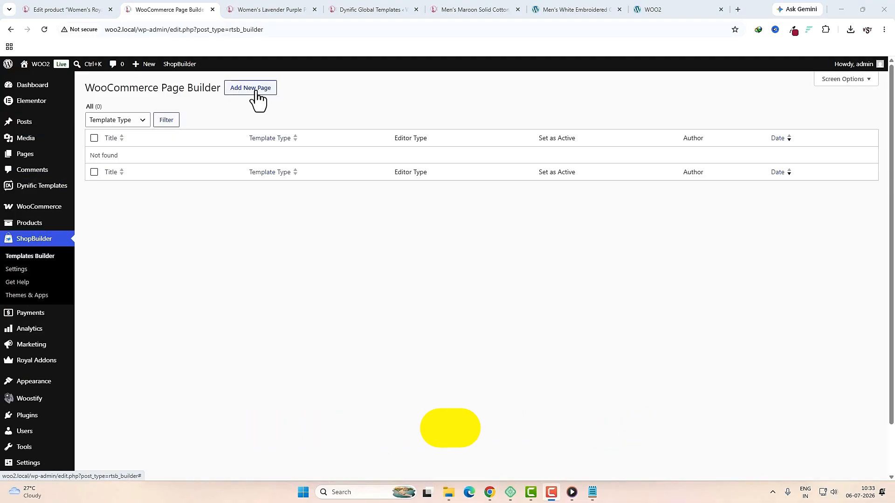
pyautogui.click(256, 93)
pyautogui.click(358, 146)
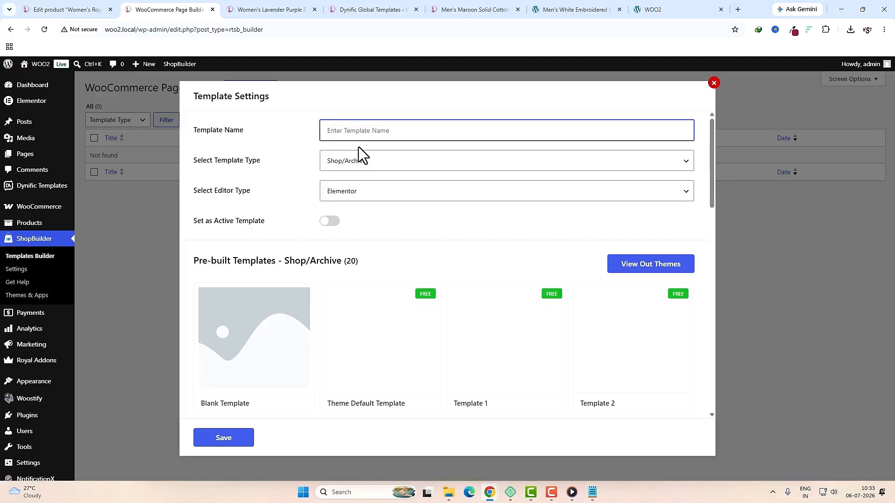
pyautogui.write('SHOP PAGE')
pyautogui.press('Tab')
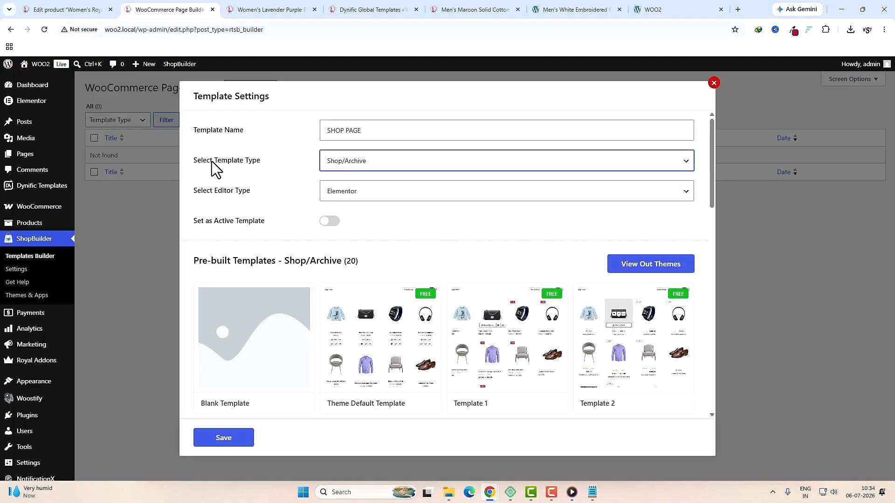
# Step: Set it to Shop/Archive with the Elementor editor, mark it active, save, and edit with Elementor
pyautogui.click(364, 165)
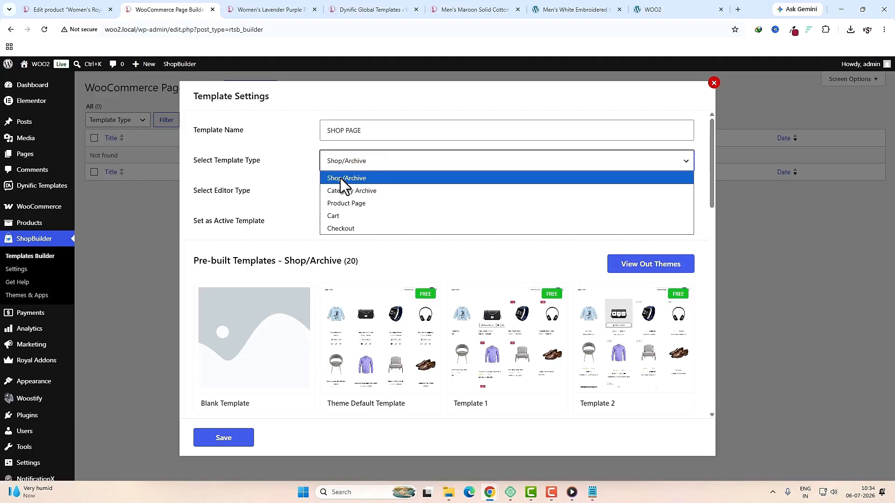
pyautogui.click(365, 179)
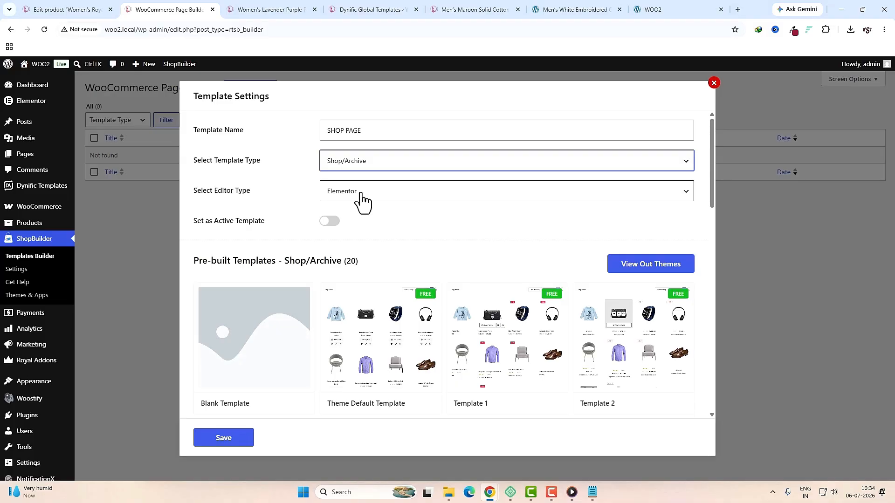
pyautogui.click(366, 192)
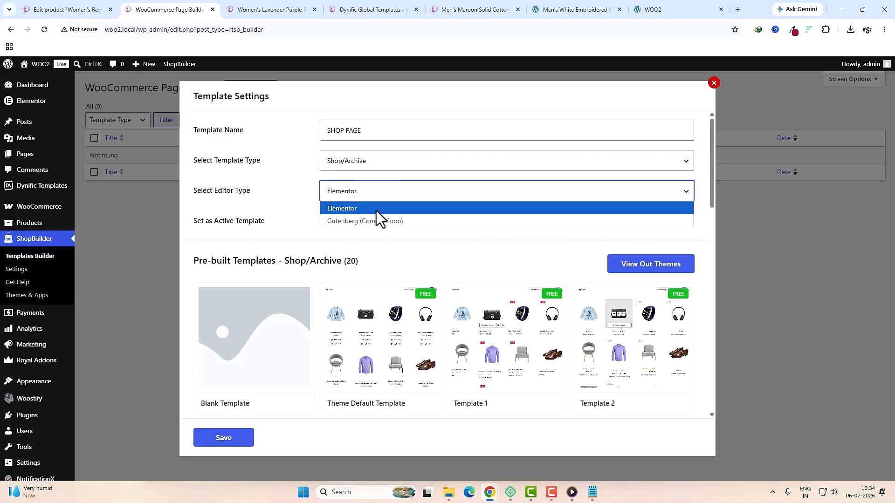
pyautogui.click(375, 209)
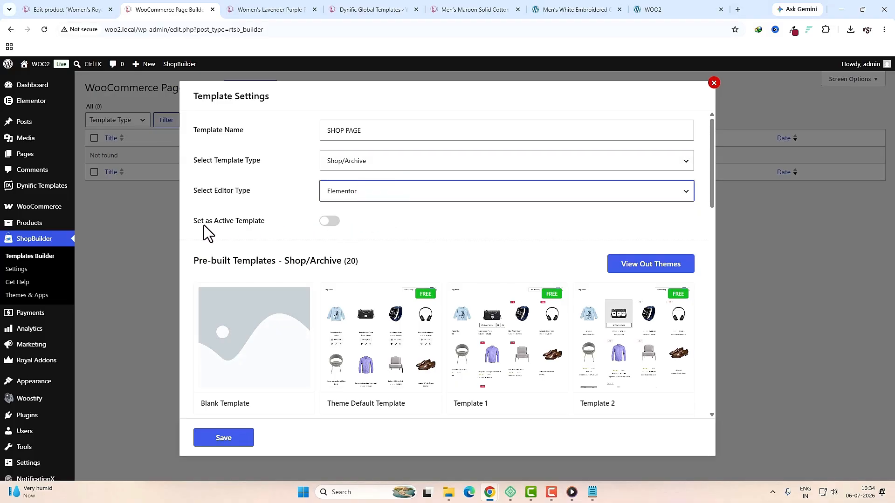
pyautogui.click(331, 222)
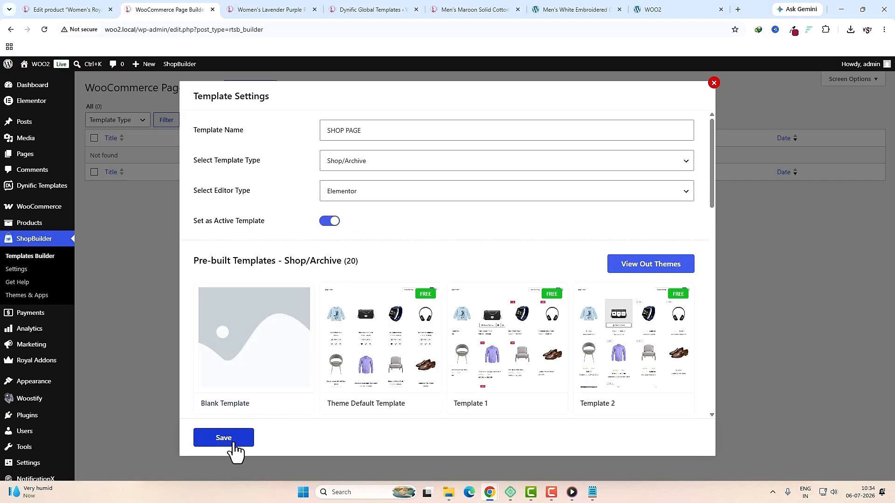
pyautogui.click(235, 445)
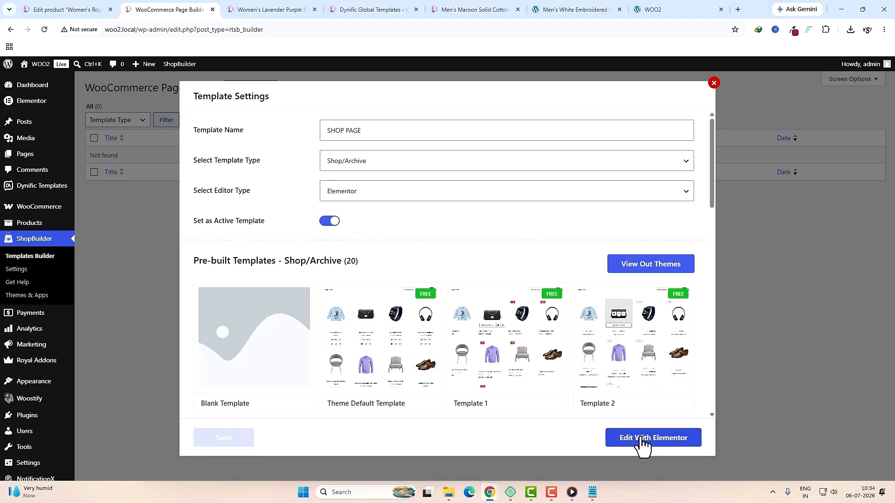
pyautogui.click(665, 439)
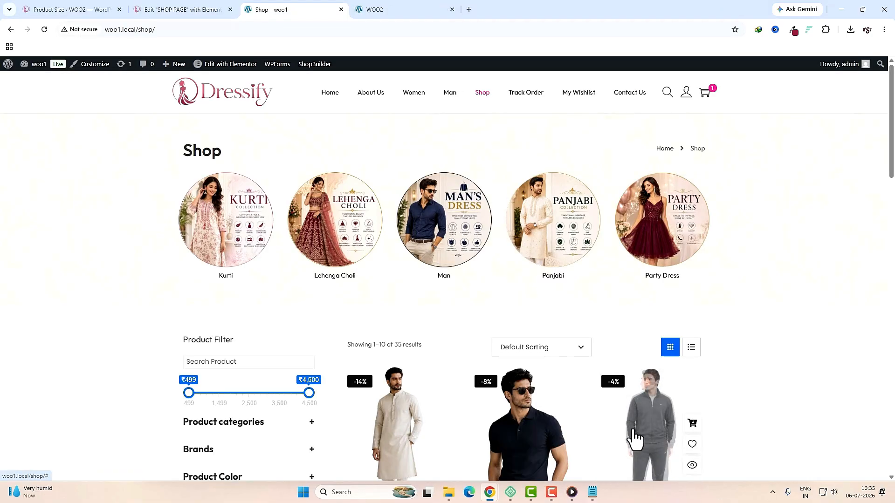
pyautogui.scroll(-2, 620, 436)
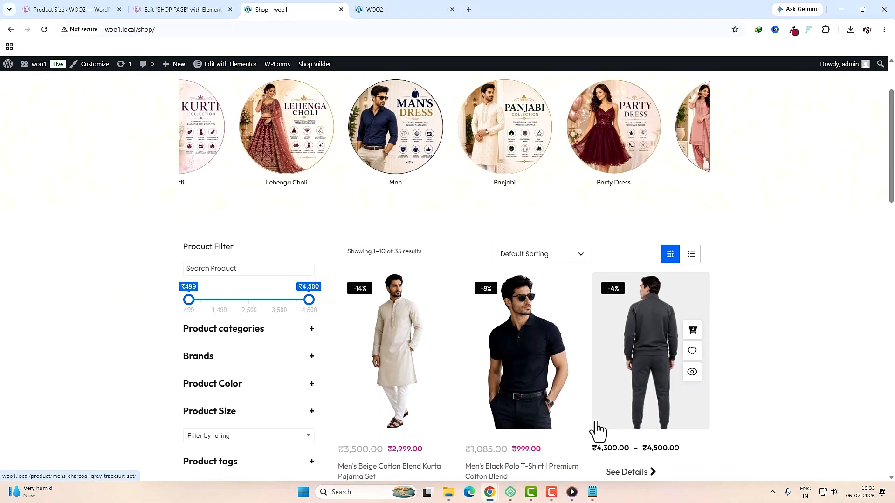
# Step: Place a new Container on the empty shop page with padding set to 0
pyautogui.scroll(-15, 598, 431)
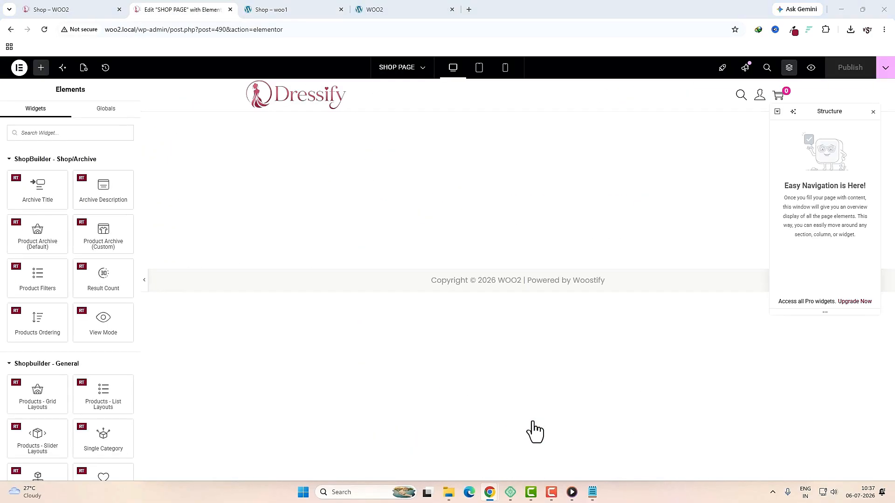
pyautogui.click(39, 134)
pyautogui.write('con')
pyautogui.moveTo(36, 178); pyautogui.dragTo(375, 174)
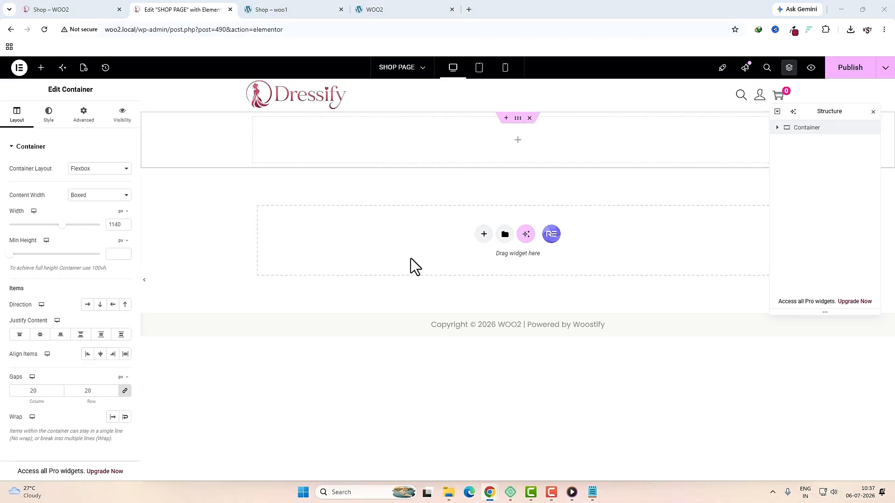
pyautogui.click(96, 120)
pyautogui.click(124, 215)
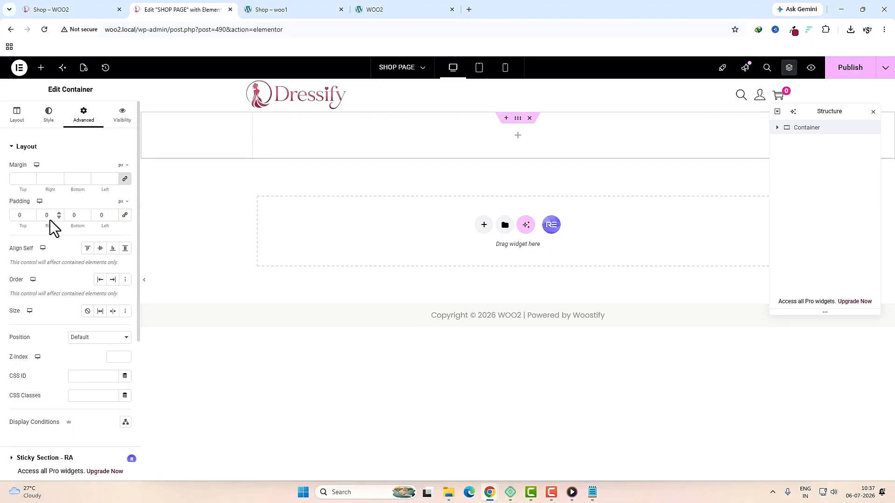
# Step: Give the container a Classic background using the page header bg image
pyautogui.click(48, 117)
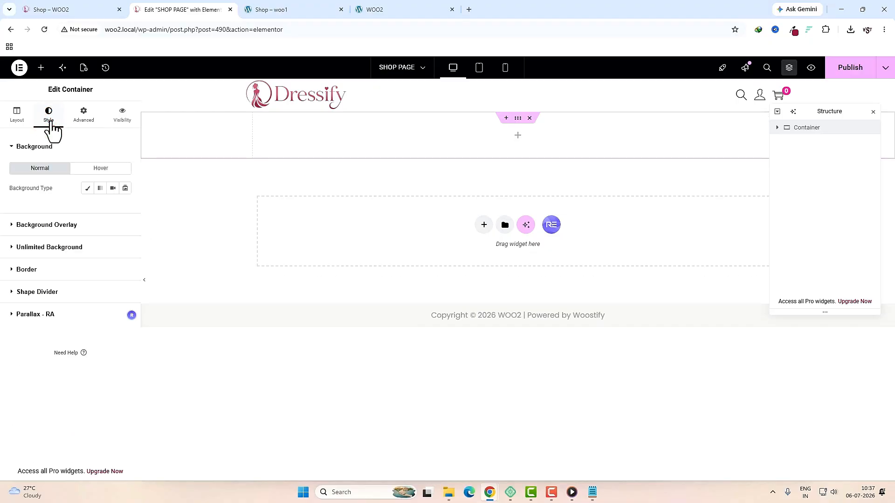
pyautogui.click(87, 188)
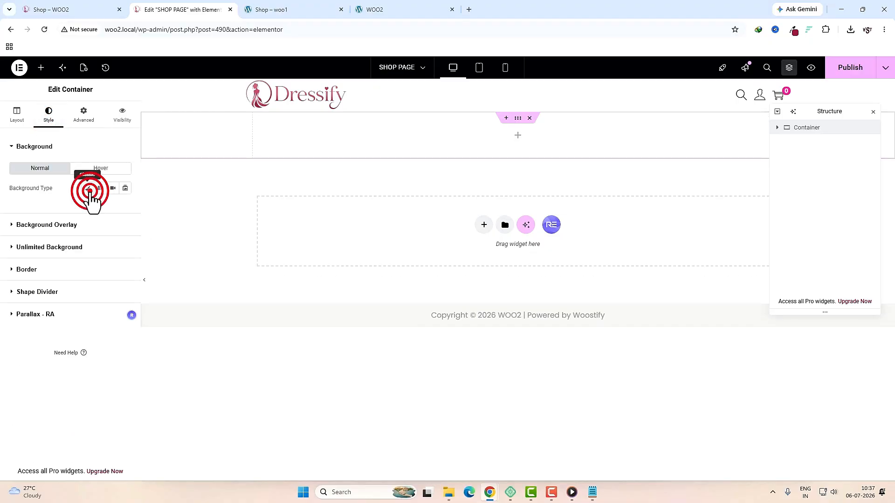
pyautogui.click(274, 11)
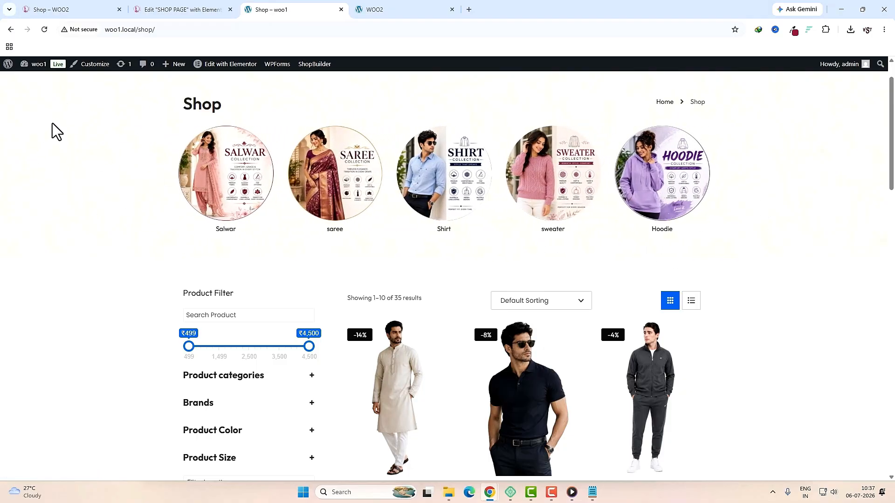
pyautogui.click(186, 10)
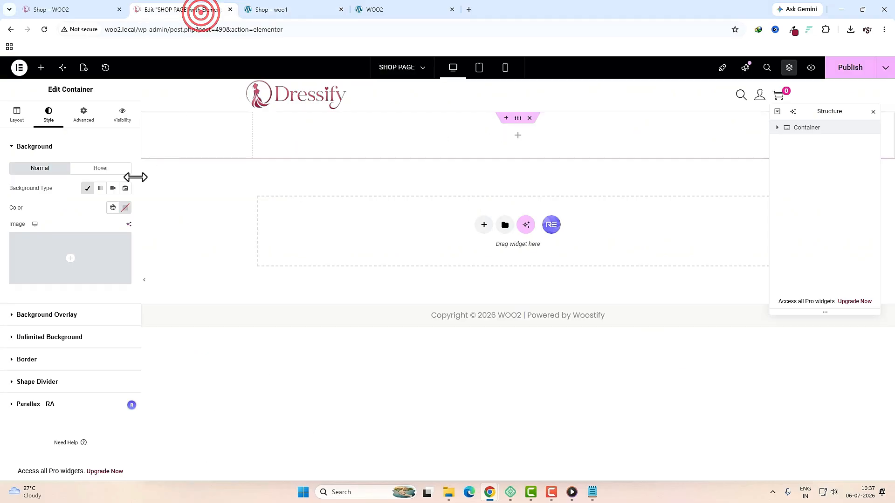
pyautogui.click(84, 252)
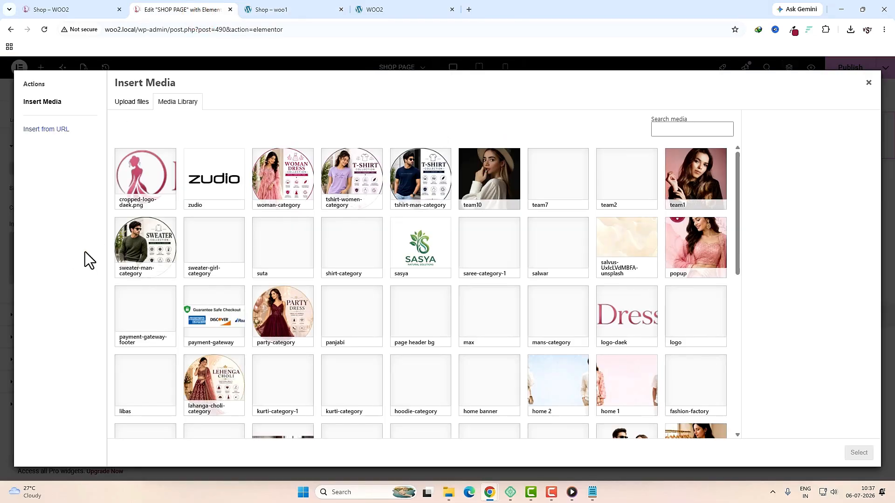
pyautogui.scroll(-2, 591, 267)
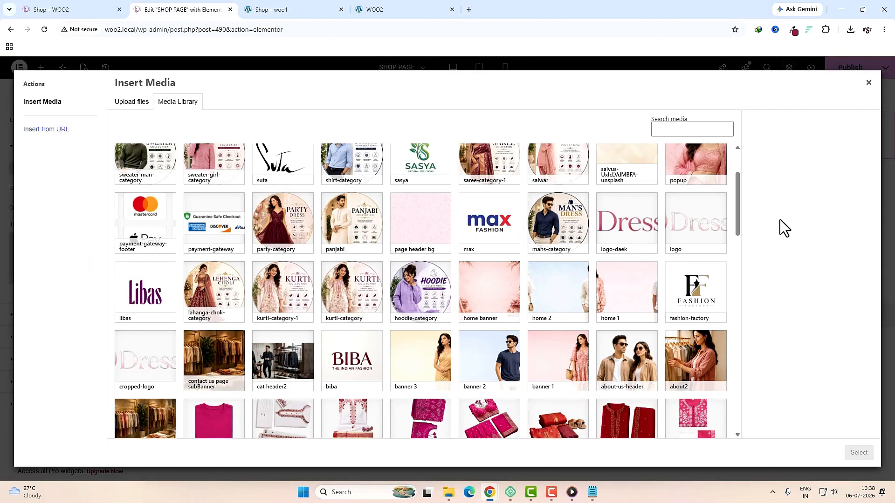
pyautogui.click(422, 227)
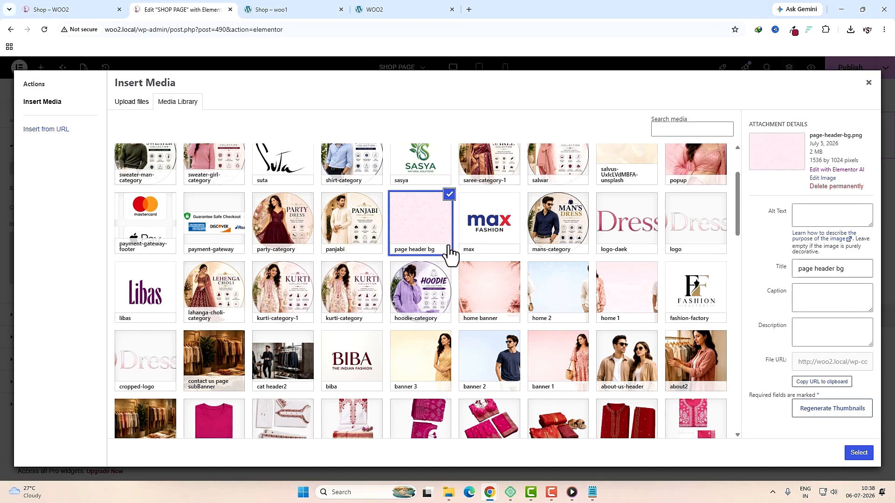
pyautogui.click(294, 10)
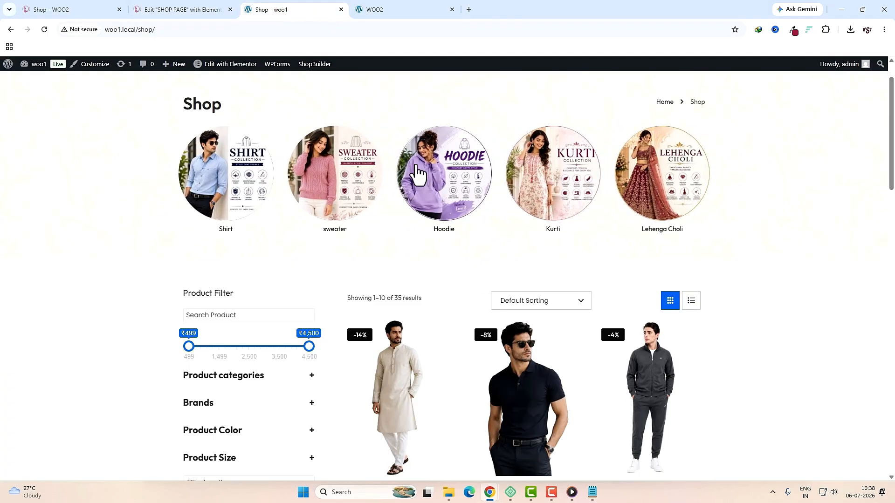
pyautogui.click(186, 10)
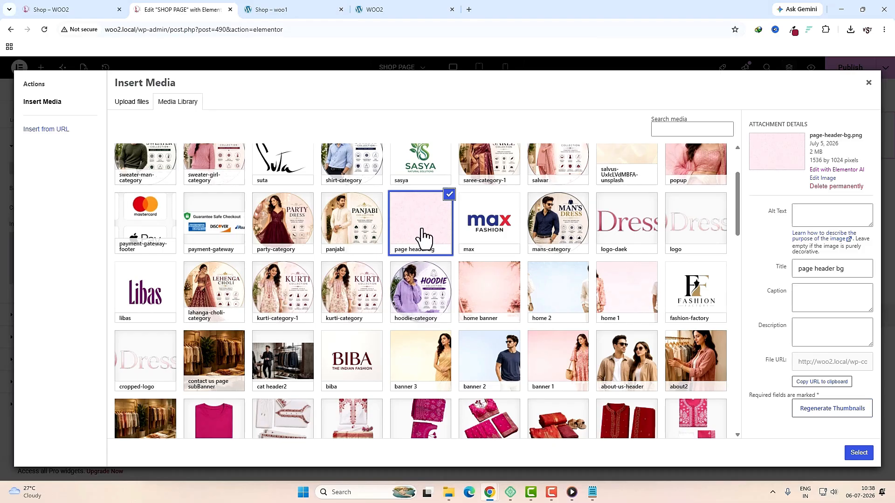
pyautogui.click(858, 452)
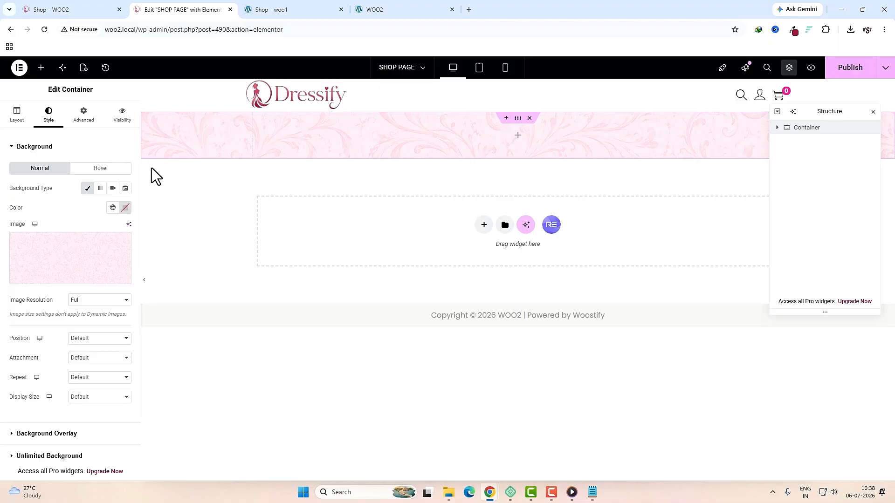
# Step: Set the background display size to Cover and the container's top padding to 50
pyautogui.click(97, 397)
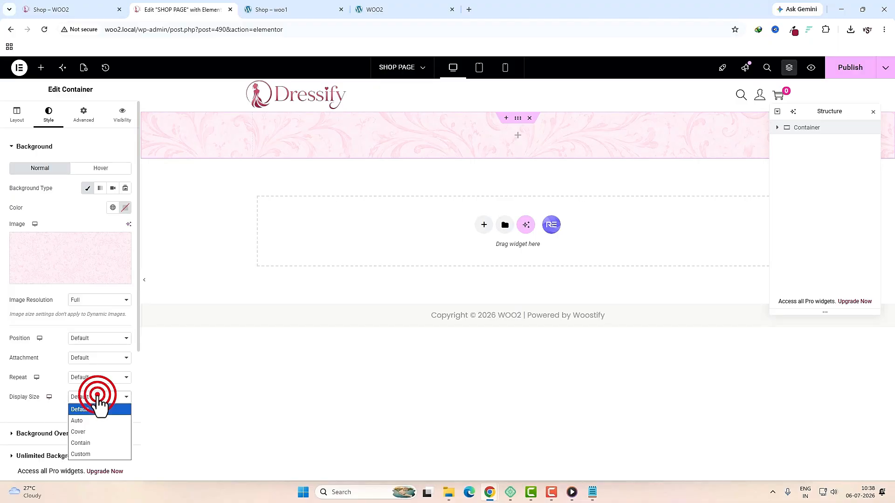
pyautogui.click(91, 434)
pyautogui.click(84, 121)
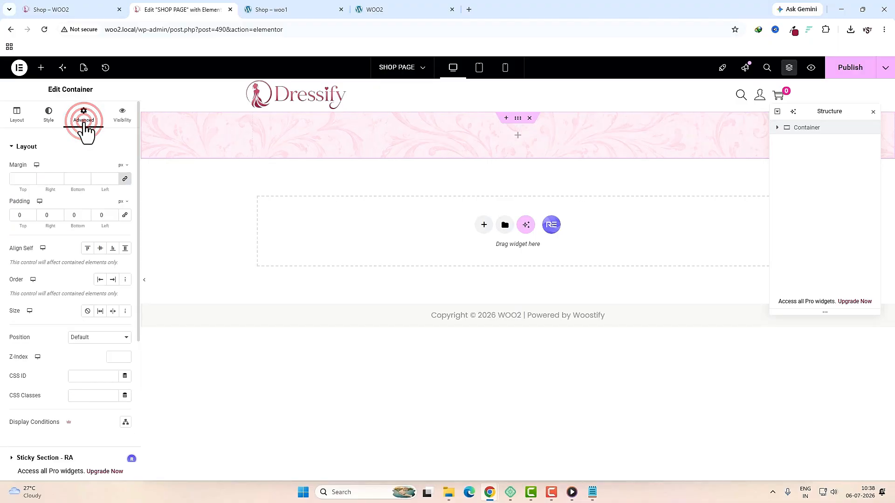
pyautogui.click(23, 218)
pyautogui.write('50')
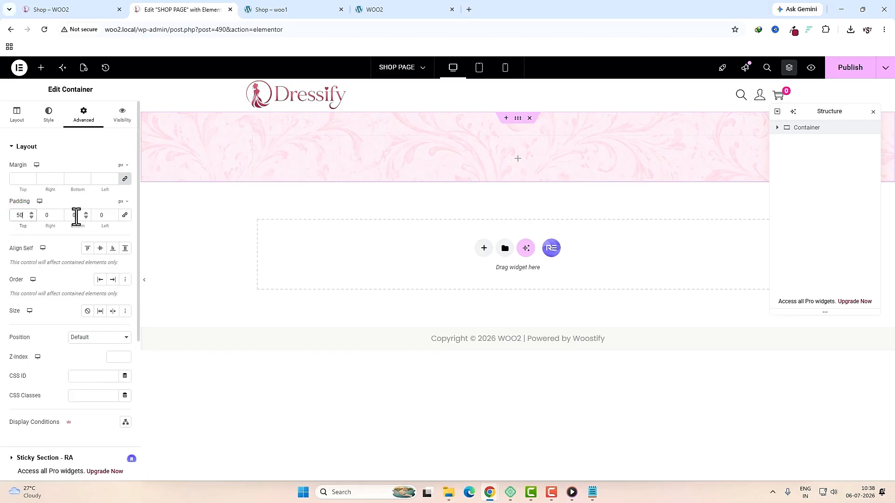
pyautogui.click(74, 215)
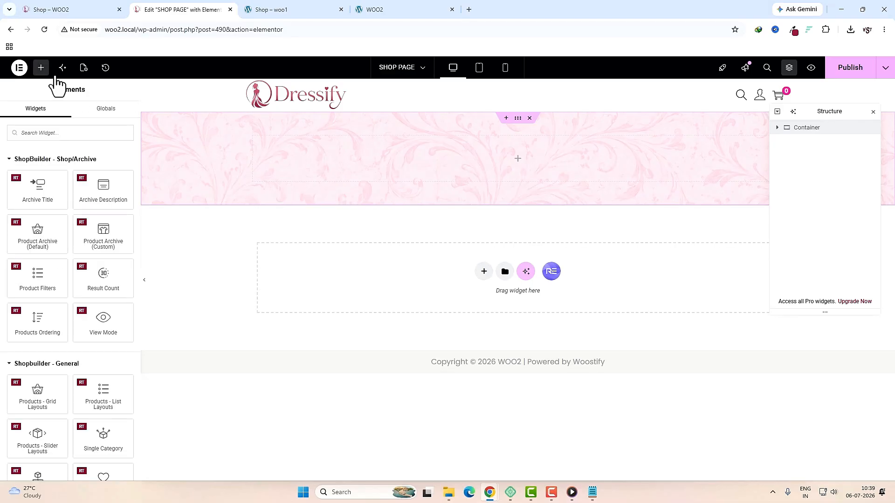
# Step: Add a Heading widget in the banner with title 'Shop' at H2 level
pyautogui.click(50, 133)
pyautogui.write('head')
pyautogui.moveTo(38, 172); pyautogui.dragTo(375, 172)
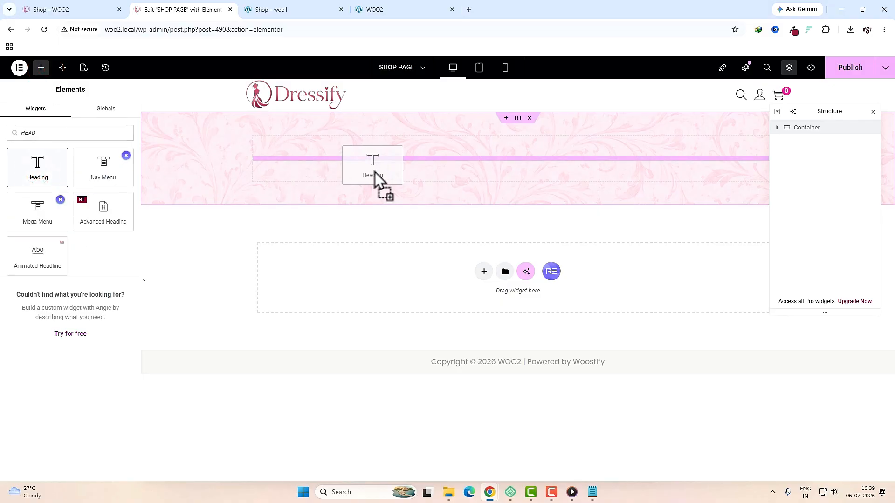
pyautogui.click(272, 9)
pyautogui.moveTo(230, 108); pyautogui.dragTo(164, 108)
pyautogui.hotkey('ctrl', 'c')
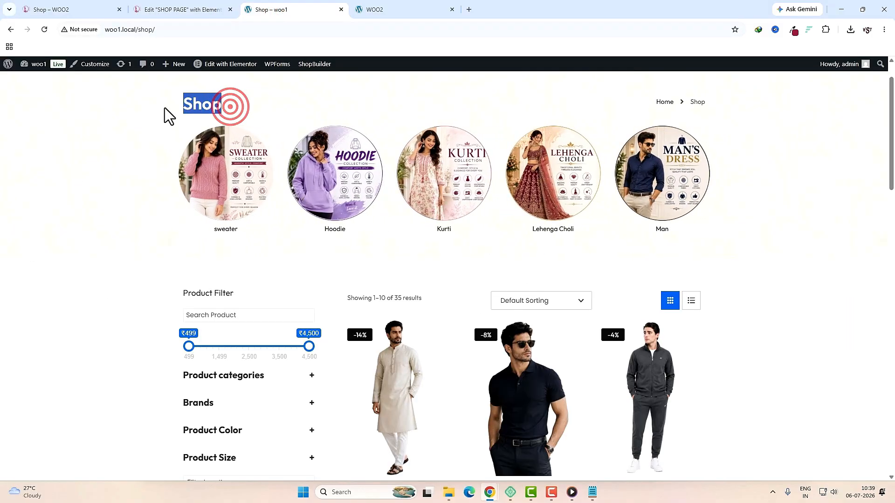
pyautogui.click(169, 5)
pyautogui.click(62, 190)
pyautogui.hotkey('ctrl', 'a')
pyautogui.hotkey('ctrl', 'v')
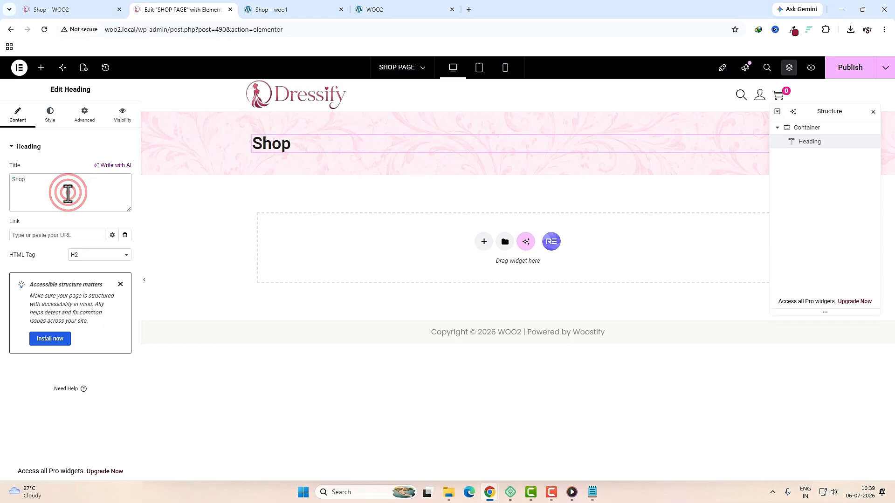
pyautogui.click(99, 254)
pyautogui.click(88, 301)
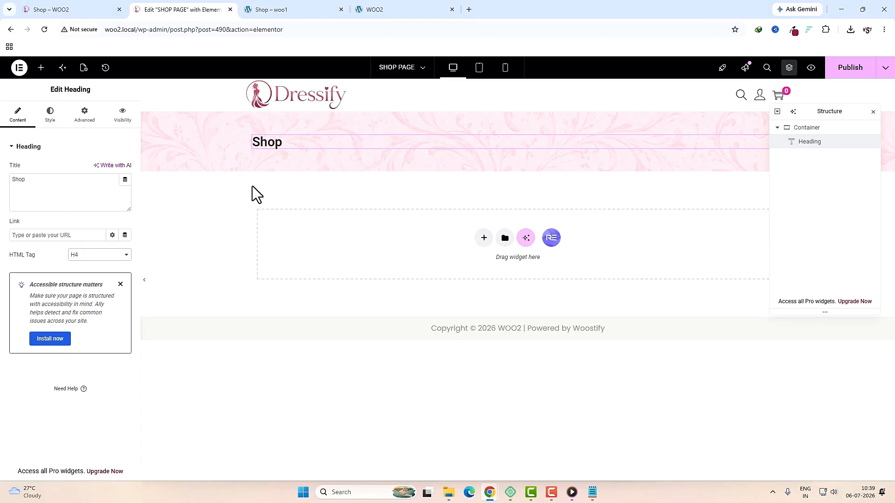
pyautogui.click(95, 255)
pyautogui.click(93, 278)
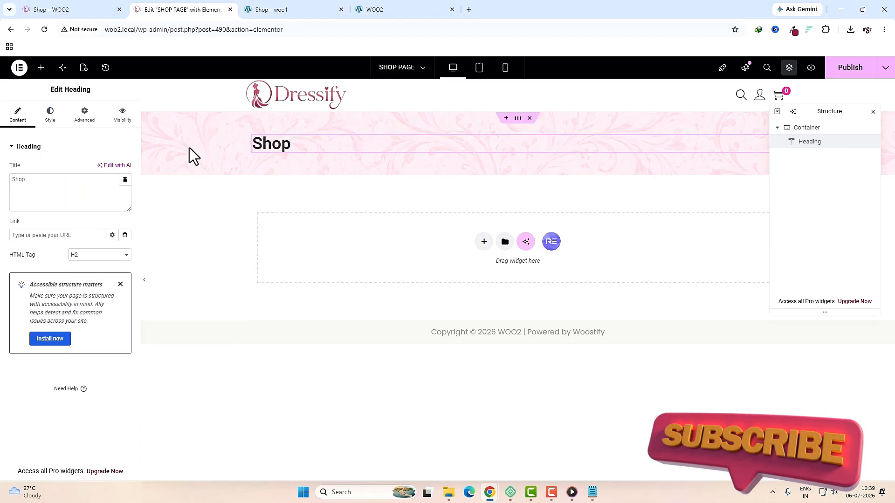
# Step: Drop a Woo Category Carousel widget below the Shop heading
pyautogui.click(41, 67)
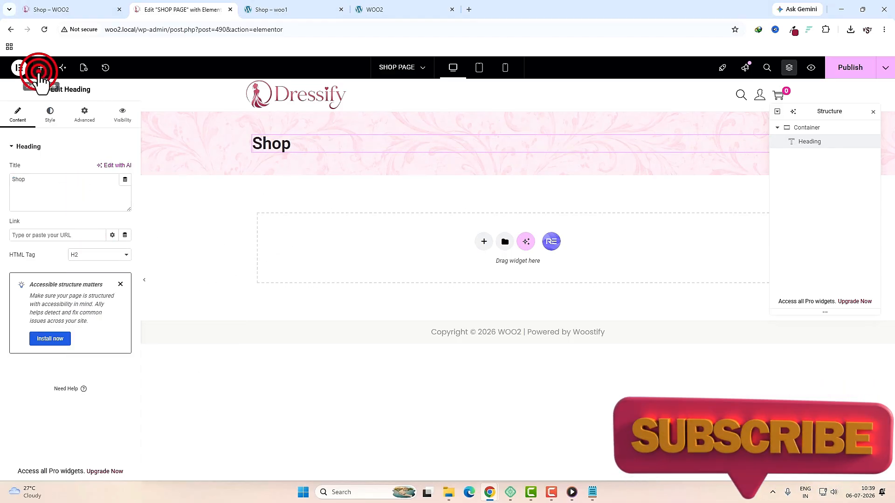
pyautogui.click(299, 10)
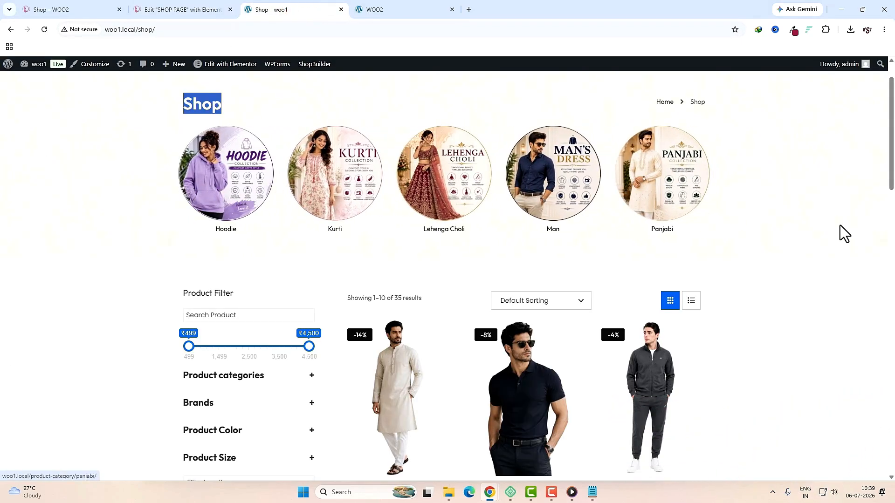
pyautogui.click(184, 9)
pyautogui.click(85, 132)
pyautogui.write('WOO CATE')
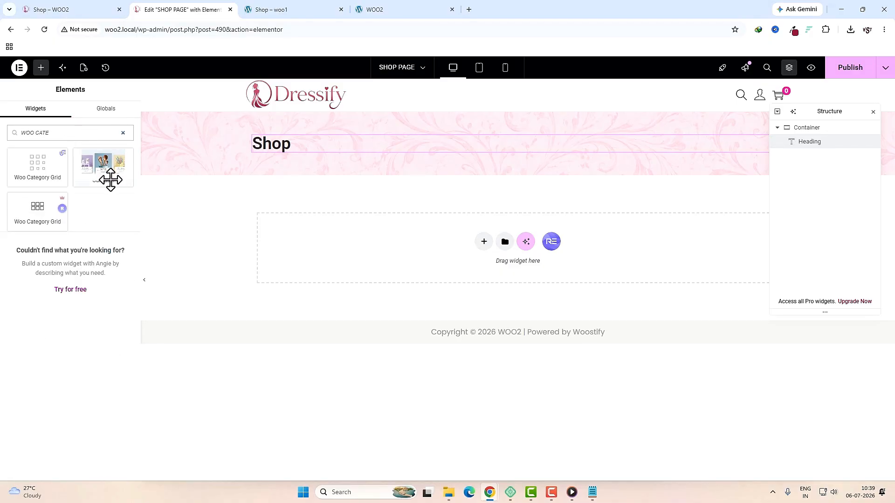
pyautogui.moveTo(101, 163); pyautogui.dragTo(329, 142)
pyautogui.moveTo(328, 151); pyautogui.dragTo(329, 151)
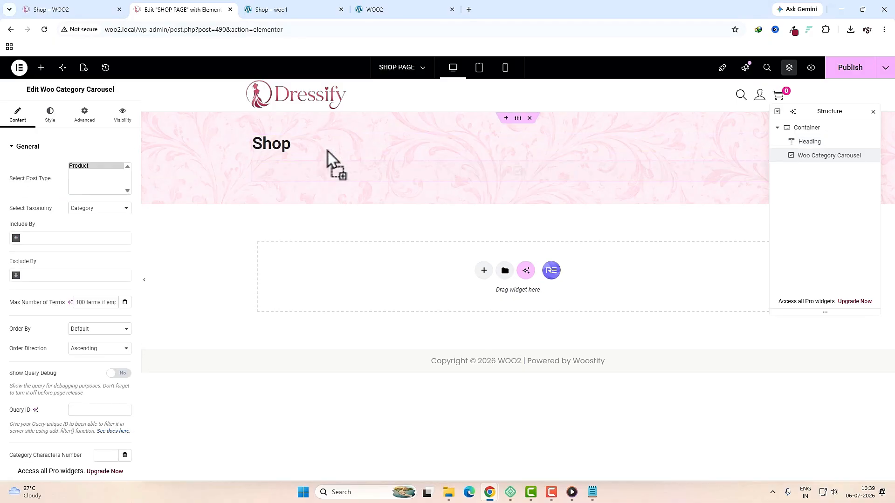
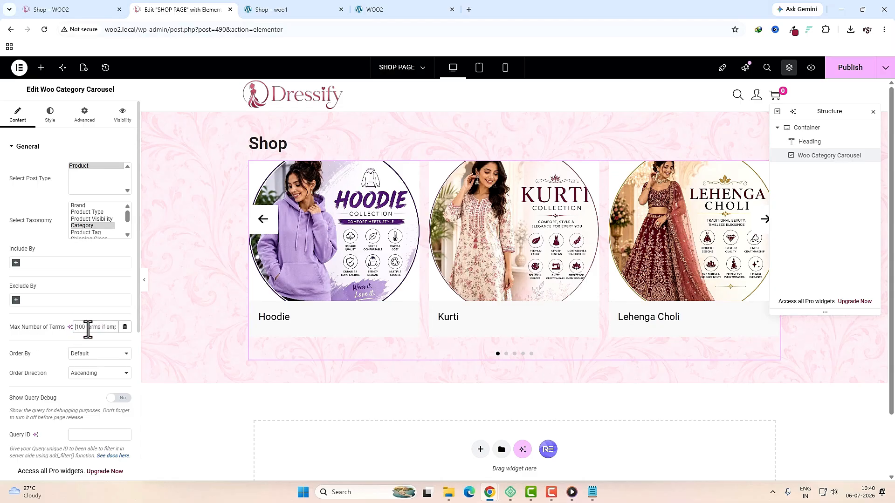
# Step: Set the category carousel to show 5 items, with 2 items on mobile
pyautogui.scroll(-5, 66, 360)
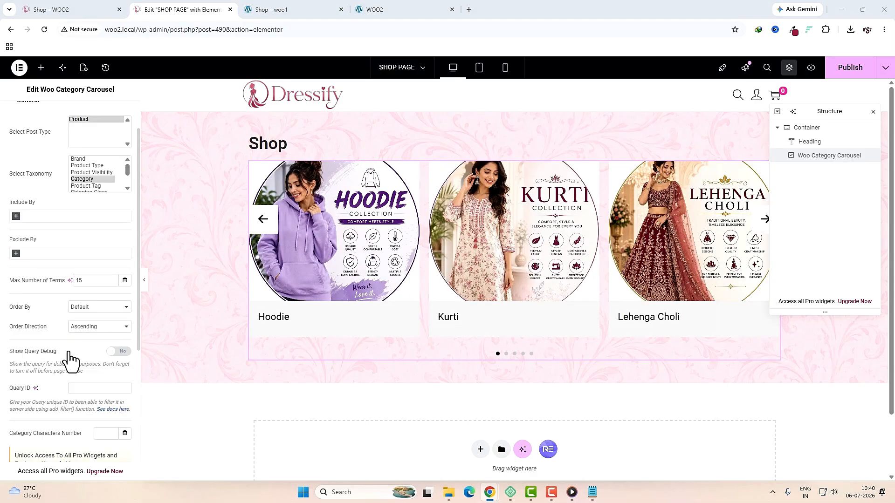
pyautogui.click(55, 319)
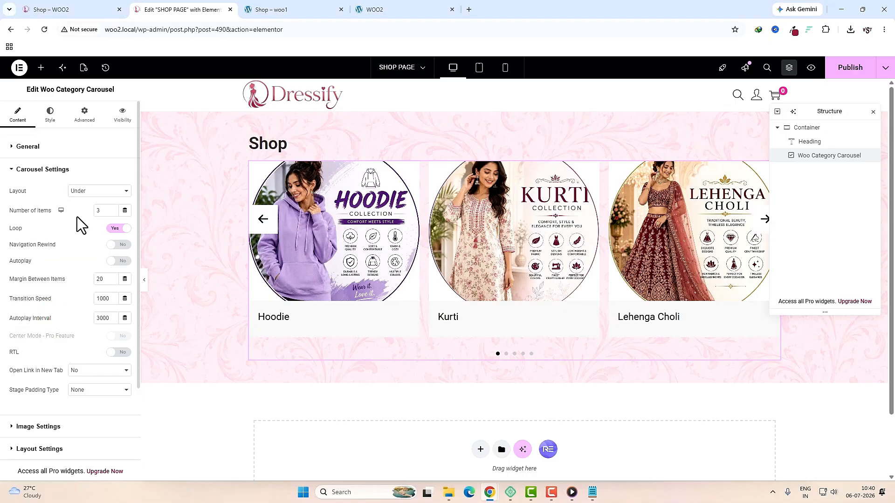
pyautogui.doubleClick(101, 211)
pyautogui.write('5')
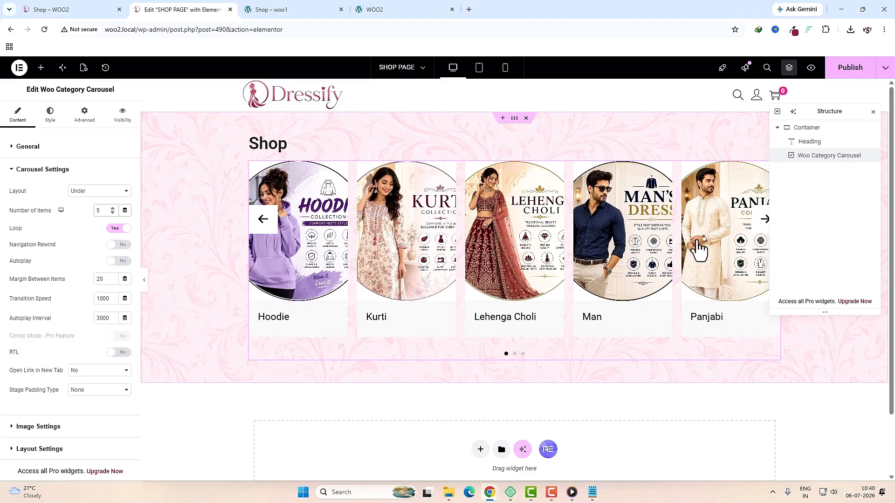
pyautogui.click(61, 210)
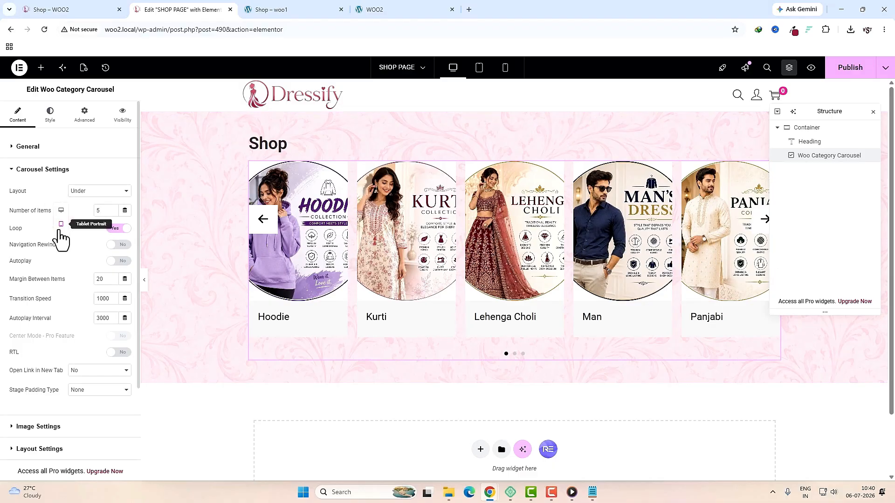
pyautogui.click(58, 225)
pyautogui.doubleClick(104, 212)
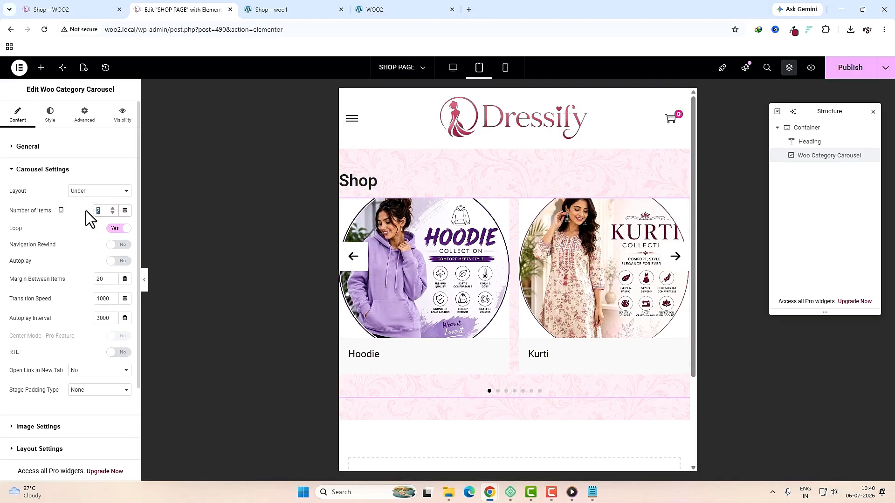
pyautogui.click(61, 210)
pyautogui.click(58, 237)
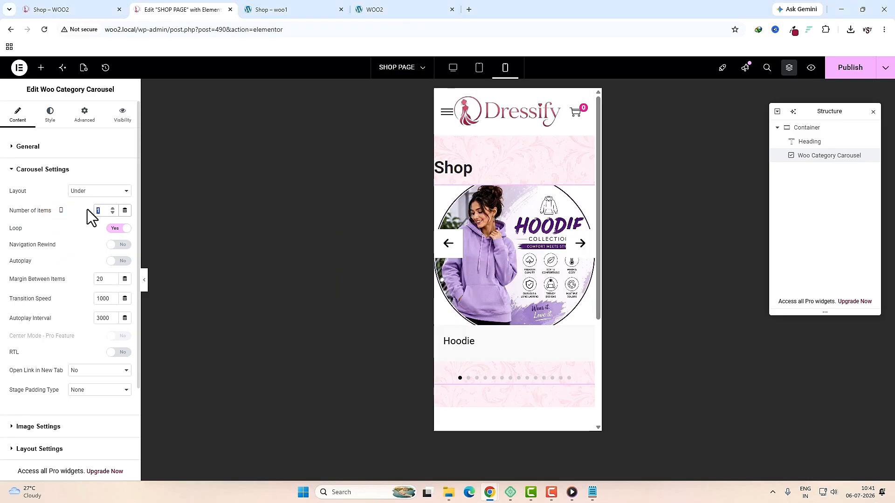
pyautogui.write('2')
pyautogui.click(60, 211)
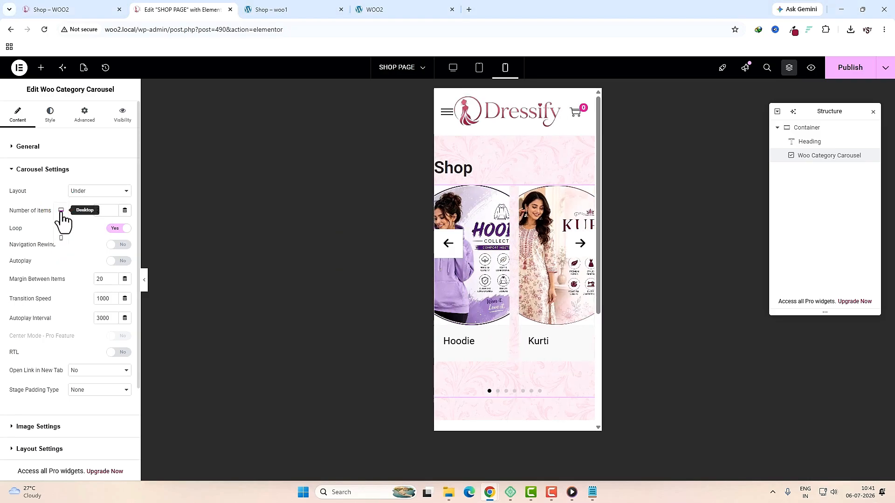
pyautogui.click(61, 210)
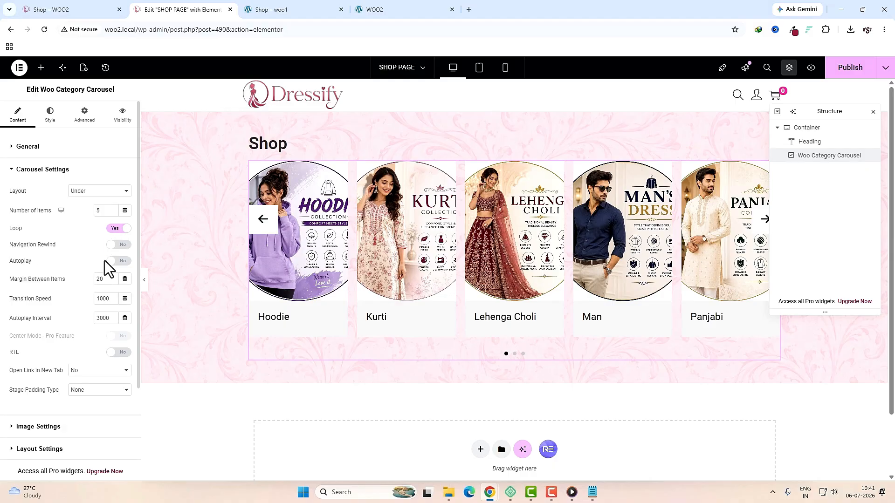
# Step: Enable carousel autoplay and change the item margin from 20 to 30
pyautogui.click(119, 260)
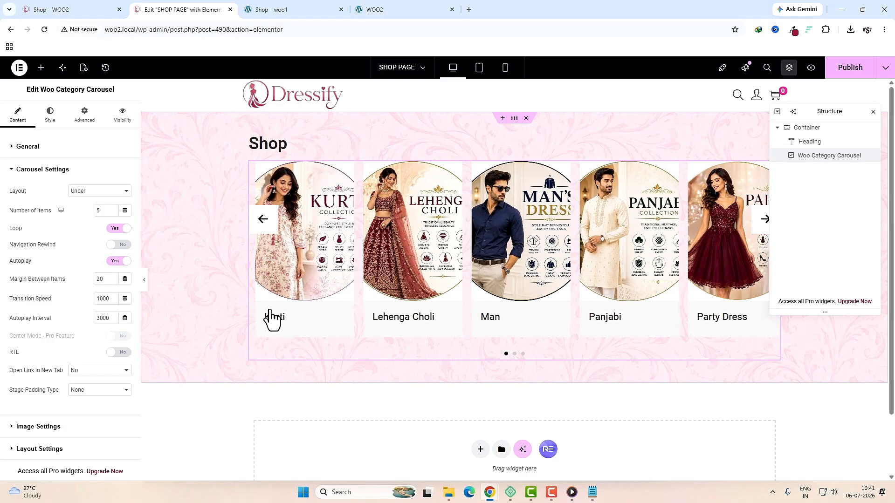
pyautogui.doubleClick(100, 279)
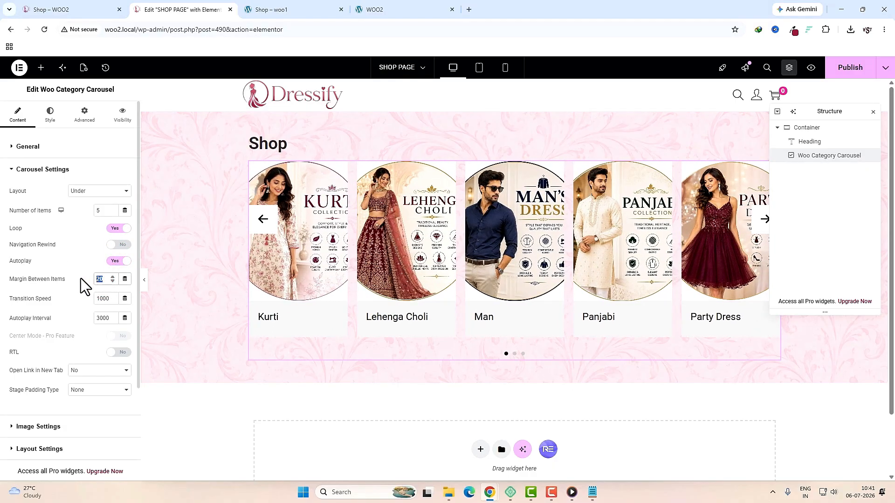
pyautogui.write('30')
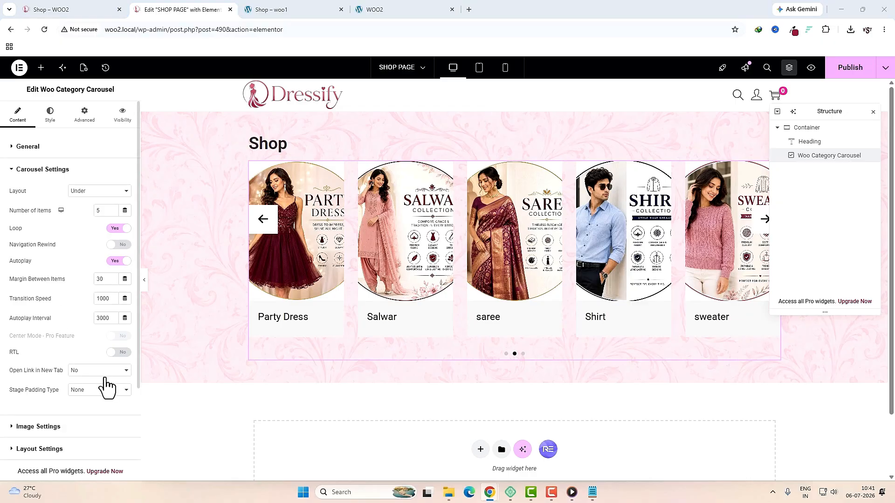
# Step: In Layout Settings, turn off Show Intro, Show Arrows and Show Dots
pyautogui.scroll(-2, 105, 386)
pyautogui.click(62, 333)
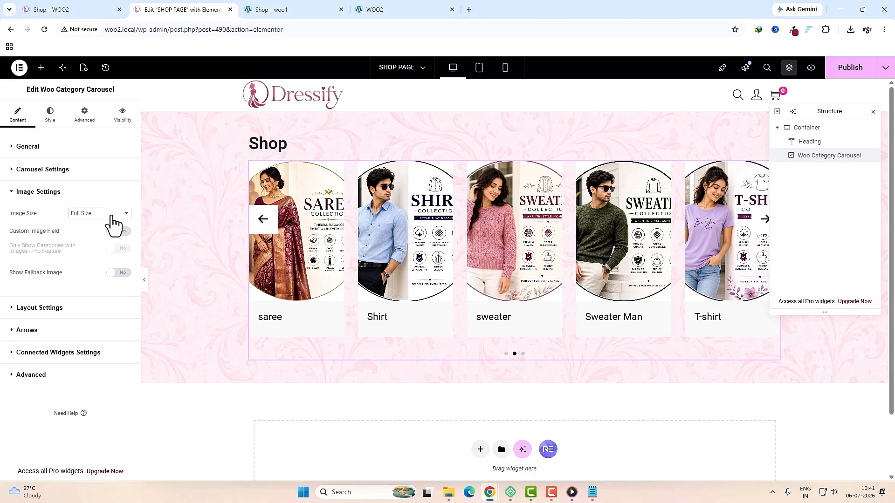
pyautogui.click(28, 308)
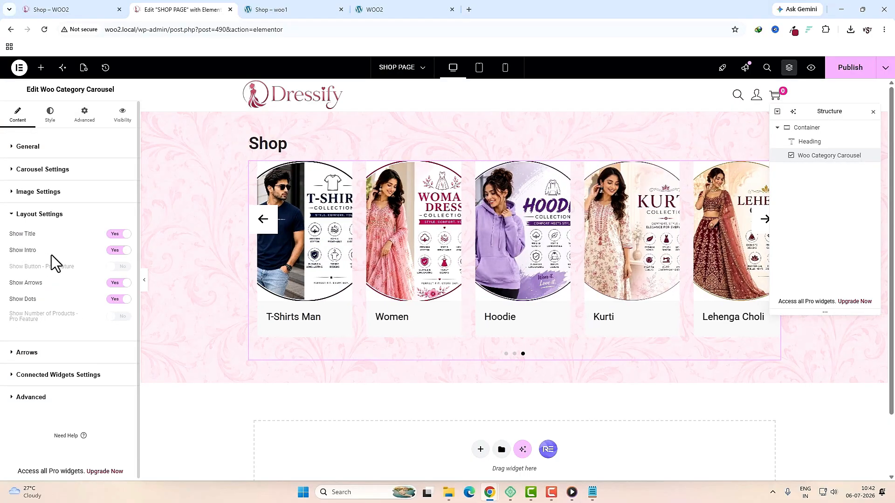
pyautogui.click(120, 250)
pyautogui.click(122, 284)
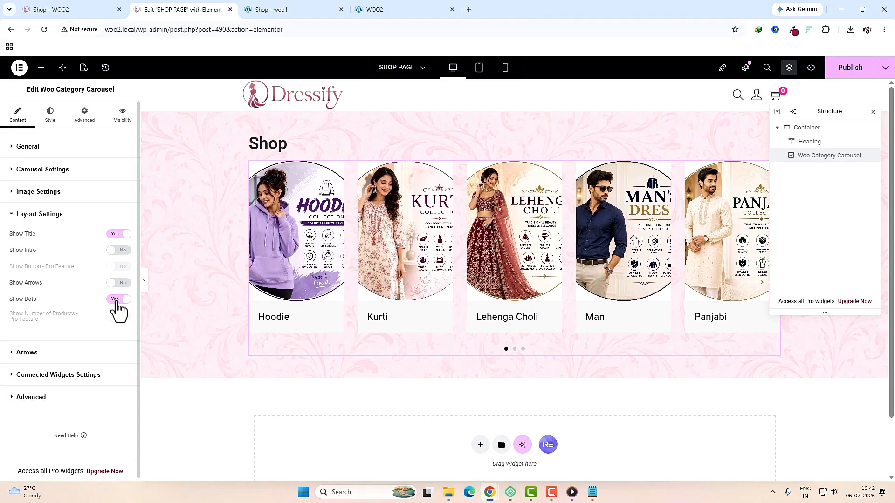
pyautogui.click(118, 300)
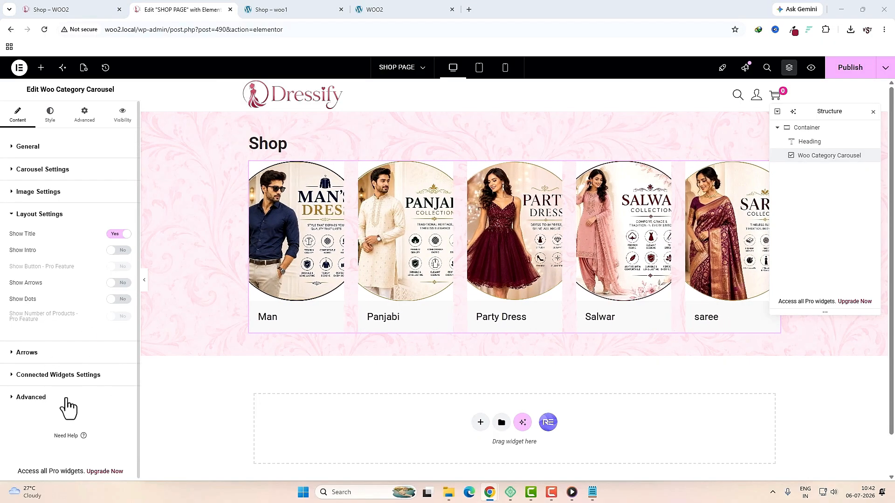
pyautogui.click(50, 117)
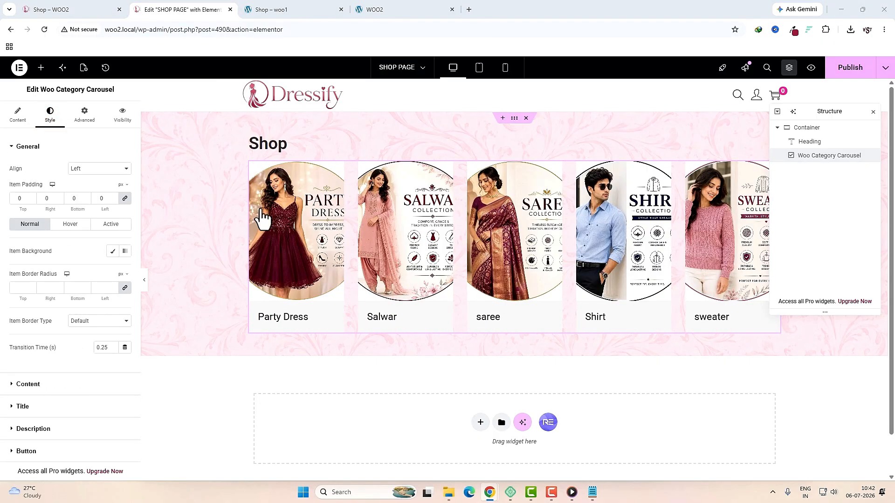
# Step: Center the category labels, set content padding to 0 and make the content background transparent
pyautogui.click(99, 176)
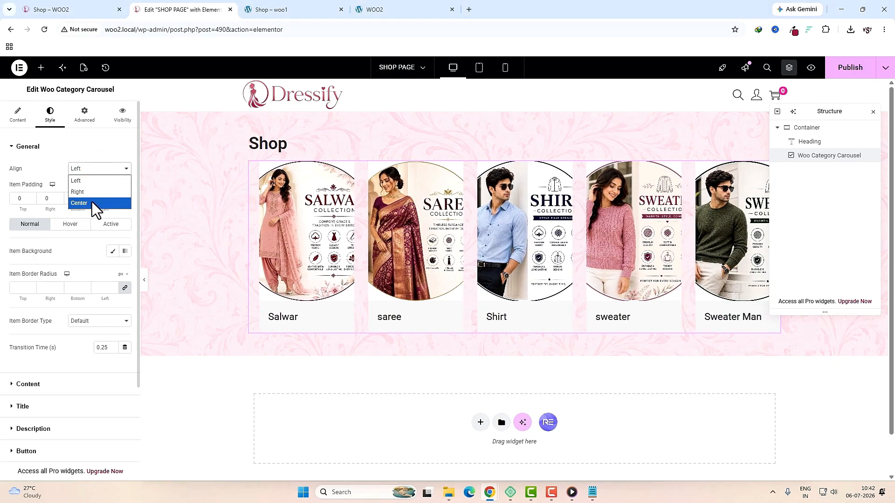
pyautogui.click(91, 202)
pyautogui.click(70, 385)
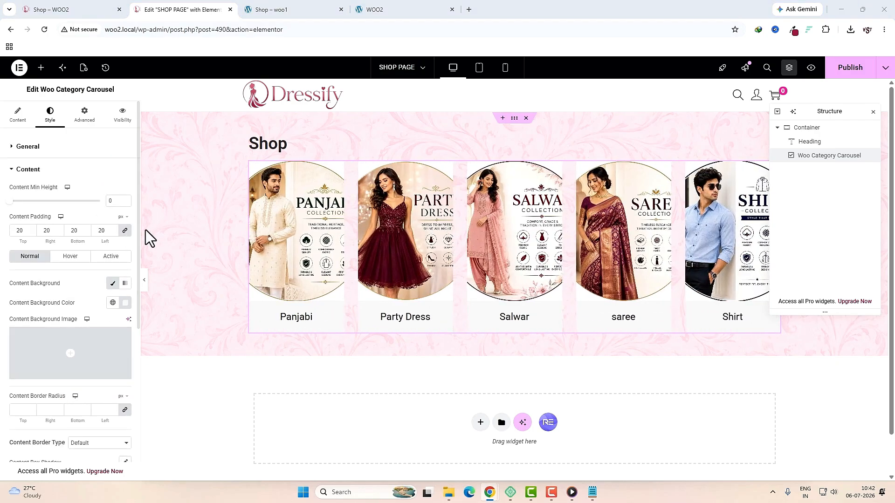
pyautogui.click(125, 230)
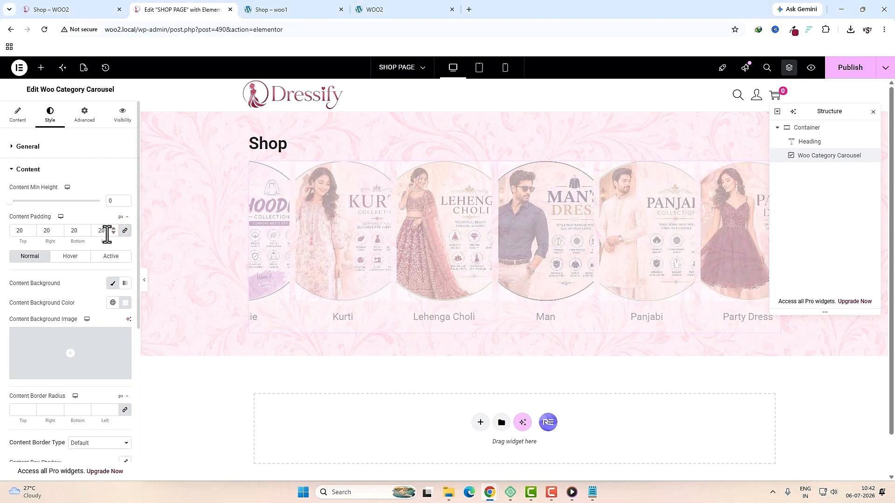
pyautogui.click(104, 230)
pyautogui.write('0')
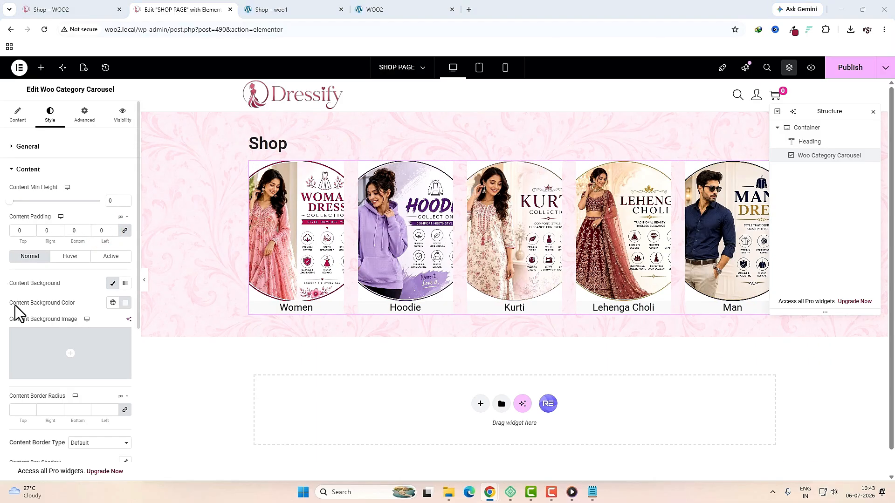
pyautogui.click(124, 304)
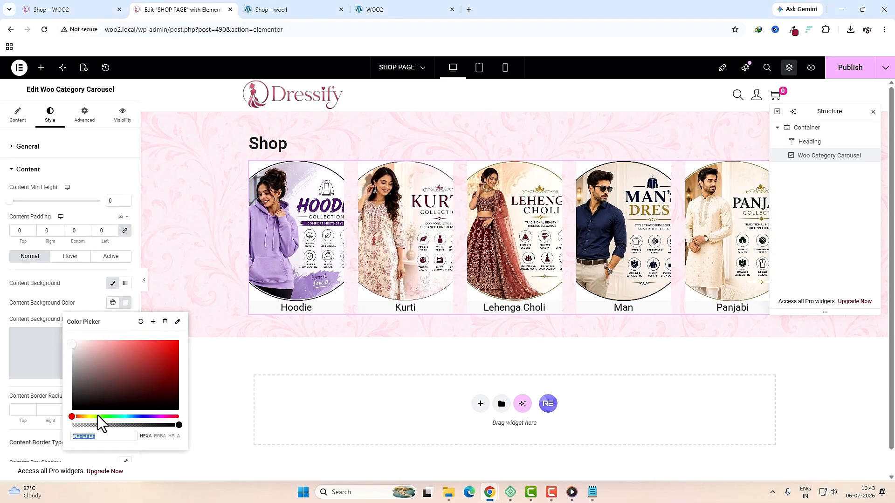
pyautogui.moveTo(105, 425); pyautogui.dragTo(69, 425)
pyautogui.scroll(-3, 43, 427)
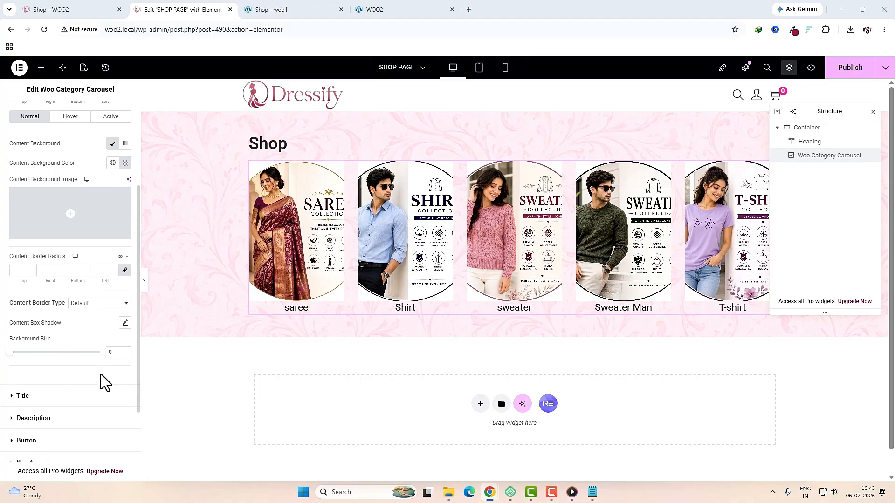
# Step: Set the category title typography to font size 14 and line height 46
pyautogui.click(30, 402)
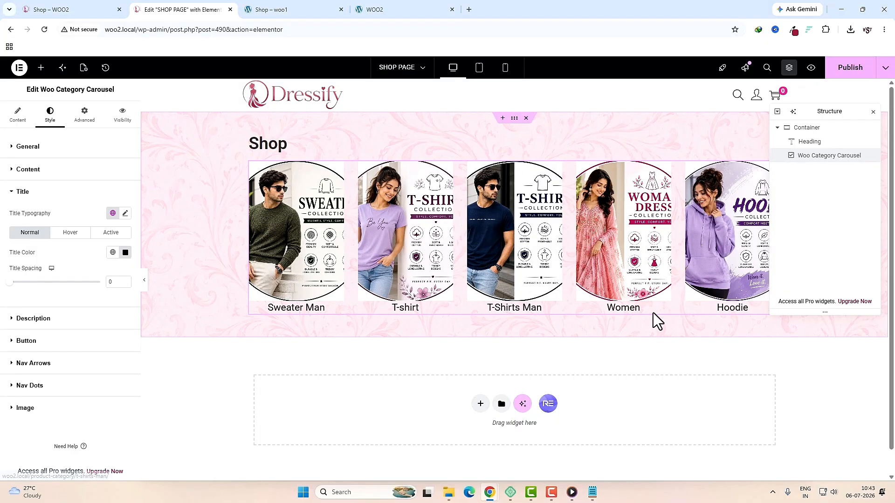
pyautogui.click(124, 213)
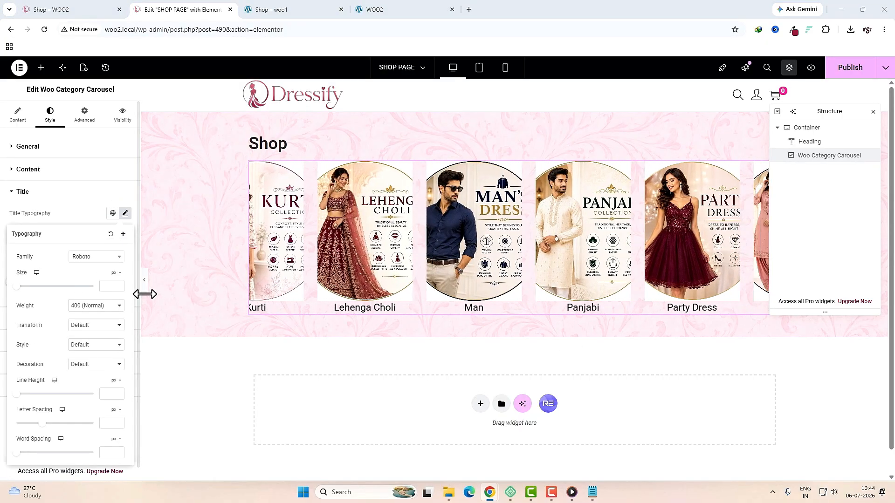
pyautogui.click(108, 288)
pyautogui.write('14')
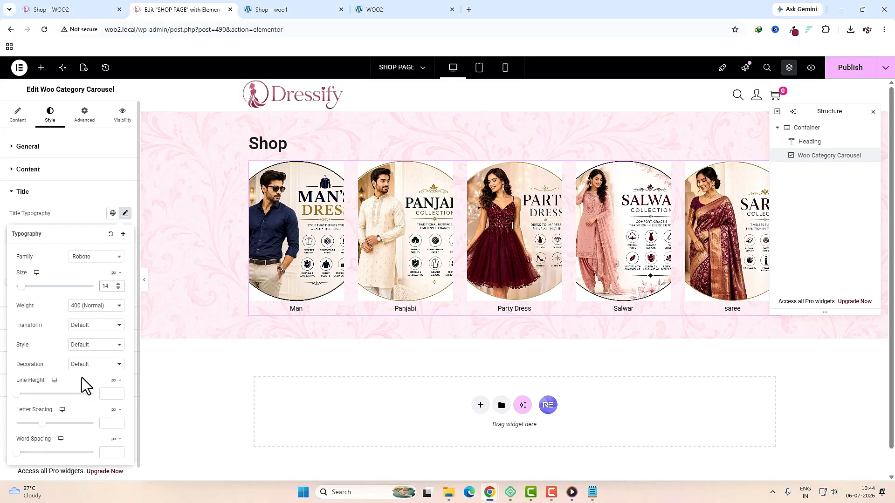
pyautogui.click(53, 394)
pyautogui.moveTo(53, 394); pyautogui.dragTo(52, 393)
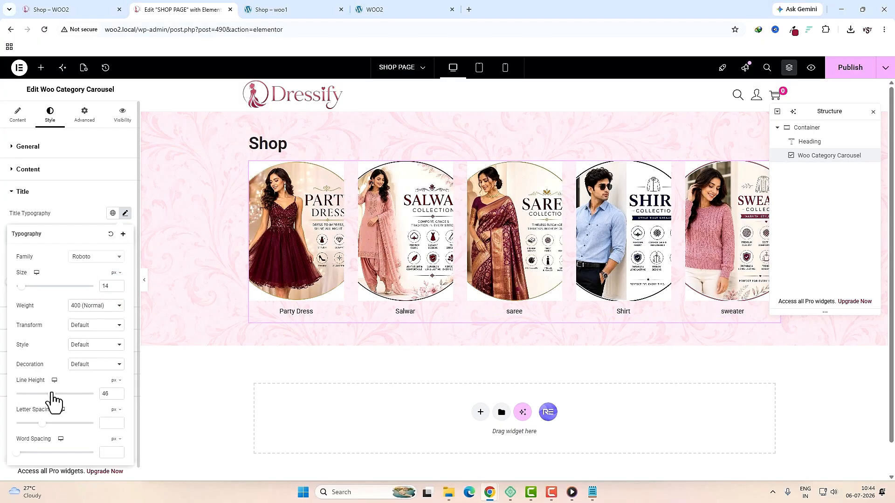
pyautogui.press('Escape')
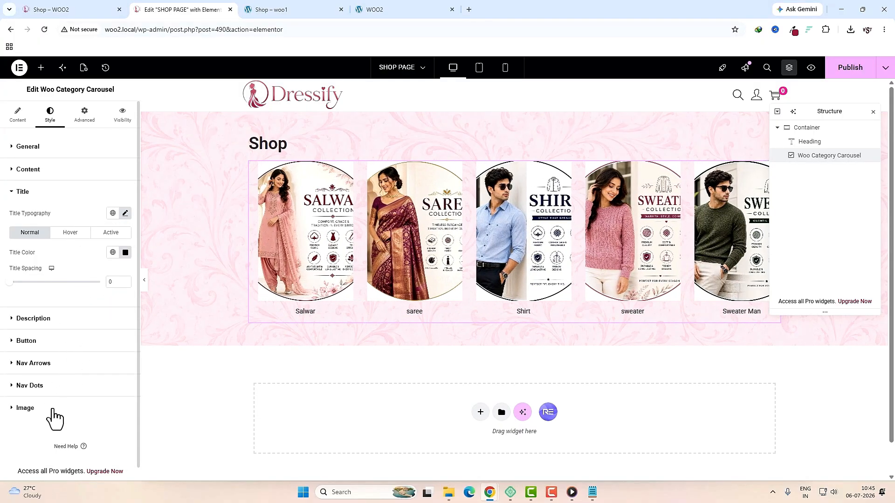
# Step: Give category images a ratio-based height and a fully transparent background color
pyautogui.click(54, 411)
pyautogui.scroll(-2, 27, 401)
pyautogui.click(79, 248)
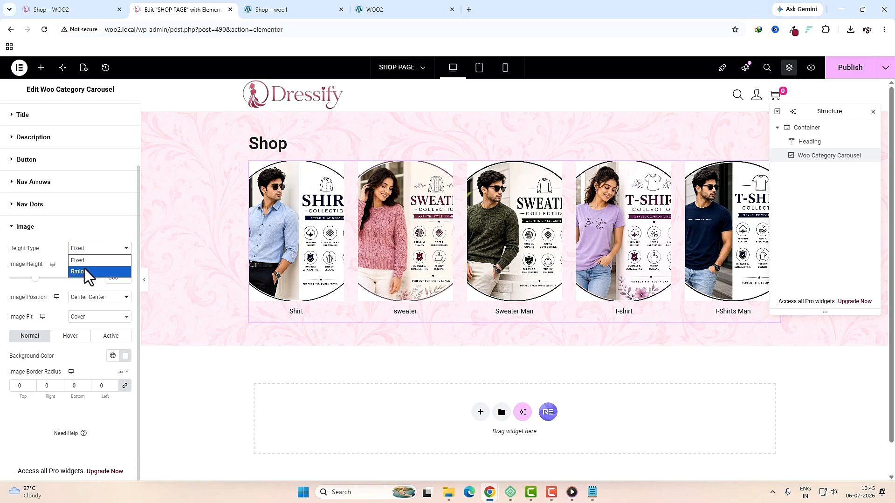
pyautogui.click(84, 270)
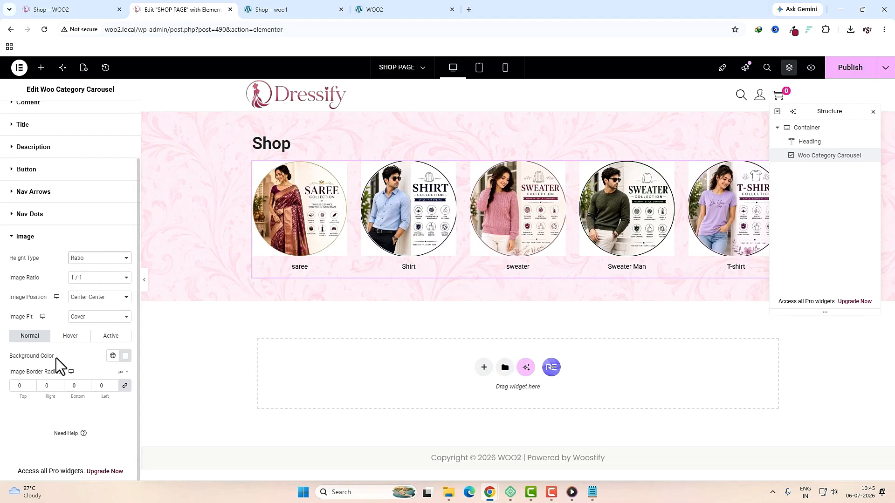
pyautogui.click(124, 356)
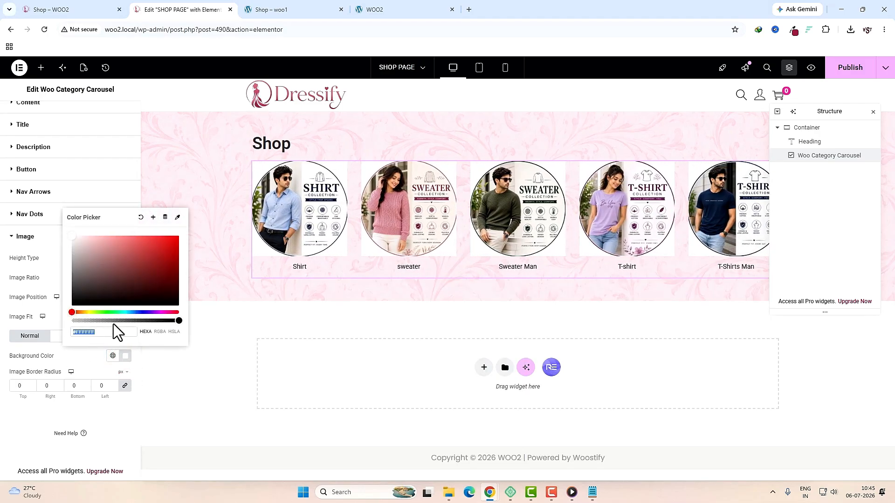
pyautogui.moveTo(113, 321); pyautogui.dragTo(61, 321)
pyautogui.click(45, 317)
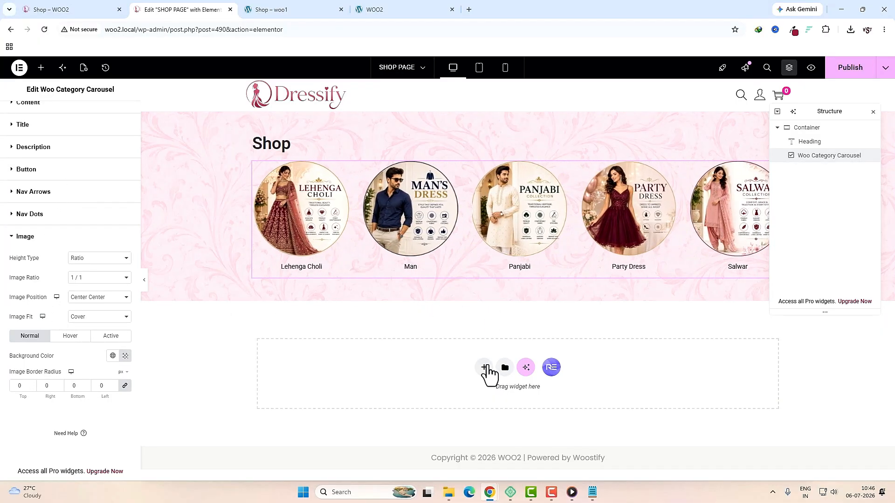
# Step: Insert a two-column flexbox container below the carousel and set the right column width to 70%
pyautogui.click(484, 367)
pyautogui.click(478, 400)
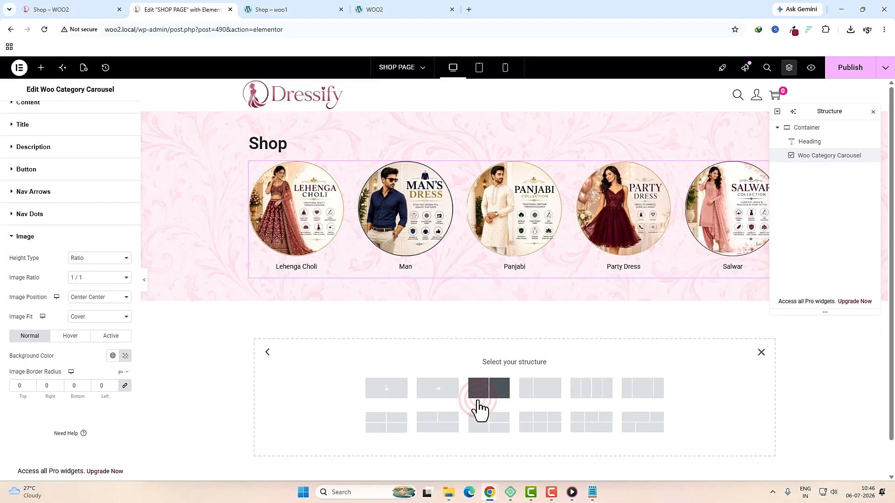
pyautogui.click(539, 394)
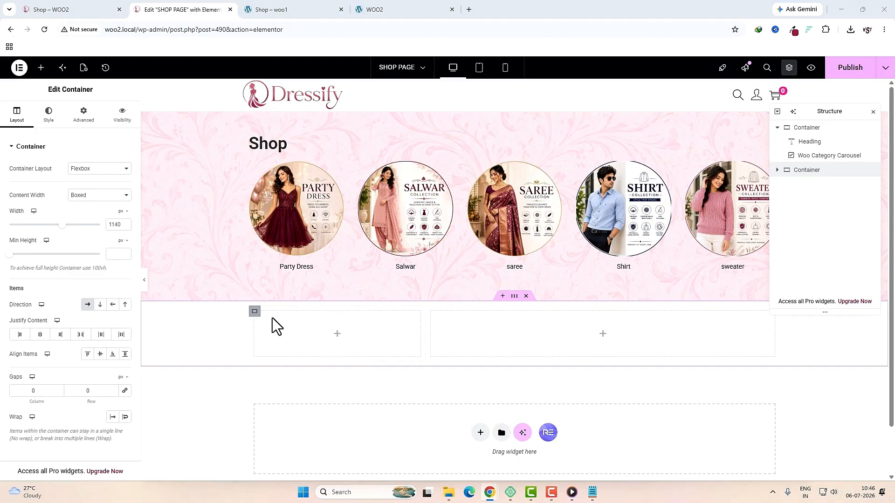
pyautogui.click(255, 312)
pyautogui.doubleClick(116, 224)
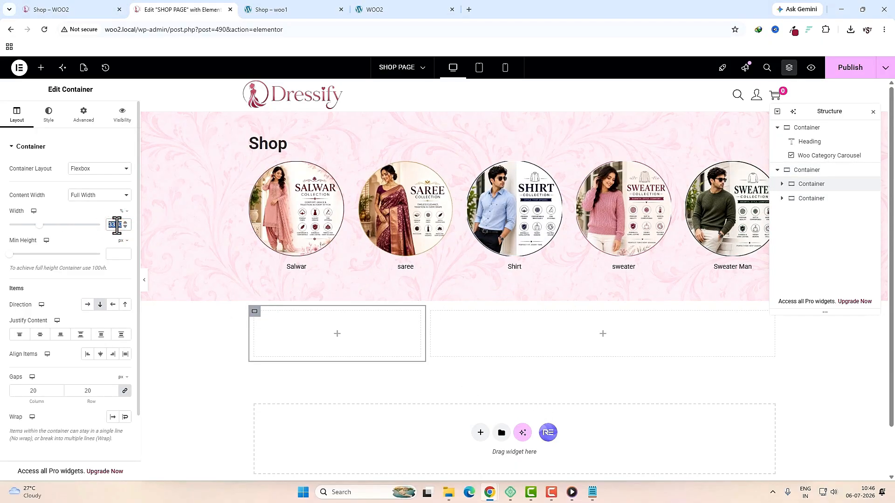
pyautogui.click(415, 313)
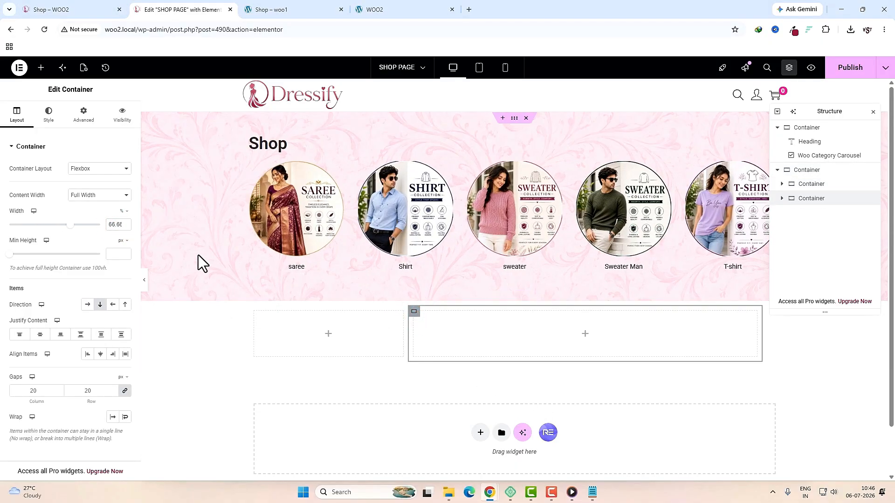
pyautogui.doubleClick(117, 224)
pyautogui.write('70')
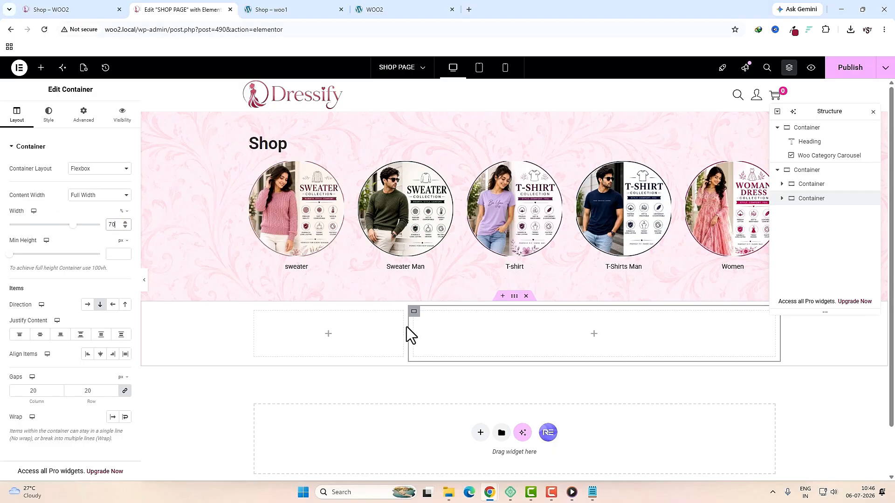
pyautogui.click(330, 338)
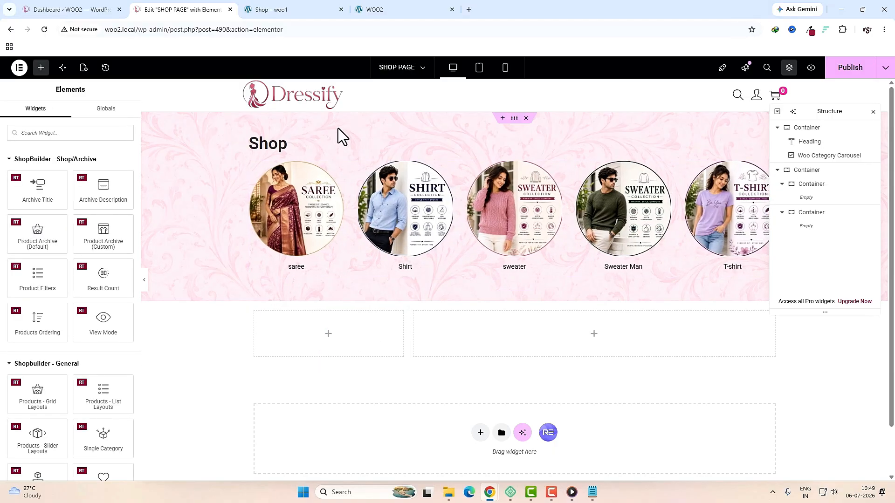
# Step: Scroll through the woo1 reference shop's filter sidebar and product grid, then return to the WOO2 dashboard
pyautogui.click(298, 9)
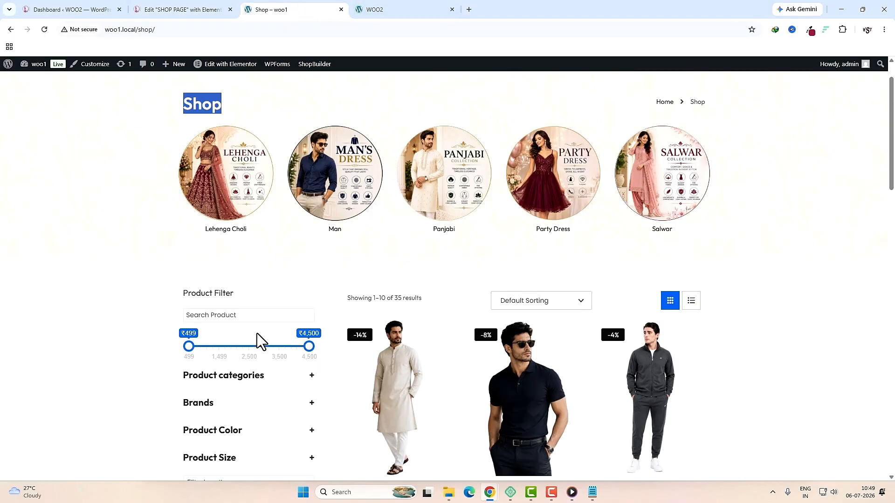
pyautogui.scroll(-2, 480, 391)
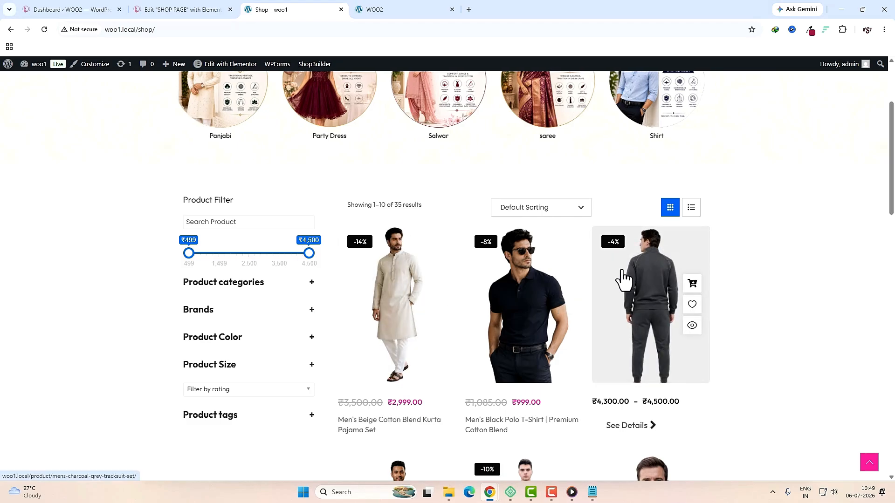
pyautogui.scroll(-1, 531, 336)
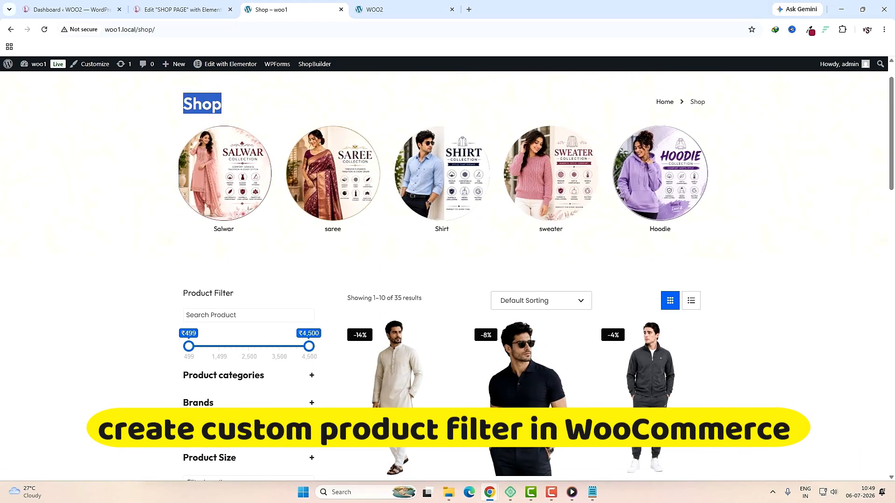
pyautogui.click(62, 9)
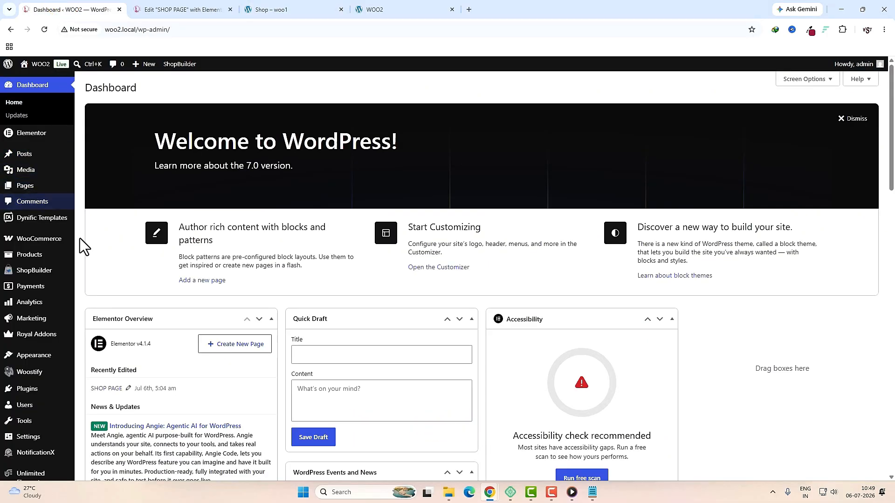
# Step: Go to WooCommerce Settings > Products Filter
pyautogui.scroll(-3, 32, 215)
pyautogui.moveTo(33, 215)
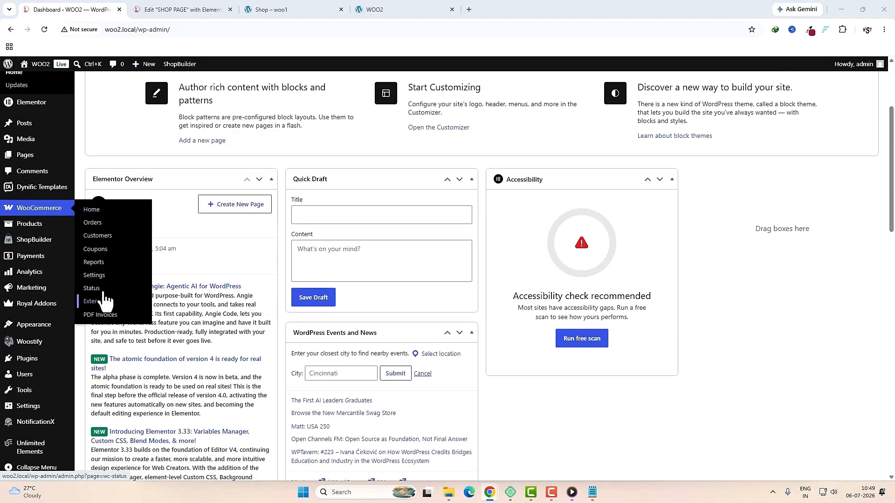
pyautogui.click(99, 276)
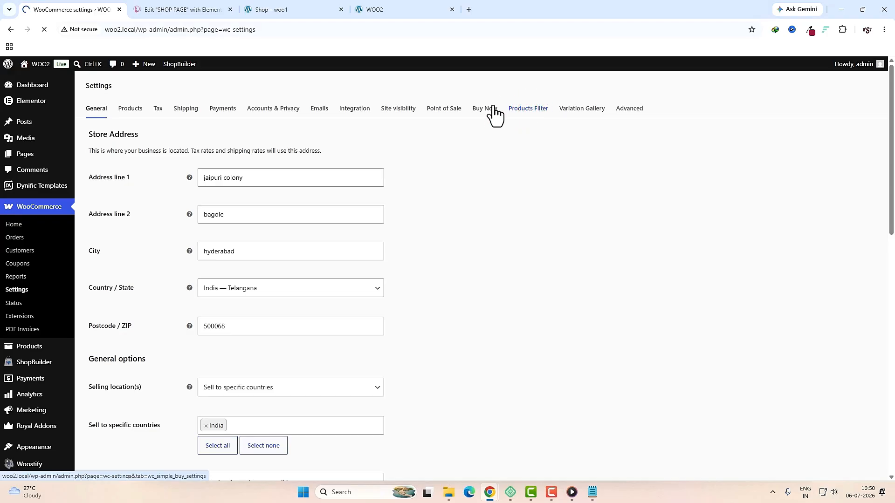
pyautogui.click(530, 113)
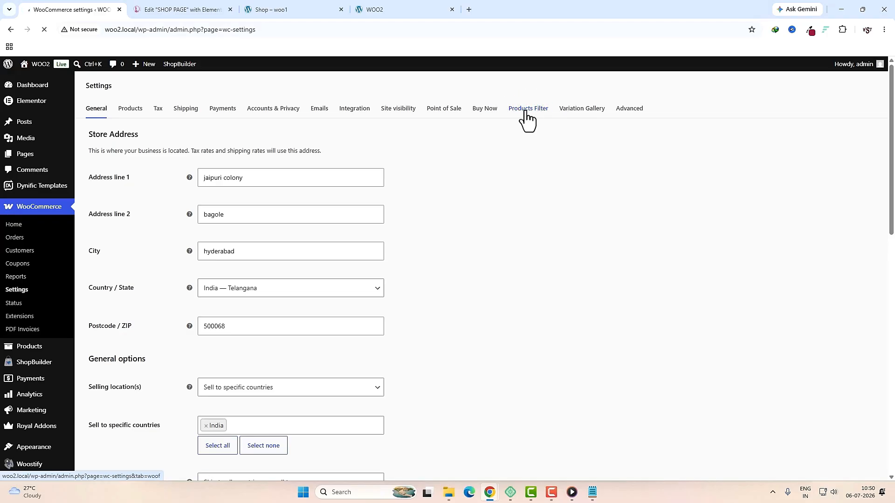
# Step: Move Search by Text to the top of the filters and apply its placeholder 'Search Product'
pyautogui.click(306, 10)
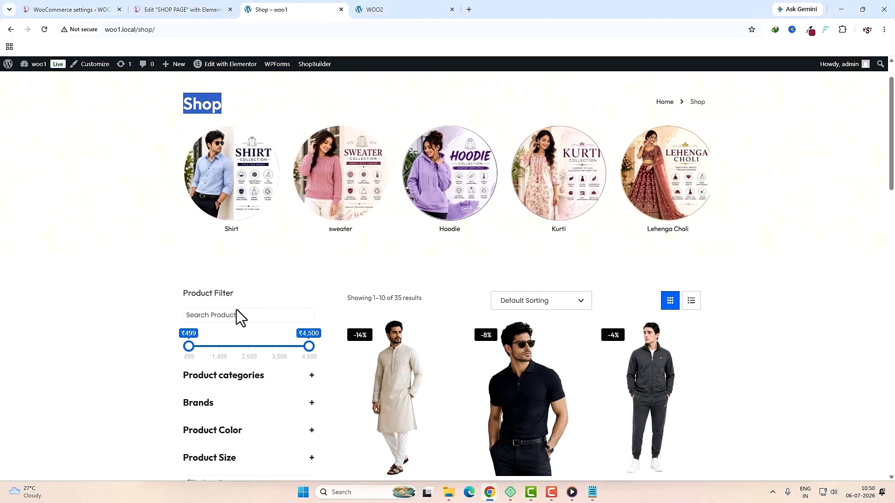
pyautogui.click(226, 315)
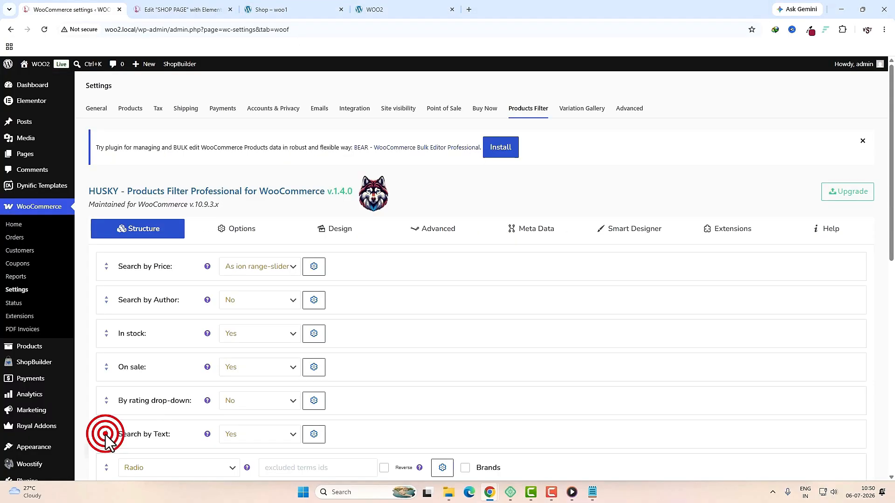
pyautogui.moveTo(106, 433); pyautogui.dragTo(105, 266)
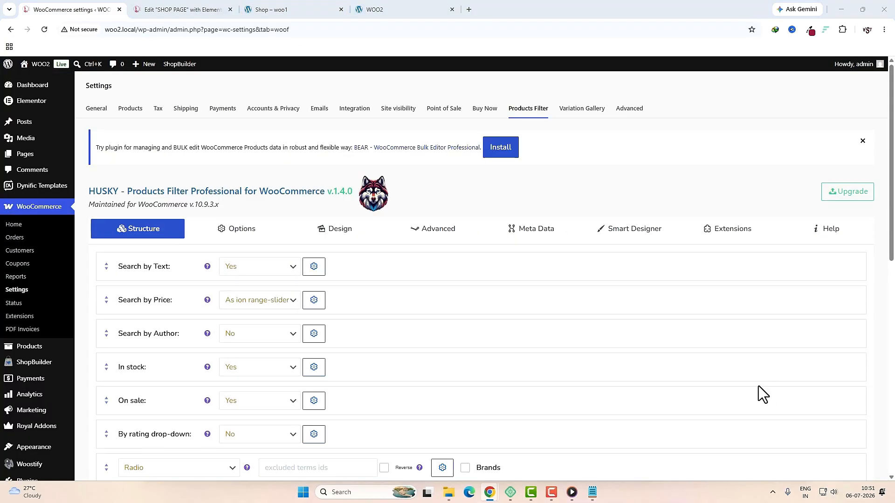
pyautogui.click(314, 266)
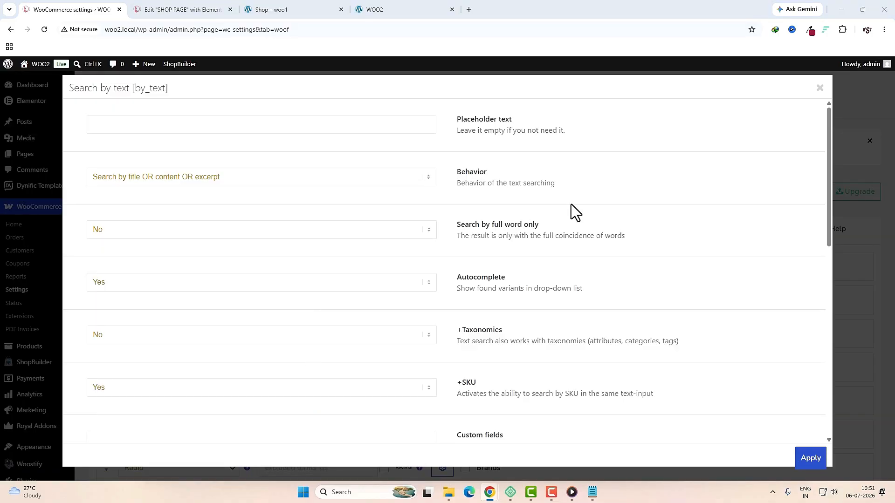
pyautogui.click(345, 124)
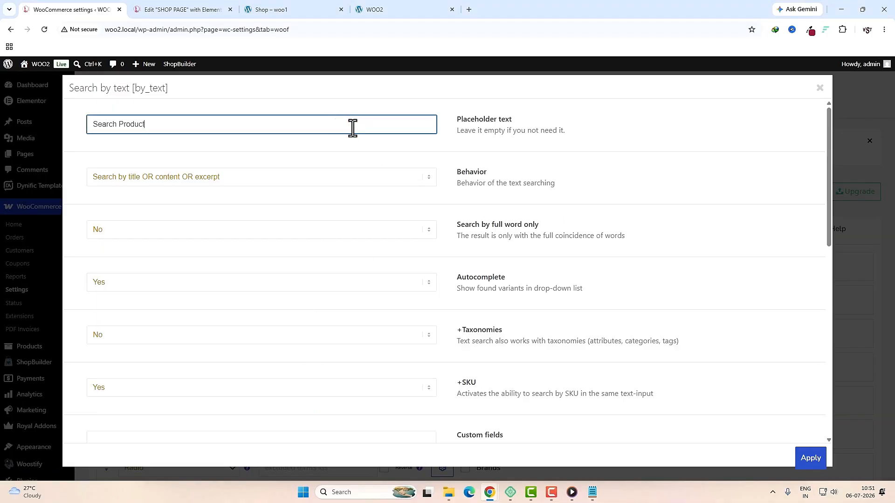
pyautogui.scroll(-10, 376, 280)
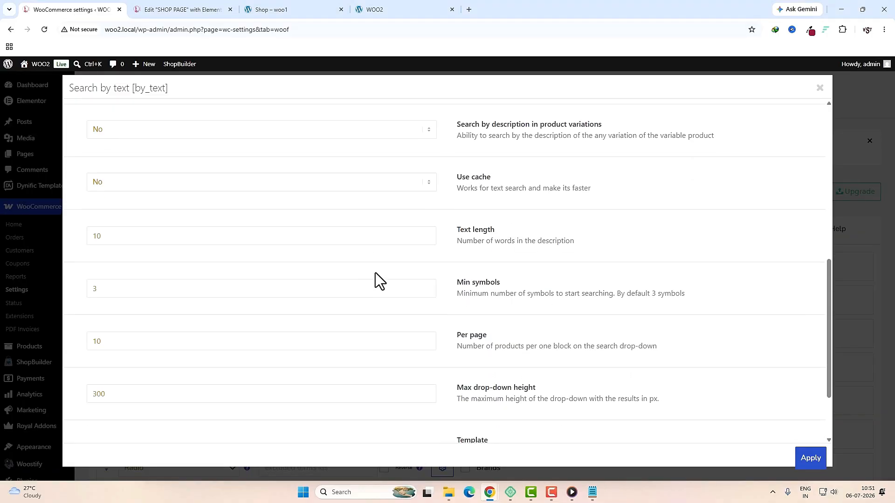
pyautogui.click(811, 459)
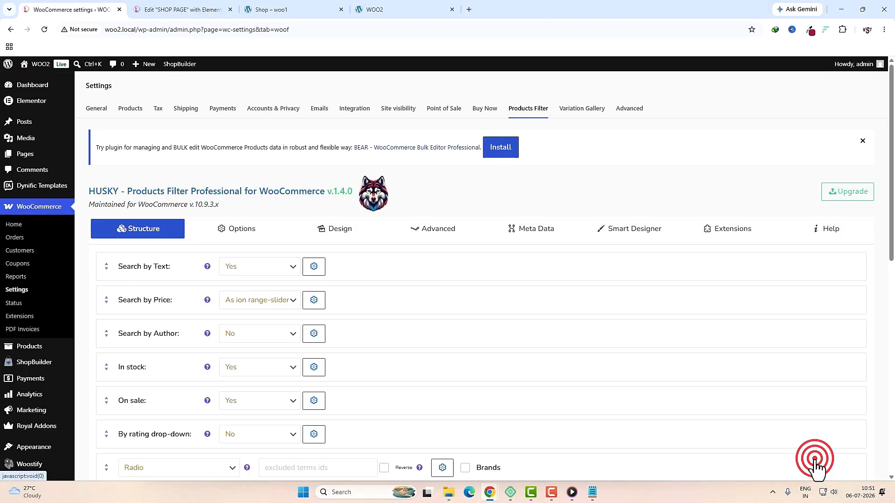
# Step: Title the price filter 'Enter Price Range' and apply it
pyautogui.click(279, 10)
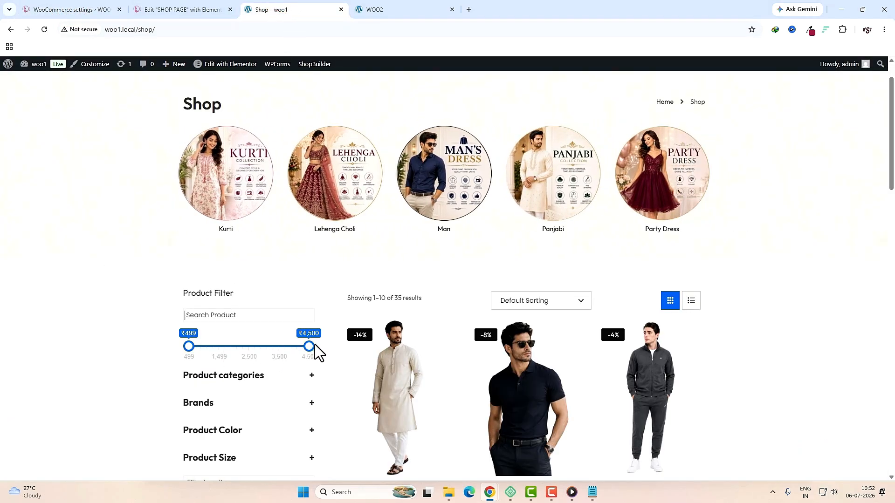
pyautogui.moveTo(310, 347); pyautogui.dragTo(240, 351)
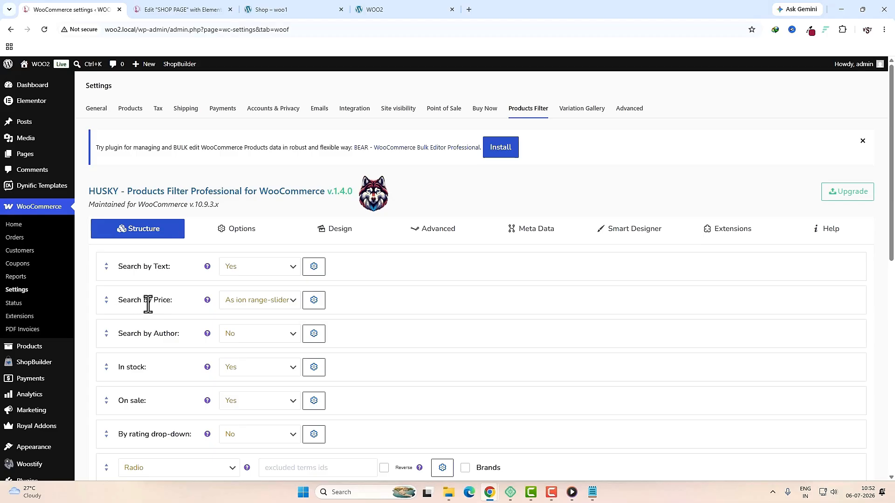
pyautogui.click(314, 300)
pyautogui.write('Enter Price Range')
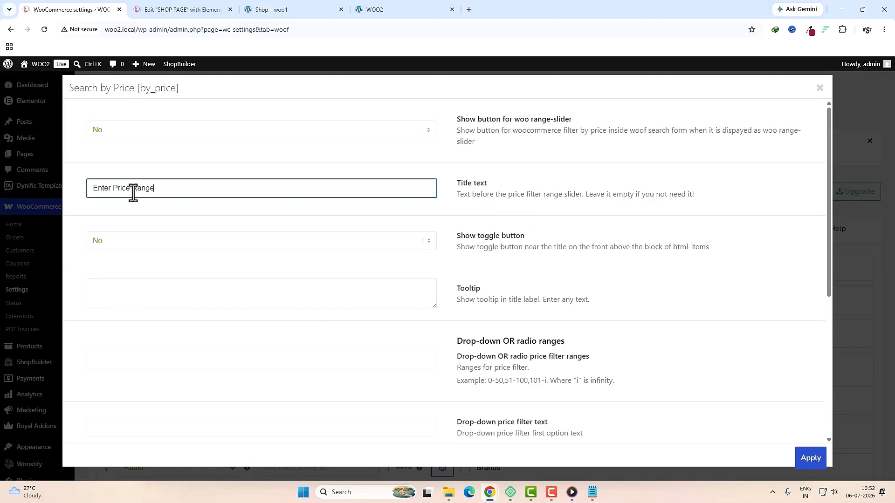
pyautogui.press('Tab')
pyautogui.scroll(-5, 362, 291)
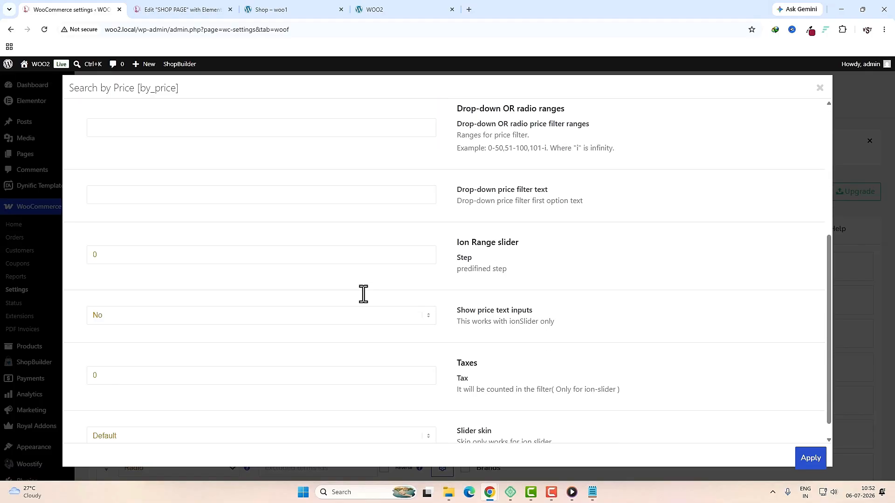
pyautogui.scroll(5, 413, 334)
pyautogui.click(809, 461)
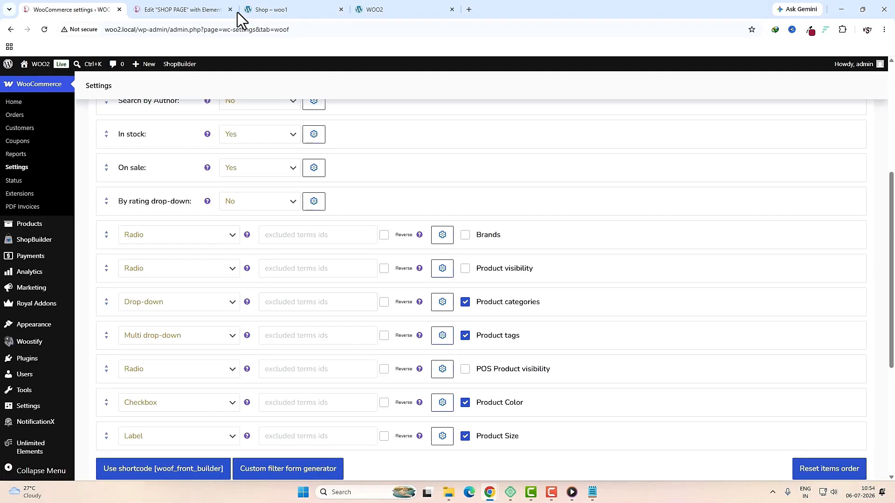
pyautogui.click(283, 9)
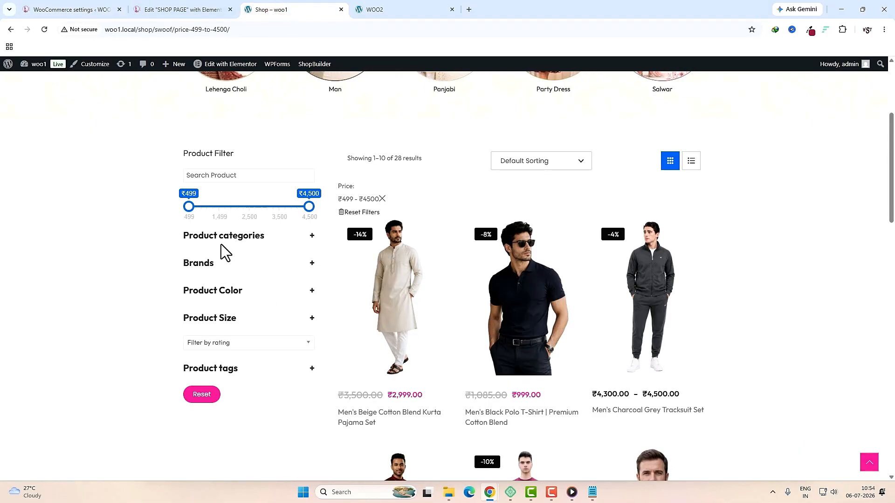
# Step: Move Product categories up beneath the price filter and set its toggle to 'Yes, show as closed'
pyautogui.click(311, 235)
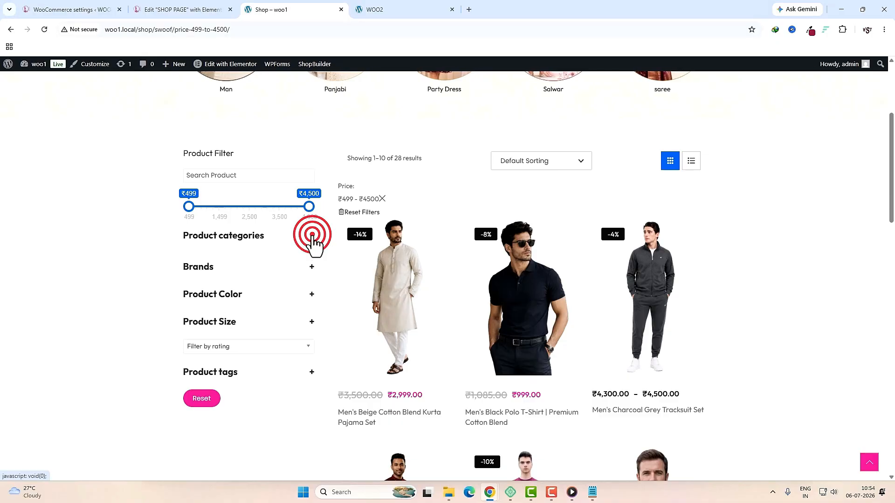
pyautogui.click(310, 236)
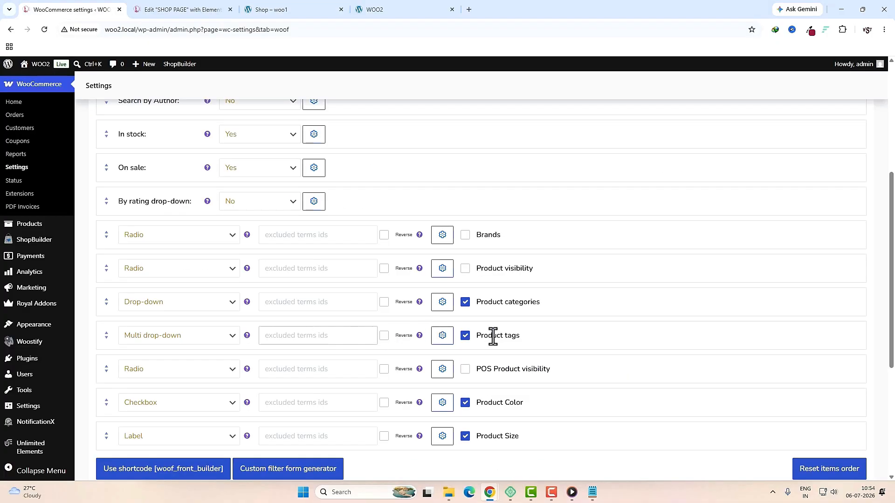
pyautogui.moveTo(107, 302); pyautogui.dragTo(104, 241)
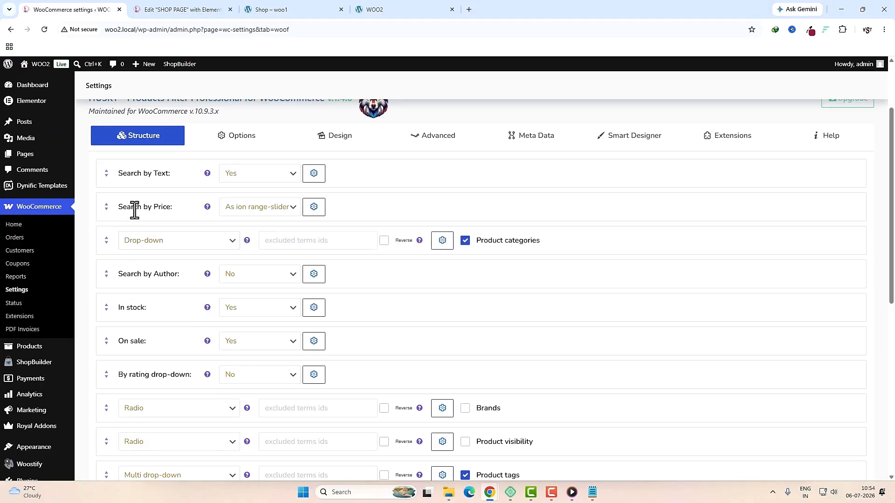
pyautogui.click(444, 243)
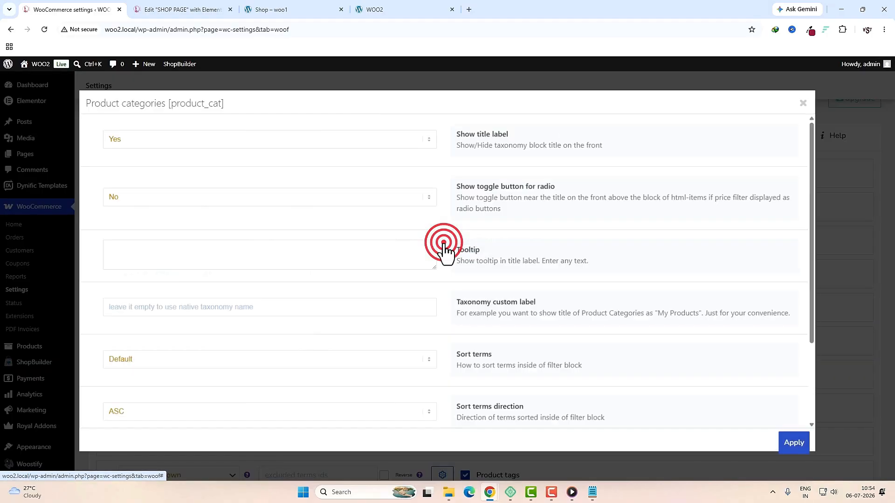
pyautogui.click(399, 197)
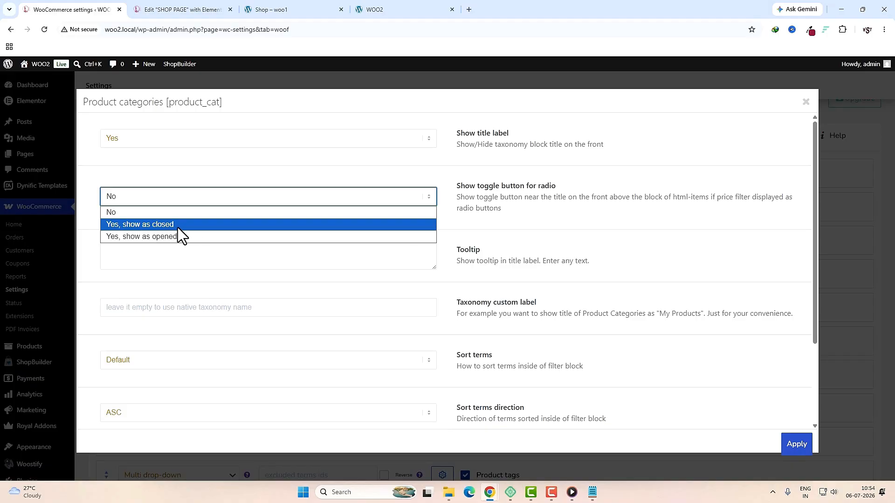
pyautogui.click(160, 225)
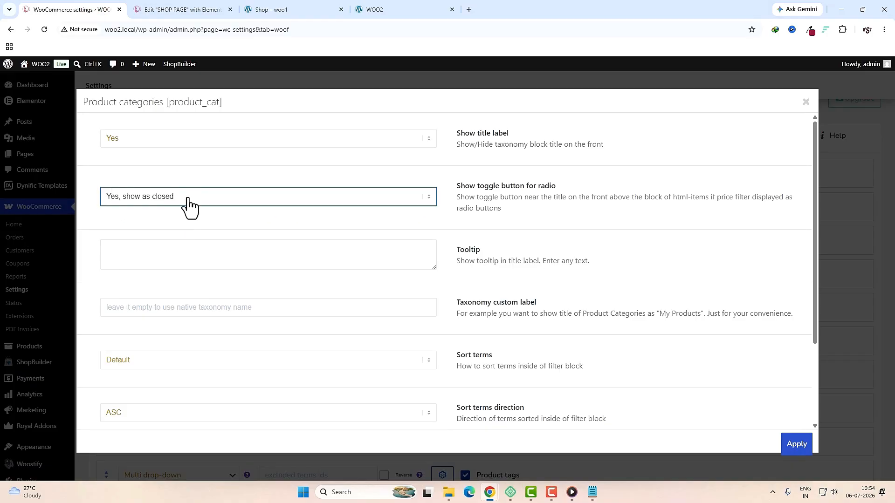
# Step: Test the categories toggle on the shop, review the taxonomy custom label, and apply the options
pyautogui.click(277, 9)
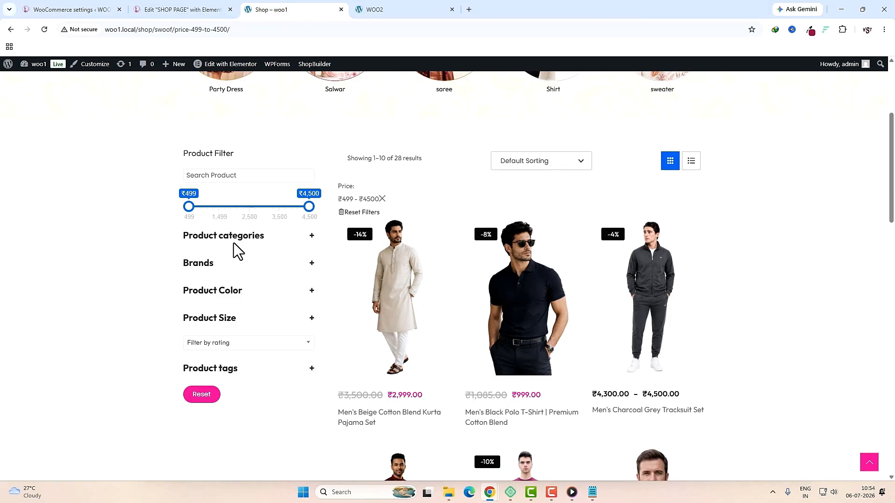
pyautogui.click(312, 236)
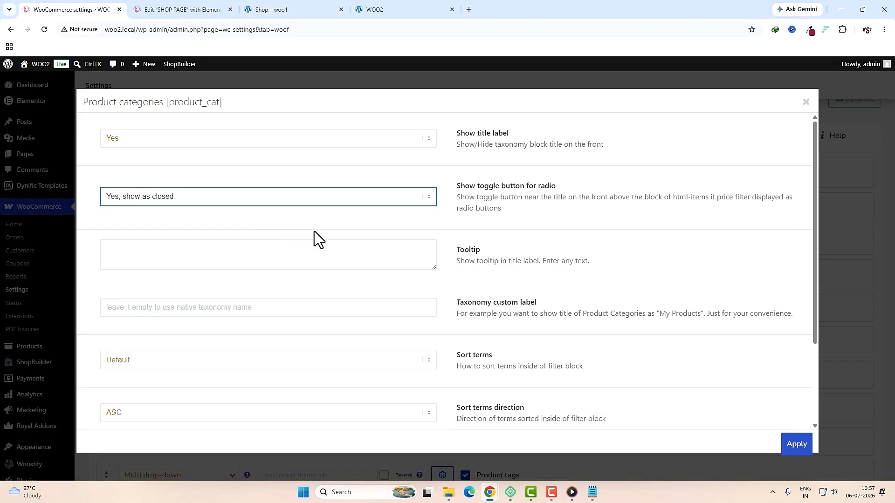
pyautogui.scroll(-2, 348, 253)
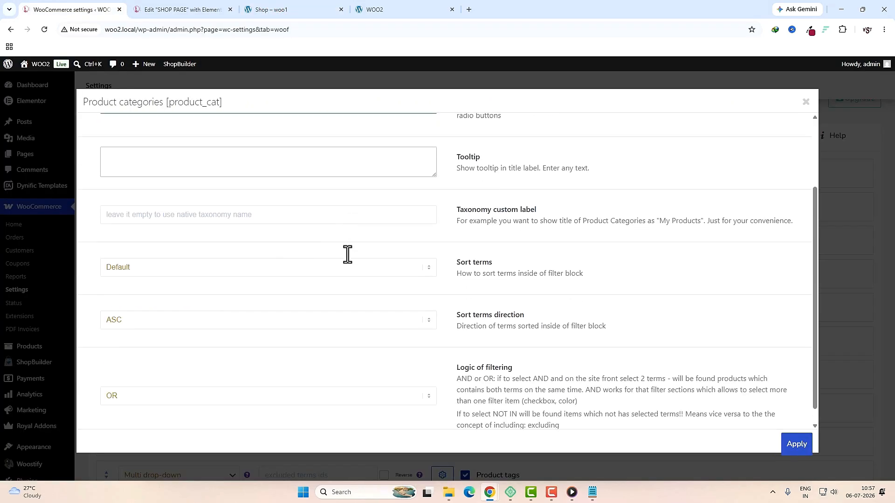
pyautogui.scroll(2, 348, 254)
pyautogui.click(508, 222)
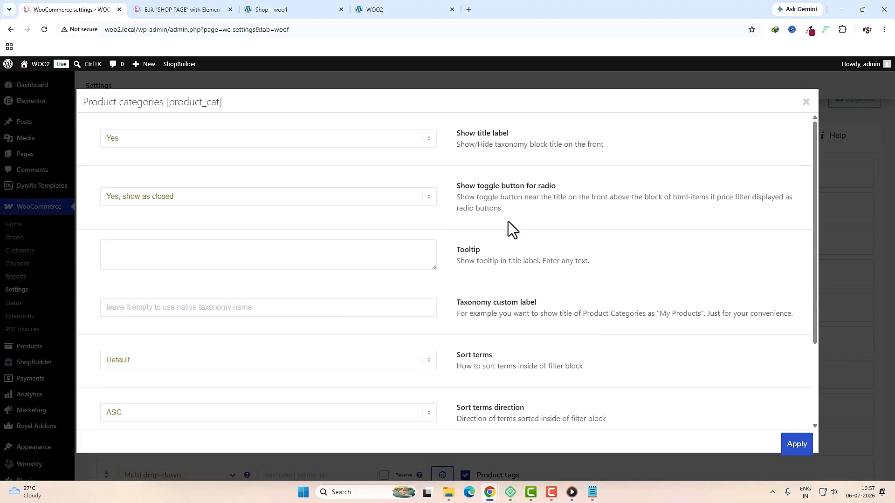
pyautogui.click(235, 306)
pyautogui.moveTo(585, 313); pyautogui.dragTo(644, 316)
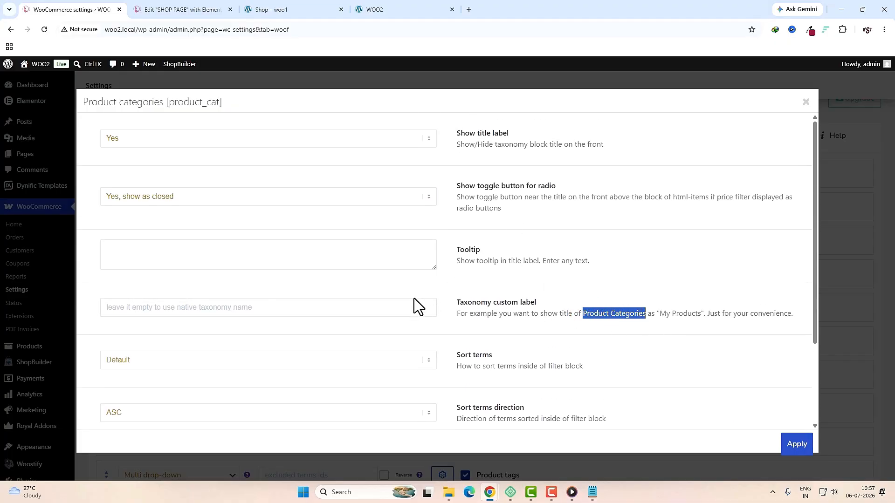
pyautogui.click(380, 311)
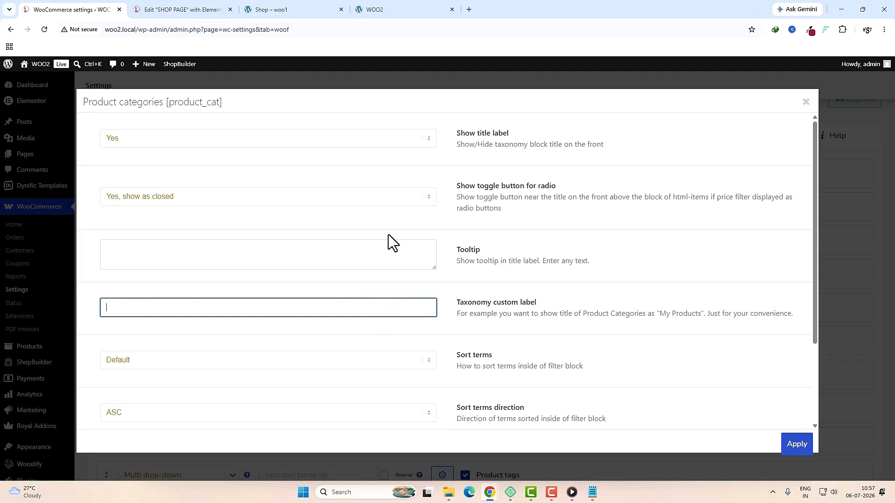
pyautogui.click(797, 444)
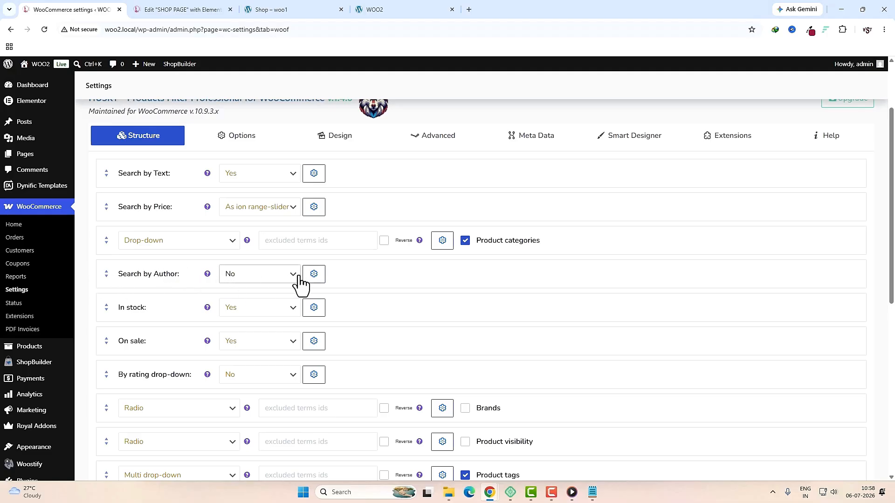
# Step: Set the In stock and On sale filters to No and enable the Brands filter
pyautogui.click(257, 311)
pyautogui.click(247, 323)
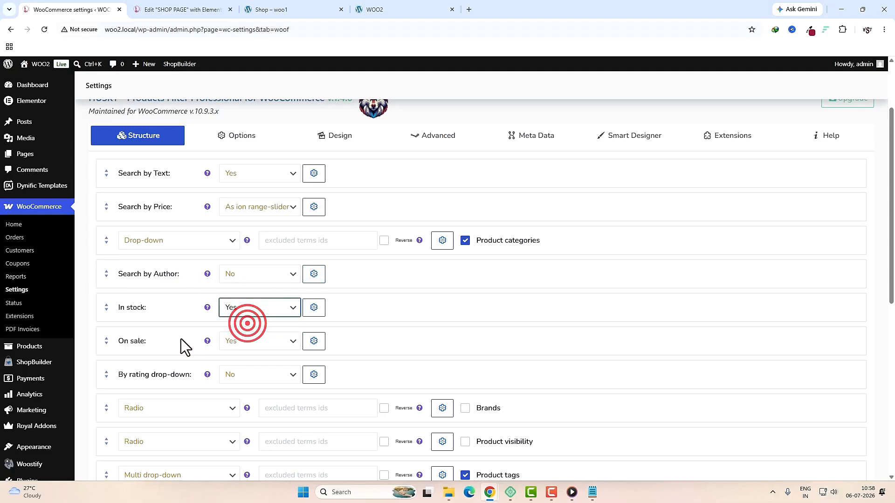
pyautogui.click(264, 354)
pyautogui.click(254, 359)
pyautogui.scroll(-2, 253, 360)
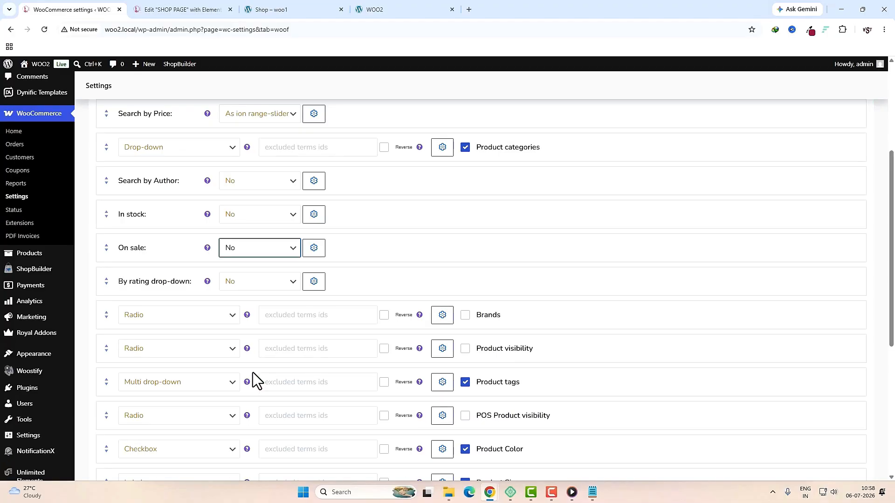
pyautogui.click(465, 315)
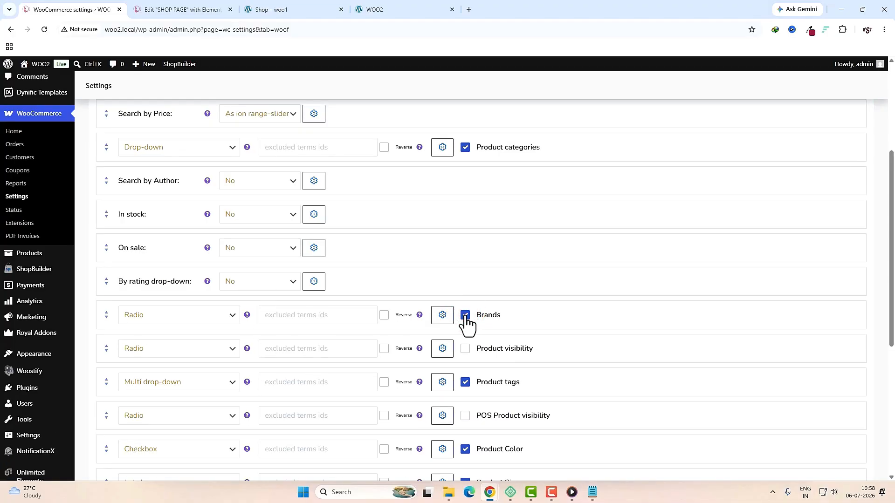
# Step: Show the Brands title label and set its toggle to 'Yes, show as closed'
pyautogui.click(438, 319)
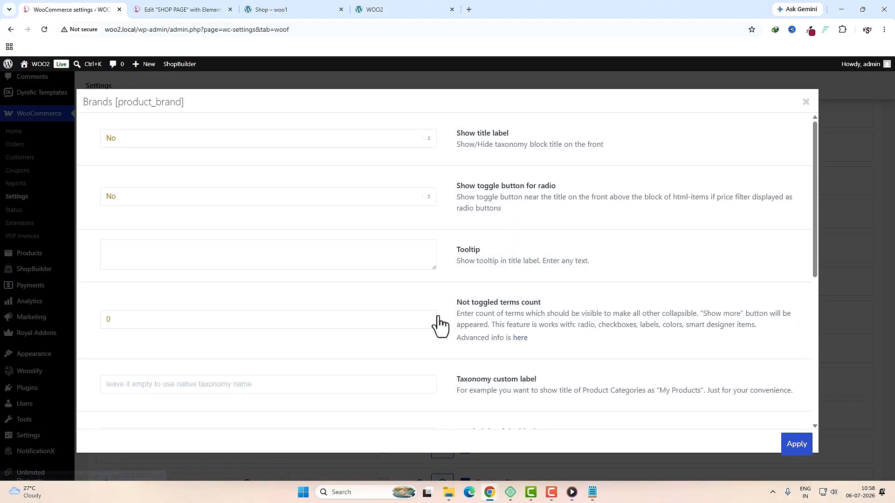
pyautogui.click(119, 139)
pyautogui.click(120, 156)
pyautogui.click(376, 199)
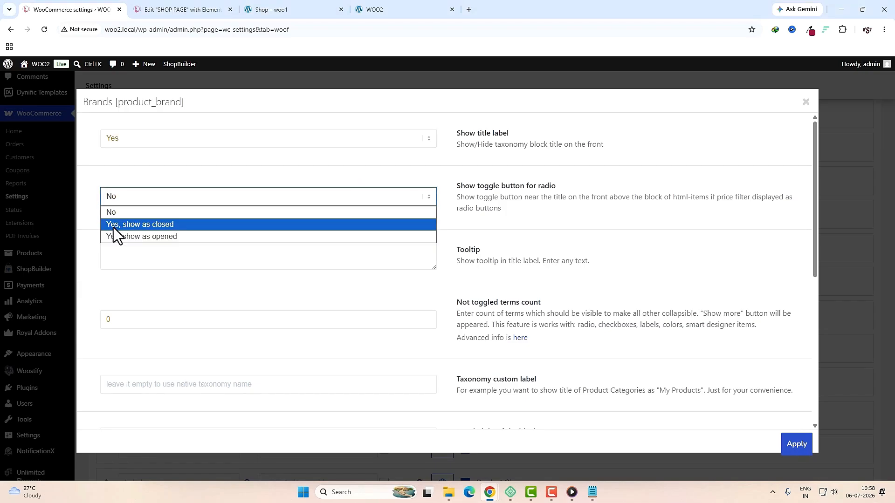
pyautogui.click(173, 226)
pyautogui.scroll(-7, 469, 322)
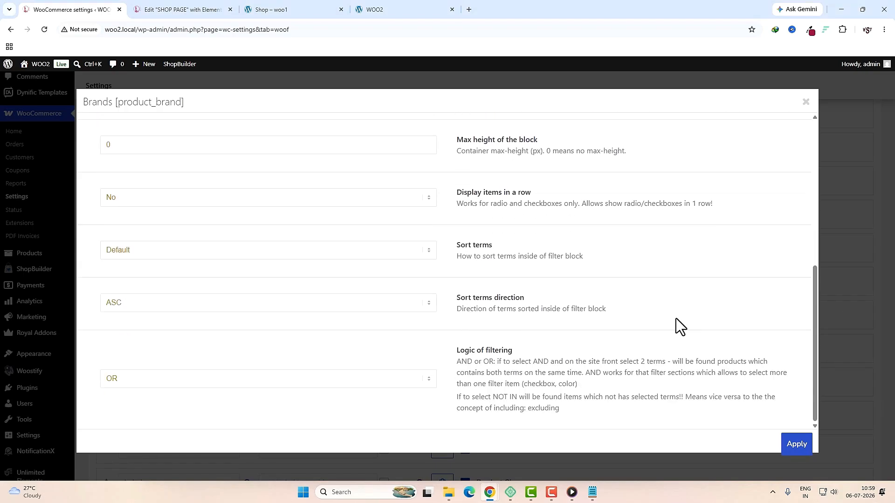
pyautogui.click(795, 445)
# Step: Set the Product tags and Product Color toggles to 'Yes, show as closed'
pyautogui.scroll(-2, 533, 279)
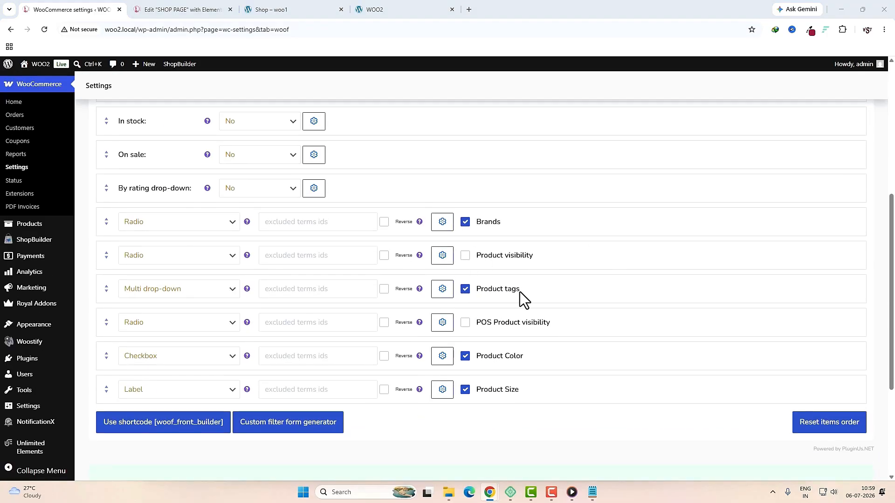
pyautogui.click(443, 290)
pyautogui.click(380, 195)
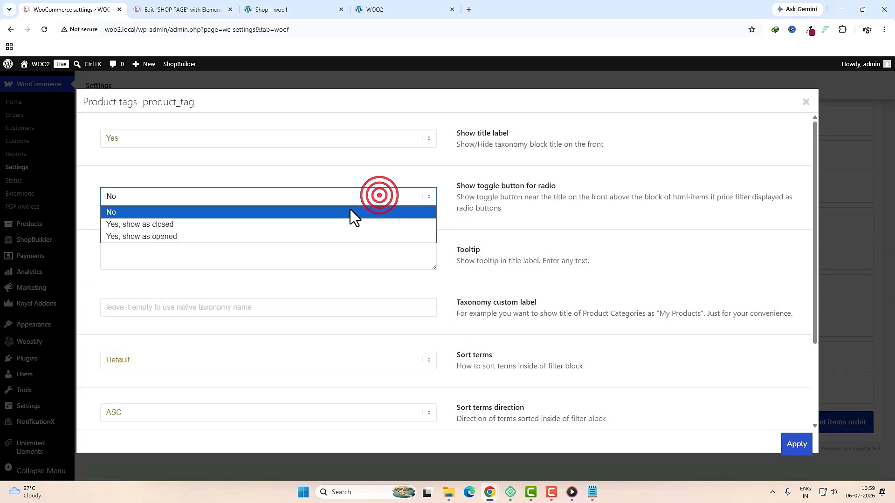
pyautogui.click(159, 225)
pyautogui.click(798, 445)
pyautogui.scroll(-1, 800, 443)
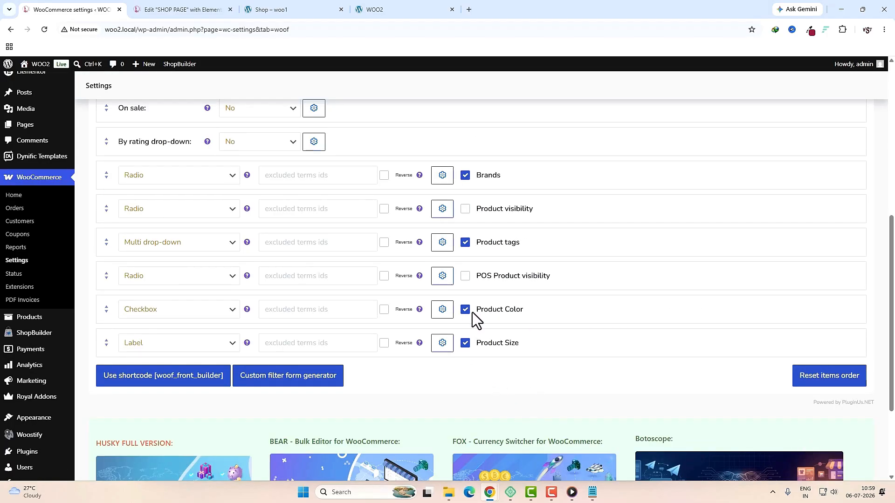
pyautogui.click(443, 310)
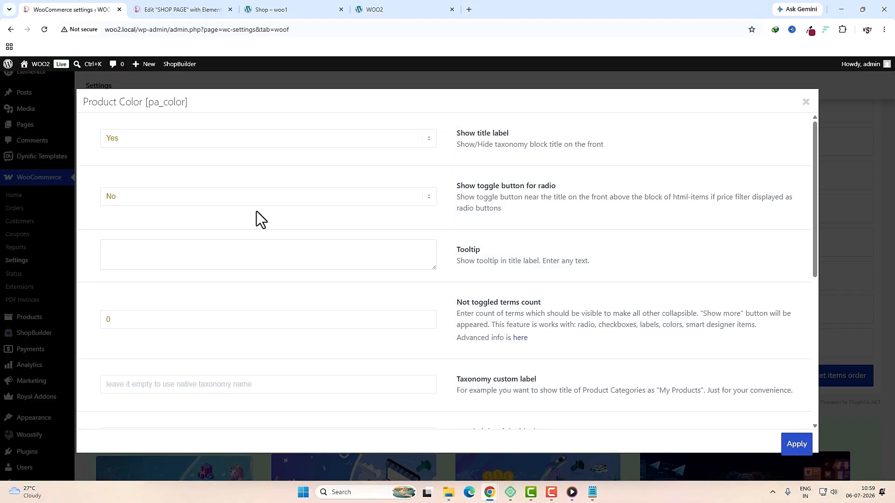
pyautogui.click(250, 198)
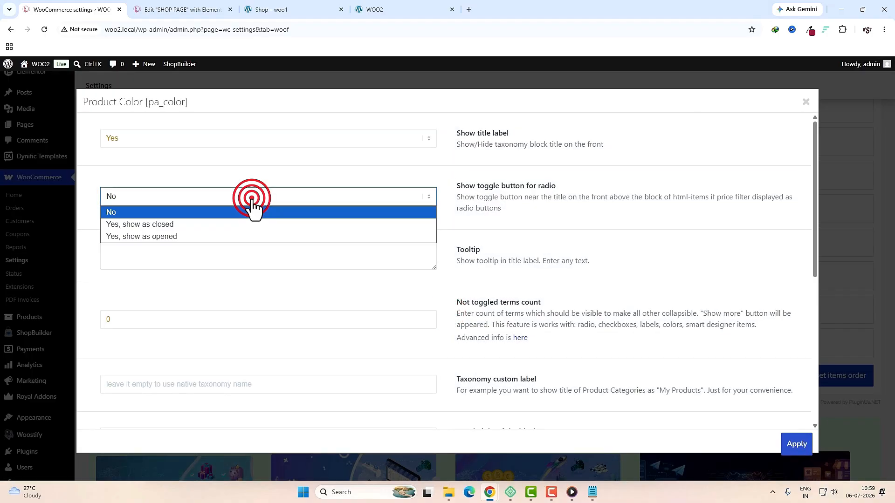
pyautogui.click(163, 225)
pyautogui.click(797, 444)
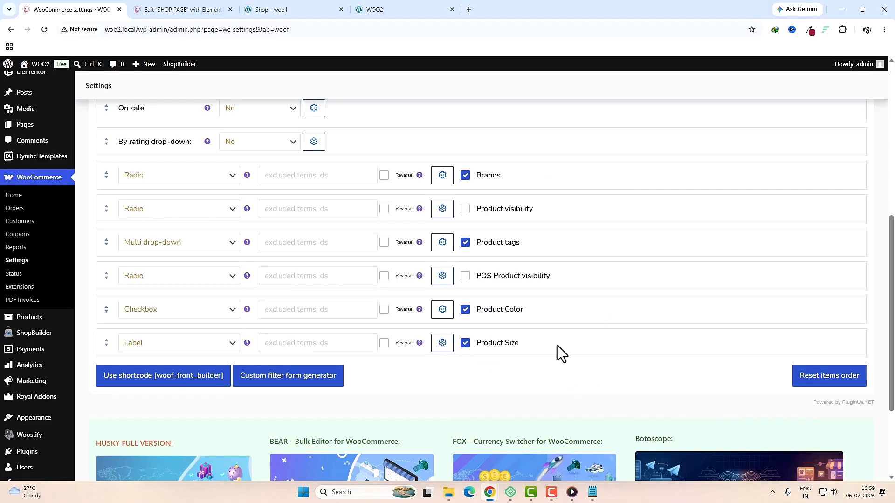
# Step: Set the Product Size toggle to 'Yes, show as closed' and save the filter settings
pyautogui.click(443, 343)
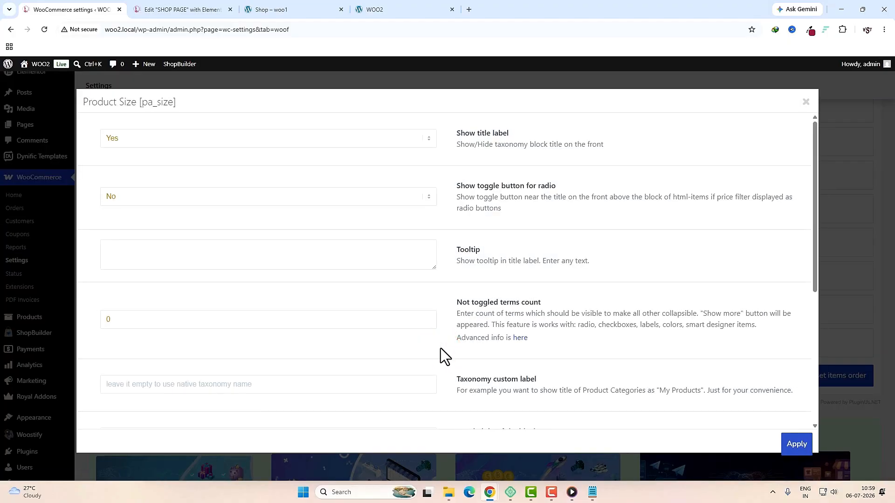
pyautogui.click(150, 196)
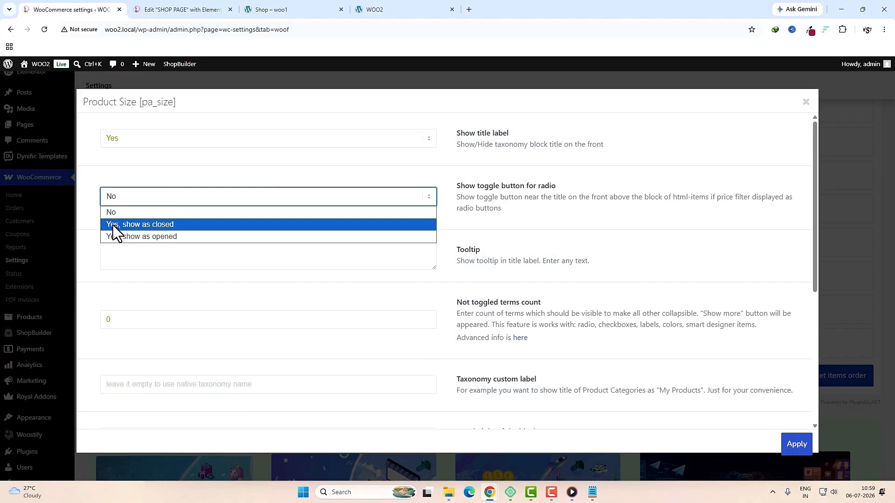
pyautogui.click(165, 224)
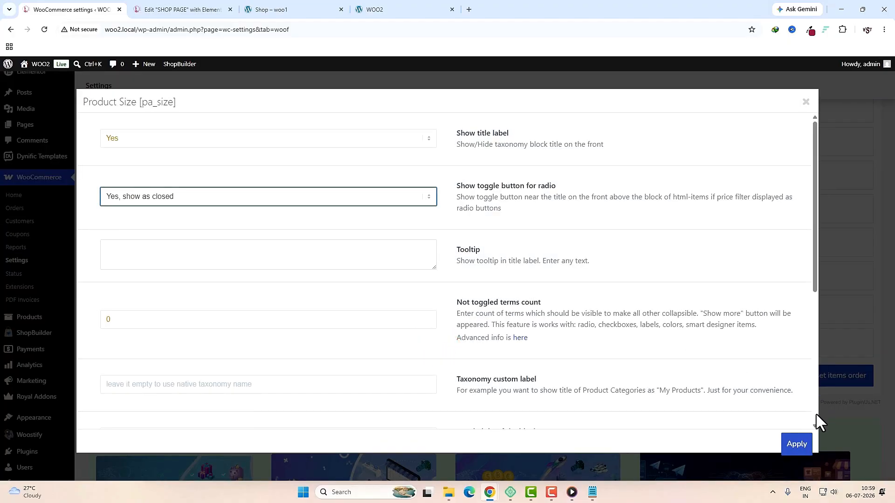
pyautogui.click(794, 446)
pyautogui.scroll(-3, 791, 443)
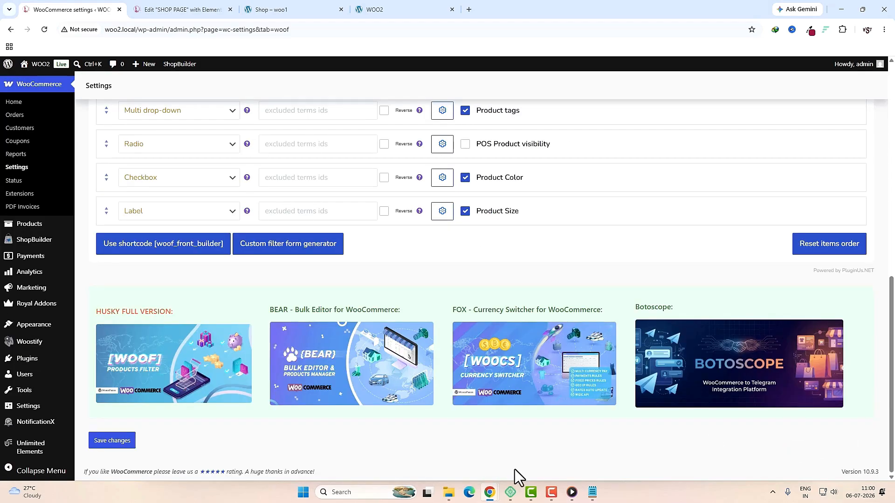
pyautogui.click(114, 440)
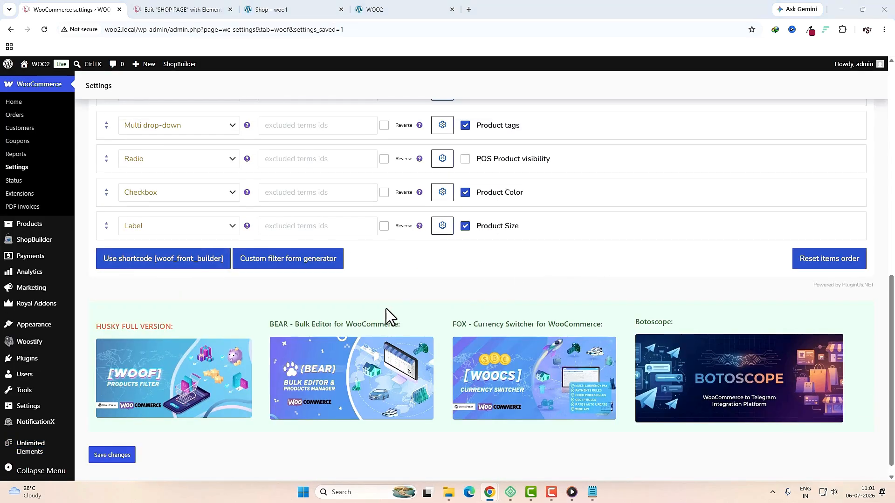
# Step: Open Appearance > Widgets and expand the Woocommerce Sidebar area
pyautogui.moveTo(26, 326)
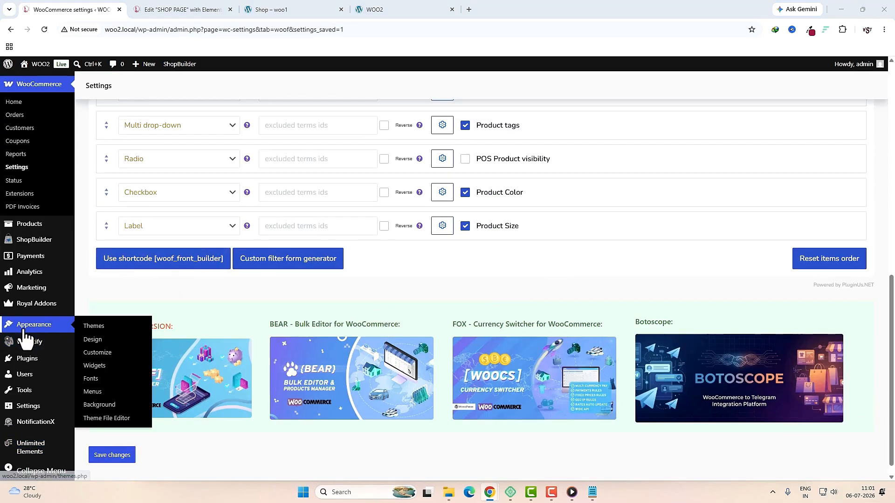
pyautogui.click(96, 366)
pyautogui.click(546, 229)
pyautogui.scroll(-2, 602, 287)
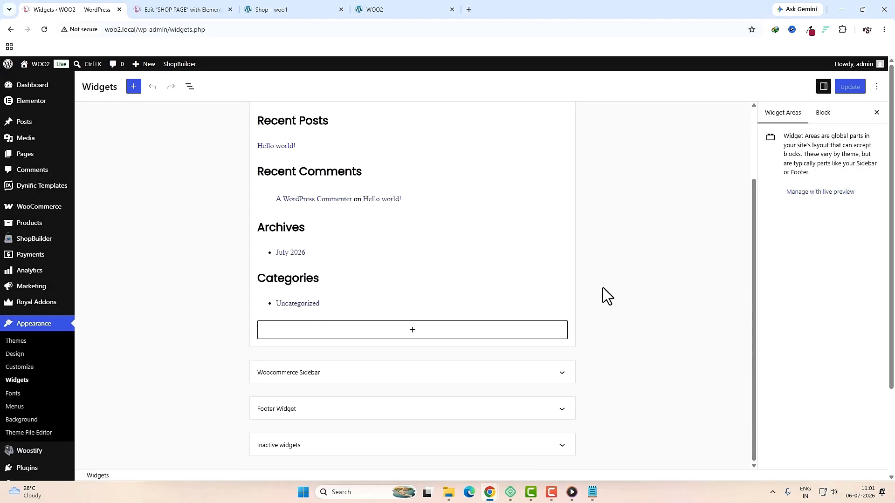
pyautogui.click(385, 373)
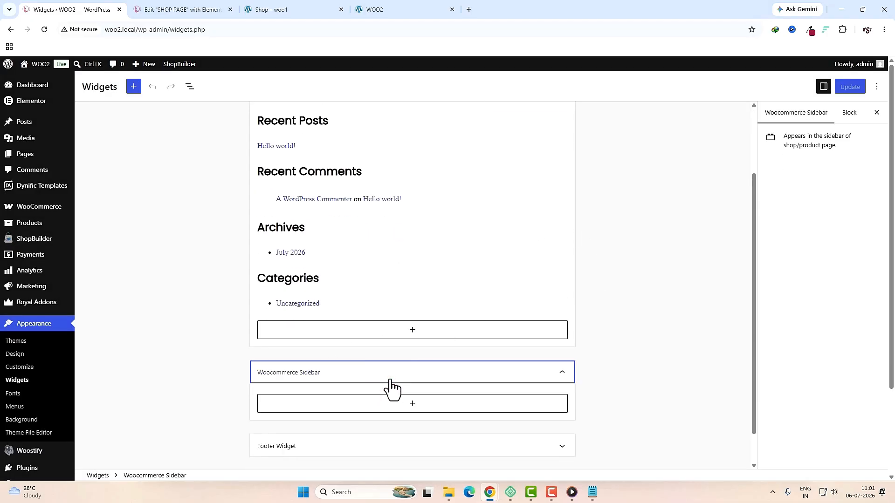
# Step: Insert the HUSKY products filter block, found by searching 'hus', and update the widgets
pyautogui.click(413, 405)
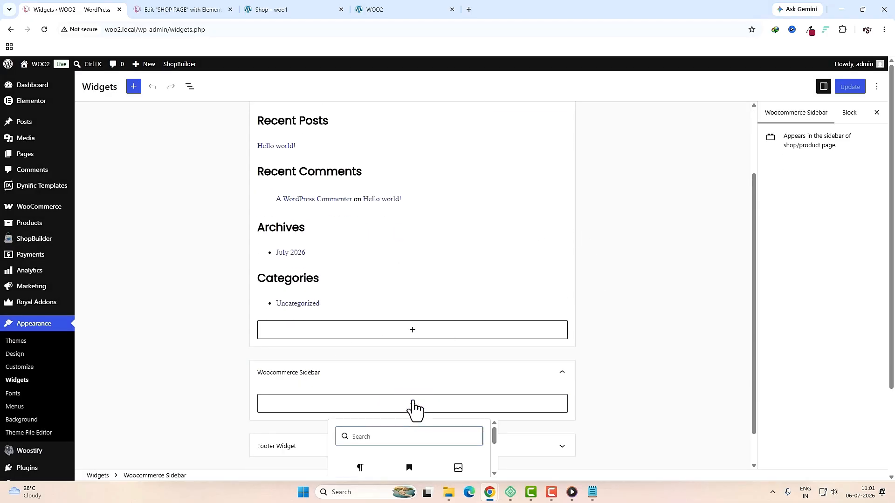
pyautogui.write('hus')
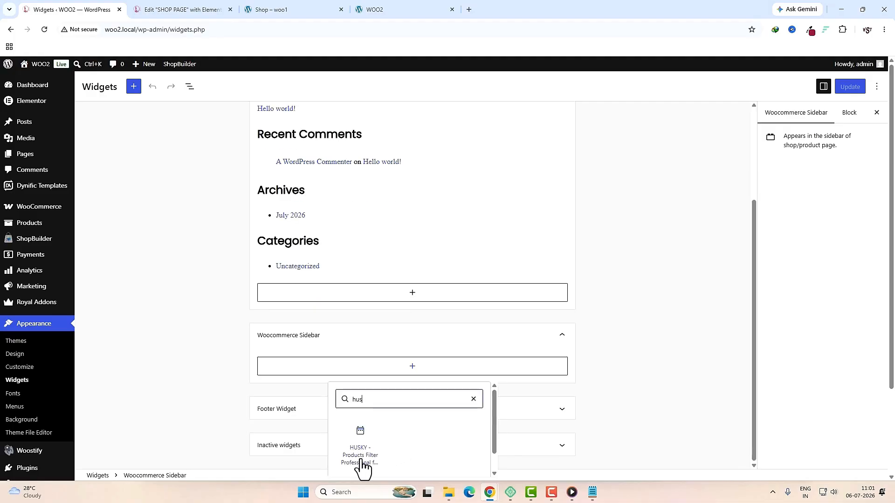
pyautogui.click(371, 469)
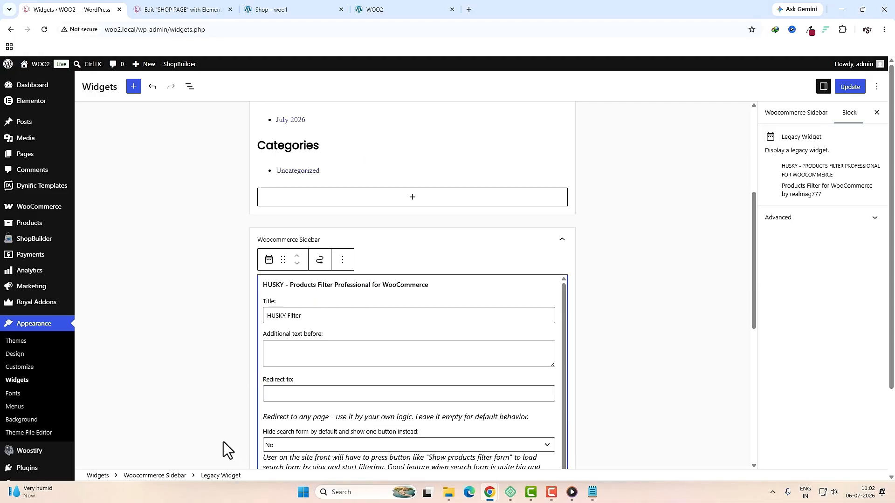
pyautogui.click(855, 89)
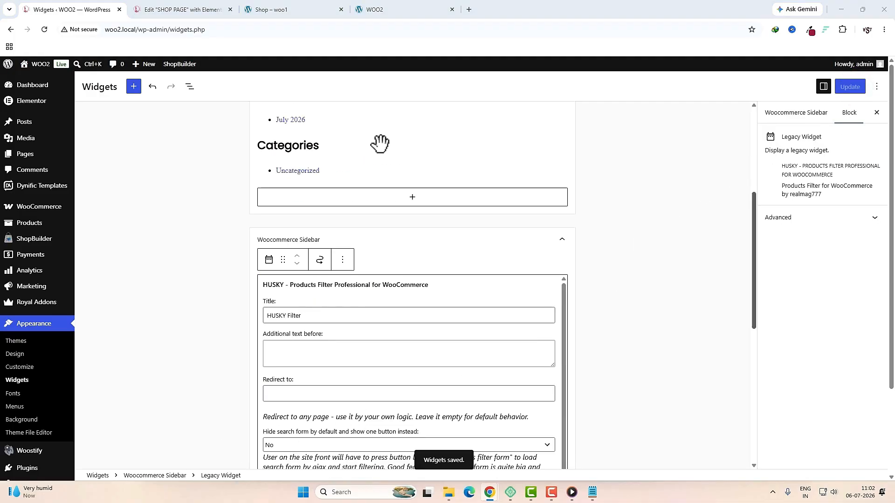
pyautogui.click(172, 10)
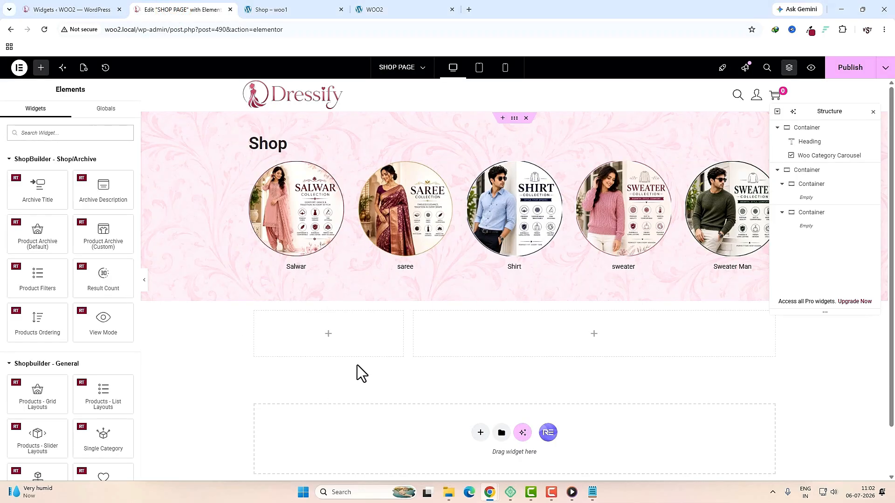
# Step: Add a Sidebar widget to the left column showing the Woocommerce Sidebar
pyautogui.click(330, 335)
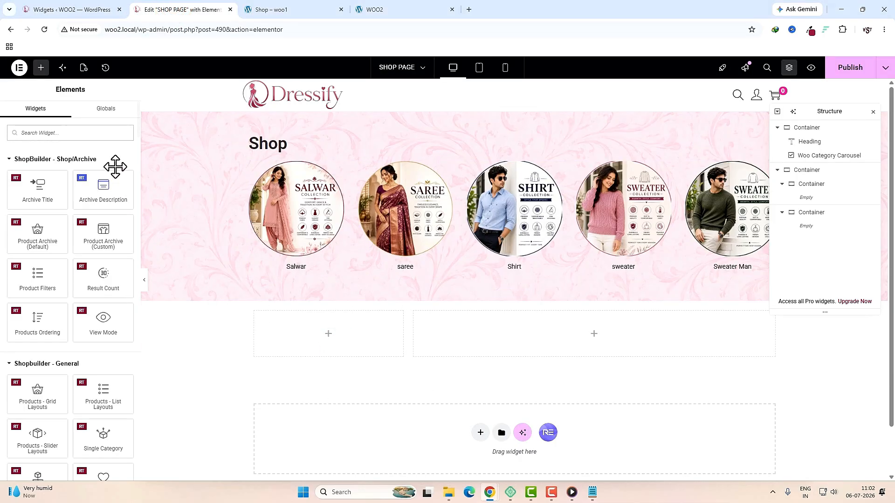
pyautogui.click(91, 133)
pyautogui.write('side')
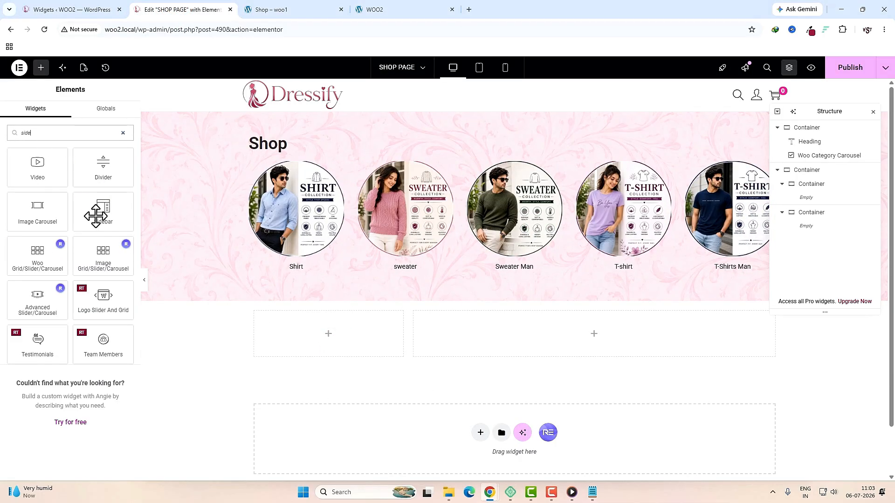
pyautogui.moveTo(96, 208); pyautogui.dragTo(312, 339)
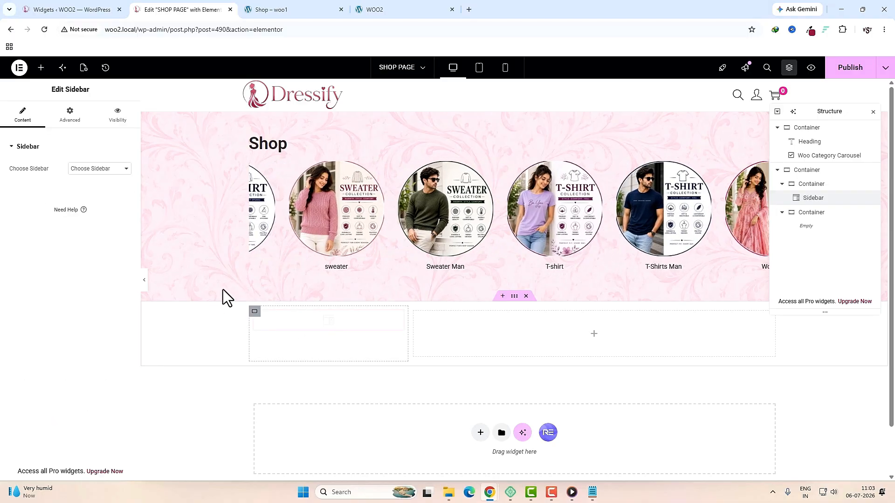
pyautogui.click(99, 169)
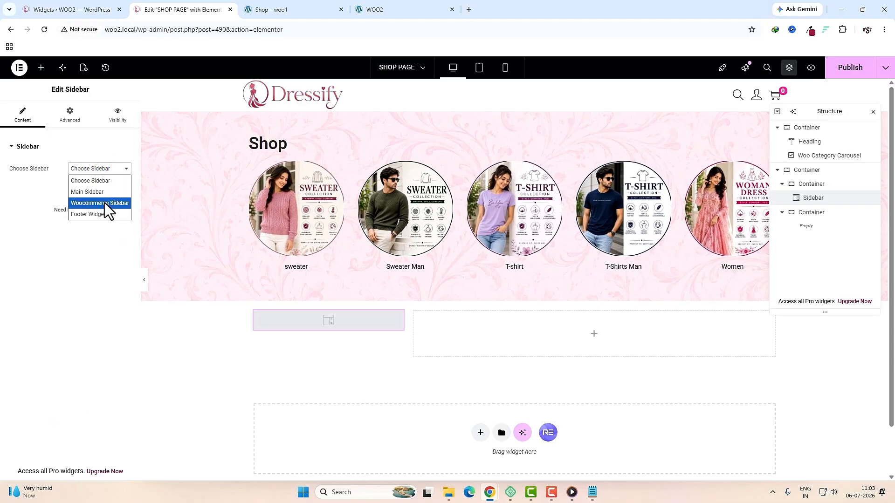
pyautogui.click(105, 203)
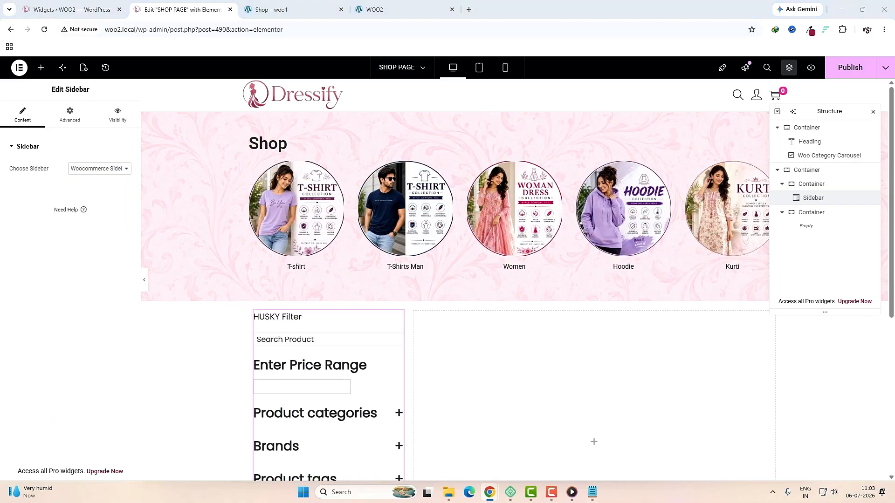
# Step: Nest a new Container inside the right column
pyautogui.click(597, 443)
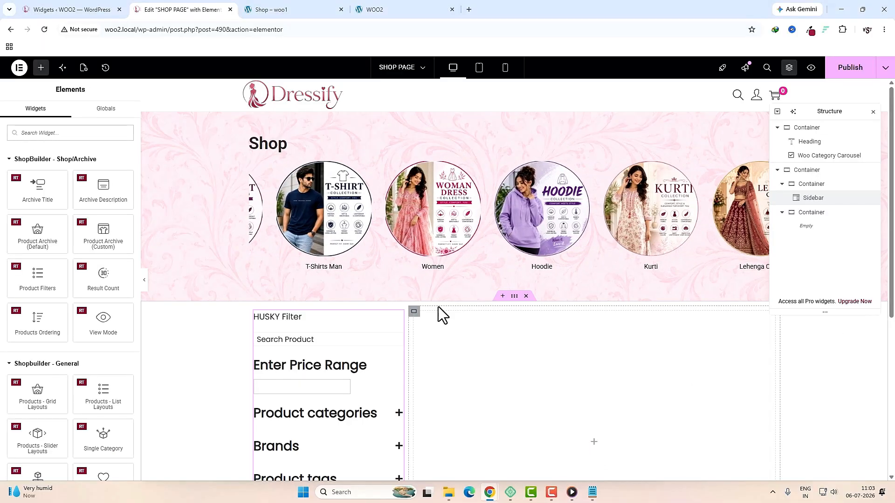
pyautogui.click(87, 133)
pyautogui.write('con')
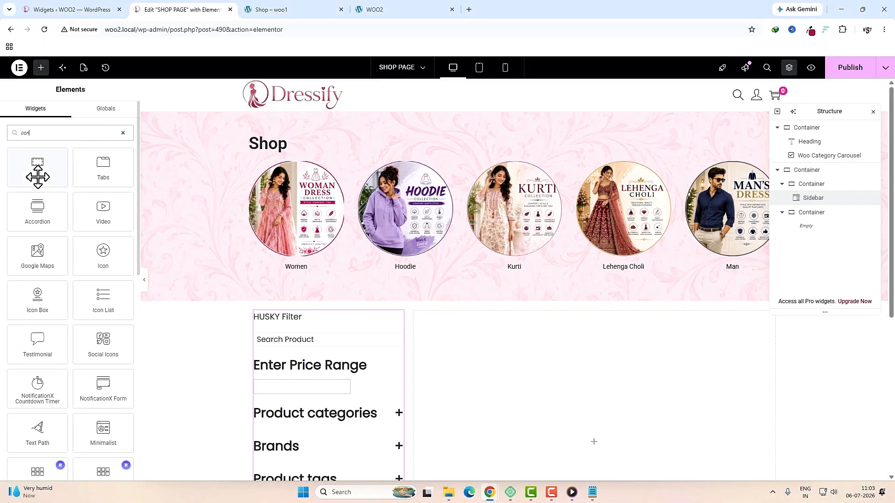
pyautogui.moveTo(37, 168); pyautogui.dragTo(506, 367)
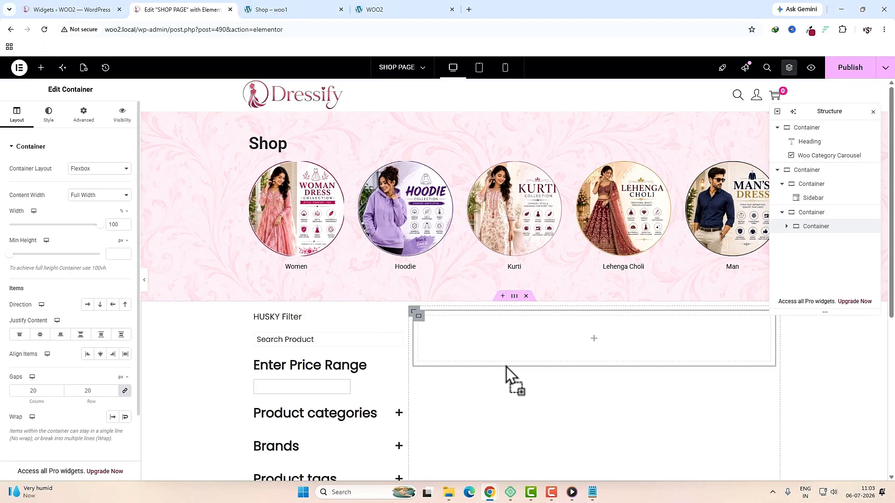
# Step: Zero the inner container's padding and add the Result Count widget
pyautogui.click(84, 123)
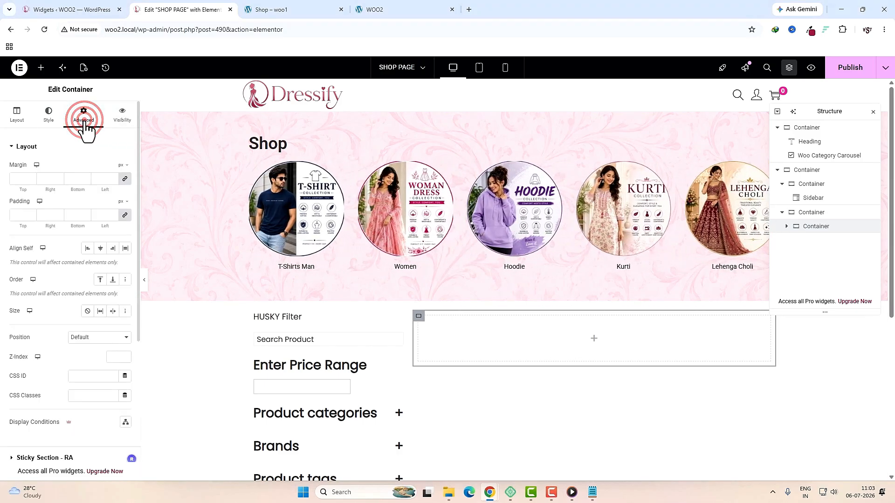
pyautogui.click(125, 216)
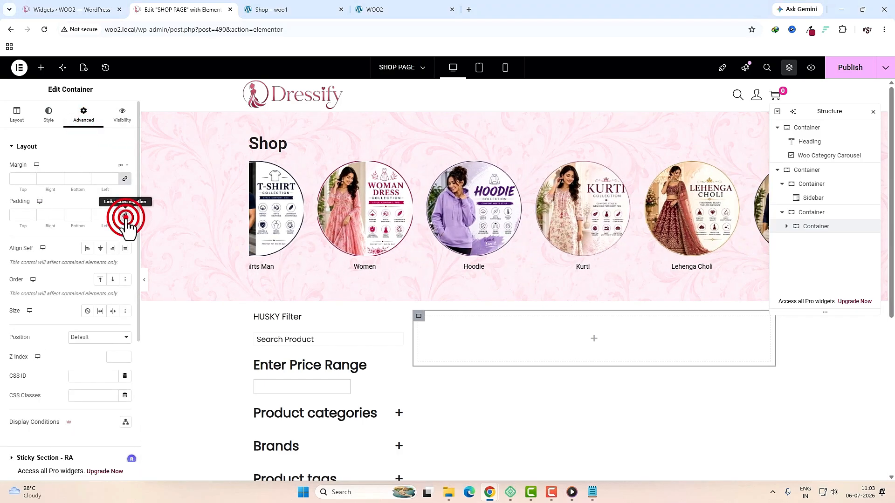
pyautogui.click(592, 334)
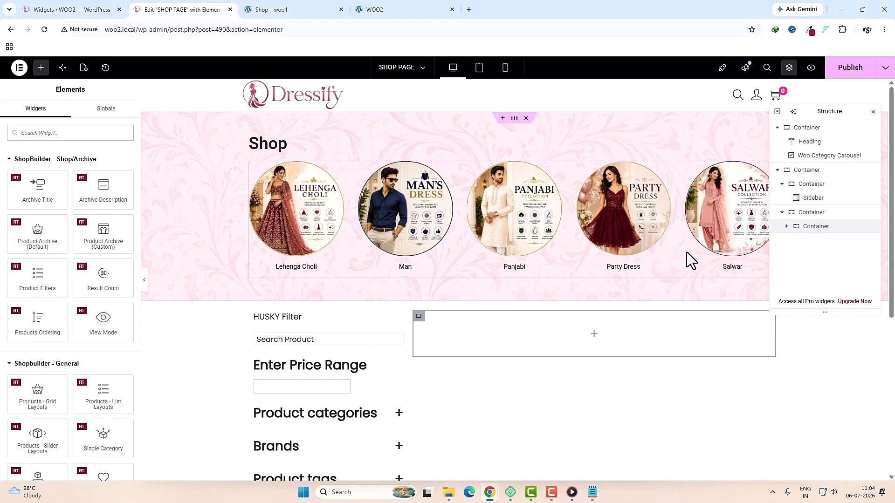
pyautogui.write('count')
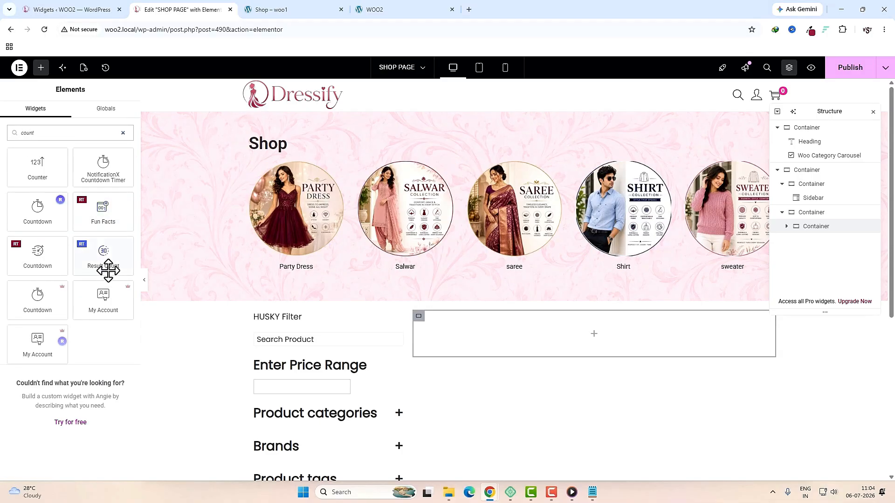
pyautogui.moveTo(100, 259); pyautogui.dragTo(504, 332)
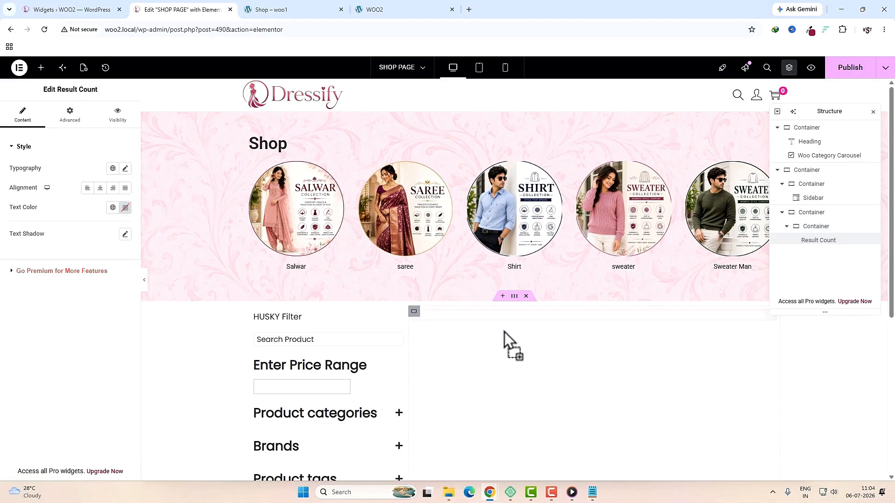
# Step: Add the Products Ordering and View Mode widgets below the result count
pyautogui.click(41, 68)
pyautogui.click(60, 133)
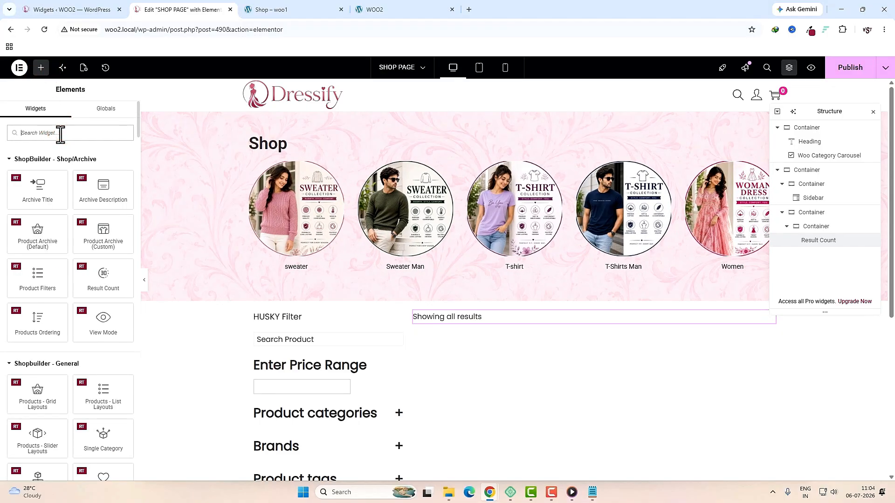
pyautogui.write('order')
pyautogui.moveTo(107, 169); pyautogui.dragTo(459, 320)
pyautogui.click(41, 68)
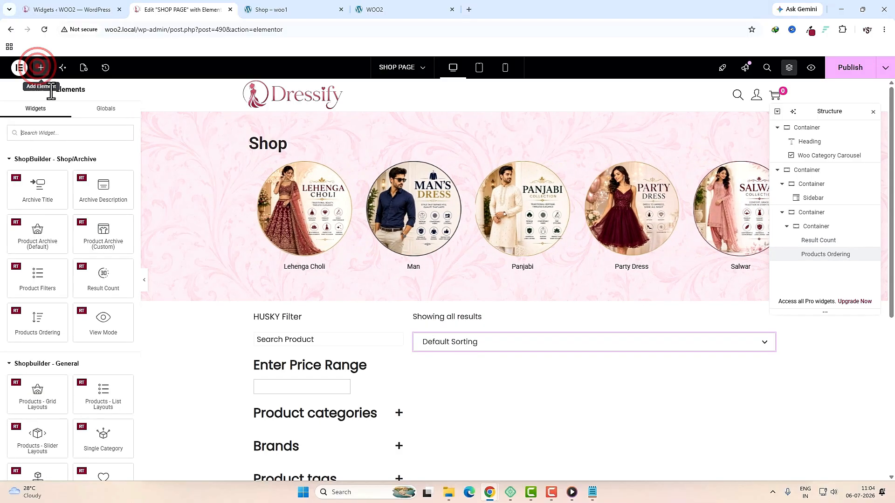
pyautogui.click(61, 132)
pyautogui.write('view')
pyautogui.moveTo(30, 214); pyautogui.dragTo(444, 351)
# Step: Lay the three controls out in a Row with Space Between, then switch to Tablet view
pyautogui.click(802, 227)
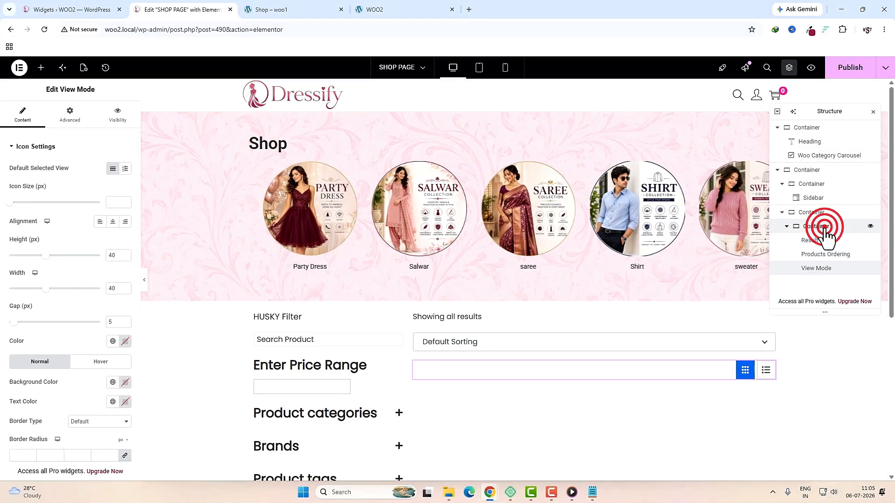
pyautogui.click(17, 114)
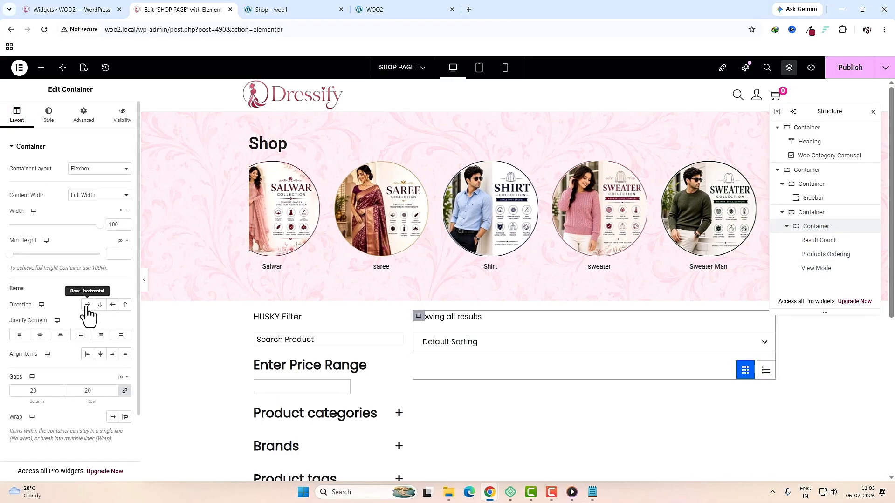
pyautogui.click(87, 304)
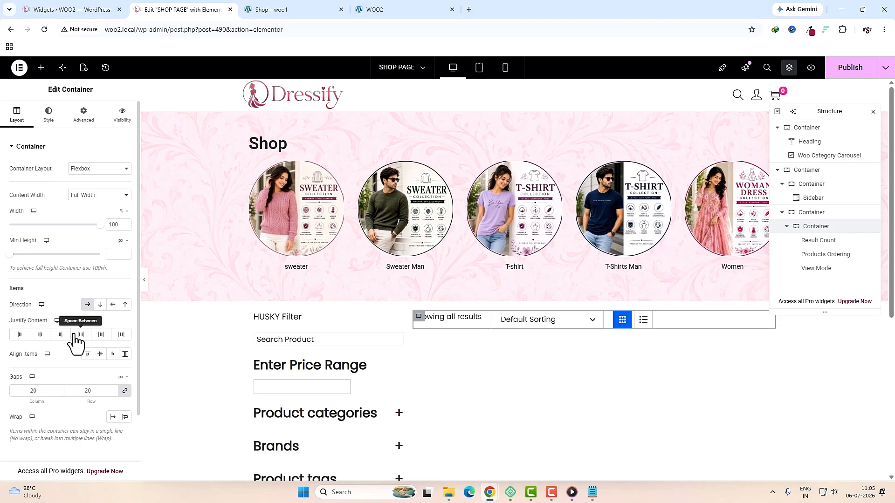
pyautogui.click(81, 336)
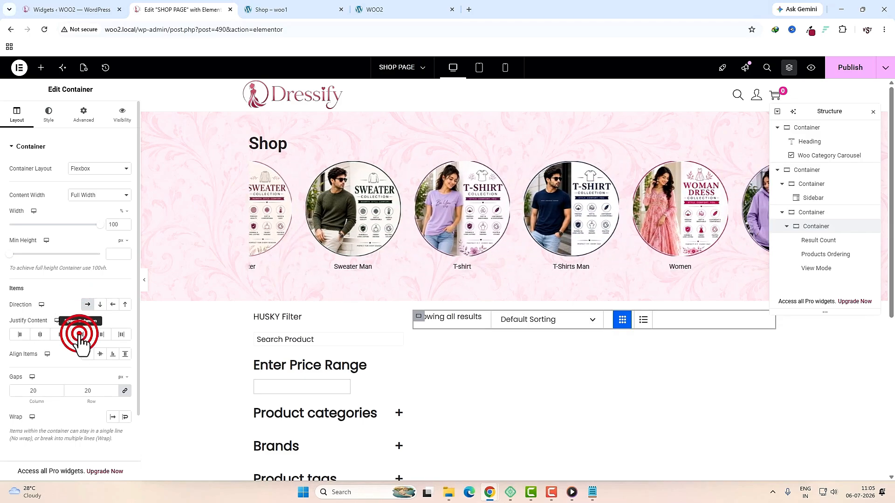
pyautogui.click(481, 74)
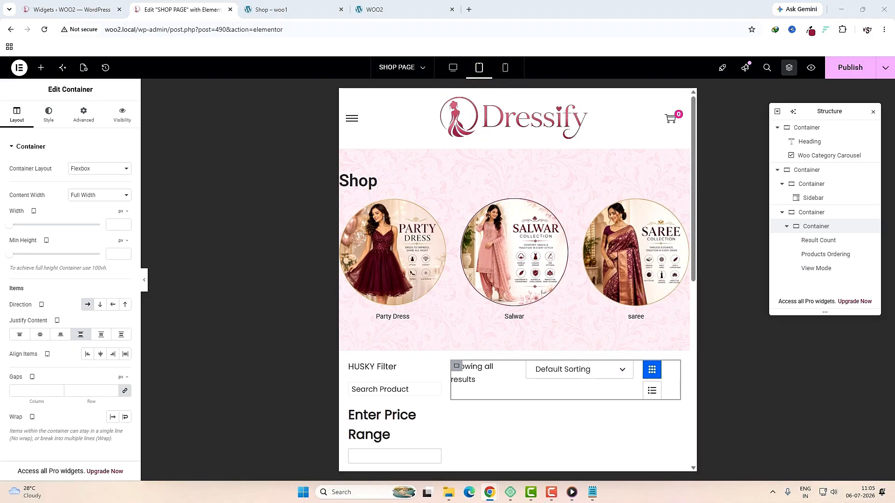
# Step: On tablet, set Column direction and 100% width for the sidebar and sorting-bar containers
pyautogui.click(815, 173)
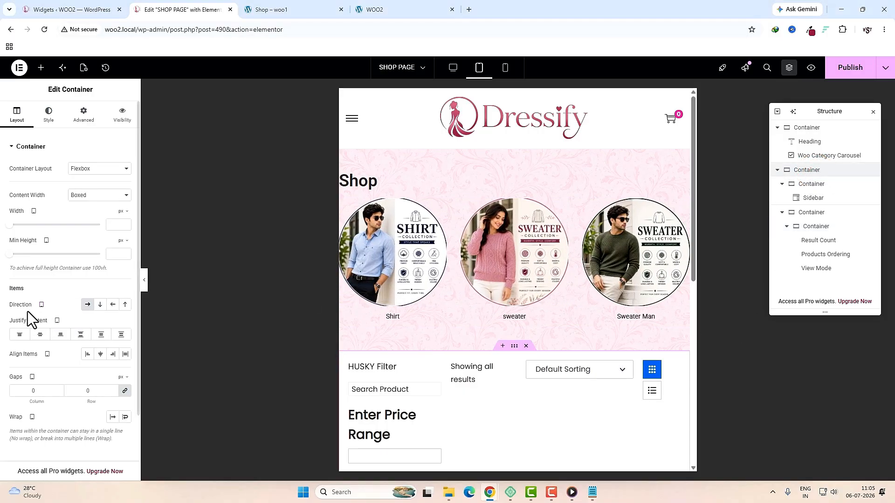
pyautogui.click(100, 305)
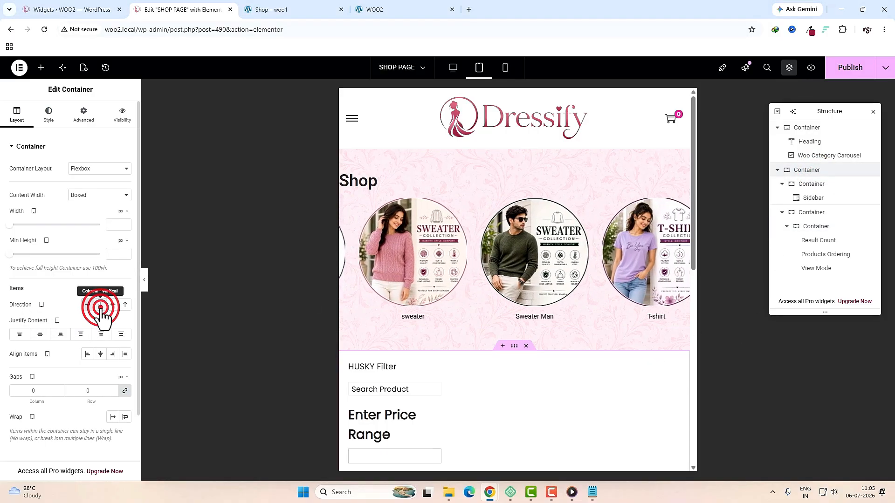
pyautogui.scroll(-4, 354, 186)
pyautogui.click(350, 176)
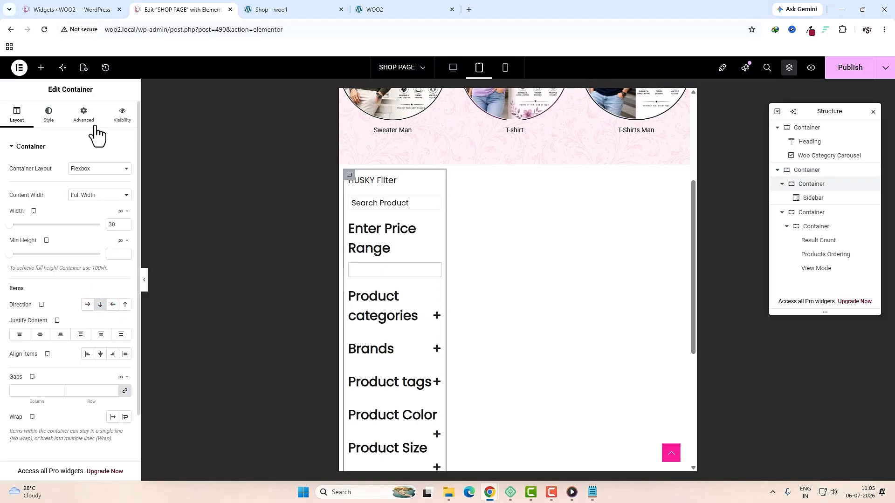
pyautogui.click(123, 212)
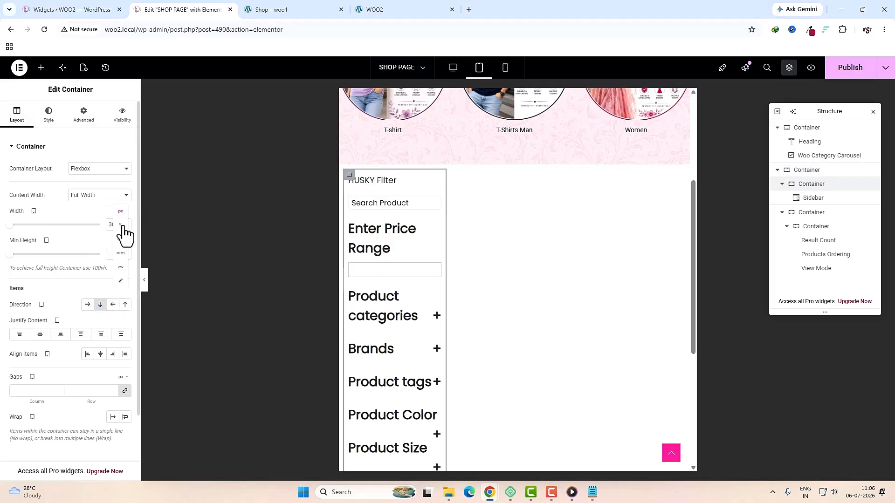
pyautogui.click(121, 225)
pyautogui.moveTo(37, 226); pyautogui.dragTo(122, 242)
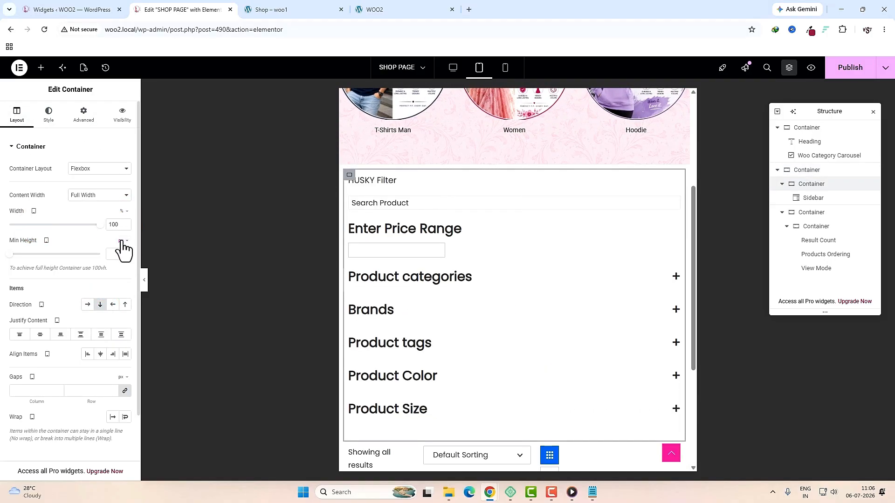
pyautogui.scroll(-4, 582, 346)
pyautogui.click(806, 215)
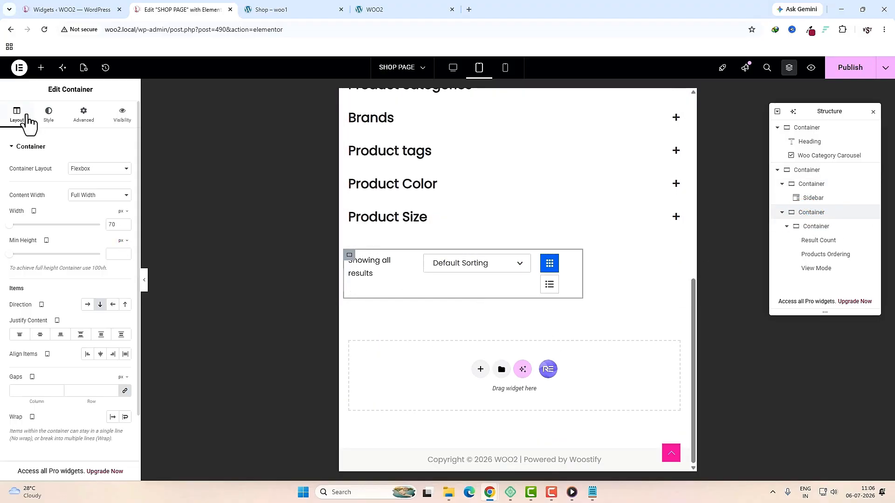
pyautogui.click(119, 225)
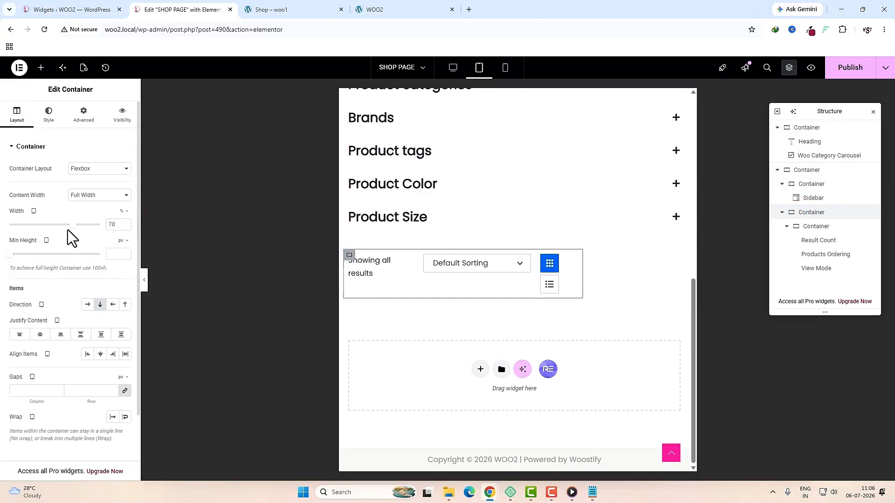
pyautogui.moveTo(71, 228); pyautogui.dragTo(114, 226)
# Step: Check the layout in Mobile view, then return to Desktop
pyautogui.click(506, 68)
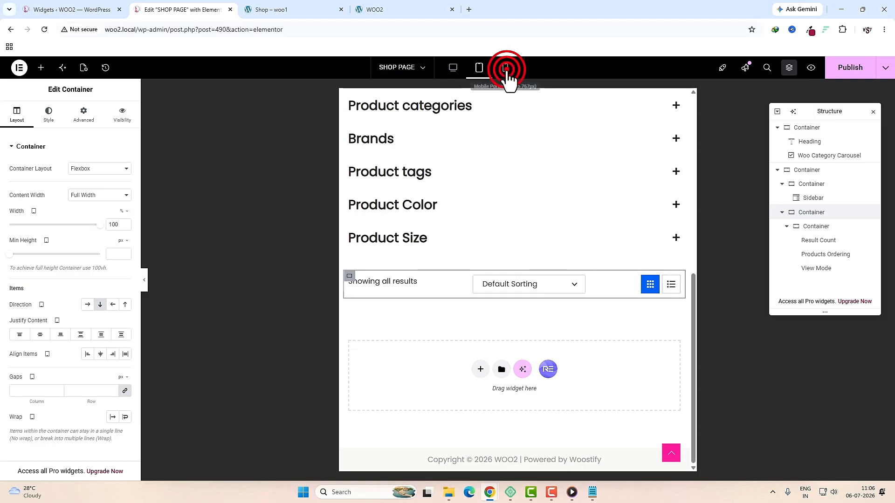
pyautogui.scroll(-1, 516, 303)
pyautogui.scroll(4, 516, 318)
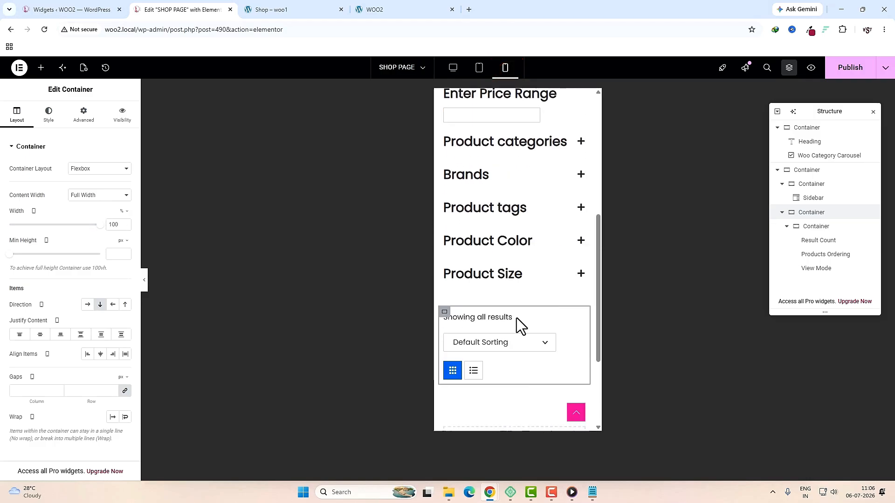
pyautogui.scroll(3, 516, 317)
pyautogui.scroll(-7, 517, 318)
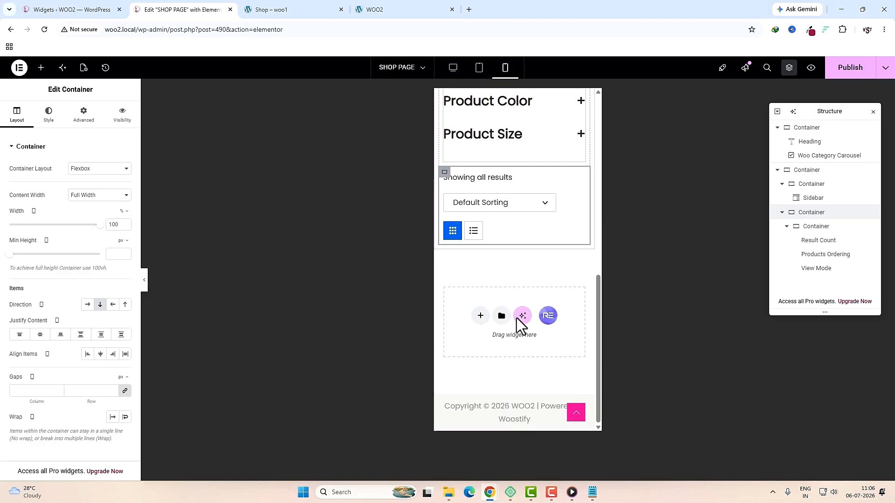
pyautogui.scroll(5, 517, 317)
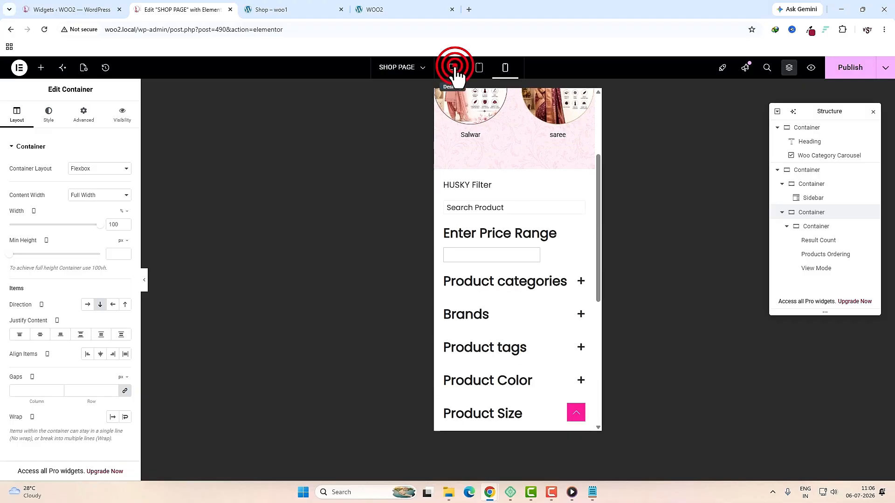
pyautogui.click(455, 69)
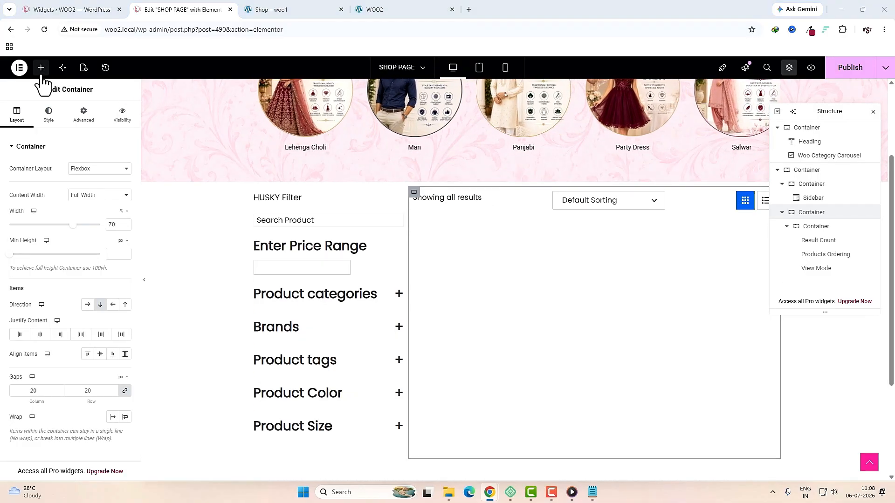
pyautogui.click(41, 69)
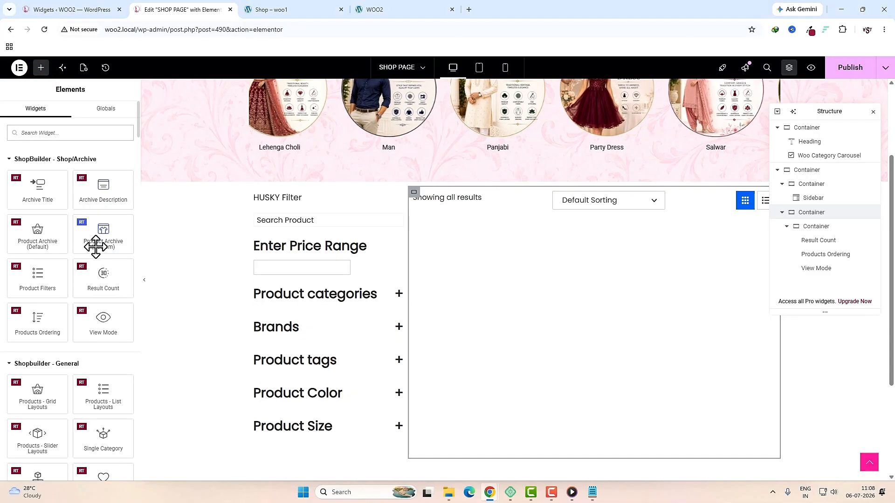
# Step: Add a Product Archive (Custom) widget using Grid Layout 2 with 3 columns
pyautogui.moveTo(104, 243); pyautogui.dragTo(541, 205)
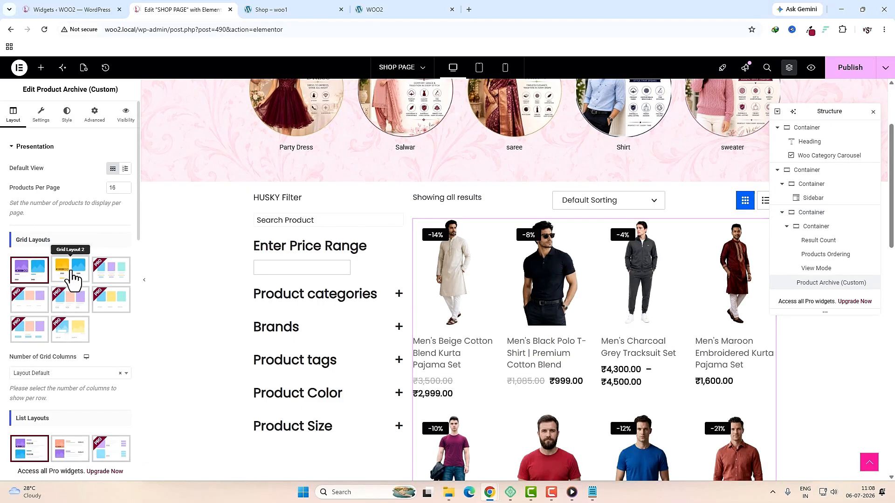
pyautogui.click(73, 277)
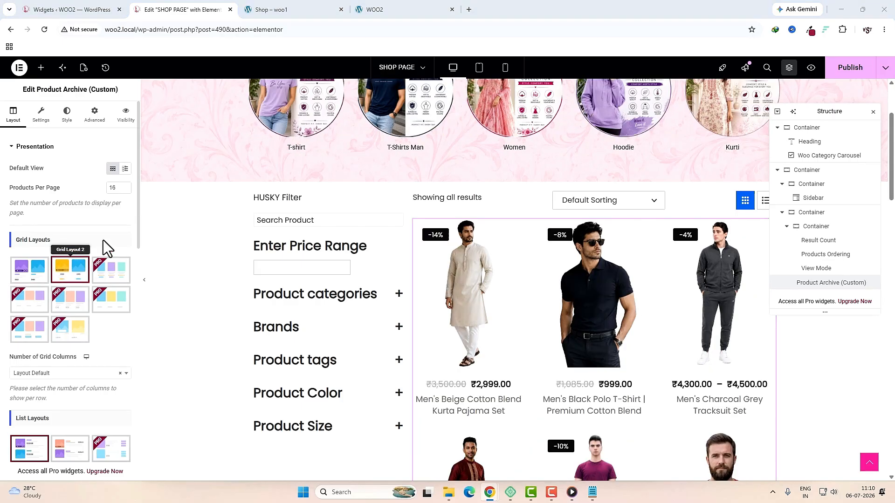
pyautogui.click(49, 373)
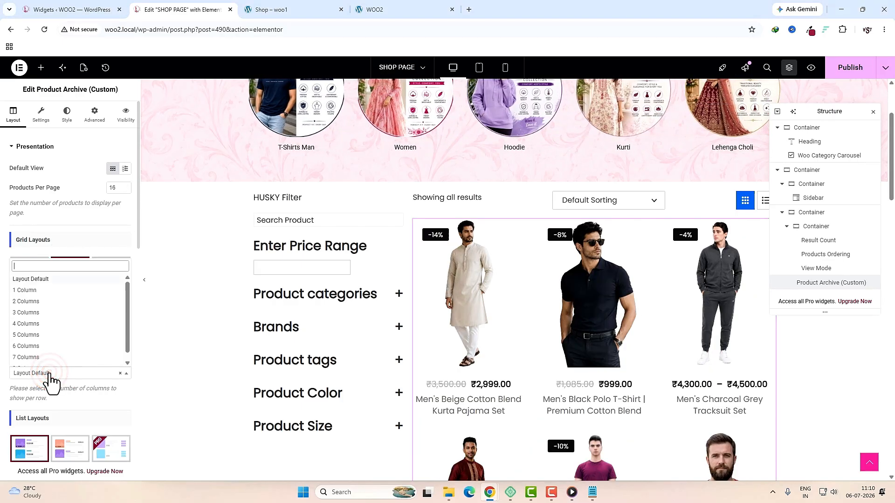
pyautogui.click(32, 324)
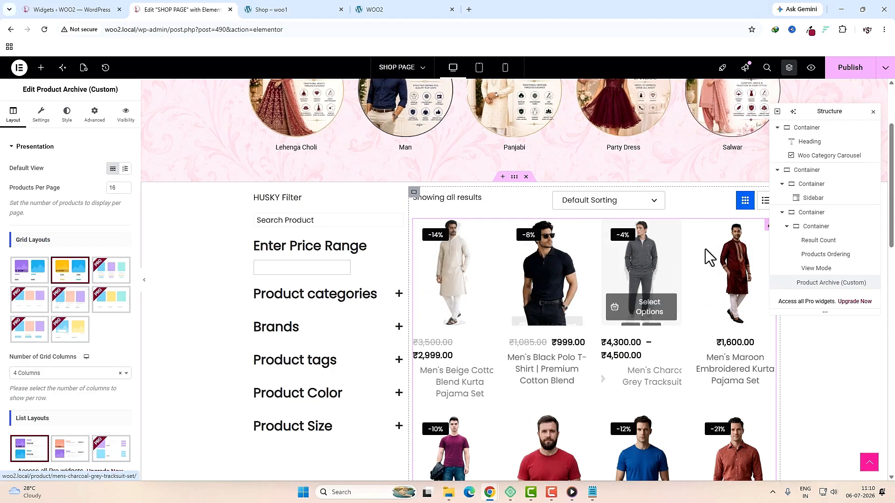
pyautogui.click(33, 376)
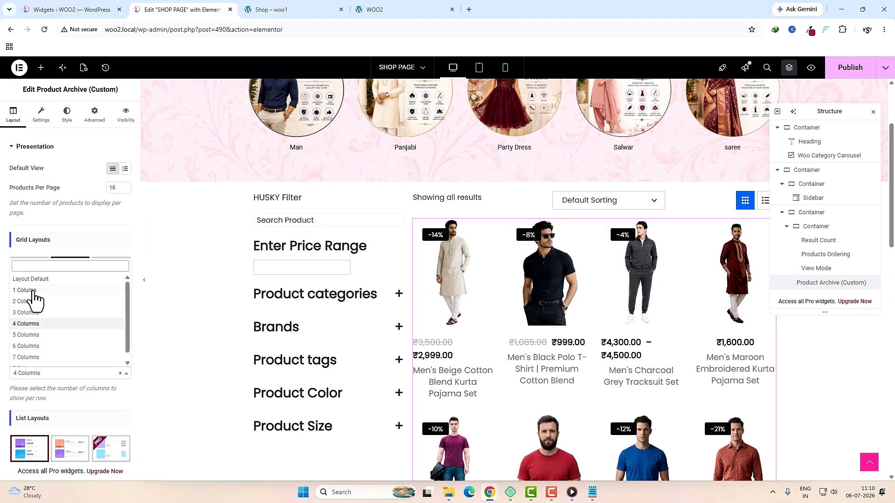
pyautogui.click(27, 312)
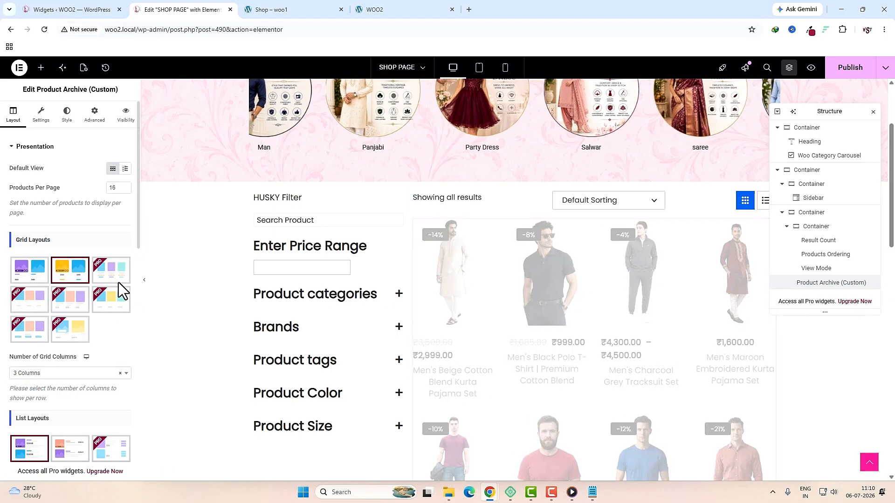
pyautogui.scroll(-5, 103, 345)
pyautogui.scroll(-6, 75, 289)
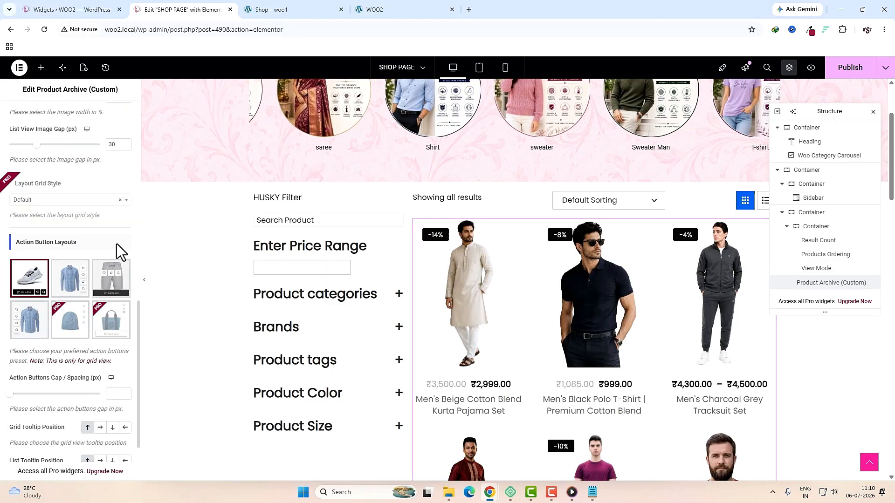
# Step: Set the product cards' action buttons to Preset 2
pyautogui.moveTo(467, 308)
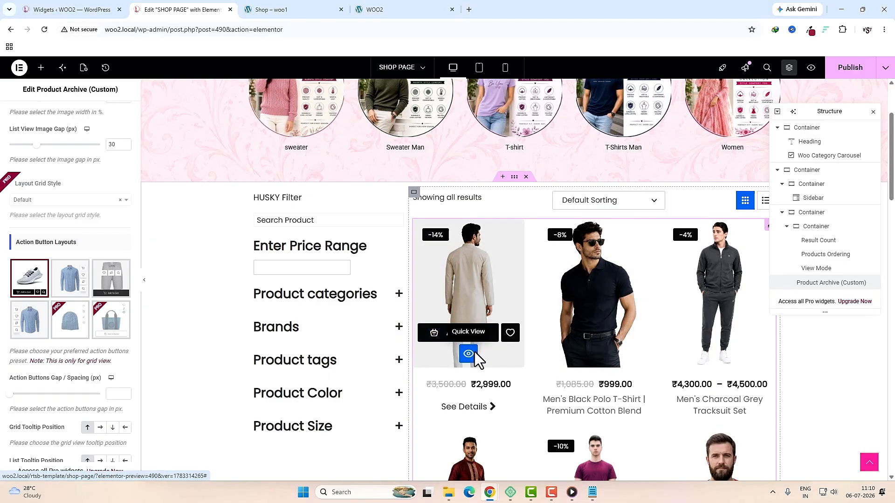
pyautogui.click(73, 290)
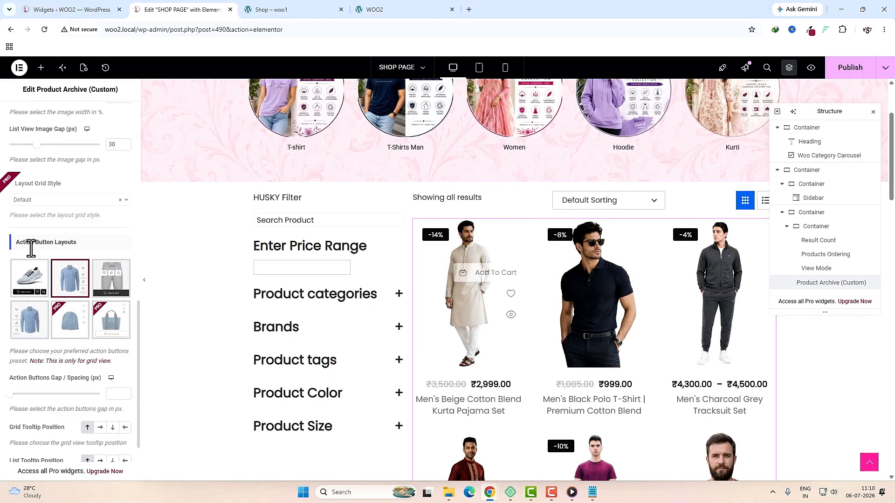
pyautogui.scroll(-2, 123, 308)
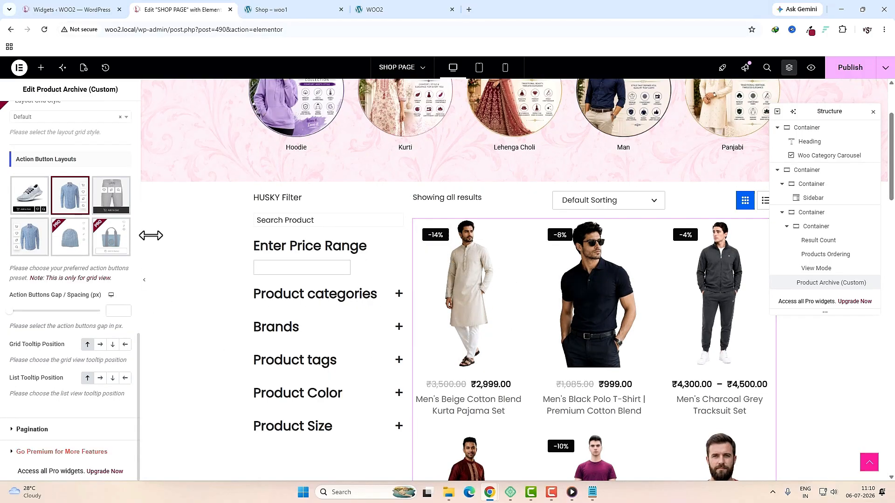
pyautogui.click(40, 429)
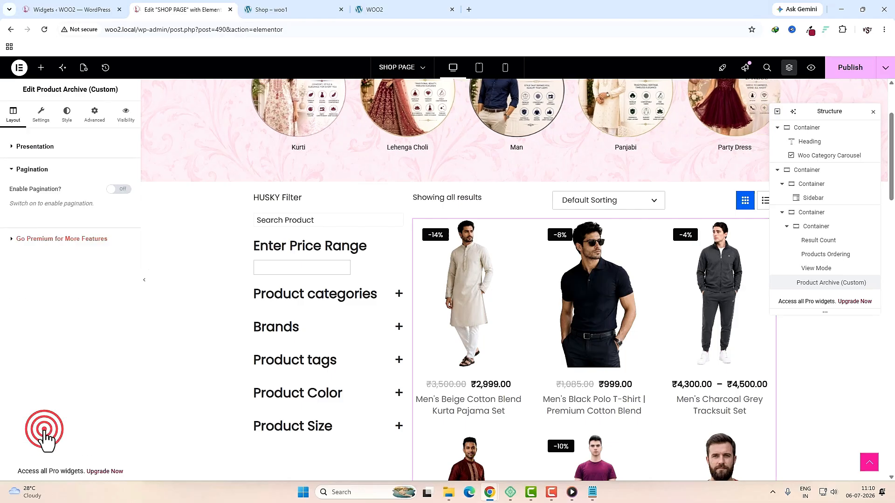
# Step: Turn on pagination, hide the quick view button and show the compare button
pyautogui.click(120, 191)
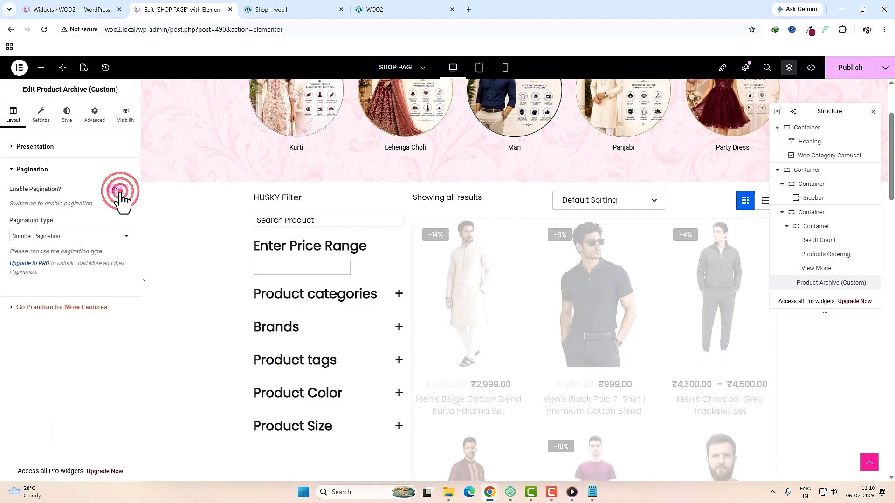
pyautogui.click(41, 114)
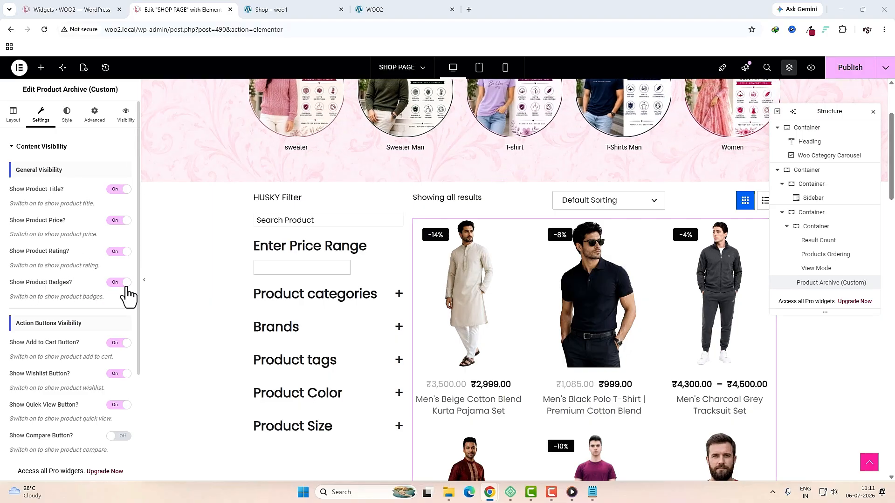
pyautogui.scroll(-2, 80, 265)
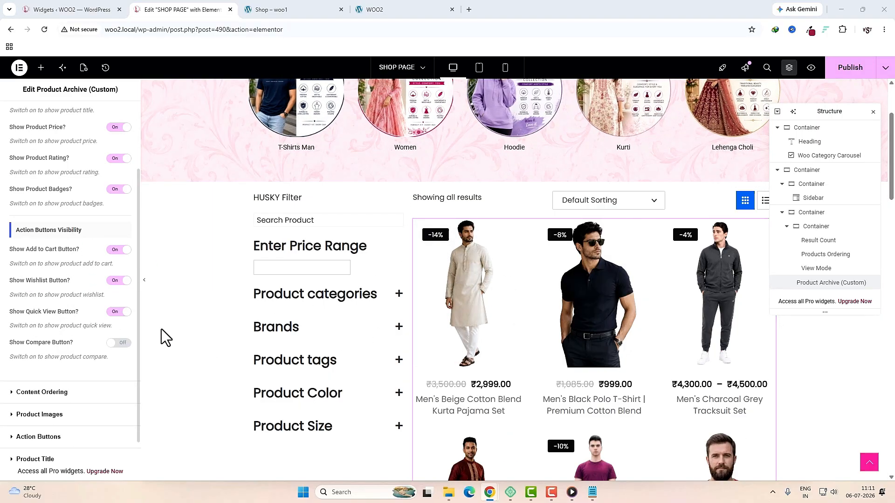
pyautogui.click(117, 312)
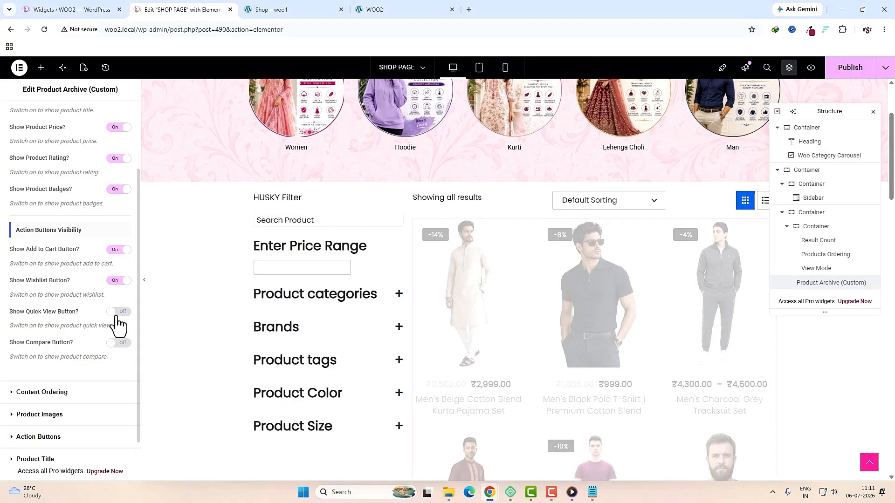
pyautogui.click(122, 344)
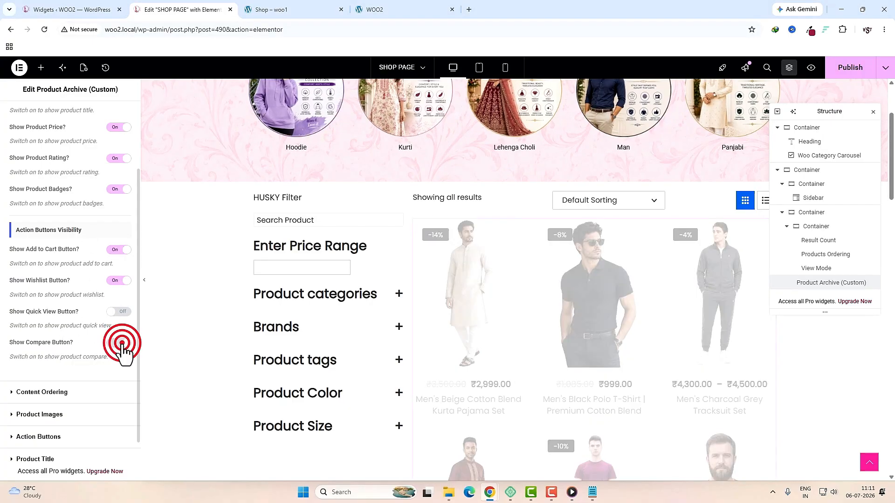
# Step: Set the product image hover animation to Zoom Out
pyautogui.moveTo(459, 292)
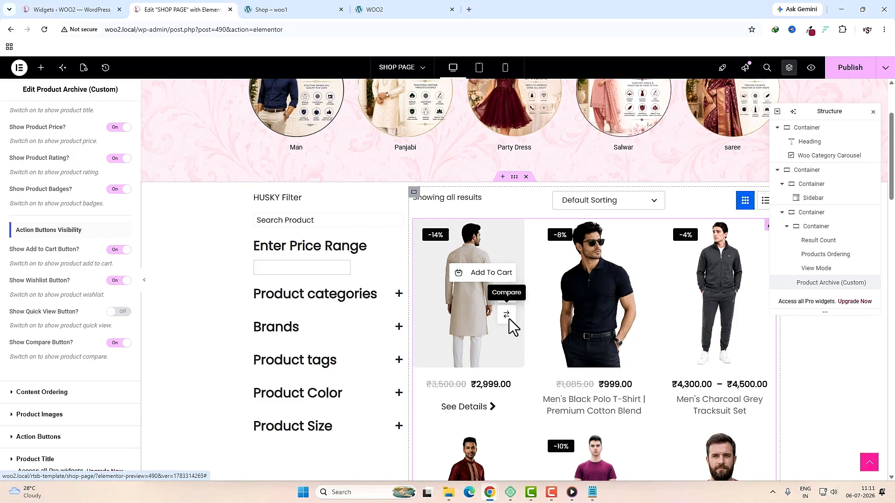
pyautogui.click(40, 414)
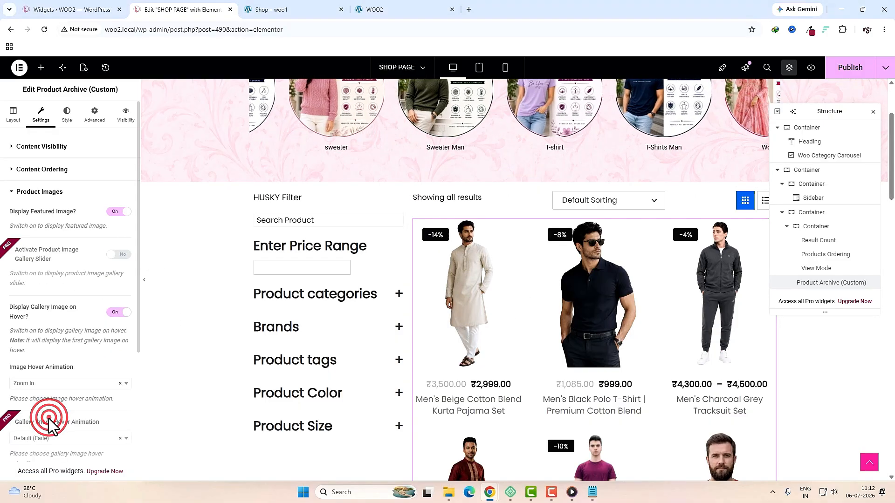
pyautogui.scroll(-2, 38, 320)
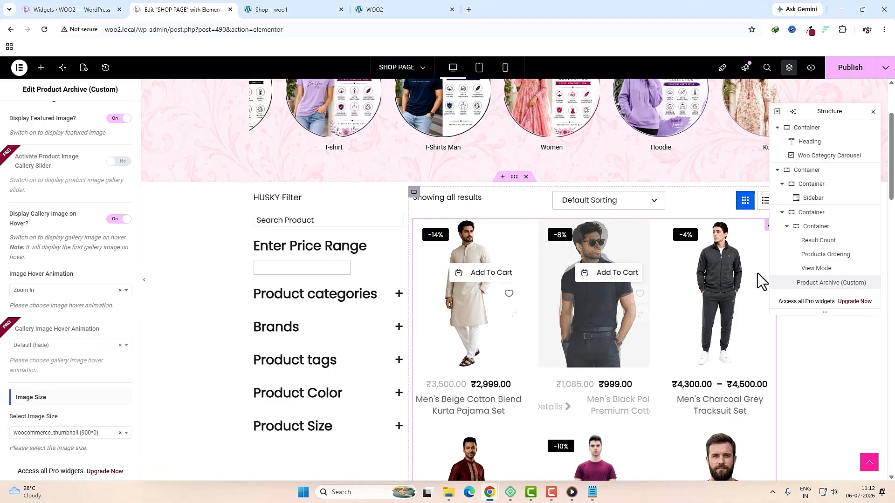
pyautogui.click(43, 291)
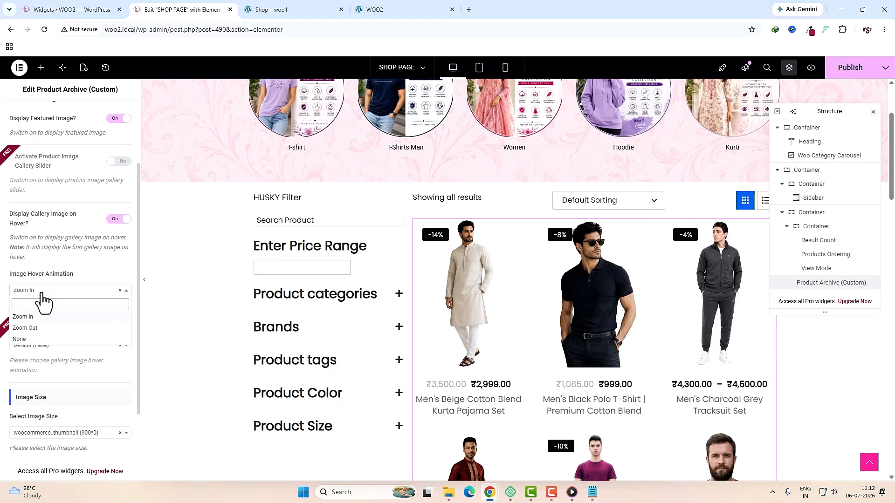
pyautogui.click(41, 329)
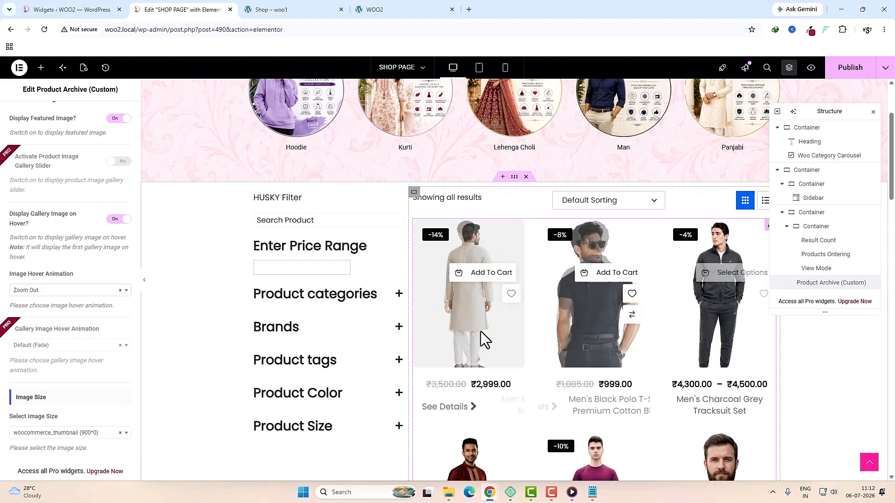
pyautogui.scroll(-2, 40, 374)
# Step: Hide the add-to-cart text and use the cart-with-arrow icon for add to cart
pyautogui.click(32, 393)
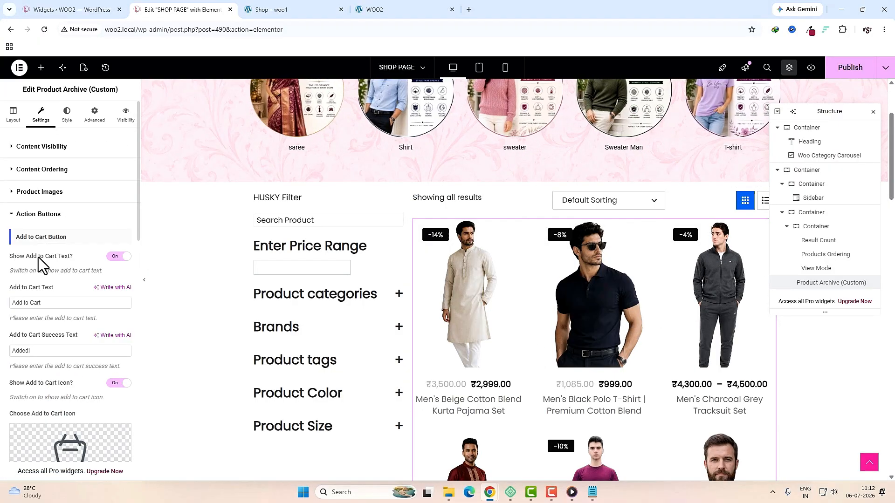
pyautogui.click(115, 257)
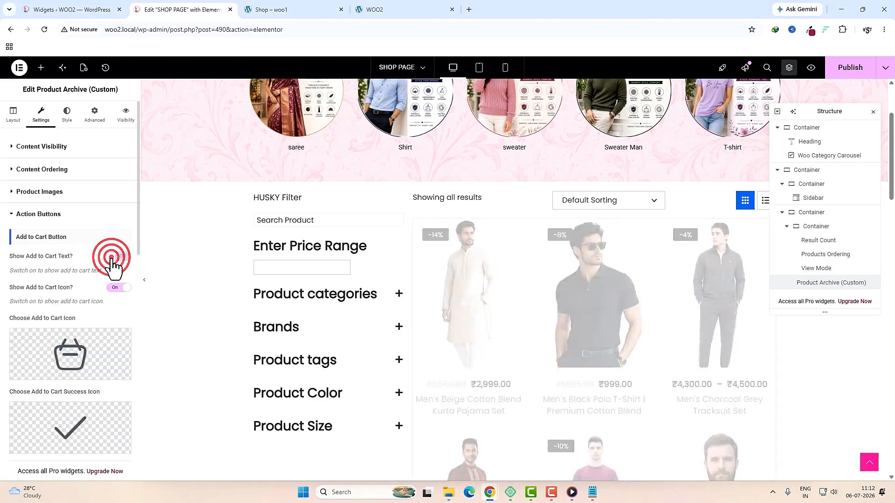
pyautogui.moveTo(474, 315)
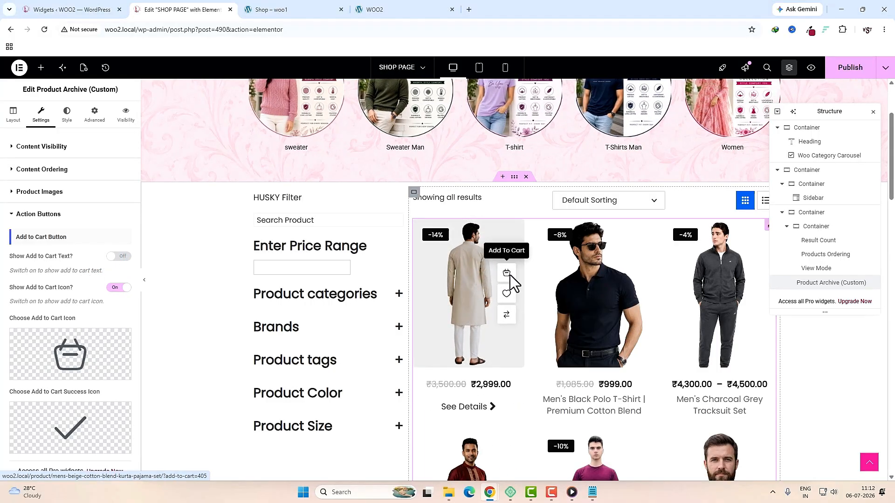
pyautogui.moveTo(31, 352)
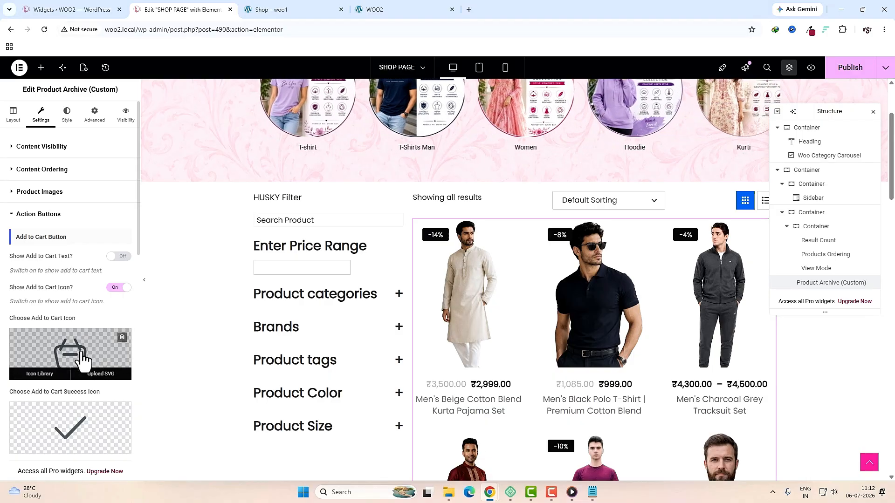
pyautogui.click(58, 353)
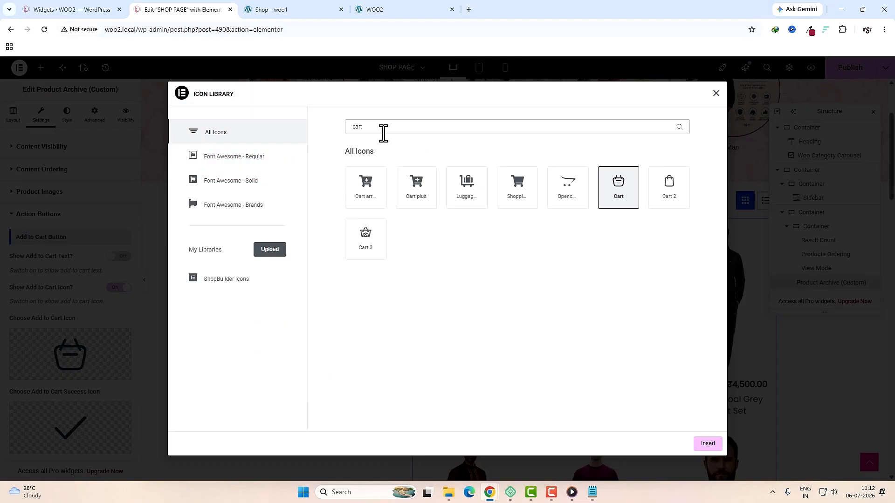
pyautogui.click(373, 186)
pyautogui.click(711, 446)
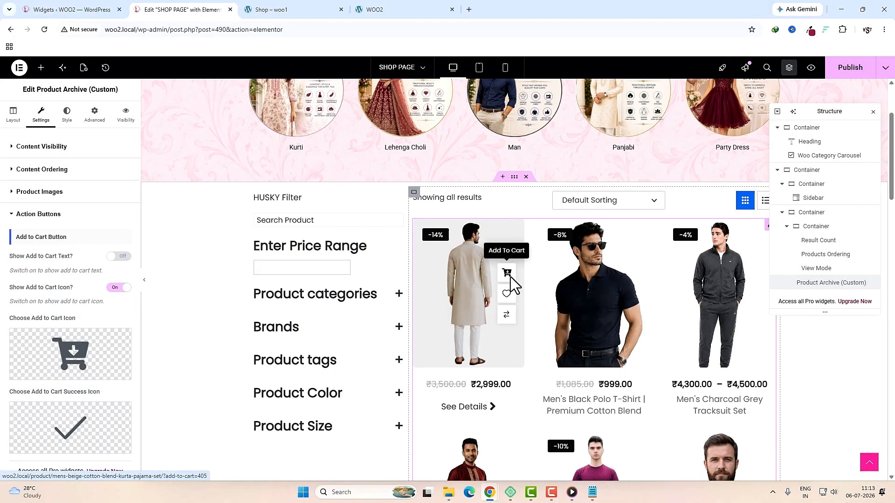
# Step: Toggle the compare button text on, then switch it back off
pyautogui.scroll(-5, 28, 380)
pyautogui.scroll(-1, 28, 380)
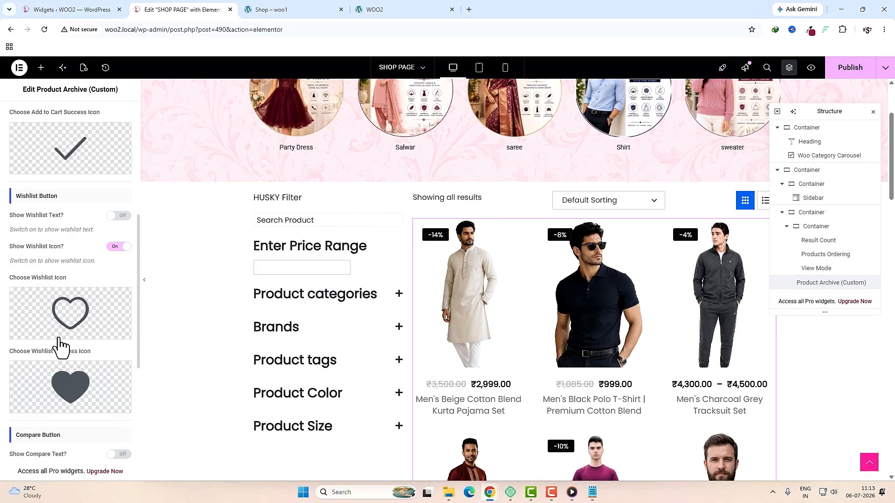
pyautogui.scroll(-1, 81, 383)
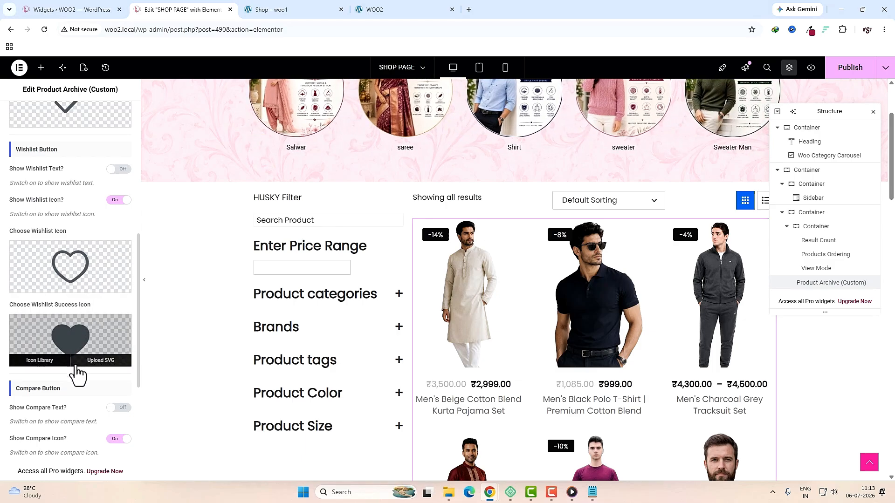
pyautogui.scroll(-3, 24, 273)
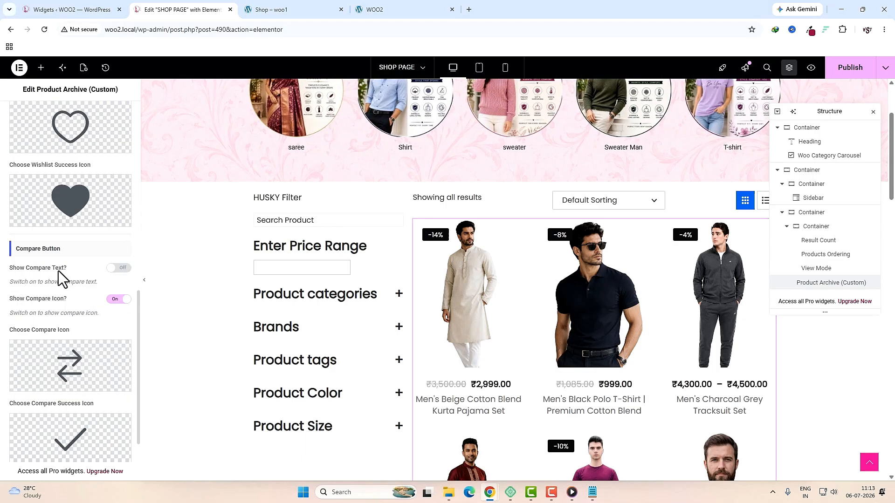
pyautogui.click(116, 268)
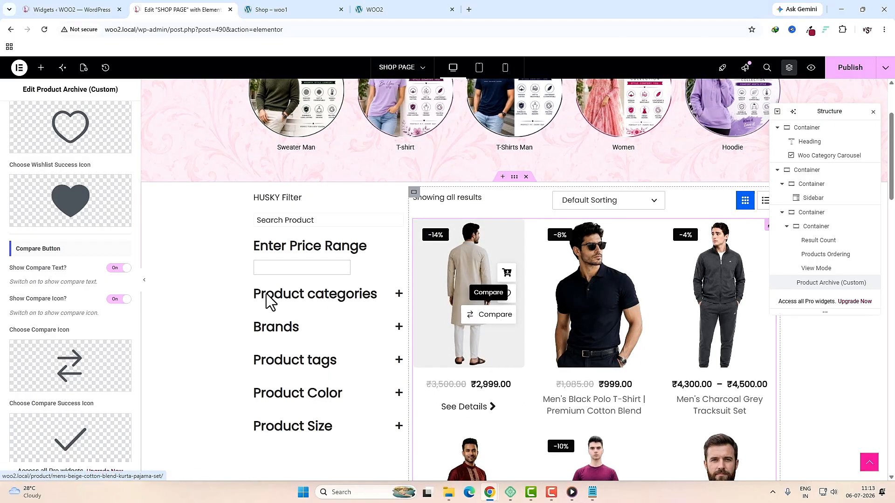
pyautogui.click(117, 268)
pyautogui.scroll(-2, 70, 326)
pyautogui.click(58, 412)
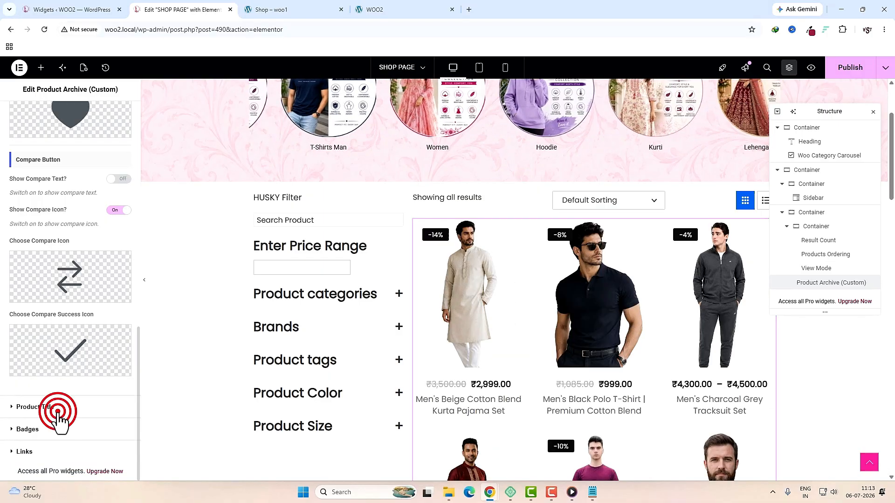
# Step: Keep the product title tag at H4 and limit titles to two lines
pyautogui.click(65, 272)
pyautogui.click(41, 336)
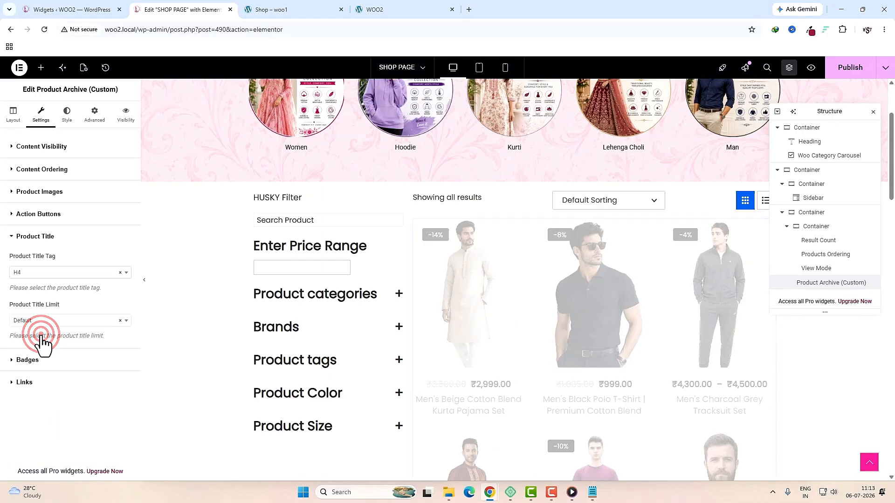
pyautogui.click(60, 318)
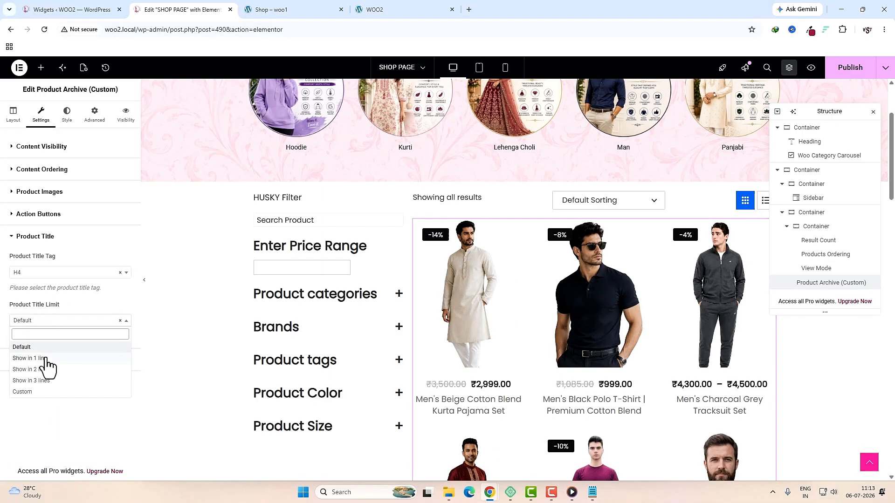
pyautogui.click(33, 369)
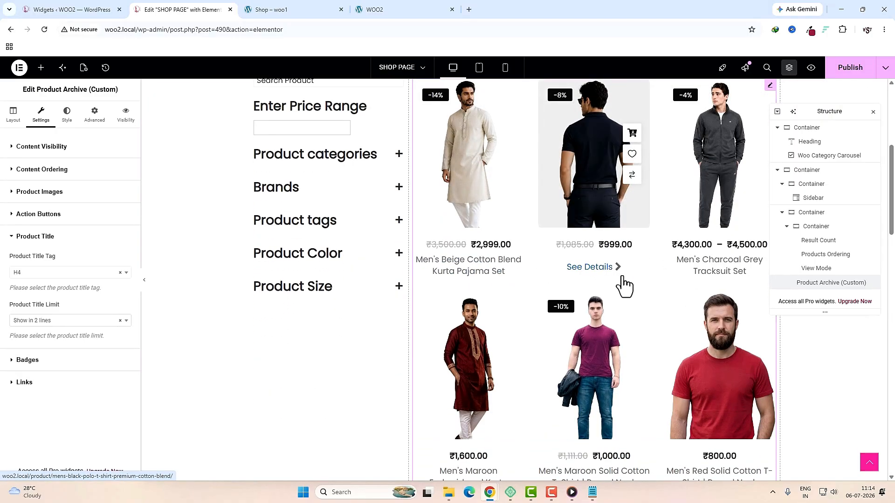
pyautogui.scroll(-10, 623, 285)
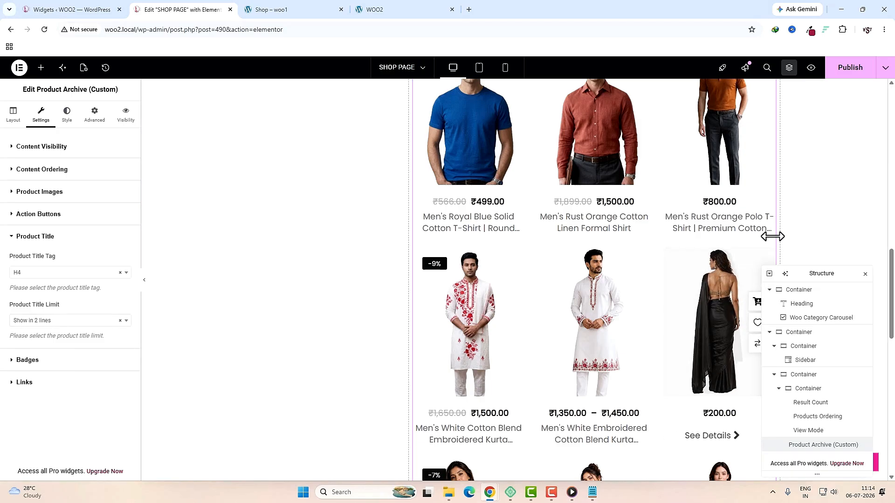
# Step: Give sale badges Preset 4, try Sale text, then revert to Show Sale Percentage
pyautogui.click(59, 359)
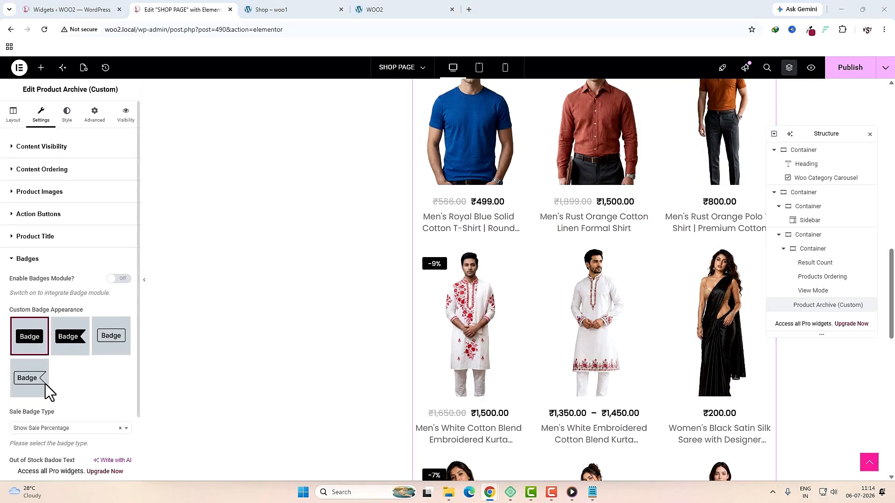
pyautogui.click(33, 387)
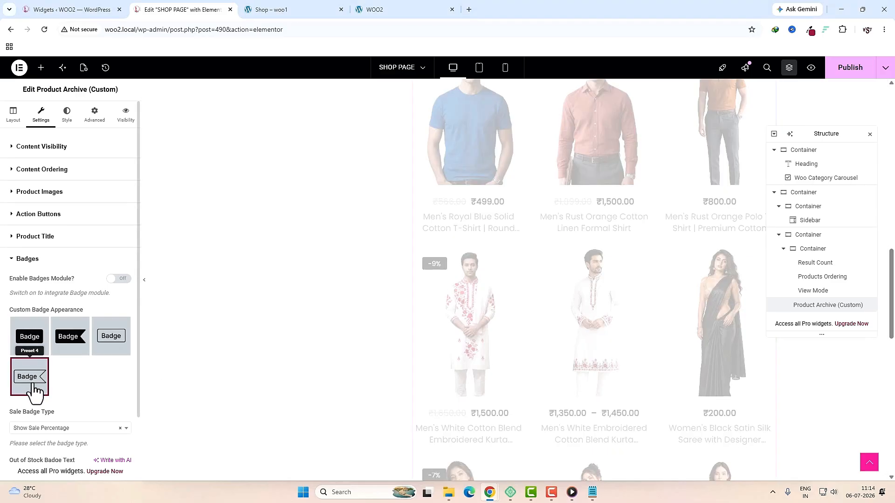
pyautogui.moveTo(434, 270)
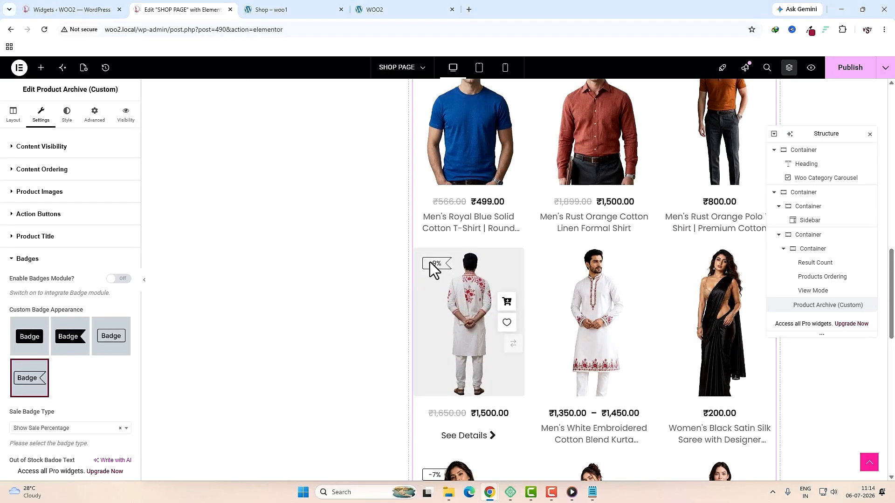
pyautogui.scroll(-1, 78, 390)
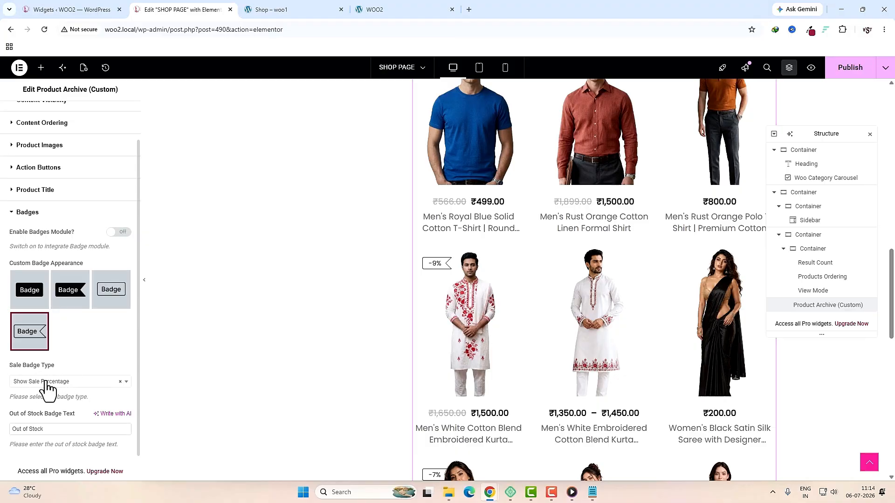
pyautogui.click(60, 382)
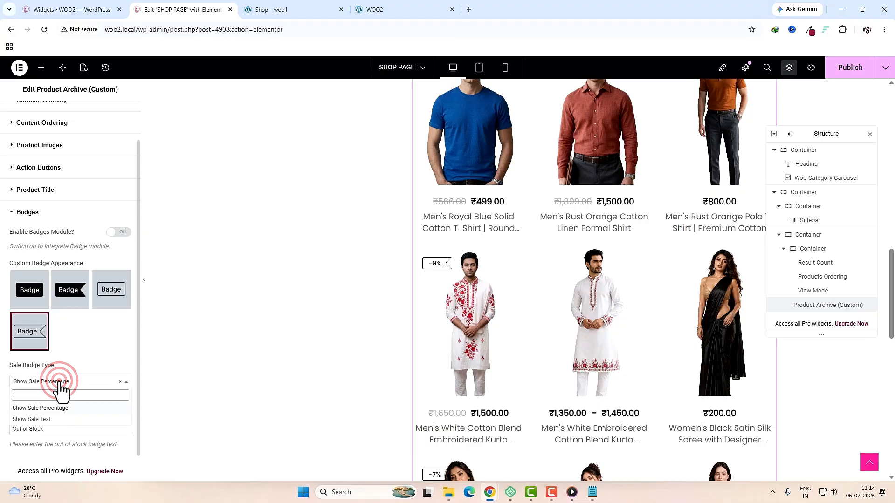
pyautogui.click(33, 419)
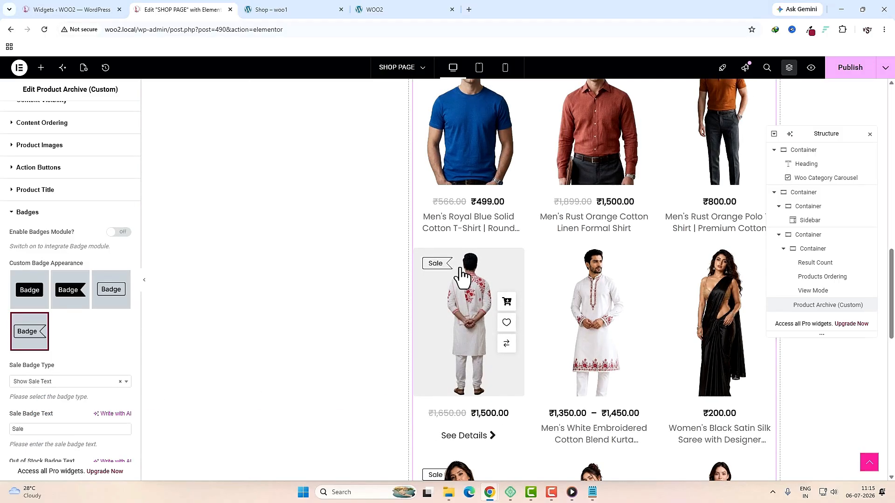
pyautogui.click(44, 381)
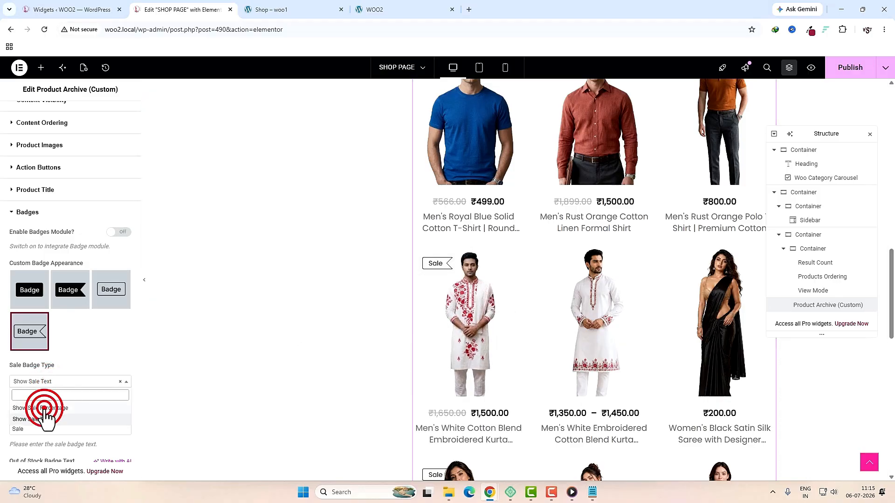
pyautogui.click(44, 408)
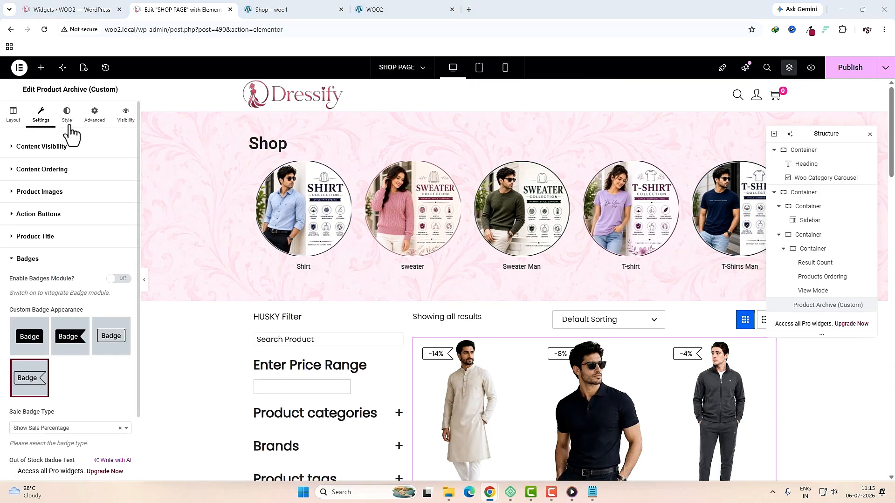
# Step: Change the product grid gap from 30 to 15
pyautogui.click(70, 120)
pyautogui.click(52, 243)
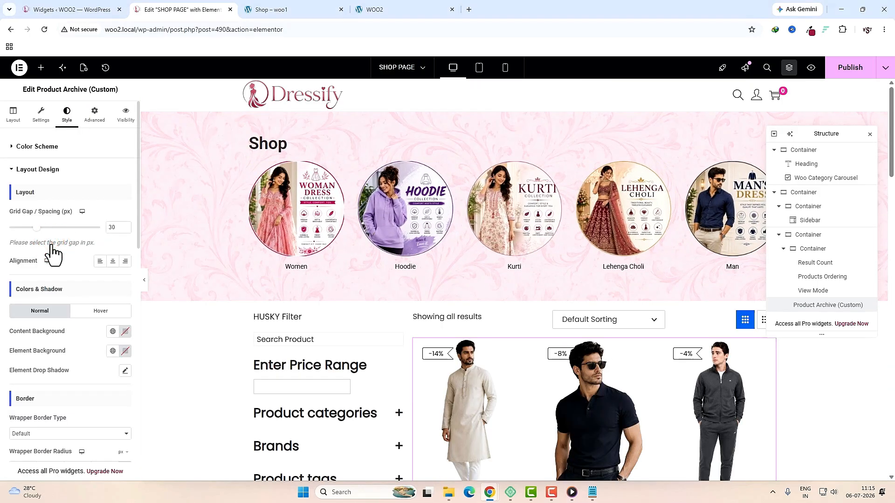
pyautogui.doubleClick(112, 227)
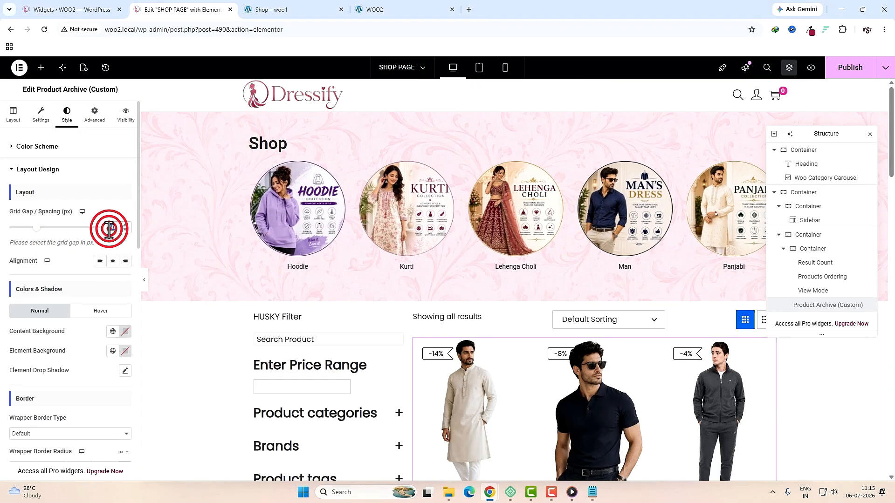
pyautogui.press('BackSpace')
pyautogui.write('15')
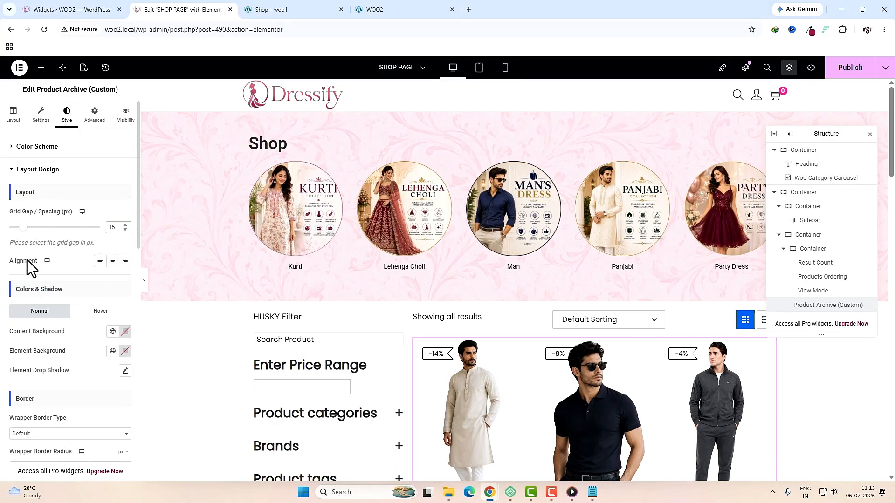
pyautogui.scroll(-4, 399, 368)
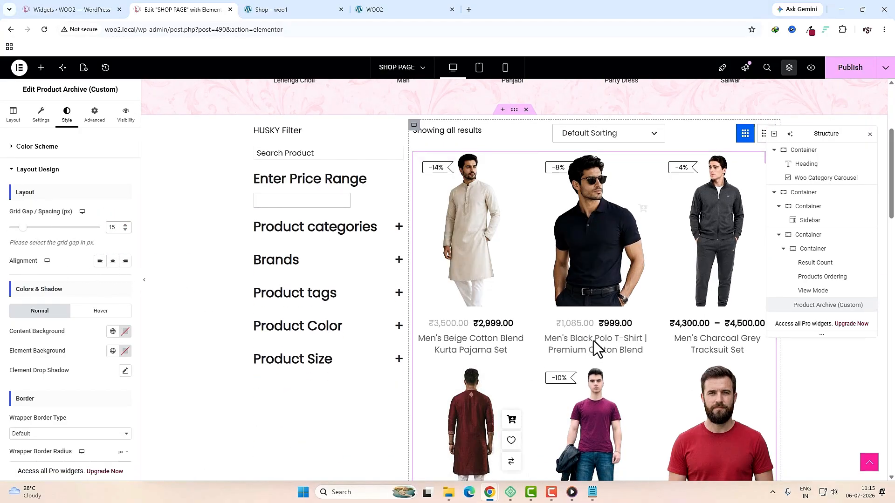
# Step: Try left alignment and a light grey card background, then revert to centred with no background
pyautogui.click(99, 262)
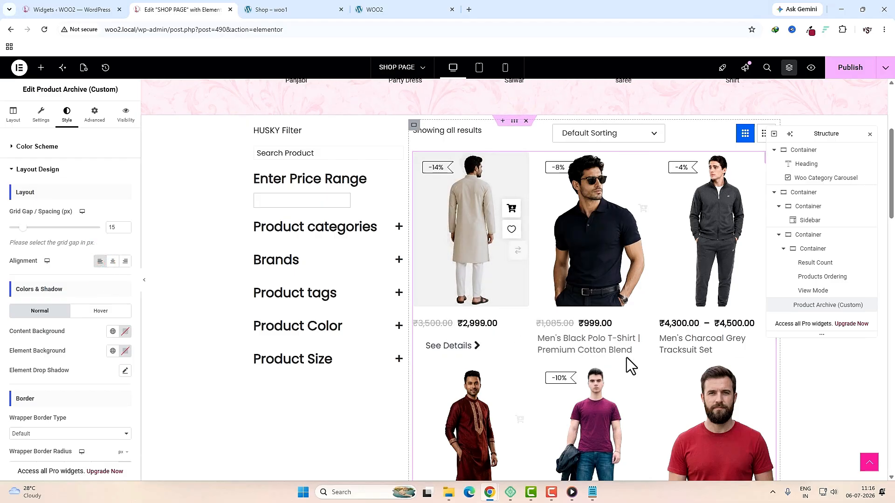
pyautogui.click(113, 262)
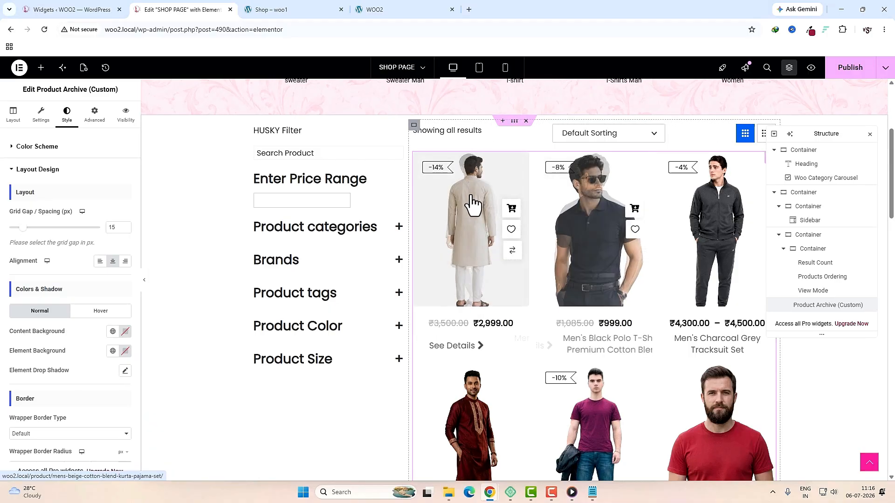
pyautogui.click(125, 332)
pyautogui.moveTo(96, 380); pyautogui.dragTo(30, 379)
pyautogui.click(141, 350)
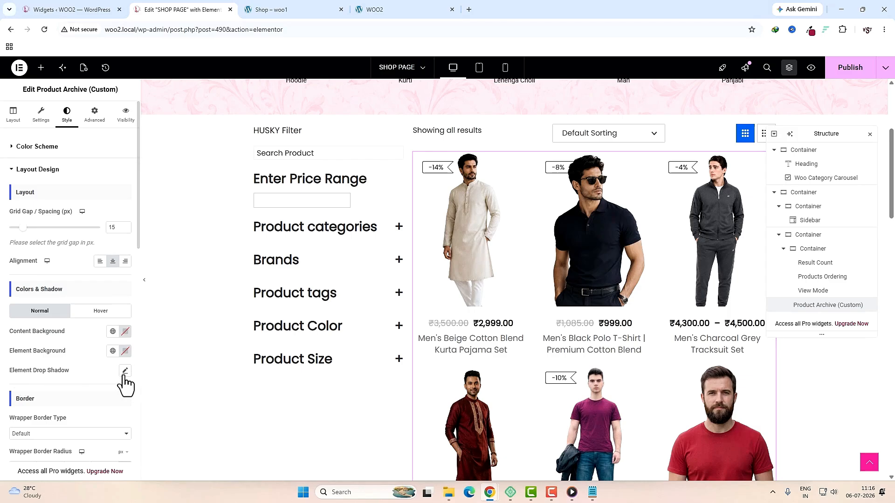
pyautogui.scroll(-3, 125, 384)
pyautogui.scroll(-9, 70, 386)
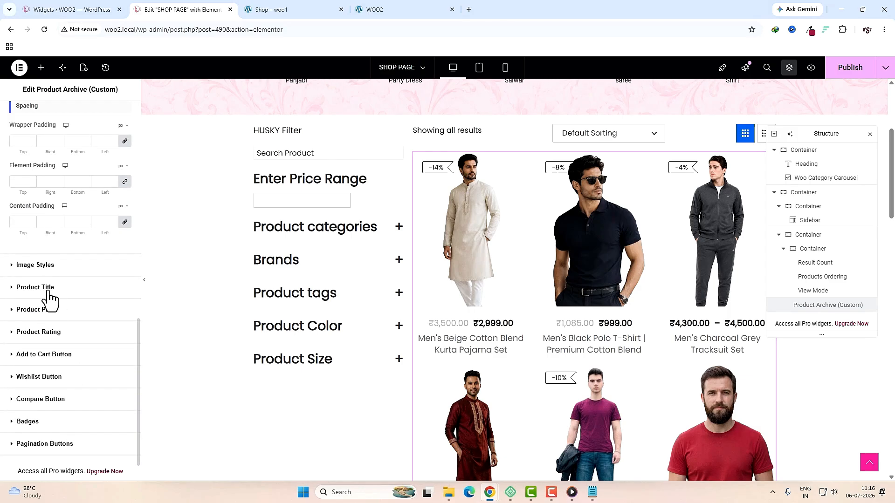
# Step: Make product titles 16 px, weight 400 (Normal), with 10 px bottom padding
pyautogui.click(49, 290)
pyautogui.click(125, 259)
pyautogui.click(118, 333)
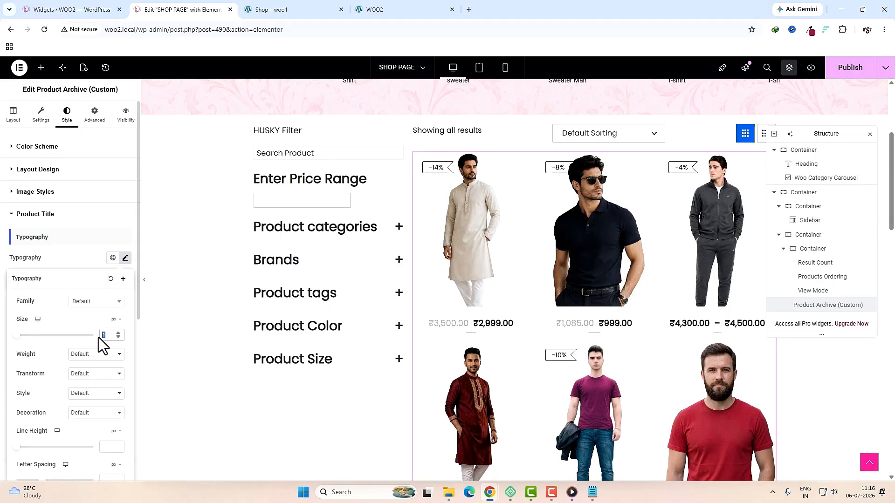
pyautogui.write('16')
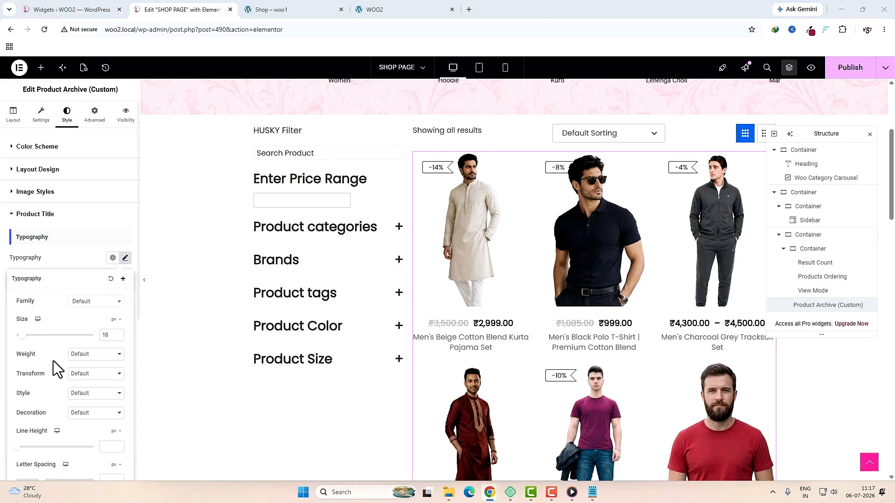
pyautogui.click(89, 354)
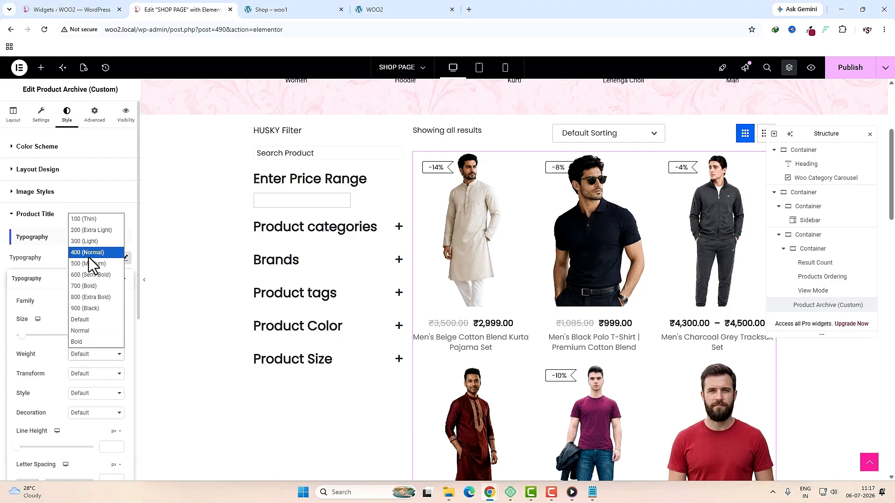
pyautogui.click(71, 251)
pyautogui.scroll(-3, 55, 322)
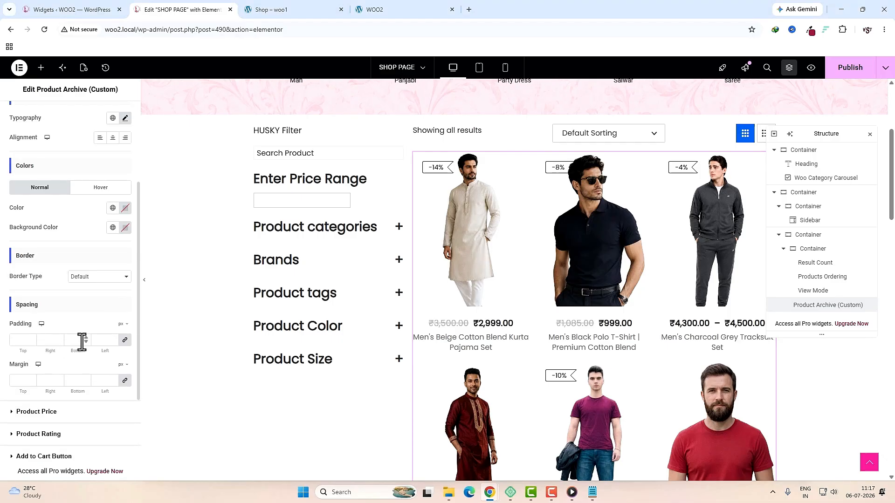
pyautogui.click(125, 340)
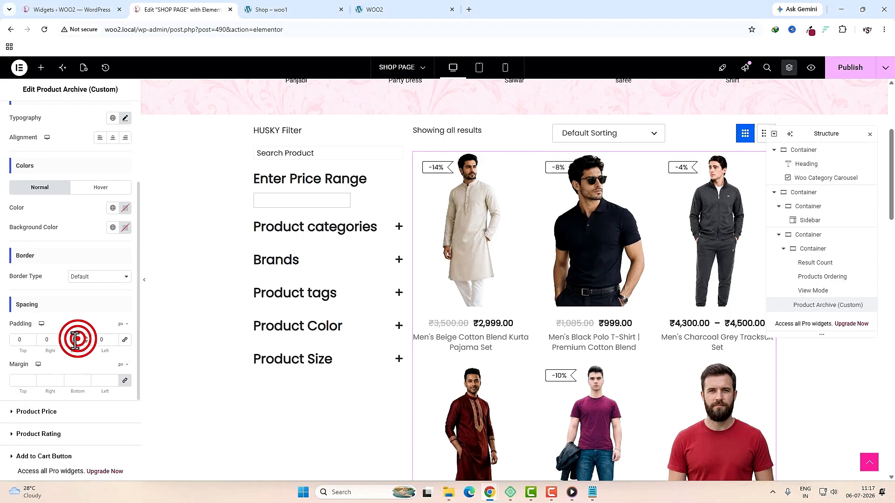
pyautogui.write('10')
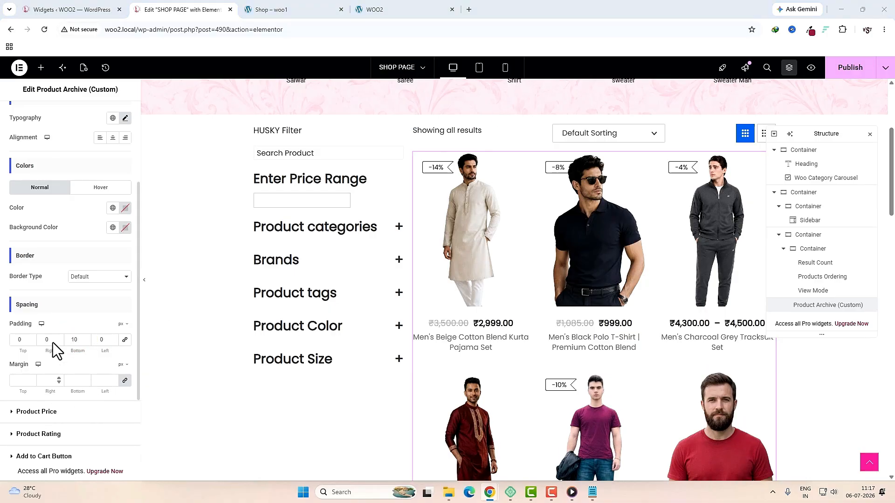
pyautogui.click(37, 416)
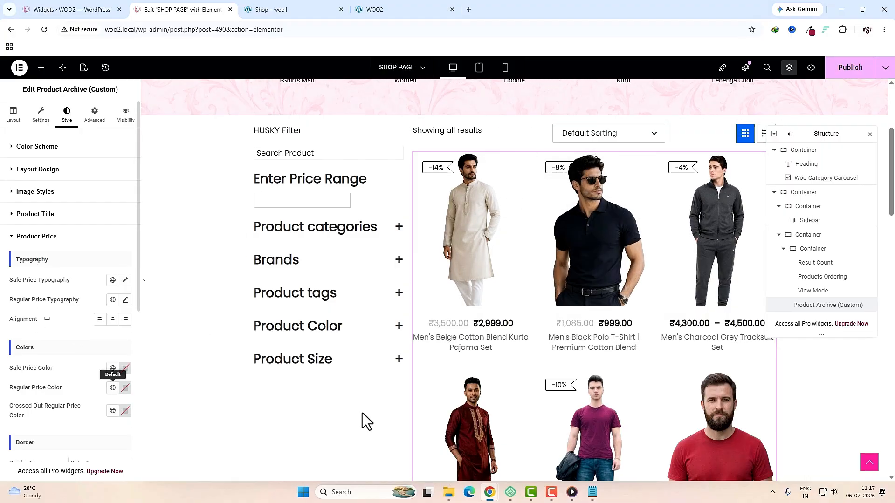
# Step: Set the sale price colour to the pink global colour
pyautogui.click(113, 369)
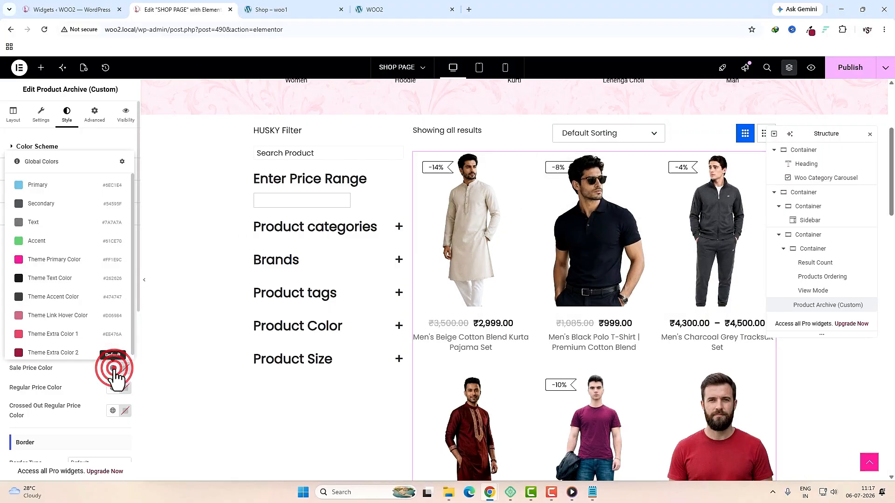
pyautogui.click(114, 353)
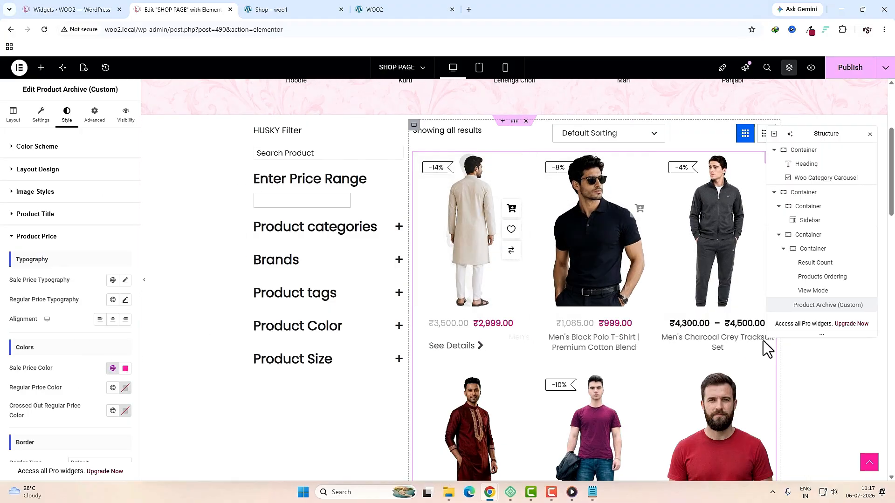
pyautogui.scroll(-3, 63, 345)
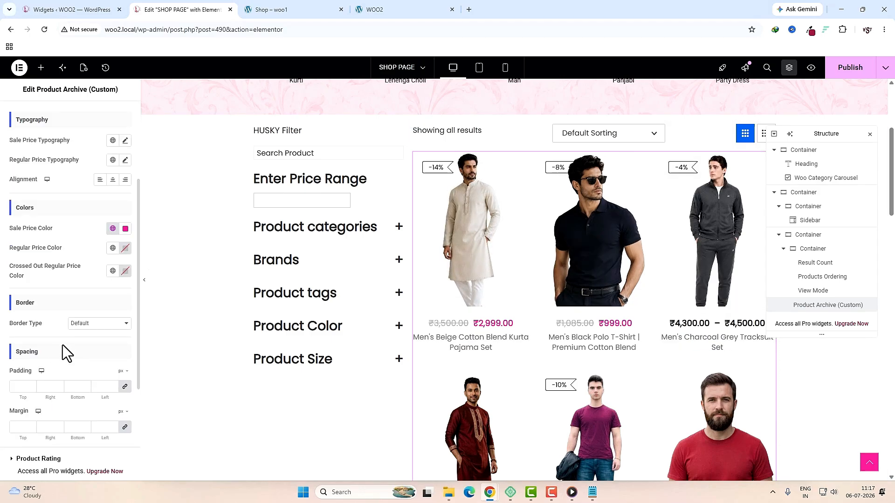
pyautogui.scroll(-2, 63, 345)
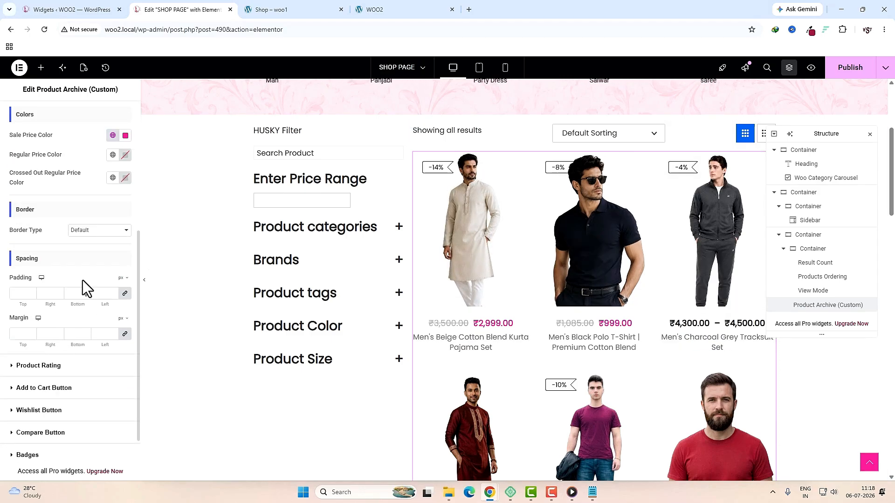
# Step: Set the discount badge text colour to the same pink global colour
pyautogui.click(60, 464)
pyautogui.scroll(-4, 63, 442)
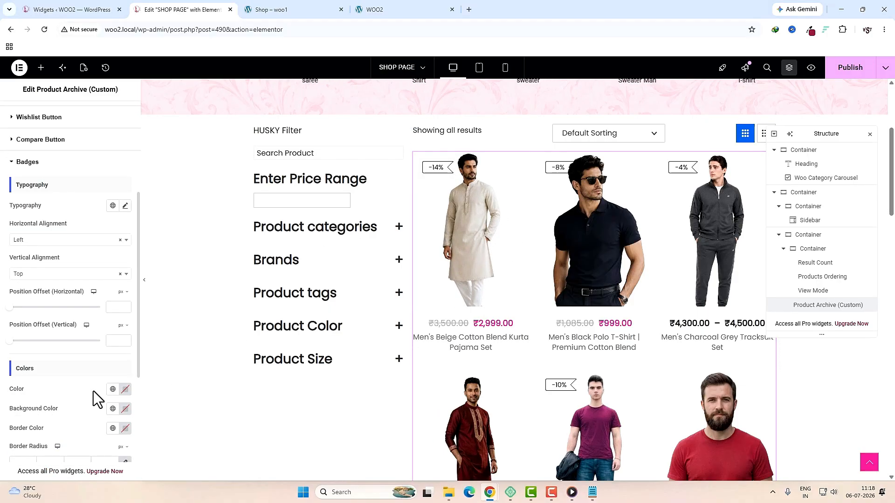
pyautogui.click(113, 390)
pyautogui.click(41, 283)
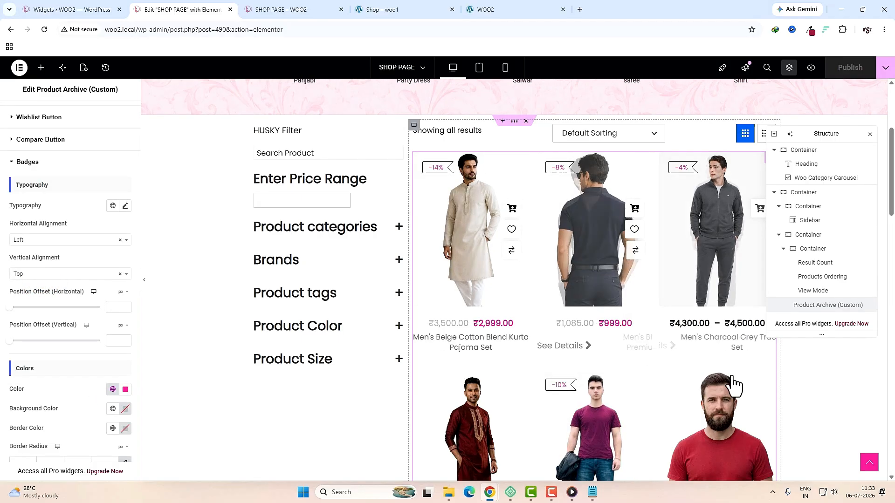
# Step: On the live shop, filter products to the Hoodie category using the Product categories filter
pyautogui.scroll(-5, 679, 399)
pyautogui.scroll(2, 678, 396)
pyautogui.scroll(2, 678, 396)
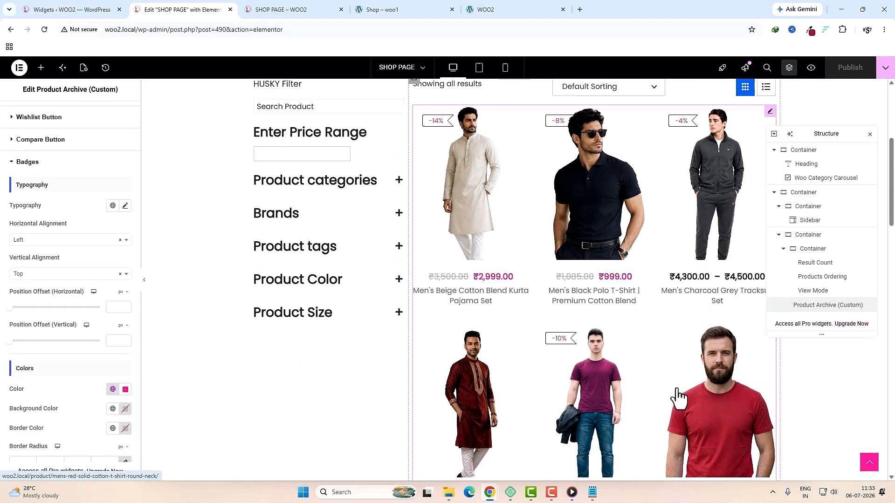
pyautogui.hotkey('ctrl', 'Tab')
pyautogui.scroll(-7, 681, 234)
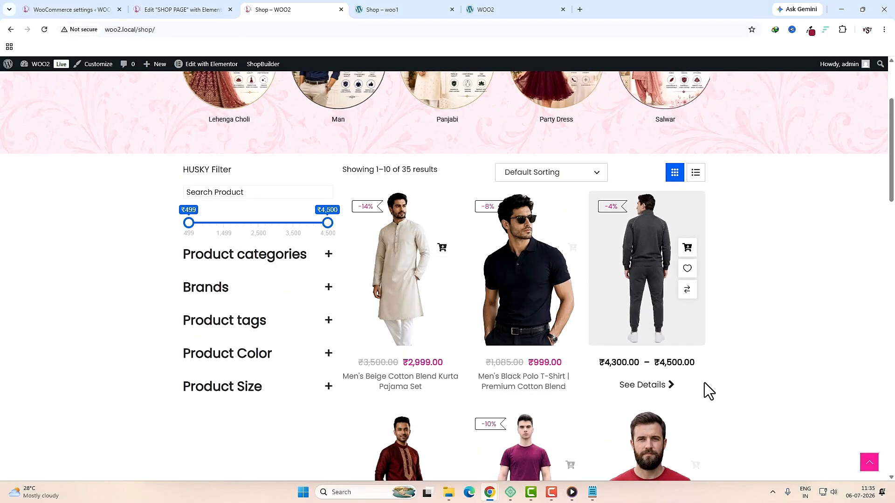
pyautogui.scroll(3, 704, 382)
pyautogui.scroll(-2, 704, 387)
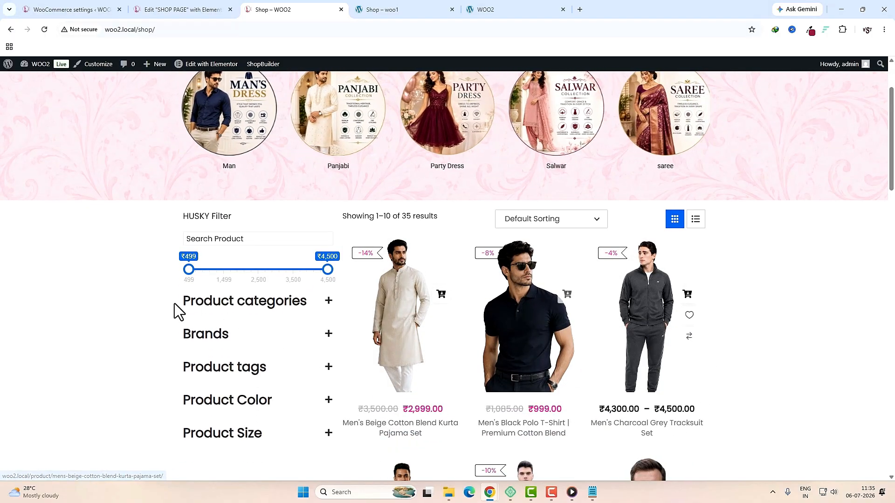
pyautogui.click(333, 303)
pyautogui.click(265, 326)
pyautogui.click(233, 382)
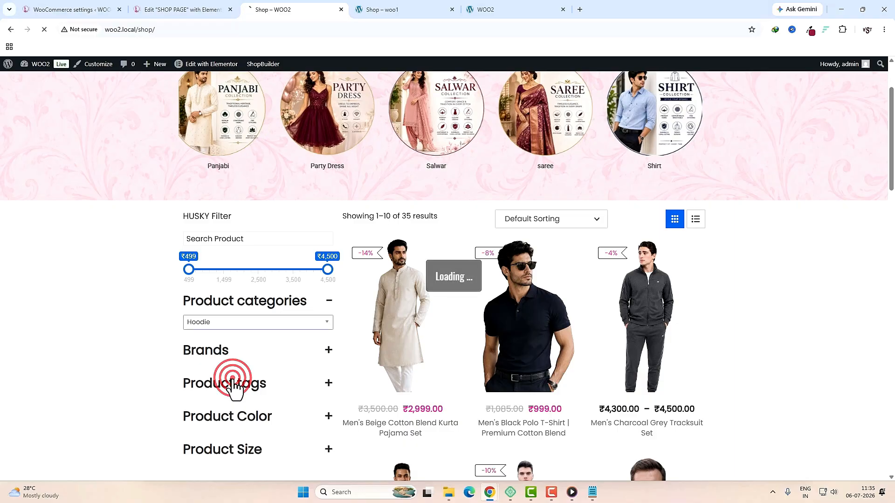
pyautogui.scroll(-3, 508, 387)
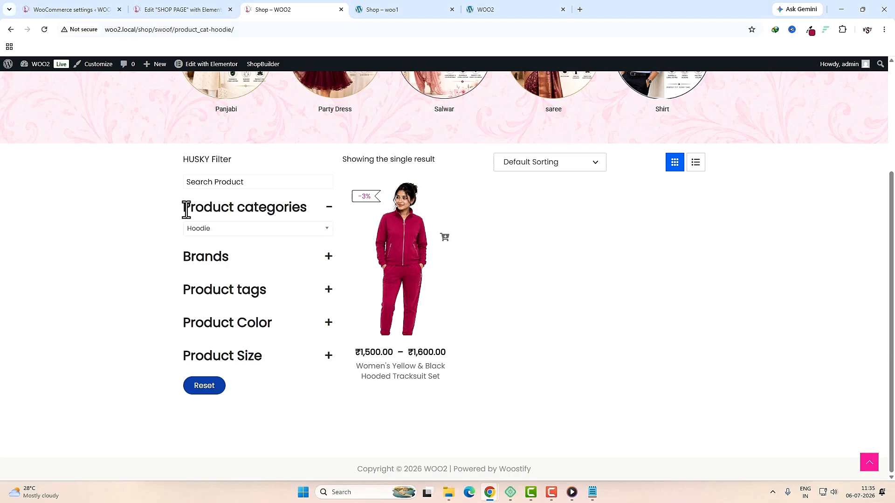
# Step: Inspect the Product categories heading's styles in developer tools, then return to the shop page editor
pyautogui.moveTo(186, 210); pyautogui.dragTo(314, 216)
pyautogui.doubleClick(205, 256)
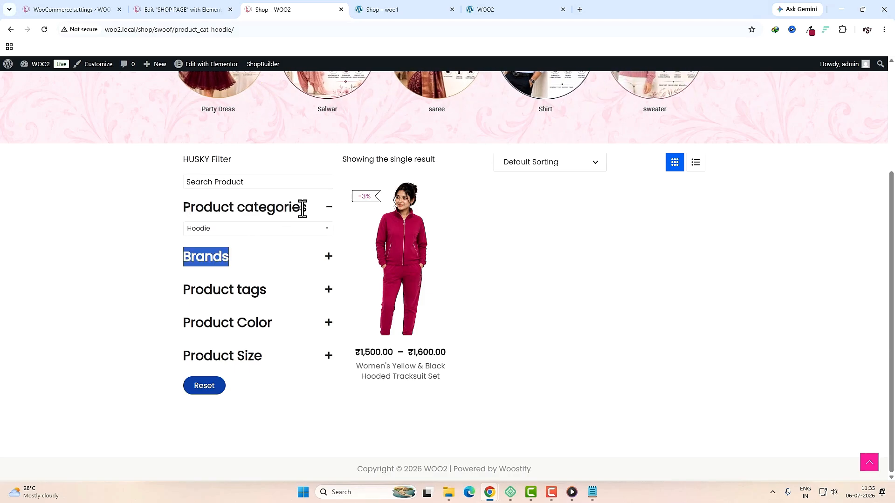
pyautogui.tripleClick(240, 289)
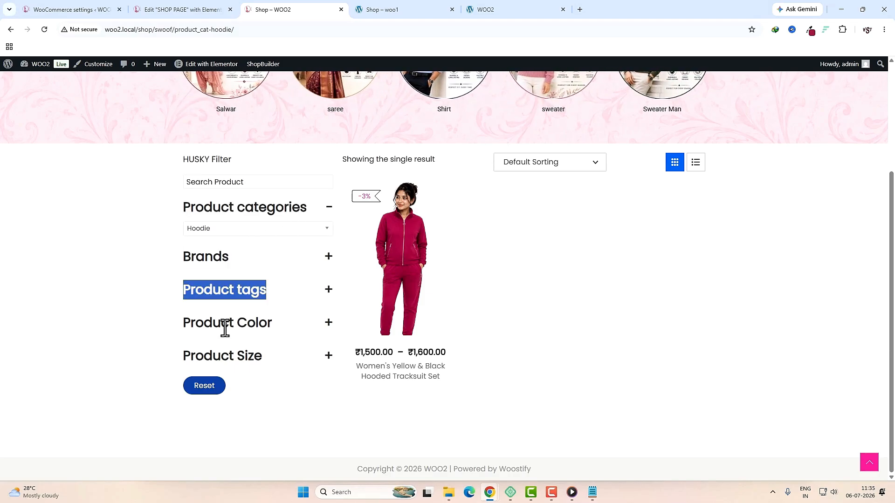
pyautogui.rightClick(716, 270)
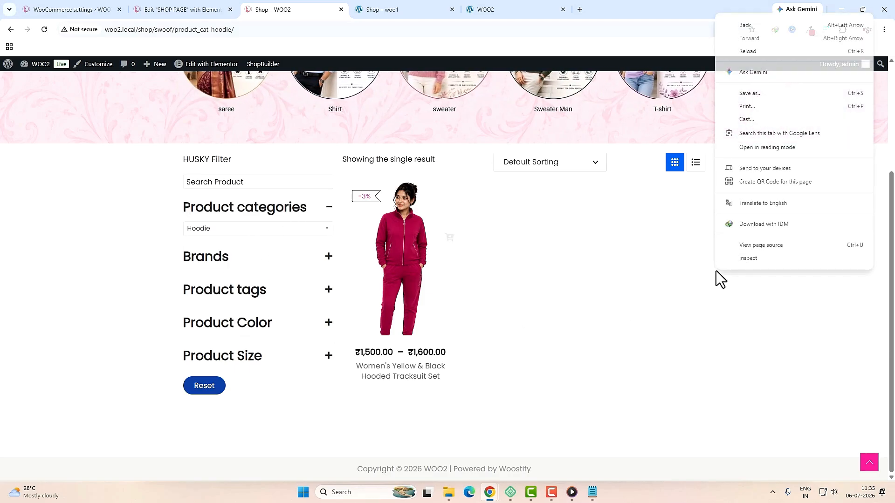
pyautogui.click(744, 258)
pyautogui.click(645, 63)
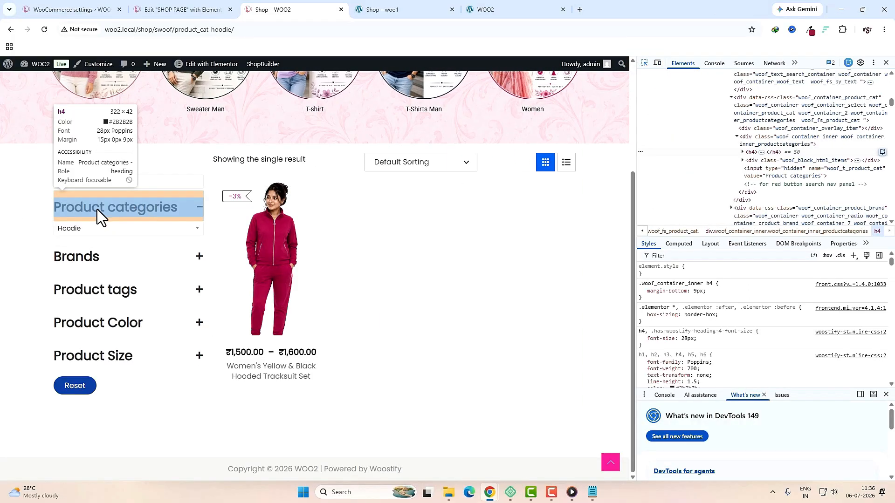
pyautogui.click(137, 210)
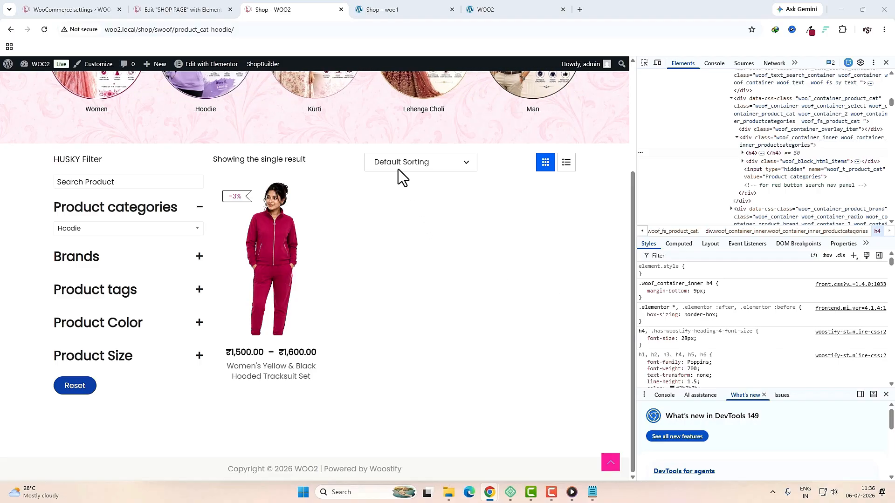
pyautogui.hotkey('ctrl', 'shift', 'Tab')
pyautogui.scroll(3, 279, 247)
pyautogui.click(310, 228)
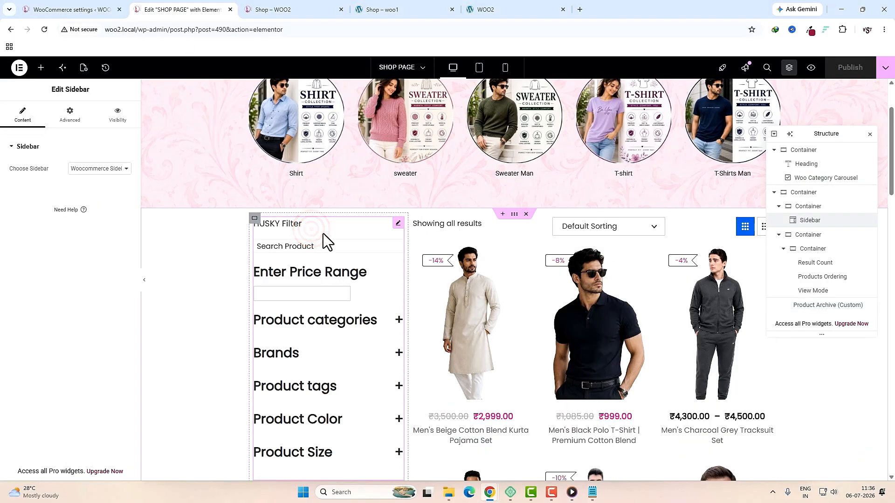
# Step: Set the Sidebar widget's Custom CSS h4 font-size to 20px and publish the shop page
pyautogui.click(73, 115)
pyautogui.scroll(-6, 70, 303)
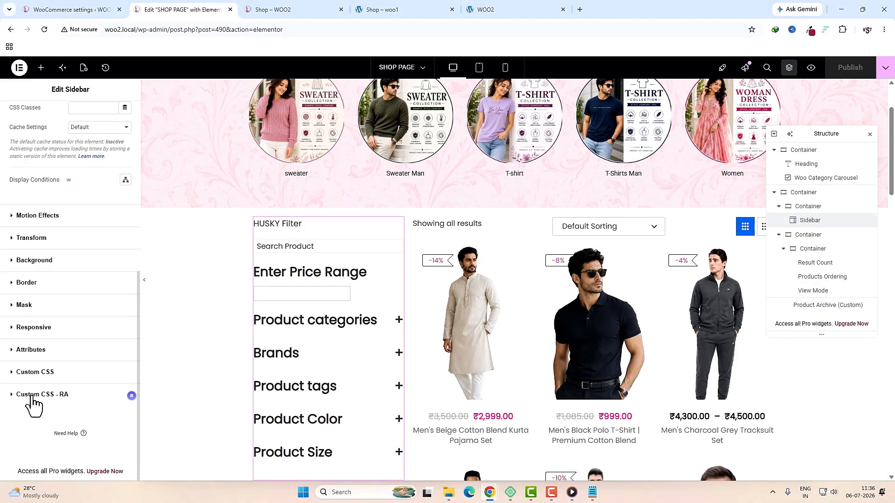
pyautogui.click(61, 397)
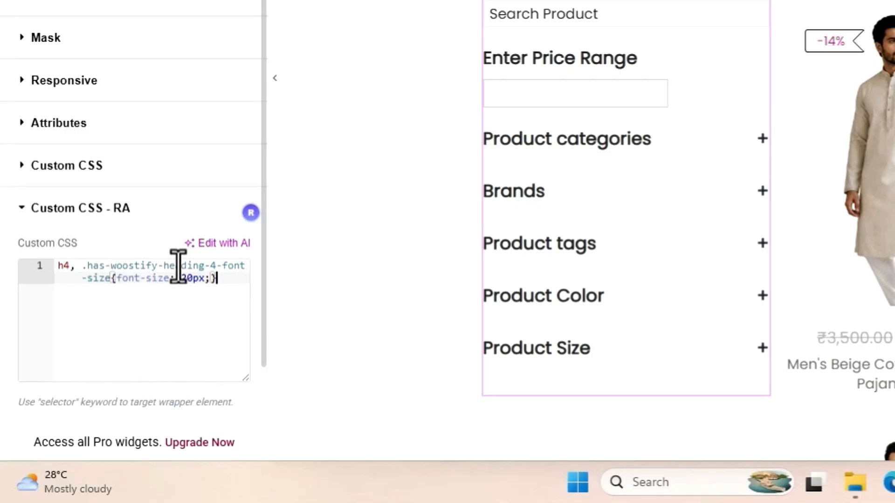
pyautogui.click(190, 285)
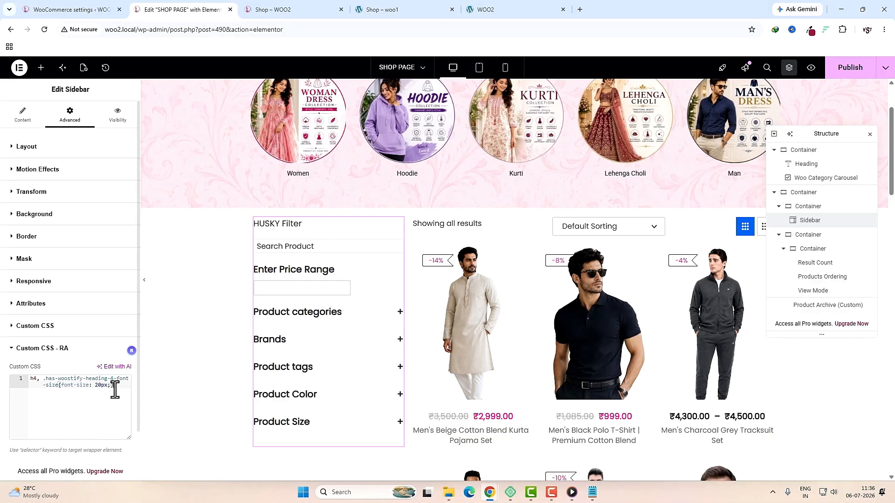
pyautogui.click(850, 69)
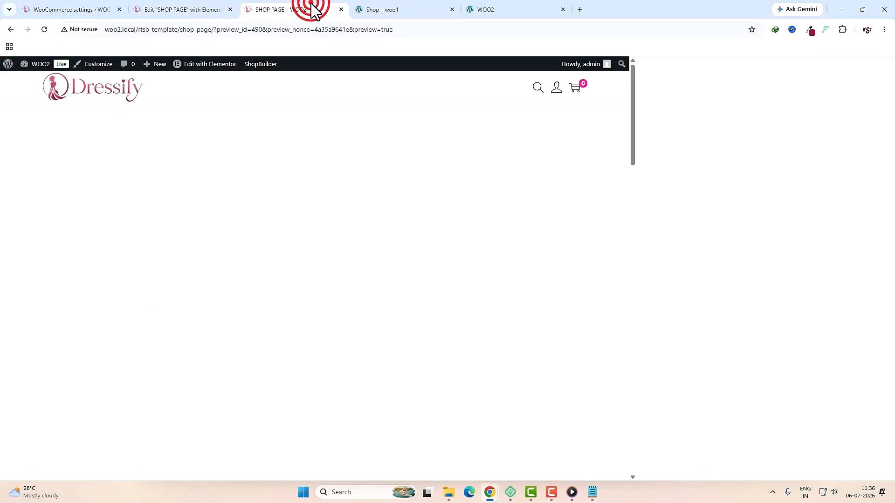
pyautogui.scroll(-5, 546, 318)
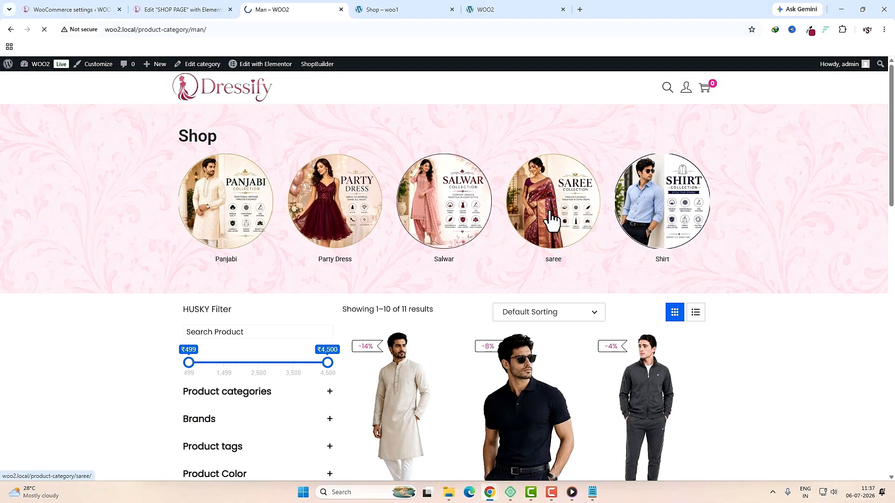
# Step: Open the saree category on the live store and review its 7 products
pyautogui.click(551, 220)
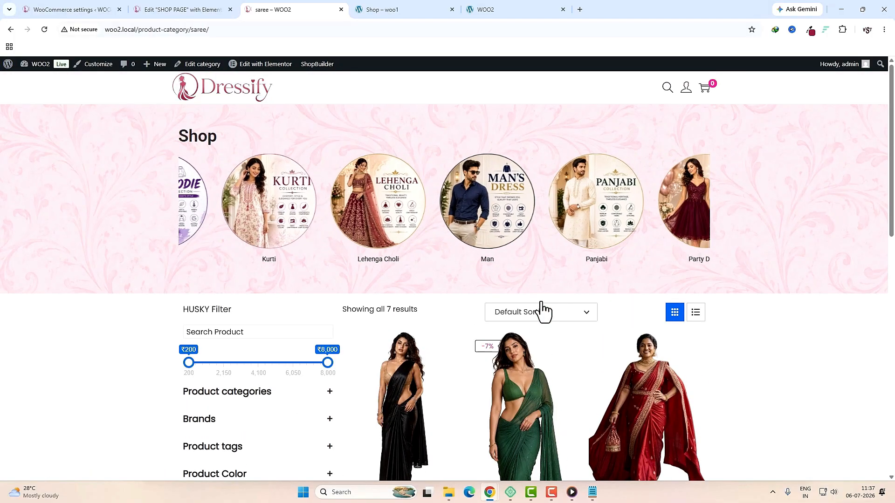
pyautogui.scroll(-7, 542, 305)
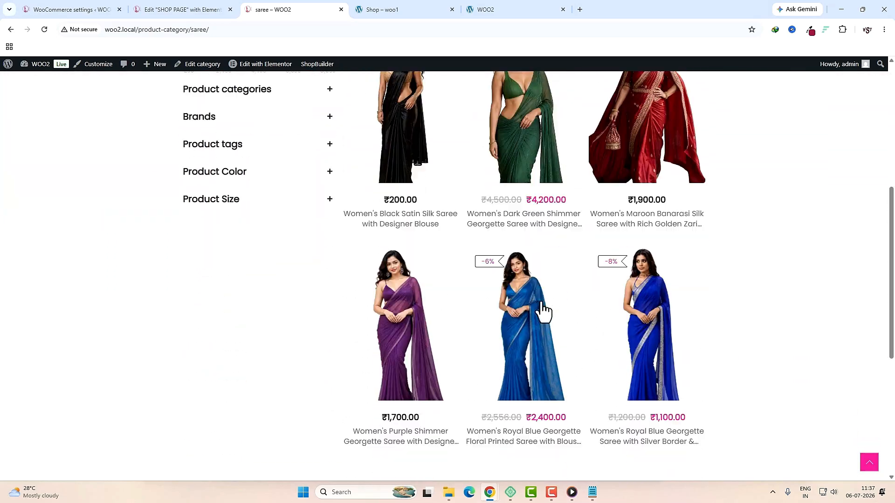
pyautogui.scroll(7, 542, 306)
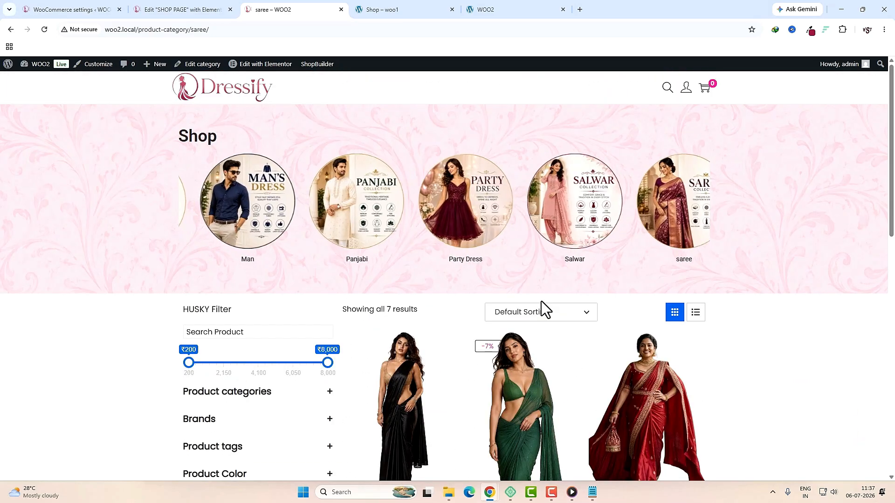
# Step: View the black satin silk saree product page, then go back to the shop page editor
pyautogui.click(404, 387)
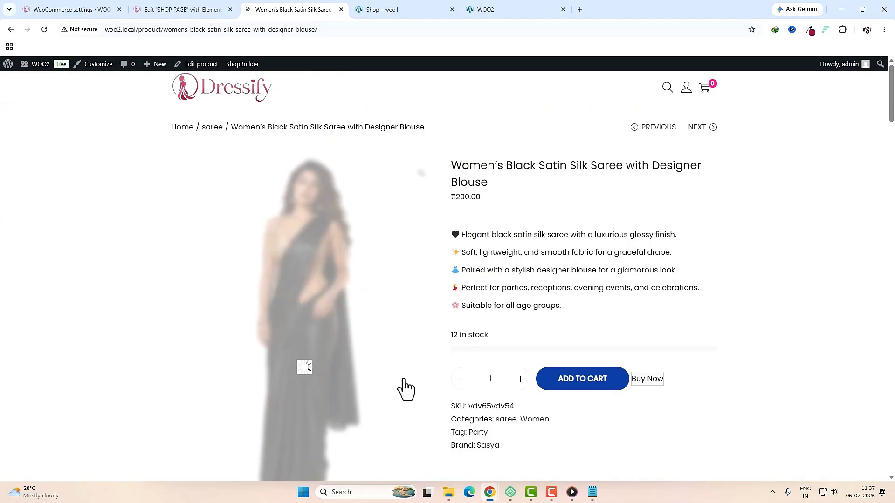
pyautogui.scroll(-10, 843, 303)
pyautogui.scroll(4, 843, 303)
pyautogui.scroll(8, 798, 307)
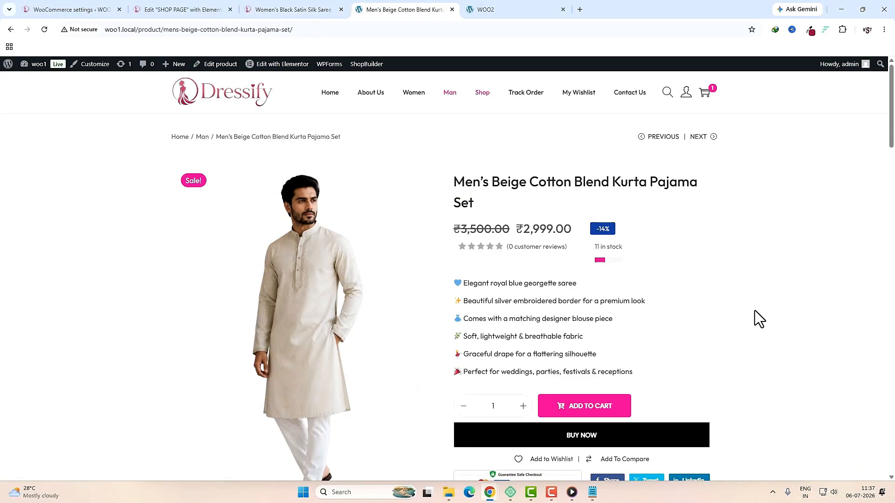
pyautogui.scroll(-5, 757, 327)
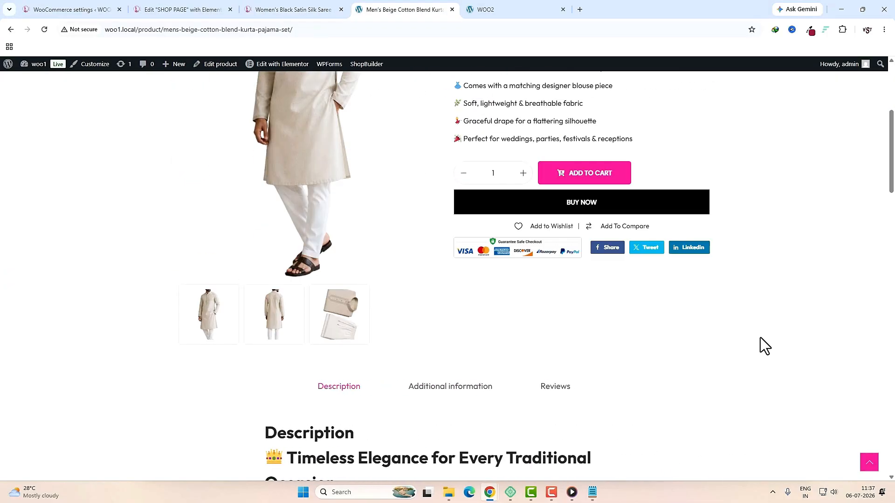
pyautogui.scroll(-5, 760, 337)
pyautogui.scroll(8, 760, 338)
pyautogui.click(195, 9)
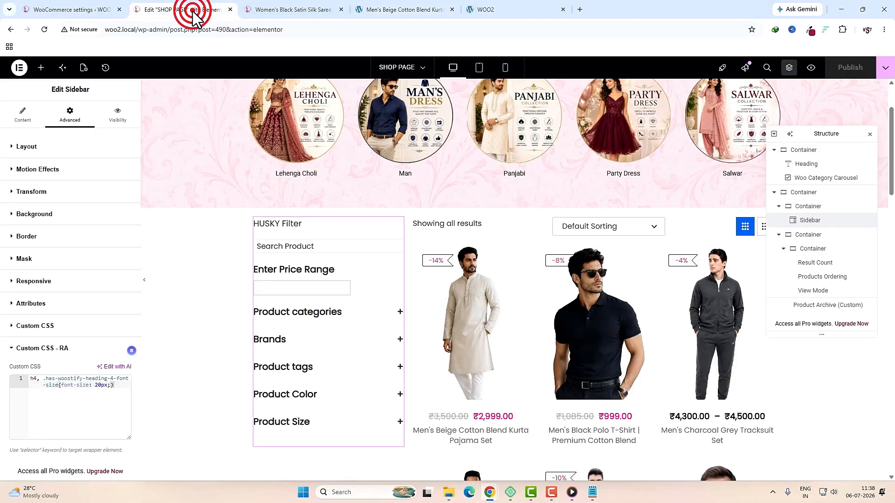
# Step: Exit the Elementor editor to the ShopBuilder Templates Builder list
pyautogui.click(18, 68)
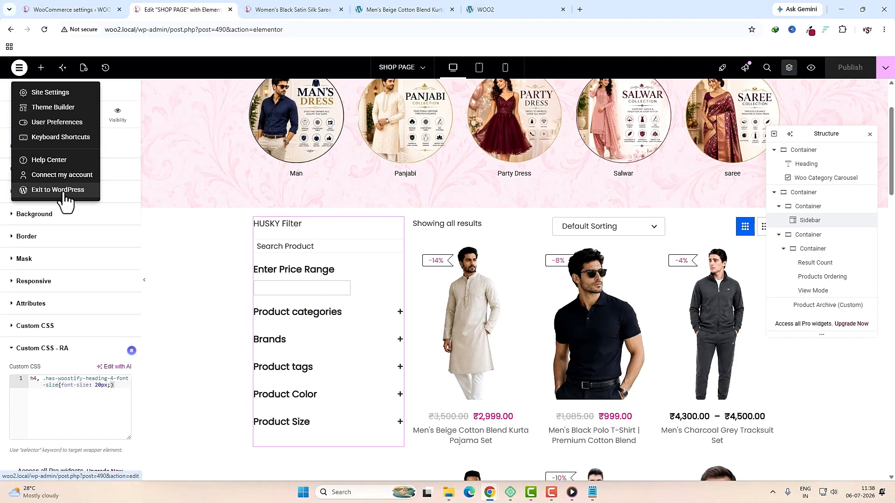
pyautogui.click(60, 188)
pyautogui.click(19, 75)
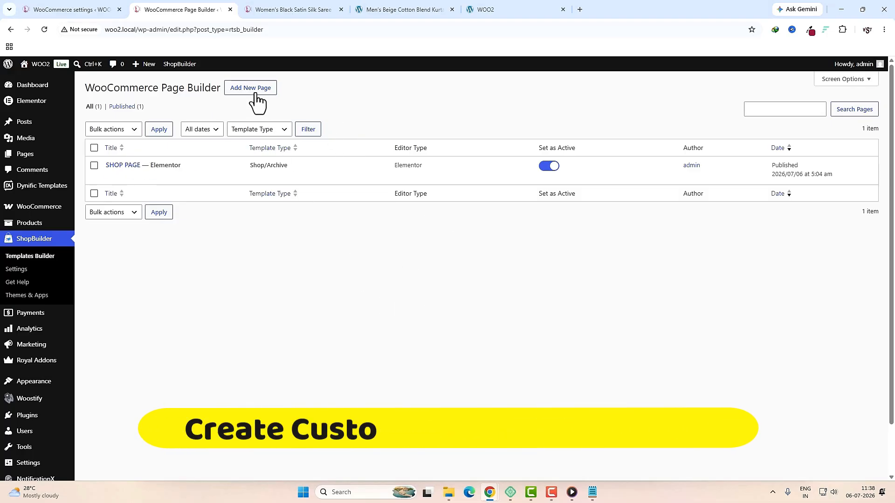
# Step: Add an active 'single product' Product Page template previewing the pink embroidered kurta set, and save it
pyautogui.click(254, 89)
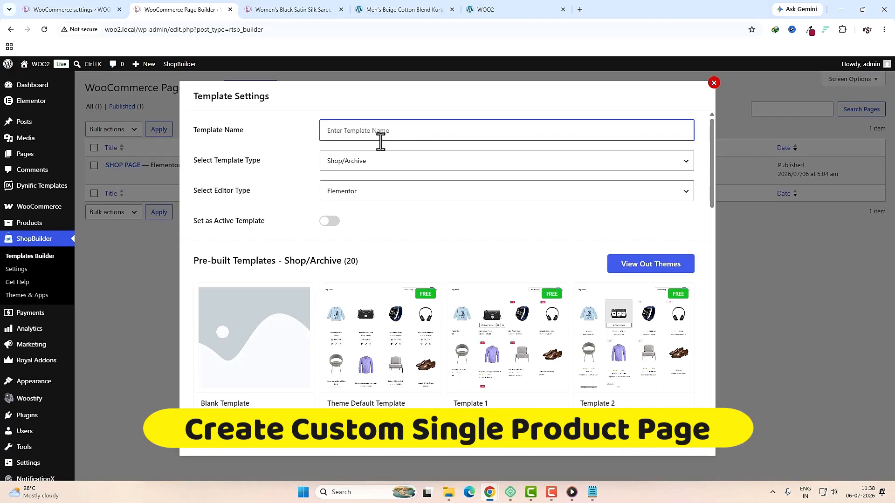
pyautogui.write('single product')
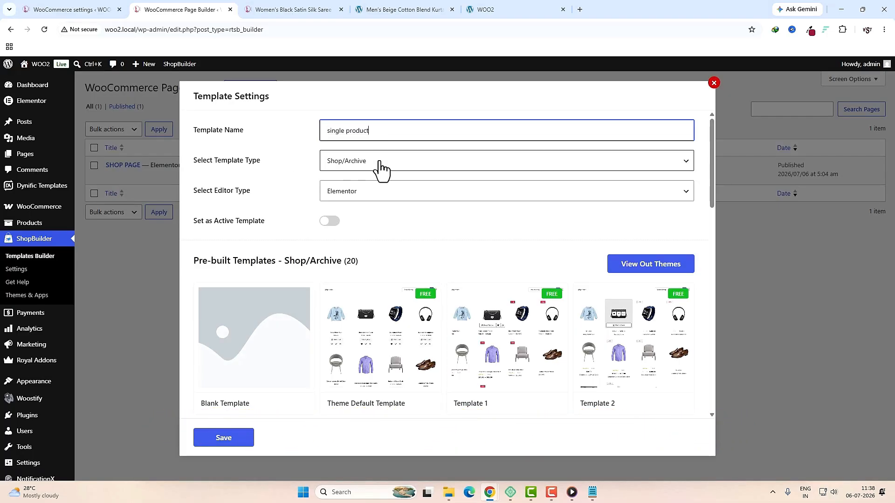
pyautogui.click(380, 160)
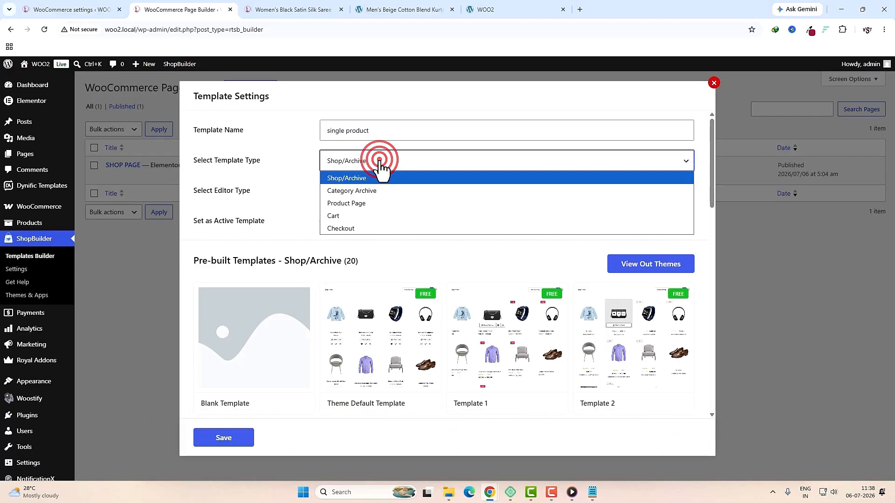
pyautogui.click(375, 204)
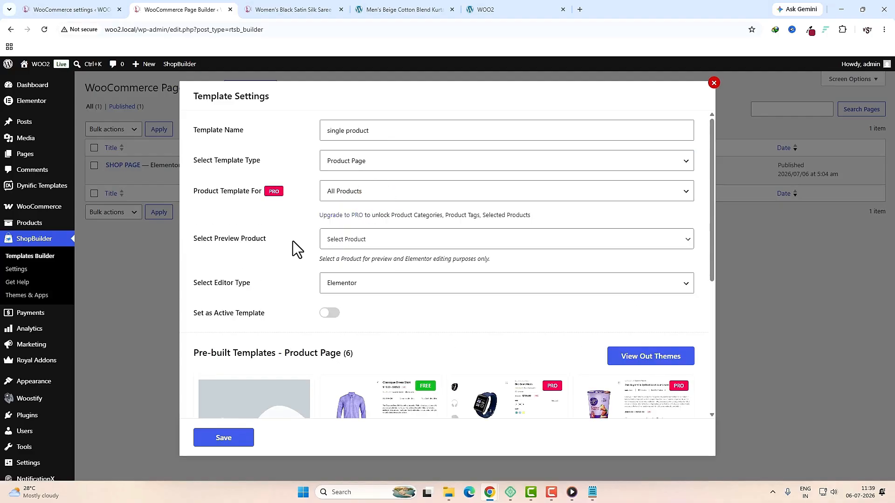
pyautogui.click(390, 240)
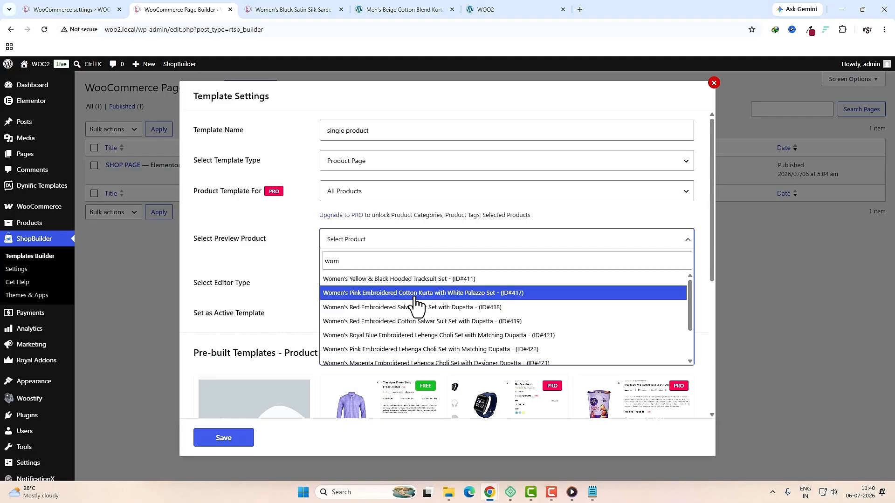
pyautogui.click(419, 293)
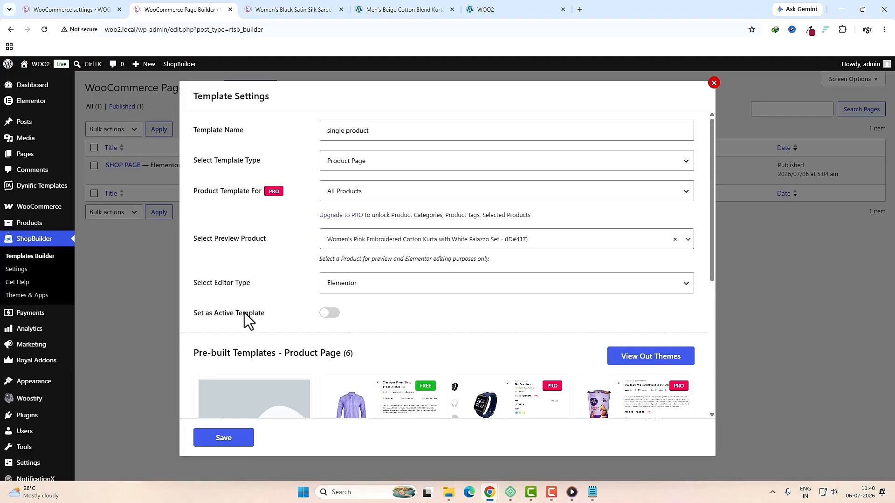
pyautogui.click(329, 314)
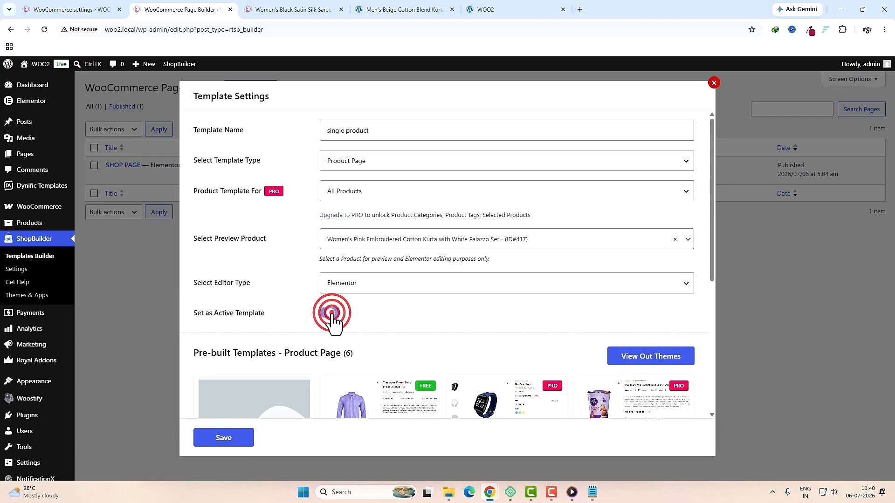
pyautogui.click(233, 436)
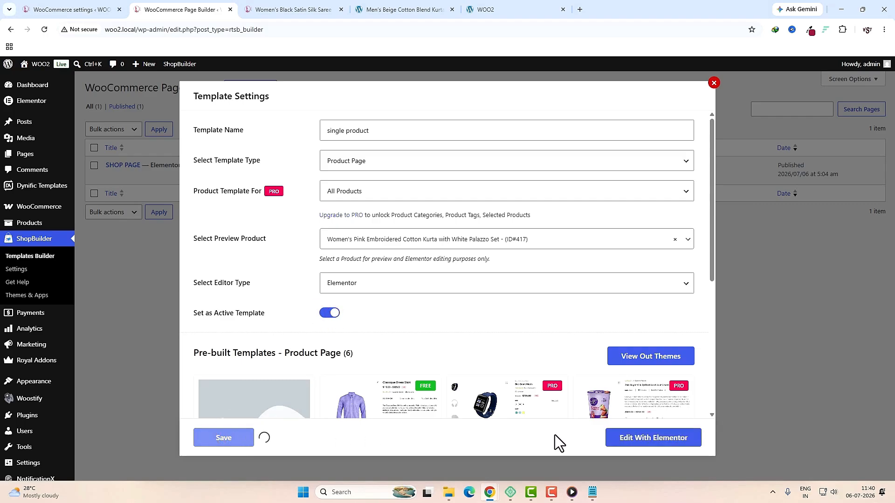
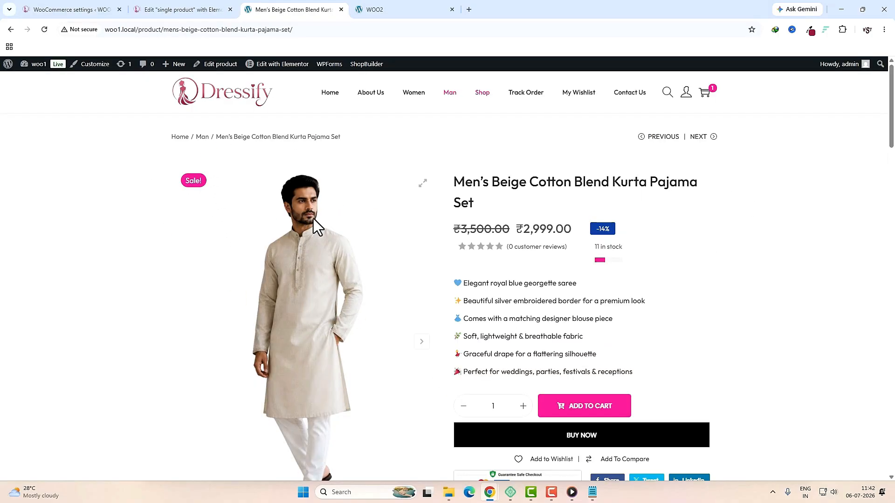
# Step: Review the kurta's photos and feature list on the live page, then return to the template editor
pyautogui.click(305, 261)
pyautogui.moveTo(455, 182); pyautogui.dragTo(663, 419)
pyautogui.click(193, 10)
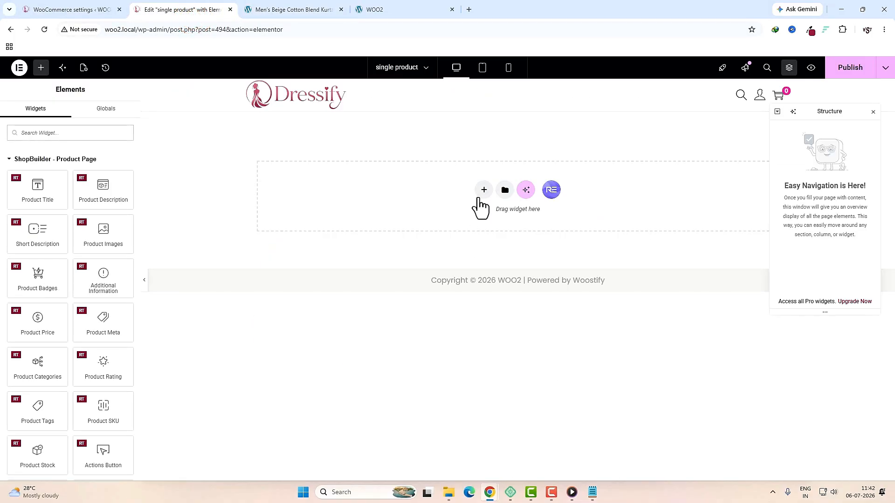
# Step: Add a two-column flexbox container to the empty template and set its padding to 0
pyautogui.click(484, 190)
pyautogui.click(485, 215)
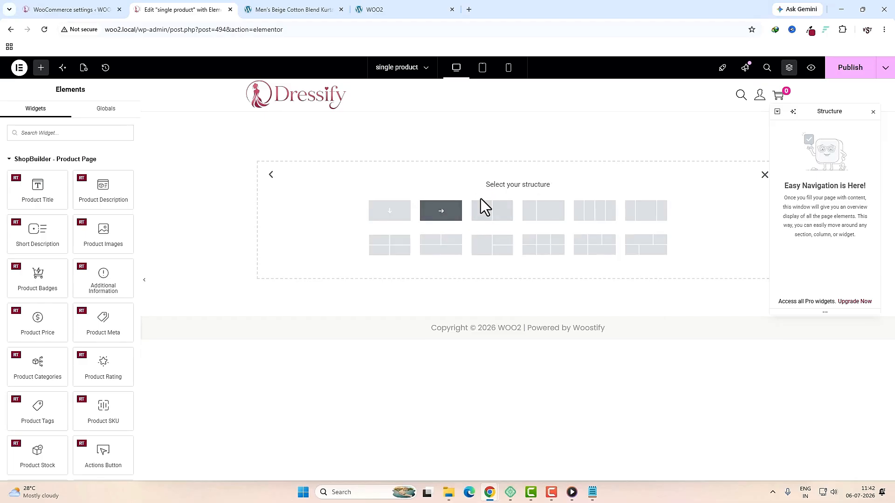
pyautogui.click(480, 213)
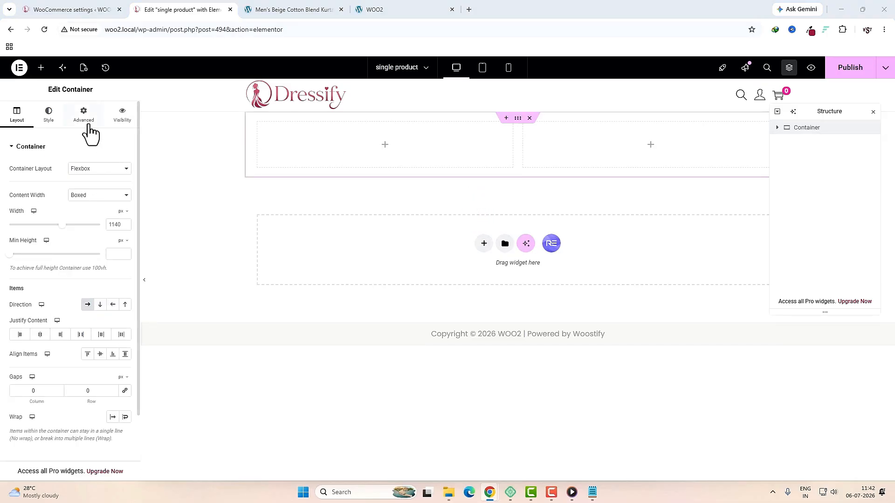
pyautogui.click(86, 124)
pyautogui.click(124, 214)
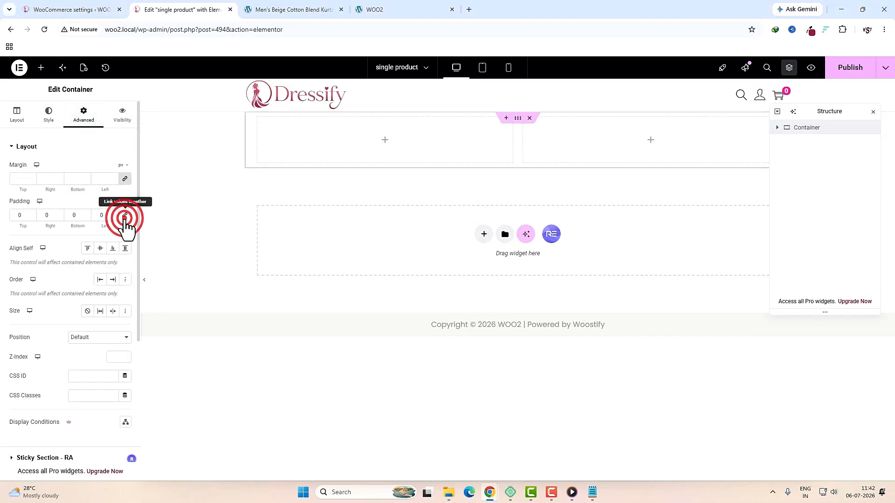
pyautogui.click(17, 123)
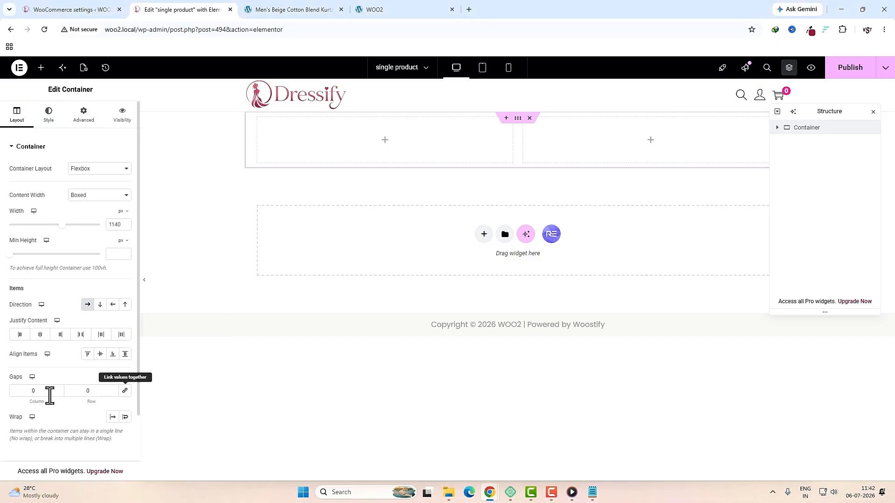
# Step: Reset the left column container's gaps to 0
pyautogui.click(777, 128)
pyautogui.click(797, 141)
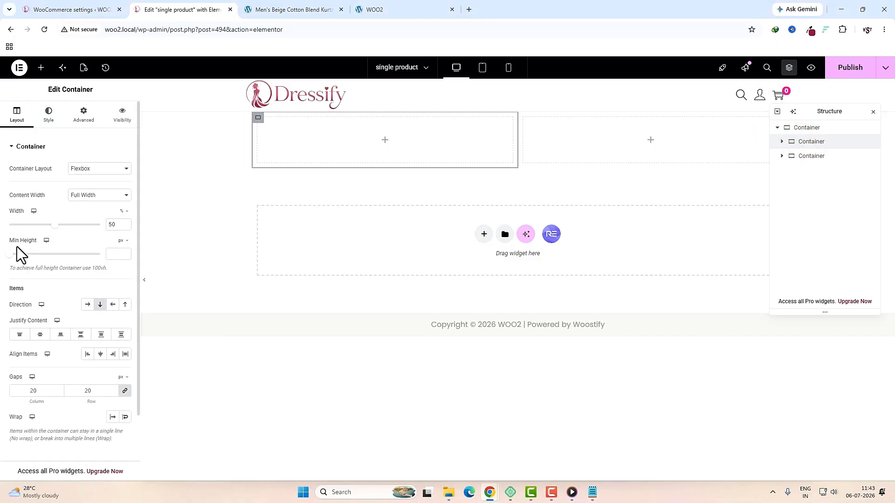
pyautogui.click(37, 391)
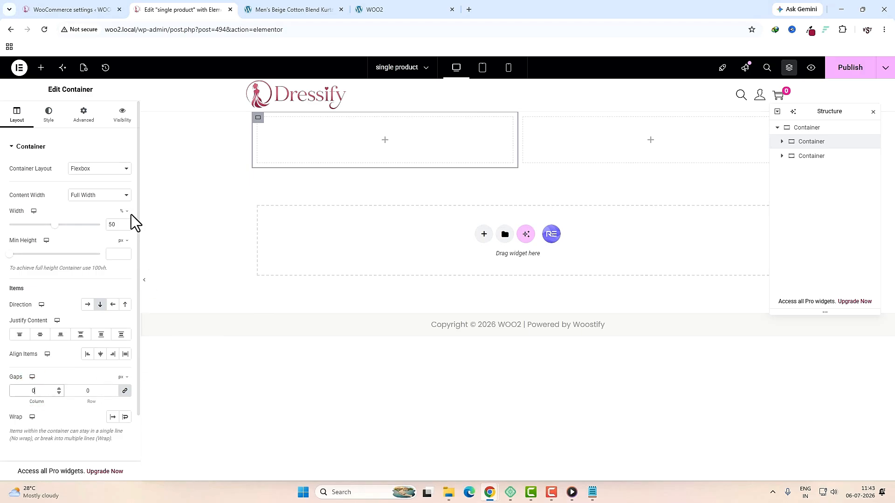
pyautogui.click(83, 116)
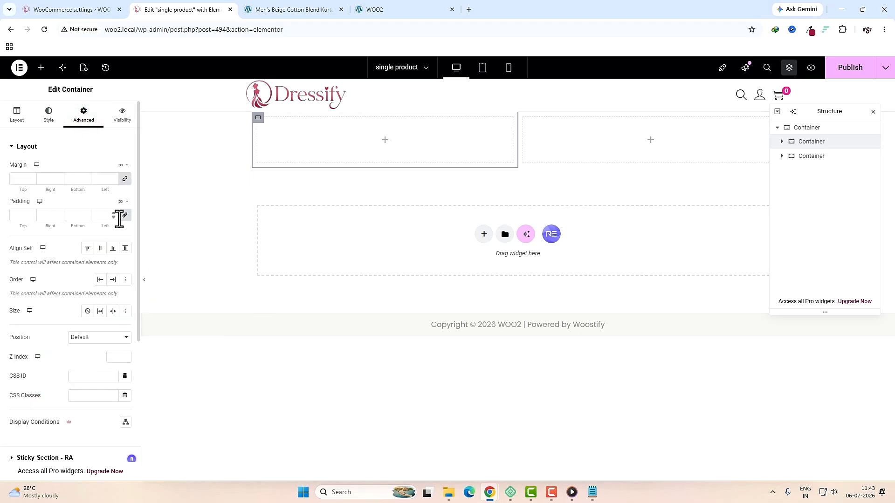
pyautogui.click(385, 141)
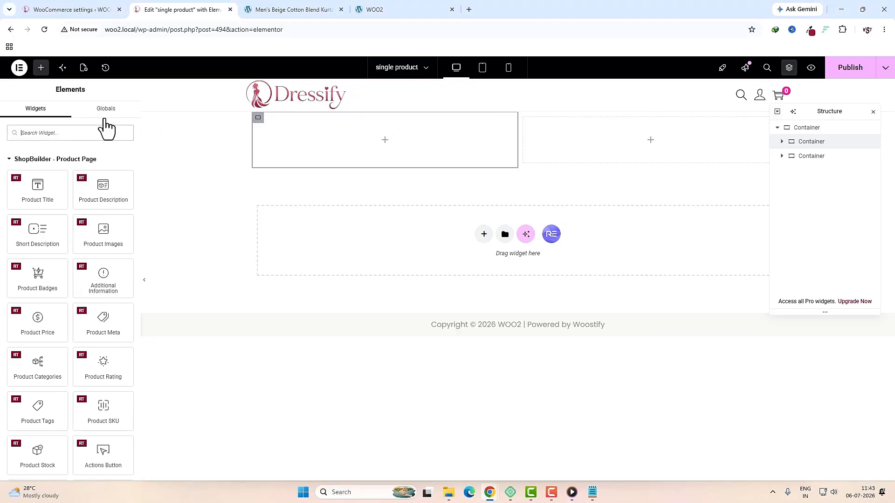
pyautogui.click(90, 132)
# Step: Place the Product Images widget in the left column with 4 thumbnail columns
pyautogui.write('product im')
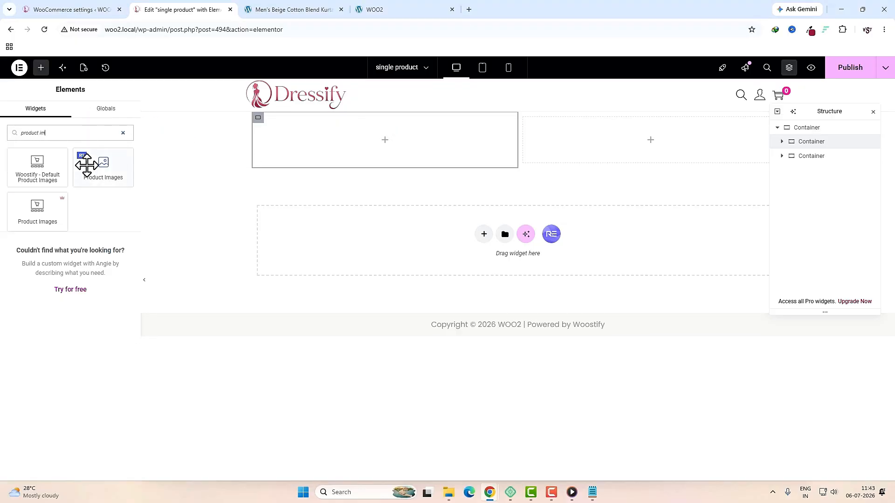
pyautogui.moveTo(98, 176); pyautogui.dragTo(350, 145)
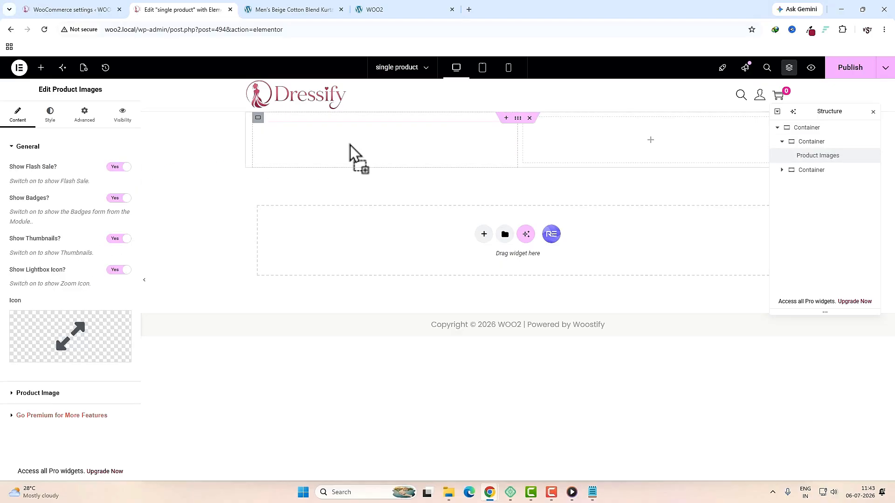
pyautogui.scroll(-5, 331, 296)
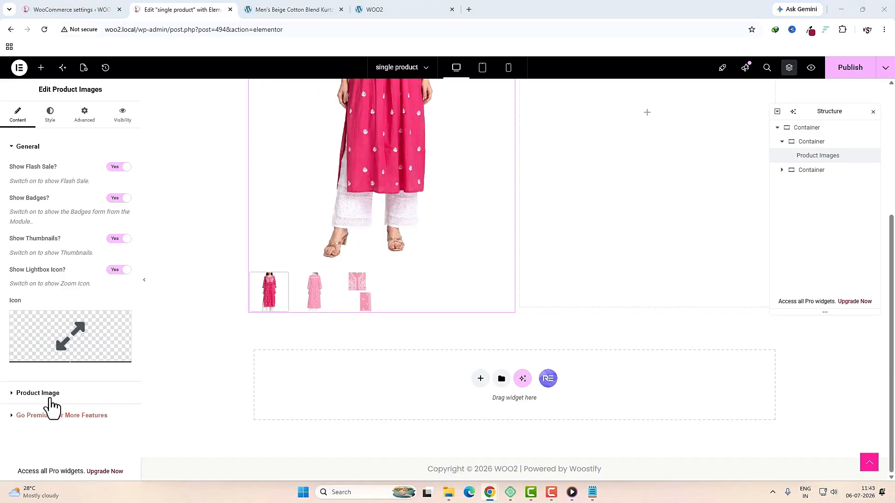
pyautogui.click(45, 396)
pyautogui.click(117, 373)
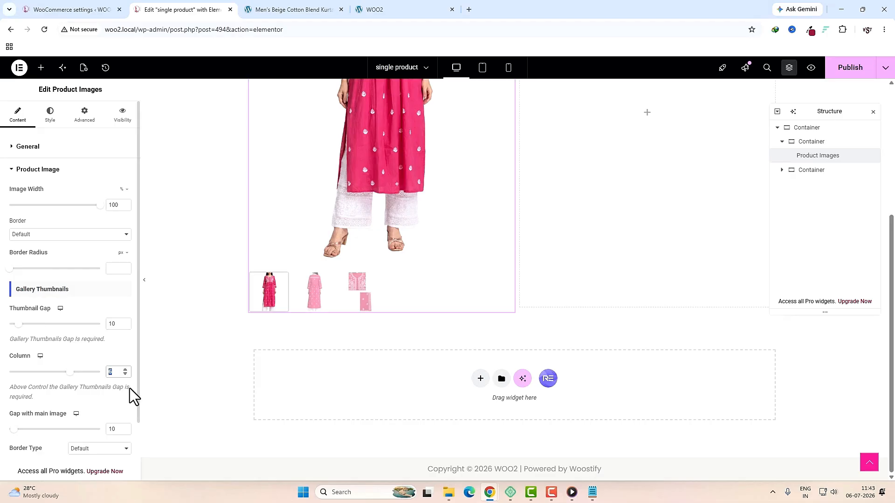
pyautogui.write('4')
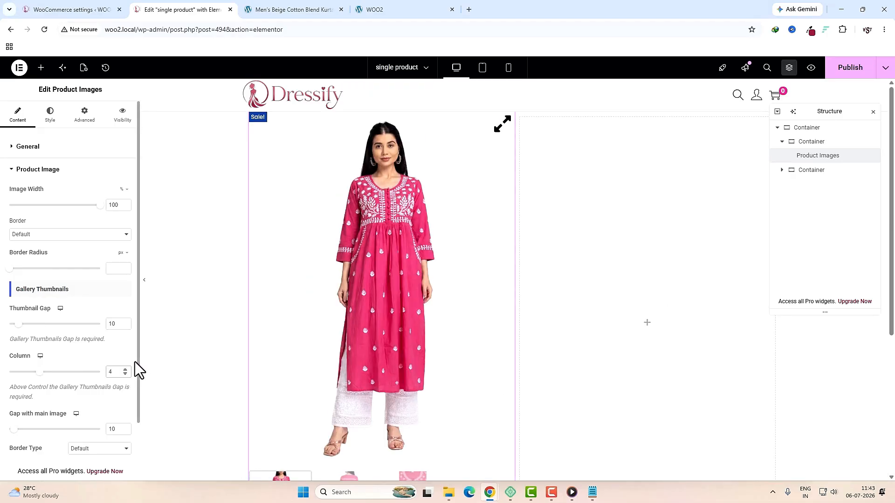
# Step: Set the right column container's gaps to 10 column and 15 row
pyautogui.click(822, 171)
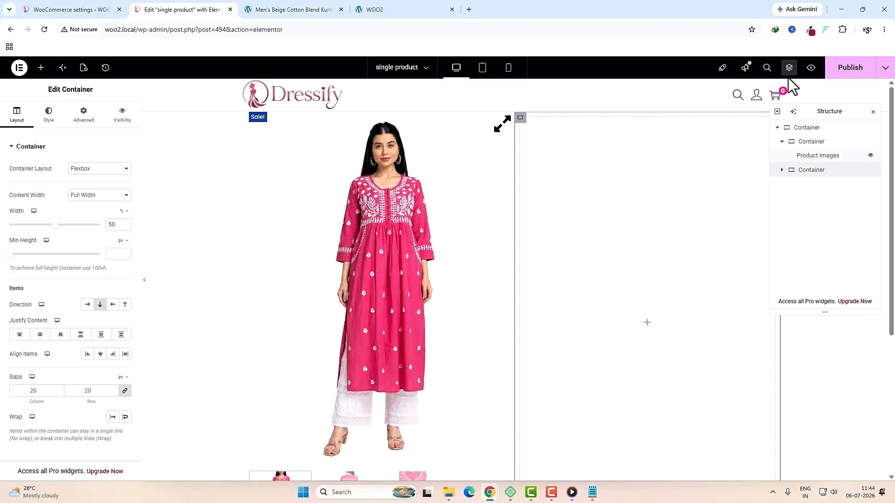
pyautogui.click(84, 115)
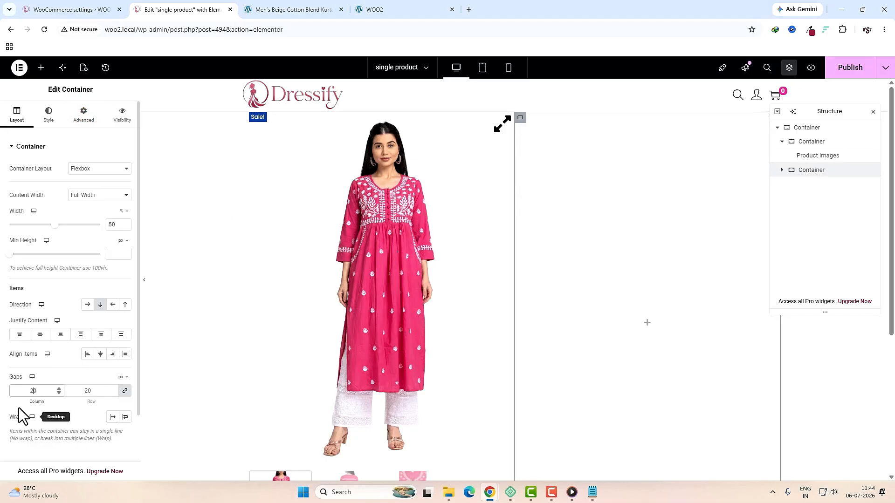
pyautogui.click(124, 392)
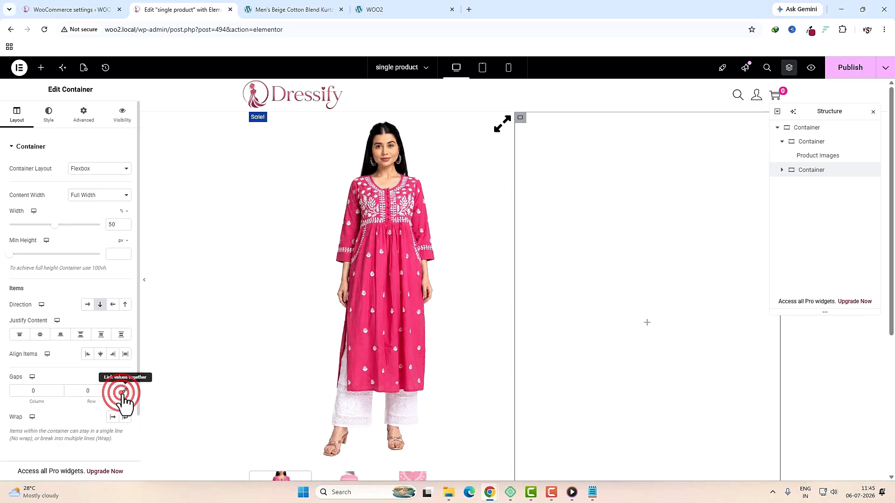
pyautogui.click(95, 393)
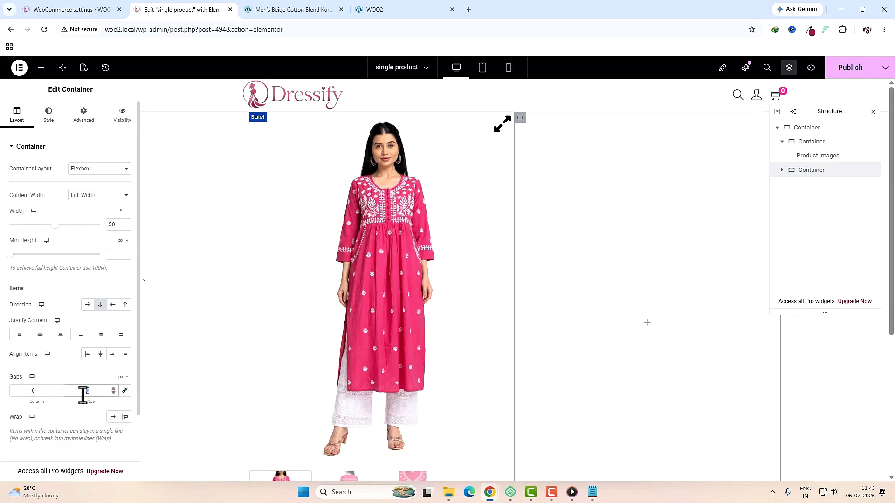
pyautogui.click(41, 389)
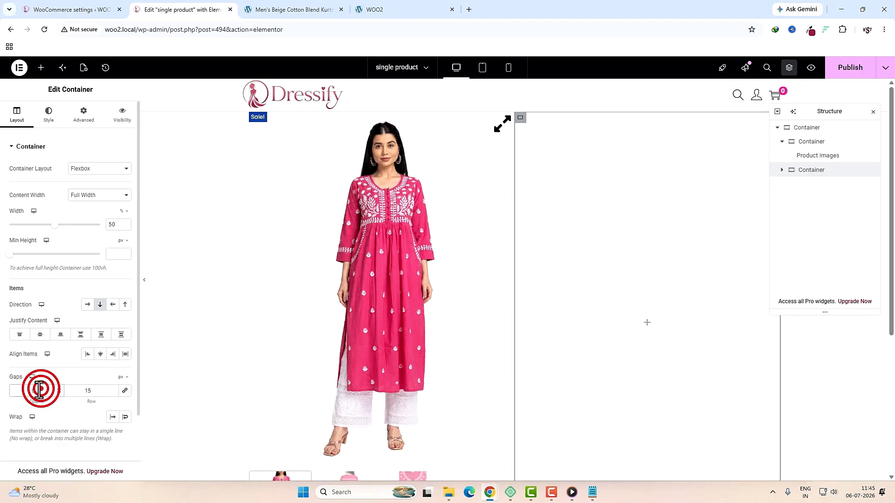
pyautogui.write('10')
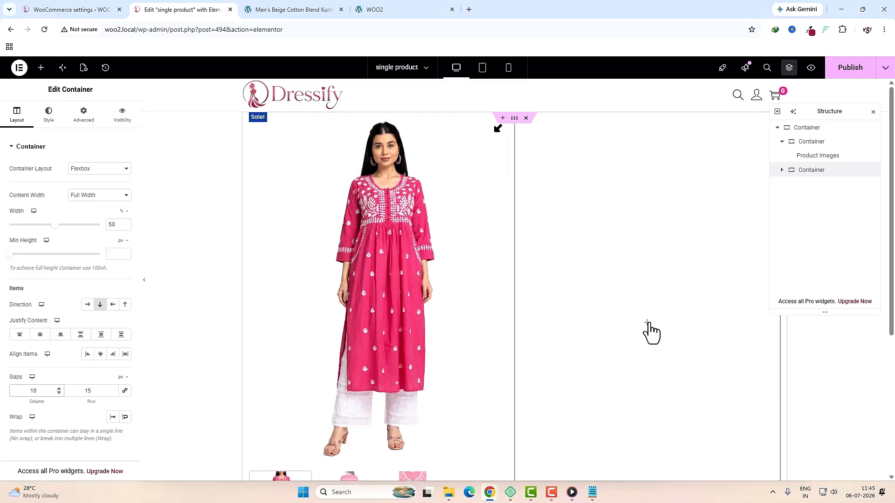
pyautogui.click(648, 321)
# Step: Drop the Product Title widget into the right column with a 28 font size
pyautogui.write('product ti')
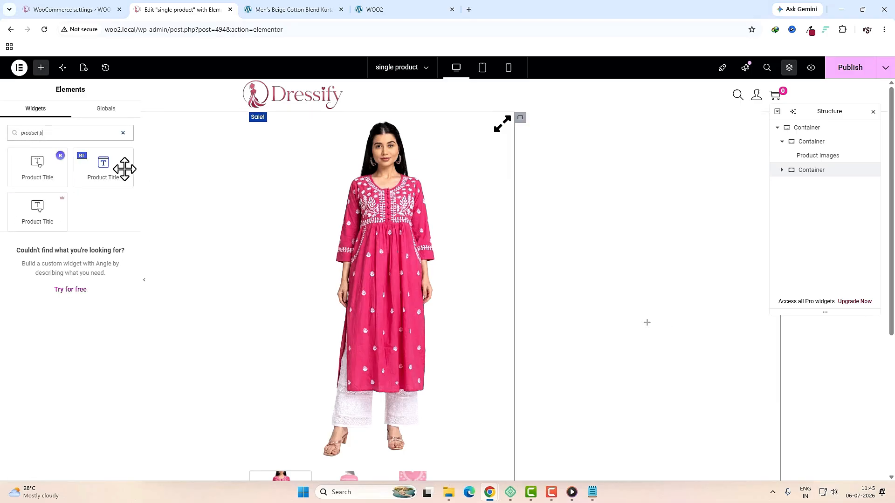
pyautogui.moveTo(106, 165); pyautogui.dragTo(564, 180)
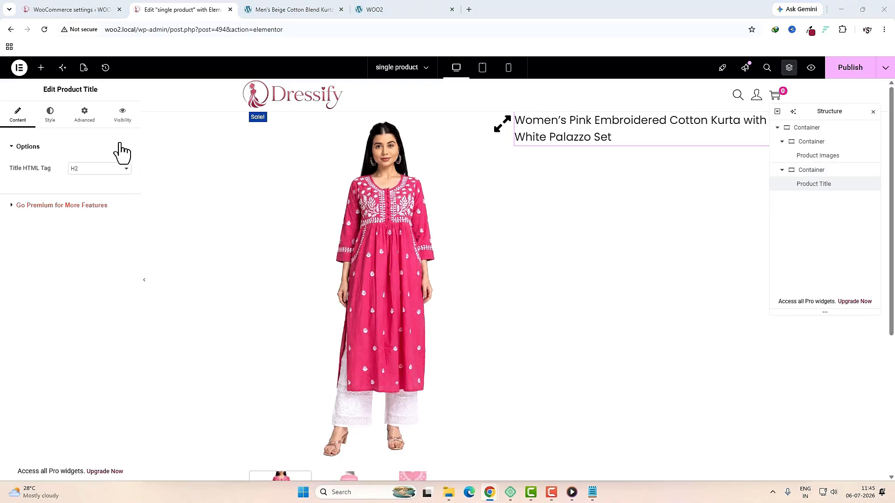
pyautogui.click(50, 114)
pyautogui.click(125, 168)
pyautogui.click(104, 245)
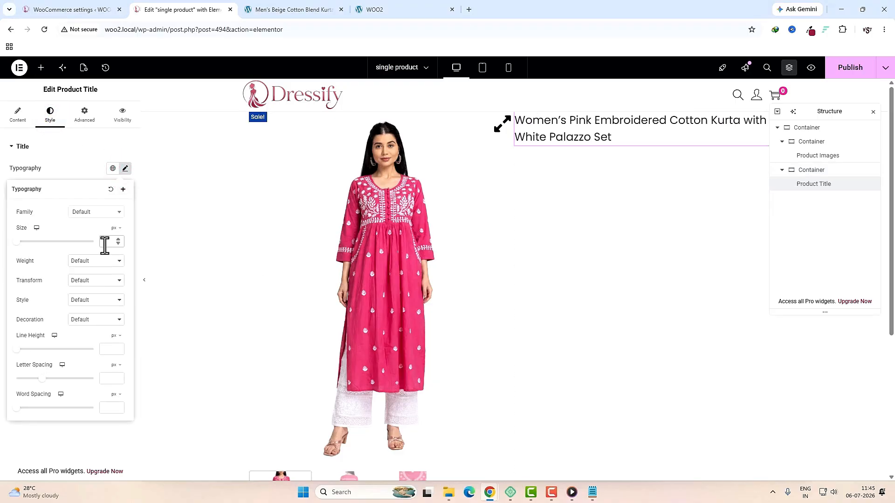
pyautogui.write('28')
# Step: Reduce the title to 20 px on tablet, preview it on mobile, then return to desktop
pyautogui.click(37, 228)
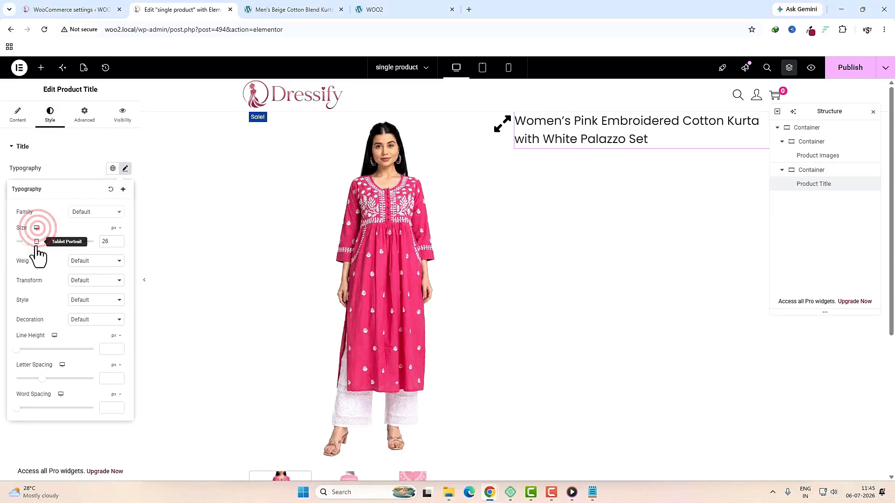
pyautogui.click(37, 243)
pyautogui.write('22')
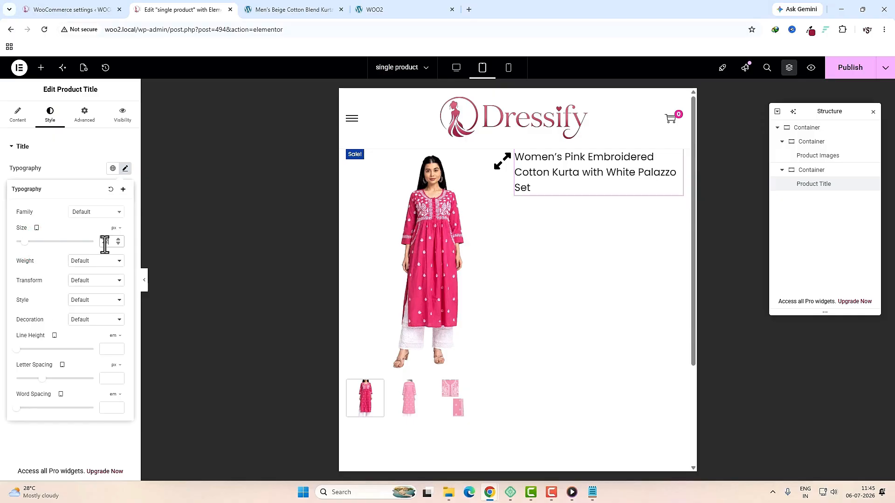
pyautogui.doubleClick(105, 244)
pyautogui.write('20')
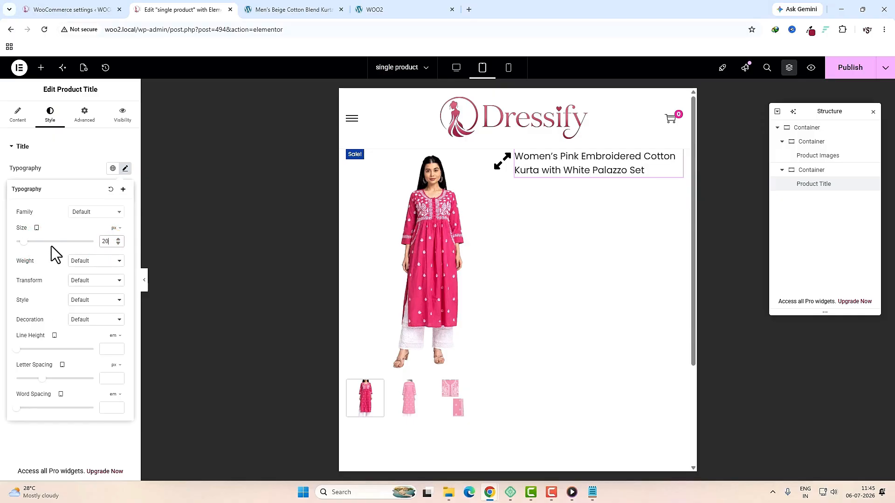
pyautogui.click(36, 228)
pyautogui.click(35, 254)
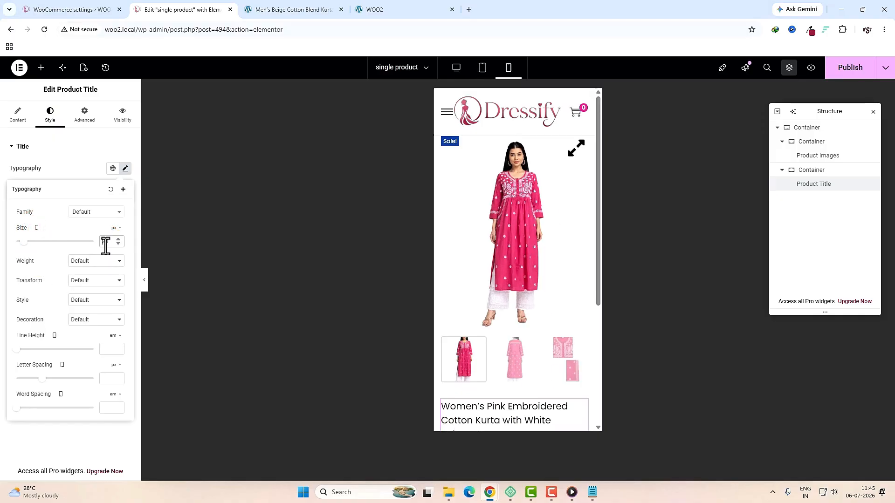
pyautogui.scroll(-4, 504, 347)
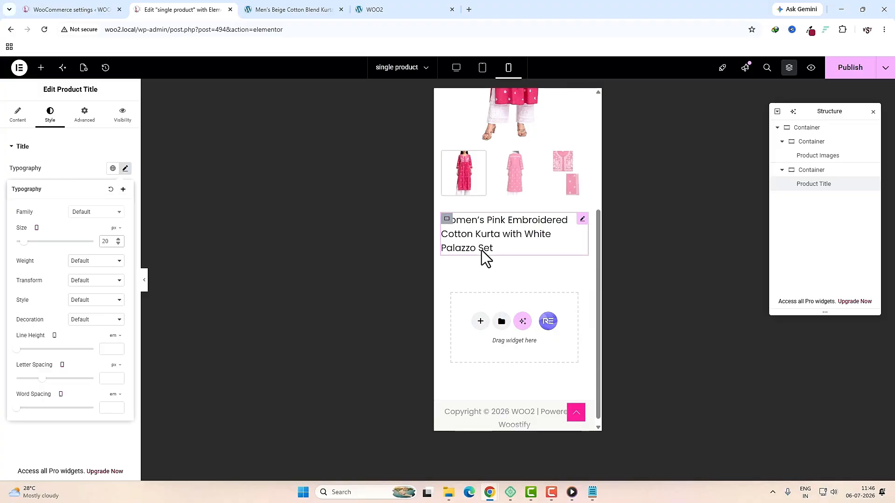
pyautogui.click(455, 67)
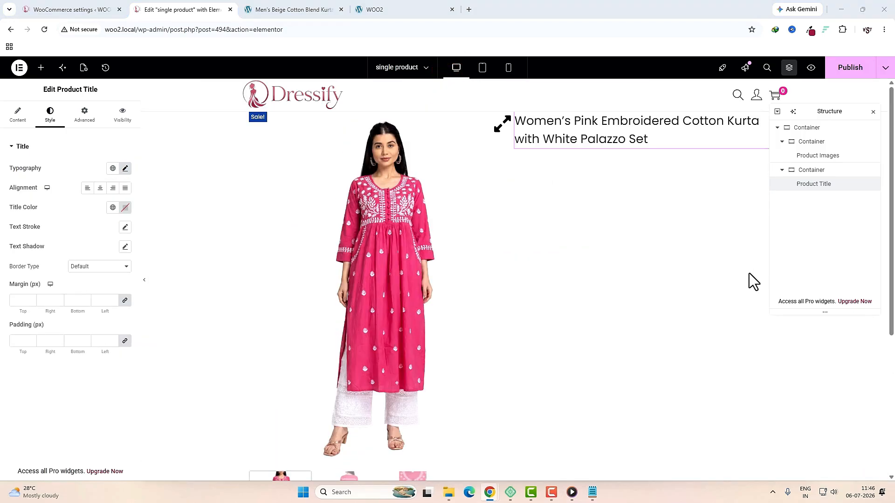
# Step: Check the price text on the live product page for reference, then return to the template
pyautogui.hotkey('ctrl', 'Tab')
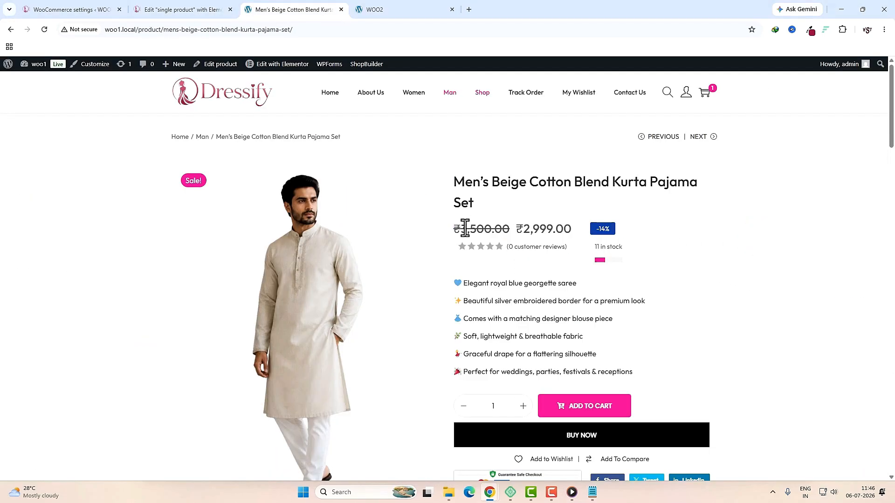
pyautogui.moveTo(465, 229); pyautogui.dragTo(588, 230)
pyautogui.click(588, 231)
pyautogui.click(181, 9)
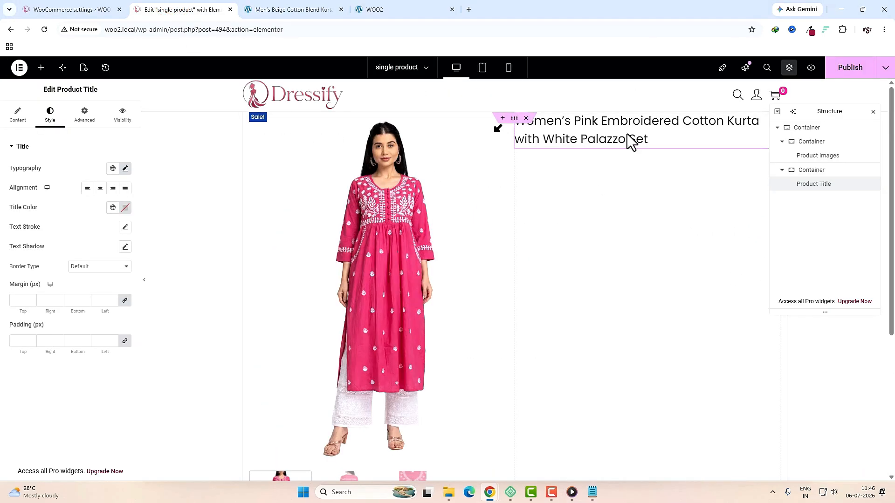
# Step: Add a row-direction container below the product title
pyautogui.click(40, 68)
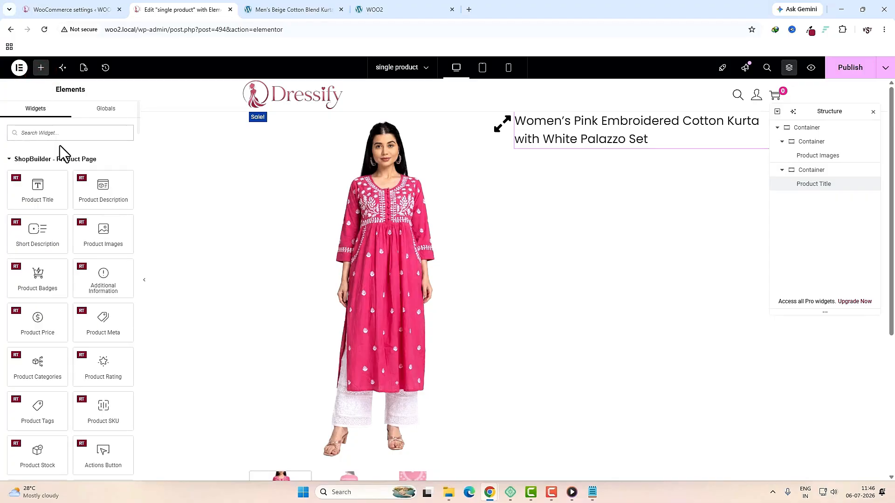
pyautogui.write('con')
pyautogui.moveTo(29, 167); pyautogui.dragTo(606, 152)
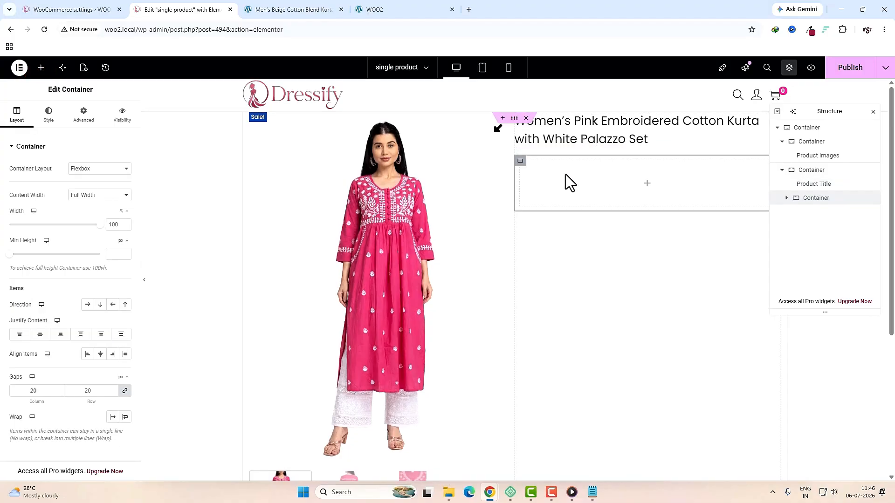
pyautogui.click(86, 306)
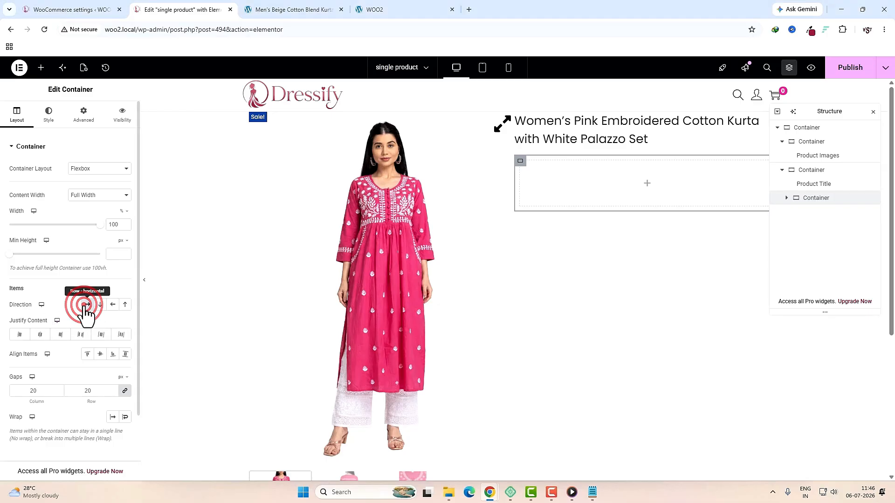
# Step: Place the Product Price widget in the new container and open its typography styling
pyautogui.click(647, 184)
pyautogui.click(112, 136)
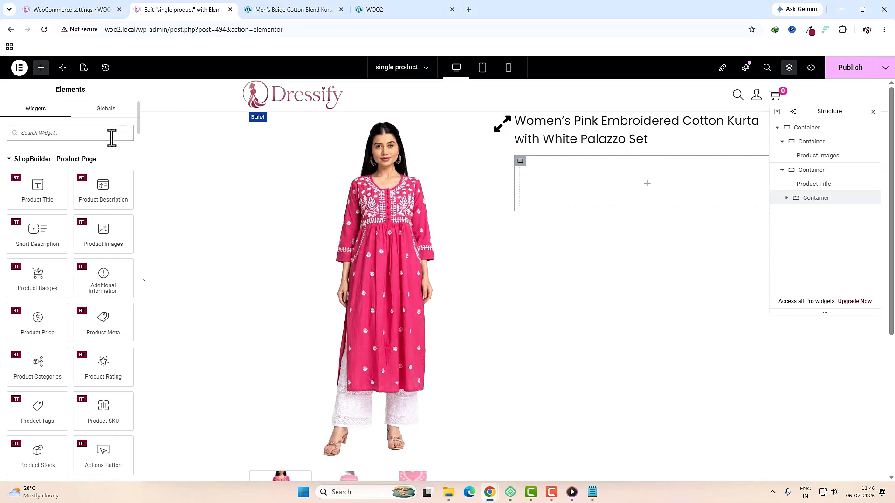
pyautogui.write('price')
pyautogui.moveTo(112, 175); pyautogui.dragTo(575, 176)
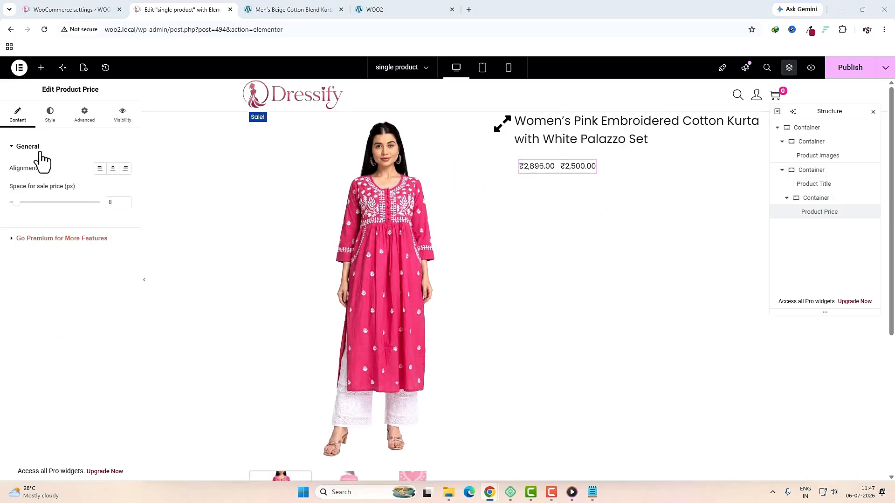
pyautogui.click(49, 116)
pyautogui.click(124, 191)
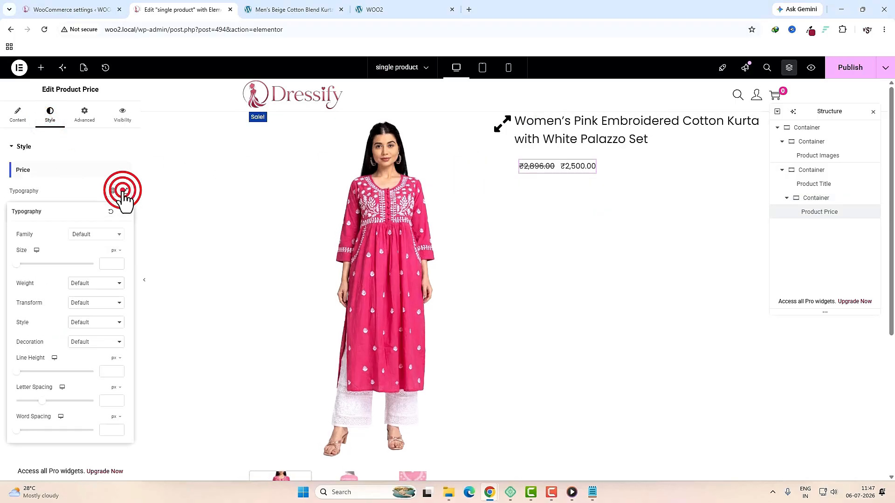
pyautogui.write('24')
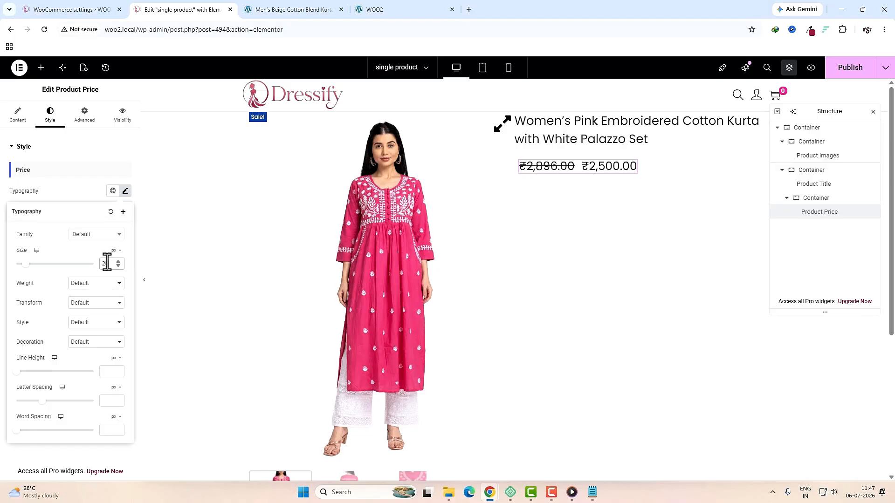
pyautogui.click(82, 256)
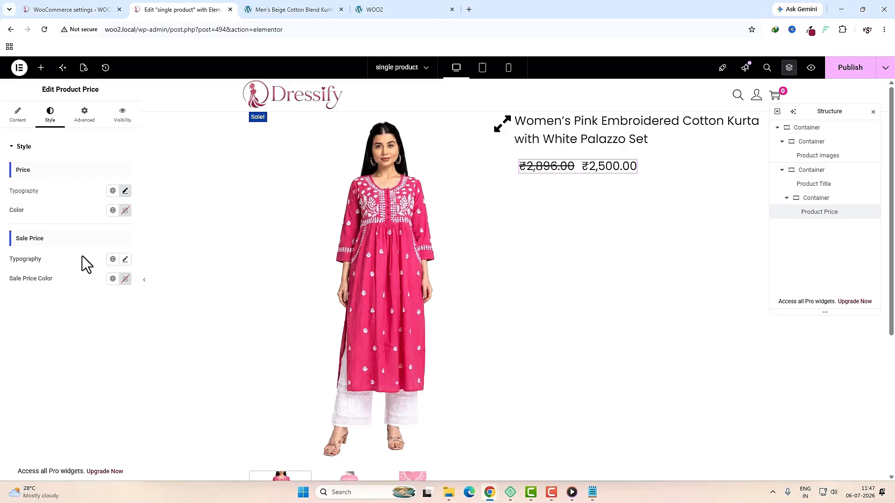
# Step: Set the sale price size to 28 px and the regular price to 22 px
pyautogui.click(125, 259)
pyautogui.click(105, 332)
pyautogui.write('28')
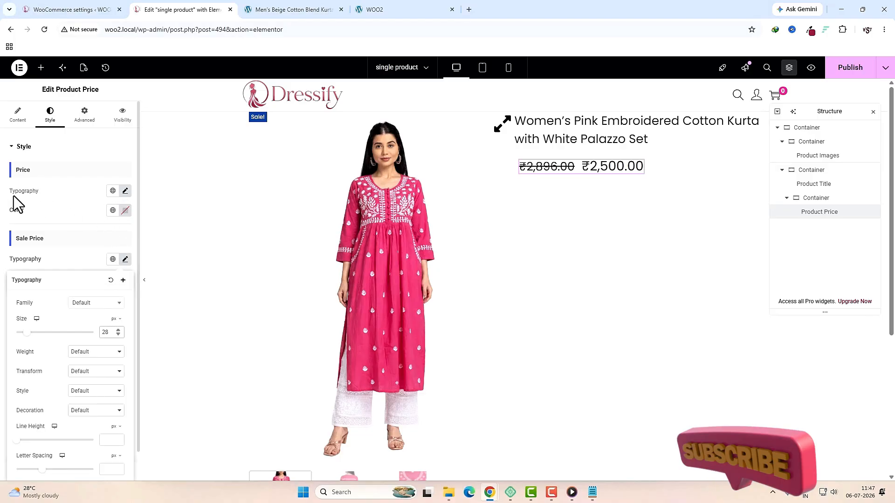
pyautogui.click(125, 191)
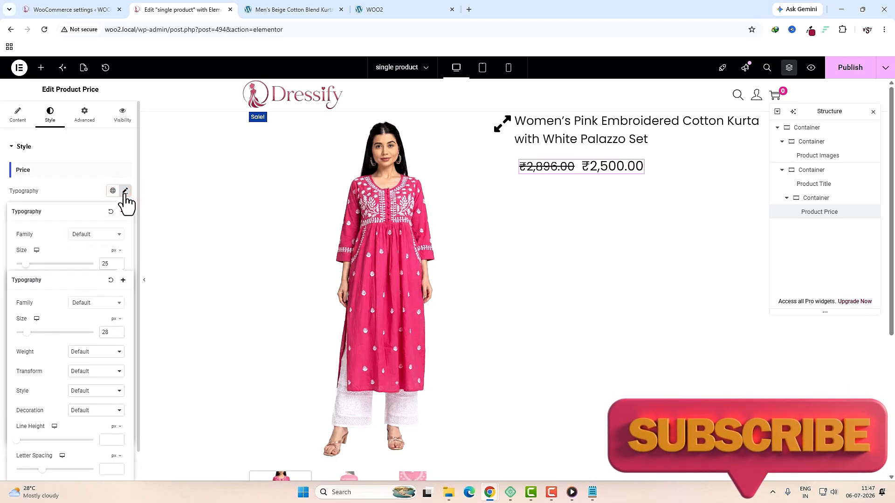
pyautogui.doubleClick(105, 263)
pyautogui.write('22')
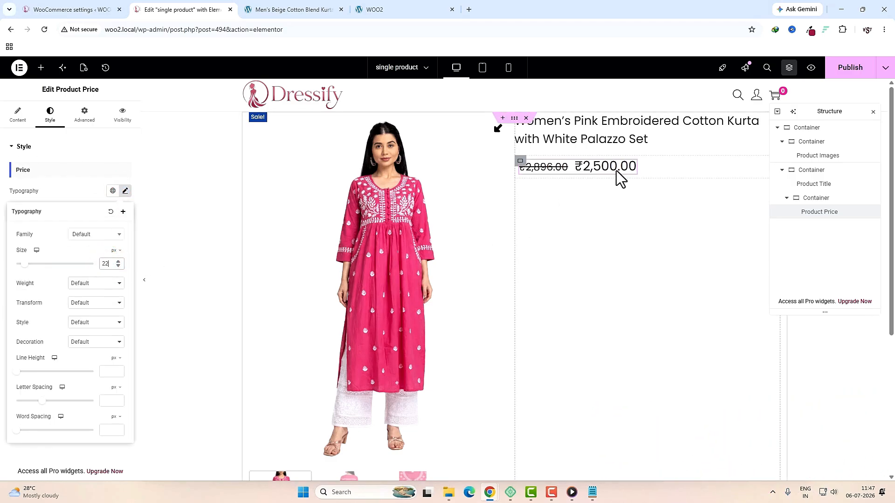
pyautogui.click(70, 340)
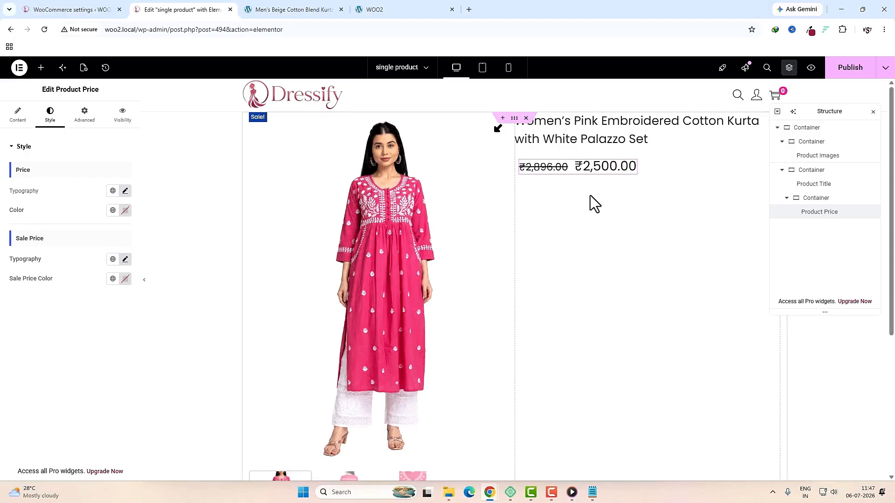
# Step: Check the -14% sale badge on the live men's kurta page for reference
pyautogui.click(280, 10)
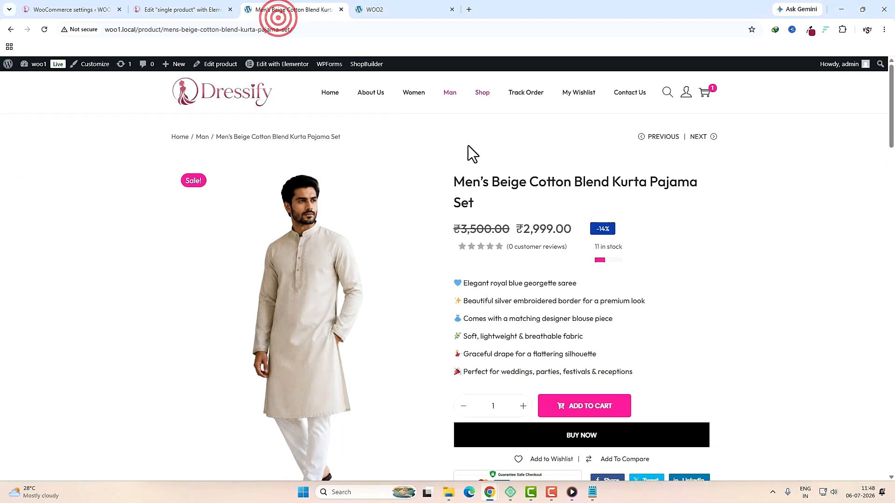
pyautogui.click(602, 228)
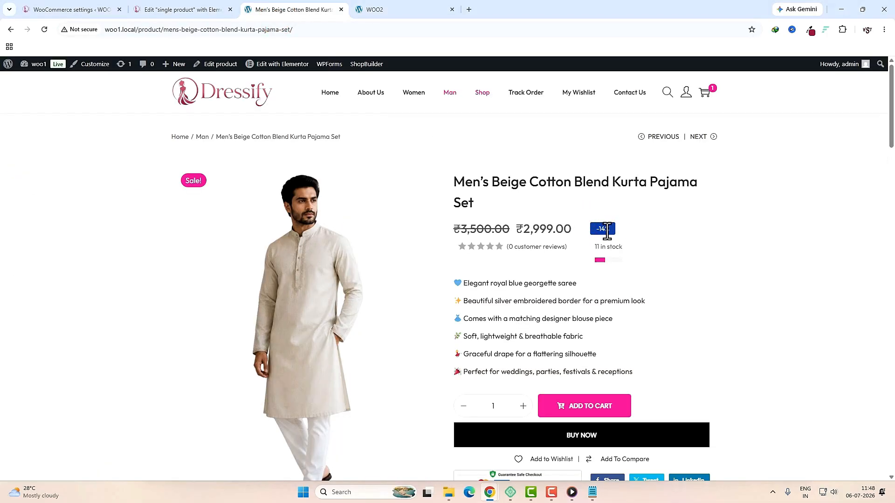
pyautogui.click(182, 9)
# Step: Add Product Badges beside the price using the solid arrow badge style
pyautogui.click(41, 68)
pyautogui.write('bad')
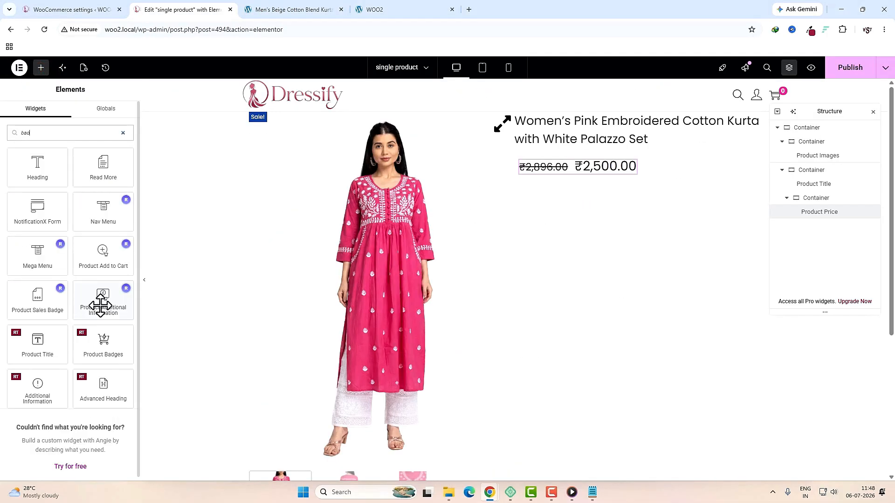
pyautogui.moveTo(109, 345); pyautogui.dragTo(643, 168)
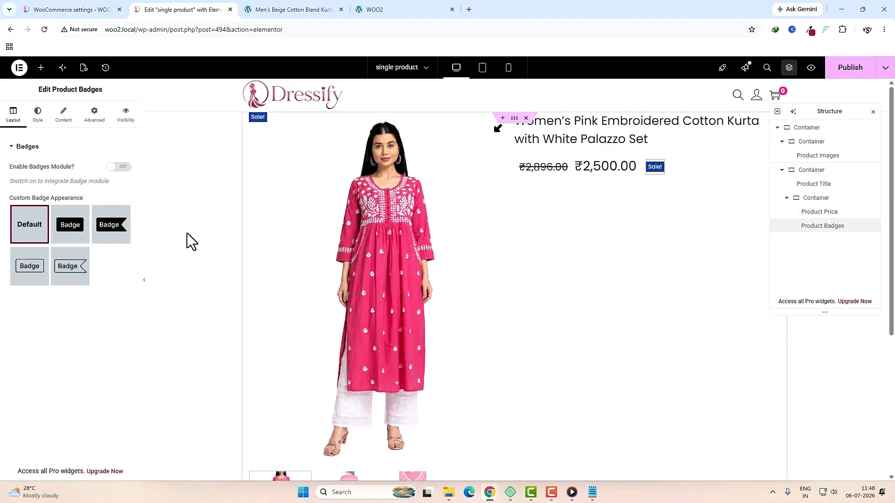
pyautogui.click(73, 274)
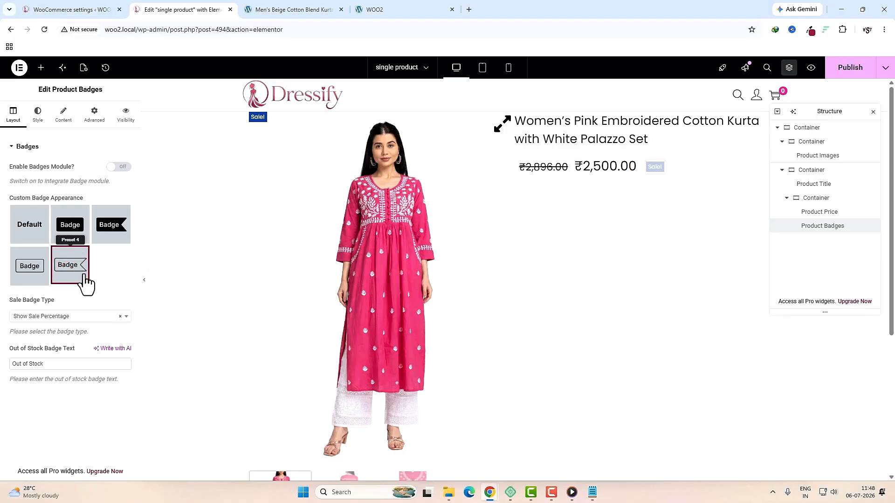
pyautogui.click(29, 275)
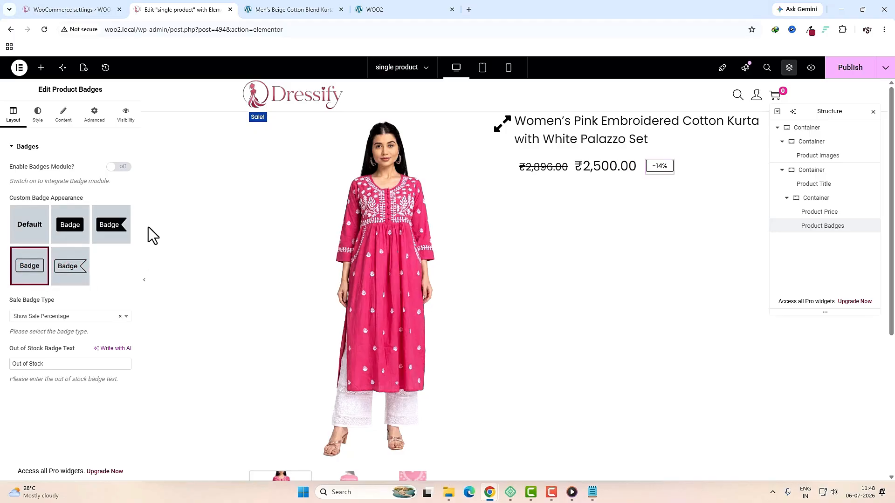
pyautogui.click(113, 233)
# Step: Set the badge text to 20 px and its background to Theme Extra Color 1 pink
pyautogui.click(37, 116)
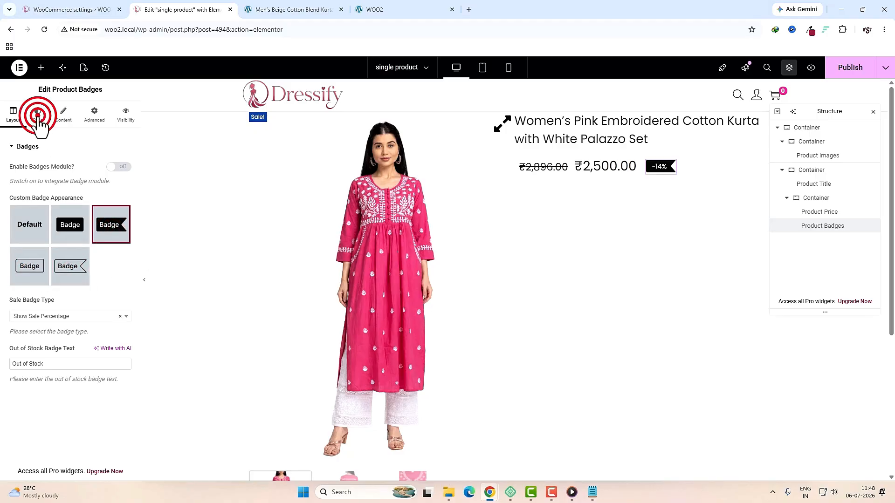
pyautogui.click(125, 170)
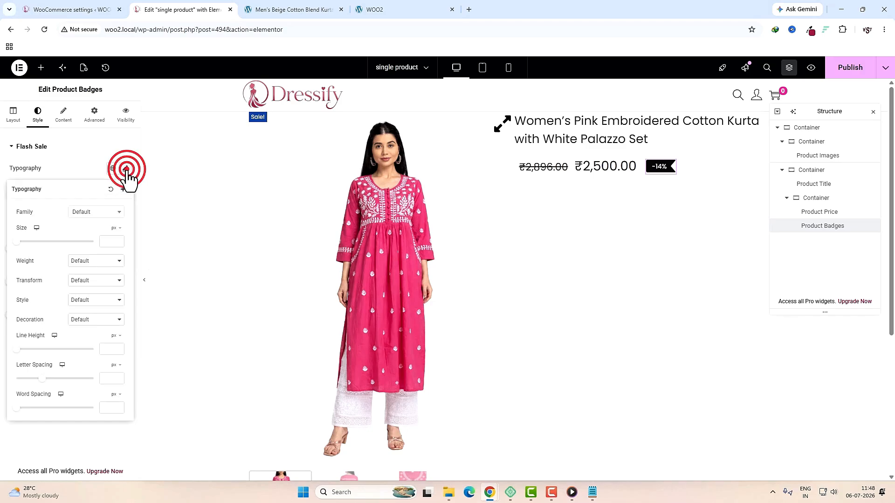
pyautogui.click(22, 241)
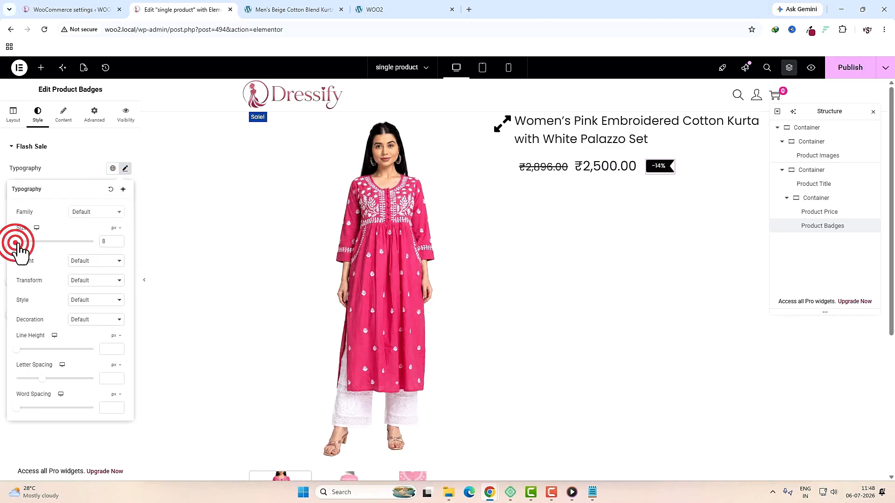
pyautogui.click(82, 169)
pyautogui.click(125, 208)
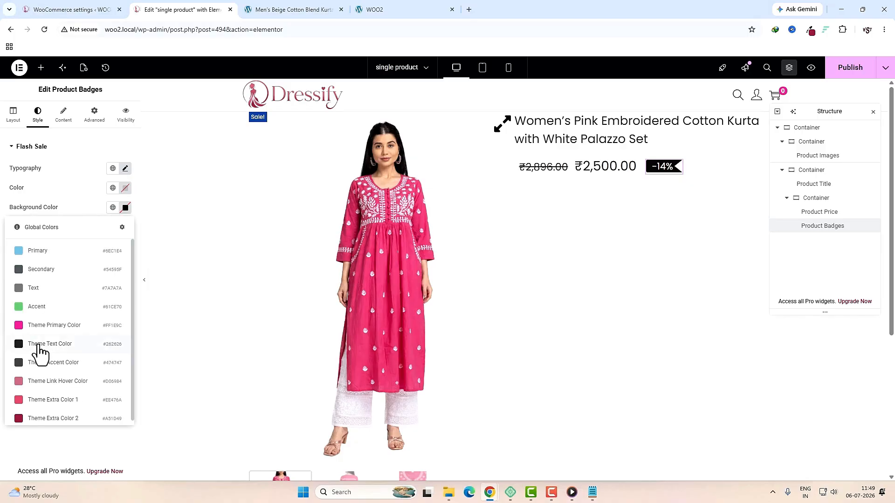
pyautogui.click(38, 401)
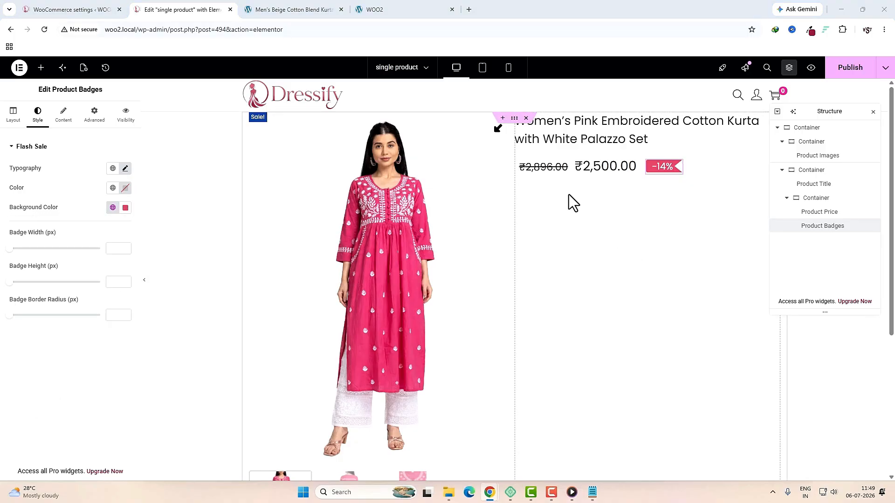
pyautogui.click(41, 68)
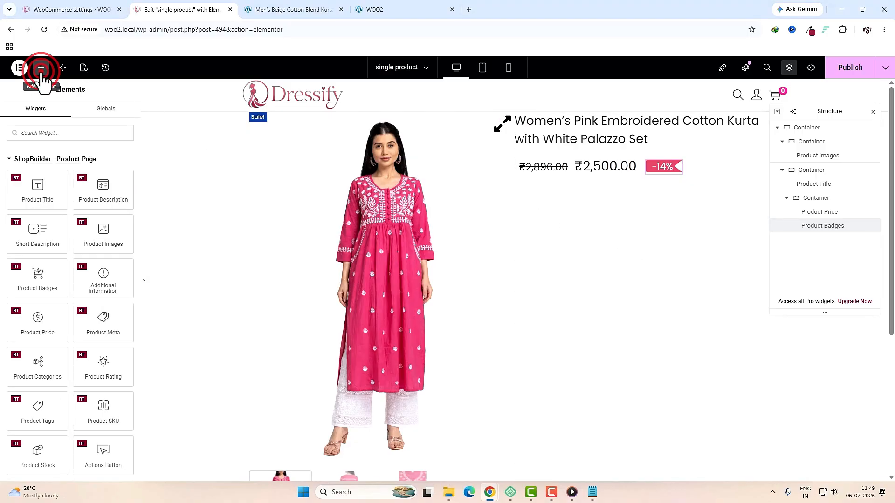
# Step: Add a row-direction container below the price holding the Product Rating widget
pyautogui.write('con')
pyautogui.moveTo(37, 168); pyautogui.dragTo(692, 175)
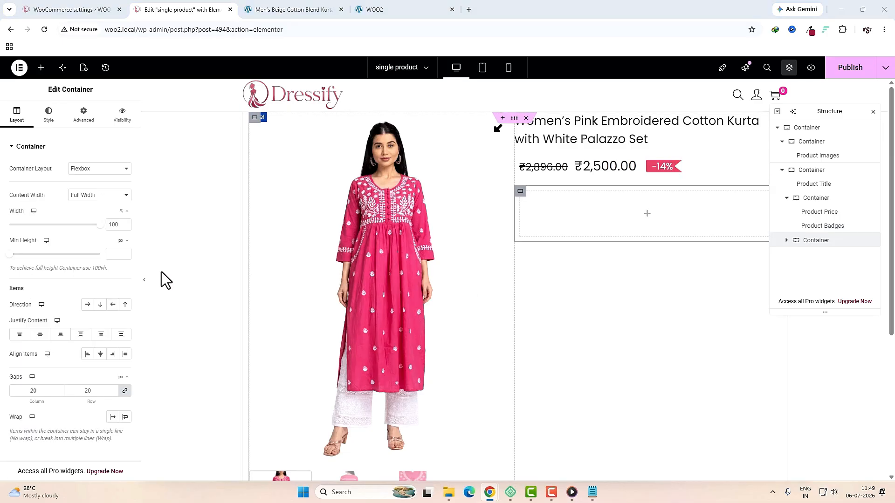
pyautogui.click(87, 305)
pyautogui.click(647, 216)
pyautogui.click(54, 133)
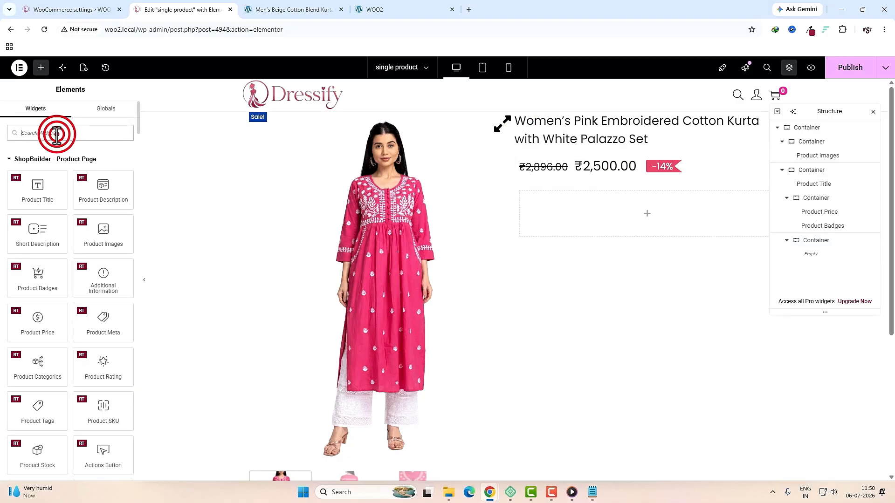
pyautogui.write('rating')
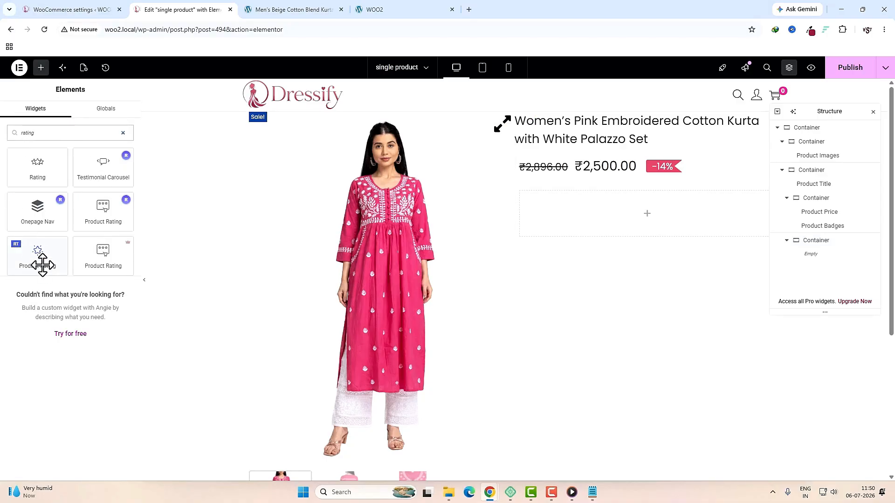
pyautogui.moveTo(44, 265); pyautogui.dragTo(583, 223)
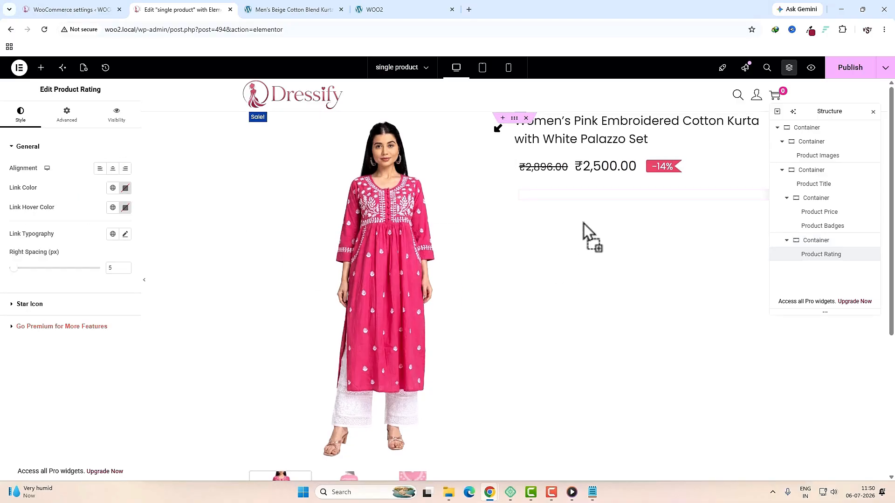
# Step: Set the rating's link hover colour to Theme Extra Color 2
pyautogui.click(112, 207)
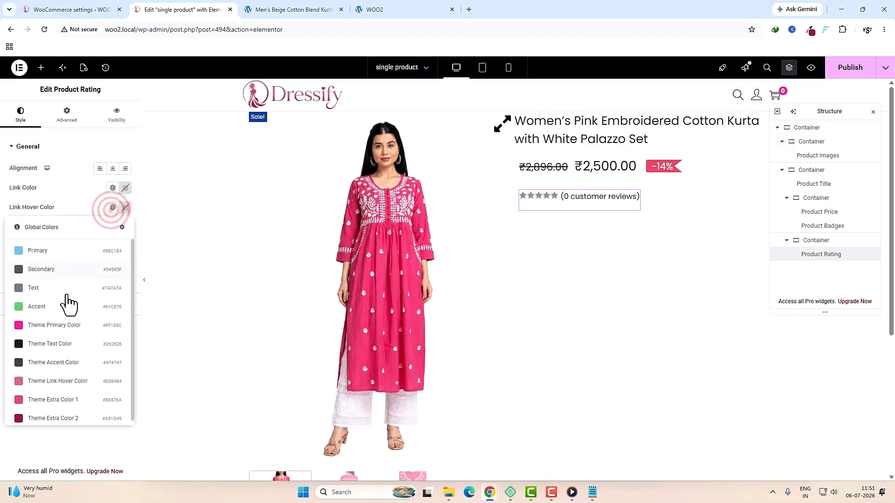
pyautogui.click(51, 418)
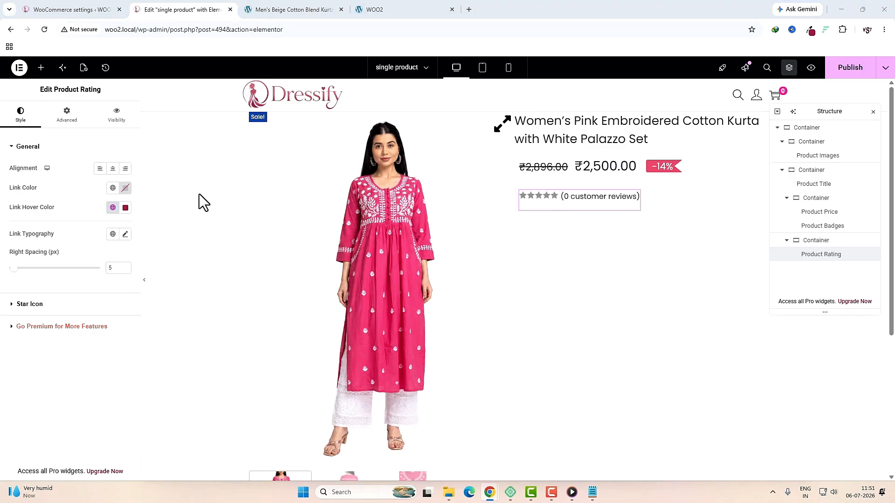
pyautogui.click(41, 67)
pyautogui.click(60, 129)
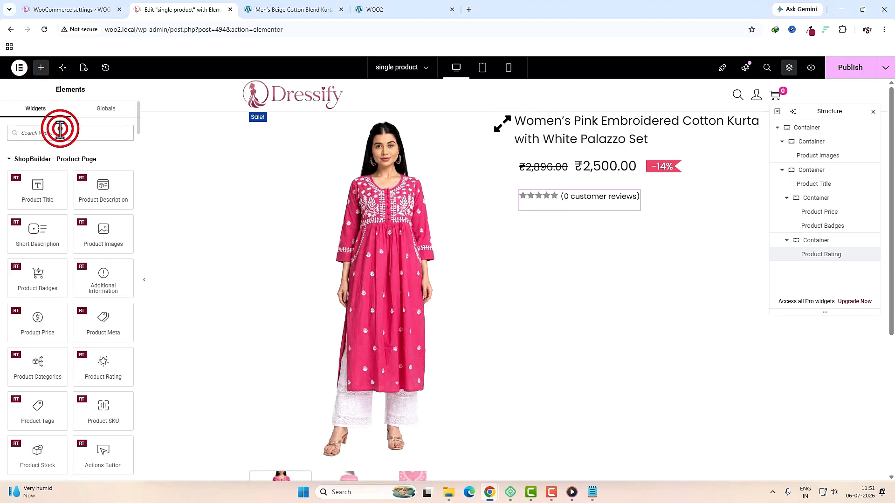
# Step: Add Product Stock beside the rating and give the -14% badge 20 px left padding
pyautogui.write('stoc')
pyautogui.moveTo(97, 173); pyautogui.dragTo(640, 197)
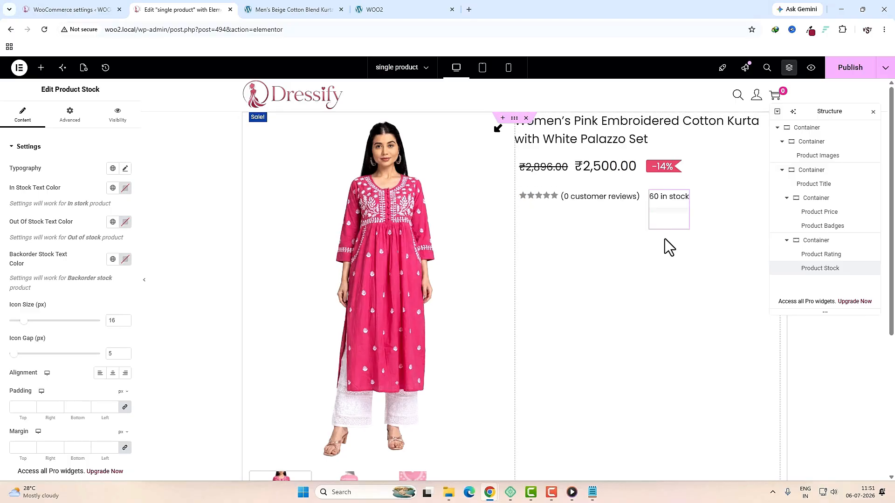
pyautogui.click(668, 170)
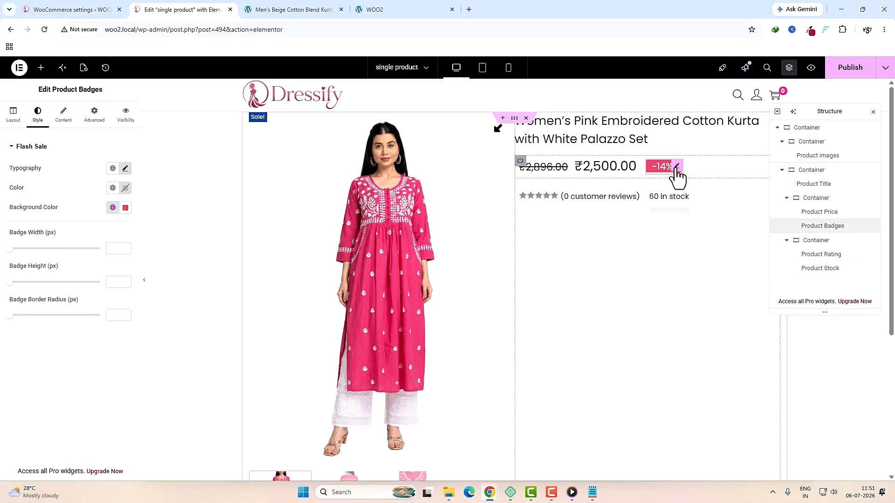
pyautogui.click(96, 119)
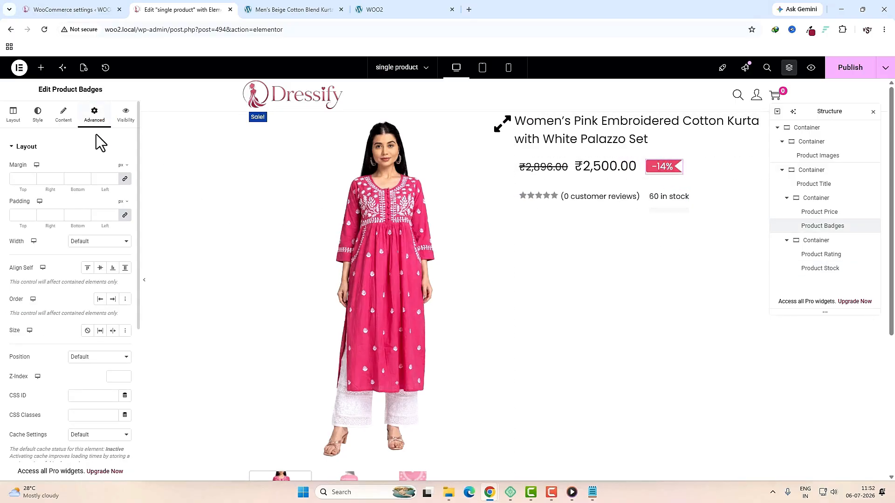
pyautogui.click(125, 215)
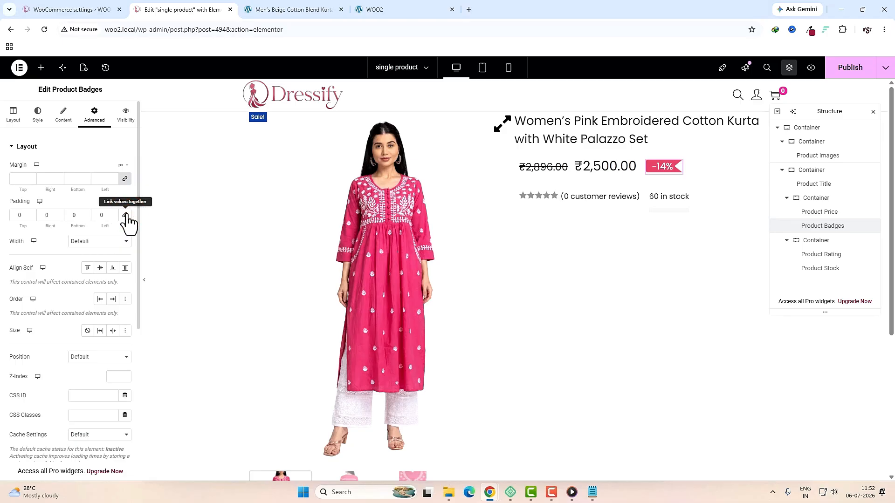
pyautogui.doubleClick(102, 215)
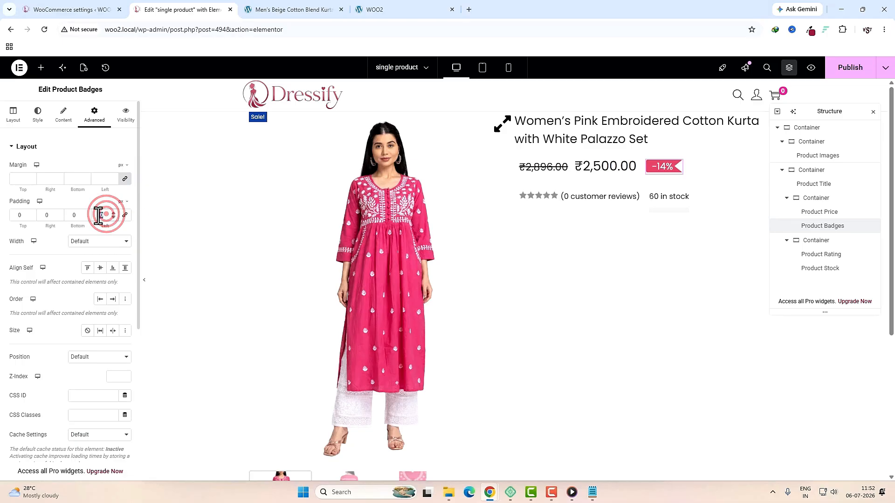
pyautogui.write('20')
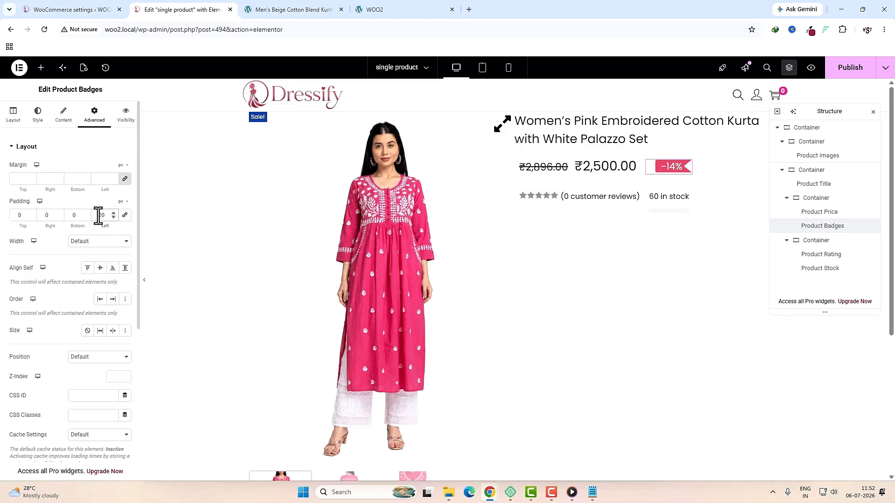
# Step: Give the stock widget 20 px left padding
pyautogui.click(681, 198)
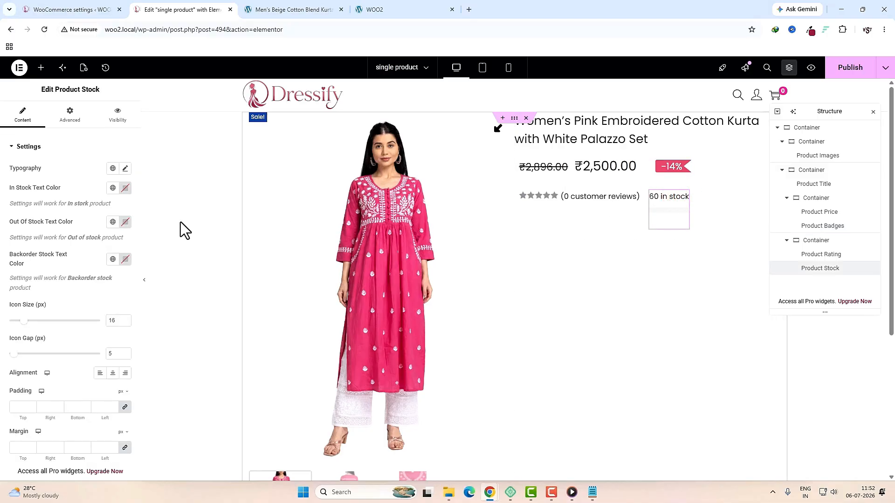
pyautogui.click(74, 120)
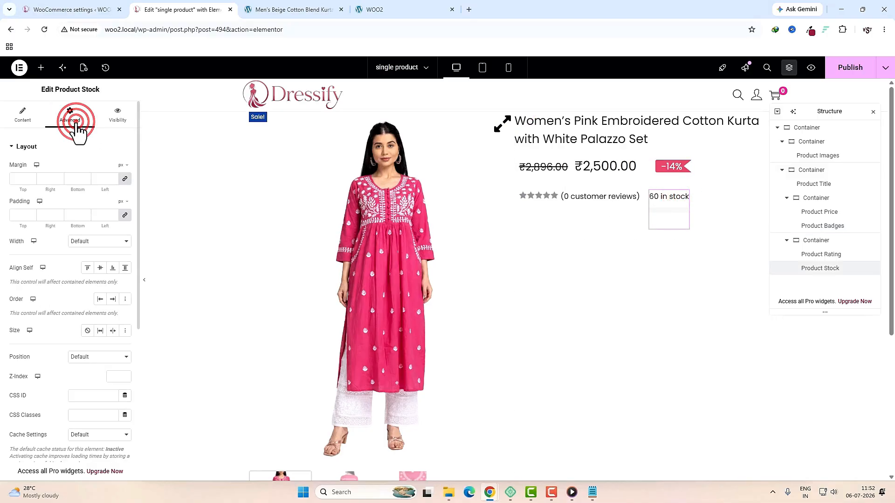
pyautogui.click(125, 215)
pyautogui.doubleClick(105, 215)
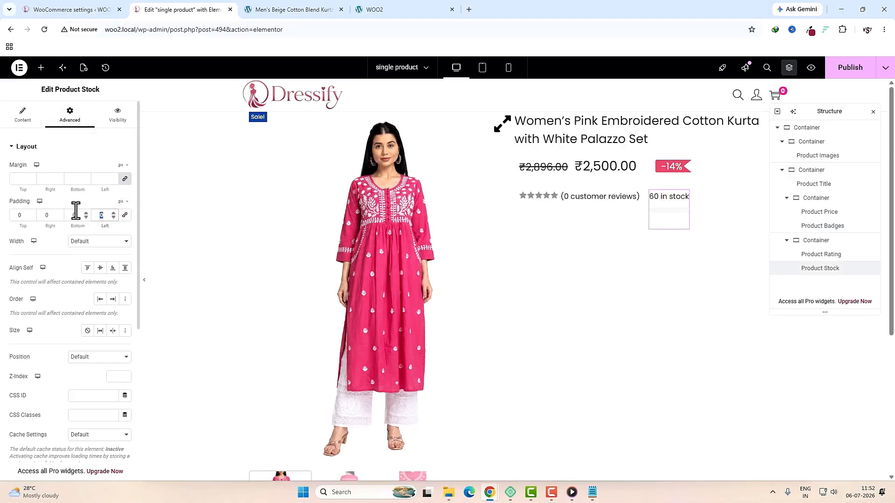
pyautogui.write('20')
# Step: Colour in-stock text Accent green and out-of-stock text red, and left-align the stock text
pyautogui.click(673, 205)
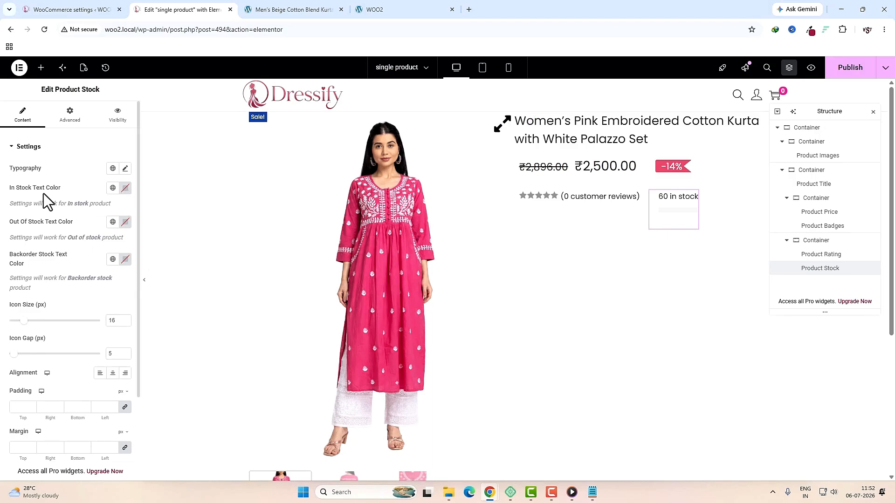
pyautogui.click(113, 188)
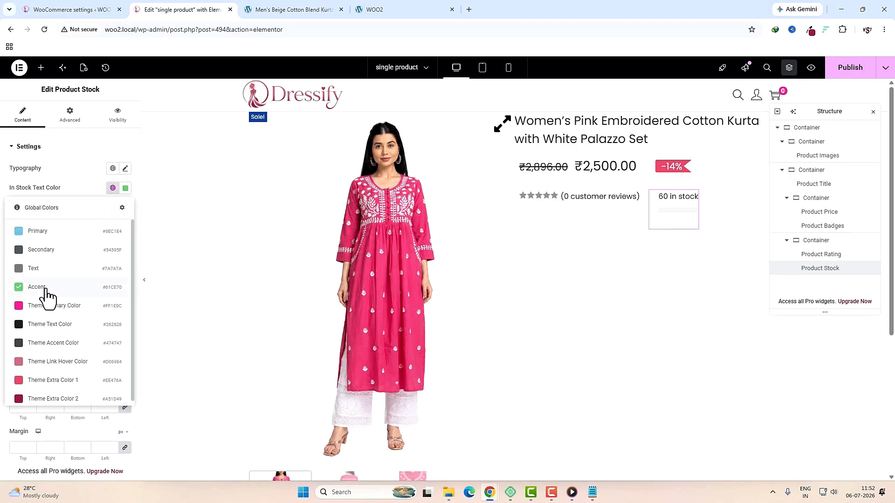
pyautogui.click(46, 287)
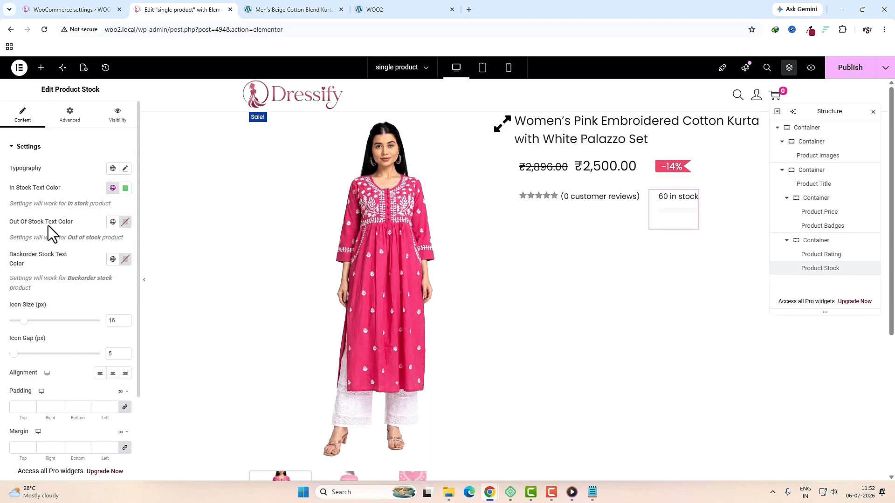
pyautogui.click(125, 222)
pyautogui.moveTo(104, 314); pyautogui.dragTo(186, 258)
pyautogui.click(125, 202)
pyautogui.click(100, 373)
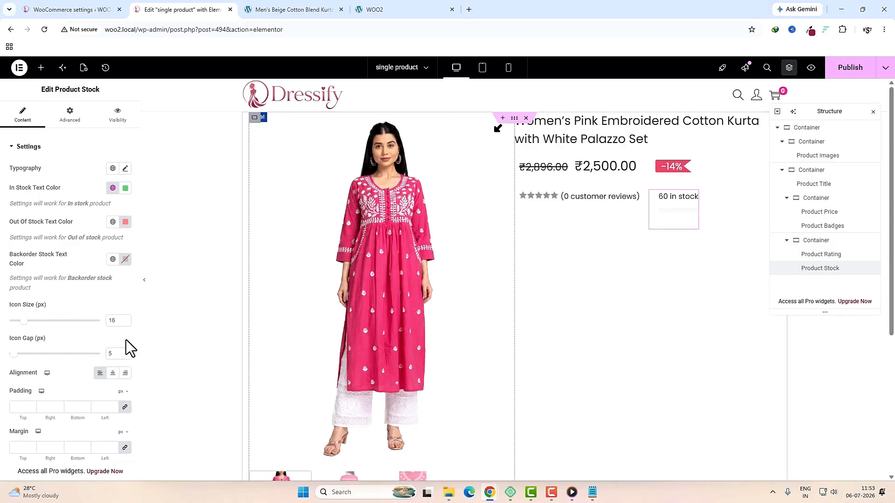
pyautogui.click(290, 9)
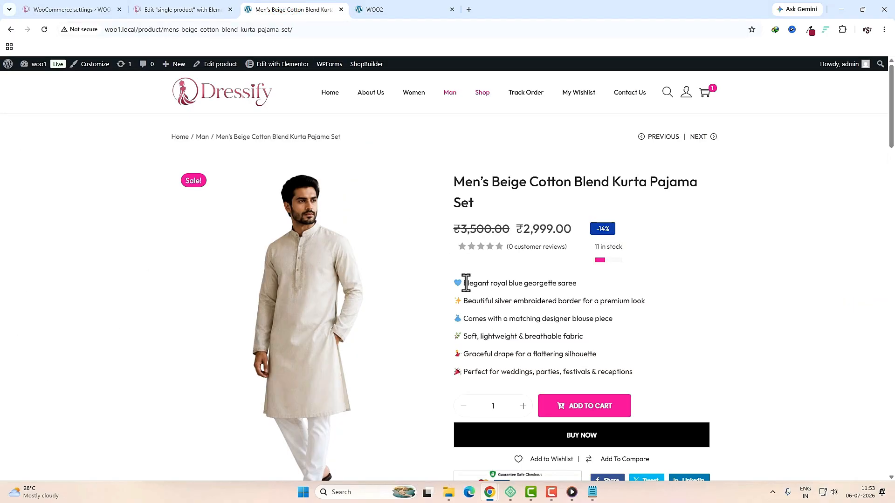
# Step: Add the Short Description widget below the stock line with 16 px text and adjusted line height
pyautogui.moveTo(466, 283); pyautogui.dragTo(580, 354)
pyautogui.click(183, 10)
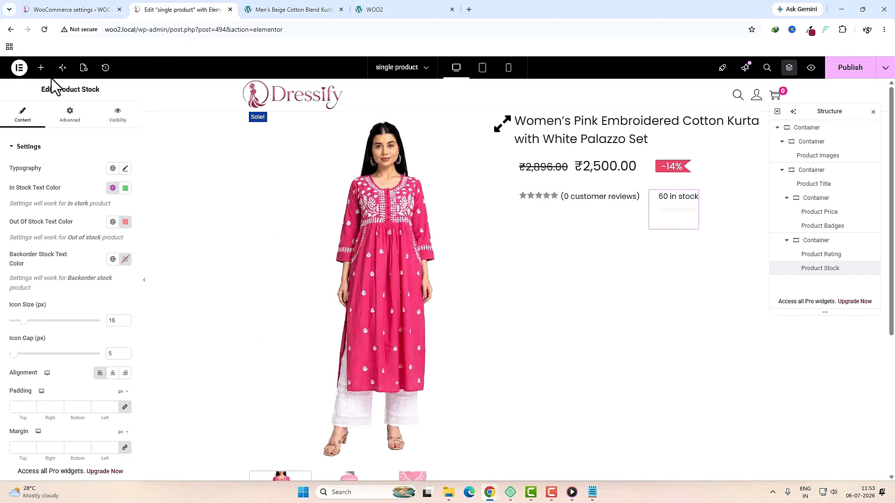
pyautogui.click(41, 67)
pyautogui.click(54, 133)
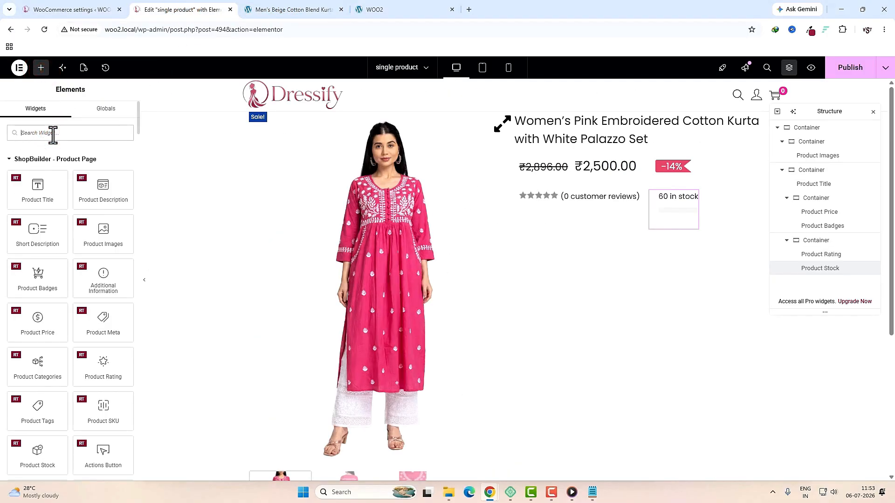
pyautogui.write('short')
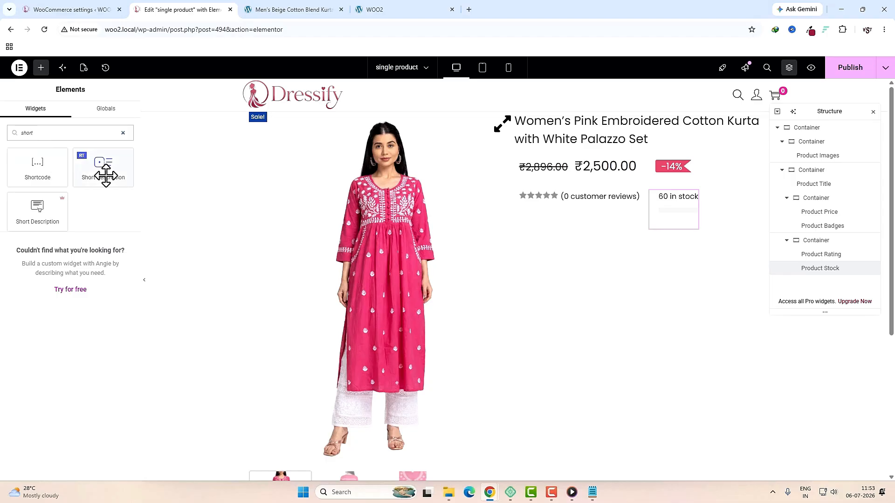
pyautogui.moveTo(105, 176); pyautogui.dragTo(604, 233)
pyautogui.click(125, 168)
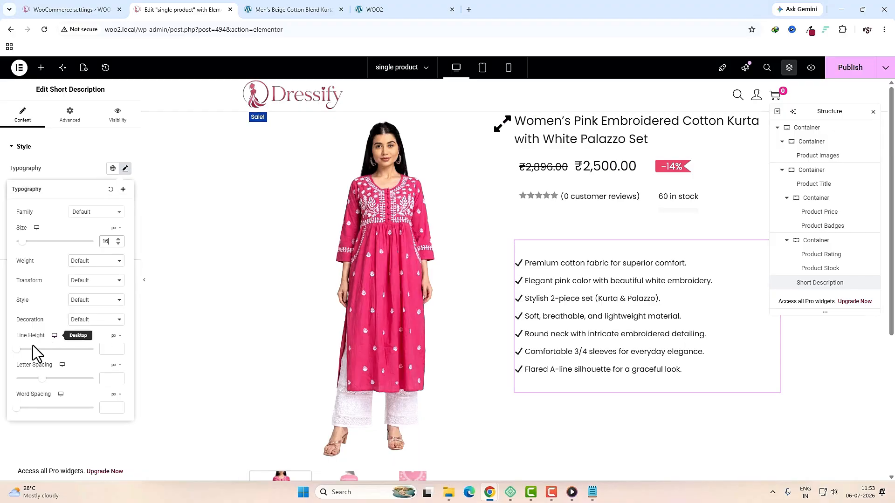
pyautogui.click(107, 351)
pyautogui.write('10')
pyautogui.moveTo(110, 349); pyautogui.dragTo(103, 348)
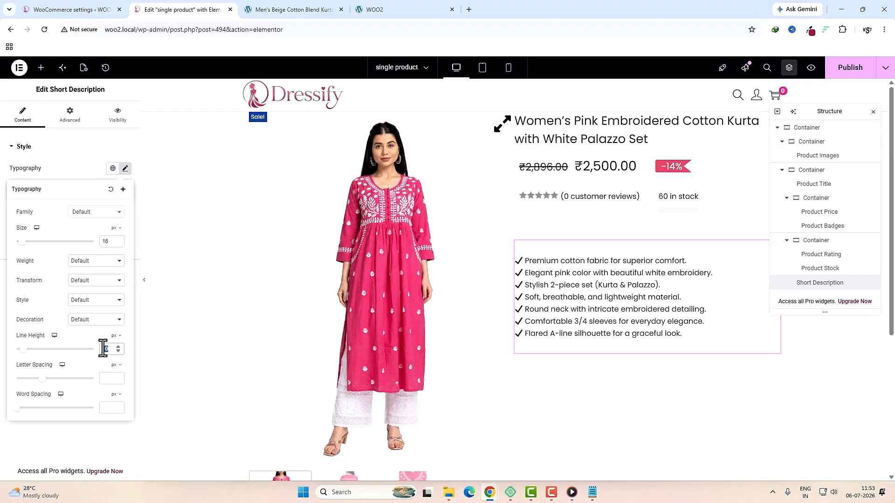
pyautogui.write('20')
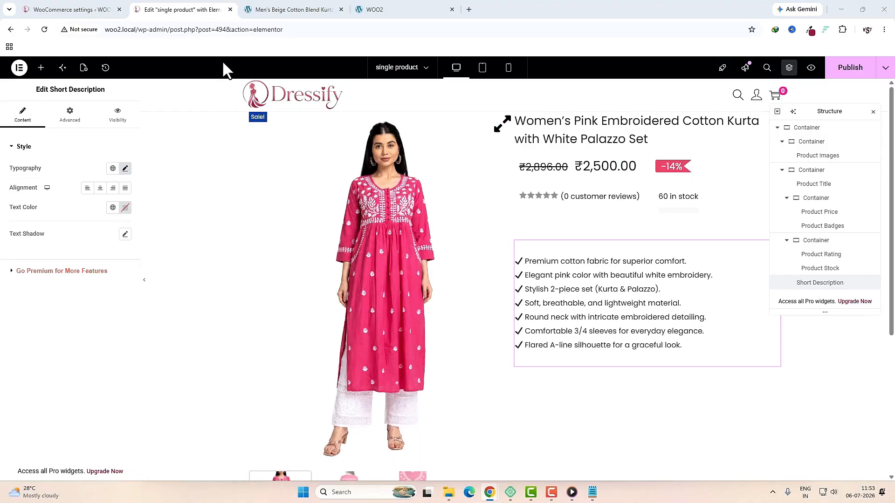
# Step: Compare with the live page, then place the Product add to cart widget below the description
pyautogui.click(289, 9)
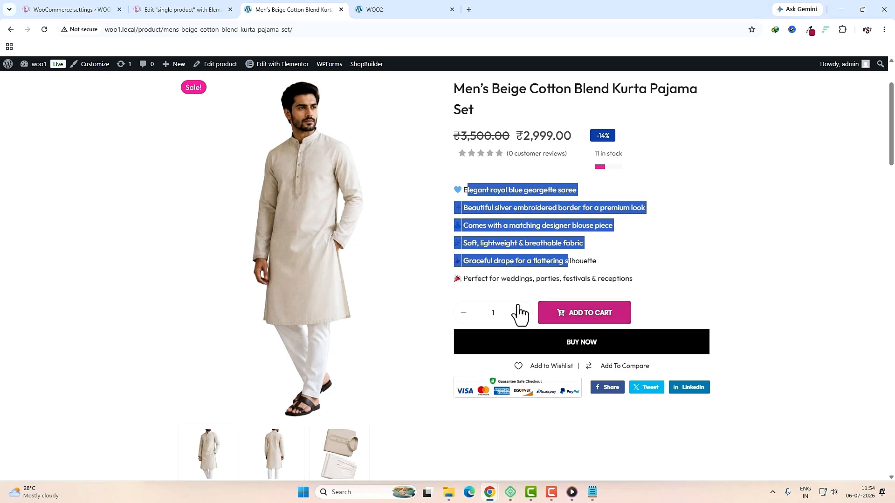
pyautogui.click(169, 10)
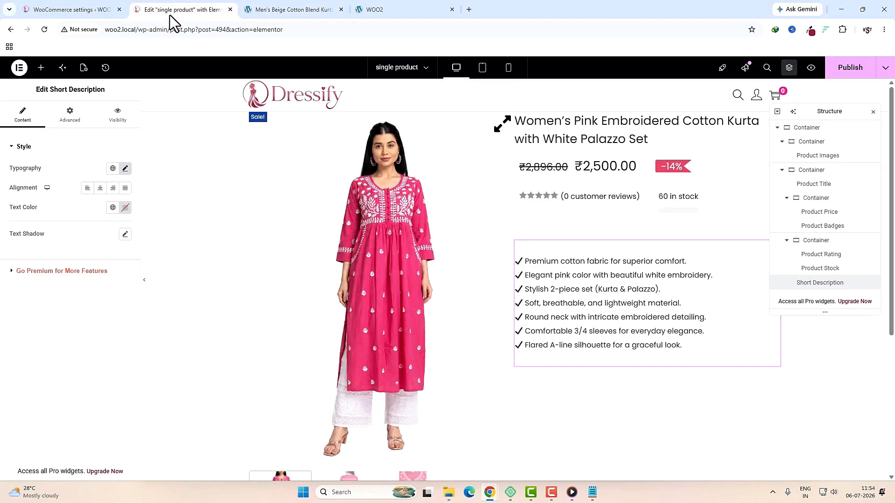
pyautogui.click(41, 69)
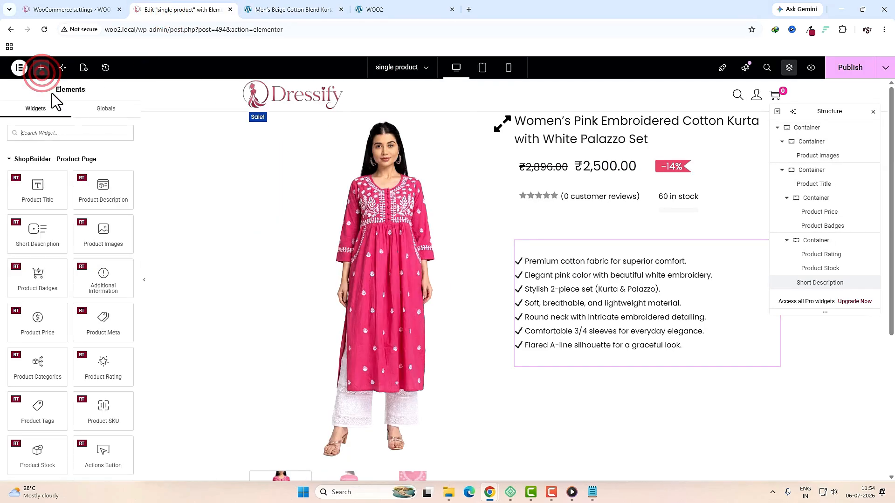
pyautogui.click(88, 133)
pyautogui.write('add')
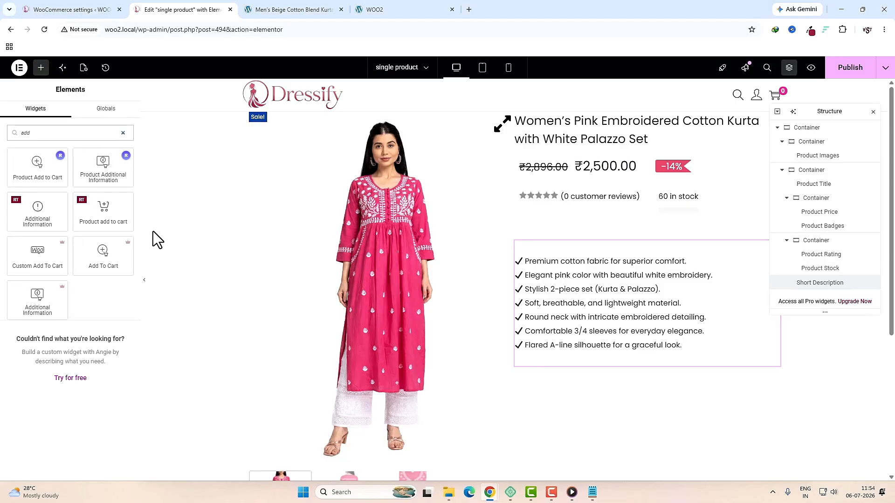
pyautogui.moveTo(97, 218); pyautogui.dragTo(552, 360)
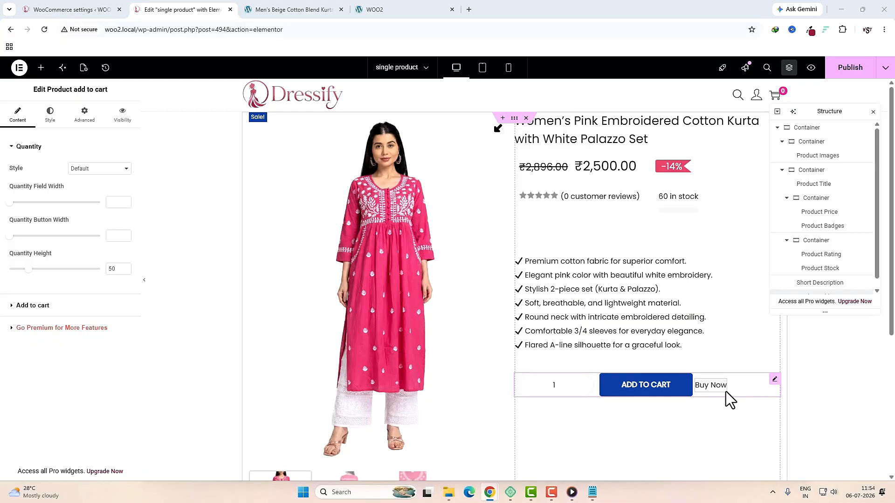
# Step: Paste the buy-now button CSS from site custom css.txt into the add-to-cart widget's Custom CSS
pyautogui.click(89, 119)
pyautogui.scroll(-5, 72, 295)
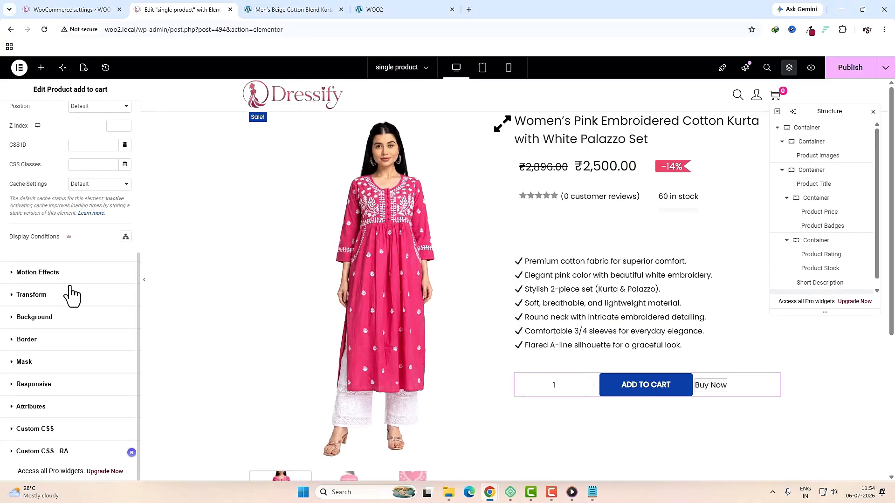
pyautogui.click(46, 452)
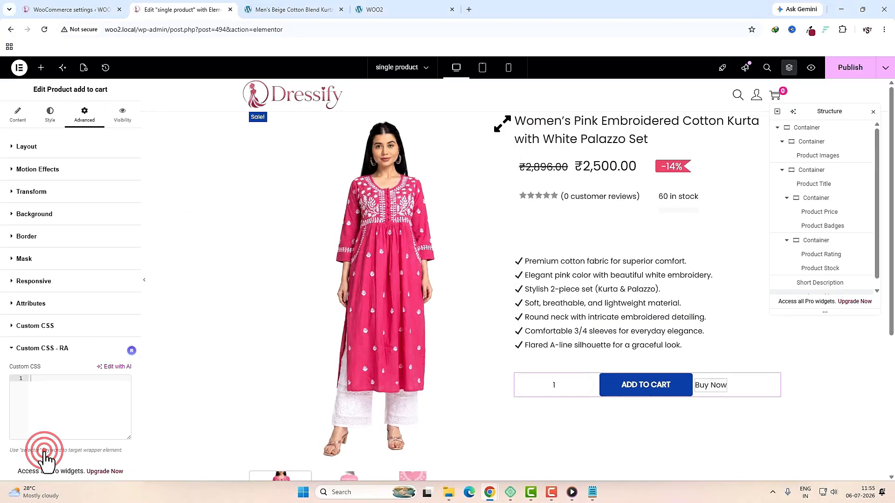
pyautogui.click(449, 493)
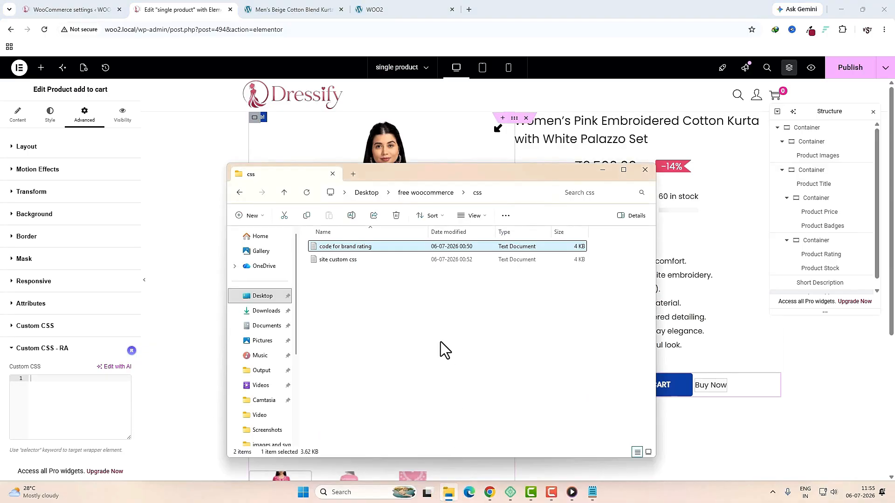
pyautogui.doubleClick(345, 260)
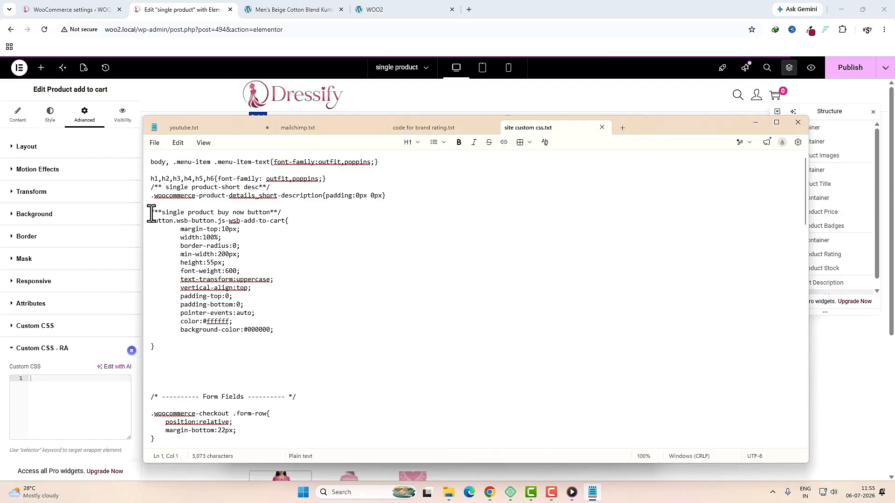
pyautogui.moveTo(149, 214); pyautogui.dragTo(317, 355)
pyautogui.hotkey('ctrl', 'c')
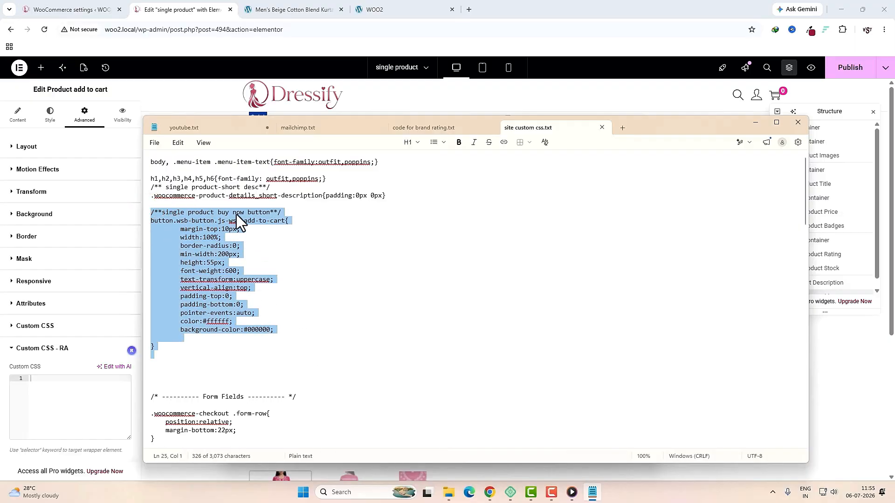
pyautogui.click(65, 396)
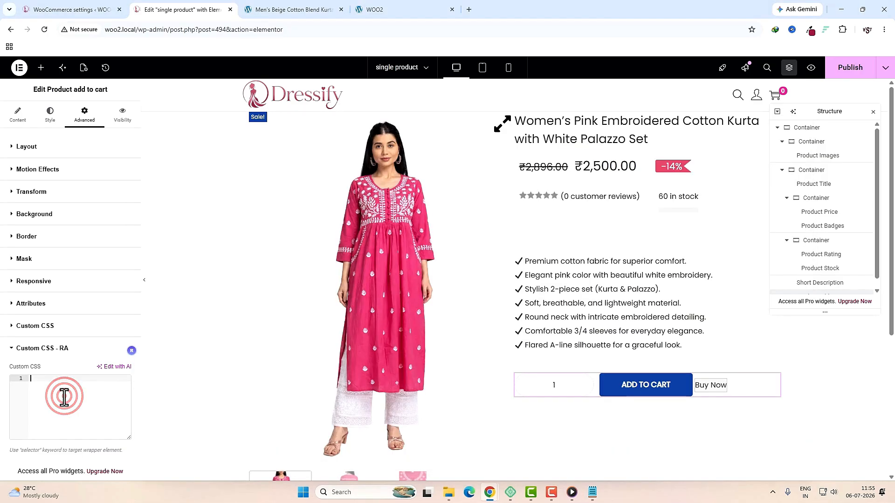
pyautogui.hotkey('ctrl', 'v')
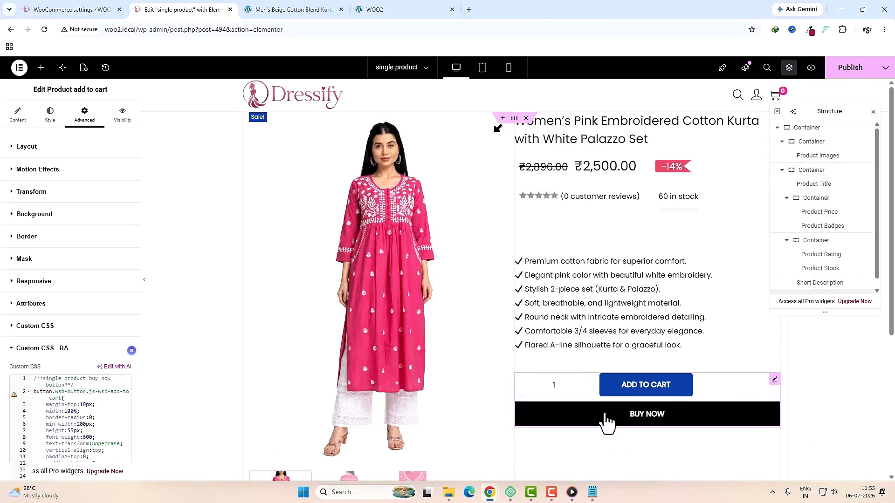
pyautogui.scroll(-2, 795, 411)
pyautogui.click(56, 120)
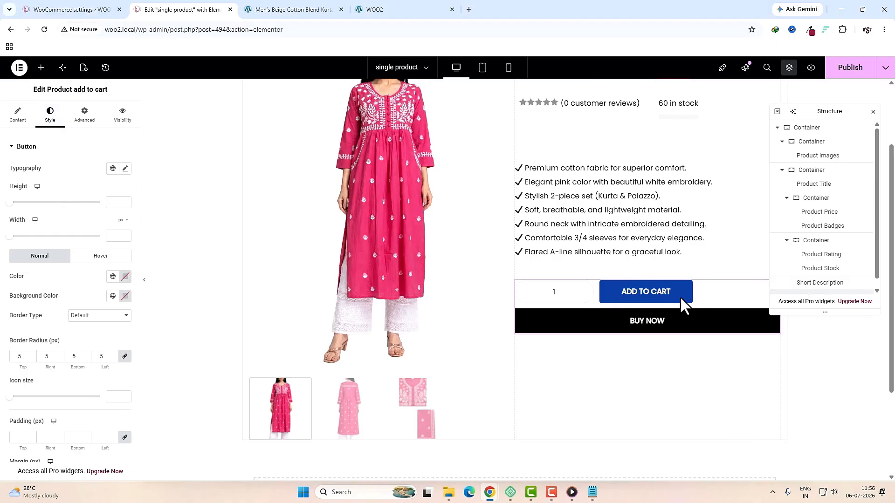
pyautogui.click(113, 296)
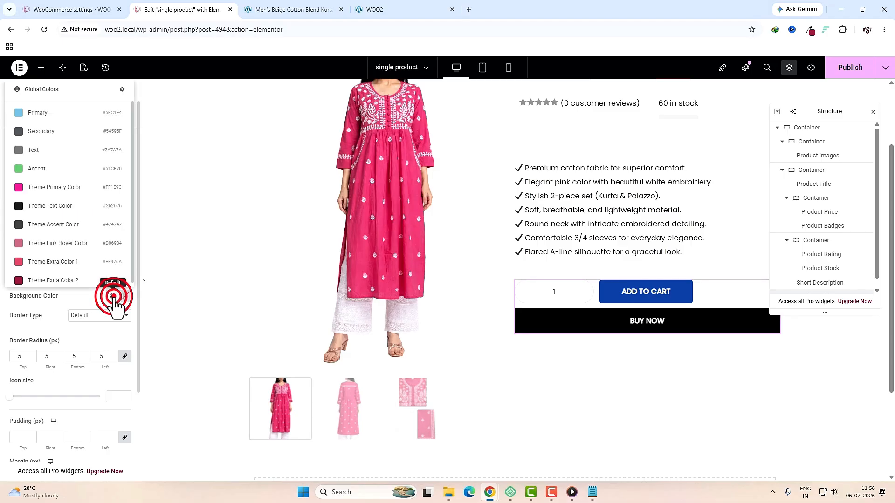
pyautogui.click(38, 191)
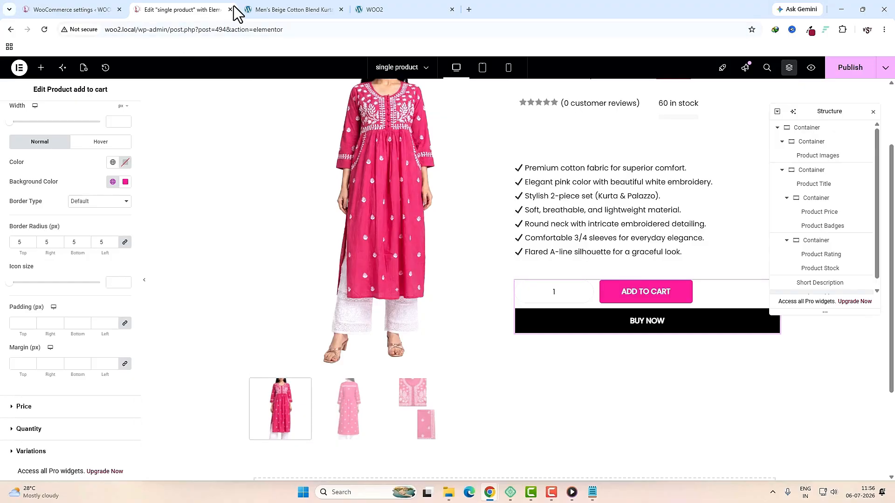
pyautogui.hotkey('ctrl', 'Tab')
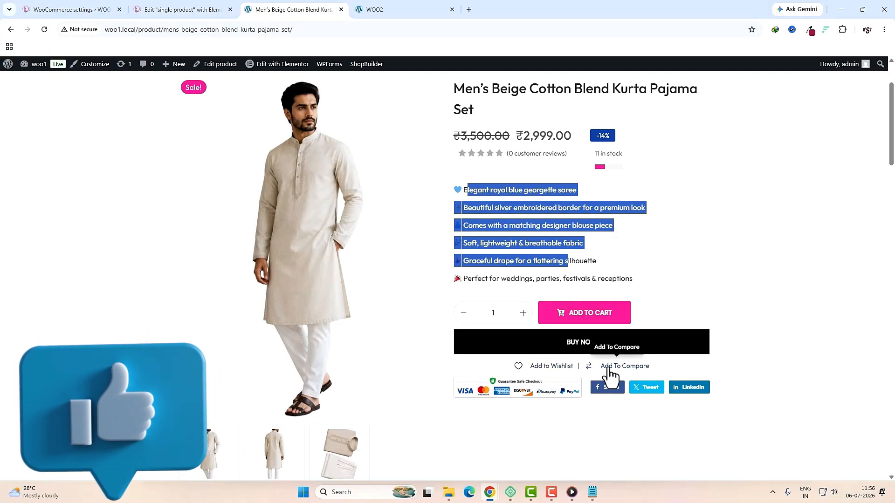
pyautogui.click(178, 10)
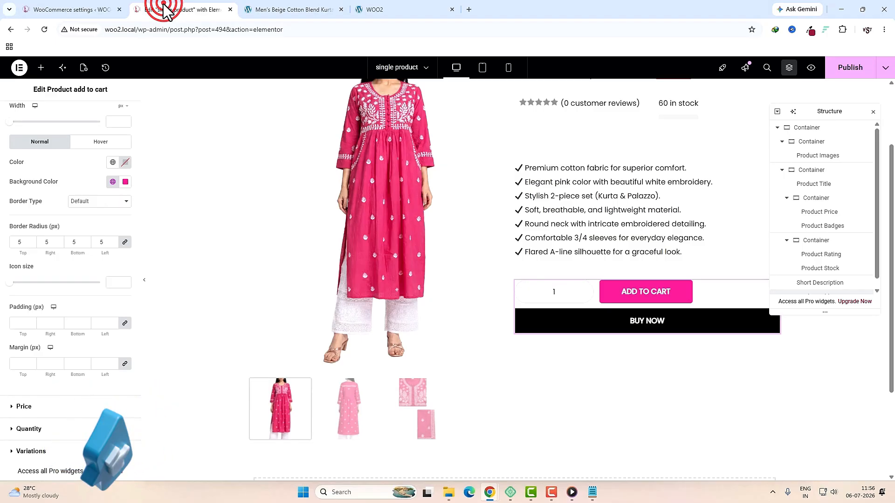
# Step: Add a new container below BUY NOW and set its direction to Row
pyautogui.click(40, 68)
pyautogui.write('con')
pyautogui.moveTo(38, 184); pyautogui.dragTo(634, 327)
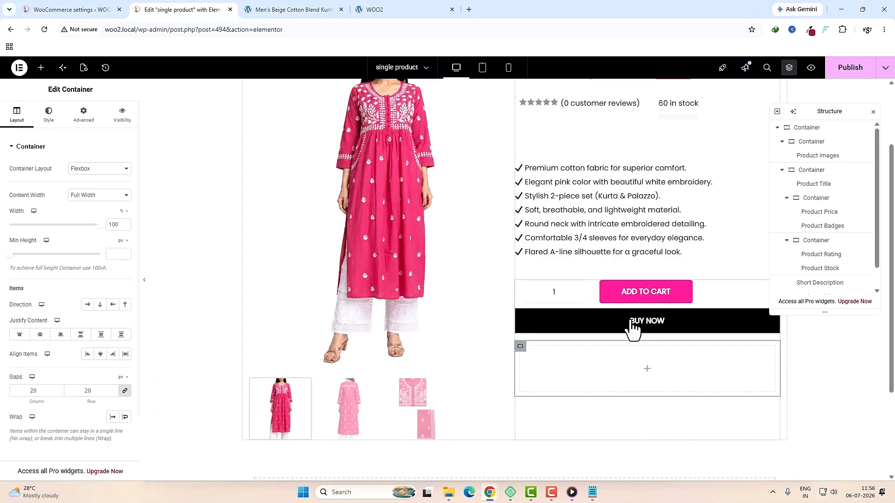
pyautogui.click(88, 306)
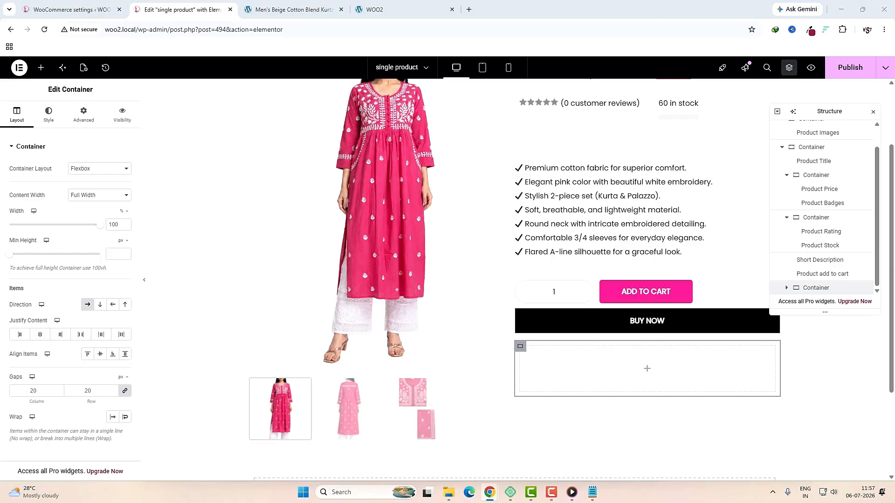
# Step: Drop an Actions Button widget into the container and set the comparison label to 'Add To Compare'
pyautogui.click(41, 67)
pyautogui.write('actio')
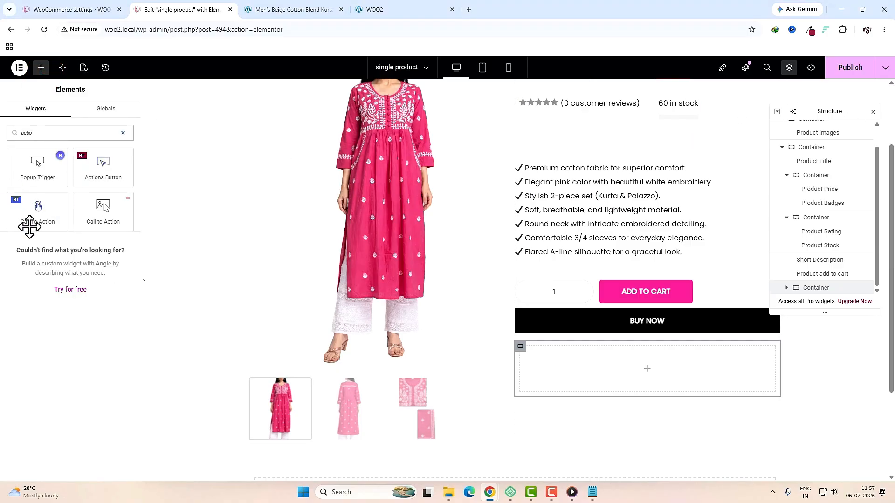
pyautogui.moveTo(102, 169); pyautogui.dragTo(622, 365)
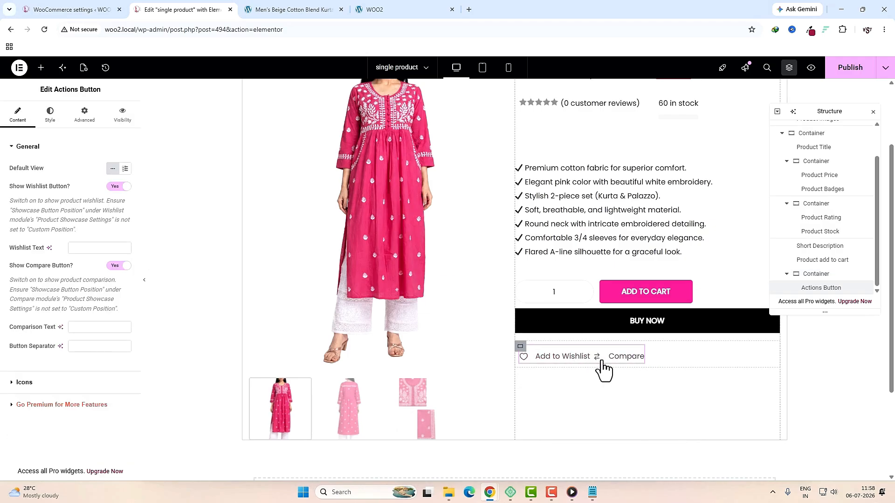
pyautogui.click(94, 326)
pyautogui.write('Add To Compare')
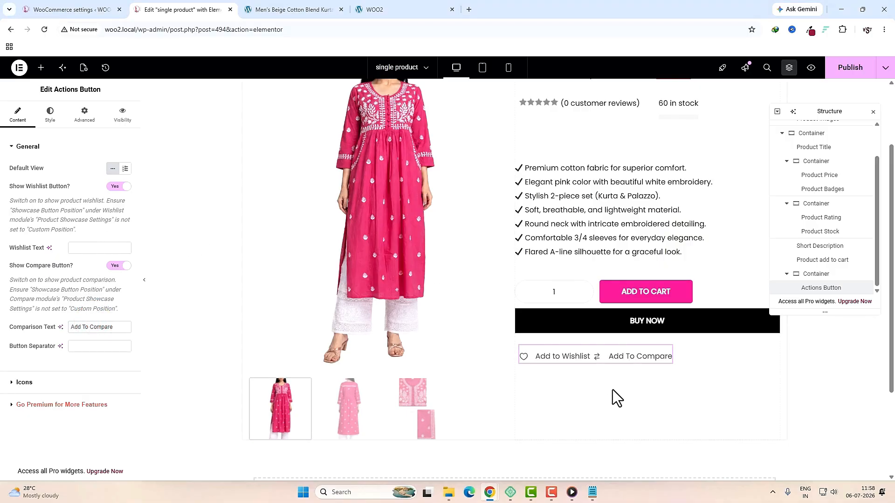
# Step: Center the wishlist and compare buttons both vertically and horizontally in their container
pyautogui.click(805, 273)
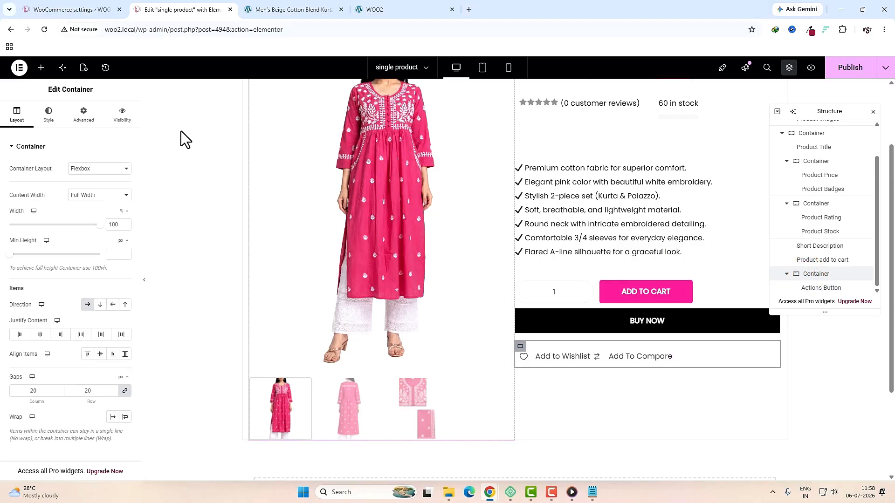
pyautogui.click(101, 354)
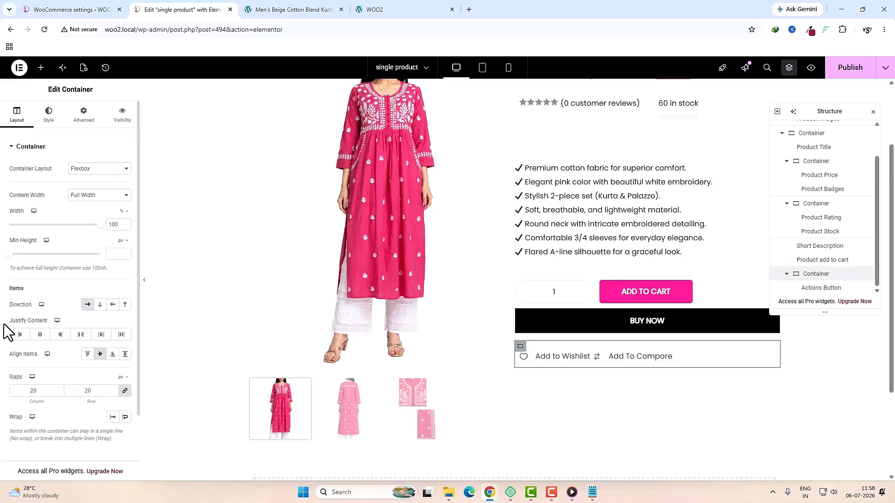
pyautogui.click(40, 335)
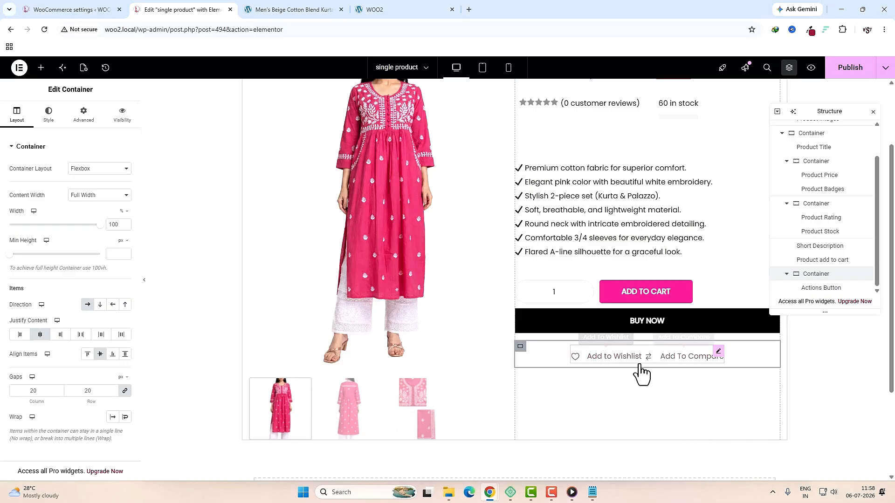
# Step: Look at the payment badge image on the reference product page, then return to the template
pyautogui.click(293, 10)
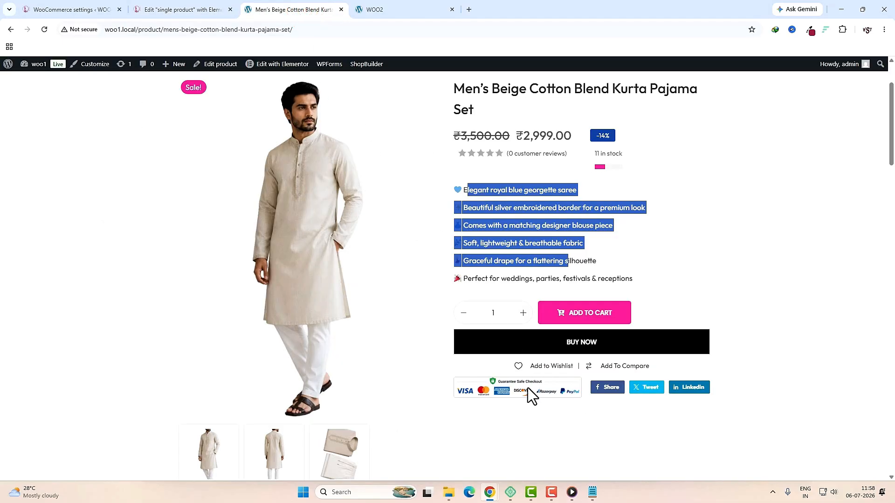
pyautogui.scroll(-1, 528, 388)
pyautogui.click(516, 344)
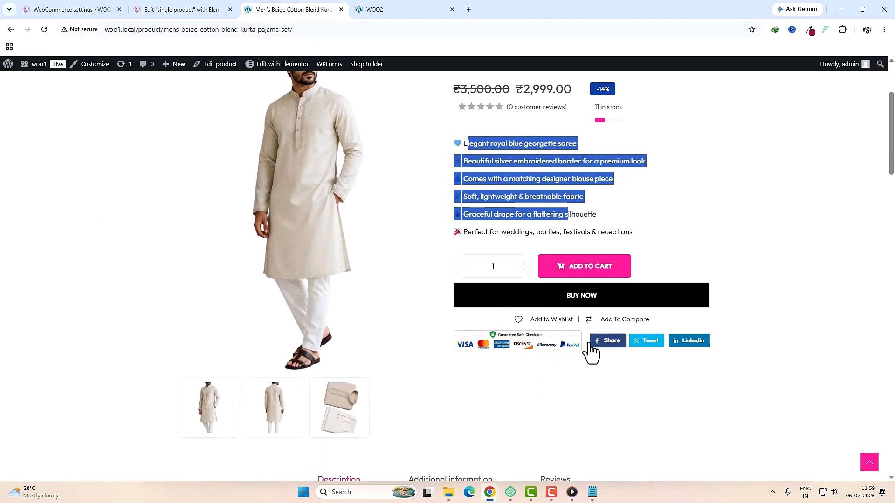
pyautogui.click(174, 10)
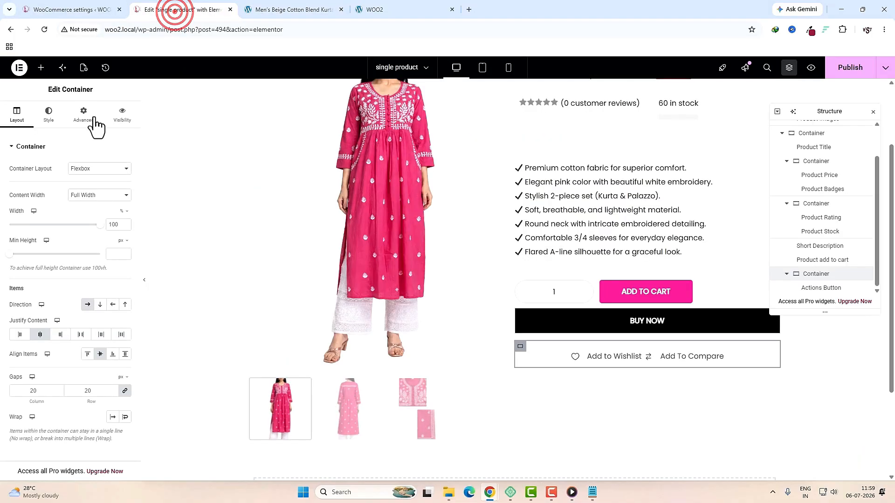
# Step: Add a new container below the wishlist and compare buttons
pyautogui.click(41, 68)
pyautogui.write('con')
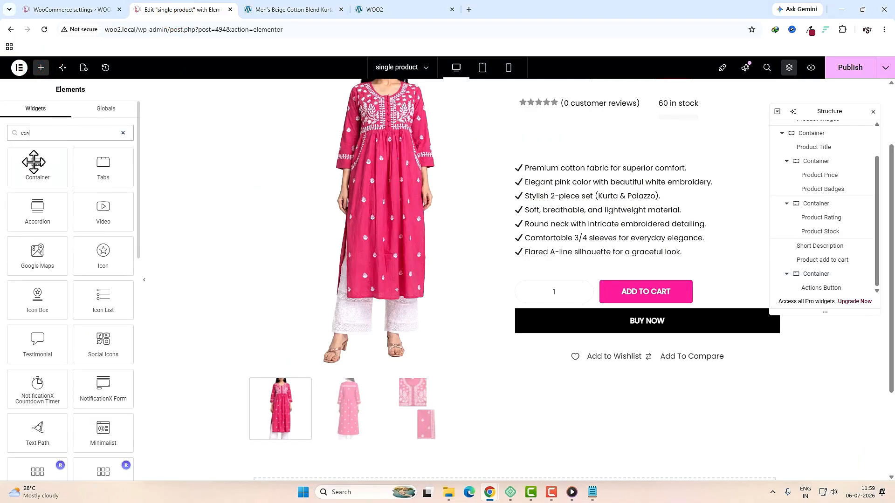
pyautogui.moveTo(33, 161); pyautogui.dragTo(605, 368)
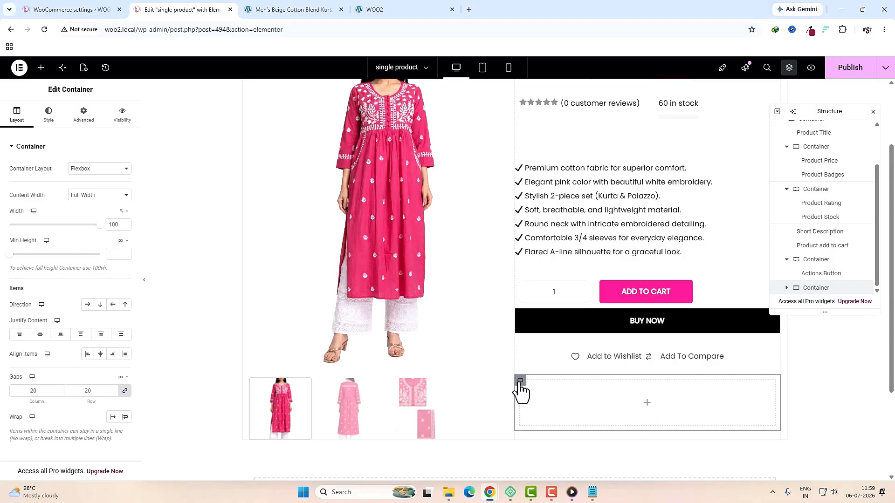
pyautogui.click(520, 381)
pyautogui.click(84, 114)
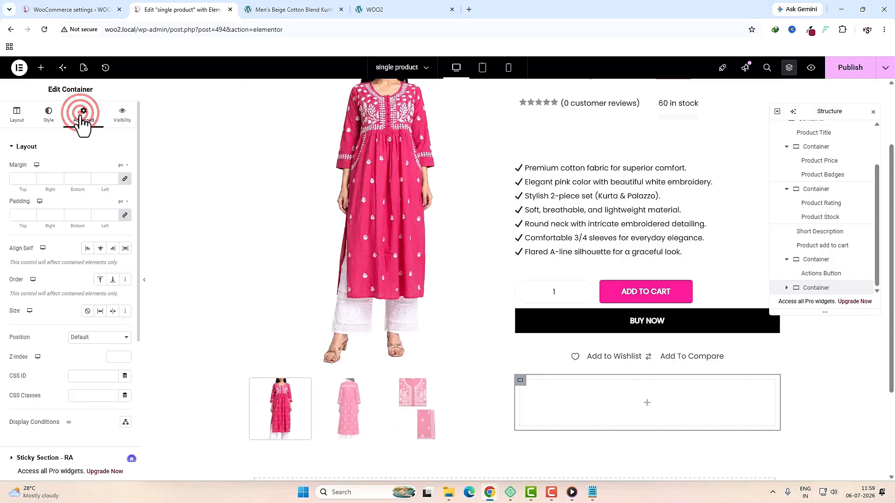
# Step: Nest an inner container with 50% width and 0 gap inside the new container
pyautogui.click(42, 69)
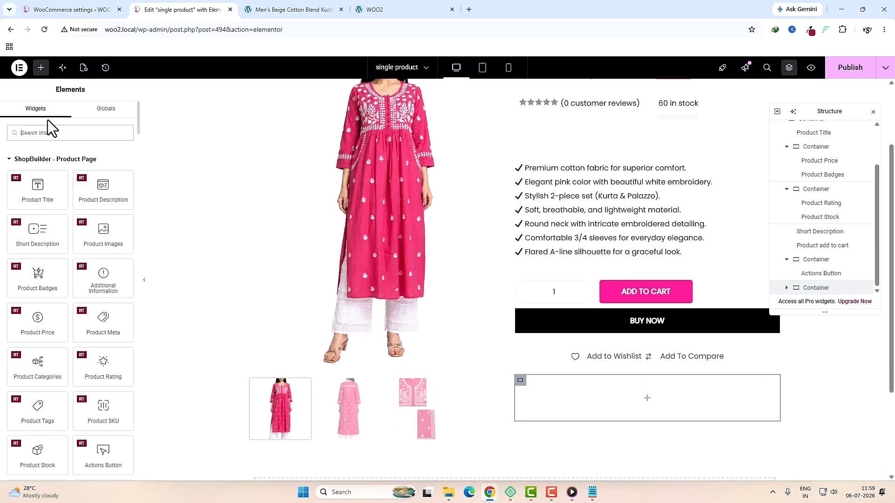
pyautogui.write('con')
pyautogui.moveTo(37, 163); pyautogui.dragTo(638, 411)
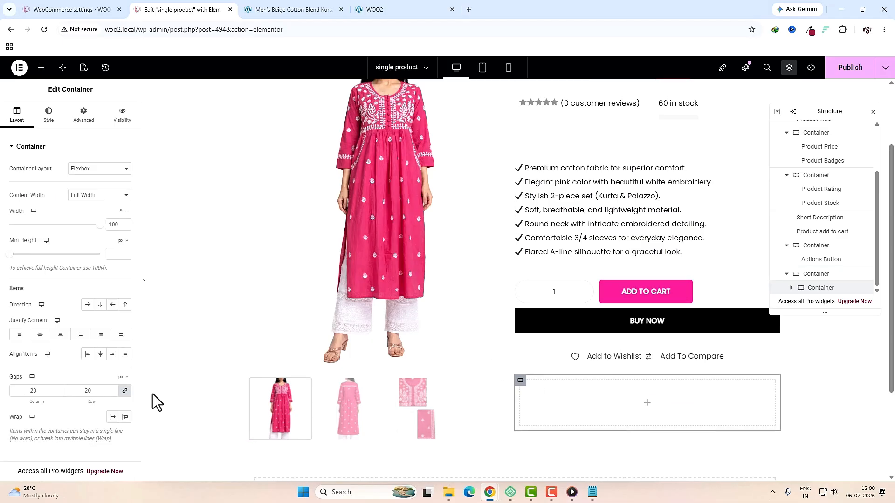
pyautogui.click(89, 391)
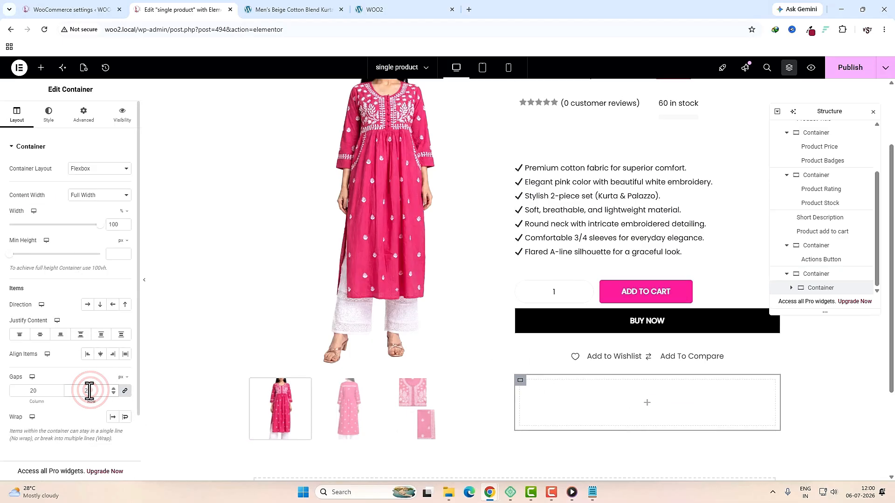
pyautogui.click(85, 116)
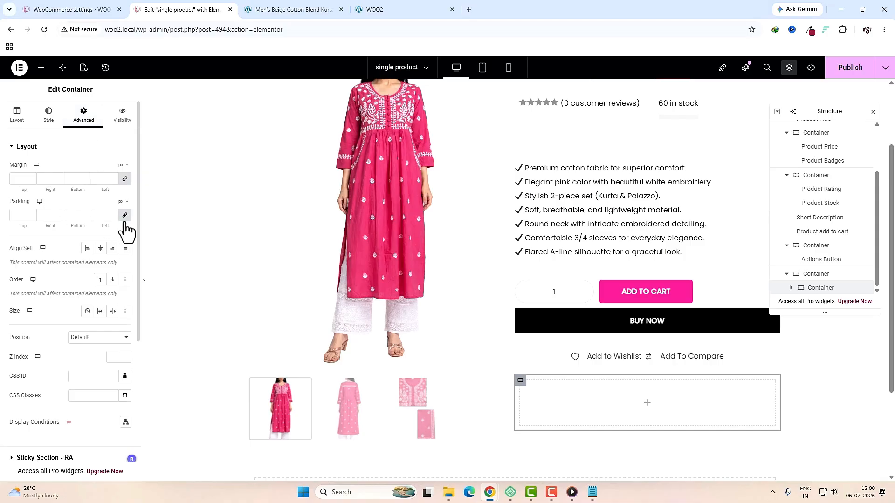
pyautogui.click(17, 115)
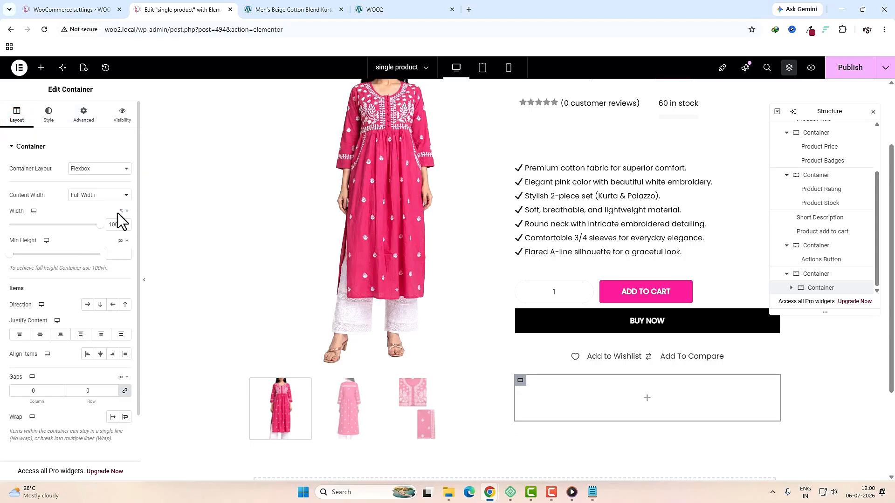
pyautogui.click(120, 225)
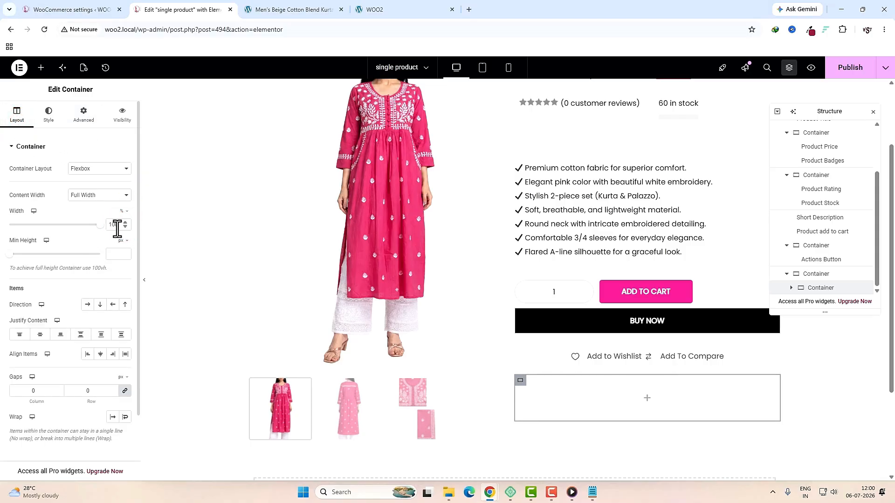
pyautogui.click(113, 223)
pyautogui.write('50')
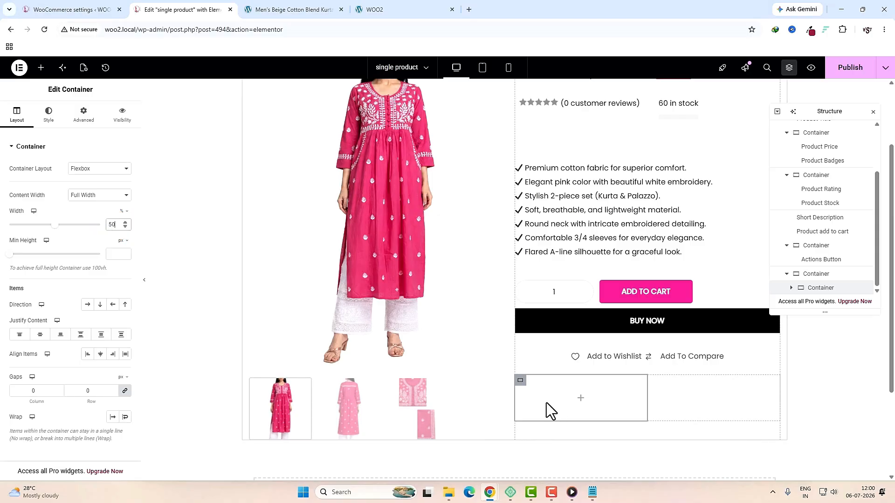
# Step: Duplicate the half-width container and set the parent container's direction to Row
pyautogui.rightClick(546, 403)
pyautogui.click(569, 236)
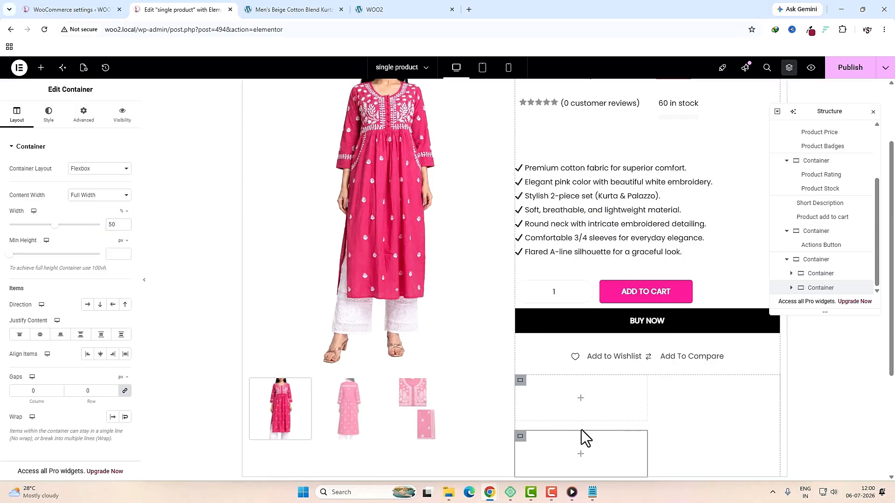
pyautogui.click(815, 260)
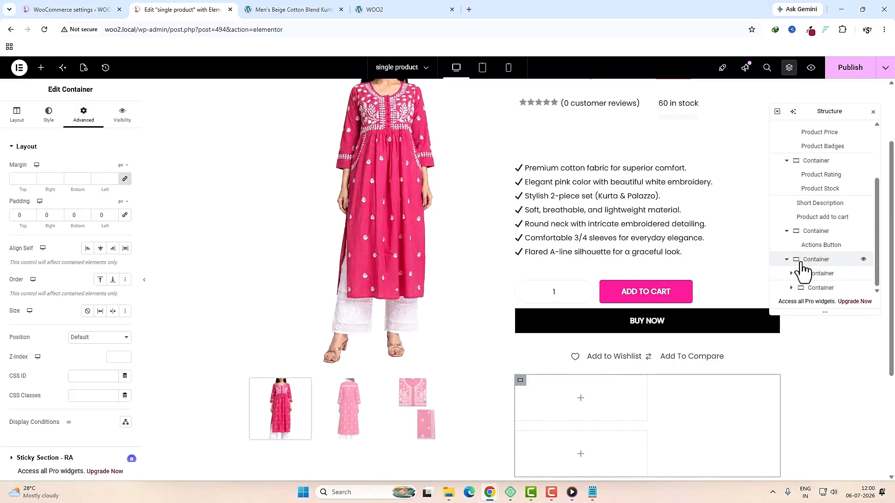
pyautogui.click(18, 113)
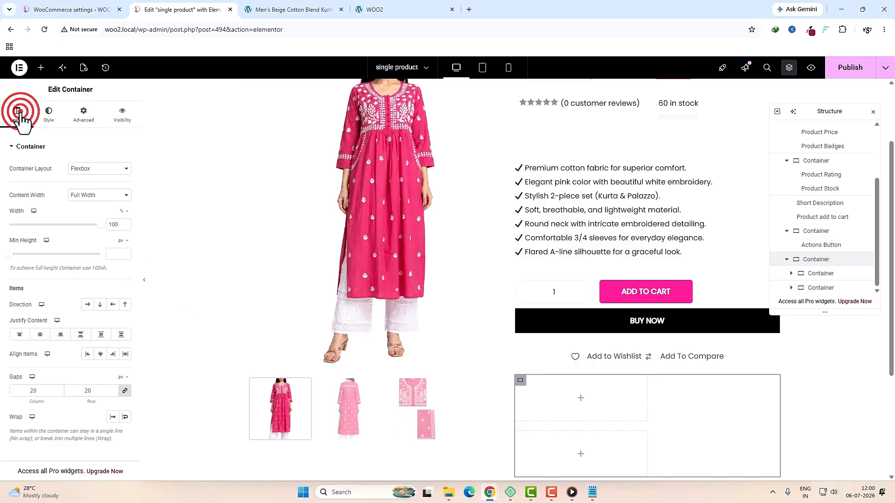
pyautogui.click(88, 305)
# Step: Put an Image widget in the left empty container
pyautogui.click(605, 400)
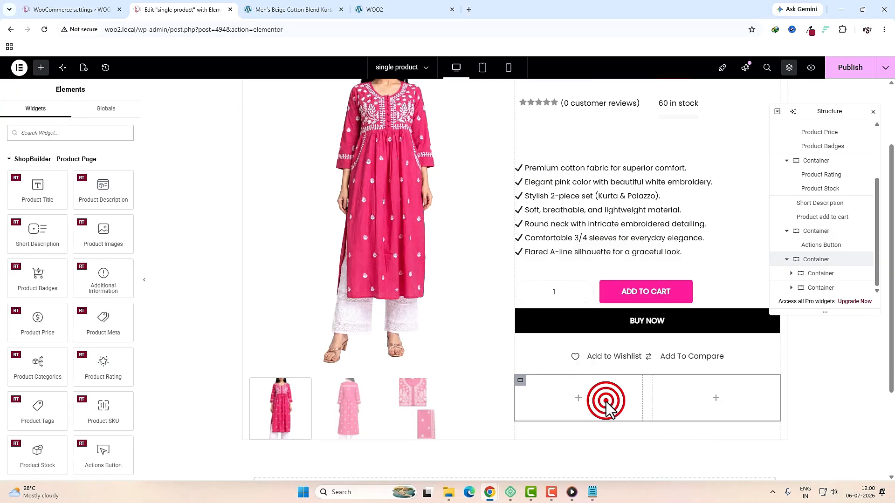
pyautogui.click(80, 132)
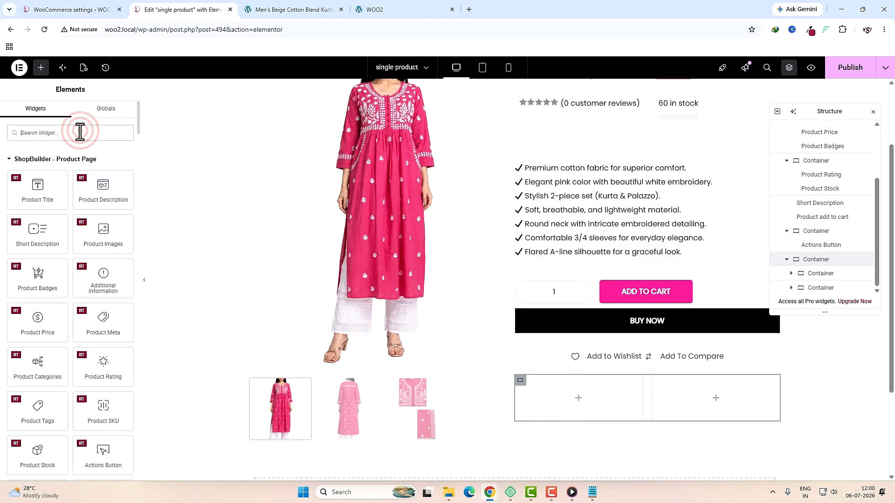
pyautogui.write('image')
pyautogui.moveTo(36, 170); pyautogui.dragTo(559, 392)
# Step: Insert the payment-gateway image into the left column and open the widget library for the right column
pyautogui.click(77, 189)
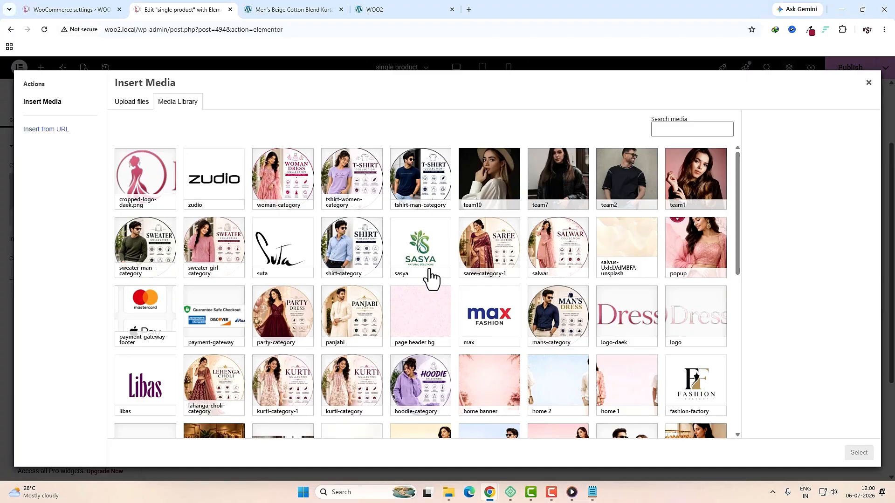
pyautogui.scroll(-3, 431, 278)
pyautogui.click(214, 207)
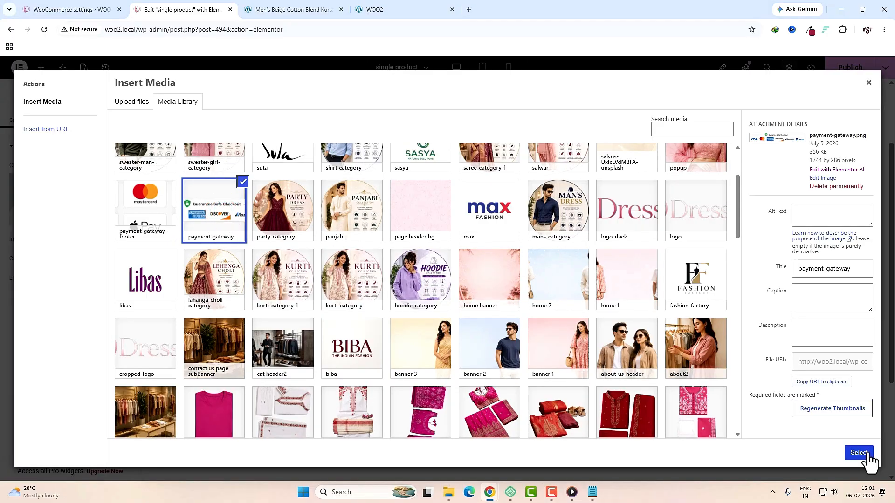
pyautogui.click(859, 453)
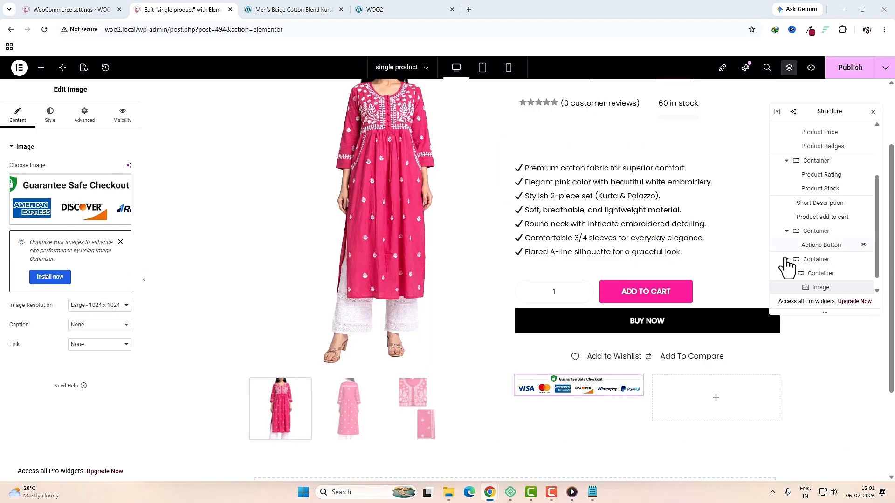
pyautogui.click(716, 399)
pyautogui.click(80, 136)
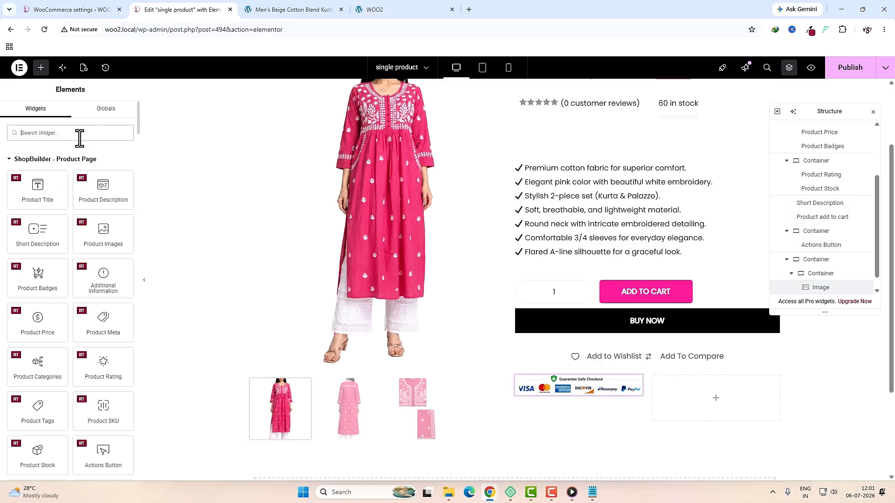
# Step: Place a Social Share widget beside the payment badges and review its Facebook item
pyautogui.write('social')
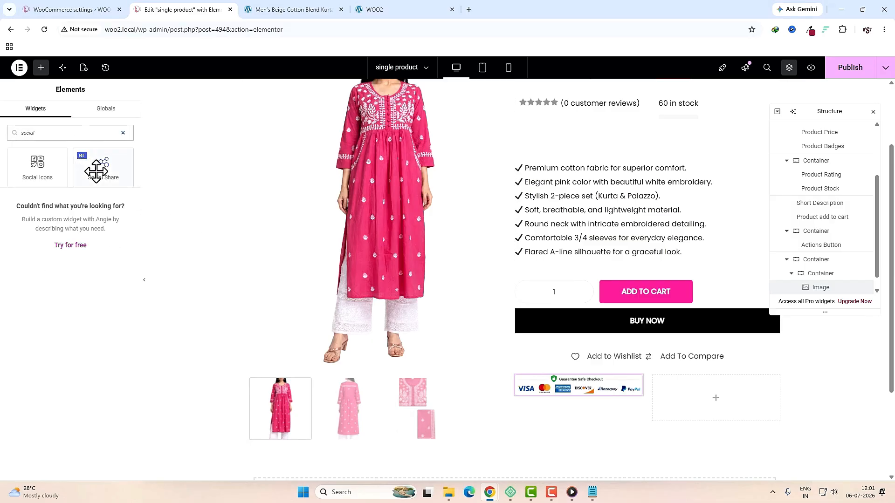
pyautogui.moveTo(96, 171); pyautogui.dragTo(662, 393)
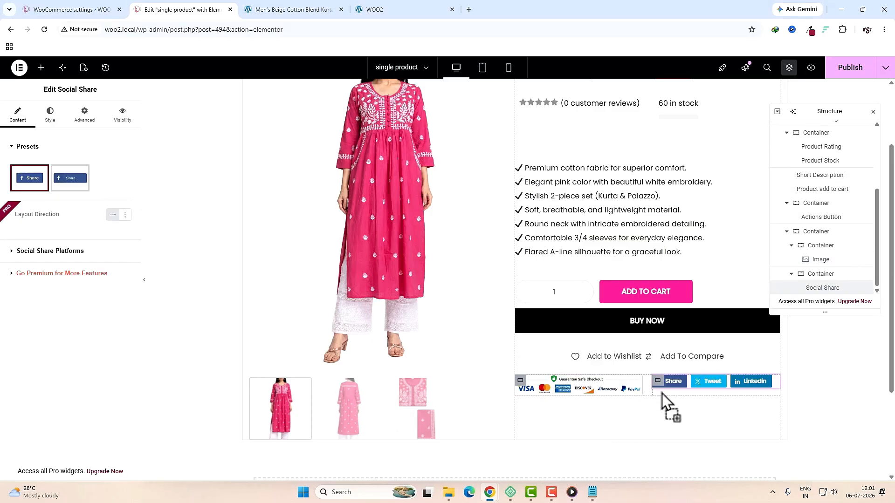
pyautogui.click(66, 249)
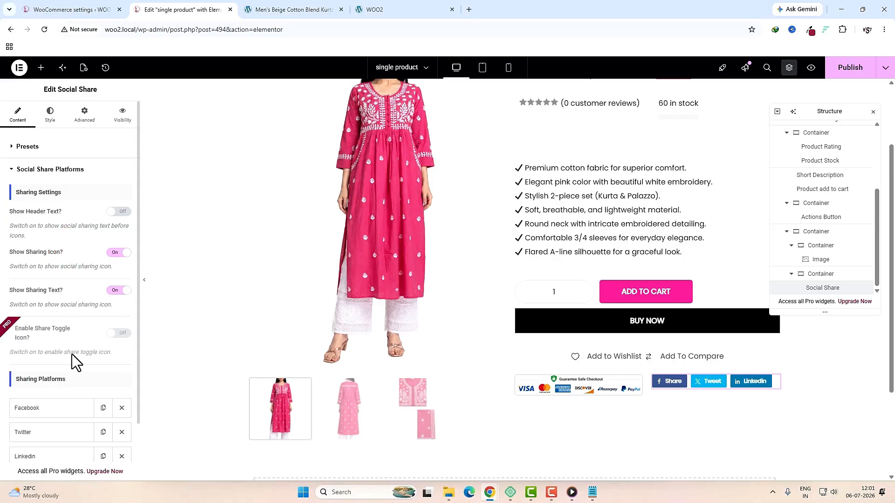
pyautogui.scroll(-2, 72, 354)
pyautogui.click(59, 345)
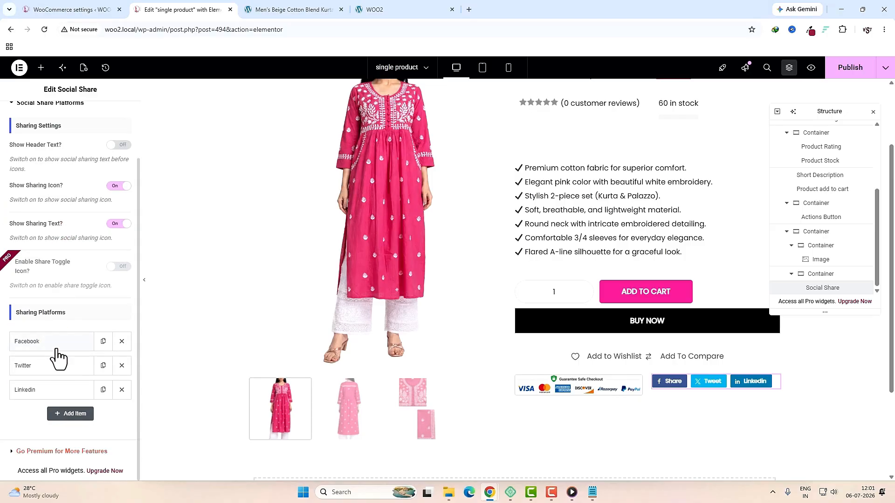
pyautogui.click(66, 344)
pyautogui.click(67, 345)
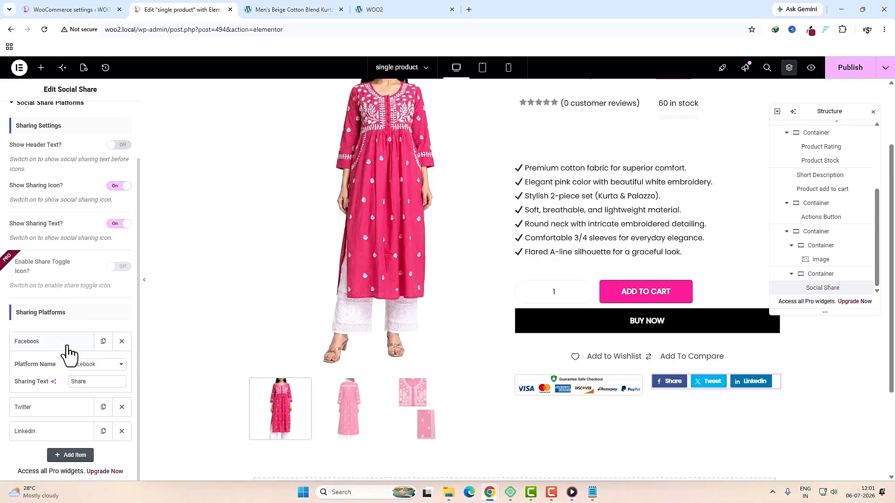
pyautogui.click(68, 349)
# Step: Vertically center the badges and share buttons in their parent container and publish the template
pyautogui.click(818, 275)
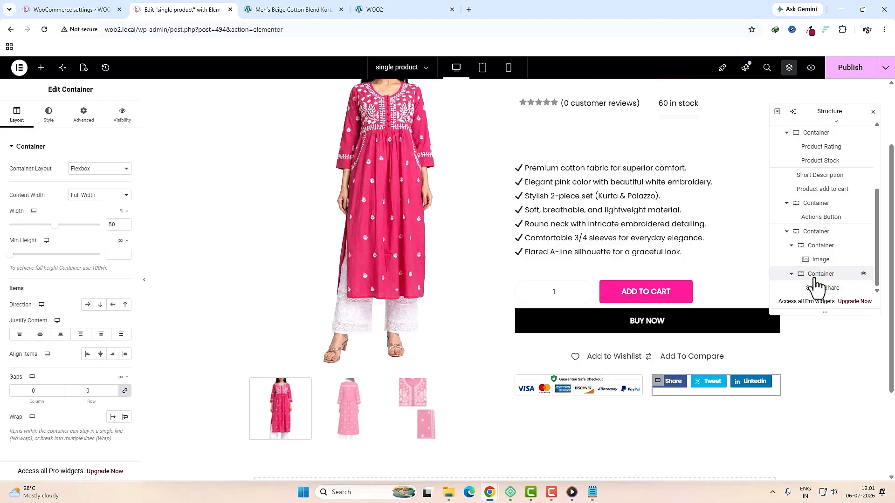
pyautogui.click(812, 233)
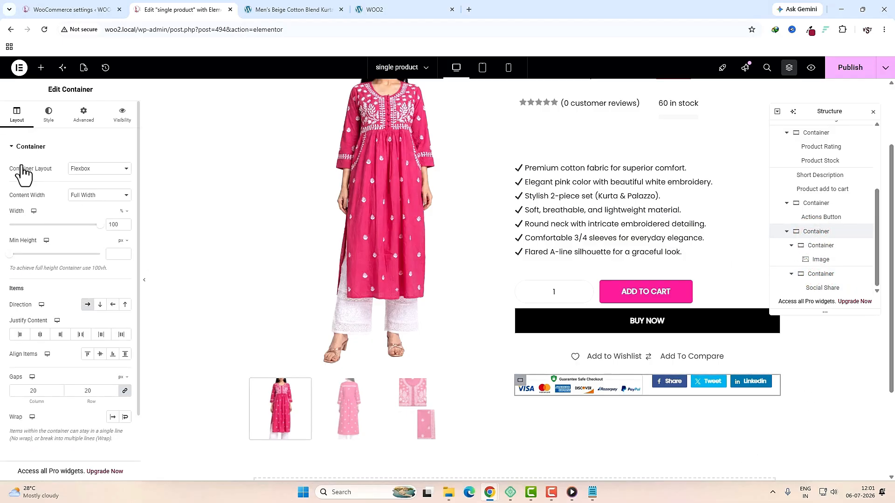
pyautogui.click(100, 355)
pyautogui.click(846, 71)
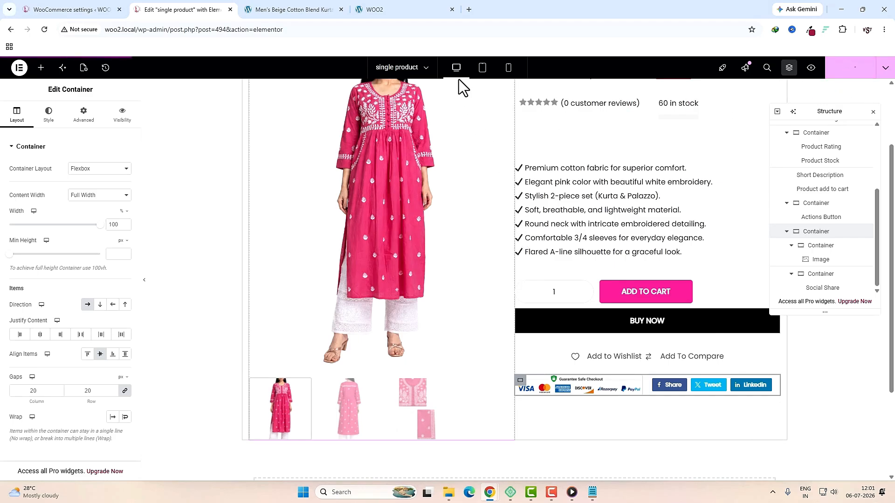
# Step: In tablet view, set the top-level product container's direction to column
pyautogui.click(482, 69)
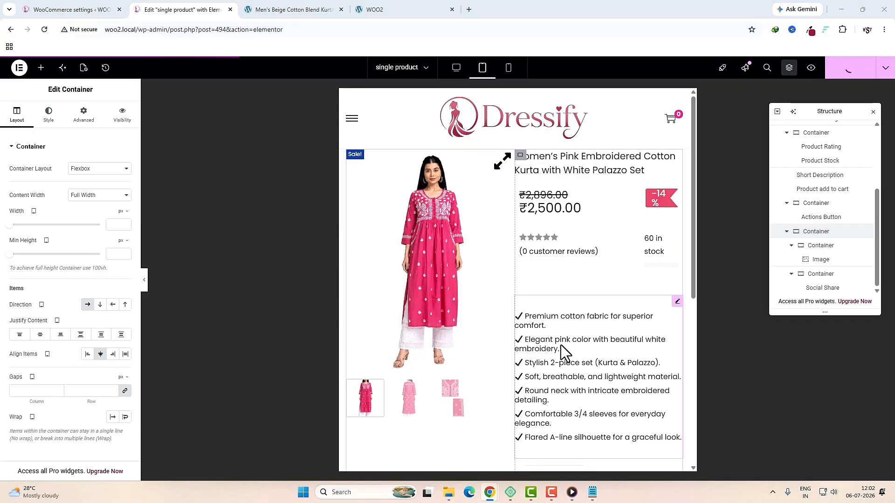
pyautogui.scroll(5, 807, 174)
pyautogui.click(804, 127)
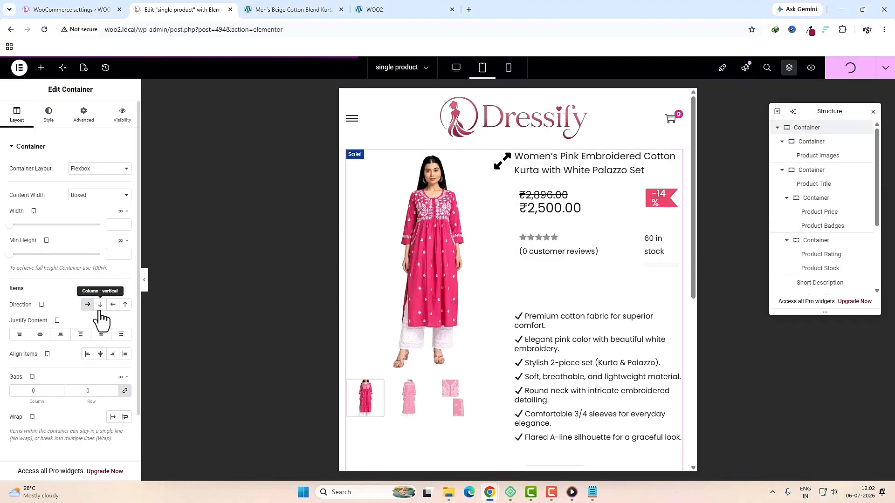
pyautogui.click(99, 305)
# Step: Make the product images container 100% wide on tablet
pyautogui.click(812, 141)
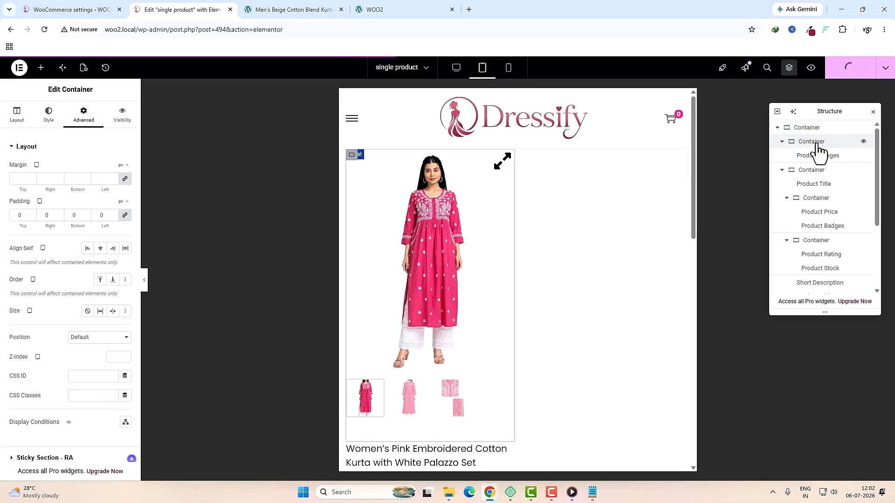
pyautogui.click(19, 116)
pyautogui.click(123, 211)
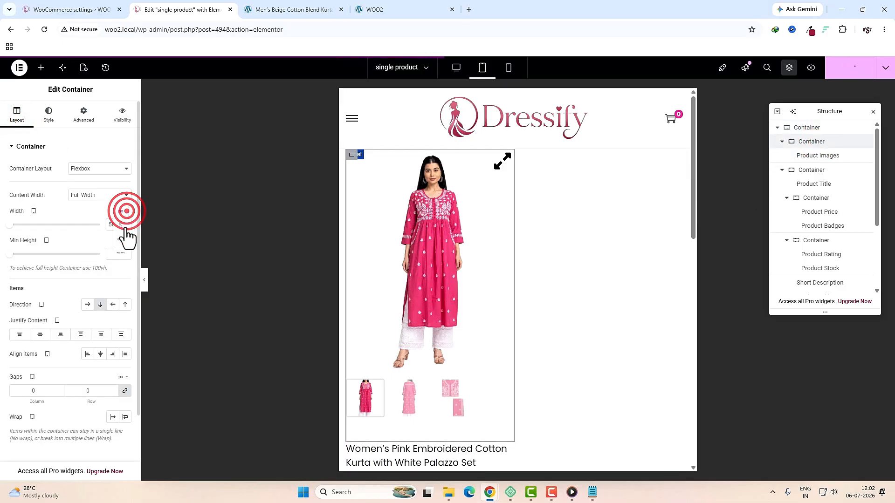
pyautogui.click(122, 226)
pyautogui.moveTo(54, 225); pyautogui.dragTo(99, 224)
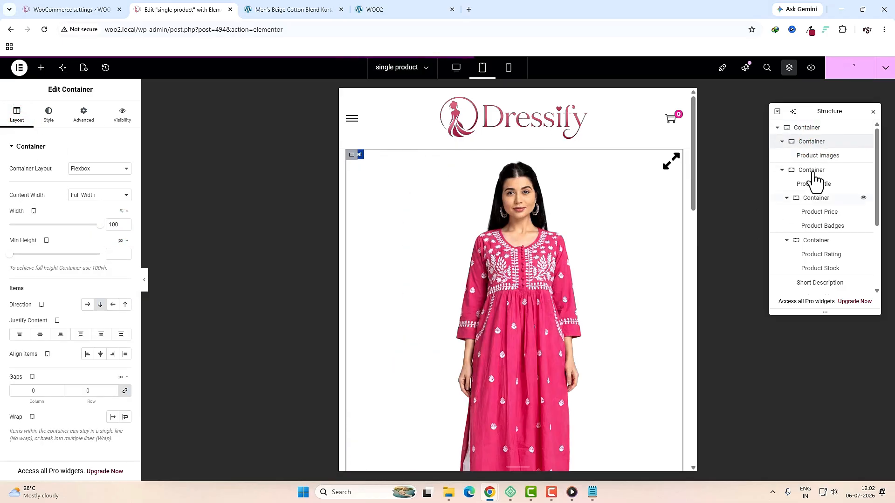
pyautogui.click(781, 142)
# Step: Make the product details container 100% wide on tablet and publish the changes
pyautogui.click(809, 155)
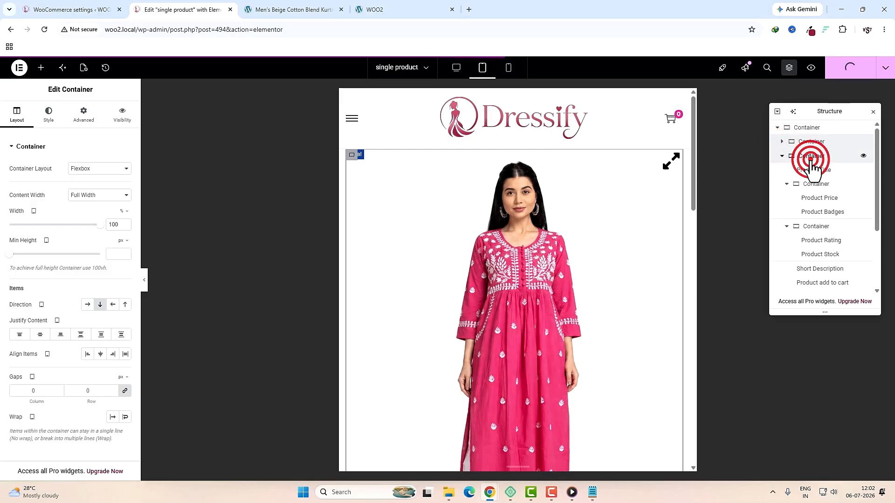
pyautogui.scroll(-8, 579, 331)
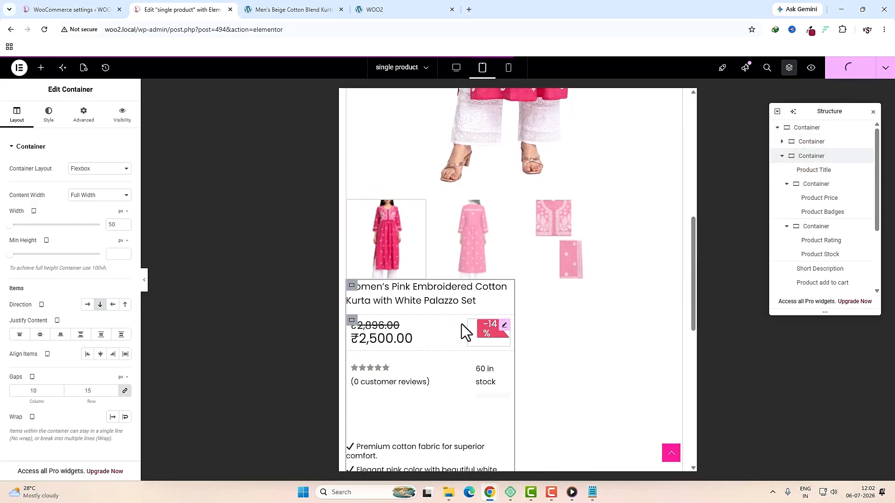
pyautogui.click(122, 211)
pyautogui.click(122, 220)
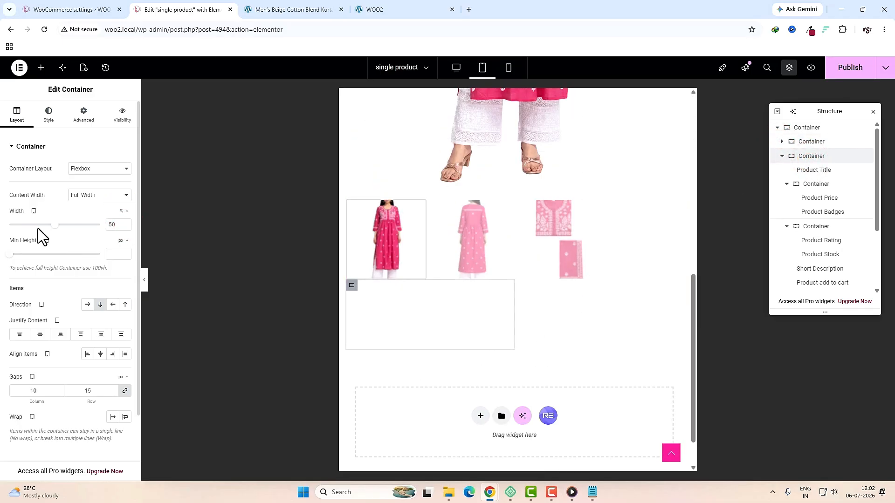
pyautogui.moveTo(52, 225); pyautogui.dragTo(116, 225)
pyautogui.scroll(-6, 520, 382)
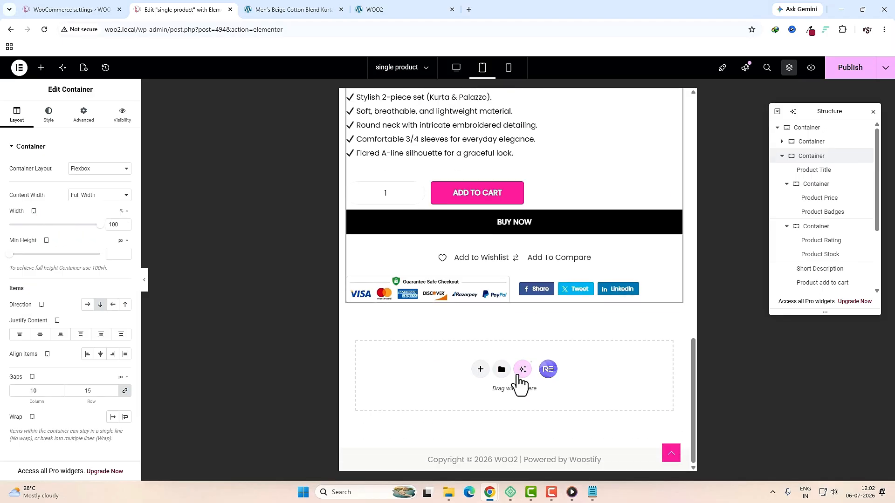
pyautogui.scroll(10, 521, 381)
pyautogui.click(838, 74)
# Step: Check the product page layout in mobile and desktop previews
pyautogui.click(508, 69)
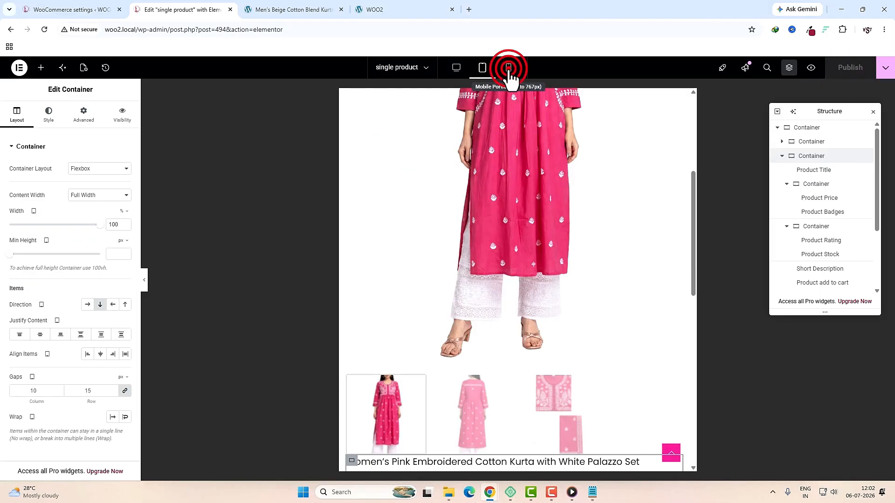
pyautogui.scroll(-1, 517, 285)
pyautogui.scroll(-8, 516, 280)
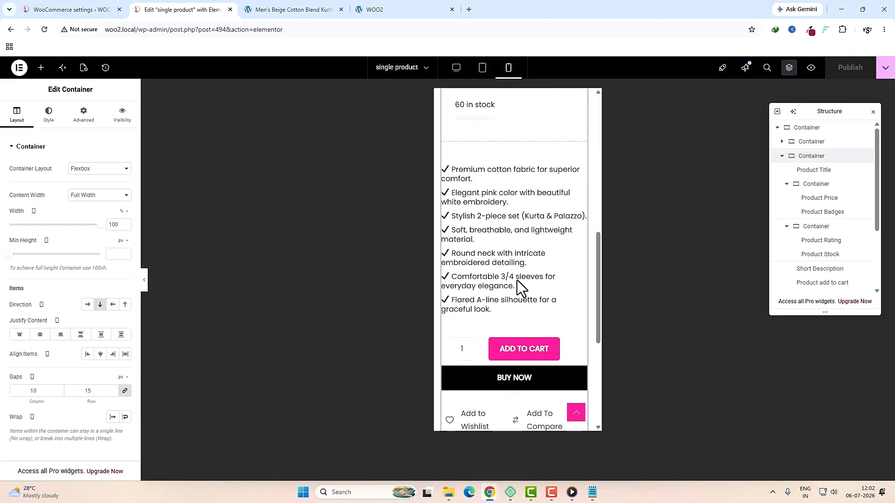
pyautogui.click(456, 68)
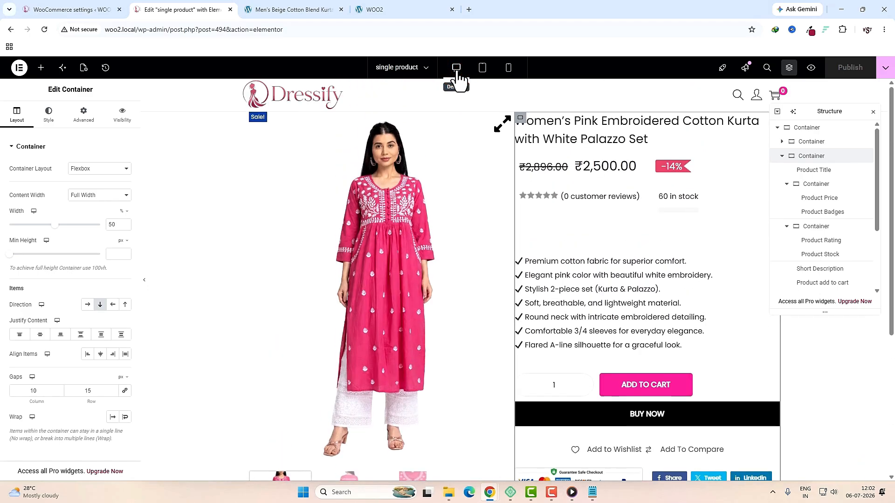
pyautogui.scroll(-5, 577, 311)
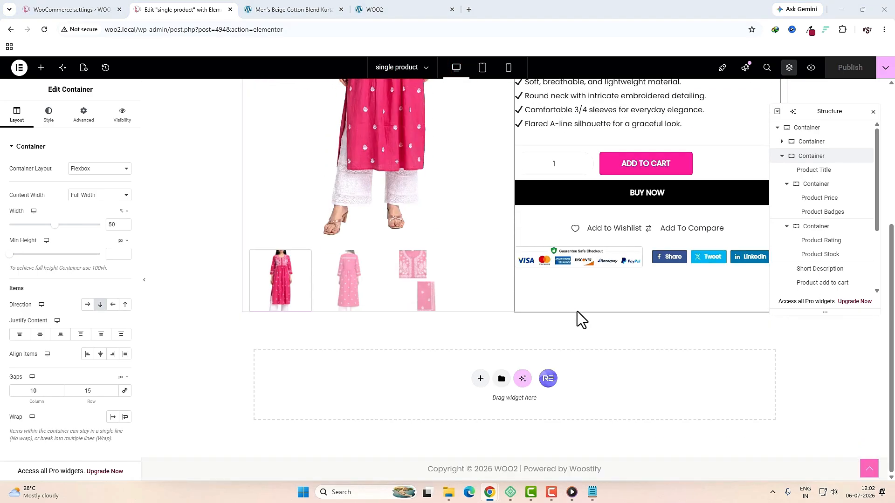
# Step: Add a single-column flexbox container below the product with a Product Tabs widget
pyautogui.click(480, 379)
pyautogui.click(479, 405)
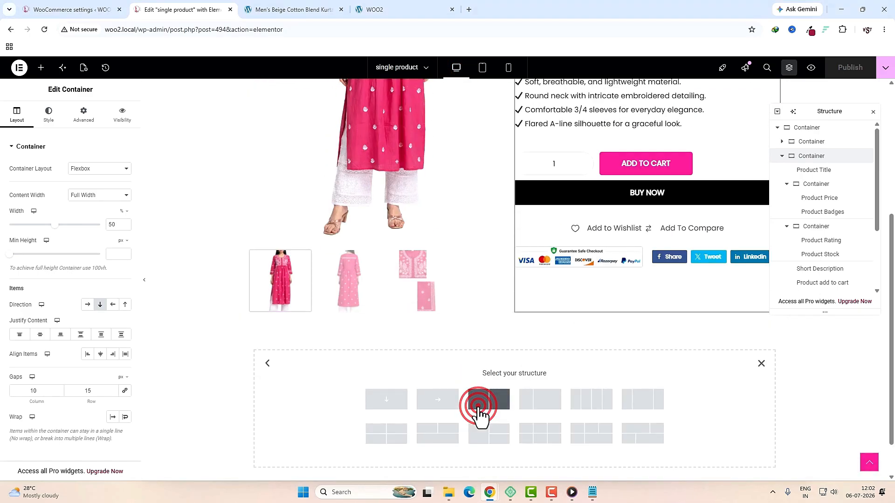
pyautogui.click(396, 401)
pyautogui.click(513, 344)
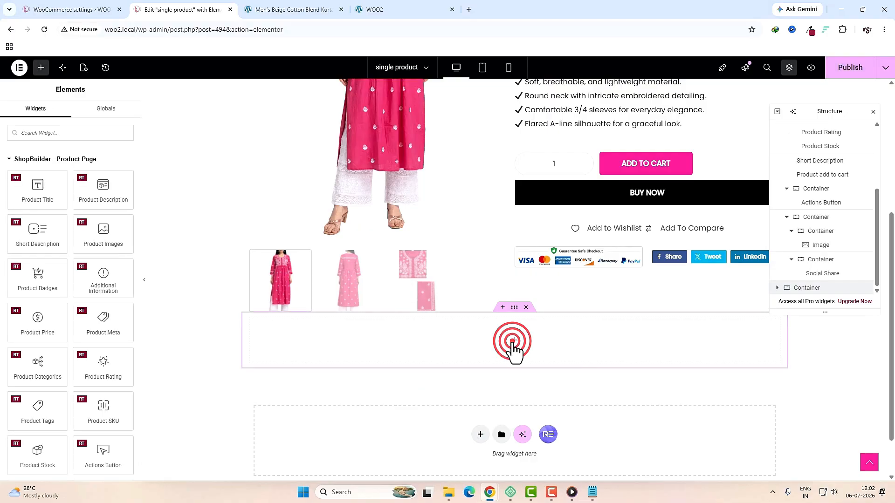
pyautogui.click(108, 135)
pyautogui.write('product ta')
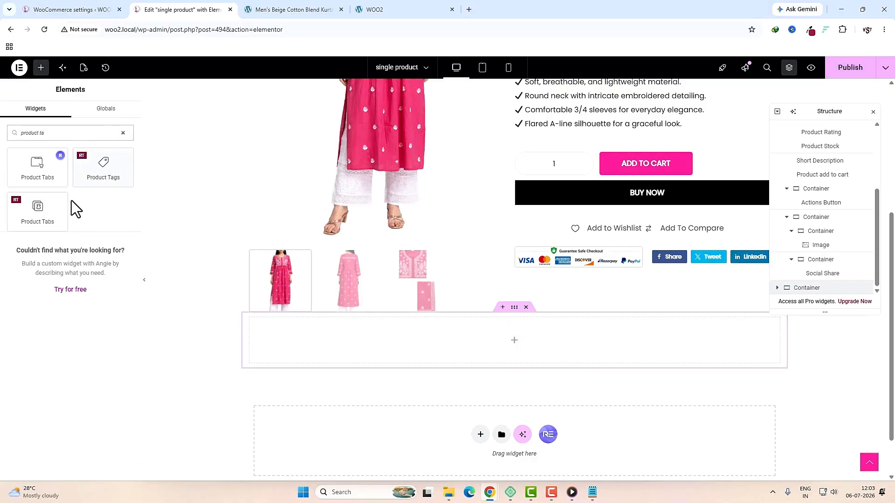
pyautogui.moveTo(51, 210); pyautogui.dragTo(515, 334)
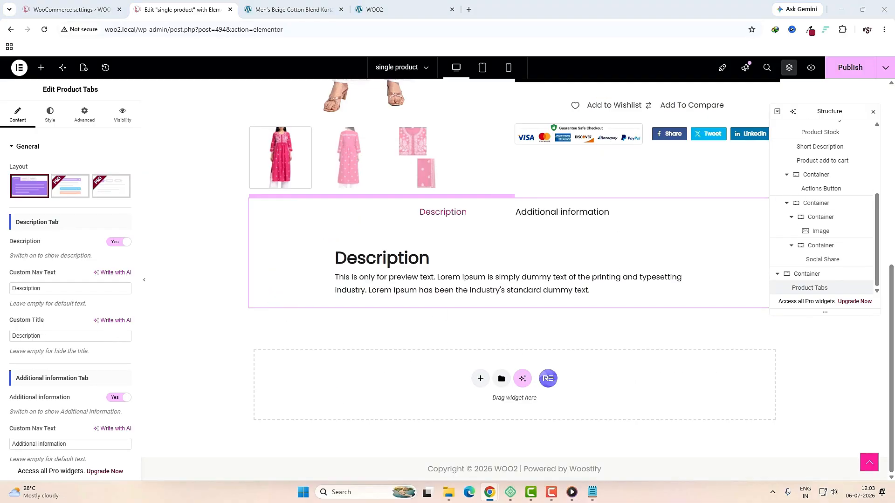
# Step: Give the Product Tabs widget 50 px top and bottom padding
pyautogui.scroll(-3, 99, 331)
pyautogui.scroll(3, 91, 335)
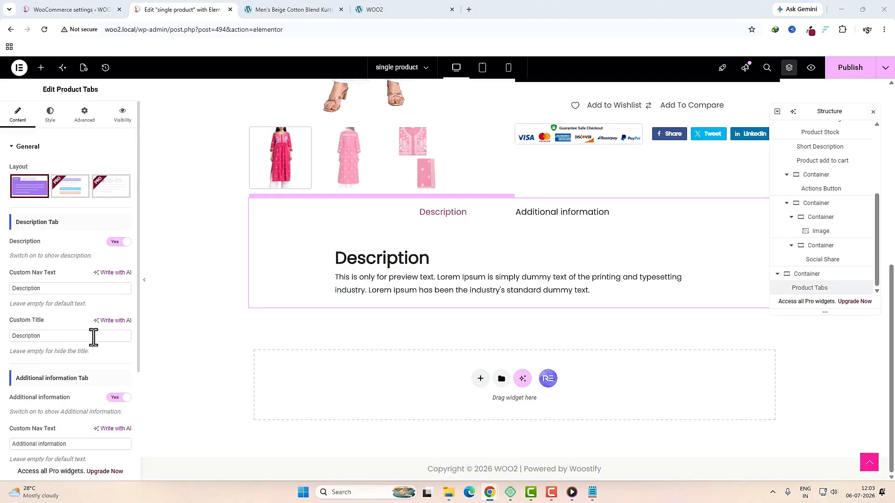
pyautogui.click(50, 114)
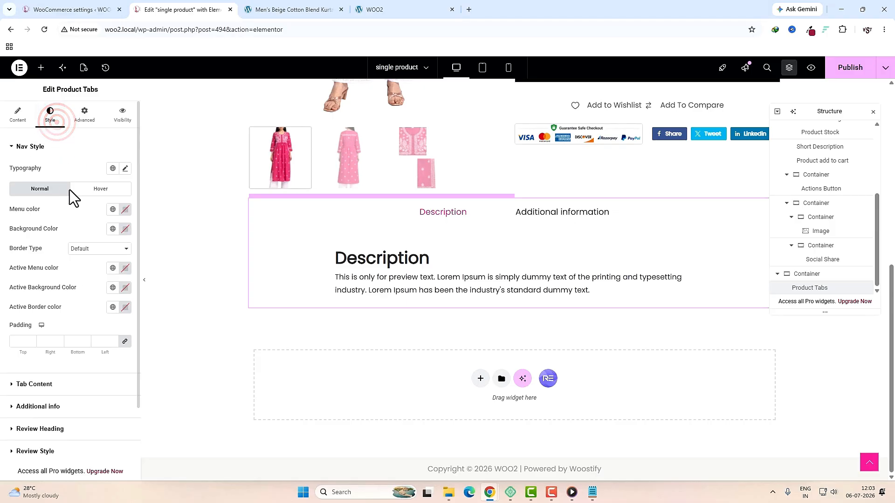
pyautogui.scroll(-2, 89, 303)
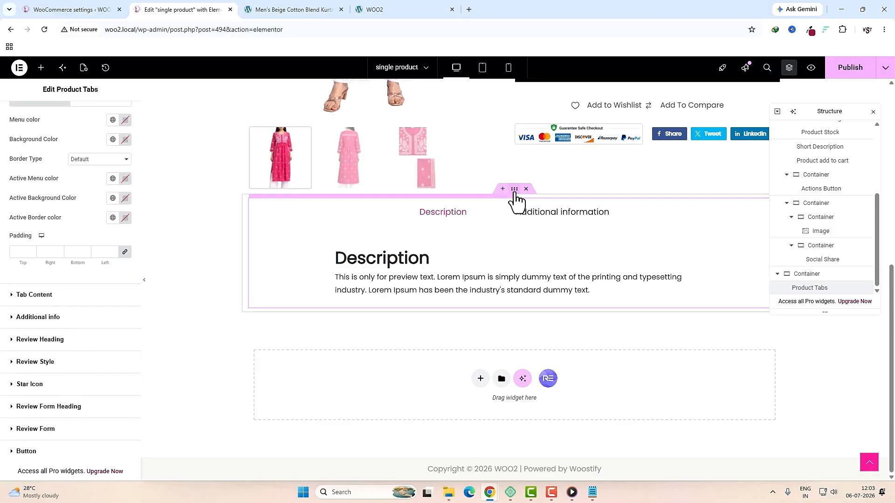
pyautogui.scroll(3, 512, 312)
pyautogui.scroll(3, 41, 261)
pyautogui.click(80, 117)
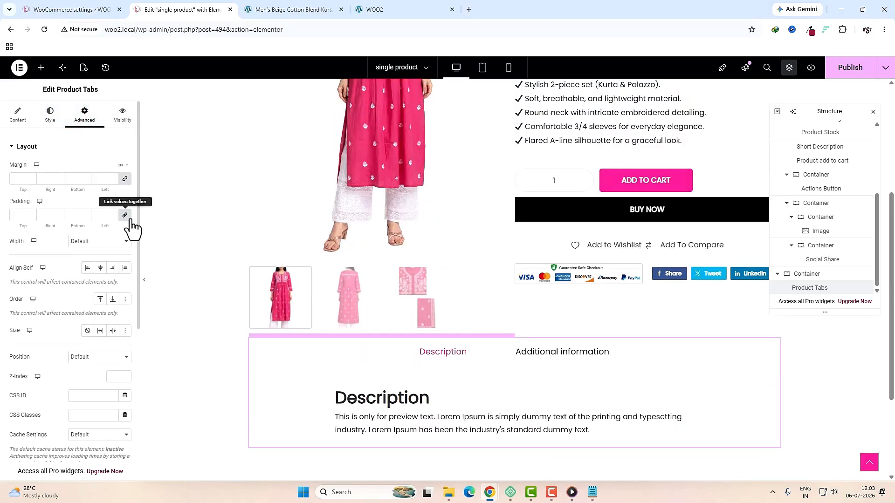
pyautogui.click(125, 216)
pyautogui.click(22, 217)
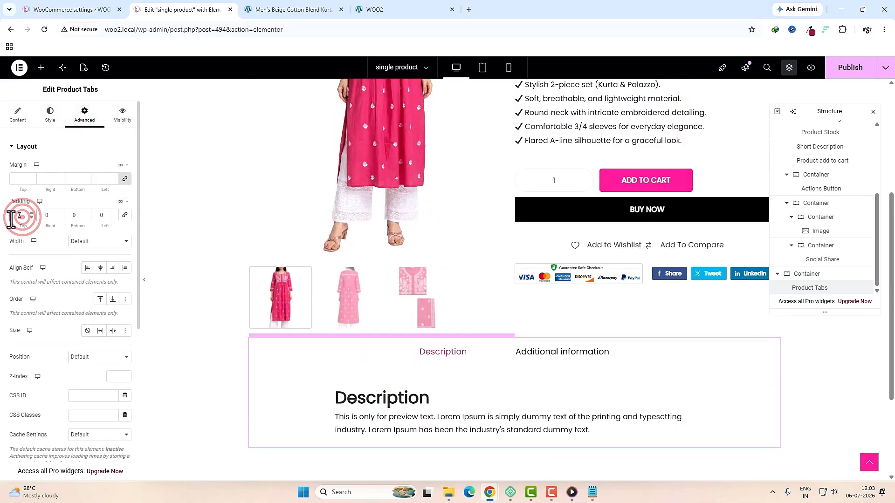
pyautogui.write('50')
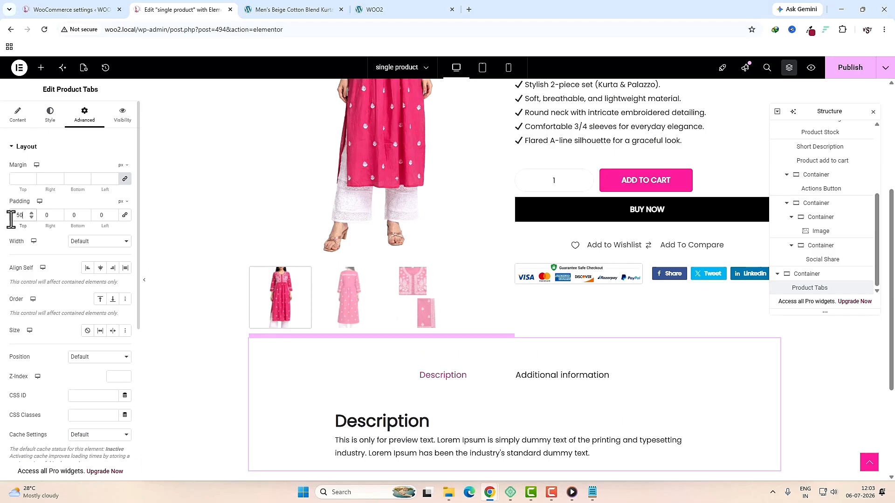
pyautogui.click(75, 218)
# Step: Compare with the live kurta product page's Related Products, then return to the template editor
pyautogui.hotkey('ctrl', 'Tab')
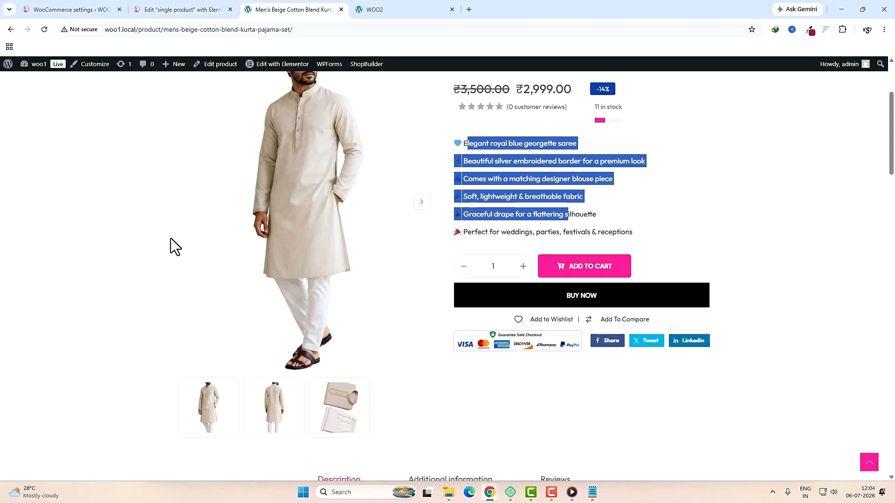
pyautogui.scroll(-15, 418, 333)
pyautogui.scroll(3, 417, 333)
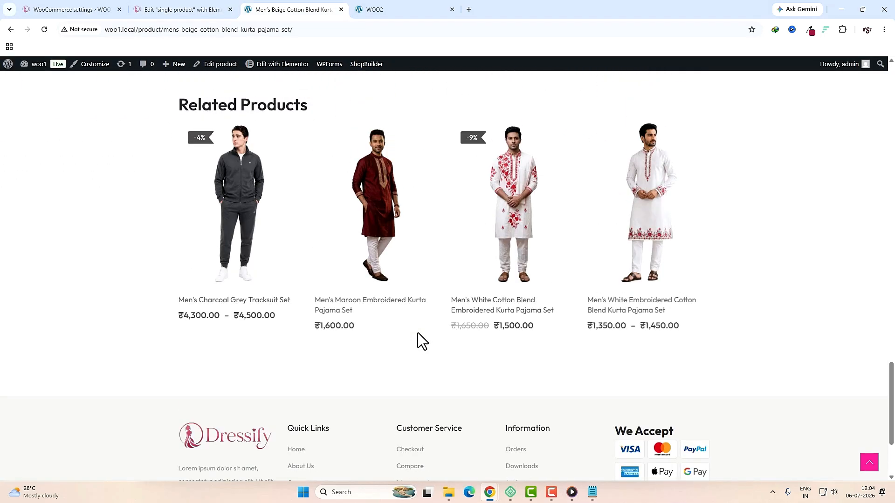
pyautogui.scroll(2, 415, 329)
pyautogui.click(176, 8)
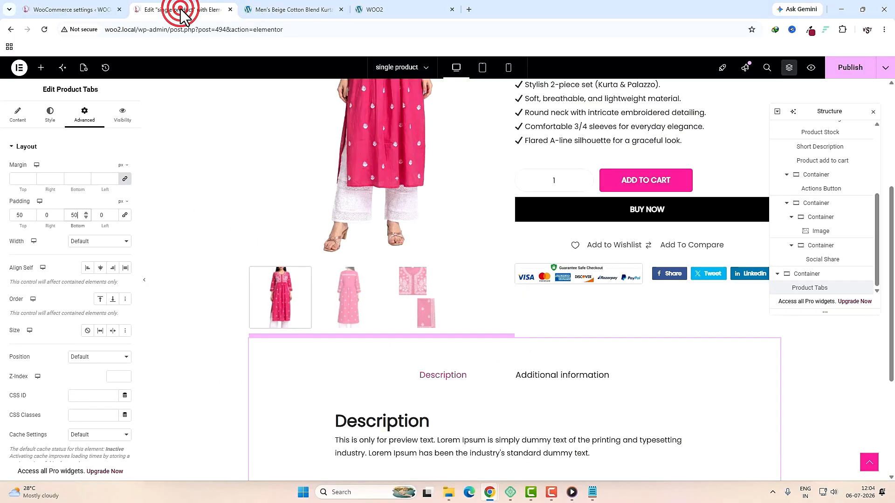
pyautogui.scroll(-4, 433, 352)
pyautogui.click(480, 379)
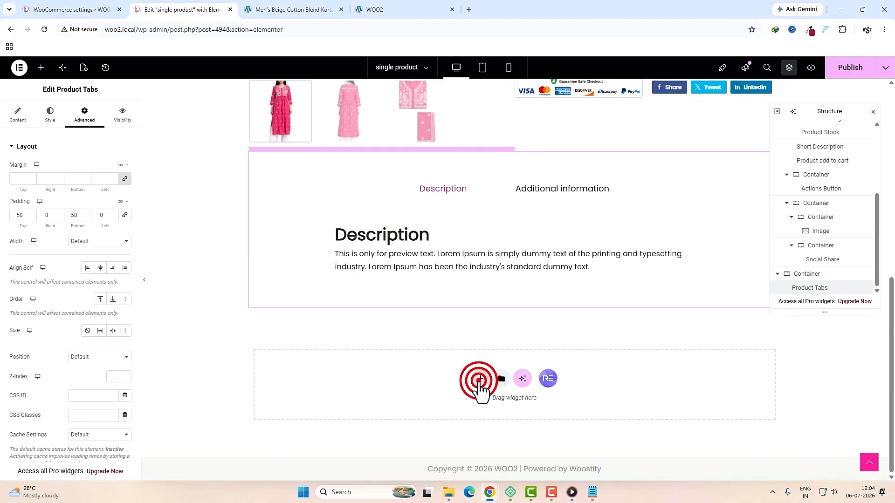
# Step: Add a flexbox container below the product tabs with a 'Related Products' heading
pyautogui.click(475, 408)
pyautogui.click(390, 400)
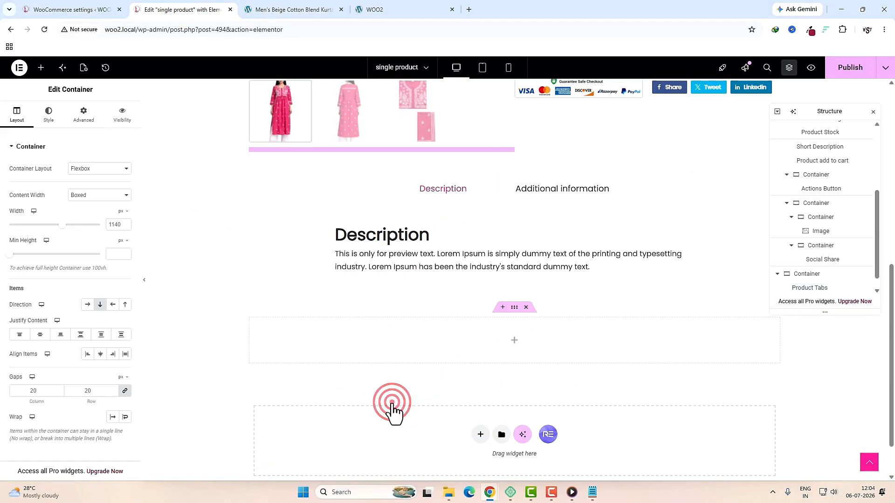
pyautogui.click(514, 344)
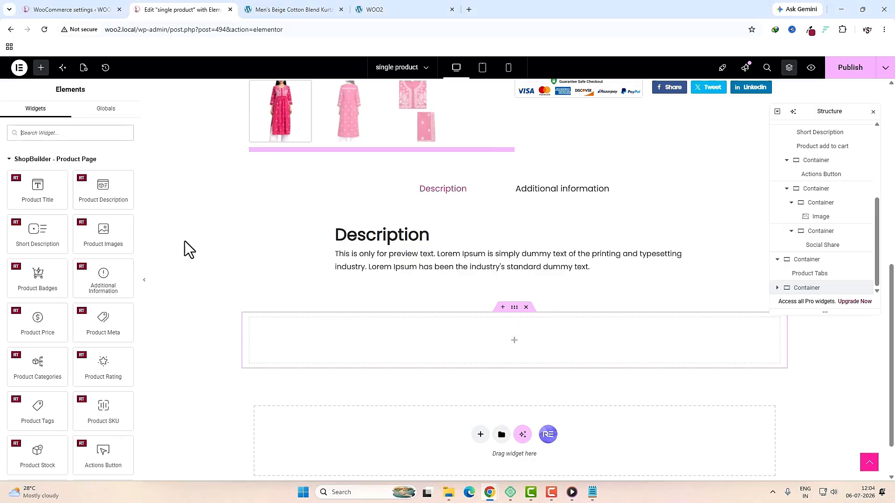
pyautogui.click(82, 132)
pyautogui.write('head')
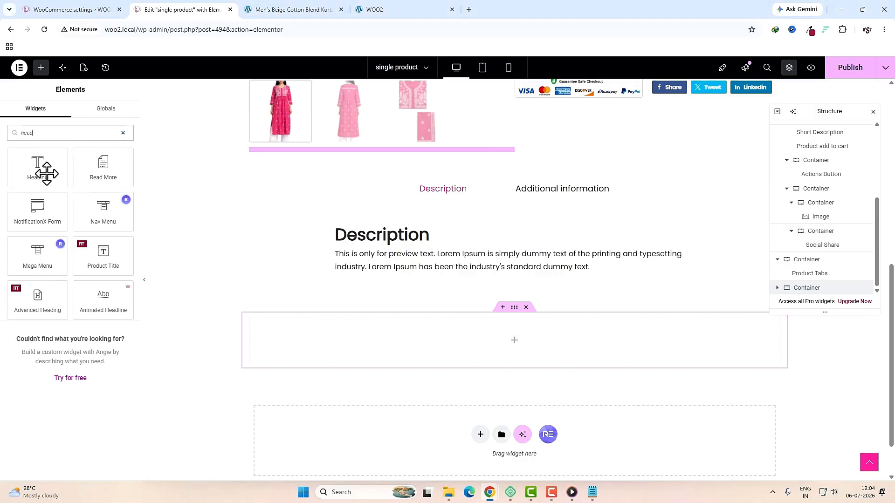
pyautogui.moveTo(47, 174); pyautogui.dragTo(363, 357)
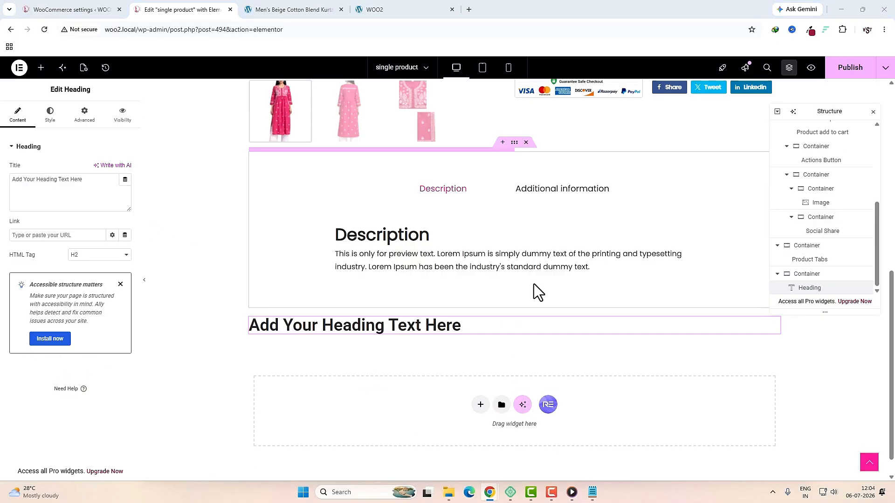
pyautogui.tripleClick(95, 191)
pyautogui.write('Related Products')
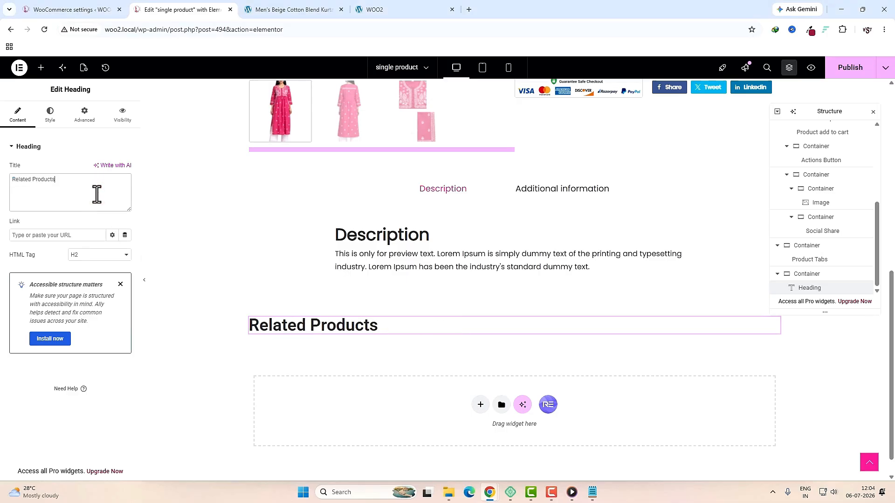
# Step: Add the Related - Custom Layouts widget with action button preset 2 and a limit of 4 products
pyautogui.click(41, 69)
pyautogui.write('custom')
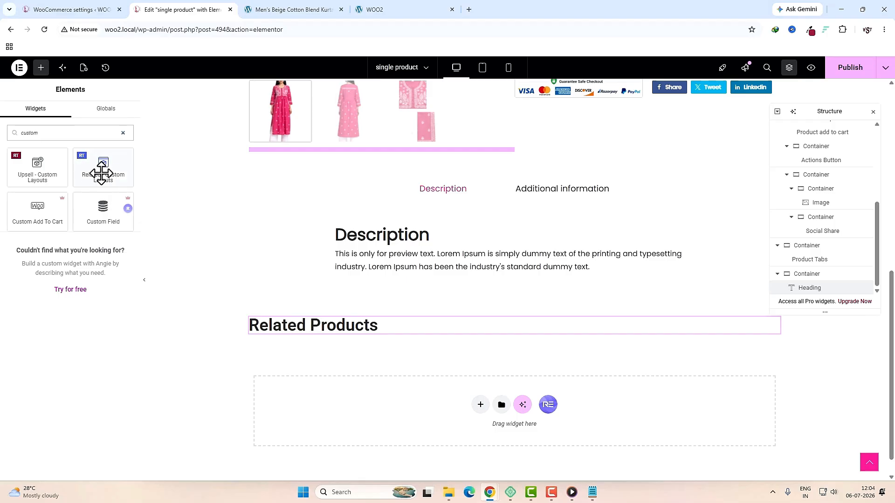
pyautogui.moveTo(101, 174); pyautogui.dragTo(362, 327)
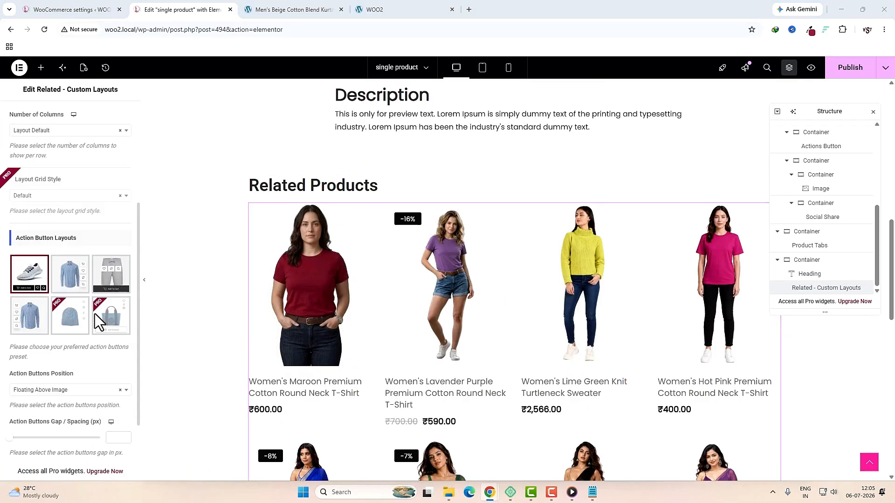
pyautogui.click(75, 285)
pyautogui.scroll(-5, 93, 338)
pyautogui.click(49, 432)
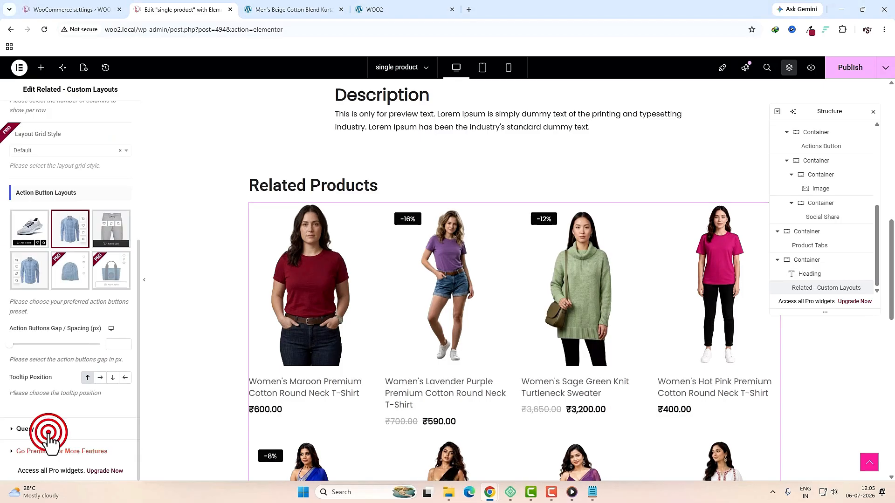
pyautogui.click(112, 214)
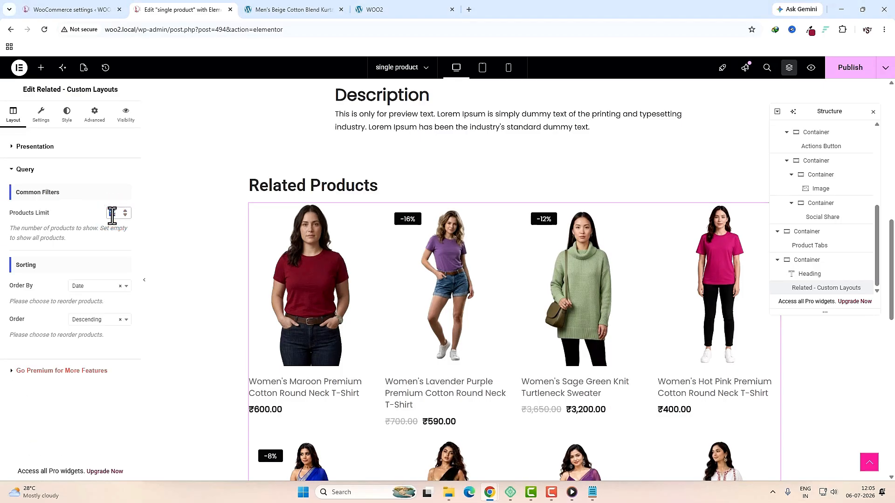
pyautogui.write('4')
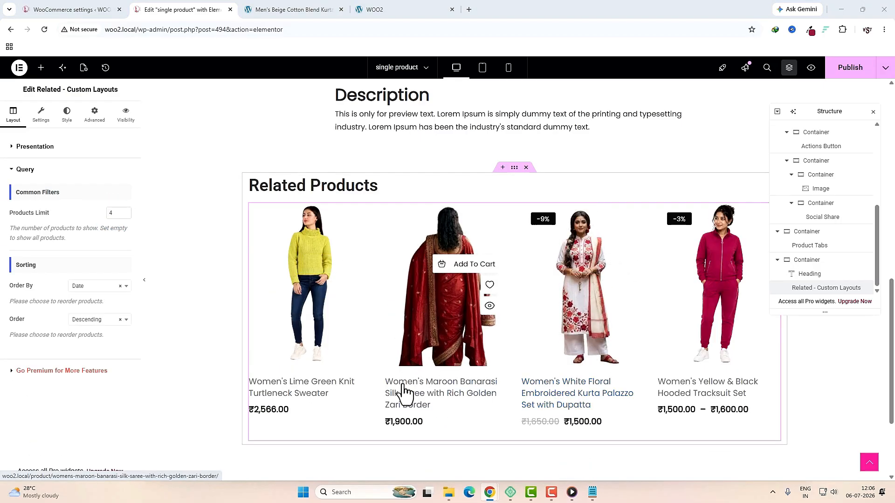
# Step: Set related product titles to H4 and limit them to one line
pyautogui.click(41, 113)
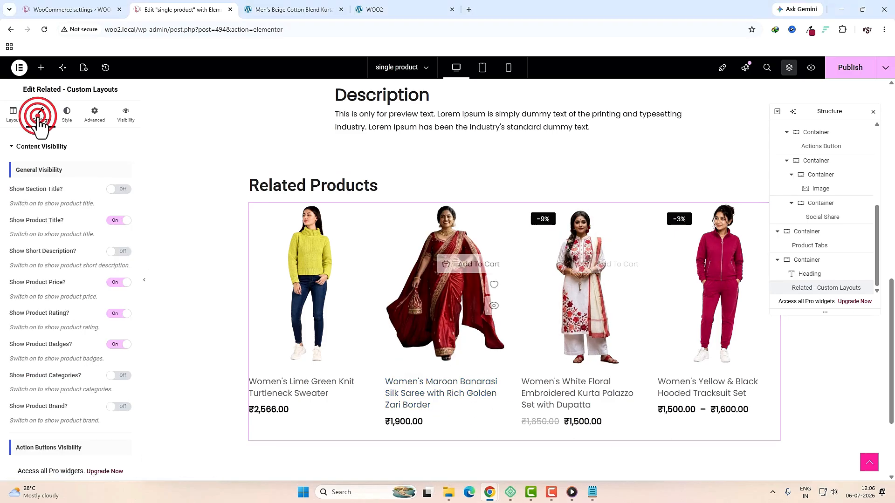
pyautogui.scroll(-5, 59, 405)
pyautogui.click(53, 406)
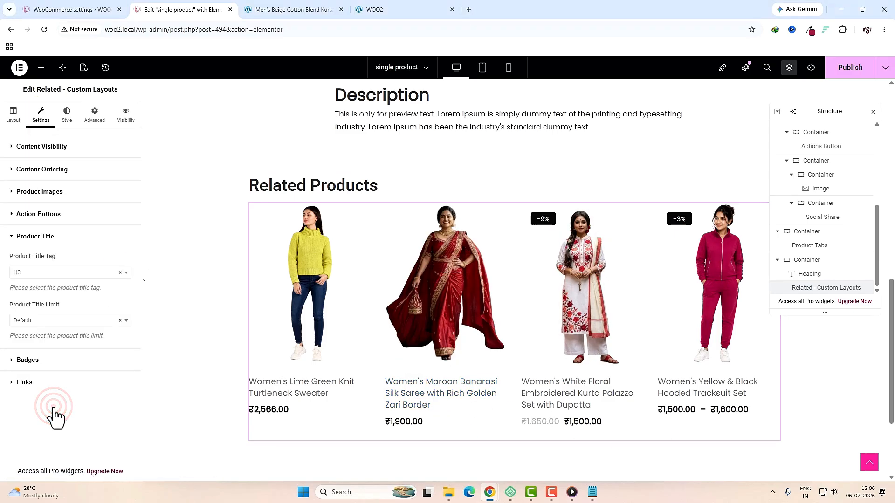
pyautogui.click(45, 272)
pyautogui.click(30, 332)
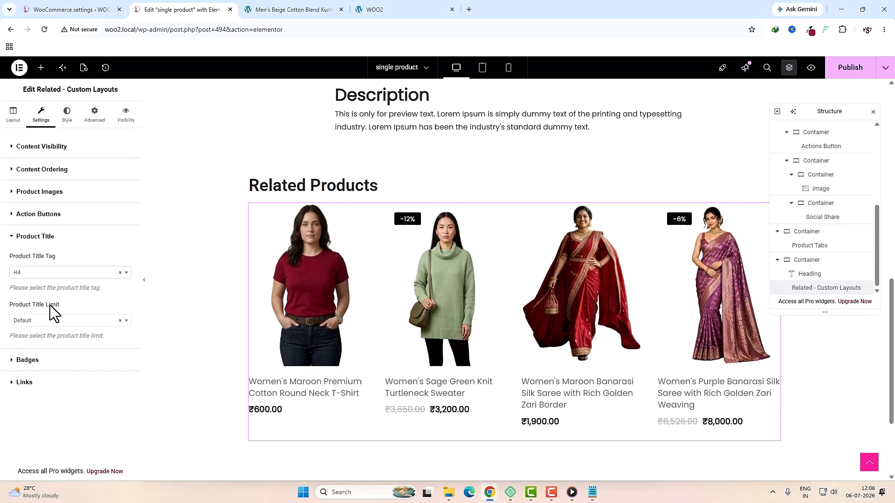
pyautogui.click(59, 322)
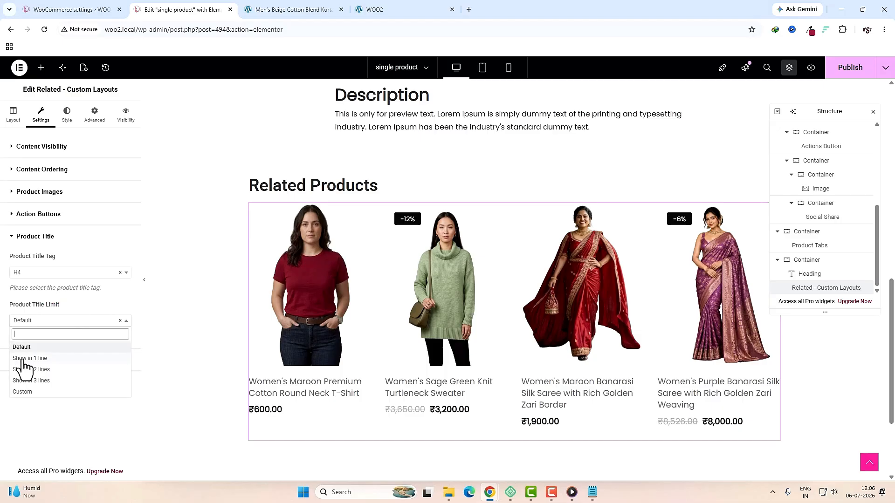
pyautogui.click(30, 359)
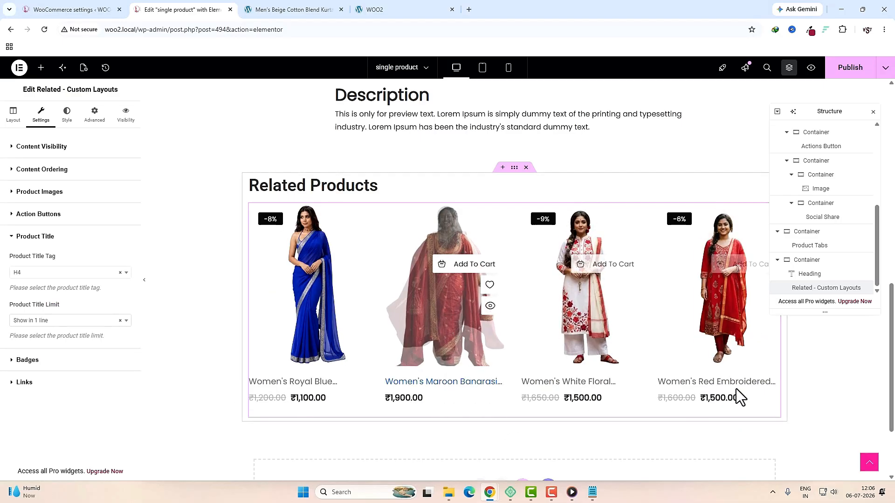
# Step: Style the product titles at 16 px font size with 400 (Normal) weight
pyautogui.click(66, 114)
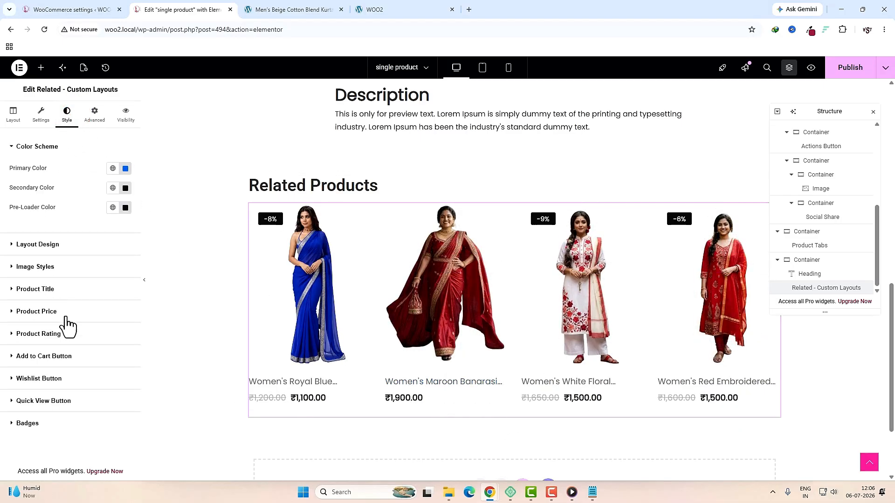
pyautogui.click(45, 293)
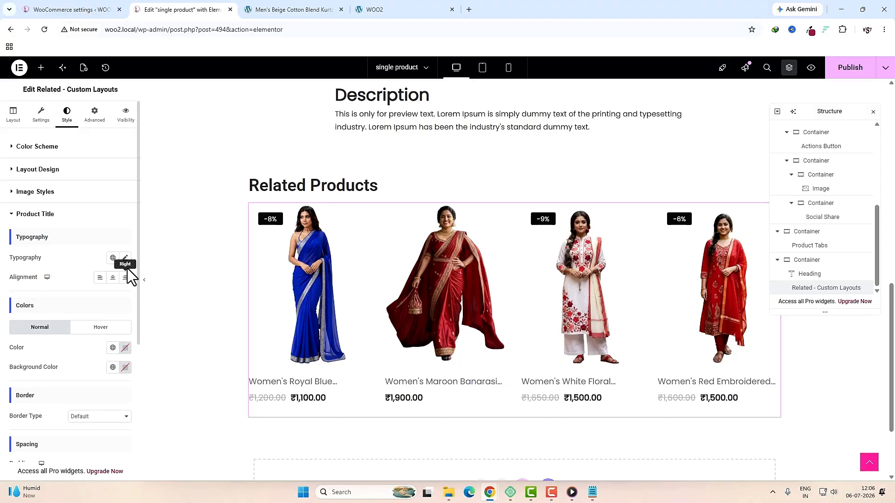
pyautogui.click(125, 258)
pyautogui.click(103, 336)
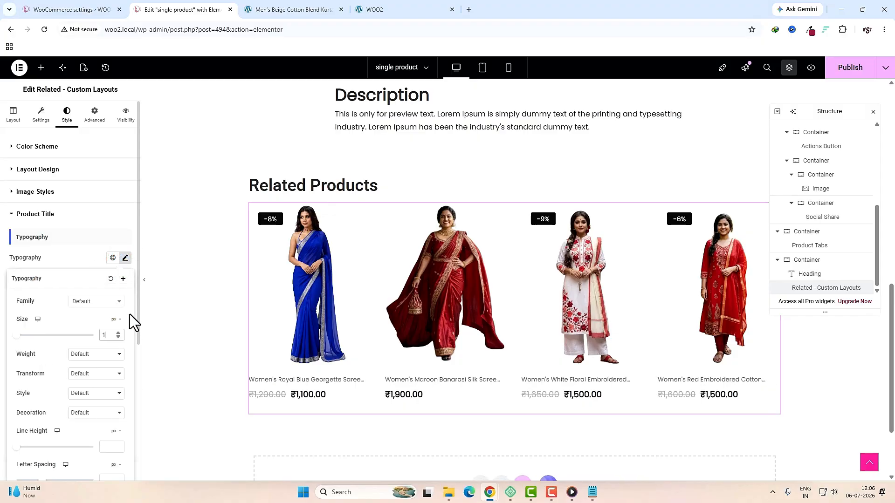
pyautogui.click(102, 356)
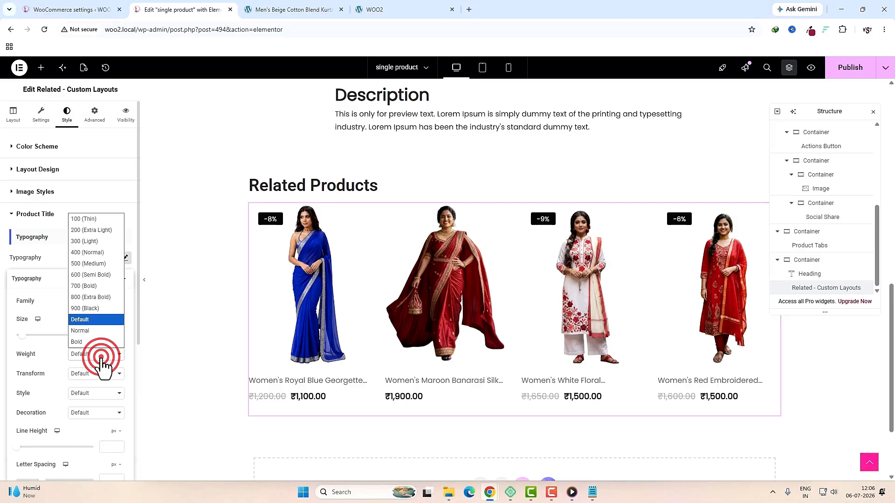
pyautogui.click(95, 252)
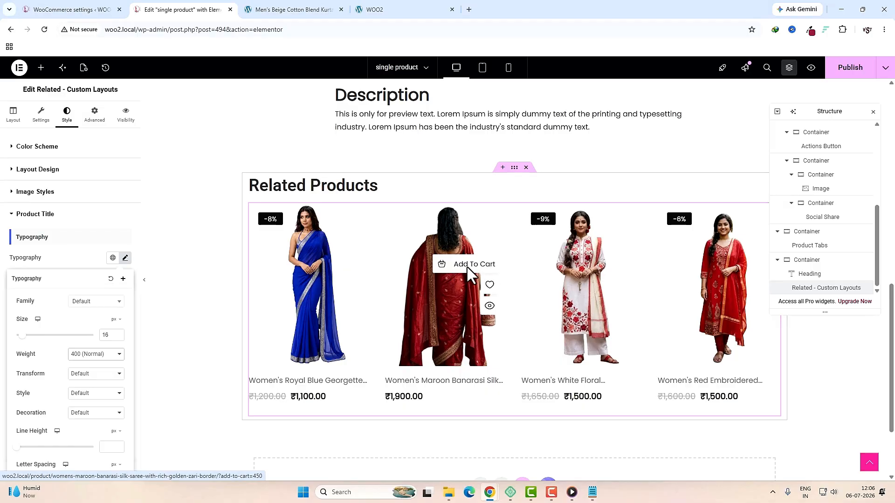
# Step: Review the related products widget's action buttons settings
pyautogui.click(43, 117)
pyautogui.scroll(-5, 53, 303)
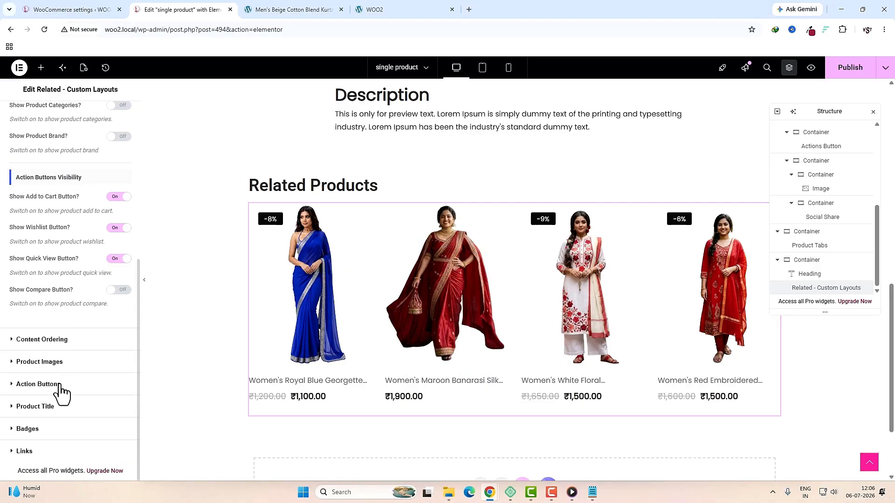
pyautogui.click(38, 385)
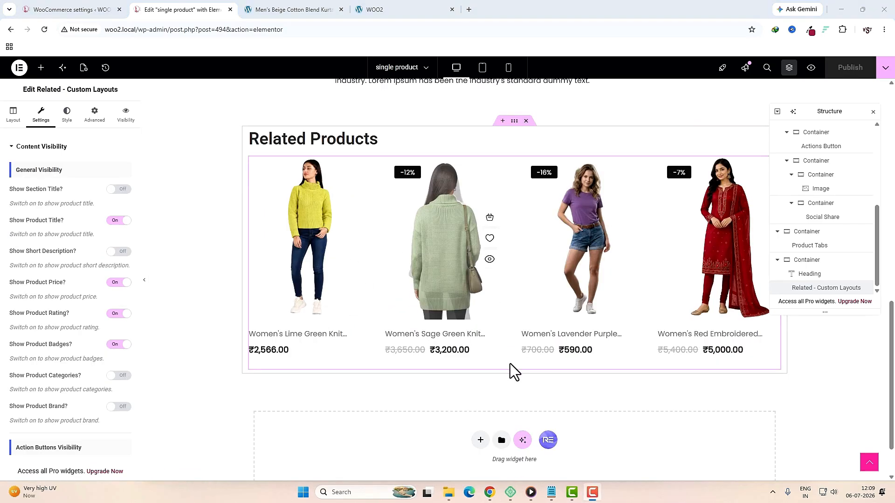
pyautogui.scroll(6, 507, 367)
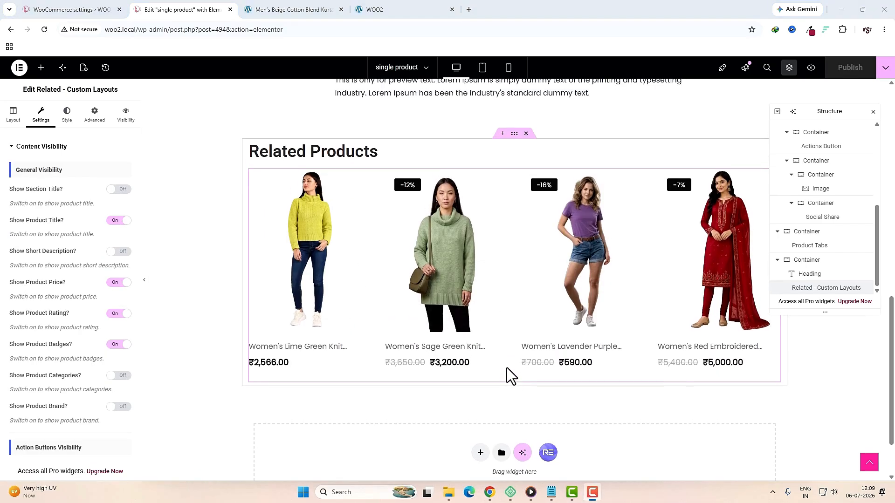
# Step: Turn on the Reviews tab in the Product Tabs widget and publish the single product template
pyautogui.click(483, 309)
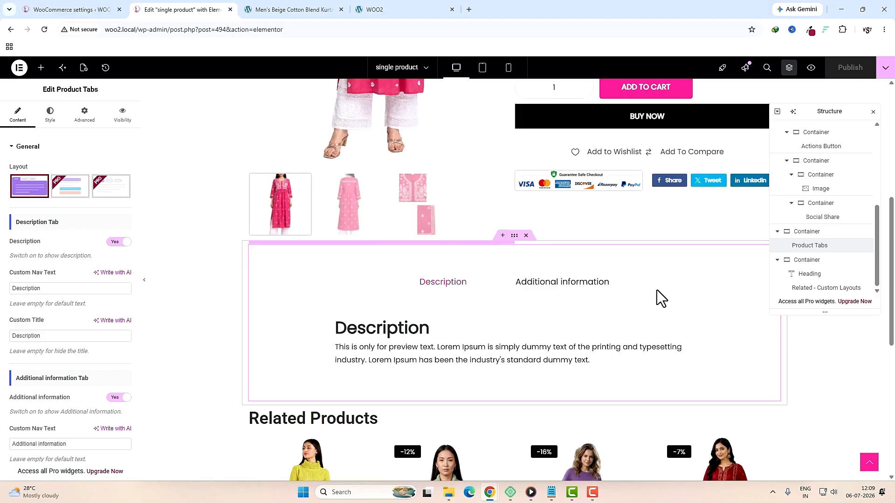
pyautogui.scroll(-3, 65, 285)
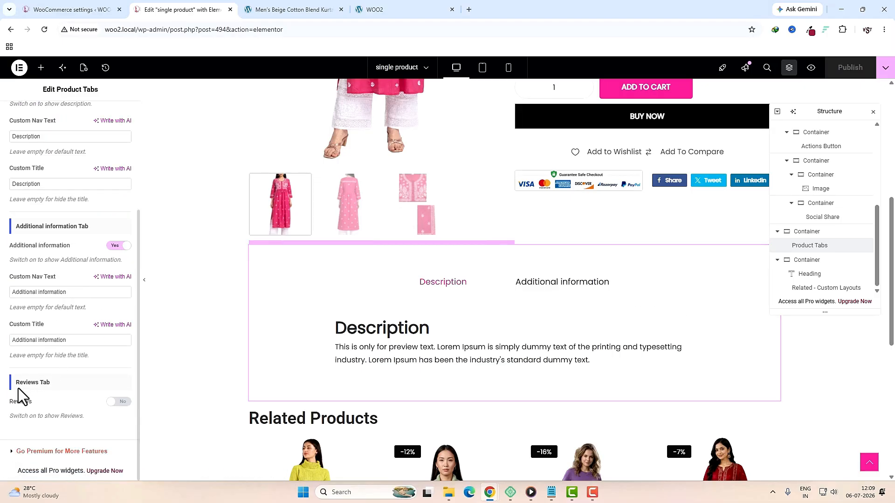
pyautogui.click(119, 403)
pyautogui.scroll(-5, 502, 400)
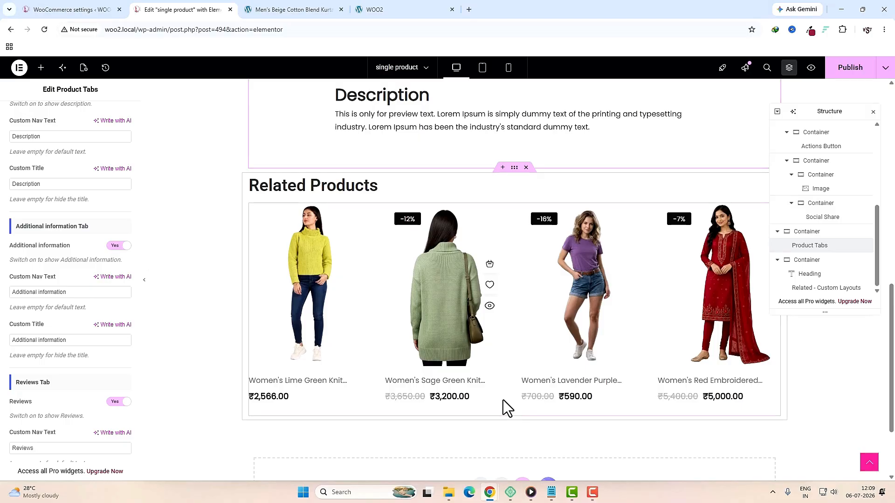
pyautogui.scroll(4, 503, 400)
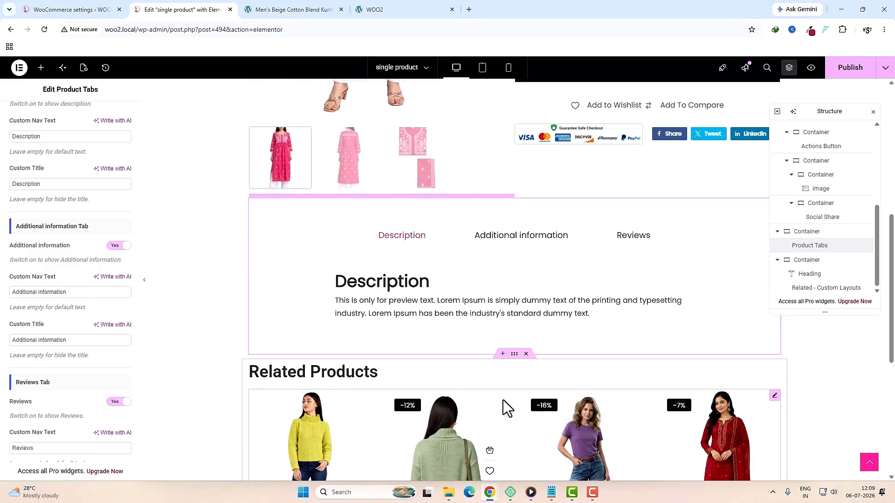
pyautogui.click(846, 78)
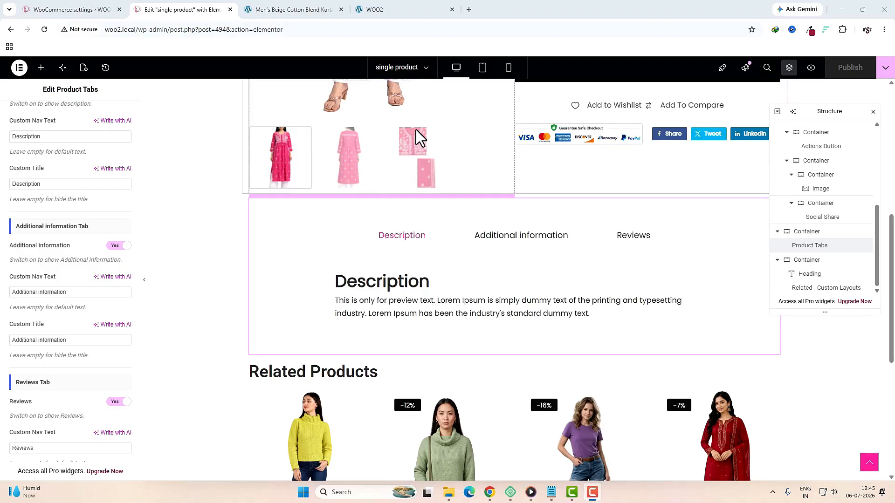
pyautogui.click(19, 68)
# Step: From the WordPress dashboard, start a new page titled 'Home'
pyautogui.click(40, 192)
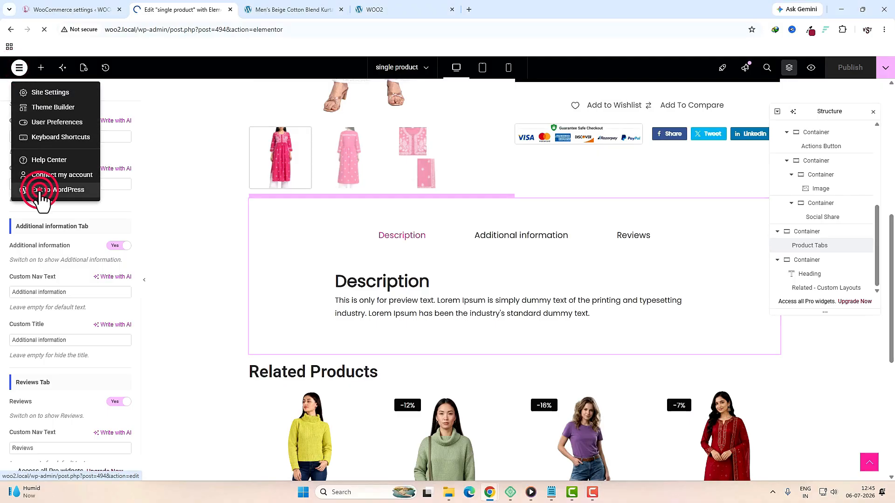
pyautogui.moveTo(48, 164)
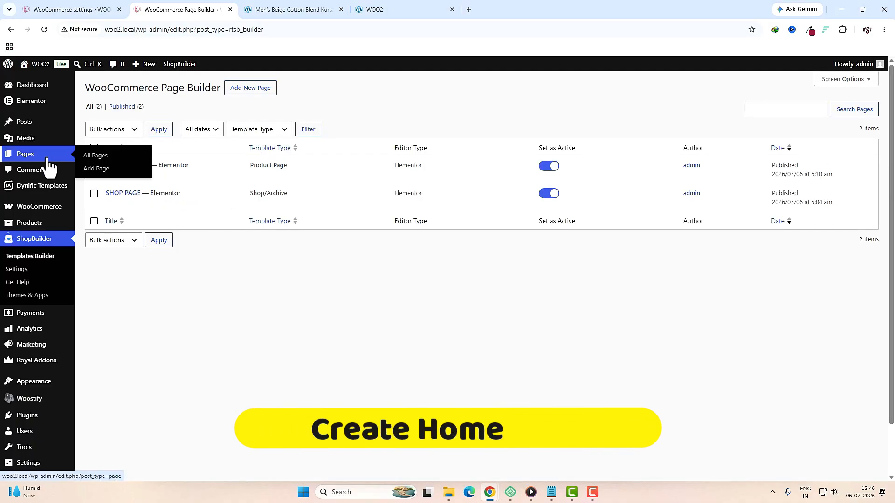
pyautogui.click(98, 169)
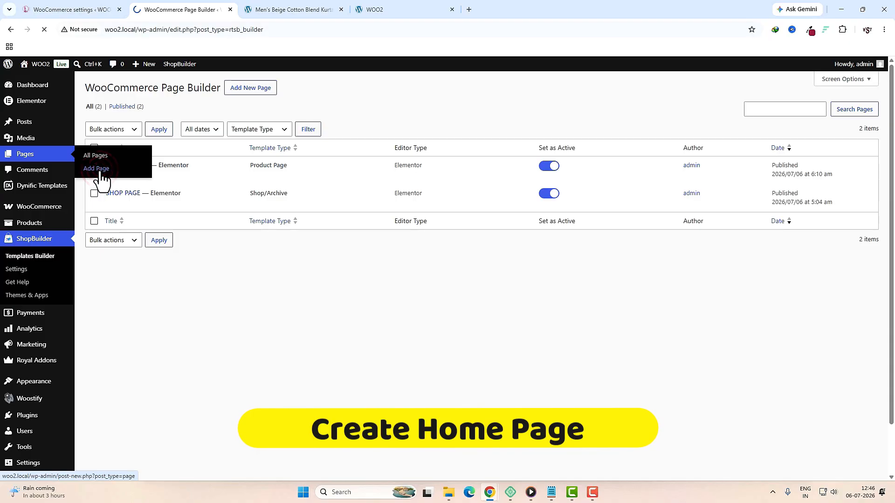
pyautogui.click(165, 133)
pyautogui.click(148, 129)
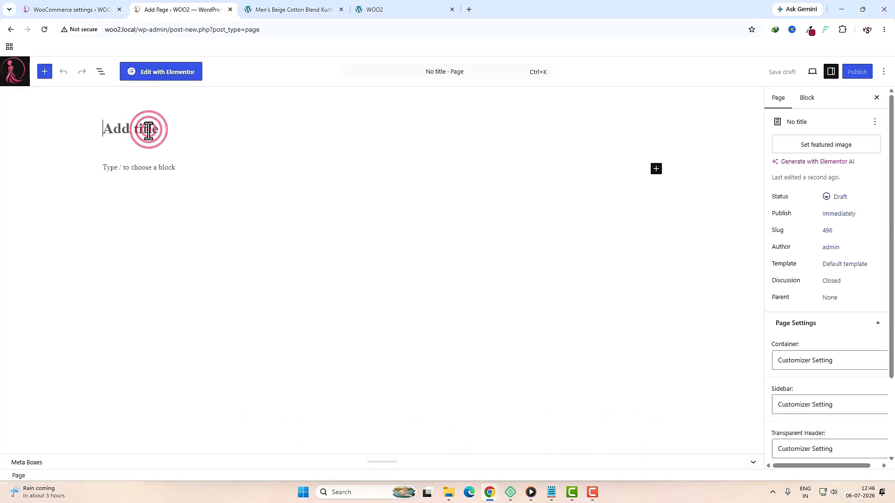
pyautogui.write('Home')
# Step: Set template Theme, container Full Width / Contained, page header disabled, and publish the page
pyautogui.click(849, 265)
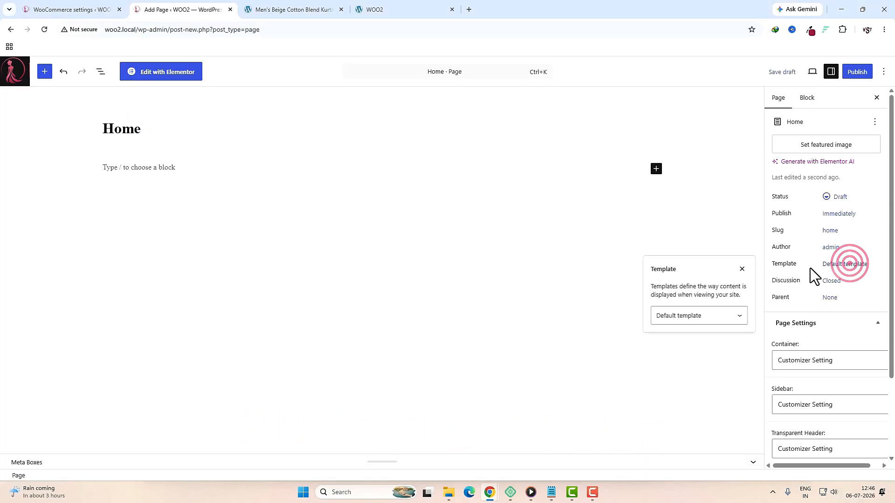
pyautogui.click(735, 316)
pyautogui.click(698, 369)
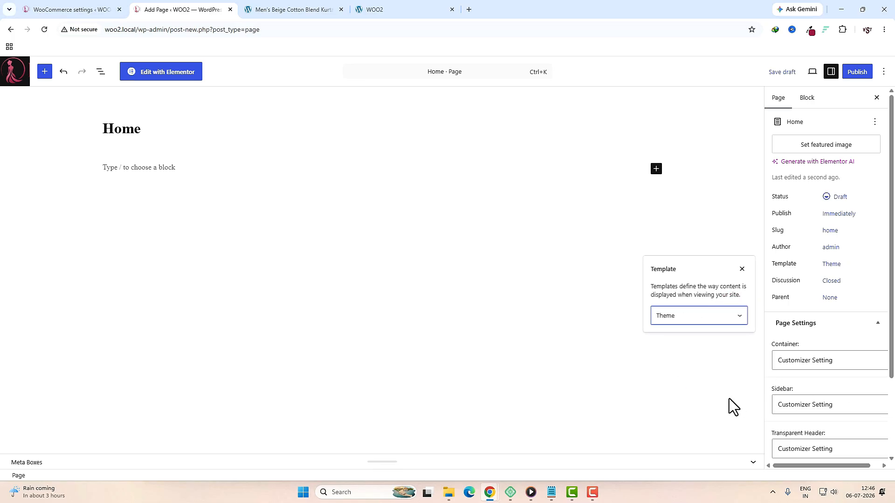
pyautogui.click(813, 366)
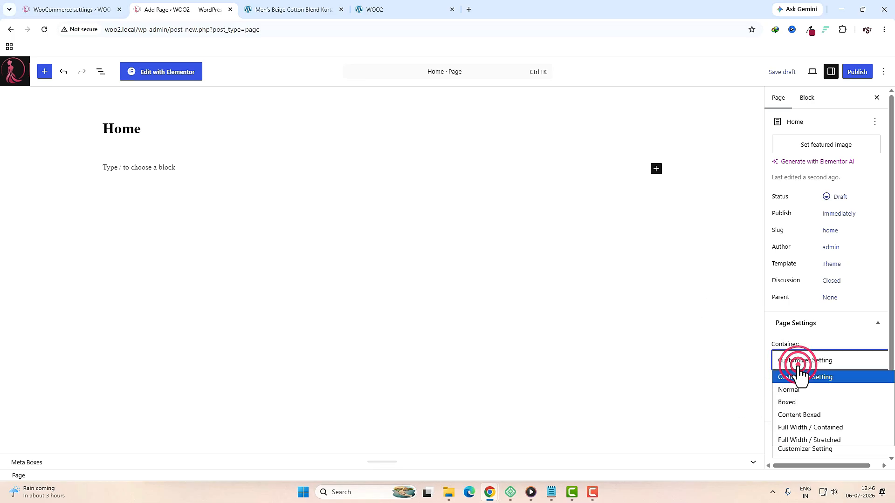
pyautogui.click(842, 428)
pyautogui.scroll(-2, 830, 410)
pyautogui.click(812, 397)
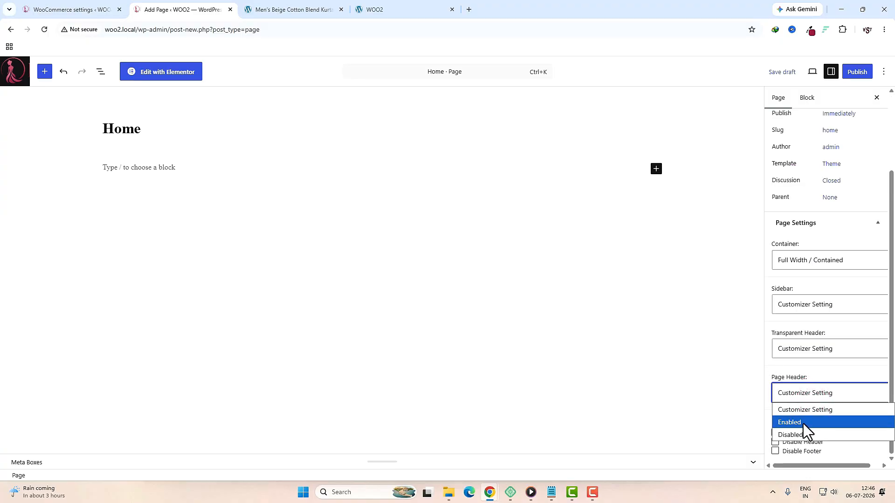
pyautogui.click(798, 436)
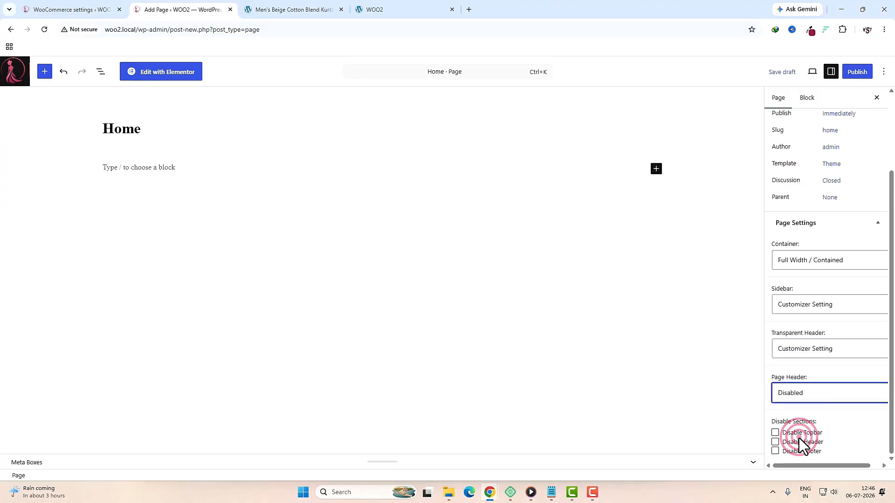
pyautogui.click(862, 72)
pyautogui.click(860, 72)
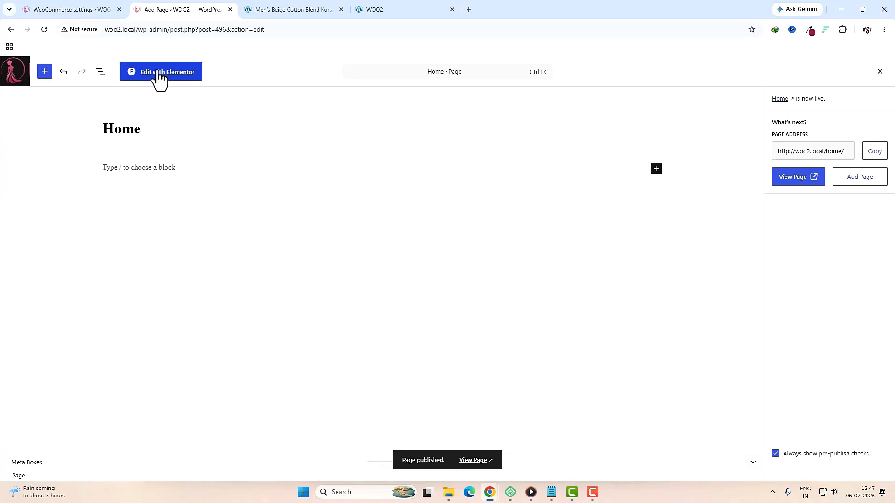
pyautogui.click(159, 72)
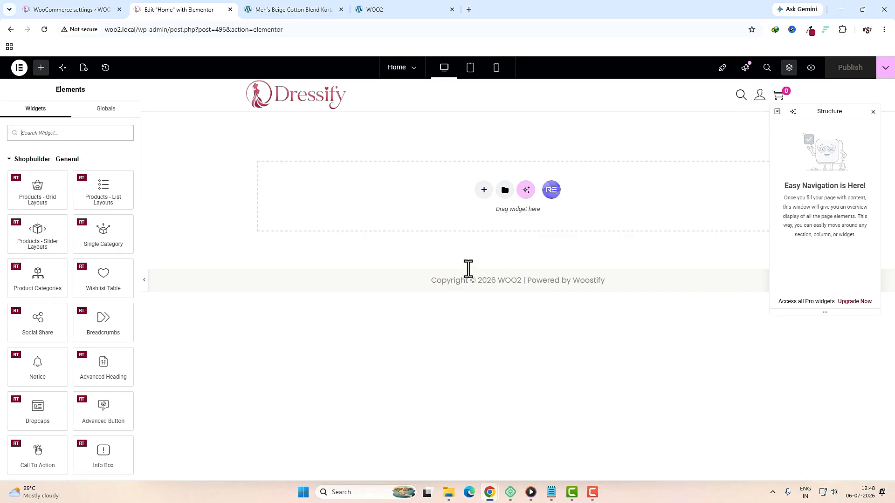
# Step: In Site Settings > Global Colors, add a colour named pink with hex #FF1E9C and save
pyautogui.click(20, 68)
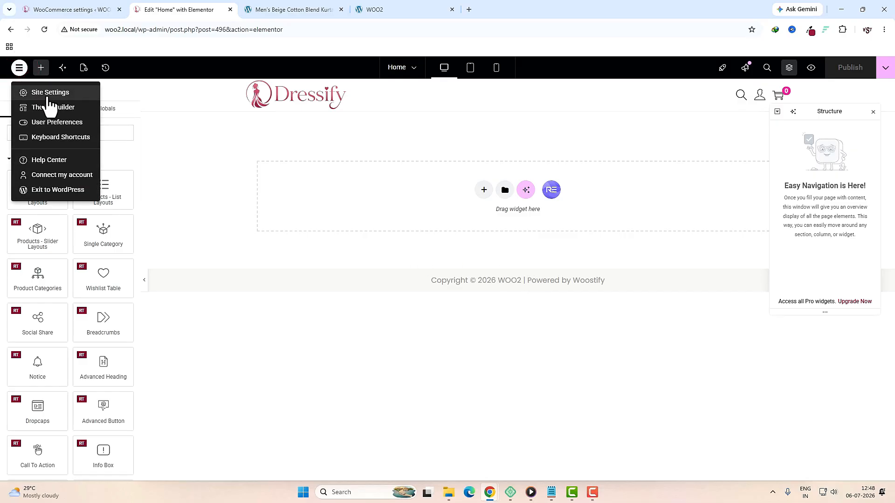
pyautogui.click(49, 95)
pyautogui.click(52, 134)
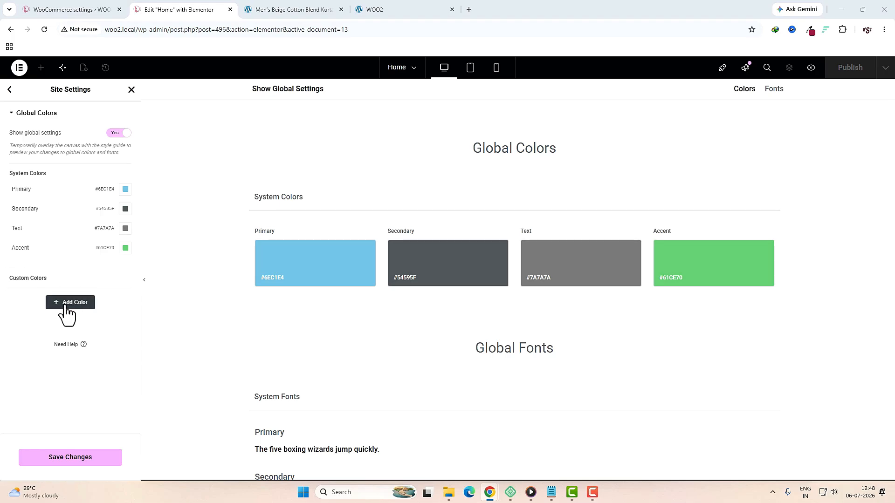
pyautogui.click(77, 308)
pyautogui.click(34, 294)
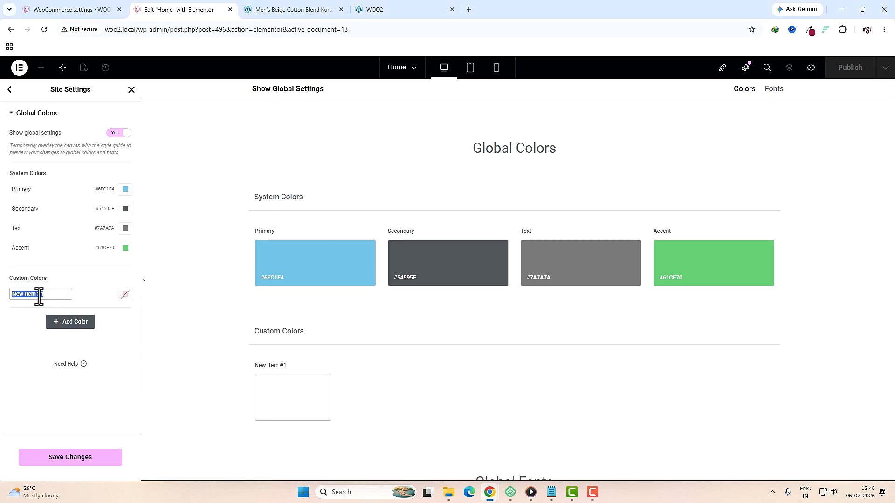
pyautogui.click(125, 293)
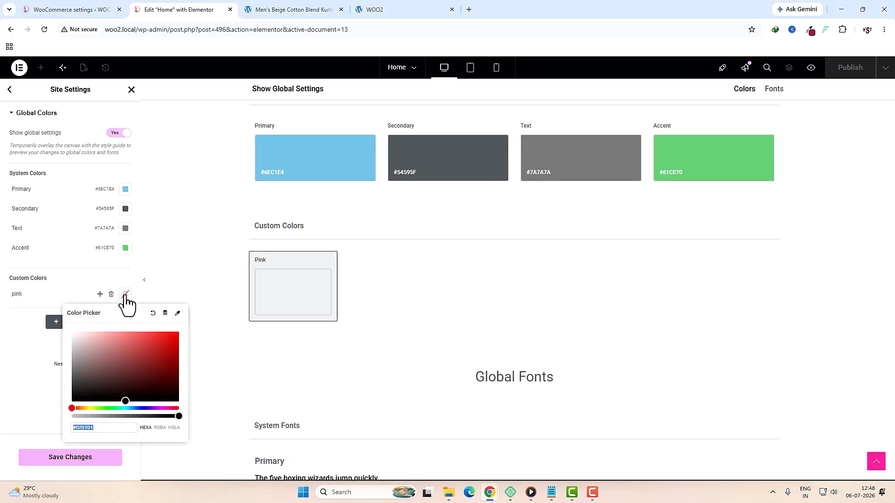
pyautogui.write('#FF1E9C')
pyautogui.click(40, 380)
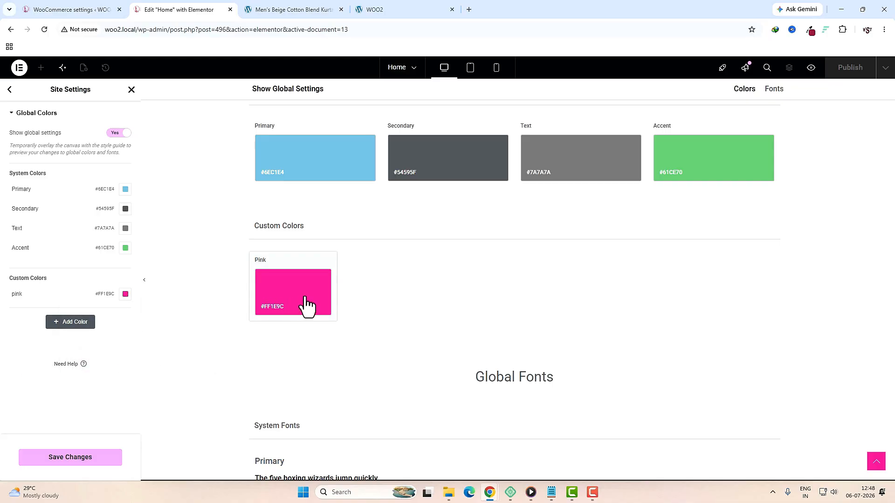
pyautogui.click(107, 459)
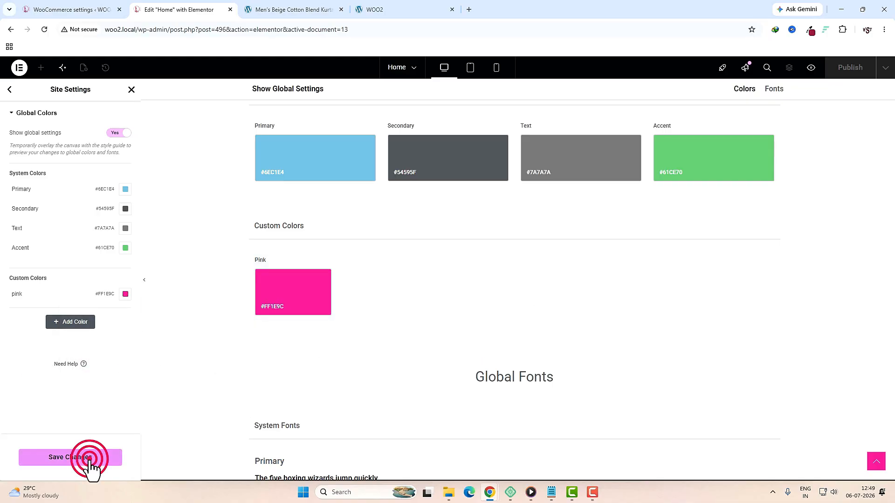
pyautogui.click(9, 89)
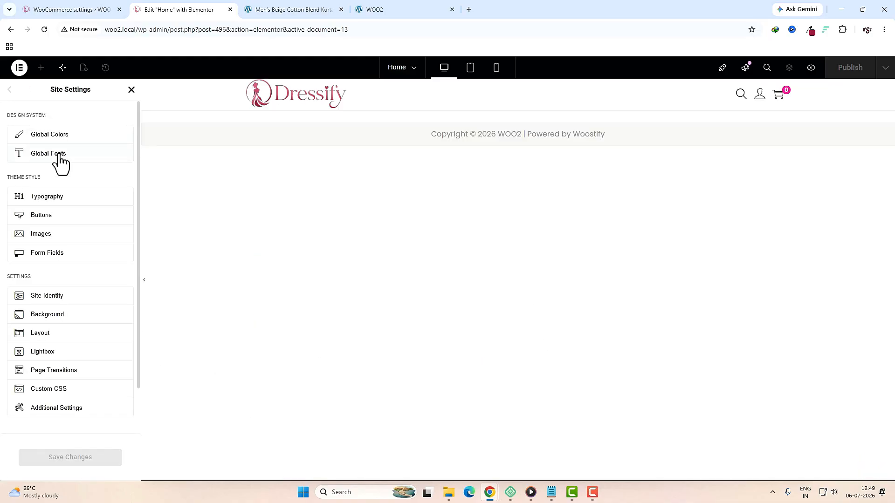
# Step: In Global Fonts, set the Primary font family to Outfit
pyautogui.click(59, 156)
pyautogui.click(125, 189)
pyautogui.click(90, 231)
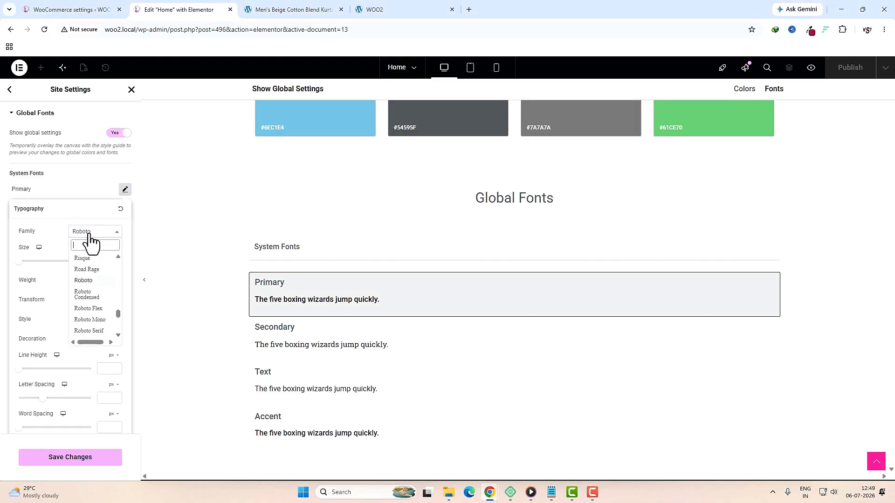
pyautogui.write('outf')
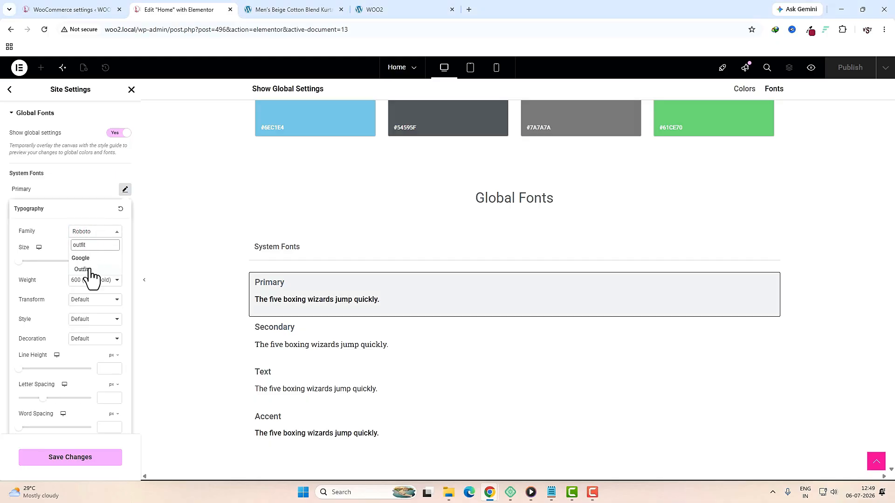
pyautogui.write('it')
pyautogui.click(82, 270)
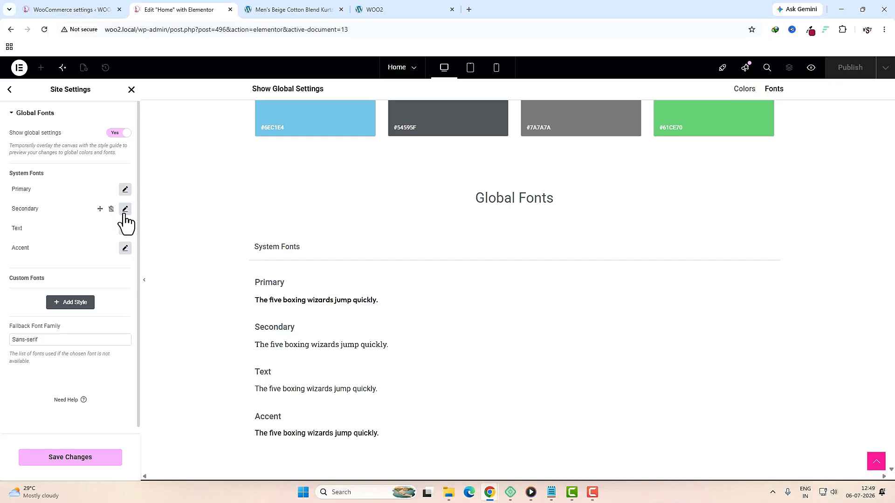
# Step: Set the Text font family to Outfit and save the global font changes
pyautogui.click(125, 209)
pyautogui.click(125, 209)
pyautogui.click(125, 228)
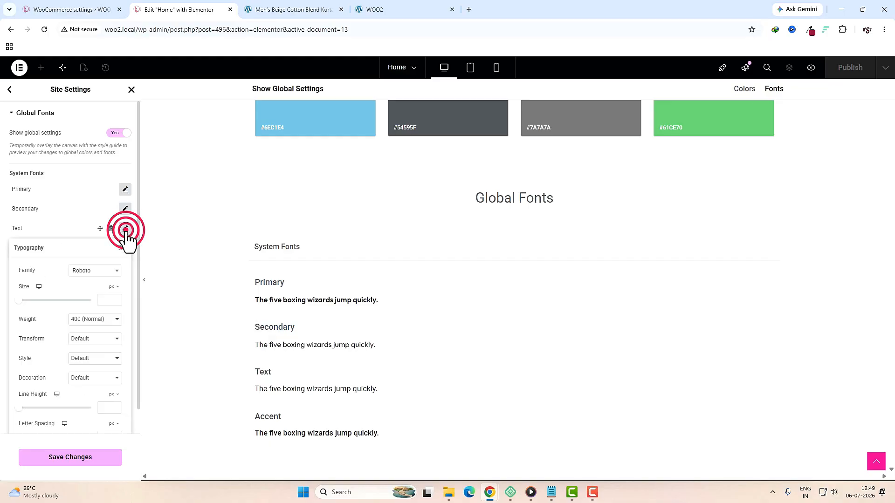
pyautogui.click(93, 271)
pyautogui.write('outfi')
pyautogui.click(89, 309)
pyautogui.click(125, 250)
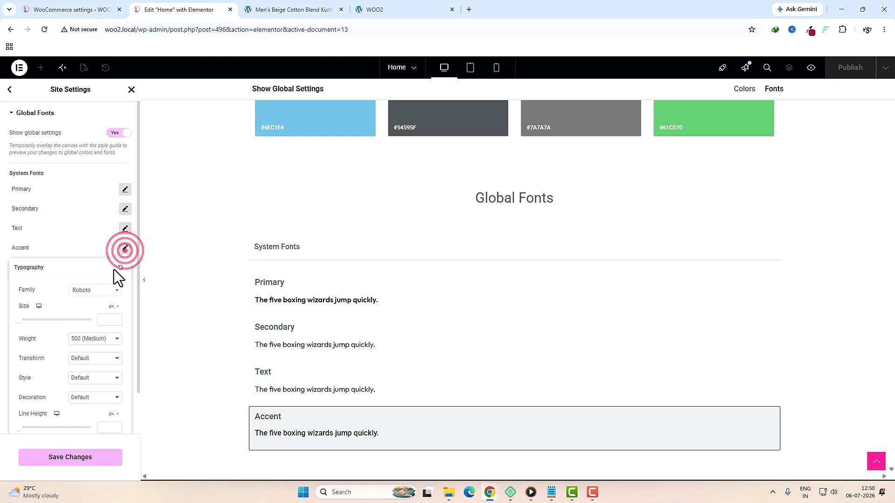
pyautogui.click(94, 291)
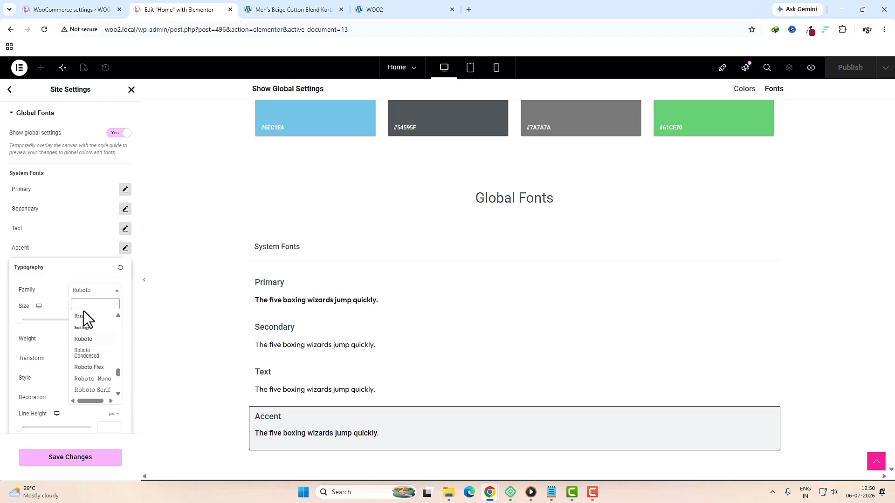
pyautogui.click(84, 338)
pyautogui.click(70, 458)
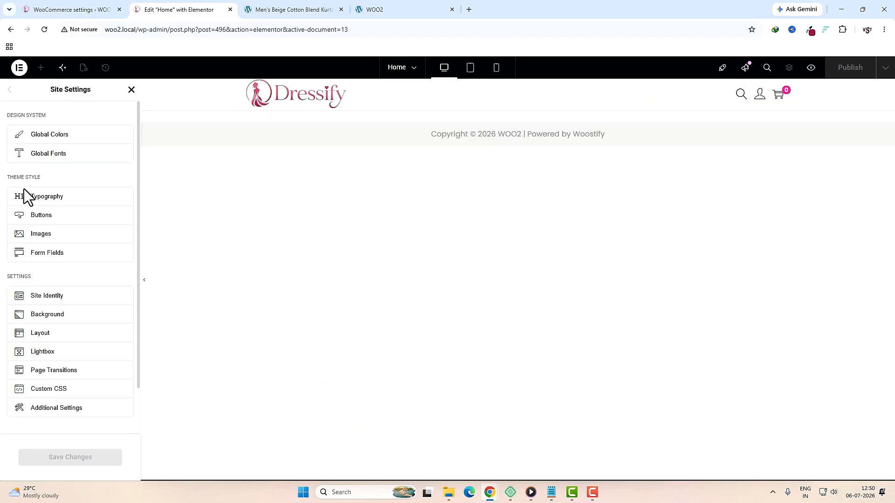
# Step: In the theme Typography settings, set the H1 font family to Outfit
pyautogui.click(86, 205)
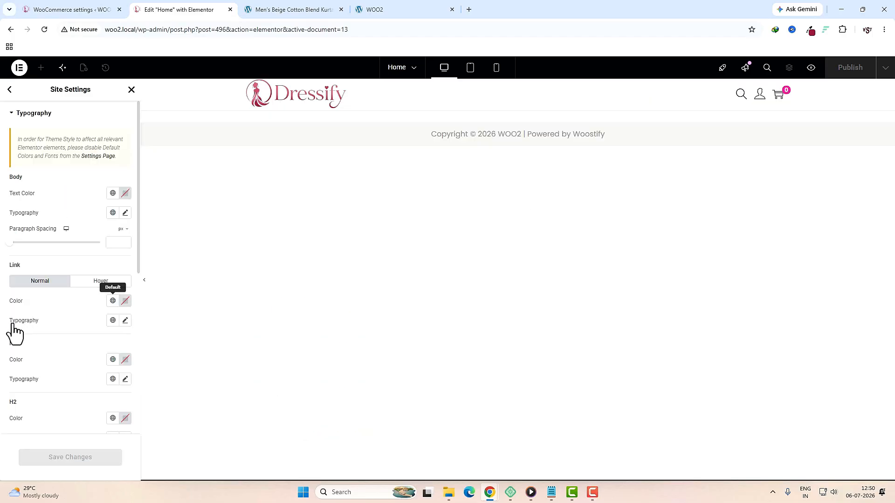
pyautogui.click(125, 320)
pyautogui.click(95, 364)
pyautogui.click(71, 320)
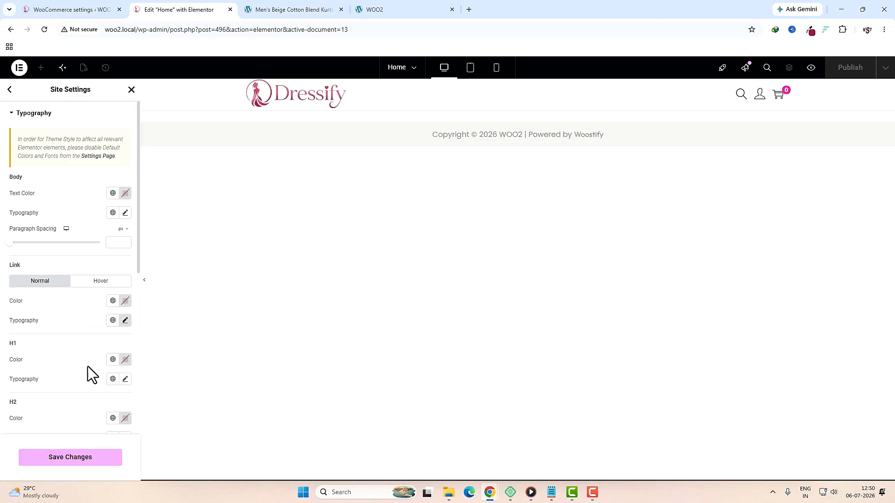
pyautogui.scroll(-5, 74, 324)
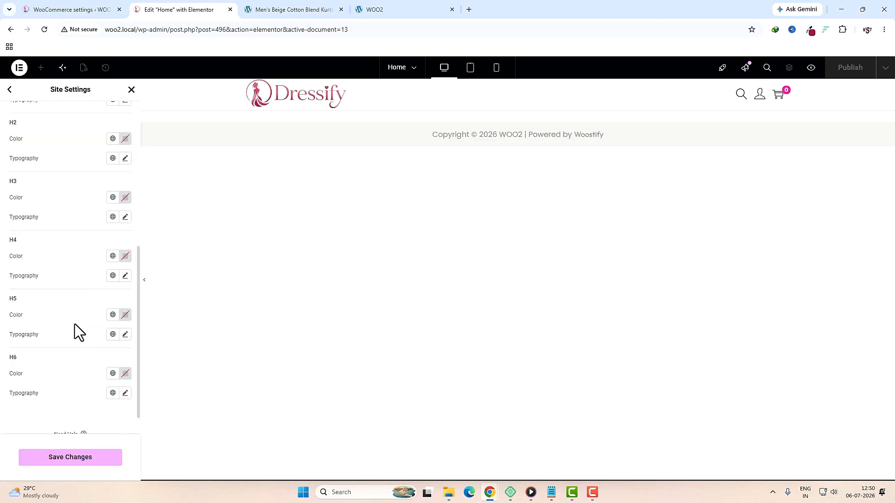
pyautogui.scroll(2, 77, 308)
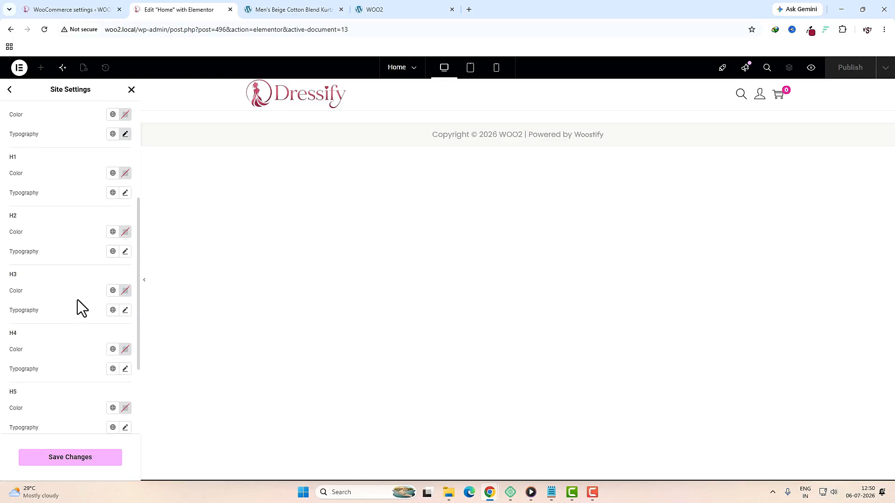
pyautogui.click(125, 193)
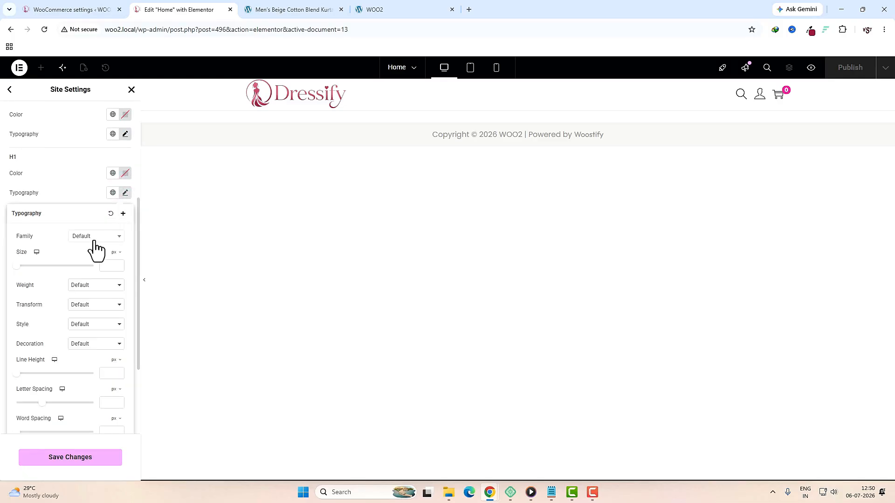
pyautogui.click(93, 238)
pyautogui.write('outfit')
pyautogui.click(83, 273)
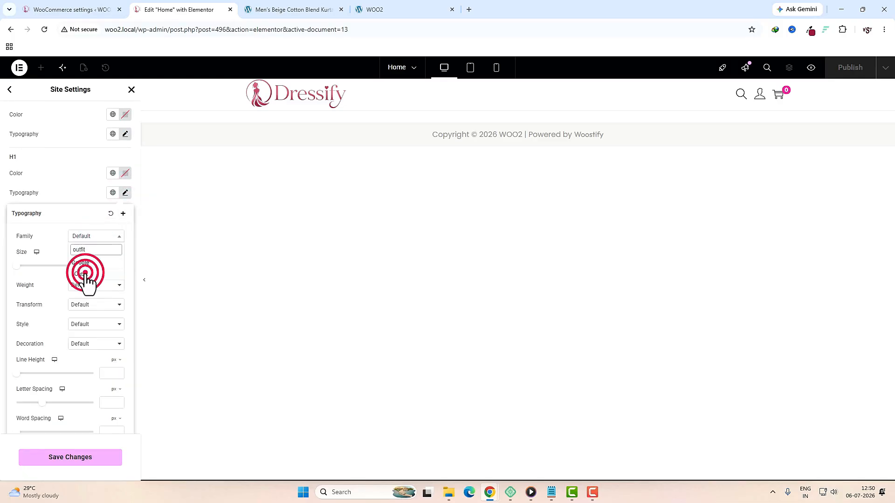
# Step: Set the H2, H3 and H4 heading font families to Outfit
pyautogui.click(125, 251)
pyautogui.click(93, 296)
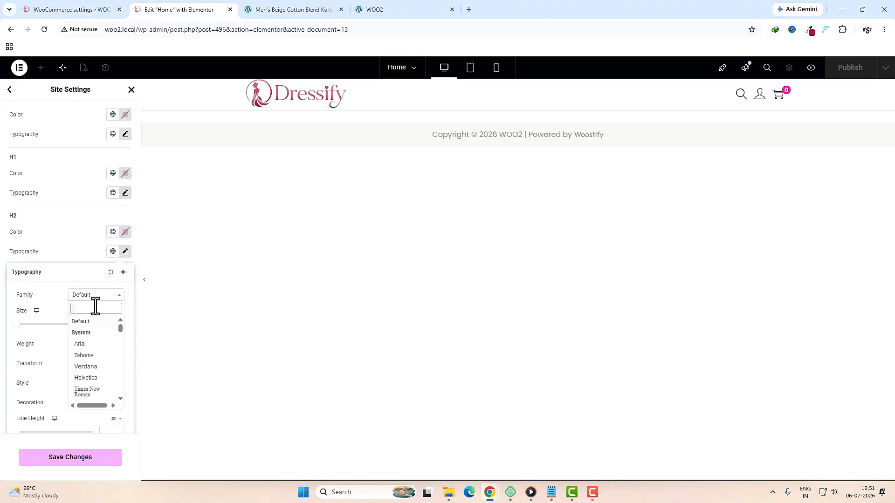
pyautogui.write('outfit')
pyautogui.click(82, 331)
pyautogui.scroll(-2, 125, 226)
pyautogui.click(125, 217)
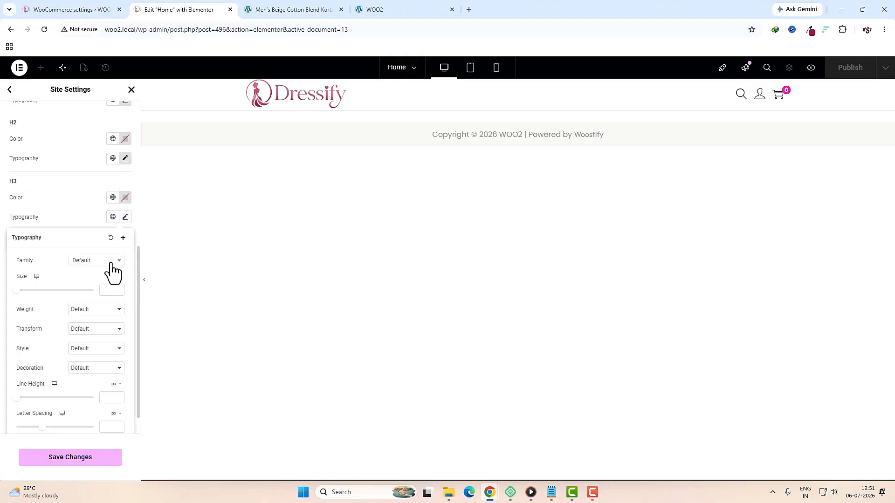
pyautogui.click(97, 261)
pyautogui.write('outfit')
pyautogui.click(81, 298)
pyautogui.click(125, 276)
pyautogui.click(96, 319)
pyautogui.write('outfit')
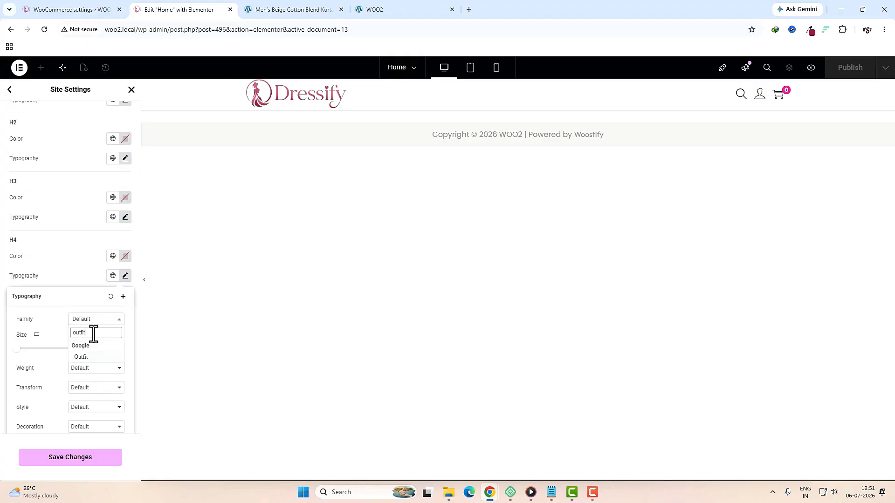
pyautogui.click(88, 272)
# Step: Set the H5 and H6 heading fonts to Outfit and save the typography changes
pyautogui.click(125, 335)
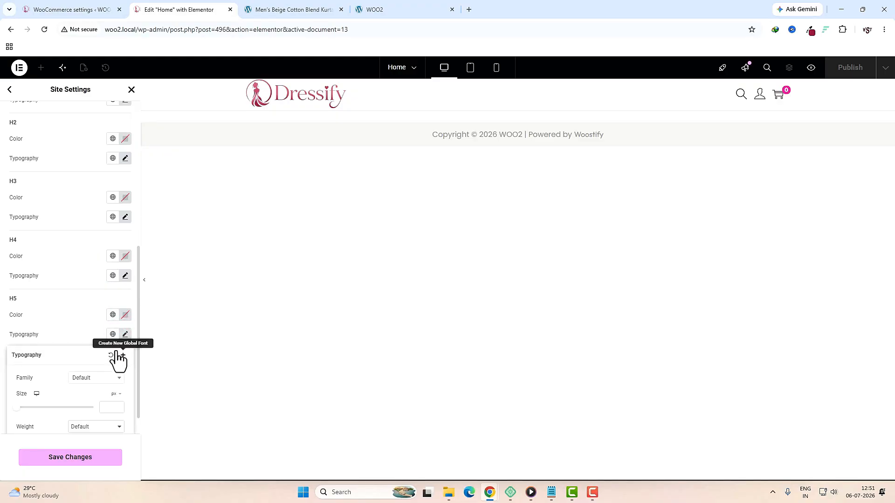
pyautogui.click(96, 378)
pyautogui.click(125, 393)
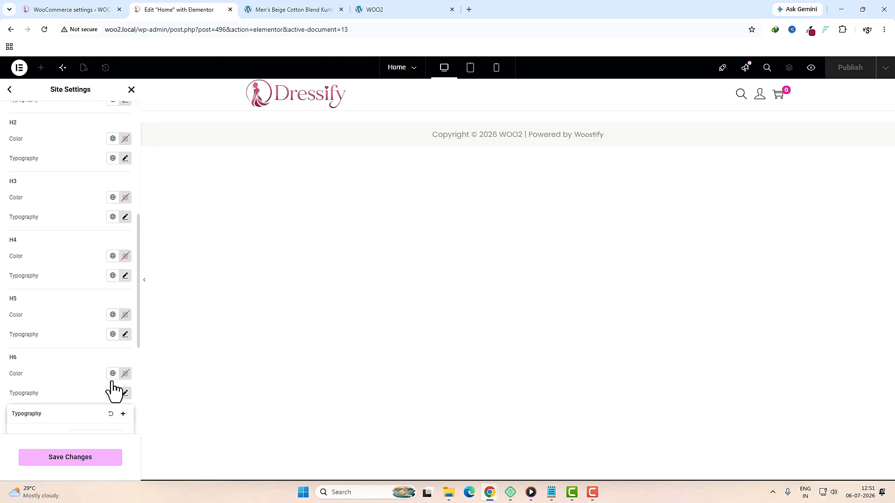
pyautogui.scroll(-5, 99, 382)
pyautogui.click(95, 227)
pyautogui.write('outfit')
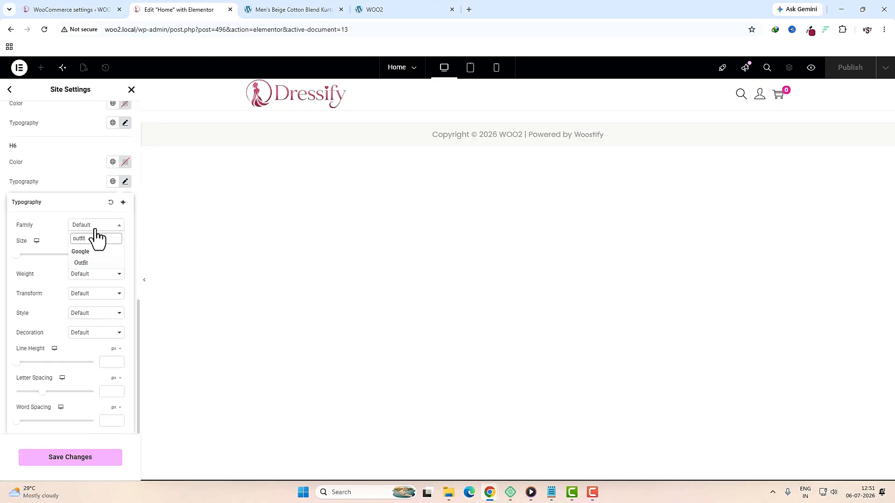
pyautogui.click(79, 182)
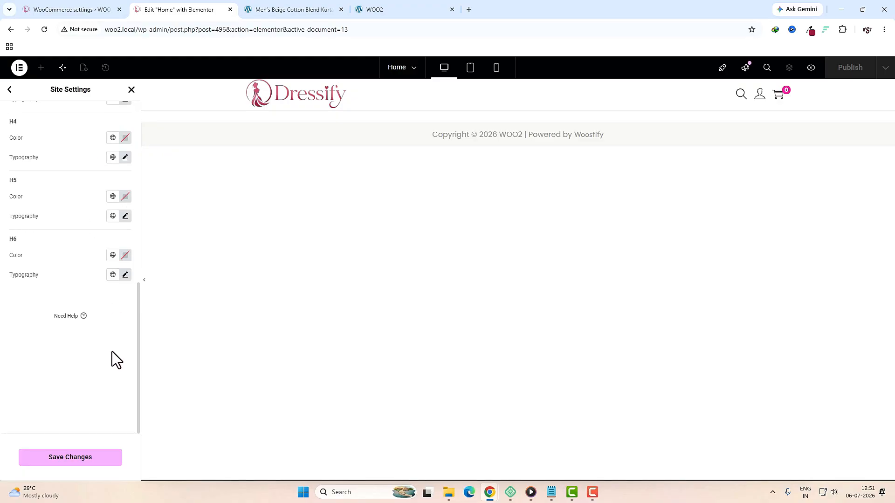
pyautogui.click(82, 462)
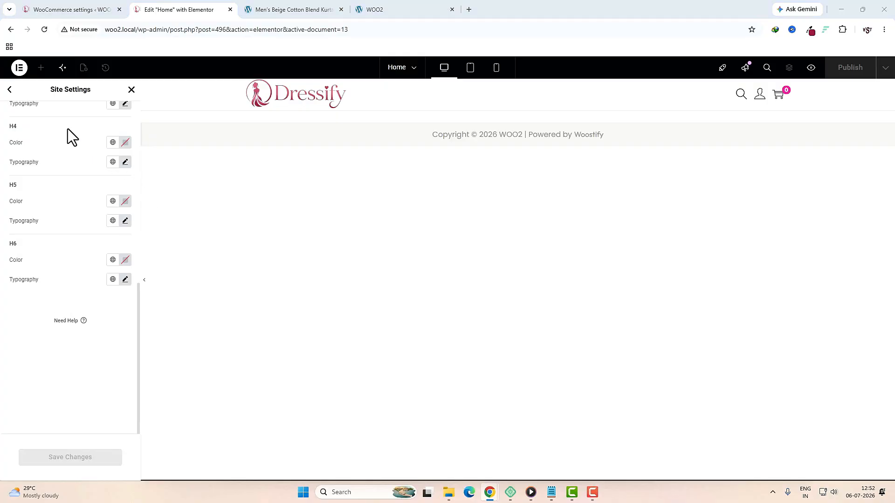
pyautogui.click(9, 91)
# Step: Give theme buttons a 10 px border radius and save the change
pyautogui.click(44, 213)
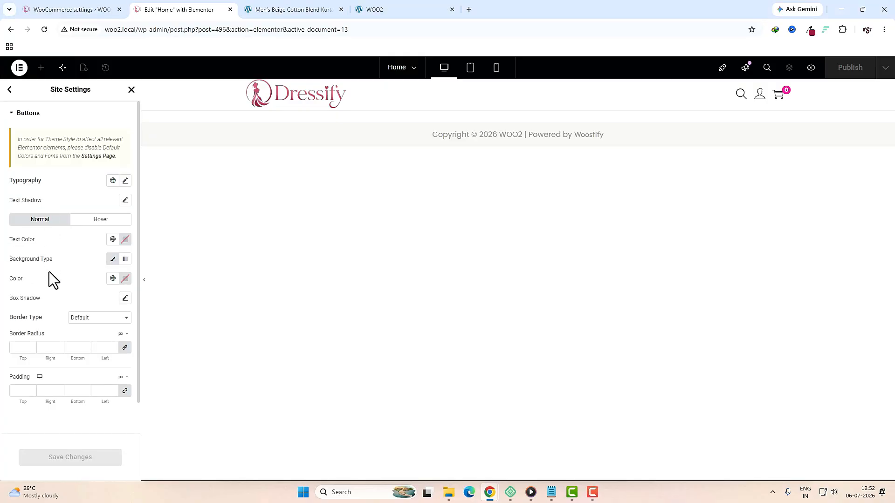
pyautogui.click(21, 348)
pyautogui.write('10')
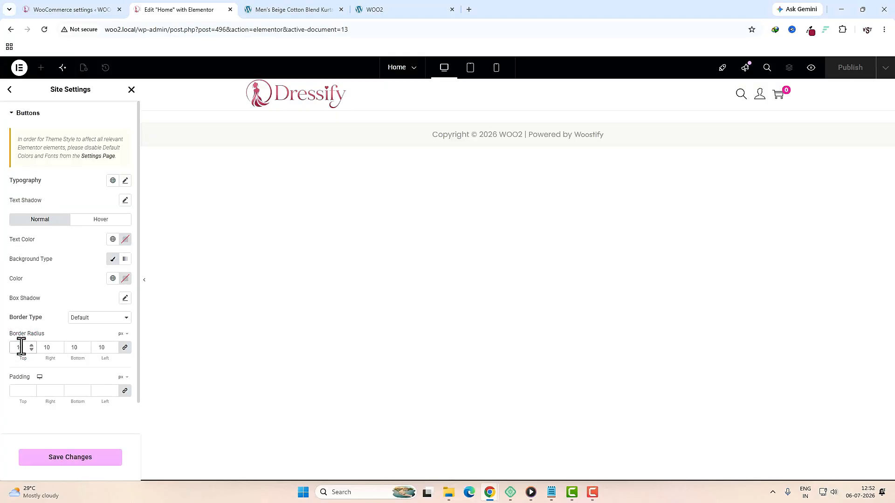
pyautogui.click(66, 458)
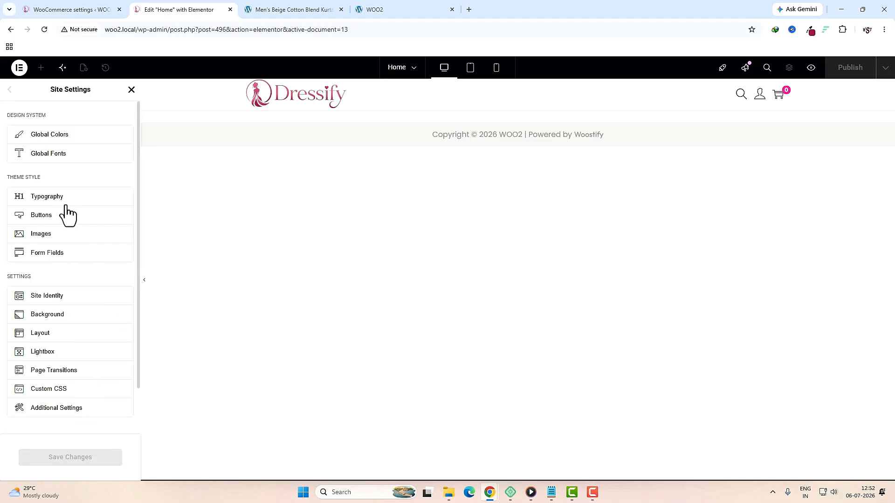
# Step: Close Site Settings and return to the Home page editor
pyautogui.click(132, 90)
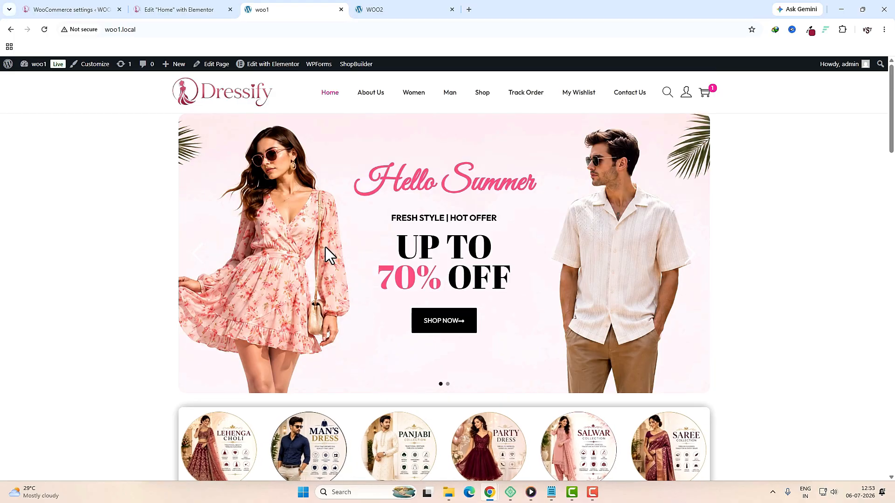
pyautogui.scroll(-6, 326, 247)
pyautogui.scroll(-16, 325, 253)
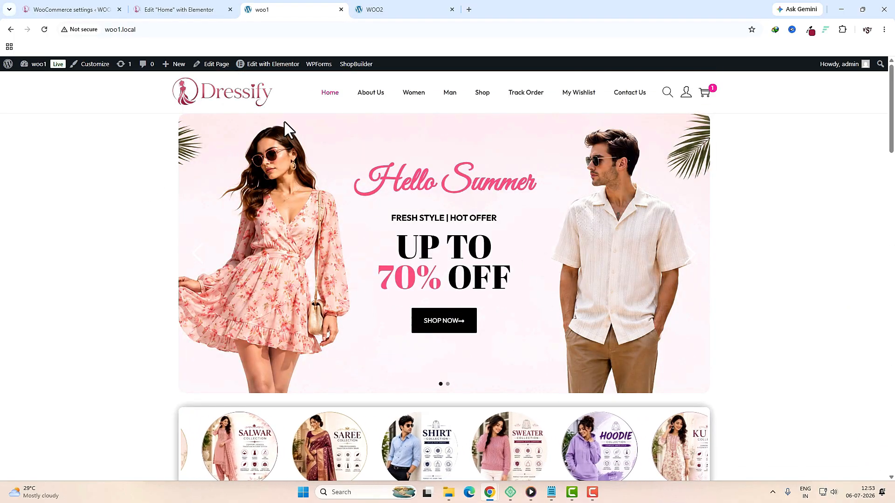
pyautogui.click(160, 12)
# Step: Add a single-column flexbox container to the Home page with all padding set to 0
pyautogui.click(483, 189)
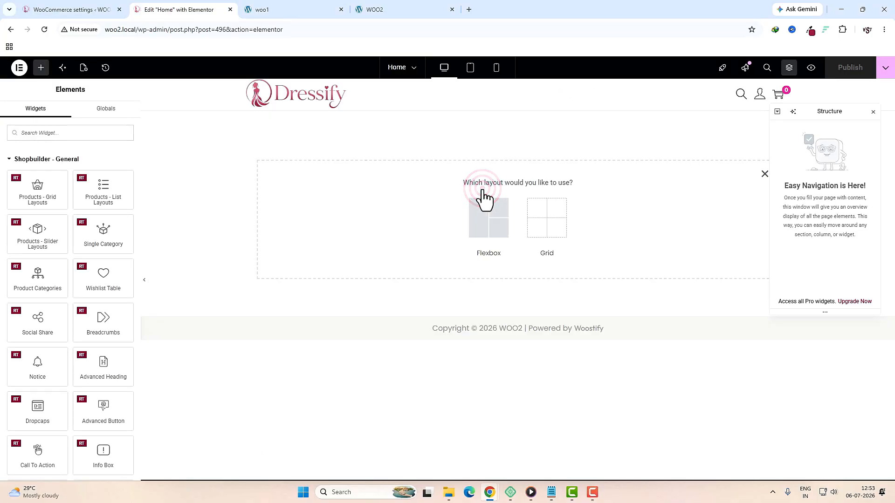
pyautogui.click(482, 207)
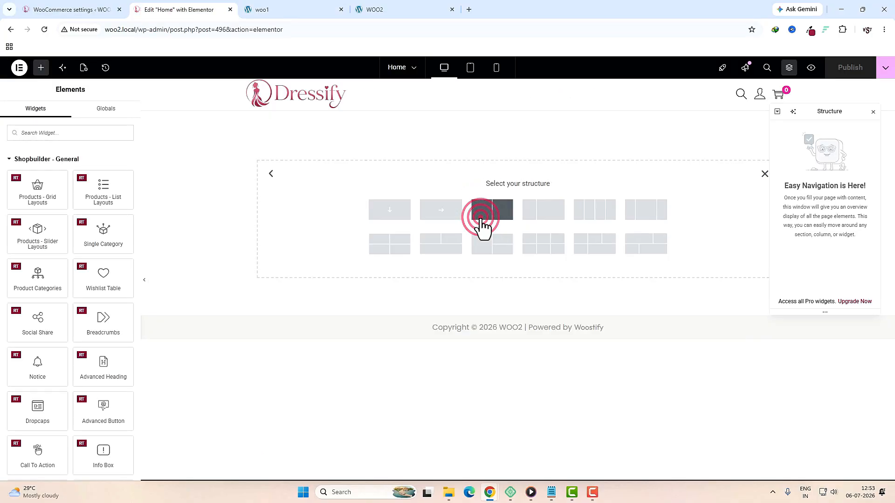
pyautogui.click(405, 220)
pyautogui.click(93, 396)
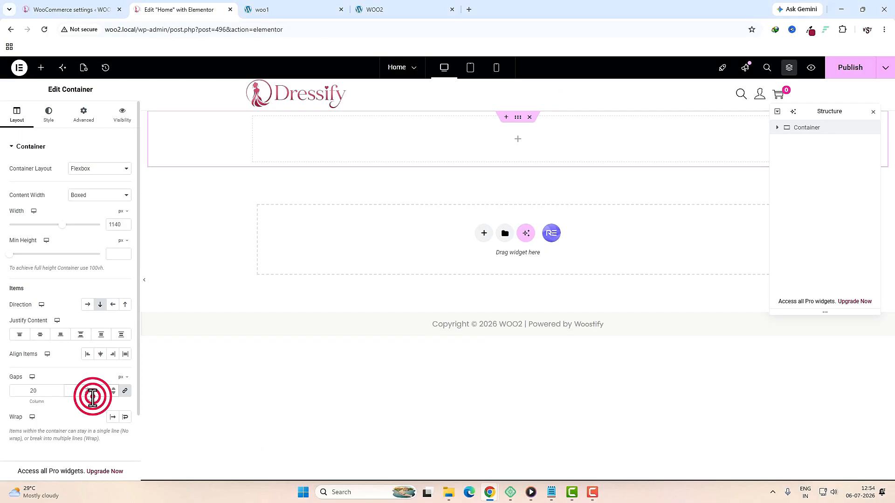
pyautogui.click(91, 117)
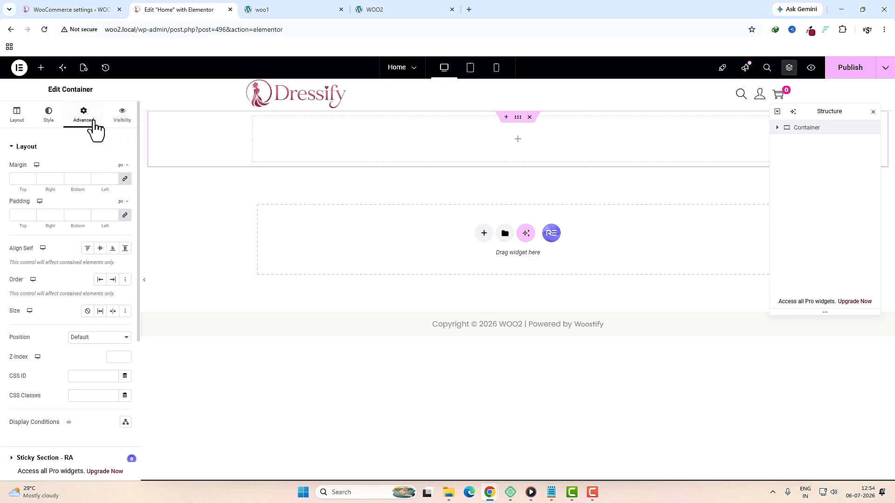
pyautogui.click(125, 215)
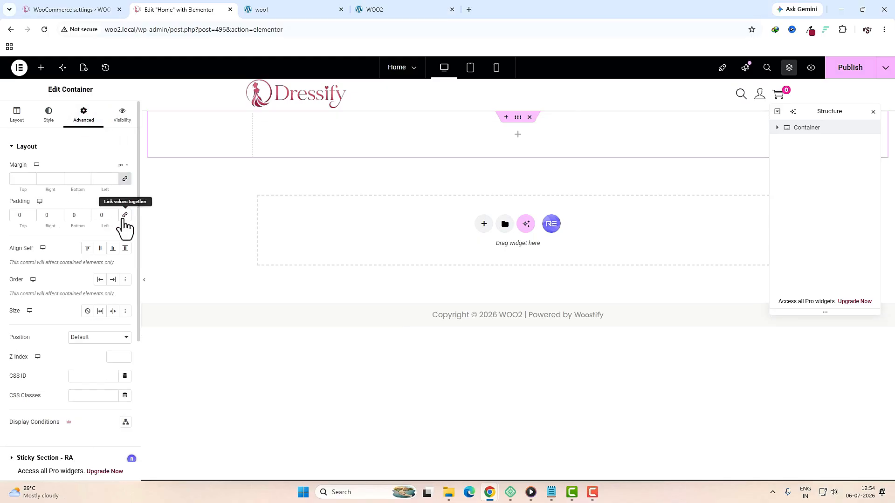
# Step: Place an Advanced Slider/Carousel in the container and delete its third slide
pyautogui.click(517, 136)
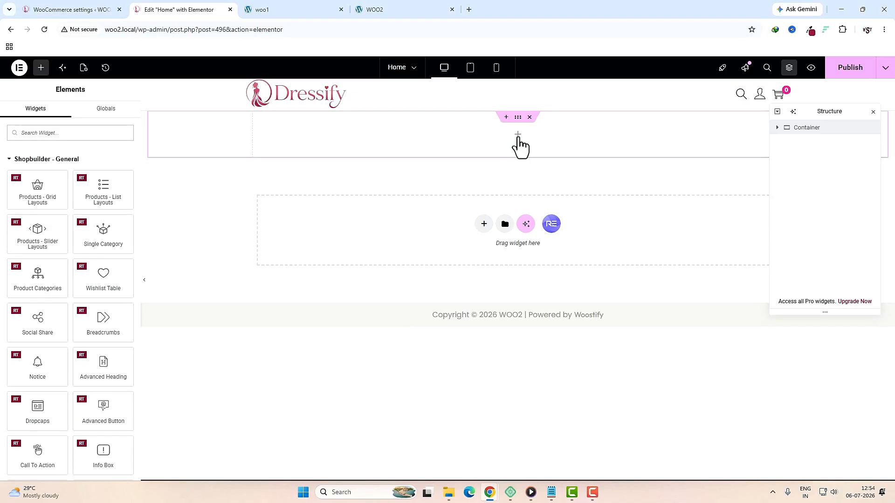
pyautogui.click(81, 132)
pyautogui.write('adv')
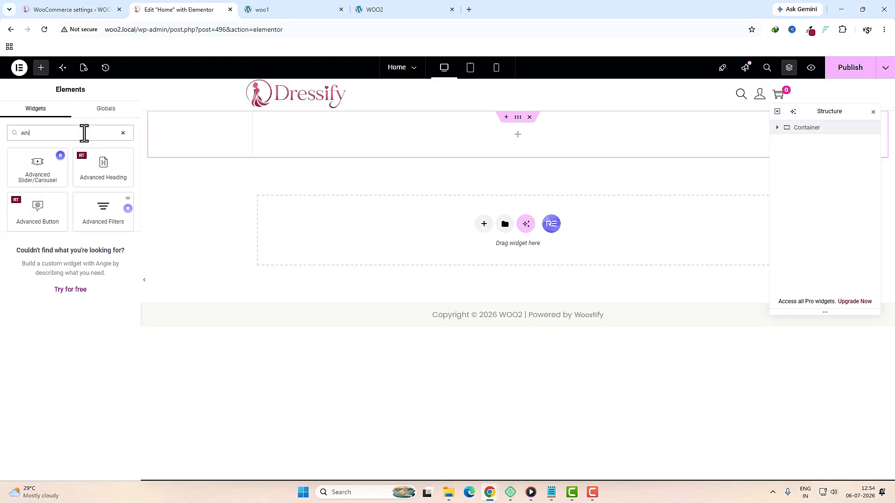
pyautogui.moveTo(37, 167); pyautogui.dragTo(365, 150)
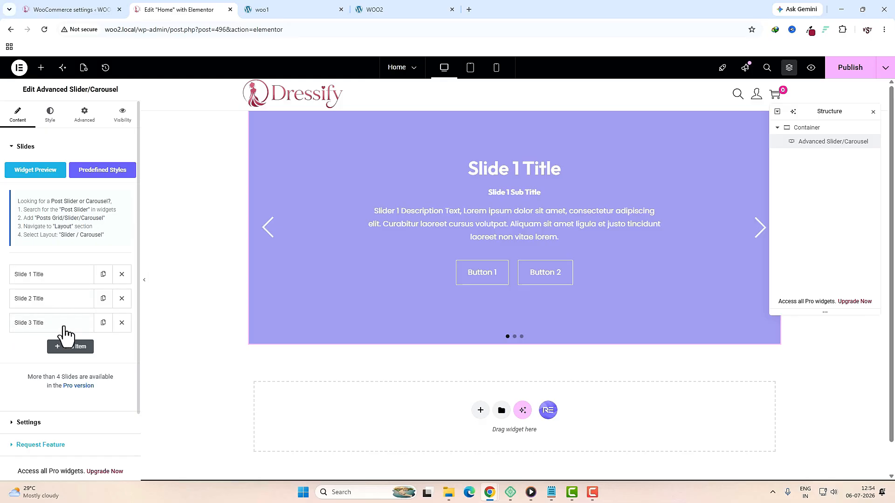
pyautogui.click(122, 323)
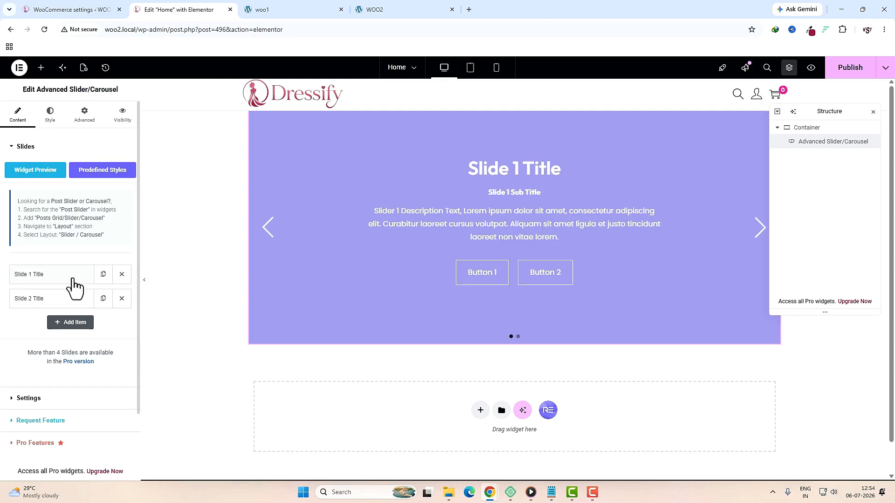
pyautogui.click(39, 277)
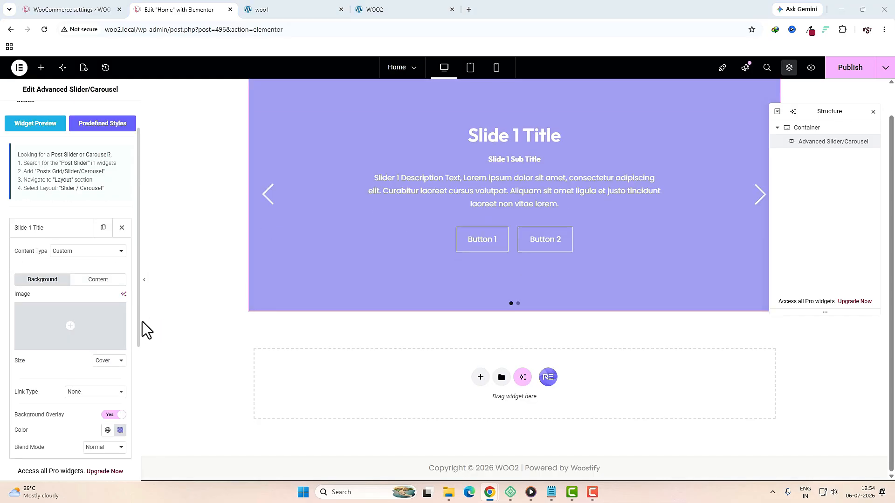
# Step: Give slide one the 'home 1' background image with the background overlay off
pyautogui.click(28, 312)
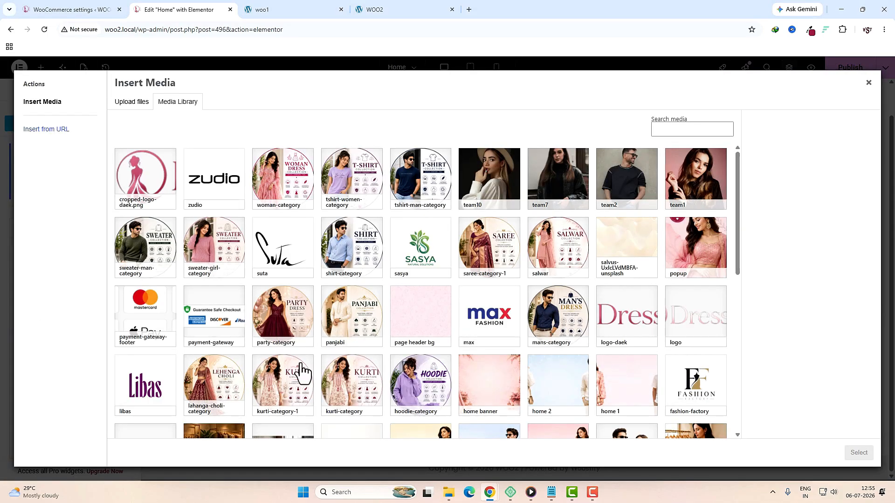
pyautogui.click(630, 385)
pyautogui.click(859, 453)
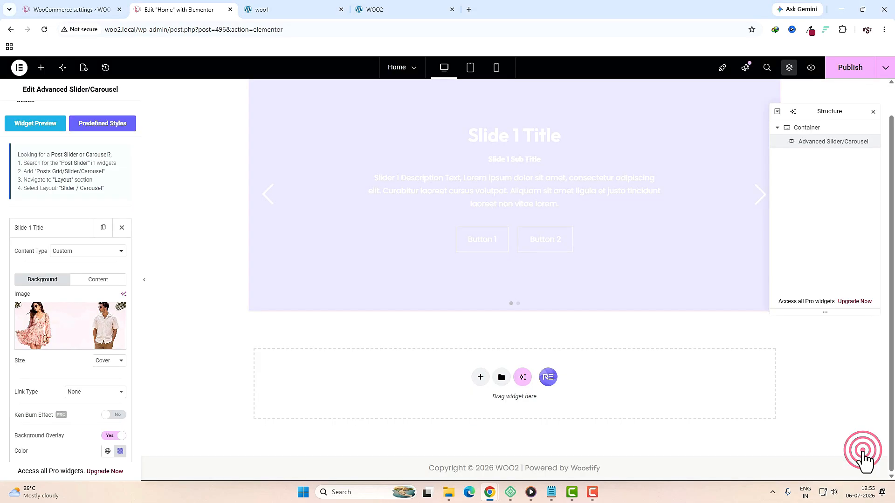
pyautogui.scroll(-2, 103, 436)
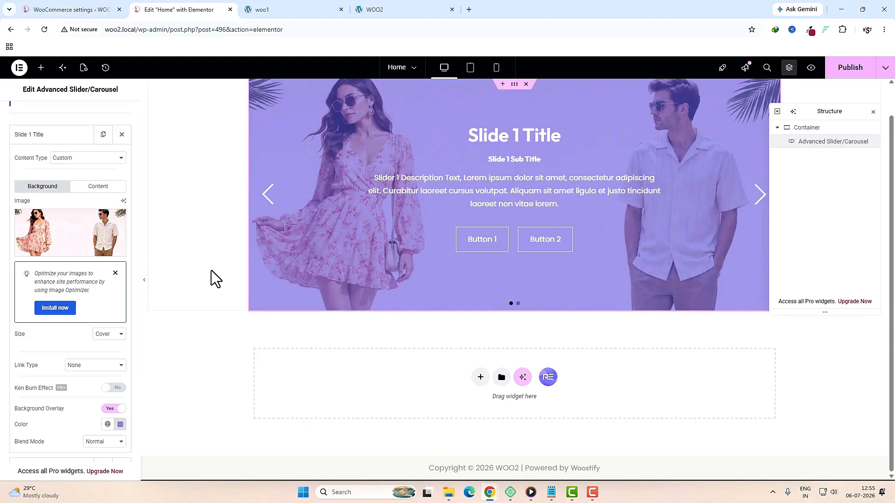
pyautogui.click(112, 410)
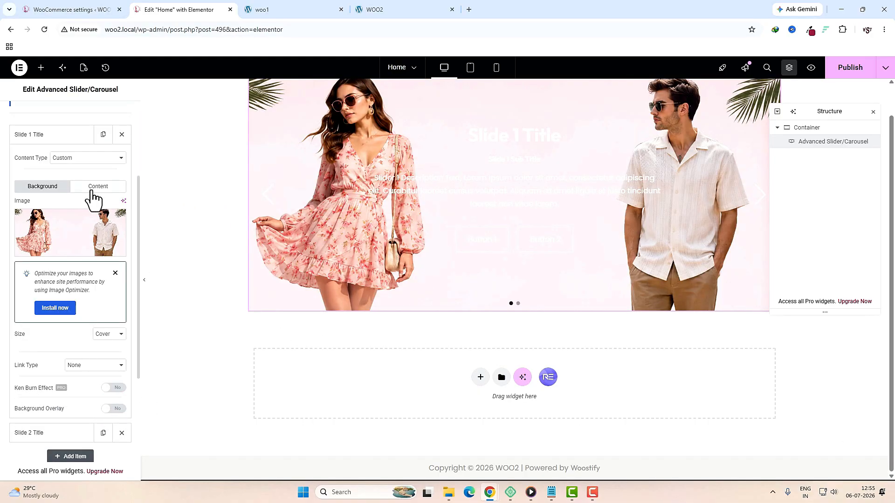
# Step: Replace the slide's subtitle and paste the pink 'UP TO 70% OFF' description, checking the live storefront
pyautogui.click(92, 190)
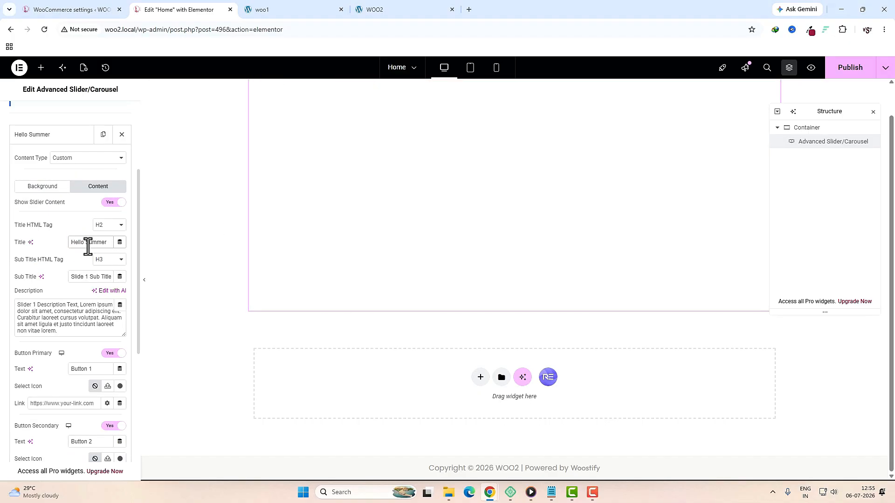
pyautogui.tripleClick(96, 275)
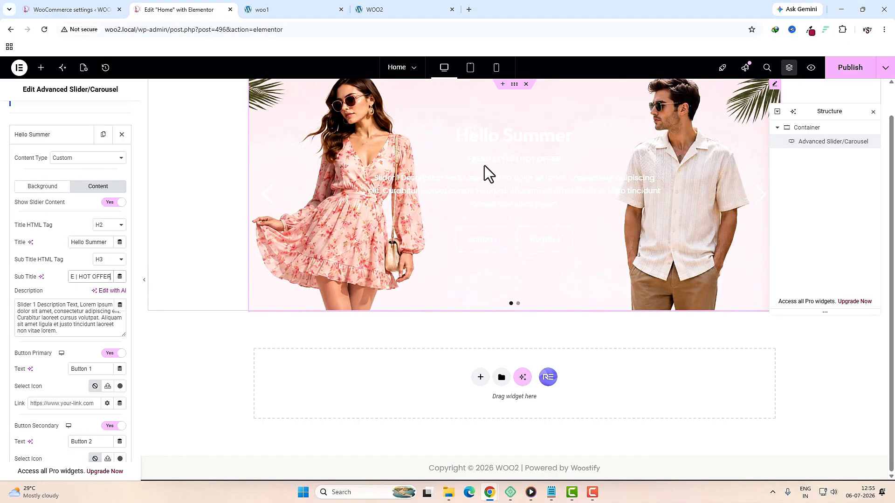
pyautogui.hotkey('ctrl', 'Tab')
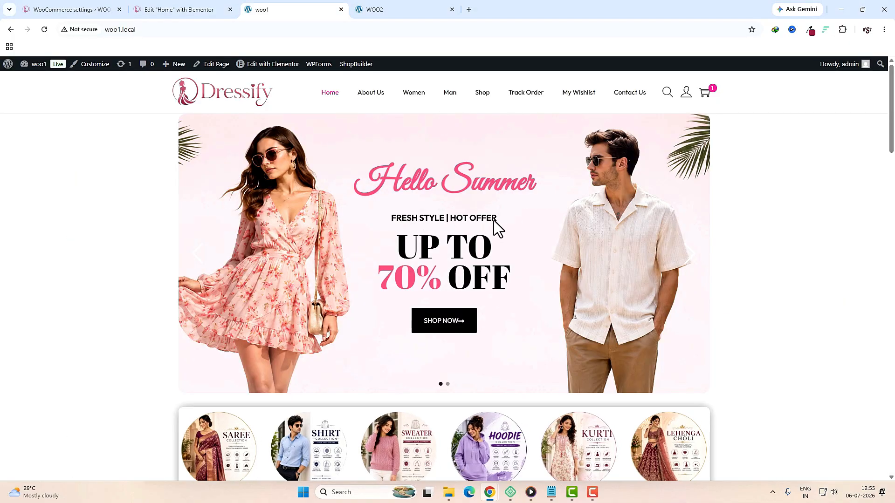
pyautogui.hotkey('ctrl', 'shift', 'Tab')
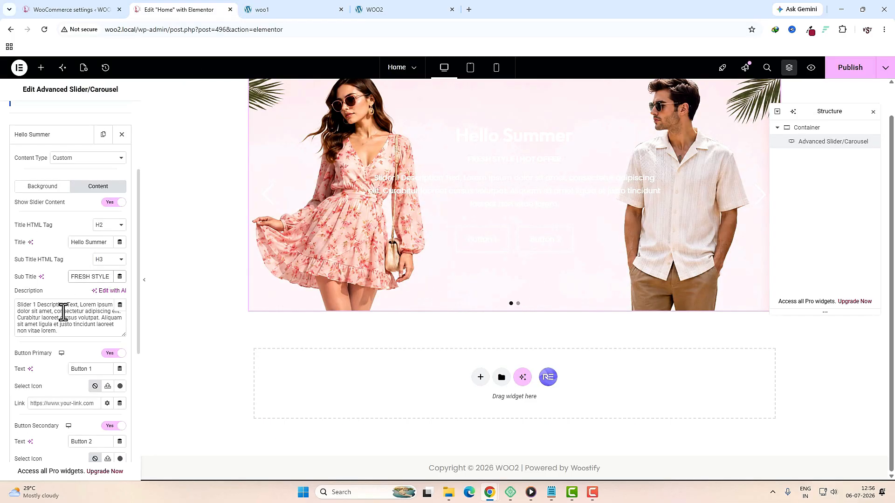
pyautogui.click(273, 10)
pyautogui.moveTo(518, 279); pyautogui.dragTo(431, 262)
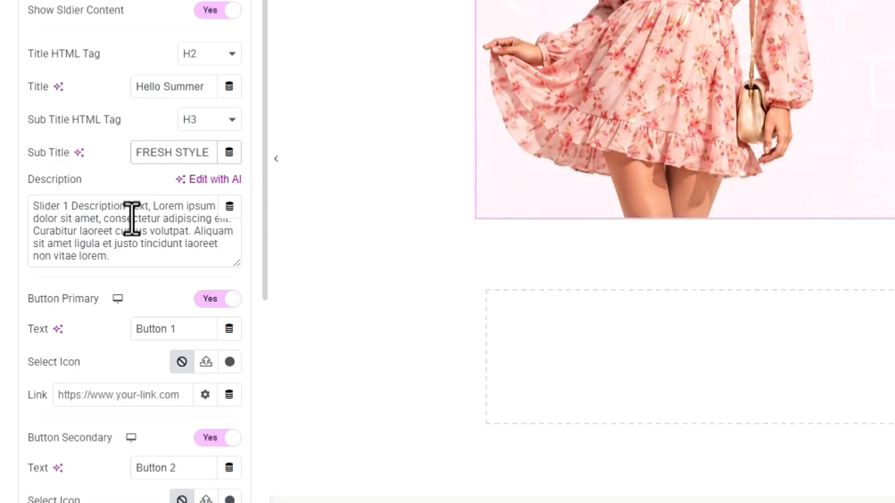
pyautogui.tripleClick(132, 217)
pyautogui.write('UP TO </BR><span style=color:#fc4e82;>70%</span> OFF')
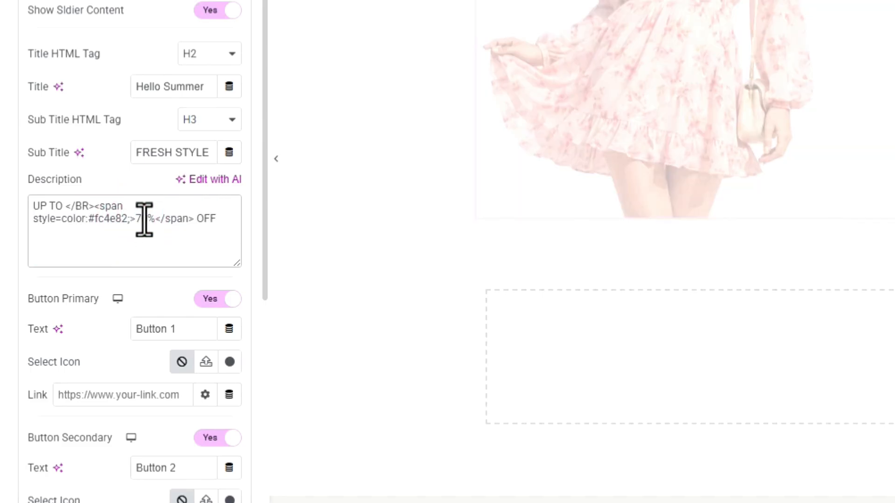
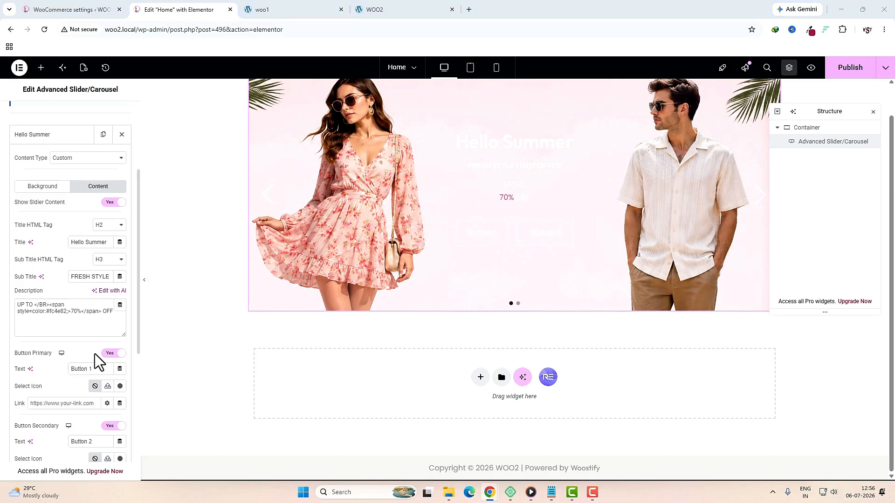
# Step: Set the primary button to 'SHOP NOW' linked to the Shop page, and switch off the secondary button
pyautogui.tripleClick(81, 371)
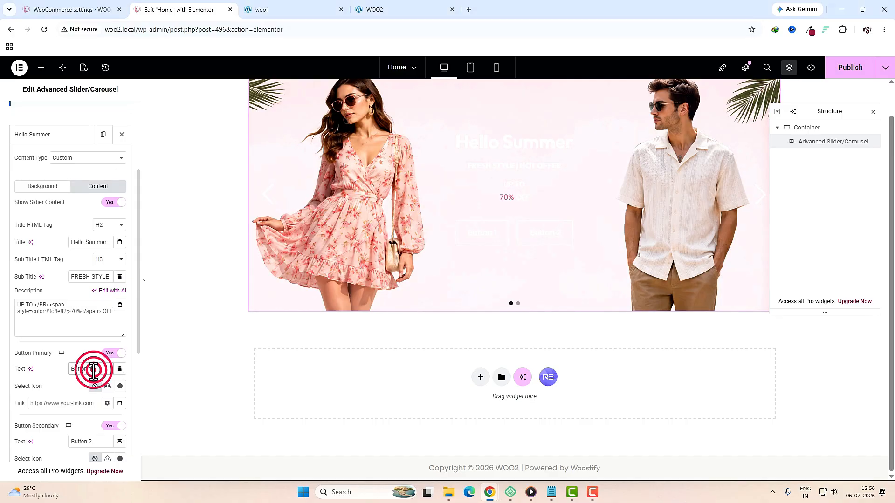
pyautogui.write('SHOP NOW')
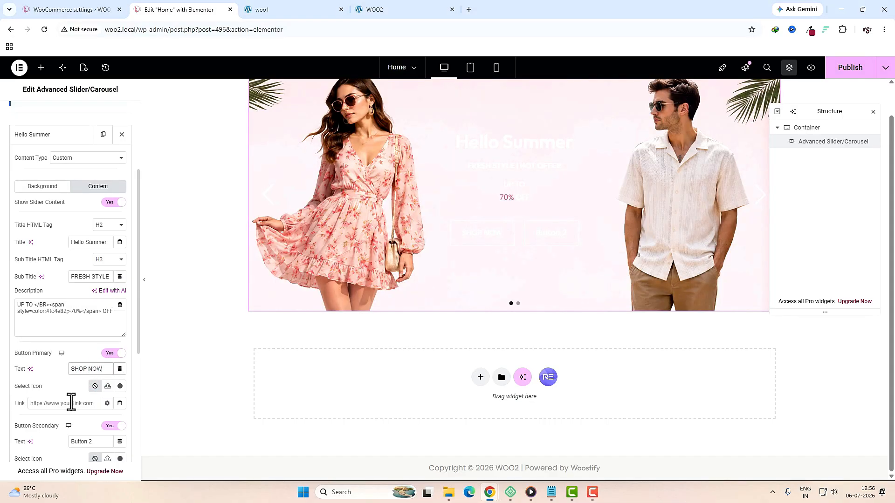
pyautogui.click(71, 404)
pyautogui.write('sho')
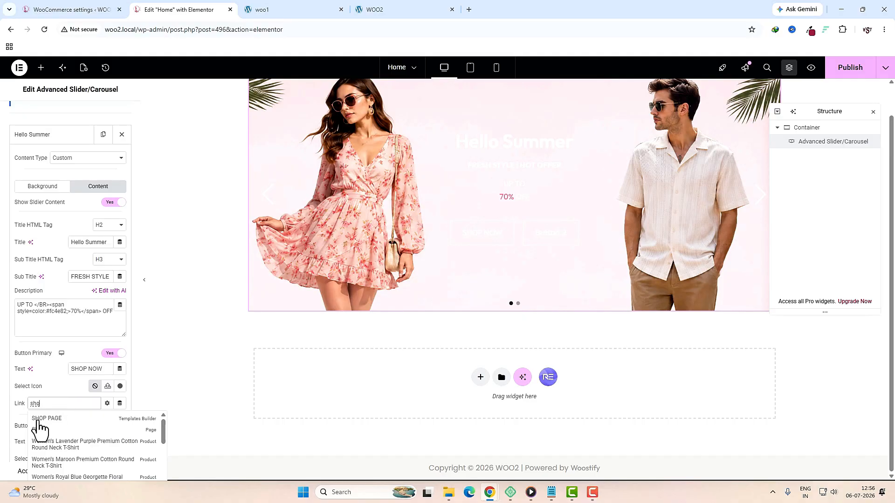
pyautogui.click(43, 431)
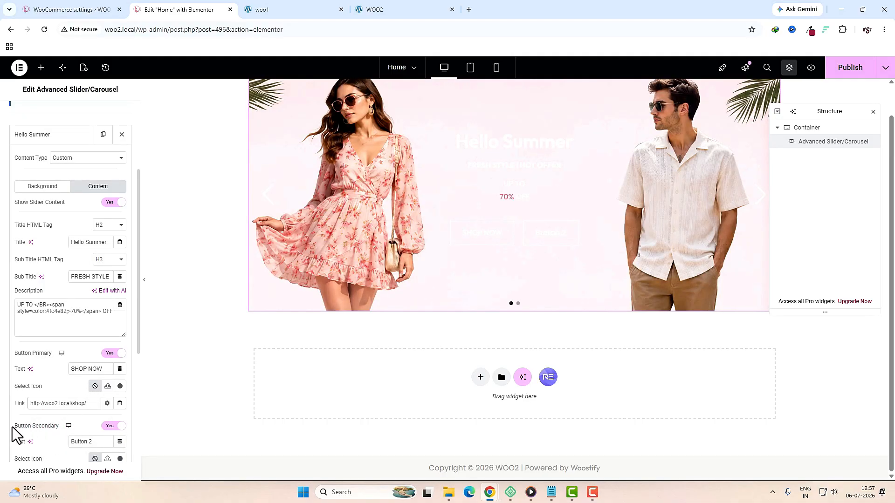
pyautogui.click(110, 426)
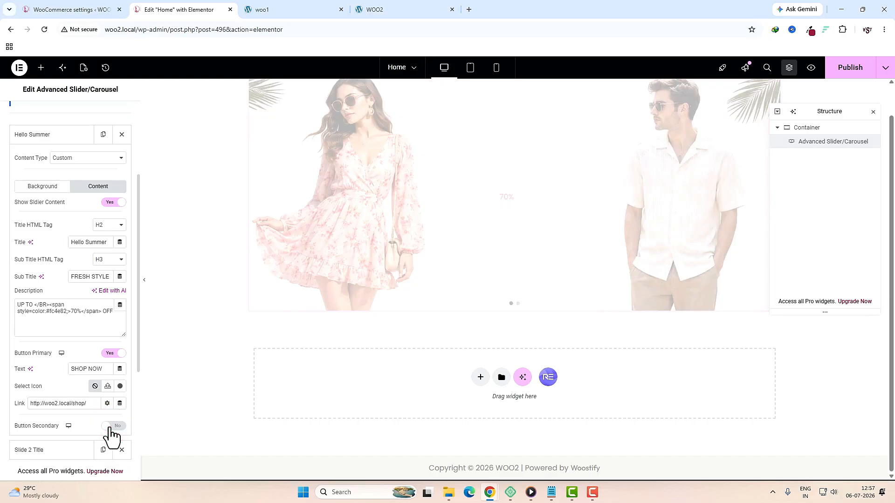
pyautogui.scroll(1, 146, 365)
pyautogui.scroll(2, 82, 328)
pyautogui.scroll(1, 56, 138)
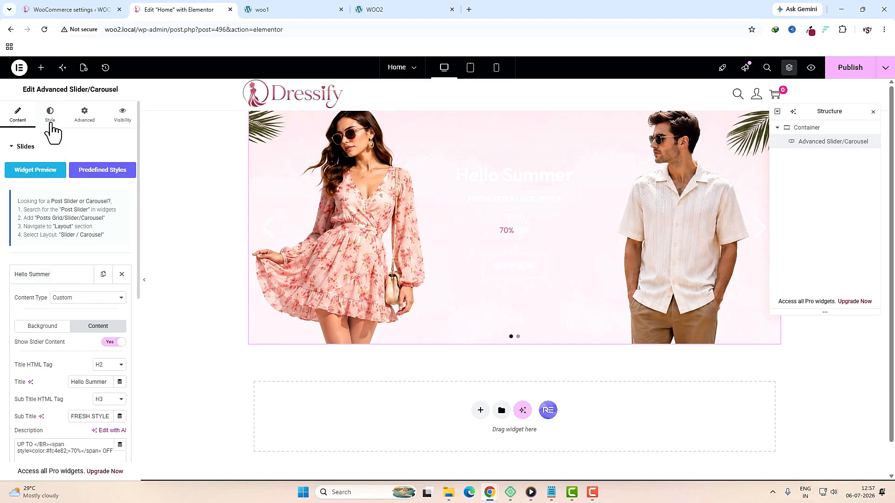
# Step: Colour the Hello Summer title with the pink sampled from the live storefront
pyautogui.click(50, 116)
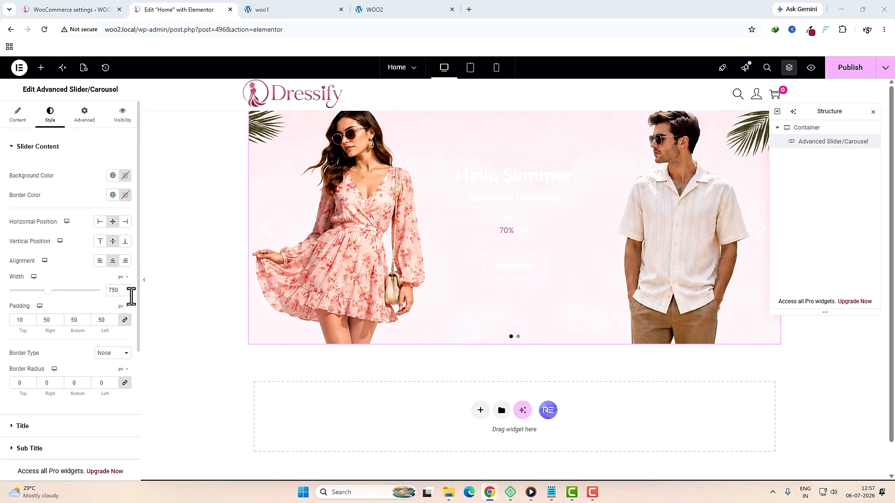
pyautogui.click(19, 381)
pyautogui.press('BackSpace')
pyautogui.click(21, 426)
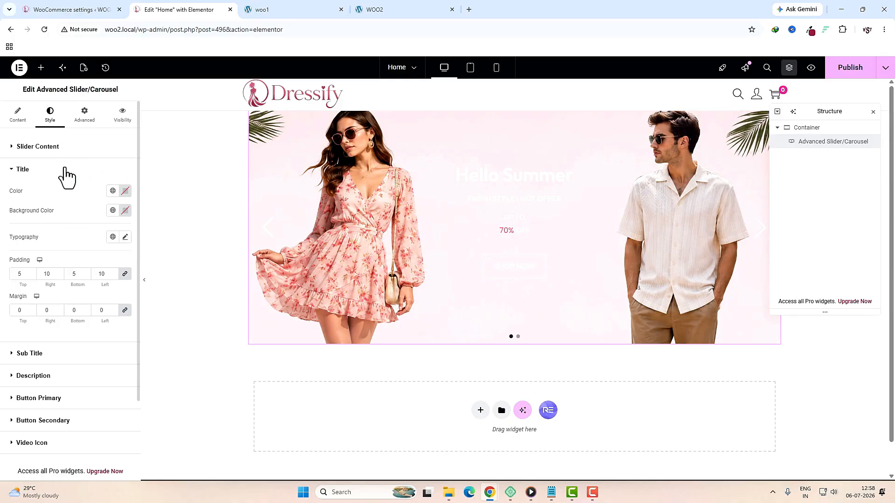
pyautogui.hotkey('ctrl', 'Tab')
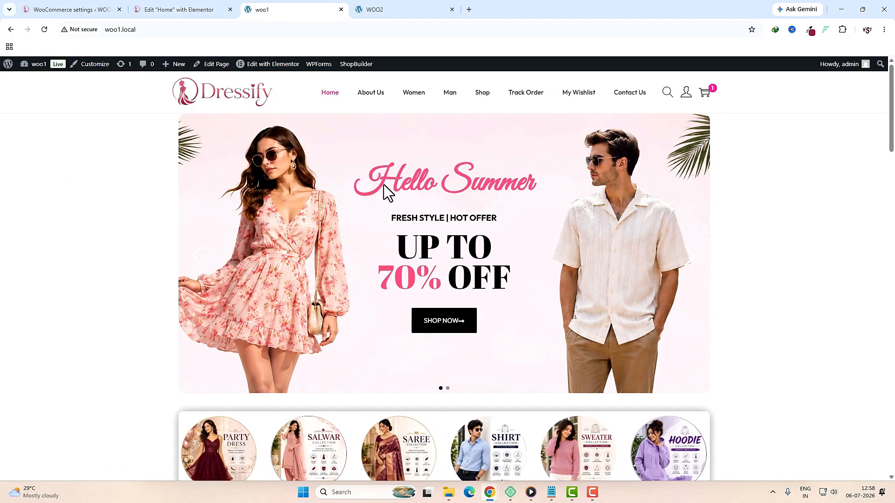
pyautogui.click(811, 30)
pyautogui.click(774, 50)
pyautogui.click(457, 172)
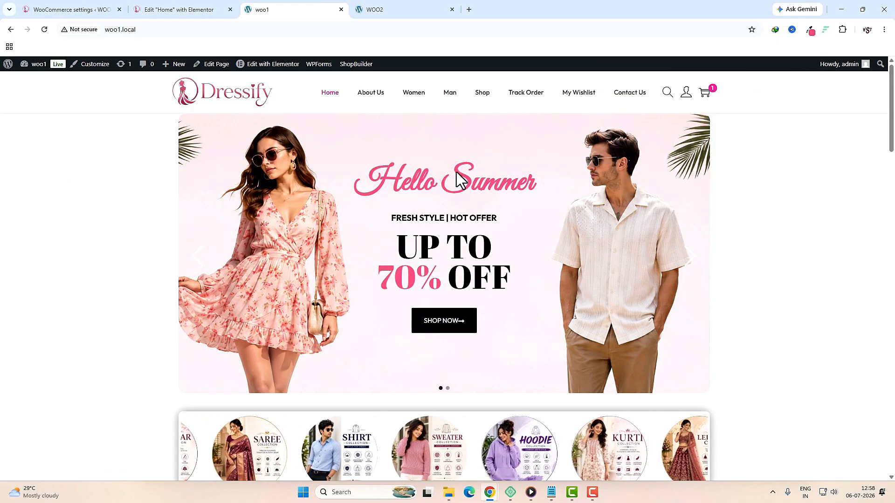
pyautogui.click(769, 48)
pyautogui.hotkey('ctrl', 'shift', 'Tab')
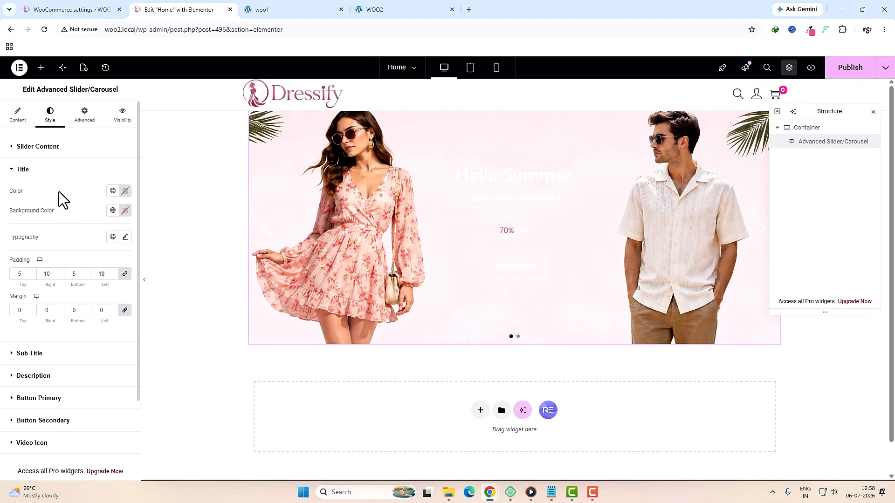
pyautogui.click(125, 191)
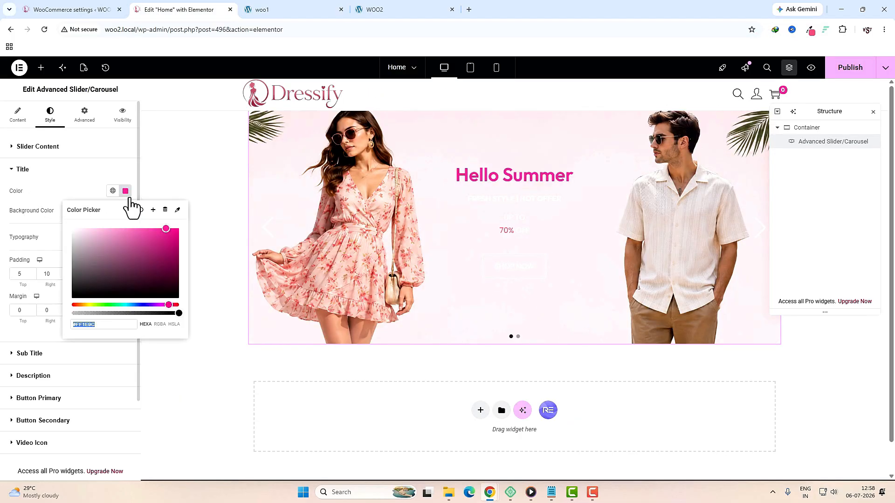
pyautogui.click(138, 105)
# Step: Set the title font to Great Vibes at size 70
pyautogui.click(125, 236)
pyautogui.click(95, 280)
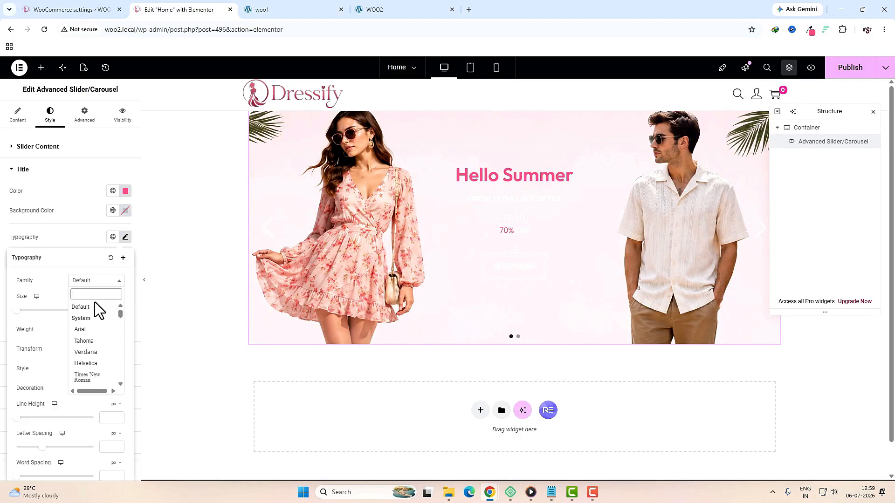
pyautogui.write('great')
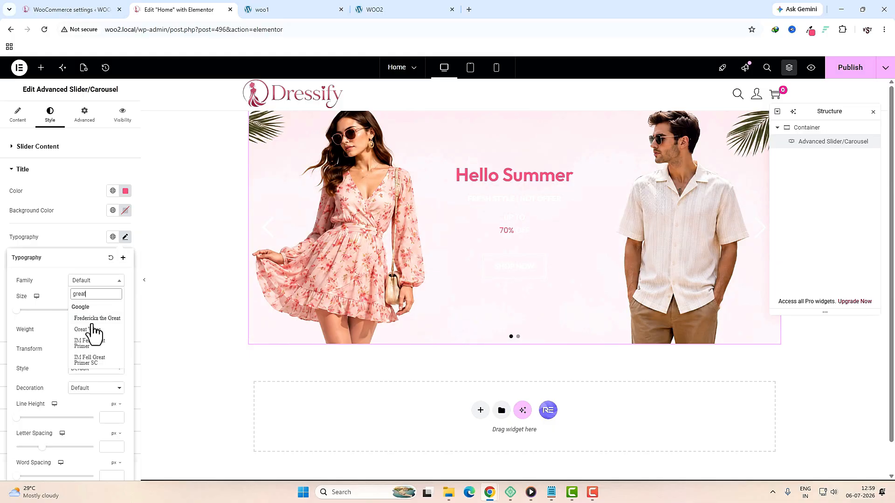
pyautogui.click(93, 332)
pyautogui.click(104, 312)
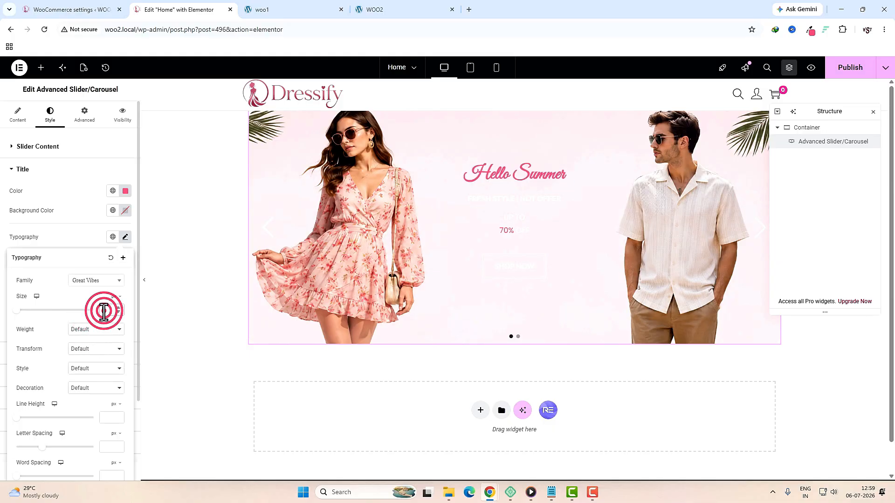
pyautogui.write('70')
pyautogui.click(63, 238)
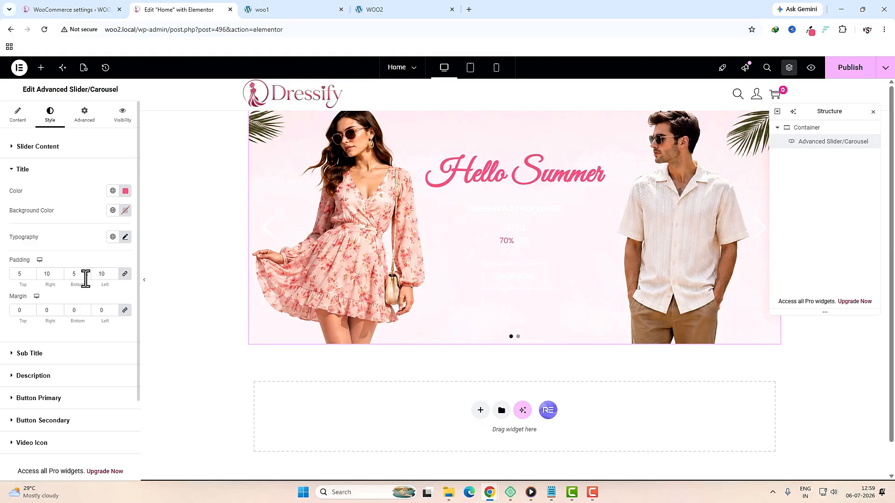
# Step: Make the sub title text dark, checking the live home page for reference
pyautogui.click(79, 354)
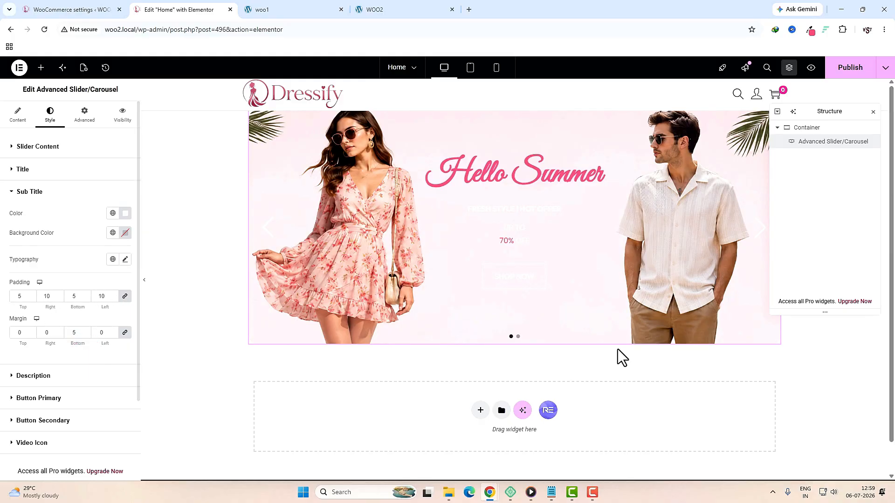
pyautogui.click(301, 9)
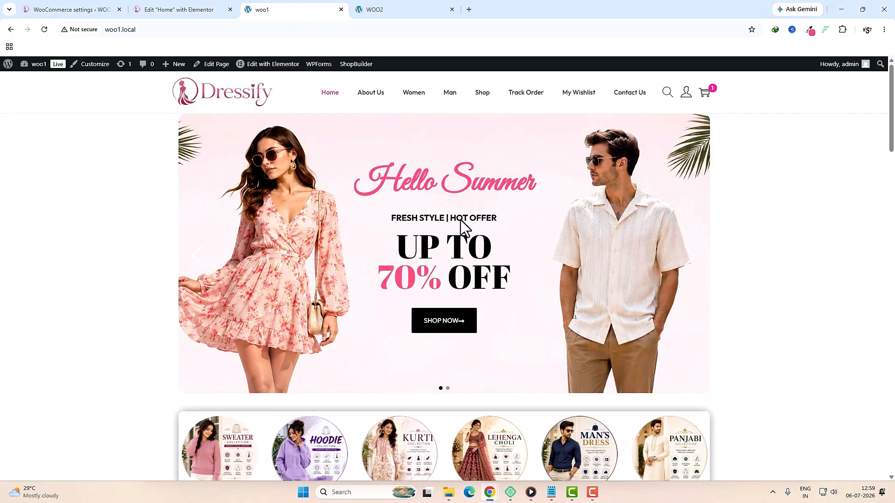
pyautogui.hotkey('ctrl', 'shift', 'Tab')
pyautogui.click(76, 210)
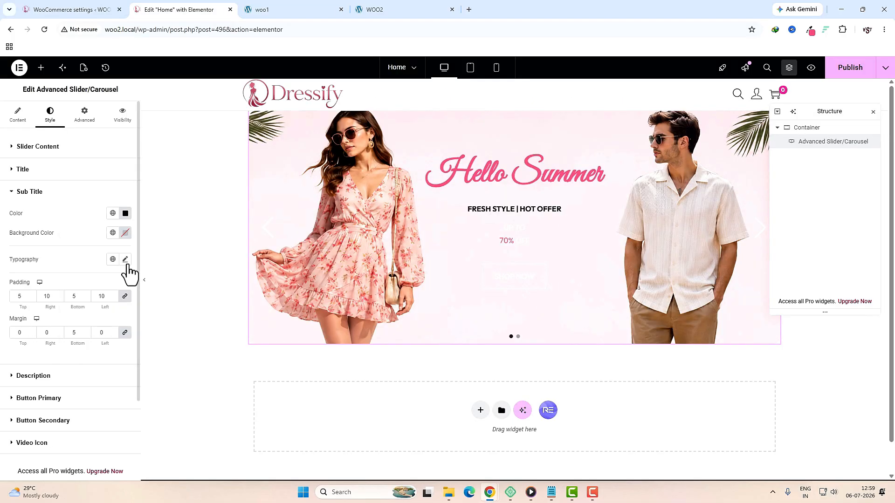
pyautogui.click(125, 260)
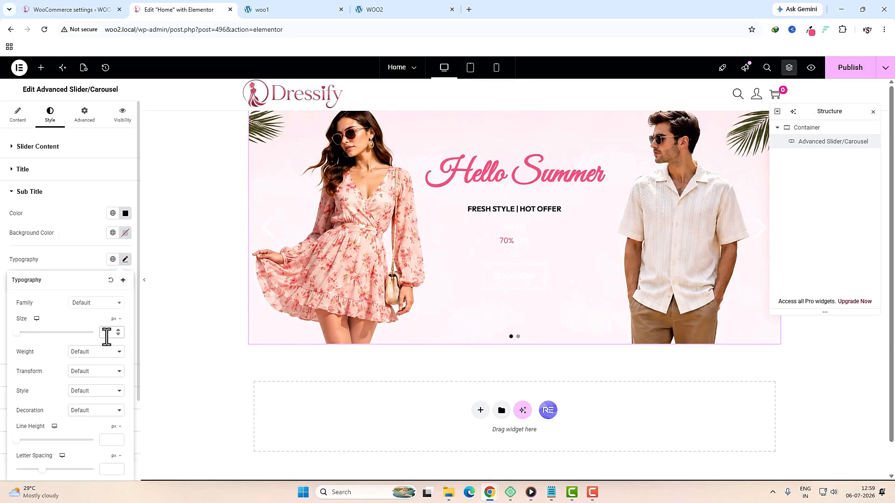
pyautogui.click(72, 247)
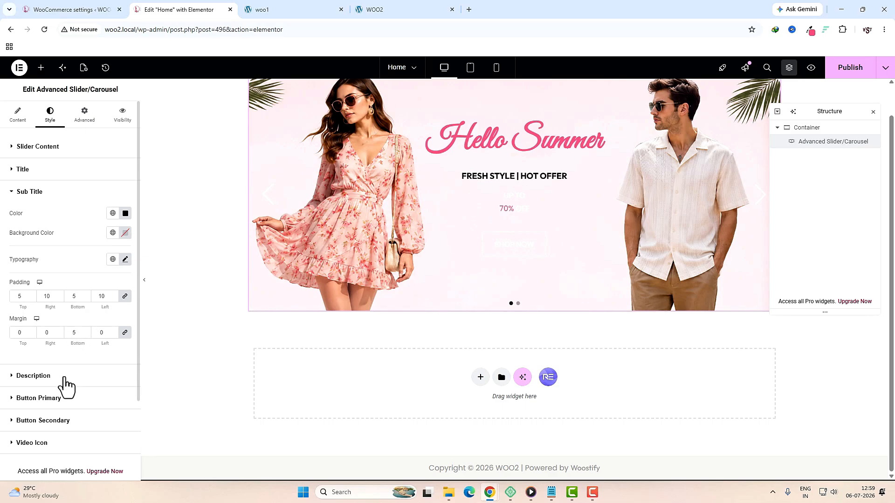
# Step: Style the UP TO 70% OFF description near-black in Abril Fatface, size 70, line height 65
pyautogui.click(65, 379)
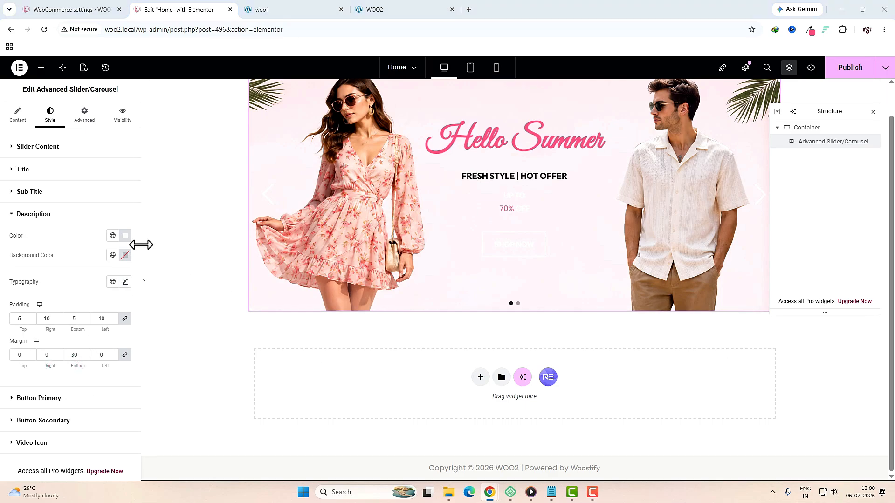
pyautogui.click(124, 237)
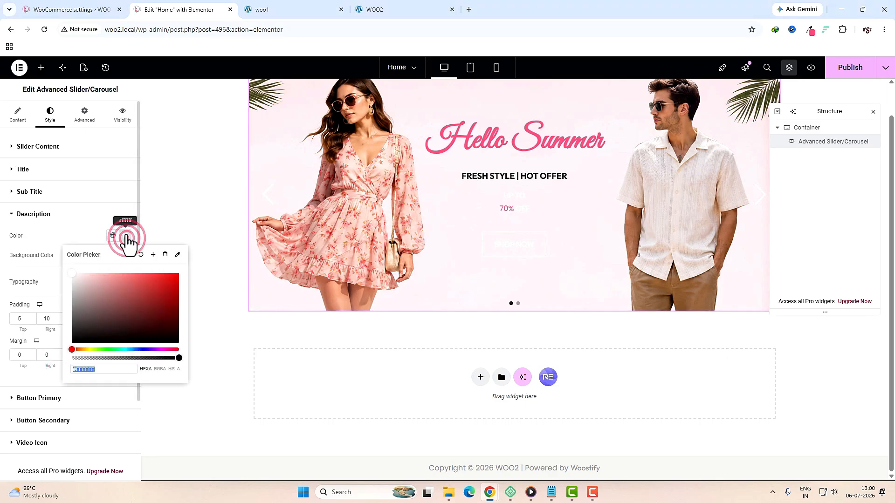
pyautogui.click(102, 296)
pyautogui.click(127, 280)
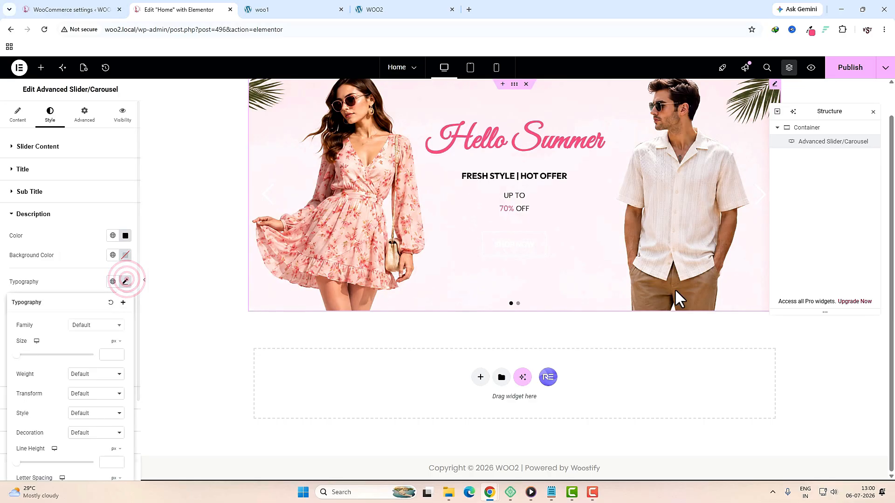
pyautogui.write('70')
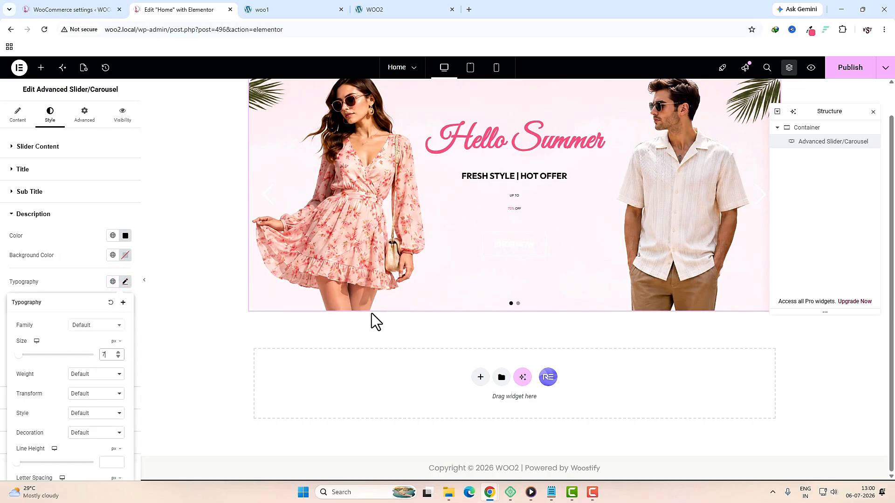
pyautogui.click(103, 460)
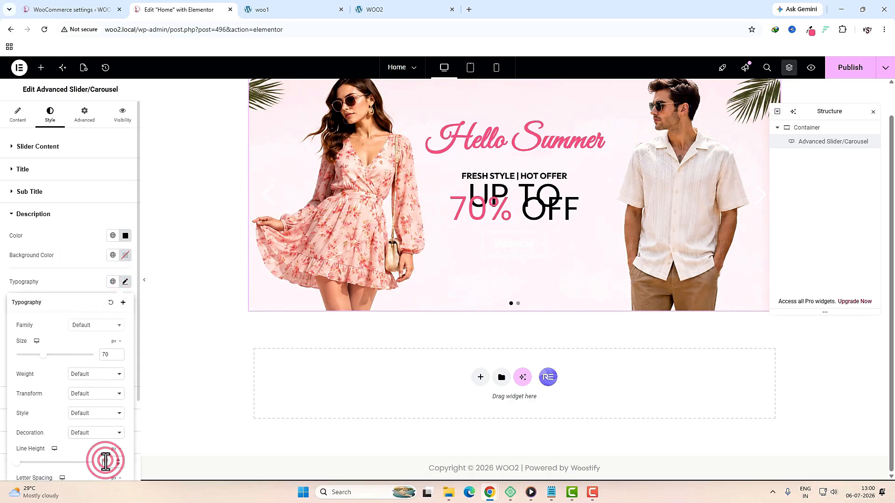
pyautogui.write('65')
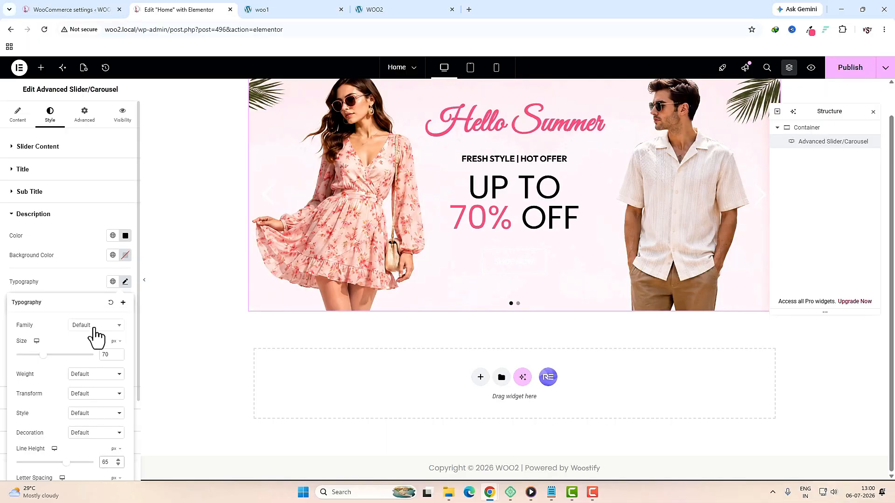
pyautogui.click(95, 328)
pyautogui.write('a')
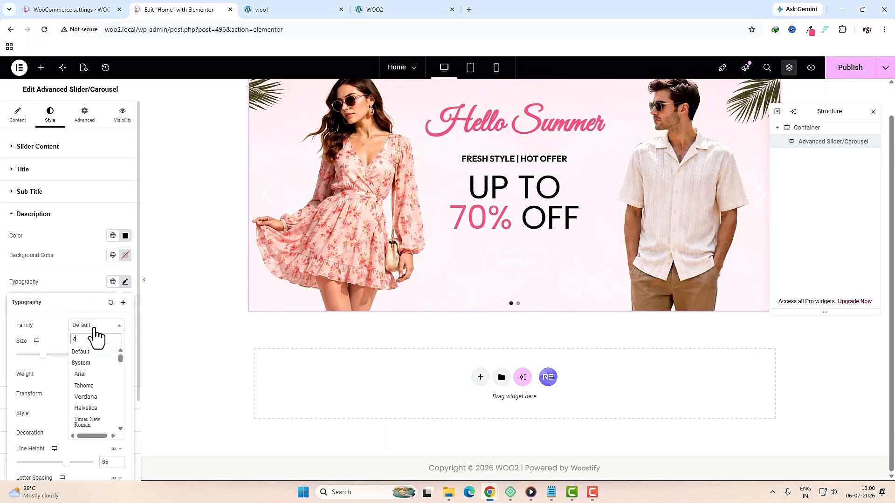
pyautogui.write('bril')
pyautogui.click(89, 363)
pyautogui.click(104, 275)
pyautogui.scroll(-1, 100, 370)
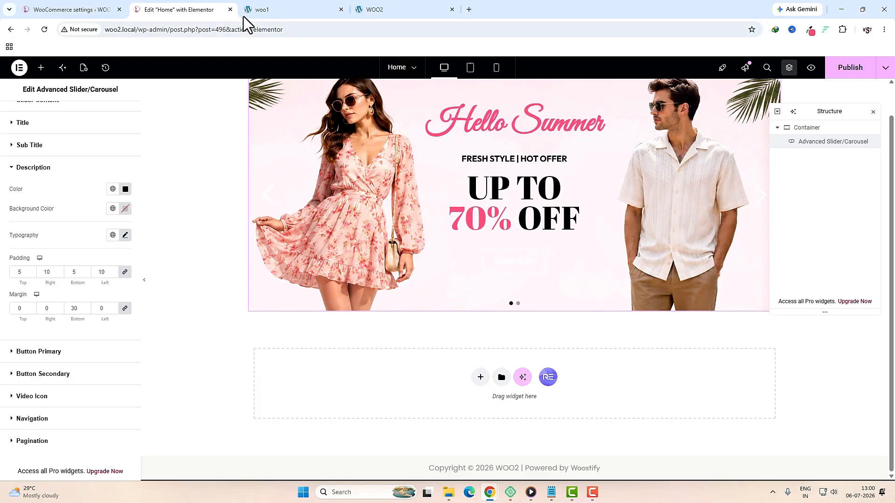
# Step: Compare the slider against the woo1 reference site and return to its content settings
pyautogui.click(279, 10)
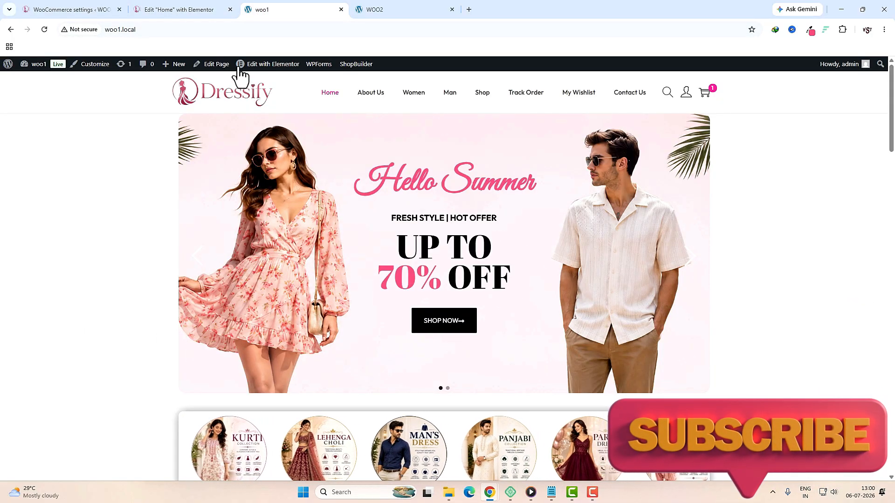
pyautogui.click(179, 10)
pyautogui.click(280, 10)
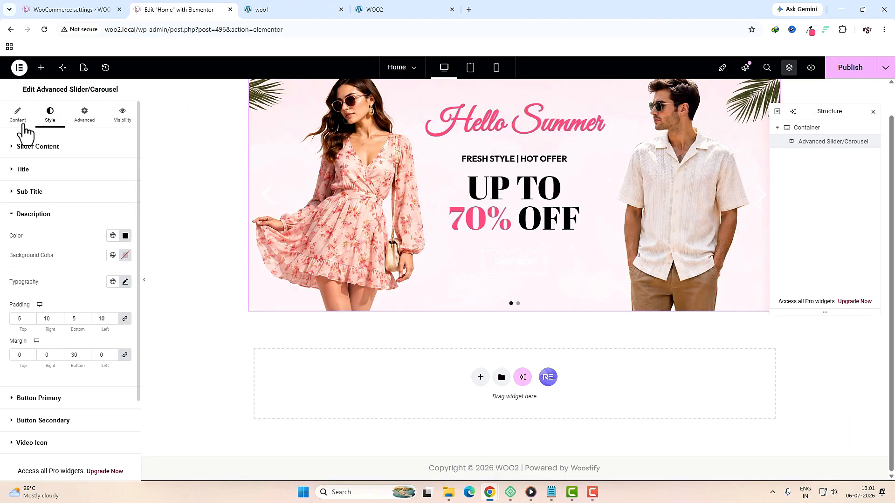
pyautogui.click(21, 122)
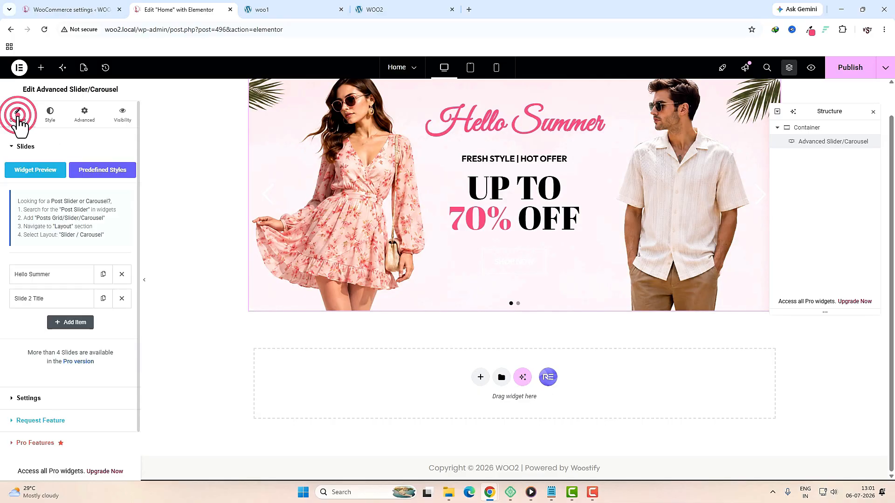
# Step: Add a right-pointing arrow icon from the Icon Library to the Hello Summer button
pyautogui.click(49, 277)
pyautogui.click(99, 141)
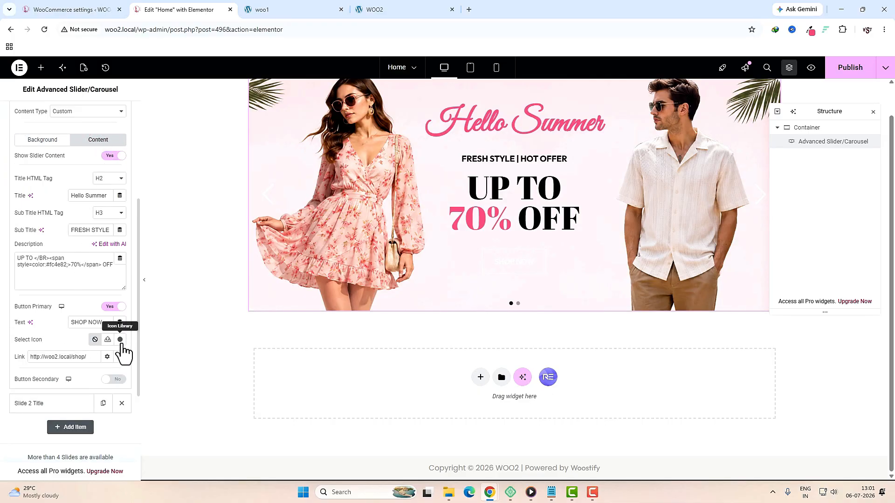
pyautogui.click(120, 339)
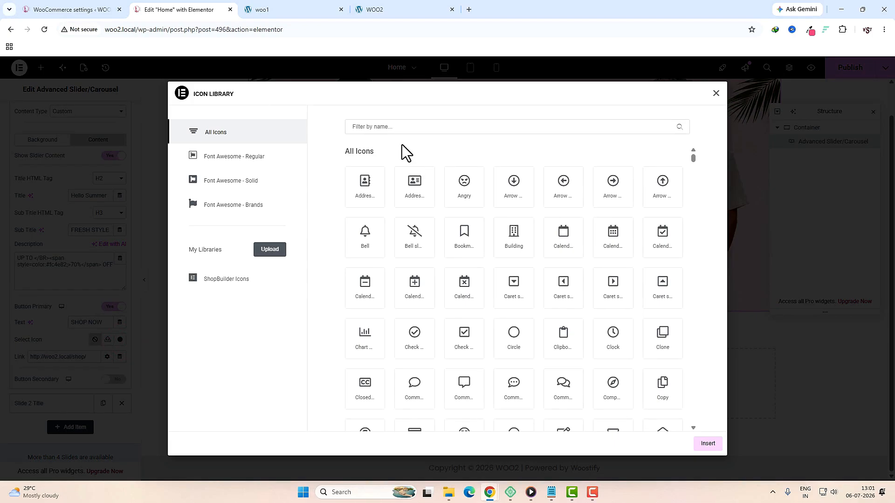
pyautogui.click(401, 130)
pyautogui.write('arr')
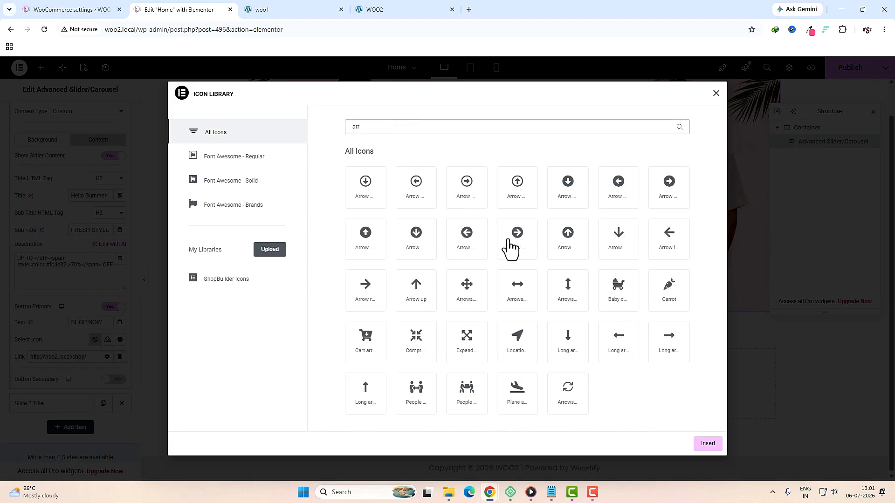
pyautogui.click(669, 342)
pyautogui.click(707, 445)
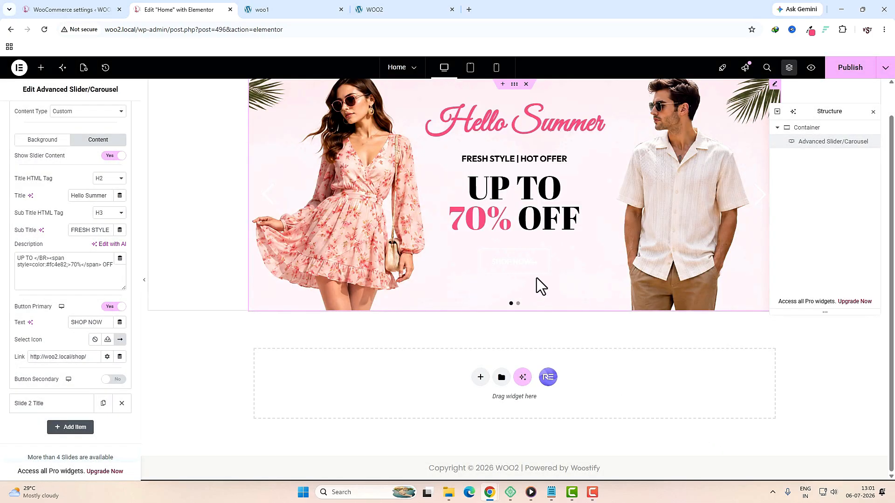
# Step: Give the primary button a black border and a classic black background
pyautogui.scroll(4, 56, 130)
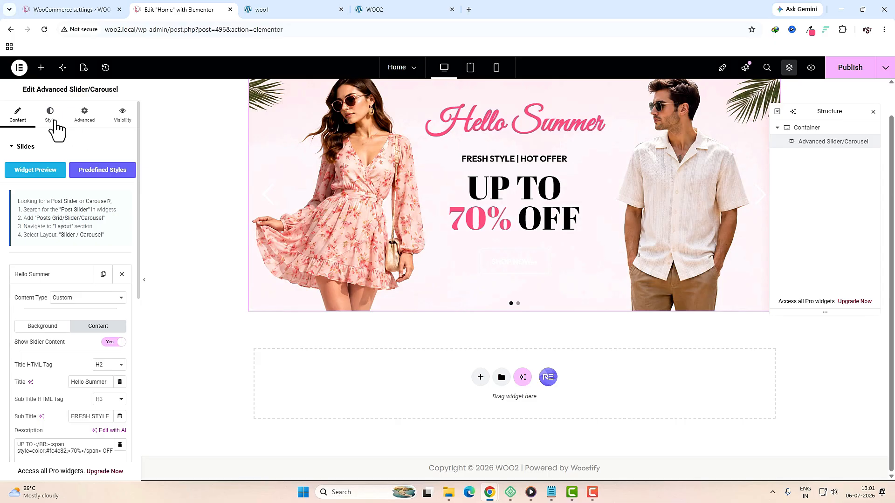
pyautogui.click(54, 121)
pyautogui.scroll(-5, 73, 303)
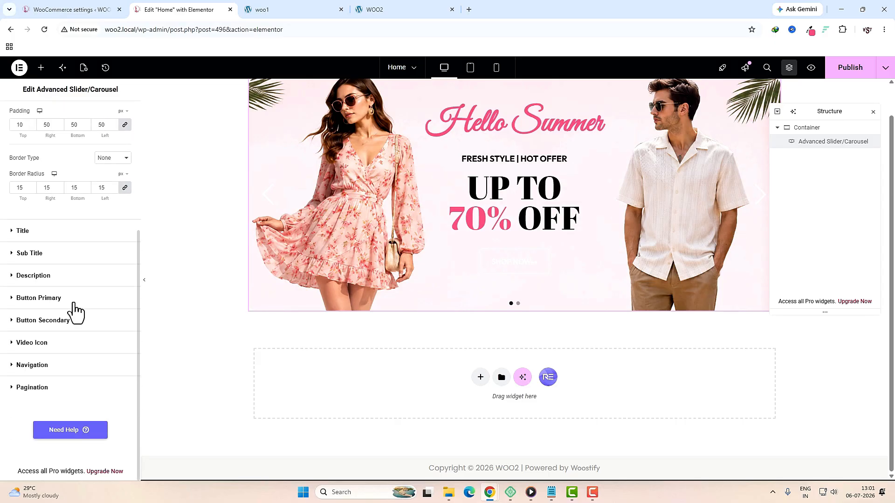
pyautogui.click(56, 298)
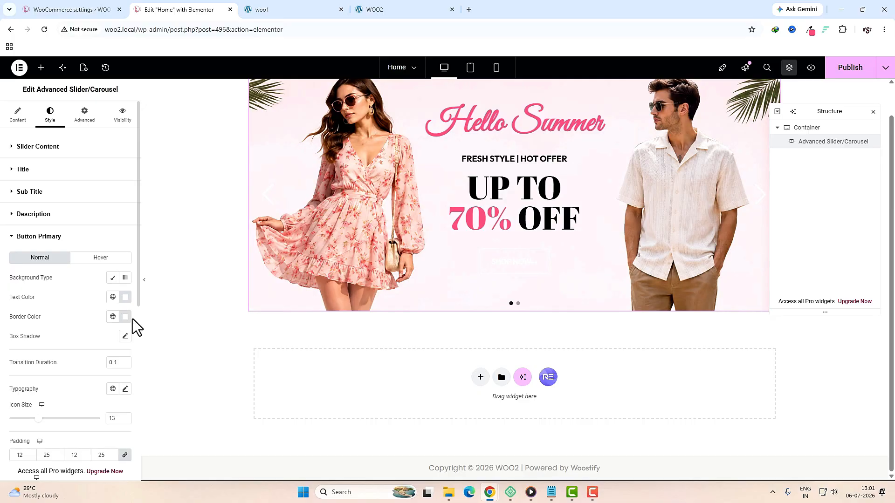
pyautogui.click(125, 317)
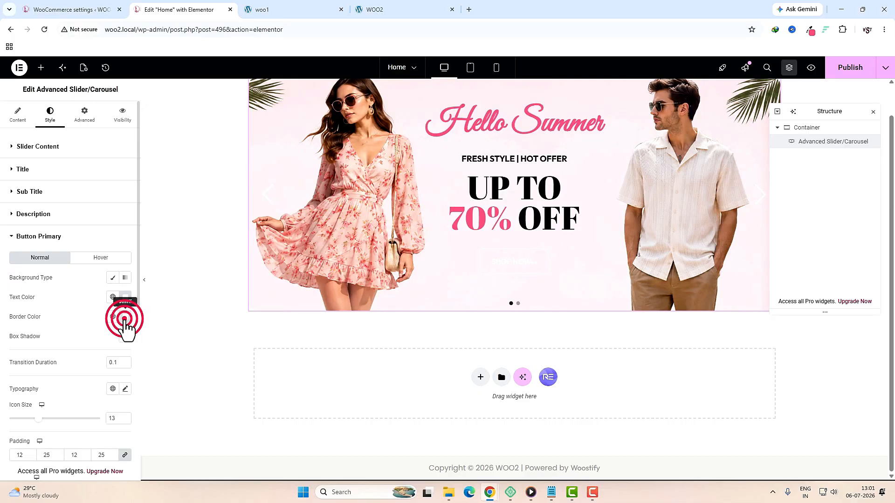
pyautogui.click(62, 311)
pyautogui.click(113, 278)
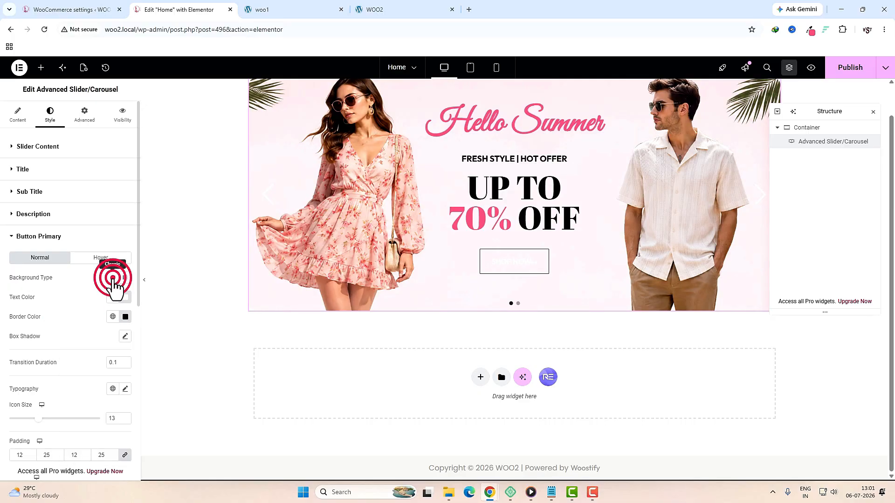
pyautogui.click(124, 297)
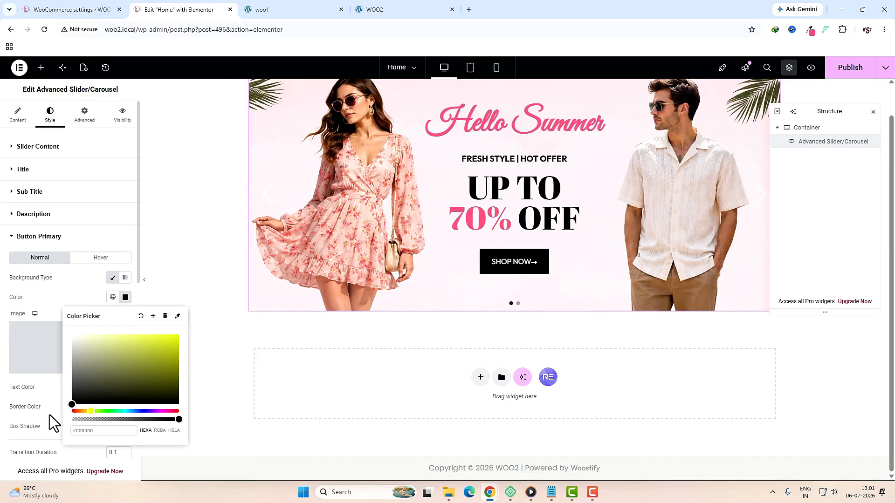
pyautogui.click(50, 415)
# Step: Widen the letter spacing of the SHOP NOW button text
pyautogui.scroll(-2, 46, 410)
pyautogui.click(124, 388)
pyautogui.scroll(-3, 44, 424)
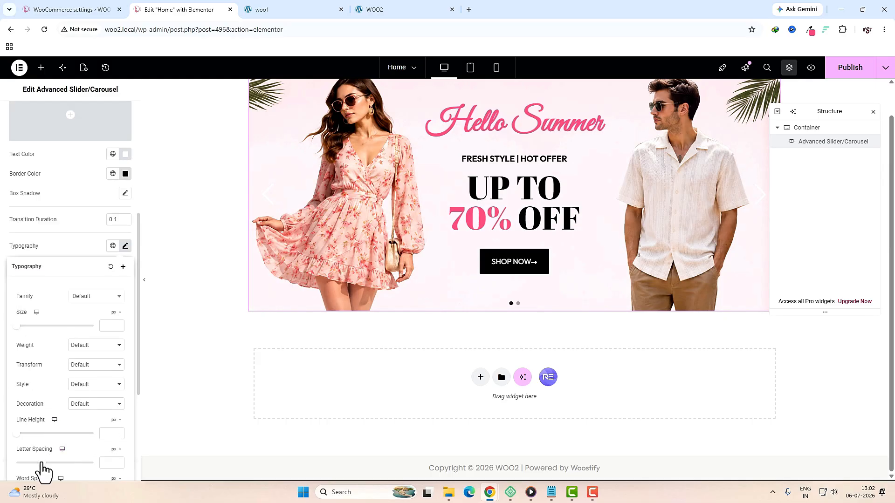
pyautogui.moveTo(42, 463); pyautogui.dragTo(50, 462)
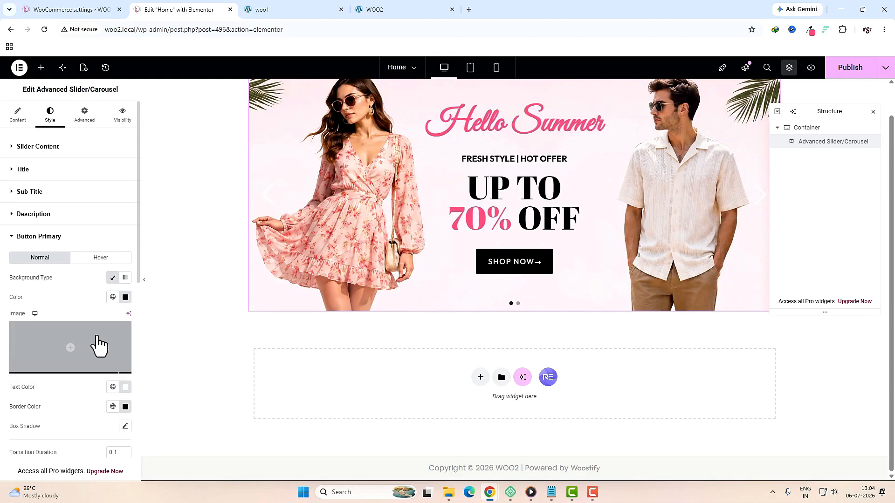
pyautogui.scroll(1, 592, 342)
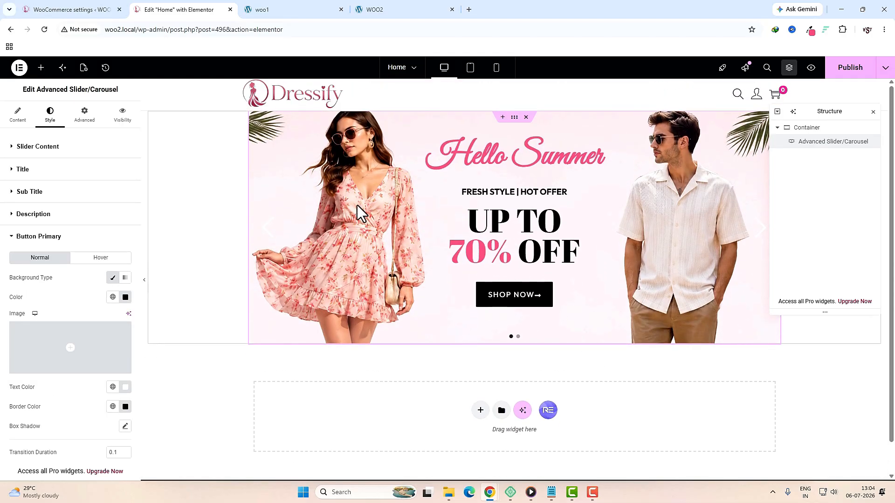
# Step: Select the slider height value in the slider's general settings
pyautogui.click(14, 117)
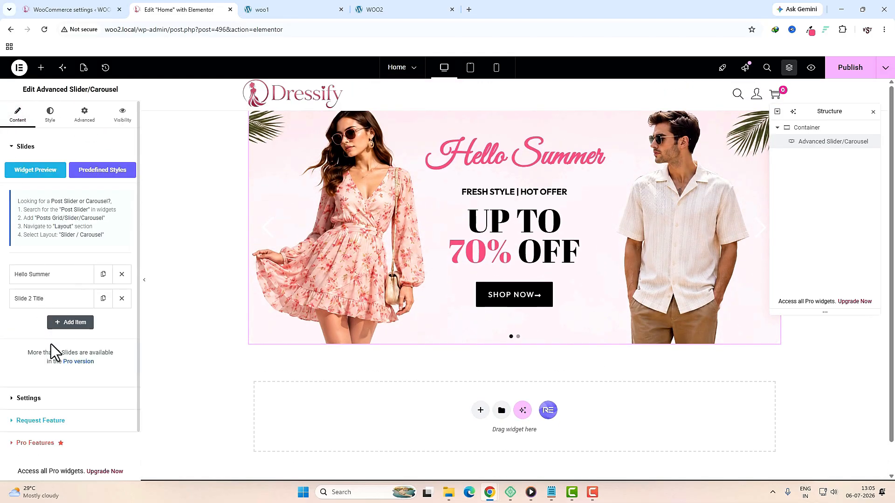
pyautogui.click(57, 396)
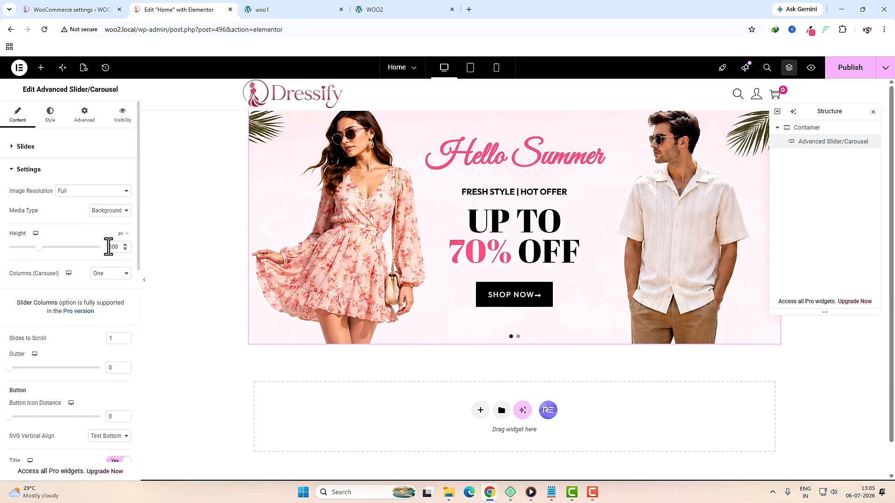
pyautogui.doubleClick(112, 247)
# Step: Set the slider height to 600, preview it, then reload the editor and reselect the slider
pyautogui.write('6')
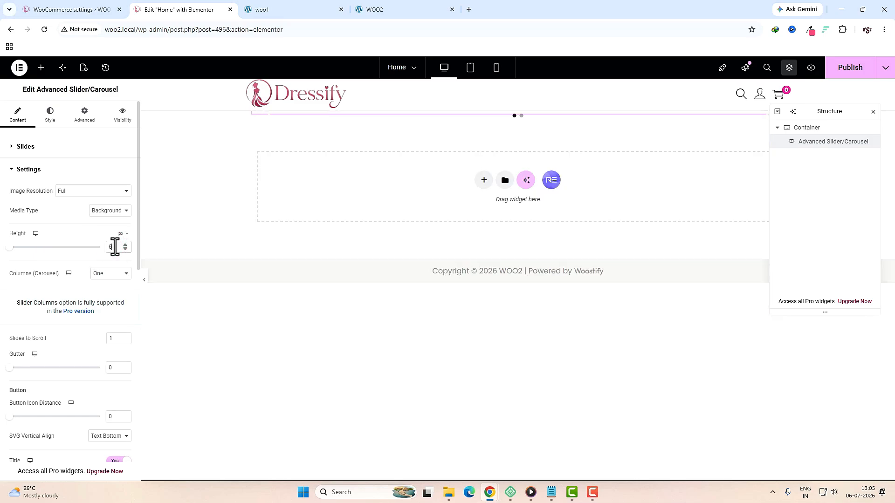
pyautogui.write('00')
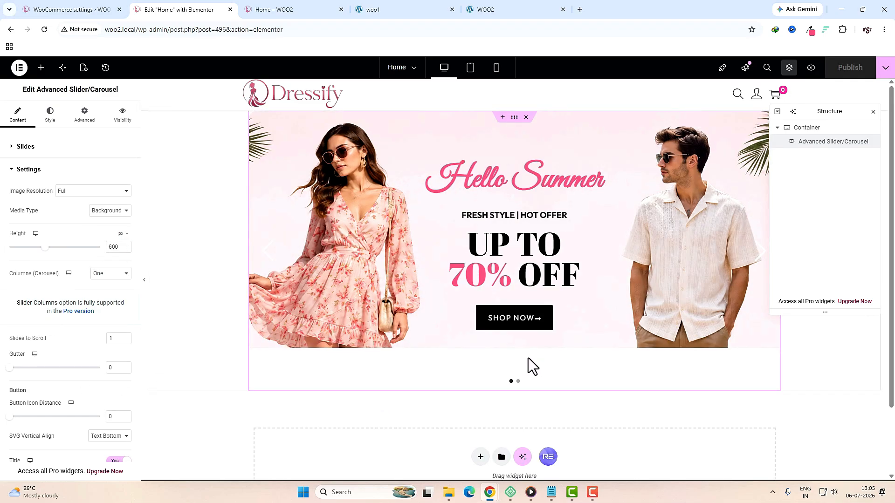
pyautogui.hotkey('ctrl', 'Tab')
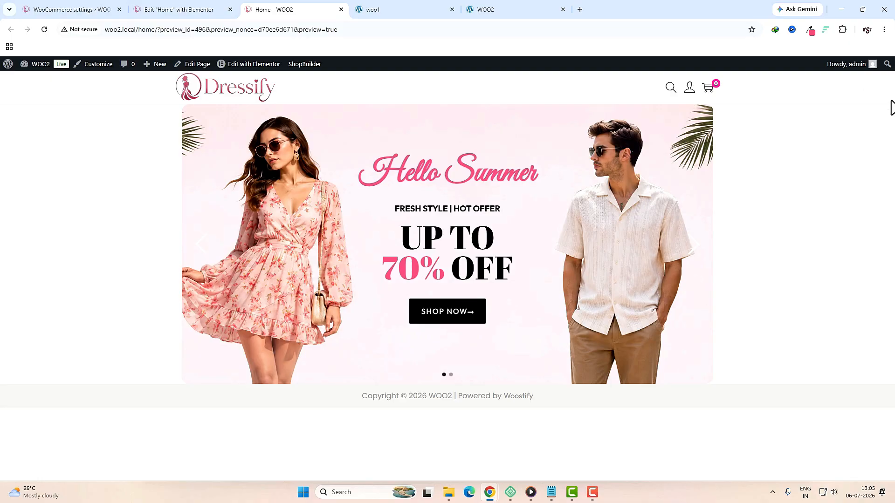
pyautogui.click(202, 247)
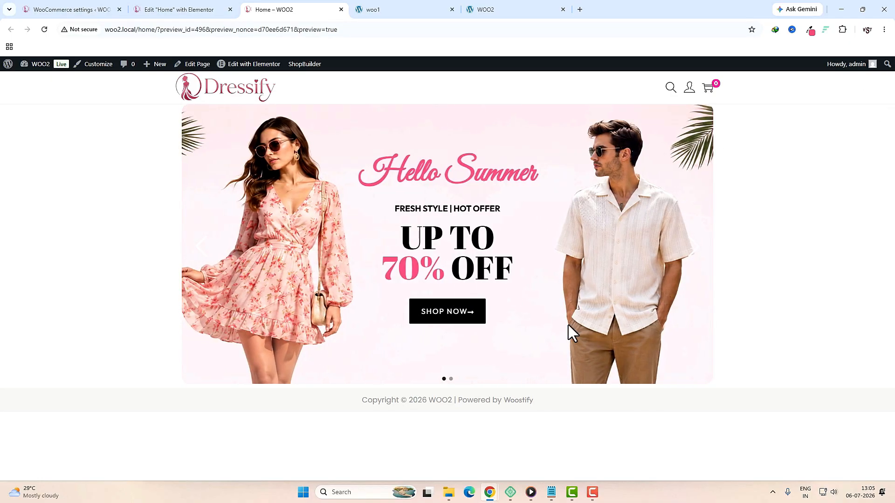
pyautogui.click(187, 9)
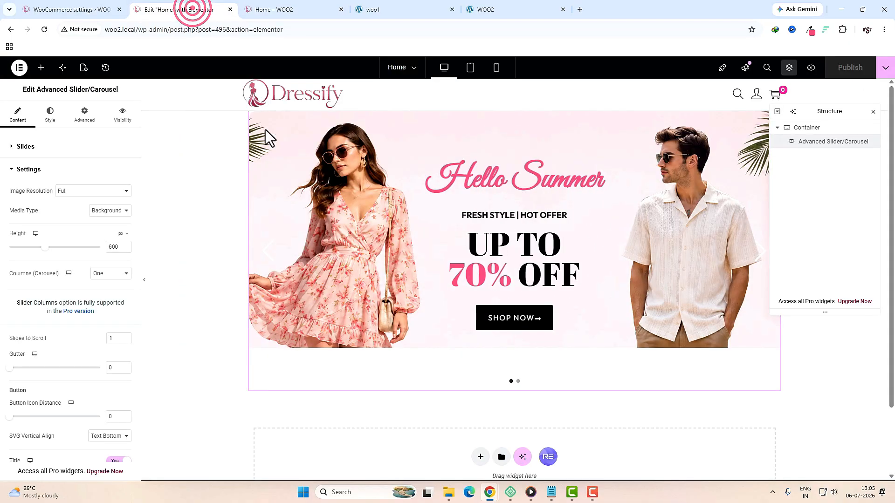
pyautogui.click(45, 29)
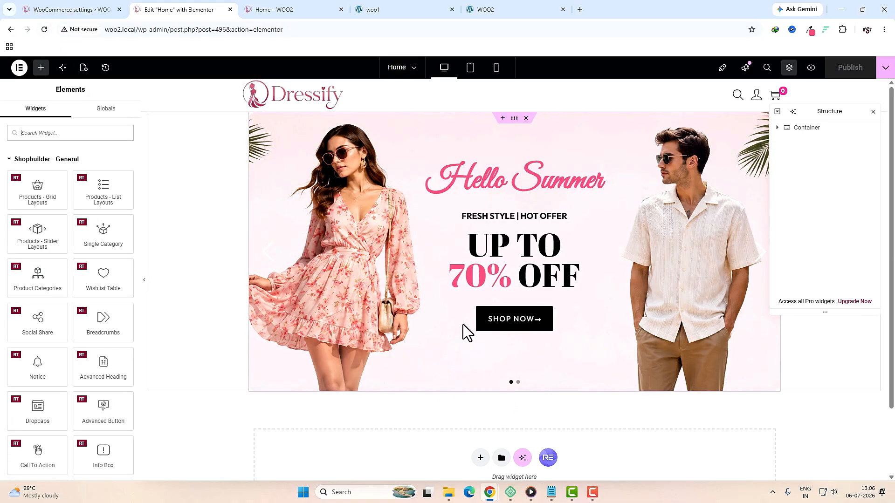
pyautogui.click(590, 358)
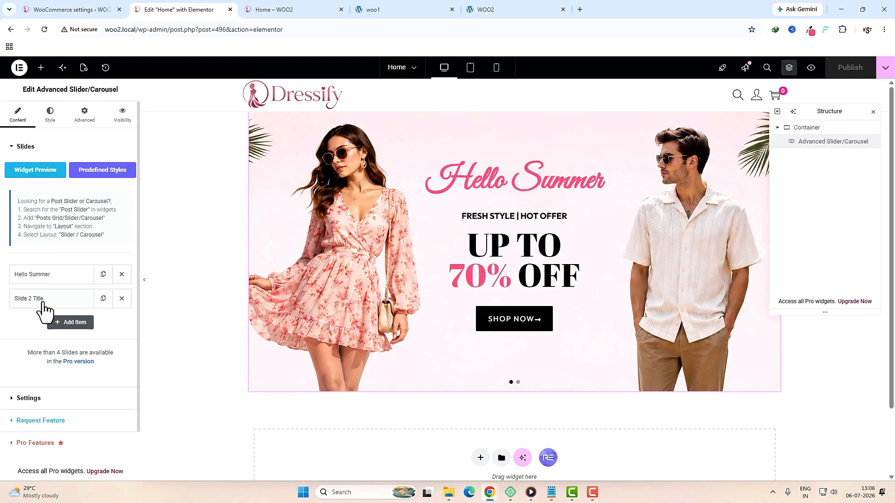
# Step: Replace the placeholder slide with a copy of Hello Summer using the home 2 background
pyautogui.click(120, 299)
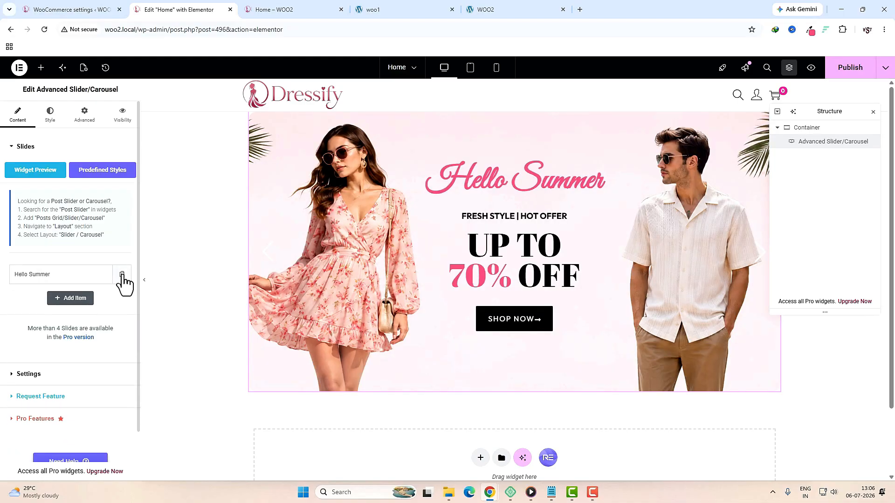
pyautogui.click(122, 275)
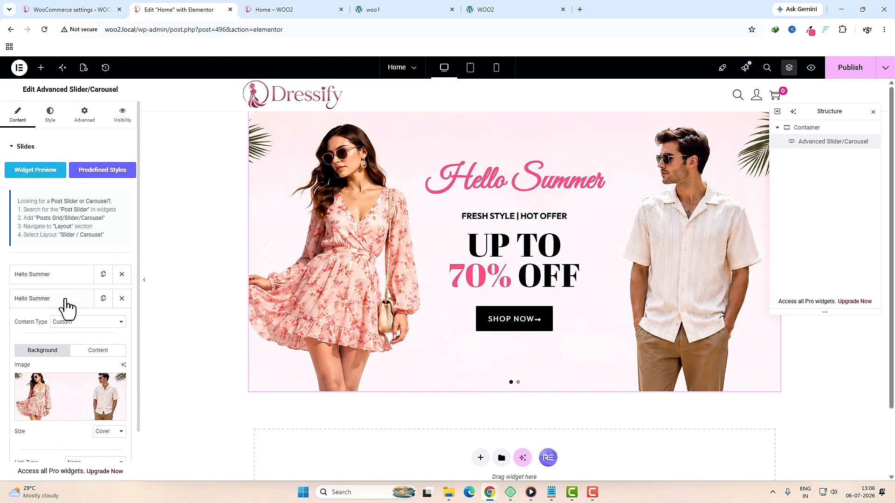
pyautogui.scroll(-1, 110, 282)
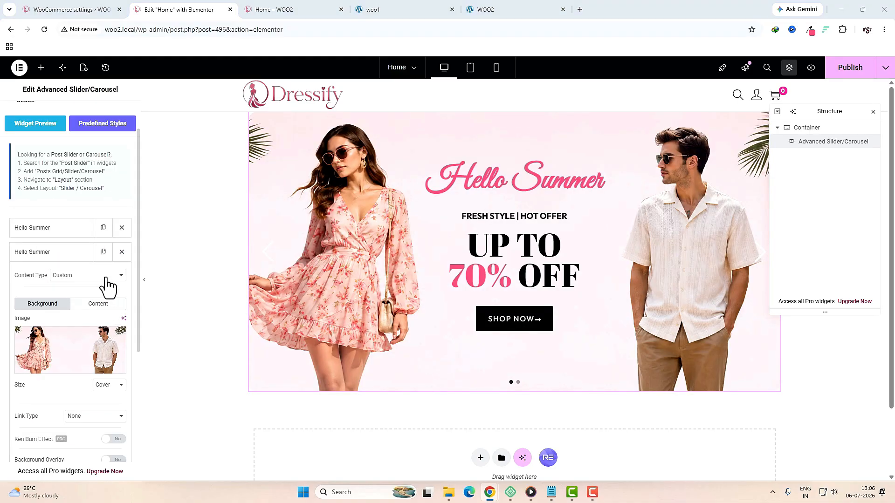
pyautogui.click(65, 347)
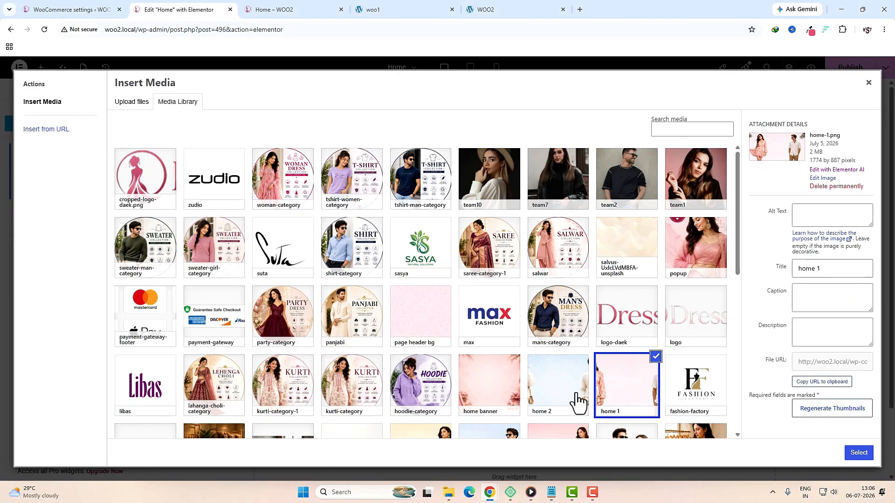
pyautogui.click(551, 398)
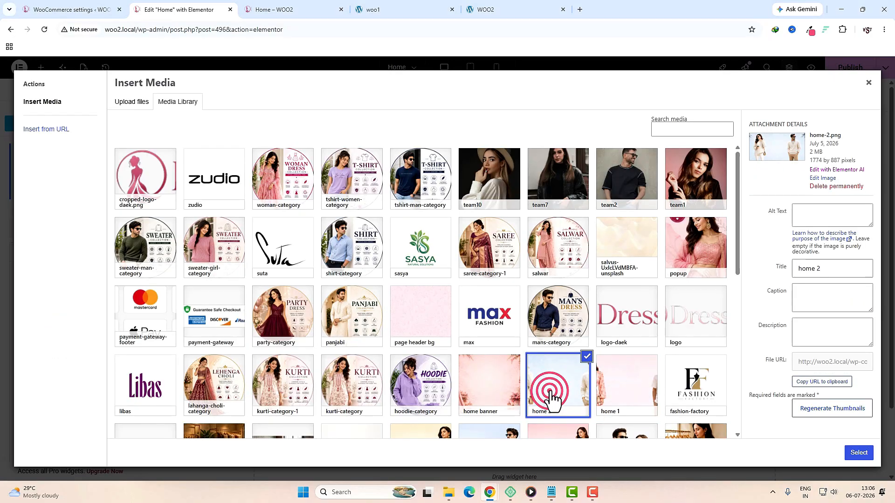
pyautogui.click(859, 453)
# Step: Retitle the slide Hello Winter, change 70% to 50%, and preview at tablet width
pyautogui.click(98, 303)
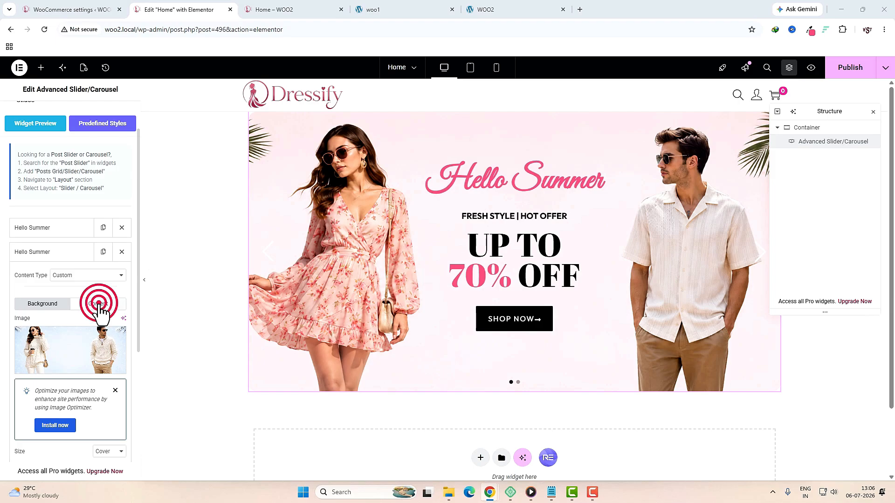
pyautogui.tripleClick(80, 267)
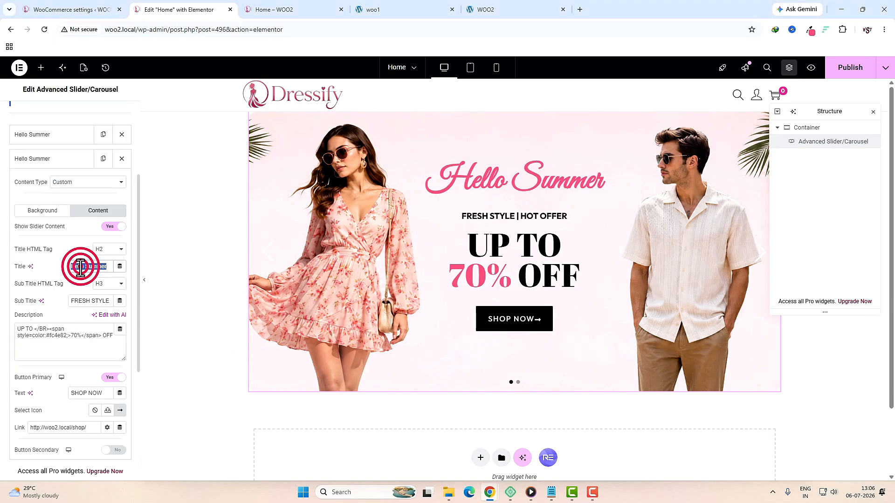
pyautogui.write('Hello Winter')
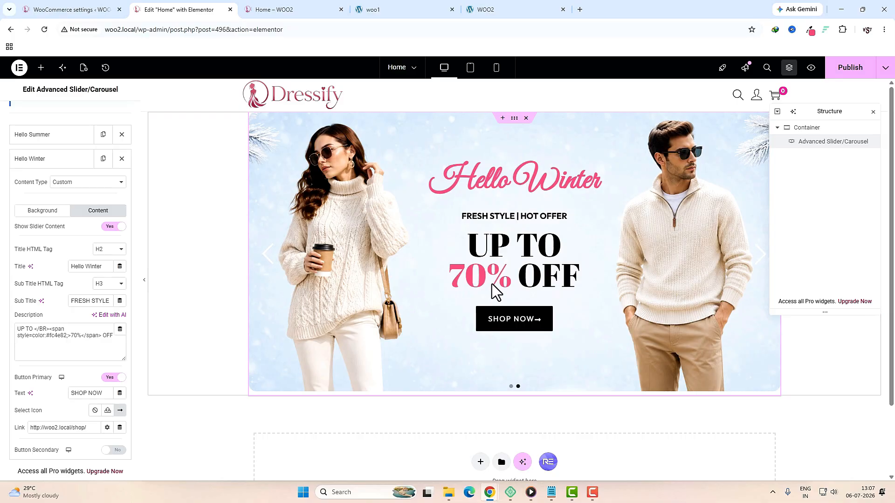
pyautogui.click(73, 336)
pyautogui.press('BackSpace')
pyautogui.write('5')
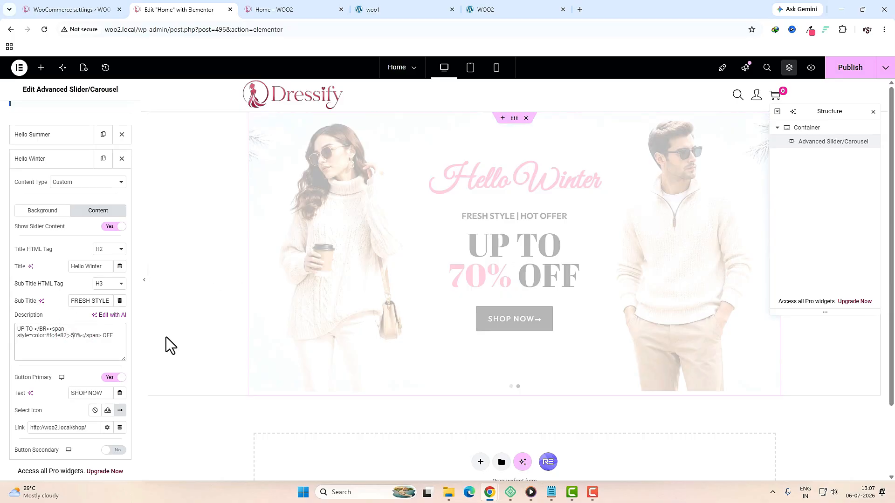
pyautogui.click(761, 255)
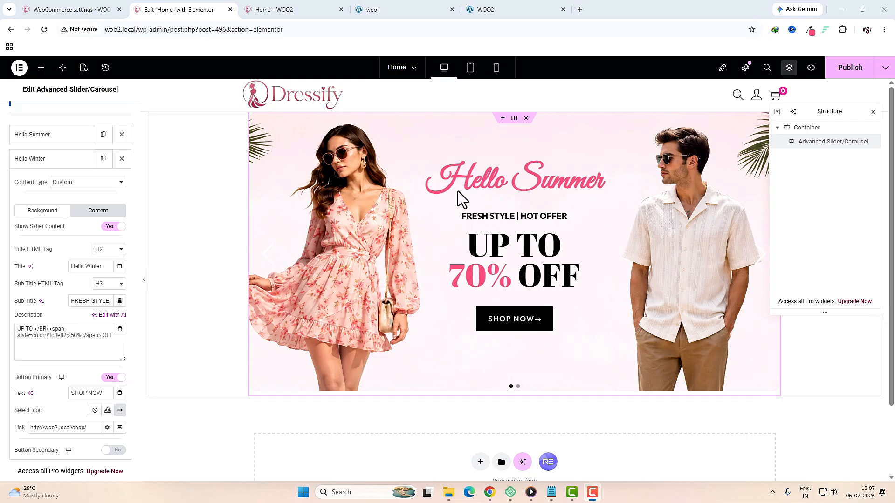
pyautogui.click(470, 69)
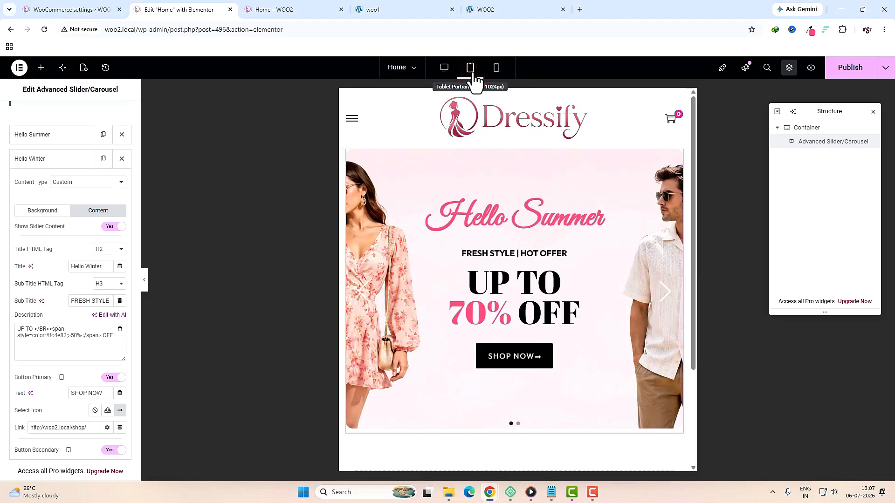
# Step: In mobile view, clear the slider content padding and set the title size to 45
pyautogui.click(496, 68)
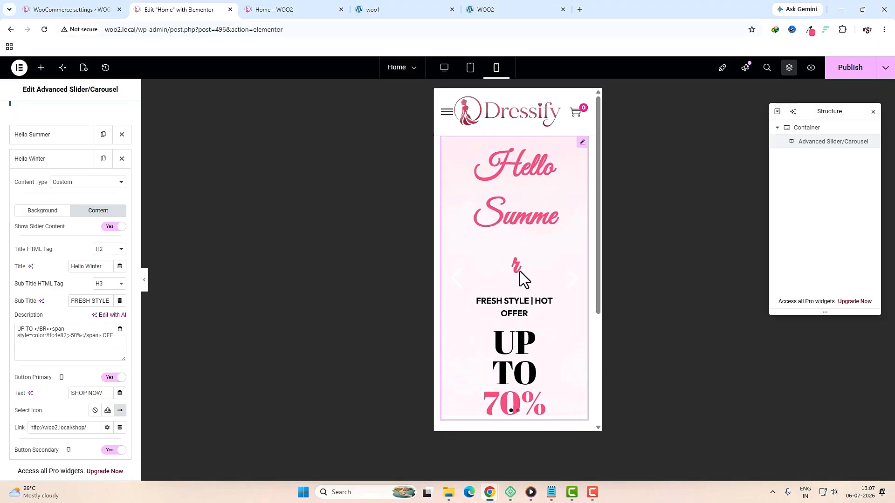
pyautogui.click(50, 114)
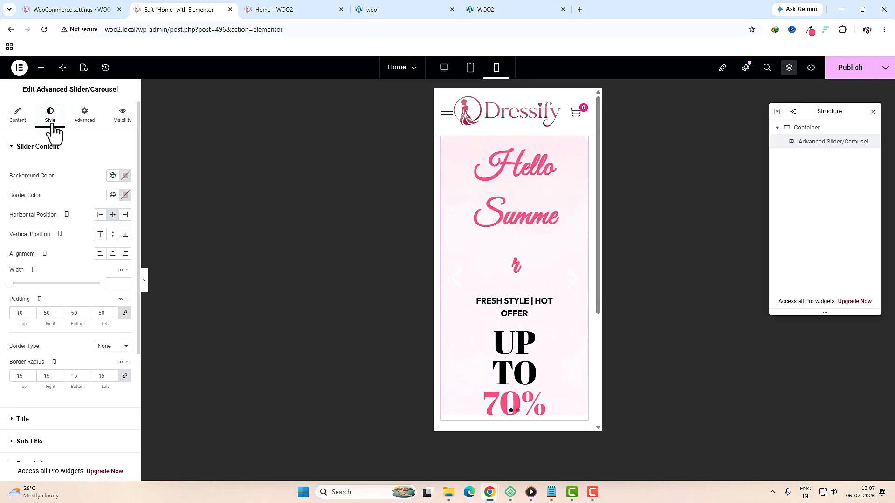
pyautogui.click(124, 315)
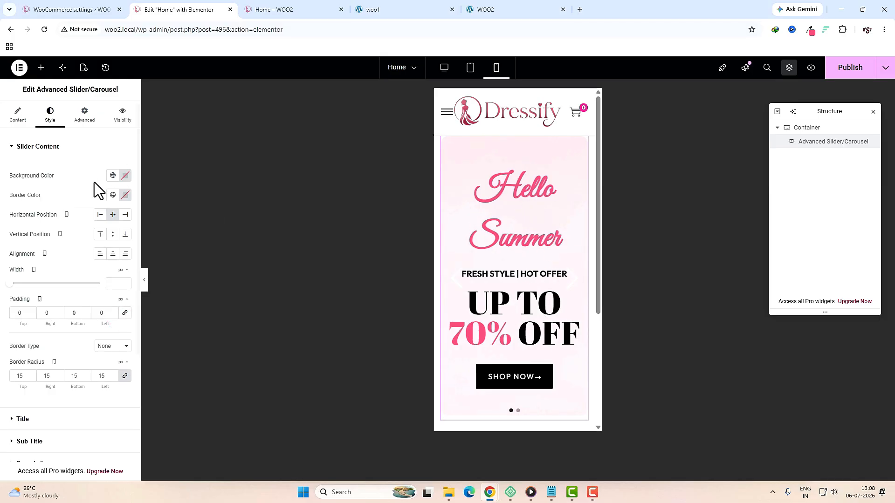
pyautogui.click(44, 419)
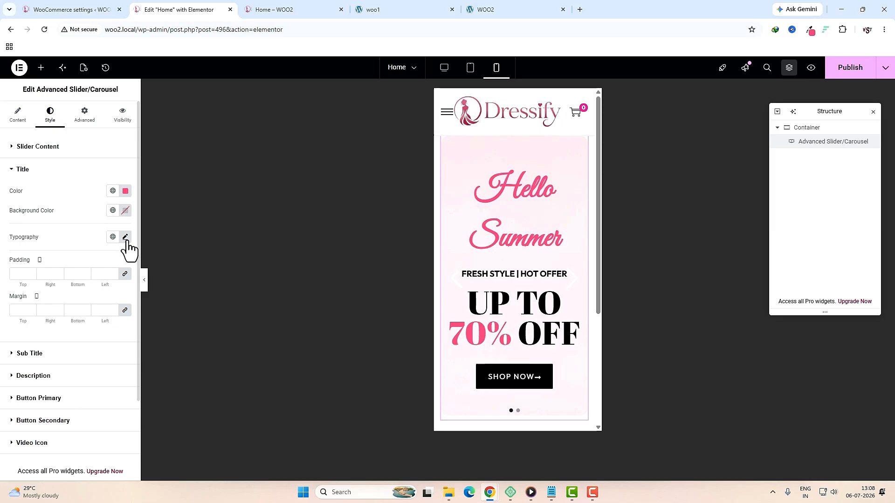
pyautogui.click(125, 237)
pyautogui.moveTo(43, 310); pyautogui.dragTo(35, 310)
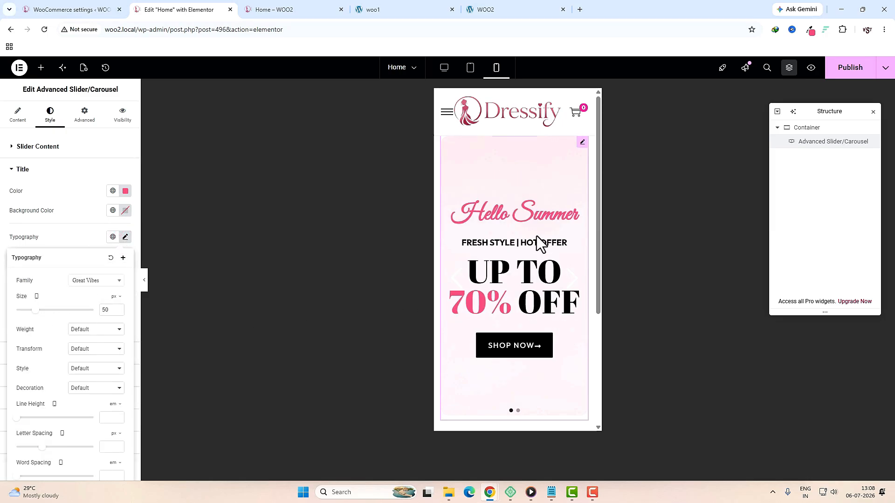
pyautogui.doubleClick(103, 312)
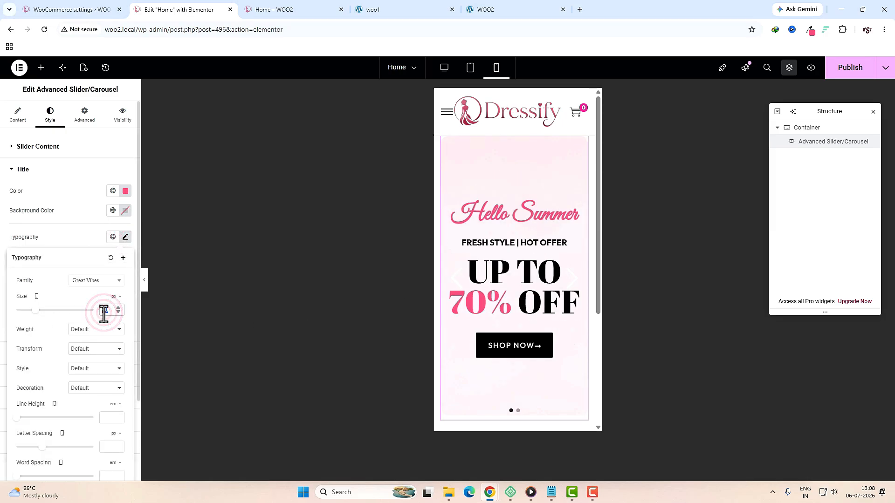
pyautogui.write('45')
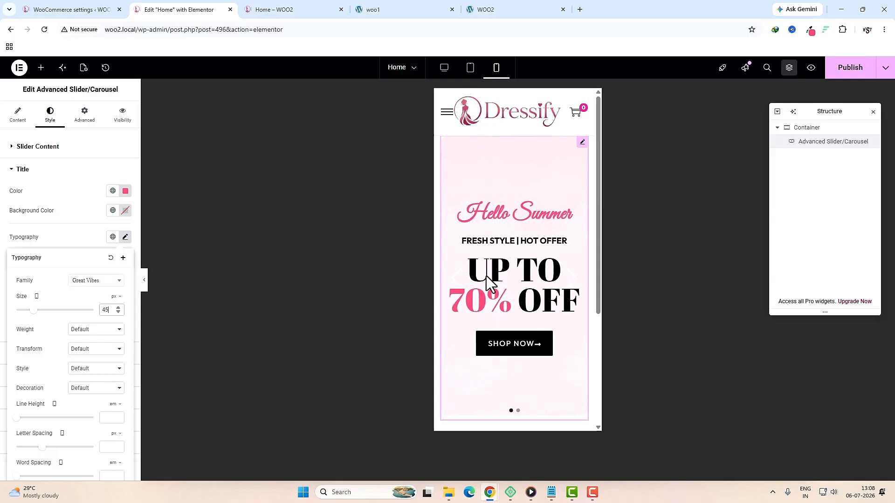
pyautogui.click(70, 245)
# Step: Set the description font size to 55 on mobile and publish the Home page
pyautogui.click(130, 284)
pyautogui.click(125, 281)
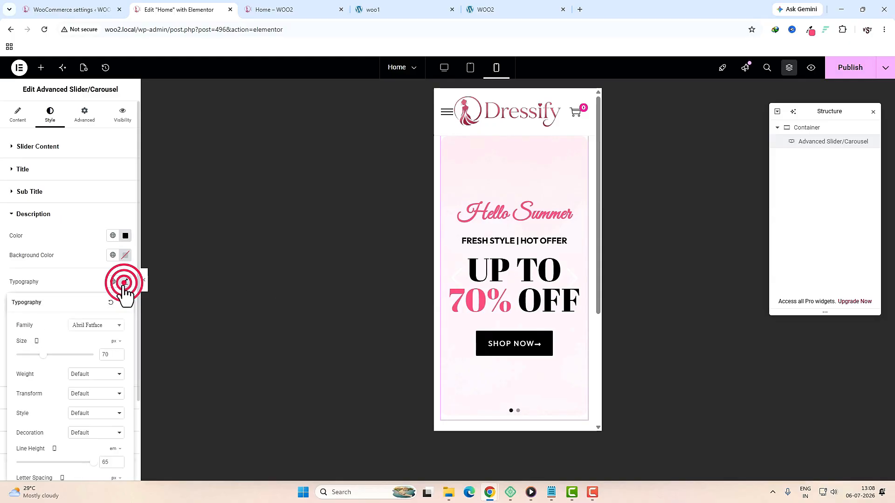
pyautogui.click(103, 354)
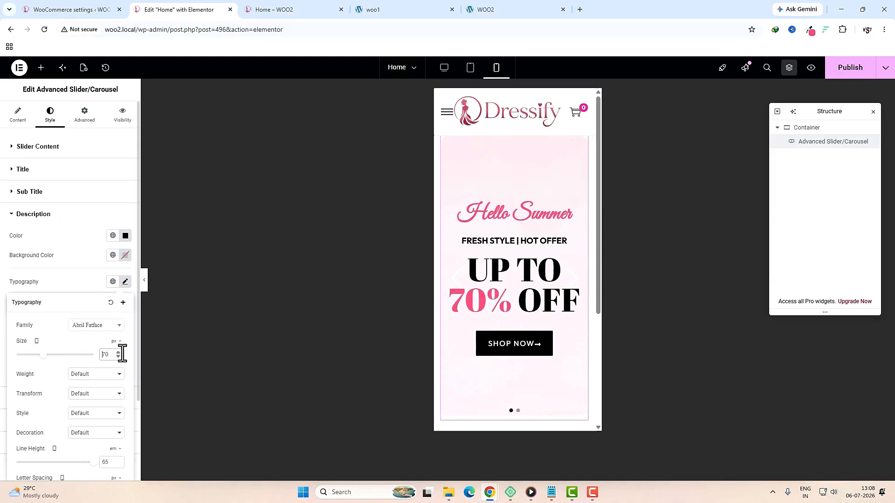
pyautogui.write('55')
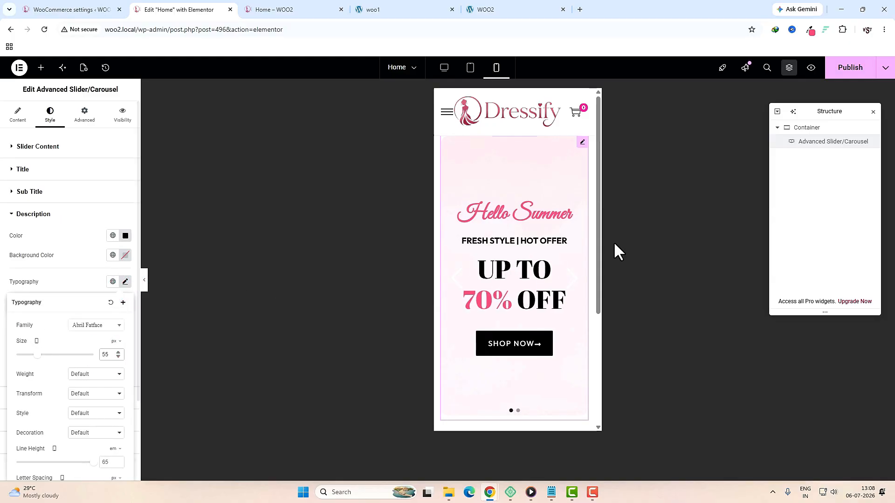
pyautogui.click(850, 78)
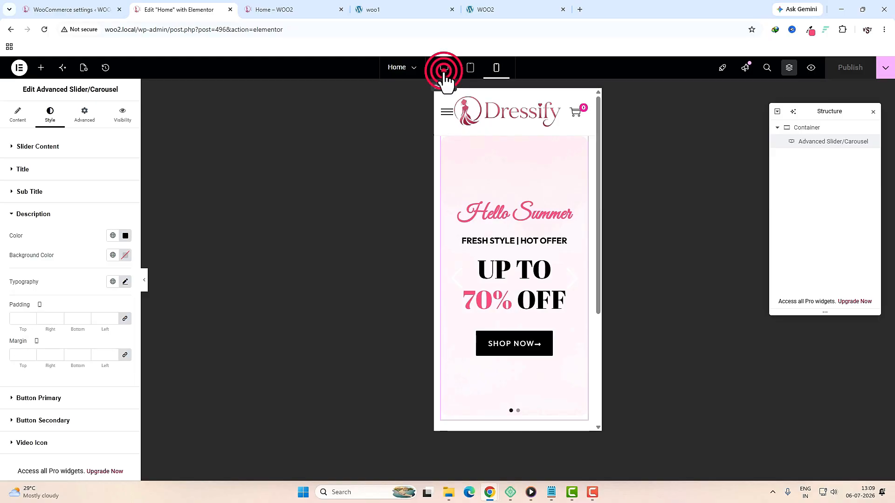
# Step: Add a single empty container below the hero slider
pyautogui.click(390, 9)
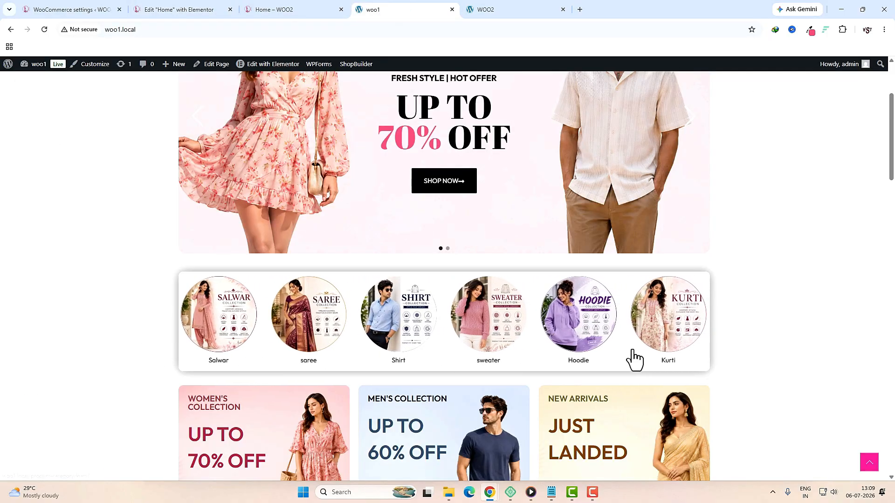
pyautogui.click(188, 10)
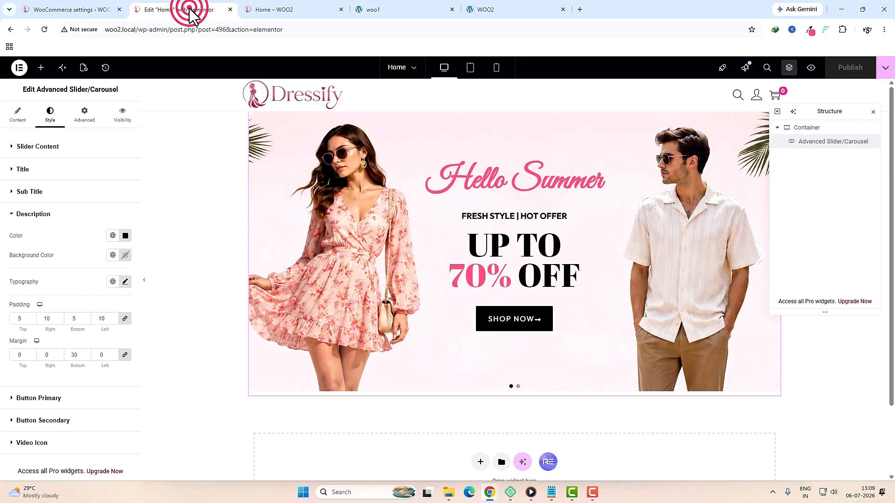
pyautogui.click(480, 462)
pyautogui.scroll(-3, 478, 456)
pyautogui.click(476, 371)
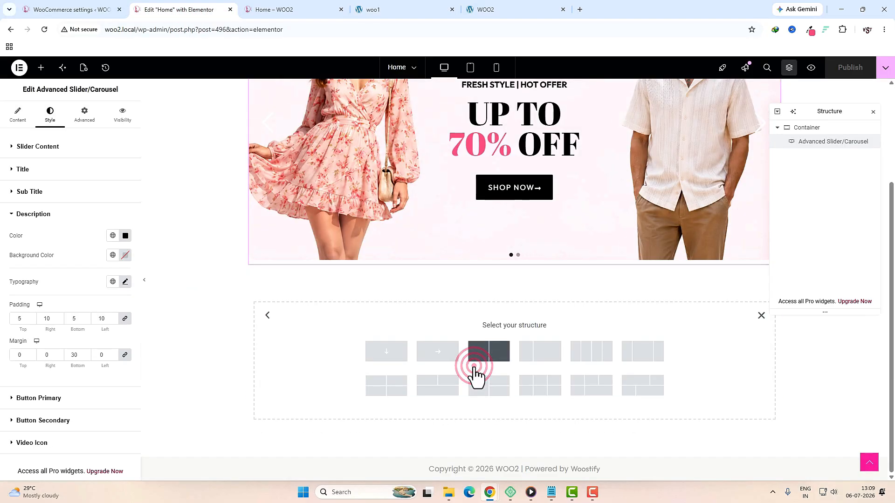
pyautogui.click(397, 357)
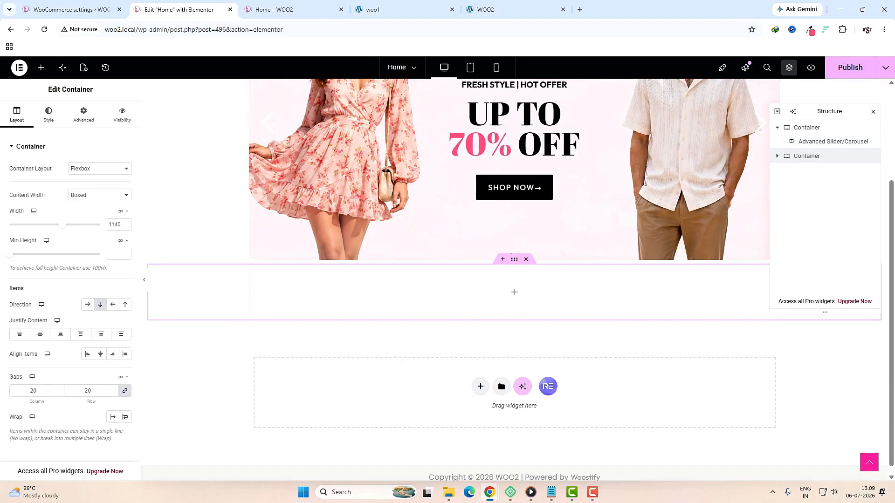
# Step: Unlink the container padding, drop in a nested container, and adjust its padding values
pyautogui.click(87, 120)
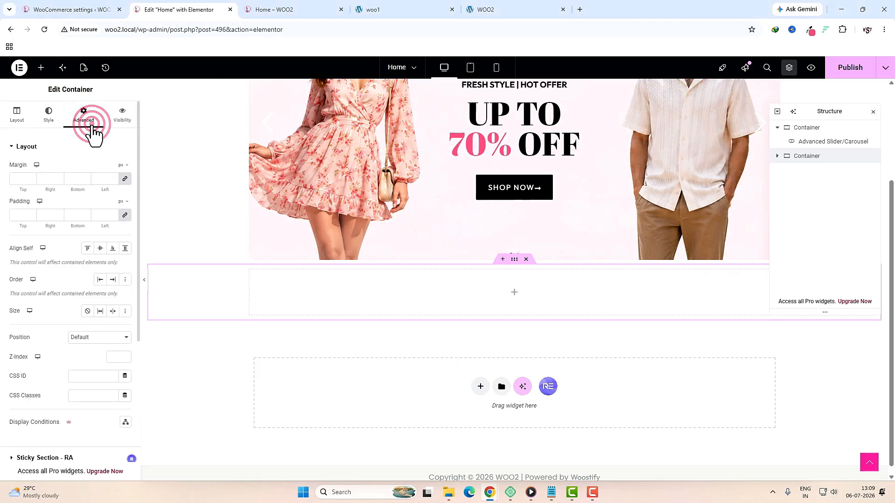
pyautogui.click(125, 219)
pyautogui.click(514, 289)
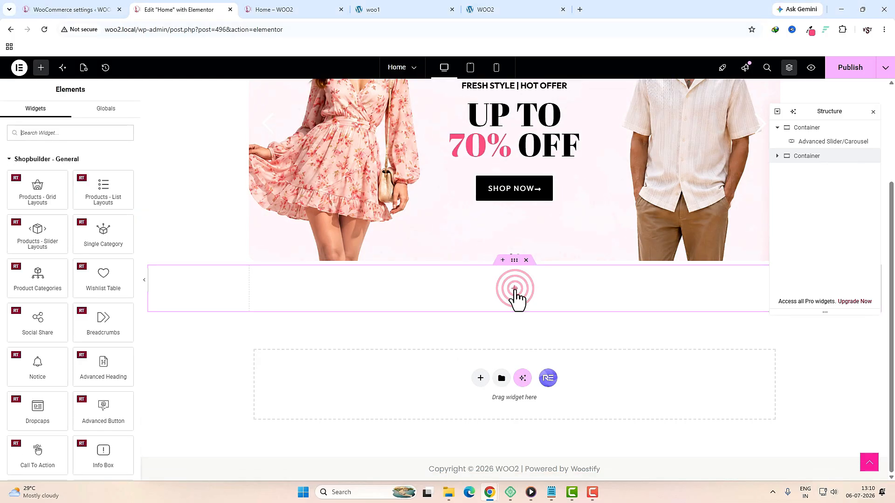
pyautogui.write('con')
pyautogui.moveTo(37, 165); pyautogui.dragTo(432, 284)
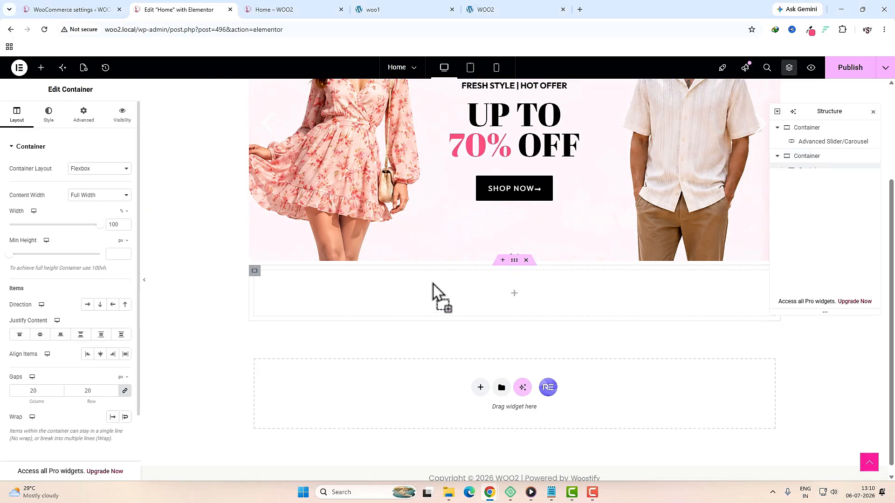
pyautogui.click(83, 116)
pyautogui.click(125, 215)
pyautogui.click(26, 219)
pyautogui.write('0')
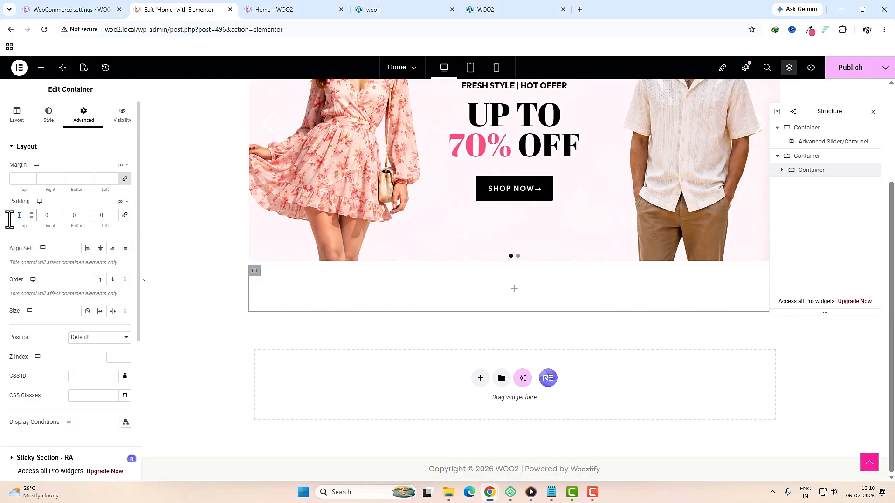
pyautogui.write('0')
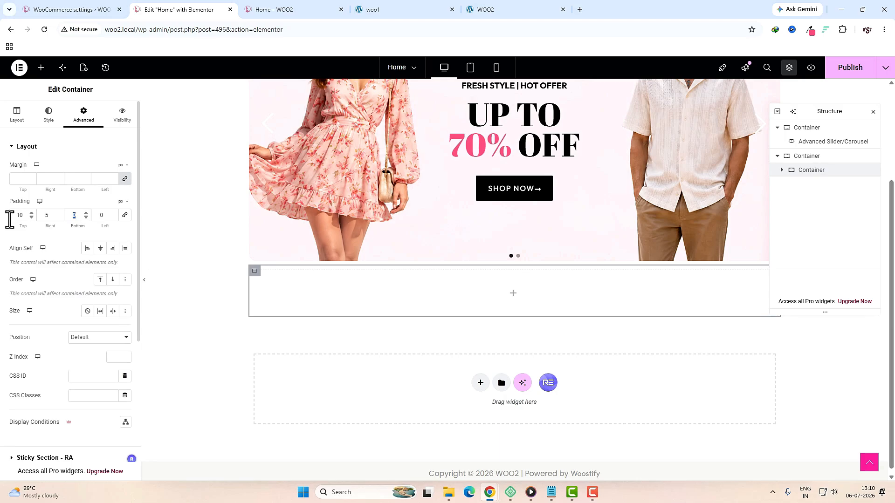
pyautogui.write('10')
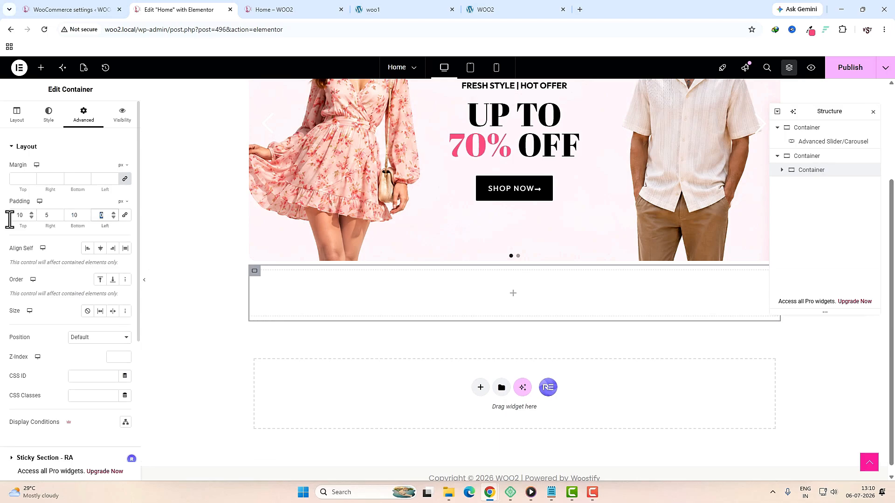
# Step: Give the container a coloured box shadow and 10 px rounded corners
pyautogui.click(49, 114)
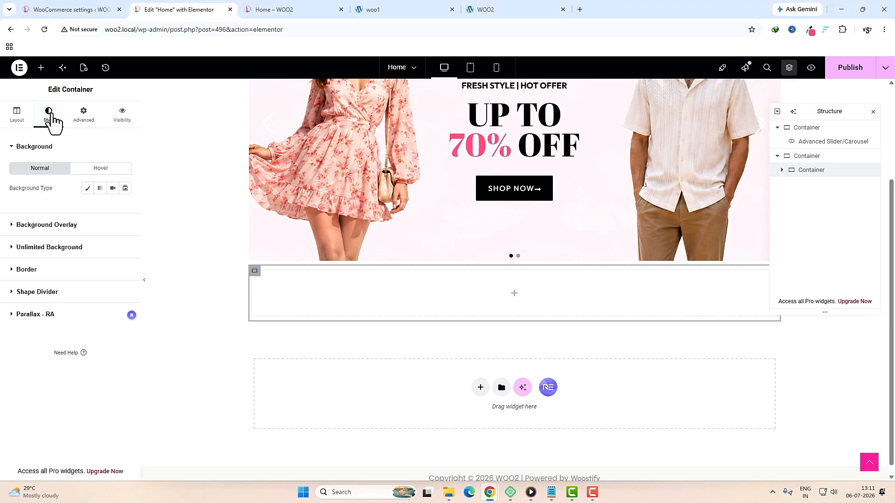
pyautogui.click(41, 272)
pyautogui.click(125, 311)
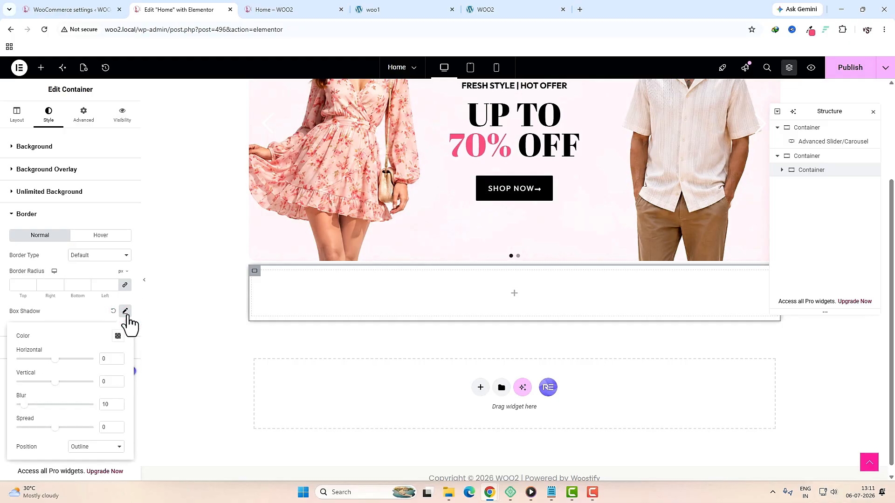
pyautogui.click(119, 335)
pyautogui.click(110, 300)
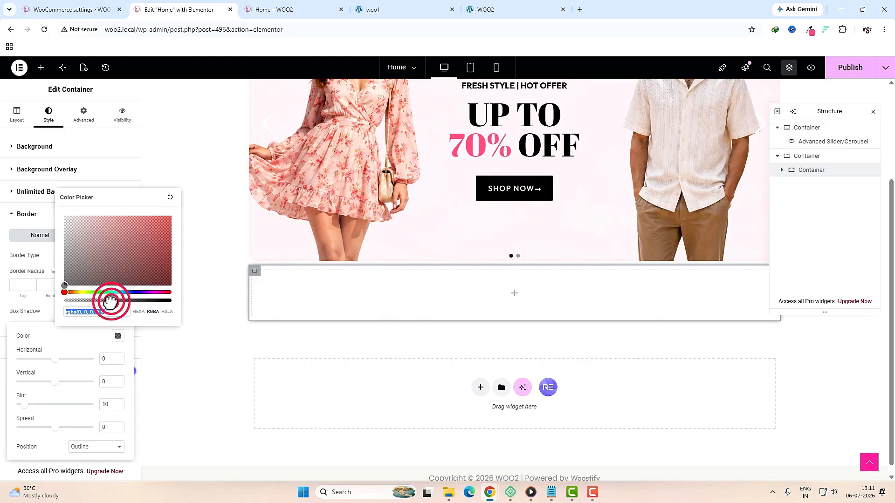
pyautogui.click(22, 288)
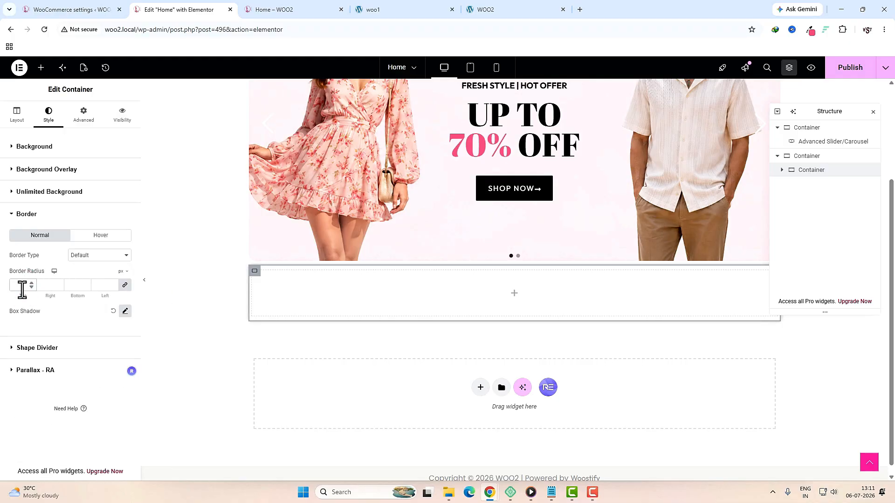
pyautogui.click(514, 293)
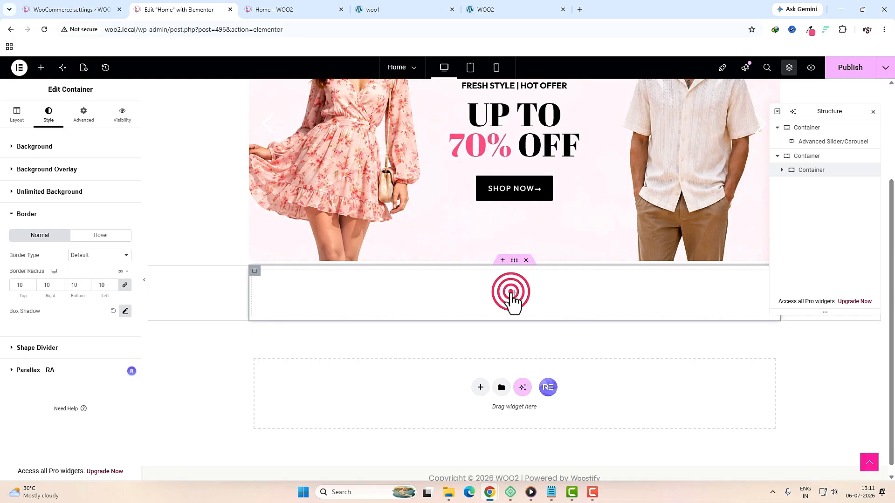
pyautogui.click(65, 127)
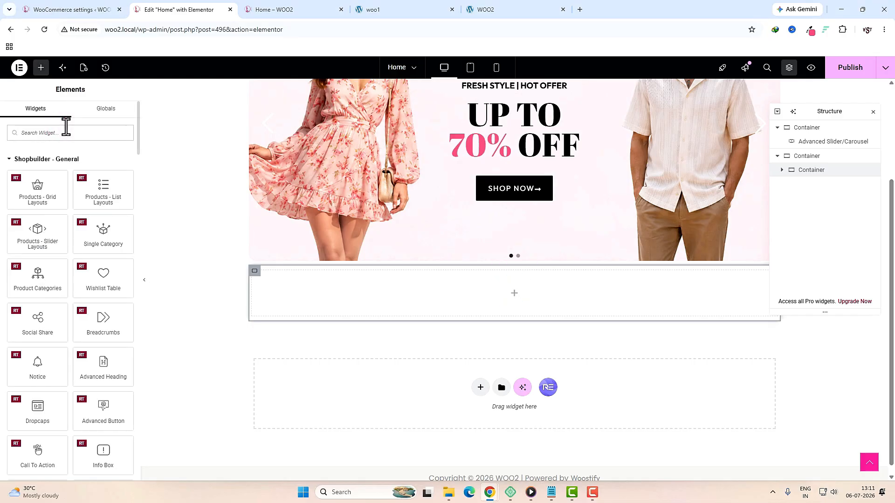
# Step: Drop a Woo Category Carousel into the container and set Max Number of Terms to 1
pyautogui.write('categ')
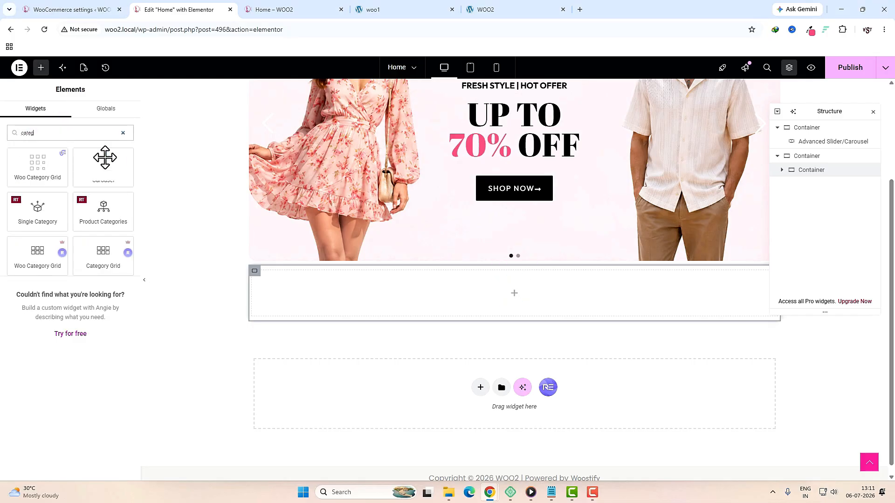
pyautogui.moveTo(108, 180); pyautogui.dragTo(384, 289)
pyautogui.click(86, 327)
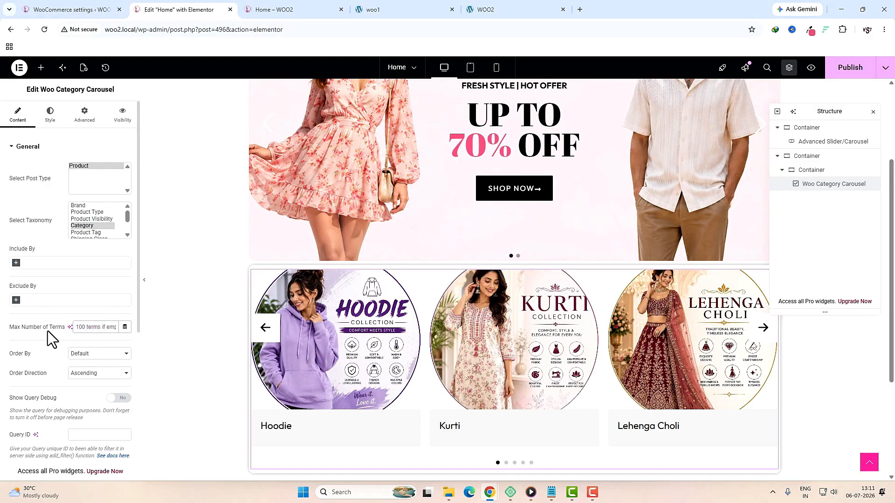
pyautogui.write('10')
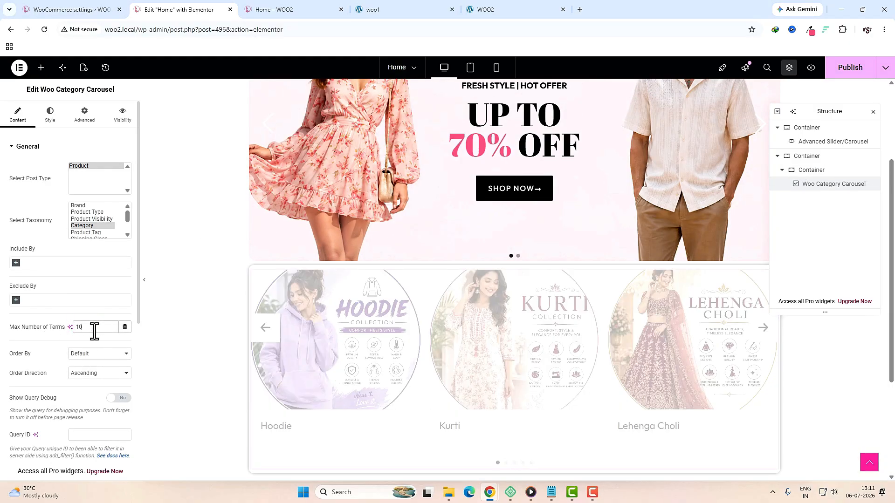
pyautogui.scroll(-3, 83, 324)
# Step: Set the carousel to show 6 items on desktop and 3 on tablet
pyautogui.click(66, 411)
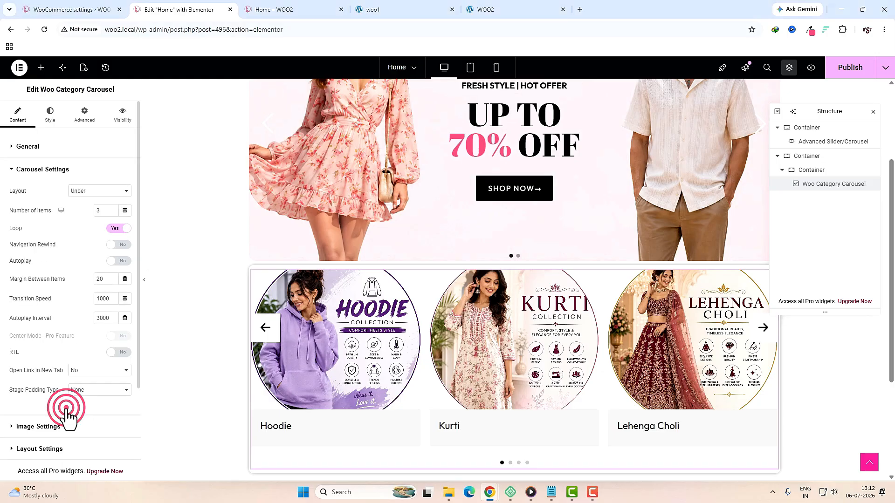
pyautogui.click(101, 213)
pyautogui.write('6')
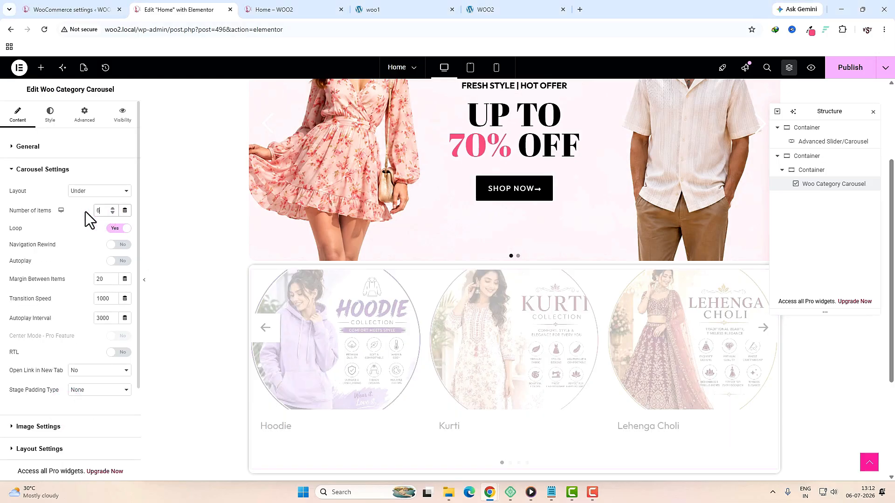
pyautogui.click(61, 224)
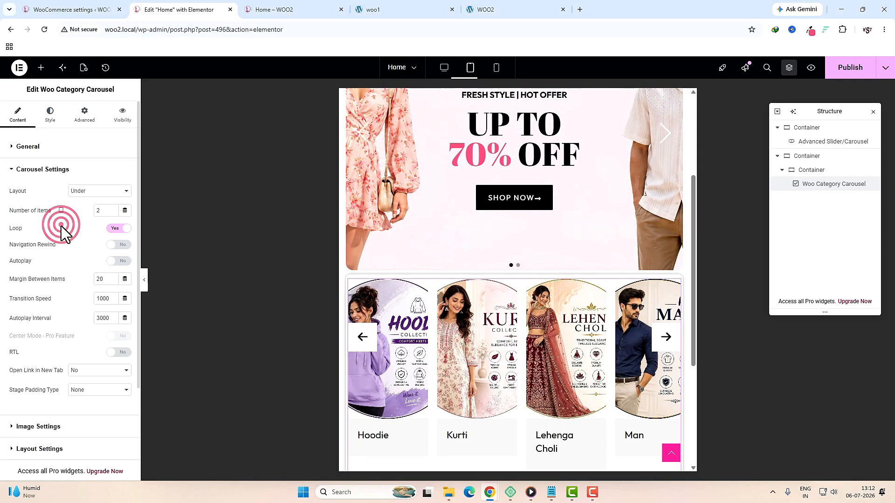
pyautogui.doubleClick(99, 211)
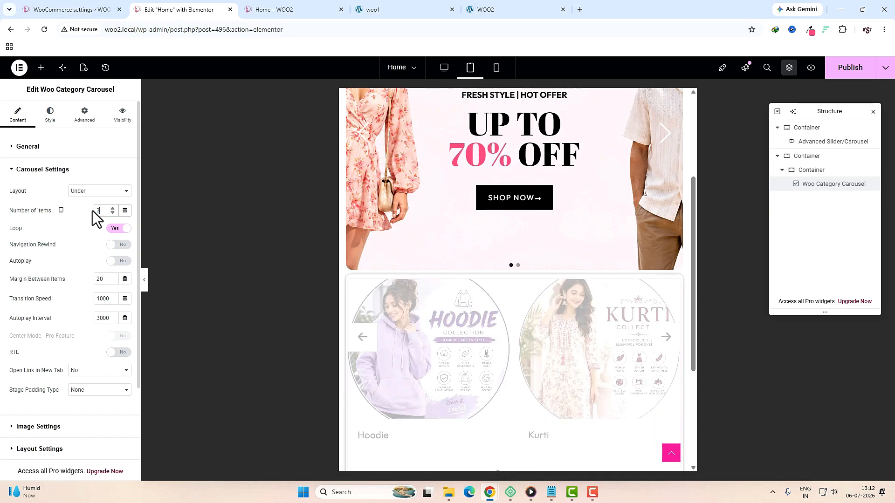
pyautogui.write('3')
# Step: Check the mobile view, then set the margin between carousel items to 30 on desktop
pyautogui.click(60, 210)
pyautogui.click(63, 237)
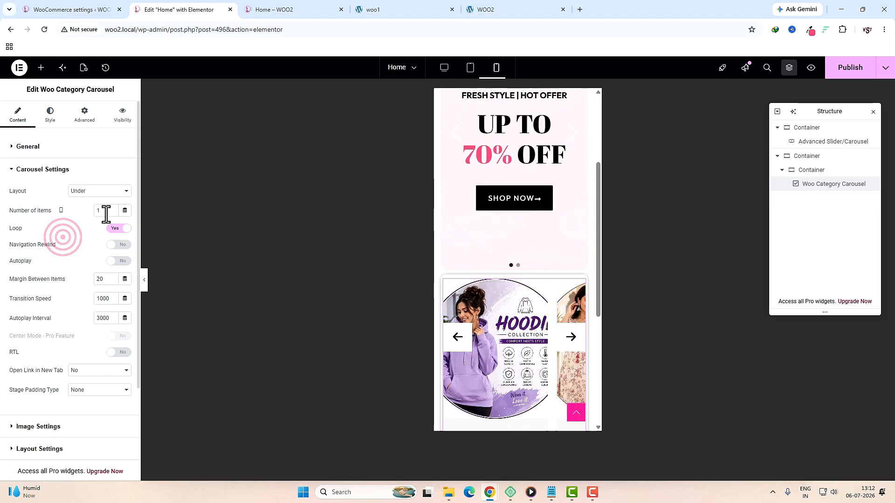
pyautogui.click(60, 211)
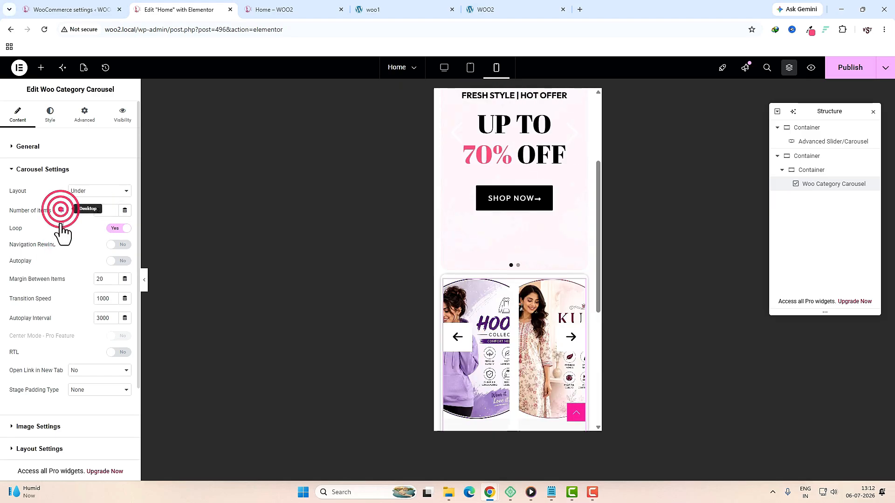
pyautogui.click(60, 210)
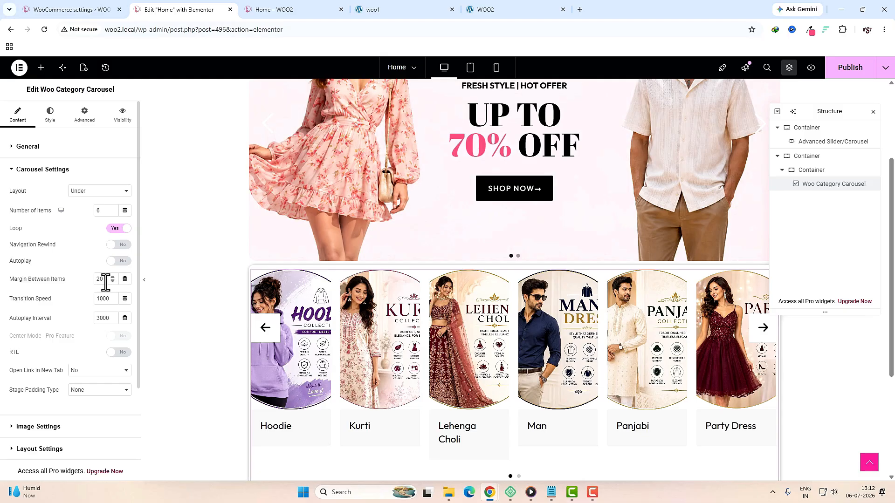
pyautogui.doubleClick(101, 279)
pyautogui.write('30')
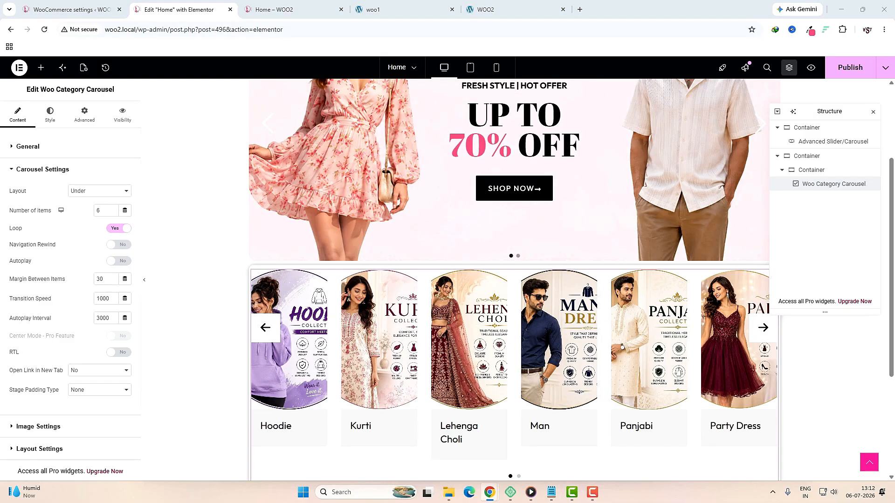
# Step: Turn off the carousel's intro, navigation arrows and dots in Layout Settings
pyautogui.click(39, 449)
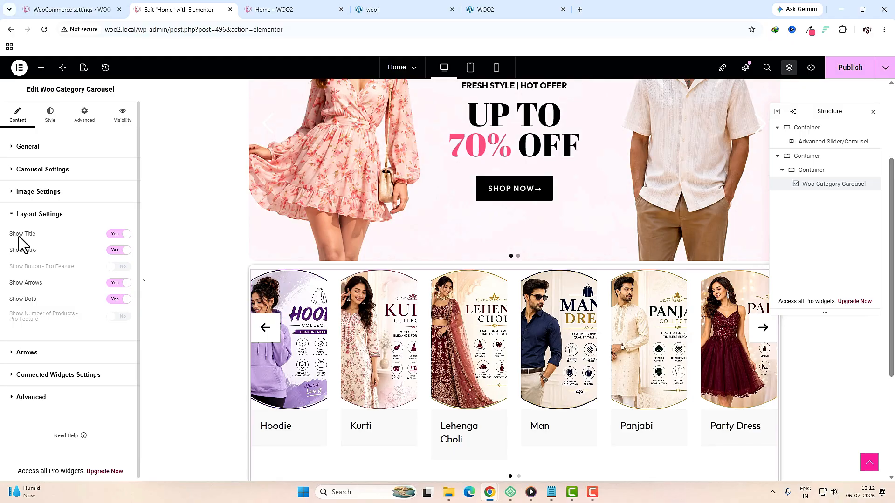
pyautogui.click(118, 251)
pyautogui.click(119, 282)
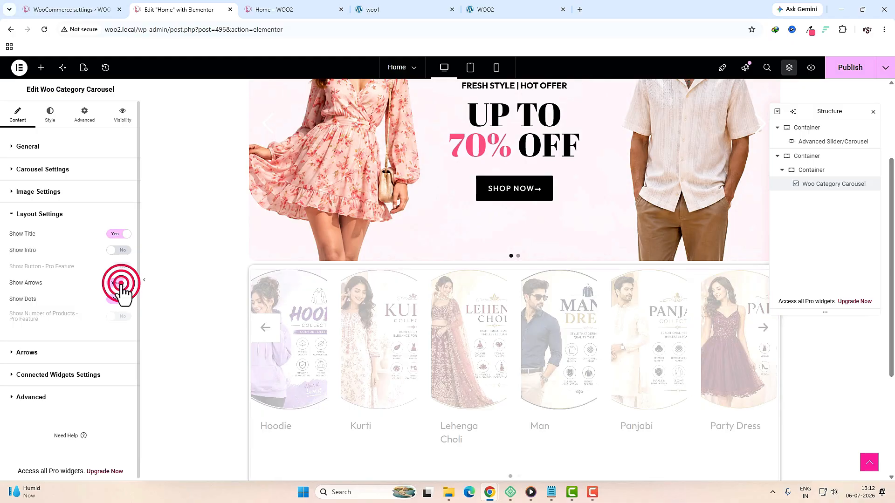
pyautogui.click(119, 299)
pyautogui.click(50, 115)
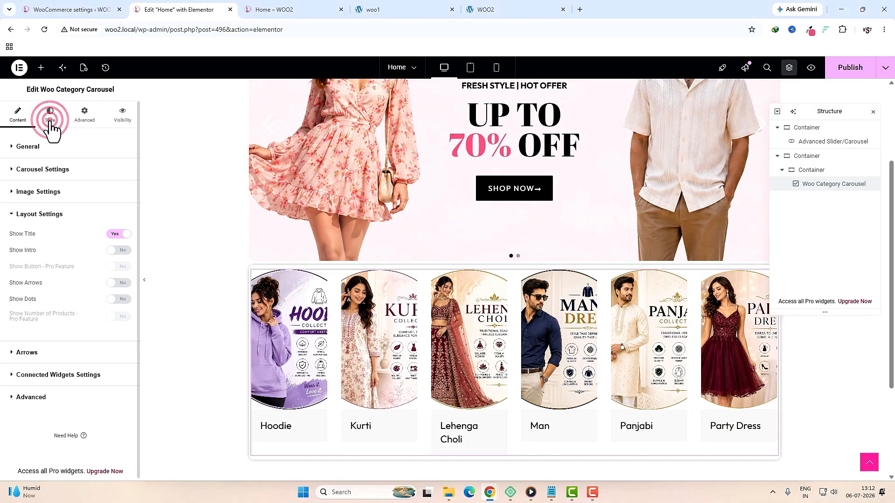
# Step: Centre the category titles, set content padding to 0 and clear the grey content background
pyautogui.click(90, 168)
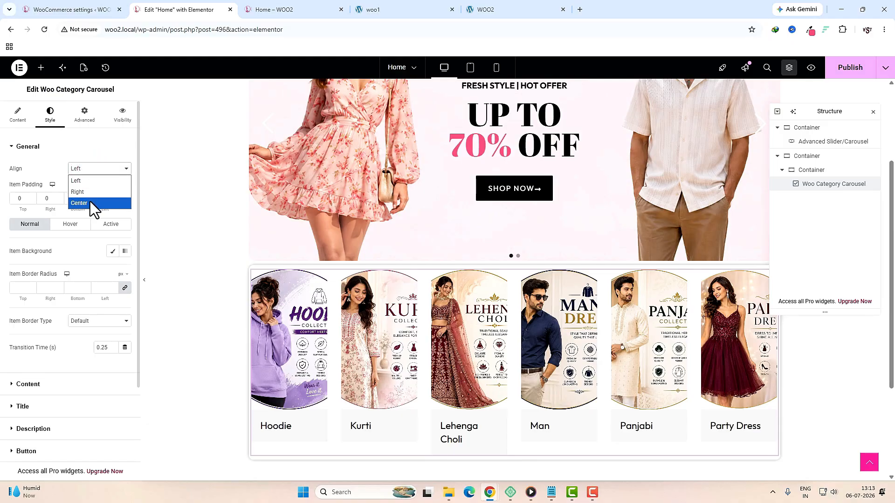
pyautogui.click(90, 201)
pyautogui.click(47, 384)
pyautogui.doubleClick(20, 233)
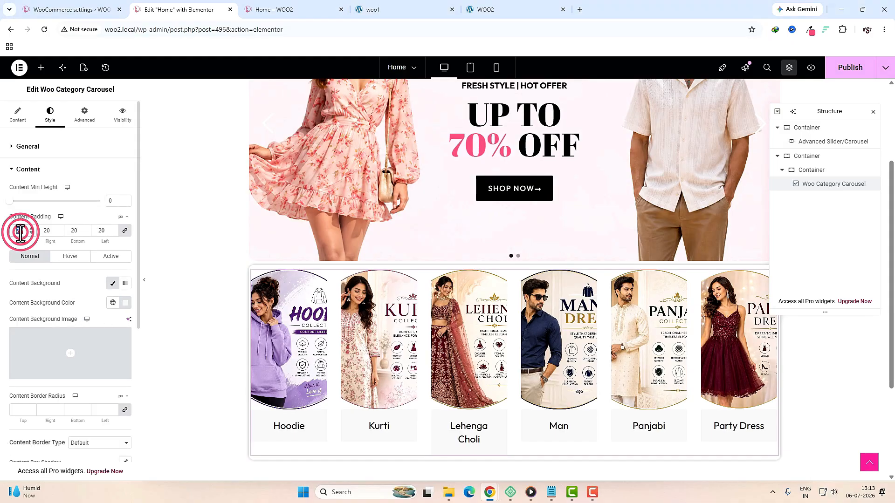
pyautogui.write('0')
pyautogui.click(125, 302)
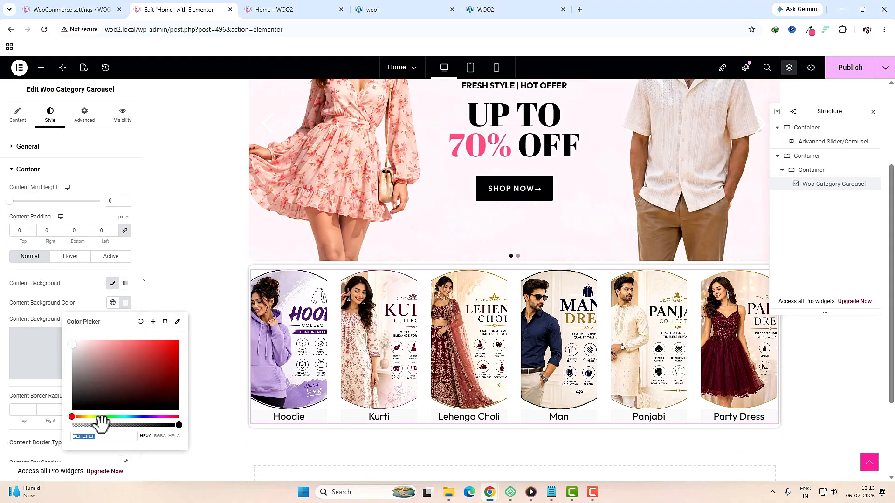
pyautogui.press('BackSpace')
pyautogui.press('Escape')
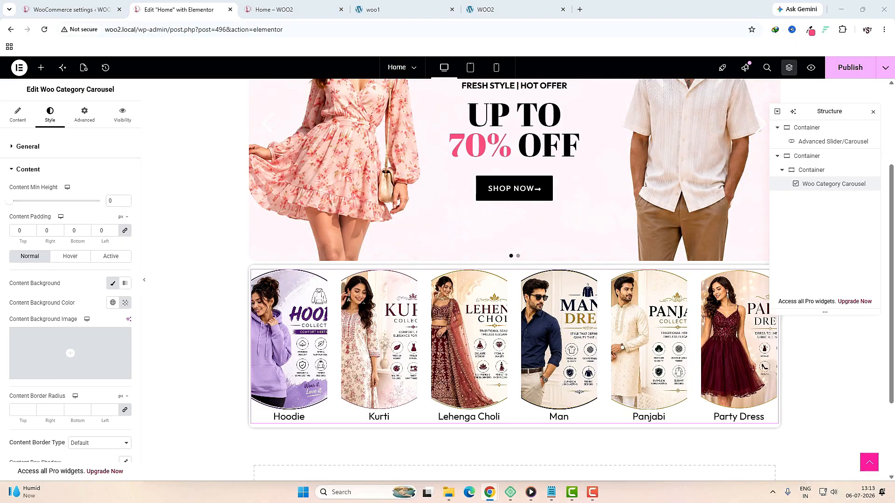
# Step: Adjust the category title font size in its typography settings
pyautogui.scroll(-5, 52, 279)
pyautogui.click(50, 281)
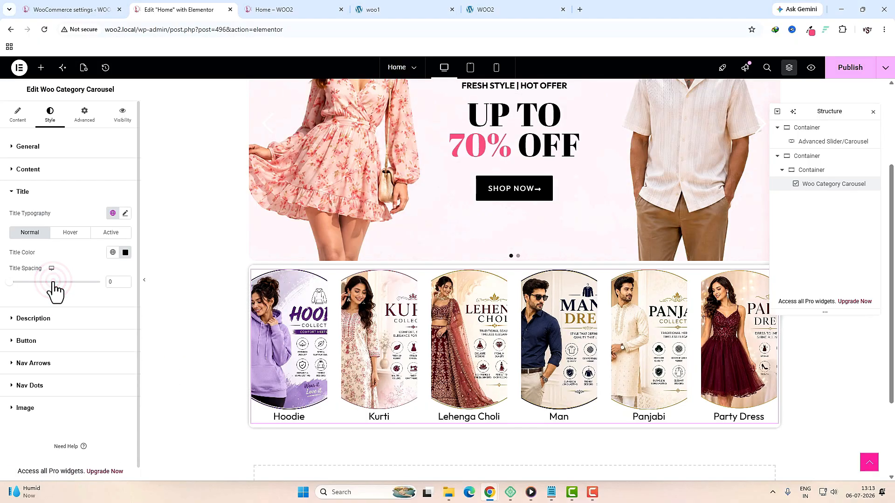
pyautogui.click(125, 213)
pyautogui.click(110, 286)
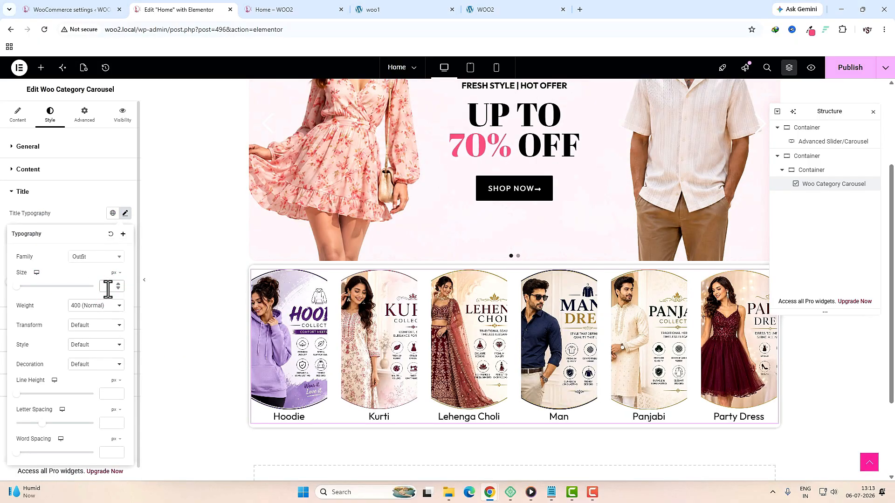
pyautogui.scroll(2, 108, 289)
pyautogui.click(123, 216)
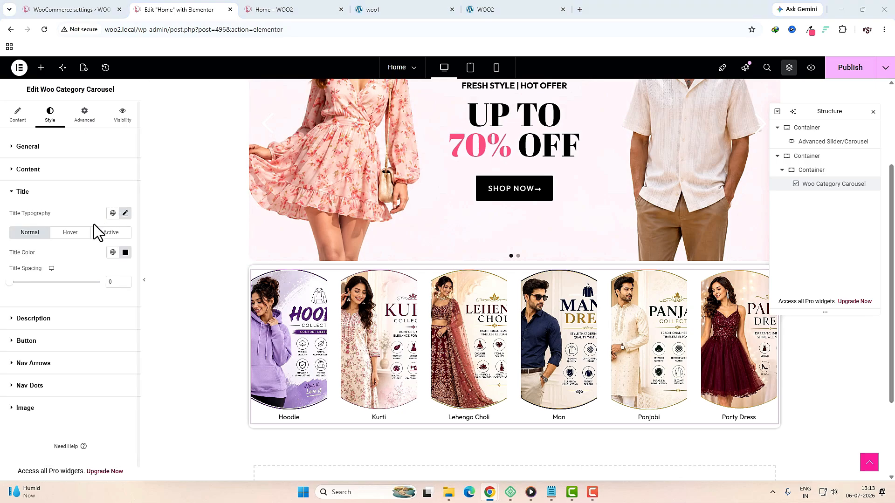
# Step: Set the category image height type to Ratio for 1/1 round thumbnails
pyautogui.click(29, 408)
pyautogui.click(100, 339)
pyautogui.click(96, 350)
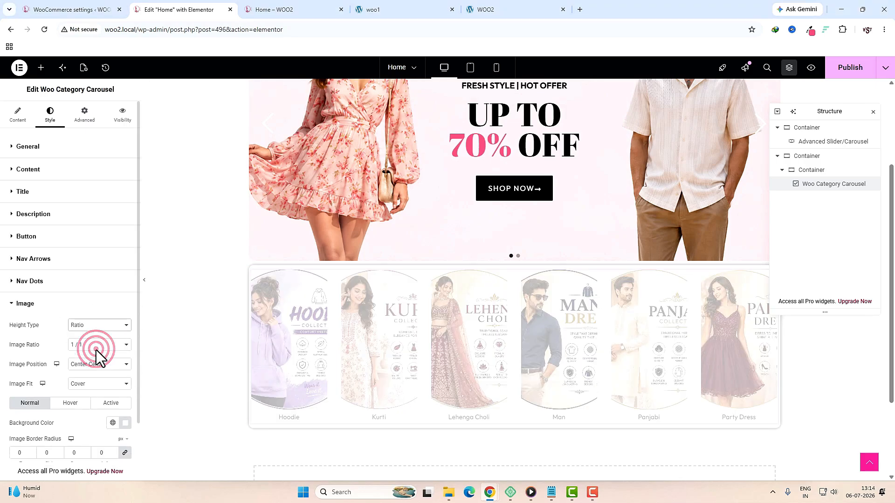
pyautogui.scroll(-2, 96, 371)
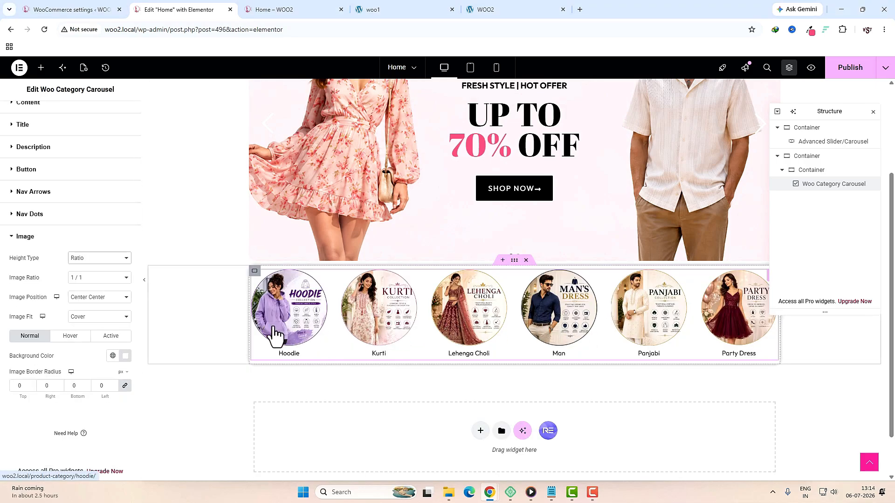
# Step: Preview the carousel at tablet and mobile widths, then publish the Home page
pyautogui.click(470, 69)
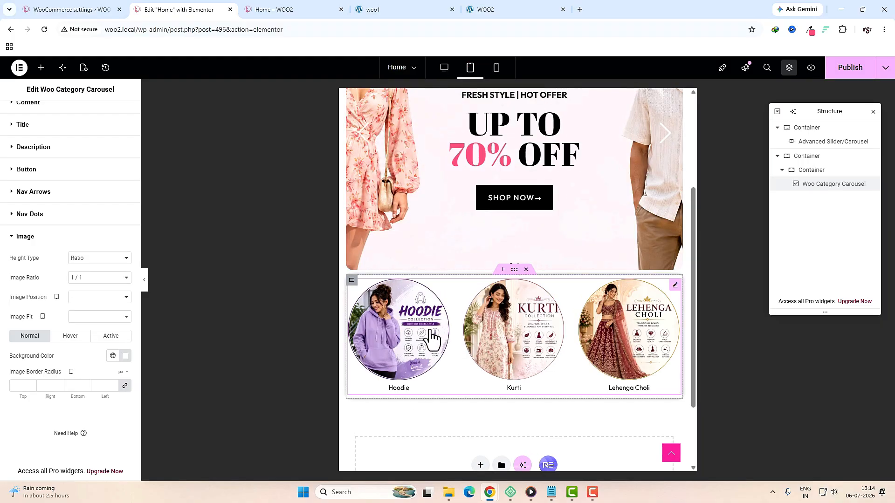
pyautogui.click(496, 67)
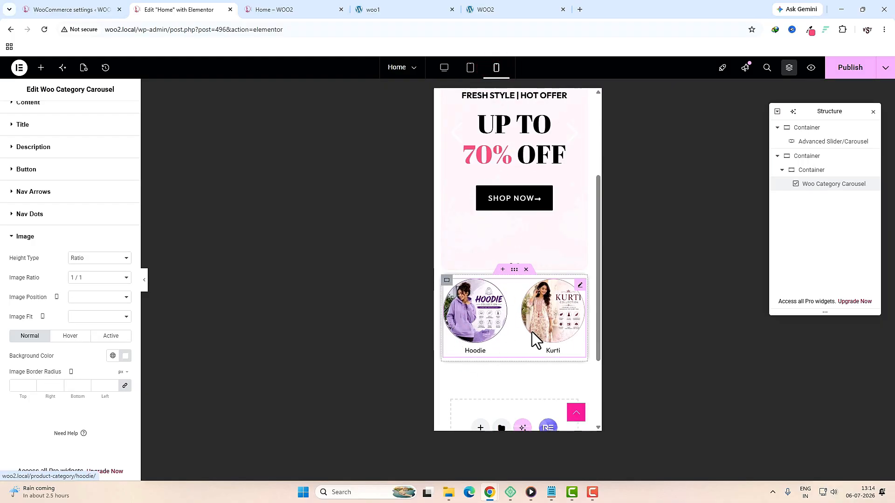
pyautogui.click(841, 69)
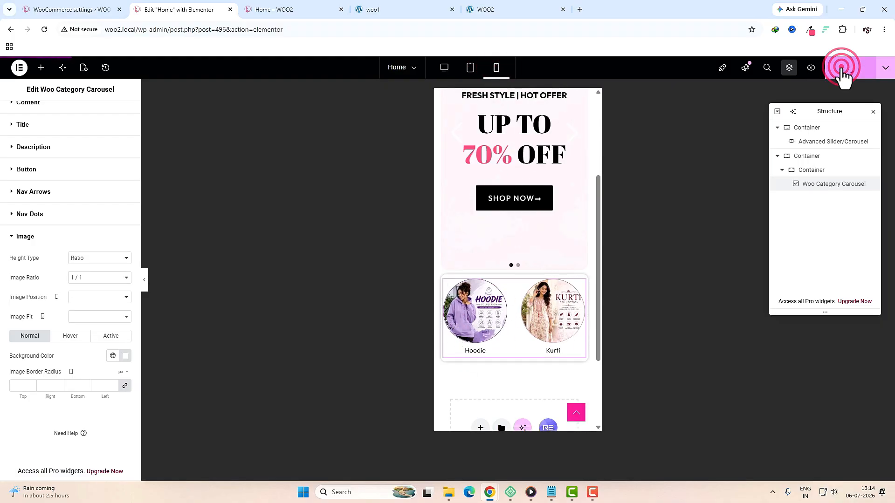
pyautogui.click(443, 68)
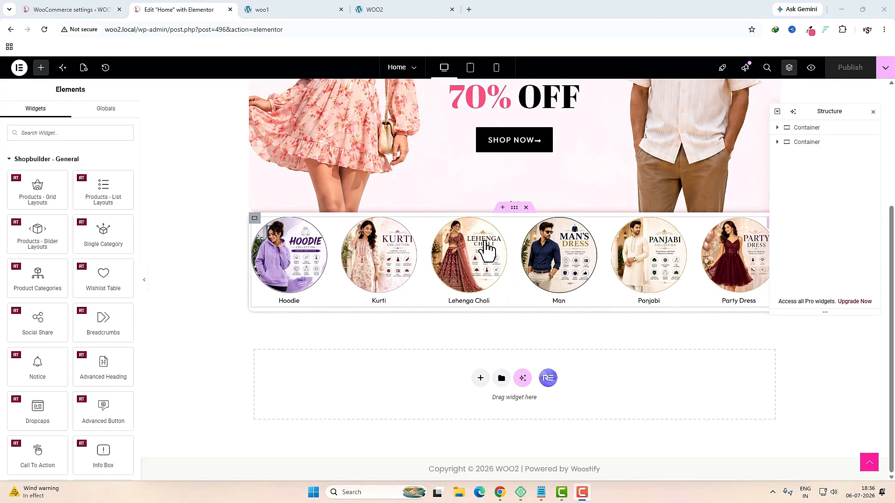
# Step: Add a flexbox column section below the carousel with 30 px top and bottom padding
pyautogui.click(480, 378)
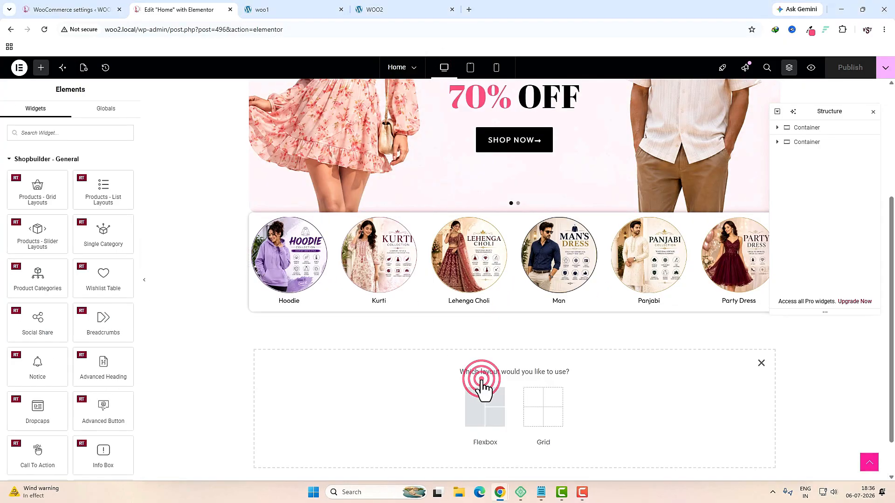
pyautogui.click(476, 420)
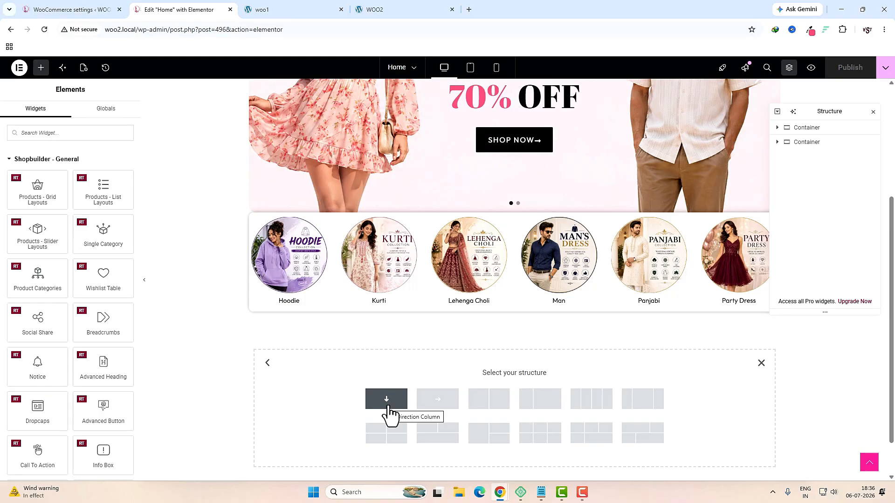
pyautogui.click(387, 401)
pyautogui.click(87, 115)
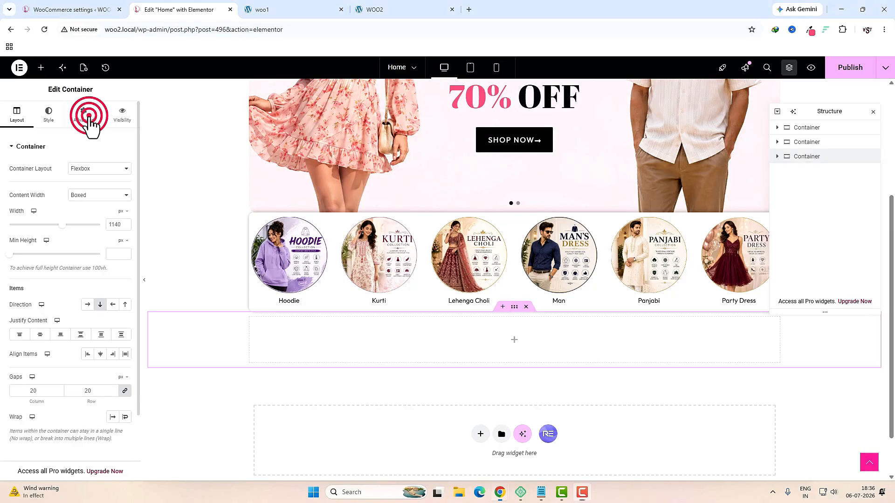
pyautogui.click(125, 216)
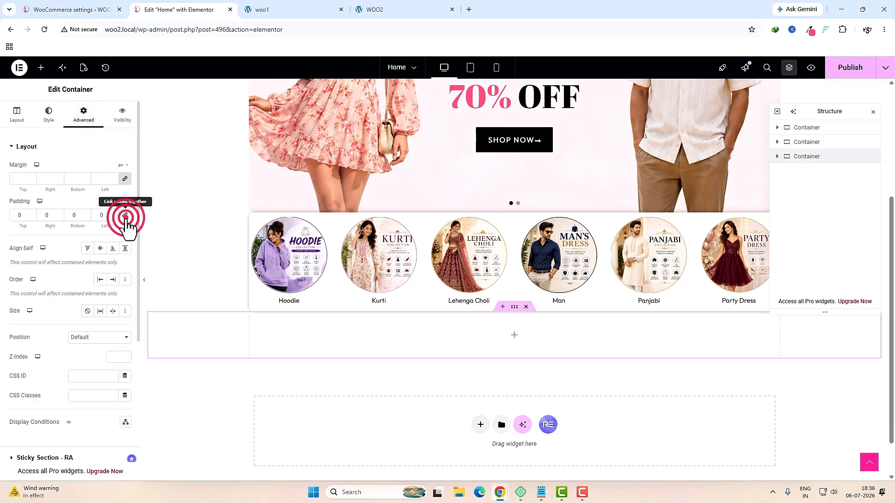
pyautogui.click(23, 215)
pyautogui.write('30')
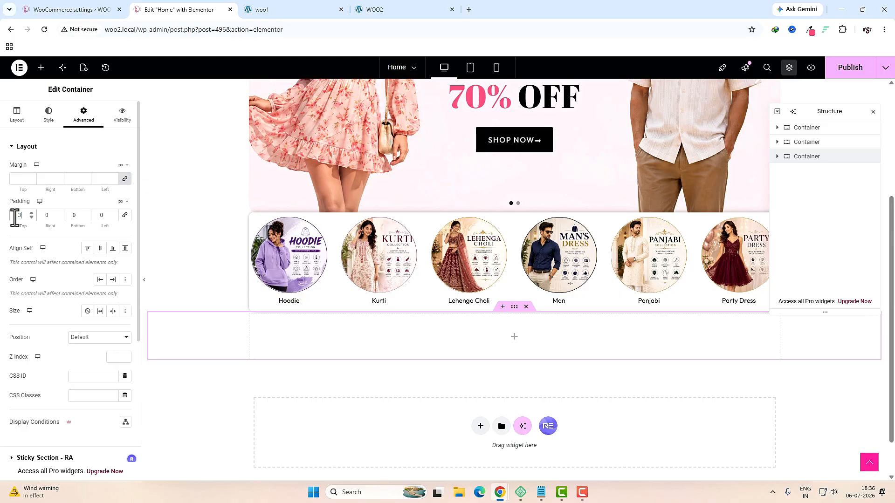
pyautogui.click(72, 215)
pyautogui.write('30')
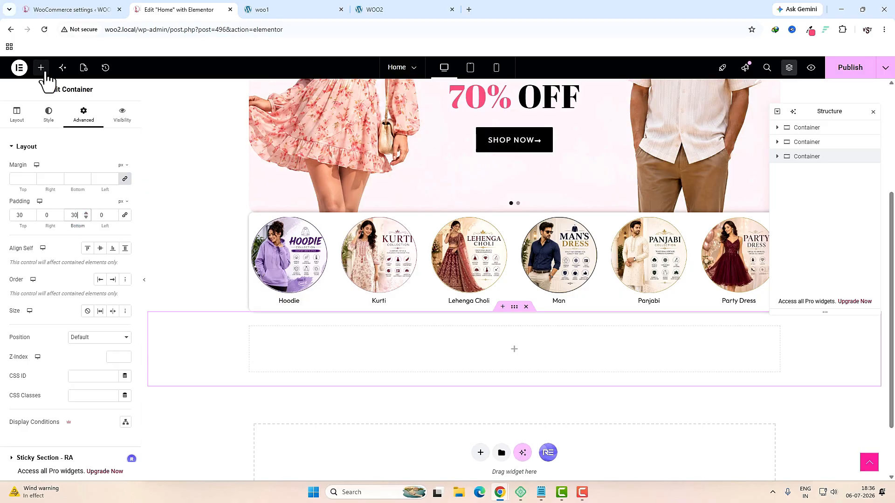
# Step: Search for 'con' and place a Container inside the new section
pyautogui.click(41, 68)
pyautogui.click(45, 132)
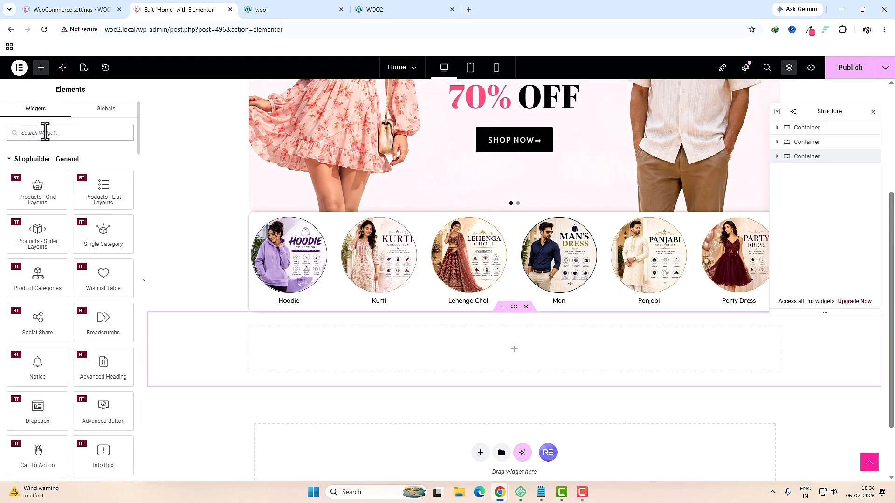
pyautogui.write('con')
pyautogui.moveTo(37, 168); pyautogui.dragTo(365, 343)
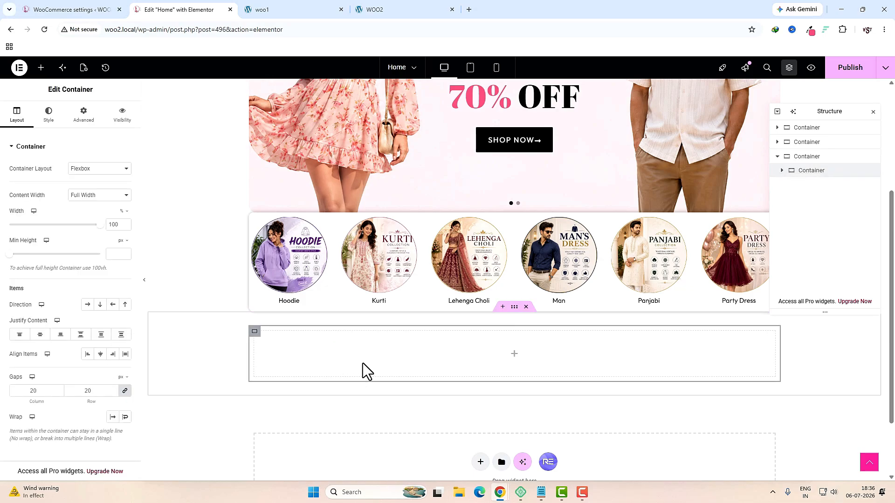
# Step: Switch the inner container to a Grid layout with 1 row
pyautogui.click(107, 171)
pyautogui.click(90, 187)
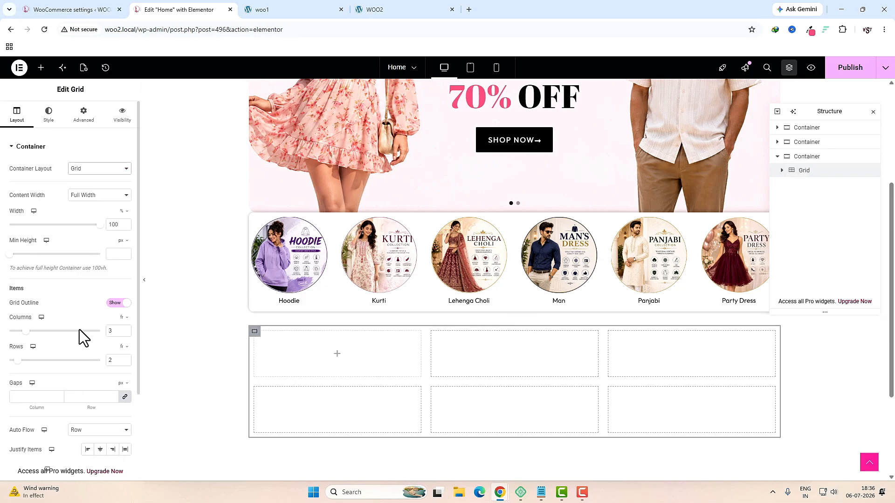
pyautogui.doubleClick(110, 361)
pyautogui.write('1')
# Step: Place a Container in the grid's first cell
pyautogui.click(337, 355)
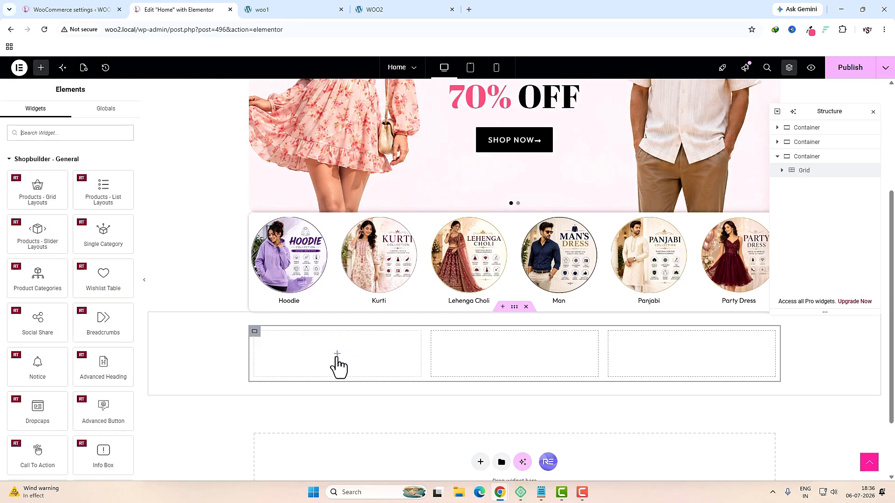
pyautogui.click(104, 136)
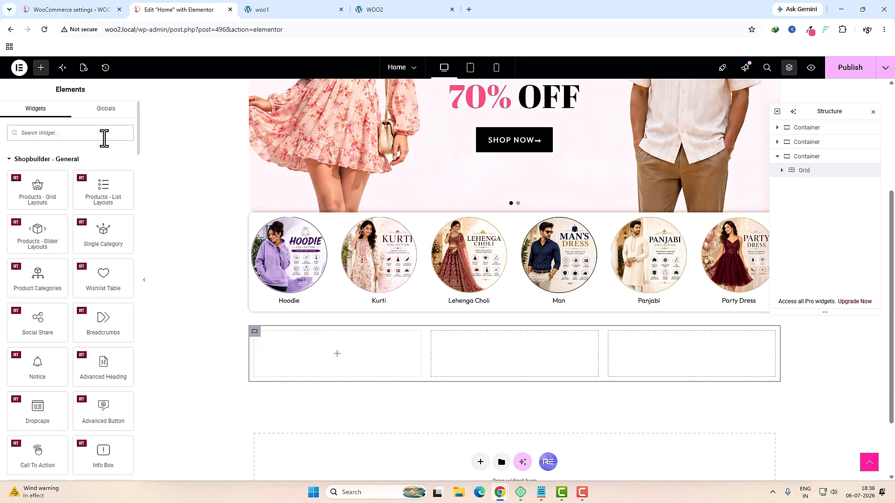
pyautogui.write('c')
pyautogui.moveTo(41, 168); pyautogui.dragTo(313, 352)
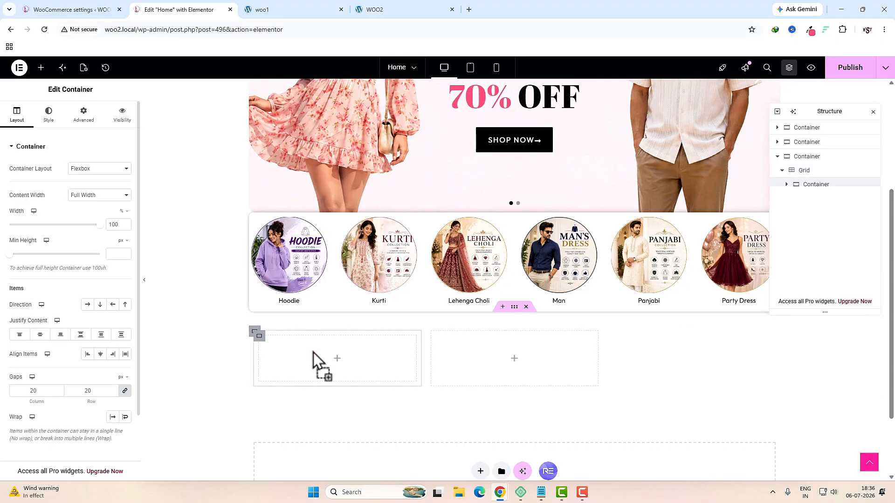
# Step: Set all padding of the first-cell container to 0
pyautogui.click(799, 171)
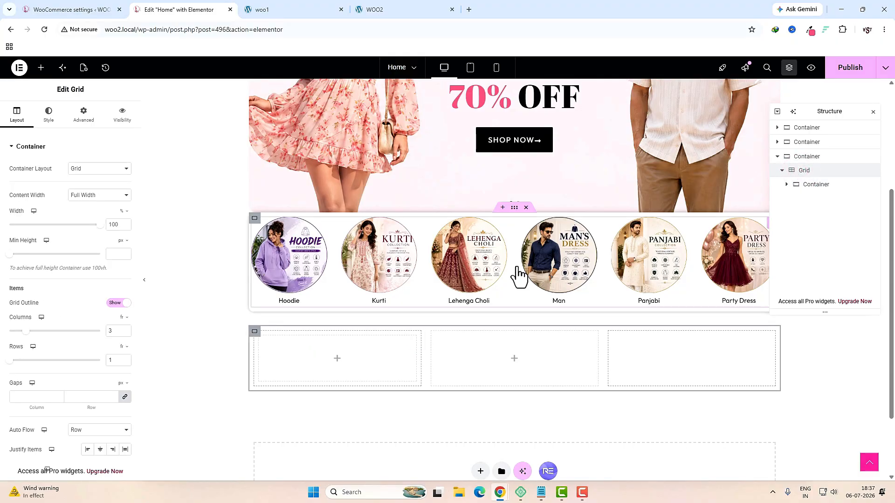
pyautogui.click(87, 120)
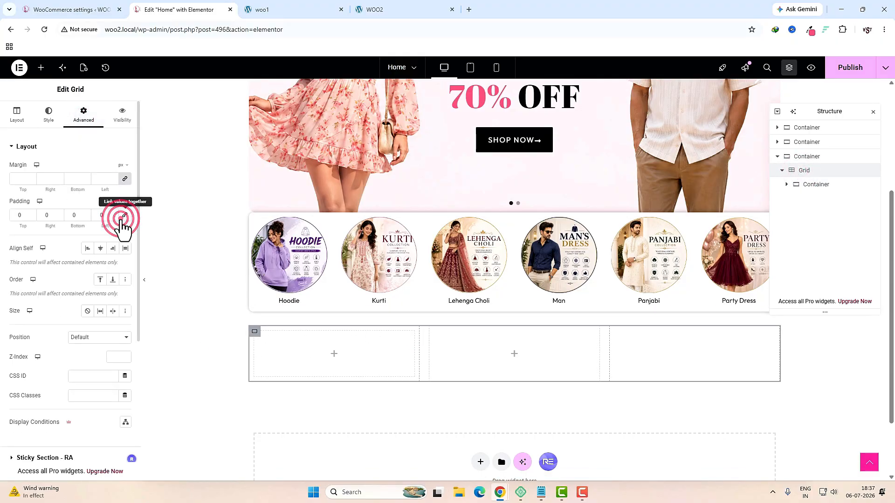
pyautogui.click(815, 184)
pyautogui.click(82, 117)
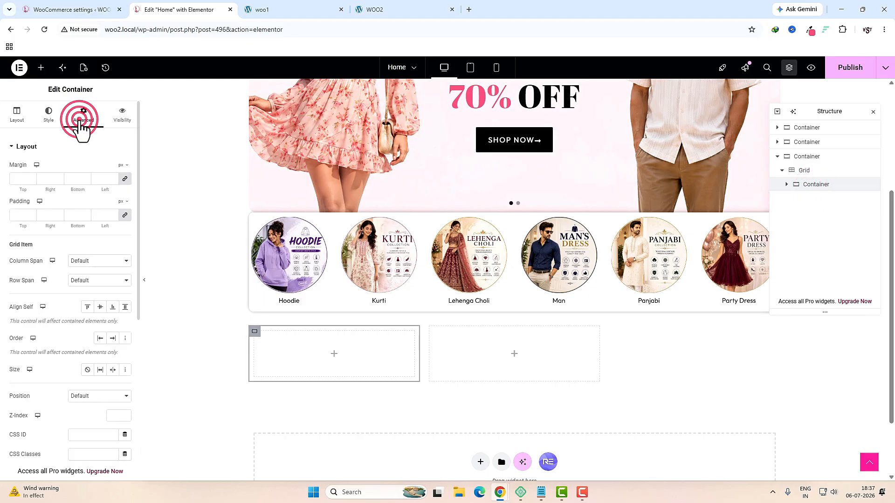
pyautogui.click(123, 216)
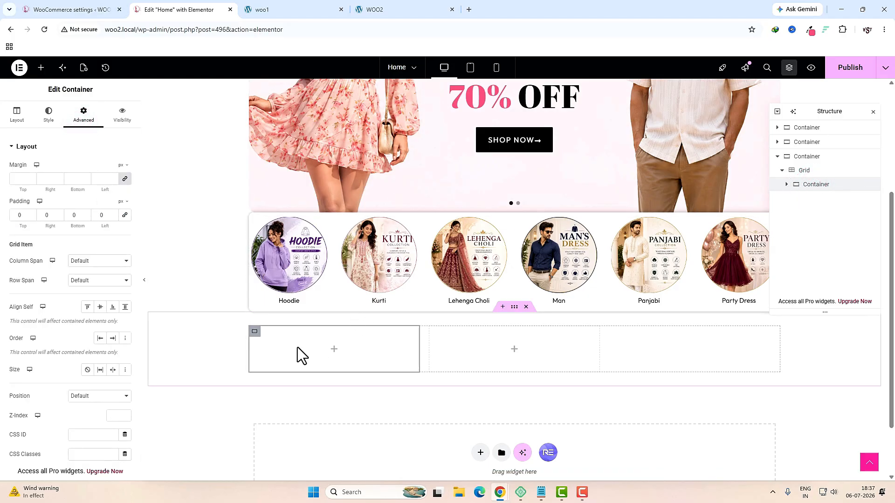
# Step: Give the card a Classic background using the banner 1 image
pyautogui.click(47, 124)
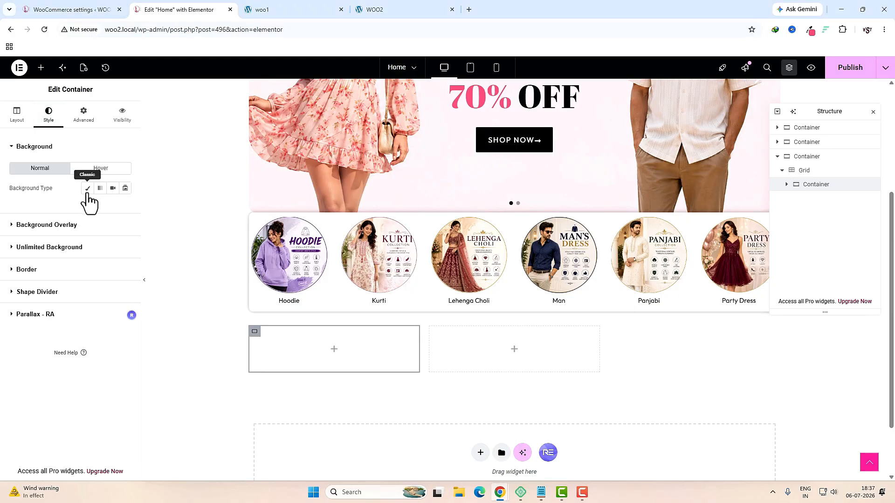
pyautogui.click(87, 187)
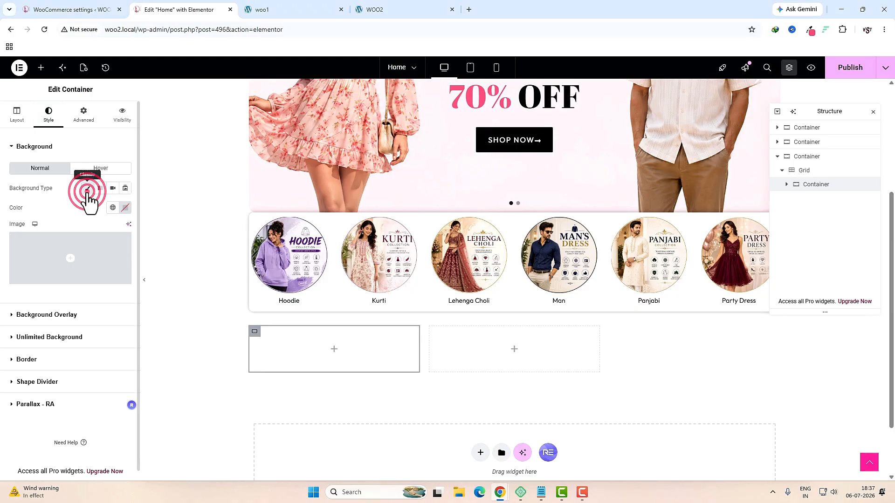
pyautogui.click(92, 258)
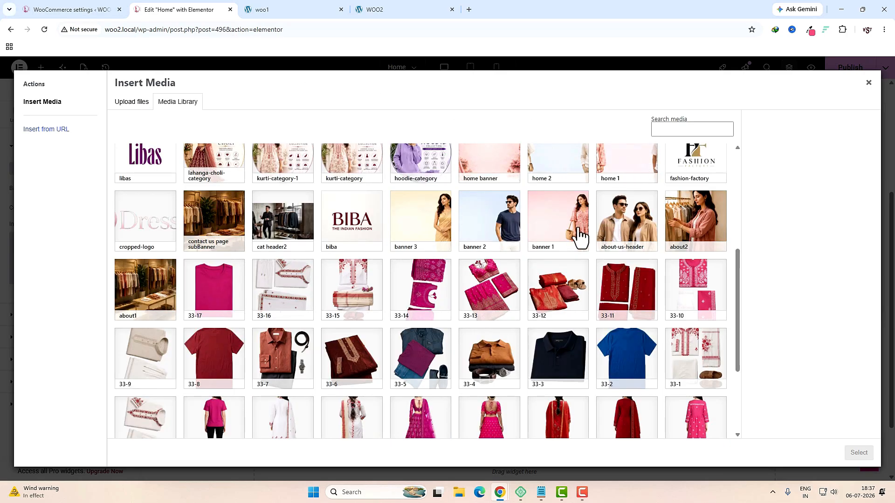
pyautogui.click(581, 238)
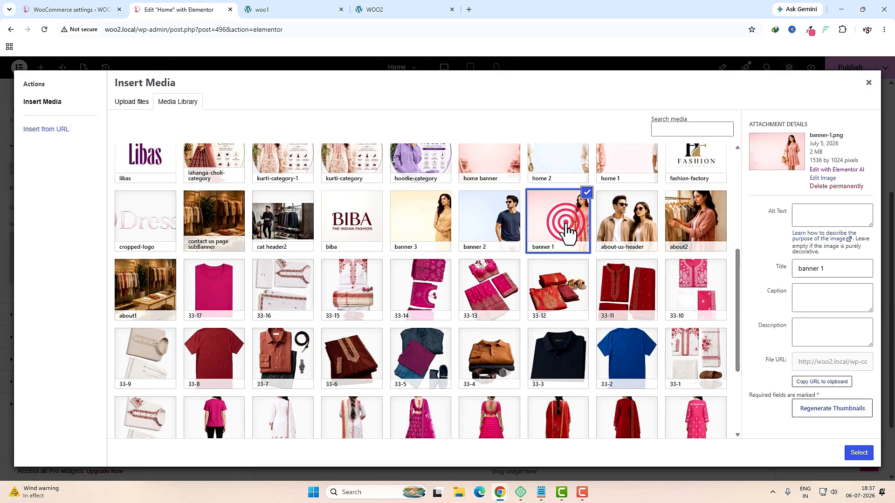
pyautogui.click(859, 453)
# Step: Position the background top center with cover size, and nest a container inside the card
pyautogui.click(97, 337)
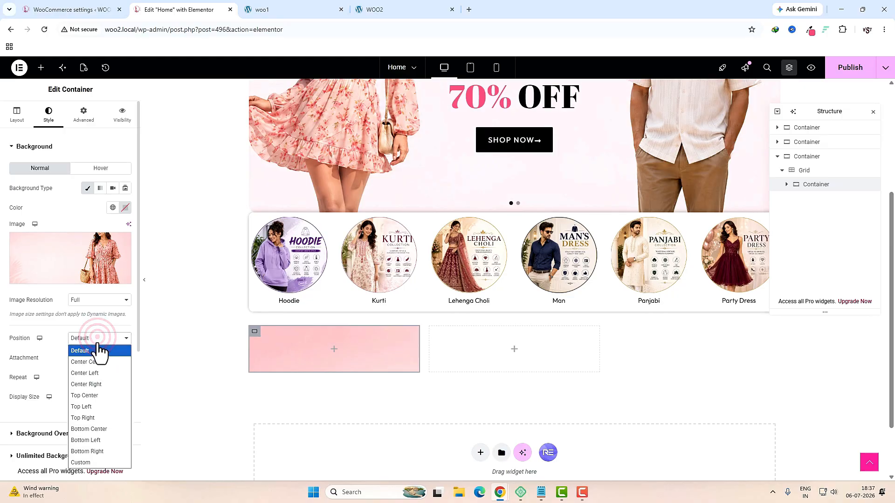
pyautogui.click(94, 395)
pyautogui.click(80, 398)
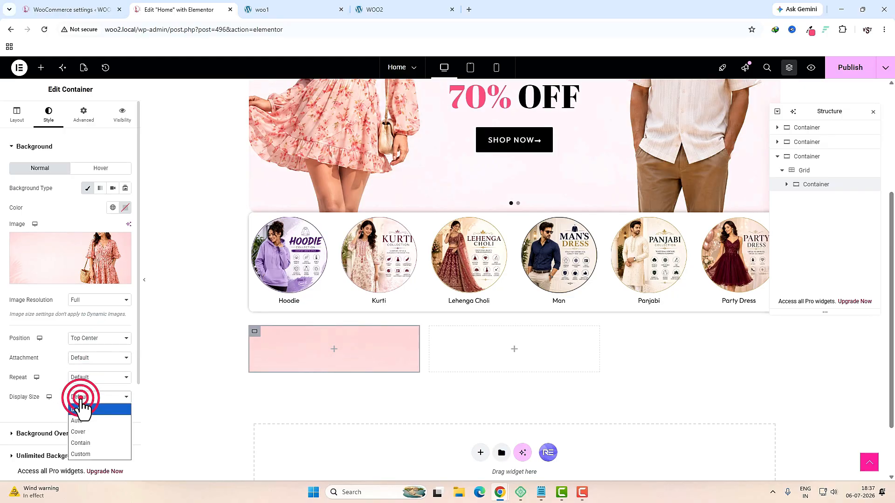
pyautogui.click(82, 432)
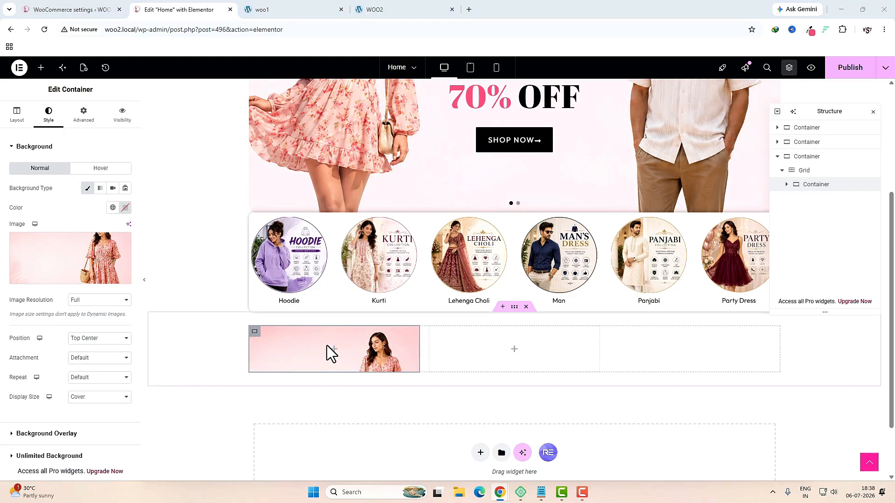
pyautogui.click(41, 68)
pyautogui.moveTo(38, 167); pyautogui.dragTo(319, 350)
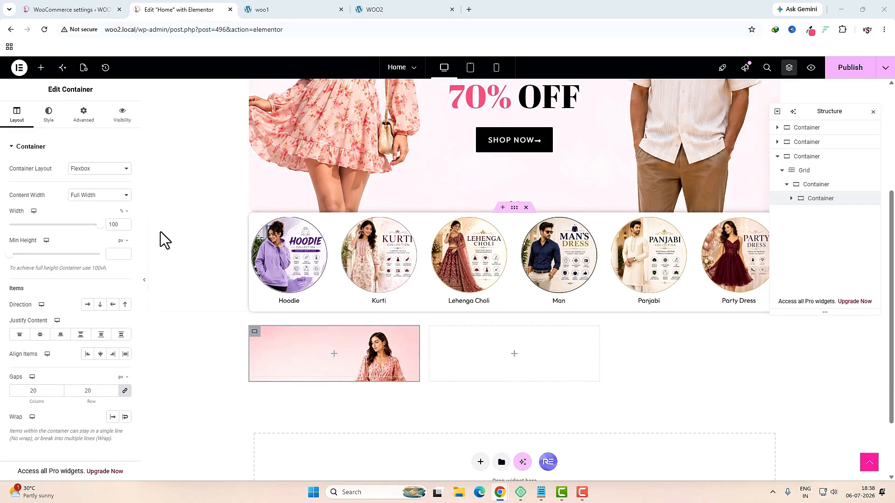
# Step: Set the inner container width to 60 and copy 'WOMEN'S COLLECTION' from the reference site
pyautogui.click(117, 226)
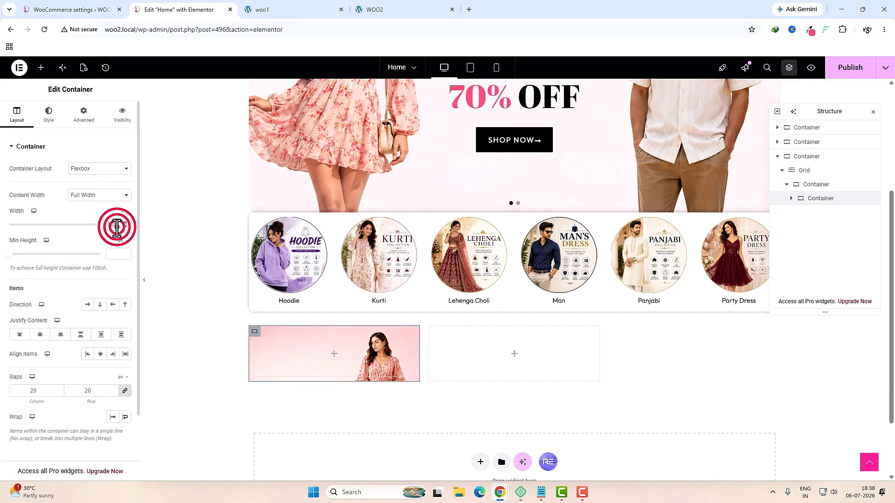
pyautogui.write('60')
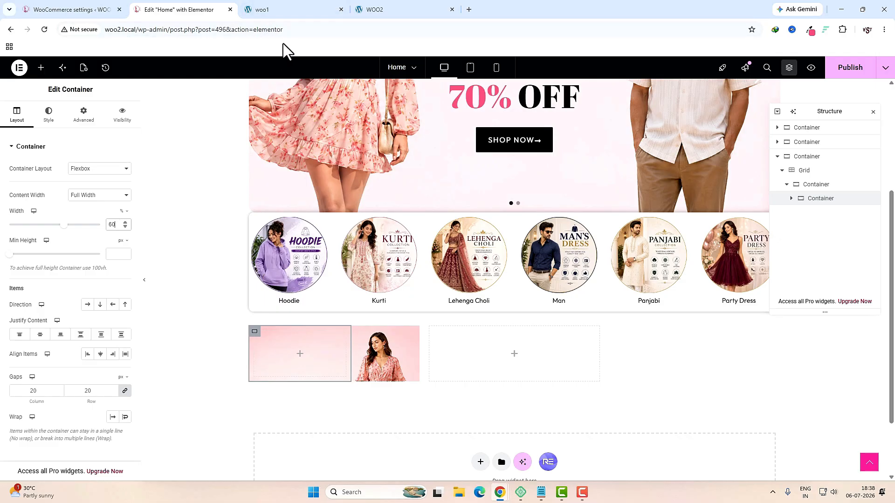
pyautogui.click(300, 9)
pyautogui.moveTo(250, 268); pyautogui.dragTo(186, 259)
pyautogui.hotkey('ctrl', 'c')
pyautogui.click(180, 10)
# Step: Add a Heading reading WOMEN'S COLLECTION with a p HTML tag
pyautogui.click(41, 67)
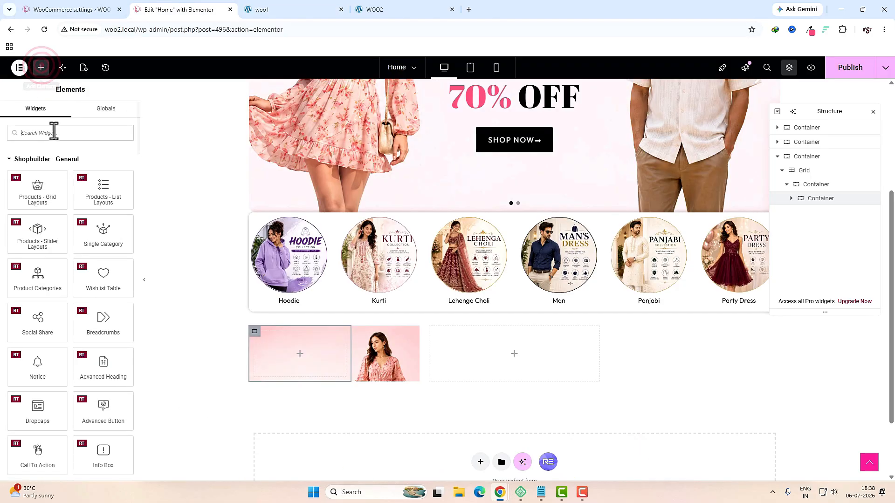
pyautogui.write('hea')
pyautogui.moveTo(37, 167); pyautogui.dragTo(307, 349)
pyautogui.click(83, 190)
pyautogui.hotkey('ctrl', 'v')
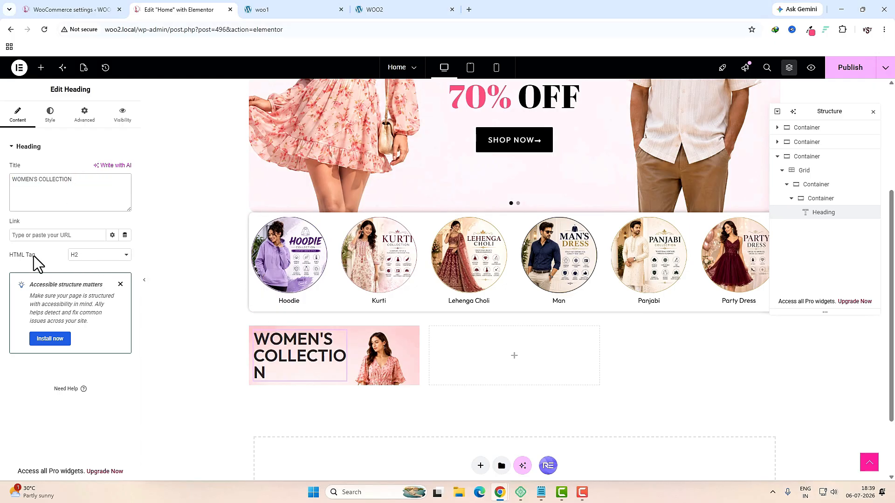
pyautogui.click(89, 254)
pyautogui.click(77, 359)
# Step: Change the heading's text colour and set its font size to 18px
pyautogui.click(50, 115)
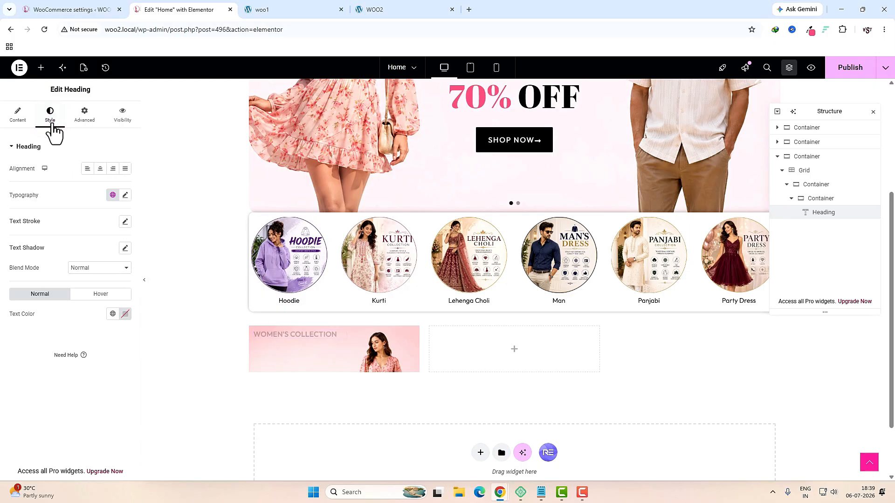
pyautogui.click(124, 314)
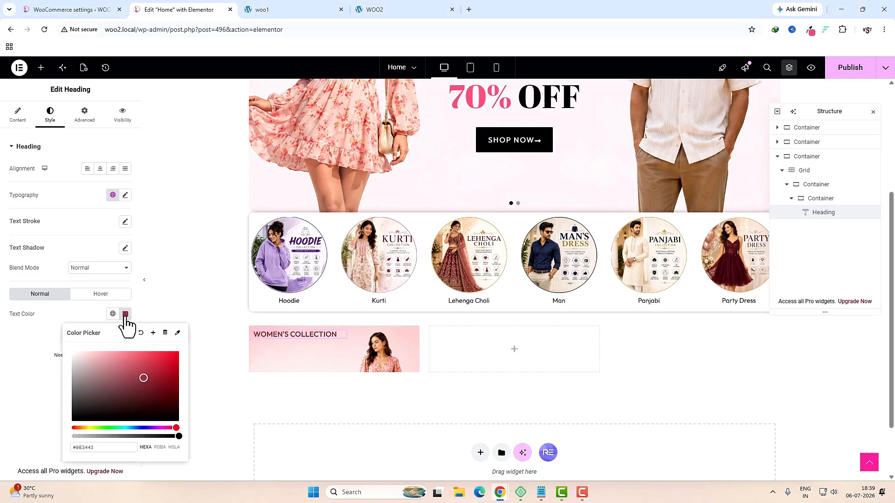
pyautogui.click(125, 195)
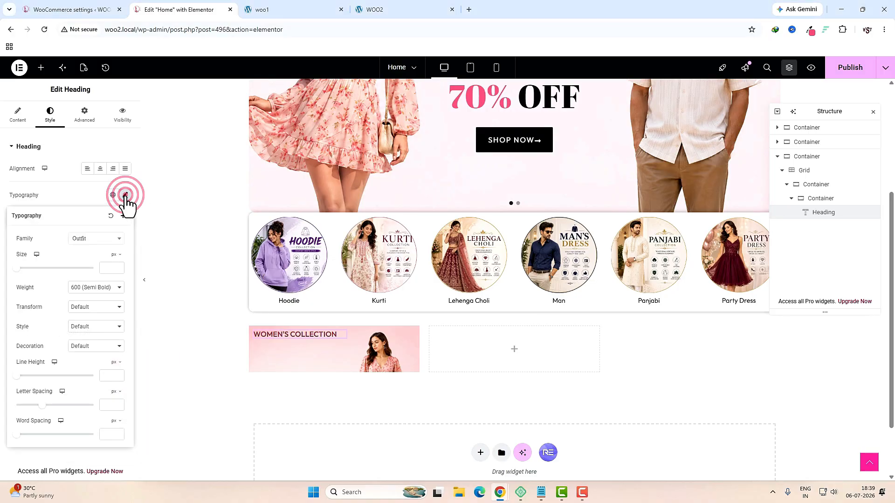
pyautogui.click(114, 268)
pyautogui.write('18')
# Step: Copy the UP TO and 70% OFF text from the live site's banner
pyautogui.hotkey('ctrl', 'Tab')
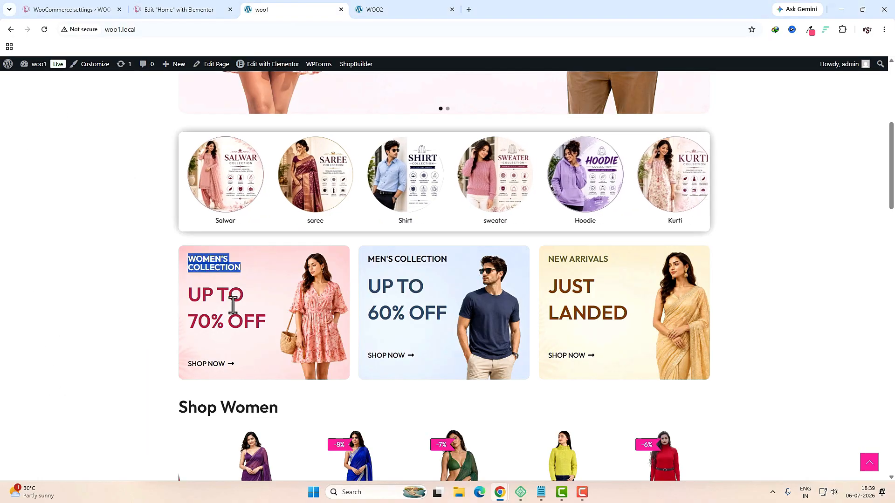
pyautogui.moveTo(191, 298); pyautogui.dragTo(252, 305)
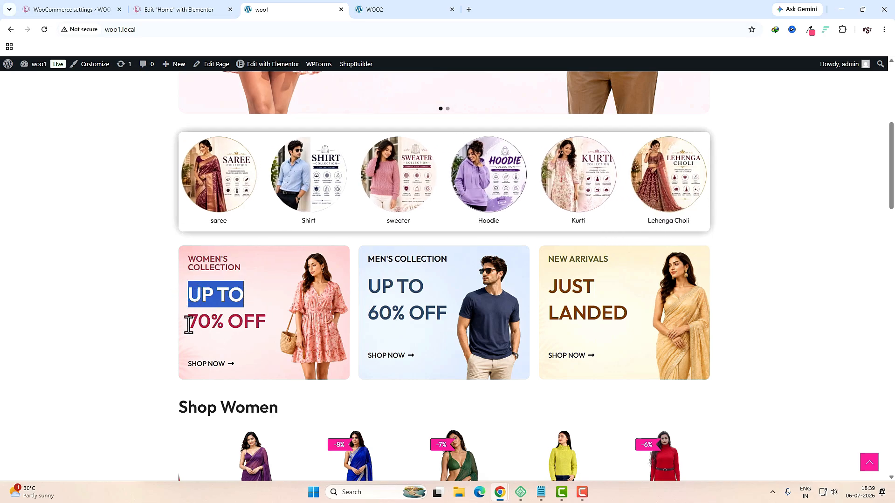
pyautogui.moveTo(189, 325); pyautogui.dragTo(273, 325)
pyautogui.click(41, 67)
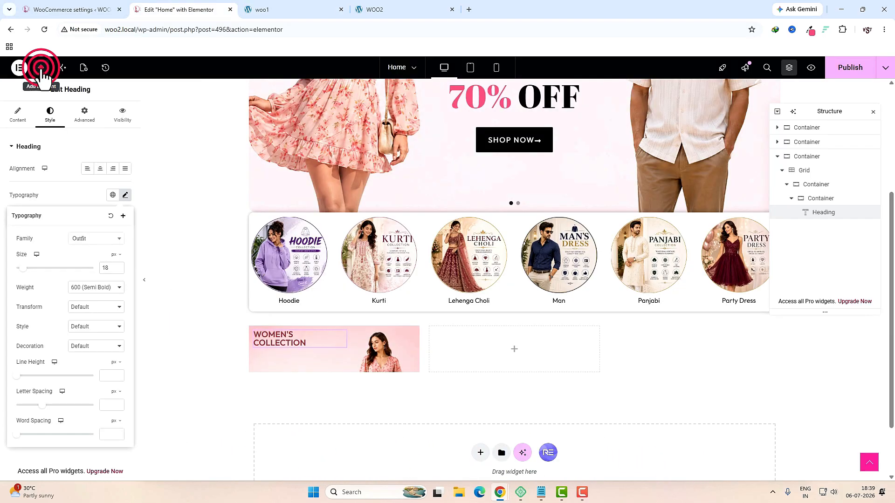
# Step: Add a Heading under WOMEN'S COLLECTION with the two-line text UP TO 70% OFF
pyautogui.click(61, 134)
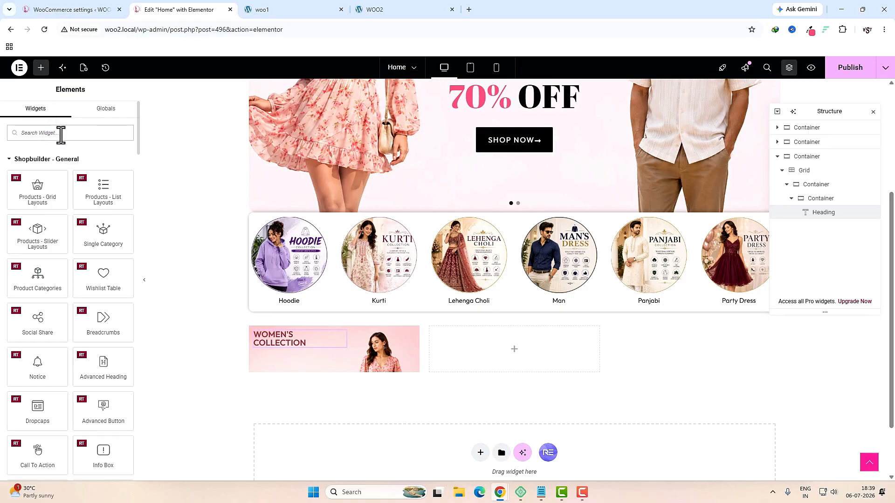
pyautogui.write('head')
pyautogui.moveTo(38, 167); pyautogui.dragTo(300, 345)
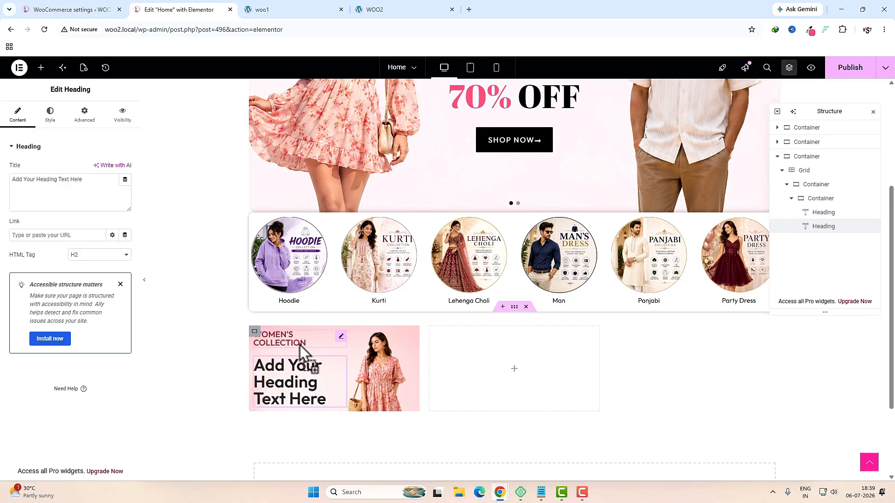
pyautogui.tripleClick(82, 189)
pyautogui.write('UP TO </br>70% OFF')
# Step: Style the heading crimson #B72147 at 42px size with 56px line height
pyautogui.click(50, 114)
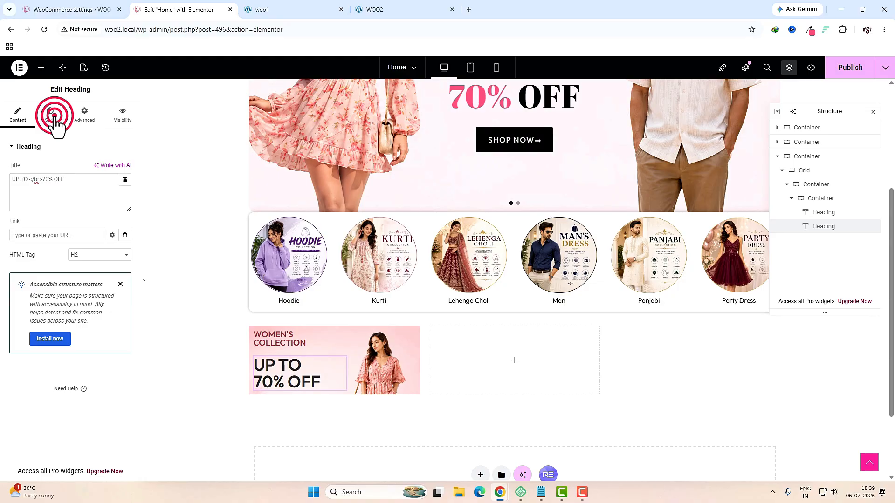
pyautogui.click(126, 313)
pyautogui.write('#B72147')
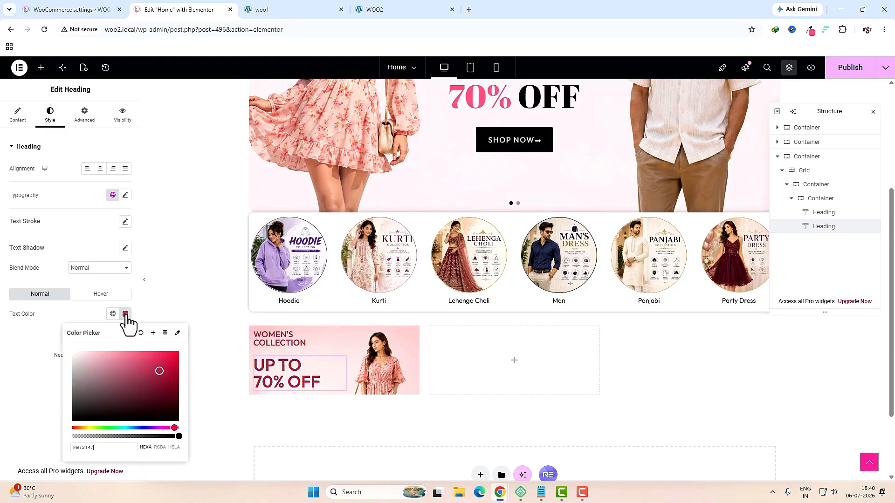
pyautogui.click(88, 225)
pyautogui.click(125, 195)
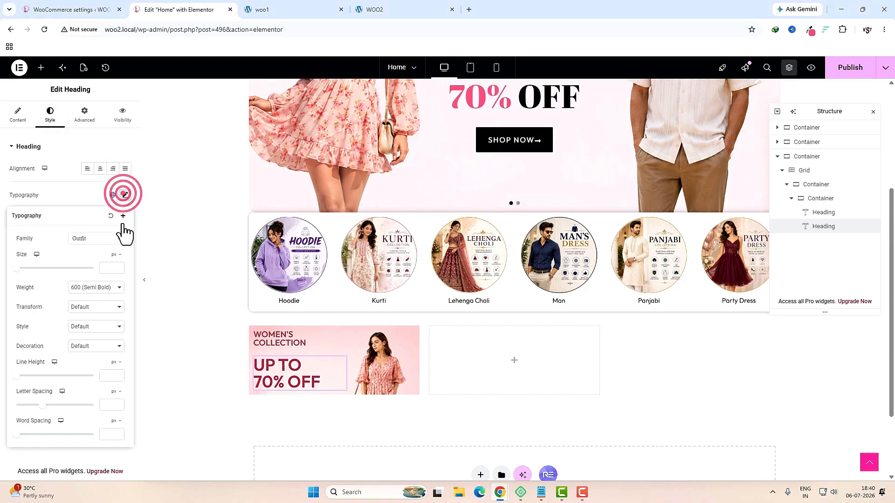
pyautogui.click(105, 269)
pyautogui.write('40')
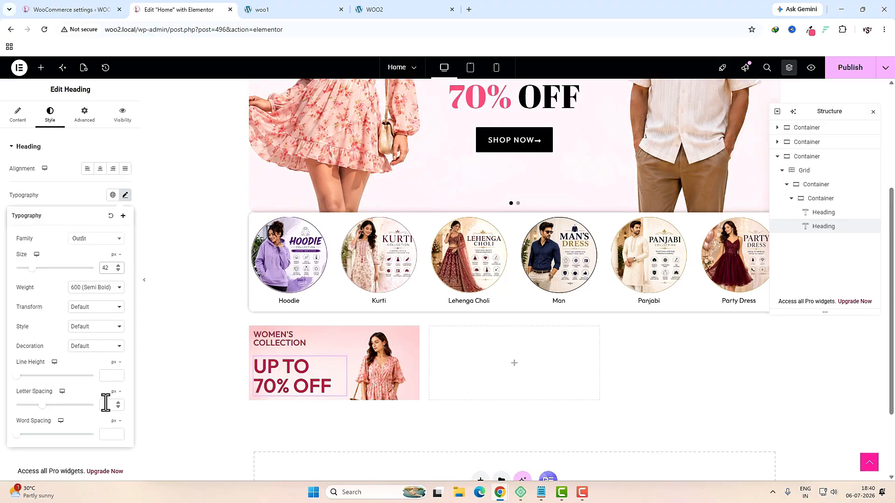
pyautogui.click(103, 380)
pyautogui.write('60')
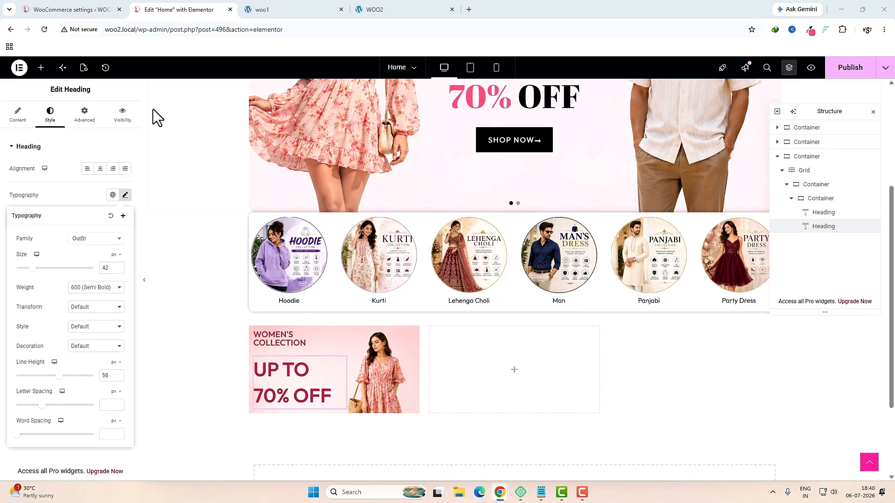
# Step: Compare the banner against the live site before adding the next widget
pyautogui.click(265, 9)
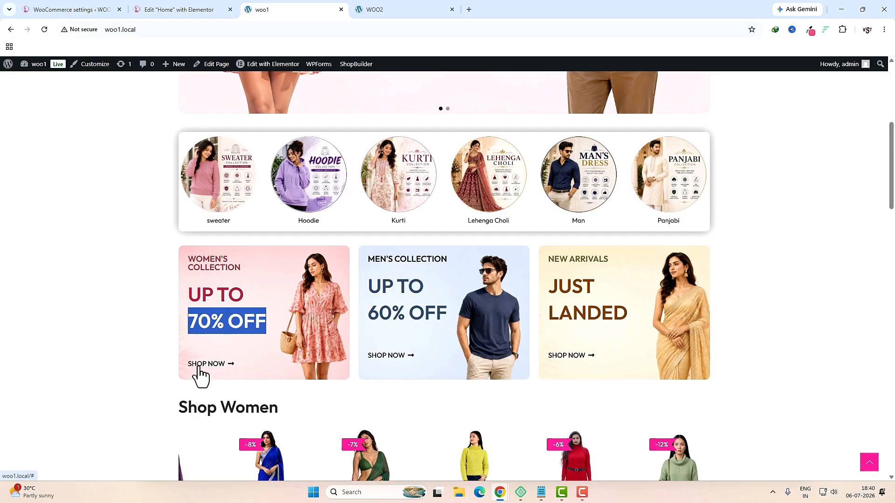
pyautogui.click(179, 9)
pyautogui.click(41, 68)
pyautogui.click(56, 135)
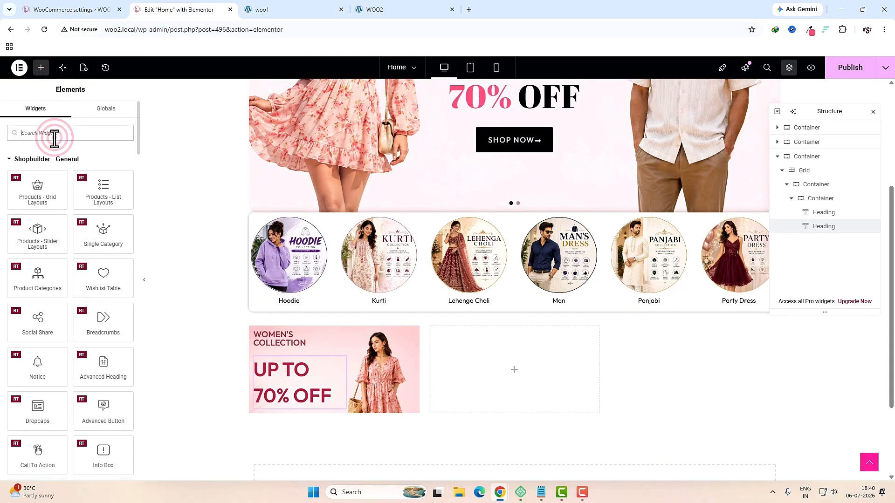
# Step: Place a Button under the banner heading labelled SHOP NOW
pyautogui.write('button')
pyautogui.moveTo(37, 186); pyautogui.dragTo(301, 397)
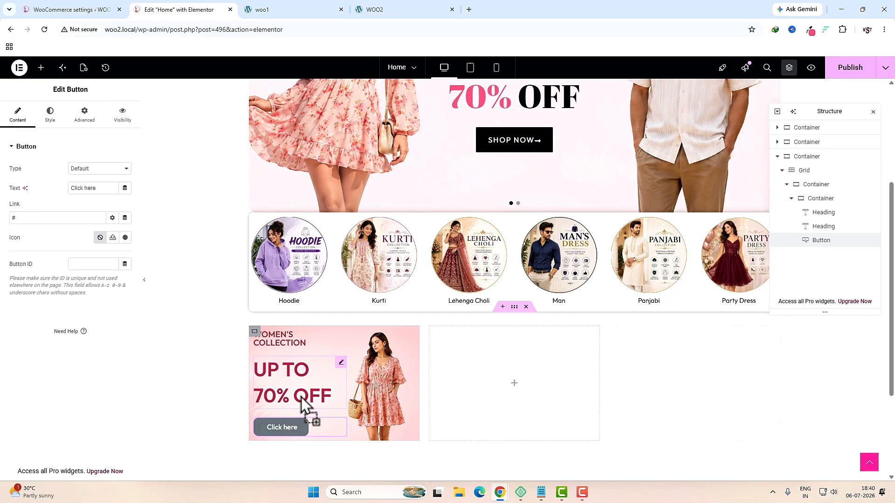
pyautogui.tripleClick(101, 184)
pyautogui.write('SHOP NOW')
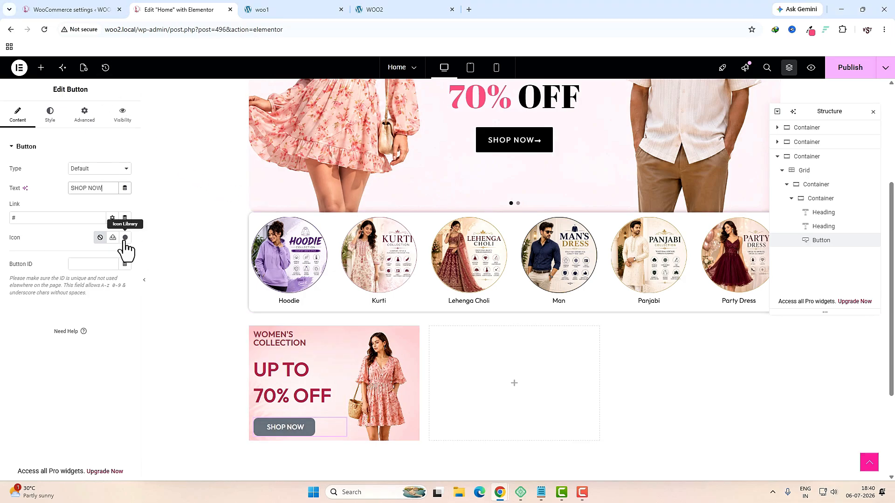
# Step: Add a long right-arrow icon positioned after the button text
pyautogui.click(125, 238)
pyautogui.click(360, 127)
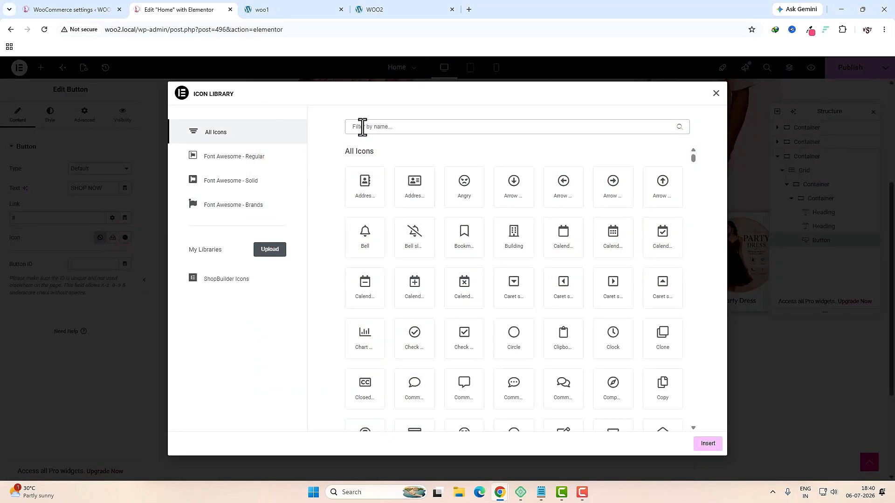
pyautogui.write('arr')
pyautogui.click(674, 345)
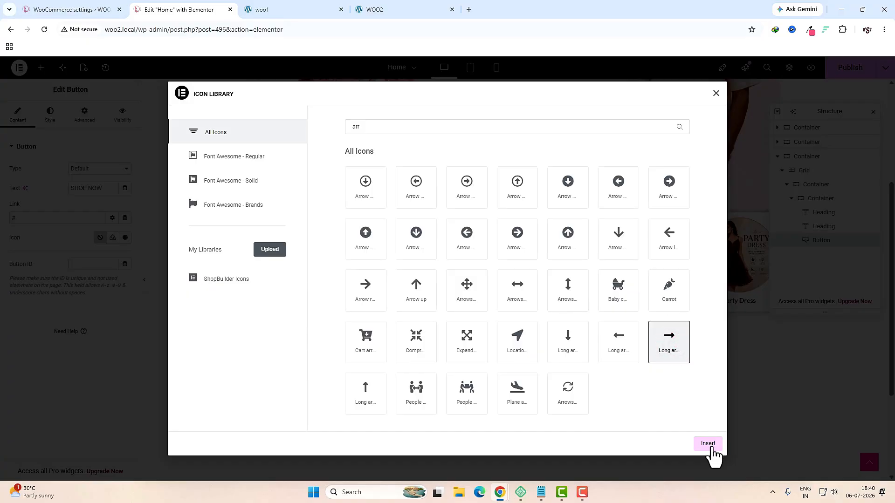
pyautogui.click(708, 445)
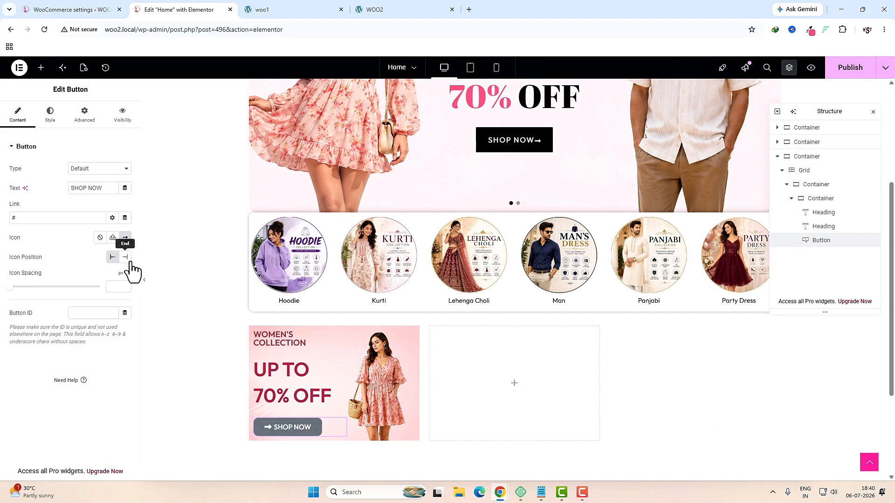
pyautogui.click(125, 258)
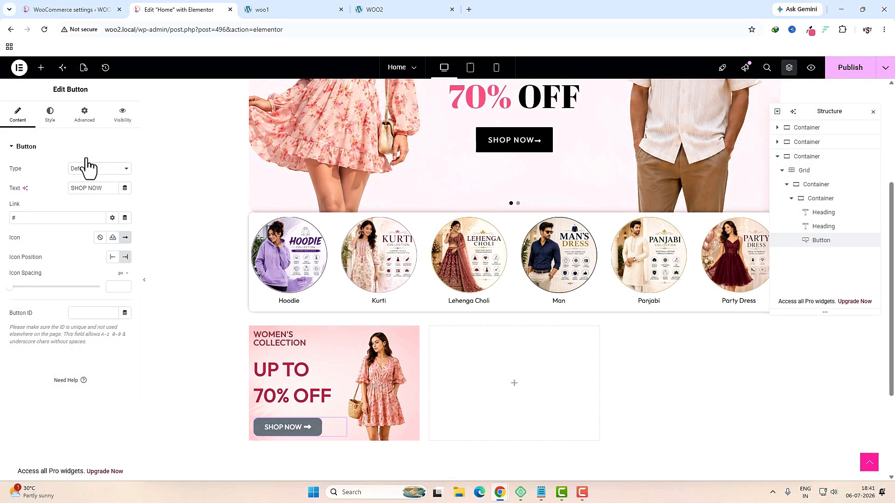
# Step: Make the button text colour dark
pyautogui.click(50, 114)
pyautogui.click(122, 254)
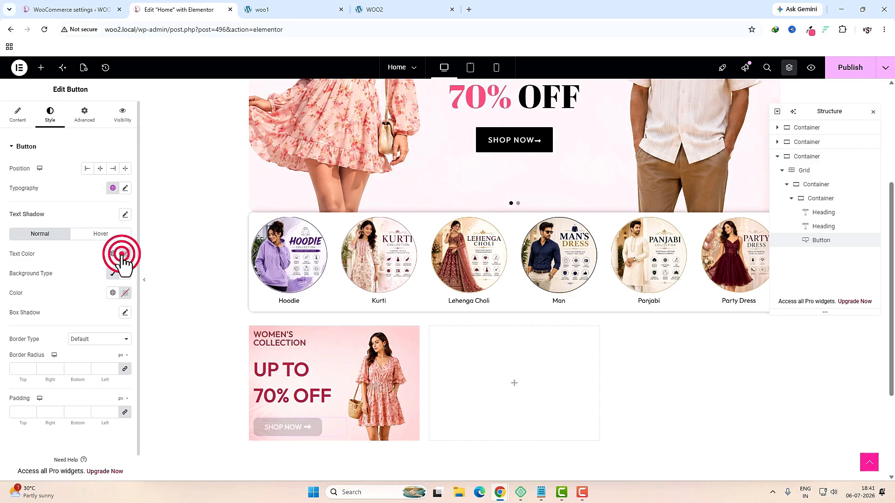
pyautogui.moveTo(94, 344); pyautogui.dragTo(44, 380)
pyautogui.click(44, 379)
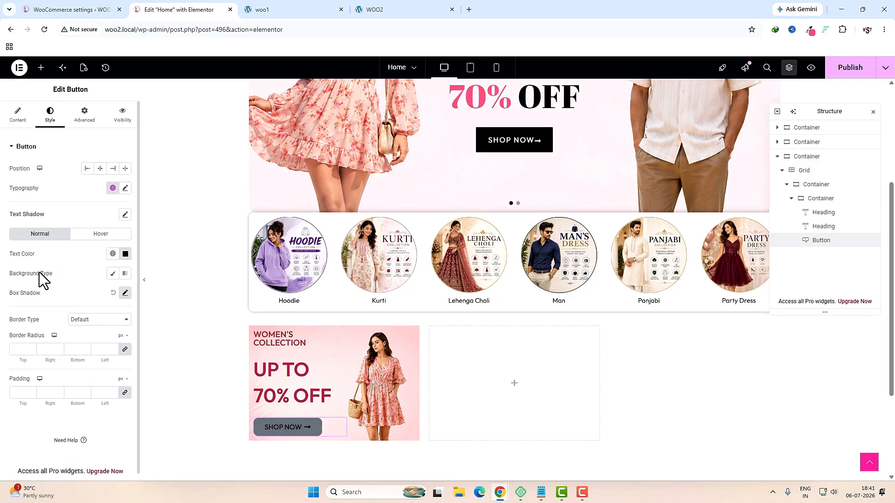
# Step: Give the button a transparent Classic background and 0.7 letter spacing
pyautogui.click(112, 274)
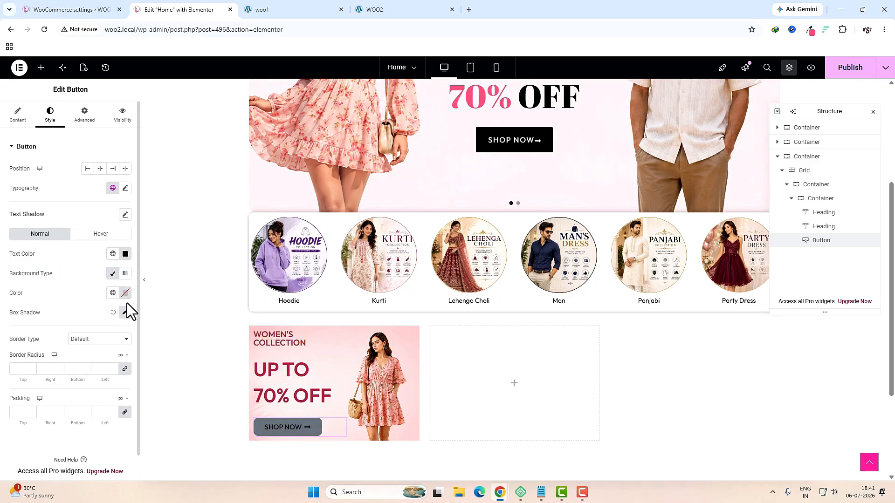
pyautogui.click(125, 294)
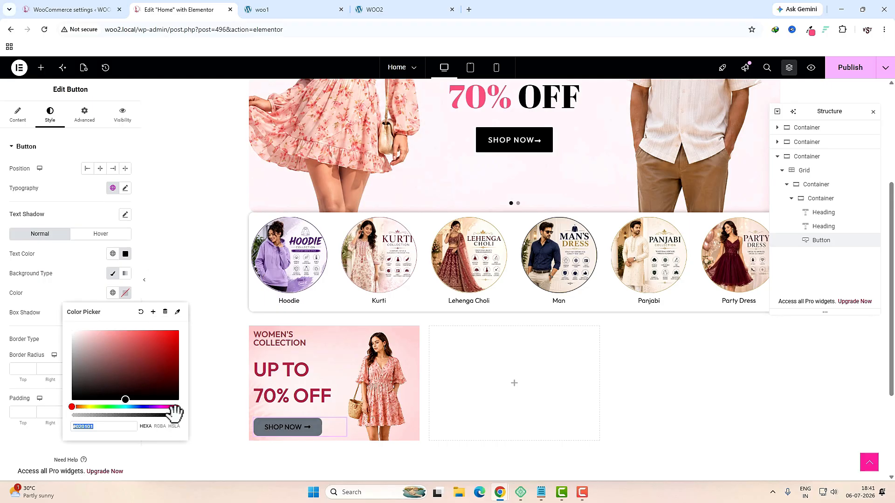
pyautogui.moveTo(175, 412); pyautogui.dragTo(57, 414)
pyautogui.click(154, 326)
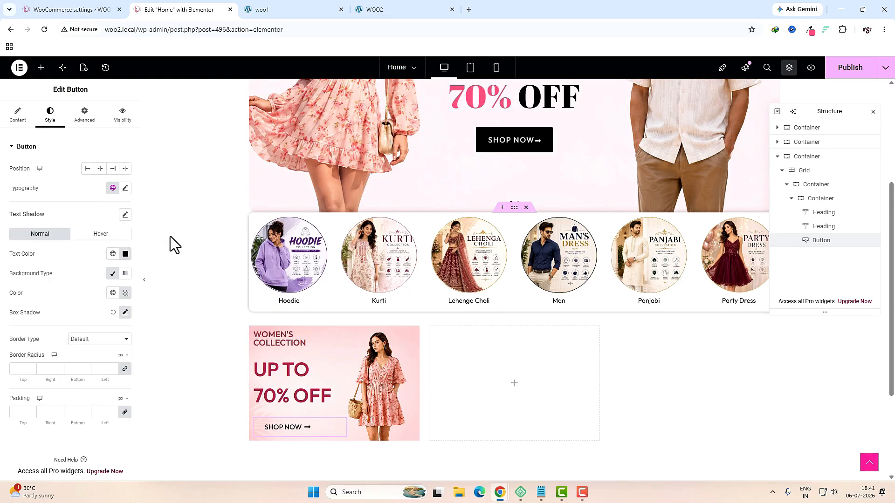
pyautogui.click(125, 188)
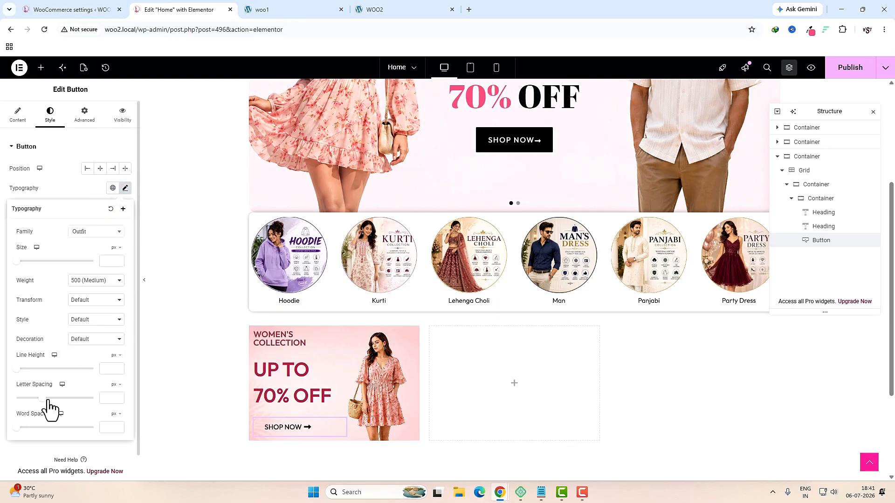
pyautogui.click(45, 400)
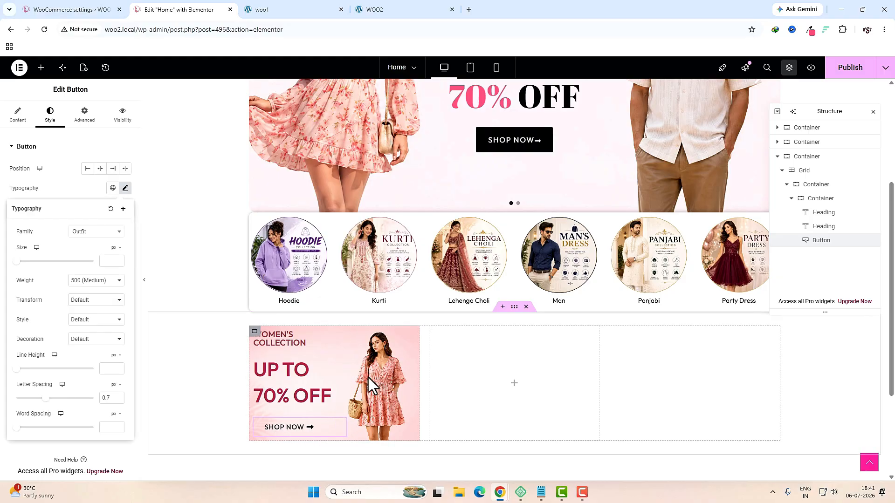
# Step: Give the Women's Collection banner container 10 px left, 5 px top and 5 px bottom padding
pyautogui.click(812, 187)
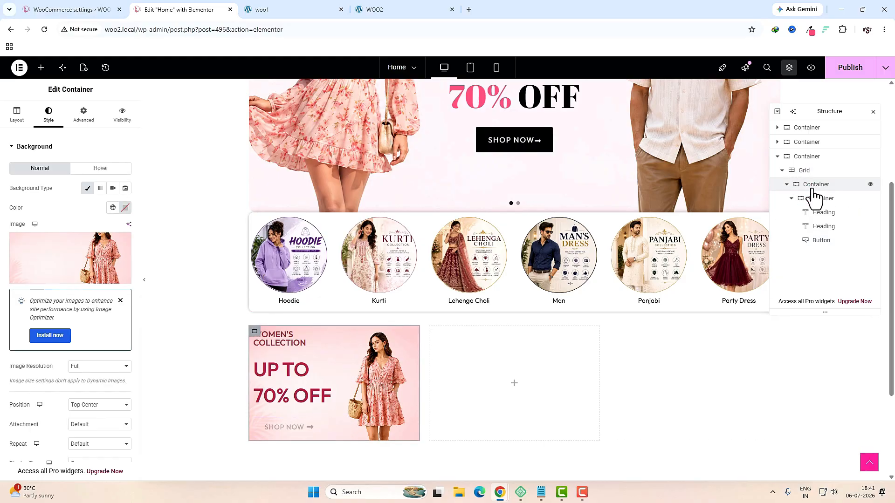
pyautogui.click(93, 122)
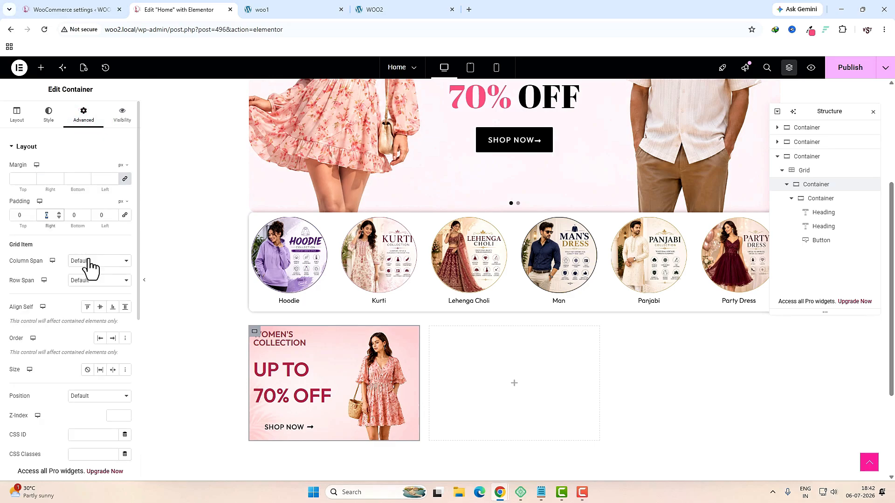
pyautogui.doubleClick(105, 215)
pyautogui.write('10')
pyautogui.doubleClick(17, 216)
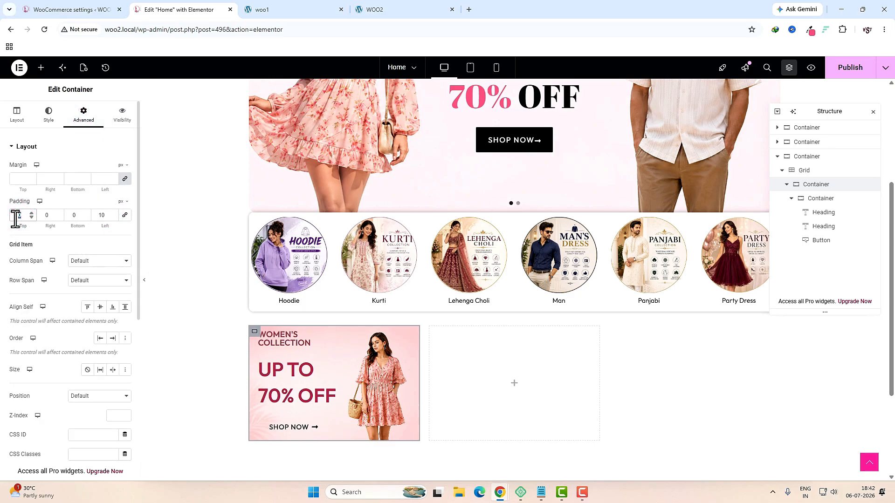
pyautogui.write('5')
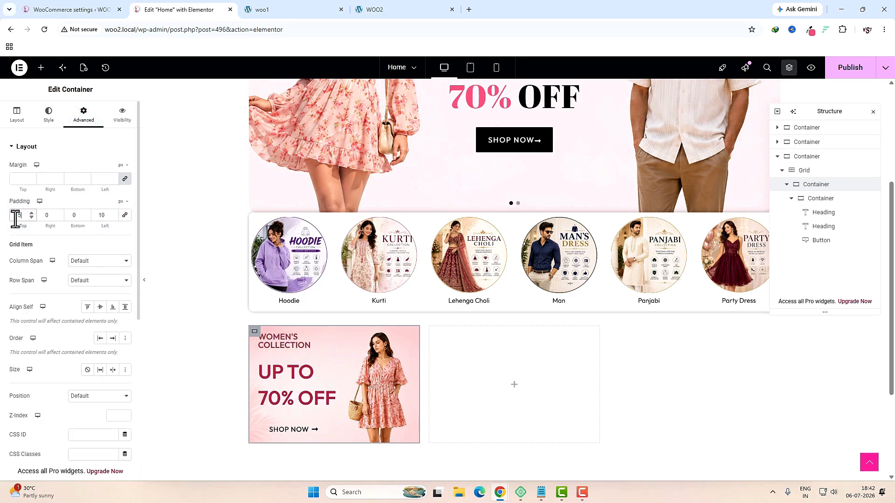
pyautogui.doubleClick(73, 217)
pyautogui.write('5')
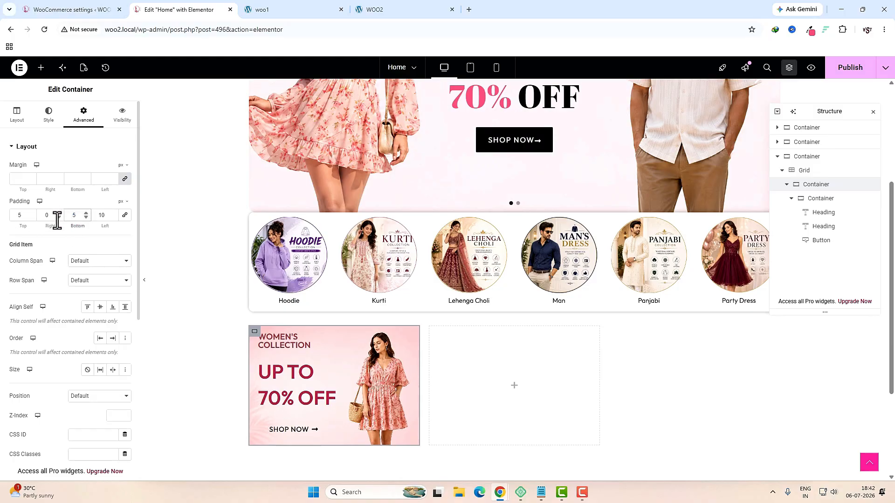
# Step: Round the banner container's corners with a 1 px border radius
pyautogui.click(52, 121)
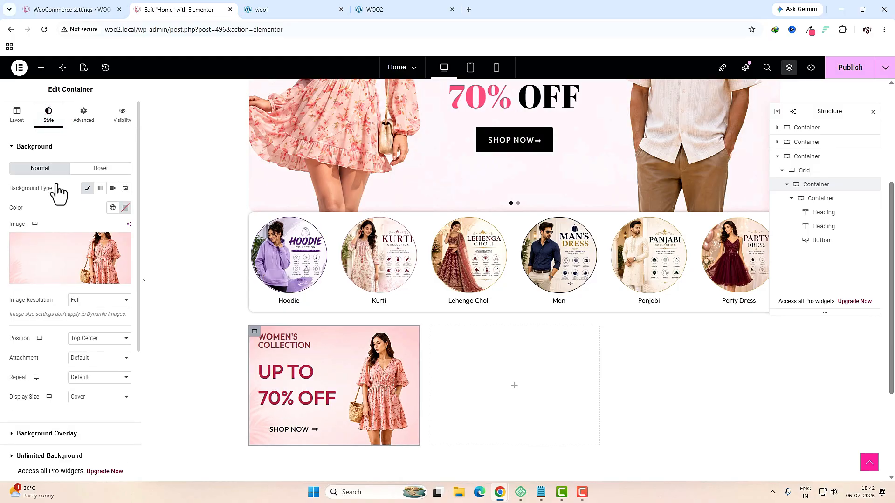
pyautogui.scroll(-3, 57, 205)
pyautogui.click(44, 348)
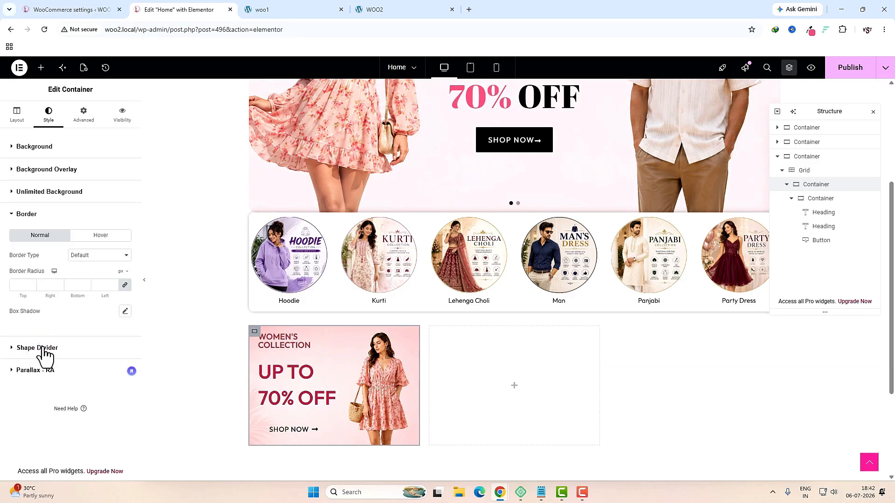
pyautogui.click(20, 287)
pyautogui.write('10')
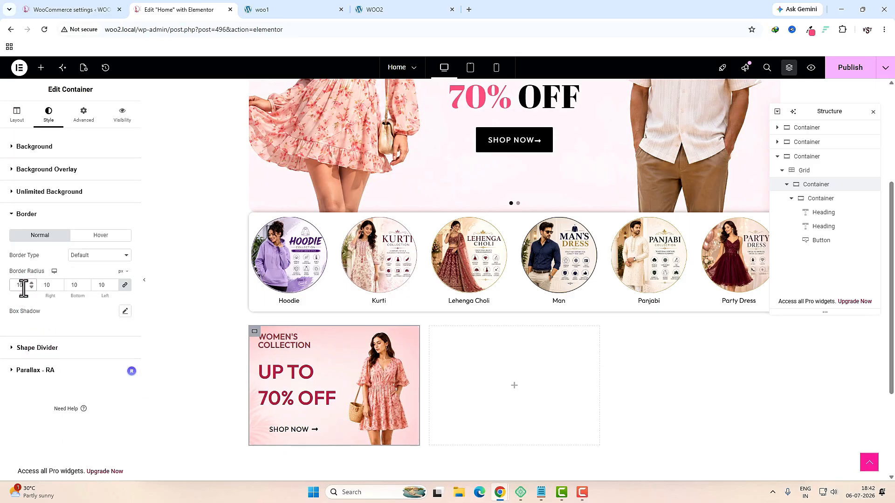
# Step: Duplicate the Women's Collection card twice so three banner cards appear
pyautogui.rightClick(256, 343)
pyautogui.click(284, 238)
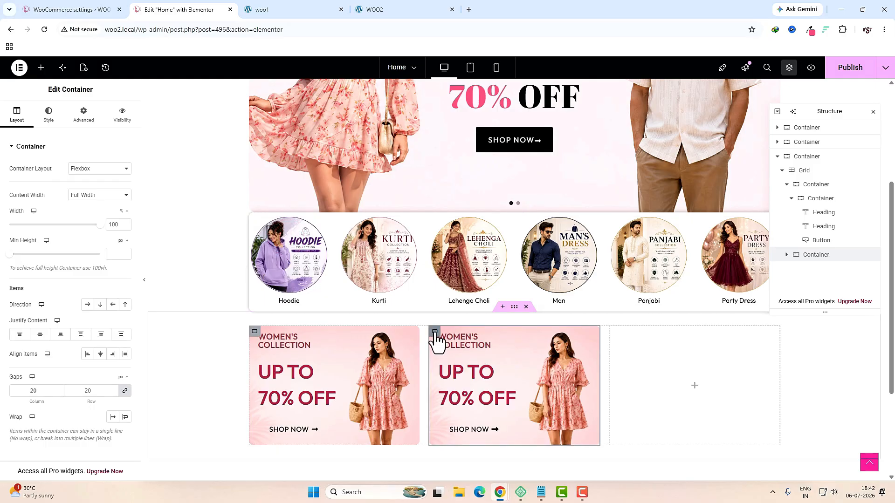
pyautogui.rightClick(436, 338)
pyautogui.click(464, 238)
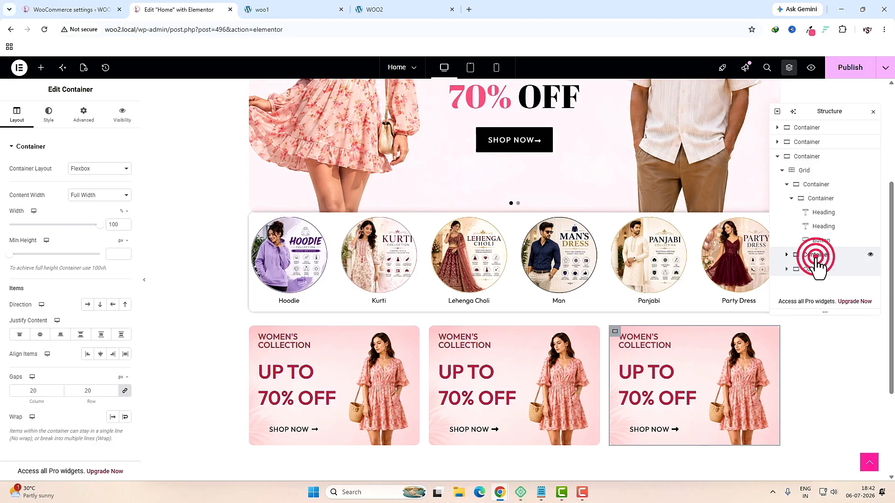
pyautogui.click(792, 199)
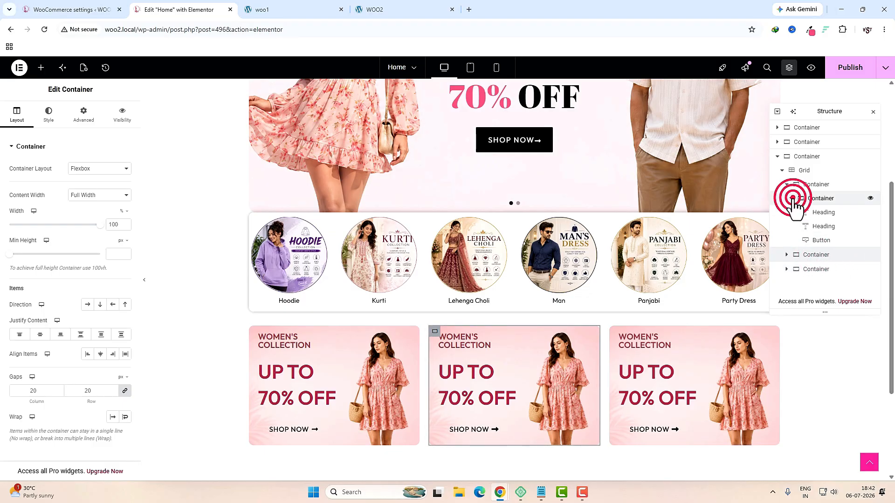
pyautogui.click(816, 202)
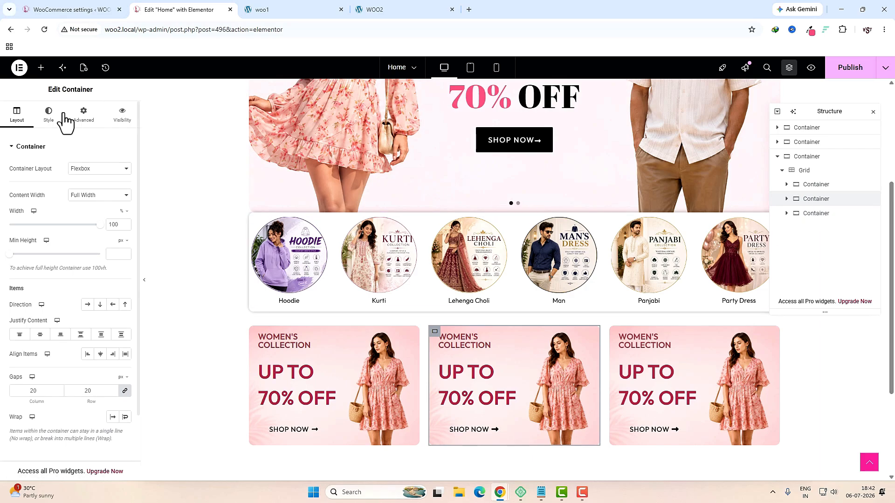
# Step: Replace the middle card's background image with banner 2 from the Media Library
pyautogui.click(48, 114)
pyautogui.moveTo(40, 263)
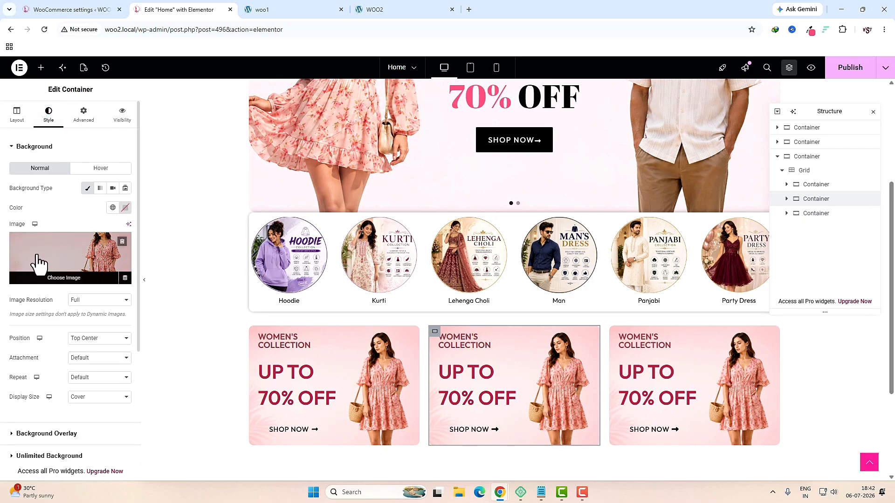
pyautogui.click(123, 241)
pyautogui.click(74, 243)
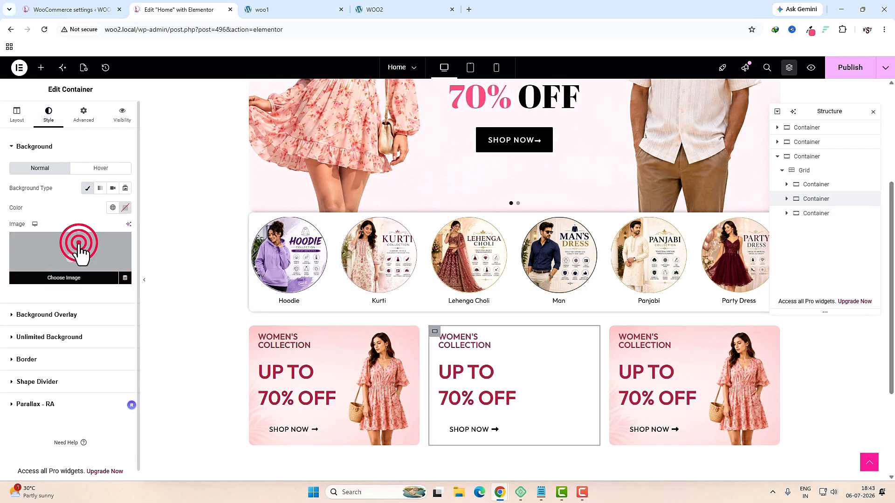
pyautogui.scroll(-3, 489, 279)
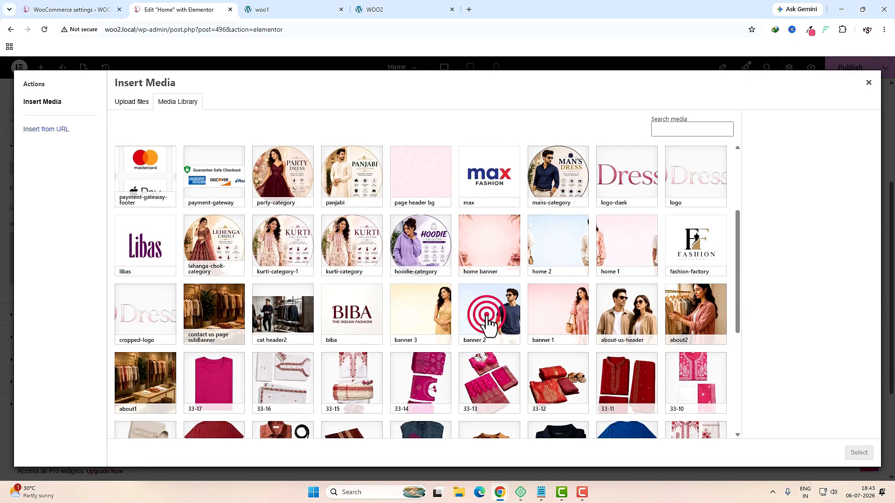
pyautogui.click(491, 316)
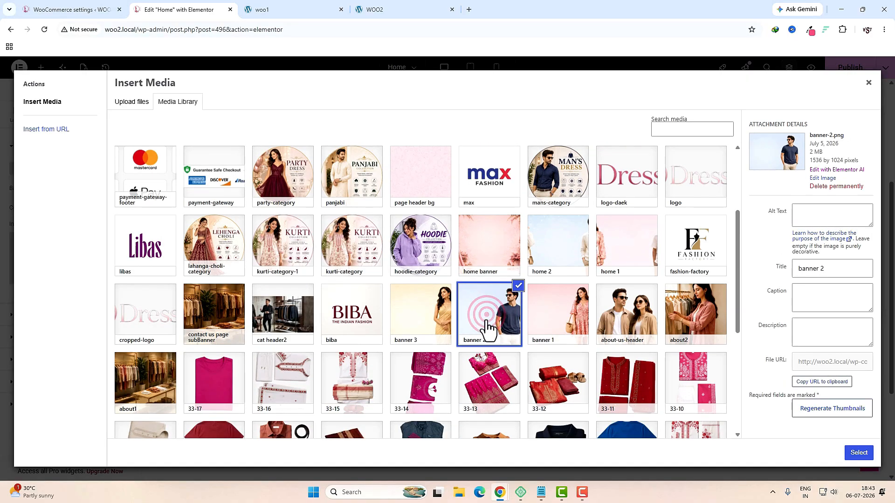
pyautogui.click(857, 453)
# Step: Retitle the middle card's headings to MEN'S COLLECTION and UP TO 60% OFF
pyautogui.click(464, 339)
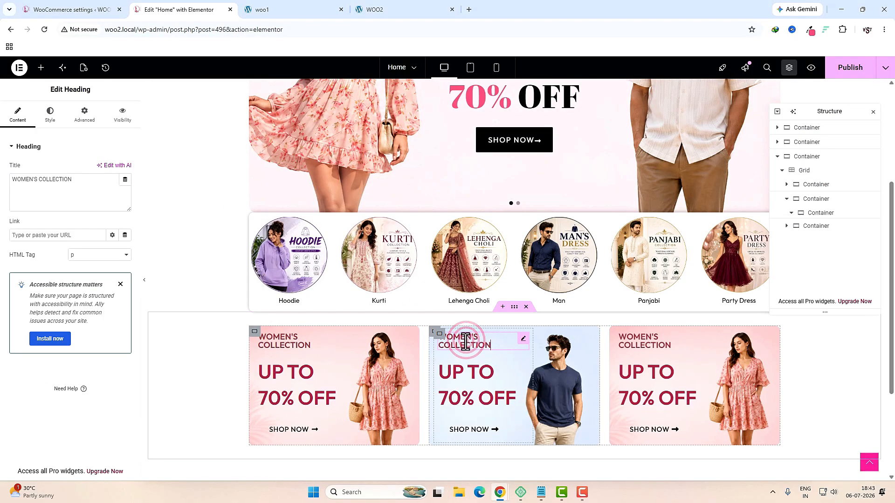
pyautogui.click(82, 204)
pyautogui.hotkey('ctrl', 'a')
pyautogui.write("MEN'S COLLECTION")
pyautogui.click(469, 369)
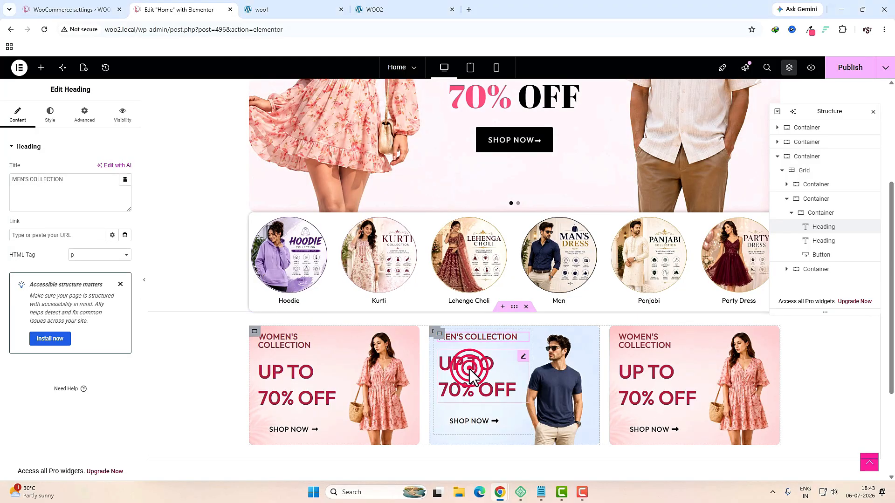
pyautogui.click(73, 191)
pyautogui.hotkey('ctrl', 'a')
pyautogui.write('UP TO </br>60% OFF')
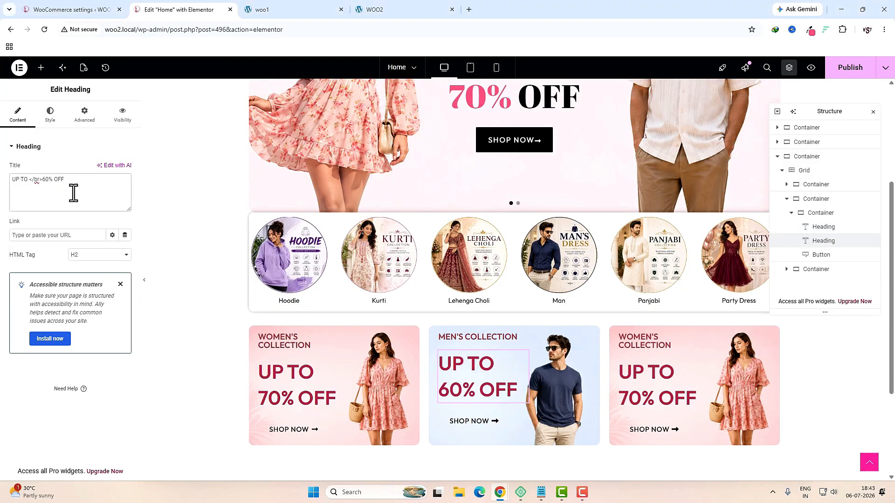
# Step: Recolour the UP TO 60% OFF text slate blue, matching the live site's card
pyautogui.click(52, 118)
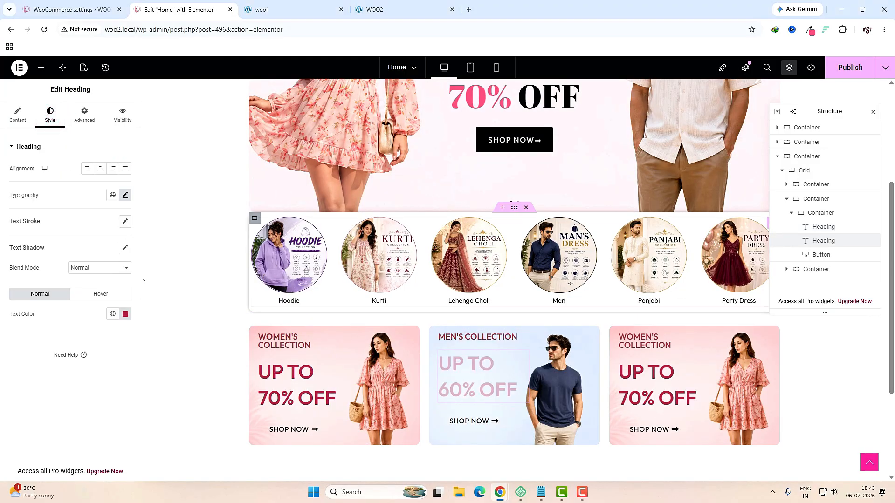
pyautogui.click(280, 9)
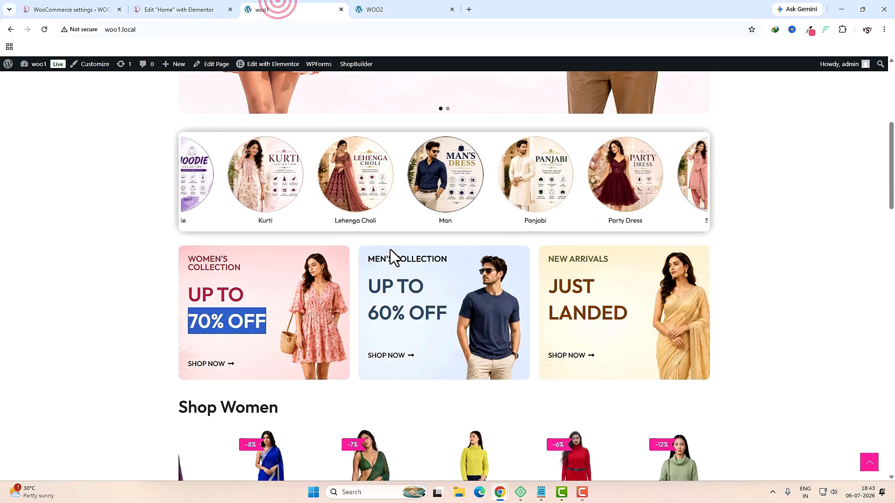
pyautogui.hotkey('ctrl', 'shift', 'Tab')
pyautogui.click(125, 314)
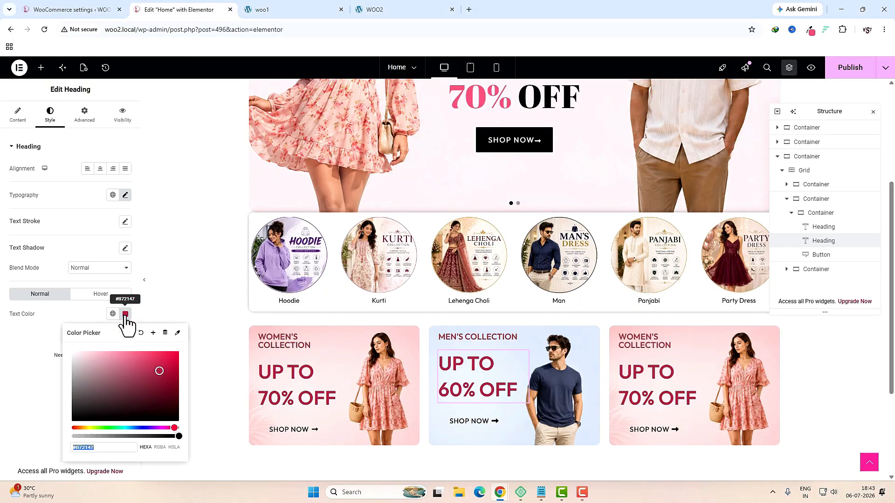
pyautogui.click(280, 9)
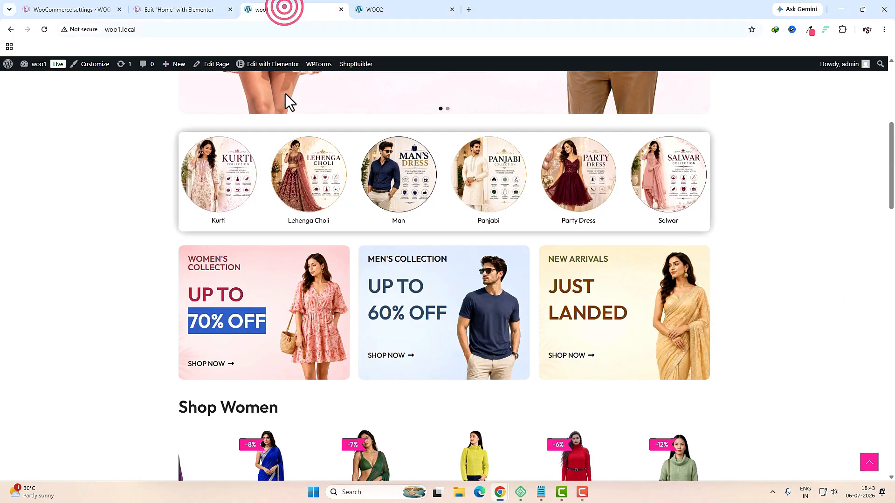
pyautogui.doubleClick(374, 288)
pyautogui.hotkey('ctrl', 'shift', 'Tab')
pyautogui.click(123, 315)
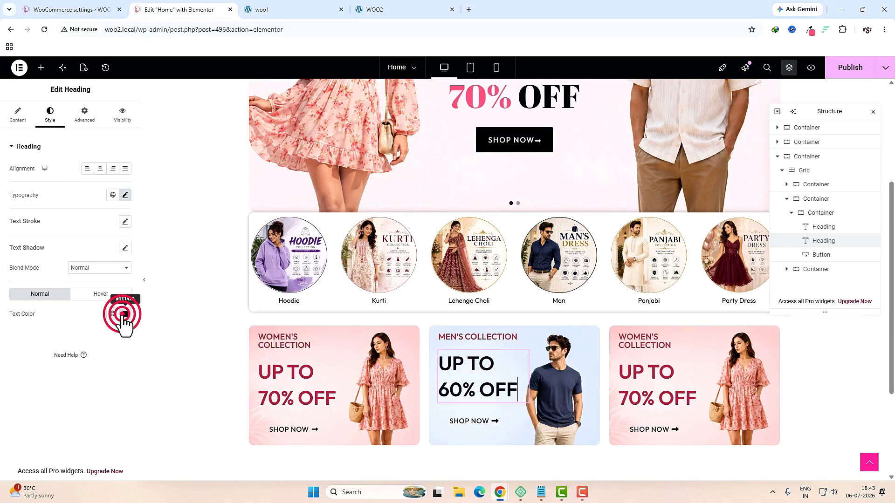
pyautogui.hotkey('ctrl', 'v')
pyautogui.click(12, 381)
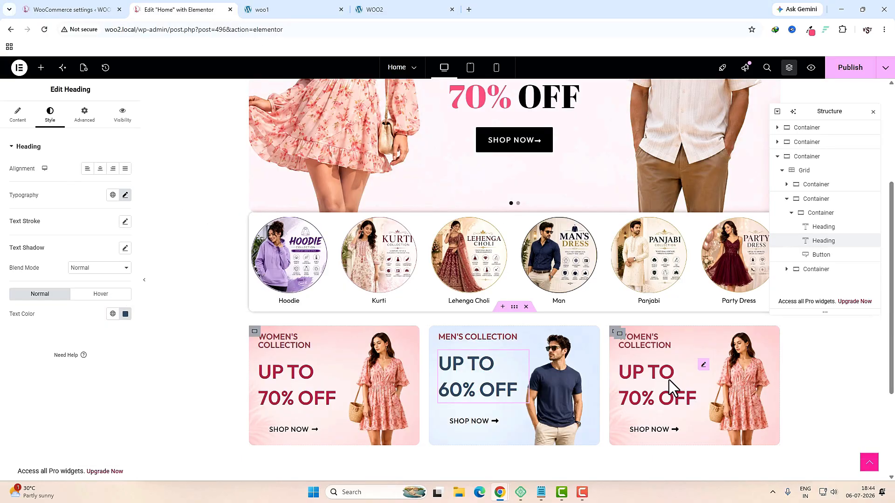
pyautogui.click(290, 429)
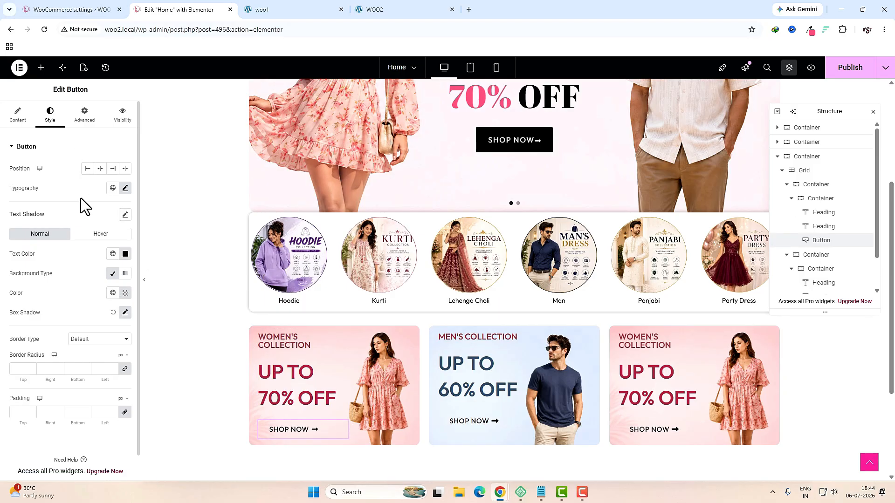
# Step: Set the women's, men's and right cards' SHOP NOW button padding to 0 px
pyautogui.click(12, 413)
pyautogui.click(466, 421)
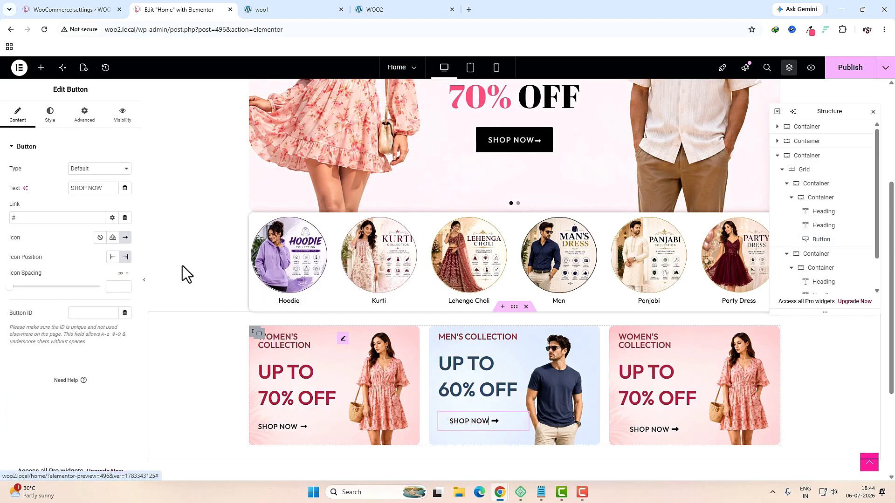
pyautogui.click(50, 116)
pyautogui.scroll(-1, 62, 295)
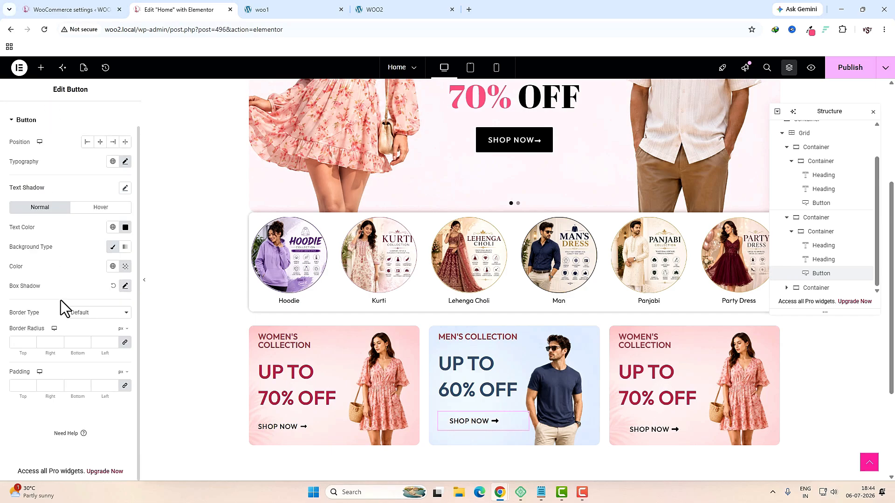
pyautogui.click(23, 385)
pyautogui.write('0')
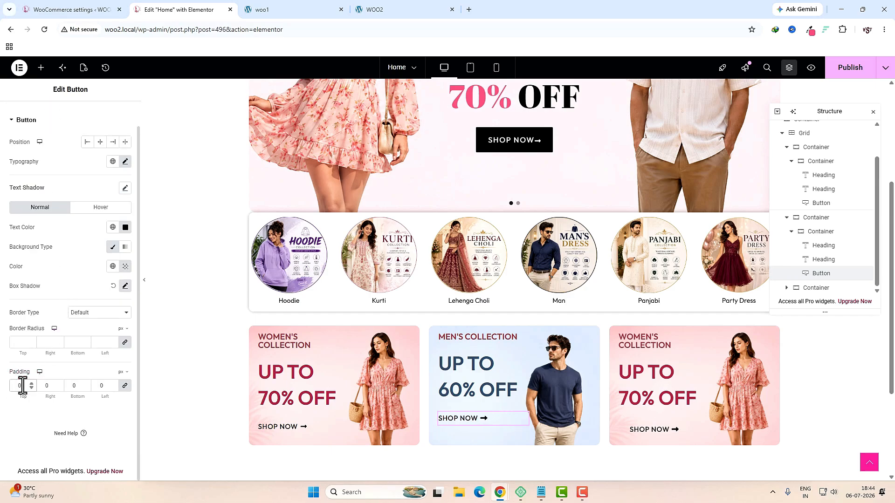
pyautogui.click(647, 429)
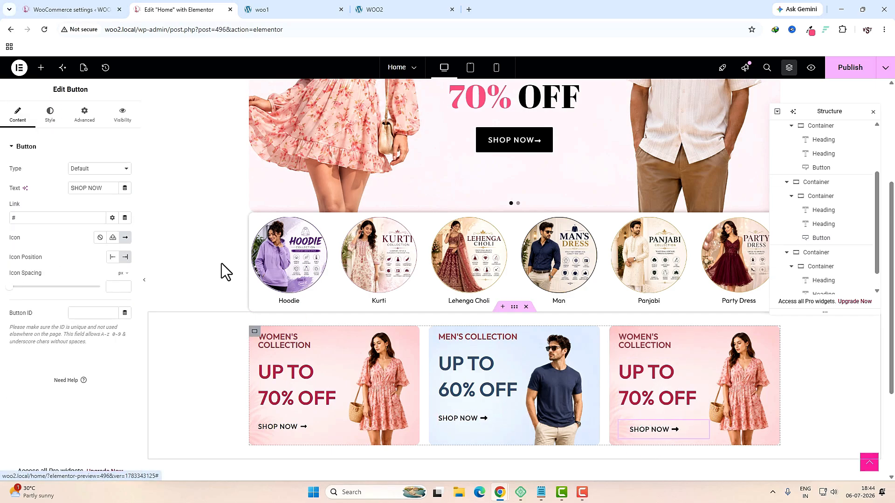
pyautogui.click(45, 115)
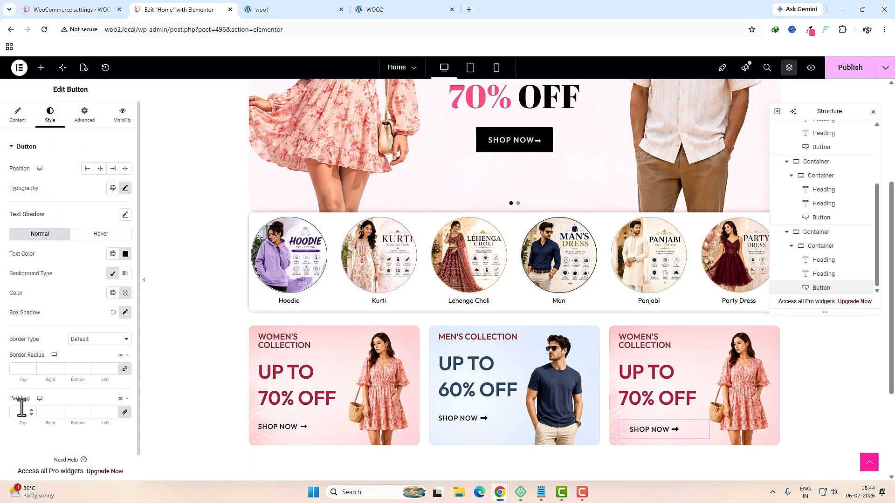
pyautogui.click(21, 411)
# Step: Retitle the right card's headings NEW ARRIVALS and a two-line JUST LANDED
pyautogui.write('0')
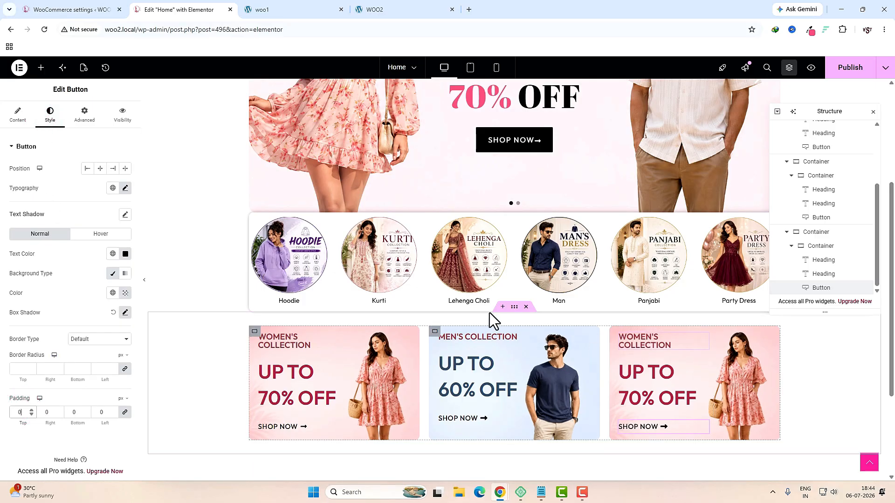
pyautogui.click(669, 345)
pyautogui.click(83, 198)
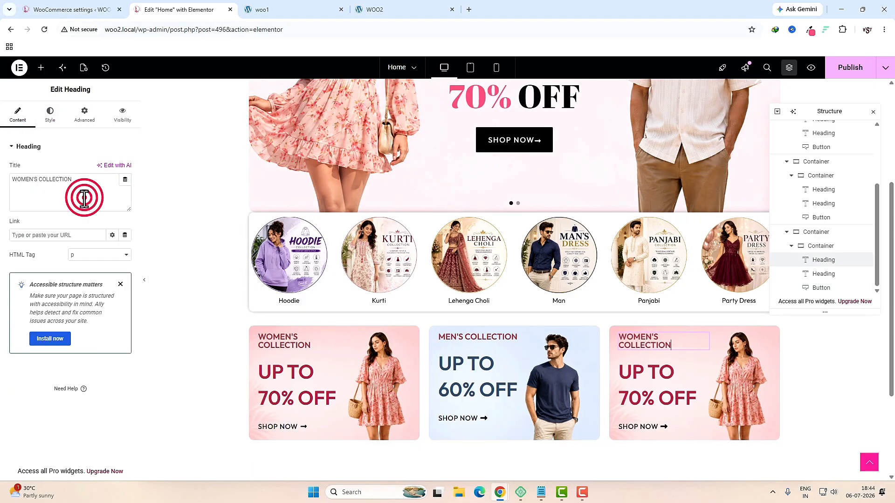
pyautogui.hotkey('ctrl', 'a')
pyautogui.write('NEW ARRIVALS')
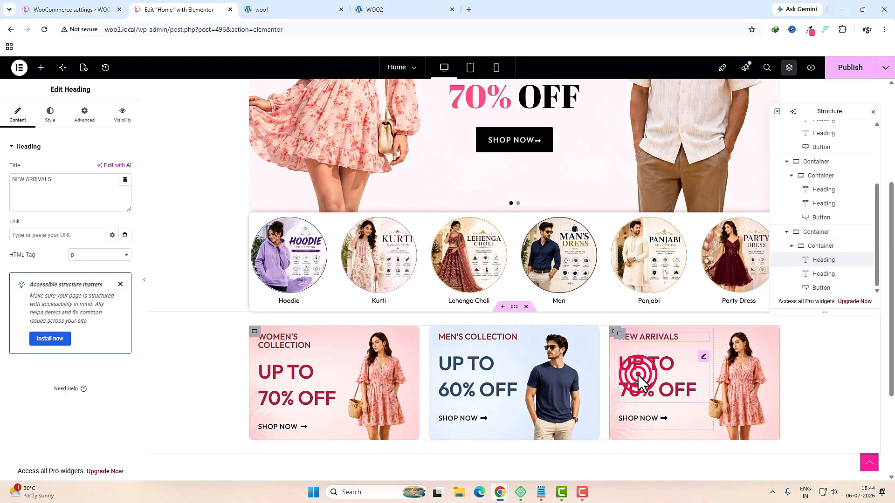
pyautogui.click(638, 376)
pyautogui.click(87, 194)
pyautogui.hotkey('ctrl', 'a')
pyautogui.write('JUST </br>LANDED')
# Step: Replace the New Arrivals card's background image with banner 3
pyautogui.click(804, 161)
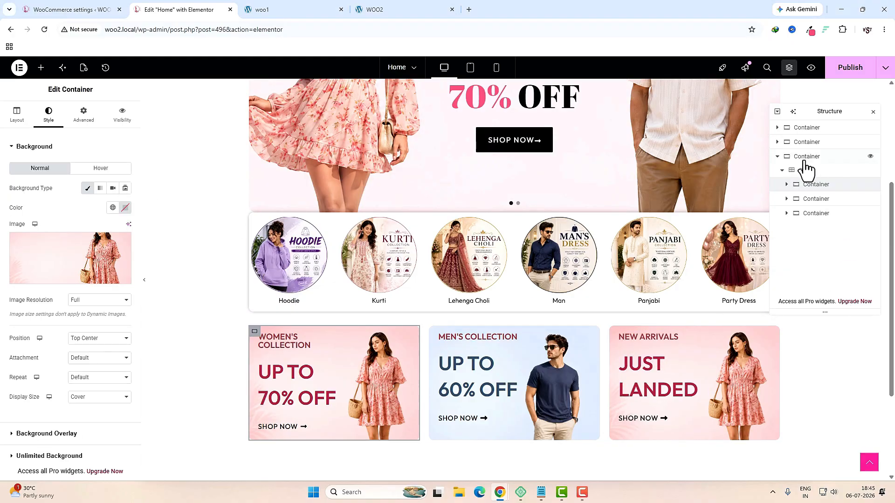
pyautogui.click(815, 213)
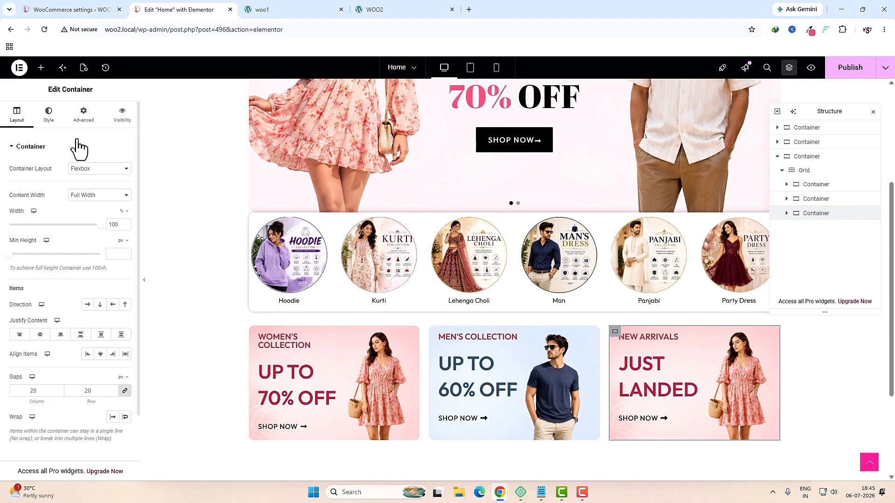
pyautogui.click(49, 114)
pyautogui.moveTo(61, 253)
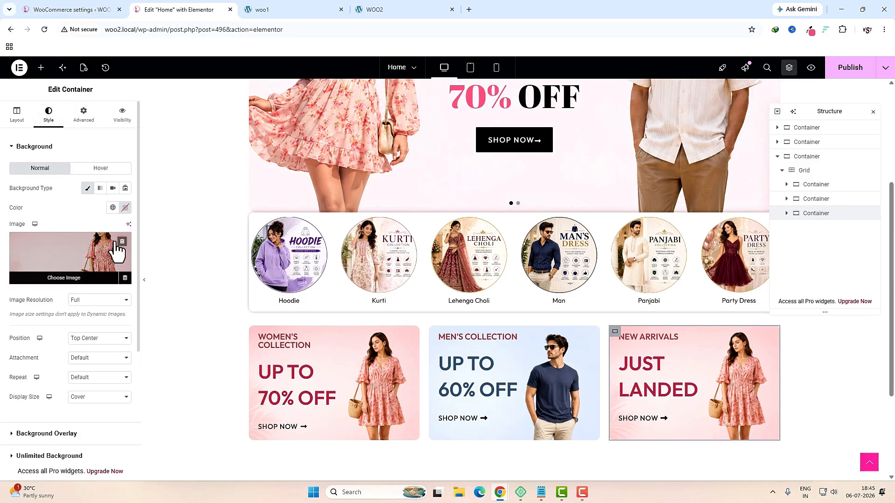
pyautogui.click(122, 241)
pyautogui.click(80, 259)
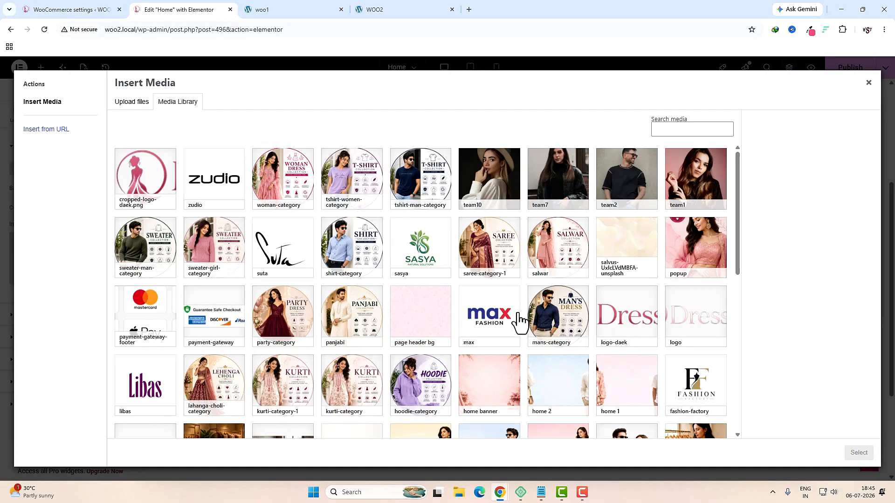
pyautogui.scroll(-1, 436, 405)
pyautogui.click(436, 404)
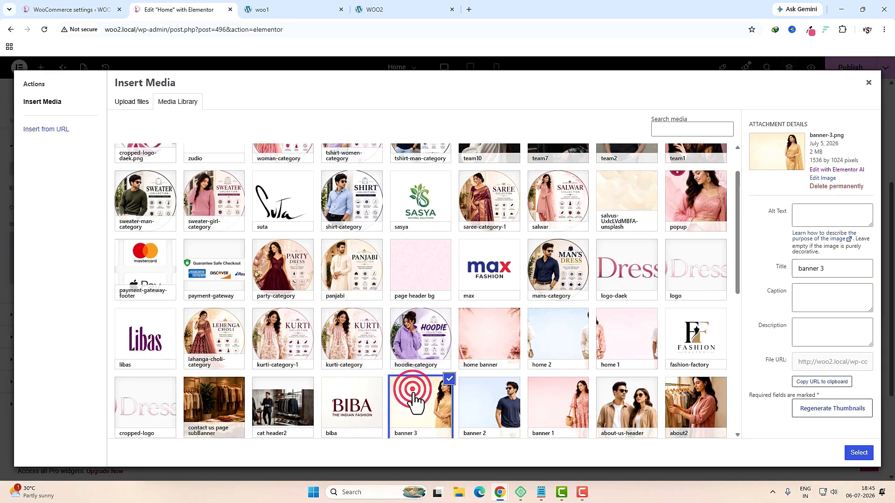
pyautogui.click(857, 453)
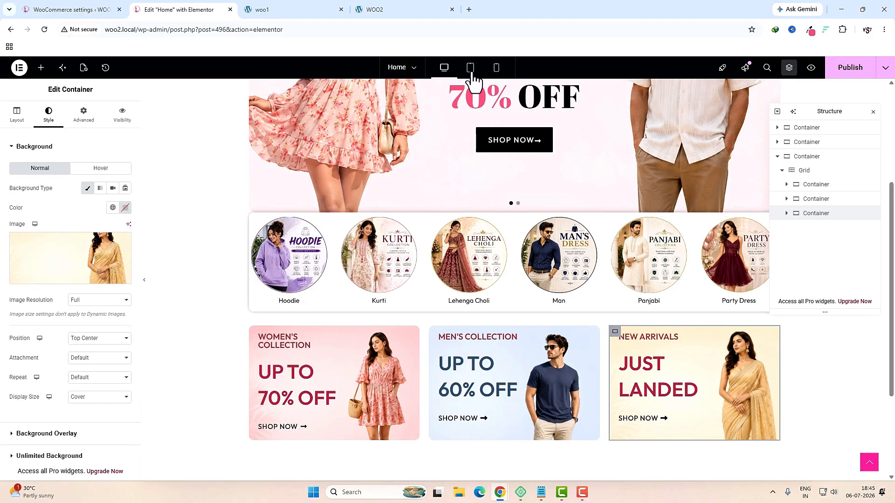
# Step: In tablet view, set the promo card grid to 1 column
pyautogui.click(471, 68)
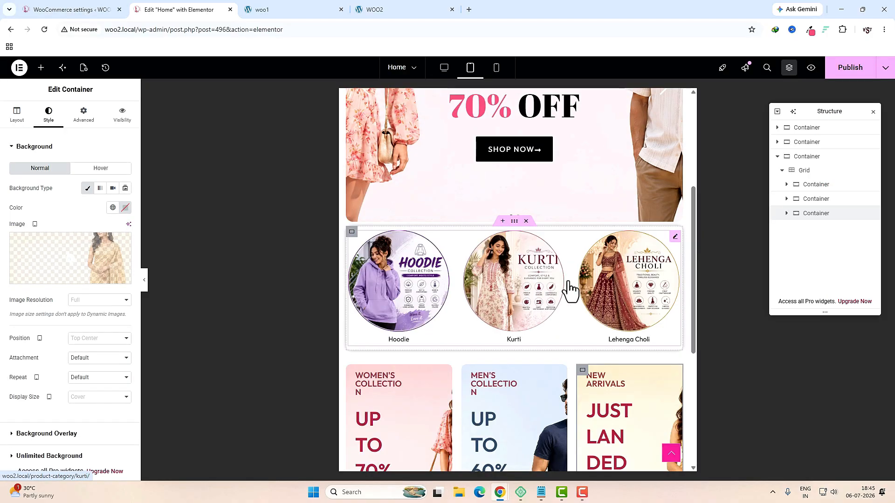
pyautogui.click(804, 171)
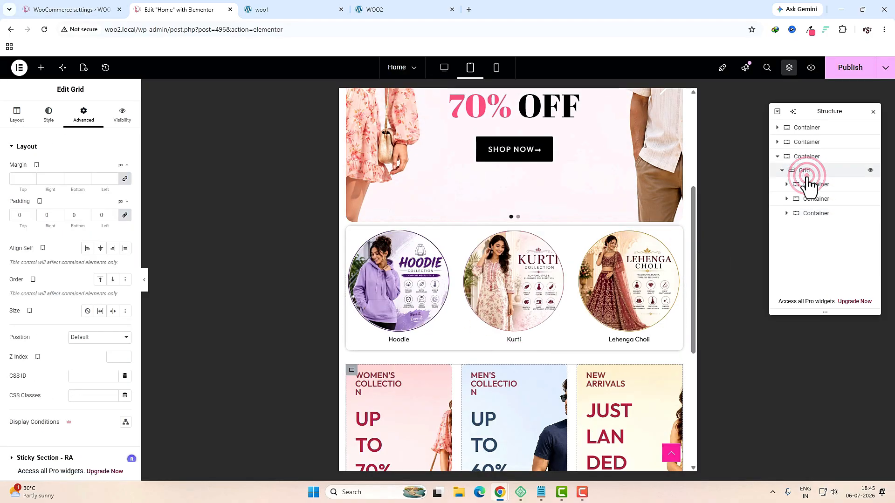
pyautogui.click(17, 114)
pyautogui.click(112, 332)
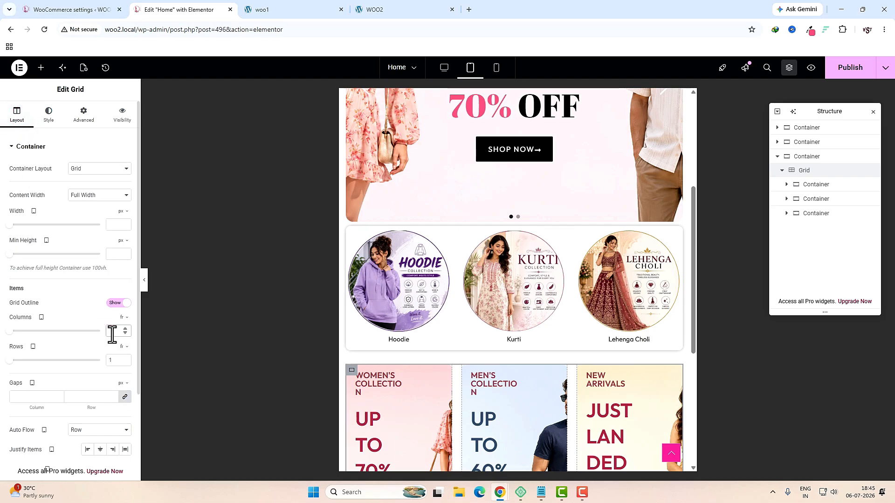
pyautogui.write('1')
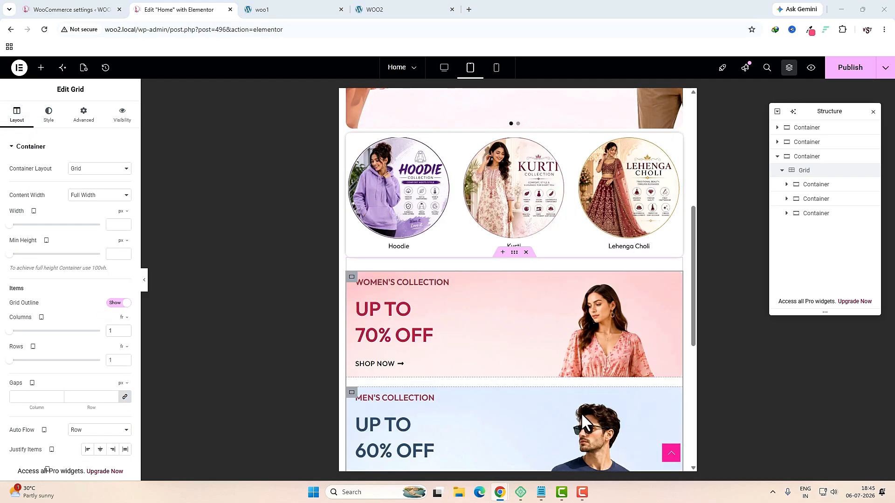
# Step: Give the Women's Collection card unlinked padding of 50 top, 50 bottom, 20 left
pyautogui.click(815, 189)
pyautogui.click(84, 115)
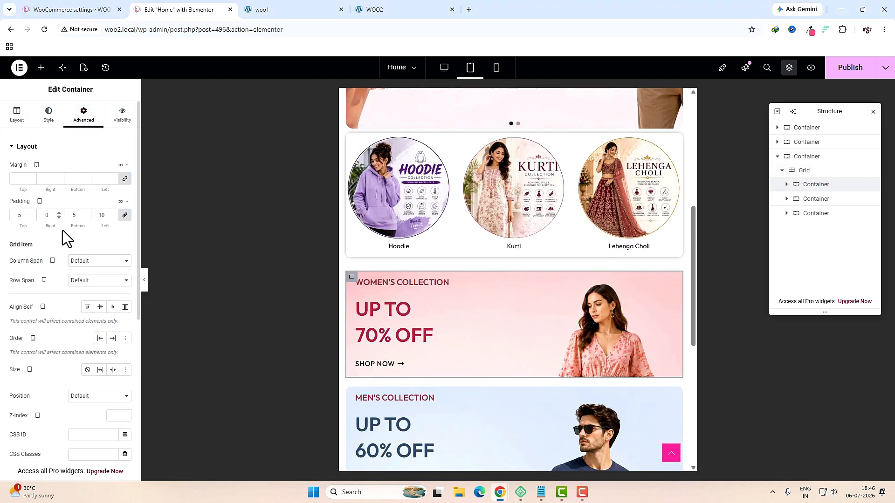
pyautogui.click(127, 217)
pyautogui.moveTo(22, 218); pyautogui.dragTo(6, 218)
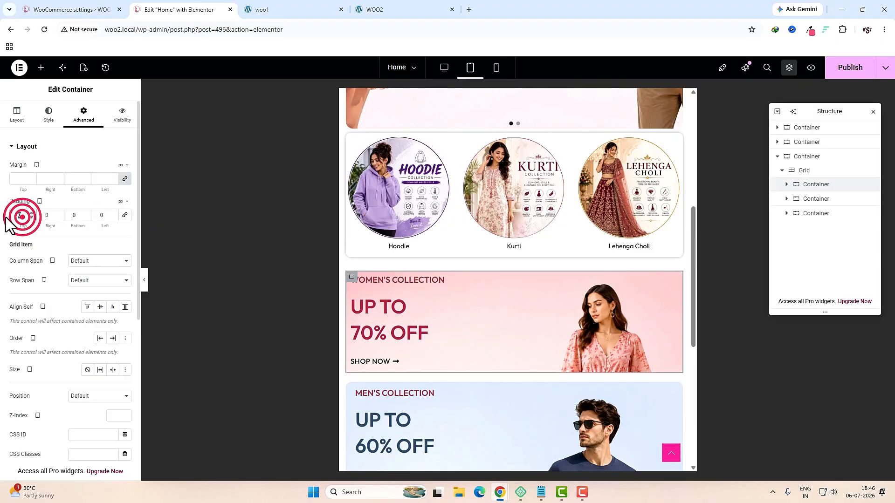
pyautogui.write('50')
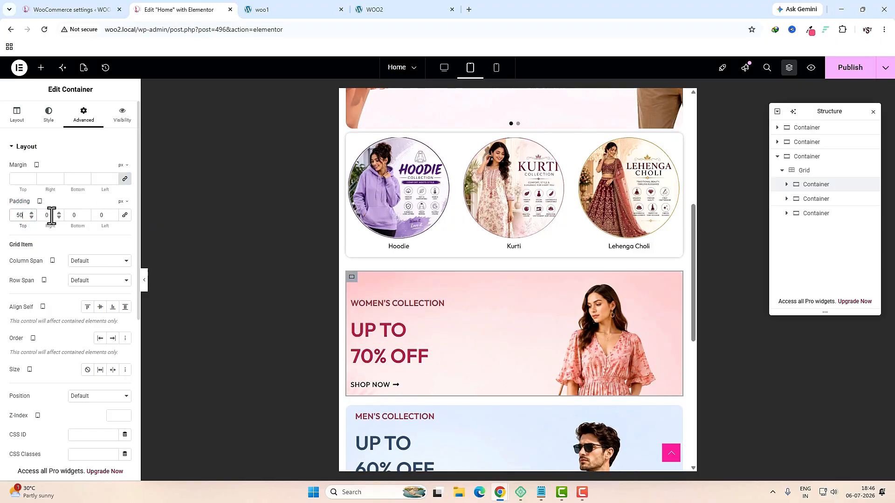
pyautogui.moveTo(79, 218); pyautogui.dragTo(69, 219)
pyautogui.write('50')
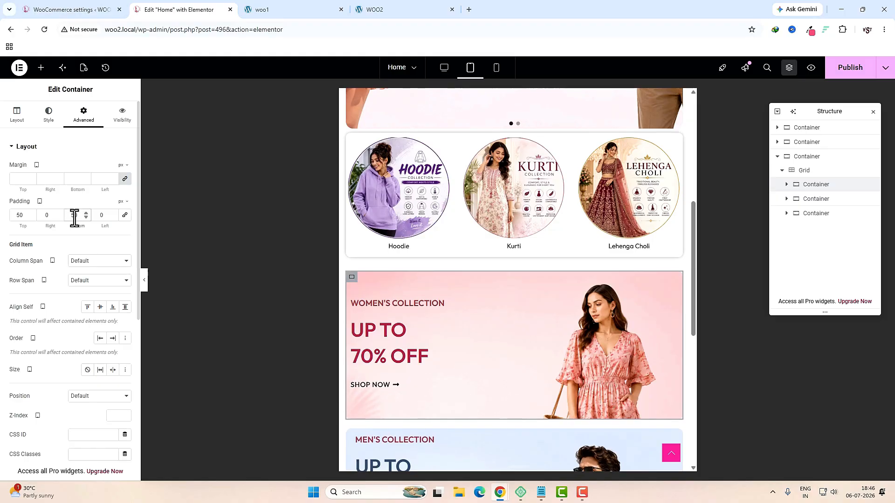
pyautogui.doubleClick(106, 215)
pyautogui.write('20')
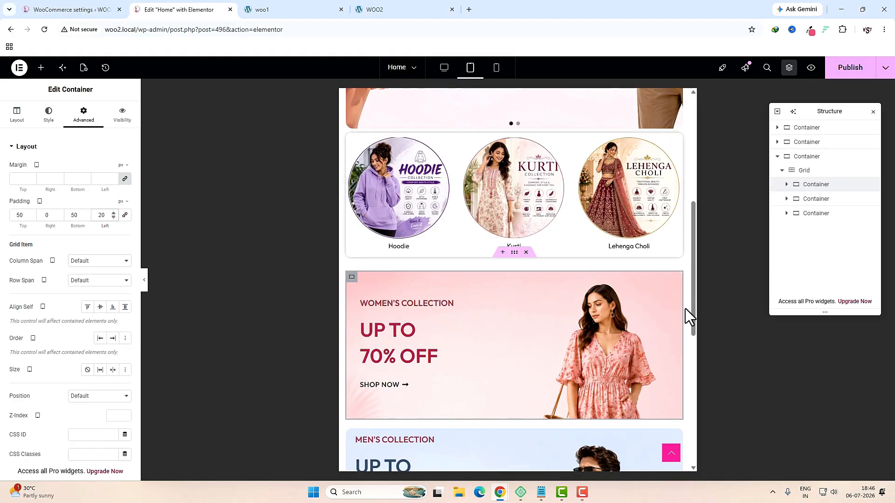
# Step: Unlink the Men's Collection card's padding and set its top to 50 px
pyautogui.click(807, 200)
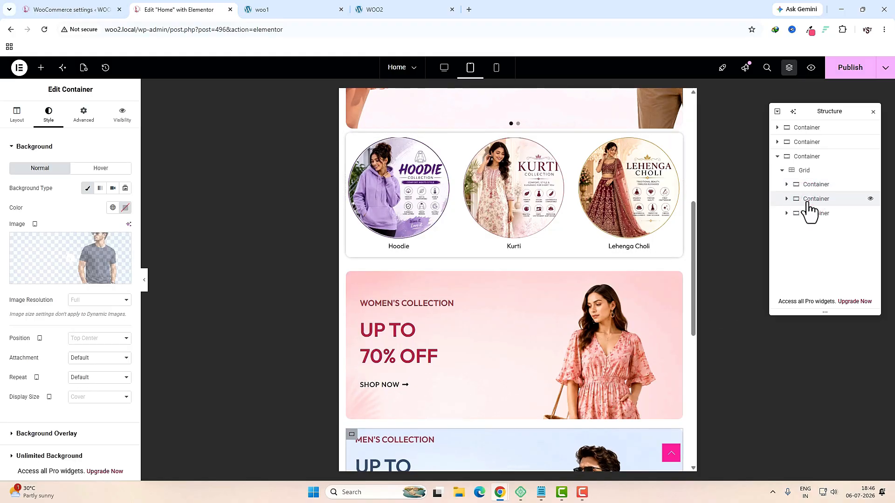
pyautogui.click(82, 118)
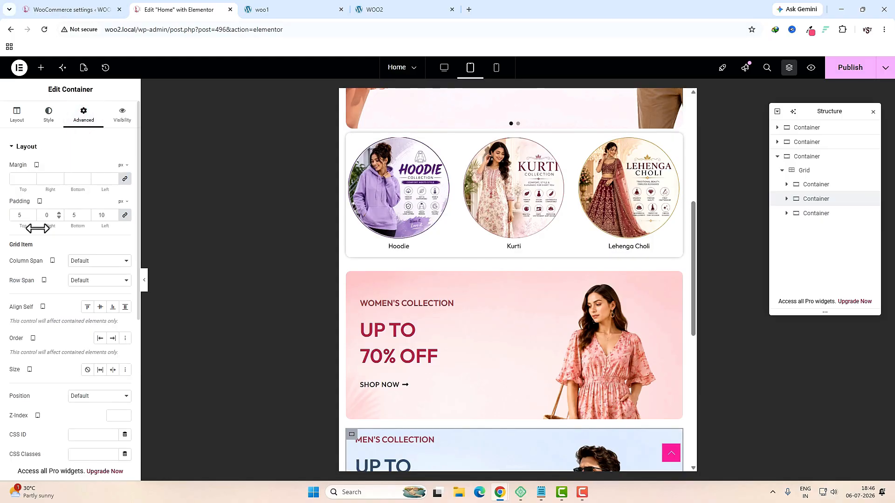
pyautogui.click(125, 215)
pyautogui.click(22, 215)
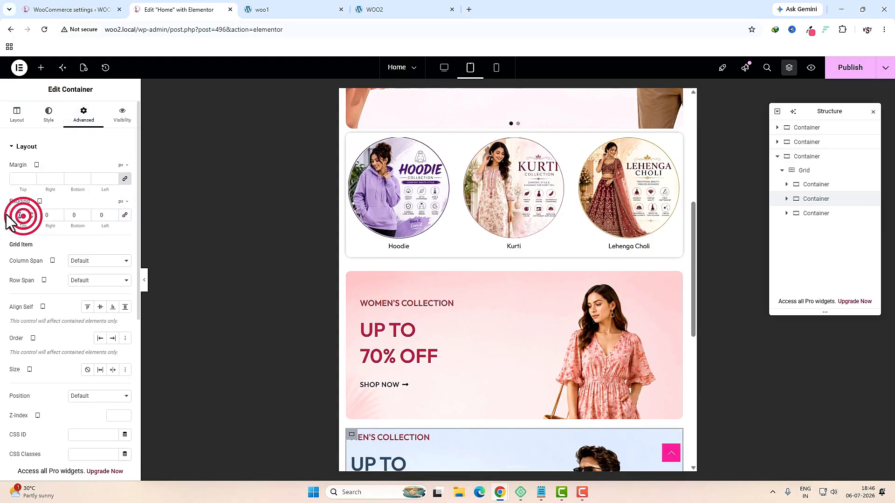
pyautogui.write('50')
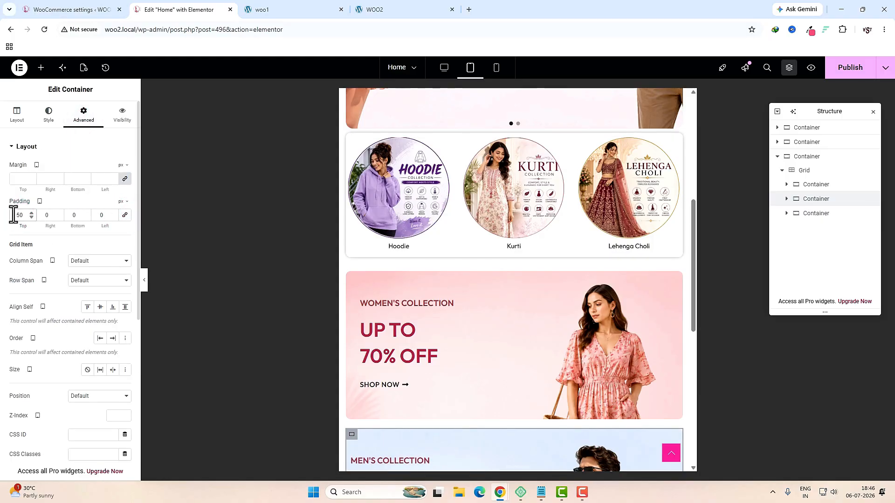
pyautogui.doubleClick(75, 216)
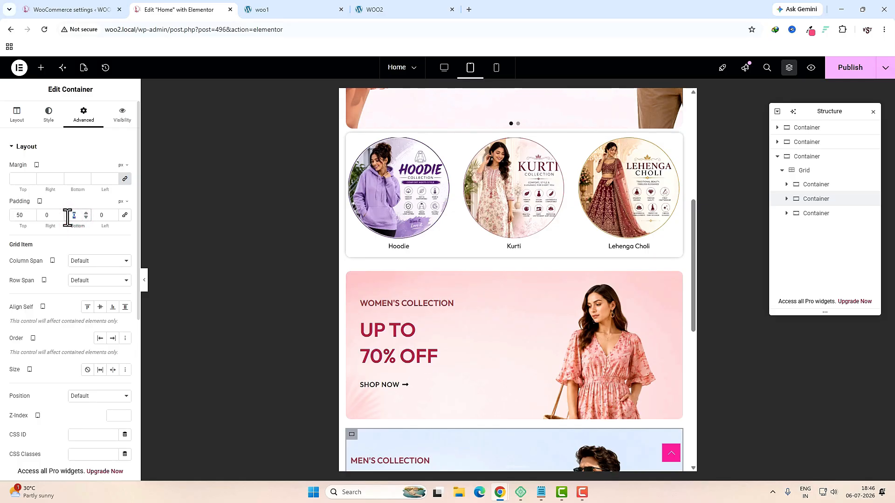
pyautogui.doubleClick(100, 215)
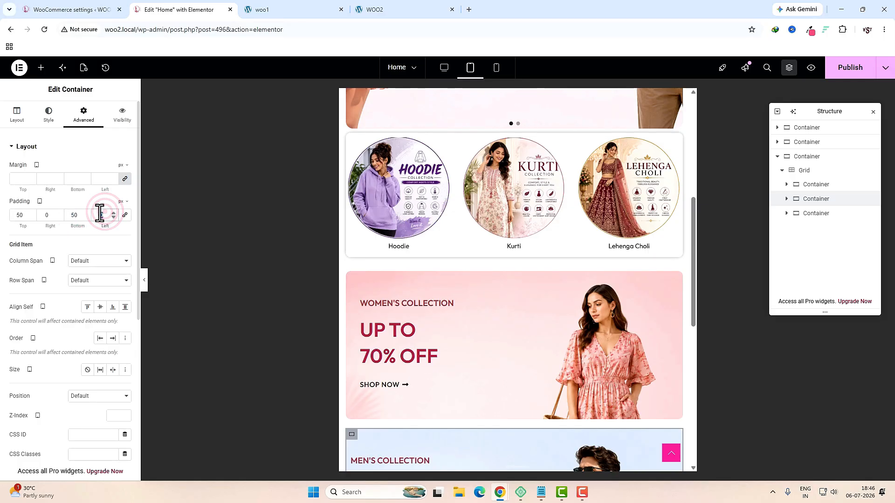
# Step: Give the New Arrivals card unlinked padding of 50 top, 50 bottom, 20 left
pyautogui.click(816, 213)
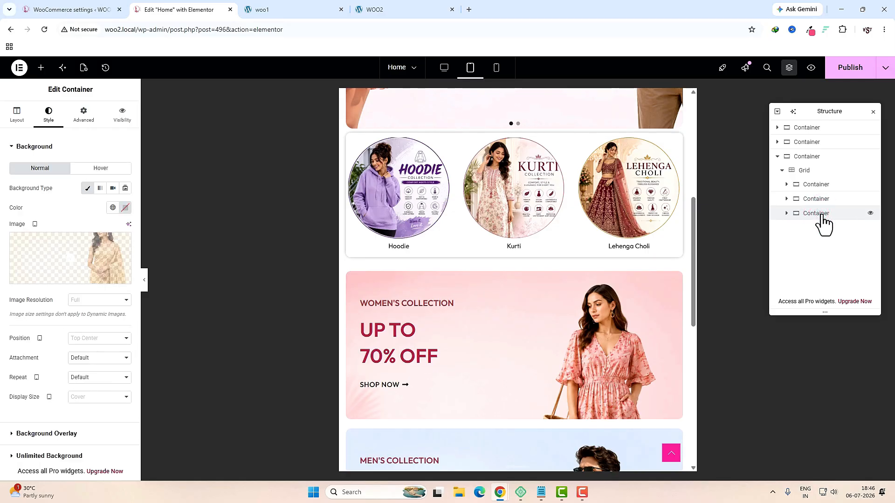
pyautogui.click(87, 115)
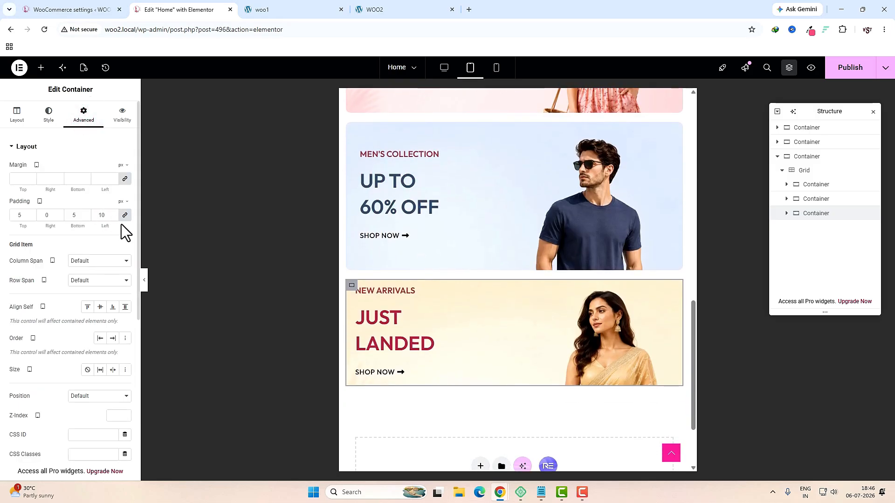
pyautogui.click(124, 215)
pyautogui.doubleClick(21, 215)
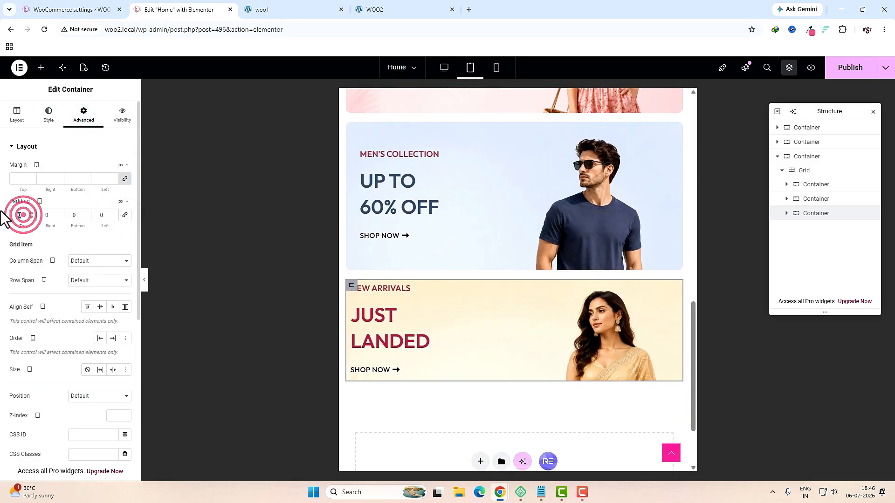
pyautogui.write('50')
pyautogui.doubleClick(74, 215)
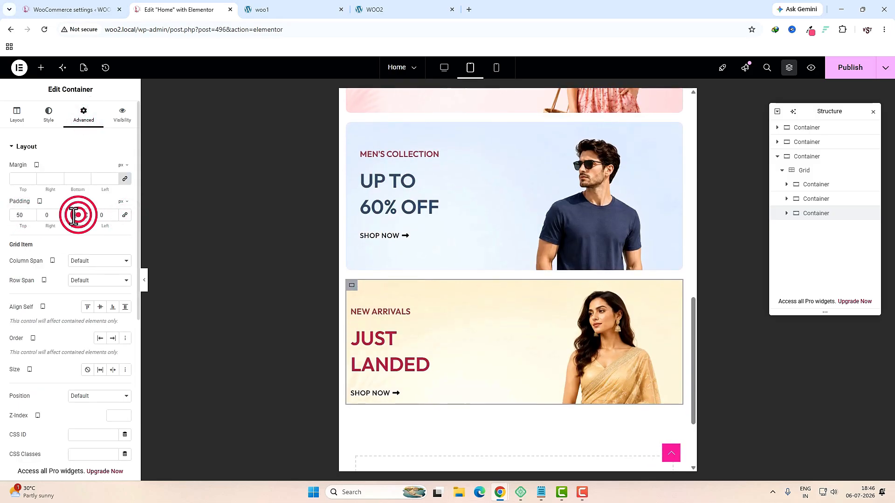
pyautogui.write('50')
pyautogui.doubleClick(103, 215)
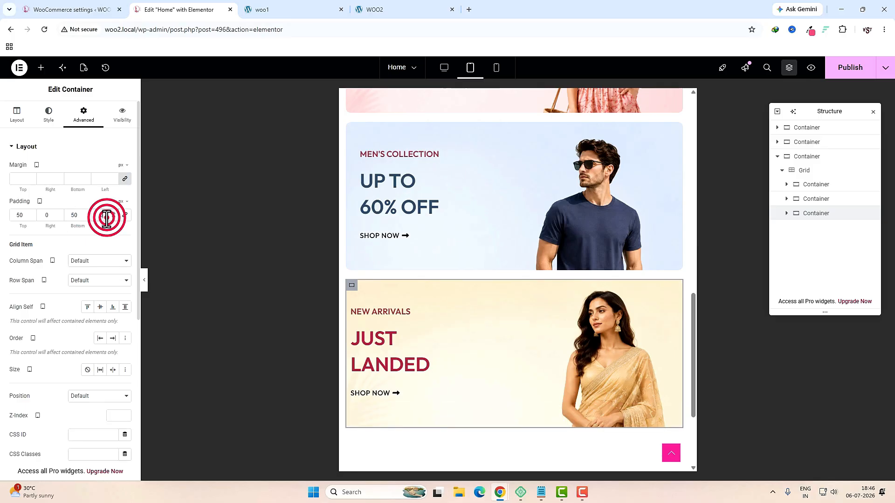
pyautogui.write('20')
# Step: Switch to the mobile preview and select the category carousel container
pyautogui.click(496, 70)
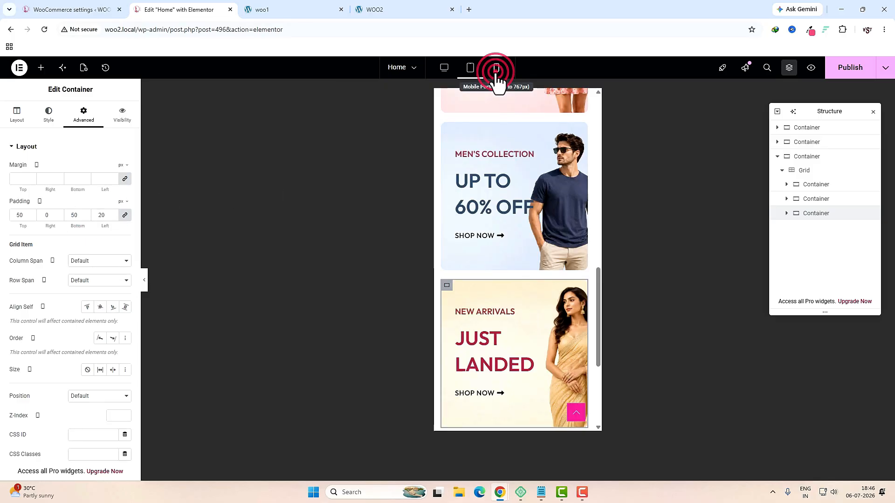
pyautogui.scroll(5, 519, 359)
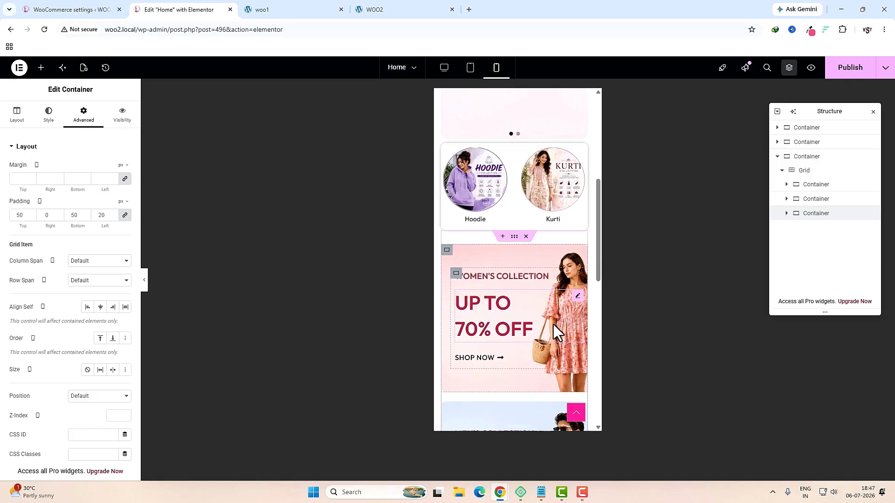
pyautogui.click(515, 147)
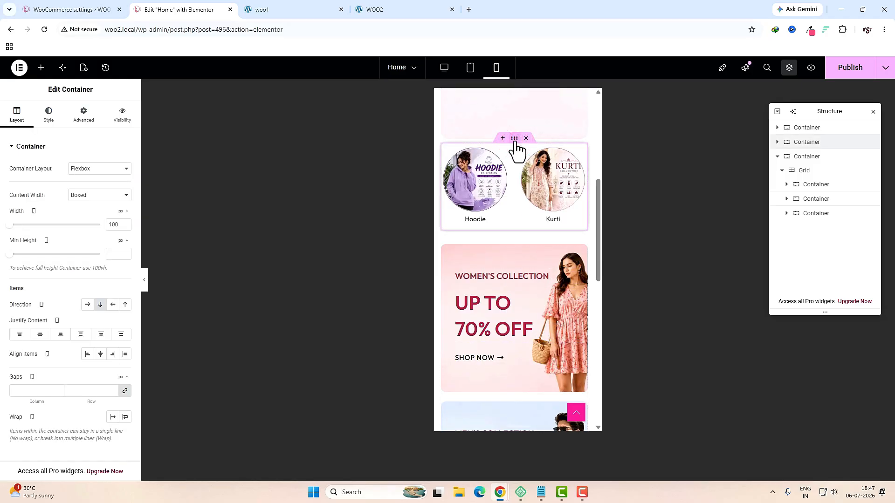
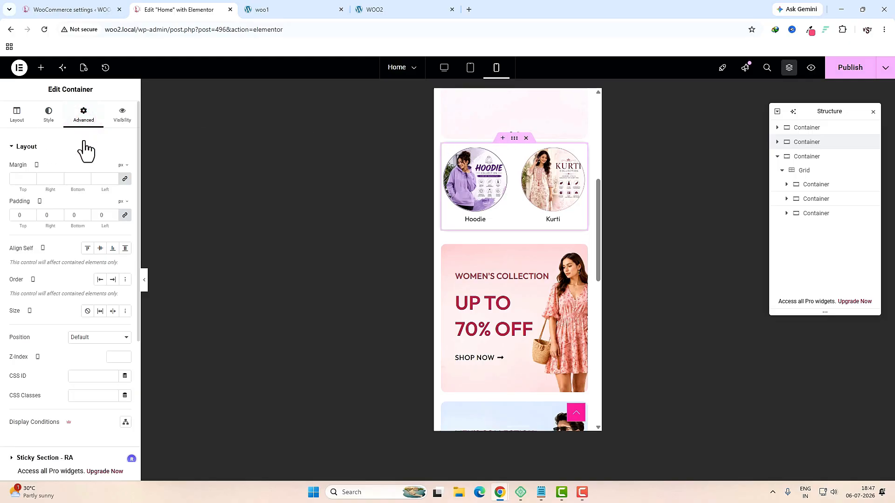
# Step: Enter 30 px as the category carousel container's top margin in the mobile, tablet and desktop views
pyautogui.click(122, 178)
pyautogui.write('30')
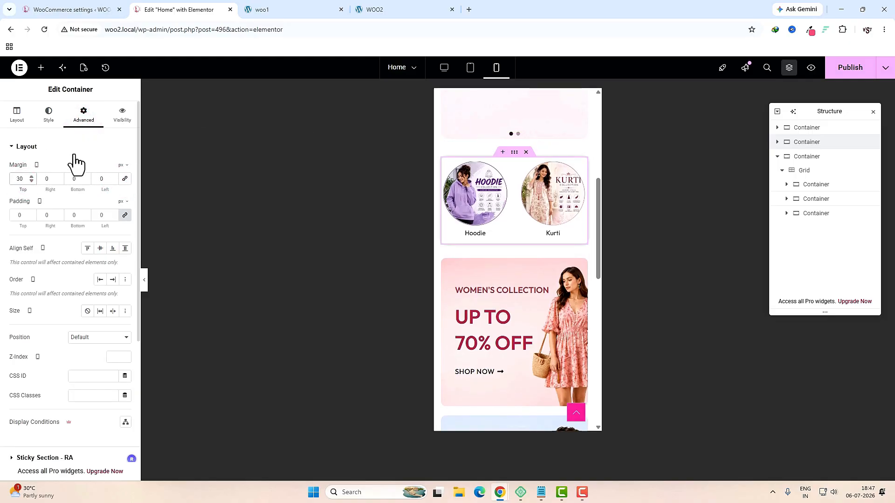
pyautogui.click(469, 67)
pyautogui.click(514, 138)
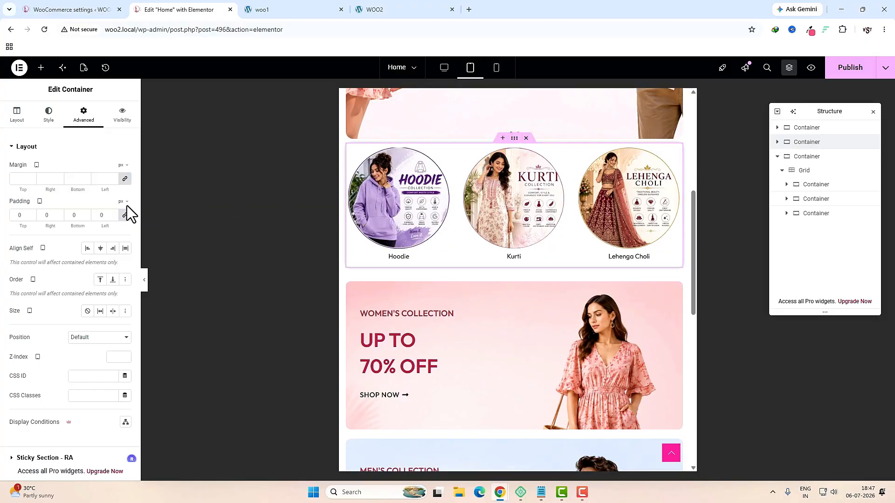
pyautogui.click(14, 181)
pyautogui.write('30')
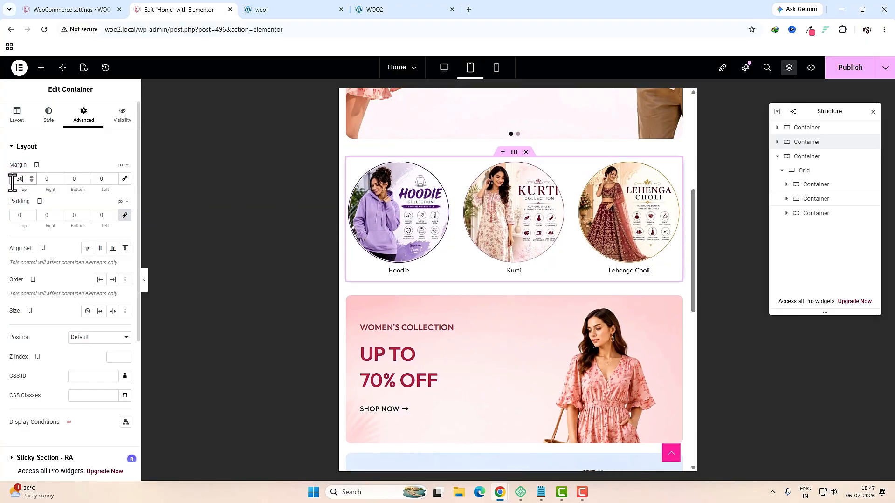
pyautogui.click(243, 66)
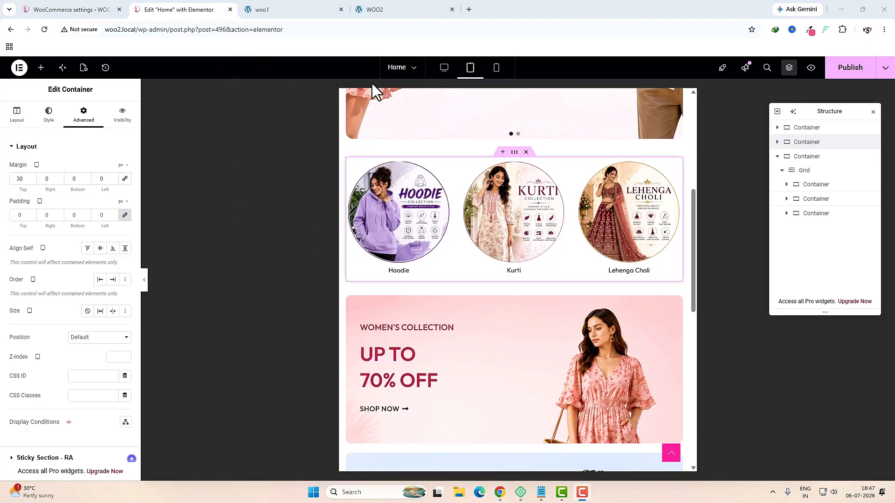
pyautogui.click(444, 69)
pyautogui.click(514, 128)
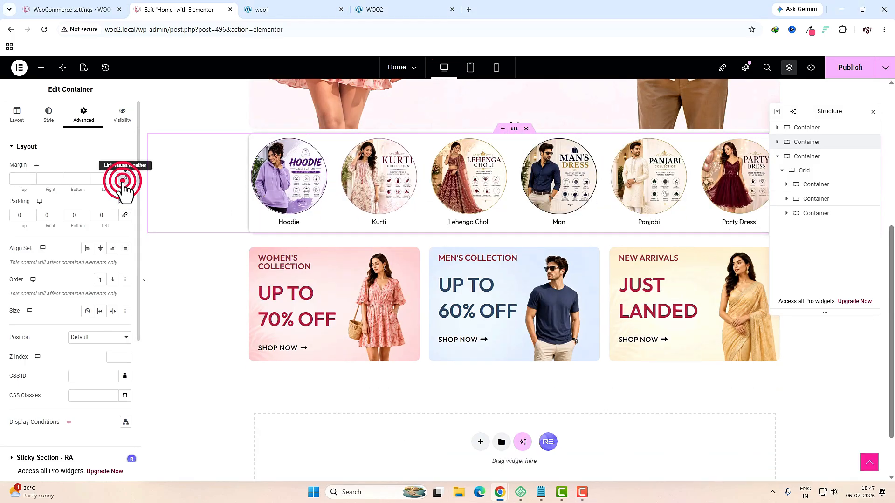
pyautogui.click(20, 179)
pyautogui.write('30')
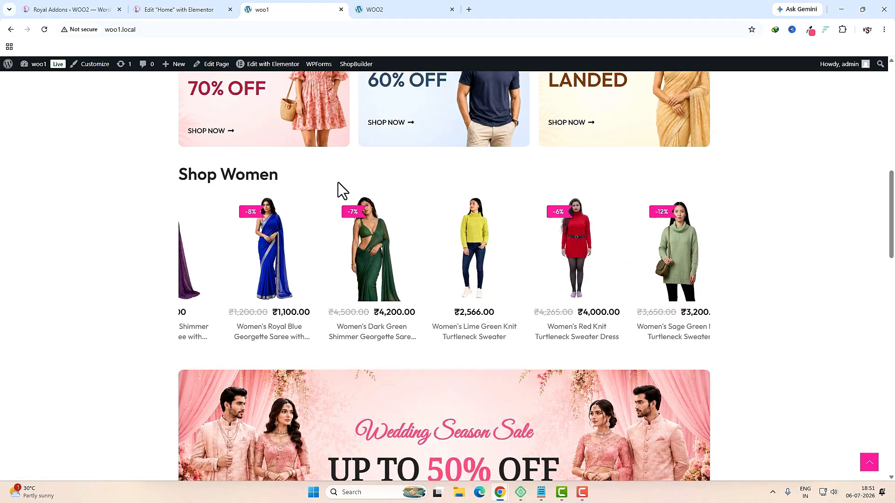
# Step: Add a single-column flexbox container below the three banners
pyautogui.click(180, 10)
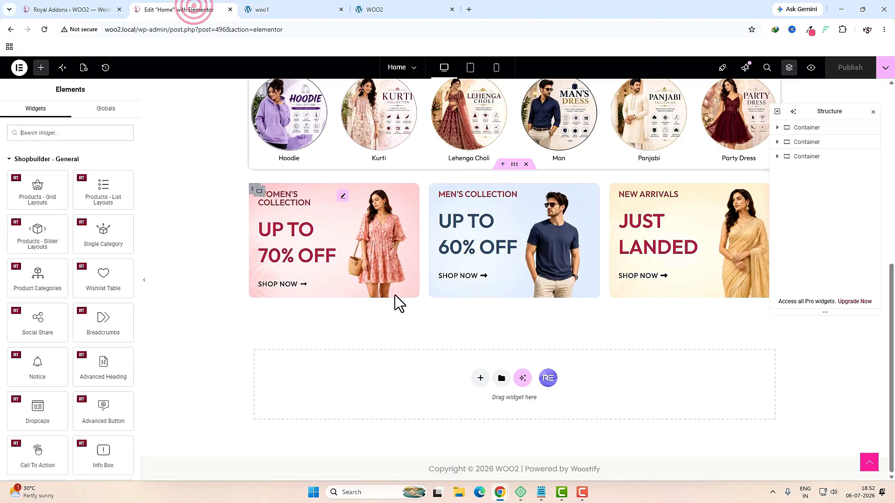
pyautogui.click(477, 378)
pyautogui.click(477, 388)
pyautogui.click(391, 400)
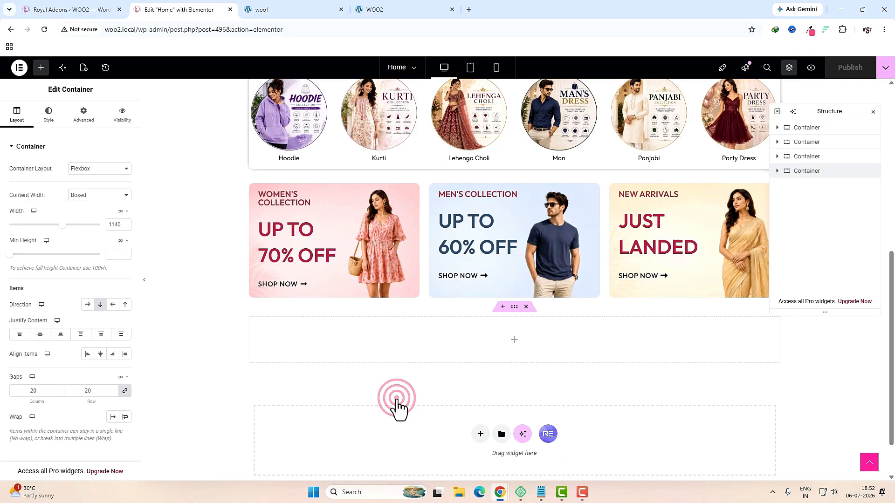
# Step: Place a Heading in the container reading 'Shop Women', set to H4
pyautogui.click(515, 342)
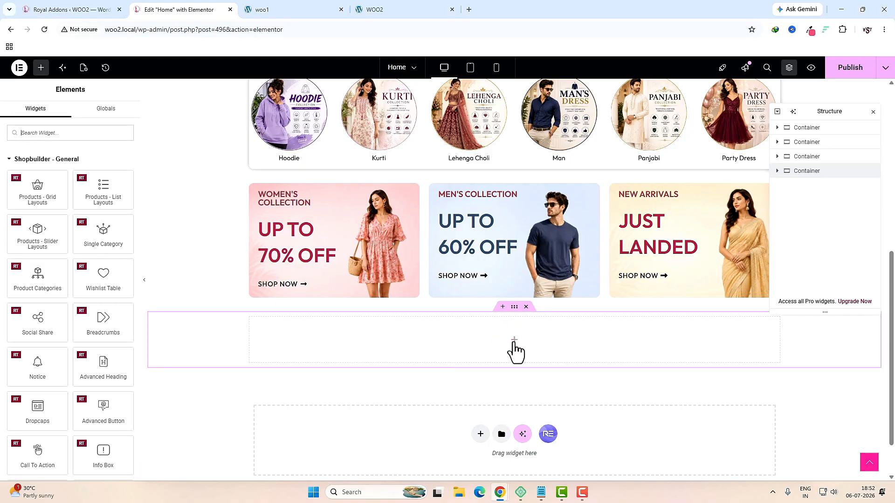
pyautogui.click(98, 140)
pyautogui.write('head')
pyautogui.moveTo(36, 164); pyautogui.dragTo(368, 326)
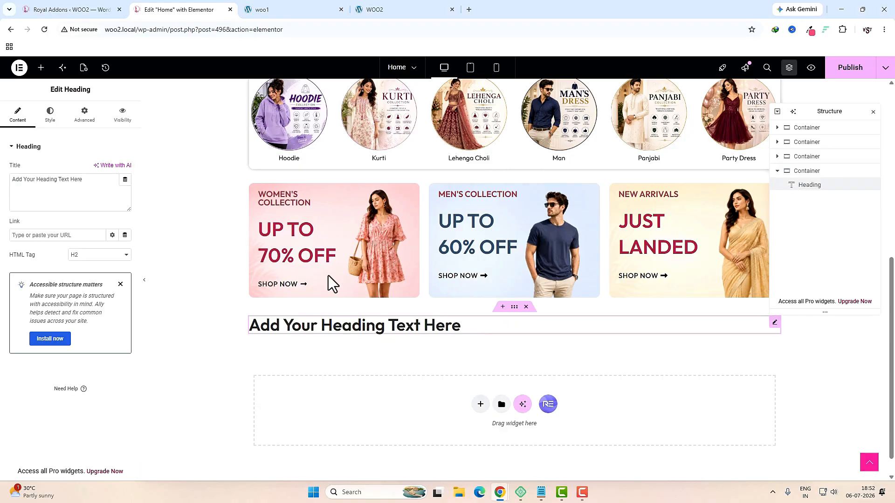
pyautogui.click(275, 9)
pyautogui.tripleClick(248, 178)
pyautogui.hotkey('ctrl', 'c')
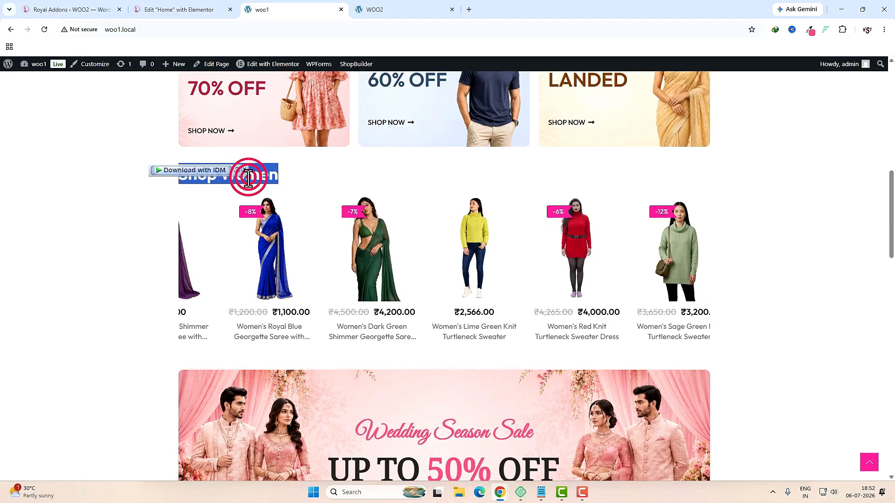
pyautogui.hotkey('ctrl', 'shift', 'Tab')
pyautogui.click(88, 186)
pyautogui.hotkey('ctrl', 'a')
pyautogui.hotkey('ctrl', 'v')
pyautogui.click(100, 254)
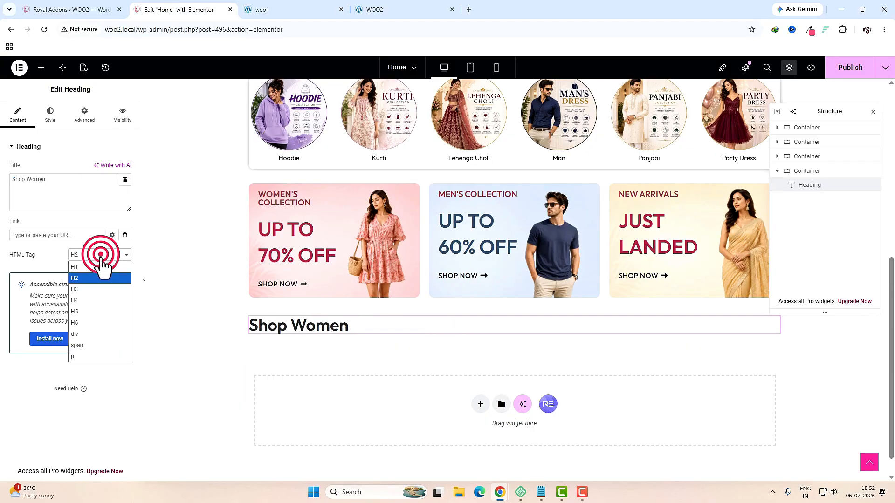
pyautogui.click(91, 305)
# Step: Drop a Products Slider Layouts widget beneath the Shop Women heading
pyautogui.click(40, 68)
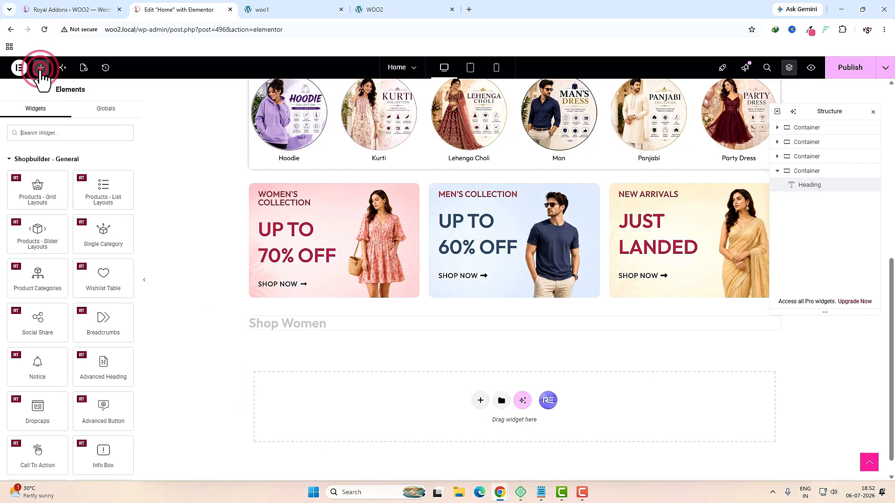
pyautogui.click(49, 134)
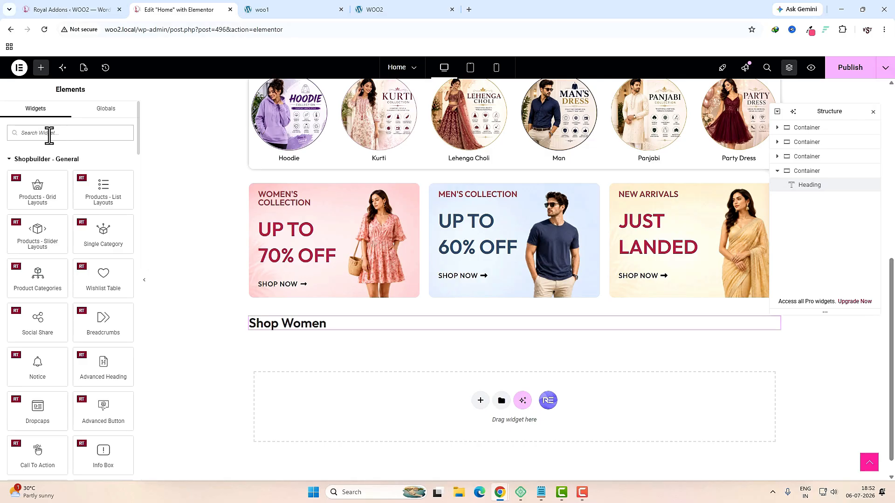
pyautogui.write('slid')
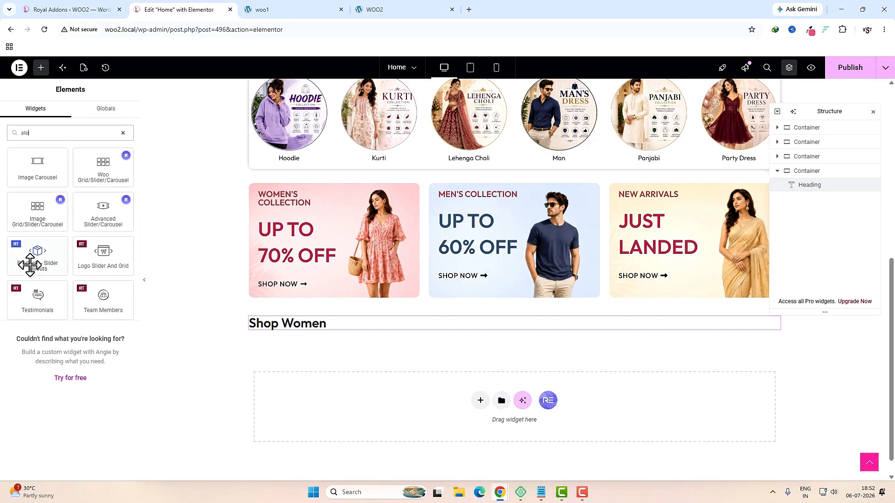
pyautogui.moveTo(30, 265); pyautogui.dragTo(310, 331)
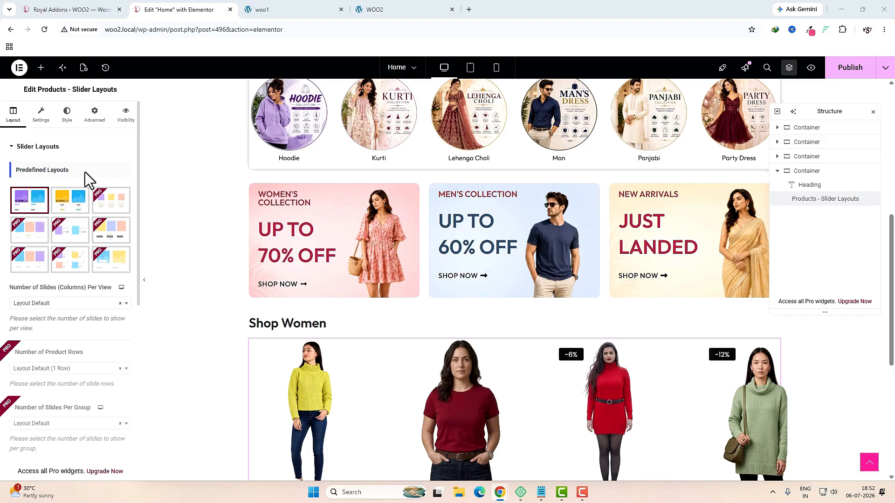
# Step: Choose slider layout 2, 5 columns per view and Action Button Preset 2
pyautogui.click(70, 205)
pyautogui.click(51, 303)
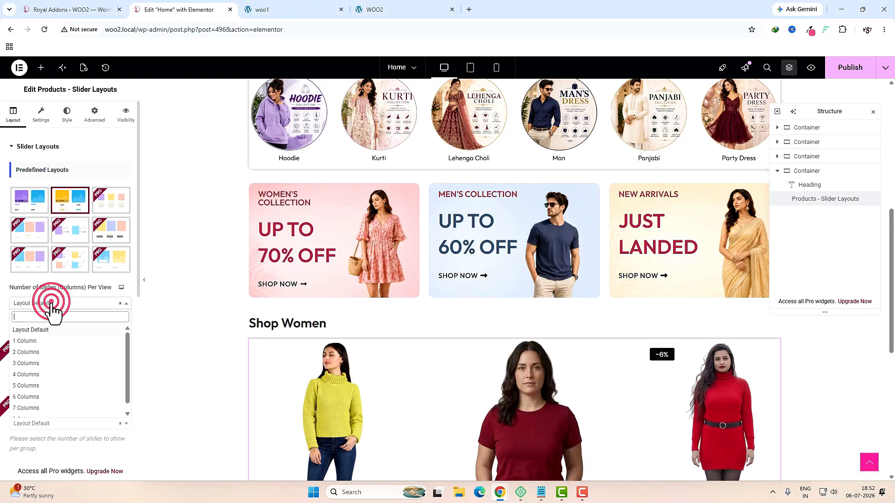
pyautogui.click(28, 386)
pyautogui.scroll(-5, 70, 326)
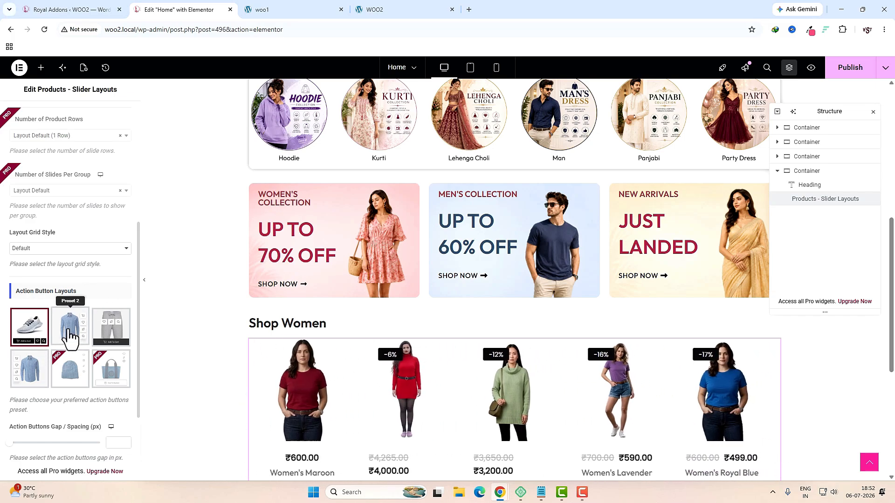
pyautogui.click(69, 341)
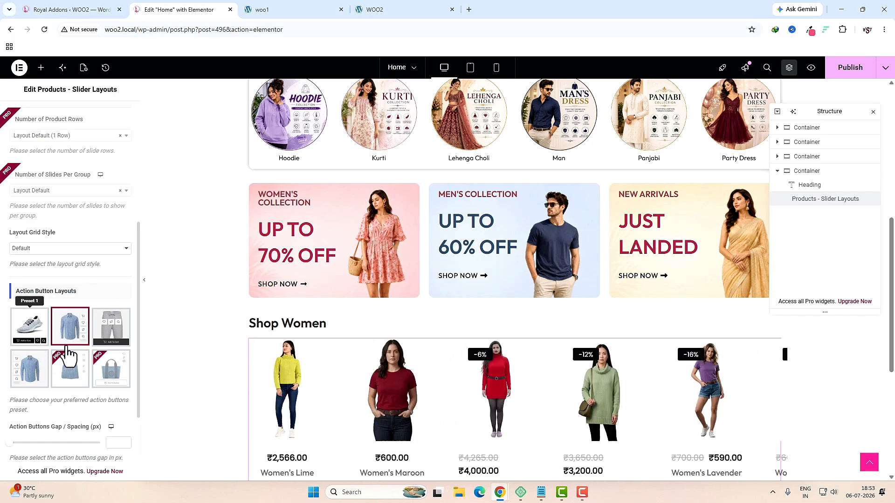
# Step: Filter the slider's product query by the Women category
pyautogui.scroll(-3, 80, 371)
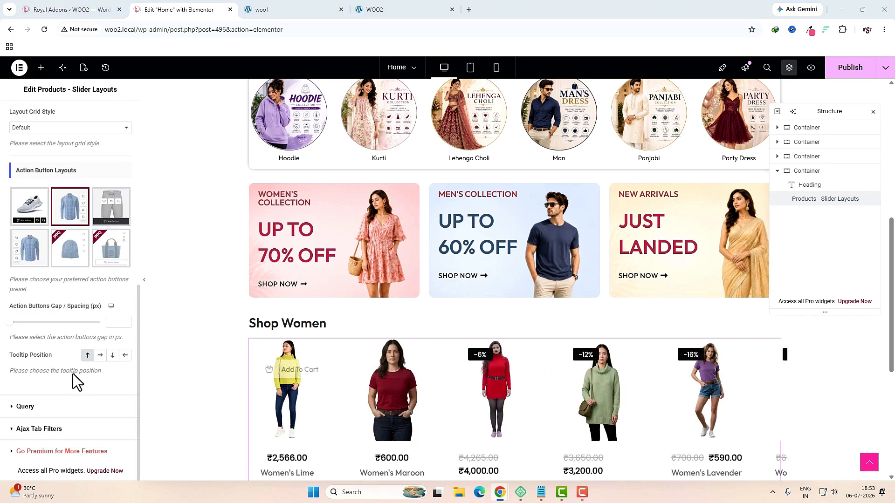
pyautogui.click(26, 407)
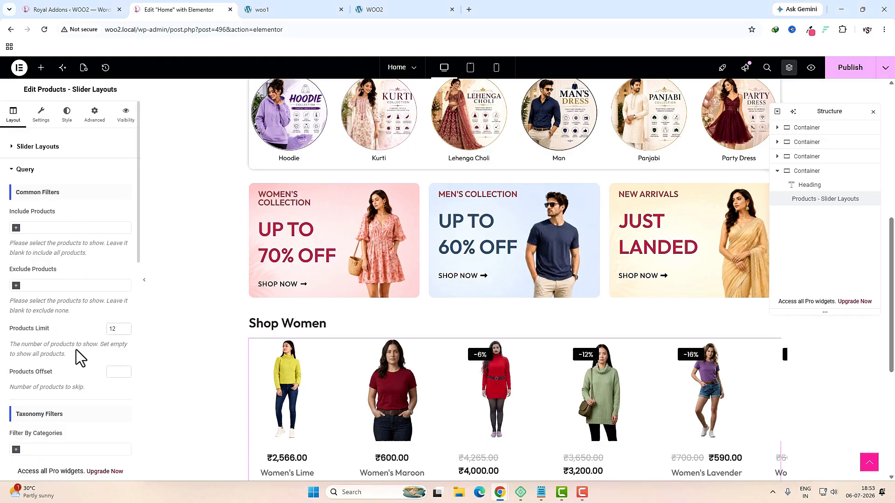
pyautogui.click(86, 432)
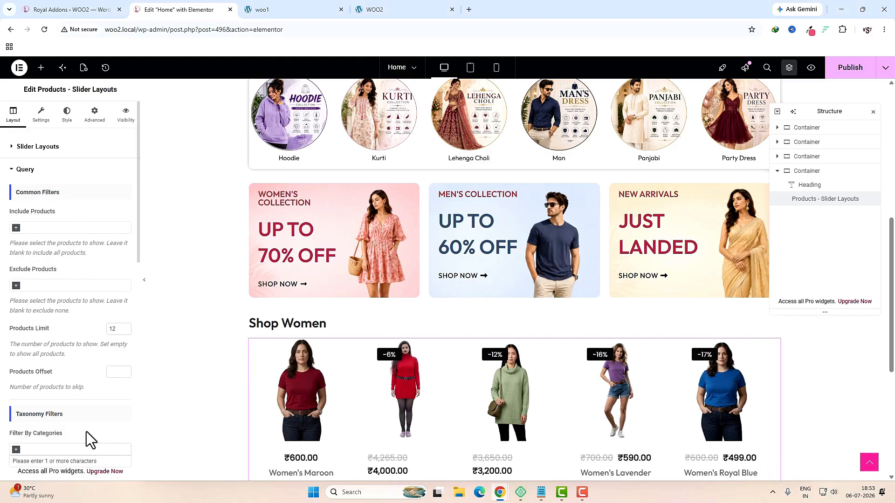
pyautogui.scroll(-3, 86, 432)
pyautogui.write('wom')
pyautogui.press('Return')
pyautogui.scroll(-3, 109, 351)
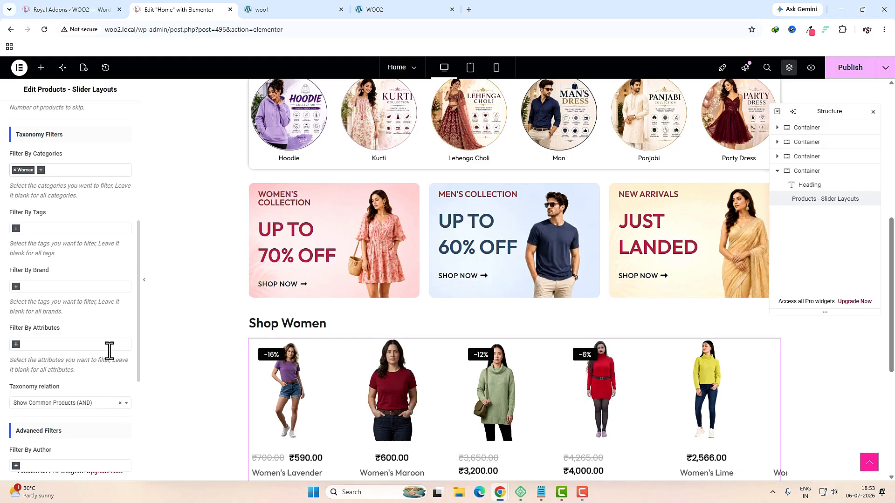
pyautogui.scroll(-4, 109, 350)
pyautogui.scroll(8, 107, 351)
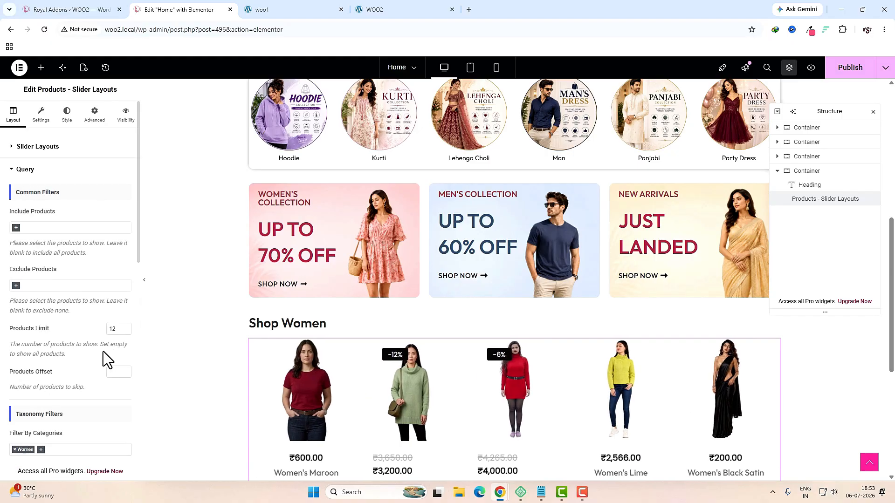
pyautogui.click(41, 115)
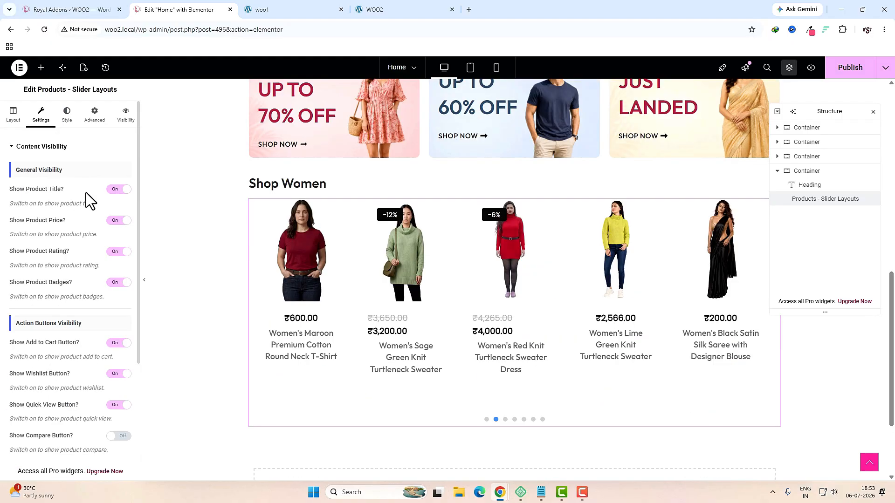
# Step: Hide the wishlist button, show the compare button, and hide add-to-cart button text
pyautogui.click(112, 375)
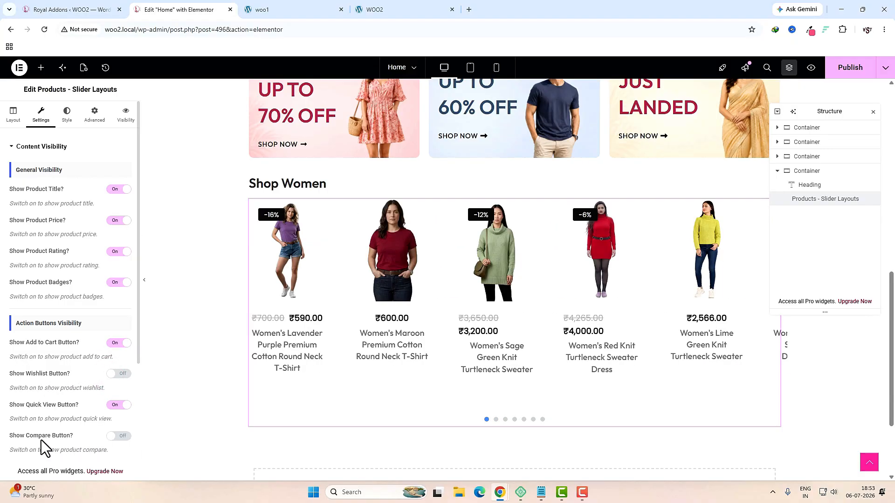
pyautogui.click(119, 436)
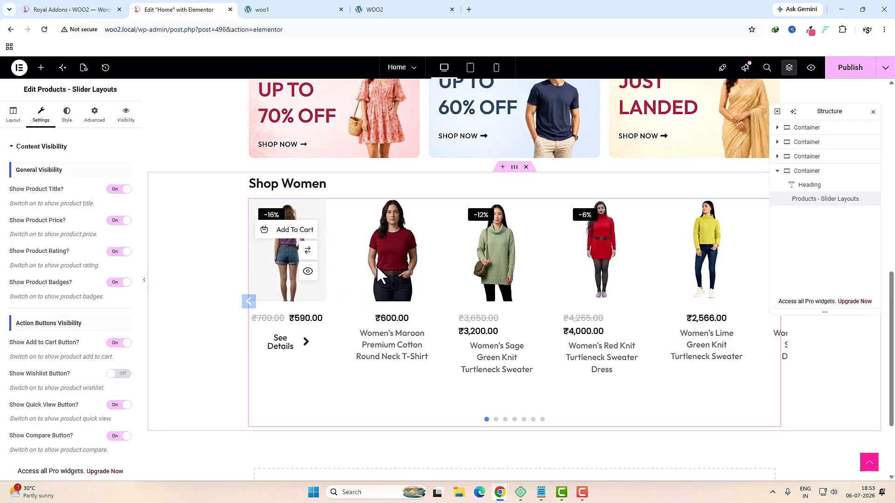
pyautogui.moveTo(311, 261)
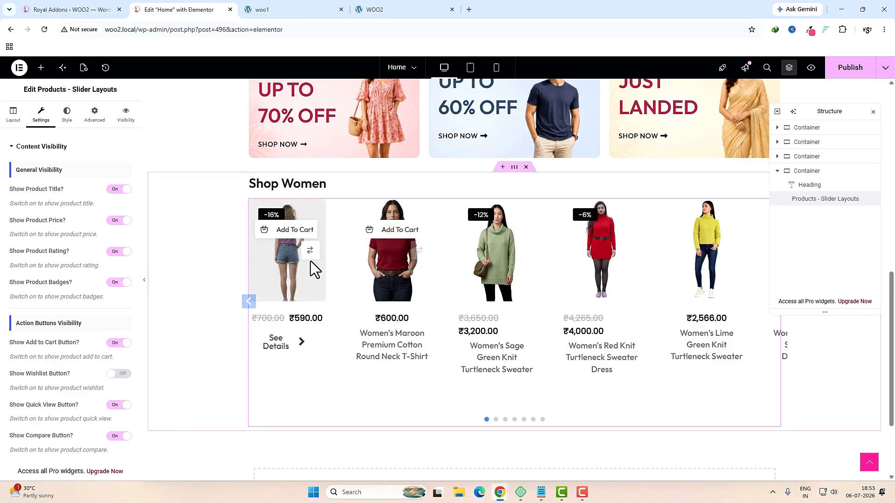
pyautogui.scroll(-4, 85, 362)
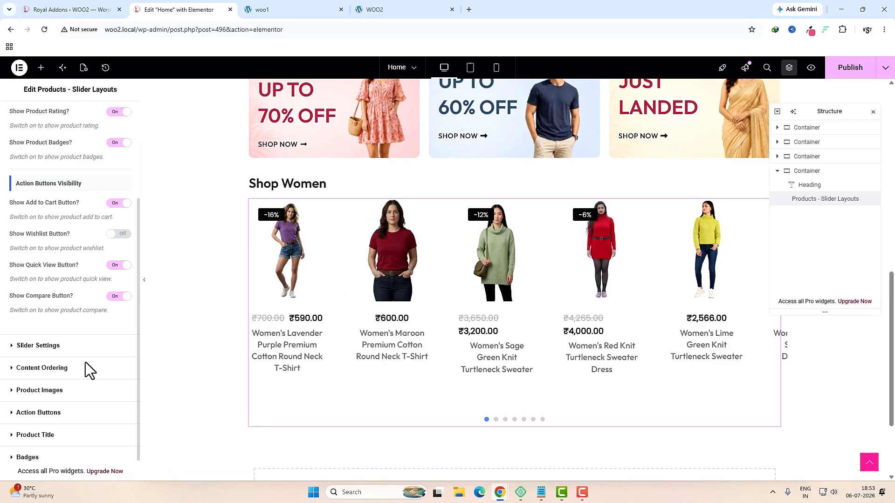
pyautogui.click(65, 412)
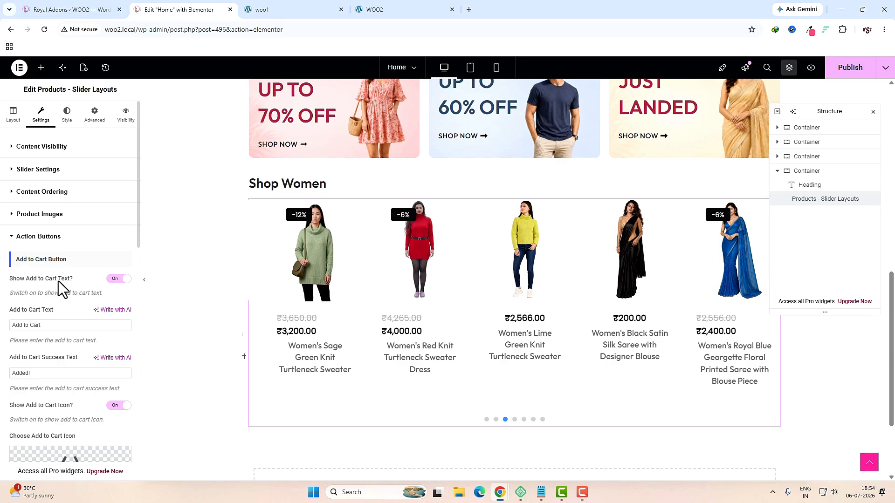
pyautogui.click(114, 280)
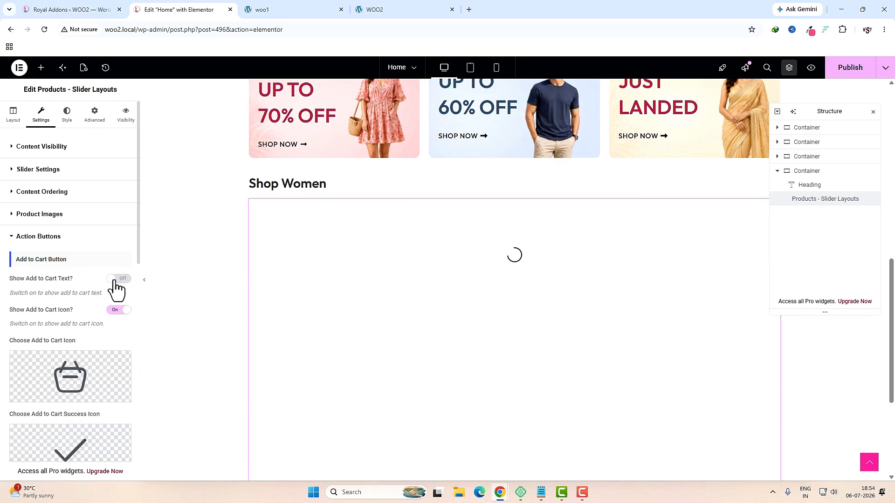
# Step: Limit product titles to show in one line
pyautogui.moveTo(301, 251)
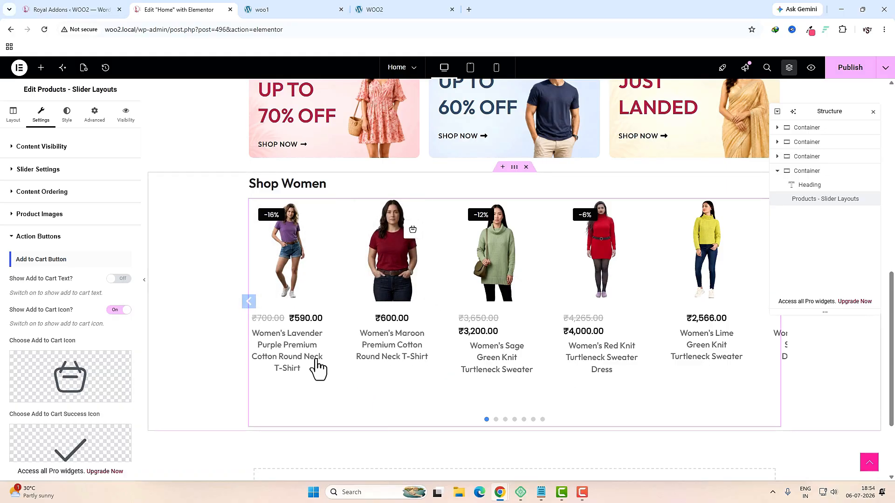
pyautogui.moveTo(389, 344)
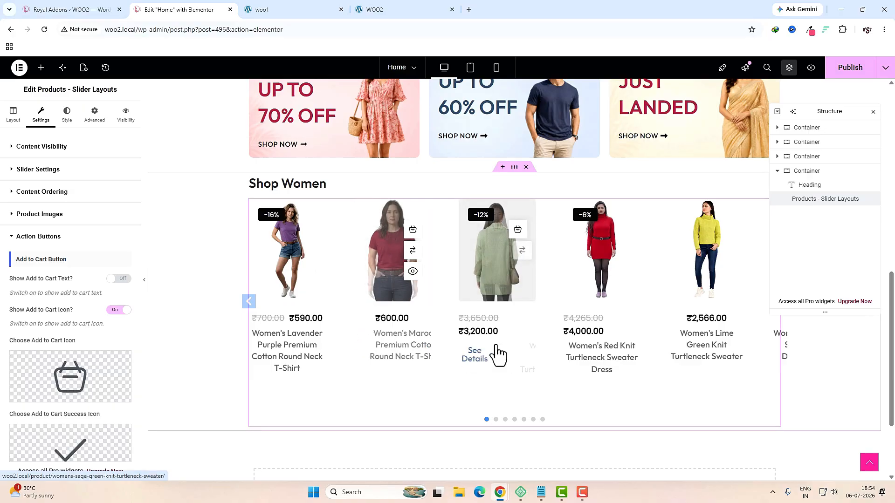
pyautogui.scroll(-5, 72, 406)
pyautogui.scroll(-5, 72, 406)
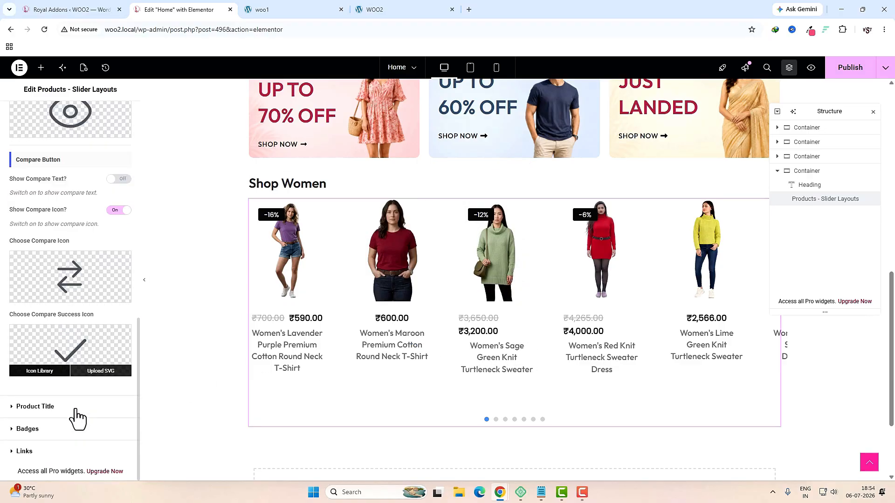
pyautogui.click(38, 407)
pyautogui.click(38, 345)
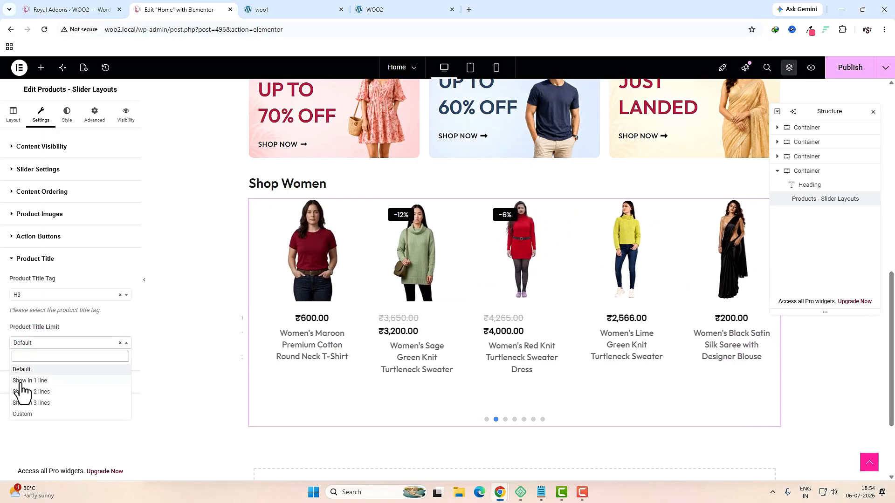
pyautogui.click(45, 381)
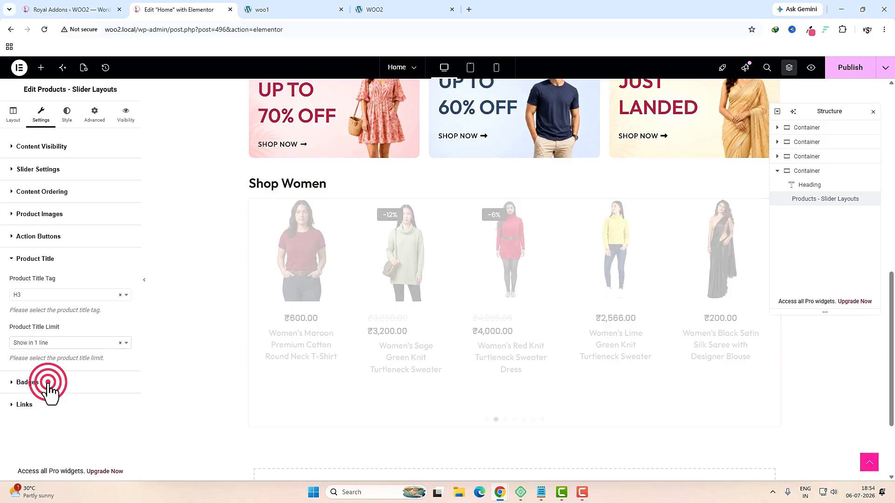
# Step: Adjust the badge options and turn off the slider's dot pagination
pyautogui.click(43, 295)
pyautogui.click(36, 359)
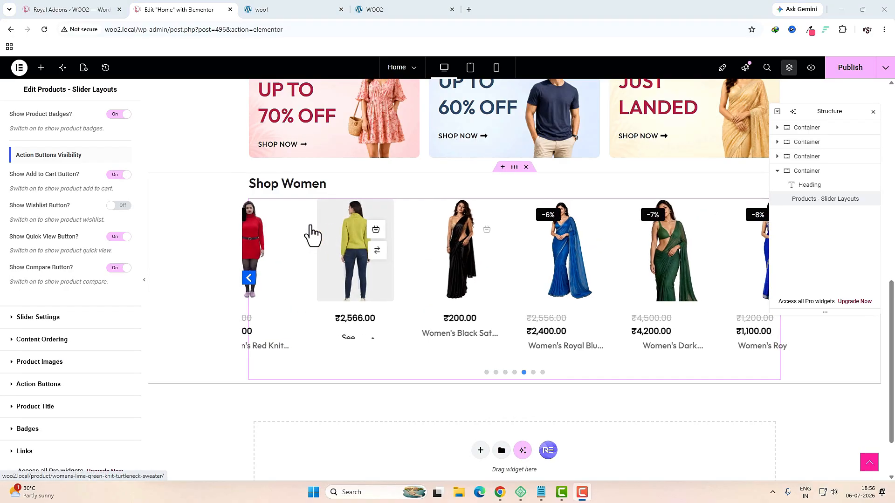
pyautogui.click(55, 321)
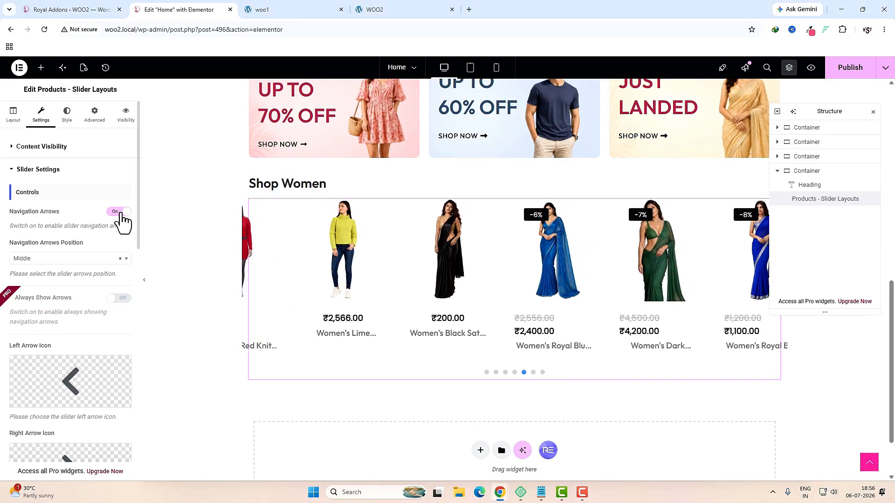
pyautogui.scroll(-4, 70, 340)
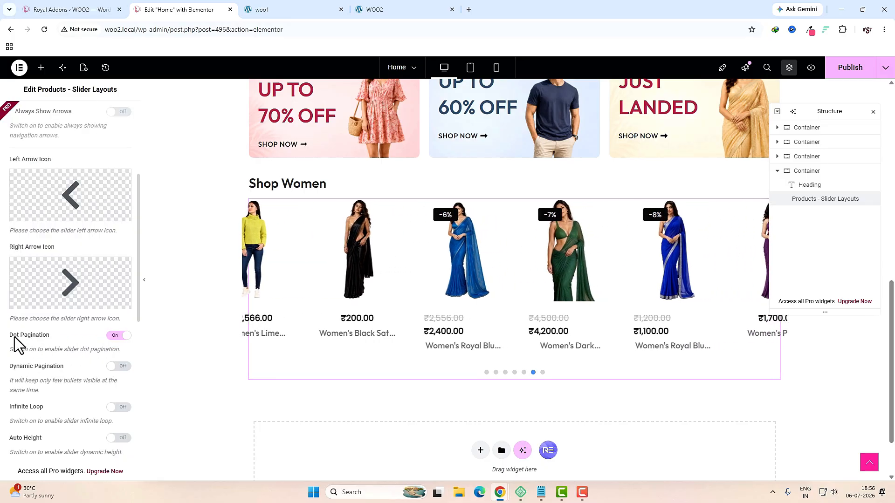
pyautogui.click(118, 336)
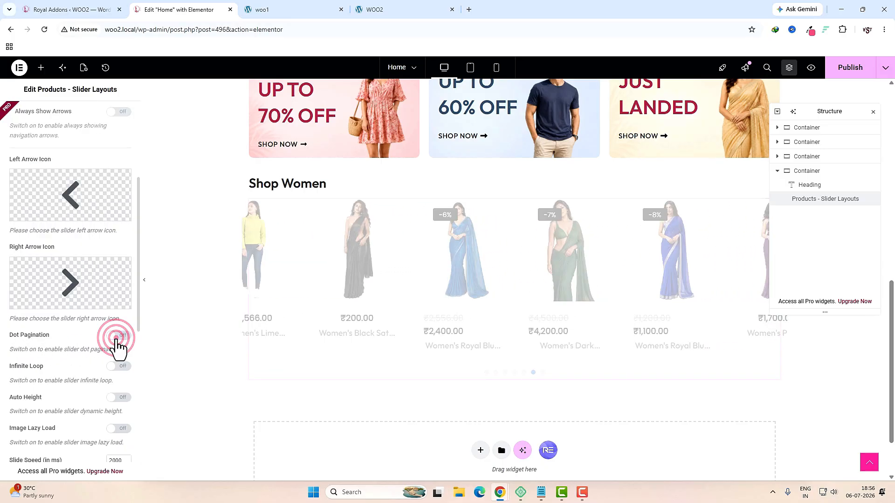
pyautogui.scroll(4, 114, 354)
pyautogui.click(65, 116)
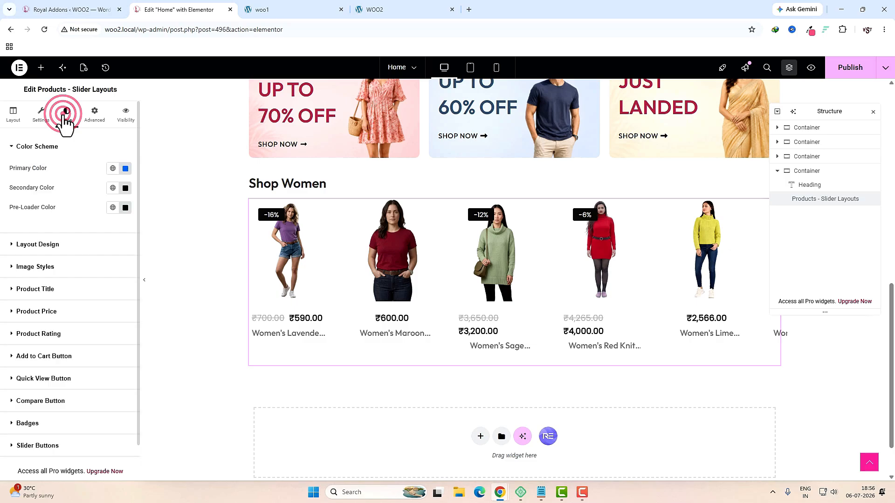
# Step: Set the product grid gap to 0
pyautogui.click(107, 227)
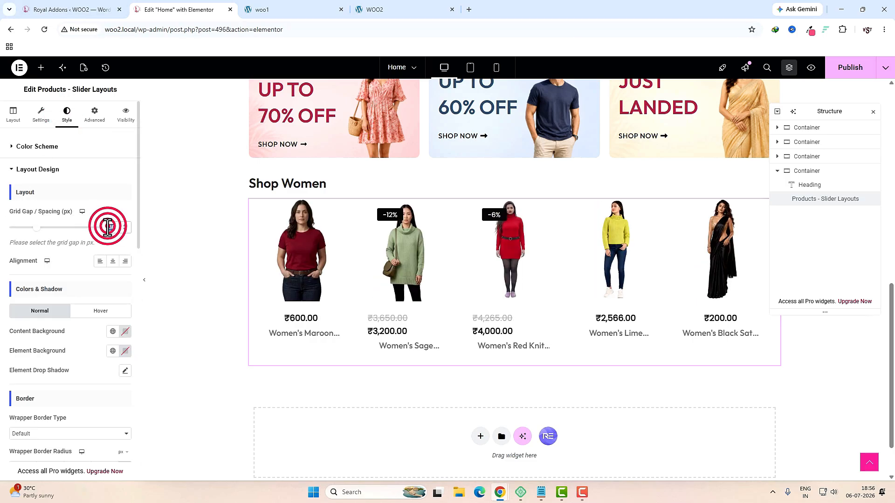
pyautogui.write('0')
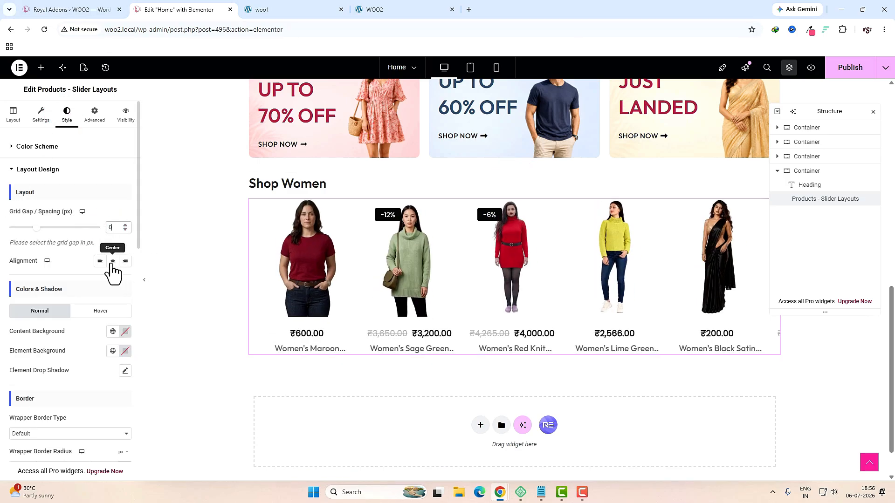
pyautogui.scroll(-10, 51, 286)
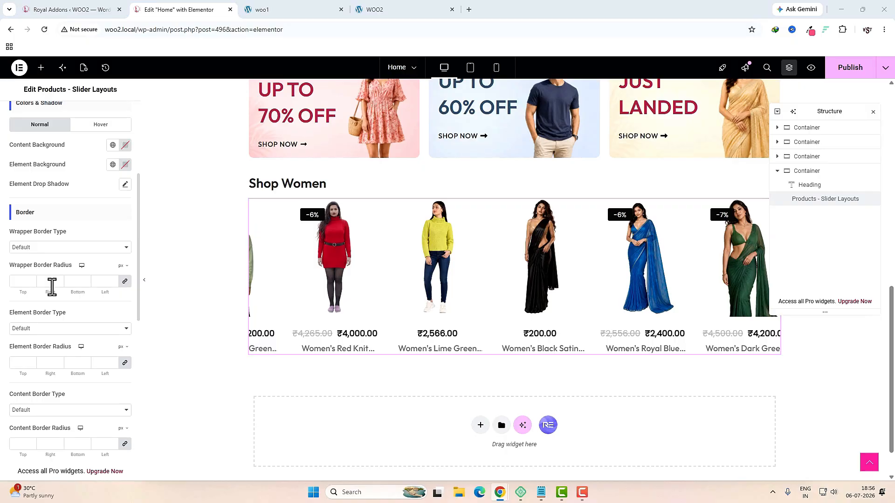
# Step: Center-align the product titles and give them 20 px bottom padding
pyautogui.click(50, 286)
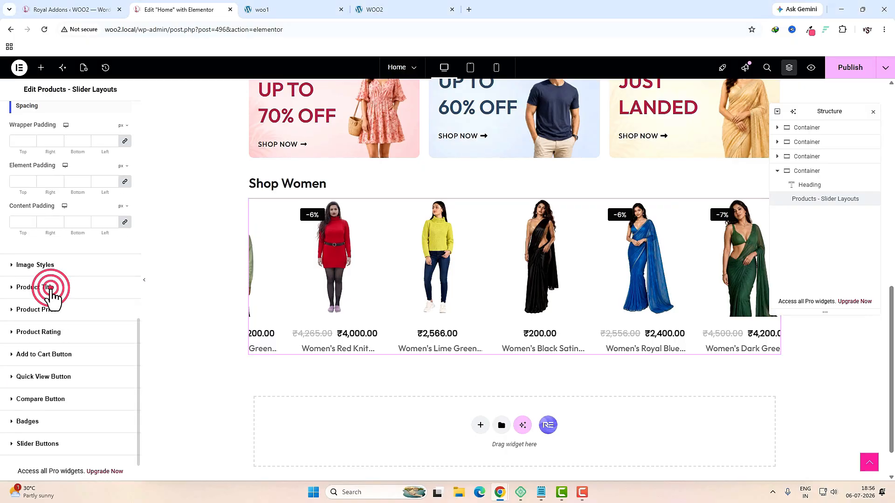
pyautogui.click(125, 258)
pyautogui.click(102, 334)
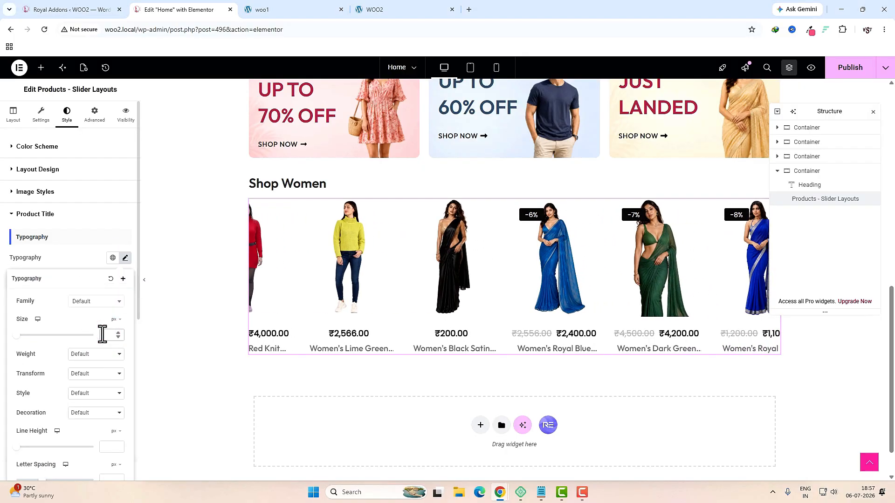
pyautogui.click(81, 258)
pyautogui.click(112, 278)
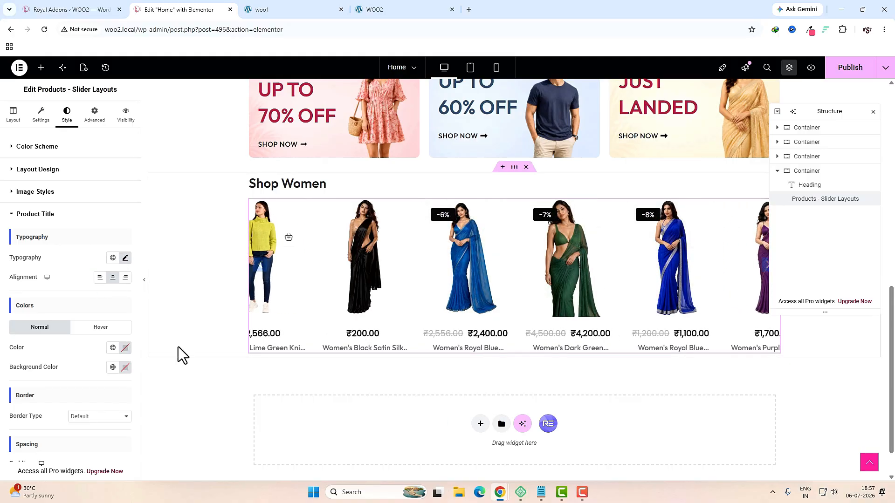
pyautogui.scroll(-2, 75, 362)
pyautogui.click(74, 386)
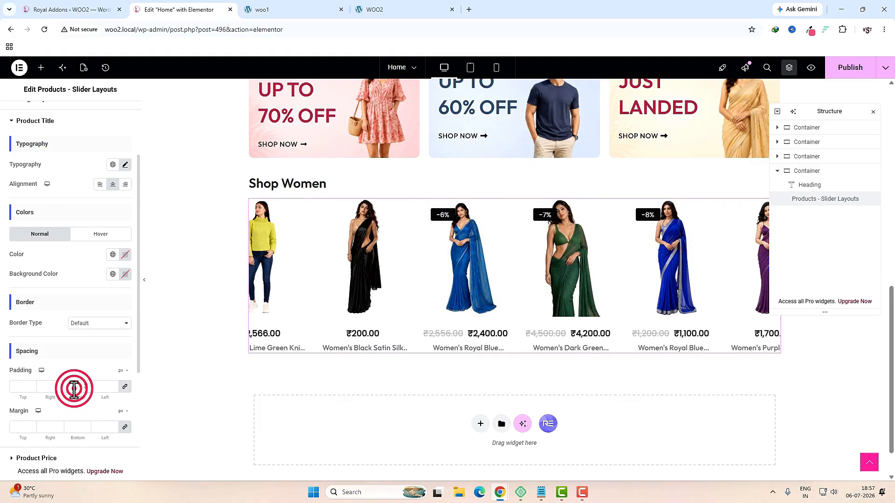
pyautogui.click(125, 387)
pyautogui.click(74, 387)
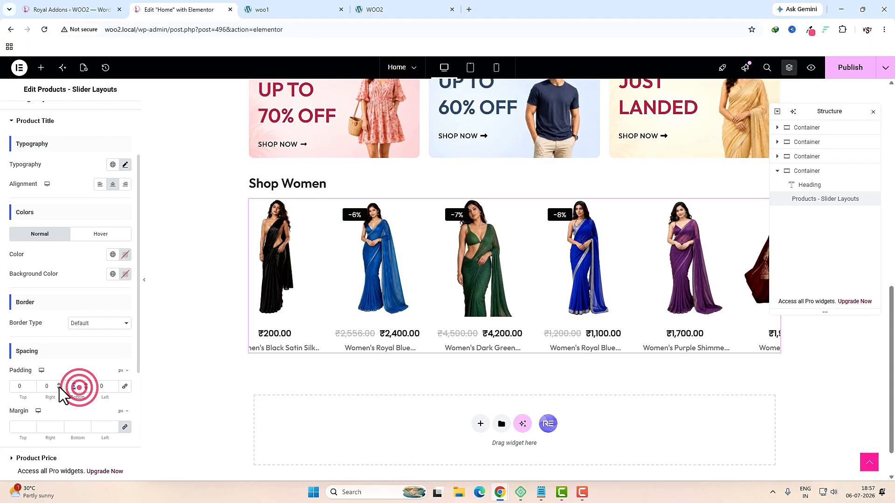
pyautogui.write('20')
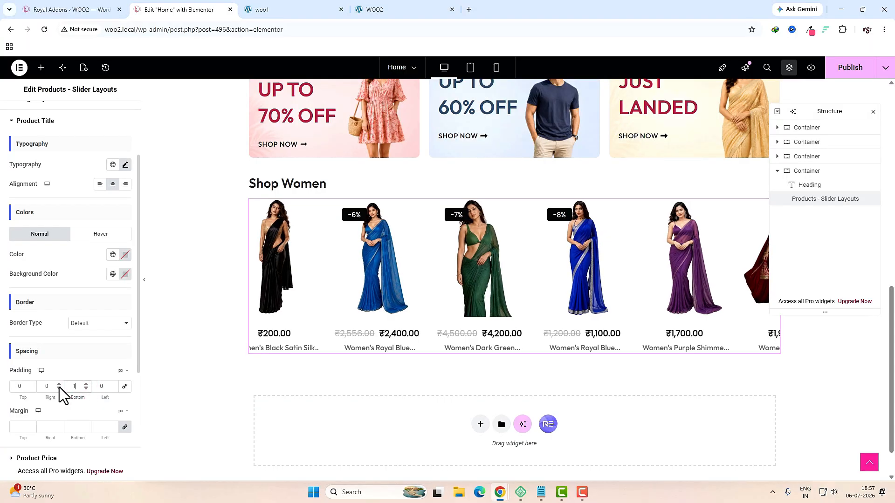
# Step: Set the regular price font size to 18 and colour sale prices with the global pink
pyautogui.click(37, 458)
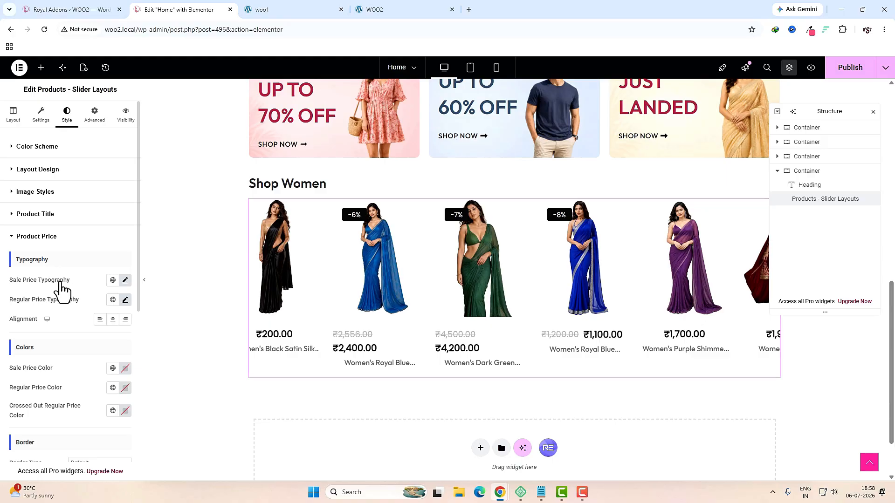
pyautogui.click(125, 279)
pyautogui.click(102, 356)
pyautogui.click(80, 281)
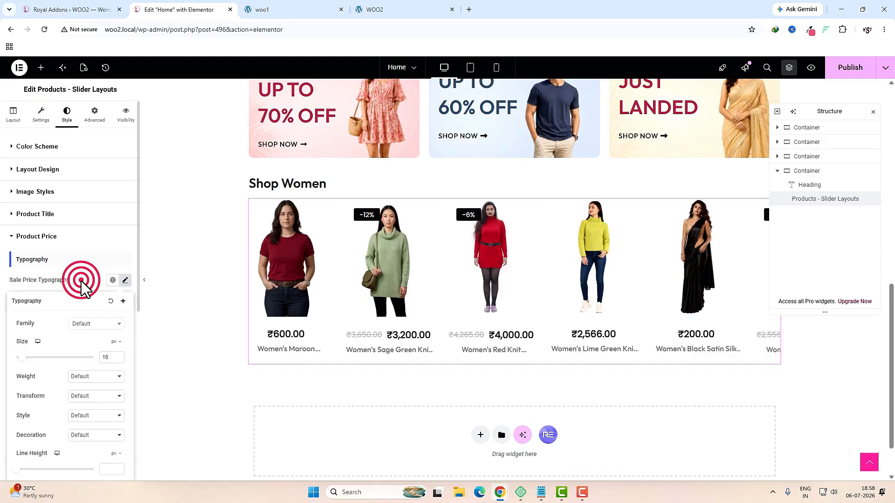
pyautogui.click(124, 300)
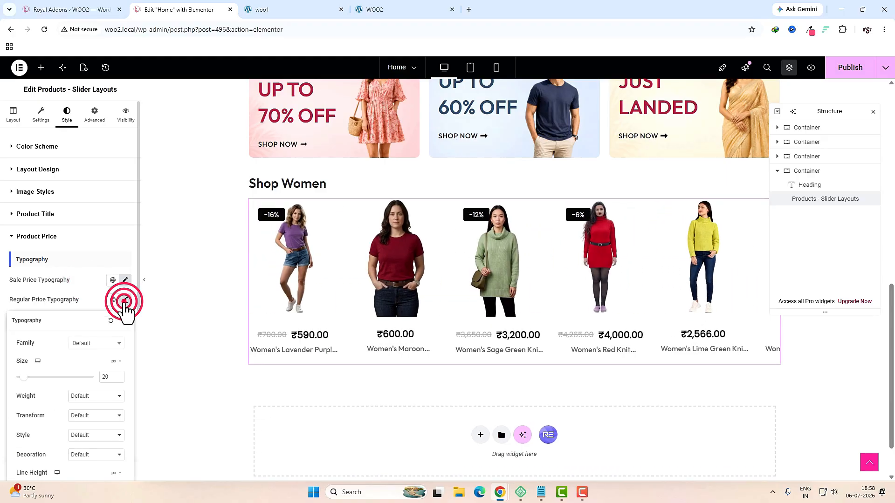
pyautogui.click(104, 378)
pyautogui.write('18')
pyautogui.click(4, 371)
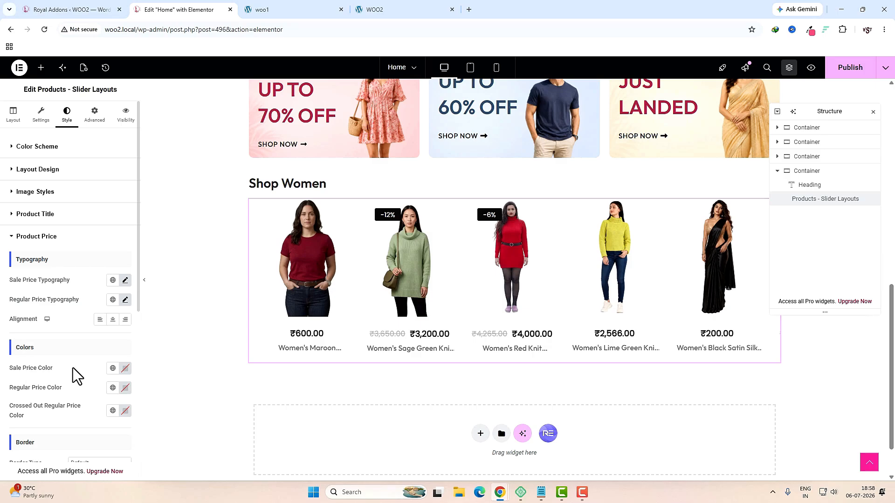
pyautogui.click(112, 369)
pyautogui.click(33, 261)
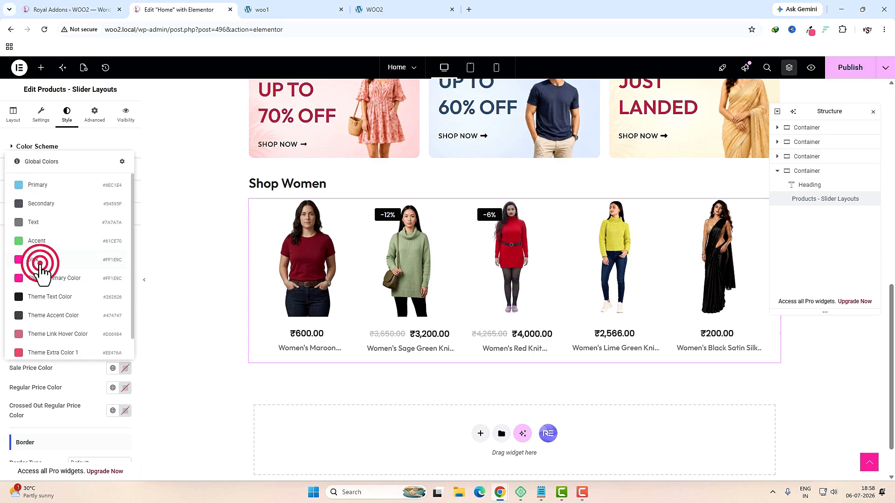
# Step: Set 3 columns per slide view for tablet, then check the mobile and desktop previews
pyautogui.click(470, 68)
pyautogui.click(12, 116)
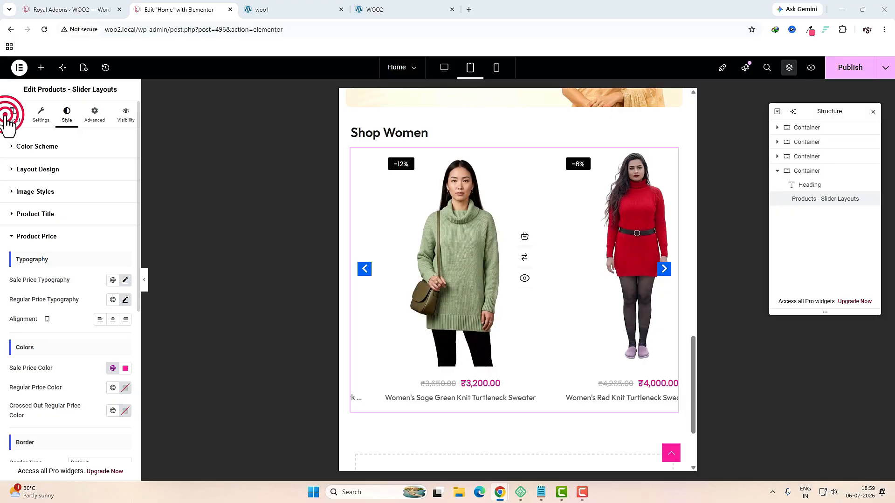
pyautogui.click(64, 317)
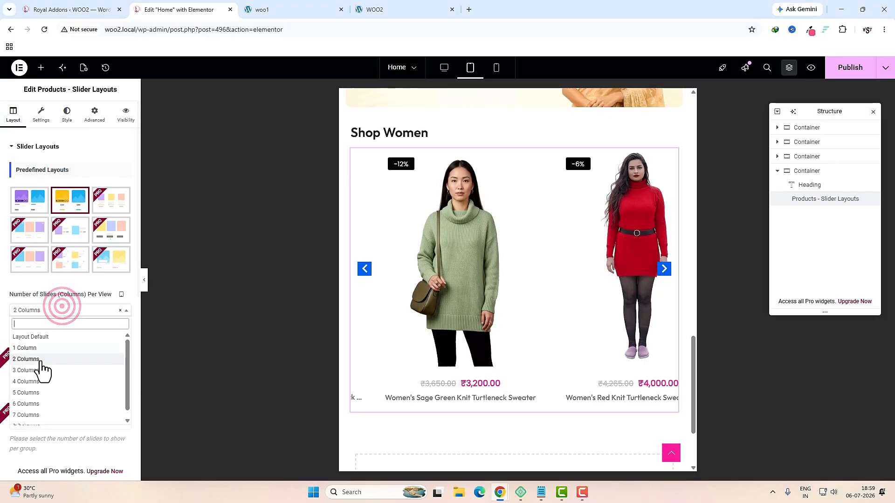
pyautogui.click(40, 370)
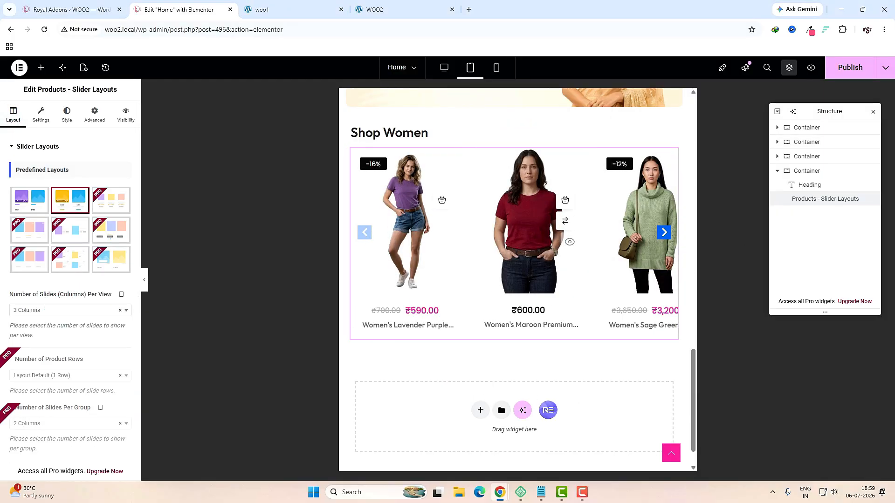
pyautogui.click(498, 70)
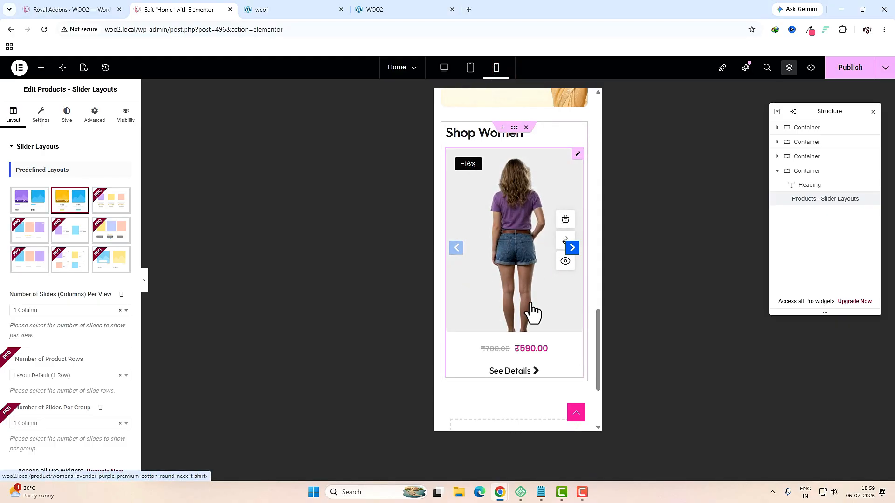
pyautogui.click(444, 69)
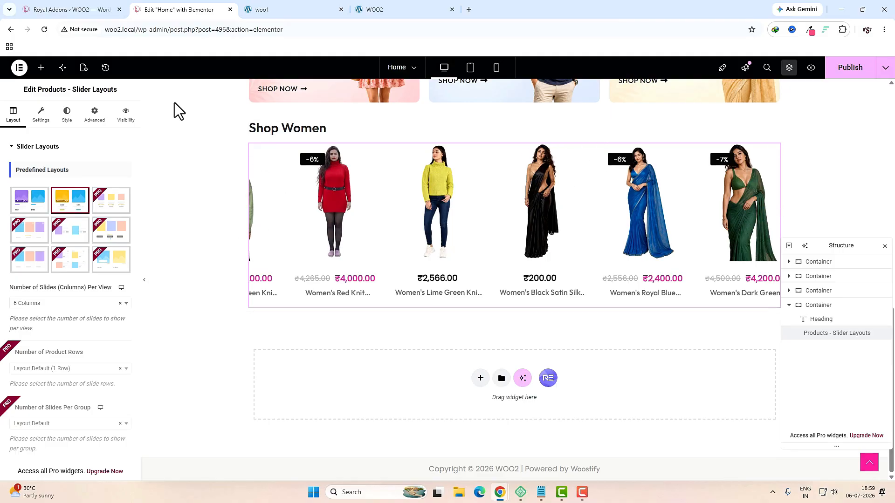
# Step: Make the slider arrows white with the global pink as their background colour
pyautogui.click(66, 124)
pyautogui.scroll(-5, 120, 296)
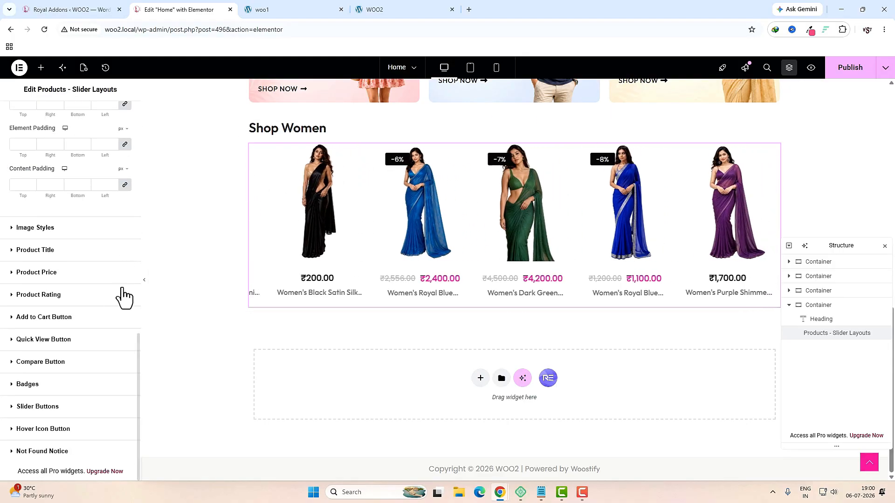
pyautogui.click(46, 413)
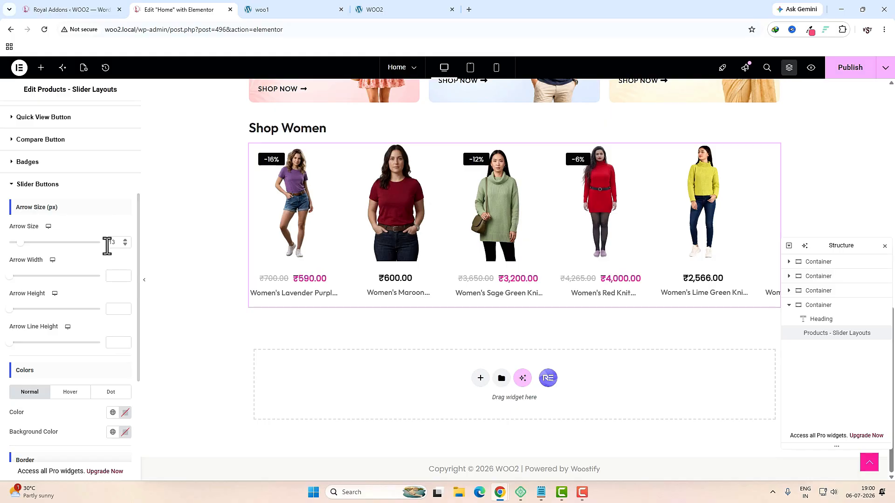
pyautogui.doubleClick(111, 242)
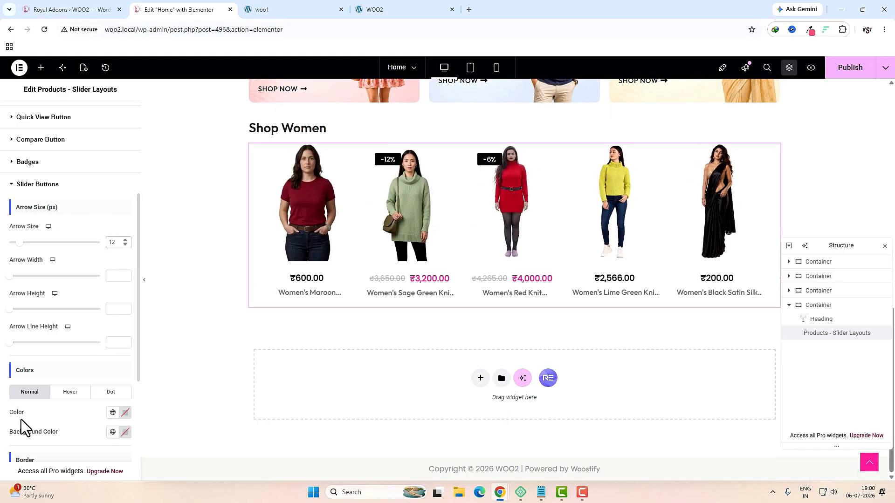
pyautogui.click(124, 412)
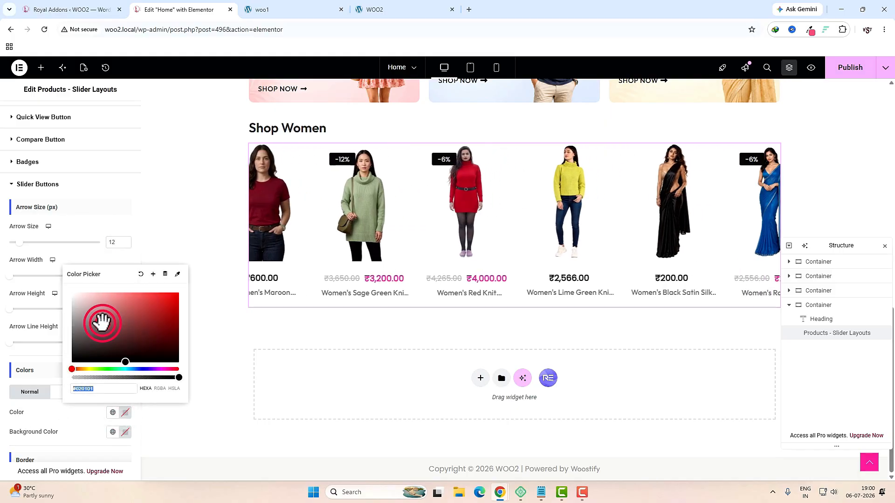
pyautogui.click(71, 295)
pyautogui.click(124, 432)
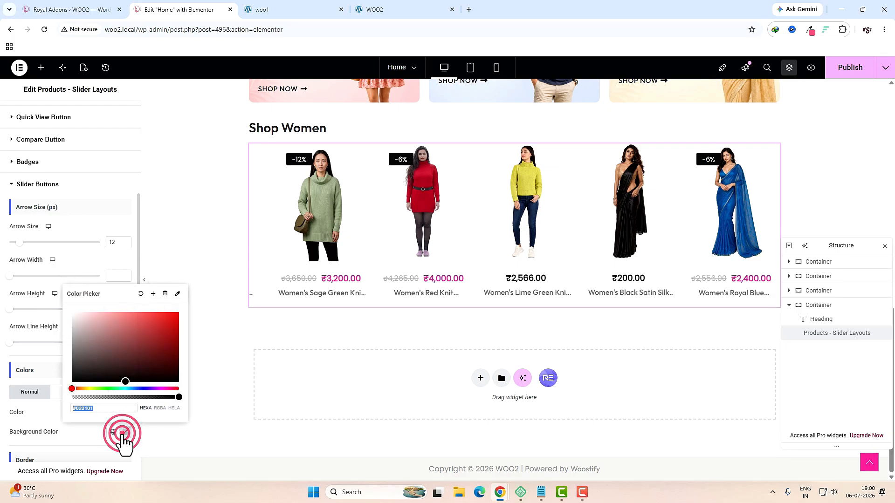
pyautogui.click(114, 432)
pyautogui.click(46, 325)
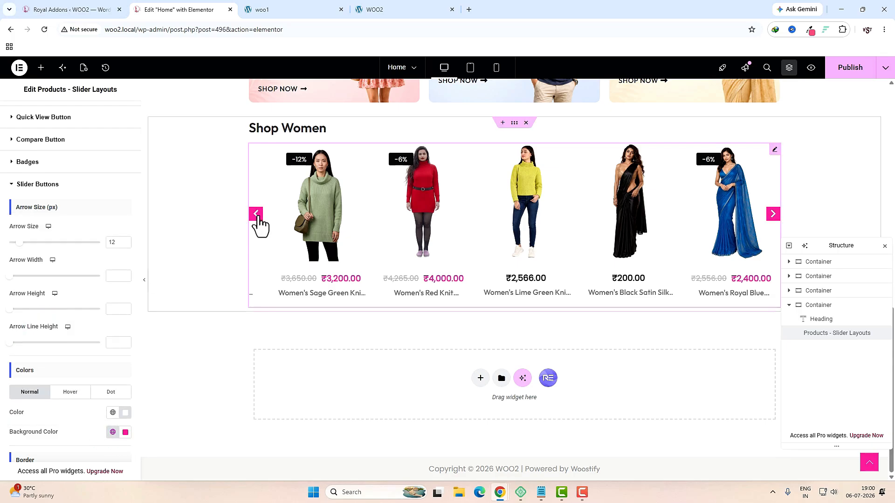
# Step: Publish the home page and check it on the live site
pyautogui.click(845, 70)
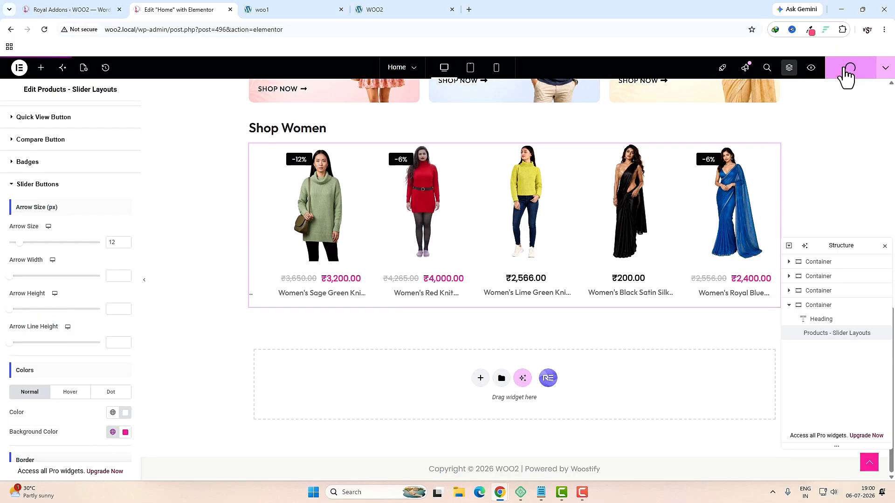
pyautogui.click(302, 10)
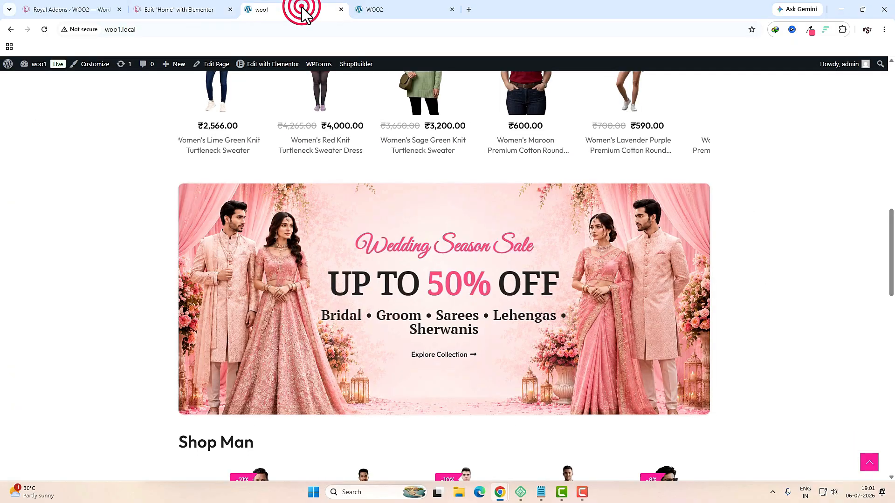
pyautogui.moveTo(361, 248); pyautogui.dragTo(532, 248)
pyautogui.moveTo(416, 292); pyautogui.dragTo(385, 276)
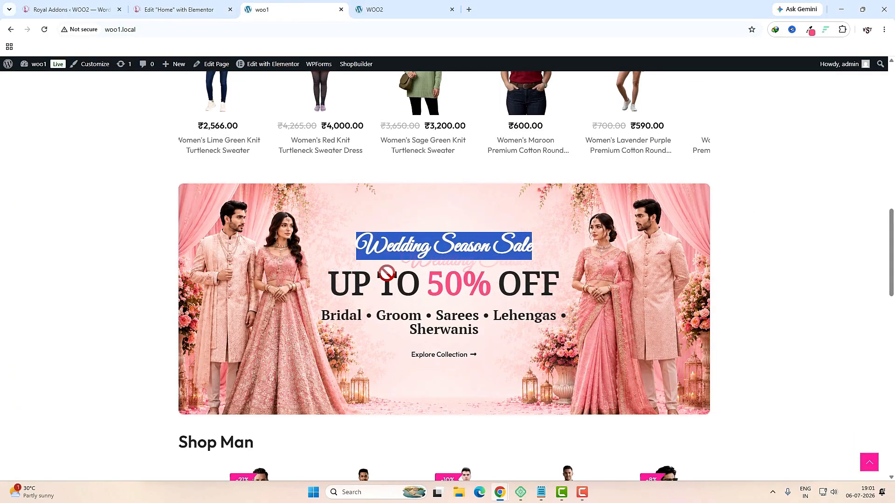
pyautogui.click(182, 8)
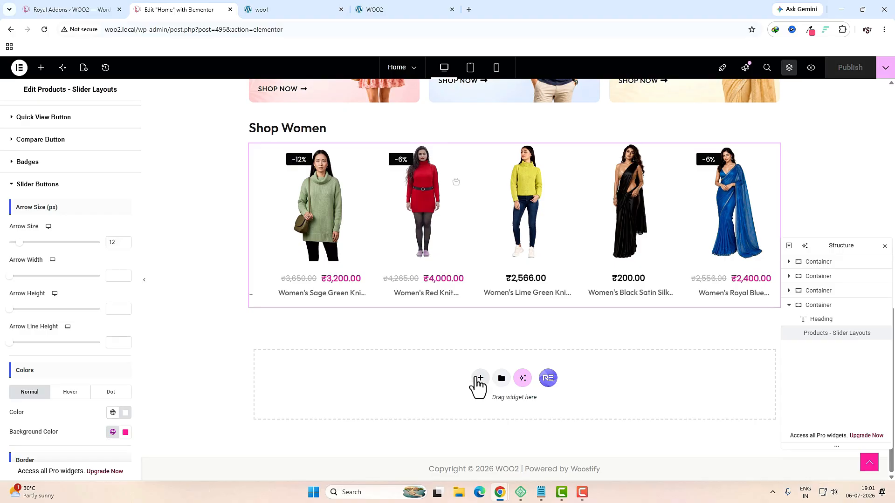
# Step: Add a single-column flexbox section with 30 px top and bottom margins
pyautogui.click(480, 378)
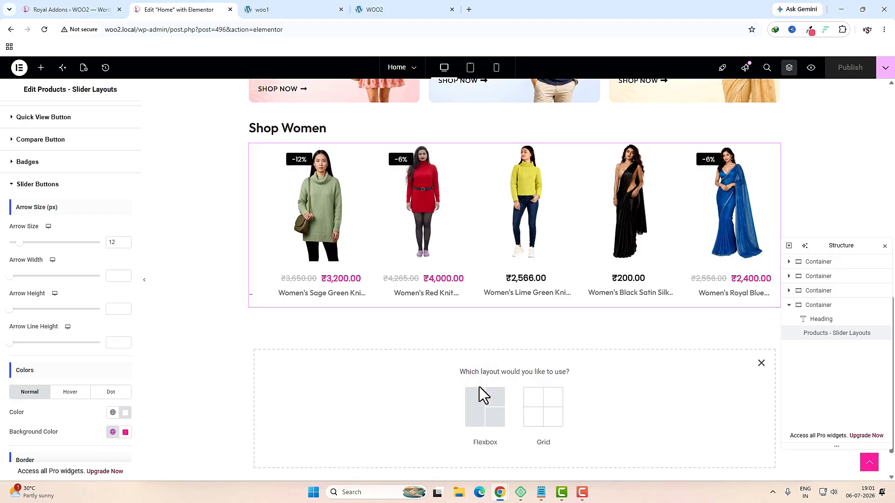
pyautogui.click(480, 412)
pyautogui.click(399, 400)
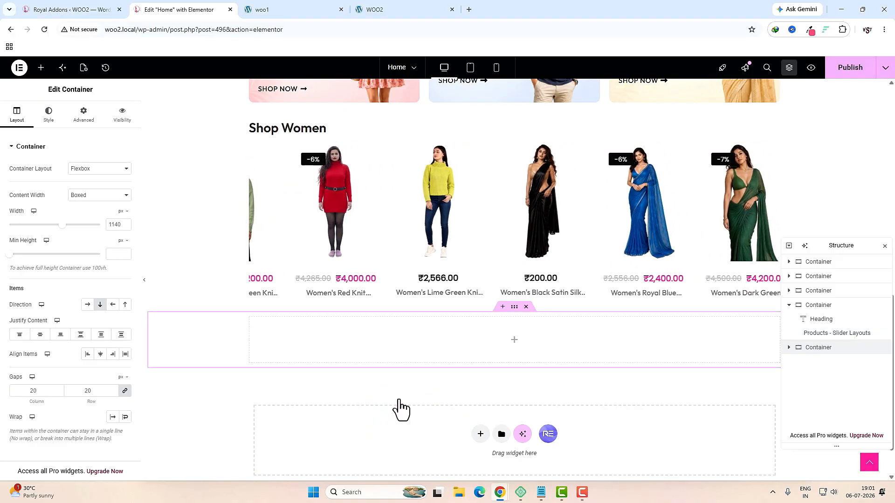
pyautogui.click(514, 307)
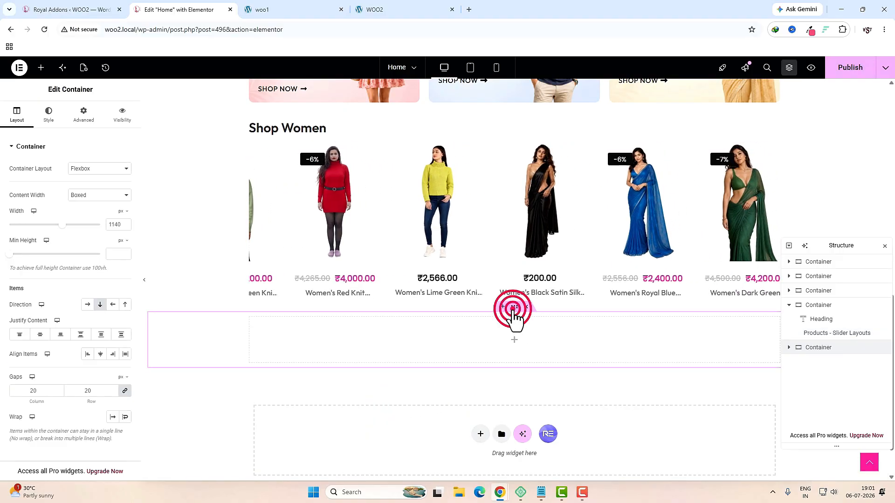
pyautogui.click(87, 122)
pyautogui.click(125, 179)
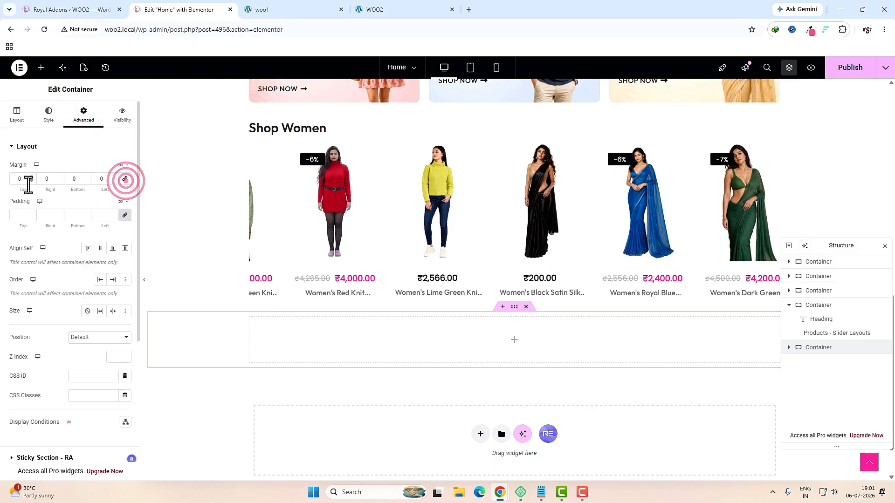
pyautogui.click(22, 178)
pyautogui.write('30')
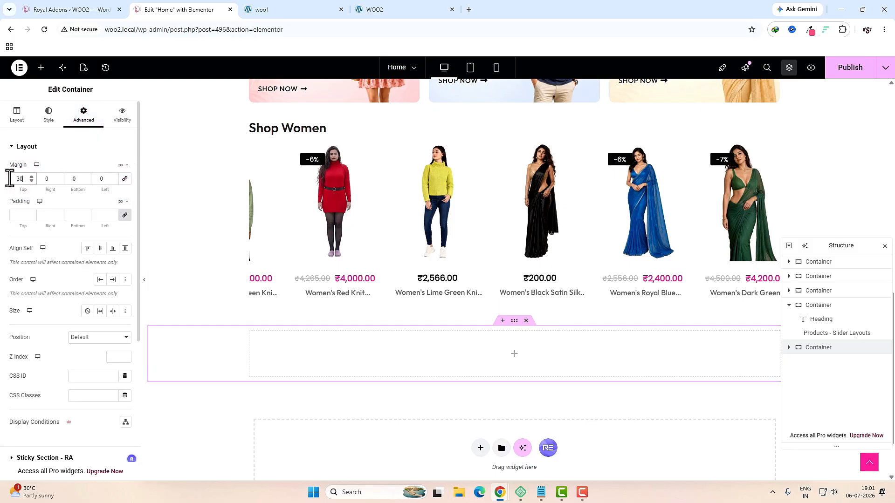
pyautogui.click(72, 179)
pyautogui.write('30')
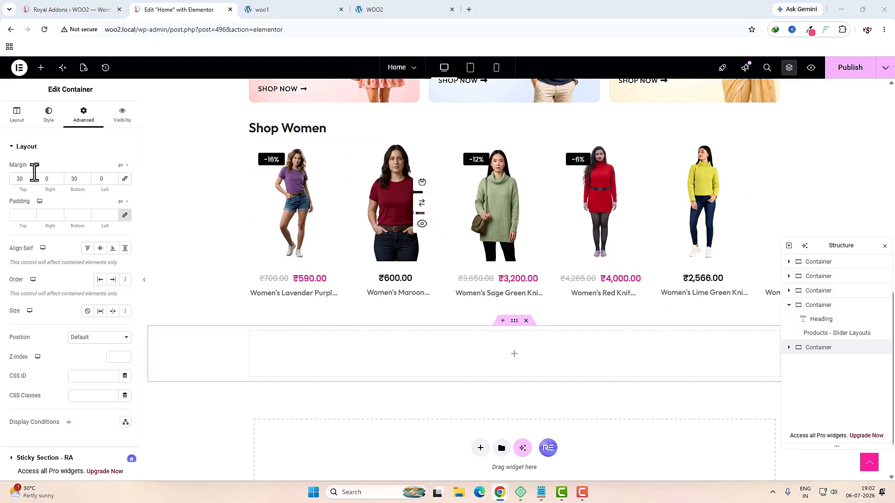
pyautogui.click(17, 114)
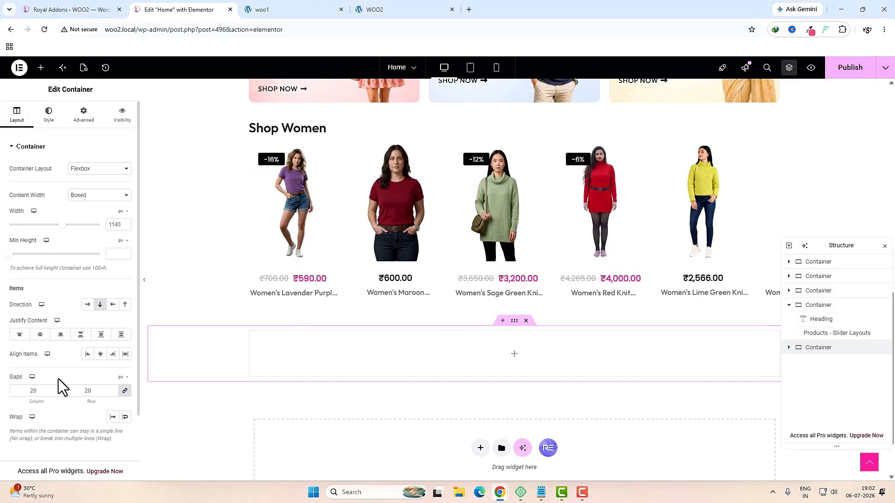
pyautogui.click(44, 393)
# Step: Nest an inner container padded 100 px top and bottom
pyautogui.click(513, 355)
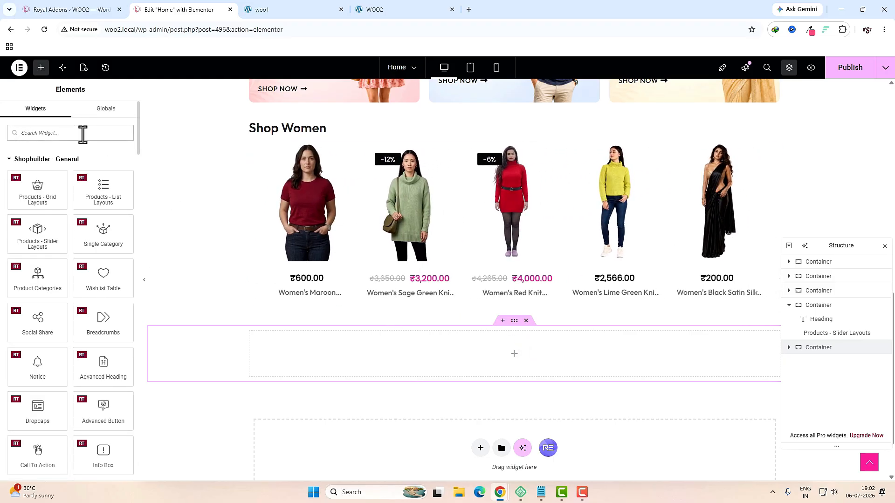
pyautogui.moveTo(412, 328); pyautogui.dragTo(434, 352)
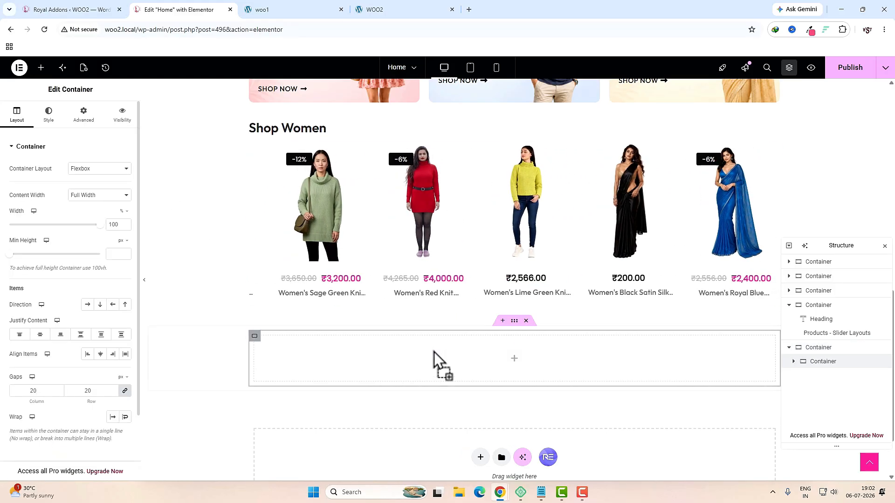
pyautogui.click(84, 123)
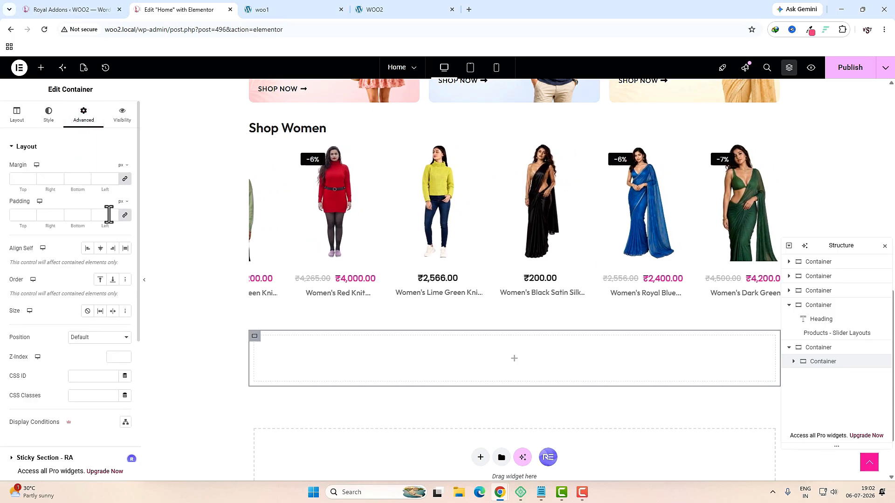
pyautogui.click(21, 217)
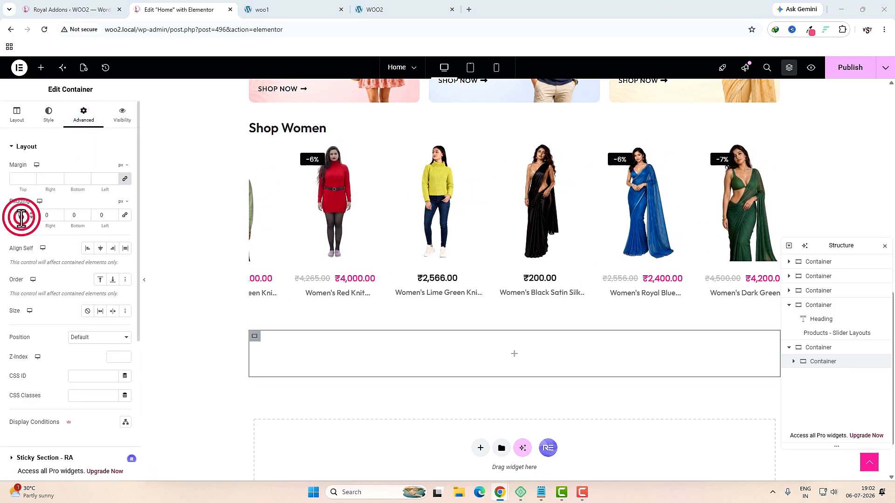
pyautogui.write('100')
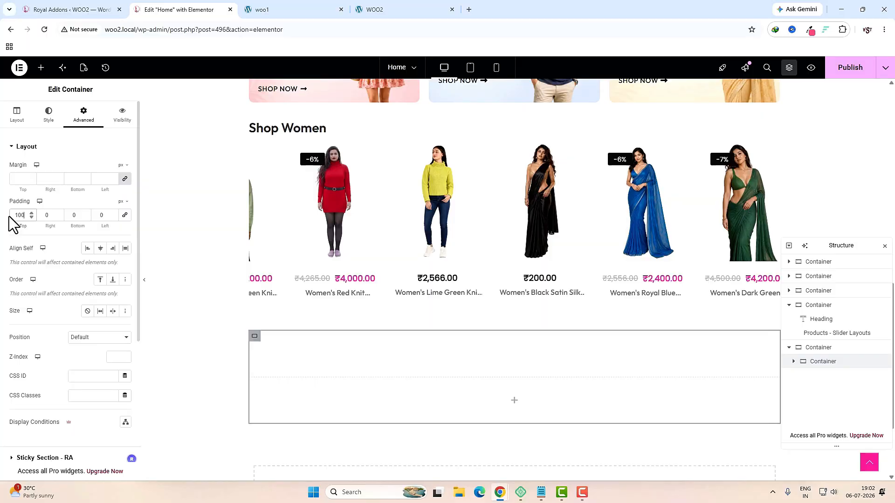
pyautogui.click(74, 217)
pyautogui.write('1')
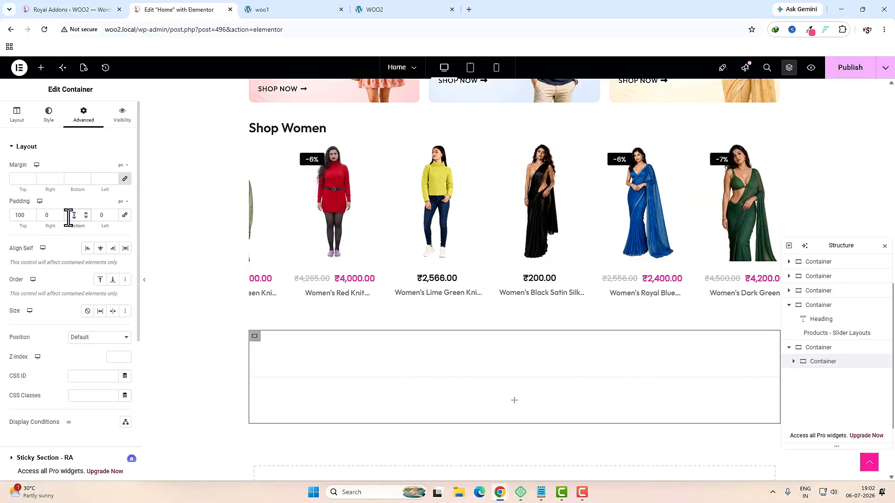
pyautogui.write('00')
pyautogui.click(49, 117)
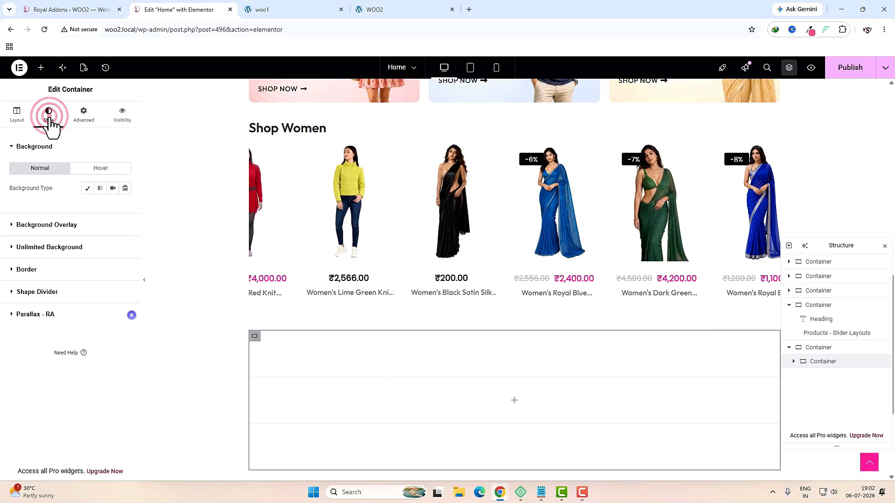
# Step: Give the banner container the home banner image as a centred classic background set to Cover
pyautogui.click(86, 189)
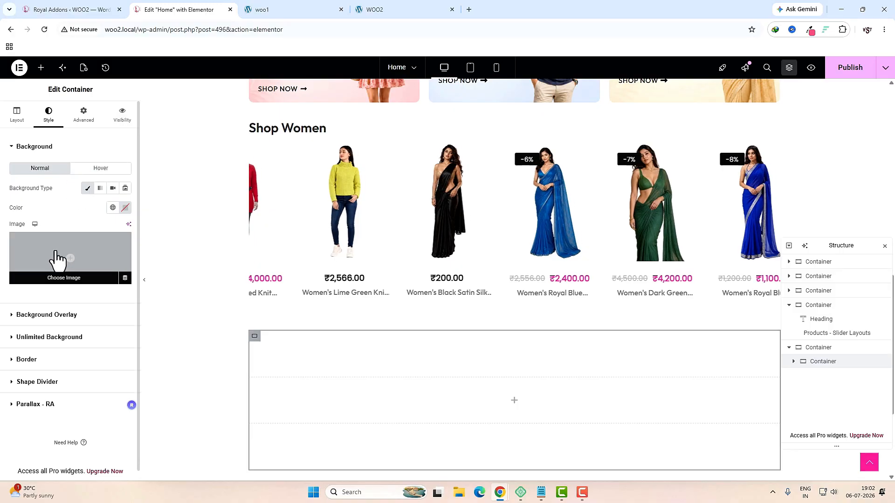
pyautogui.click(55, 252)
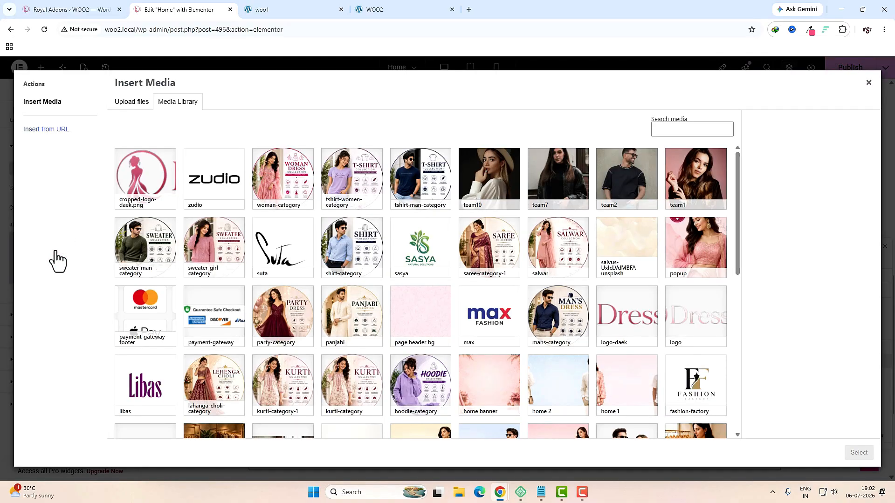
pyautogui.scroll(-2, 526, 339)
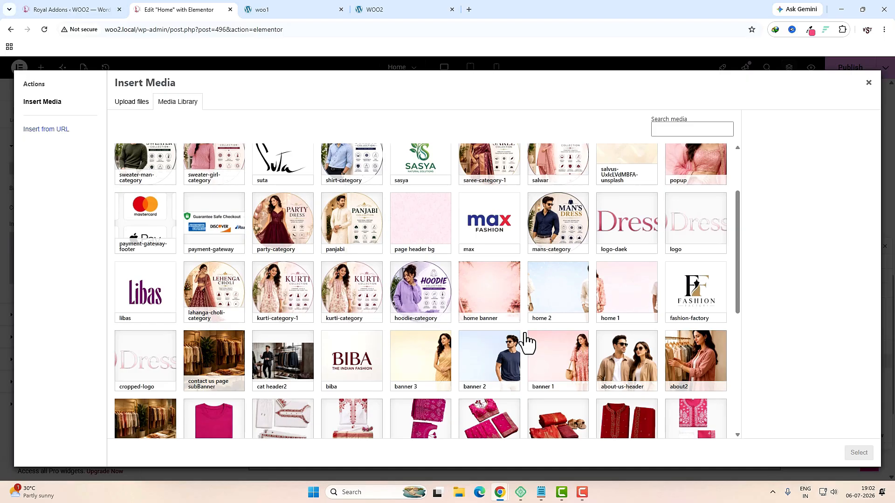
pyautogui.click(508, 294)
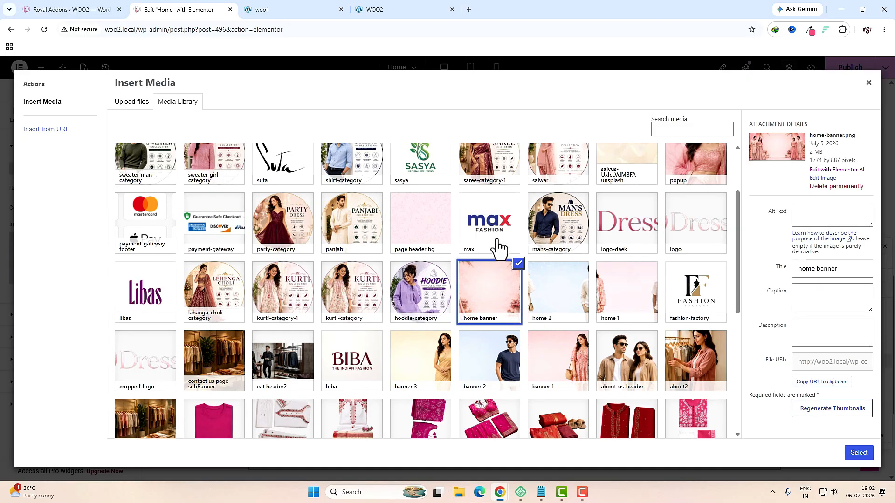
pyautogui.click(859, 453)
pyautogui.click(97, 338)
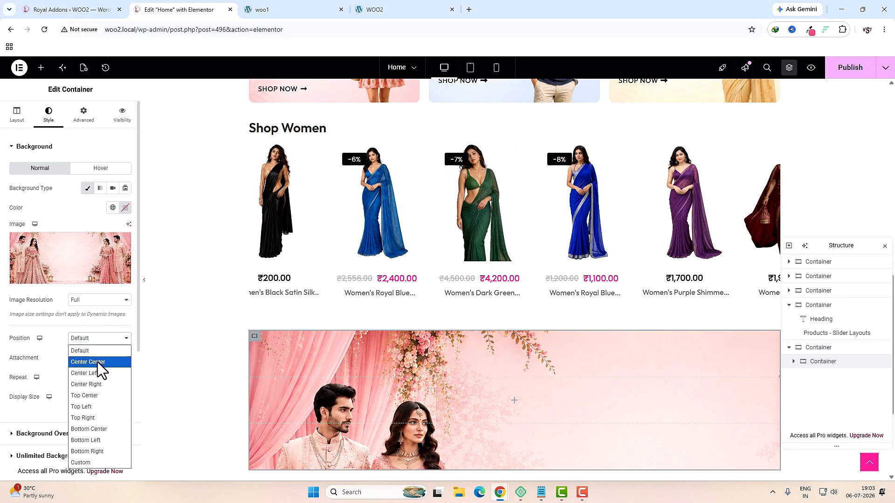
pyautogui.click(97, 362)
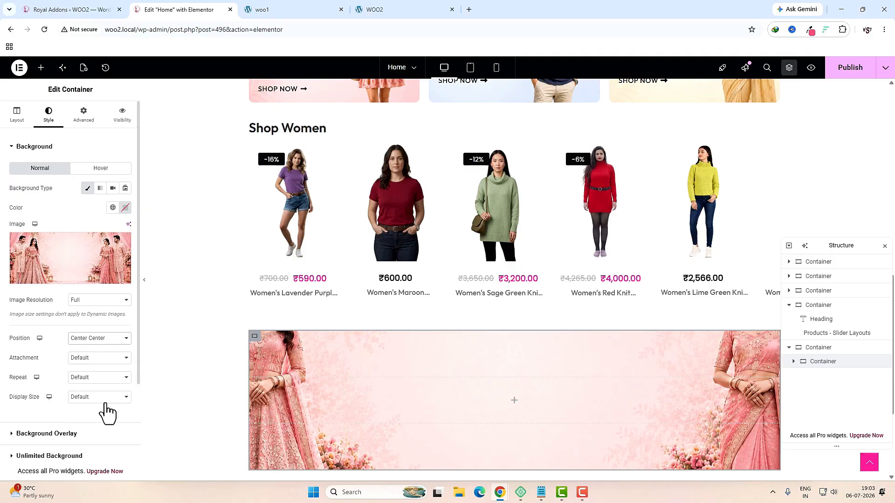
pyautogui.click(105, 399)
pyautogui.click(95, 429)
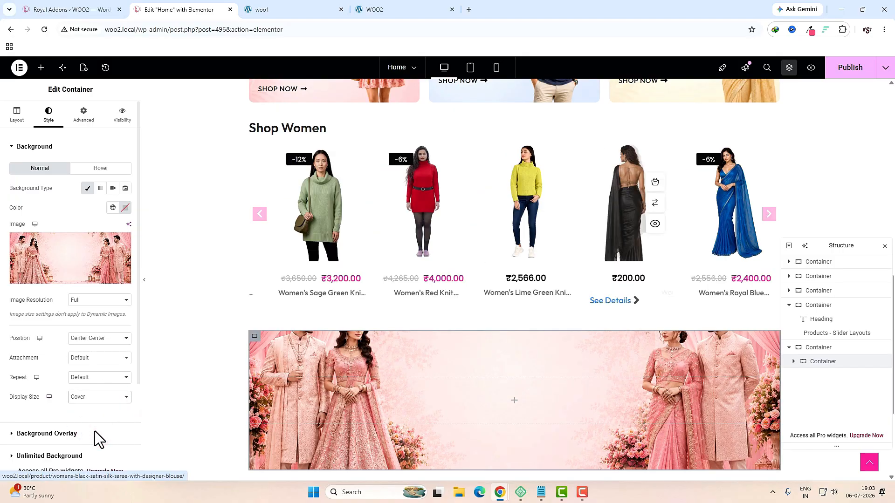
# Step: Drag an empty Container widget into the banner as a nested container
pyautogui.click(514, 401)
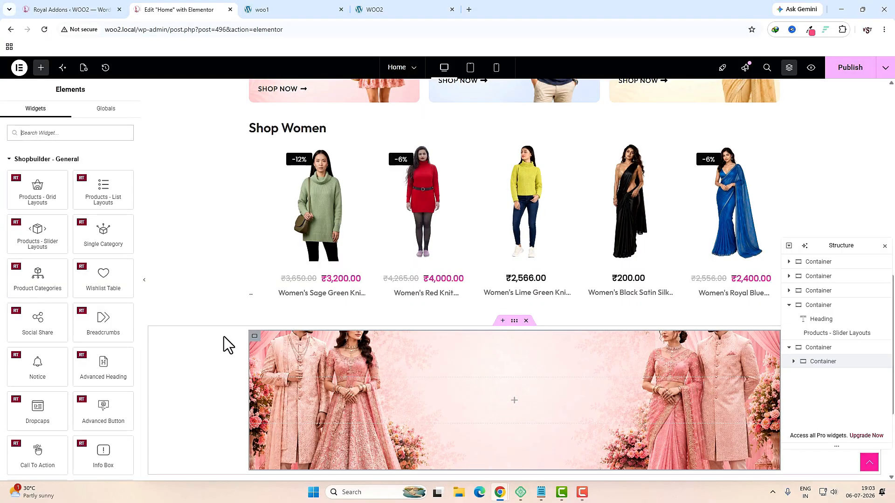
pyautogui.click(72, 135)
pyautogui.write('c')
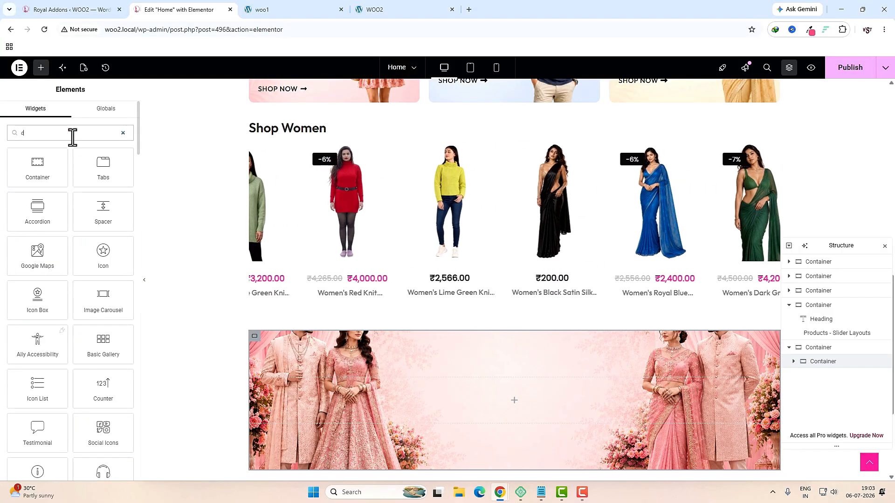
pyautogui.moveTo(37, 168); pyautogui.dragTo(467, 396)
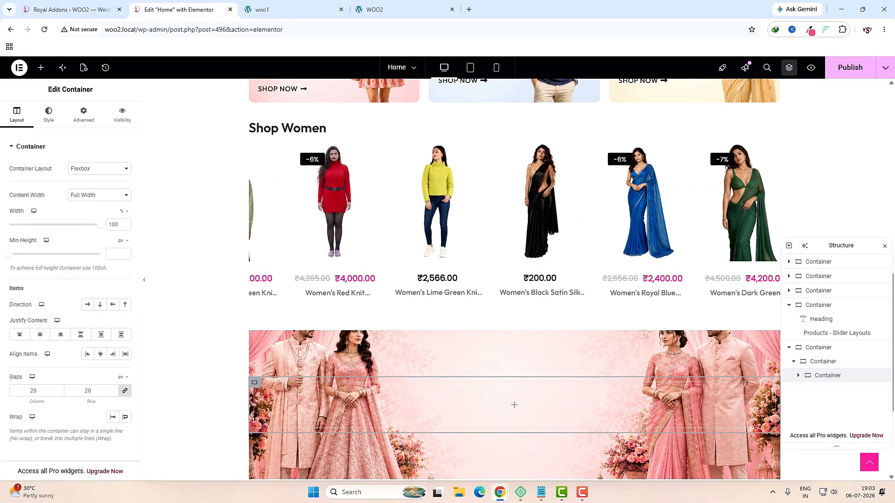
pyautogui.click(116, 224)
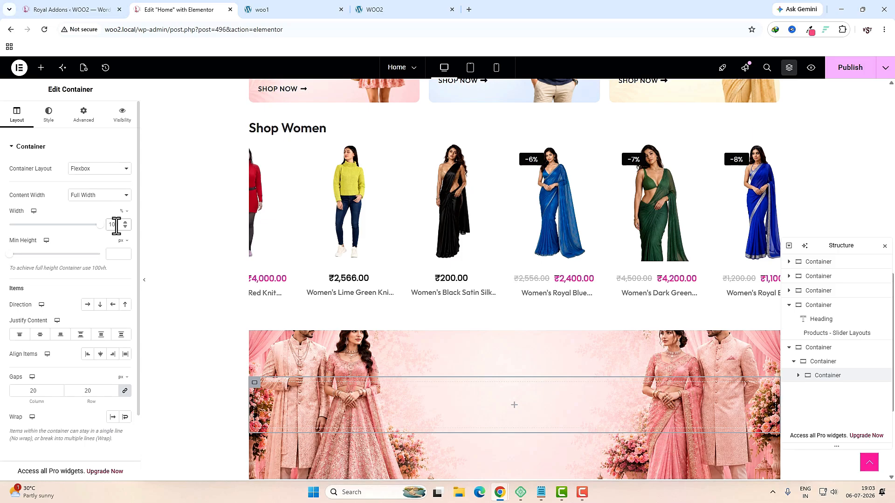
# Step: Centre the inner container's items and drag a Heading widget into it
pyautogui.click(821, 362)
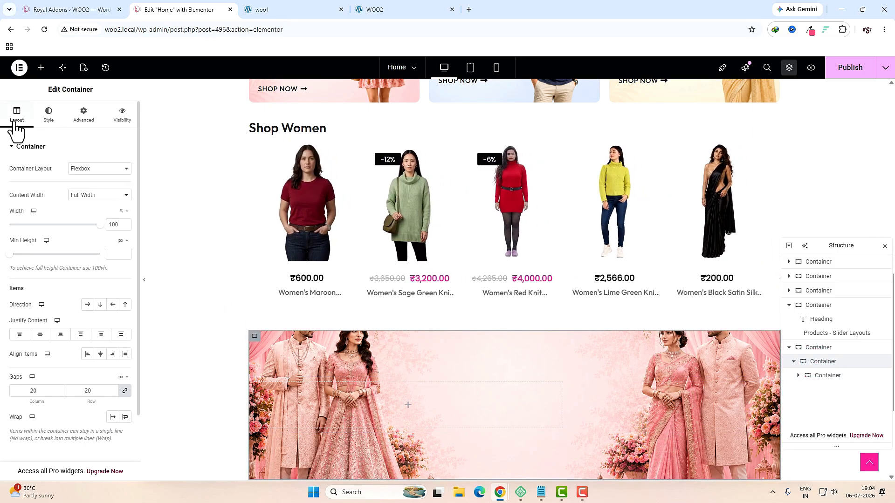
pyautogui.click(100, 356)
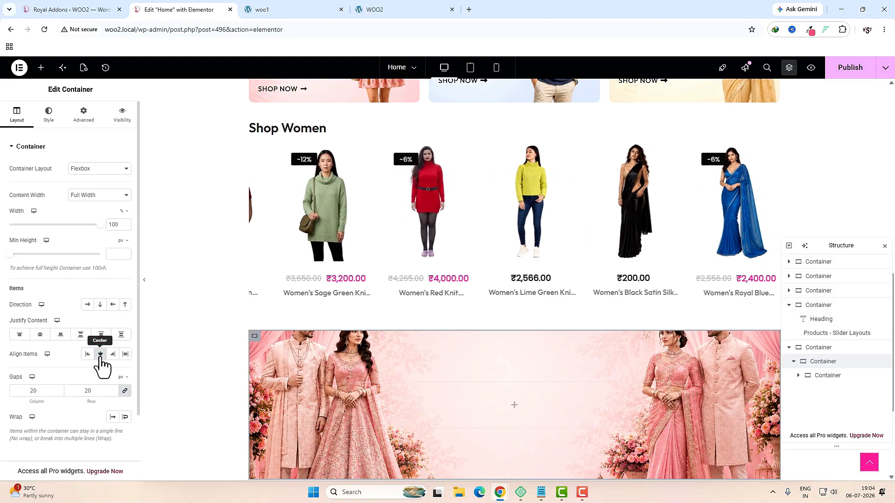
pyautogui.click(514, 404)
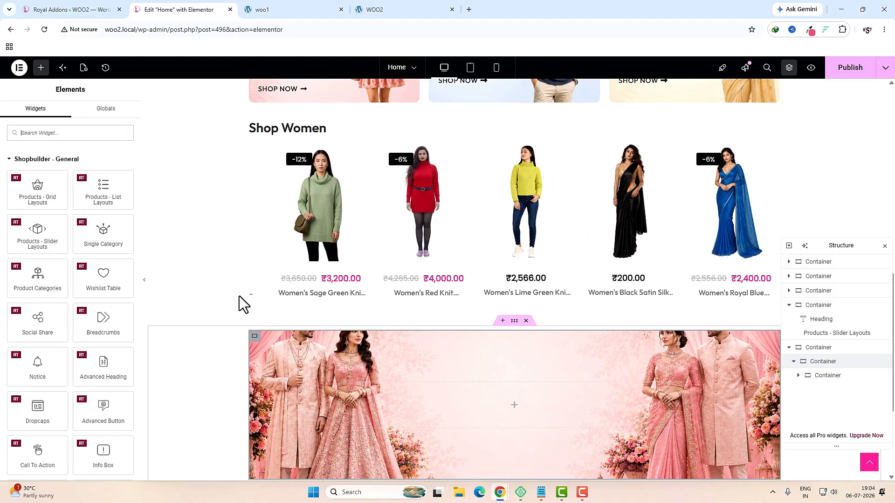
pyautogui.write('head')
pyautogui.moveTo(37, 177); pyautogui.dragTo(443, 387)
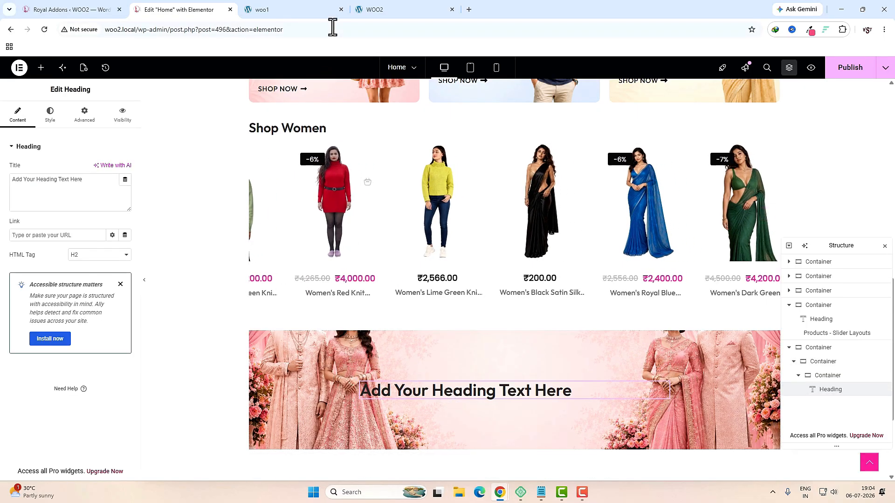
# Step: Copy 'Wedding Season Sale' from the live site into the heading title and make it H1
pyautogui.click(302, 10)
pyautogui.click(540, 248)
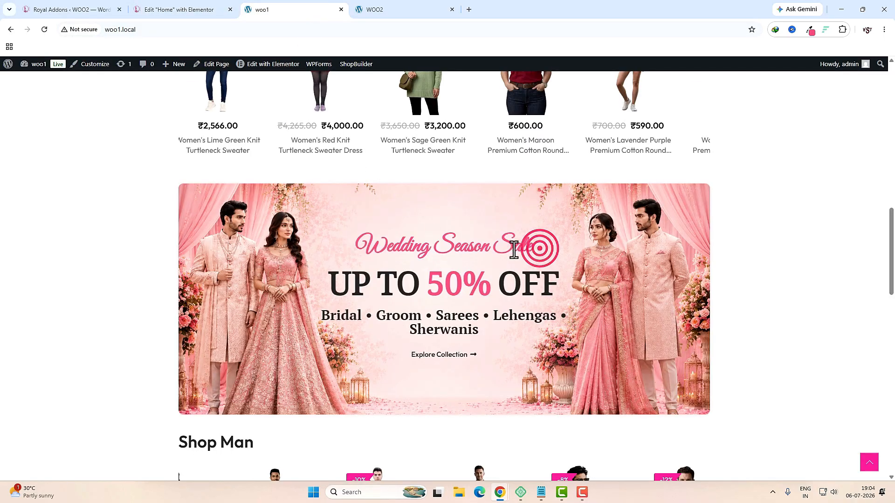
pyautogui.moveTo(368, 245); pyautogui.dragTo(530, 246)
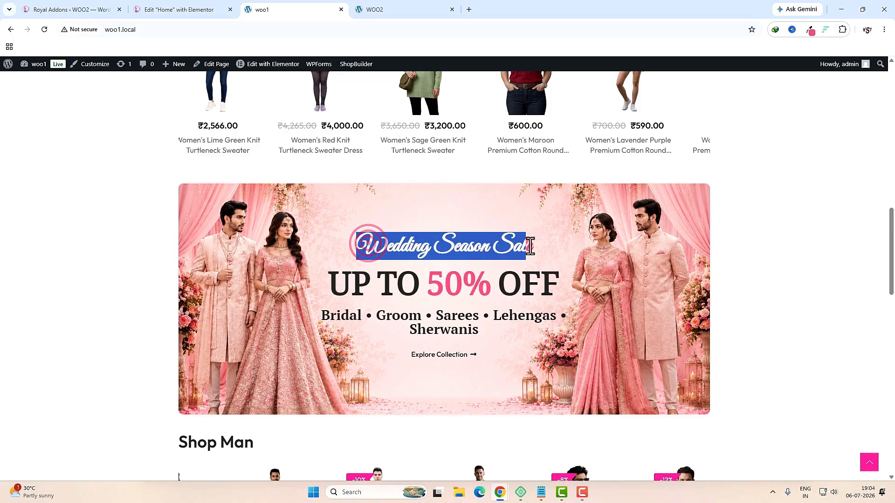
pyautogui.click(155, 9)
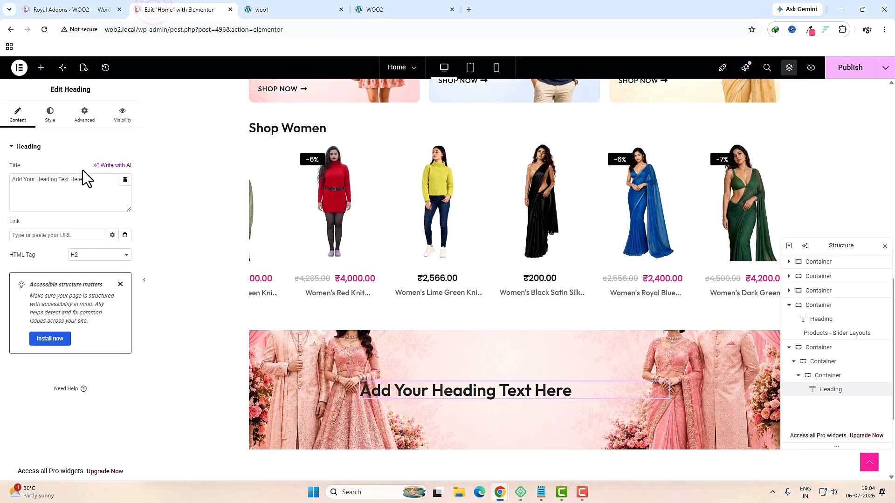
pyautogui.hotkey('ctrl', 'a')
pyautogui.write('Wedding Season Sale')
pyautogui.click(97, 254)
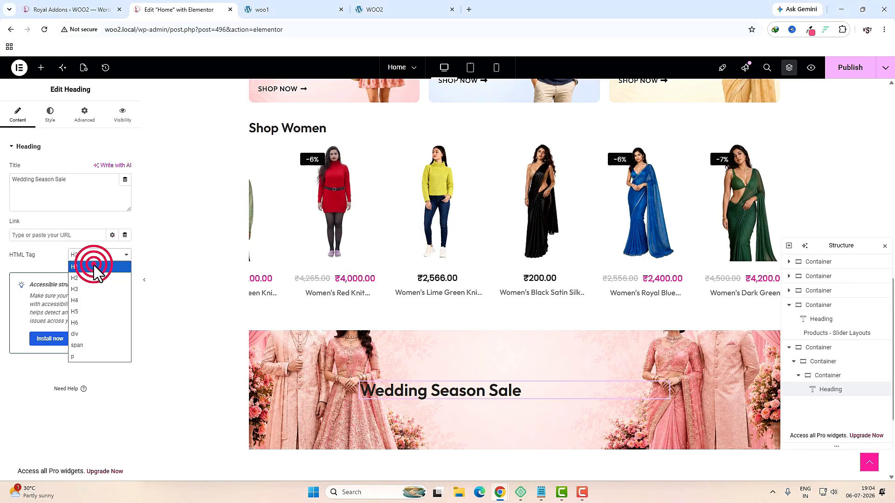
pyautogui.click(94, 264)
# Step: Centre the heading and set its font family to Great Vibes, leaving the size default
pyautogui.click(50, 114)
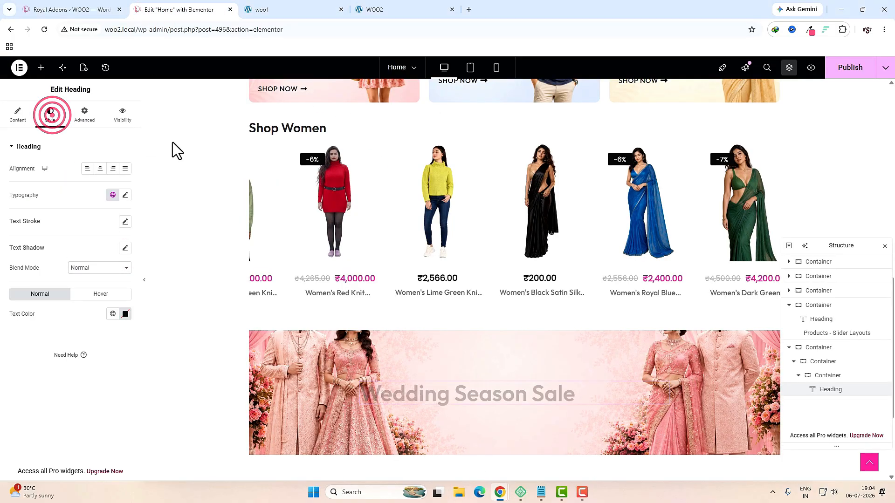
pyautogui.click(100, 171)
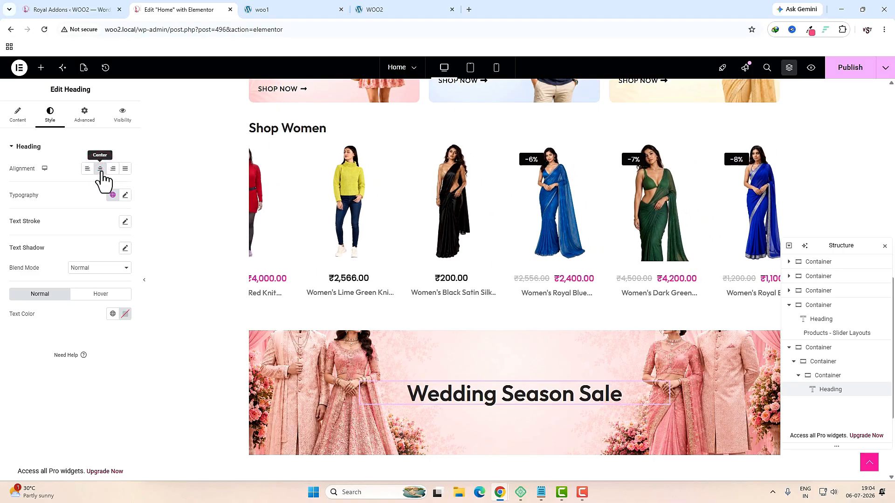
pyautogui.click(125, 196)
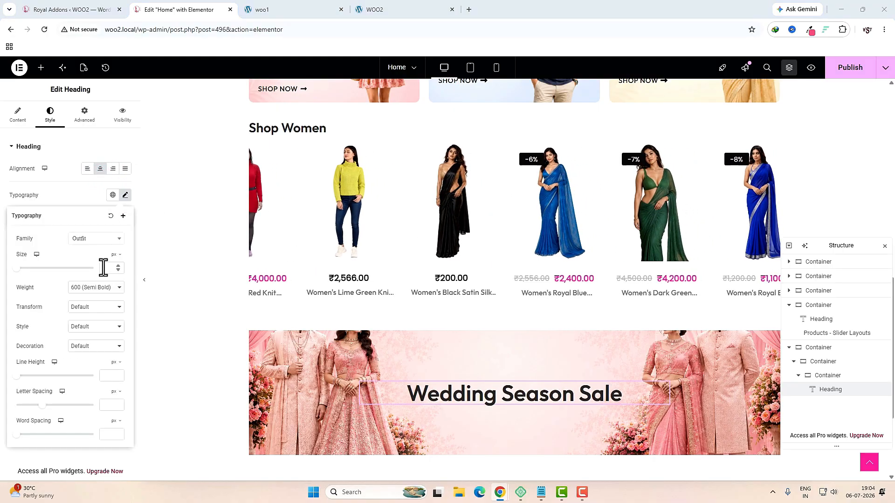
pyautogui.click(94, 240)
pyautogui.write('great')
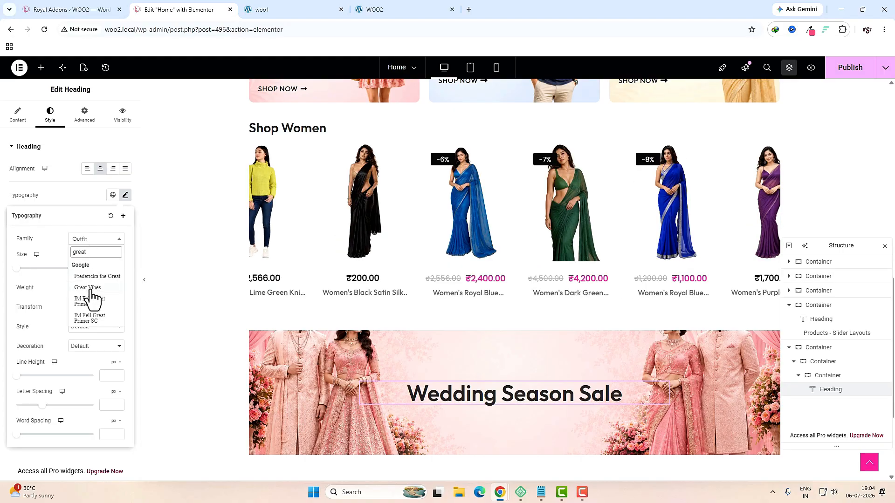
pyautogui.click(87, 287)
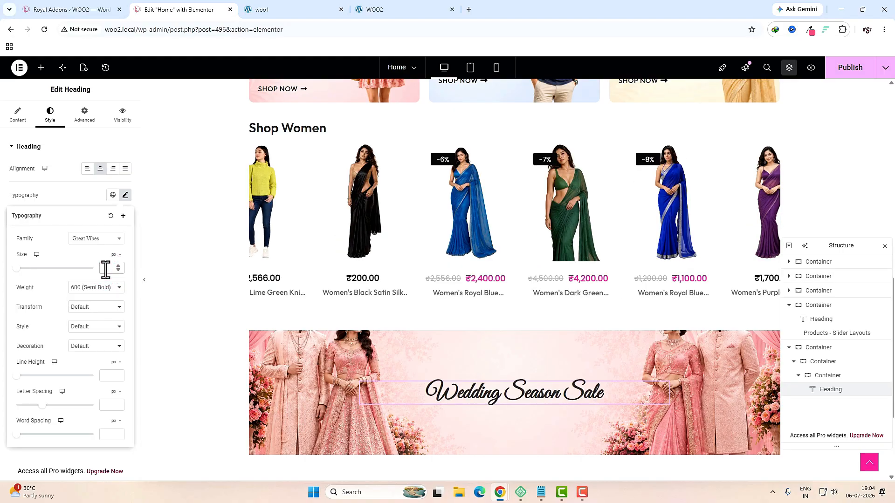
pyautogui.click(105, 269)
pyautogui.write('70')
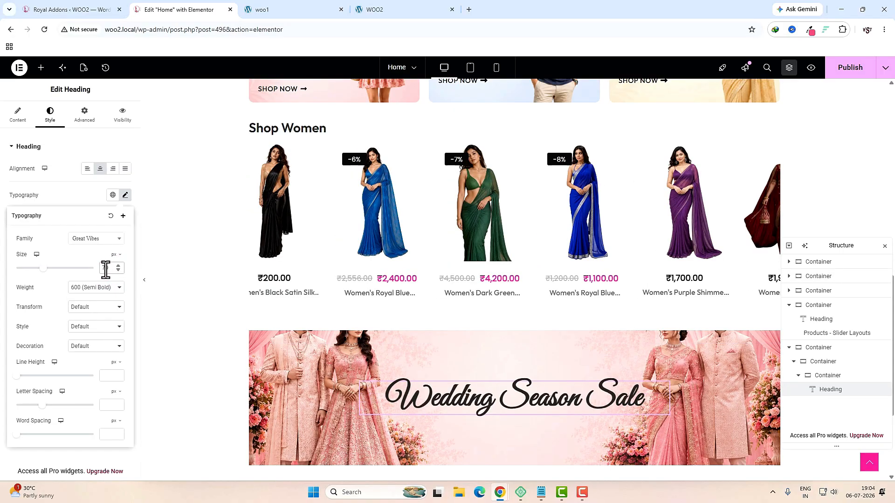
pyautogui.press('BackSpace')
pyautogui.press('BackSpace')
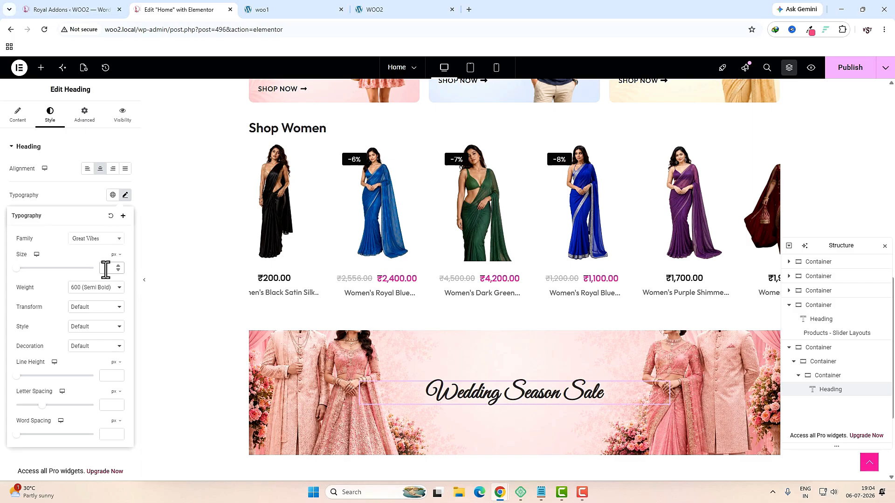
# Step: Set the heading's text colour to pink #FC4E82
pyautogui.click(311, 8)
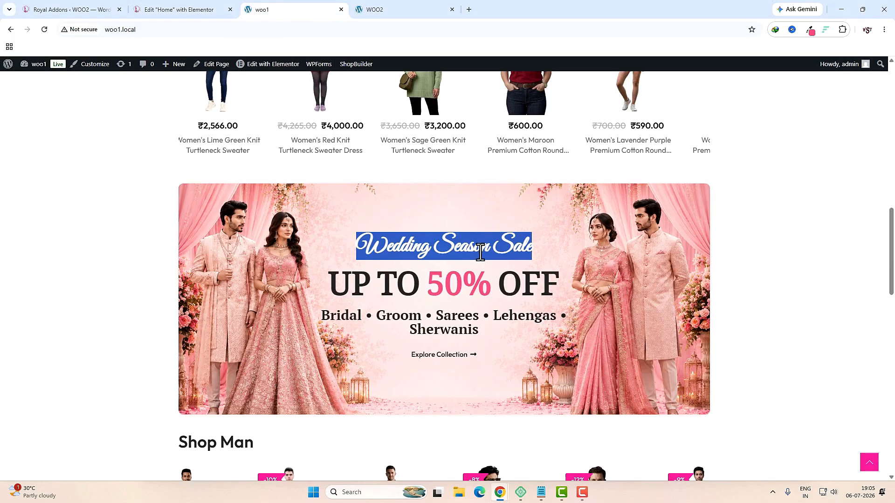
pyautogui.click(495, 250)
pyautogui.hotkey('ctrl', 'shift', 'Tab')
pyautogui.click(125, 314)
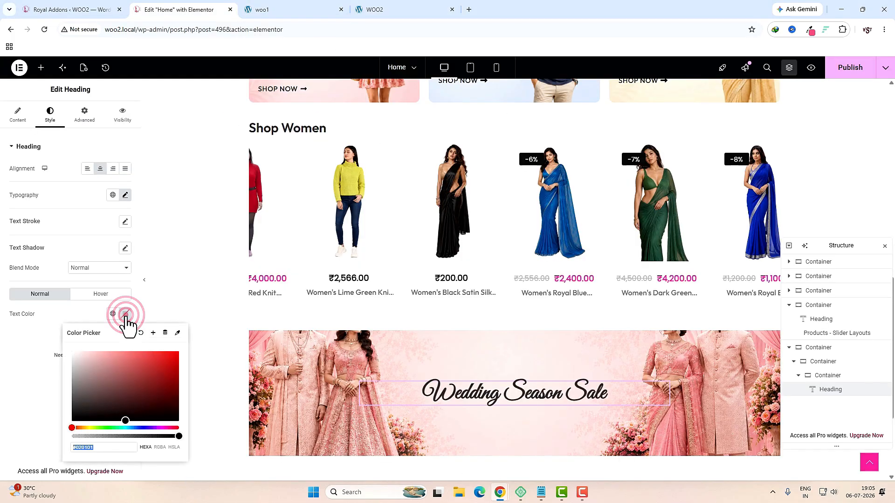
pyautogui.write('#FC4E82')
pyautogui.hotkey('ctrl', 'Tab')
# Step: Inspect the live site's 'UP TO 50% OFF' headline and its 50% figure for reference
pyautogui.click(573, 285)
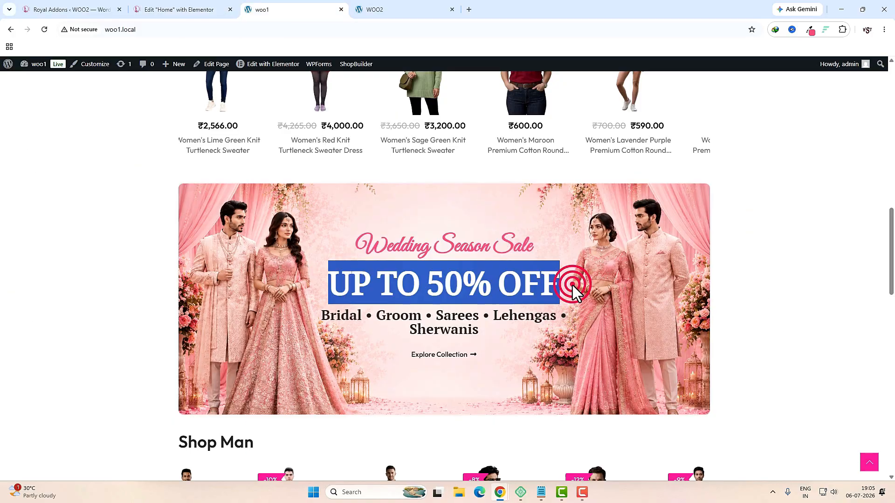
pyautogui.moveTo(326, 281); pyautogui.dragTo(579, 289)
pyautogui.click(532, 289)
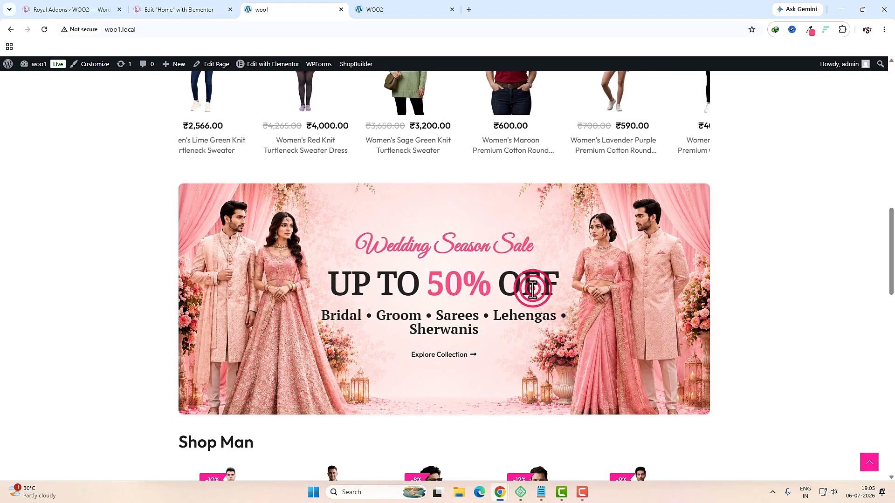
pyautogui.click(429, 285)
pyautogui.moveTo(428, 285); pyautogui.dragTo(486, 286)
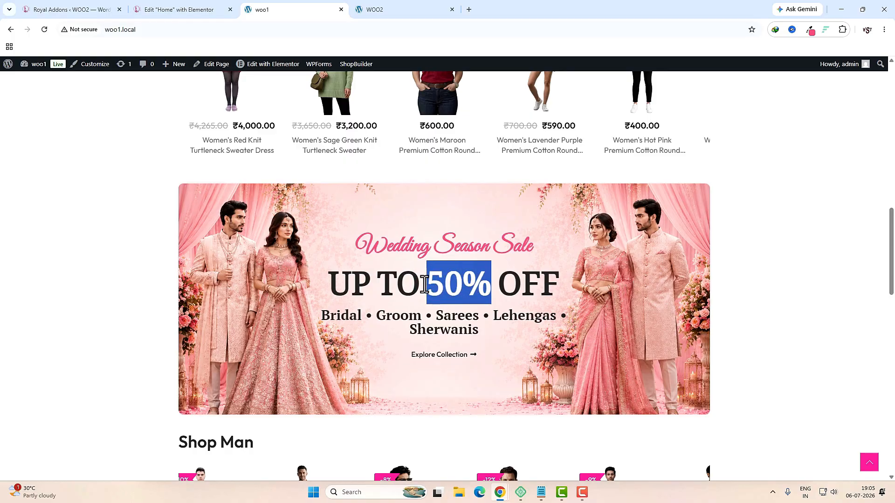
pyautogui.moveTo(424, 286); pyautogui.dragTo(490, 289)
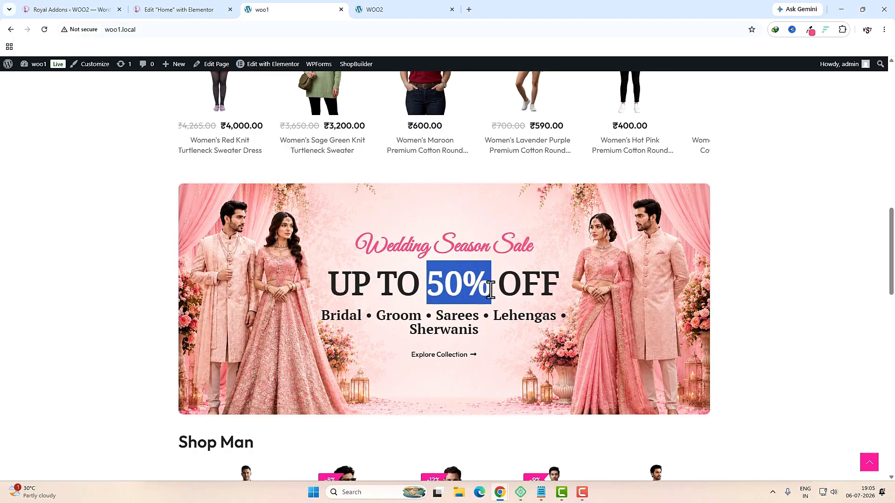
pyautogui.click(471, 248)
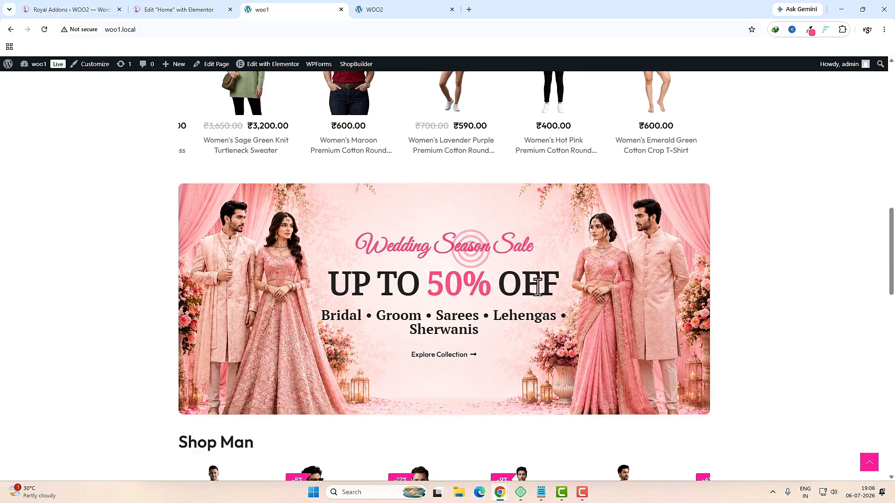
pyautogui.click(194, 9)
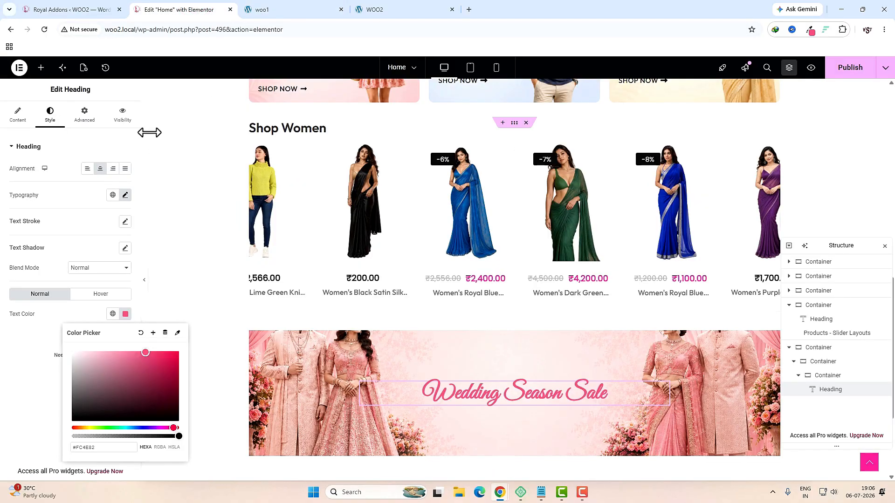
pyautogui.click(41, 67)
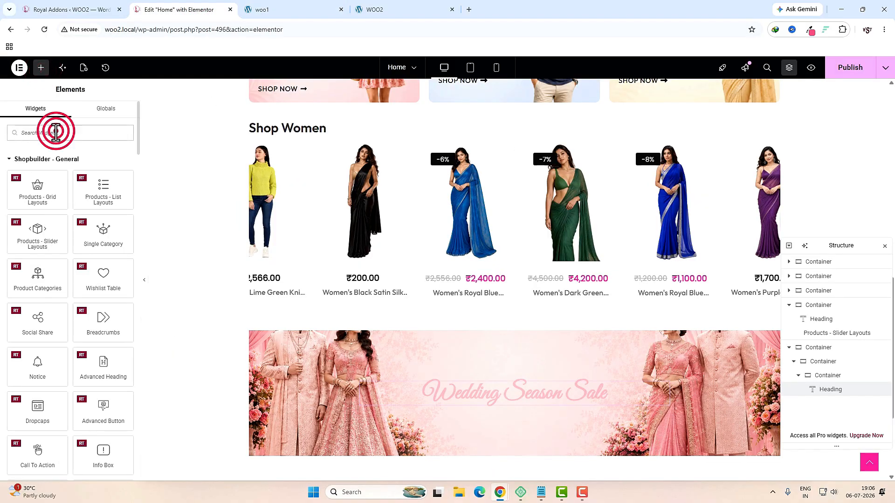
# Step: Add a second heading with the pasted 'UP TO 50% OFF' markup, 50% in pink
pyautogui.write('head')
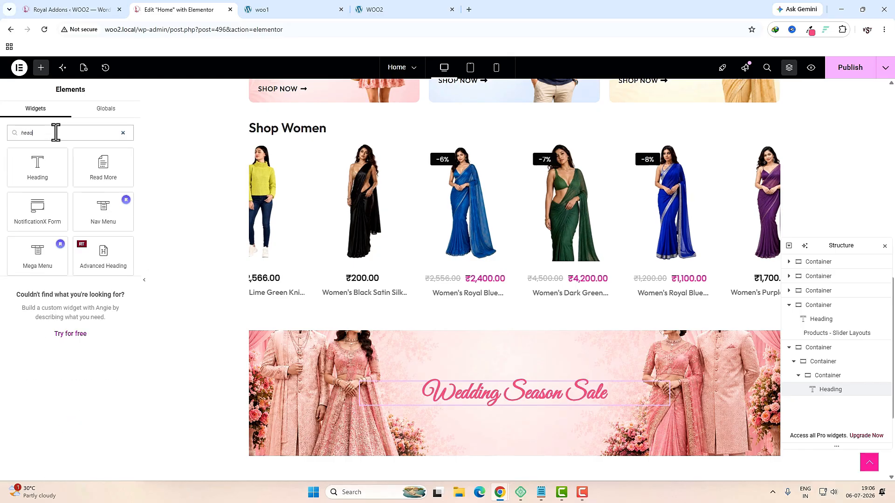
pyautogui.moveTo(37, 166); pyautogui.dragTo(492, 398)
pyautogui.click(63, 194)
pyautogui.hotkey('ctrl', 'a')
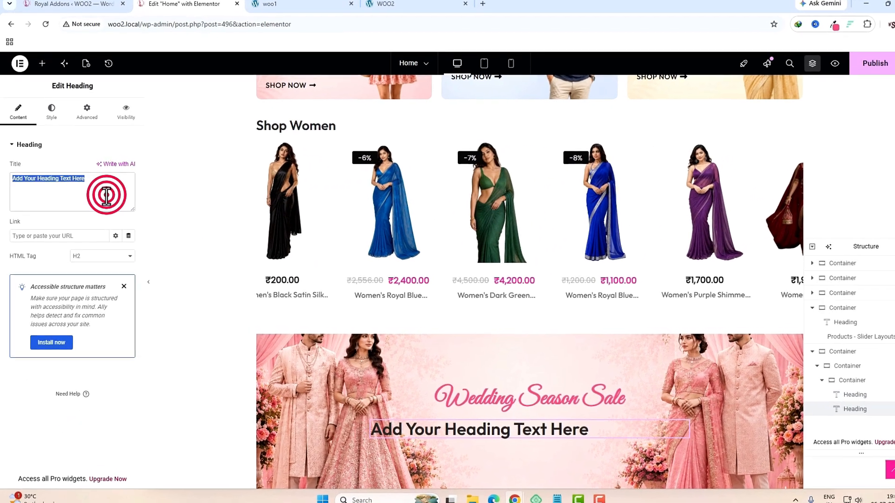
pyautogui.write('UP TO <span style=color:#fc4e82;>50%</span> OFF')
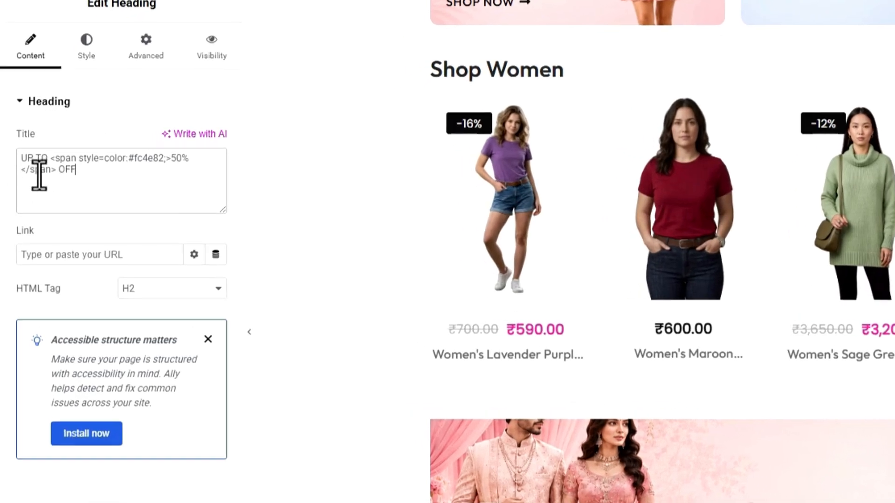
# Step: Centre the 'UP TO 50% OFF' heading and set its font to Noto Serif Makasar
pyautogui.click(95, 49)
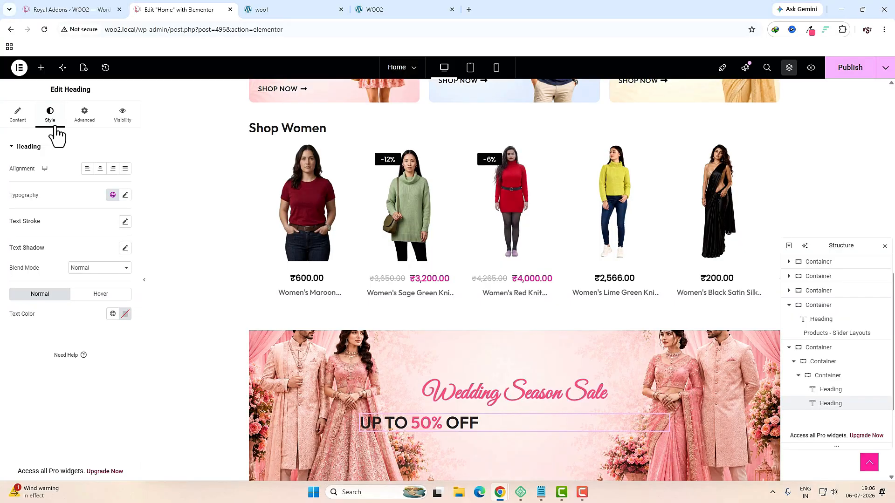
pyautogui.click(99, 169)
pyautogui.click(124, 195)
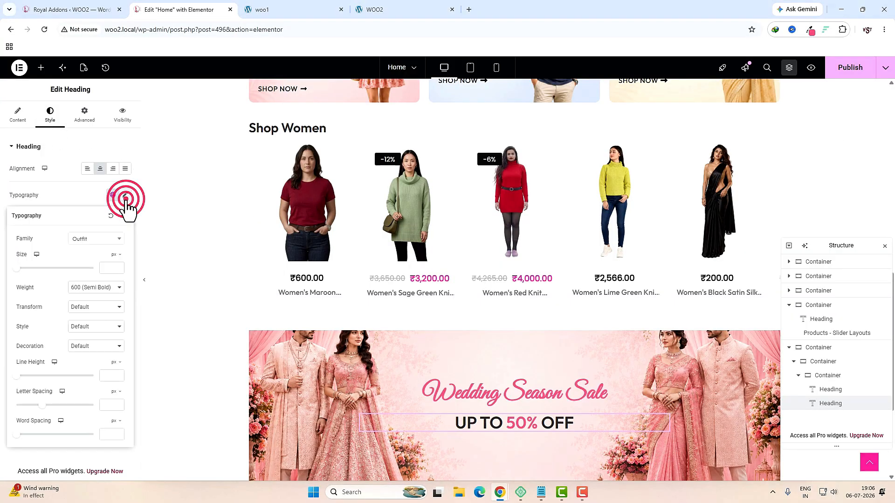
pyautogui.click(100, 240)
pyautogui.write('noto serif m')
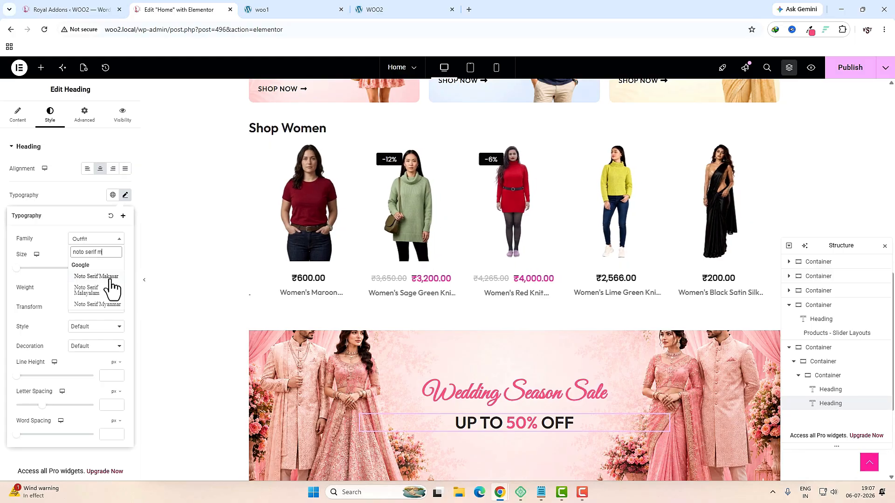
pyautogui.click(110, 278)
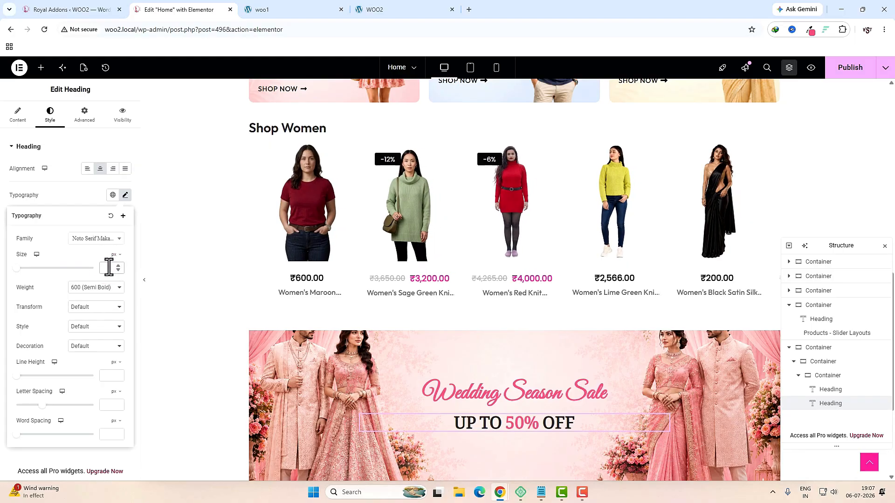
# Step: Add a heading with the live site's 'Bridal • Groom • Sarees • Lehengas • Sherwanis' line
pyautogui.hotkey('ctrl', 'Tab')
pyautogui.click(510, 342)
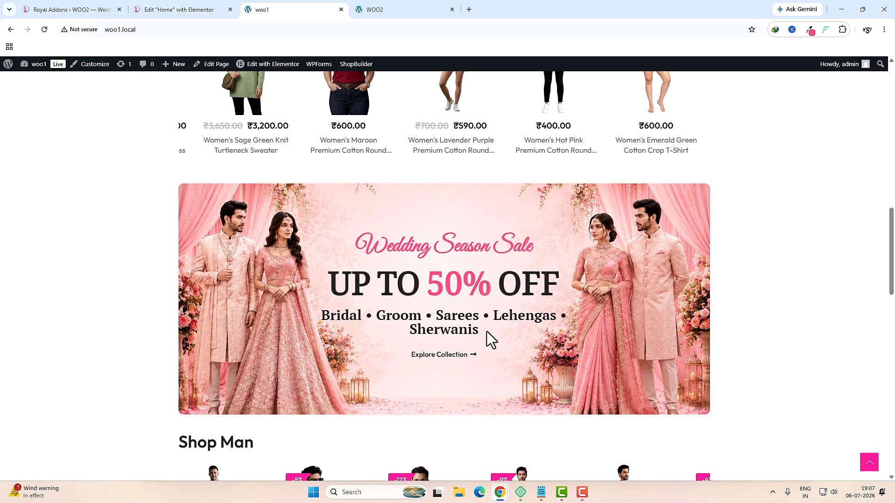
pyautogui.moveTo(487, 331); pyautogui.dragTo(316, 313)
pyautogui.hotkey('ctrl', 'c')
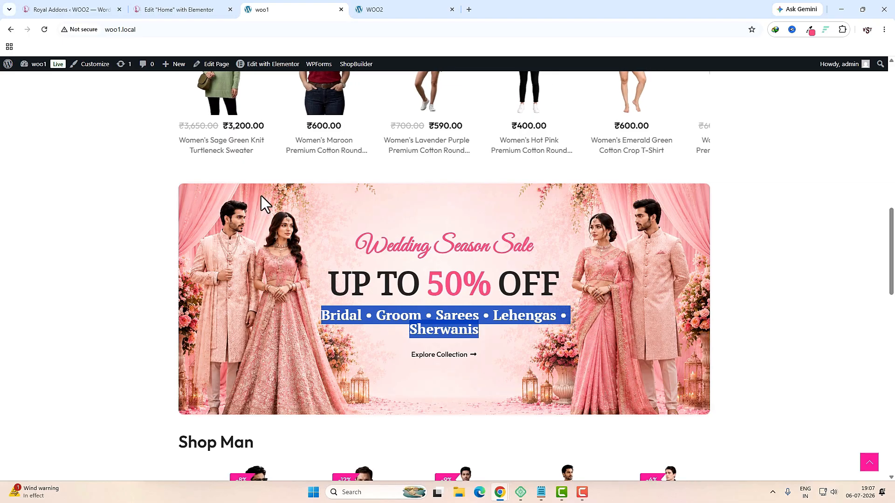
pyautogui.click(195, 9)
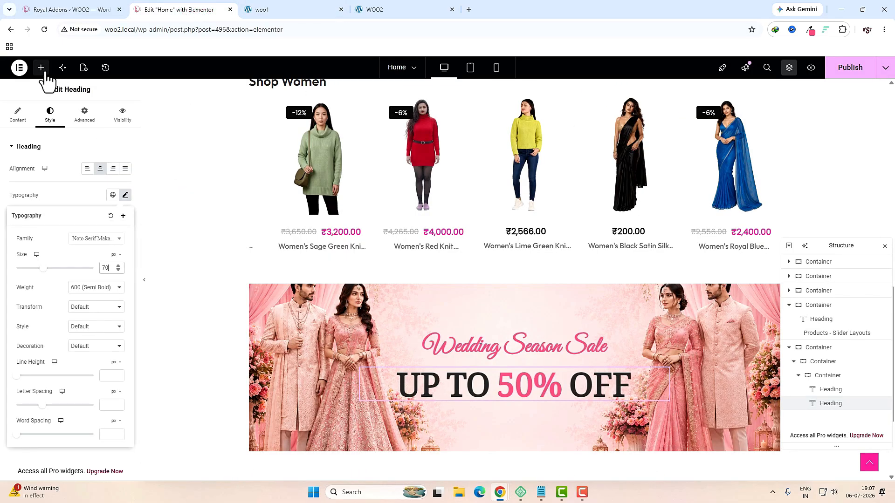
pyautogui.click(41, 67)
pyautogui.write('head')
pyautogui.moveTo(38, 167); pyautogui.dragTo(505, 395)
pyautogui.doubleClick(67, 198)
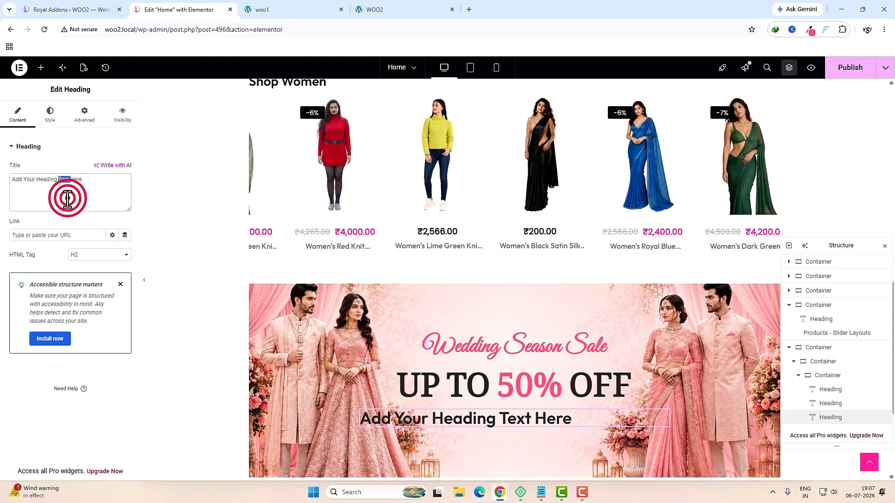
pyautogui.hotkey('ctrl', 'a')
pyautogui.hotkey('ctrl', 'v')
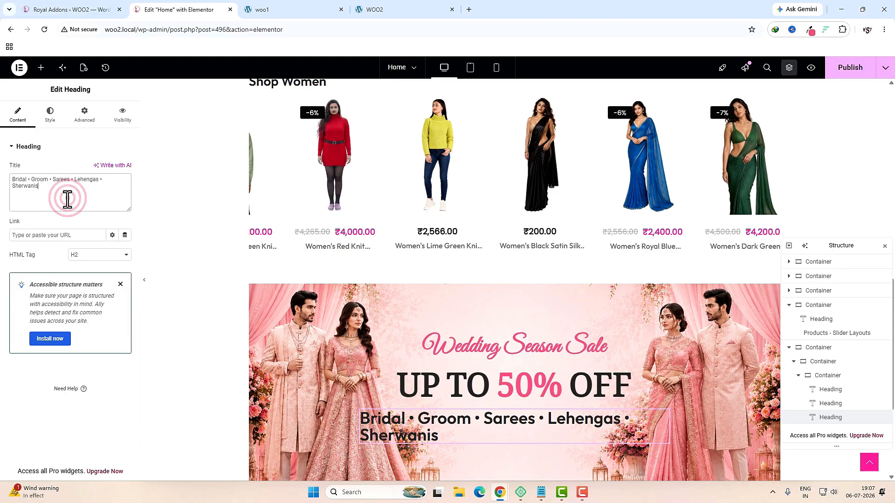
# Step: Make the category subheading an H4 and centre it
pyautogui.click(90, 261)
pyautogui.click(88, 300)
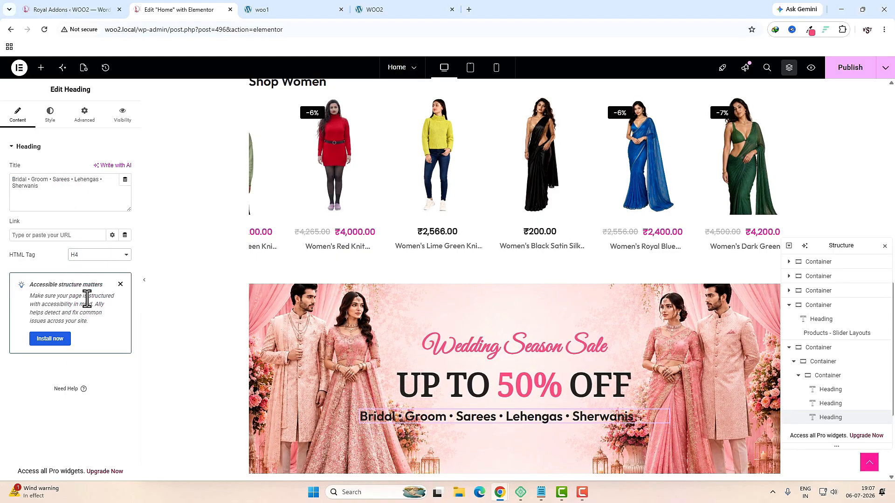
pyautogui.click(51, 122)
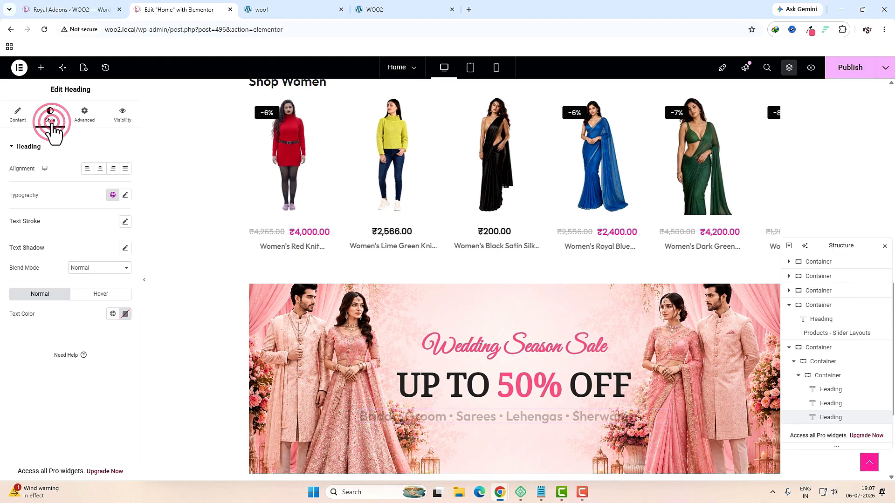
pyautogui.click(101, 170)
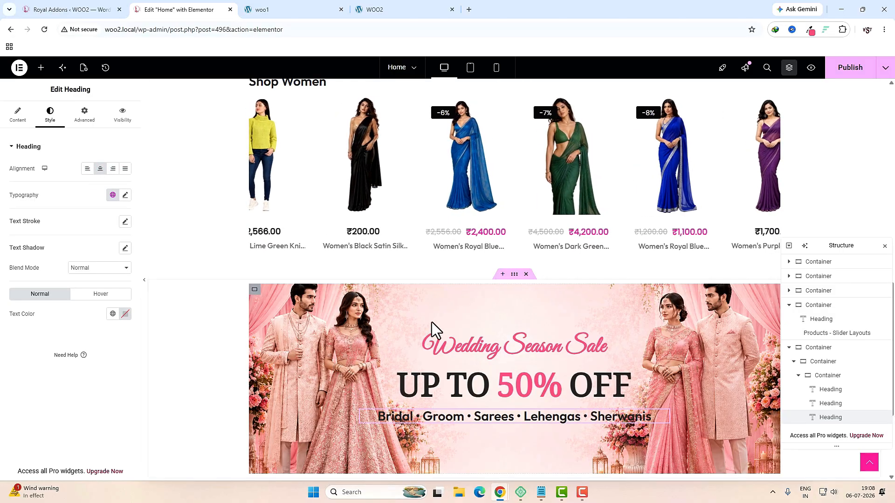
pyautogui.click(40, 69)
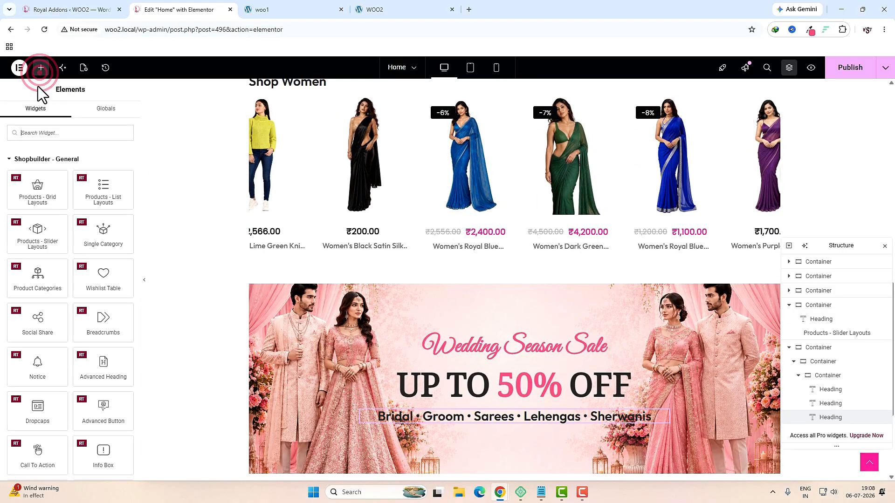
# Step: Add a Button widget below the category line labelled 'Explore Collection'
pyautogui.click(49, 129)
pyautogui.write('butt')
pyautogui.moveTo(37, 166); pyautogui.dragTo(475, 423)
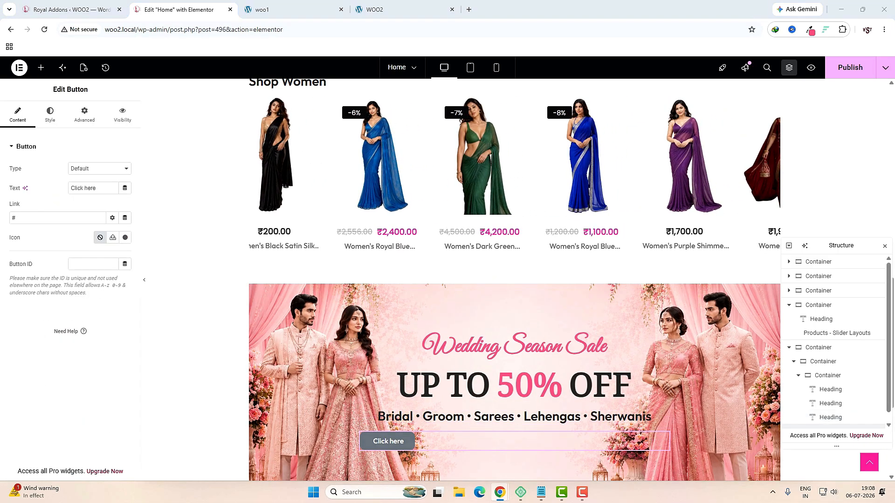
pyautogui.tripleClick(101, 191)
pyautogui.write('Explore Collection')
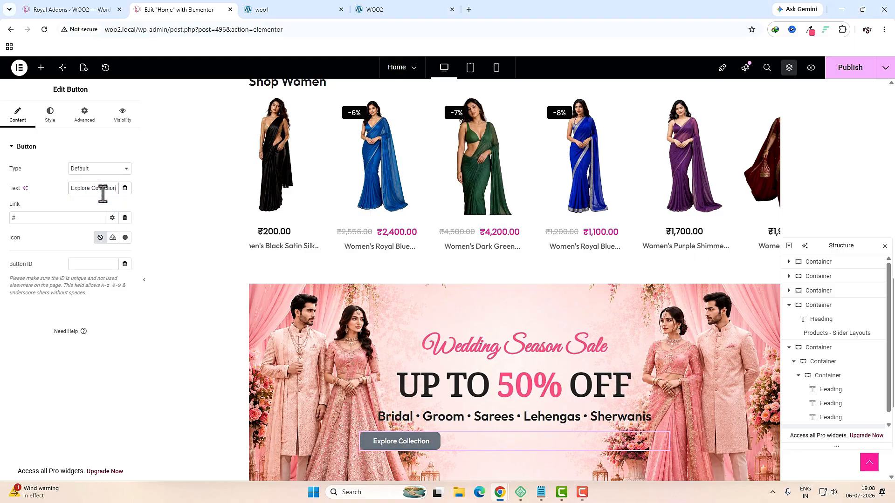
# Step: Give the button a long right arrow icon positioned after the label
pyautogui.click(125, 237)
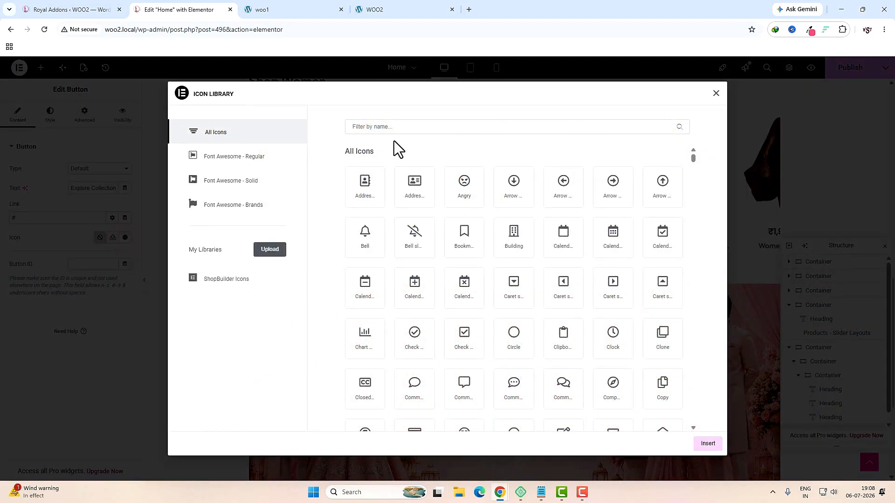
pyautogui.click(391, 127)
pyautogui.write('arr')
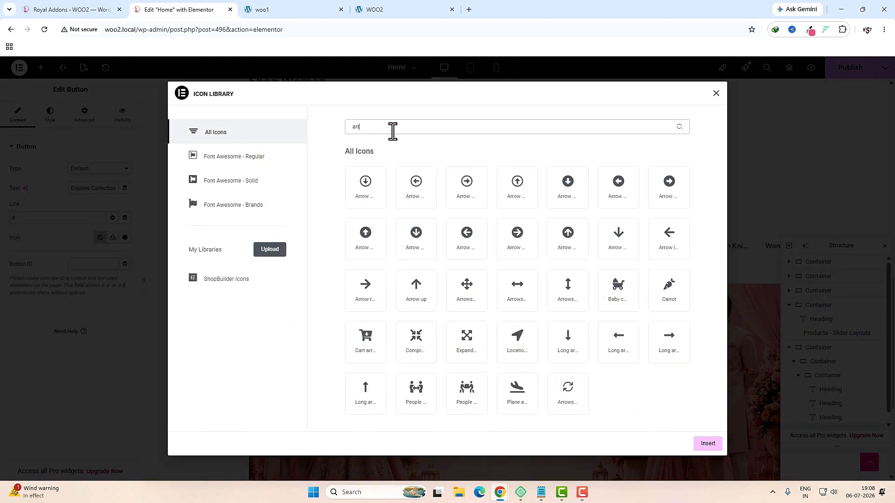
pyautogui.click(666, 342)
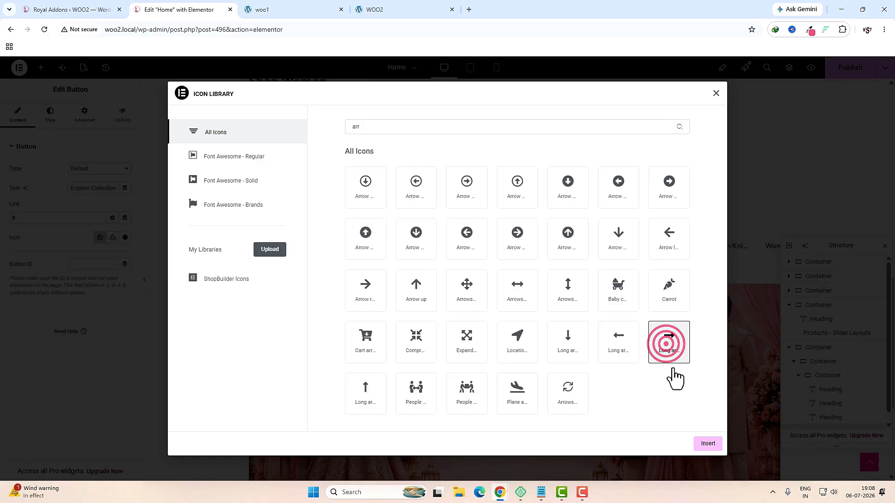
pyautogui.click(708, 444)
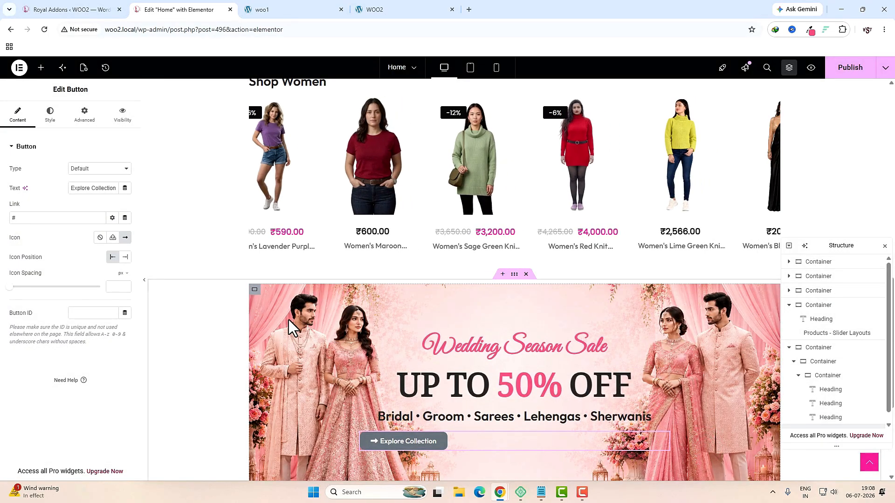
pyautogui.click(127, 259)
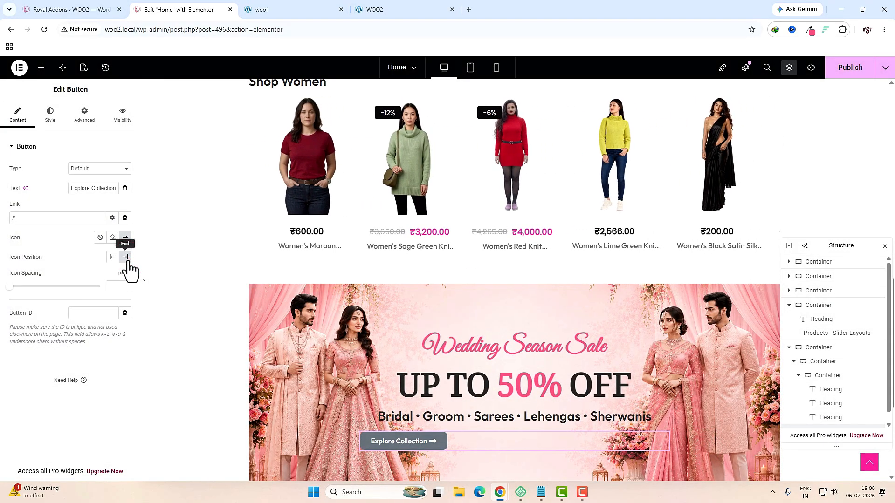
# Step: Centre the Explore Collection button and make its text black
pyautogui.click(51, 119)
pyautogui.click(100, 169)
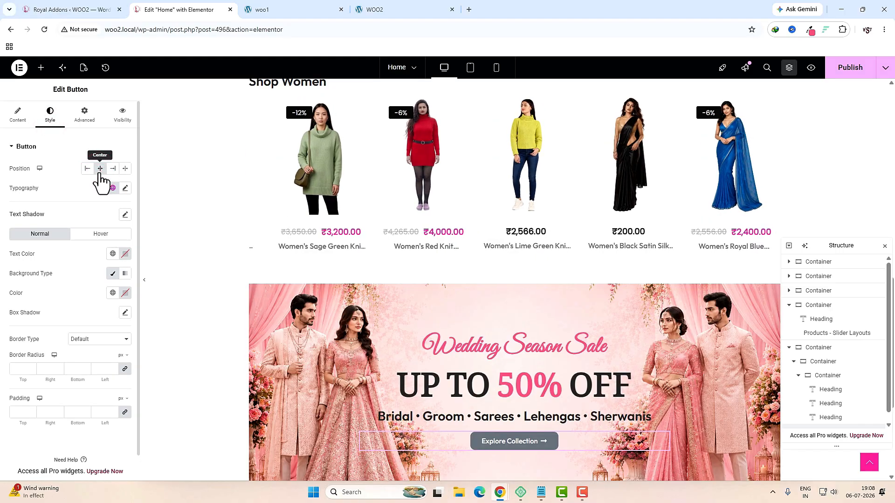
pyautogui.click(126, 254)
pyautogui.moveTo(87, 335); pyautogui.dragTo(65, 366)
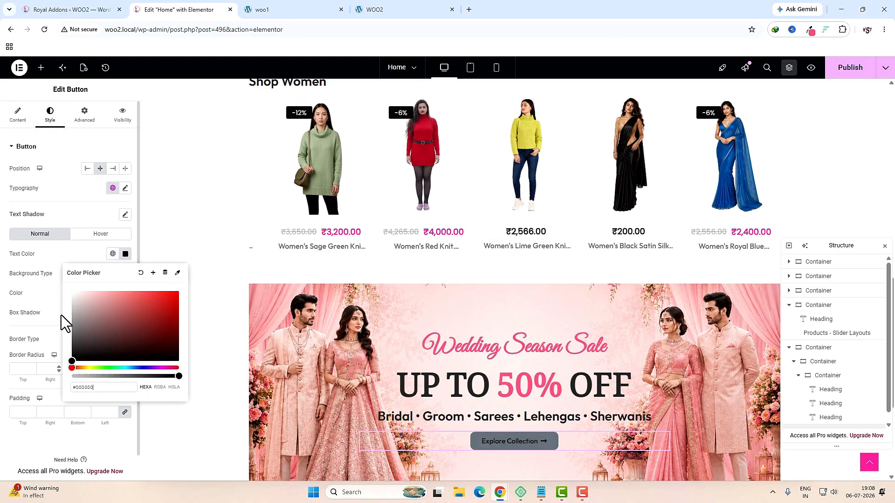
pyautogui.click(76, 247)
# Step: Give the button a fully transparent background and 23 px text
pyautogui.click(113, 274)
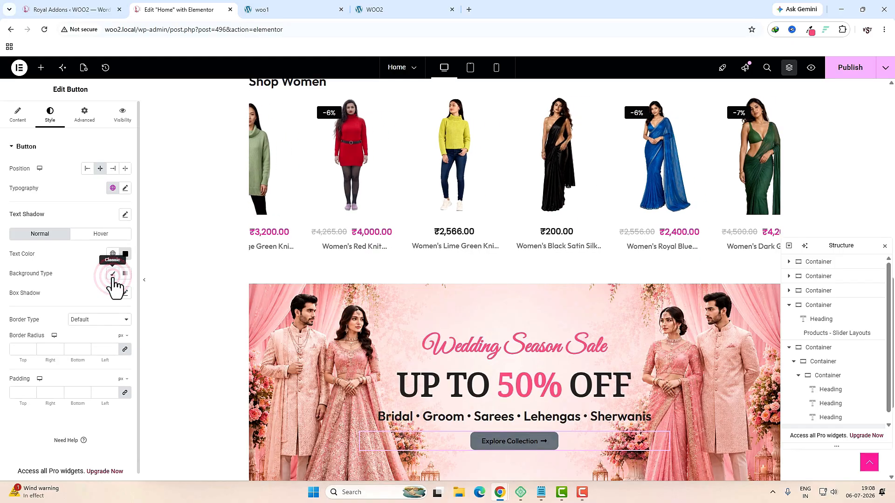
pyautogui.click(113, 273)
pyautogui.click(125, 293)
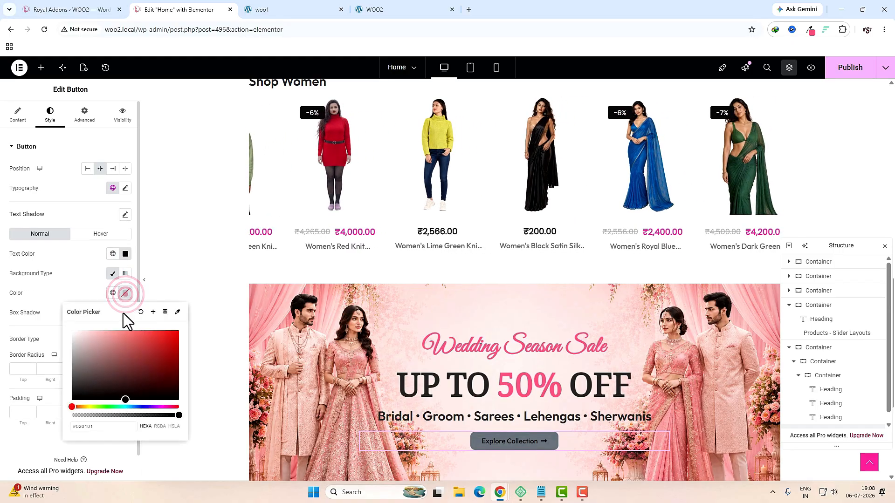
pyautogui.moveTo(177, 416); pyautogui.dragTo(59, 422)
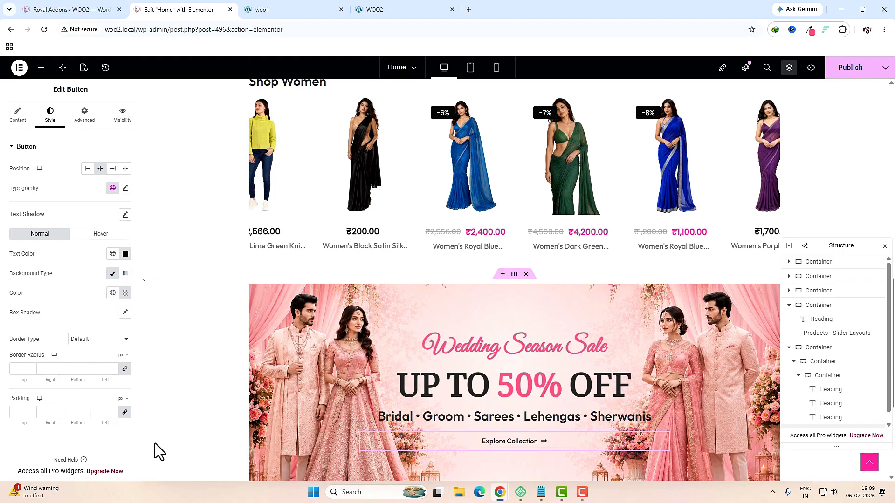
pyautogui.click(125, 189)
pyautogui.click(18, 260)
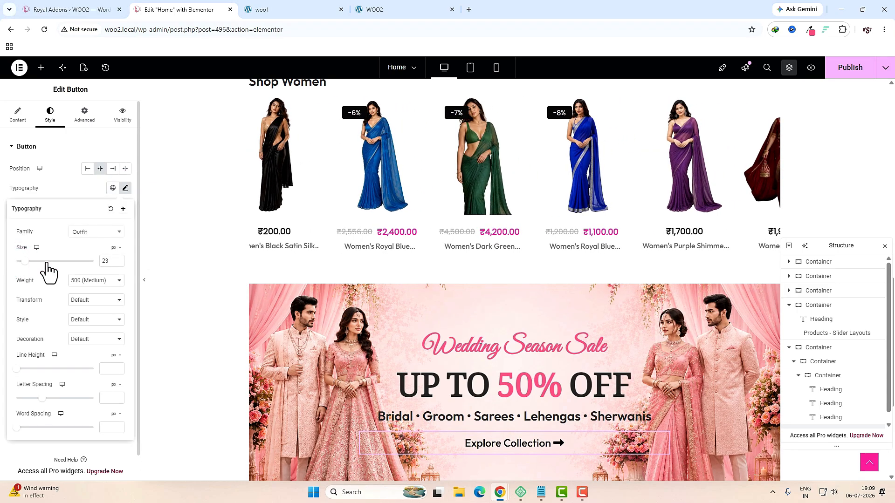
pyautogui.click(103, 260)
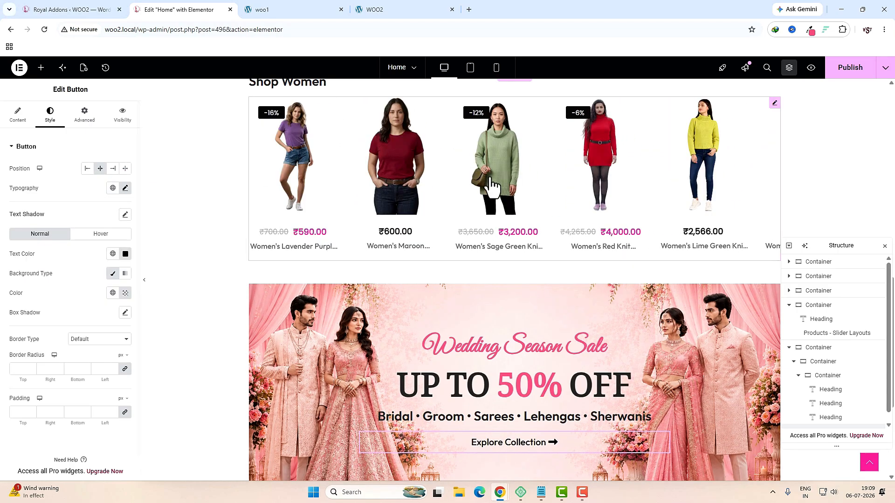
# Step: In tablet view, set the outer banner container's padding to 0 and show the inner container's border options
pyautogui.click(470, 67)
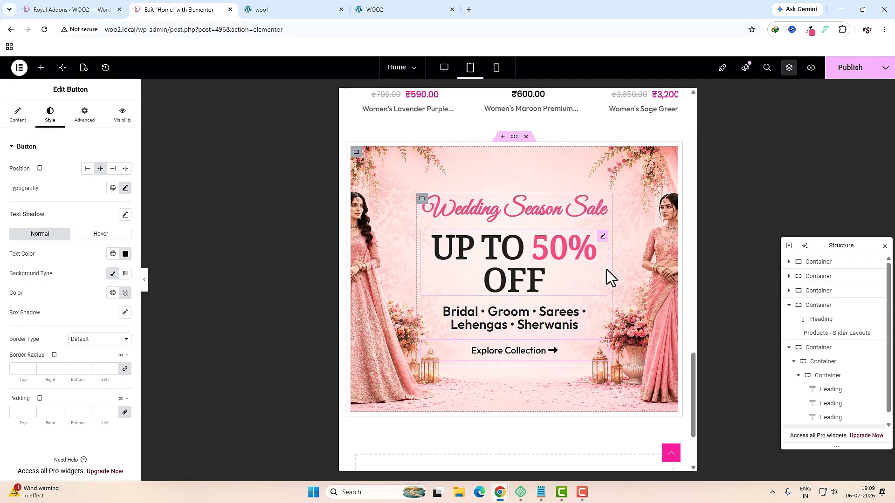
pyautogui.scroll(2, 606, 317)
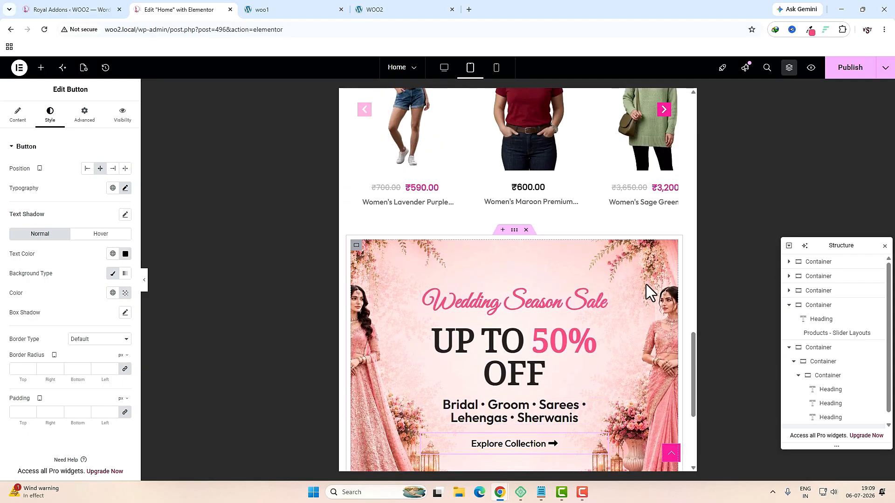
pyautogui.click(356, 246)
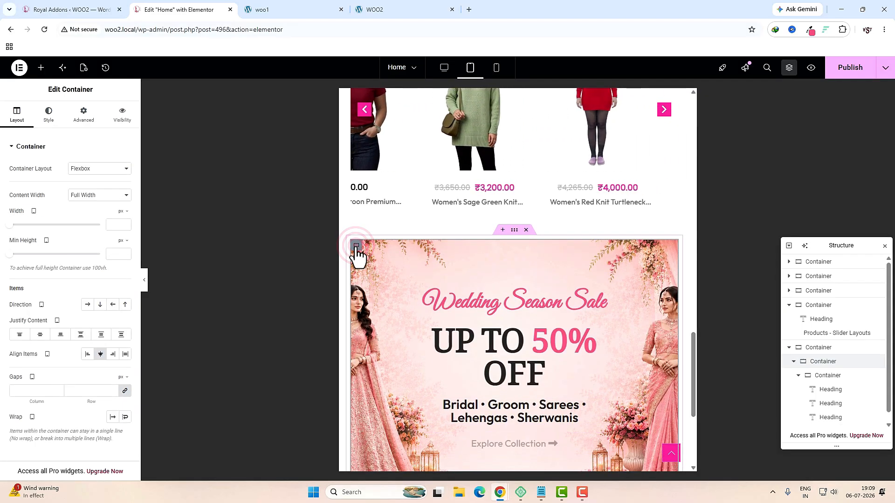
pyautogui.click(804, 348)
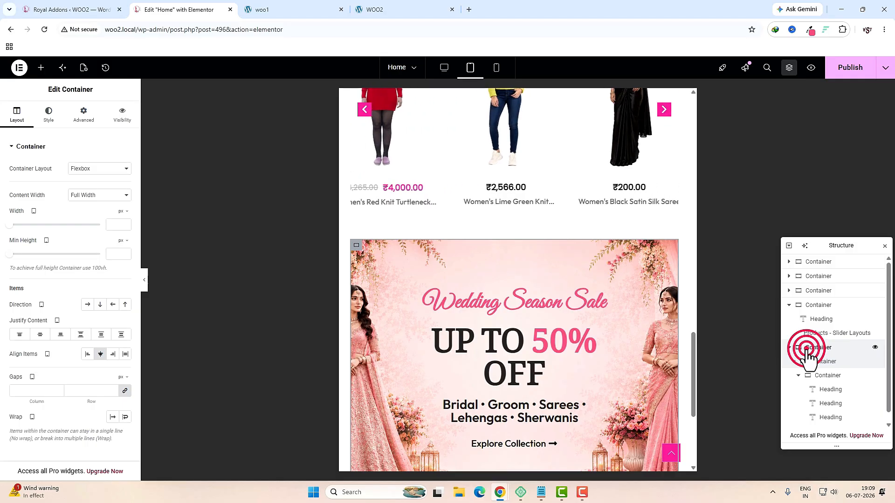
pyautogui.click(84, 115)
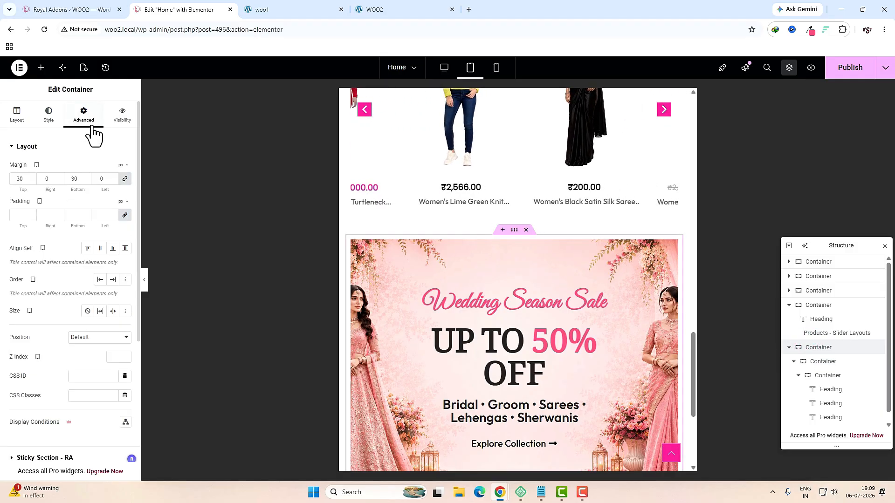
pyautogui.click(122, 216)
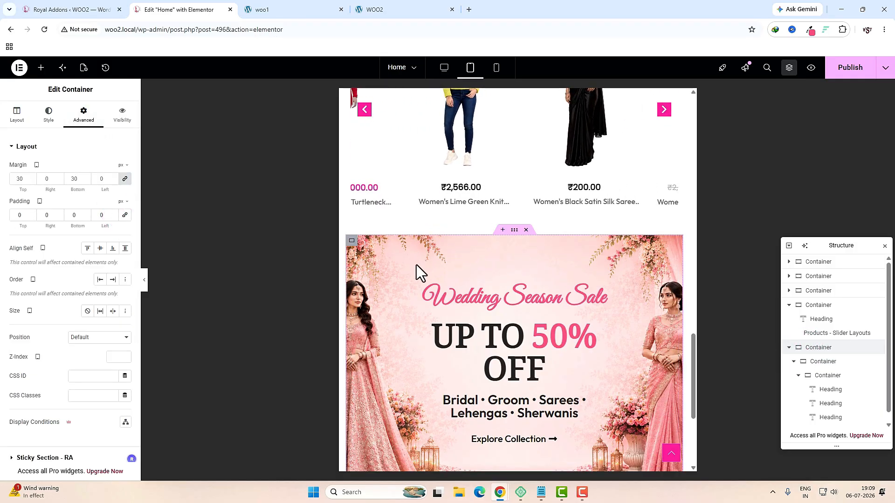
pyautogui.click(820, 363)
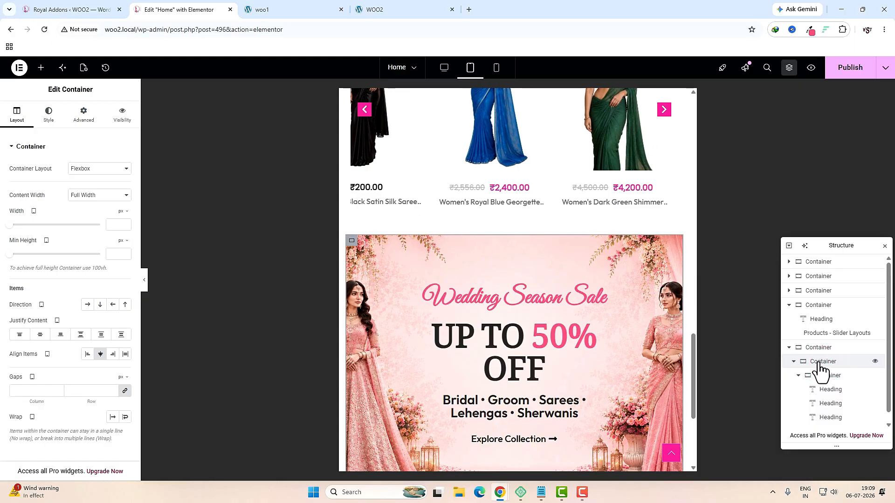
pyautogui.click(53, 121)
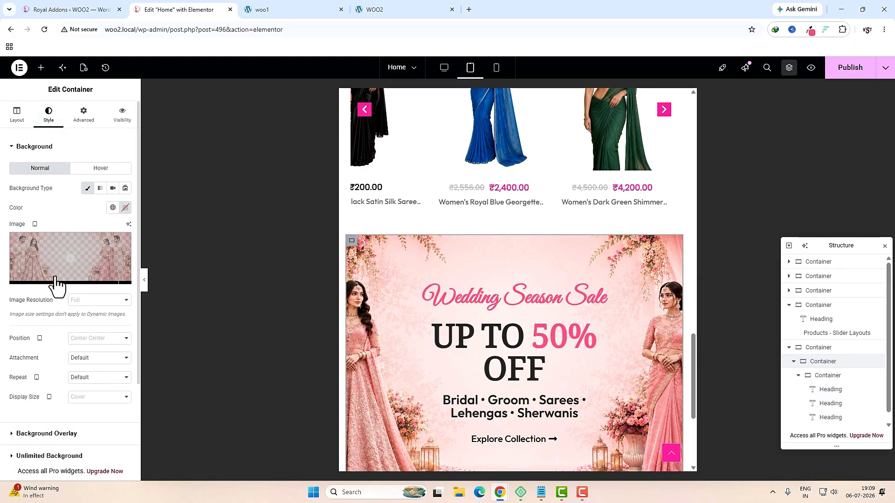
pyautogui.scroll(-2, 47, 326)
pyautogui.click(34, 379)
# Step: In desktop view, set the container padding to 0 and expand the inner container's border settings
pyautogui.click(444, 67)
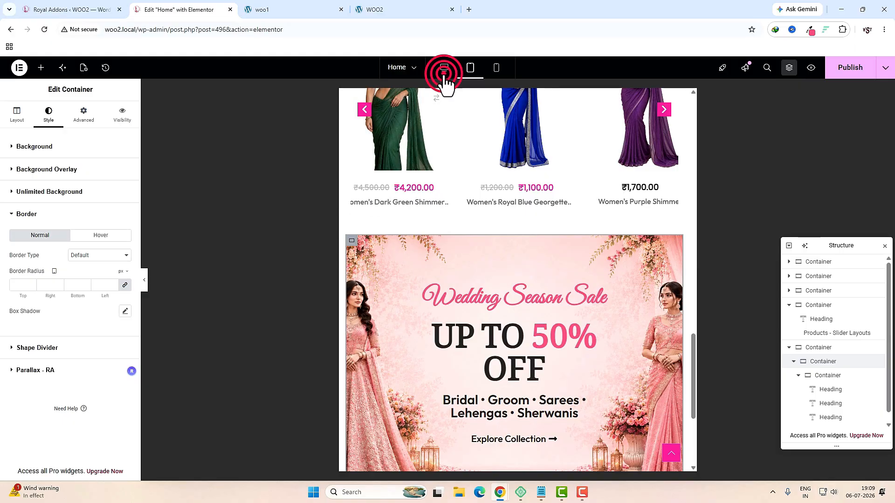
pyautogui.click(83, 115)
pyautogui.click(125, 214)
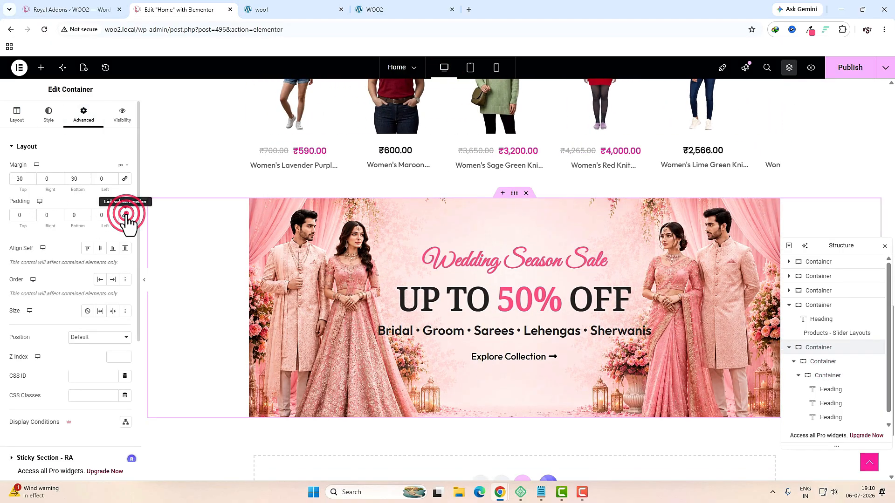
pyautogui.click(817, 362)
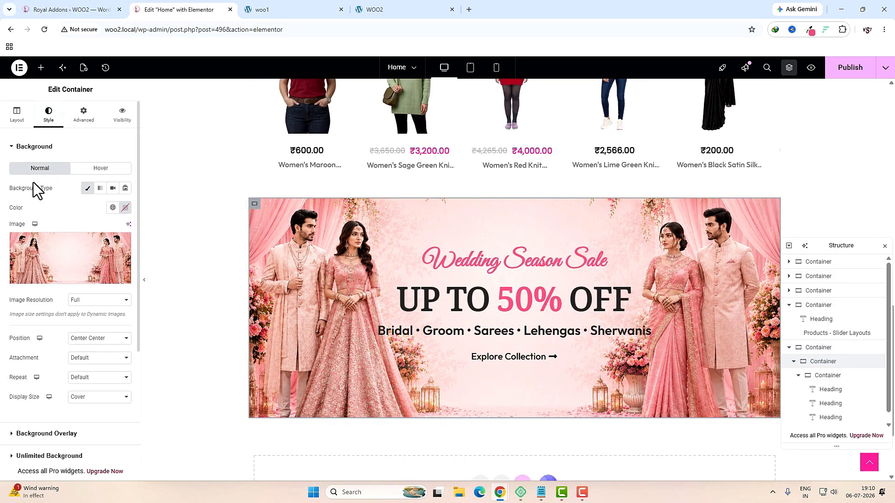
pyautogui.scroll(-3, 45, 348)
pyautogui.click(39, 354)
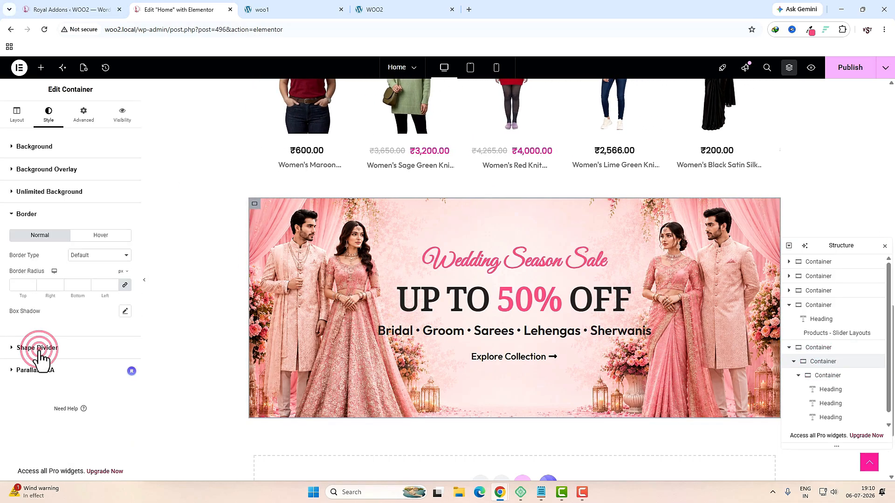
# Step: Set border radius 10 and a translucent pale-pink #FEE6E6 box shadow on the banner
pyautogui.click(18, 285)
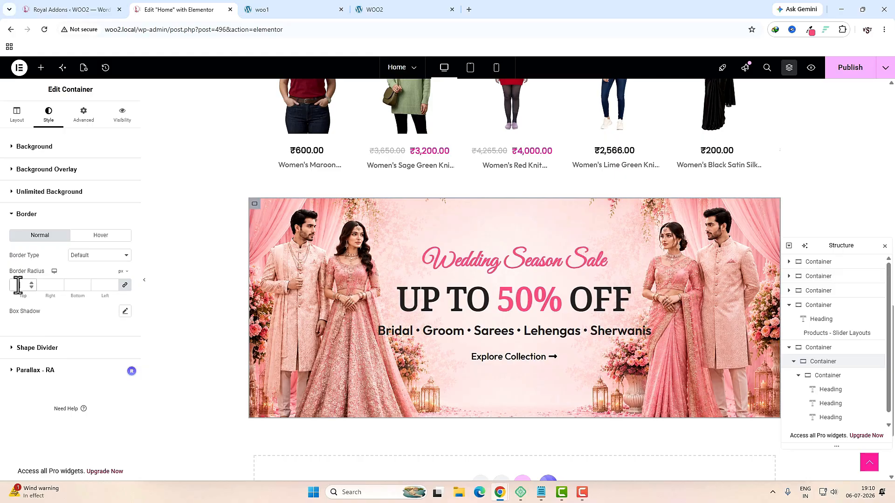
pyautogui.write('10')
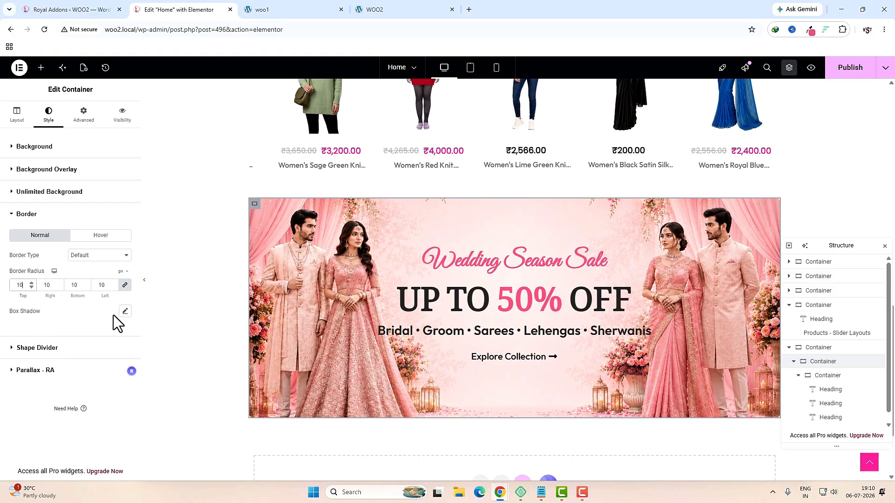
pyautogui.click(126, 312)
pyautogui.click(118, 337)
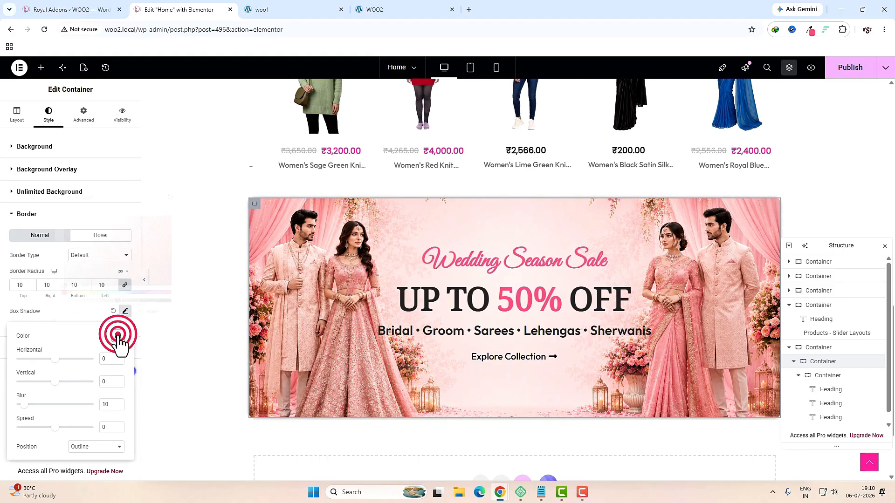
pyautogui.click(809, 29)
pyautogui.click(684, 149)
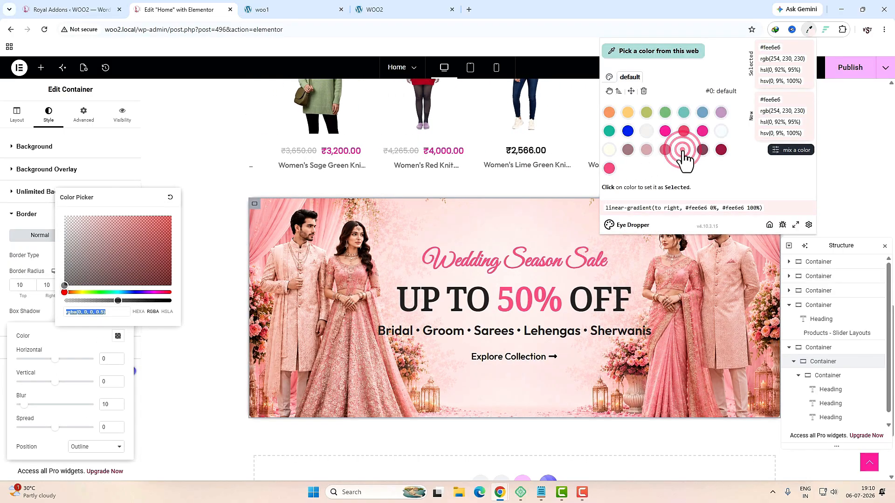
pyautogui.click(769, 48)
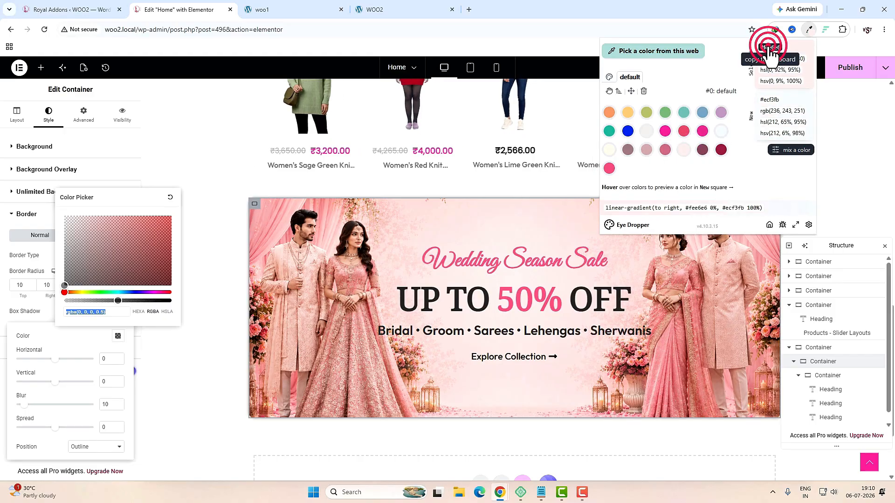
pyautogui.click(124, 310)
pyautogui.write('#fee6e6')
pyautogui.moveTo(142, 301); pyautogui.dragTo(110, 300)
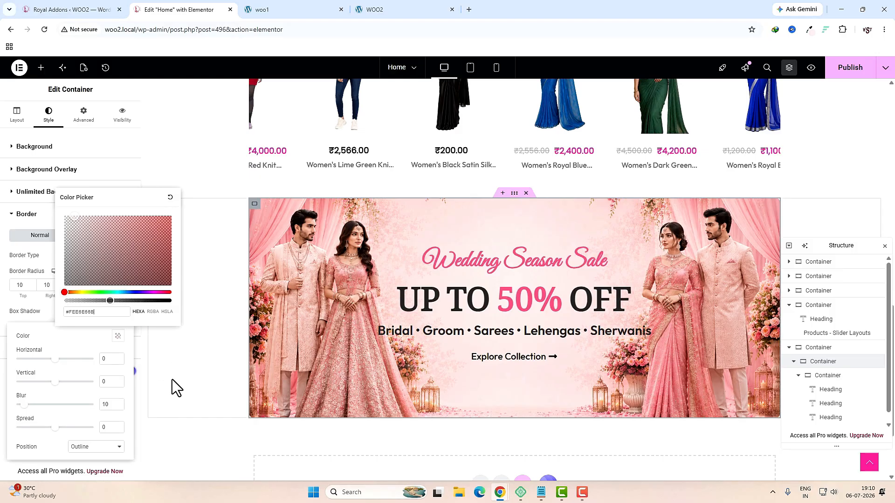
pyautogui.click(653, 271)
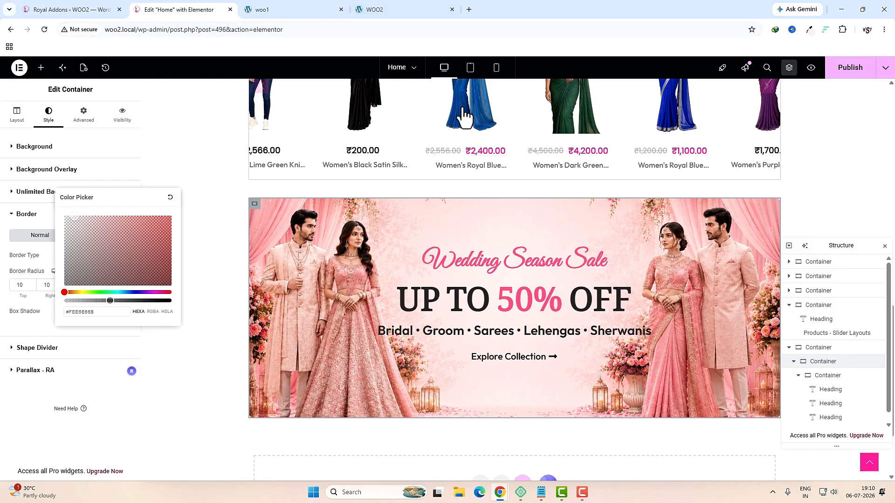
pyautogui.click(470, 70)
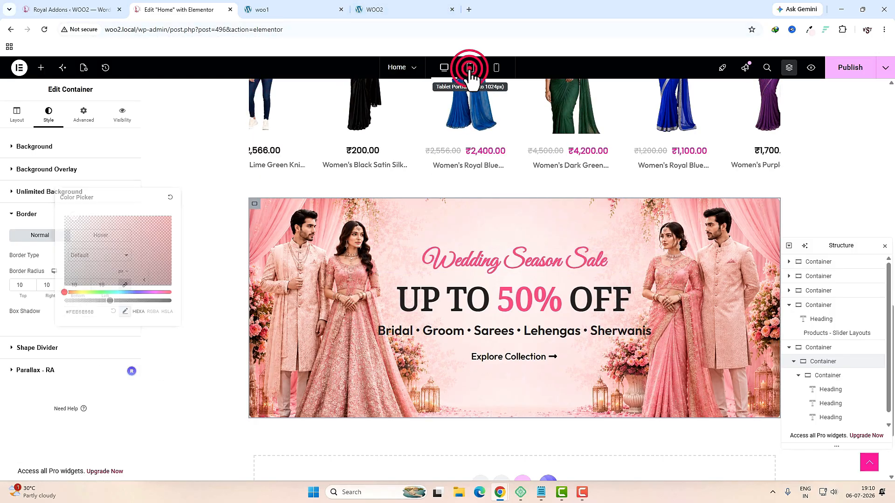
# Step: Set the inner sale-text container's width to about 70–75%
pyautogui.scroll(2, 558, 285)
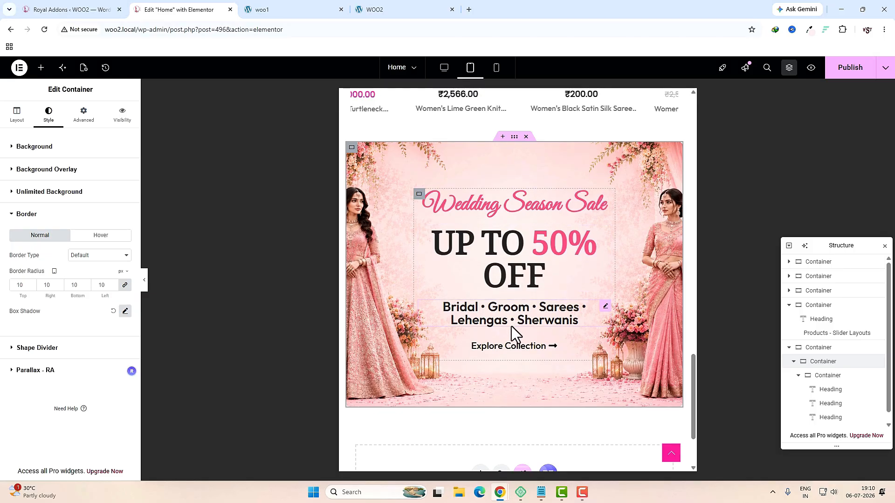
pyautogui.click(420, 194)
pyautogui.click(110, 227)
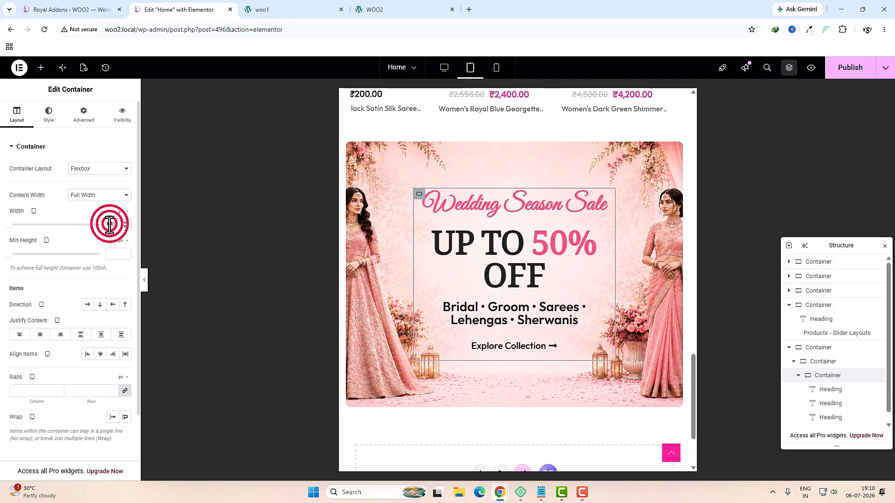
pyautogui.press('BackSpace')
pyautogui.write('70')
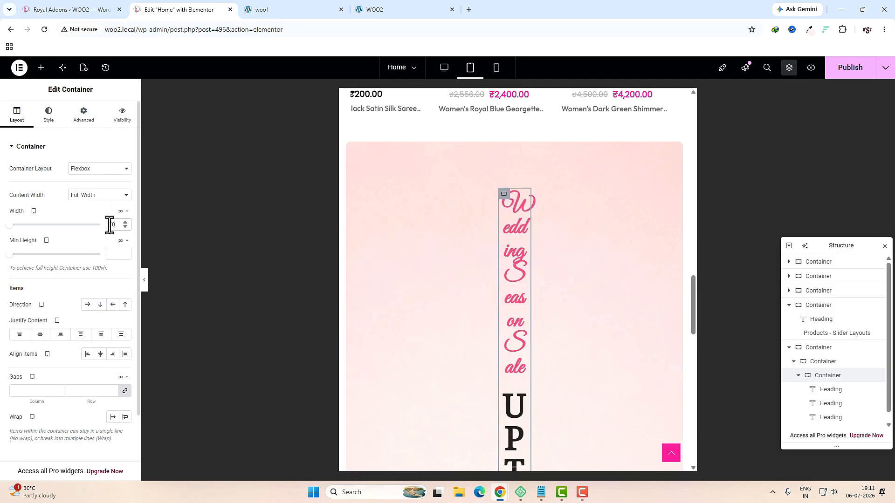
pyautogui.click(122, 212)
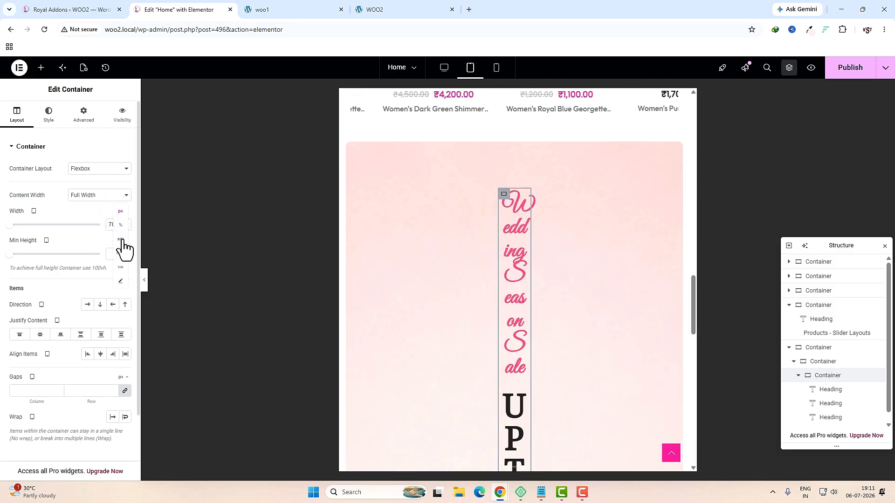
pyautogui.click(121, 225)
pyautogui.moveTo(72, 225)
pyautogui.mouseDown()
pyautogui.moveTo(64, 226)
pyautogui.moveTo(77, 227)
pyautogui.mouseUp()
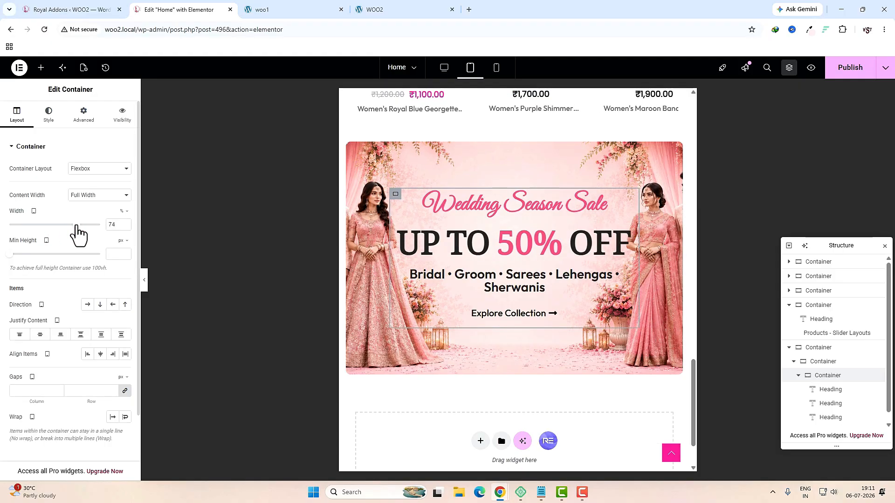
# Step: In mobile view, shrink Wedding Season Sale to 30, UP TO 50% OFF to 38, and the category line to 13
pyautogui.click(496, 75)
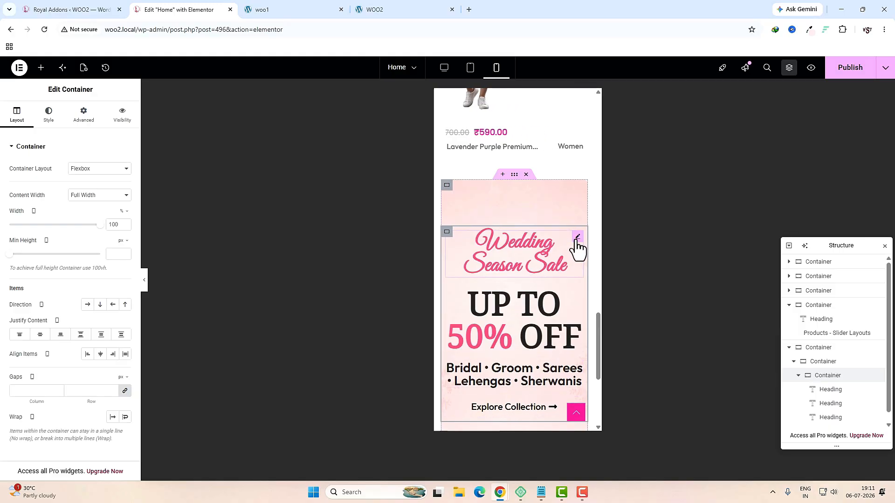
pyautogui.click(539, 247)
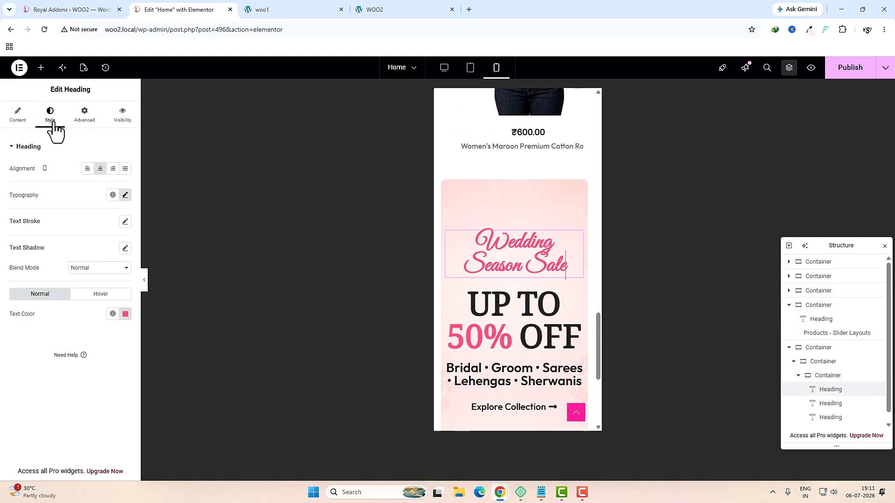
pyautogui.click(124, 195)
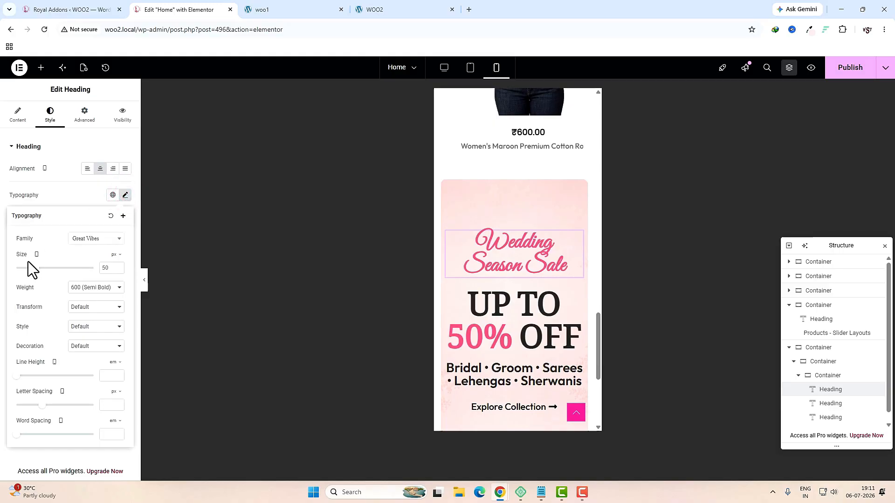
pyautogui.moveTo(33, 269); pyautogui.dragTo(28, 270)
pyautogui.click(578, 261)
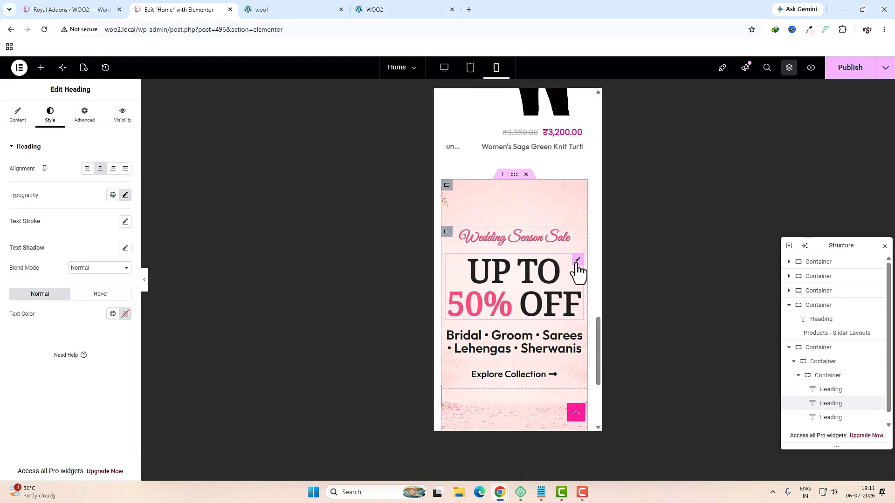
pyautogui.click(125, 196)
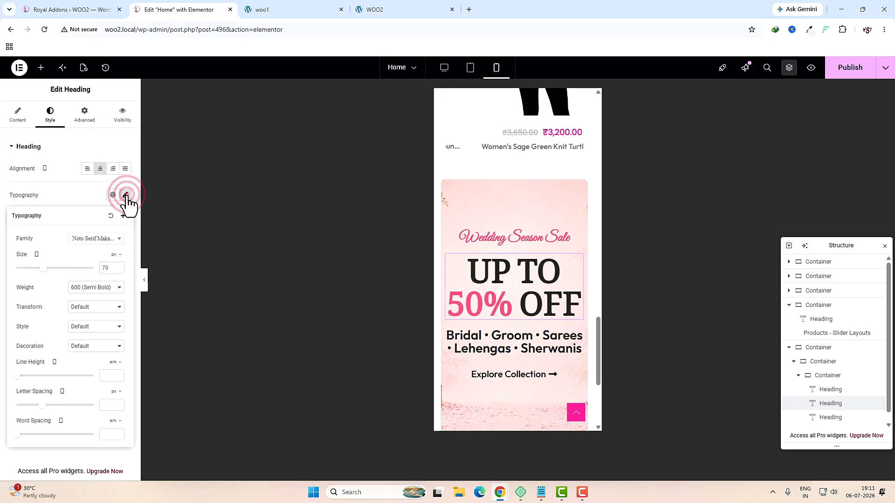
pyautogui.moveTo(45, 270); pyautogui.dragTo(30, 270)
pyautogui.click(580, 289)
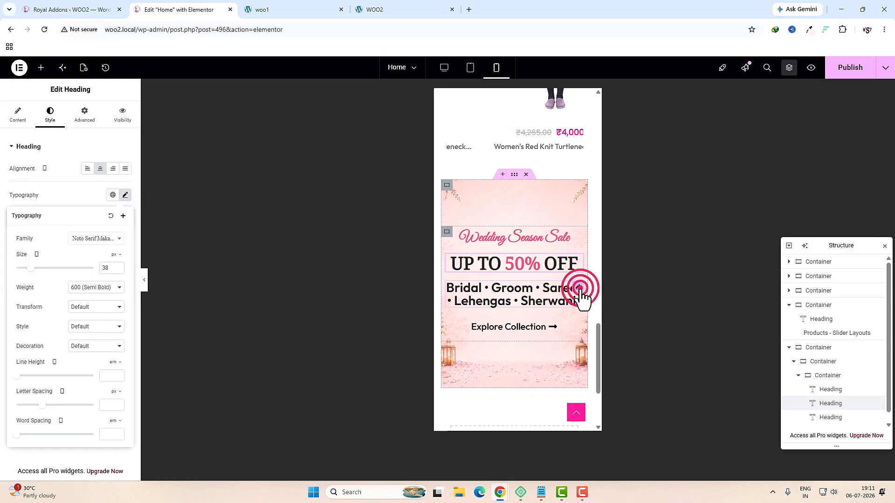
pyautogui.click(20, 269)
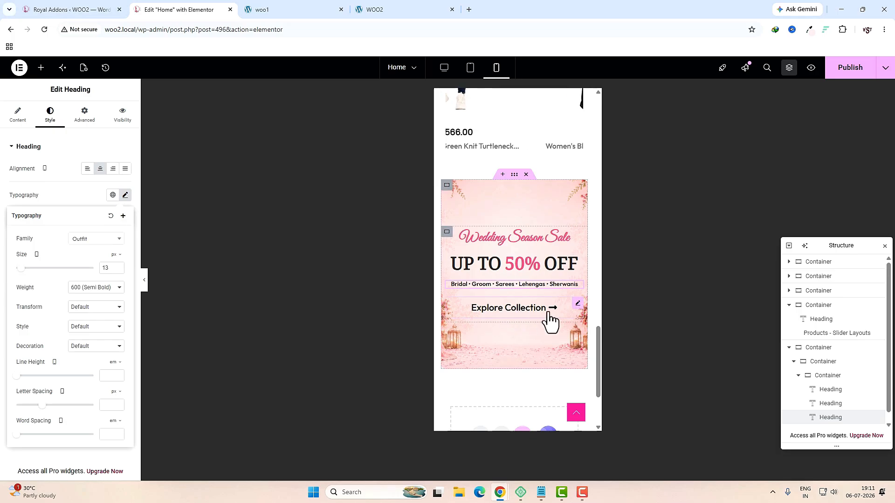
# Step: Set the Explore Collection button text to 15 px and publish the home page
pyautogui.click(576, 305)
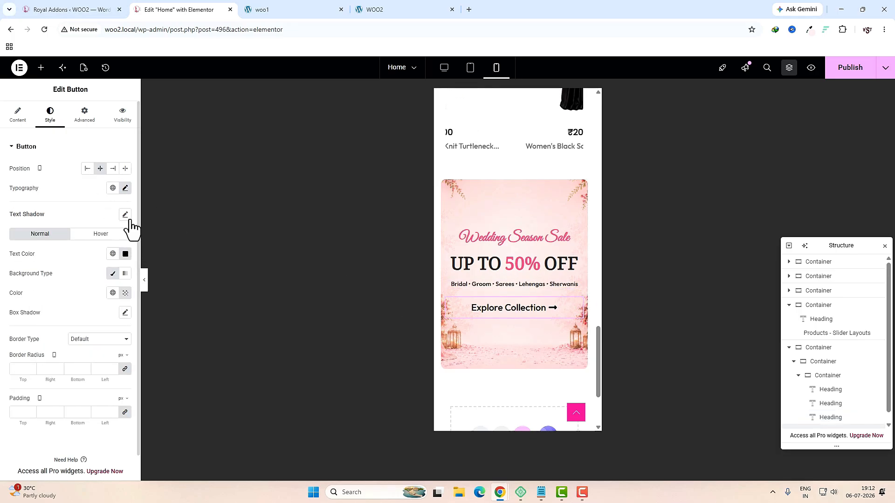
pyautogui.click(125, 188)
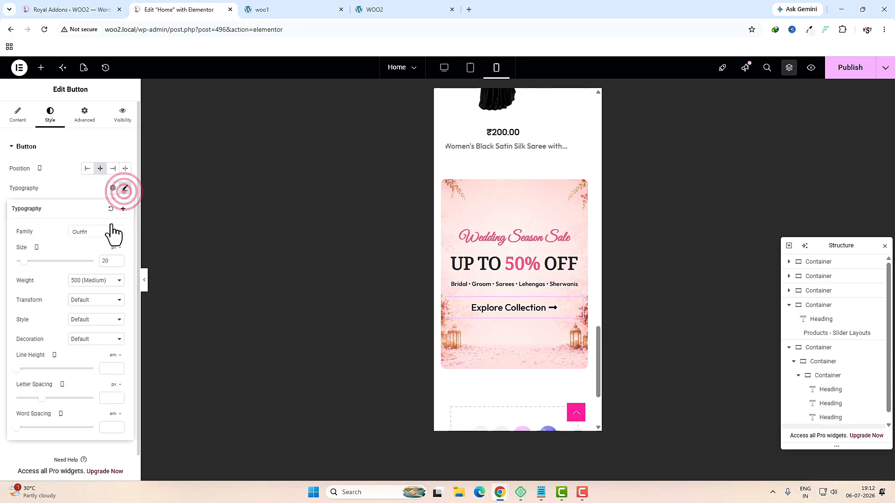
pyautogui.click(23, 261)
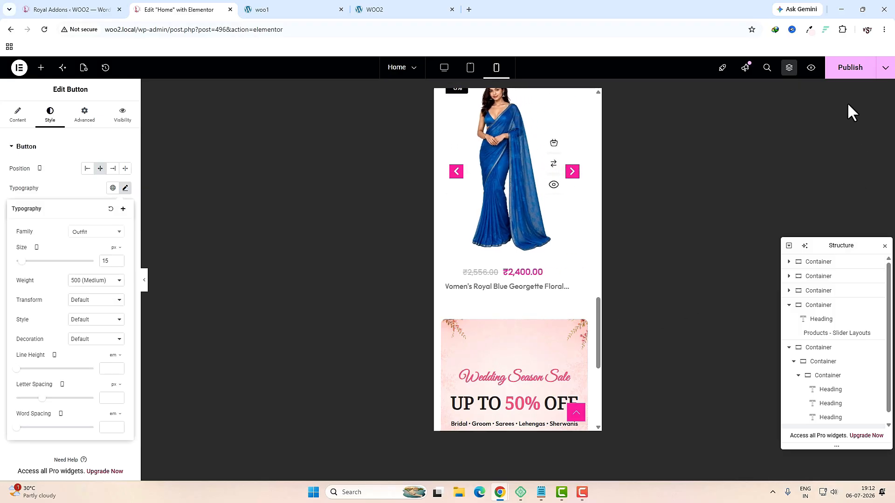
pyautogui.click(849, 70)
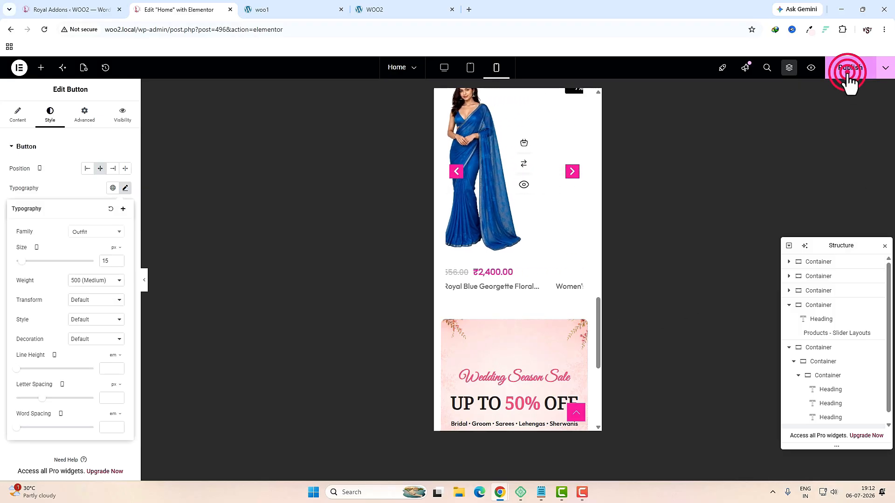
pyautogui.click(444, 68)
pyautogui.click(280, 9)
# Step: After scrolling the live storefront, copy the Shop Women container in the editor
pyautogui.scroll(-3, 359, 315)
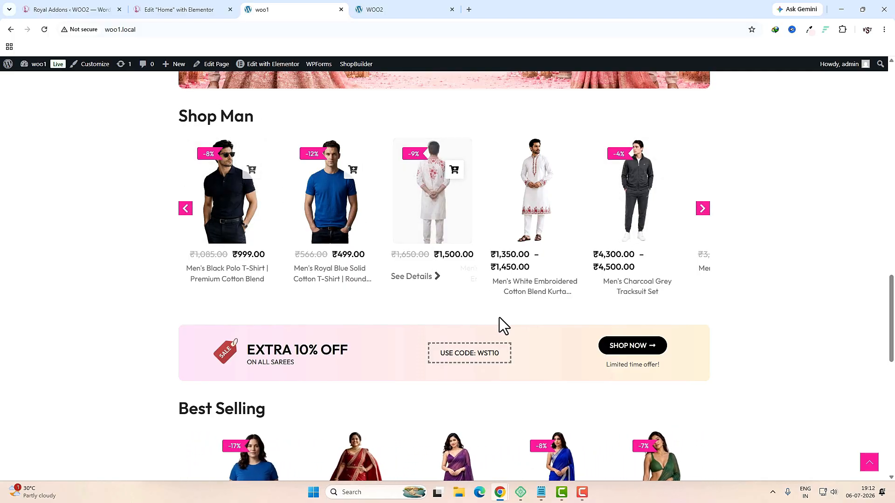
pyautogui.scroll(4, 502, 326)
pyautogui.scroll(3, 506, 339)
pyautogui.hotkey('ctrl', 'shift', 'Tab')
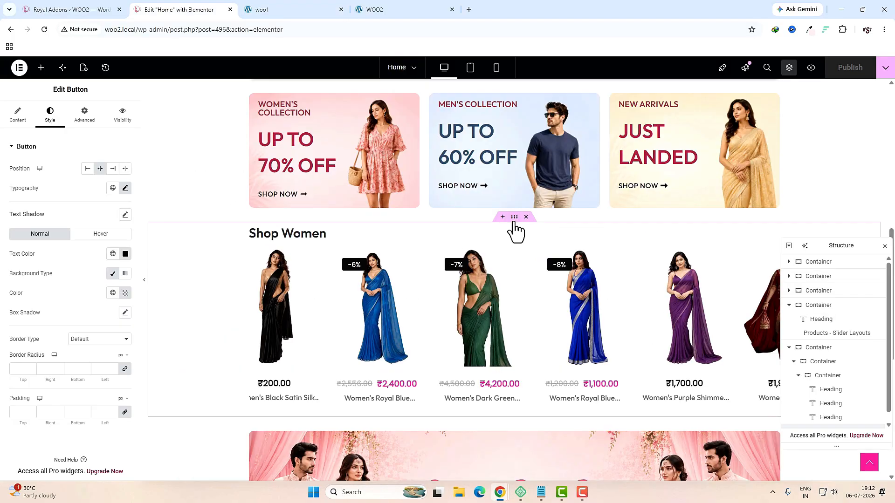
pyautogui.rightClick(514, 222)
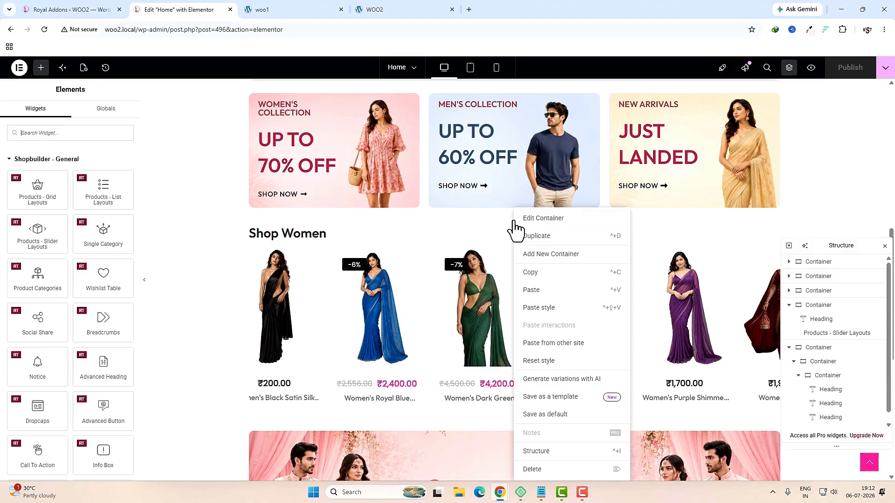
pyautogui.click(537, 274)
# Step: Paste the copied section into the empty container and retitle its heading 'Shop Man'
pyautogui.scroll(-7, 528, 293)
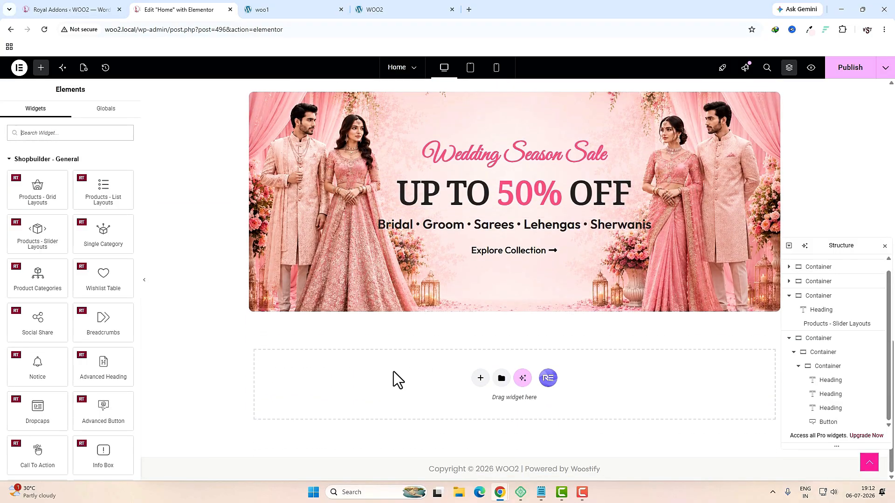
pyautogui.rightClick(393, 372)
pyautogui.click(425, 382)
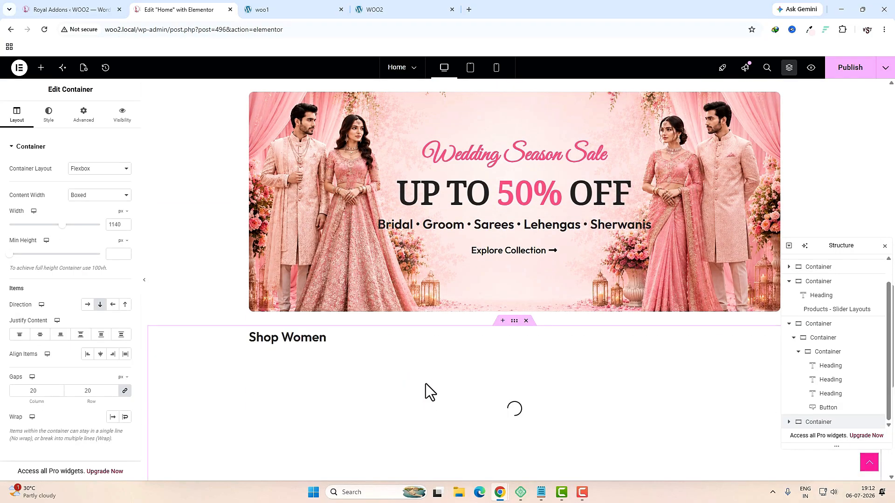
pyautogui.click(294, 339)
pyautogui.click(270, 7)
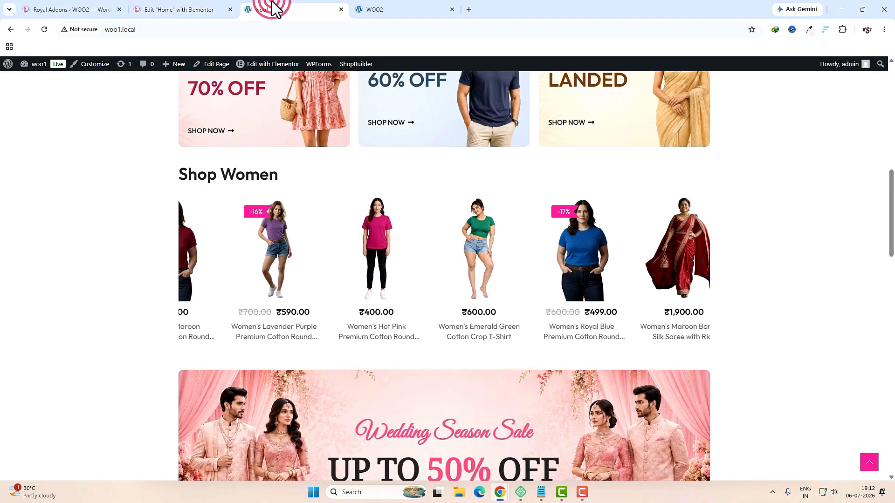
pyautogui.scroll(-8, 256, 187)
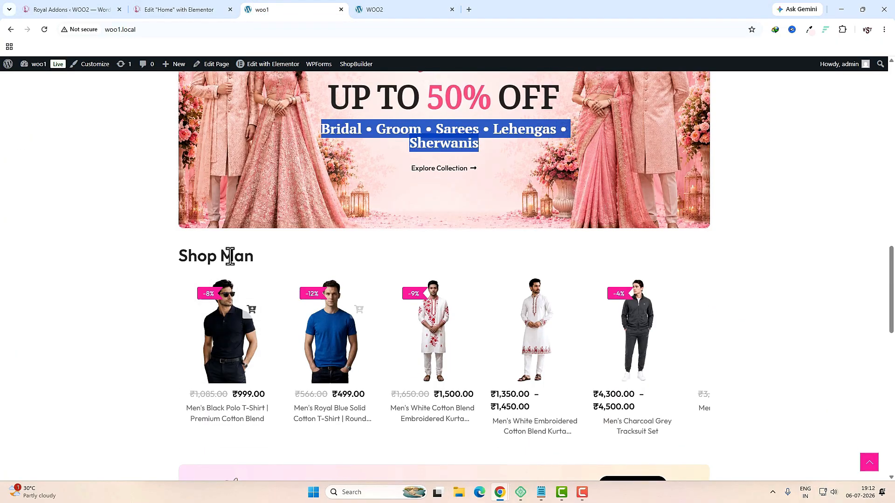
pyautogui.tripleClick(231, 256)
pyautogui.click(154, 10)
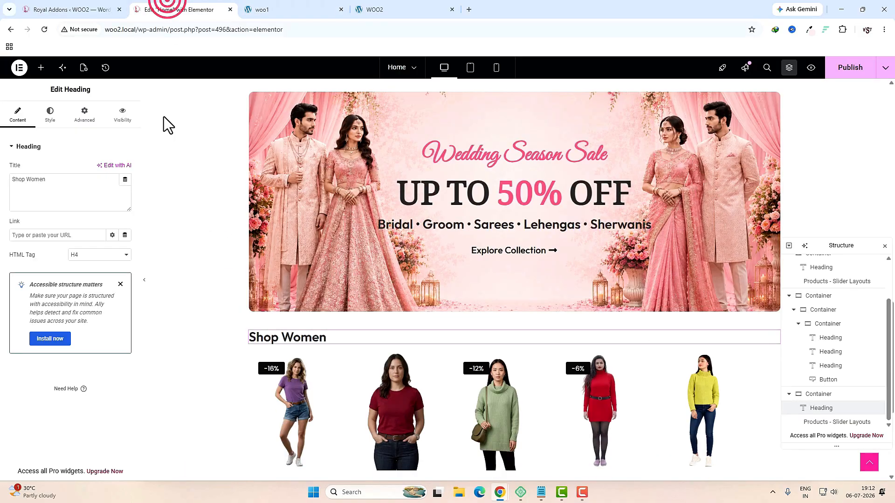
pyautogui.tripleClick(84, 194)
pyautogui.hotkey('ctrl', 'v')
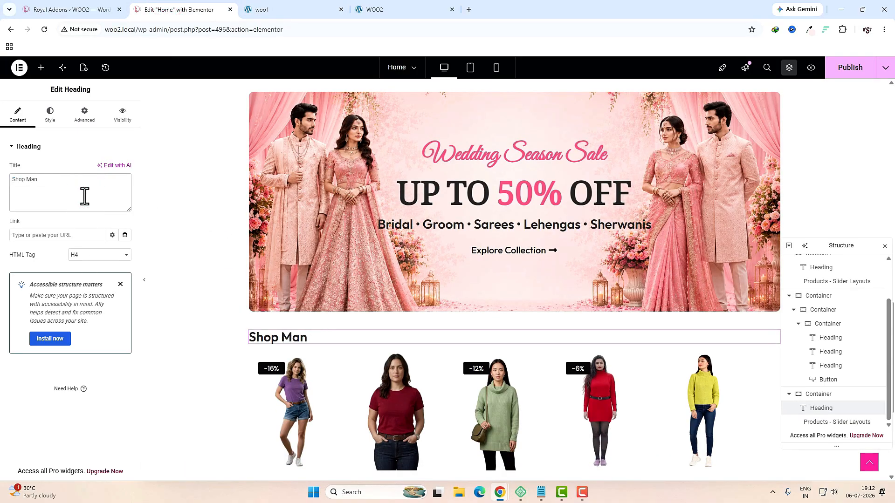
# Step: Change the product slider's category filter from Women to Man
pyautogui.click(452, 400)
pyautogui.scroll(-7, 75, 280)
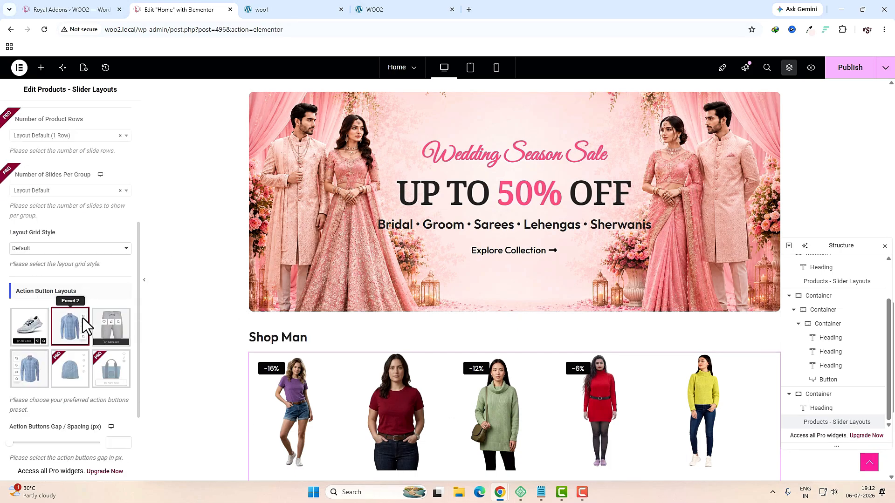
pyautogui.click(25, 406)
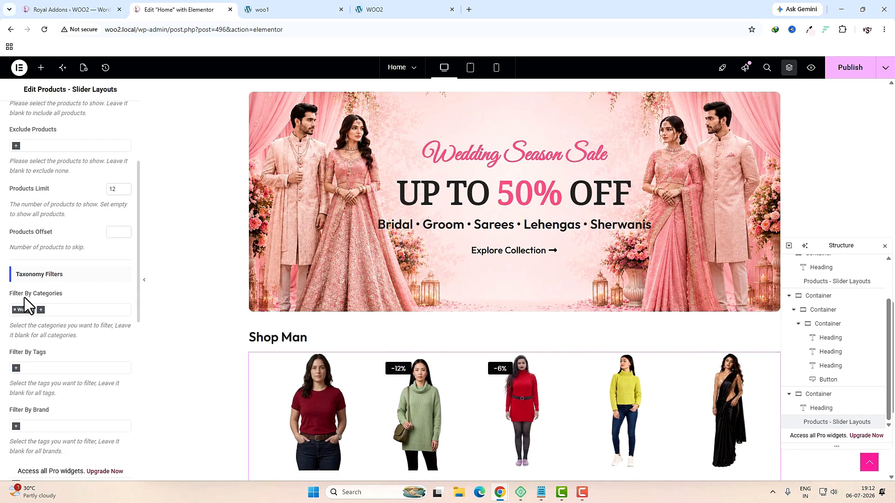
pyautogui.click(14, 310)
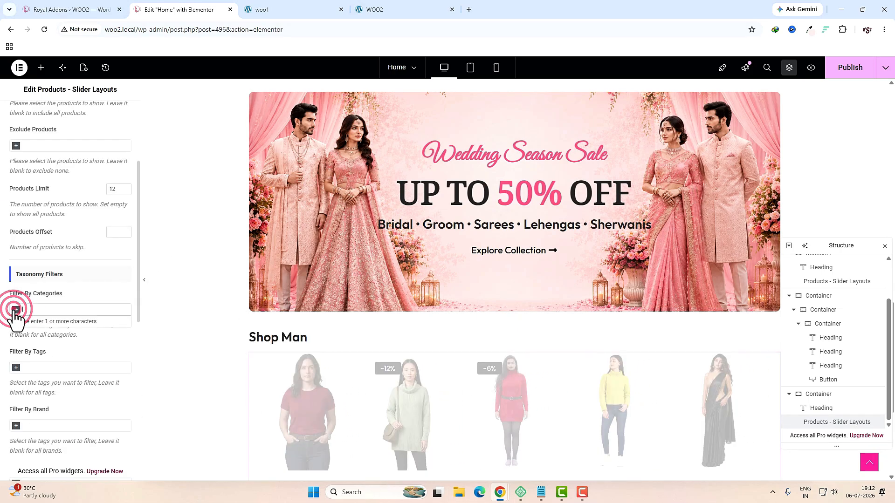
pyautogui.click(31, 309)
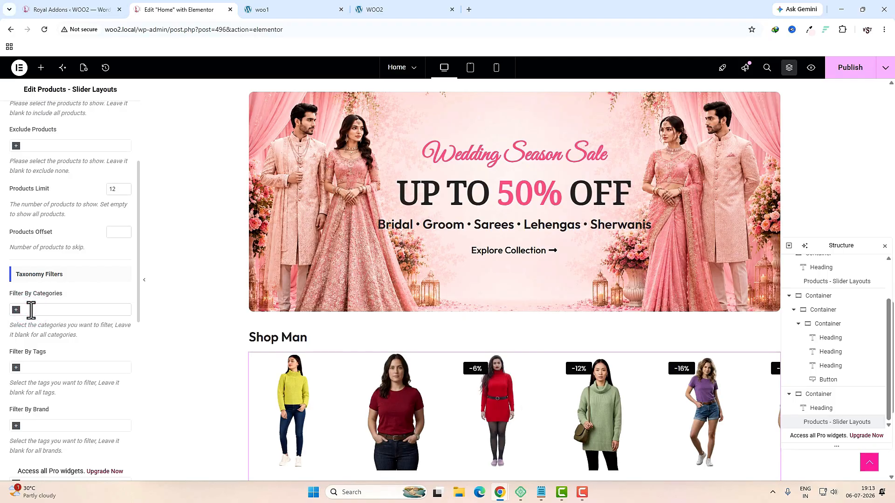
pyautogui.click(16, 310)
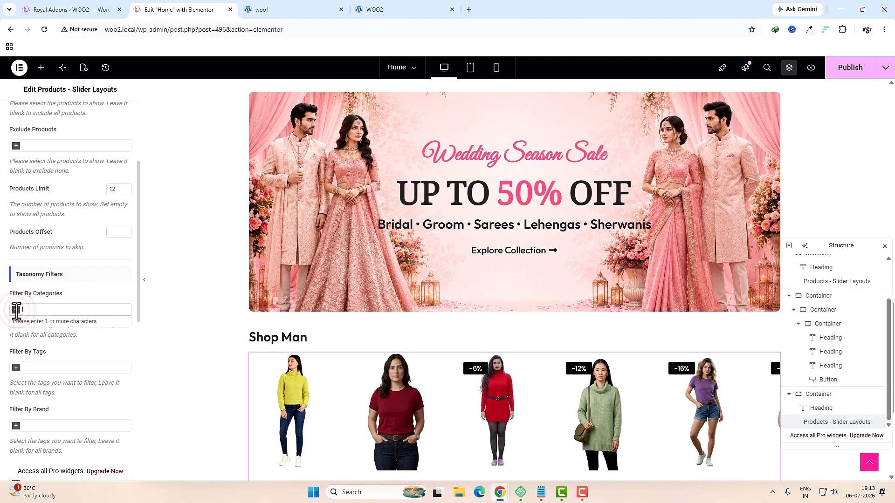
pyautogui.write('man')
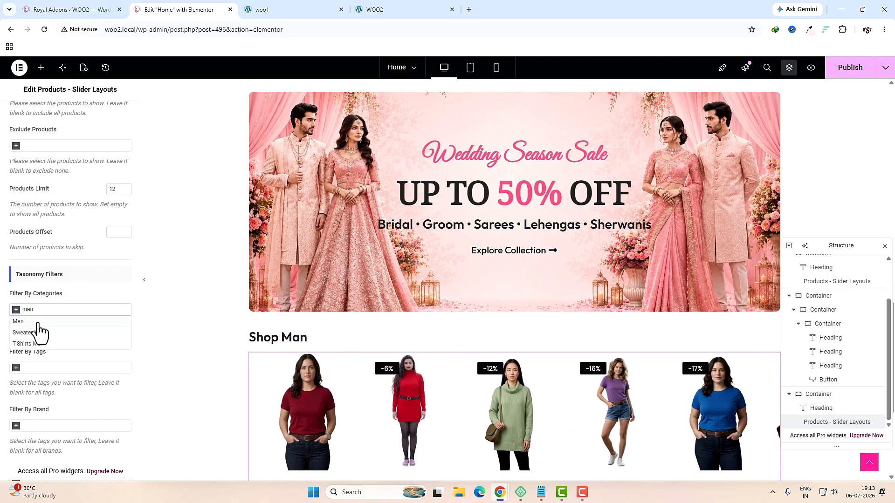
pyautogui.click(38, 322)
pyautogui.scroll(-5, 457, 411)
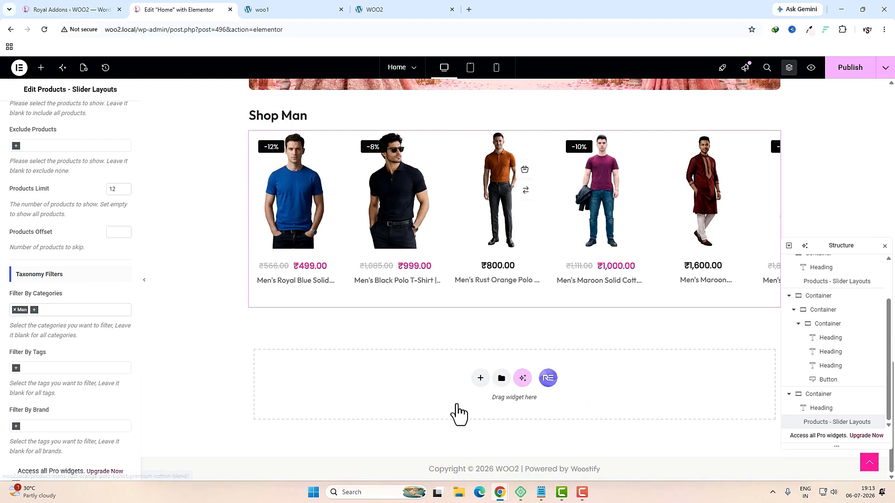
pyautogui.scroll(2, 456, 405)
# Step: Check the live banner's coupon text, then start a new coupon from WOO2's WooCommerce Coupons
pyautogui.hotkey('ctrl', 'Tab')
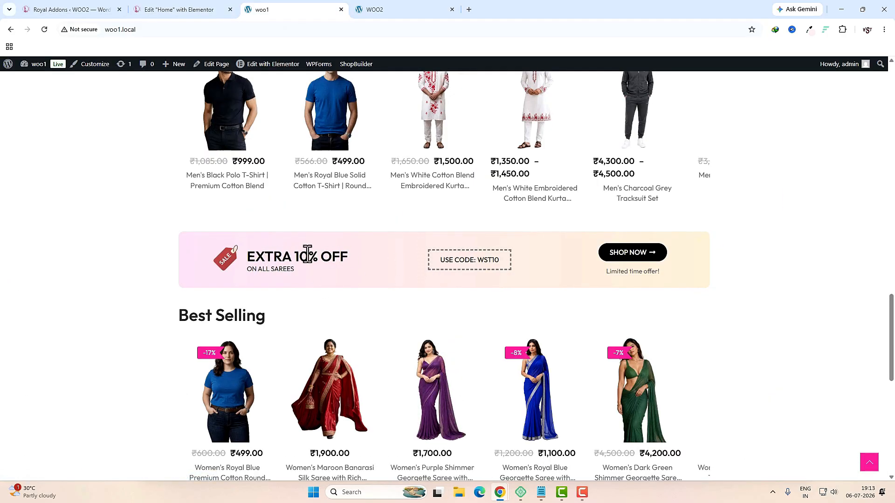
pyautogui.moveTo(306, 254); pyautogui.dragTo(521, 256)
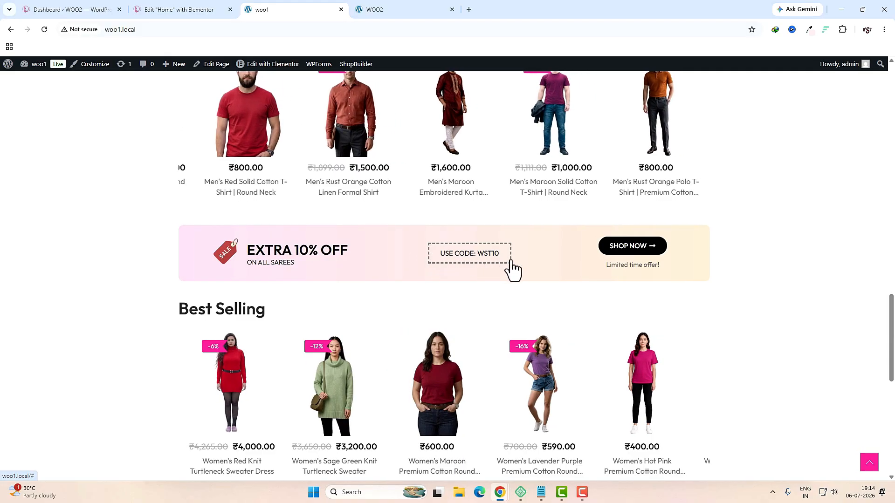
pyautogui.click(102, 9)
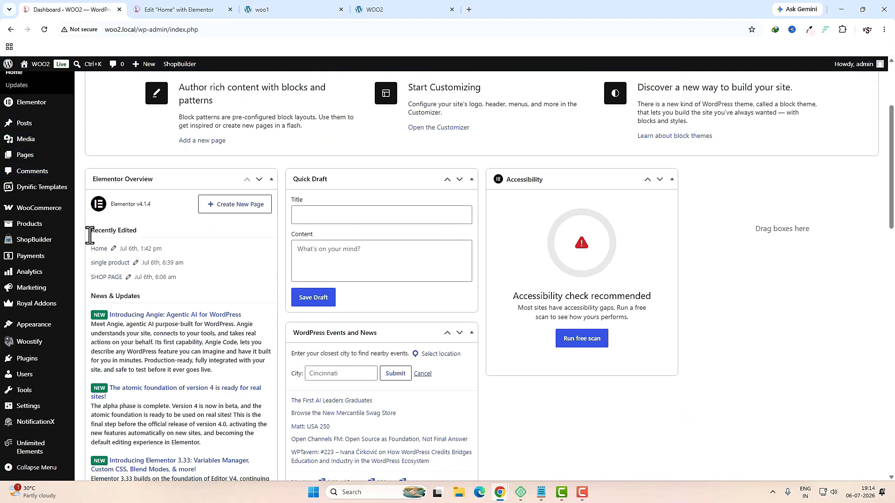
pyautogui.moveTo(32, 212)
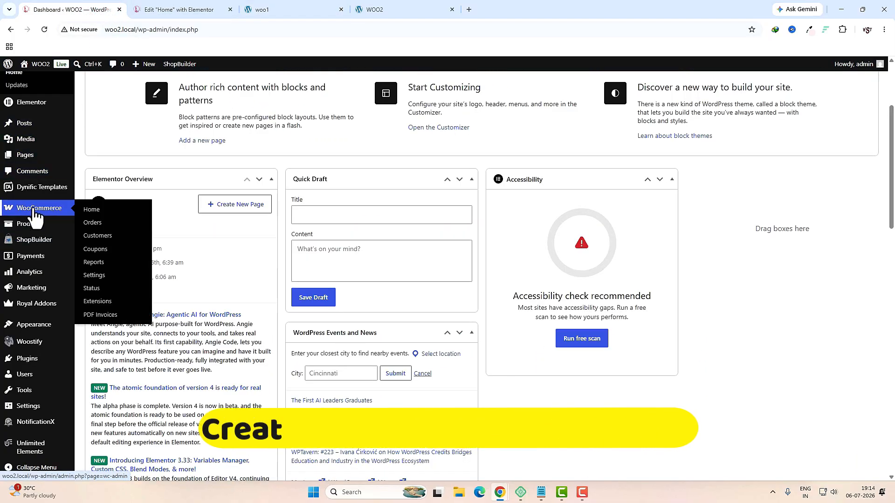
pyautogui.click(95, 252)
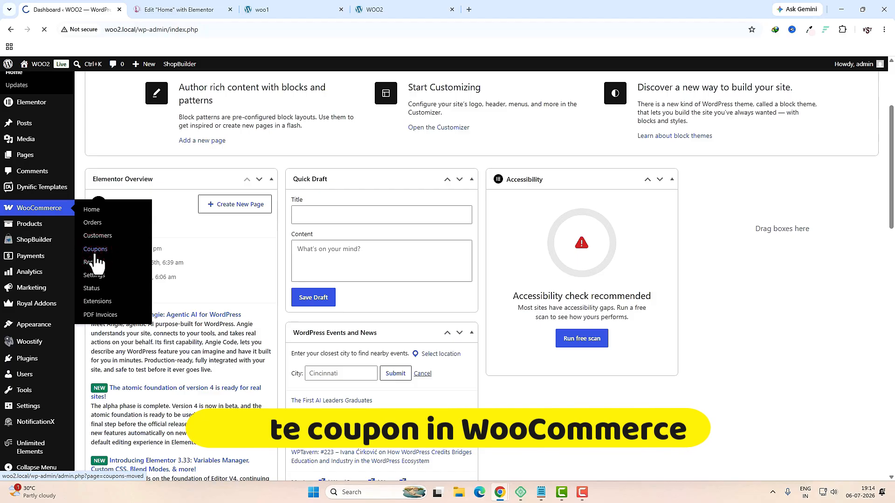
pyautogui.click(155, 104)
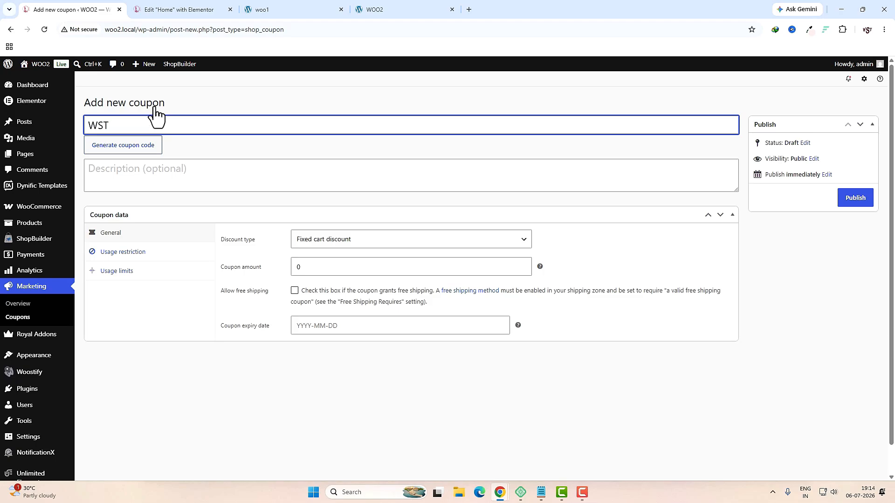
# Step: Make WST10 a 10% percentage discount that expires on 2026-07-31
pyautogui.click(150, 169)
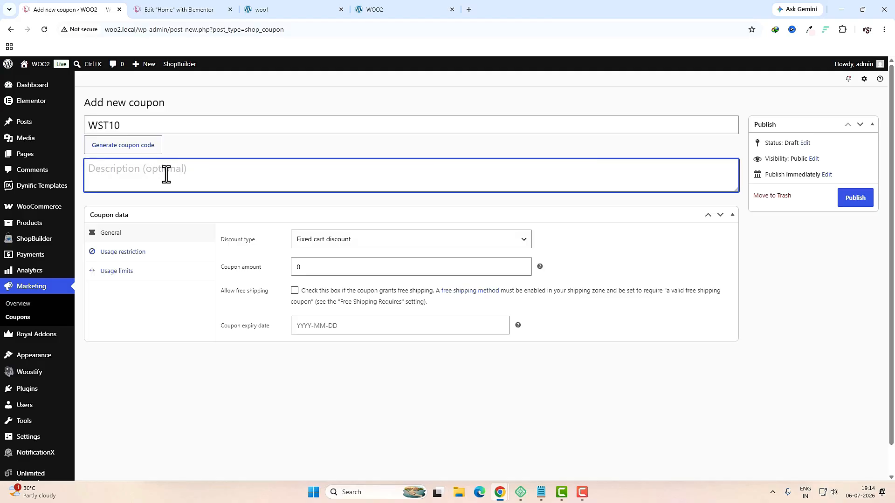
pyautogui.click(321, 244)
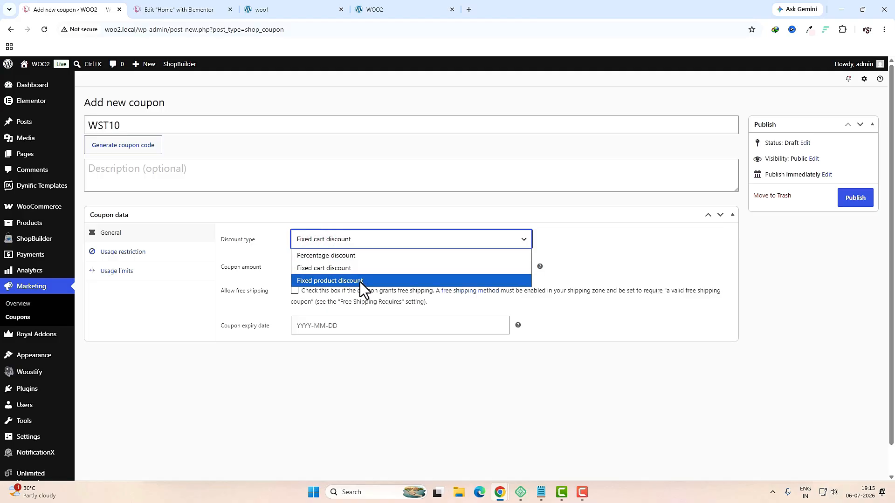
pyautogui.click(345, 256)
pyautogui.press('Tab')
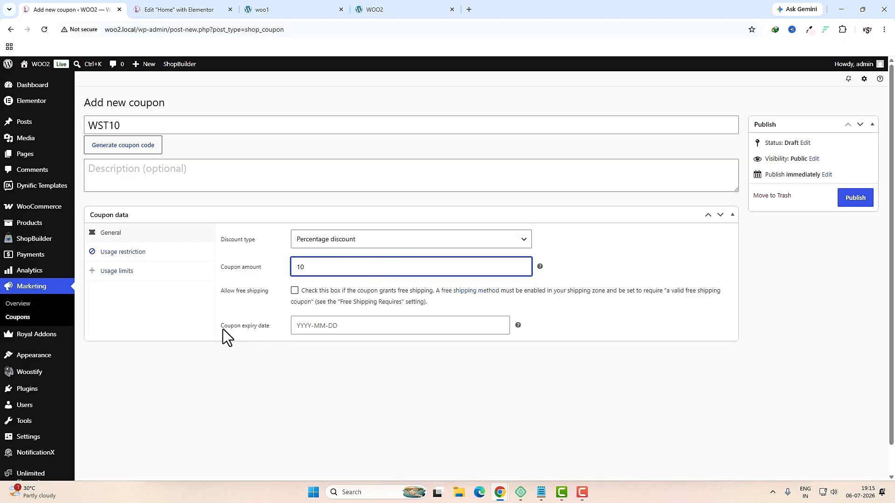
pyautogui.click(350, 327)
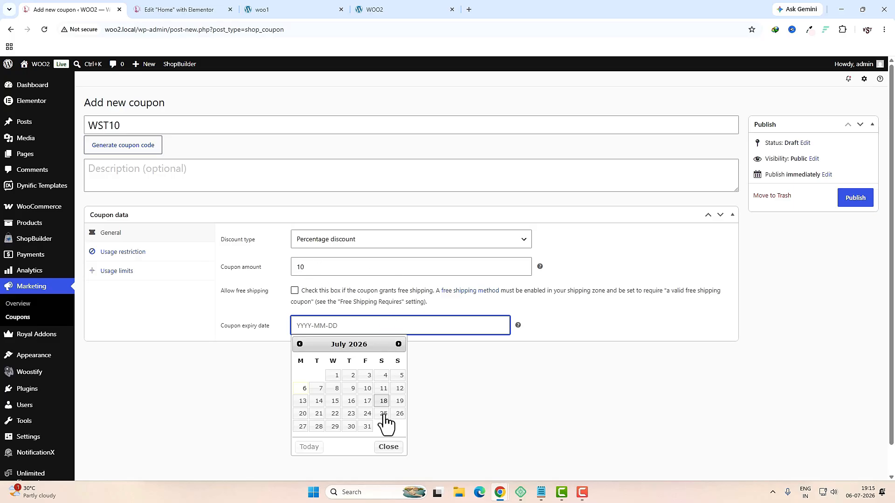
pyautogui.click(367, 427)
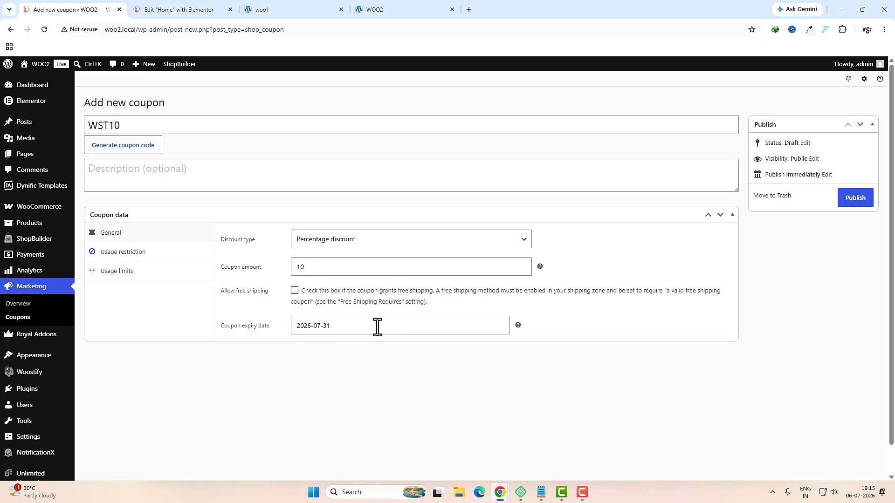
pyautogui.click(106, 254)
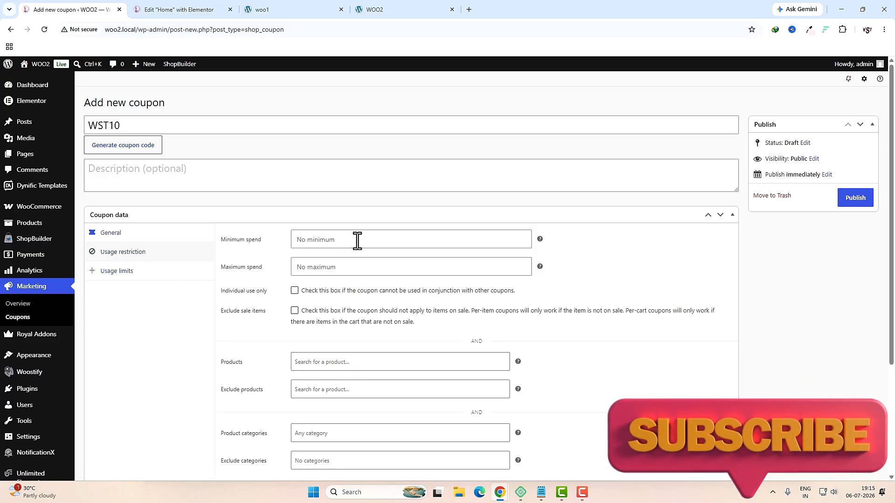
# Step: Set minimum spend 5000, maximum spend 50000, and tick Individual use only
pyautogui.click(376, 240)
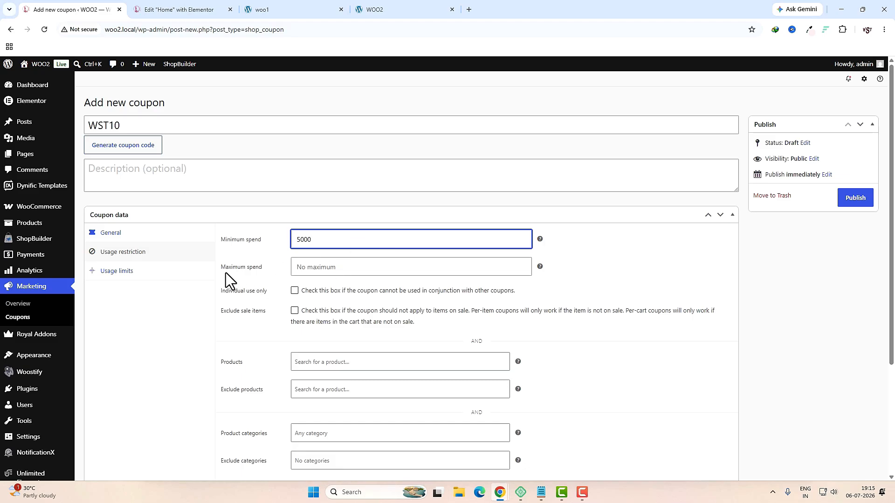
pyautogui.click(340, 271)
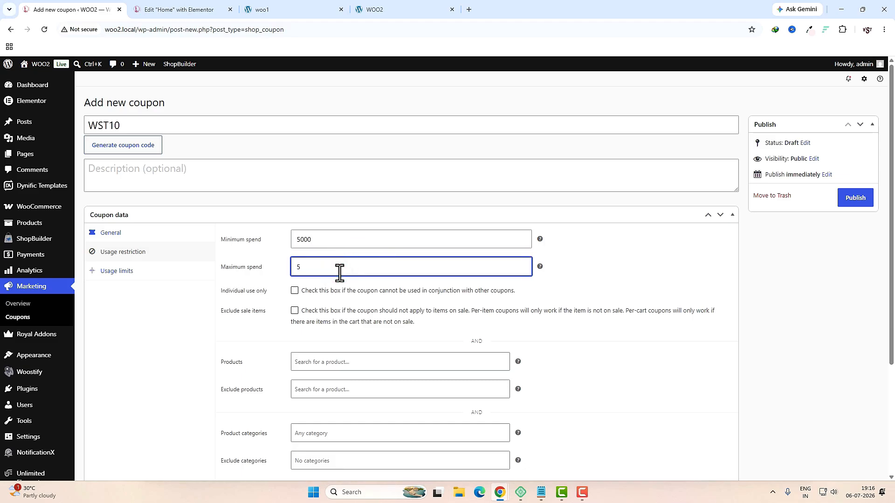
pyautogui.write('0000')
pyautogui.click(294, 291)
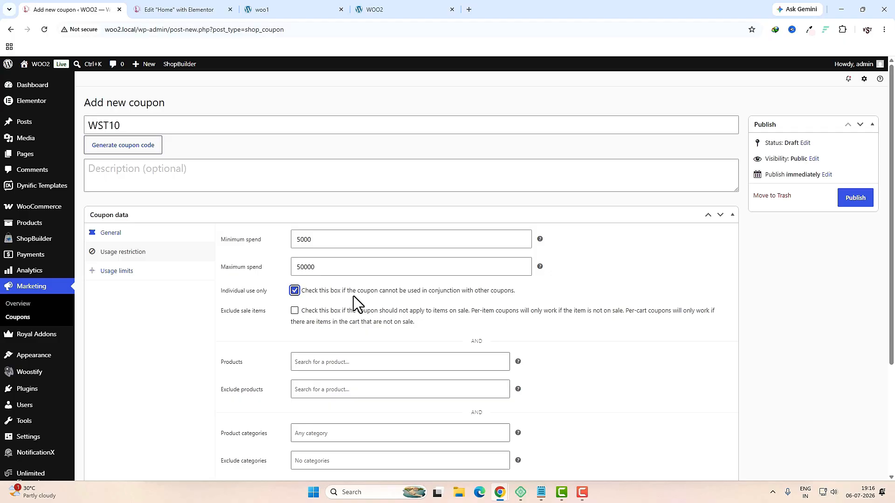
# Step: Briefly try Exclude sale items and the pink size L tracksuit product, then undo both
pyautogui.press('Tab')
pyautogui.click(294, 312)
pyautogui.click(294, 311)
pyautogui.click(326, 360)
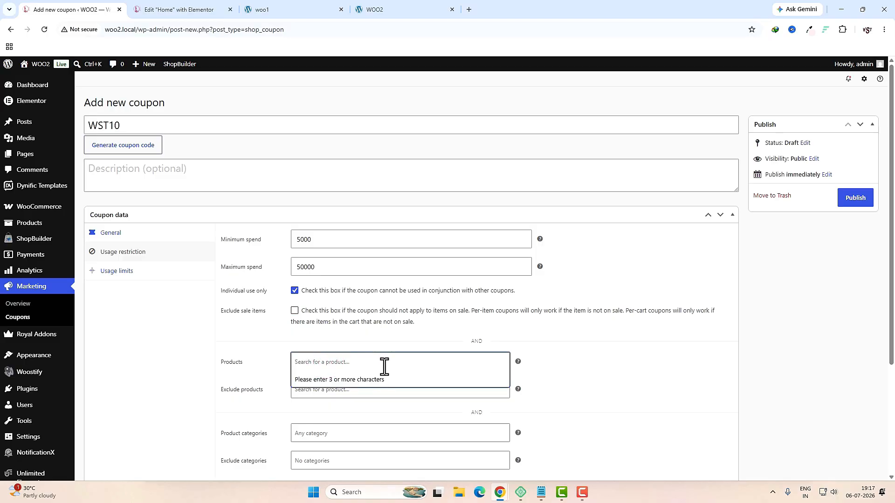
pyautogui.write('WOM')
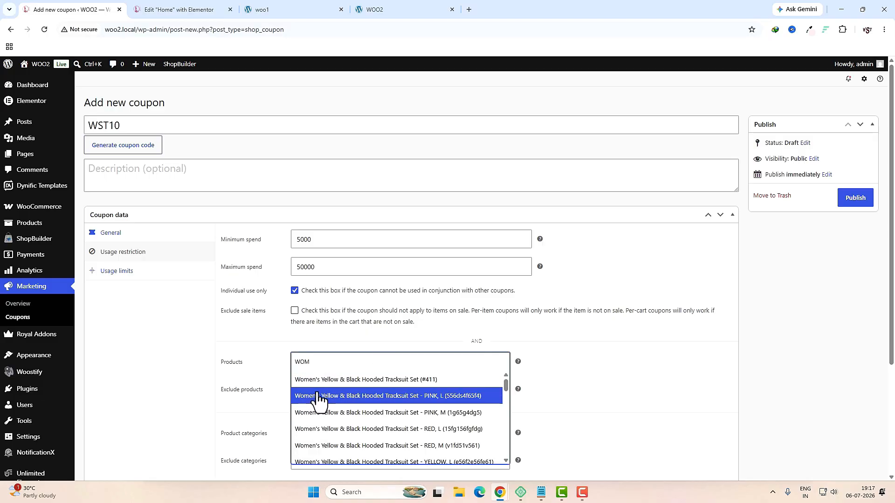
pyautogui.click(357, 400)
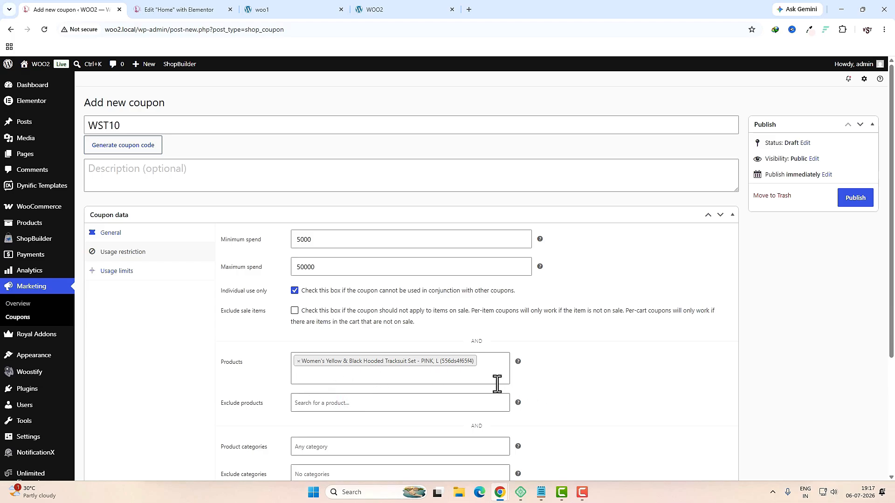
pyautogui.click(297, 368)
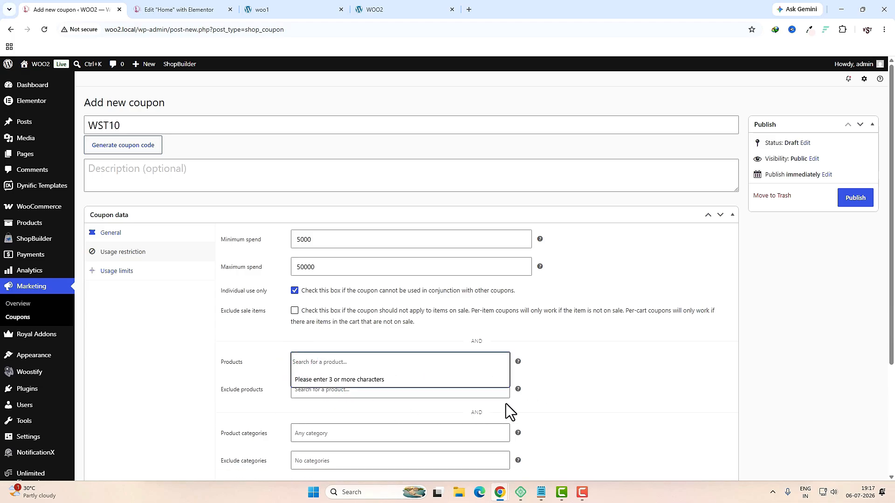
pyautogui.click(593, 404)
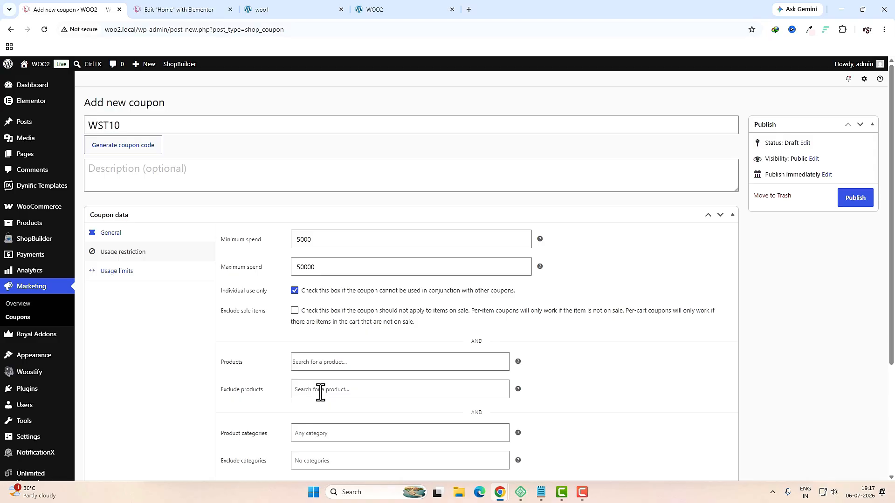
pyautogui.scroll(-3, 366, 379)
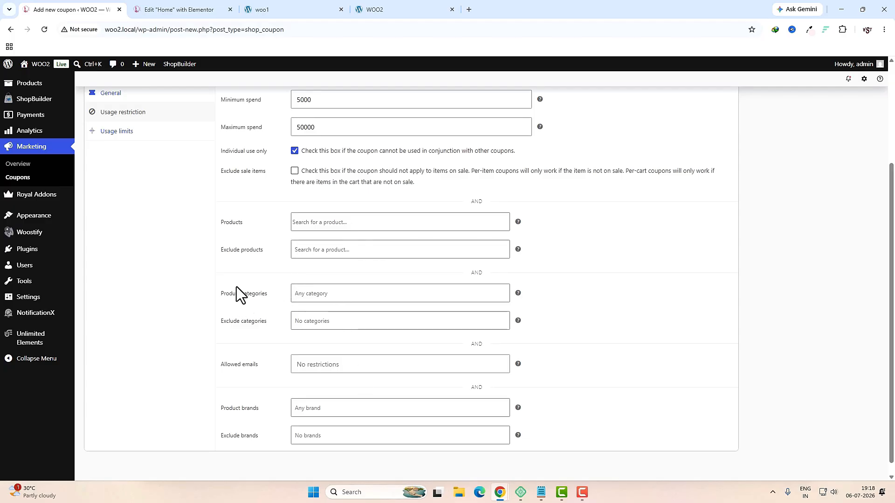
# Step: Restrict the coupon to the Kurti category and exclude the saree category
pyautogui.click(319, 296)
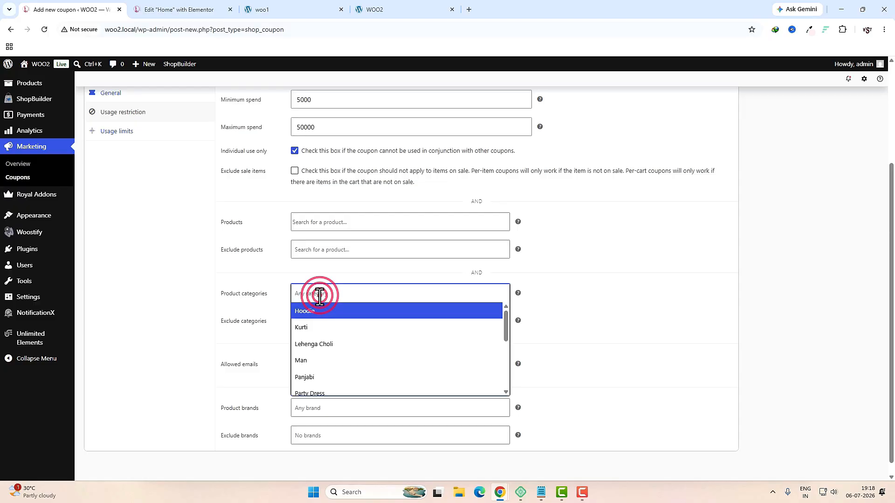
pyautogui.click(327, 332)
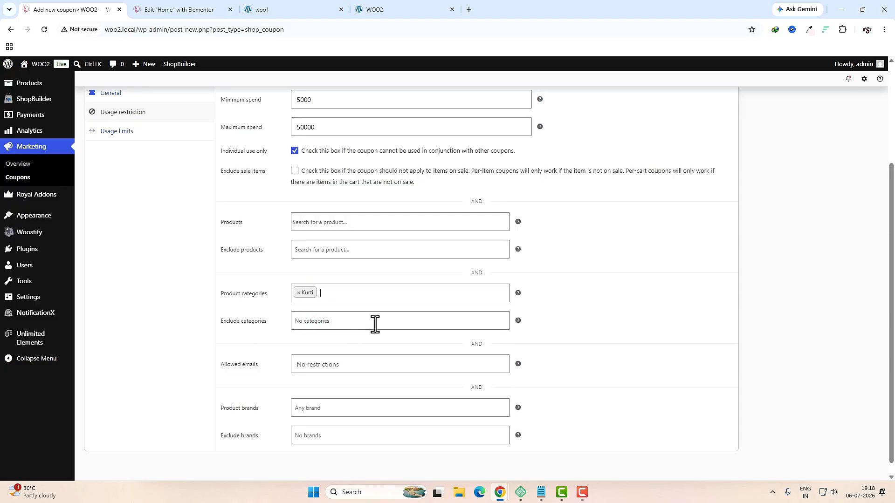
pyautogui.click(344, 321)
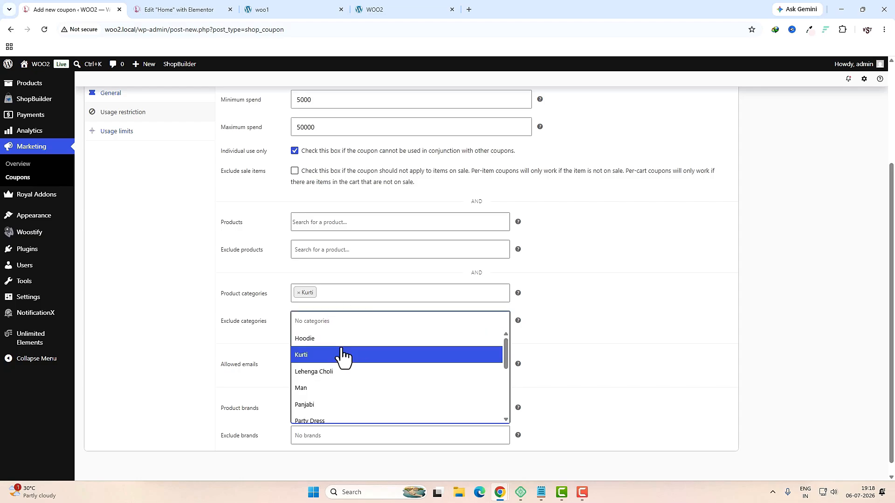
pyautogui.scroll(-5, 343, 359)
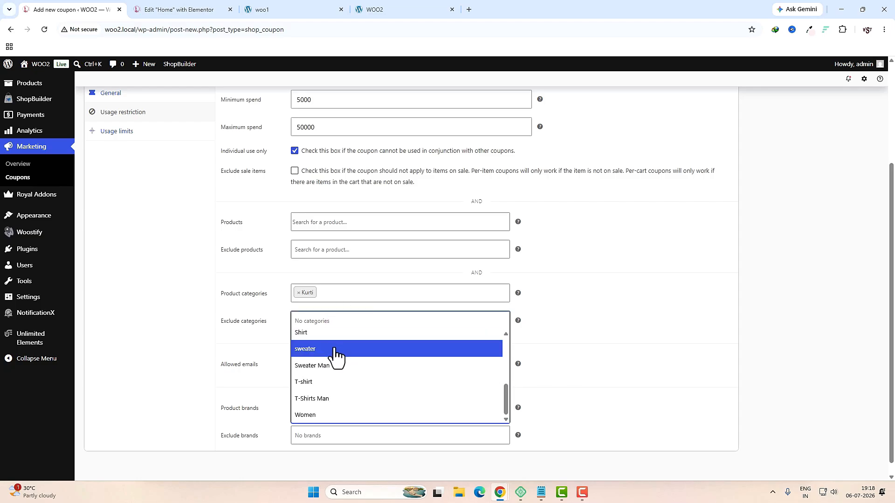
pyautogui.scroll(2, 340, 361)
pyautogui.click(333, 361)
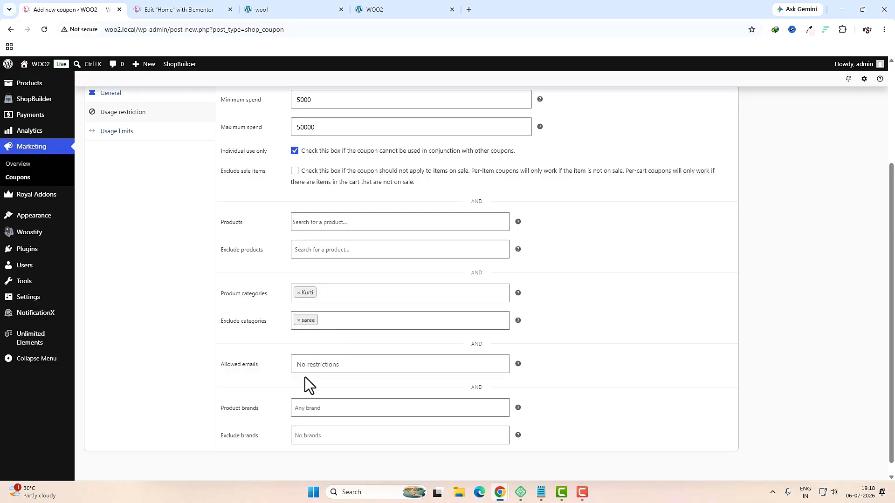
pyautogui.press('Down')
pyautogui.click(211, 376)
pyautogui.click(163, 379)
# Step: Experiment with brand fields: add Sasya, exclude Sasya, and remove Libas from allowed brands
pyautogui.click(325, 410)
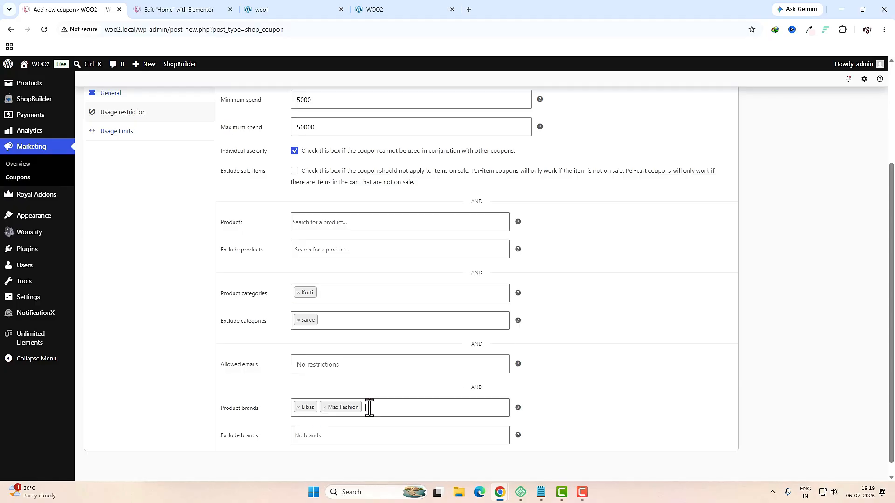
pyautogui.click(370, 407)
pyautogui.click(362, 379)
pyautogui.click(324, 437)
pyautogui.click(325, 406)
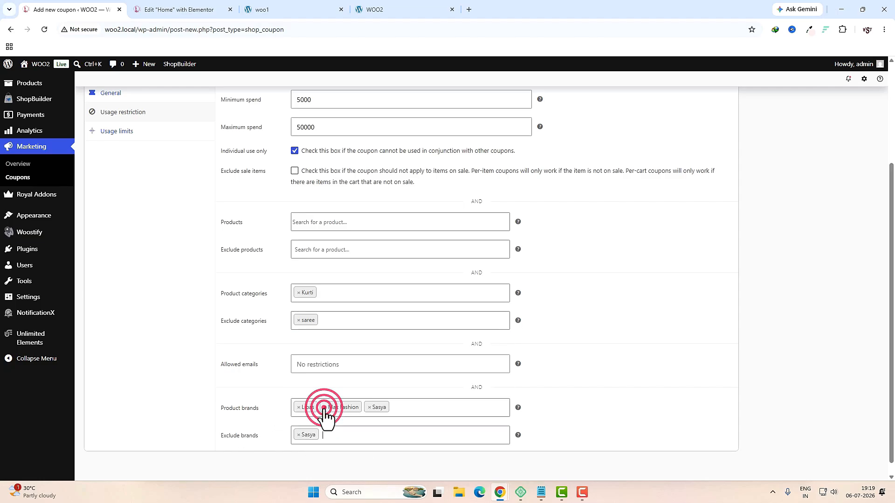
pyautogui.click(298, 408)
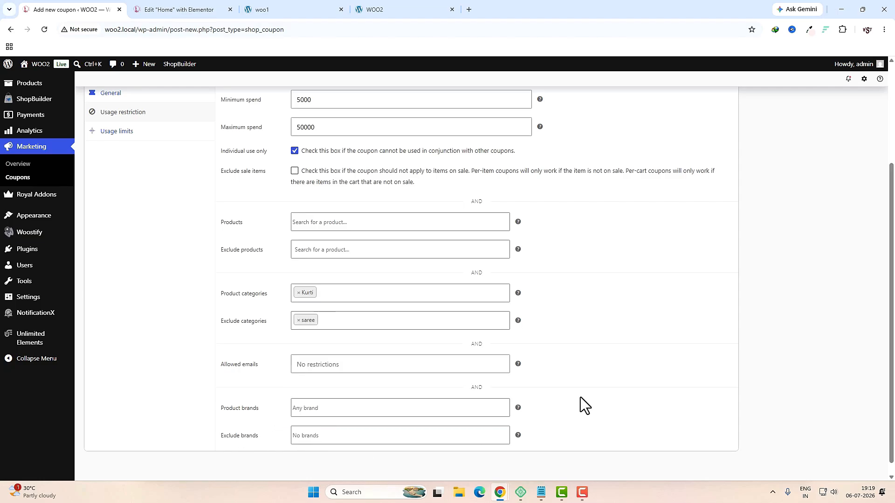
pyautogui.click(122, 133)
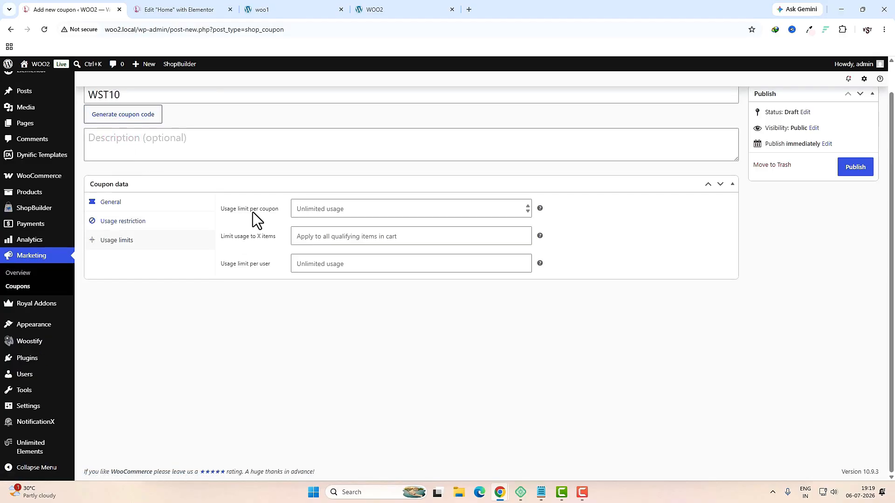
# Step: Enter 100 as the coupon's usage limit per coupon
pyautogui.click(338, 209)
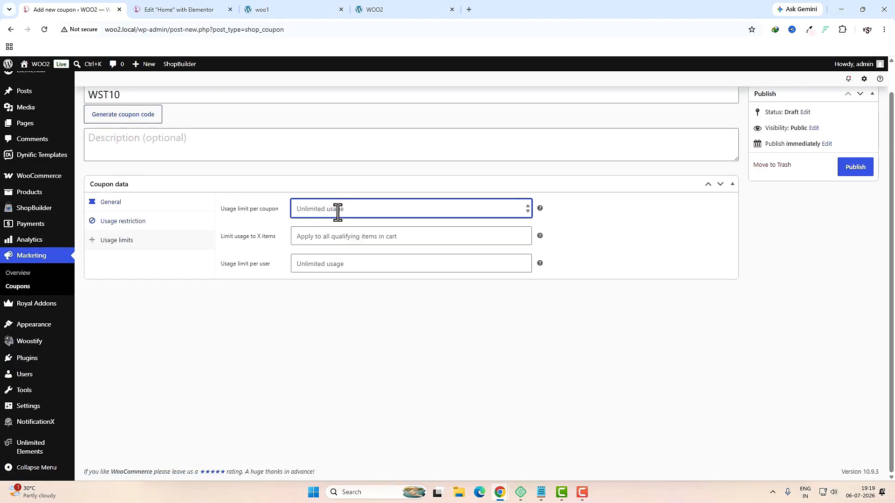
pyautogui.write('1000')
pyautogui.press('BackSpace')
pyautogui.click(437, 339)
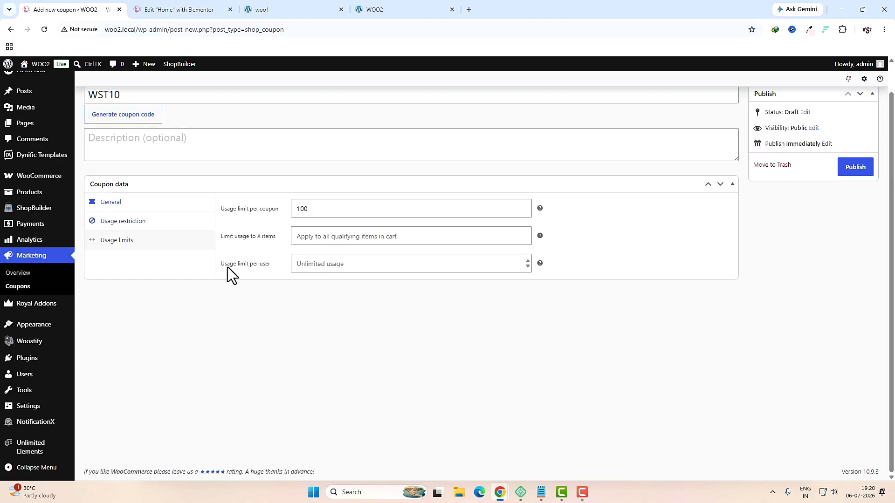
# Step: Set the WST10 coupon's usage limit per user to 1 and publish it
pyautogui.click(362, 269)
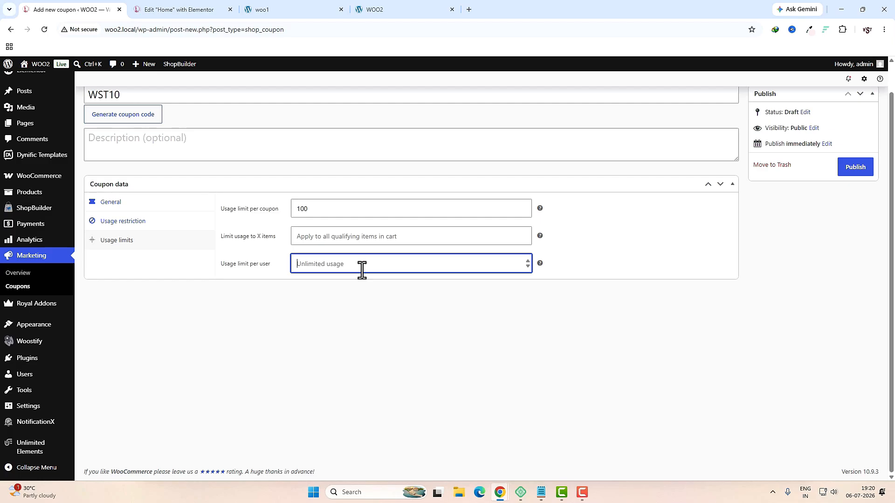
pyautogui.write('1')
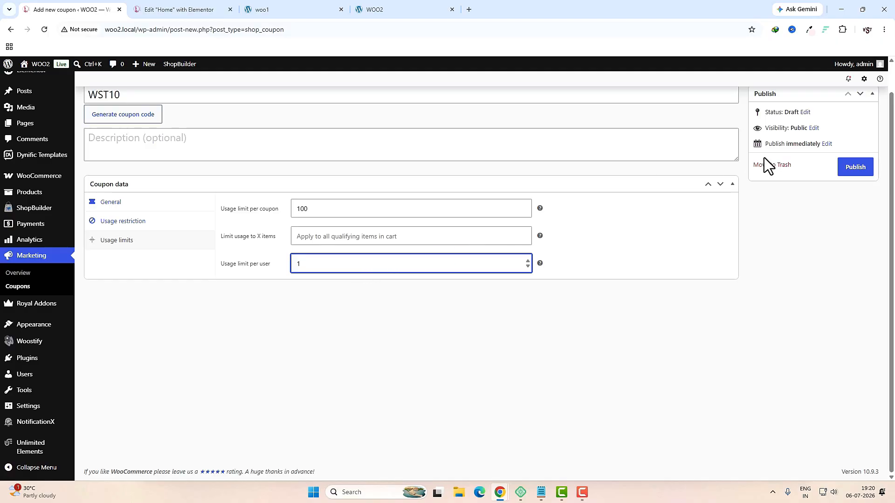
pyautogui.click(847, 168)
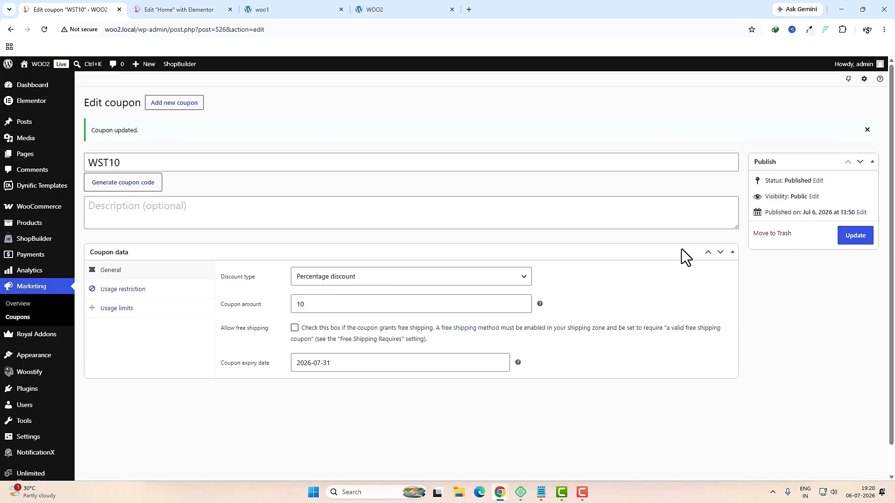
# Step: Select the WST10 banner's offer and code text on the live shop page
pyautogui.click(286, 10)
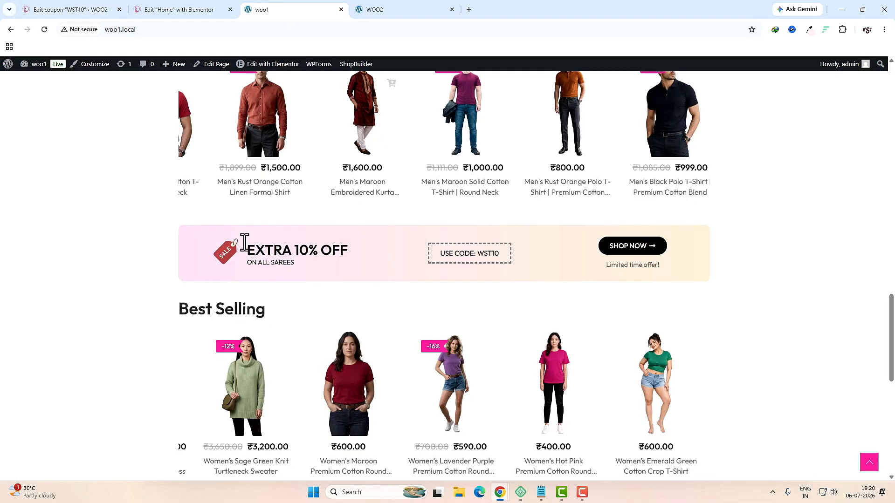
pyautogui.tripleClick(692, 269)
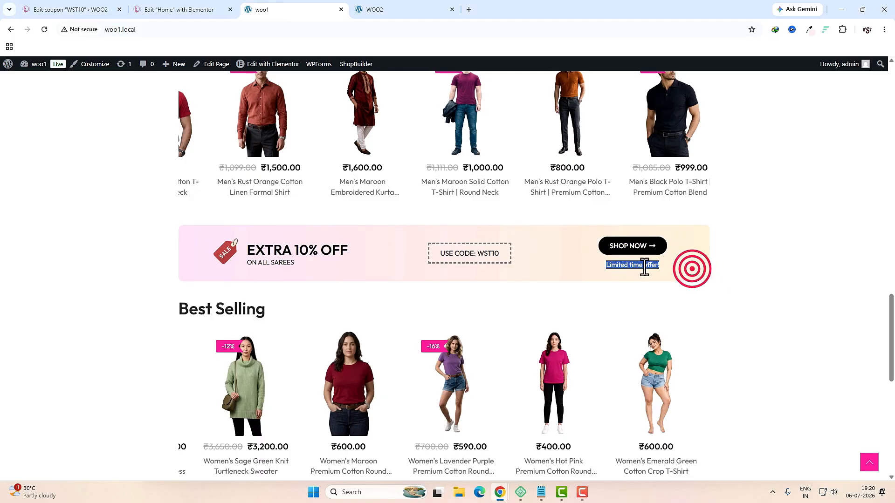
pyautogui.moveTo(645, 268); pyautogui.dragTo(215, 228)
pyautogui.click(187, 7)
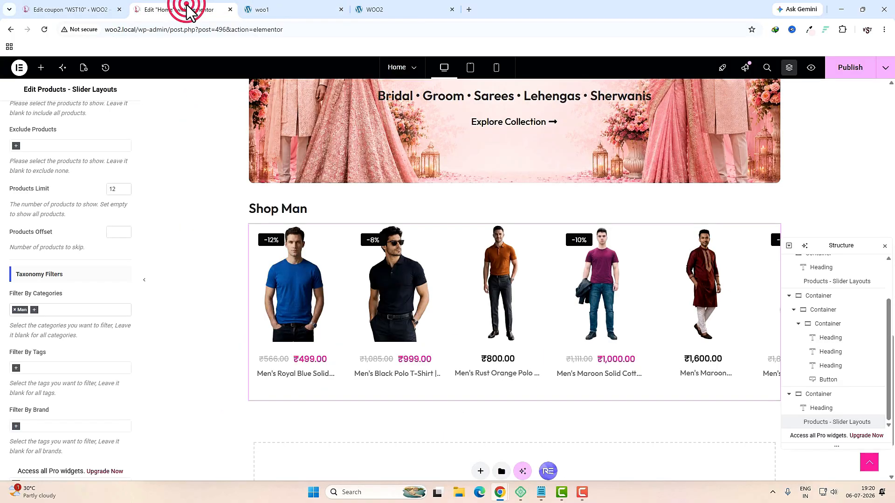
# Step: Add a single-column flexbox section at the page bottom with gaps and padding set to 0
pyautogui.scroll(-2, 452, 337)
pyautogui.click(477, 378)
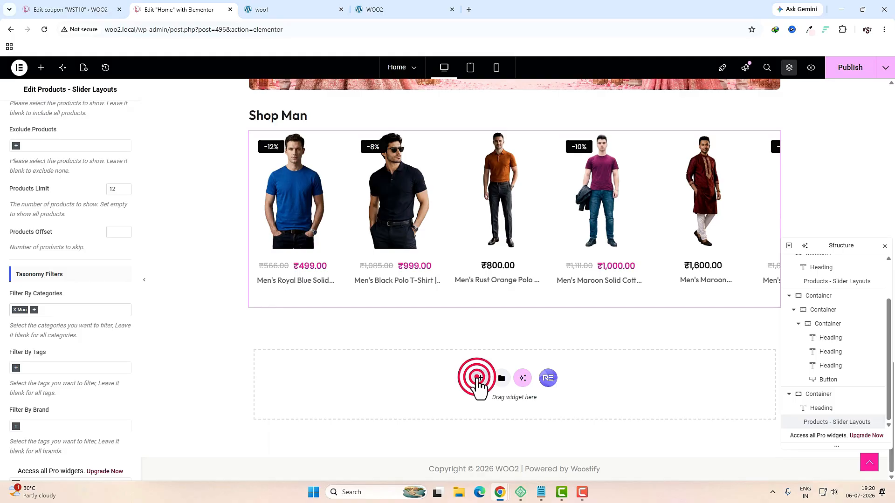
pyautogui.click(476, 372)
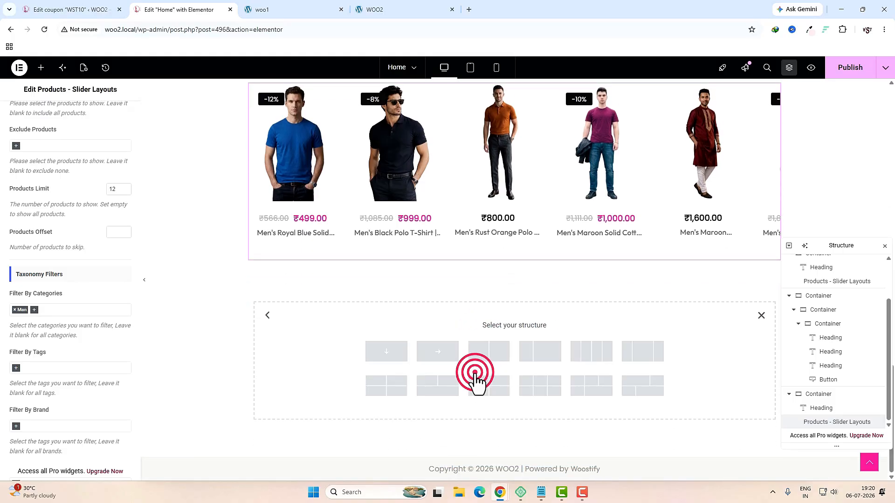
pyautogui.click(386, 359)
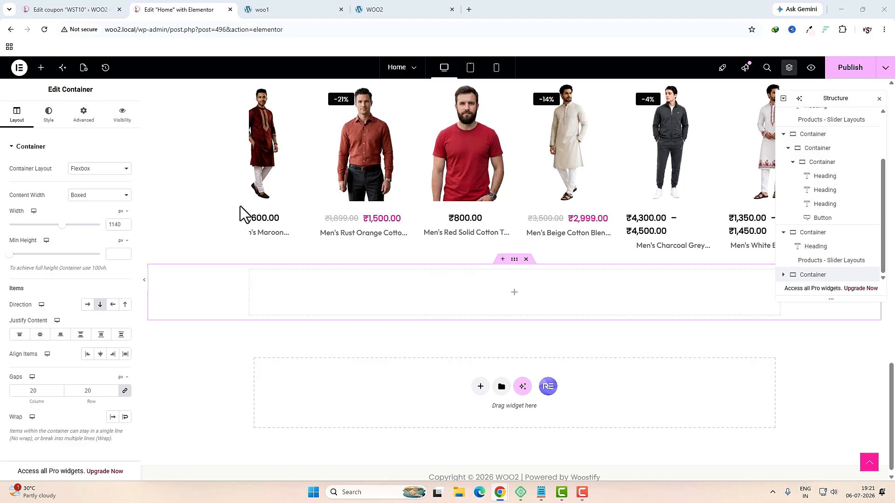
pyautogui.click(34, 391)
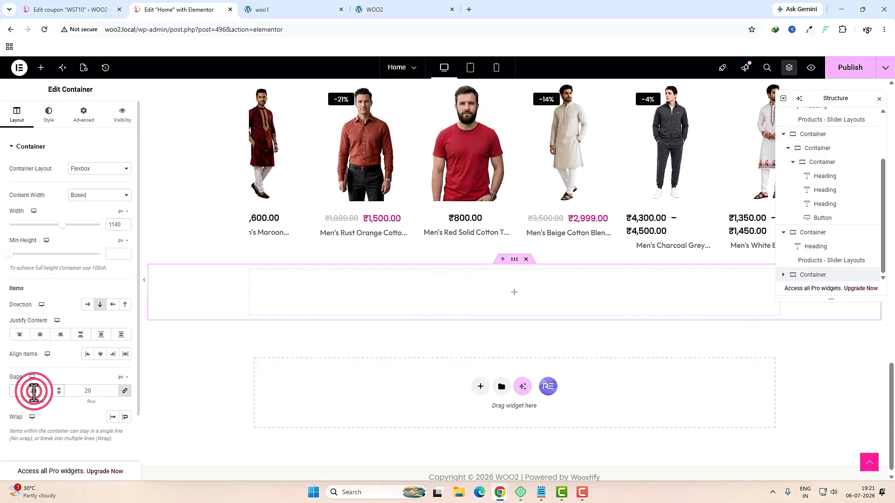
pyautogui.press('BackSpace')
pyautogui.click(88, 122)
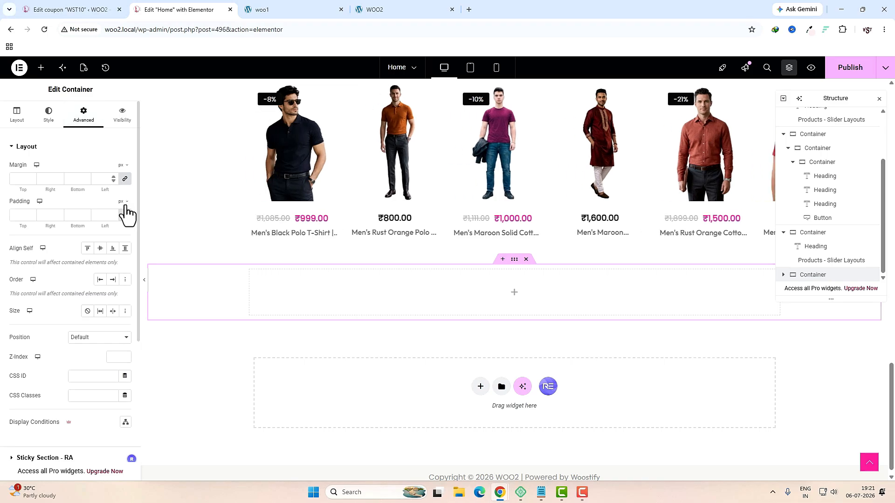
pyautogui.click(125, 214)
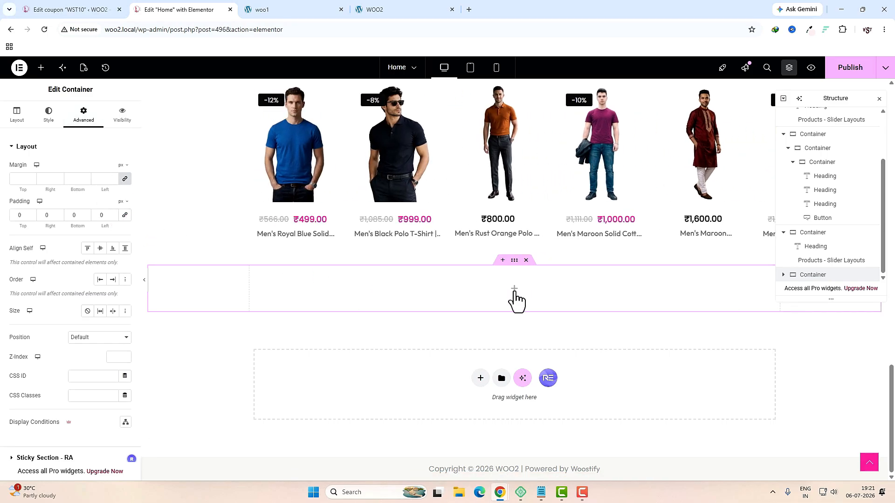
# Step: Drop an inner Container into the section with 15 px top and bottom padding
pyautogui.click(514, 292)
pyautogui.click(55, 132)
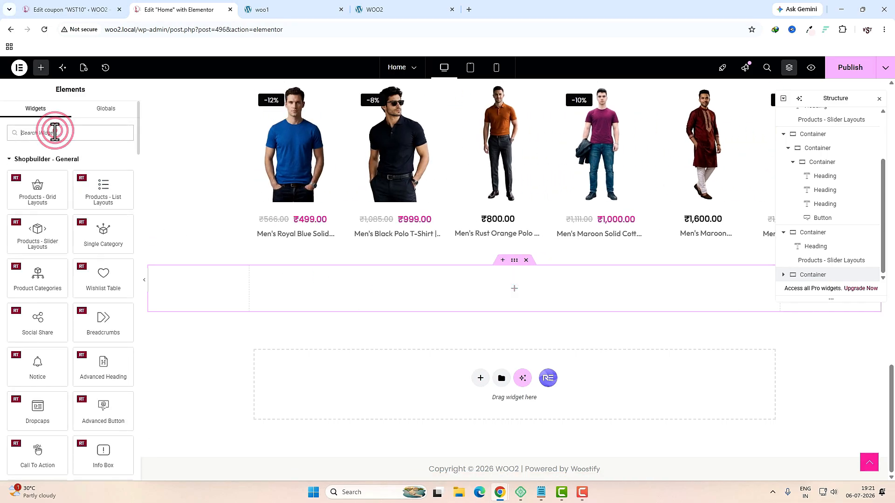
pyautogui.write('con')
pyautogui.moveTo(38, 165); pyautogui.dragTo(378, 289)
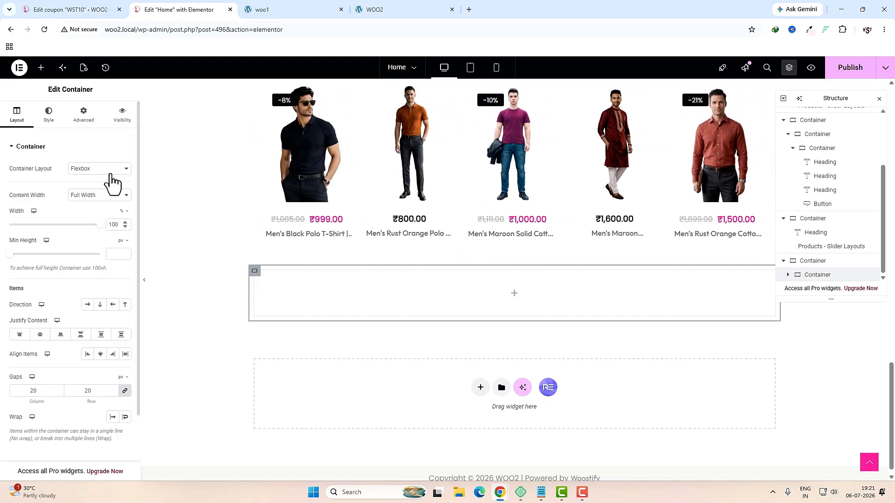
pyautogui.click(90, 125)
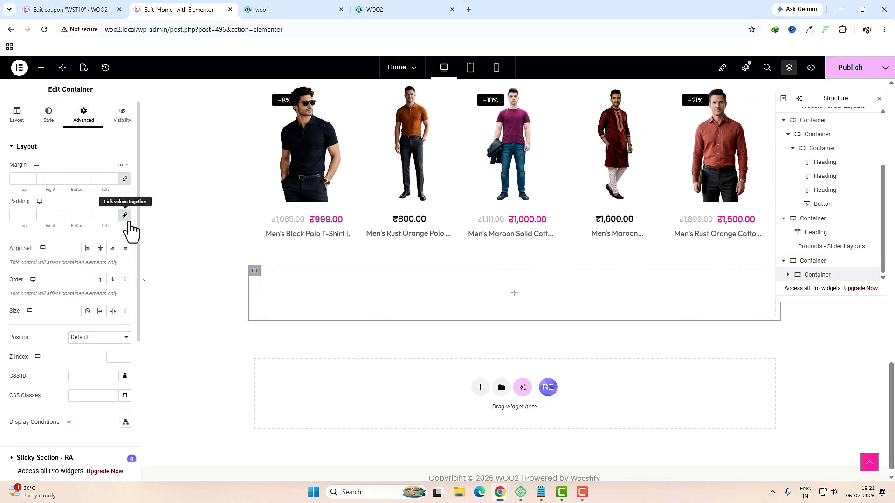
pyautogui.click(125, 215)
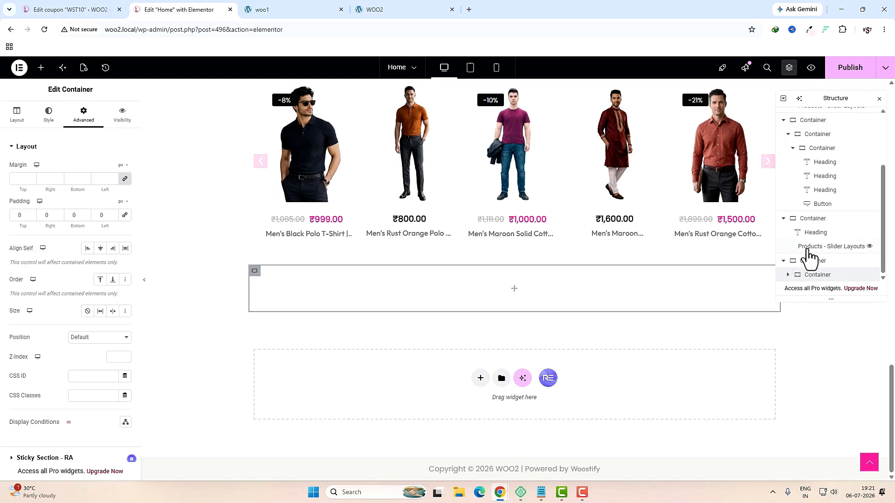
pyautogui.click(24, 216)
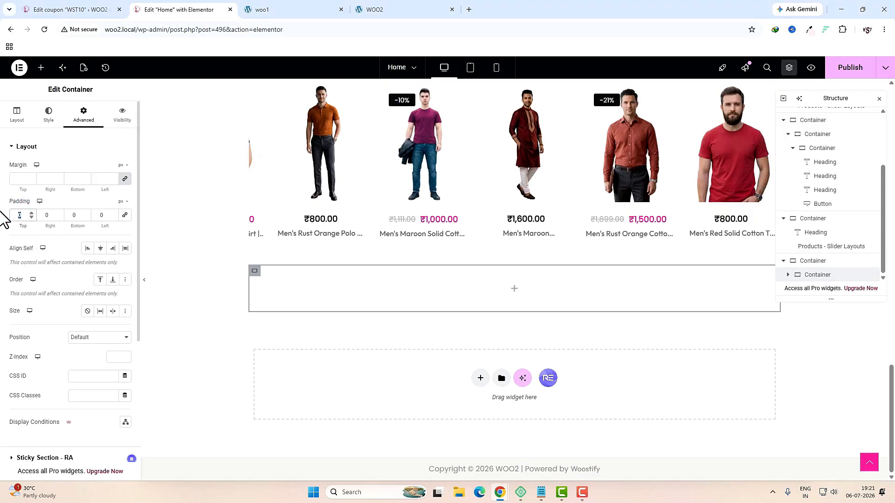
pyautogui.write('15')
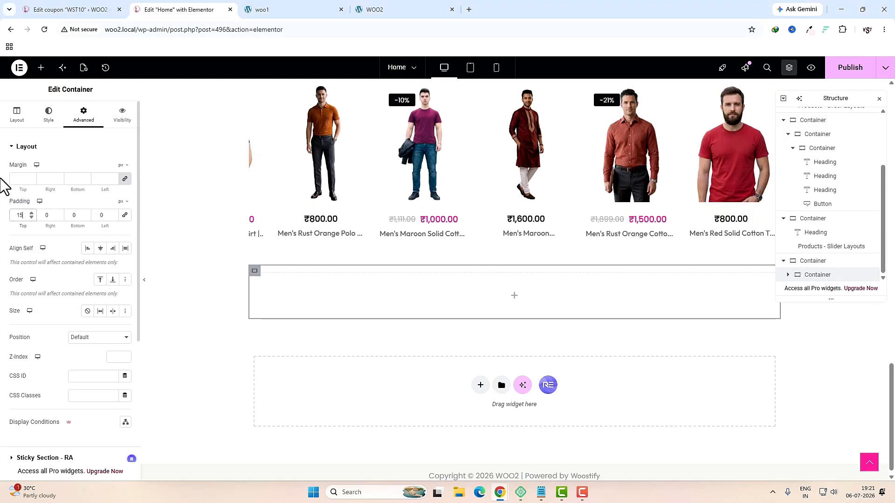
pyautogui.click(73, 214)
pyautogui.write('1')
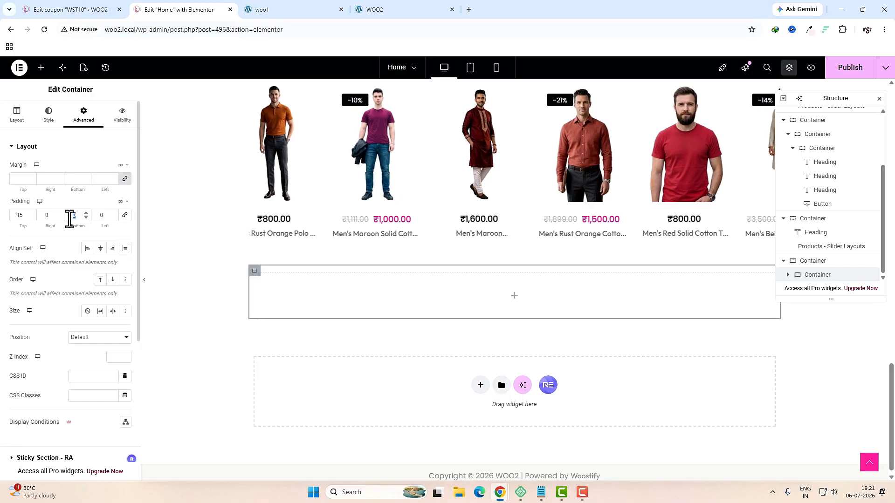
pyautogui.write('5')
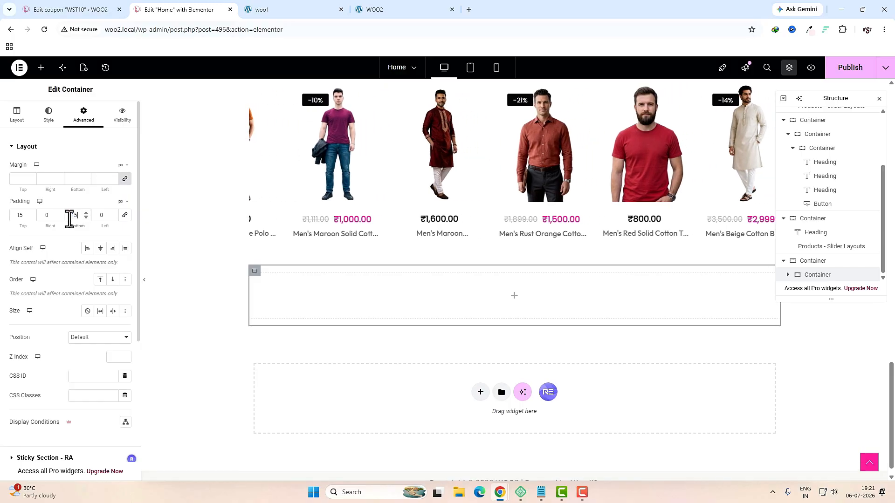
pyautogui.click(51, 124)
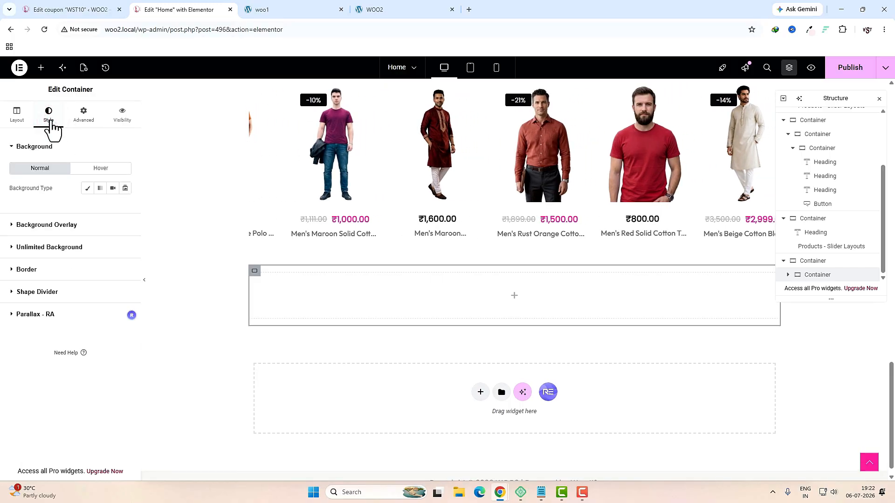
# Step: Give the container a gradient background, using pink sampled from the banner as the first colour
pyautogui.click(100, 190)
pyautogui.hotkey('ctrl', 'Tab')
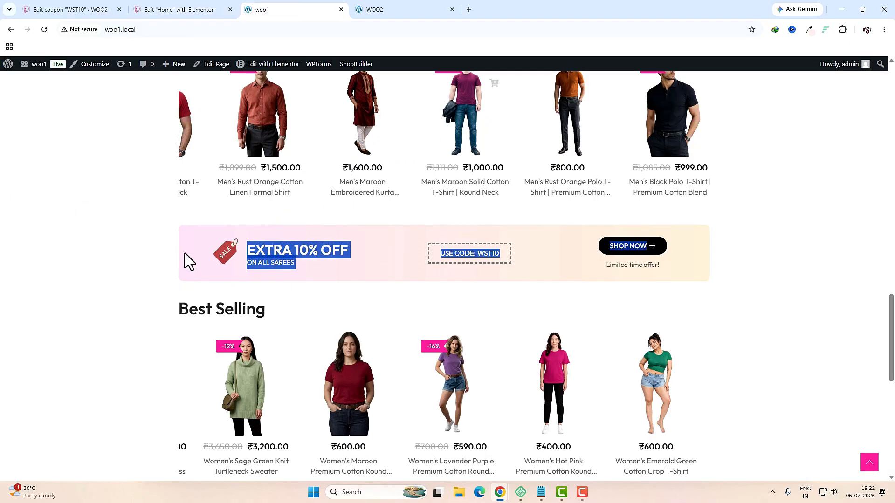
pyautogui.click(809, 30)
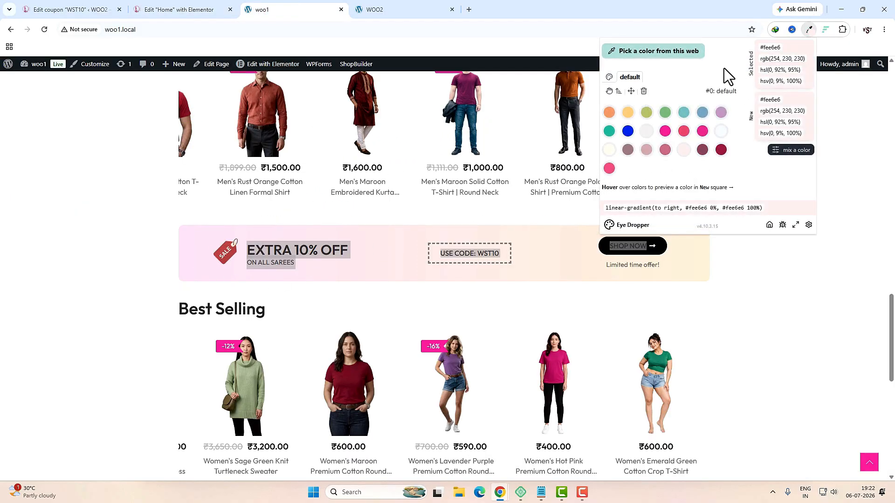
pyautogui.click(657, 52)
pyautogui.click(191, 251)
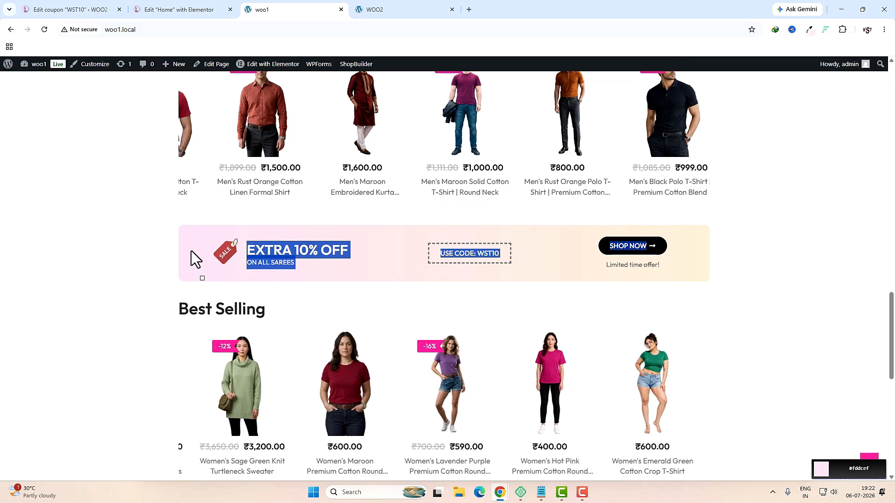
pyautogui.click(810, 29)
pyautogui.click(783, 60)
pyautogui.hotkey('ctrl', 'shift', 'Tab')
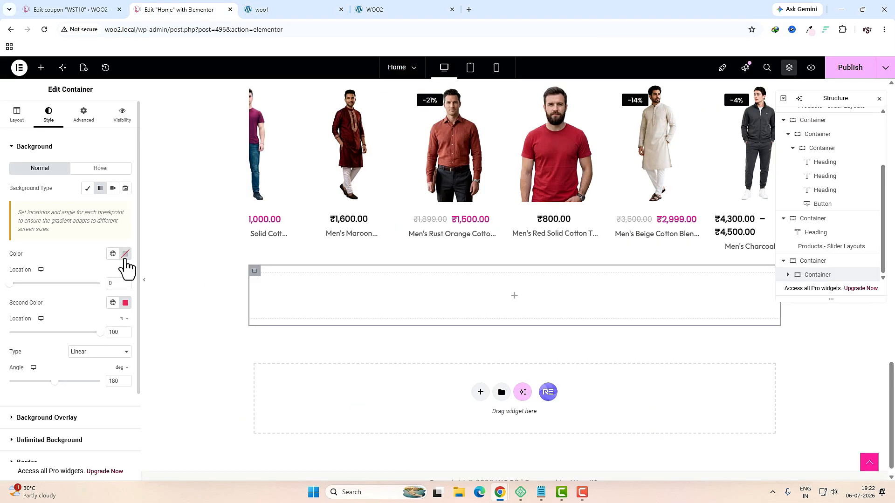
pyautogui.click(125, 255)
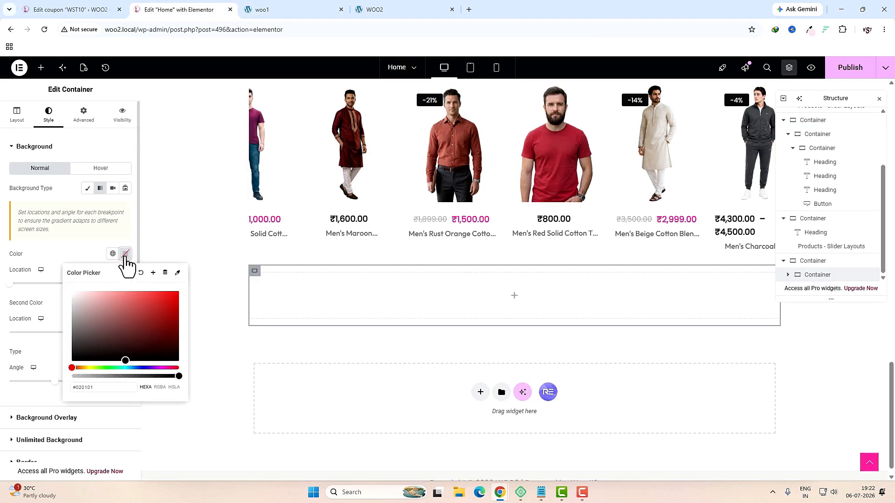
pyautogui.tripleClick(106, 387)
pyautogui.write('#fcdbee')
# Step: Set the second gradient colour to the banner's peach (#fee9ce) and the angle to 90°
pyautogui.click(275, 8)
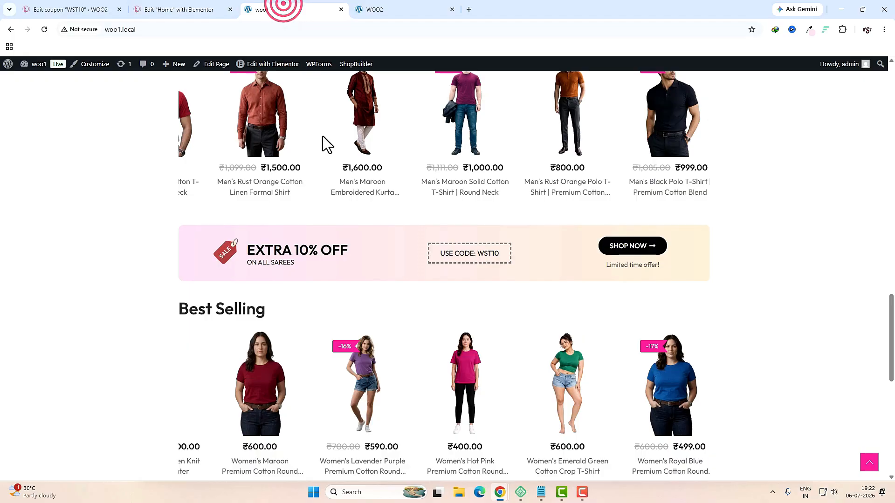
pyautogui.click(810, 30)
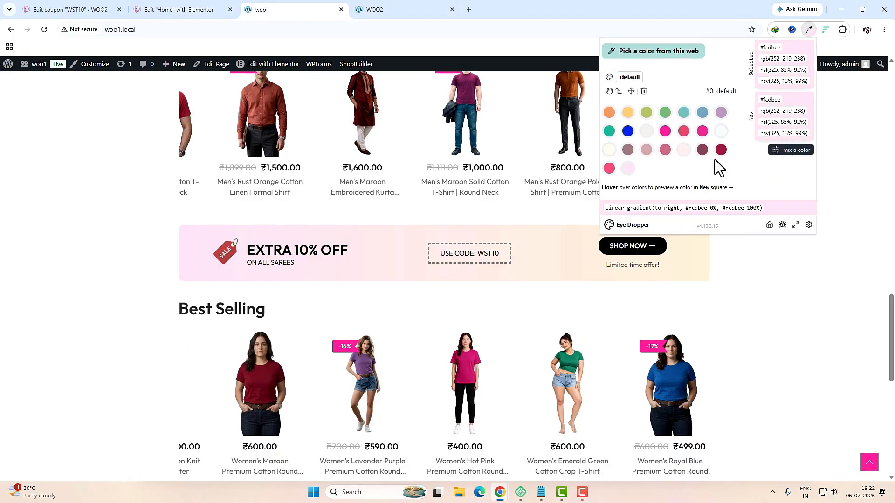
pyautogui.click(657, 51)
pyautogui.click(701, 255)
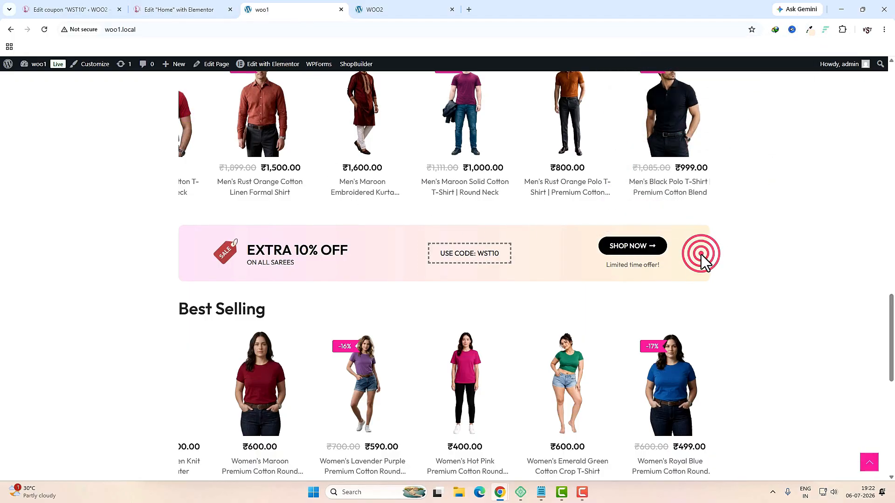
pyautogui.click(809, 30)
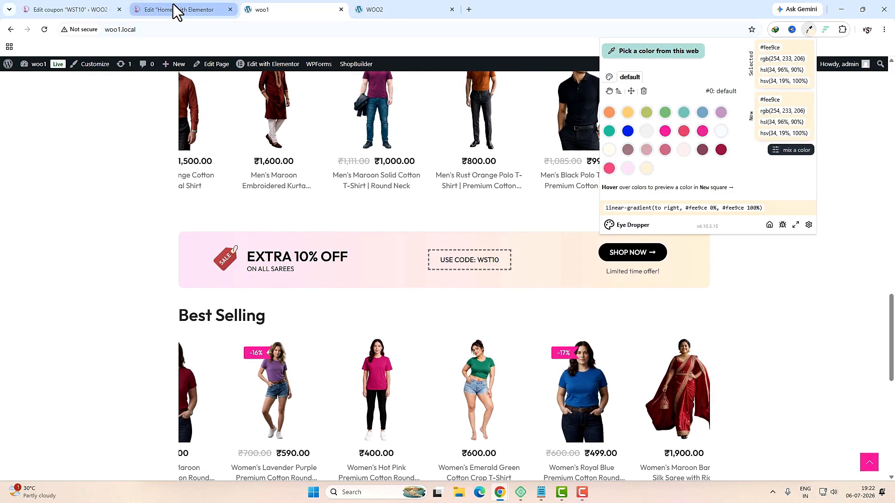
pyautogui.click(173, 3)
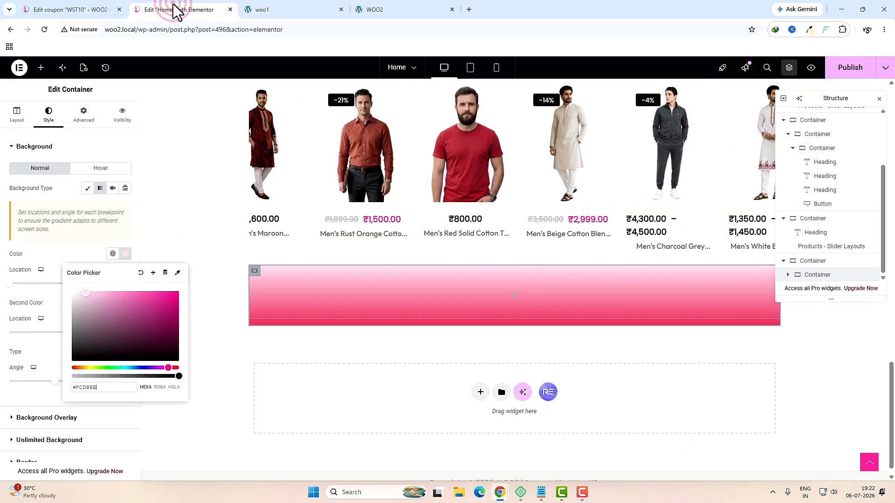
pyautogui.click(195, 246)
pyautogui.click(125, 303)
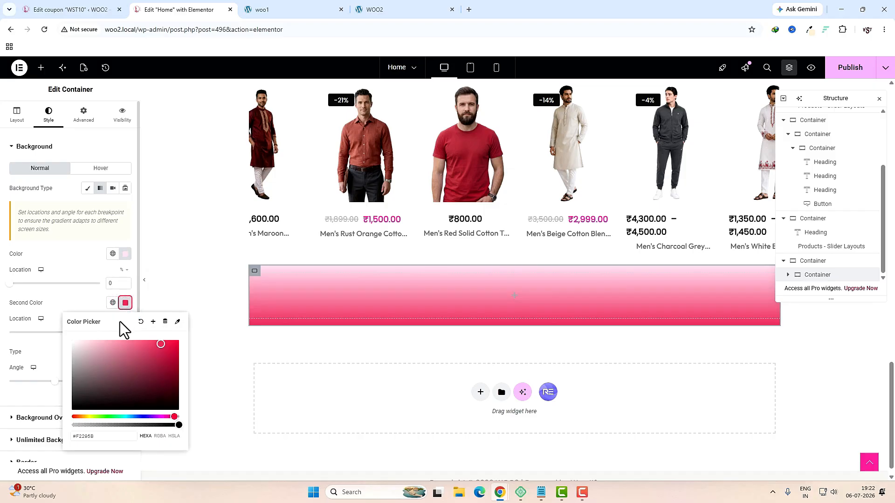
pyautogui.tripleClick(102, 437)
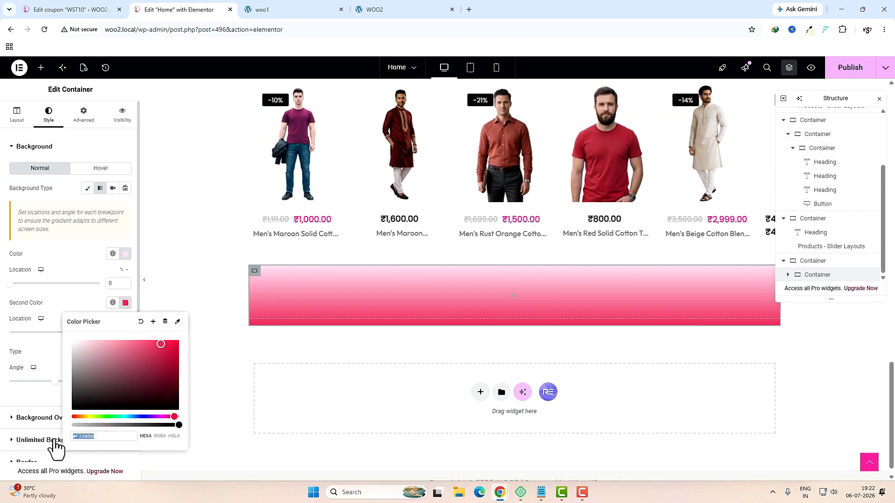
pyautogui.write('#fee9ce')
pyautogui.click(34, 346)
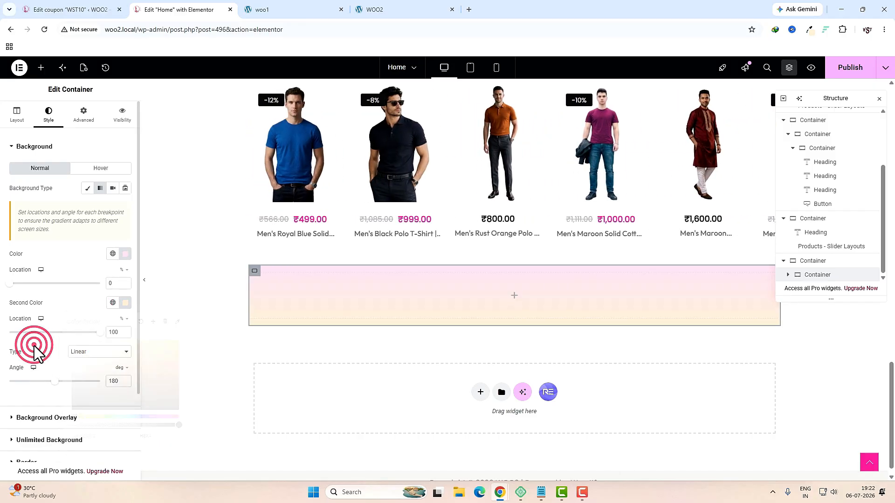
pyautogui.doubleClick(108, 383)
pyautogui.write('90')
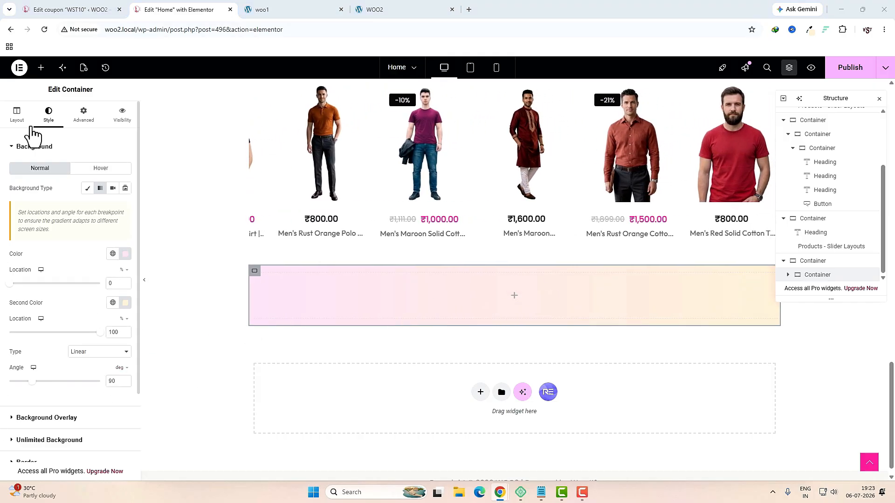
# Step: Set the container's direction to row and add an inner container 33.3% wide
pyautogui.click(18, 116)
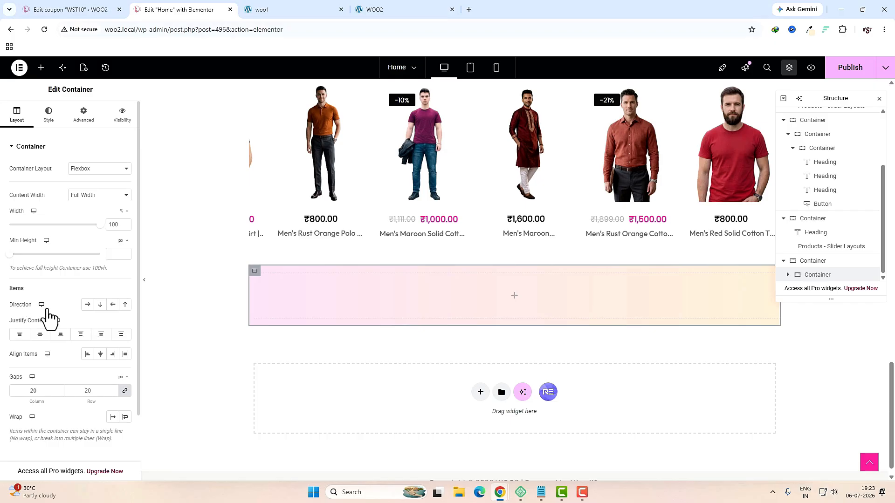
pyautogui.click(87, 306)
pyautogui.click(41, 68)
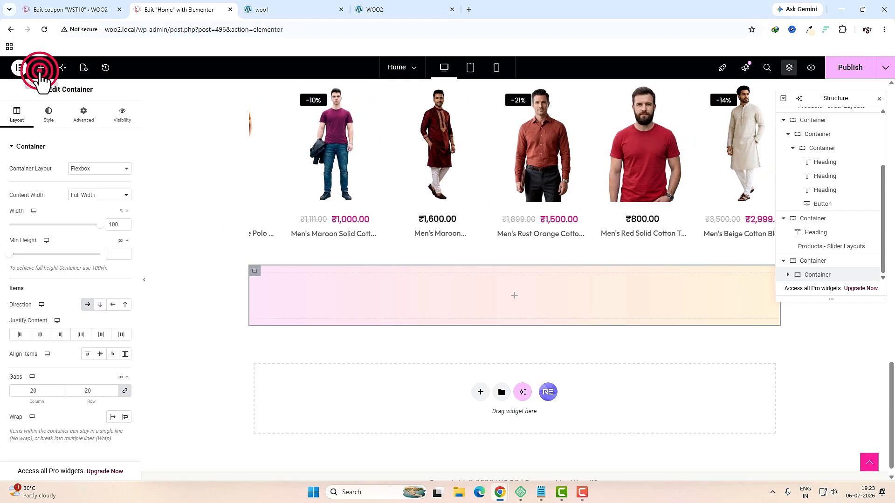
pyautogui.click(44, 135)
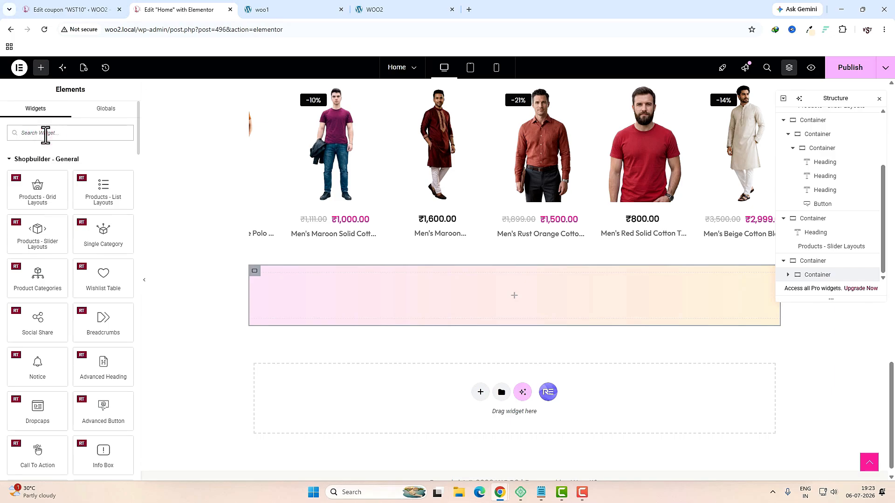
pyautogui.write('CON')
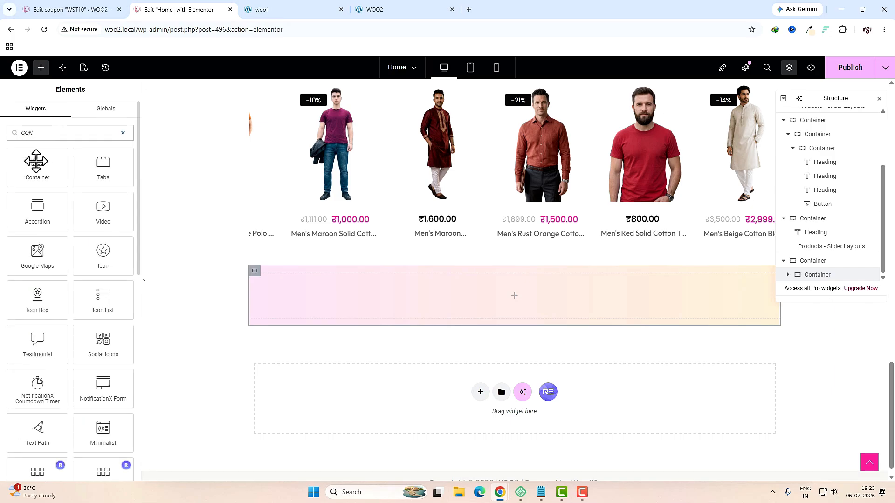
pyautogui.moveTo(36, 161); pyautogui.dragTo(381, 309)
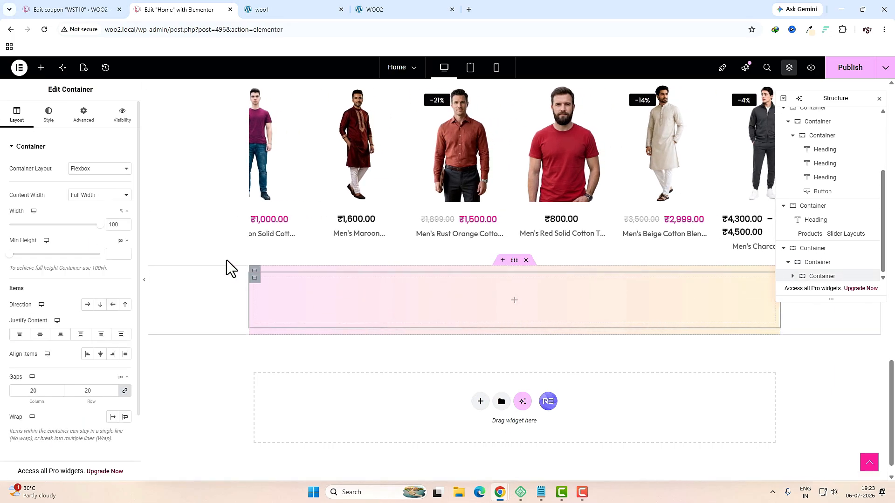
pyautogui.click(112, 224)
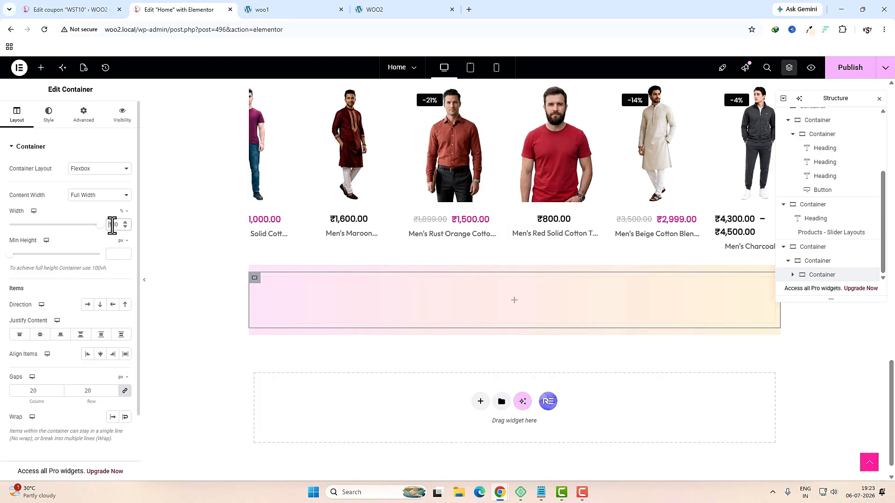
pyautogui.write('33.3')
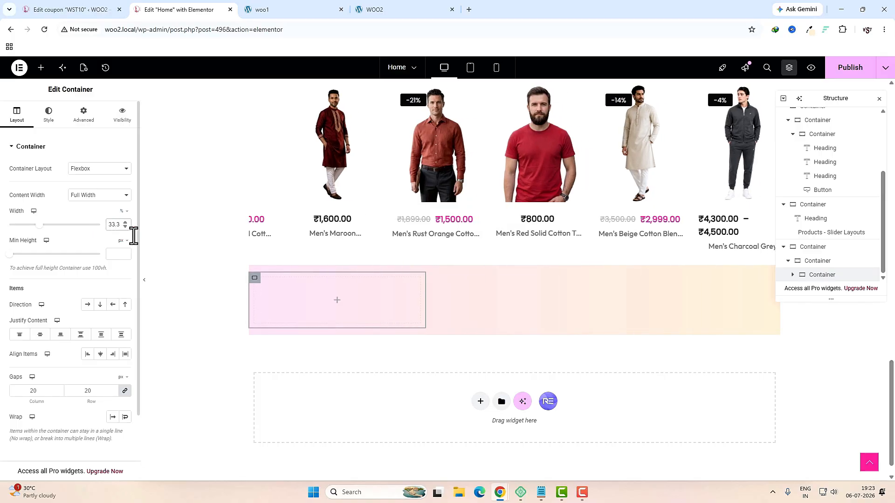
# Step: Duplicate the column twice, set the parent gap to 10, and centre the first column's items
pyautogui.rightClick(255, 279)
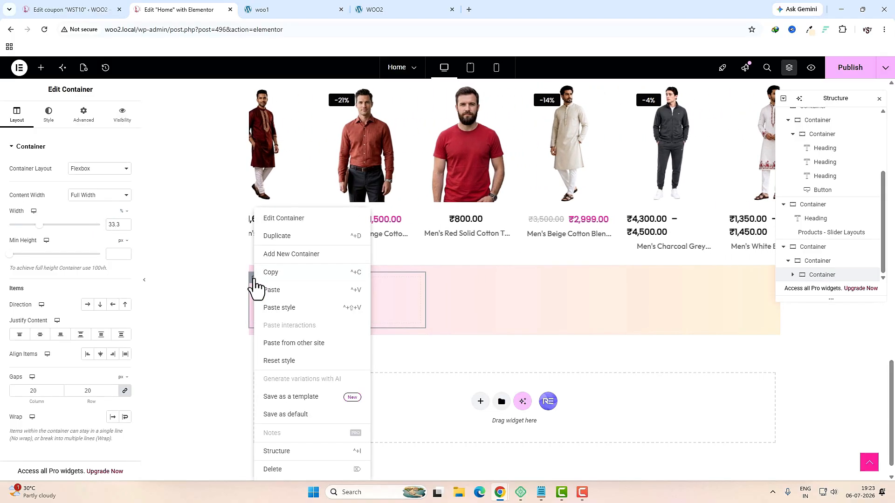
pyautogui.click(278, 233)
pyautogui.rightClick(439, 279)
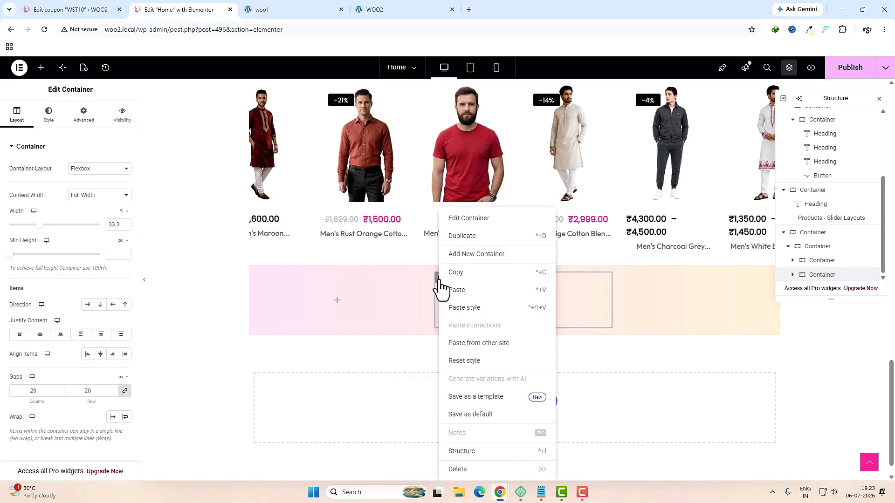
pyautogui.click(461, 236)
pyautogui.click(817, 231)
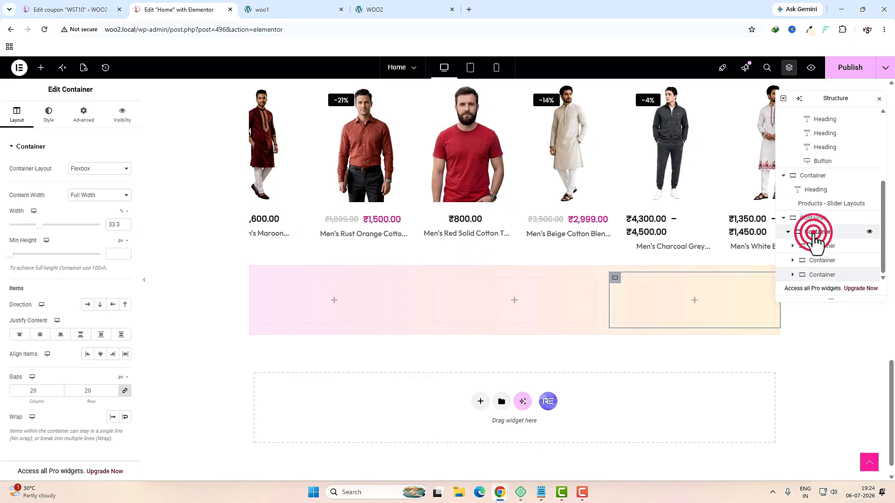
pyautogui.click(35, 392)
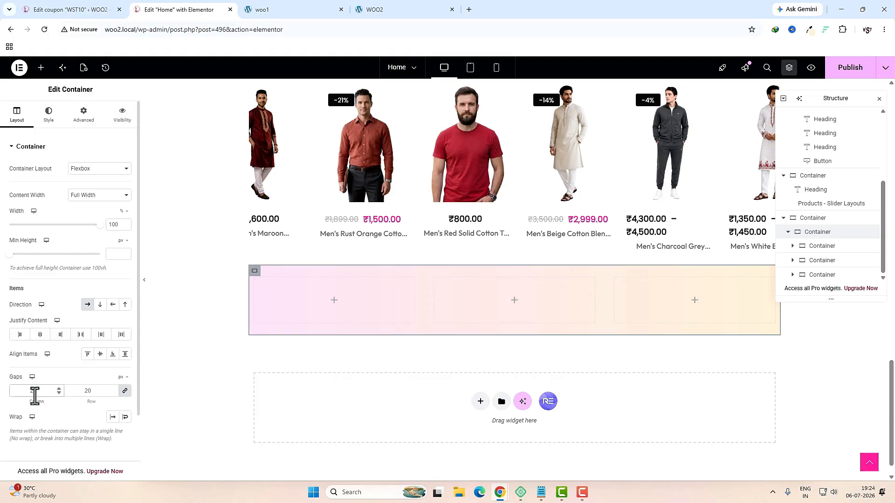
pyautogui.write('10')
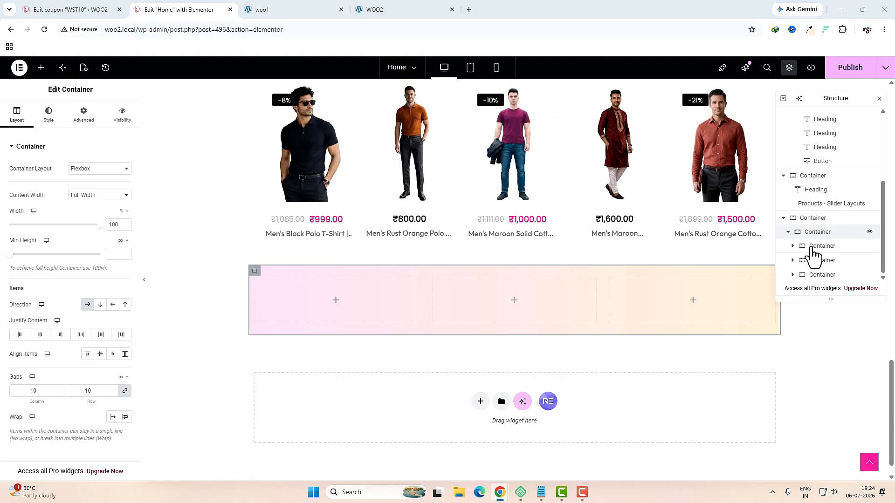
pyautogui.click(811, 247)
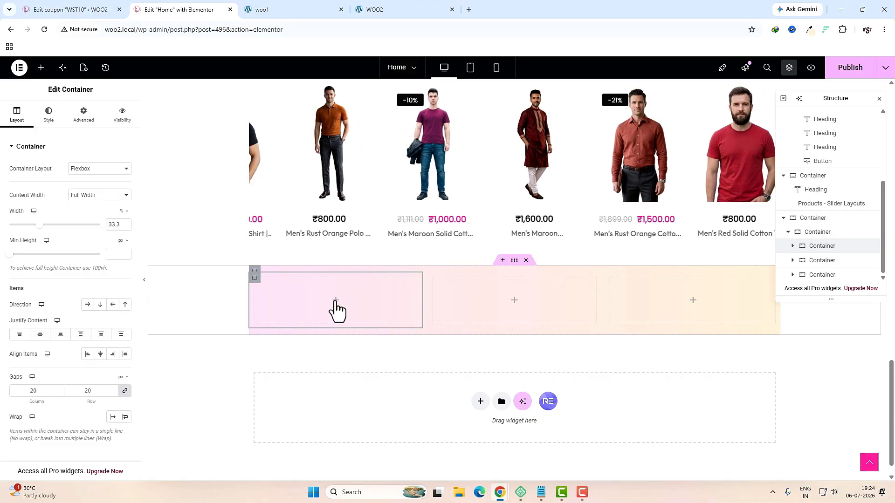
pyautogui.click(100, 355)
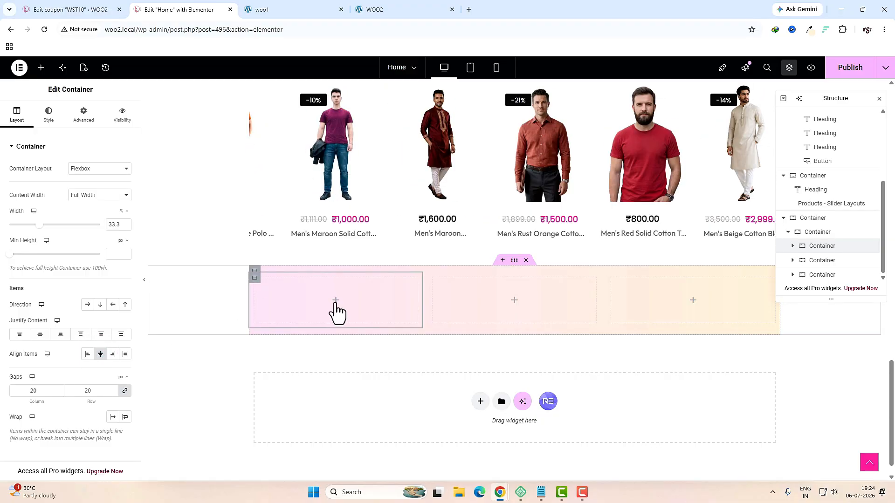
pyautogui.click(335, 303)
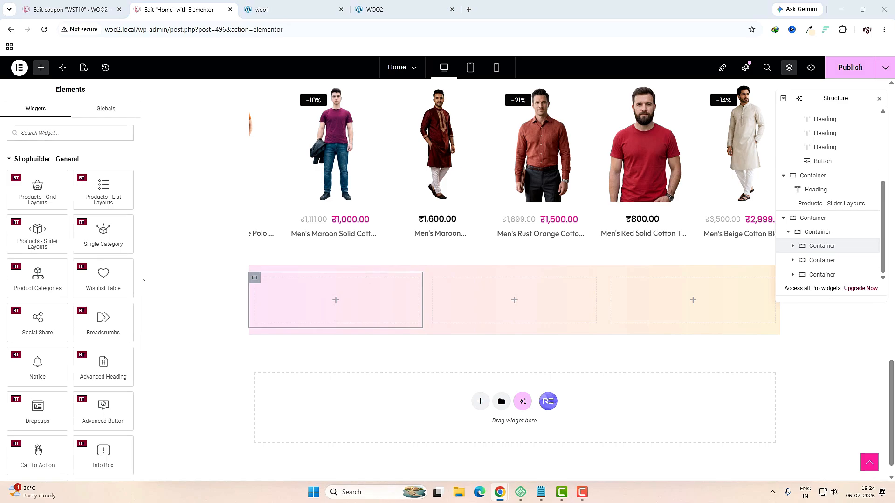
# Step: Place an Icon Box in the first column and upload six SVG icon files to the media library
pyautogui.click(69, 134)
pyautogui.write('ICON')
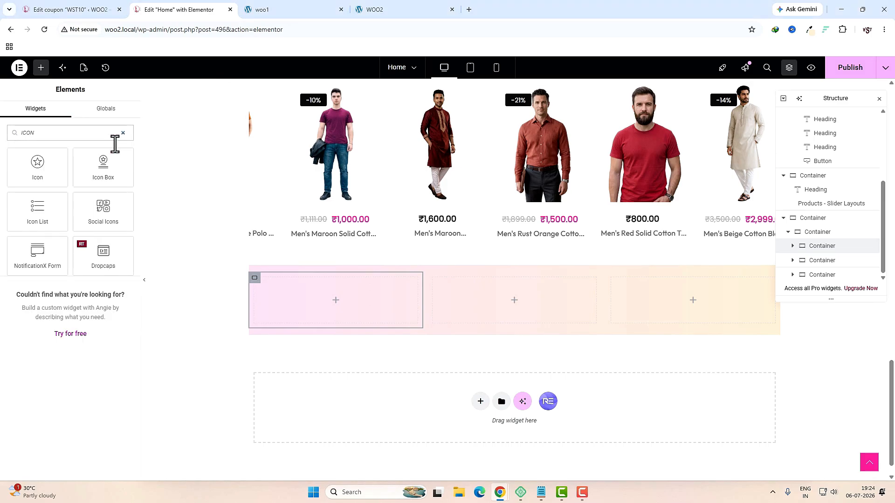
pyautogui.moveTo(111, 174); pyautogui.dragTo(348, 304)
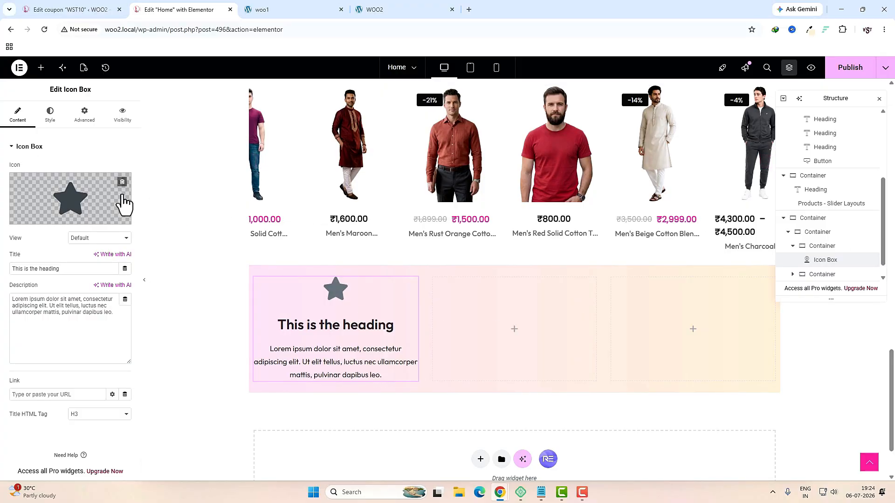
pyautogui.moveTo(95, 204)
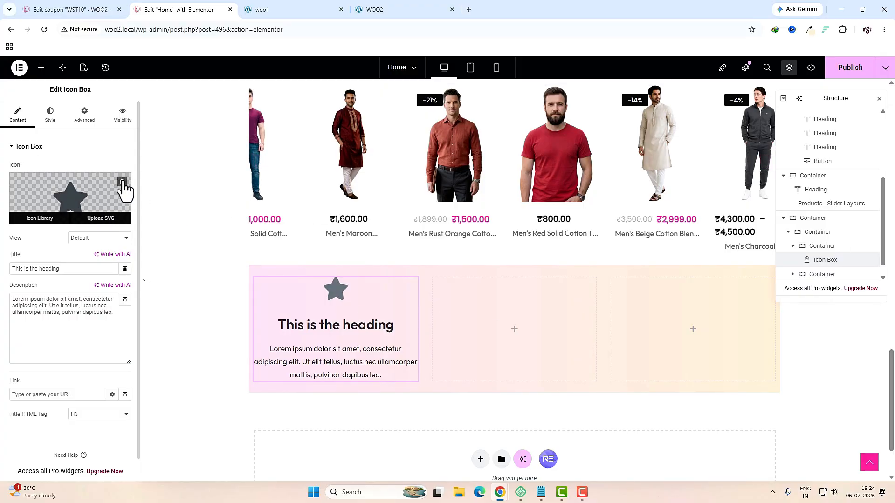
pyautogui.click(122, 183)
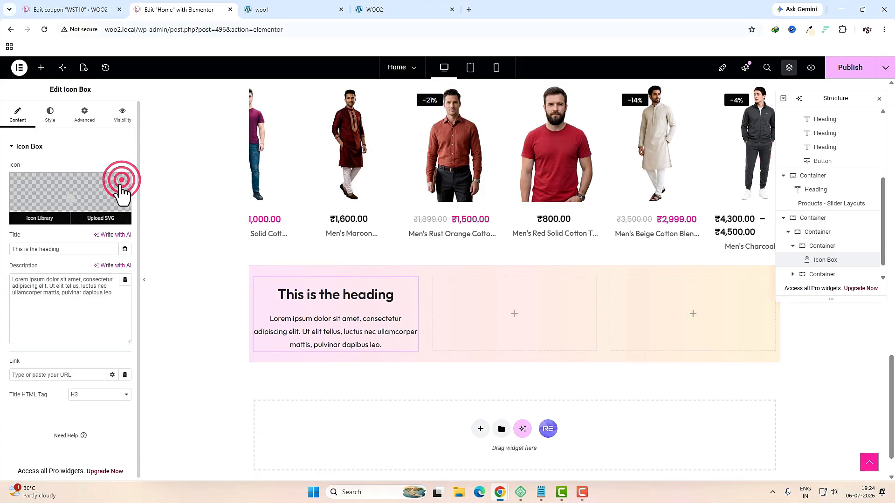
pyautogui.click(105, 221)
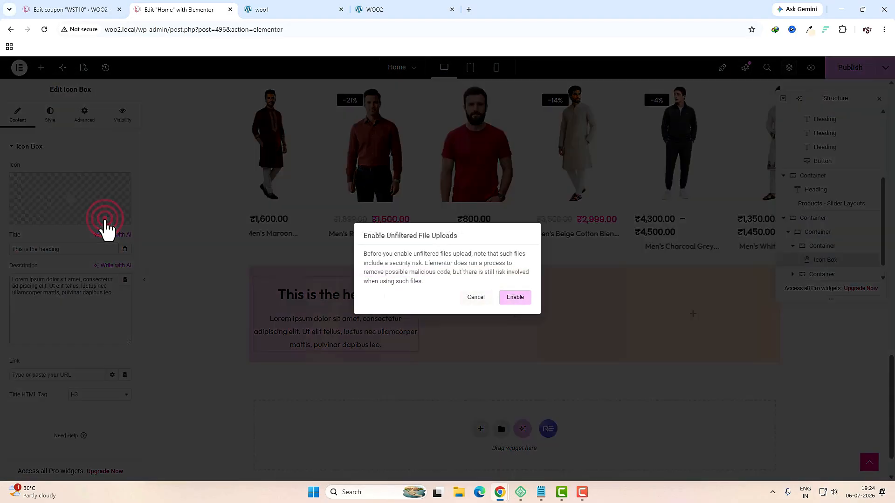
pyautogui.click(512, 298)
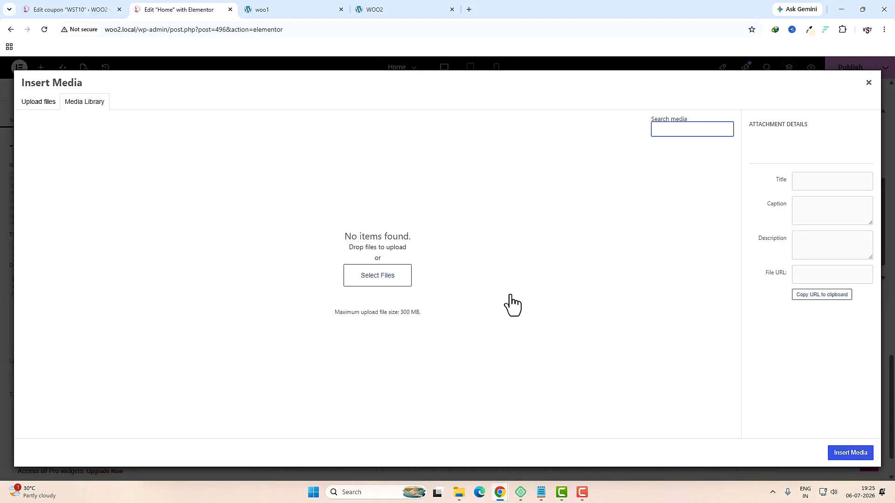
pyautogui.click(459, 492)
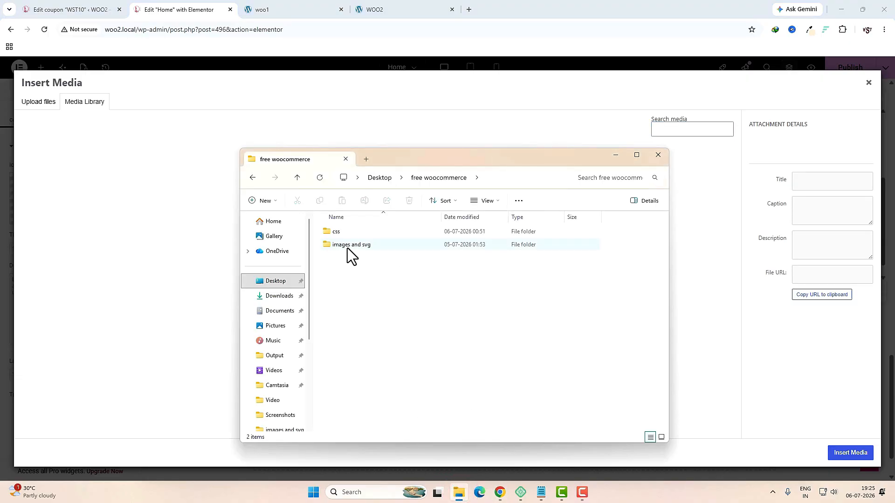
pyautogui.click(369, 249)
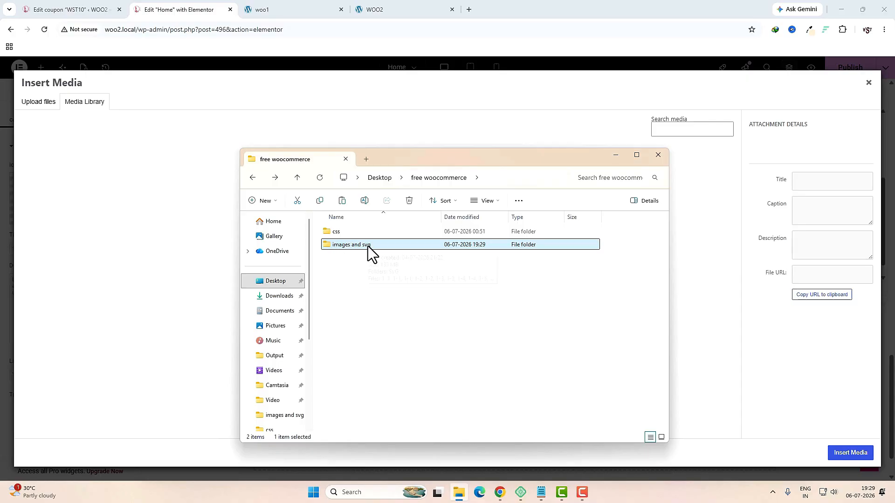
pyautogui.doubleClick(383, 244)
pyautogui.doubleClick(352, 243)
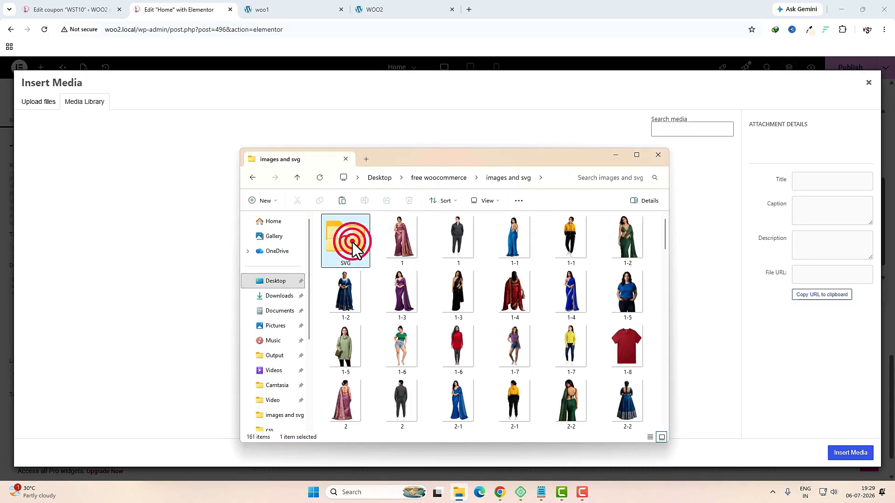
pyautogui.moveTo(401, 340); pyautogui.dragTo(193, 219)
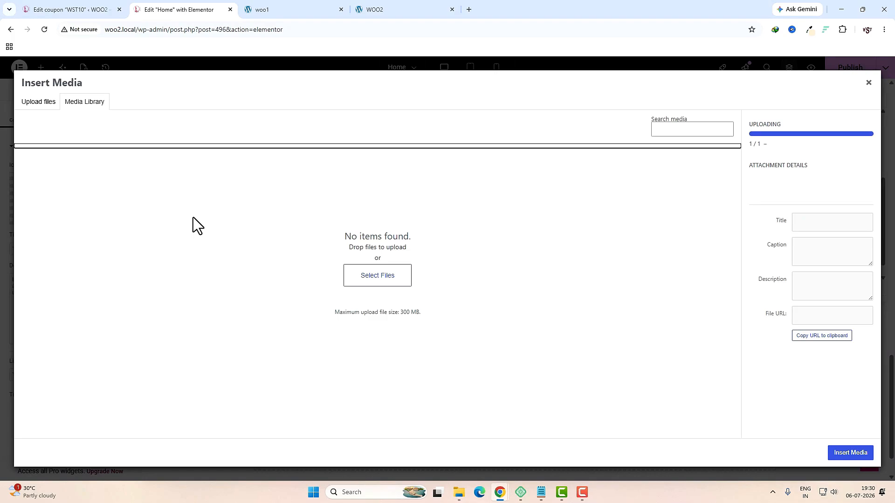
# Step: Insert the SALE tag image from the media library as the icon
pyautogui.click(869, 83)
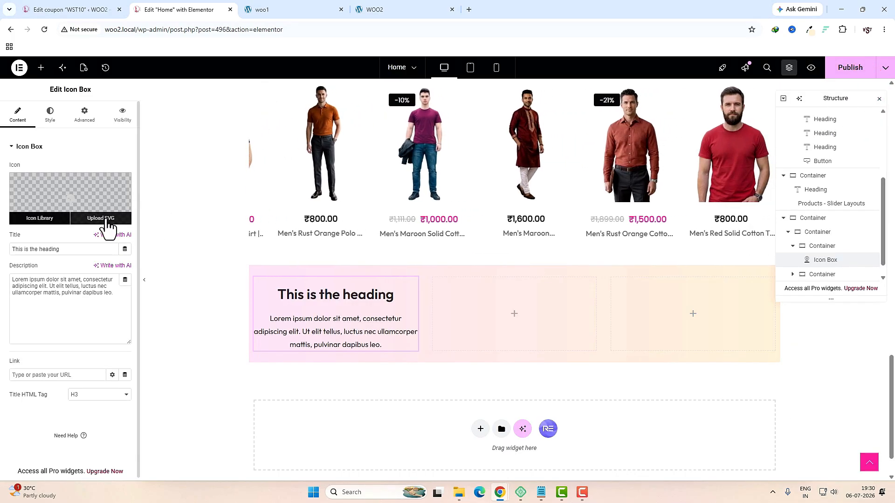
pyautogui.click(101, 219)
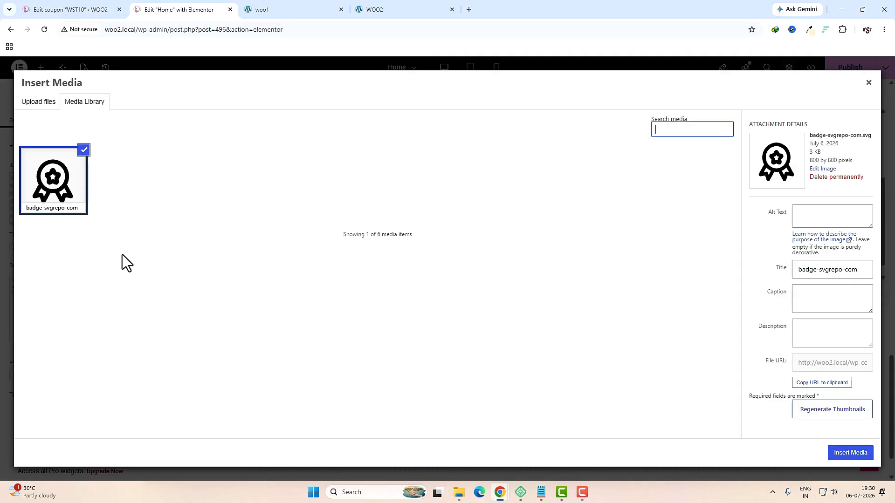
pyautogui.click(672, 131)
pyautogui.write('SALE')
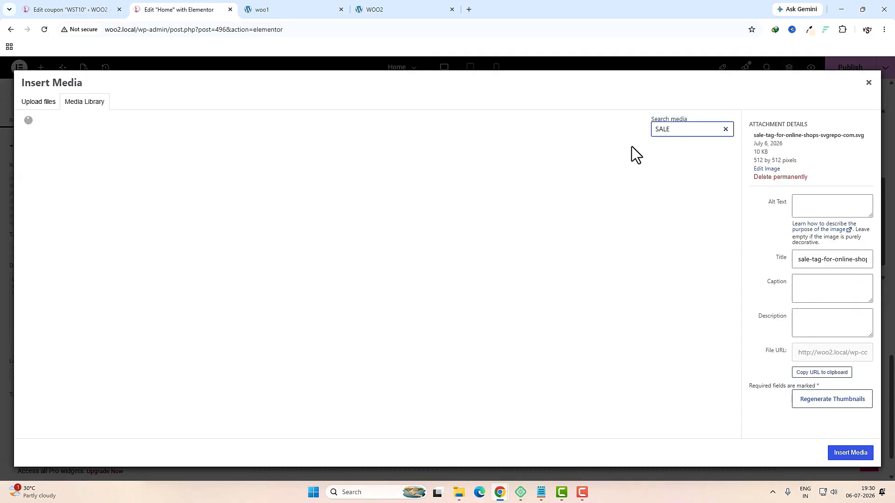
pyautogui.click(59, 178)
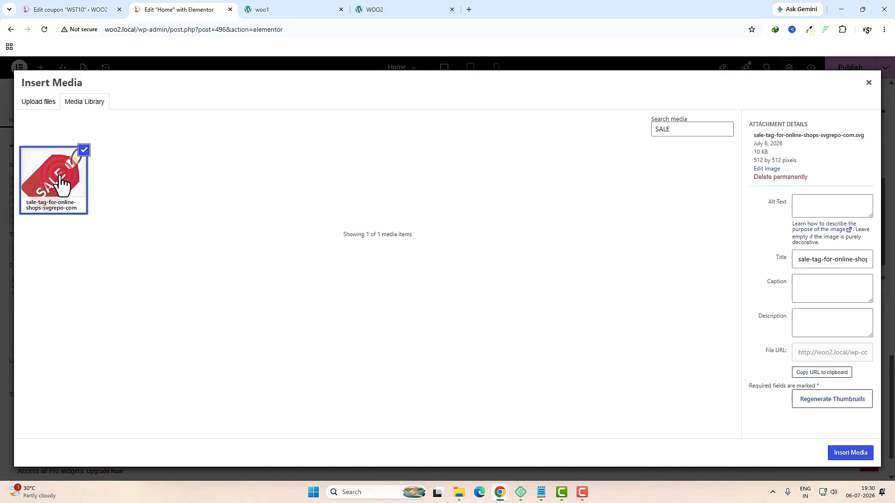
pyautogui.click(849, 453)
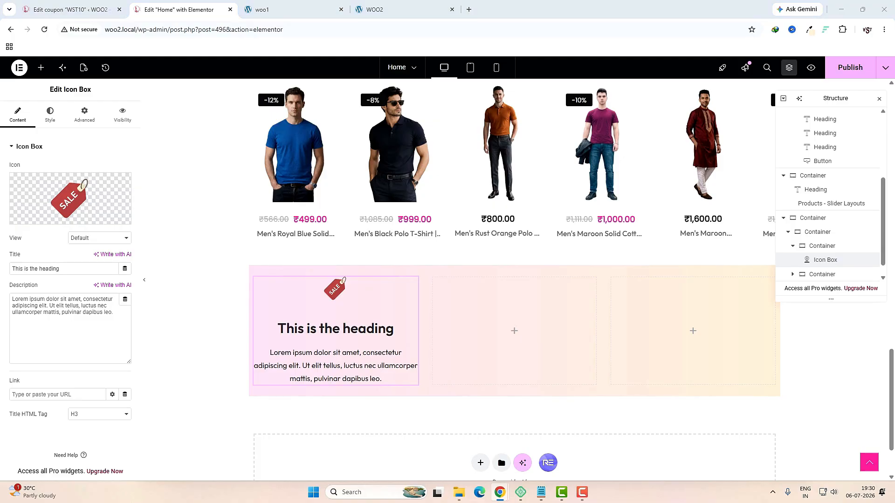
# Step: Replace the heading with 'EXTRA 10% OFF' and the description with 'ON ALL SAREES'
pyautogui.click(91, 269)
pyautogui.hotkey('ctrl', 'a')
pyautogui.write('EXTRA 10% OFF')
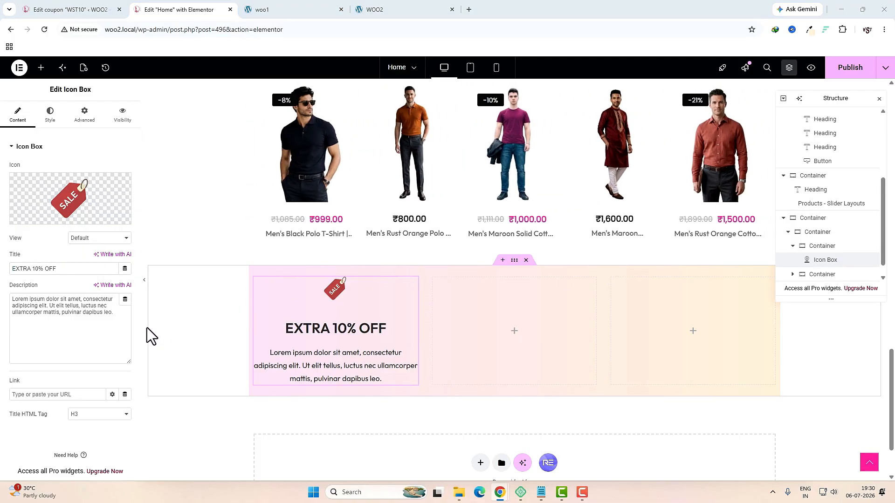
pyautogui.click(87, 315)
pyautogui.hotkey('ctrl', 'a')
pyautogui.write('ON ALL SAREES')
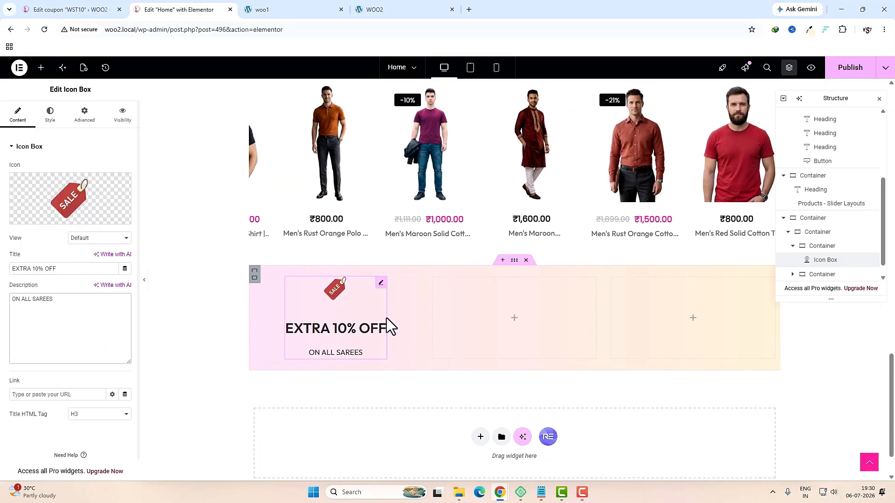
# Step: Place the icon left of the text, set content spacing to 0 and icon size to 55
pyautogui.click(50, 111)
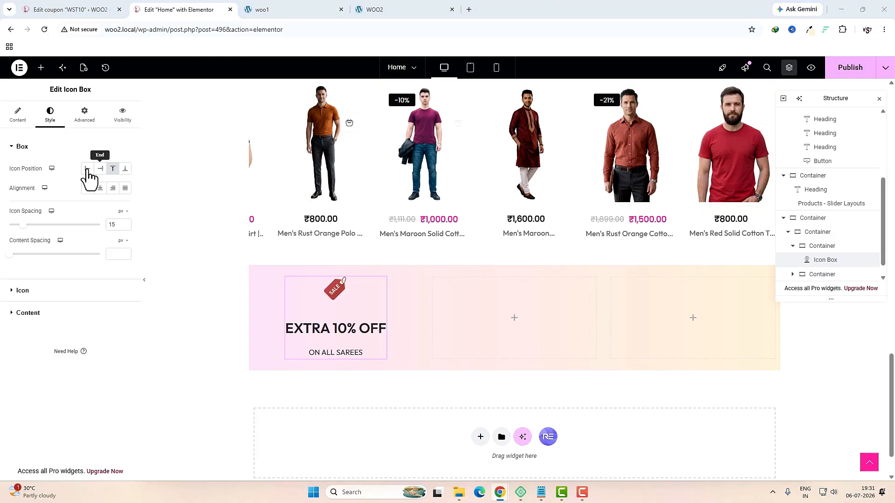
pyautogui.click(88, 169)
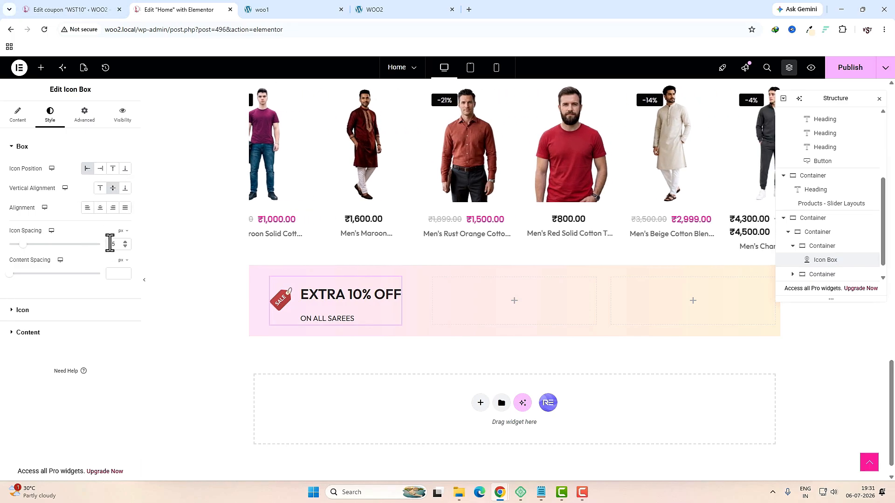
pyautogui.click(110, 275)
pyautogui.write('0')
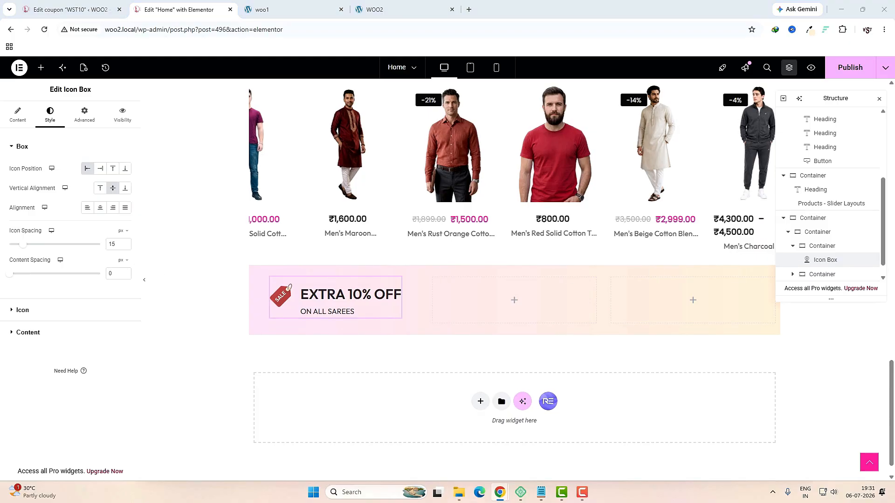
pyautogui.click(52, 310)
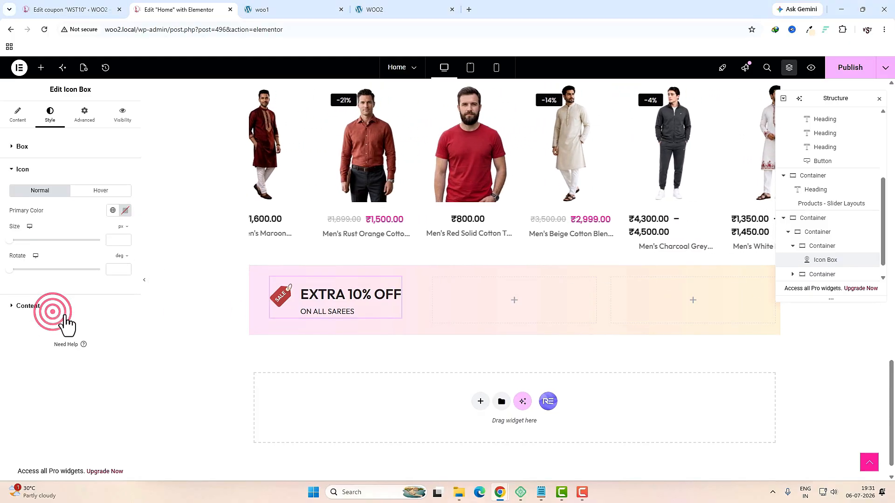
pyautogui.click(112, 240)
pyautogui.write('55')
pyautogui.click(117, 269)
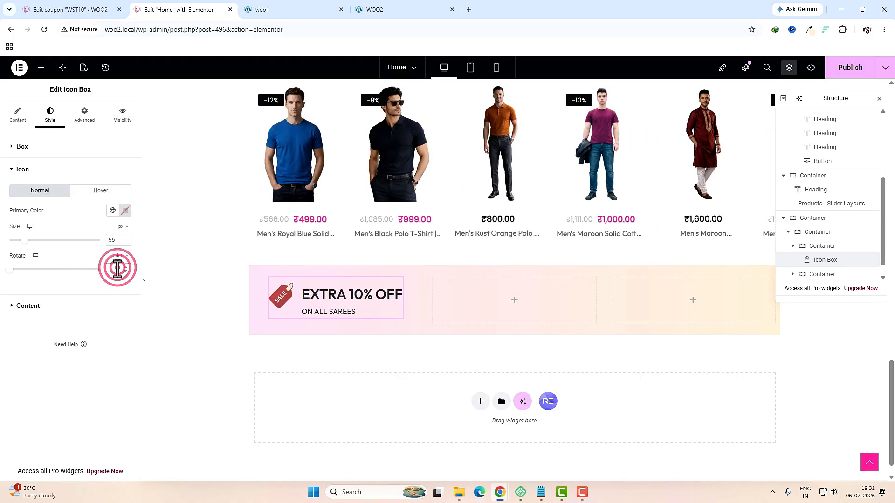
pyautogui.click(74, 306)
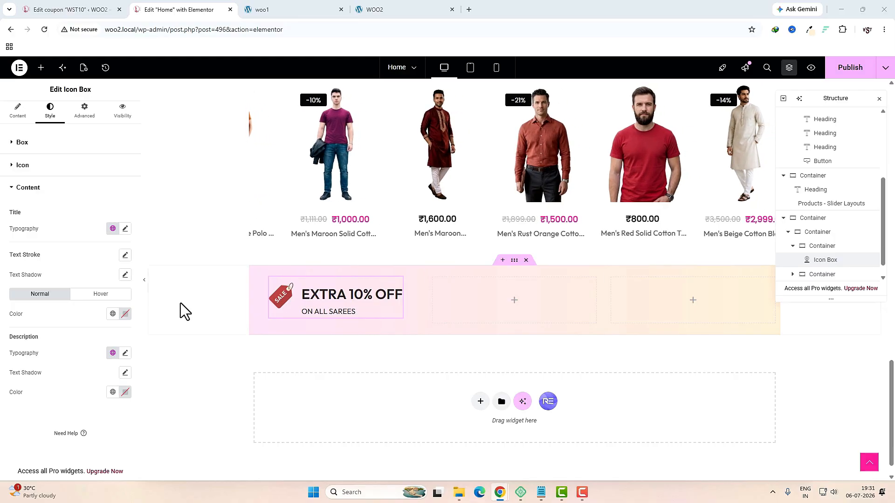
# Step: Tighten the title's line height in its typography settings
pyautogui.click(124, 228)
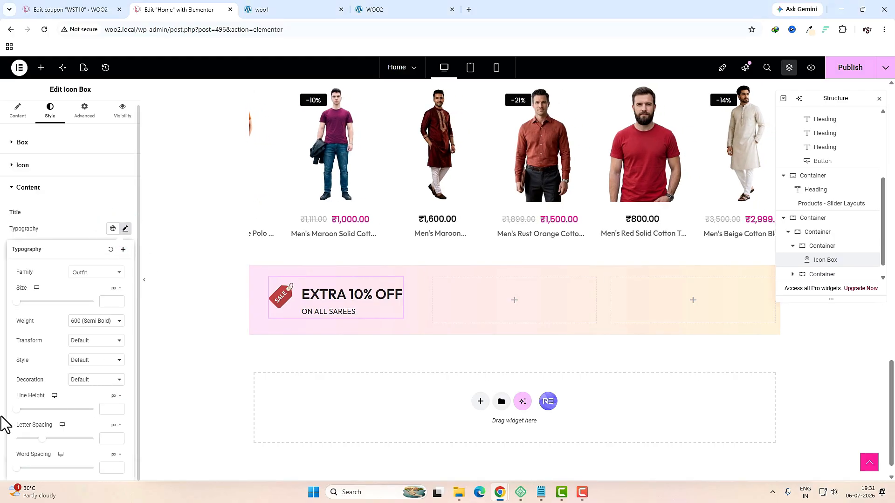
pyautogui.click(104, 414)
pyautogui.write('30')
pyautogui.click(67, 227)
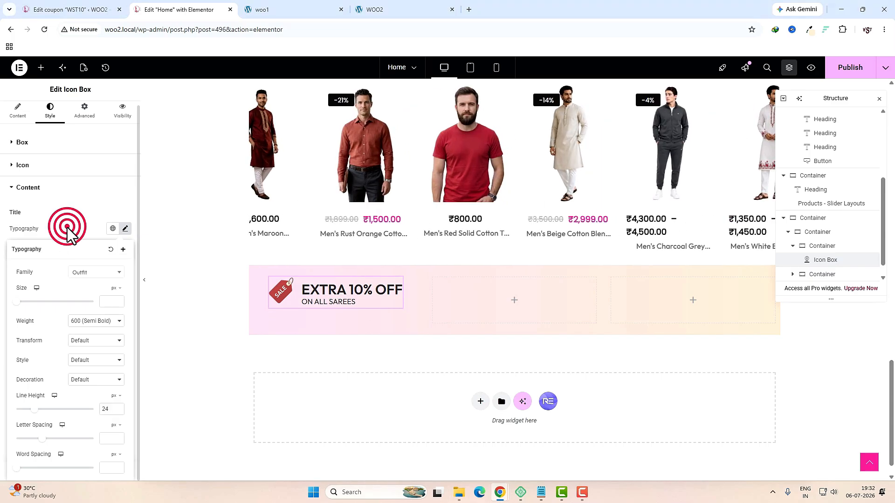
# Step: Set the description typography to size 14 with line height 30
pyautogui.click(125, 354)
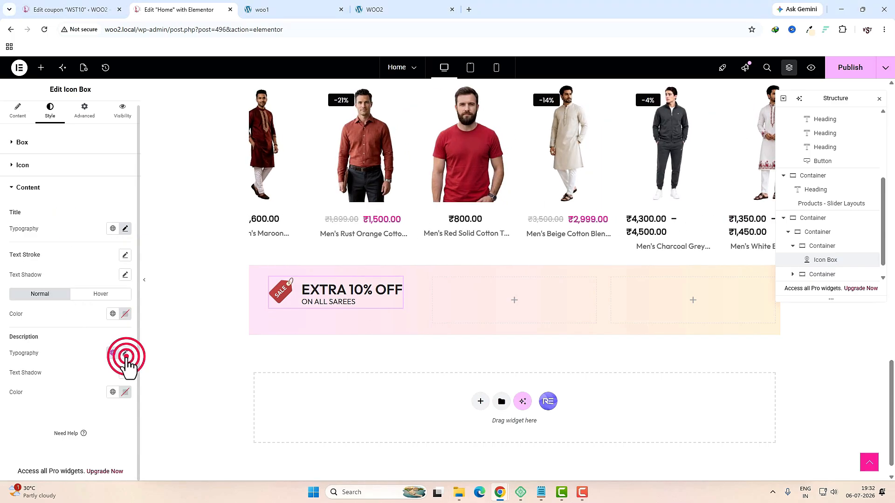
pyautogui.scroll(-3, 82, 399)
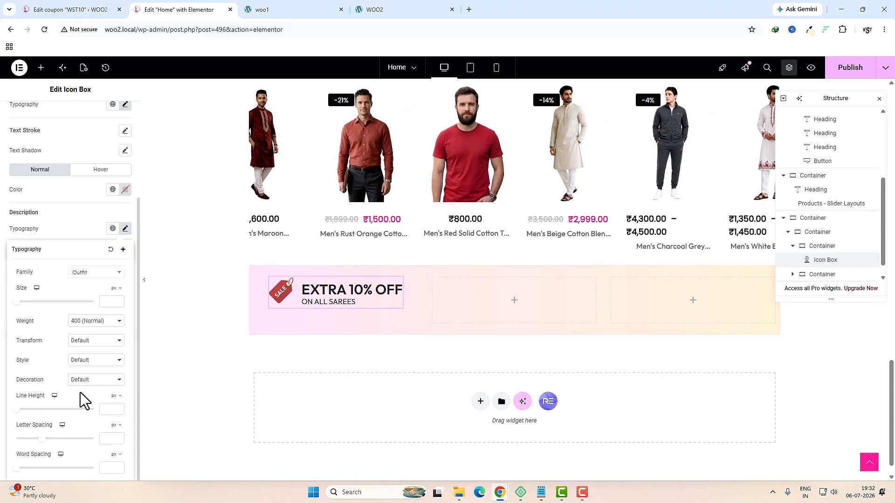
pyautogui.click(107, 301)
pyautogui.write('1')
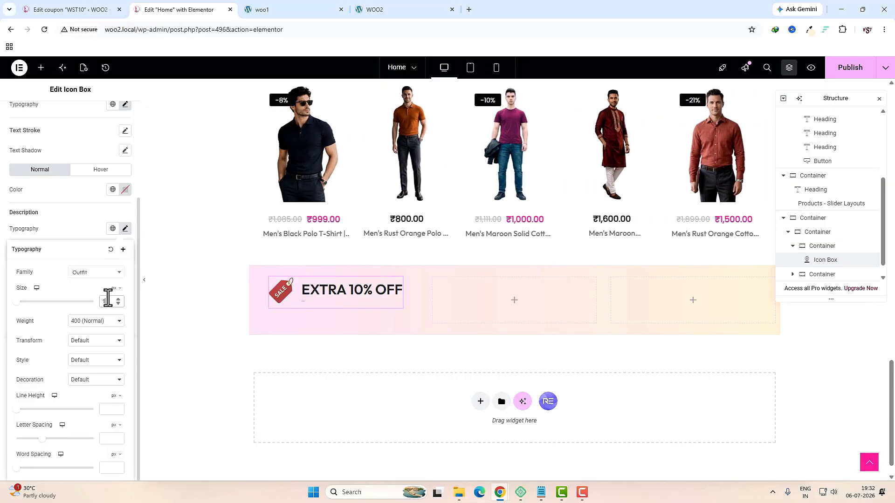
pyautogui.write('4')
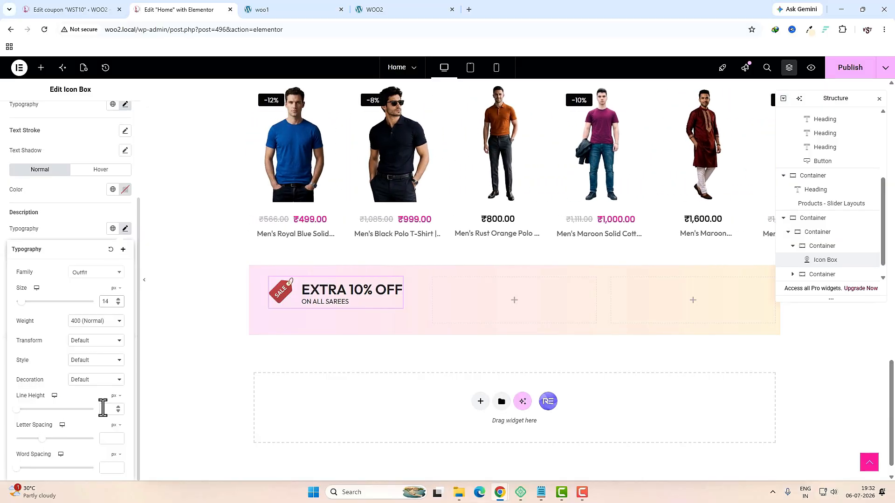
pyautogui.click(102, 408)
pyautogui.write('30')
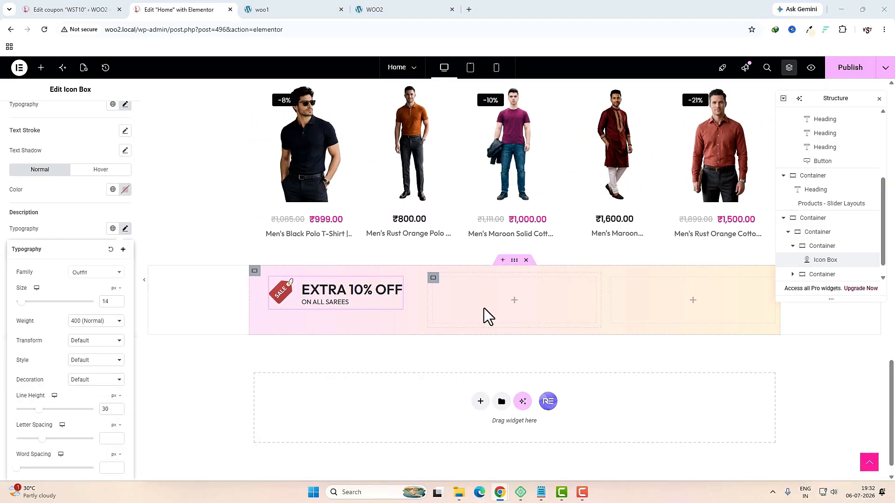
pyautogui.click(514, 301)
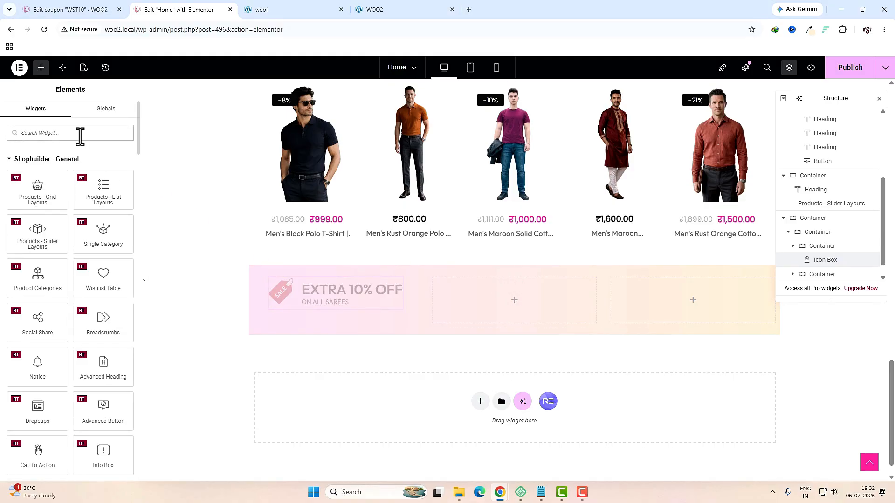
# Step: Add a centred Button to the middle column labelled 'USE CODE: WST10'
pyautogui.click(80, 135)
pyautogui.write('butt')
pyautogui.moveTo(116, 192); pyautogui.dragTo(488, 295)
pyautogui.click(50, 114)
pyautogui.click(100, 169)
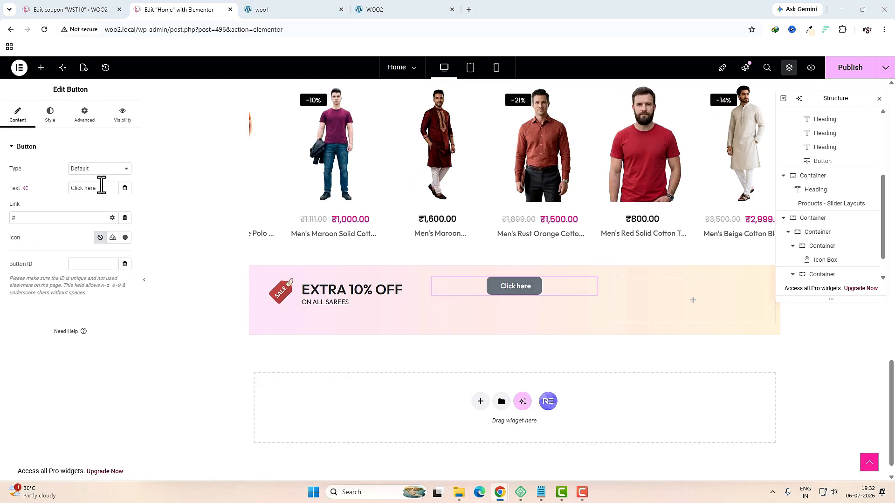
pyautogui.tripleClick(87, 187)
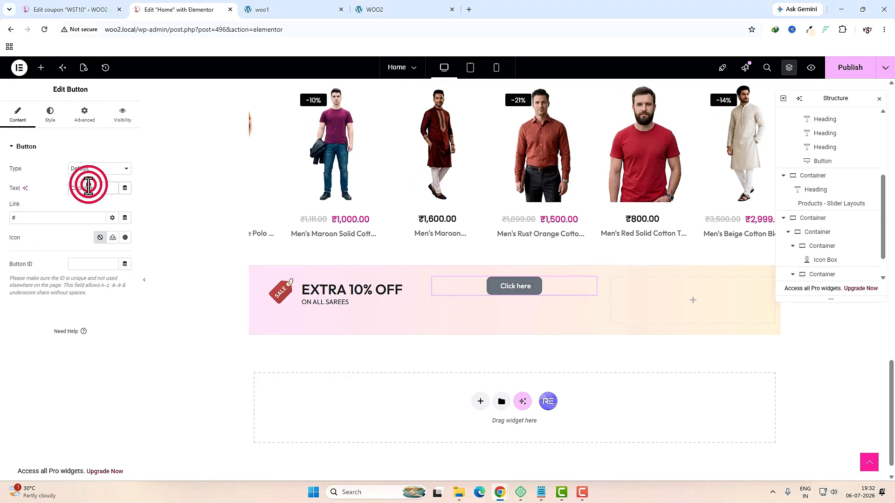
pyautogui.write('USE CODE: WST10')
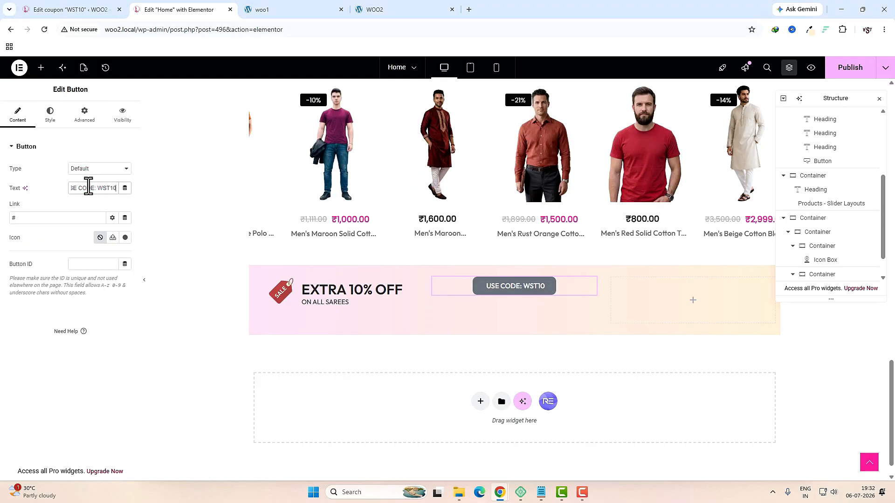
# Step: Remove the button's grey background fill
pyautogui.click(50, 116)
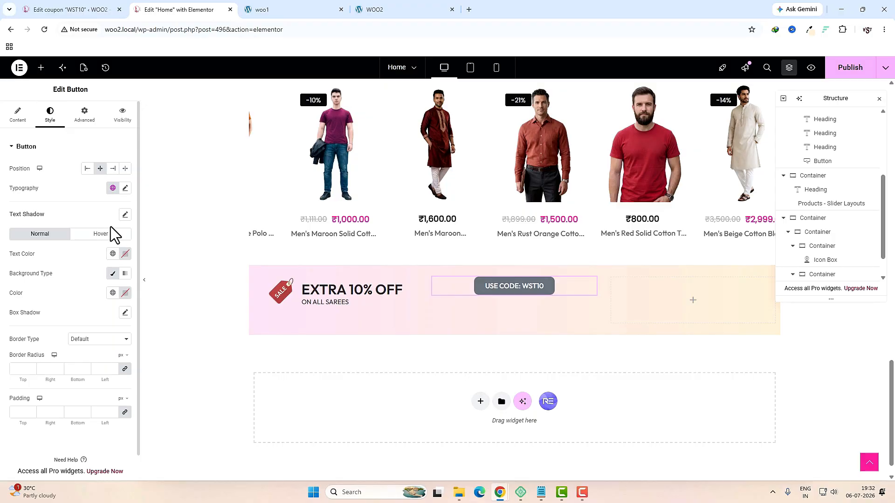
pyautogui.click(125, 254)
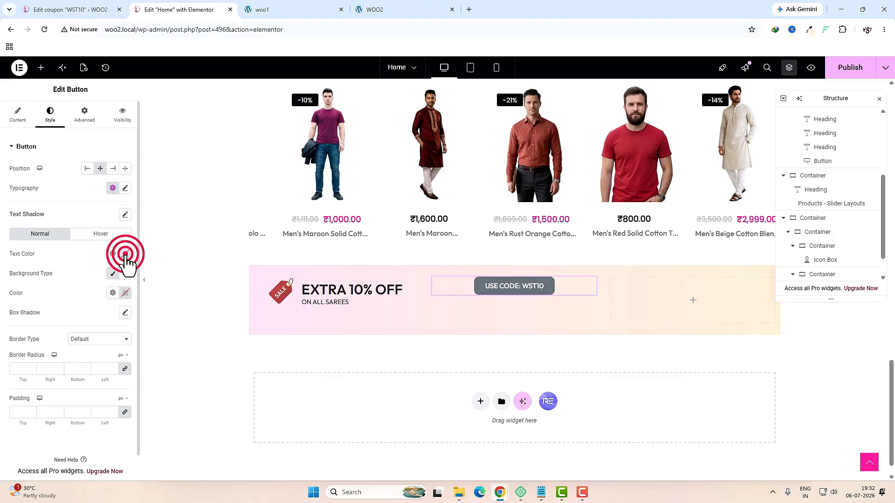
pyautogui.click(51, 246)
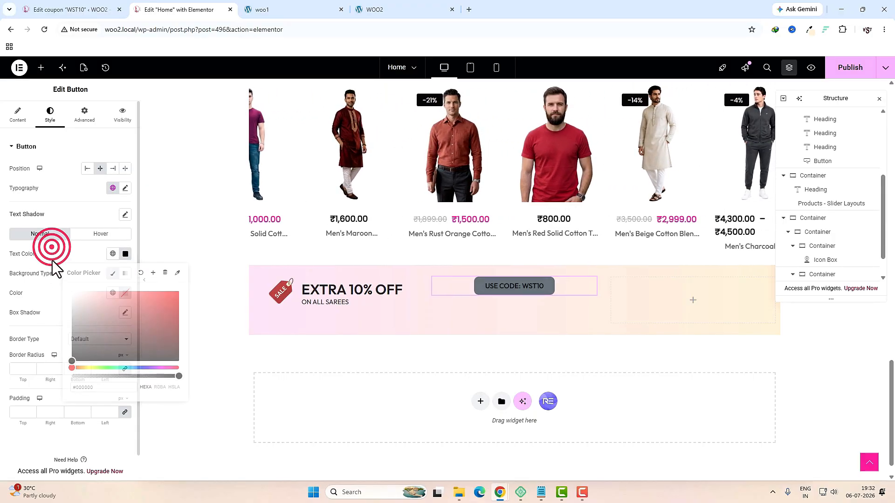
pyautogui.click(112, 274)
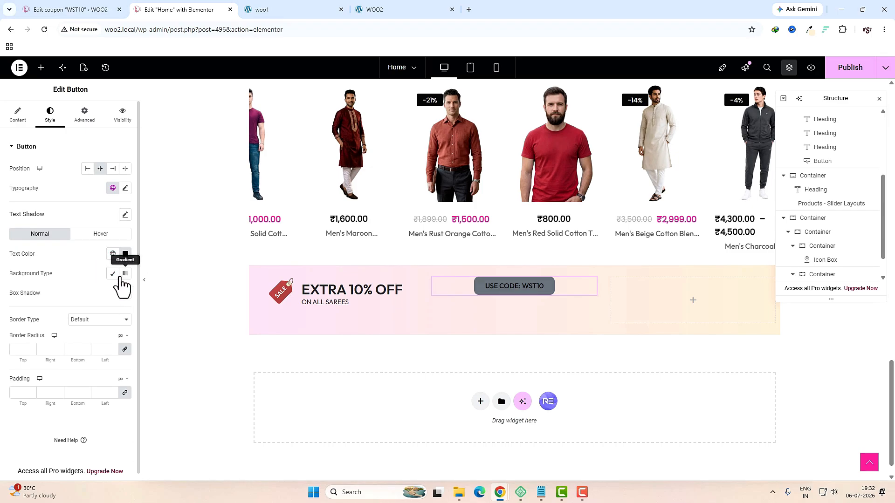
pyautogui.click(112, 274)
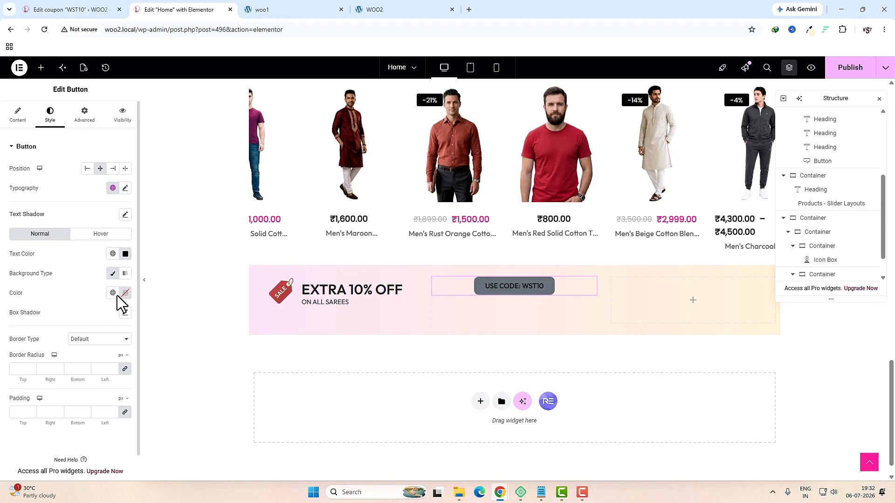
pyautogui.click(125, 293)
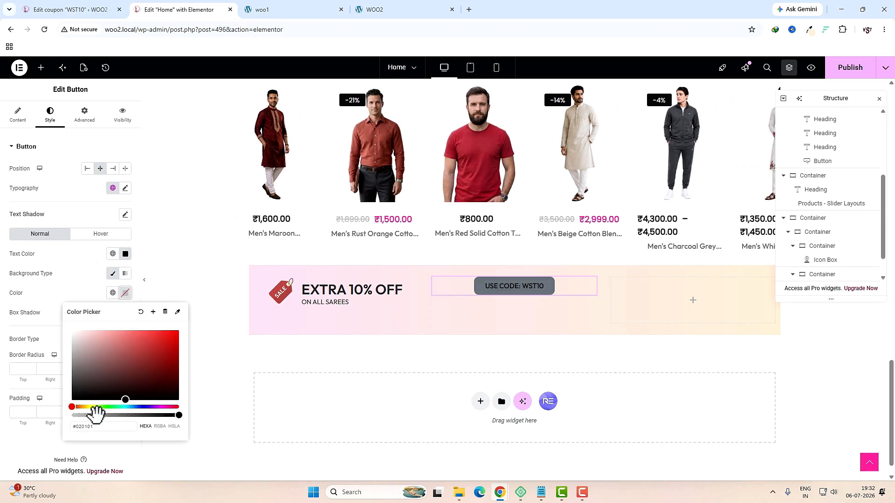
pyautogui.click(15, 341)
# Step: Give the button a 2 px dashed border, then view the live woo1 site
pyautogui.click(91, 339)
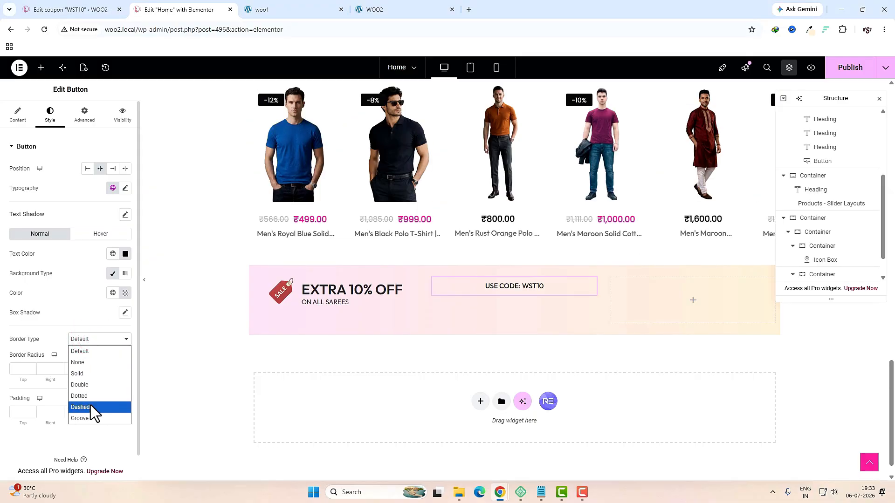
pyautogui.click(91, 406)
pyautogui.click(19, 425)
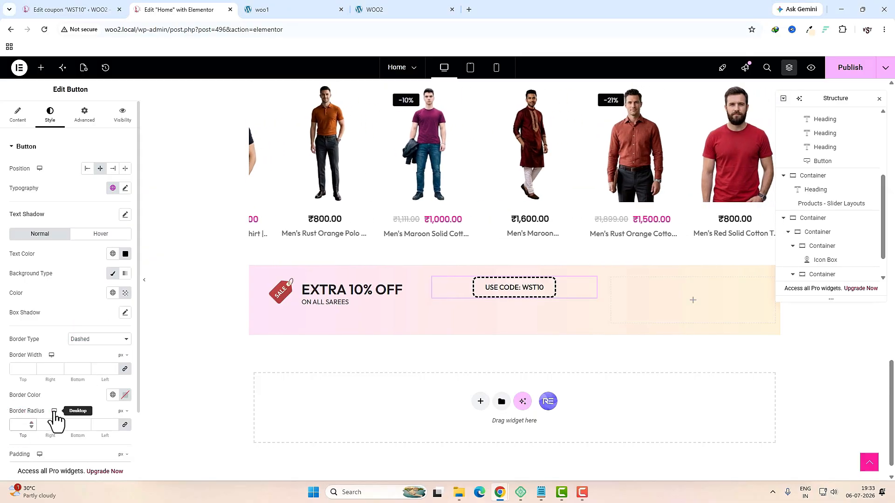
pyautogui.click(26, 368)
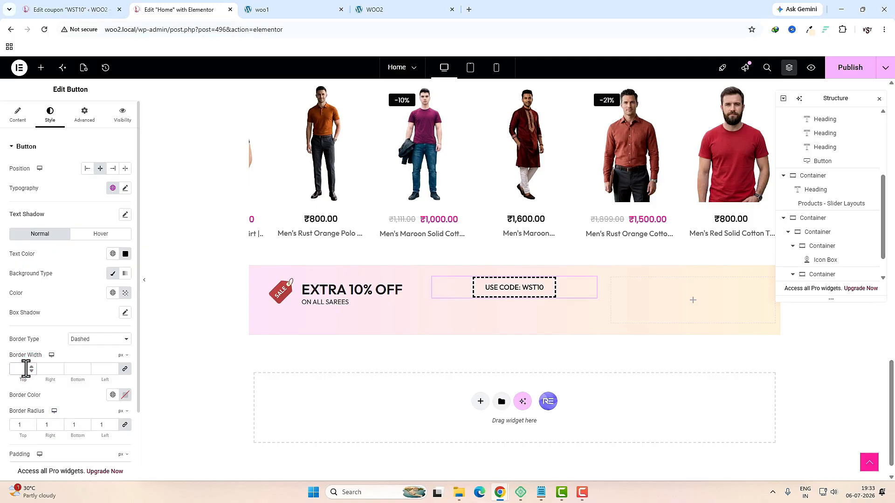
pyautogui.write('1')
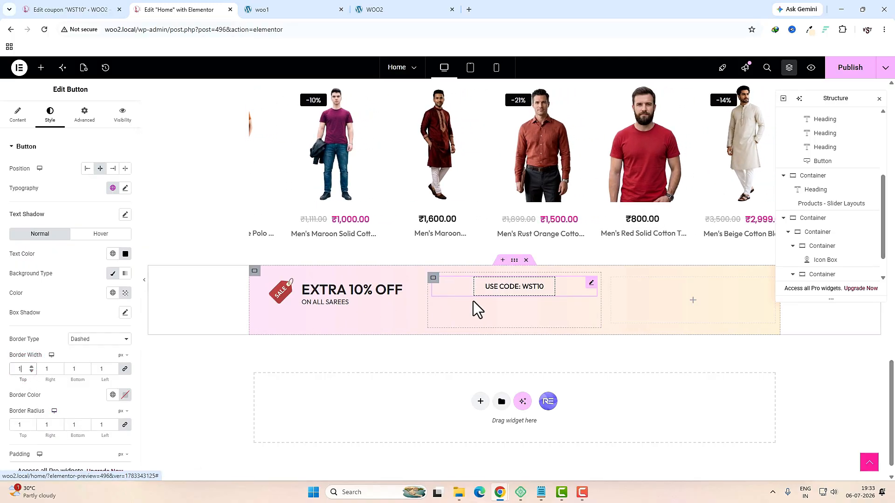
pyautogui.doubleClick(23, 369)
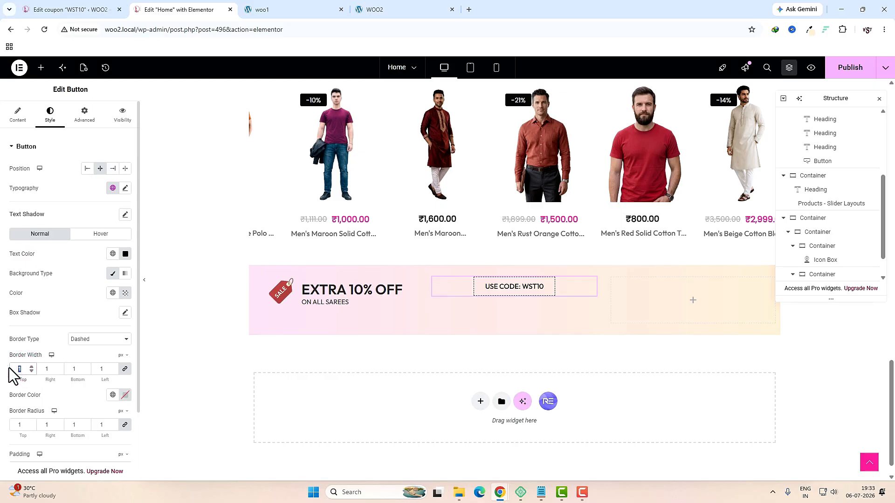
pyautogui.write('2')
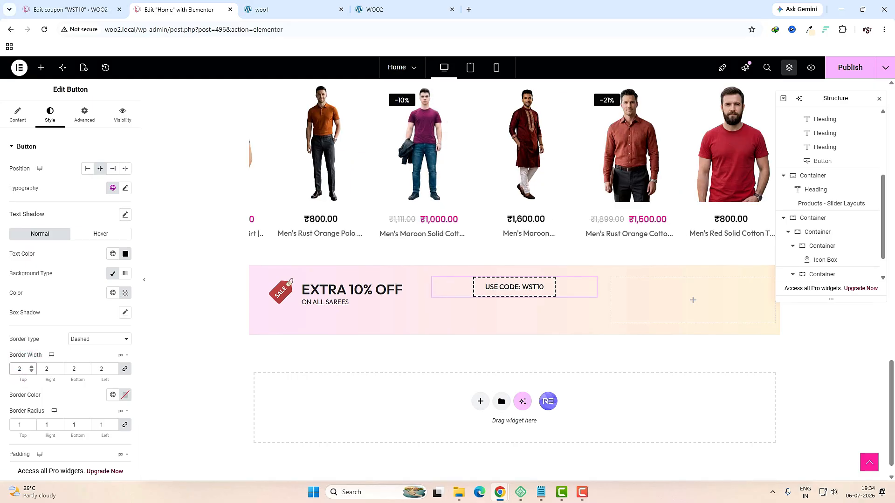
pyautogui.click(301, 17)
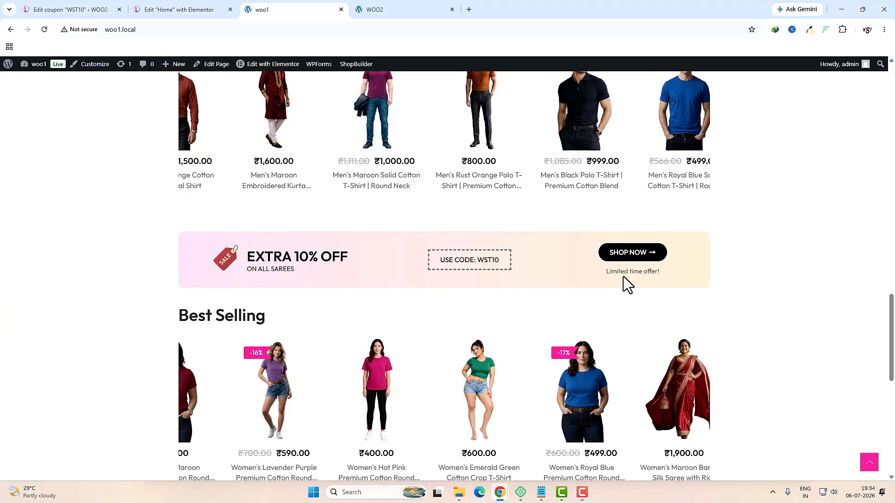
pyautogui.click(201, 11)
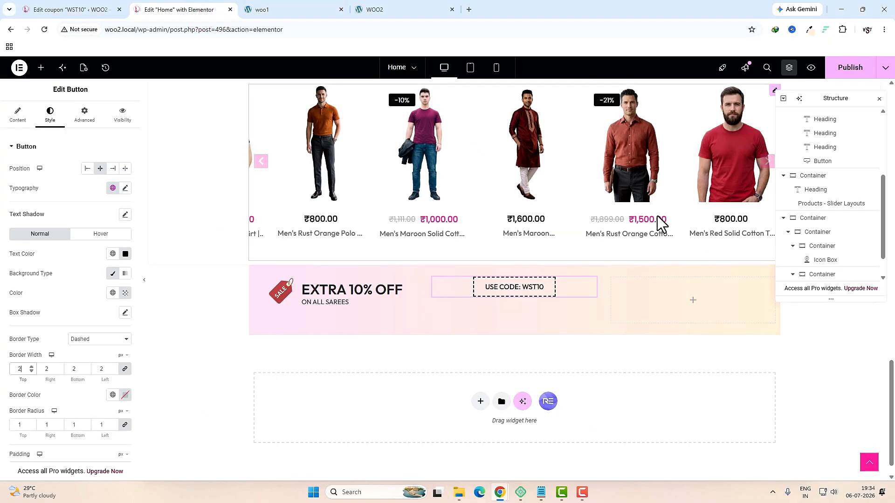
pyautogui.click(692, 308)
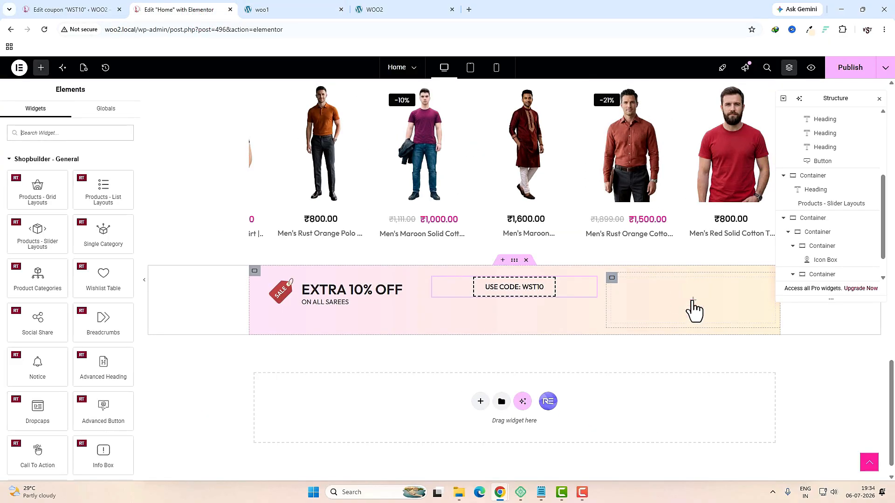
pyautogui.click(67, 134)
pyautogui.write('button')
pyautogui.moveTo(37, 182); pyautogui.dragTo(680, 301)
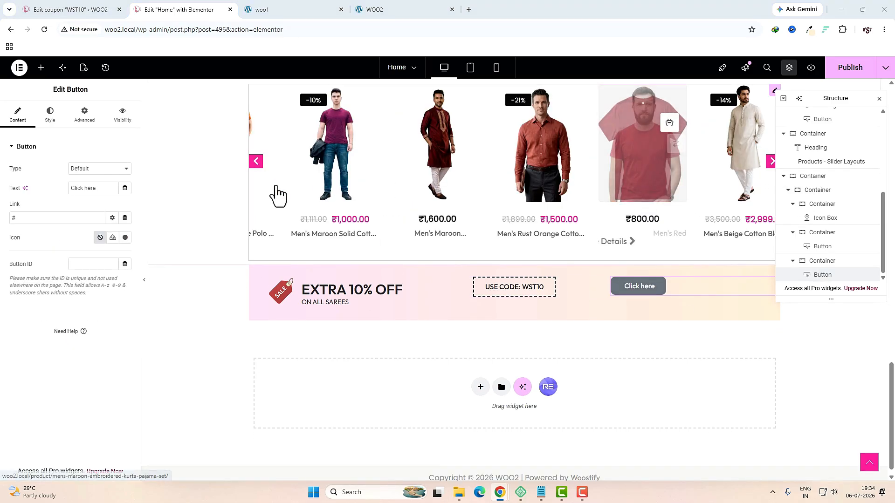
pyautogui.tripleClick(87, 187)
pyautogui.write('SHOP NOW')
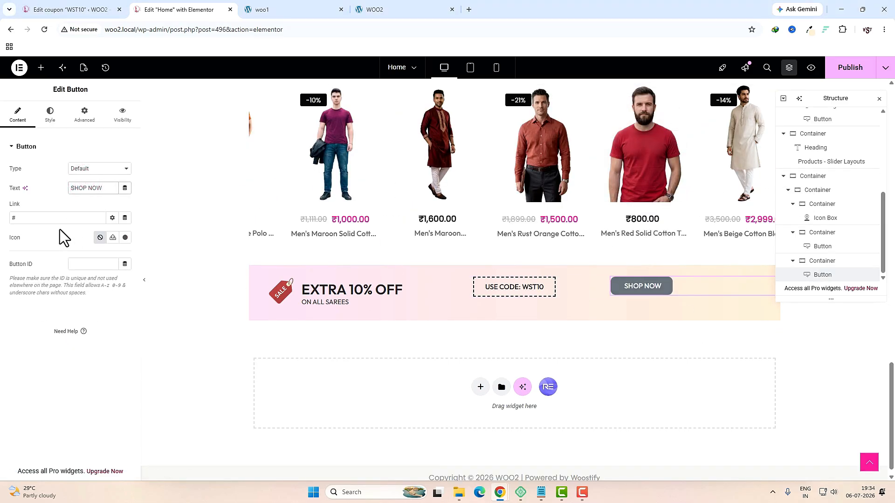
pyautogui.tripleClick(60, 218)
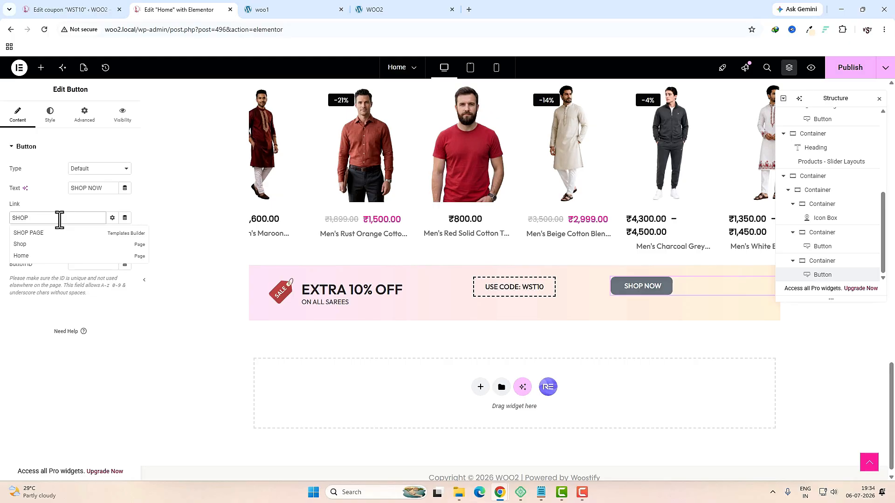
pyautogui.click(28, 245)
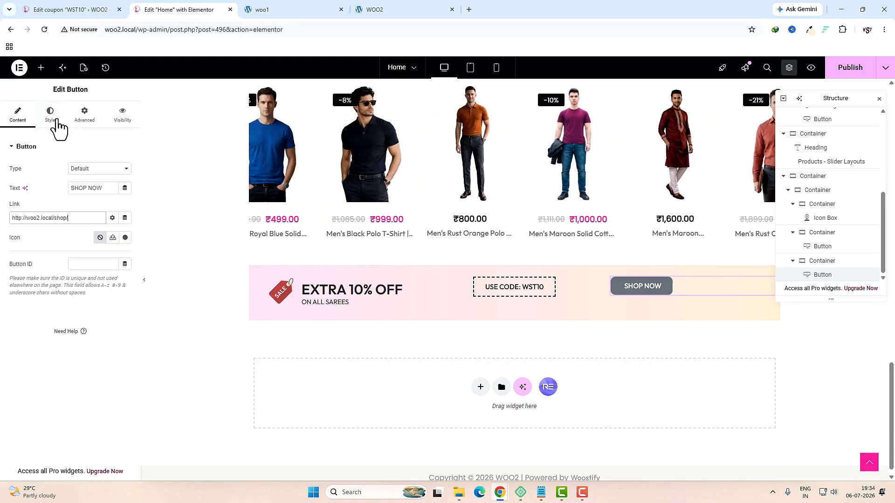
# Step: Style the button centred, with white text, a classic black background and border radius 50
pyautogui.click(55, 123)
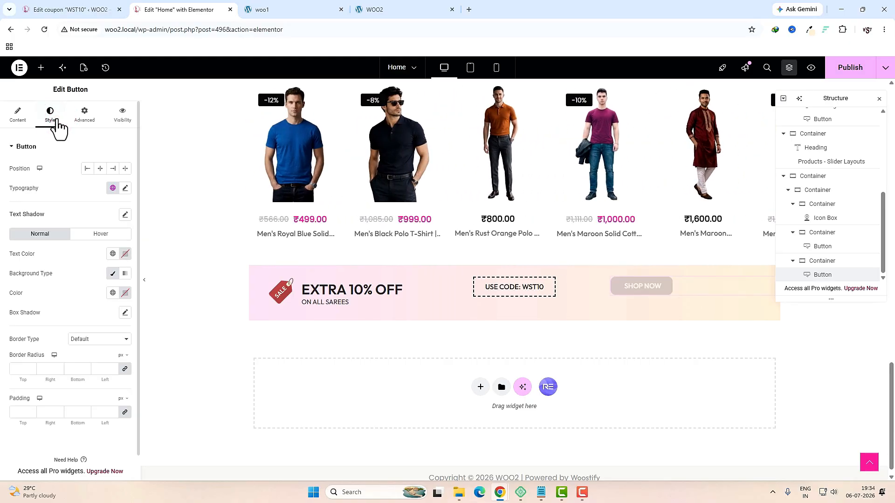
pyautogui.click(98, 169)
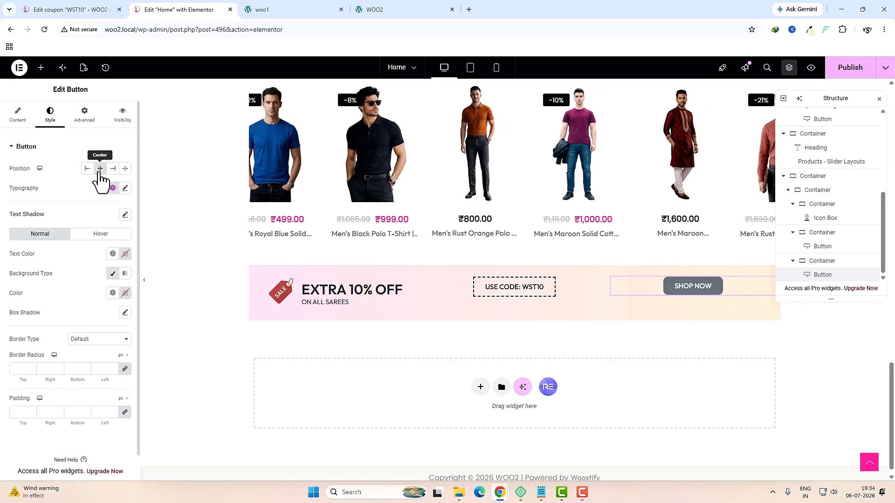
pyautogui.click(125, 254)
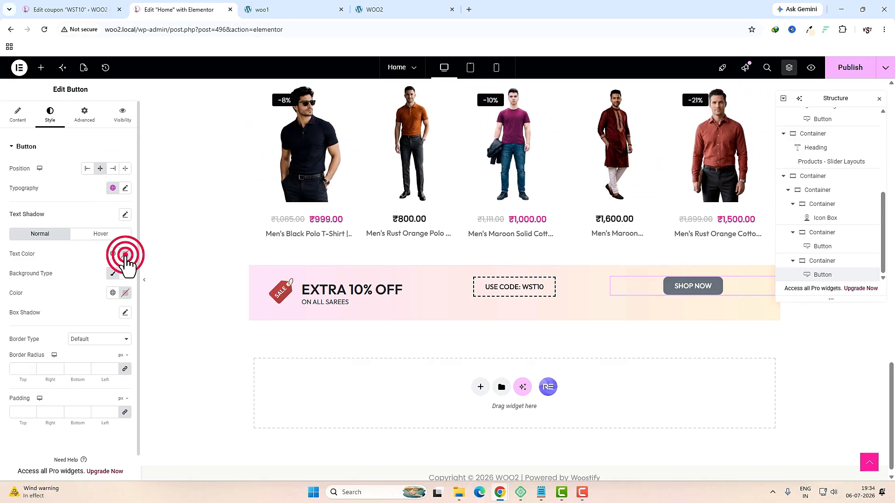
pyautogui.click(73, 250)
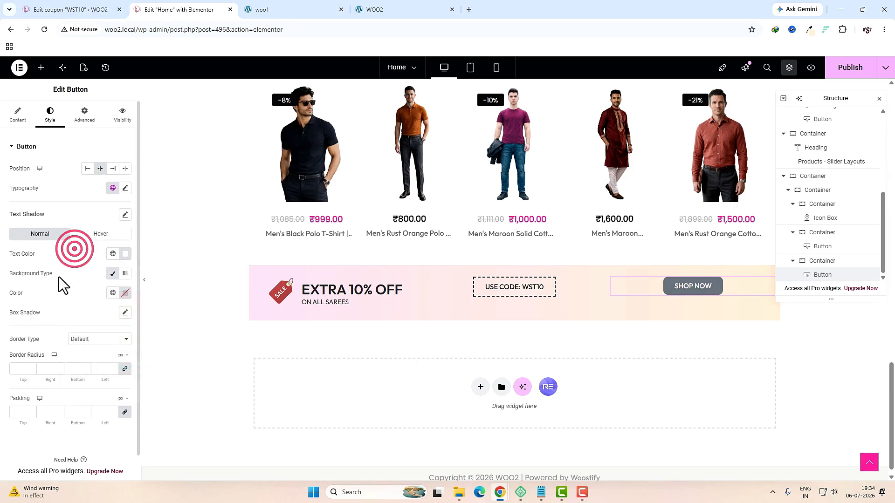
pyautogui.click(110, 274)
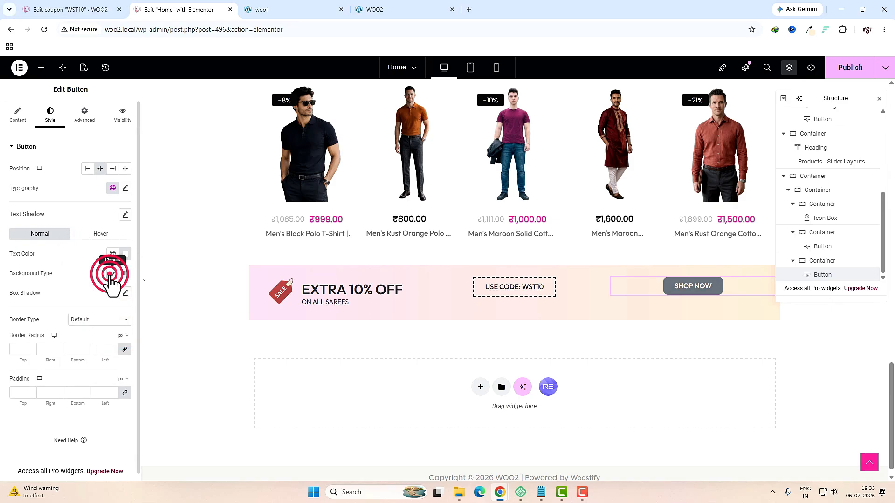
pyautogui.click(125, 293)
pyautogui.click(98, 376)
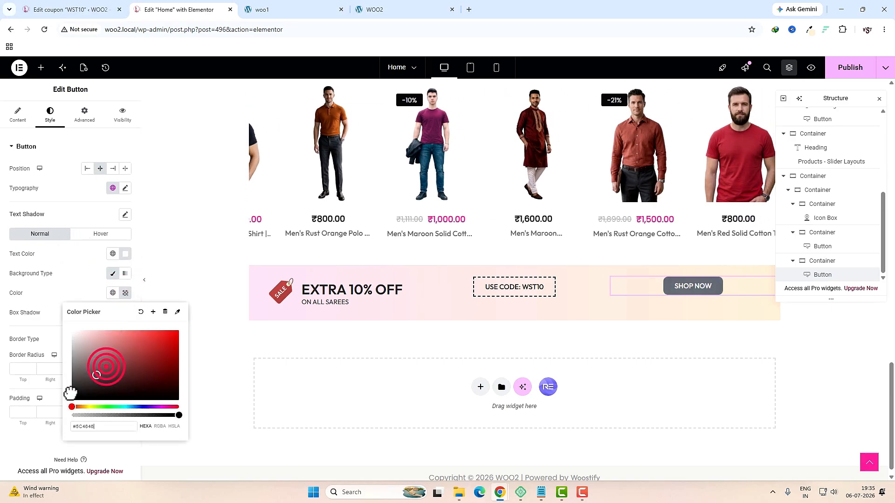
pyautogui.moveTo(70, 393); pyautogui.dragTo(52, 410)
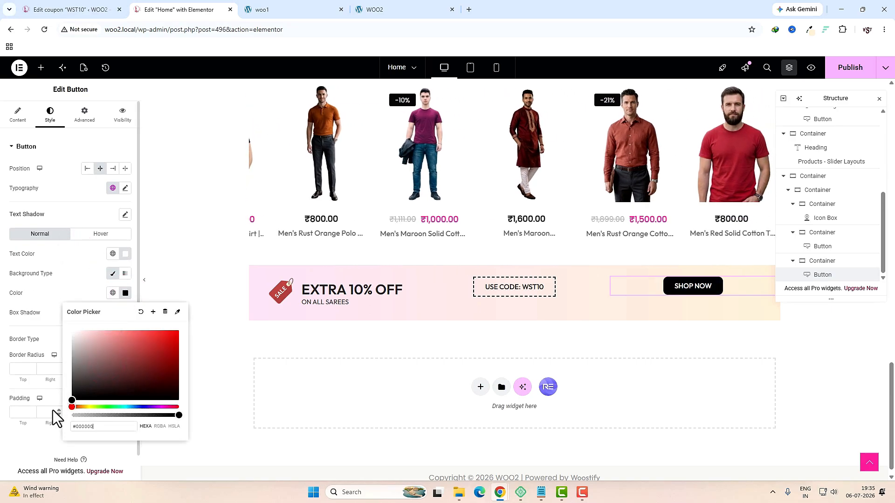
pyautogui.click(20, 368)
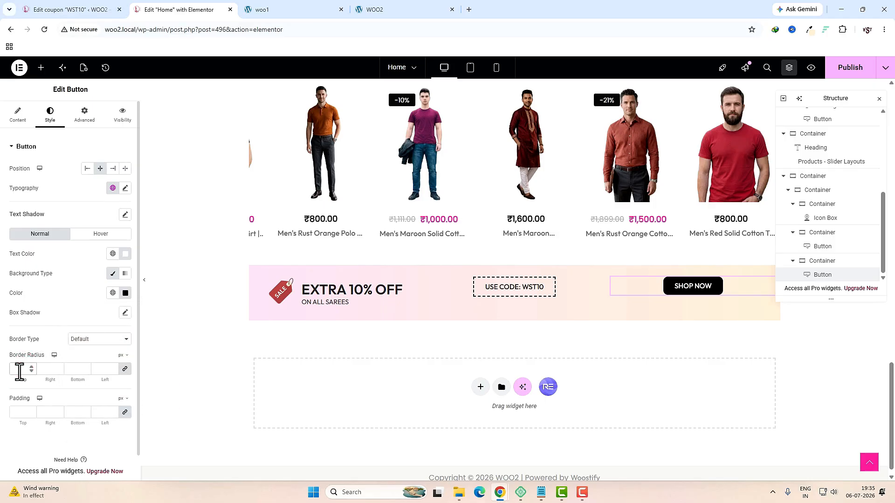
pyautogui.write('50')
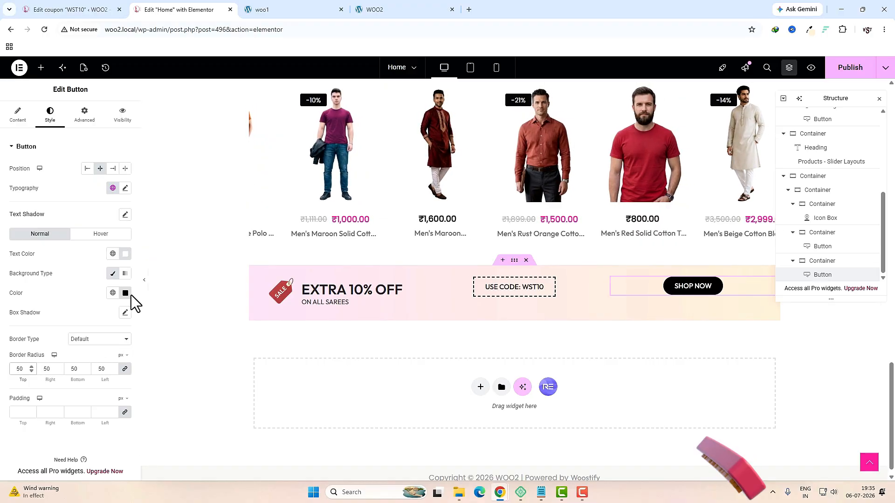
# Step: Add a long right-arrow icon after the button text, and drop a Text Editor widget below it
pyautogui.click(18, 114)
pyautogui.click(125, 237)
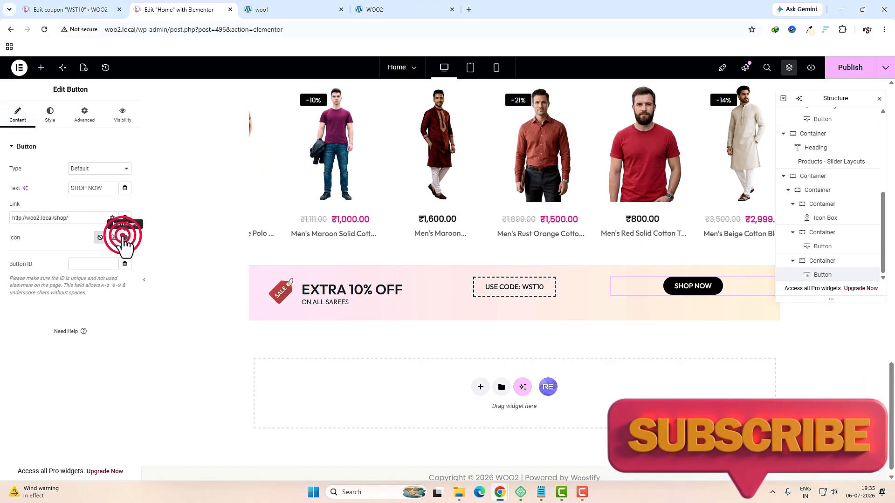
pyautogui.write('arrow')
pyautogui.click(670, 342)
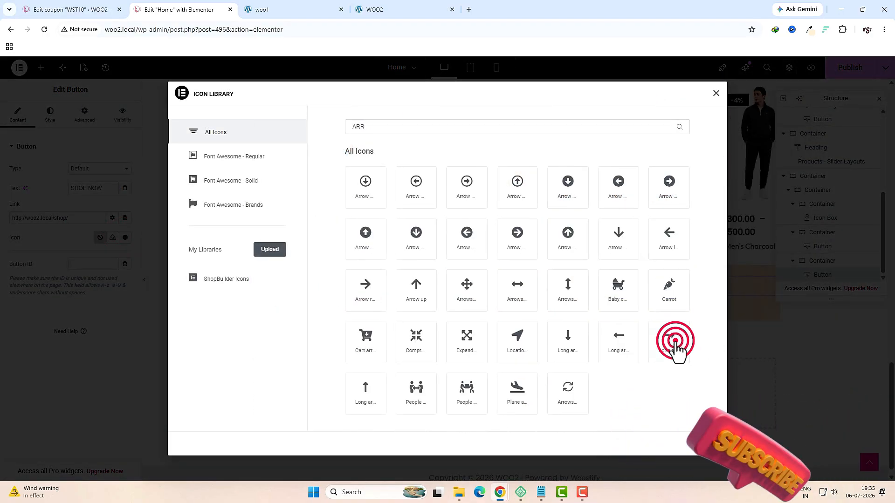
pyautogui.click(706, 444)
pyautogui.click(125, 257)
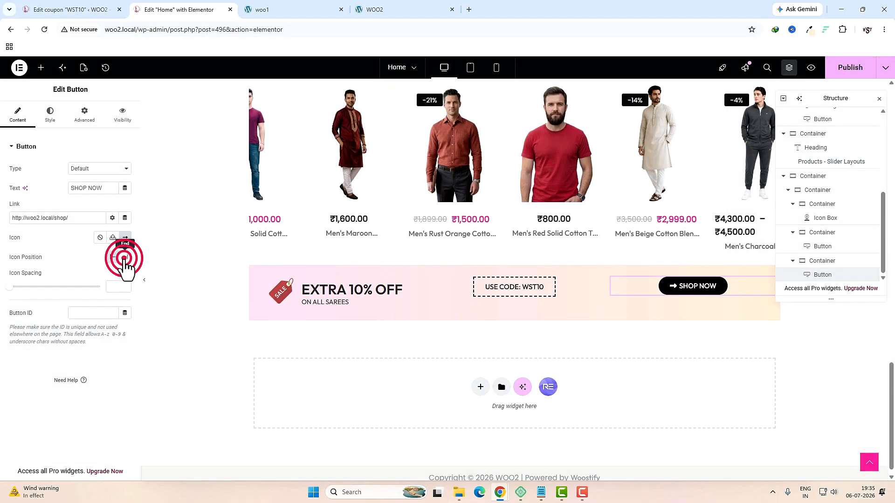
pyautogui.click(49, 114)
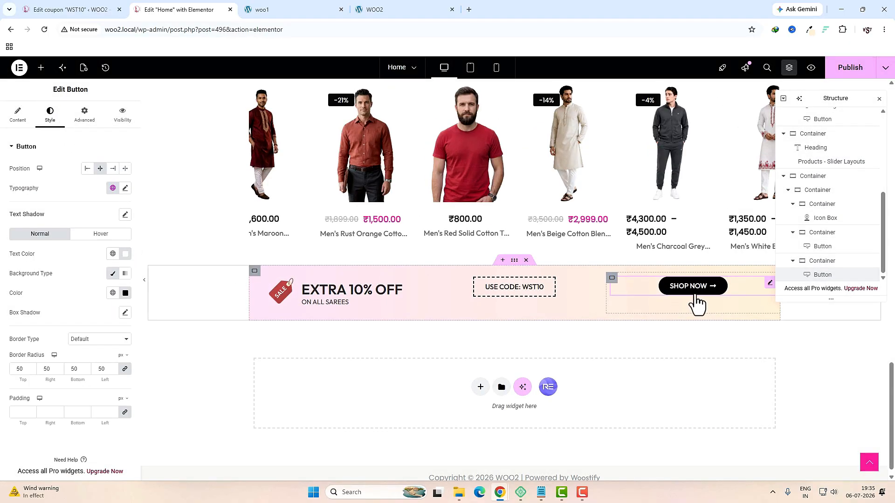
pyautogui.moveTo(100, 165); pyautogui.dragTo(678, 292)
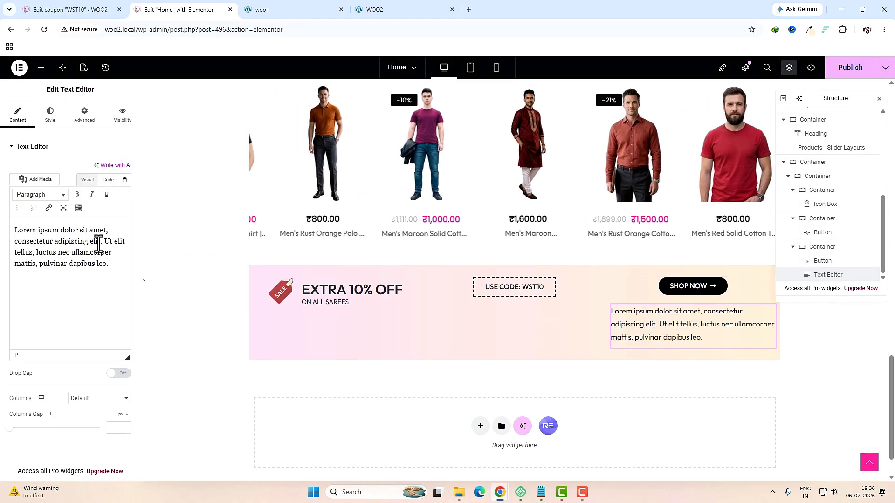
# Step: Replace the text block's placeholder paragraph with the pasted 'Limited time offer!' note
pyautogui.click(108, 179)
pyautogui.tripleClick(92, 264)
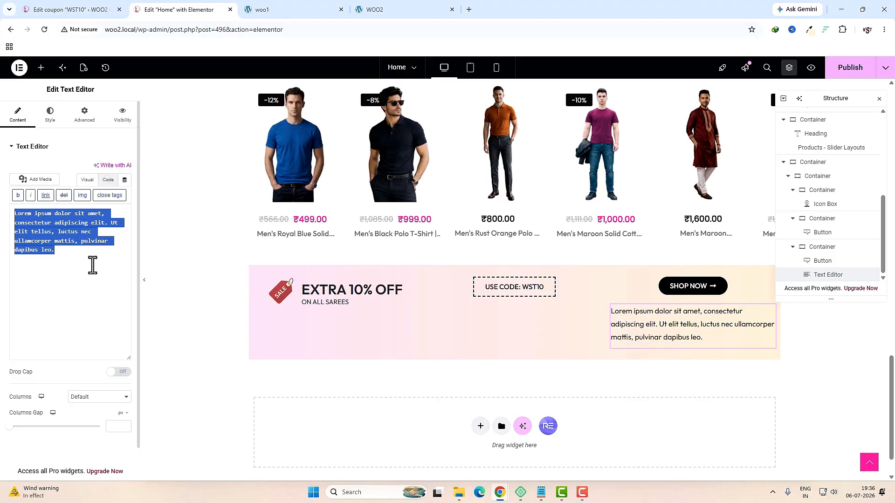
pyautogui.write('Limited time offer!')
pyautogui.click(89, 180)
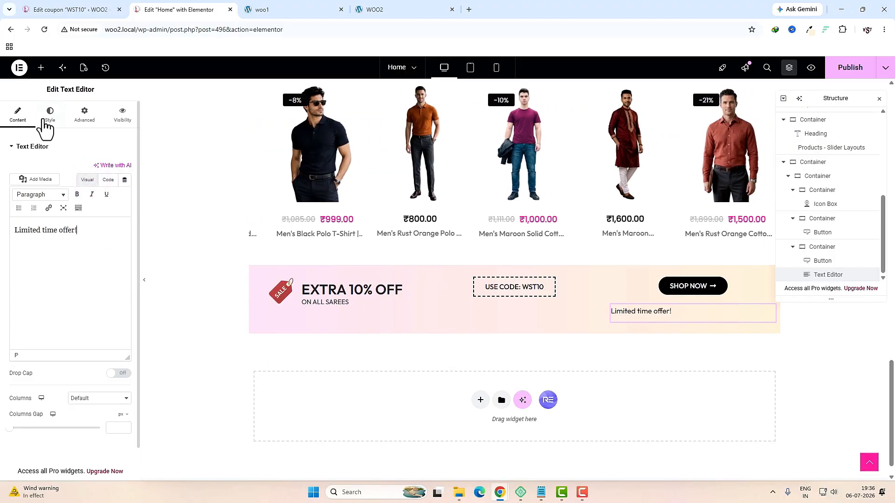
# Step: Centre the offer text at 14 px with line height 3, then preview the banner at tablet width
pyautogui.click(44, 119)
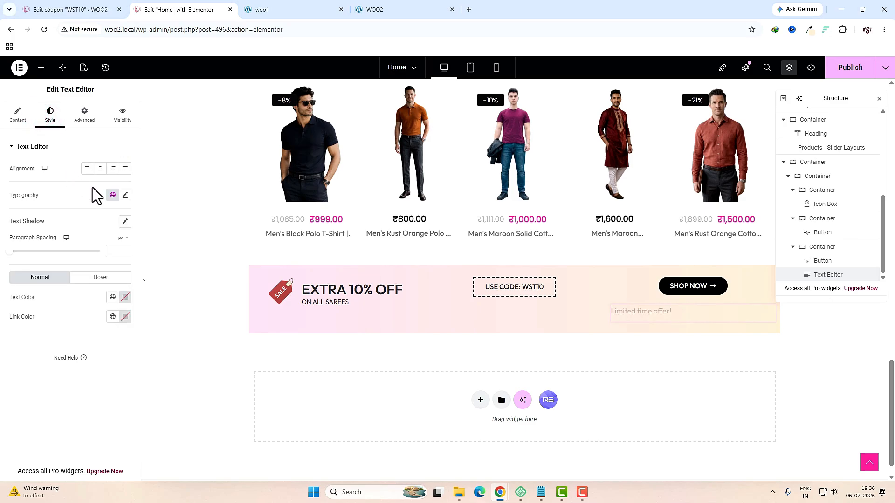
pyautogui.click(100, 168)
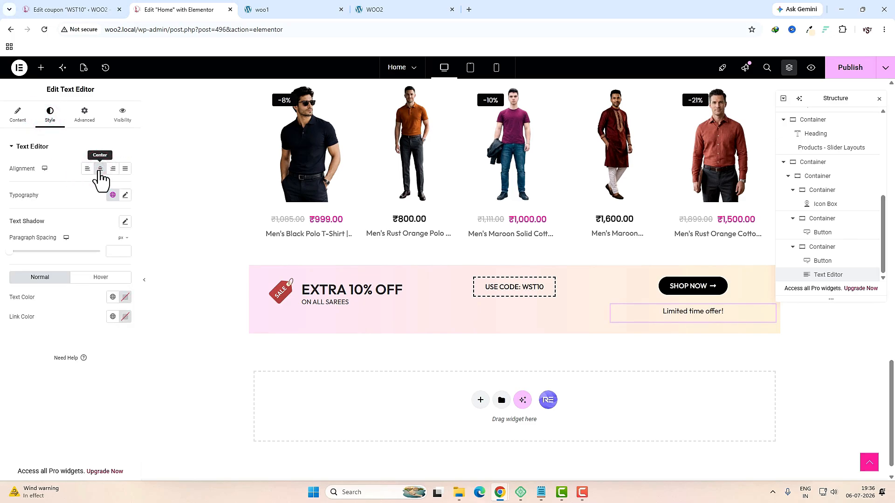
pyautogui.click(125, 194)
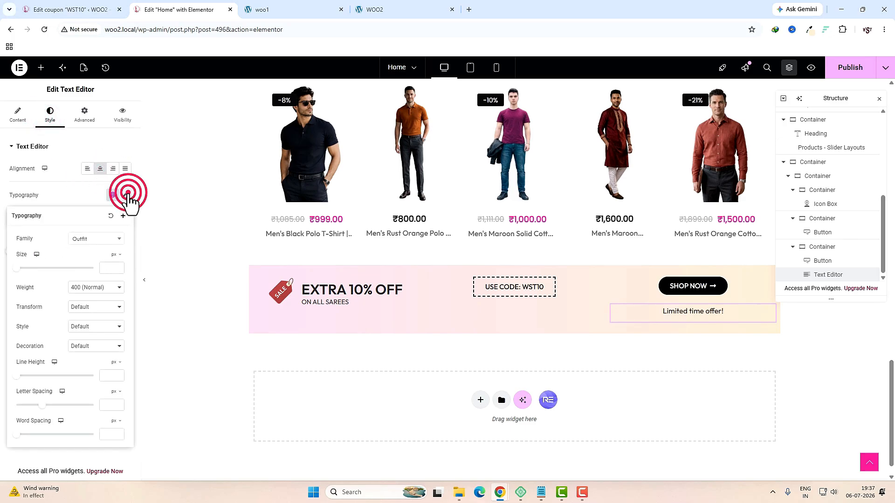
pyautogui.click(20, 376)
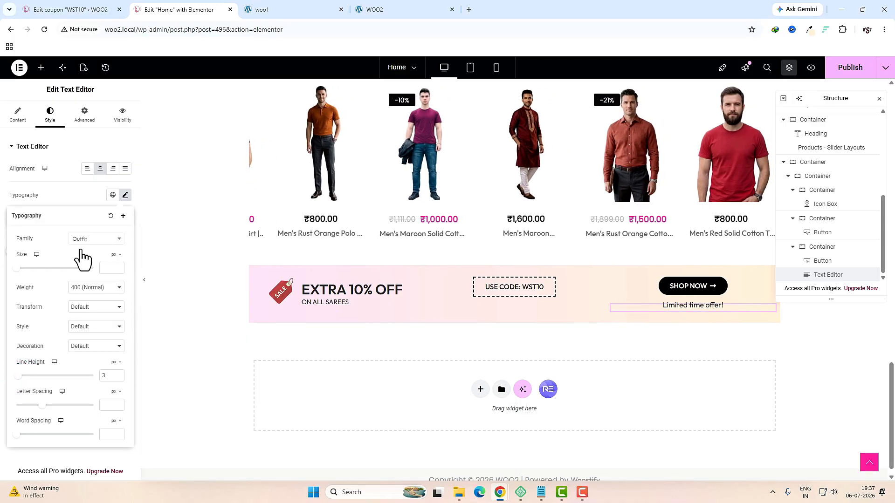
pyautogui.click(109, 269)
pyautogui.write('14')
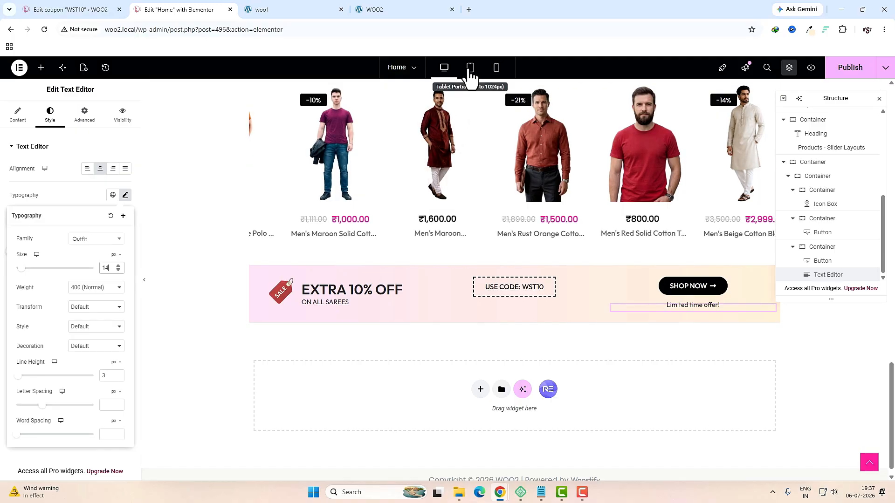
pyautogui.click(469, 68)
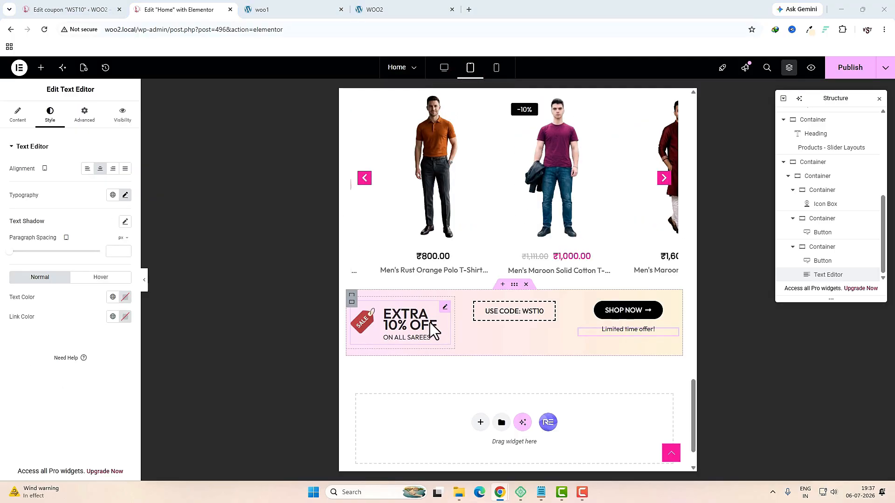
pyautogui.click(445, 311)
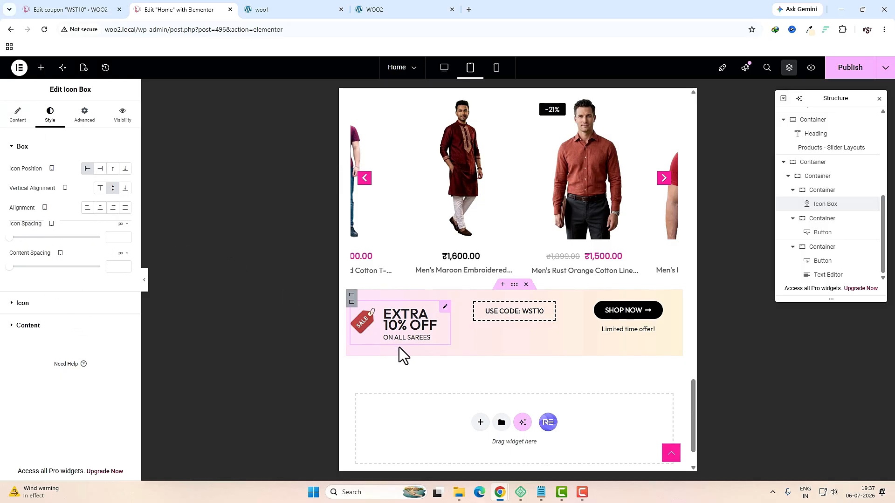
# Step: Set the EXTRA 10% OFF title's tablet font size to 19 px
pyautogui.click(60, 325)
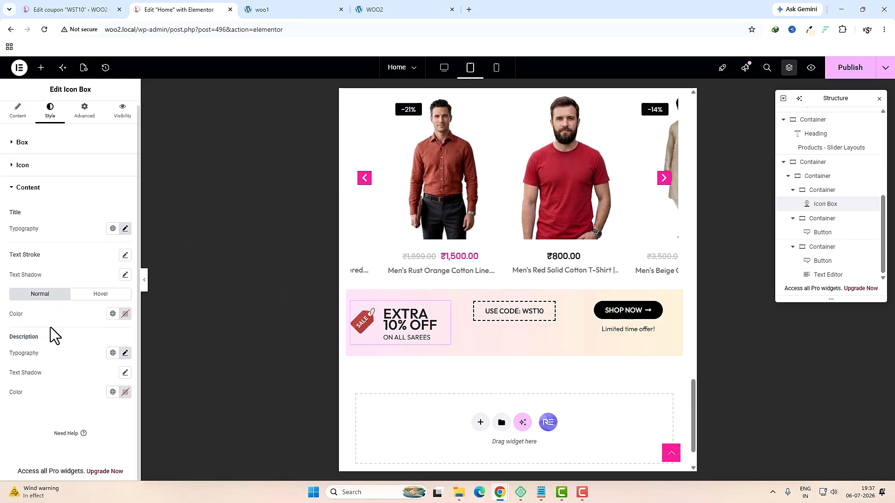
pyautogui.click(125, 228)
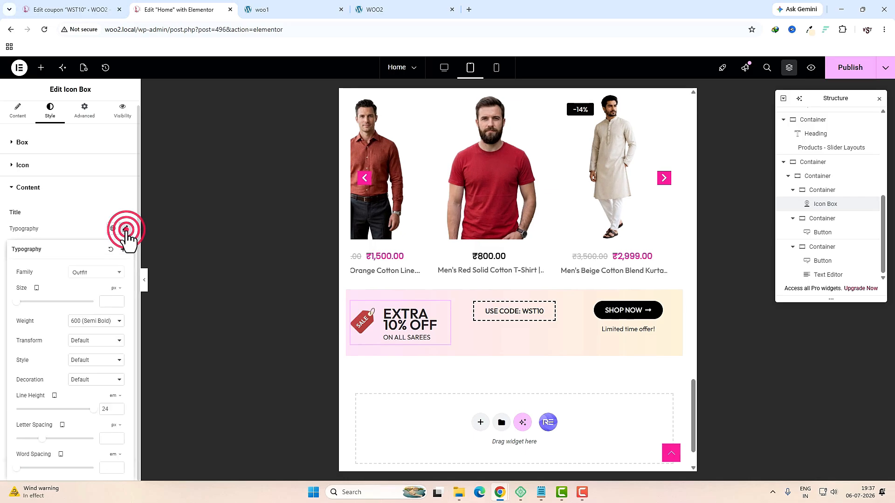
pyautogui.click(22, 302)
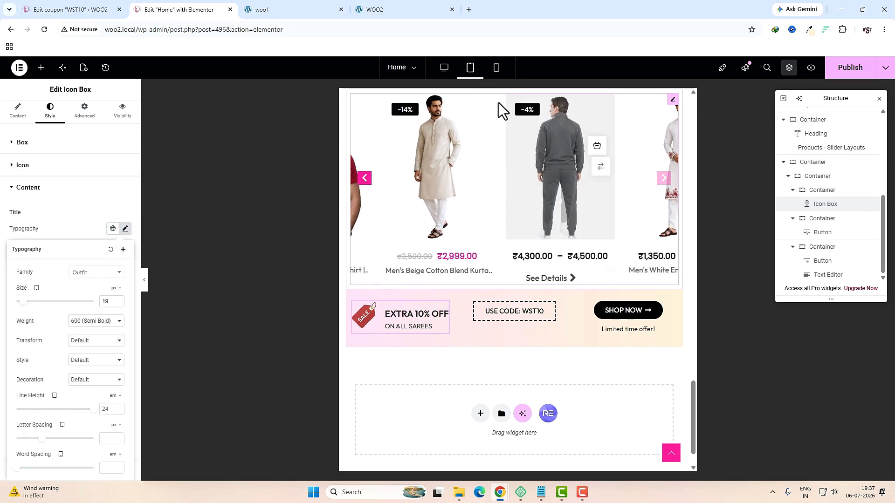
# Step: Set the icon box's mobile icon spacing to 0, publish, and return to desktop view
pyautogui.click(497, 70)
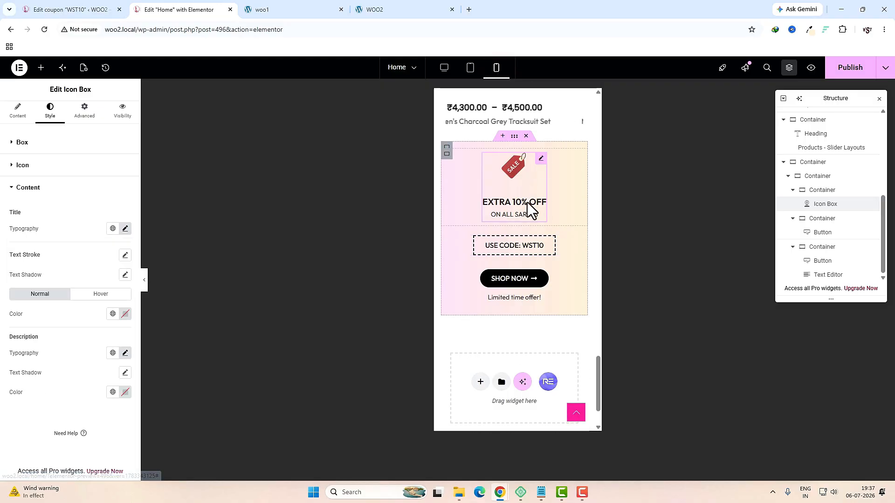
pyautogui.click(502, 205)
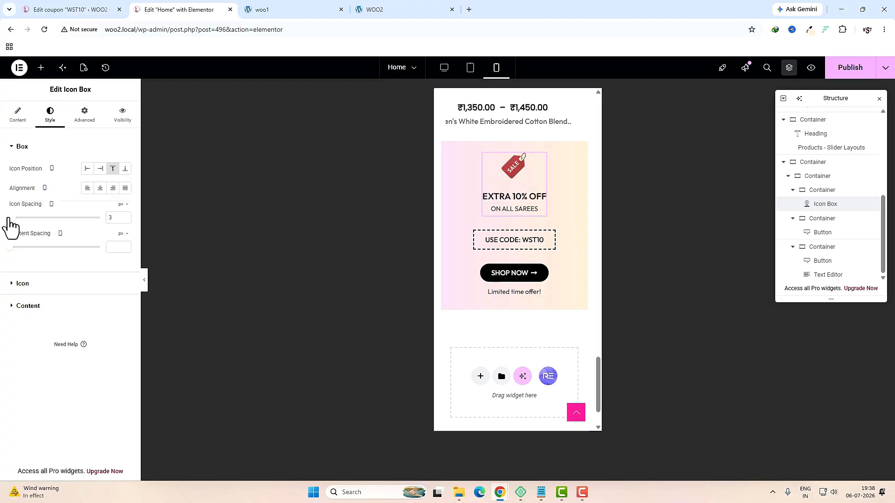
pyautogui.moveTo(13, 217); pyautogui.dragTo(2, 223)
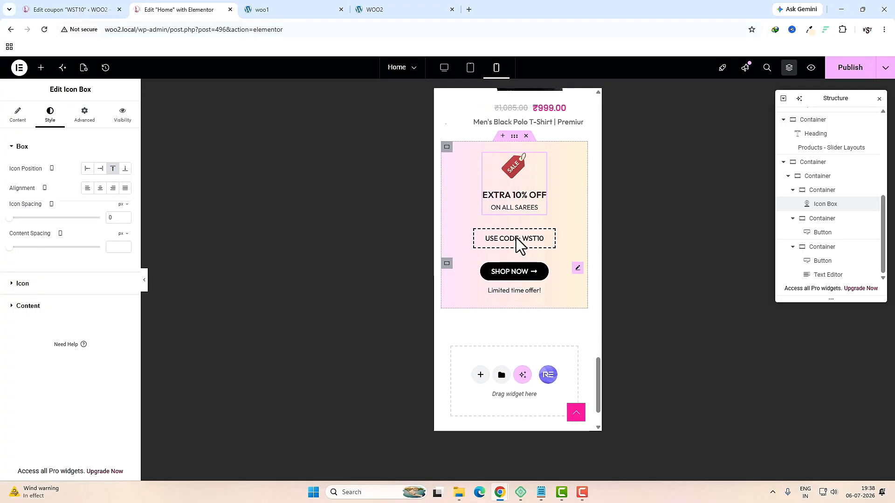
pyautogui.click(854, 69)
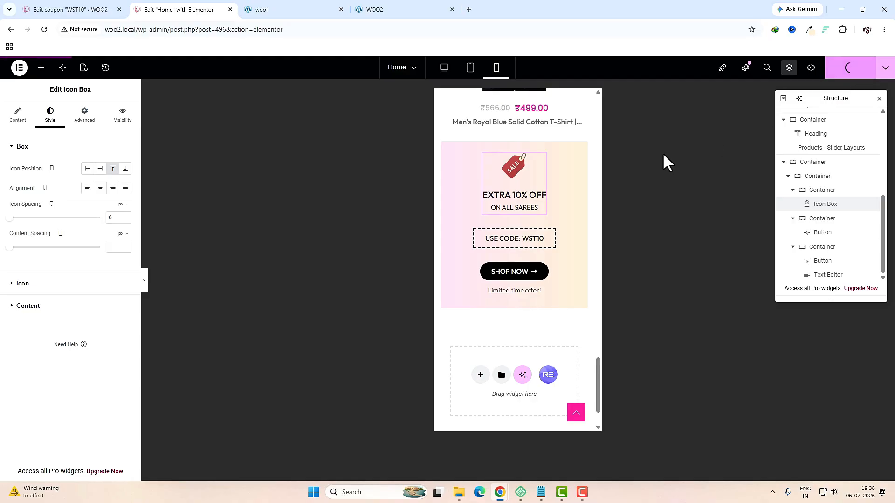
pyautogui.click(444, 67)
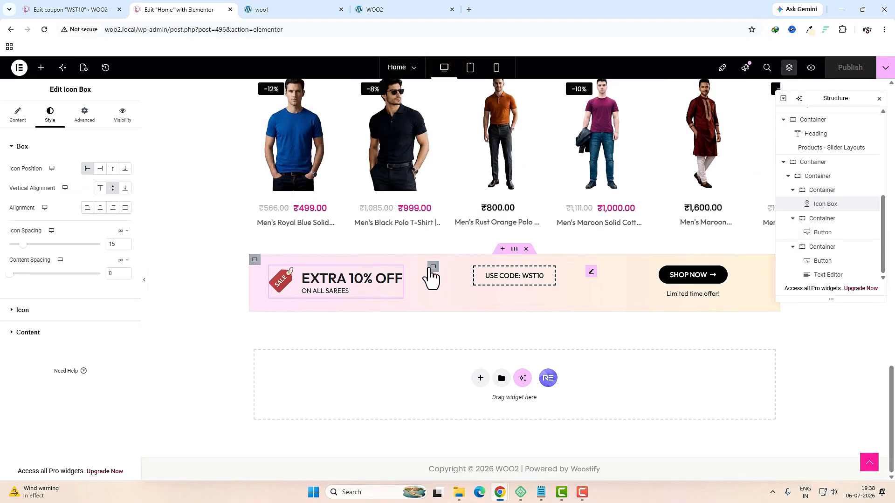
# Step: Give the EXTRA 10% OFF banner container a 10 px border radius
pyautogui.click(254, 260)
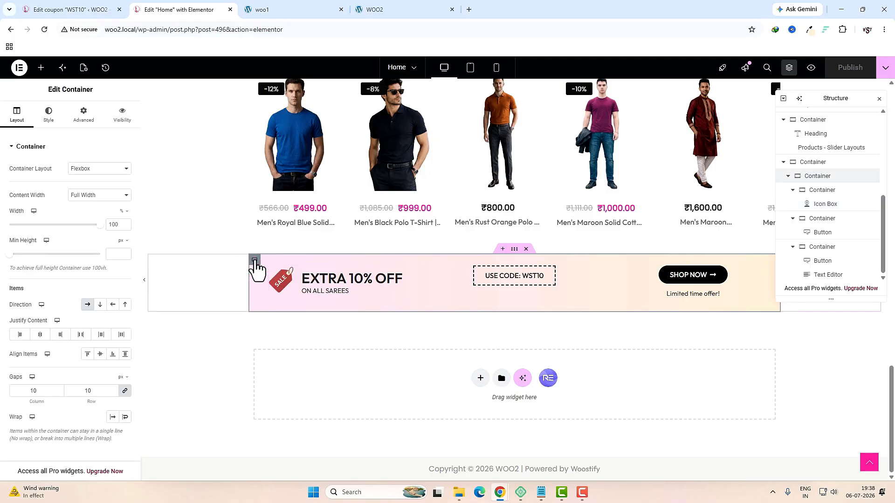
pyautogui.click(40, 117)
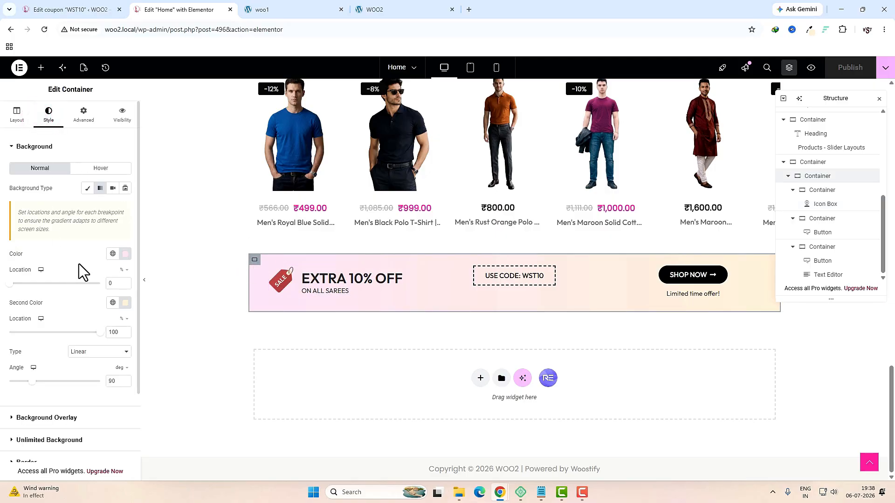
pyautogui.scroll(-3, 79, 280)
pyautogui.click(41, 352)
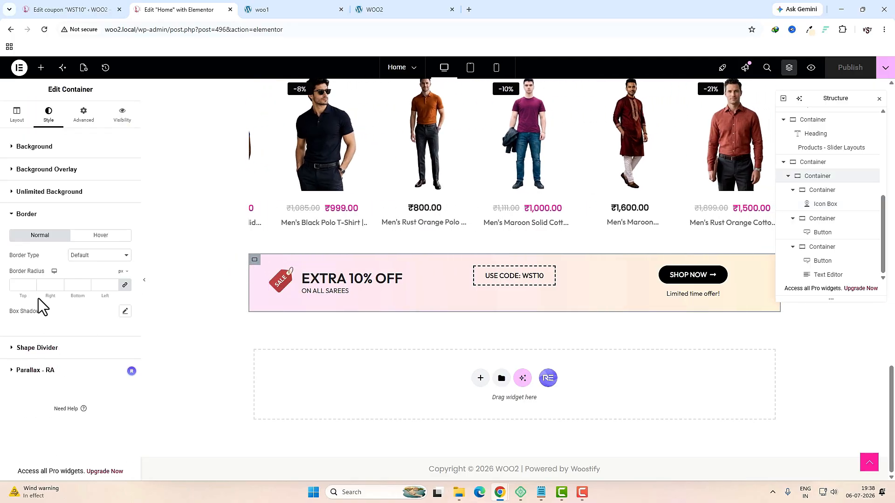
pyautogui.click(20, 285)
pyautogui.write('10')
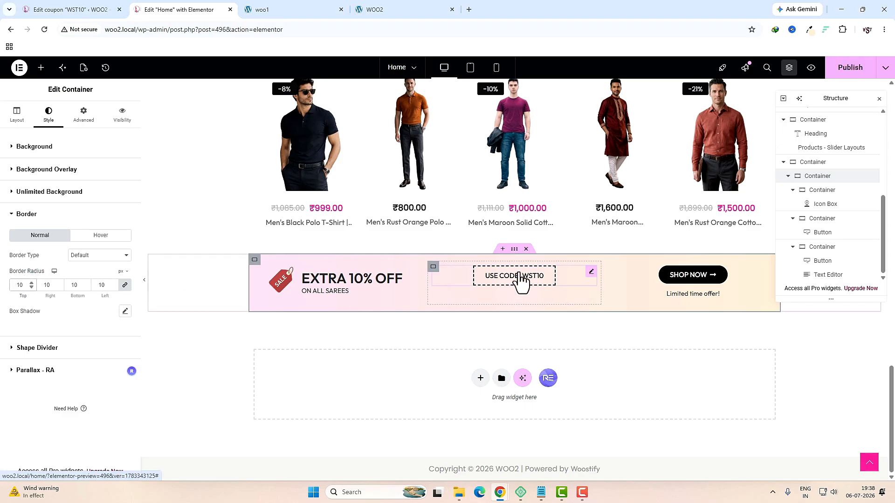
# Step: Compare the banner against the live site, then go back to the editor
pyautogui.click(284, 6)
pyautogui.scroll(-3, 441, 301)
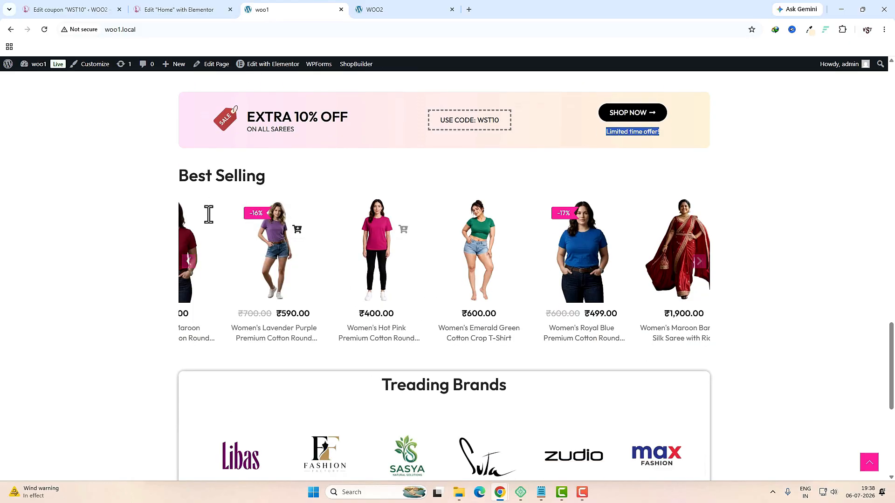
pyautogui.click(169, 11)
pyautogui.scroll(4, 445, 316)
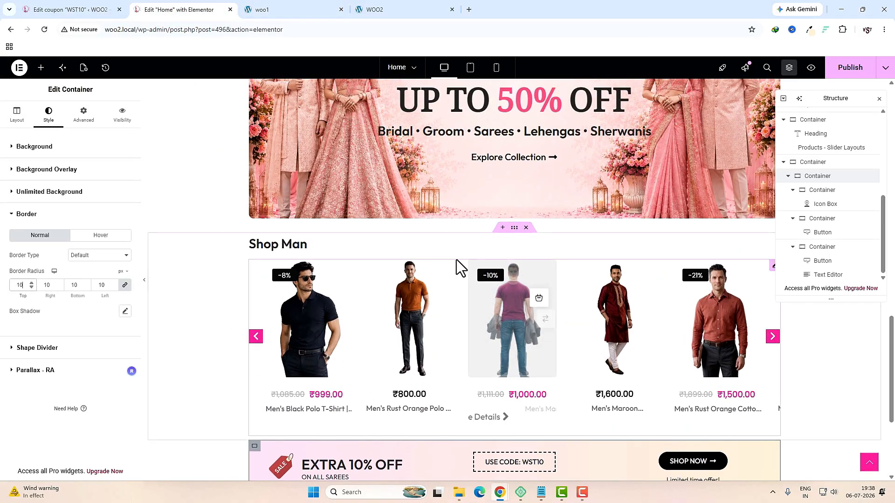
# Step: Copy the Shop Man section below the banner and retitle its heading 'Best Selling'
pyautogui.rightClick(514, 232)
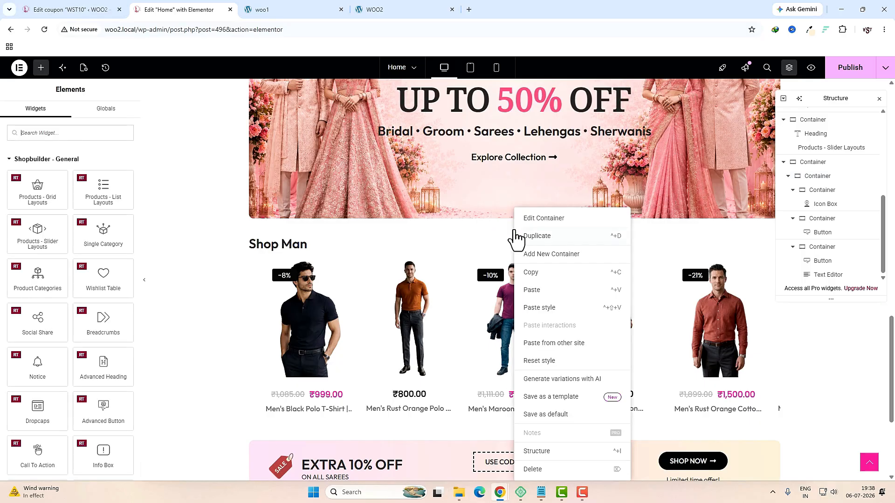
pyautogui.click(534, 273)
pyautogui.scroll(-4, 460, 308)
pyautogui.rightClick(460, 309)
pyautogui.rightClick(408, 405)
pyautogui.click(408, 399)
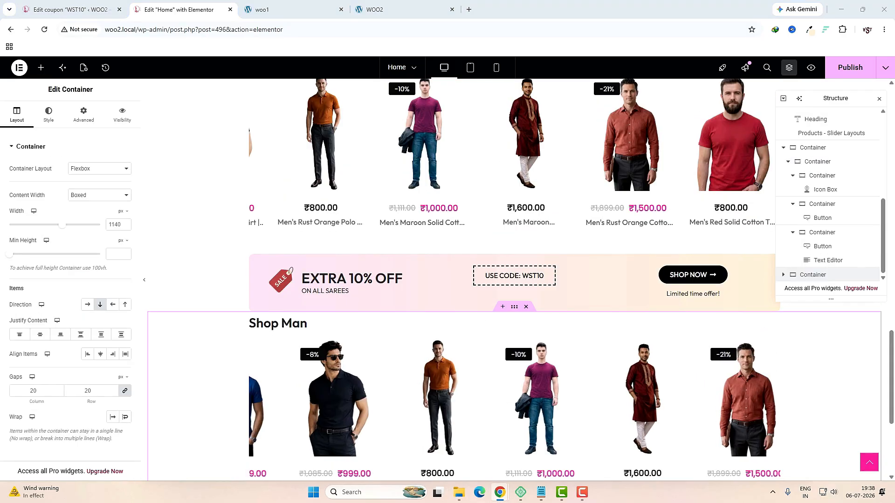
pyautogui.click(285, 325)
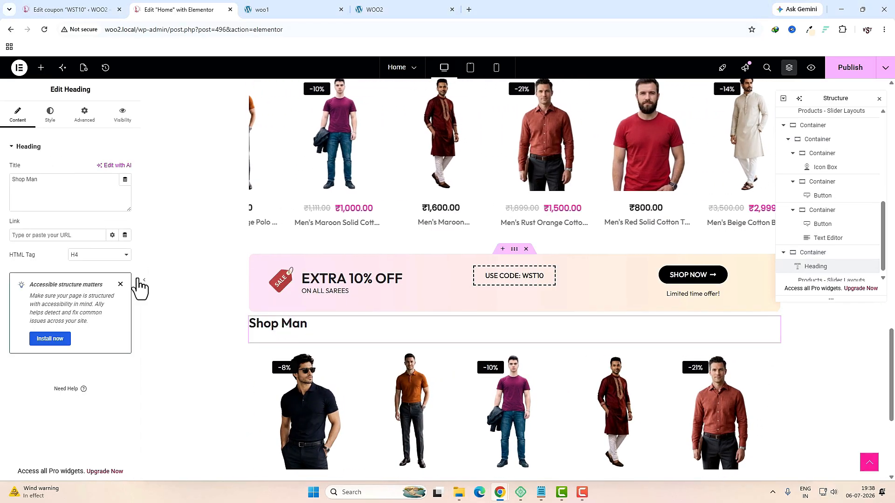
pyautogui.tripleClick(63, 184)
pyautogui.write('Best Selling')
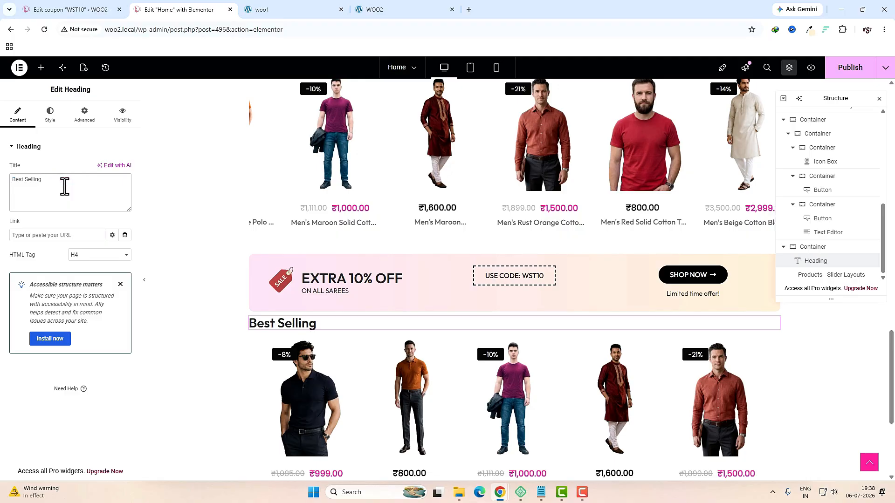
# Step: Review the copied product slider's query settings and check the live site
pyautogui.click(356, 393)
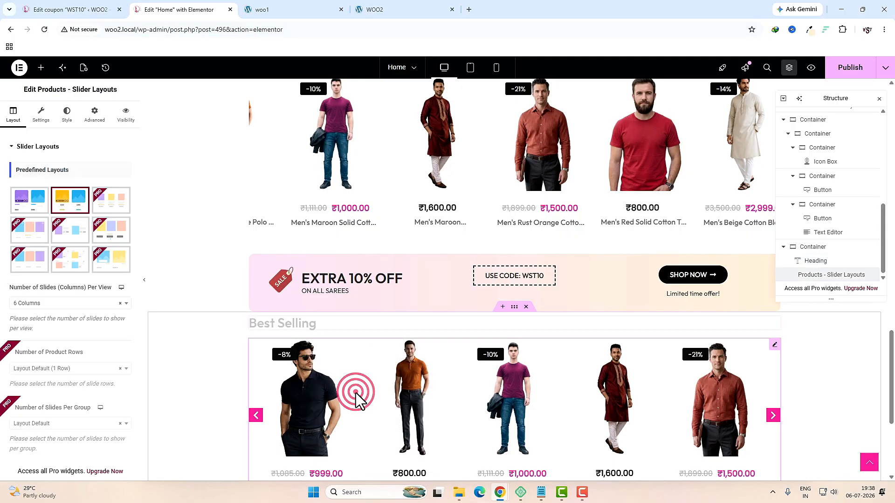
pyautogui.scroll(-8, 82, 263)
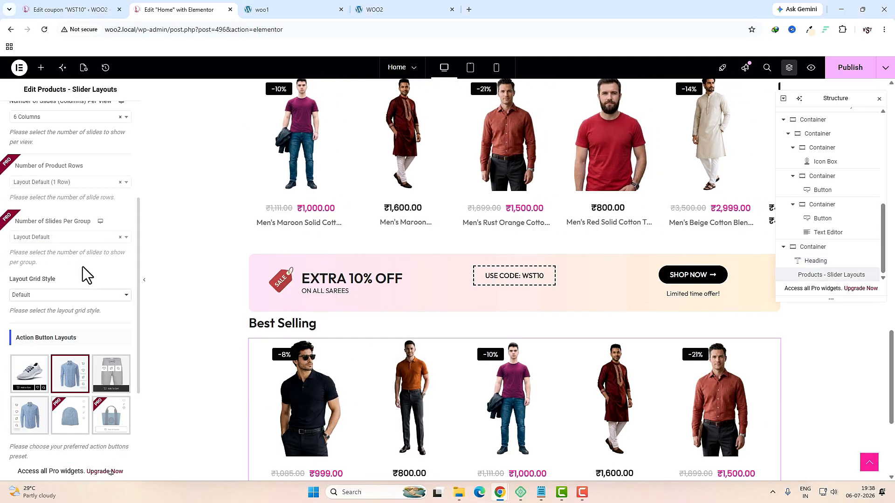
pyautogui.click(45, 407)
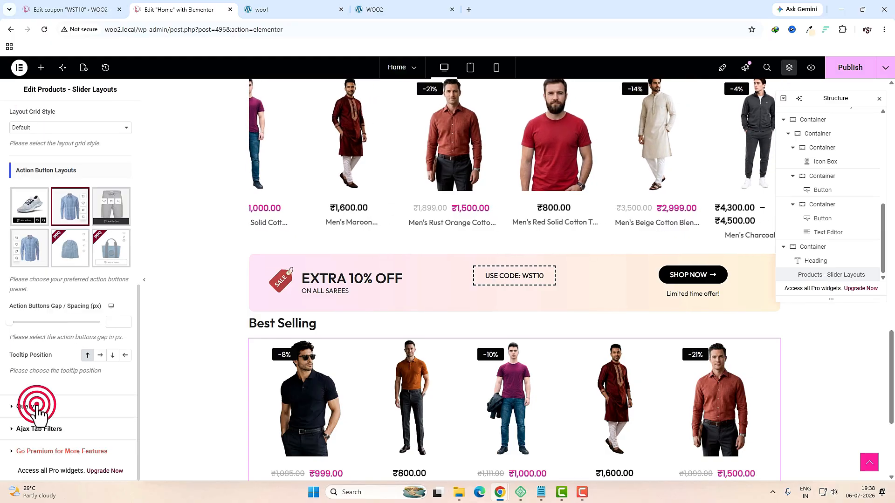
pyautogui.scroll(-3, 64, 307)
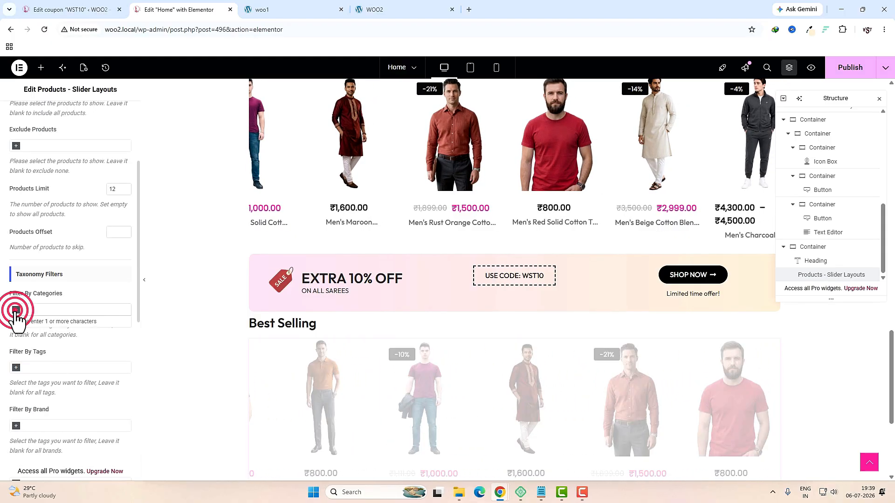
pyautogui.scroll(-7, 72, 332)
pyautogui.scroll(-1, 77, 424)
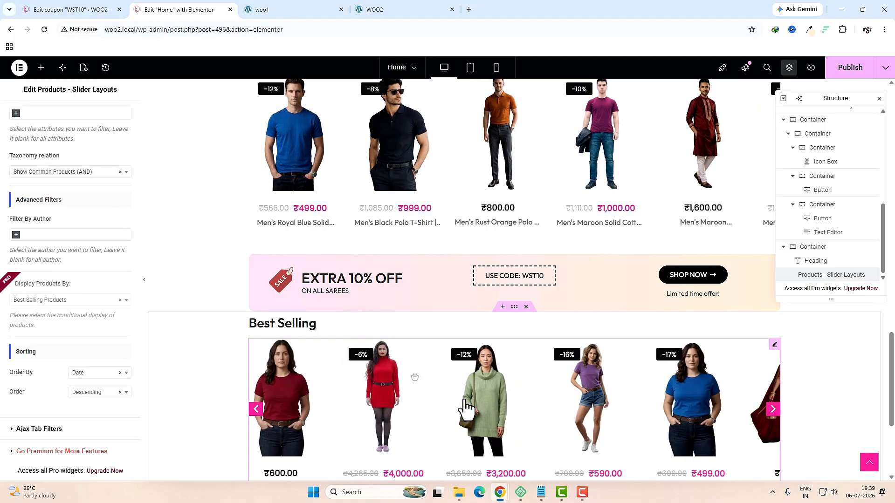
pyautogui.scroll(-3, 567, 424)
pyautogui.hotkey('ctrl', 'Tab')
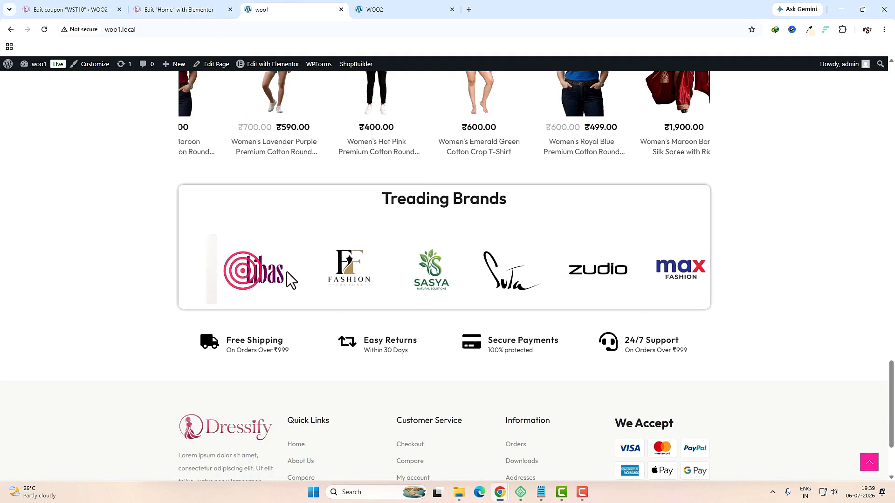
pyautogui.hotkey('ctrl', 'shift', 'Tab')
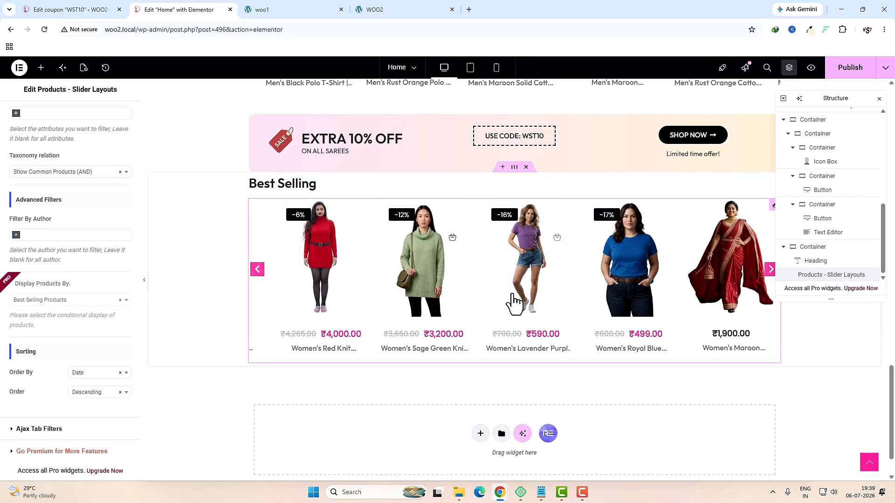
# Step: Unlink the Best Selling container's margins and enter the top margin, moving on to the bottom
pyautogui.click(513, 167)
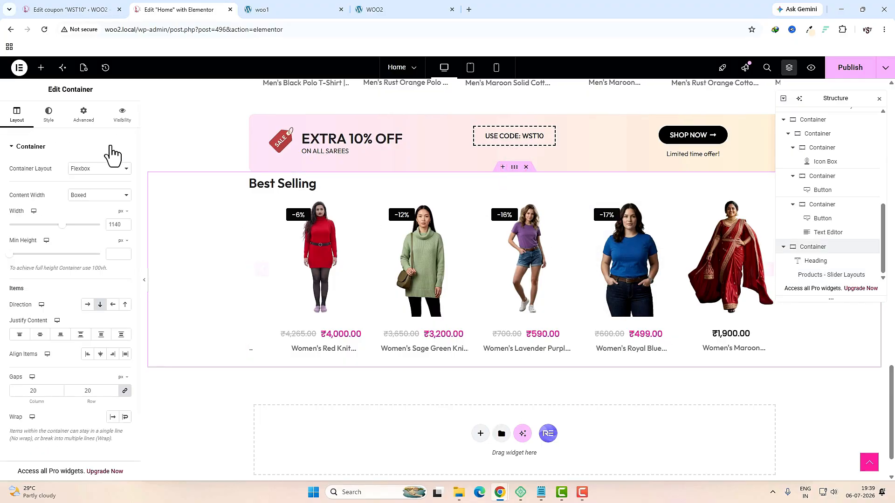
pyautogui.click(91, 120)
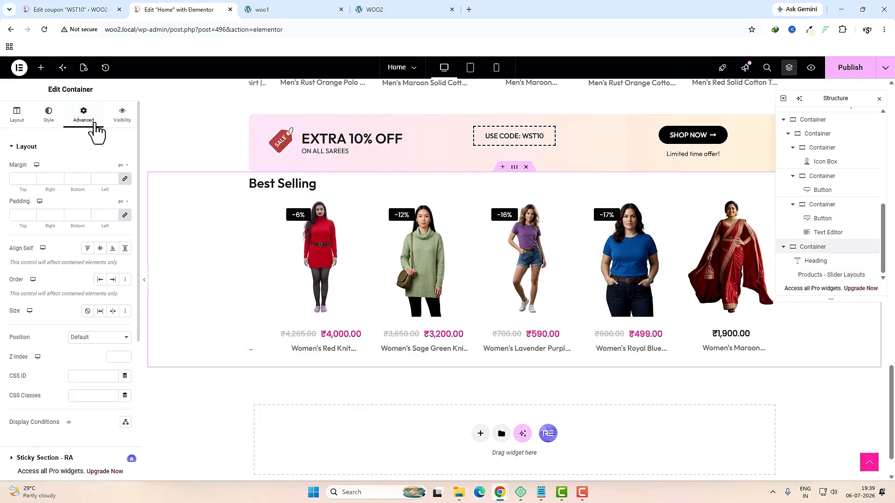
pyautogui.click(124, 179)
pyautogui.click(22, 179)
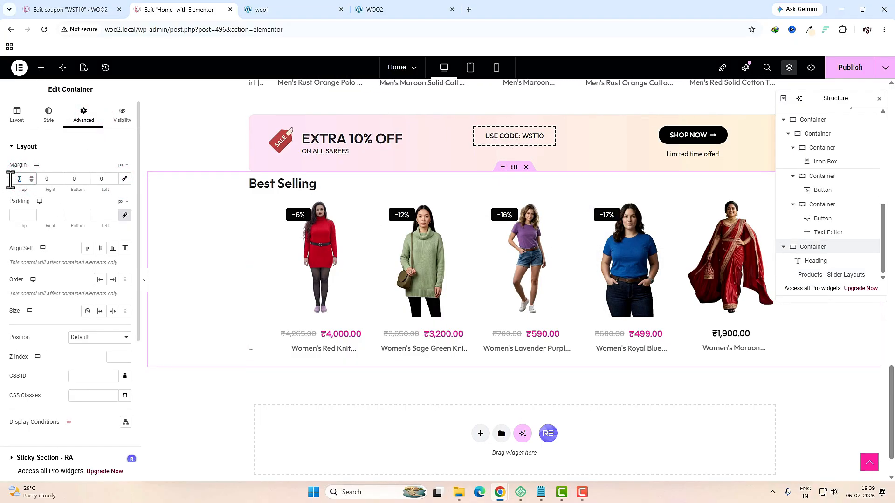
pyautogui.write('3')
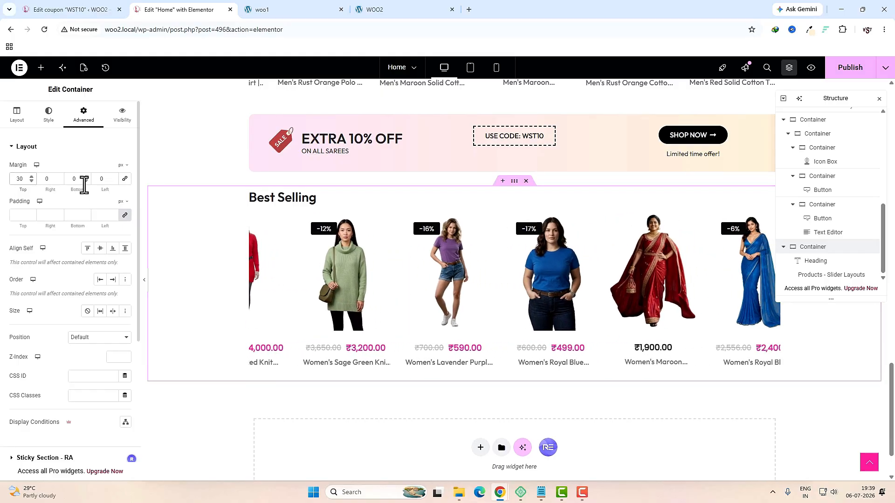
pyautogui.click(75, 179)
# Step: Finish the 30 px bottom margin, then add a one-column Flexbox section with zero padding
pyautogui.write('30')
pyautogui.scroll(-2, 482, 385)
pyautogui.click(480, 379)
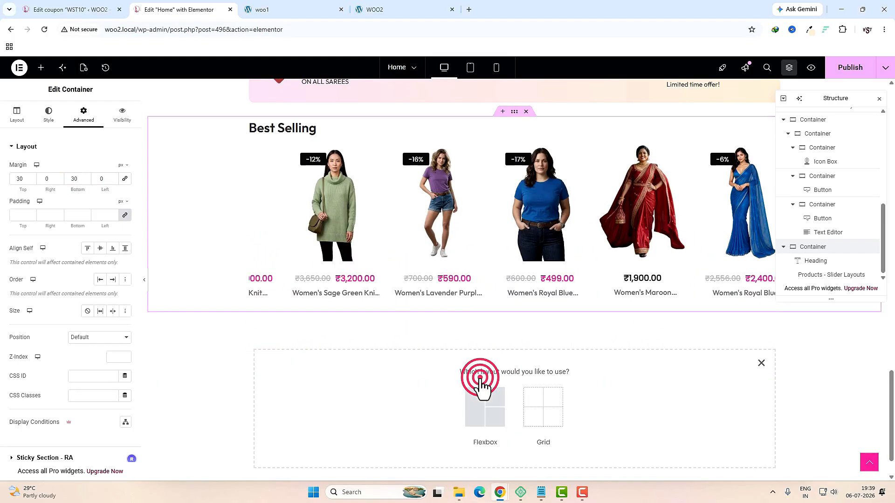
pyautogui.click(482, 401)
pyautogui.click(393, 402)
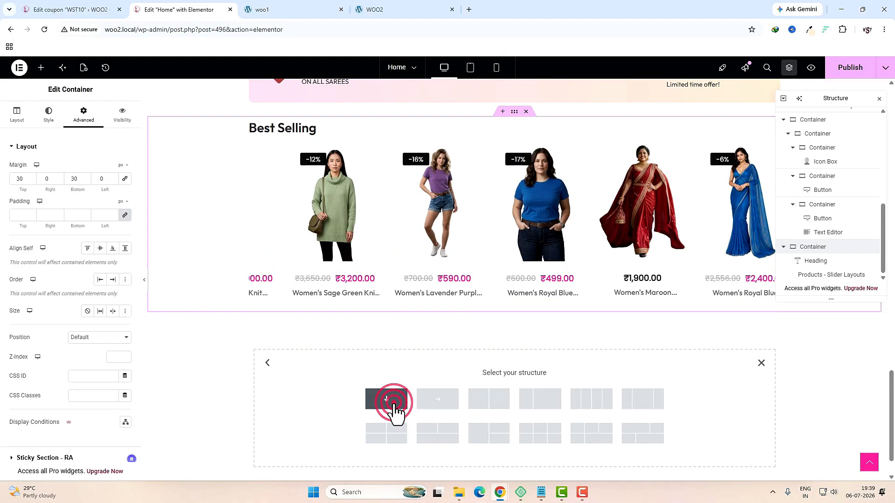
pyautogui.click(78, 120)
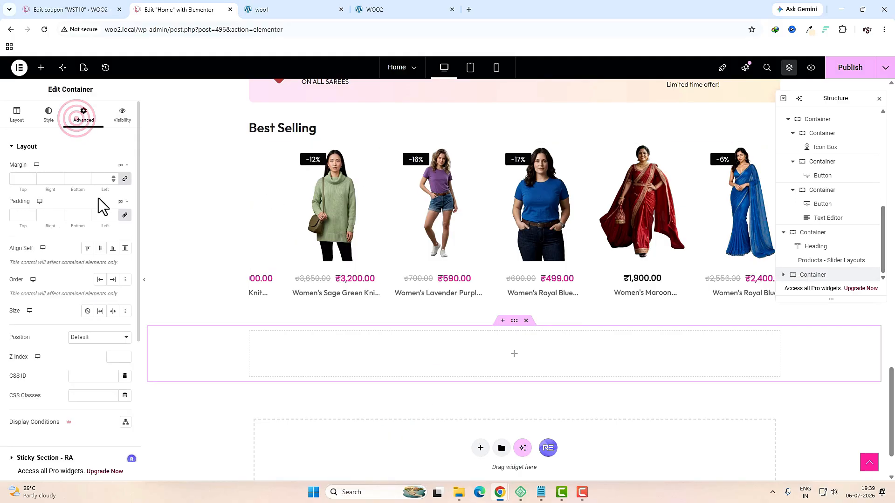
pyautogui.click(125, 216)
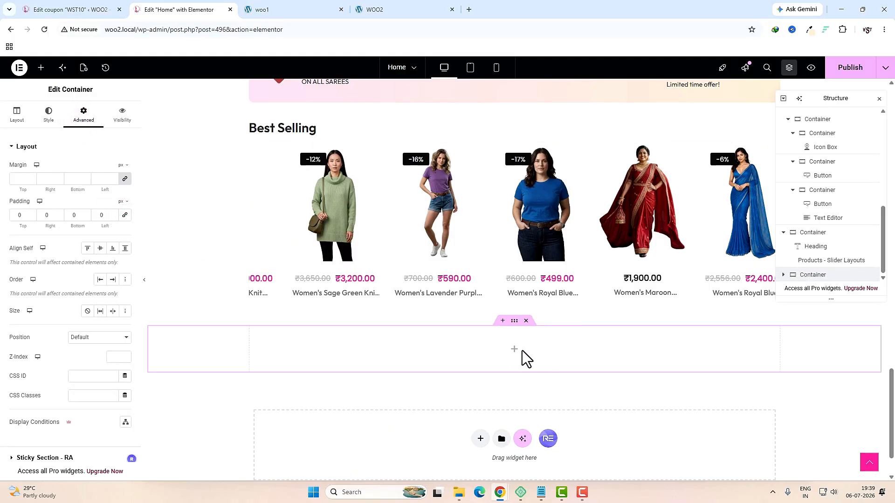
# Step: Place an inner Container and a Heading widget inside the new section
pyautogui.click(515, 350)
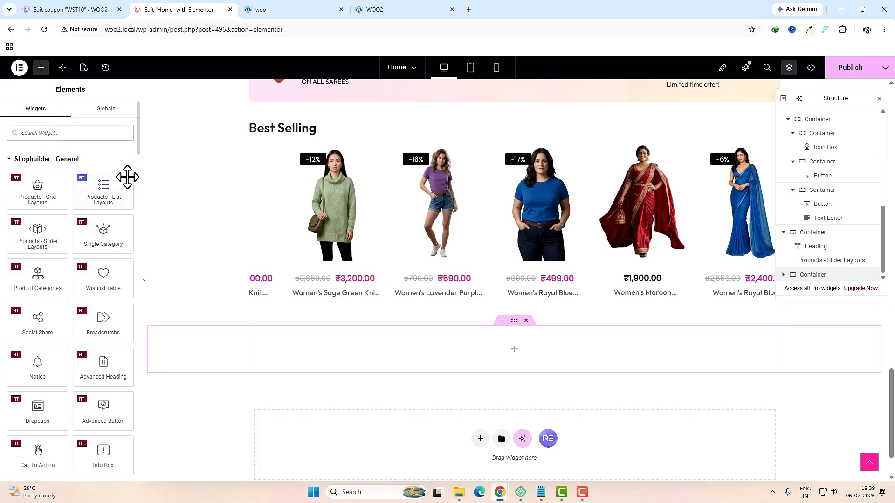
pyautogui.moveTo(48, 168); pyautogui.dragTo(435, 342)
pyautogui.click(84, 112)
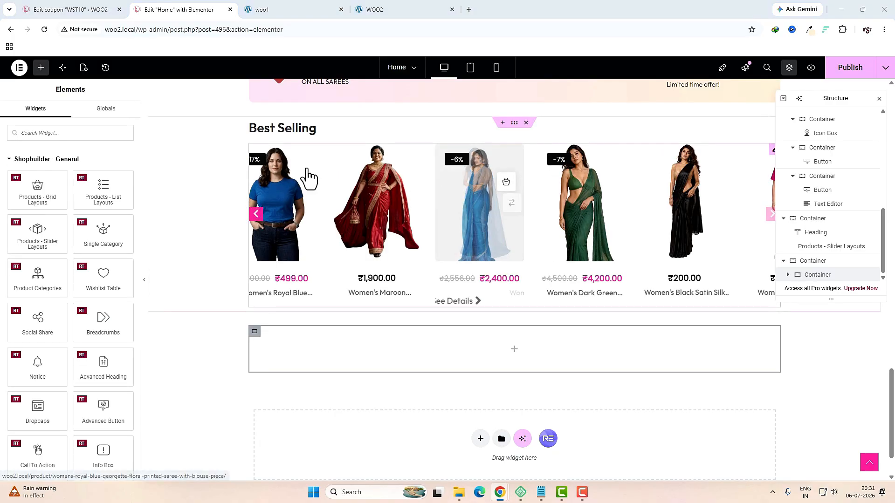
pyautogui.click(79, 133)
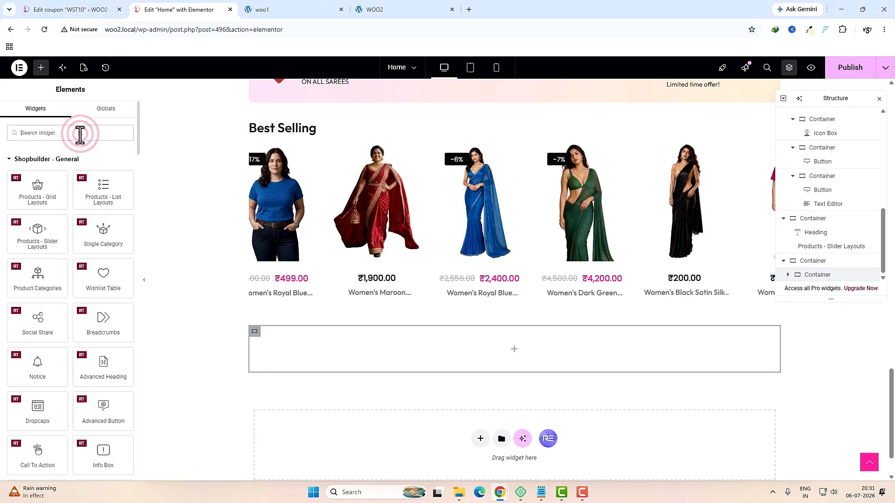
pyautogui.write('HRAD')
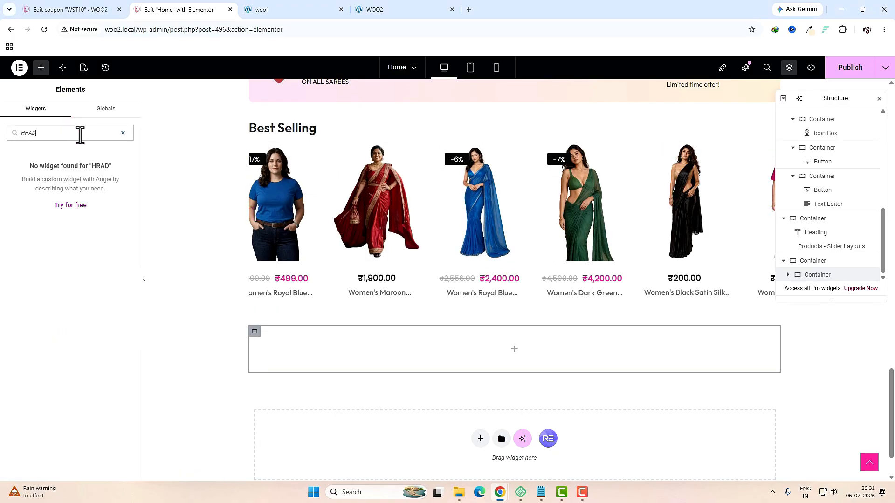
pyautogui.press('BackSpace')
pyautogui.press('BackSpace')
pyautogui.press('BackSpace')
pyautogui.write('E')
pyautogui.moveTo(45, 175); pyautogui.dragTo(430, 348)
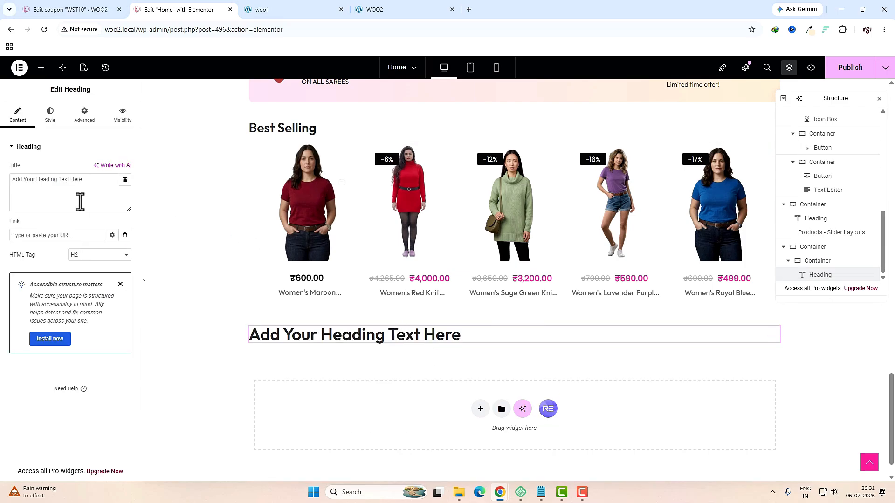
# Step: Retitle the heading 'Treading Brands' and centre-align it
pyautogui.tripleClick(80, 201)
pyautogui.write('Treading Brands')
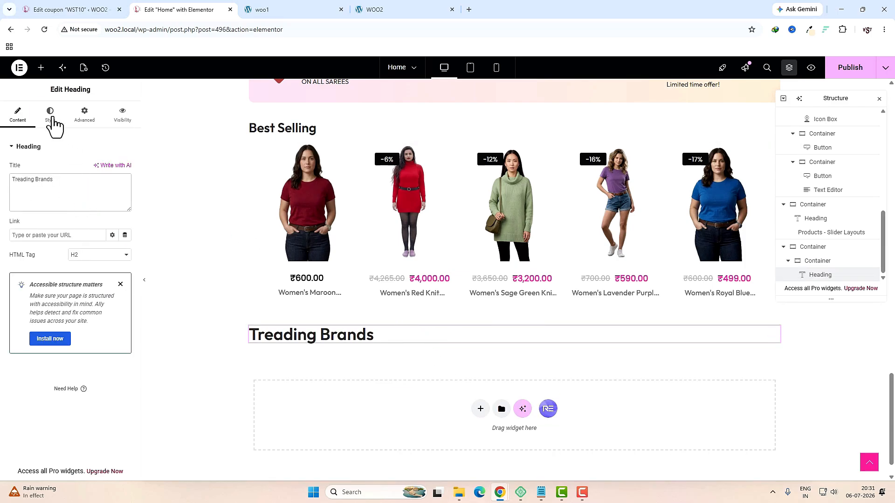
pyautogui.click(51, 117)
pyautogui.click(100, 170)
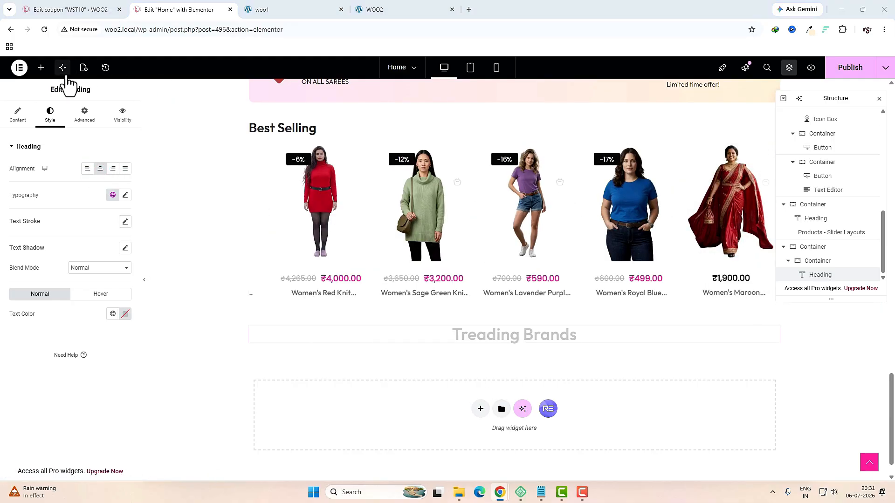
pyautogui.click(41, 67)
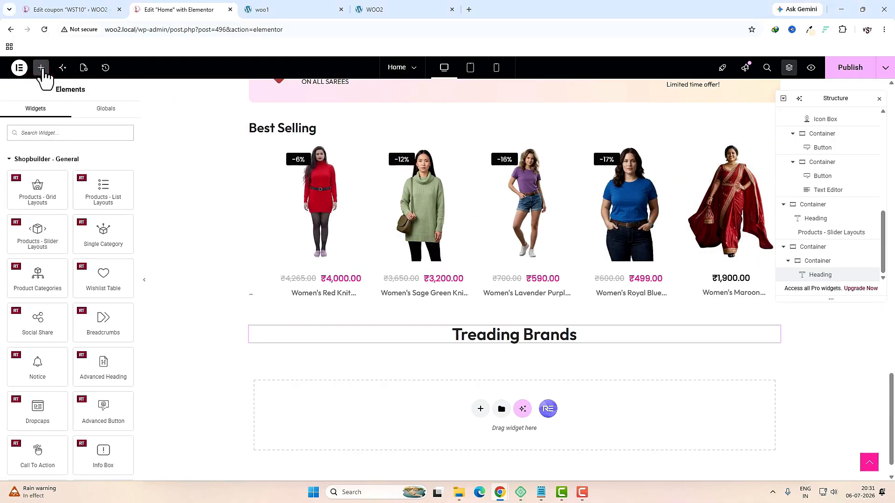
# Step: Add an Image Carousel below the heading with a new gallery of seven brand logos, starting with zudio
pyautogui.write('IMAGE C')
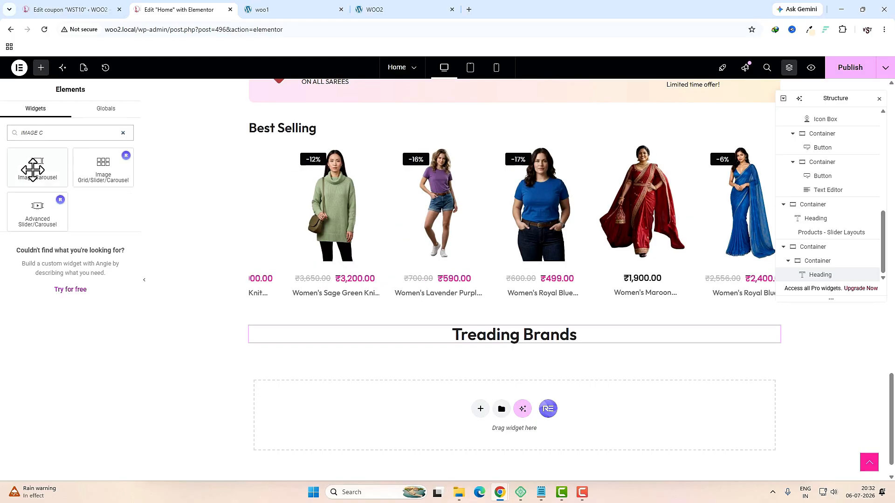
pyautogui.moveTo(32, 169); pyautogui.dragTo(463, 343)
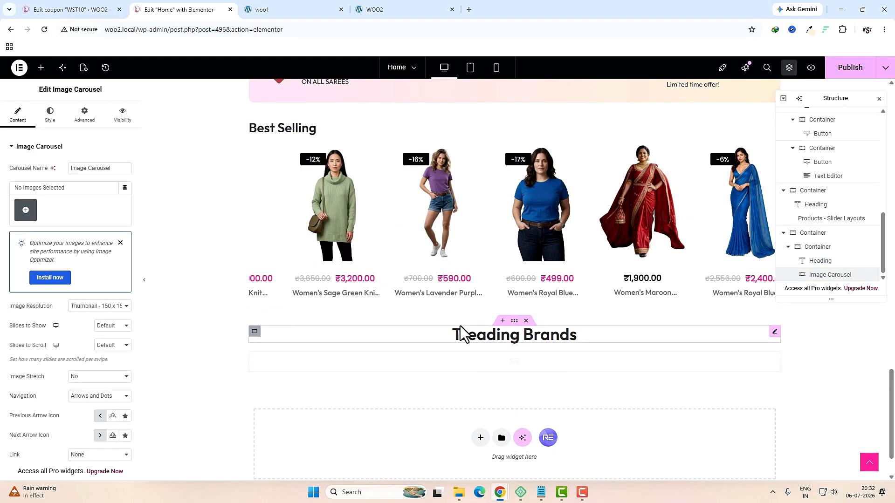
pyautogui.click(26, 210)
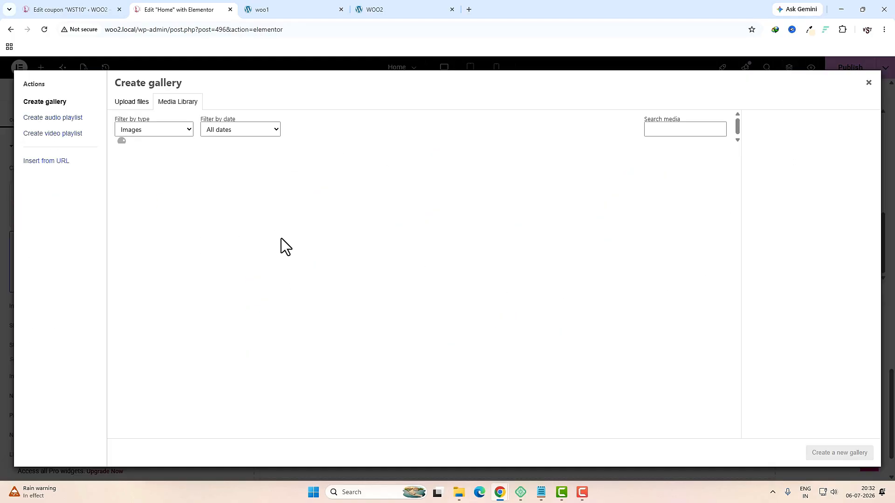
pyautogui.click(286, 195)
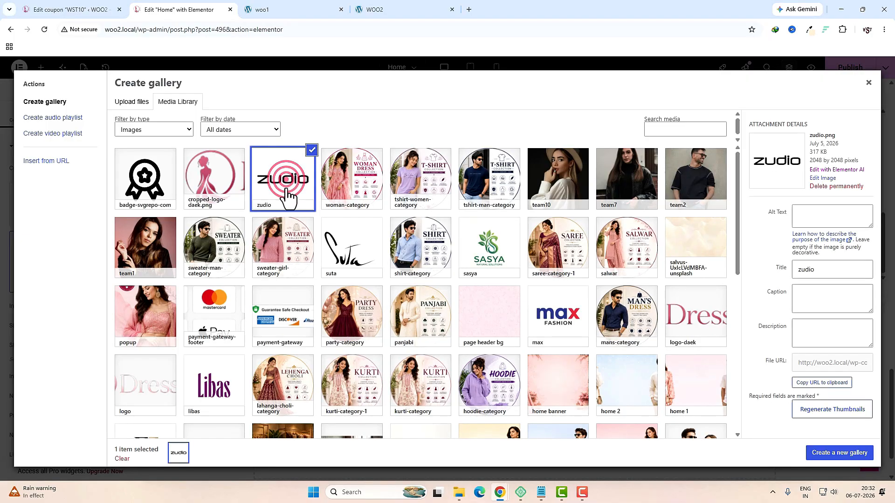
pyautogui.scroll(-1, 345, 313)
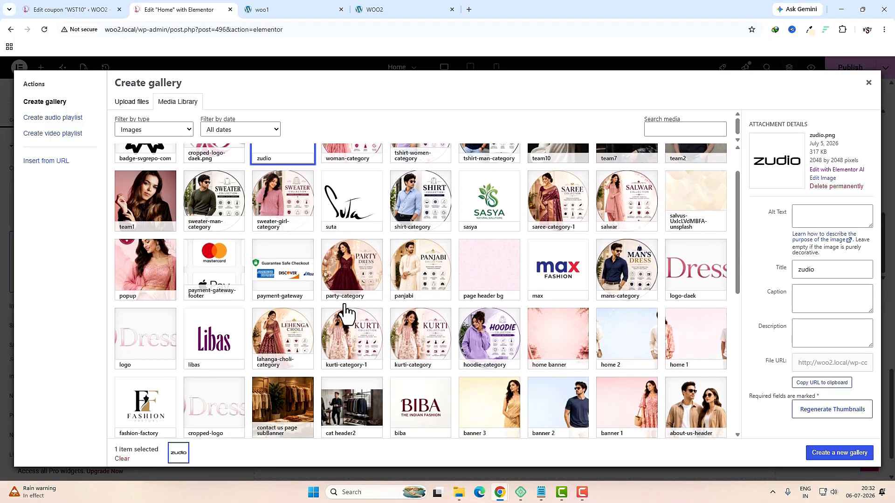
pyautogui.click(490, 200)
pyautogui.click(558, 270)
pyautogui.click(214, 338)
pyautogui.click(146, 404)
pyautogui.click(420, 405)
pyautogui.scroll(-4, 585, 307)
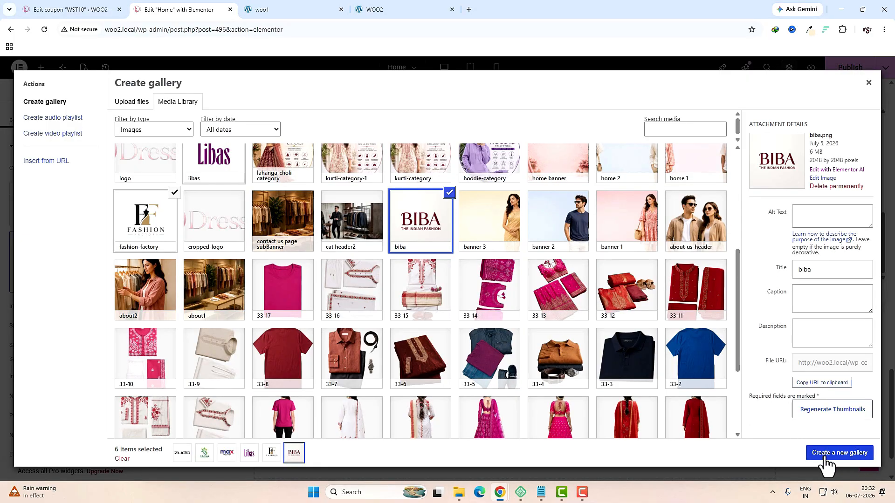
pyautogui.click(839, 453)
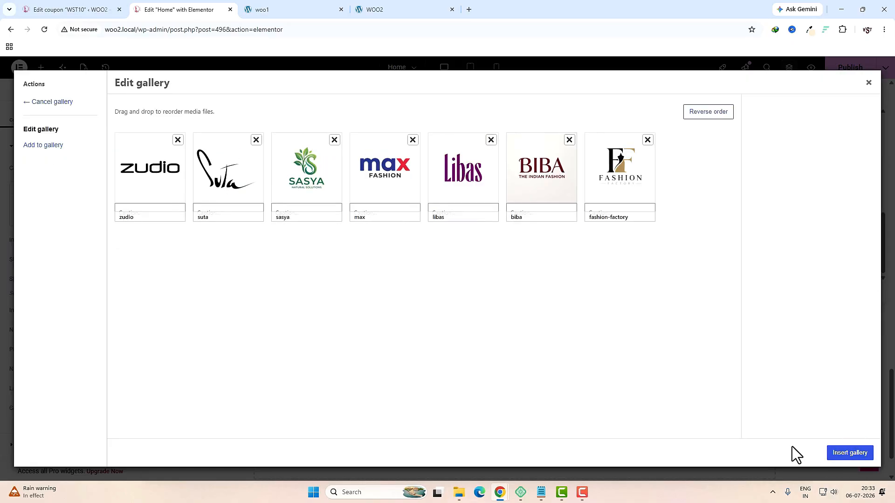
pyautogui.click(850, 453)
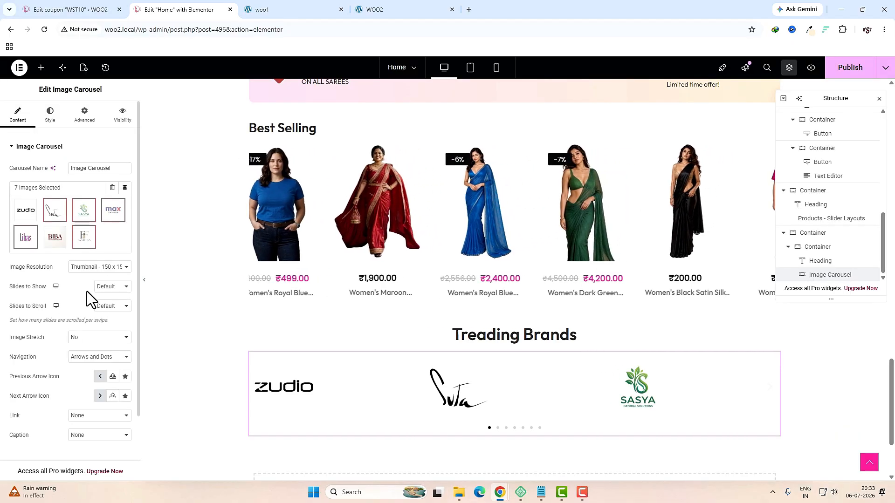
# Step: Set the carousel's slides to show: 6 on desktop, 3 on tablet, 2 on mobile
pyautogui.click(110, 352)
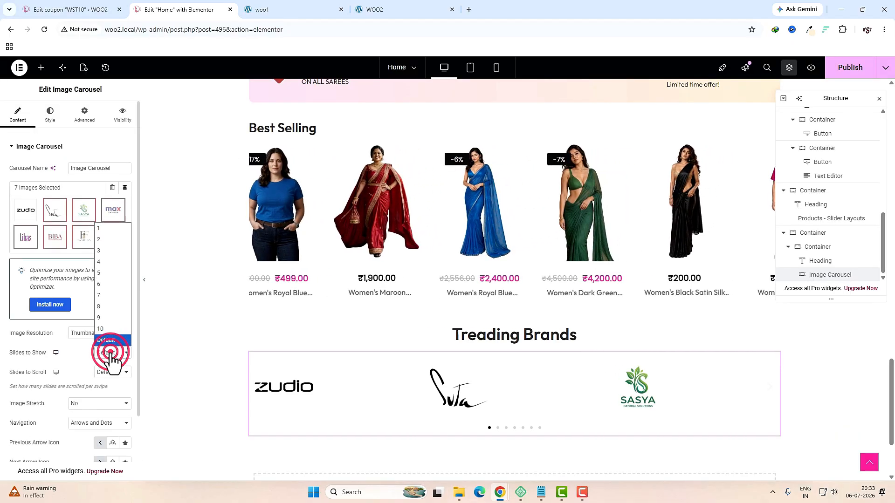
pyautogui.click(110, 284)
pyautogui.click(56, 366)
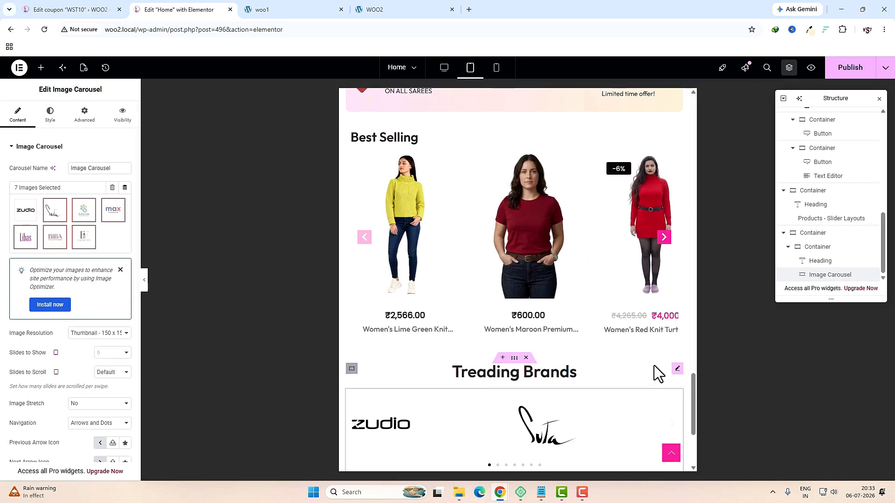
pyautogui.click(117, 355)
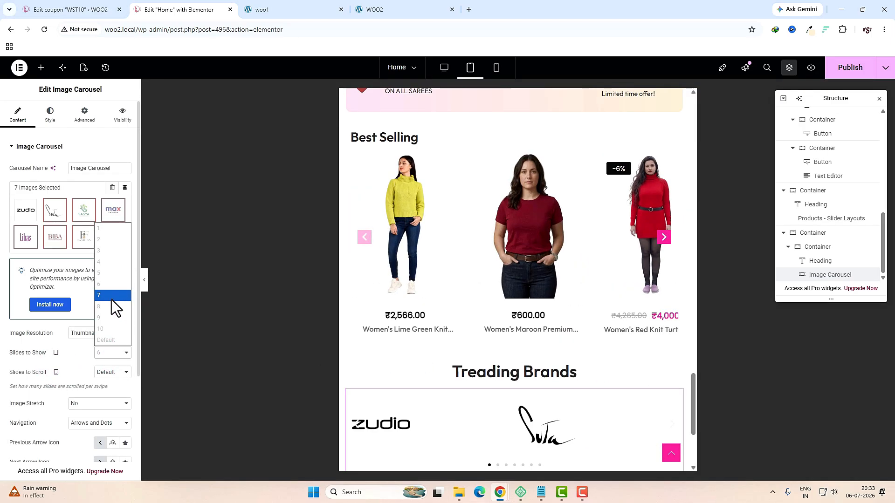
pyautogui.click(105, 252)
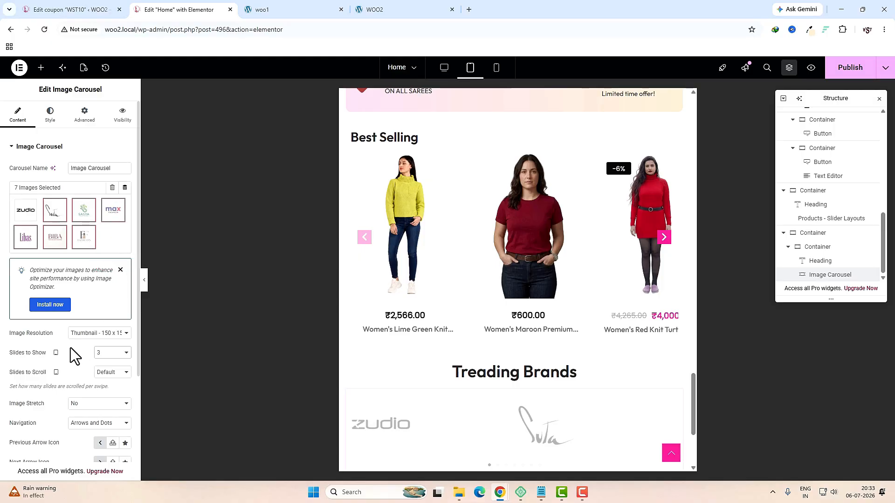
pyautogui.click(54, 355)
pyautogui.click(54, 372)
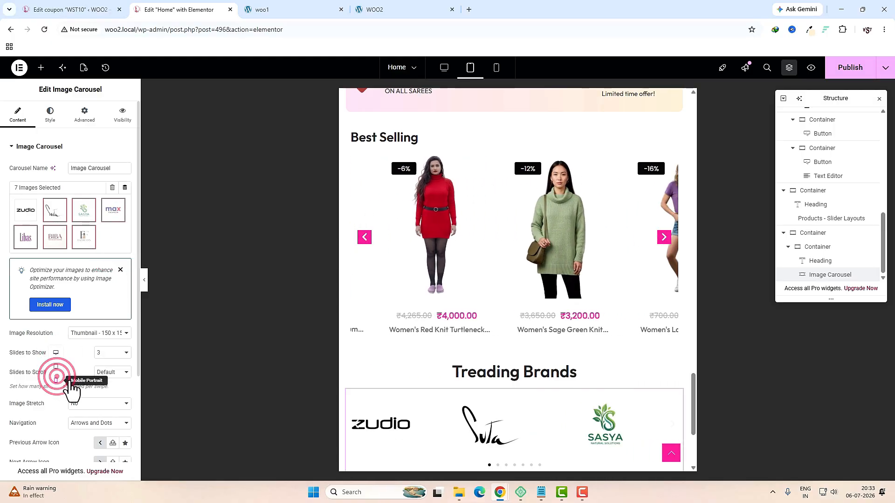
pyautogui.click(116, 356)
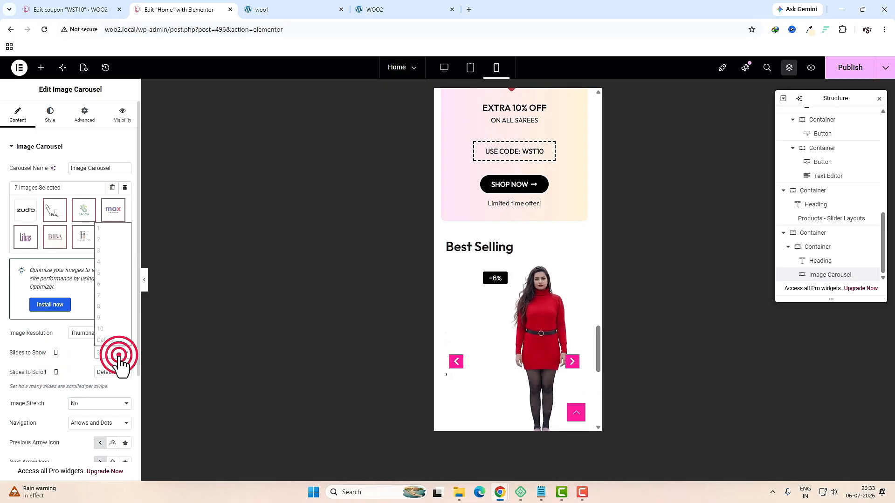
pyautogui.click(100, 246)
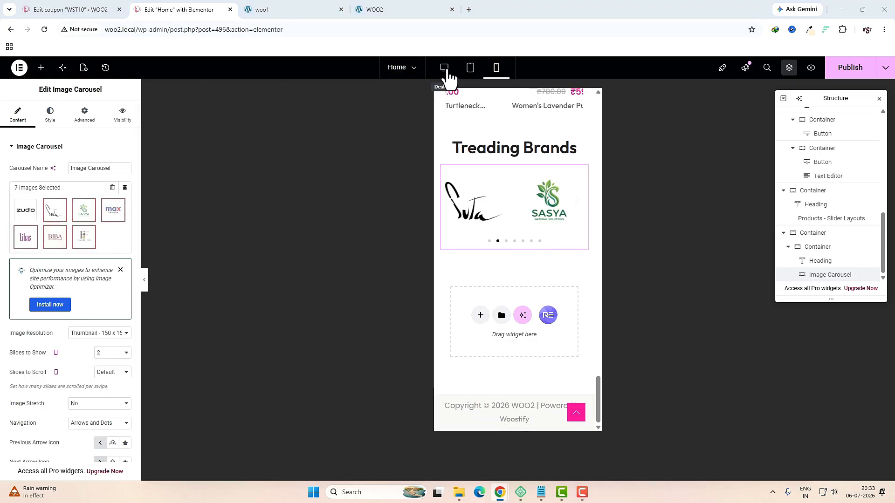
pyautogui.click(444, 68)
# Step: Set autoplay speed to 4000 ms, keep direction Left, and set navigation to None
pyautogui.scroll(-3, 33, 347)
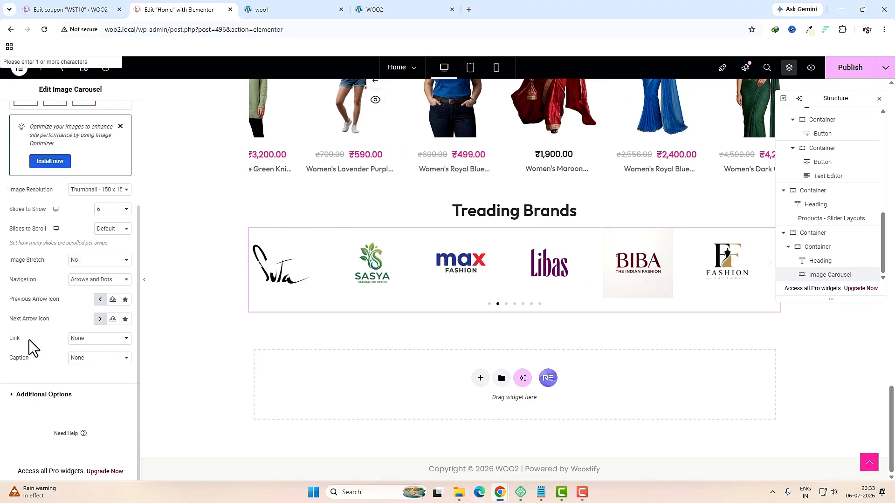
pyautogui.click(35, 396)
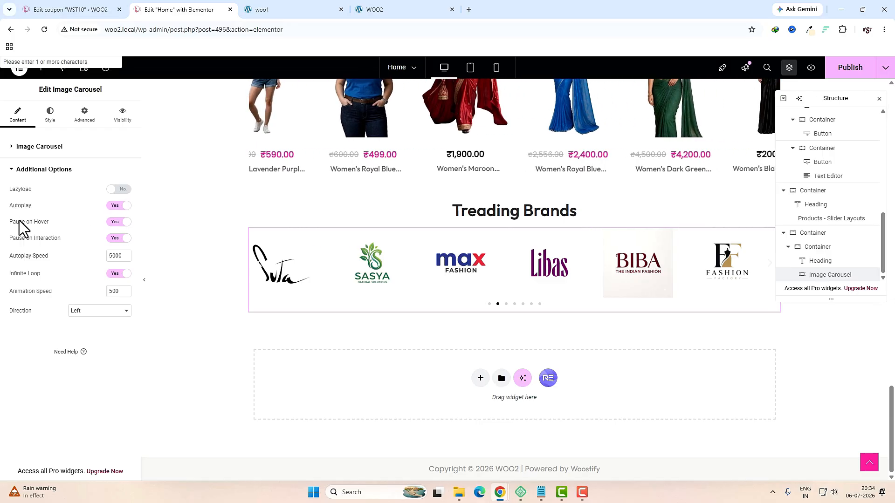
pyautogui.doubleClick(115, 256)
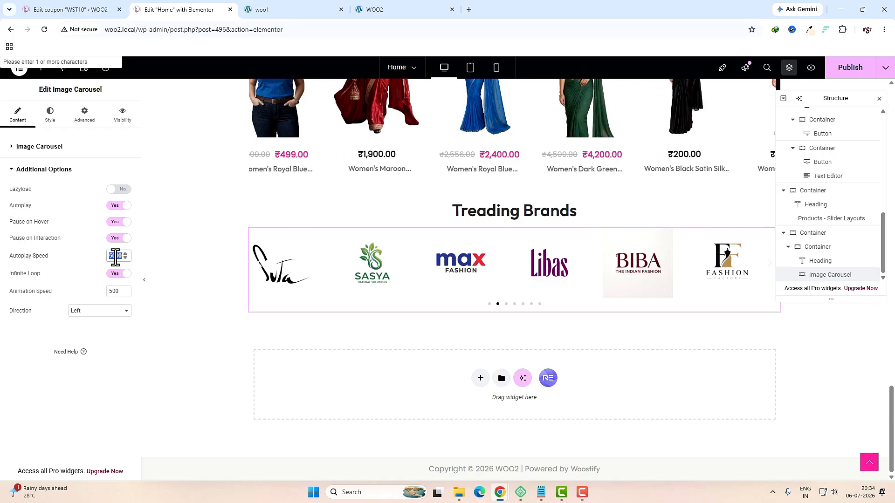
pyautogui.click(110, 259)
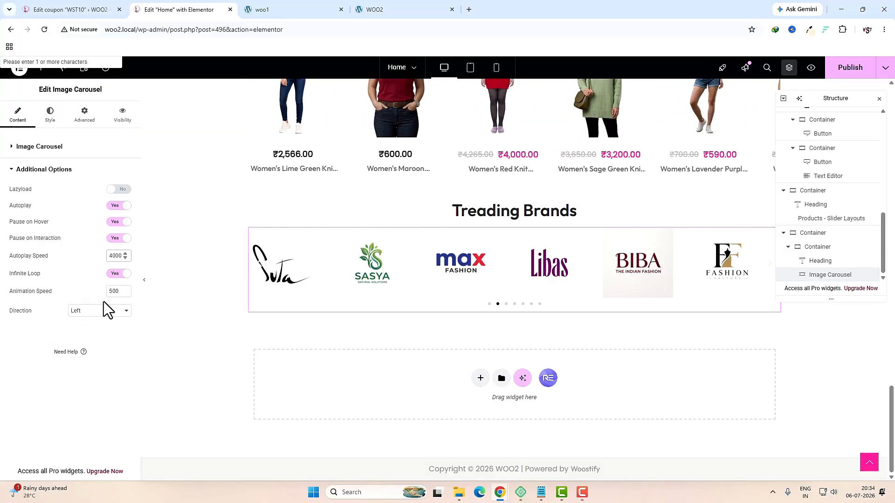
pyautogui.click(90, 311)
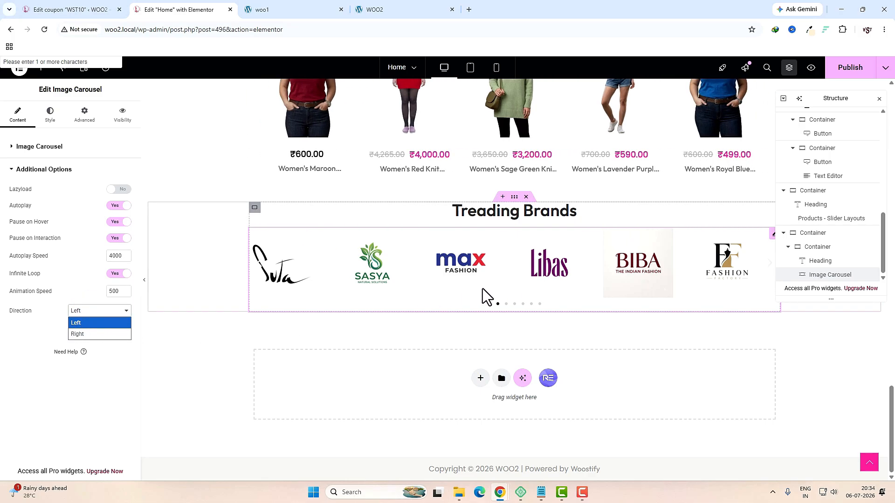
pyautogui.click(458, 274)
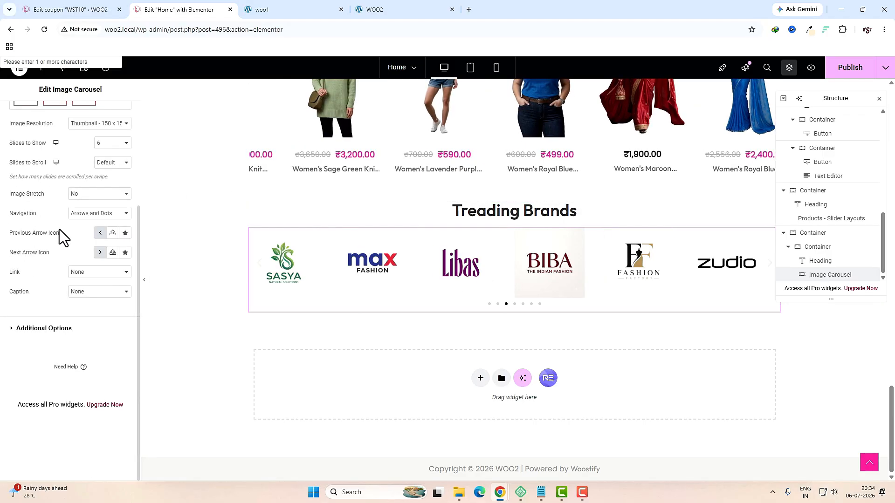
pyautogui.scroll(3, 60, 229)
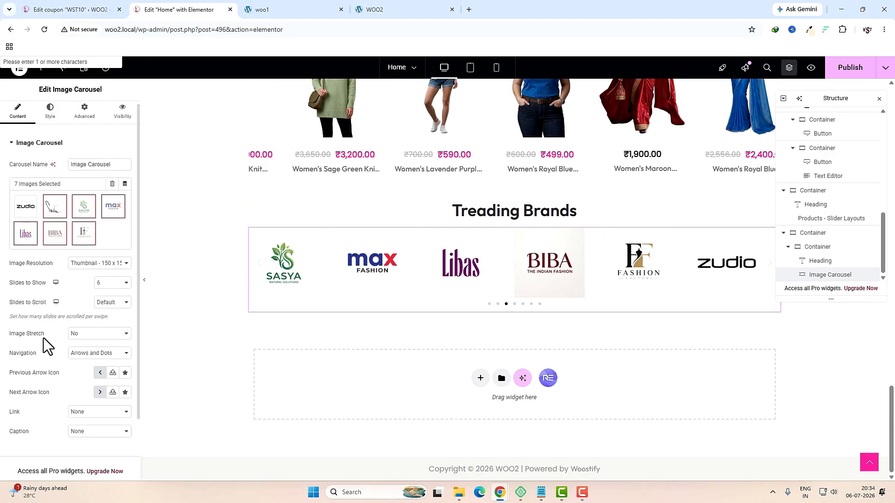
pyautogui.click(99, 352)
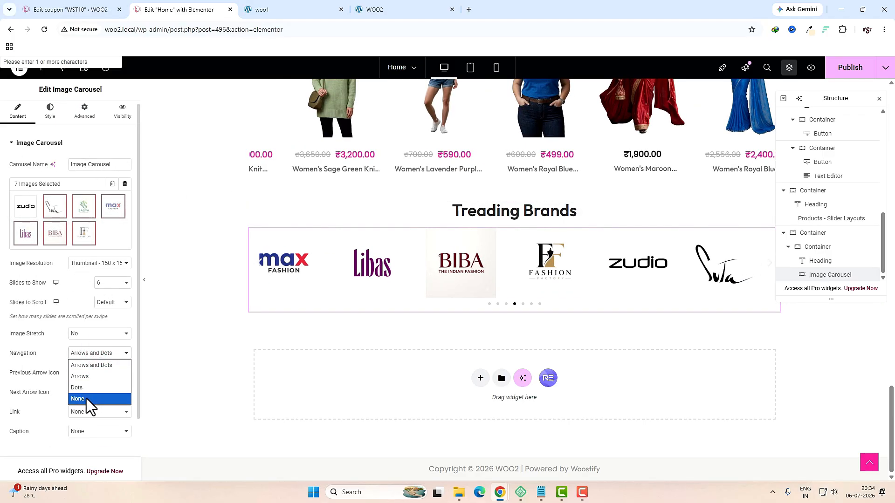
pyautogui.click(85, 398)
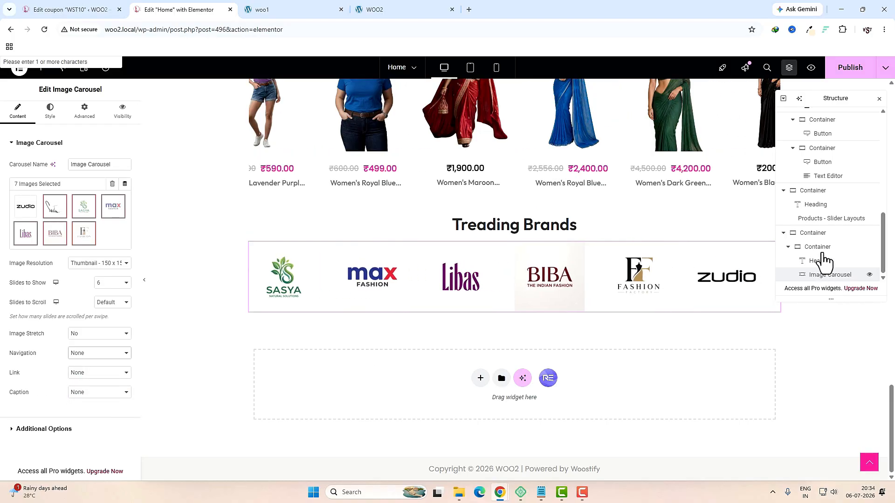
# Step: Give the Treading Brands container padding of 20, 10, 20, 10
pyautogui.click(816, 247)
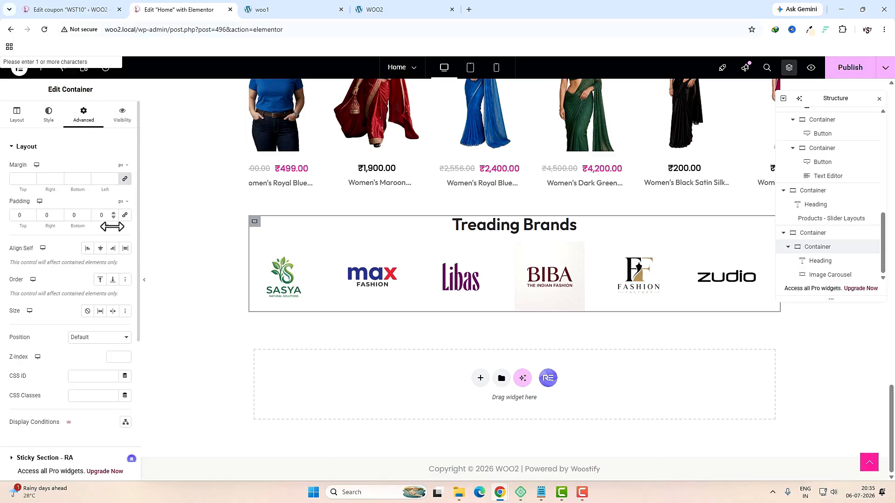
pyautogui.click(25, 220)
pyautogui.click(22, 217)
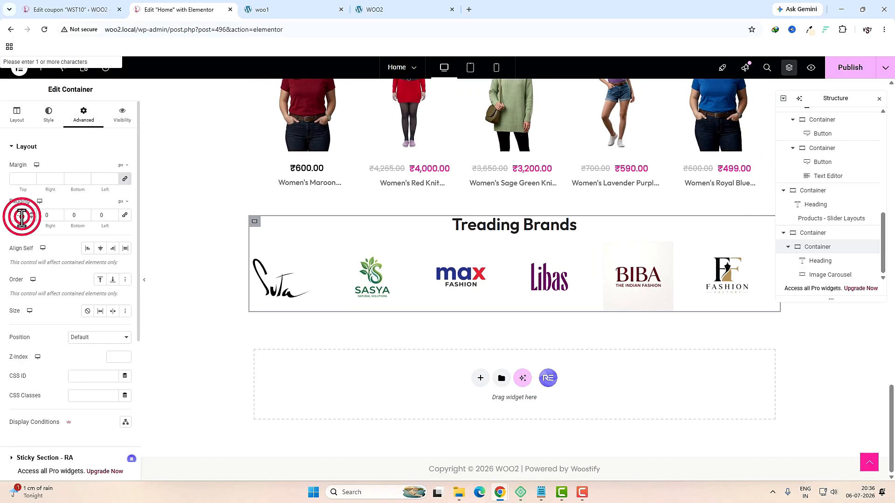
pyautogui.write('20')
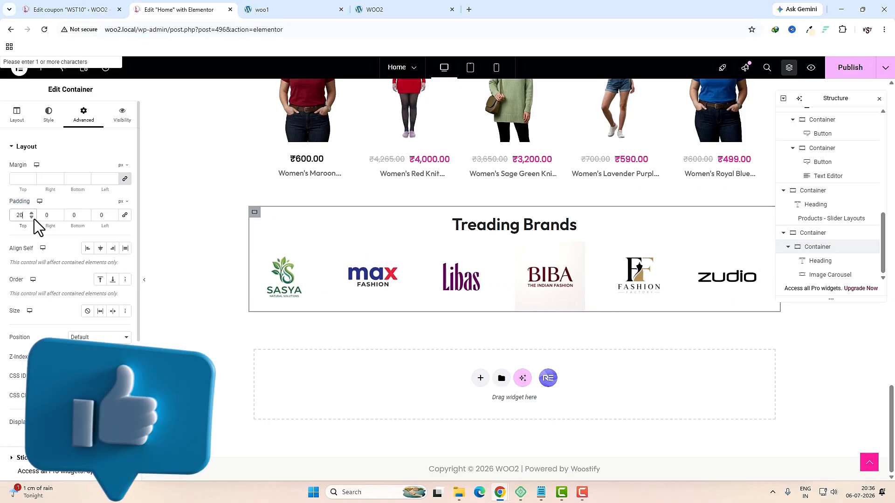
pyautogui.click(49, 217)
pyautogui.write('10')
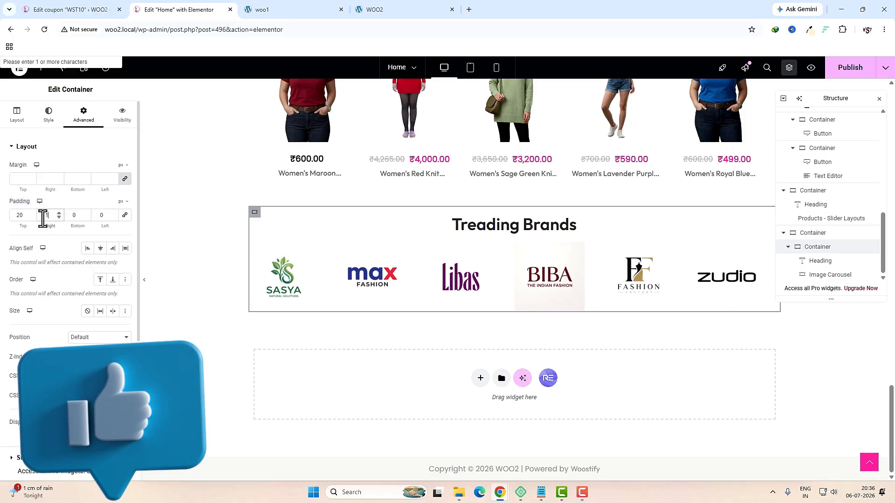
pyautogui.click(71, 217)
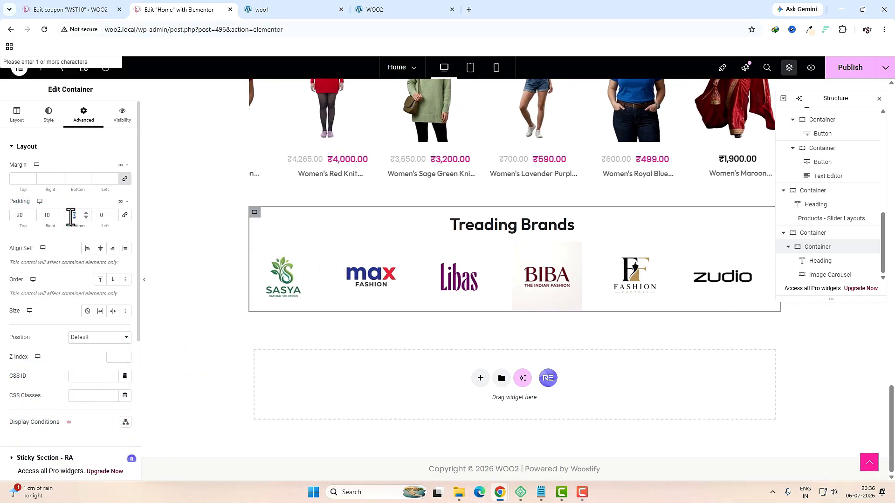
pyautogui.write('20')
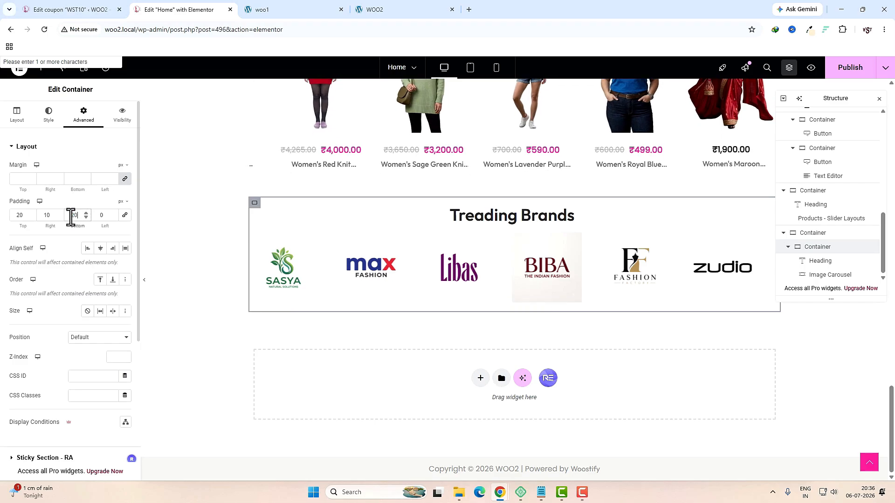
pyautogui.click(105, 217)
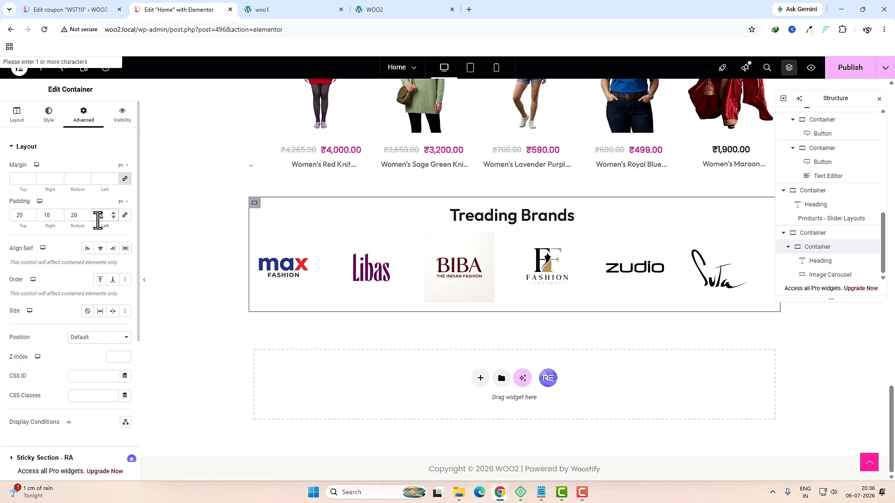
pyautogui.write('10')
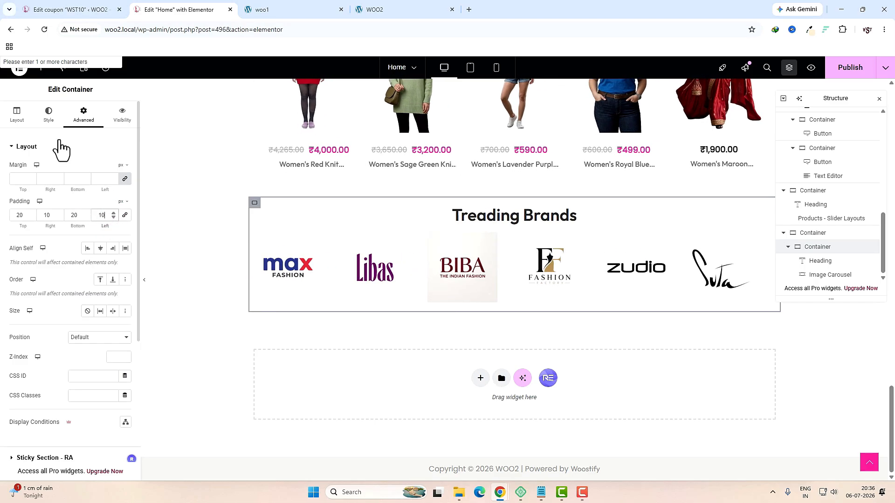
# Step: Add a 10 px border radius and a box shadow, checking against the woo1 reference tab
pyautogui.click(51, 118)
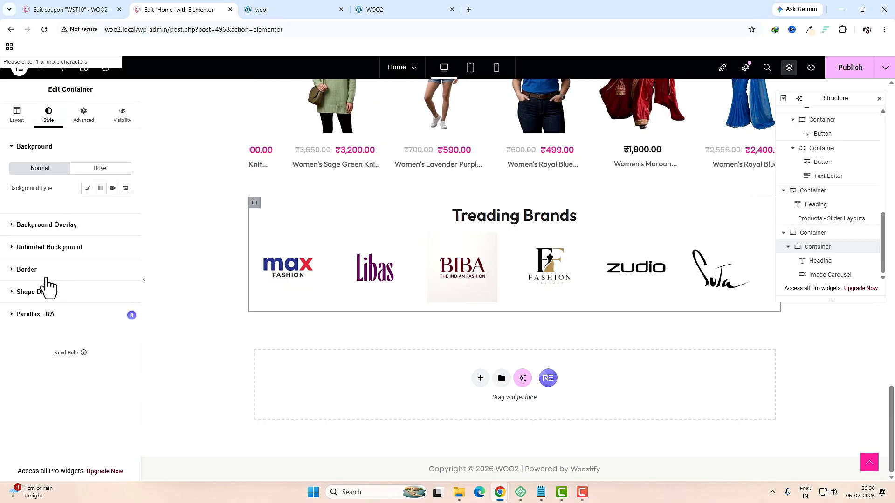
pyautogui.click(47, 273)
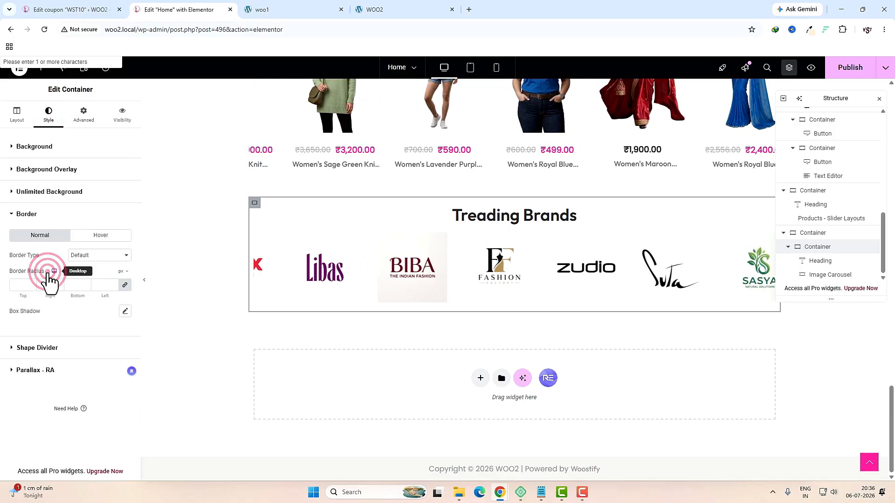
pyautogui.click(125, 311)
pyautogui.click(68, 304)
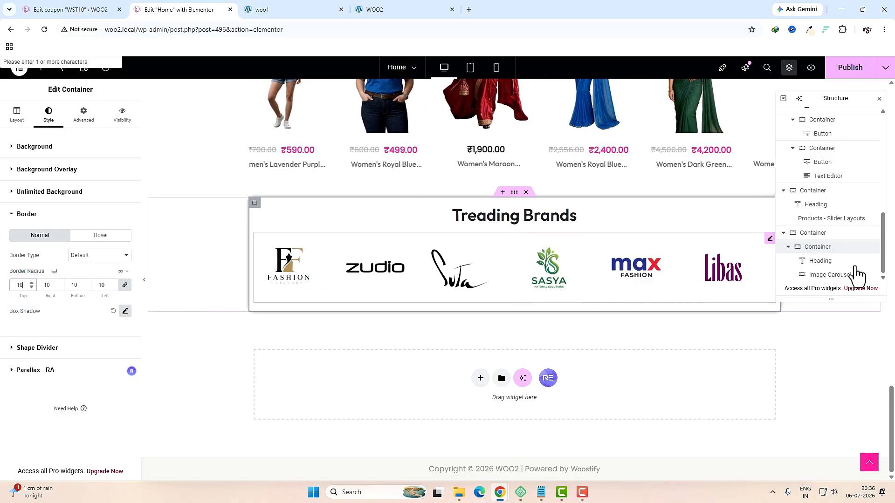
pyautogui.click(320, 10)
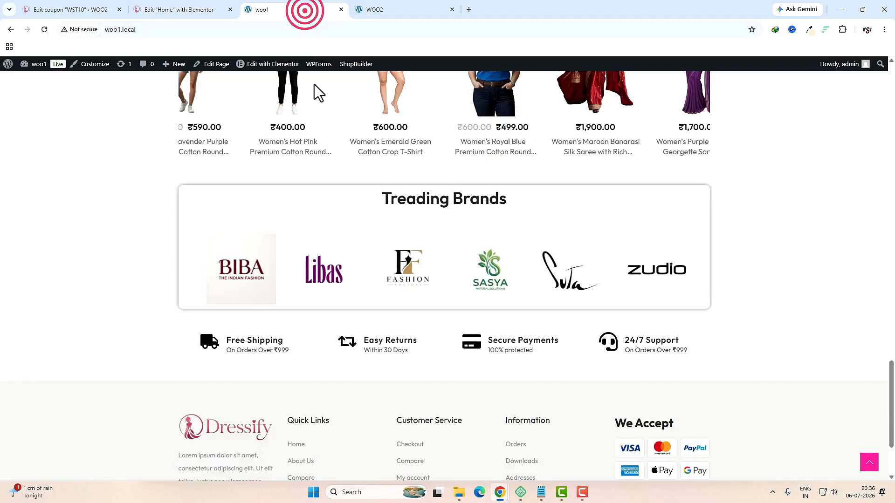
pyautogui.moveTo(205, 222); pyautogui.dragTo(689, 239)
pyautogui.click(208, 10)
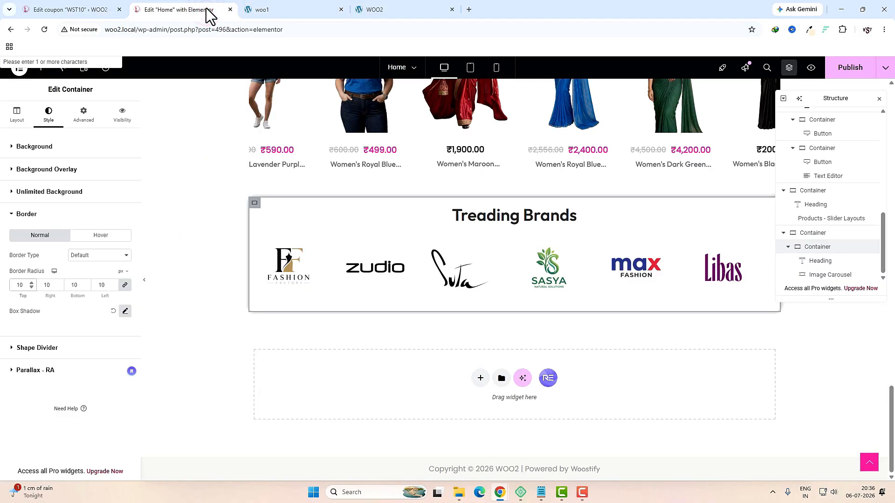
# Step: Add a single-container flexbox section below Treading Brands with 30 px top and bottom margins
pyautogui.click(480, 379)
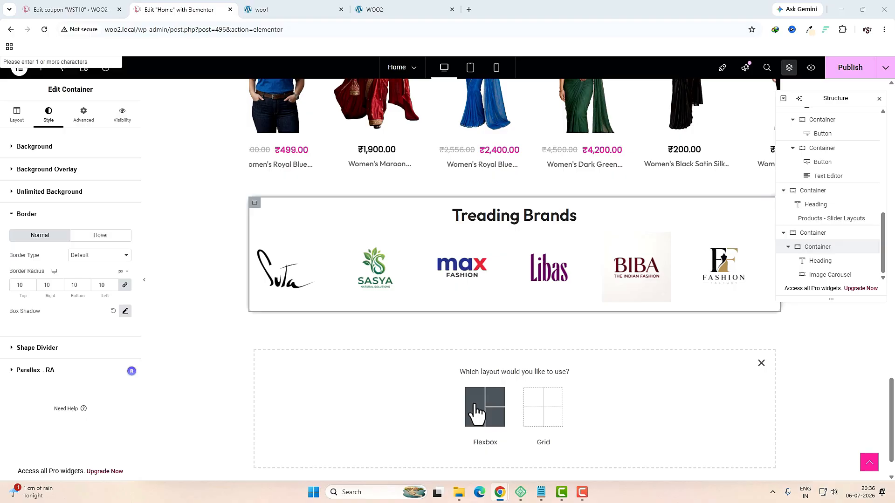
pyautogui.click(475, 399)
pyautogui.click(393, 400)
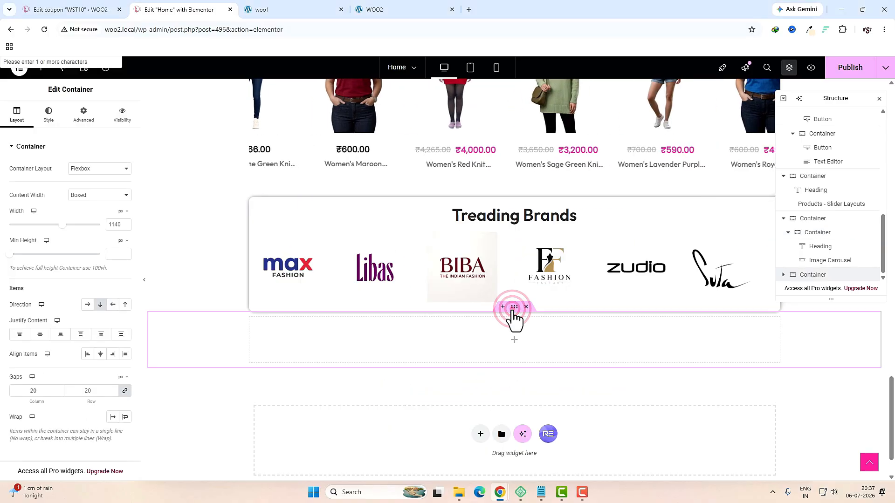
pyautogui.click(89, 119)
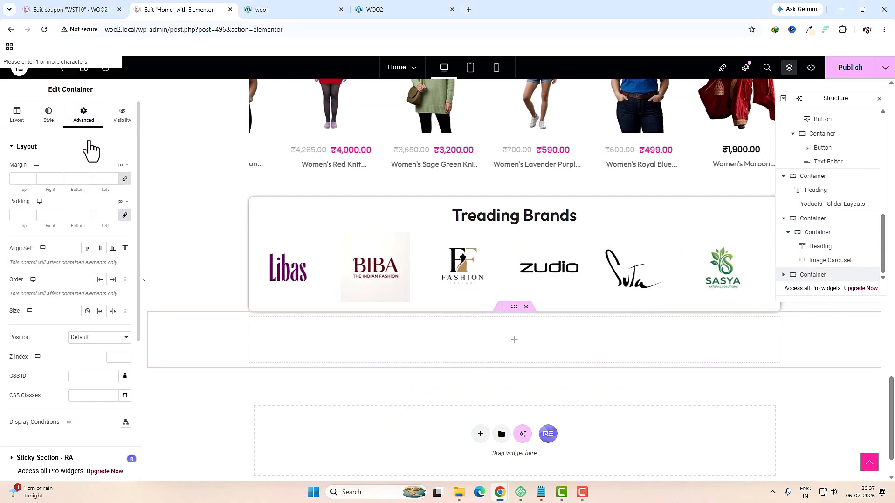
pyautogui.click(124, 178)
pyautogui.click(20, 179)
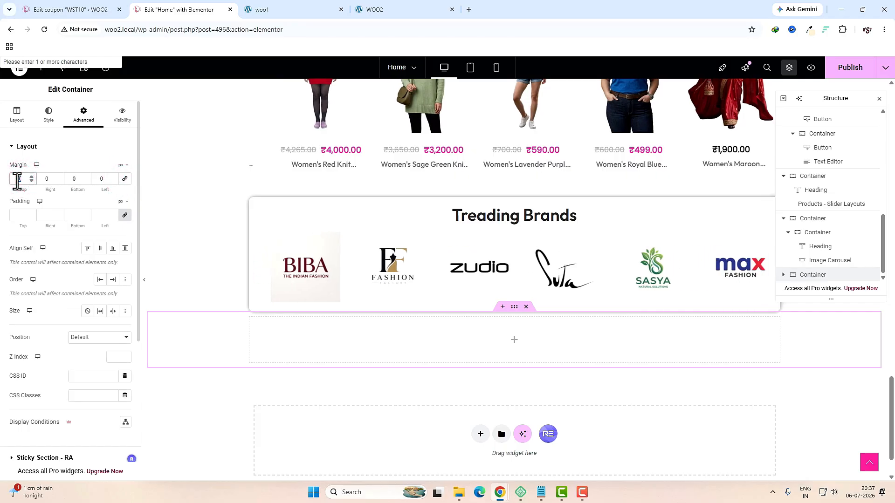
pyautogui.write('30')
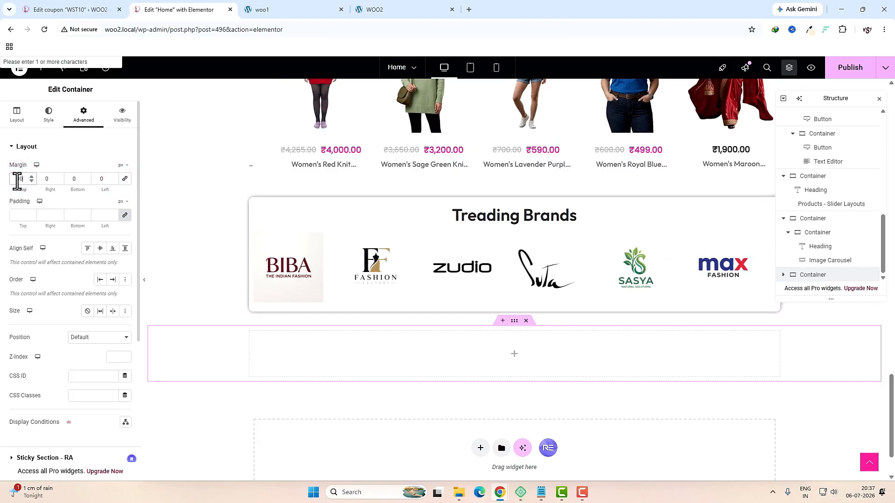
pyautogui.click(74, 179)
pyautogui.write('30')
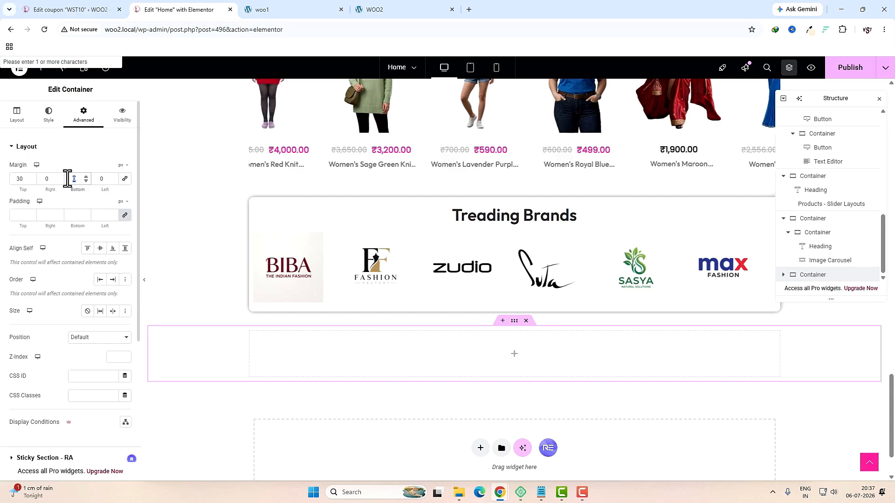
# Step: Nest a new inner container inside the empty section
pyautogui.click(515, 356)
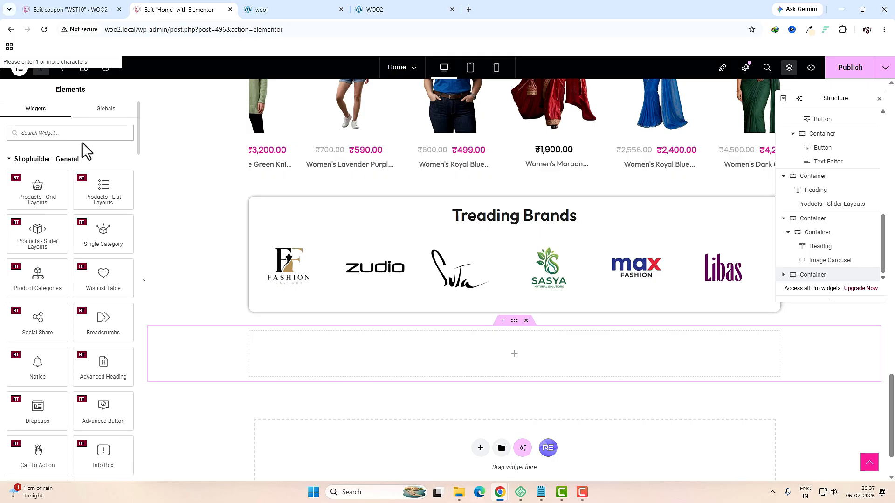
pyautogui.write('CON')
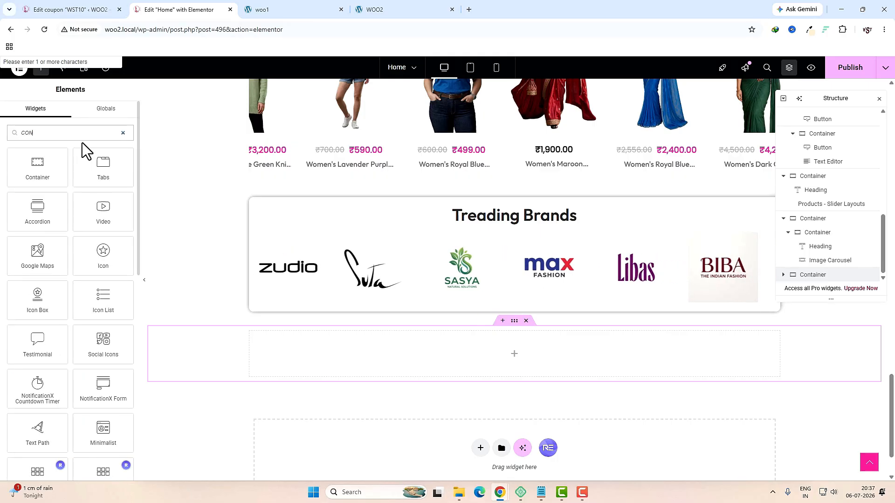
pyautogui.moveTo(37, 170); pyautogui.dragTo(477, 356)
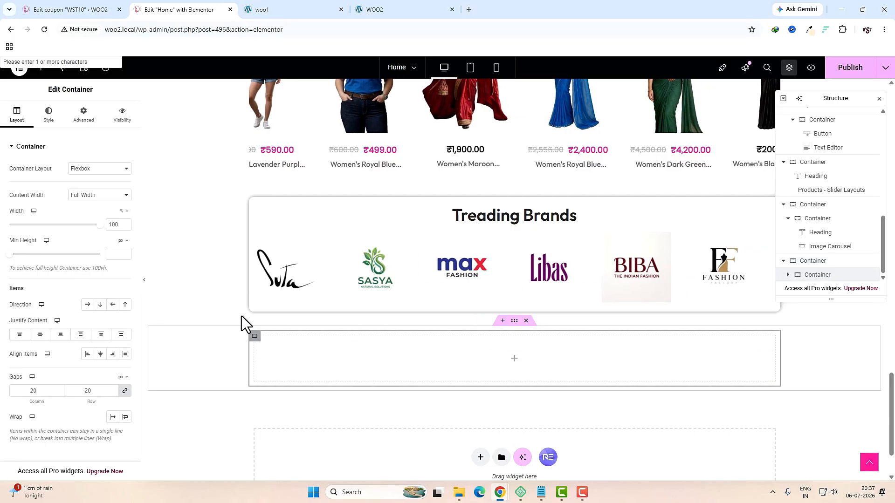
pyautogui.click(96, 170)
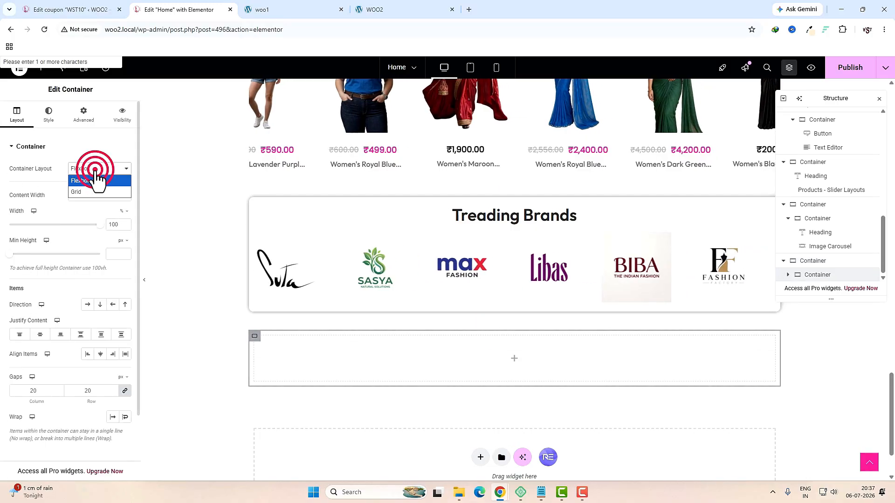
# Step: Turn the inner container into a grid of 4 columns and 1 row
pyautogui.click(87, 195)
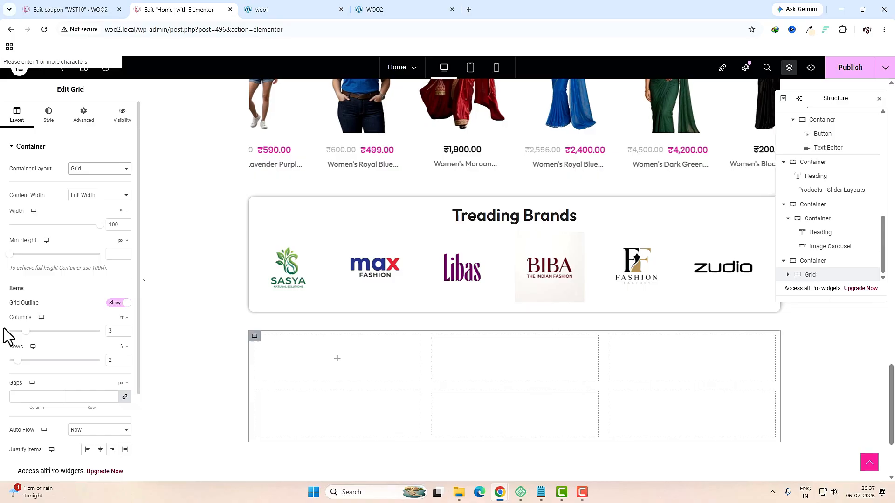
pyautogui.click(111, 330)
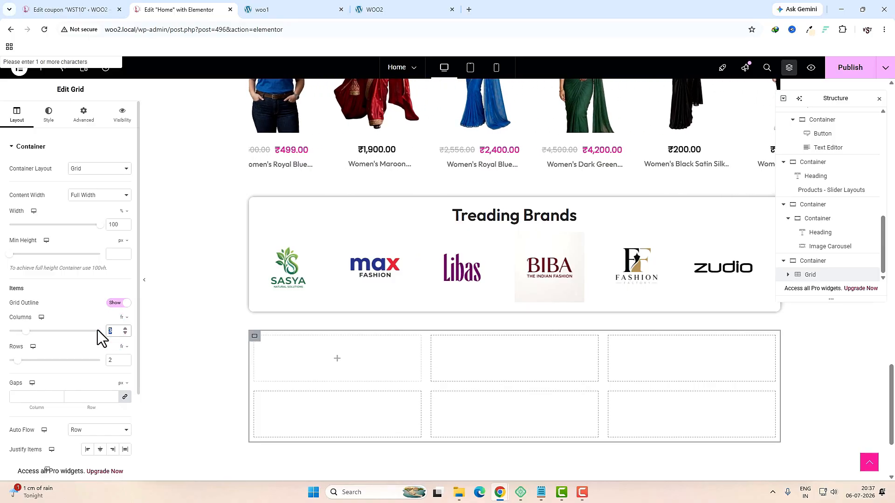
pyautogui.write('4')
pyautogui.moveTo(114, 361); pyautogui.dragTo(105, 360)
pyautogui.write('1')
# Step: Place an Icon Box with the truck icon in the first grid cell
pyautogui.click(314, 360)
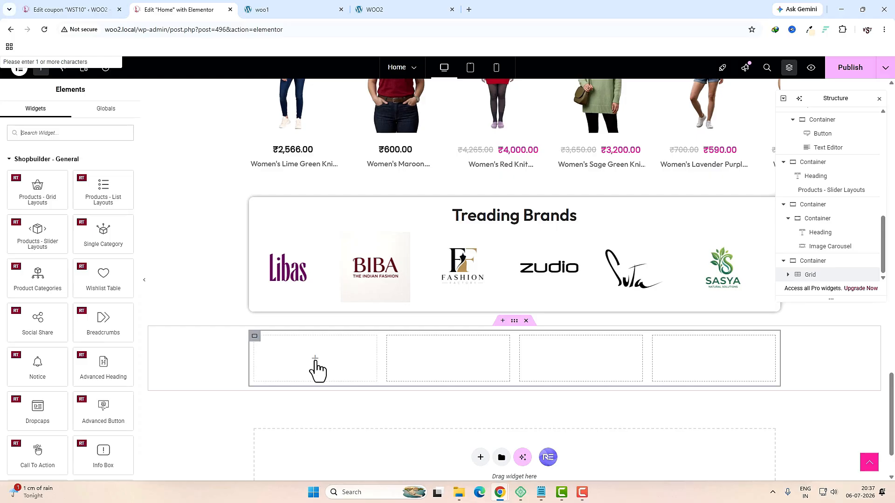
pyautogui.click(90, 136)
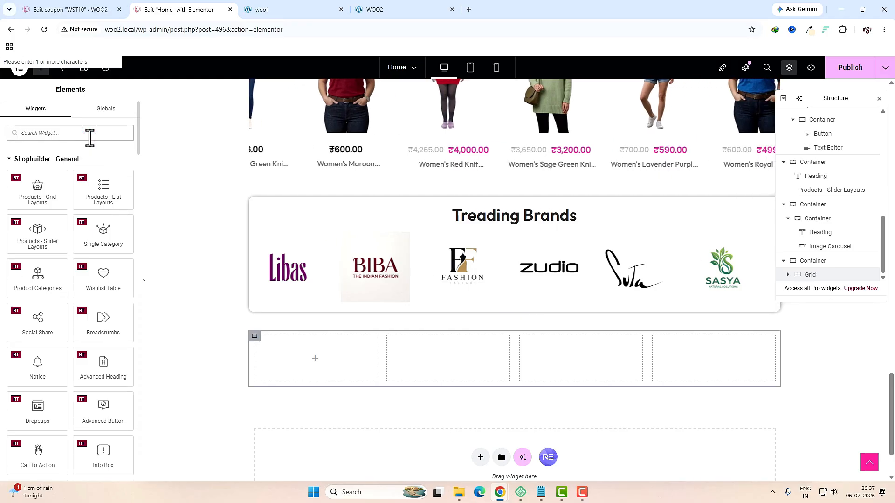
pyautogui.write('ICON')
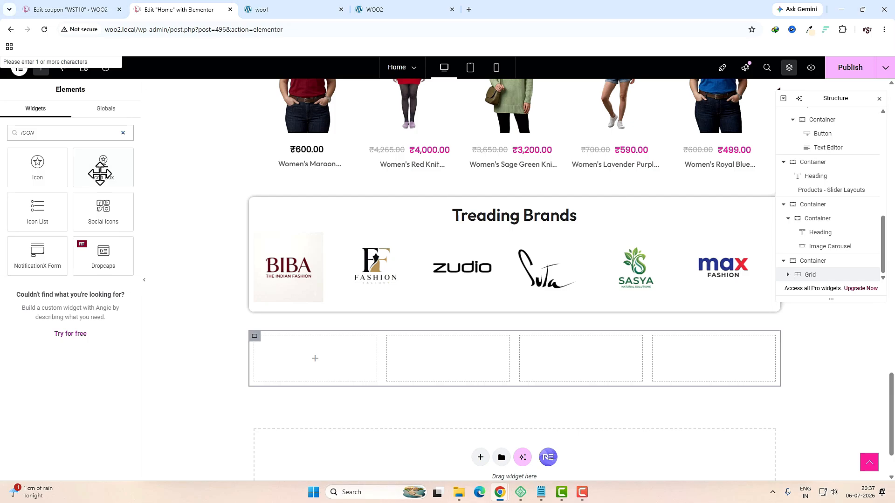
pyautogui.moveTo(100, 172); pyautogui.dragTo(298, 358)
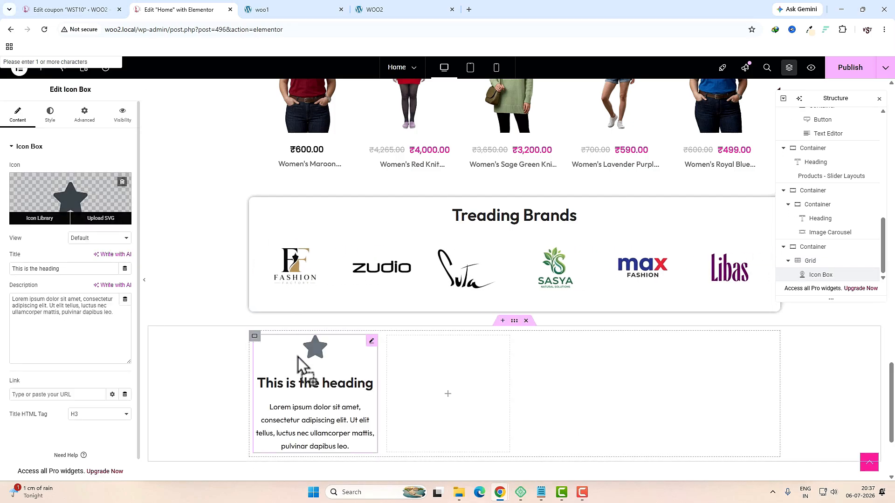
pyautogui.click(71, 198)
pyautogui.click(404, 126)
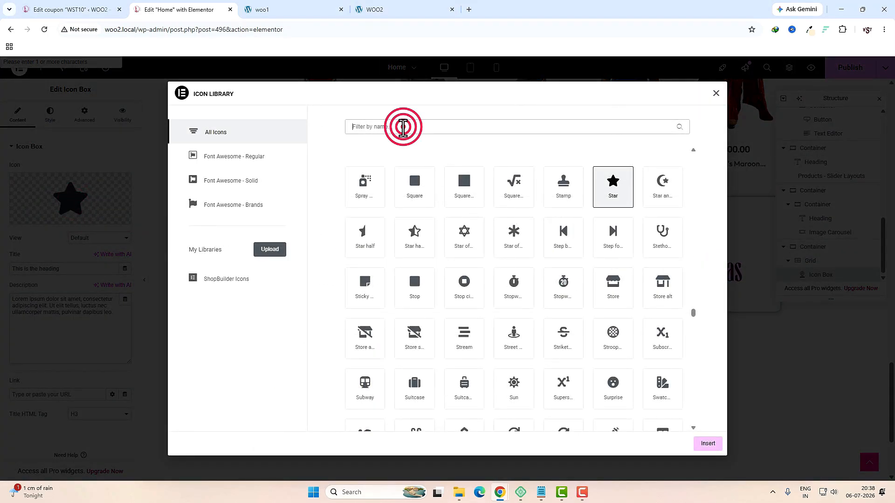
pyautogui.write('TRU')
pyautogui.click(358, 192)
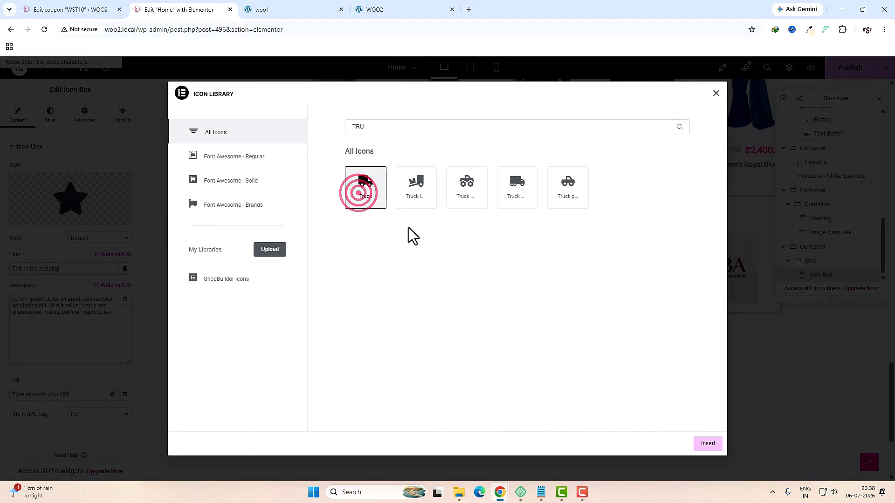
pyautogui.click(708, 444)
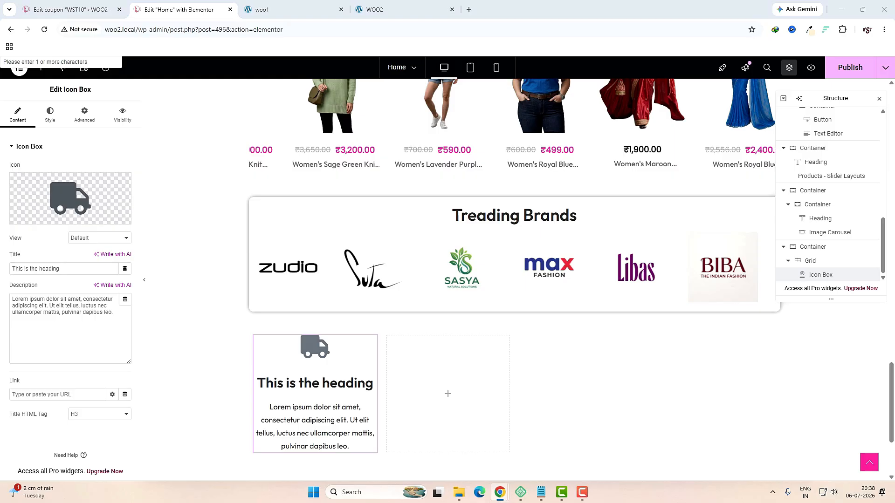
# Step: Title the icon box 'Free Shipping' and paste 'On Orders Over ₹999' as its description
pyautogui.tripleClick(110, 268)
pyautogui.write('Free Shipping')
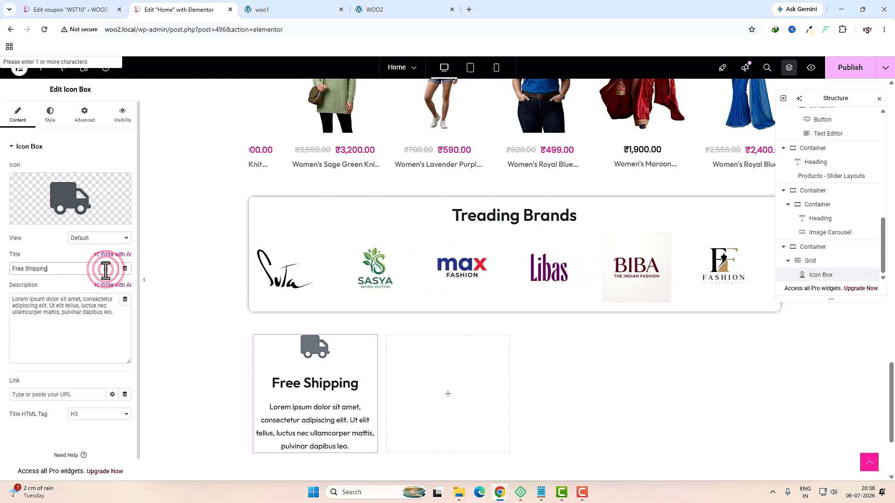
pyautogui.tripleClick(52, 304)
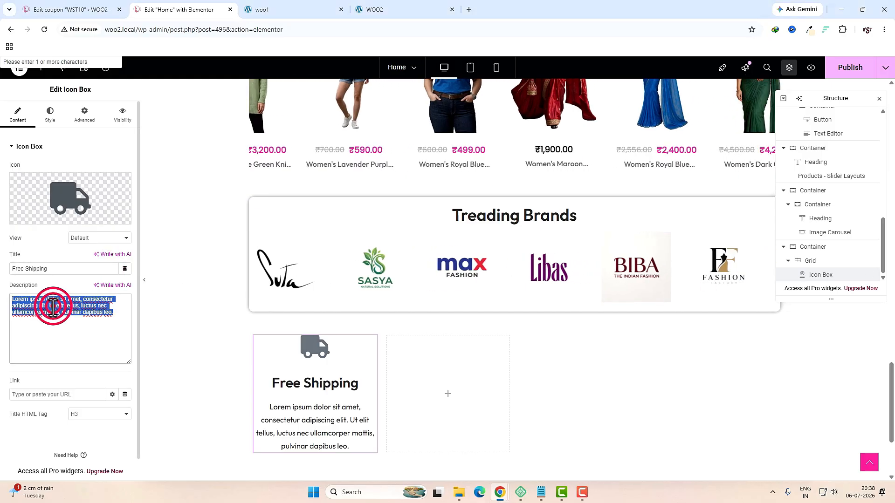
pyautogui.write('On Orders Over ₹999')
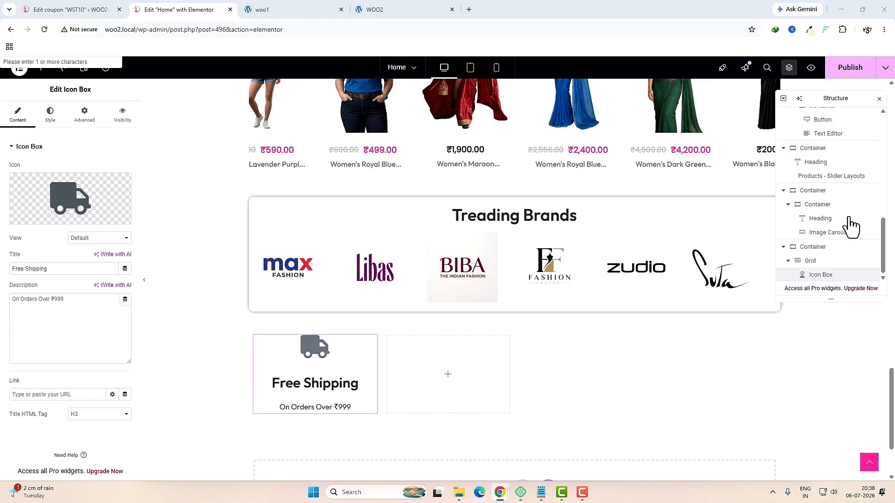
# Step: Place the icon left of the text and set the truck icon size to 40
pyautogui.click(50, 114)
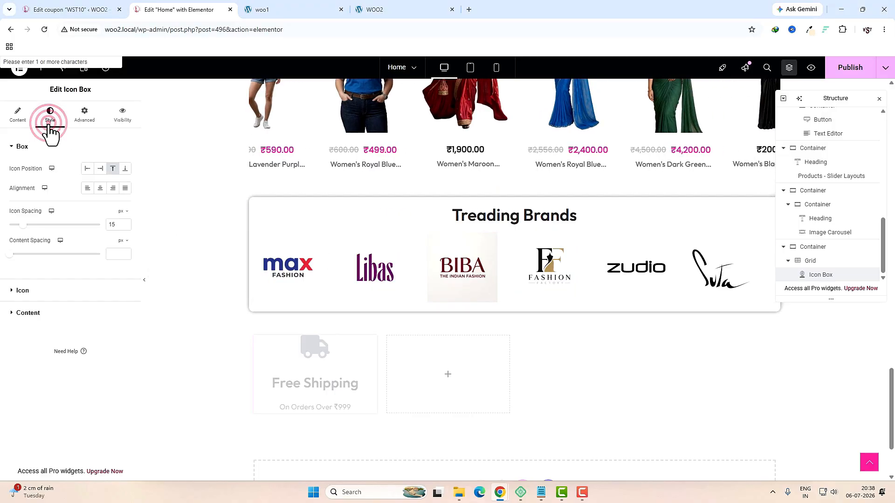
pyautogui.click(87, 170)
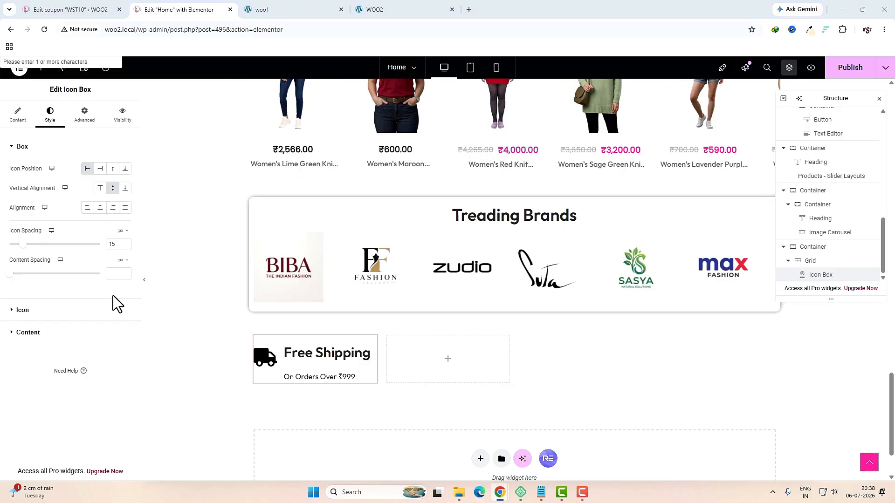
pyautogui.click(66, 308)
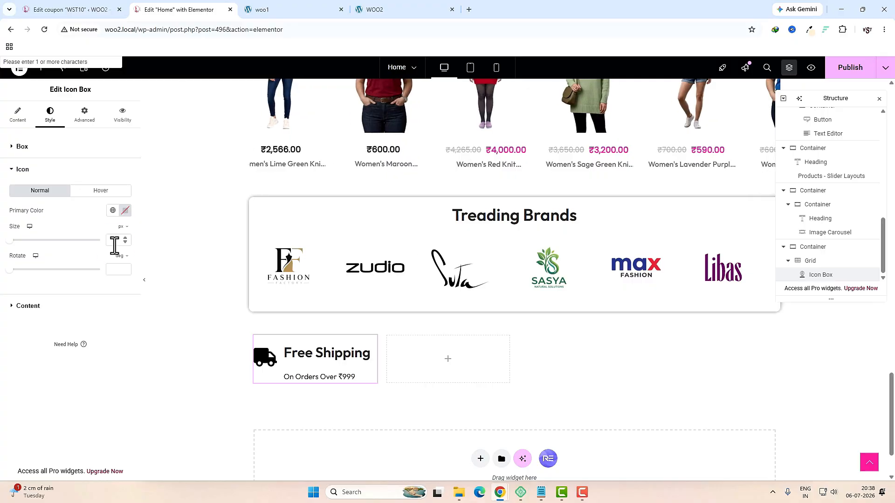
pyautogui.click(114, 240)
pyautogui.write('40')
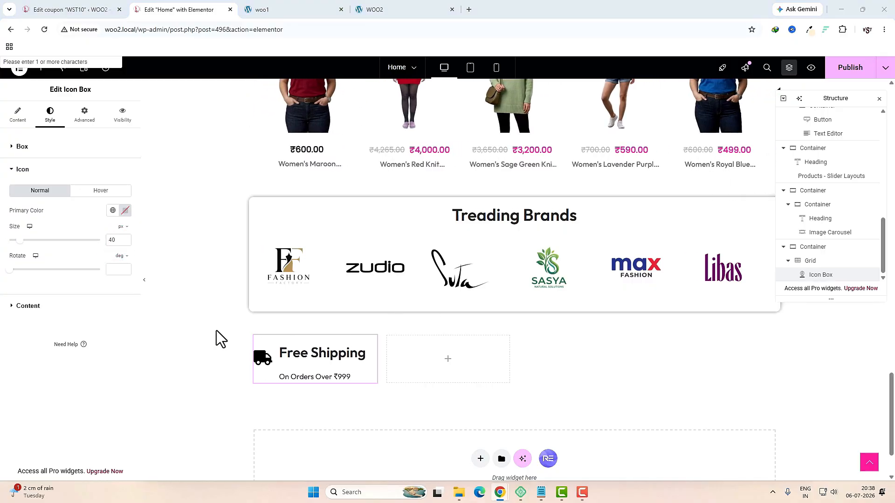
# Step: Give the Free Shipping title 18 px typography with a line height of 0
pyautogui.click(55, 305)
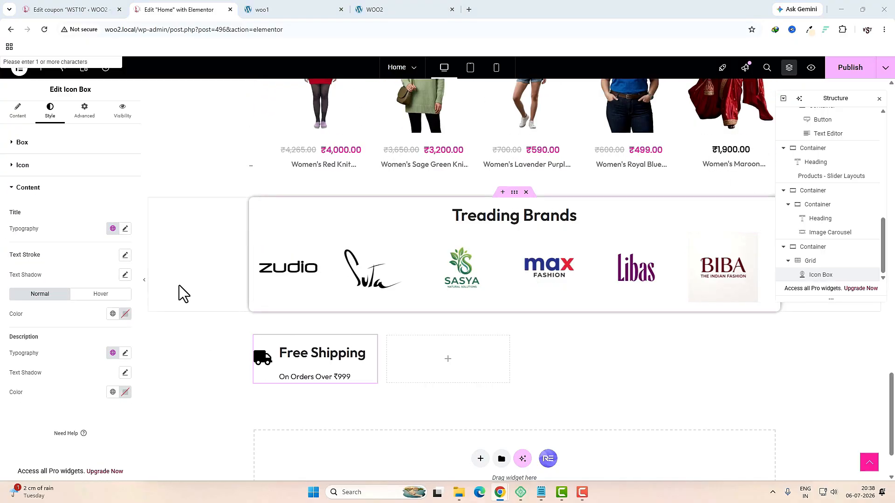
pyautogui.click(125, 228)
pyautogui.write('18')
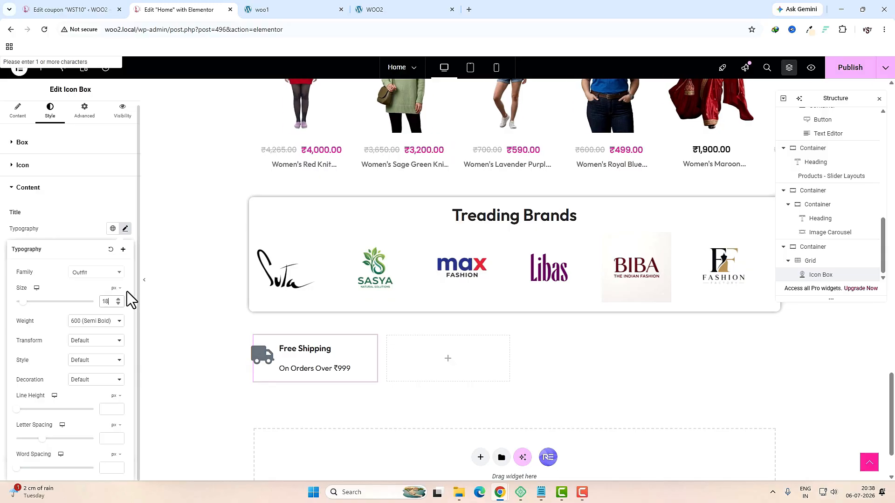
pyautogui.click(107, 409)
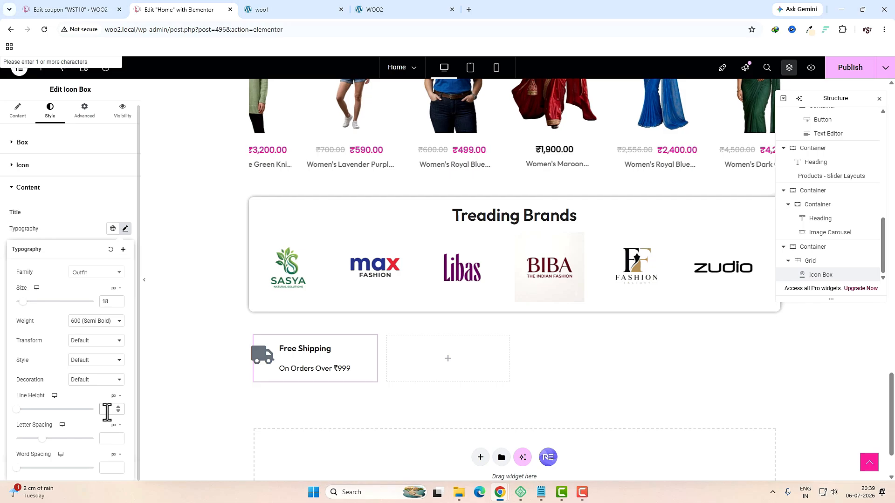
pyautogui.write('0')
pyautogui.click(103, 441)
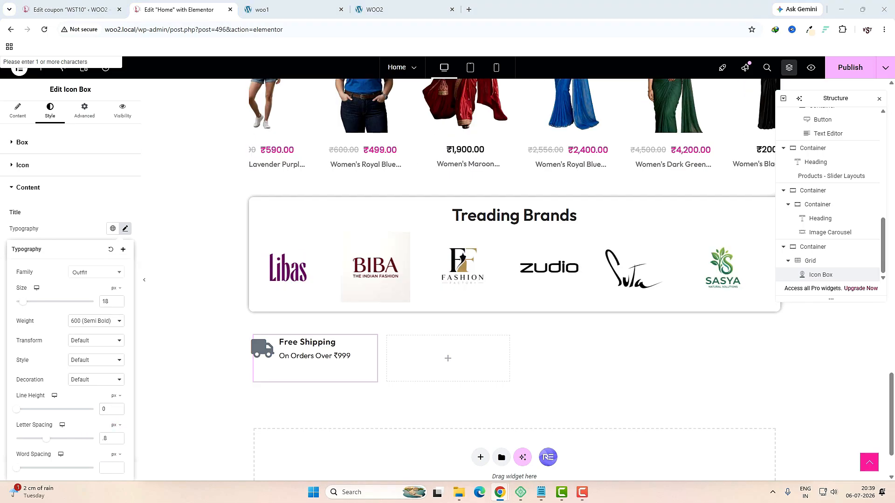
pyautogui.click(96, 202)
# Step: Set the description's typography line height to 12 px
pyautogui.click(49, 190)
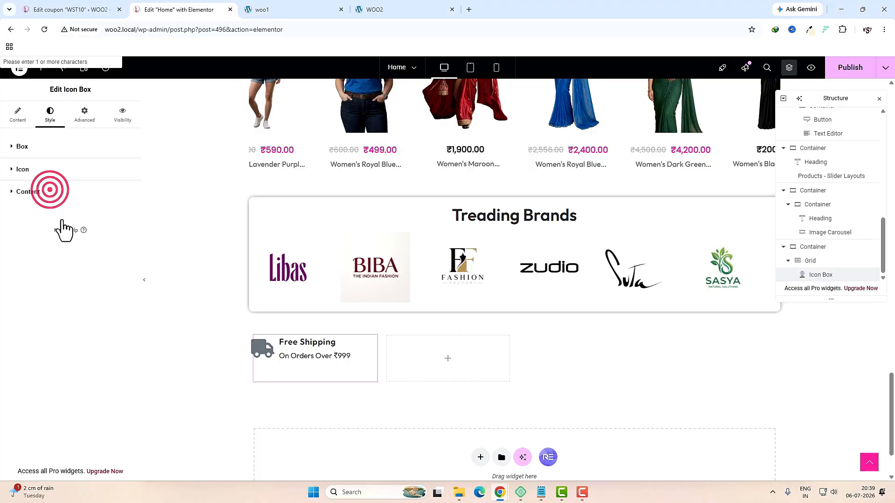
pyautogui.click(125, 353)
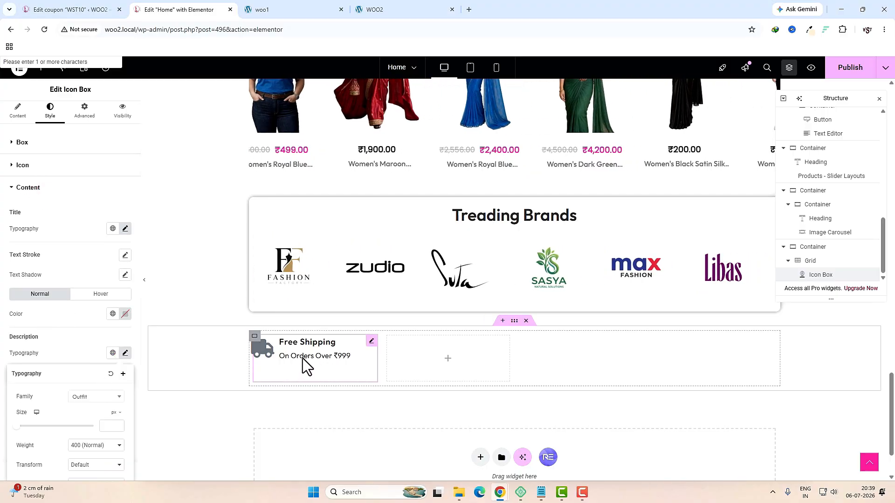
pyautogui.scroll(-3, 84, 414)
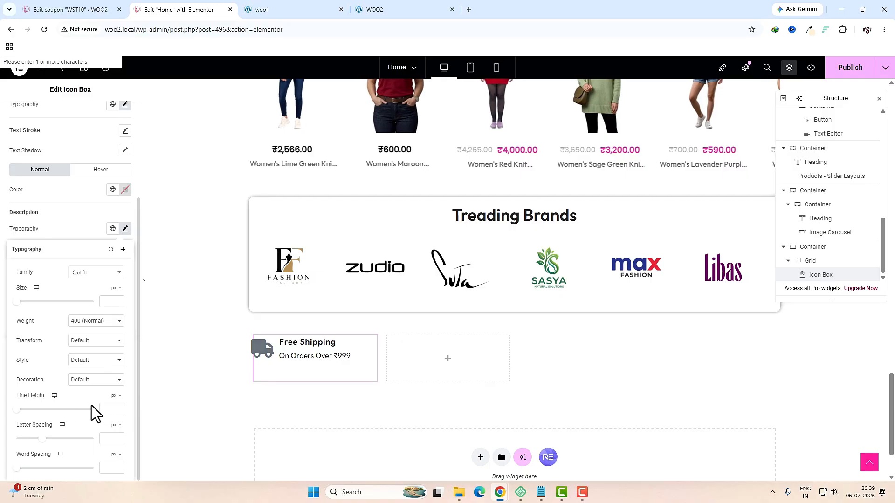
pyautogui.click(107, 408)
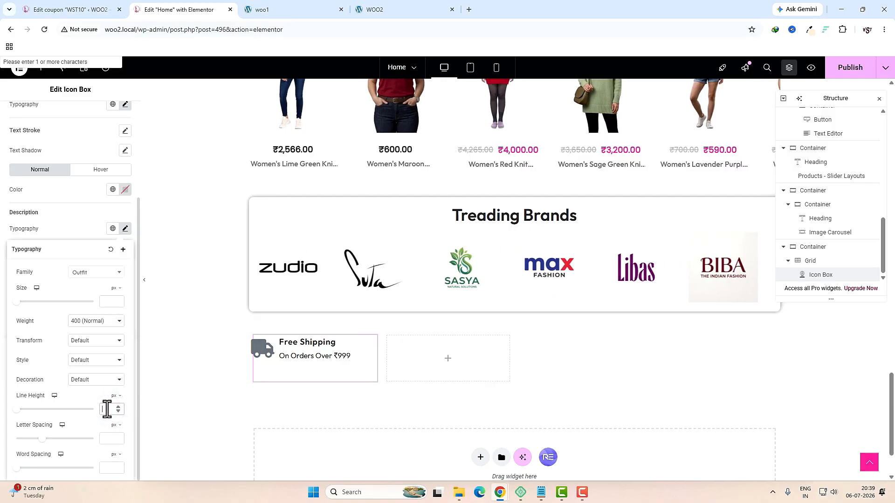
pyautogui.write('10')
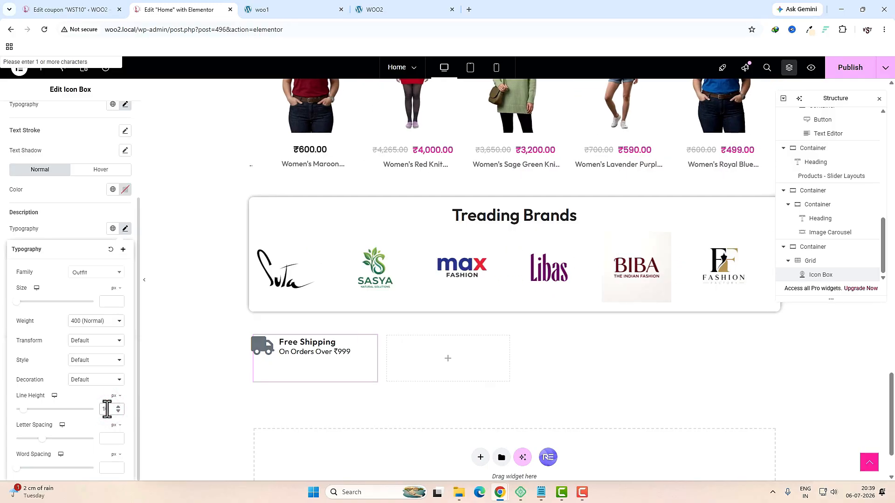
pyautogui.click(101, 410)
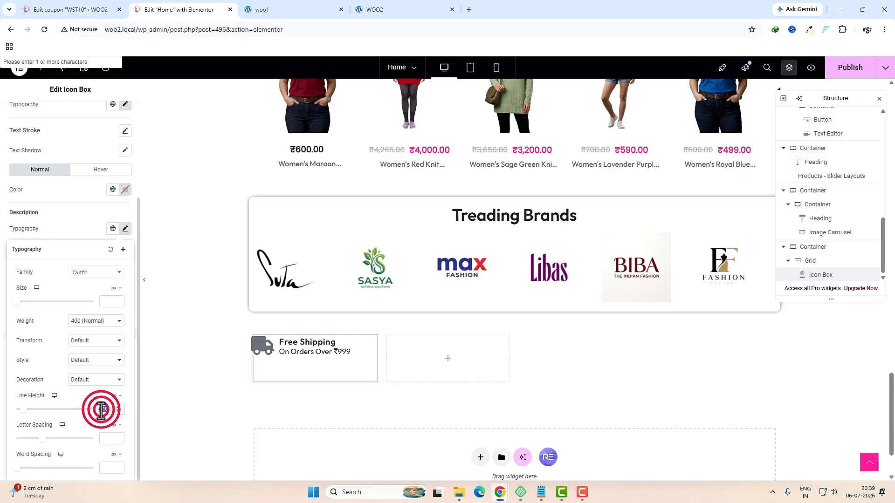
pyautogui.write('12')
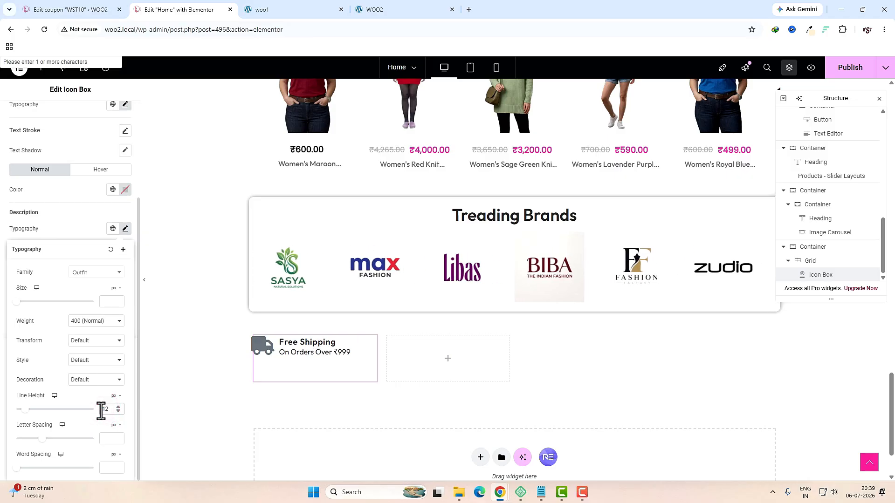
# Step: Duplicate the Free Shipping box three times to fill all four grid cells
pyautogui.rightClick(309, 348)
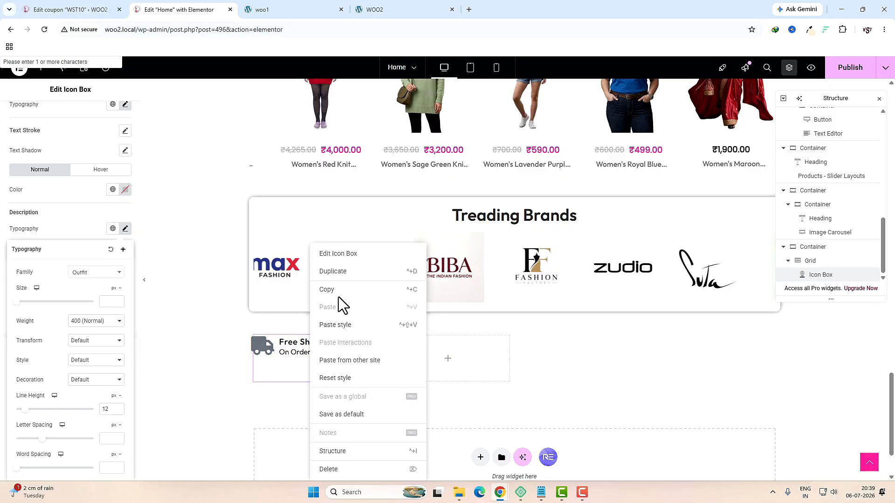
pyautogui.click(341, 272)
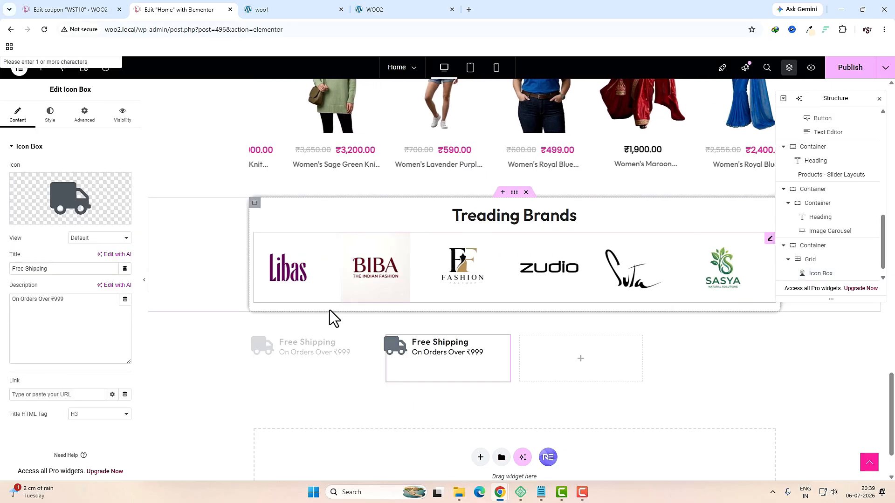
pyautogui.rightClick(328, 345)
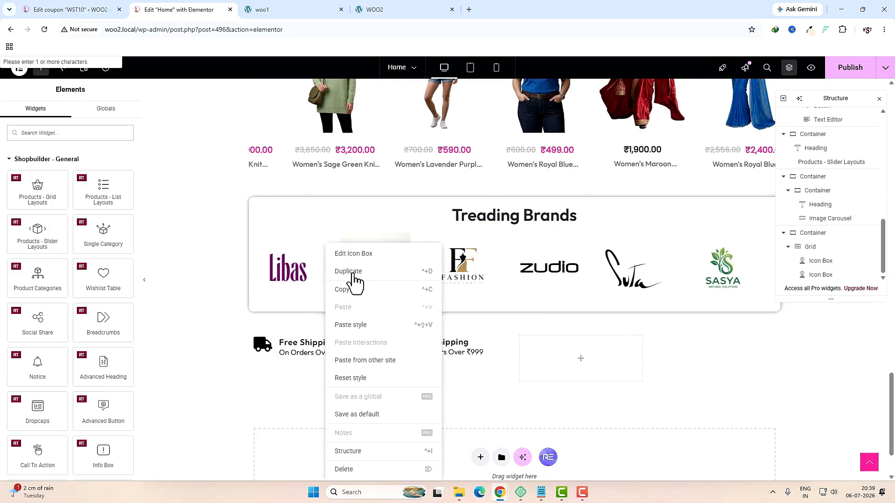
pyautogui.click(353, 272)
pyautogui.rightClick(321, 353)
pyautogui.click(346, 272)
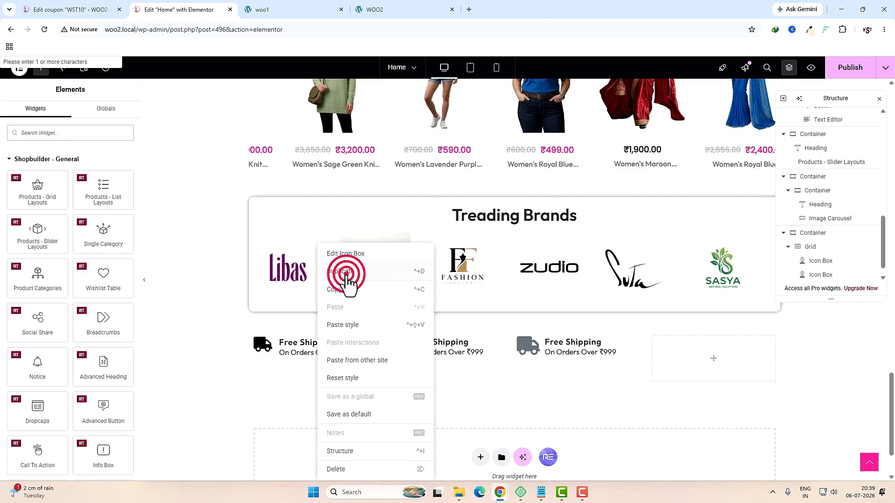
# Step: Replace the second box's truck with the Recycle icon
pyautogui.click(504, 342)
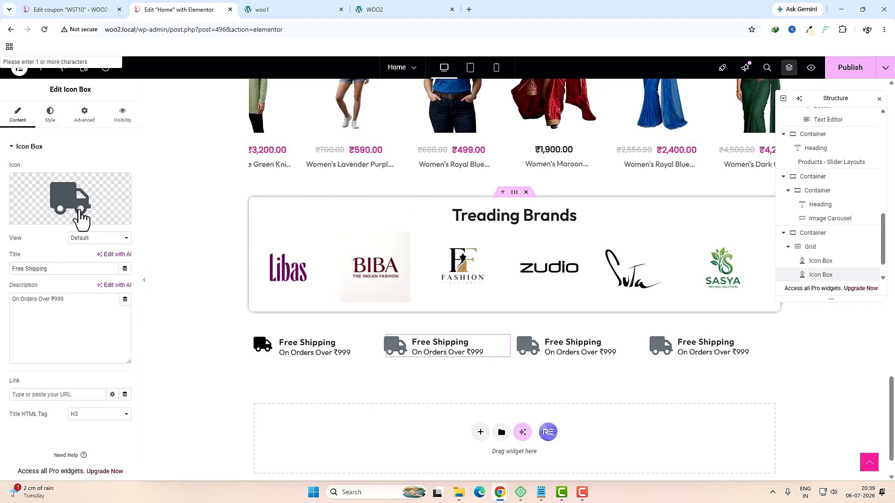
pyautogui.click(42, 191)
pyautogui.click(372, 129)
pyautogui.write('REC')
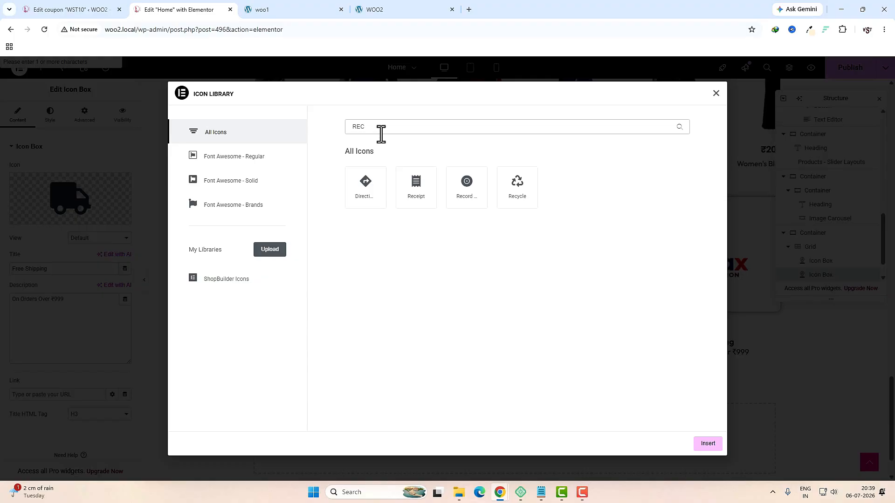
pyautogui.click(527, 197)
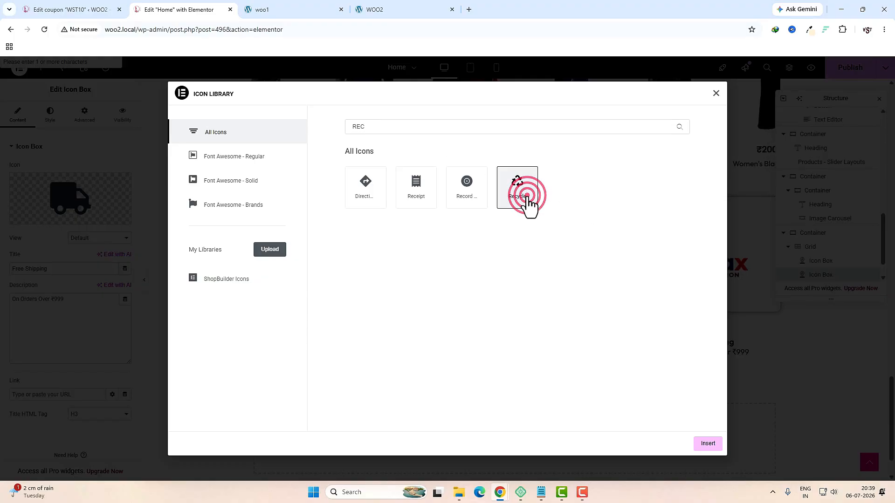
pyautogui.click(706, 444)
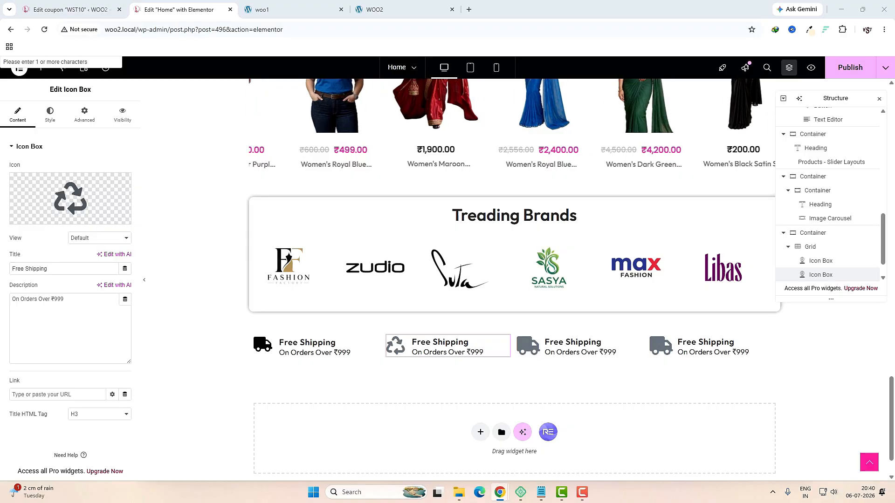
# Step: Retitle the second box 'Easy Returns' with the description 'Within 30 Days'
pyautogui.tripleClick(84, 268)
pyautogui.write('Easy Returns')
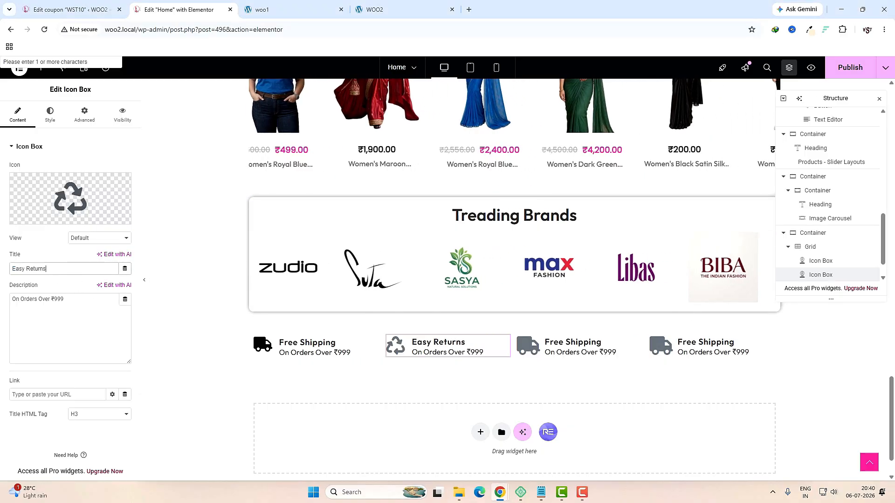
pyautogui.tripleClick(71, 314)
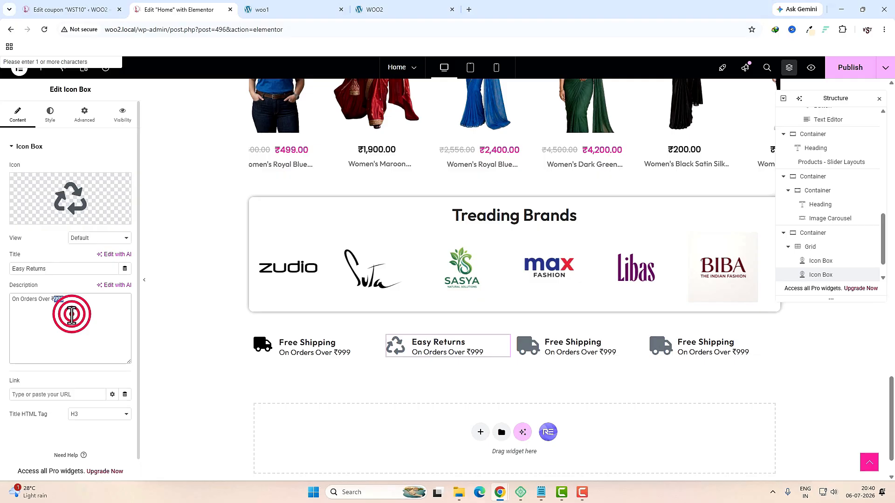
pyautogui.write('Within 30 Days')
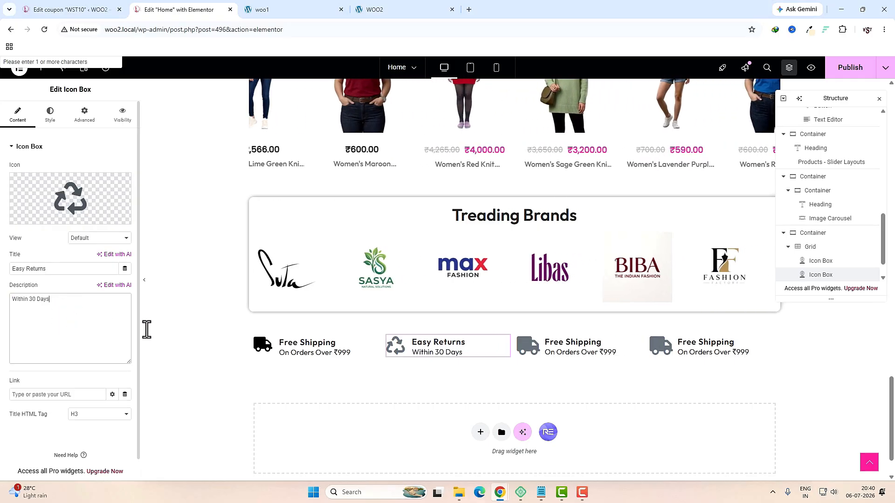
pyautogui.click(603, 345)
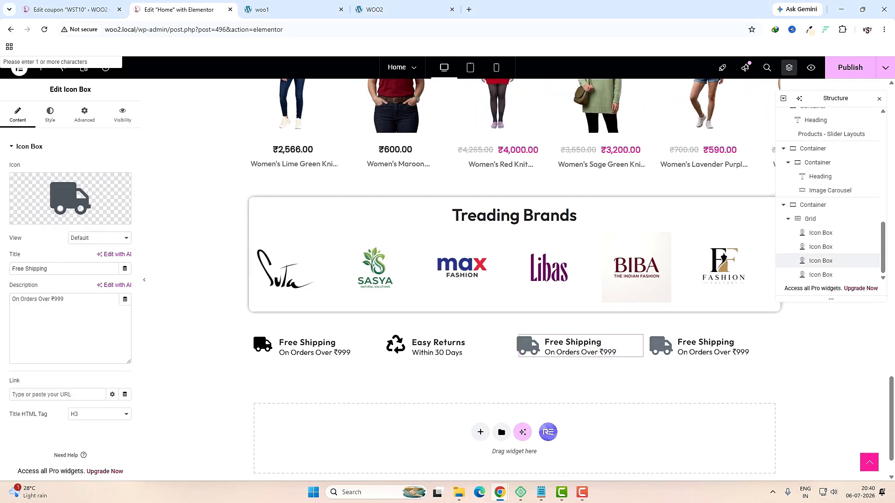
# Step: Make the third box a credit card icon with 'Secure Payments' and '100% protected'
pyautogui.click(70, 198)
pyautogui.click(461, 127)
pyautogui.write('CARD')
pyautogui.click(570, 207)
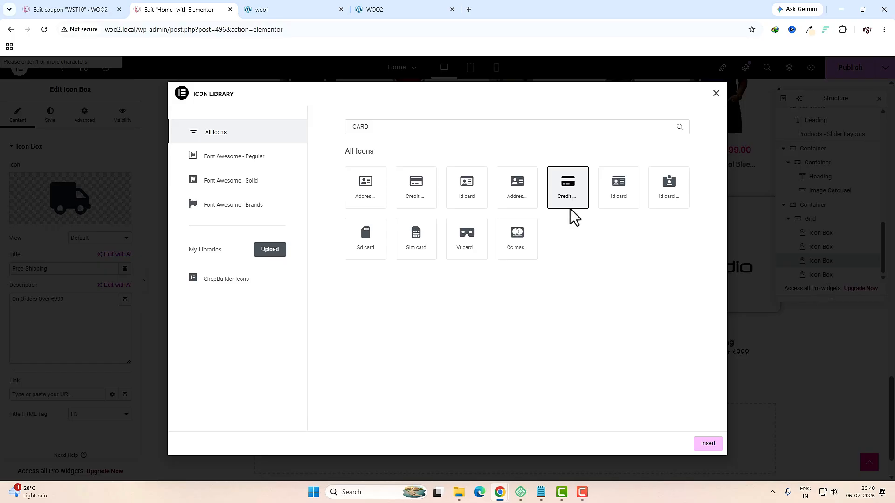
pyautogui.click(710, 446)
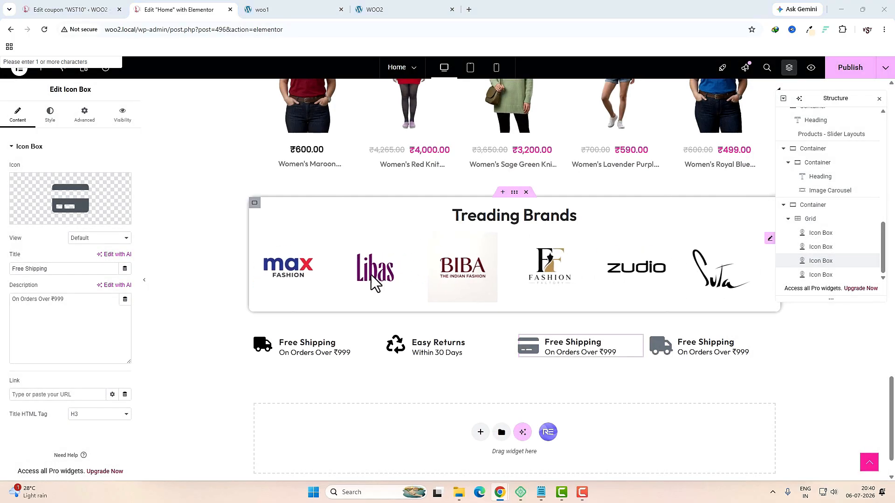
pyautogui.tripleClick(76, 269)
pyautogui.write('Secure Payments')
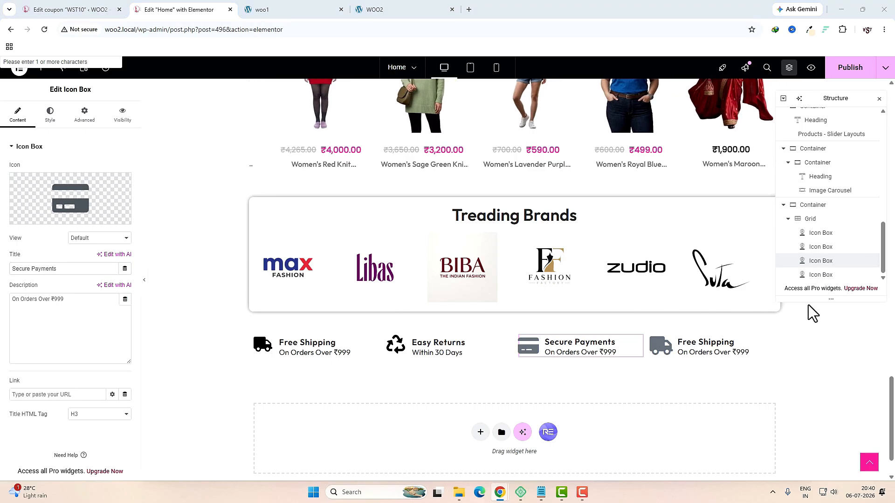
pyautogui.tripleClick(84, 312)
pyautogui.write('100% protected')
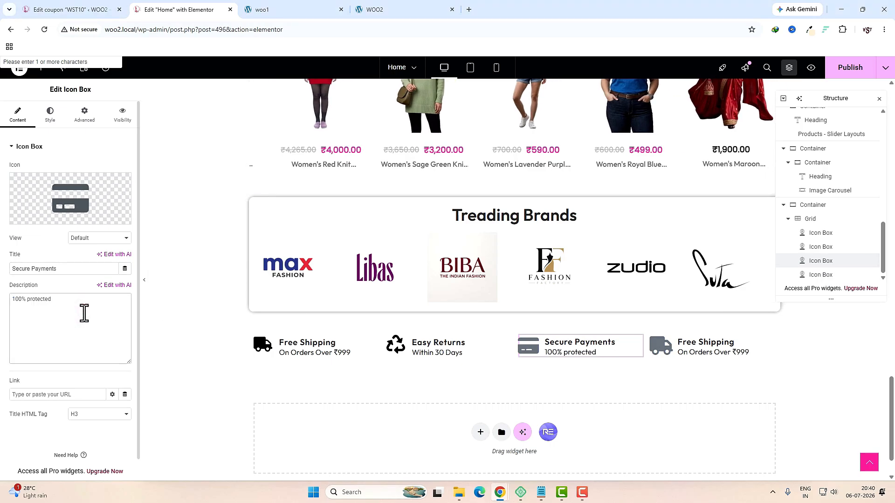
# Step: Make the fourth box a headset icon with '24/7 Support' and 'Always for you'
pyautogui.click(699, 348)
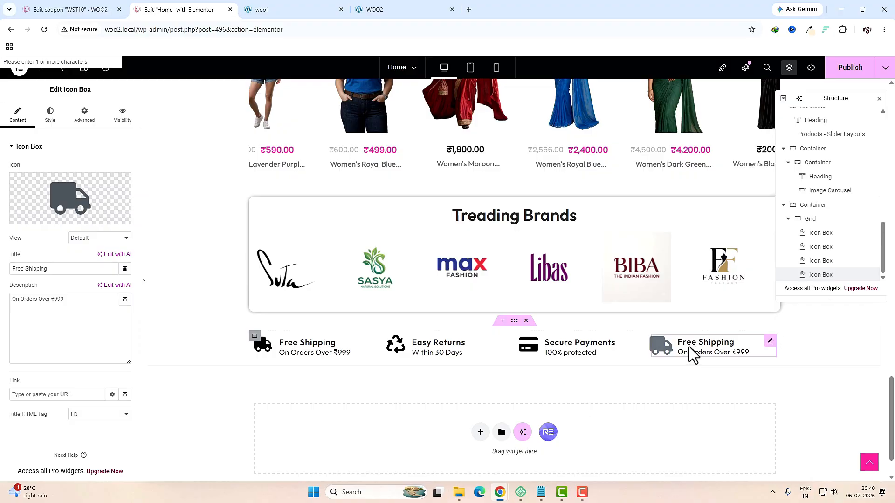
pyautogui.click(70, 195)
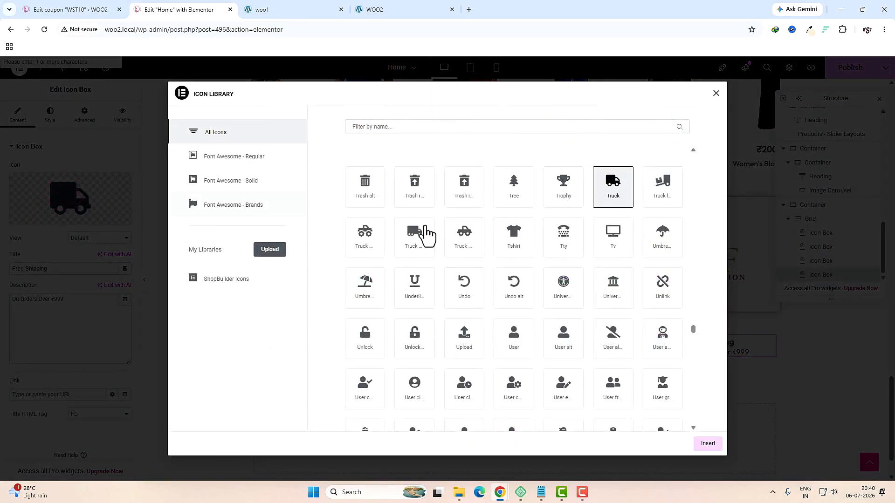
pyautogui.click(427, 129)
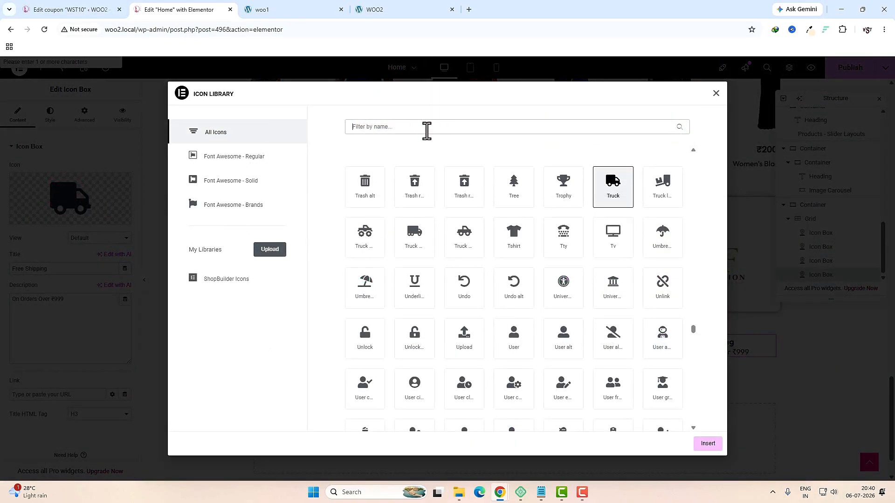
pyautogui.write('HEAD')
pyautogui.click(368, 242)
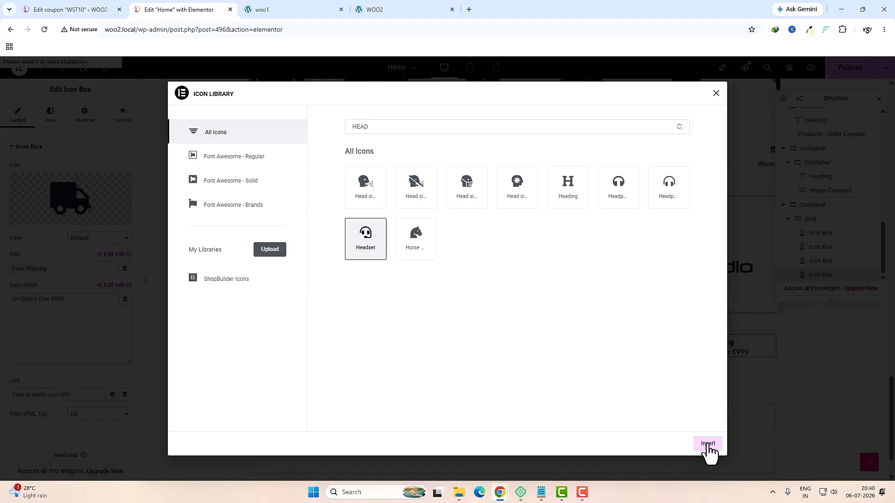
pyautogui.click(708, 444)
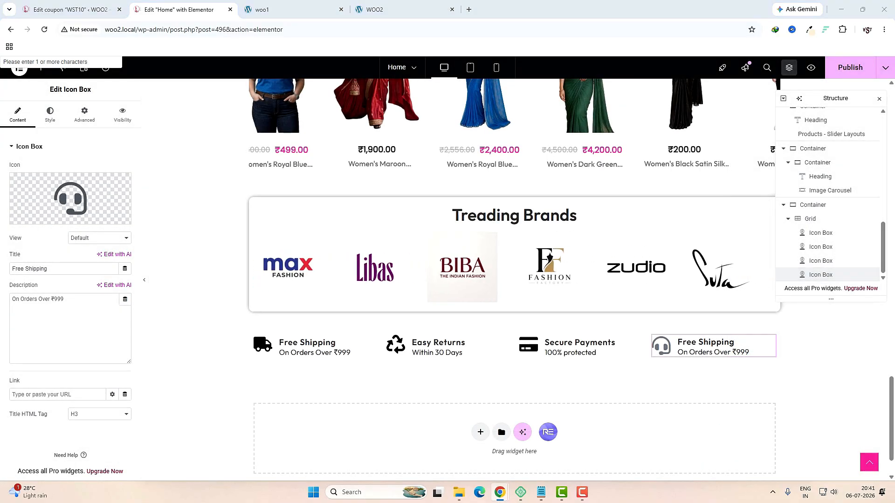
pyautogui.tripleClick(94, 269)
pyautogui.write('24/7 Support')
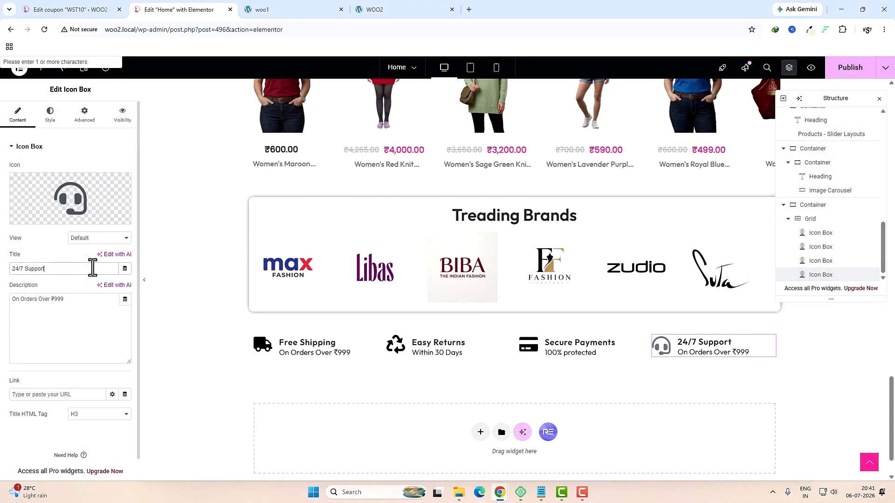
pyautogui.tripleClick(102, 314)
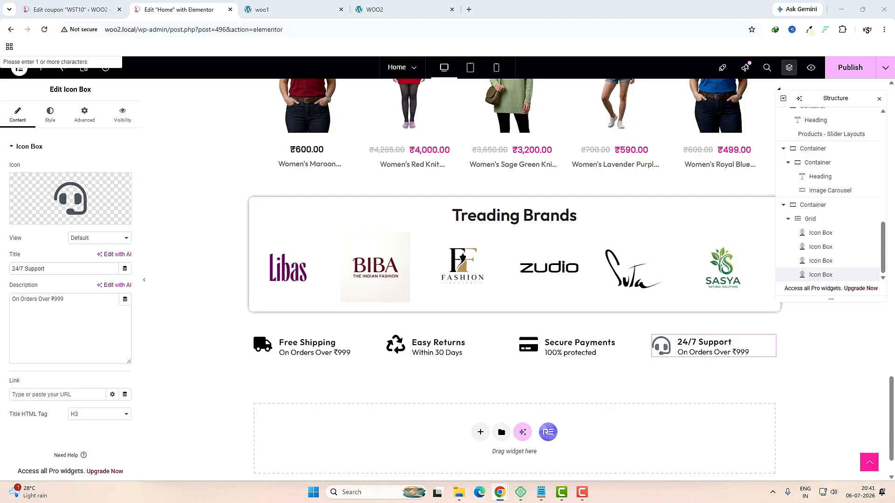
pyautogui.write('Always for you')
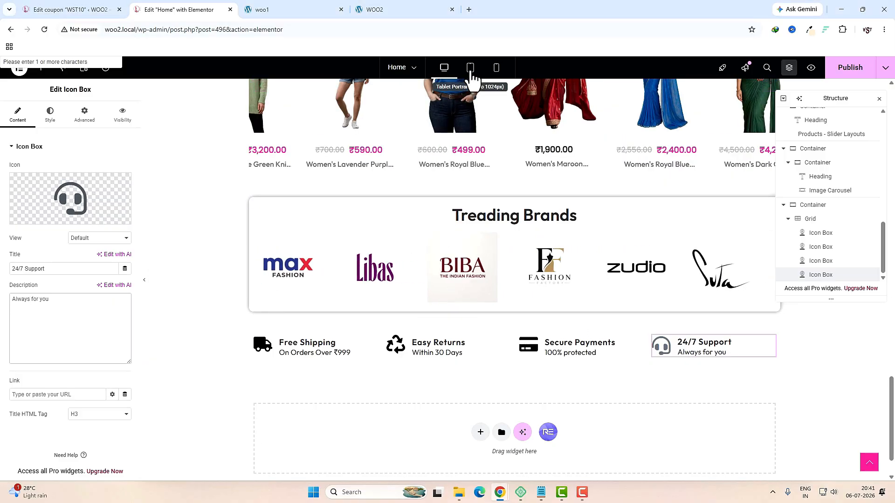
# Step: Set the feature grid to 2 columns at tablet width
pyautogui.click(470, 68)
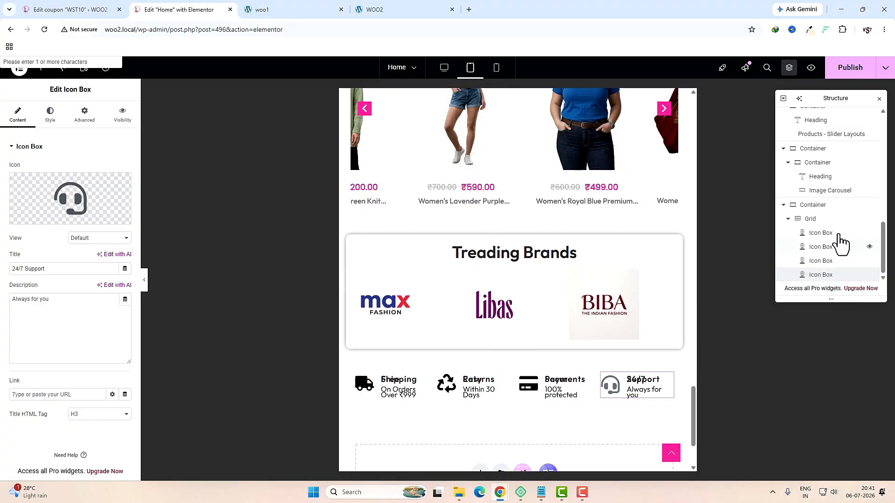
pyautogui.click(811, 219)
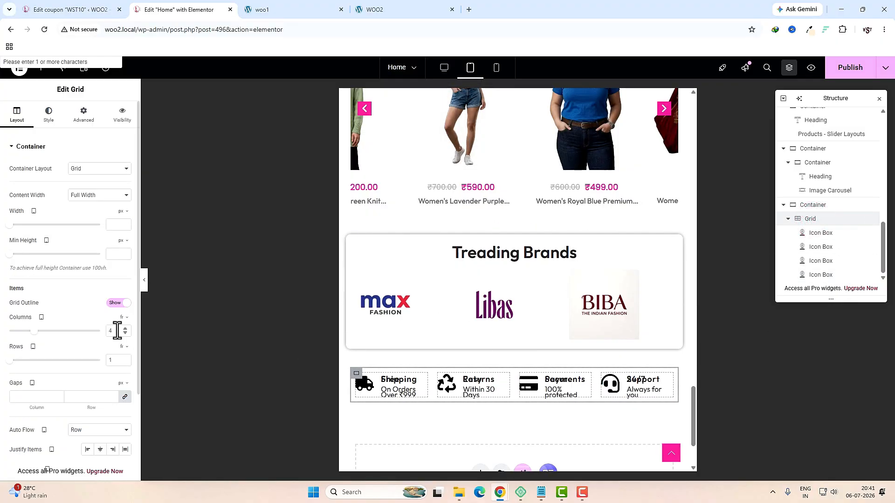
pyautogui.click(118, 330)
pyautogui.press('BackSpace')
pyautogui.write('2')
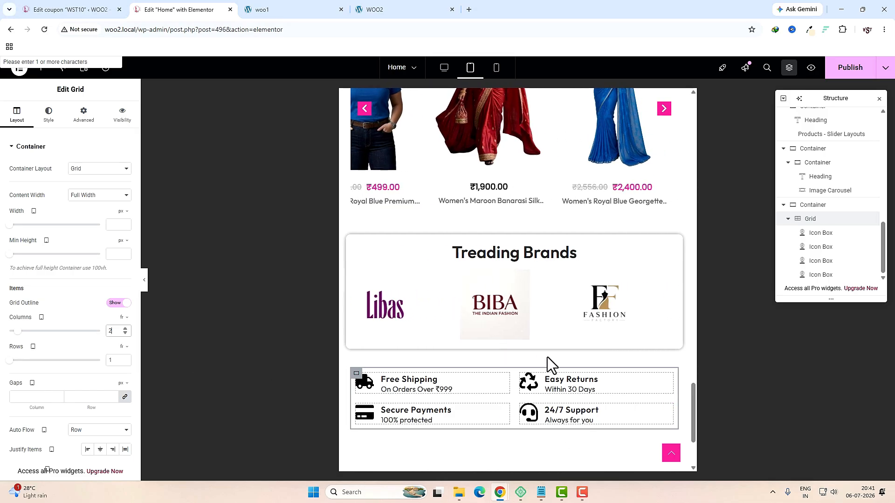
# Step: Check the single-column mobile layout and publish the Home page
pyautogui.click(496, 68)
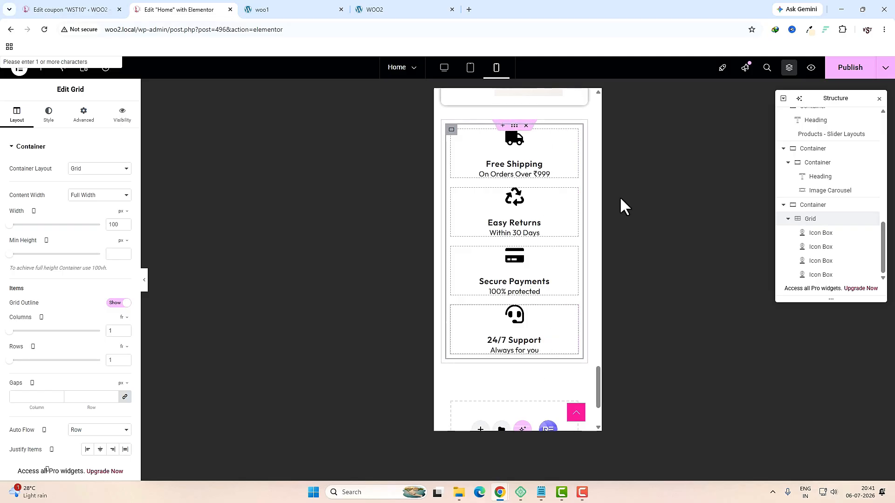
pyautogui.click(839, 70)
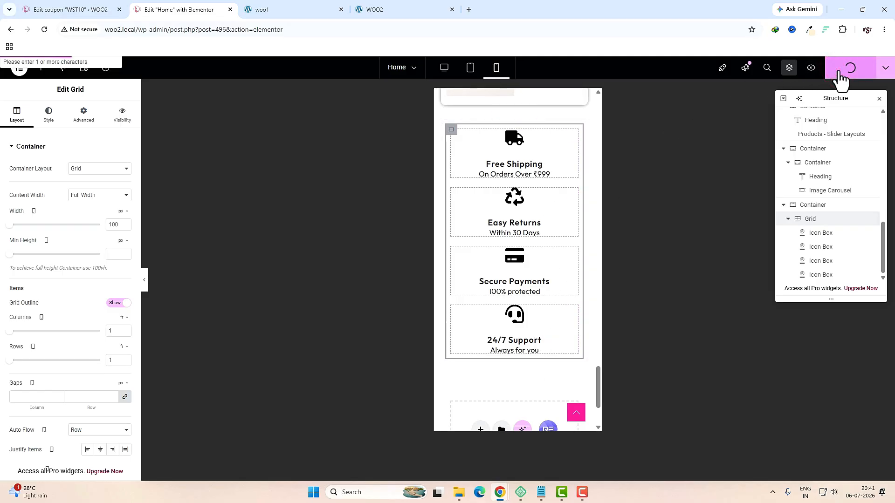
pyautogui.click(444, 67)
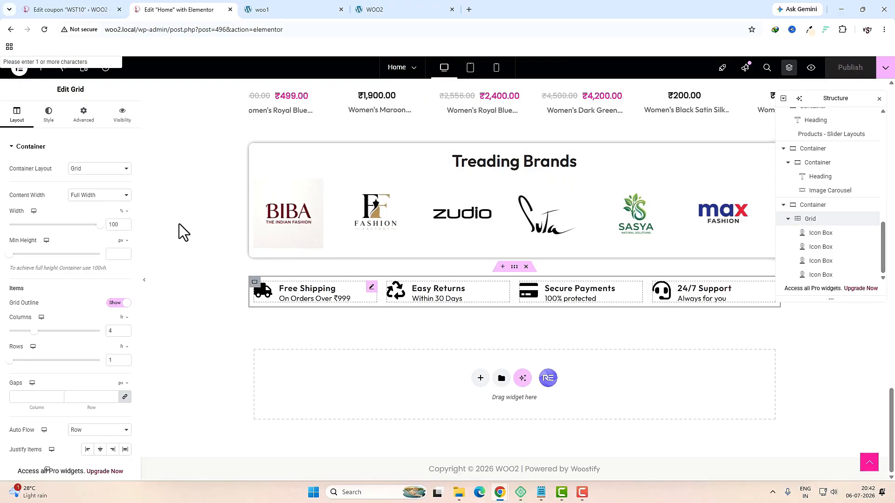
pyautogui.scroll(3, 222, 276)
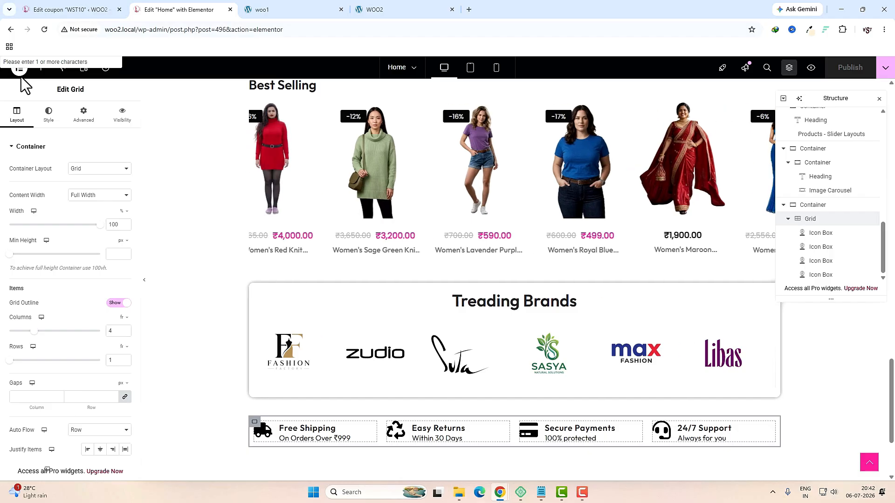
# Step: Leave Elementor and start a new WordPress page titled 'About Us'
pyautogui.click(19, 70)
pyautogui.click(54, 192)
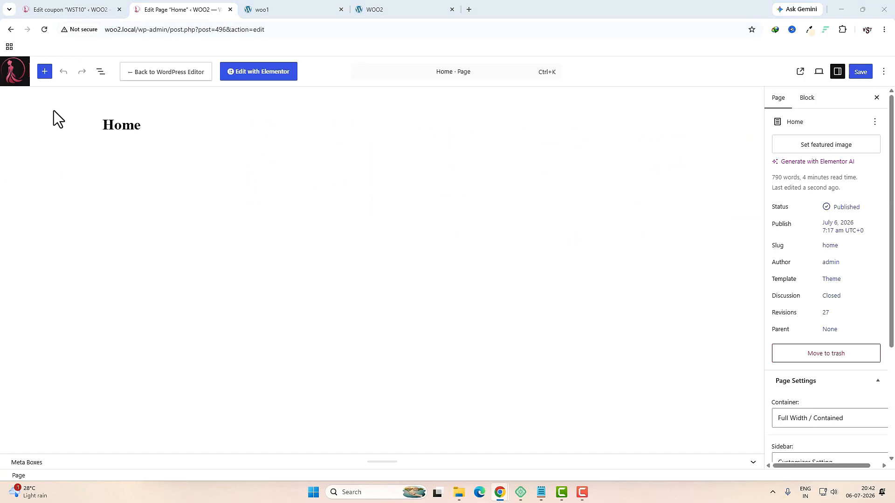
pyautogui.click(14, 74)
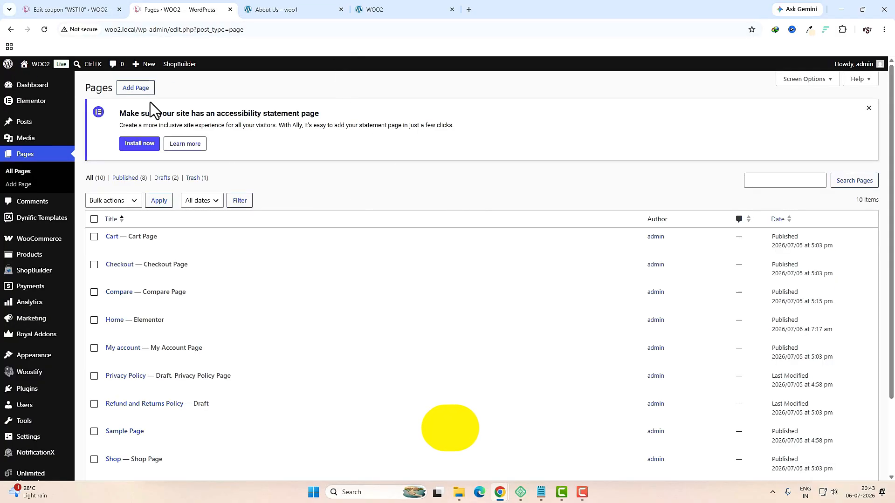
pyautogui.click(137, 89)
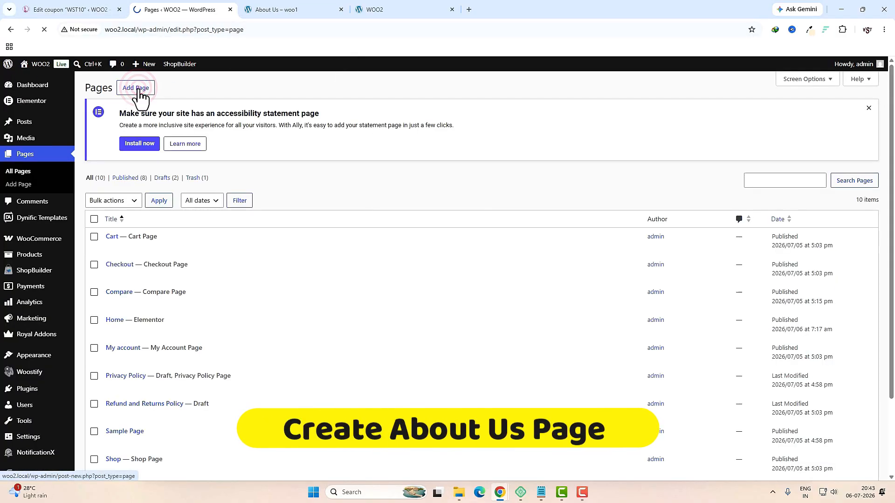
pyautogui.write('A')
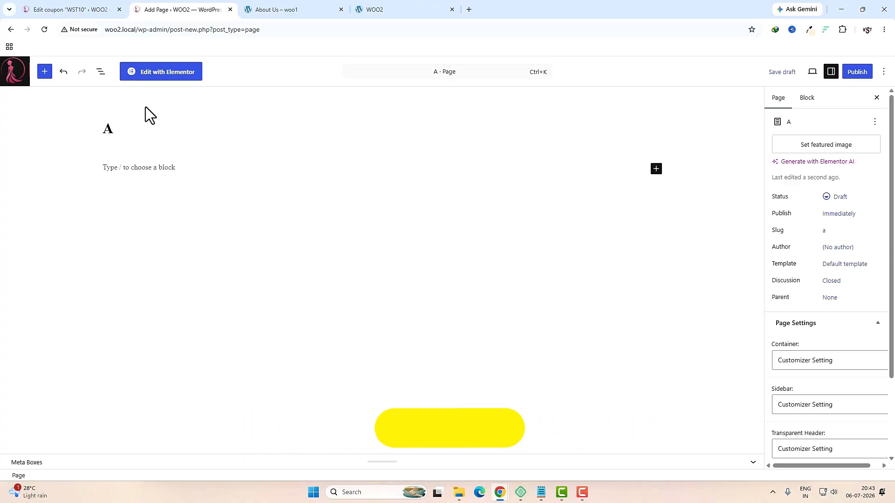
pyautogui.write('bout Us')
# Step: Use the Theme template, Full Width / Contained container, disabled page header, and publish
pyautogui.click(835, 264)
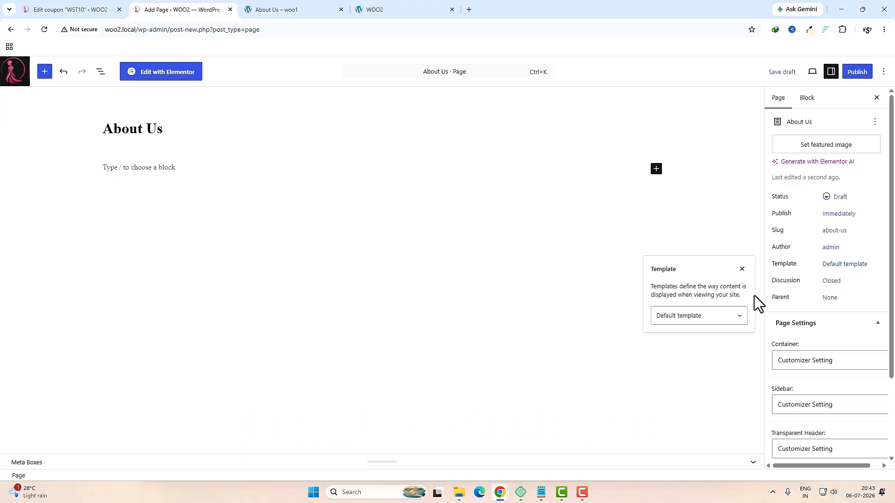
pyautogui.click(737, 316)
pyautogui.click(693, 367)
pyautogui.scroll(-2, 816, 327)
pyautogui.click(816, 267)
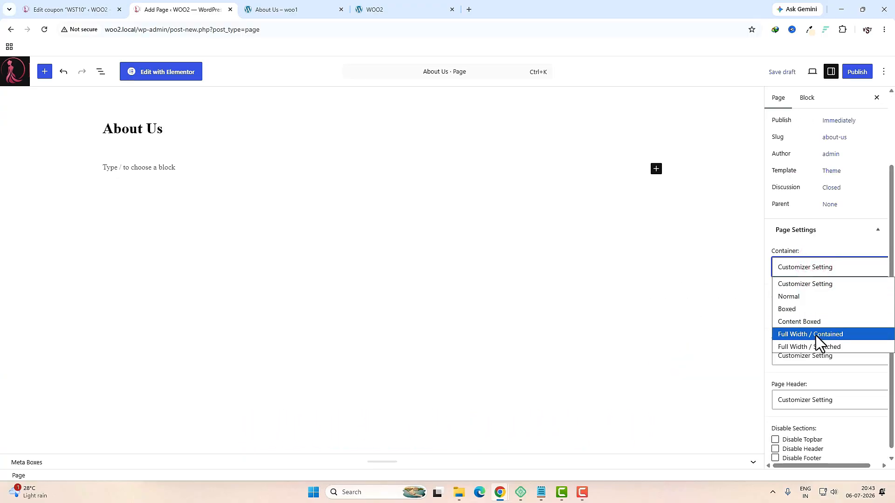
pyautogui.click(804, 335)
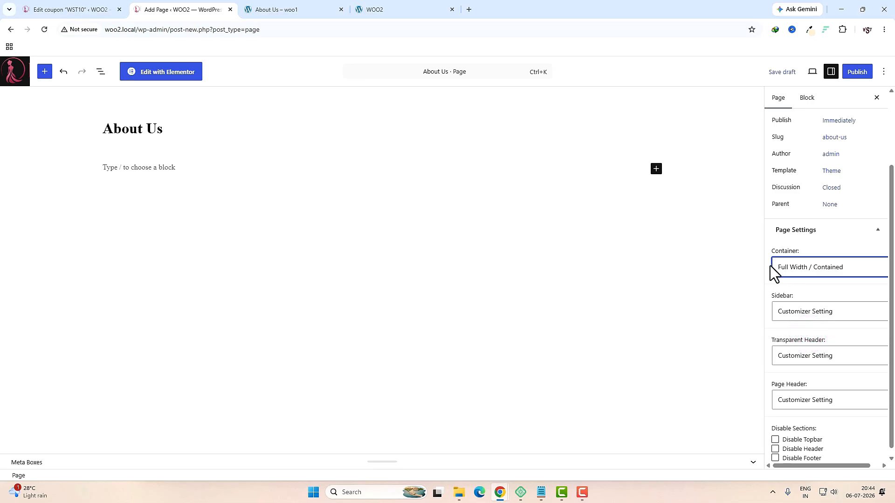
pyautogui.scroll(-1, 816, 388)
pyautogui.click(809, 393)
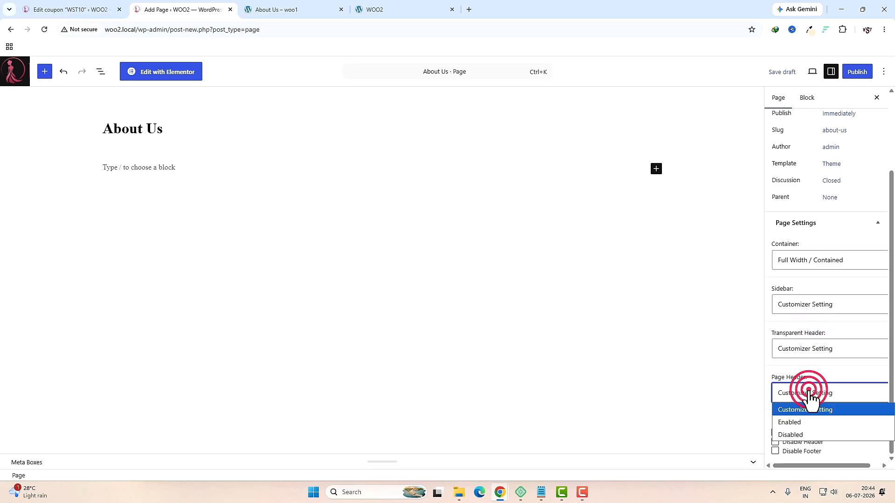
pyautogui.click(801, 435)
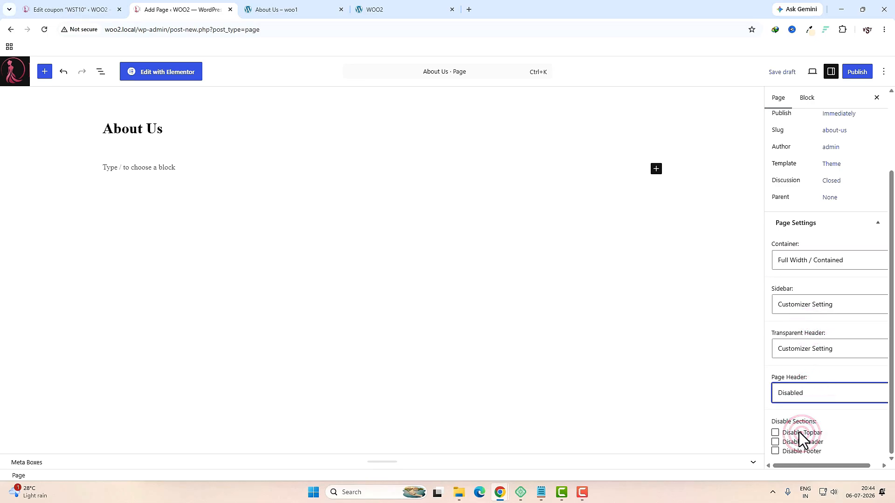
pyautogui.click(860, 73)
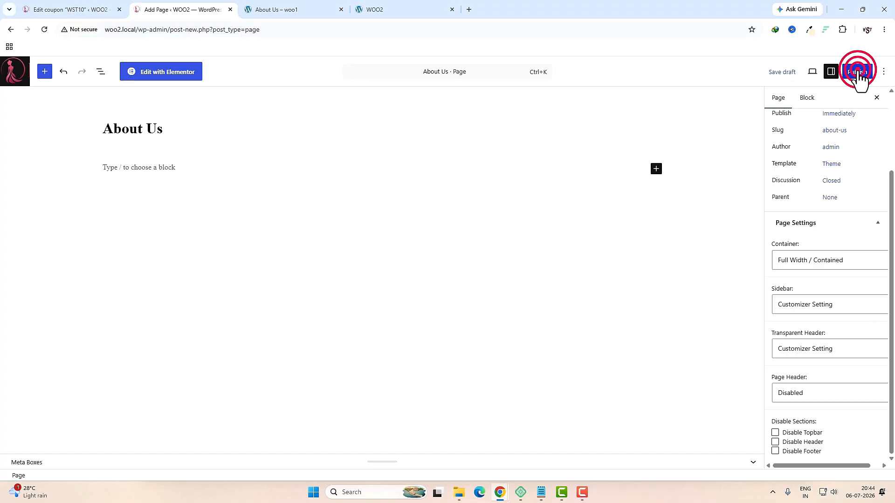
pyautogui.click(859, 73)
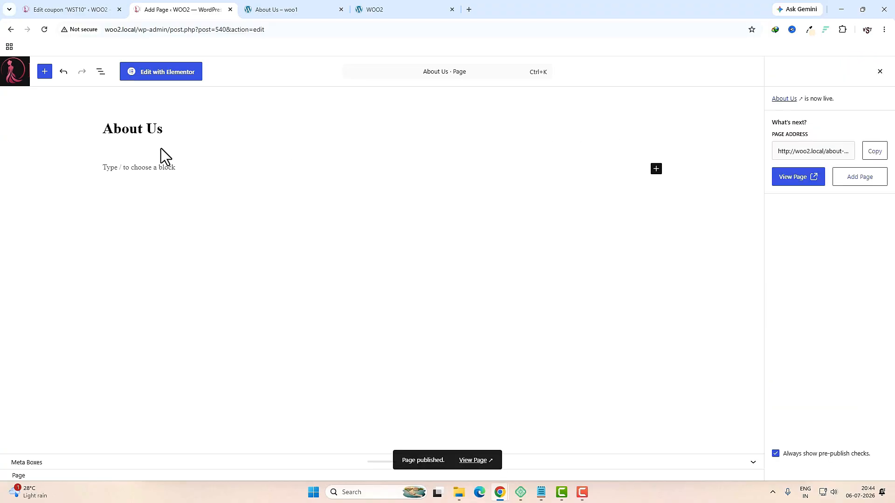
# Step: Open About Us in Elementor and review the reference site's About Us page
pyautogui.click(156, 76)
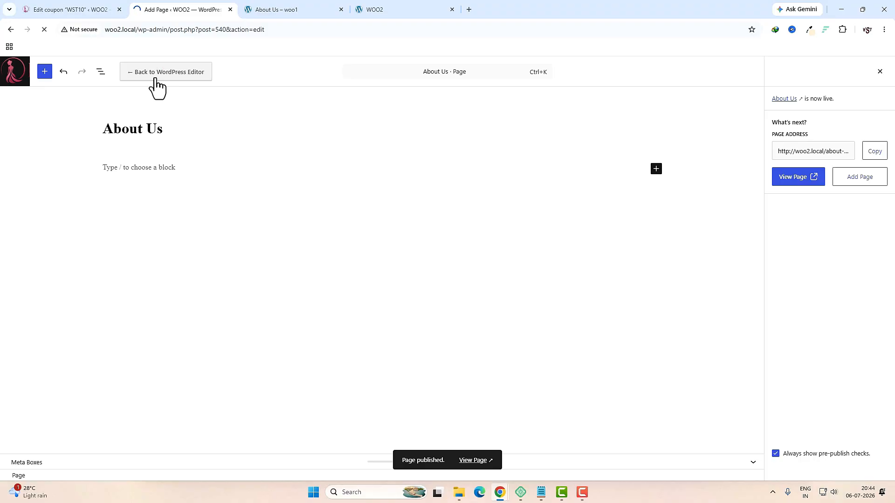
pyautogui.click(268, 9)
pyautogui.scroll(-15, 472, 266)
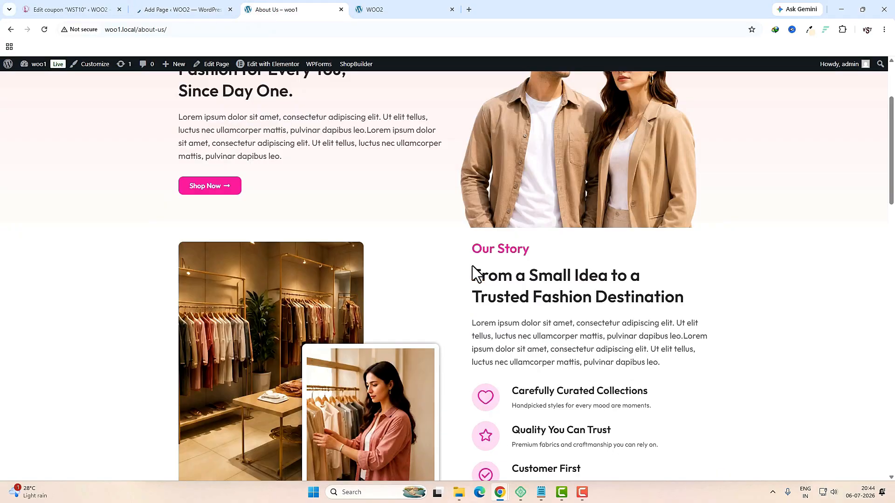
pyautogui.scroll(15, 472, 266)
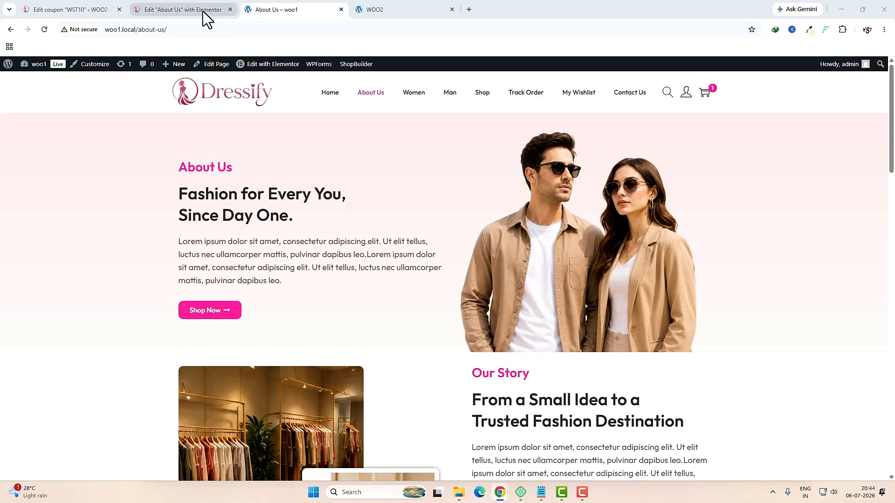
pyautogui.click(203, 10)
# Step: Add a two-column flexbox container as the page's first section
pyautogui.click(484, 192)
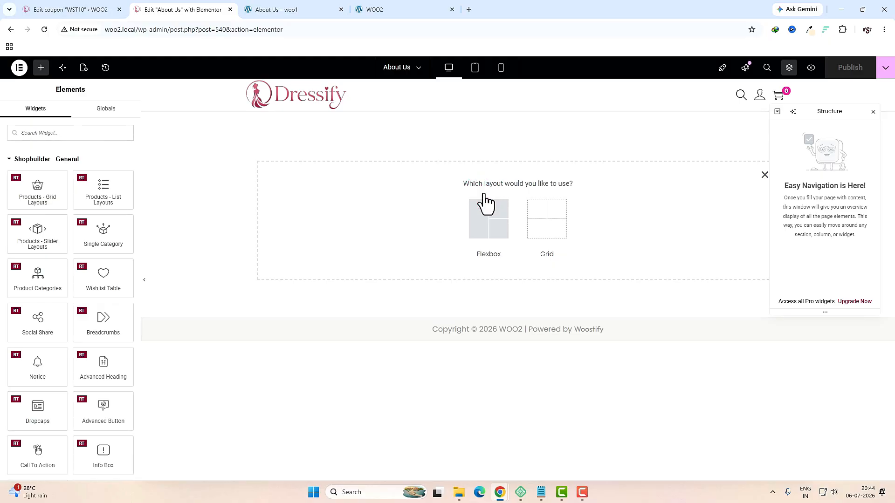
pyautogui.click(483, 233)
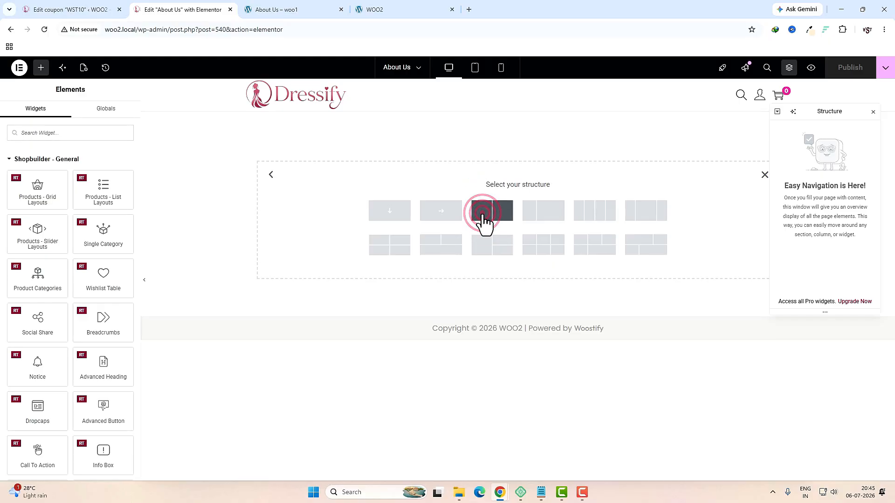
pyautogui.click(483, 215)
pyautogui.click(49, 116)
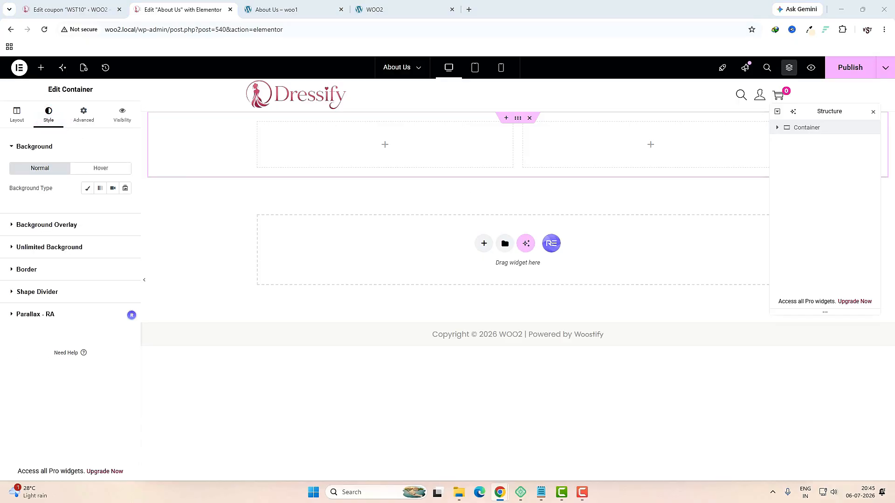
# Step: Set the container background to a gradient from #FFE3E3 to #FEF2F0
pyautogui.click(100, 187)
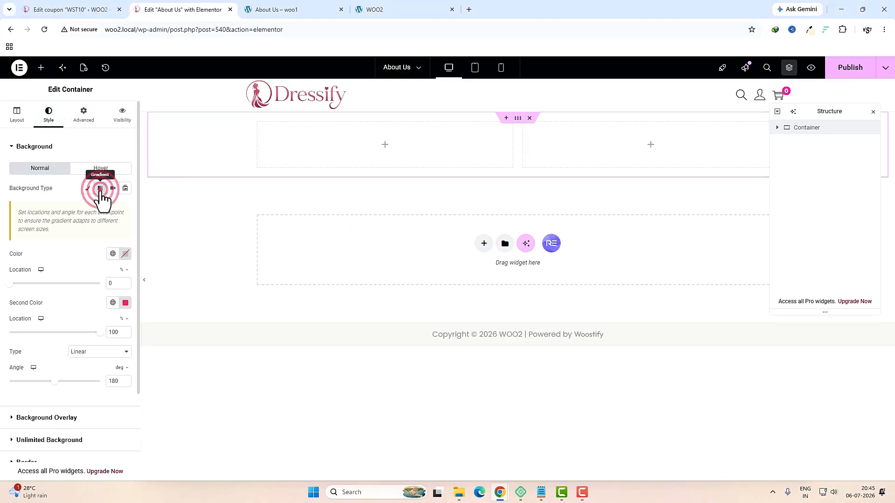
pyautogui.click(126, 254)
pyautogui.write('#FFE3E3')
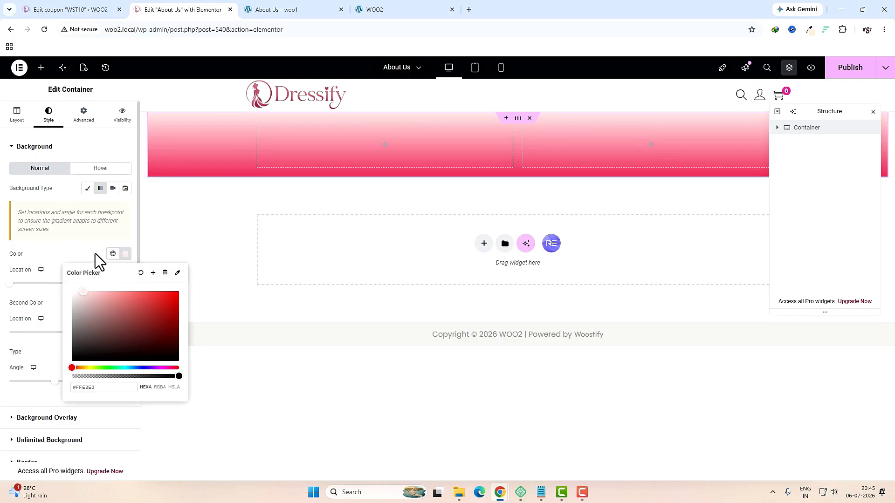
pyautogui.click(238, 275)
pyautogui.click(126, 303)
pyautogui.write('#FEF2F0')
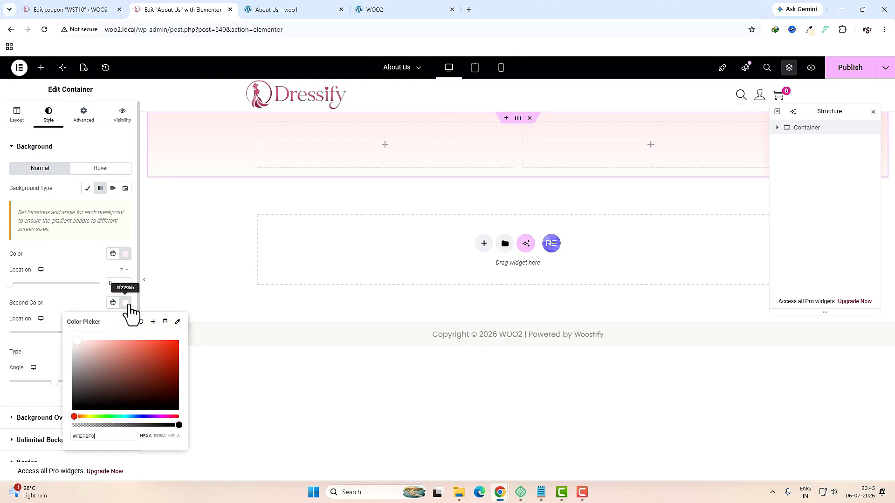
# Step: Toggle linking of the container's padding values in its spacing settings
pyautogui.click(86, 116)
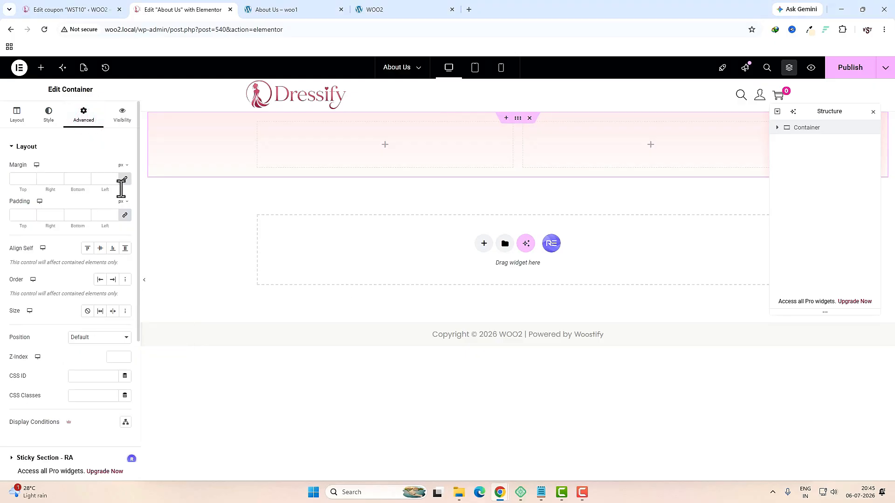
pyautogui.click(125, 215)
pyautogui.click(17, 114)
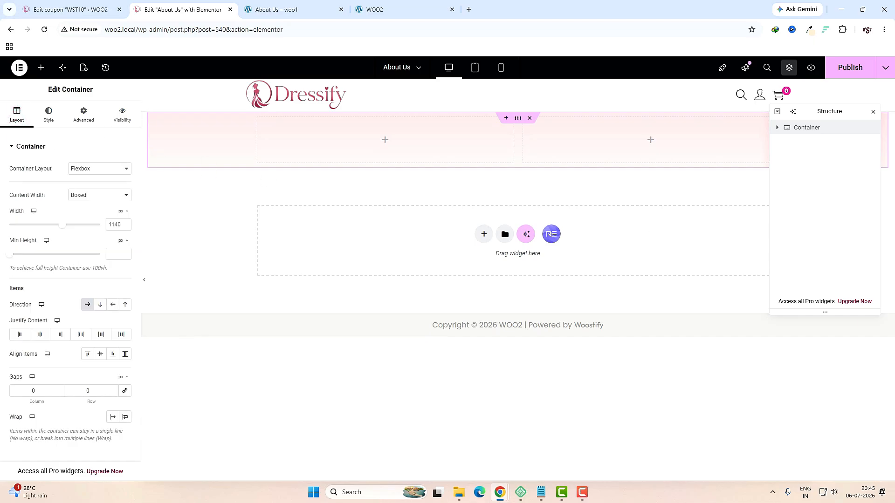
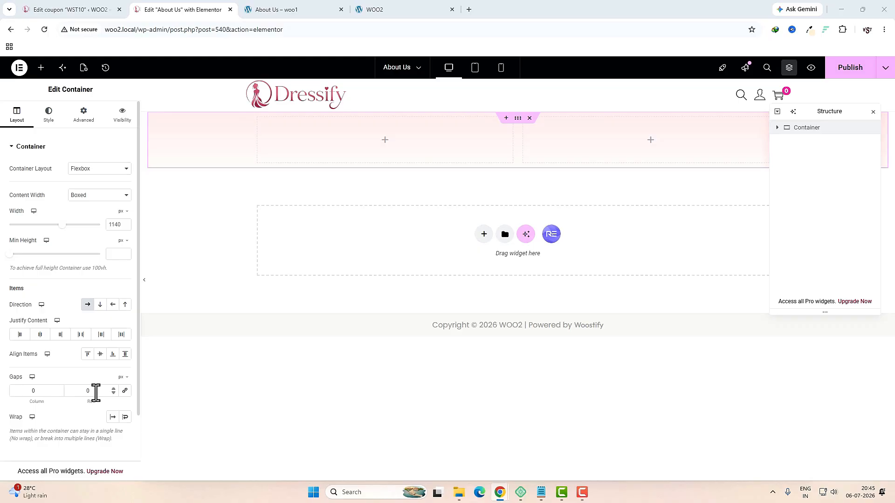
# Step: Add an 'About Us' heading set to H4 in the left column
pyautogui.click(386, 140)
pyautogui.click(81, 136)
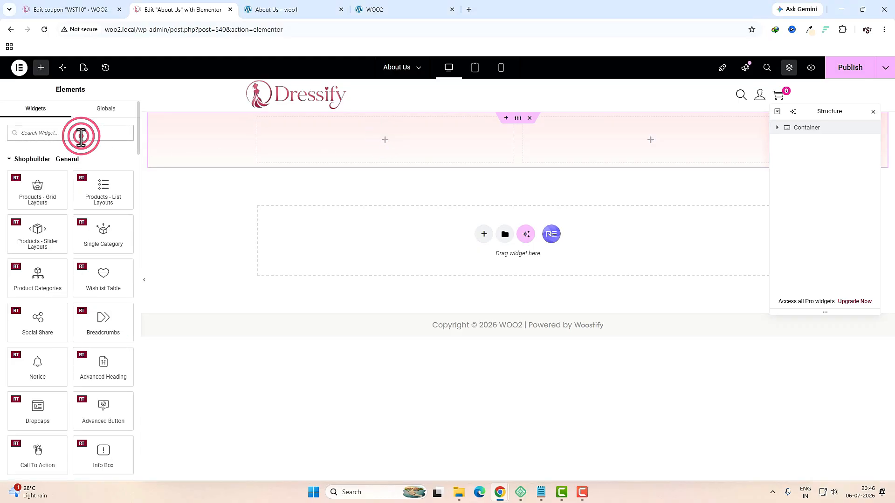
pyautogui.write('head')
pyautogui.moveTo(37, 161); pyautogui.dragTo(349, 147)
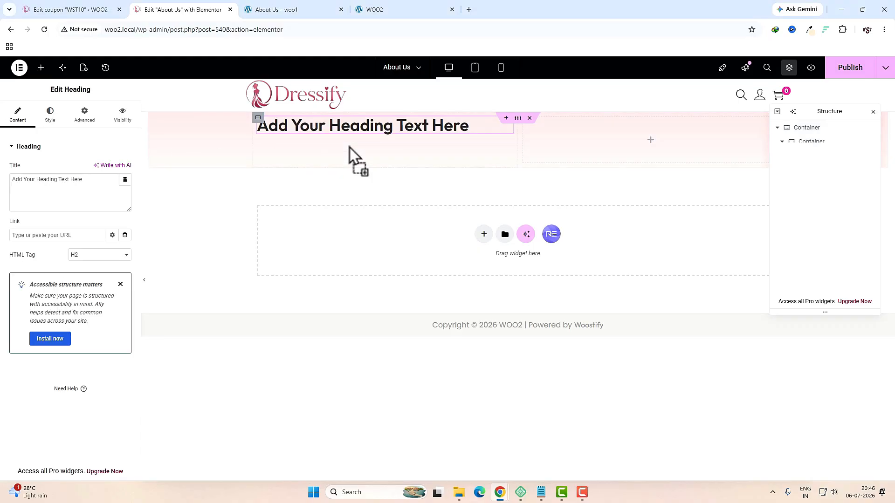
pyautogui.tripleClick(96, 186)
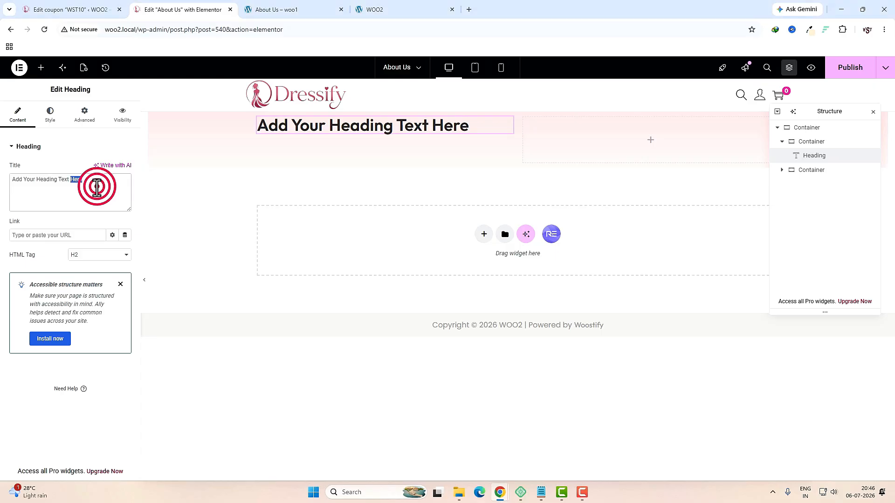
pyautogui.write('About Us')
pyautogui.click(86, 251)
pyautogui.click(94, 300)
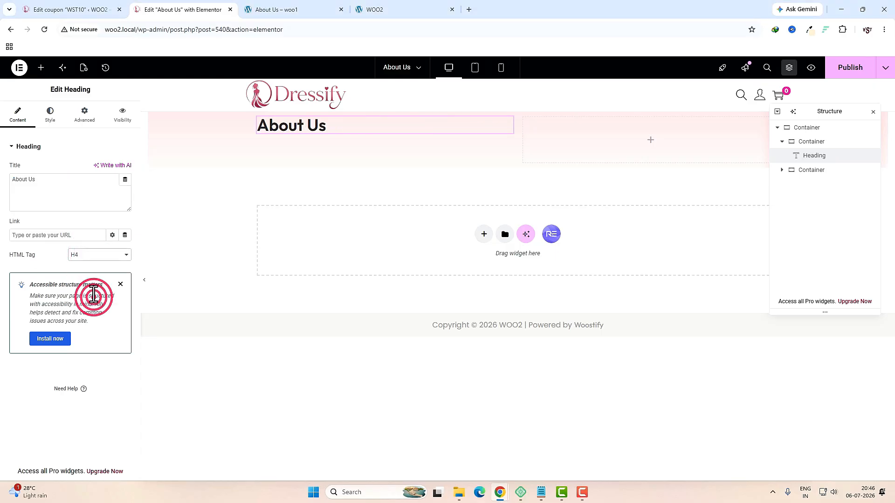
# Step: Colour the About Us heading with the global pink and compare with the live page
pyautogui.click(50, 115)
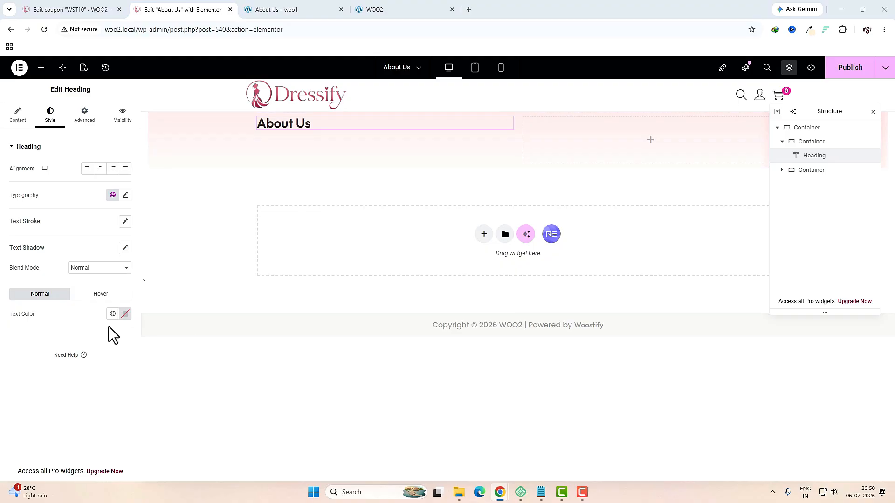
pyautogui.click(113, 313)
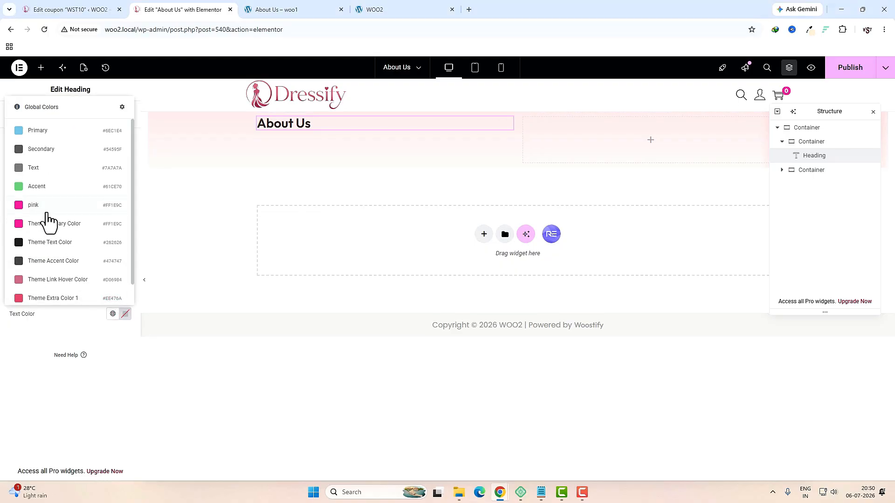
pyautogui.click(46, 211)
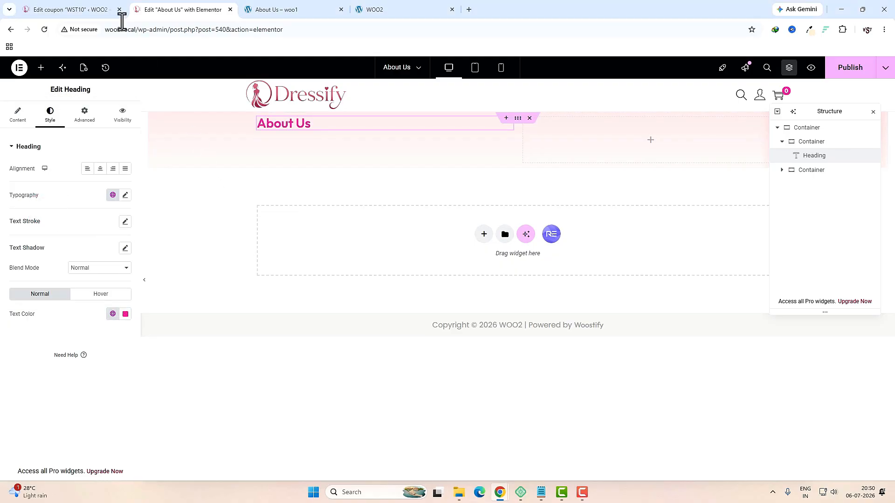
pyautogui.click(273, 9)
pyautogui.click(177, 9)
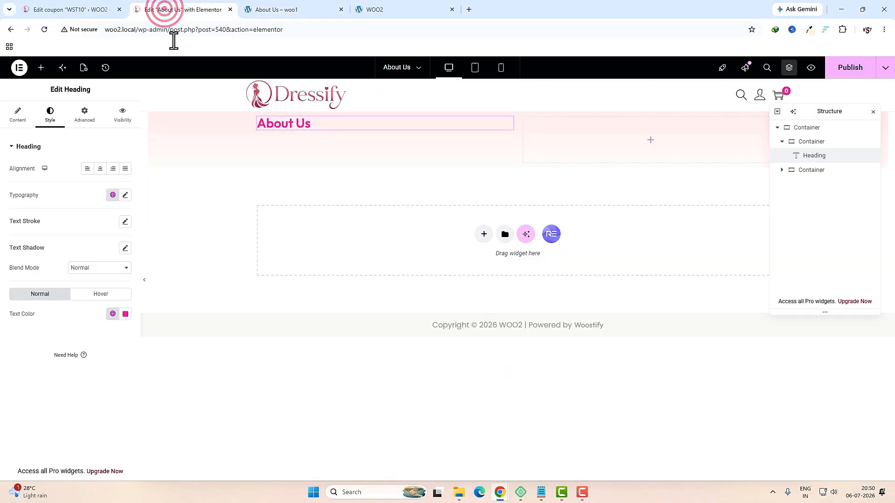
pyautogui.click(41, 67)
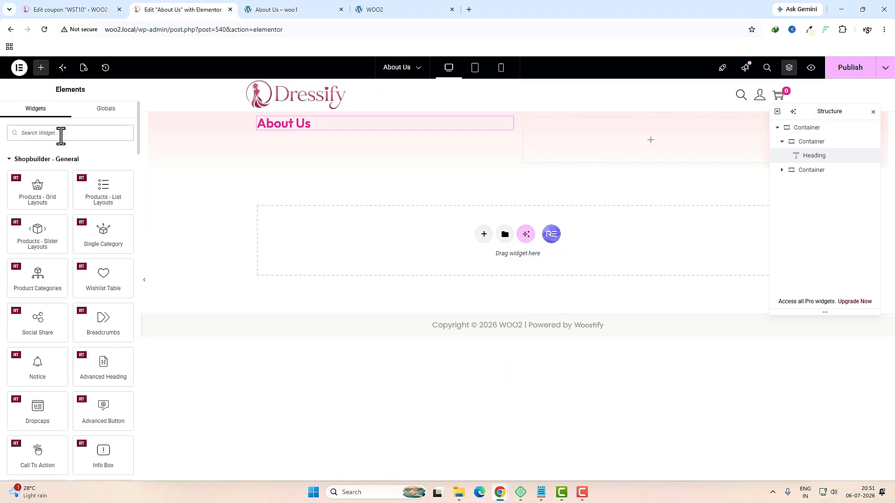
# Step: Add the heading 'Fashion for Every You, Since Day One.' with a </br> break after 'You,'
pyautogui.write('head')
pyautogui.moveTo(36, 167); pyautogui.dragTo(295, 135)
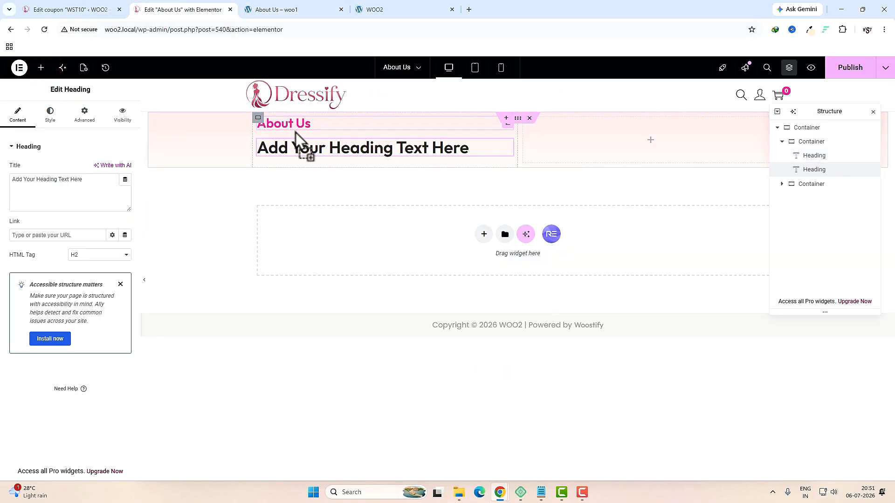
pyautogui.doubleClick(83, 186)
pyautogui.tripleClick(84, 187)
pyautogui.write('Fashion for Every You, Since Day One.')
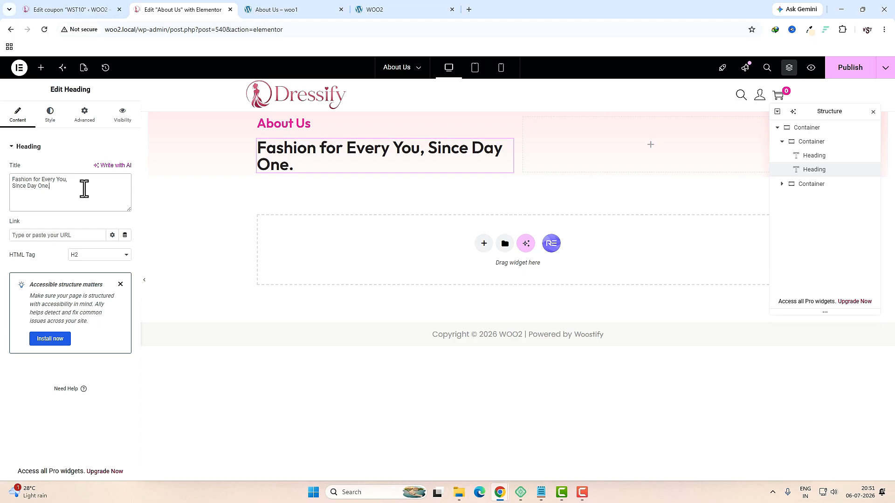
pyautogui.click(88, 181)
pyautogui.write('</')
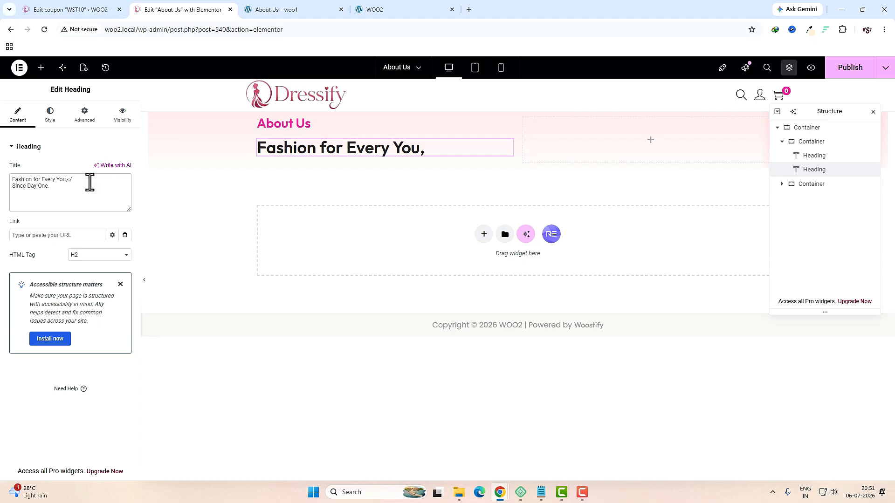
pyautogui.write('br>')
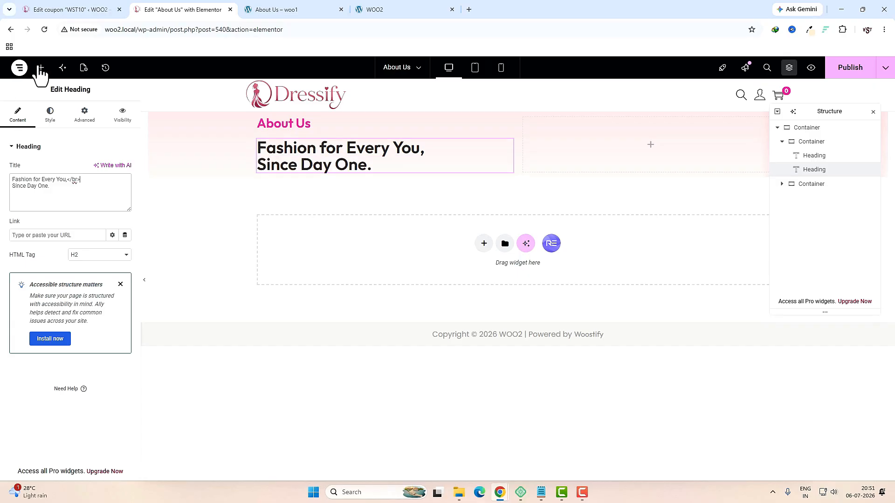
# Step: Add a Text Editor below the heading holding the Lorem ipsum paragraph copied from the live page
pyautogui.click(41, 68)
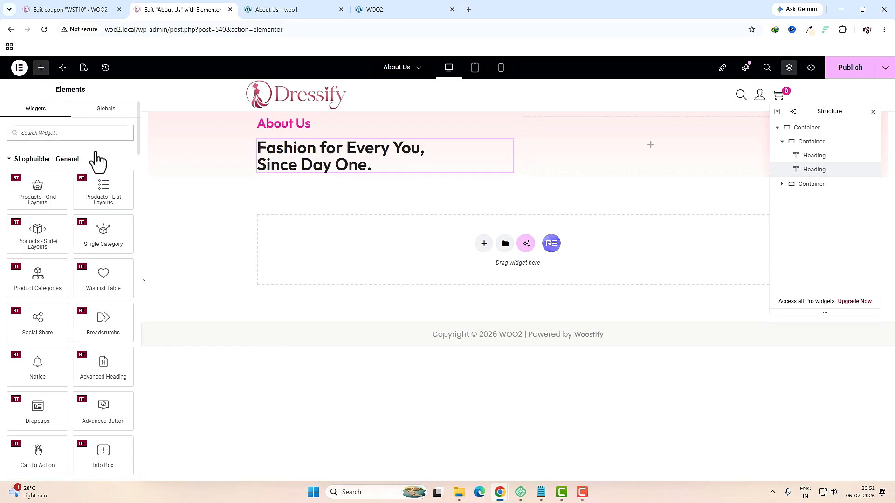
pyautogui.click(90, 132)
pyautogui.write('tex')
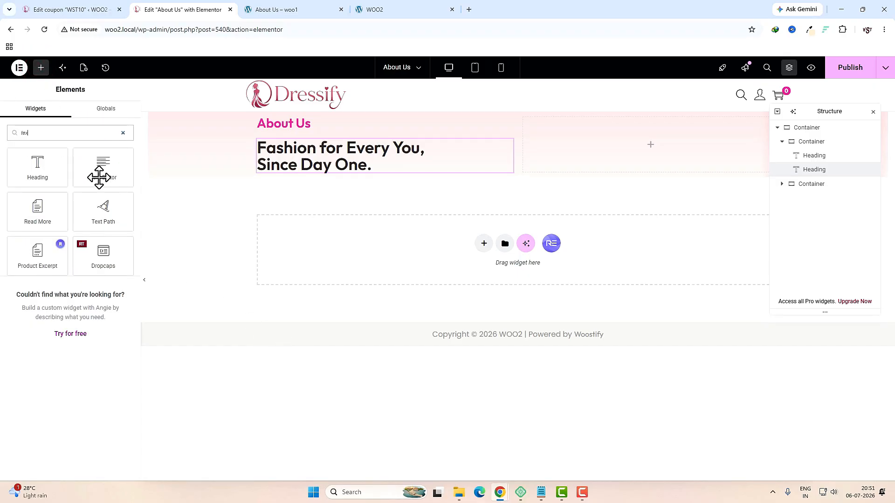
pyautogui.moveTo(108, 174); pyautogui.dragTo(290, 168)
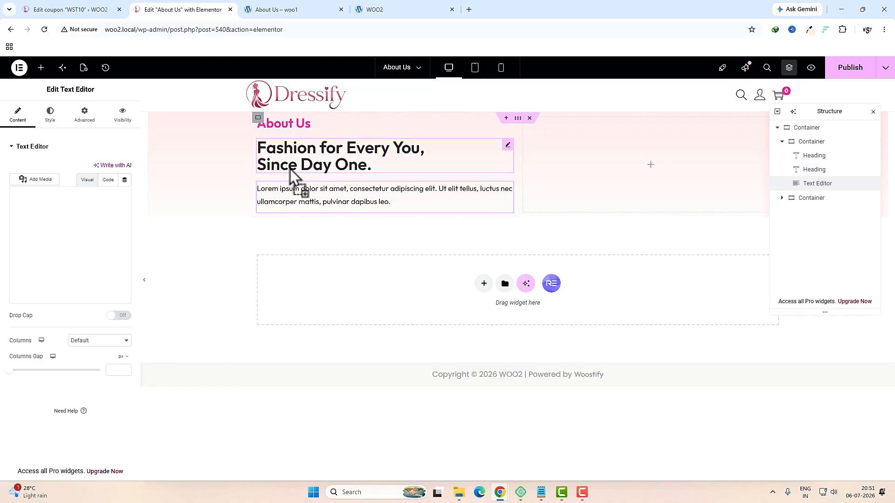
pyautogui.click(276, 9)
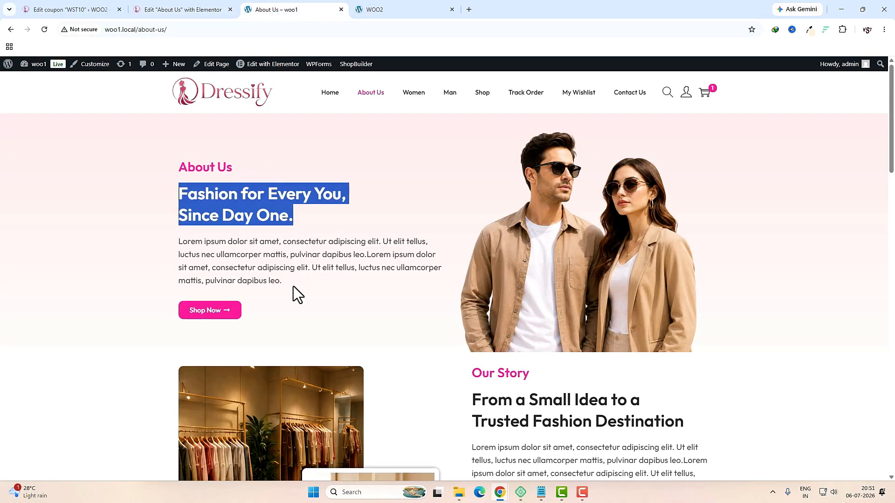
pyautogui.moveTo(290, 284); pyautogui.dragTo(175, 245)
pyautogui.hotkey('ctrl', 'c')
pyautogui.click(170, 9)
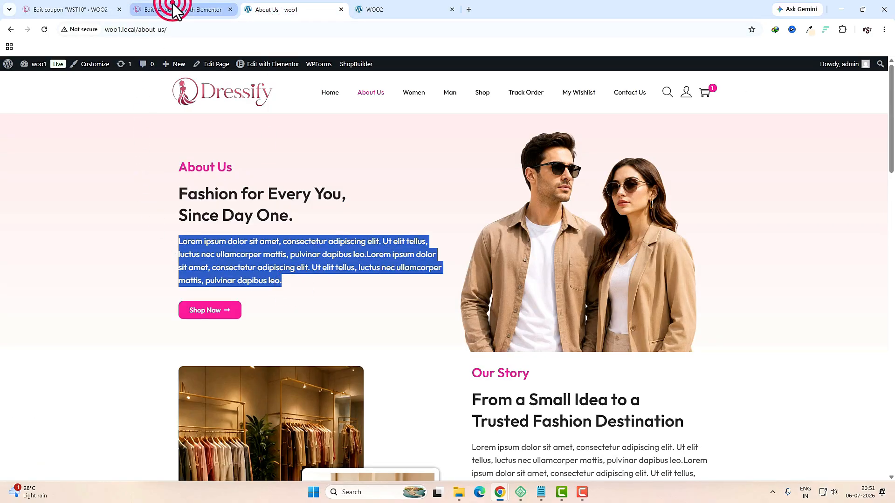
pyautogui.tripleClick(66, 274)
pyautogui.hotkey('ctrl', 'v')
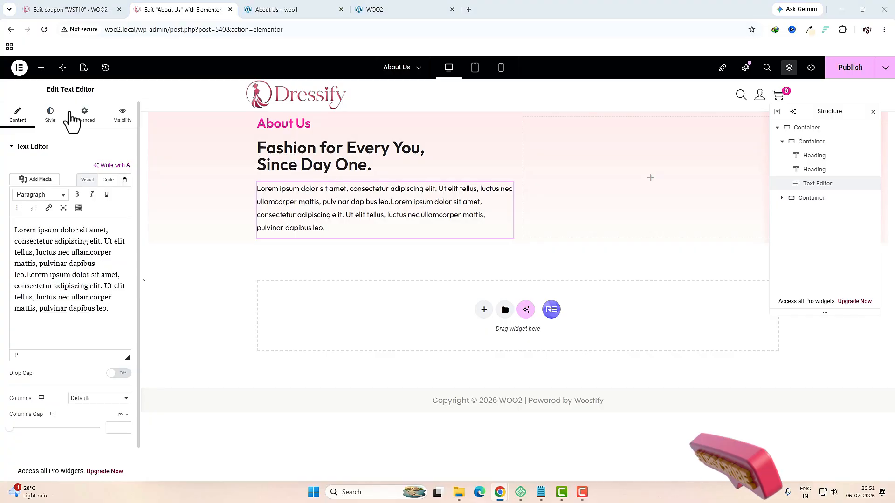
# Step: Style the paragraph with font size 18 and text colour #424242
pyautogui.click(50, 114)
pyautogui.click(125, 196)
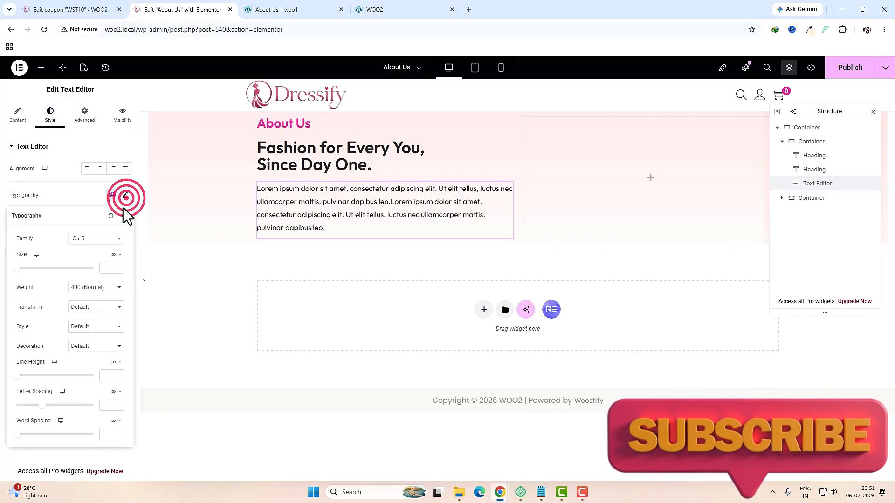
pyautogui.click(104, 270)
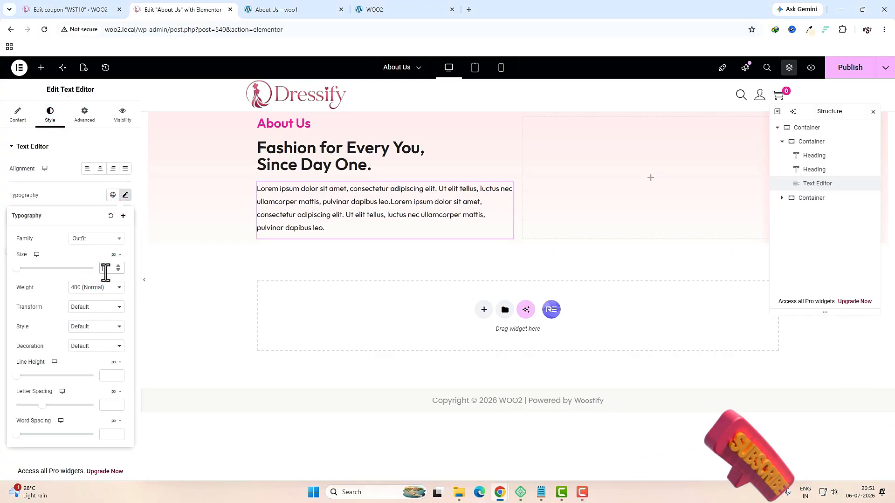
pyautogui.write('18')
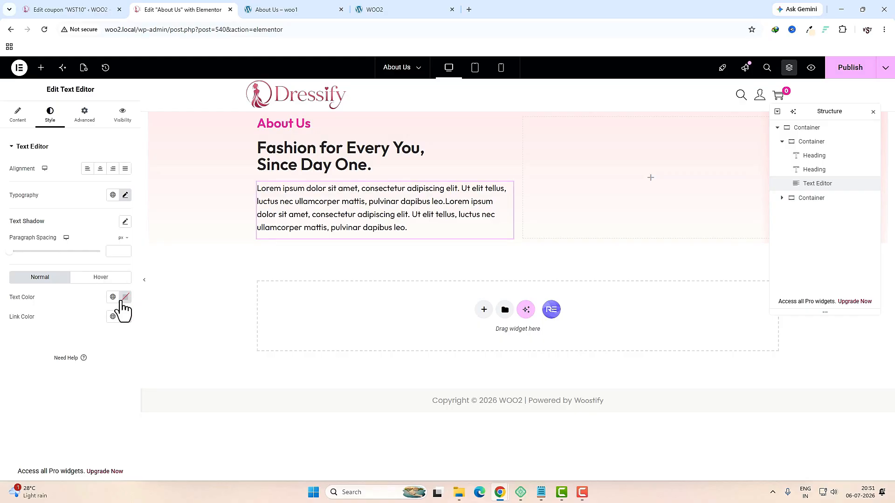
pyautogui.click(125, 297)
pyautogui.moveTo(109, 351); pyautogui.dragTo(64, 386)
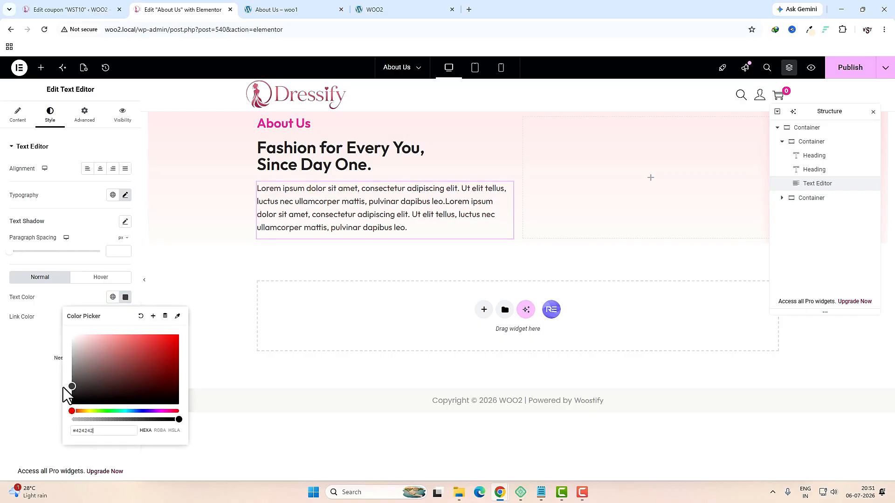
pyautogui.hotkey('ctrl', 'Tab')
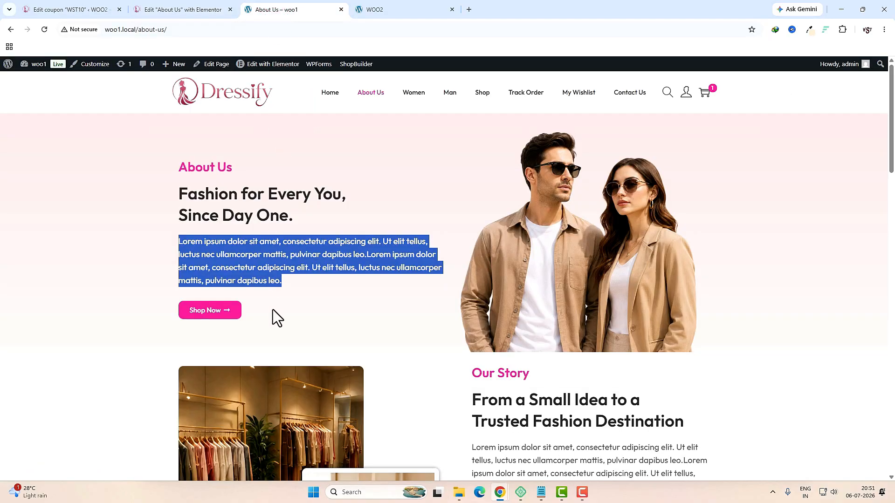
pyautogui.click(248, 316)
pyautogui.click(180, 9)
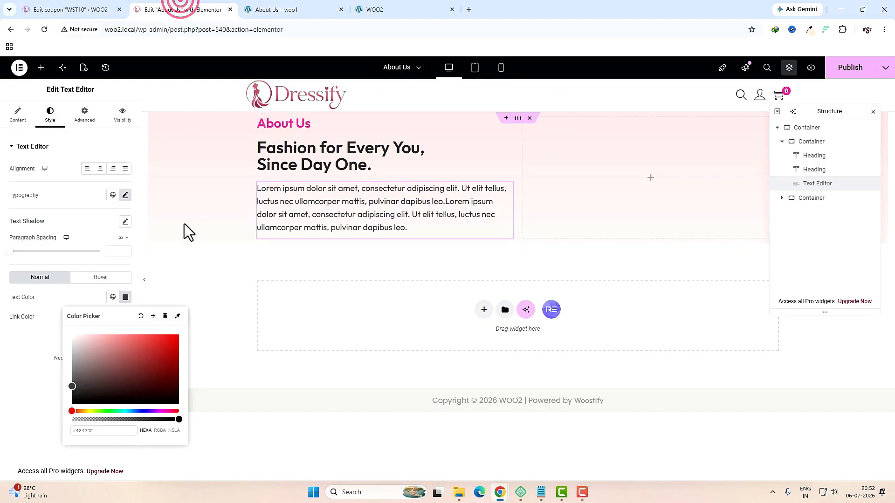
# Step: Add a 'Shop Now' button below the paragraph, linking it to the shop page
pyautogui.click(41, 68)
pyautogui.click(58, 131)
pyautogui.write('button')
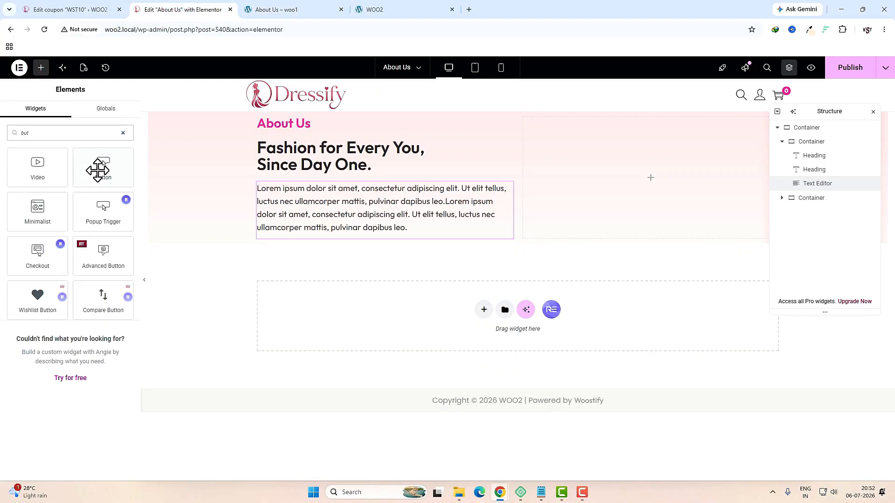
pyautogui.moveTo(99, 170); pyautogui.dragTo(306, 223)
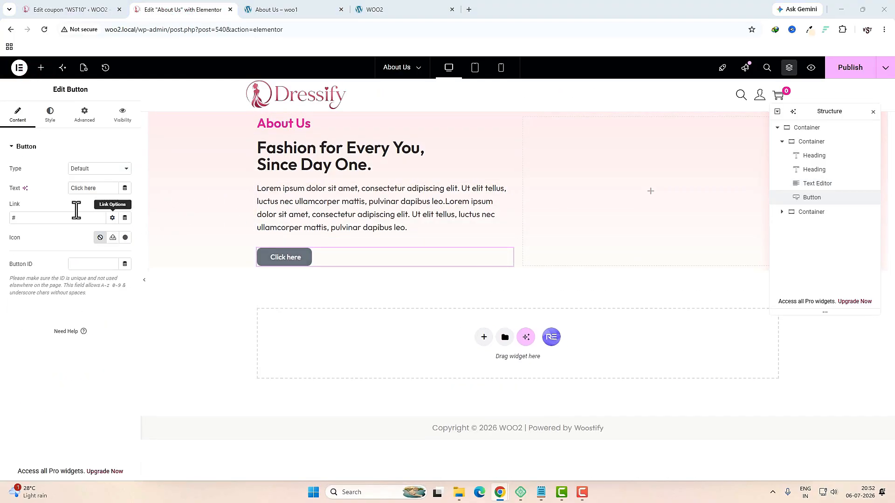
pyautogui.tripleClick(103, 188)
pyautogui.write('Shop Now')
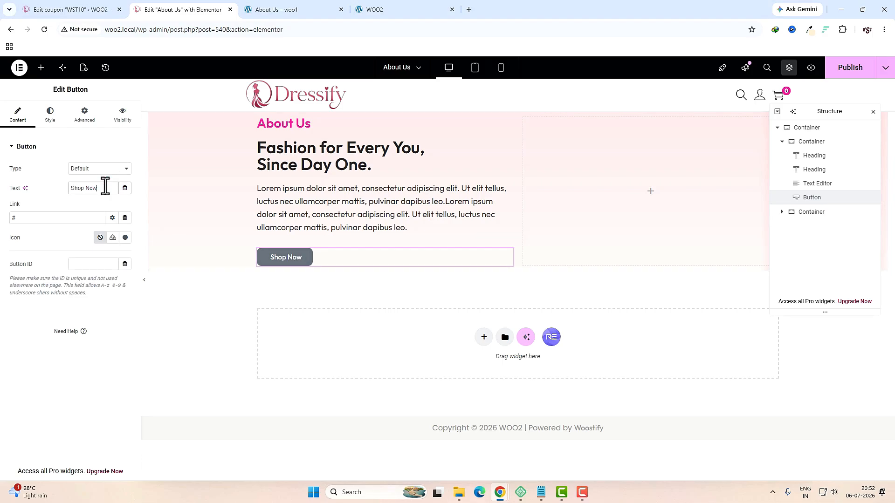
pyautogui.click(71, 221)
pyautogui.press('BackSpace')
pyautogui.write('shop/')
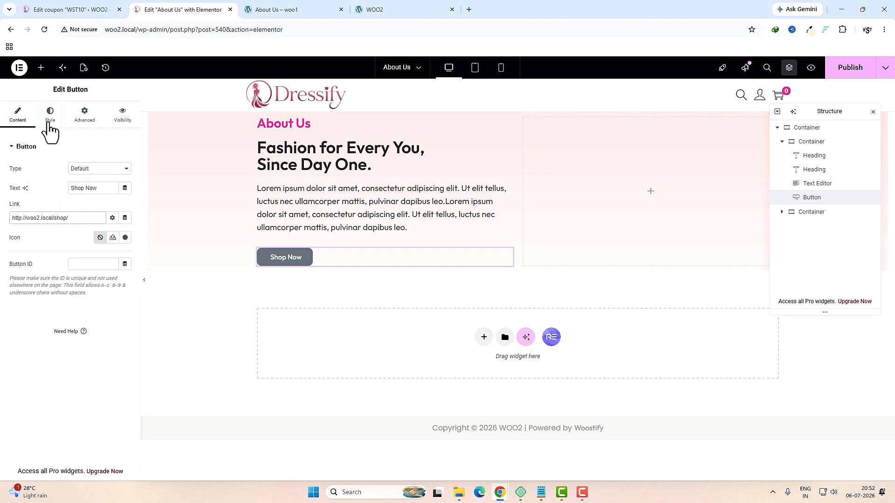
# Step: Give the button the long right-arrow icon from the Icon Library
pyautogui.click(48, 122)
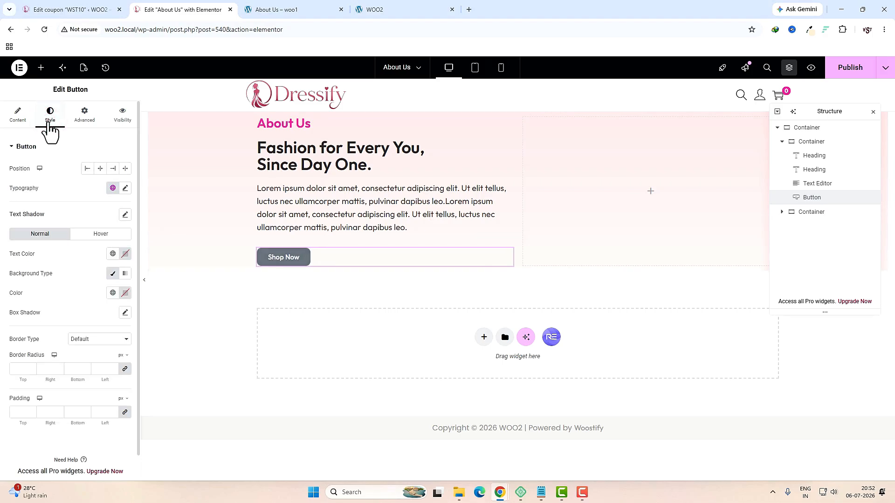
pyautogui.click(18, 115)
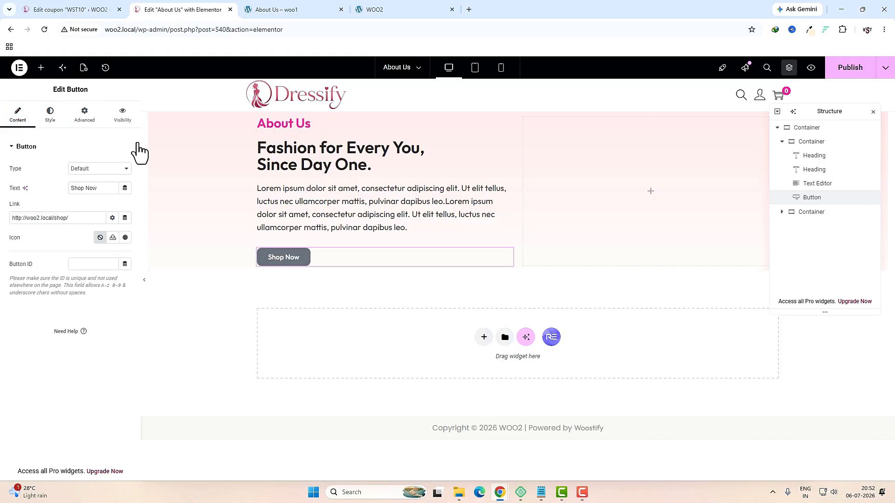
pyautogui.click(125, 238)
pyautogui.click(406, 127)
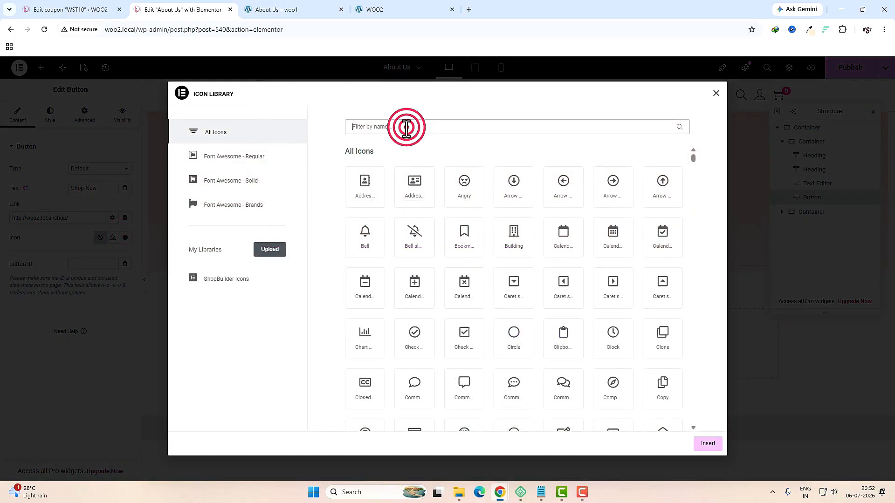
pyautogui.write('arr')
pyautogui.click(671, 341)
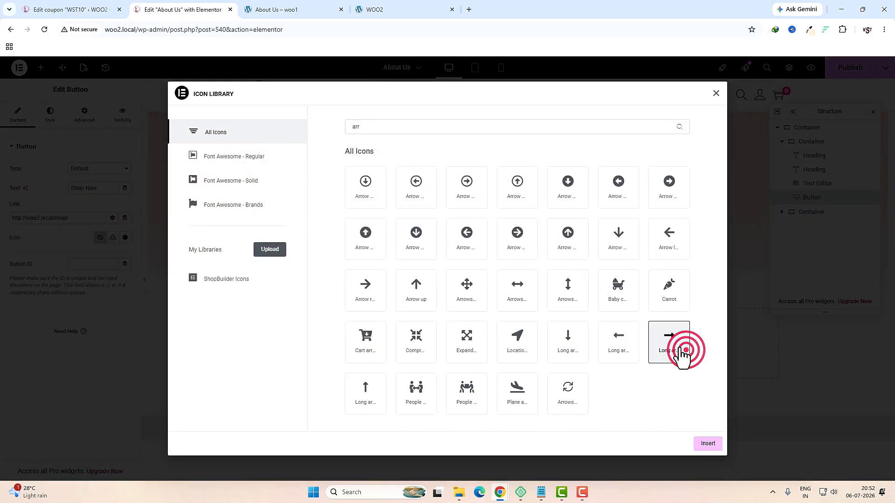
pyautogui.click(706, 448)
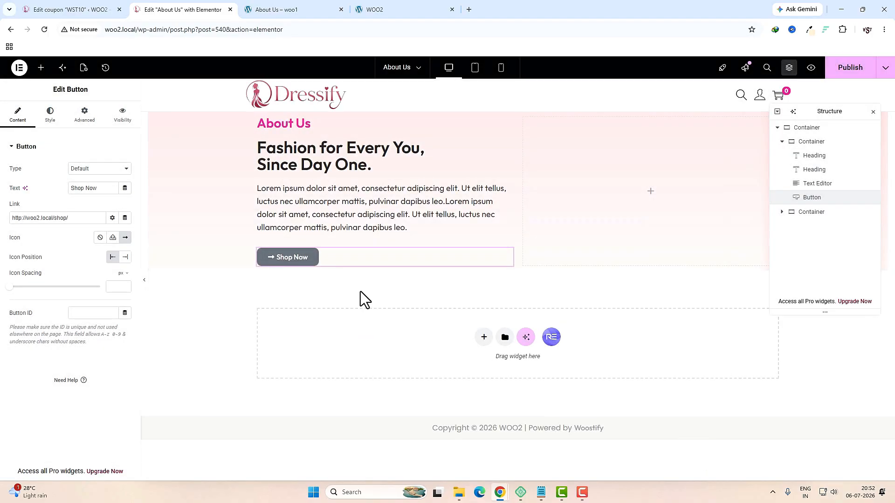
# Step: Set the button background to the pink global colour
pyautogui.click(48, 116)
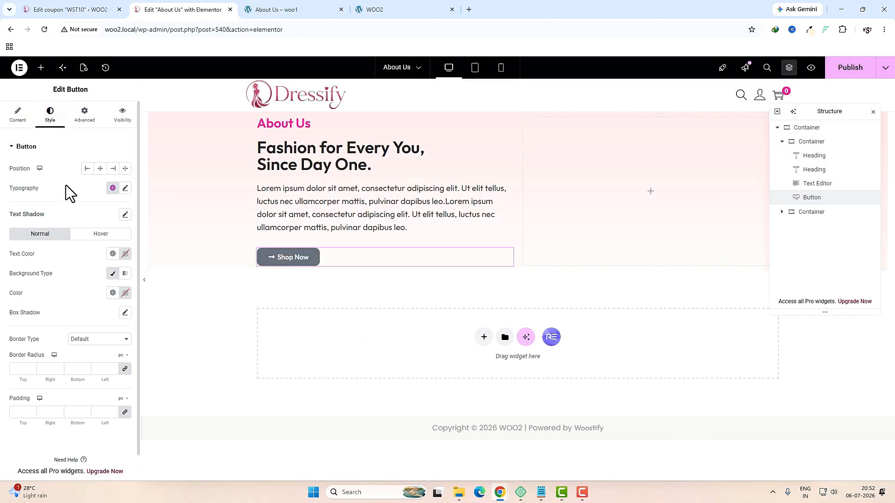
pyautogui.click(125, 254)
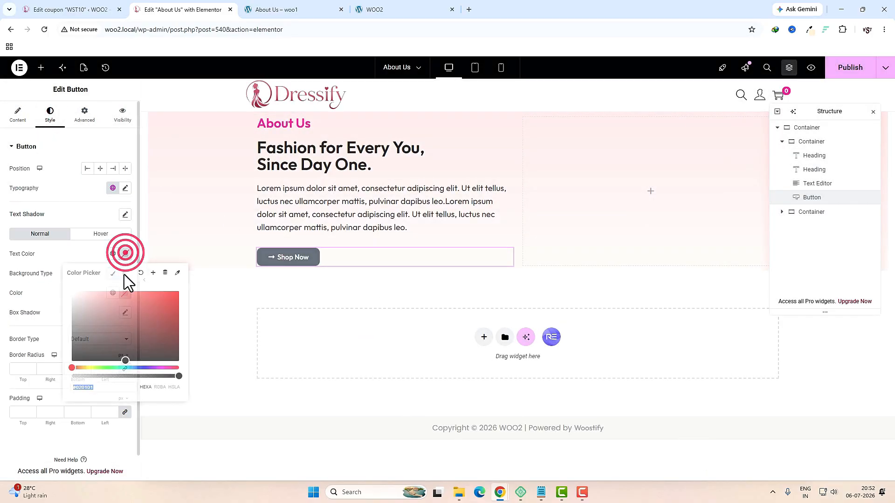
pyautogui.click(80, 242)
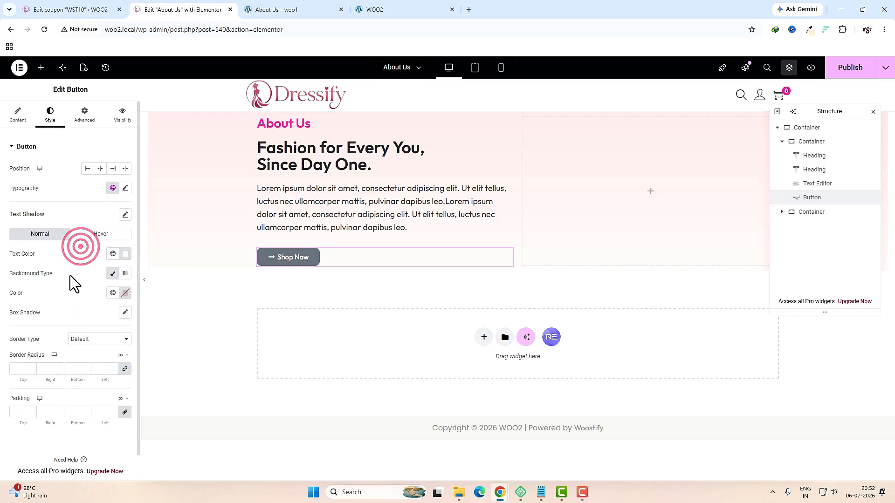
pyautogui.click(112, 294)
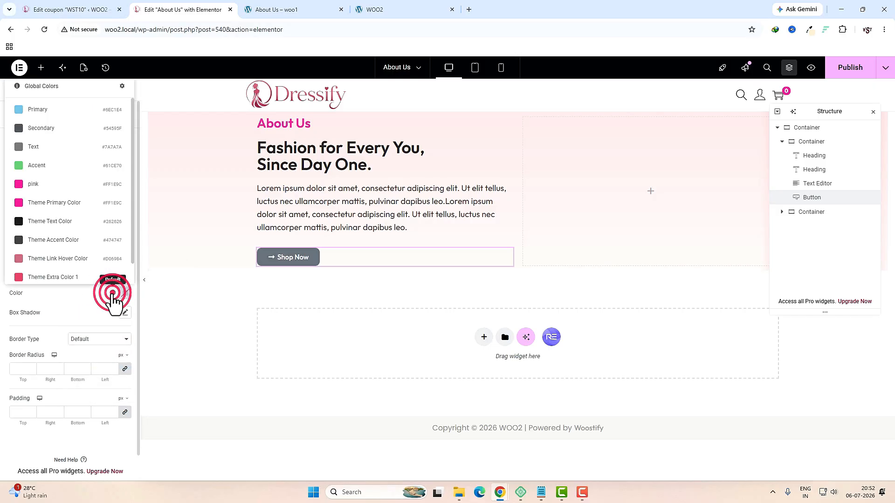
pyautogui.click(60, 208)
pyautogui.click(651, 192)
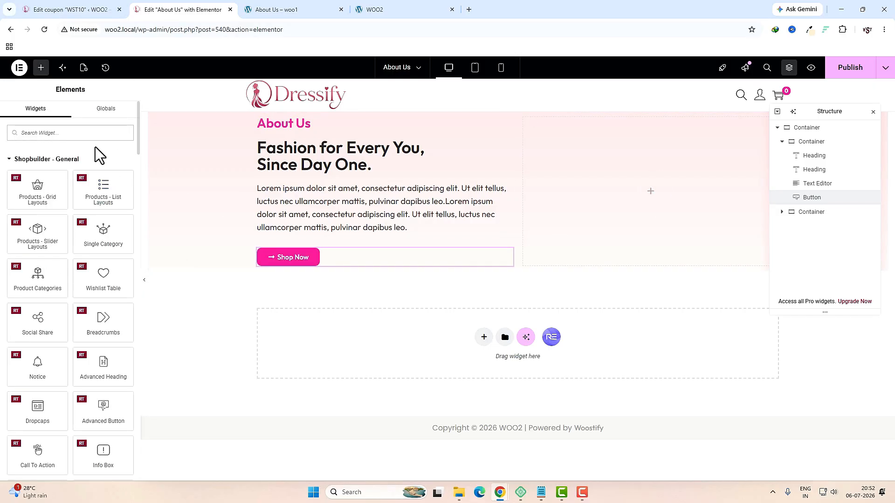
# Step: Put the about-us-header photo in the right column and set the section's Align Items to Center
pyautogui.click(92, 133)
pyautogui.write('ima')
pyautogui.moveTo(41, 171); pyautogui.dragTo(583, 186)
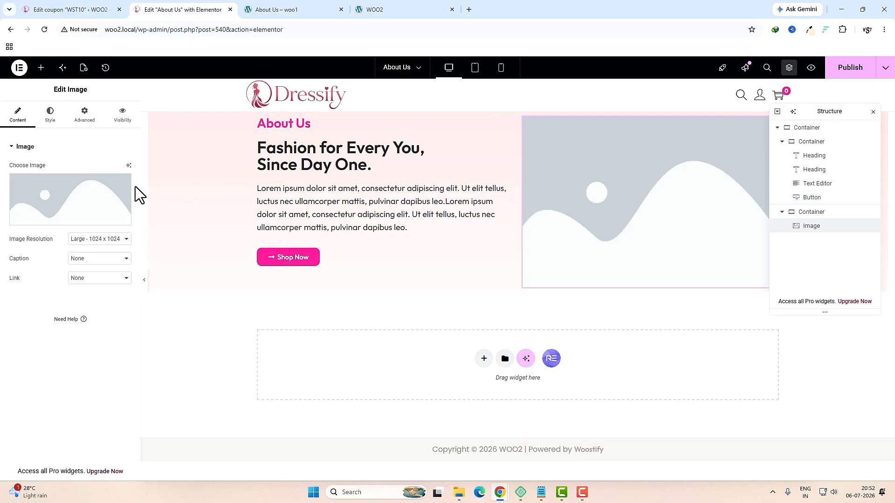
pyautogui.click(80, 191)
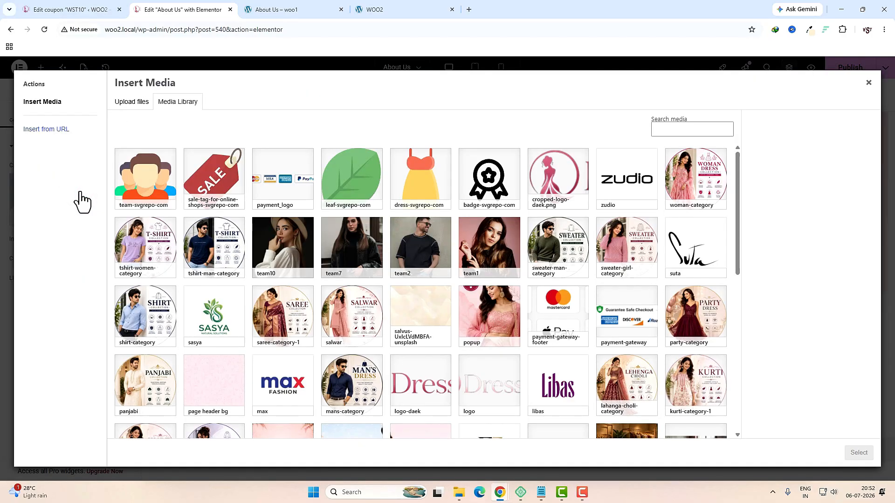
pyautogui.scroll(-5, 80, 199)
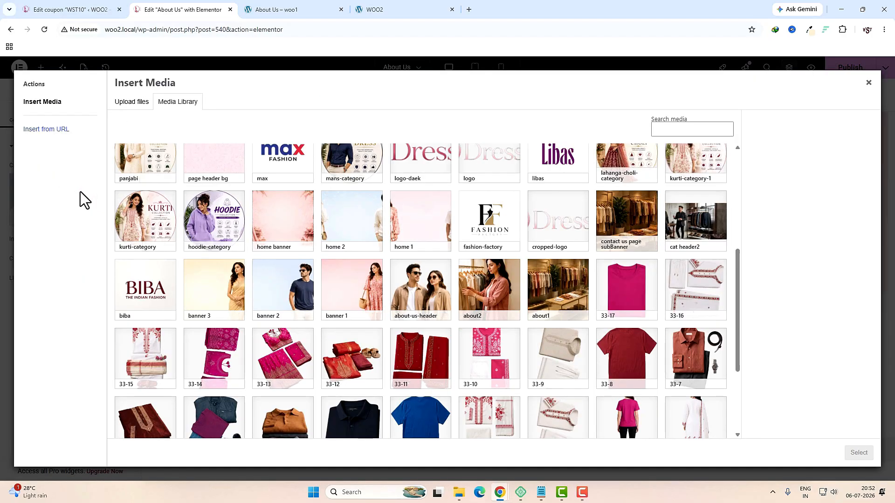
pyautogui.click(424, 296)
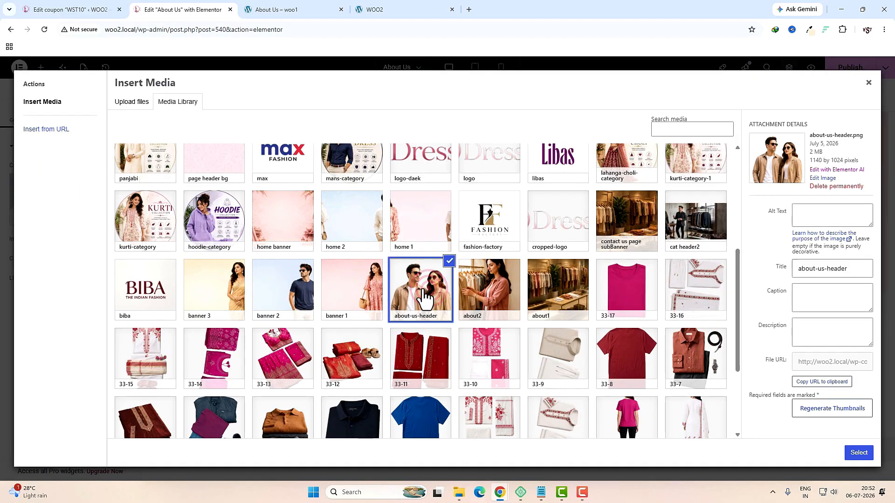
pyautogui.click(858, 453)
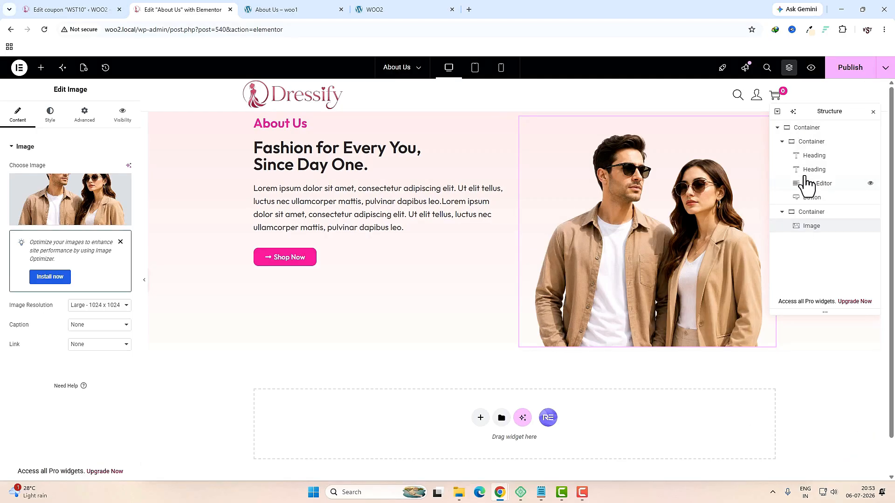
pyautogui.click(804, 129)
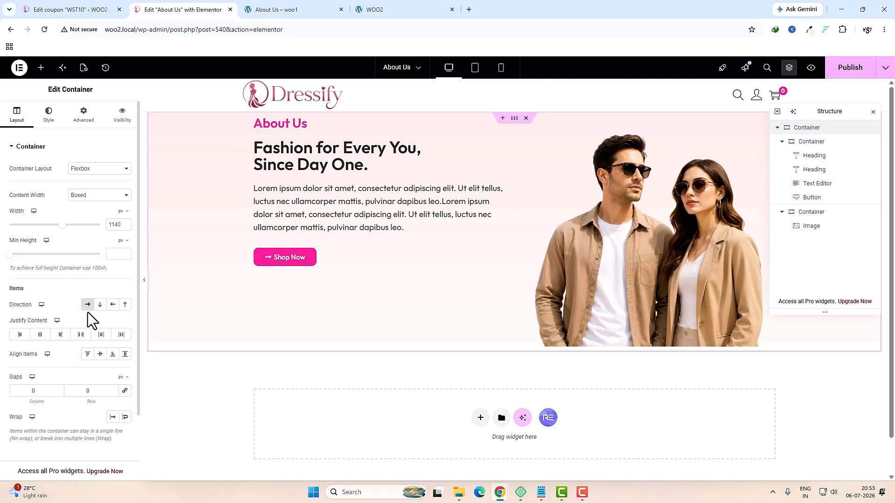
pyautogui.click(100, 354)
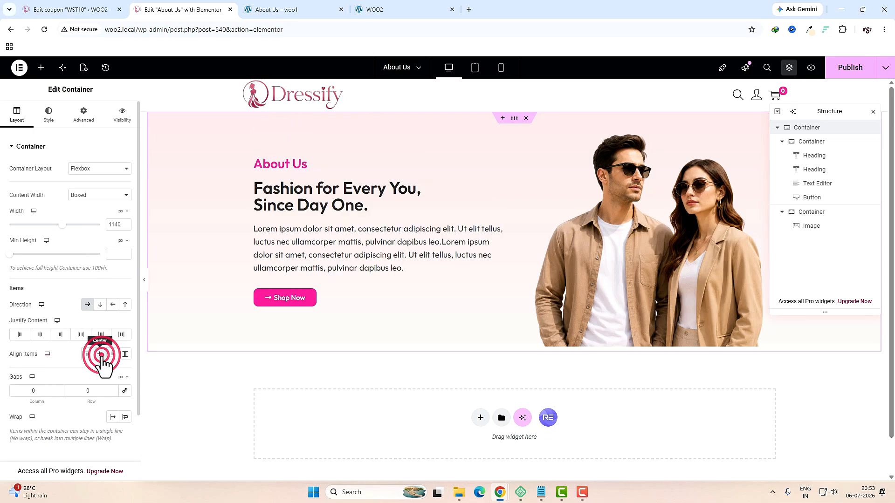
# Step: On tablet, set the section direction to Column-reversed and the photo column width to 100%
pyautogui.click(474, 68)
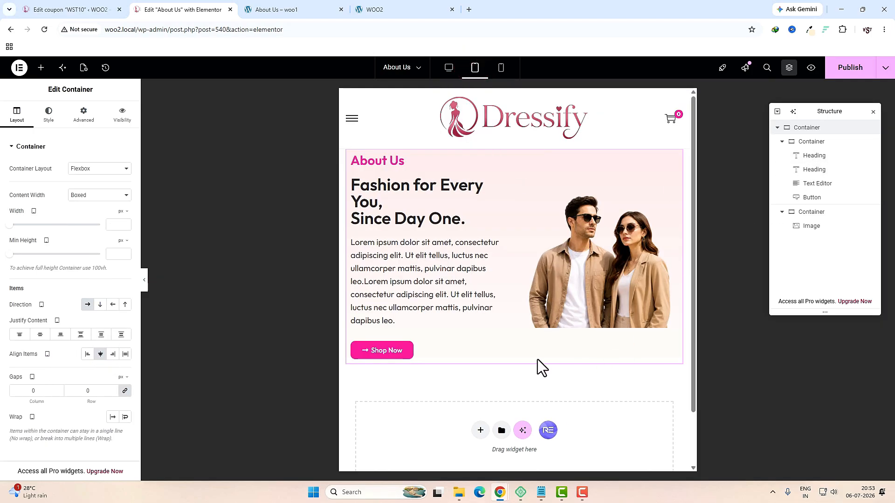
pyautogui.click(125, 305)
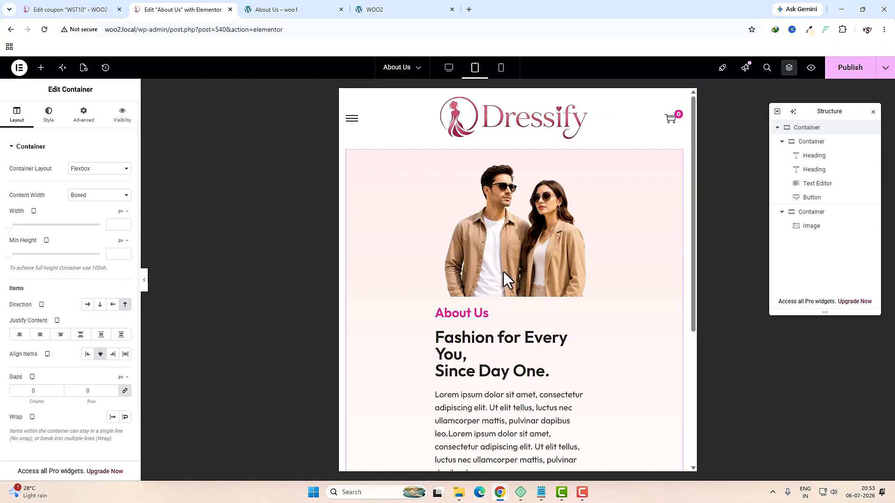
pyautogui.click(436, 156)
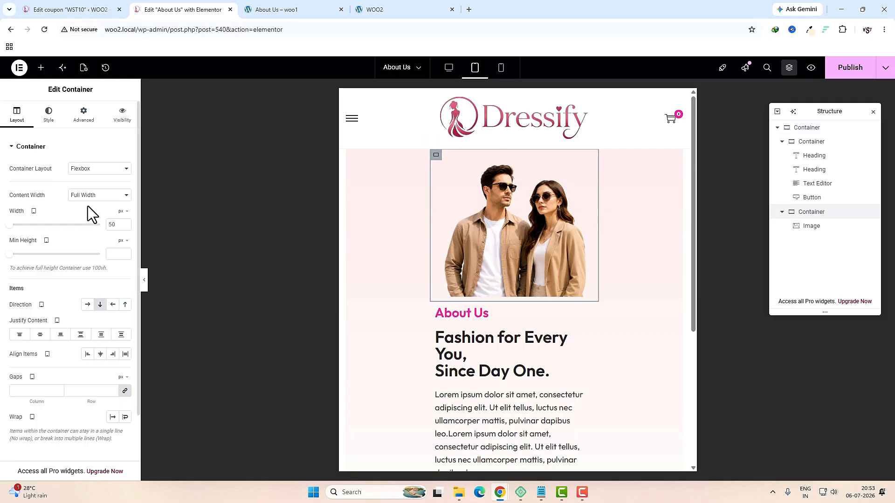
pyautogui.click(123, 212)
pyautogui.click(123, 224)
pyautogui.moveTo(55, 225); pyautogui.dragTo(133, 236)
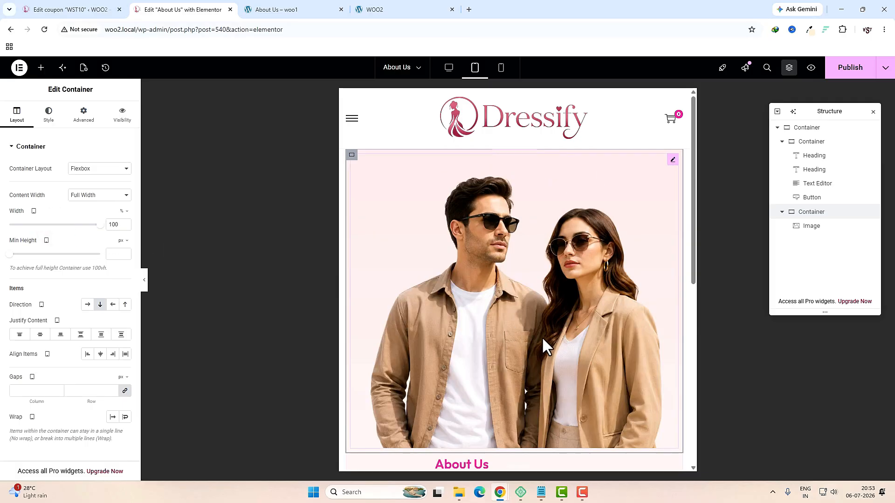
# Step: Set the About Us text column width to 100% on tablet, then preview on mobile
pyautogui.scroll(-4, 540, 342)
pyautogui.click(436, 272)
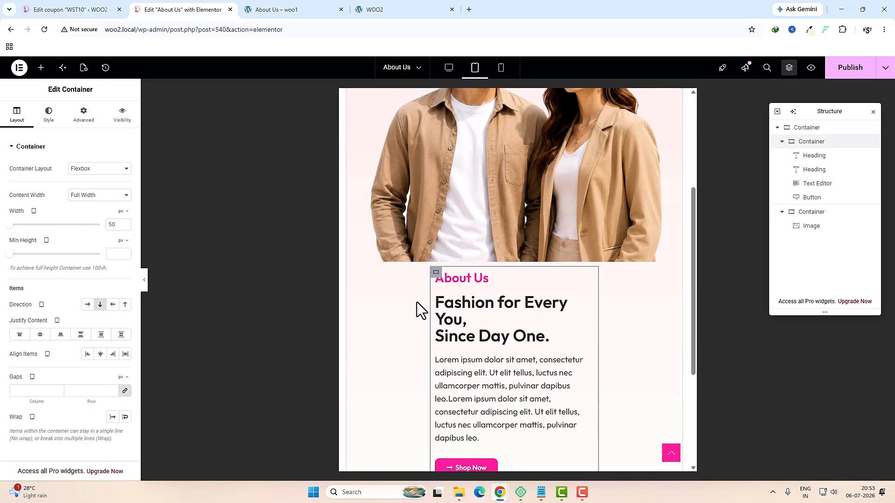
pyautogui.click(438, 274)
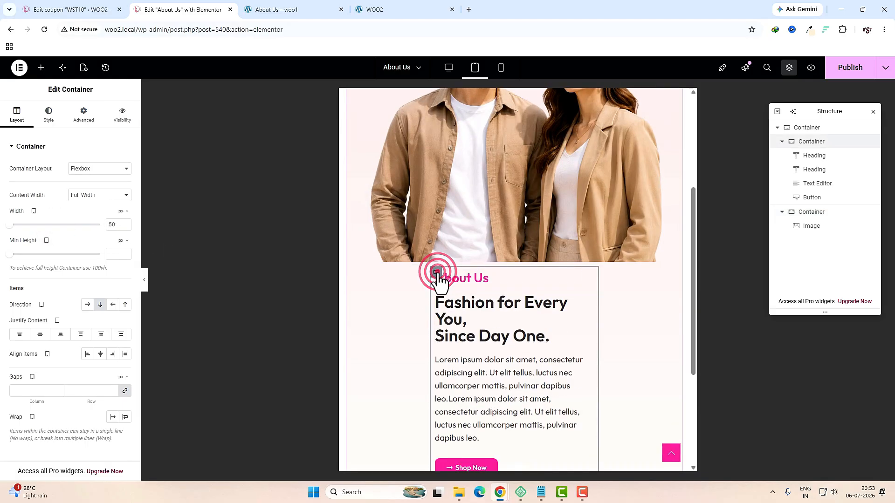
pyautogui.click(124, 211)
pyautogui.click(120, 226)
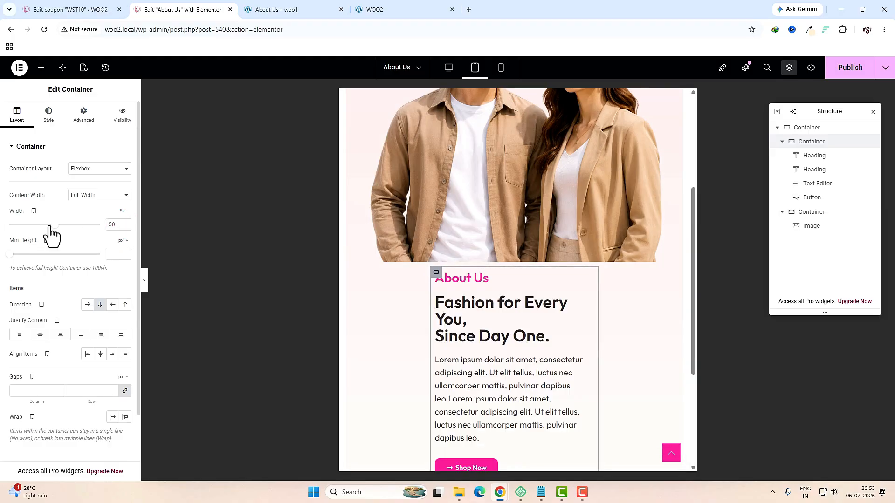
pyautogui.moveTo(51, 225); pyautogui.dragTo(97, 224)
pyautogui.click(499, 68)
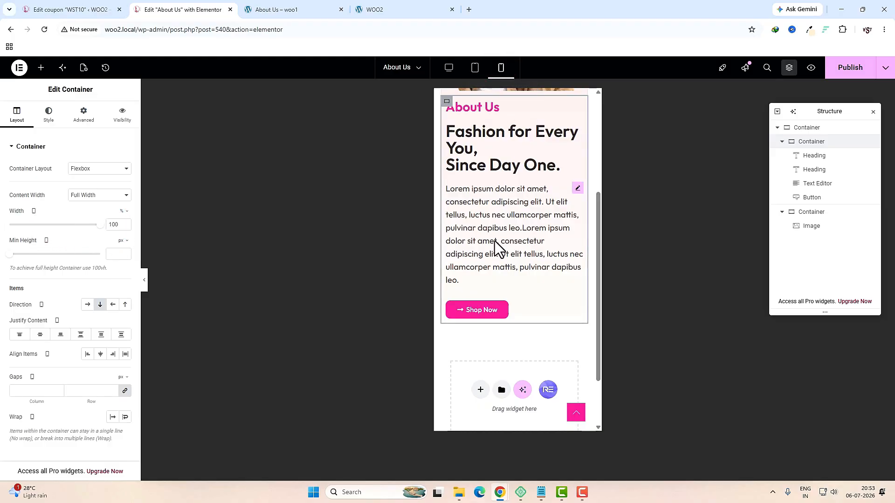
# Step: Set the 'Fashion for Every You' heading font size to 25 px on mobile
pyautogui.scroll(2, 504, 294)
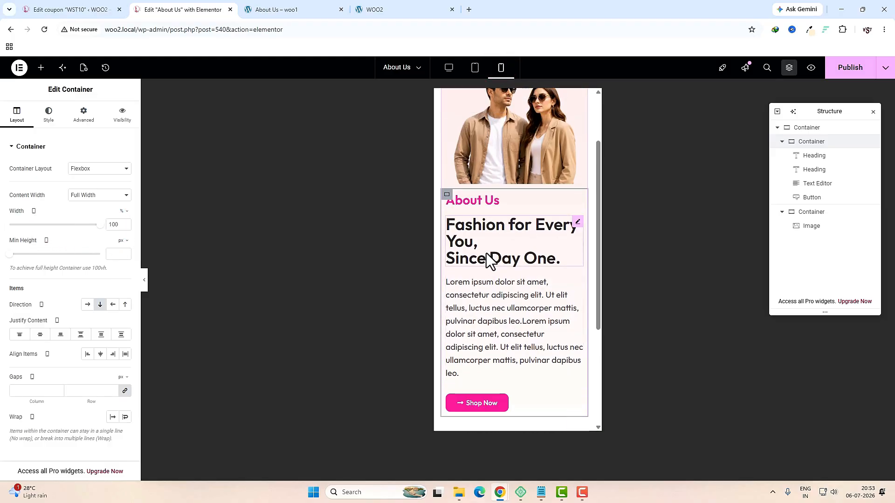
pyautogui.click(576, 225)
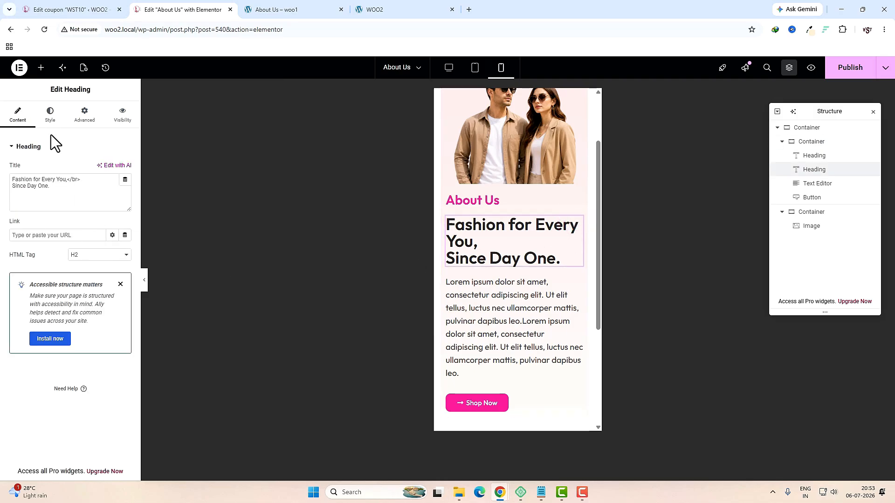
pyautogui.click(52, 122)
pyautogui.click(125, 195)
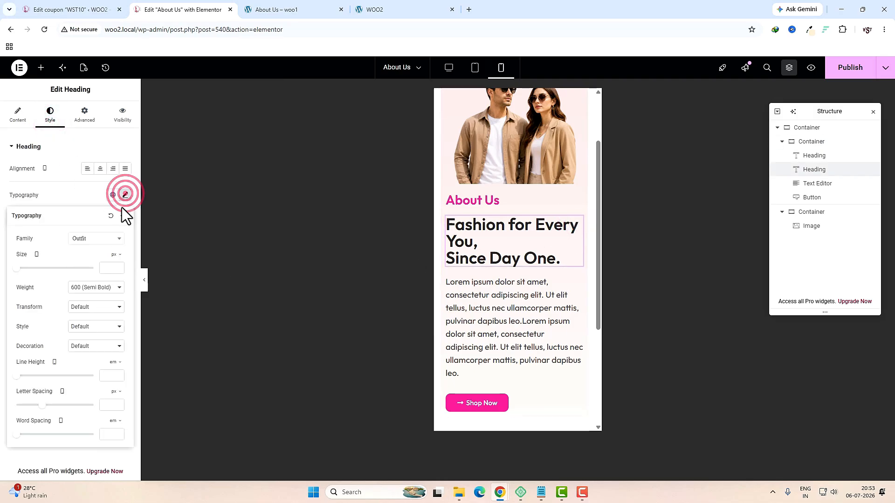
pyautogui.click(17, 270)
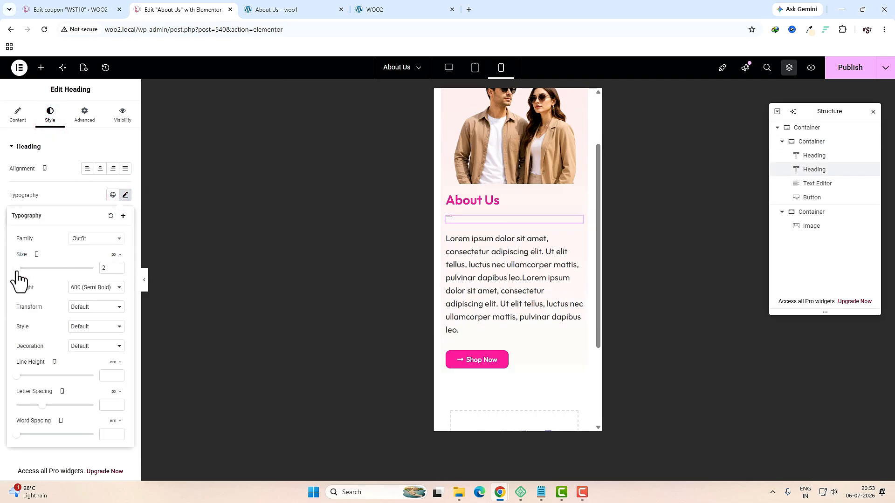
pyautogui.moveTo(18, 273); pyautogui.dragTo(27, 274)
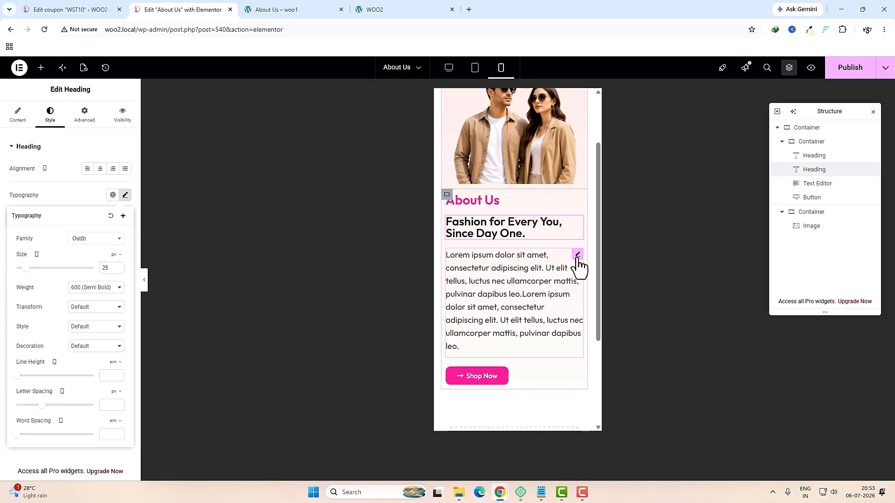
pyautogui.click(577, 256)
# Step: Set the paragraph font size to 16 on mobile and publish the page
pyautogui.click(125, 195)
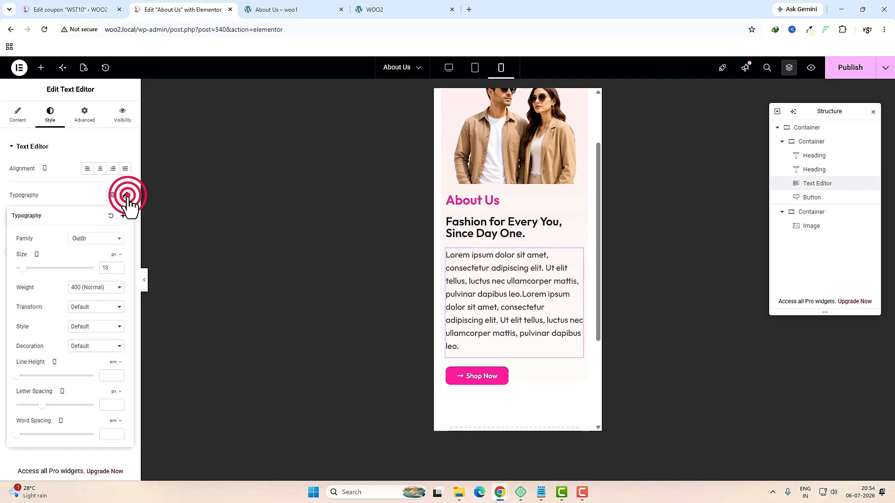
pyautogui.click(107, 268)
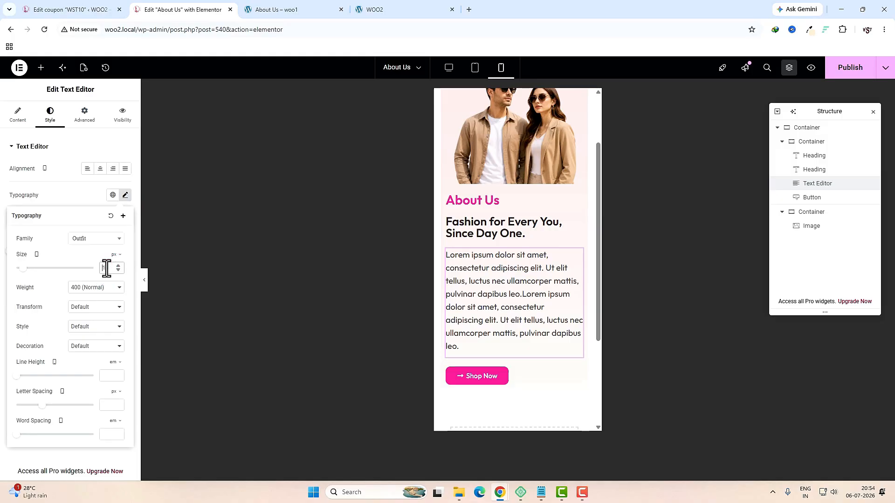
pyautogui.write('16')
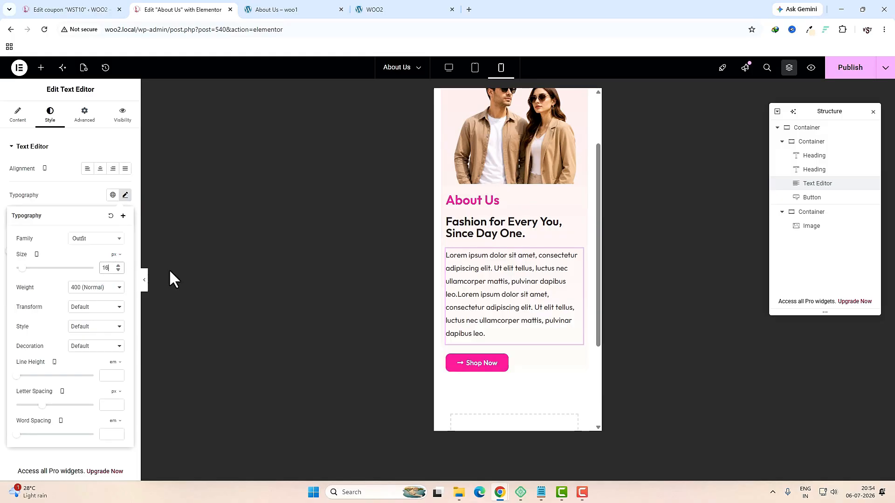
pyautogui.click(850, 68)
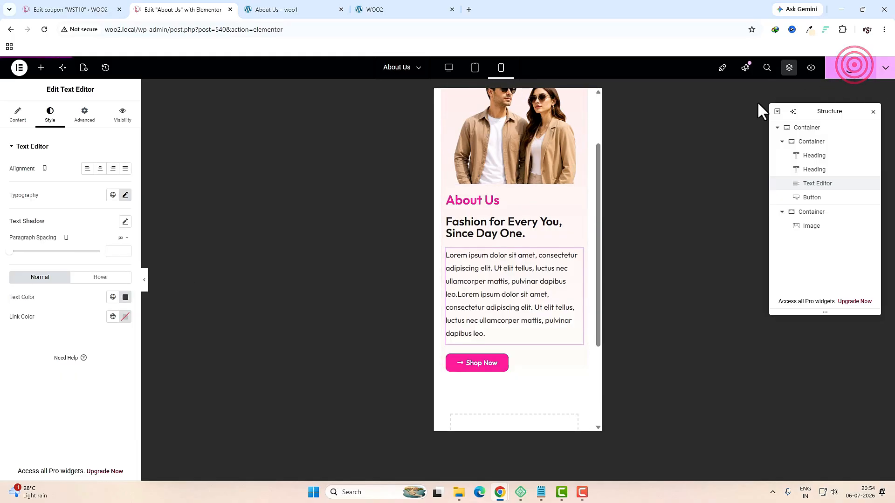
pyautogui.click(450, 69)
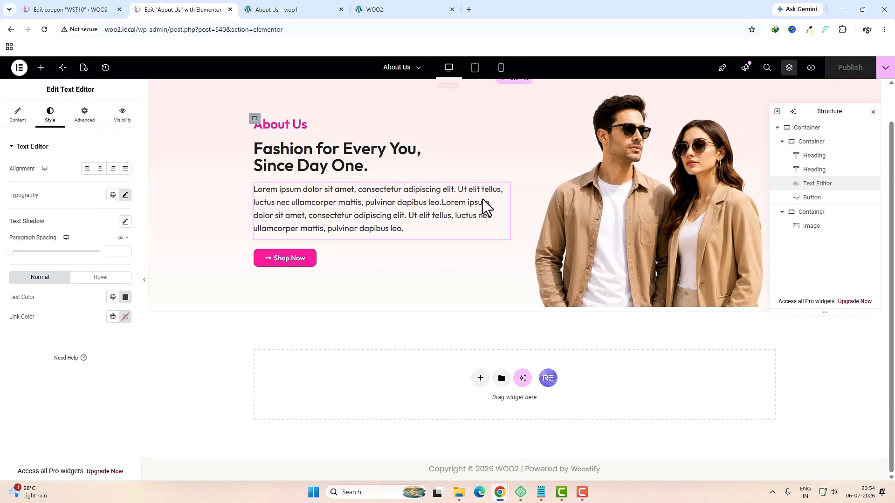
# Step: Look at the Our Story section on the live reference page, then go back to the editor
pyautogui.click(293, 11)
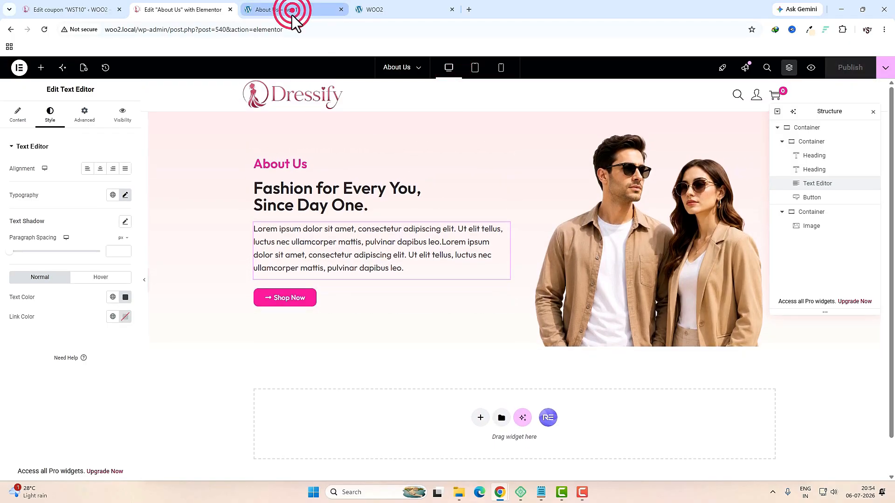
pyautogui.scroll(-3, 268, 228)
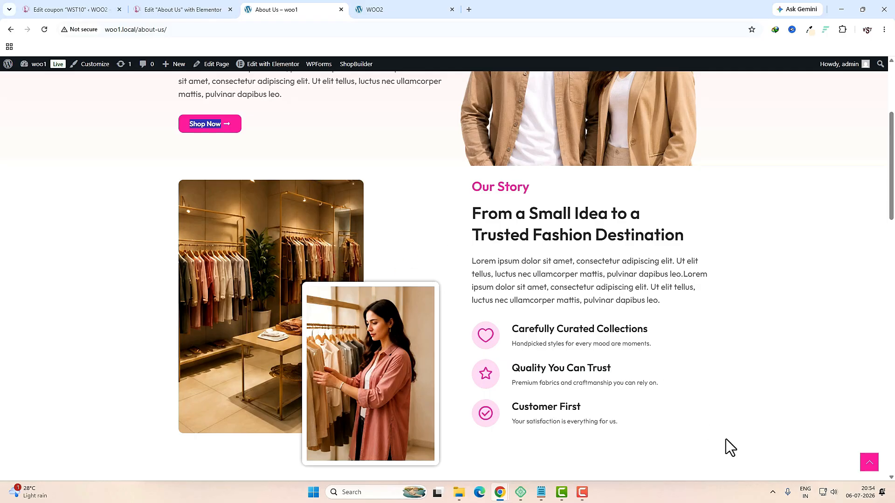
pyautogui.click(180, 10)
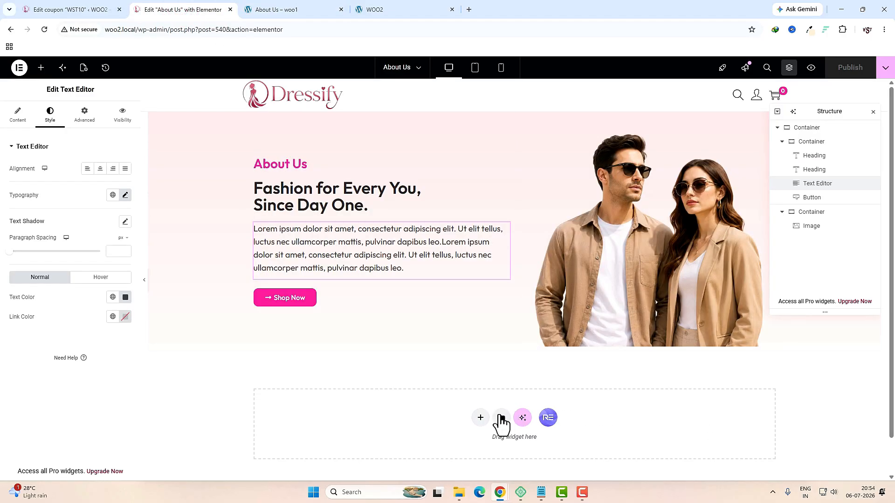
# Step: Add a two-column flexbox container below the hero
pyautogui.click(482, 420)
pyautogui.click(480, 443)
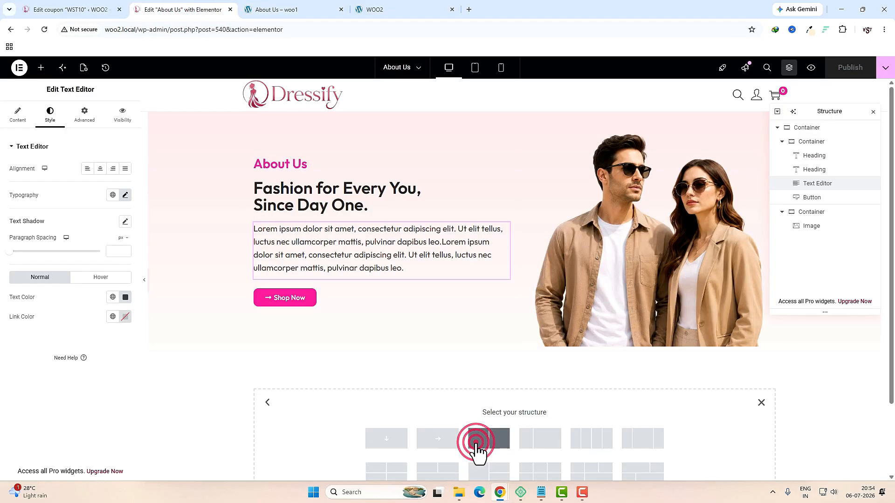
pyautogui.click(480, 442)
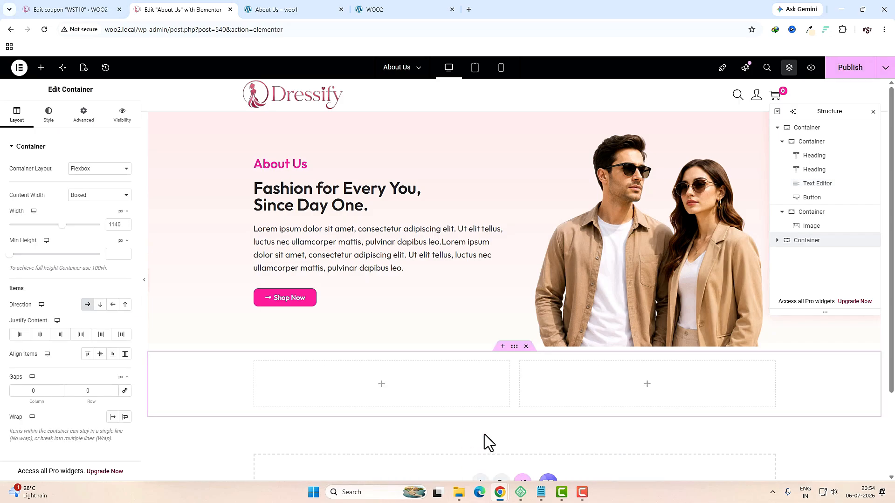
pyautogui.click(514, 347)
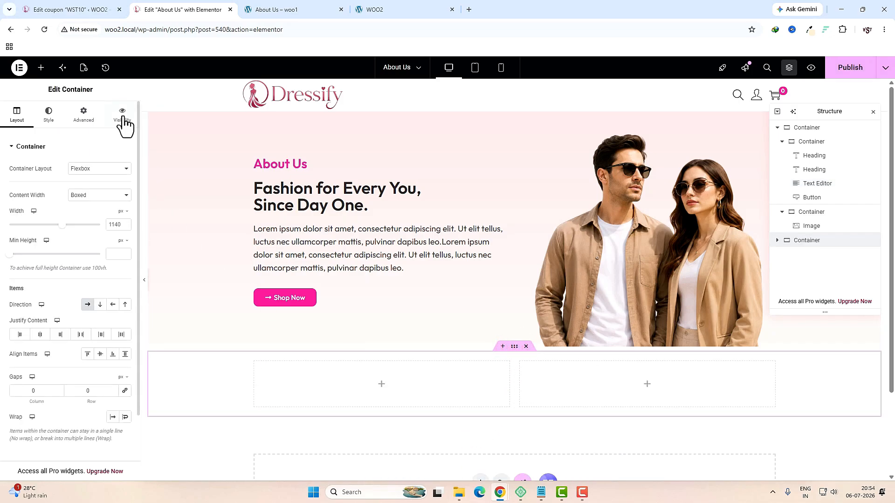
# Step: Give the container 30 px top and bottom margins and zero padding
pyautogui.click(83, 119)
pyautogui.click(125, 179)
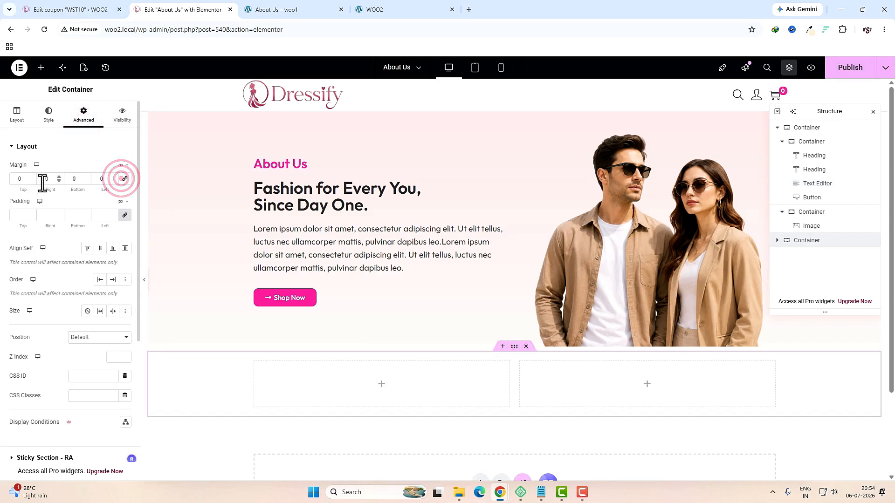
pyautogui.doubleClick(21, 178)
pyautogui.write('30')
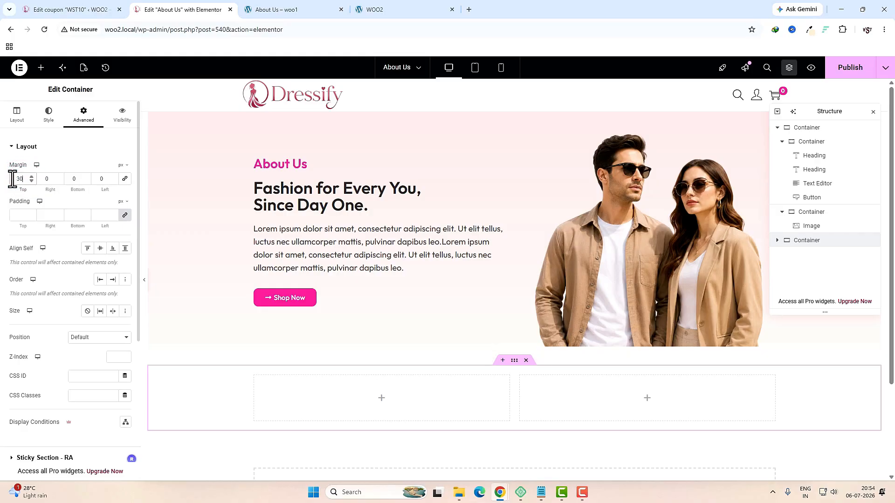
pyautogui.doubleClick(73, 180)
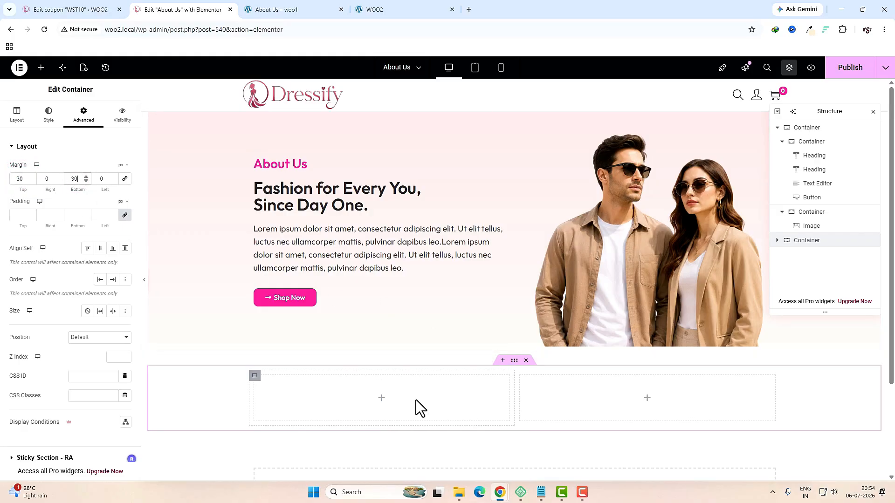
pyautogui.click(382, 400)
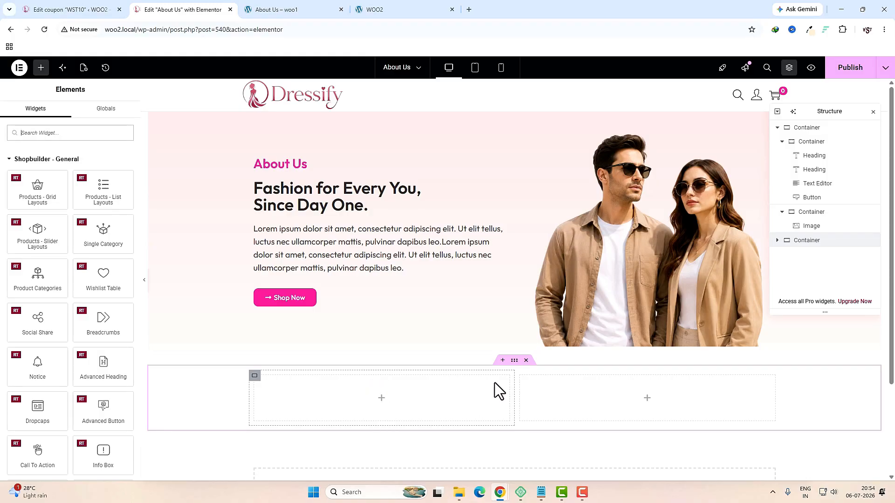
pyautogui.click(514, 360)
pyautogui.click(124, 214)
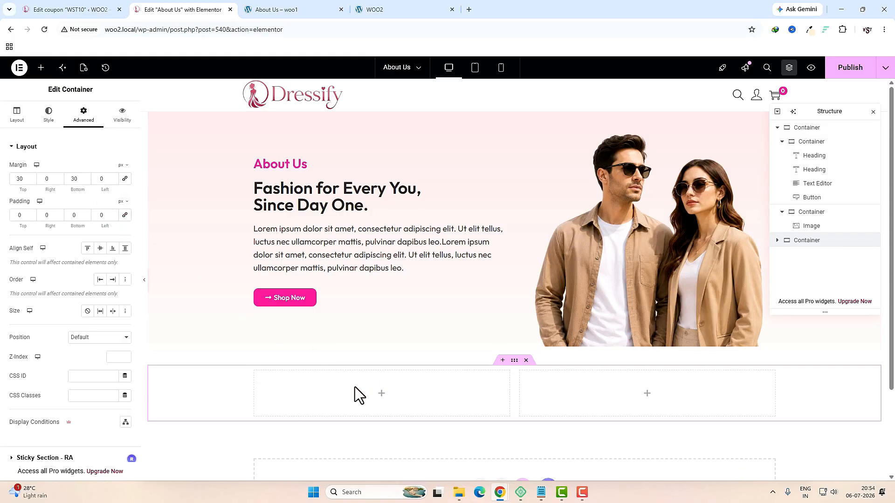
pyautogui.click(382, 399)
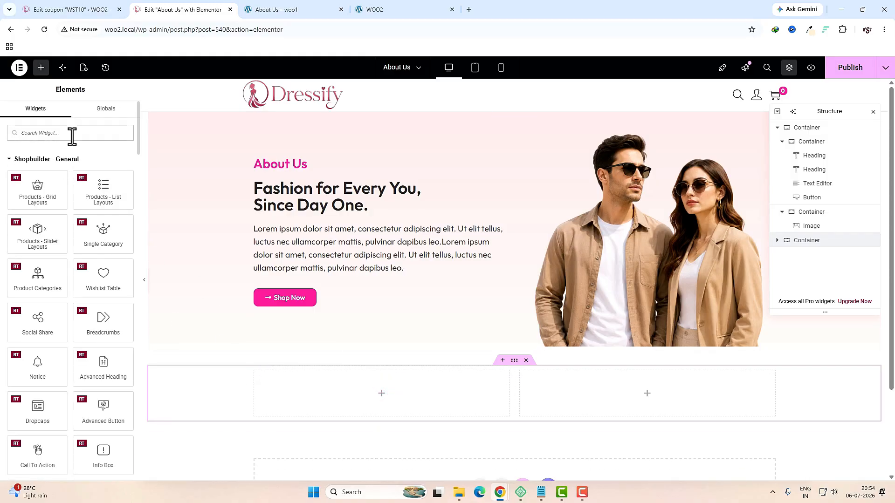
pyautogui.click(73, 135)
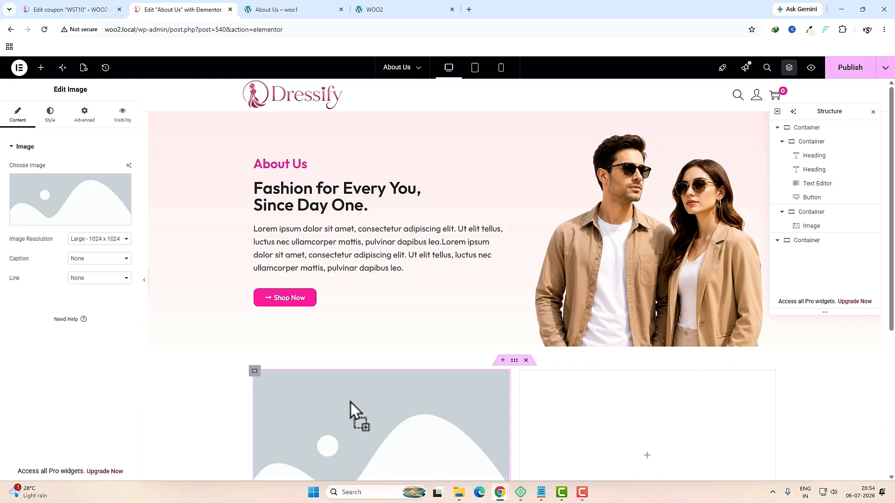
# Step: Choose the about1 shop-interior photo for the left column's image widget
pyautogui.click(70, 201)
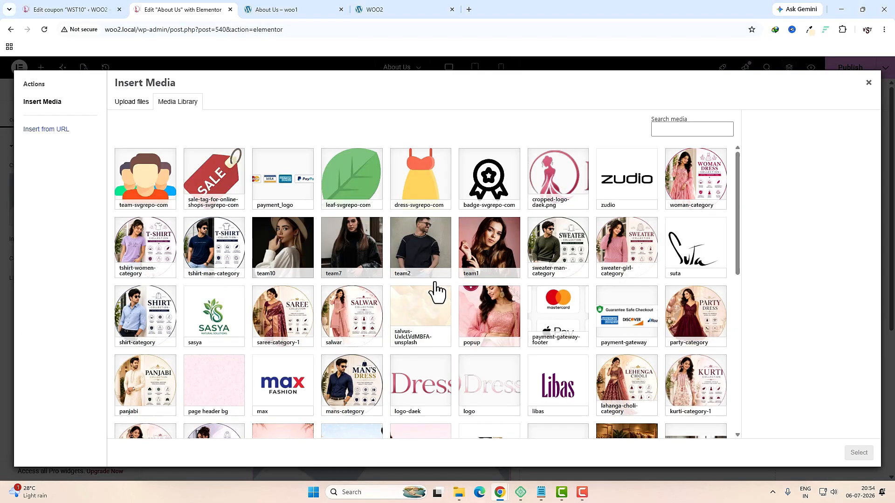
pyautogui.scroll(-2, 436, 292)
pyautogui.scroll(-1, 437, 291)
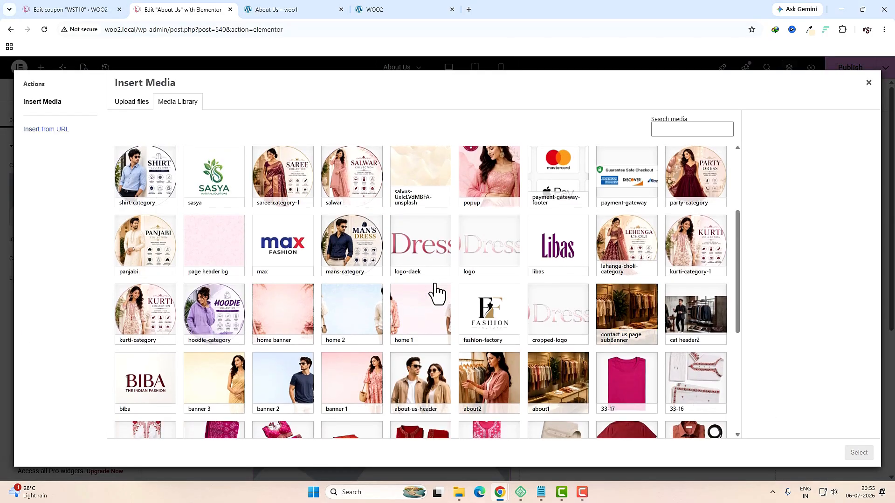
pyautogui.click(549, 374)
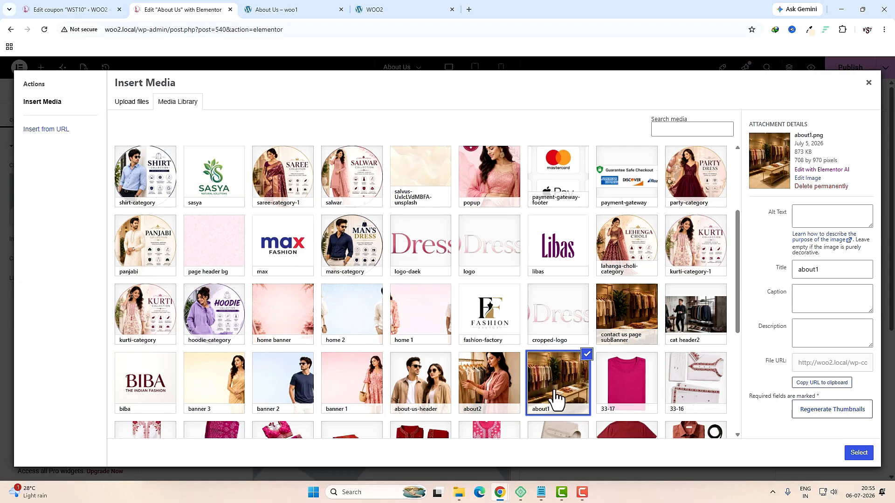
pyautogui.click(858, 453)
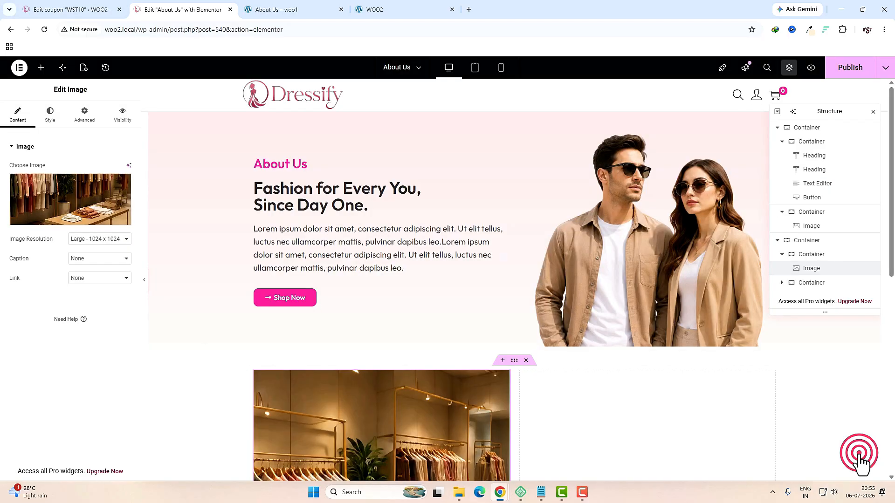
pyautogui.scroll(-2, 662, 414)
# Step: Set the about1 image width to 70% and align it left
pyautogui.click(43, 117)
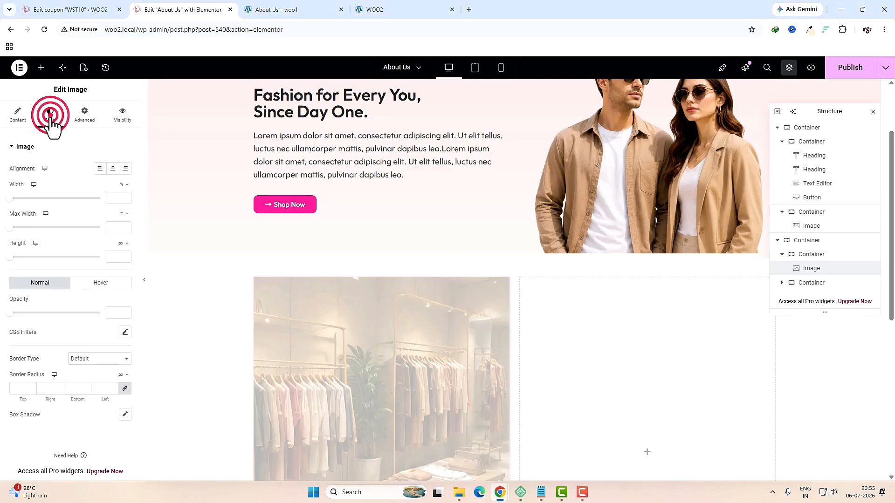
pyautogui.click(108, 198)
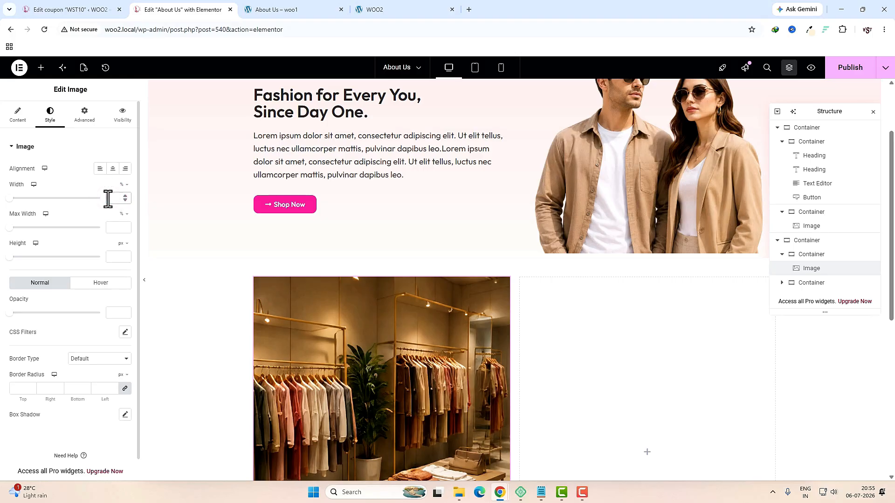
pyautogui.write('70')
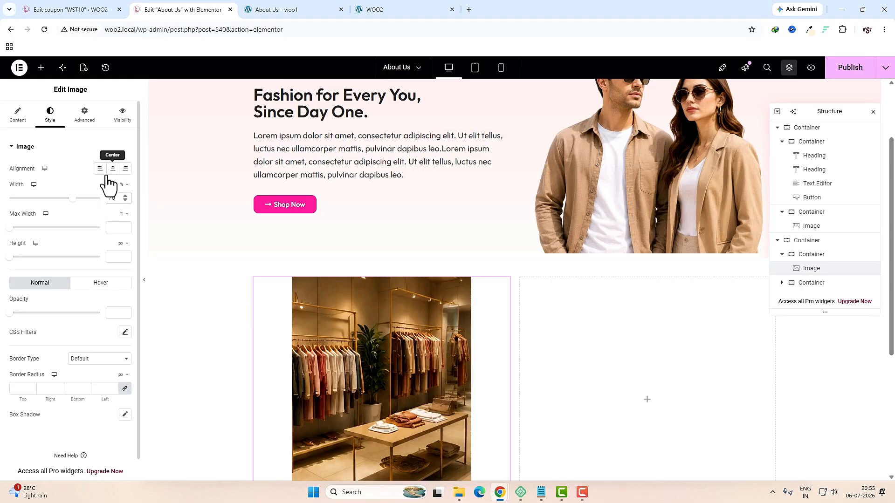
pyautogui.click(100, 169)
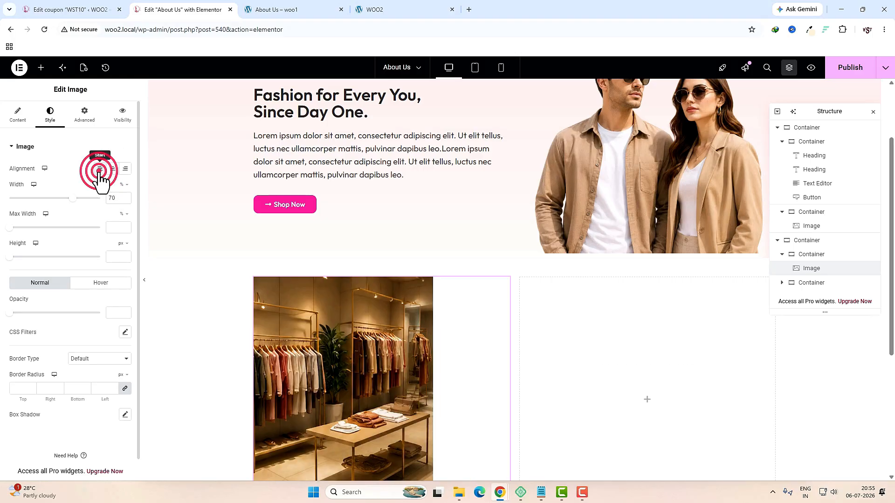
pyautogui.click(19, 387)
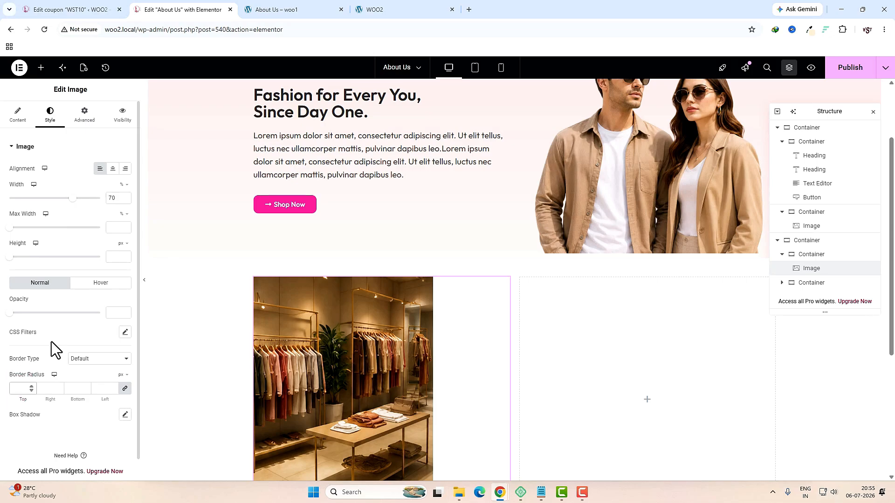
pyautogui.click(41, 68)
pyautogui.click(58, 133)
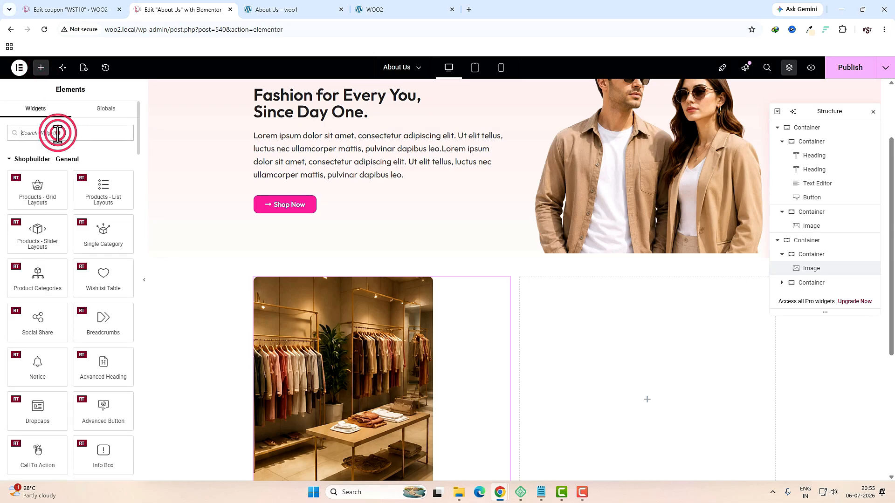
# Step: Add an image widget below the shop photo showing the about2 photo
pyautogui.write('image')
pyautogui.scroll(-3, 378, 280)
pyautogui.moveTo(36, 163); pyautogui.dragTo(377, 305)
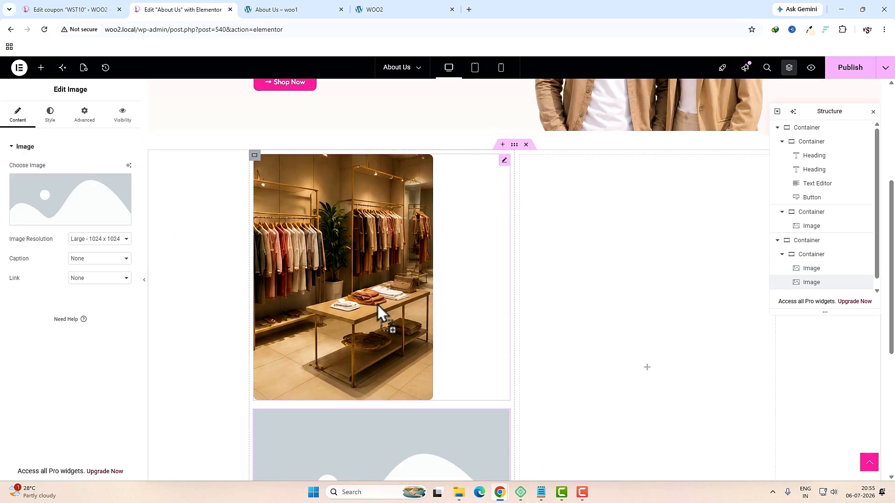
pyautogui.click(90, 200)
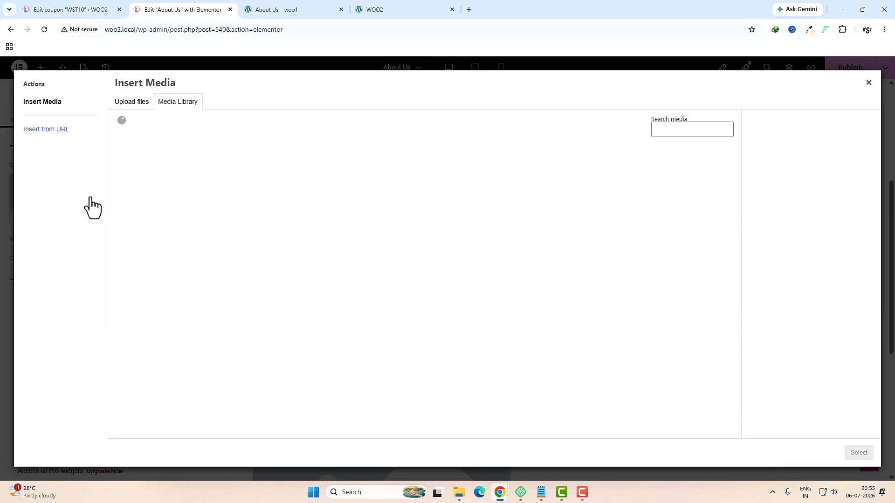
pyautogui.scroll(-4, 512, 338)
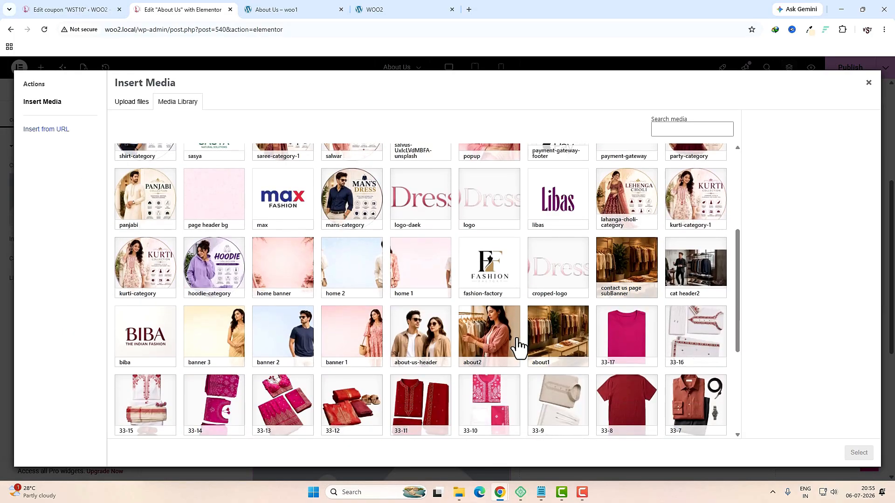
pyautogui.click(494, 350)
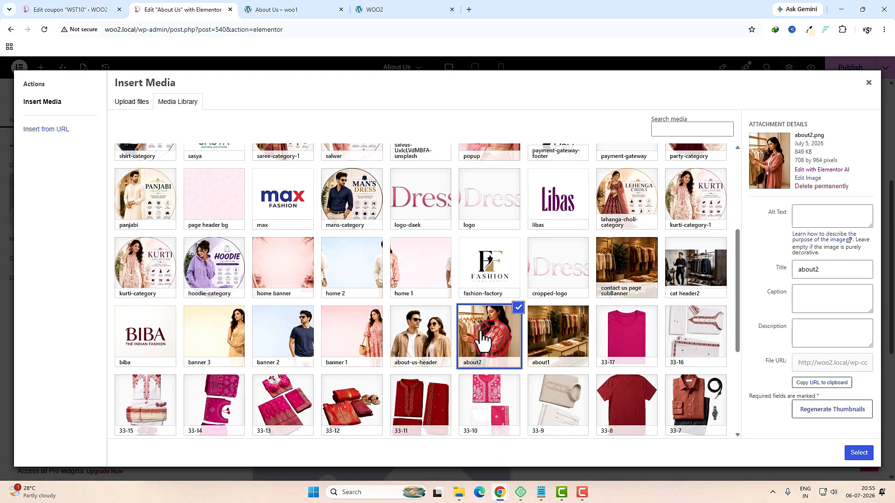
pyautogui.click(846, 449)
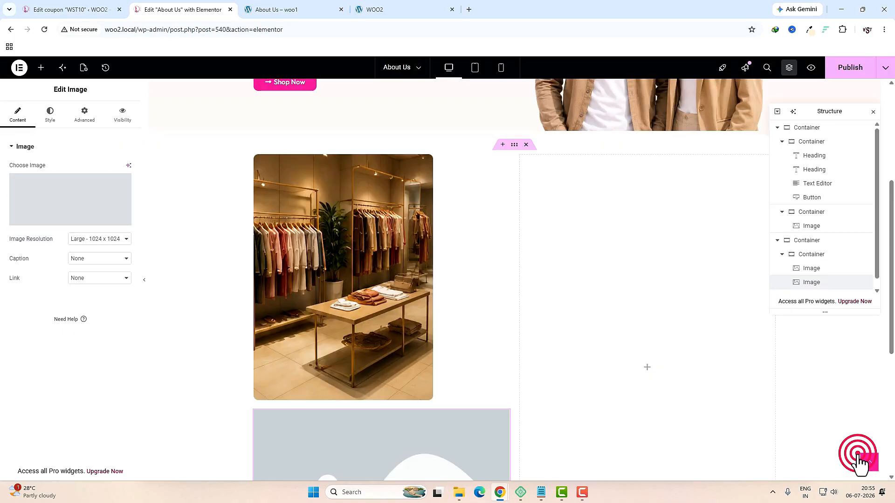
# Step: Round the about2 photo's corners and give it a solid 10 px white border
pyautogui.click(49, 114)
pyautogui.click(18, 391)
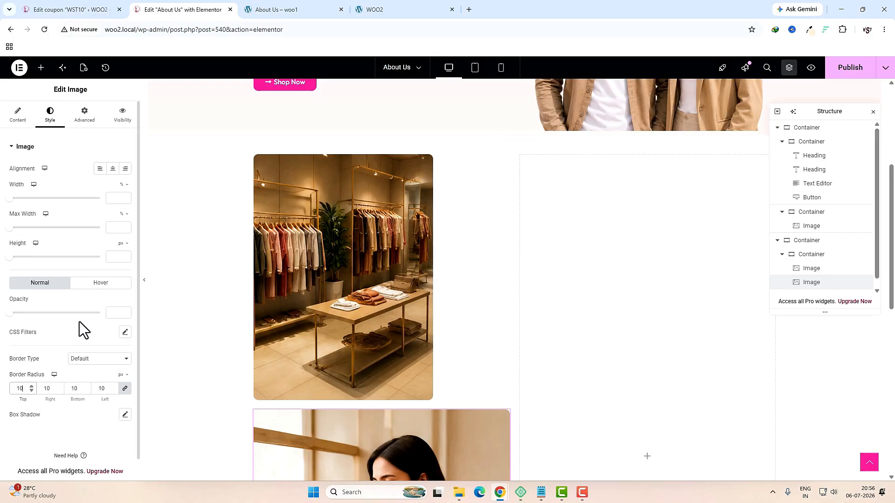
pyautogui.click(96, 360)
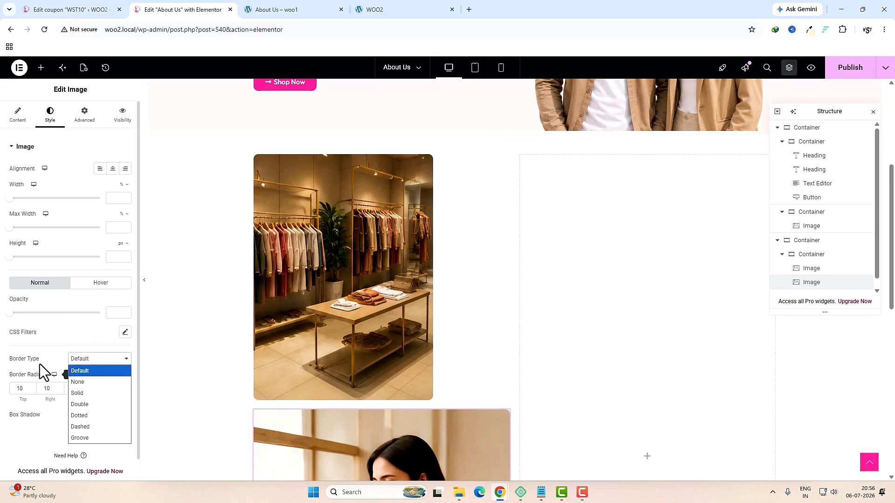
pyautogui.click(104, 393)
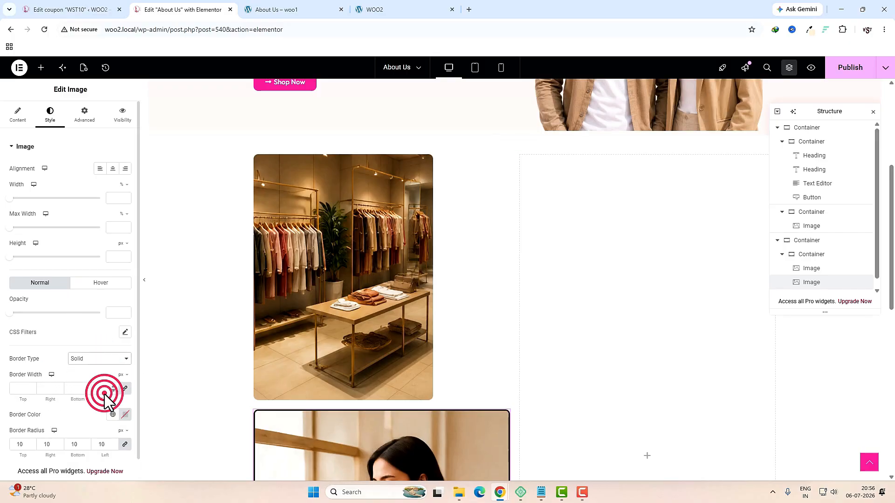
pyautogui.click(19, 391)
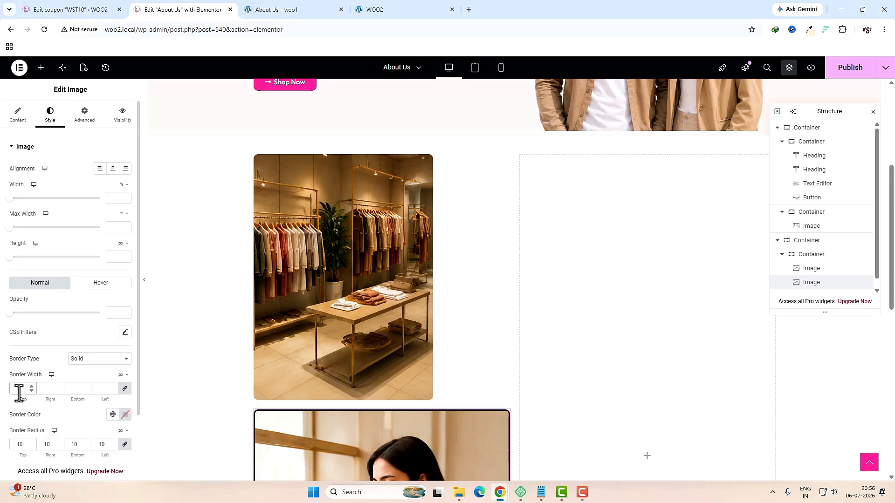
pyautogui.write('10')
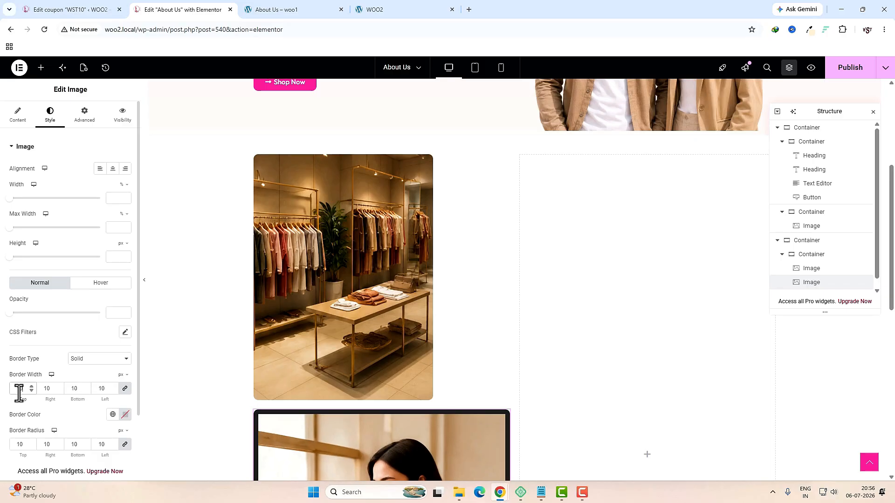
pyautogui.scroll(-2, 19, 393)
pyautogui.click(125, 336)
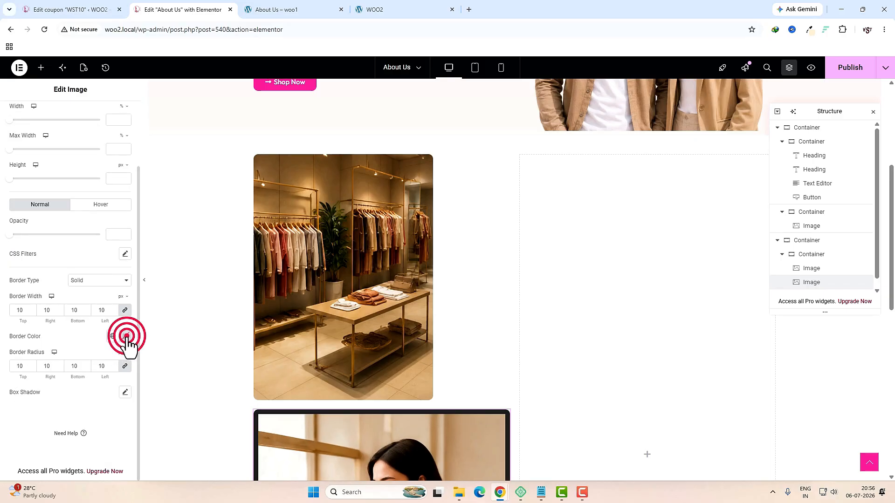
pyautogui.click(103, 263)
pyautogui.click(25, 242)
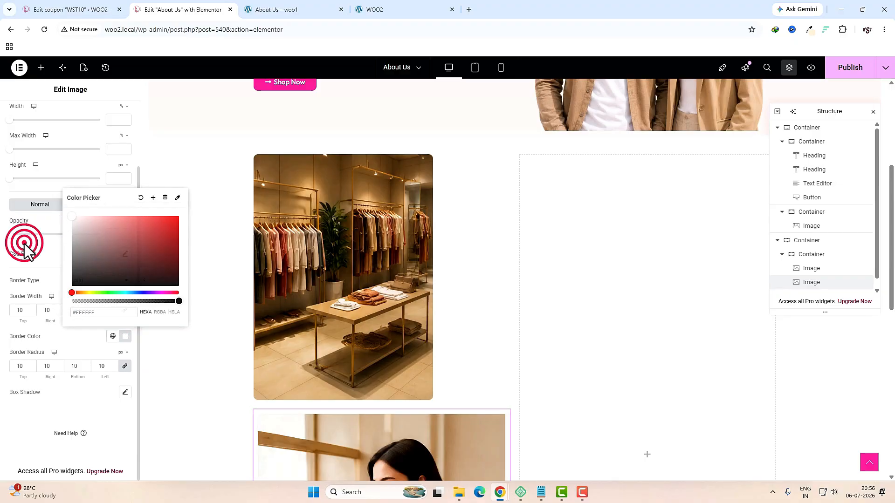
pyautogui.scroll(2, 85, 244)
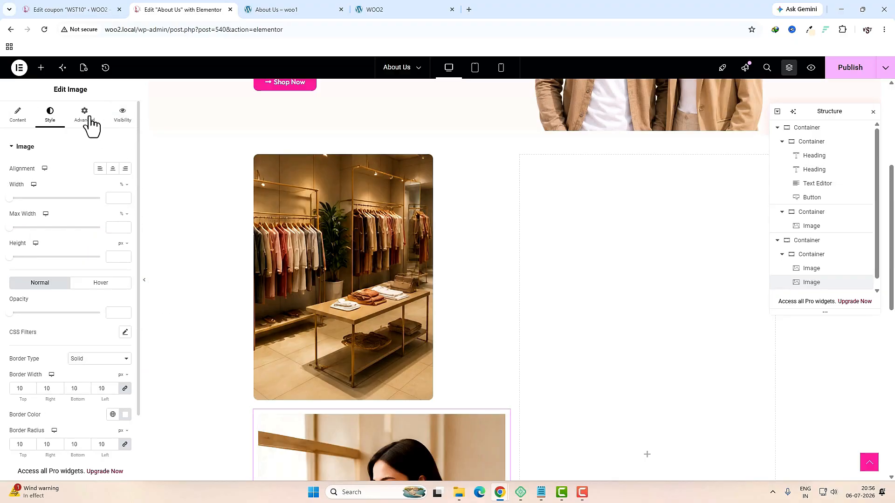
# Step: Make the shopper photo absolutely positioned over the store photo's lower-right corner
pyautogui.click(92, 126)
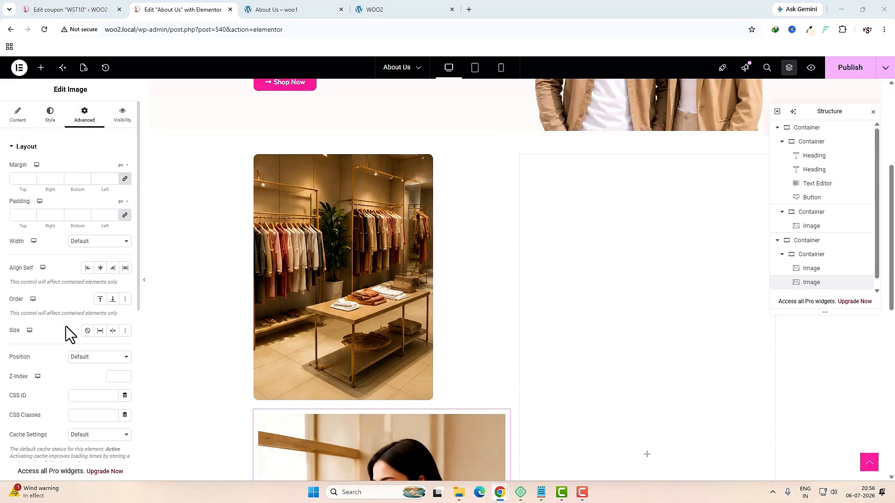
pyautogui.click(110, 358)
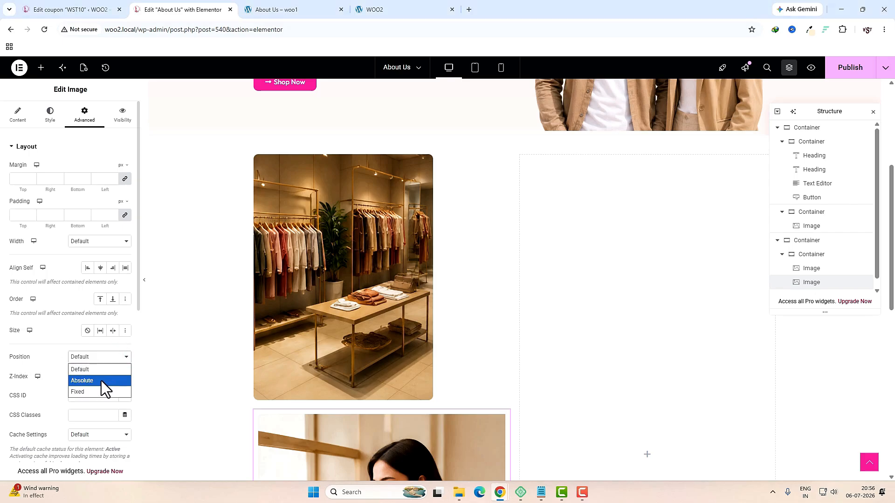
pyautogui.click(102, 381)
pyautogui.moveTo(294, 224); pyautogui.dragTo(430, 312)
pyautogui.scroll(-2, 508, 359)
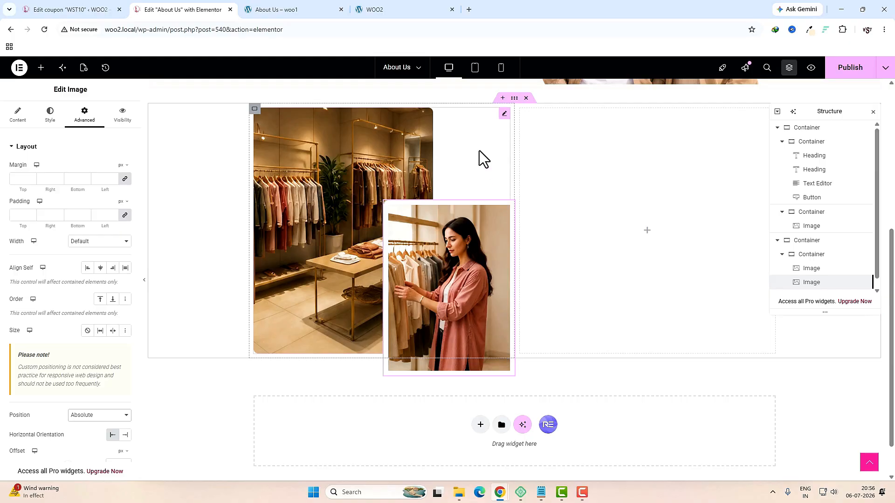
# Step: Adjust the shopper photo's position and size for the tablet and mobile layouts
pyautogui.click(474, 68)
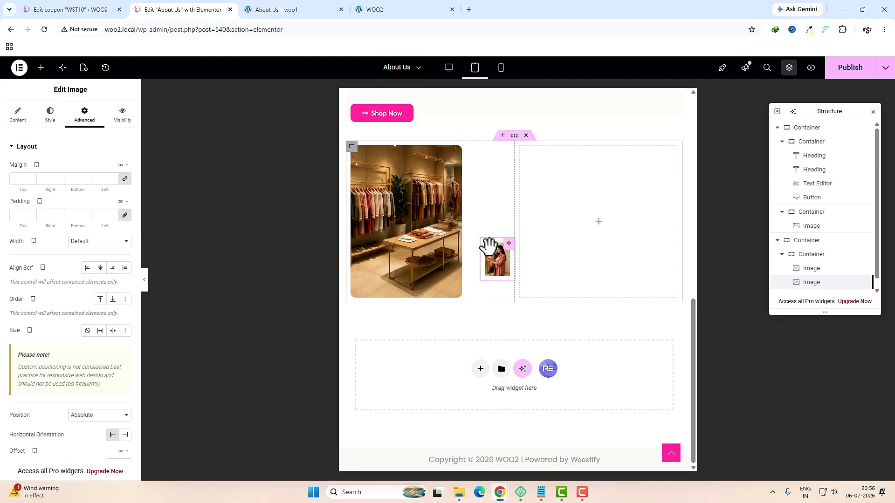
pyautogui.click(491, 251)
pyautogui.moveTo(471, 233); pyautogui.dragTo(434, 209)
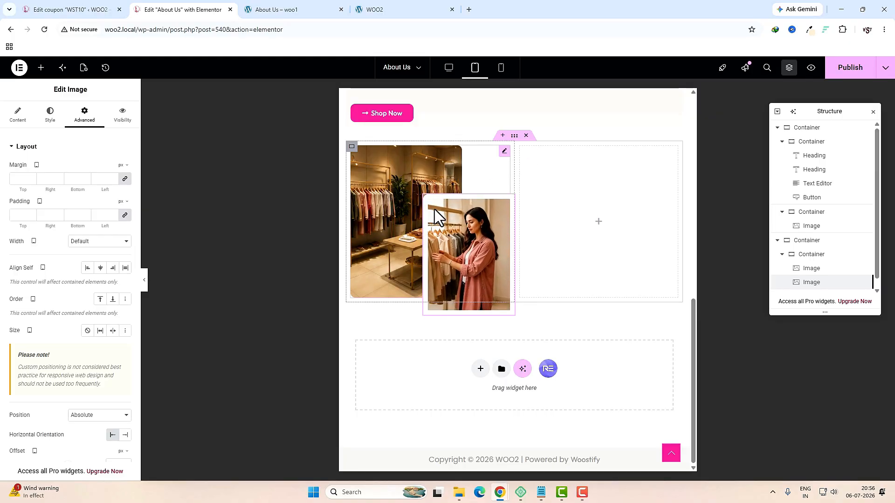
pyautogui.click(501, 67)
pyautogui.click(533, 254)
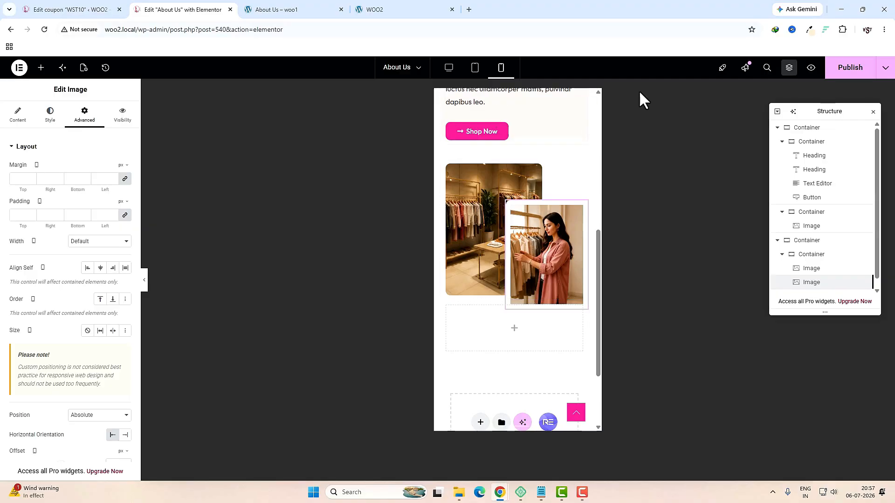
# Step: Return to the desktop view and publish the page
pyautogui.click(448, 70)
pyautogui.click(839, 68)
pyautogui.scroll(3, 650, 396)
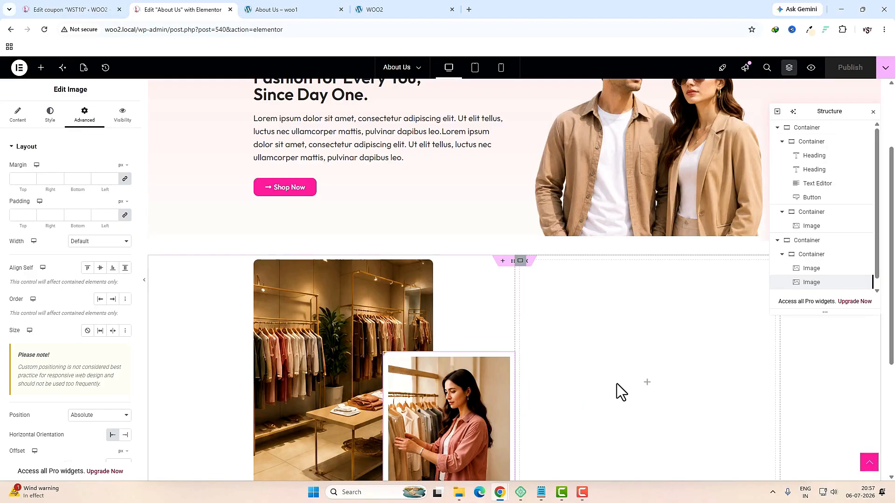
# Step: Select the Our Story label and text on the live About Us page for reference
pyautogui.click(279, 9)
pyautogui.scroll(2, 493, 234)
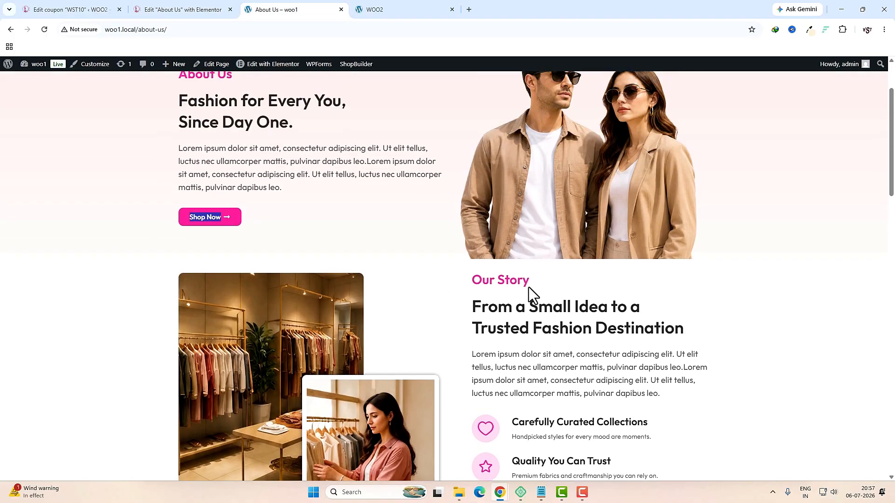
pyautogui.tripleClick(486, 281)
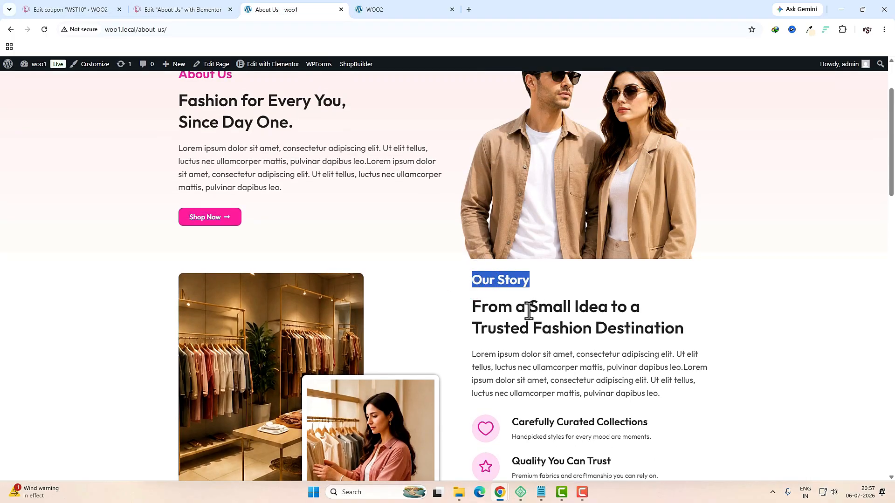
pyautogui.moveTo(470, 306); pyautogui.dragTo(667, 329)
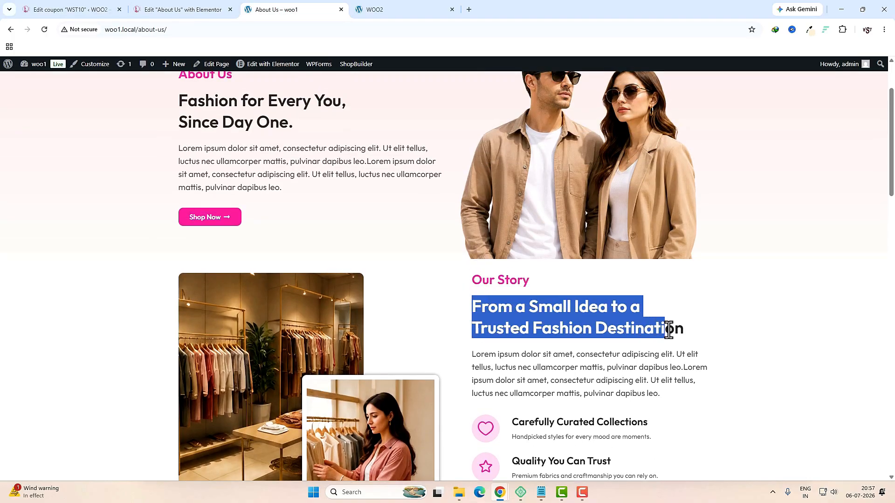
pyautogui.scroll(2, 667, 329)
pyautogui.scroll(1, 666, 330)
pyautogui.moveTo(203, 167); pyautogui.dragTo(257, 216)
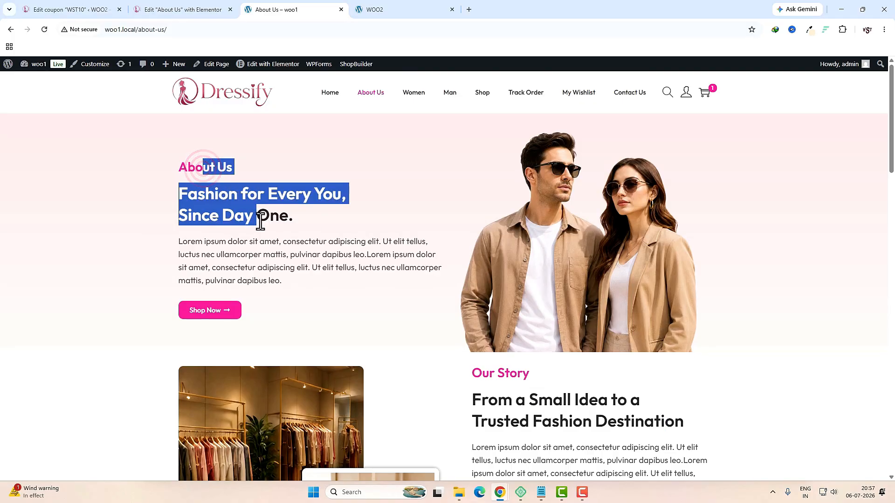
# Step: Copy the pink About Us label into the empty right column and retitle it 'Our Story'
pyautogui.click(186, 11)
pyautogui.scroll(3, 432, 238)
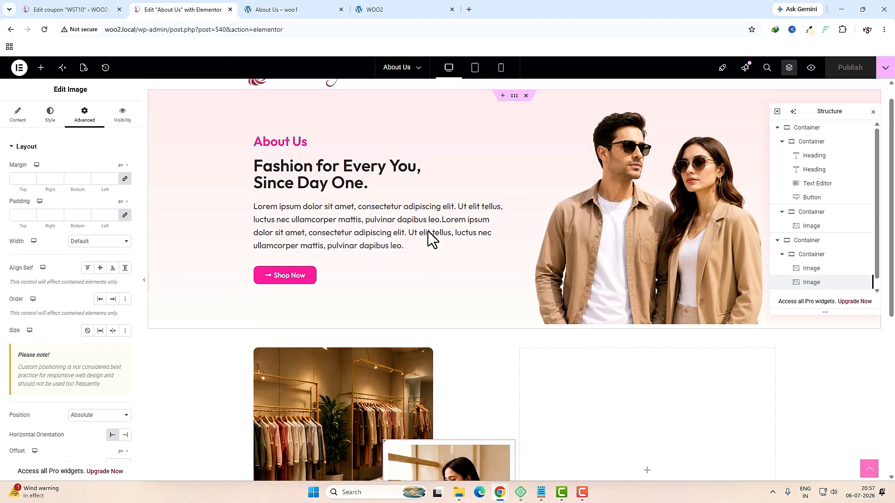
pyautogui.rightClick(294, 165)
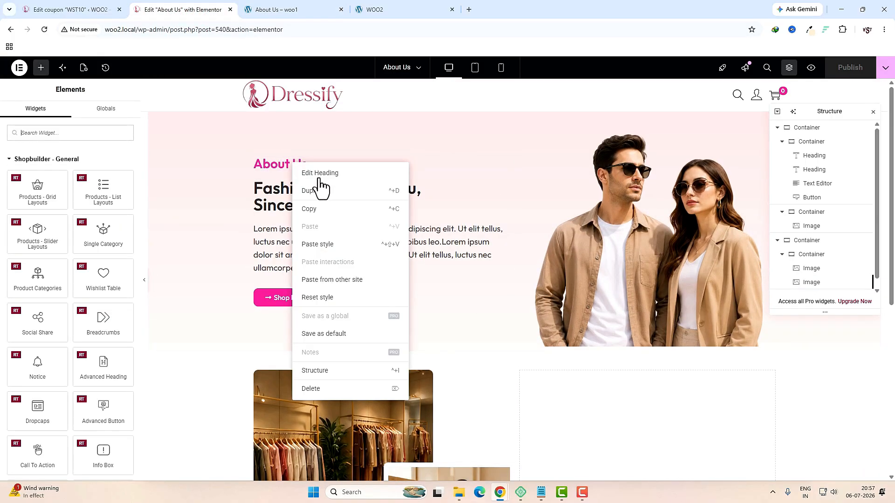
pyautogui.click(315, 212)
pyautogui.scroll(-4, 587, 298)
pyautogui.rightClick(578, 273)
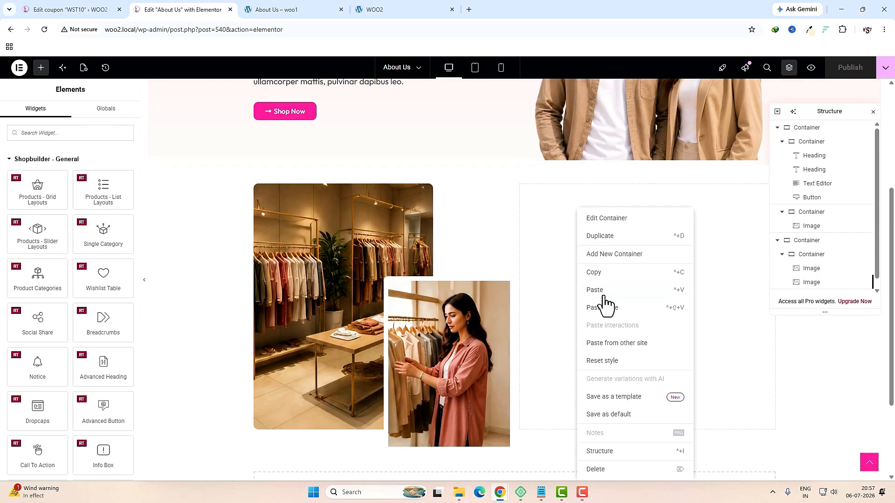
pyautogui.click(605, 292)
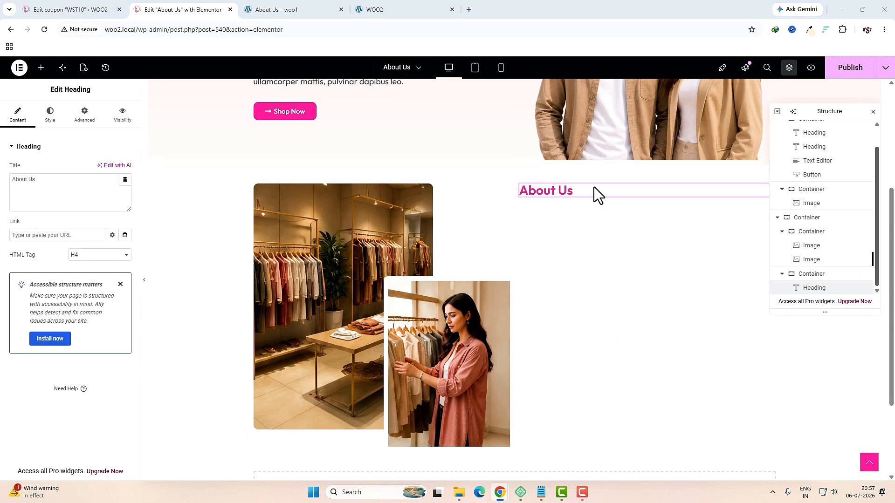
pyautogui.tripleClick(90, 194)
pyautogui.write('Our Story')
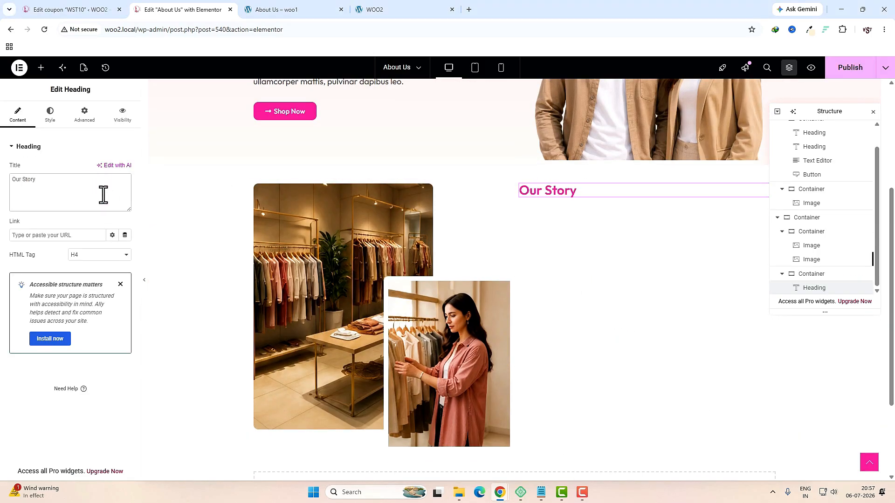
# Step: Copy the large hero heading into the right column and clear its title
pyautogui.scroll(4, 243, 193)
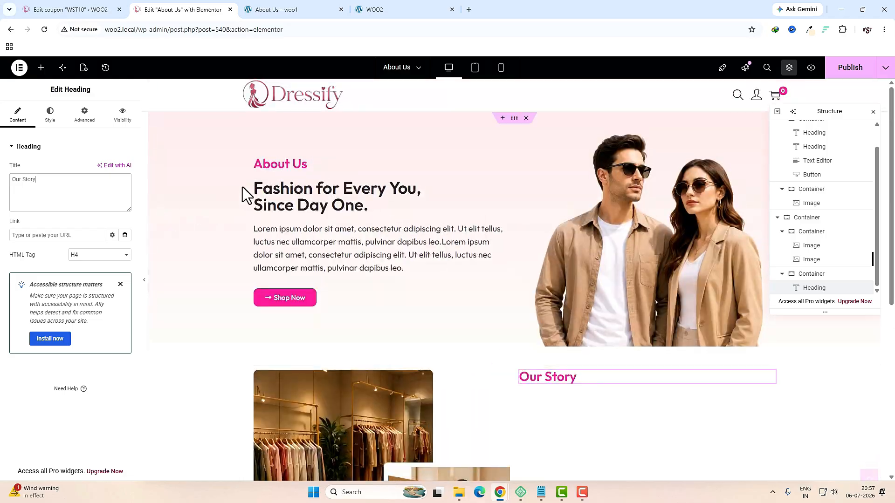
pyautogui.rightClick(299, 205)
pyautogui.click(314, 243)
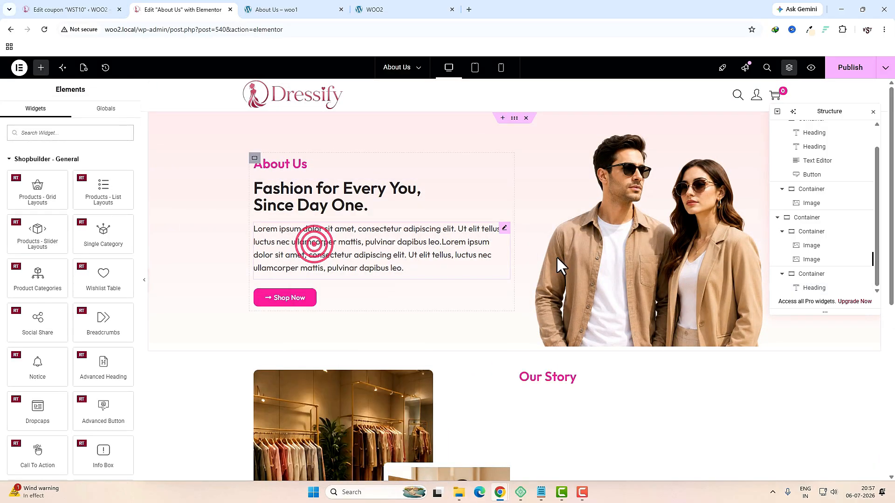
pyautogui.scroll(-4, 557, 265)
pyautogui.rightClick(574, 246)
pyautogui.click(591, 290)
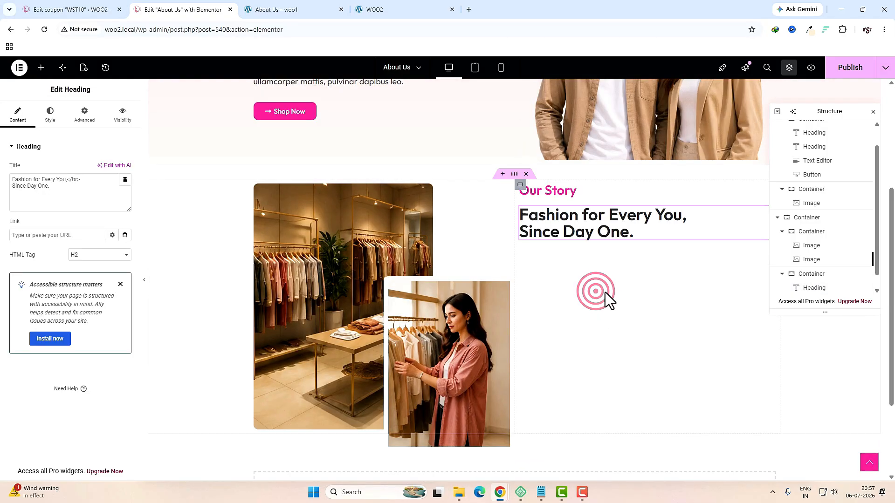
pyautogui.click(99, 183)
pyautogui.hotkey('ctrl', 'a')
pyautogui.press('BackSpace')
pyautogui.click(296, 10)
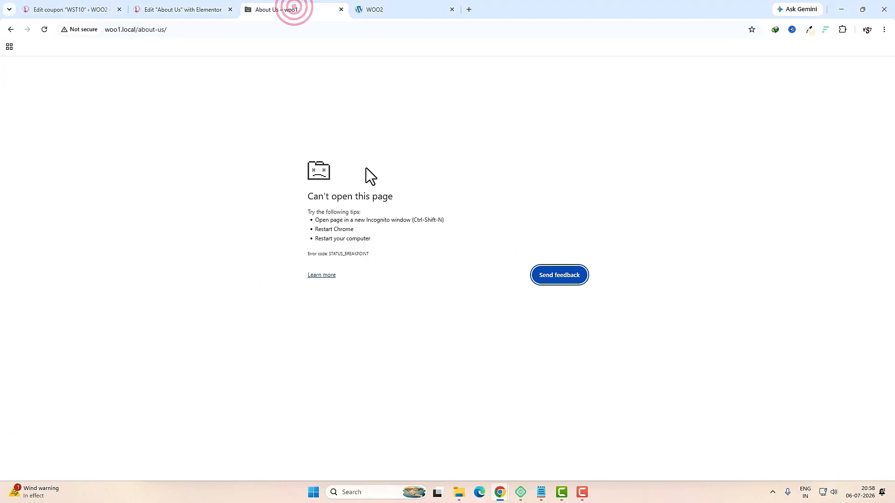
# Step: Set the heading title to 'From a Small Idea to a Trusted Fashion Destination' with a </br> break
pyautogui.click(691, 286)
pyautogui.moveTo(657, 288); pyautogui.dragTo(465, 255)
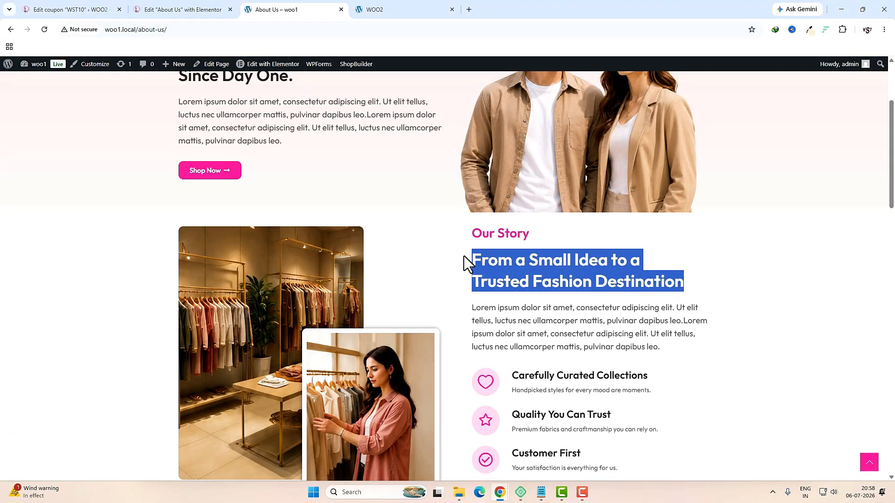
pyautogui.hotkey('ctrl', 'c')
pyautogui.click(204, 4)
pyautogui.hotkey('ctrl', 'v')
pyautogui.click(77, 179)
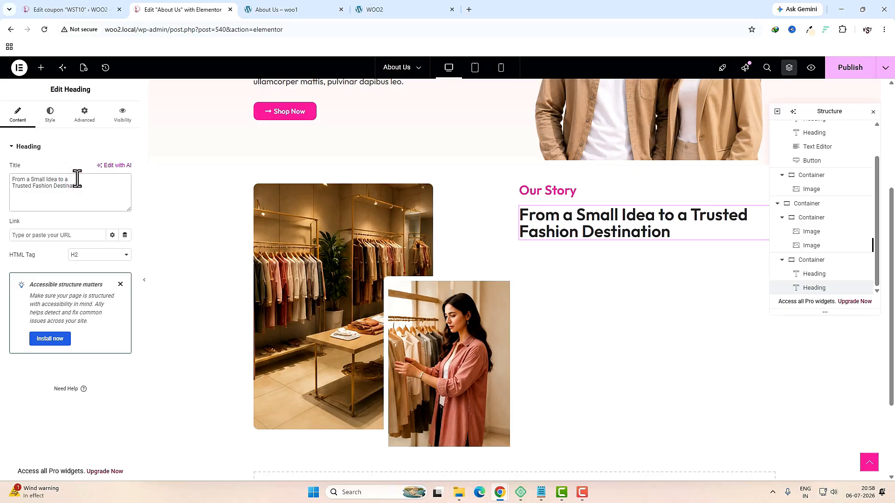
pyautogui.write('</br>')
# Step: Set the heading's typography line height to 40 px
pyautogui.scroll(1, 207, 211)
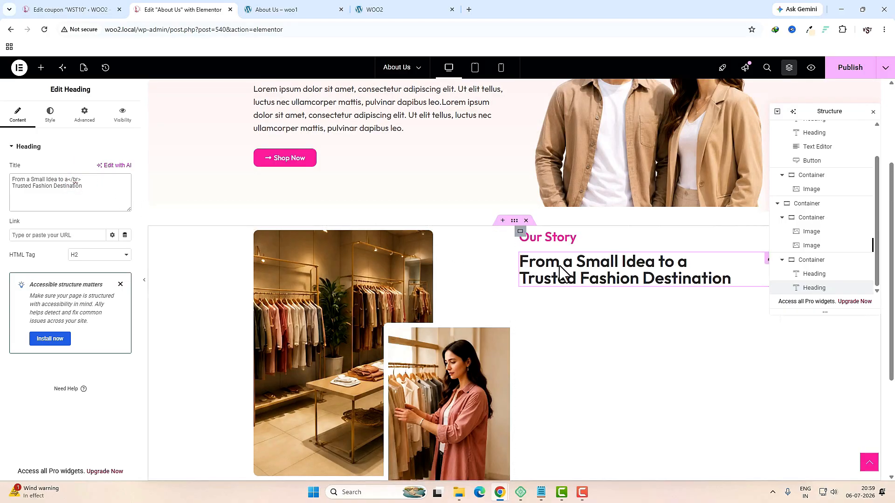
pyautogui.click(53, 119)
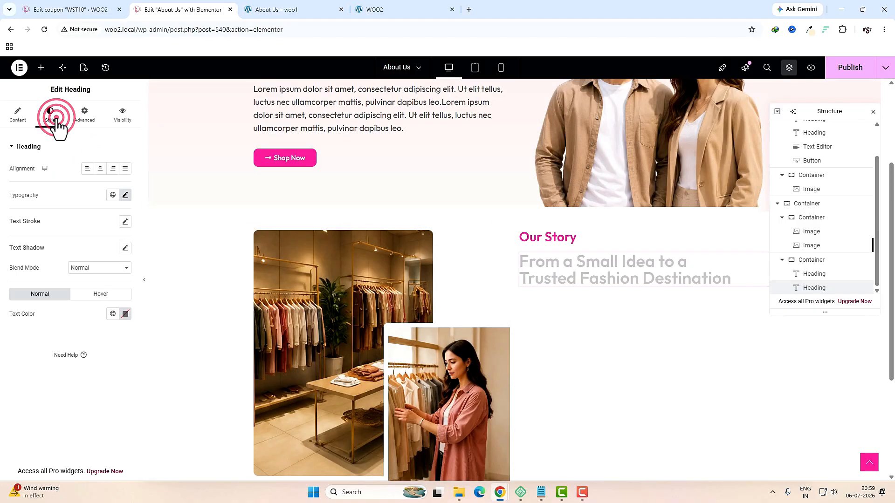
pyautogui.click(124, 194)
pyautogui.moveTo(19, 375); pyautogui.dragTo(47, 381)
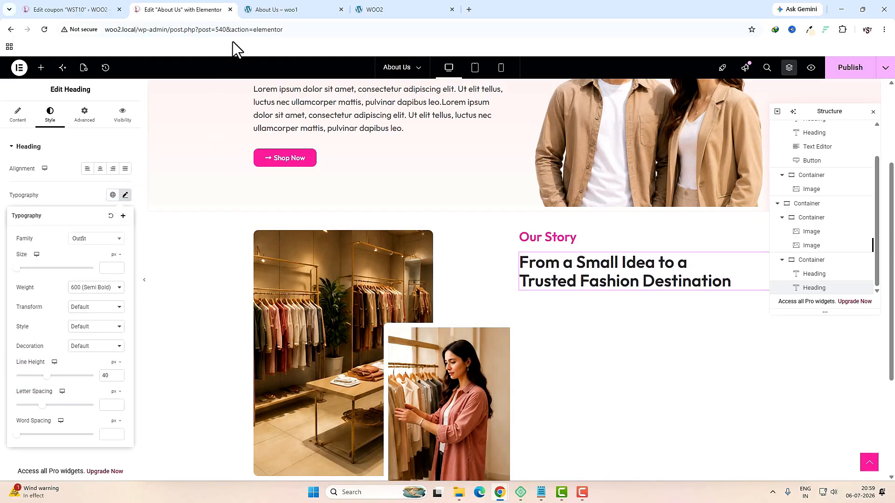
# Step: Select the reference paragraph on the live About Us page
pyautogui.click(280, 9)
pyautogui.moveTo(675, 347); pyautogui.dragTo(466, 307)
pyautogui.click(185, 9)
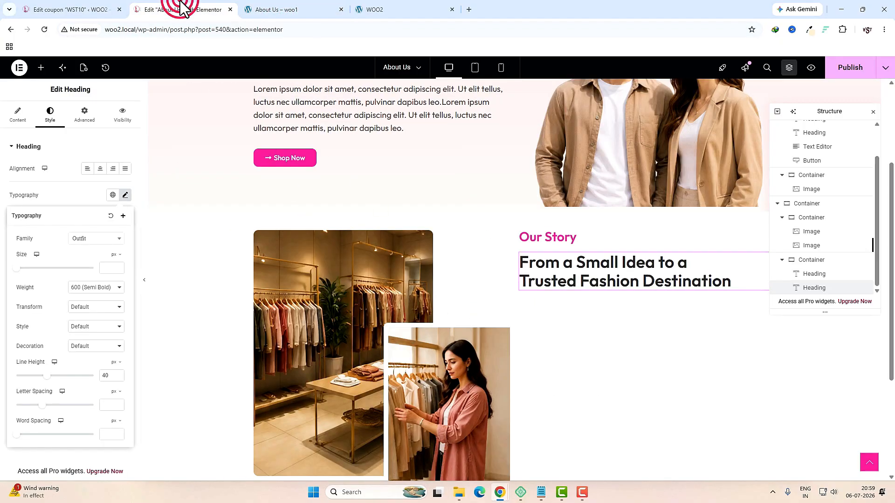
pyautogui.click(40, 68)
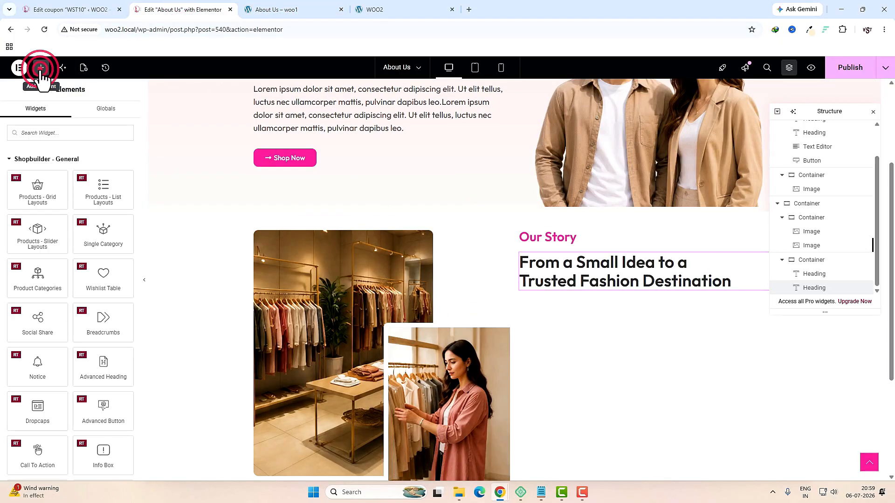
# Step: Add a Text Editor widget under the Our Story heading containing the two-sentence lorem paragraph
pyautogui.click(46, 133)
pyautogui.write('te')
pyautogui.moveTo(43, 254); pyautogui.dragTo(595, 295)
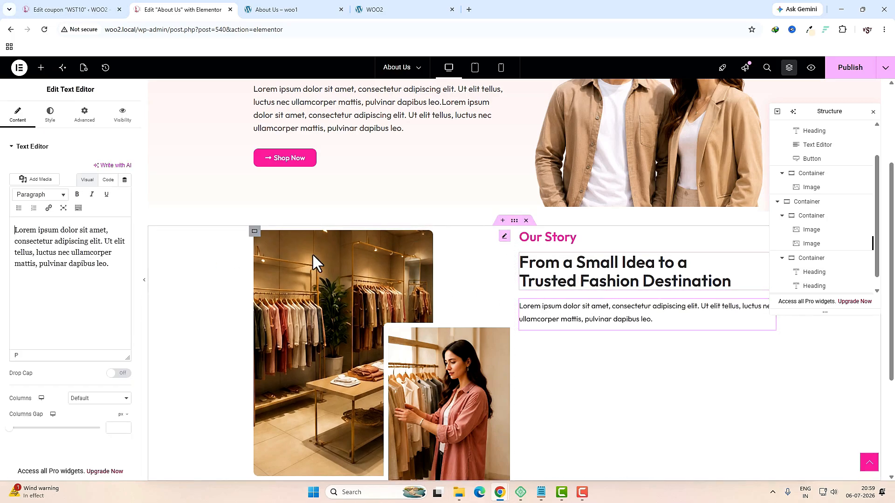
pyautogui.tripleClick(86, 267)
pyautogui.hotkey('ctrl', 'v')
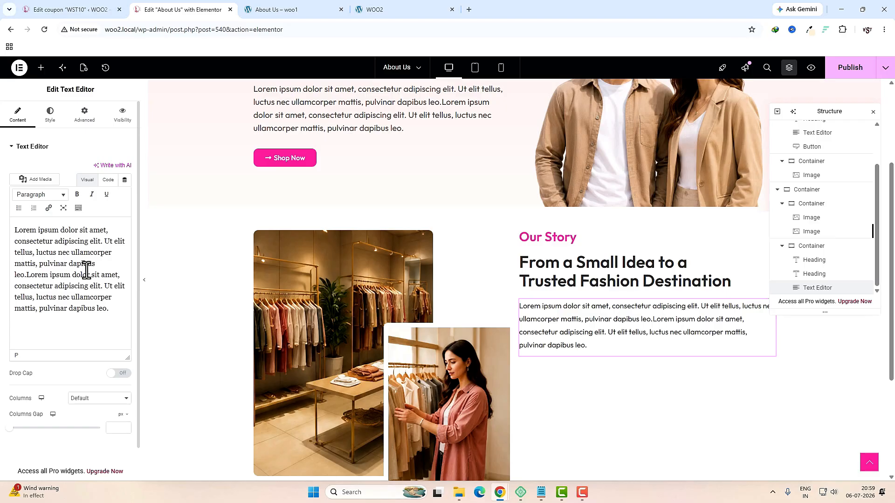
# Step: Copy the hero paragraph's style and paste it onto the new Our Story paragraph
pyautogui.click(50, 115)
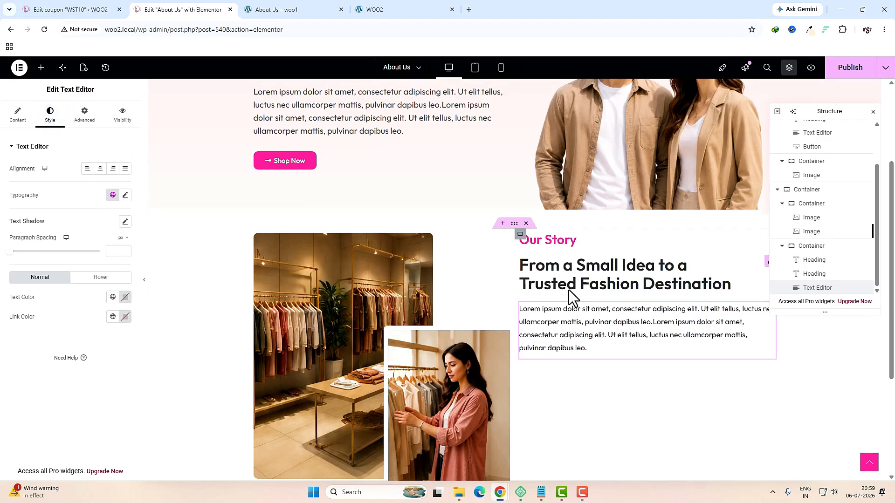
pyautogui.scroll(3, 569, 290)
pyautogui.rightClick(367, 256)
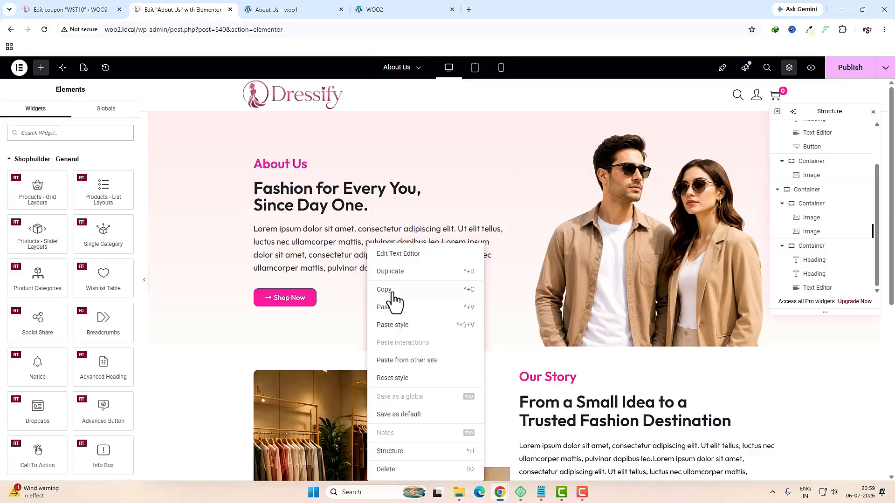
pyautogui.click(392, 289)
pyautogui.scroll(-3, 614, 330)
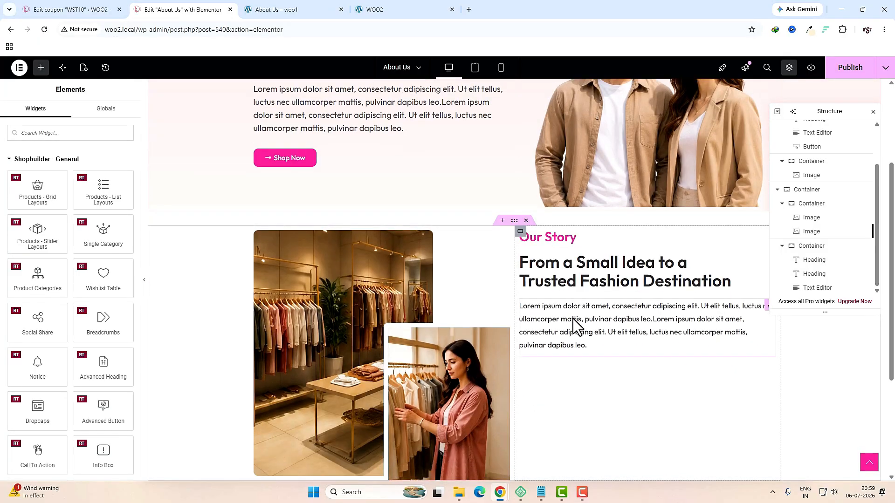
pyautogui.rightClick(574, 321)
pyautogui.click(601, 328)
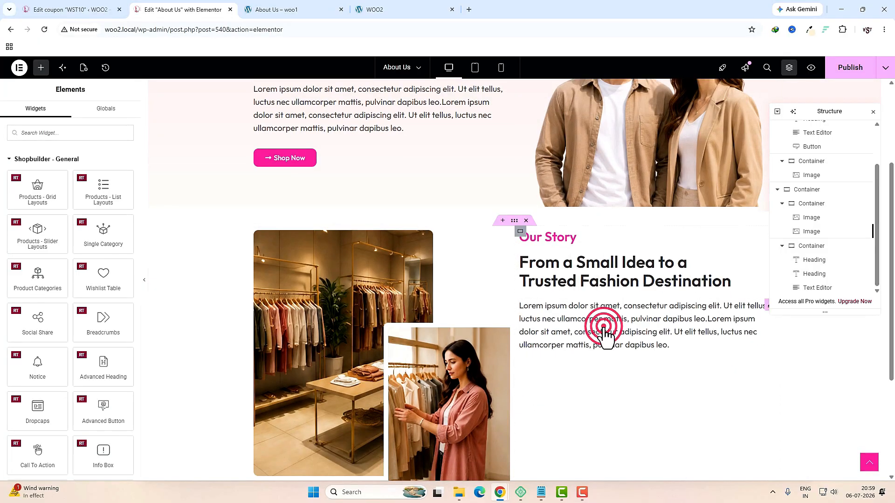
pyautogui.click(276, 9)
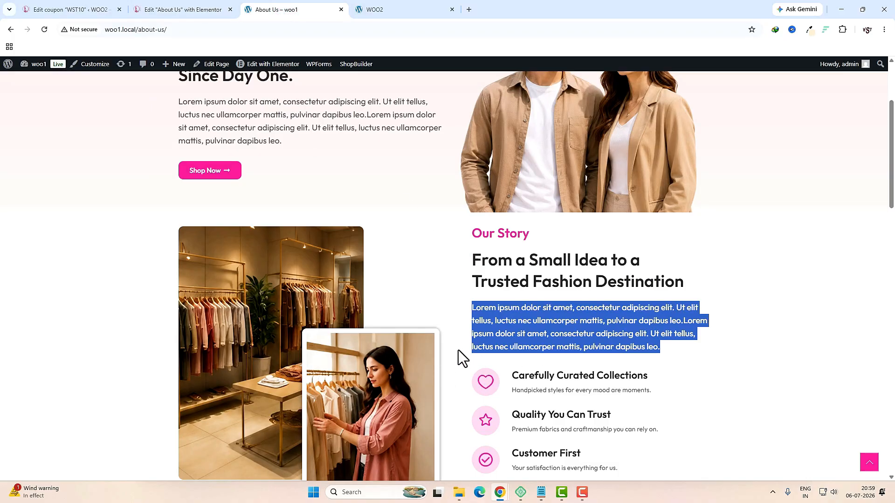
# Step: Set the Our Story column's padding to 0 on top, right and bottom and 40 px left
pyautogui.click(194, 10)
pyautogui.scroll(-3, 459, 216)
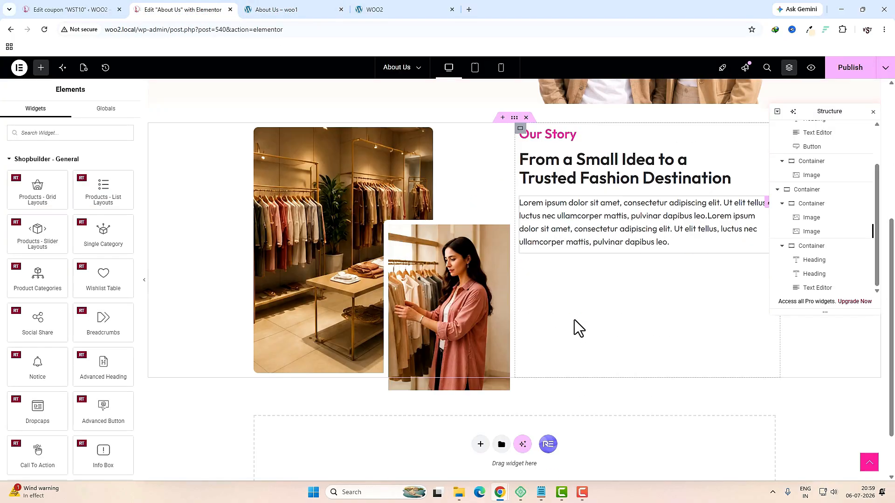
pyautogui.scroll(2, 578, 293)
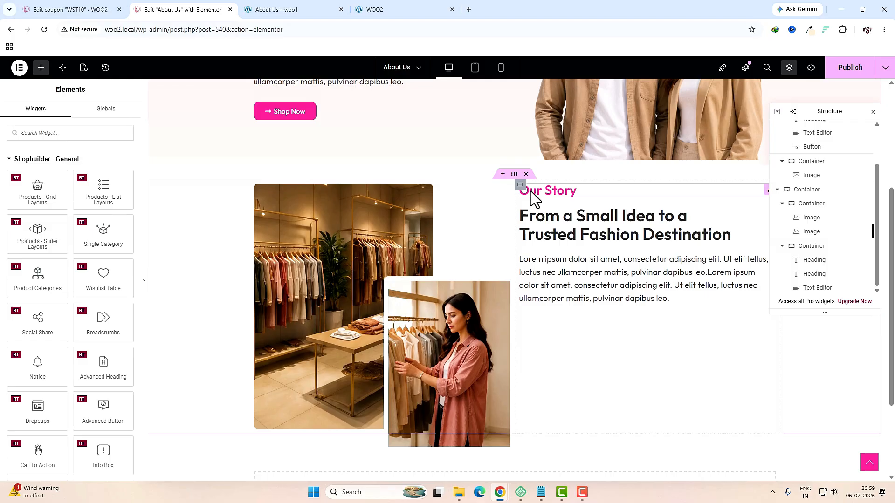
pyautogui.click(520, 185)
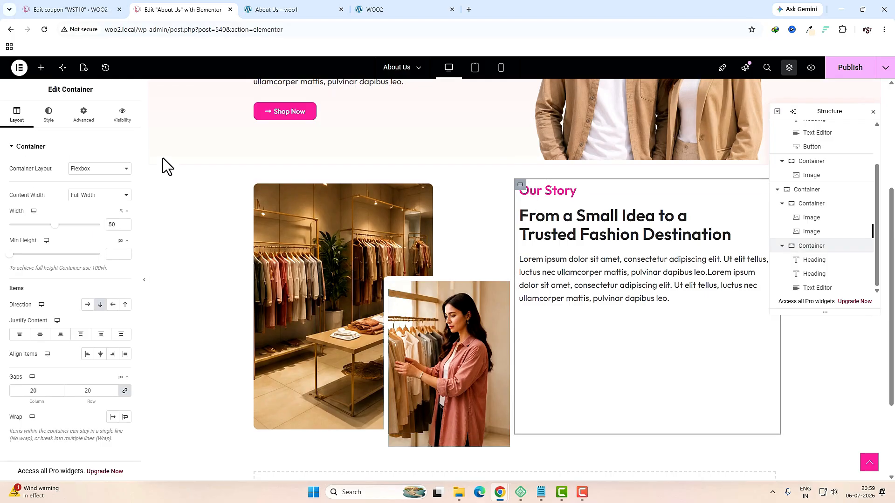
pyautogui.click(85, 116)
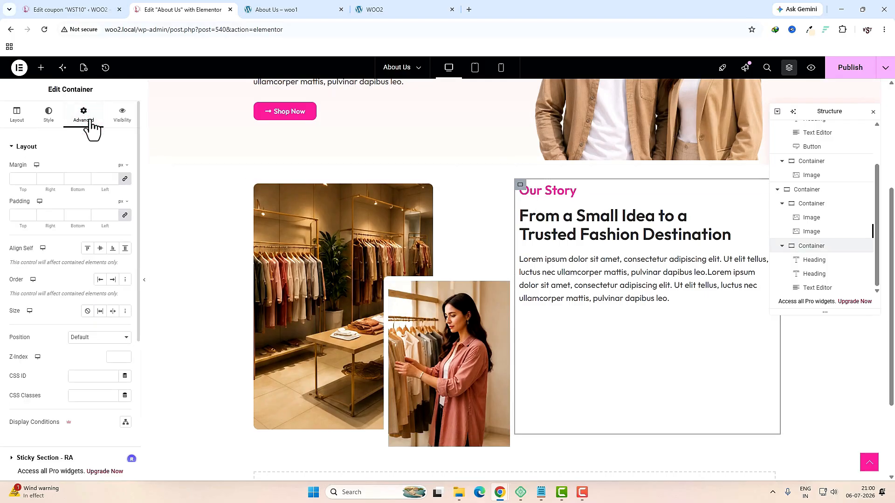
pyautogui.click(125, 216)
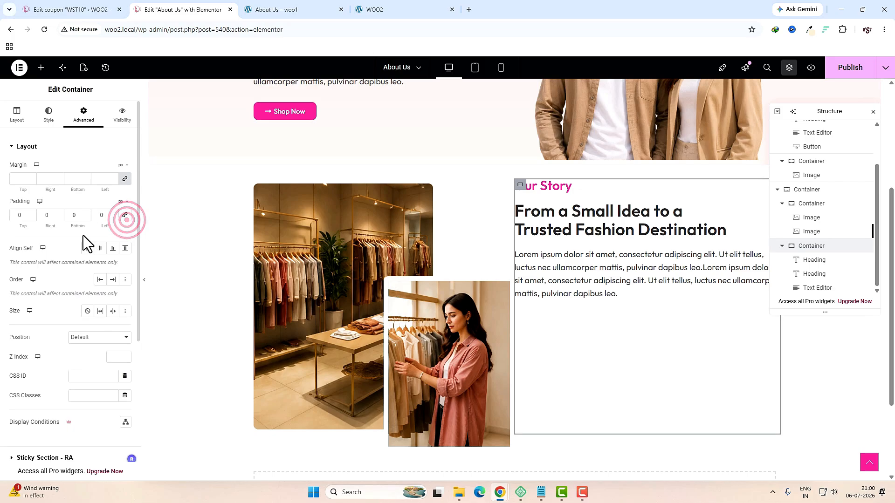
pyautogui.doubleClick(106, 217)
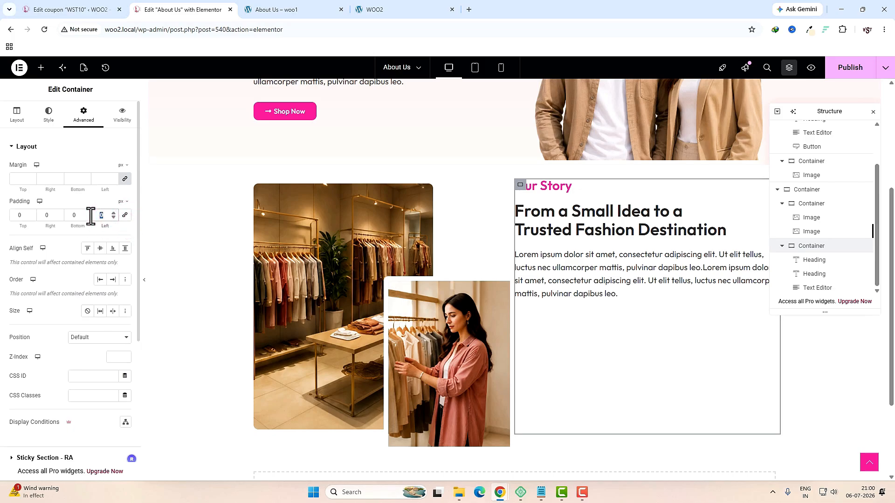
pyautogui.write('40')
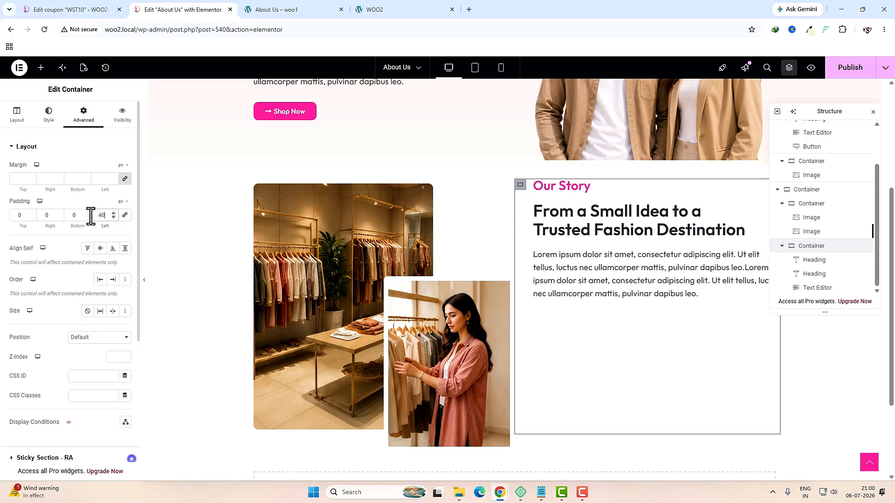
# Step: Select the first feature heading on the live About Us page for reference
pyautogui.click(285, 10)
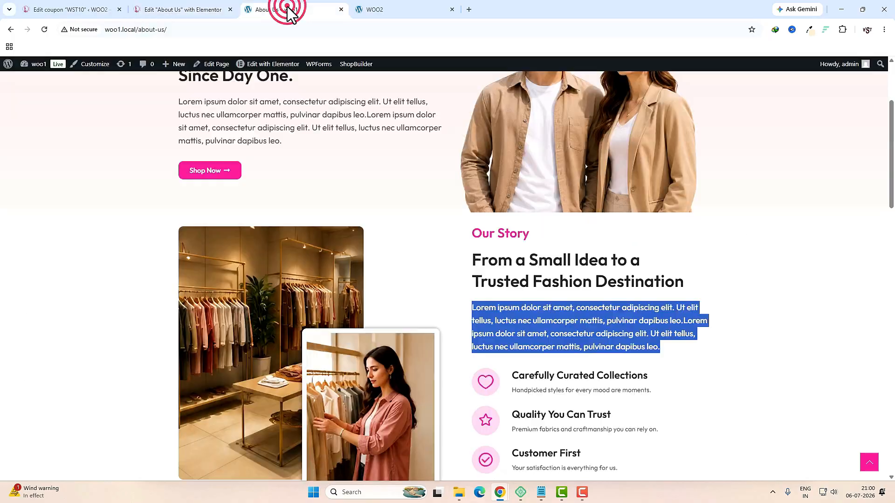
pyautogui.scroll(-3, 597, 311)
pyautogui.moveTo(512, 235)
pyautogui.mouseDown()
pyautogui.moveTo(624, 335)
pyautogui.moveTo(514, 249)
pyautogui.mouseUp()
pyautogui.click(190, 12)
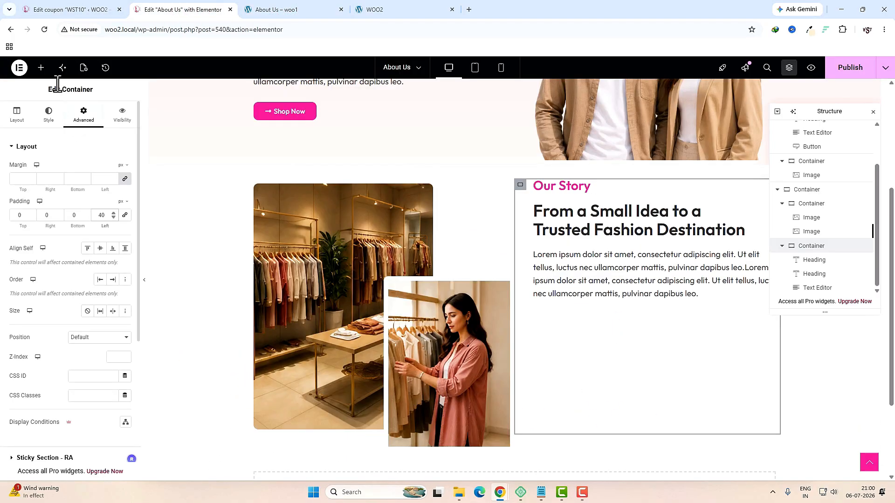
pyautogui.click(41, 68)
# Step: Add an Icon Box below the Our Story paragraph with a stacked outlined heart icon
pyautogui.moveTo(103, 168); pyautogui.dragTo(625, 300)
pyautogui.click(99, 194)
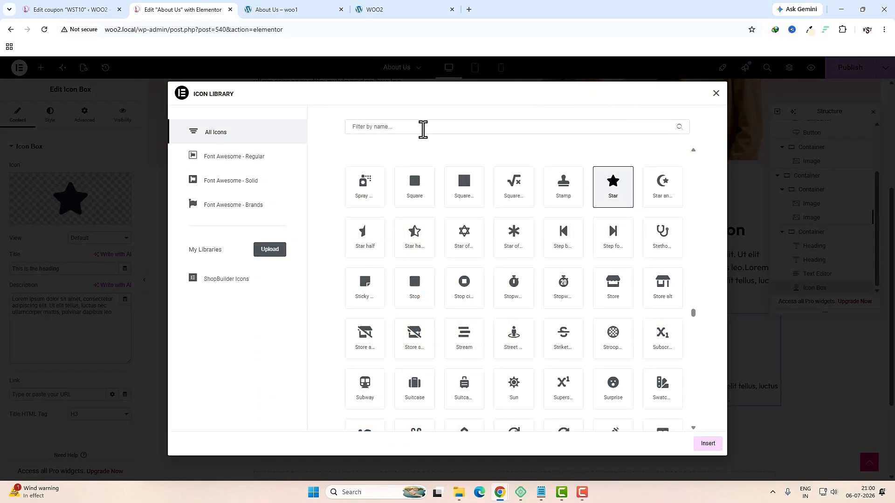
pyautogui.click(422, 128)
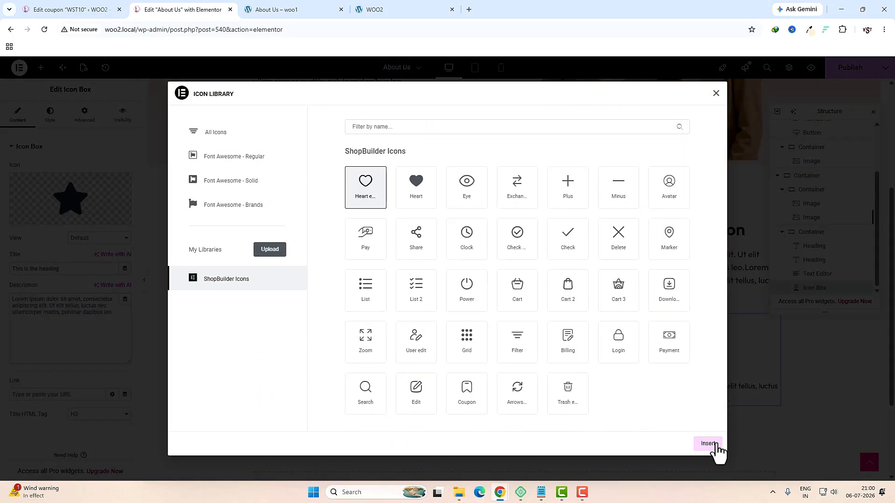
pyautogui.click(708, 443)
pyautogui.click(98, 238)
pyautogui.click(93, 261)
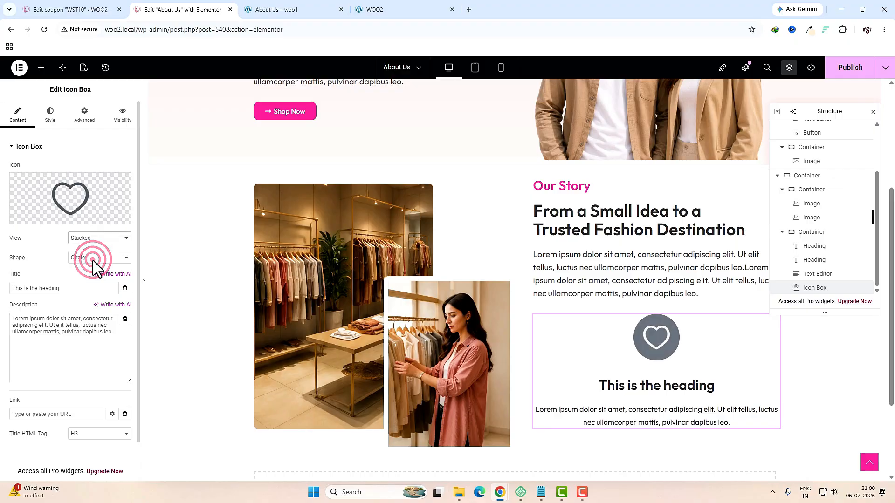
# Step: Set the icon box title to 'Carefully Curated Collections' and paste in its short description
pyautogui.tripleClick(100, 287)
pyautogui.hotkey('ctrl', 'v')
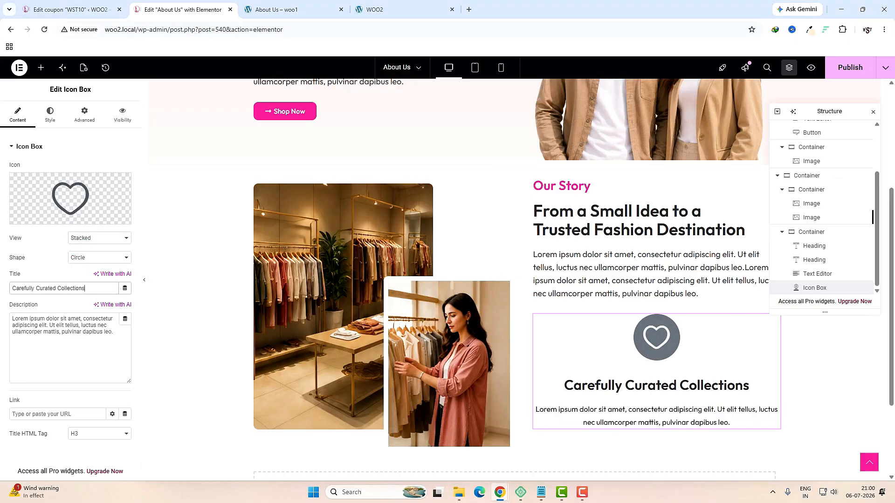
pyautogui.tripleClick(69, 328)
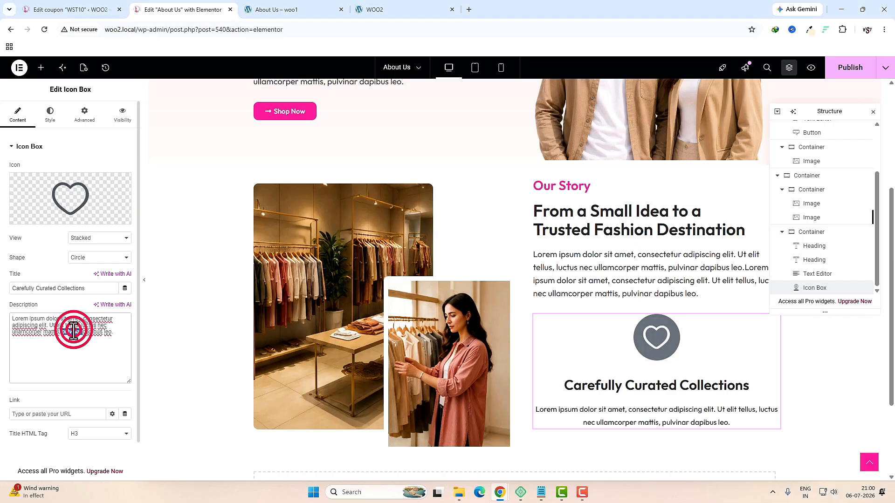
pyautogui.hotkey('ctrl', 'v')
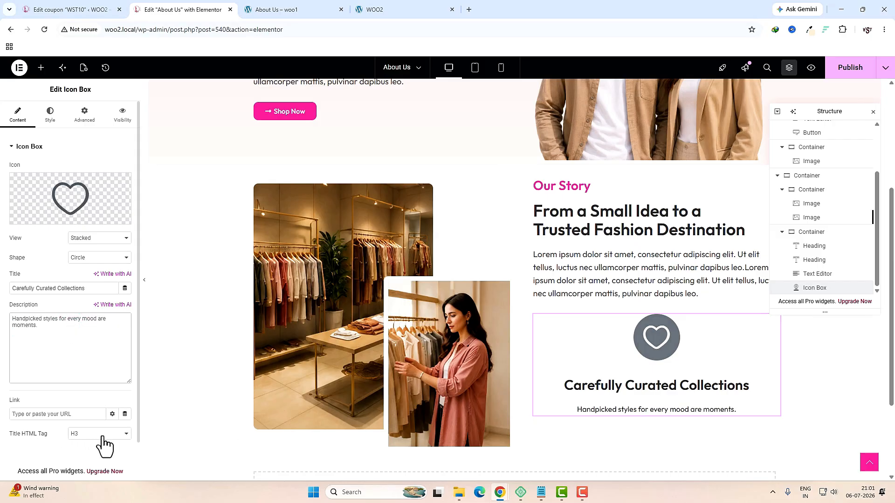
# Step: Place the icon left of the text, vertically centred, with 25 px icon spacing
pyautogui.click(47, 117)
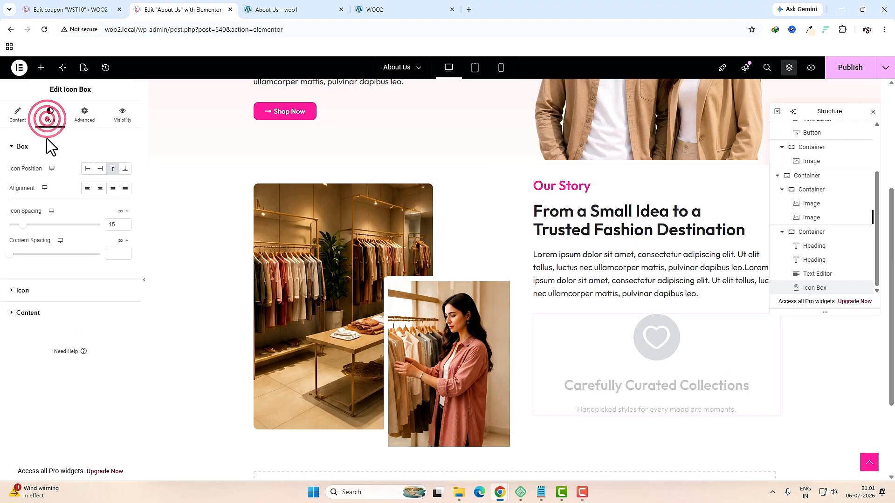
pyautogui.click(87, 169)
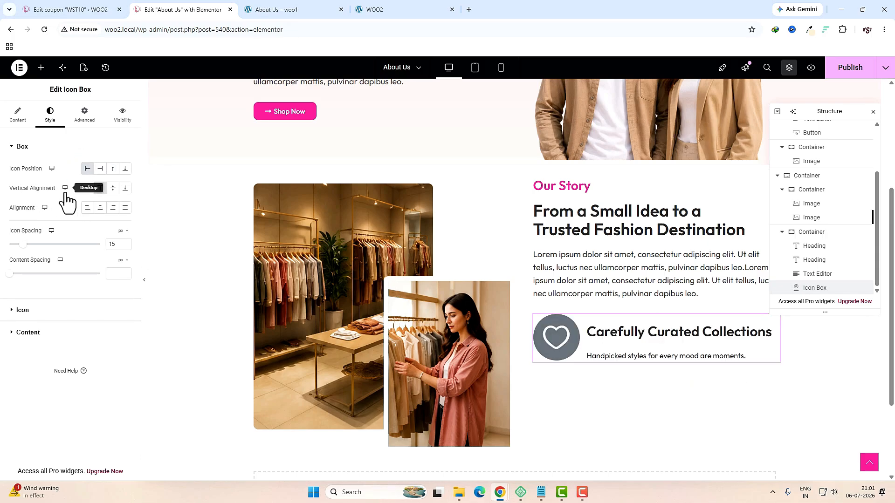
pyautogui.click(112, 189)
pyautogui.click(111, 247)
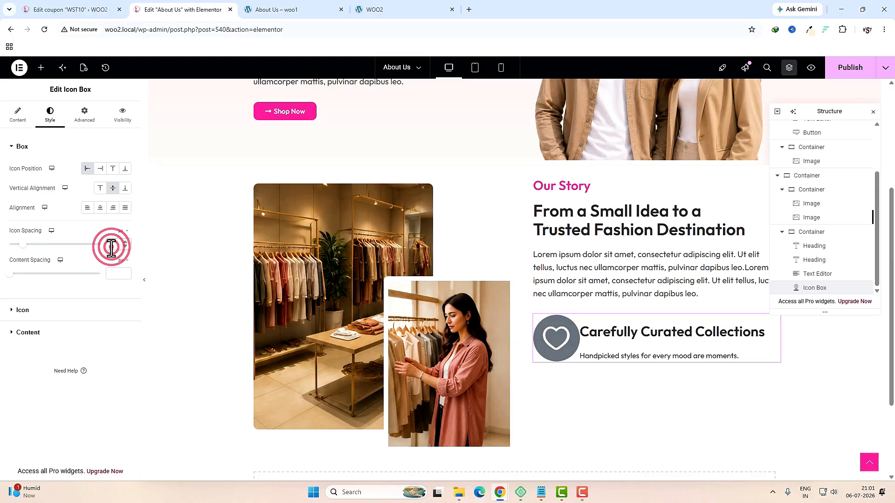
pyautogui.write('25')
# Step: Colour the icon with a light pink circle and #FF1E9C heart, sized 30
pyautogui.click(38, 310)
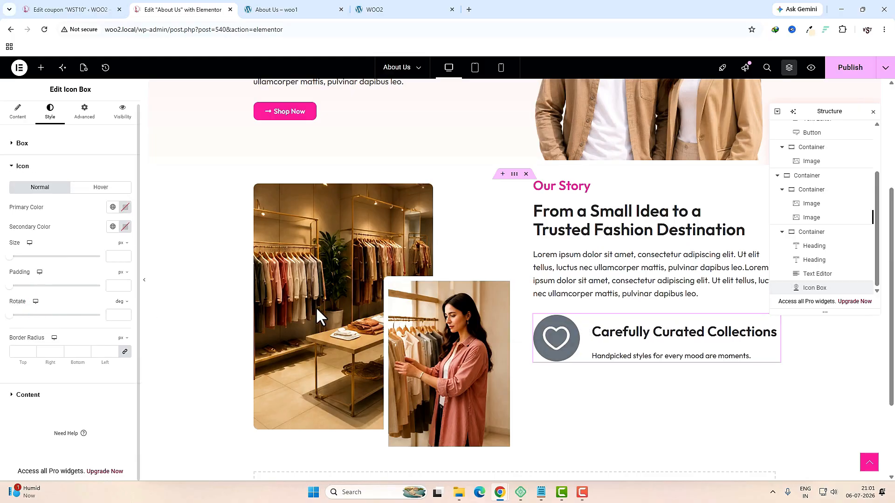
pyautogui.click(125, 207)
pyautogui.hotkey('ctrl', 'v')
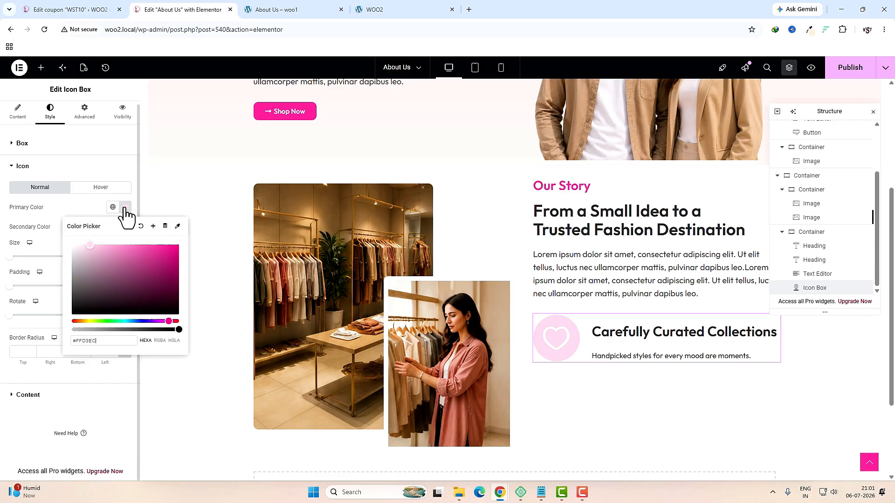
pyautogui.click(110, 364)
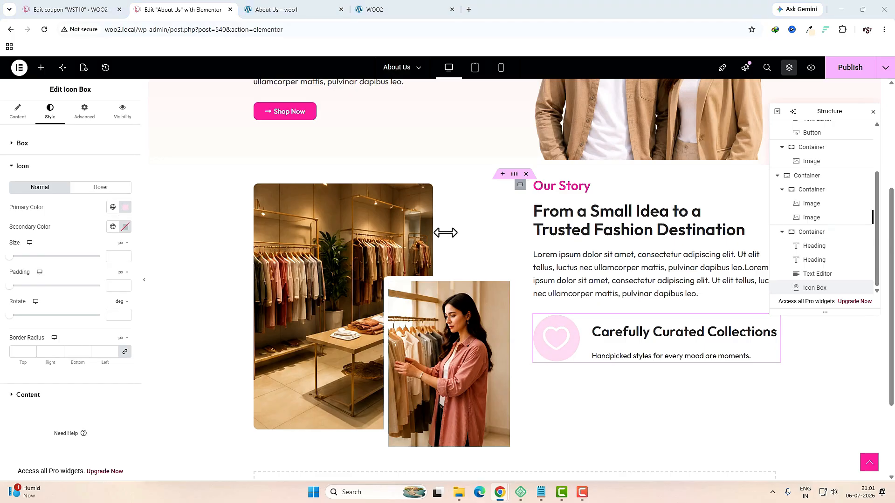
pyautogui.click(126, 227)
pyautogui.write('#FF1E9C')
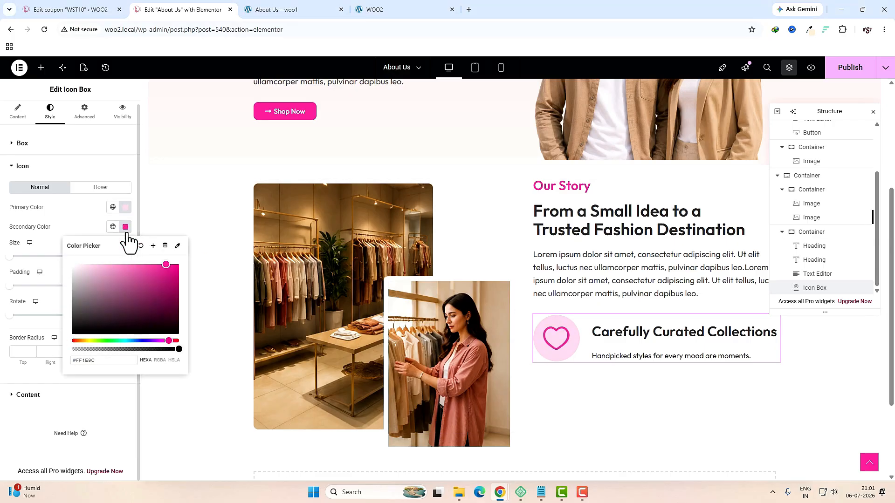
pyautogui.click(127, 232)
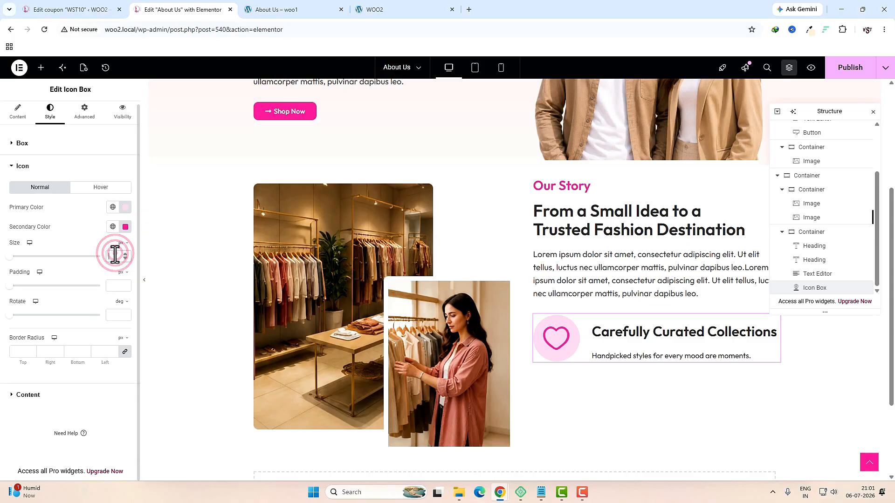
pyautogui.write('30')
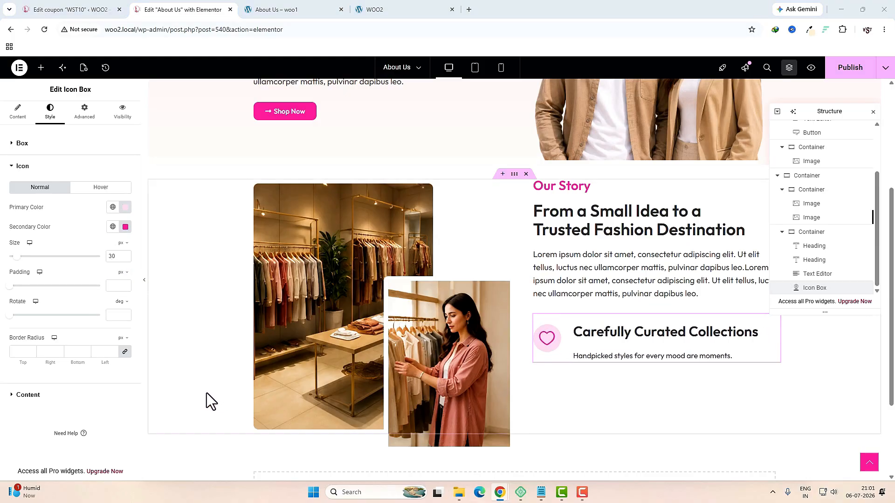
# Step: Set title typography to size 22, line height 35, and description line height 15 px
pyautogui.click(63, 395)
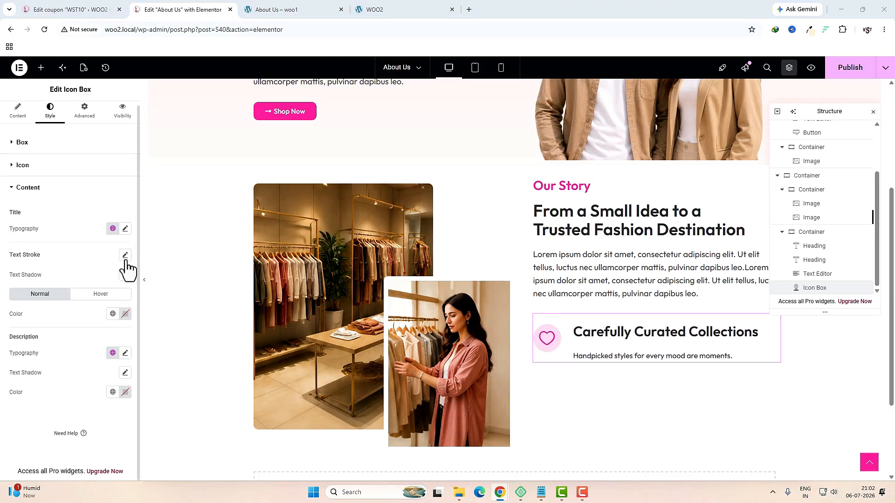
pyautogui.click(125, 231)
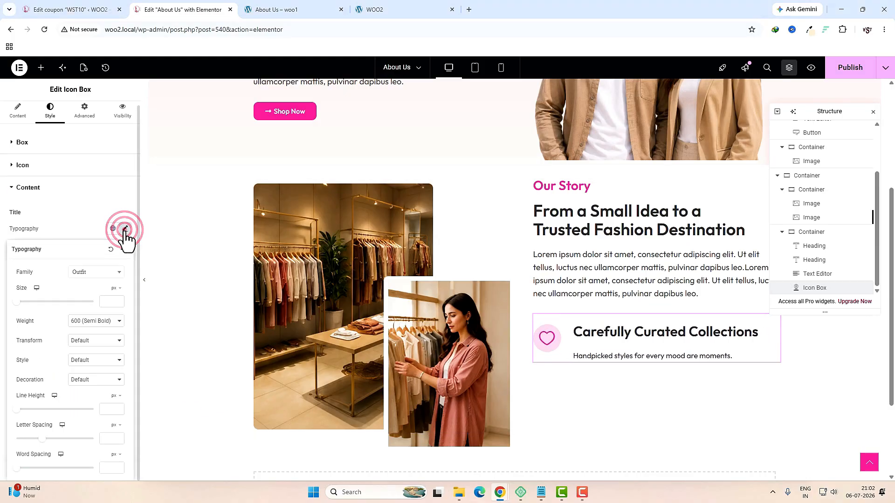
pyautogui.click(110, 302)
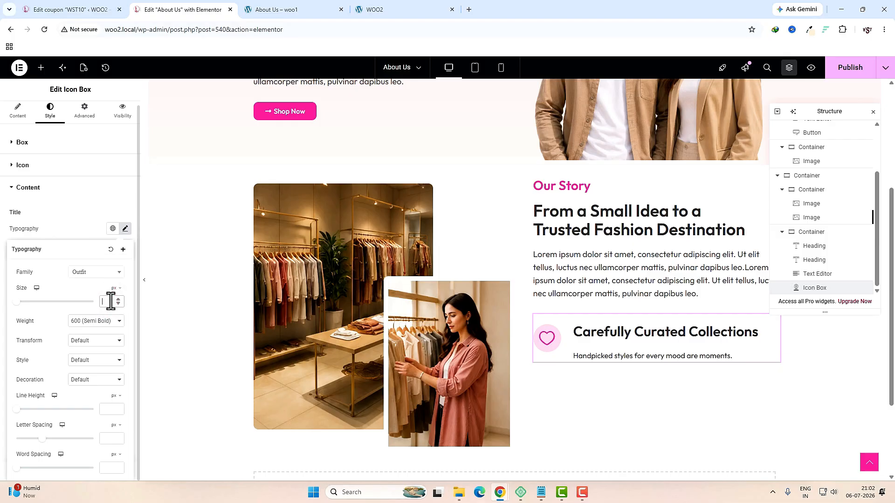
pyautogui.write('22')
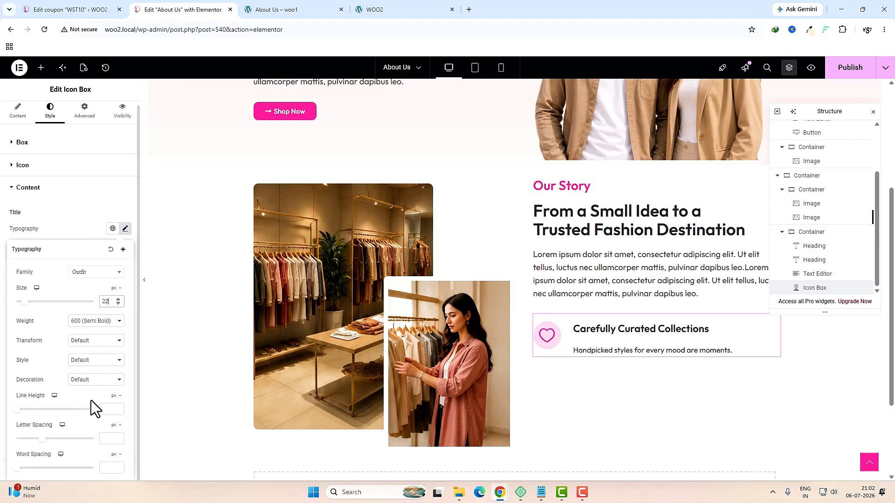
pyautogui.click(105, 413)
pyautogui.write('35')
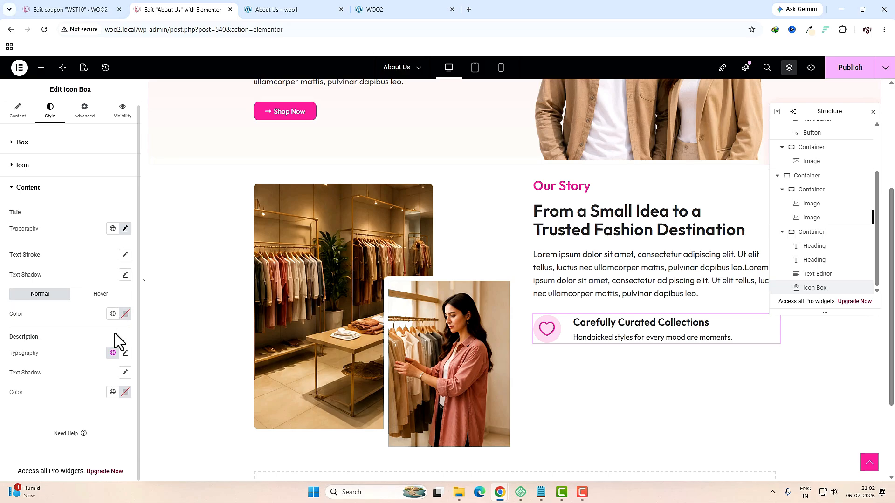
pyautogui.click(125, 353)
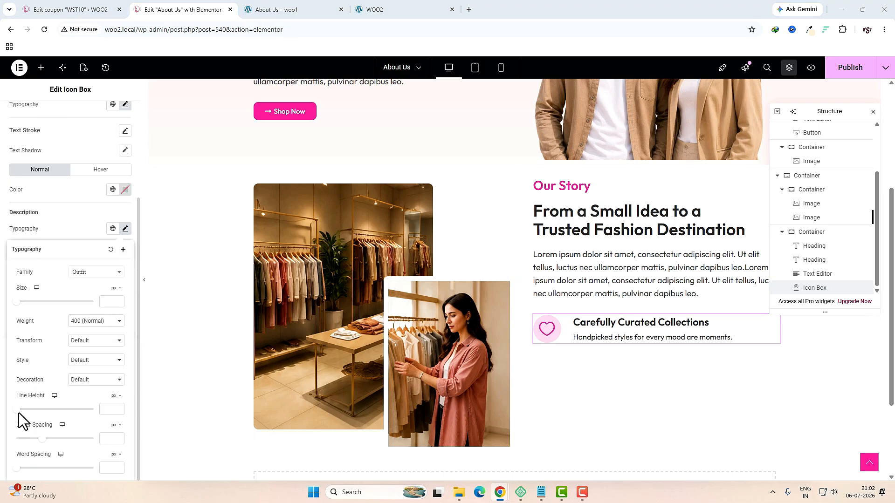
pyautogui.moveTo(17, 410); pyautogui.dragTo(28, 410)
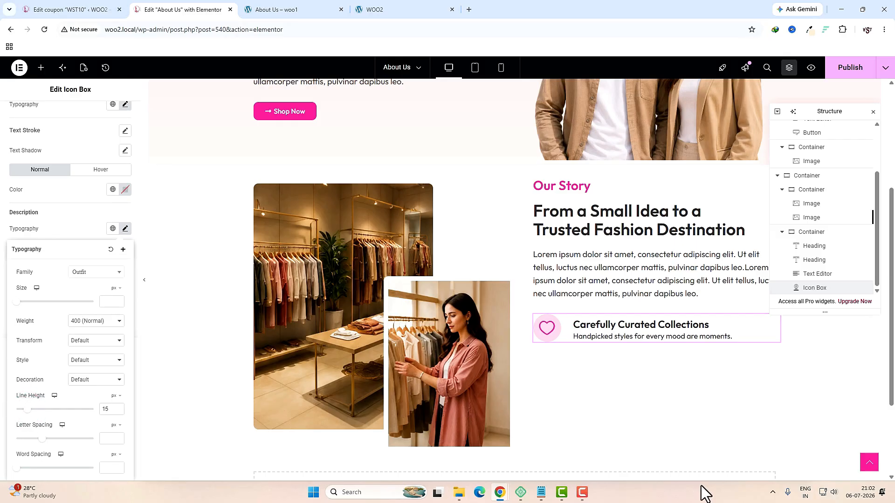
# Step: Duplicate the Carefully Curated Collections icon box twice to make three icon boxes
pyautogui.rightClick(582, 325)
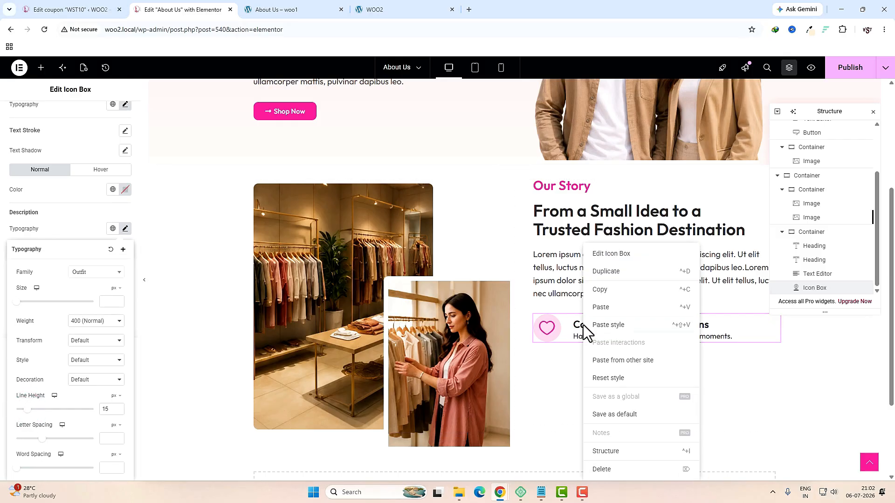
pyautogui.click(607, 278)
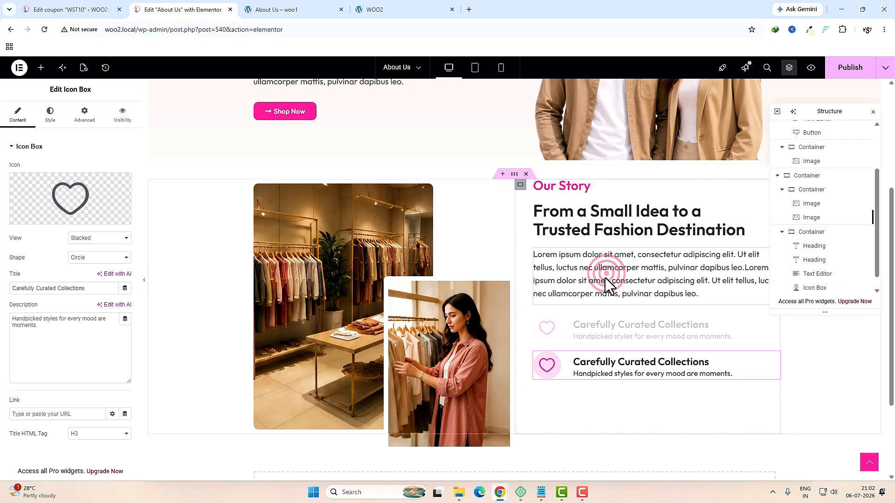
pyautogui.rightClick(597, 367)
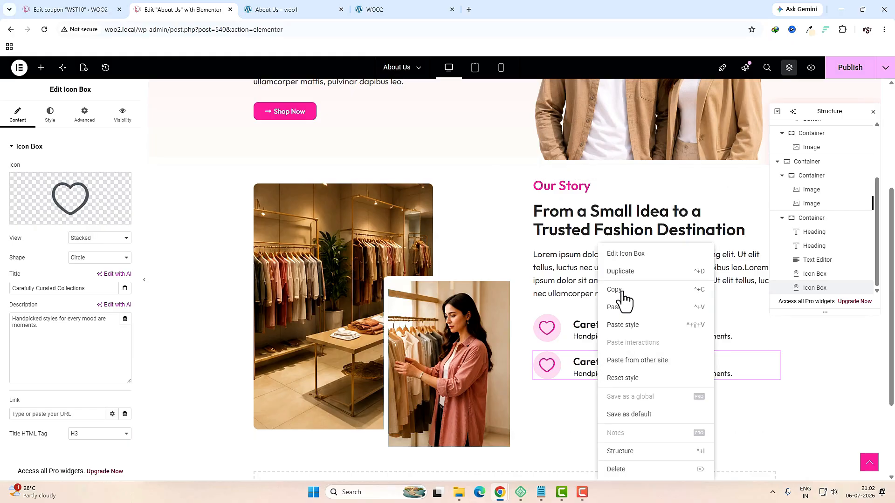
pyautogui.click(625, 274)
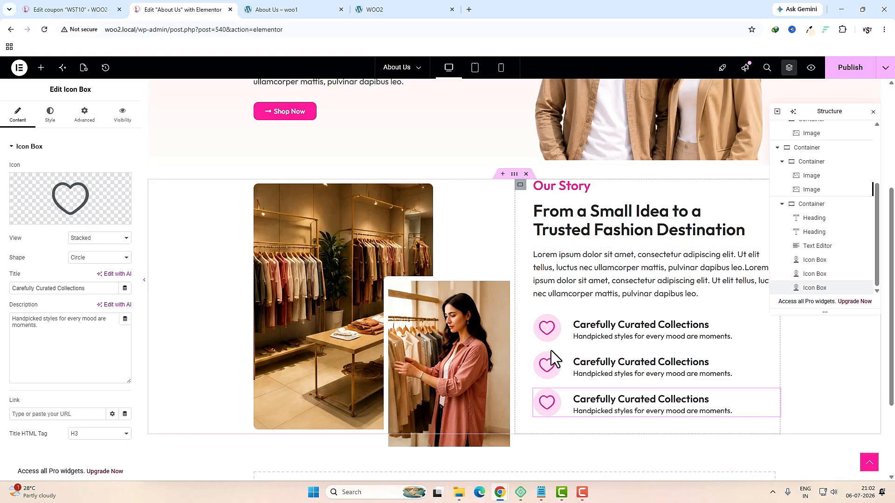
# Step: Give the middle icon box a star icon and the title 'Quality You Can Trust'
pyautogui.click(544, 366)
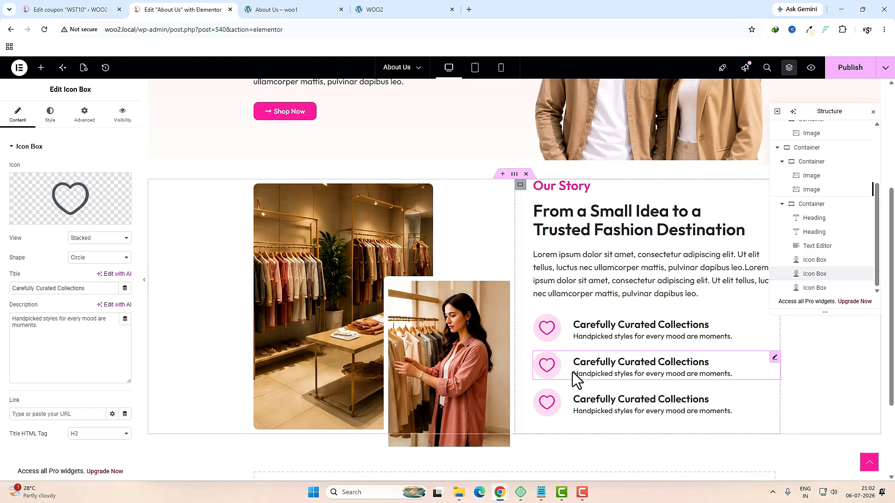
pyautogui.click(74, 191)
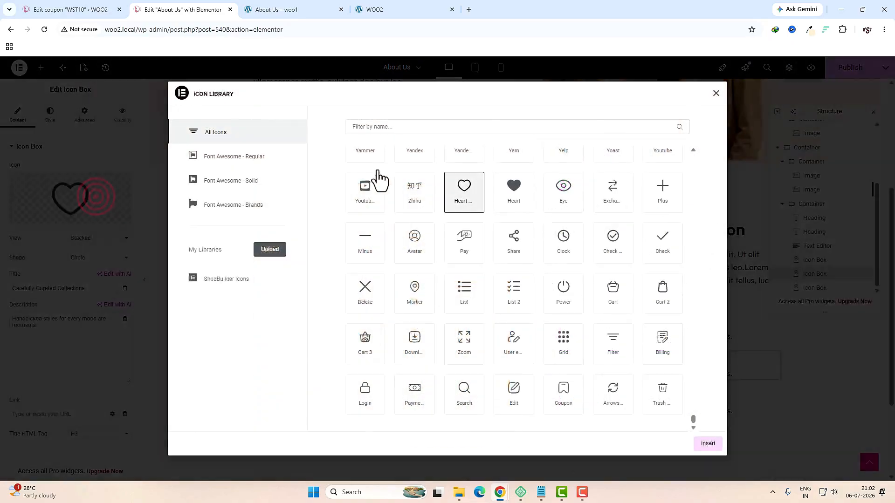
pyautogui.click(382, 127)
pyautogui.write('sta')
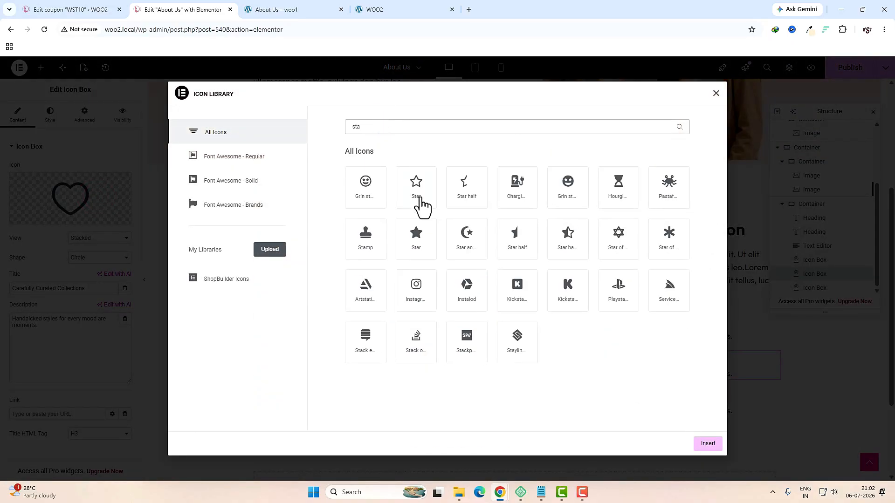
pyautogui.click(420, 198)
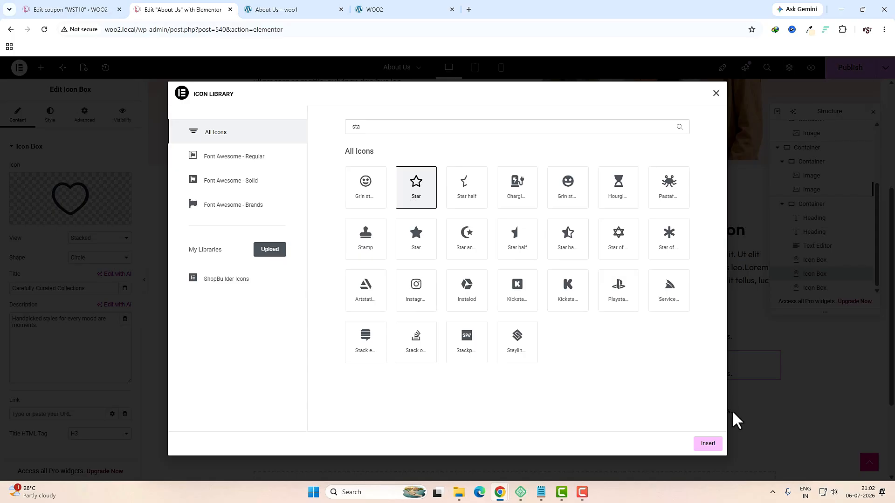
pyautogui.click(706, 445)
pyautogui.tripleClick(64, 288)
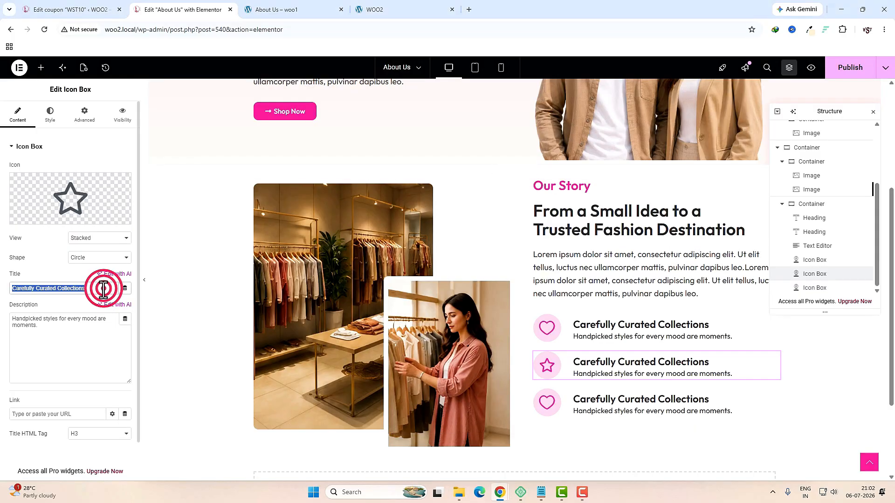
pyautogui.write('Quality You Can Trust')
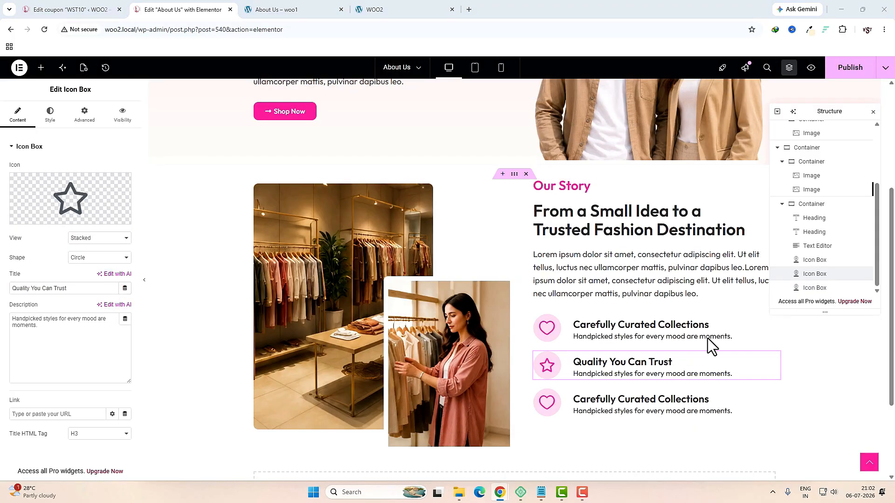
pyautogui.tripleClick(77, 343)
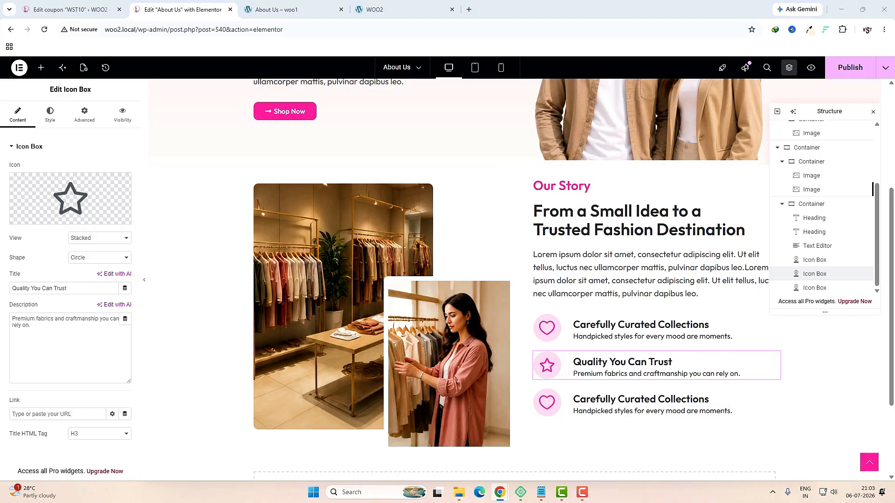
# Step: Give the third icon box a circled check icon, title 'Customer First' and new description
pyautogui.click(596, 413)
pyautogui.click(40, 217)
pyautogui.click(422, 125)
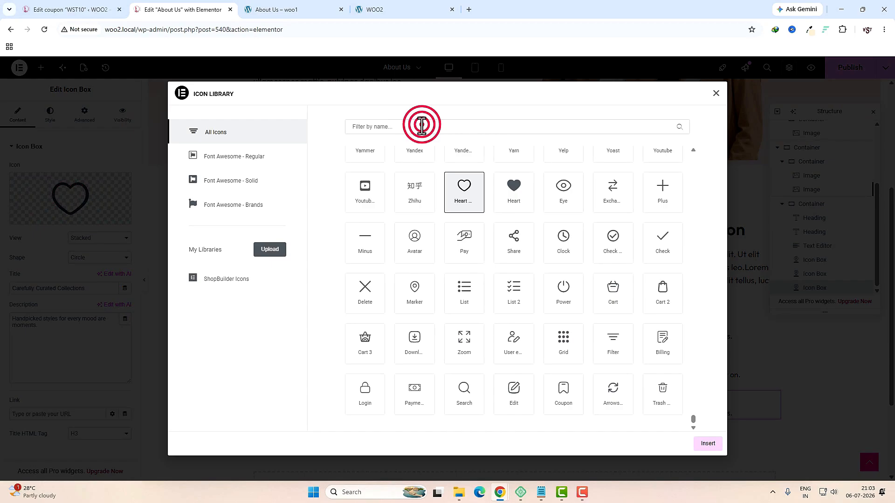
pyautogui.write('ched')
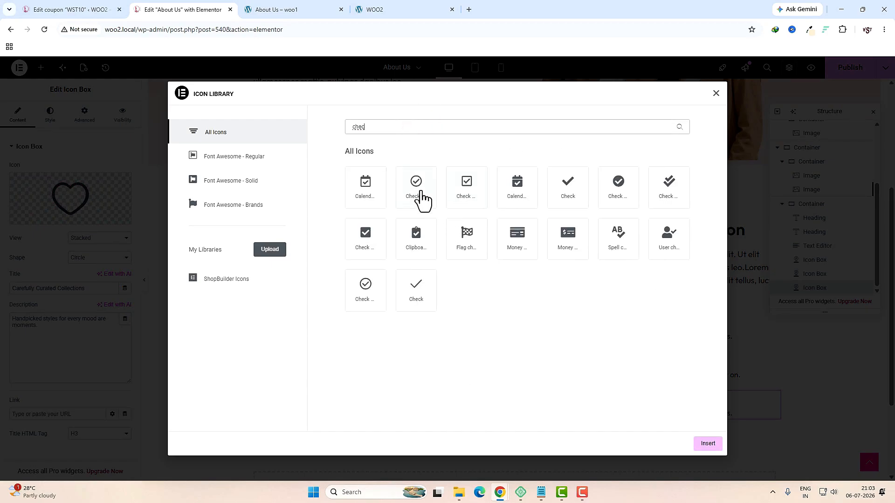
pyautogui.click(420, 192)
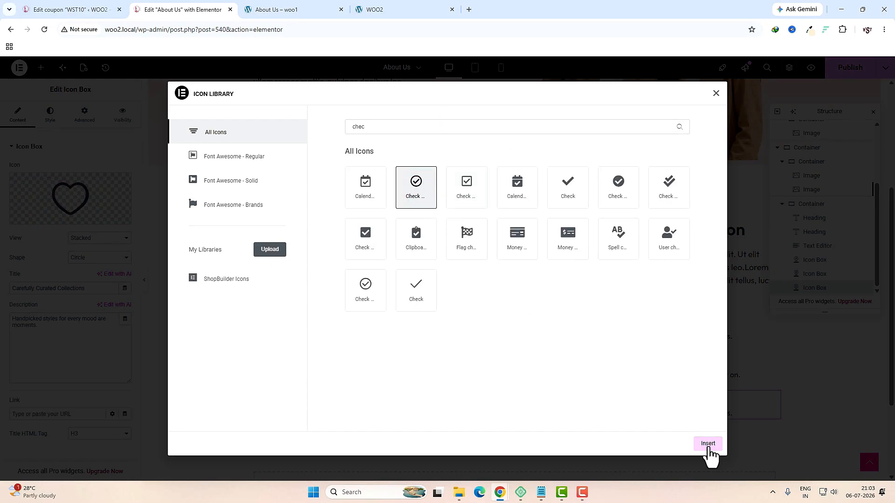
pyautogui.click(708, 443)
pyautogui.tripleClick(113, 288)
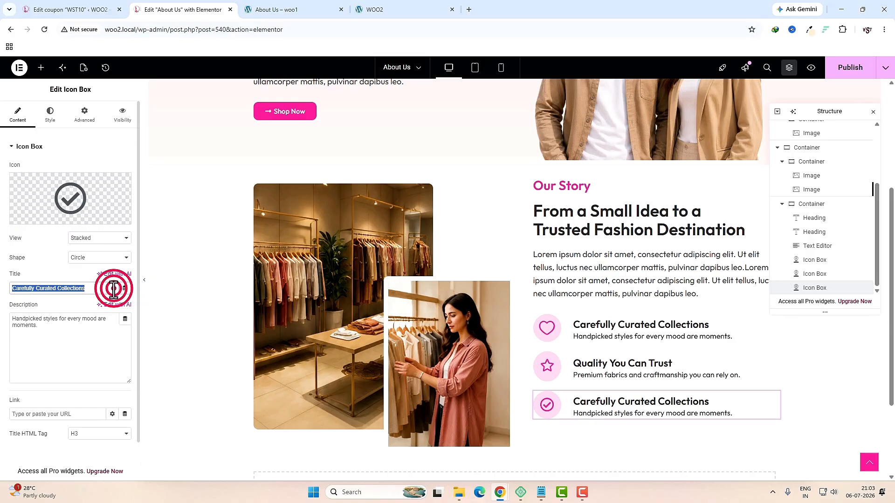
pyautogui.write('Customer First')
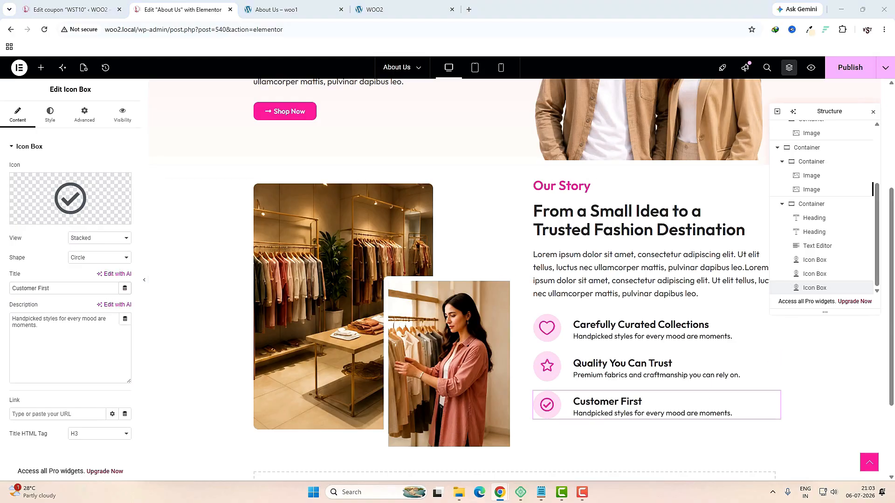
pyautogui.tripleClick(63, 352)
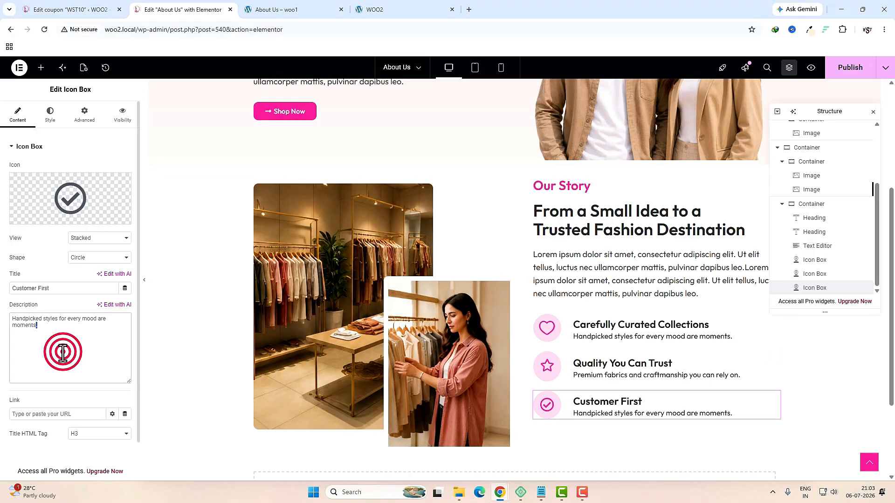
pyautogui.write('Your satisfaction is everything for us.')
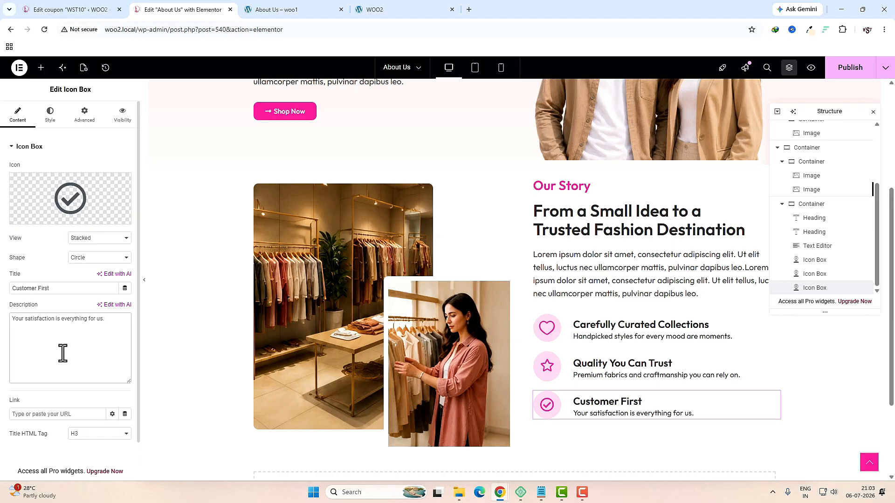
# Step: Unlink the Quality You Can Trust box's margin and set top and bottom to 15 px
pyautogui.click(602, 374)
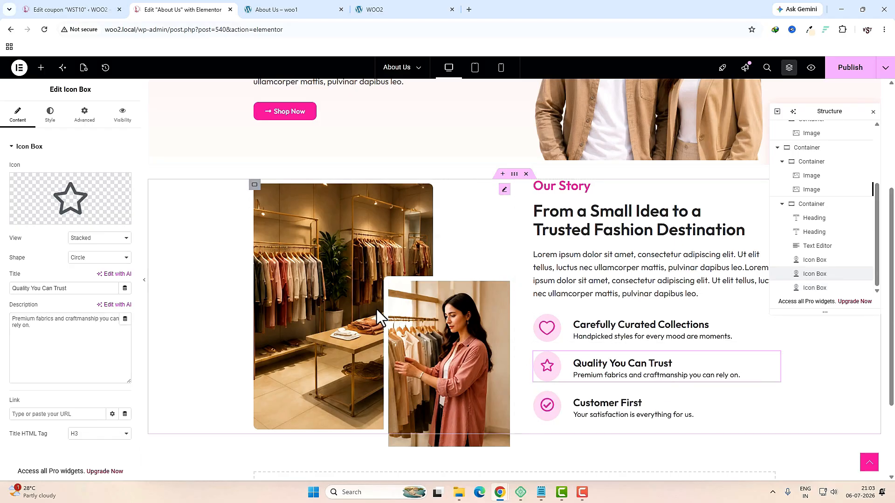
pyautogui.click(89, 120)
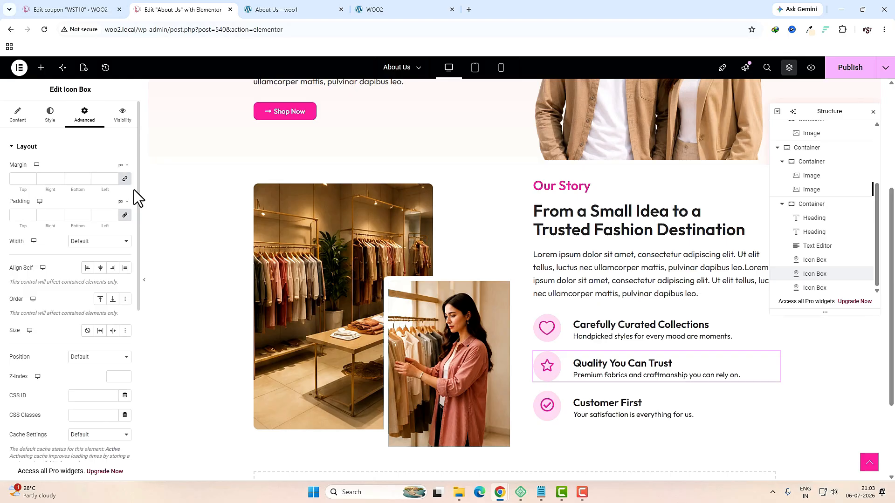
pyautogui.click(125, 180)
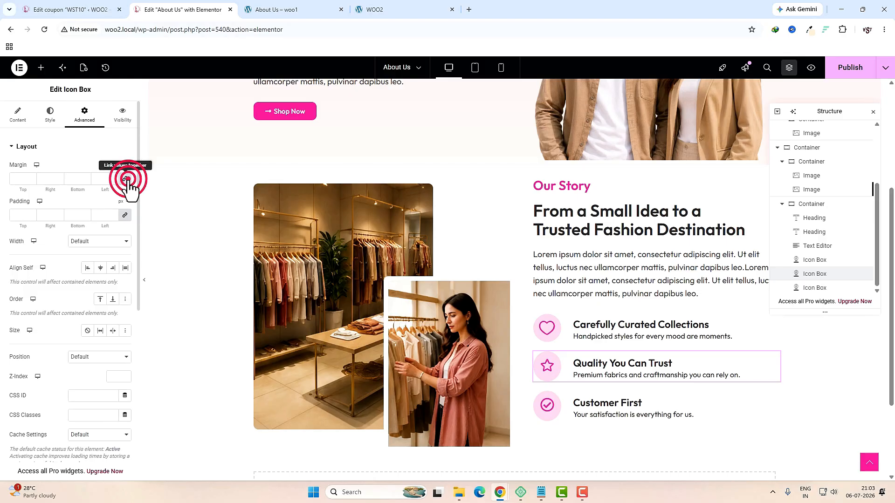
pyautogui.doubleClick(21, 181)
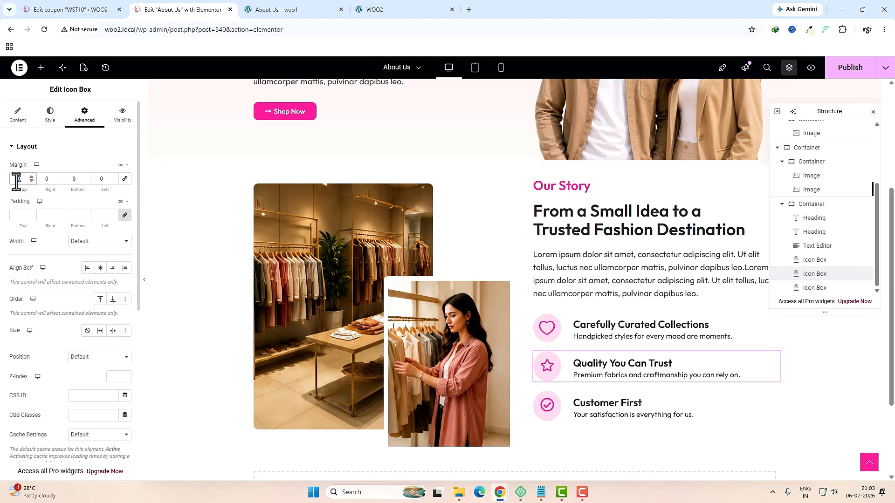
pyautogui.write('15')
pyautogui.doubleClick(77, 179)
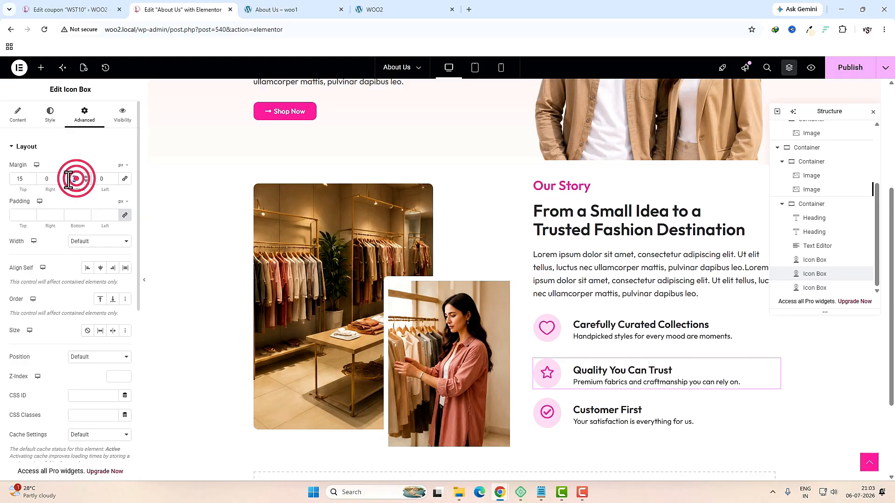
pyautogui.write('15')
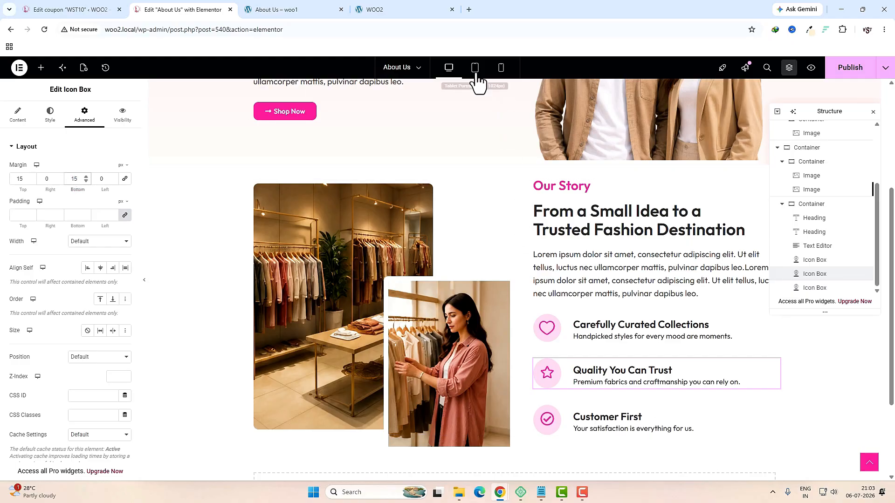
# Step: In tablet view, set the Our Story section container's direction to column
pyautogui.click(476, 71)
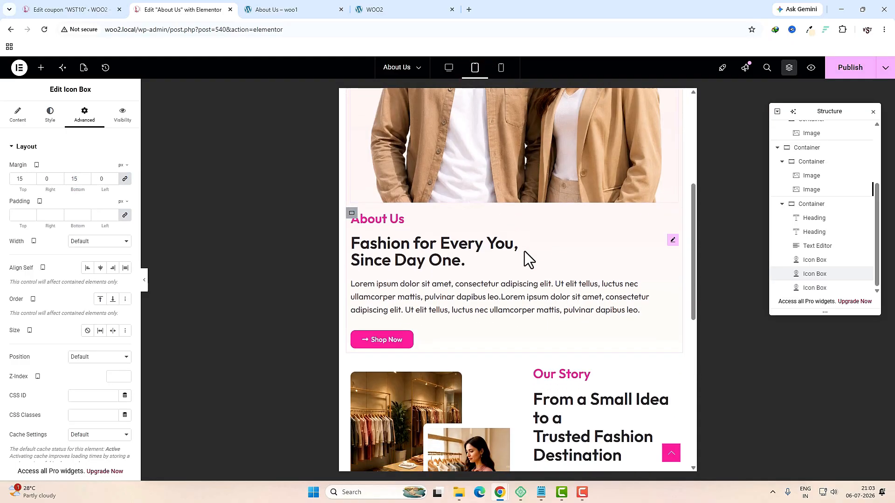
pyautogui.scroll(-7, 524, 251)
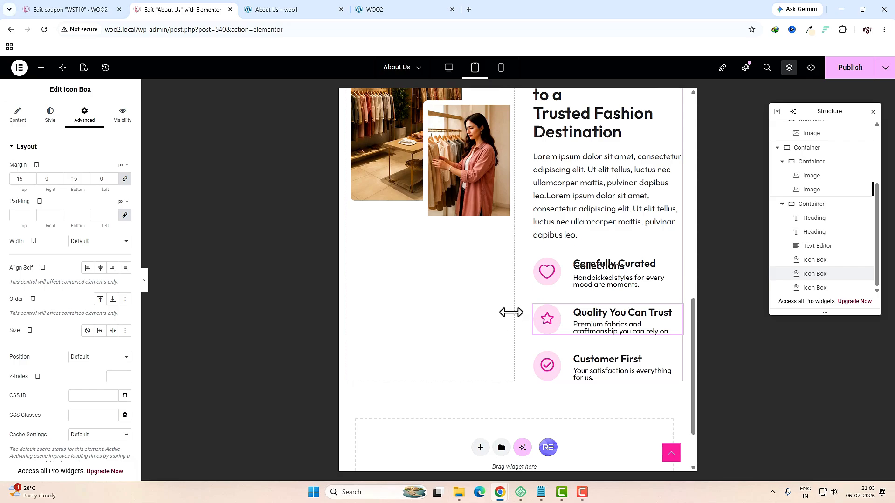
pyautogui.scroll(2, 509, 311)
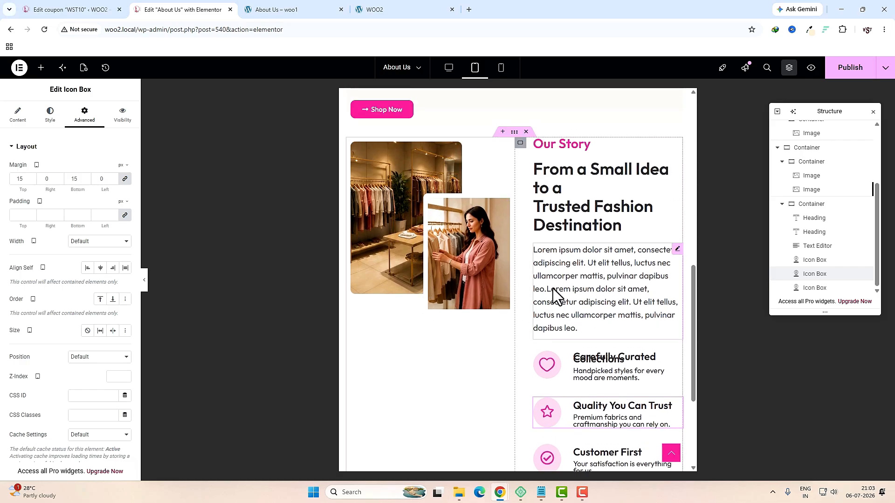
pyautogui.click(514, 133)
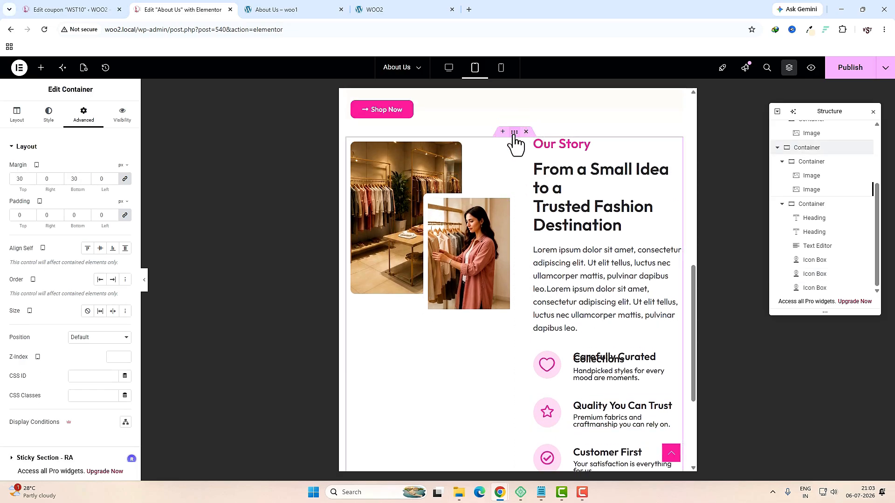
pyautogui.click(17, 114)
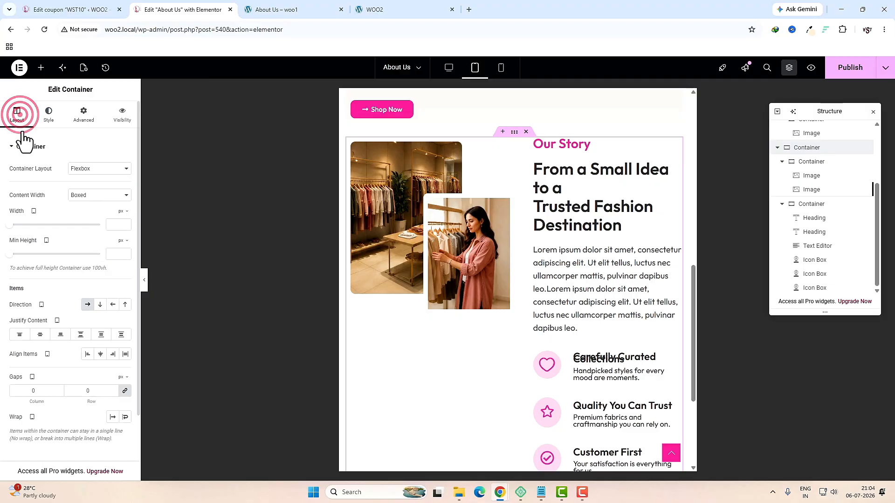
pyautogui.click(100, 305)
# Step: Set the image container's width to 100%
pyautogui.click(353, 145)
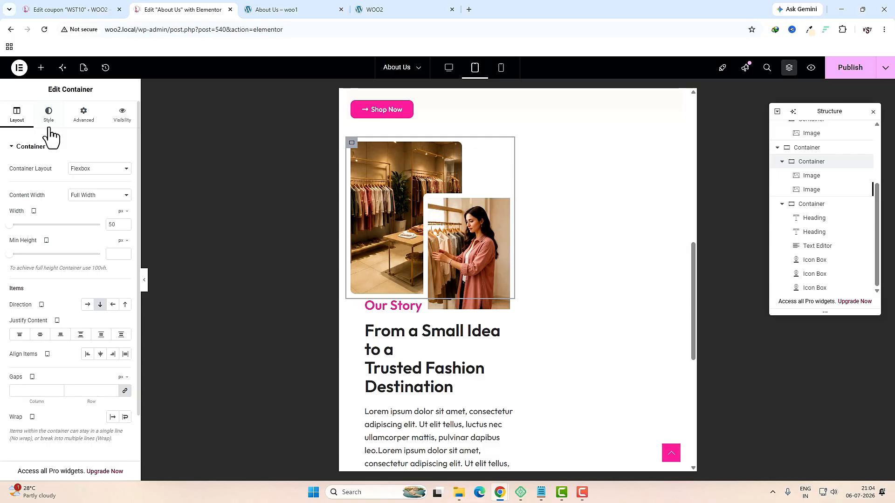
pyautogui.click(123, 211)
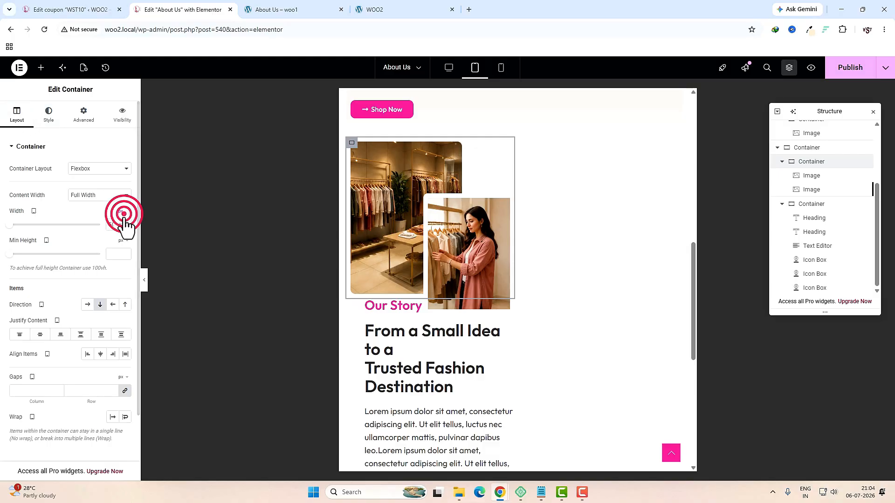
pyautogui.click(120, 230)
pyautogui.moveTo(55, 225); pyautogui.dragTo(111, 240)
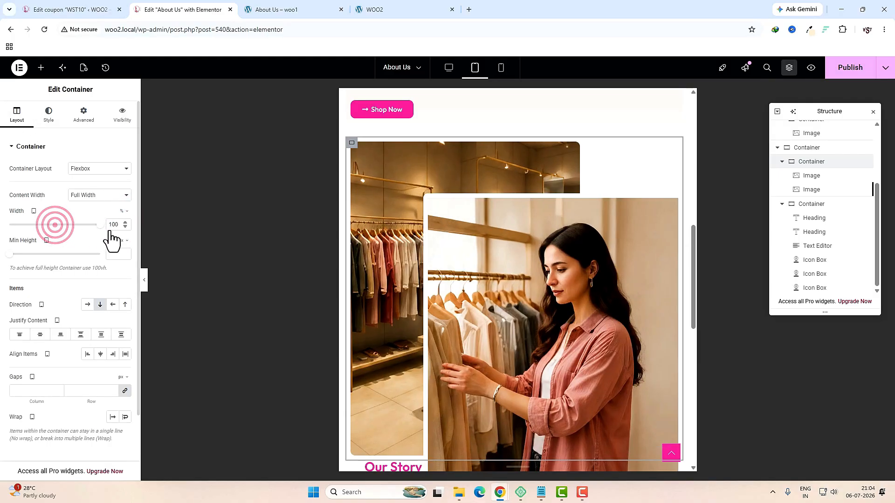
pyautogui.moveTo(426, 151); pyautogui.dragTo(525, 244)
pyautogui.scroll(-3, 362, 289)
# Step: Set the Our Story text container's width to 100%
pyautogui.click(352, 280)
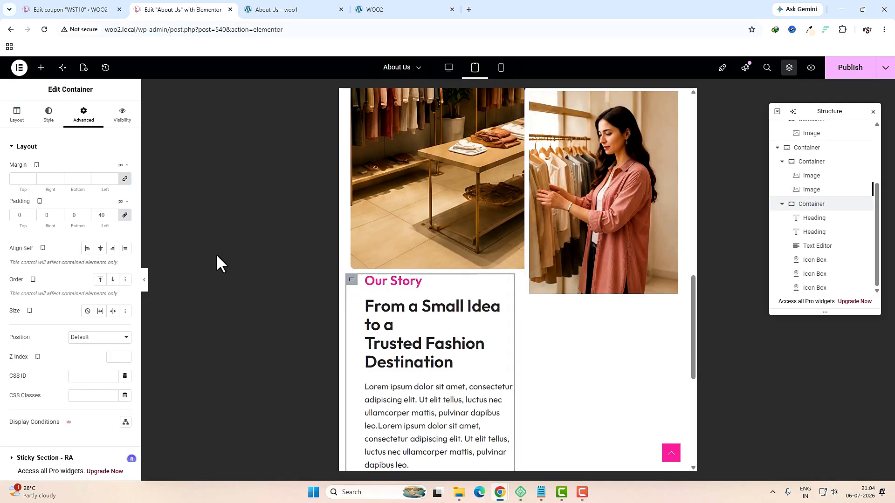
pyautogui.click(17, 114)
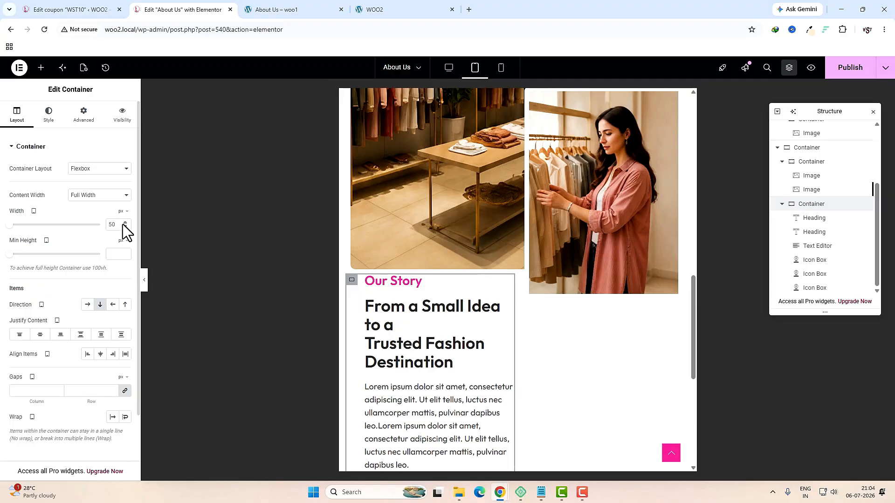
pyautogui.click(122, 212)
pyautogui.click(120, 225)
pyautogui.moveTo(57, 227); pyautogui.dragTo(123, 228)
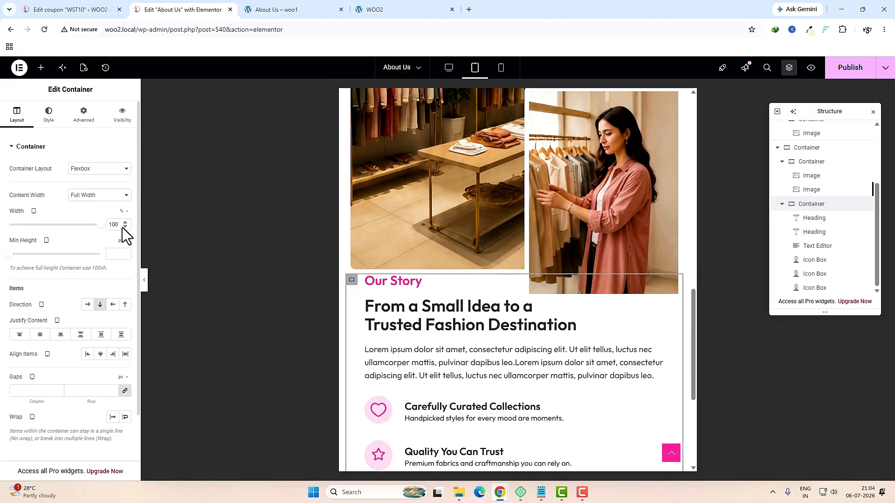
pyautogui.click(81, 121)
# Step: Give the text container a 30 px top margin and remove its 40 px left padding
pyautogui.click(124, 179)
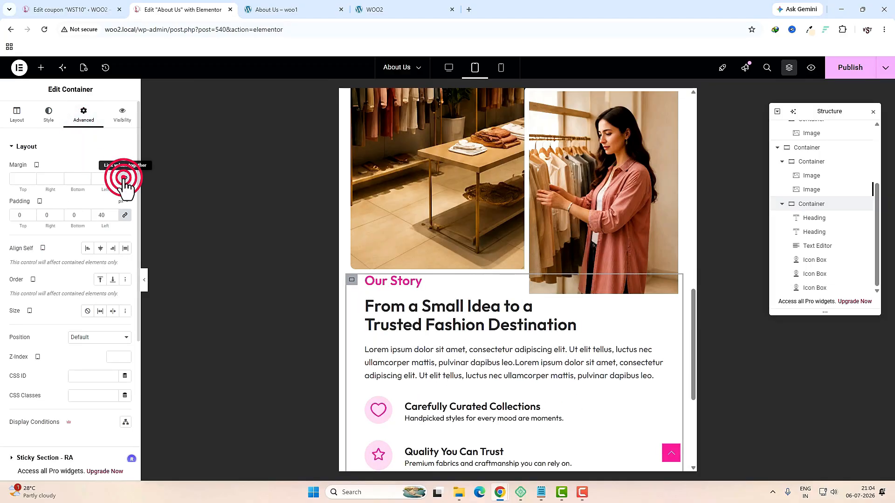
pyautogui.click(18, 178)
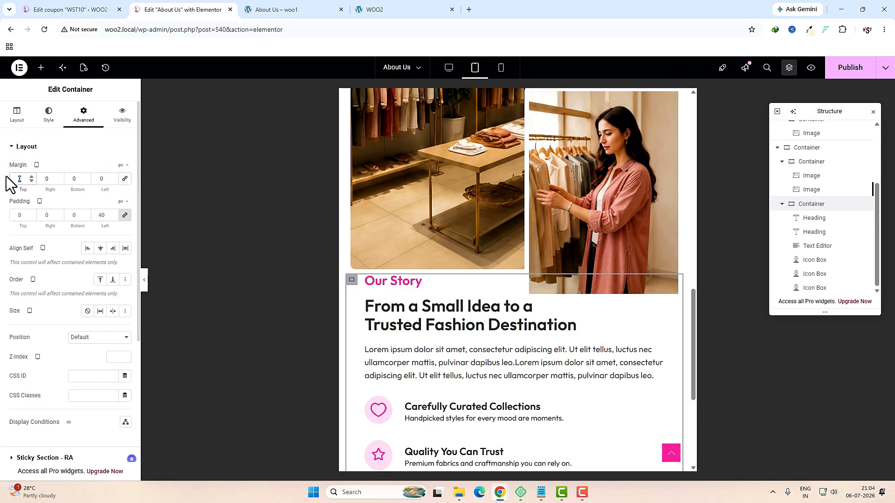
pyautogui.write('30')
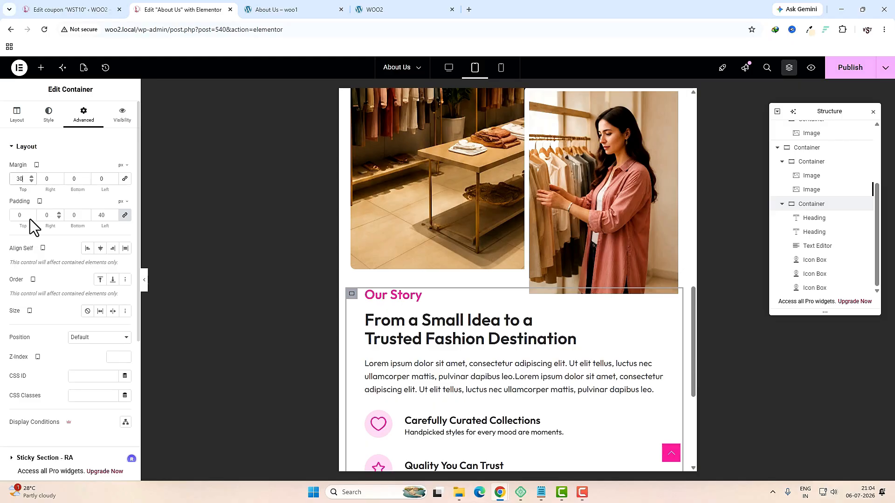
pyautogui.click(125, 216)
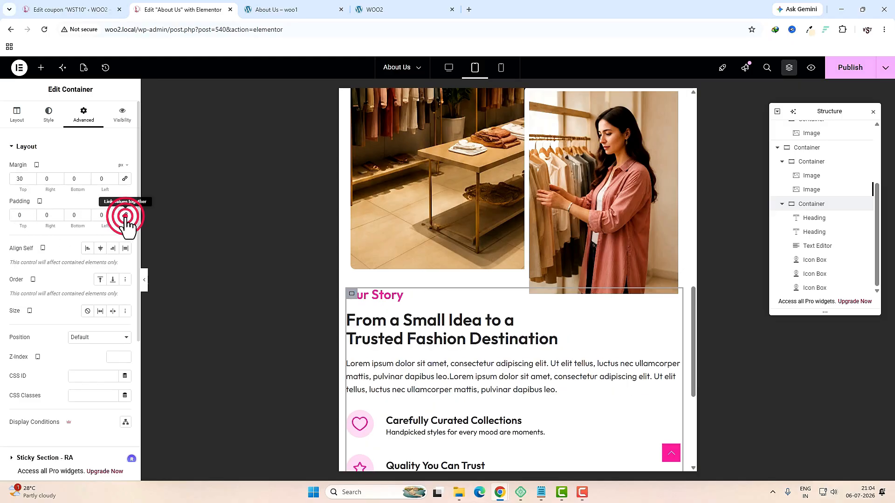
pyautogui.scroll(-1, 458, 374)
pyautogui.scroll(2, 459, 372)
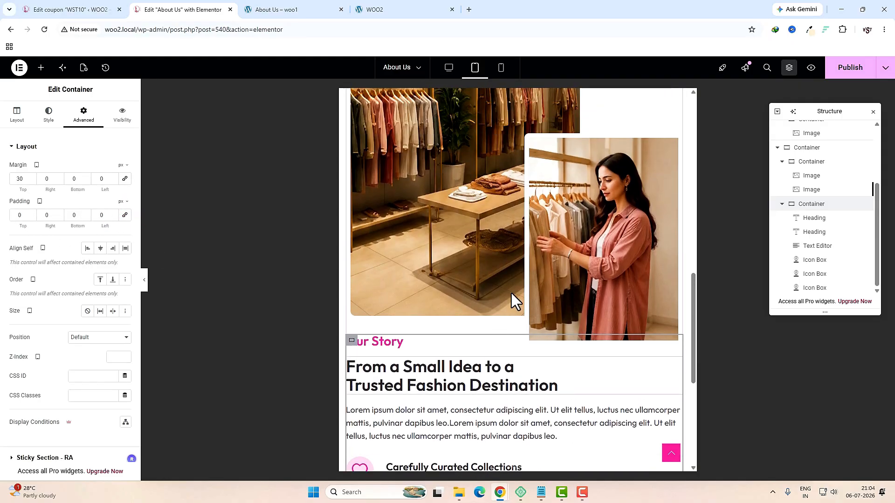
pyautogui.click(501, 67)
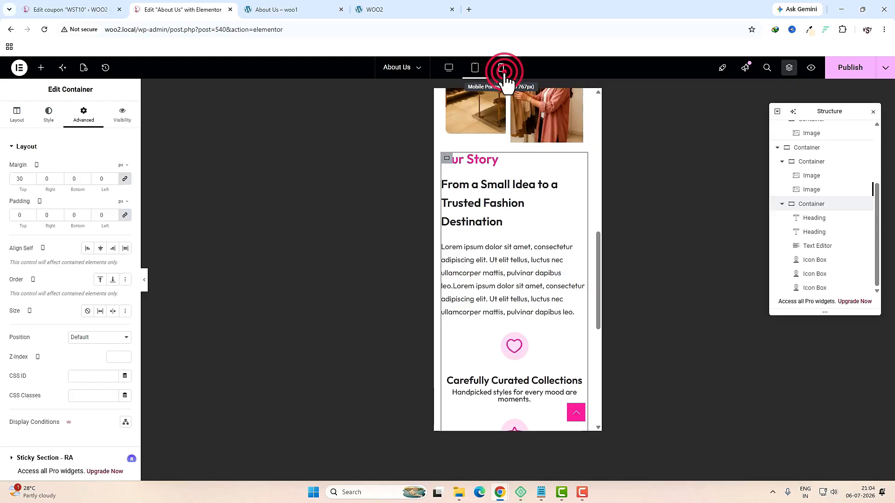
# Step: Shrink the From a Small Idea heading to 19 px and tighten its line height
pyautogui.scroll(3, 484, 265)
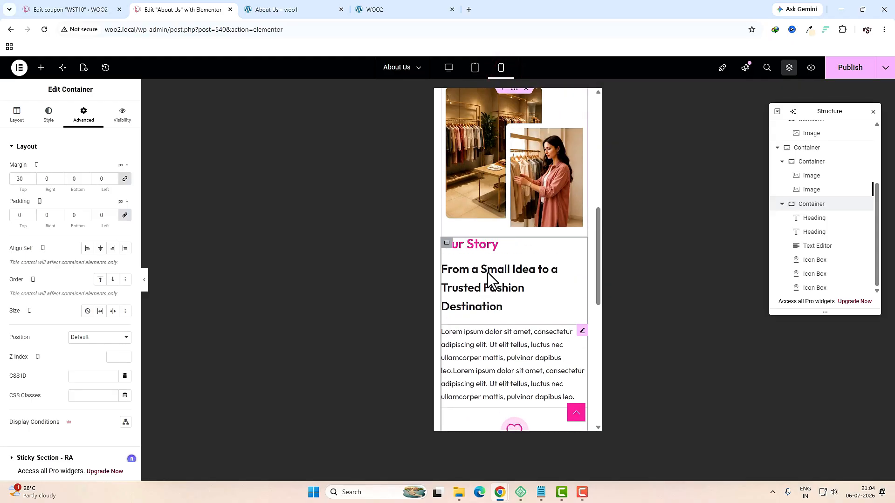
pyautogui.scroll(-3, 488, 272)
pyautogui.click(583, 182)
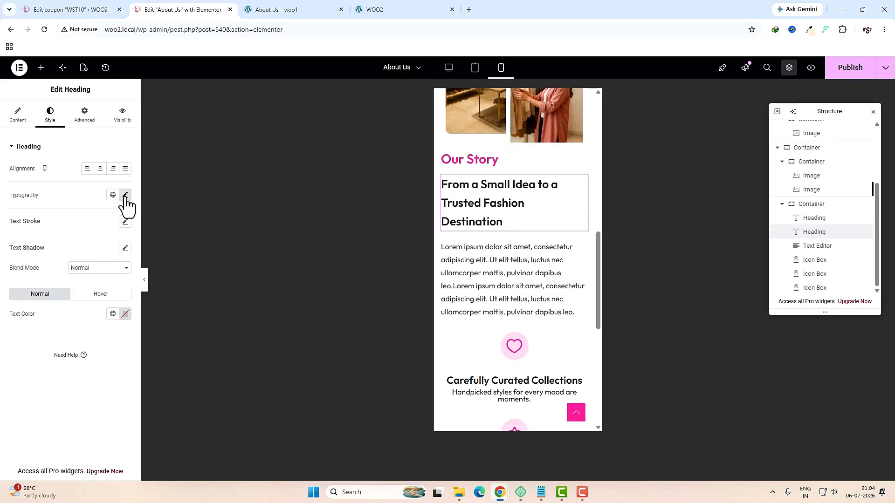
pyautogui.click(125, 195)
pyautogui.click(24, 268)
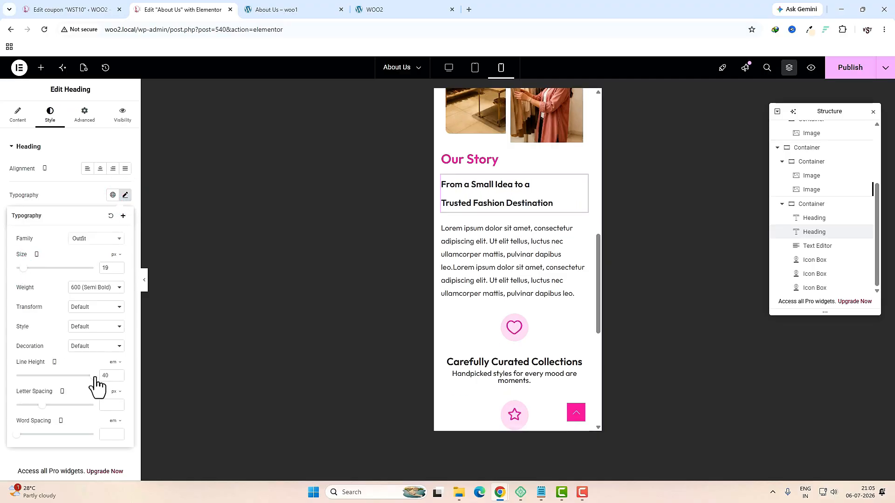
pyautogui.moveTo(94, 378); pyautogui.dragTo(30, 383)
pyautogui.scroll(-5, 522, 210)
pyautogui.click(527, 146)
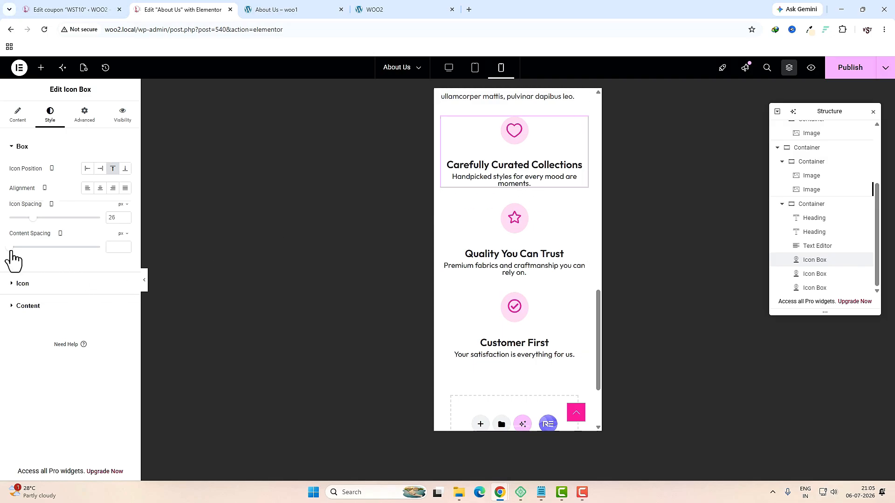
# Step: Add about 18 px title-description spacing and paste that style onto Quality You Can Trust and Customer First
pyautogui.moveTo(11, 248); pyautogui.dragTo(27, 251)
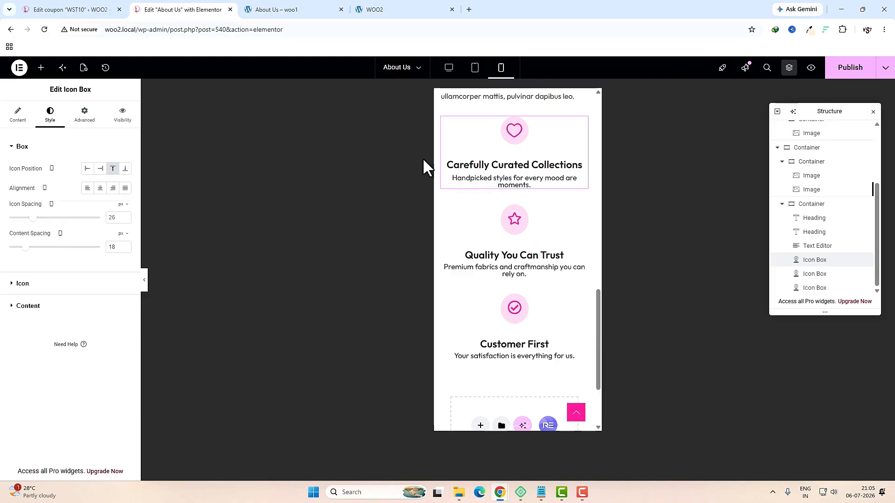
pyautogui.rightClick(511, 159)
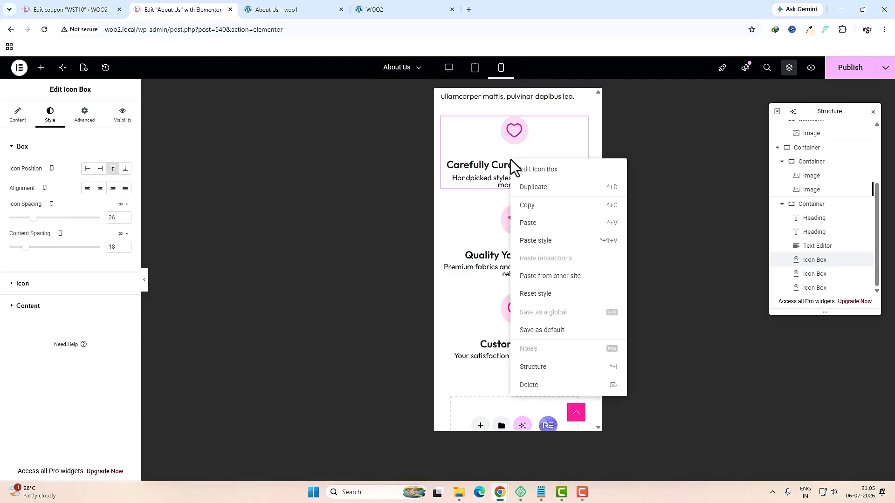
pyautogui.click(530, 206)
pyautogui.rightClick(495, 233)
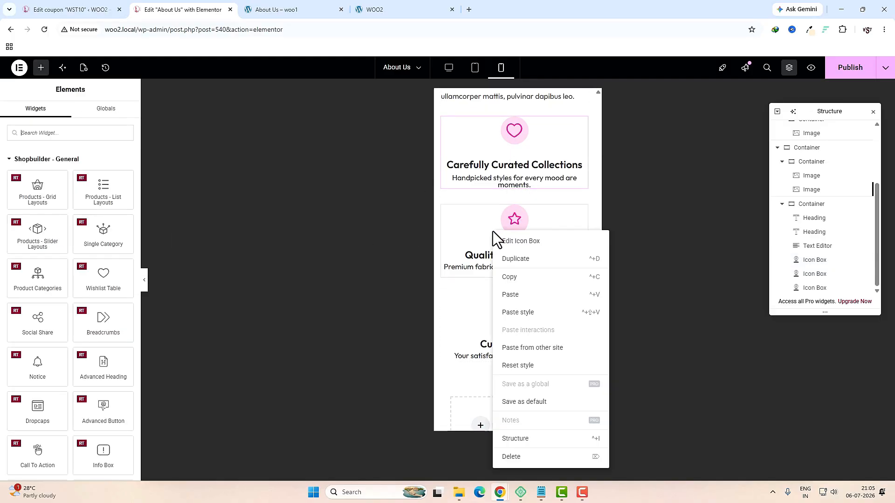
pyautogui.click(524, 313)
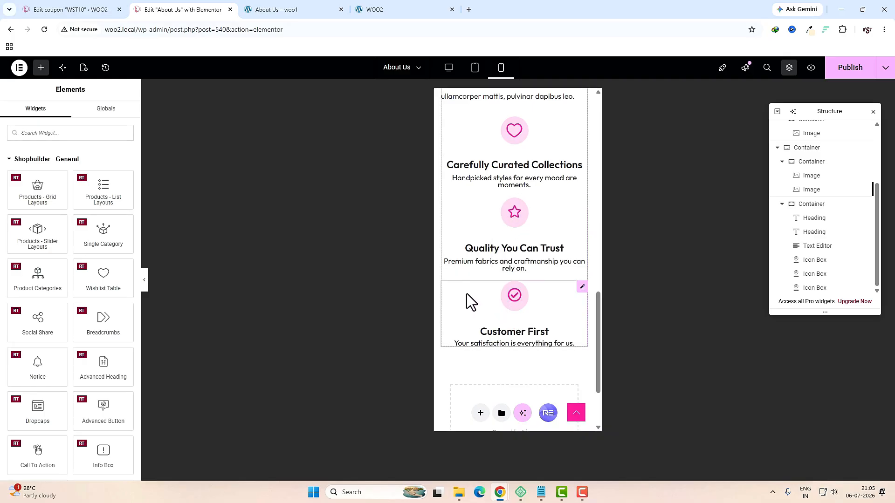
pyautogui.rightClick(481, 311)
pyautogui.click(513, 325)
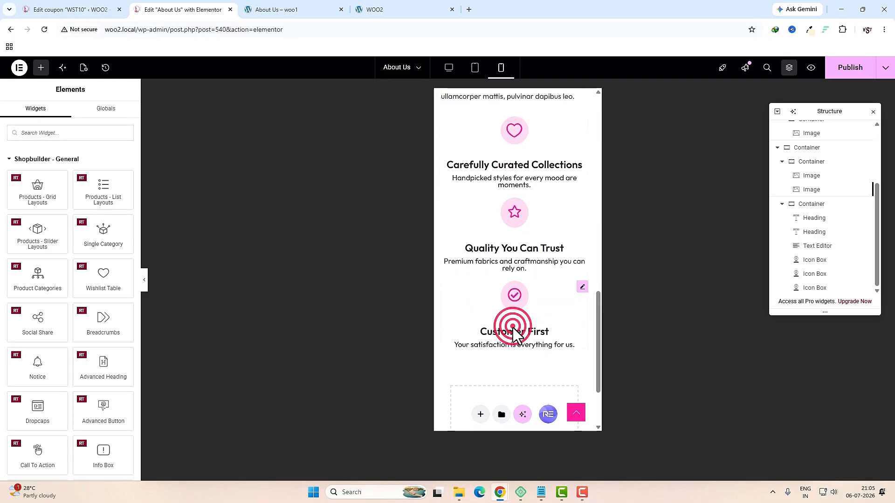
# Step: Center-align the Our Story heading, the second heading and the Lorem ipsum paragraph on mobile
pyautogui.scroll(5, 533, 334)
pyautogui.scroll(-2, 529, 372)
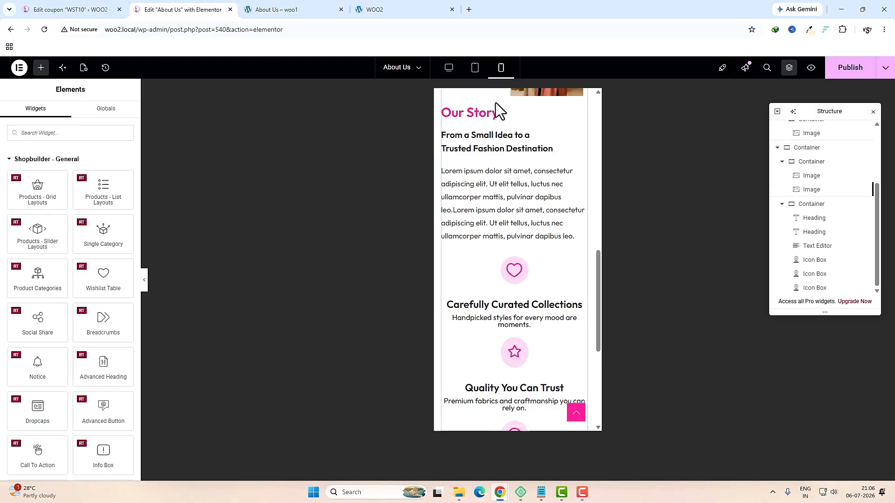
pyautogui.click(493, 115)
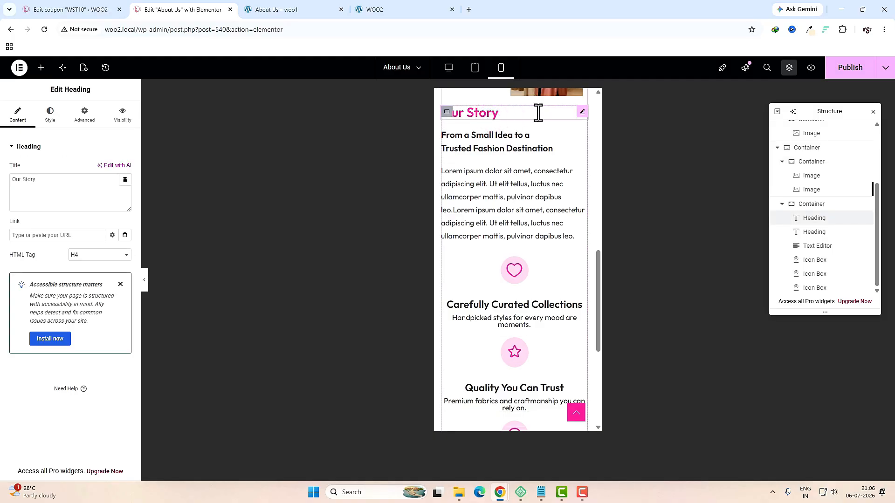
pyautogui.click(53, 116)
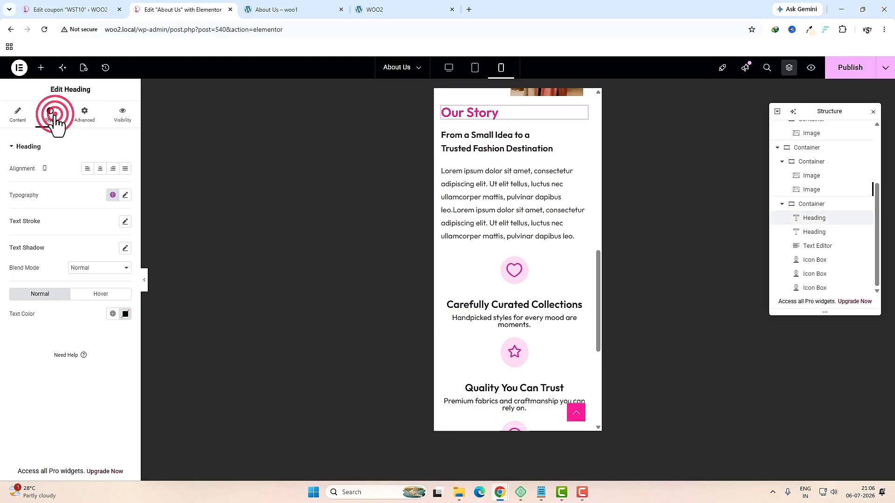
pyautogui.click(100, 169)
pyautogui.click(468, 142)
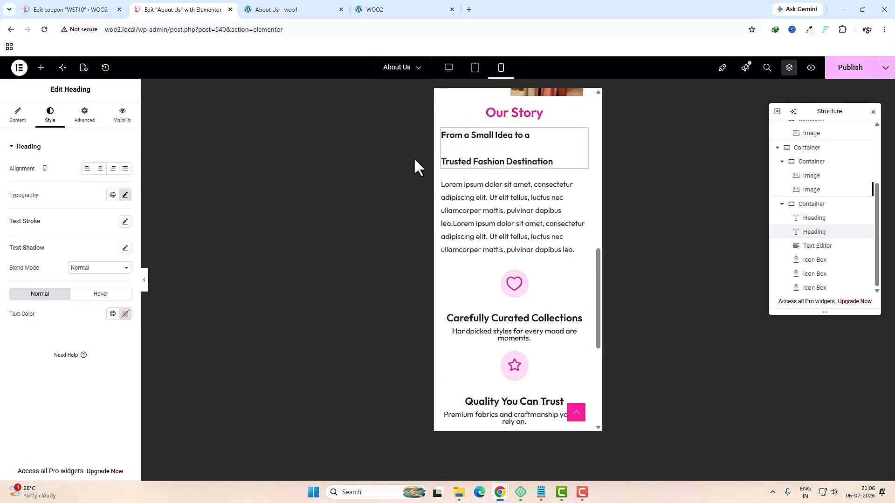
pyautogui.click(99, 169)
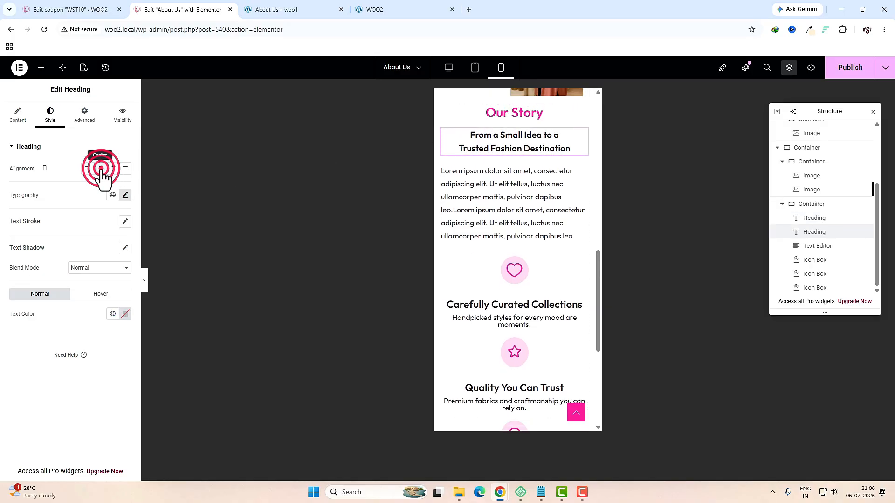
pyautogui.click(480, 198)
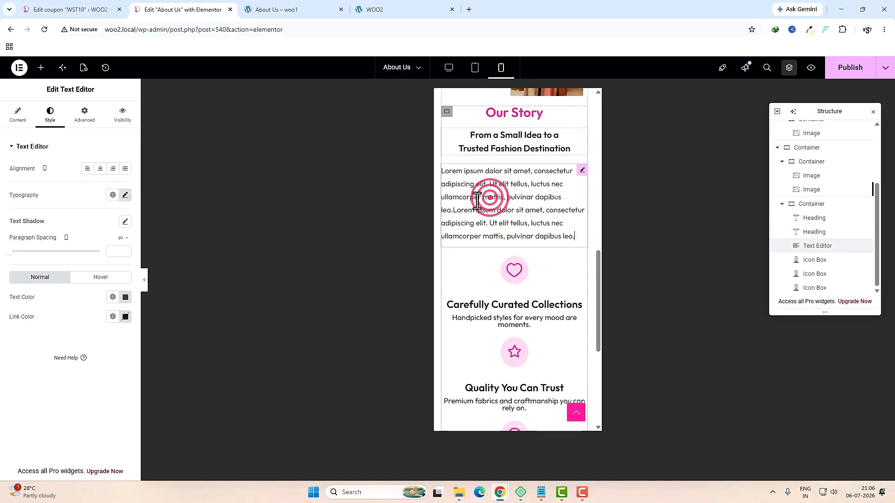
pyautogui.click(100, 170)
# Step: Return to desktop view and check the stats row on the live About Us page
pyautogui.scroll(1, 535, 331)
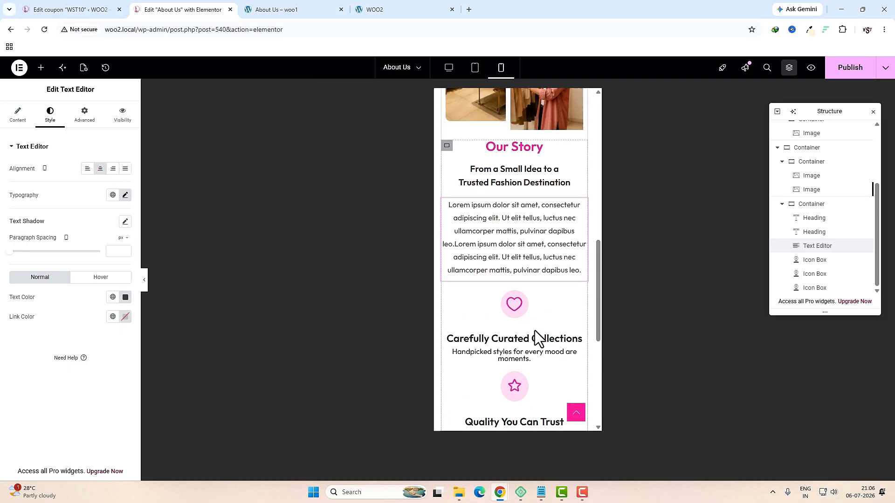
pyautogui.scroll(4, 535, 331)
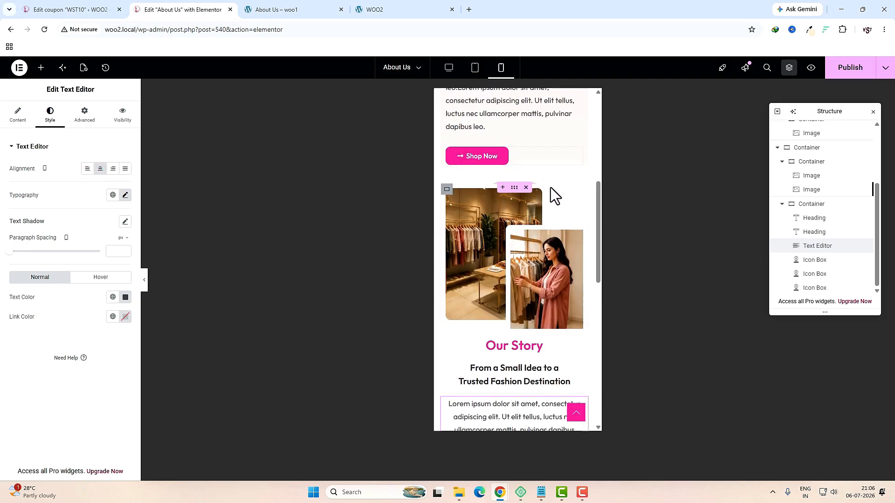
pyautogui.click(449, 68)
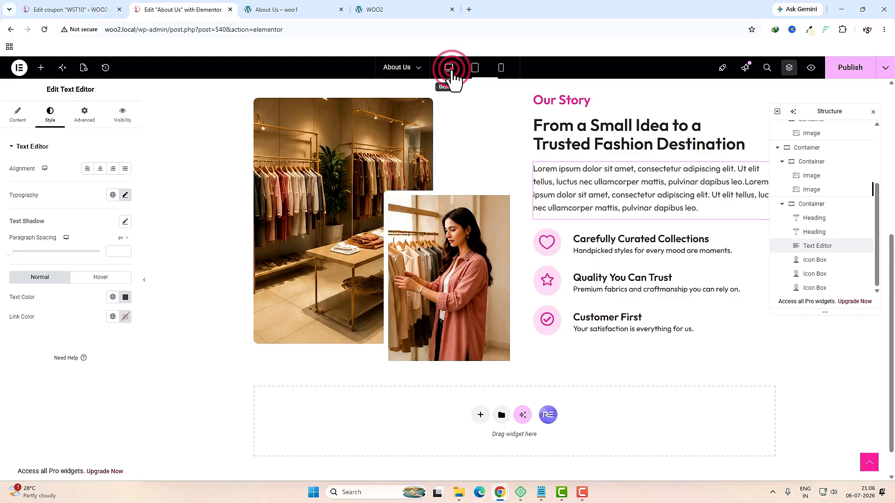
pyautogui.click(303, 10)
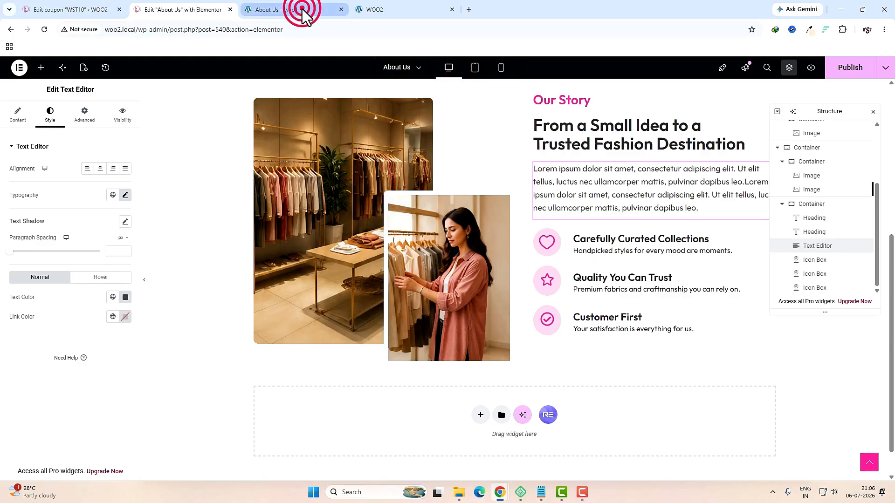
pyautogui.scroll(-4, 419, 247)
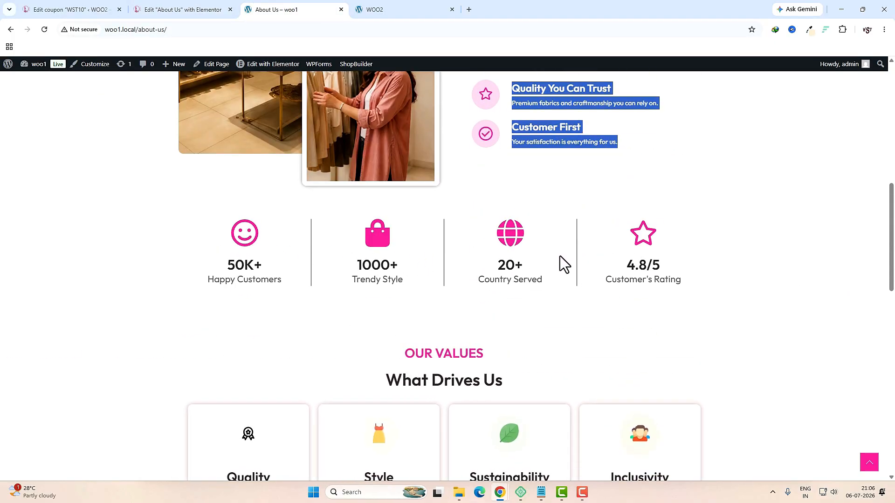
pyautogui.moveTo(685, 257); pyautogui.dragTo(231, 247)
# Step: Add a one-column flexbox section below Our Story with a 50 px top margin
pyautogui.click(186, 10)
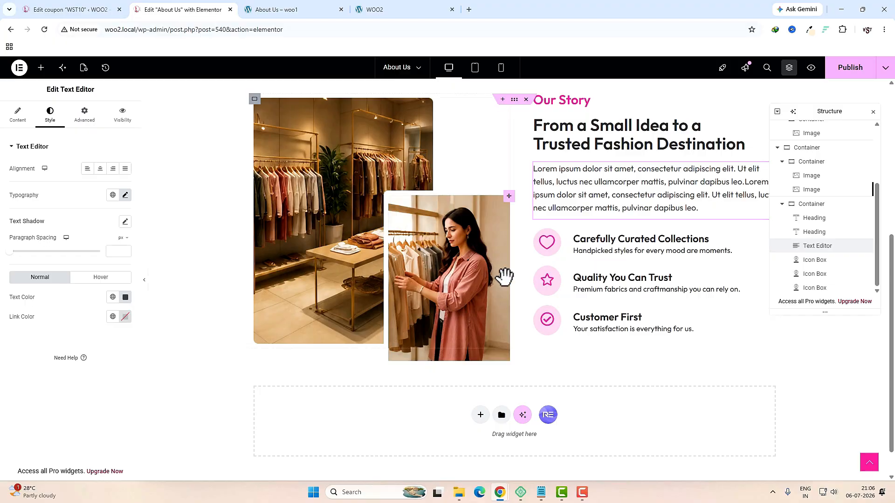
pyautogui.scroll(-1, 513, 284)
pyautogui.click(480, 378)
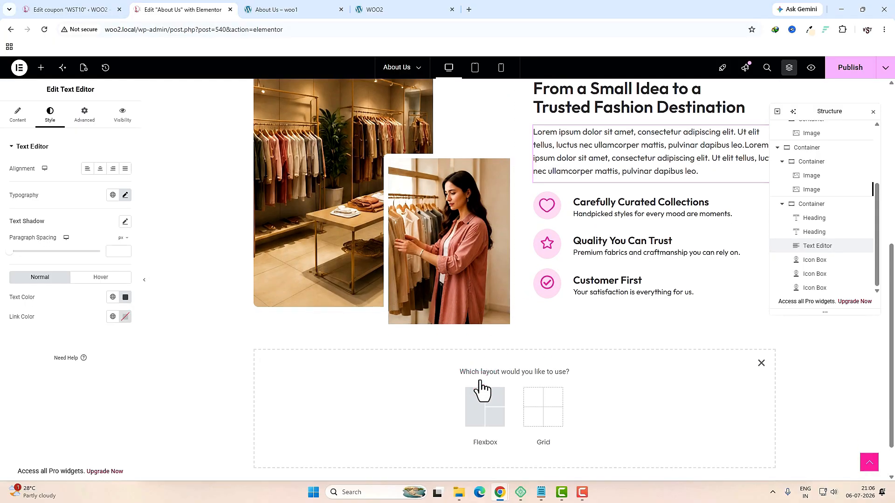
pyautogui.click(474, 419)
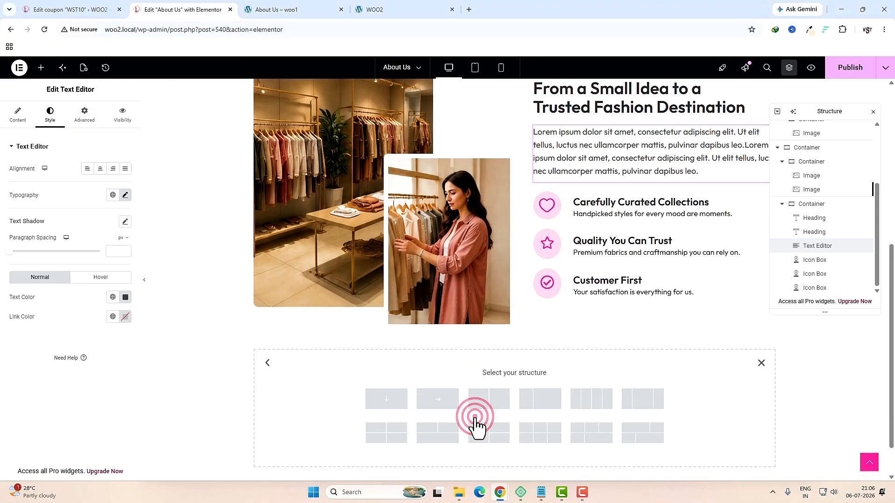
pyautogui.click(394, 407)
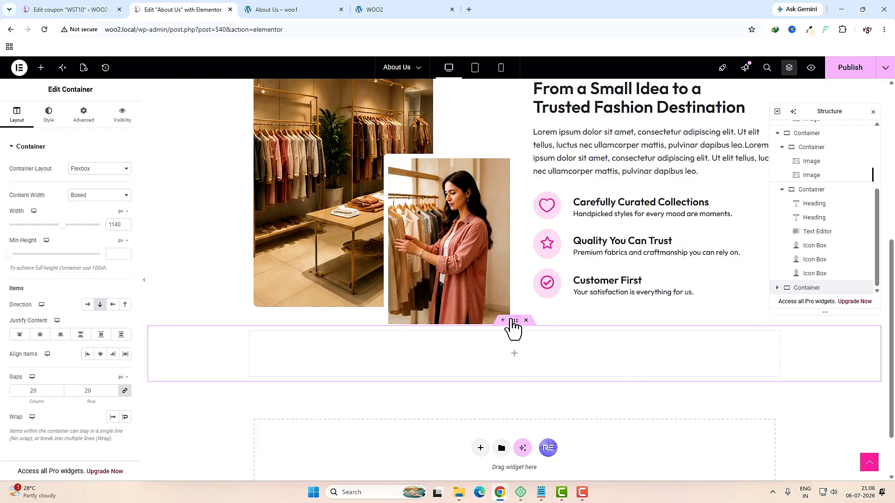
pyautogui.click(87, 118)
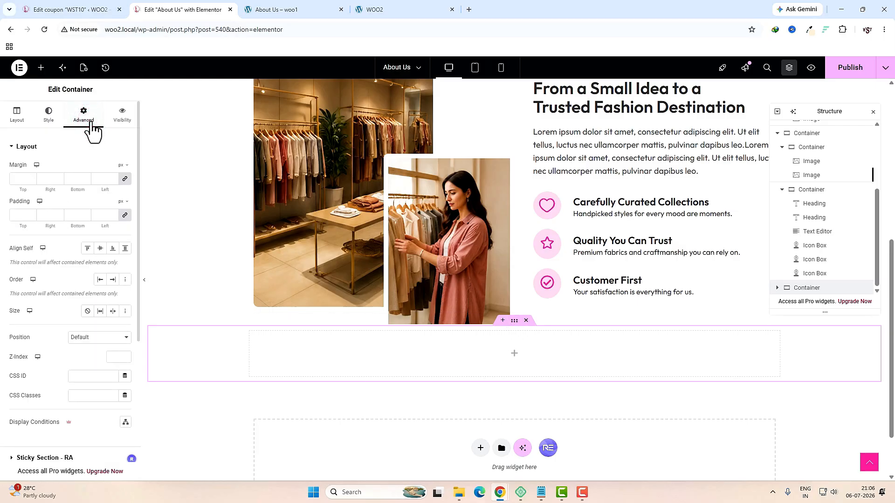
pyautogui.click(125, 179)
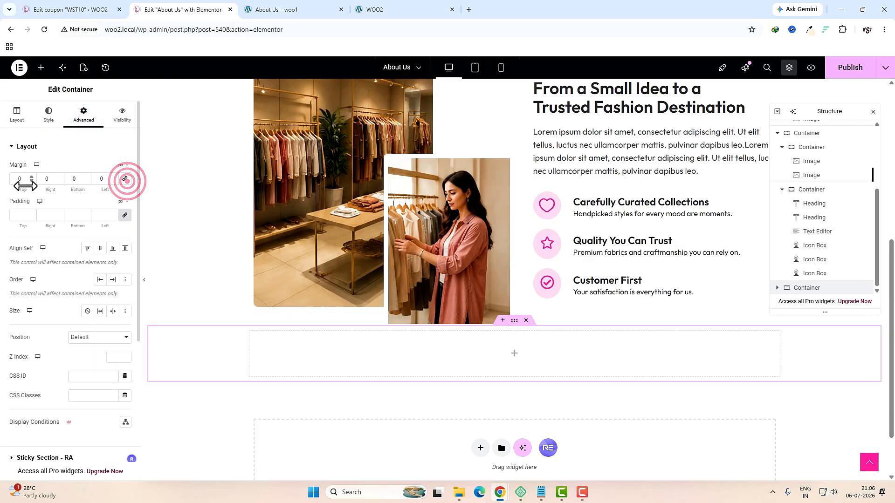
pyautogui.click(25, 179)
pyautogui.write('50')
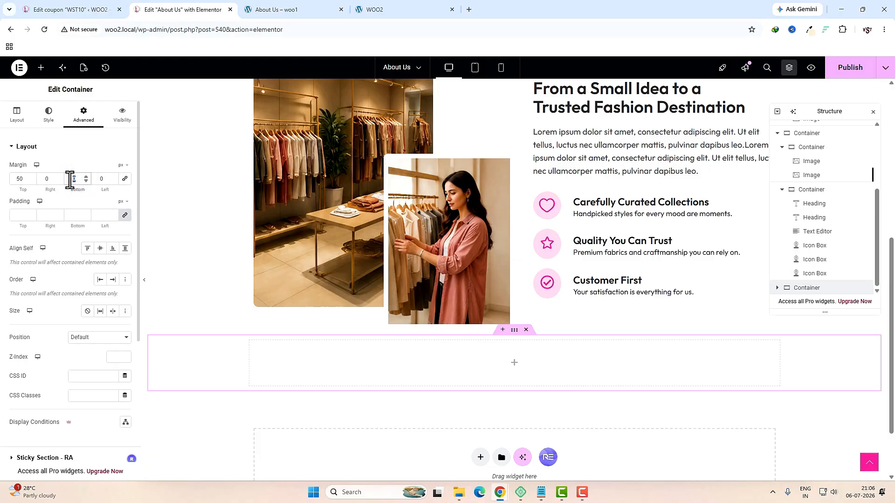
# Step: Place a Container widget inside the new section and set its padding to 0
pyautogui.click(514, 364)
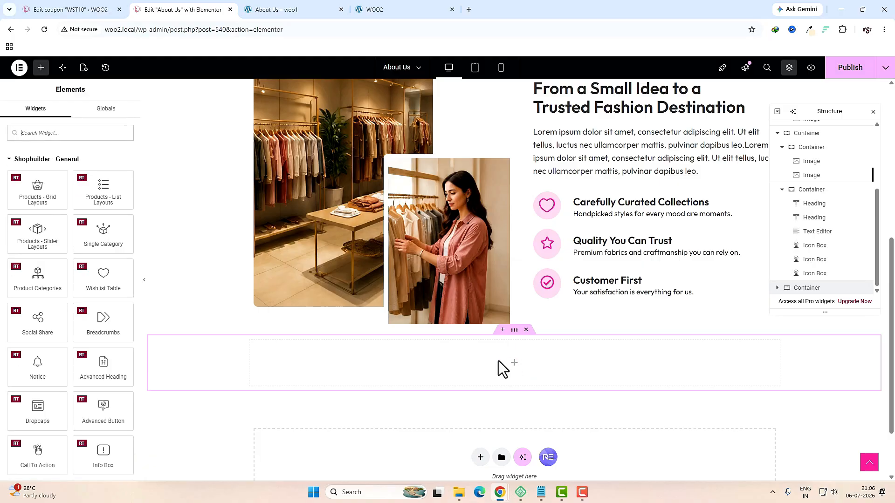
pyautogui.click(53, 133)
pyautogui.write('con')
pyautogui.moveTo(37, 166); pyautogui.dragTo(420, 360)
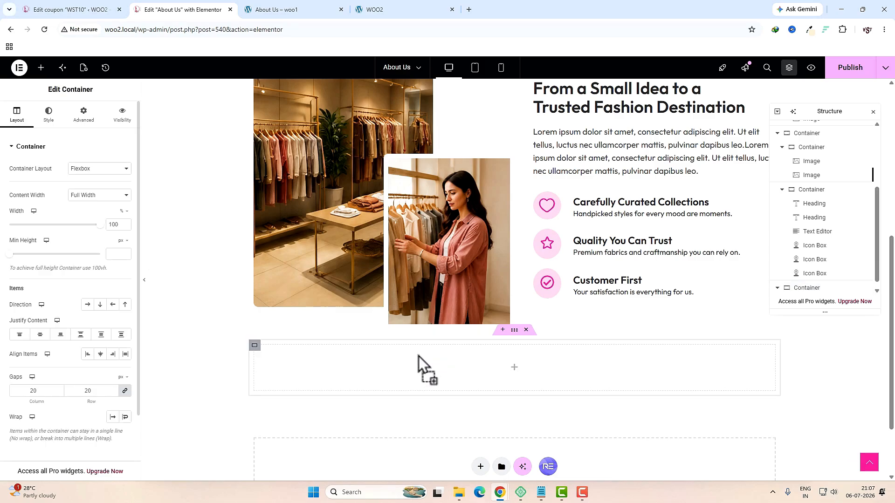
pyautogui.click(85, 116)
pyautogui.click(125, 216)
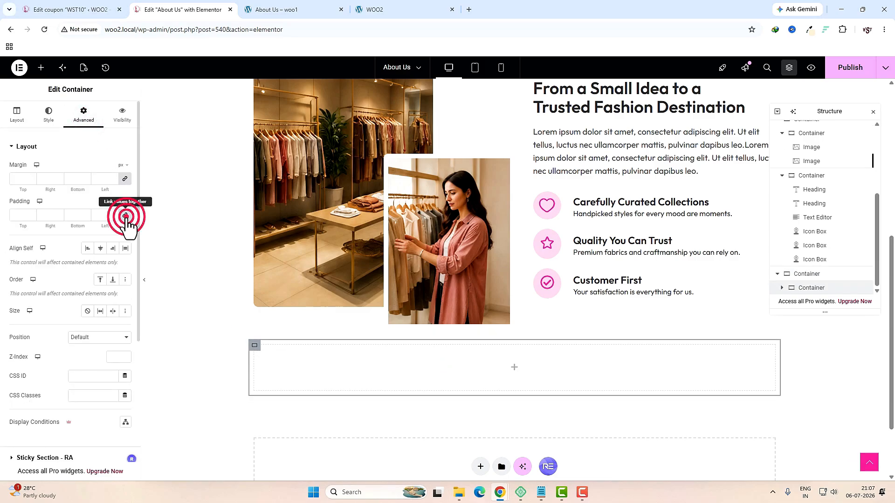
pyautogui.click(18, 115)
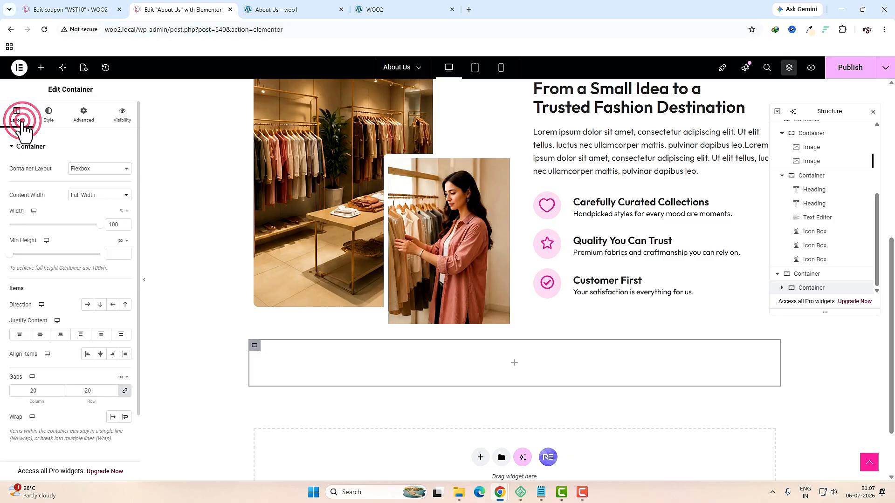
pyautogui.click(98, 168)
# Step: Make the inner container a grid with 4 columns and 1 row
pyautogui.click(91, 192)
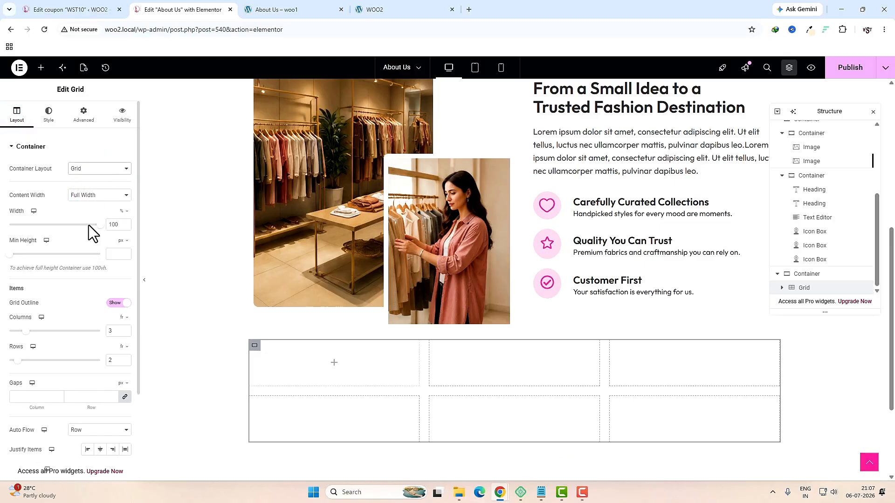
pyautogui.doubleClick(112, 331)
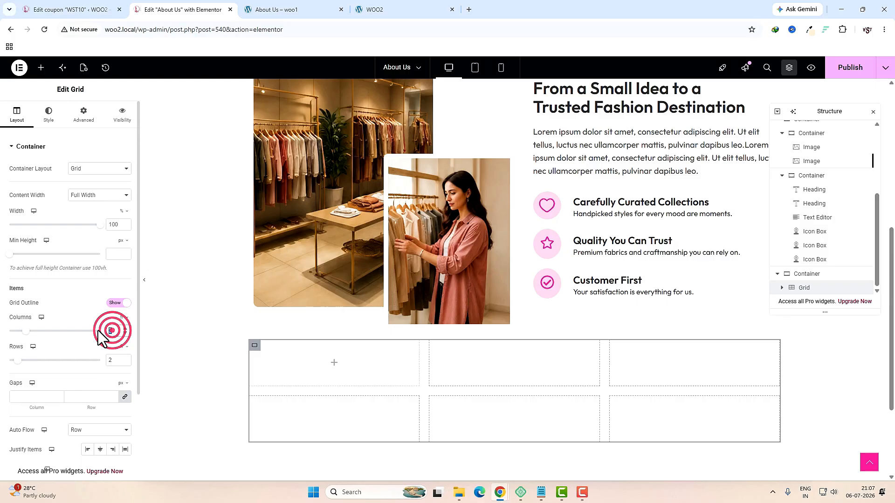
pyautogui.write('4')
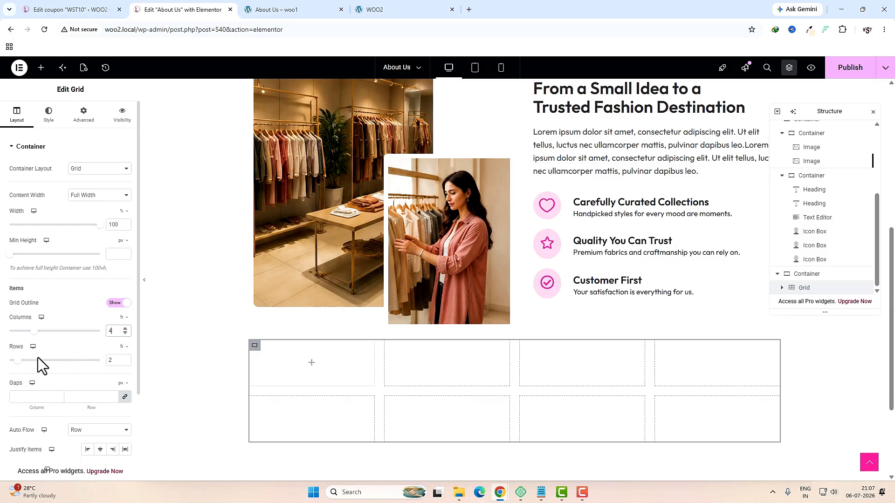
pyautogui.click(105, 359)
pyautogui.write('1')
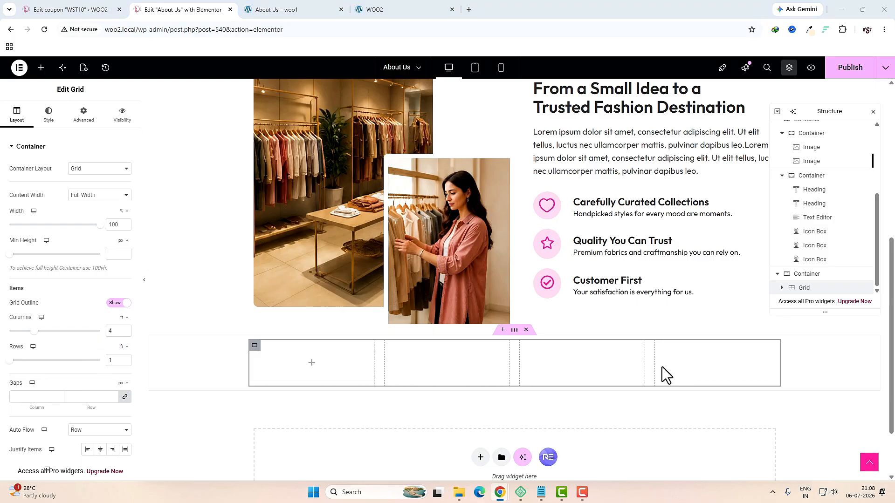
# Step: Drop a Container into the first grid cell and set its padding to 0
pyautogui.click(312, 363)
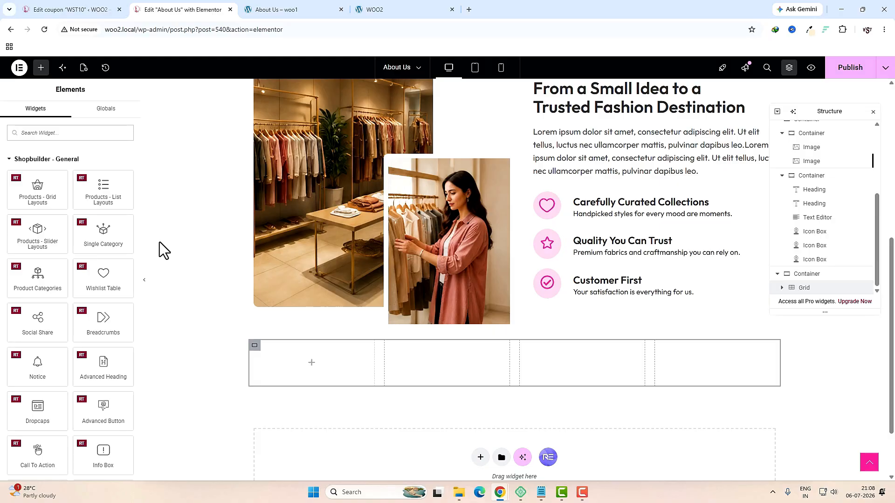
pyautogui.write('con')
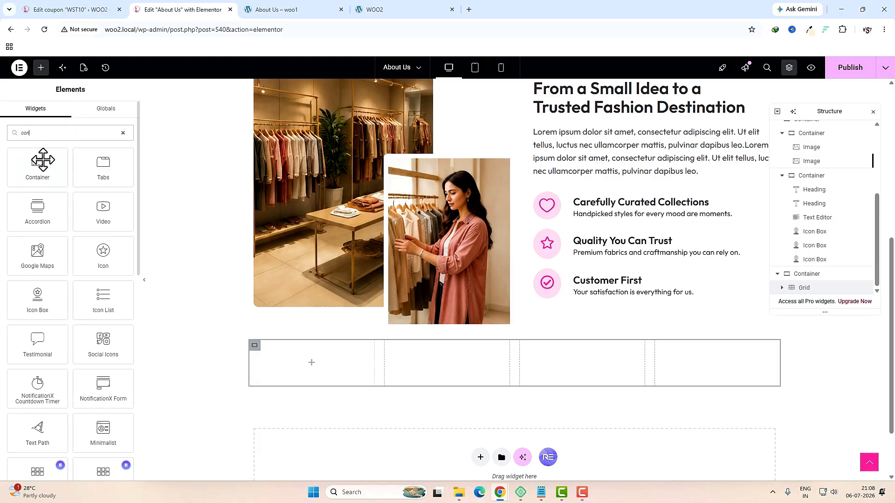
pyautogui.moveTo(43, 160); pyautogui.dragTo(300, 356)
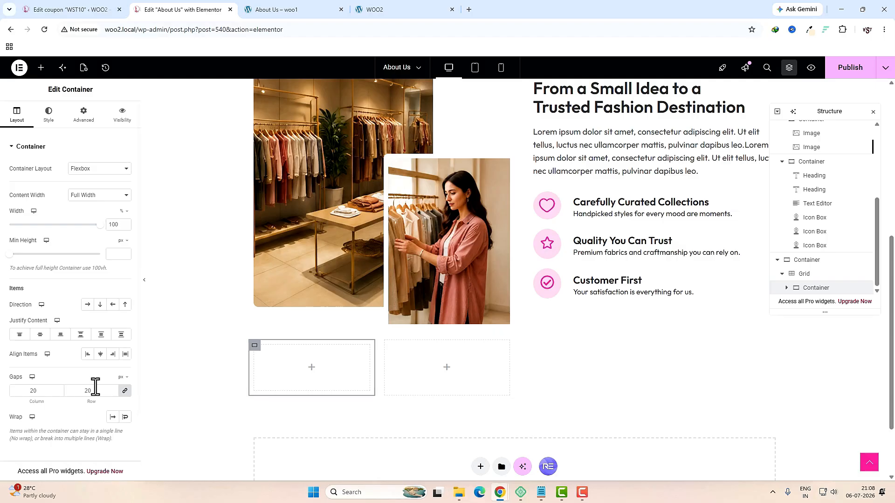
pyautogui.click(92, 112)
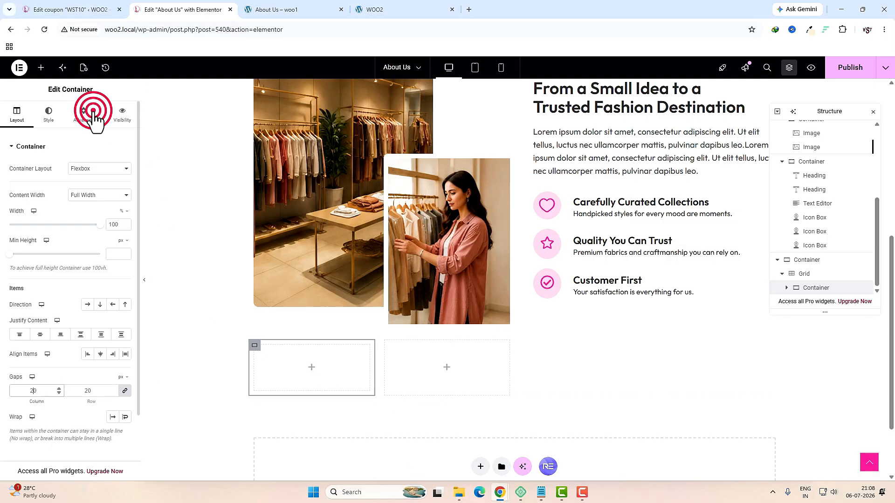
pyautogui.click(125, 215)
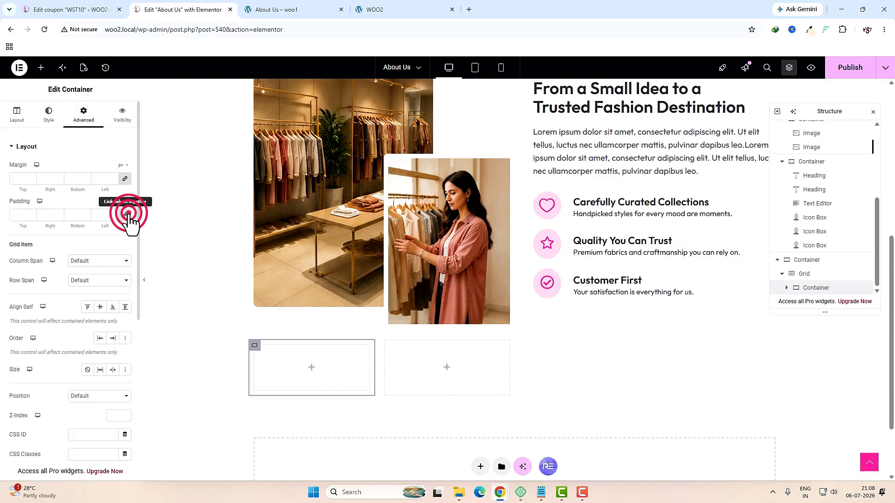
pyautogui.click(312, 369)
# Step: Add an Icon Box with the Smile icon, title '50K+' and description 'Happy Customers'
pyautogui.click(91, 133)
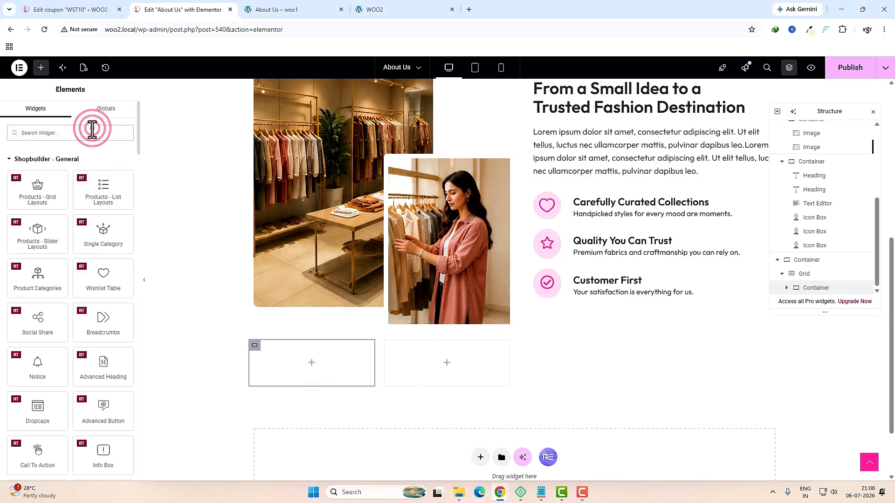
pyautogui.write('icon')
pyautogui.moveTo(104, 170); pyautogui.dragTo(309, 365)
pyautogui.click(378, 127)
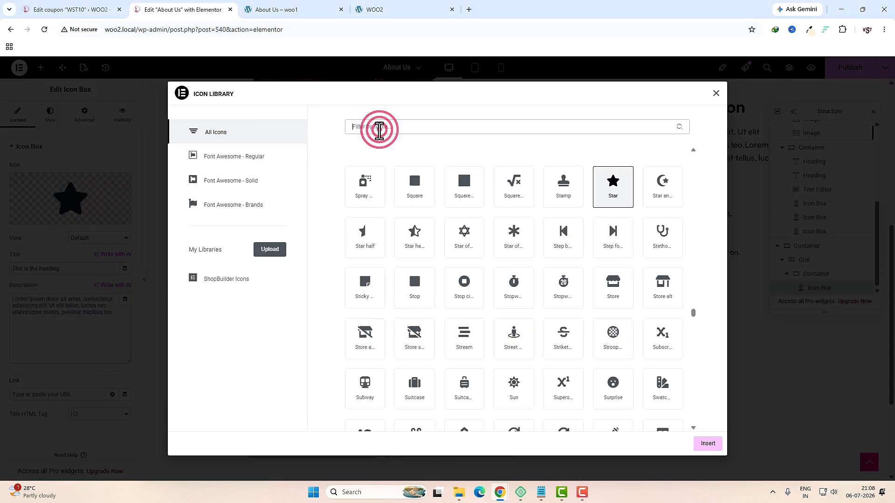
pyautogui.write('smi')
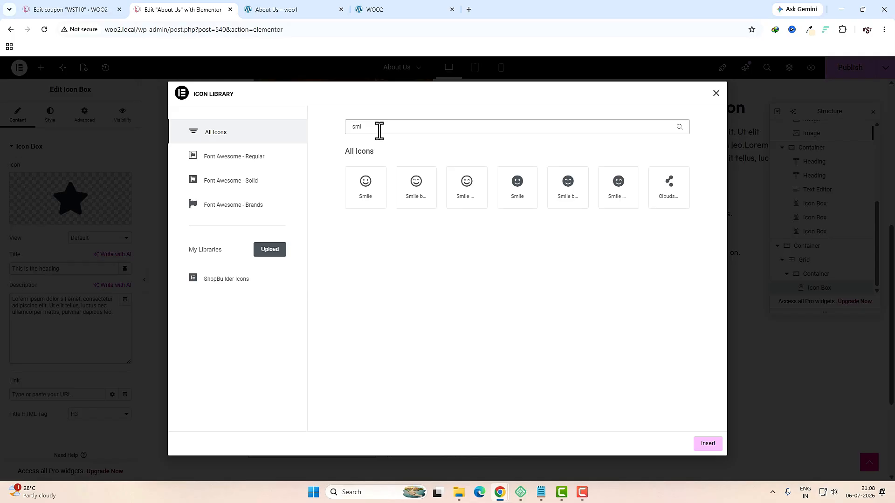
pyautogui.click(366, 188)
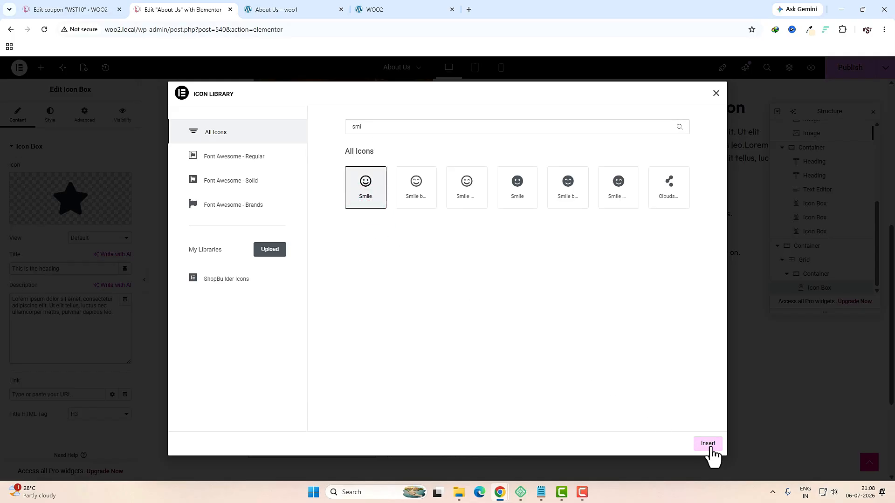
pyautogui.click(707, 443)
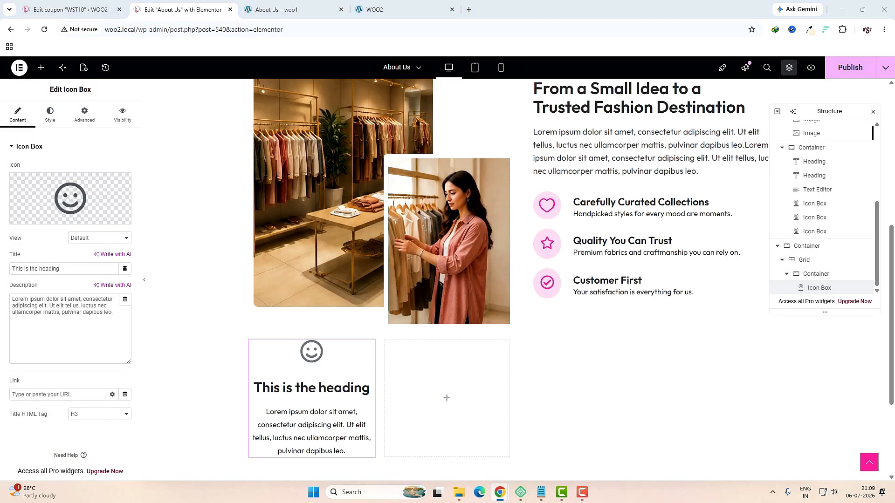
pyautogui.tripleClick(85, 268)
pyautogui.write('50K+')
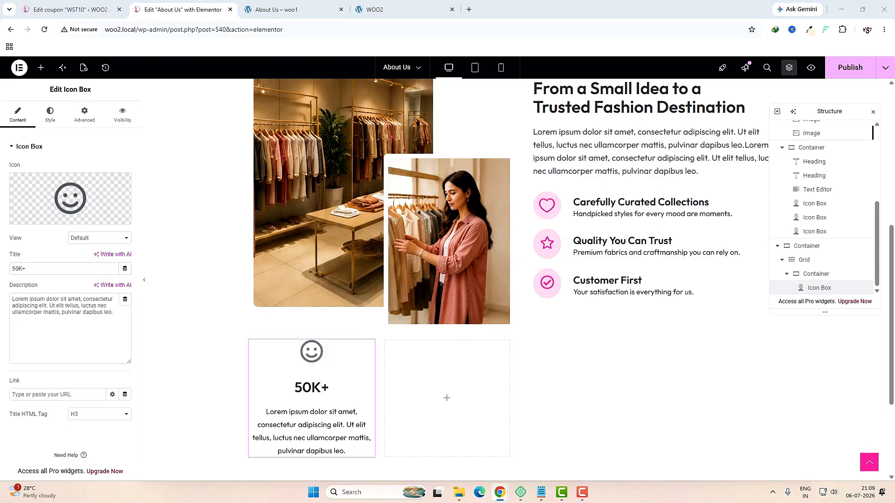
pyautogui.tripleClick(52, 306)
# Step: Enter 'Happy Customers' as the description and set the icon spacing to 0
pyautogui.write('Happy Customers')
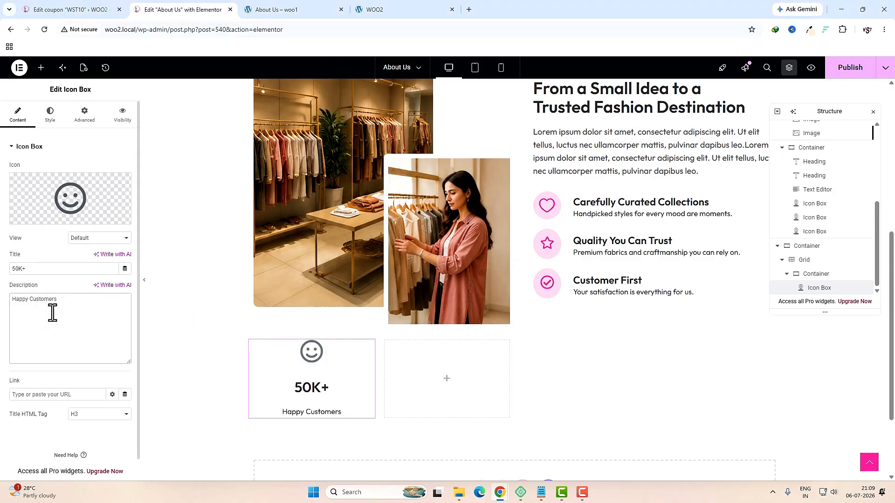
pyautogui.click(51, 113)
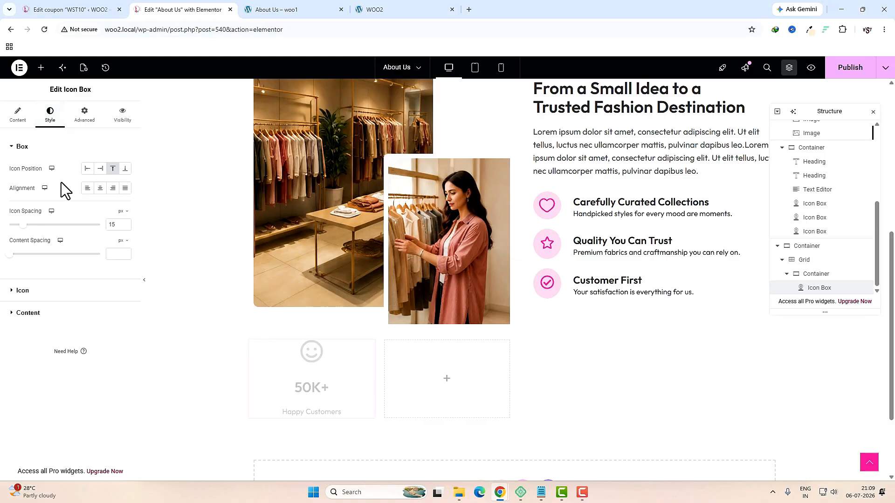
pyautogui.doubleClick(114, 225)
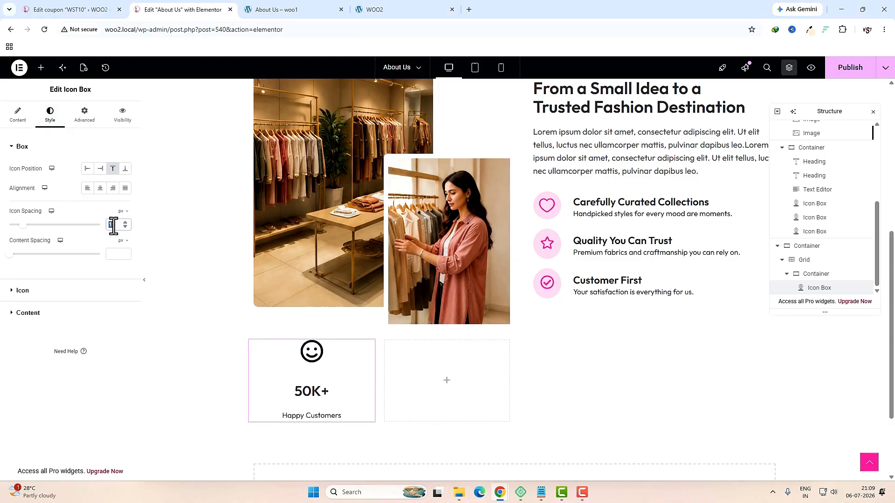
pyautogui.write('0')
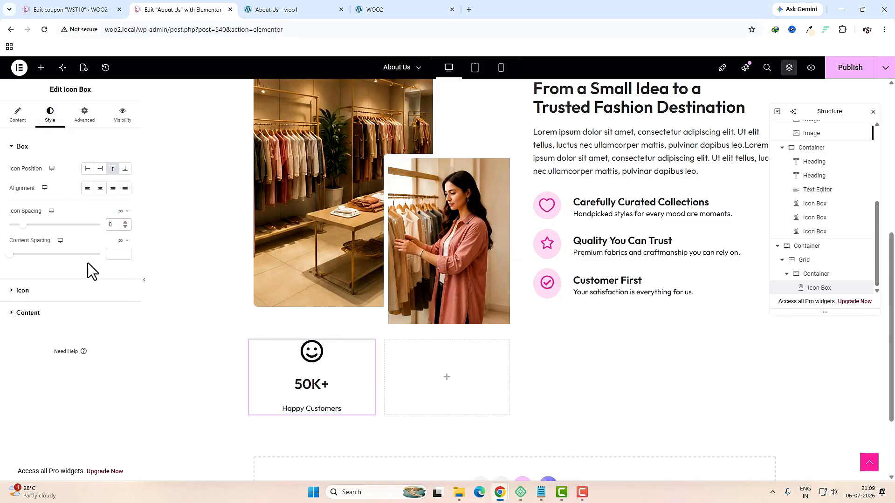
pyautogui.click(118, 255)
# Step: Make the smiley icon the global pink colour at size 60
pyautogui.click(86, 289)
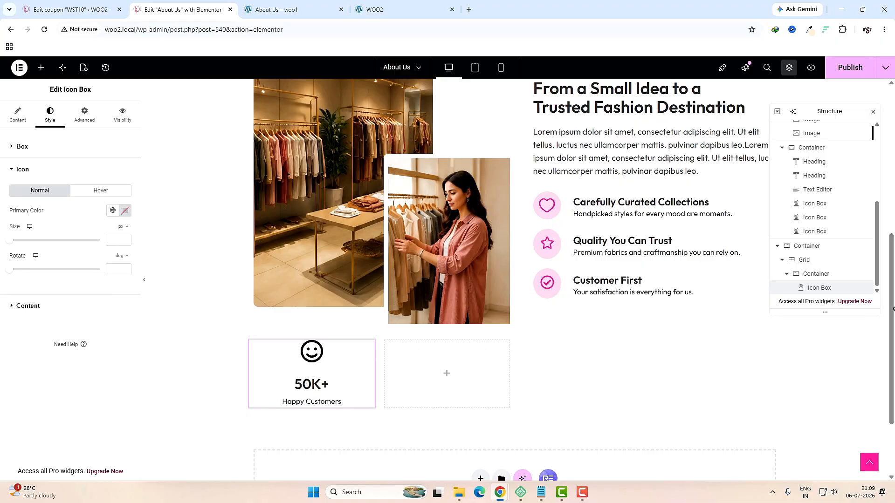
pyautogui.click(112, 210)
pyautogui.click(32, 326)
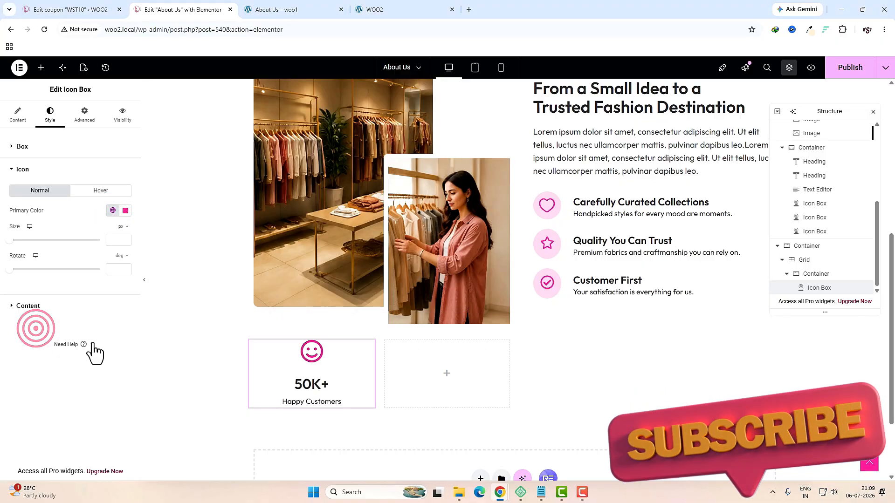
pyautogui.click(114, 241)
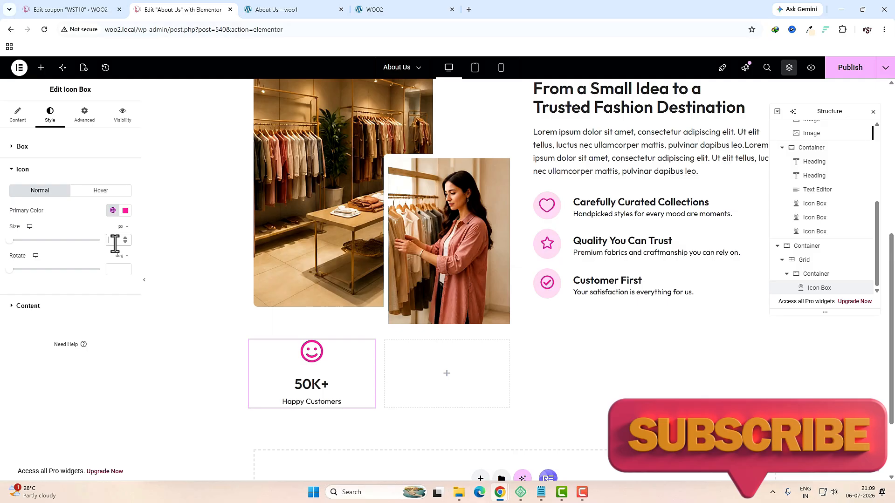
pyautogui.write('60')
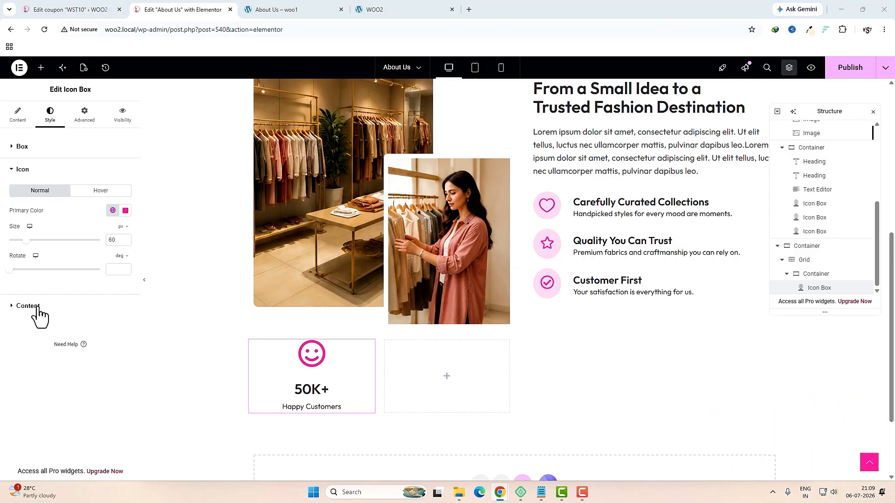
# Step: Set the 50K+ title typography to 30 px font size with 30 line height
pyautogui.click(37, 306)
pyautogui.click(125, 229)
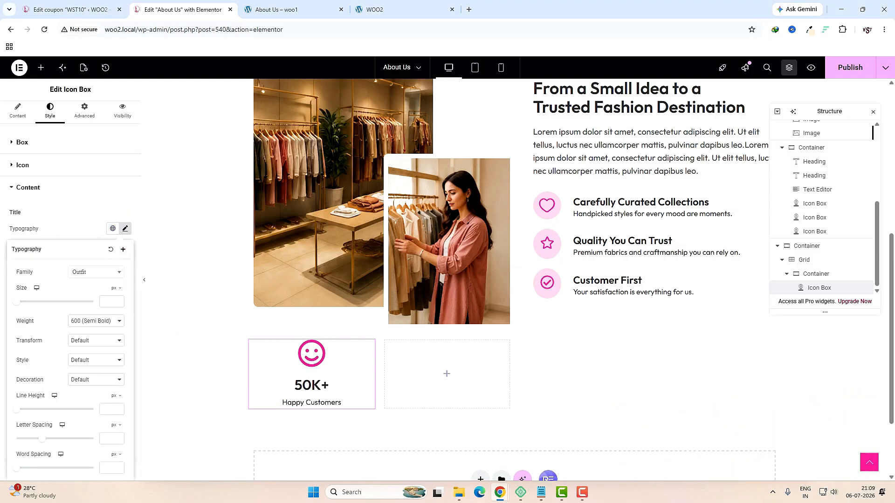
pyautogui.click(112, 301)
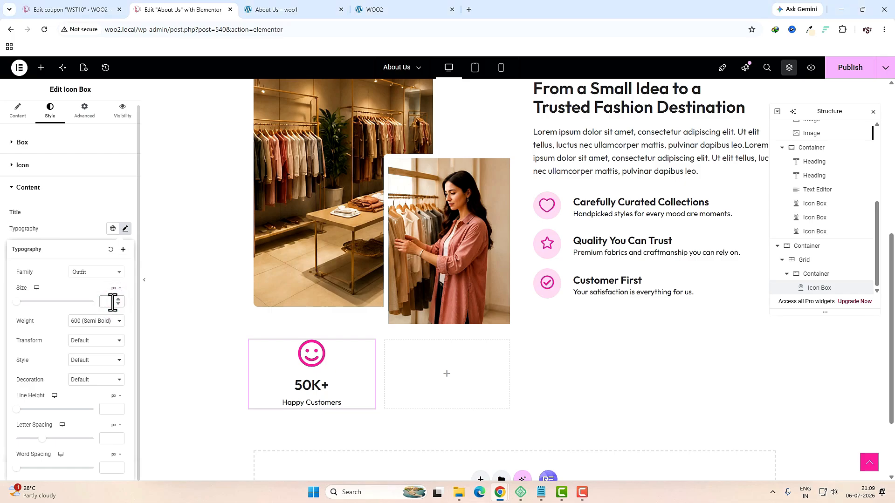
pyautogui.write('30')
pyautogui.click(100, 410)
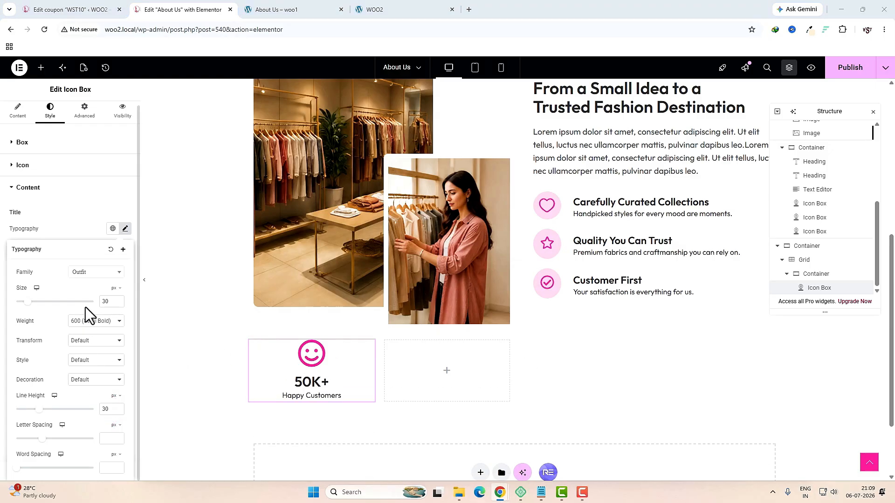
pyautogui.click(70, 211)
# Step: Set the Happy Customers description to 20 px font size with 30 line height
pyautogui.click(125, 353)
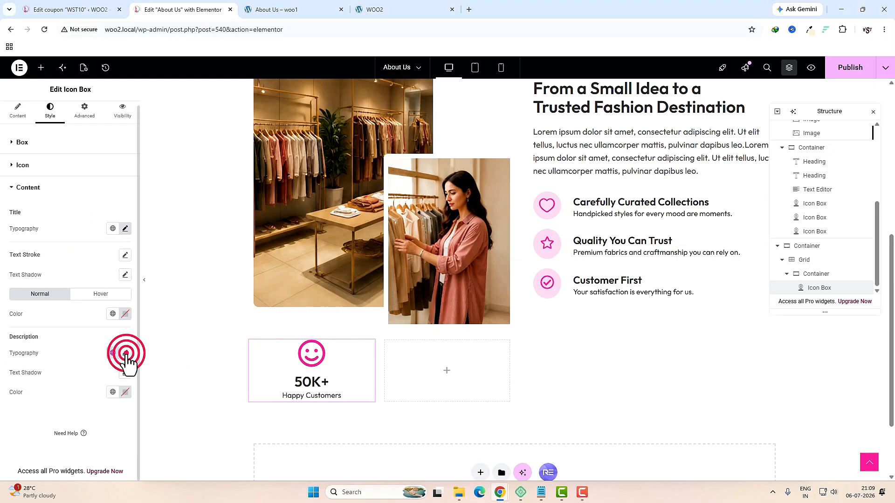
pyautogui.click(104, 302)
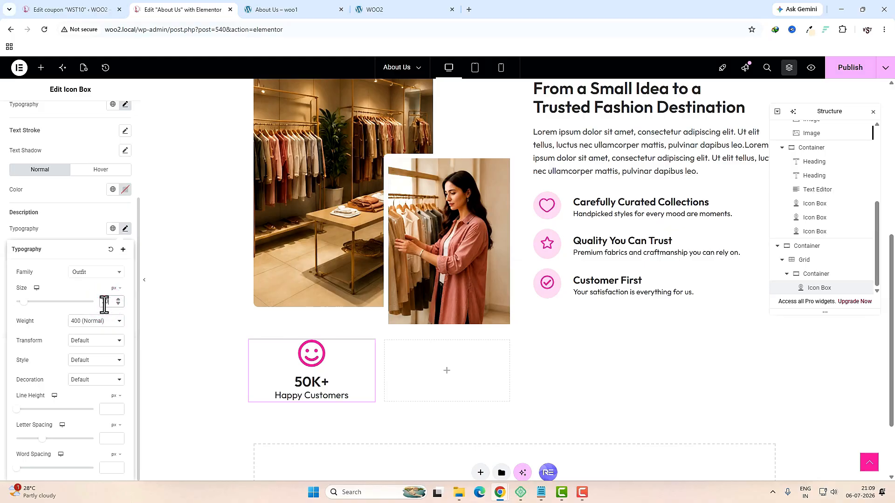
pyautogui.click(108, 409)
pyautogui.write('30')
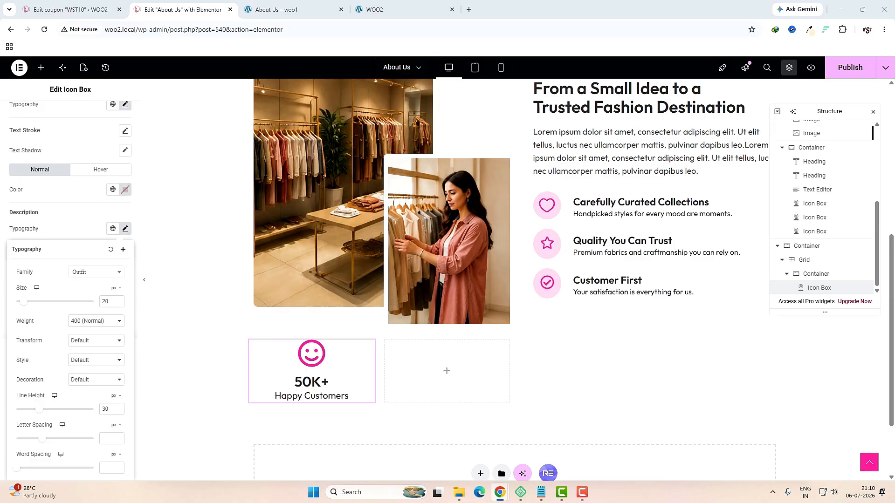
# Step: Check the finished stats row on the live About Us page
pyautogui.click(815, 274)
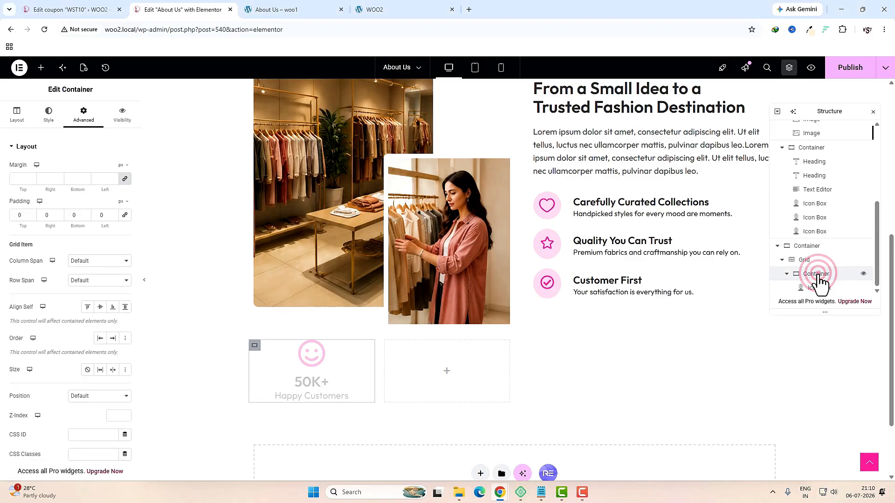
pyautogui.click(314, 9)
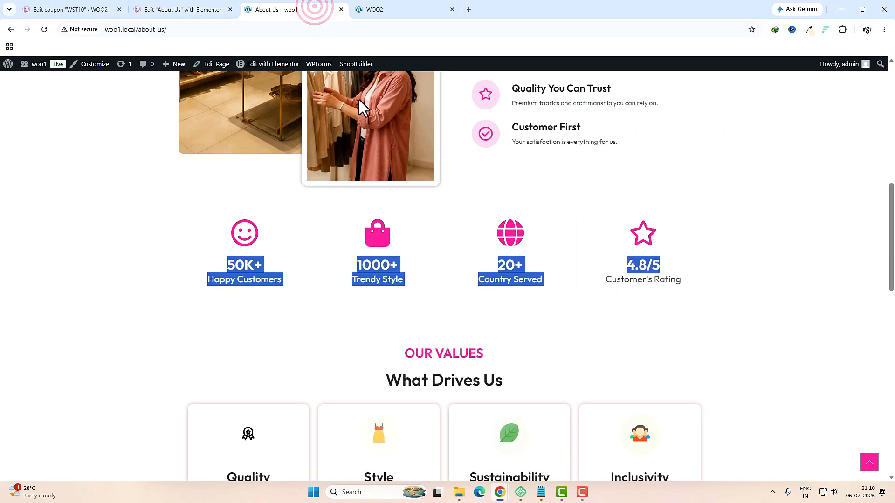
pyautogui.click(300, 248)
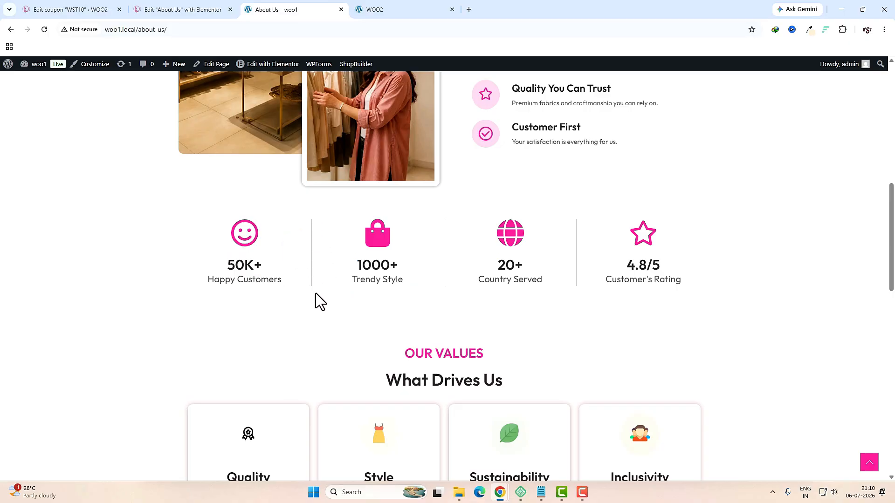
# Step: Give the 50K+ stat box a solid border with only a 1 px right side
pyautogui.hotkey('ctrl', 'shift', 'Tab')
pyautogui.click(49, 115)
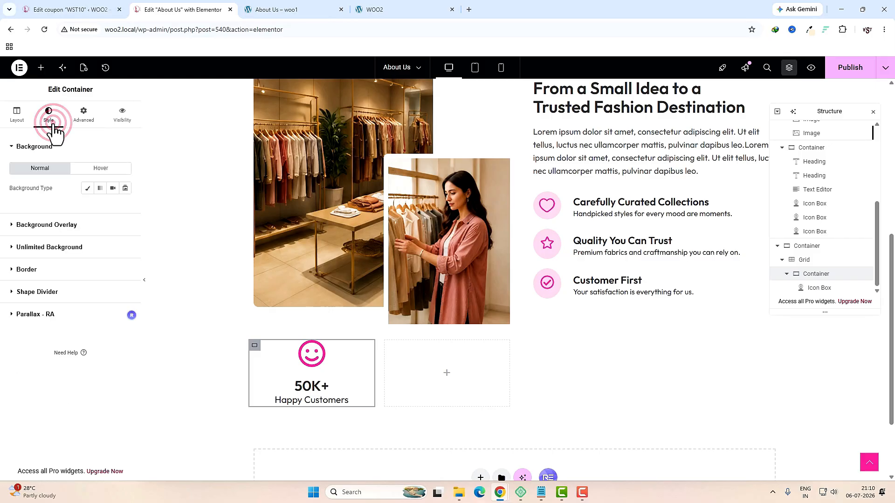
pyautogui.click(58, 271)
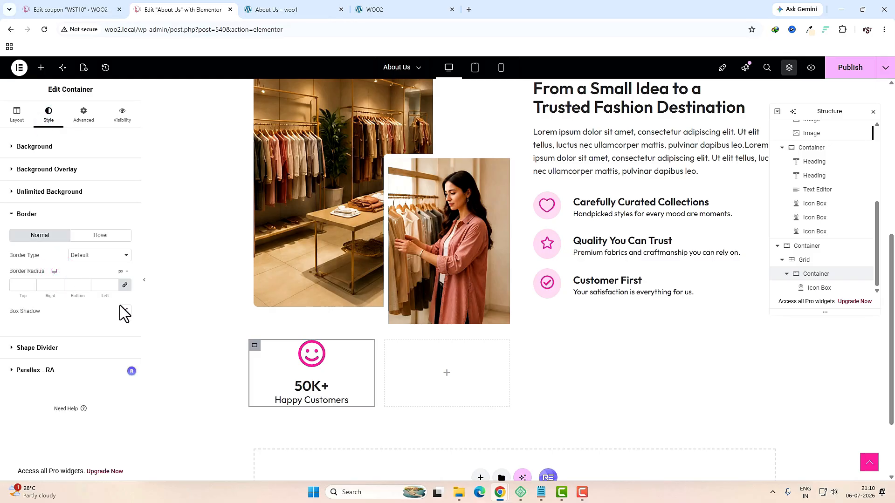
pyautogui.click(118, 265)
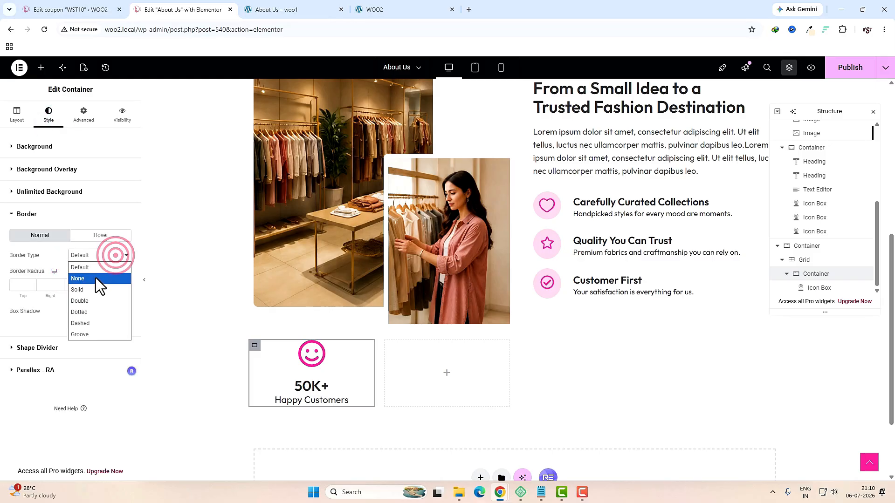
pyautogui.click(84, 286)
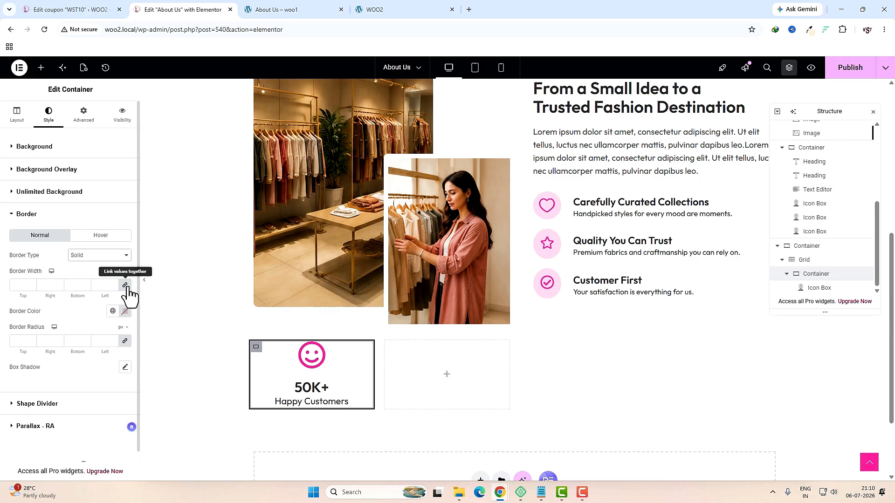
pyautogui.click(125, 285)
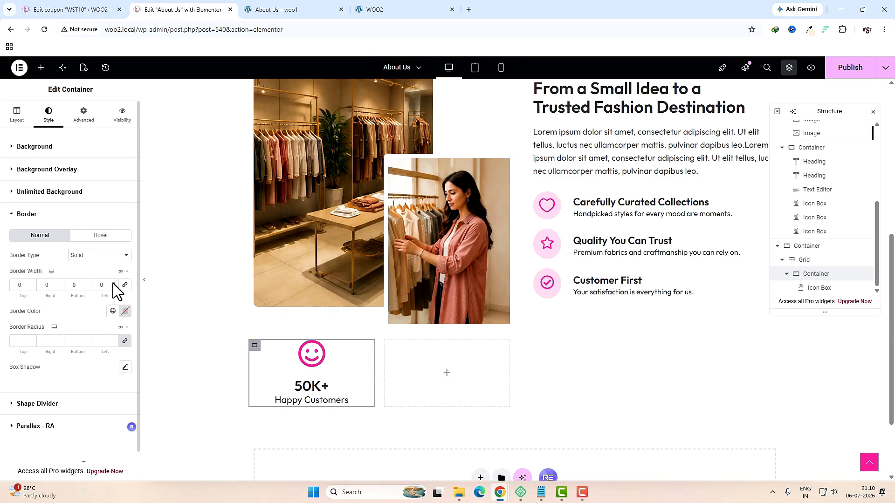
pyautogui.click(48, 285)
pyautogui.write('2')
pyautogui.press('BackSpace')
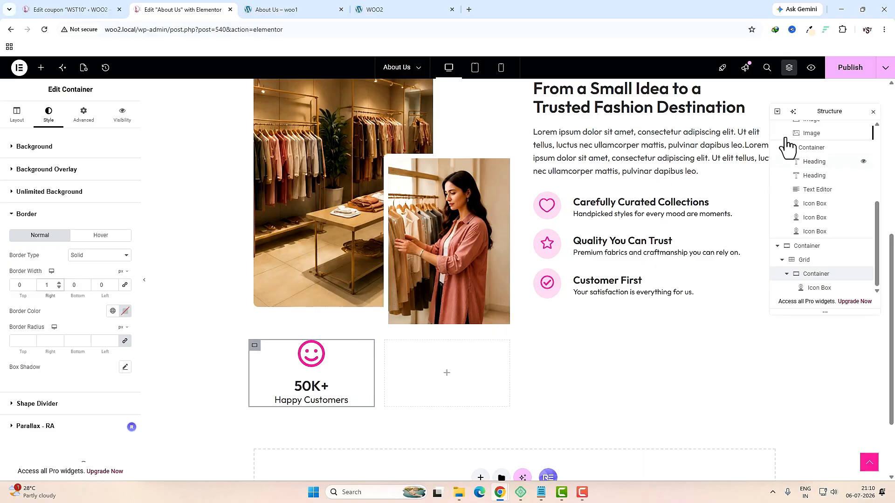
# Step: Publish the About Us page, preview it live, and return to the 50K+ stat box
pyautogui.click(846, 74)
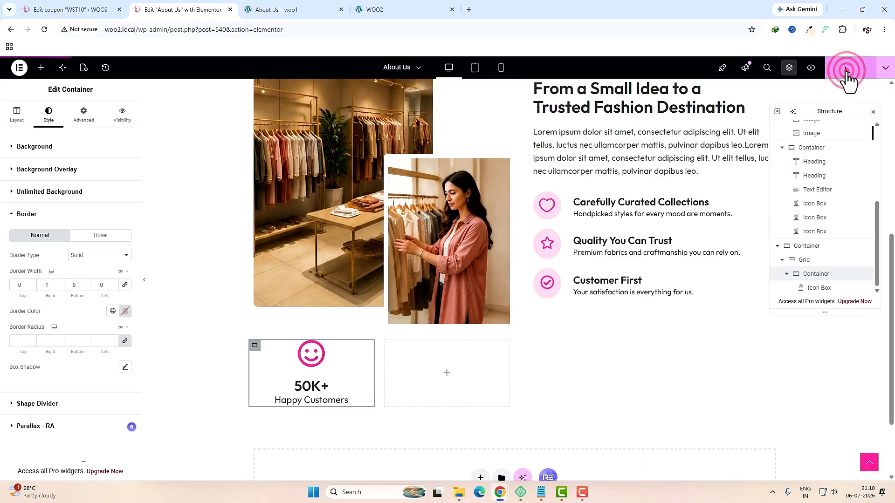
pyautogui.click(812, 70)
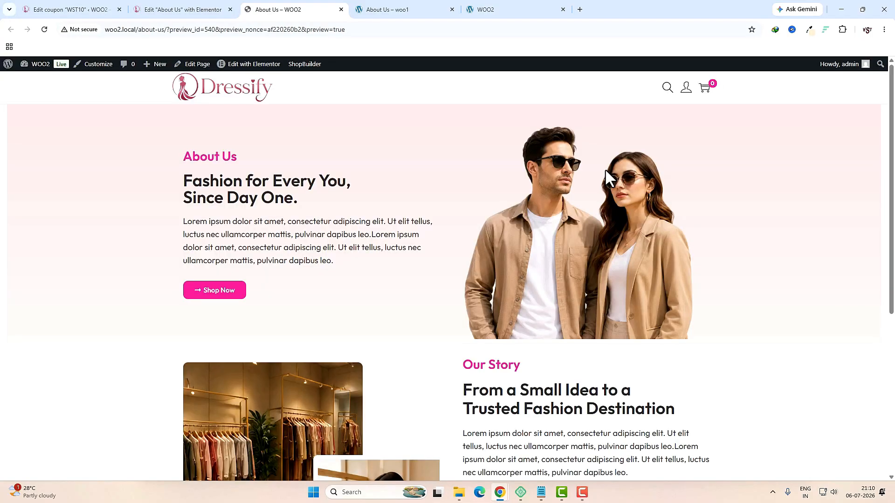
pyautogui.scroll(-6, 605, 168)
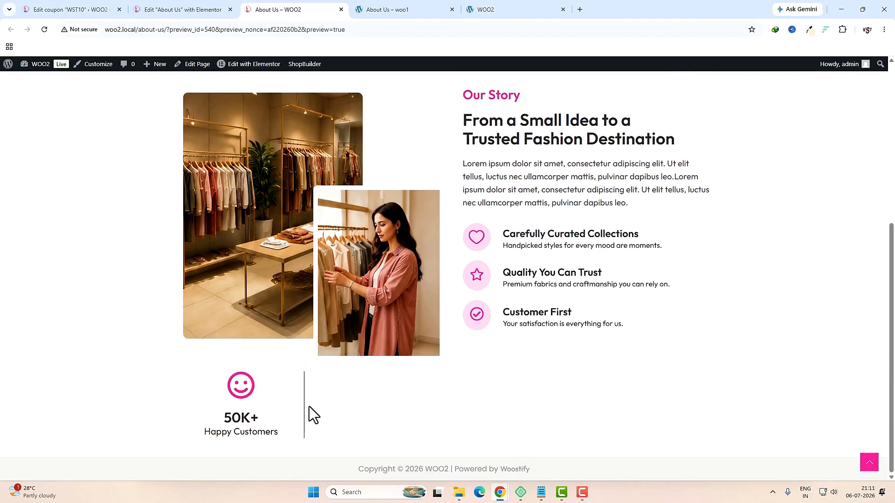
pyautogui.hotkey('ctrl', 'shift', 'Tab')
pyautogui.click(254, 345)
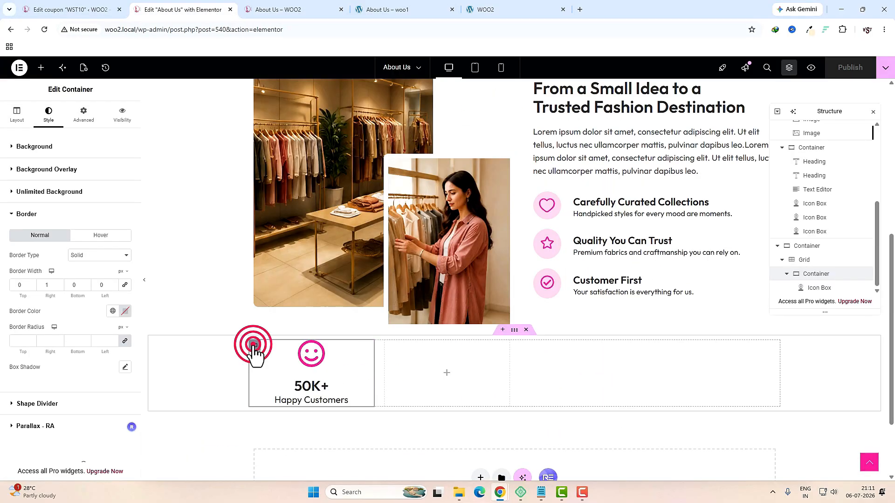
# Step: Duplicate the 50K+ stat box three times to make four boxes
pyautogui.rightClick(254, 347)
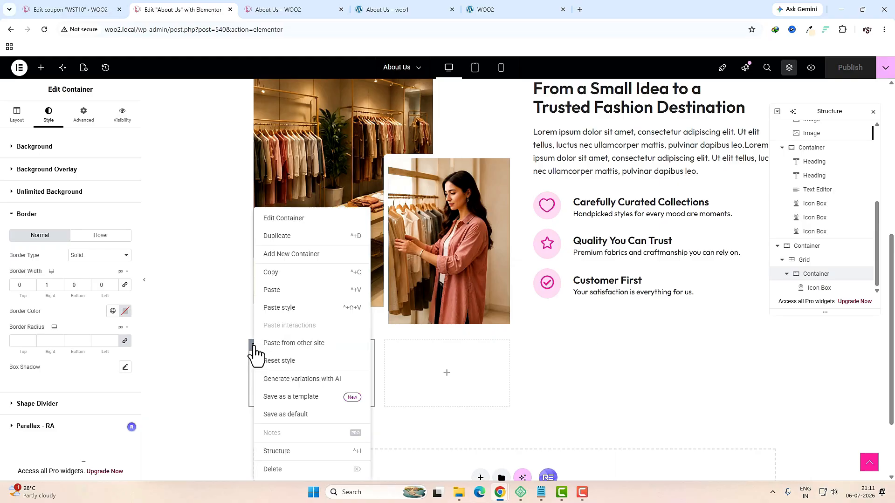
pyautogui.click(278, 235)
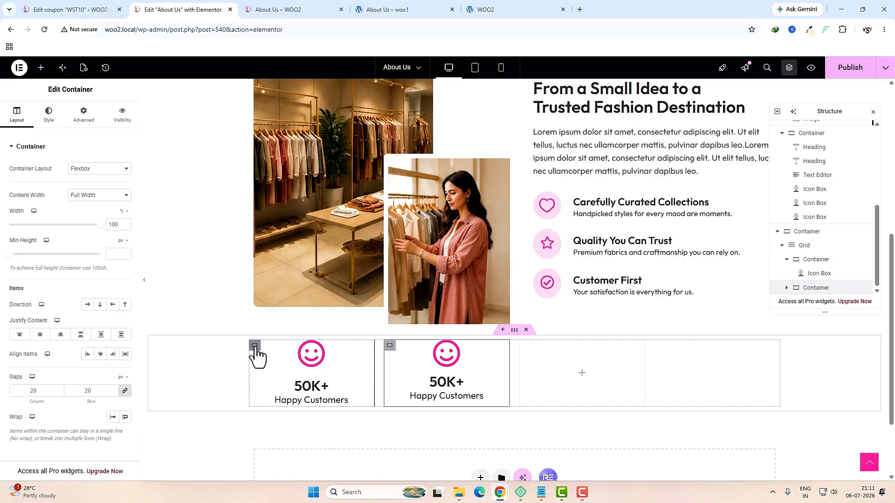
pyautogui.rightClick(254, 347)
pyautogui.click(285, 237)
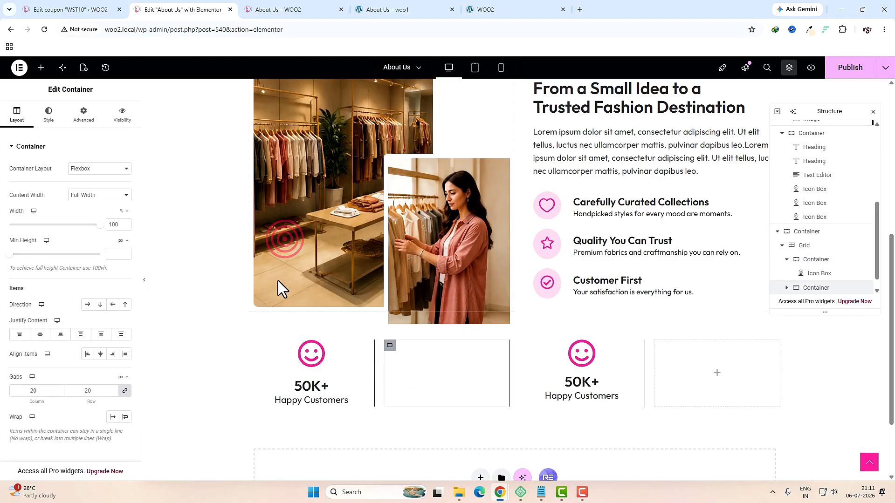
pyautogui.rightClick(255, 349)
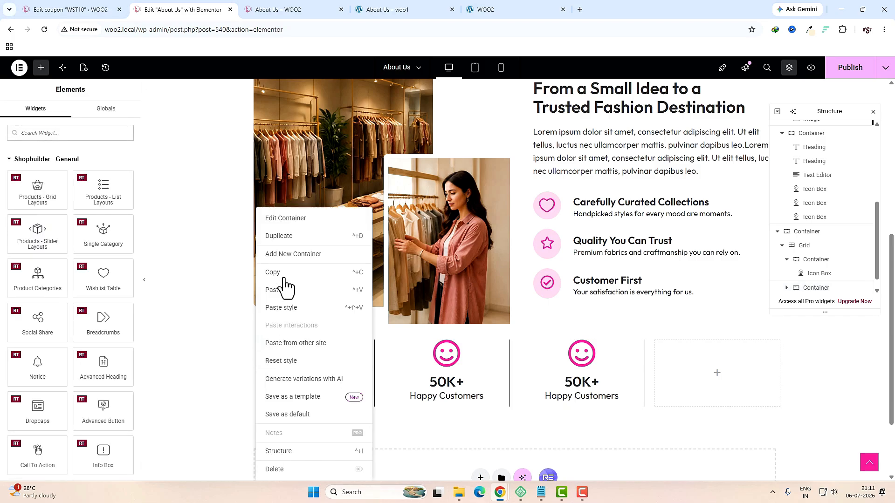
pyautogui.click(285, 238)
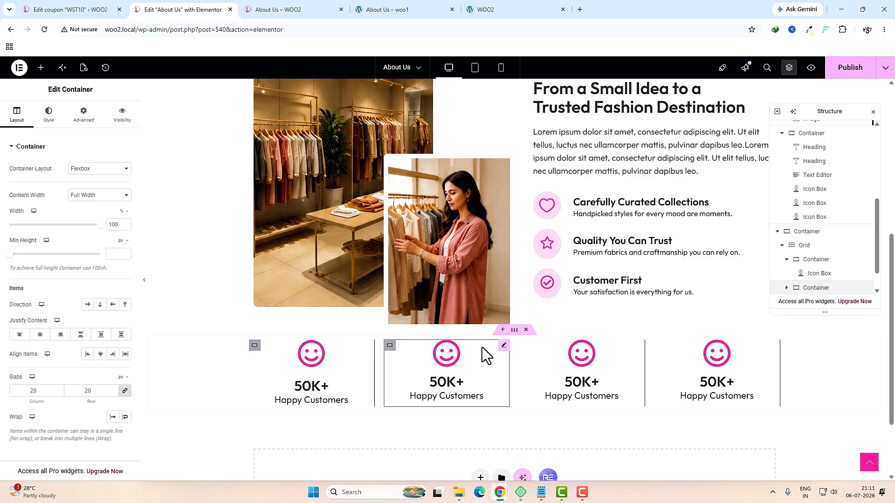
# Step: Turn the second box into 1000+ Trendy Style with a shopping bag icon
pyautogui.click(437, 366)
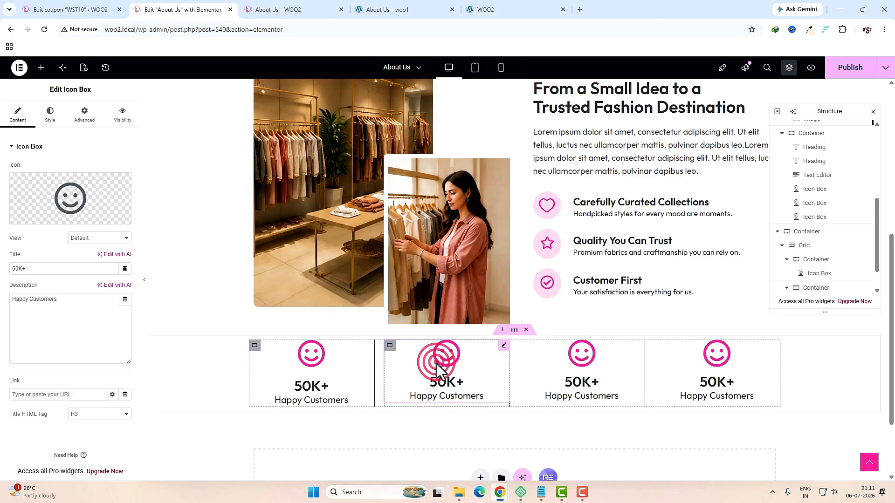
pyautogui.click(88, 198)
pyautogui.click(430, 126)
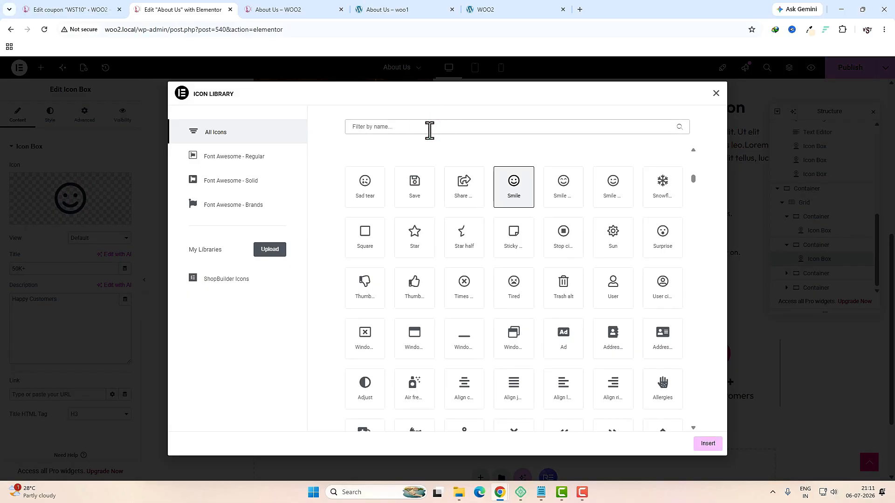
pyautogui.write('bag')
pyautogui.click(373, 180)
pyautogui.click(707, 443)
pyautogui.doubleClick(45, 269)
pyautogui.write('1000')
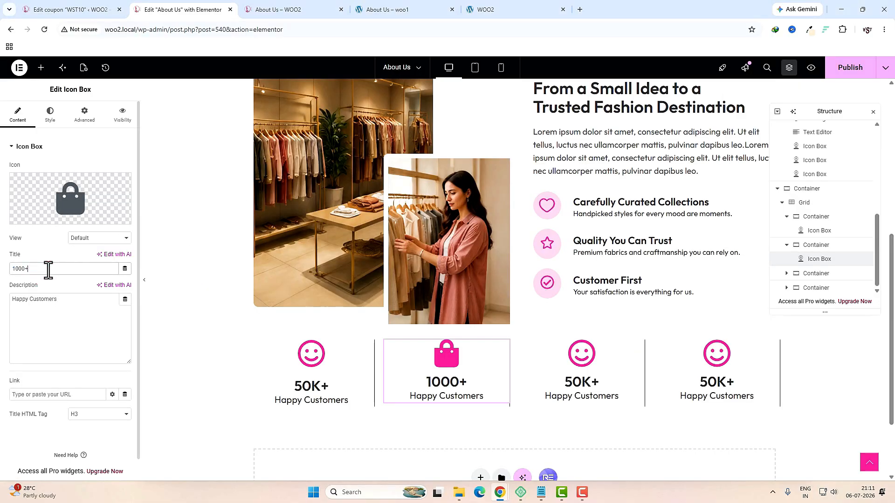
pyautogui.tripleClick(77, 300)
pyautogui.write('Trendy Style')
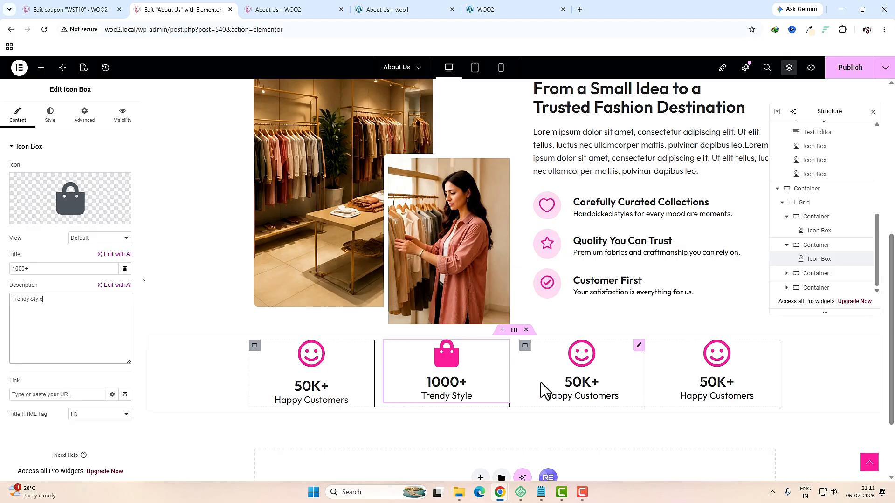
# Step: Turn the third box into 20+ Country Served with a globe icon
pyautogui.click(585, 371)
pyautogui.click(55, 201)
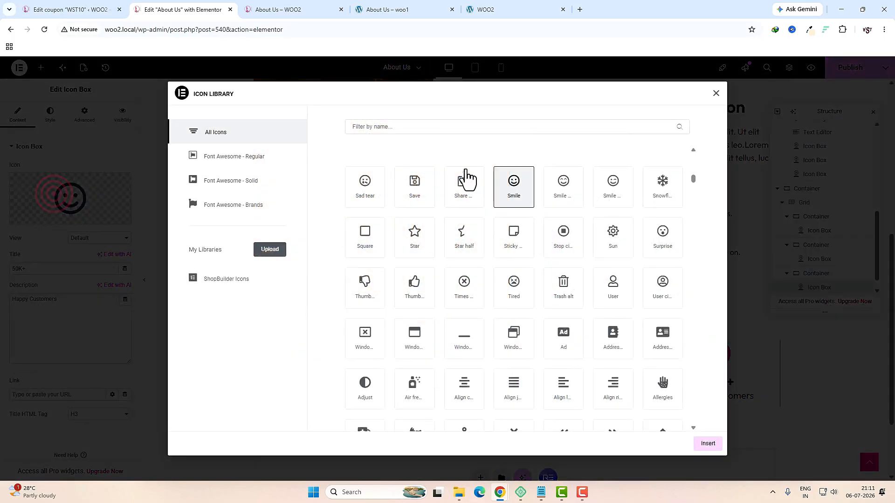
pyautogui.click(440, 126)
pyautogui.write('glo')
pyautogui.click(365, 184)
pyautogui.click(365, 184)
pyautogui.tripleClick(56, 269)
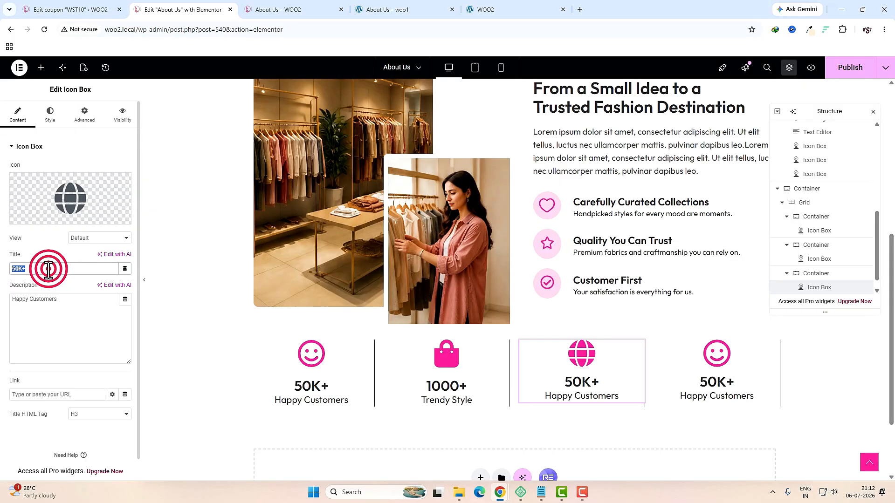
pyautogui.write('20+')
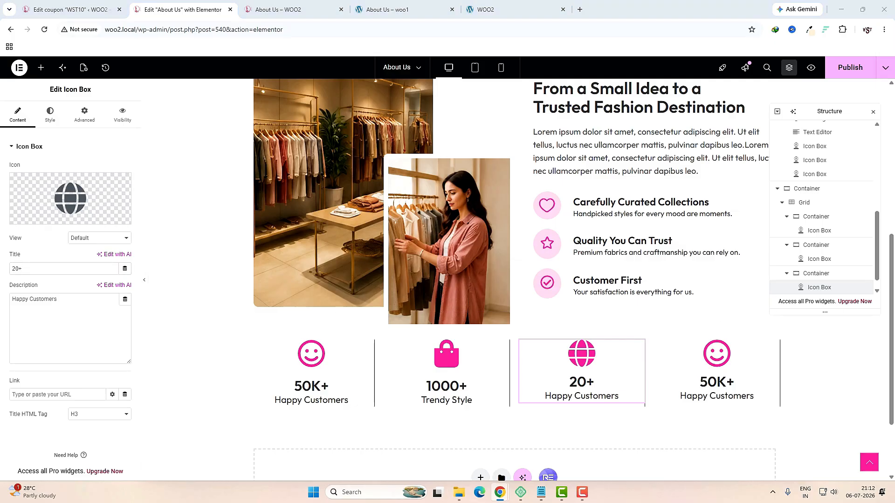
pyautogui.tripleClick(83, 310)
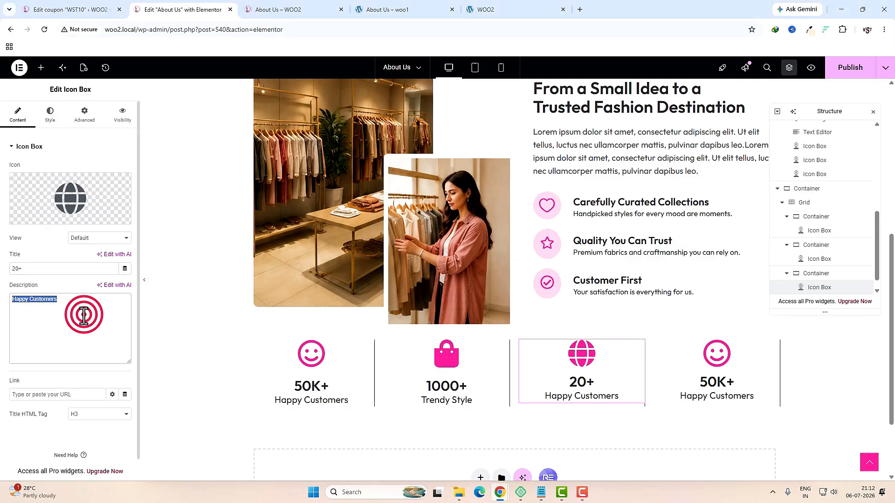
pyautogui.write('Country Served')
# Step: Turn the fourth box into 4.8/5 Customer's Rating with a star icon
pyautogui.click(689, 354)
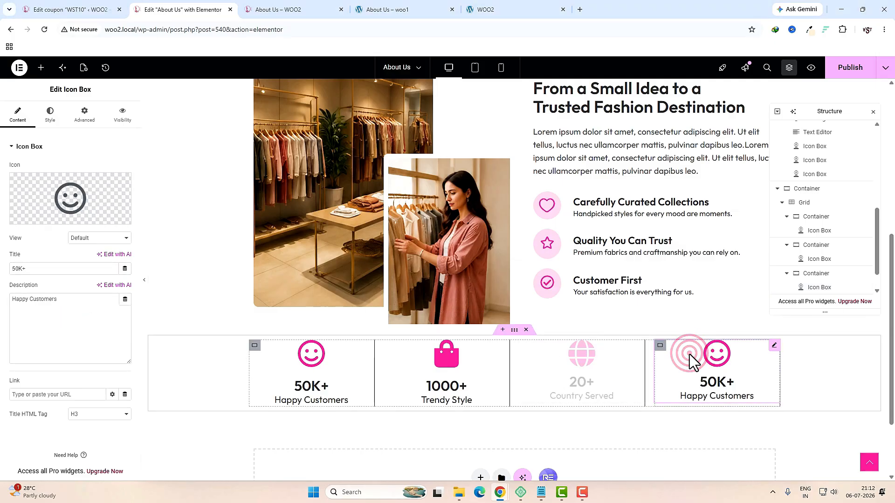
pyautogui.click(67, 200)
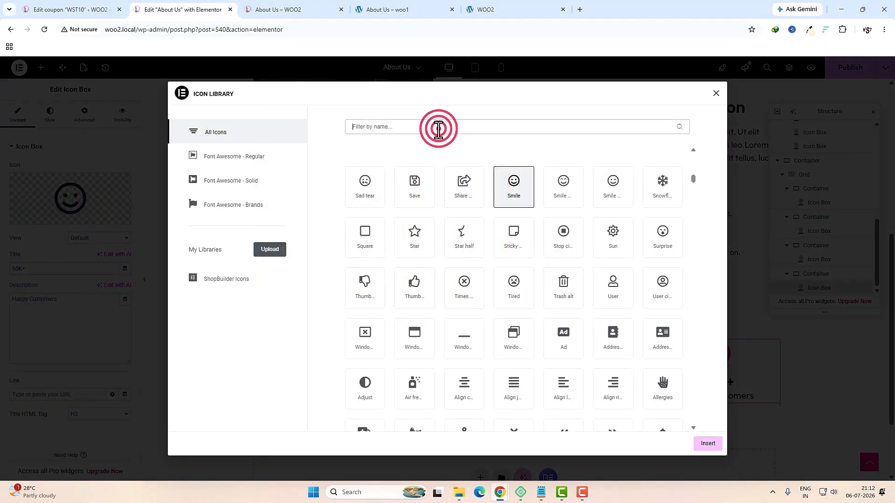
pyautogui.click(438, 128)
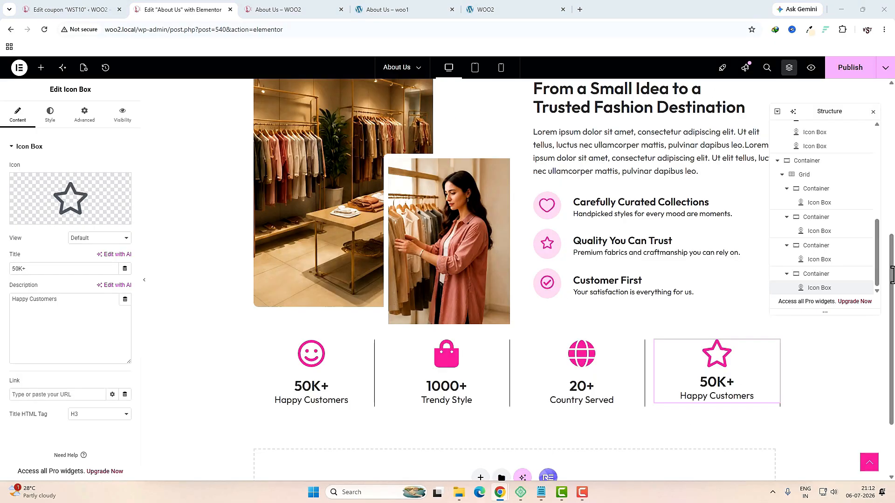
pyautogui.click(68, 269)
pyautogui.write('4.8/5')
pyautogui.tripleClick(67, 268)
pyautogui.write('4.8/5')
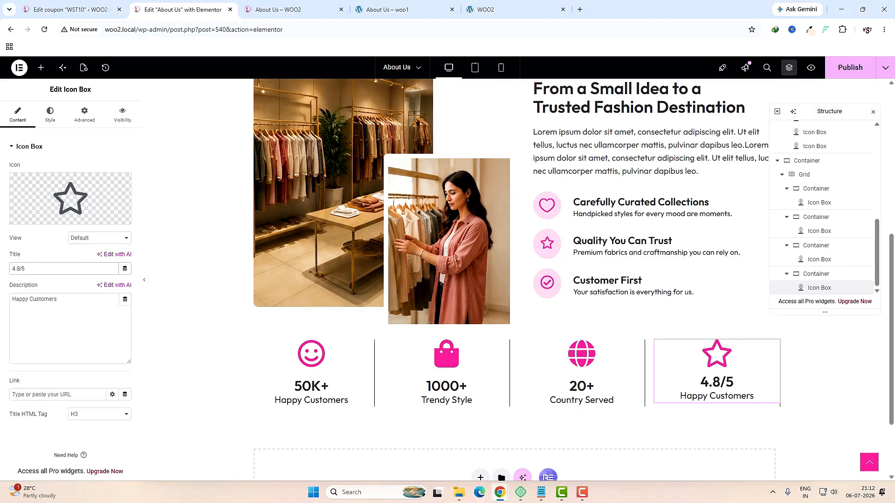
pyautogui.tripleClick(93, 296)
pyautogui.write("Customer's Rating")
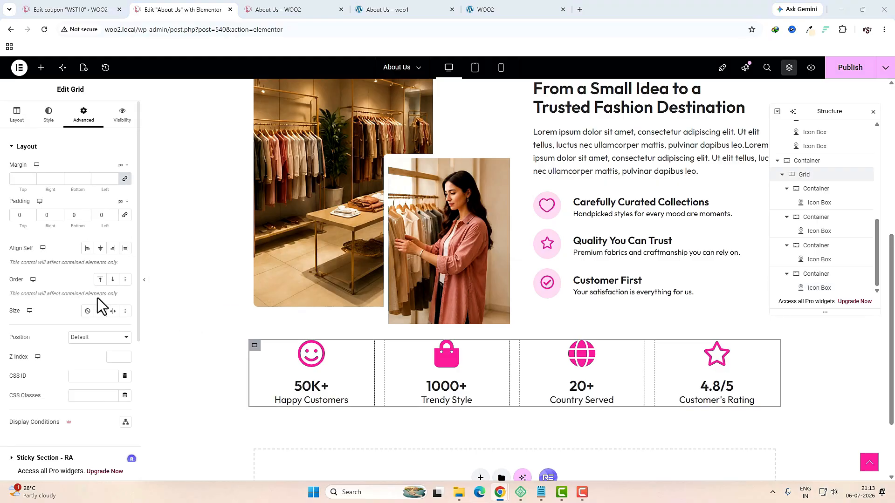
# Step: Set the inner gap to 0 in each of the four stat boxes
pyautogui.click(797, 190)
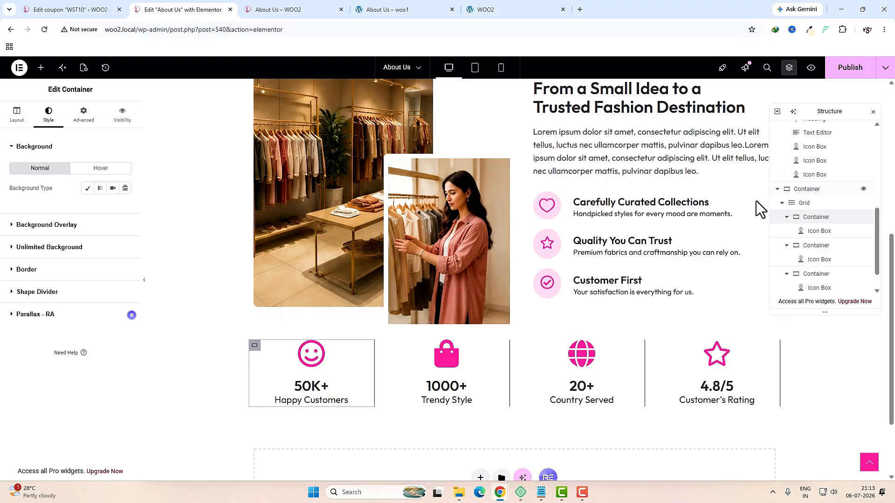
pyautogui.click(16, 116)
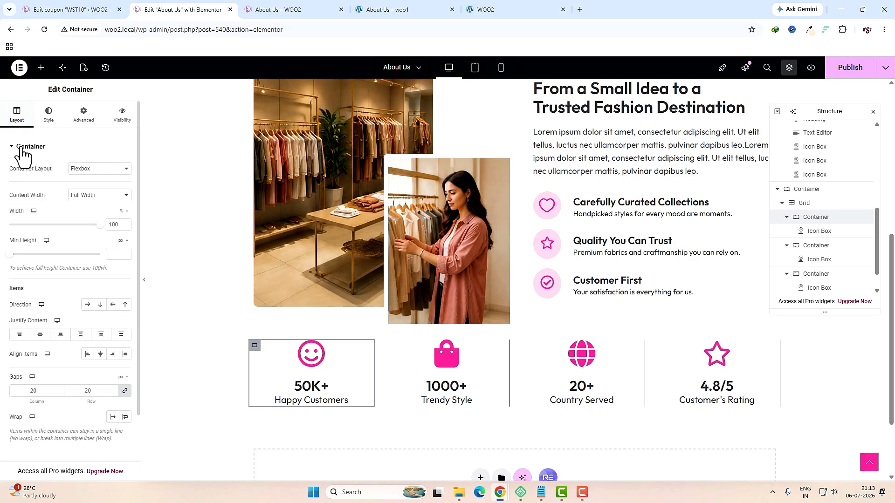
pyautogui.click(28, 391)
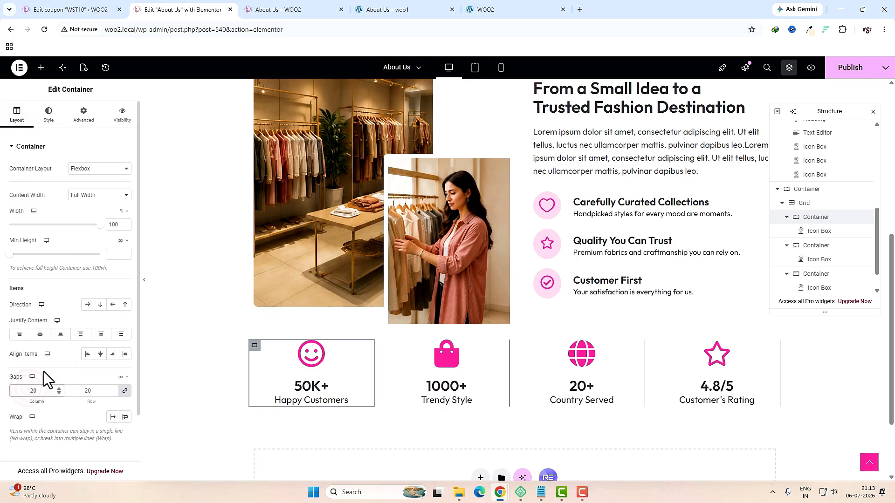
pyautogui.click(392, 356)
pyautogui.click(41, 392)
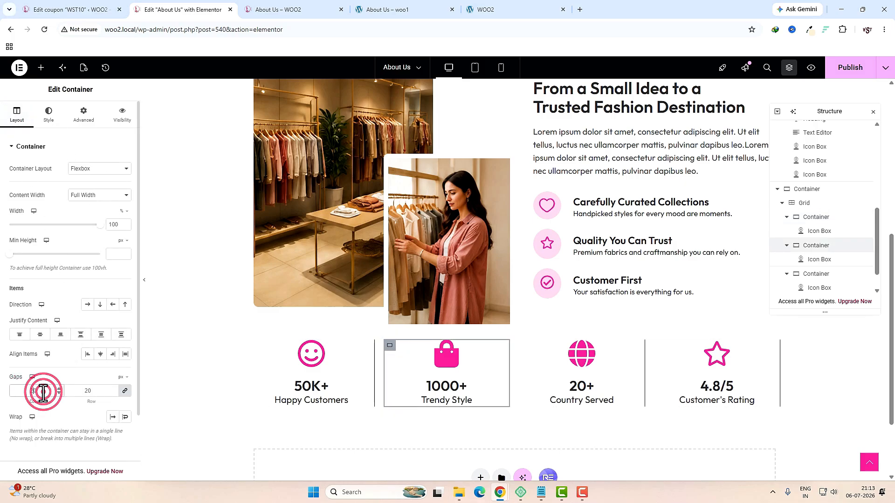
pyautogui.click(524, 344)
pyautogui.click(28, 392)
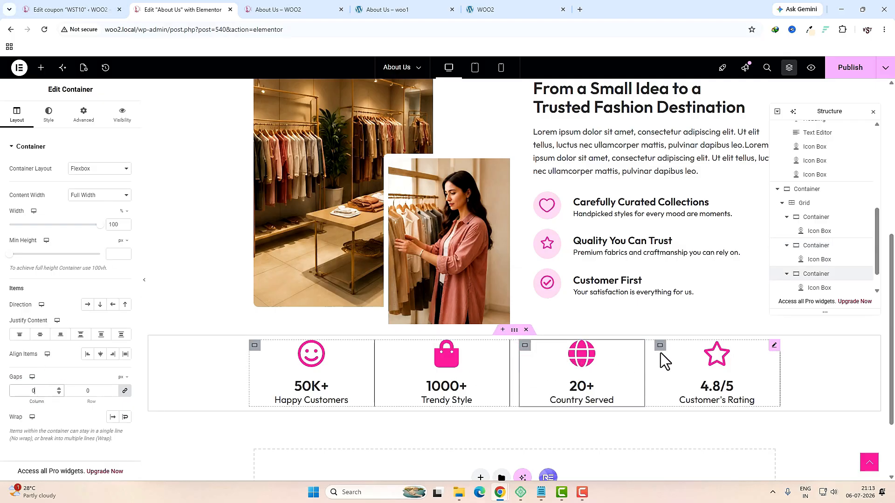
pyautogui.click(658, 346)
pyautogui.doubleClick(54, 391)
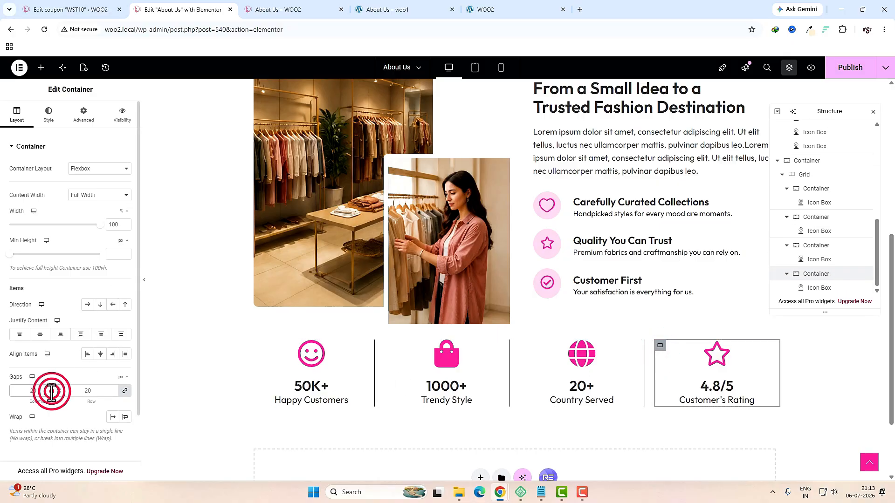
pyautogui.write('0')
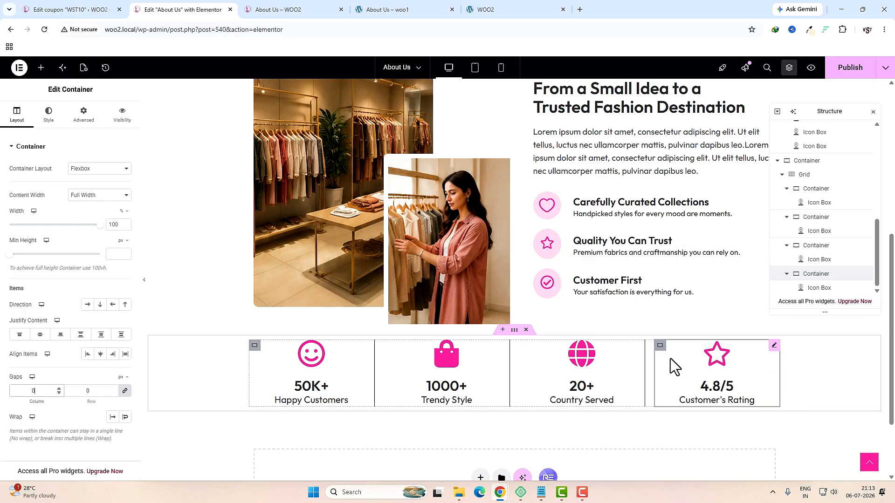
# Step: Set the Customer's Rating box's right border width to 0
pyautogui.click(48, 114)
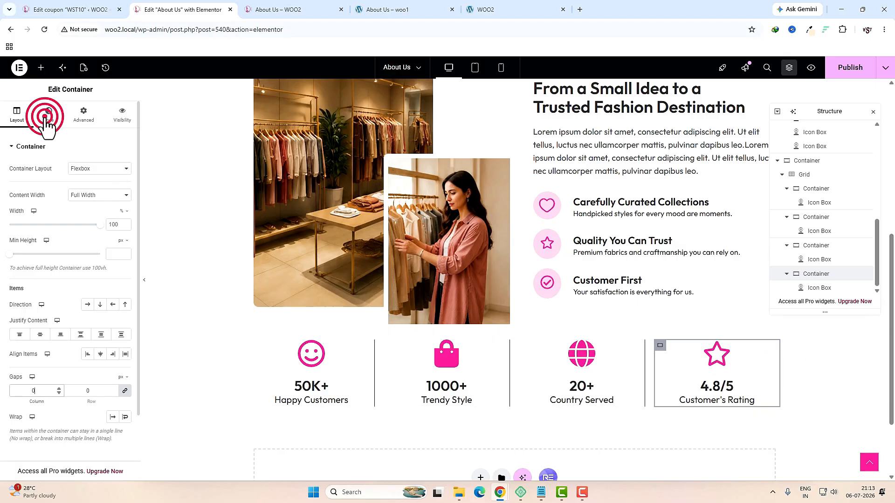
pyautogui.click(42, 269)
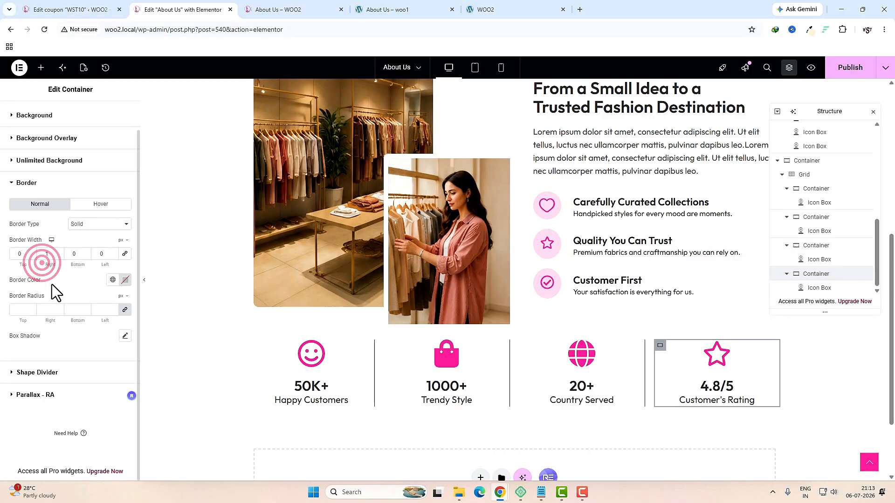
pyautogui.doubleClick(50, 255)
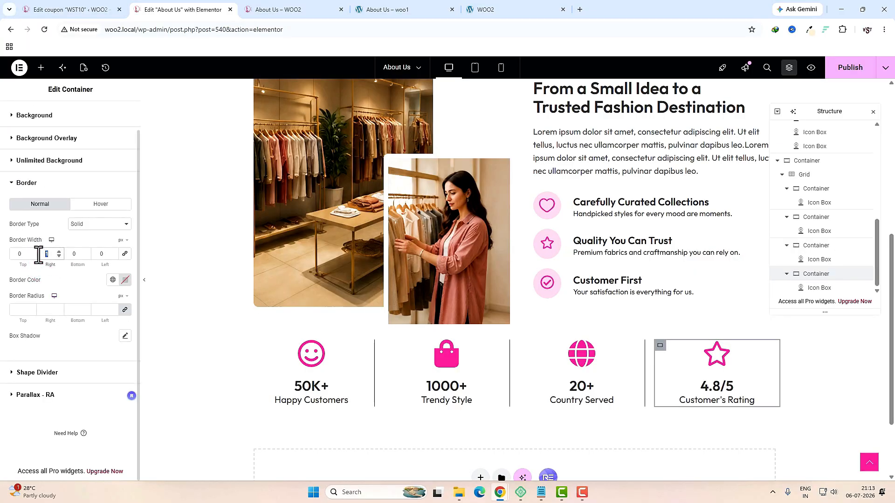
pyautogui.write('0')
# Step: Publish and preview the page, then select the stats grid in Tablet view
pyautogui.click(850, 67)
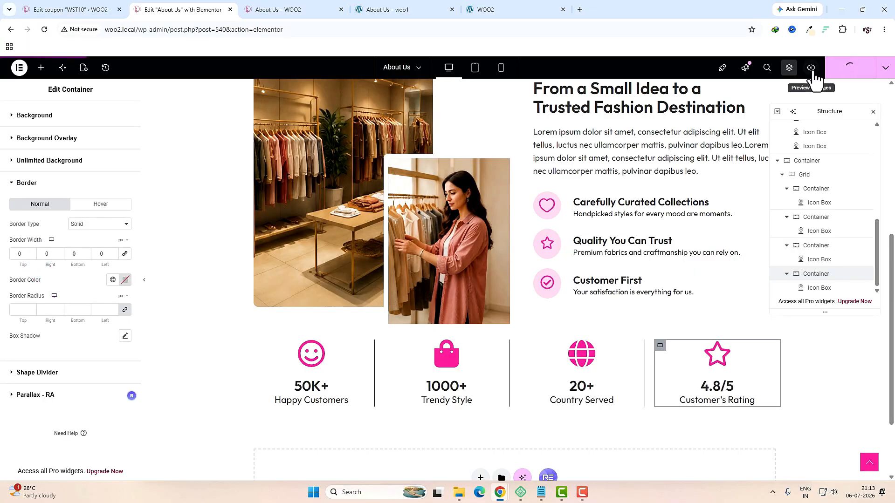
pyautogui.click(812, 70)
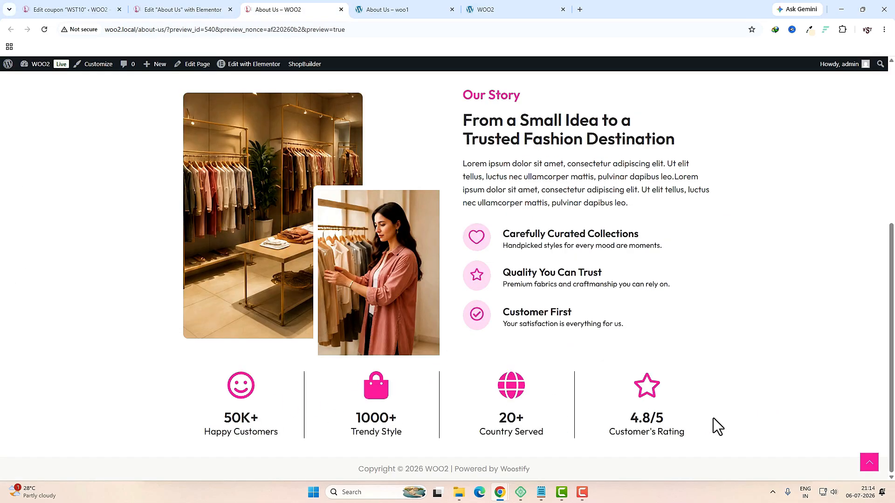
pyautogui.click(196, 9)
pyautogui.scroll(4, 440, 343)
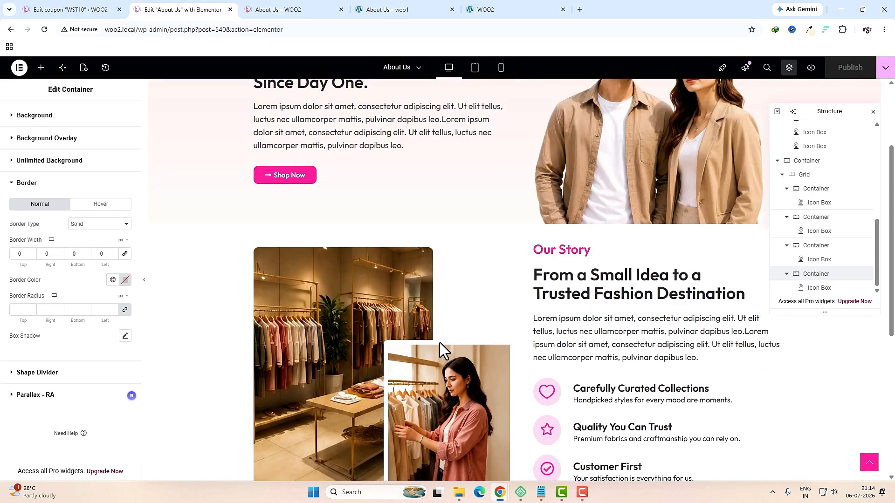
pyautogui.click(477, 69)
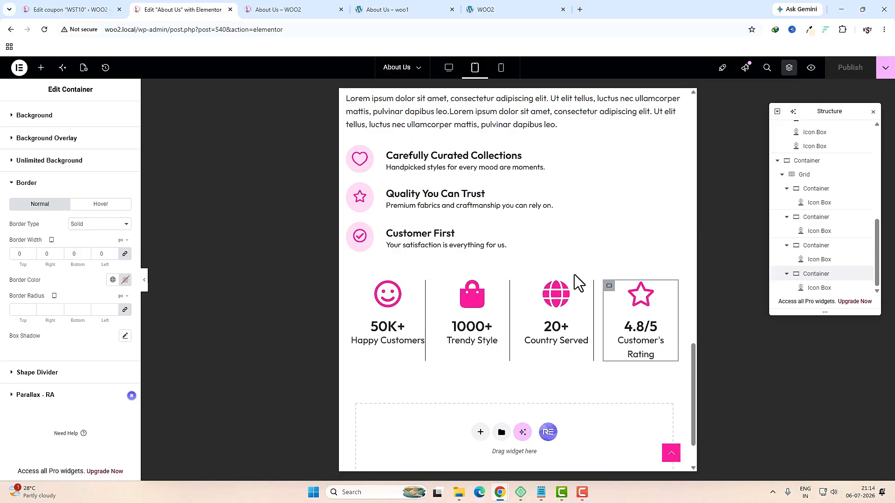
pyautogui.click(804, 176)
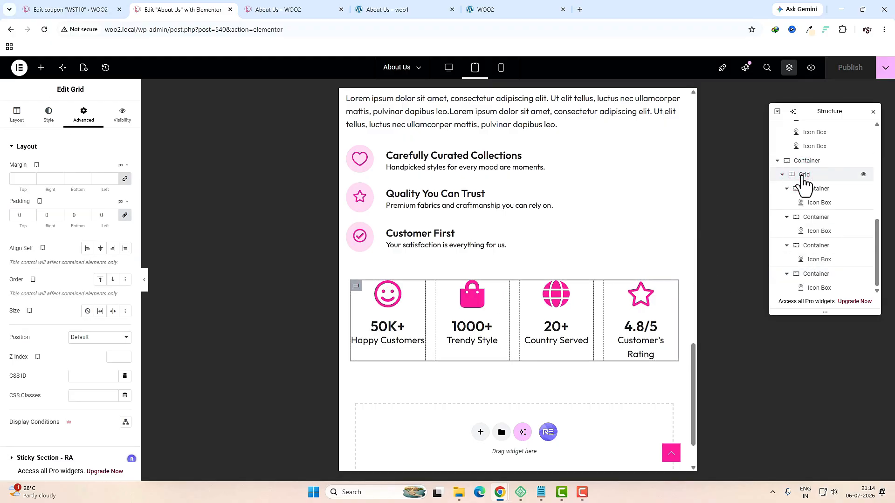
pyautogui.click(17, 114)
# Step: Make the tablet grid 2 columns and give Happy Customers only a 1 px bottom border
pyautogui.click(116, 329)
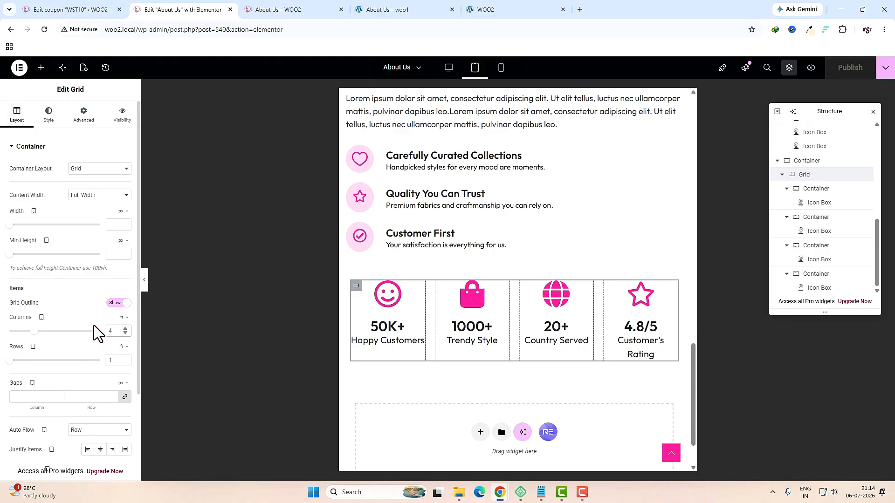
pyautogui.write('2')
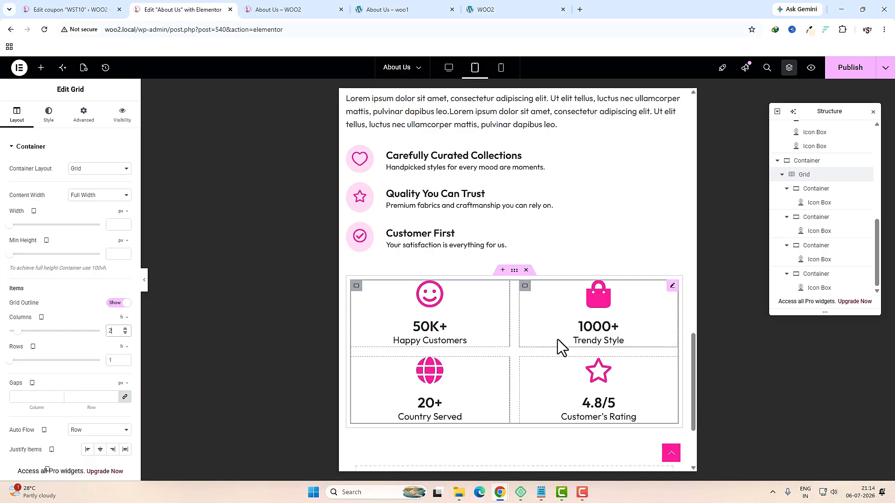
pyautogui.click(357, 287)
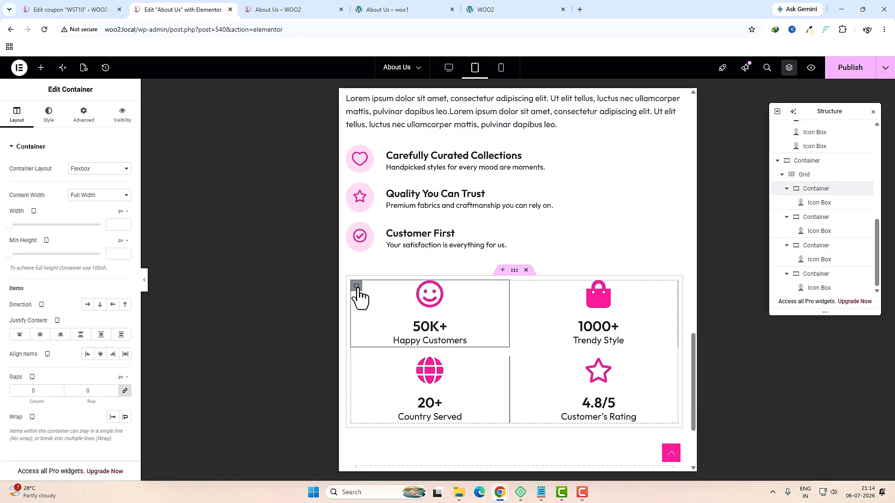
pyautogui.click(51, 118)
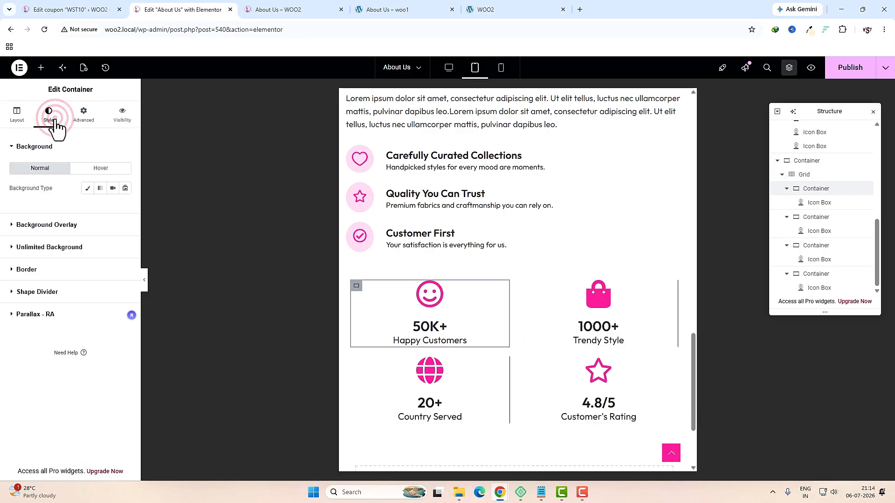
pyautogui.click(39, 269)
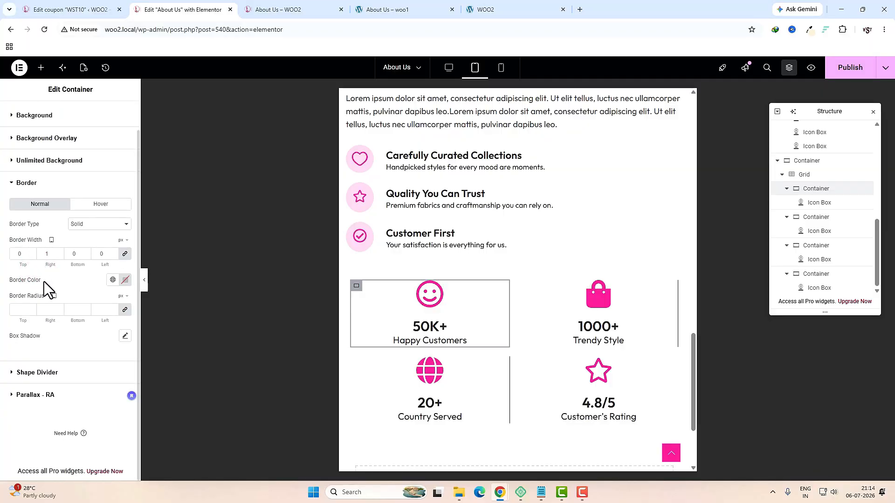
pyautogui.click(125, 257)
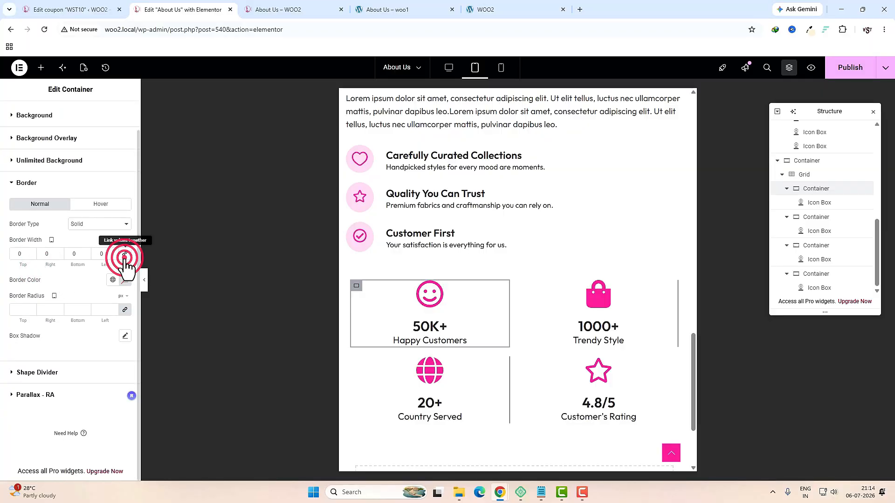
pyautogui.click(77, 254)
pyautogui.write('1')
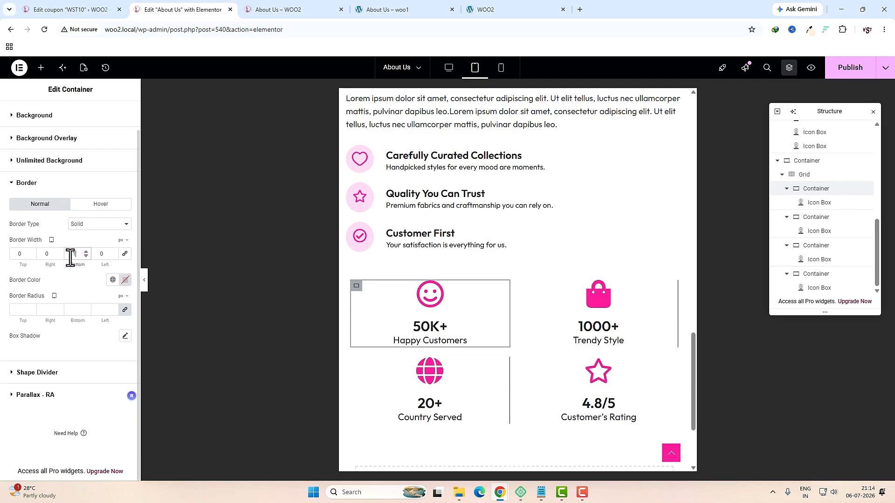
# Step: Give the Trendy Style box only a bottom border on tablet
pyautogui.click(525, 287)
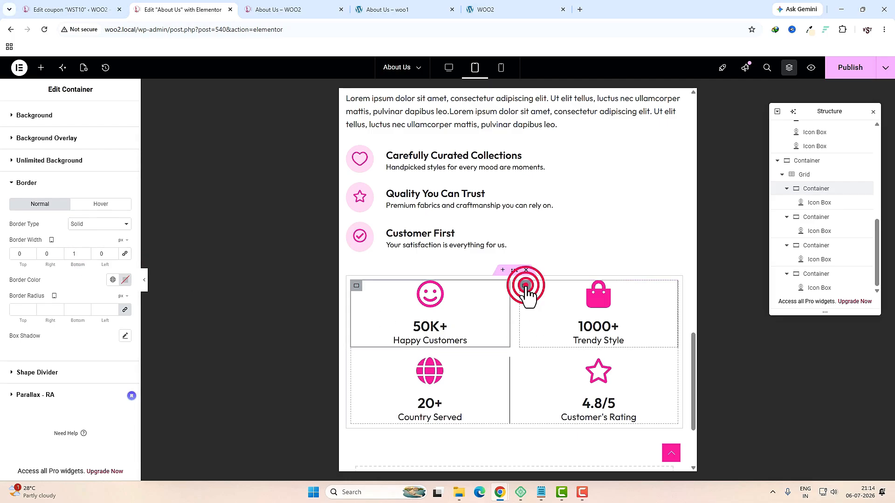
pyautogui.click(48, 114)
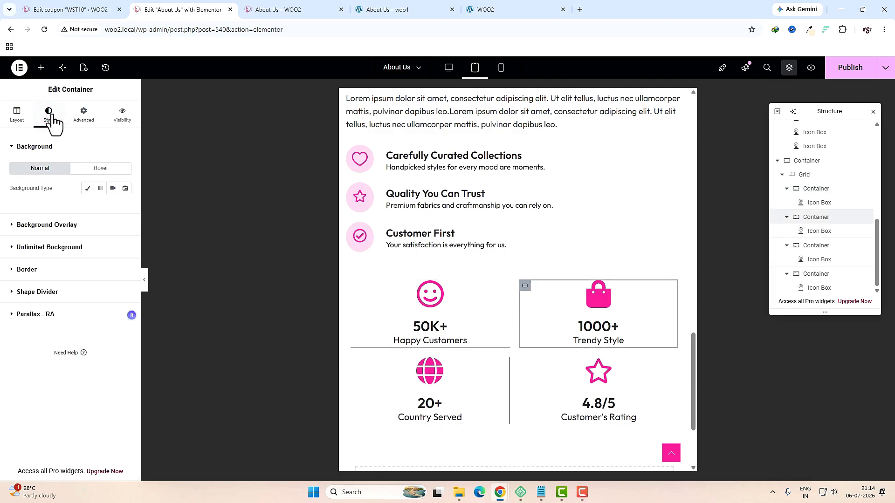
pyautogui.click(27, 269)
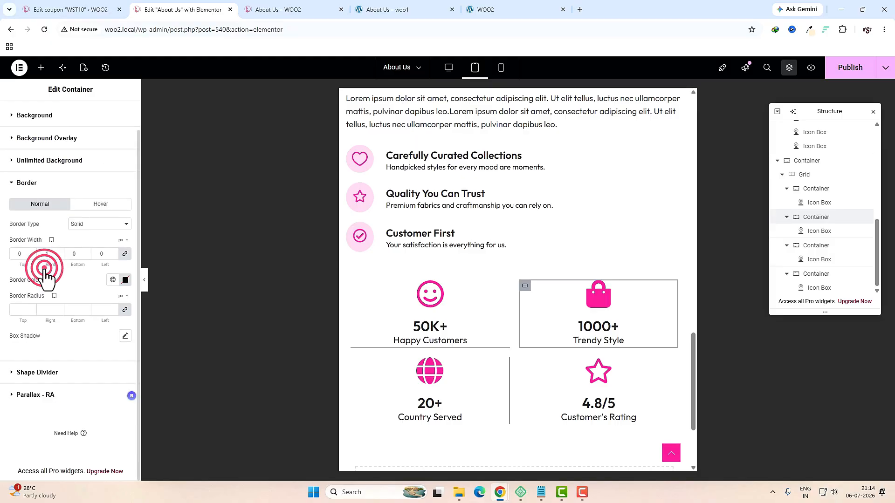
pyautogui.click(126, 254)
pyautogui.click(78, 256)
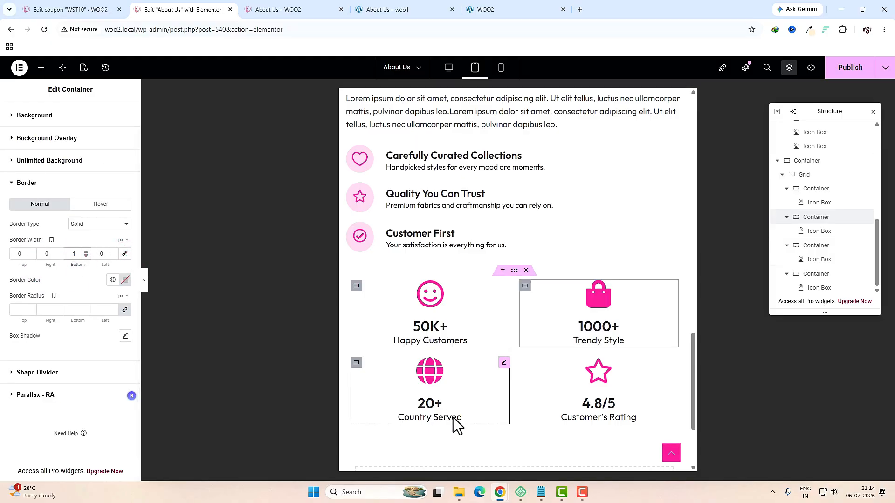
# Step: Clear all borders on the Country Served box, inspect Customer's Rating, then switch to phone width
pyautogui.click(356, 363)
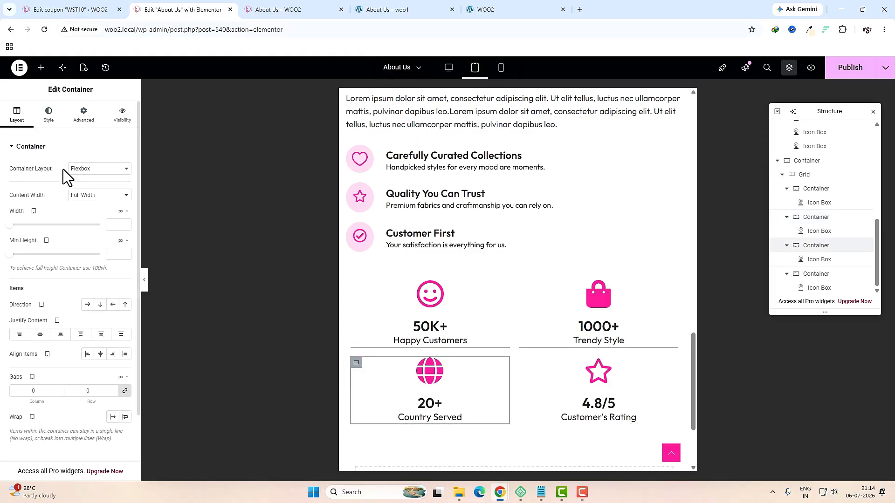
pyautogui.click(51, 115)
pyautogui.click(43, 271)
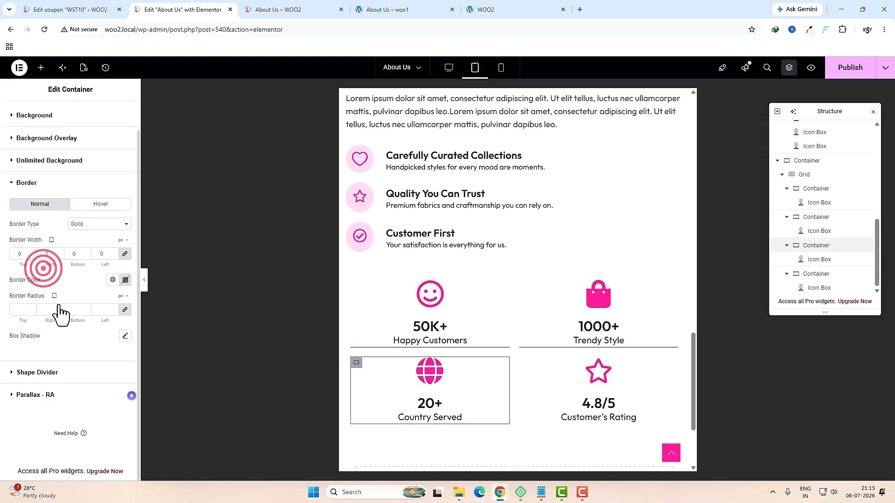
pyautogui.click(125, 254)
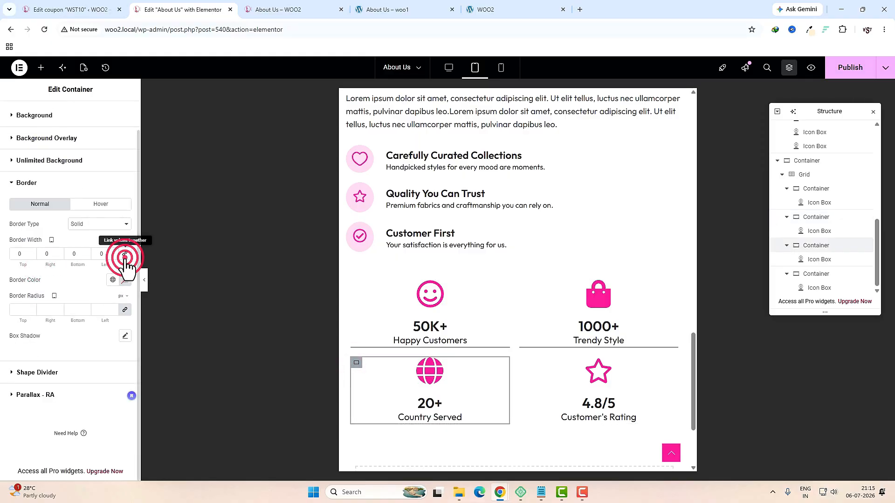
pyautogui.click(527, 366)
pyautogui.click(44, 262)
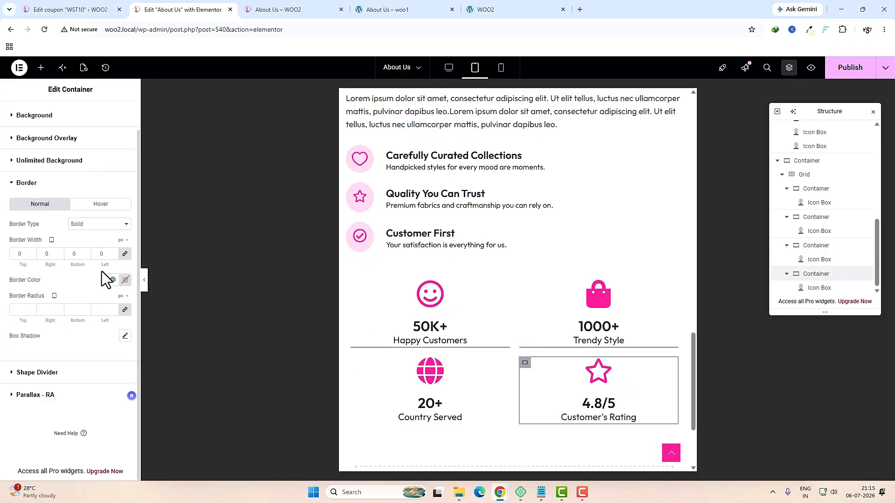
pyautogui.click(501, 68)
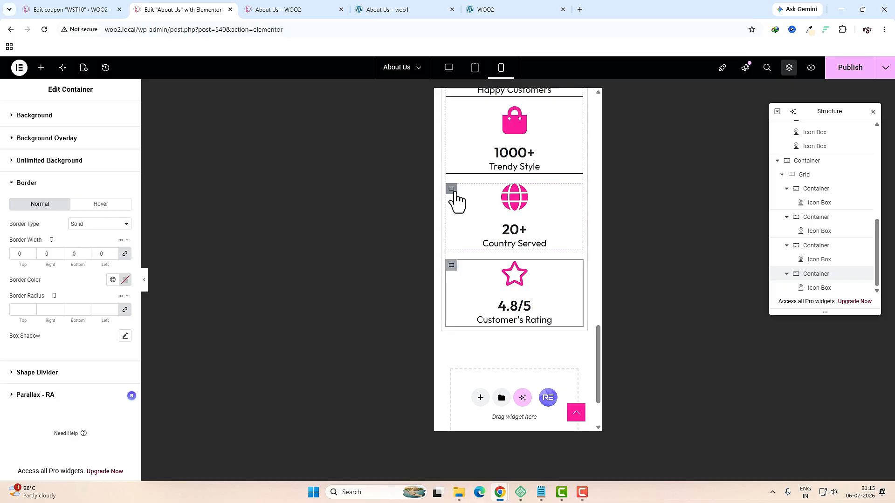
# Step: Give the 20+ Country Served box a 1 px bottom border at phone width
pyautogui.click(452, 189)
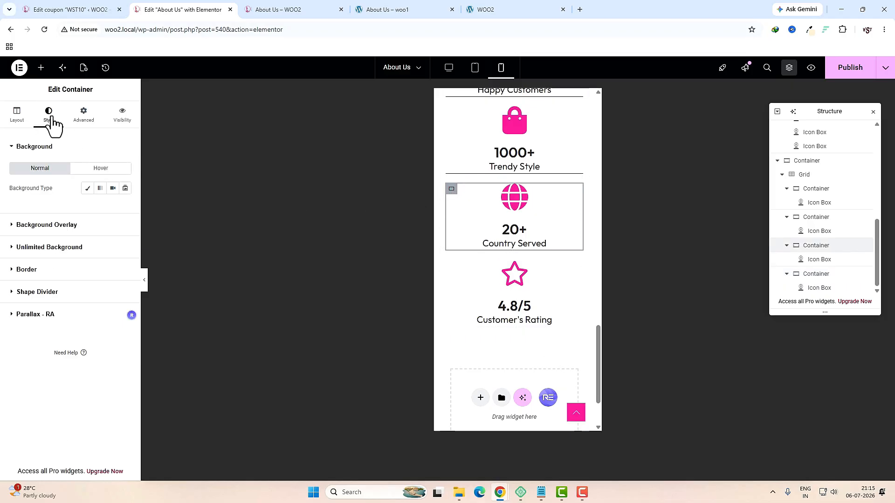
pyautogui.click(34, 268)
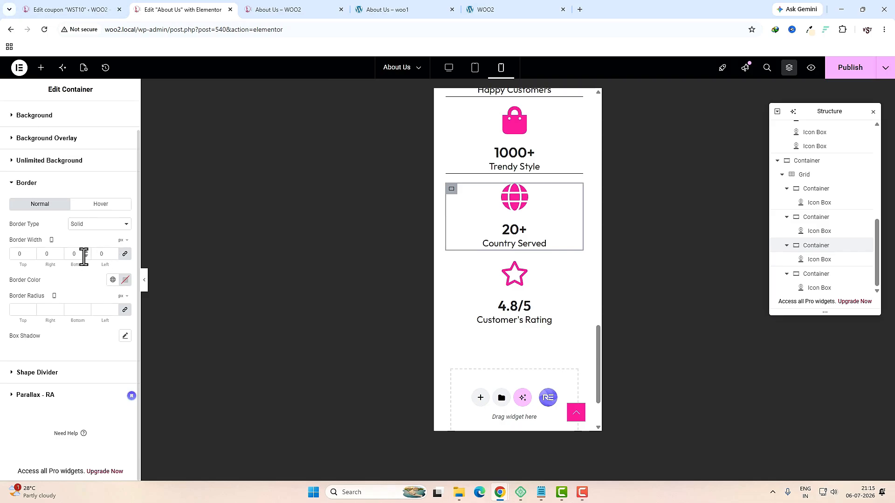
pyautogui.click(125, 253)
pyautogui.click(76, 254)
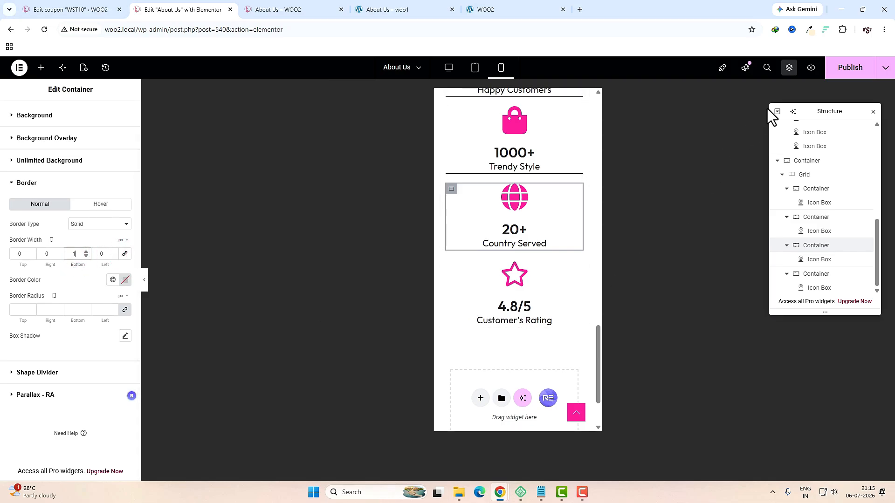
# Step: Publish the page, return to desktop view, and add a new section below the stats
pyautogui.click(843, 70)
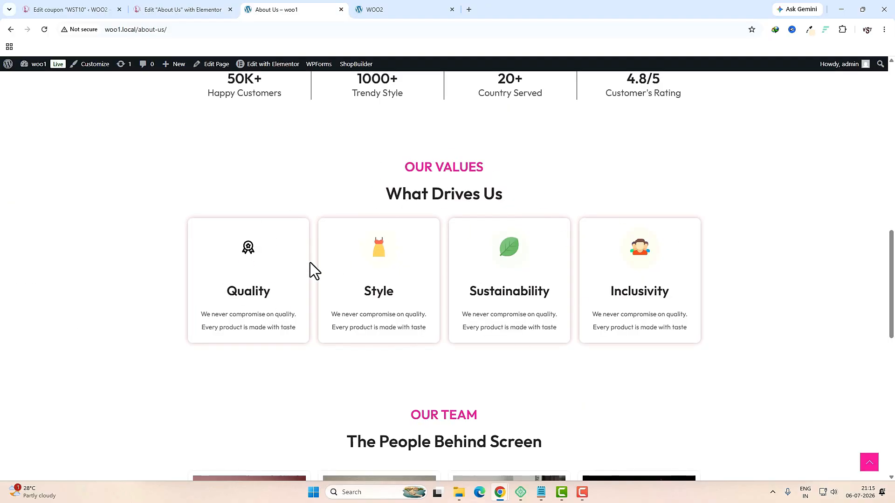
pyautogui.click(166, 14)
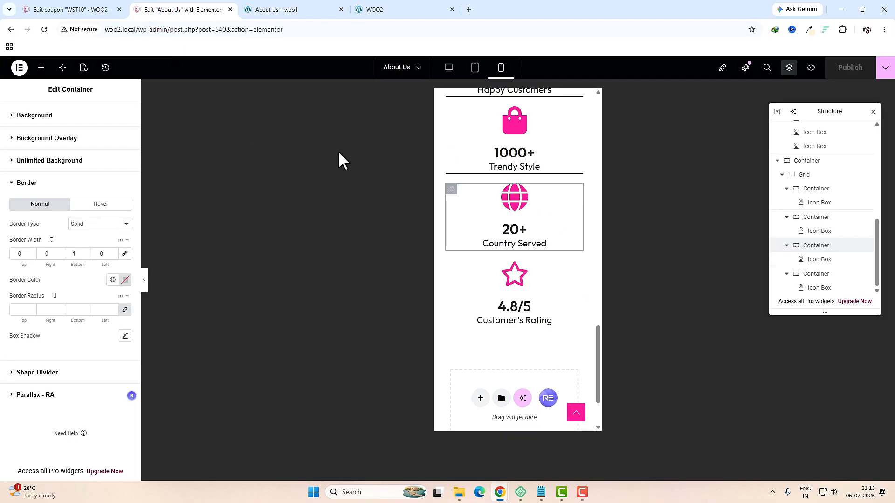
pyautogui.click(449, 68)
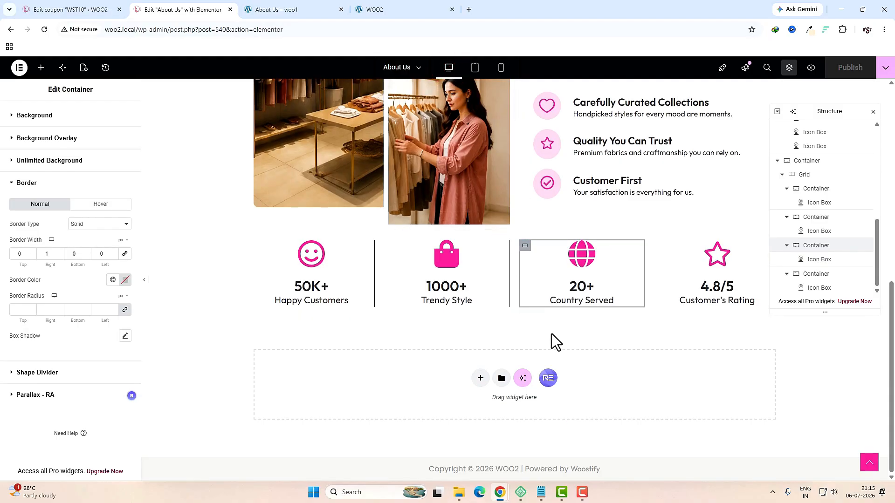
pyautogui.click(480, 378)
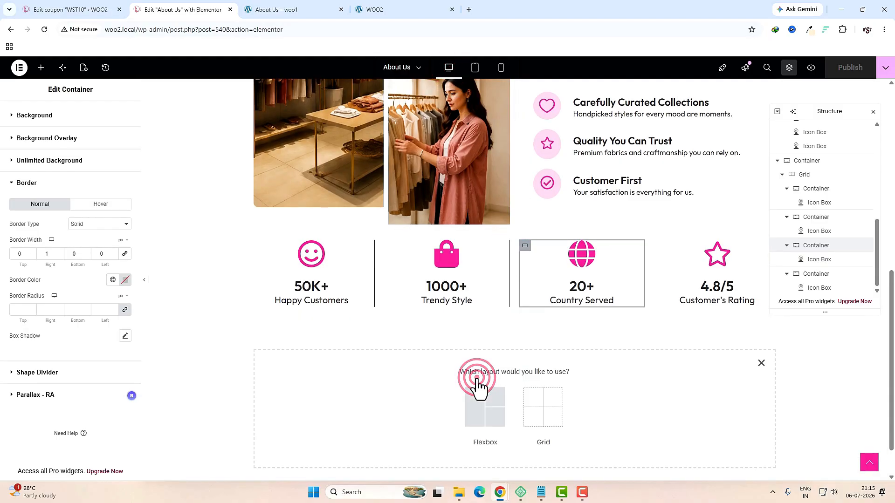
# Step: Add a single-column flexbox section below the stats, with gaps and padding set to 0
pyautogui.click(481, 420)
pyautogui.click(394, 407)
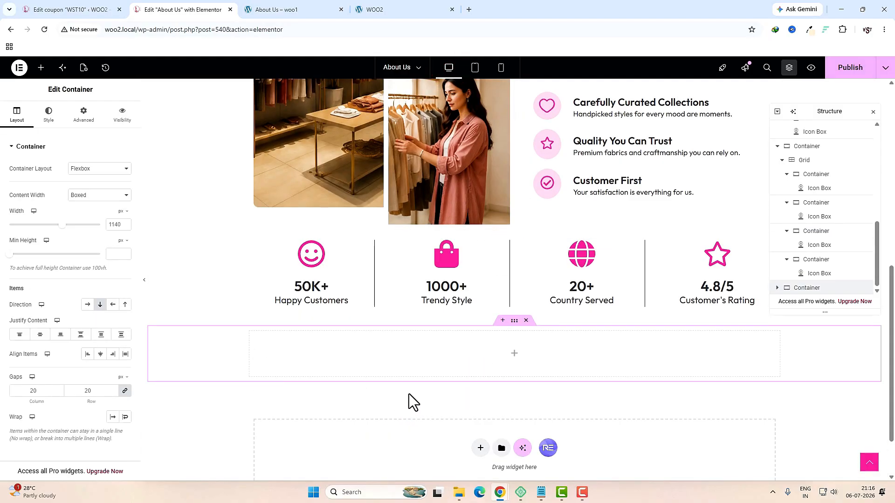
pyautogui.click(513, 319)
pyautogui.click(28, 395)
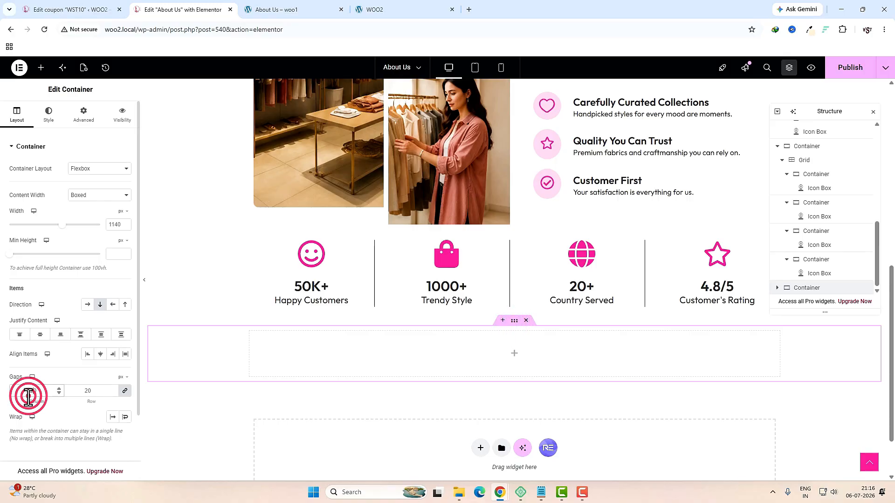
pyautogui.click(83, 117)
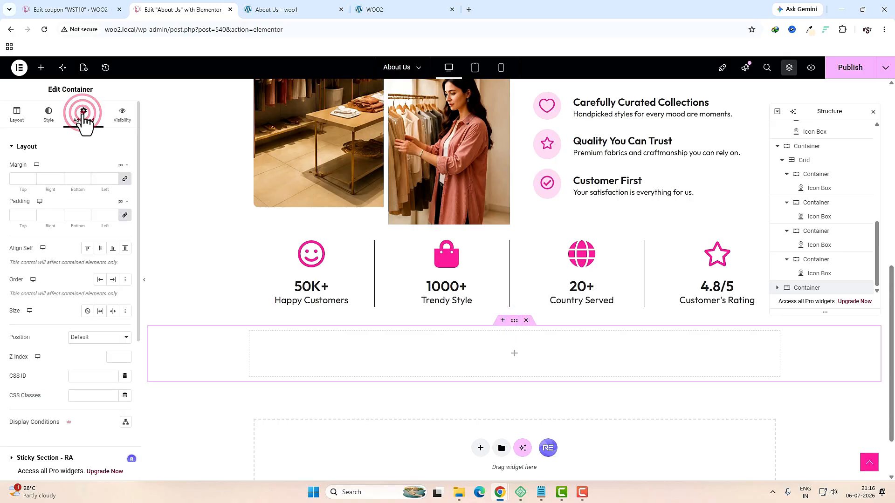
pyautogui.click(125, 215)
# Step: Nest an inner container in the new section and set its gaps and padding to 0
pyautogui.click(514, 350)
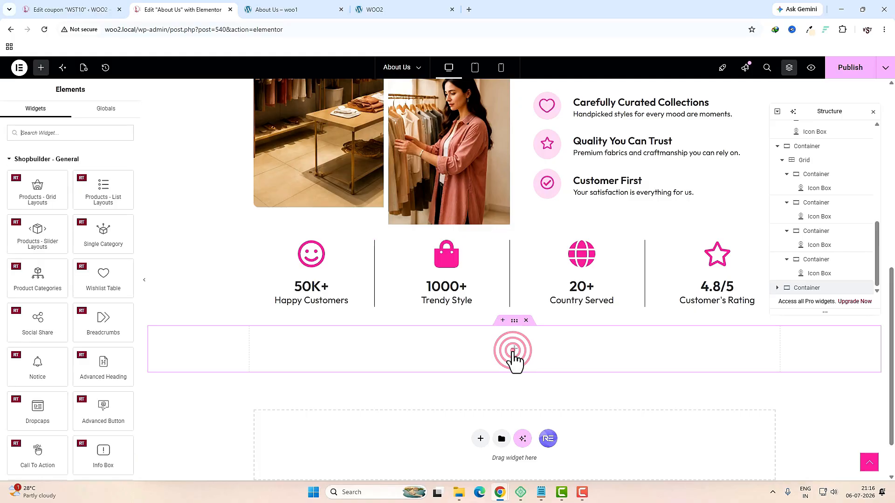
pyautogui.click(51, 133)
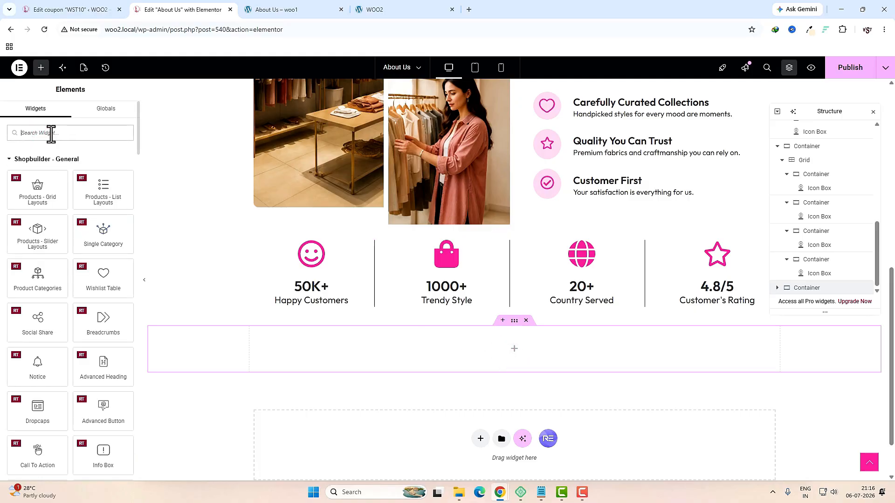
pyautogui.write('con')
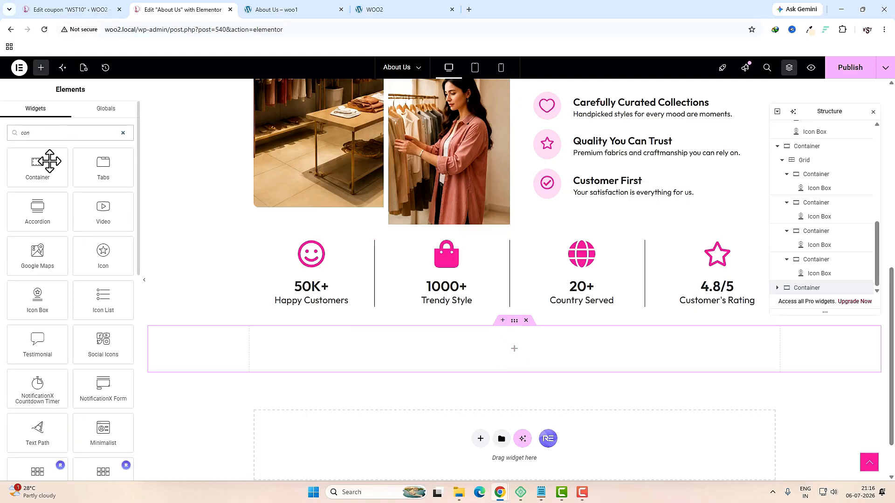
pyautogui.moveTo(50, 161); pyautogui.dragTo(452, 342)
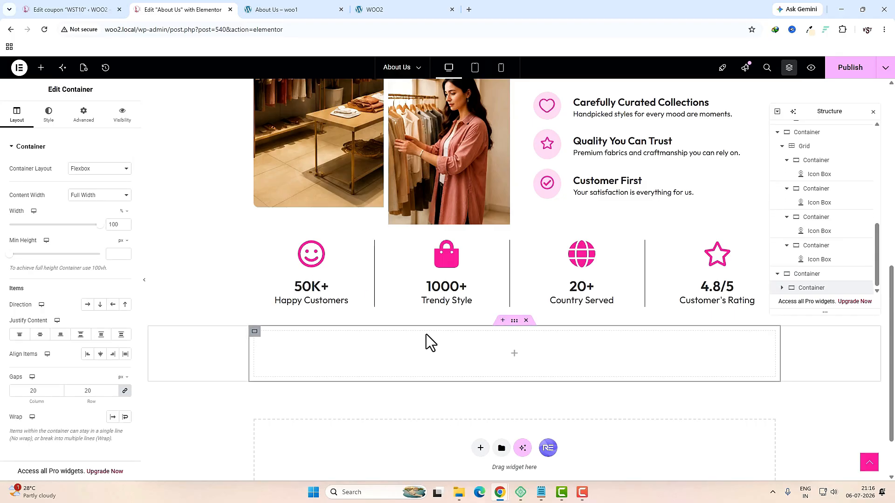
pyautogui.click(43, 391)
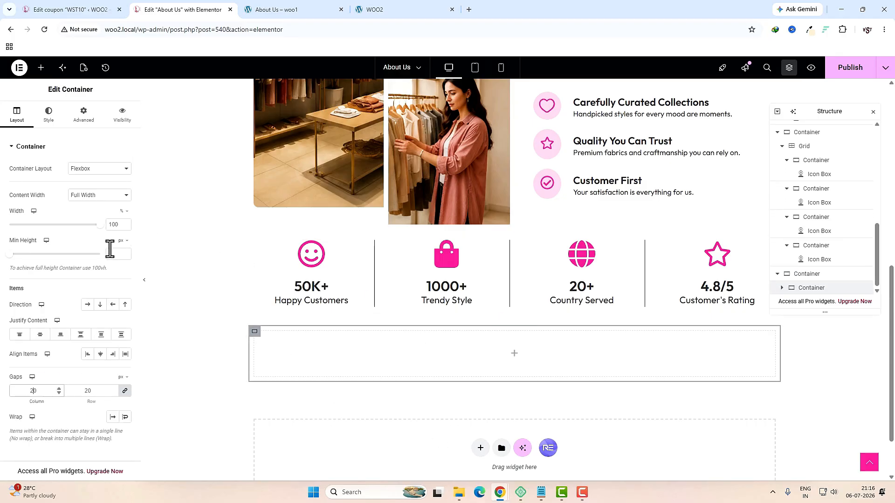
pyautogui.click(85, 114)
pyautogui.click(124, 215)
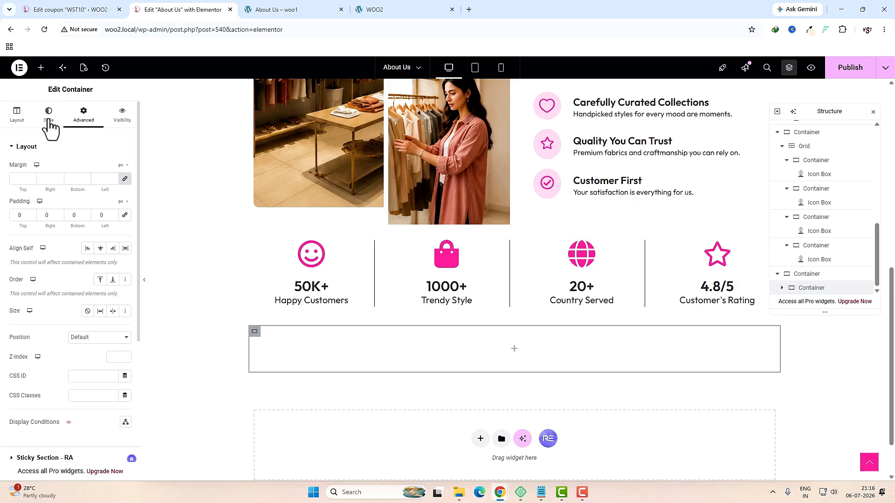
# Step: Give the inner container a solid pale pink #FDF5F4 background
pyautogui.hotkey('ctrl', 'Tab')
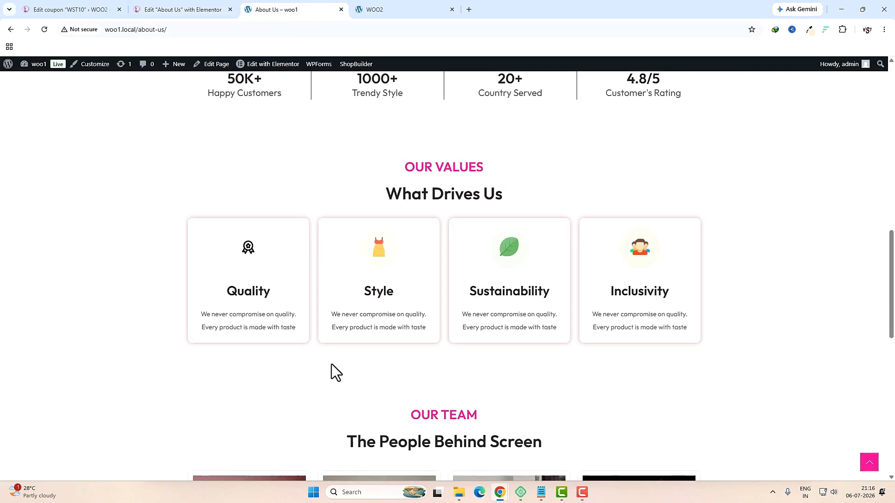
pyautogui.hotkey('ctrl', 'shift', 'Tab')
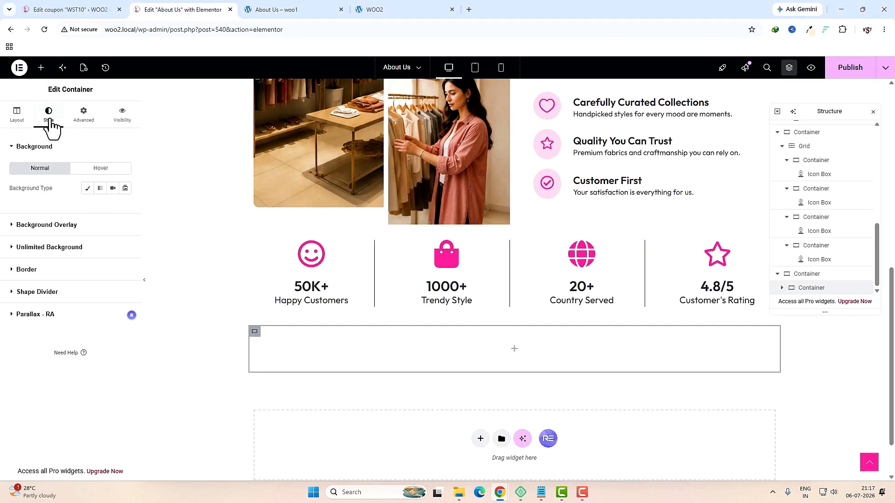
pyautogui.click(89, 188)
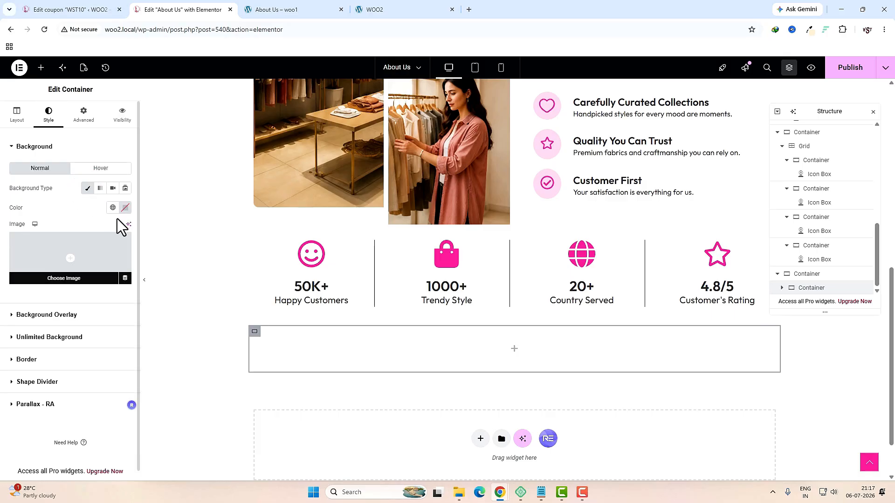
pyautogui.click(125, 208)
pyautogui.write('#FDF5F4')
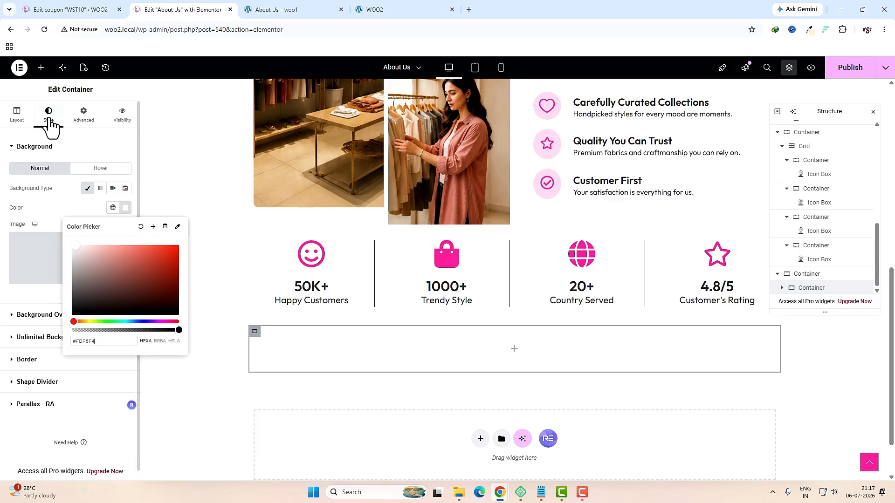
pyautogui.click(28, 359)
# Step: Set the pink container's top and bottom padding to 50
pyautogui.click(27, 283)
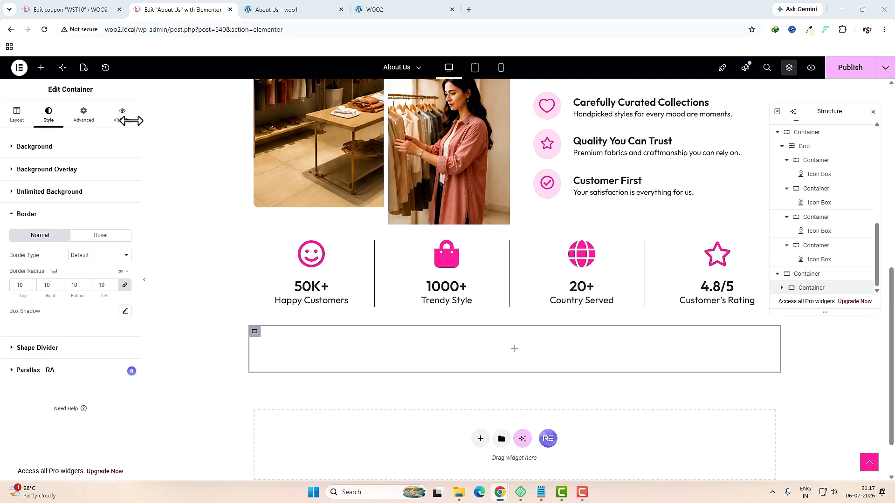
pyautogui.click(85, 114)
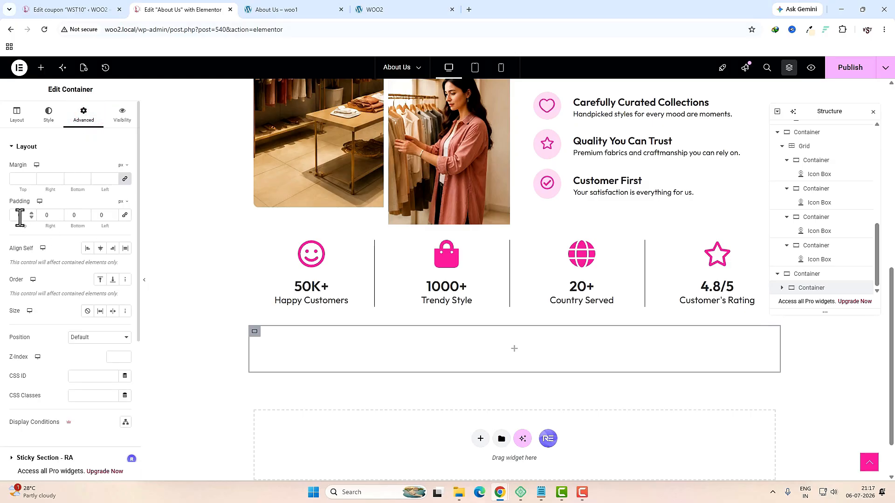
pyautogui.doubleClick(20, 215)
pyautogui.write('50')
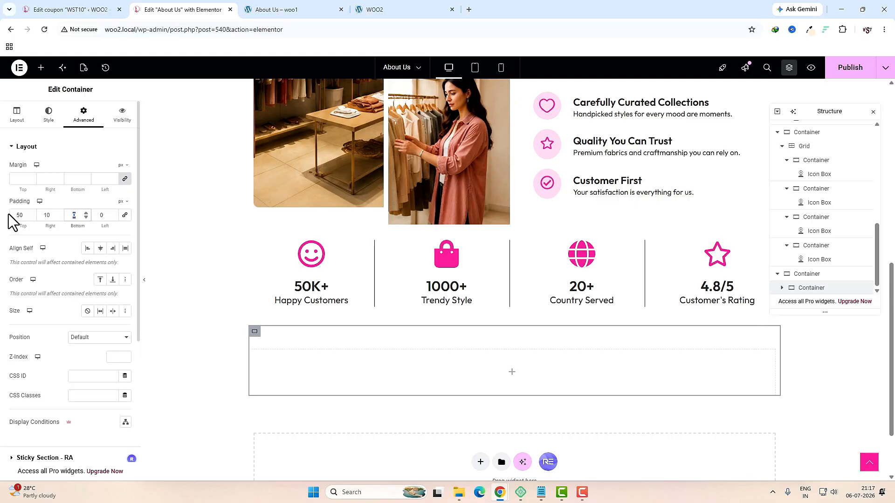
pyautogui.write('50')
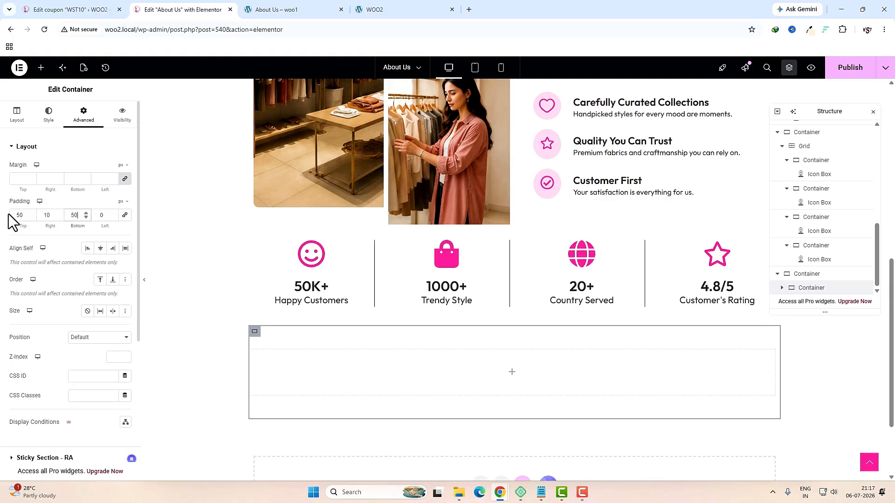
pyautogui.press('Tab')
# Step: Add a Heading to the pink container and paste OUR VALUES from the live page as its title
pyautogui.click(511, 372)
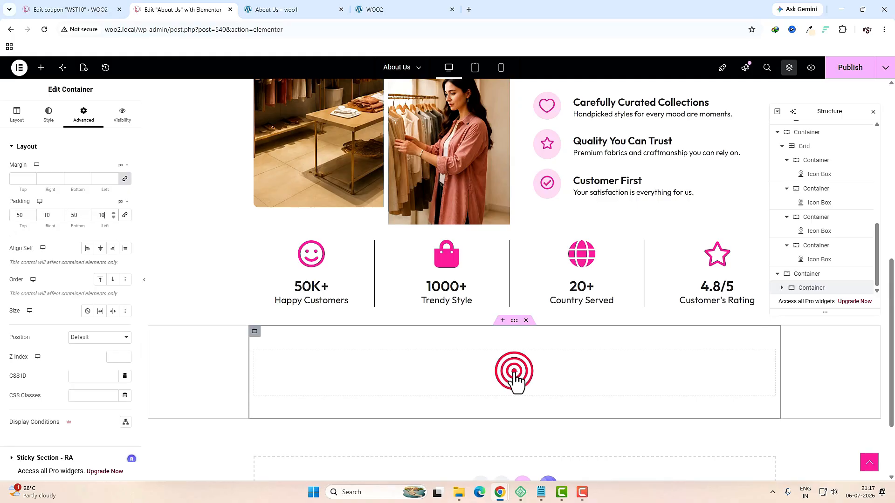
pyautogui.click(89, 134)
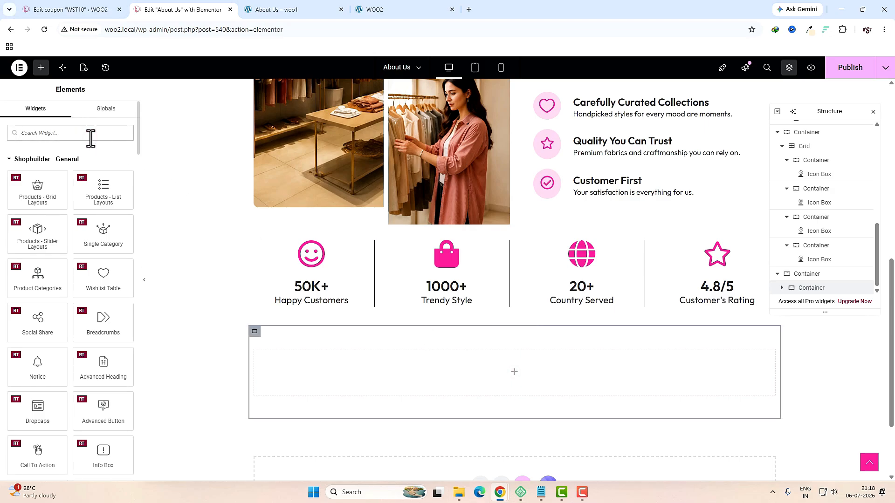
pyautogui.write('head')
pyautogui.moveTo(37, 166); pyautogui.dragTo(466, 356)
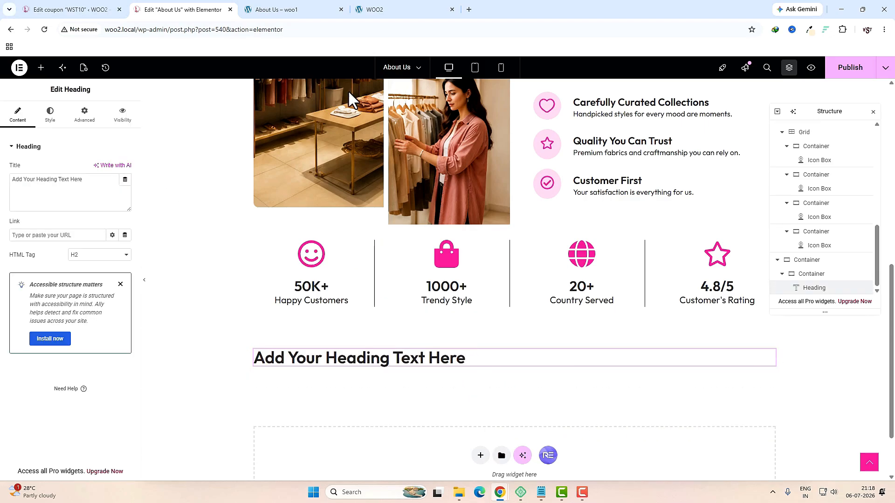
pyautogui.click(298, 10)
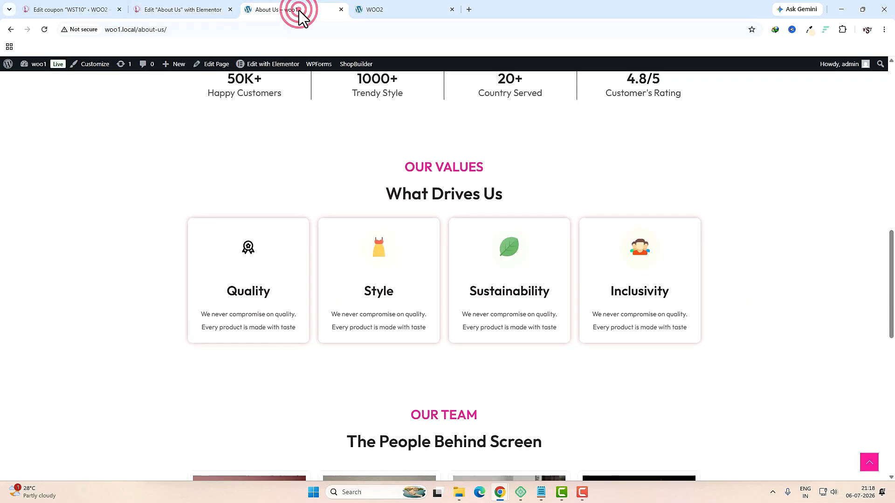
pyautogui.tripleClick(459, 166)
pyautogui.hotkey('ctrl', 'c')
pyautogui.hotkey('ctrl', 'shift', 'Tab')
pyautogui.click(84, 182)
pyautogui.hotkey('ctrl', 'a')
pyautogui.hotkey('ctrl', 'v')
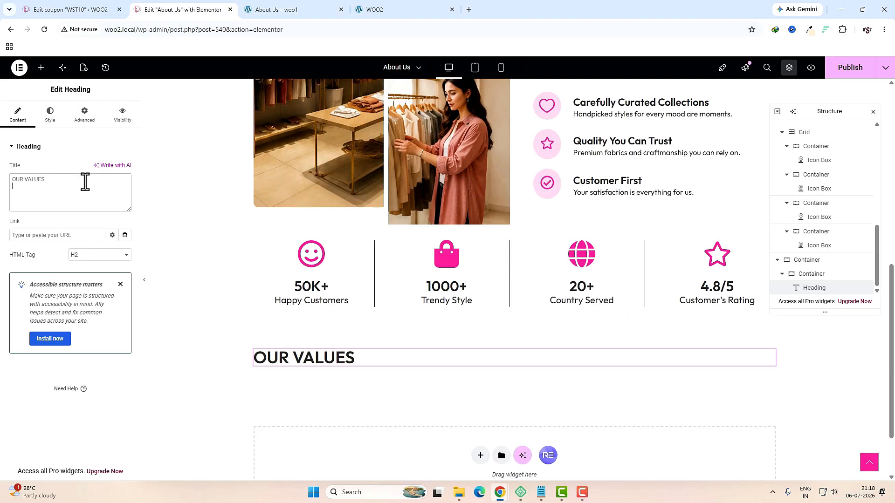
# Step: Make OUR VALUES an H3 heading, centered, with the global pink text colour
pyautogui.click(96, 255)
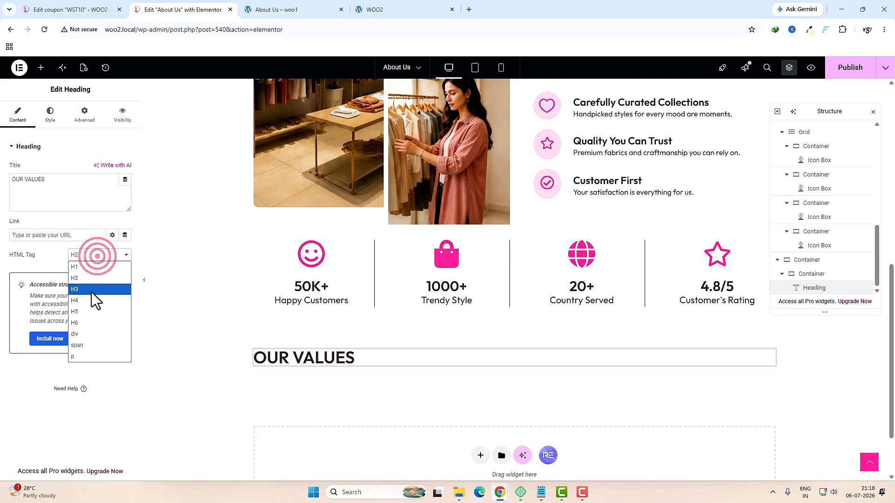
pyautogui.click(90, 296)
pyautogui.click(50, 114)
pyautogui.click(100, 169)
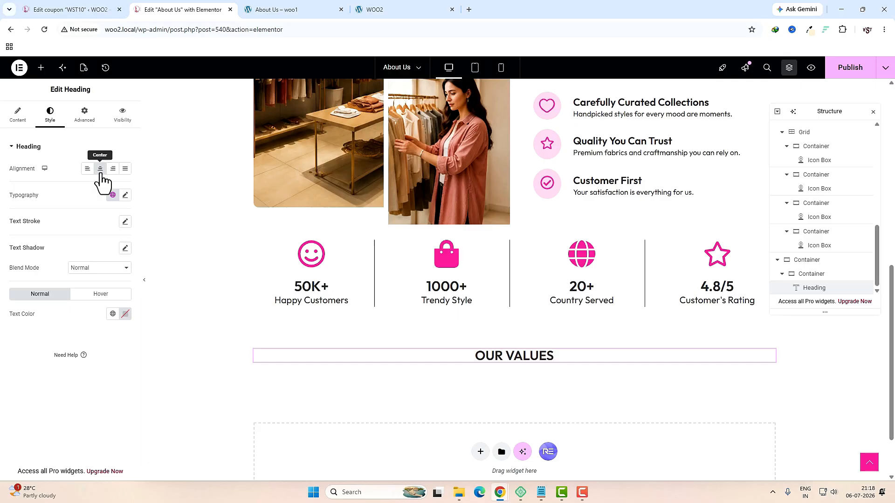
pyautogui.click(111, 314)
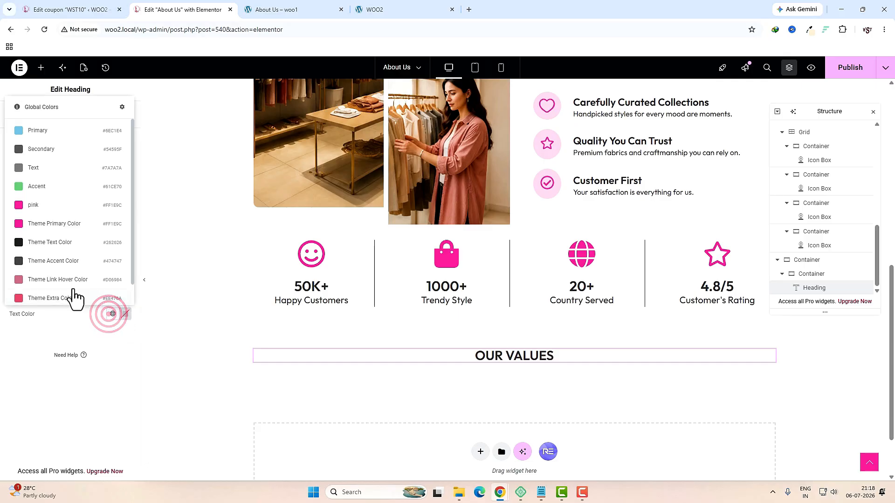
pyautogui.click(32, 213)
# Step: Add a centered 'What Drives Us' heading below OUR VALUES
pyautogui.click(41, 68)
pyautogui.click(51, 131)
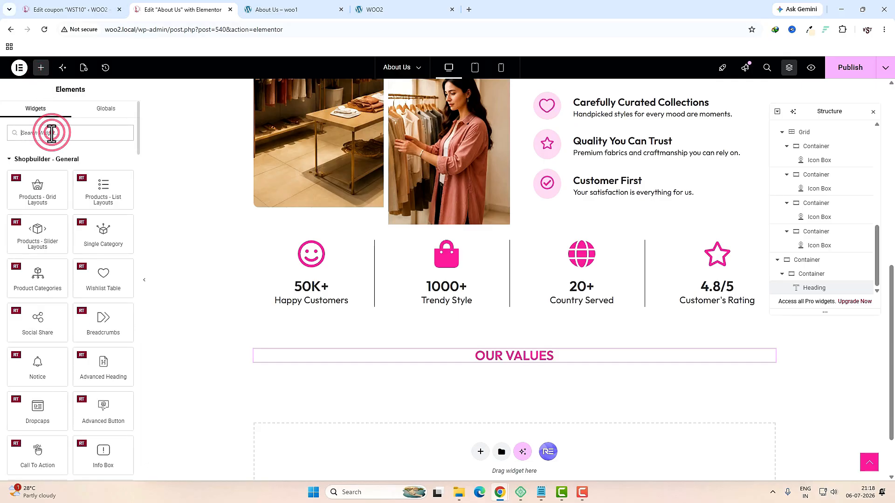
pyautogui.write('head')
pyautogui.moveTo(42, 170); pyautogui.dragTo(535, 363)
pyautogui.tripleClick(90, 196)
pyautogui.write('What Drives Us')
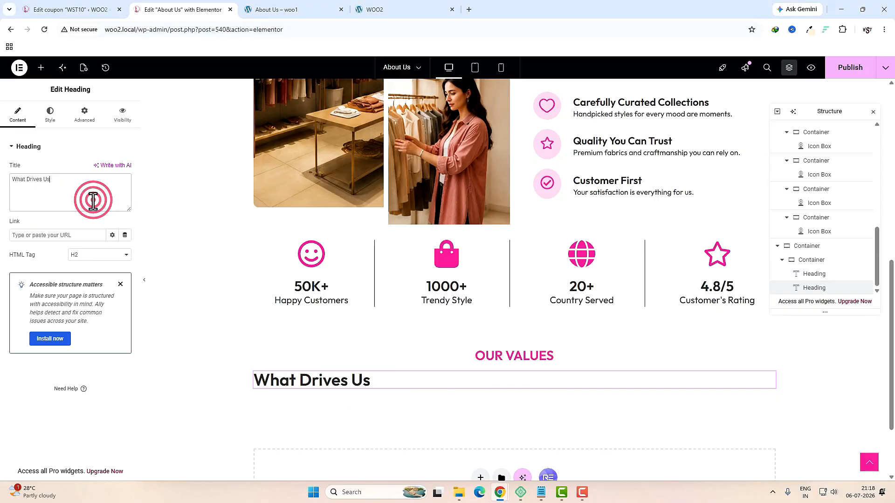
pyautogui.click(50, 114)
pyautogui.click(101, 168)
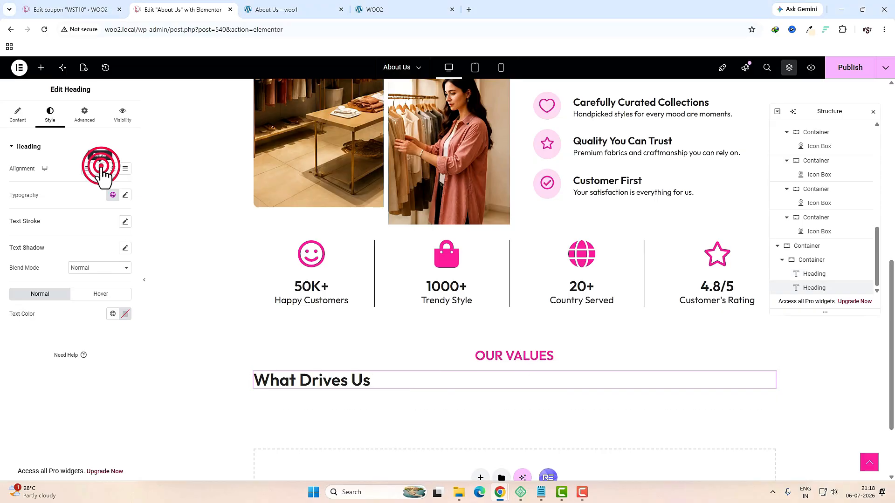
pyautogui.click(41, 68)
pyautogui.click(65, 135)
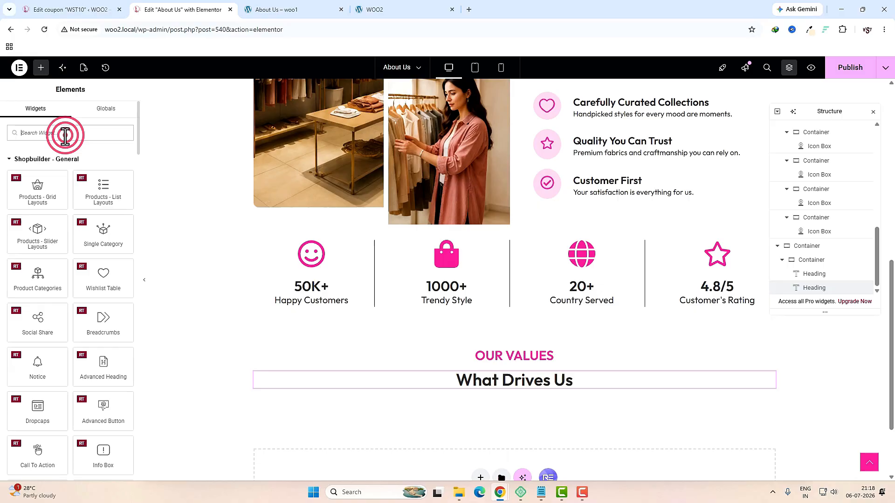
# Step: Add a container below What Drives Us and make it a grid of 4 columns and 1 row
pyautogui.write('con')
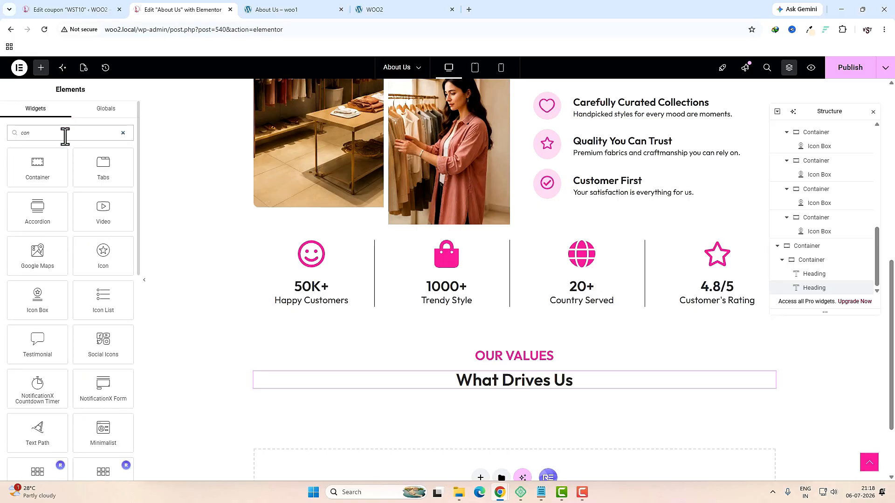
pyautogui.moveTo(42, 170); pyautogui.dragTo(512, 383)
pyautogui.click(87, 120)
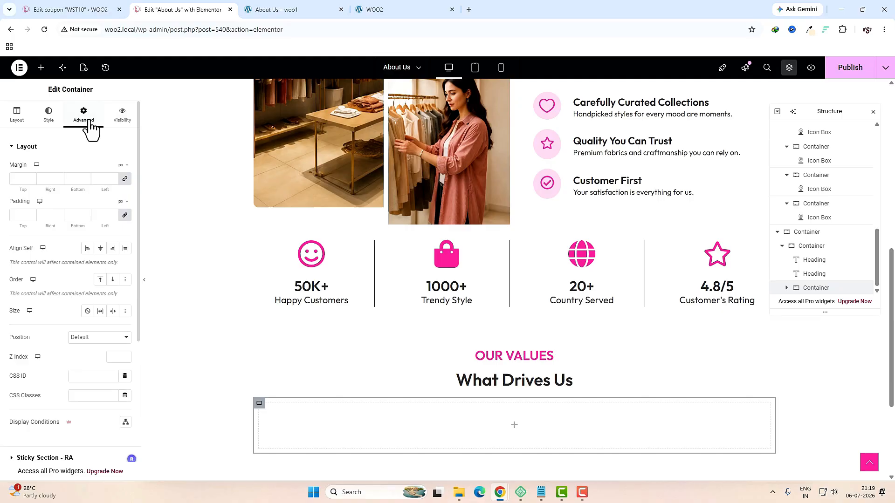
pyautogui.click(125, 216)
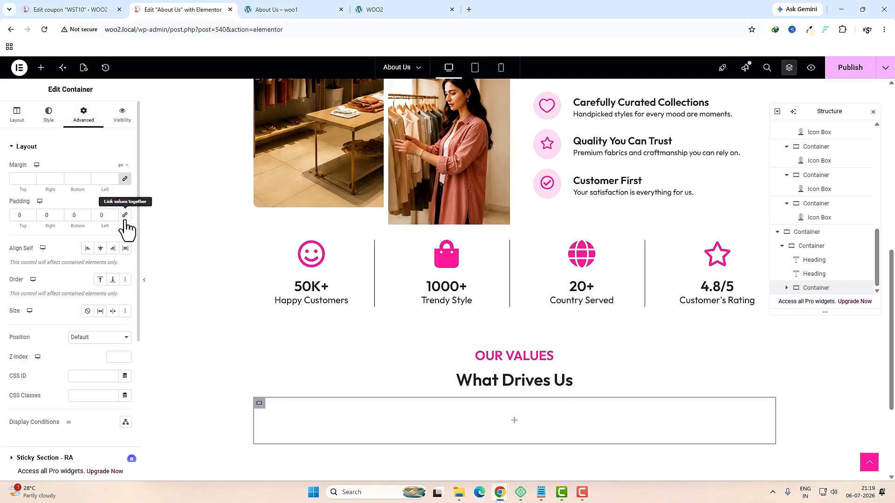
pyautogui.click(22, 123)
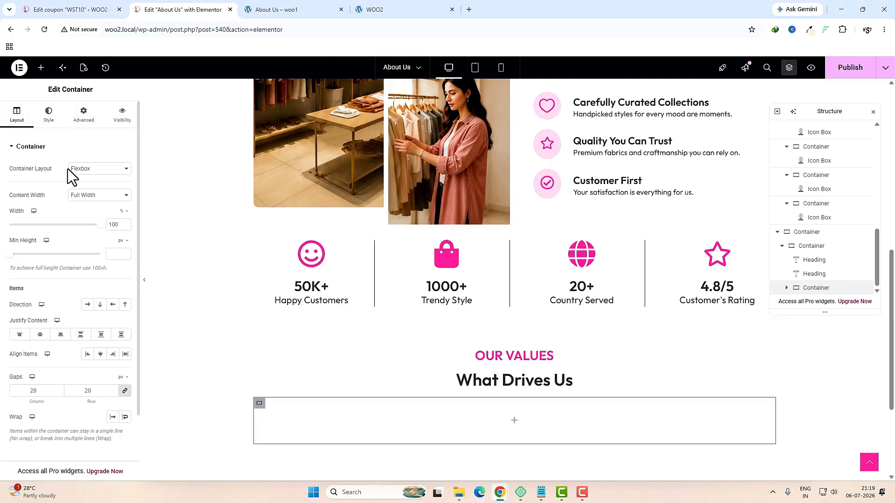
pyautogui.click(80, 169)
pyautogui.click(82, 192)
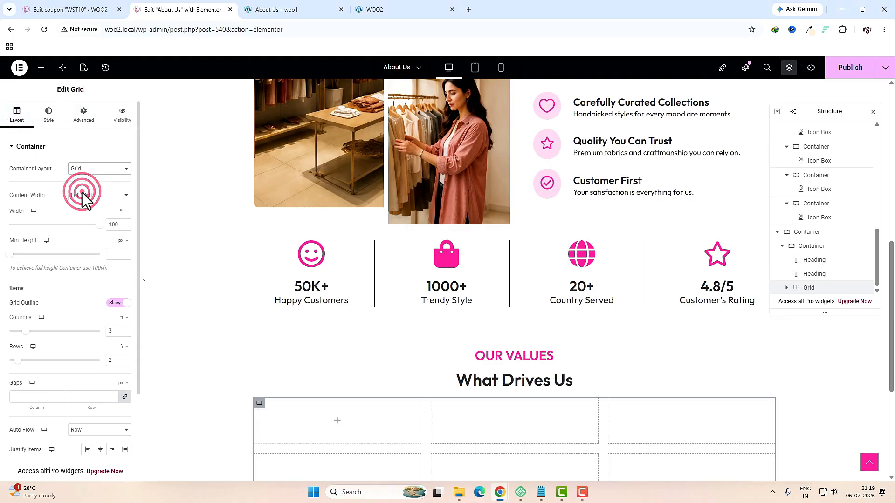
pyautogui.doubleClick(112, 332)
pyautogui.write('4')
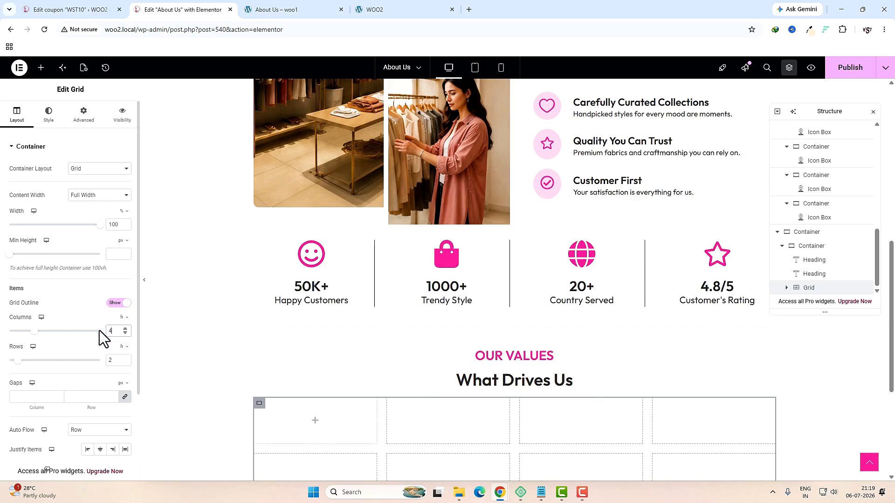
pyautogui.click(117, 361)
pyautogui.write('1')
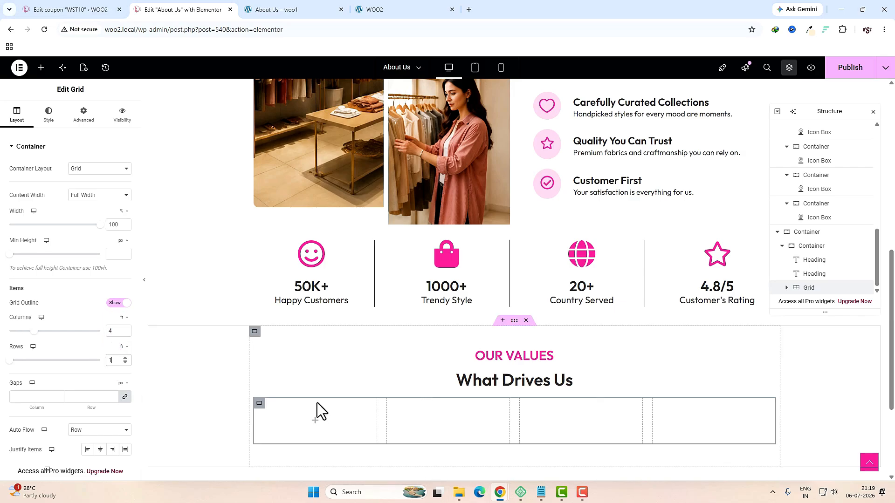
# Step: Put a container holding an Icon Box into the grid's first cell
pyautogui.click(315, 422)
pyautogui.click(80, 140)
pyautogui.write('con')
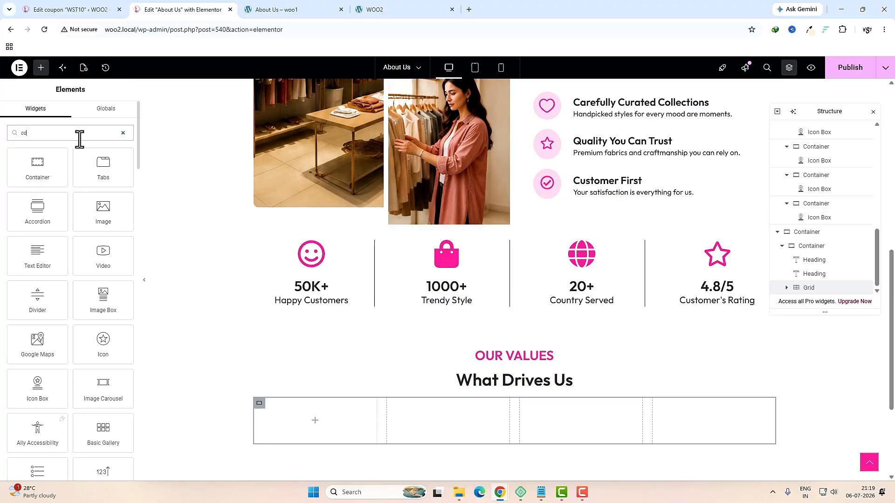
pyautogui.moveTo(39, 169); pyautogui.dragTo(330, 407)
pyautogui.click(315, 427)
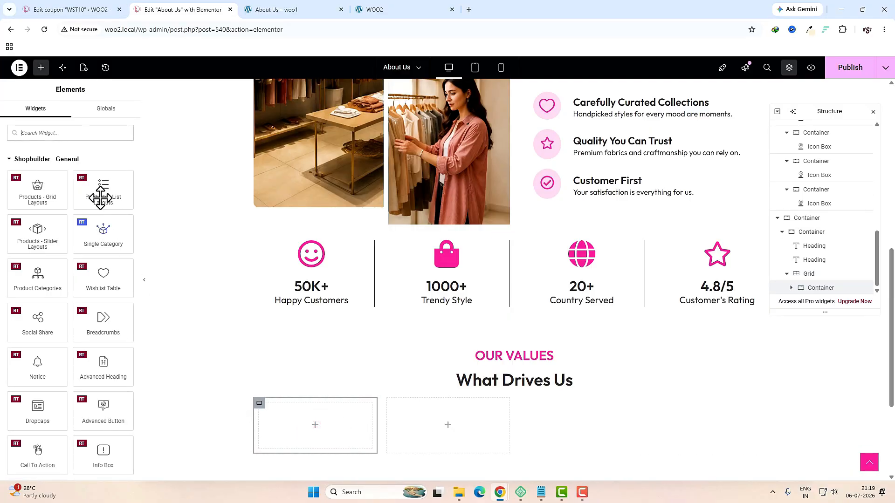
pyautogui.click(80, 136)
pyautogui.write('icon')
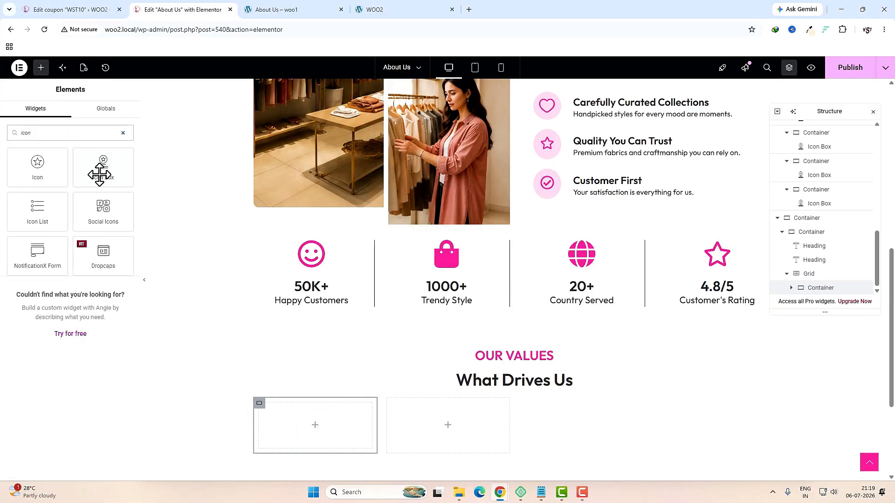
pyautogui.moveTo(103, 173); pyautogui.dragTo(307, 418)
pyautogui.moveTo(70, 209)
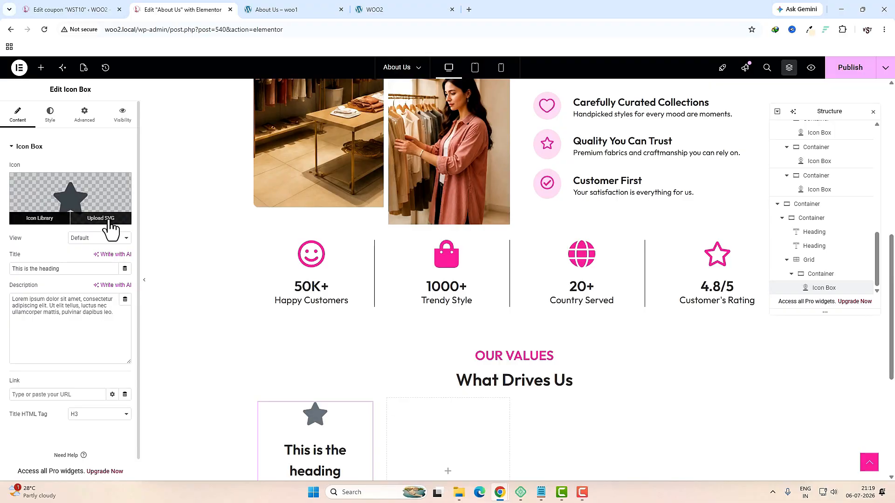
# Step: Use the badge-svgrepo-com image as the icon, shown in stacked view
pyautogui.click(274, 10)
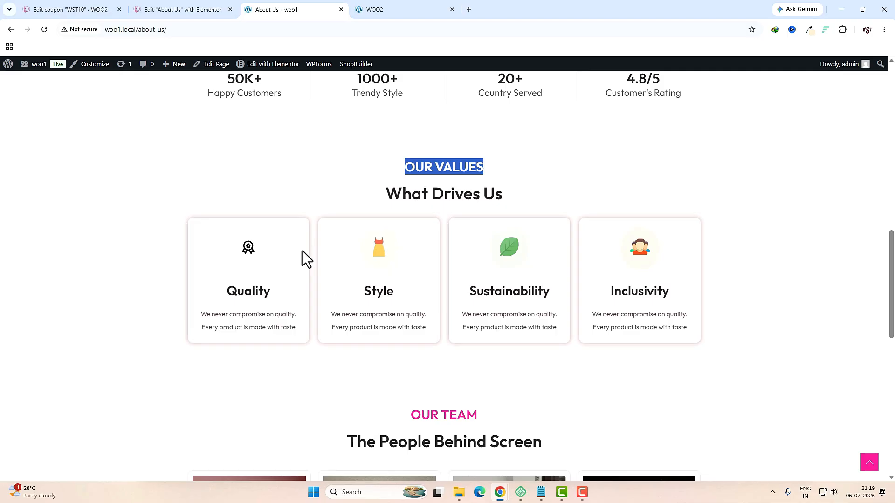
pyautogui.hotkey('ctrl', 'shift', 'Tab')
pyautogui.click(107, 219)
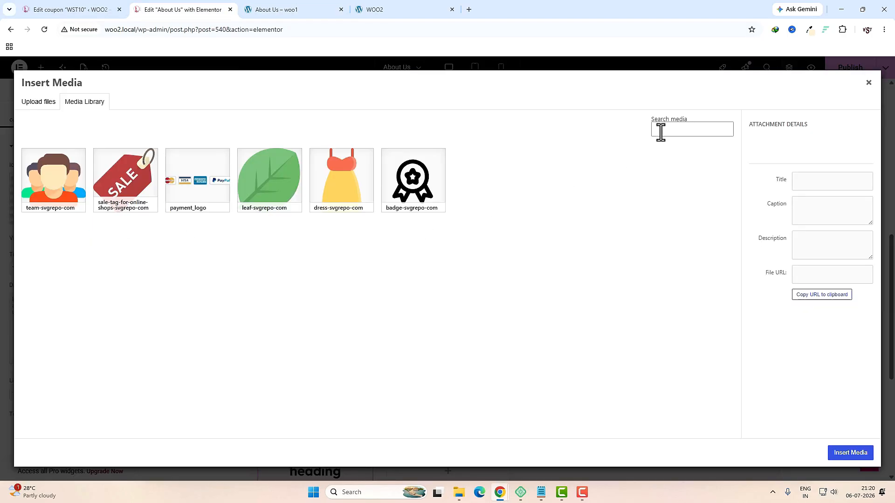
pyautogui.click(407, 201)
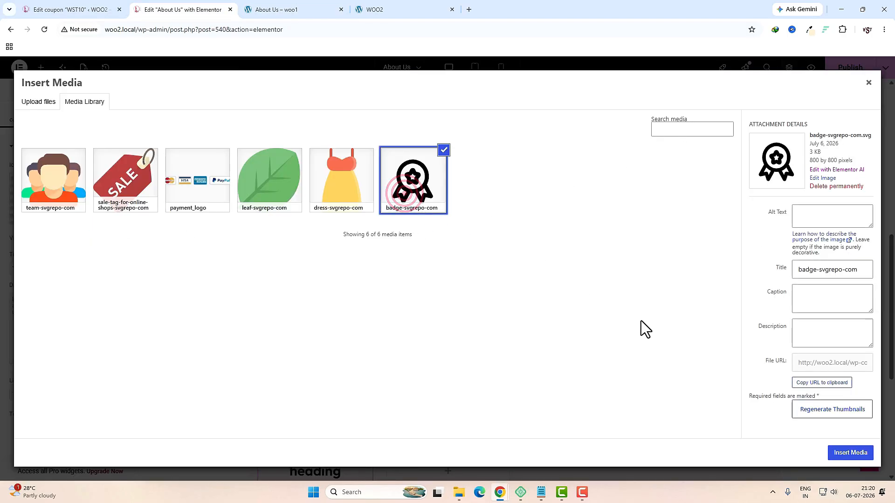
pyautogui.click(850, 453)
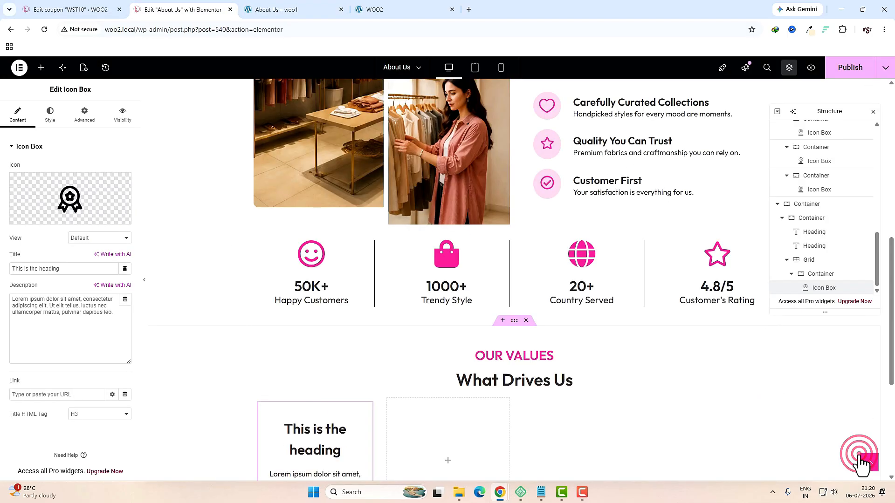
pyautogui.click(110, 238)
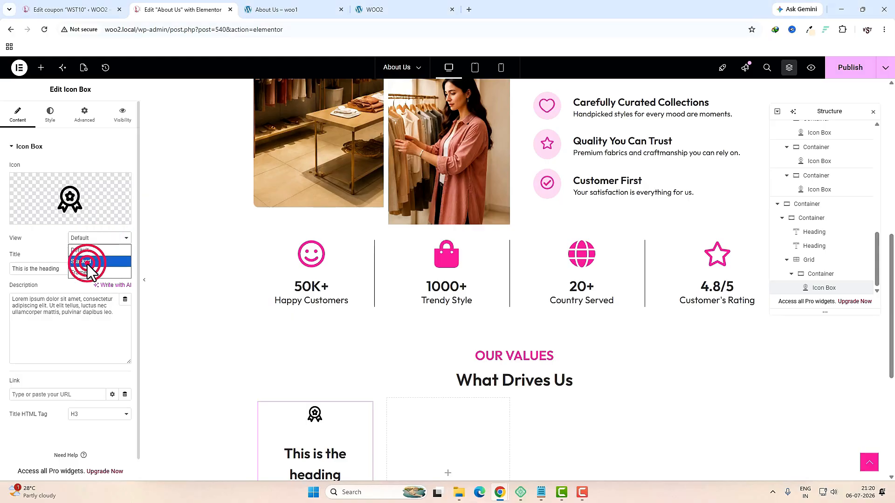
pyautogui.click(87, 262)
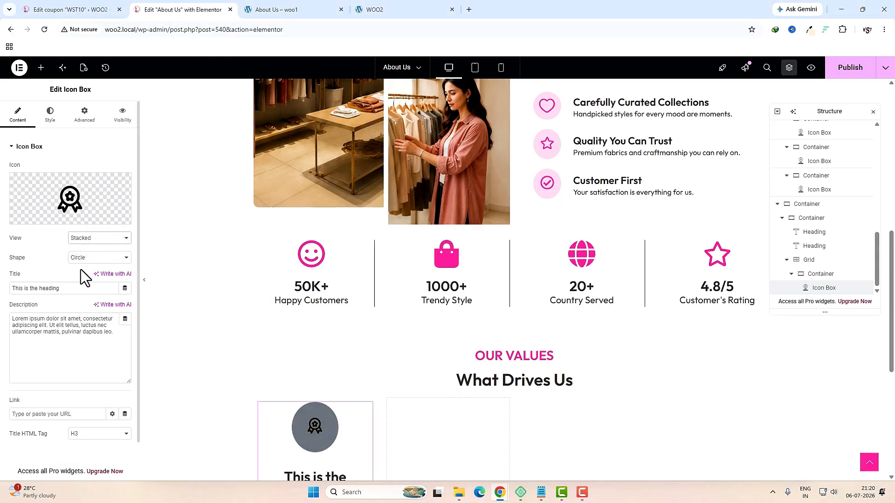
# Step: Title the card 'Quality' as an H4, with description 'We never compromise on quality. Every product is made with taste'
pyautogui.tripleClick(88, 292)
pyautogui.write('Quality')
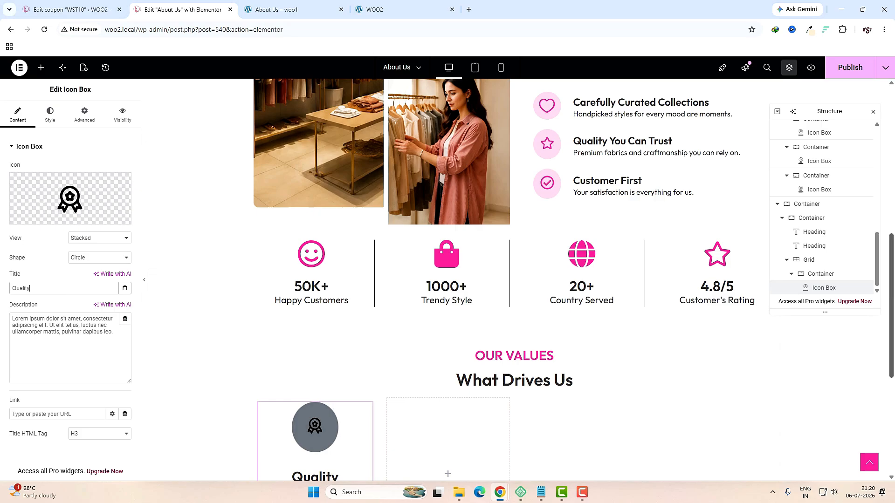
pyautogui.tripleClick(58, 339)
pyautogui.write('We never compromise on quality. Every product is made with taste')
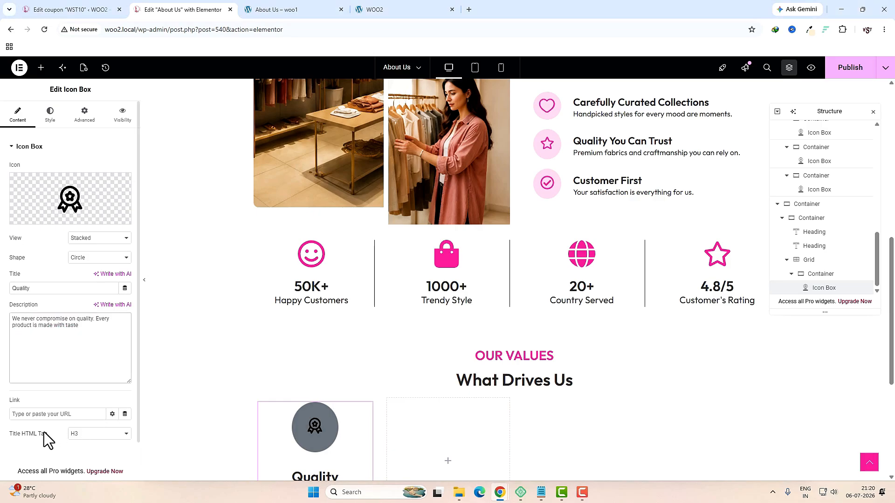
pyautogui.click(79, 434)
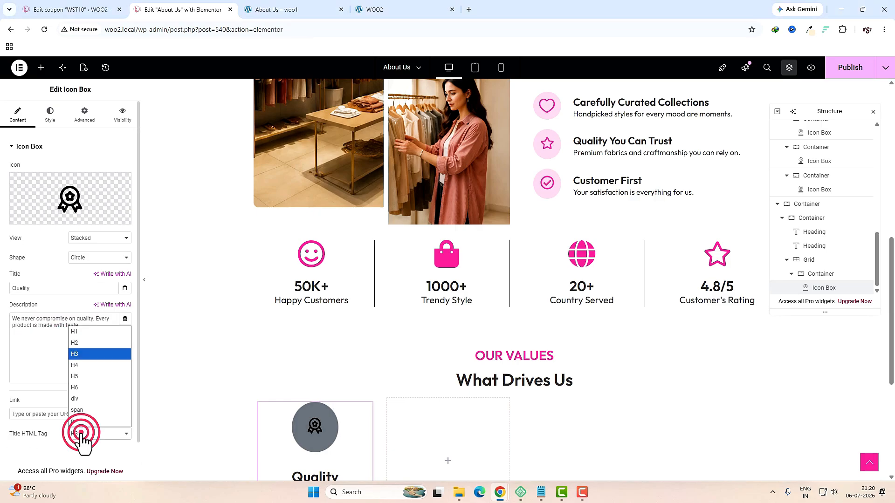
pyautogui.click(86, 366)
pyautogui.scroll(-1, 86, 366)
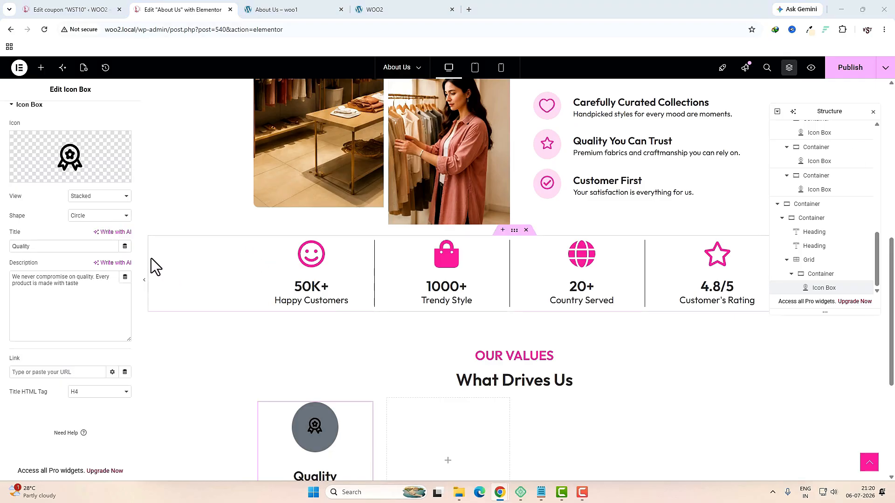
# Step: Give the icon a light grey #F4F6FA background and size 40
pyautogui.click(50, 115)
pyautogui.click(113, 225)
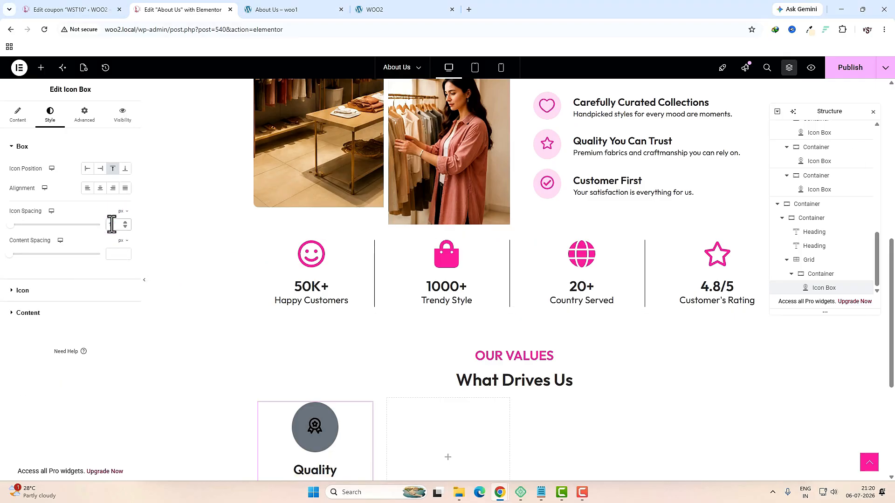
pyautogui.click(54, 292)
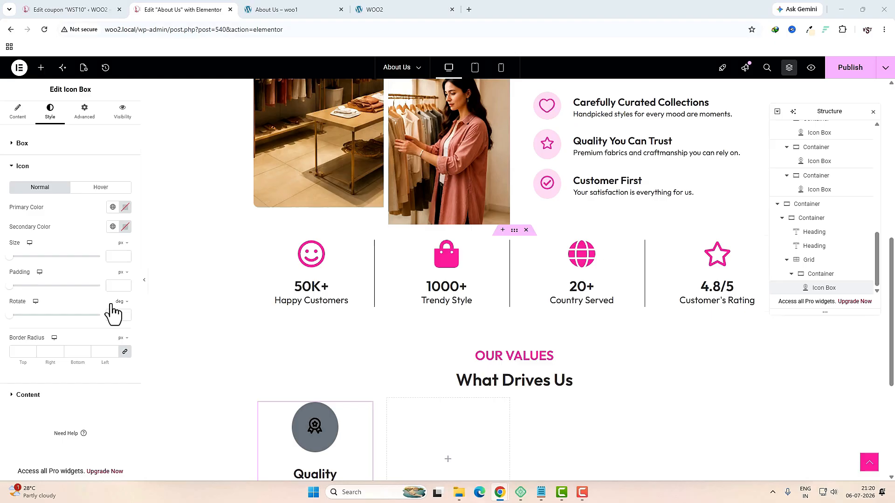
pyautogui.click(125, 208)
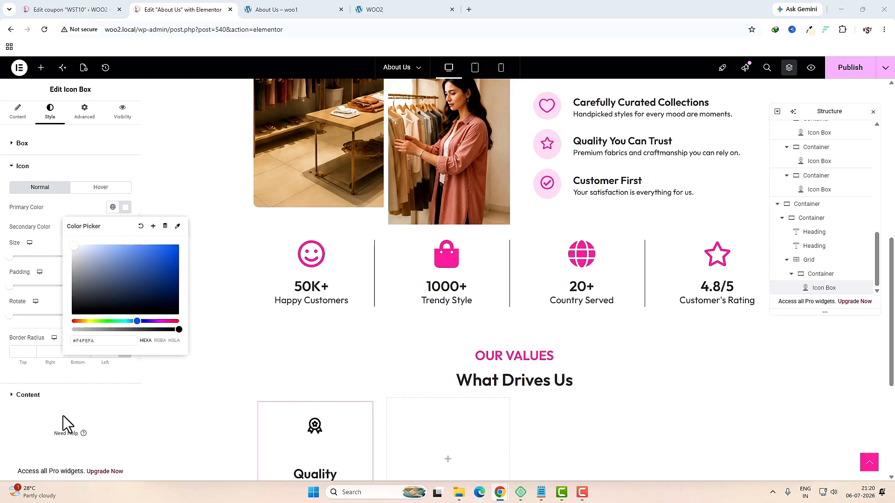
pyautogui.click(79, 425)
pyautogui.click(119, 254)
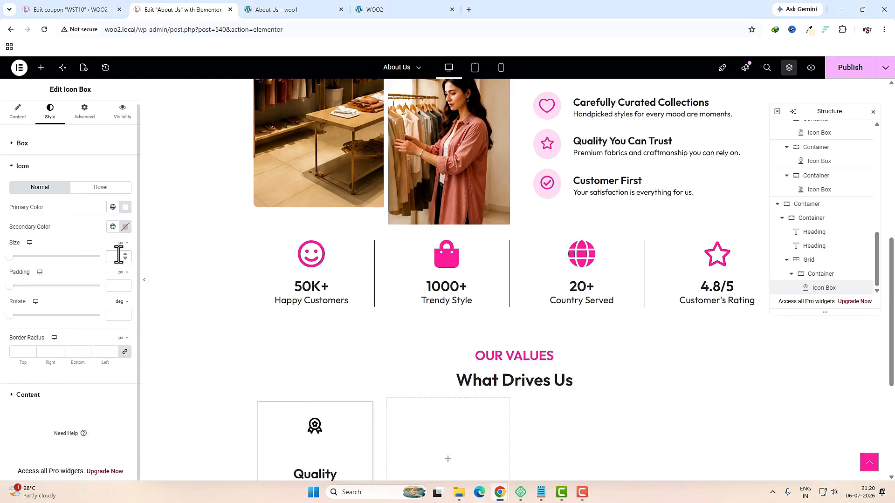
pyautogui.write('40')
# Step: Set the card description's font size to 14
pyautogui.scroll(-3, 298, 354)
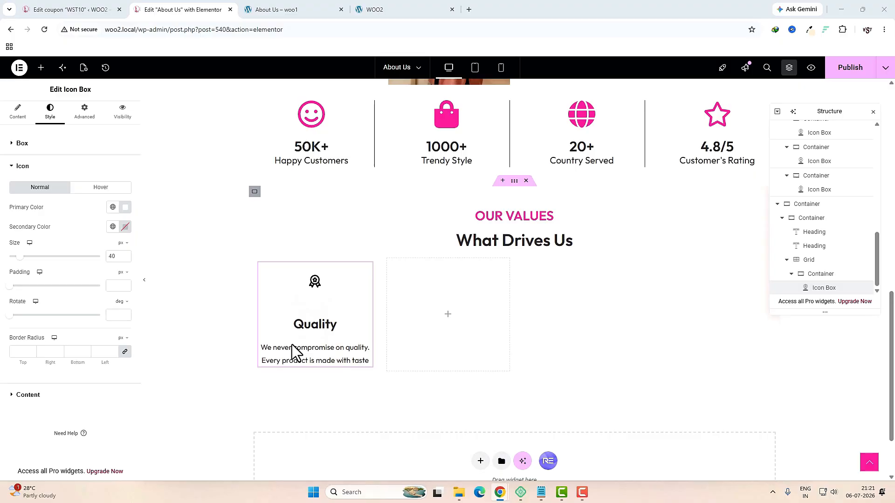
pyautogui.click(66, 395)
pyautogui.click(125, 353)
pyautogui.click(112, 426)
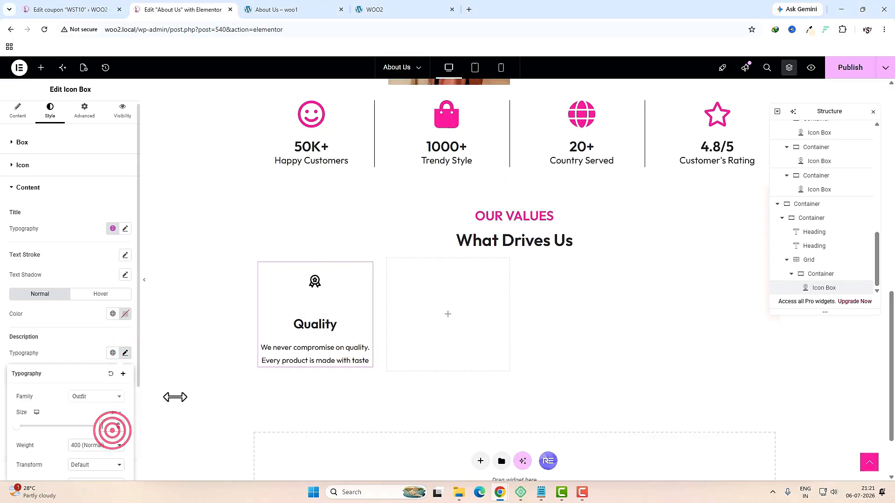
pyautogui.write('14')
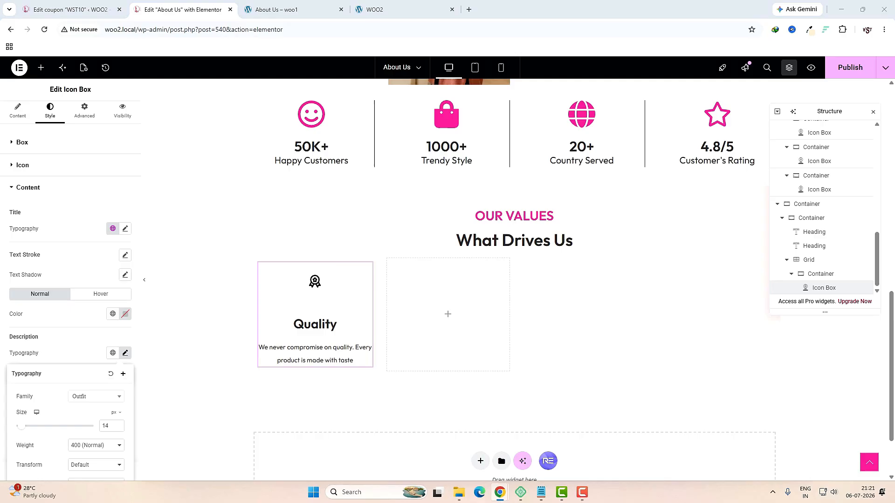
# Step: Set the padding of the container holding the Quality card to 0 on all sides
pyautogui.click(817, 275)
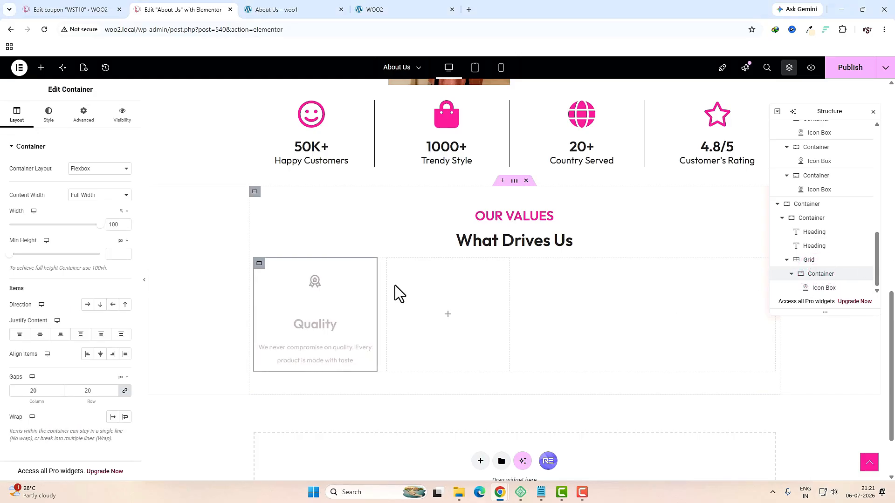
pyautogui.click(32, 390)
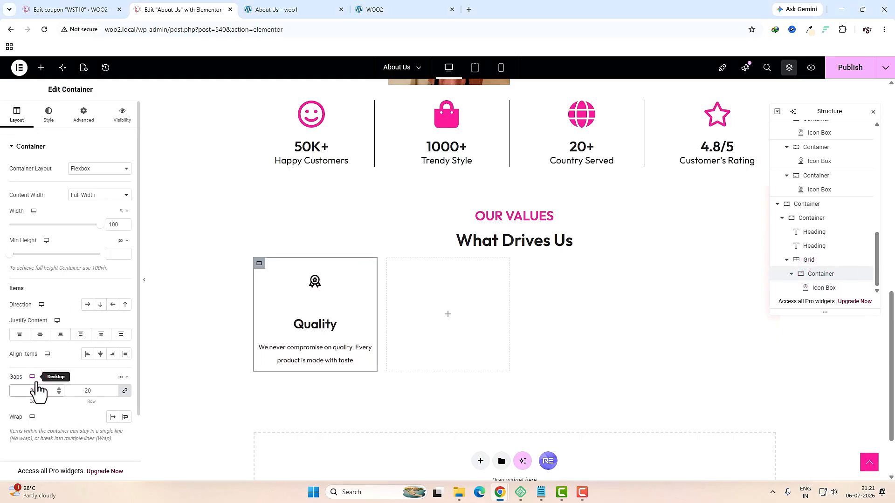
pyautogui.click(86, 121)
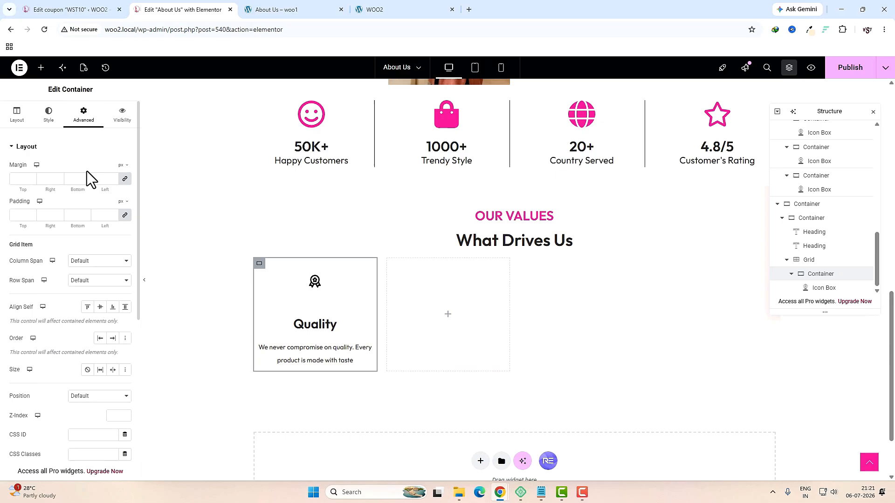
pyautogui.click(124, 216)
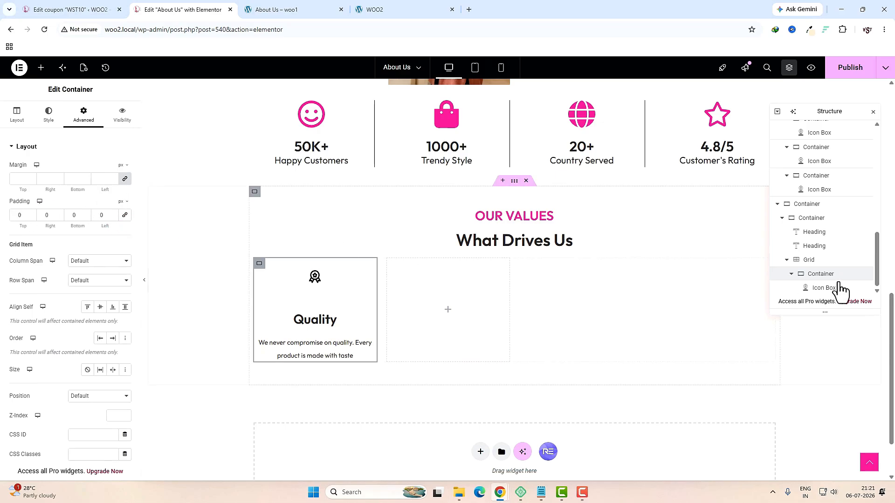
# Step: Give the Quality icon box padding 20, rounded corners of 10 and a soft box shadow
pyautogui.click(818, 292)
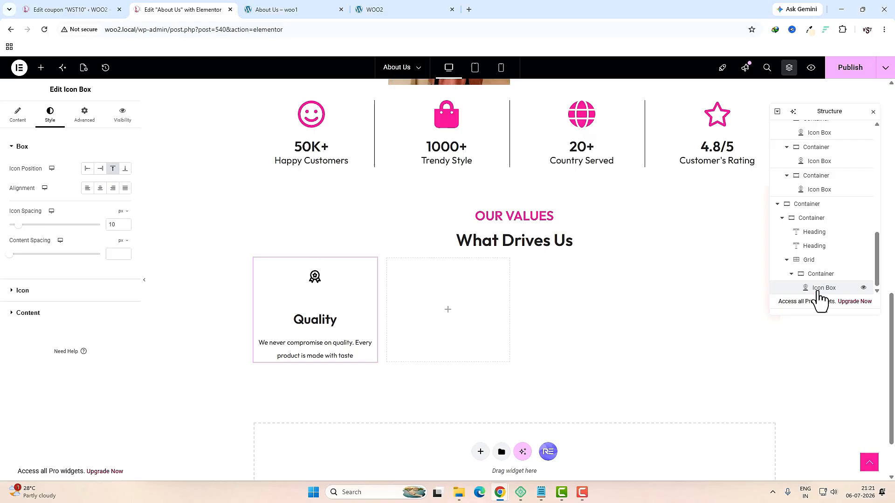
pyautogui.click(85, 122)
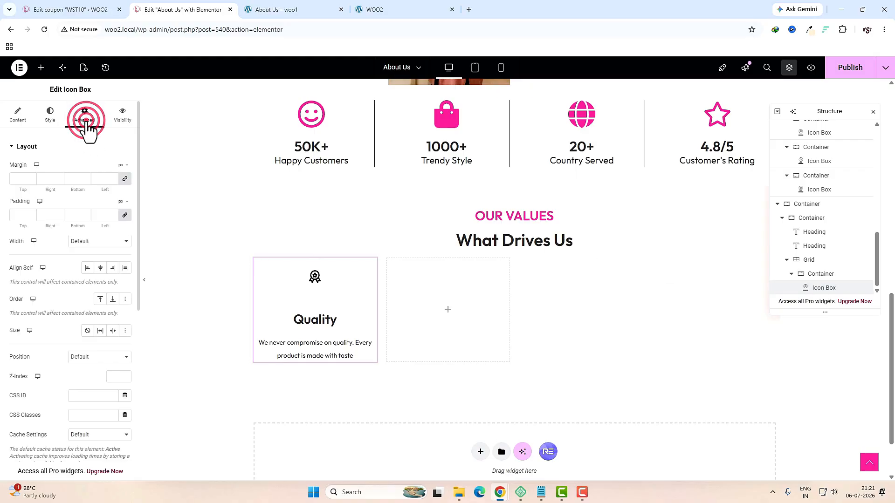
pyautogui.click(14, 215)
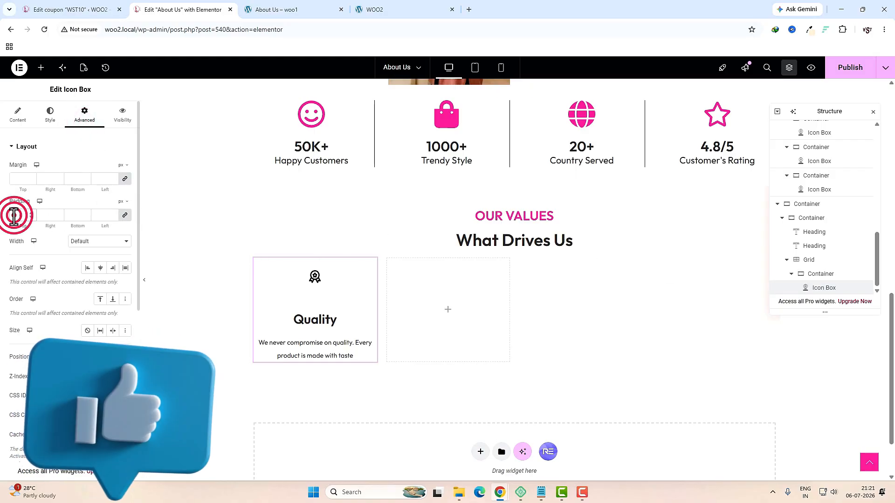
pyautogui.write('20')
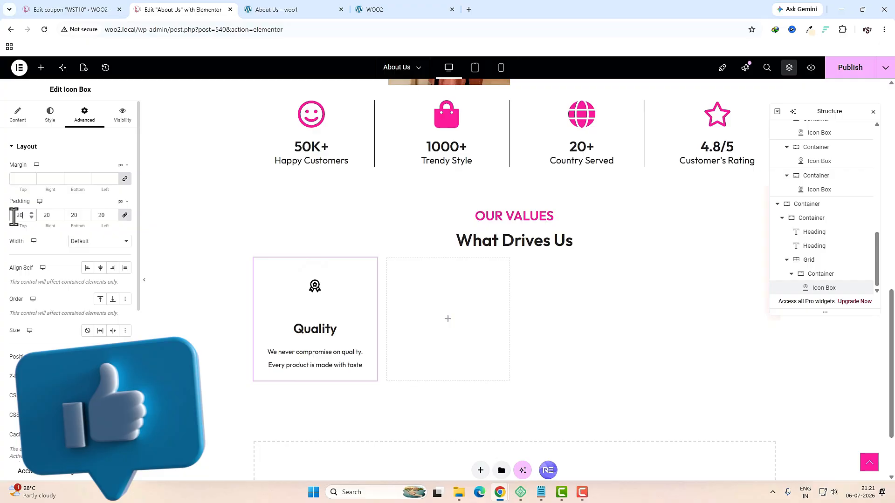
pyautogui.click(51, 117)
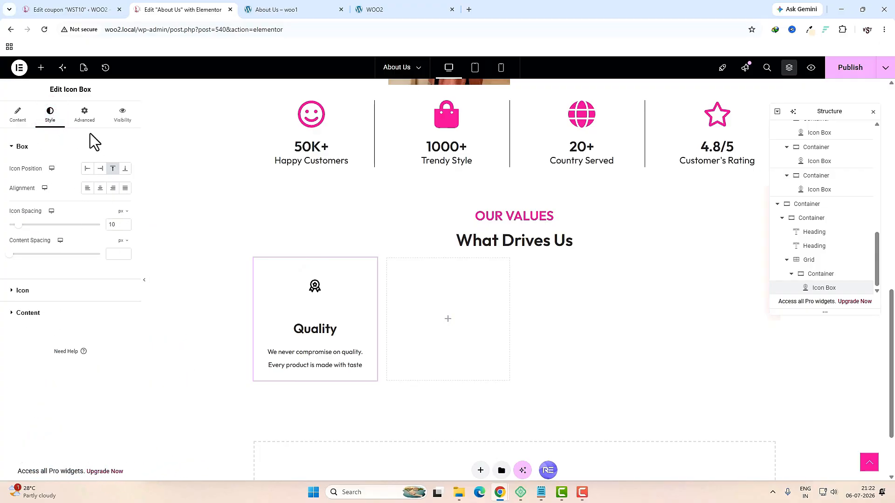
pyautogui.click(85, 114)
pyautogui.scroll(-5, 72, 280)
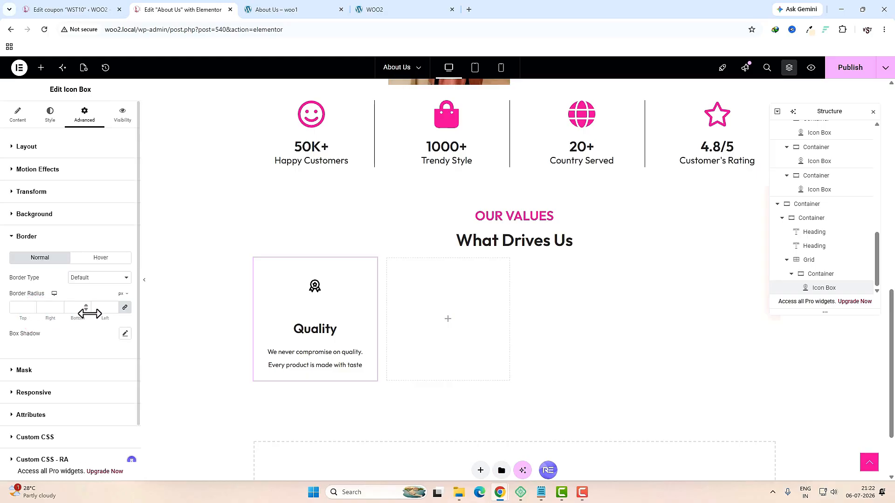
pyautogui.click(24, 311)
pyautogui.click(125, 334)
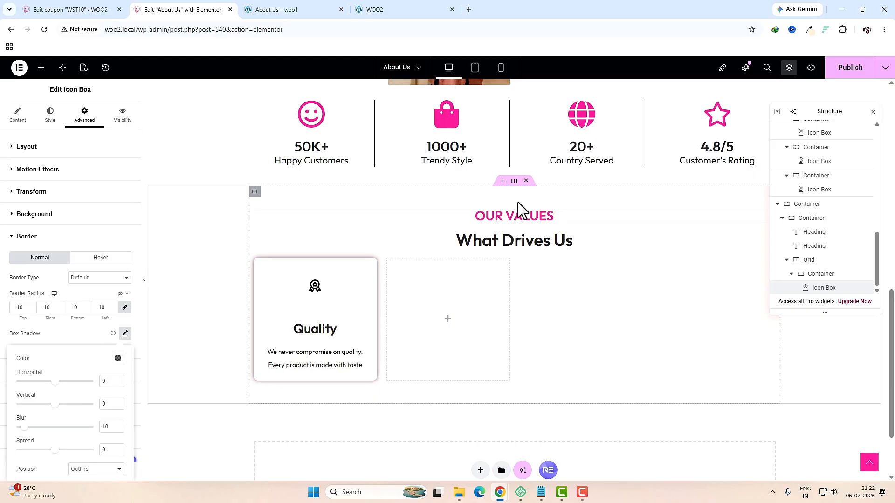
# Step: Change the inner Our Values container's left padding from 10 to 15
pyautogui.click(514, 186)
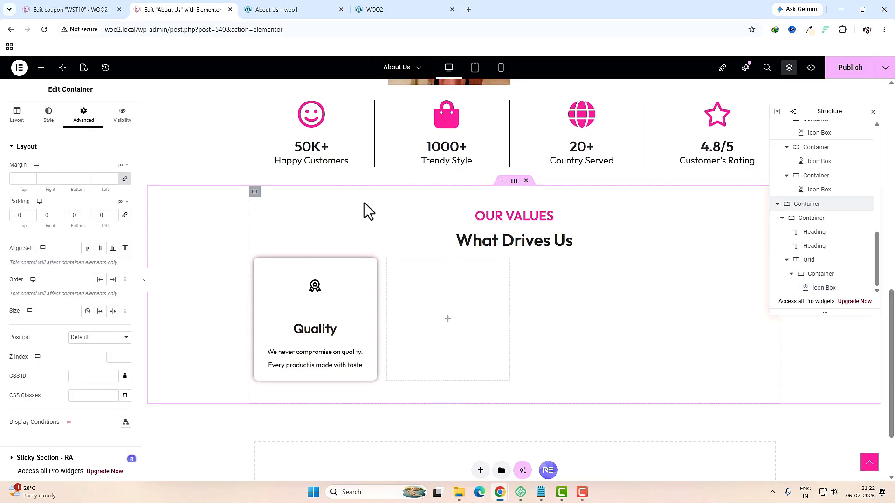
pyautogui.click(255, 192)
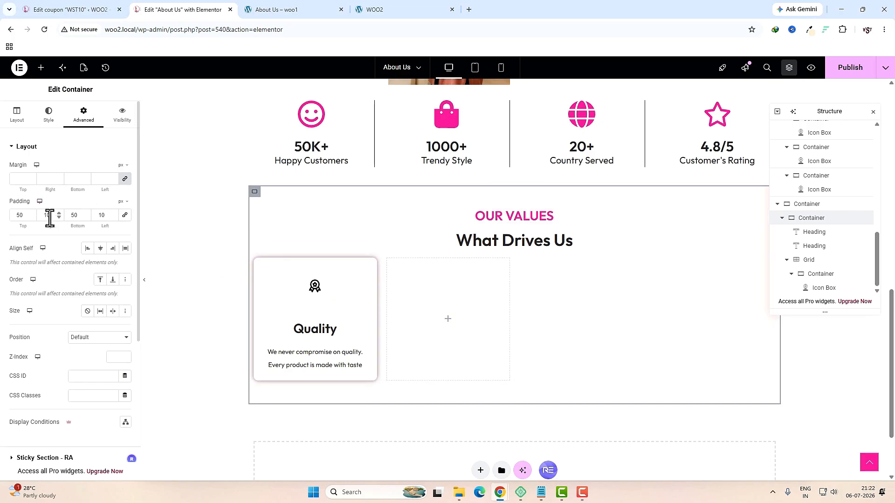
pyautogui.click(97, 219)
pyautogui.press('BackSpace')
pyautogui.write('5')
pyautogui.click(43, 216)
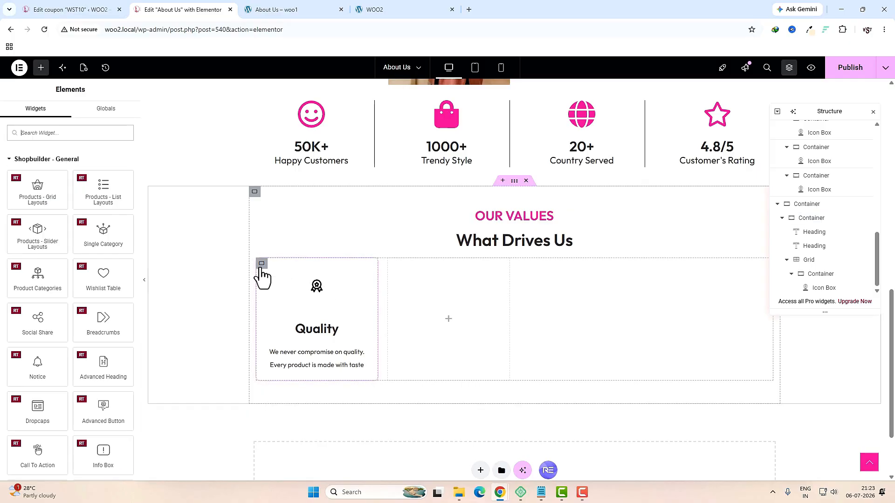
# Step: Duplicate the Quality card three times to make four cards
pyautogui.click(822, 274)
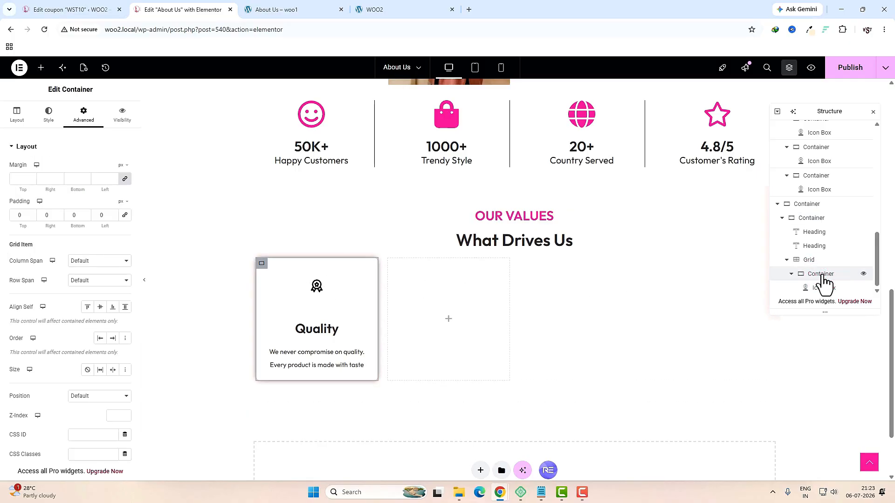
pyautogui.rightClick(262, 264)
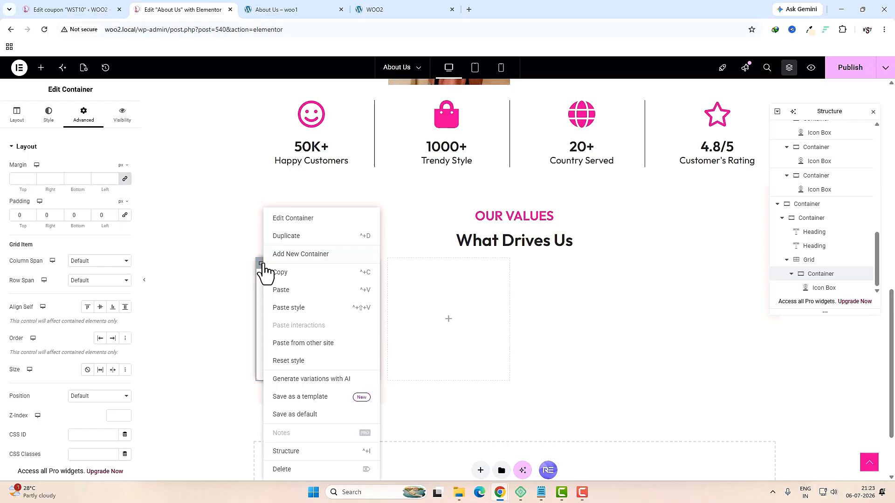
pyautogui.click(286, 237)
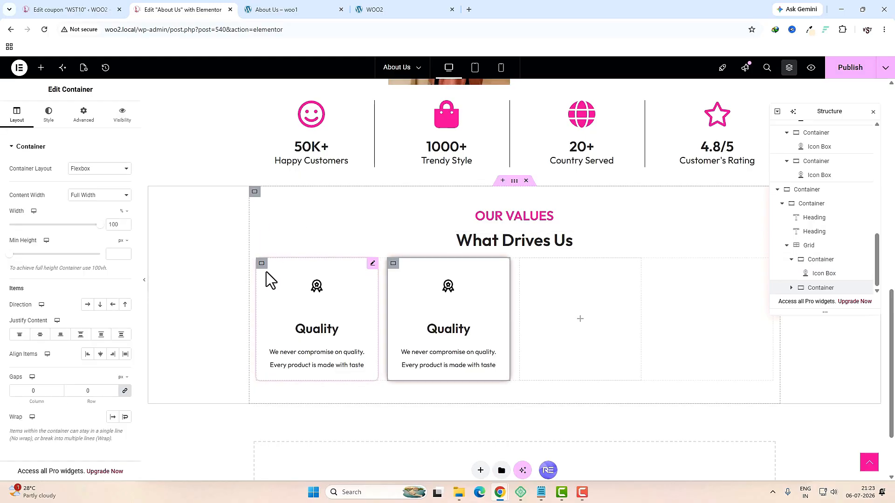
pyautogui.rightClick(262, 265)
pyautogui.click(283, 237)
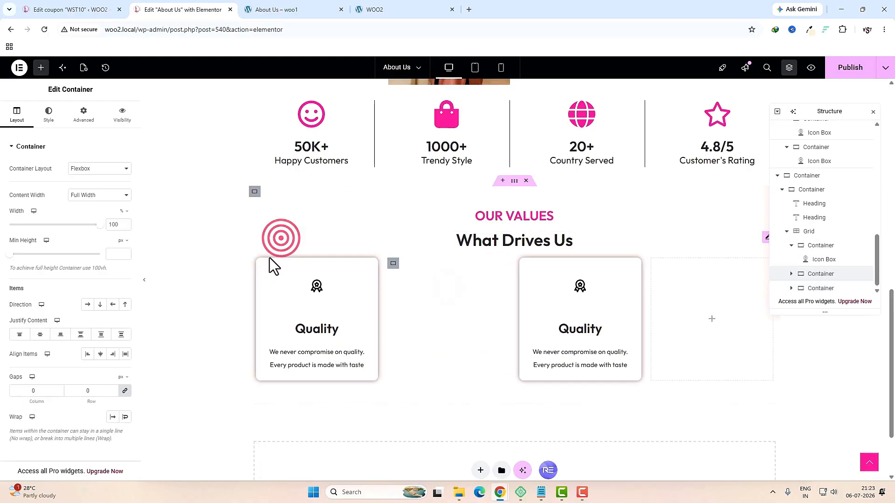
pyautogui.rightClick(262, 266)
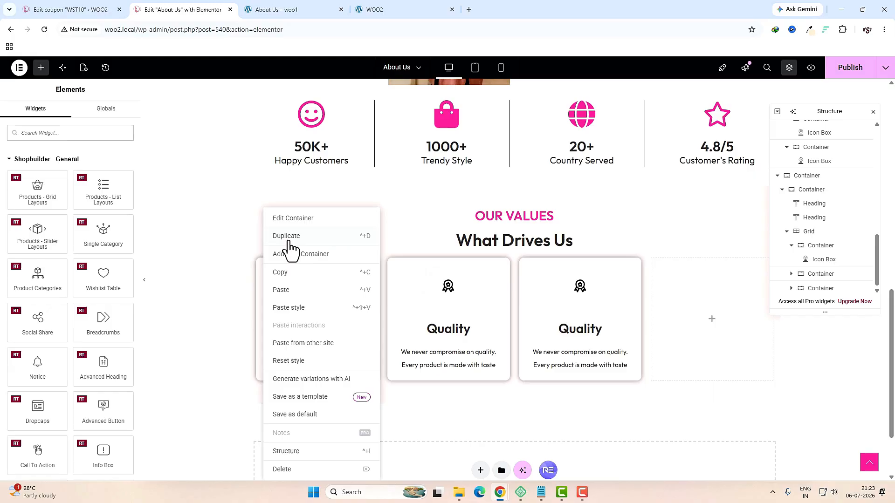
pyautogui.click(289, 237)
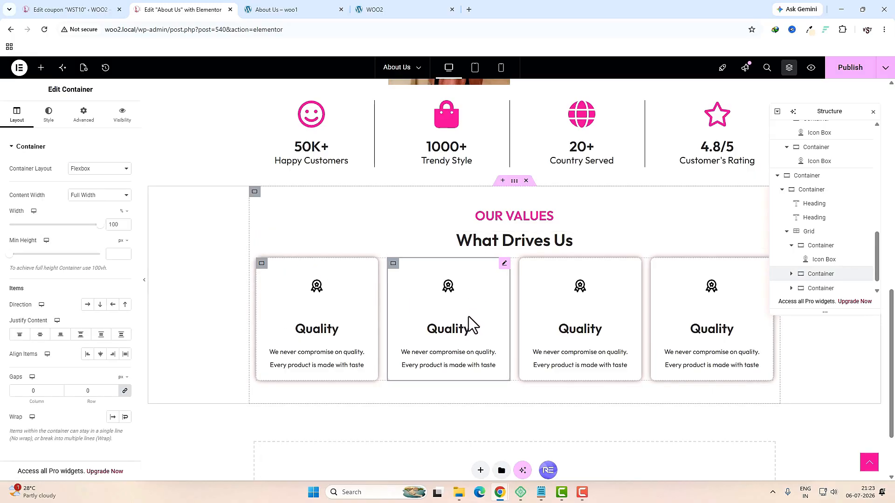
pyautogui.click(470, 321)
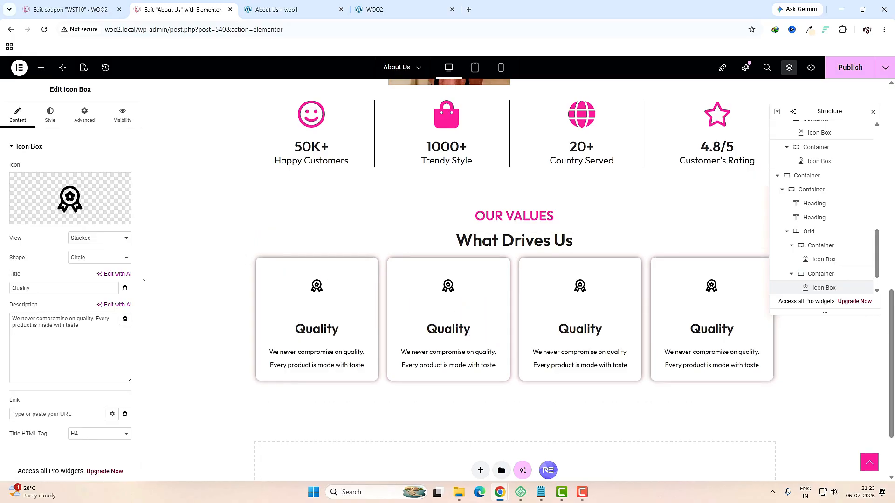
# Step: Give the second value card the dress icon, title 'Style', and a soft peach icon circle
pyautogui.moveTo(120, 205)
pyautogui.click(112, 222)
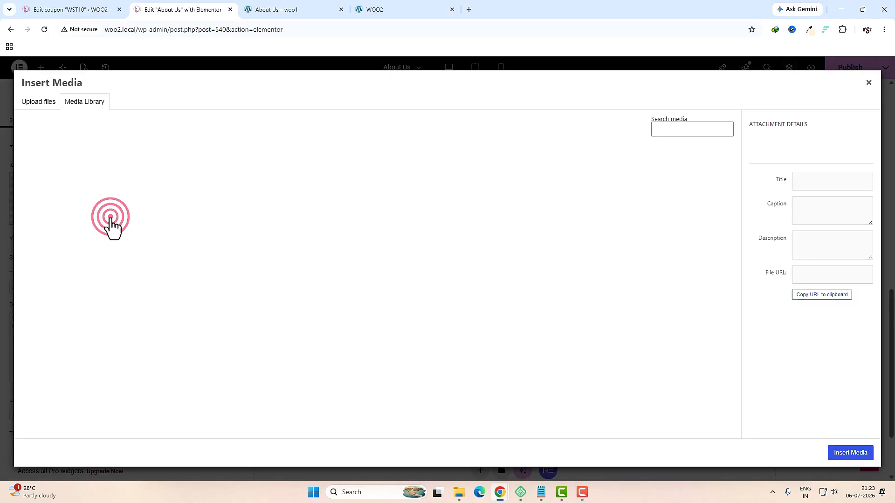
pyautogui.click(345, 198)
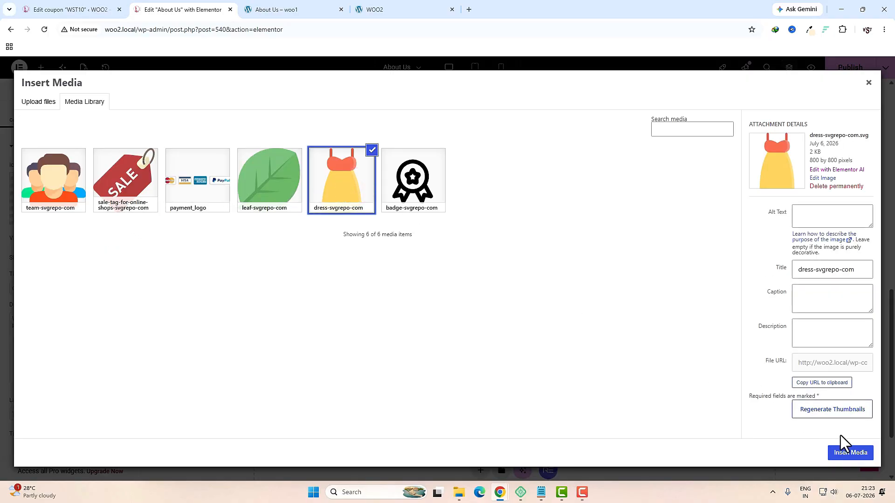
pyautogui.click(844, 453)
pyautogui.doubleClick(82, 289)
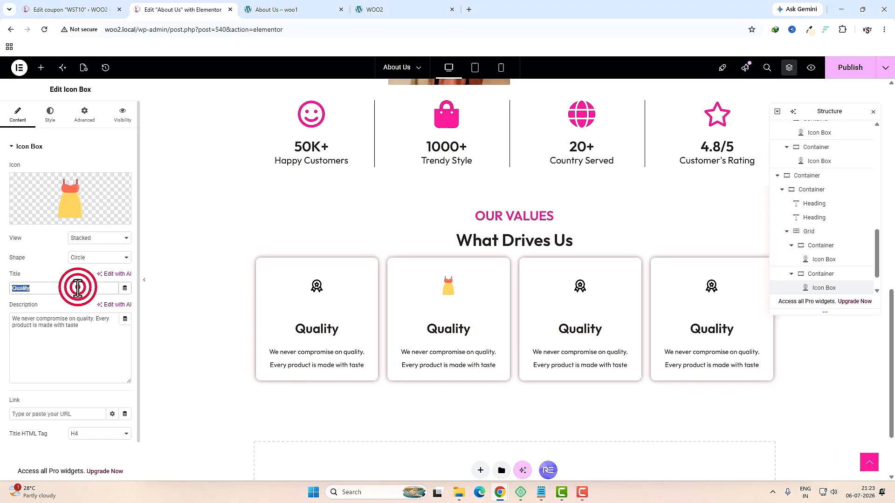
pyautogui.write('Style')
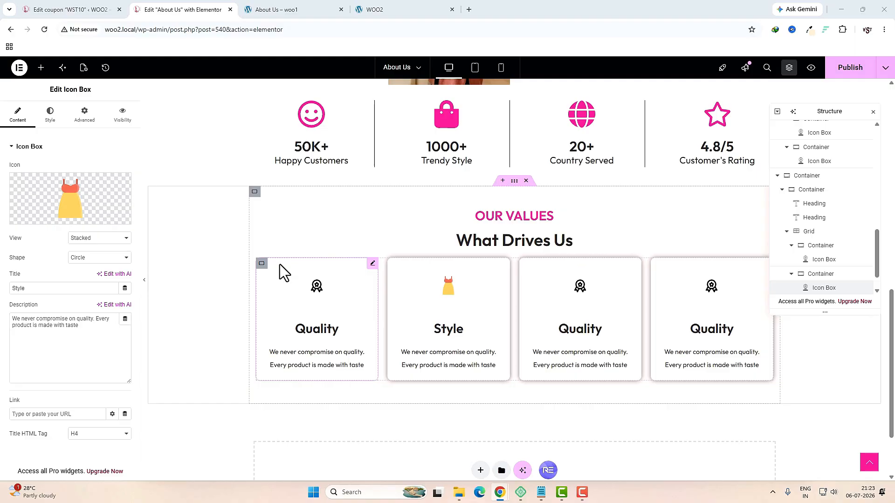
pyautogui.click(54, 117)
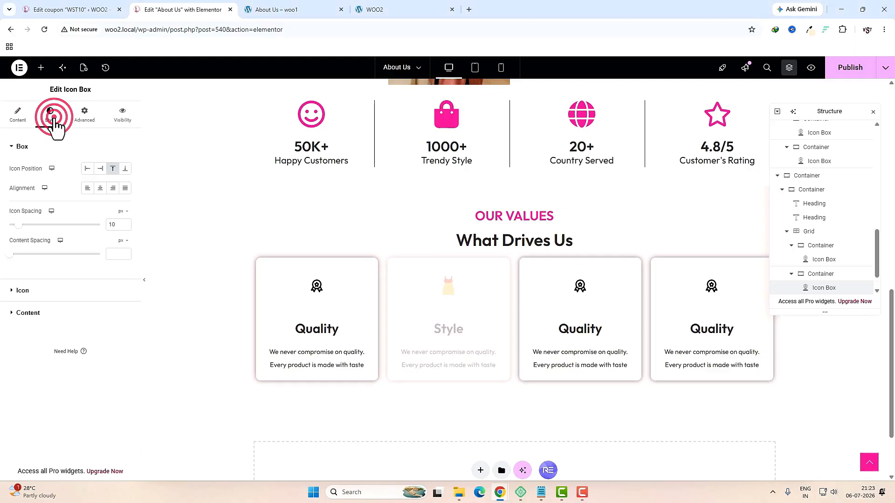
pyautogui.click(53, 290)
pyautogui.click(126, 207)
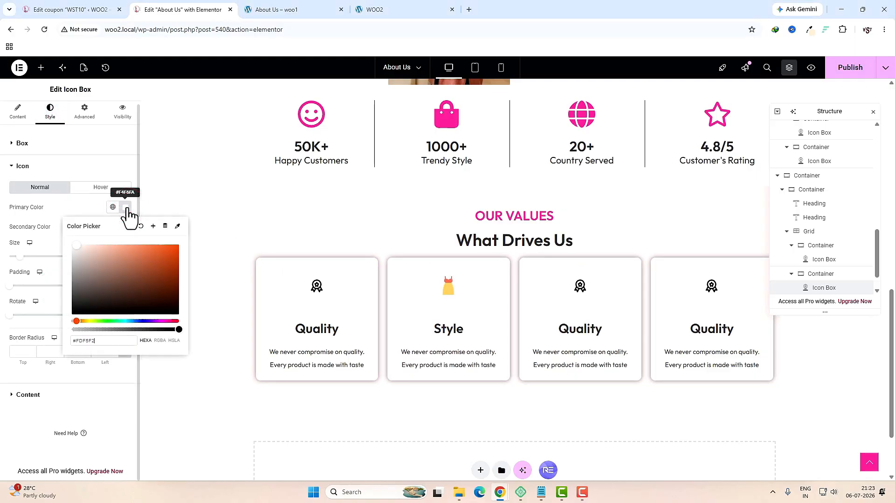
pyautogui.moveTo(78, 243); pyautogui.dragTo(85, 244)
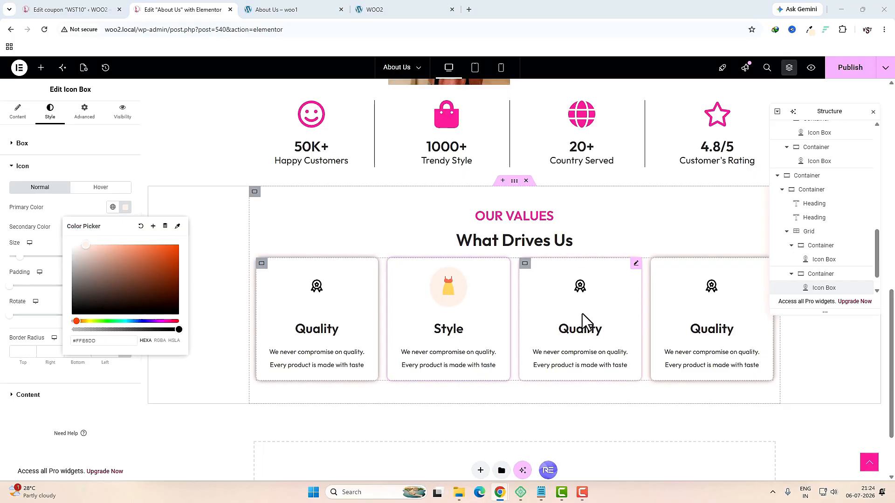
# Step: Give the third card the leaf icon, title 'Sustainability', and a light green icon circle
pyautogui.click(566, 308)
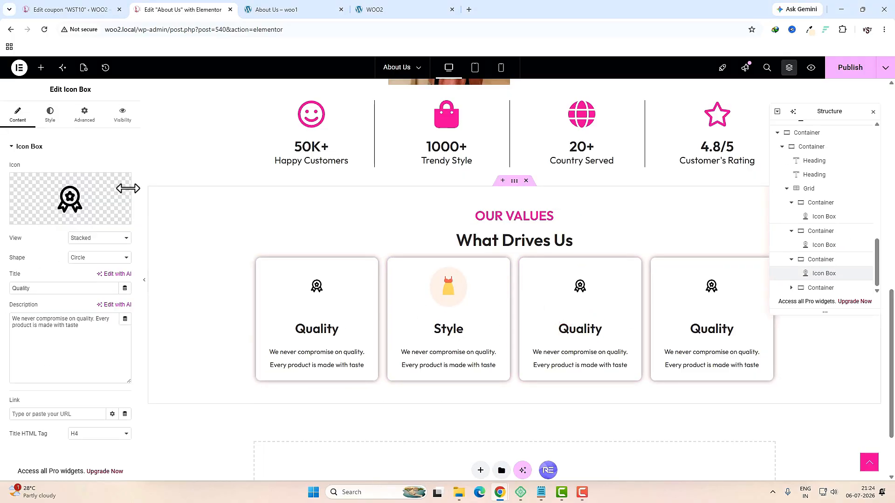
pyautogui.click(97, 219)
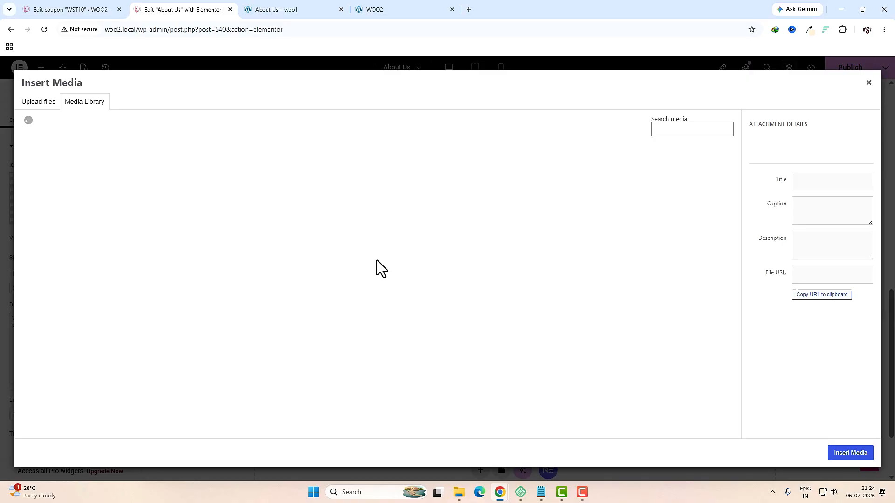
pyautogui.click(270, 187)
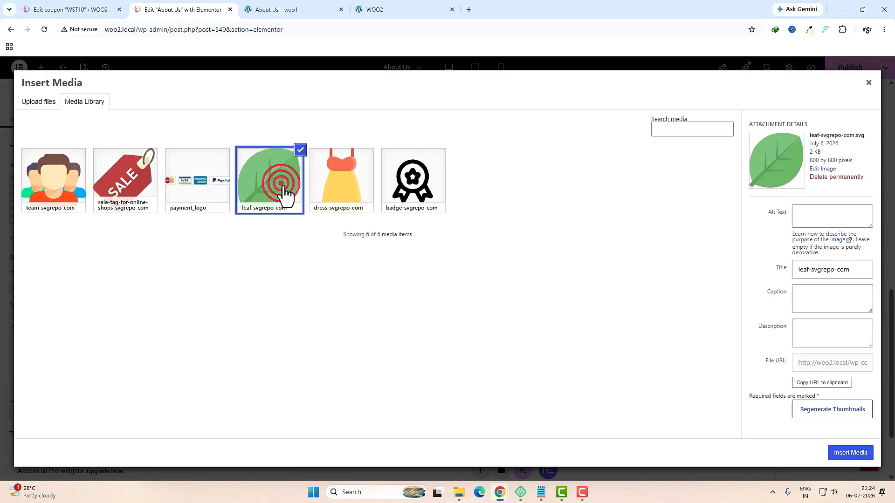
pyautogui.click(837, 450)
pyautogui.doubleClick(60, 287)
pyautogui.write('Sustainability')
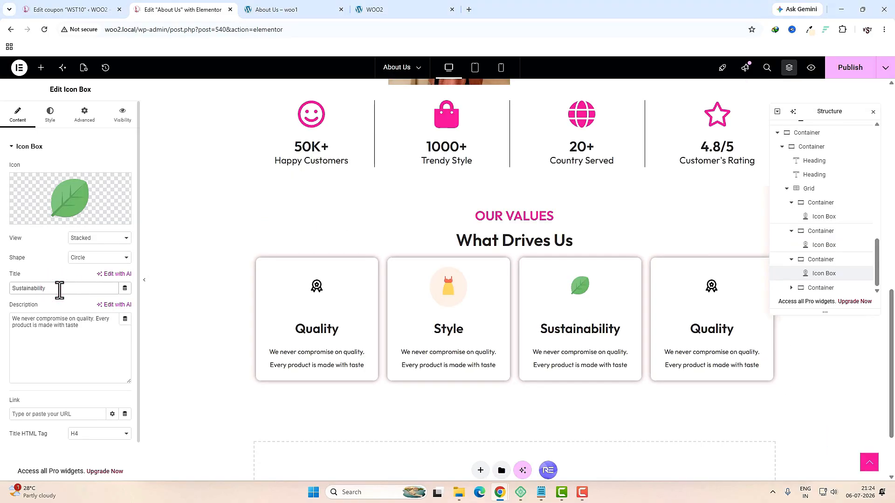
pyautogui.click(49, 112)
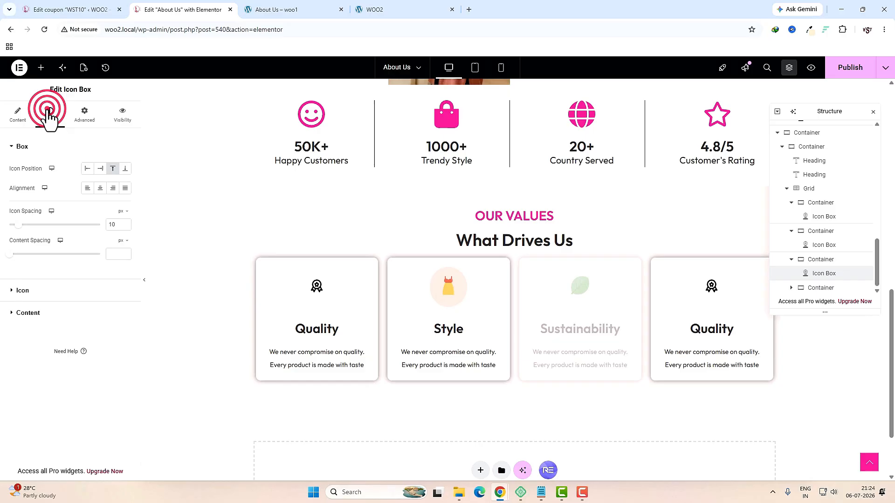
pyautogui.click(61, 290)
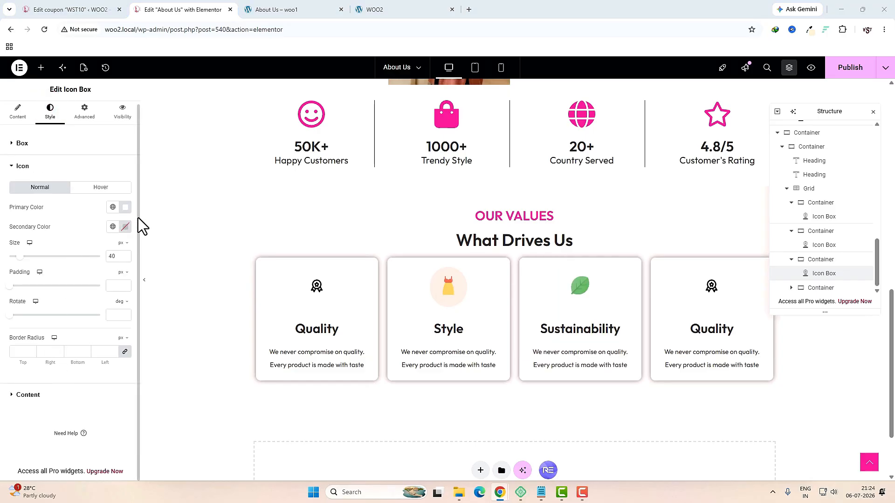
pyautogui.click(125, 208)
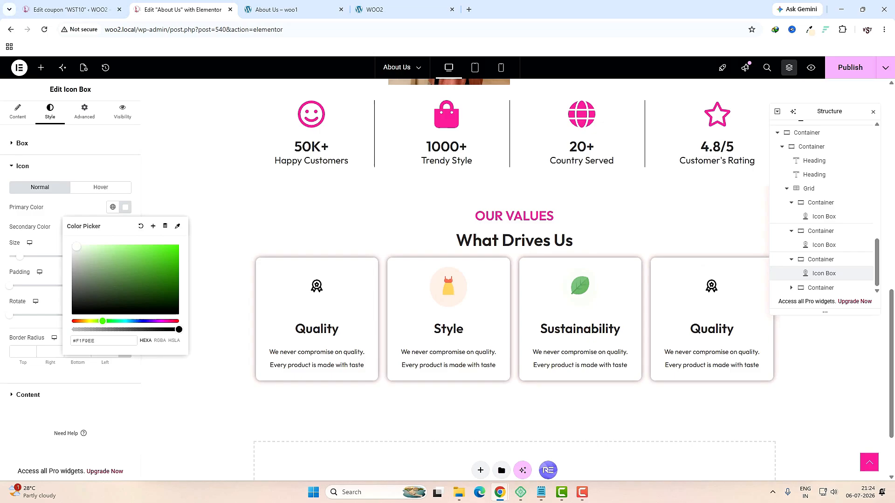
# Step: Give the fourth card the team icon on a light peach circle, then preview at tablet width
pyautogui.click(716, 328)
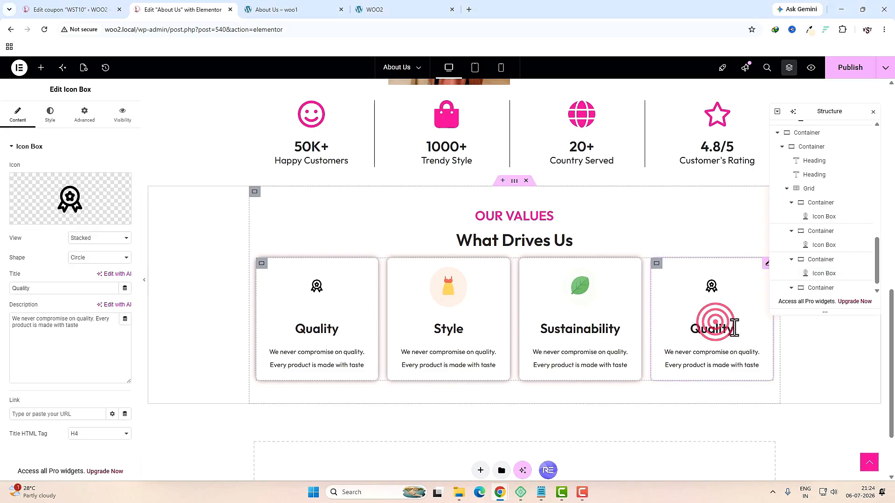
pyautogui.click(99, 222)
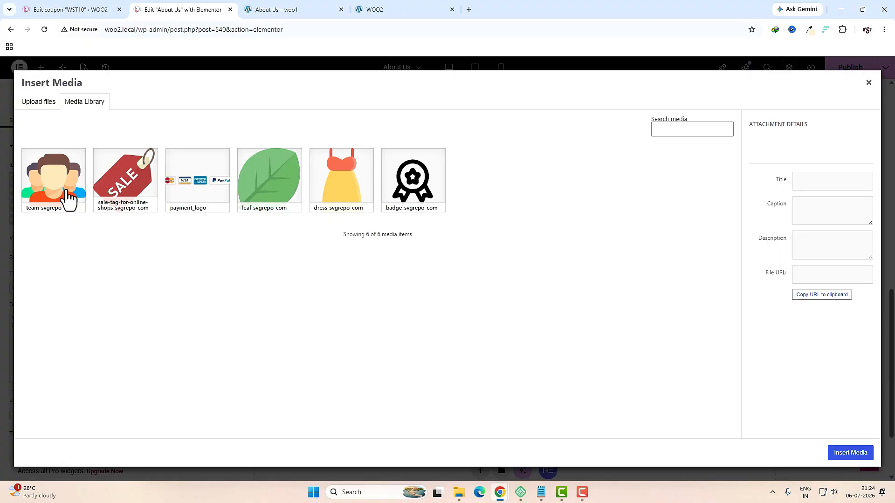
pyautogui.click(69, 198)
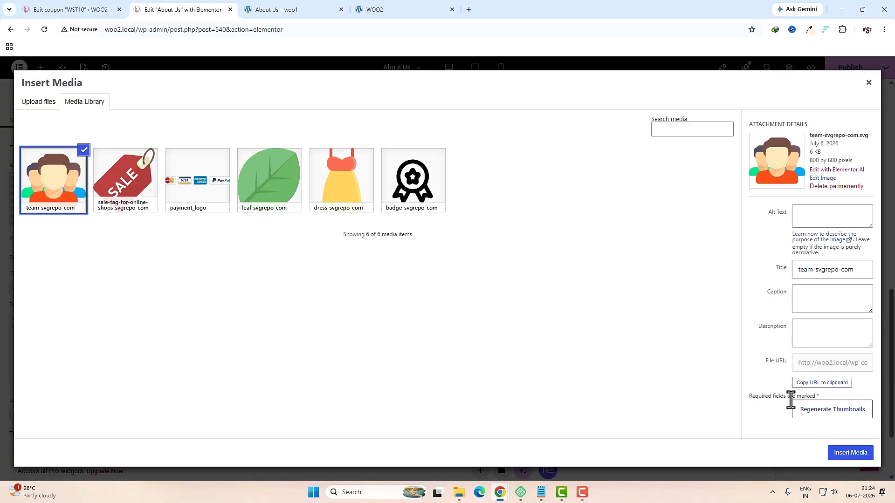
pyautogui.click(849, 455)
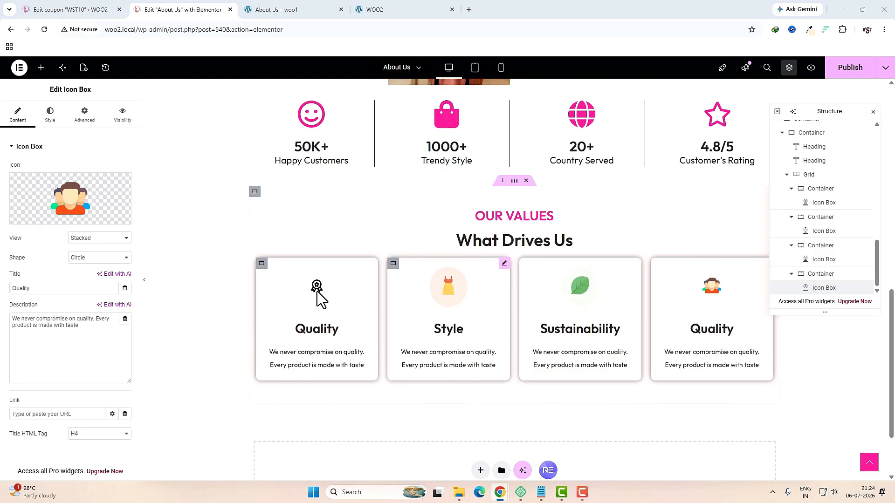
pyautogui.click(52, 117)
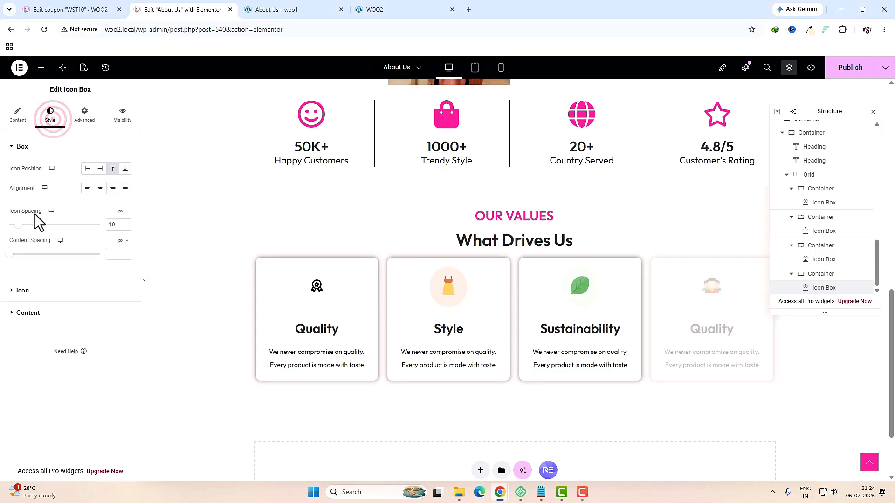
pyautogui.click(38, 291)
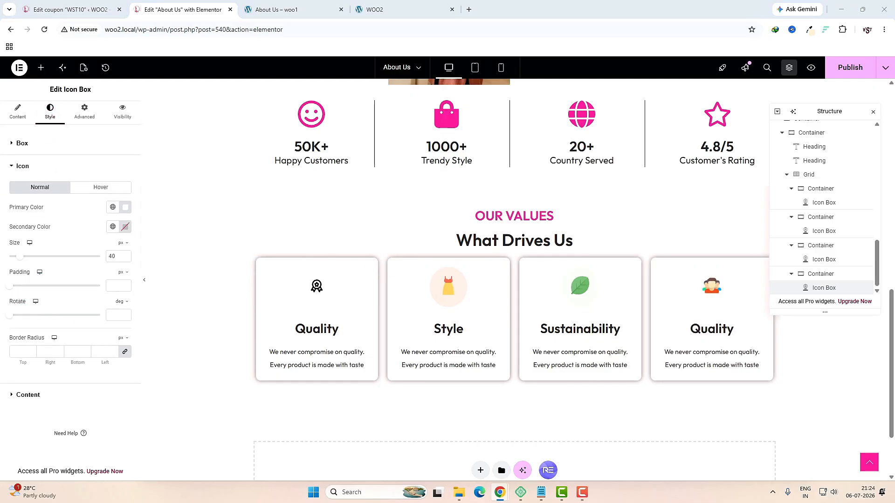
pyautogui.click(125, 209)
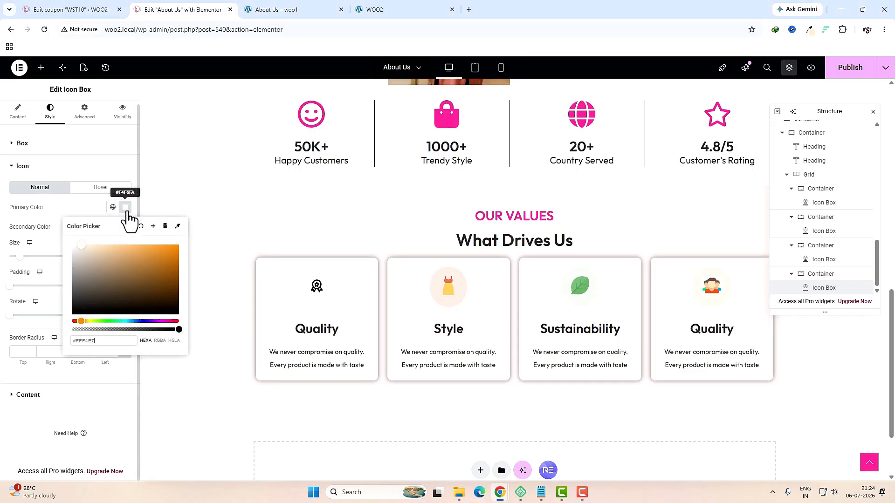
pyautogui.click(87, 244)
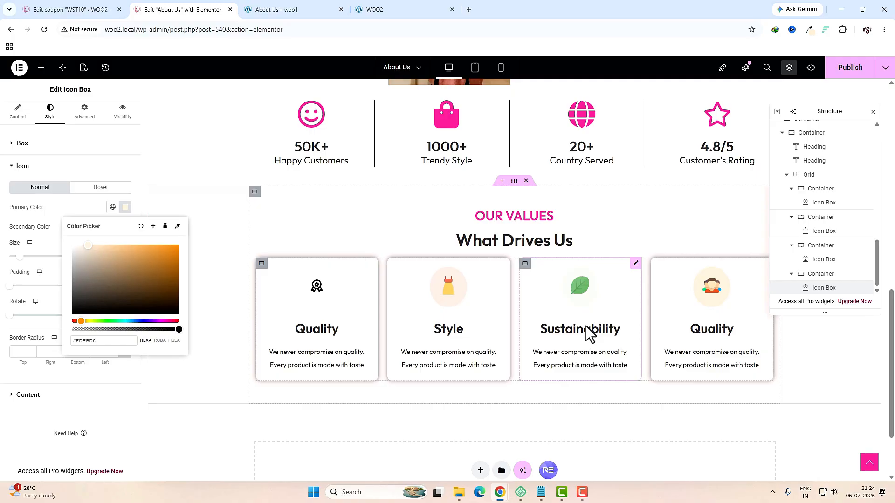
pyautogui.click(475, 69)
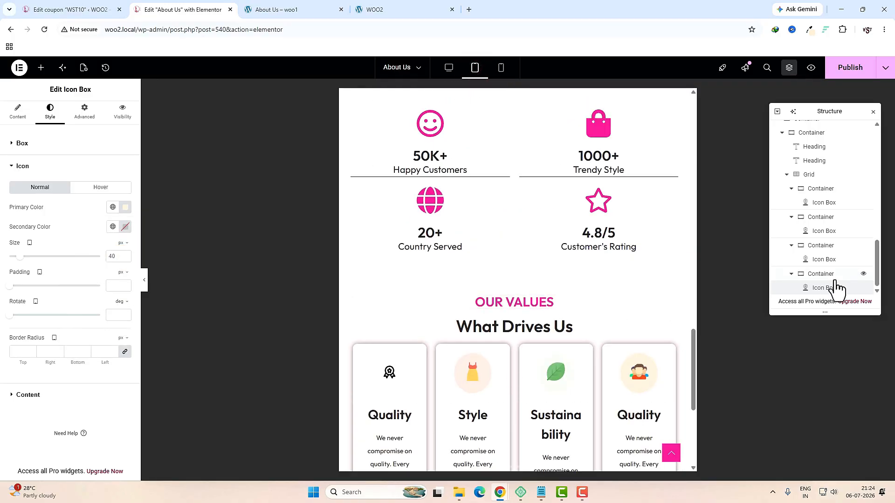
# Step: Set the value-card grid to 2 columns on tablet and check the mobile preview
pyautogui.click(811, 174)
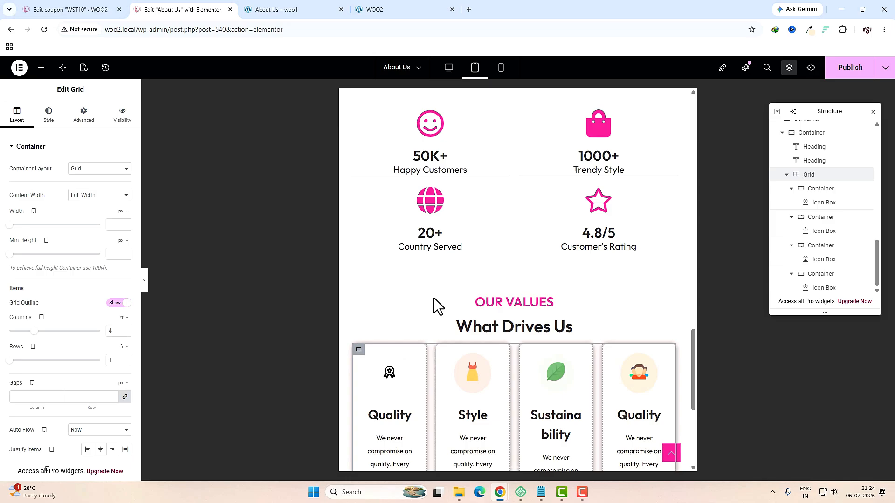
pyautogui.doubleClick(116, 333)
pyautogui.write('2')
pyautogui.click(505, 70)
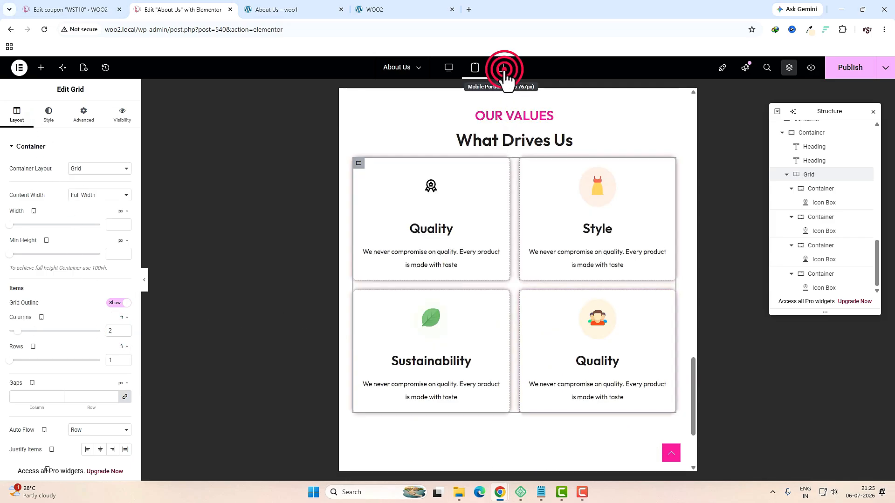
pyautogui.scroll(-5, 549, 313)
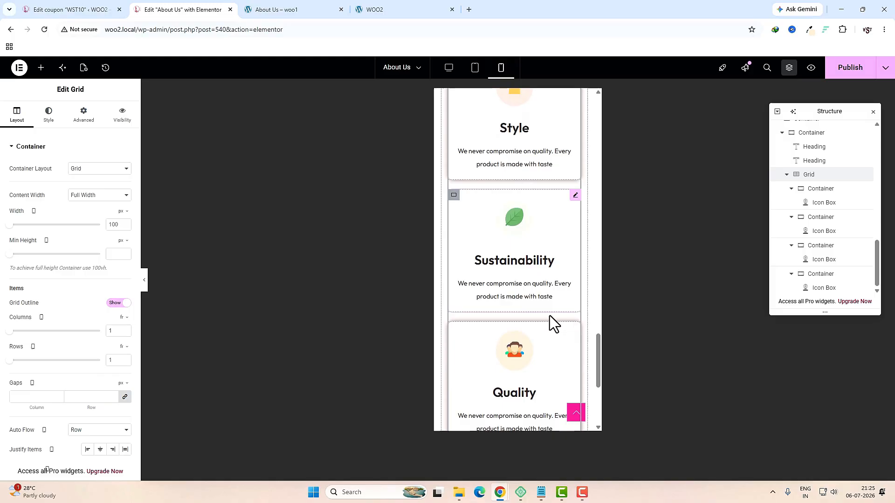
pyautogui.scroll(-4, 549, 315)
pyautogui.scroll(3, 550, 315)
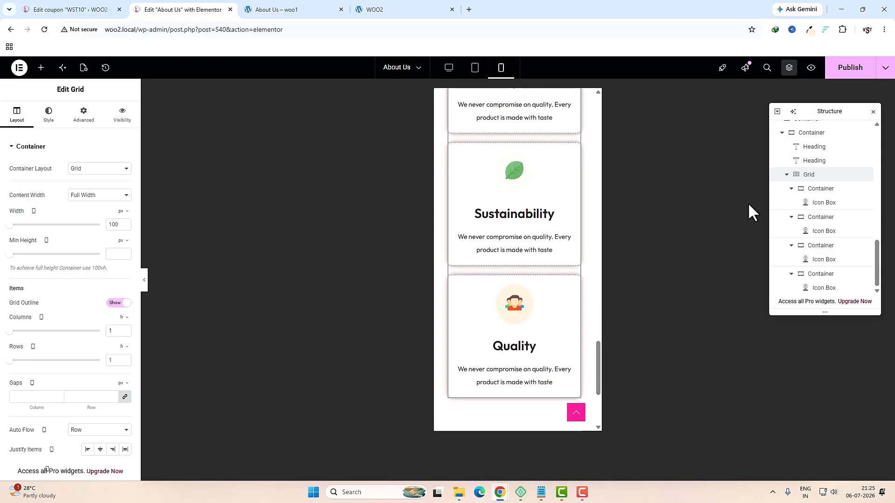
# Step: Publish the changes and scroll through the live About Us page
pyautogui.click(840, 70)
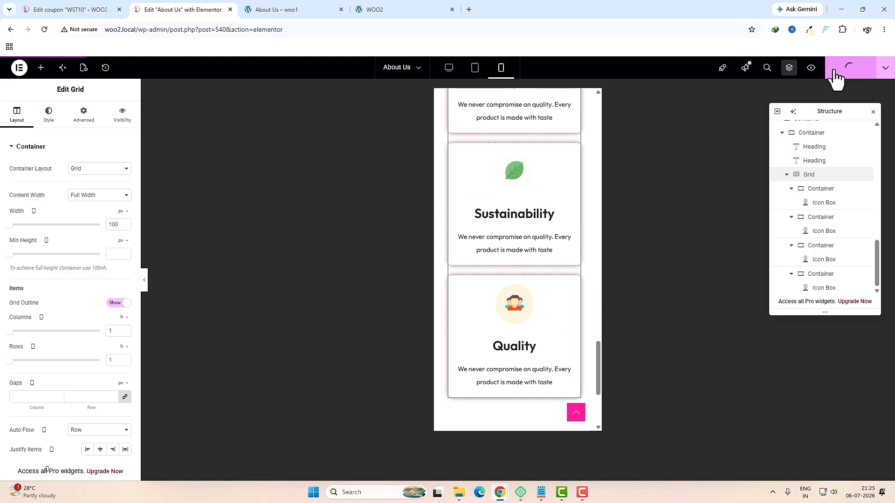
pyautogui.click(449, 69)
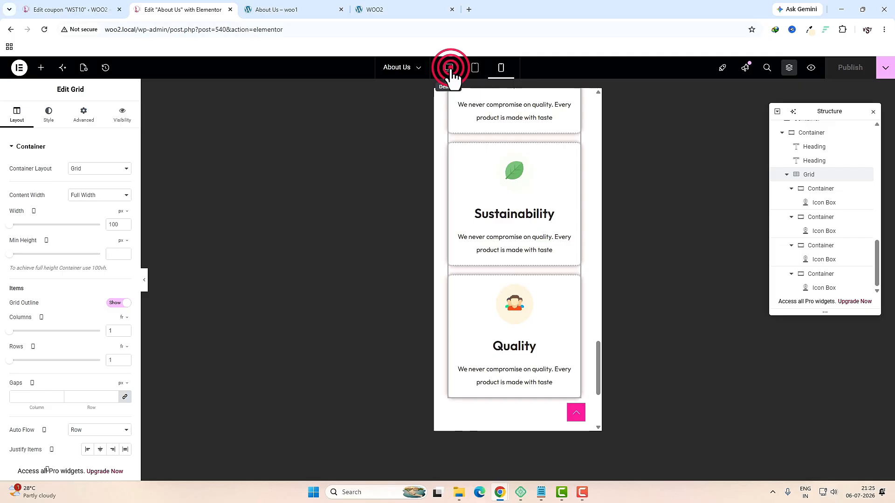
pyautogui.click(320, 14)
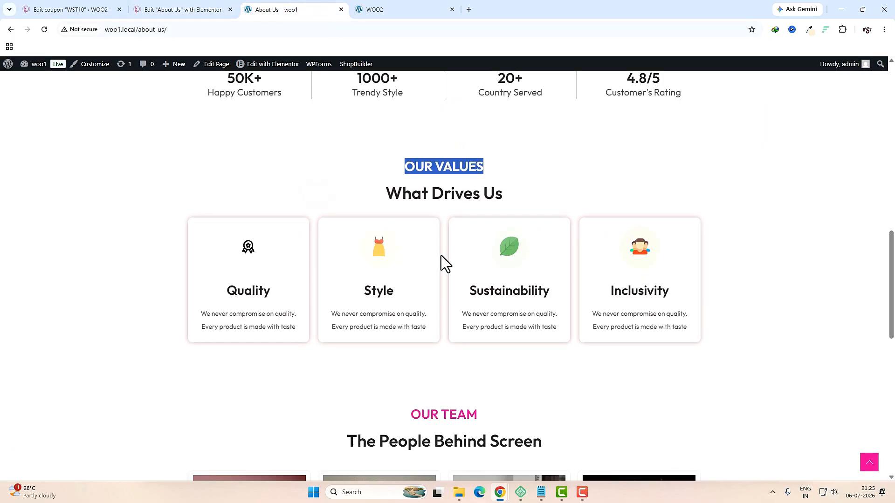
pyautogui.scroll(-5, 441, 256)
pyautogui.scroll(-2, 441, 255)
pyautogui.scroll(2, 441, 255)
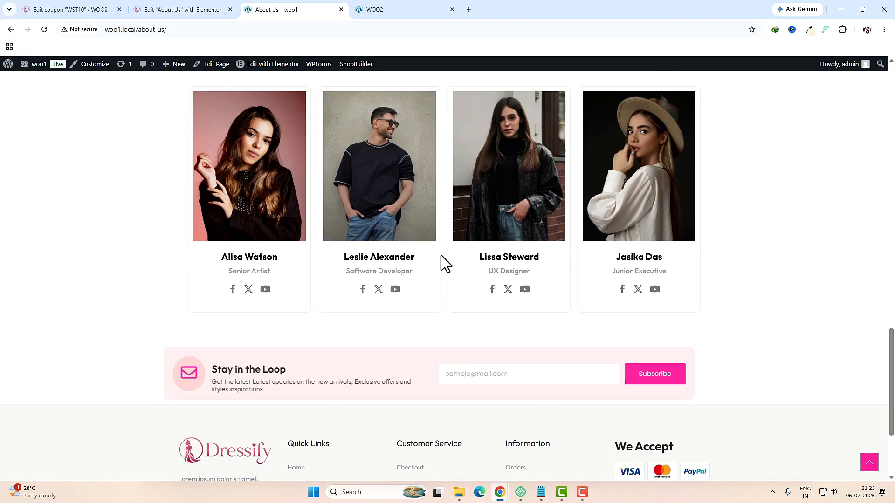
# Step: Back in the editor, add a new flexbox container below the value cards
pyautogui.scroll(1, 508, 319)
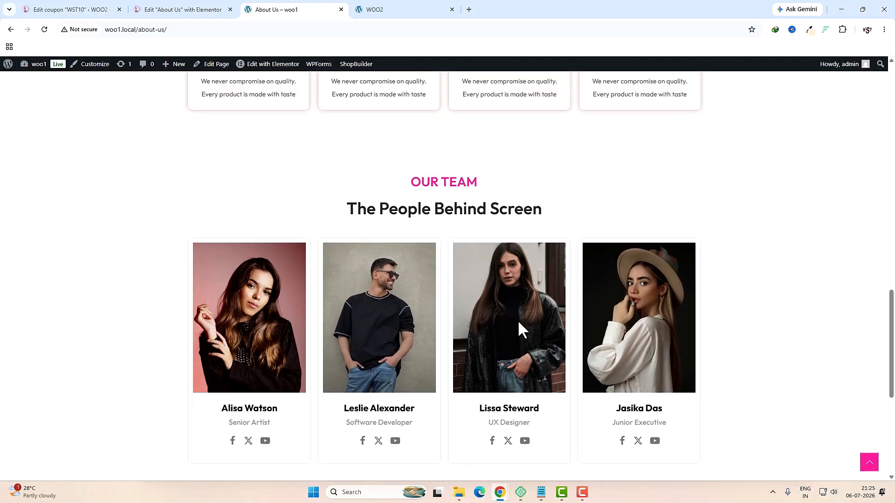
pyautogui.click(178, 11)
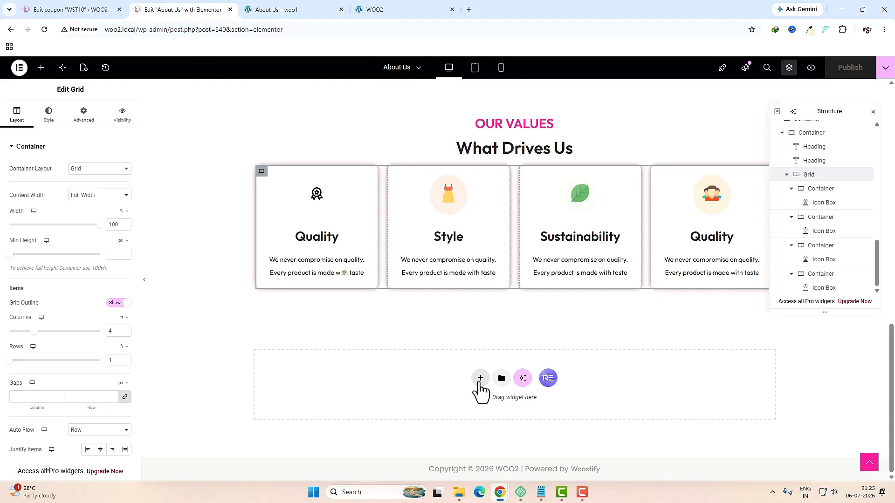
pyautogui.click(479, 378)
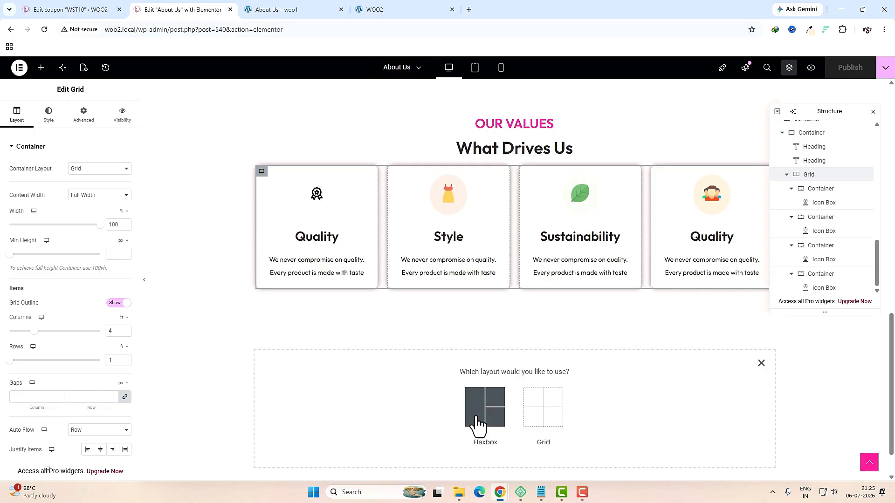
pyautogui.click(478, 424)
pyautogui.click(394, 406)
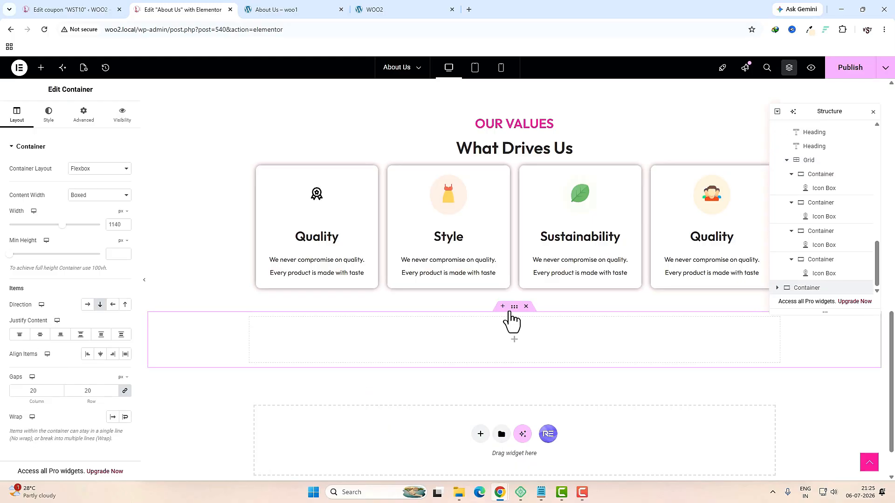
pyautogui.click(513, 309)
# Step: Unlink the container's margins and set its top margin to 30
pyautogui.click(91, 114)
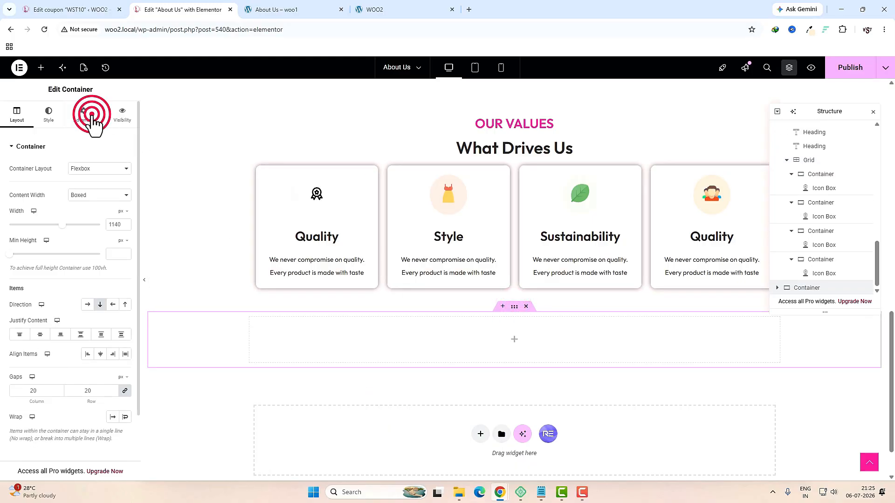
pyautogui.click(124, 178)
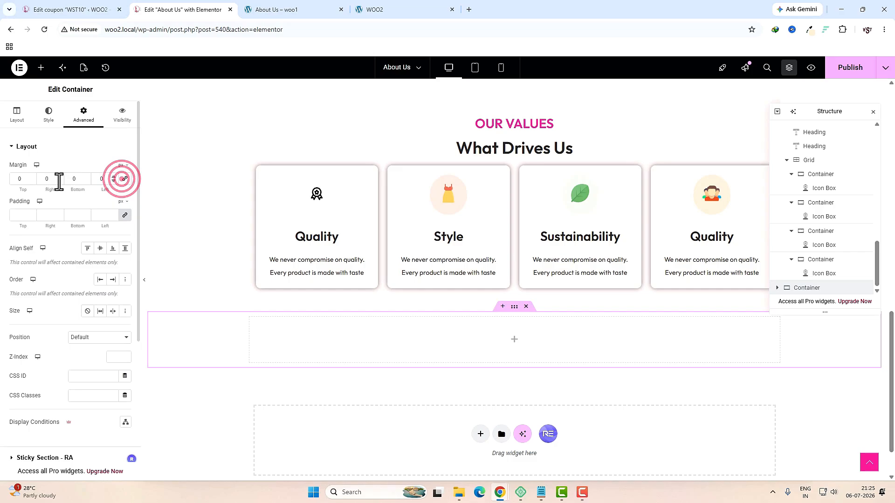
pyautogui.click(21, 180)
pyautogui.write('30')
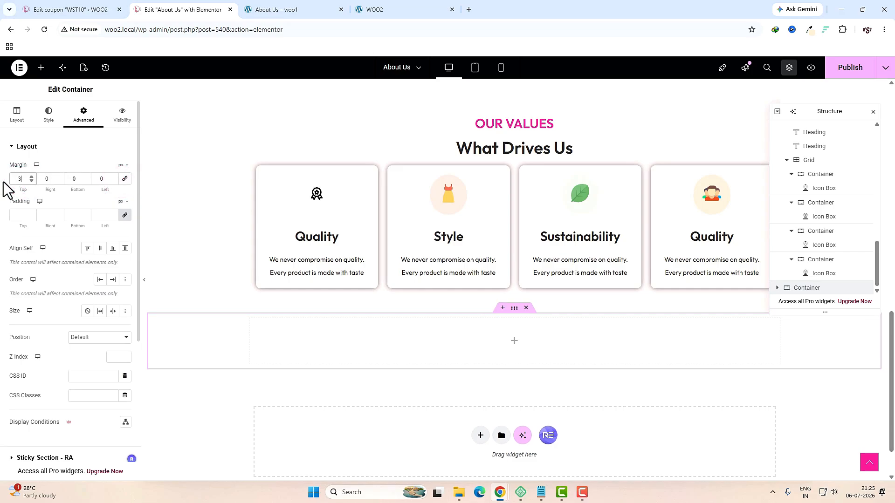
pyautogui.doubleClick(78, 181)
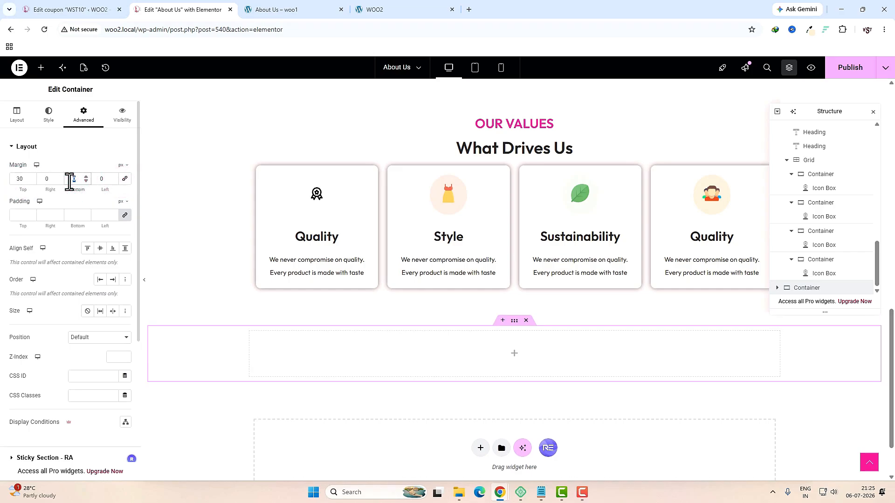
# Step: Copy the OUR VALUES and What Drives Us headings into the new container
pyautogui.rightClick(515, 125)
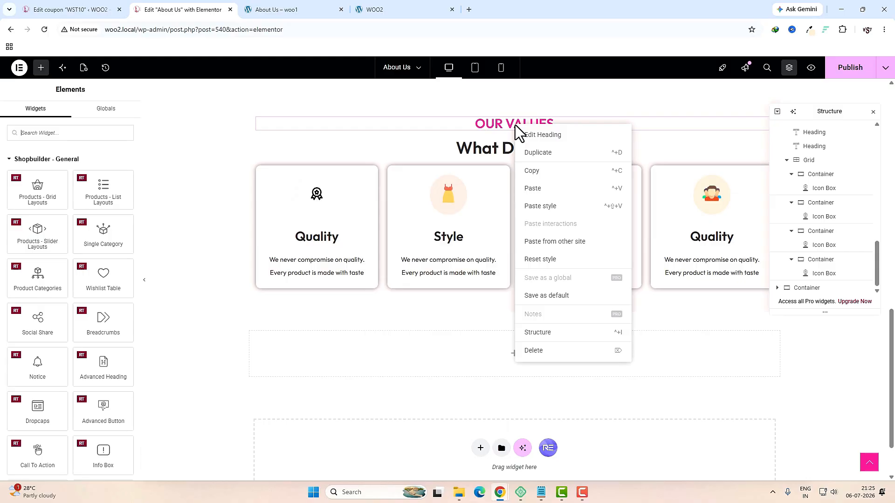
pyautogui.click(480, 290)
pyautogui.rightClick(536, 159)
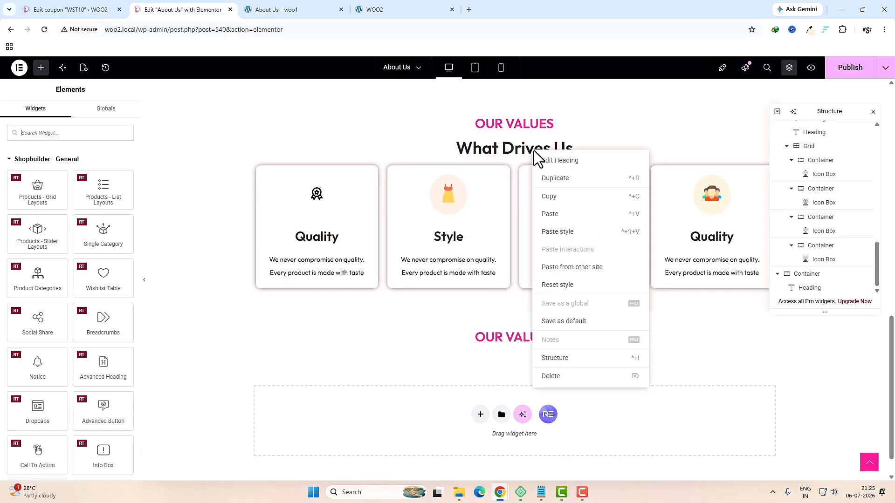
pyautogui.click(554, 201)
pyautogui.rightClick(511, 362)
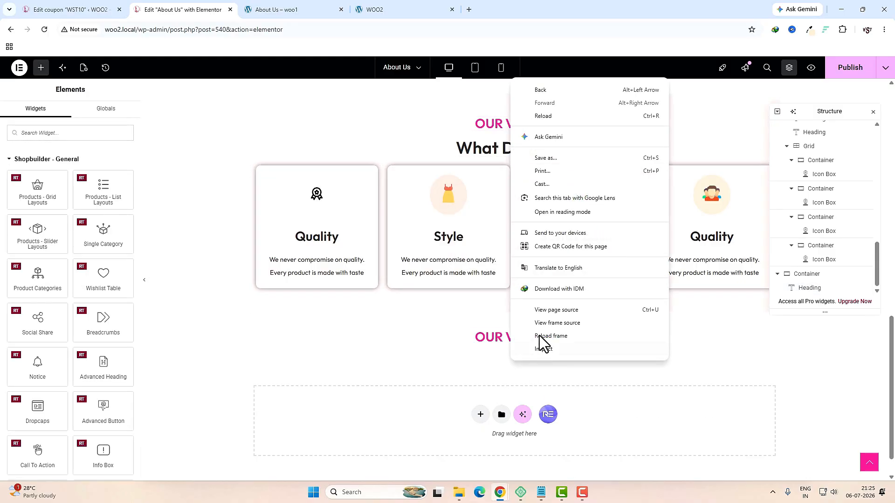
pyautogui.rightClick(476, 337)
pyautogui.click(492, 307)
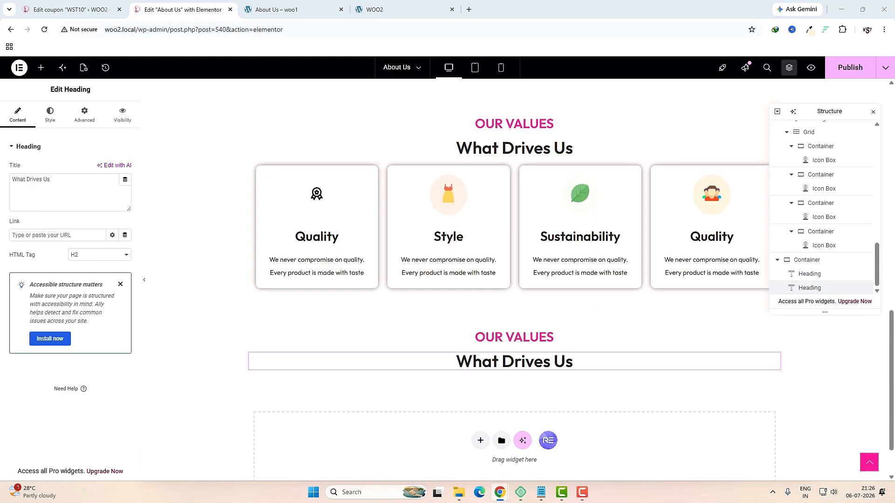
# Step: Retitle the copied headings to 'OUR TEAM' and 'The People Behind Screen'
pyautogui.click(509, 337)
pyautogui.tripleClick(65, 180)
pyautogui.write('OUR TEAM')
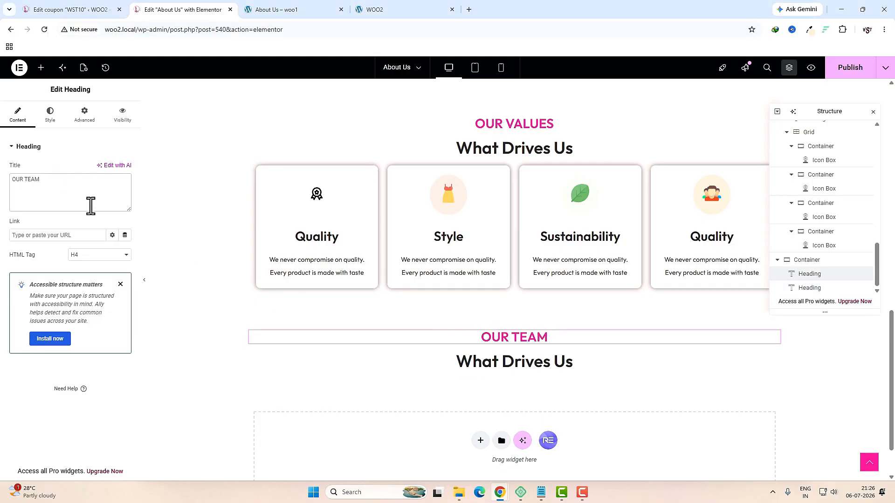
pyautogui.click(487, 368)
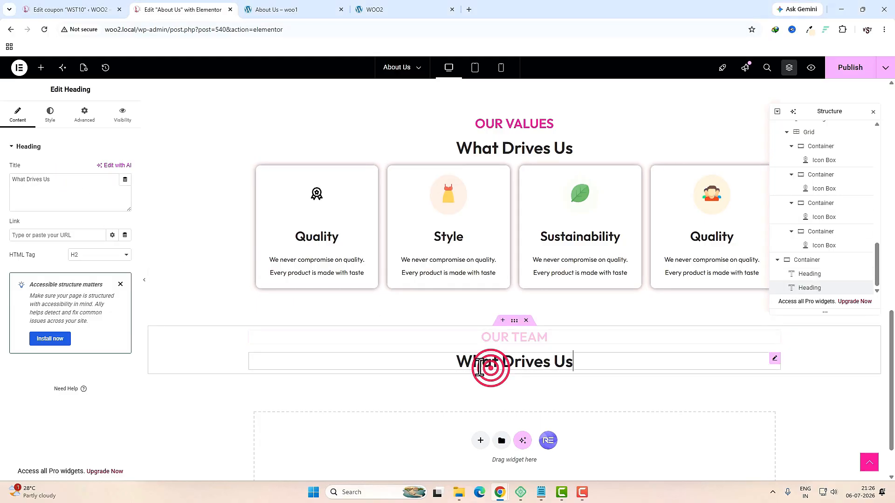
pyautogui.tripleClick(97, 192)
pyautogui.write('The People Behind Screen')
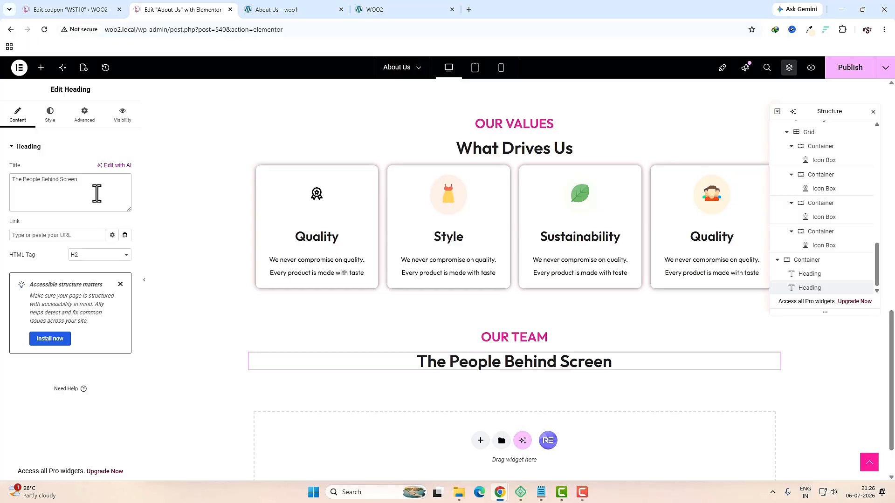
pyautogui.click(41, 68)
pyautogui.click(56, 131)
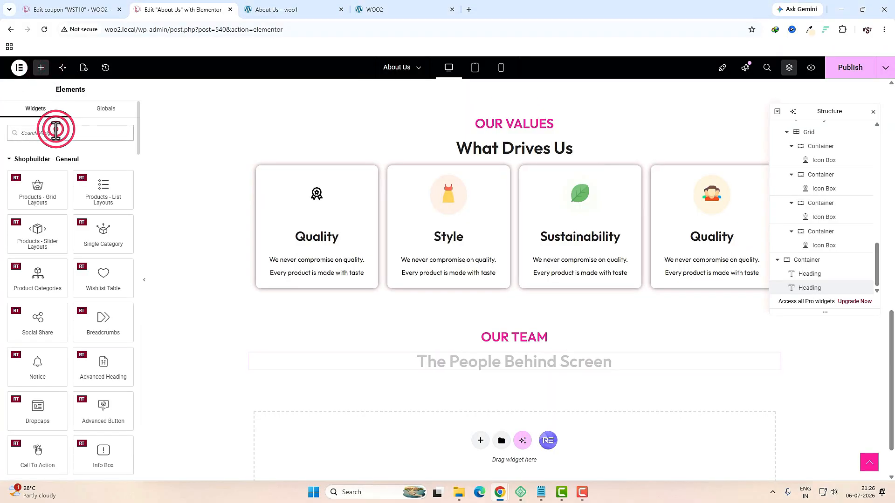
# Step: Add a Team Members widget under the headings with 4 columns, 15 px gap and H5 member names
pyautogui.write('team')
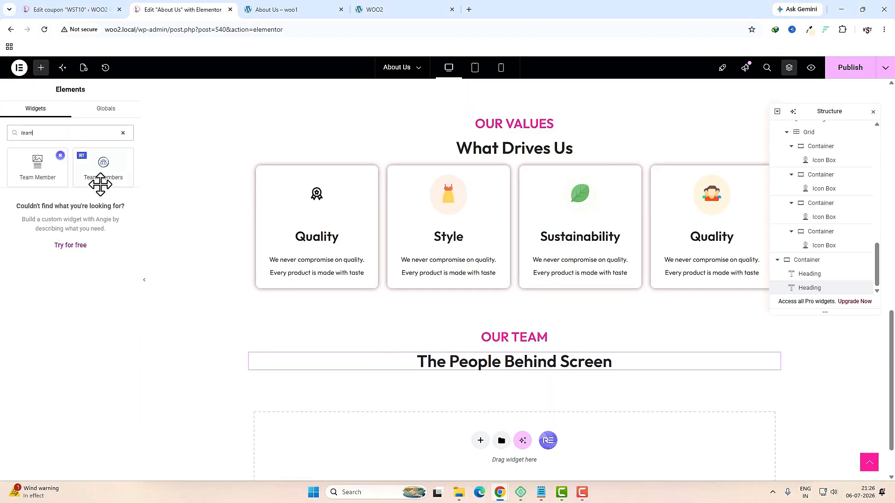
pyautogui.moveTo(99, 168); pyautogui.dragTo(494, 366)
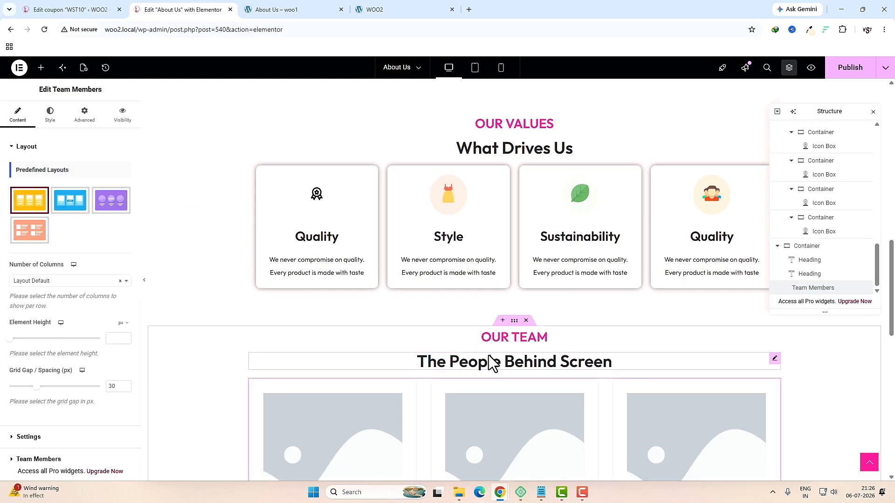
pyautogui.click(62, 282)
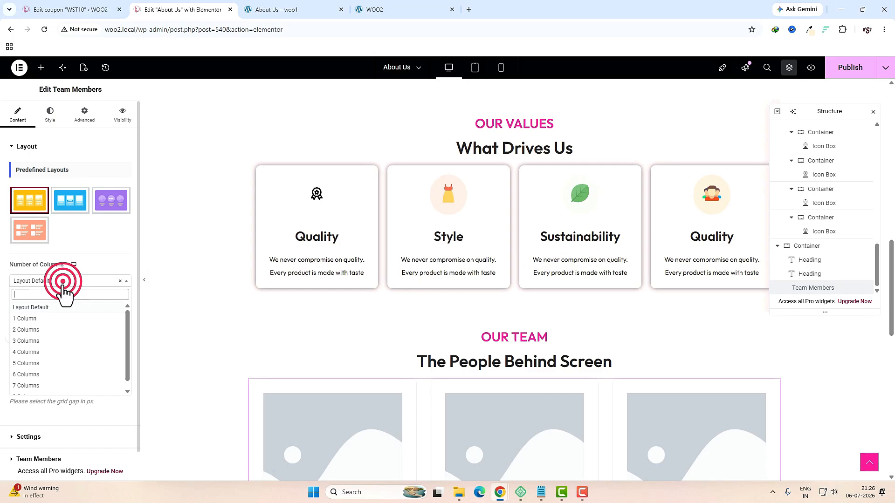
pyautogui.click(51, 352)
pyautogui.click(111, 387)
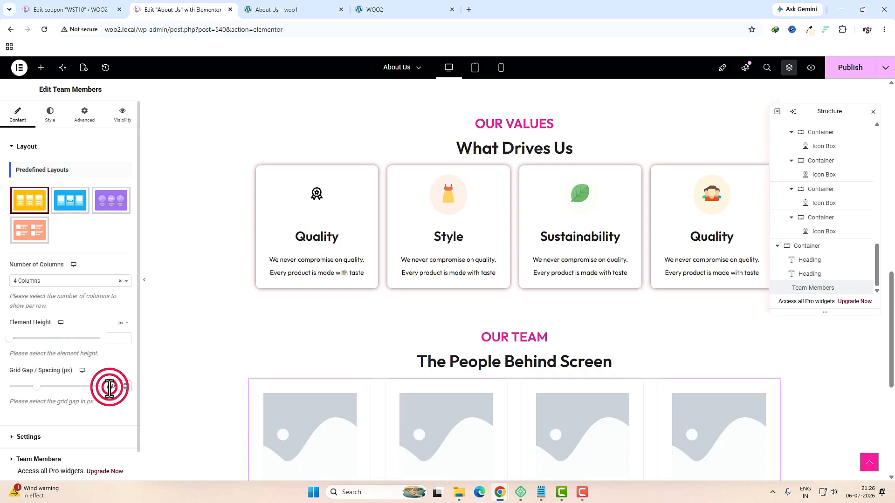
pyautogui.scroll(-1, 58, 404)
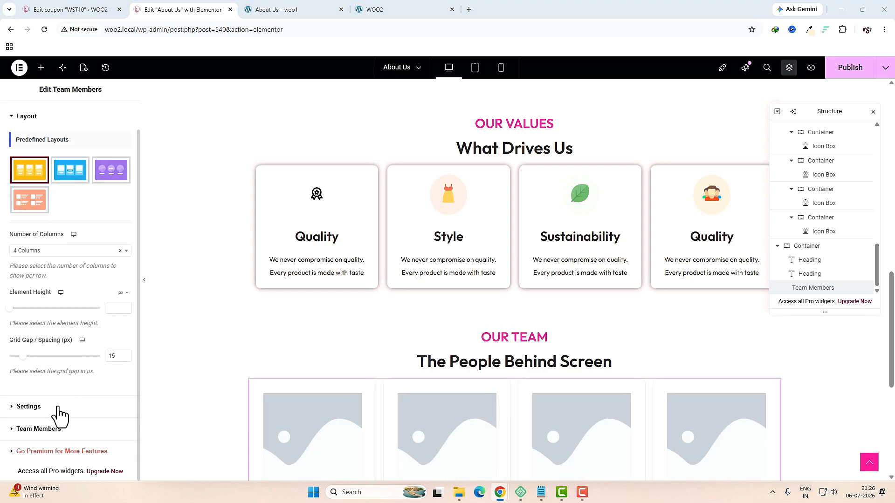
pyautogui.click(58, 404)
pyautogui.click(55, 233)
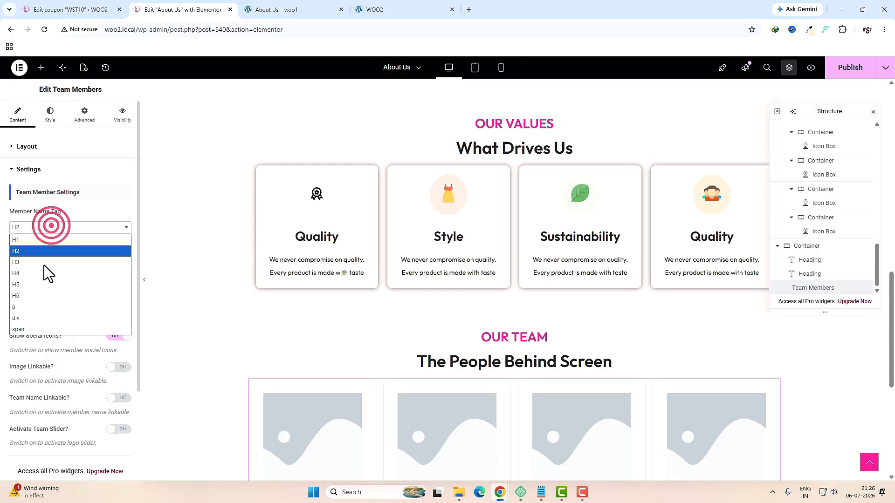
pyautogui.click(32, 287)
pyautogui.scroll(-3, 67, 336)
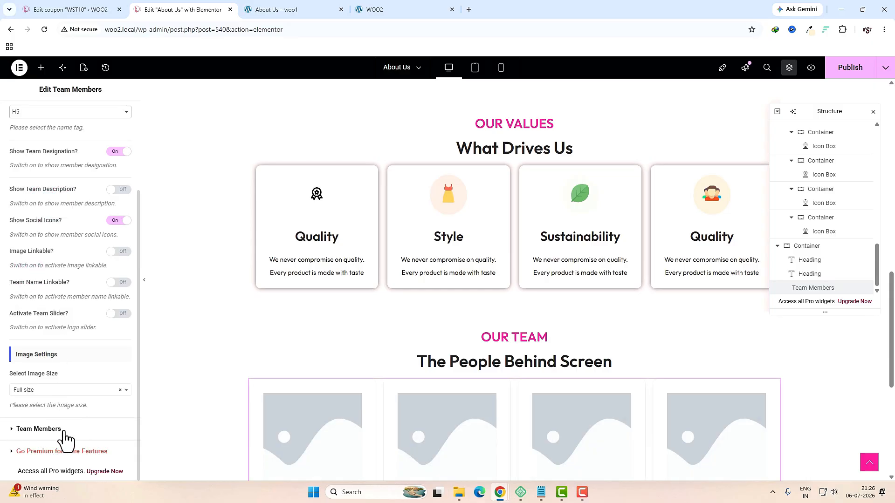
pyautogui.click(39, 429)
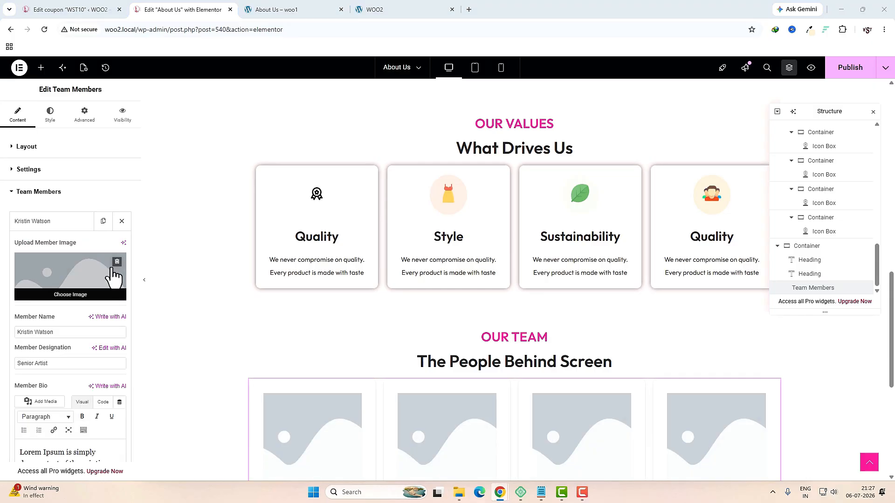
# Step: Give the first member the team1 photo and the second member team2, pasting in the second name
pyautogui.click(65, 277)
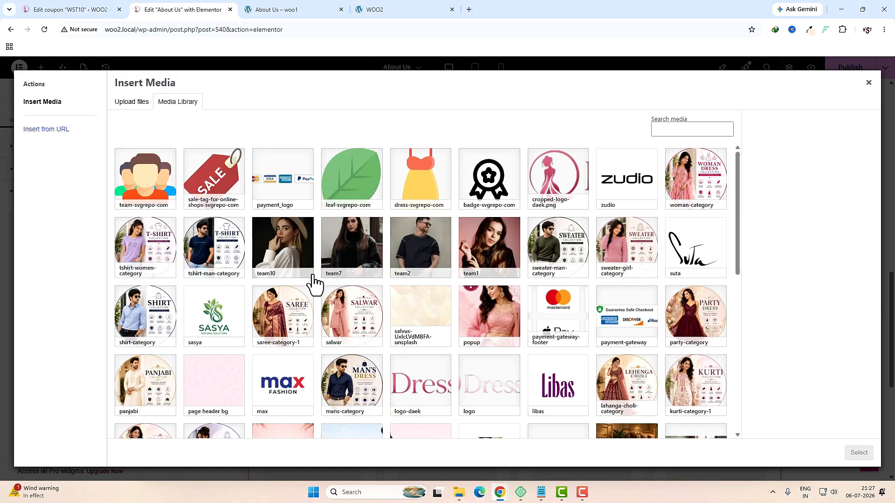
pyautogui.click(504, 238)
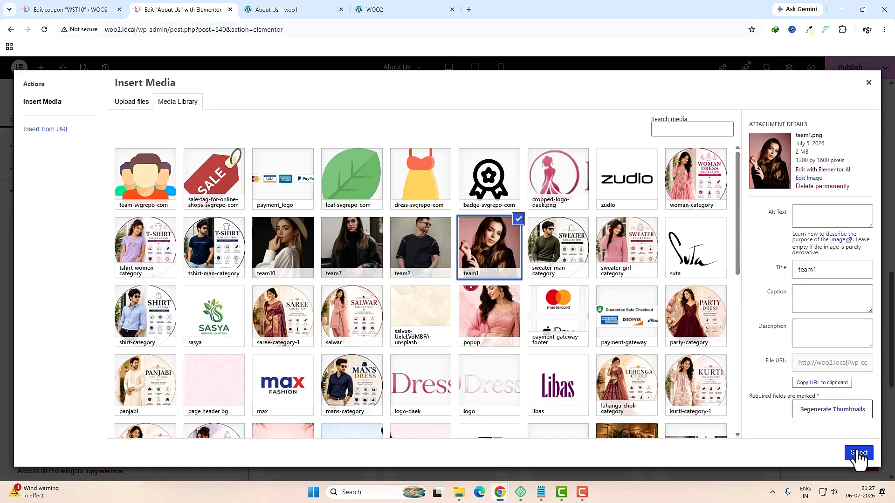
pyautogui.click(858, 453)
pyautogui.click(74, 397)
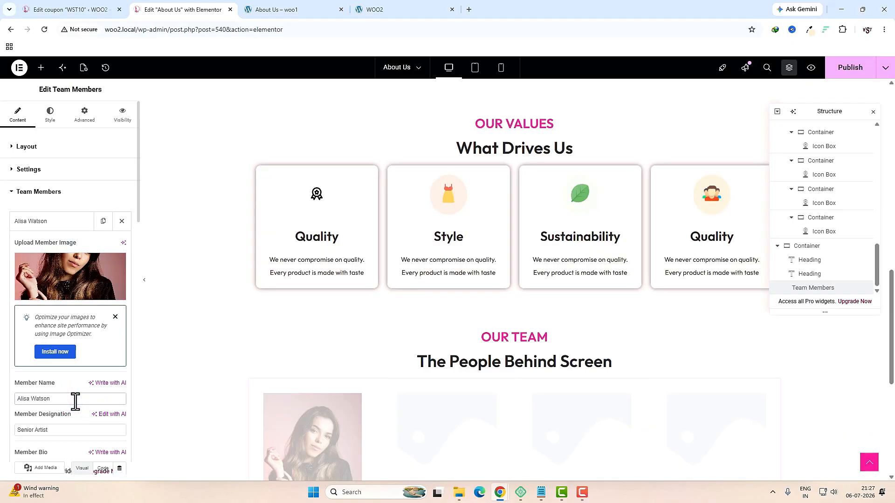
pyautogui.scroll(-3, 65, 382)
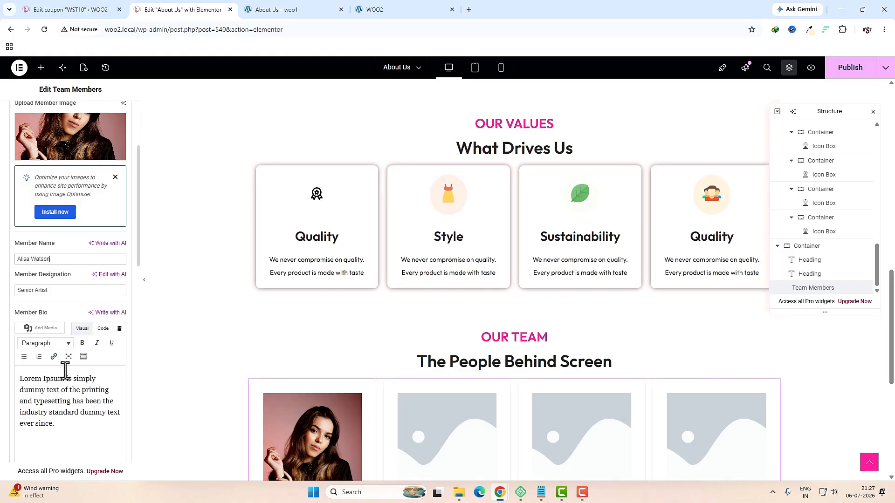
pyautogui.click(52, 201)
pyautogui.click(65, 254)
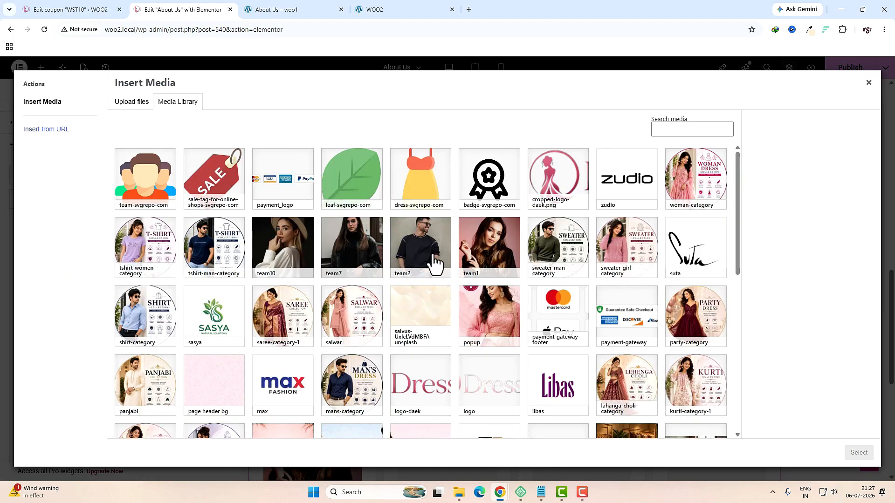
pyautogui.click(434, 261)
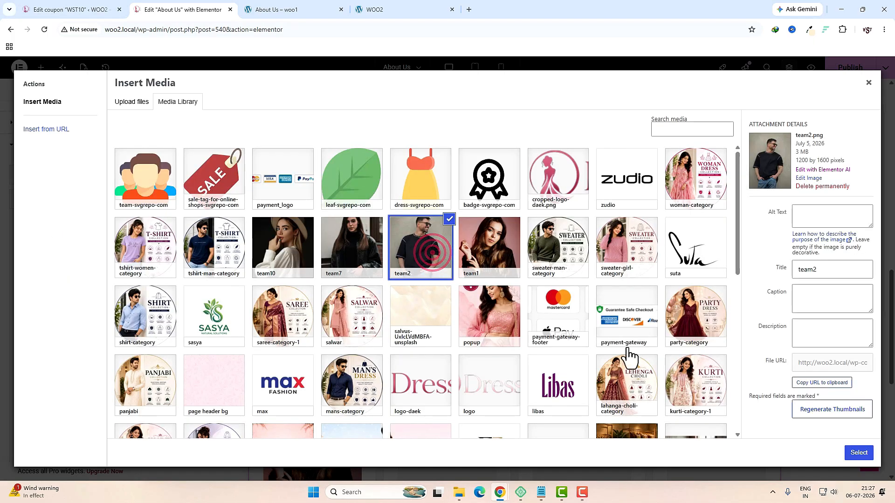
pyautogui.click(859, 453)
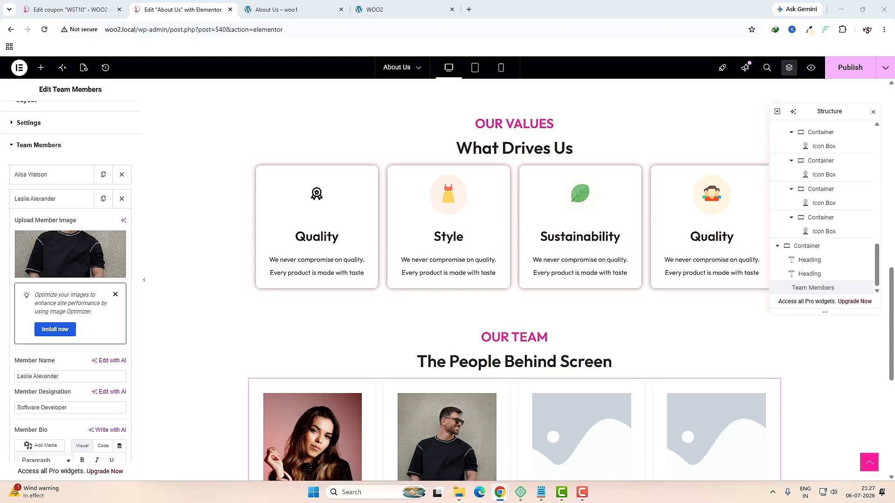
pyautogui.tripleClick(74, 376)
pyautogui.scroll(1, 77, 334)
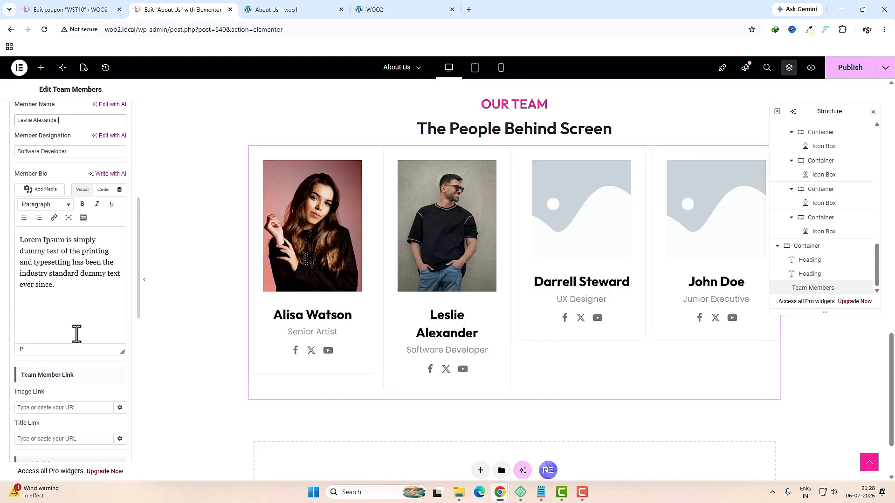
pyautogui.moveTo(138, 308); pyautogui.dragTo(138, 383)
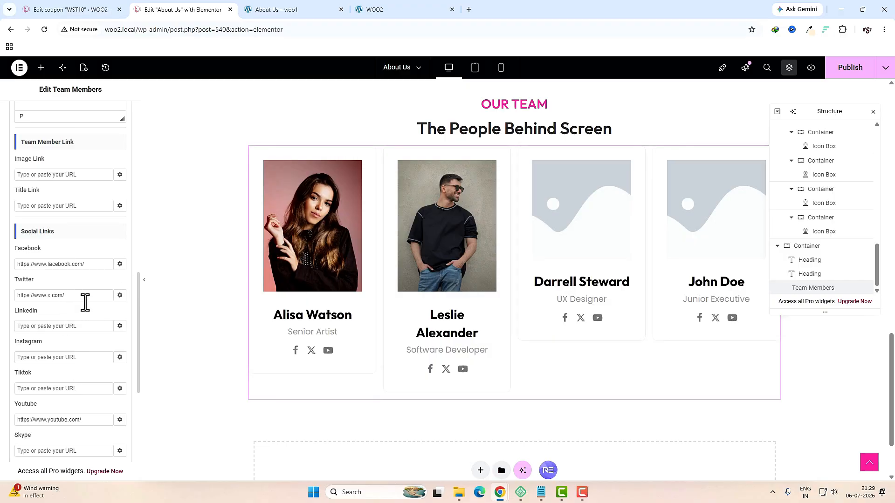
pyautogui.scroll(10, 133, 321)
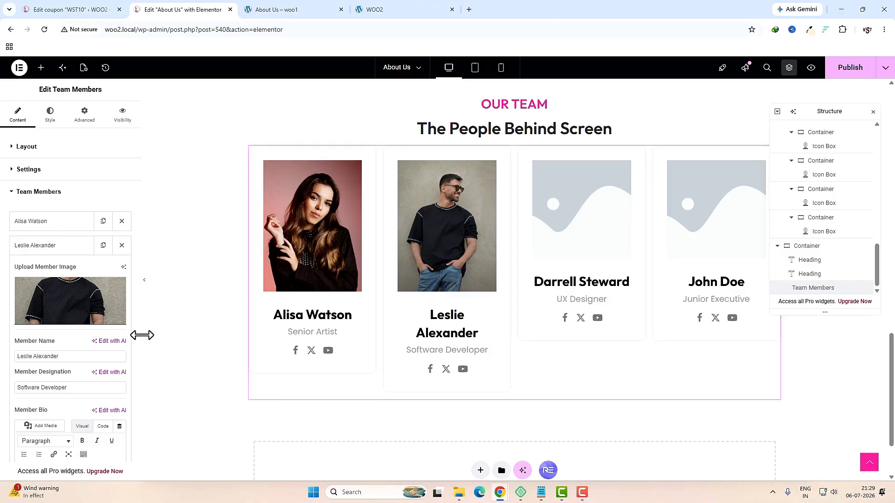
pyautogui.click(46, 245)
# Step: Give the third and fourth members the team7 and team10 photos
pyautogui.click(43, 269)
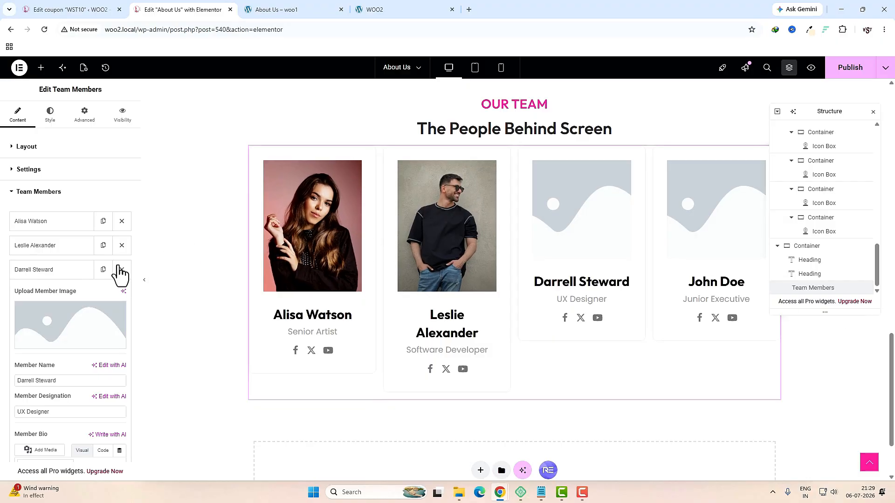
pyautogui.click(83, 324)
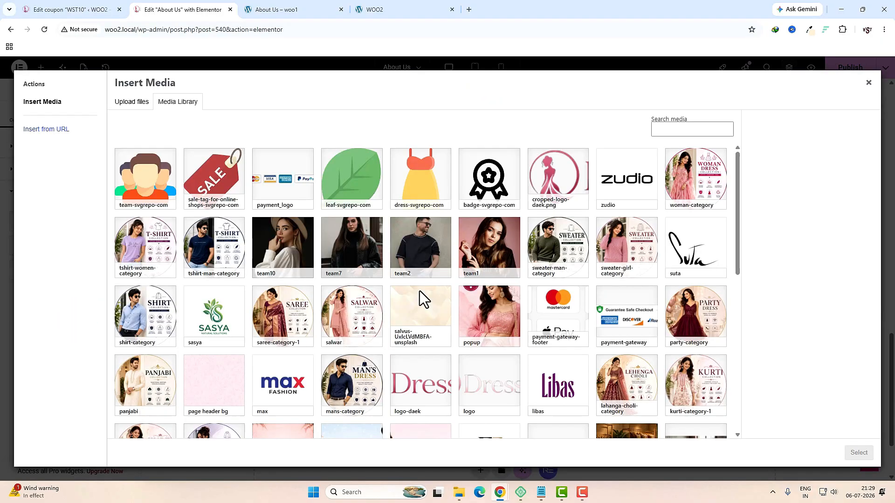
pyautogui.click(367, 253)
pyautogui.click(858, 454)
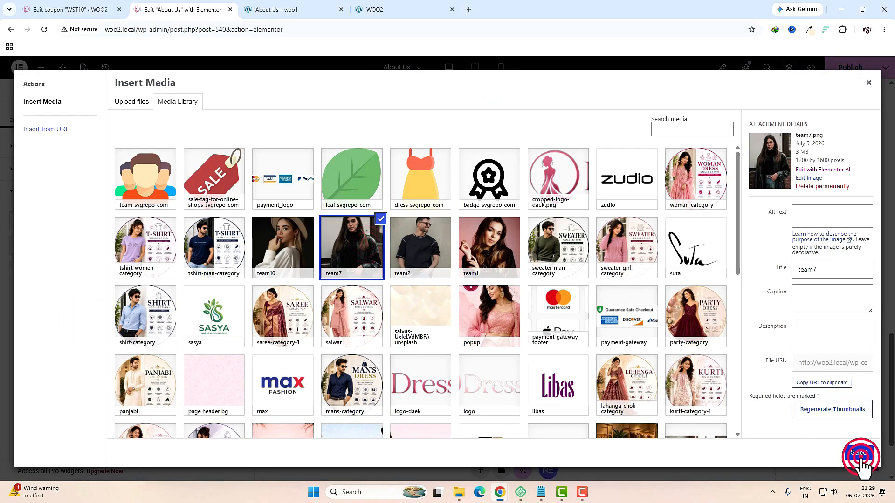
pyautogui.click(30, 270)
pyautogui.click(40, 293)
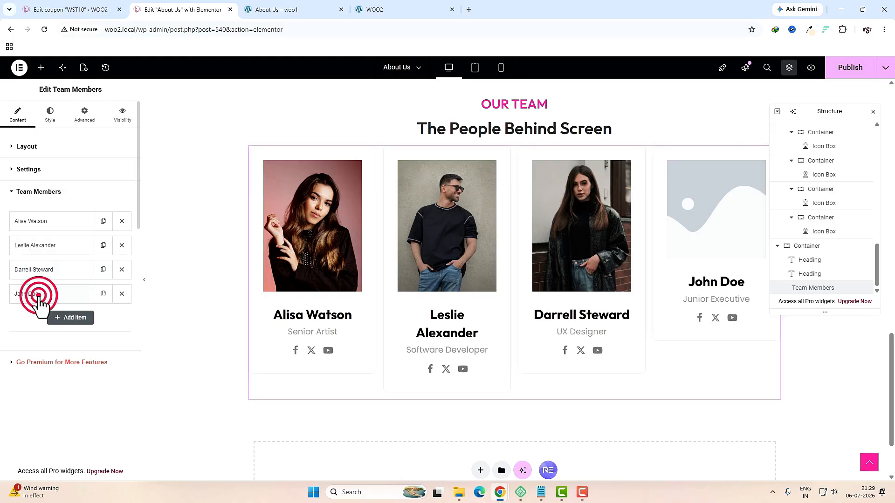
pyautogui.click(44, 352)
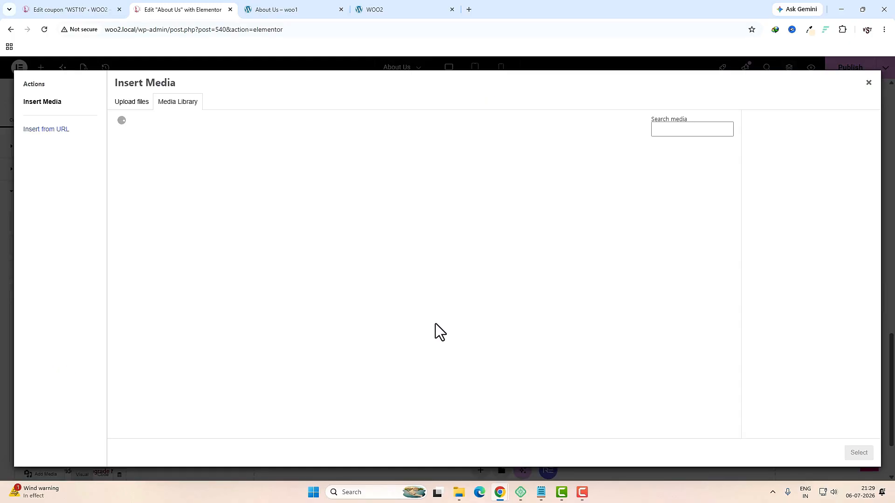
pyautogui.click(286, 254)
pyautogui.click(858, 452)
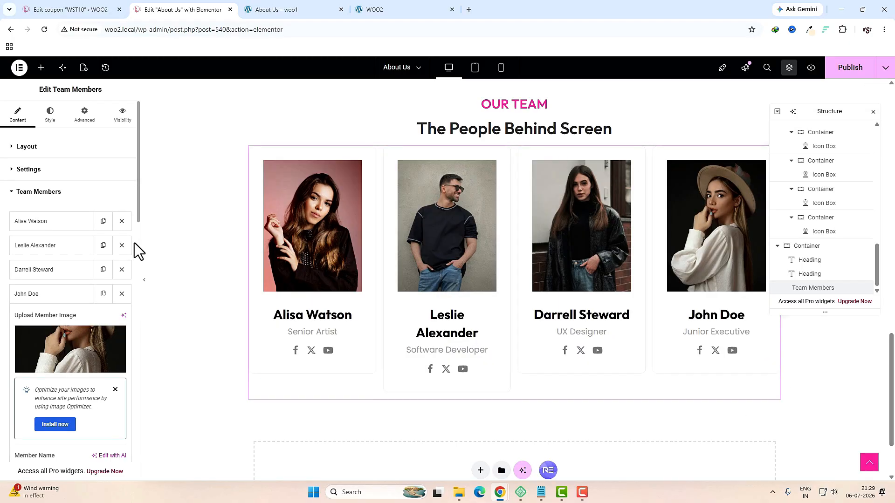
pyautogui.click(55, 120)
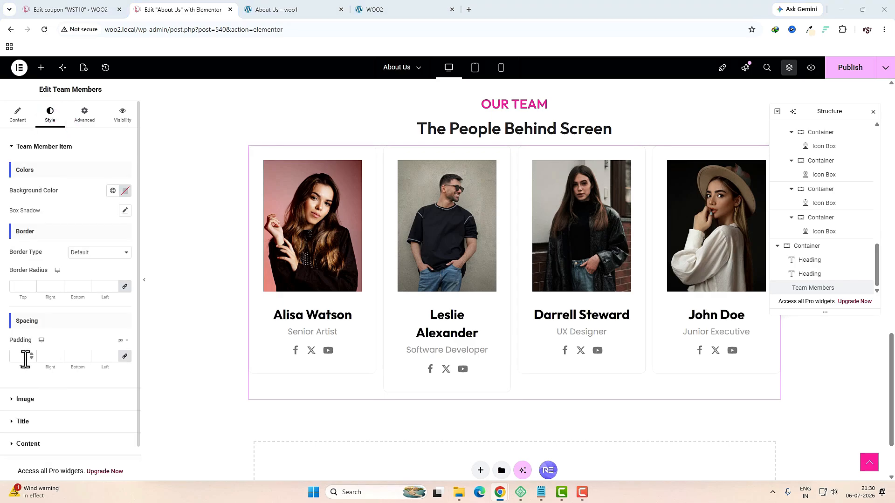
# Step: Set the team photo margins to 1 so images fill the cards, and member name size to 20
pyautogui.click(18, 356)
pyautogui.click(51, 399)
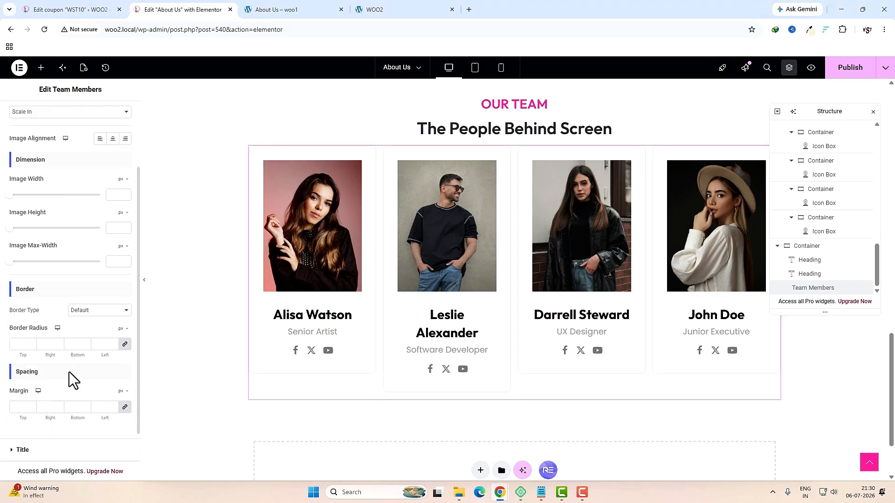
pyautogui.click(16, 345)
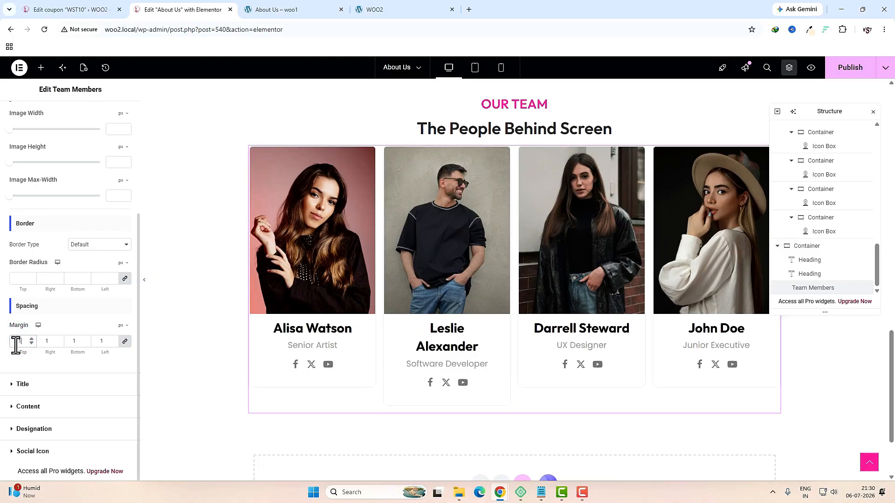
pyautogui.click(59, 384)
pyautogui.click(125, 235)
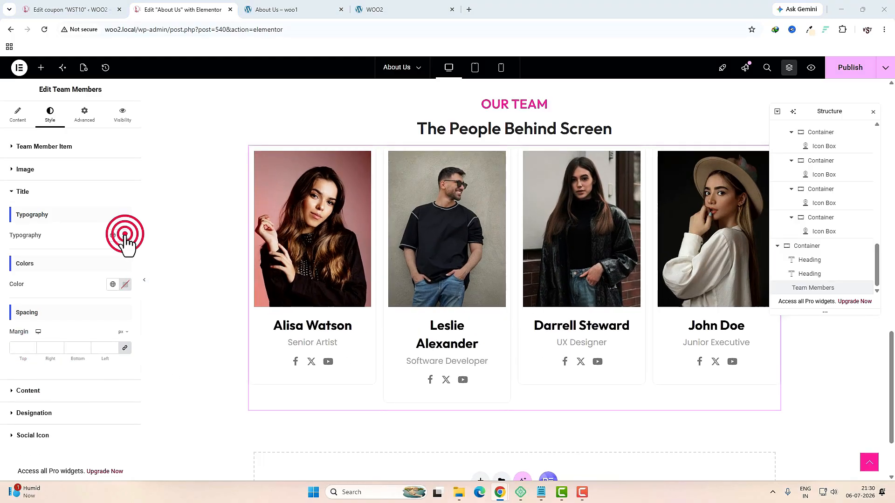
pyautogui.click(107, 316)
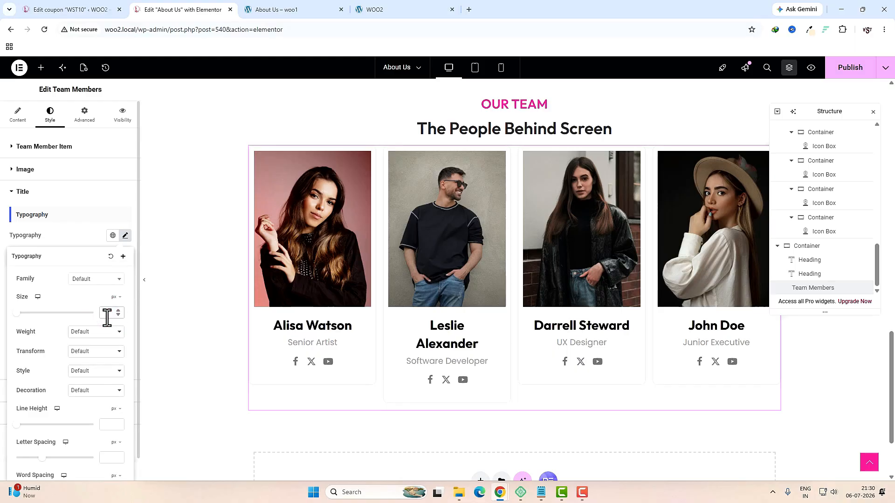
pyautogui.write('20')
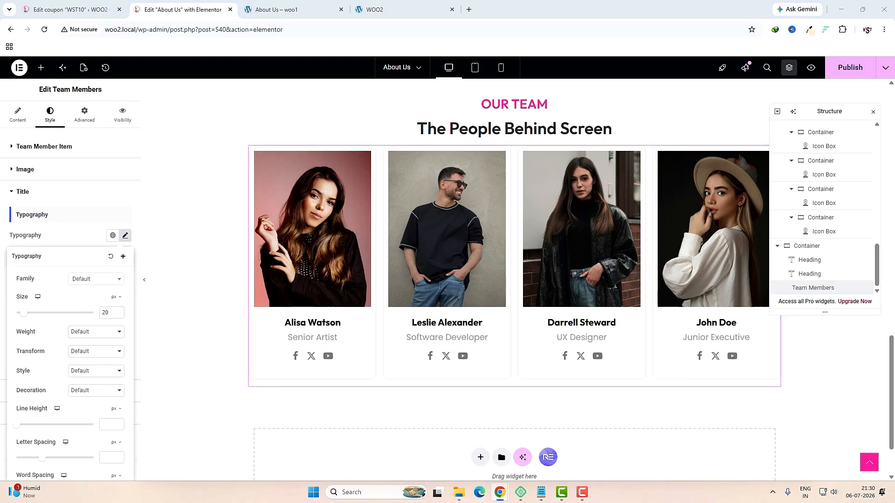
# Step: Set the team grid to 2 columns on tablet and 1 column on phone, then publish
pyautogui.click(476, 69)
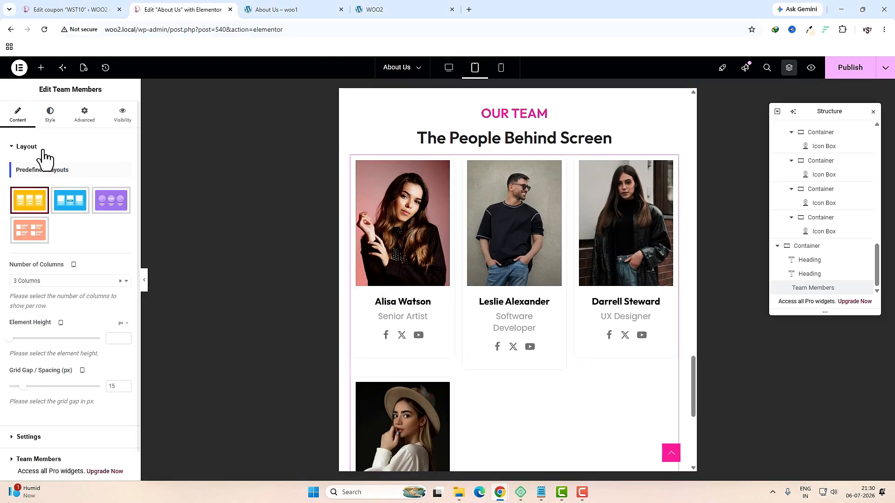
pyautogui.click(43, 280)
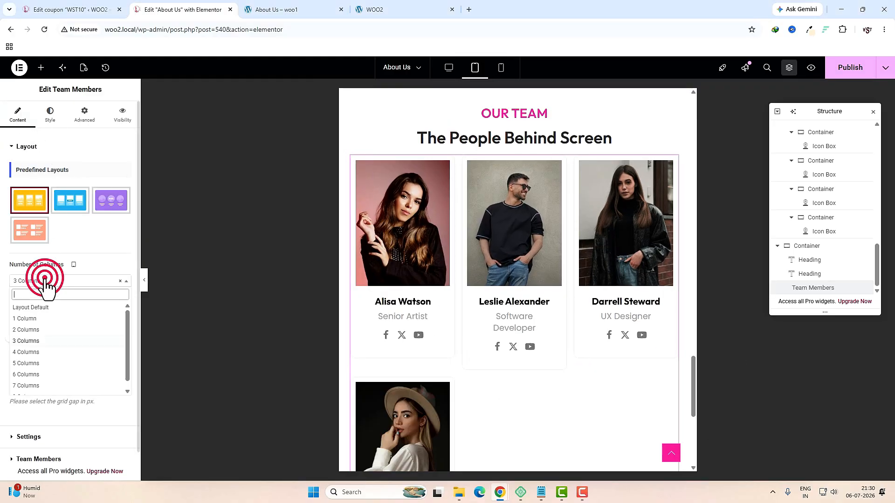
pyautogui.click(29, 331)
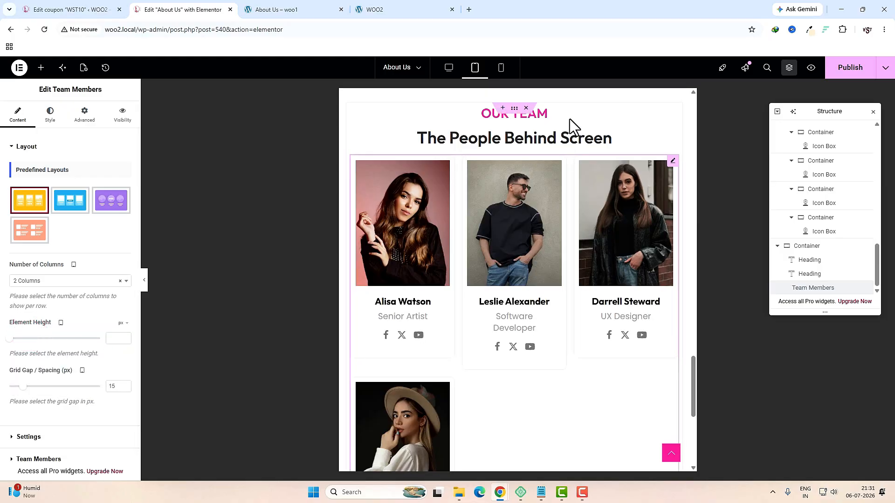
pyautogui.click(503, 74)
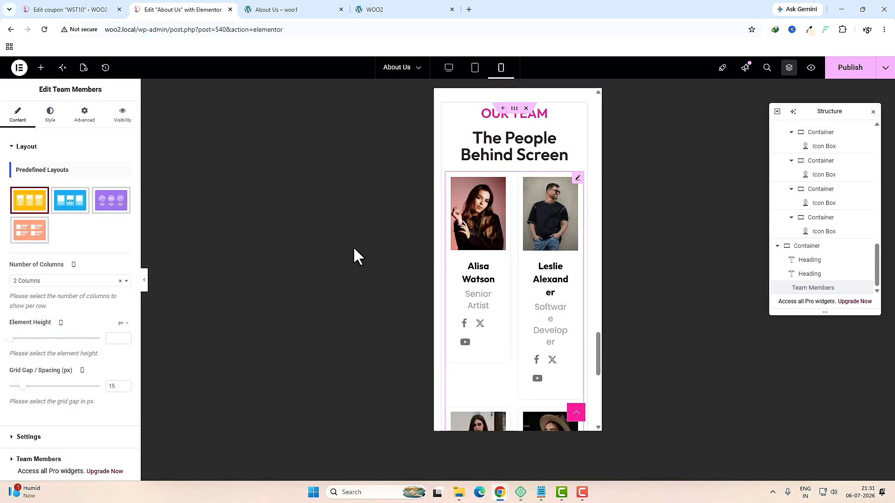
pyautogui.click(43, 281)
pyautogui.click(28, 319)
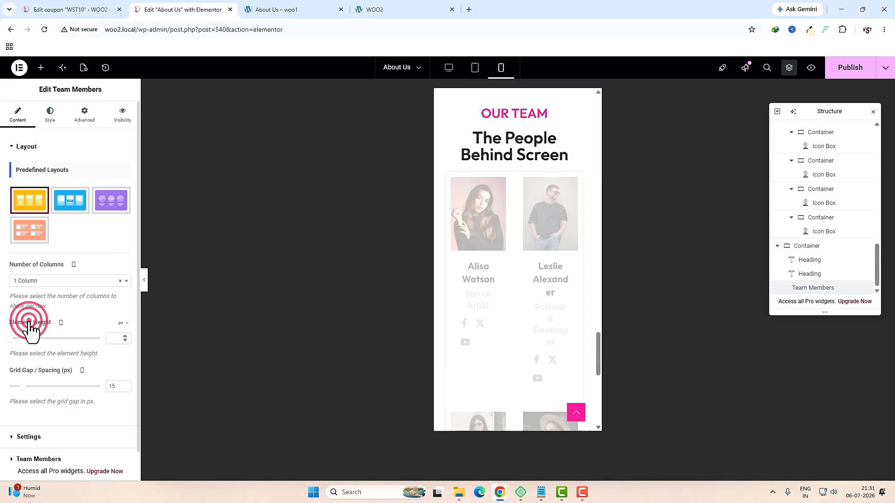
pyautogui.scroll(-15, 493, 316)
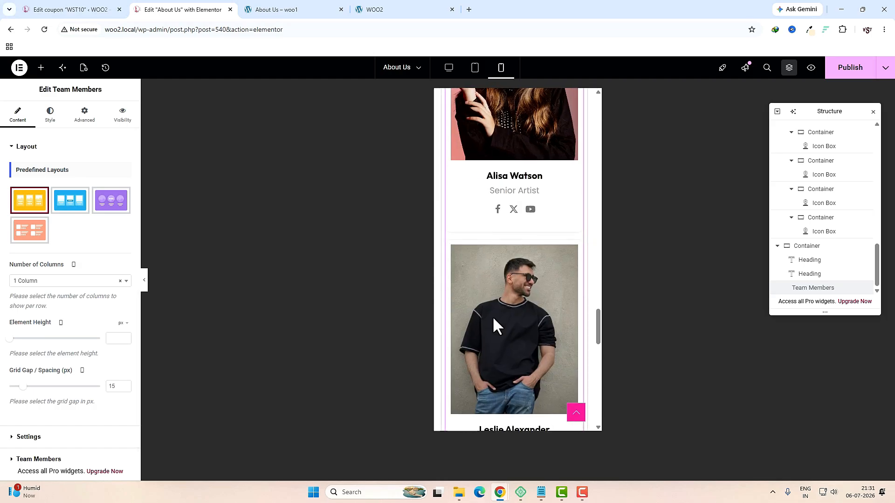
pyautogui.scroll(5, 493, 318)
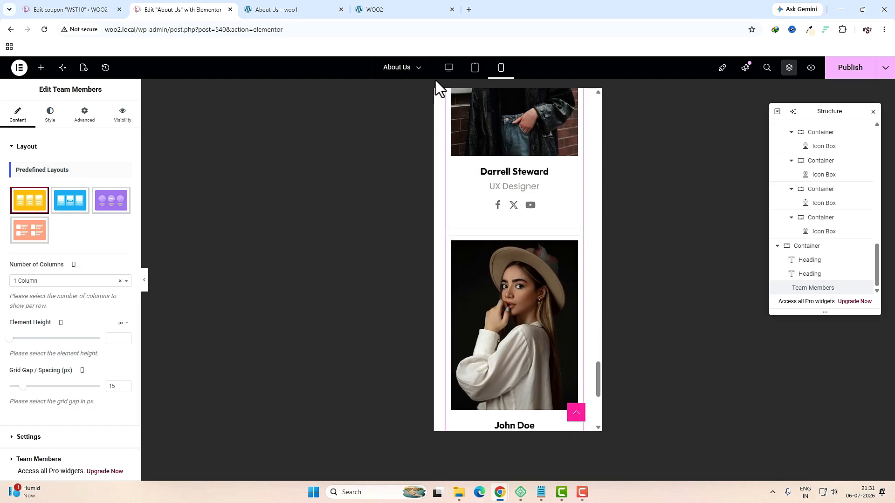
pyautogui.click(449, 68)
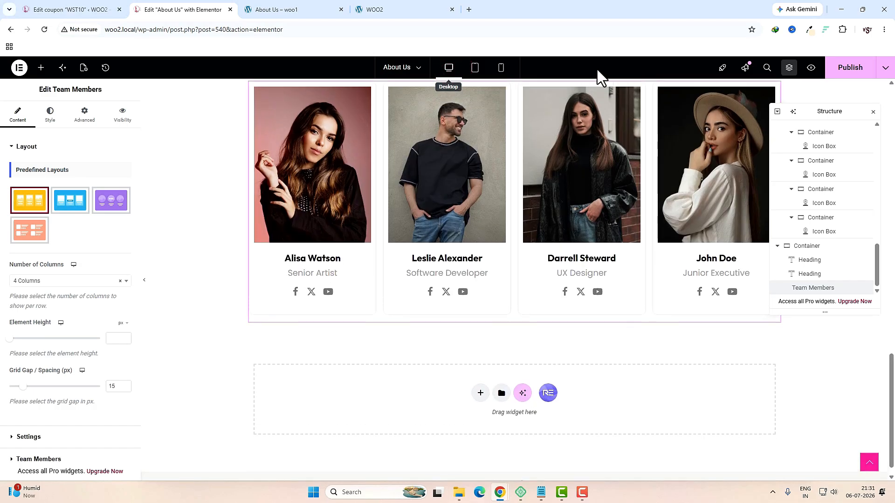
pyautogui.click(830, 69)
# Step: Check the live page, then add a single-column flexbox container below the team cards
pyautogui.hotkey('ctrl', 'Tab')
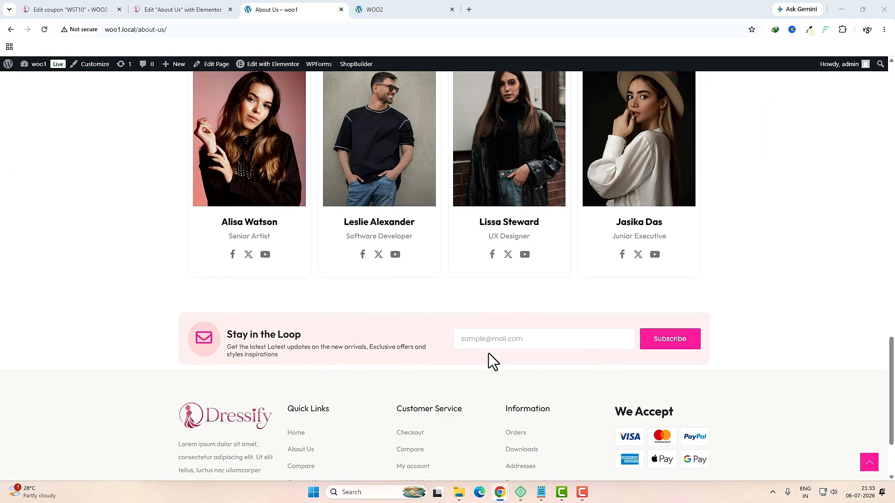
pyautogui.click(195, 12)
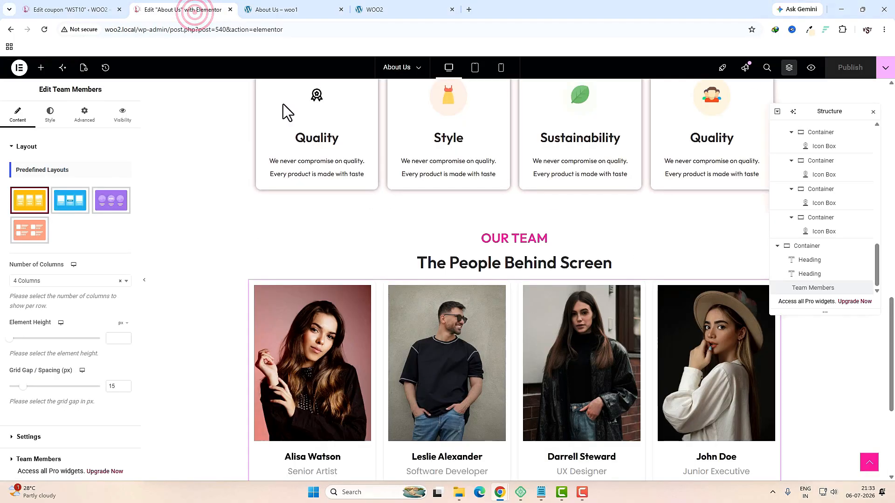
pyautogui.scroll(-5, 538, 288)
pyautogui.click(482, 378)
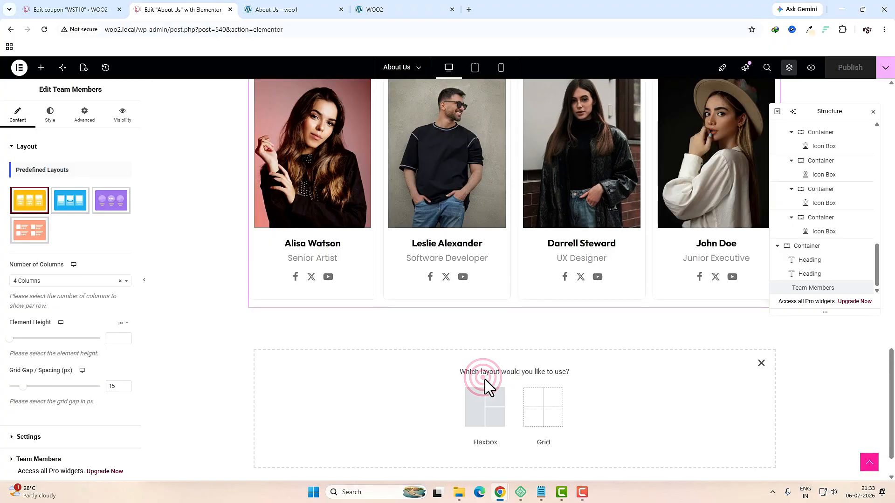
pyautogui.click(478, 394)
pyautogui.click(401, 398)
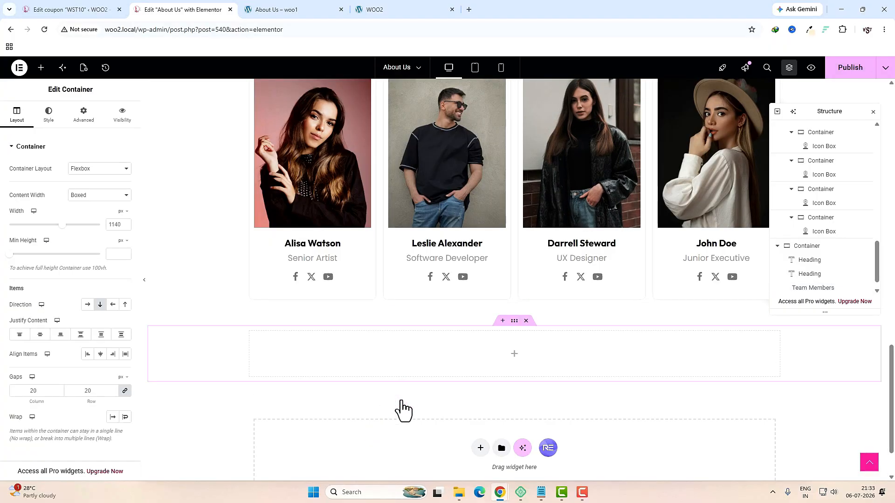
# Step: Set the new container's gaps to 0 and link its padding values
pyautogui.click(39, 391)
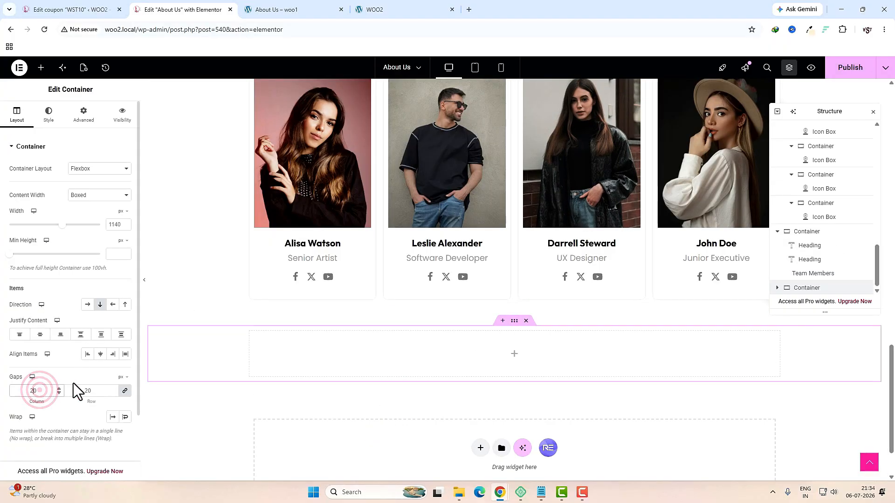
pyautogui.hotkey('ctrl', 'a')
pyautogui.write('0')
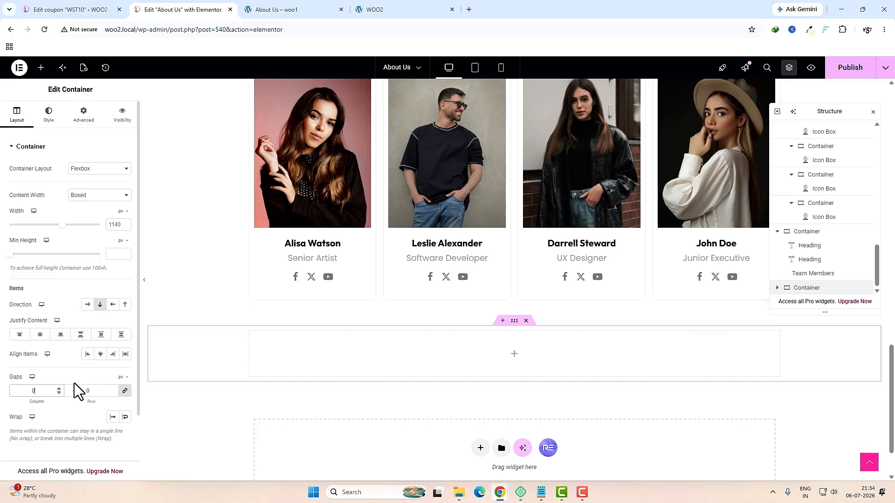
pyautogui.click(81, 120)
pyautogui.click(124, 215)
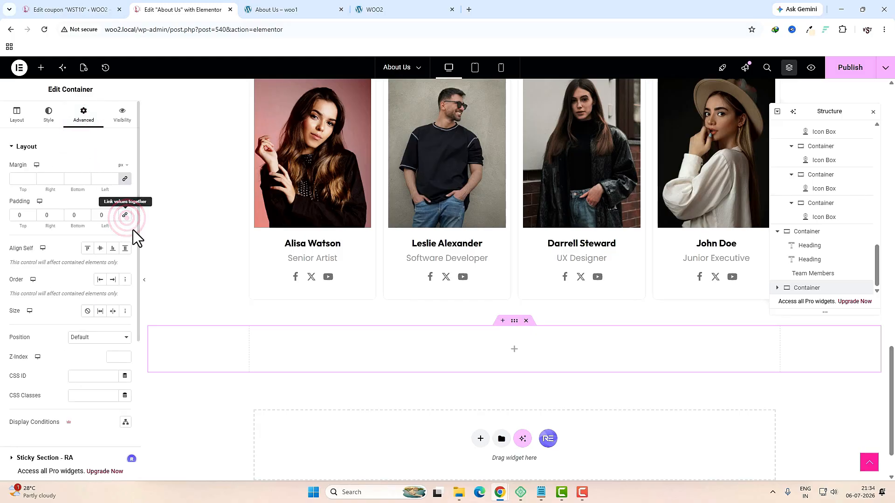
pyautogui.click(515, 349)
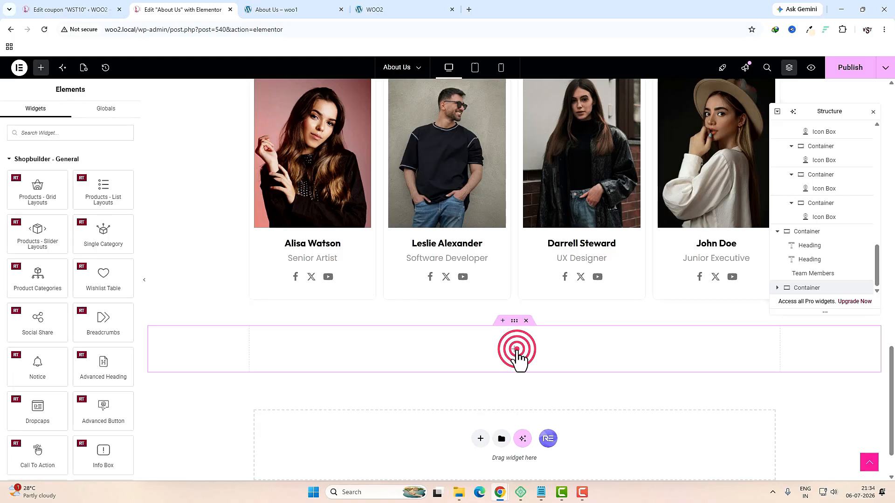
# Step: Drag a container into the new section and give it a classic #FEE6E6 background
pyautogui.click(63, 139)
pyautogui.write('con')
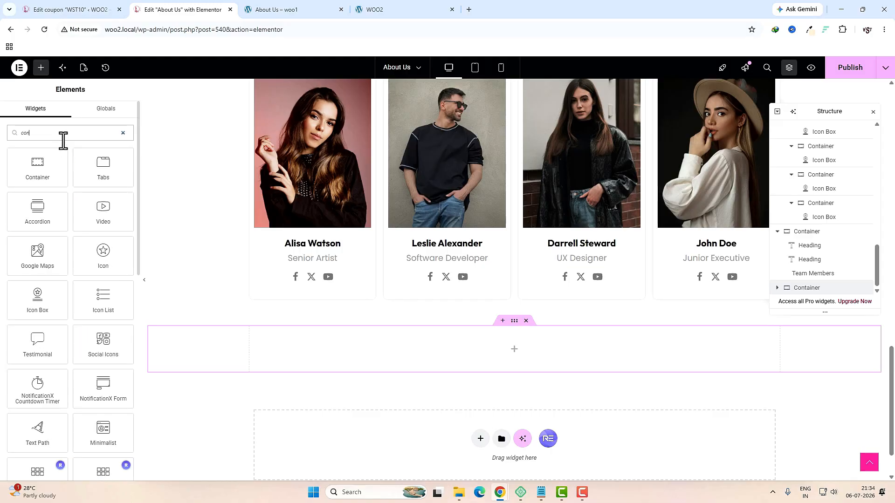
pyautogui.moveTo(40, 168); pyautogui.dragTo(390, 343)
pyautogui.click(36, 391)
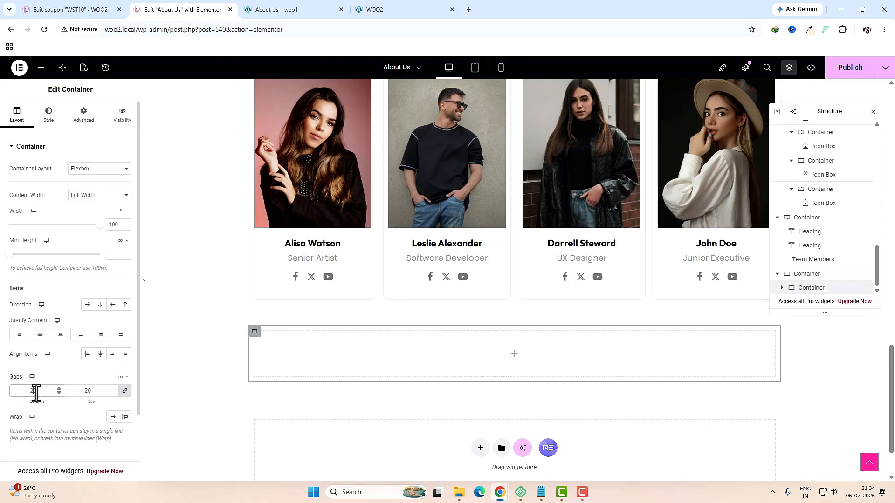
pyautogui.click(48, 115)
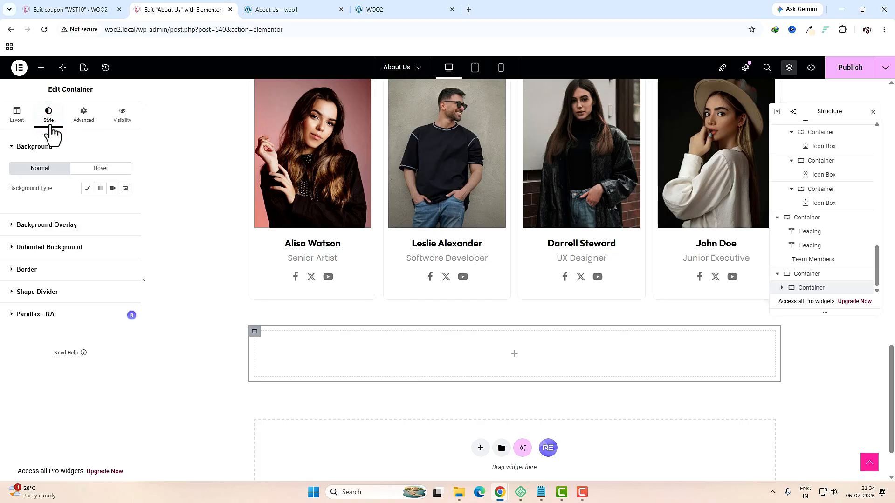
pyautogui.click(87, 187)
pyautogui.click(125, 207)
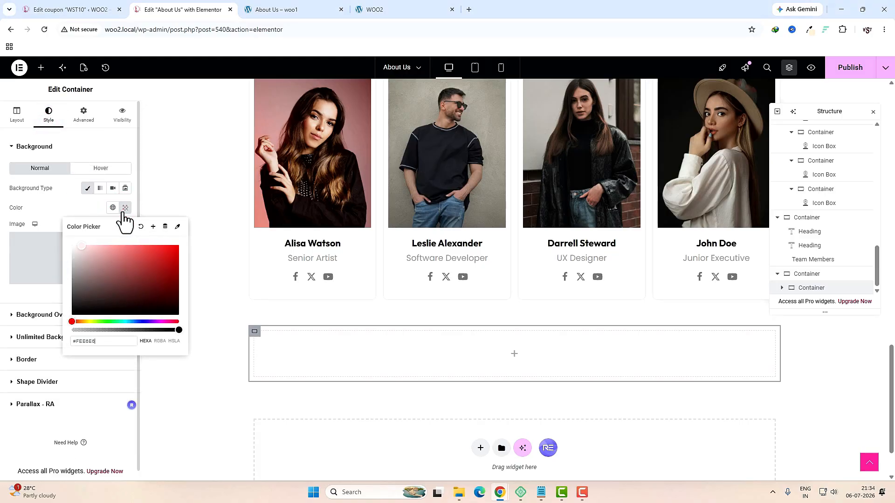
# Step: Nest an inner container inside the pink container and select its Width setting
pyautogui.click(41, 67)
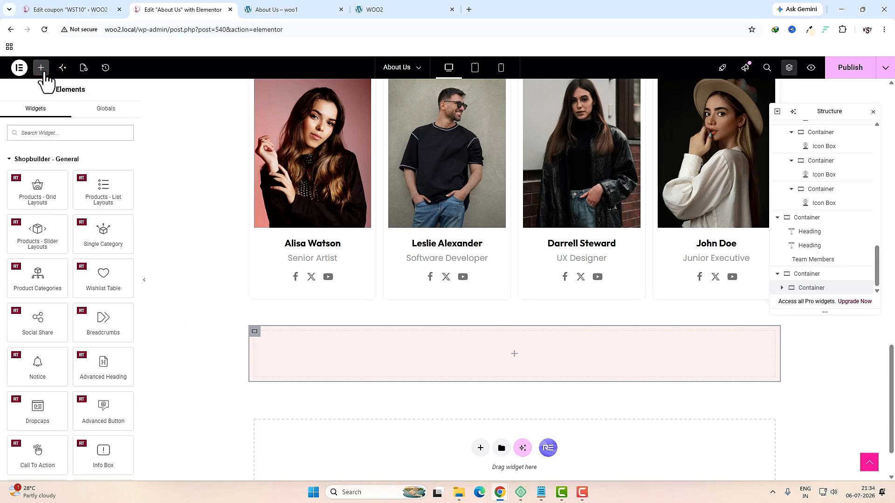
pyautogui.click(40, 133)
pyautogui.write('con')
pyautogui.moveTo(37, 166); pyautogui.dragTo(367, 345)
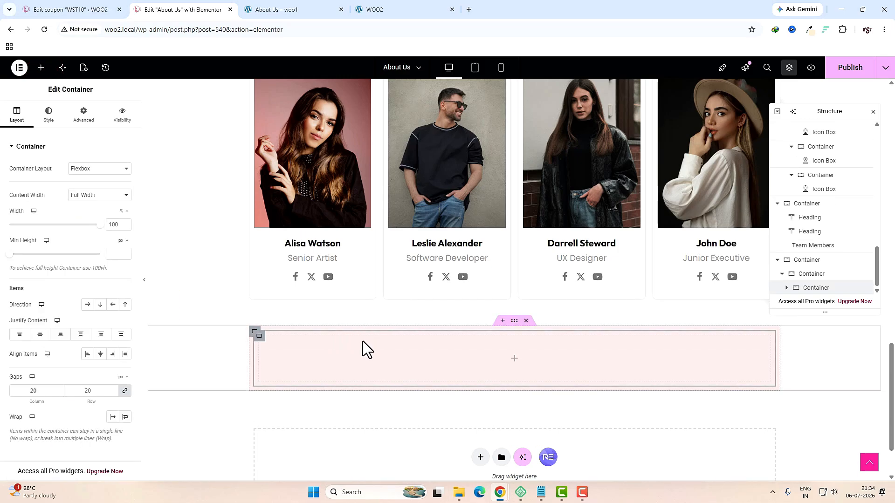
pyautogui.click(115, 224)
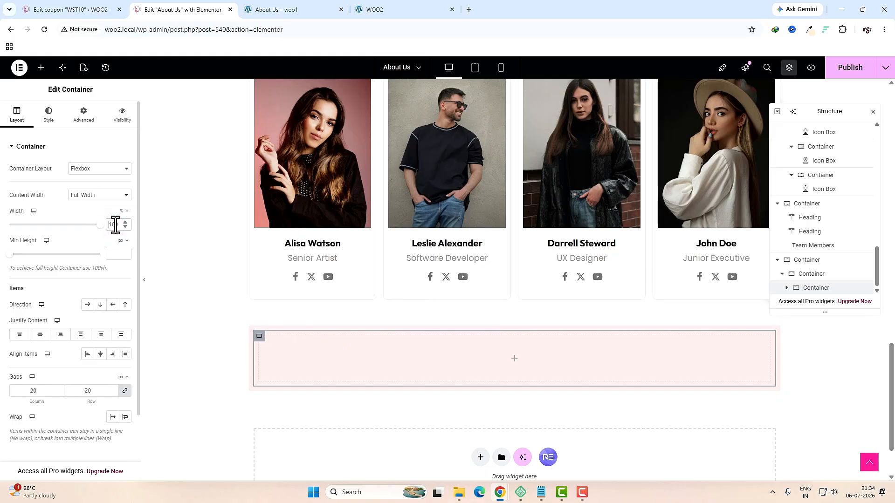
# Step: Set the inner container's width to 50% and duplicate it
pyautogui.write('50')
pyautogui.rightClick(260, 343)
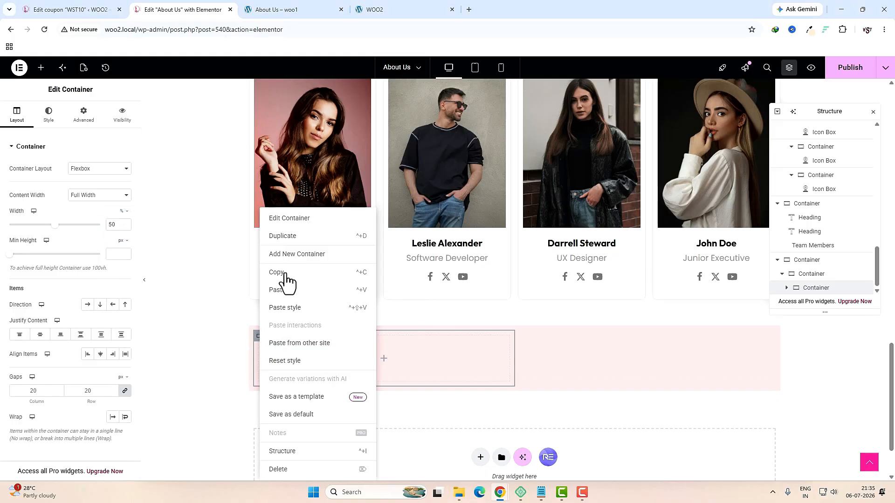
pyautogui.click(293, 236)
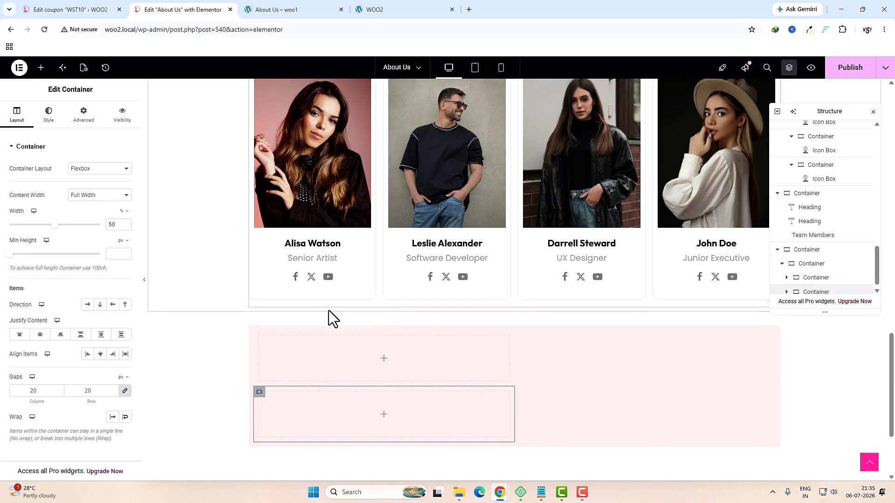
# Step: Set the parent pink container's direction to Row so both boxes sit side by side
pyautogui.click(812, 259)
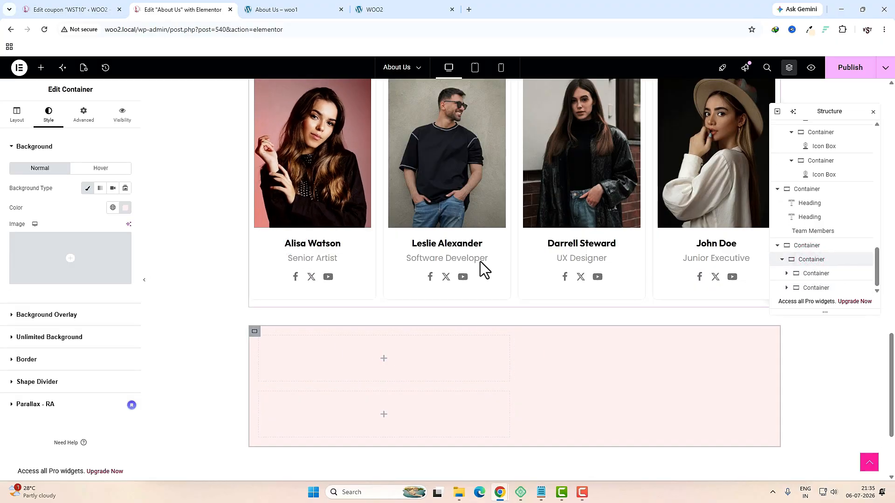
pyautogui.click(17, 114)
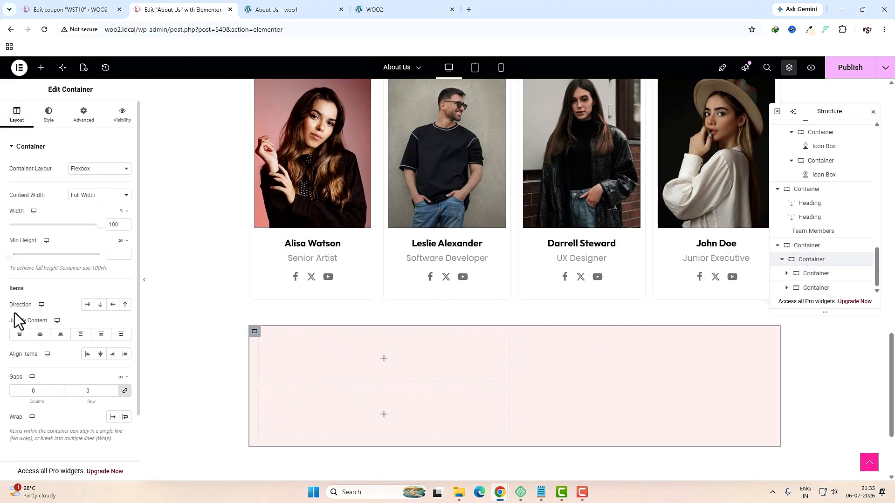
pyautogui.click(87, 305)
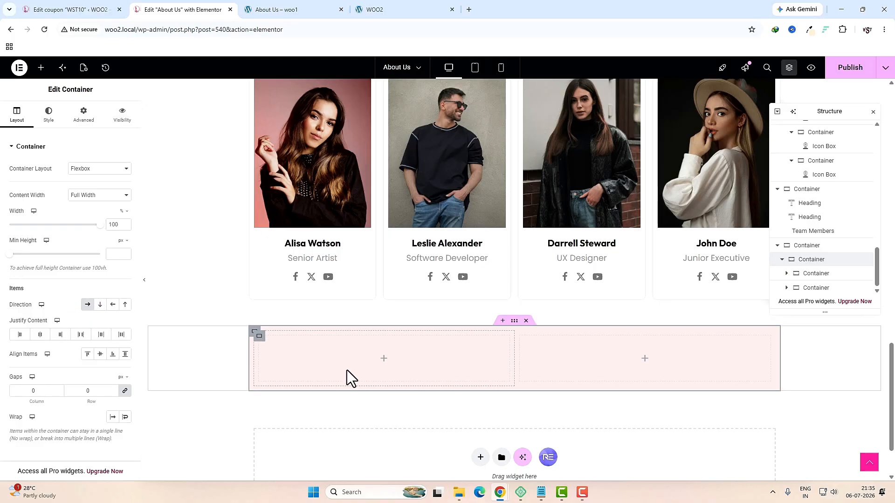
pyautogui.click(384, 362)
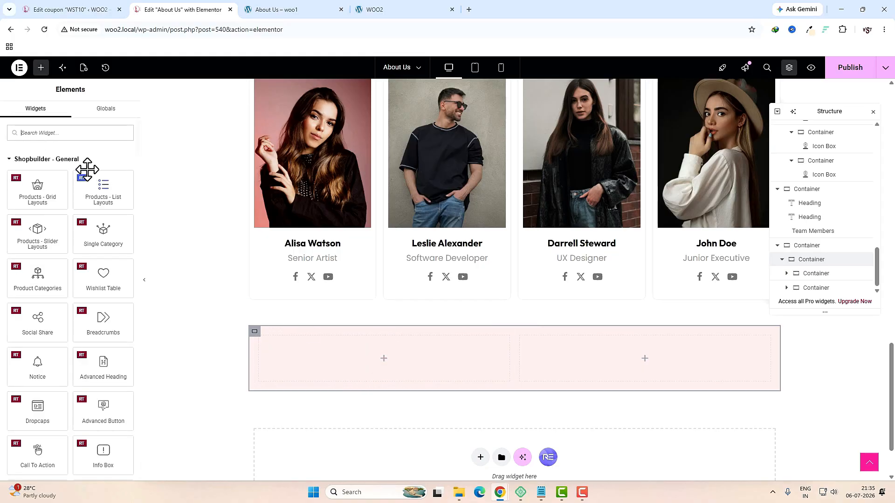
# Step: Add an Icon Box to the left box with a stacked Envelope icon
pyautogui.write('icon')
pyautogui.moveTo(103, 185); pyautogui.dragTo(361, 370)
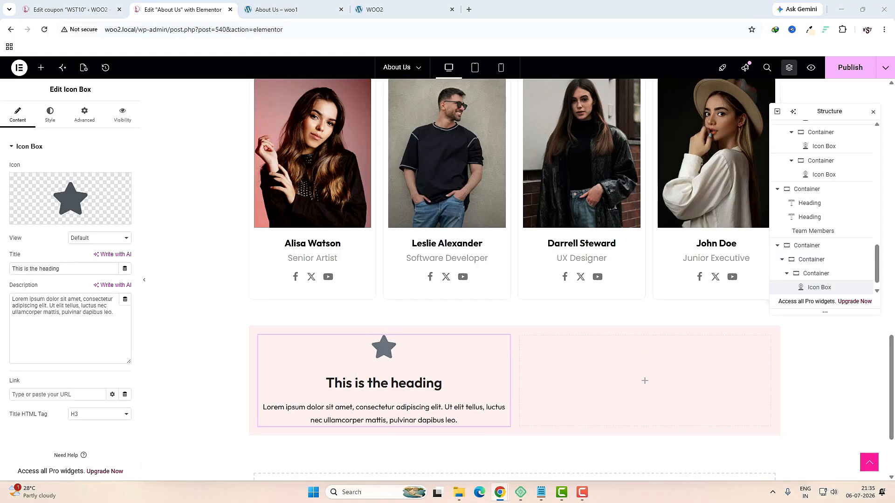
pyautogui.click(84, 204)
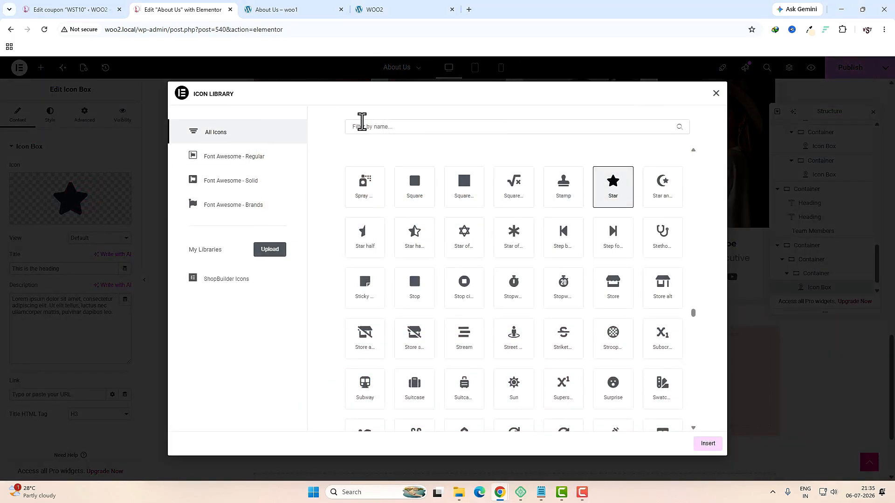
pyautogui.click(367, 127)
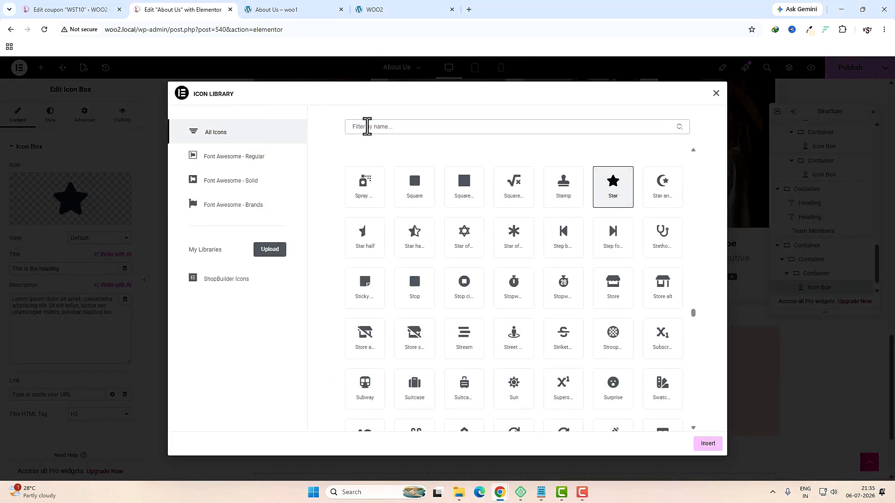
pyautogui.write('env')
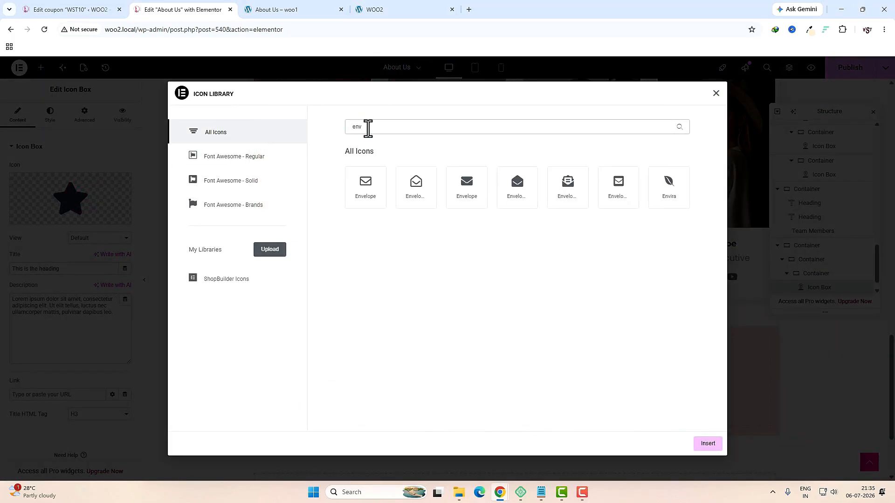
pyautogui.click(365, 202)
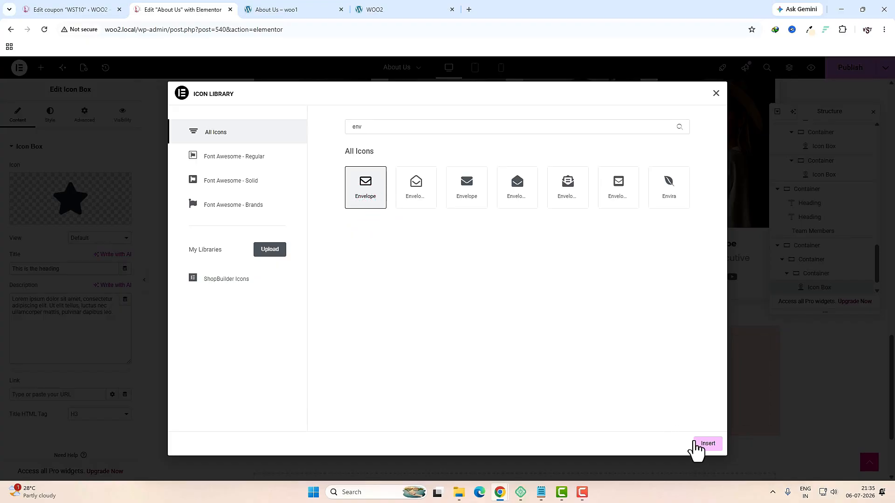
pyautogui.click(704, 444)
pyautogui.click(110, 238)
pyautogui.click(98, 261)
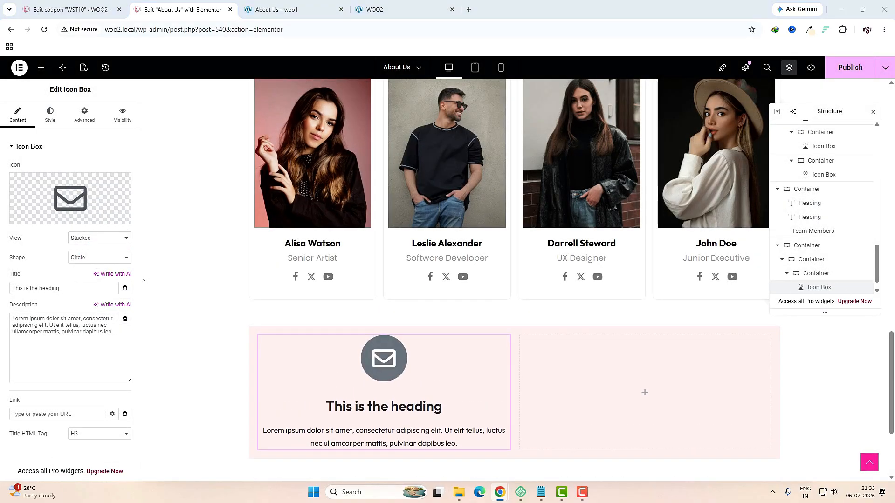
# Step: Title the icon box 'Stay in the Loop' and paste the newsletter description
pyautogui.tripleClick(84, 287)
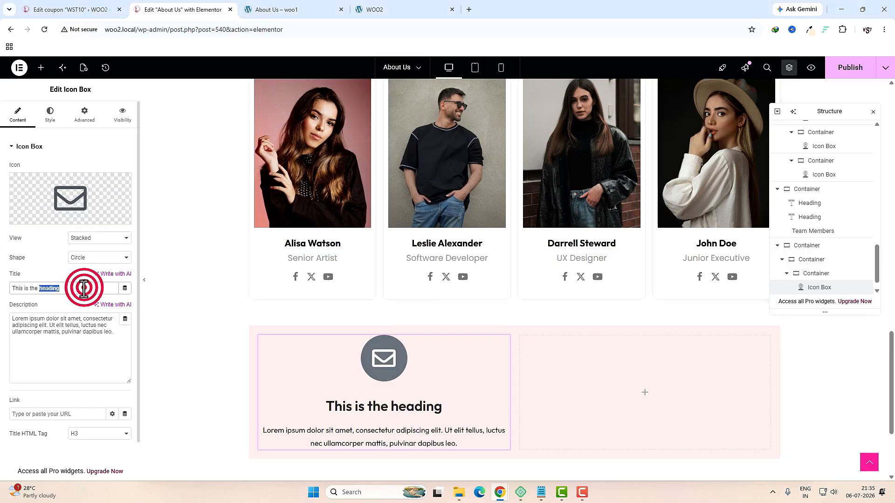
pyautogui.write('Stay in the Loop')
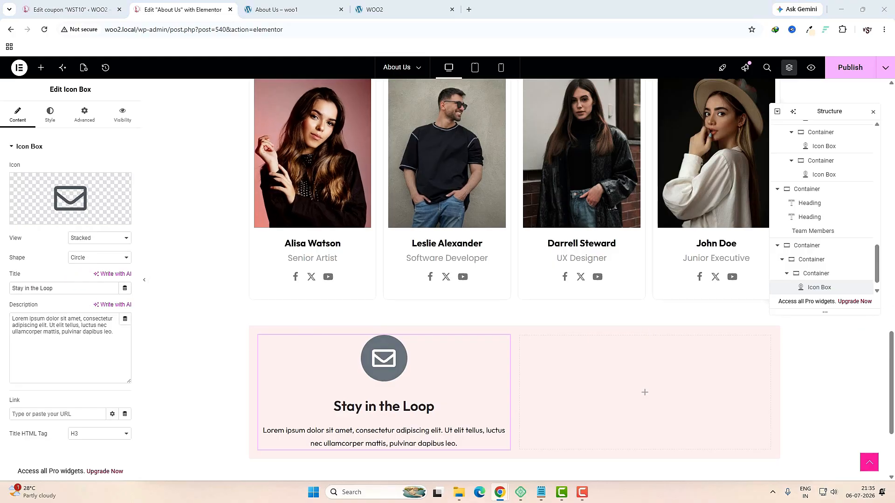
pyautogui.tripleClick(51, 325)
pyautogui.write('Get the latest Latest updates on the new arrivals, Exclusive offers and styles inspirations')
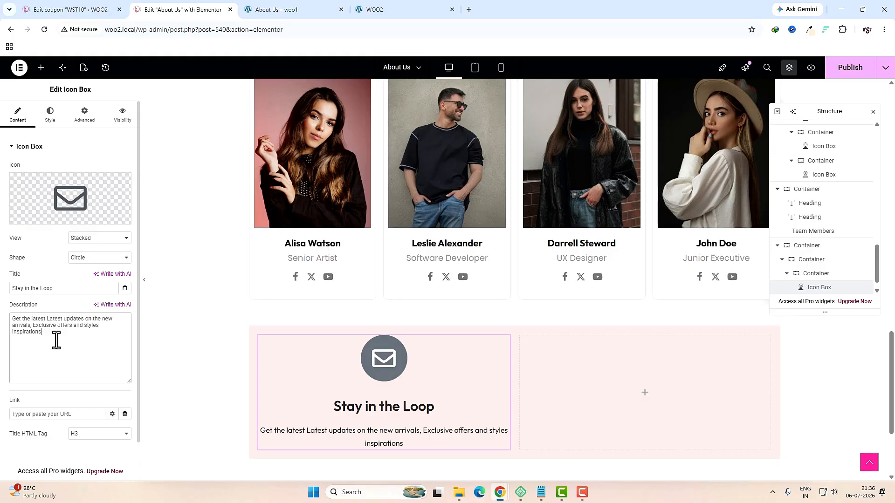
# Step: Switch the Stay in the Loop icon box panel to its Style settings
pyautogui.click(50, 114)
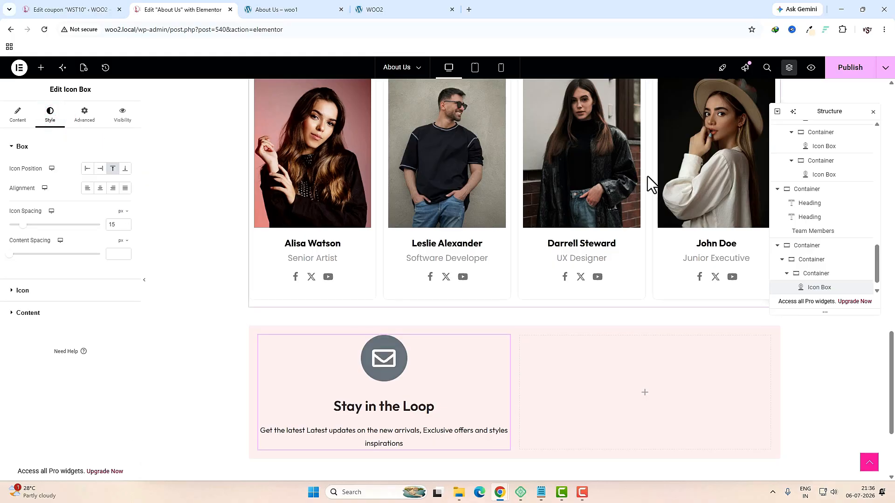
# Step: Position the icon left of the text, vertically middle, with 12 spacing
pyautogui.click(87, 169)
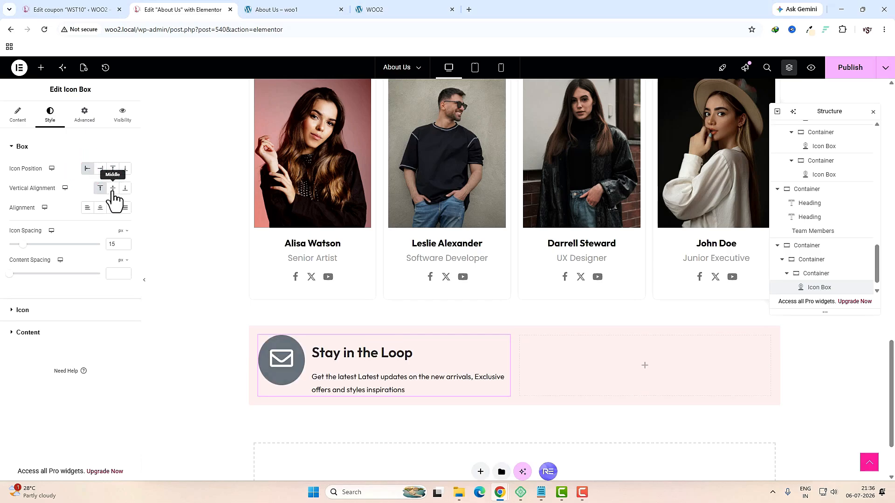
pyautogui.click(113, 189)
pyautogui.click(110, 244)
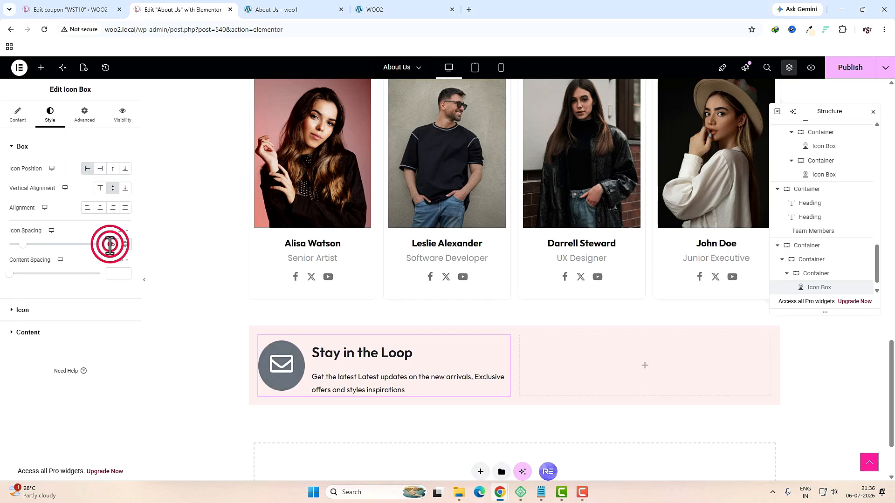
pyautogui.doubleClick(110, 245)
pyautogui.write('12')
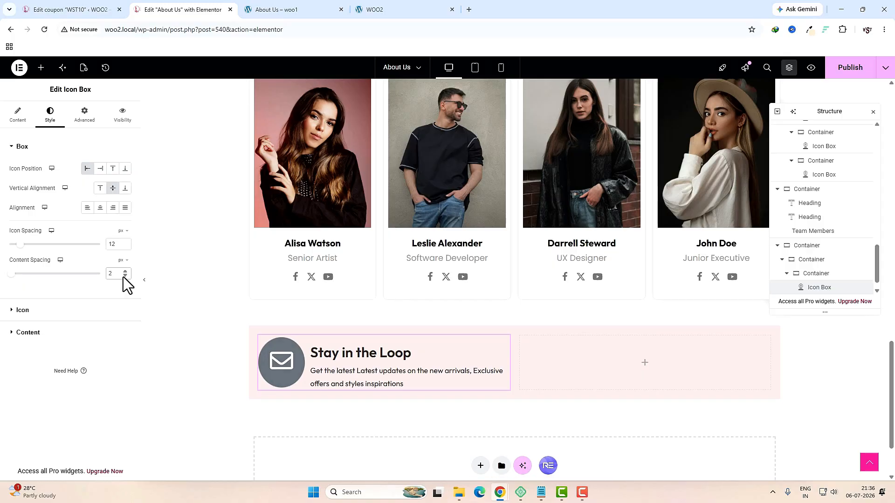
# Step: Colour the envelope icon light pink #F9CCCC with global pink secondary, size 35
pyautogui.click(84, 306)
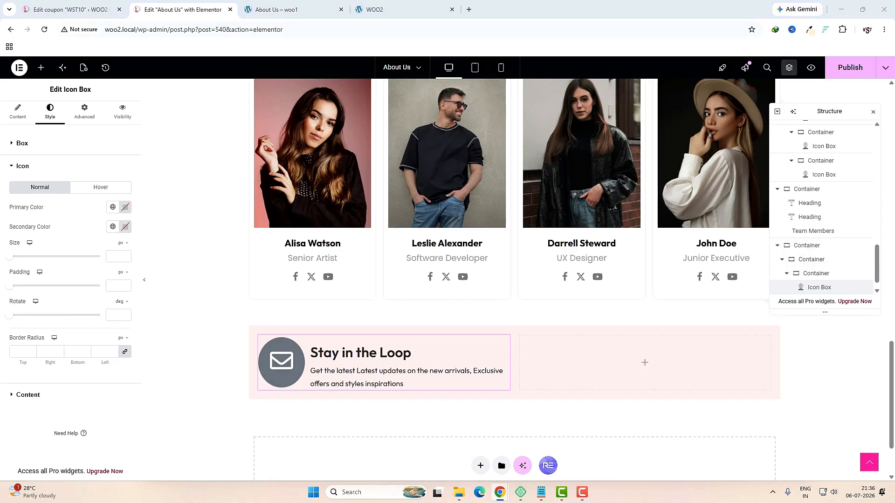
pyautogui.click(125, 208)
pyautogui.write('#F9CCCC')
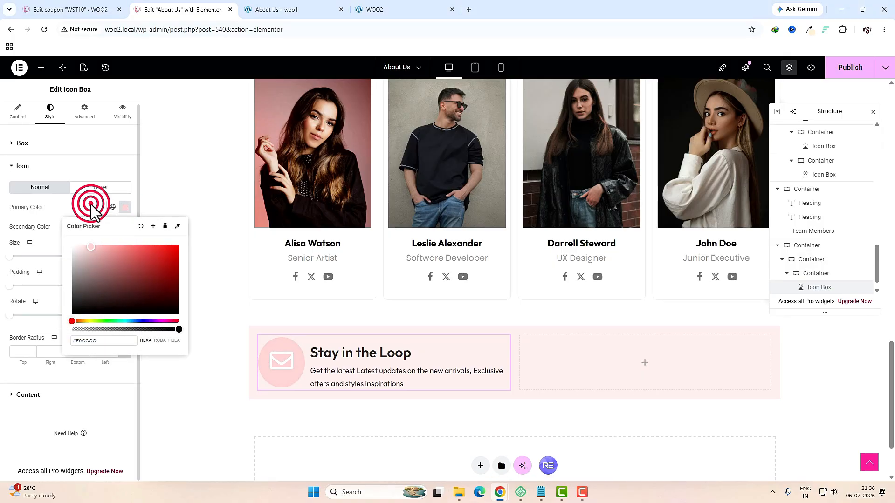
pyautogui.click(91, 205)
pyautogui.click(112, 227)
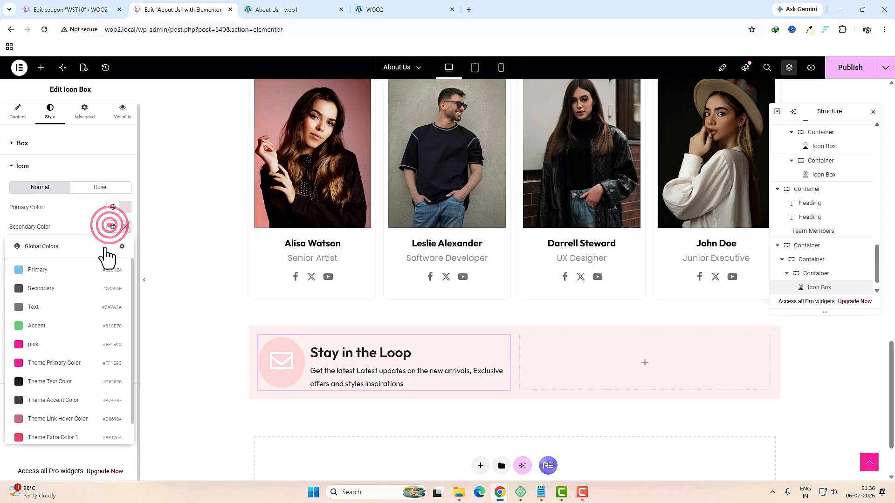
pyautogui.click(41, 346)
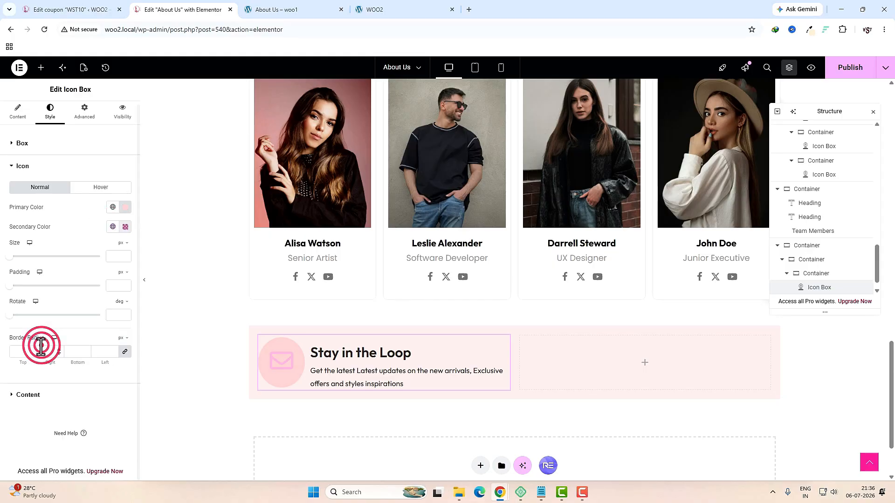
pyautogui.click(115, 256)
pyautogui.write('35')
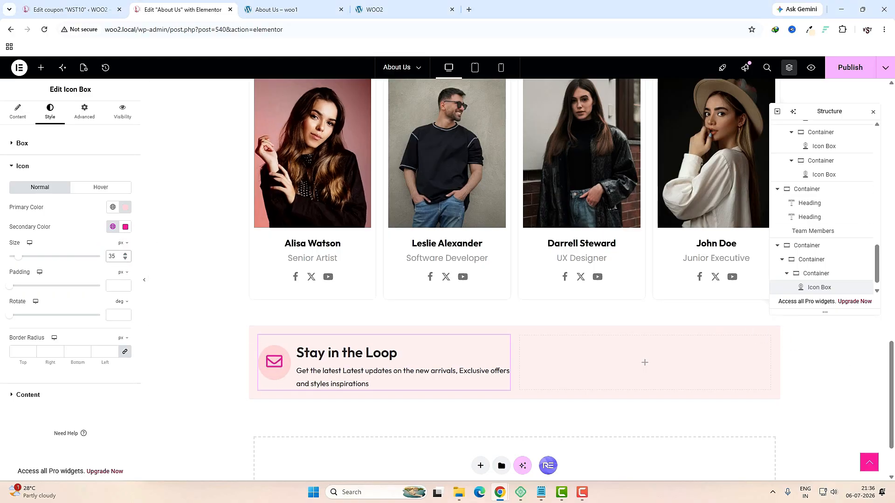
# Step: Set the title typography to 22px size with weight 400 Normal
pyautogui.click(27, 395)
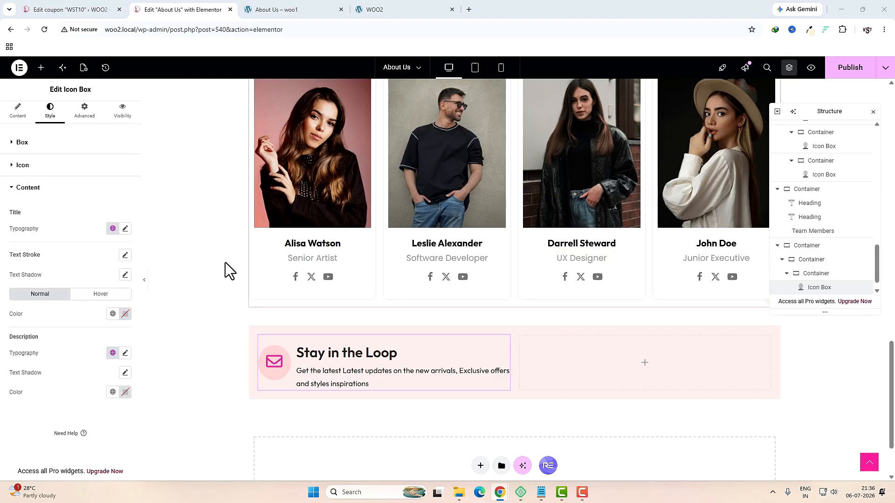
pyautogui.click(125, 228)
pyautogui.click(108, 303)
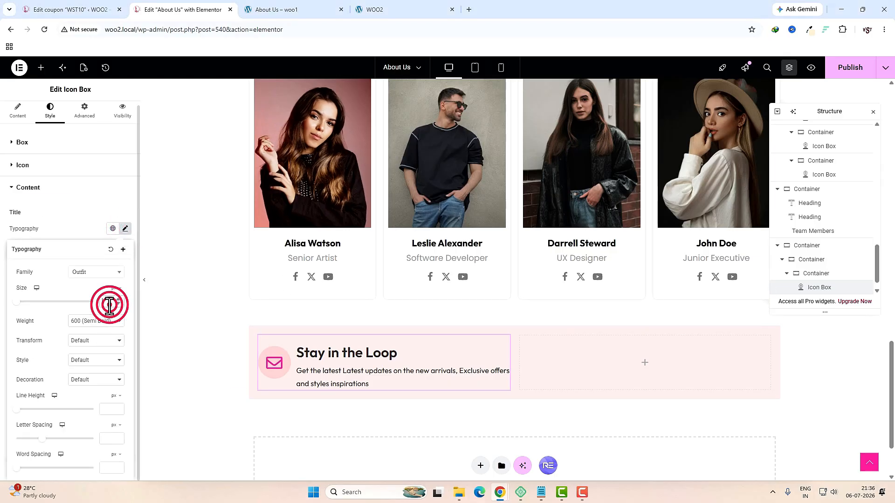
pyautogui.write('22')
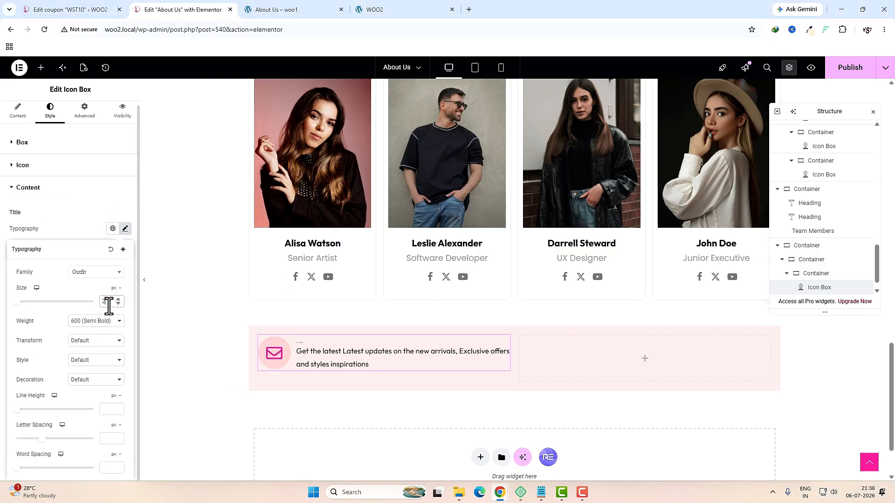
pyautogui.click(88, 326)
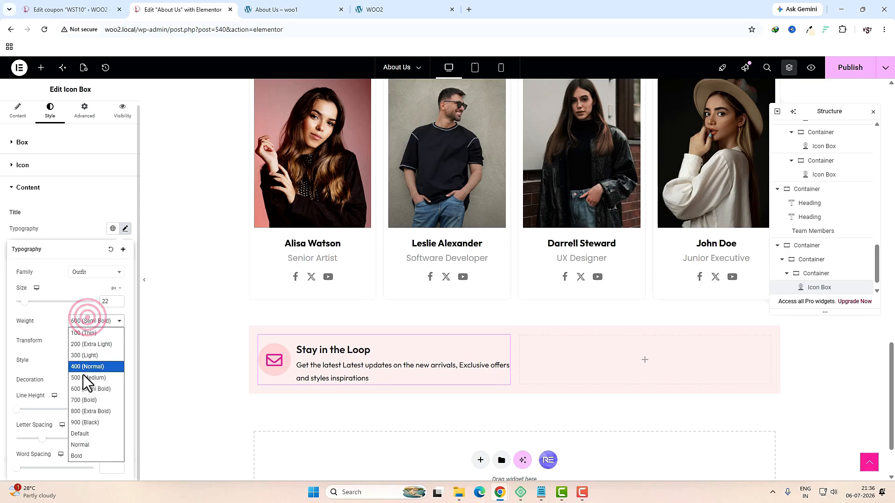
pyautogui.click(84, 382)
pyautogui.click(438, 384)
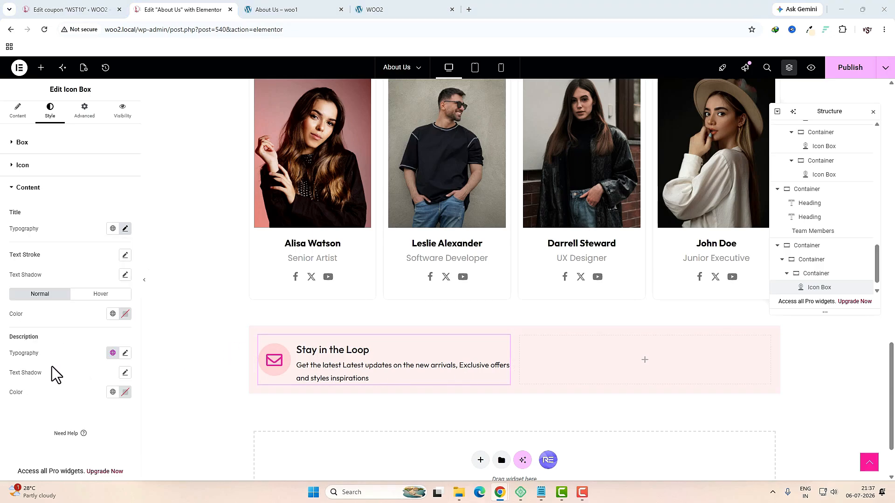
# Step: Set the description typography to 14px size with line height 16
pyautogui.click(125, 354)
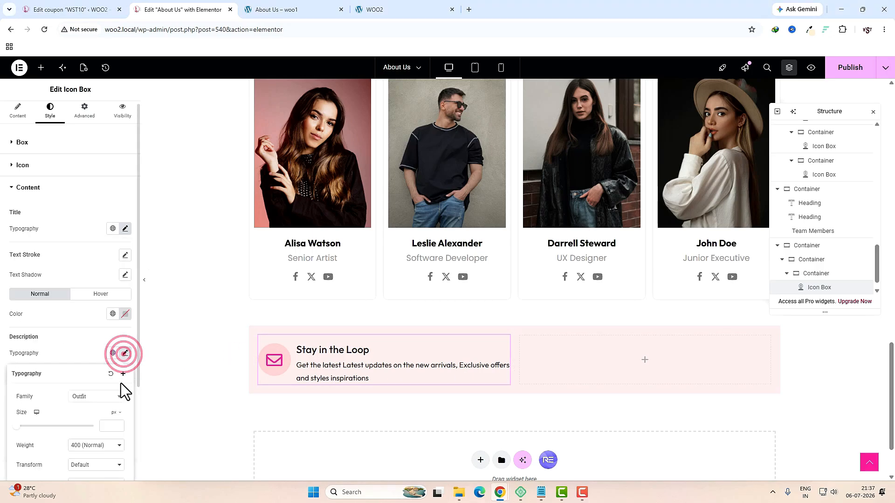
pyautogui.click(109, 425)
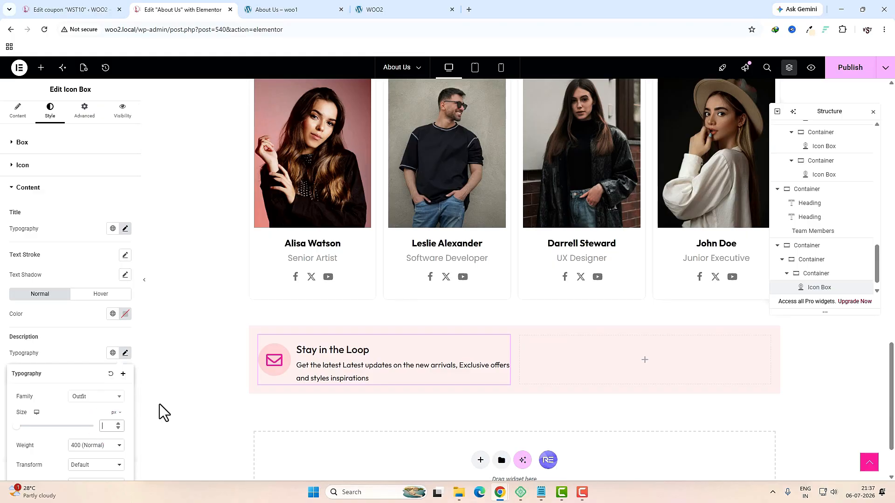
pyautogui.write('14')
pyautogui.scroll(-3, 84, 406)
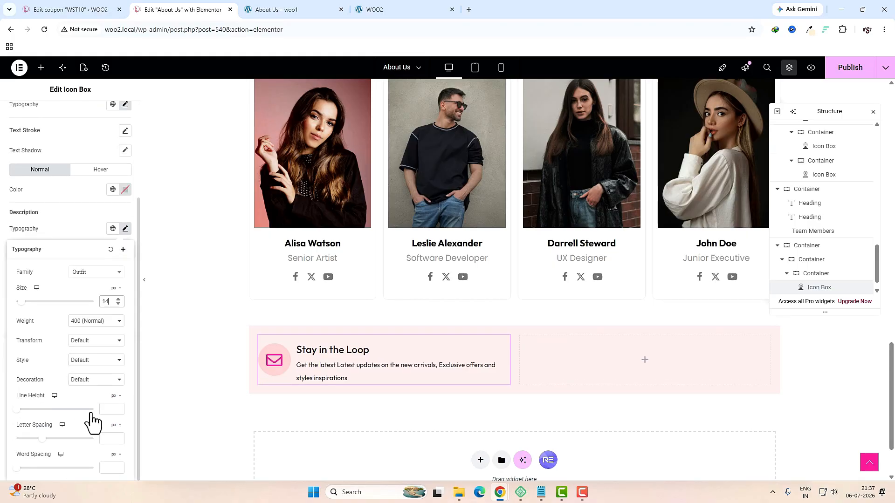
pyautogui.click(108, 413)
pyautogui.write('16')
pyautogui.click(172, 308)
# Step: Drop a Mailchimp widget into the right column, link it to the audience, and remove the Email label
pyautogui.click(645, 359)
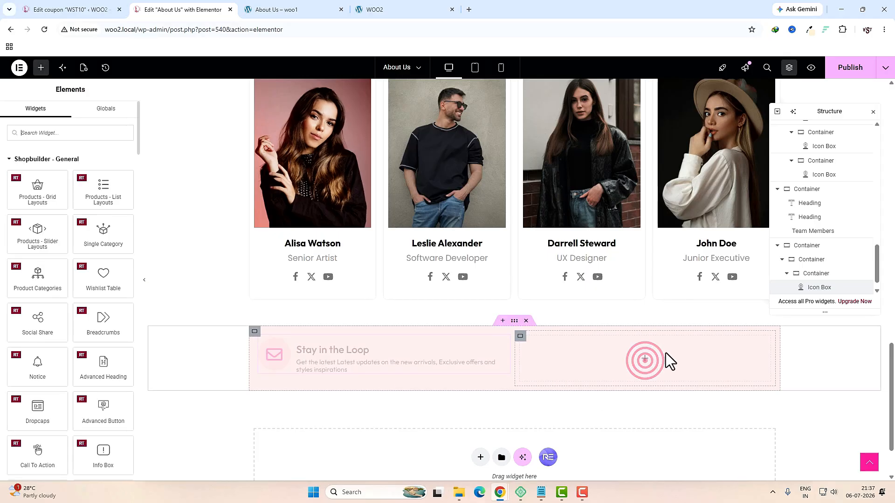
pyautogui.click(55, 134)
pyautogui.write('mail')
pyautogui.moveTo(104, 164); pyautogui.dragTo(605, 377)
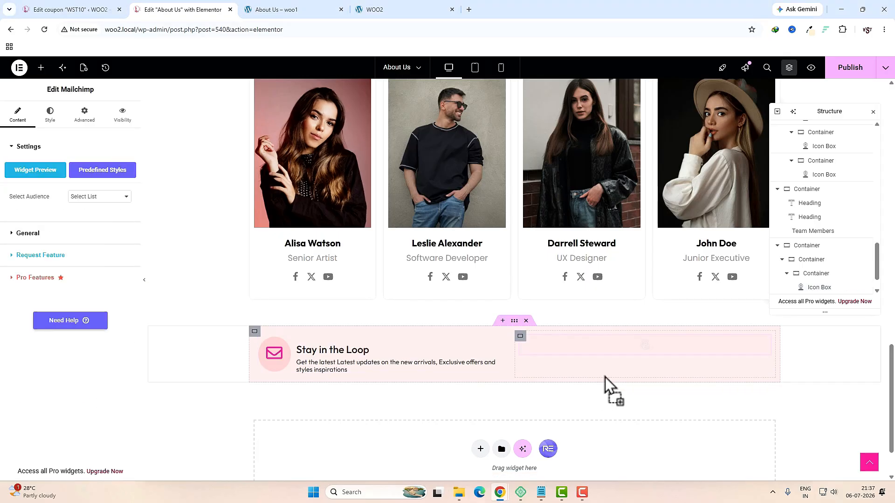
pyautogui.click(100, 196)
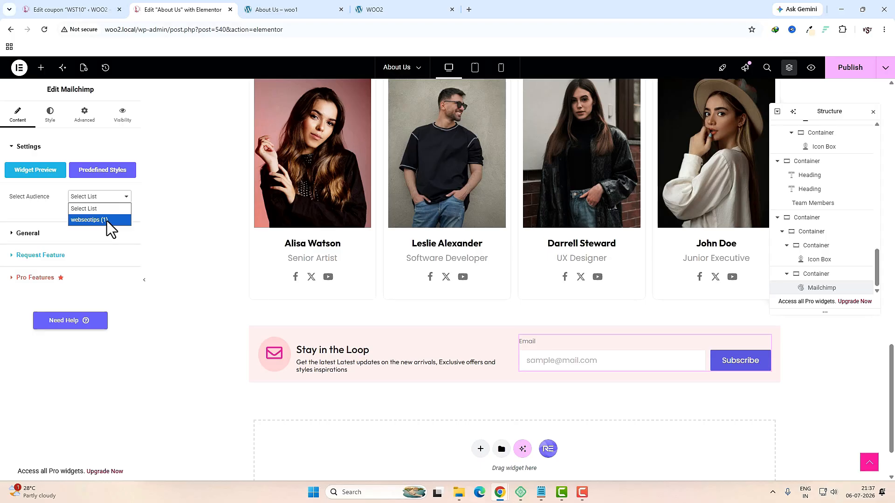
pyautogui.click(108, 221)
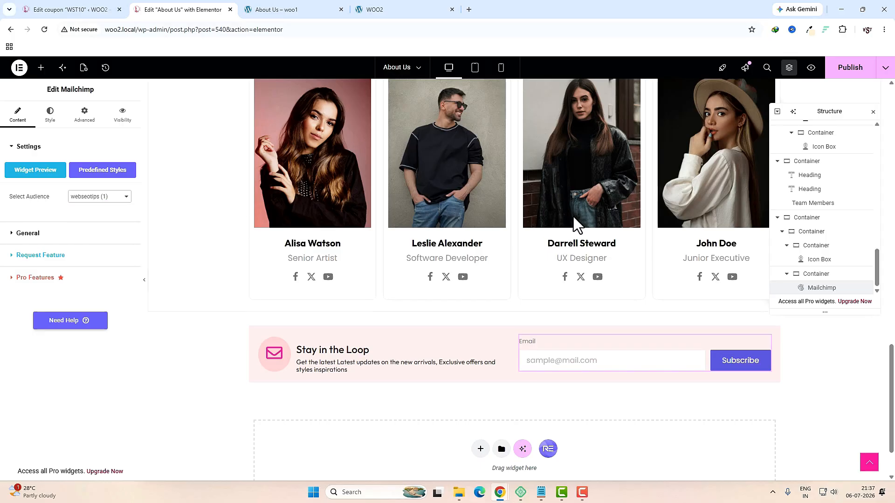
pyautogui.click(60, 234)
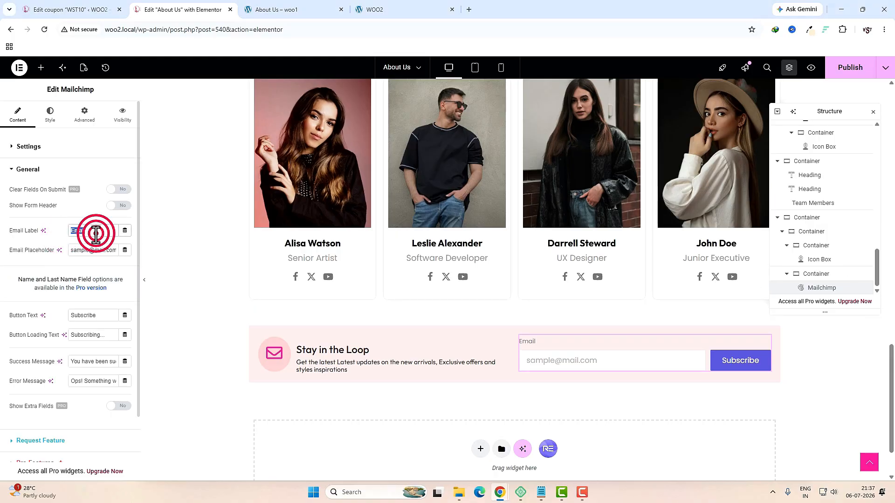
pyautogui.press('BackSpace')
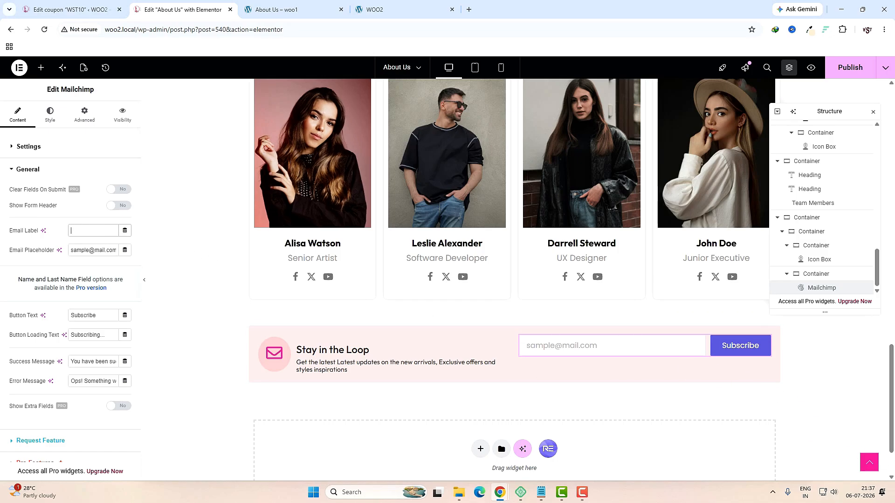
pyautogui.click(50, 116)
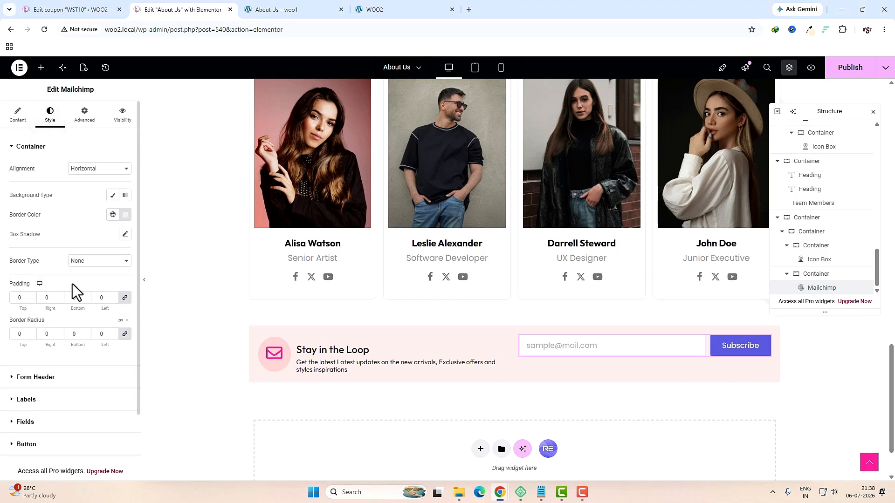
# Step: Make the form border and Subscribe button background global pink, then check the tablet preview
pyautogui.click(113, 215)
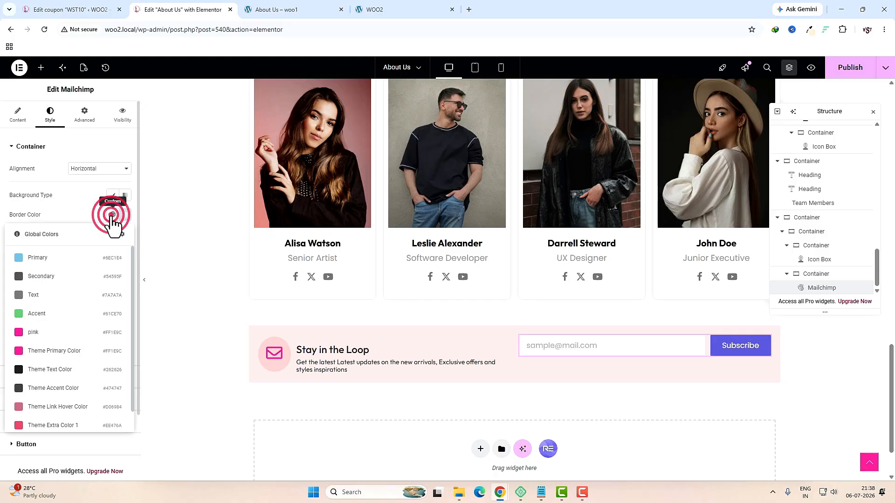
pyautogui.click(45, 333)
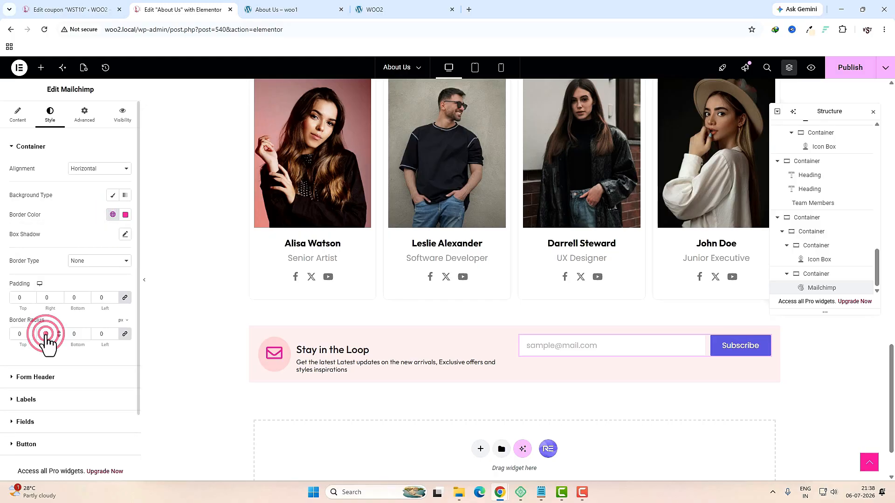
pyautogui.click(29, 444)
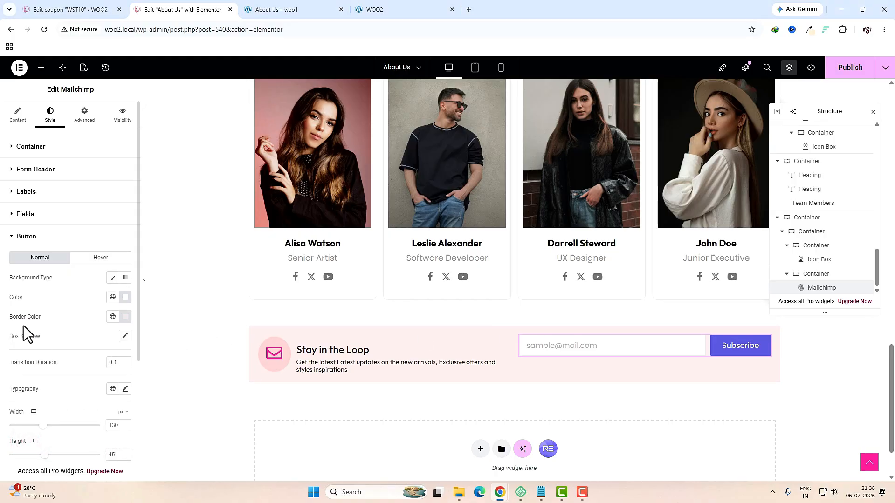
pyautogui.click(113, 279)
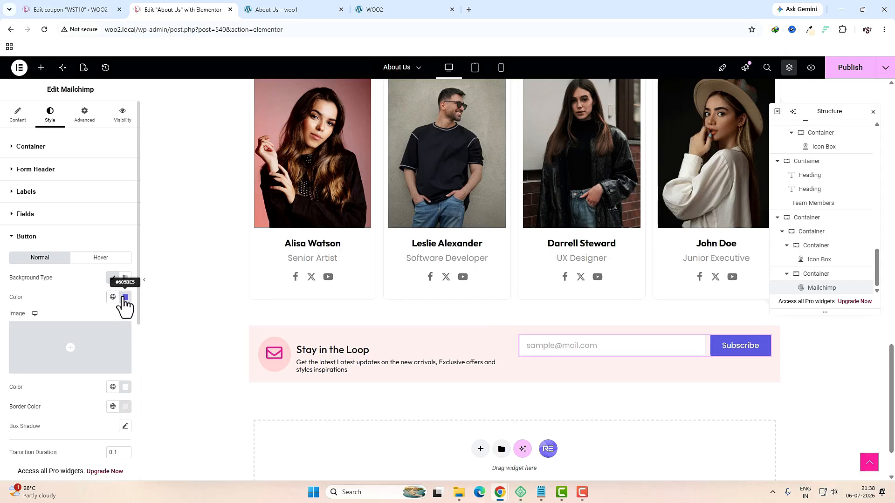
pyautogui.click(112, 297)
pyautogui.click(44, 186)
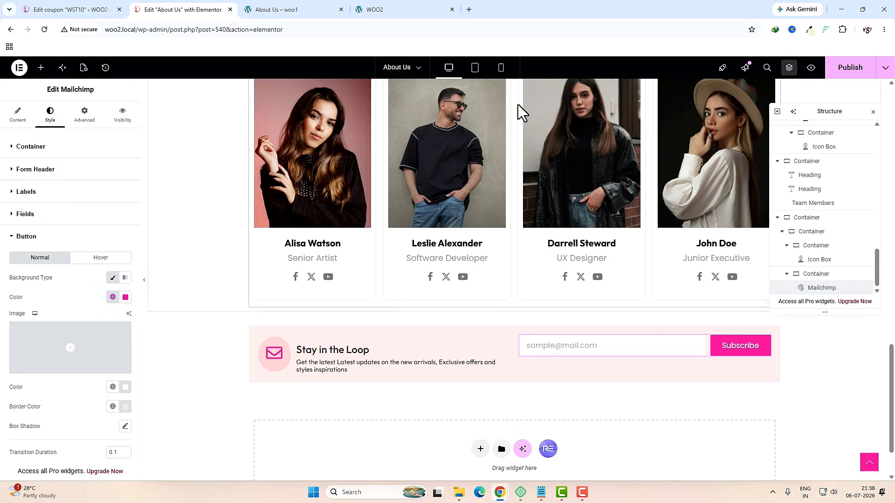
pyautogui.click(475, 67)
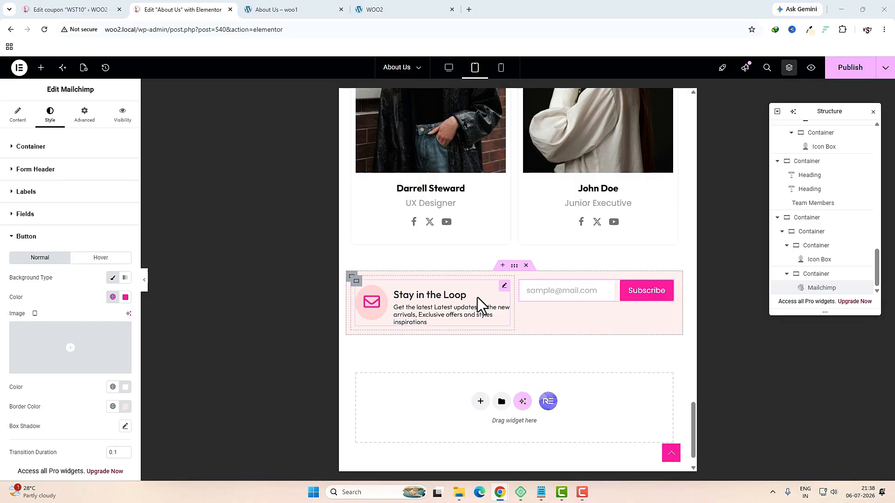
pyautogui.click(449, 68)
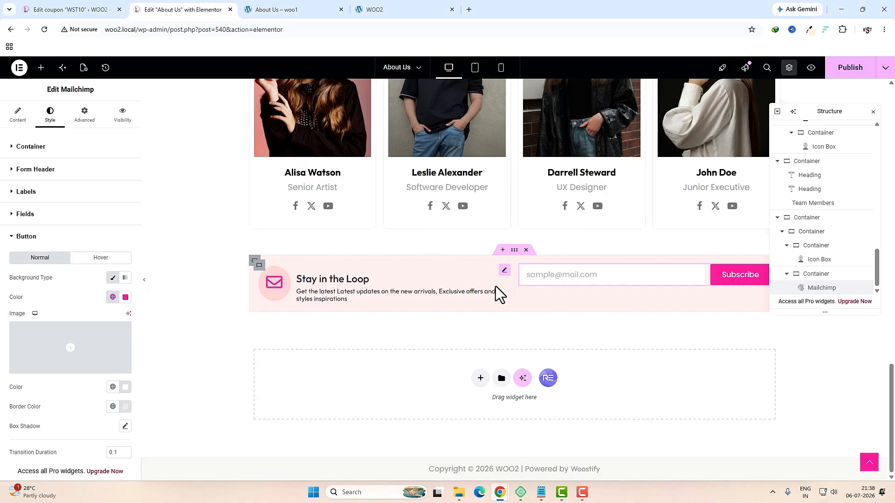
# Step: Set the newsletter container's Align Items to Center and preview at tablet width
pyautogui.click(254, 261)
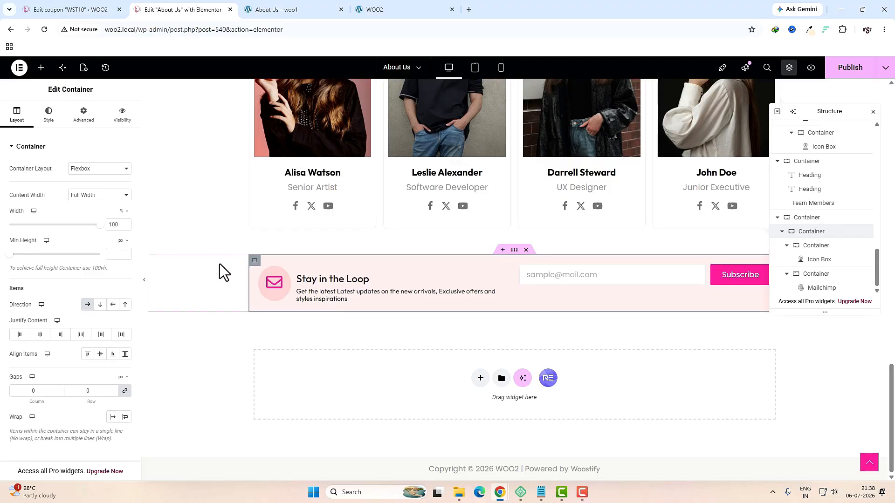
pyautogui.click(100, 355)
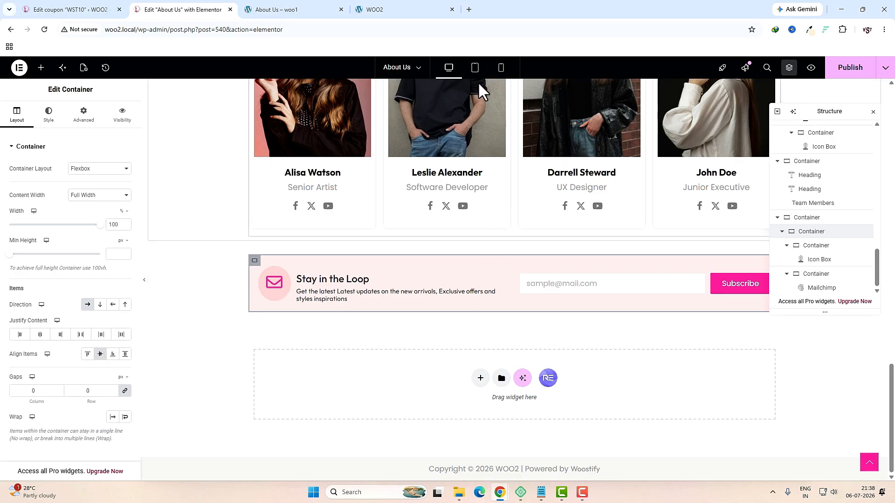
pyautogui.click(477, 69)
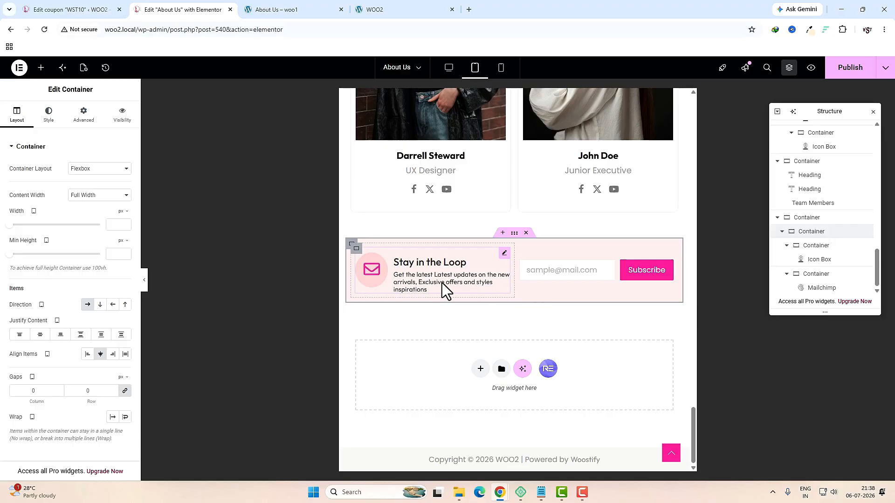
# Step: Review the icon box description typography at tablet and phone widths, then publish the page
pyautogui.click(504, 254)
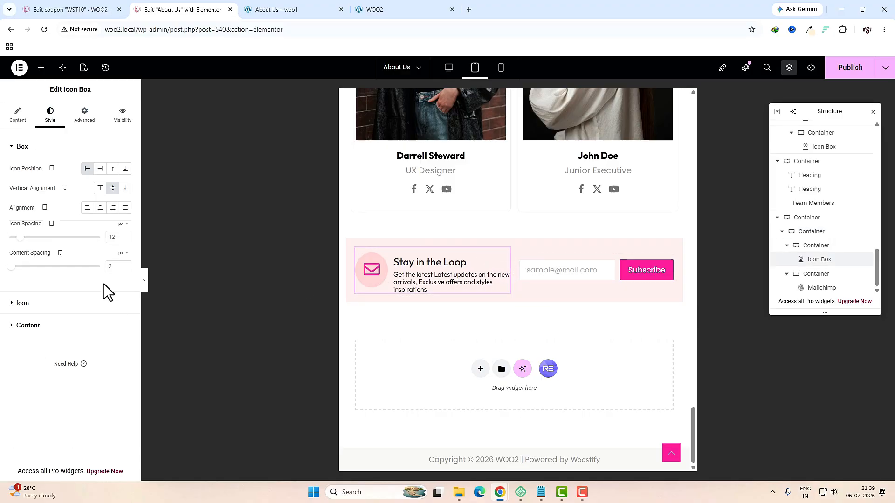
pyautogui.click(43, 330)
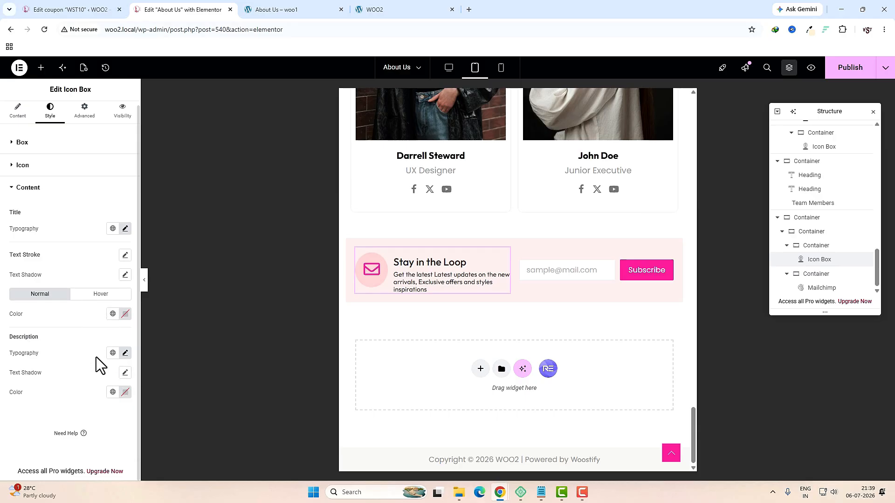
pyautogui.click(125, 352)
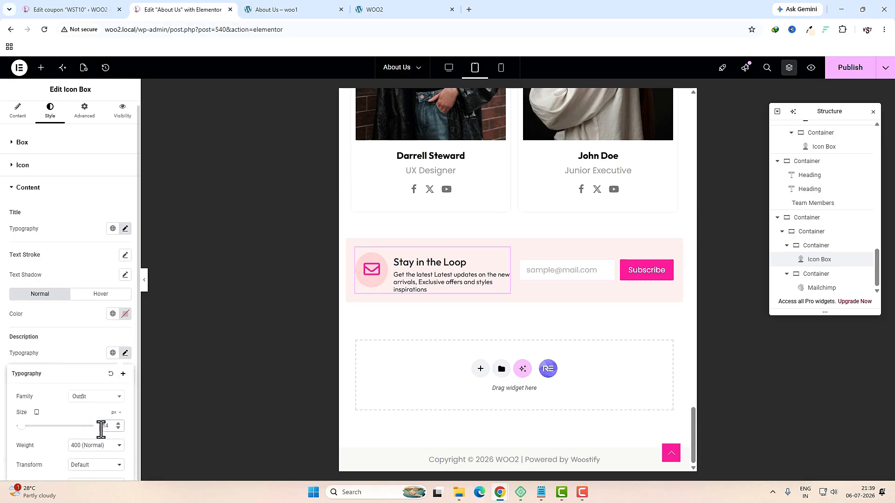
pyautogui.click(500, 70)
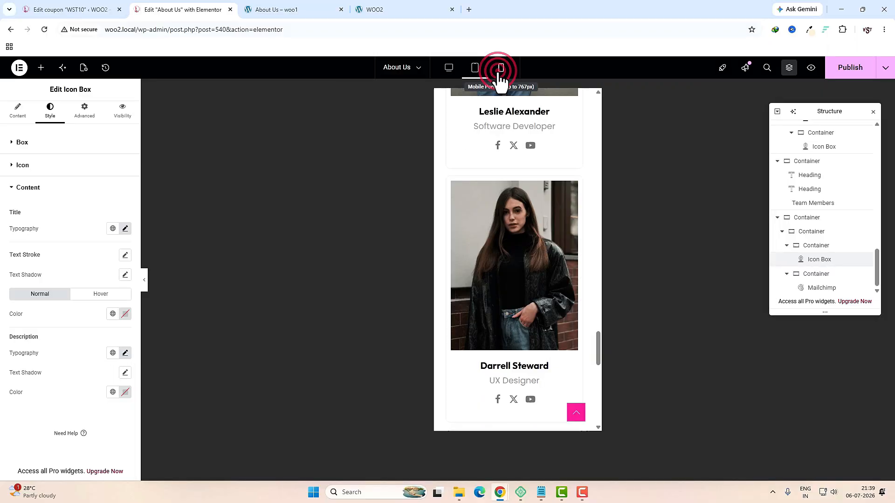
pyautogui.scroll(-10, 519, 264)
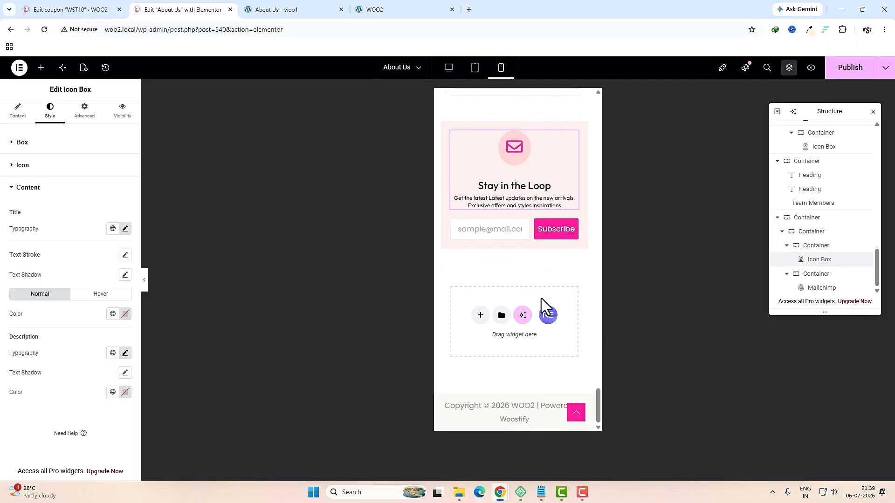
pyautogui.click(840, 79)
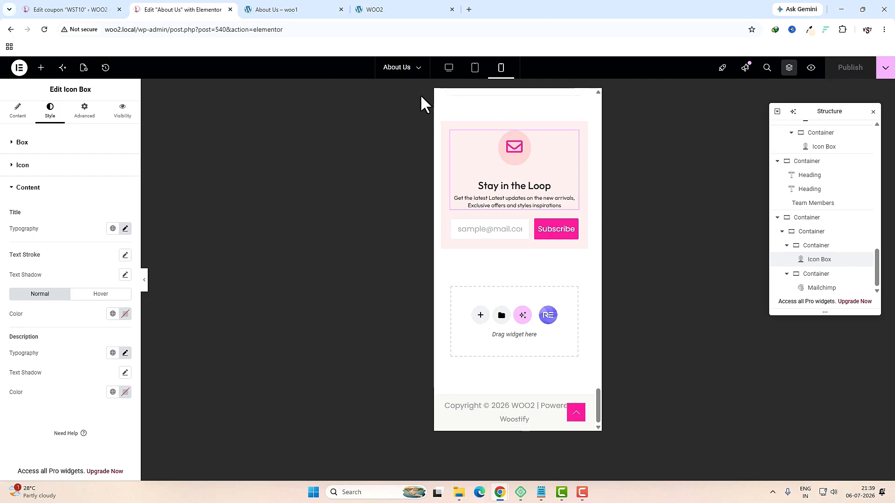
# Step: Exit Elementor to WordPress, go to the Pages list, and switch to the finished Contact Us page
pyautogui.click(19, 67)
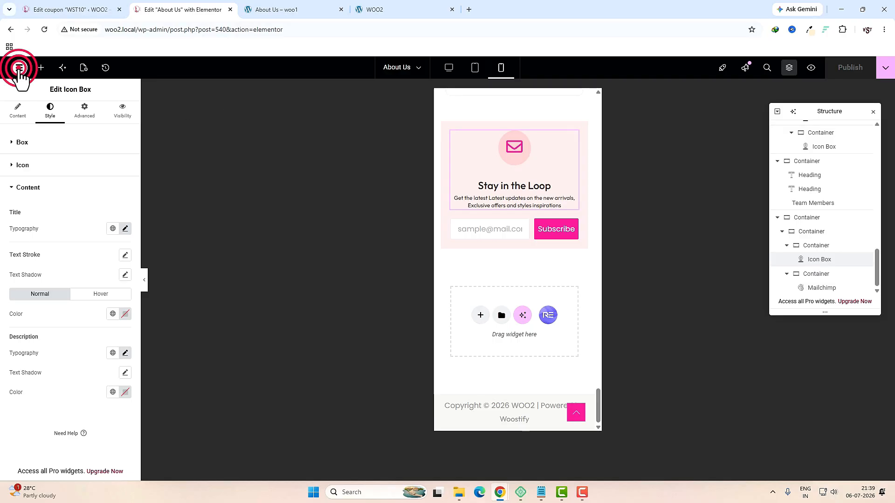
pyautogui.click(52, 189)
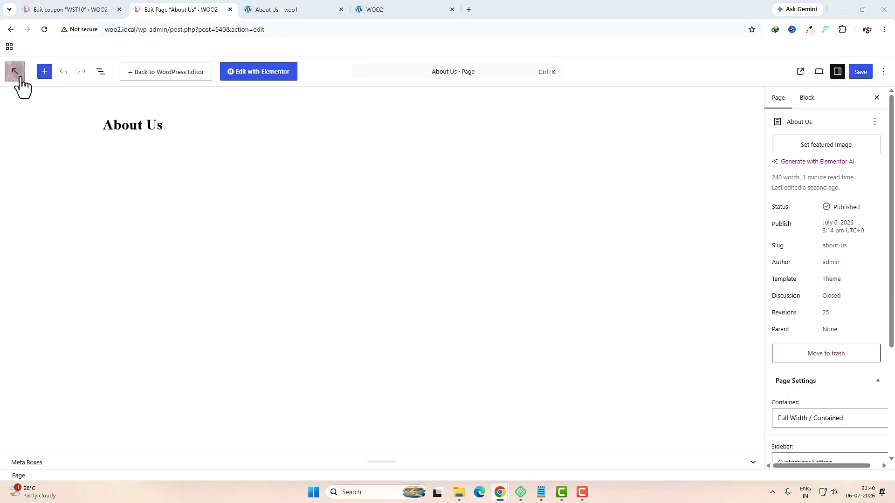
pyautogui.click(20, 79)
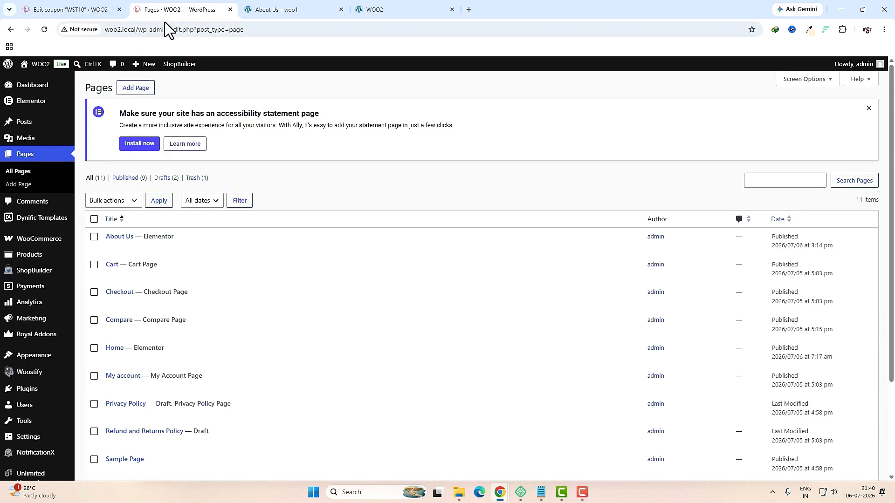
pyautogui.hotkey('ctrl', 'Tab')
# Step: Go from the WOO2 dashboard to the Add Plugins page
pyautogui.scroll(-8, 462, 298)
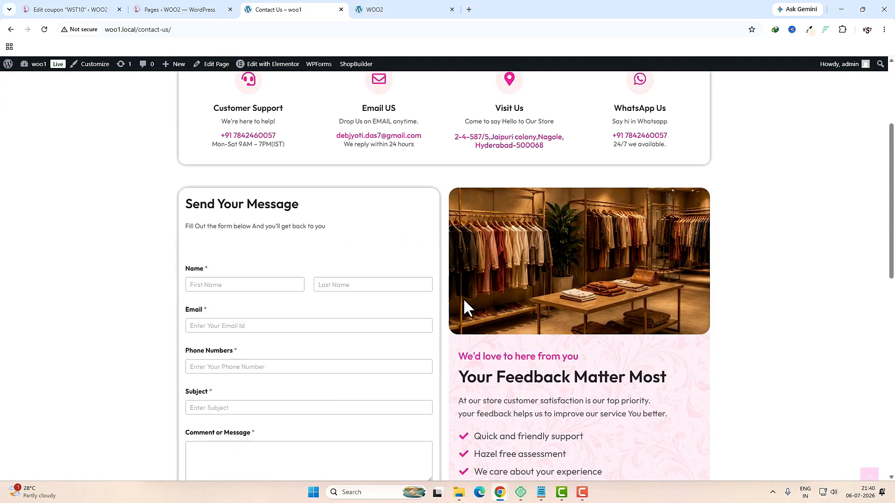
pyautogui.scroll(3, 464, 300)
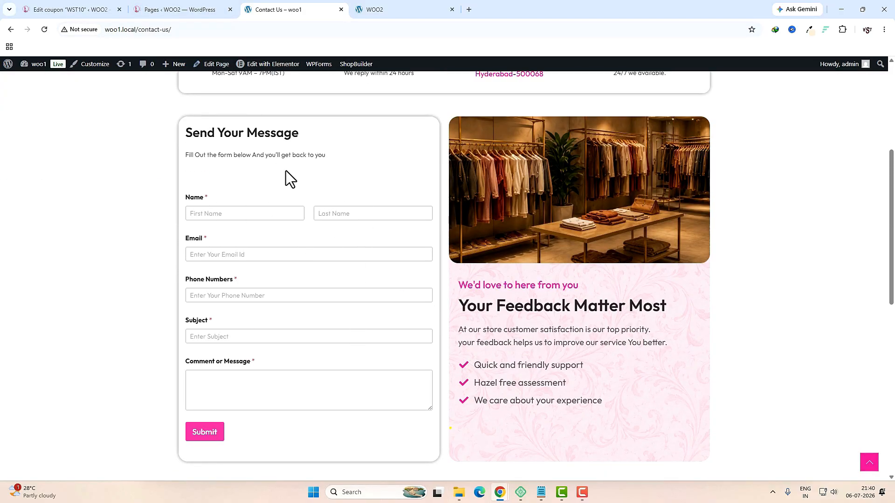
pyautogui.click(70, 9)
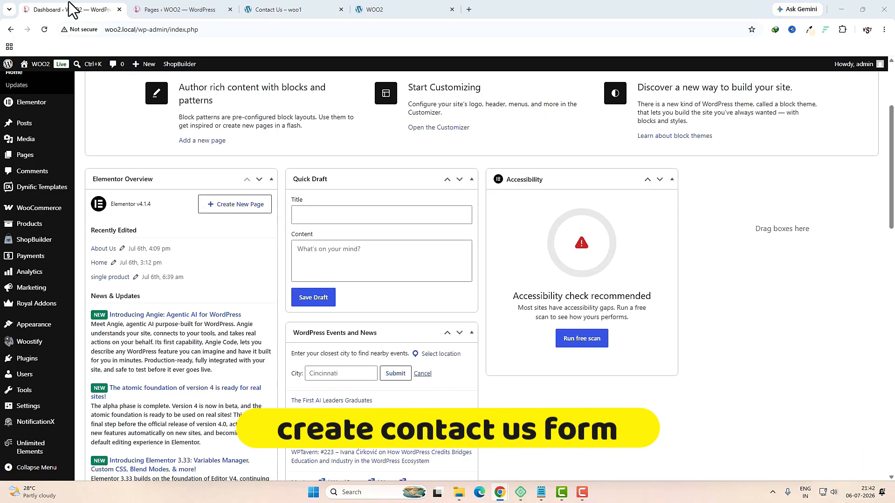
pyautogui.moveTo(37, 362)
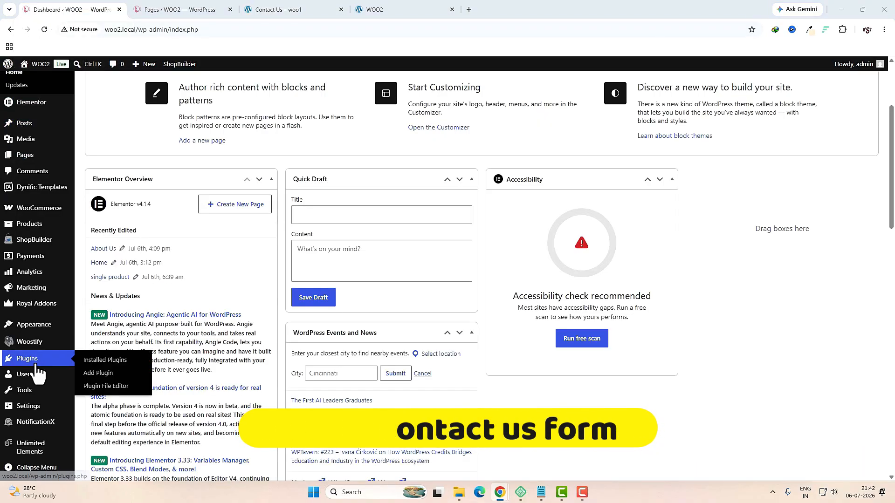
pyautogui.click(95, 374)
# Step: Search 'wp form', install and activate WPForms, and begin the first form
pyautogui.click(732, 133)
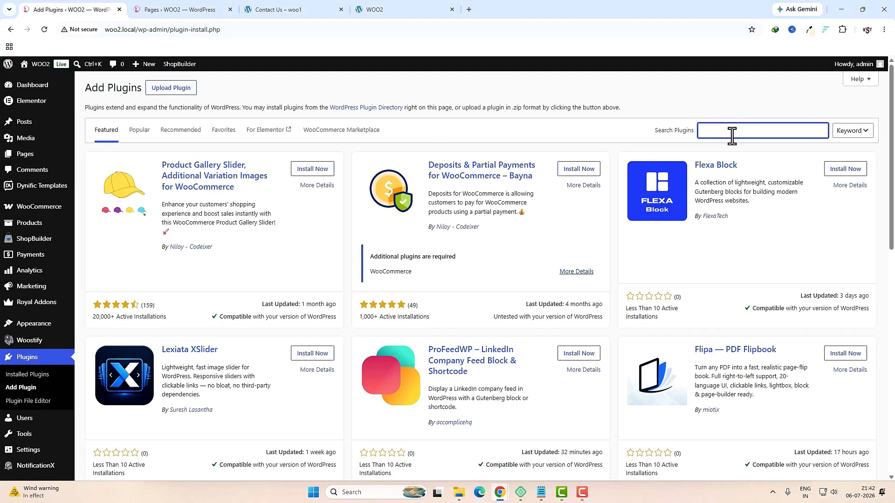
pyautogui.write('wp form')
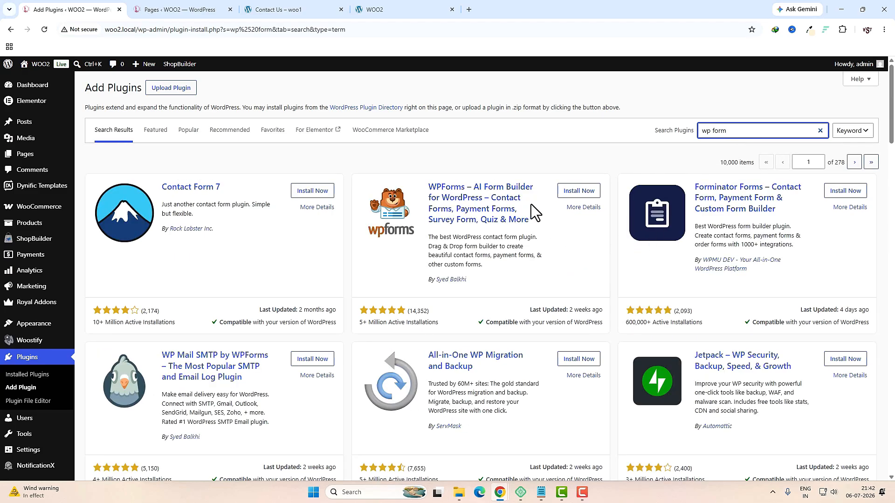
pyautogui.click(583, 192)
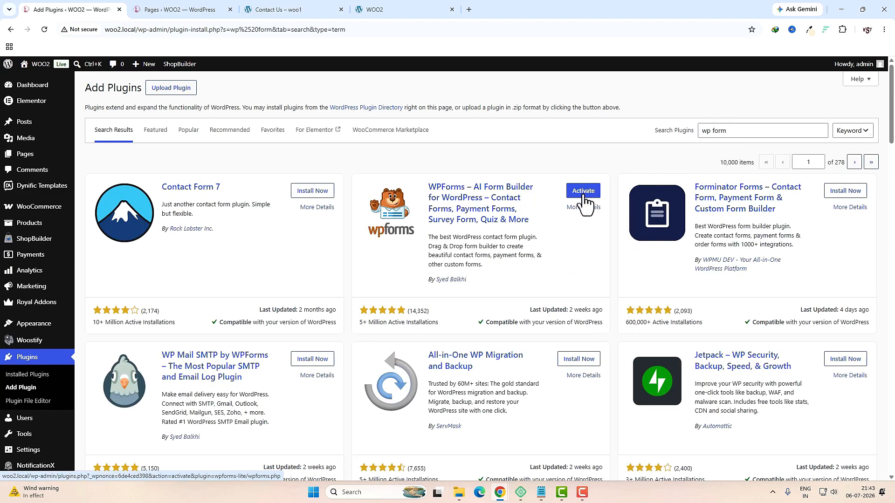
pyautogui.click(584, 196)
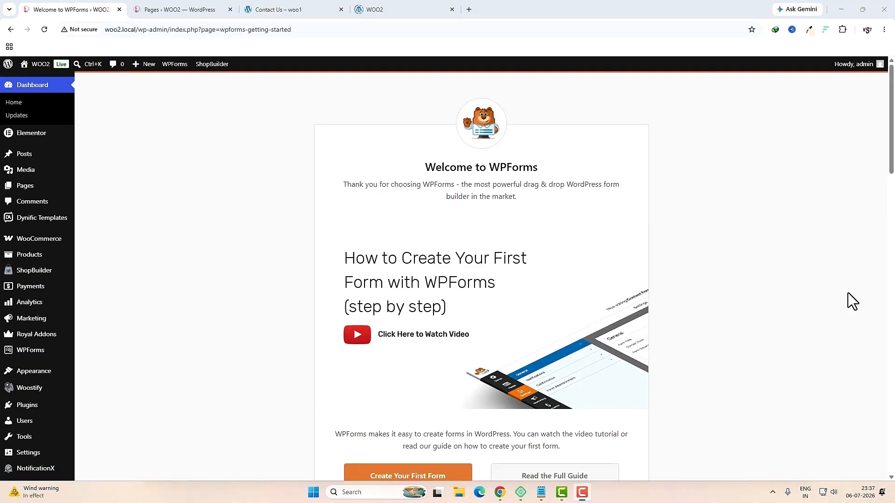
pyautogui.scroll(-1, 820, 300)
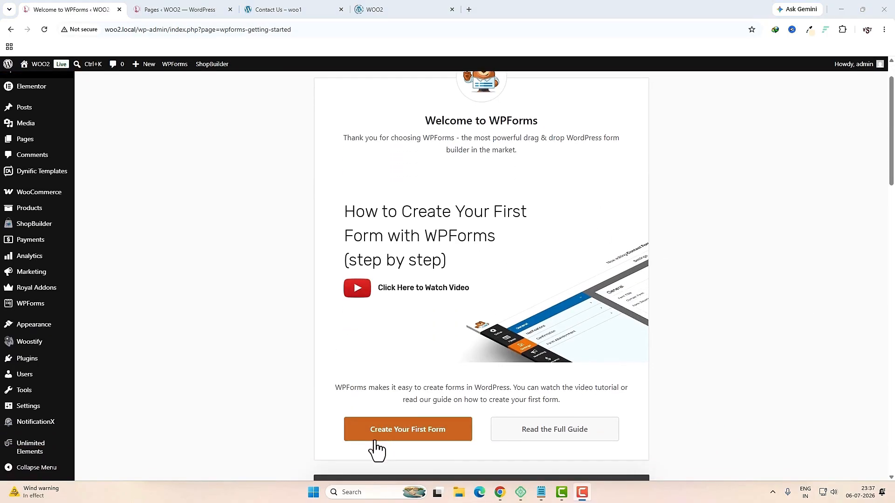
pyautogui.click(443, 440)
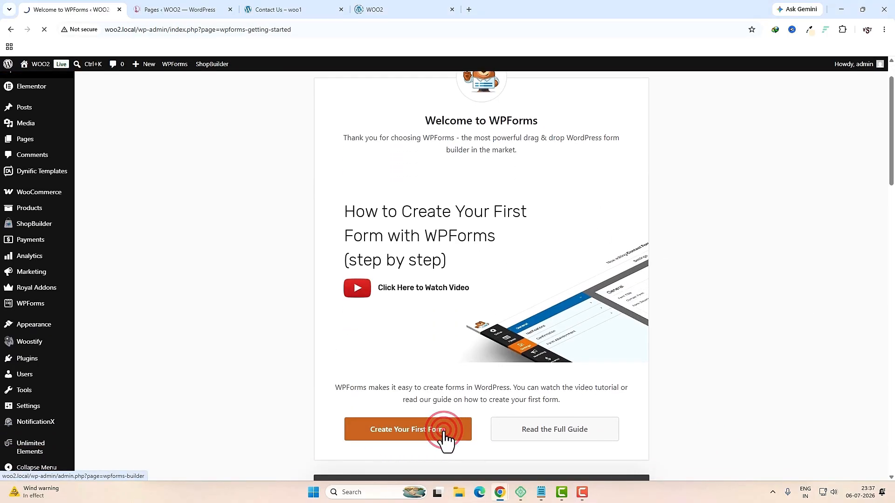
# Step: Name the new form 'my contact form' using the Simple Contact Form template
pyautogui.click(448, 305)
pyautogui.click(311, 133)
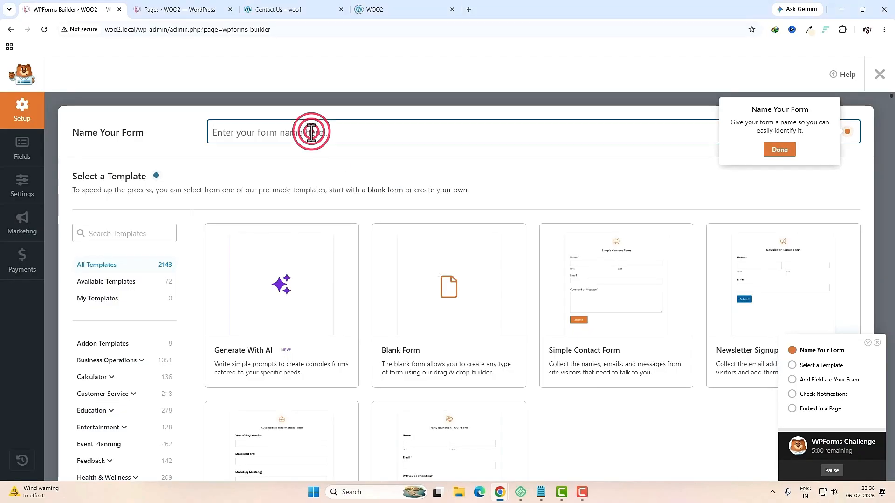
pyautogui.write('my contact form')
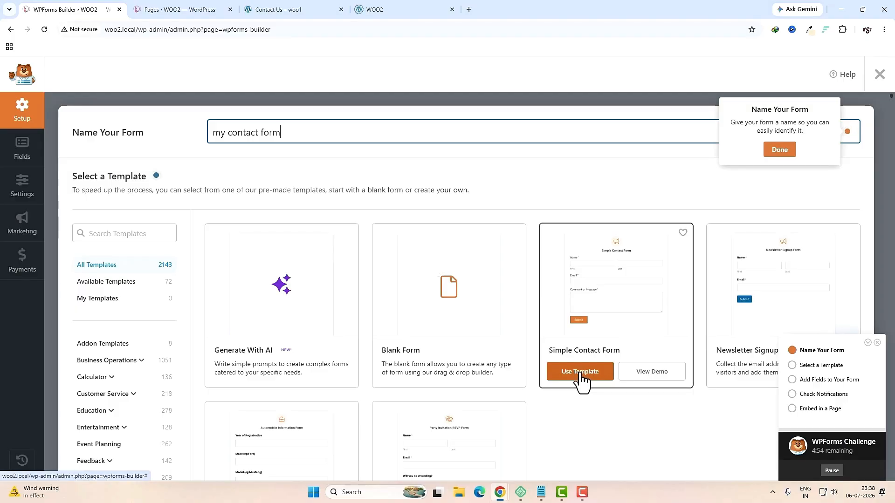
pyautogui.click(581, 374)
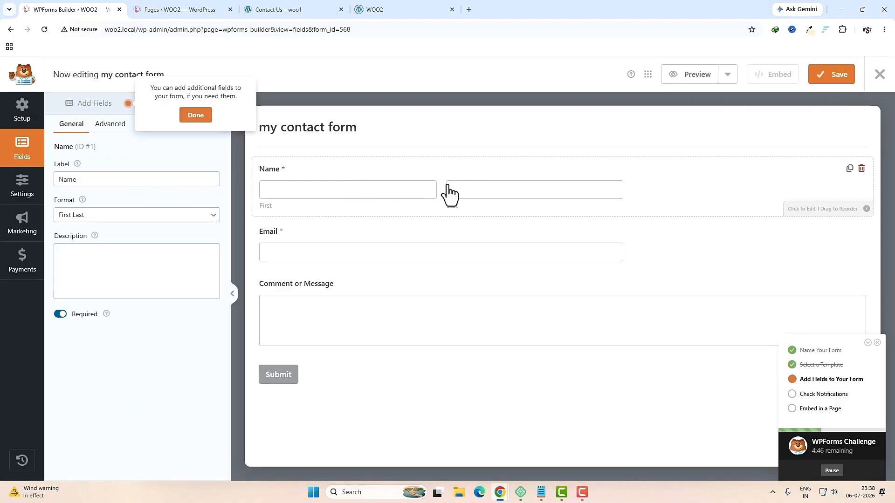
# Step: Make the Name and Email fields Large and give Email the placeholder 'Enter Your Email Id'
pyautogui.click(112, 124)
pyautogui.click(83, 179)
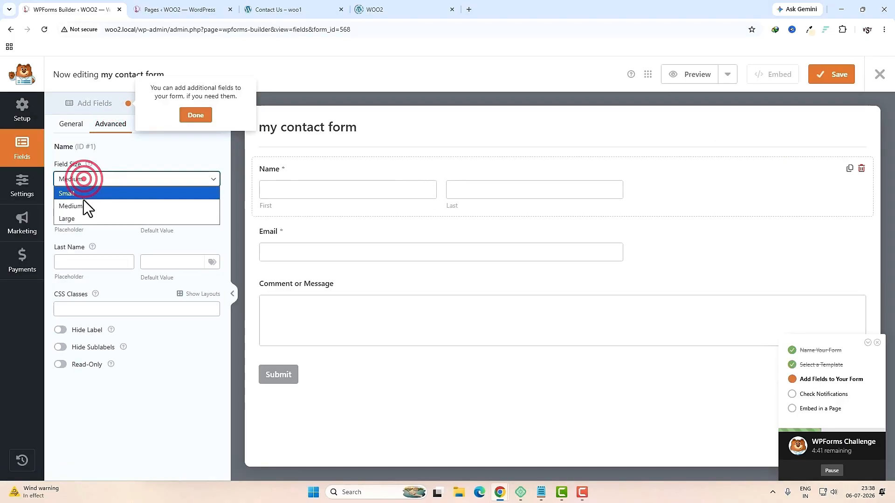
pyautogui.click(81, 217)
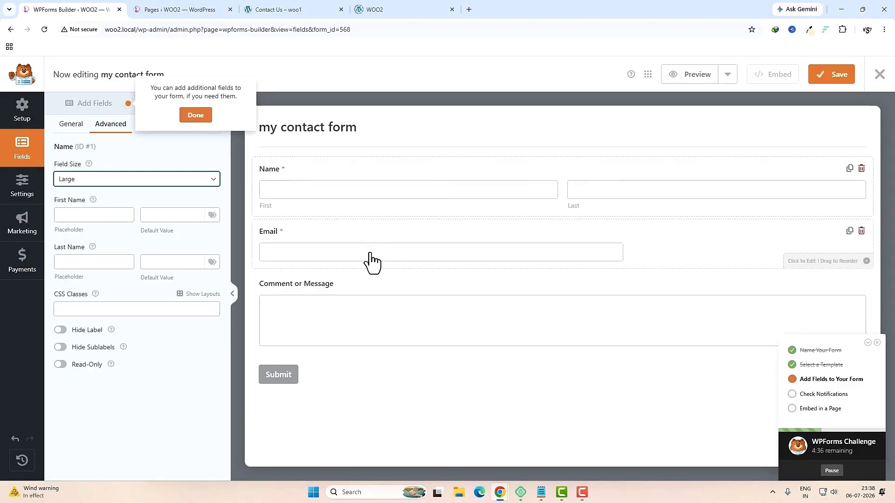
pyautogui.click(371, 255)
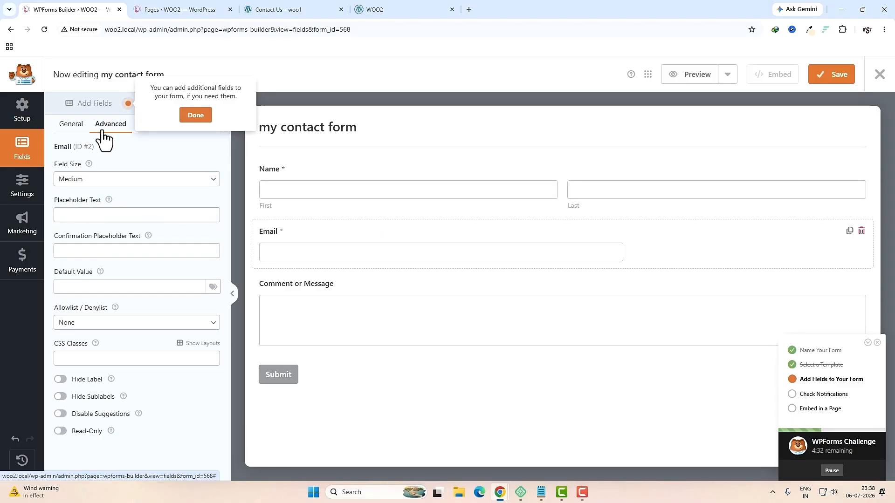
pyautogui.click(94, 179)
pyautogui.click(88, 210)
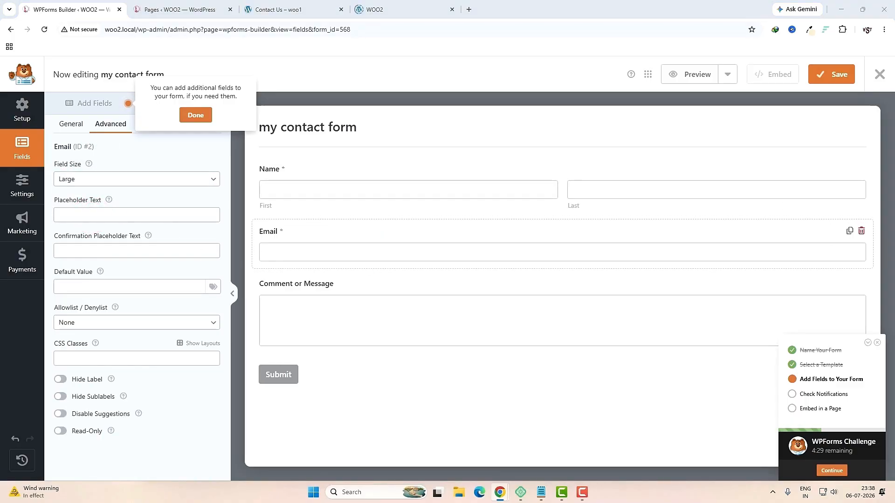
pyautogui.click(147, 215)
pyautogui.write('Enter Your Email Id')
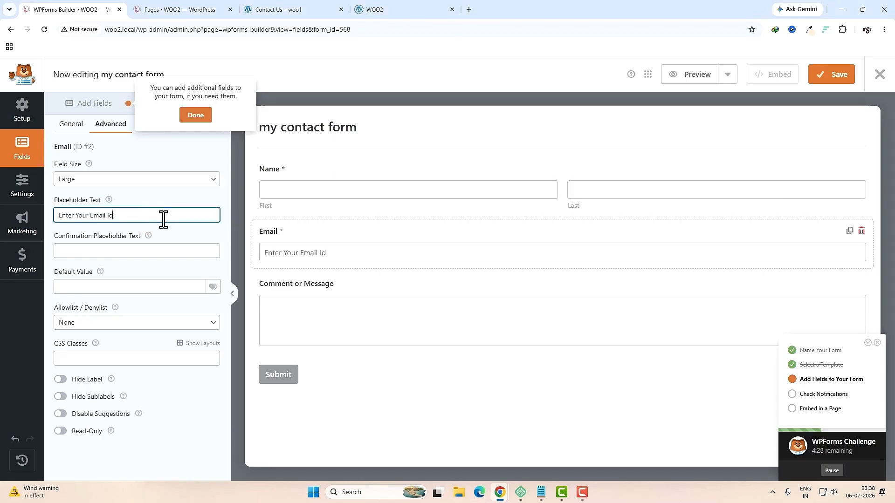
pyautogui.click(73, 122)
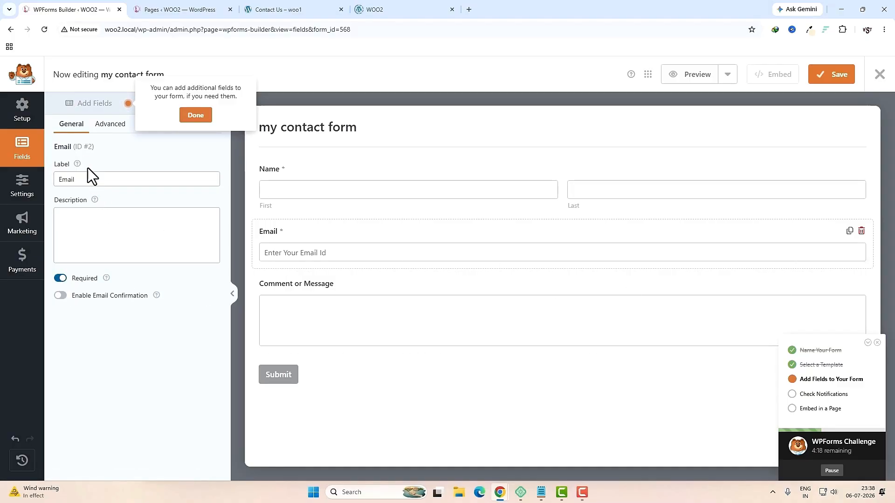
pyautogui.click(86, 105)
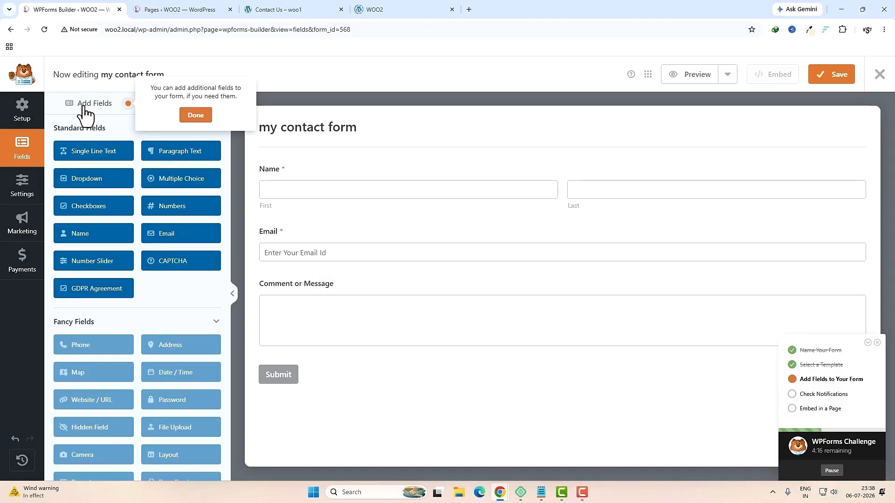
# Step: Add a required, large 'Phone Numbers' Numbers field with placeholder 'Enter Your Phone Number'
pyautogui.moveTo(179, 219); pyautogui.dragTo(294, 300)
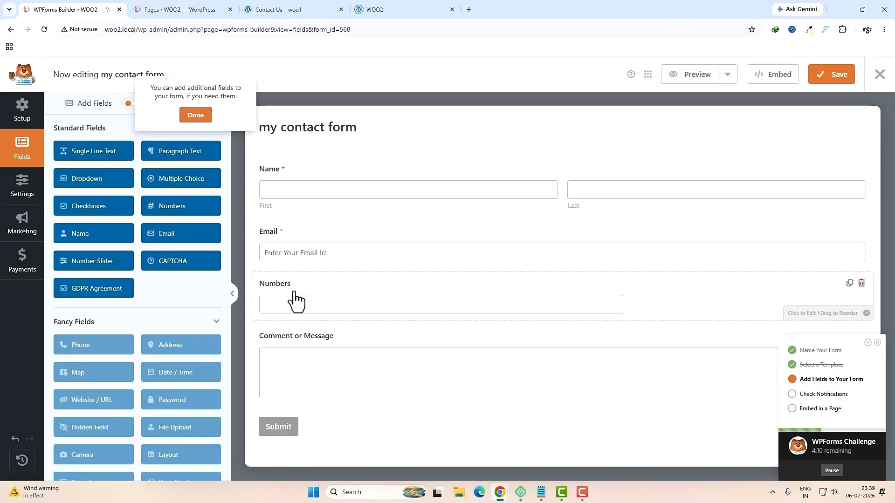
pyautogui.click(324, 306)
pyautogui.click(114, 179)
pyautogui.write('Phone Numbers')
pyautogui.click(111, 124)
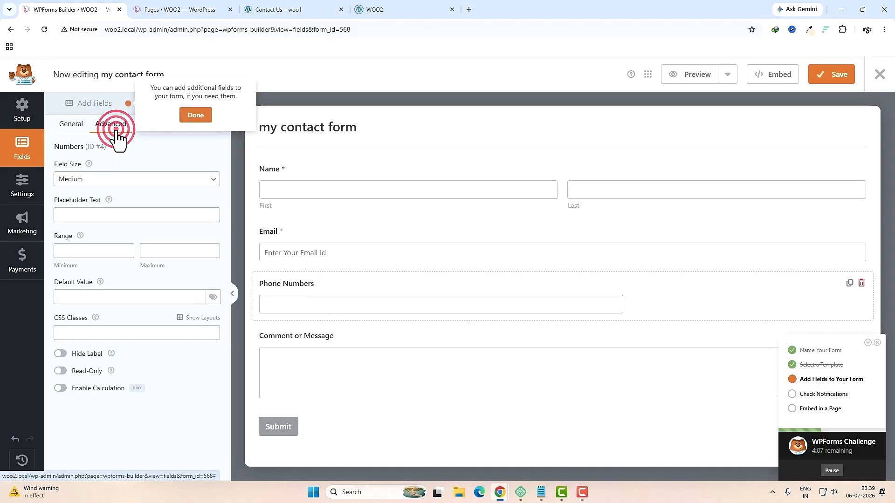
pyautogui.click(114, 179)
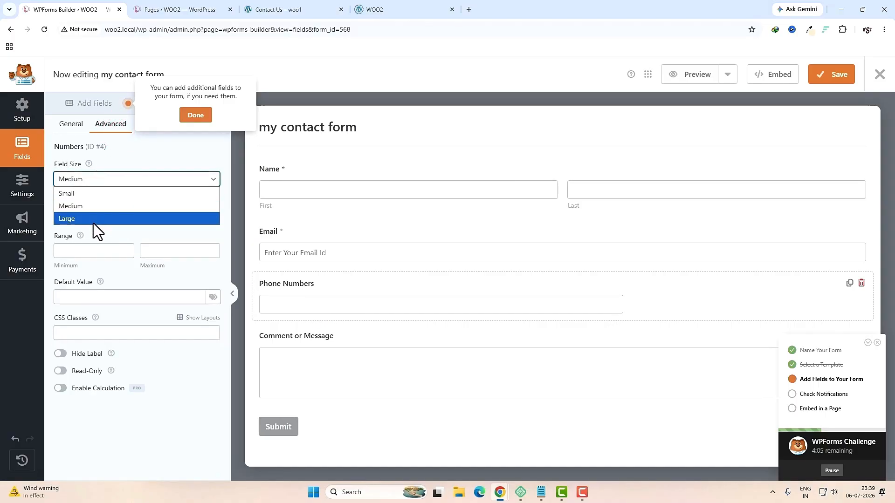
pyautogui.click(94, 222)
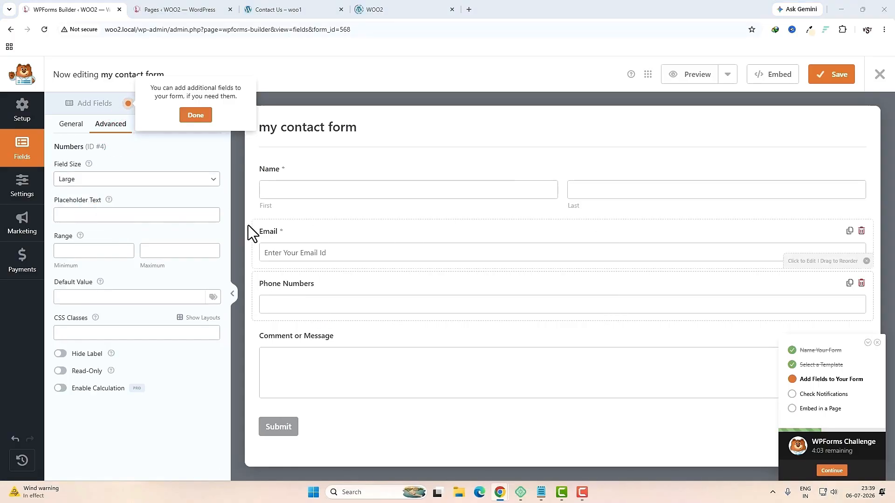
pyautogui.click(178, 215)
pyautogui.write('Enter Your Phone Number')
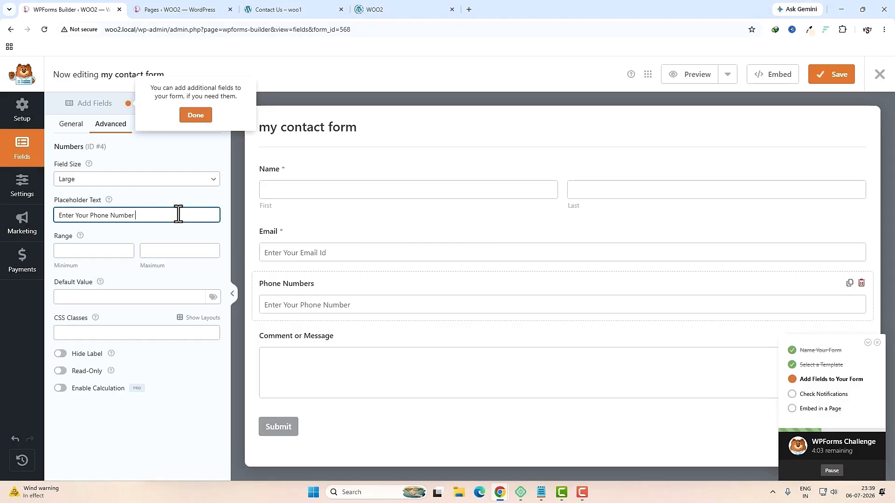
pyautogui.click(78, 124)
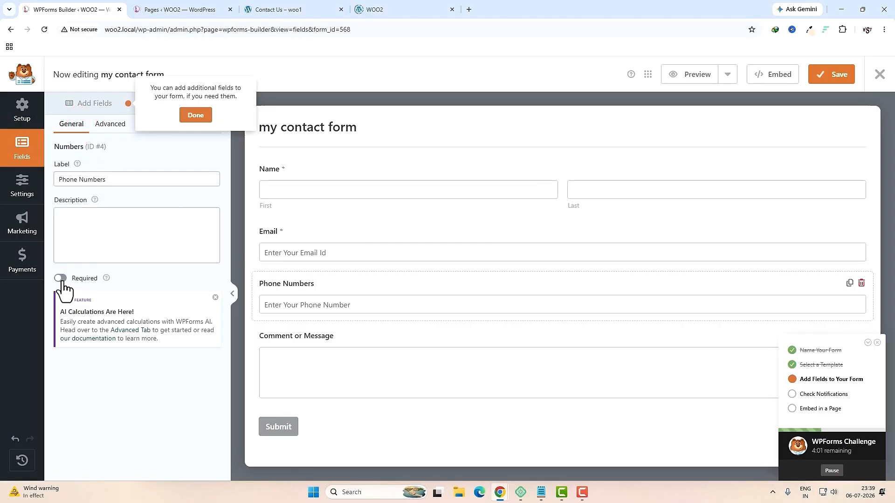
pyautogui.click(62, 281)
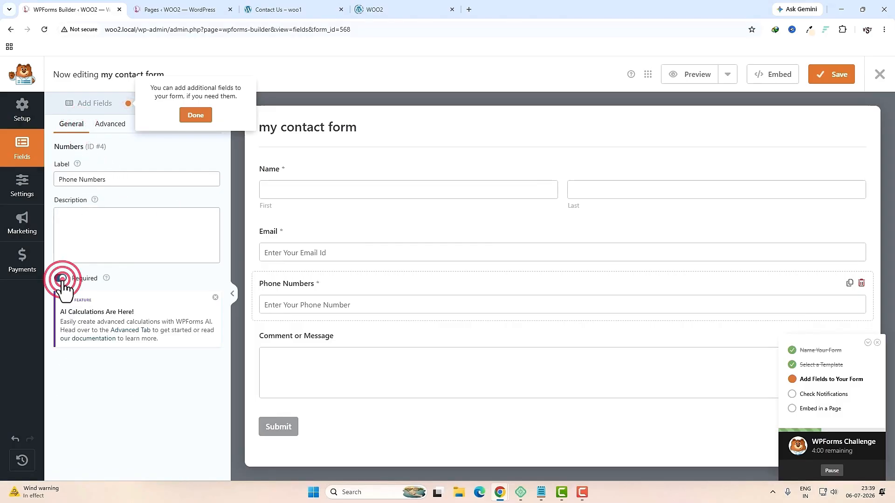
# Step: Add a required, large 'Subject' text field with placeholder 'Enter Subject', then save the form
pyautogui.click(98, 110)
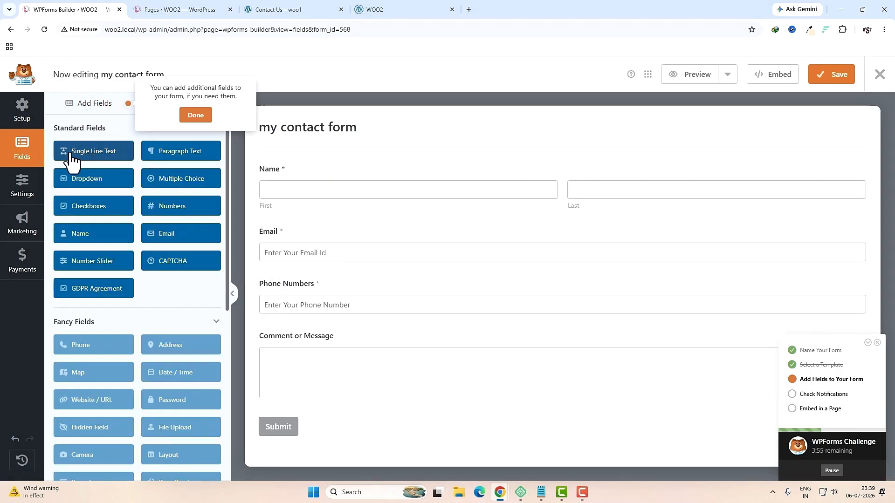
pyautogui.click(112, 156)
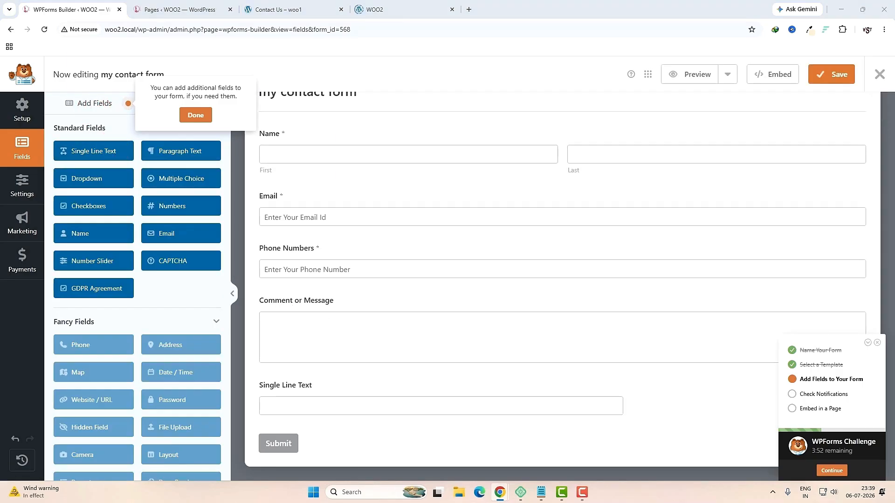
pyautogui.moveTo(293, 385); pyautogui.dragTo(292, 305)
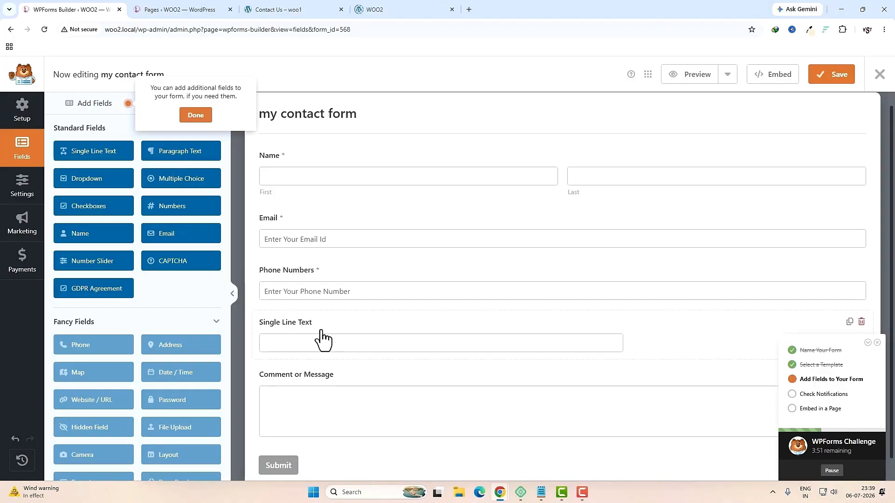
pyautogui.click(313, 334)
pyautogui.tripleClick(134, 180)
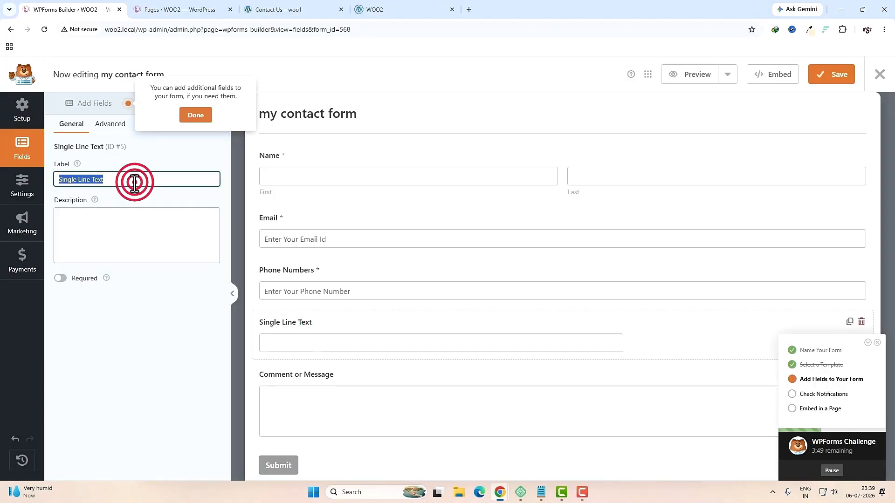
pyautogui.write('Subject')
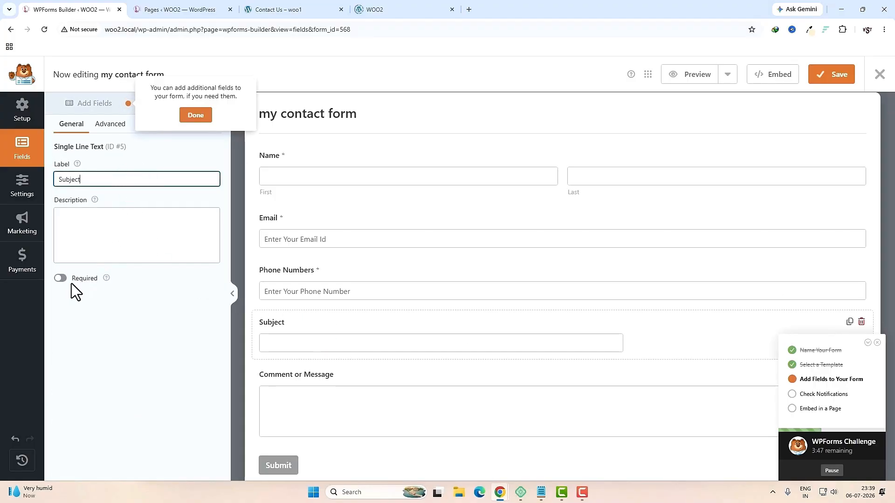
pyautogui.click(61, 278)
pyautogui.click(107, 124)
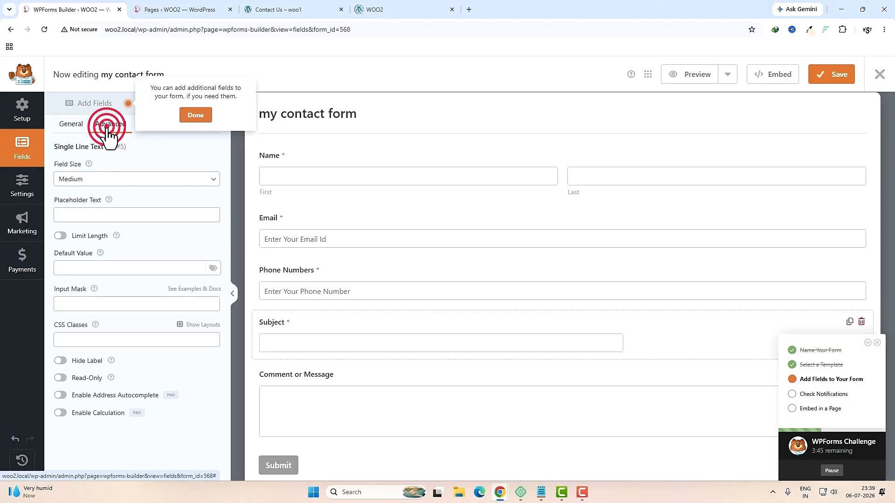
pyautogui.click(97, 182)
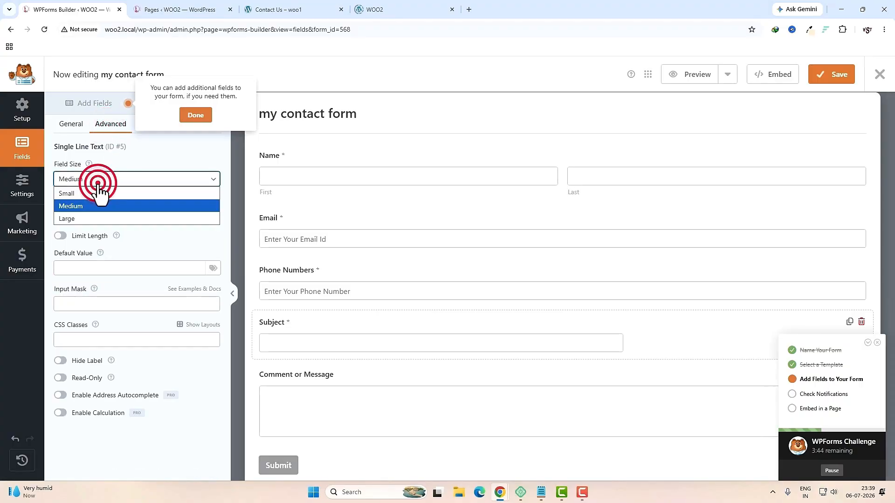
pyautogui.click(90, 219)
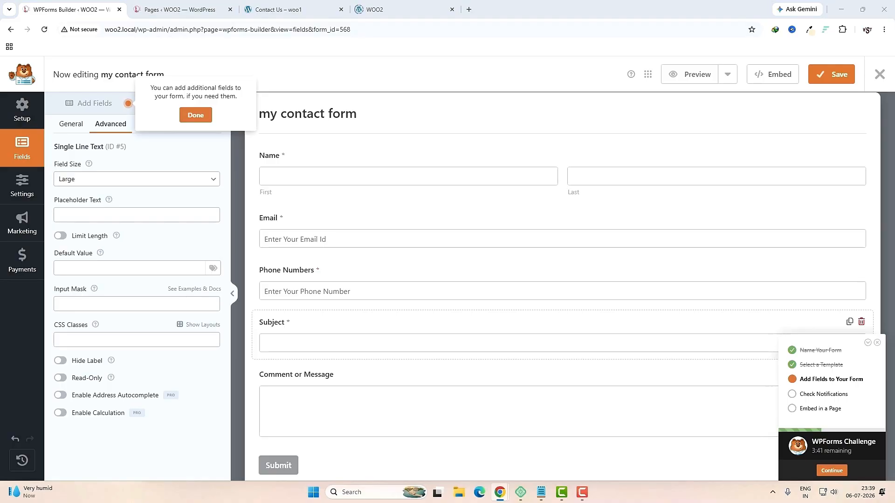
pyautogui.click(135, 212)
pyautogui.write('Enter Subject')
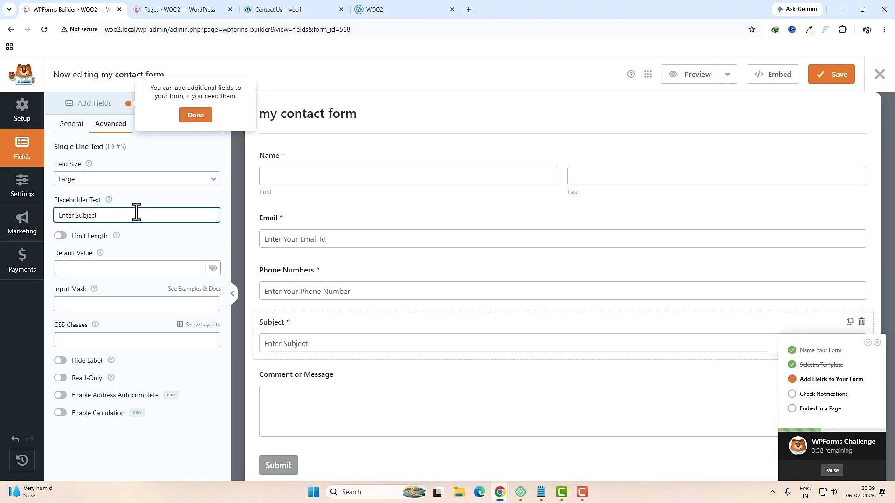
pyautogui.click(833, 74)
pyautogui.click(881, 74)
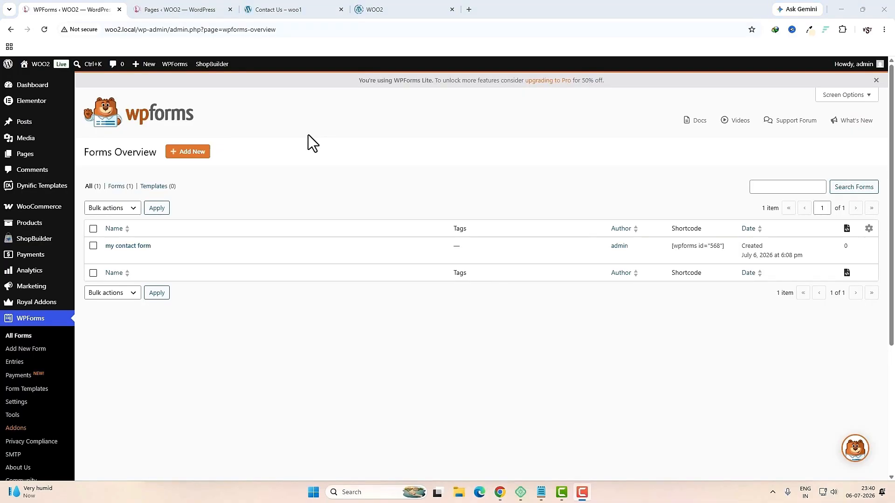
# Step: Create a new page titled 'Contact Us'
pyautogui.moveTo(44, 157)
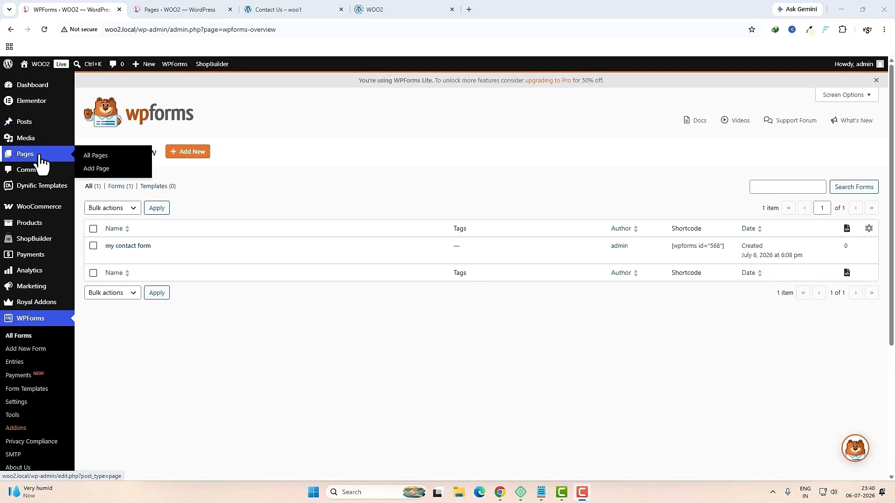
pyautogui.click(96, 169)
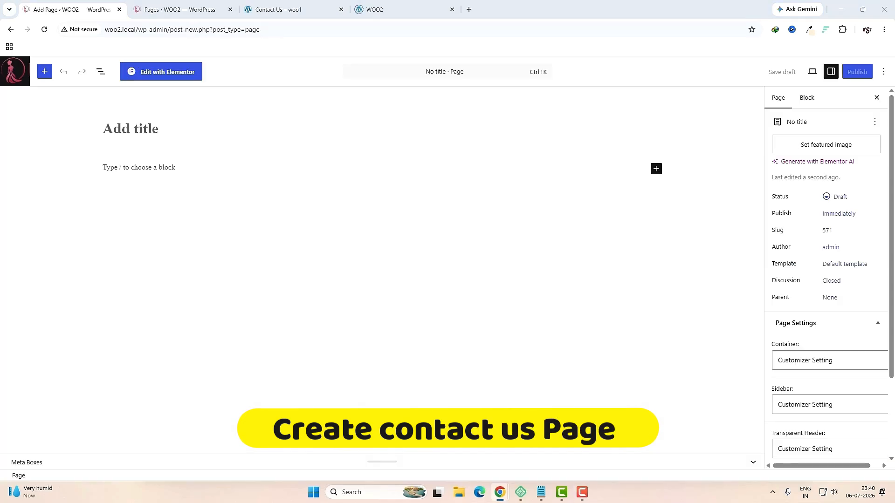
pyautogui.click(160, 128)
pyautogui.write('Contact Us')
# Step: Give the page the Theme template and a Full Width / Contained container layout
pyautogui.click(827, 264)
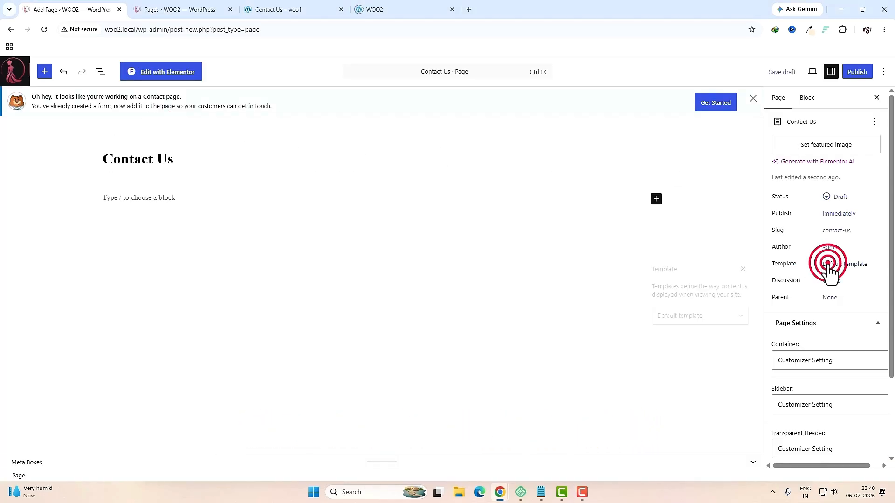
pyautogui.click(709, 316)
pyautogui.click(683, 367)
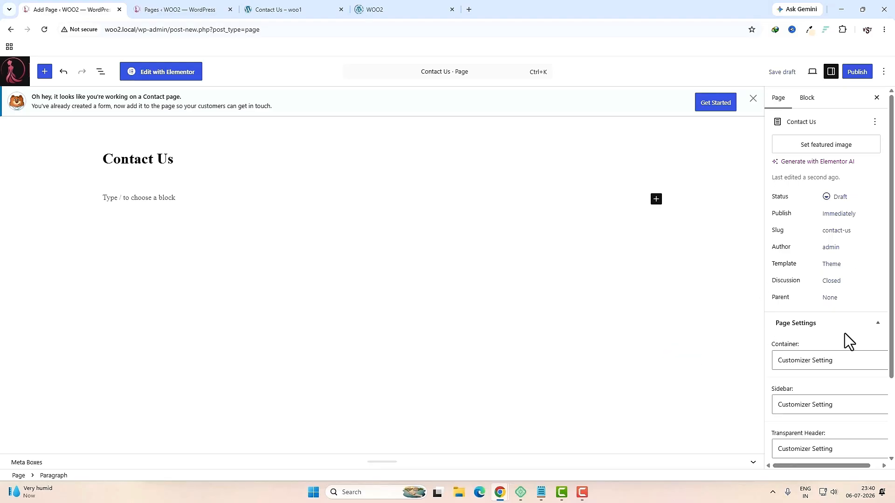
pyautogui.scroll(-2, 839, 336)
pyautogui.click(819, 261)
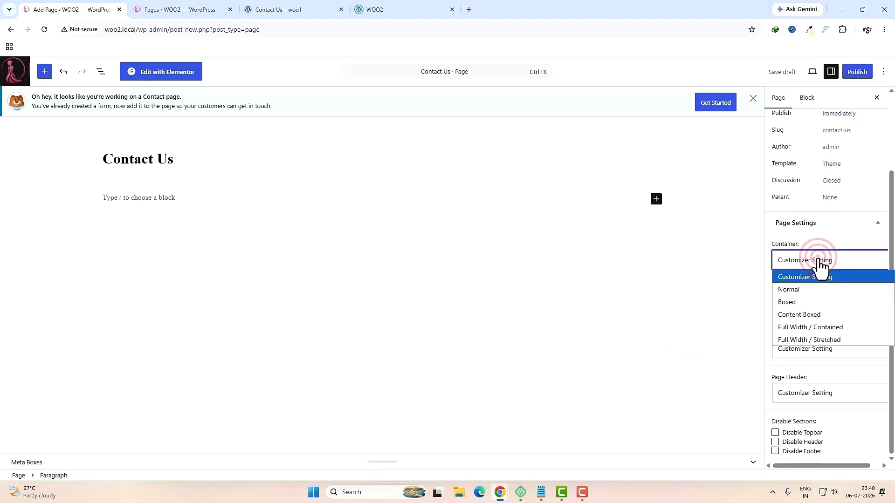
pyautogui.click(843, 328)
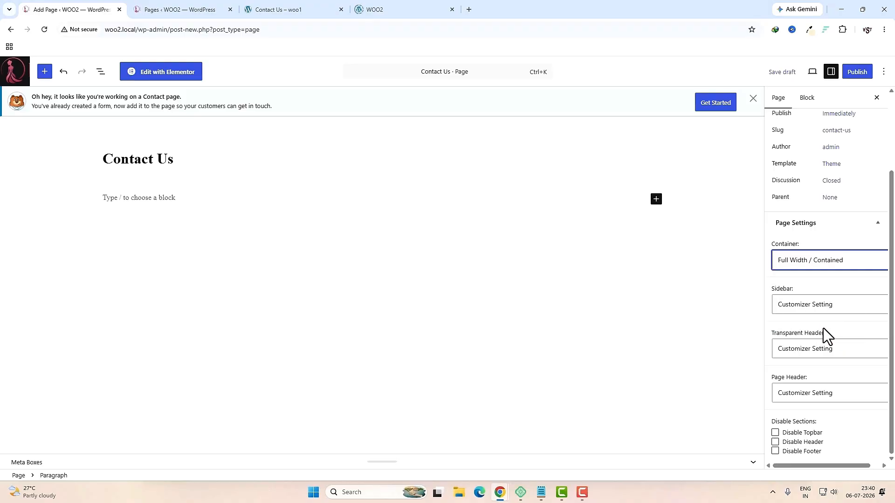
# Step: Publish the Contact Us page and open it in Elementor
pyautogui.click(857, 77)
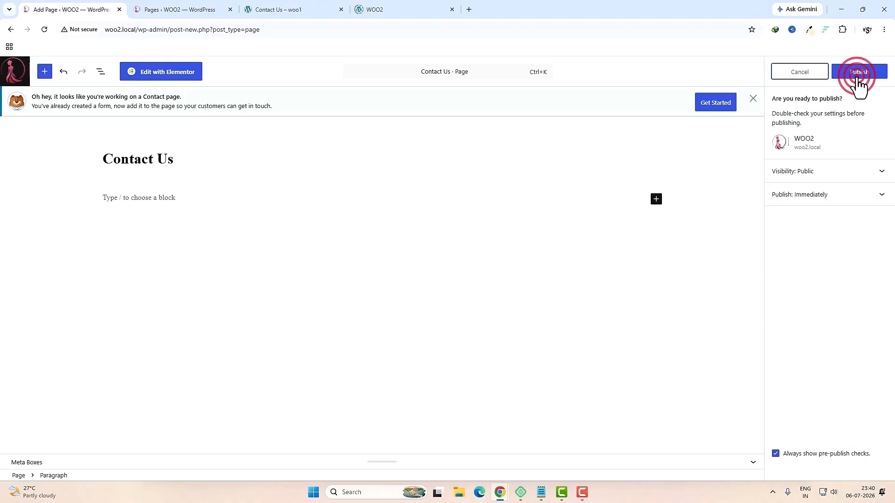
pyautogui.click(857, 77)
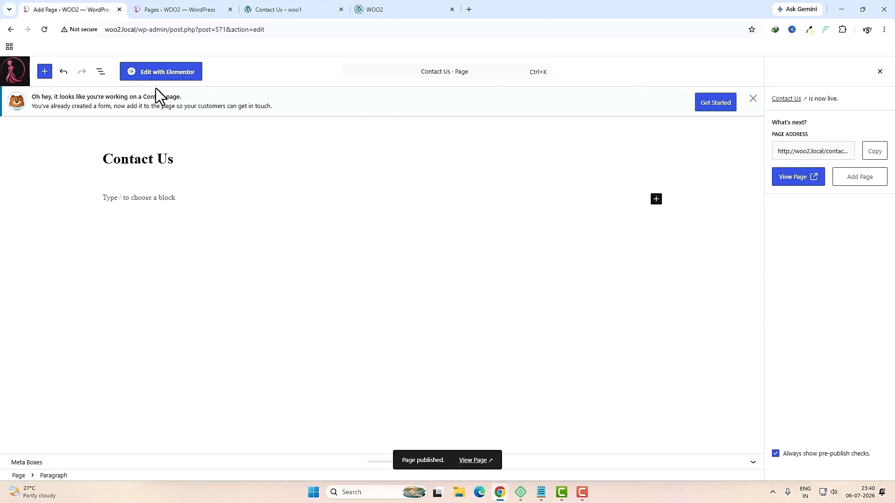
pyautogui.click(161, 75)
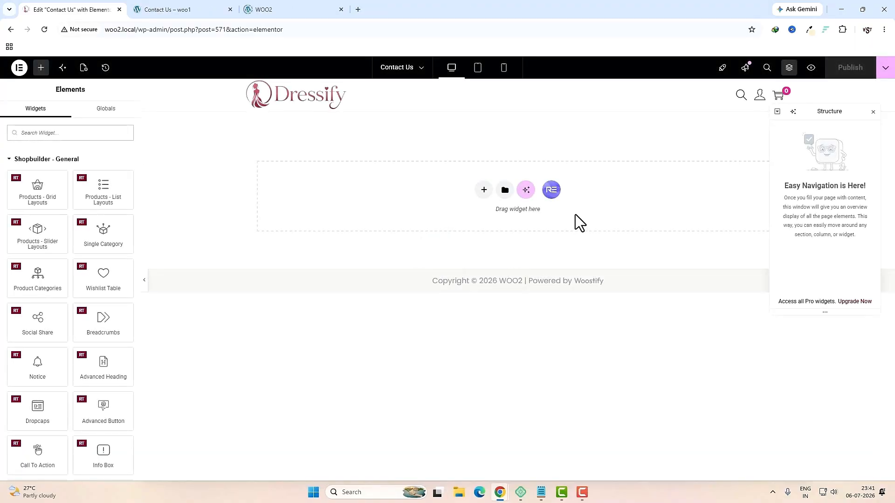
# Step: Add a single-column Flexbox container with zero gaps and zero padding
pyautogui.click(484, 190)
pyautogui.click(487, 228)
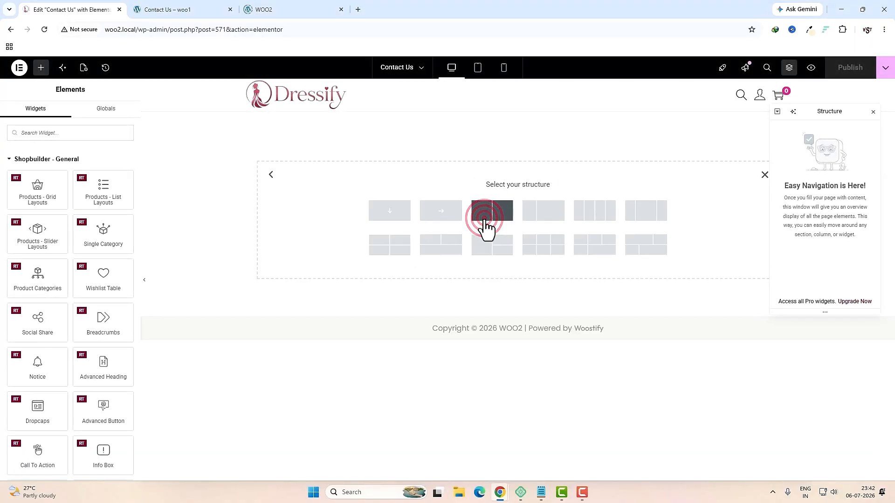
pyautogui.click(393, 229)
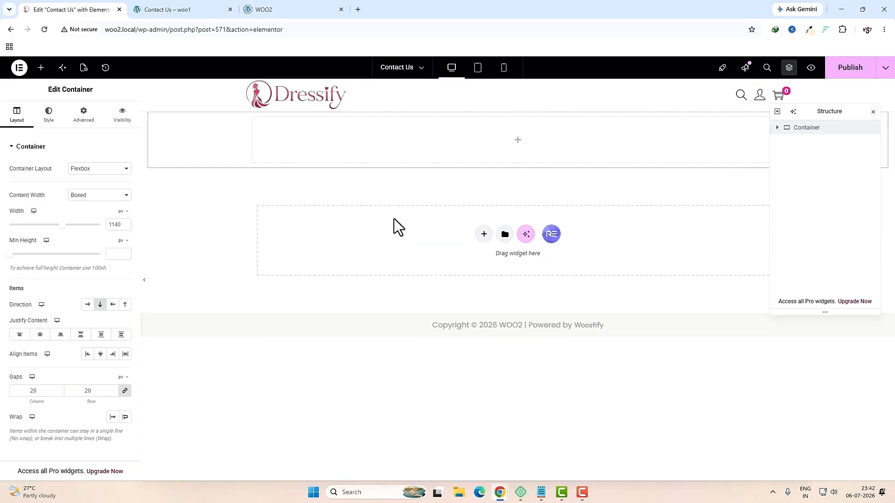
pyautogui.click(35, 391)
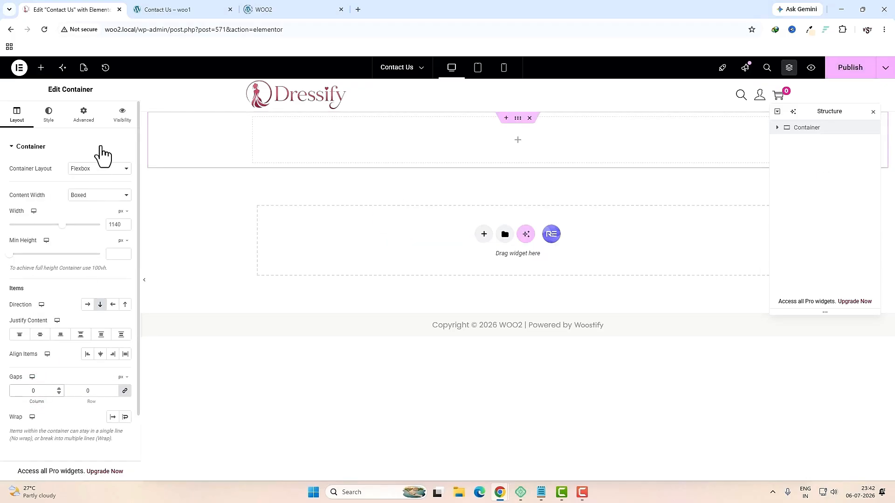
pyautogui.click(85, 119)
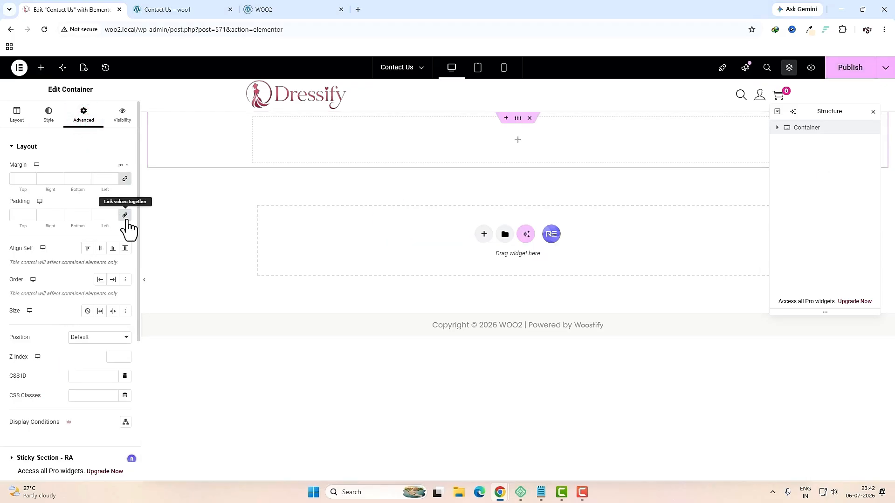
pyautogui.click(125, 215)
# Step: Drag a nested Container into it and set its gaps and padding to 0
pyautogui.click(516, 135)
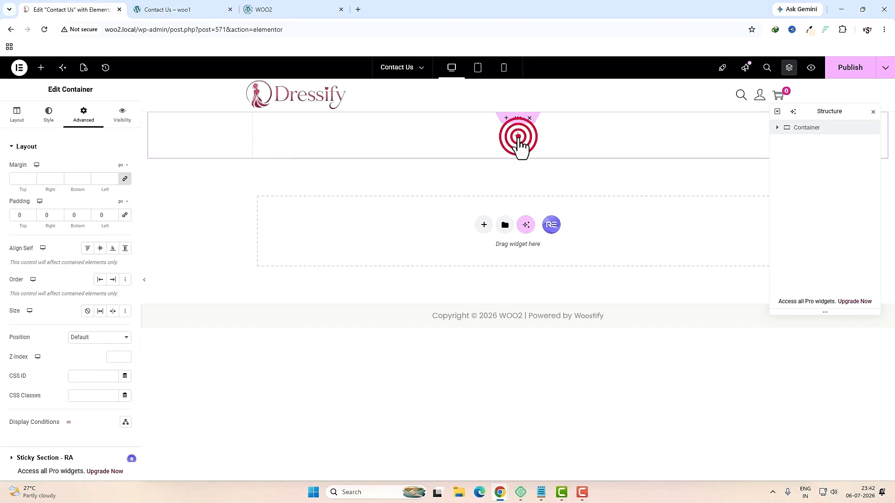
pyautogui.click(95, 138)
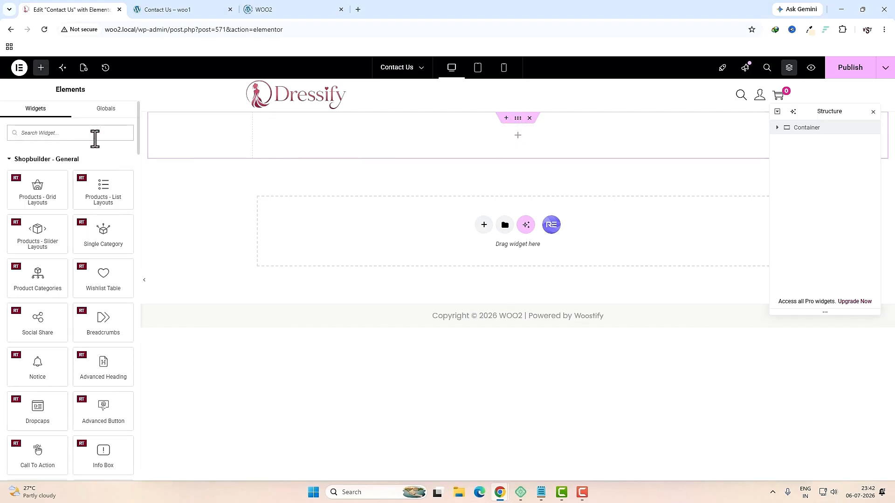
pyautogui.write('con')
pyautogui.moveTo(37, 165); pyautogui.dragTo(381, 137)
pyautogui.click(40, 393)
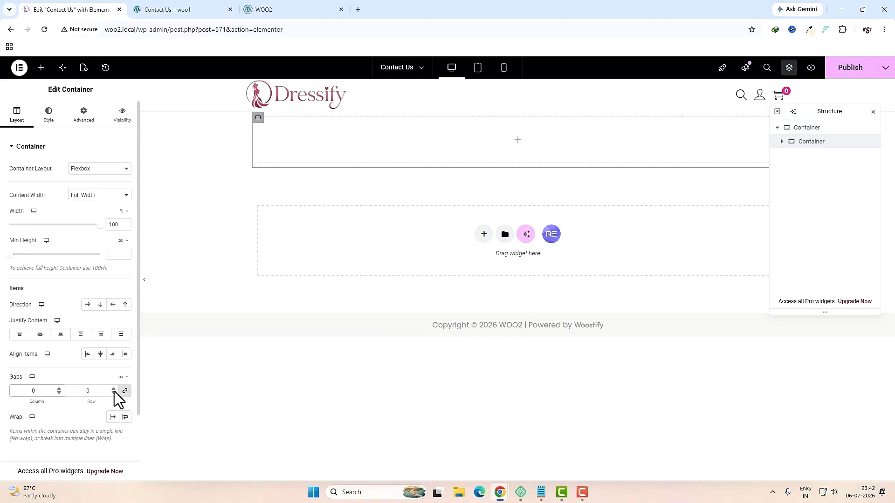
pyautogui.click(90, 126)
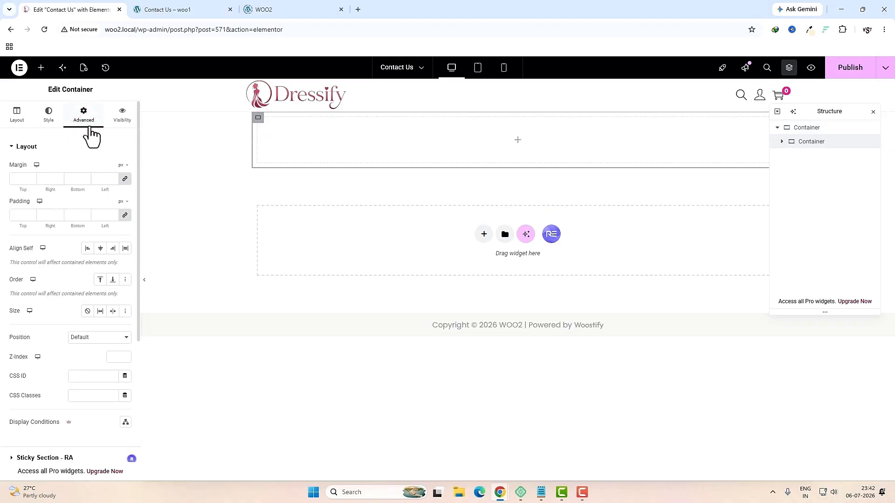
pyautogui.click(125, 215)
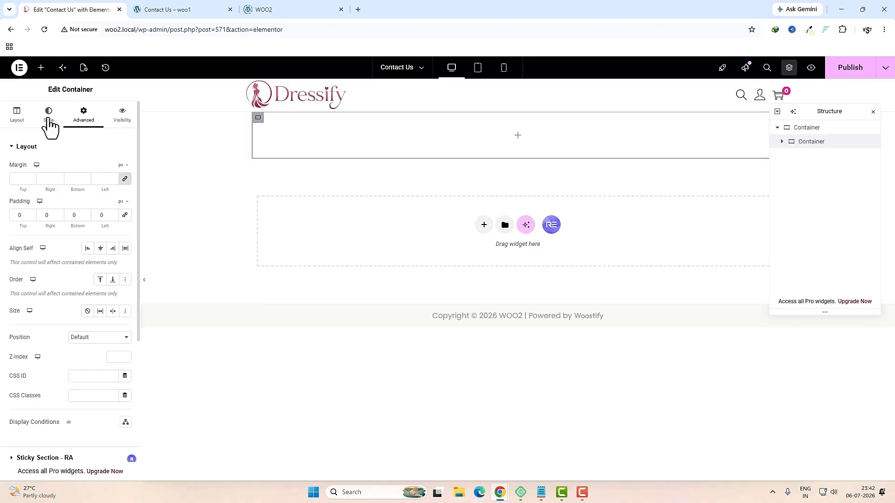
# Step: Nest another Container inside, zero its padding, and switch its Container Layout to Grid
pyautogui.click(41, 68)
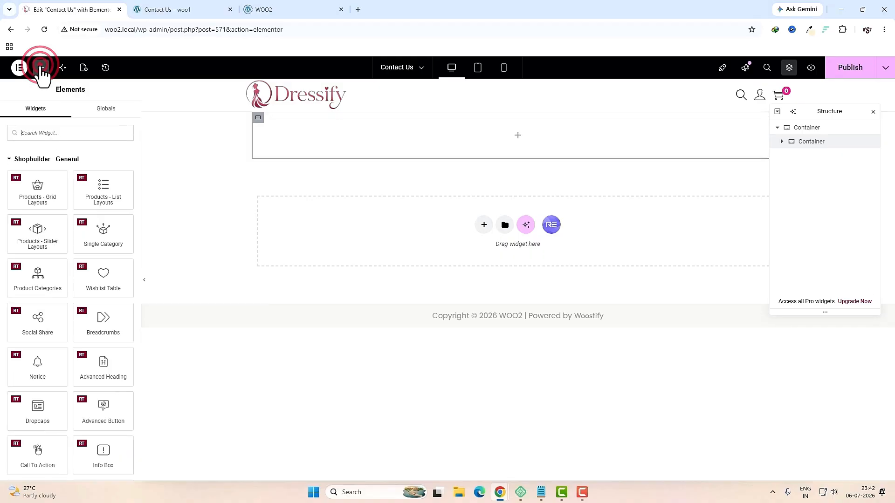
pyautogui.click(51, 132)
pyautogui.write('con')
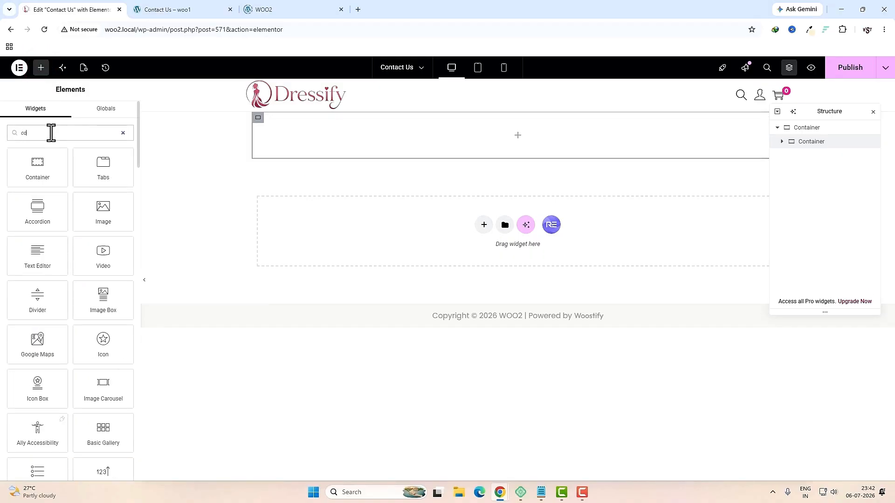
pyautogui.moveTo(37, 167); pyautogui.dragTo(334, 152)
pyautogui.click(85, 115)
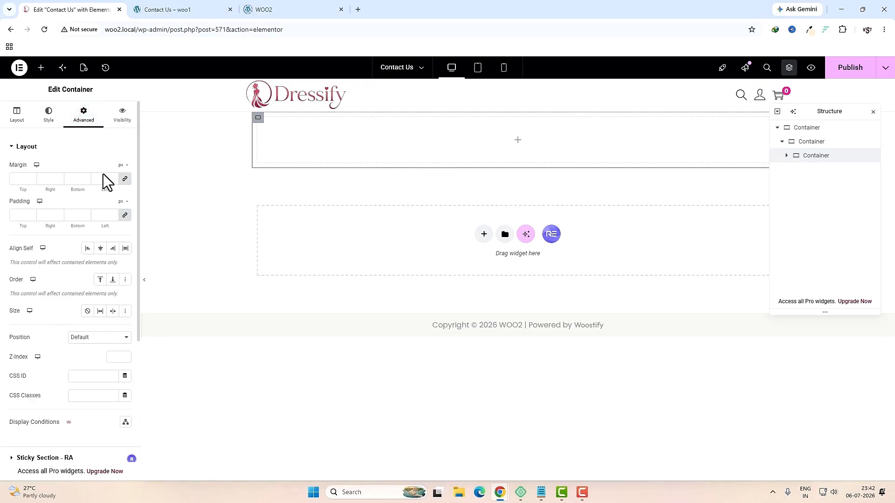
pyautogui.click(124, 215)
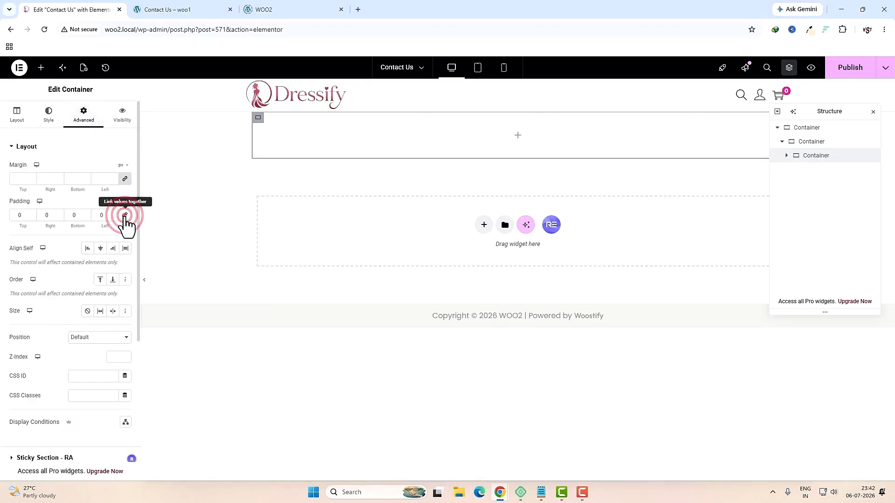
pyautogui.click(17, 121)
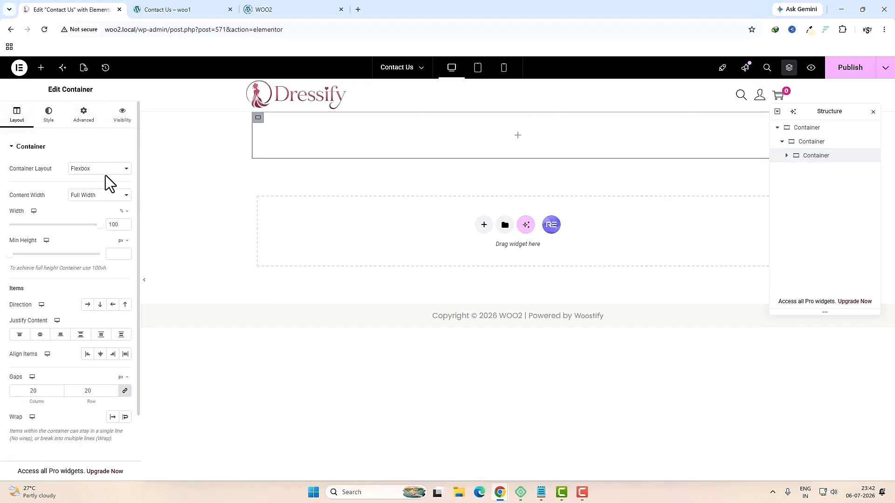
pyautogui.click(100, 192)
pyautogui.click(116, 330)
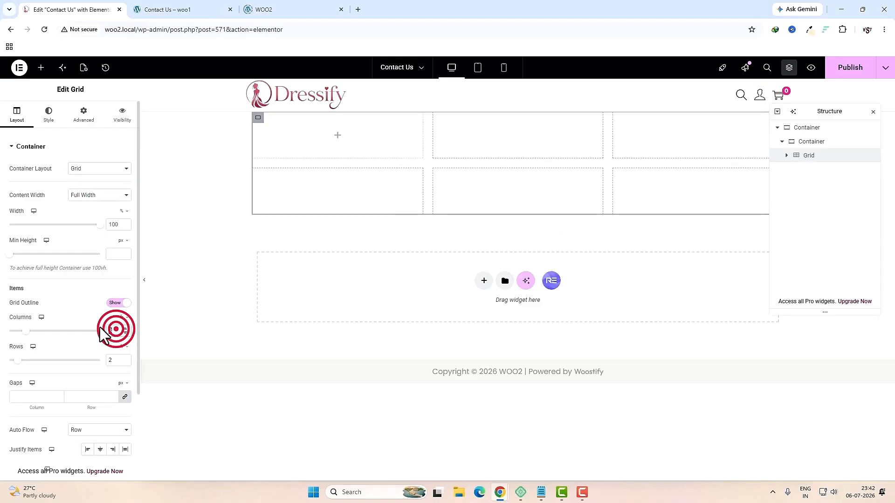
# Step: Set the grid to 4 columns and 1 row, then start adding a widget to its first cell
pyautogui.write('4')
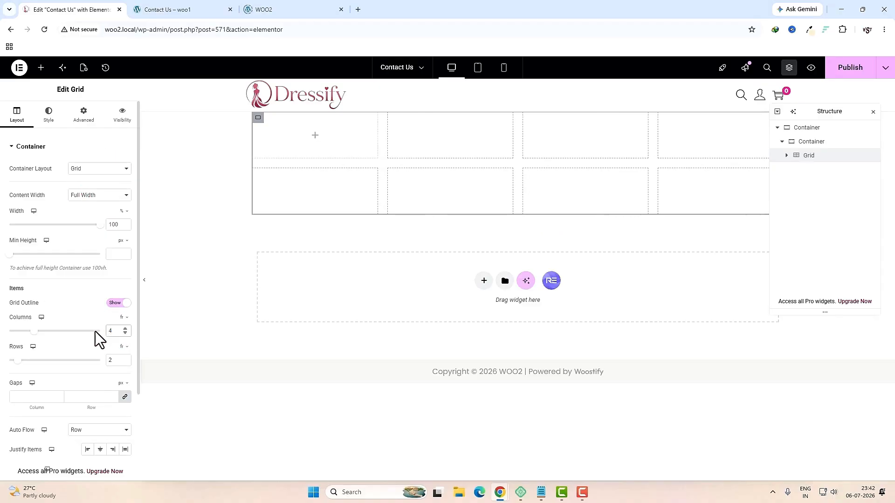
pyautogui.write('1')
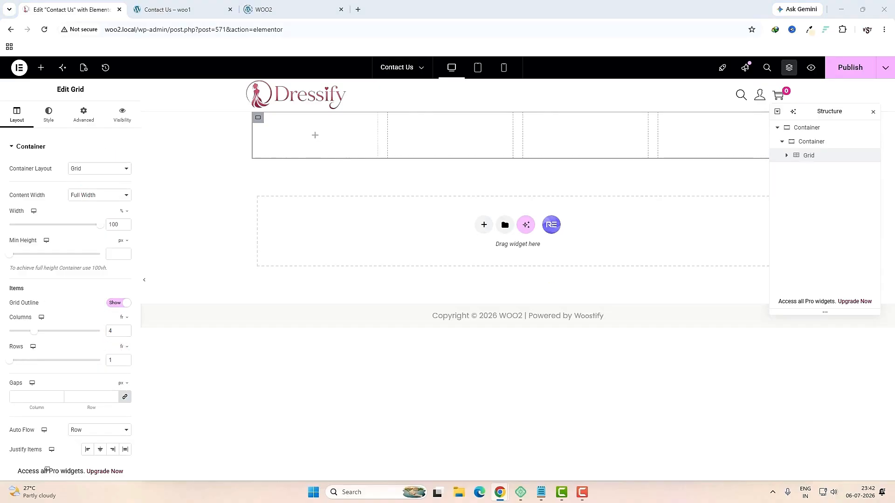
pyautogui.click(309, 138)
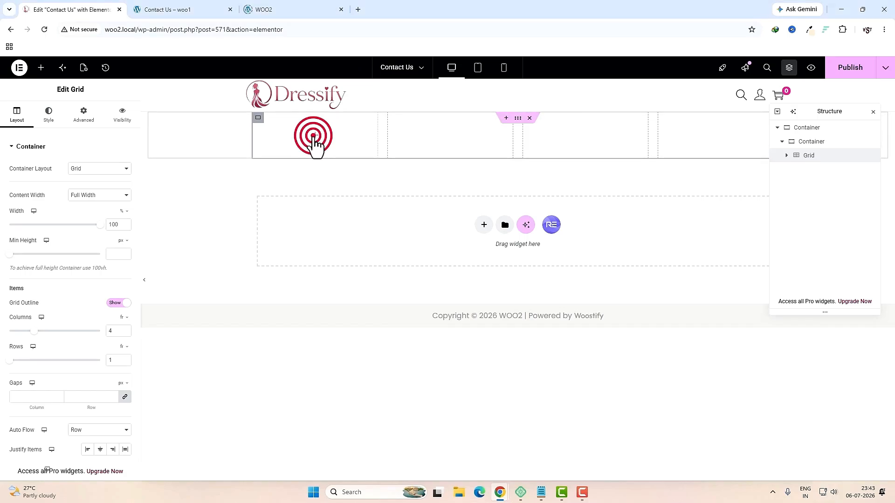
pyautogui.click(100, 135)
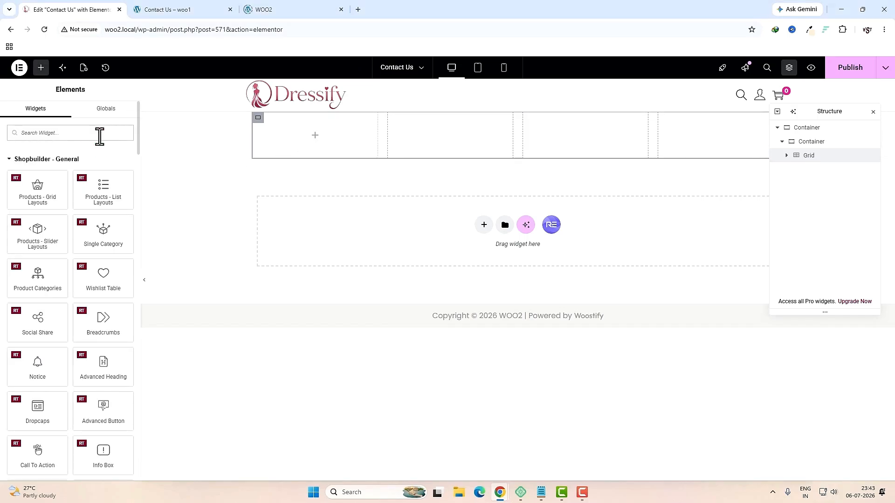
# Step: Place an Icon Box in the first grid cell with a headset icon stacked in a circle
pyautogui.write('icon')
pyautogui.moveTo(100, 169); pyautogui.dragTo(282, 144)
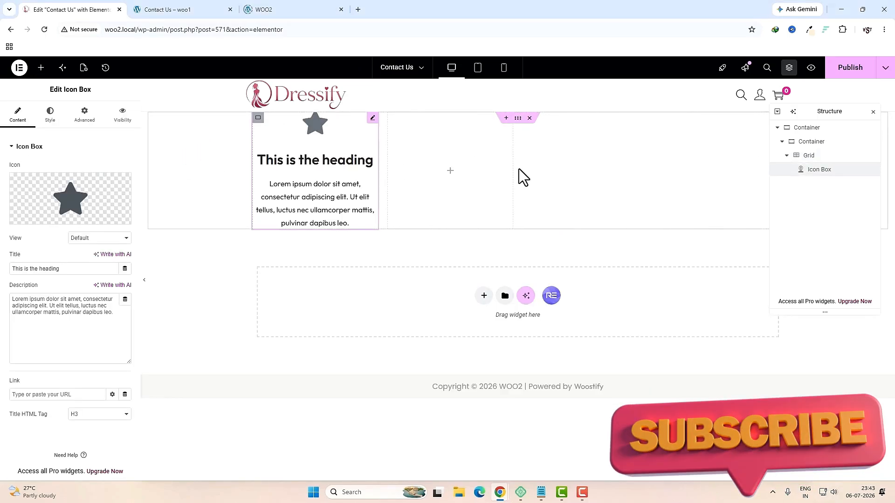
pyautogui.click(40, 215)
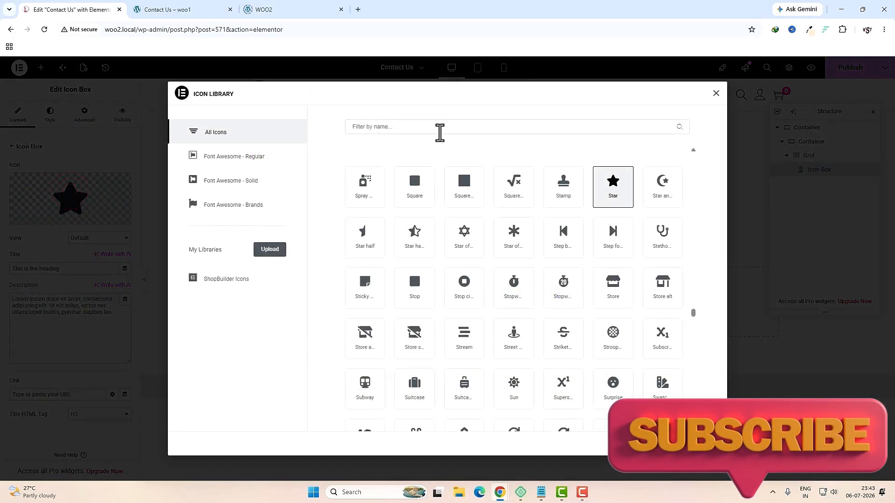
pyautogui.click(440, 132)
pyautogui.write('head')
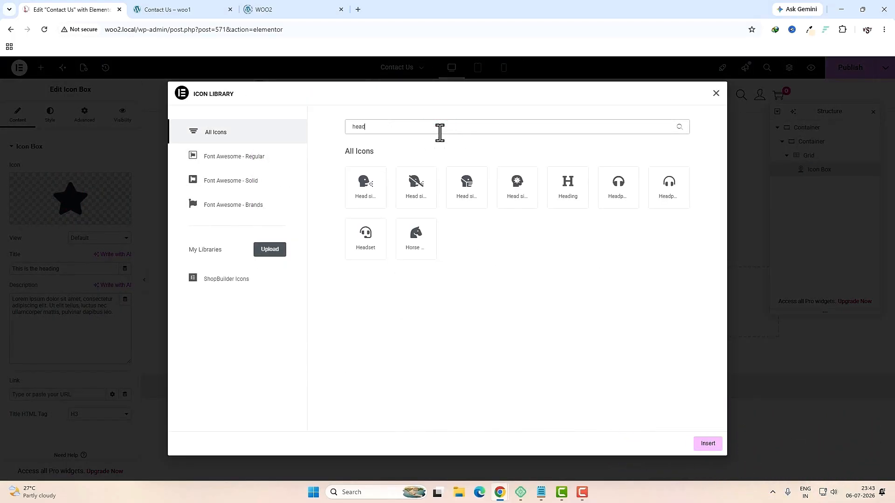
pyautogui.click(367, 237)
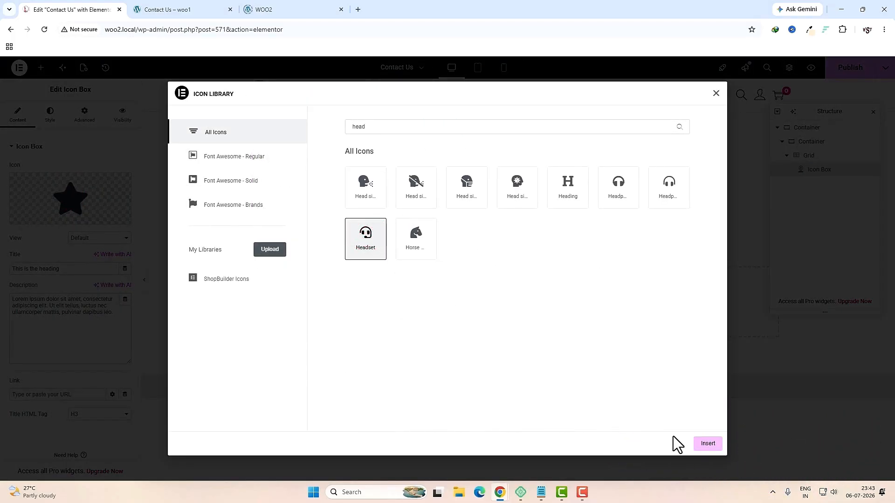
pyautogui.click(701, 444)
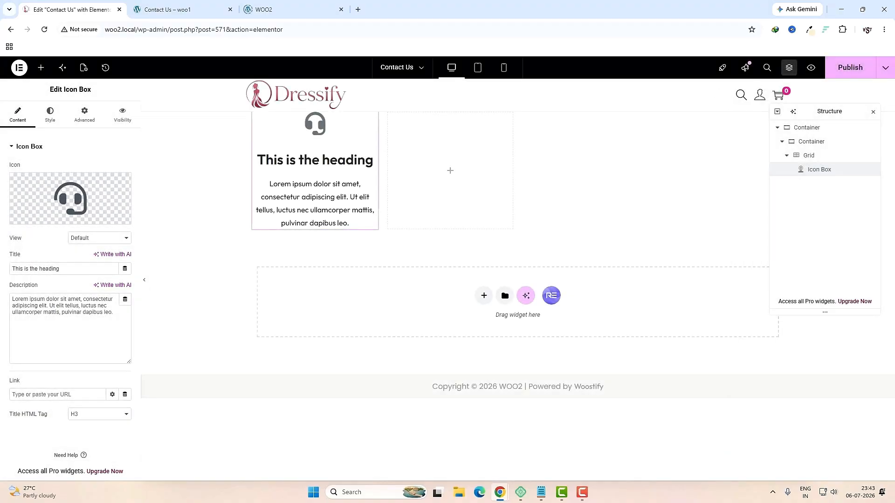
pyautogui.click(99, 238)
pyautogui.click(89, 261)
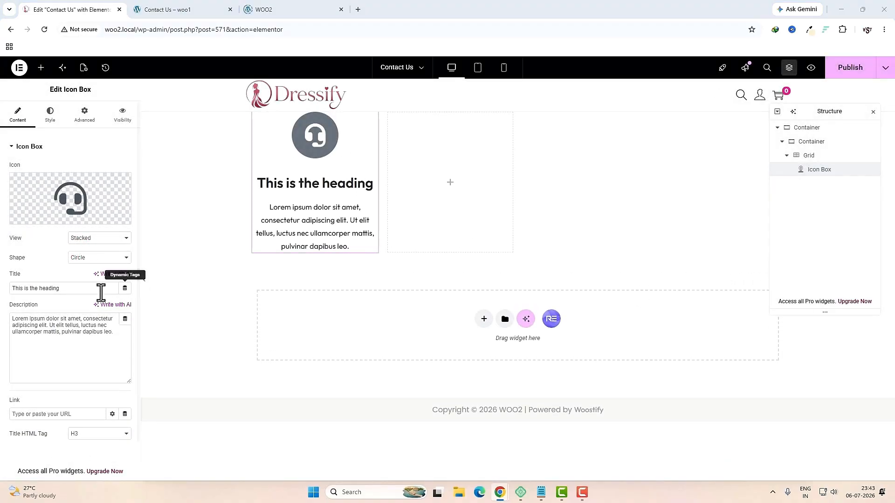
# Step: Title the card 'Customer Support' as an H6, with the description 'We're here to help!'
pyautogui.tripleClick(69, 288)
pyautogui.write('Customer Support')
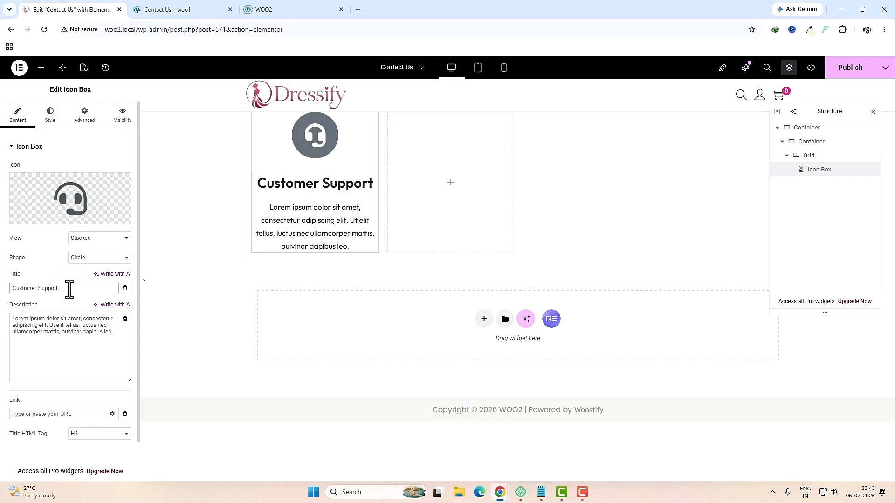
pyautogui.tripleClick(95, 347)
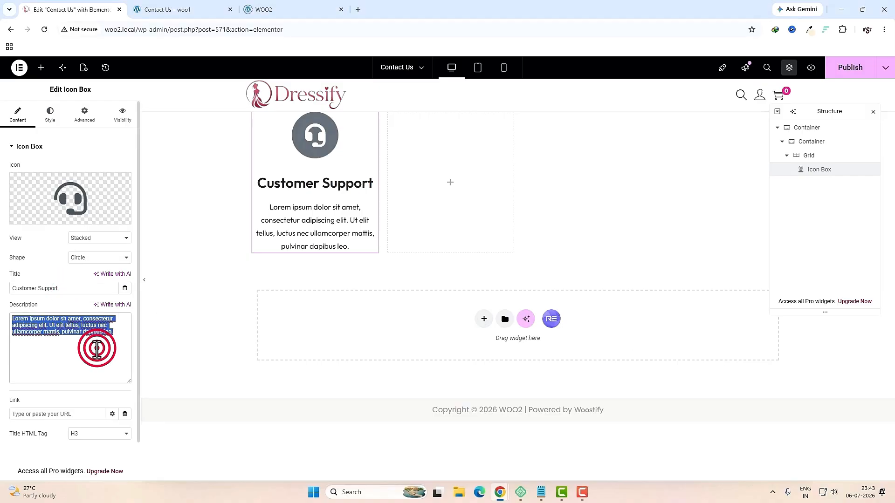
pyautogui.write("We're here to help!")
pyautogui.click(90, 435)
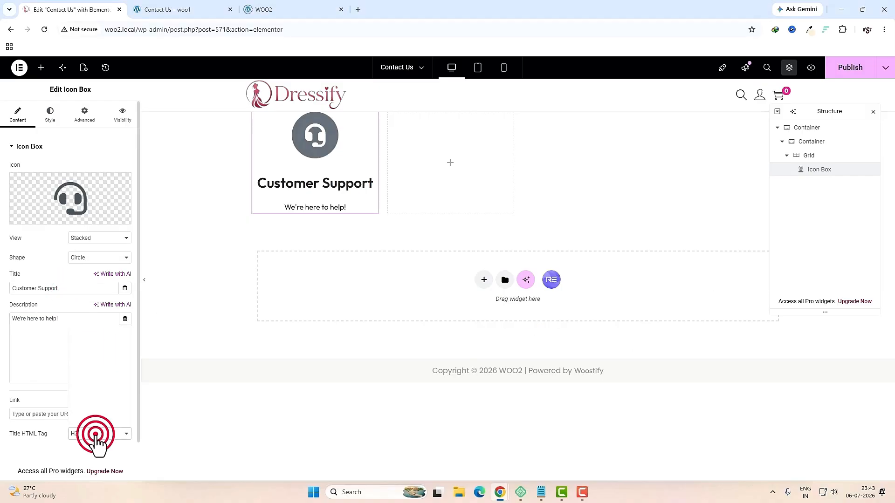
pyautogui.click(83, 389)
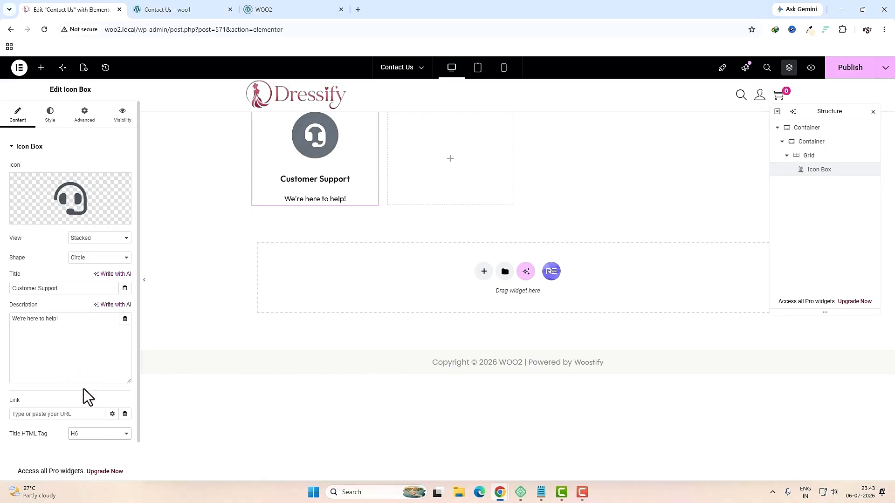
pyautogui.click(50, 115)
# Step: Set the card's Icon Spacing to 0 and Content Spacing to 1
pyautogui.click(112, 227)
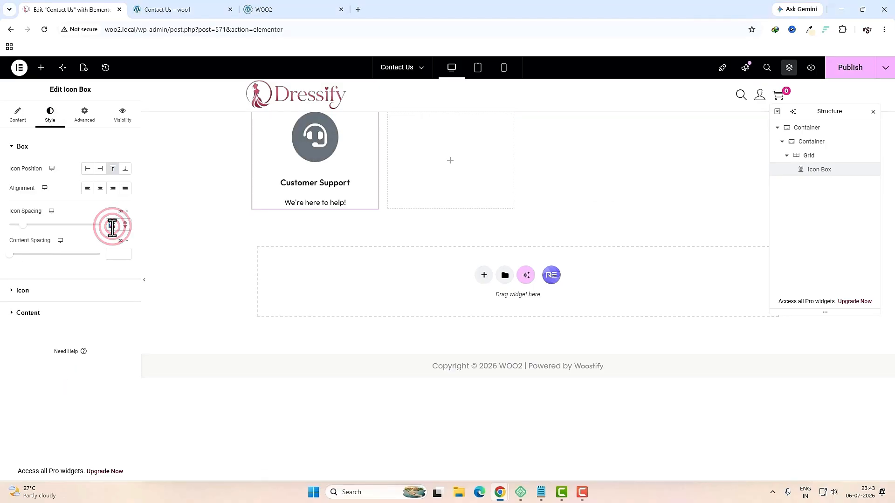
pyautogui.write('0')
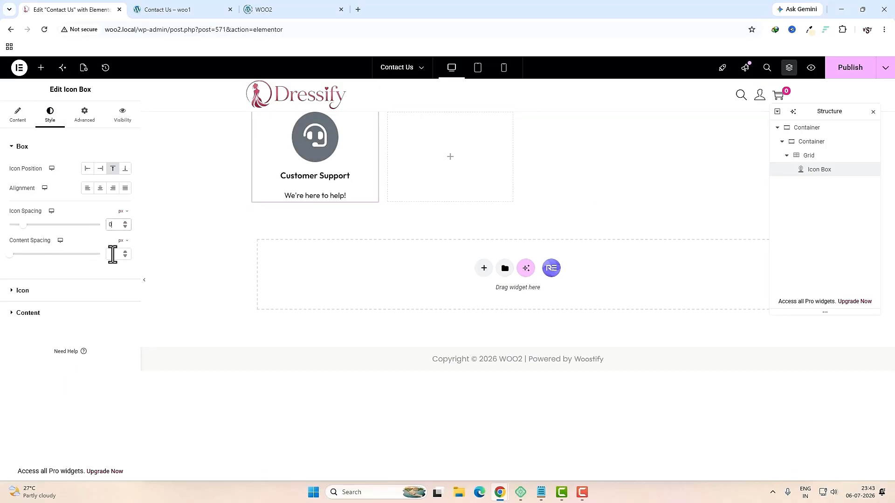
pyautogui.click(113, 254)
pyautogui.write('1')
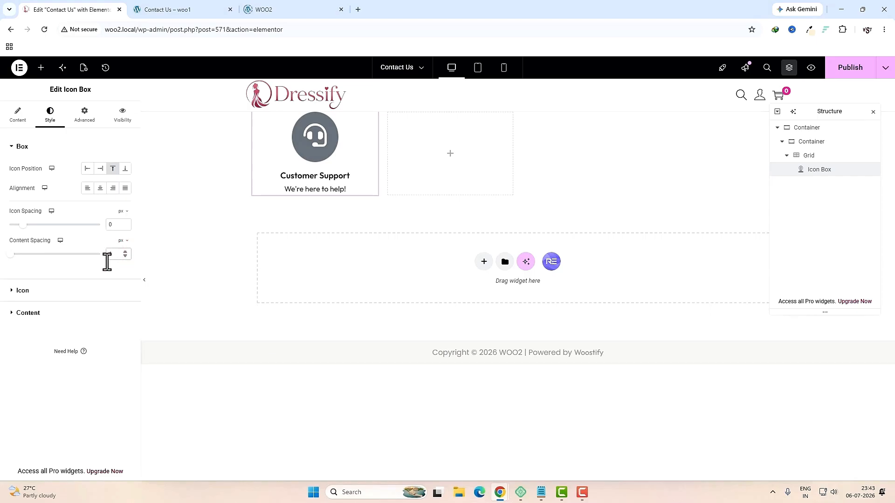
# Step: Style the icon with a light pink Primary, a global pink Secondary and size 30
pyautogui.click(87, 289)
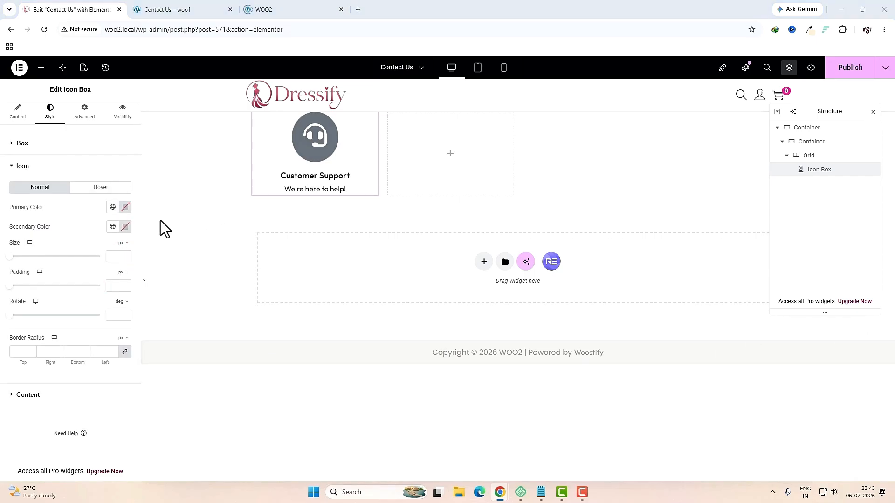
pyautogui.click(125, 207)
pyautogui.click(66, 394)
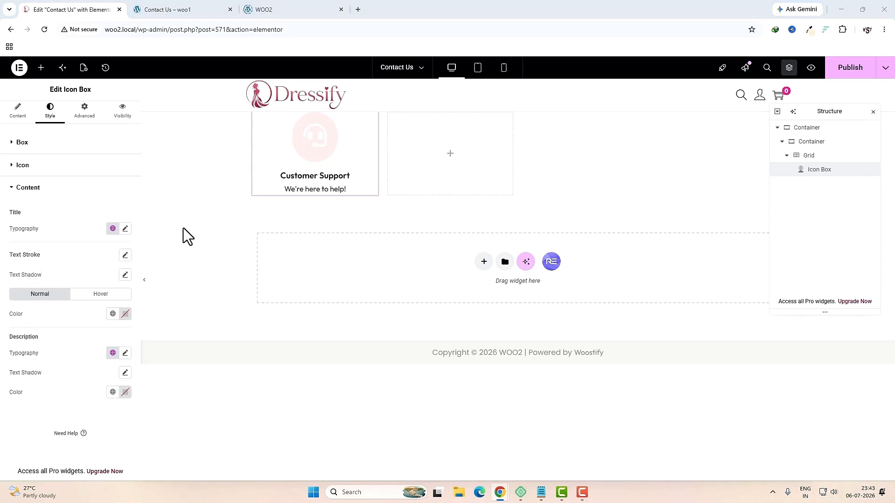
pyautogui.click(94, 166)
pyautogui.click(112, 226)
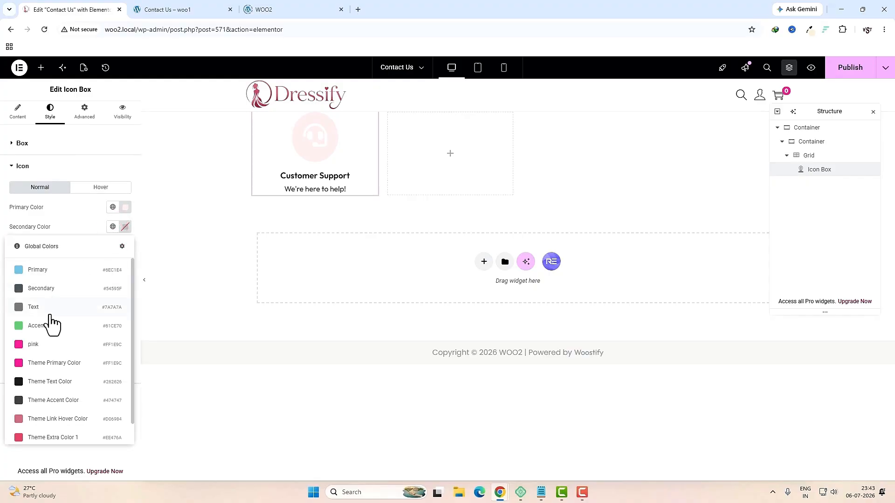
pyautogui.click(49, 347)
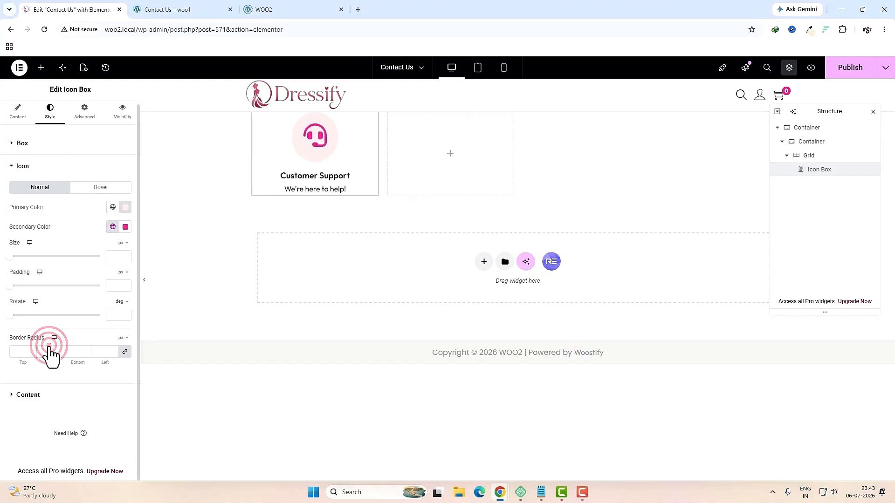
pyautogui.click(111, 256)
pyautogui.write('30')
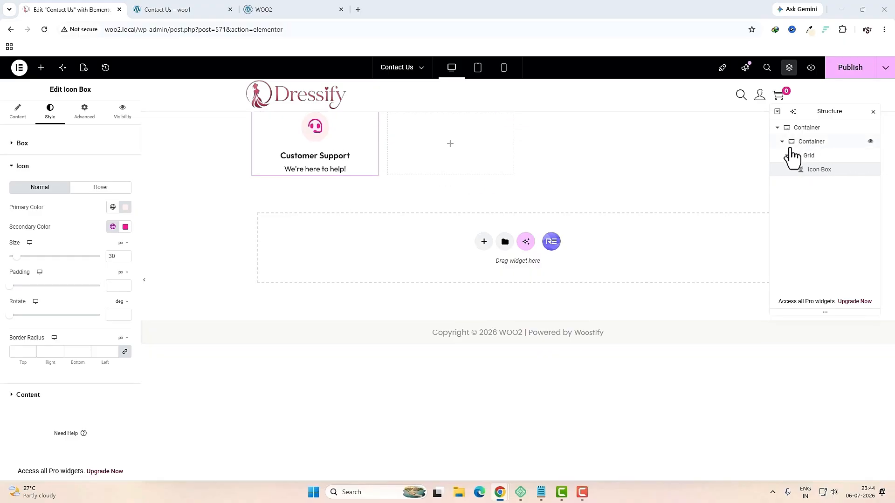
# Step: Drag a new Container into the info grid
pyautogui.click(41, 69)
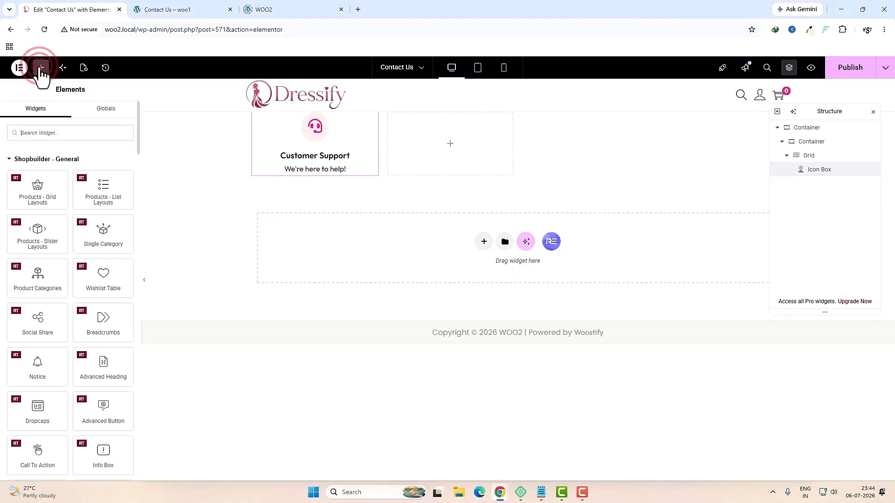
pyautogui.click(45, 130)
pyautogui.write('con')
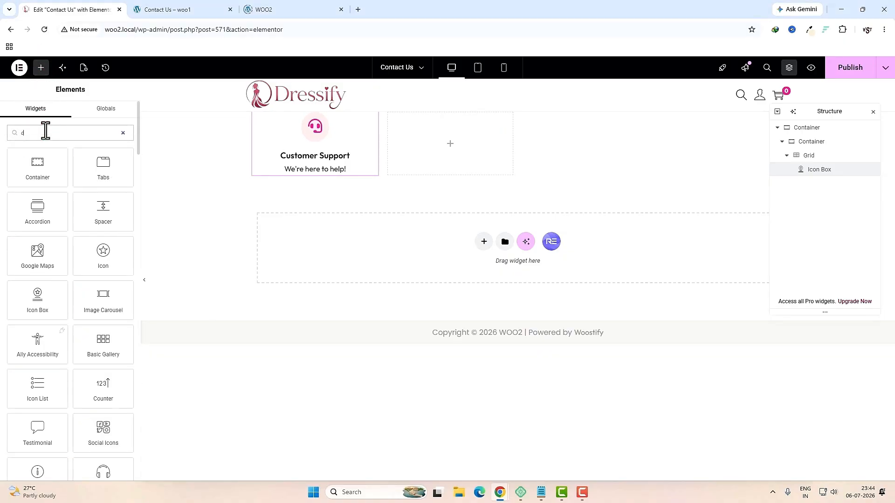
pyautogui.moveTo(37, 179); pyautogui.dragTo(289, 156)
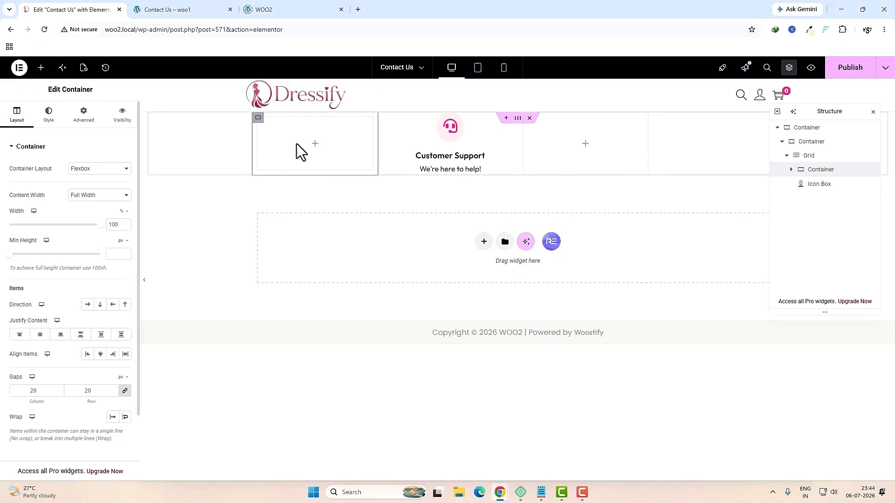
# Step: Copy the Customer Support card and paste it into the new empty container
pyautogui.rightClick(445, 145)
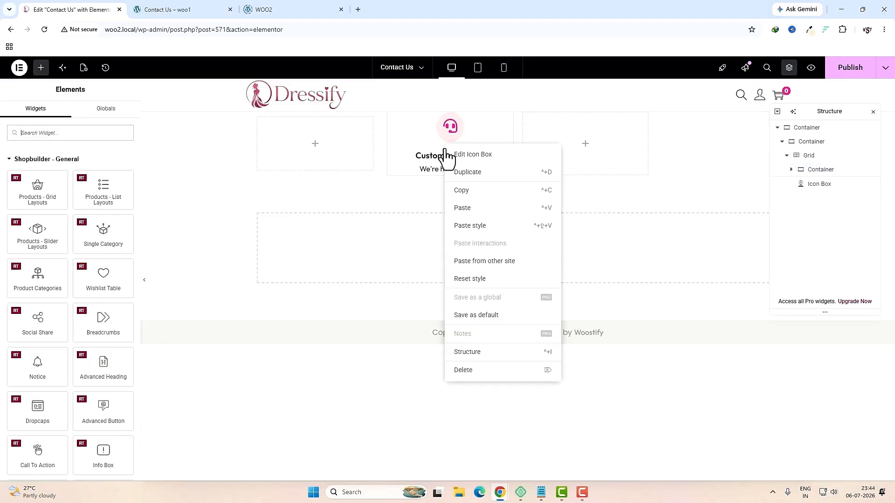
pyautogui.click(457, 191)
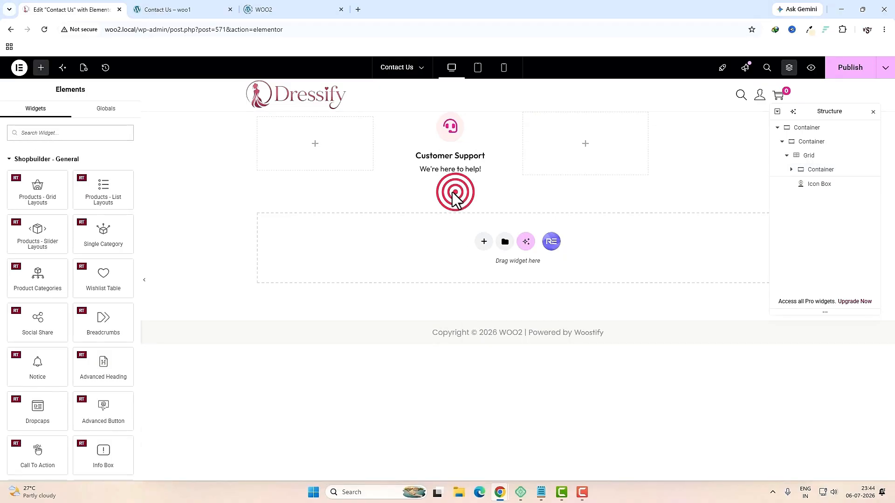
pyautogui.rightClick(290, 144)
pyautogui.click(308, 225)
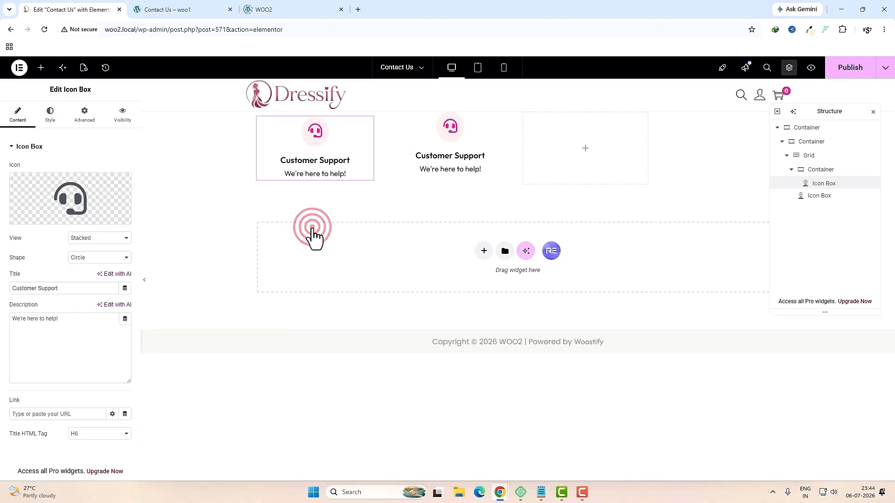
pyautogui.rightClick(452, 153)
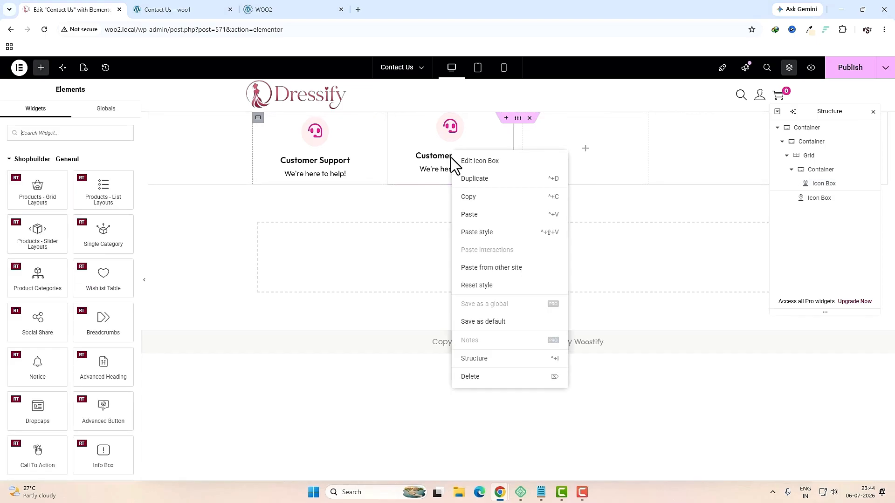
# Step: Delete the duplicate card and add a smaller phone-number heading below Customer Support
pyautogui.click(471, 379)
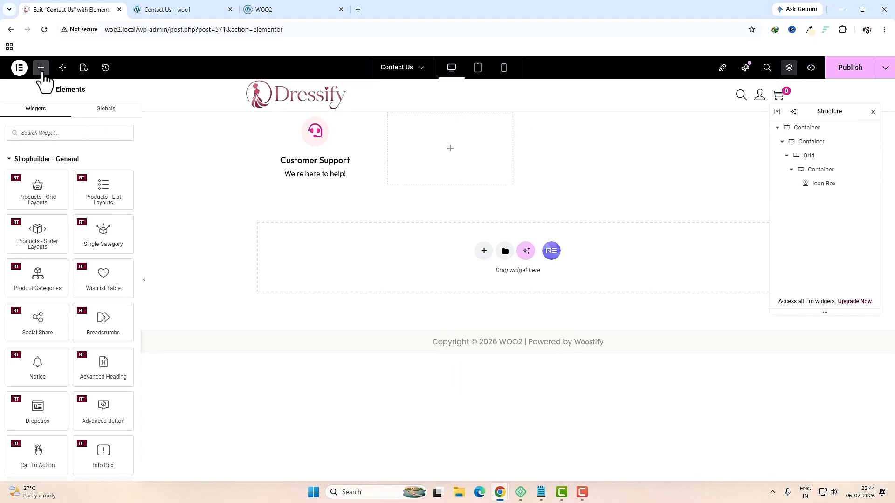
pyautogui.click(86, 133)
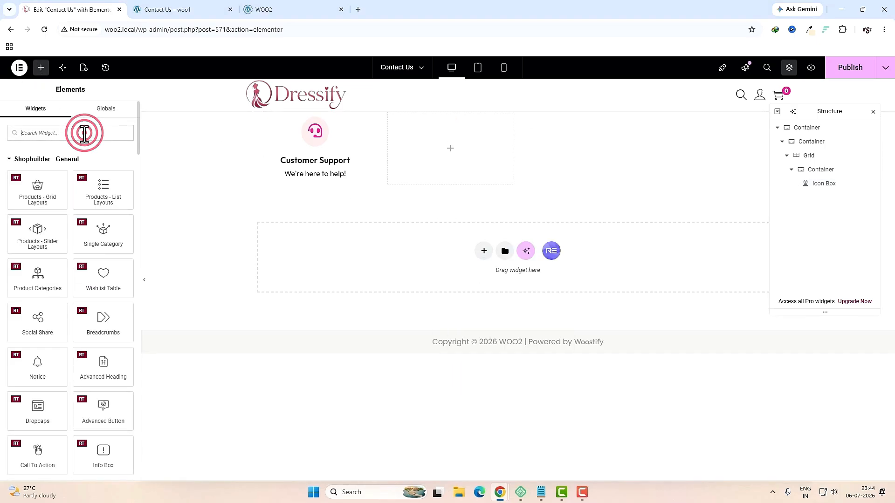
pyautogui.write('head')
pyautogui.moveTo(37, 166); pyautogui.dragTo(310, 179)
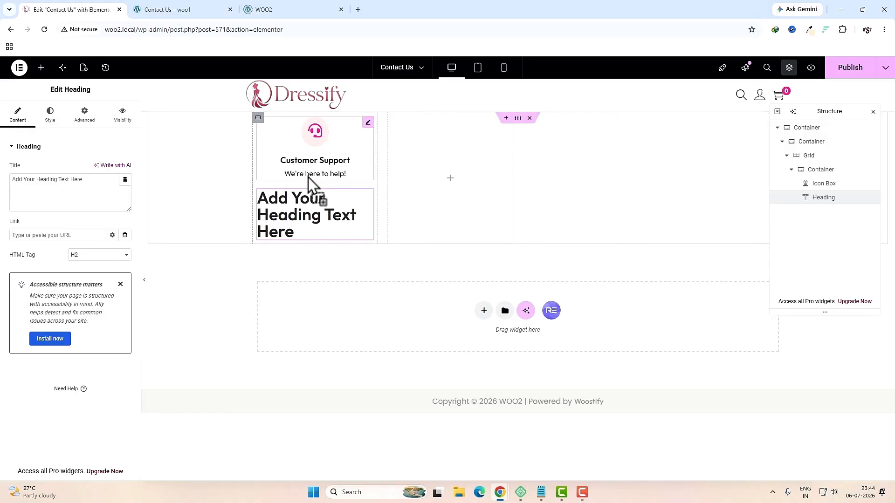
pyautogui.tripleClick(54, 197)
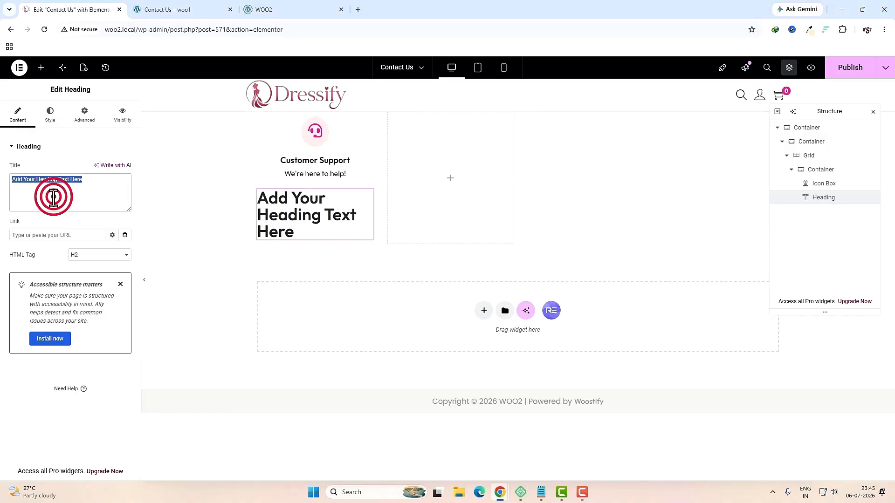
pyautogui.hotkey('ctrl', 'v')
pyautogui.click(88, 255)
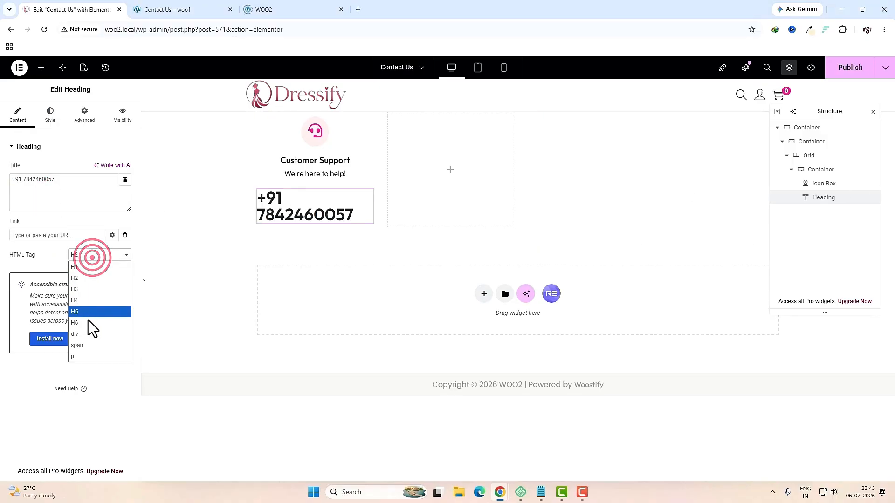
pyautogui.click(87, 336)
# Step: Centre the phone-number heading and colour it global pink
pyautogui.click(50, 114)
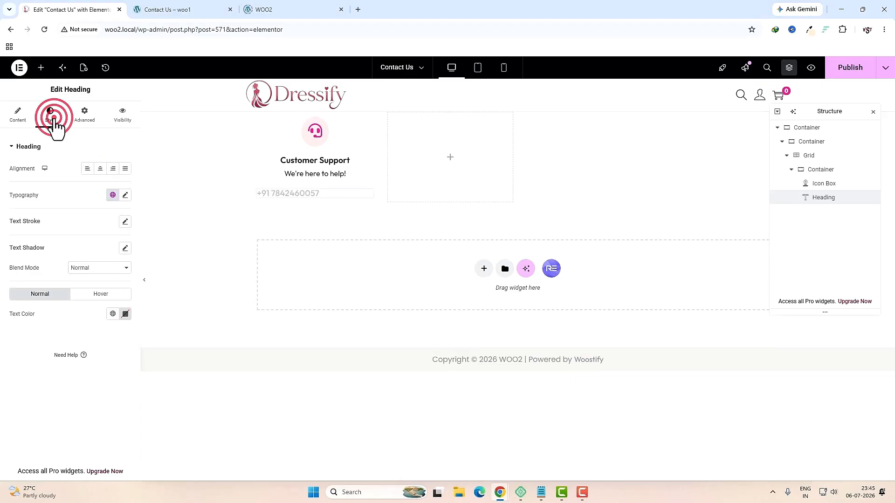
pyautogui.click(101, 170)
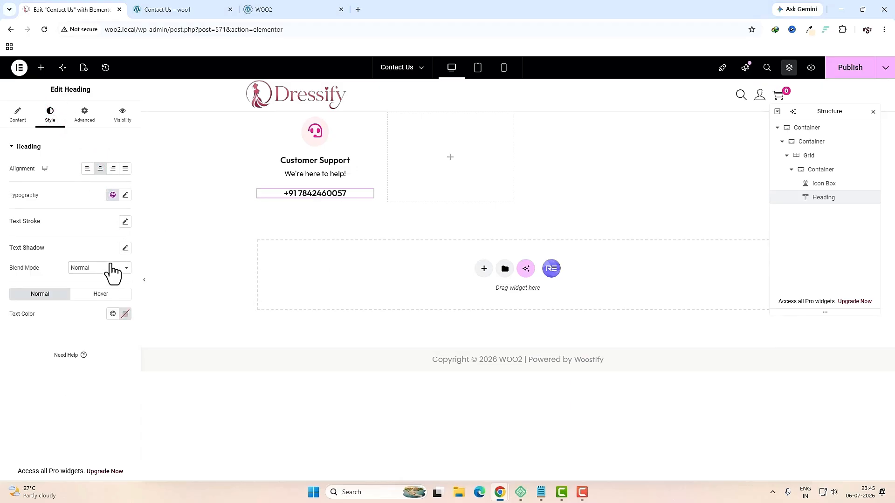
pyautogui.click(125, 314)
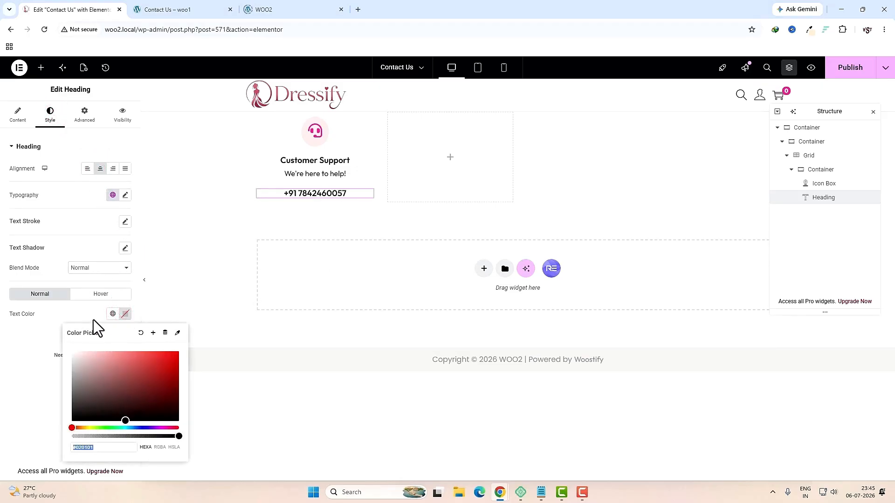
pyautogui.click(112, 314)
pyautogui.click(41, 224)
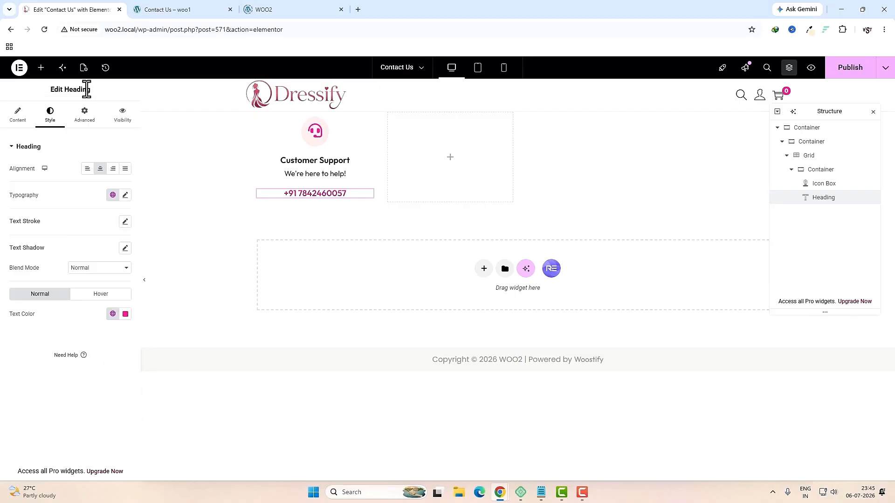
# Step: Add a Text Editor below the phone number and grab the hours line from the live page
pyautogui.click(43, 67)
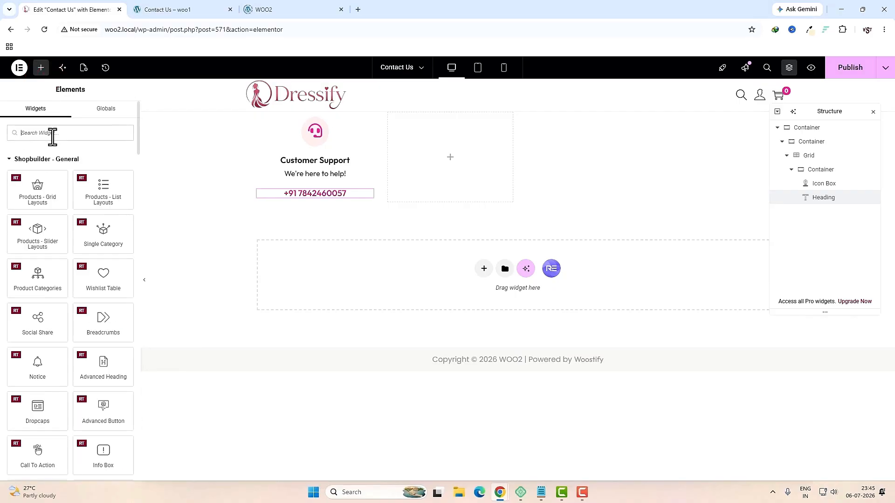
pyautogui.click(52, 136)
pyautogui.write('text')
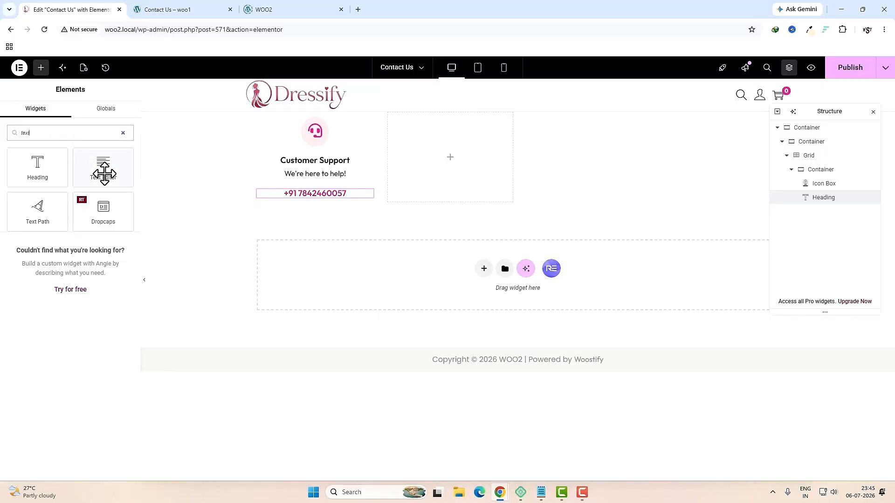
pyautogui.moveTo(104, 174); pyautogui.dragTo(315, 198)
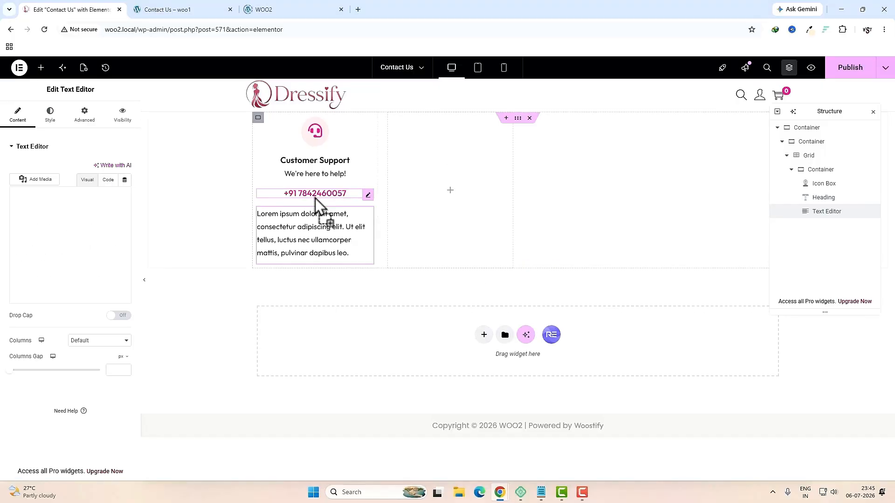
pyautogui.click(182, 14)
pyautogui.scroll(3, 288, 238)
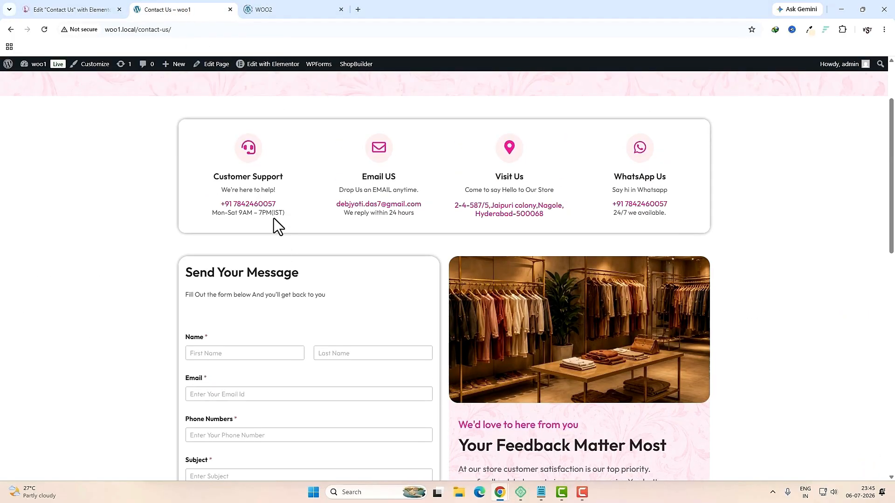
pyautogui.tripleClick(270, 214)
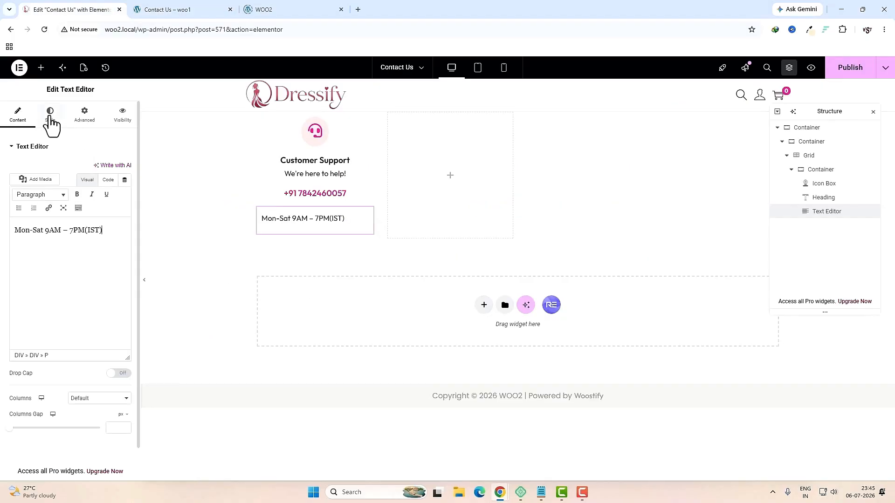
# Step: Centre the Mon-Sat 9AM – 7PM(IST) hours text and set its line height to 3
pyautogui.click(48, 115)
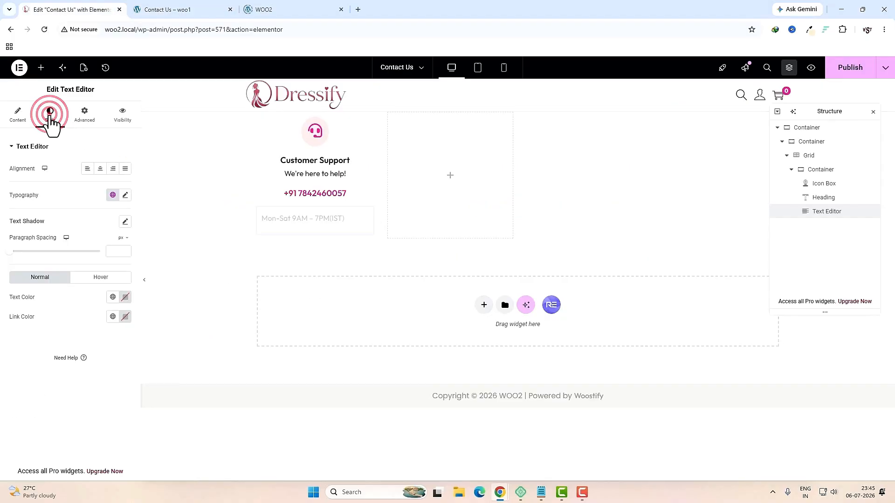
pyautogui.click(100, 169)
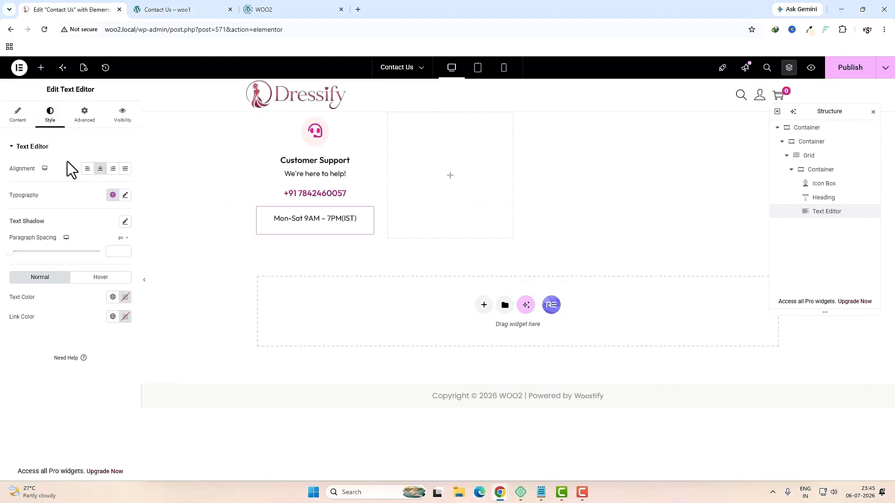
pyautogui.click(123, 195)
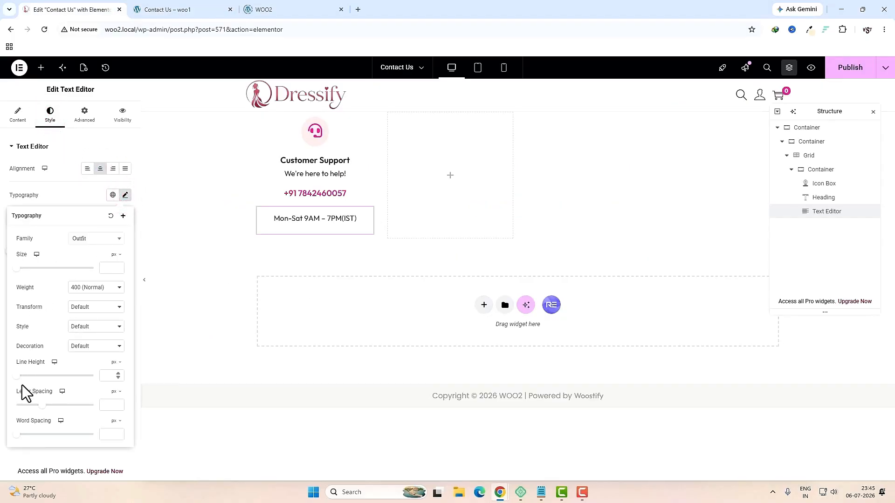
pyautogui.click(15, 376)
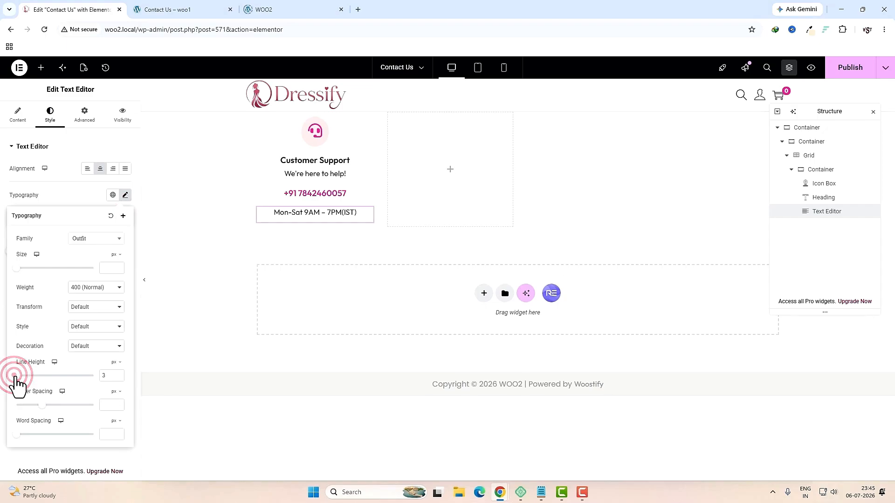
pyautogui.click(810, 171)
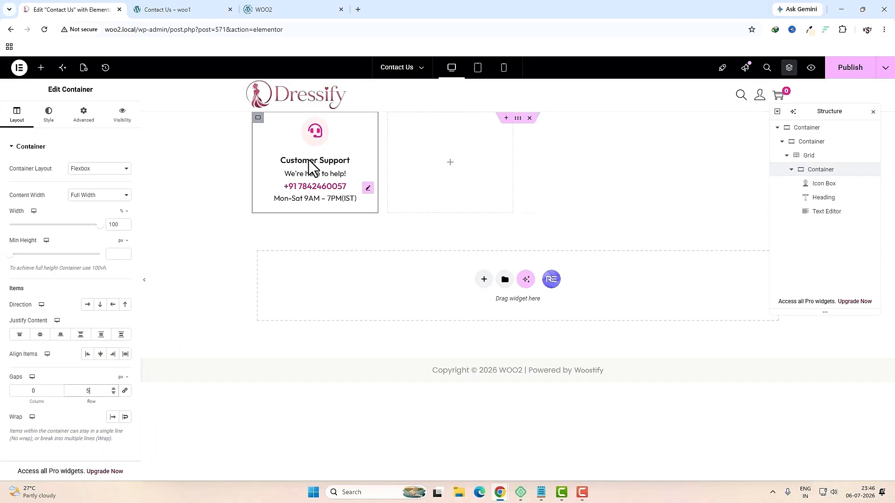
# Step: Duplicate the Customer Support card container until there are four cards
pyautogui.rightClick(258, 119)
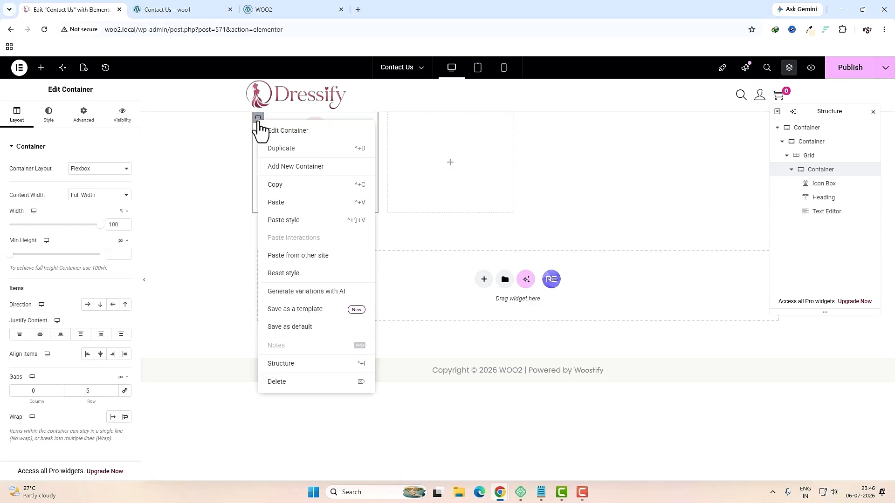
pyautogui.click(281, 148)
pyautogui.rightClick(396, 121)
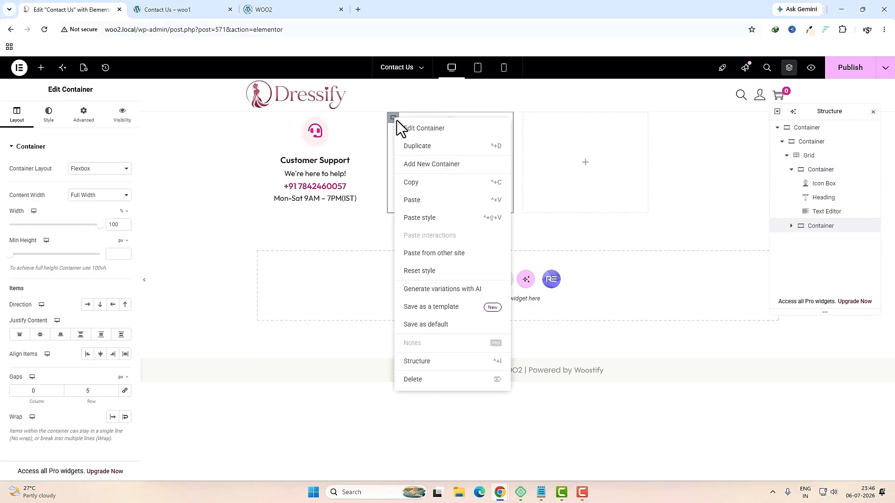
pyautogui.click(415, 147)
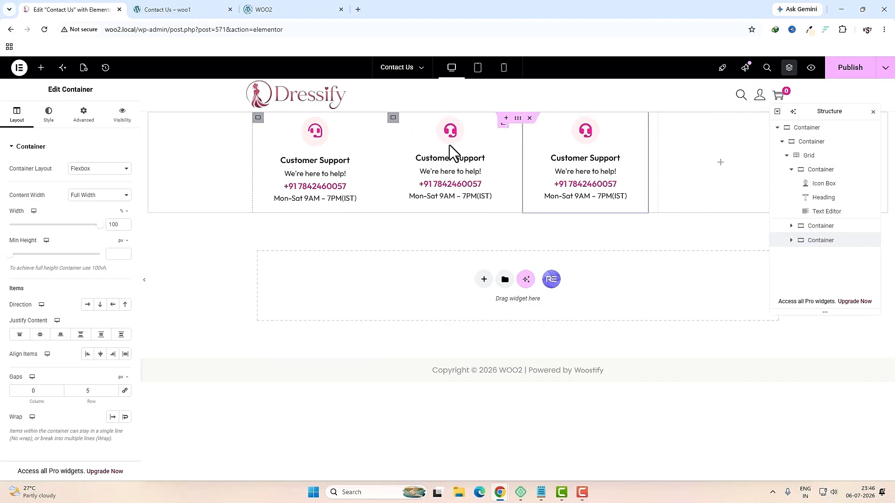
pyautogui.rightClick(394, 120)
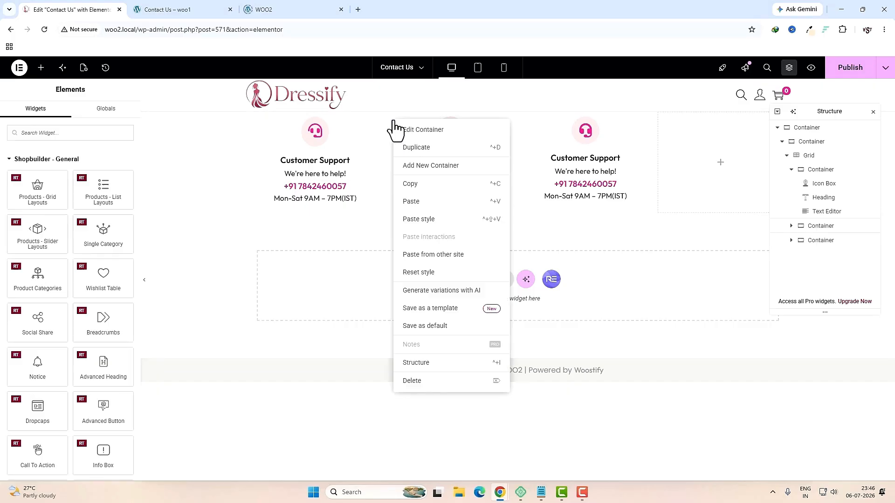
pyautogui.click(411, 148)
# Step: Replace the second card's headset icon with an envelope icon
pyautogui.click(456, 136)
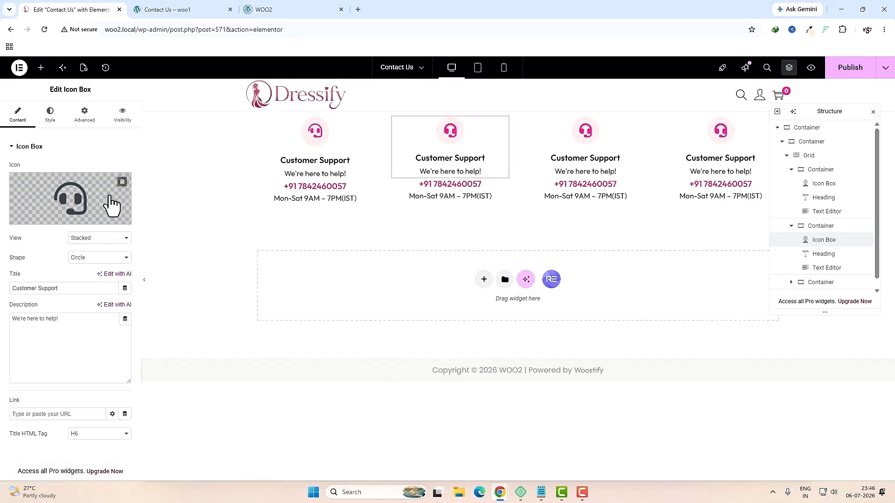
pyautogui.click(112, 205)
pyautogui.click(414, 126)
pyautogui.write('e')
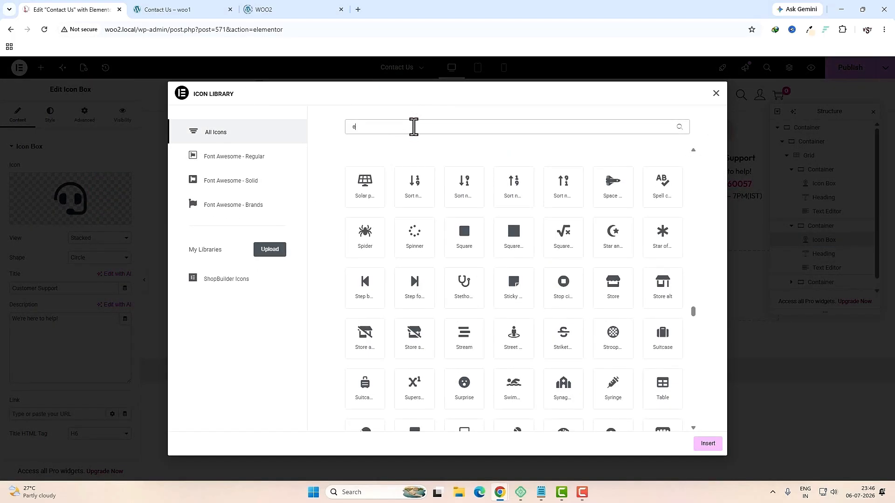
pyautogui.write('nv')
pyautogui.doubleClick(368, 191)
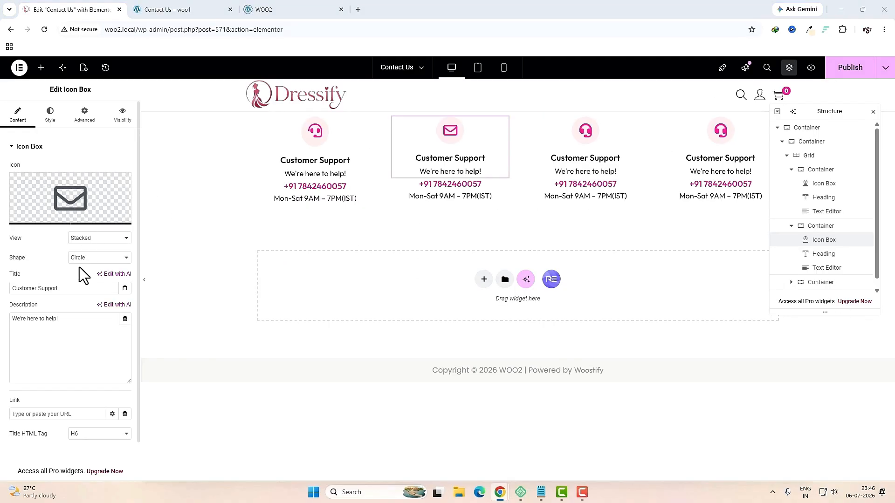
# Step: Retitle the second card 'Email US' with description 'Drop Us an EMAIL anytime.'
pyautogui.click(82, 289)
pyautogui.write('Email US')
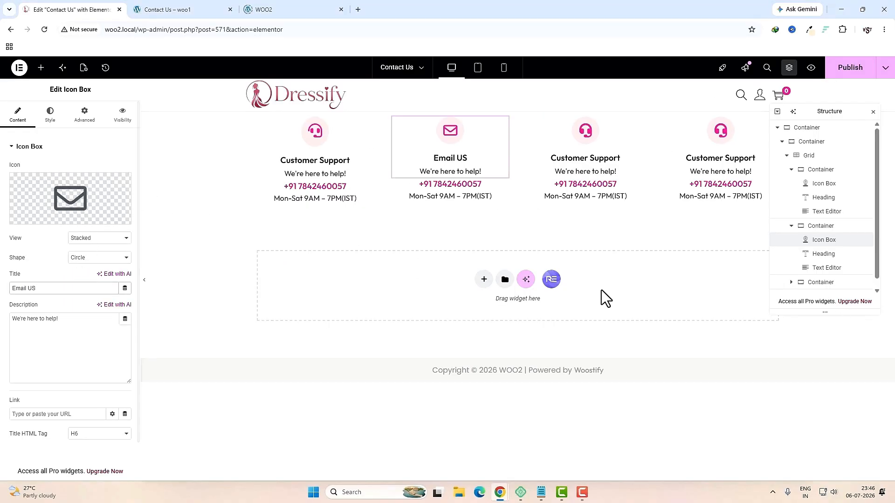
pyautogui.click(112, 352)
pyautogui.hotkey('ctrl', 'a')
pyautogui.write('Drop Us an EMAIL anytime.')
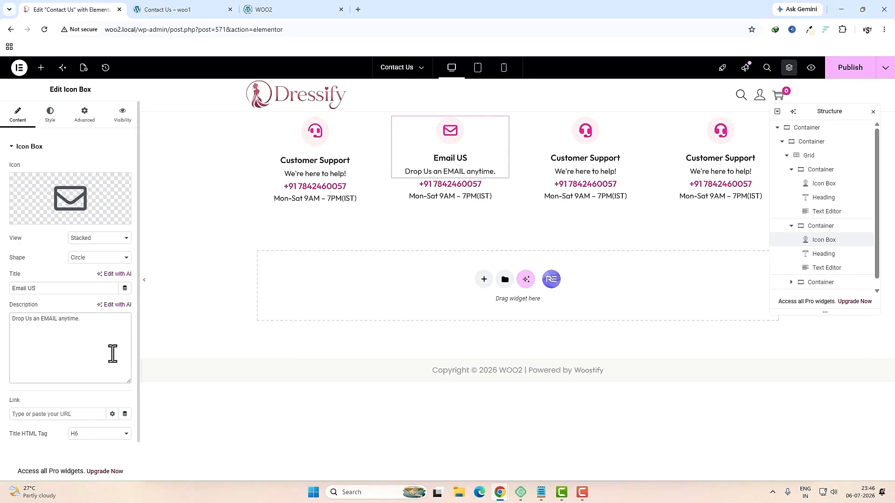
# Step: Replace the second card's phone number with an e-mail address and hours with 'We reply within 24 hours'
pyautogui.click(461, 184)
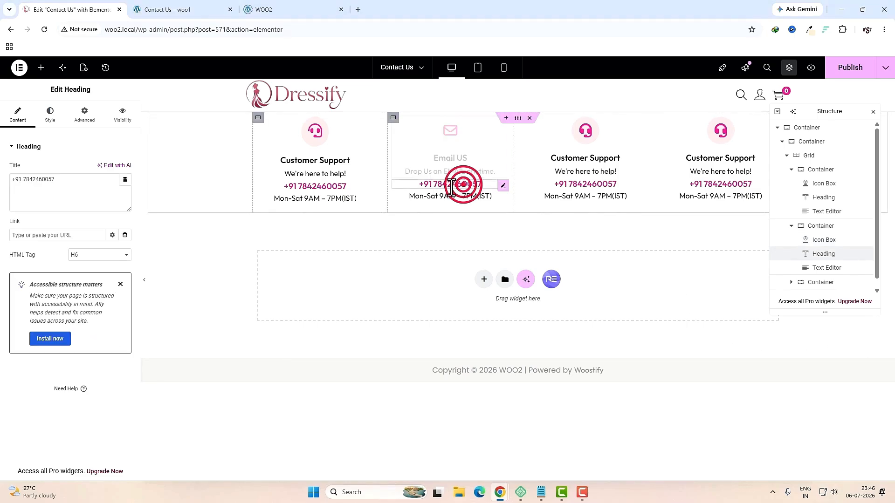
pyautogui.click(96, 190)
pyautogui.hotkey('ctrl', 'a')
pyautogui.hotkey('ctrl', 'v')
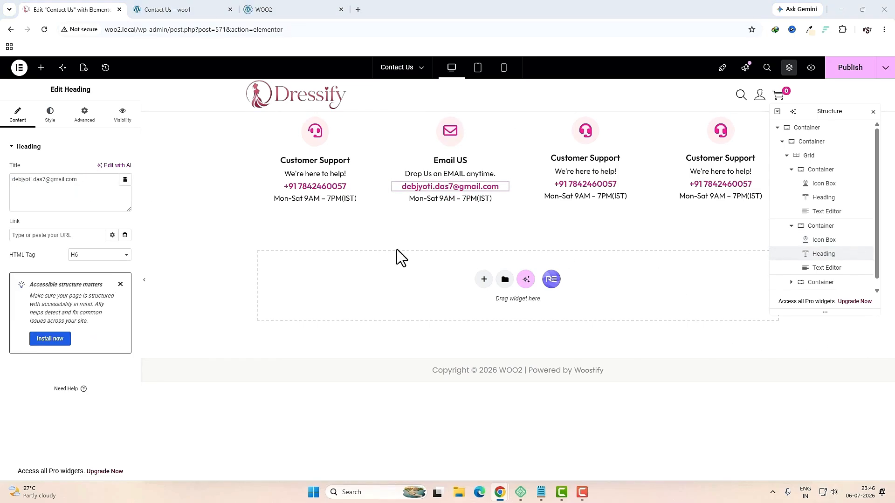
pyautogui.click(454, 199)
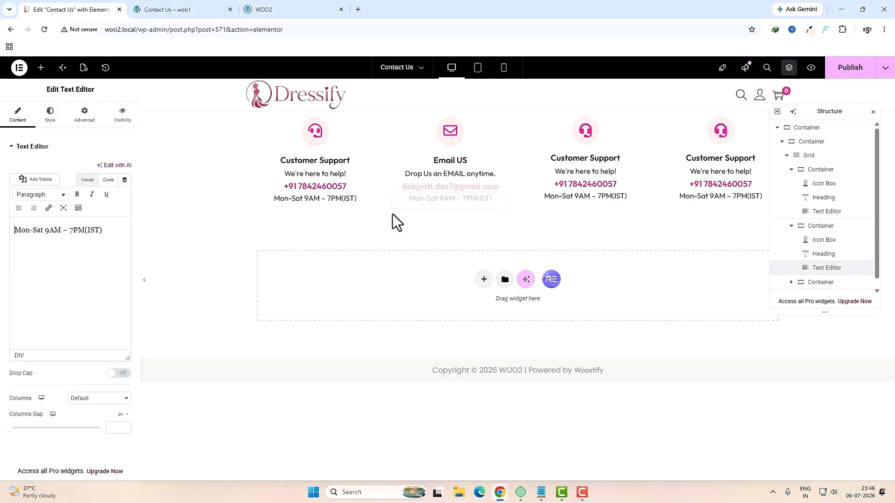
pyautogui.click(69, 230)
pyautogui.hotkey('ctrl', 'a')
pyautogui.write('We reply within 24 hours')
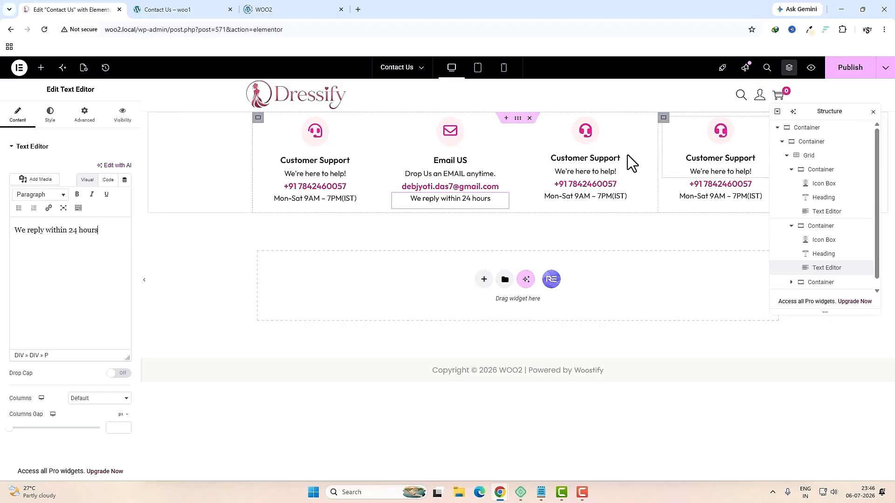
pyautogui.click(582, 131)
# Step: Give the third card a map marker icon
pyautogui.click(59, 192)
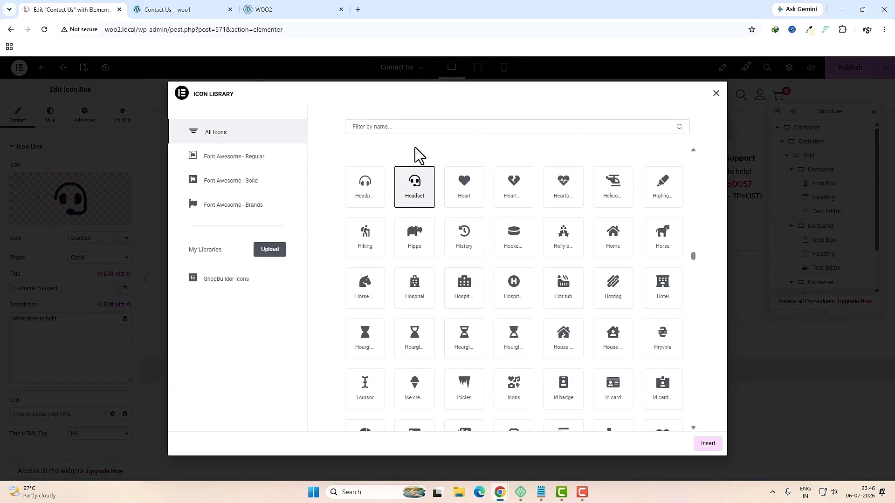
pyautogui.click(421, 128)
pyautogui.write('map')
pyautogui.click(620, 195)
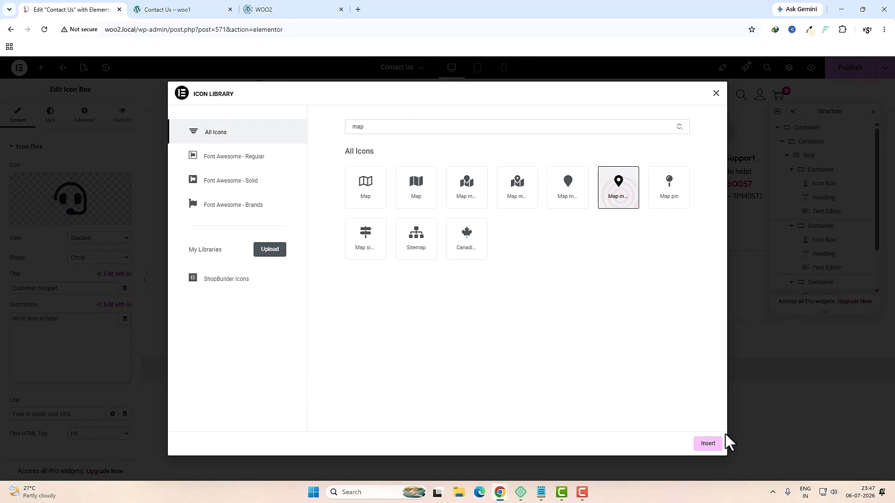
pyautogui.click(708, 443)
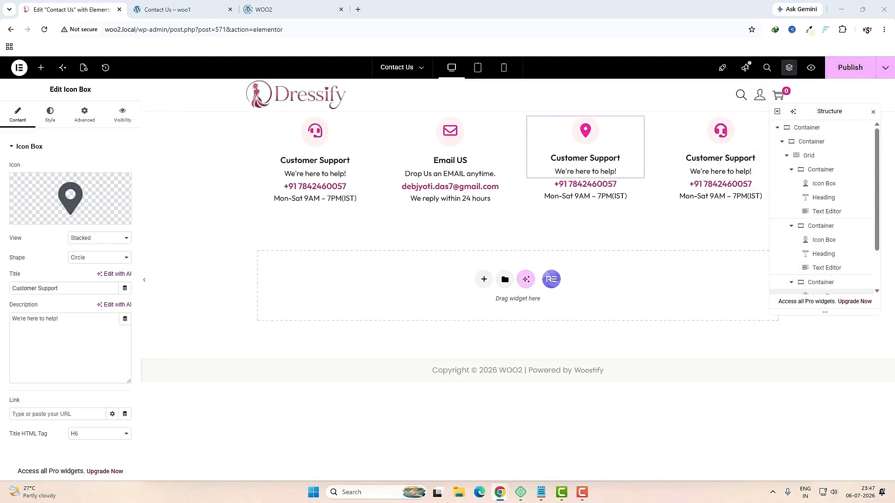
# Step: Retitle the third card 'Visit Us' with description 'Come to say Hello to Our Store'
pyautogui.tripleClick(82, 288)
pyautogui.write('Visit Us')
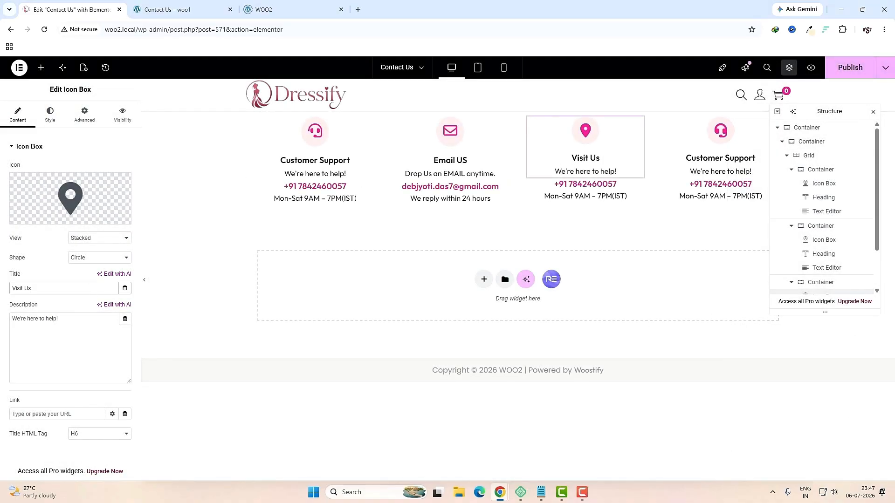
pyautogui.click(90, 329)
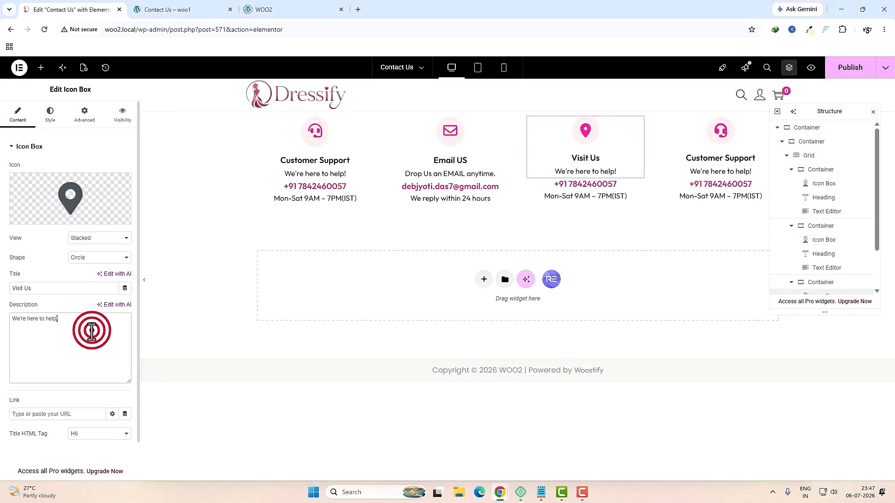
pyautogui.hotkey('ctrl', 'a')
pyautogui.write('Come to say Hello to Our Store')
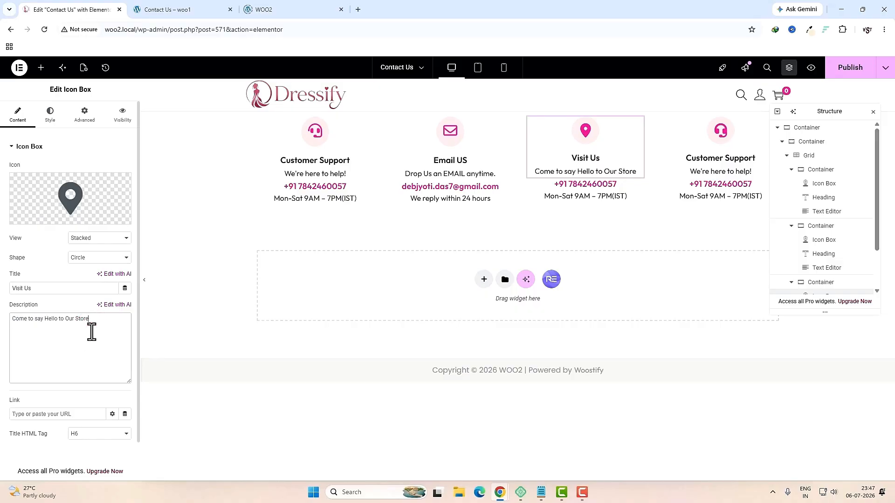
# Step: Replace the Visit Us phone number with the store address and delete its hours line
pyautogui.click(577, 188)
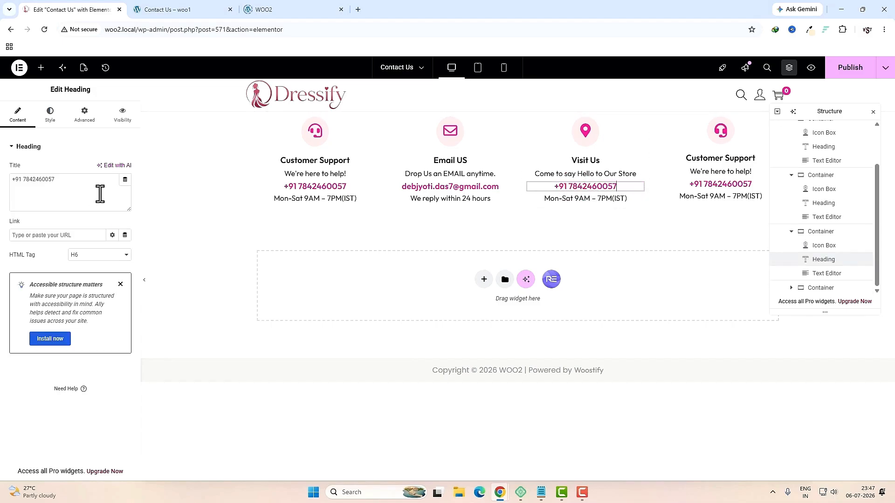
pyautogui.hotkey('ctrl', 'a')
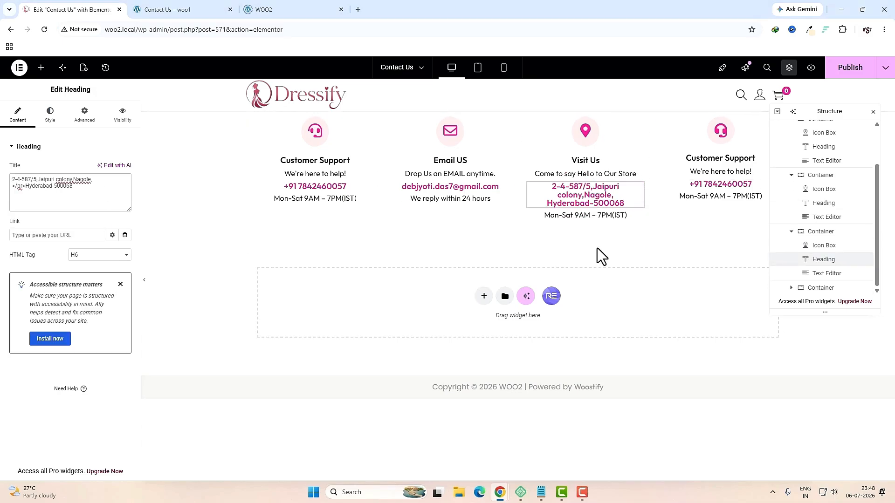
pyautogui.rightClick(594, 217)
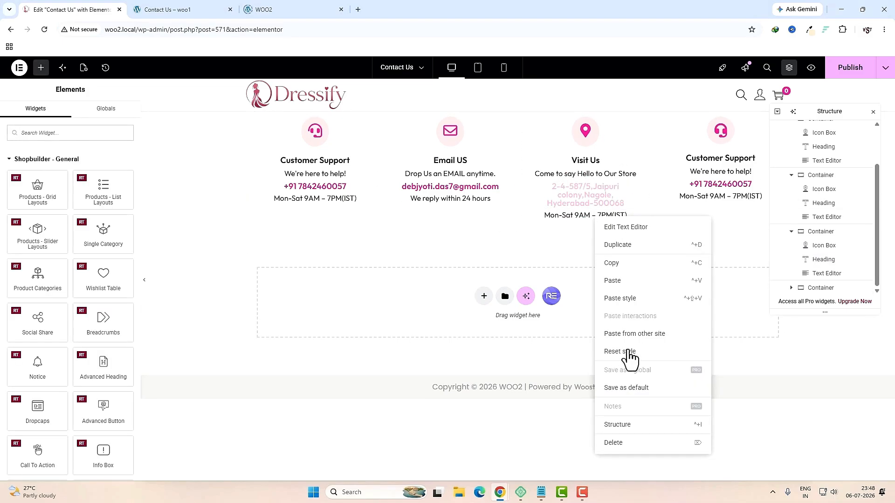
pyautogui.click(616, 444)
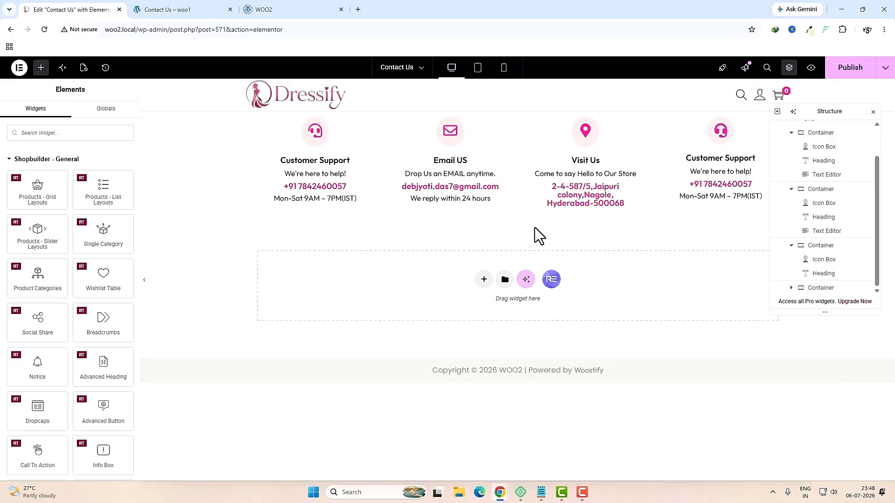
# Step: Give the fourth card the WhatsApp icon
pyautogui.click(721, 131)
pyautogui.click(379, 130)
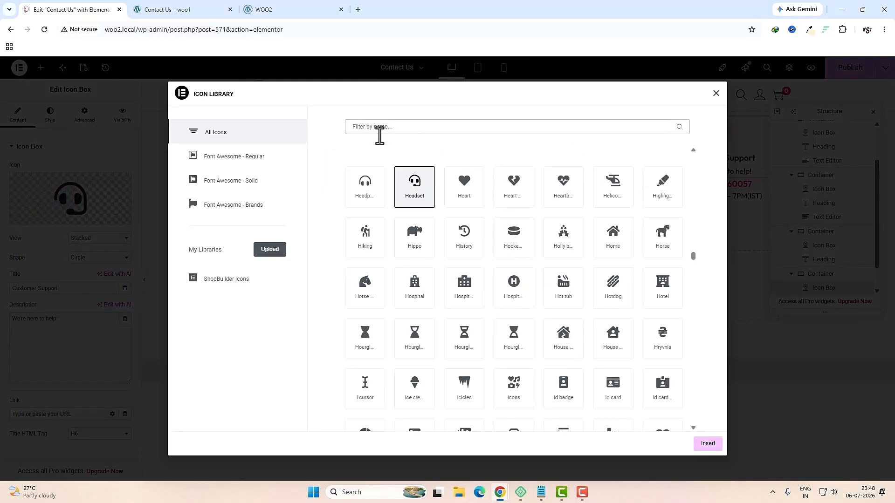
pyautogui.write('wha')
pyautogui.click(383, 191)
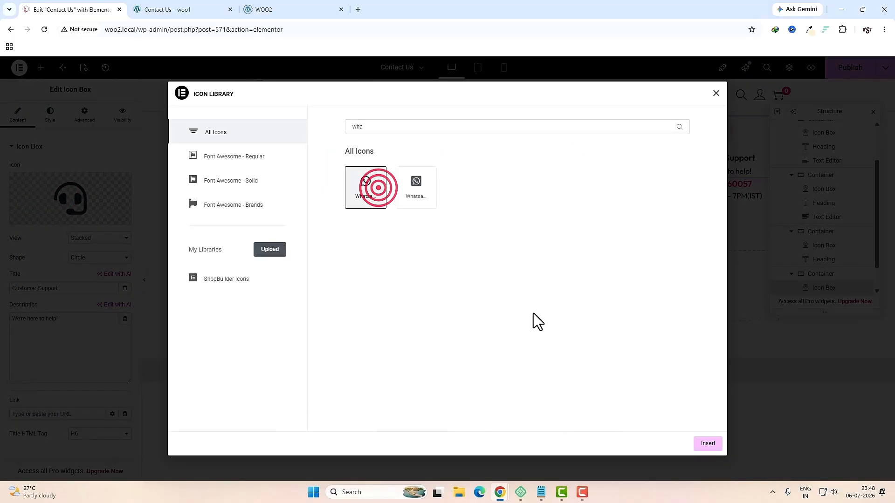
pyautogui.click(707, 443)
# Step: Title the fourth card 'WhatsApp Us' with a greeting and a '24/7 we available.' line
pyautogui.tripleClick(76, 288)
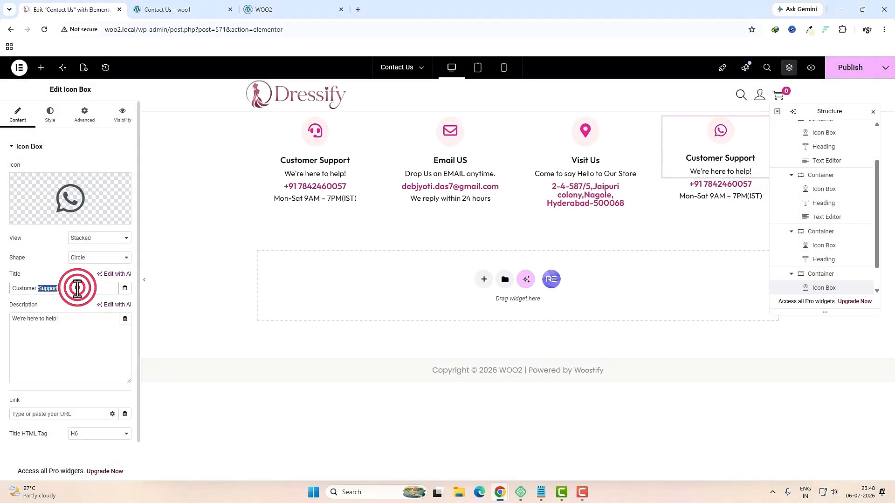
pyautogui.write('WhatsApp Us')
pyautogui.click(100, 329)
pyautogui.hotkey('ctrl', 'a')
pyautogui.write('Say hi in Whatsapp')
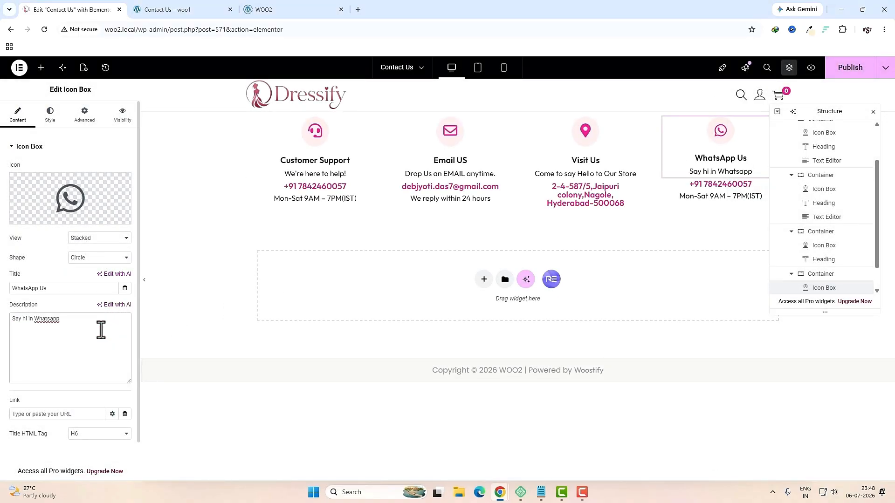
pyautogui.click(735, 186)
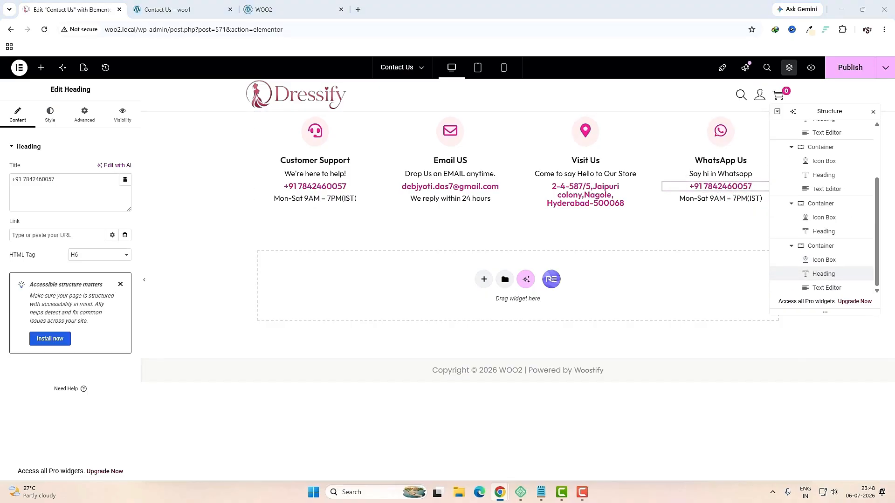
pyautogui.click(793, 288)
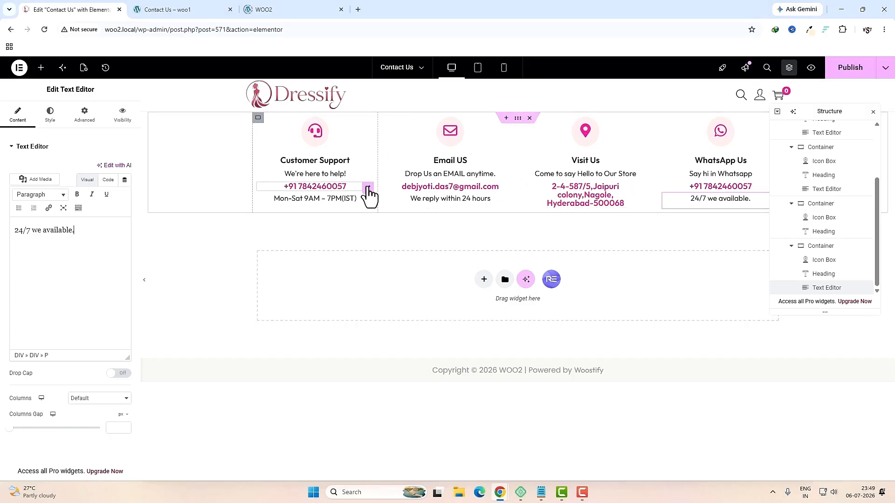
pyautogui.click(368, 188)
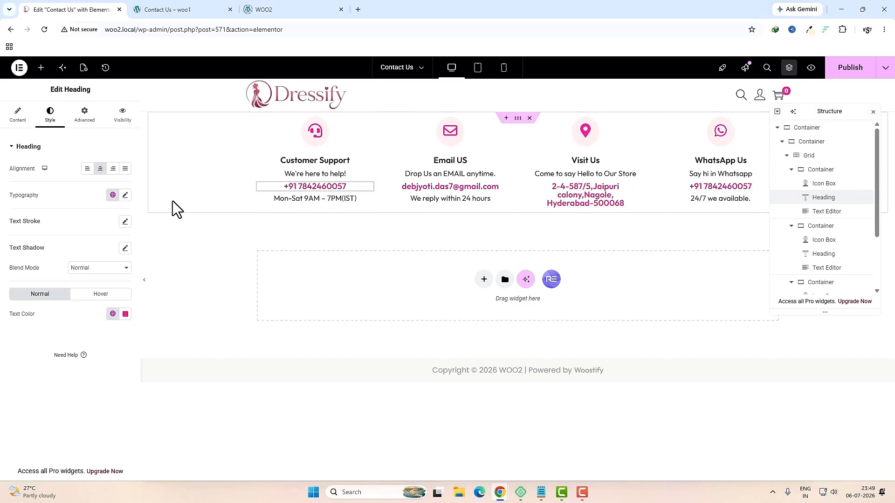
# Step: Set the phone number heading to 15 px and reduce the email line's font size
pyautogui.click(125, 195)
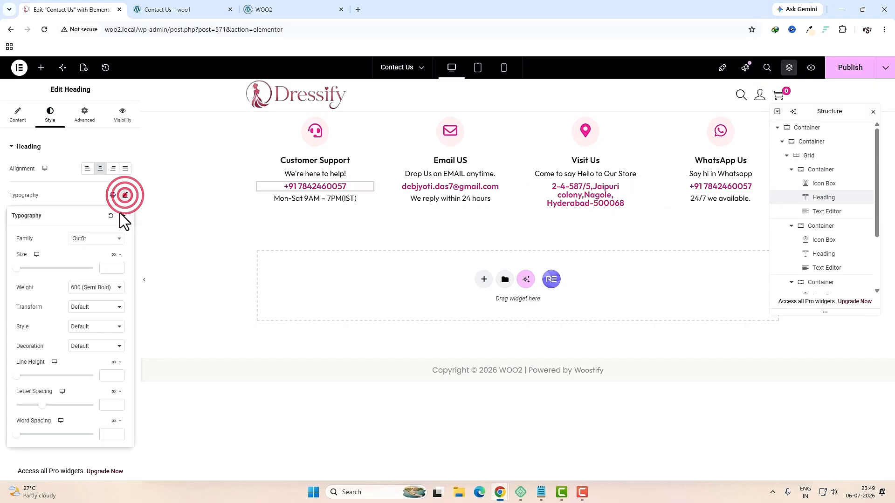
pyautogui.click(104, 267)
pyautogui.write('15')
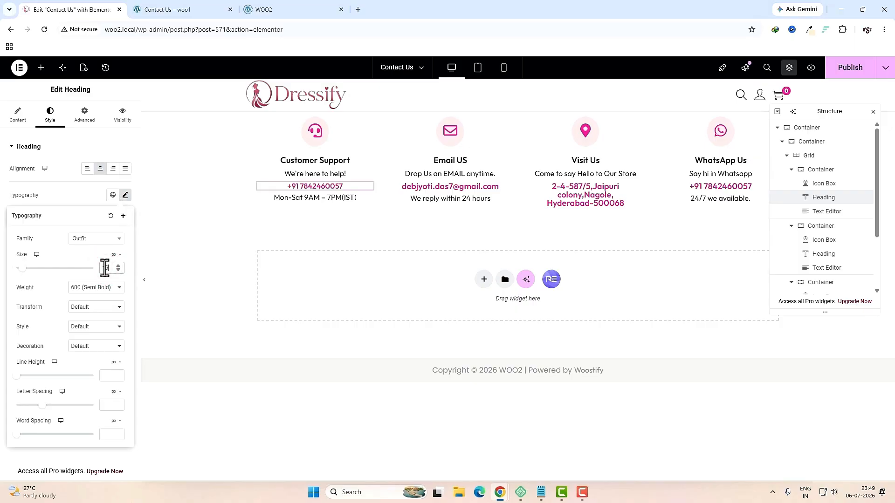
pyautogui.click(451, 186)
pyautogui.click(50, 114)
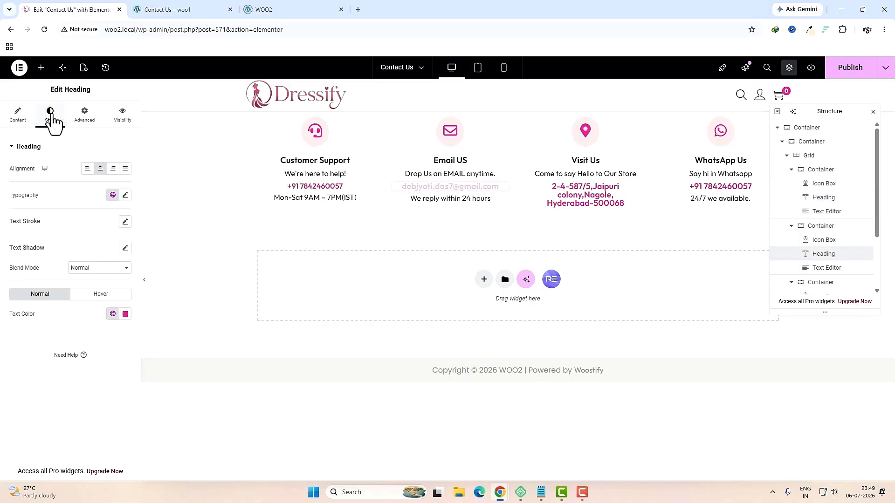
pyautogui.click(125, 196)
pyautogui.click(104, 267)
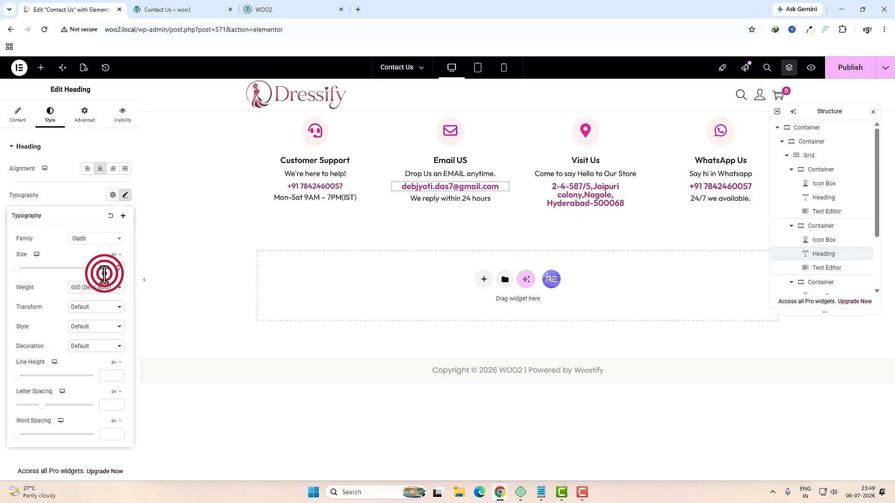
pyautogui.press('BackSpace')
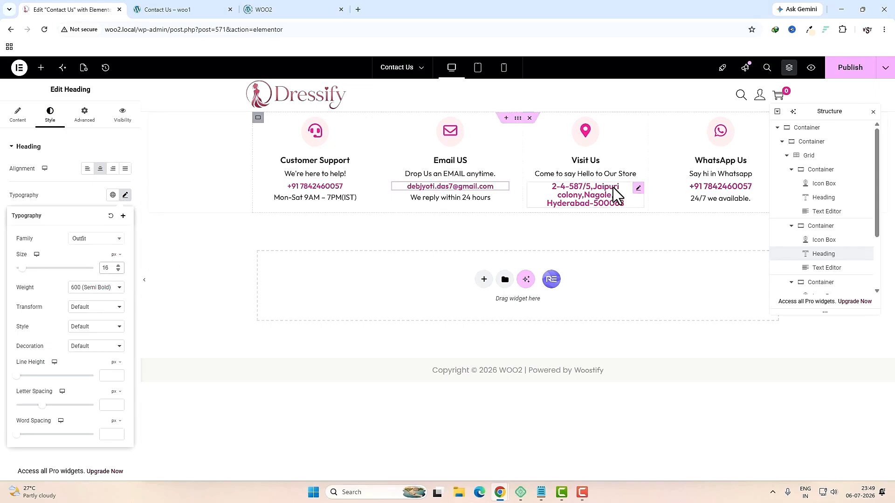
# Step: Set the store address line's font size to 16 px so it wraps onto two lines
pyautogui.click(626, 190)
pyautogui.click(50, 114)
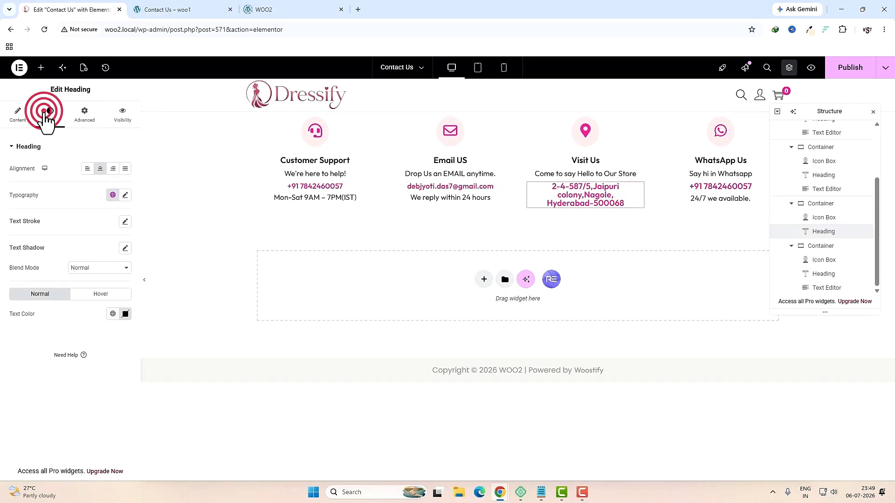
pyautogui.click(125, 197)
pyautogui.click(100, 268)
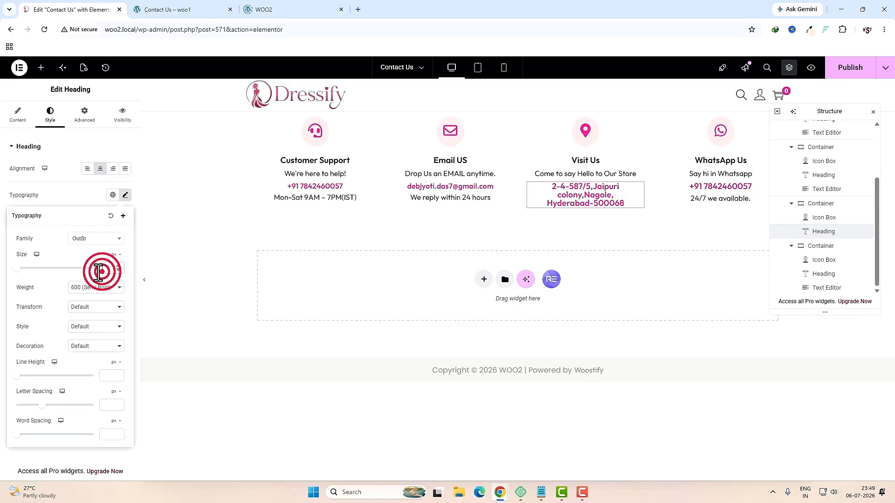
pyautogui.write('16')
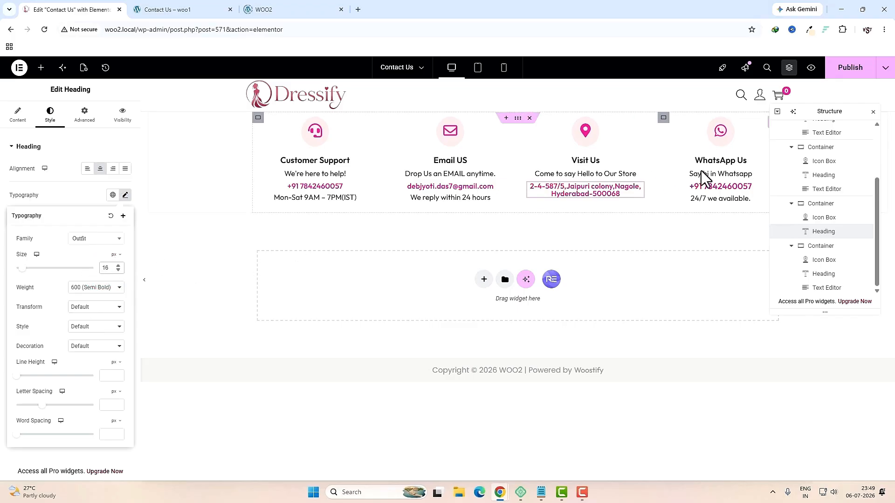
# Step: Set the WhatsApp card's phone number font size to 16 px
pyautogui.click(733, 187)
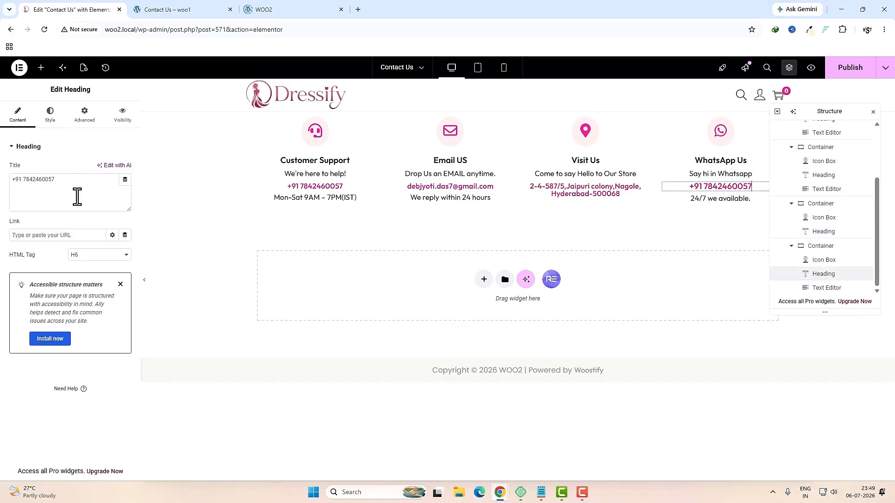
pyautogui.click(50, 114)
pyautogui.click(125, 195)
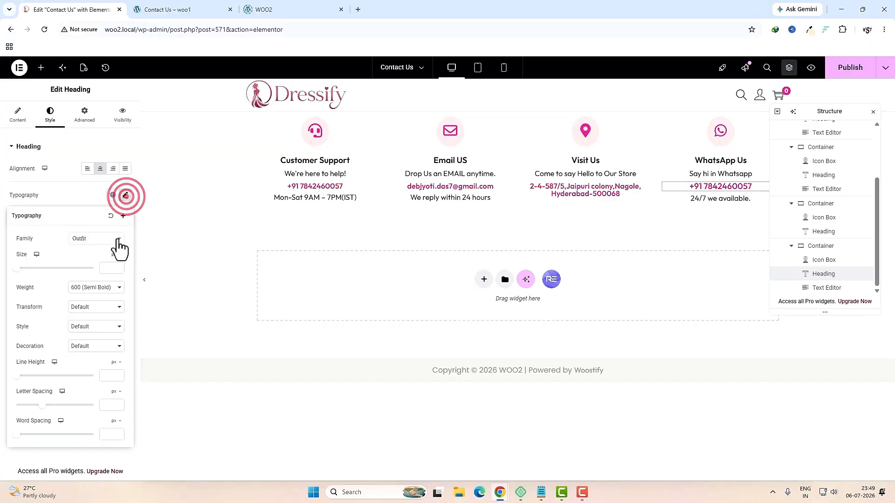
pyautogui.click(108, 269)
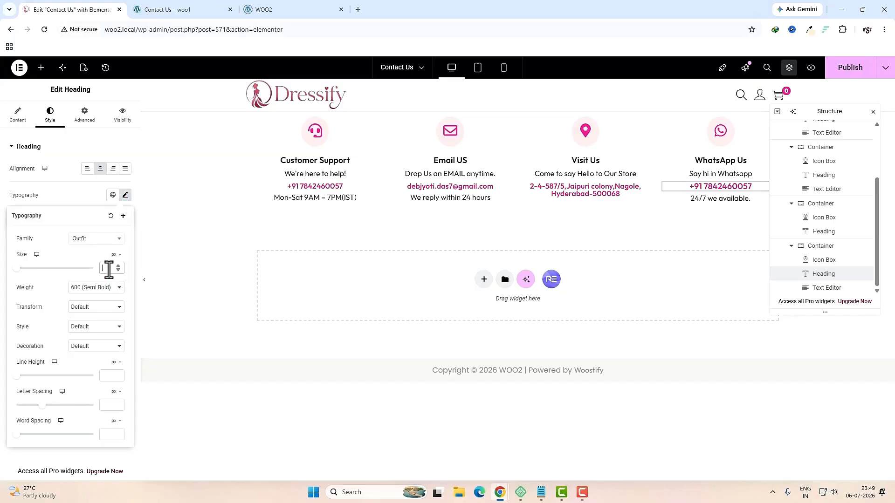
pyautogui.write('16')
pyautogui.click(684, 340)
pyautogui.scroll(3, 819, 259)
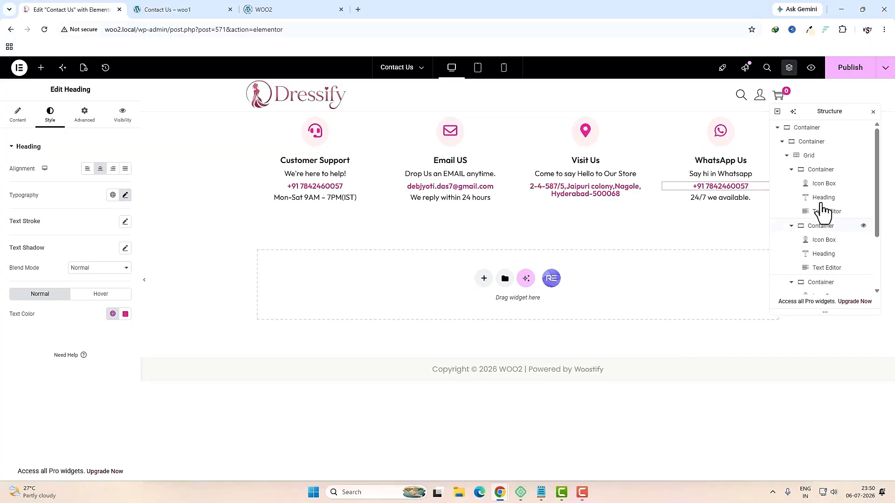
pyautogui.click(811, 142)
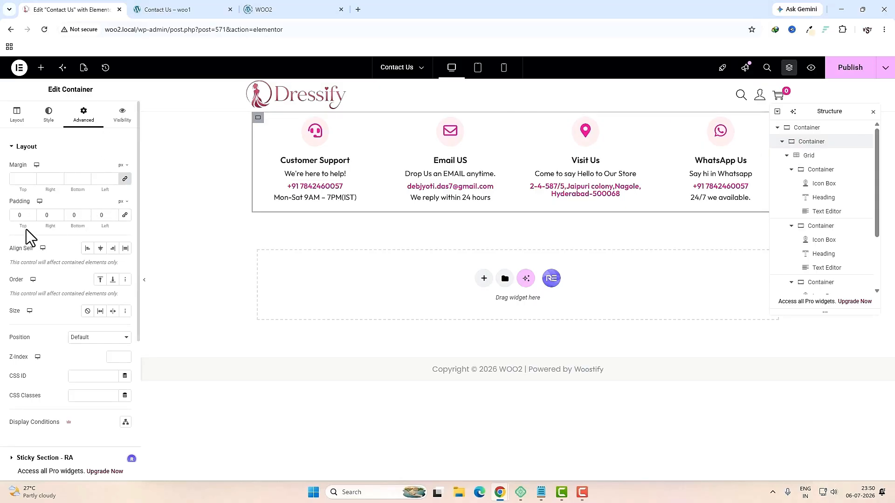
# Step: Enter 15 and 10 px padding values for the contact cards container
pyautogui.click(20, 217)
pyautogui.write('15')
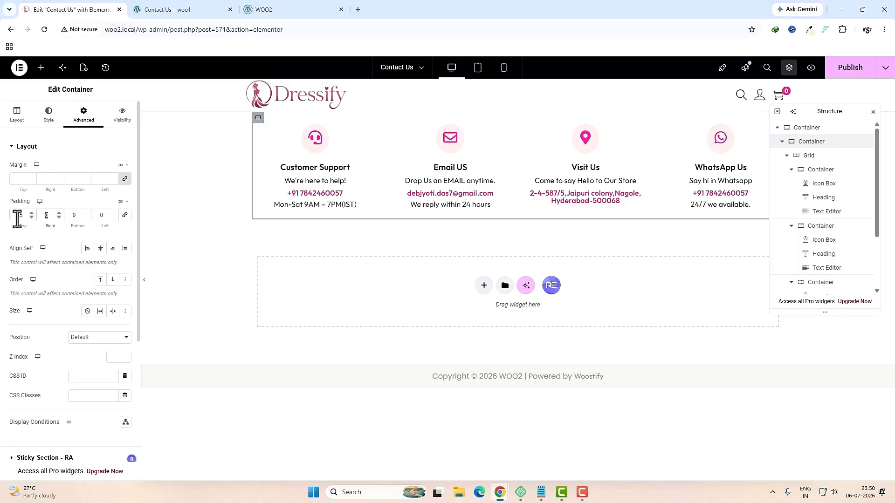
pyautogui.write('10')
pyautogui.press('Tab')
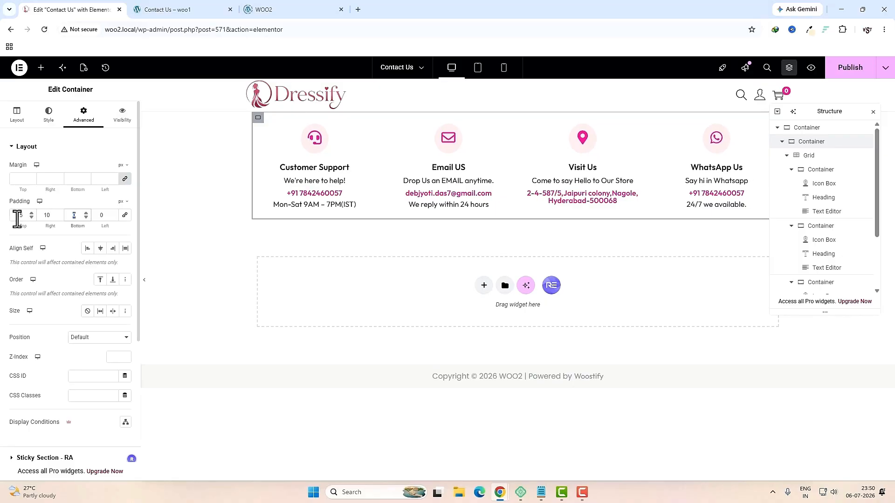
pyautogui.write('15')
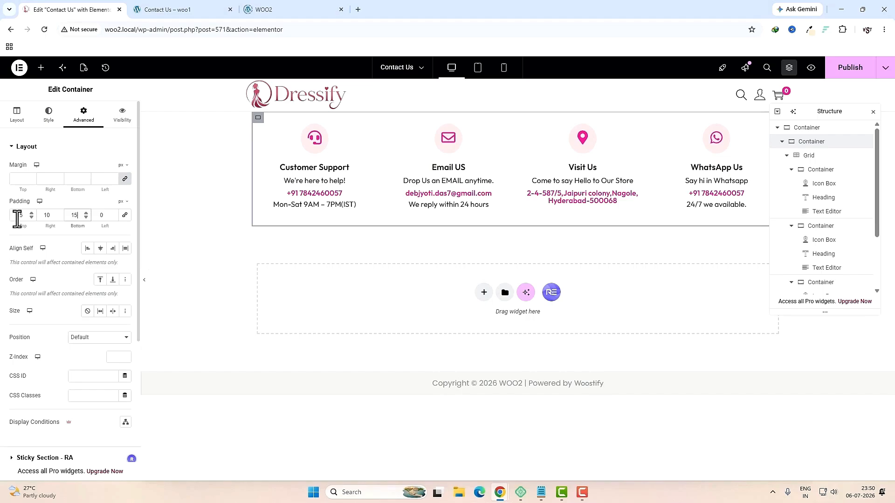
pyautogui.write('10')
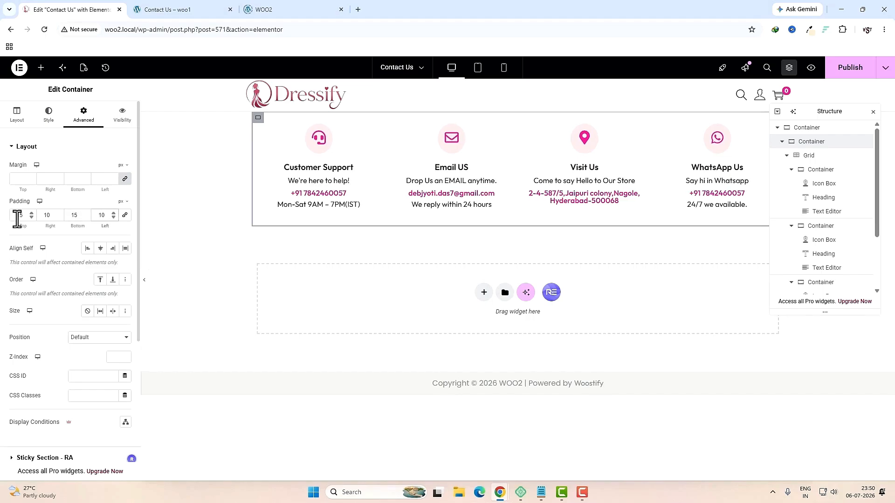
# Step: Round the container's corners by 10 px and add a soft box shadow
pyautogui.click(48, 120)
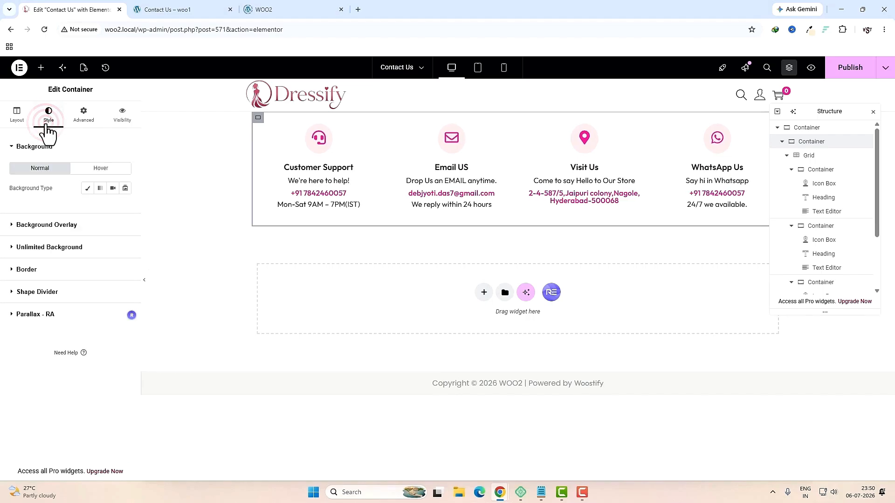
pyautogui.click(37, 270)
pyautogui.click(24, 287)
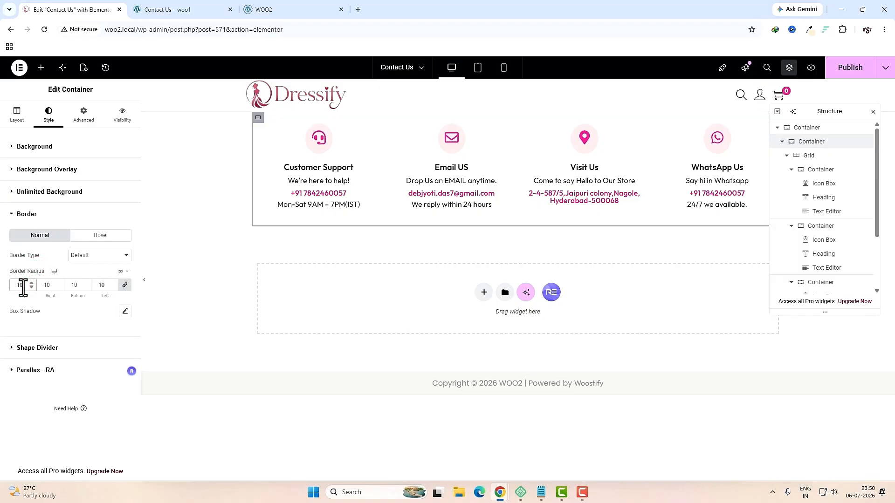
pyautogui.click(126, 313)
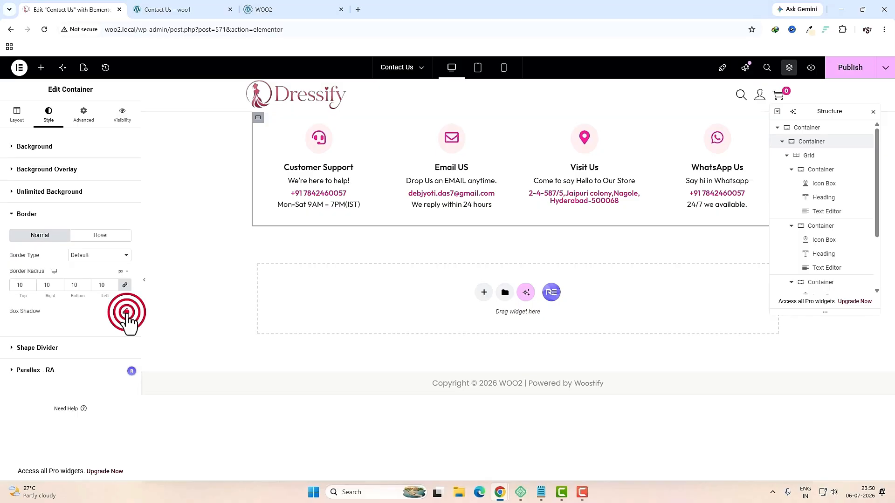
# Step: Give the contact cards container a 50 px top margin
pyautogui.click(89, 122)
pyautogui.click(125, 179)
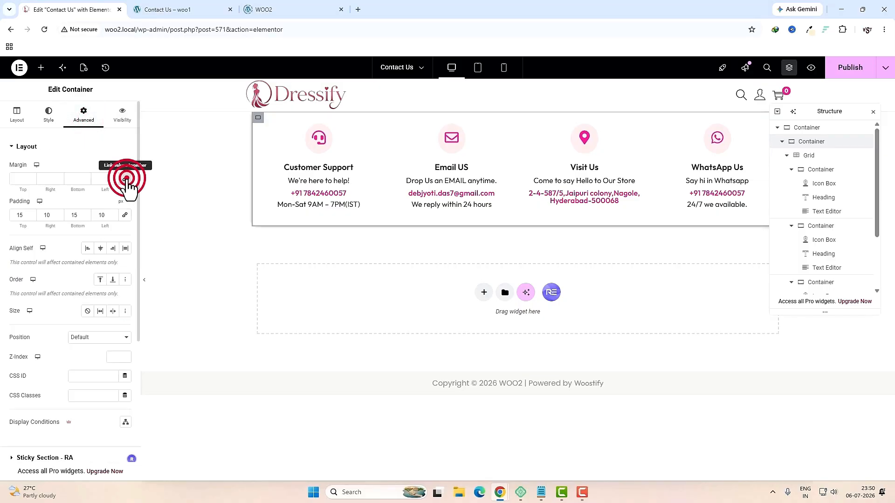
pyautogui.click(24, 179)
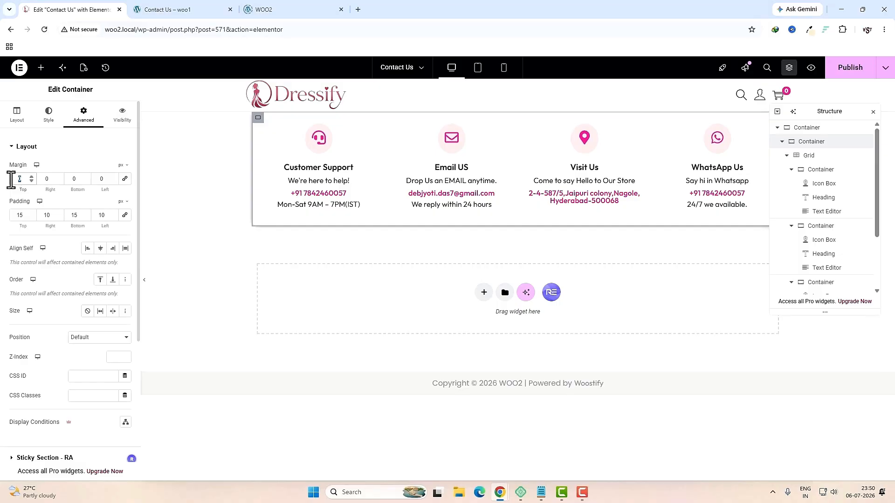
pyautogui.write('50')
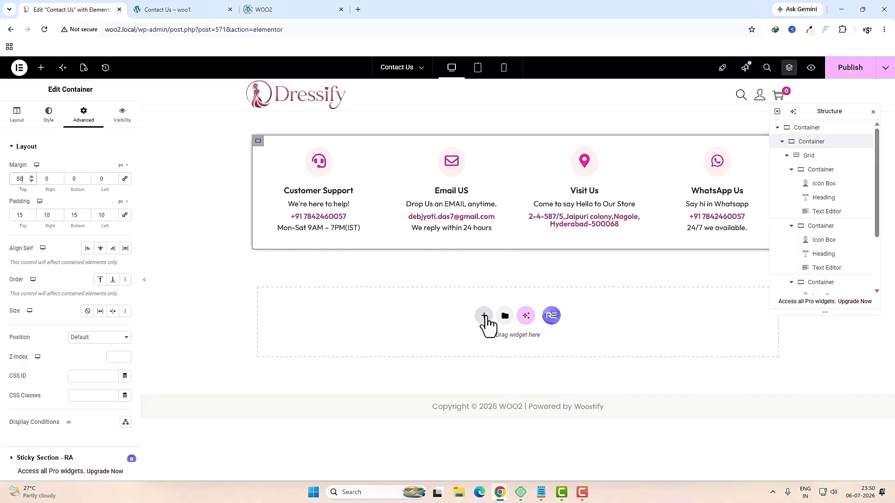
pyautogui.click(485, 320)
# Step: Add a two-column flexbox container below the cards with a 30 px top margin
pyautogui.click(482, 342)
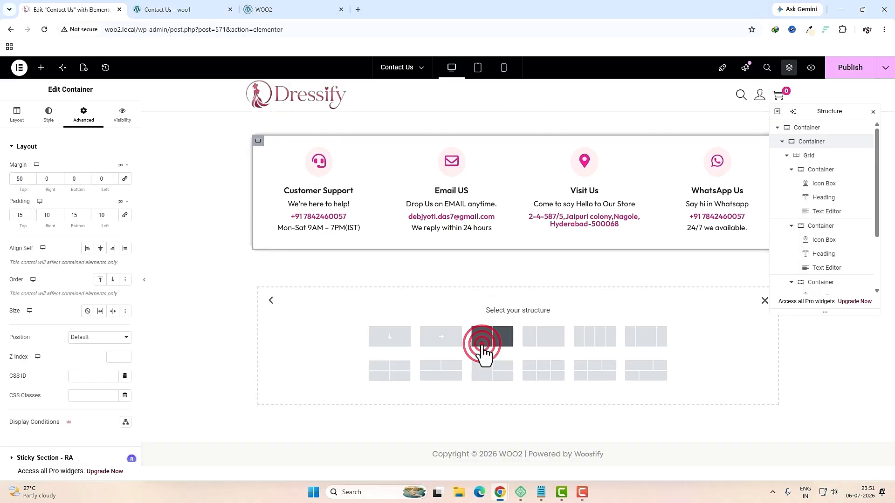
pyautogui.click(482, 343)
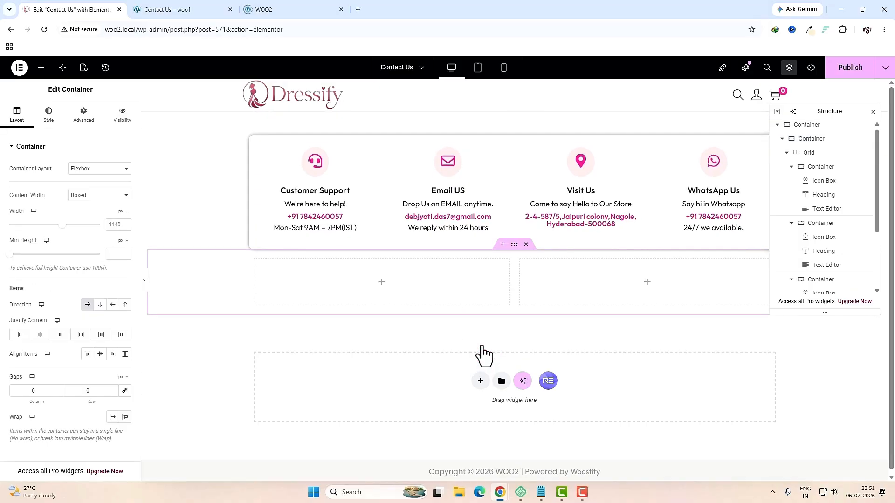
pyautogui.click(513, 246)
pyautogui.click(86, 116)
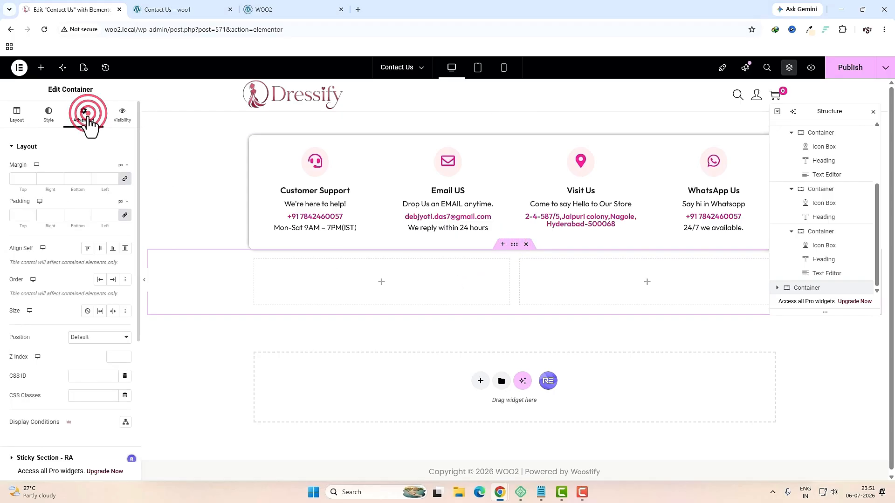
pyautogui.click(18, 178)
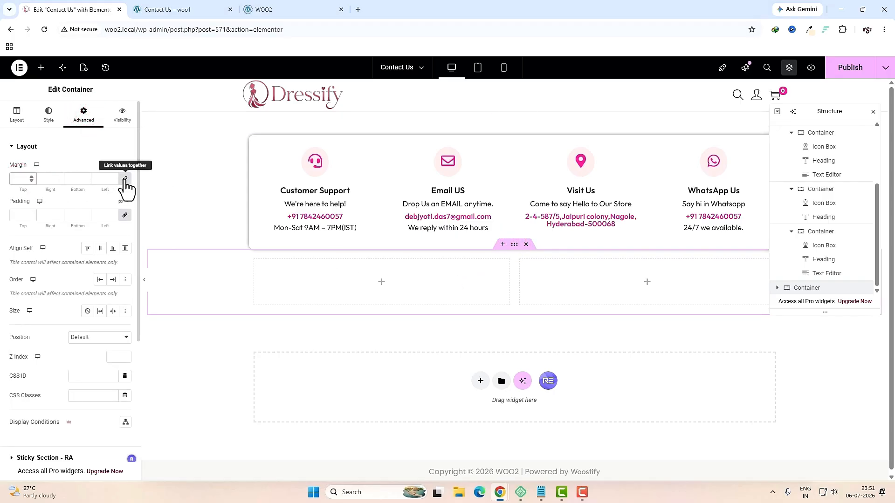
pyautogui.click(125, 179)
pyautogui.click(22, 179)
pyautogui.write('3')
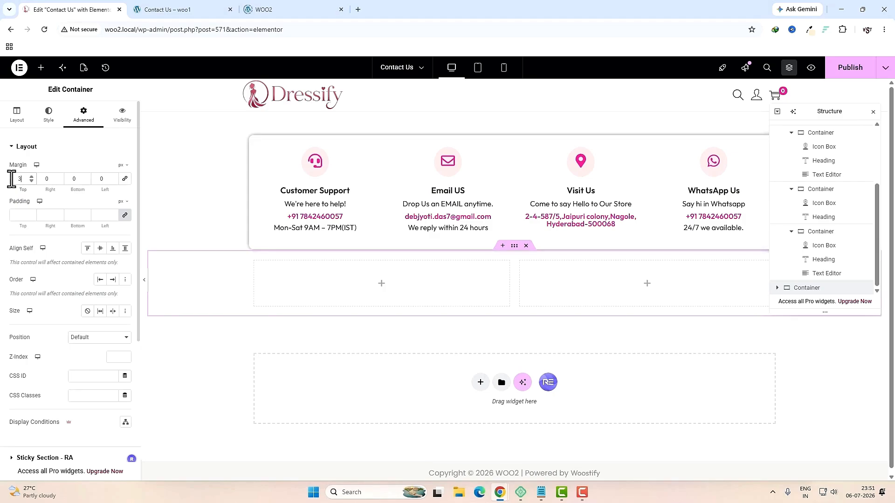
pyautogui.write('0')
pyautogui.click(74, 180)
pyautogui.write('30')
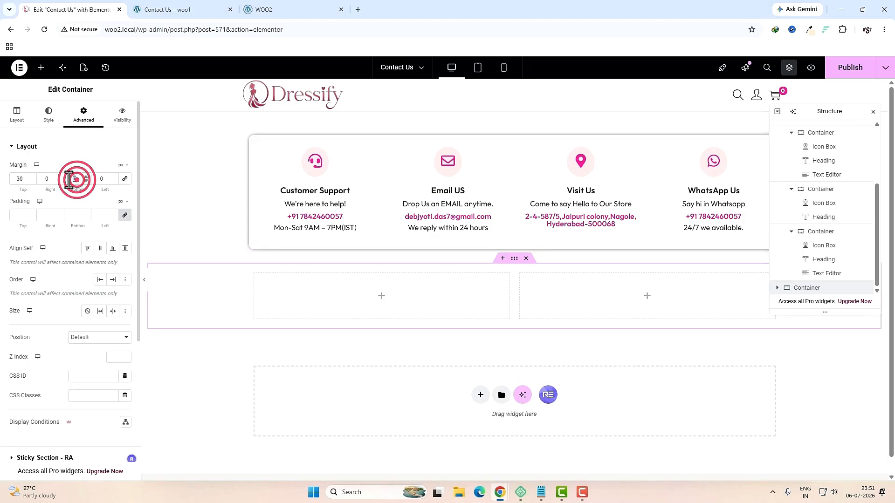
# Step: Place an H4 'Send Your Message' heading in the left column
pyautogui.click(381, 296)
pyautogui.click(52, 135)
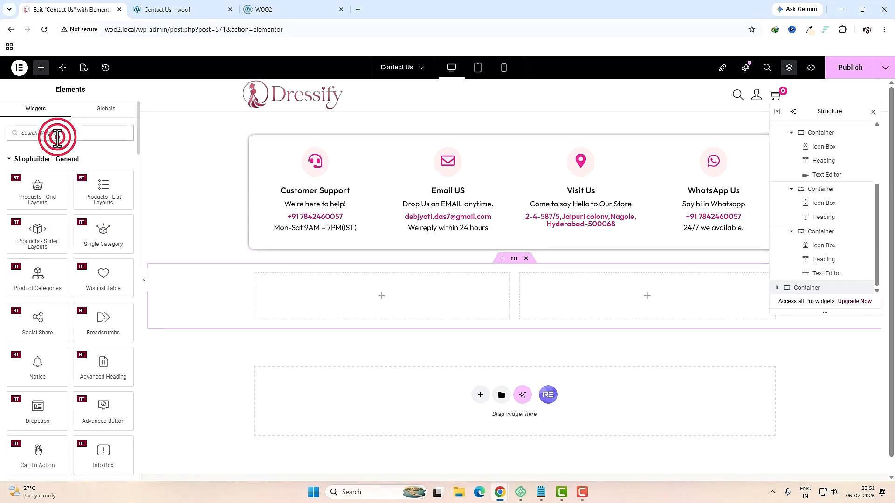
pyautogui.write('head')
pyautogui.moveTo(38, 163); pyautogui.dragTo(352, 281)
pyautogui.tripleClick(95, 186)
pyautogui.write('Send Your Message')
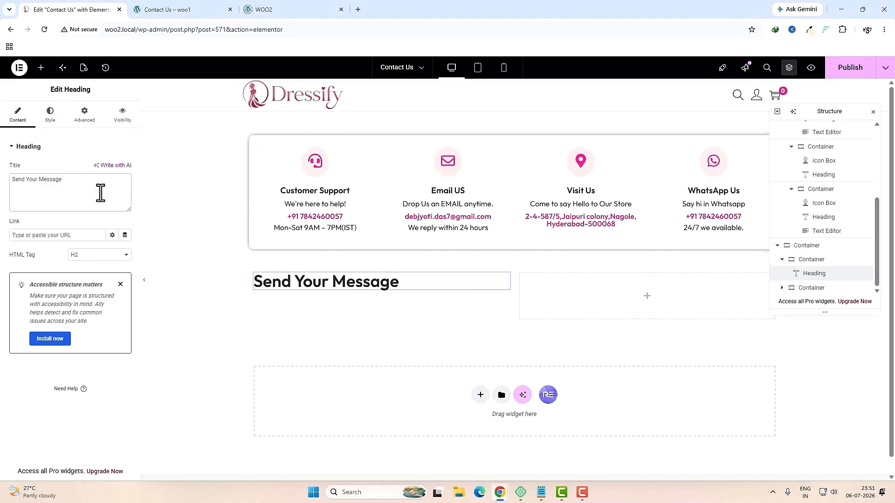
pyautogui.click(104, 255)
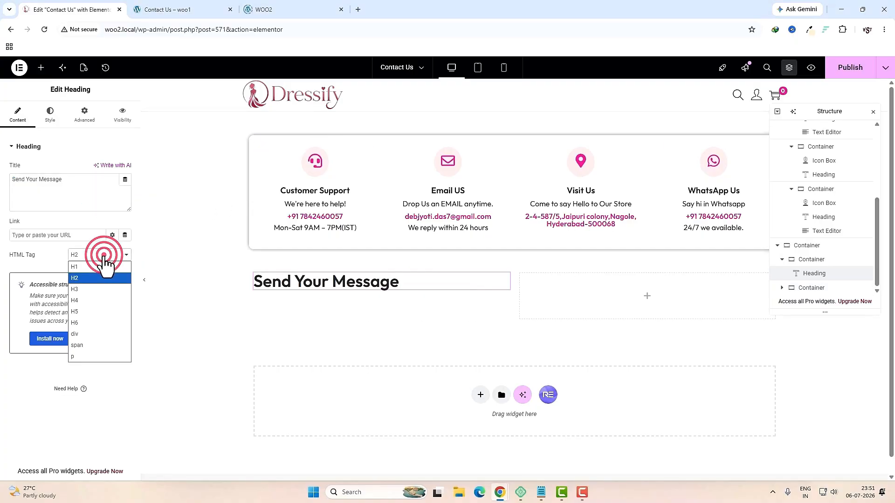
pyautogui.click(96, 311)
# Step: Add a text block under the heading reading 'Fill Out the form below And you'll get back to you'
pyautogui.click(165, 9)
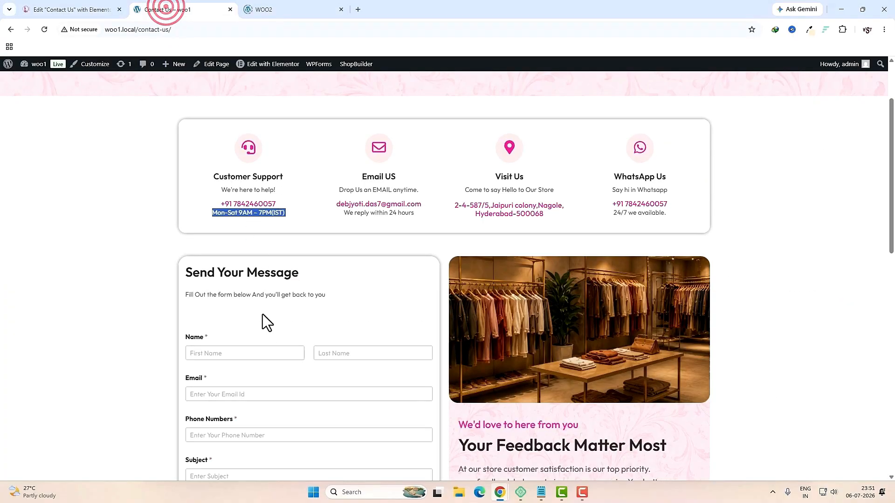
pyautogui.tripleClick(234, 296)
pyautogui.hotkey('ctrl', 'c')
pyautogui.click(70, 9)
pyautogui.click(41, 68)
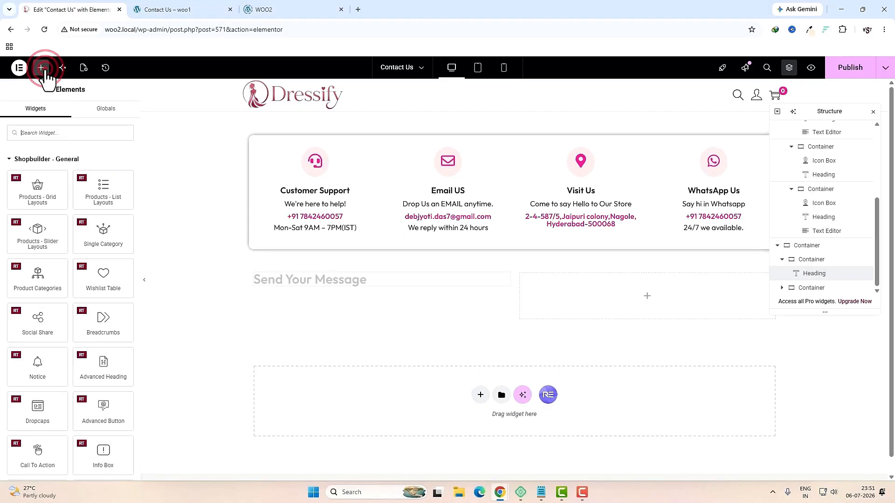
pyautogui.write('tex')
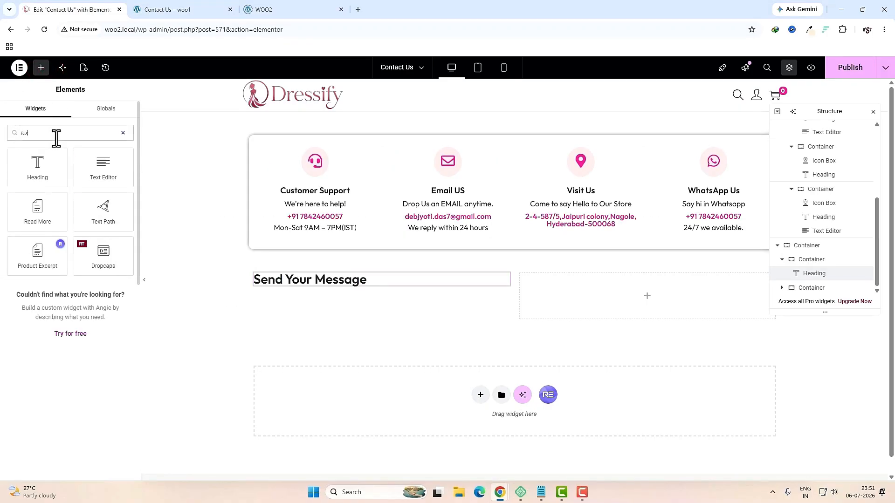
pyautogui.moveTo(100, 168); pyautogui.dragTo(327, 285)
pyautogui.tripleClick(99, 255)
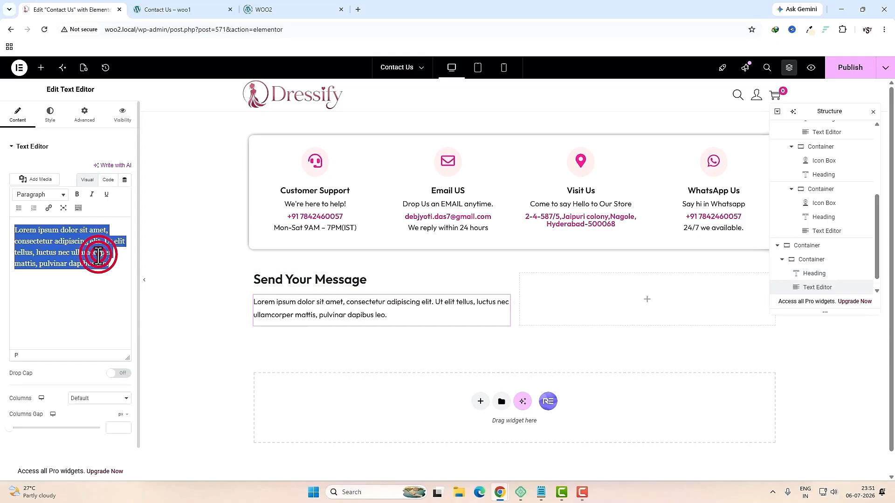
pyautogui.hotkey('ctrl', 'v')
# Step: Set the subtitle text's line height to 2
pyautogui.click(48, 115)
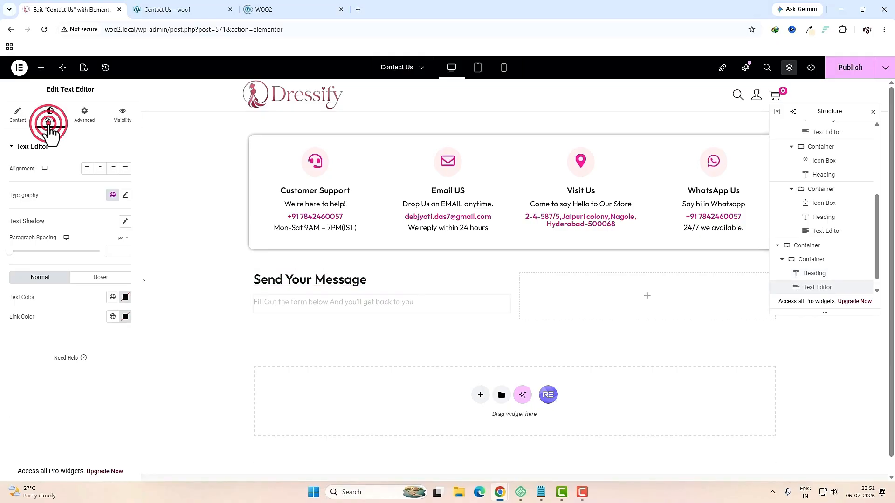
pyautogui.click(125, 194)
pyautogui.click(19, 376)
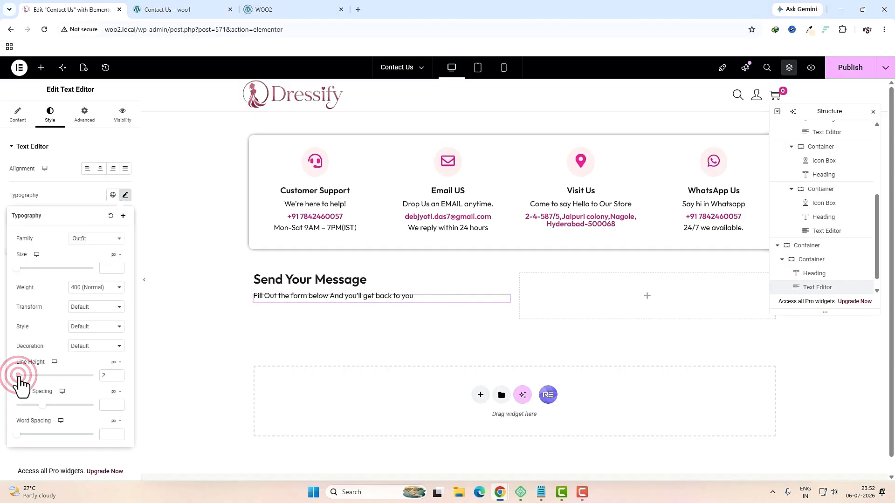
pyautogui.click(41, 68)
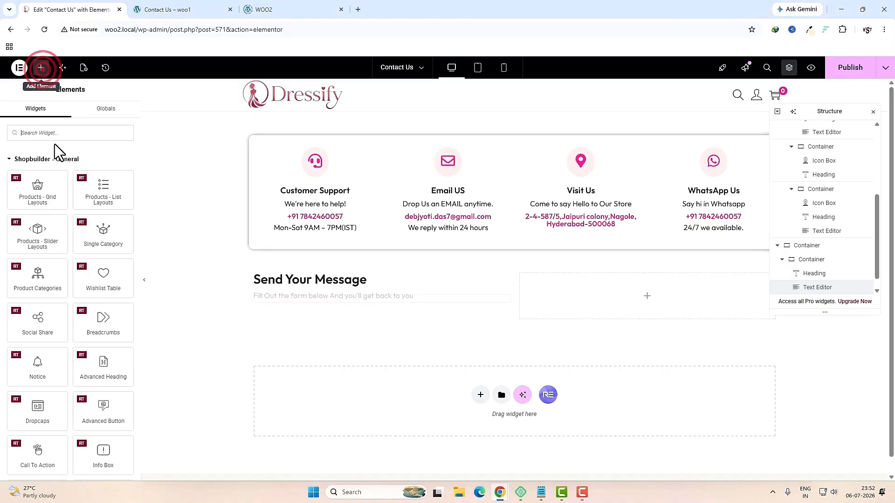
pyautogui.click(62, 132)
# Step: Add a WPForms widget under the subtitle showing 'my contact form'
pyautogui.write('w')
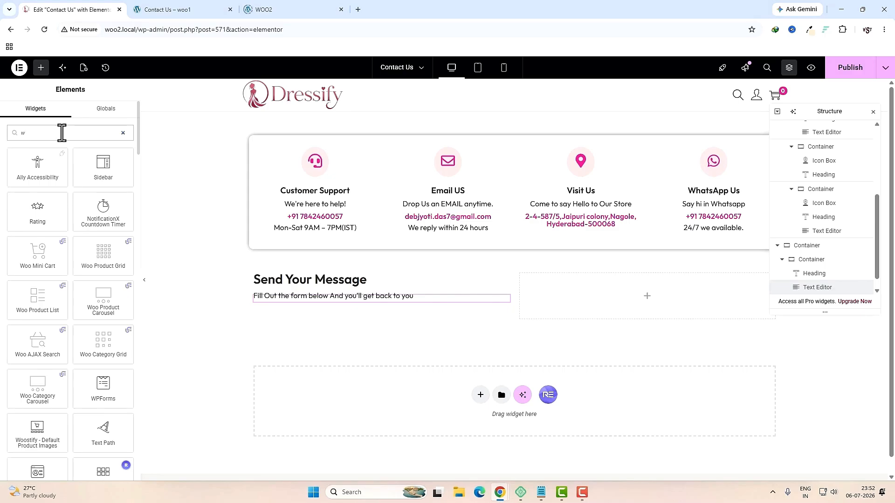
pyautogui.write('pf')
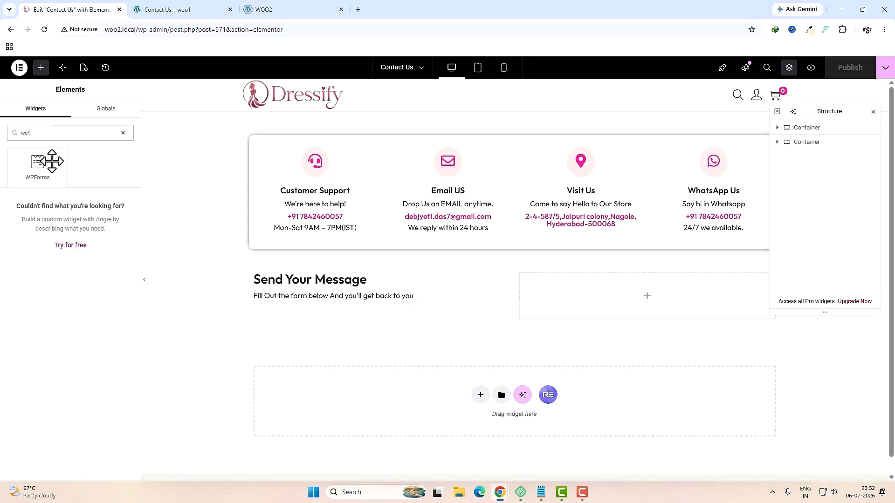
pyautogui.moveTo(51, 161); pyautogui.dragTo(302, 302)
pyautogui.click(73, 180)
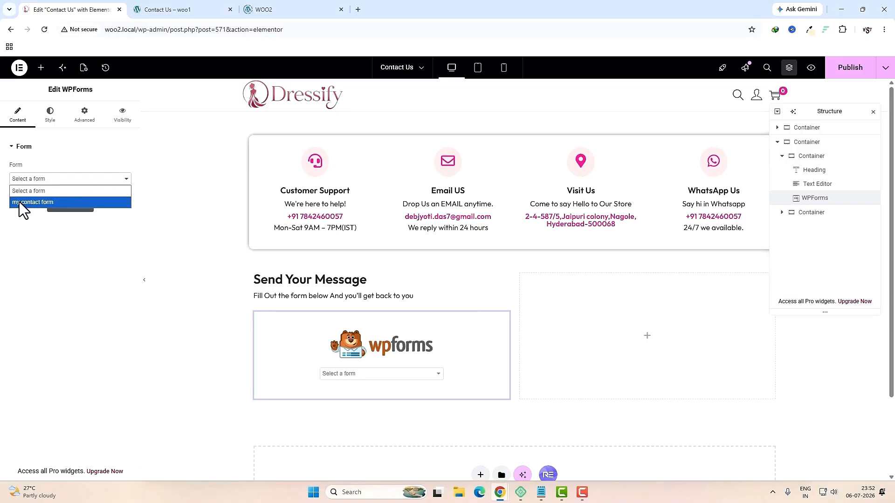
pyautogui.click(34, 203)
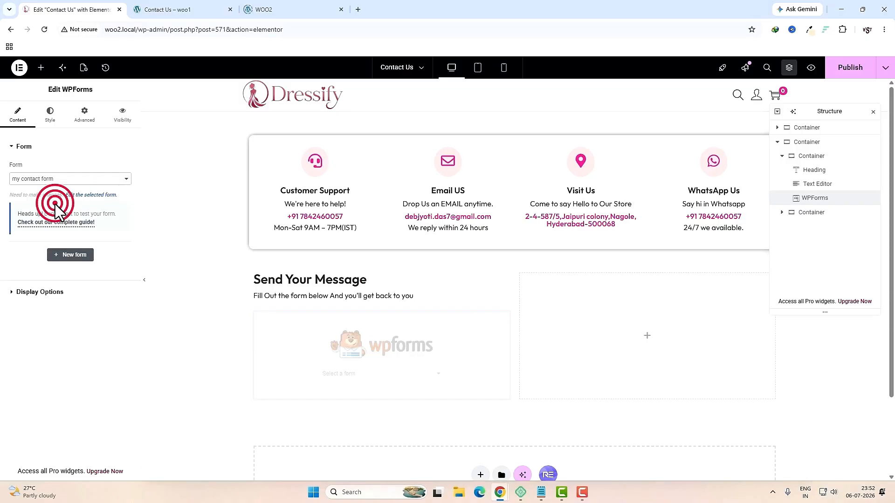
# Step: Make the form's fields and labels Small and the Submit button background global Pink
pyautogui.click(53, 117)
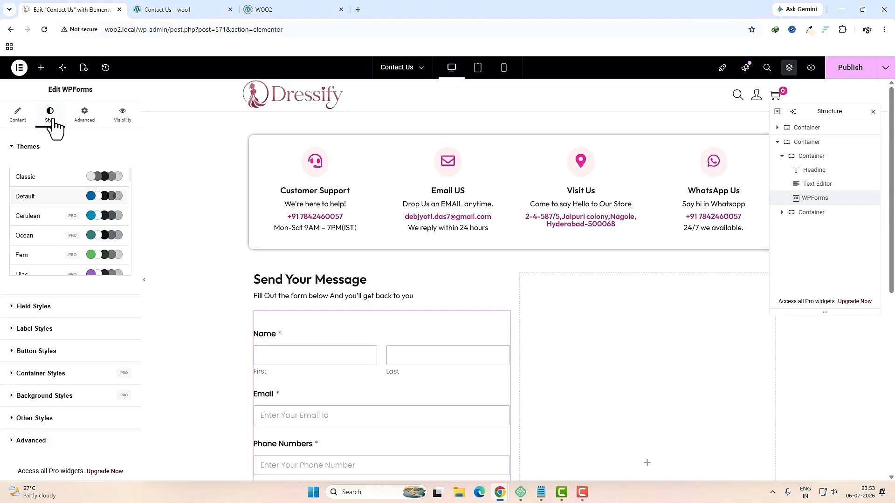
pyautogui.click(41, 305)
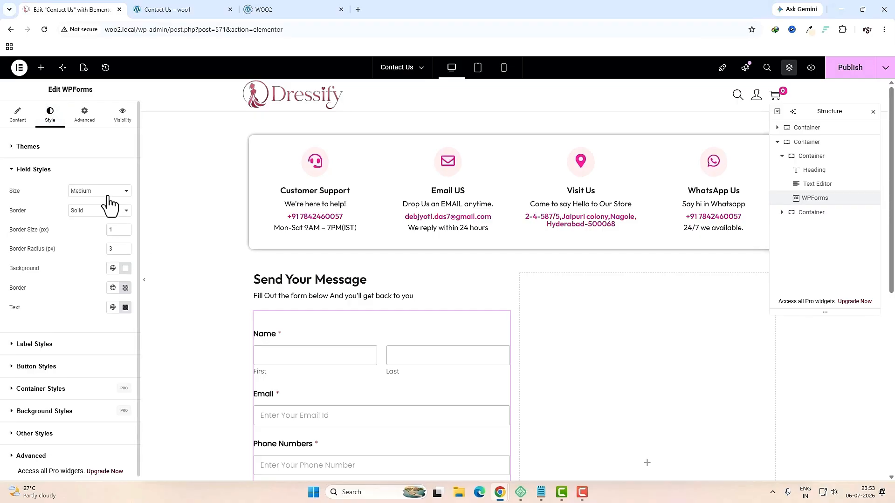
pyautogui.click(107, 192)
pyautogui.click(96, 204)
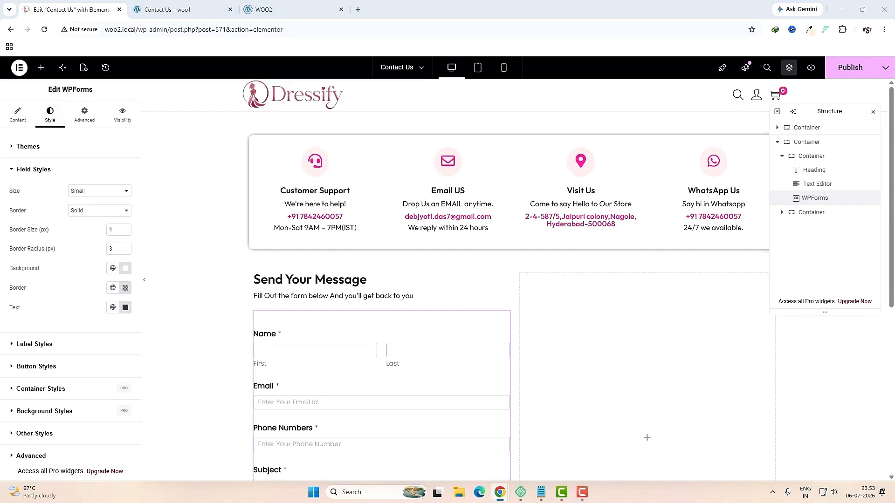
pyautogui.click(84, 344)
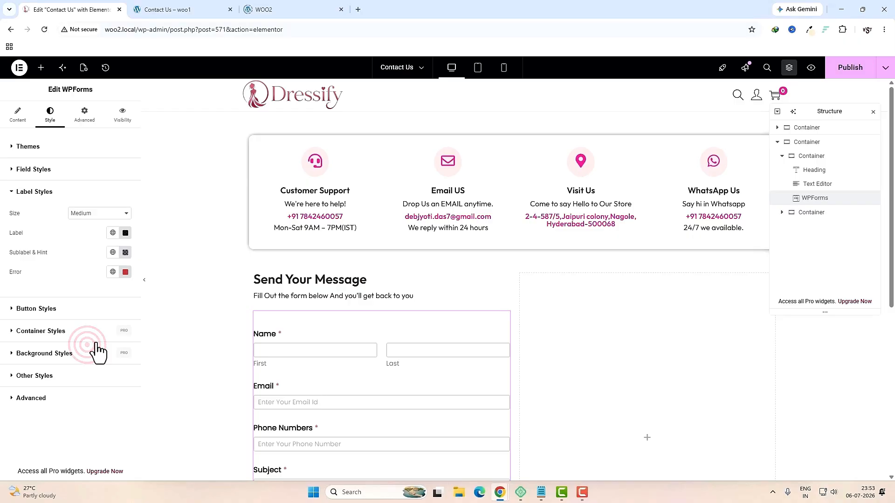
pyautogui.click(93, 213)
pyautogui.click(91, 228)
pyautogui.click(51, 309)
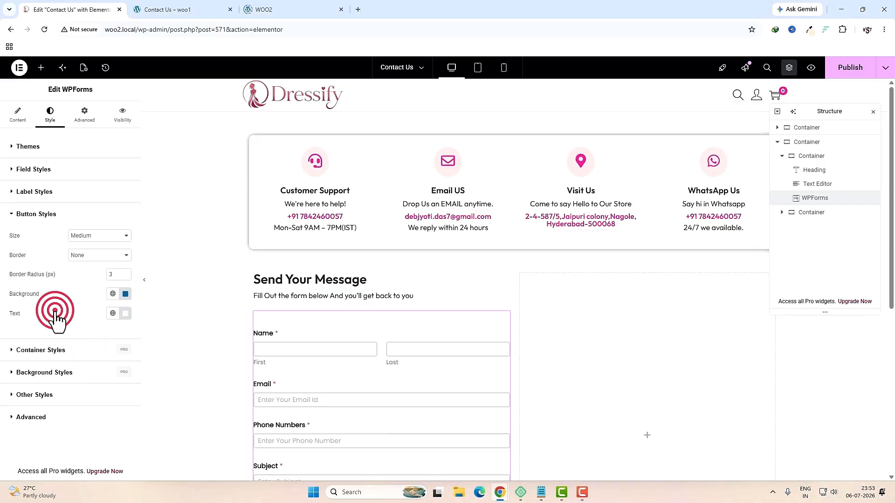
pyautogui.click(112, 293)
pyautogui.click(42, 187)
pyautogui.scroll(-4, 310, 328)
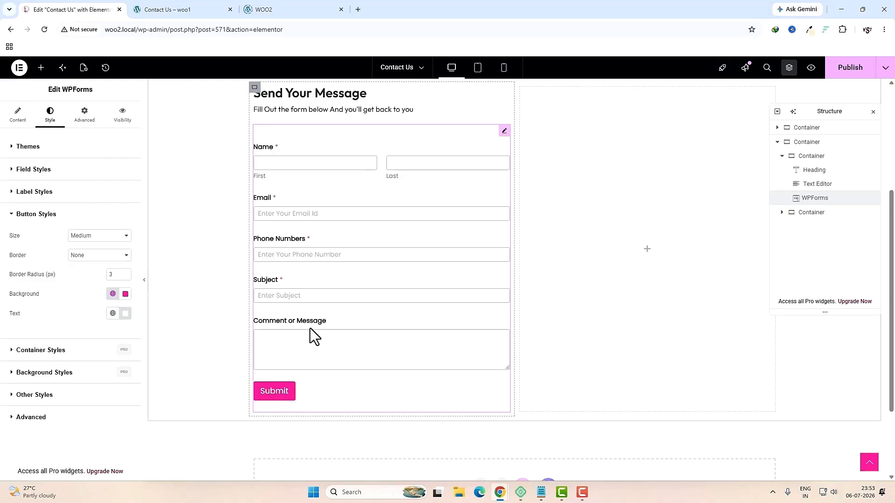
pyautogui.click(187, 10)
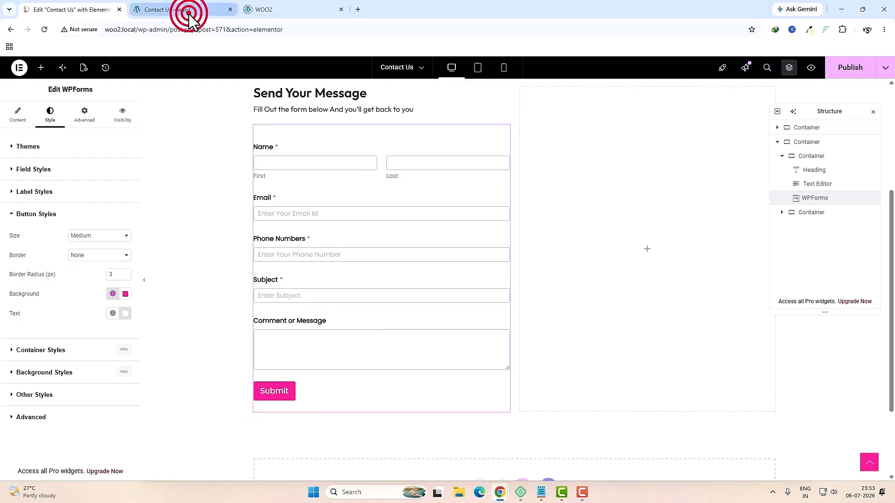
# Step: Give the form column unlinked padding of 20 px top/bottom and 15 px sides
pyautogui.scroll(-3, 527, 316)
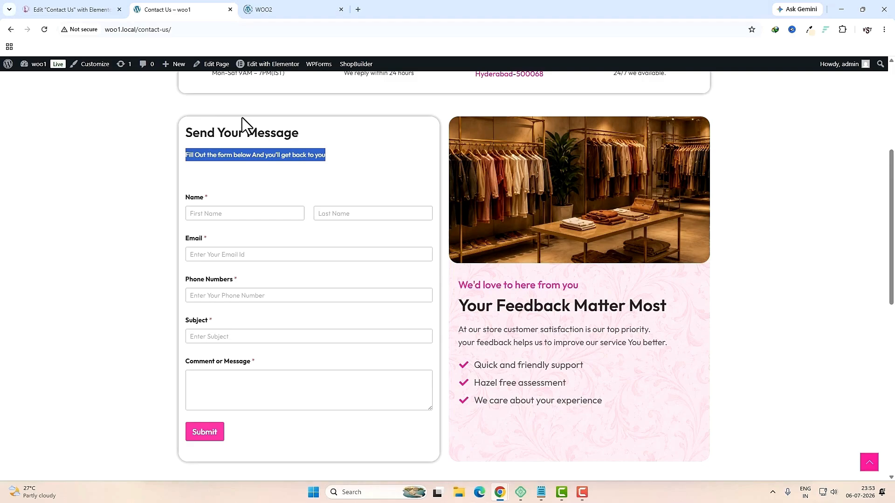
pyautogui.click(70, 9)
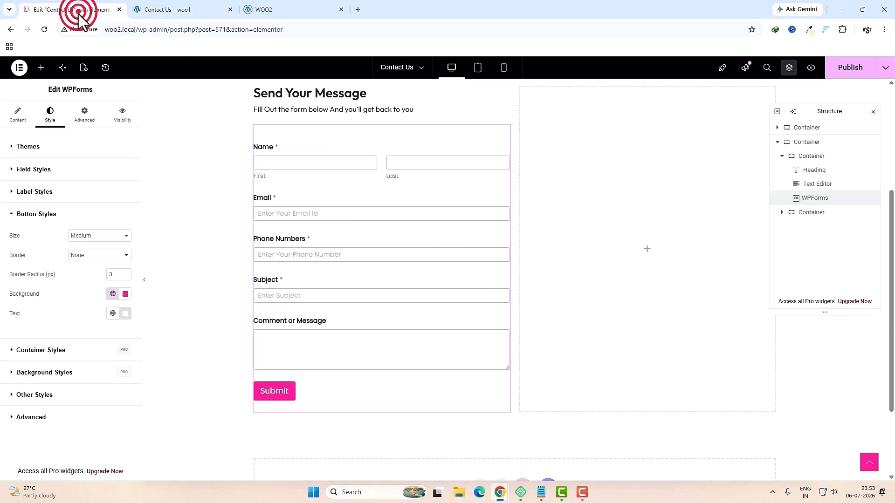
pyautogui.click(253, 179)
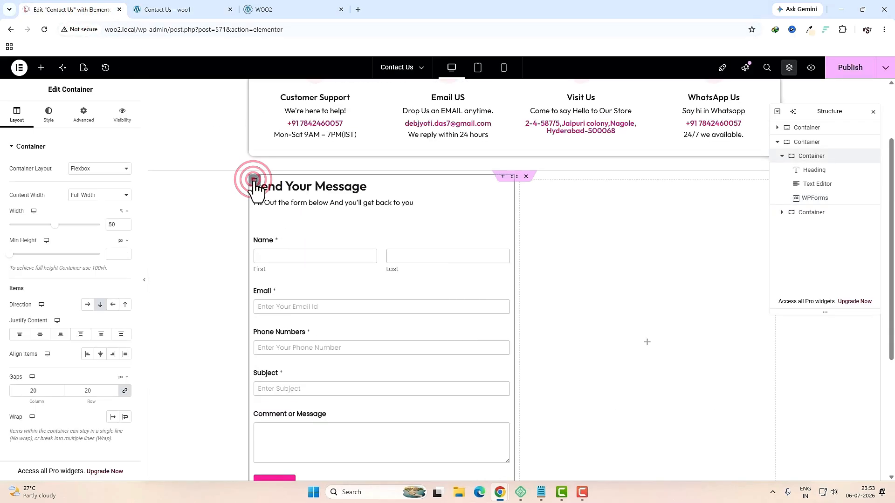
pyautogui.click(93, 116)
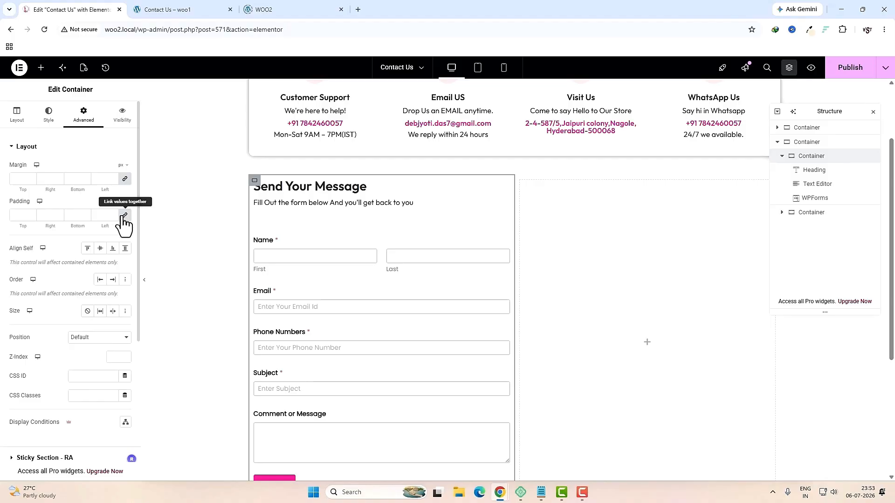
pyautogui.click(125, 217)
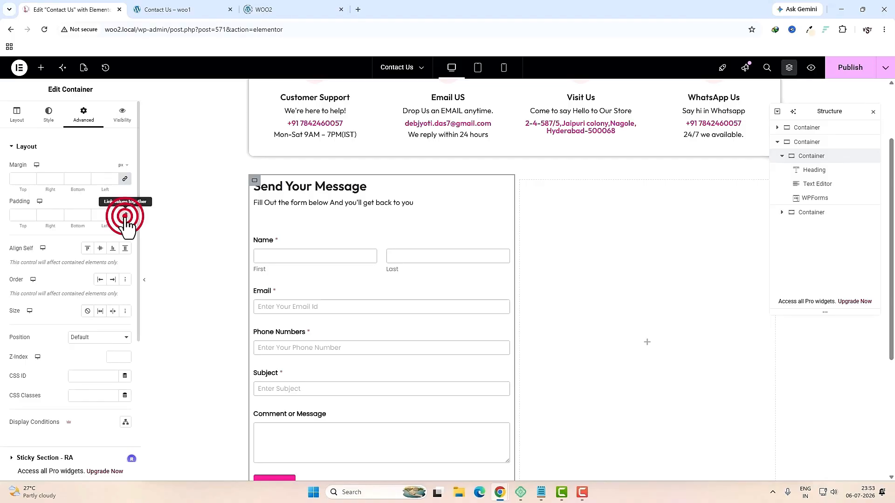
pyautogui.doubleClick(22, 216)
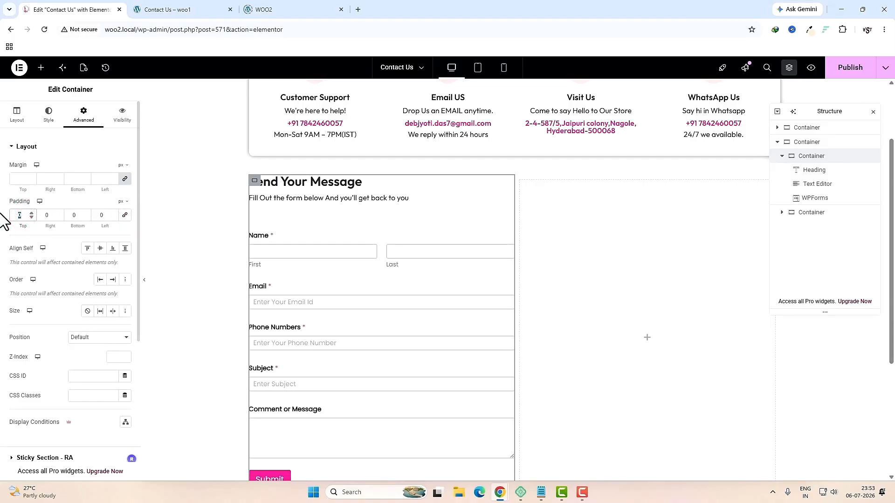
pyautogui.write('20')
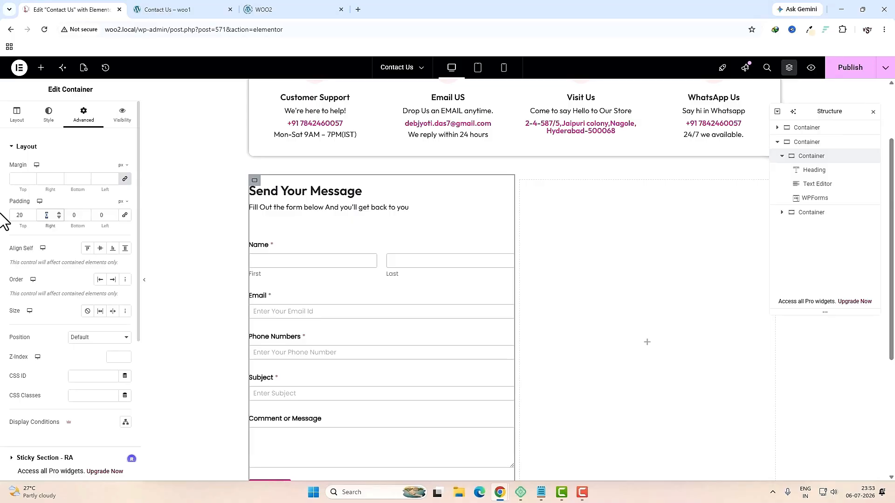
pyautogui.write('15')
pyautogui.press('Tab')
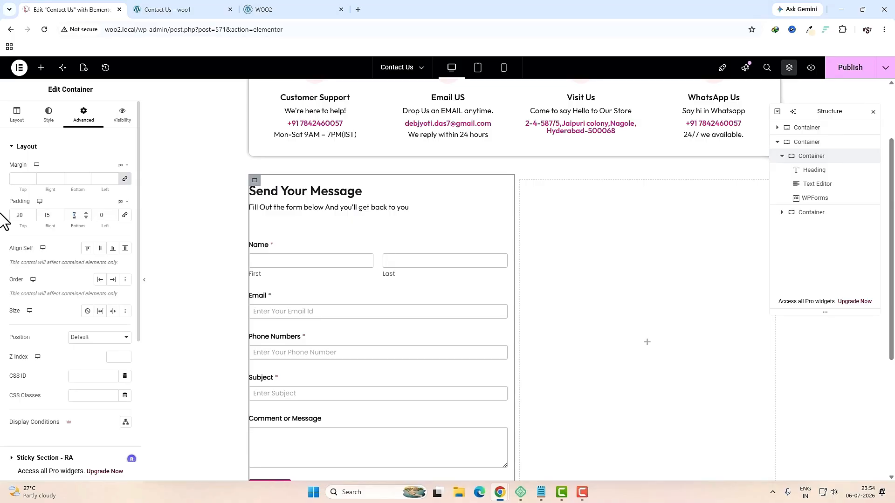
pyautogui.write('15')
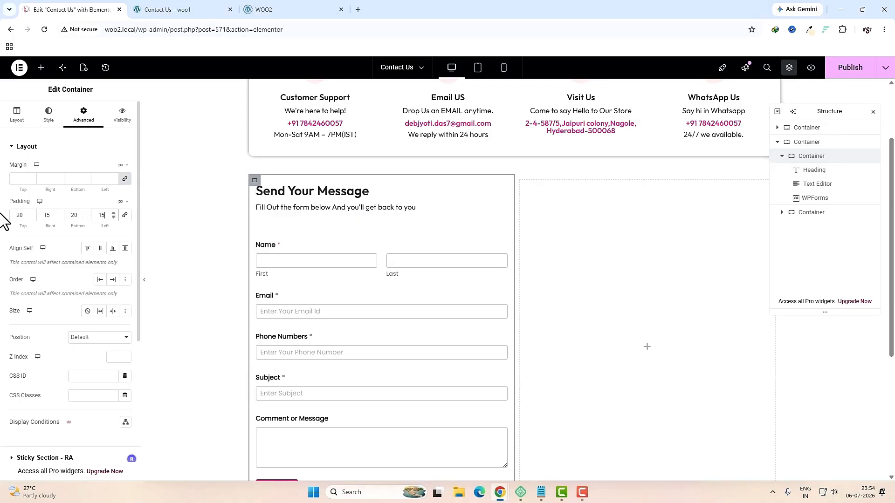
# Step: Add a box shadow and 10 px rounded corners to the form column
pyautogui.click(49, 114)
pyautogui.click(31, 272)
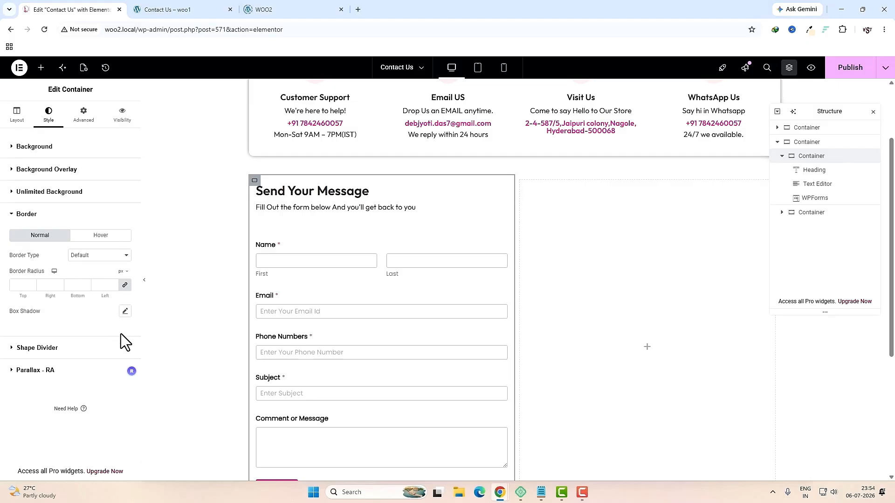
pyautogui.click(125, 312)
pyautogui.click(25, 285)
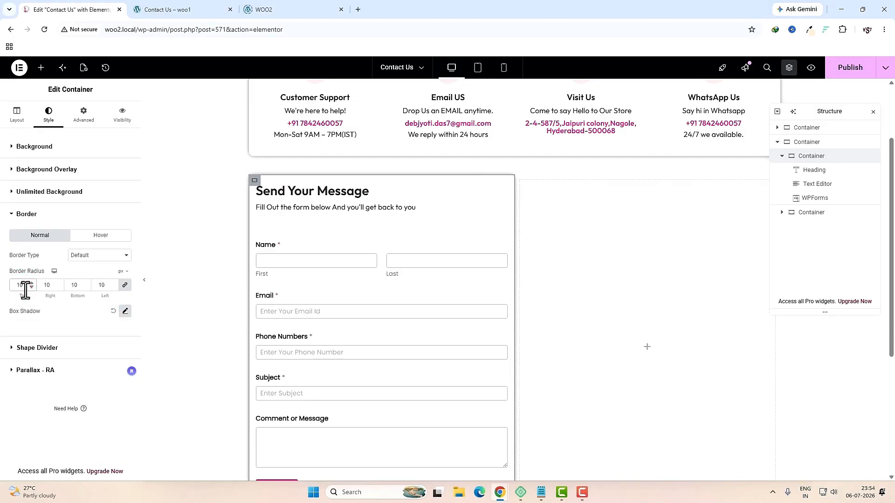
pyautogui.click(521, 182)
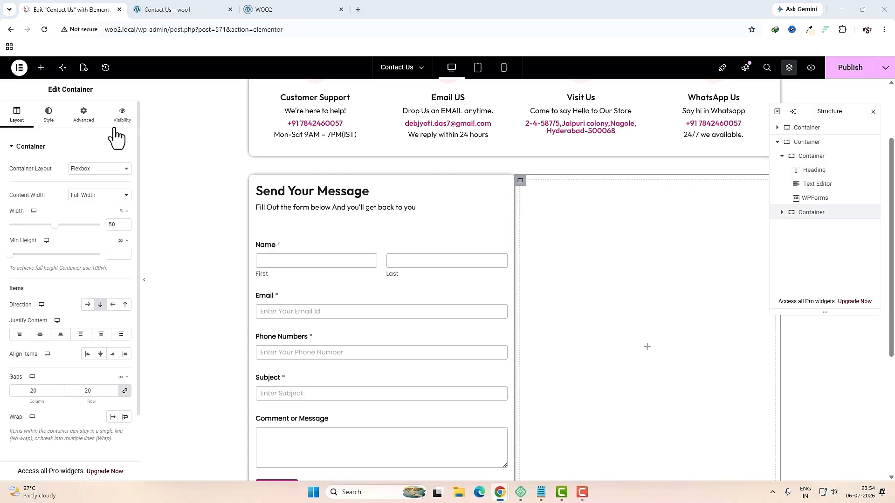
# Step: Set the right column's classic background to the 'page header bg' image
pyautogui.click(91, 122)
pyautogui.click(124, 215)
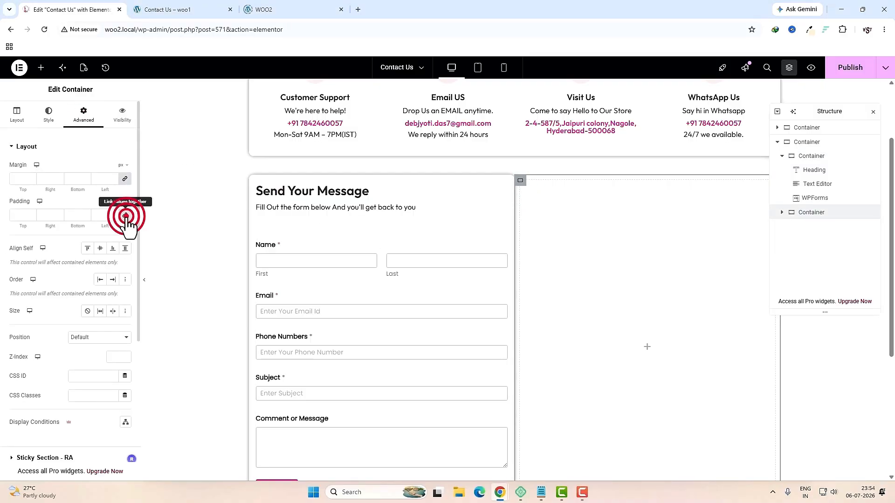
pyautogui.click(49, 120)
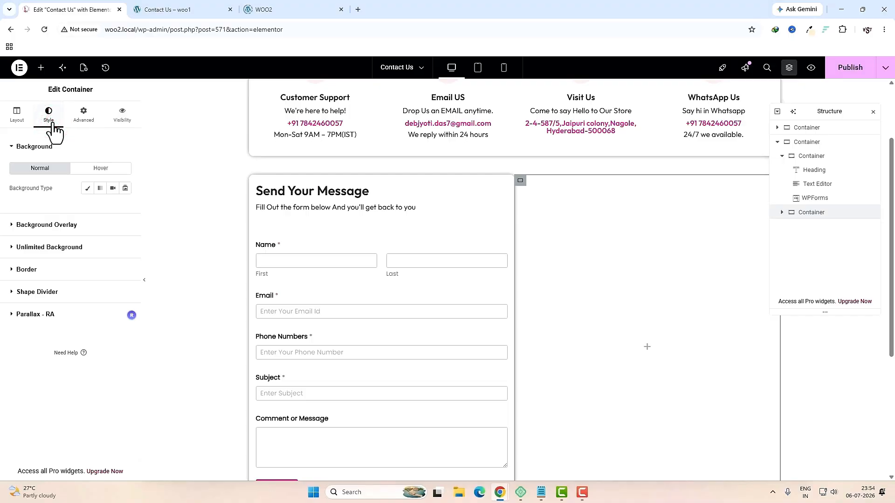
pyautogui.click(86, 189)
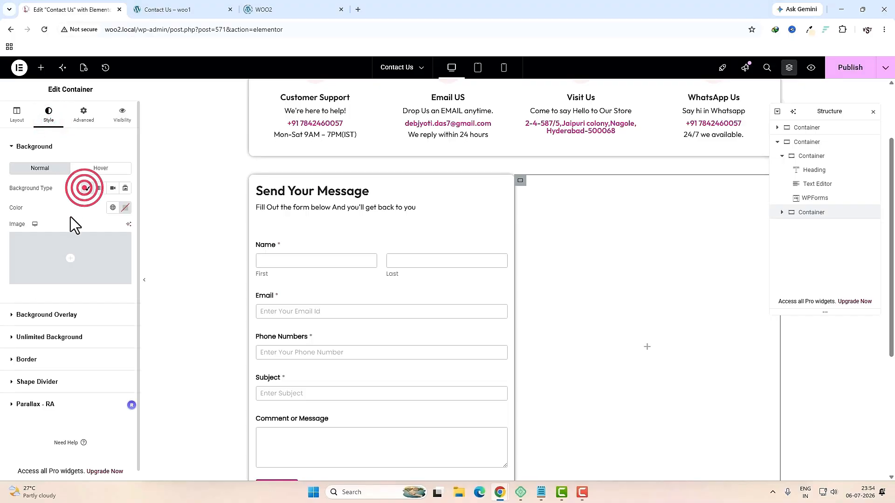
pyautogui.click(56, 245)
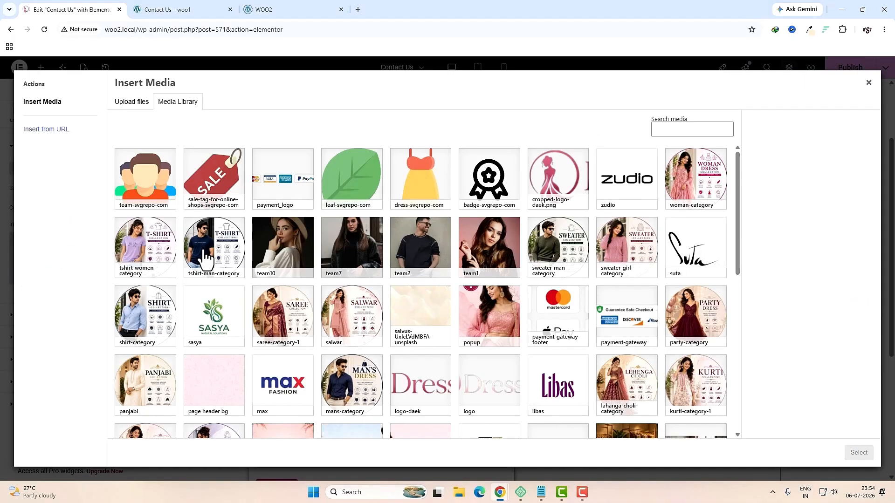
pyautogui.scroll(-3, 431, 284)
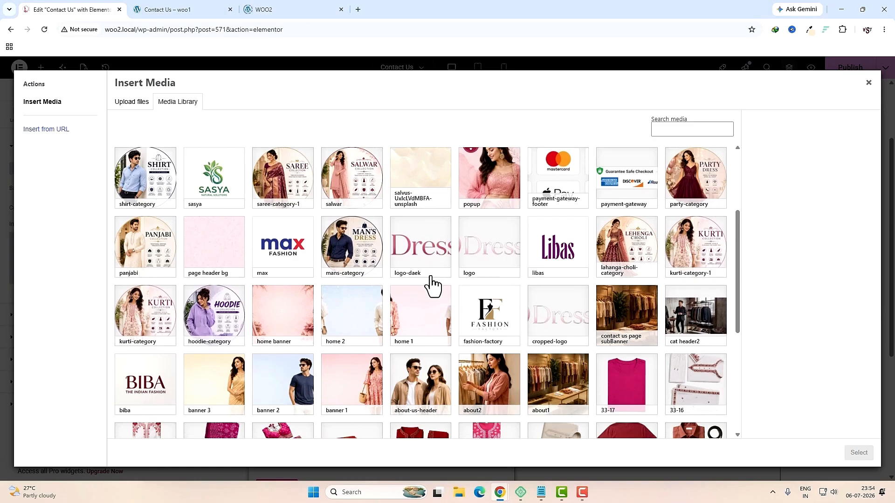
pyautogui.scroll(1, 429, 286)
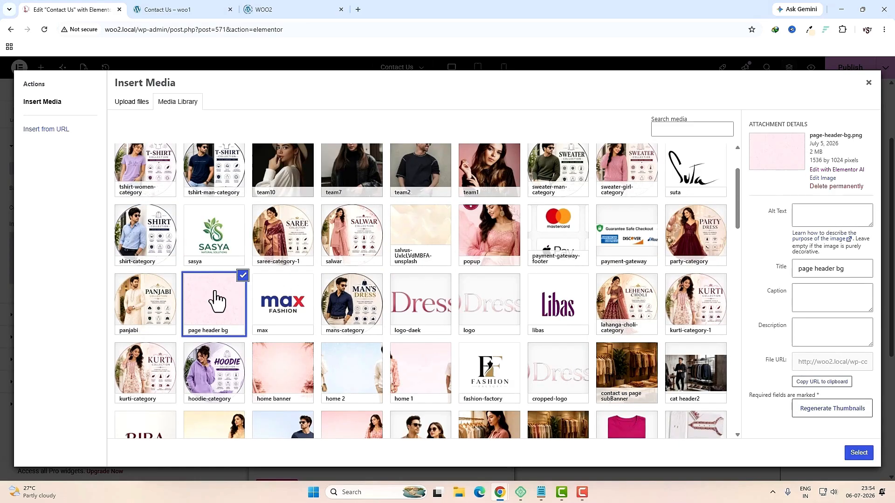
pyautogui.click(849, 453)
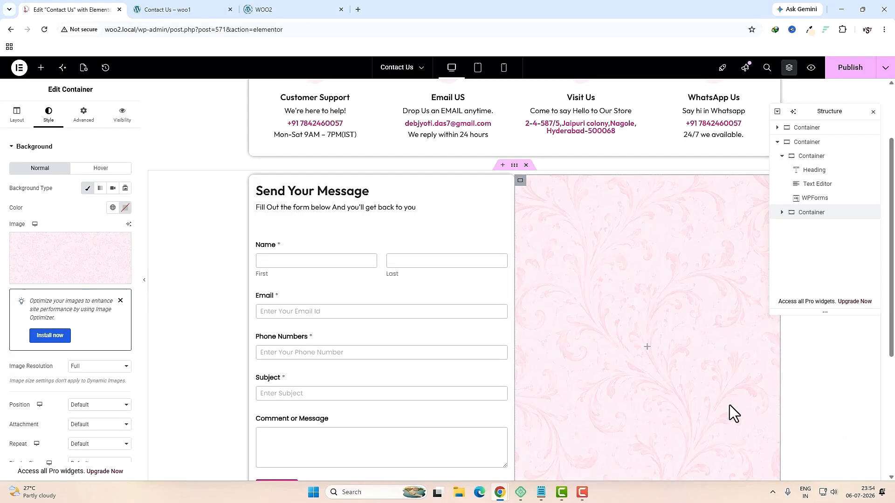
# Step: Position the background Center Center with Cover size, and round the column's corners by 10 px
pyautogui.click(83, 339)
pyautogui.click(88, 360)
pyautogui.click(81, 396)
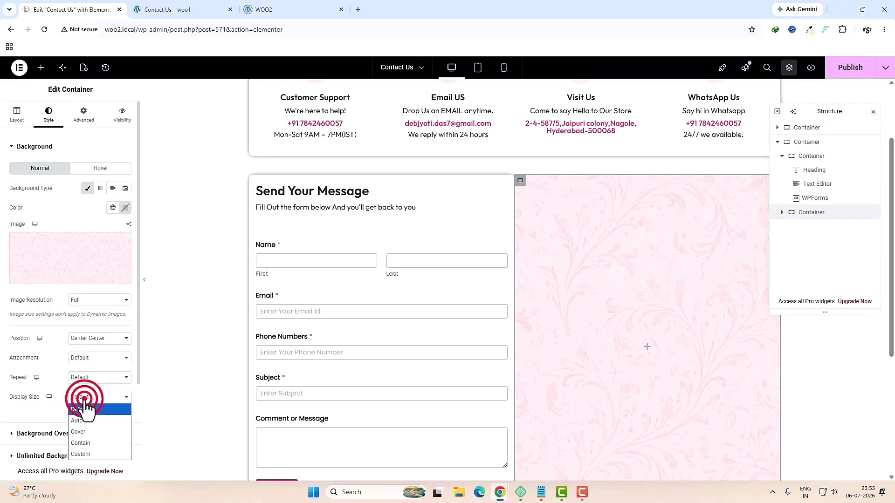
pyautogui.click(95, 430)
pyautogui.scroll(-3, 52, 431)
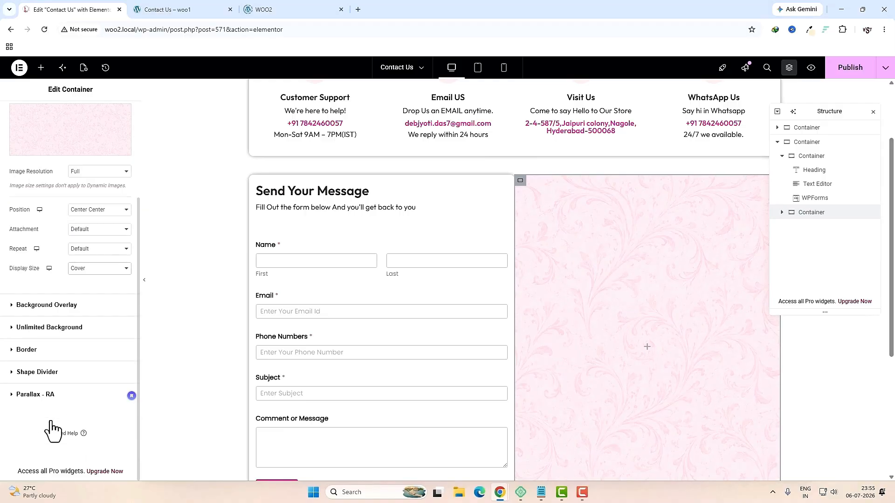
pyautogui.click(40, 351)
pyautogui.click(21, 284)
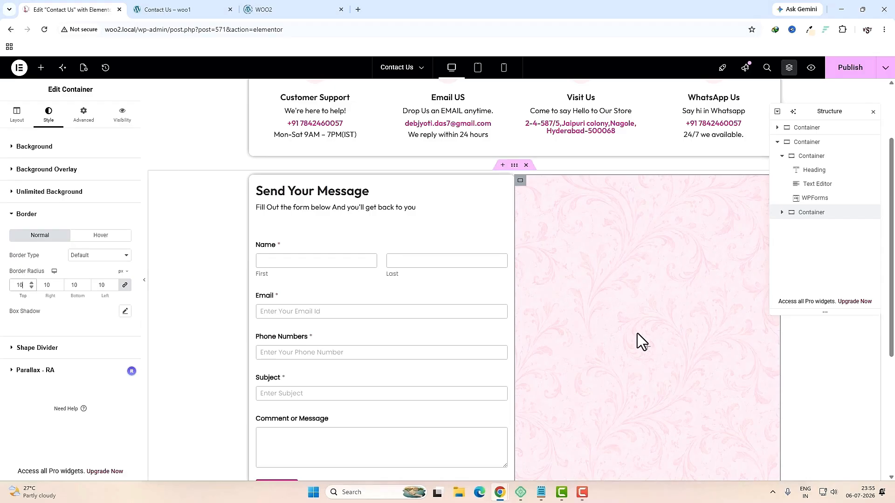
pyautogui.click(647, 347)
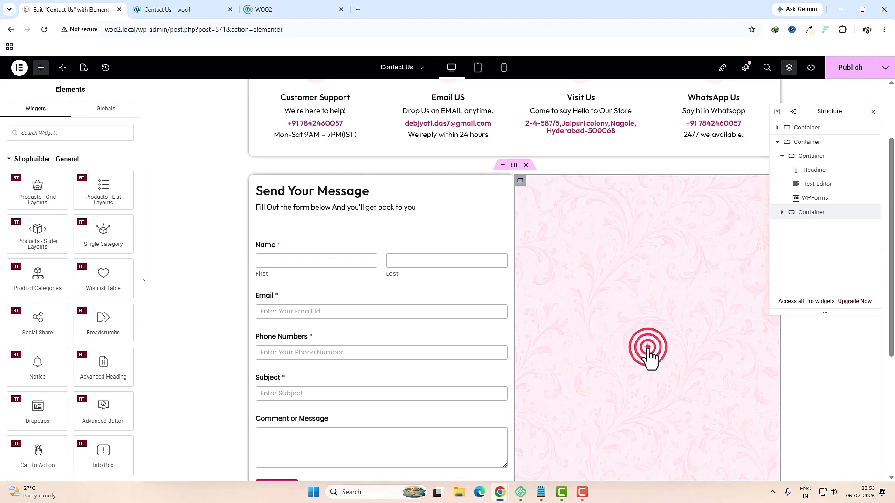
# Step: Add an Image widget to the pink column showing the 'contact us page subBanner' photo
pyautogui.click(68, 133)
pyautogui.write('ima')
pyautogui.moveTo(57, 180); pyautogui.dragTo(615, 295)
pyautogui.click(99, 195)
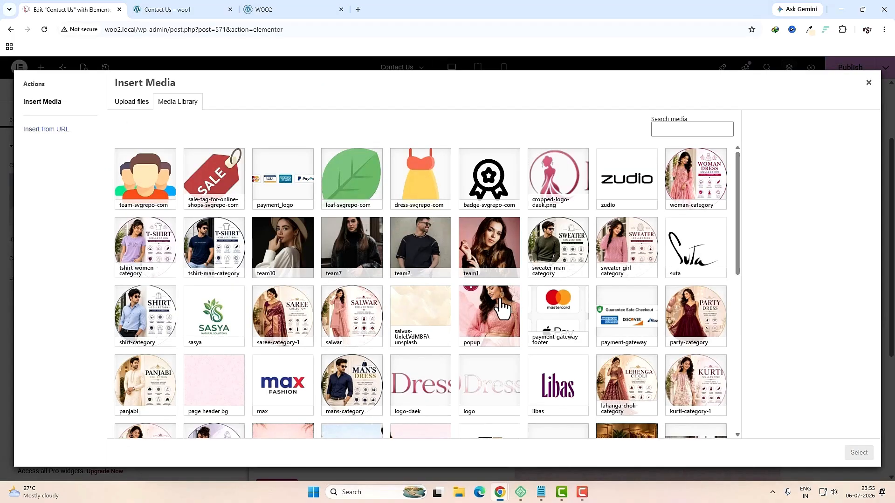
pyautogui.scroll(-5, 501, 307)
pyautogui.click(627, 219)
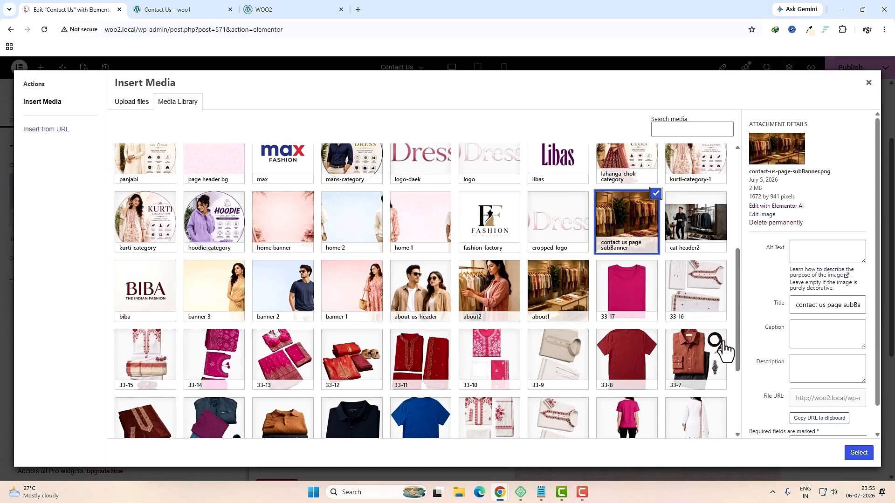
pyautogui.click(853, 454)
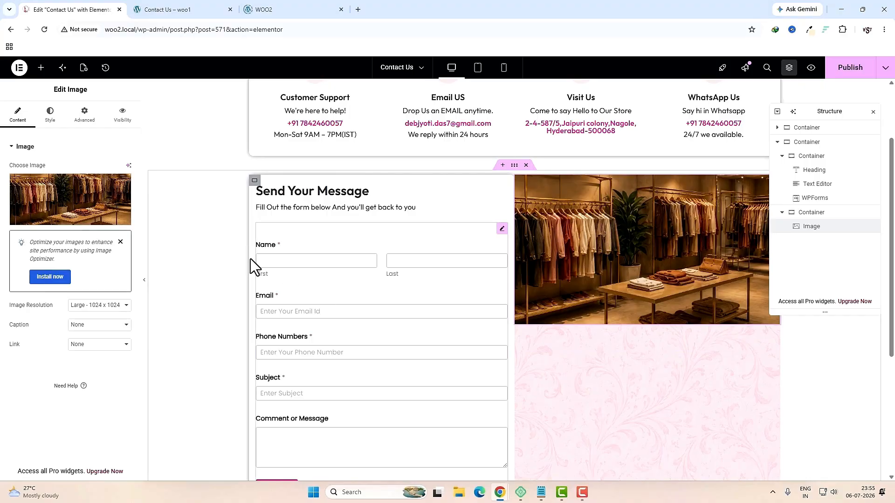
# Step: Round the corners of the store photo
pyautogui.click(52, 123)
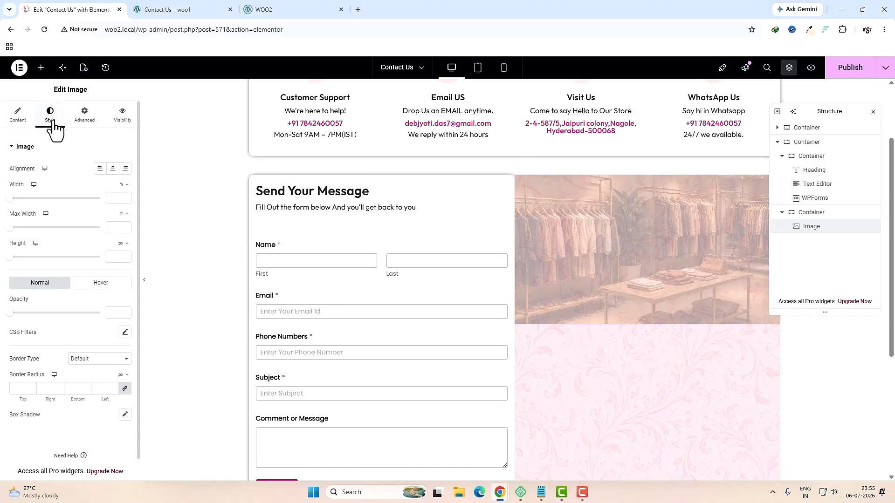
pyautogui.click(22, 389)
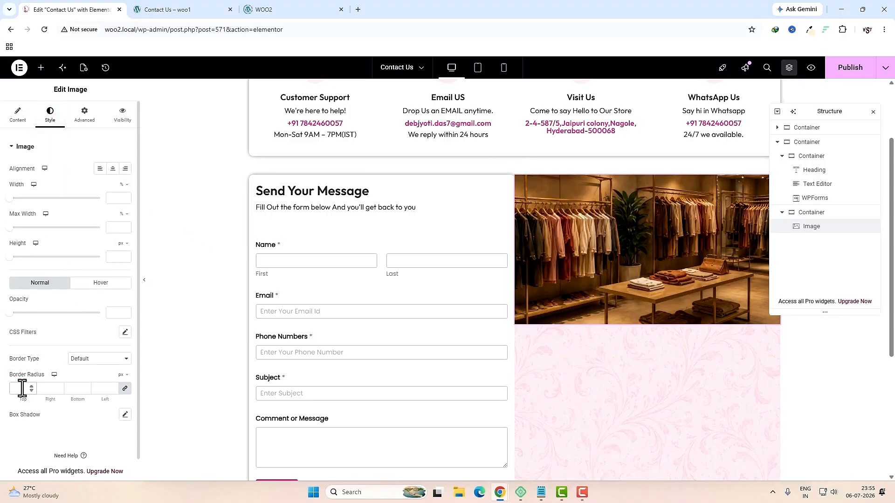
pyautogui.press('Escape')
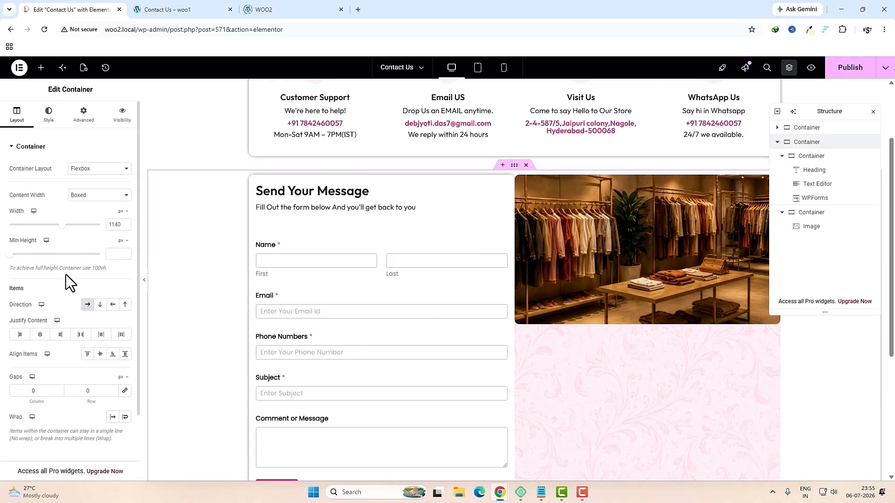
# Step: Set the form-image container's column gap to 20 and drop a Heading widget below the shop image
pyautogui.doubleClick(40, 394)
pyautogui.write('20')
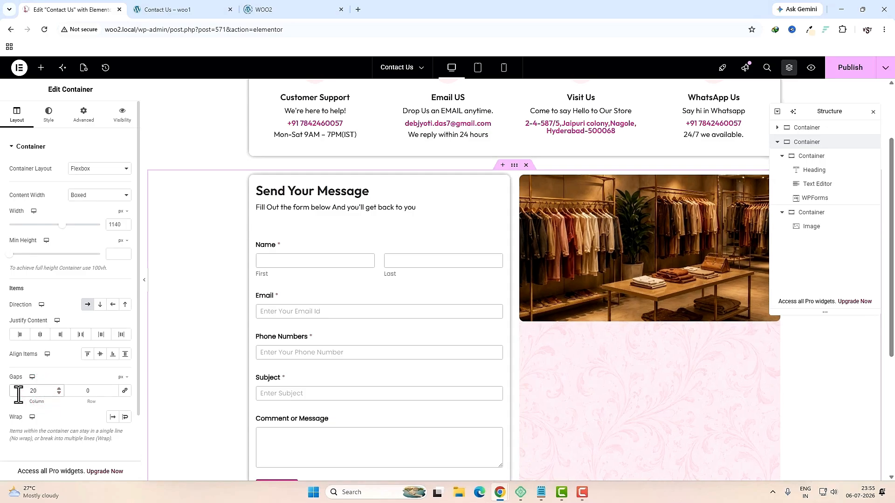
pyautogui.click(622, 288)
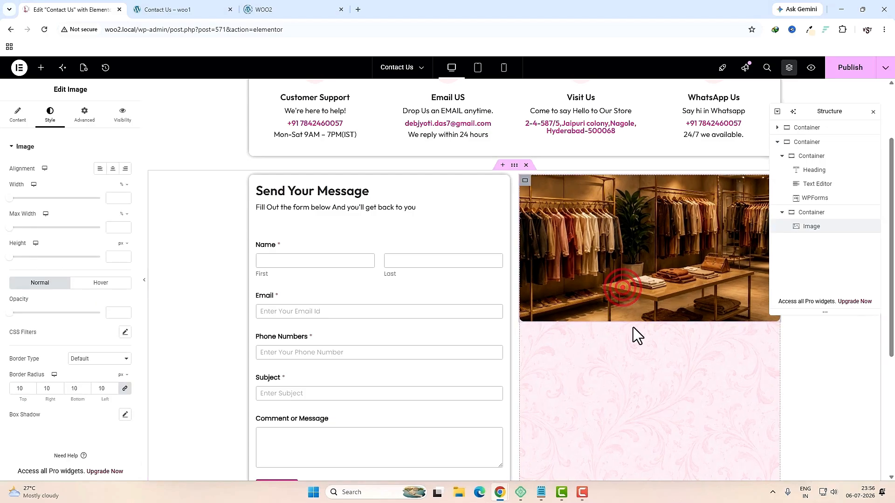
pyautogui.click(41, 67)
pyautogui.click(57, 126)
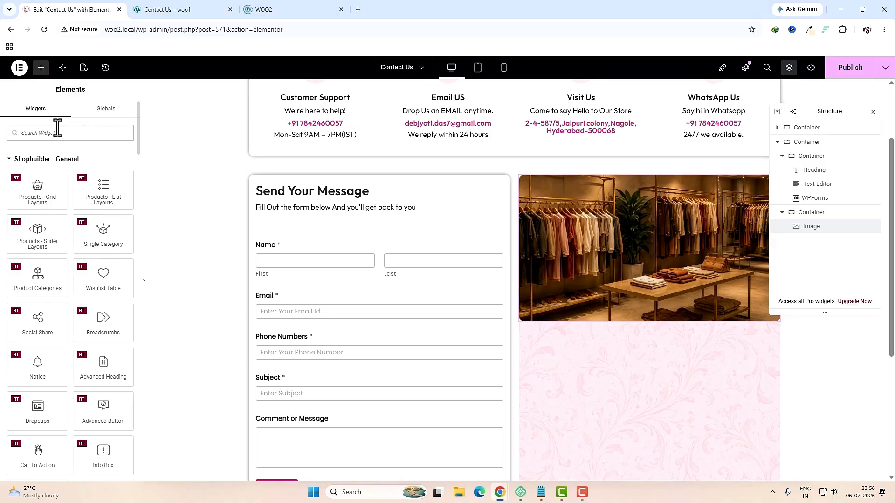
pyautogui.write('hea')
pyautogui.moveTo(37, 163); pyautogui.dragTo(552, 332)
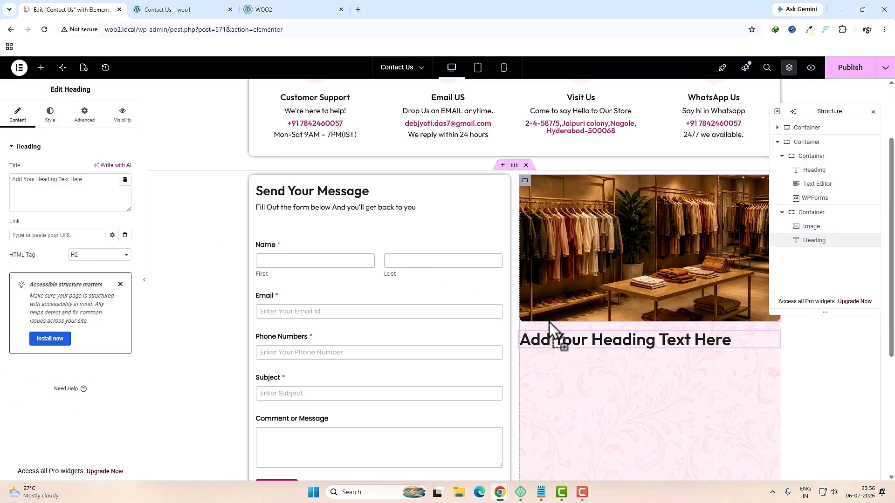
# Step: Make the new heading 'We'd love to here from you' at a smaller level in the site's pink
pyautogui.click(104, 180)
pyautogui.hotkey('ctrl', 'a')
pyautogui.write("We'd love to here from you")
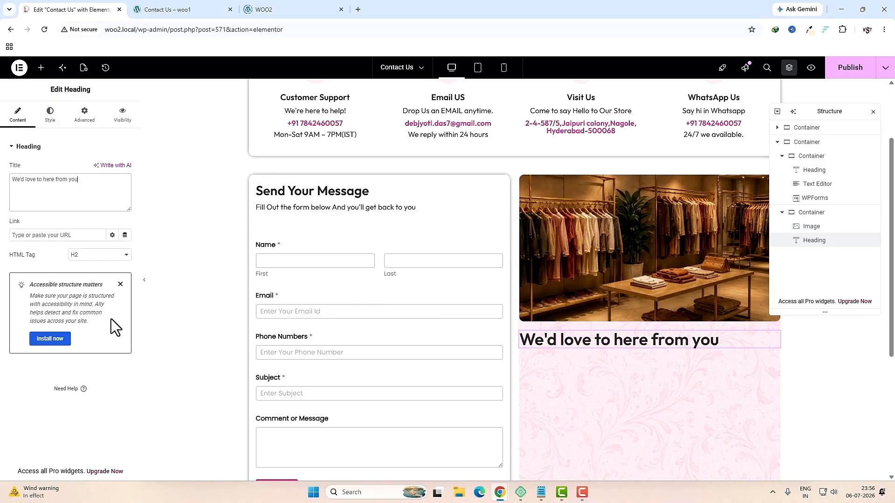
pyautogui.click(96, 255)
pyautogui.click(84, 321)
pyautogui.click(51, 123)
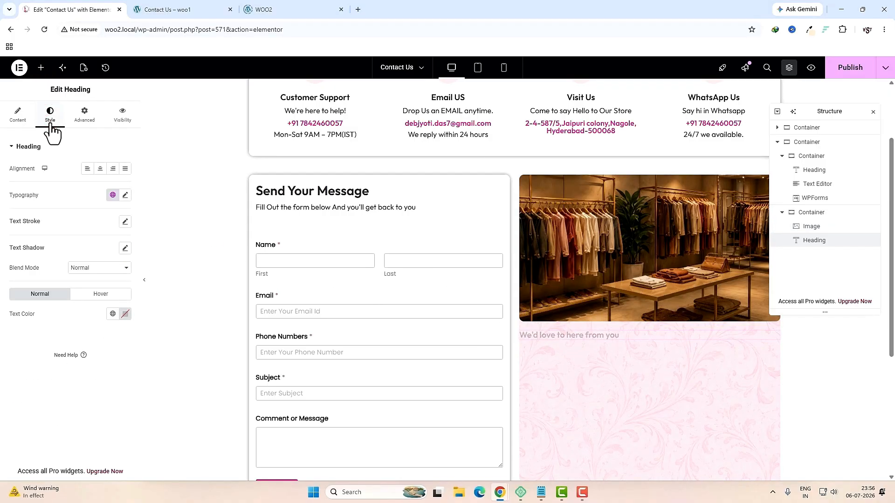
pyautogui.click(113, 314)
pyautogui.click(43, 206)
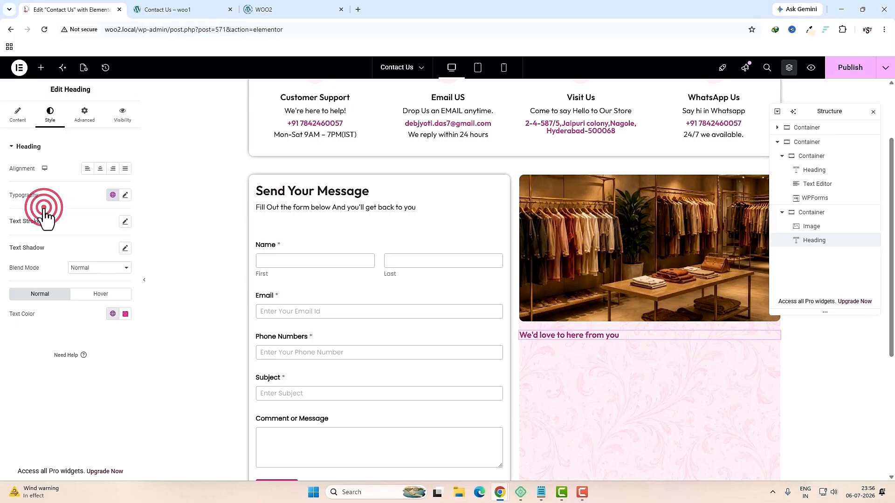
# Step: Add a container below the shop image and move the pink heading into it
pyautogui.hotkey('ctrl', 'Tab')
pyautogui.click(77, 10)
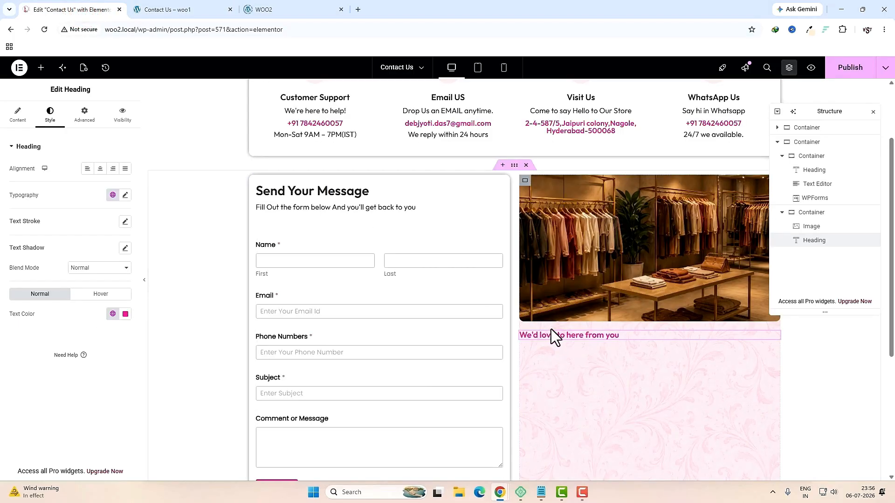
pyautogui.click(43, 68)
pyautogui.click(44, 135)
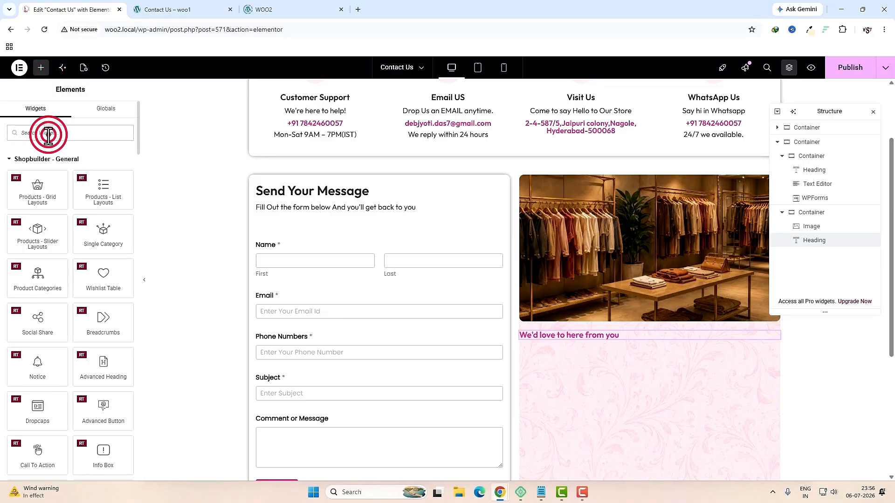
pyautogui.write('con')
pyautogui.moveTo(43, 167); pyautogui.dragTo(571, 332)
pyautogui.moveTo(812, 257); pyautogui.dragTo(814, 252)
# Step: Add a second heading reading 'Your Feedback Matter Most', copied from the live contact page
pyautogui.click(40, 70)
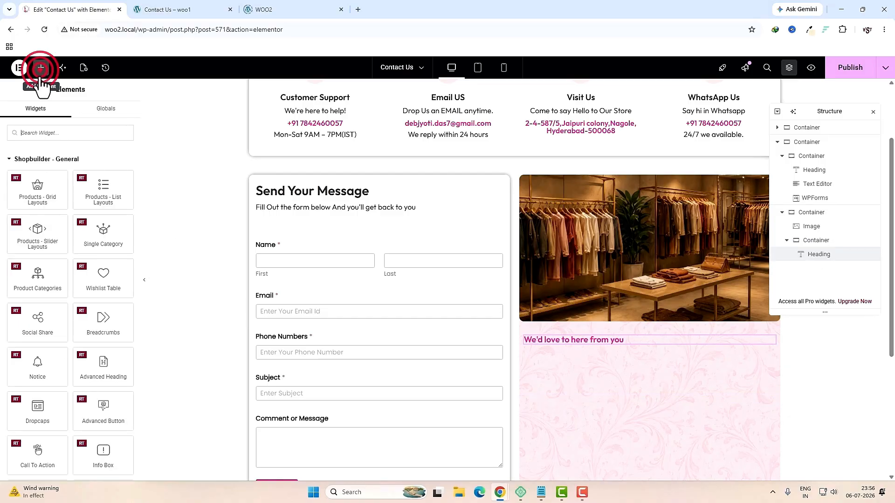
pyautogui.click(48, 133)
pyautogui.write('head')
pyautogui.moveTo(37, 175); pyautogui.dragTo(559, 343)
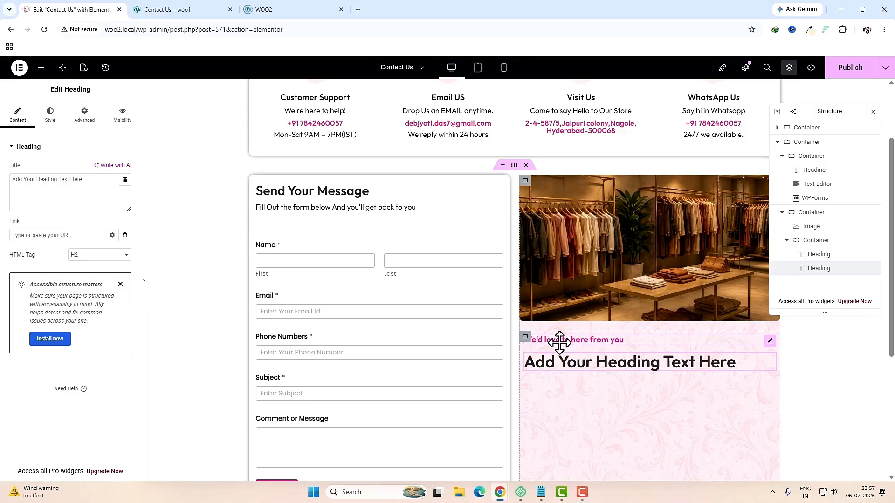
pyautogui.click(202, 14)
pyautogui.tripleClick(509, 304)
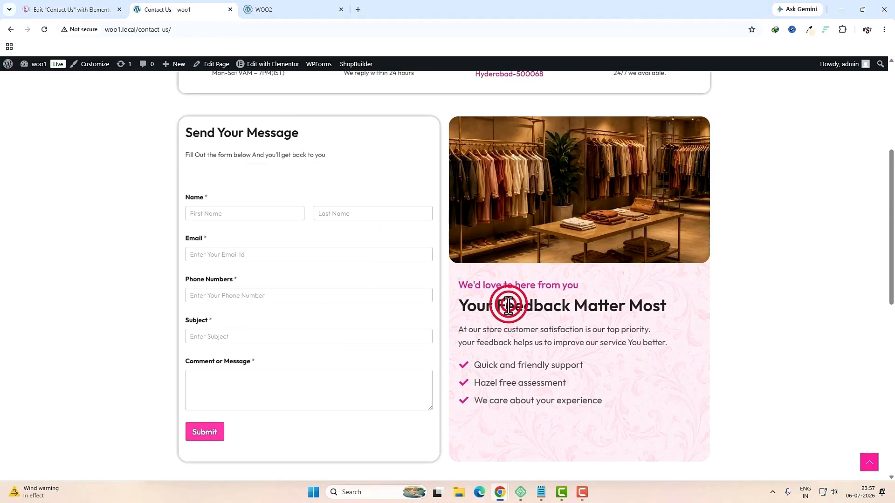
pyautogui.hotkey('ctrl', 'c')
pyautogui.click(70, 9)
pyautogui.click(75, 193)
pyautogui.hotkey('ctrl', 'a')
pyautogui.hotkey('ctrl', 'v')
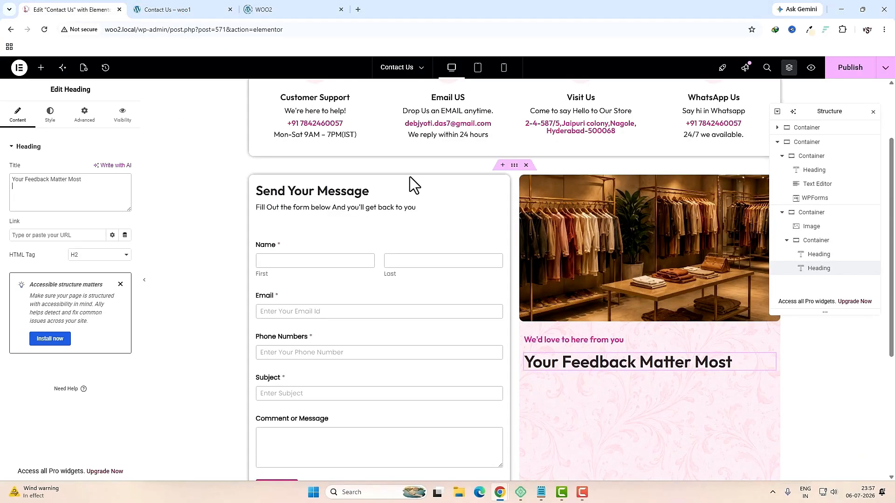
# Step: Give the headings' container padding of 20/30/0/30 px (top/right/bottom/left)
pyautogui.click(810, 243)
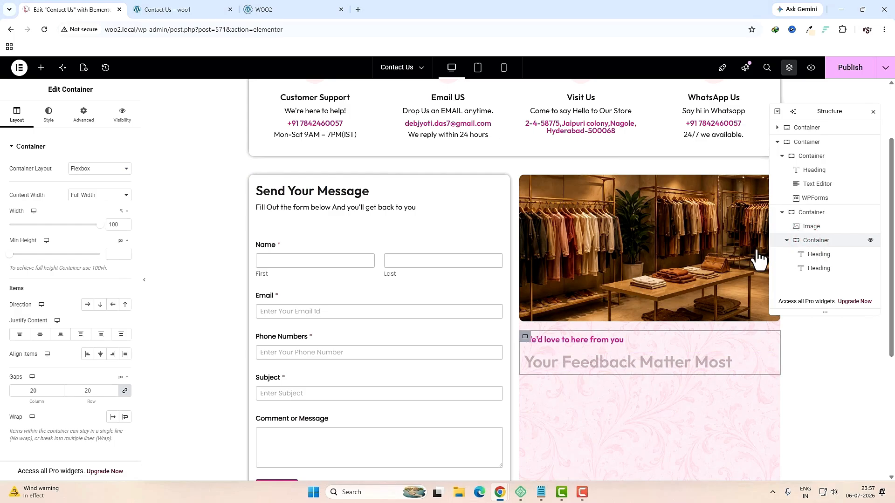
pyautogui.click(91, 122)
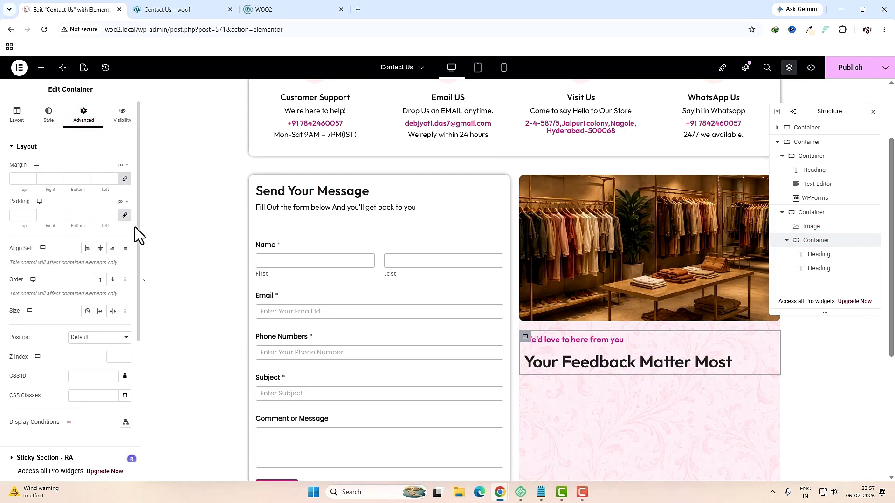
pyautogui.click(125, 215)
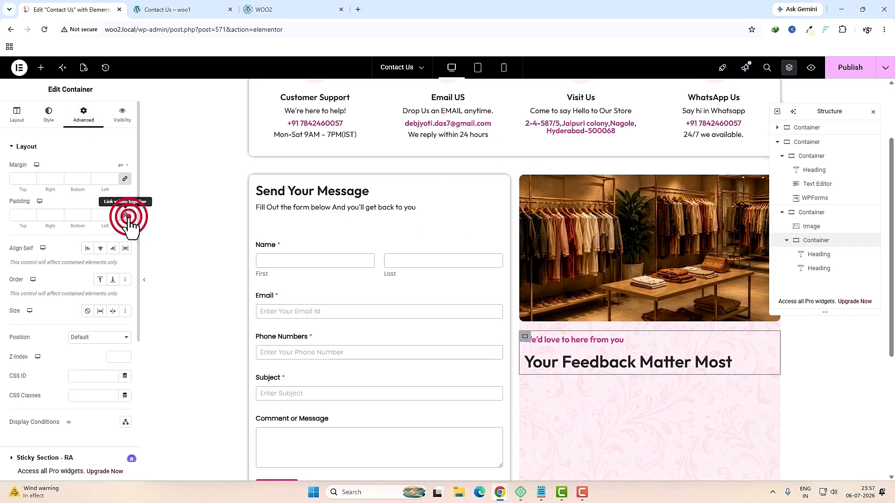
pyautogui.click(24, 218)
pyautogui.write('20')
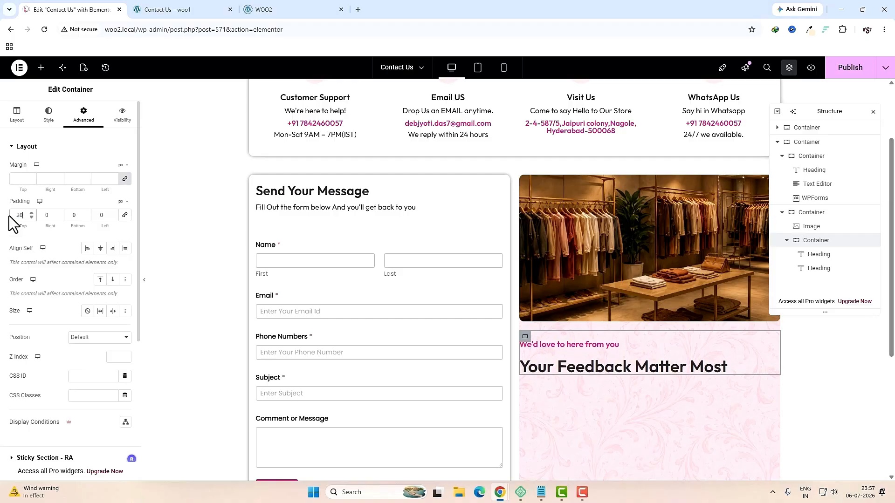
pyautogui.click(43, 215)
pyautogui.click(106, 216)
pyautogui.write('30')
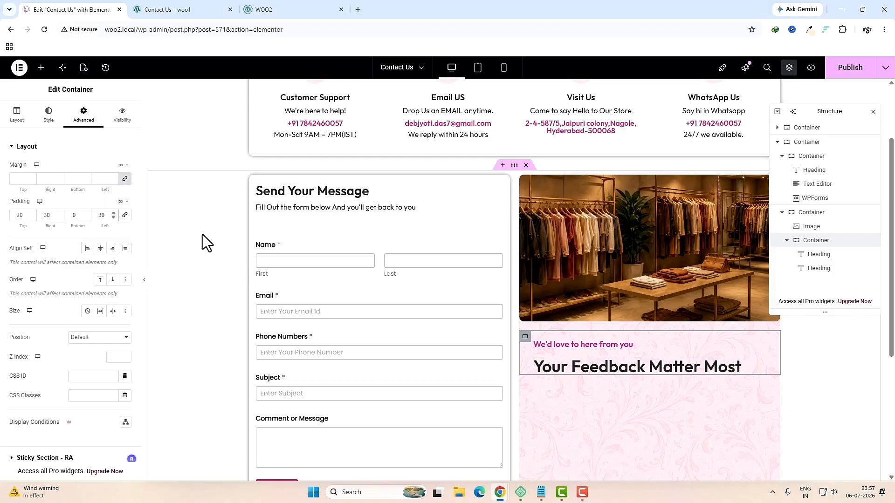
pyautogui.click(41, 68)
pyautogui.click(56, 134)
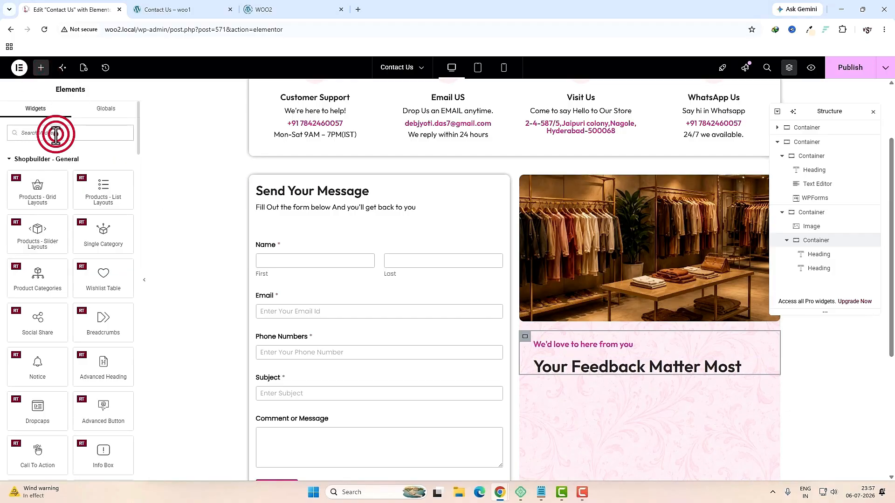
# Step: Add a text block under the feedback heading with the feedback paragraph copied from the live page
pyautogui.write('text')
pyautogui.moveTo(103, 165); pyautogui.dragTo(572, 370)
pyautogui.click(196, 10)
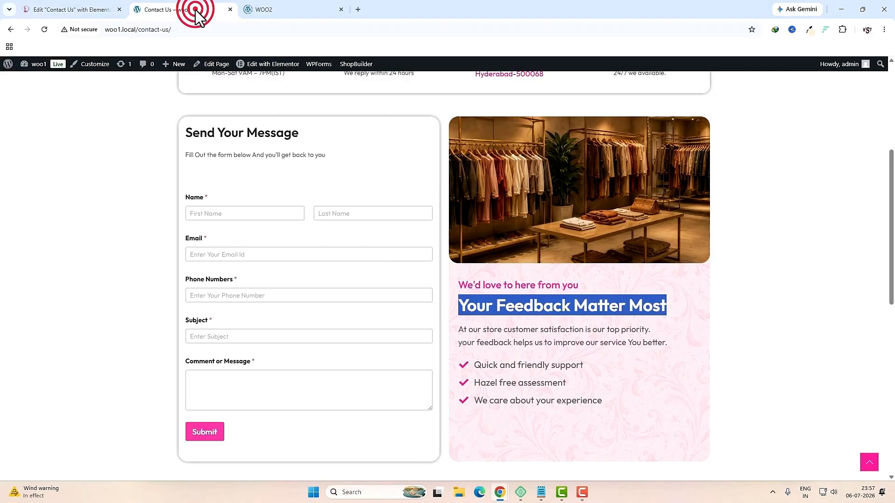
pyautogui.moveTo(675, 344); pyautogui.dragTo(459, 328)
pyautogui.hotkey('ctrl', 'c')
pyautogui.hotkey('ctrl', 'pageup')
pyautogui.click(82, 247)
pyautogui.hotkey('ctrl', 'a')
pyautogui.hotkey('ctrl', 'v')
# Step: Set the feedback paragraph's font size to 18
pyautogui.click(50, 114)
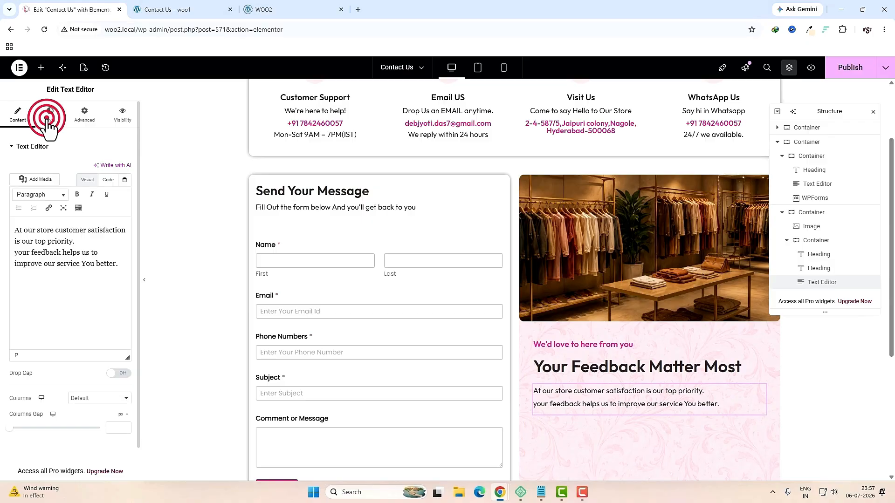
pyautogui.click(124, 195)
pyautogui.click(109, 270)
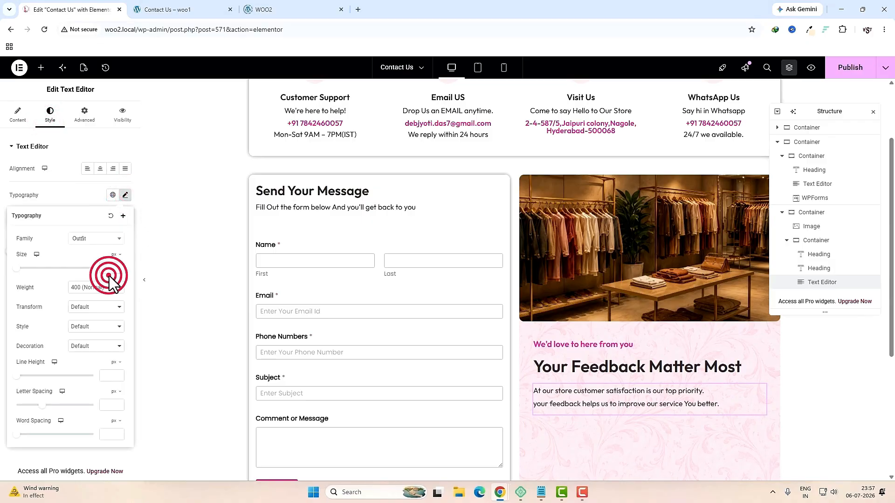
pyautogui.write('18')
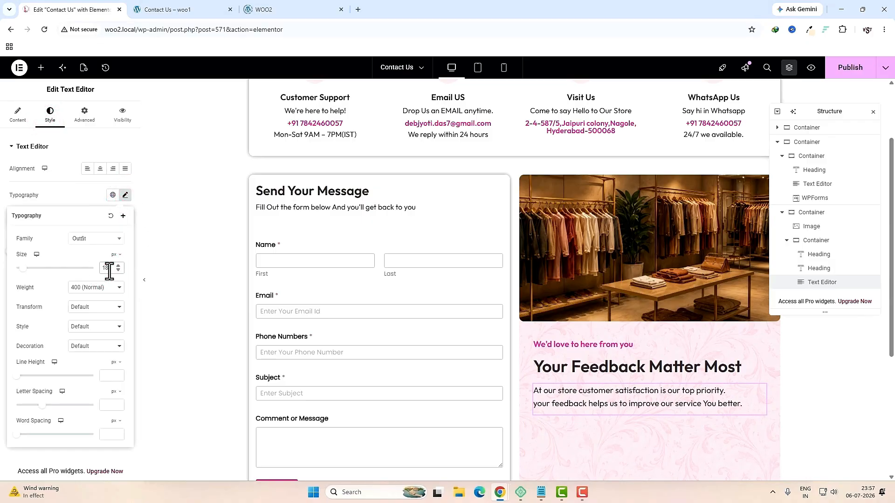
# Step: Copy the three bullet lines from the live page and add an Icon List below the paragraph
pyautogui.click(154, 9)
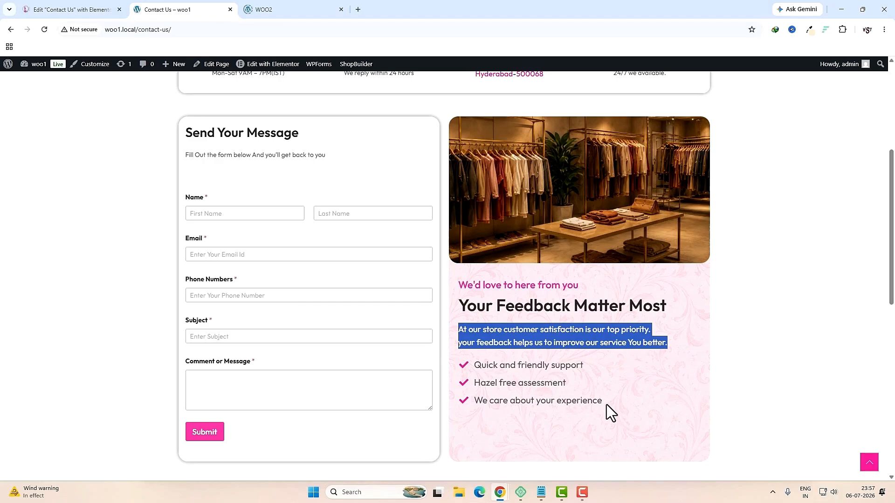
pyautogui.moveTo(606, 404); pyautogui.dragTo(467, 369)
pyautogui.click(69, 9)
pyautogui.click(41, 69)
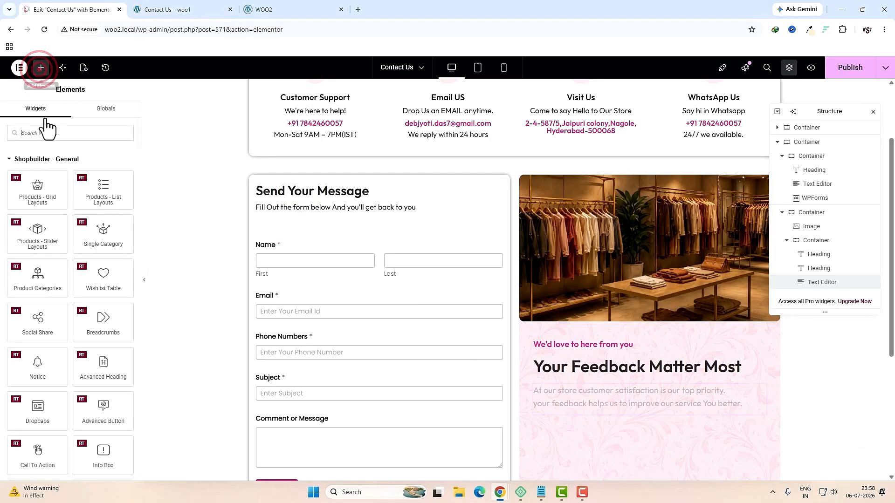
pyautogui.write('lis')
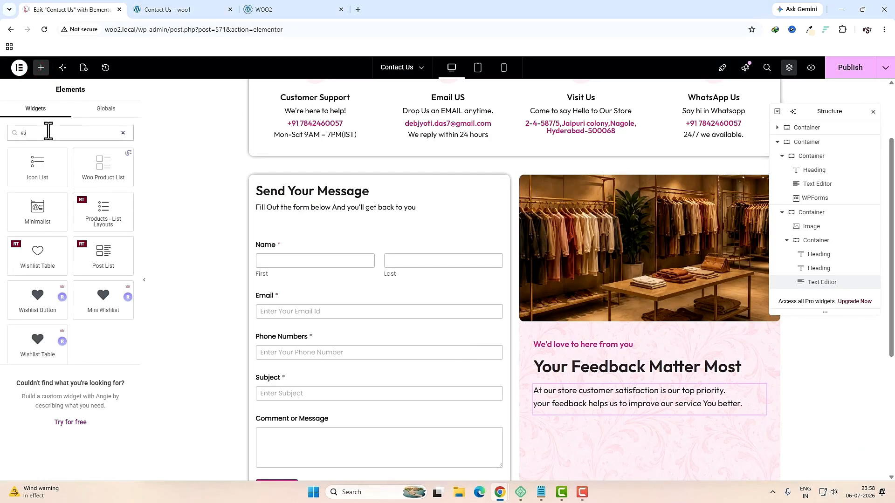
pyautogui.moveTo(49, 168); pyautogui.dragTo(582, 414)
# Step: Make the list items Quick and friendly support, Hazel free assessment, We care about your experience
pyautogui.click(65, 196)
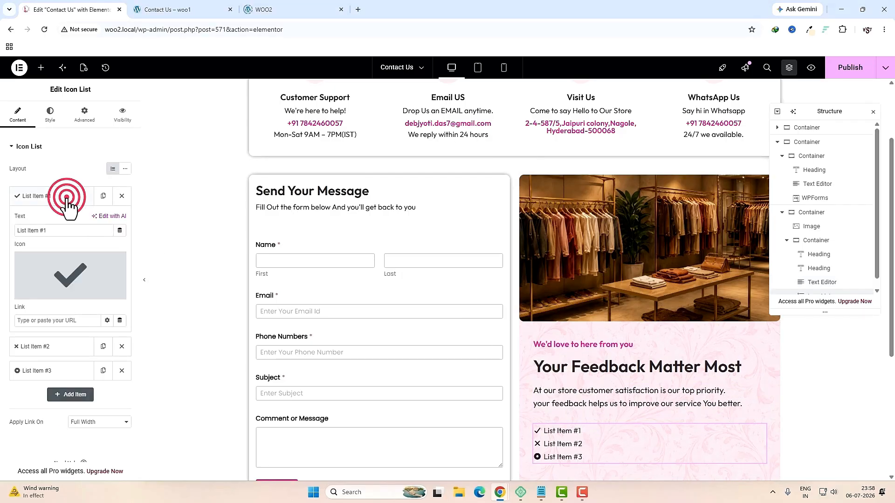
pyautogui.tripleClick(76, 231)
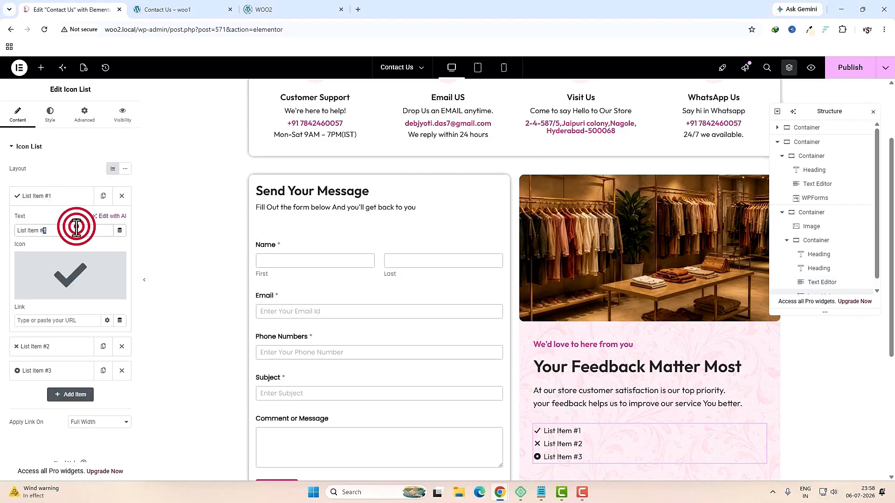
pyautogui.hotkey('ctrl', 'v')
pyautogui.click(122, 346)
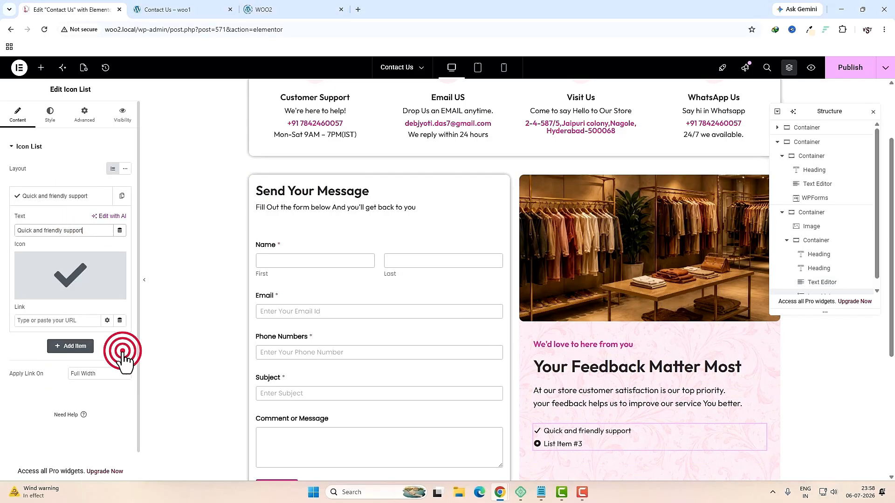
pyautogui.click(122, 196)
pyautogui.click(103, 346)
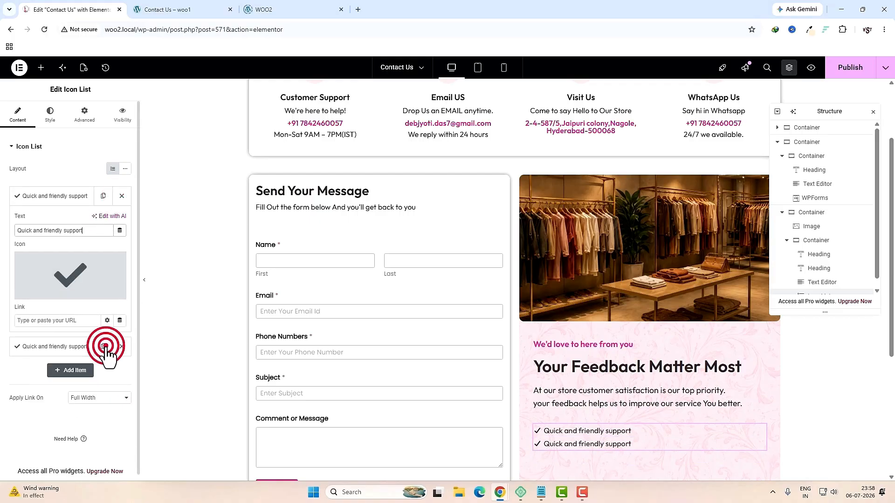
pyautogui.click(51, 351)
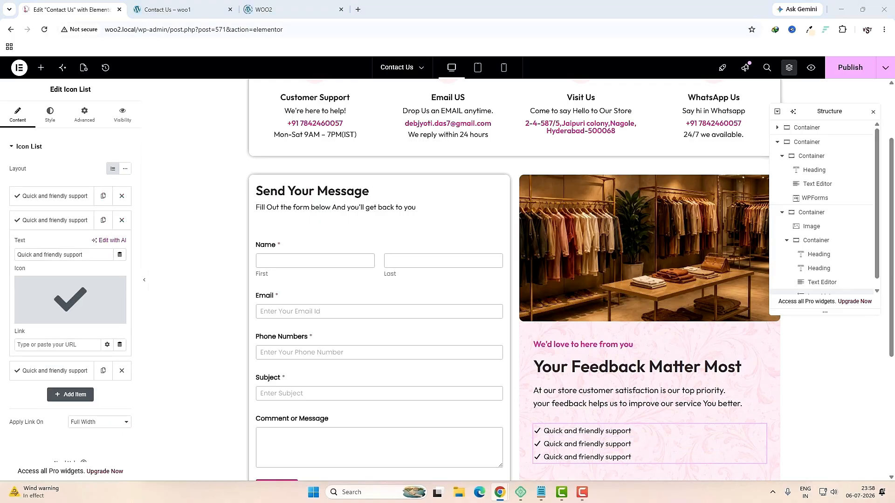
pyautogui.tripleClick(88, 255)
pyautogui.hotkey('ctrl', 'v')
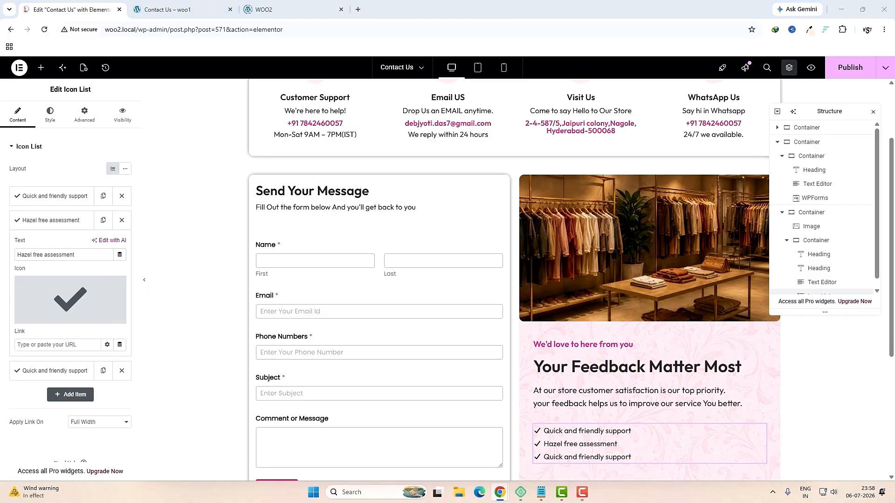
pyautogui.click(45, 370)
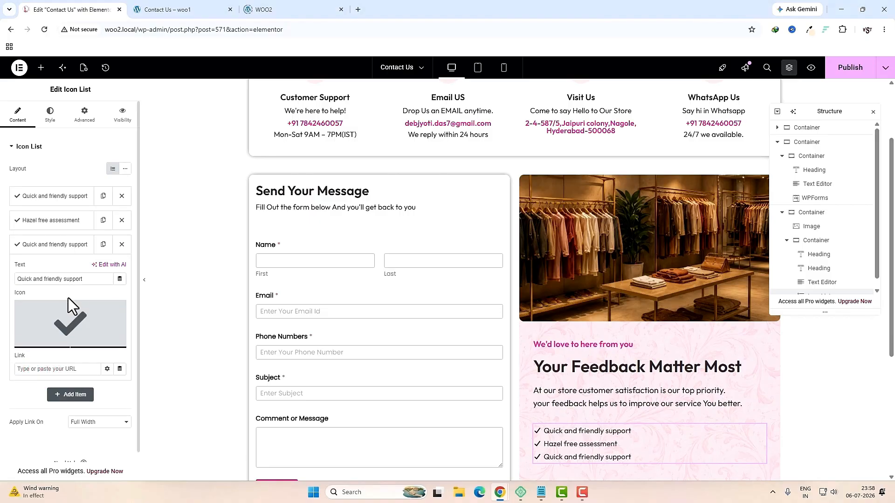
pyautogui.tripleClick(80, 278)
pyautogui.hotkey('ctrl', 'v')
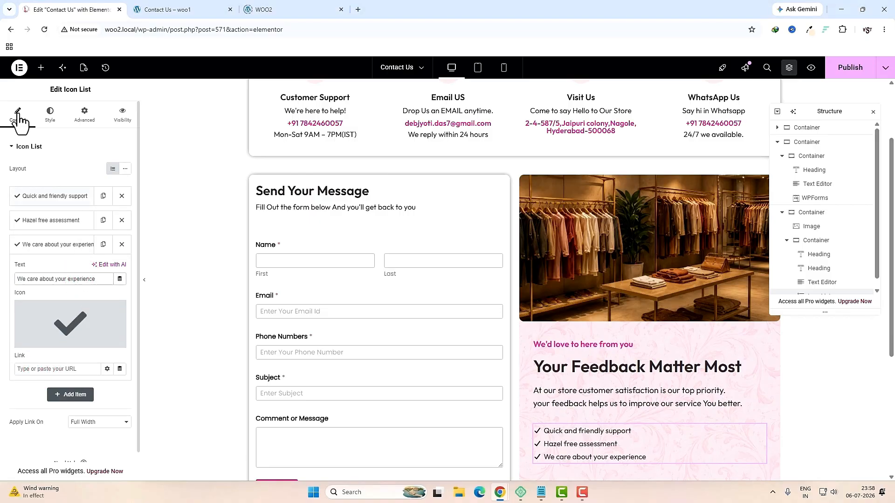
# Step: Set the list's space between items to 10 and colour the check icons pink
pyautogui.click(51, 114)
pyautogui.click(115, 179)
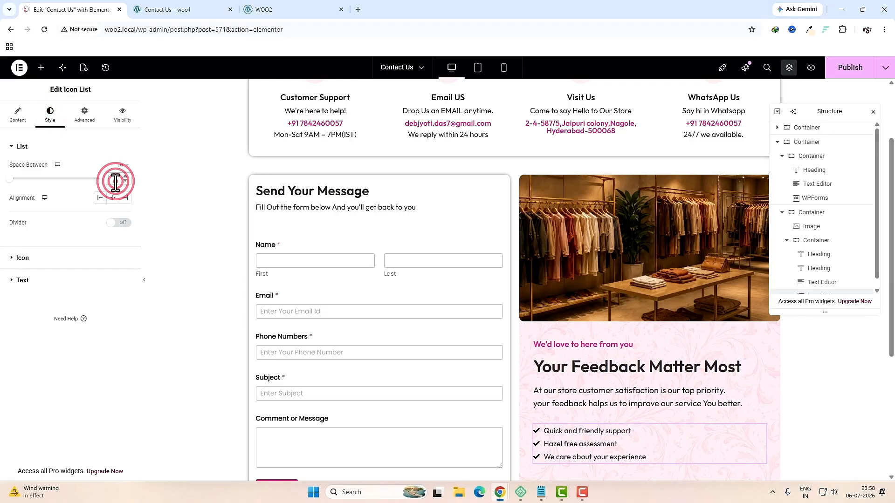
pyautogui.write('10')
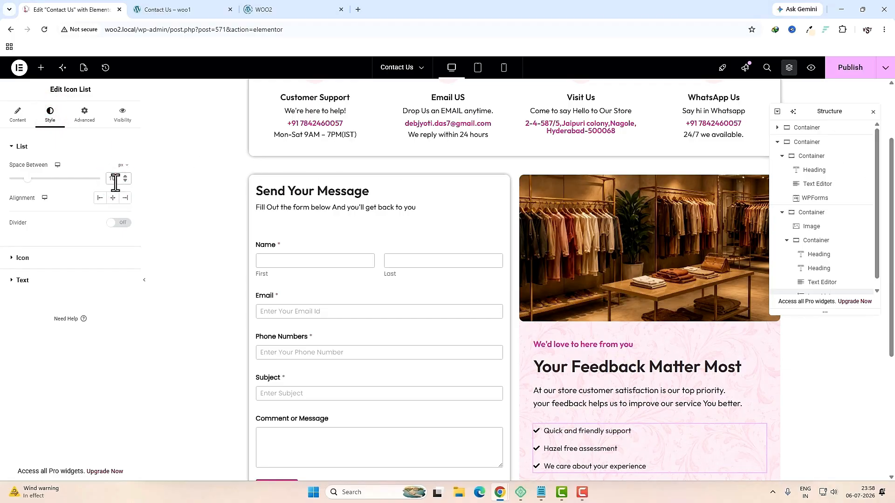
pyautogui.click(50, 259)
pyautogui.click(113, 210)
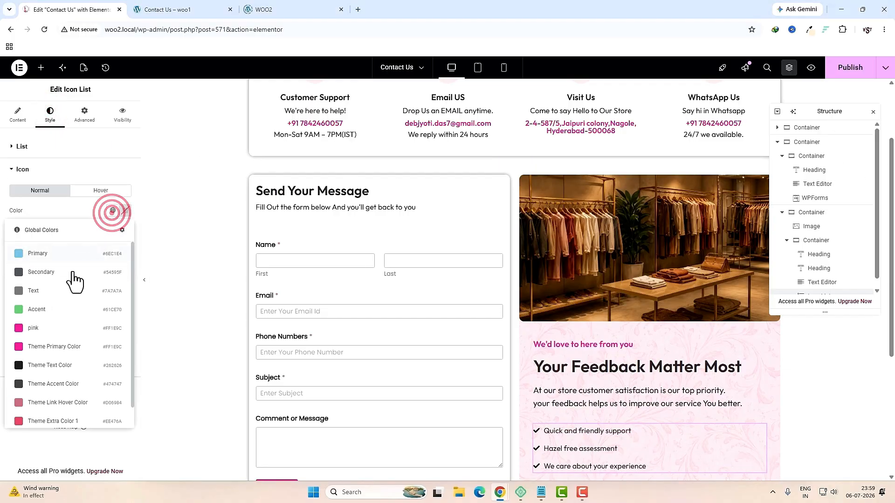
pyautogui.click(42, 329)
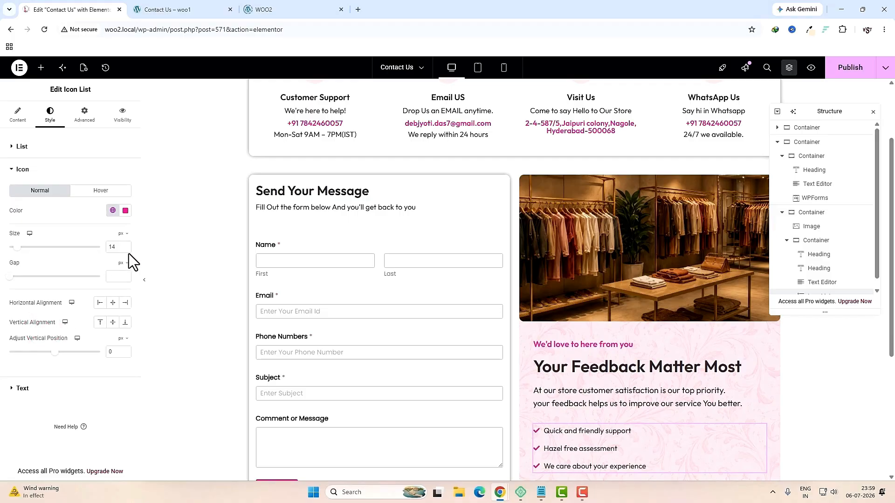
# Step: Set icon size 20 and icon gap 4, and centre the icons horizontally and vertically
pyautogui.click(116, 248)
pyautogui.doubleClick(115, 248)
pyautogui.write('20')
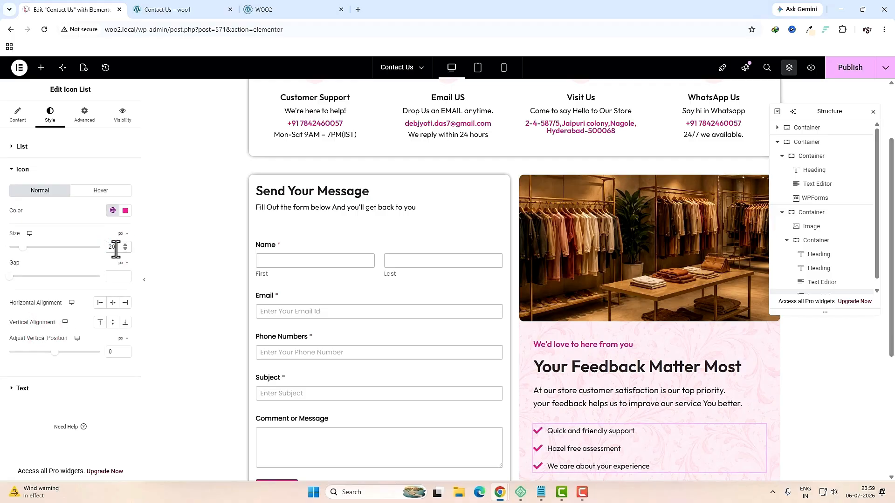
pyautogui.click(110, 274)
pyautogui.write('4')
pyautogui.click(113, 302)
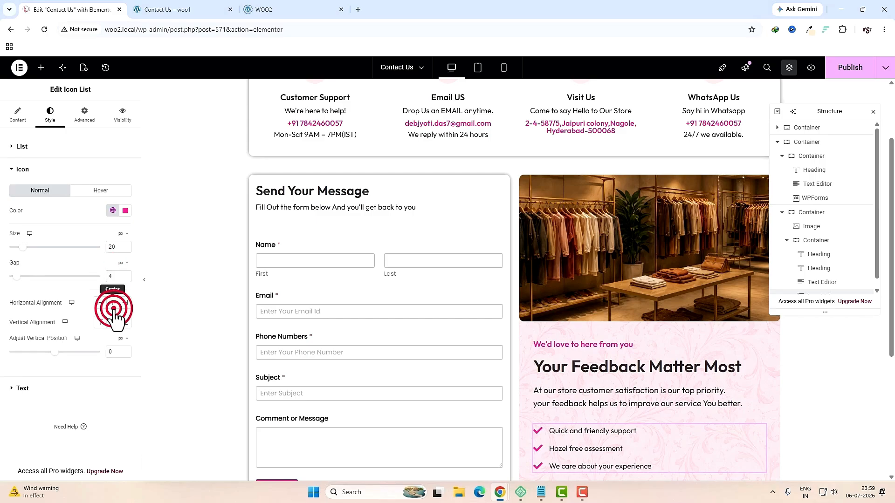
pyautogui.click(113, 323)
# Step: Set the checklist text size to 20
pyautogui.click(41, 391)
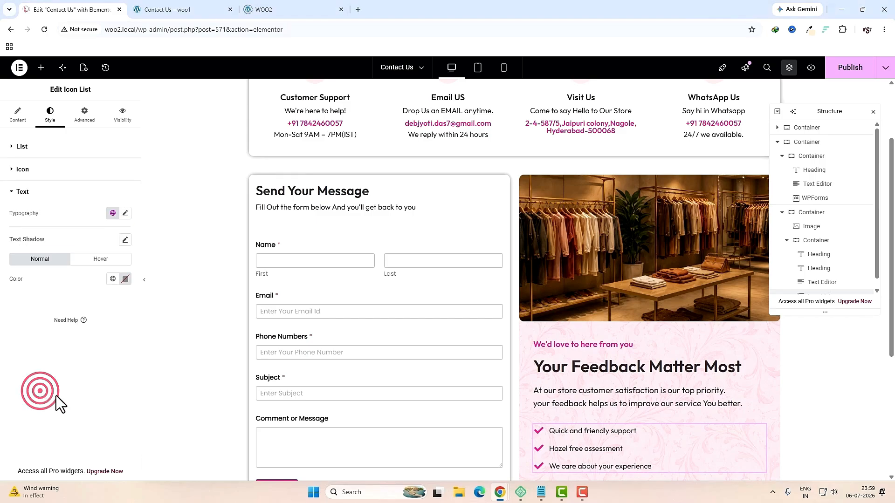
pyautogui.click(126, 215)
pyautogui.click(117, 285)
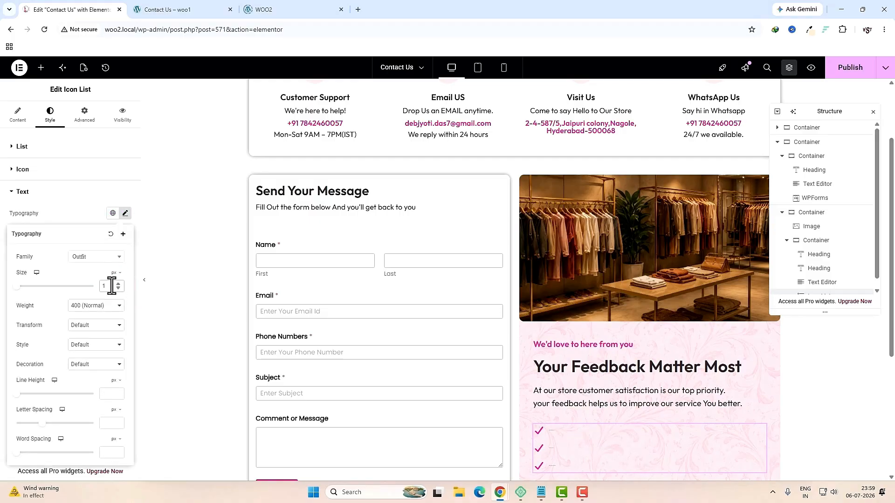
pyautogui.doubleClick(112, 285)
pyautogui.write('20')
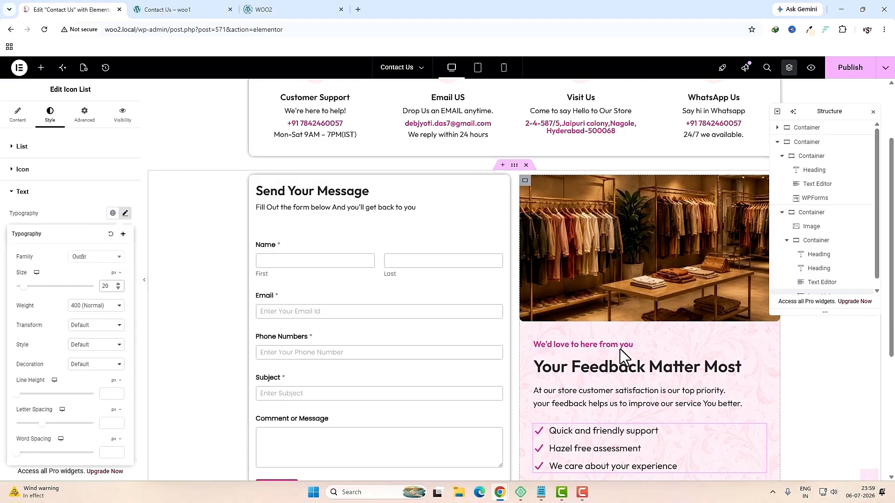
# Step: Preview the page at tablet width and select the container holding the form and feedback columns
pyautogui.scroll(2, 620, 349)
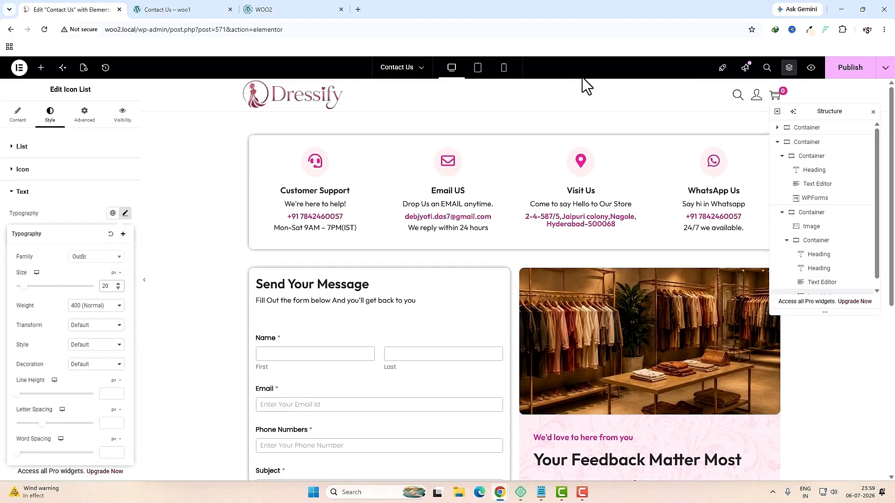
pyautogui.click(478, 68)
pyautogui.scroll(-5, 522, 196)
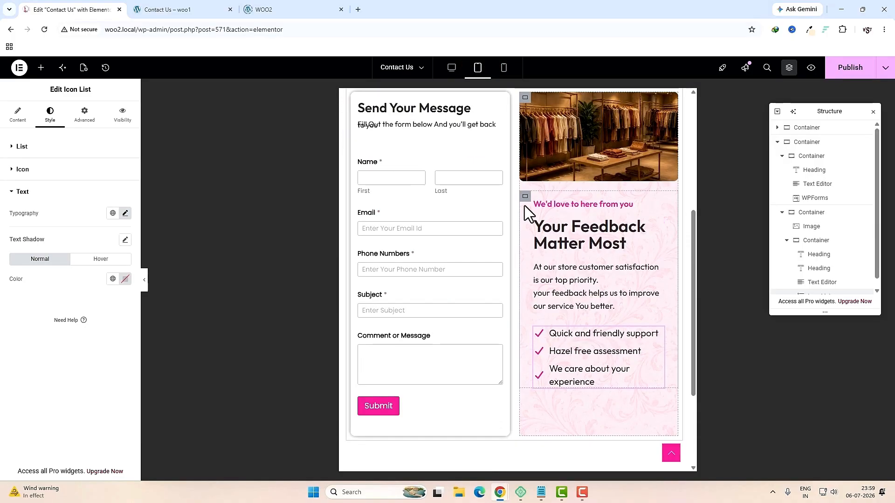
pyautogui.scroll(2, 508, 285)
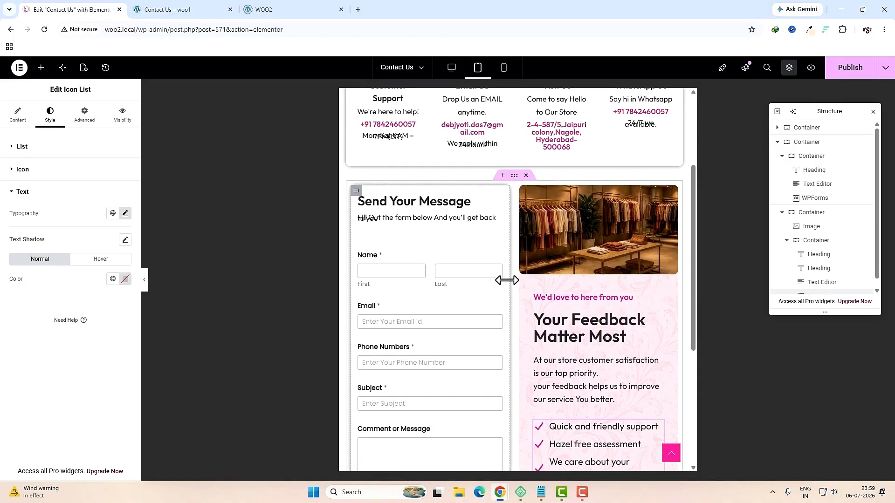
pyautogui.click(515, 176)
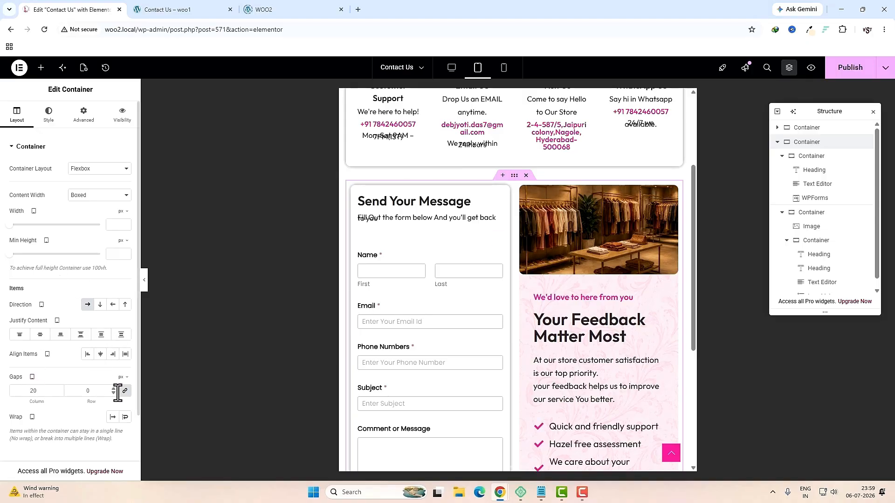
# Step: Unlink the container's gaps, set the column gap to 10, and switch to mobile preview
pyautogui.click(124, 391)
pyautogui.doubleClick(46, 392)
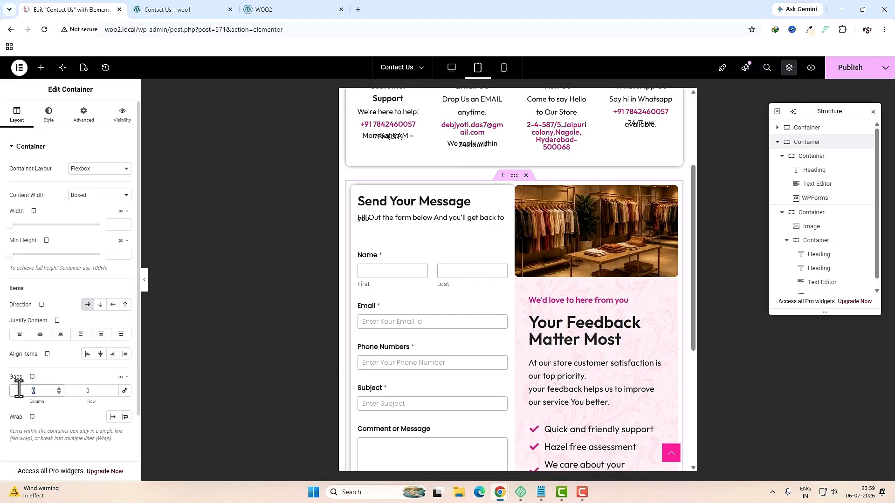
pyautogui.write('10')
pyautogui.click(503, 69)
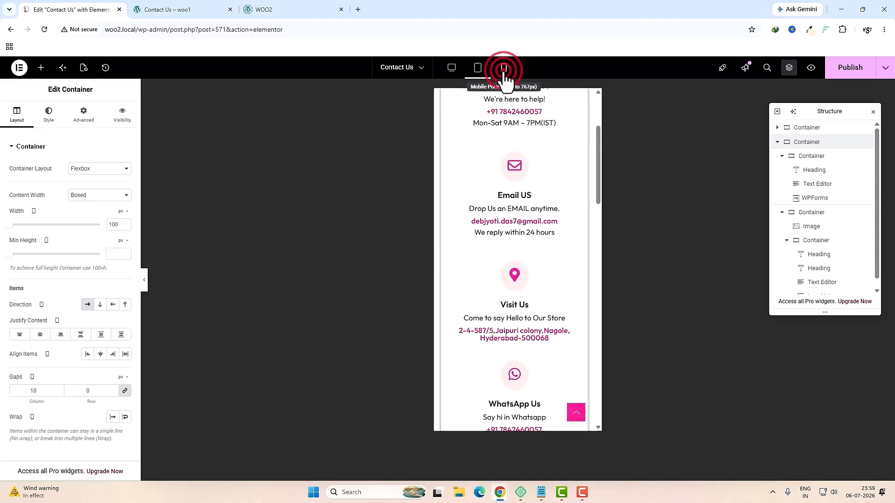
pyautogui.scroll(-5, 530, 219)
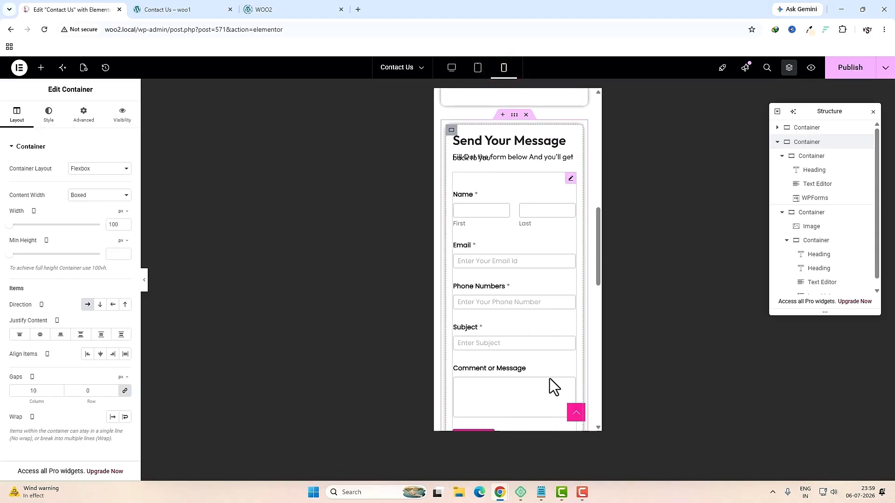
pyautogui.scroll(-4, 549, 379)
pyautogui.scroll(7, 549, 382)
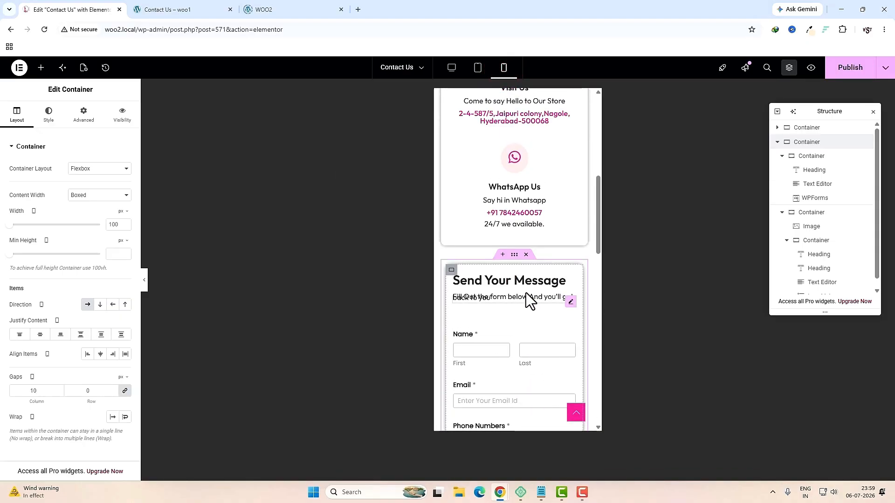
# Step: Set the form's intro text line height to 1.9 em
pyautogui.click(568, 297)
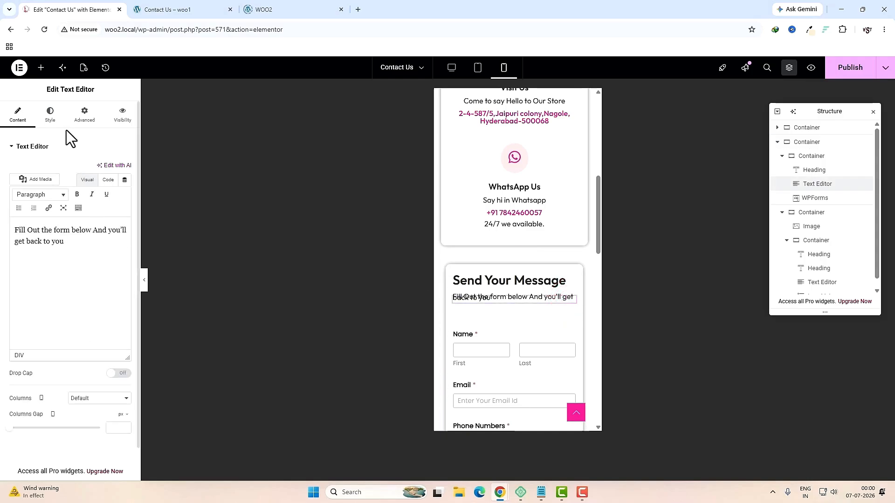
pyautogui.click(54, 122)
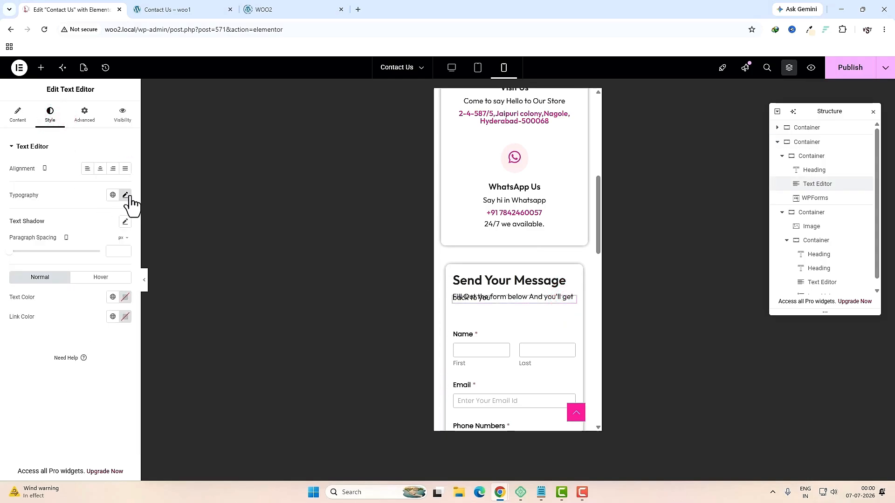
pyautogui.click(126, 195)
pyautogui.click(31, 376)
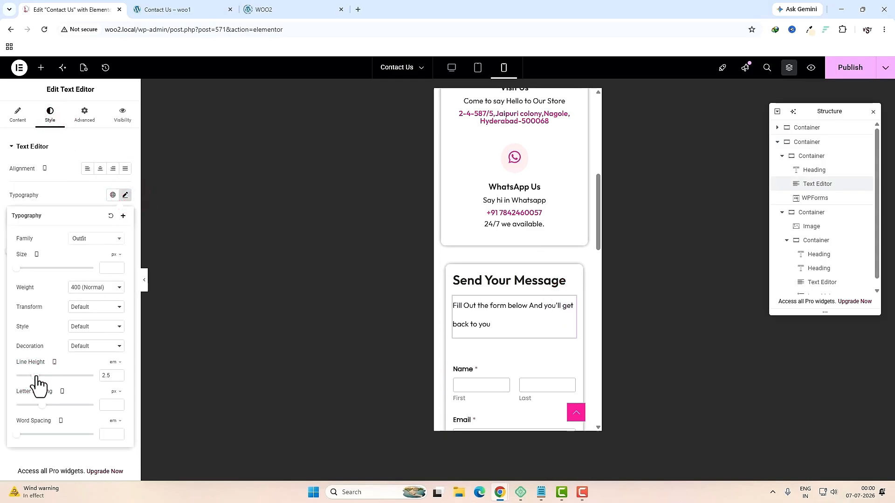
pyautogui.moveTo(38, 378); pyautogui.dragTo(32, 379)
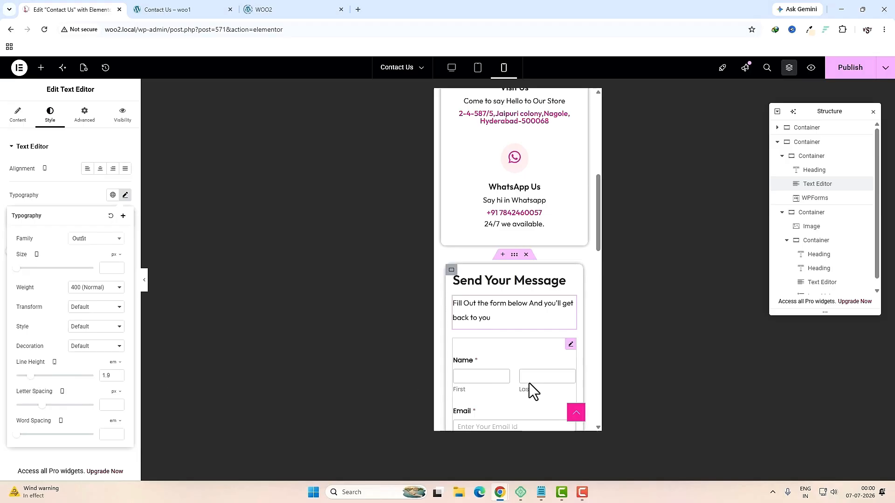
pyautogui.scroll(-8, 522, 384)
pyautogui.scroll(-8, 509, 384)
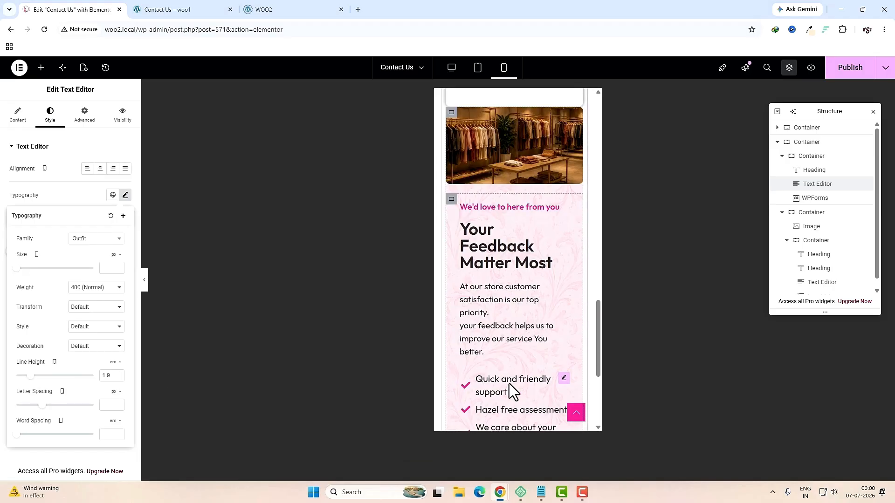
pyautogui.scroll(5, 509, 384)
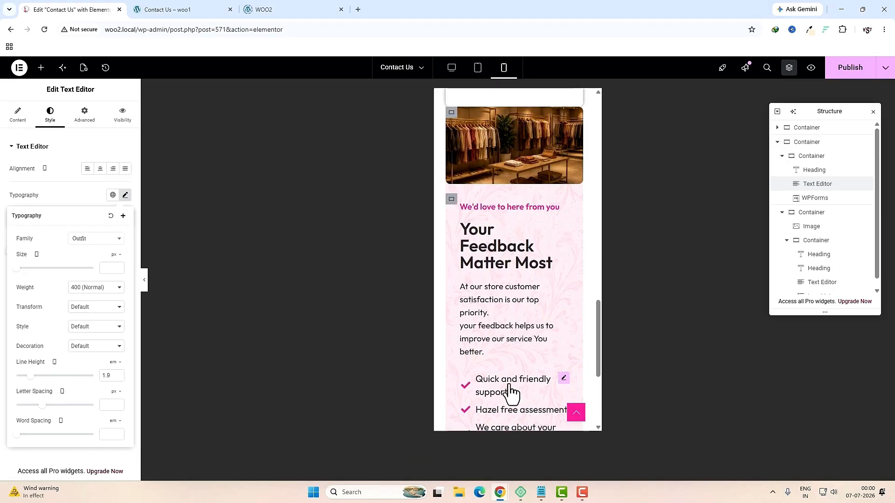
# Step: Set the image-and-feedback container's top padding to 0 on mobile
pyautogui.click(452, 206)
pyautogui.click(83, 114)
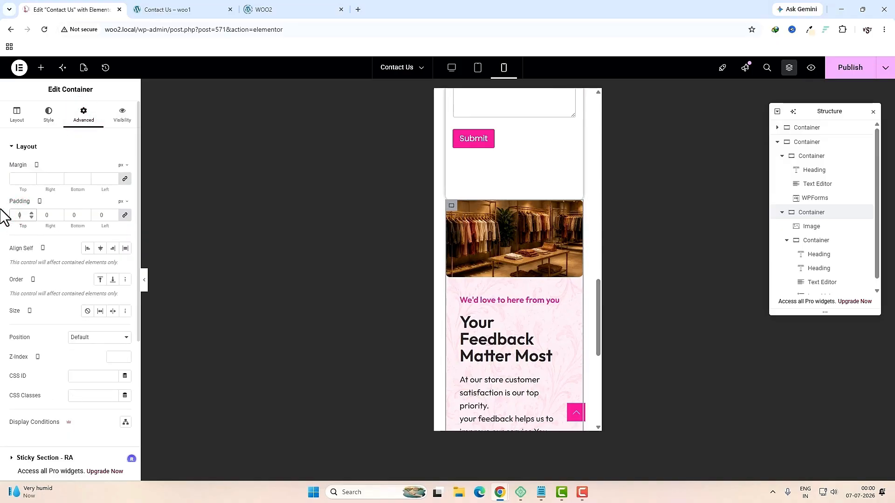
pyautogui.click(124, 216)
pyautogui.click(22, 216)
pyautogui.write('15')
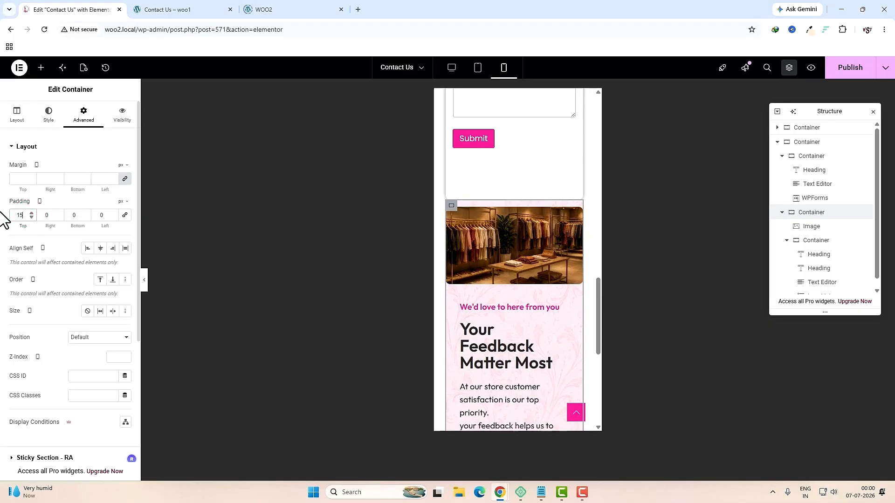
pyautogui.doubleClick(17, 215)
pyautogui.write('0')
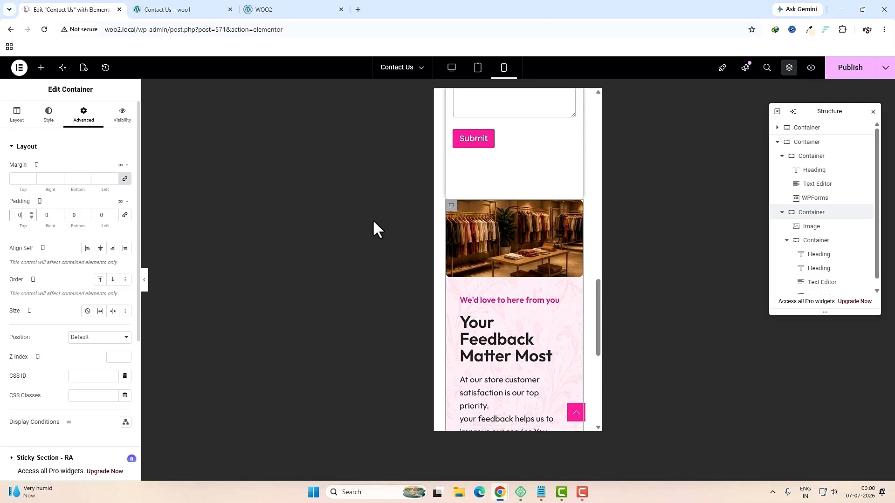
# Step: Give the nested container a 15 px top margin
pyautogui.click(801, 159)
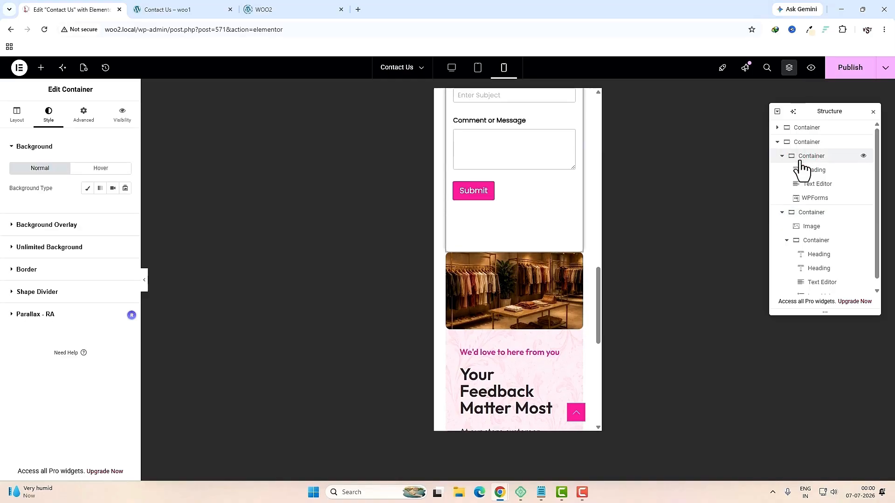
pyautogui.scroll(-5, 547, 303)
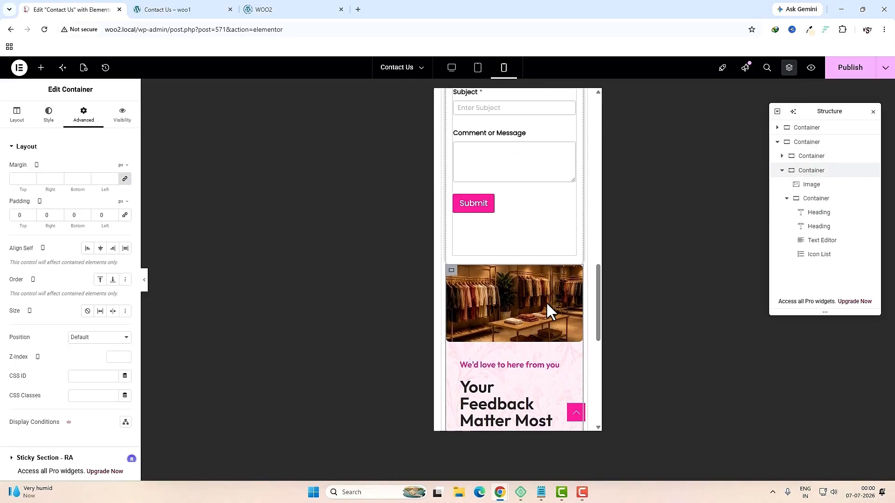
pyautogui.click(124, 179)
pyautogui.doubleClick(14, 179)
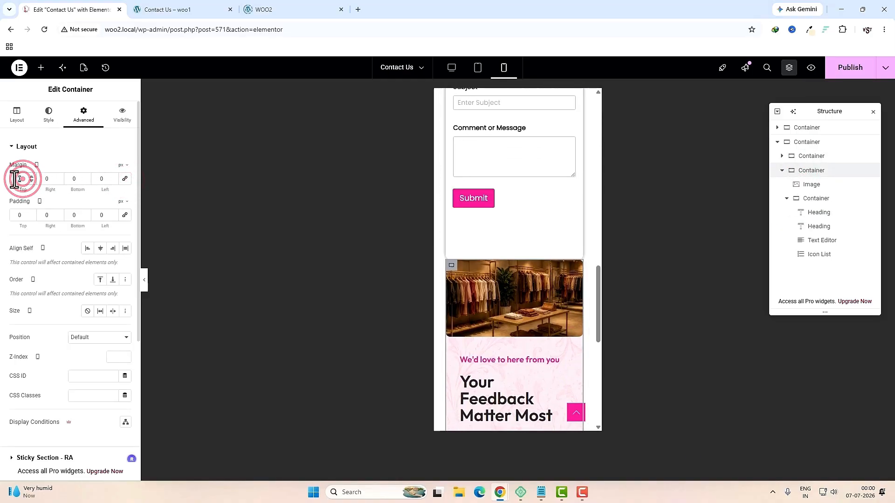
pyautogui.write('15')
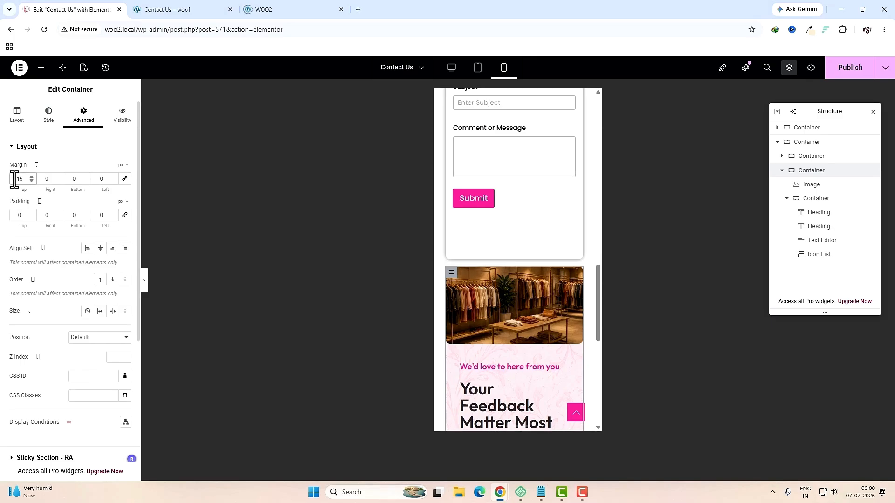
pyautogui.scroll(-2, 538, 322)
# Step: Check the outer container's column gap and the feature list settings on mobile
pyautogui.click(806, 143)
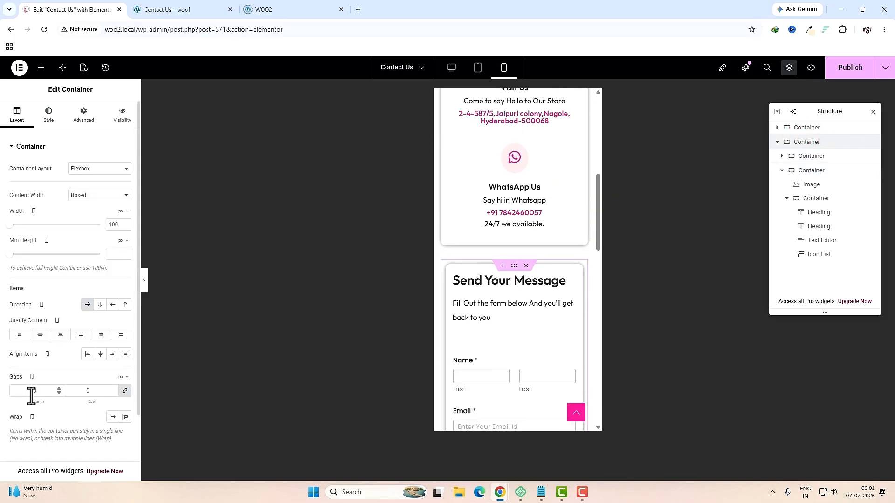
pyautogui.click(31, 393)
pyautogui.scroll(-10, 499, 343)
pyautogui.scroll(5, 503, 349)
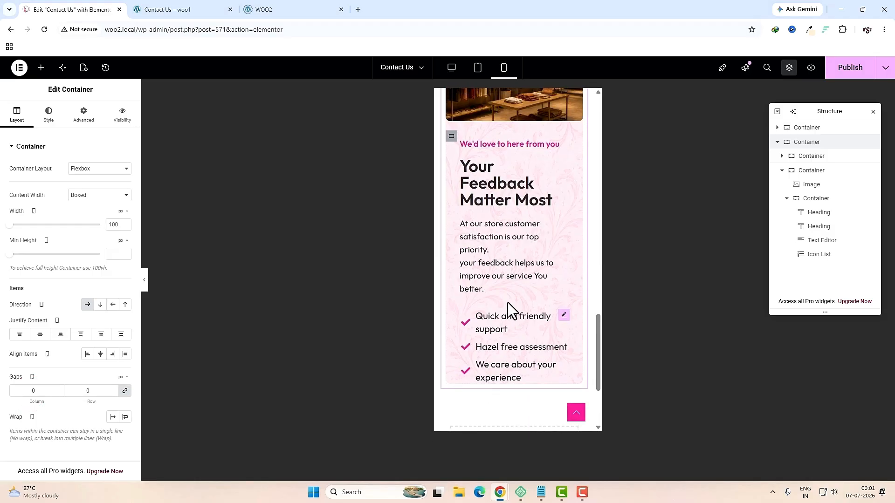
pyautogui.click(564, 315)
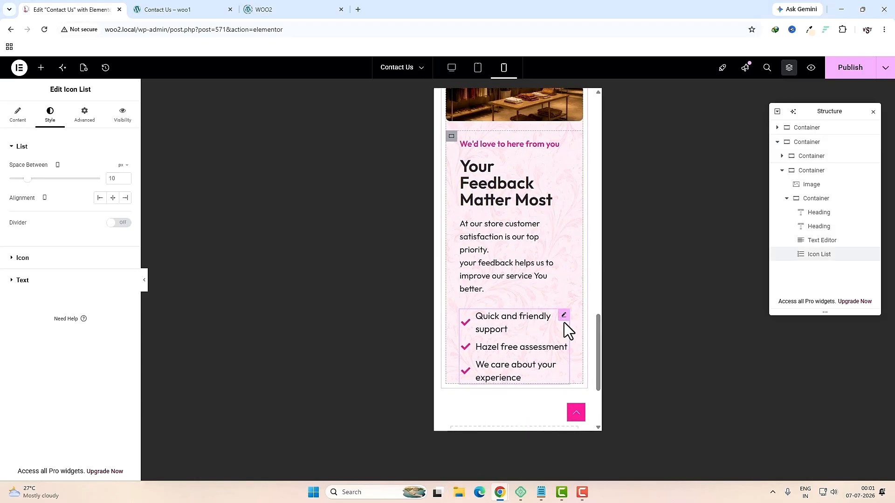
pyautogui.scroll(3, 565, 328)
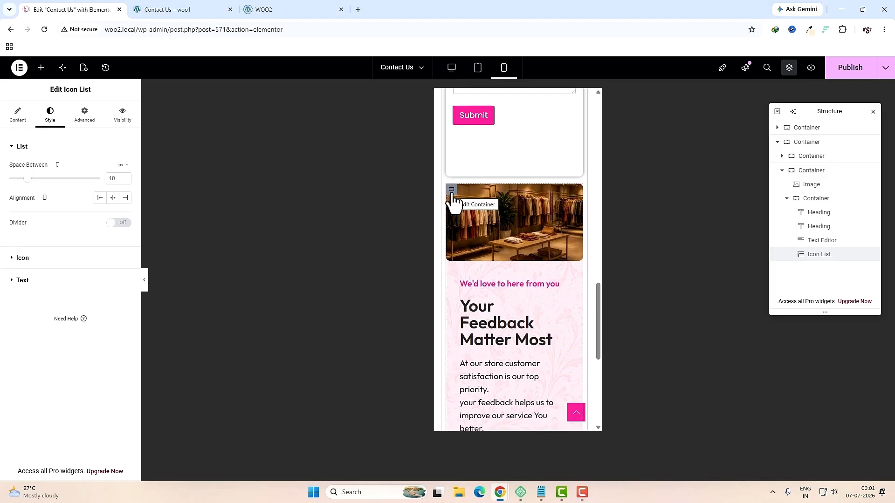
# Step: Set the image-and-feedback container's bottom padding to 20, publish, and return to desktop view
pyautogui.click(451, 190)
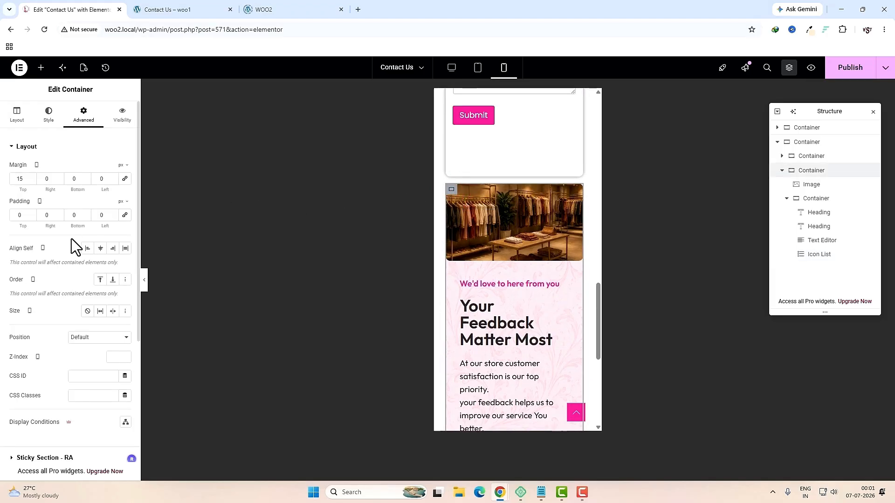
pyautogui.click(76, 216)
pyautogui.write('20')
pyautogui.scroll(-5, 499, 310)
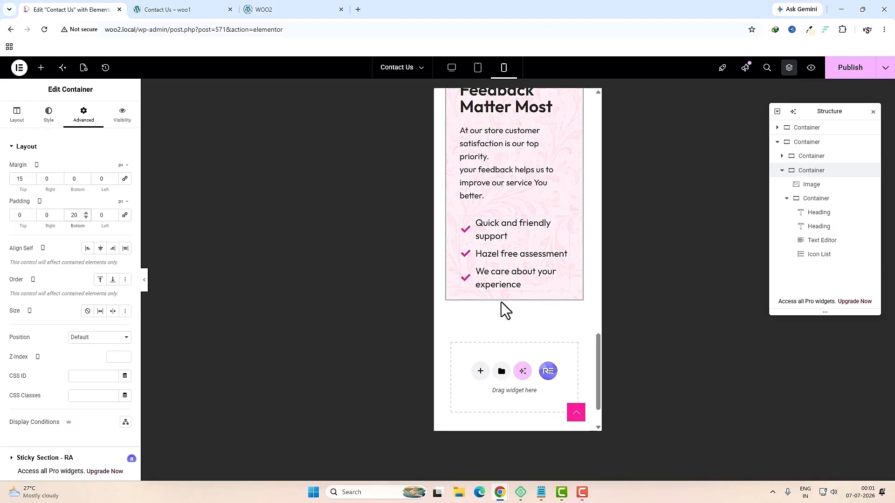
pyautogui.click(840, 75)
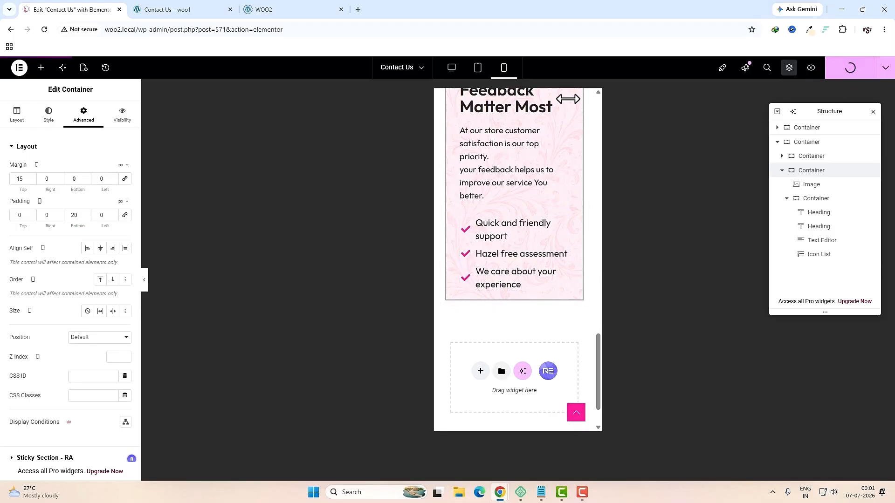
pyautogui.click(452, 69)
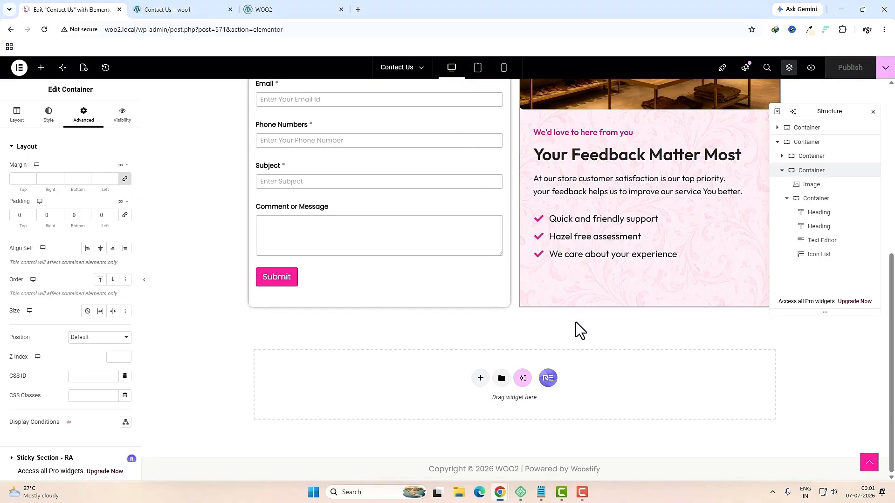
# Step: Check the live Contact Us page and open Google Maps in a new browser tab
pyautogui.scroll(5, 576, 326)
pyautogui.click(185, 10)
pyautogui.scroll(-5, 261, 93)
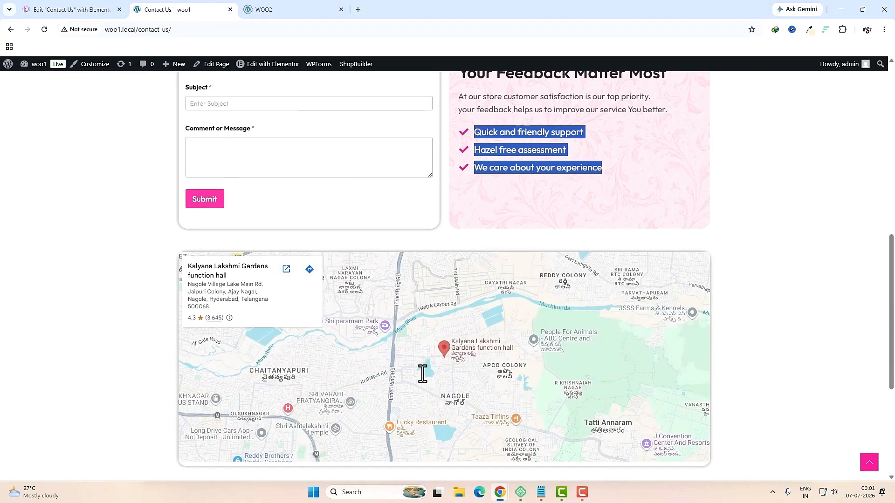
pyautogui.click(358, 10)
pyautogui.click(857, 70)
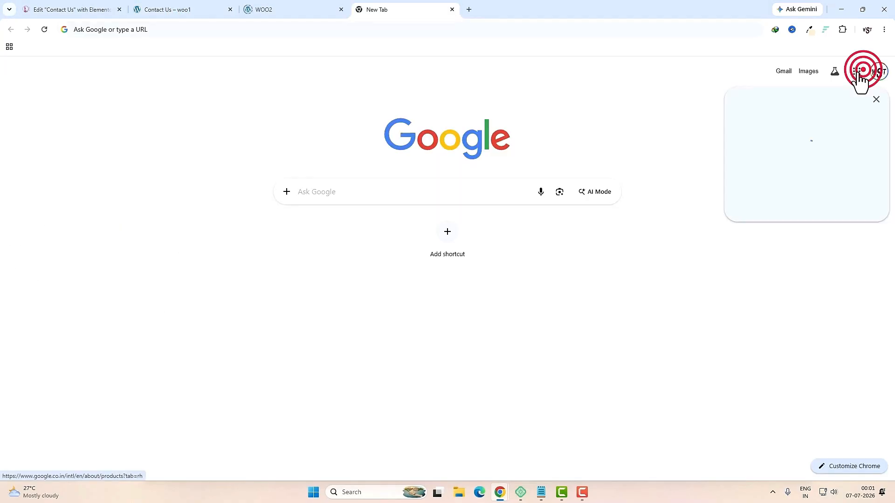
pyautogui.click(857, 134)
# Step: Add a one-column flexbox container below the contact form and drop an HTML widget into it
pyautogui.hotkey('ctrl', '1')
pyautogui.scroll(-5, 410, 304)
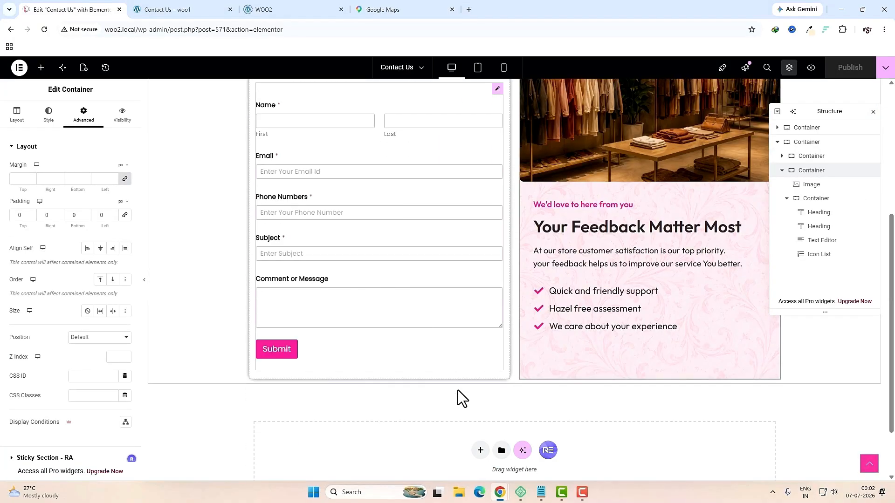
pyautogui.click(477, 450)
pyautogui.scroll(-3, 504, 403)
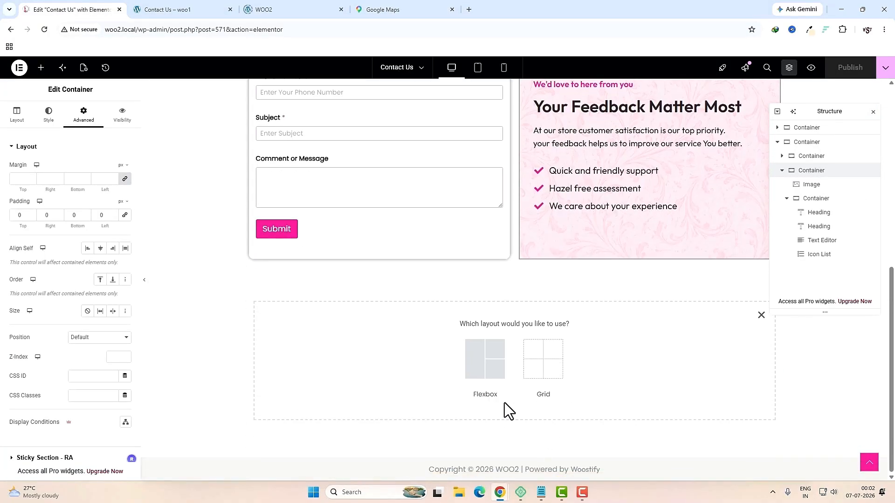
pyautogui.click(481, 362)
pyautogui.click(386, 349)
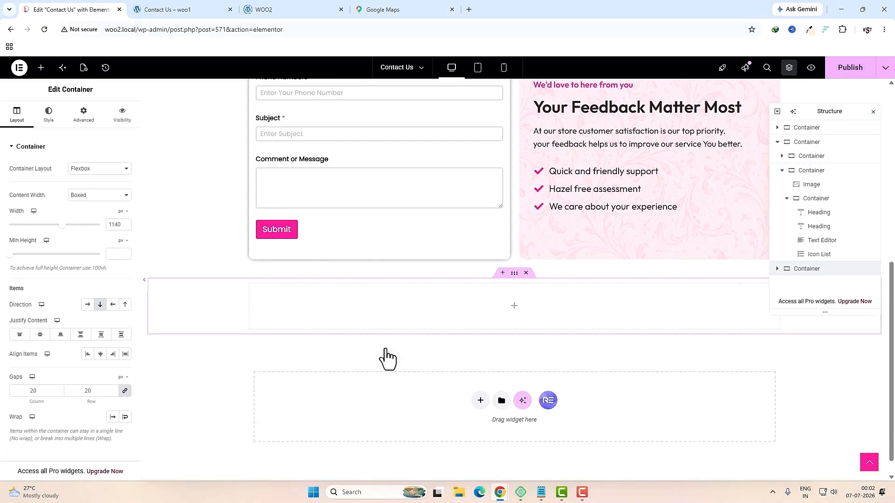
pyautogui.click(514, 307)
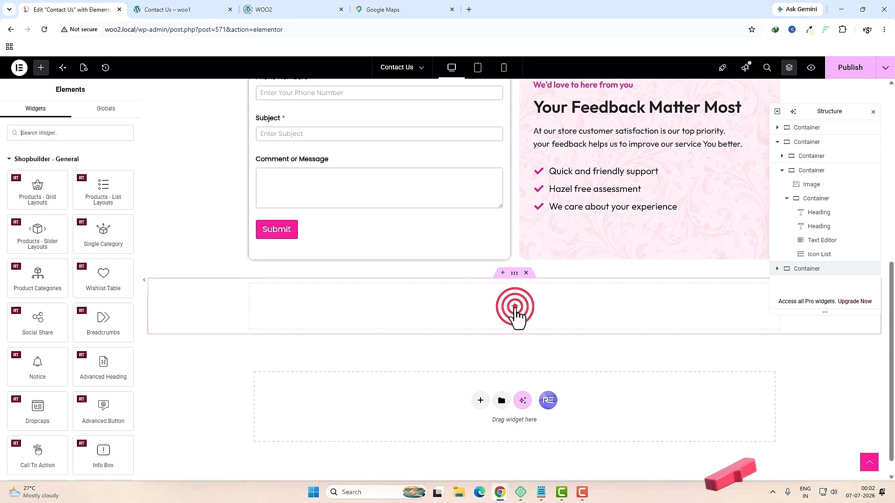
pyautogui.click(97, 139)
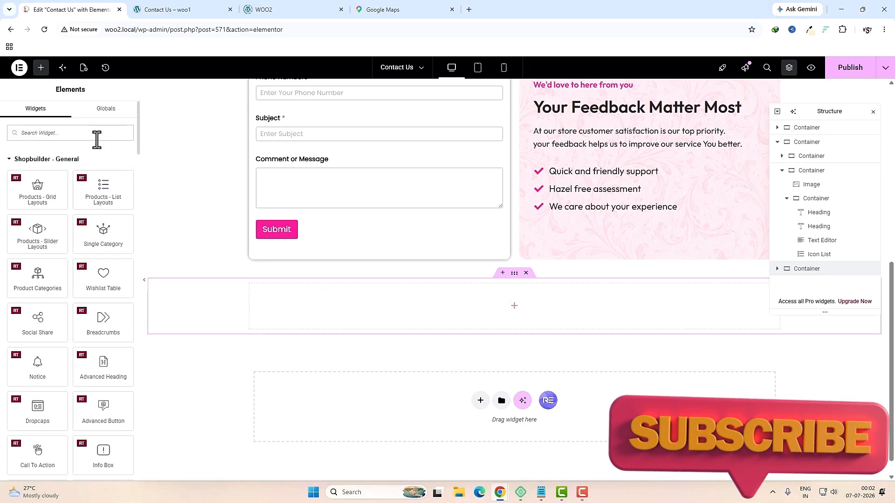
pyautogui.write('html')
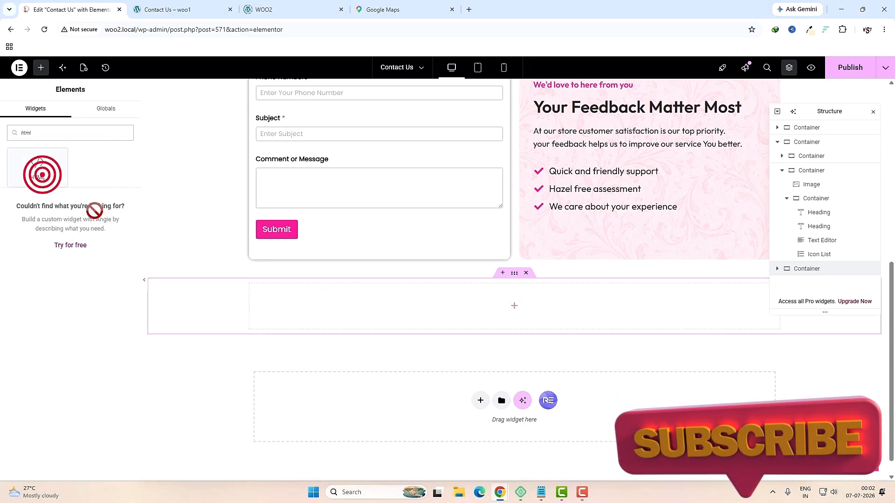
pyautogui.moveTo(38, 166); pyautogui.dragTo(339, 312)
pyautogui.hotkey('ctrl', '4')
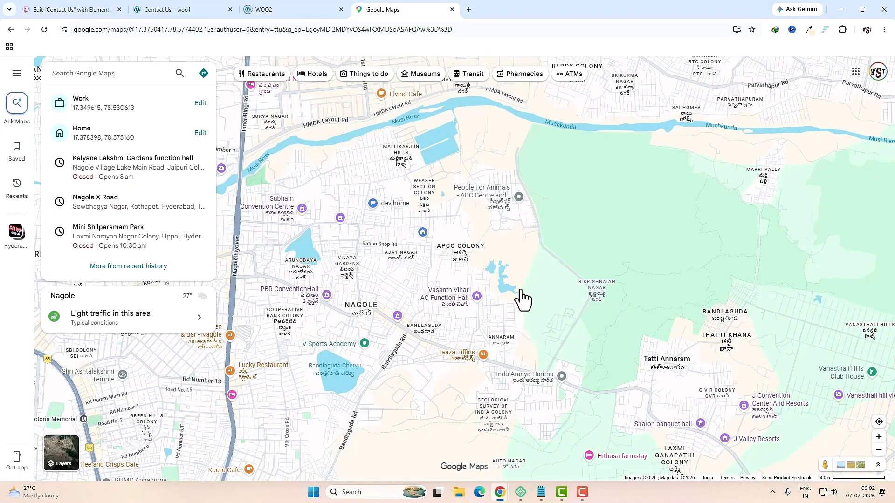
# Step: Copy the Google Maps embed HTML for PBR ConventionHall and return to the Elementor HTML widget
pyautogui.click(328, 297)
pyautogui.click(194, 264)
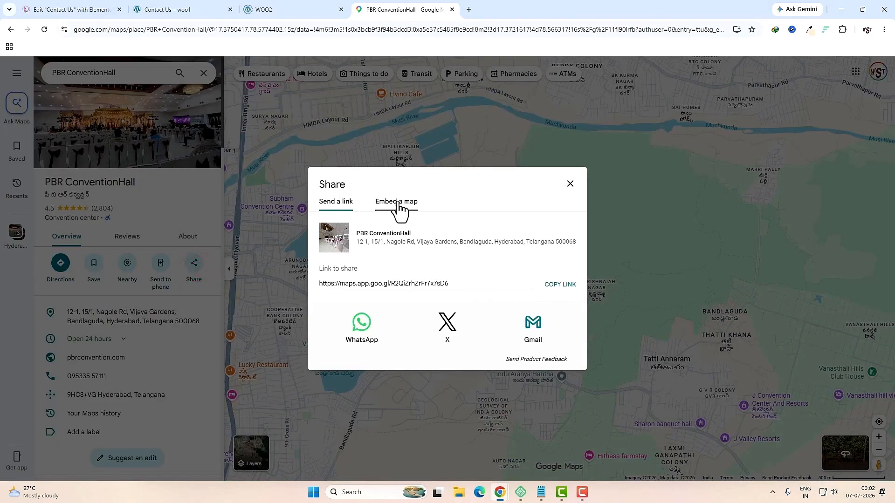
pyautogui.click(398, 205)
pyautogui.click(571, 179)
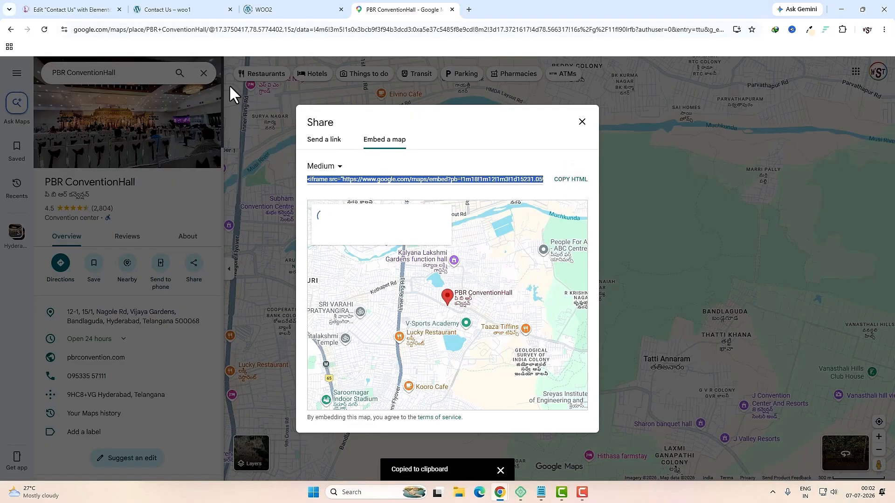
pyautogui.click(70, 10)
pyautogui.click(71, 199)
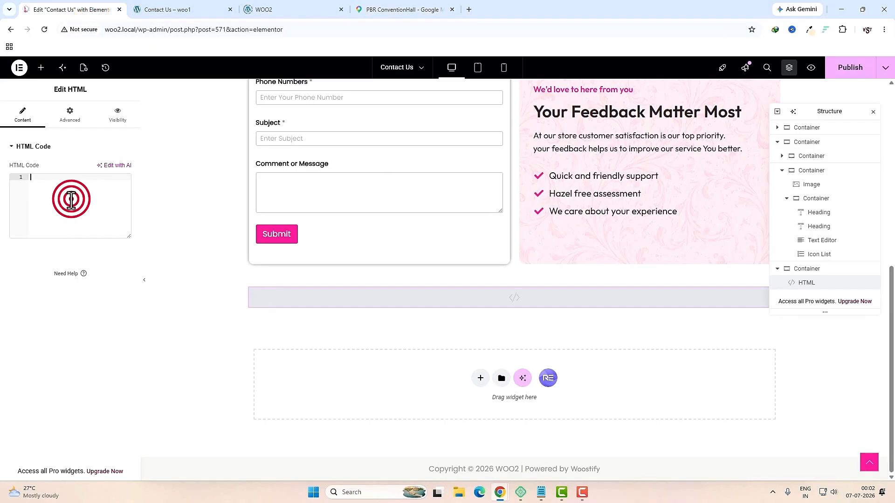
# Step: Paste the map embed code, setting its height to 400 and width to 100%
pyautogui.hotkey('ctrl', 'v')
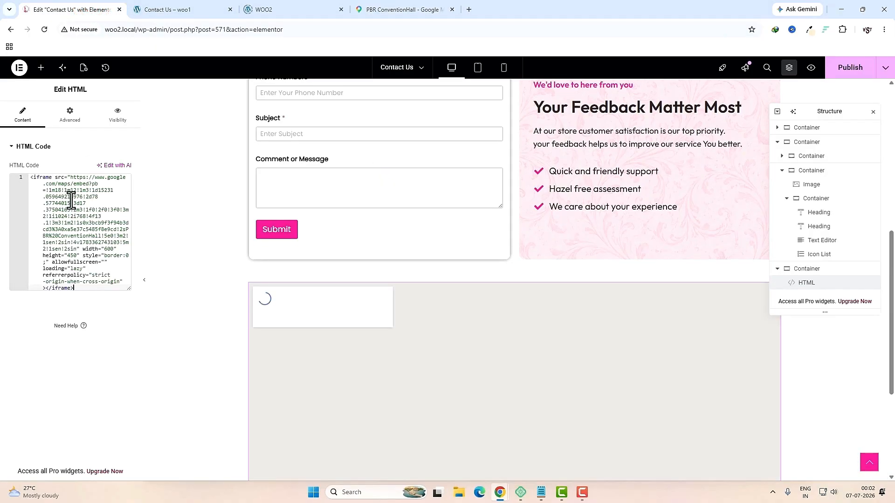
pyautogui.scroll(-4, 504, 303)
pyautogui.scroll(3, 455, 313)
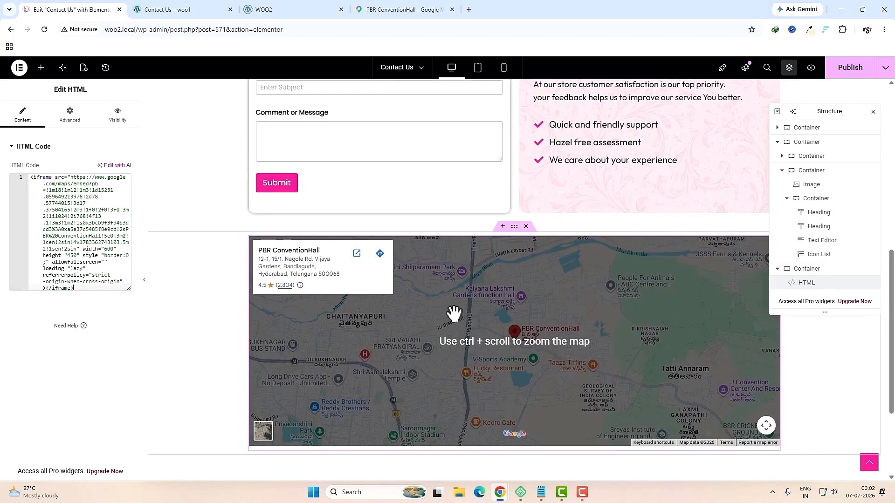
pyautogui.doubleClick(72, 255)
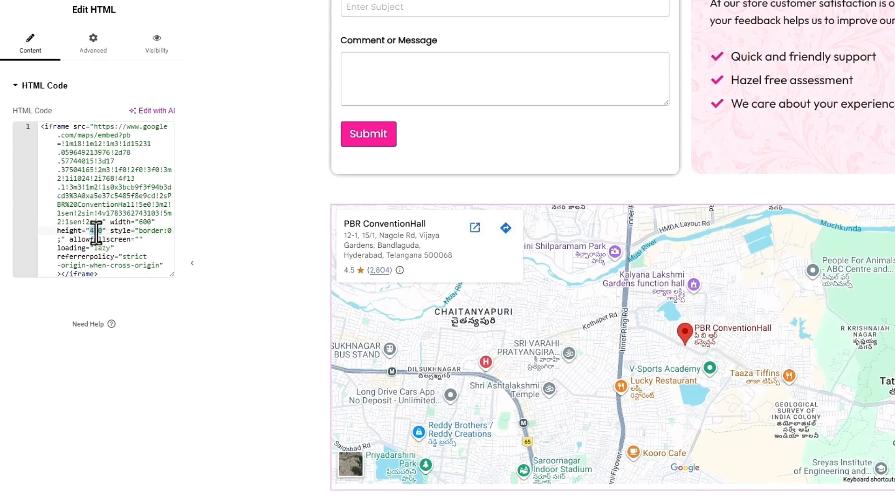
pyautogui.write('400')
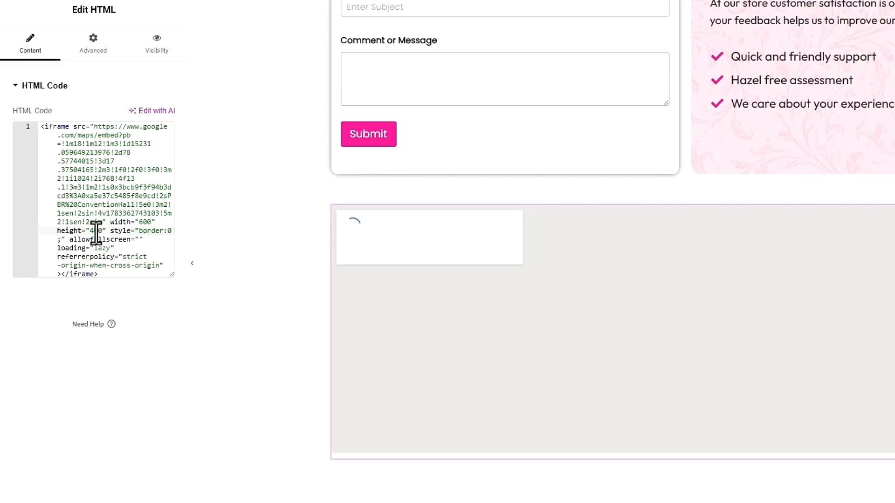
pyautogui.doubleClick(145, 223)
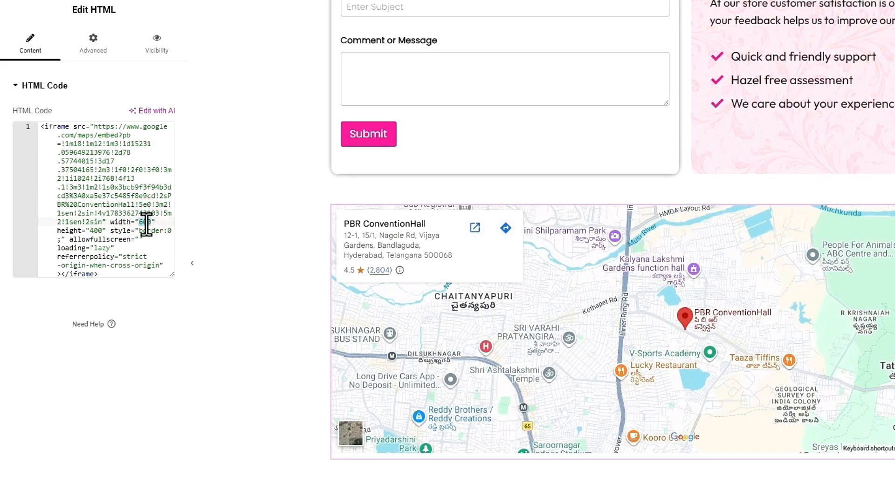
pyautogui.write('100%')
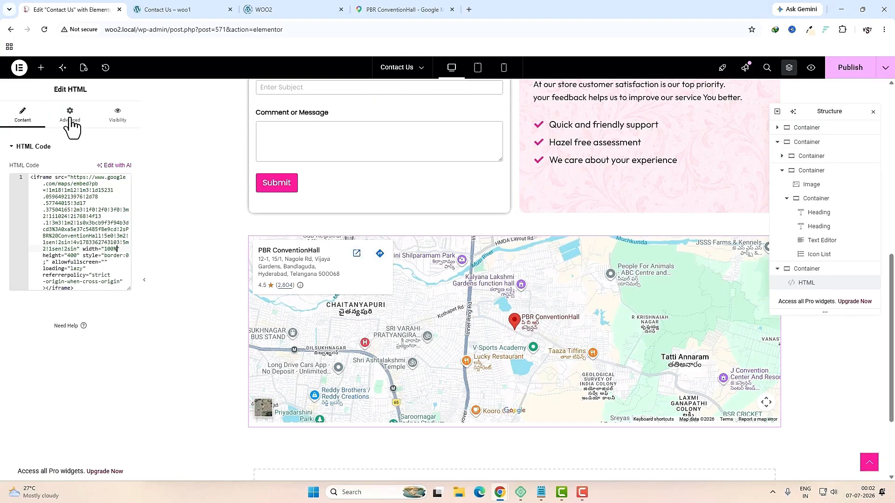
# Step: Bring up the map widget's Advanced border settings to edit its corner radius
pyautogui.click(93, 46)
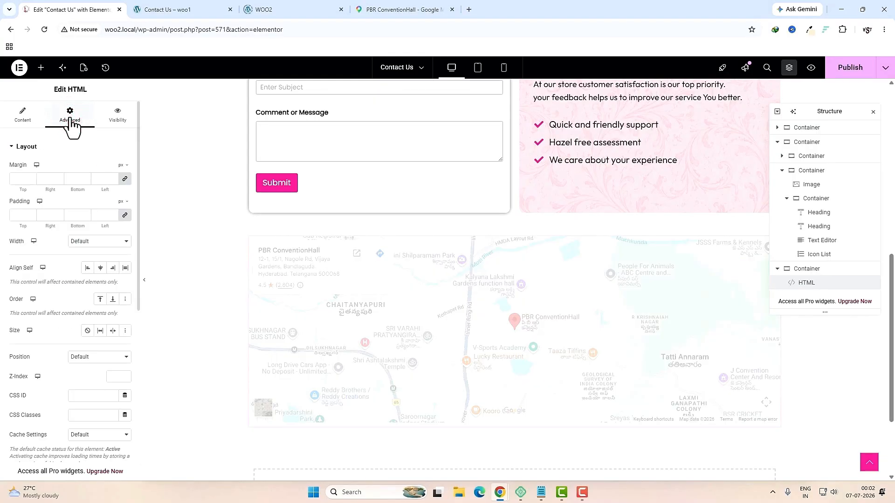
pyautogui.scroll(-5, 86, 282)
pyautogui.click(33, 402)
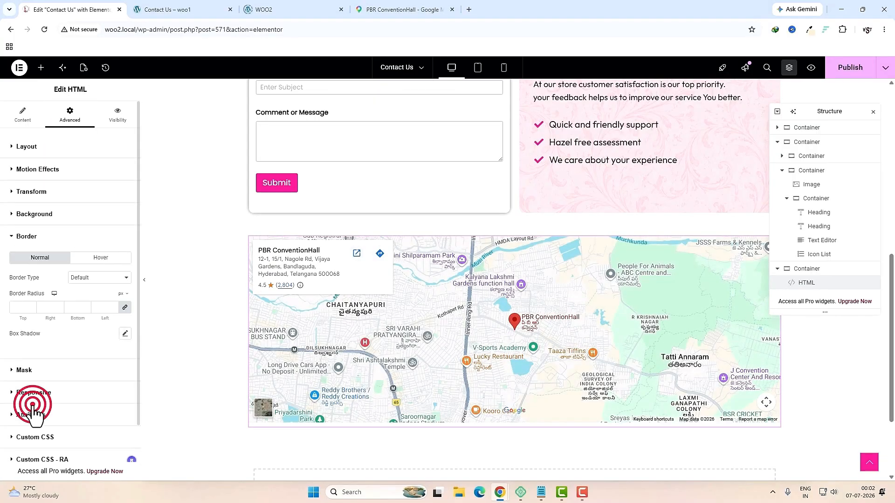
pyautogui.click(22, 308)
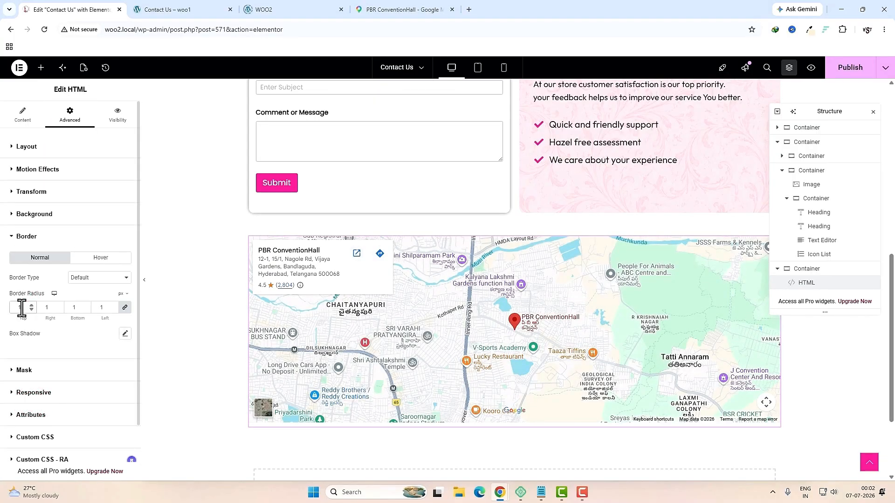
# Step: Give the map 10 px rounded corners and a 10 px blur box shadow, then publish
pyautogui.click(125, 334)
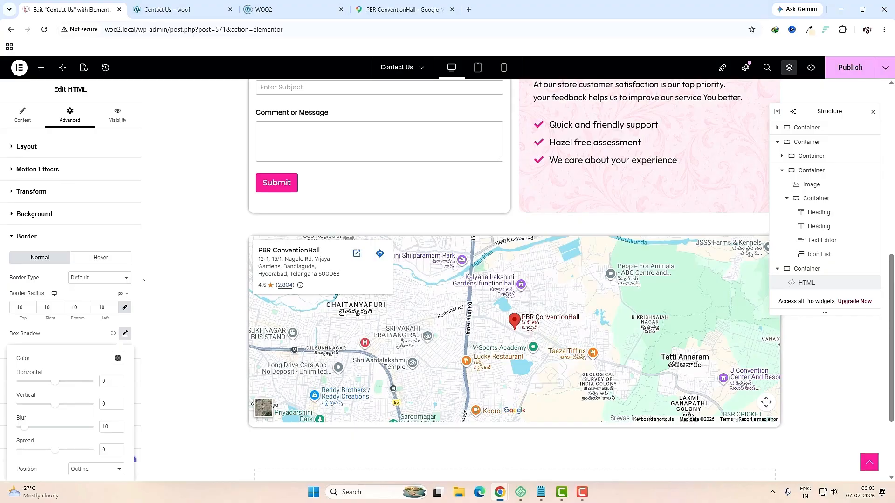
pyautogui.click(839, 65)
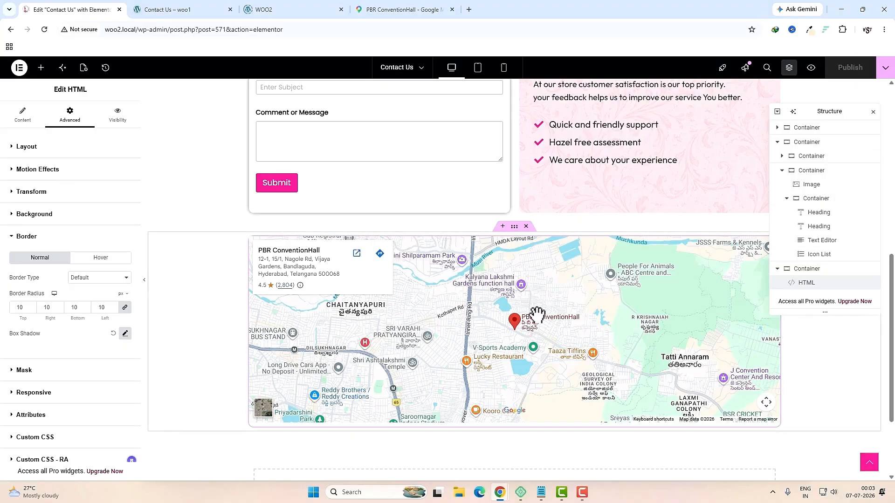
pyautogui.scroll(8, 538, 315)
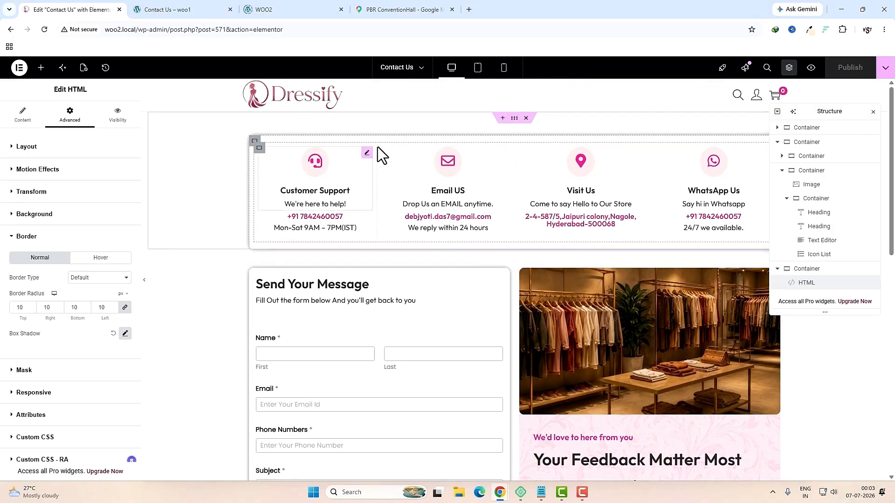
# Step: Give the contact cards container a Fade In Left entrance animation
pyautogui.click(514, 119)
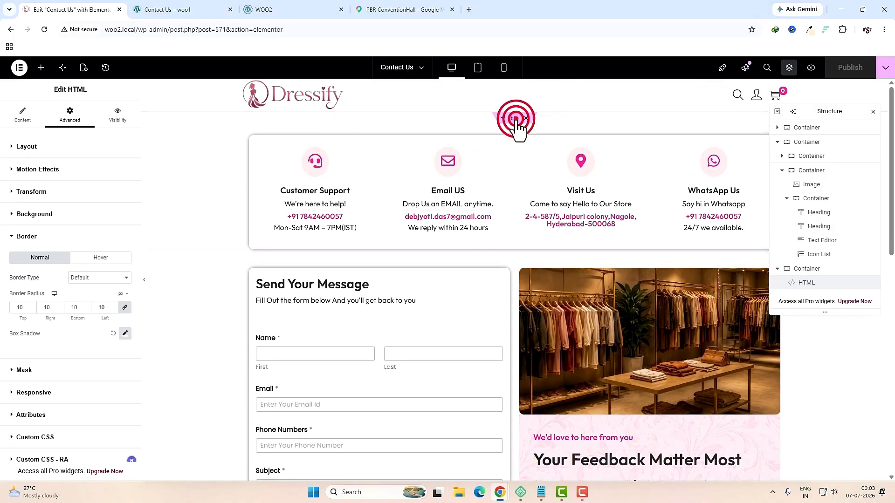
pyautogui.click(814, 132)
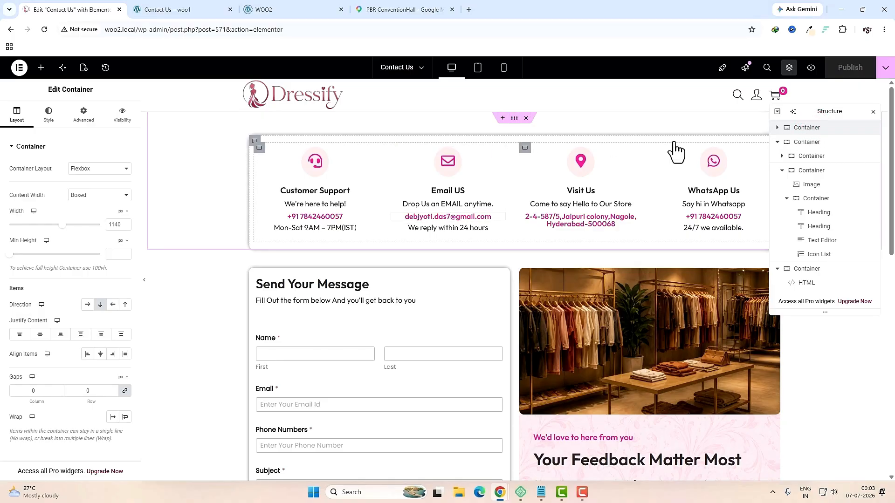
pyautogui.click(95, 123)
pyautogui.scroll(-4, 83, 271)
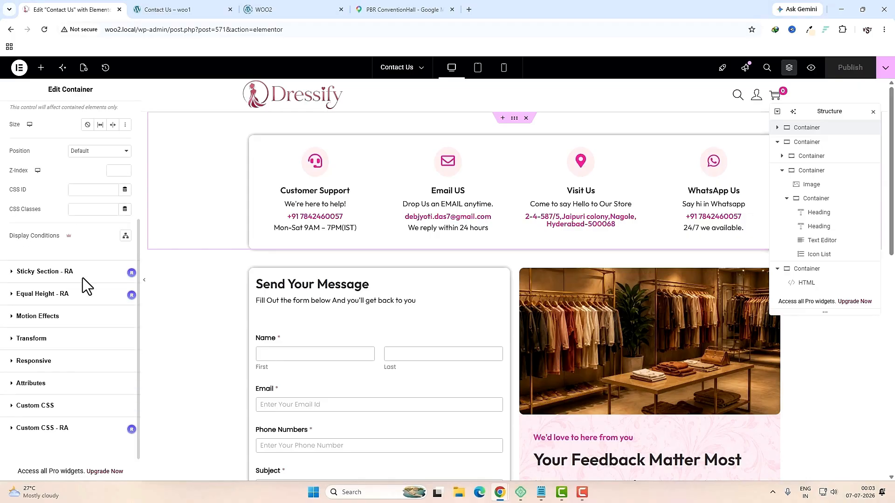
pyautogui.click(42, 319)
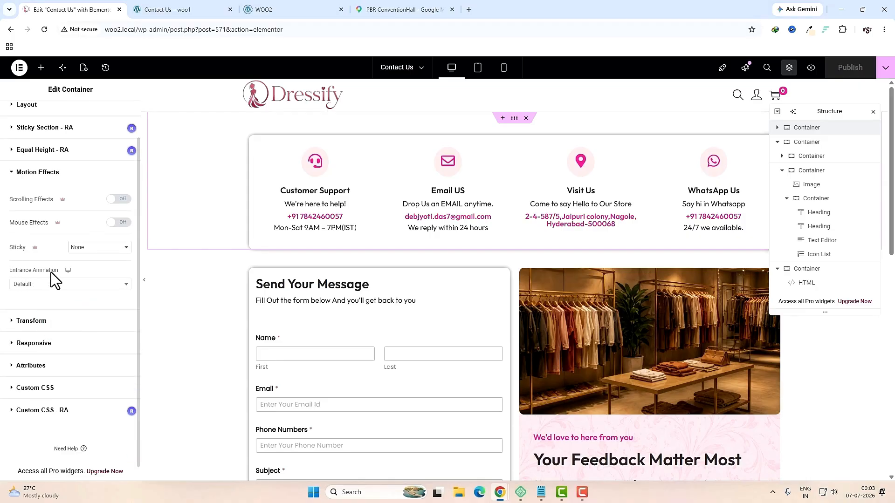
pyautogui.click(65, 284)
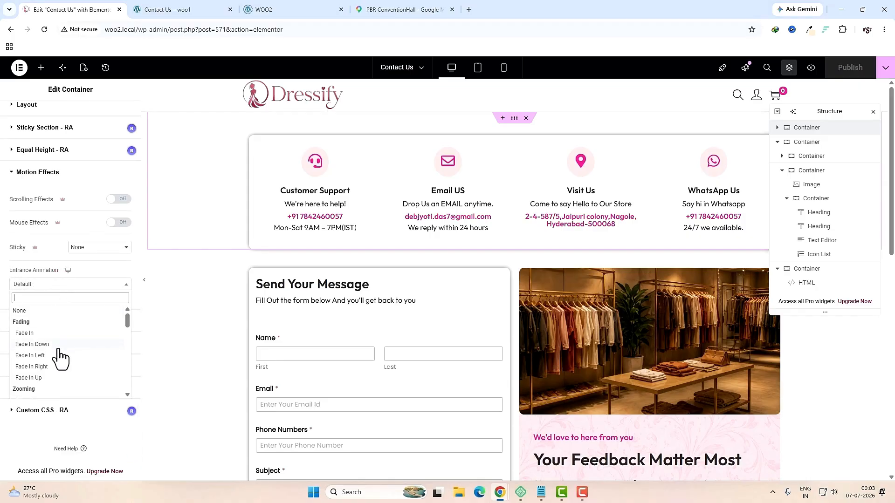
pyautogui.click(31, 355)
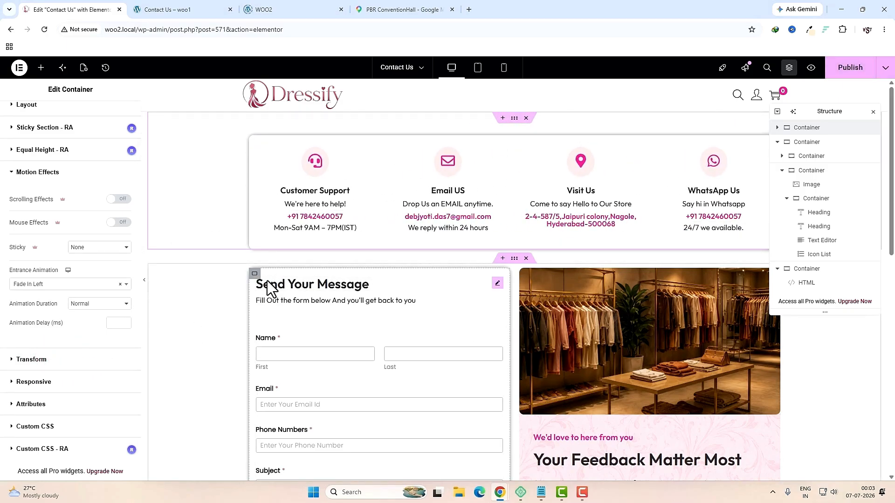
# Step: Give the contact form container a Fade In Right entrance animation
pyautogui.click(254, 274)
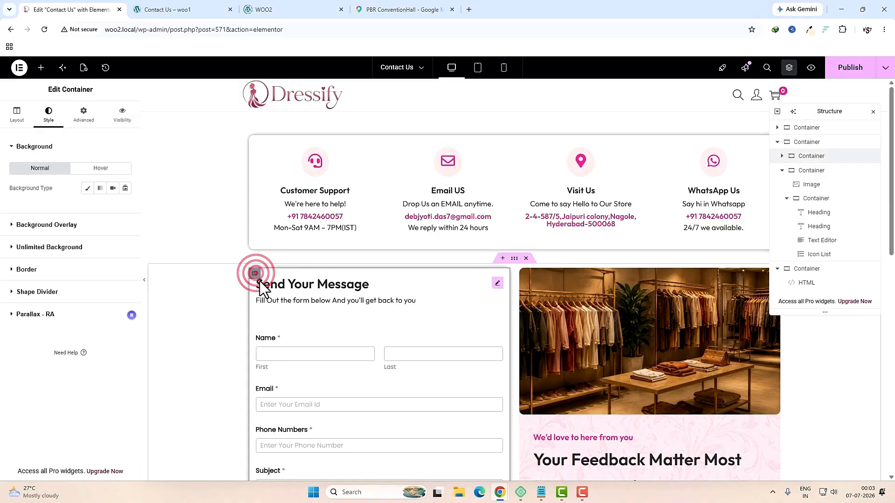
pyautogui.click(88, 116)
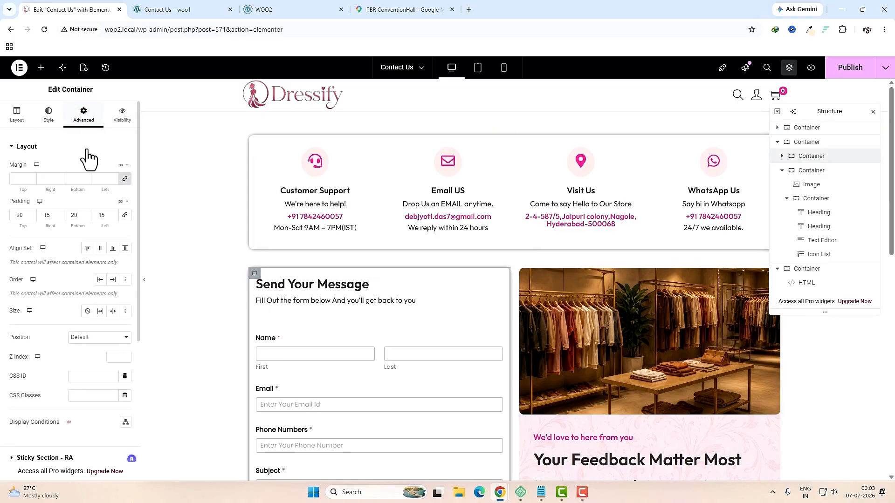
pyautogui.scroll(-4, 77, 247)
pyautogui.click(61, 317)
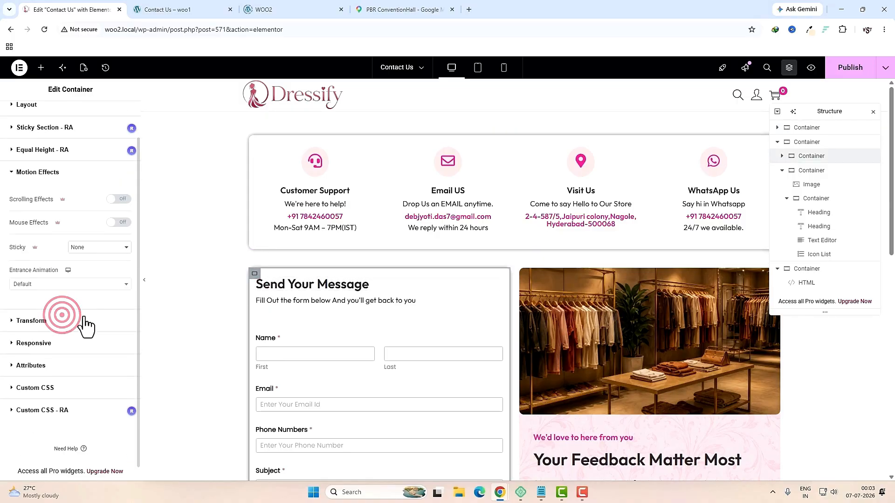
pyautogui.click(60, 284)
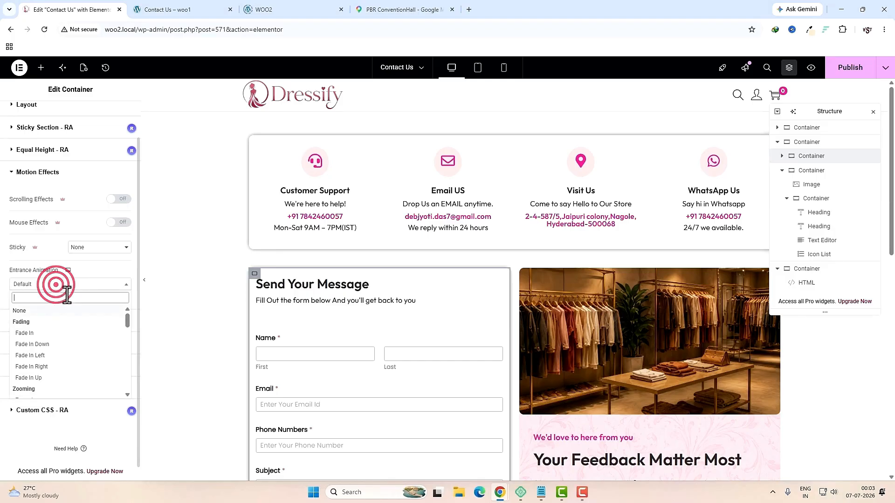
pyautogui.click(44, 368)
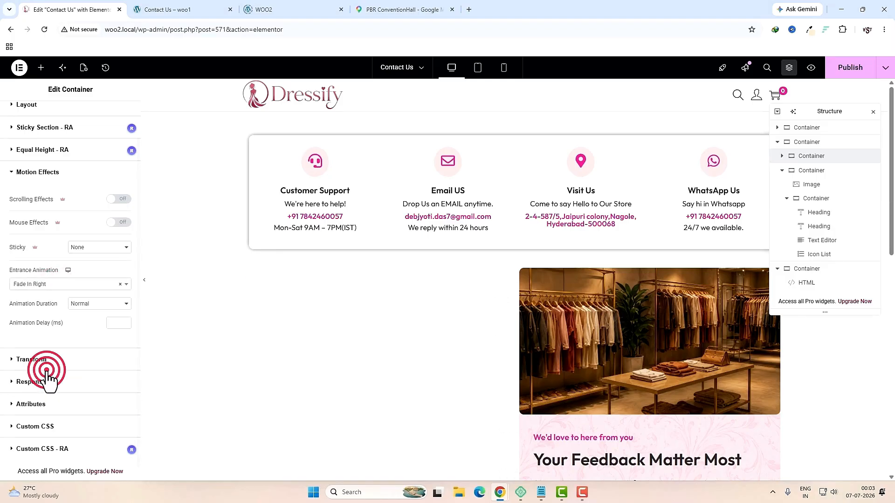
# Step: Give the image column a Fade In Left entrance animation with a 200 ms delay
pyautogui.click(525, 275)
pyautogui.scroll(-4, 66, 322)
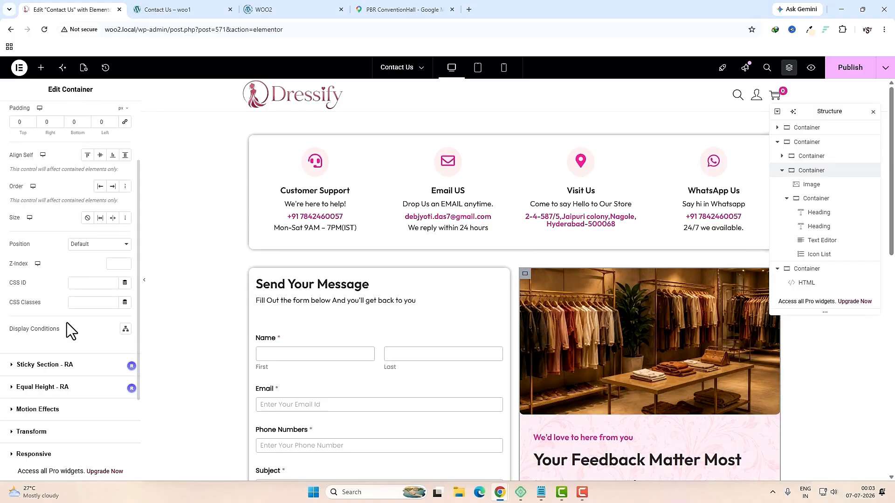
pyautogui.click(54, 316)
pyautogui.click(52, 284)
pyautogui.click(48, 358)
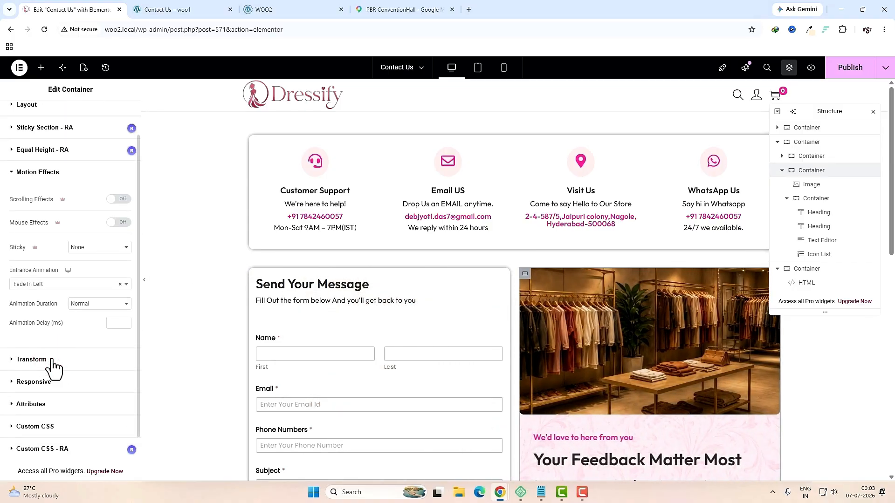
pyautogui.click(109, 323)
pyautogui.write('2')
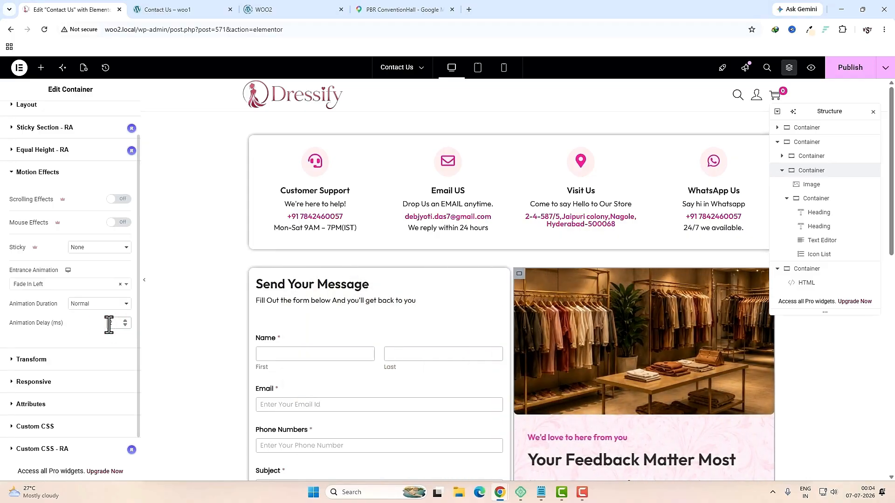
pyautogui.write('00')
pyautogui.scroll(-5, 255, 354)
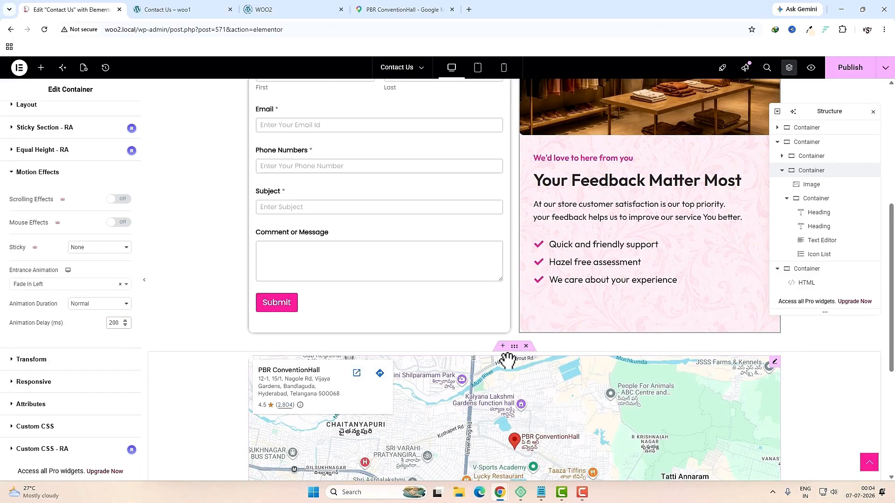
# Step: Set the map HTML widget's entrance animation to Light Speed In and publish Contact Us
pyautogui.click(536, 392)
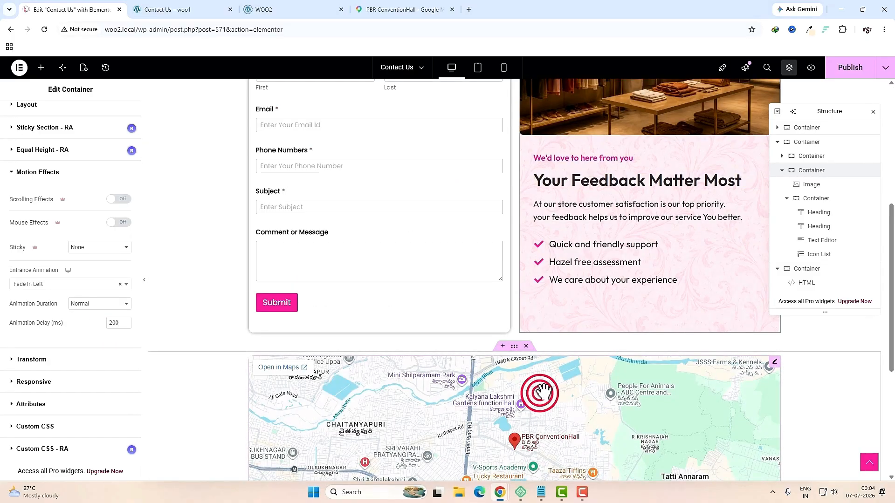
pyautogui.click(816, 286)
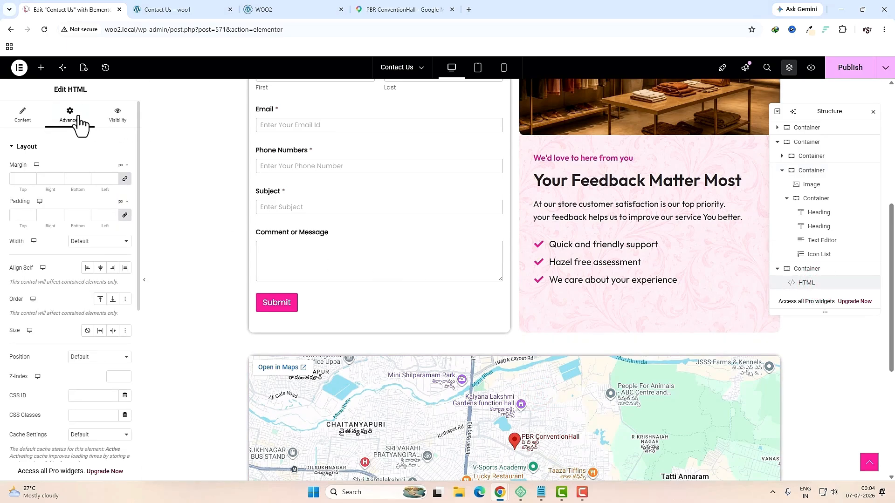
pyautogui.click(73, 114)
pyautogui.scroll(-4, 95, 307)
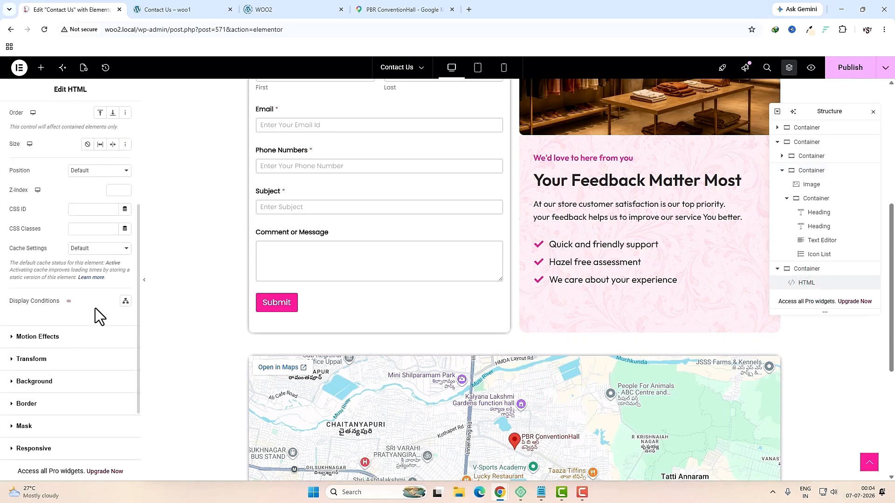
pyautogui.click(66, 340)
pyautogui.click(40, 281)
pyautogui.scroll(-10, 56, 361)
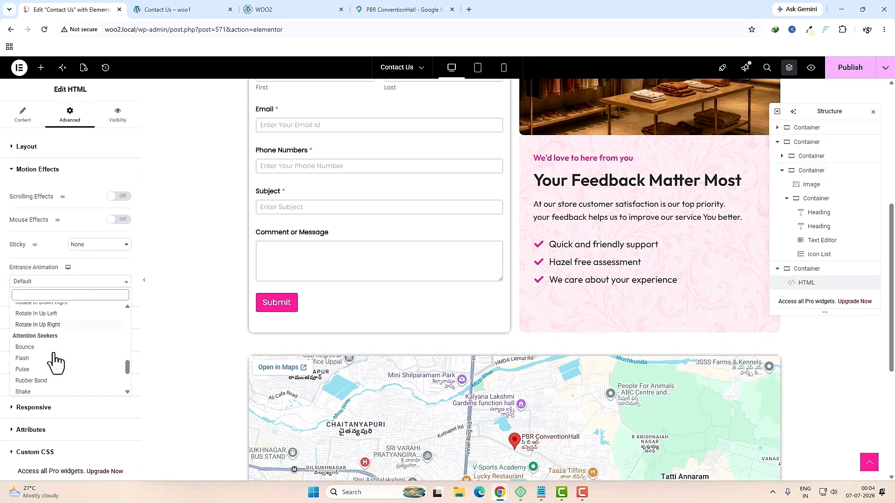
pyautogui.scroll(-4, 46, 368)
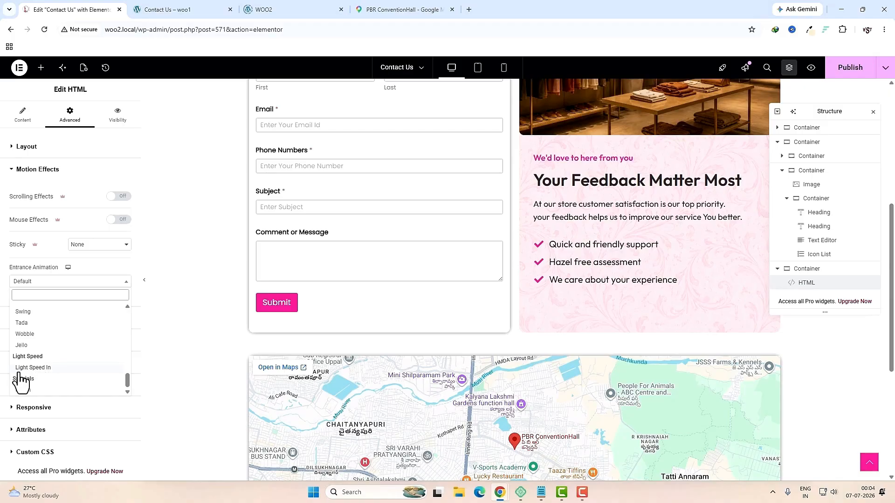
pyautogui.click(57, 368)
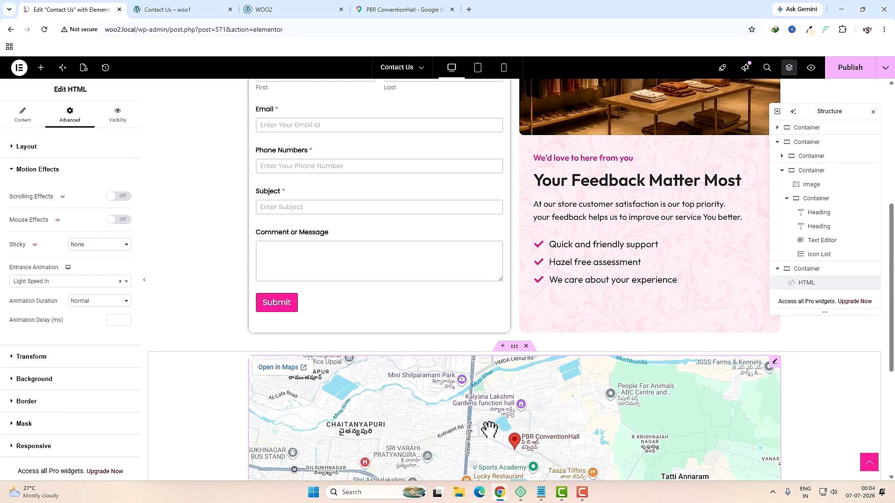
pyautogui.click(846, 71)
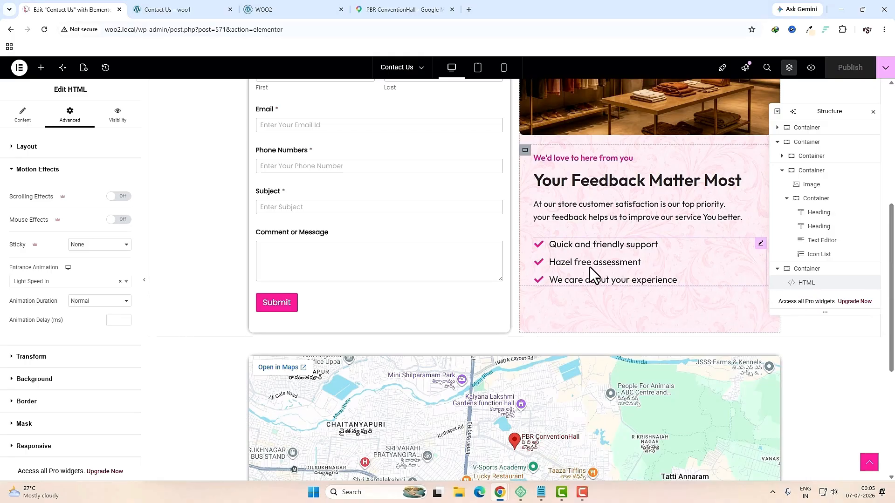
# Step: Exit Elementor back to the WordPress Pages list
pyautogui.click(18, 70)
pyautogui.click(59, 191)
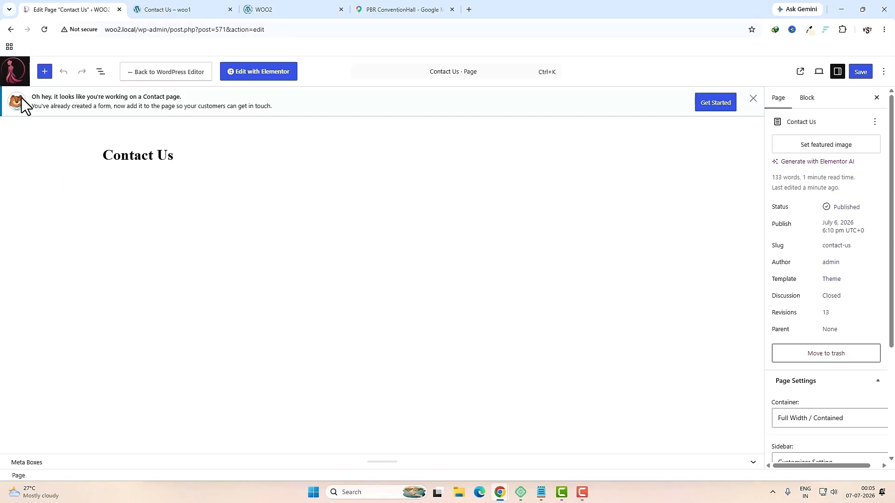
pyautogui.click(15, 71)
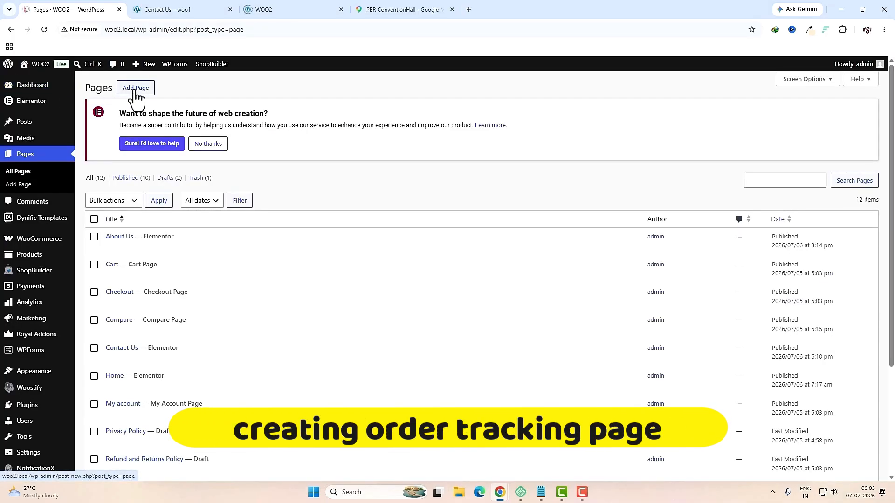
# Step: Create and publish an 'Order Tracking' page using the Theme template
pyautogui.click(134, 92)
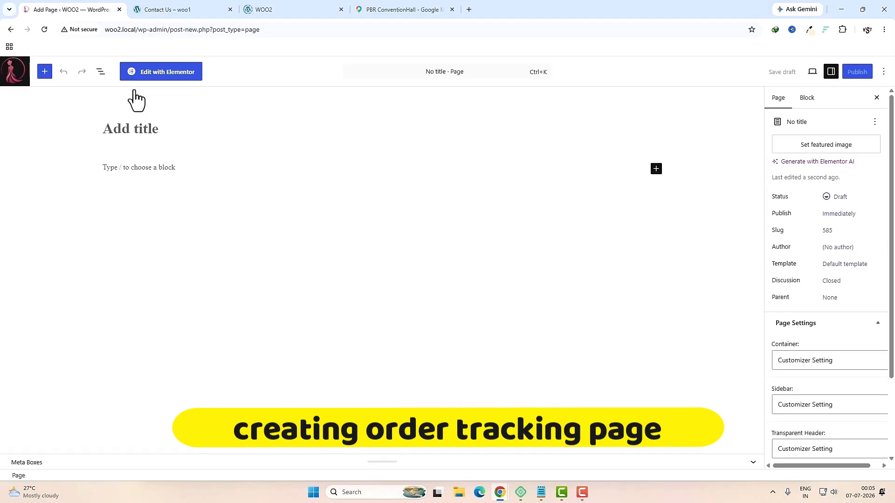
pyautogui.write('Order Tracking')
pyautogui.click(845, 264)
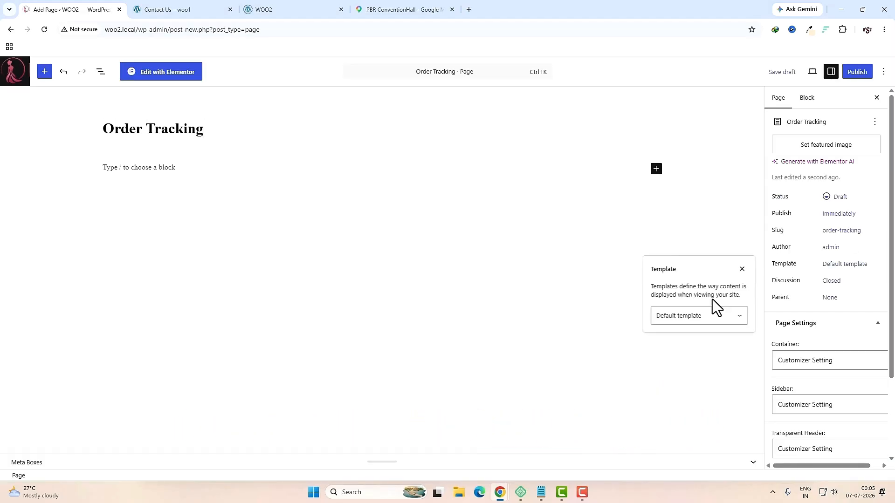
pyautogui.click(709, 314)
pyautogui.click(688, 368)
pyautogui.click(856, 72)
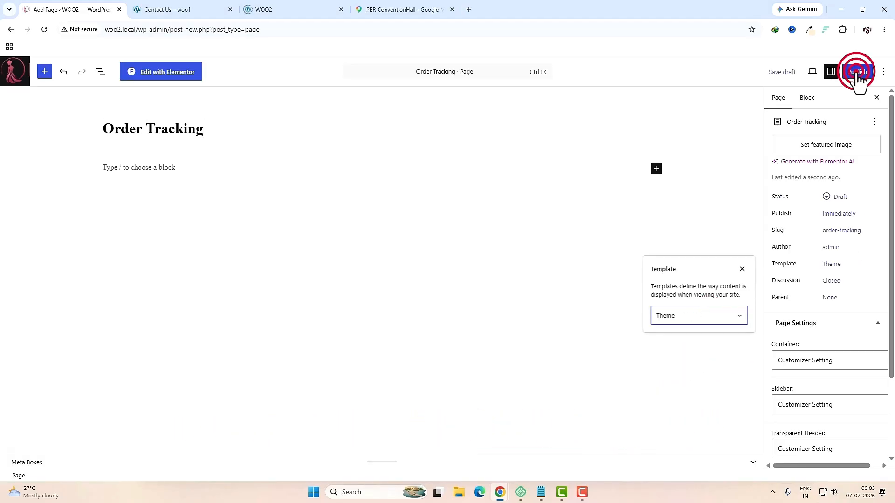
pyautogui.click(856, 73)
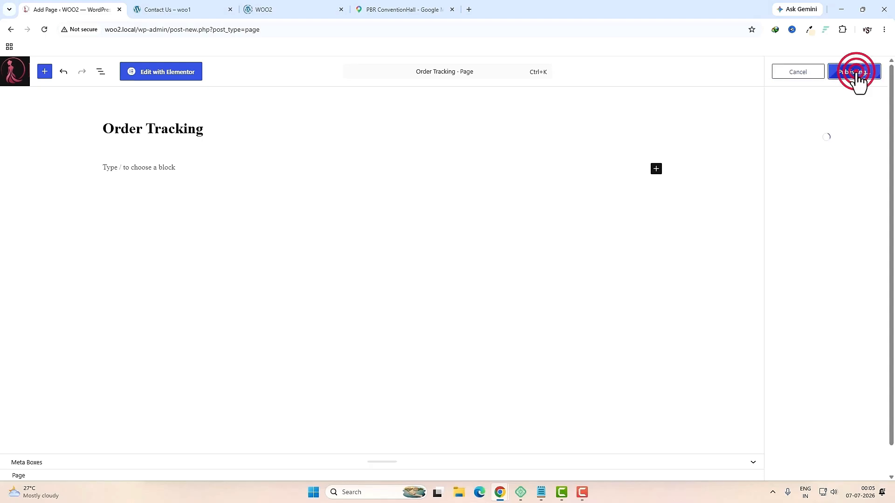
pyautogui.click(163, 76)
# Step: Find the WooCommerce shortcodes docs via Google and copy the [woocommerce_order_tracking] shortcode
pyautogui.click(469, 9)
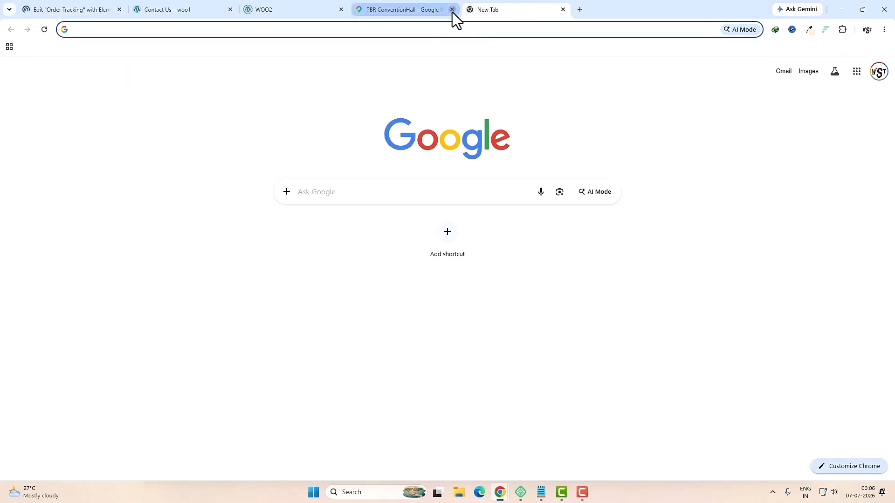
pyautogui.click(452, 10)
pyautogui.click(362, 195)
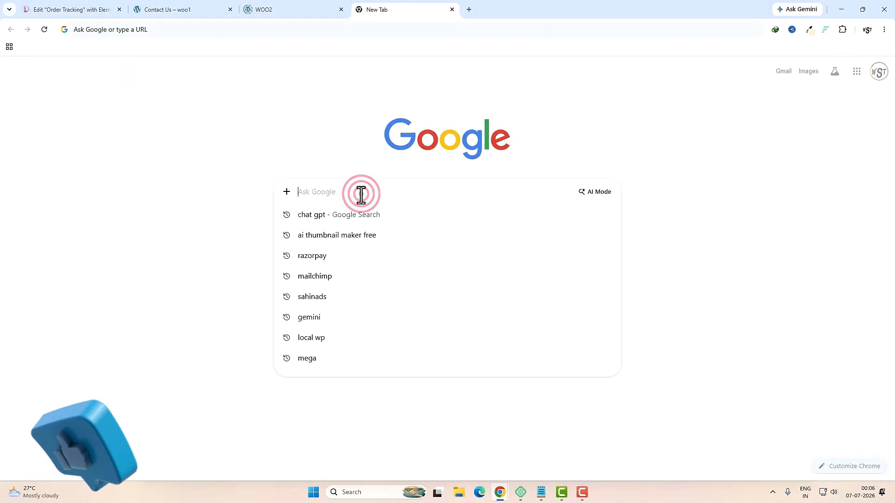
pyautogui.write('order tracking sho')
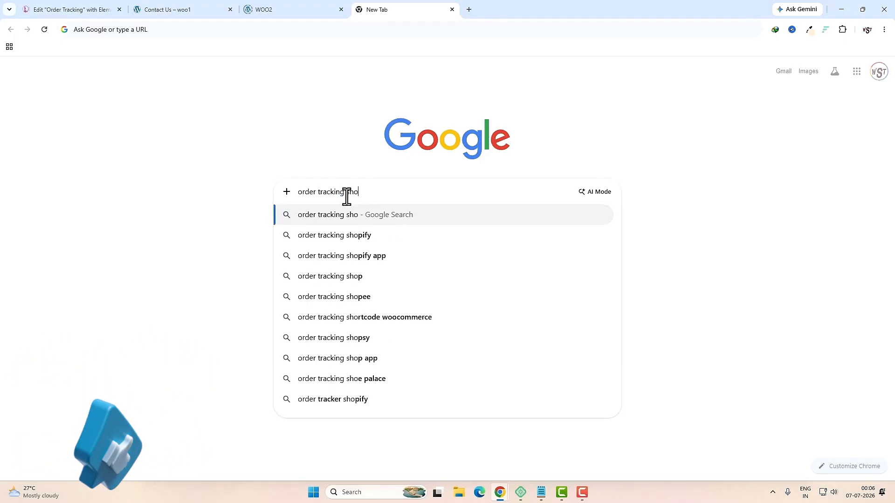
pyautogui.click(362, 317)
pyautogui.scroll(-3, 242, 279)
pyautogui.click(242, 310)
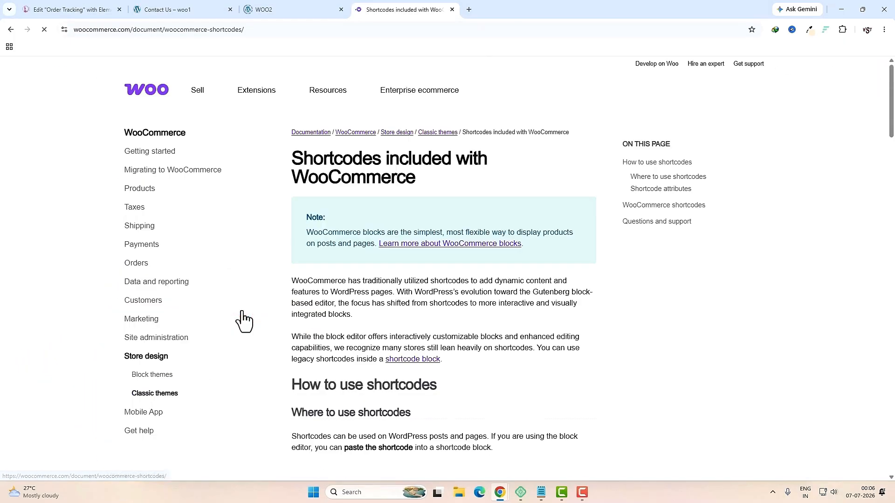
pyautogui.scroll(-7, 239, 320)
pyautogui.scroll(-9, 383, 321)
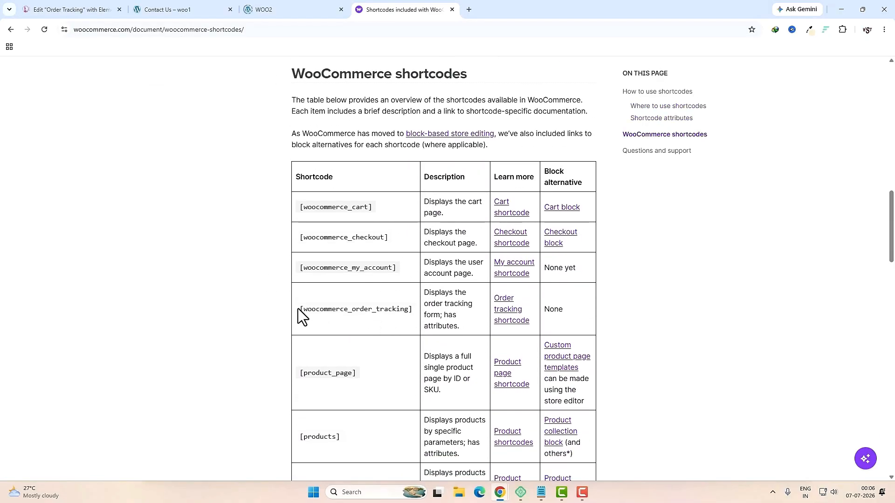
pyautogui.moveTo(301, 310); pyautogui.dragTo(414, 310)
pyautogui.hotkey('ctrl', 'c')
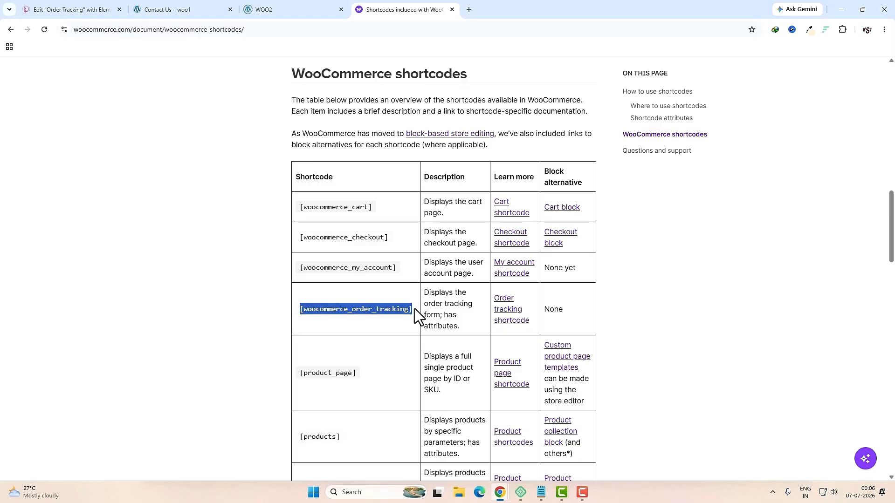
pyautogui.hotkey('ctrl', '1')
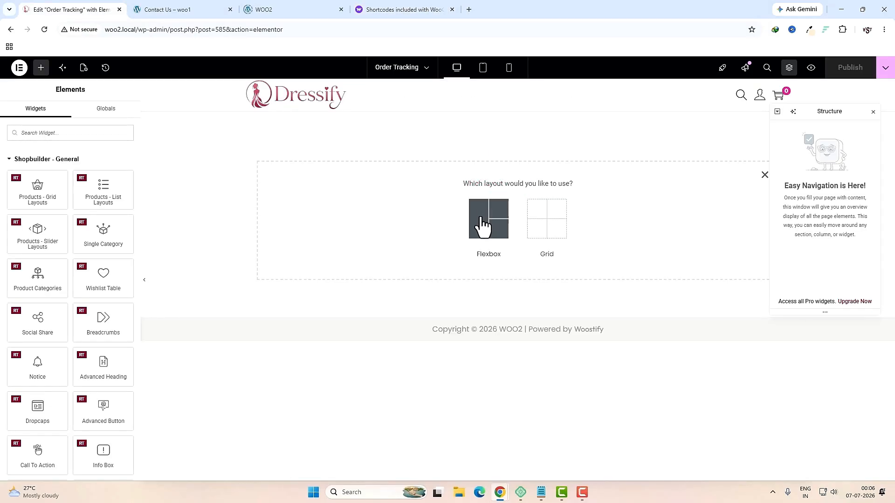
# Step: Add a flexbox container with 70 px top and bottom padding
pyautogui.click(483, 226)
pyautogui.click(483, 210)
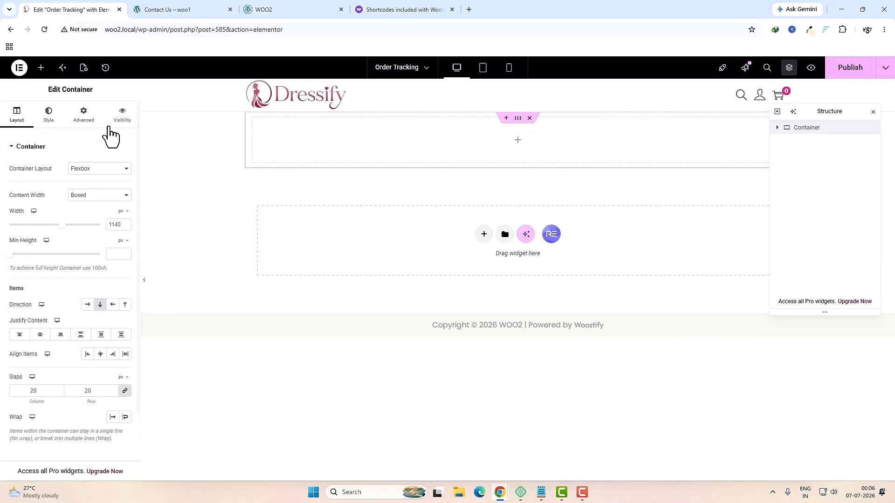
pyautogui.click(85, 122)
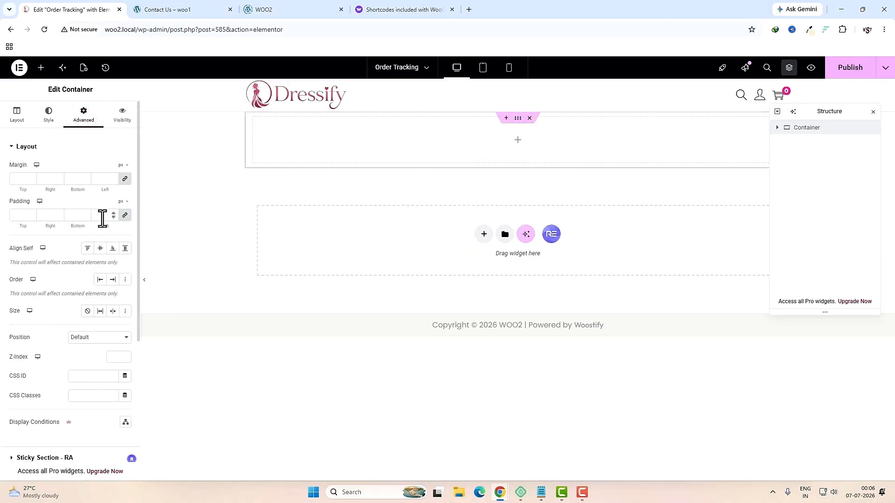
pyautogui.click(125, 217)
pyautogui.click(25, 215)
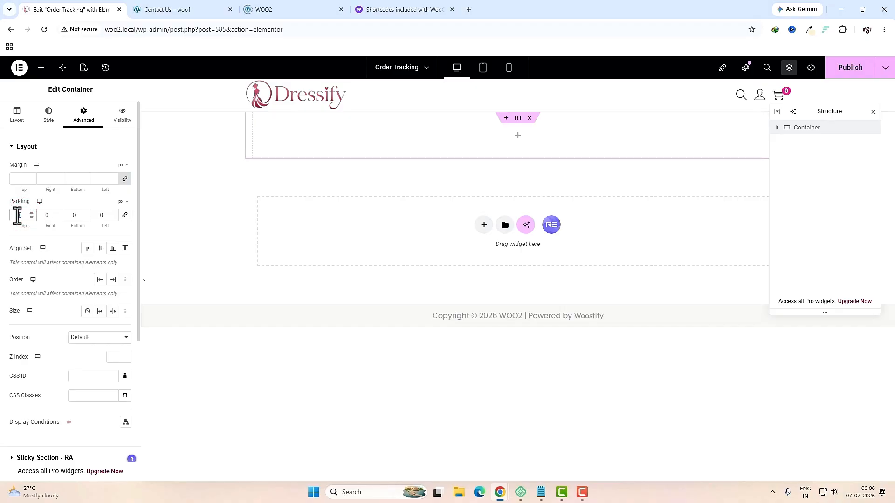
pyautogui.write('70')
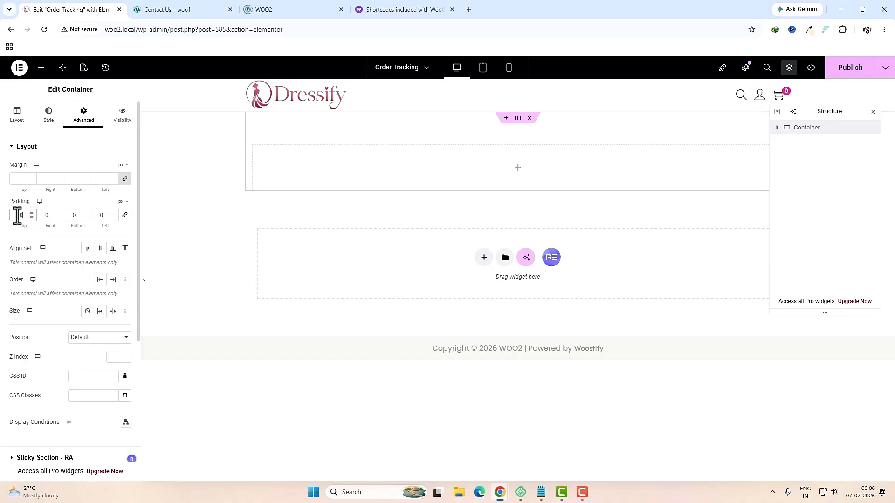
pyautogui.click(74, 217)
pyautogui.write('70')
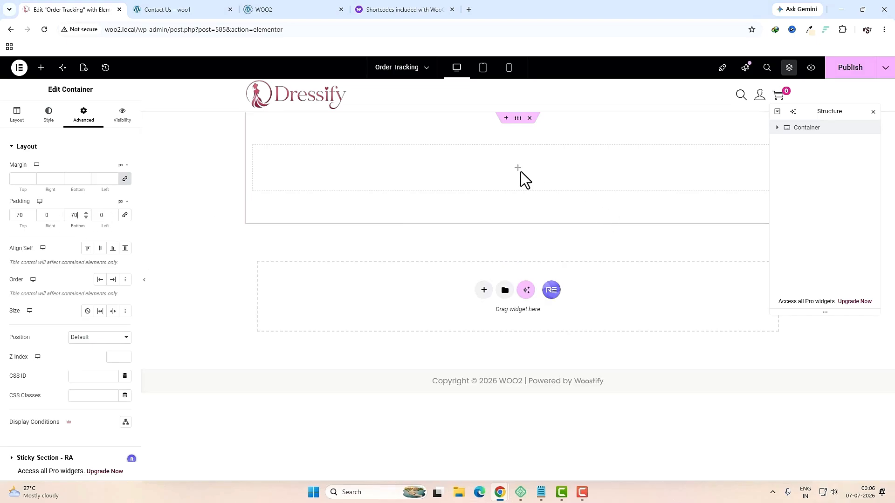
# Step: Place a Shortcode widget in the container holding the pasted order tracking shortcode
pyautogui.click(520, 172)
pyautogui.click(79, 135)
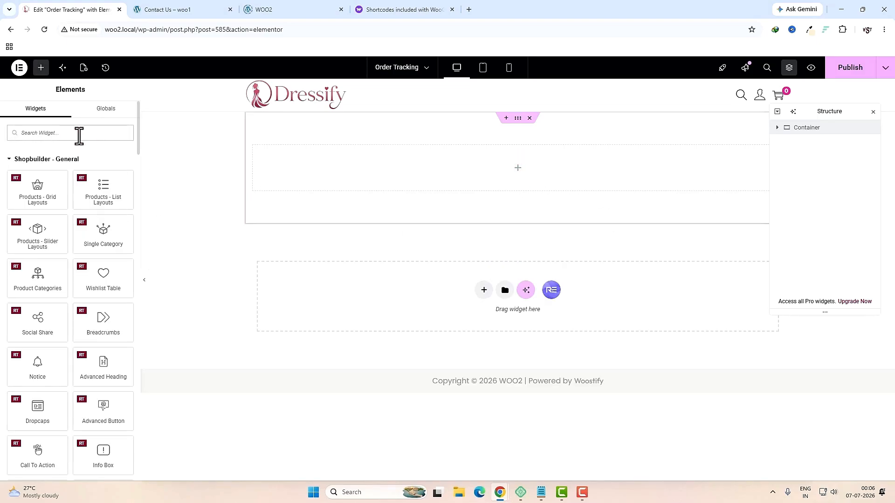
pyautogui.write('short')
pyautogui.moveTo(37, 167); pyautogui.dragTo(415, 175)
pyautogui.click(63, 200)
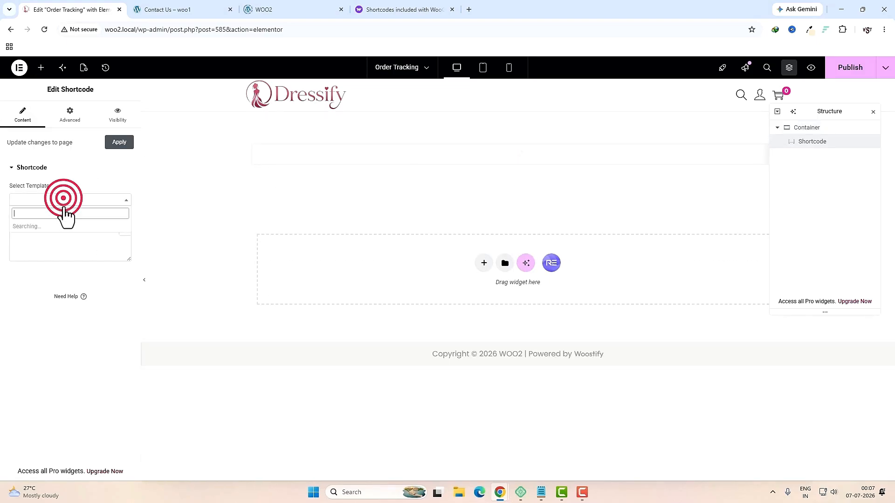
pyautogui.click(66, 237)
pyautogui.hotkey('ctrl', 'v')
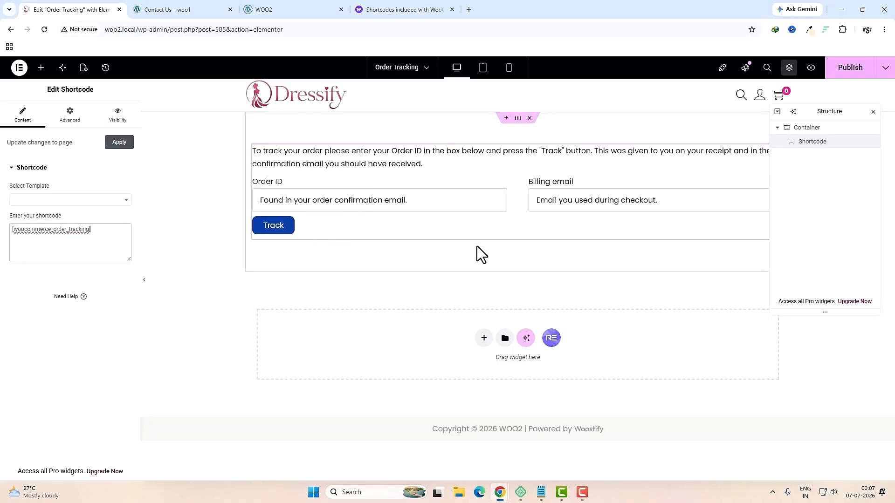
# Step: Publish the Order Tracking page and exit to the WordPress Pages list
pyautogui.click(834, 74)
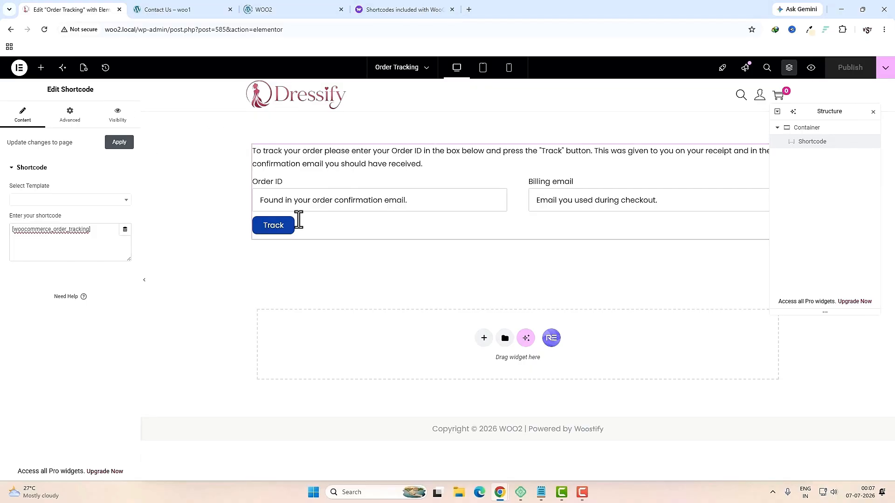
pyautogui.click(19, 68)
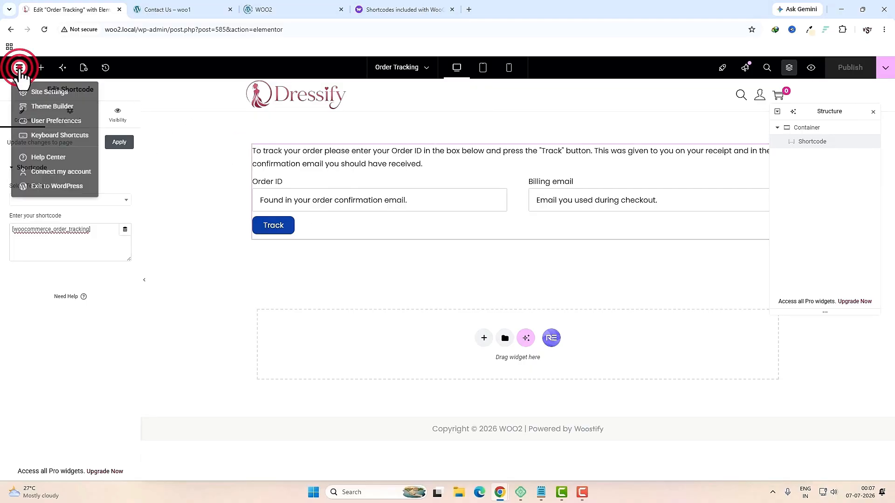
pyautogui.click(65, 192)
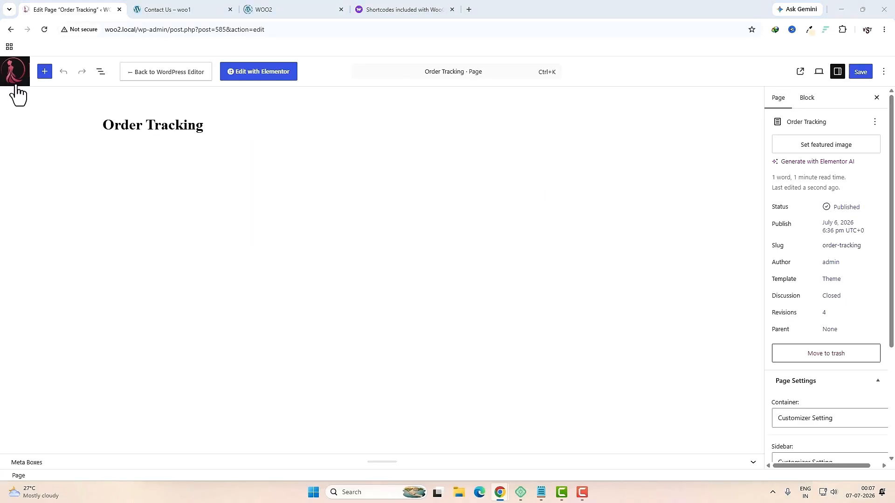
pyautogui.click(16, 86)
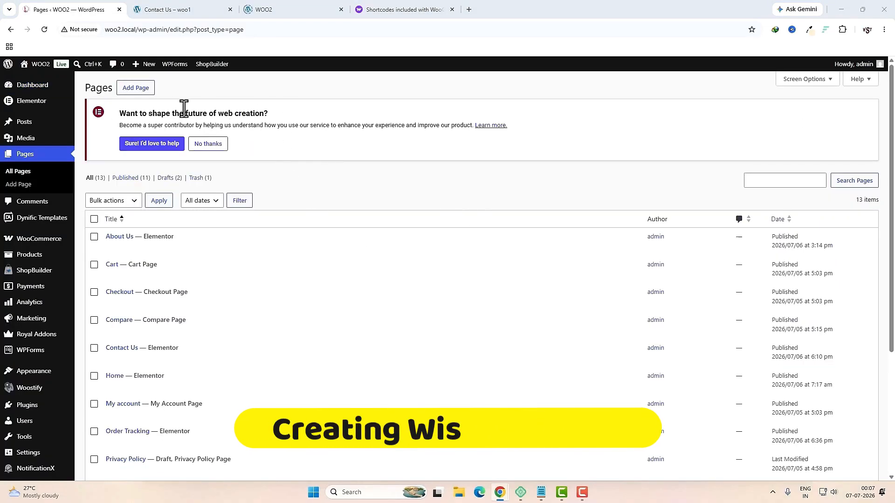
# Step: Create a 'My Wishlist' page with a Shortcode block holding the pasted wishlist shortcode
pyautogui.click(131, 91)
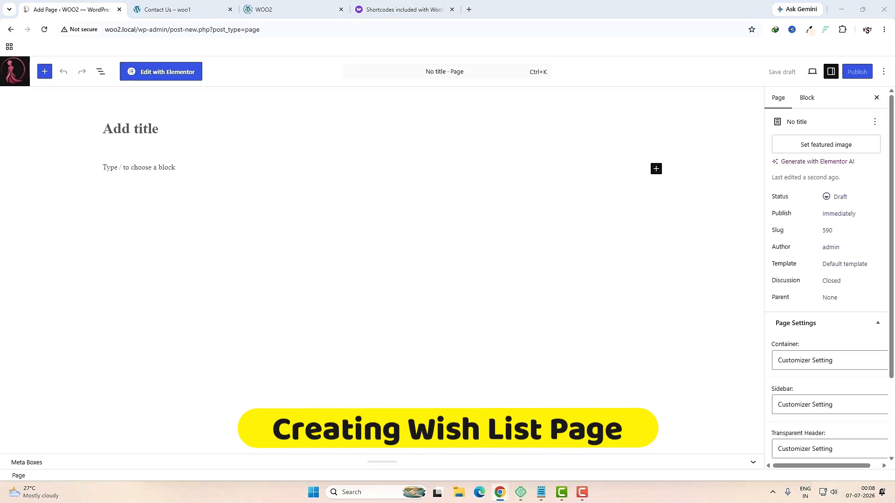
pyautogui.write('My Wishlist')
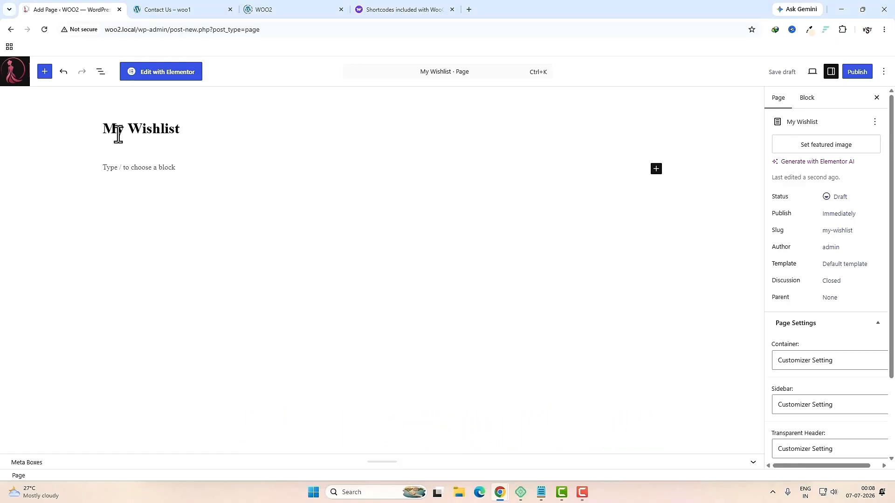
pyautogui.click(657, 169)
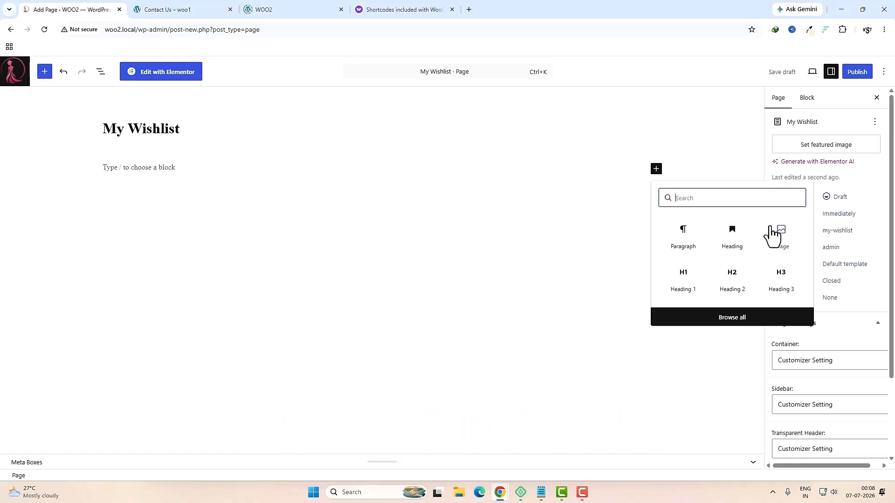
pyautogui.write('s')
pyautogui.click(743, 238)
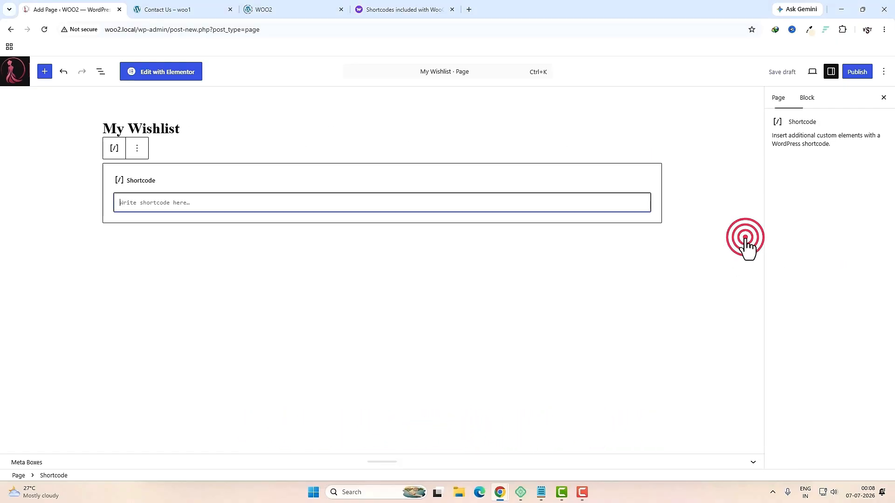
pyautogui.click(241, 203)
pyautogui.hotkey('ctrl', 'v')
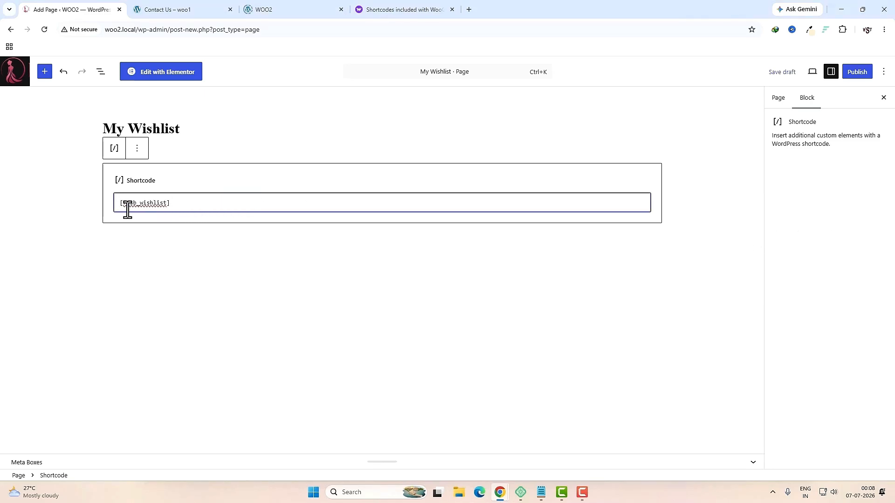
# Step: Publish the My Wishlist page and view it live
pyautogui.click(857, 71)
pyautogui.click(855, 71)
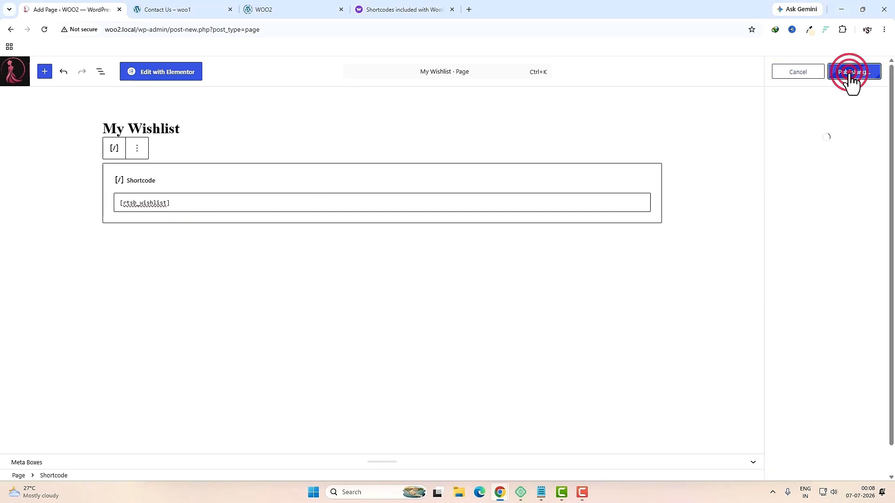
pyautogui.click(805, 178)
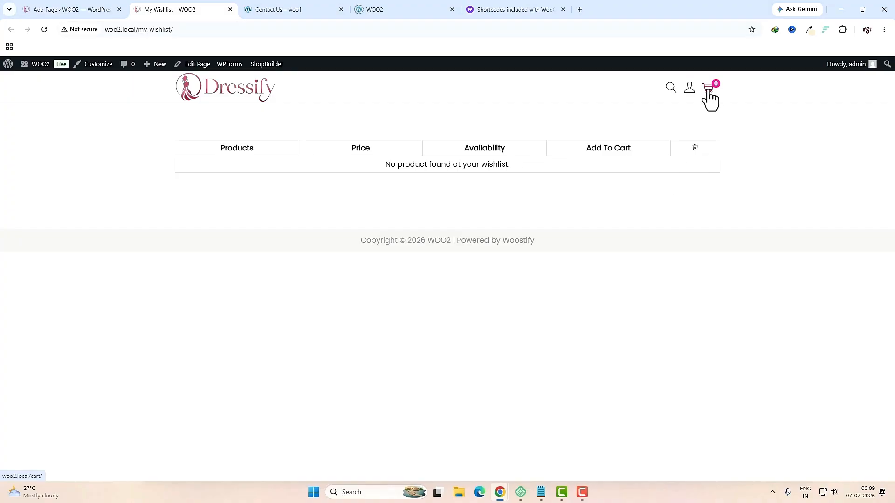
# Step: Check the side cart, then pick the Men's Black Polo T-Shirt in the shop and buy it
pyautogui.click(709, 93)
pyautogui.click(711, 126)
pyautogui.click(710, 95)
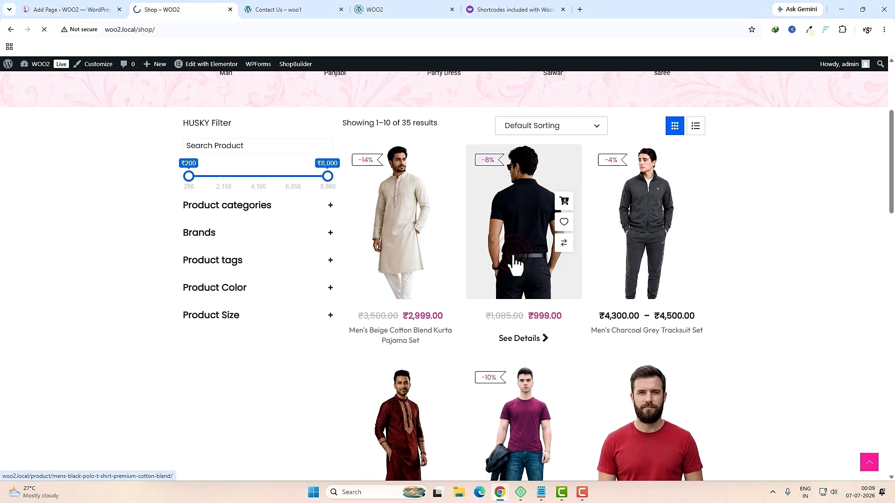
pyautogui.click(516, 259)
pyautogui.click(540, 427)
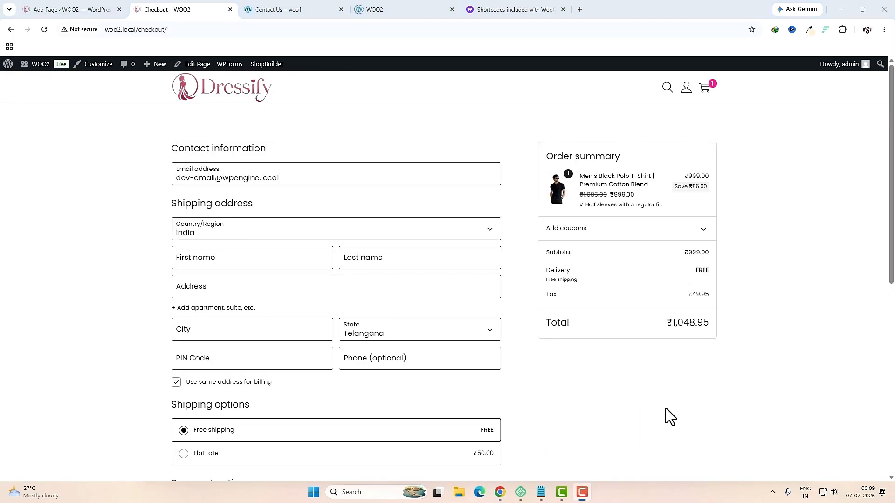
# Step: Scroll through the checkout page to review the polo T-shirt order
pyautogui.scroll(-3, 665, 409)
pyautogui.scroll(-4, 653, 407)
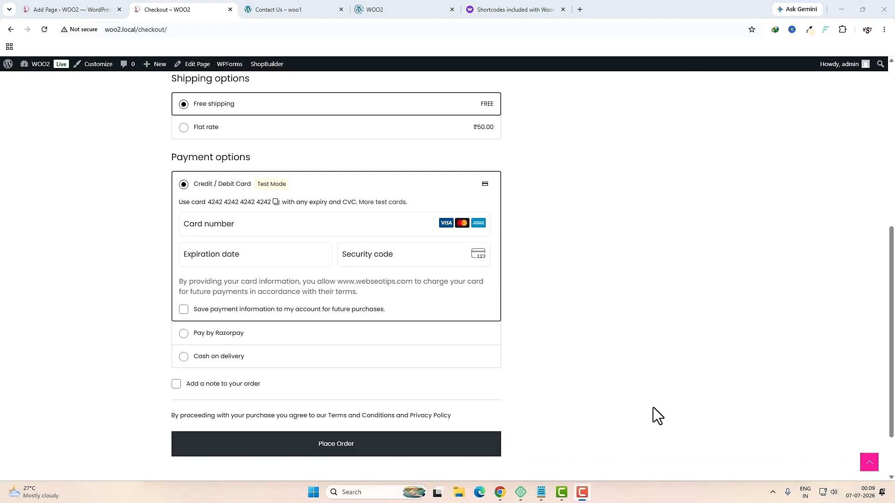
pyautogui.scroll(7, 653, 408)
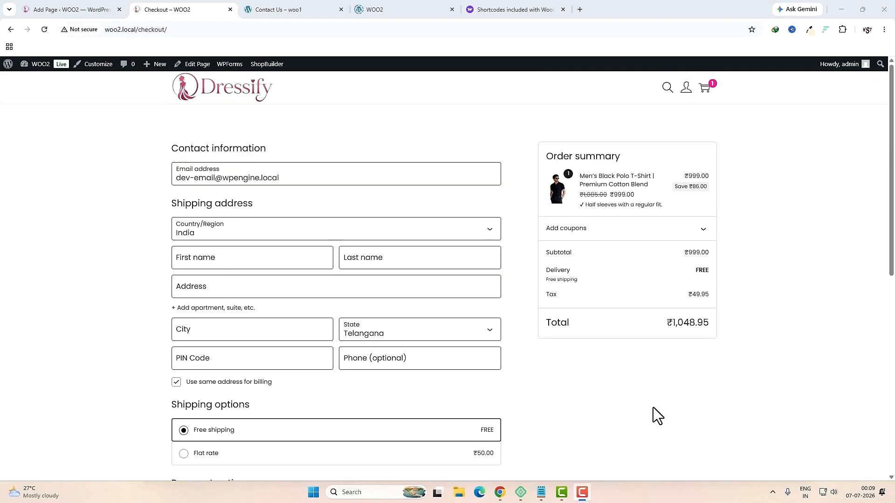
pyautogui.scroll(-3, 653, 415)
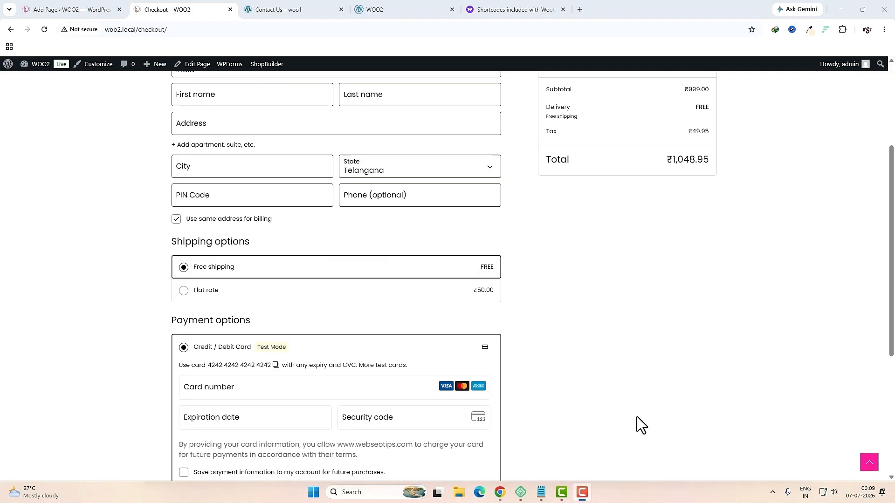
pyautogui.scroll(4, 637, 417)
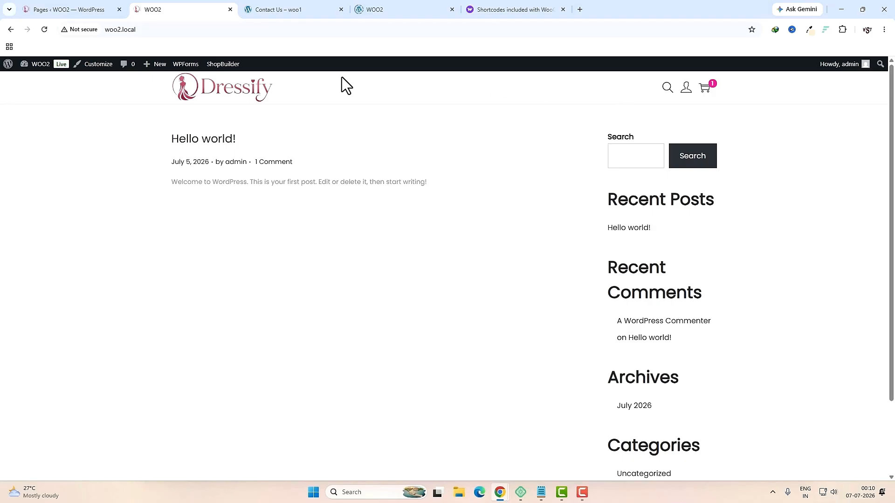
# Step: In Appearance > Menus, create 'main menu' with the Primary Menu location ticked
pyautogui.click(93, 8)
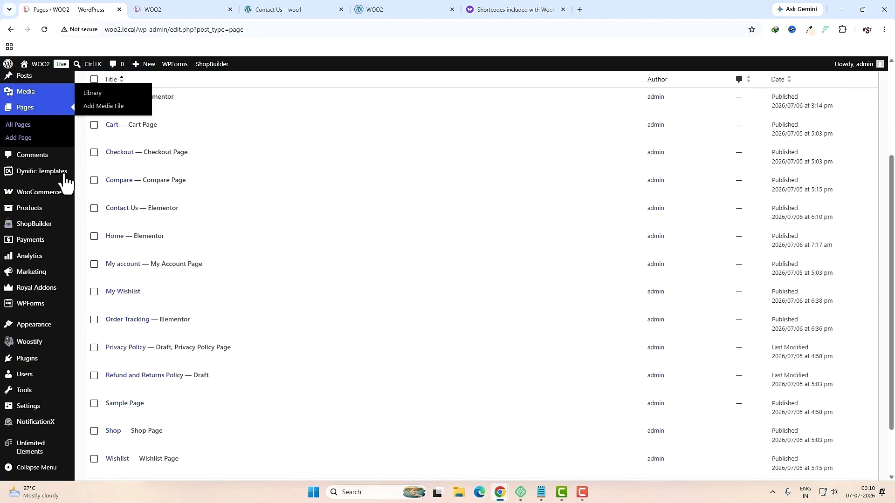
pyautogui.moveTo(41, 333)
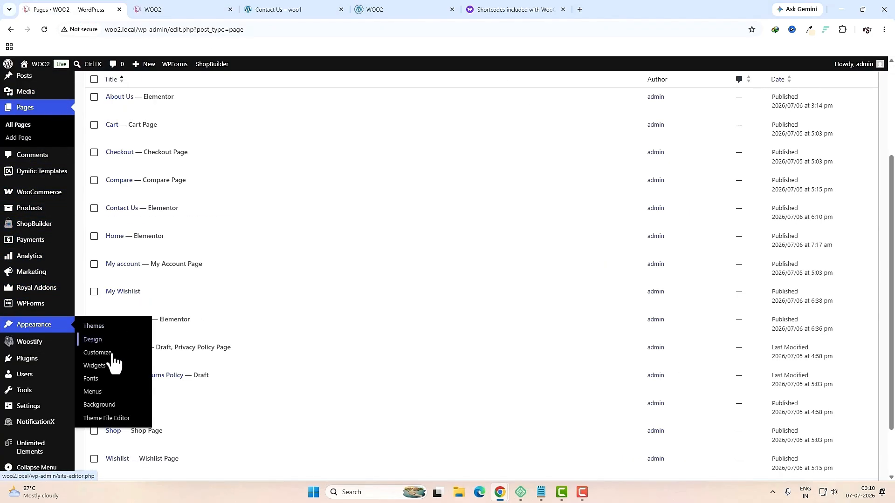
pyautogui.click(96, 393)
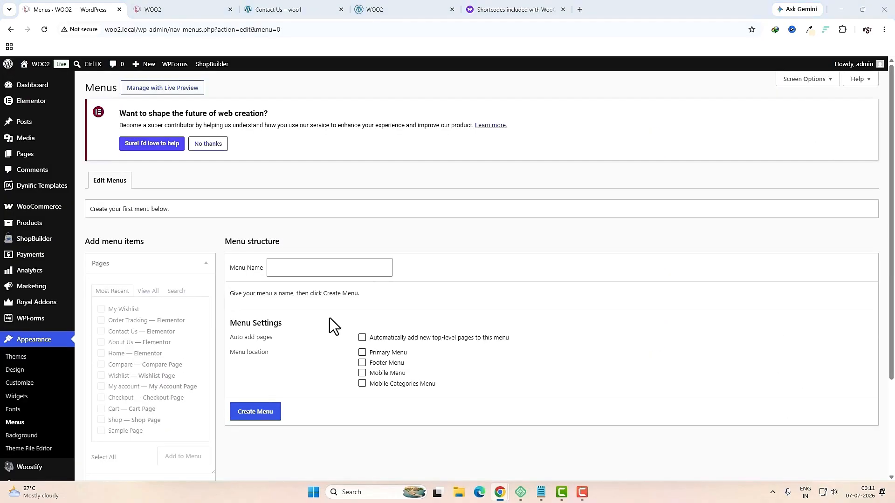
pyautogui.click(301, 269)
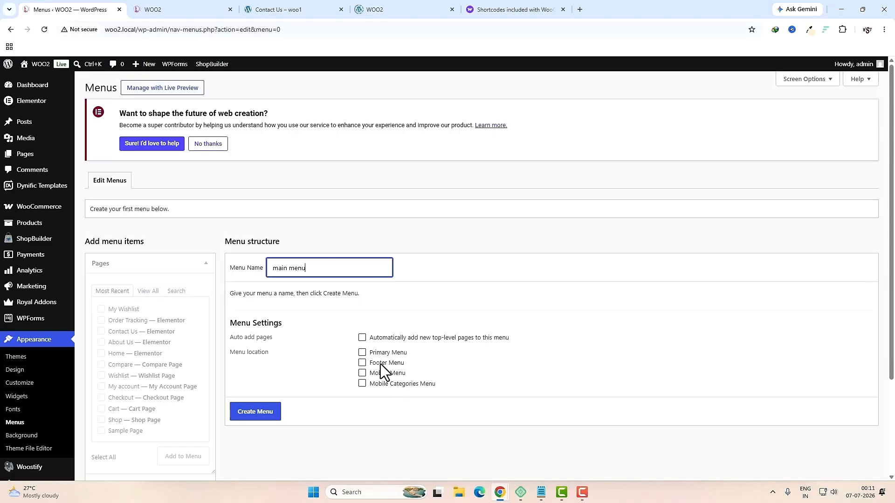
pyautogui.click(363, 353)
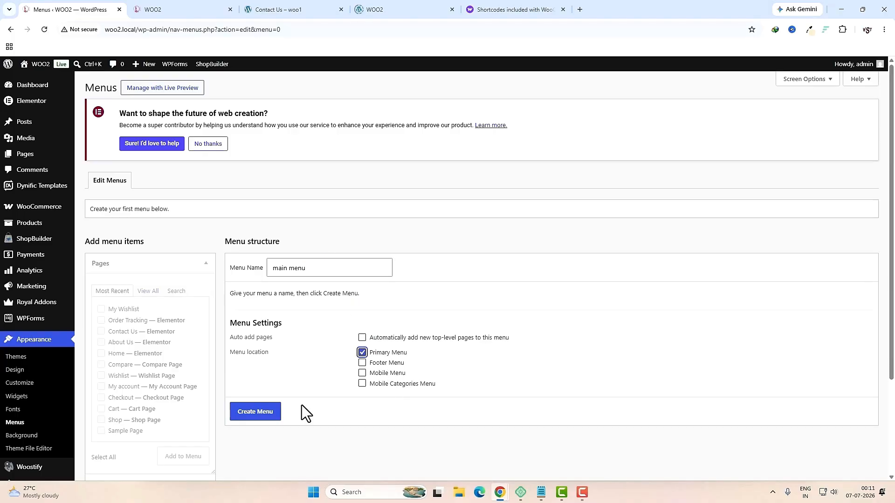
pyautogui.click(270, 412)
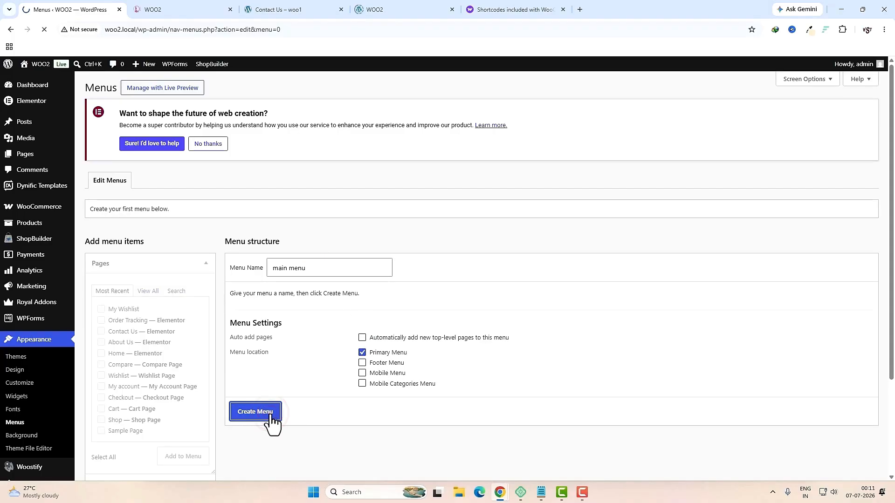
# Step: Add the Home, About Us, Contact Us, Order Tracking and Shop pages to the main menu
pyautogui.click(151, 293)
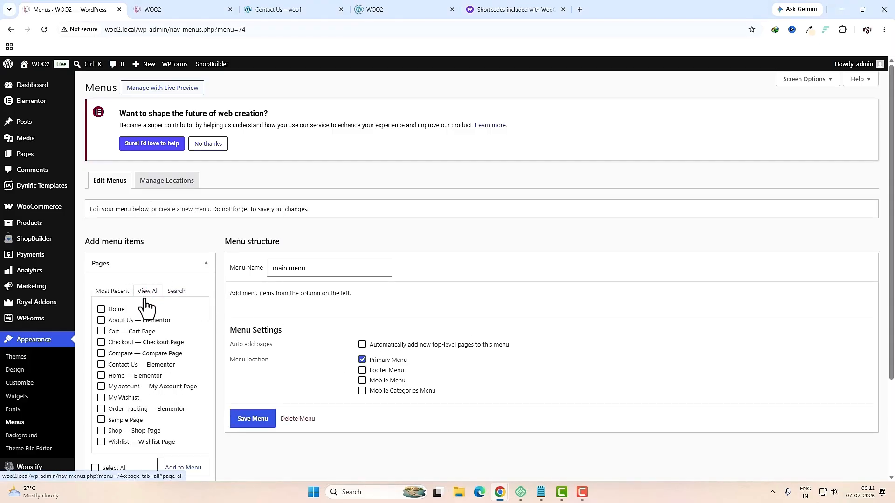
pyautogui.click(101, 310)
pyautogui.click(101, 321)
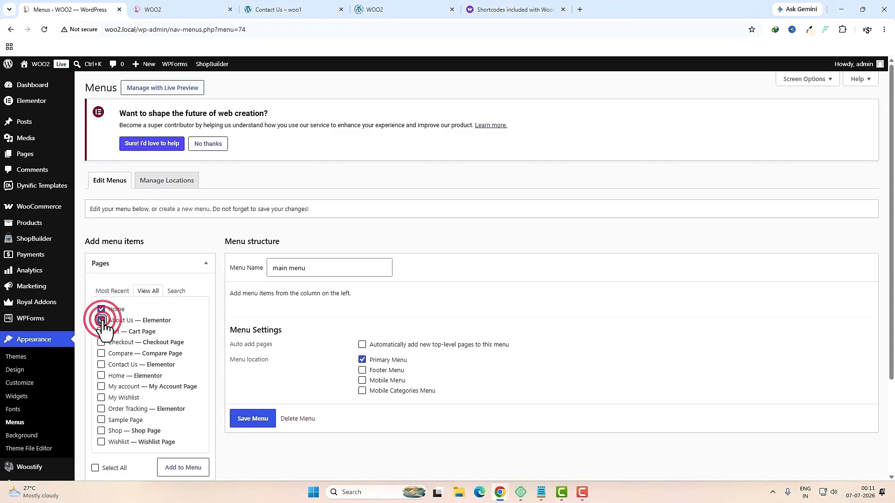
pyautogui.click(102, 365)
pyautogui.scroll(-1, 153, 358)
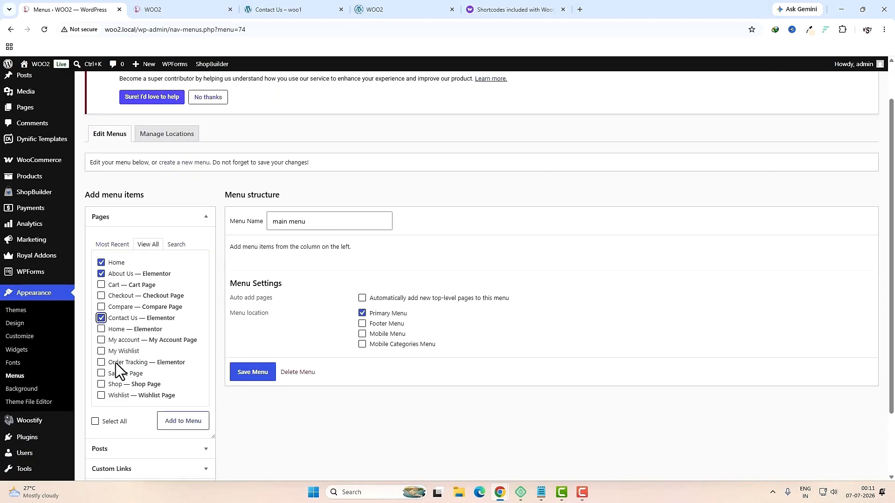
pyautogui.click(102, 364)
pyautogui.click(102, 385)
pyautogui.scroll(-2, 103, 394)
pyautogui.click(193, 352)
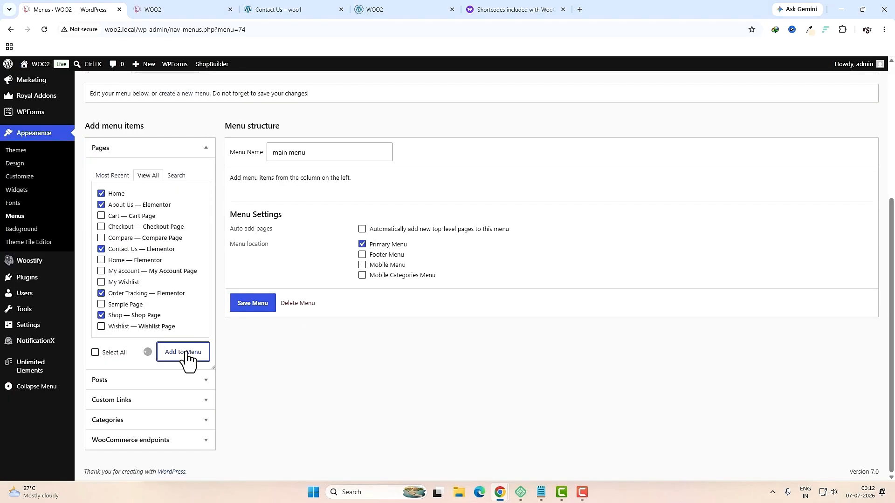
# Step: Compare against the reference store's header menu in the woo1 tab
pyautogui.click(317, 10)
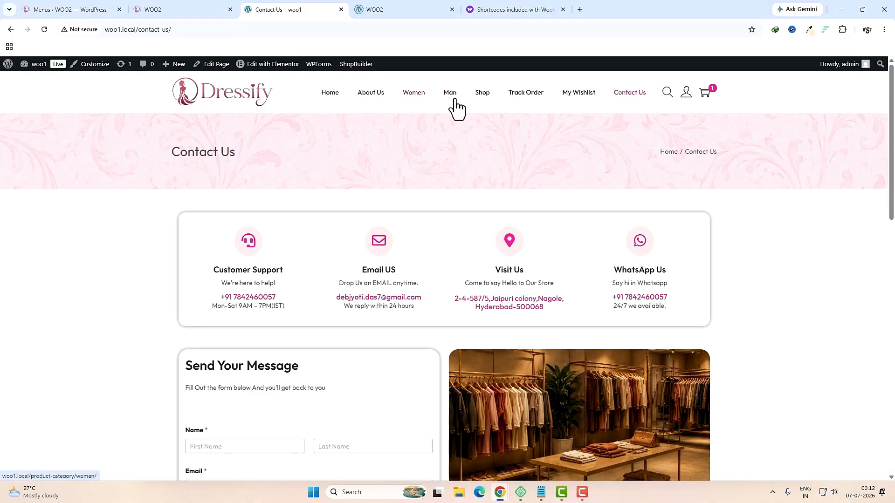
pyautogui.click(78, 9)
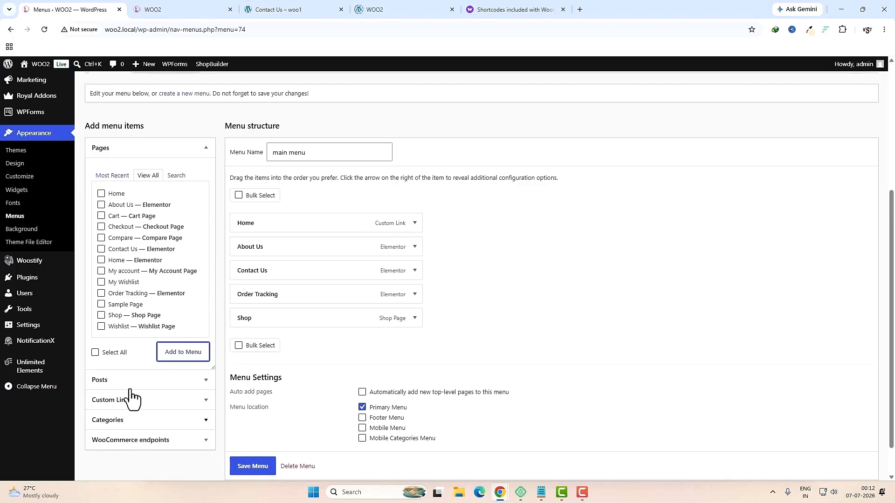
pyautogui.scroll(3, 591, 244)
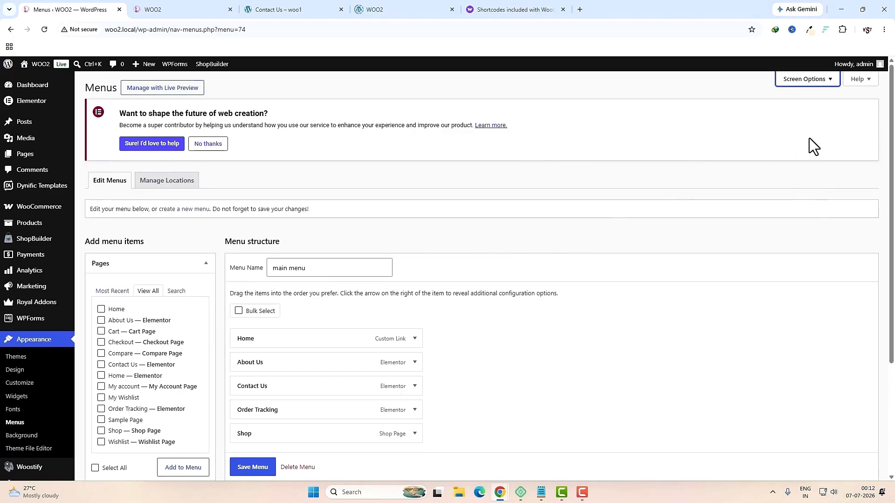
# Step: Enable product categories, add Women and Man after About Us, and move Contact Us last
pyautogui.click(805, 81)
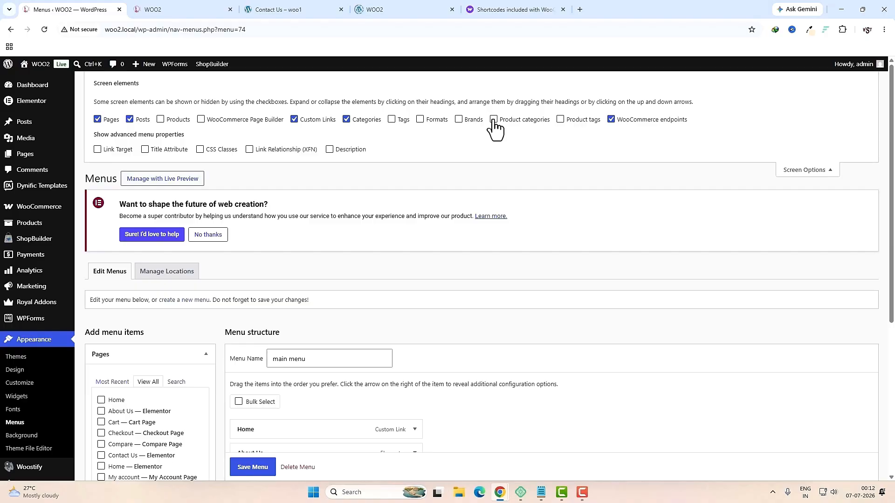
pyautogui.click(494, 119)
pyautogui.scroll(-5, 532, 149)
pyautogui.click(131, 399)
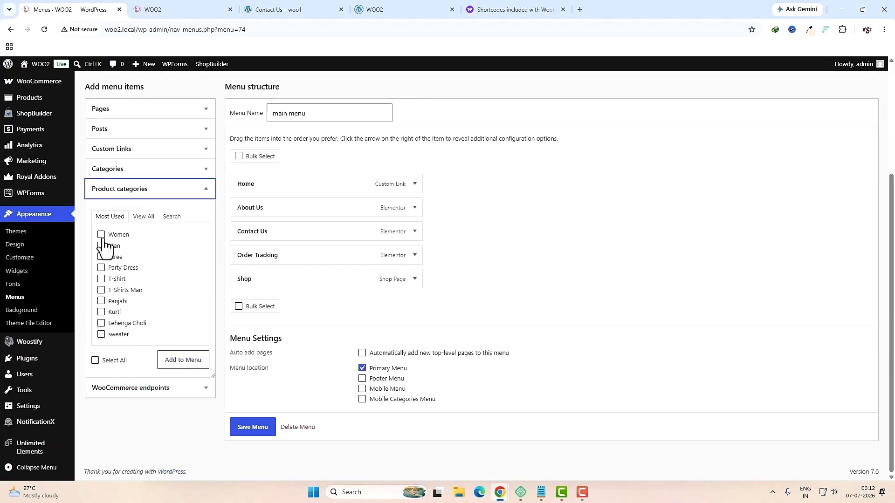
pyautogui.click(102, 234)
pyautogui.click(101, 246)
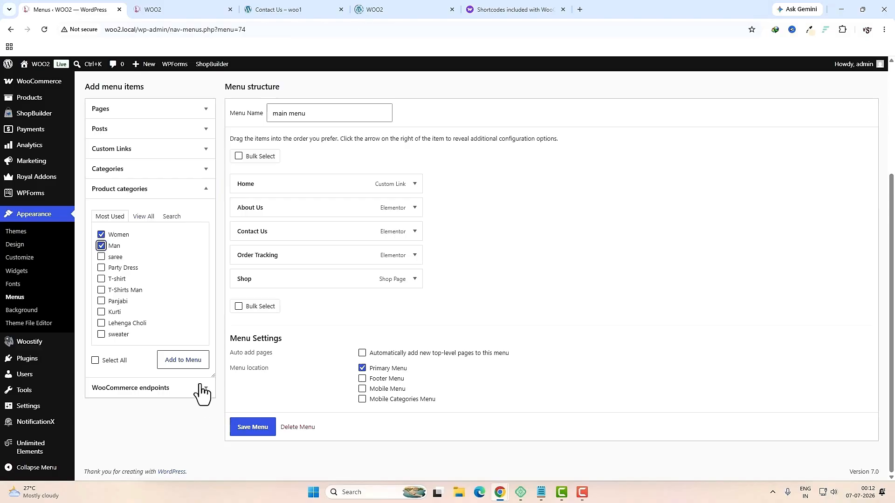
pyautogui.click(187, 360)
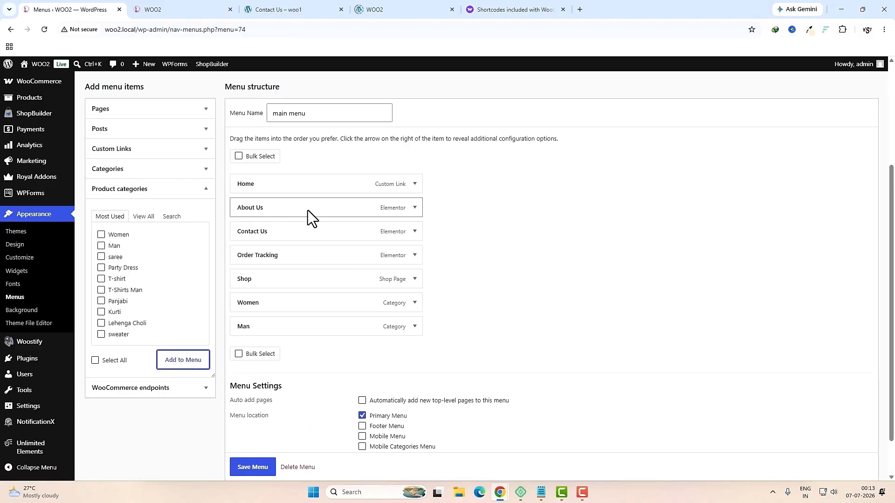
pyautogui.moveTo(268, 305); pyautogui.dragTo(269, 259)
pyautogui.moveTo(264, 326); pyautogui.dragTo(270, 306)
pyautogui.moveTo(275, 233); pyautogui.dragTo(271, 331)
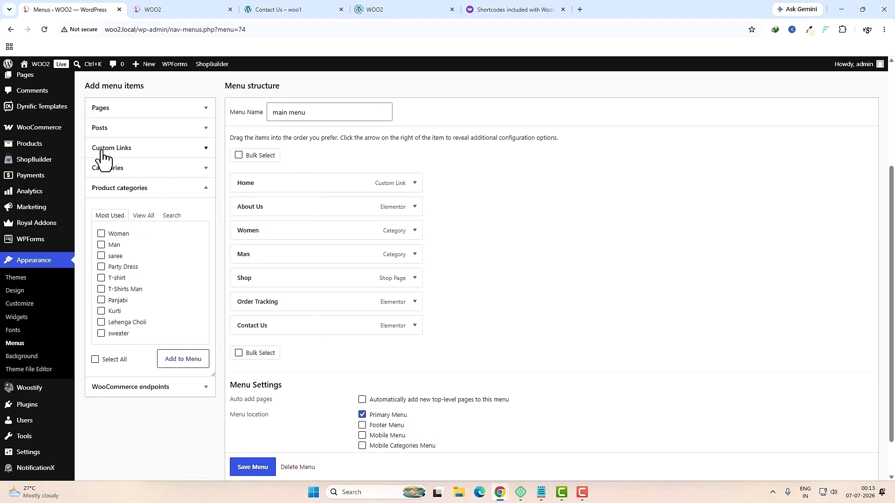
# Step: Add My Wishlist above Order Tracking and save the main menu
pyautogui.click(114, 108)
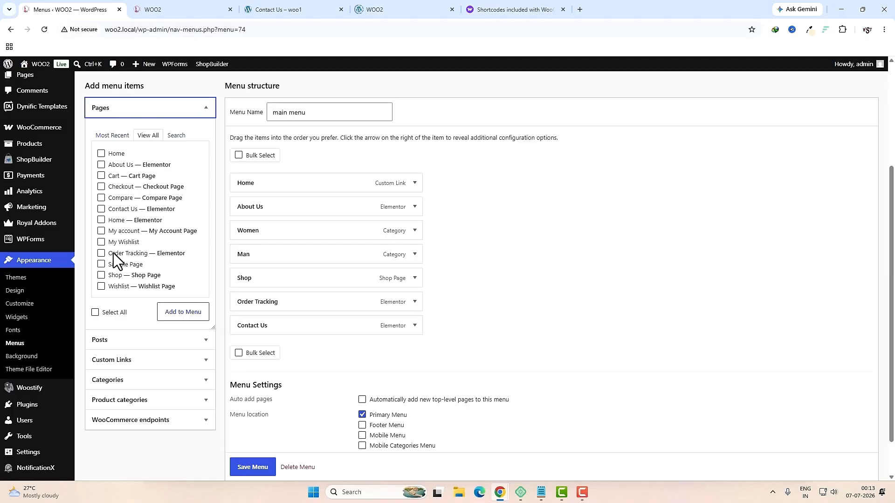
pyautogui.click(102, 243)
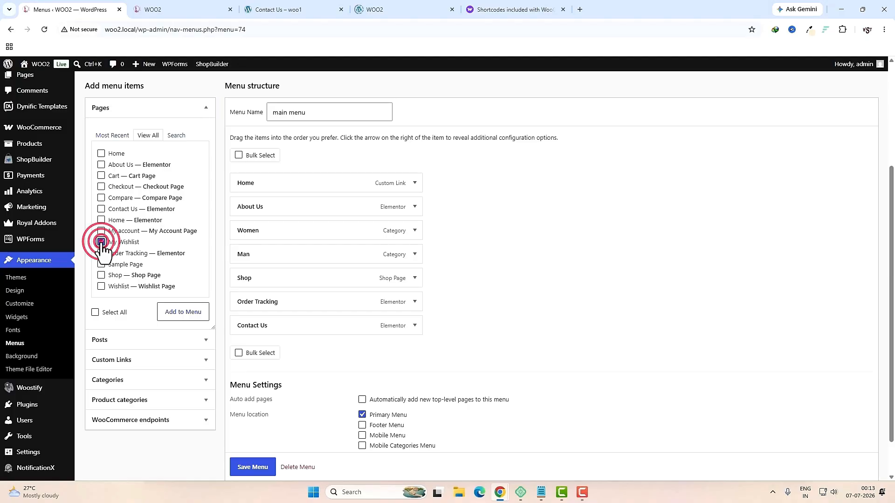
pyautogui.click(191, 315)
pyautogui.moveTo(275, 349); pyautogui.dragTo(273, 309)
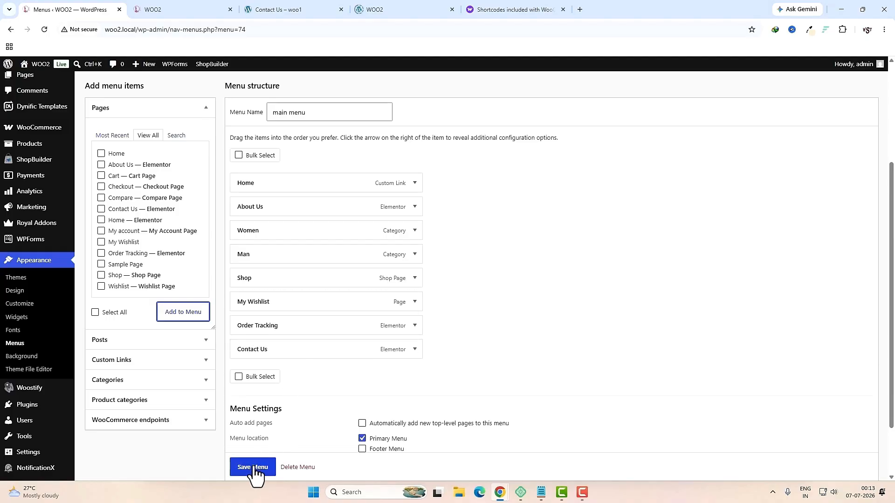
pyautogui.click(253, 468)
pyautogui.hotkey('ctrl', 'Tab')
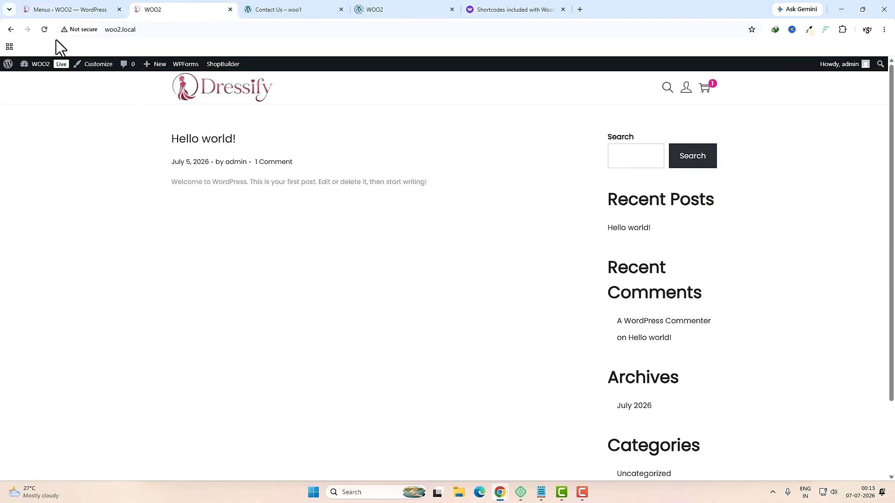
# Step: Refresh the storefront to view the main menu, then begin a new blank menu
pyautogui.click(44, 30)
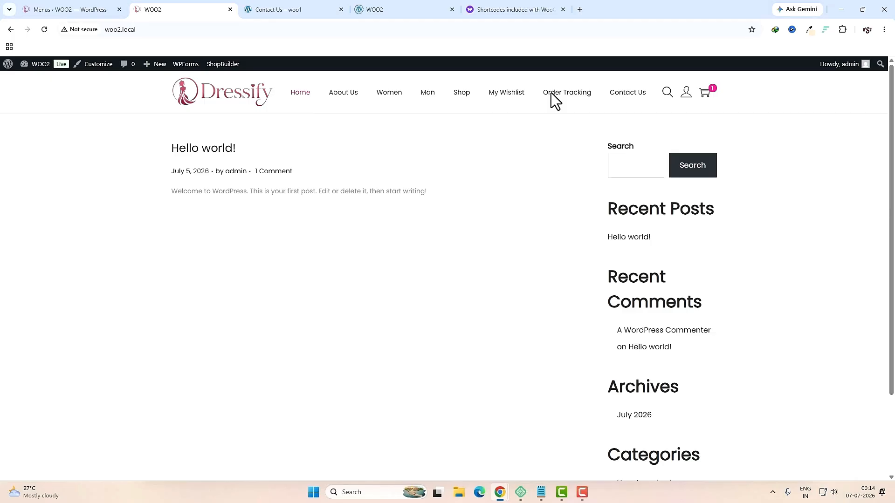
pyautogui.hotkey('ctrl', 'shift', 'Tab')
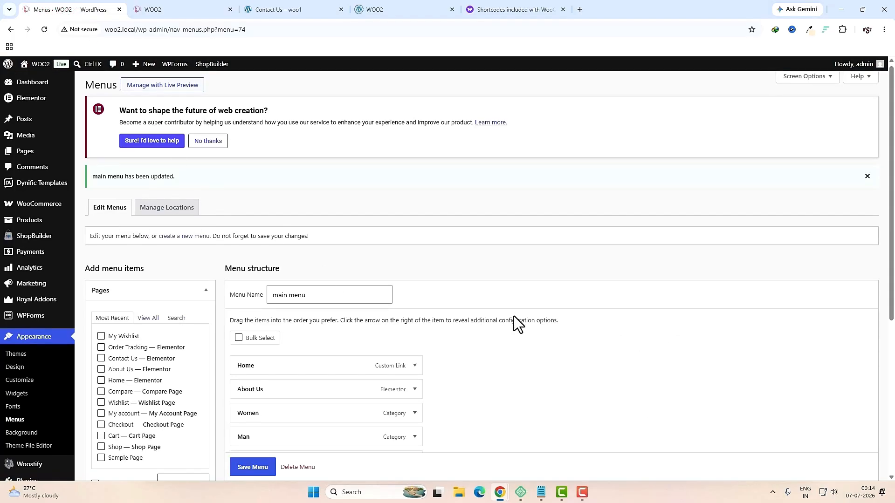
pyautogui.scroll(-3, 514, 316)
pyautogui.scroll(2, 513, 317)
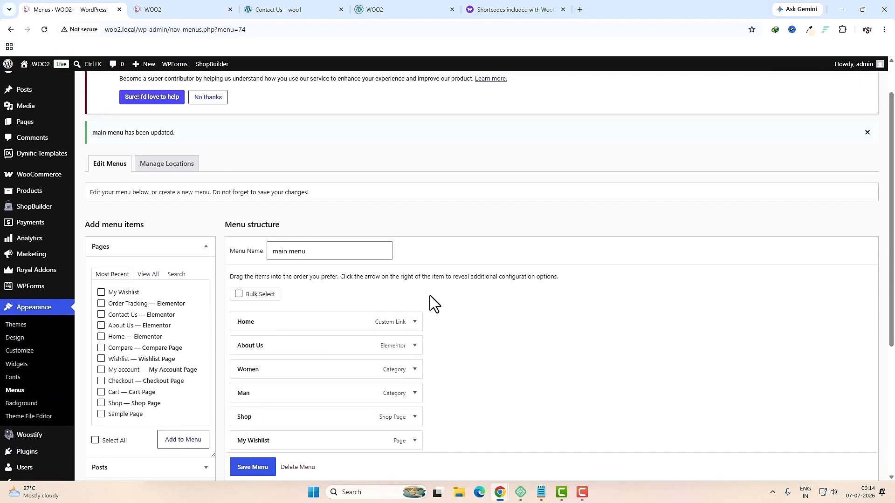
pyautogui.click(198, 194)
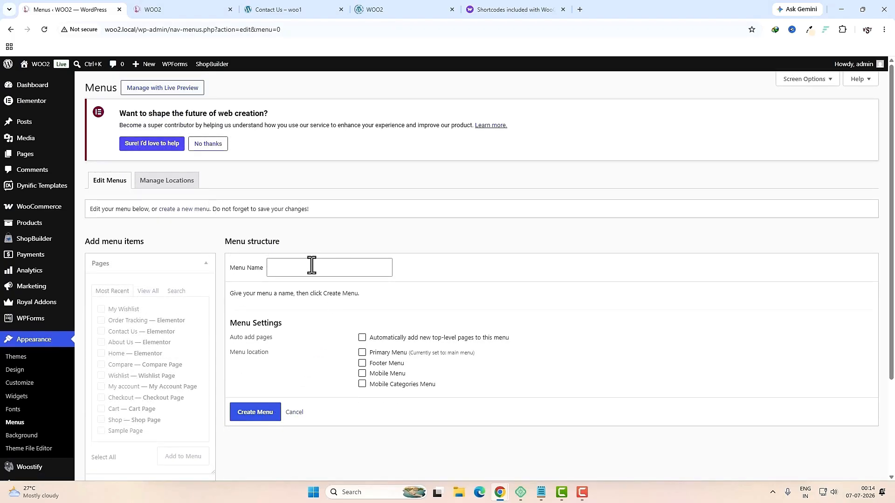
# Step: Create 'mebile menu' assigned to the Mobile Menu location
pyautogui.click(311, 265)
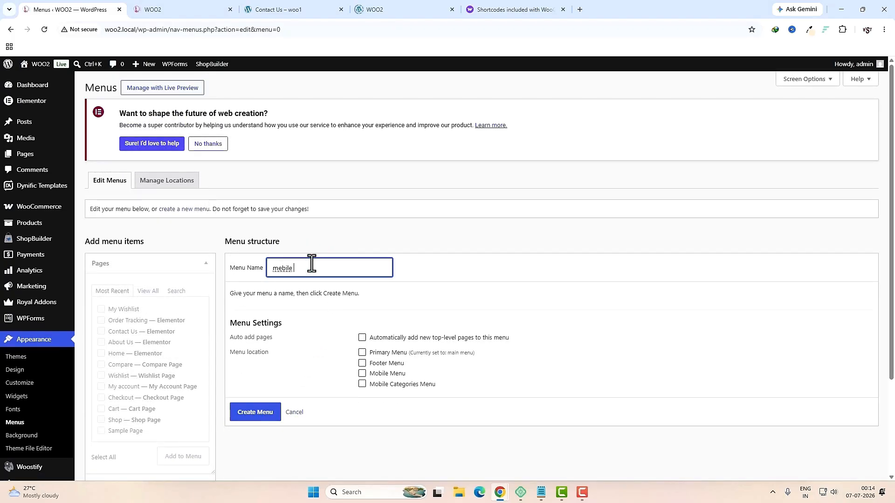
pyautogui.click(362, 374)
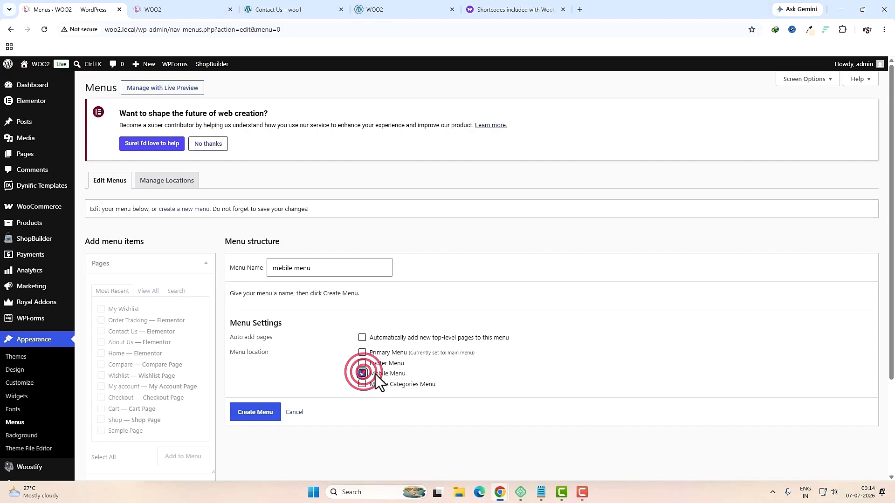
pyautogui.click(261, 416)
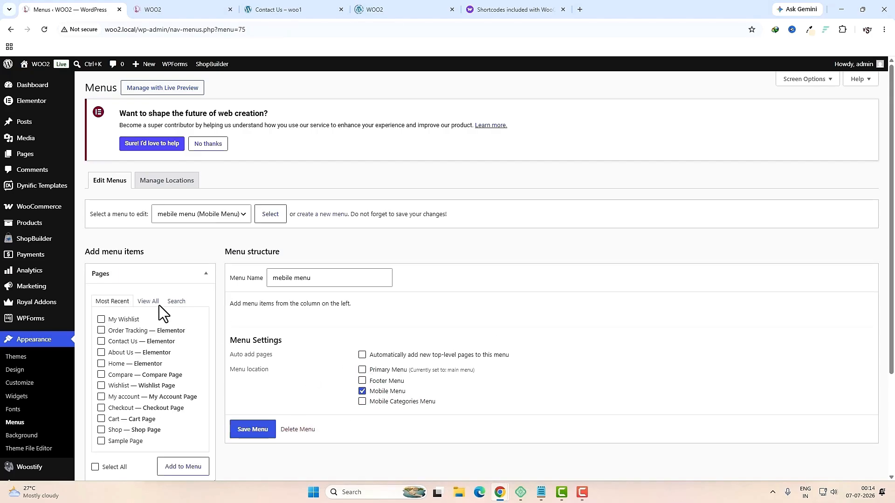
# Step: Add Home, About Us, Shop, Wishlist and Contact Us, move Contact Us last, and save
pyautogui.click(148, 301)
pyautogui.click(101, 319)
pyautogui.click(101, 331)
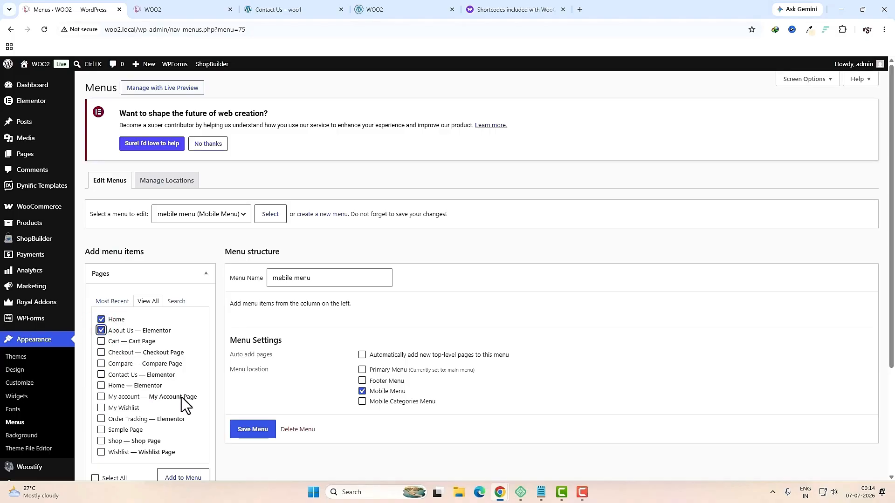
pyautogui.click(101, 441)
pyautogui.click(102, 452)
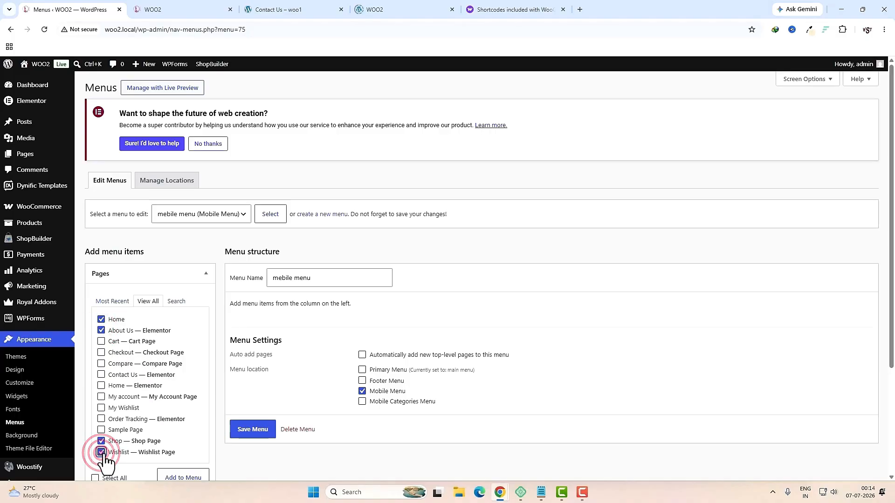
pyautogui.click(101, 374)
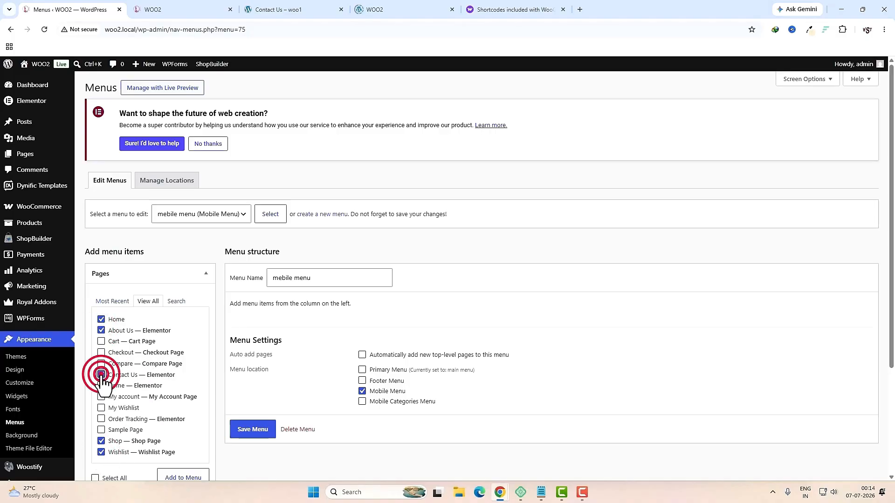
pyautogui.click(182, 477)
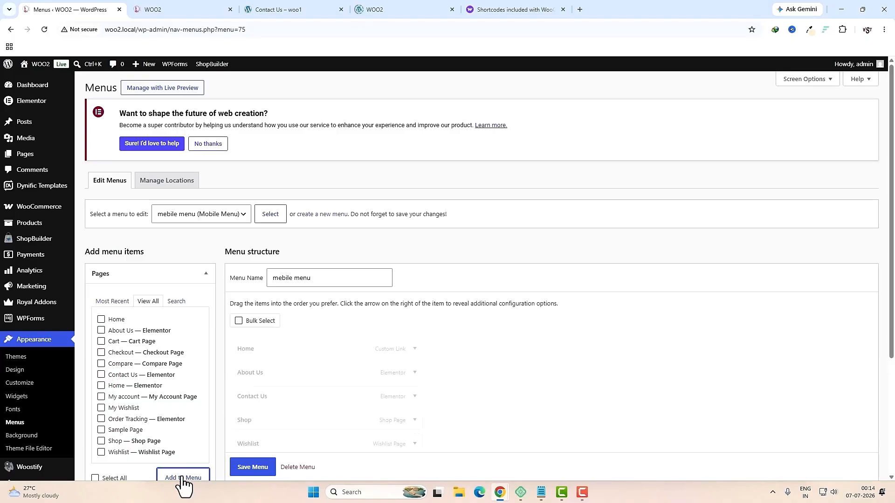
pyautogui.scroll(-1, 449, 404)
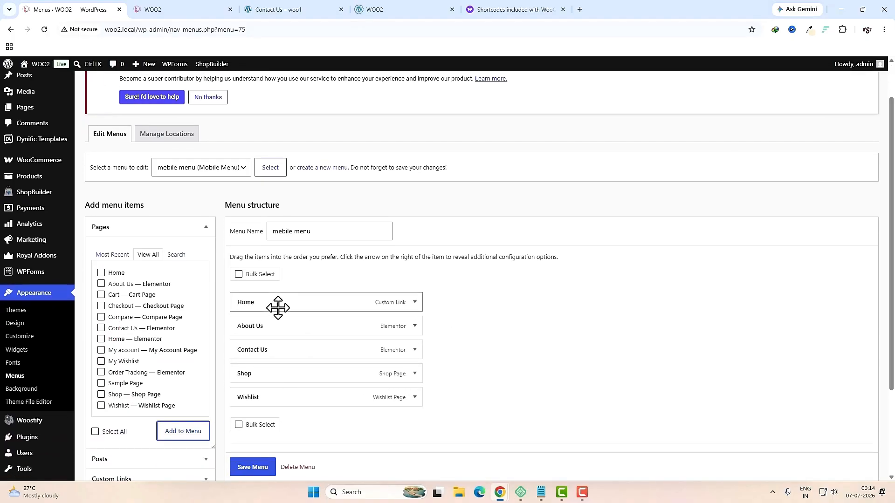
pyautogui.moveTo(269, 349); pyautogui.dragTo(274, 400)
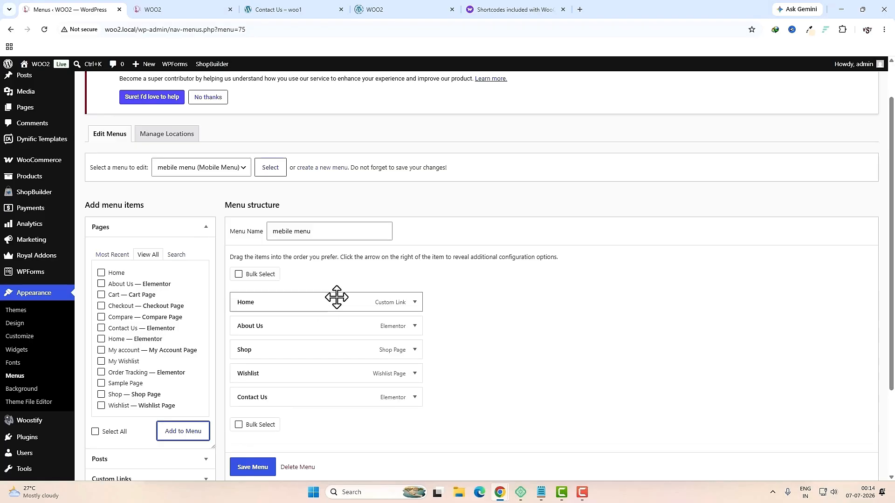
pyautogui.click(264, 467)
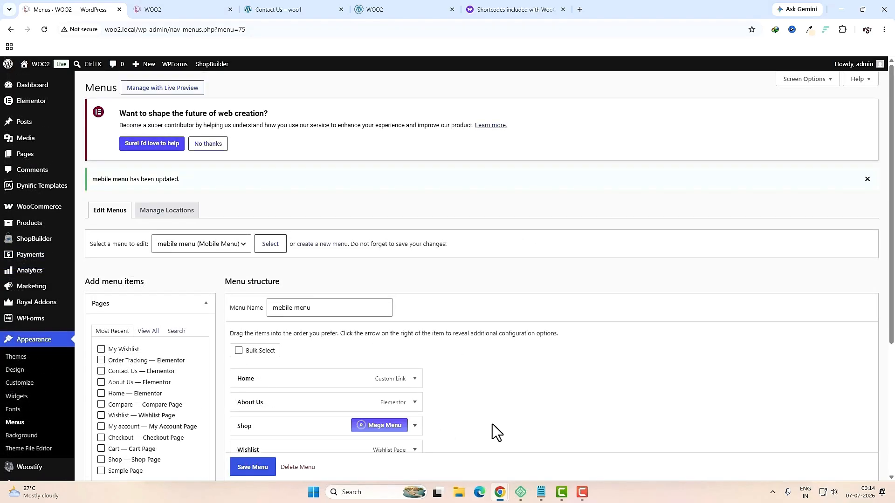
pyautogui.scroll(-2, 492, 424)
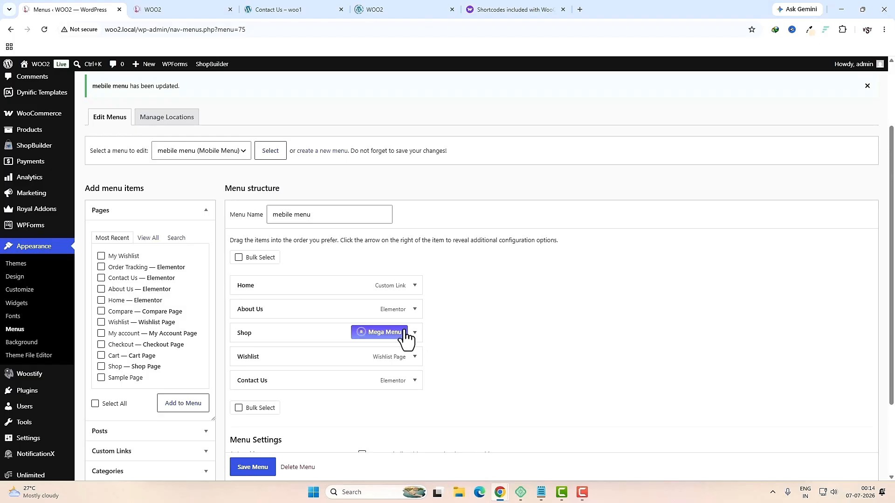
pyautogui.click(319, 154)
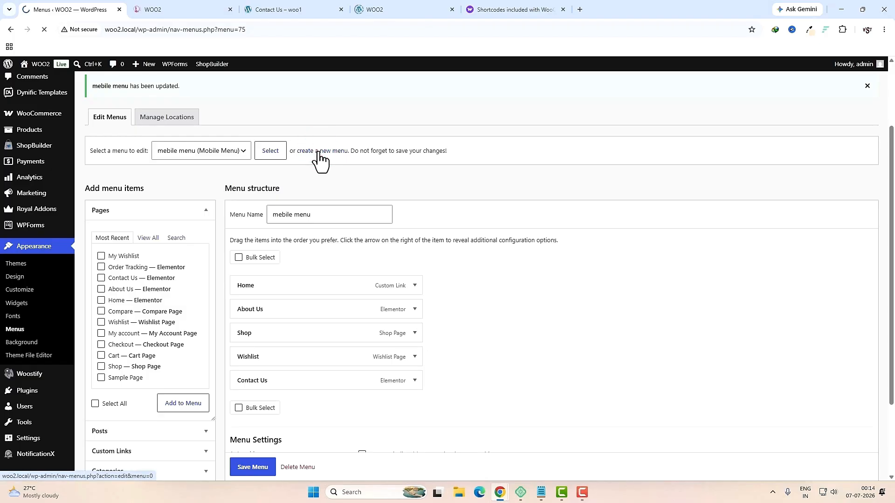
# Step: Create 'mobile cat' assigned to the Mobile Categories Menu location
pyautogui.click(323, 275)
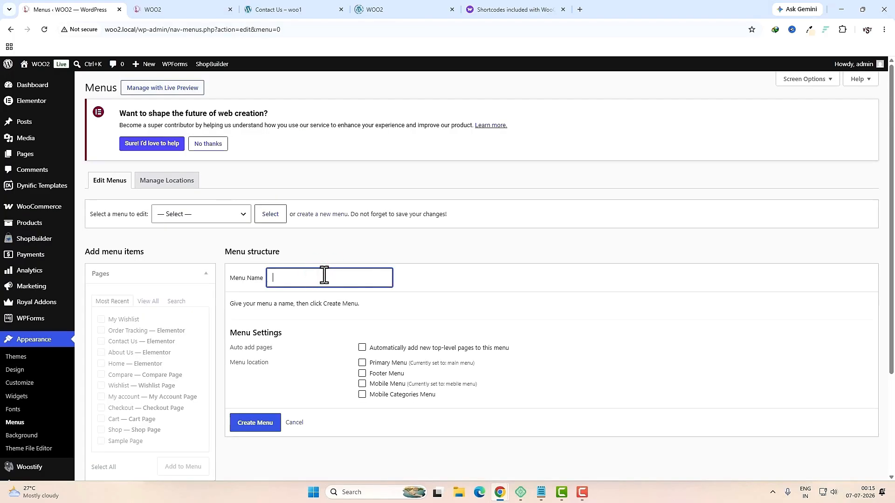
pyautogui.click(363, 395)
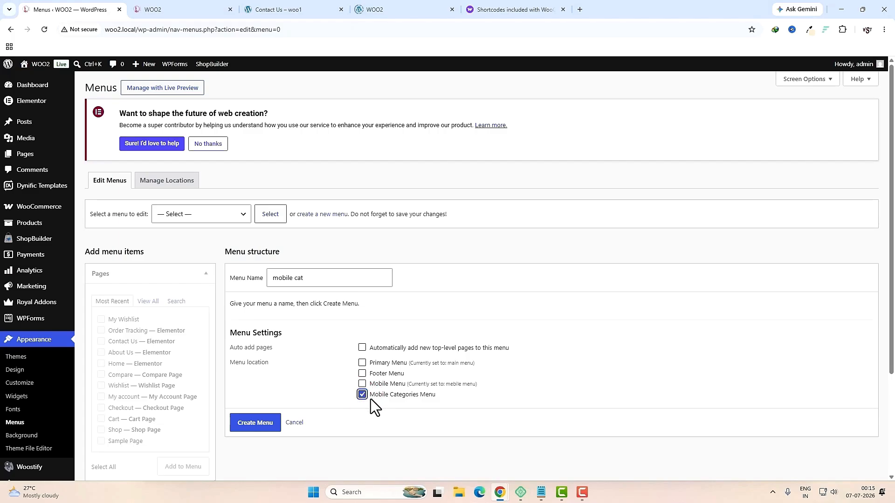
pyautogui.click(263, 428)
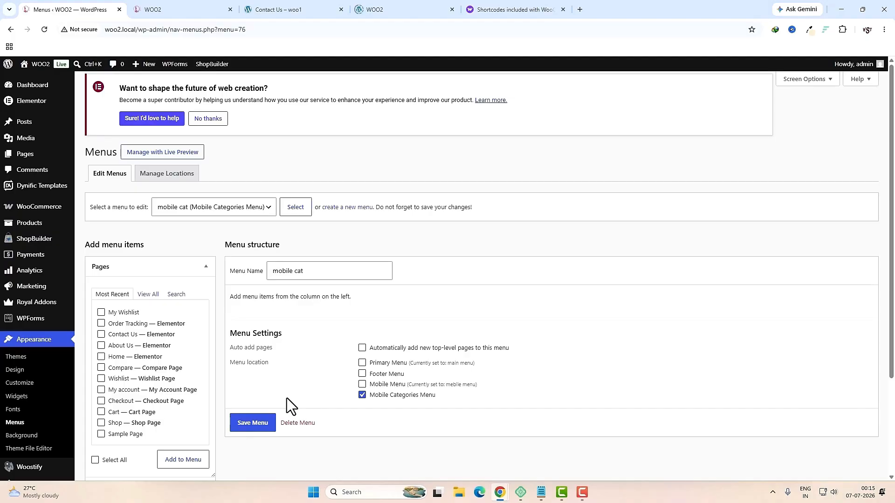
# Step: Add all ten product categories to the mobile cat menu and save it
pyautogui.scroll(-3, 163, 392)
pyautogui.click(156, 419)
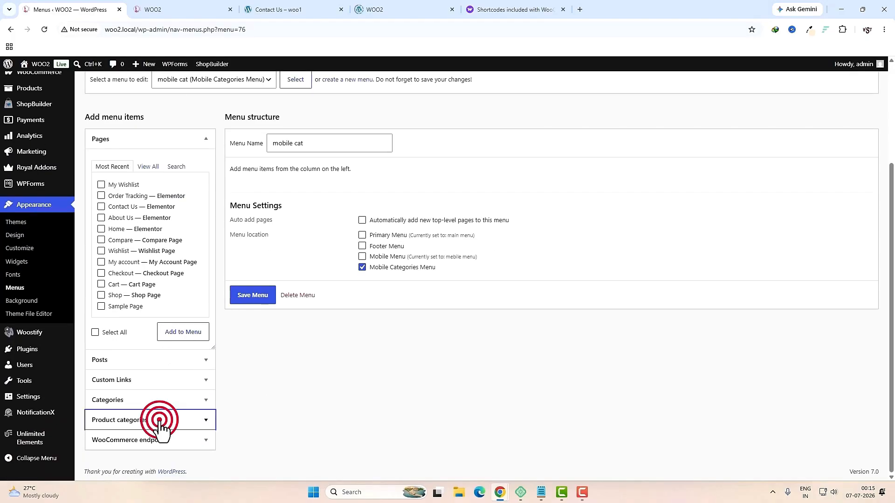
pyautogui.click(95, 400)
pyautogui.click(178, 401)
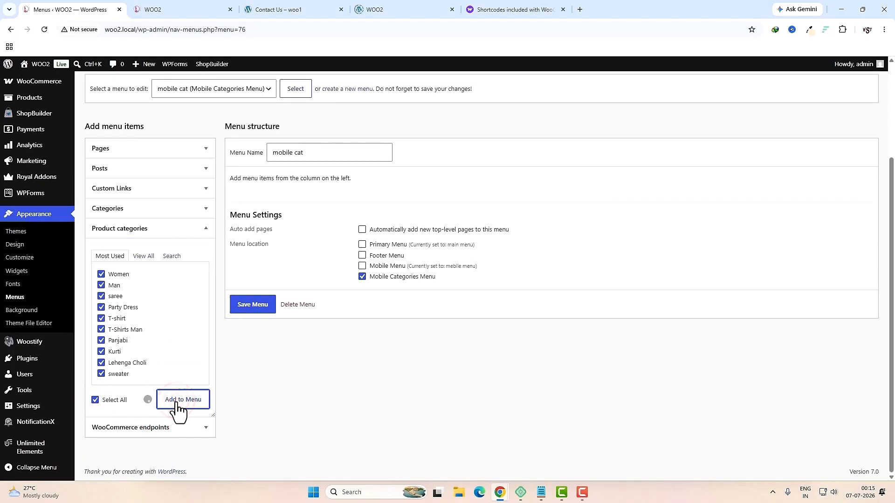
pyautogui.scroll(-1, 256, 455)
pyautogui.click(247, 469)
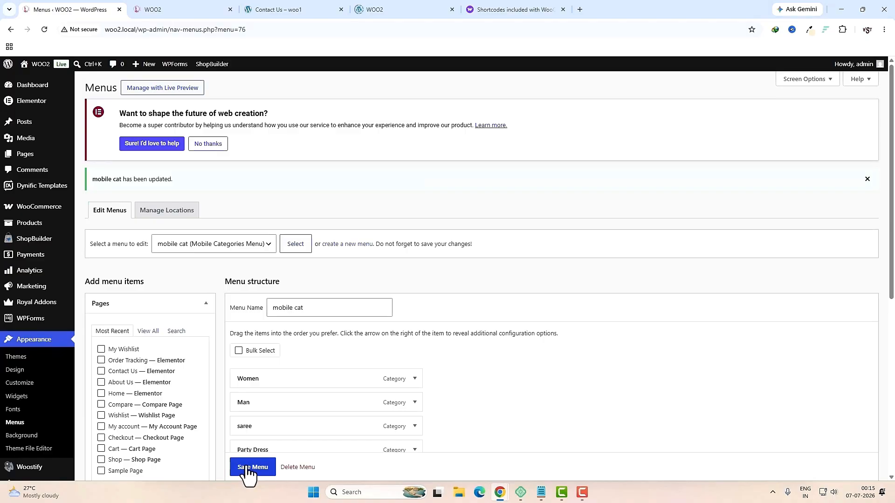
pyautogui.scroll(-4, 37, 396)
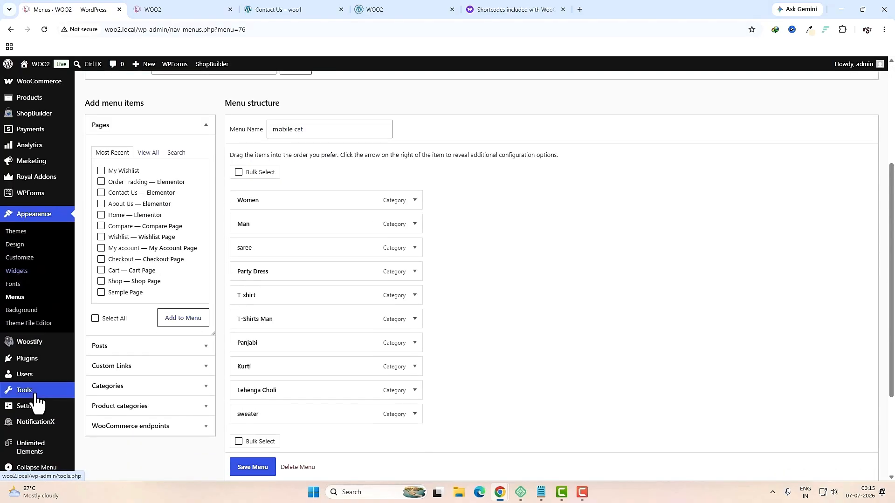
pyautogui.moveTo(27, 410)
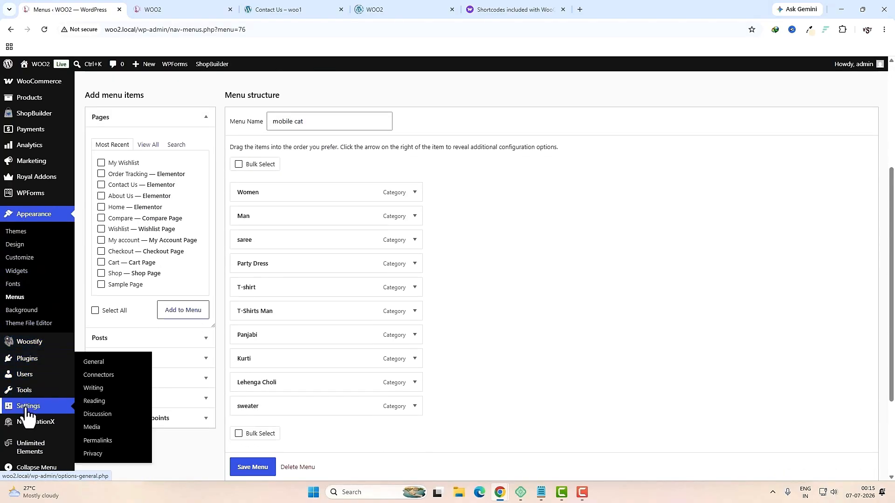
# Step: In Settings > Reading, set a static homepage to Home and save
pyautogui.click(96, 404)
pyautogui.click(191, 194)
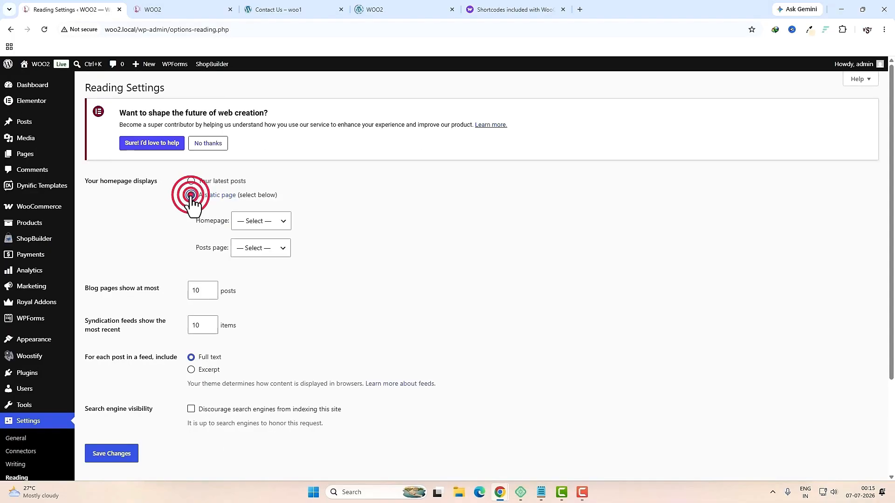
pyautogui.click(257, 222)
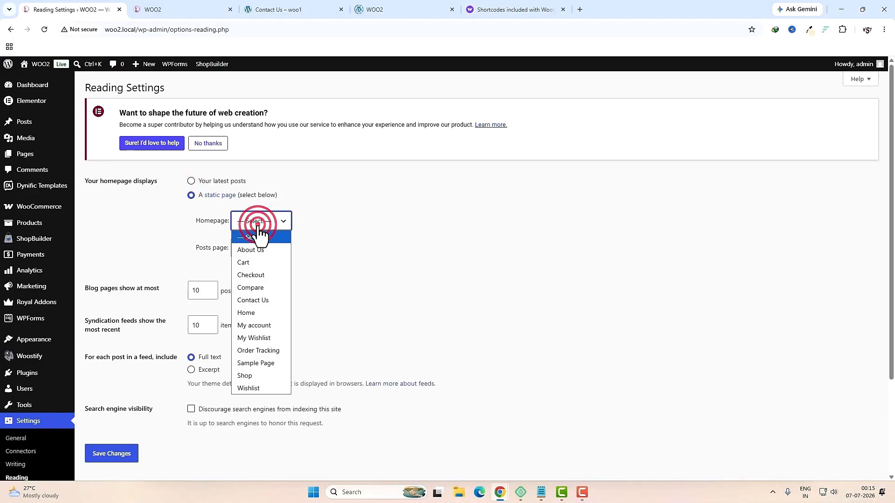
pyautogui.click(249, 316)
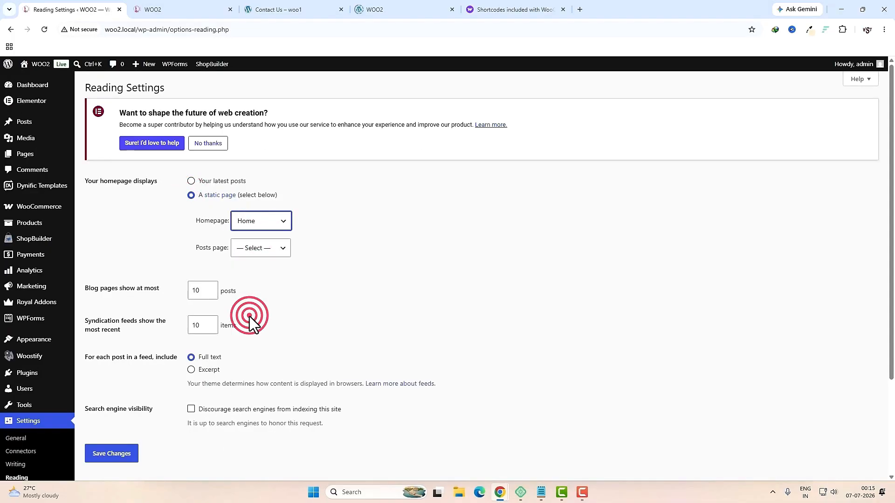
pyautogui.click(125, 458)
# Step: Reload the storefront and confirm it opens on the Hello Summer home page
pyautogui.hotkey('ctrl', 'Tab')
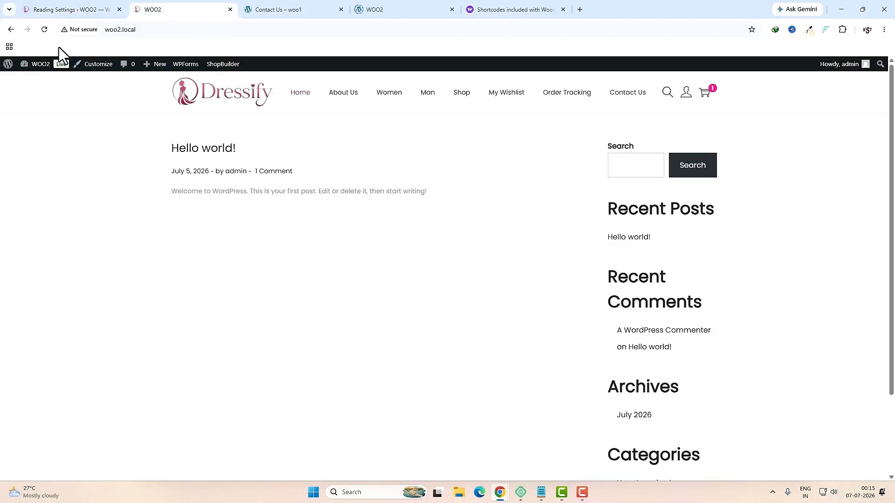
pyautogui.click(44, 29)
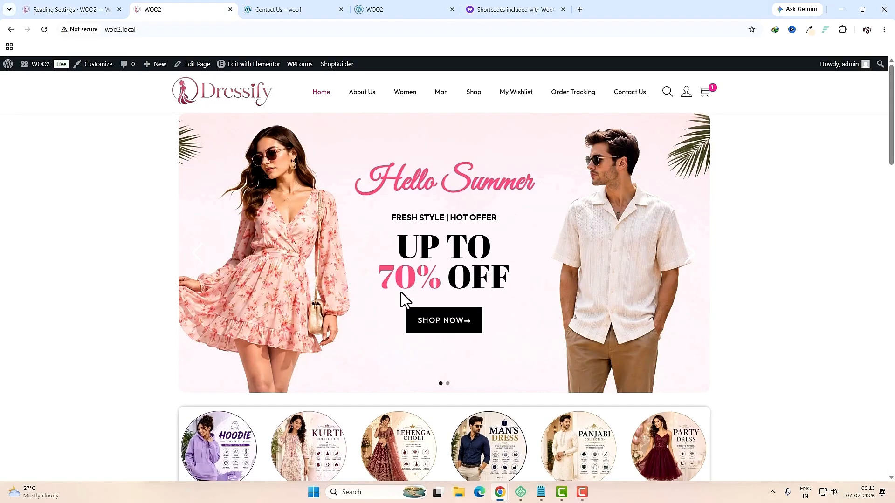
pyautogui.scroll(-15, 401, 298)
pyautogui.scroll(15, 401, 295)
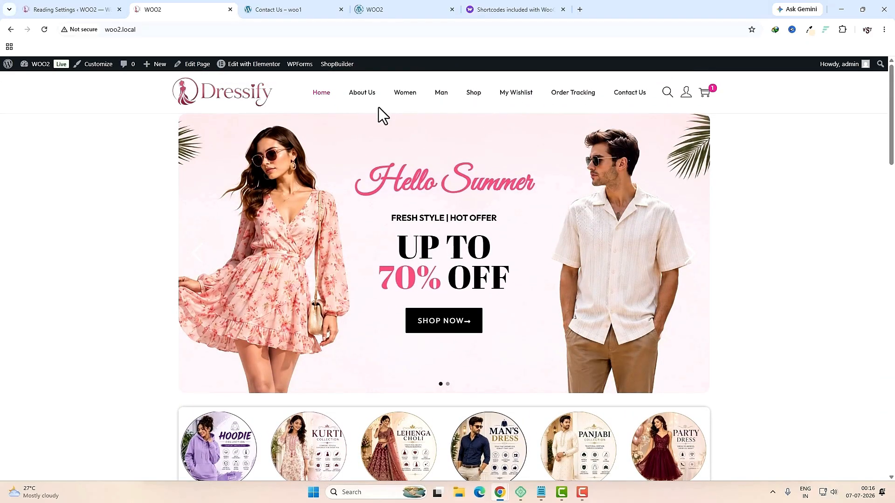
# Step: Open DevTools device preview and test the mobile menu drawer on Surface Pro 7
pyautogui.rightClick(749, 212)
pyautogui.click(652, 456)
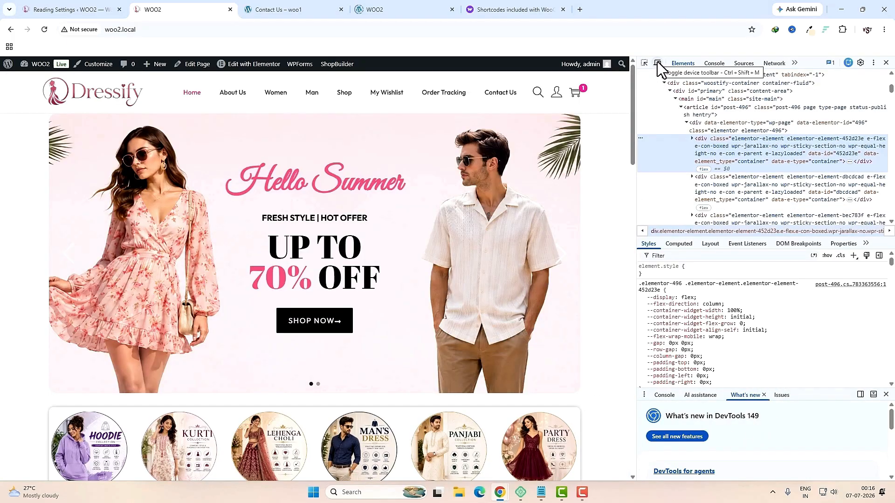
pyautogui.click(657, 63)
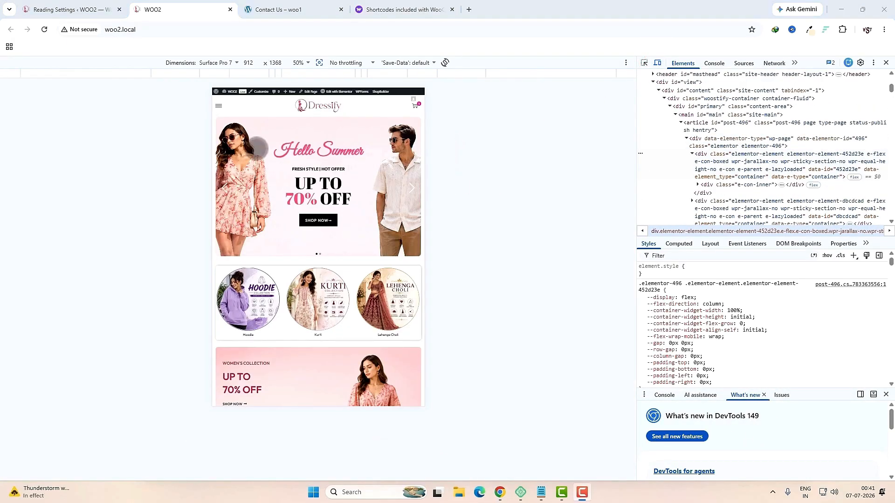
pyautogui.click(130, 110)
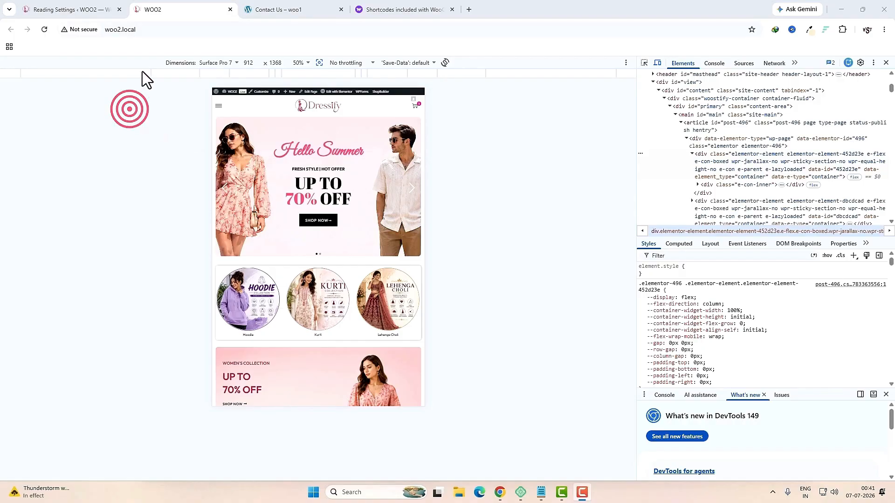
pyautogui.click(219, 106)
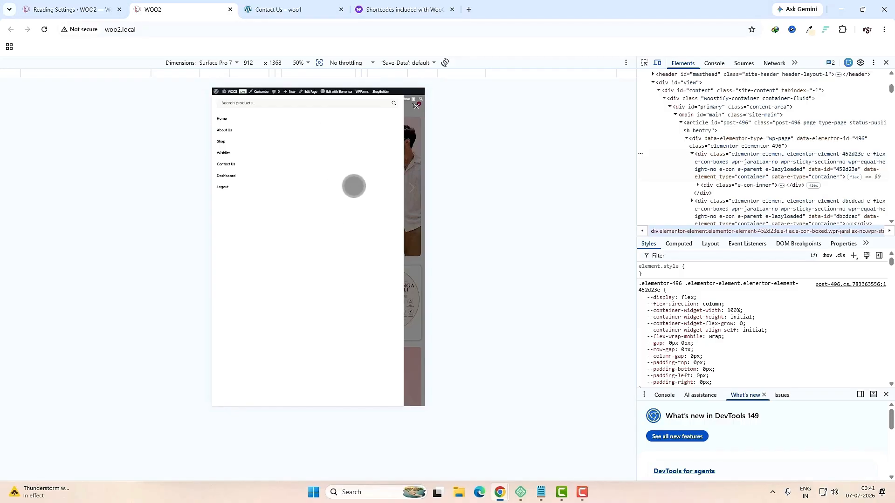
pyautogui.click(505, 184)
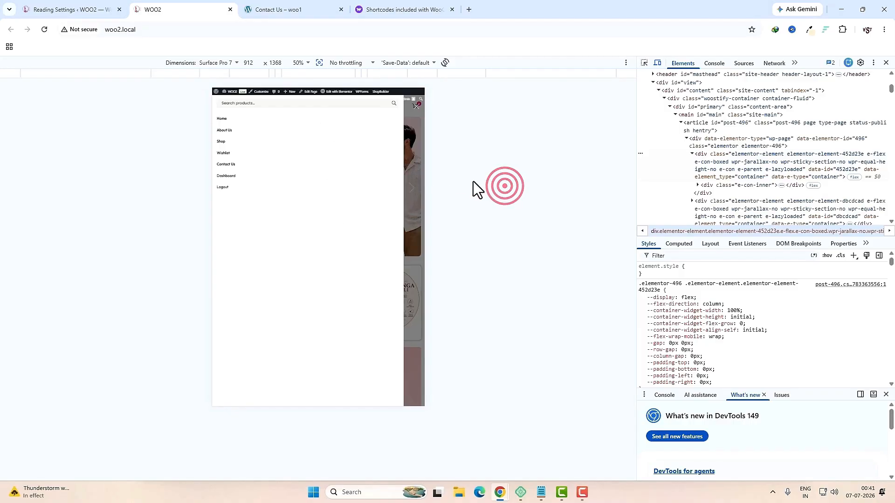
pyautogui.click(417, 106)
# Step: Test the mobile menu drawer on iPhone 12 Pro, then return to Reading Settings
pyautogui.click(229, 64)
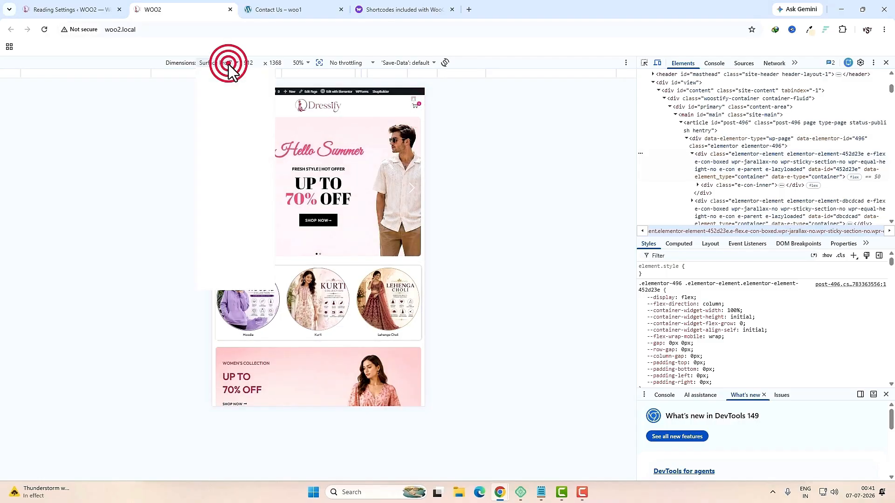
pyautogui.click(223, 114)
pyautogui.click(242, 135)
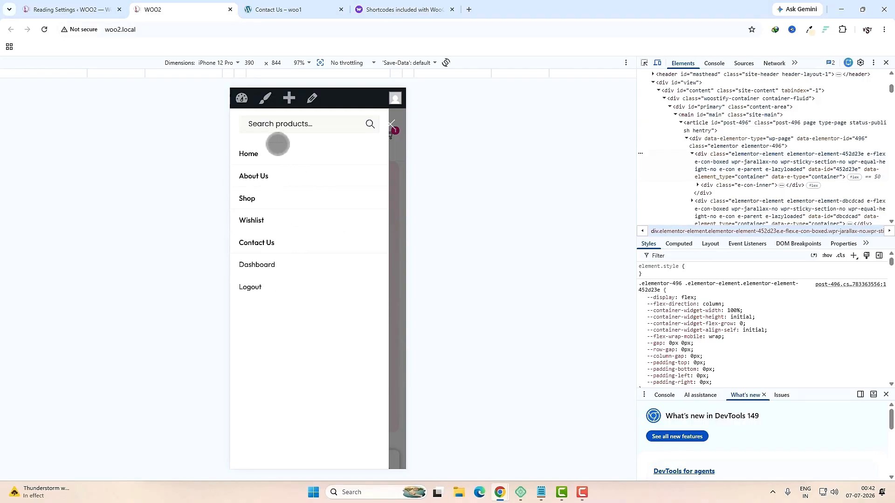
pyautogui.hotkey('ctrl', 'shift', 'Tab')
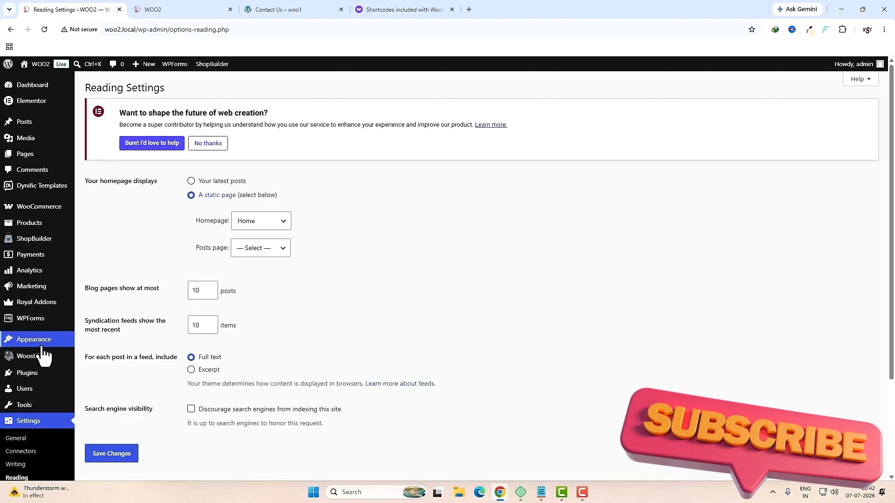
# Step: In Customizer Layout > Mobile Menu, enable Show Categories Menu on Mobile
pyautogui.moveTo(37, 343)
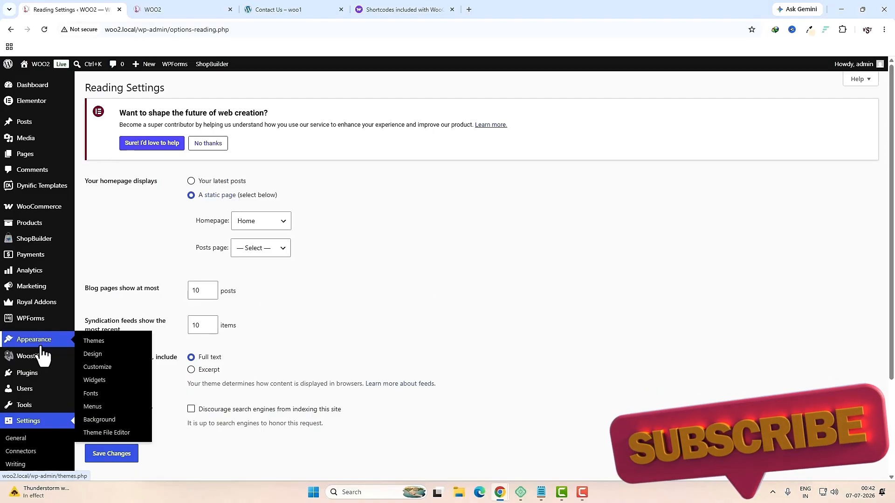
pyautogui.click(95, 367)
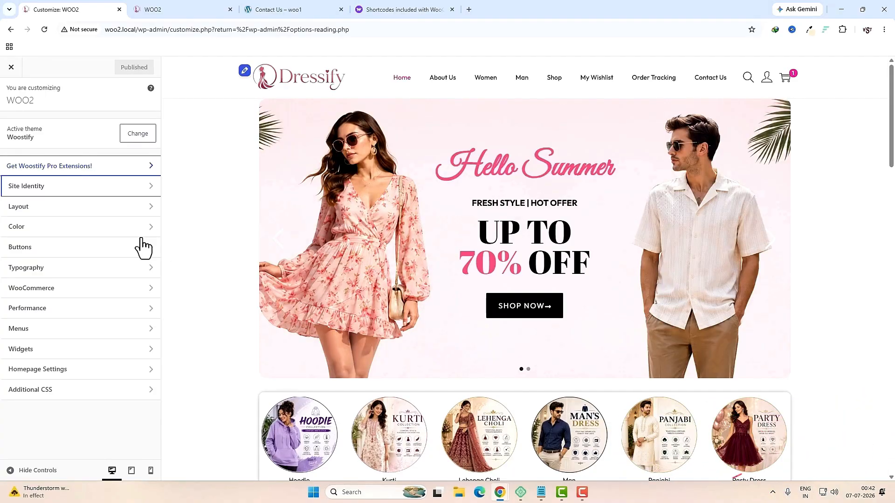
pyautogui.click(39, 211)
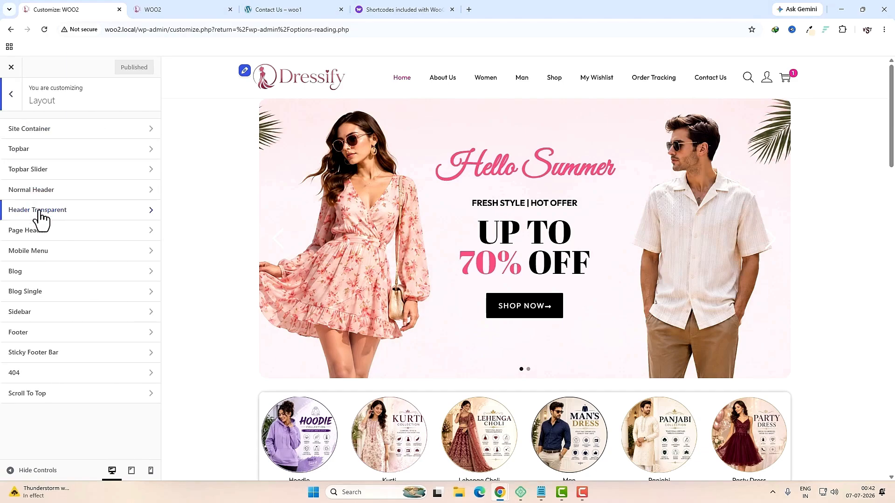
pyautogui.click(36, 252)
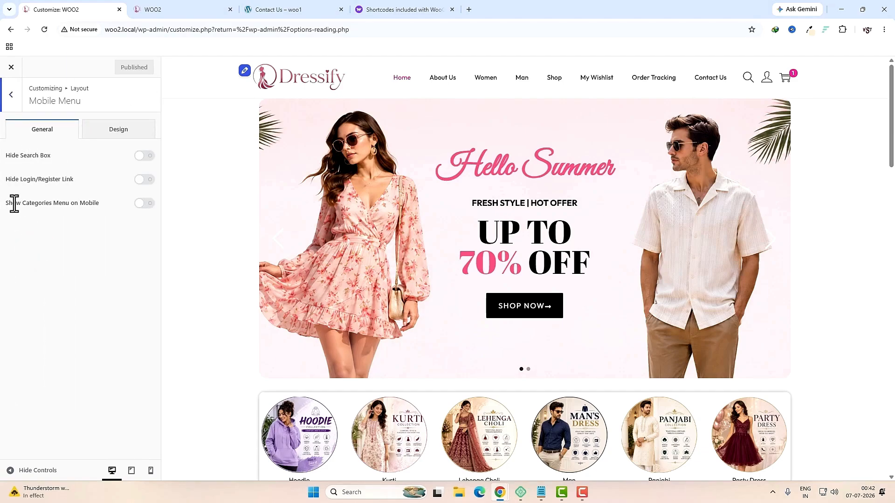
pyautogui.moveTo(9, 206); pyautogui.dragTo(115, 234)
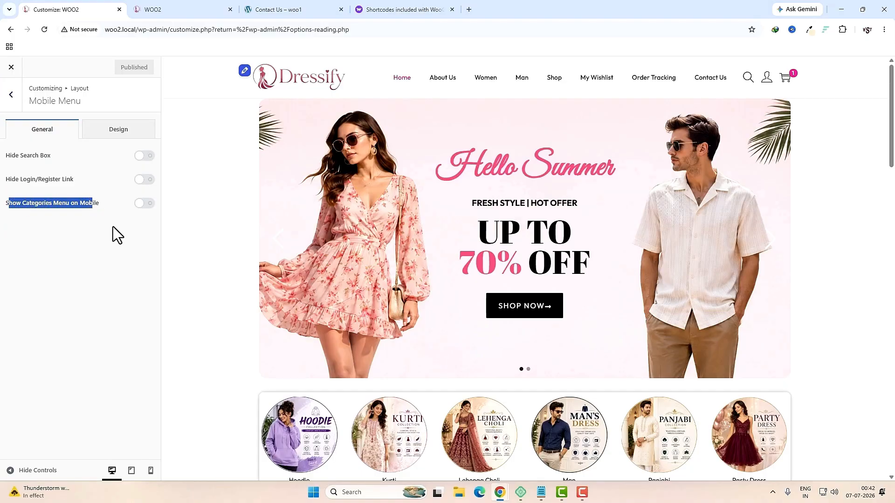
pyautogui.click(114, 228)
pyautogui.click(139, 206)
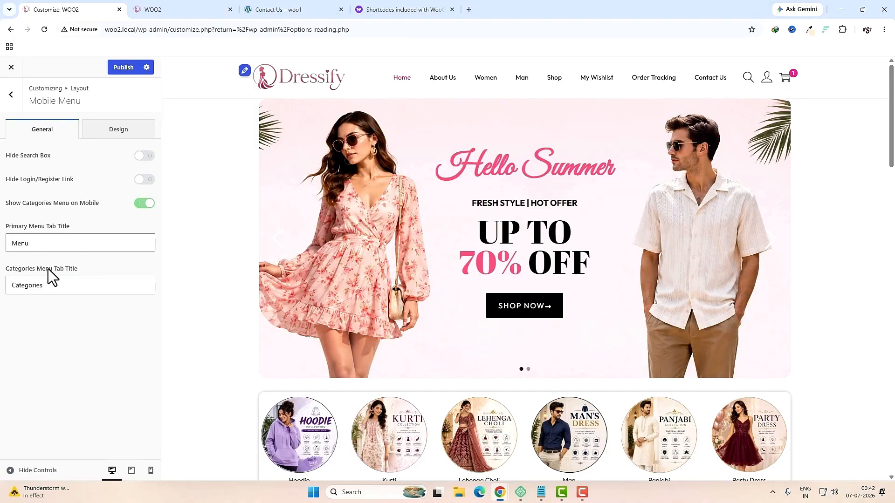
# Step: Check the Menu and Categories tabs in the mobile preview, then publish the changes
pyautogui.click(150, 471)
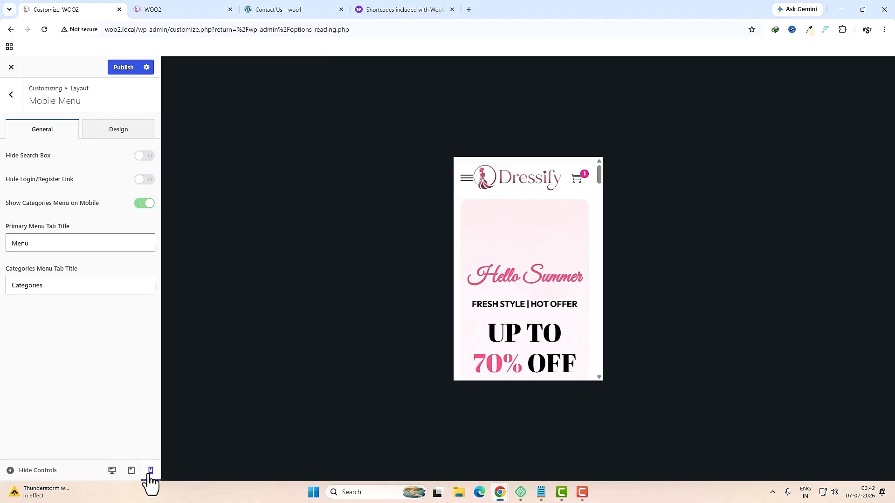
pyautogui.click(465, 177)
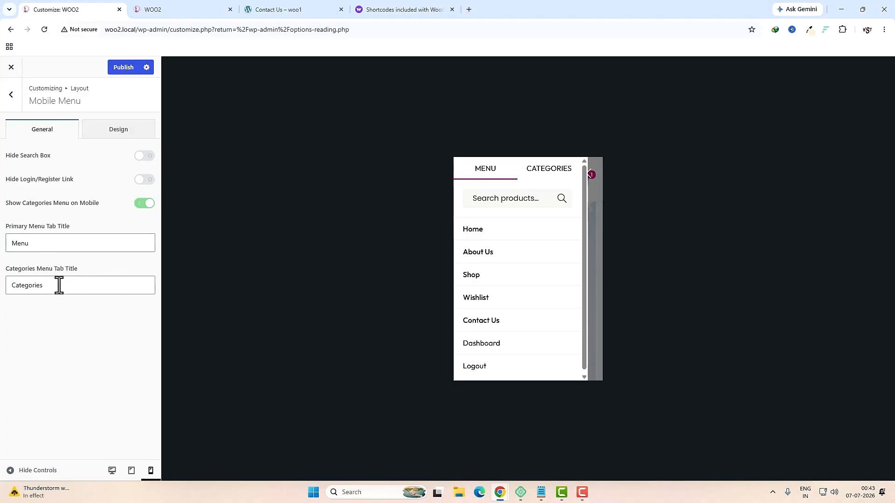
pyautogui.click(546, 176)
pyautogui.click(493, 172)
pyautogui.click(537, 171)
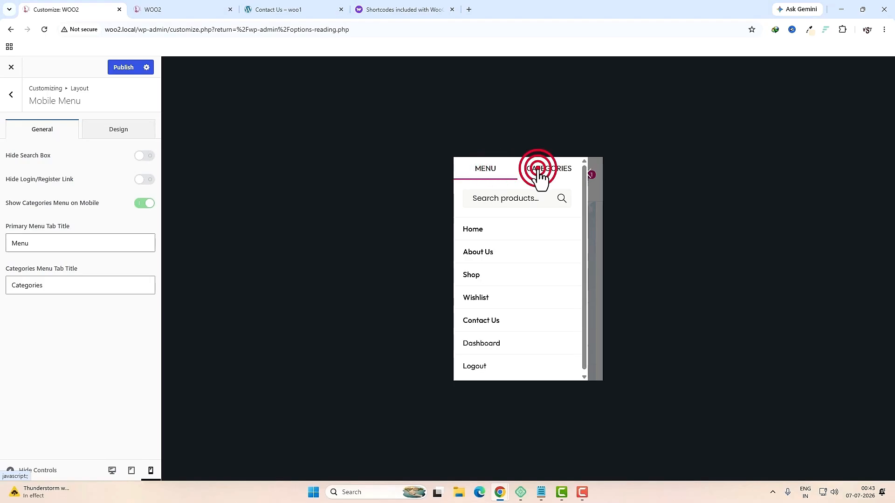
pyautogui.click(124, 69)
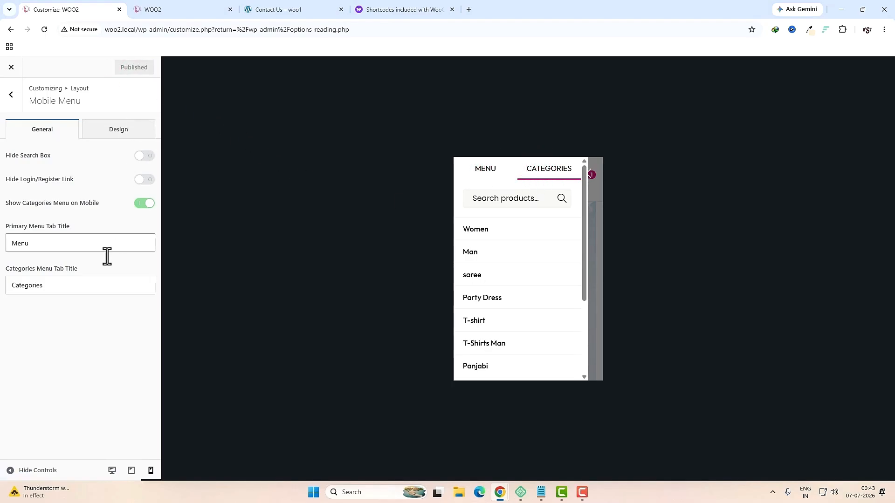
pyautogui.click(112, 471)
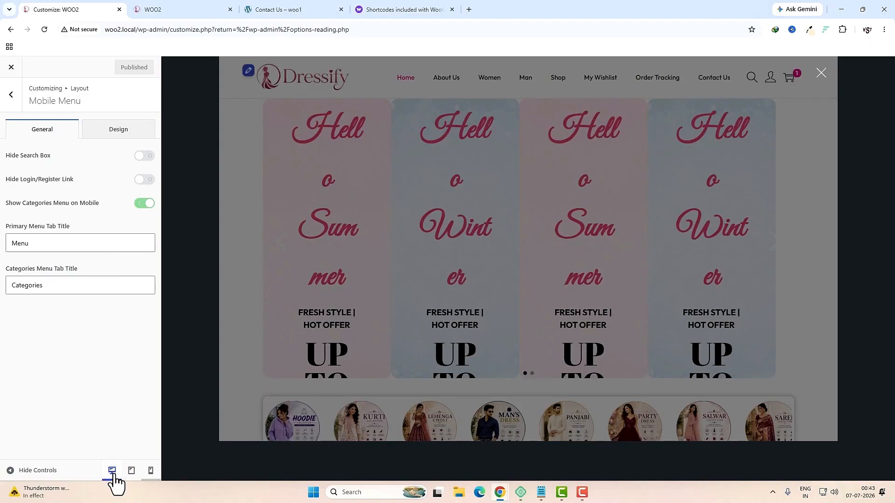
# Step: Review Normal Header settings: 992 px breakpoint, search, account, login popup and cart icon enabled
pyautogui.press('Escape')
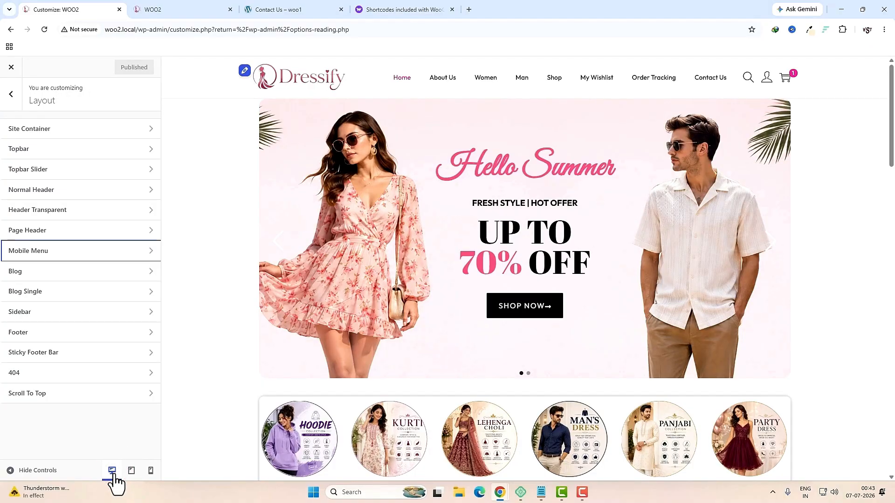
pyautogui.click(74, 190)
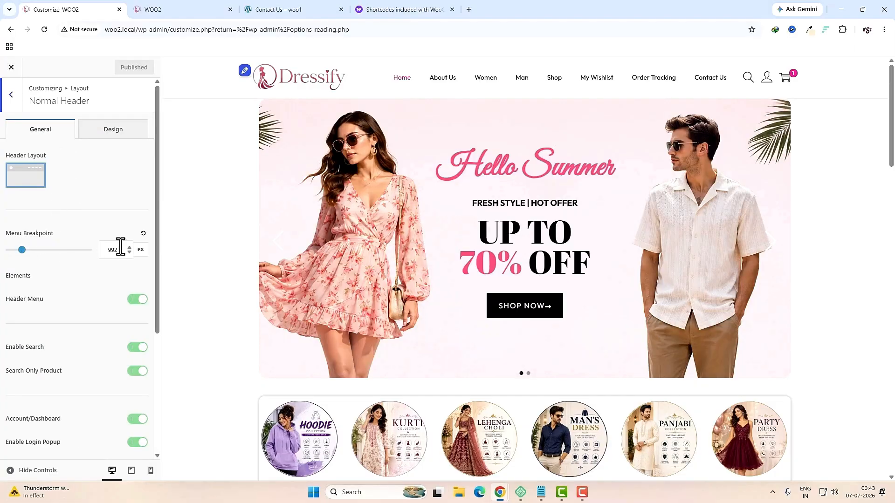
pyautogui.scroll(-2, 89, 315)
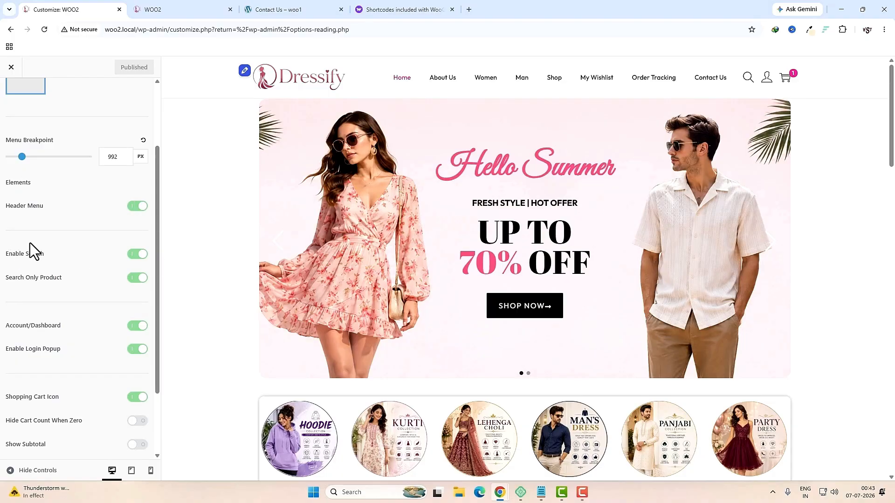
pyautogui.click(747, 78)
pyautogui.scroll(-2, 79, 259)
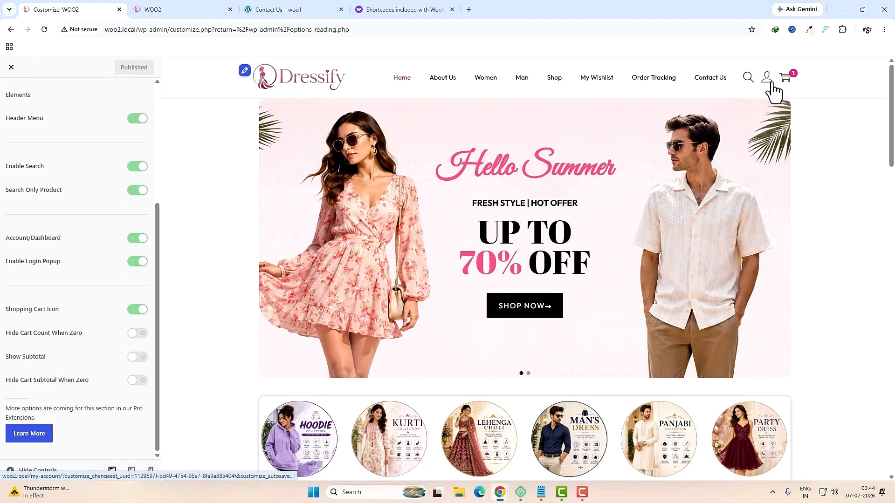
pyautogui.moveTo(769, 85)
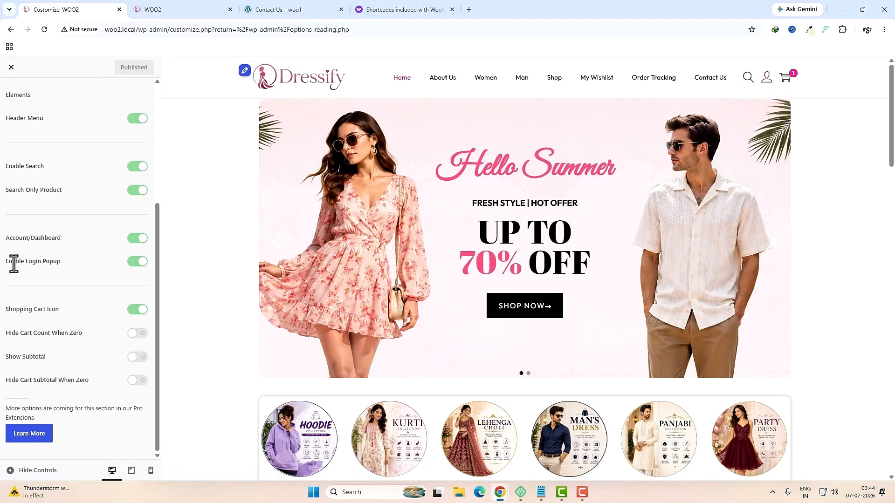
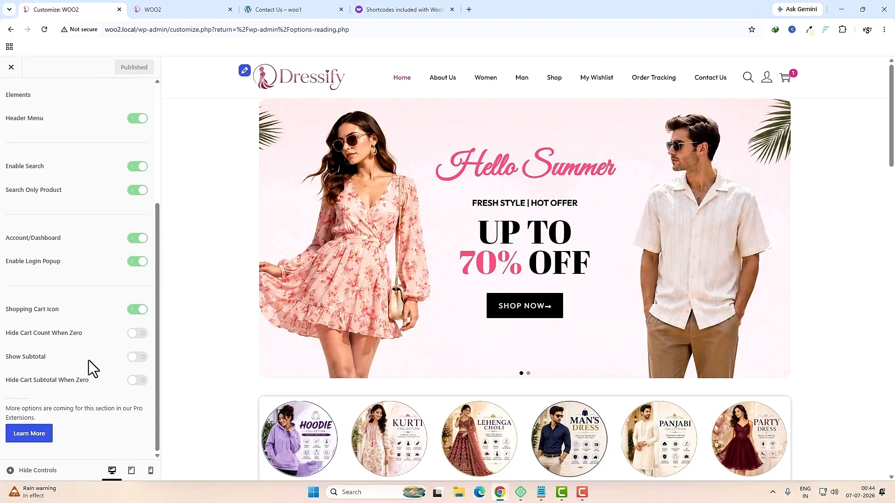
# Step: Leave the header cart subtotal hidden, check the Normal Header Design tab, and publish
pyautogui.click(137, 357)
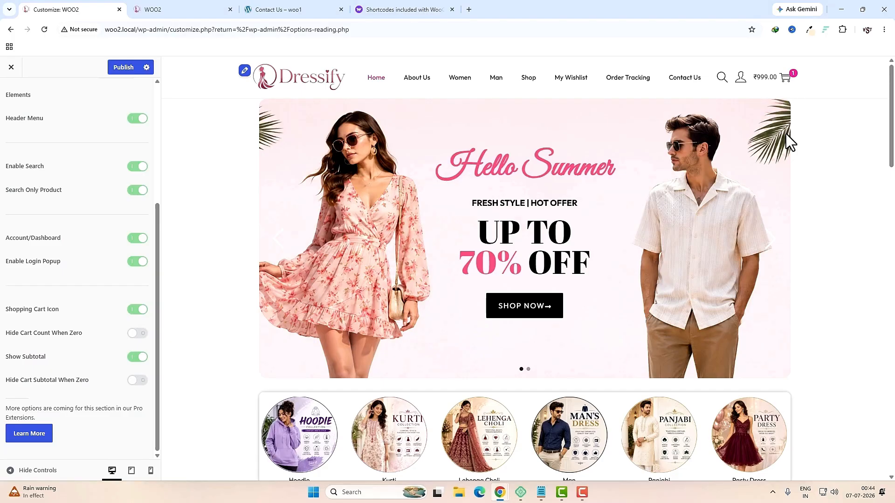
pyautogui.click(137, 357)
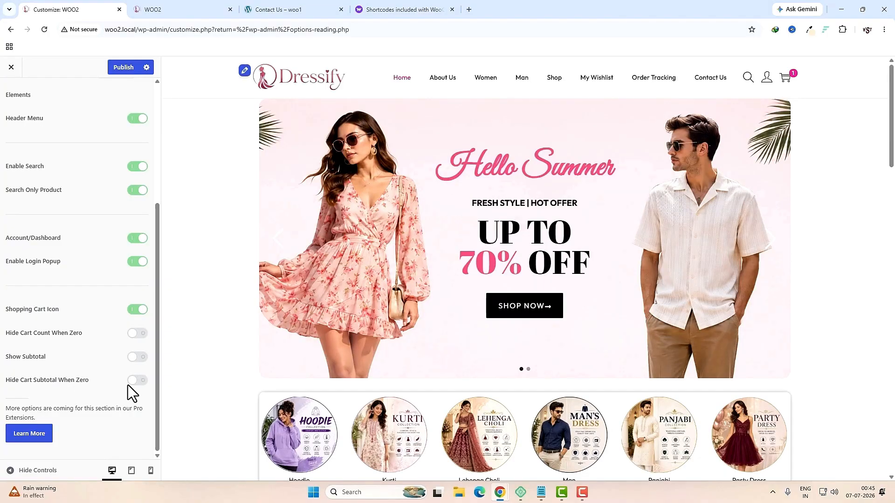
pyautogui.scroll(3, 92, 299)
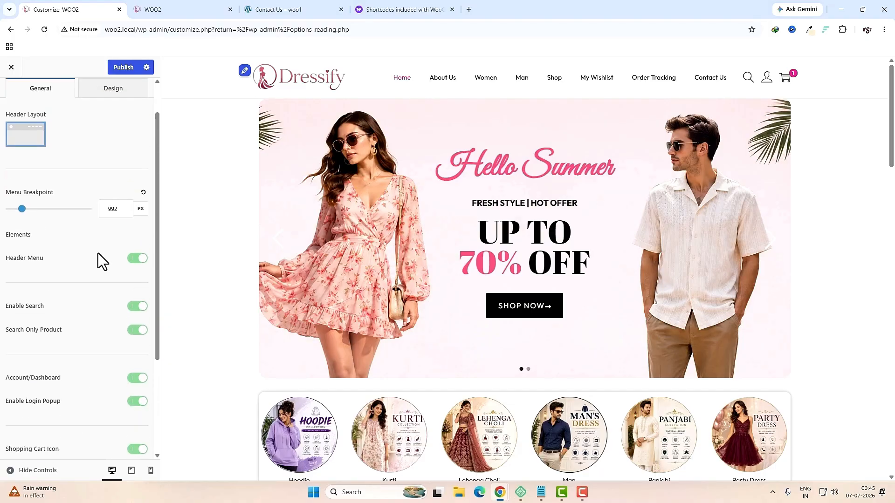
pyautogui.scroll(-3, 109, 345)
pyautogui.scroll(4, 109, 345)
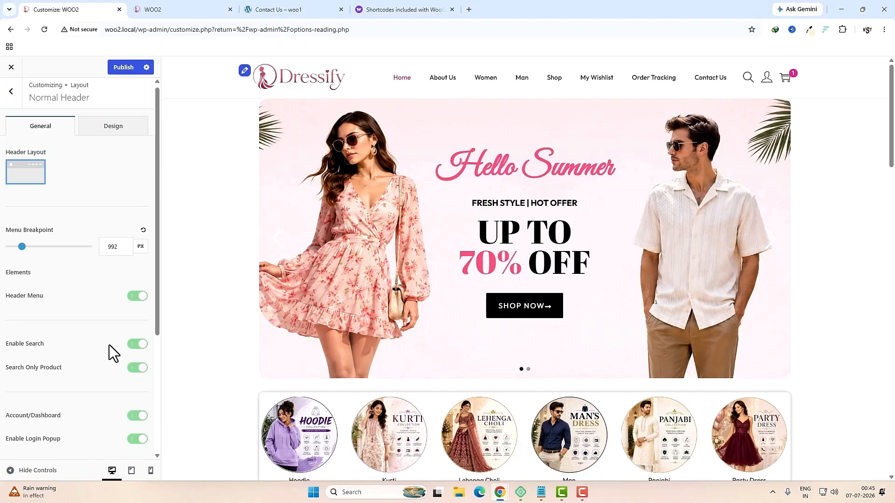
pyautogui.click(124, 130)
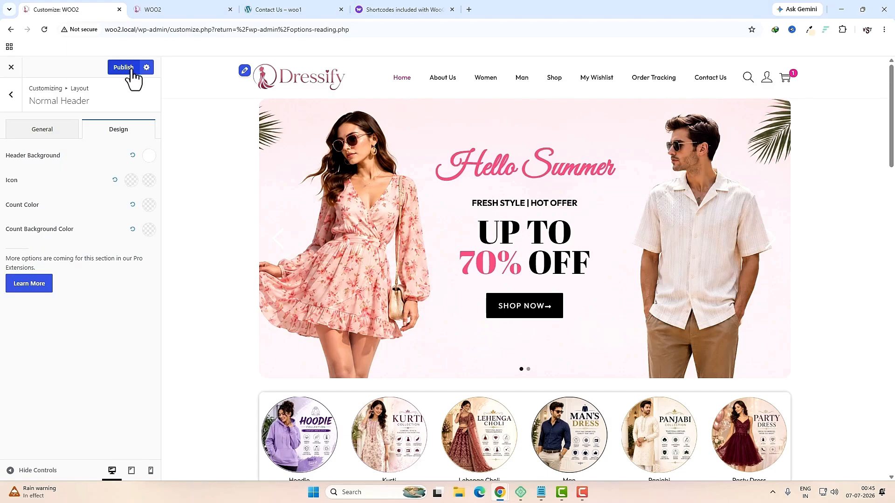
pyautogui.click(126, 68)
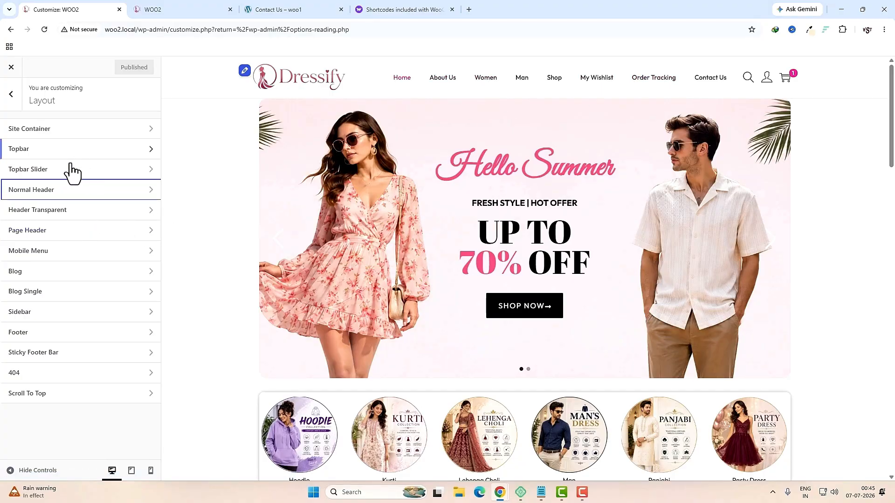
# Step: Review the Primary menu font settings under Typography
pyautogui.click(11, 94)
pyautogui.click(43, 273)
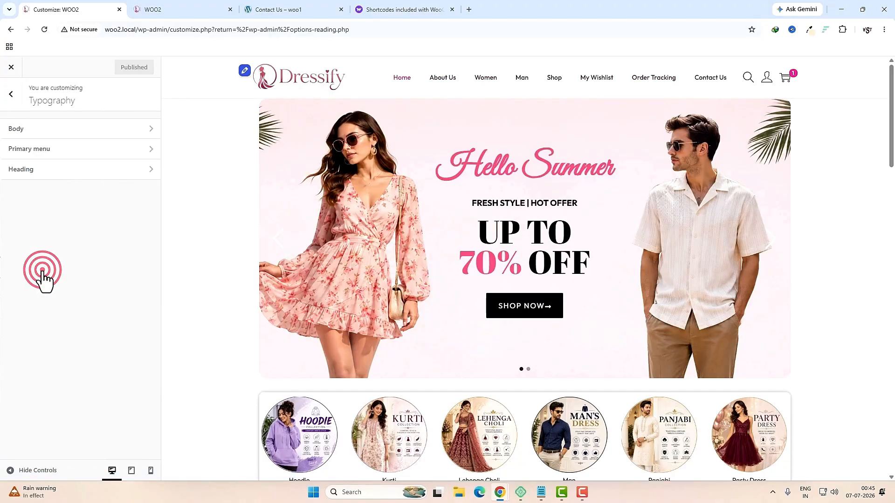
pyautogui.click(39, 152)
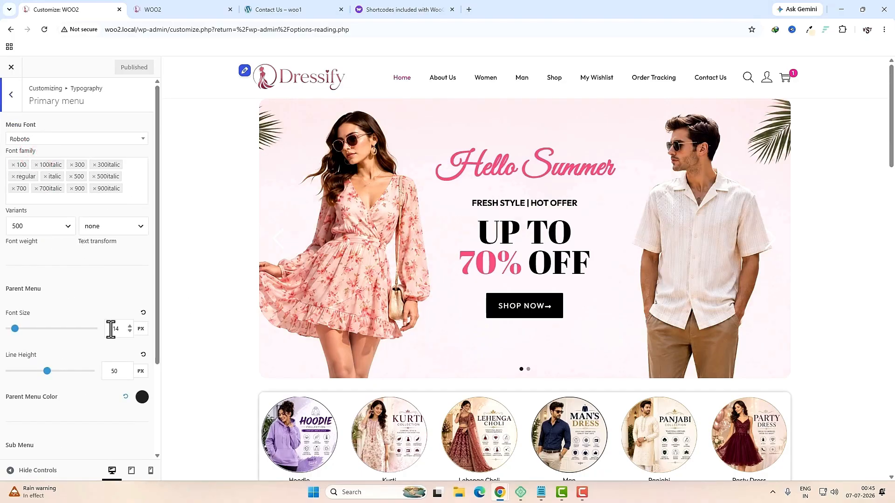
pyautogui.scroll(-1, 105, 380)
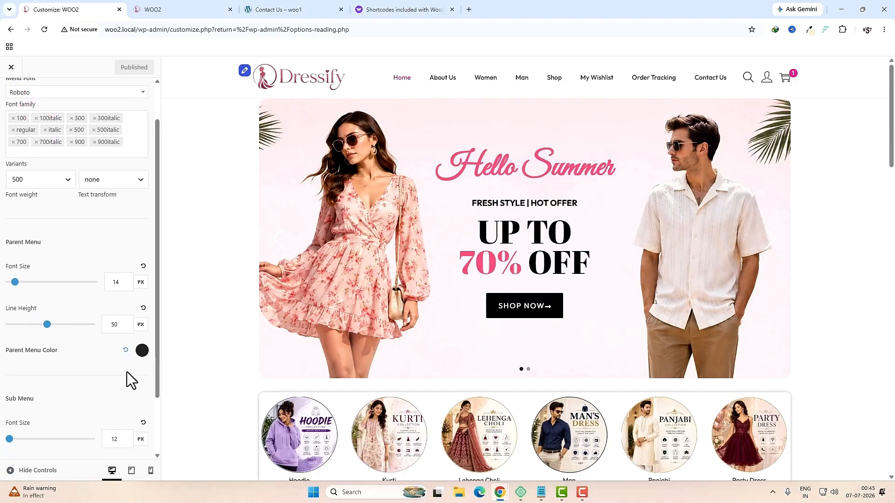
pyautogui.scroll(1, 66, 419)
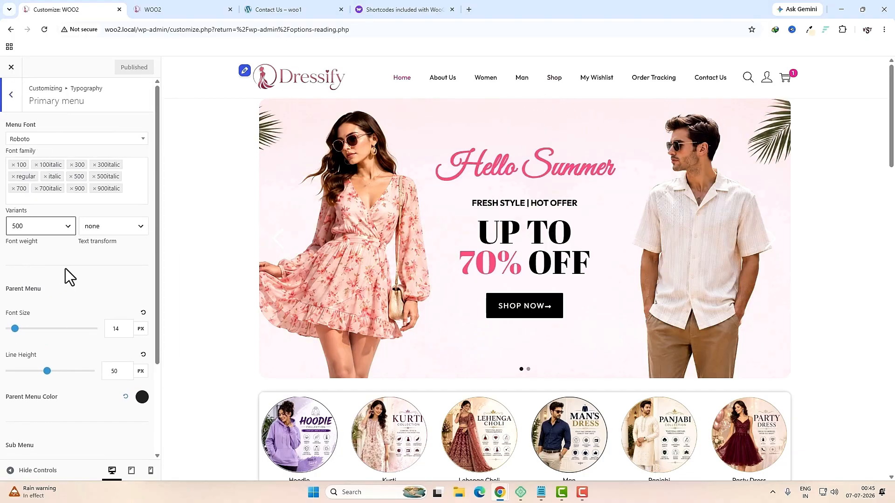
# Step: Look over the Site Identity logo settings, then reload the Customizer
pyautogui.click(13, 99)
pyautogui.click(15, 104)
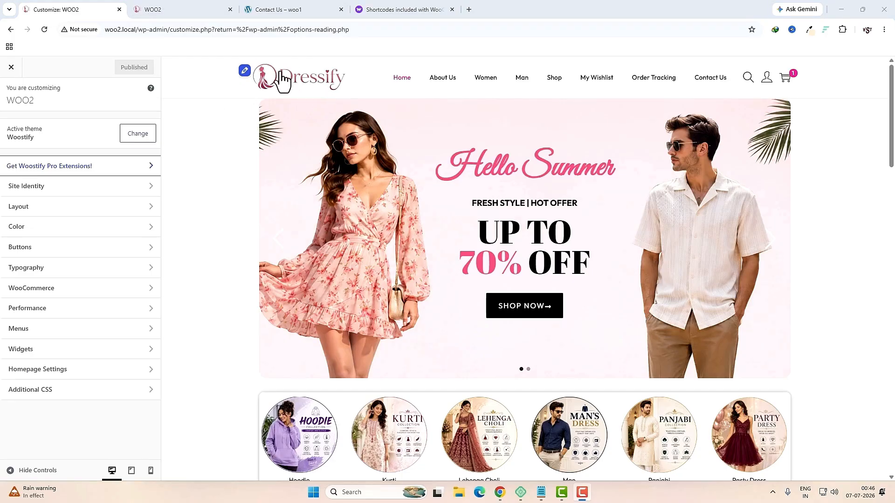
pyautogui.click(56, 185)
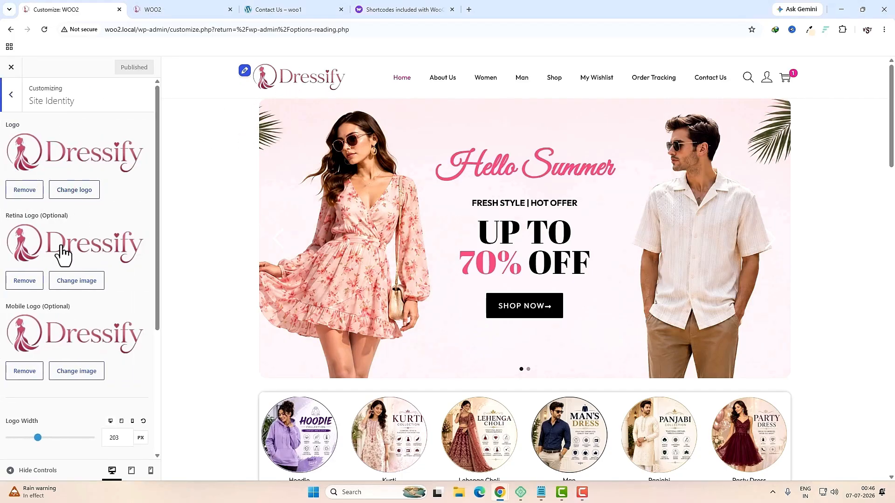
pyautogui.scroll(-3, 68, 322)
pyautogui.scroll(3, 77, 347)
pyautogui.scroll(-2, 215, 319)
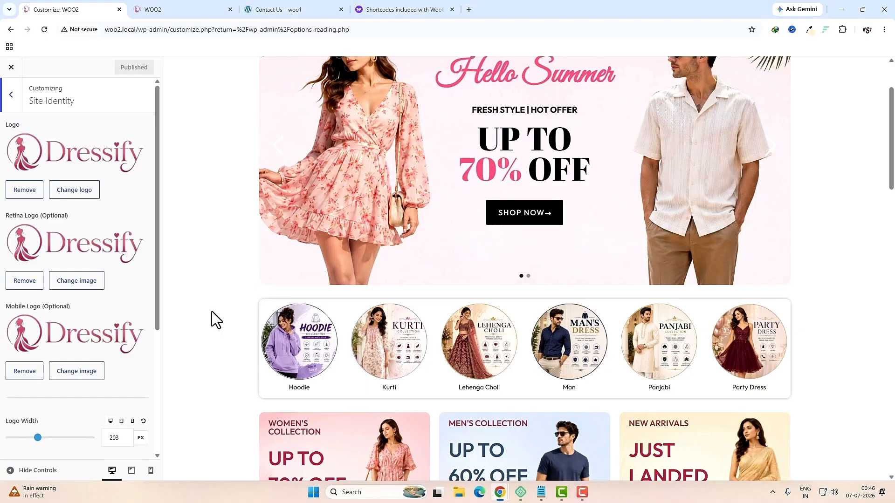
pyautogui.scroll(-15, 457, 335)
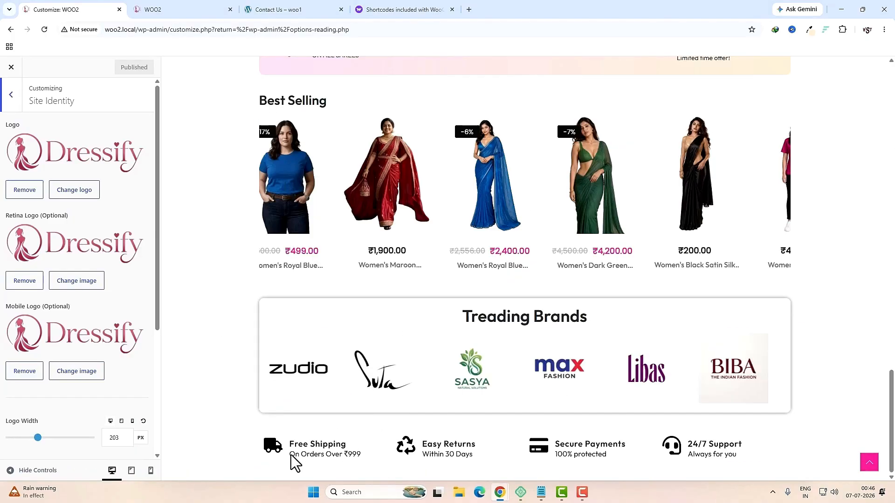
pyautogui.press('F5')
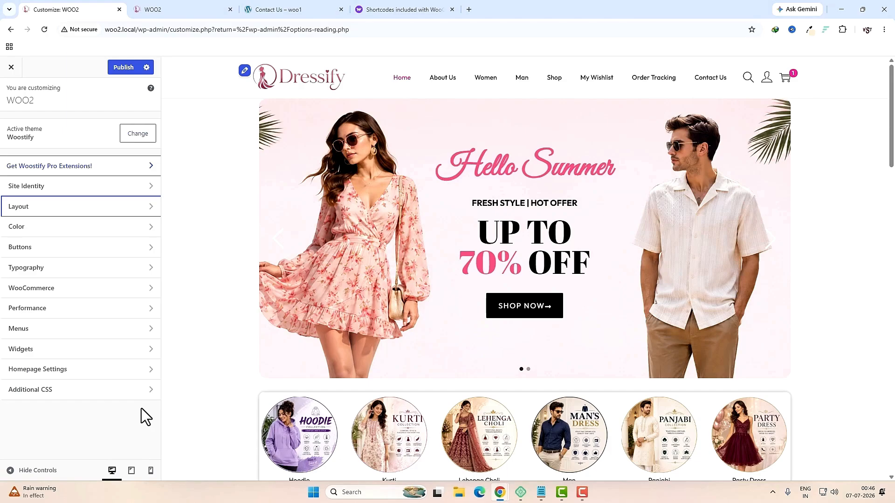
# Step: Enable Page Header Display under Layout and preview it on the Order Tracking page
pyautogui.click(65, 208)
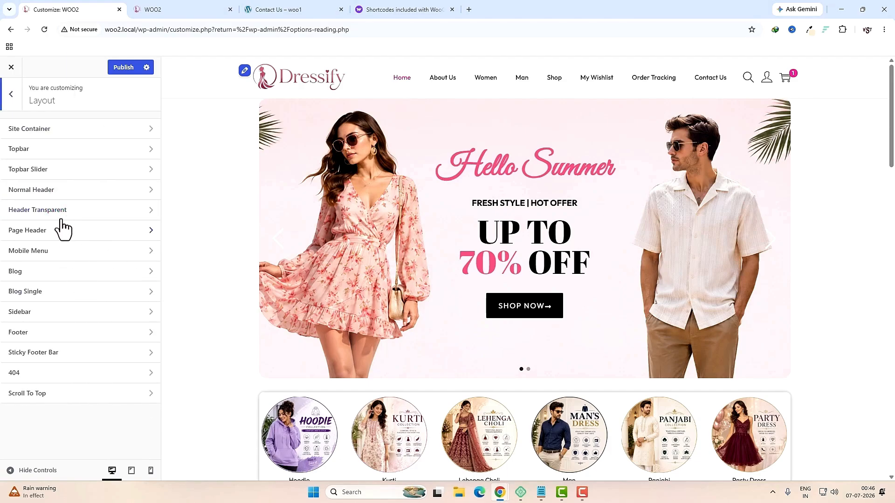
pyautogui.click(51, 235)
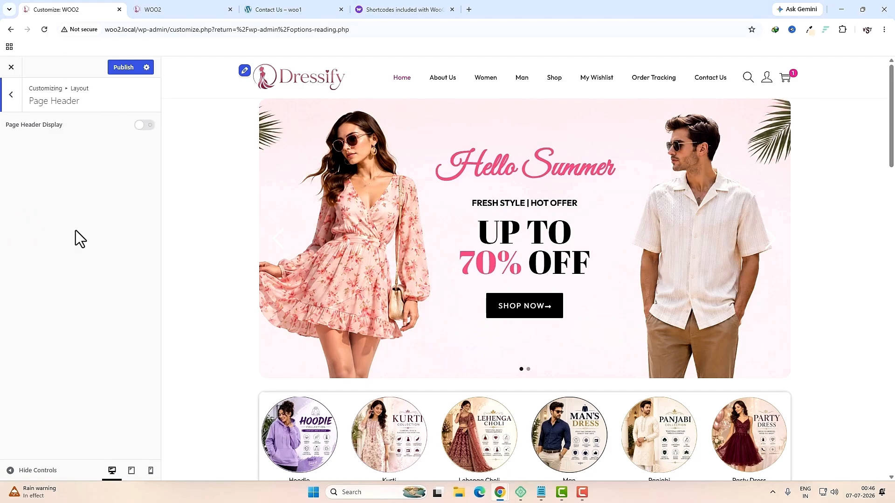
pyautogui.click(144, 125)
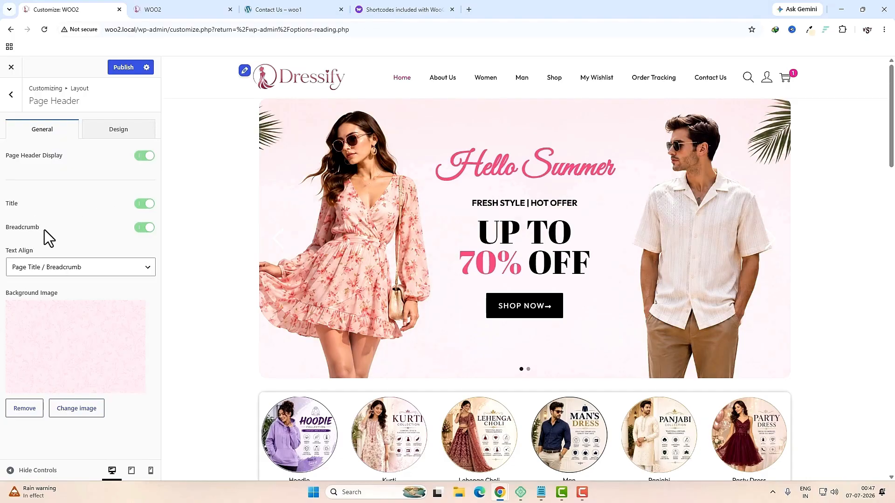
pyautogui.click(651, 78)
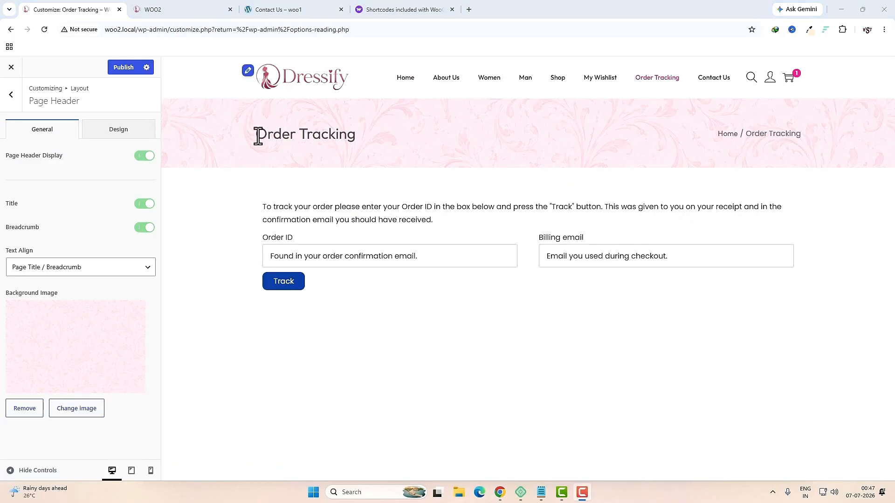
# Step: Test the page header Title and Breadcrumb toggles, leaving both shown, and check its pink background design
pyautogui.click(135, 204)
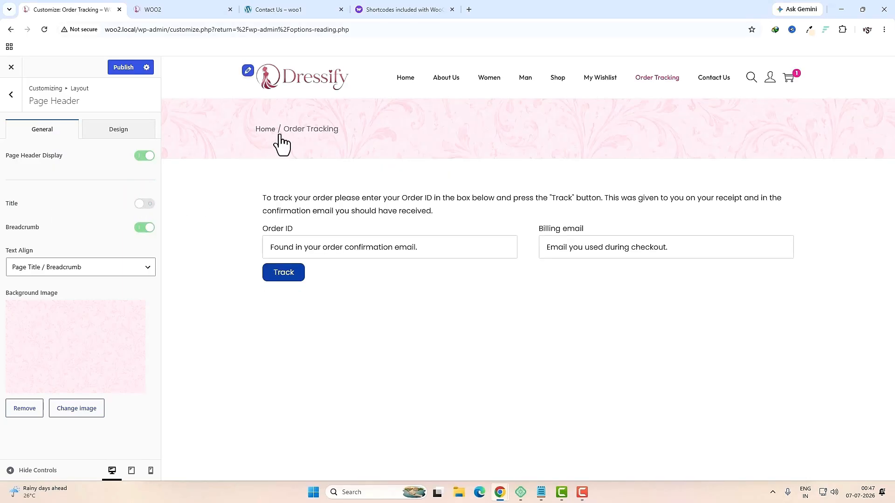
pyautogui.click(139, 204)
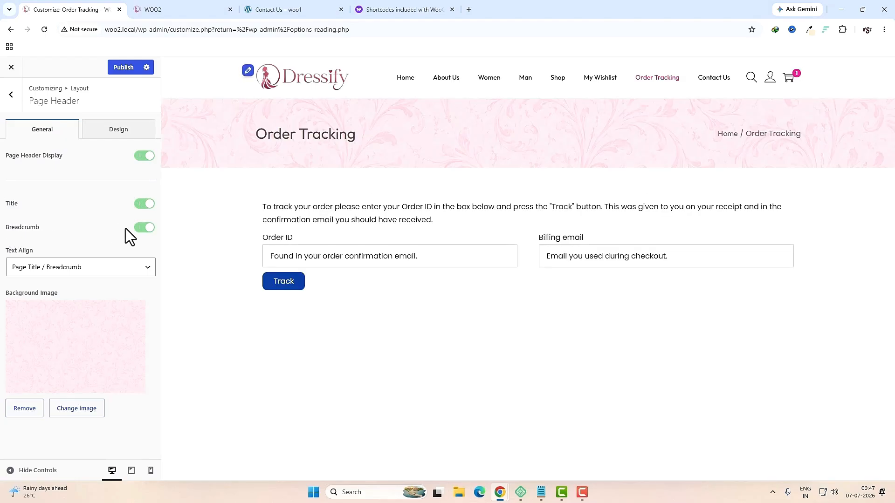
pyautogui.click(140, 227)
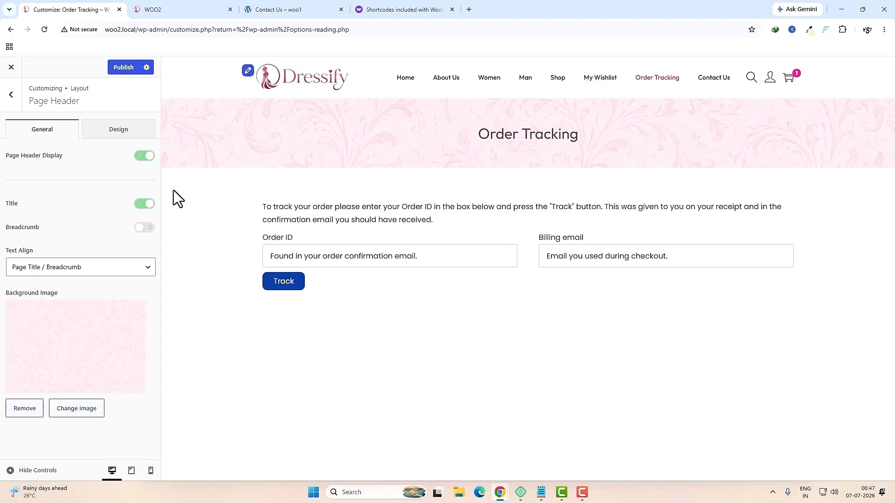
pyautogui.click(147, 229)
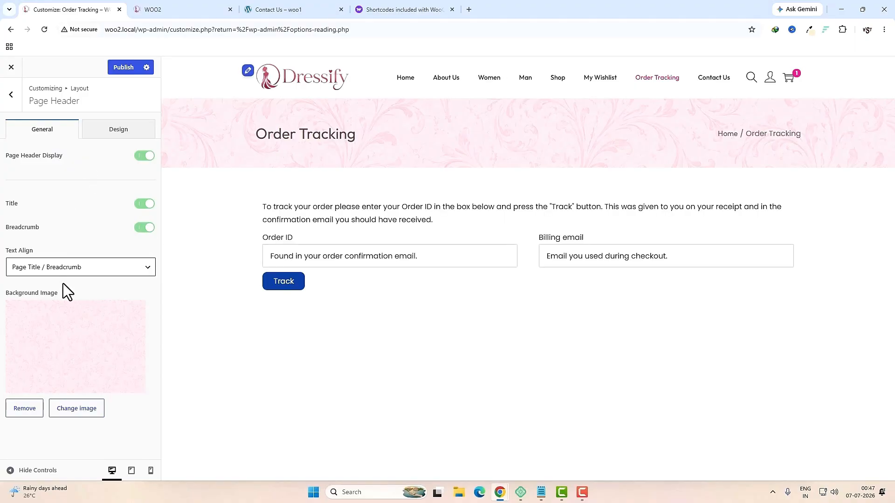
pyautogui.click(60, 331)
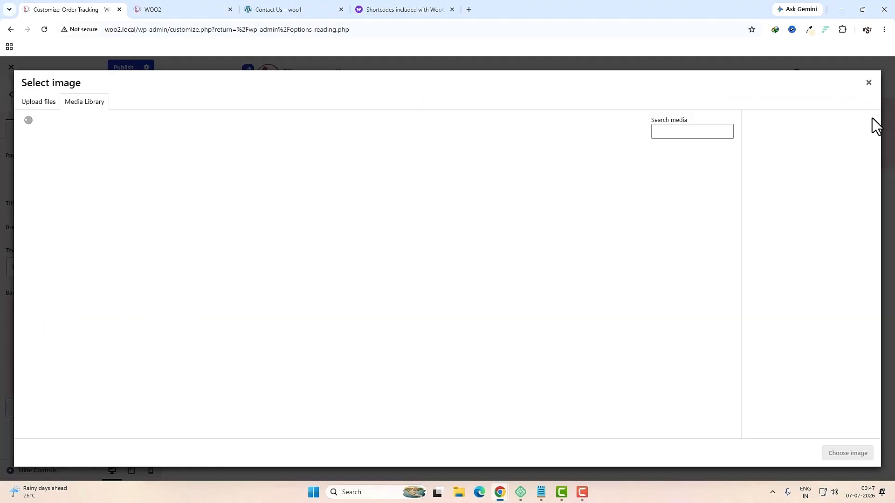
pyautogui.click(871, 90)
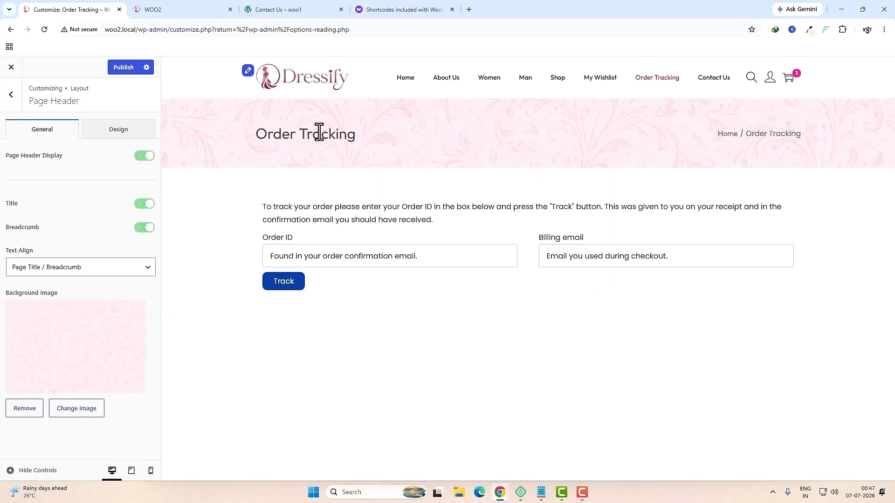
pyautogui.click(125, 132)
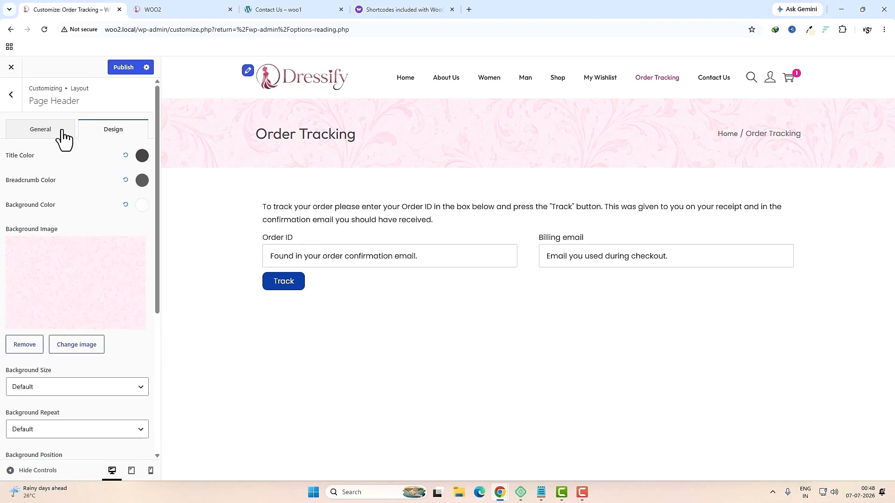
pyautogui.click(11, 94)
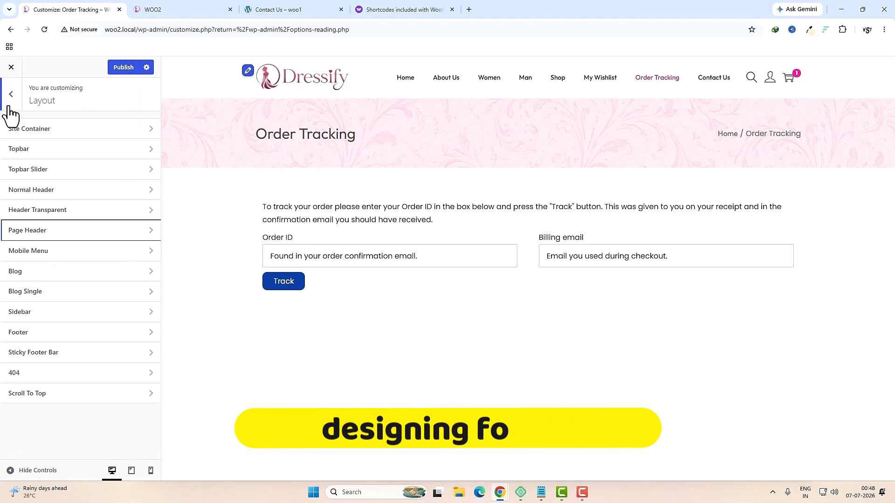
# Step: Turn on the footer display and compare its copyright text with the reference site's footer
pyautogui.click(26, 335)
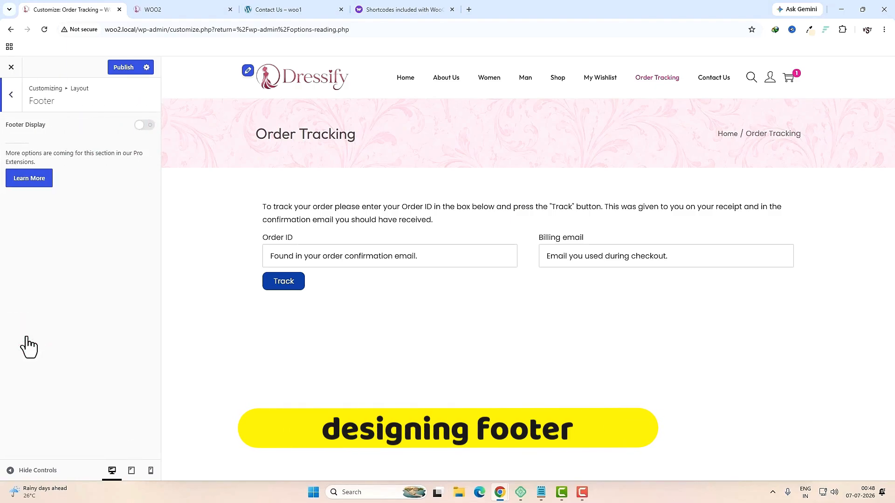
pyautogui.click(137, 125)
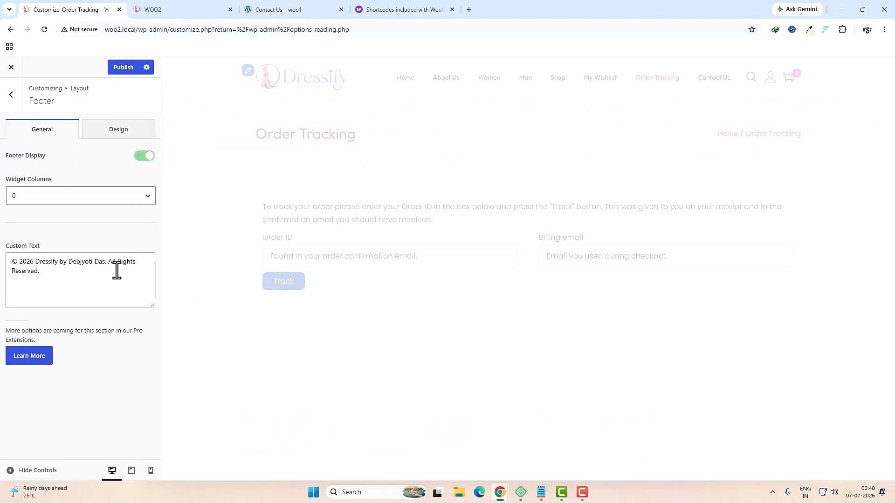
pyautogui.tripleClick(48, 271)
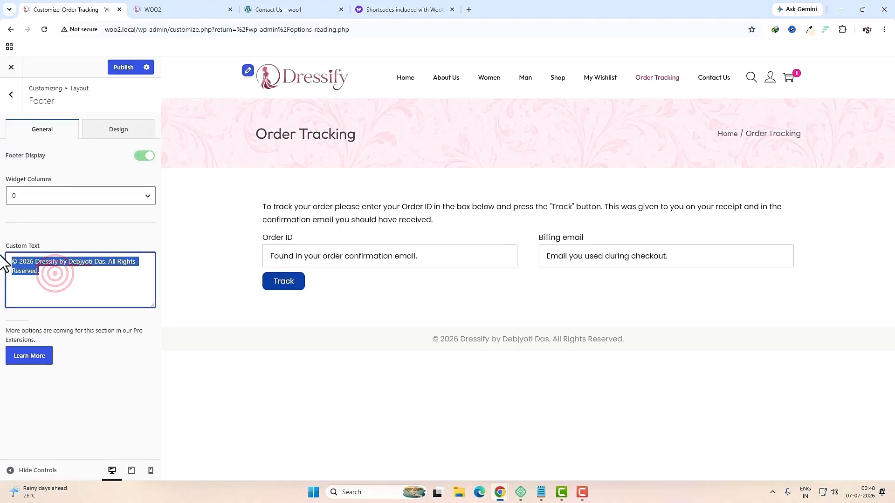
pyautogui.click(89, 285)
pyautogui.click(280, 9)
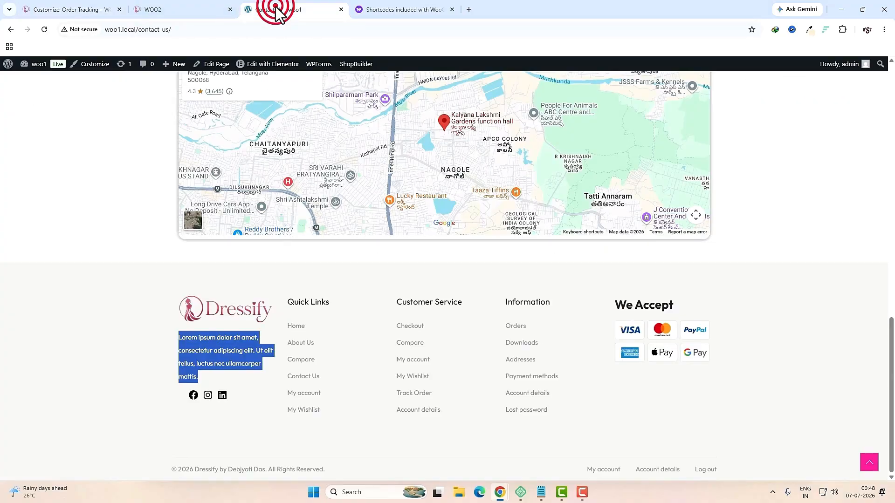
pyautogui.tripleClick(233, 469)
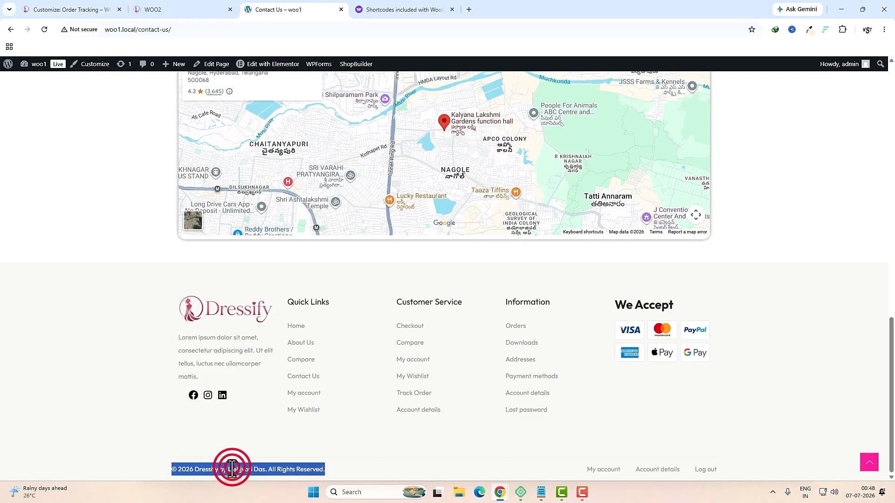
pyautogui.click(456, 452)
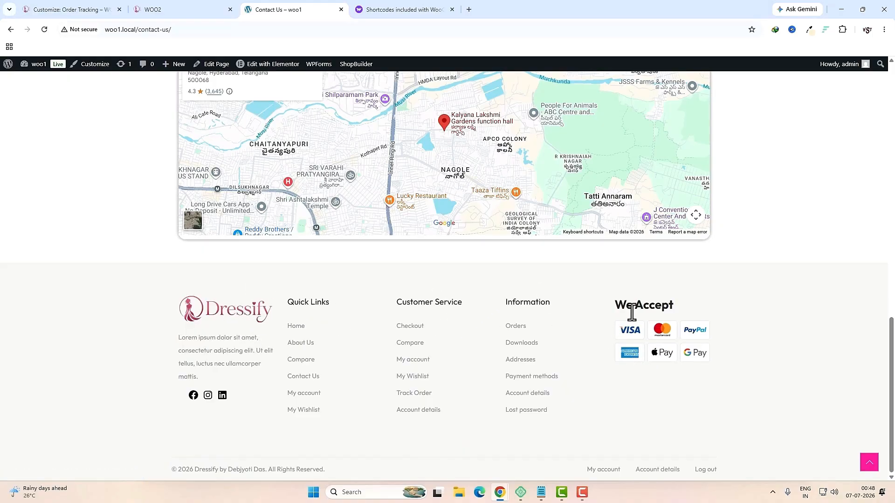
pyautogui.click(75, 9)
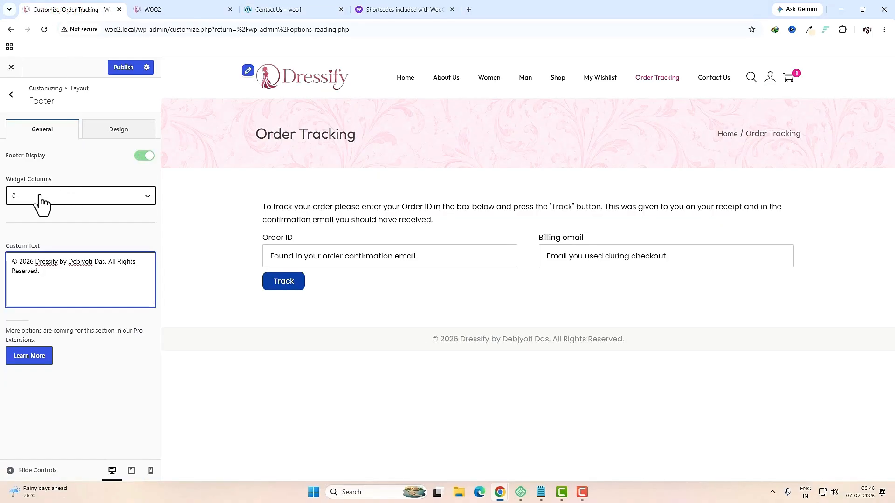
# Step: Set the footer to 5 widget columns, publish, and check the footer Design tab
pyautogui.click(67, 196)
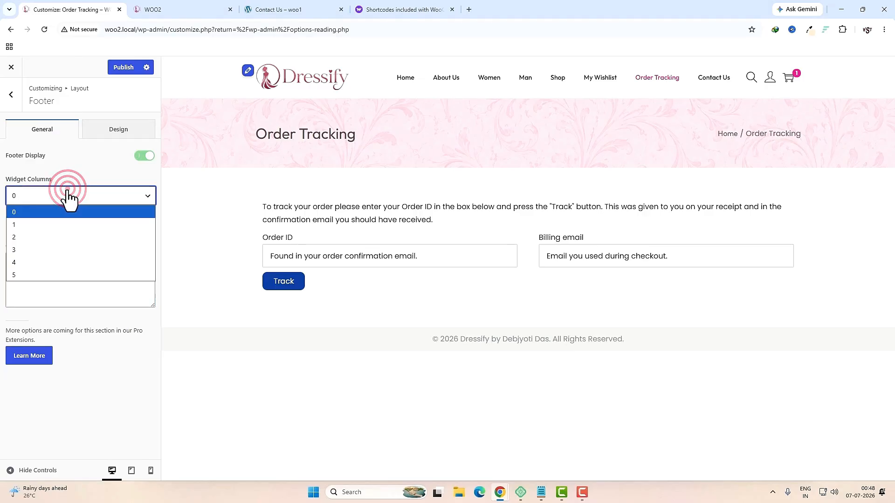
pyautogui.click(33, 278)
pyautogui.click(122, 67)
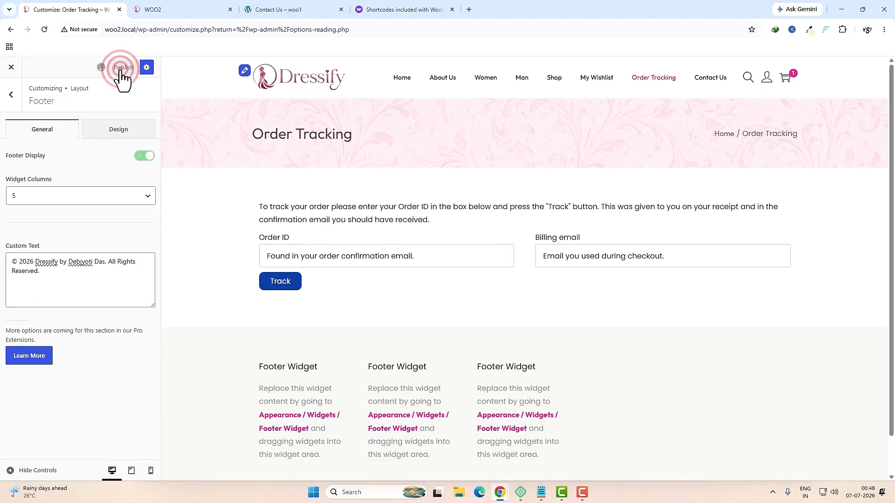
pyautogui.click(119, 131)
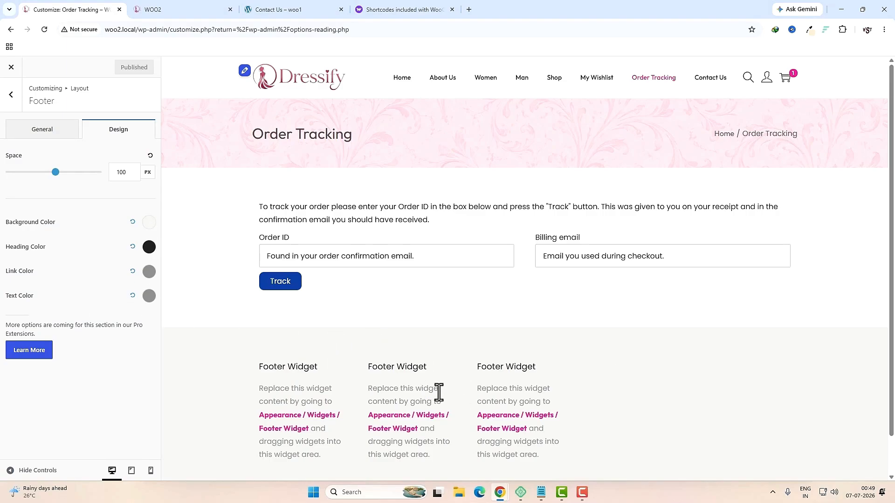
pyautogui.click(11, 94)
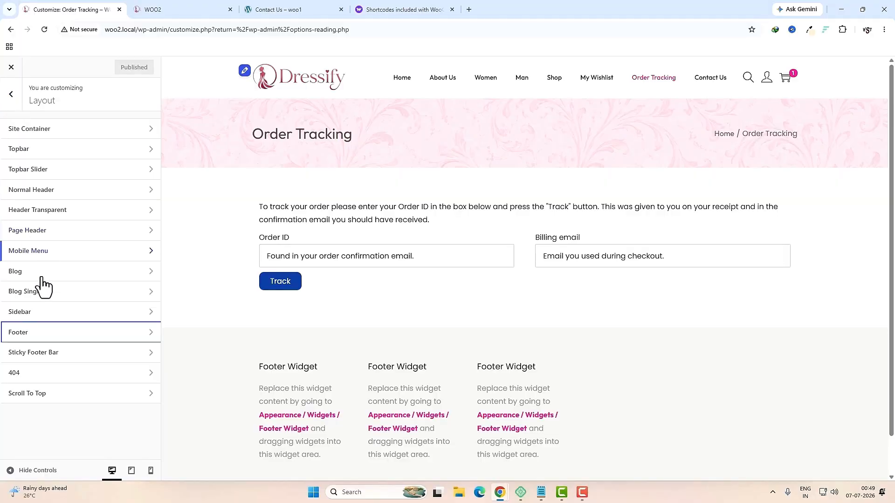
# Step: Add a one-column Columns block to the Footer Widget
pyautogui.click(8, 98)
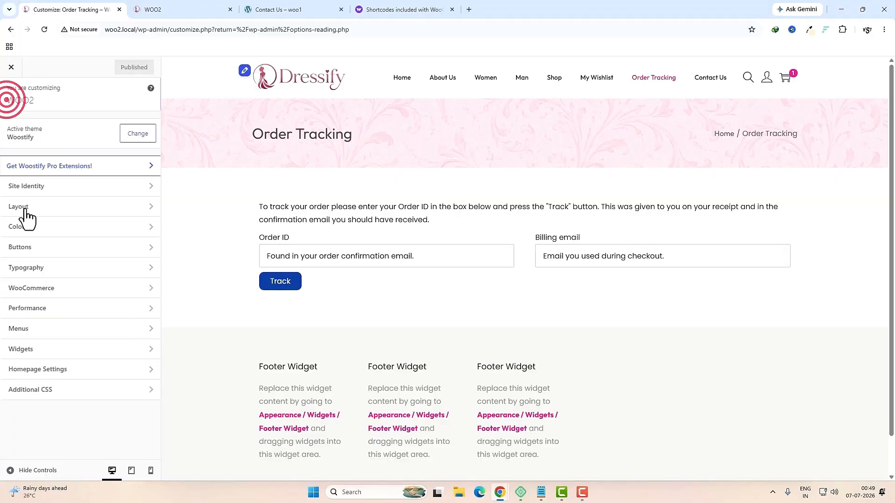
pyautogui.click(54, 351)
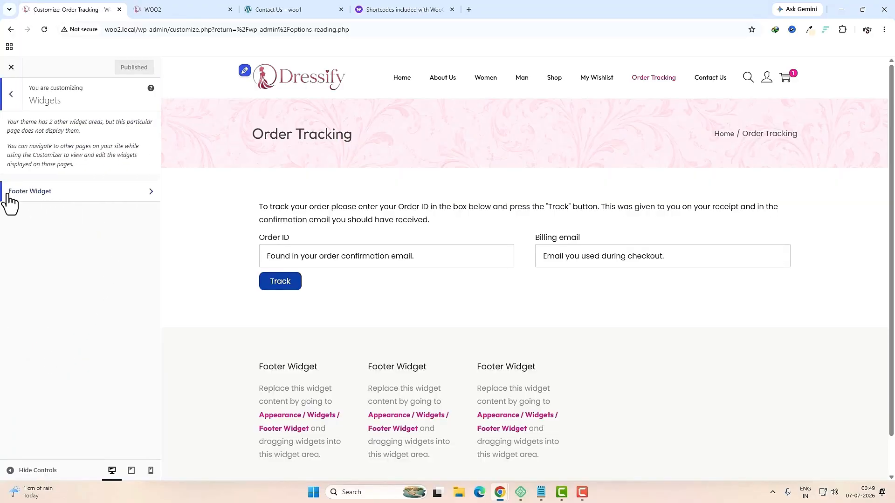
pyautogui.click(79, 202)
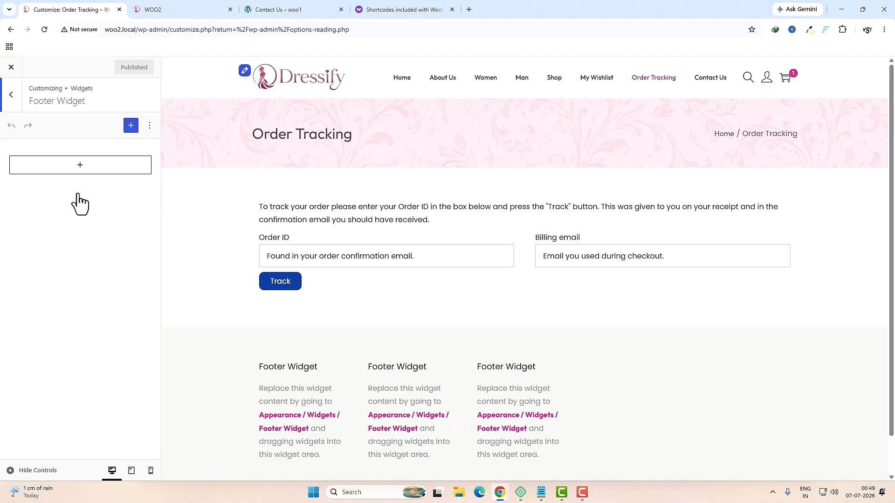
pyautogui.click(80, 166)
pyautogui.write('col')
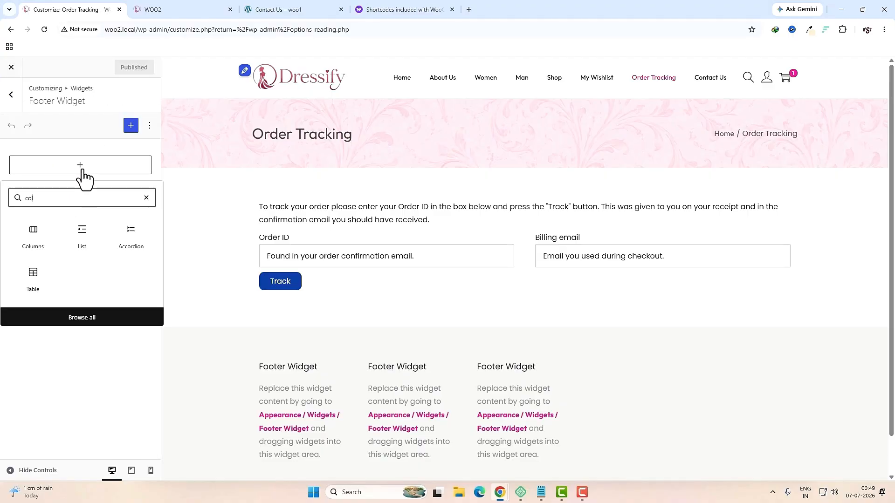
pyautogui.click(32, 238)
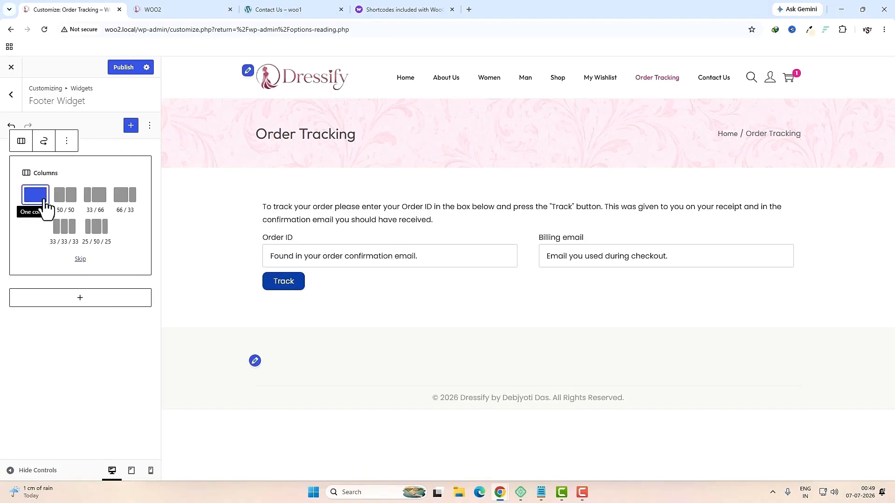
pyautogui.click(46, 204)
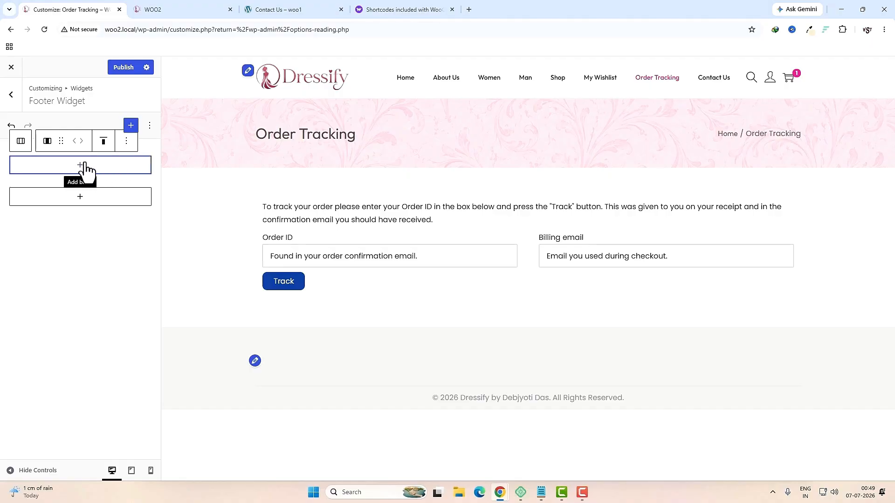
# Step: Insert an Image block in the column using logo-daek from the Media Library
pyautogui.click(81, 166)
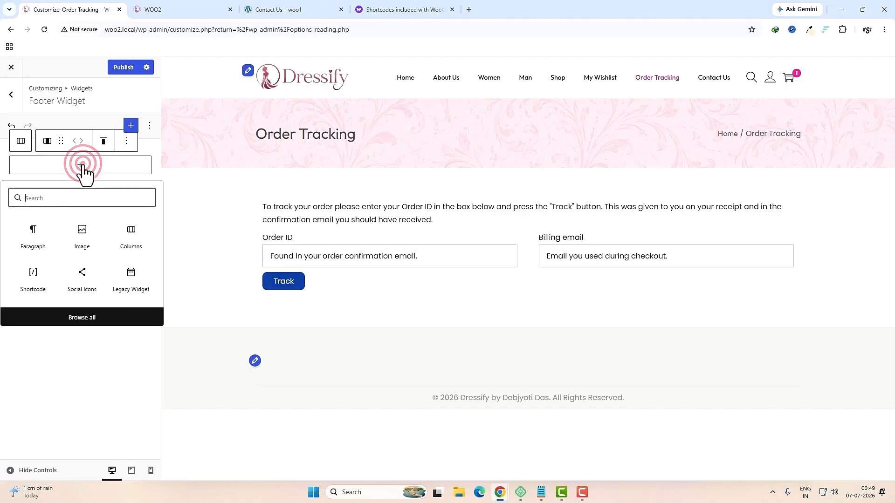
pyautogui.click(82, 229)
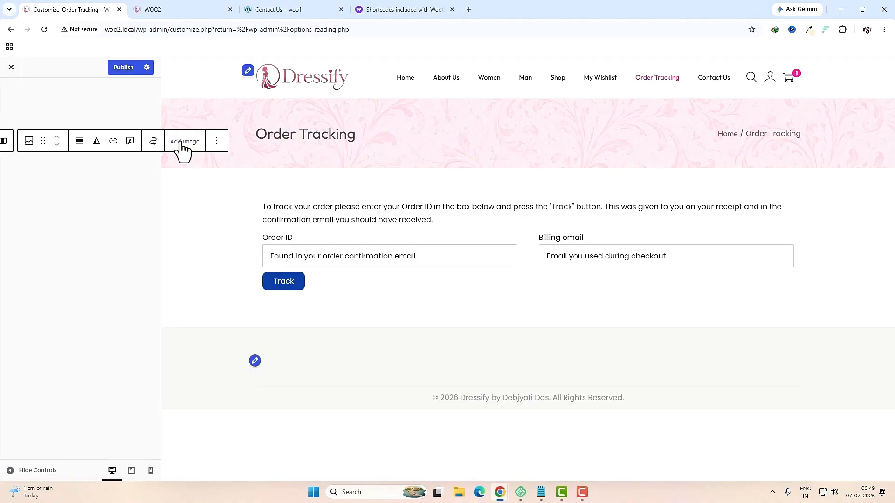
pyautogui.click(181, 142)
pyautogui.click(211, 170)
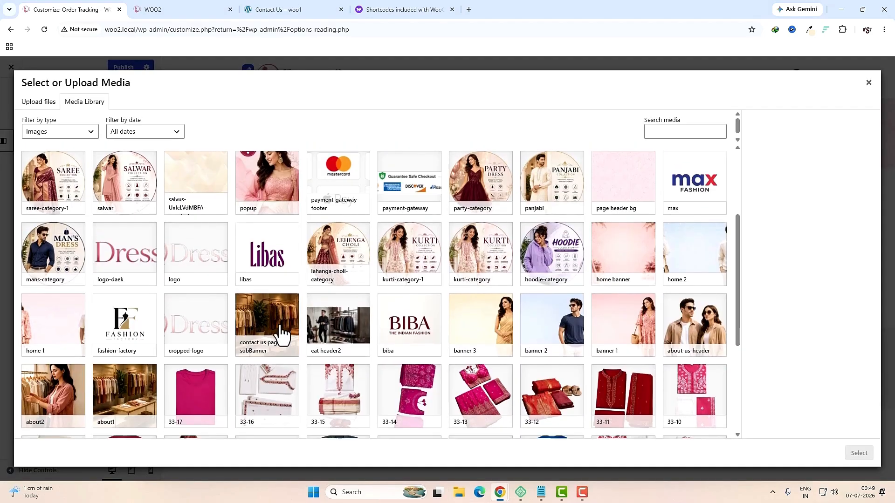
pyautogui.click(131, 254)
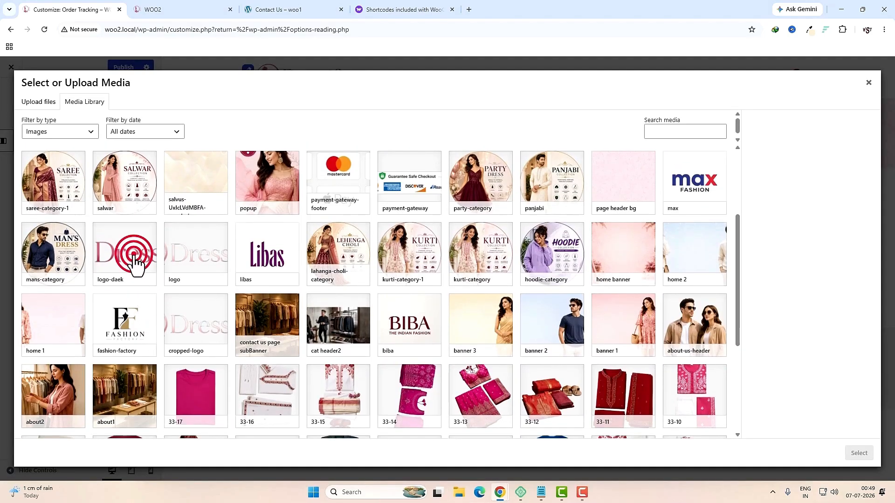
pyautogui.click(860, 453)
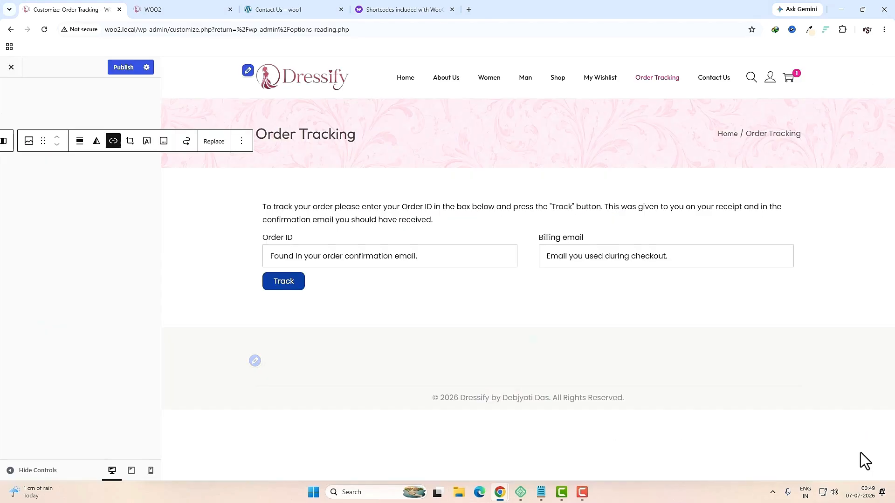
pyautogui.click(279, 14)
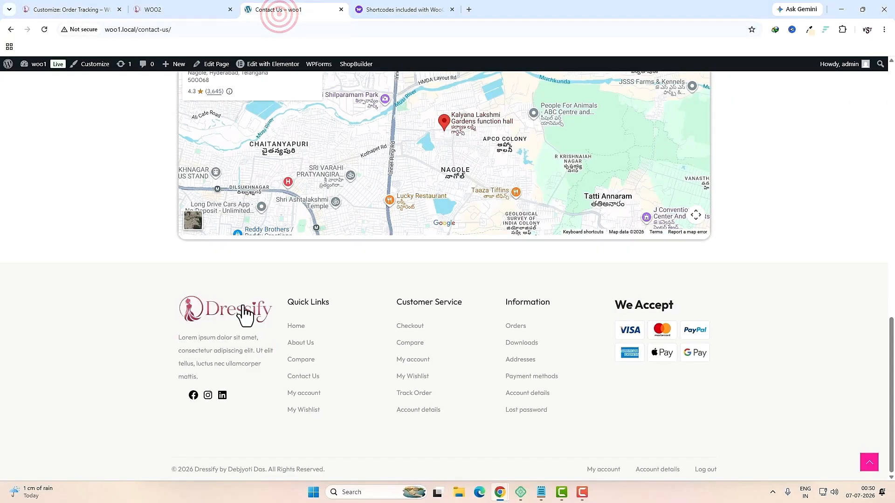
pyautogui.click(70, 9)
# Step: Add a Paragraph under the logo with the pasted Lorem ipsum description
pyautogui.click(43, 175)
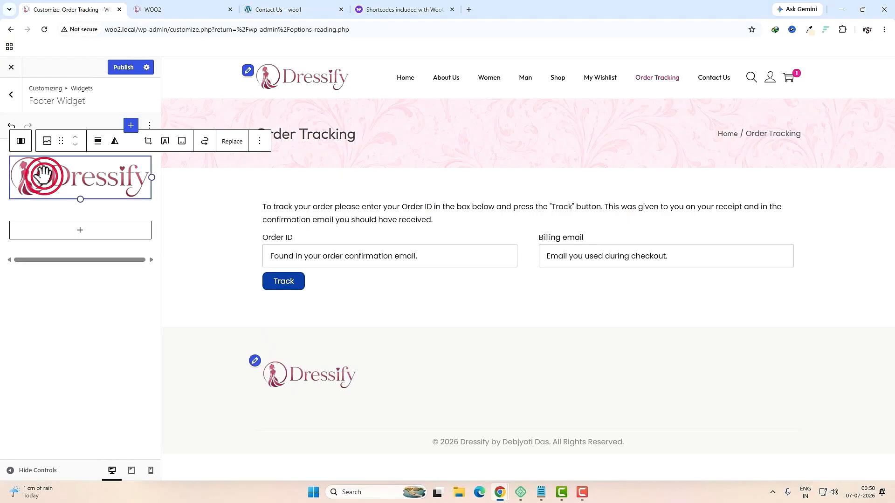
pyautogui.click(22, 141)
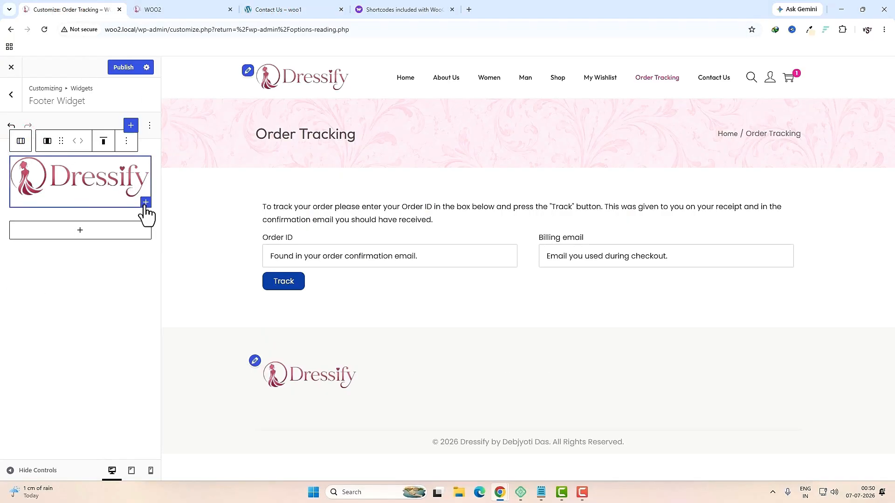
pyautogui.click(146, 203)
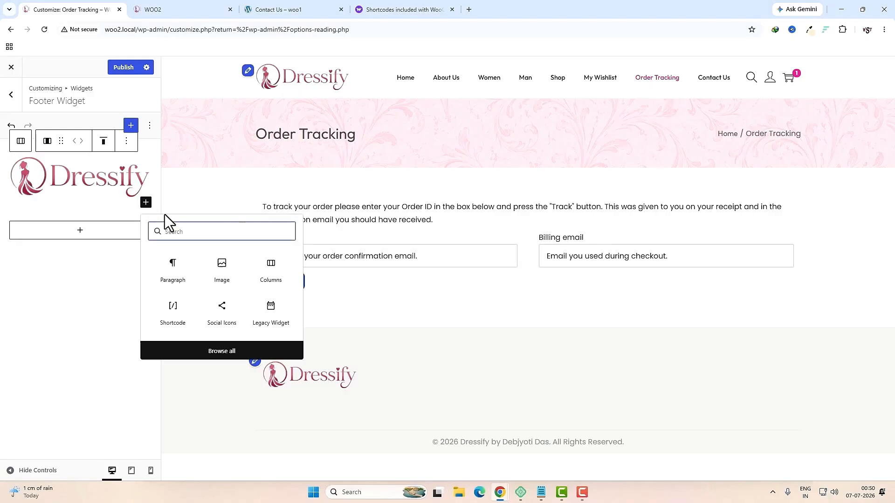
pyautogui.click(172, 262)
pyautogui.write('Lorem ipsum dolor sit amet, consectetur adipiscing elit. Ut elit tellus, luctus nec ullamcorper mattis.')
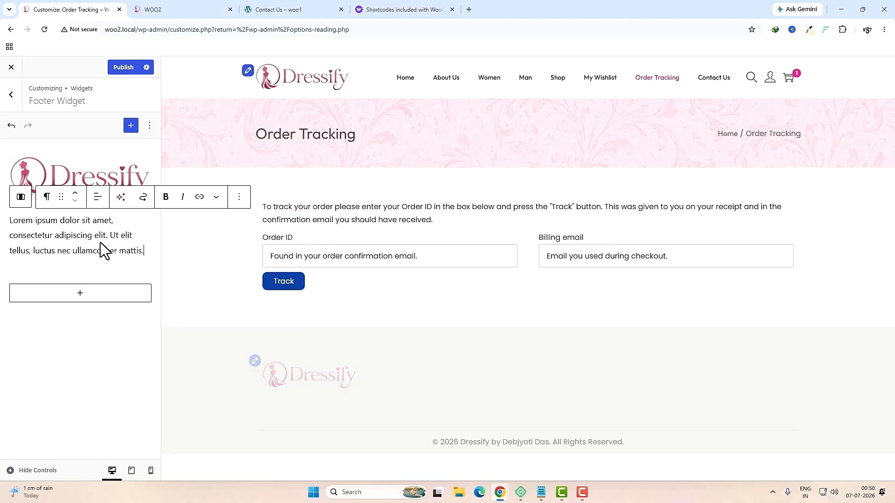
pyautogui.click(21, 197)
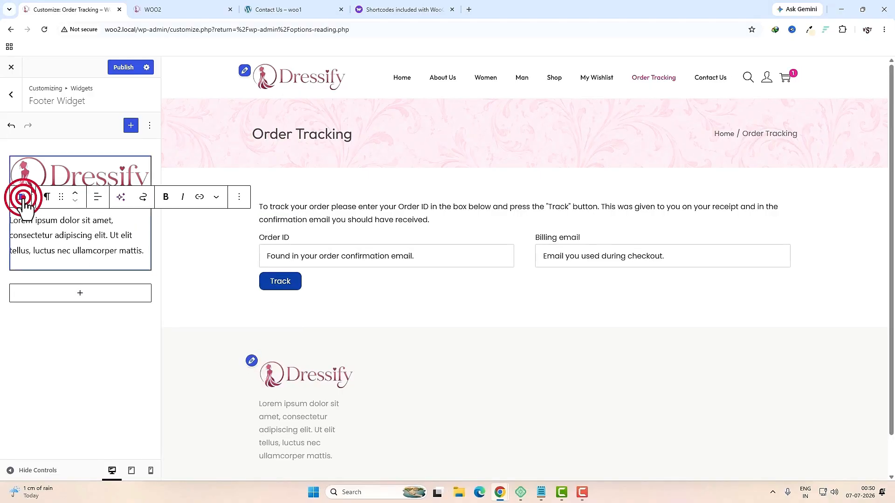
pyautogui.click(146, 267)
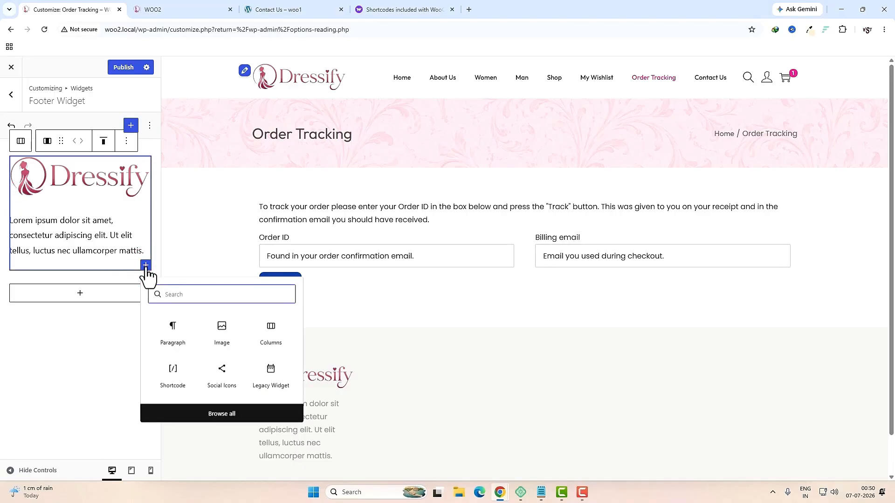
# Step: Insert a Social Icons block below the paragraph with a Facebook icon
pyautogui.write('soc')
pyautogui.click(185, 341)
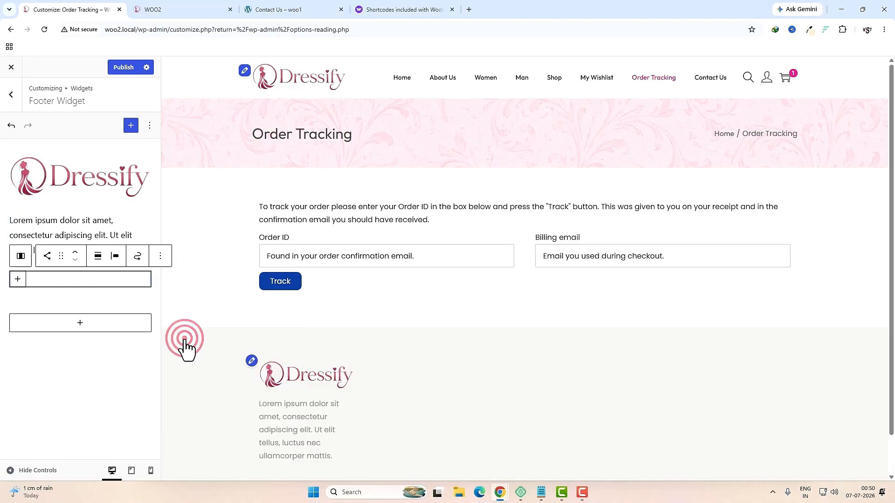
pyautogui.click(17, 279)
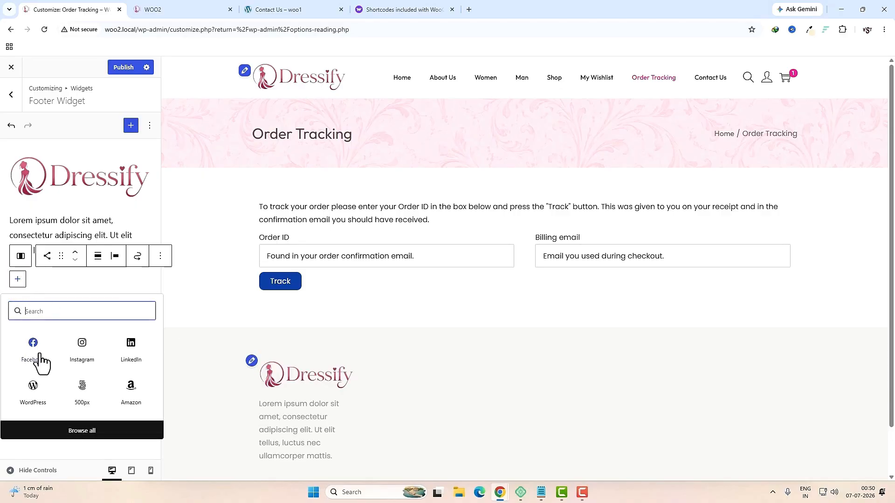
pyautogui.click(33, 350)
pyautogui.click(17, 279)
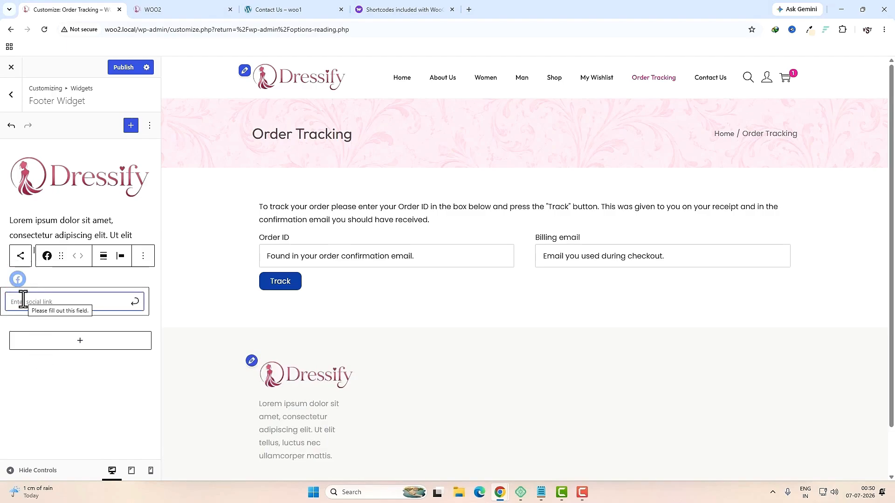
pyautogui.press('Return')
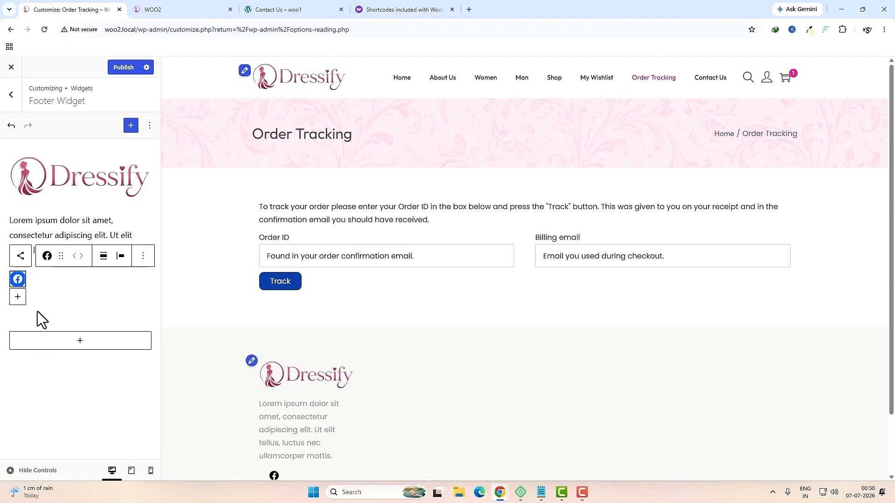
# Step: Add an Instagram icon linked to '#' beside the Facebook icon
pyautogui.click(17, 297)
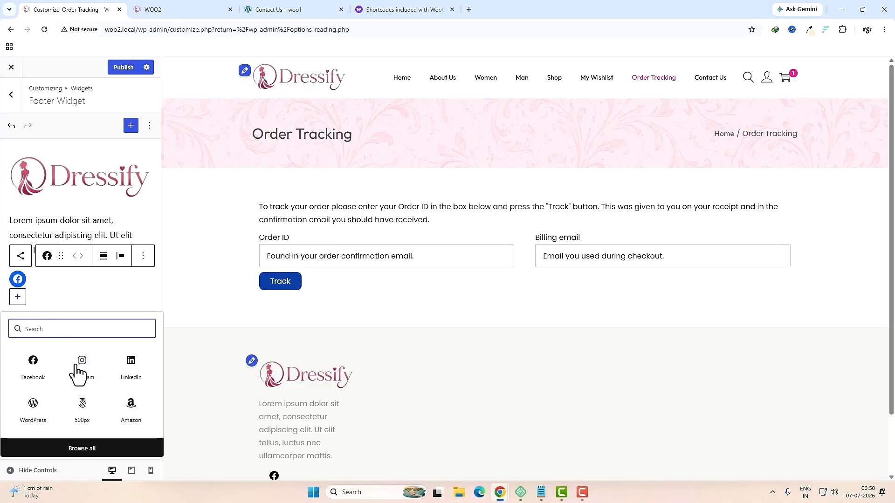
pyautogui.click(79, 368)
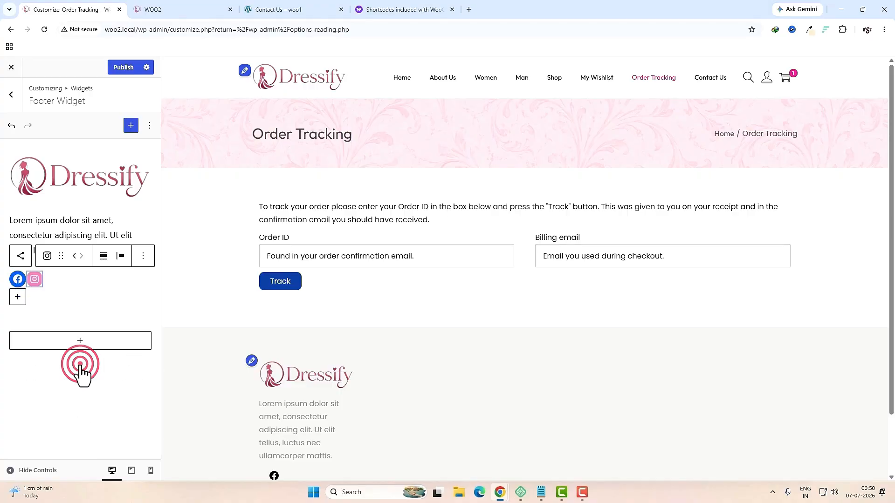
pyautogui.click(36, 280)
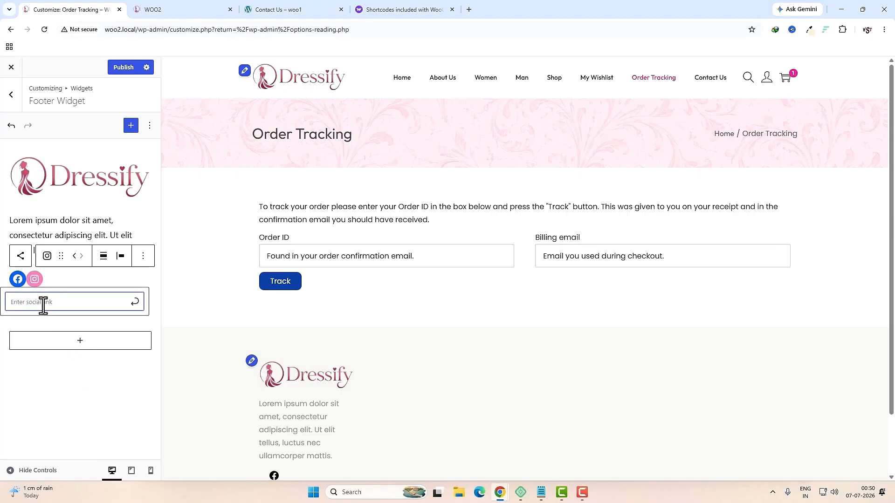
pyautogui.write('#')
pyautogui.click(136, 302)
pyautogui.scroll(-2, 324, 367)
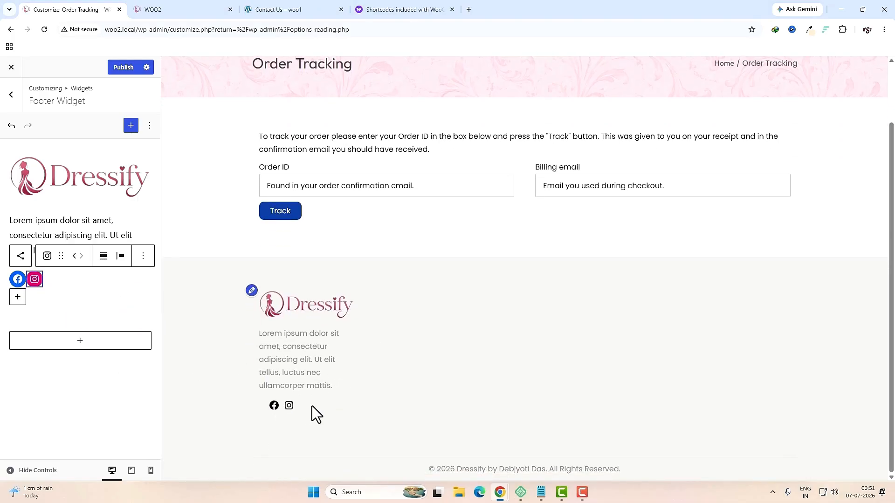
pyautogui.click(114, 329)
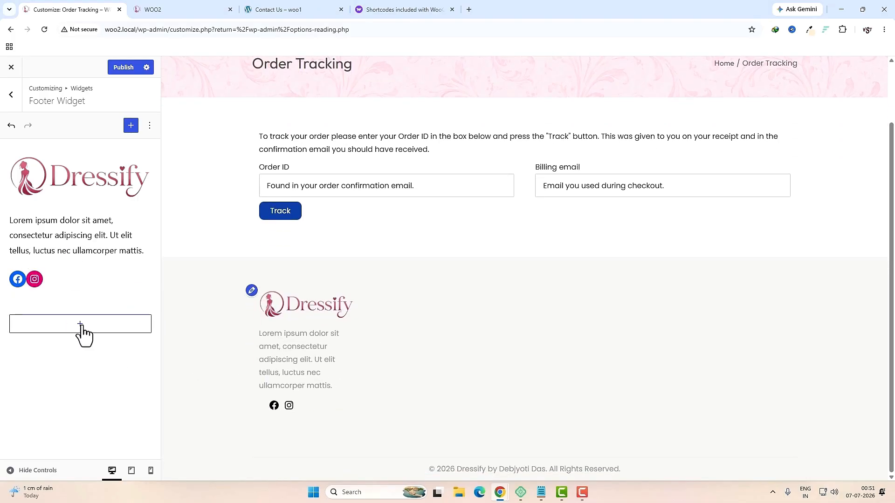
pyautogui.click(273, 9)
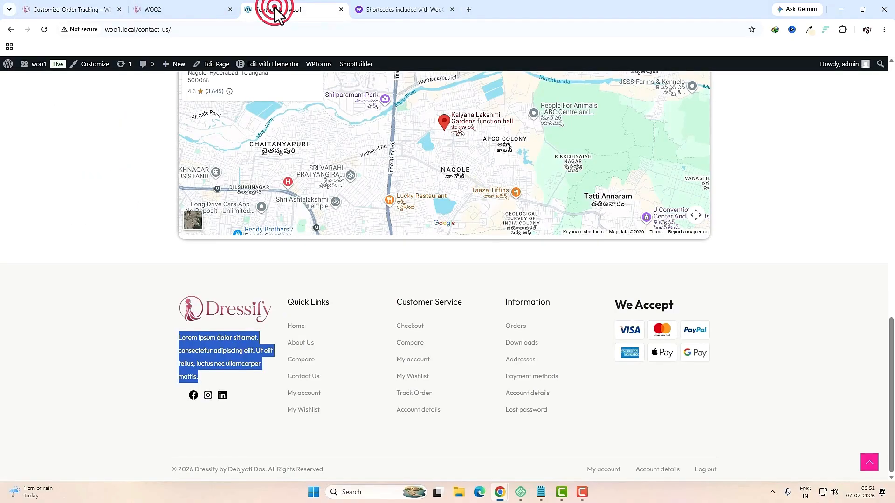
# Step: Inspect the reference footer's Quick Links, Customer Service and Information headings and link lists
pyautogui.click(619, 418)
pyautogui.moveTo(298, 302); pyautogui.dragTo(326, 304)
pyautogui.tripleClick(408, 301)
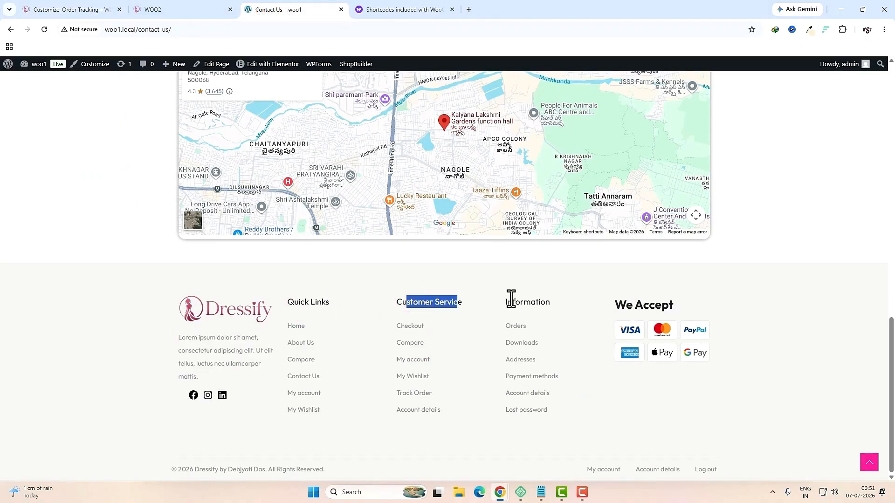
pyautogui.moveTo(508, 302); pyautogui.dragTo(556, 304)
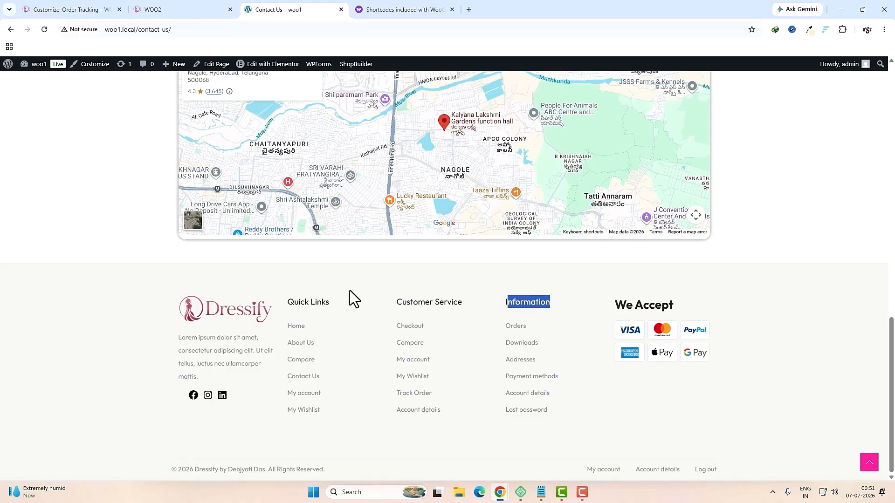
pyautogui.moveTo(293, 316); pyautogui.dragTo(326, 411)
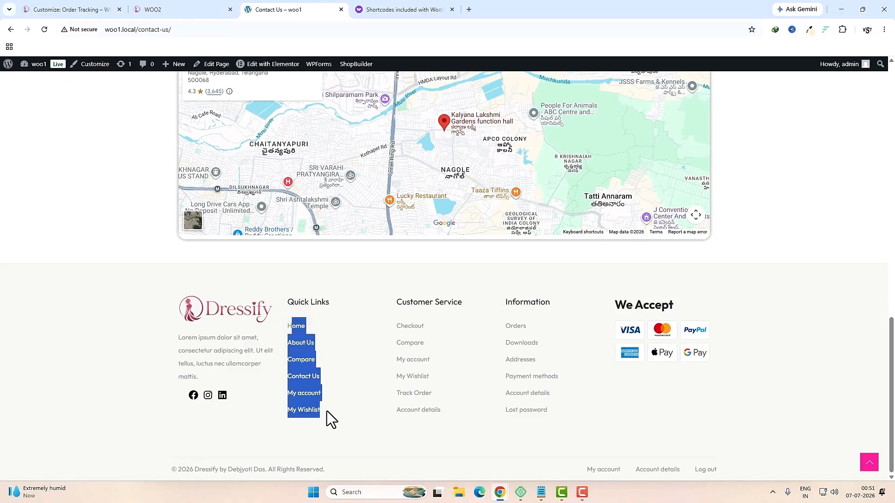
pyautogui.moveTo(398, 327); pyautogui.dragTo(435, 415)
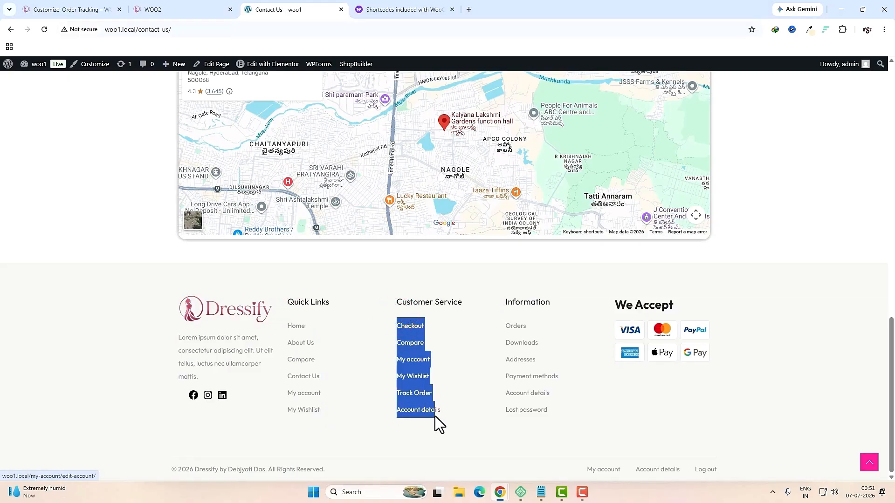
pyautogui.moveTo(497, 317); pyautogui.dragTo(589, 376)
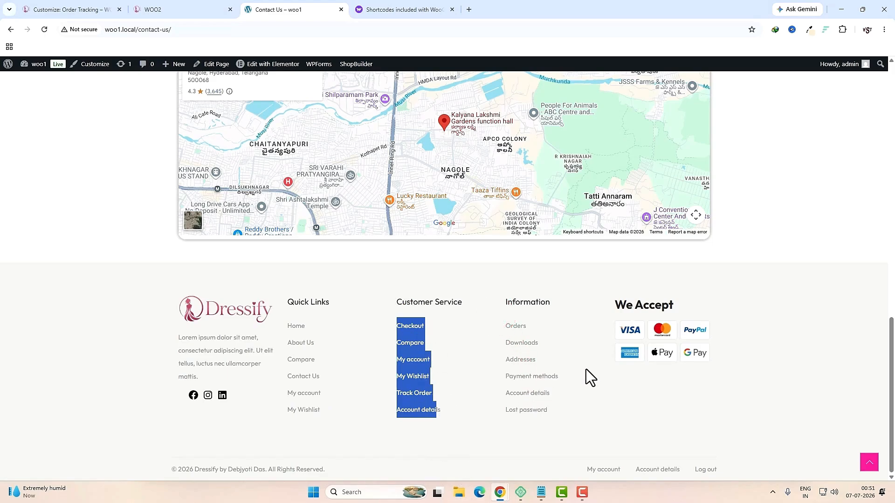
pyautogui.click(596, 412)
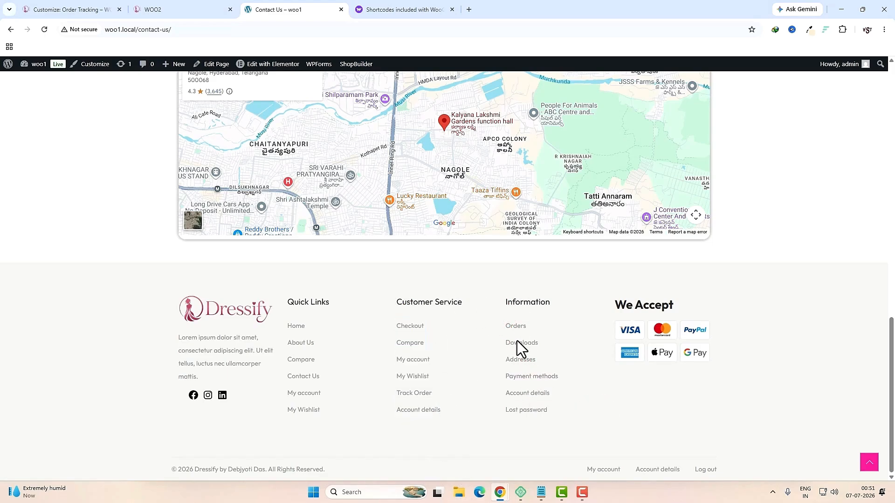
pyautogui.click(85, 10)
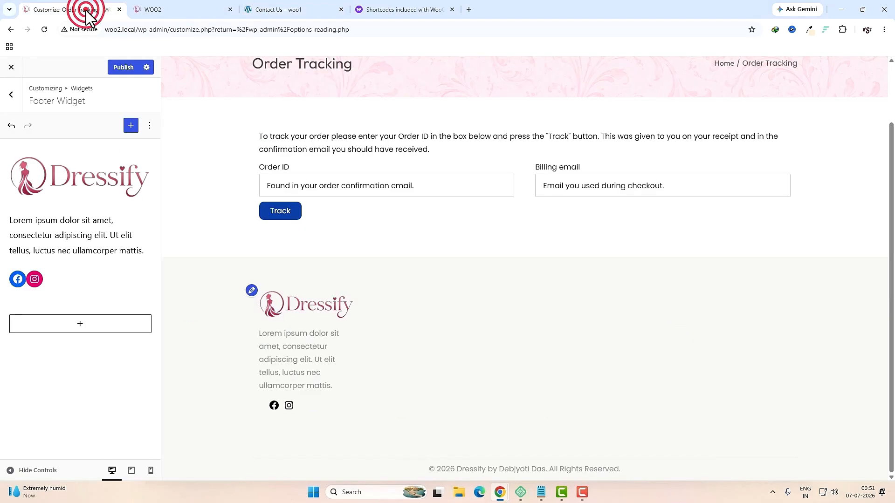
# Step: Publish the footer widget changes
pyautogui.click(124, 67)
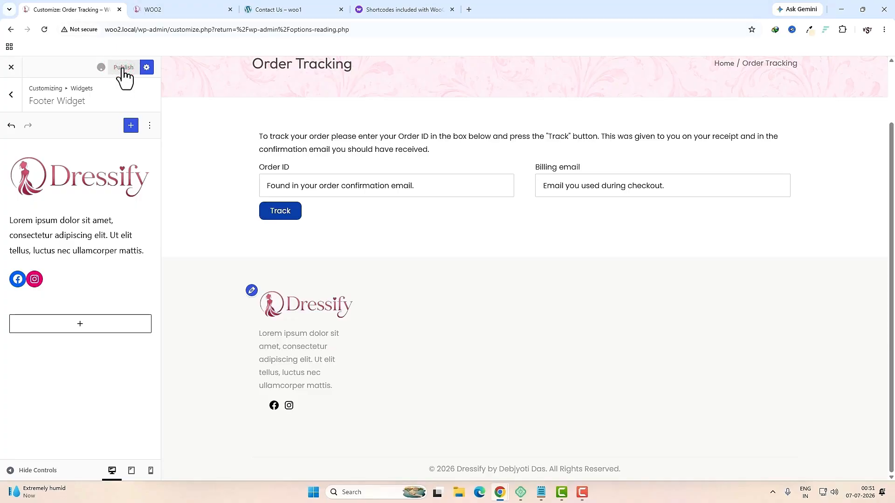
pyautogui.click(11, 95)
pyautogui.click(11, 96)
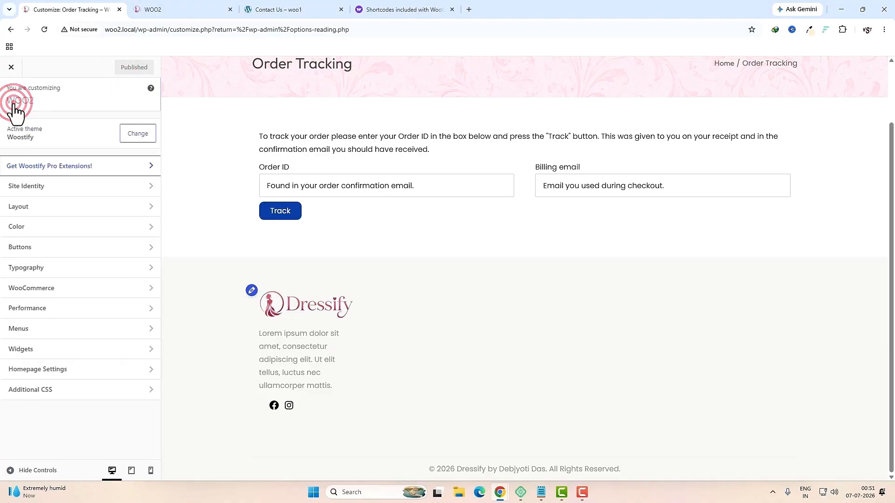
# Step: Create menu f1 with the My Wishlist, Order Tracking, Contact Us, About Us and Wishlist pages
pyautogui.click(23, 328)
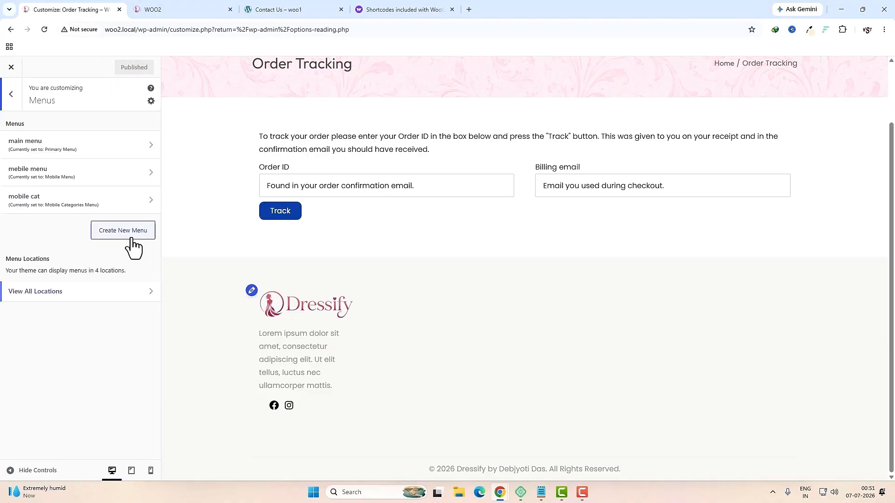
pyautogui.click(132, 243)
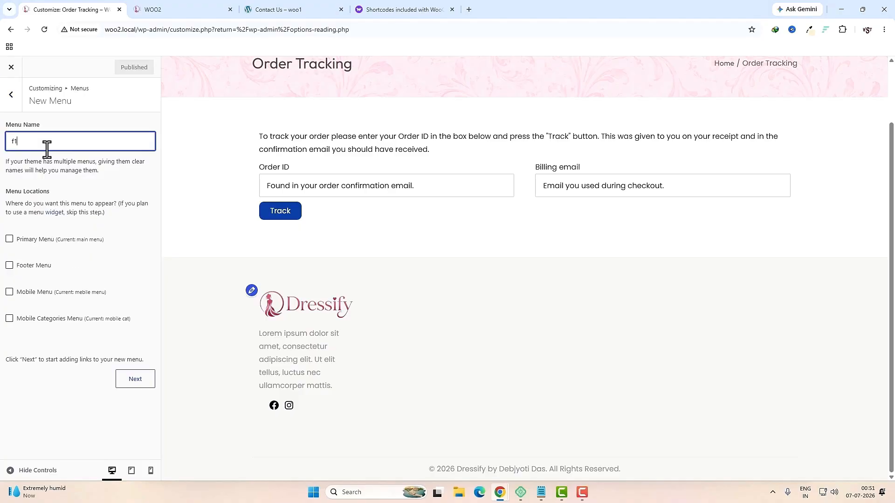
pyautogui.click(125, 378)
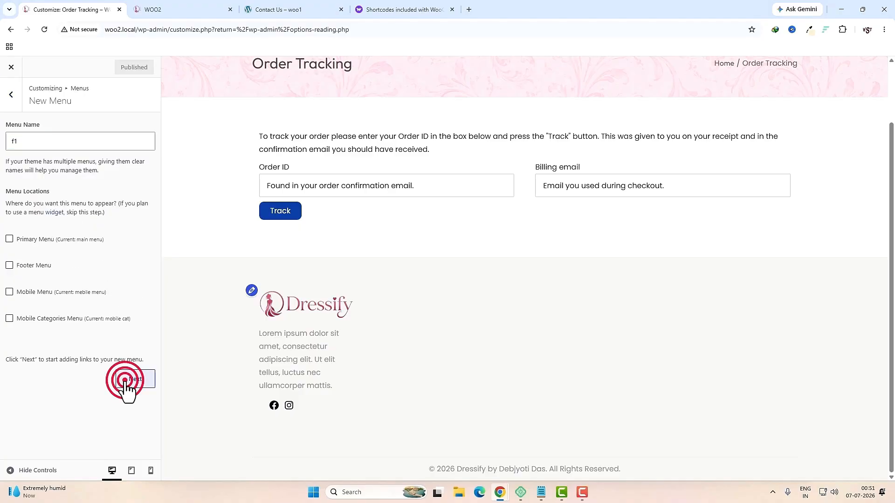
pyautogui.click(125, 200)
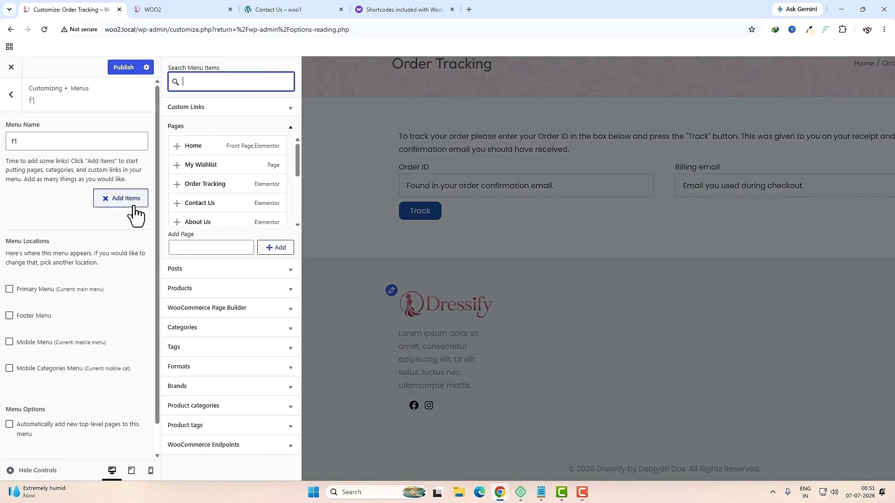
pyautogui.click(178, 167)
pyautogui.click(178, 184)
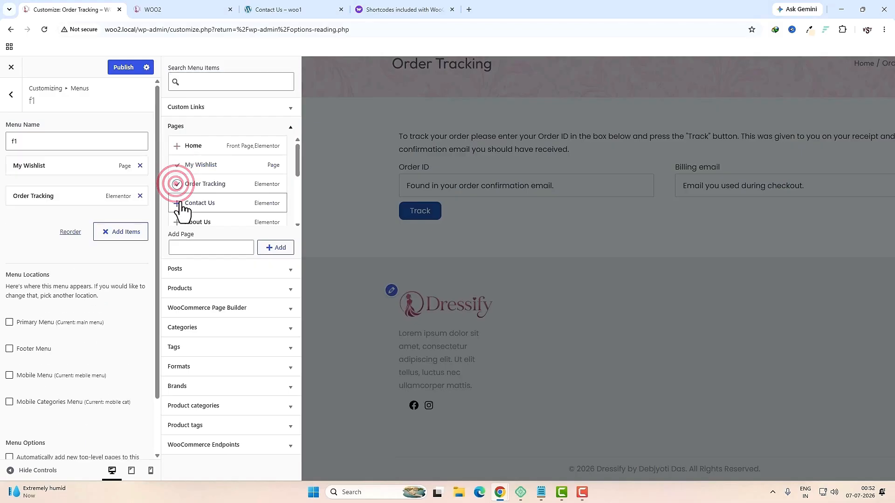
pyautogui.click(180, 202)
pyautogui.click(180, 223)
pyautogui.scroll(-3, 205, 205)
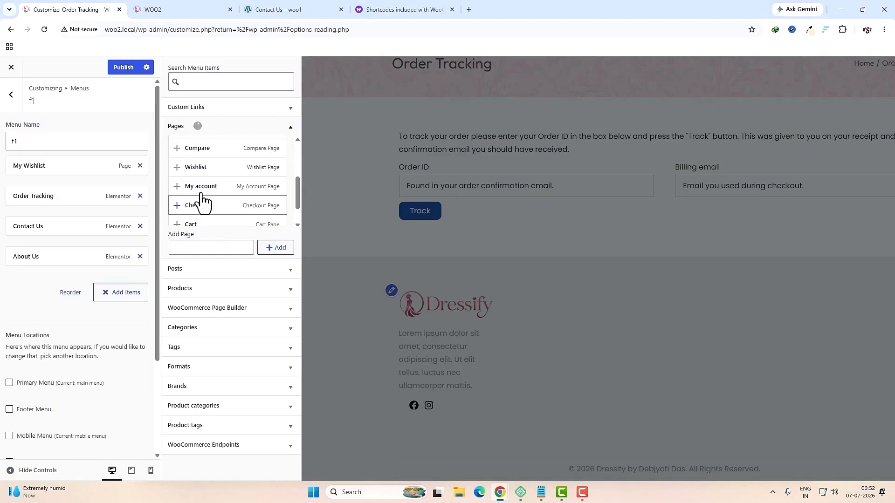
pyautogui.click(178, 168)
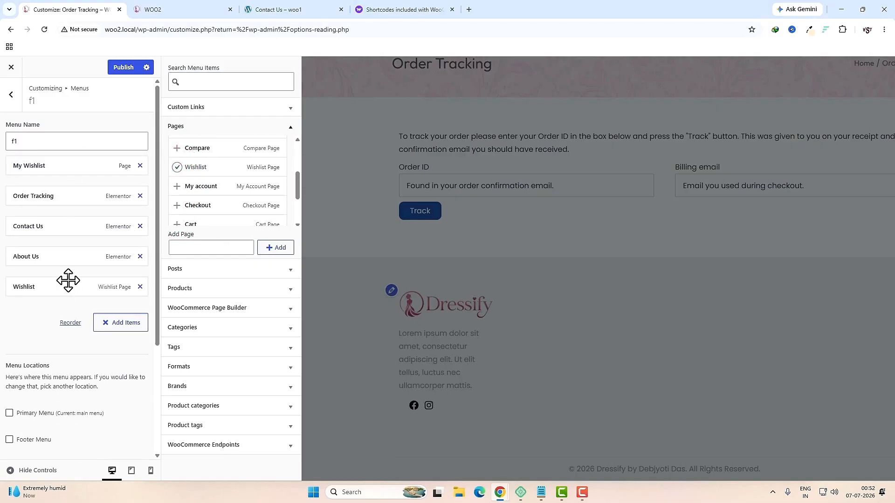
pyautogui.click(35, 340)
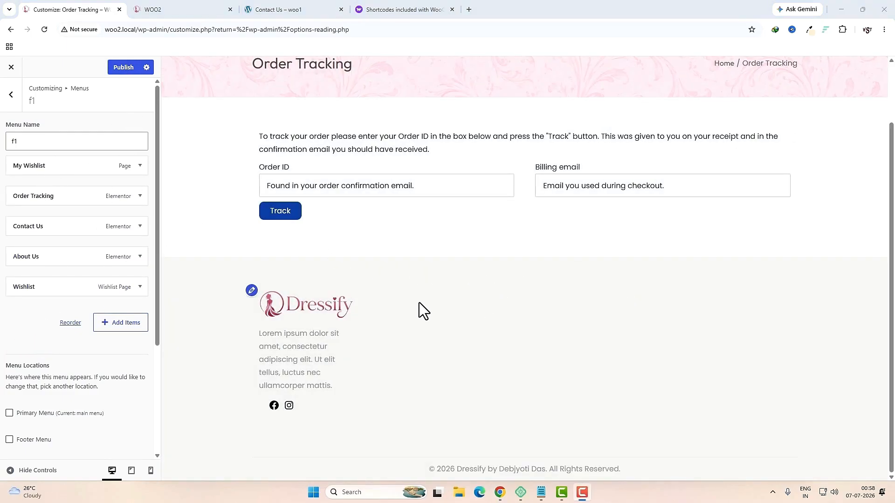
pyautogui.click(12, 95)
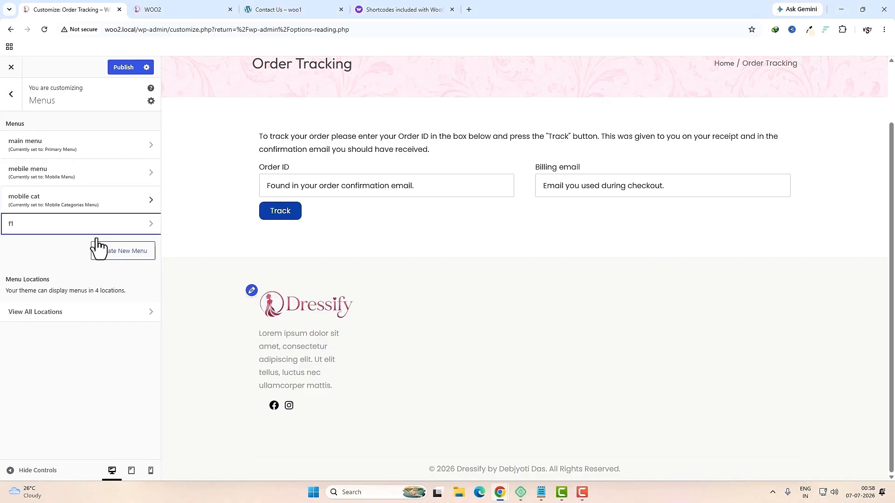
# Step: Create and publish menu f2 with Orders, Downloads, Addresses, Payment methods and Account details endpoints
pyautogui.click(122, 251)
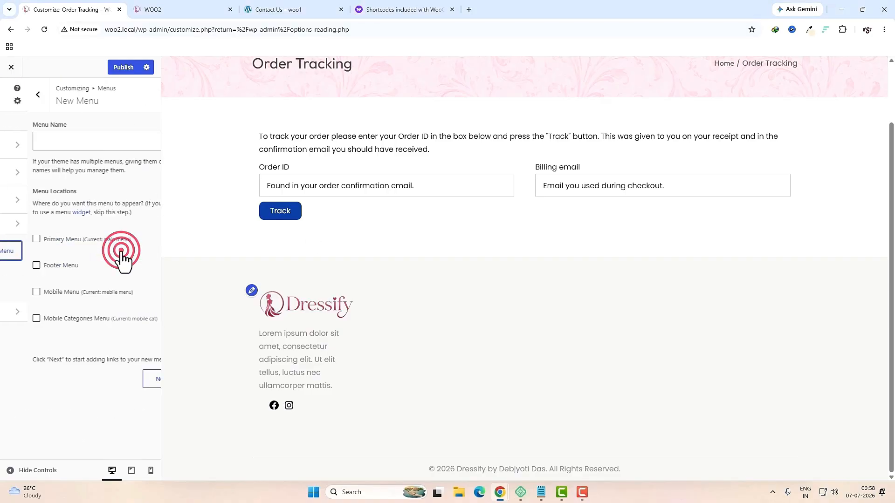
pyautogui.click(42, 141)
pyautogui.write('f')
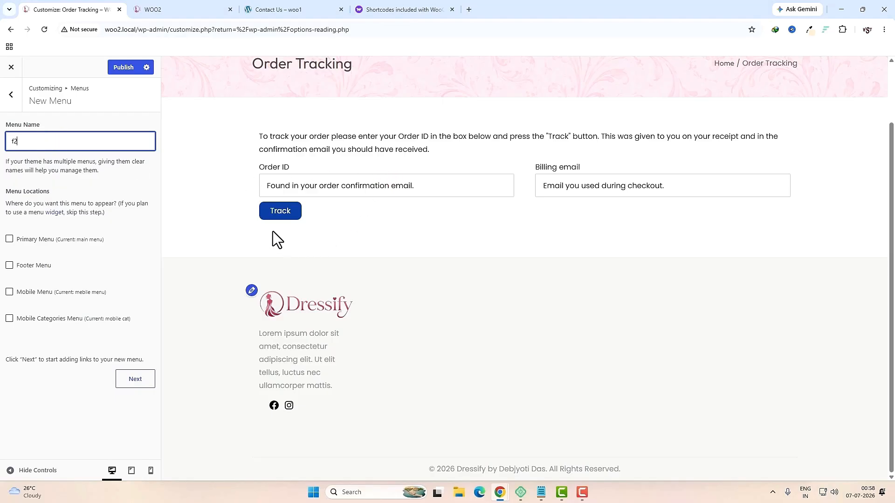
pyautogui.write('2')
pyautogui.click(135, 392)
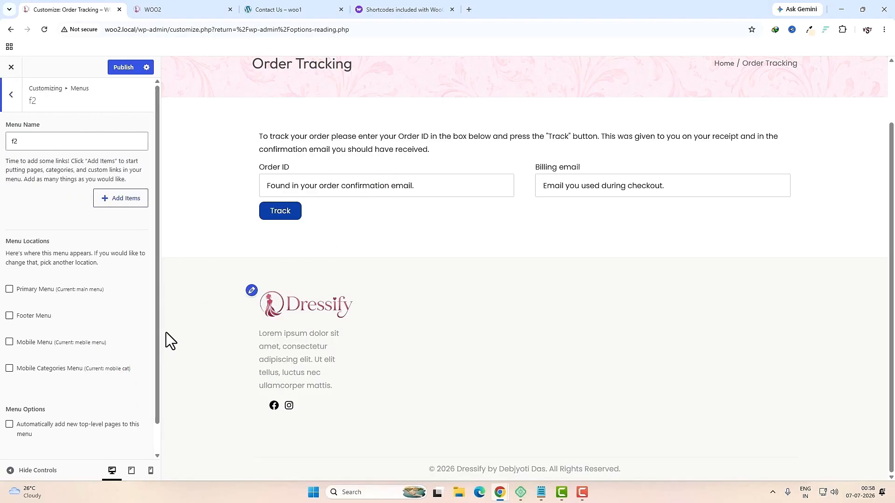
pyautogui.click(127, 199)
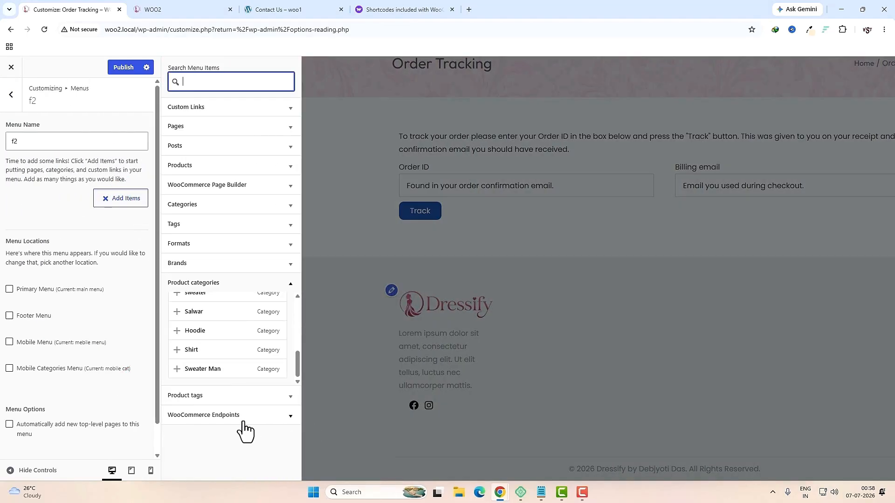
pyautogui.click(247, 415)
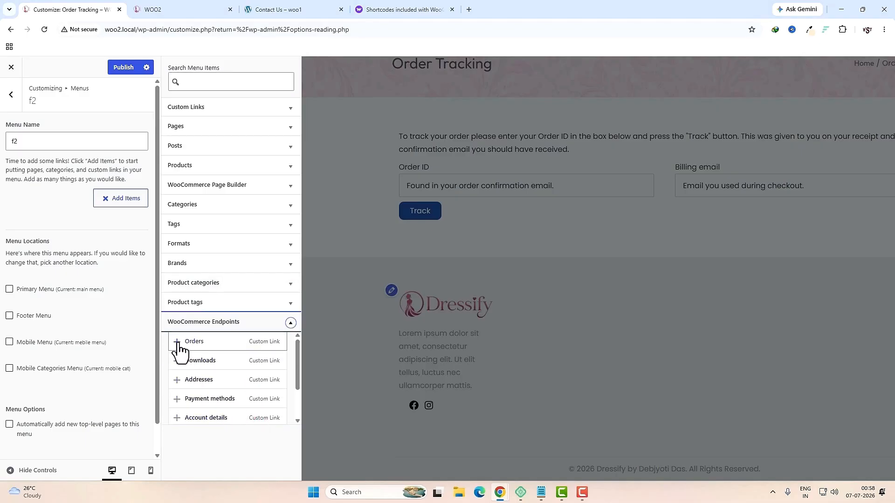
pyautogui.click(178, 342)
pyautogui.click(178, 361)
pyautogui.click(177, 379)
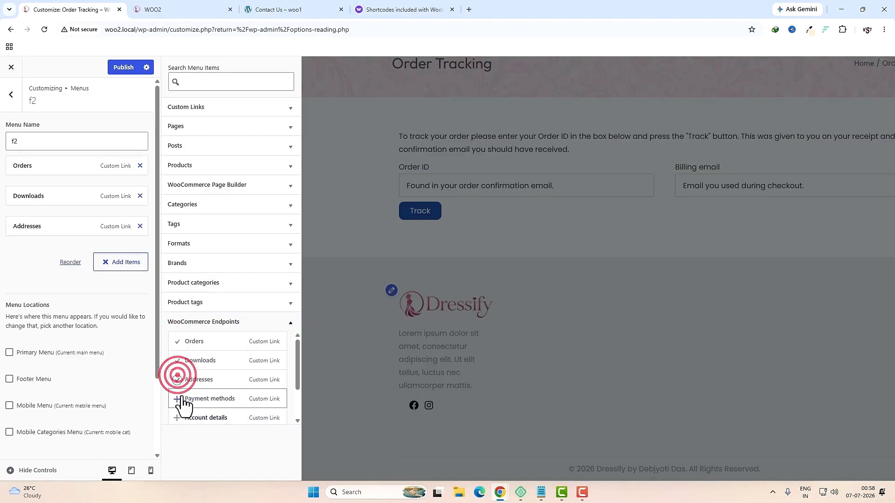
pyautogui.click(181, 399)
pyautogui.click(177, 418)
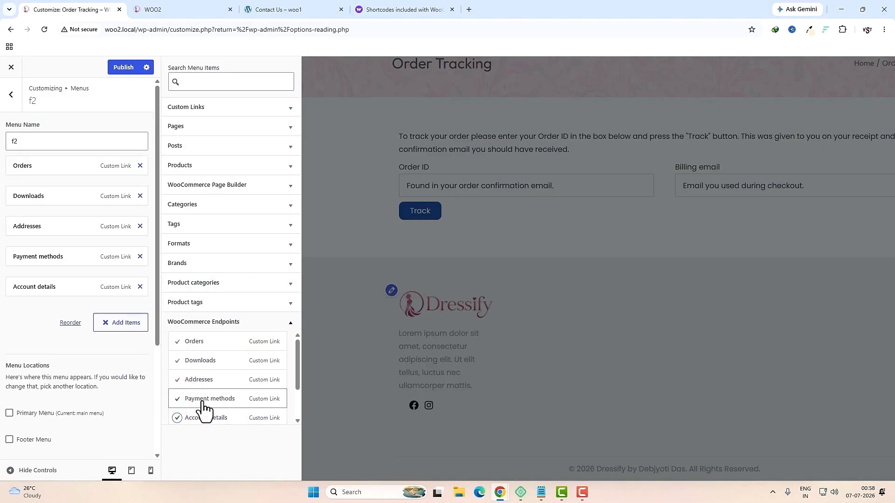
pyautogui.click(125, 68)
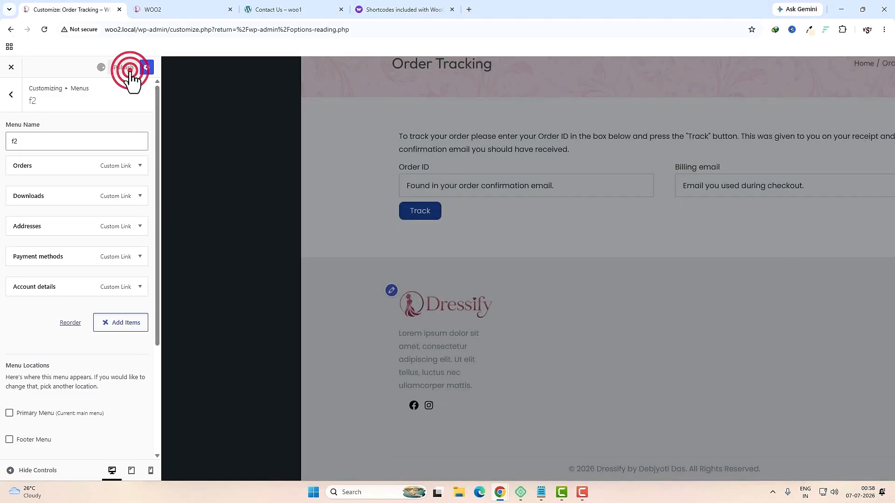
pyautogui.click(12, 96)
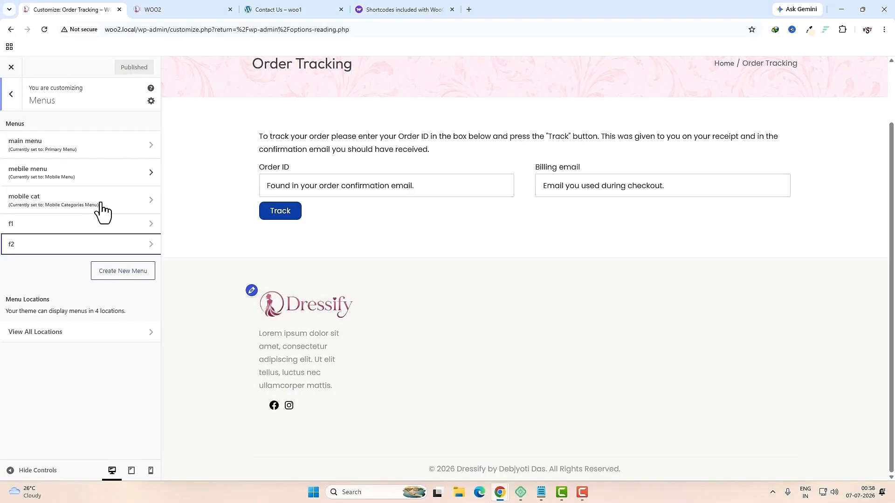
# Step: Create and publish menu f3 with Salwar, Hoodie, Shirt, Sweater Man and Lehenga Choli categories
pyautogui.click(123, 272)
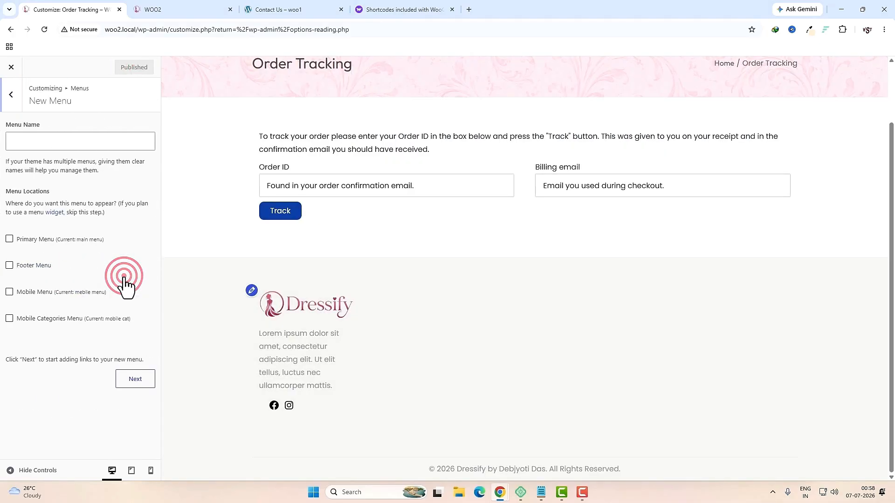
pyautogui.click(68, 143)
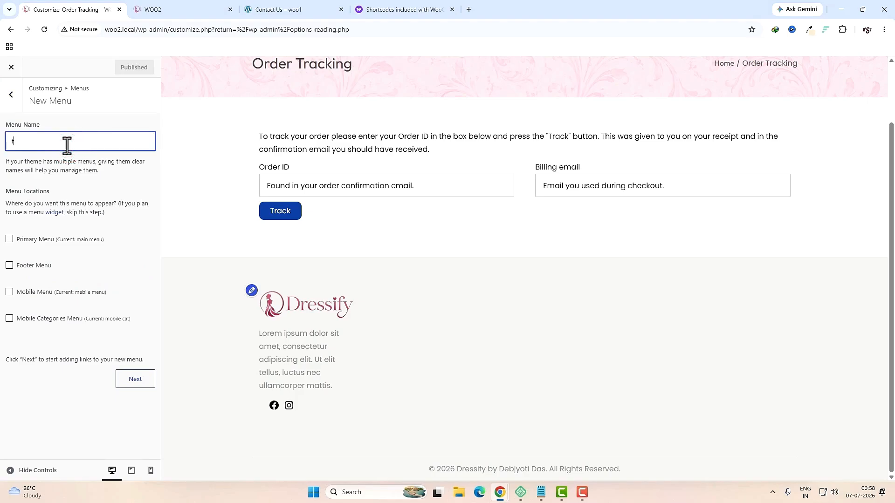
pyautogui.click(144, 387)
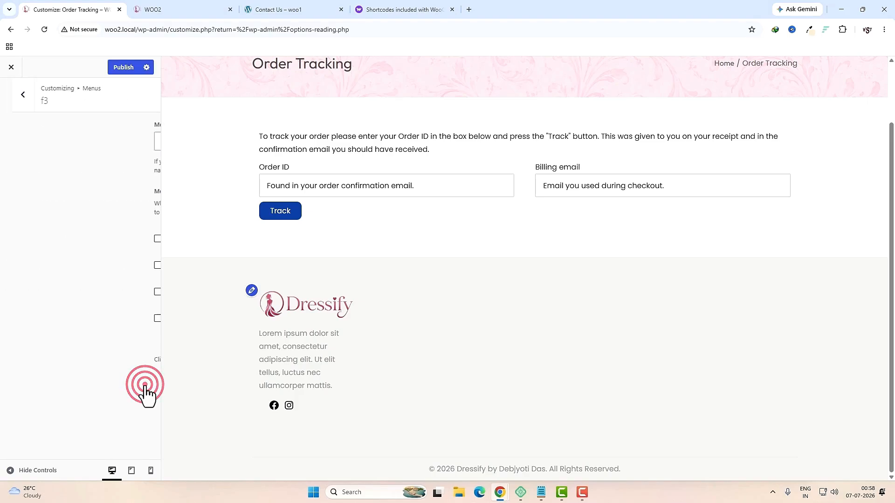
pyautogui.click(117, 203)
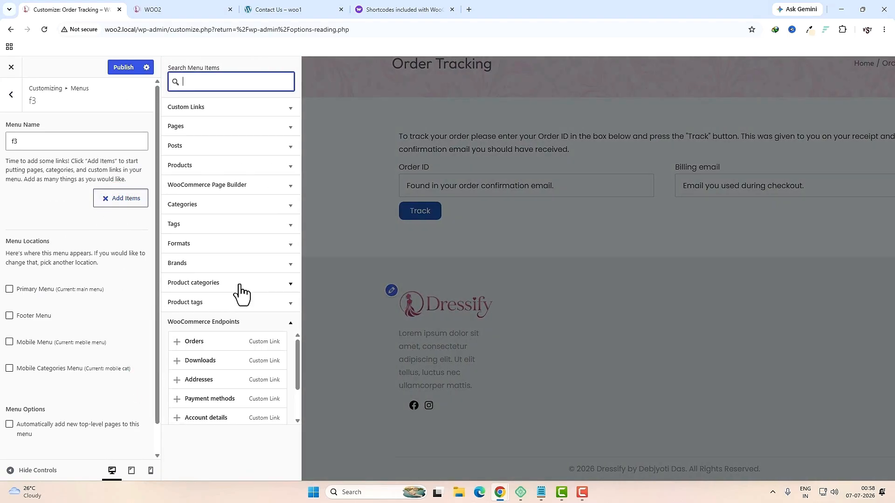
pyautogui.click(240, 282)
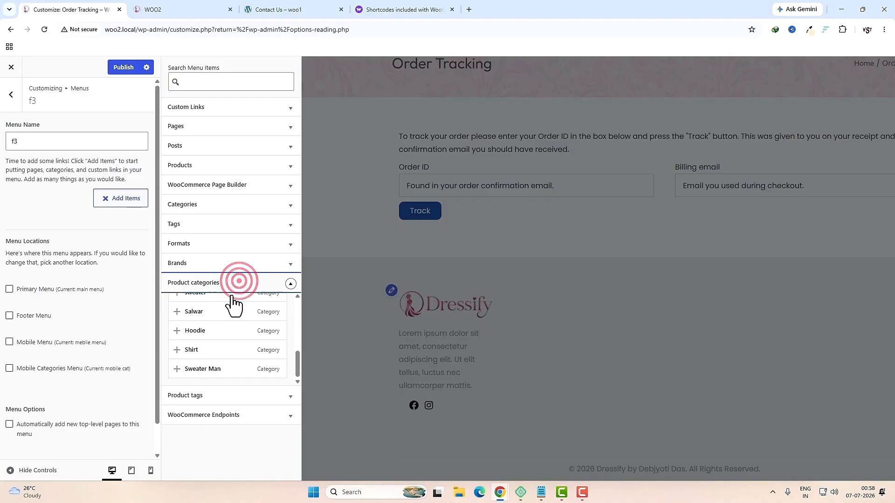
pyautogui.click(190, 312)
pyautogui.click(189, 331)
pyautogui.click(189, 350)
pyautogui.click(190, 368)
pyautogui.scroll(2, 228, 335)
pyautogui.click(205, 320)
pyautogui.click(123, 68)
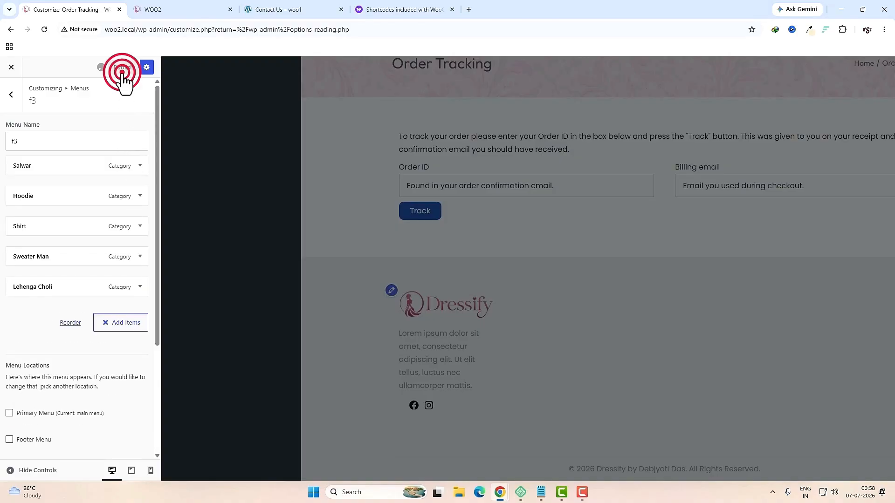
pyautogui.click(6, 95)
pyautogui.click(6, 97)
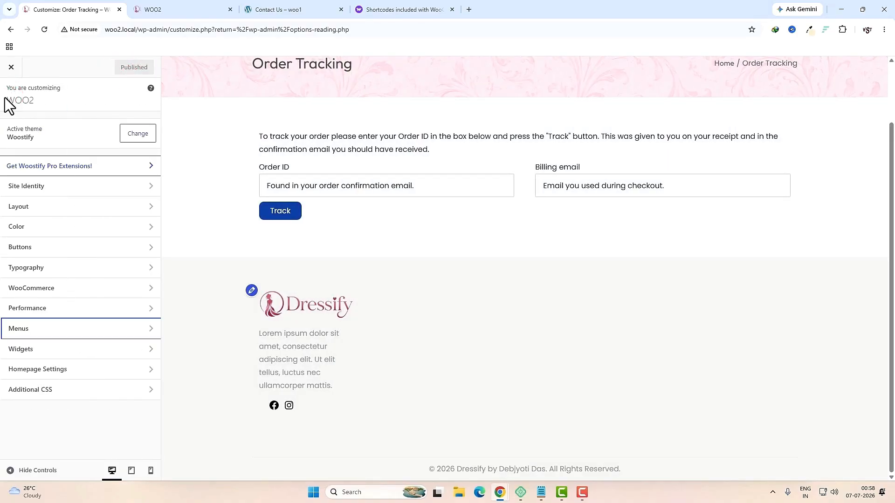
# Step: In the Footer Widget area, add a Navigation Menu block titled 'Quick Links' showing menu f1
pyautogui.click(38, 355)
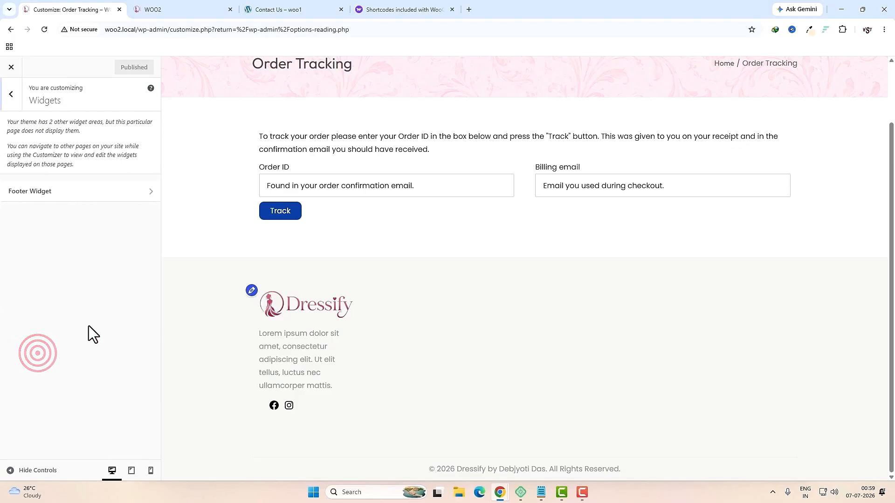
pyautogui.click(72, 206)
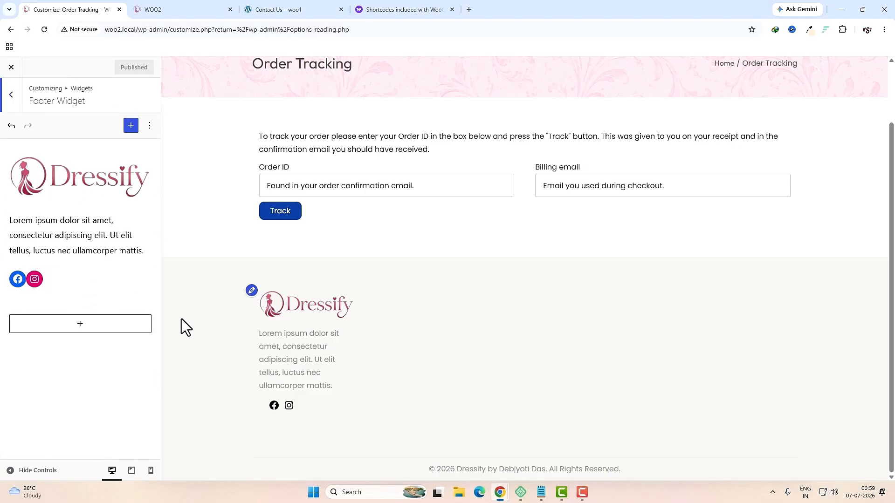
pyautogui.click(90, 331)
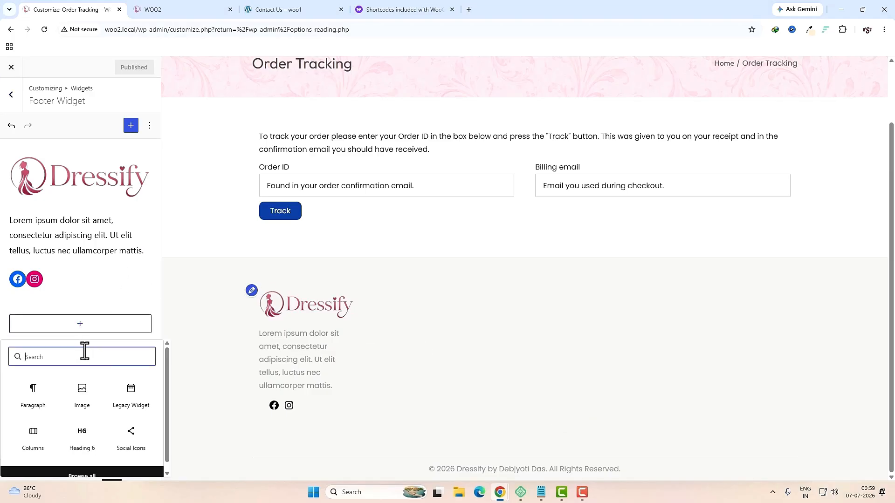
pyautogui.write('menu')
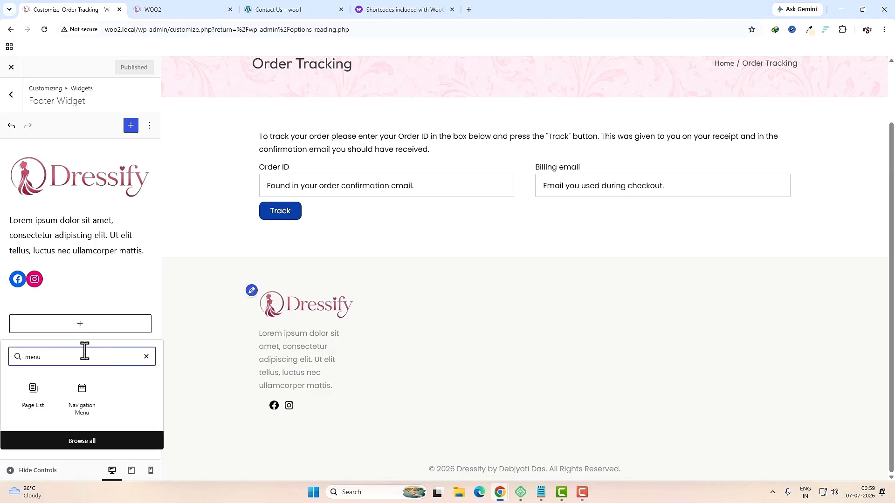
pyautogui.click(91, 385)
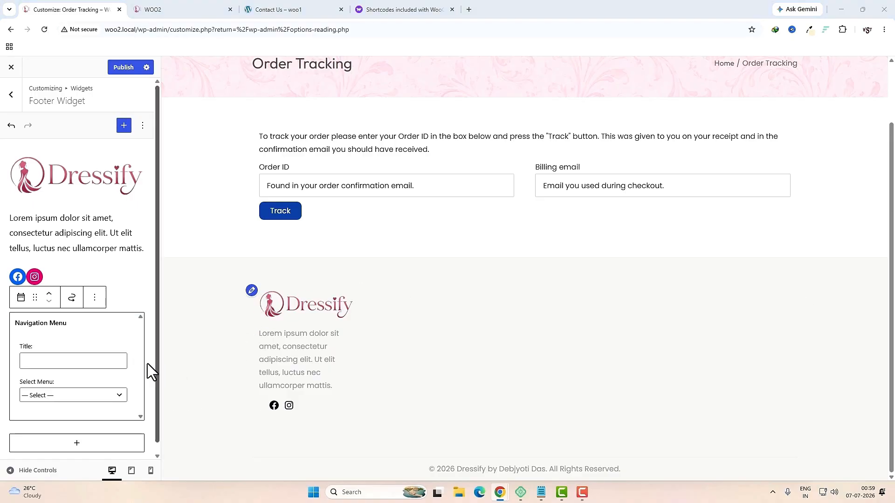
pyautogui.click(87, 362)
pyautogui.write('Quick Links')
pyautogui.click(87, 396)
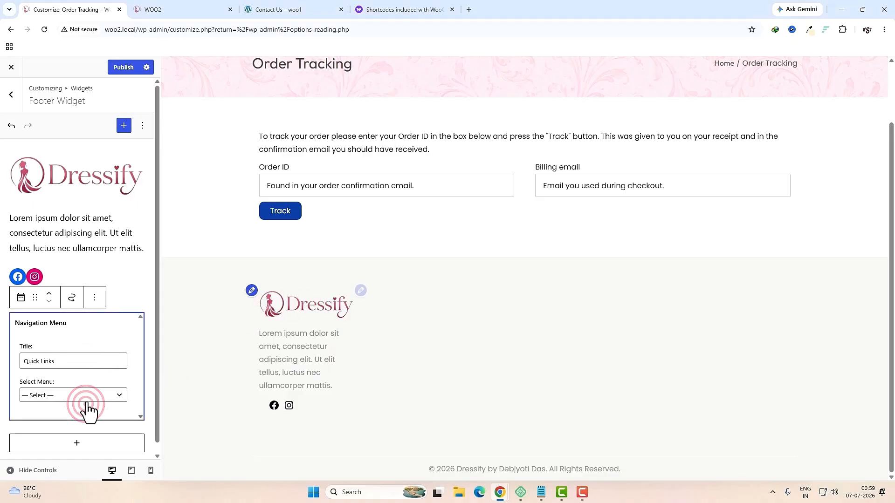
pyautogui.click(40, 326)
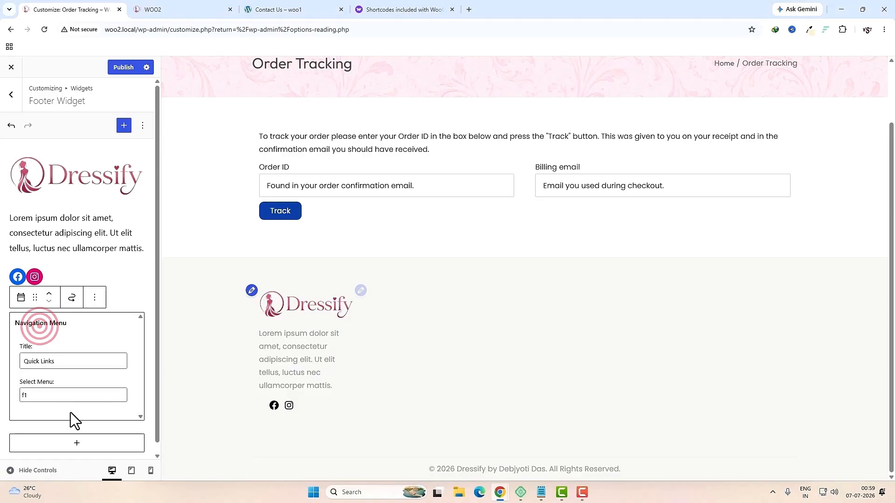
# Step: Add a second Navigation Menu block for Customer Service showing menu f2
pyautogui.click(77, 443)
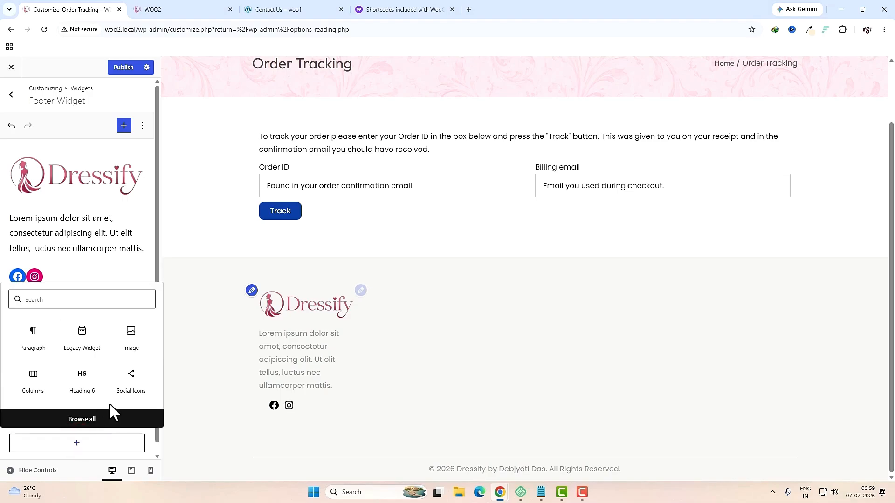
pyautogui.write('menu')
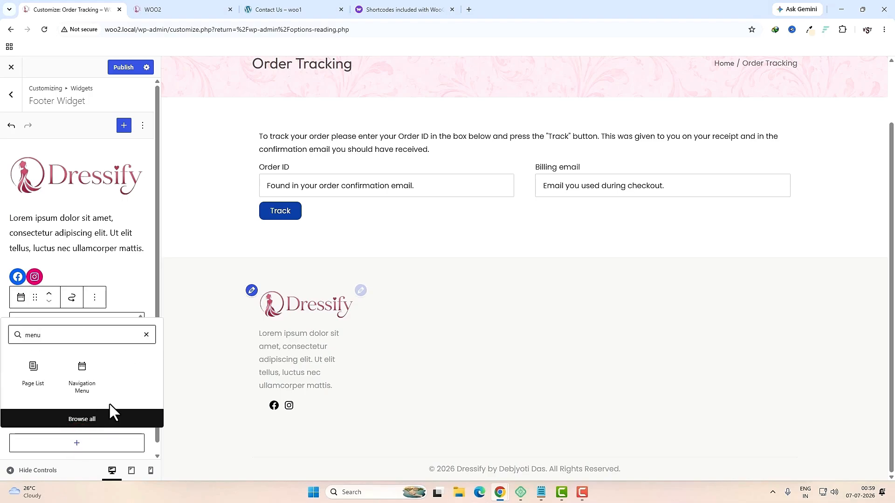
pyautogui.click(82, 387)
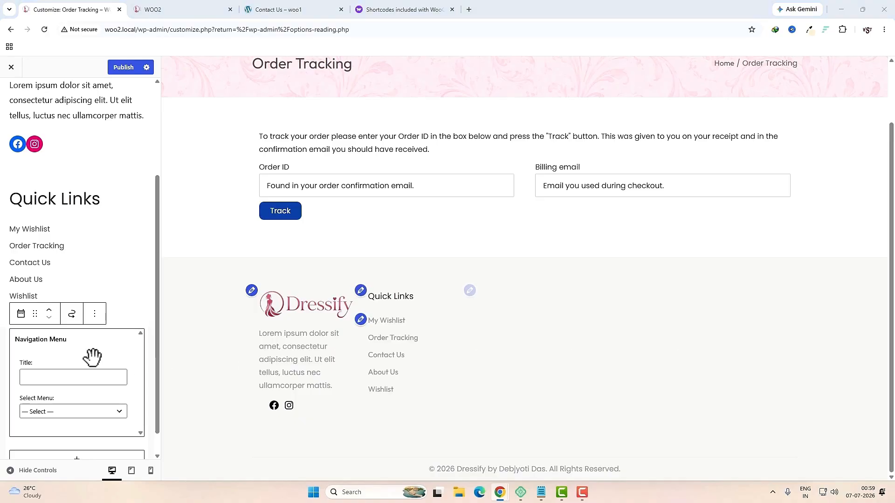
pyautogui.click(43, 375)
pyautogui.click(58, 412)
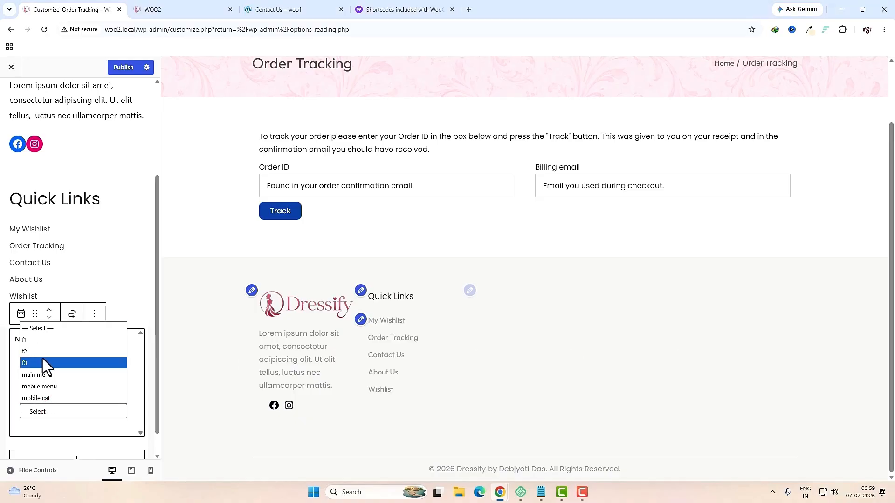
pyautogui.click(30, 352)
# Step: Add a third Navigation Menu block titled 'Information' showing menu f3
pyautogui.scroll(-1, 116, 412)
pyautogui.click(79, 430)
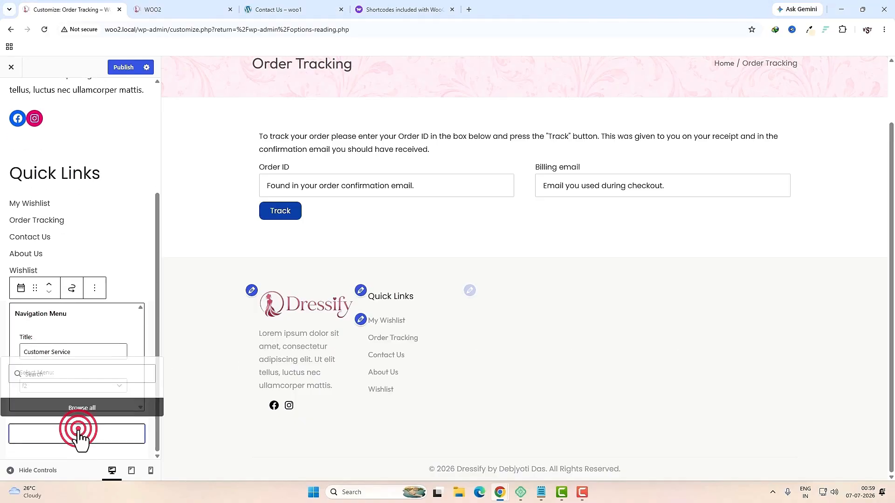
pyautogui.write('m')
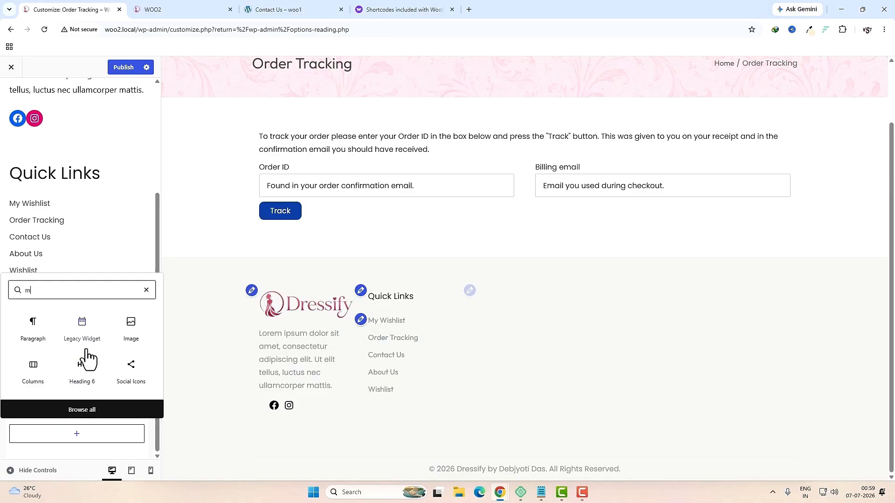
pyautogui.write('enu')
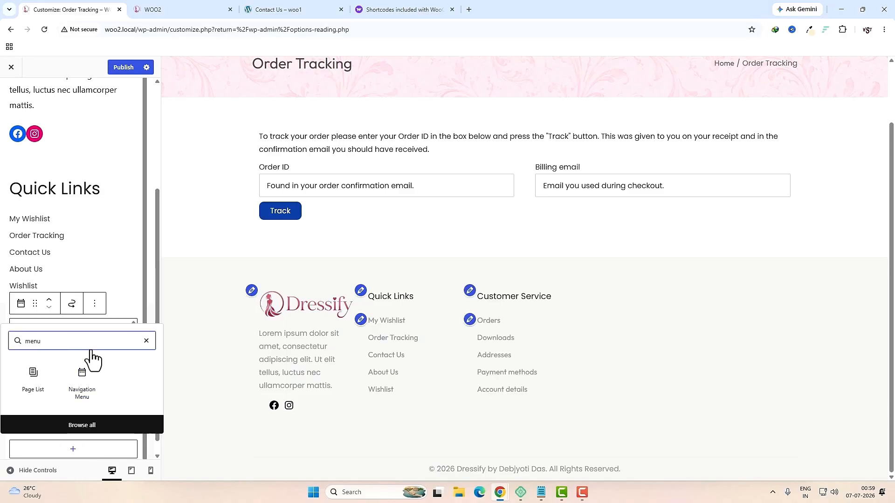
pyautogui.click(83, 390)
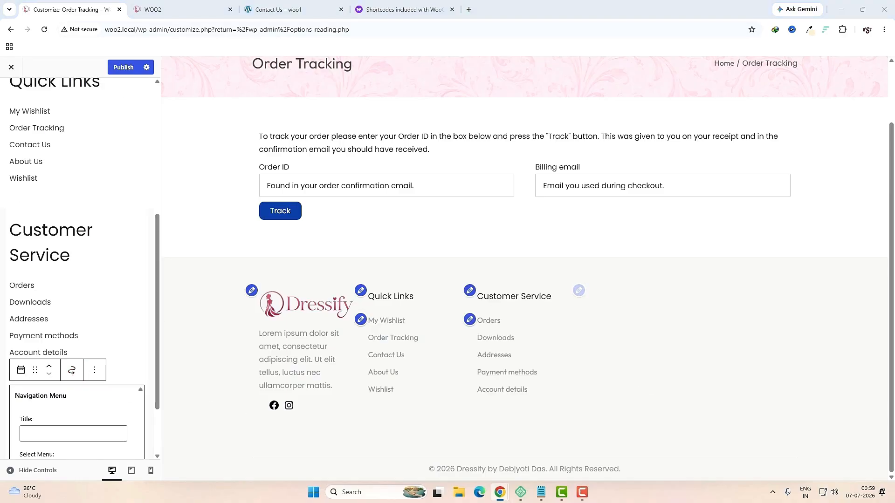
pyautogui.click(51, 433)
pyautogui.write('Information')
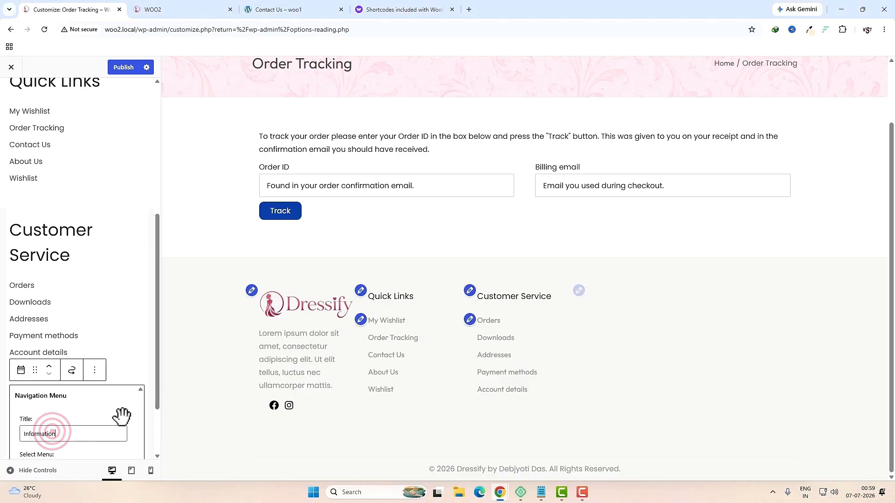
pyautogui.scroll(-2, 142, 418)
pyautogui.click(65, 385)
pyautogui.click(38, 435)
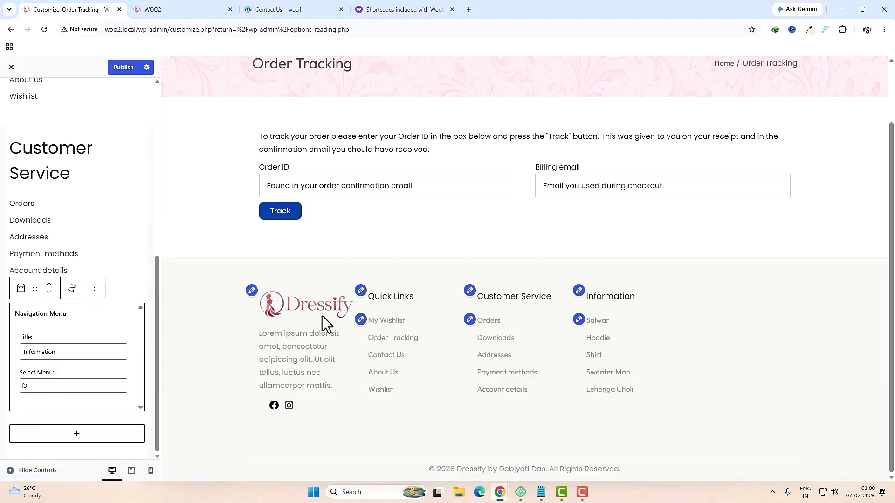
pyautogui.click(275, 9)
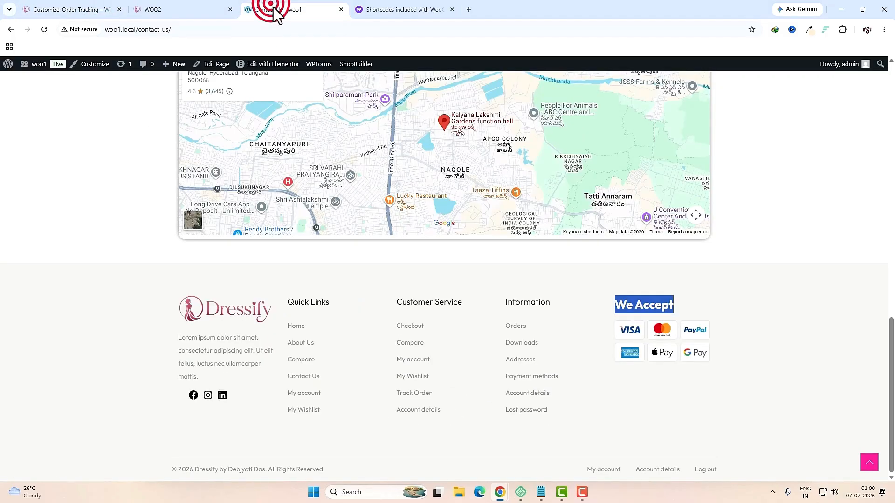
# Step: Select the 'We Accept' heading in woo1's reference footer, then return to the Customizer
pyautogui.click(752, 363)
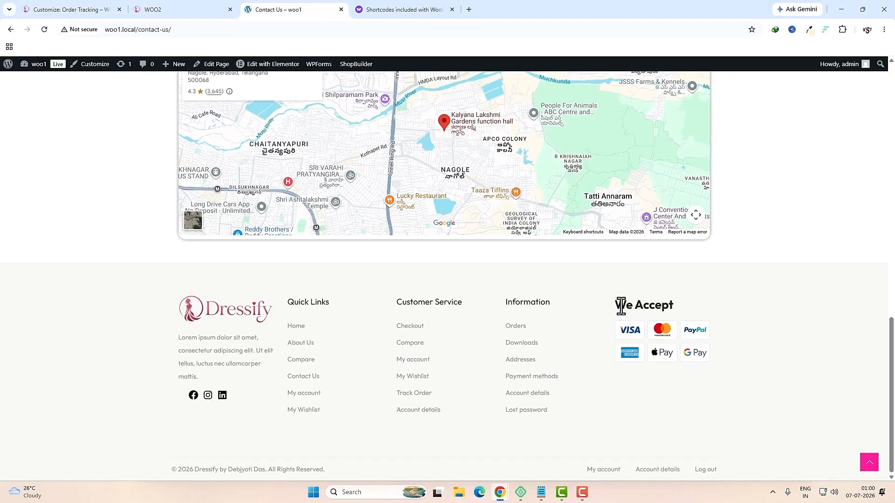
pyautogui.moveTo(621, 306); pyautogui.dragTo(673, 307)
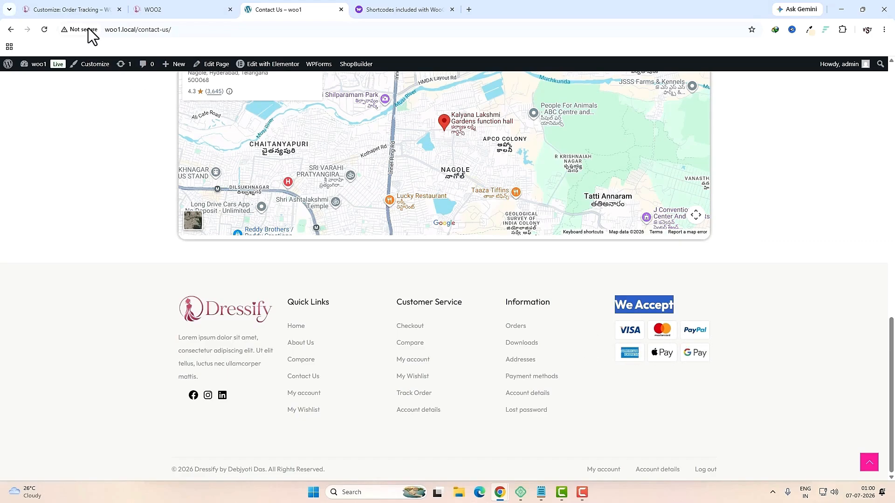
pyautogui.click(73, 11)
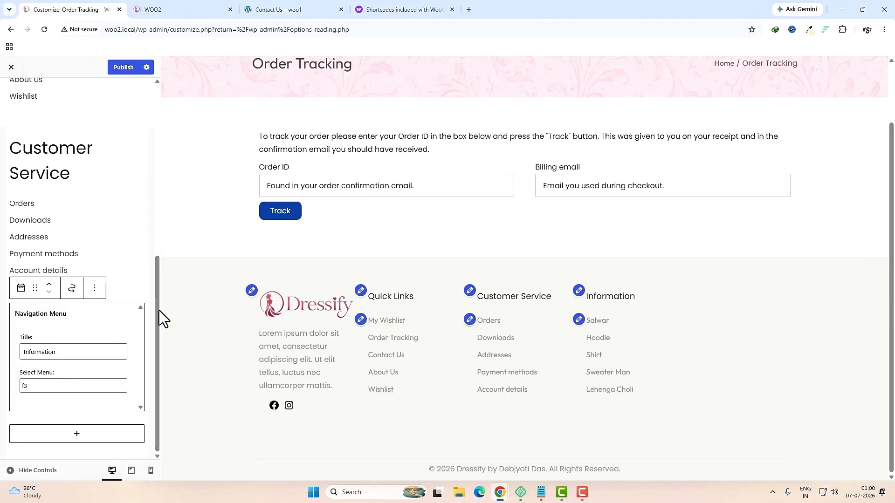
# Step: Add a single-column Columns block to the footer containing a 'We Accept' heading
pyautogui.click(92, 436)
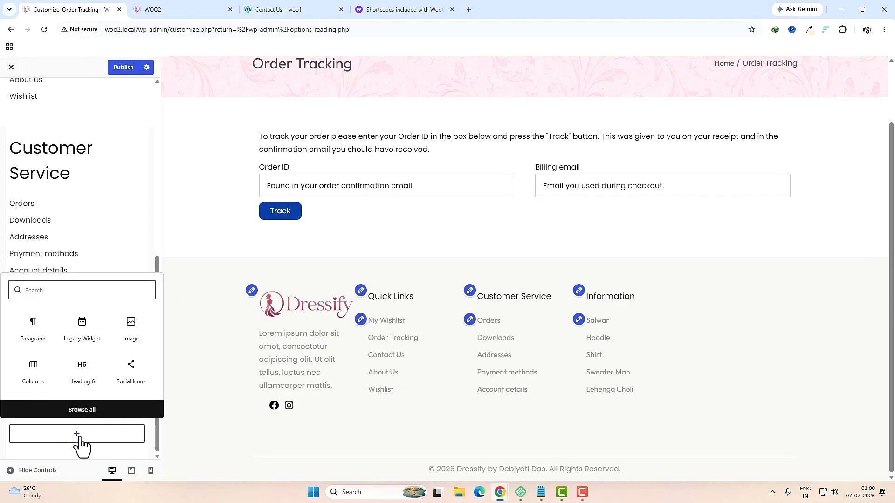
pyautogui.click(40, 385)
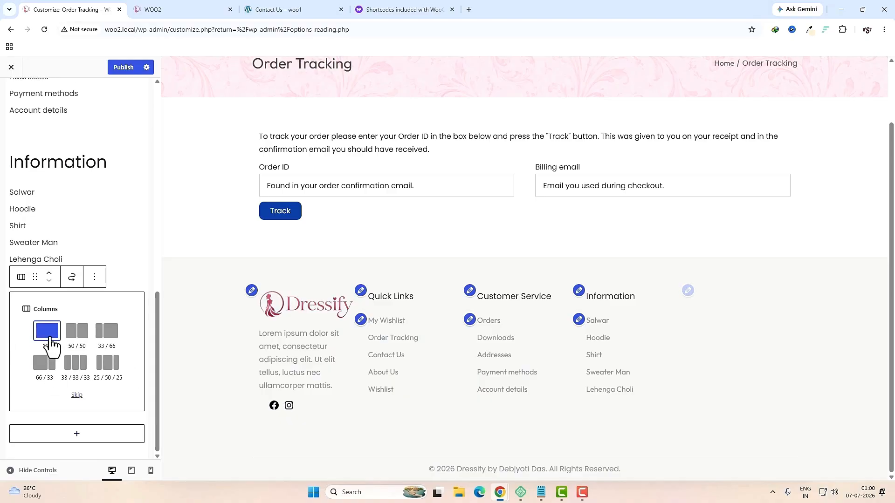
pyautogui.click(51, 341)
pyautogui.scroll(-1, 150, 399)
pyautogui.click(75, 402)
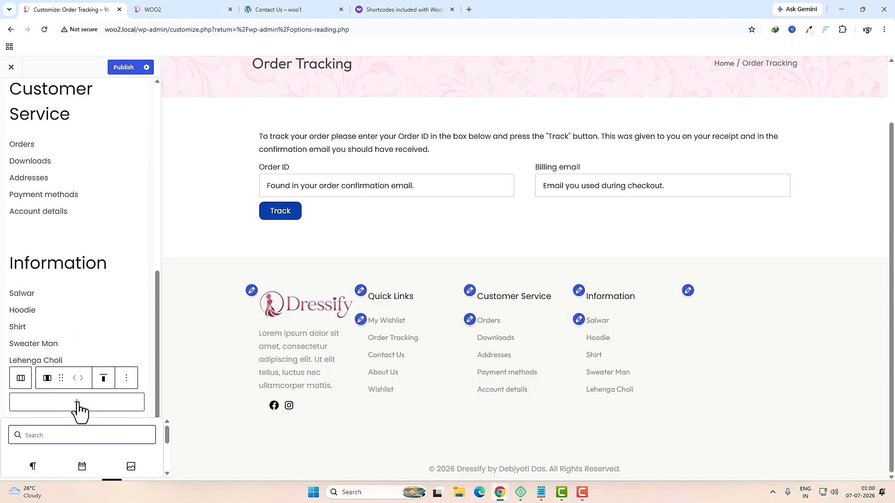
pyautogui.write('he')
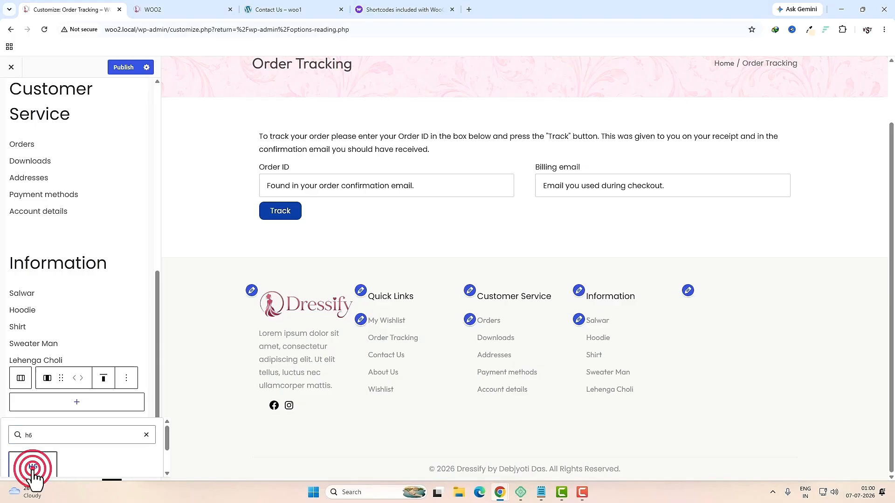
pyautogui.click(30, 467)
pyautogui.write('We Accept')
pyautogui.press('Return')
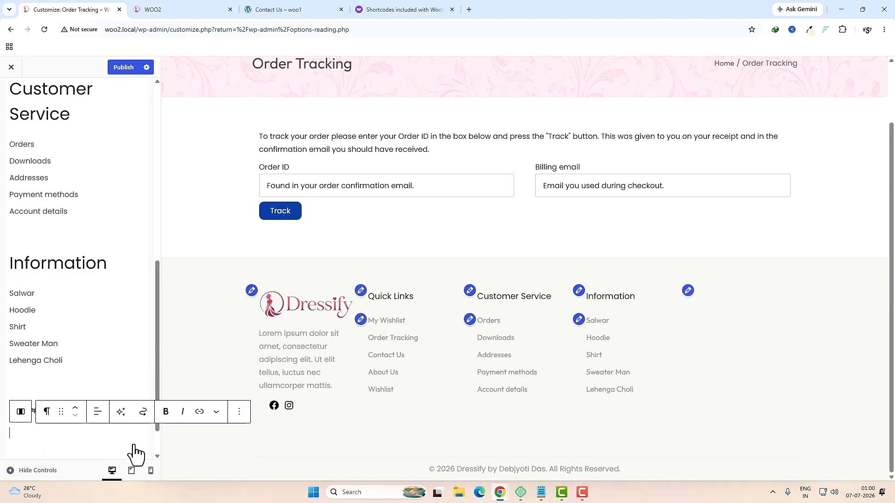
# Step: Insert the payment-gateway-footer image below the heading and publish the footer
pyautogui.click(19, 412)
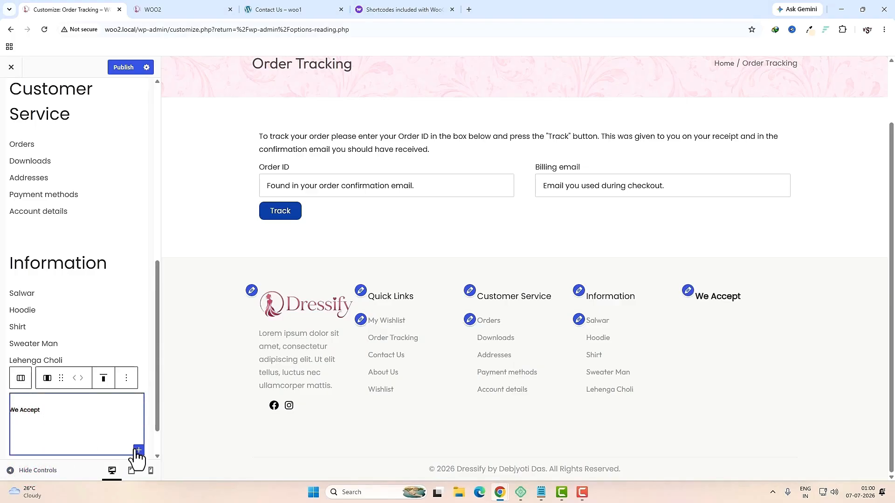
pyautogui.click(138, 450)
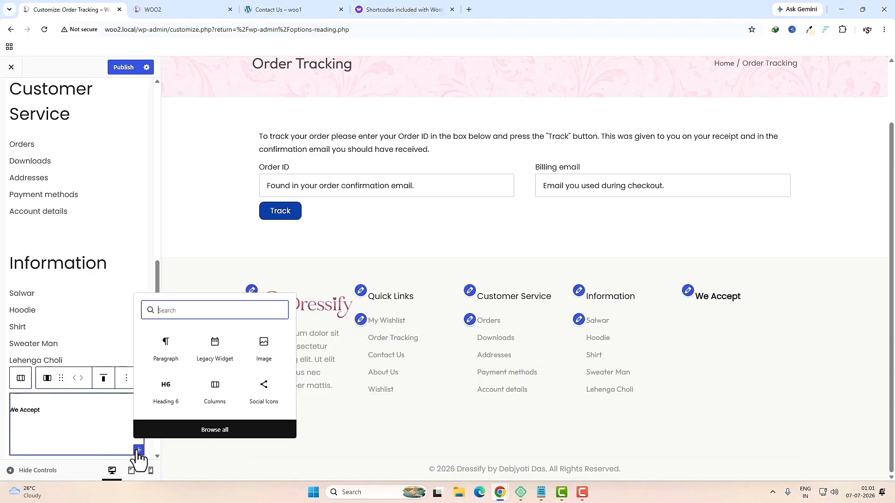
pyautogui.click(261, 363)
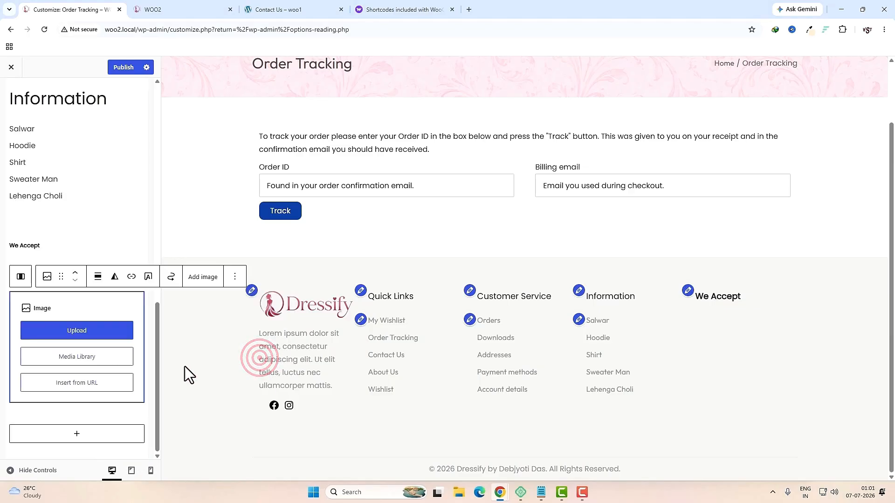
pyautogui.click(85, 357)
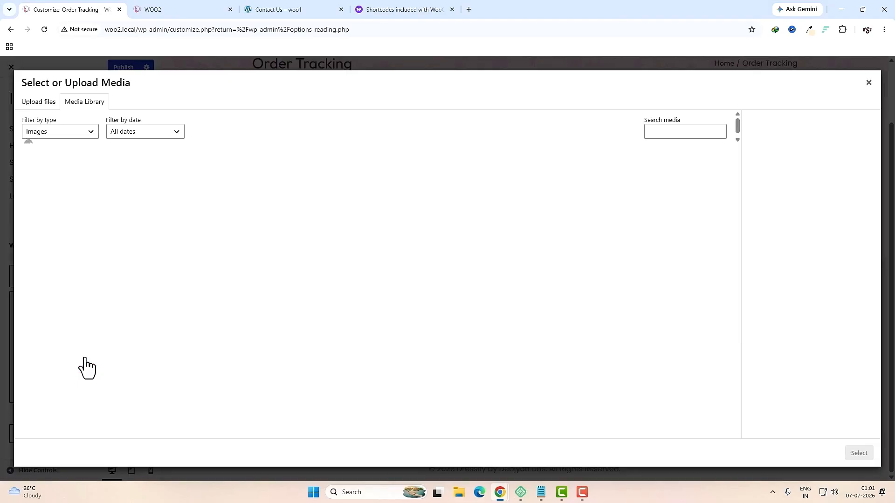
pyautogui.click(339, 333)
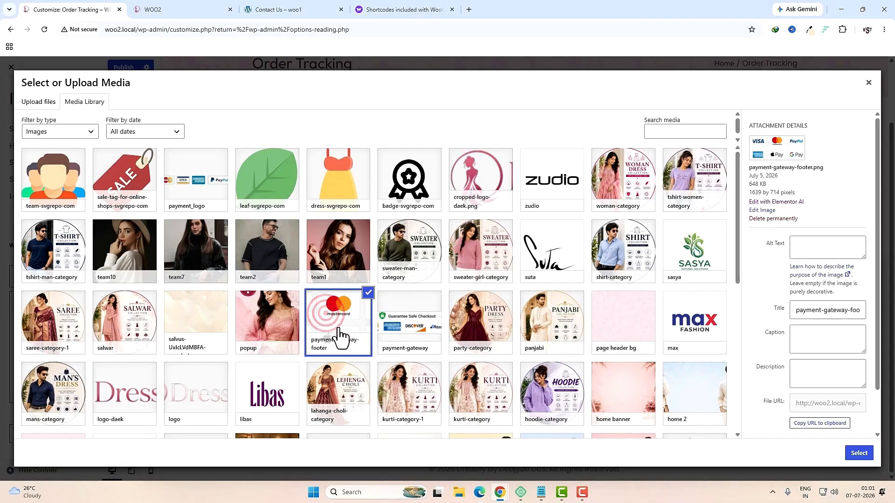
pyautogui.click(859, 454)
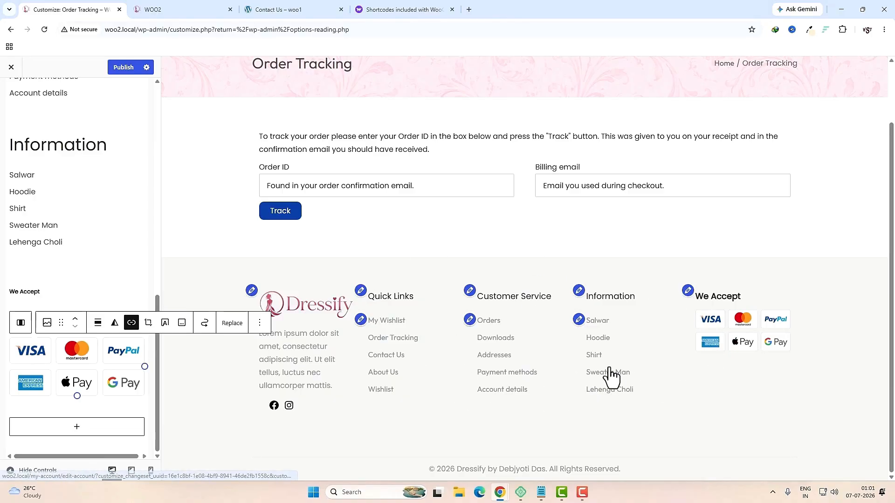
pyautogui.click(125, 68)
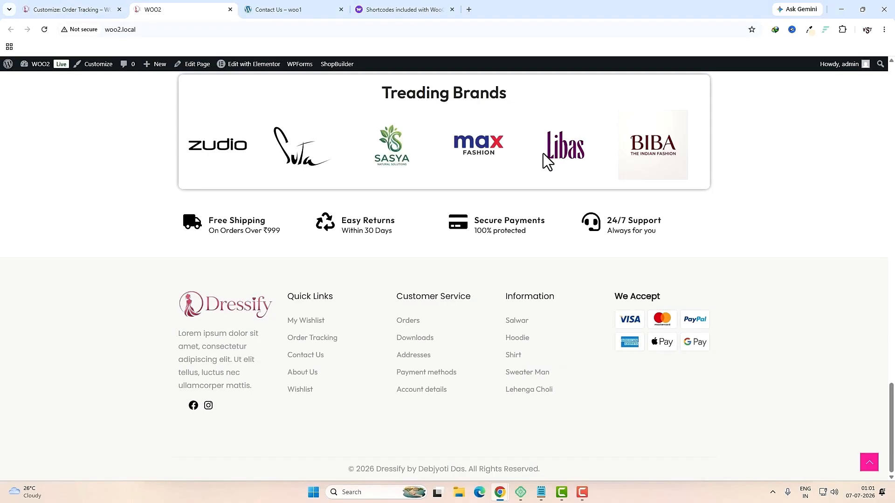
pyautogui.scroll(5, 509, 239)
pyautogui.scroll(-5, 508, 240)
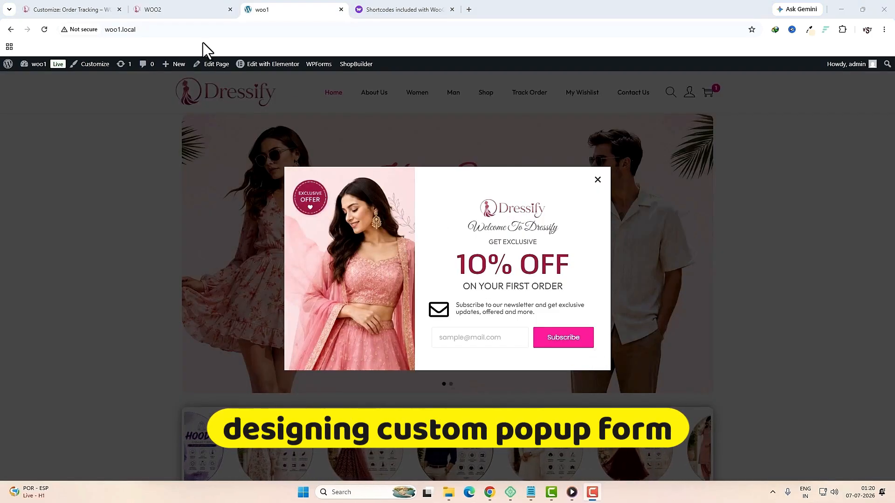
# Step: Close the Customizer and bring up the Royal Addons submenu in the admin sidebar
pyautogui.click(99, 8)
pyautogui.click(12, 70)
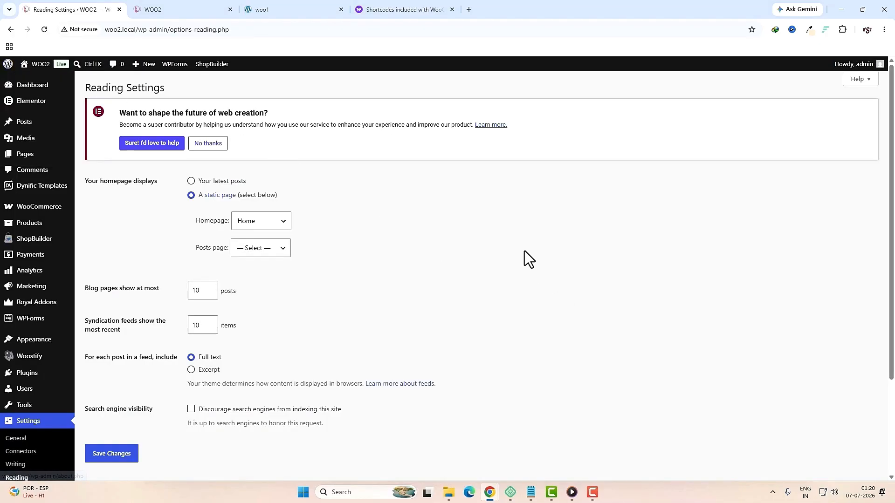
pyautogui.moveTo(47, 305)
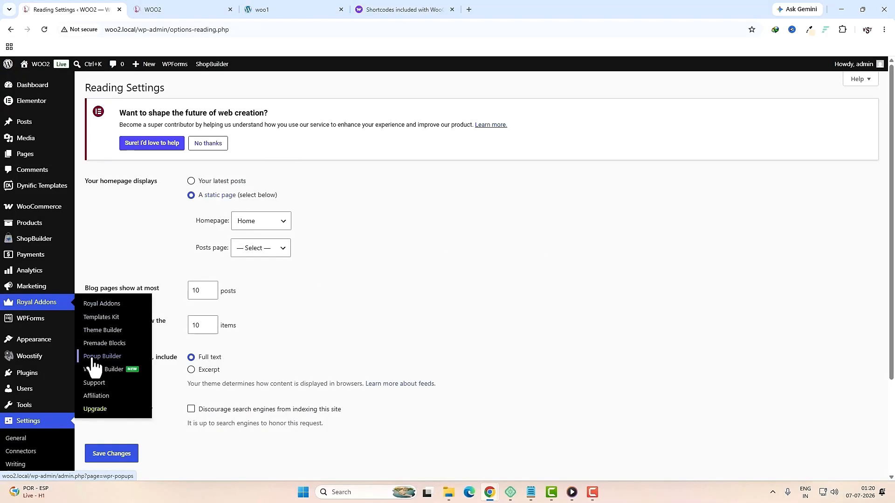
# Step: Create the 'my popup' template in Popup Builder with an Entire Site display condition
pyautogui.click(116, 362)
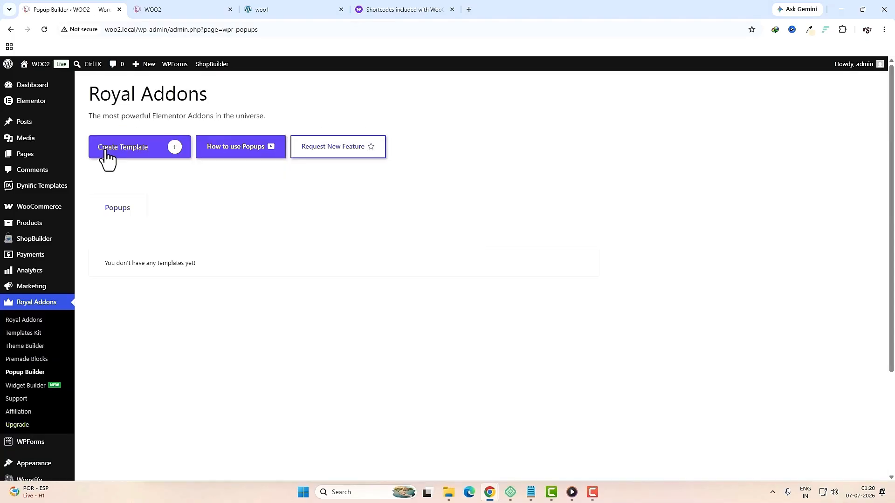
pyautogui.click(145, 153)
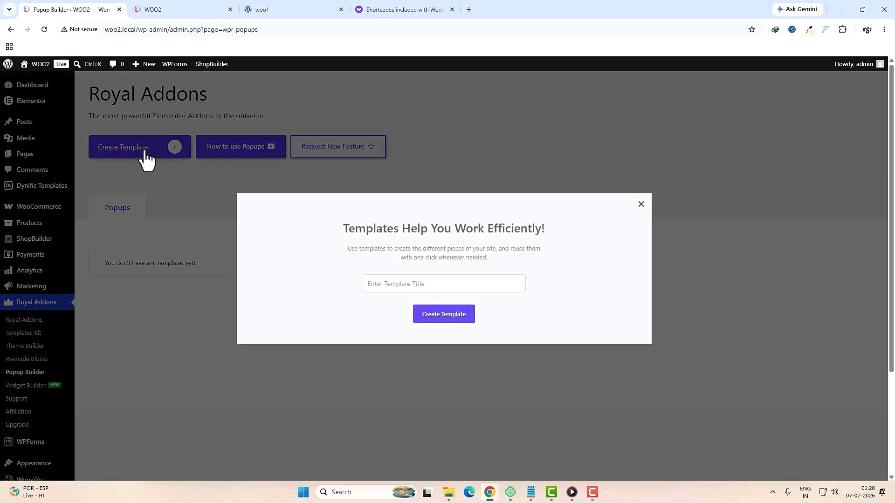
pyautogui.click(412, 290)
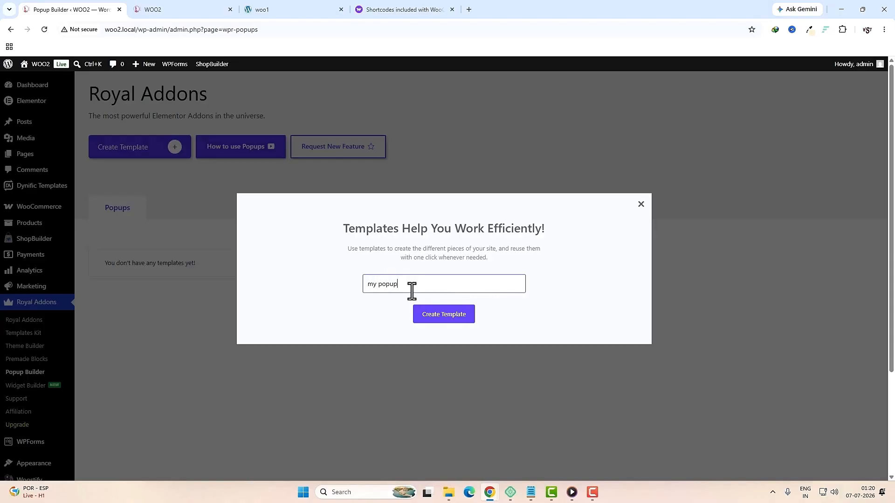
pyautogui.click(452, 315)
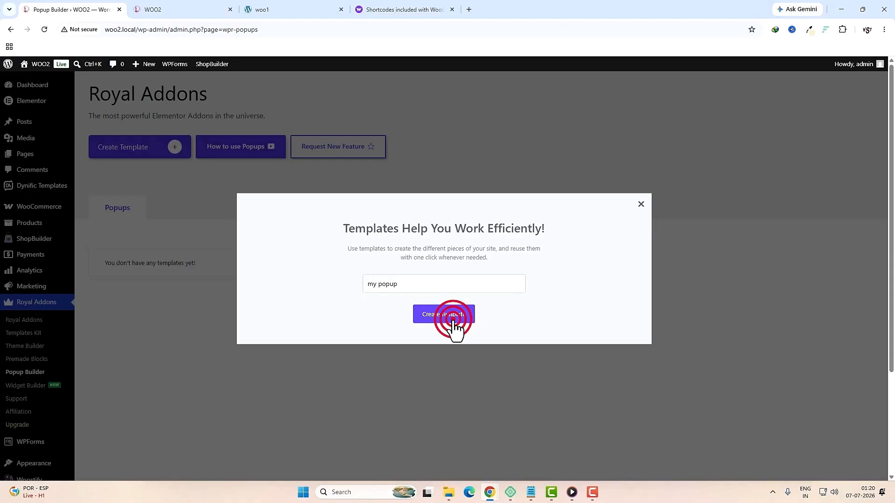
pyautogui.click(448, 300)
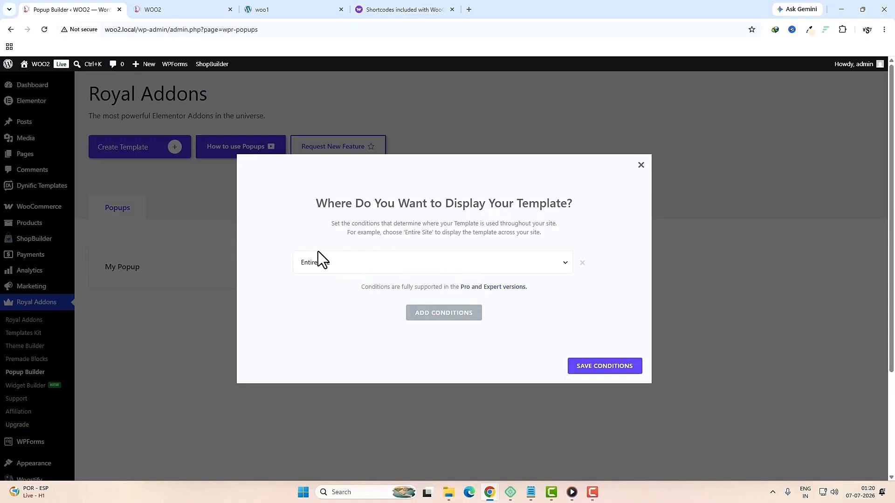
pyautogui.click(598, 372)
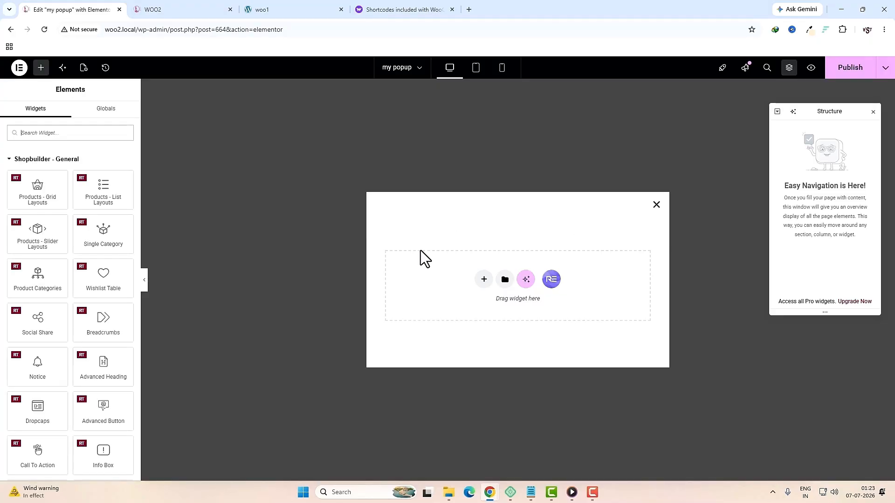
# Step: Set the popup to appear 5 seconds after page load and again after 5 minutes
pyautogui.click(84, 67)
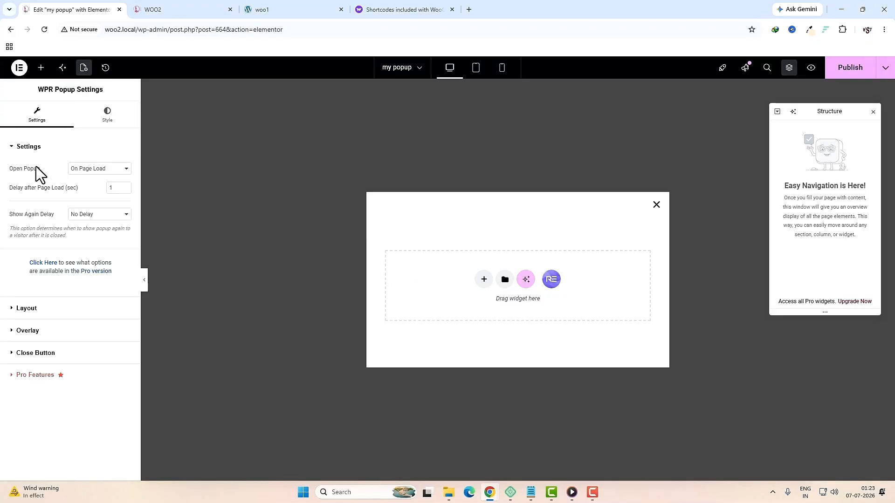
pyautogui.click(113, 188)
pyautogui.click(119, 215)
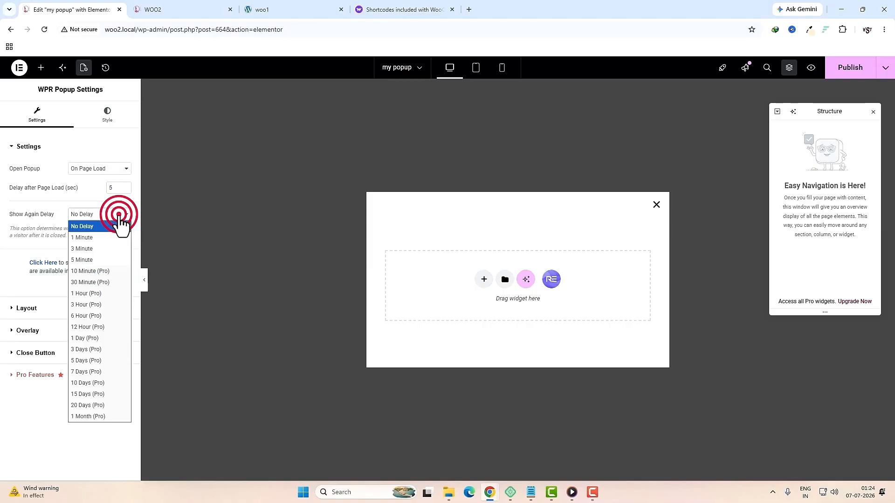
pyautogui.click(113, 260)
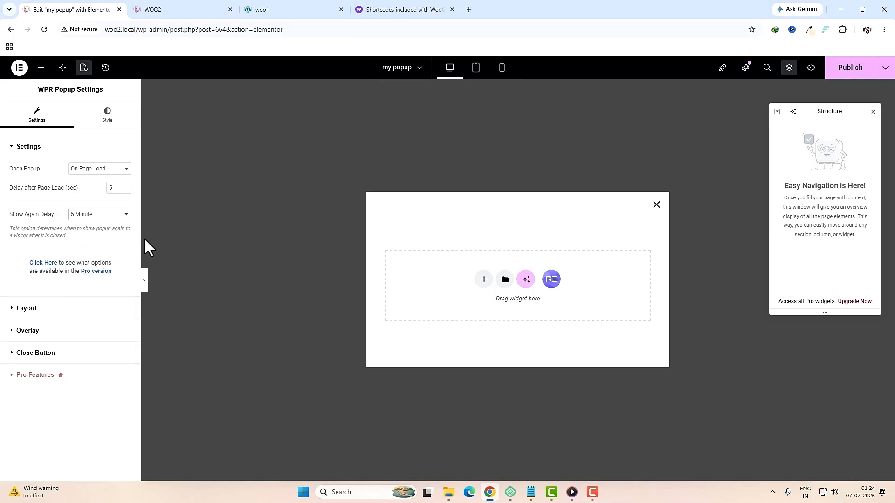
# Step: Set the popup width to 700 px, keep the Fade In entrance, and expand Overlay options
pyautogui.click(59, 308)
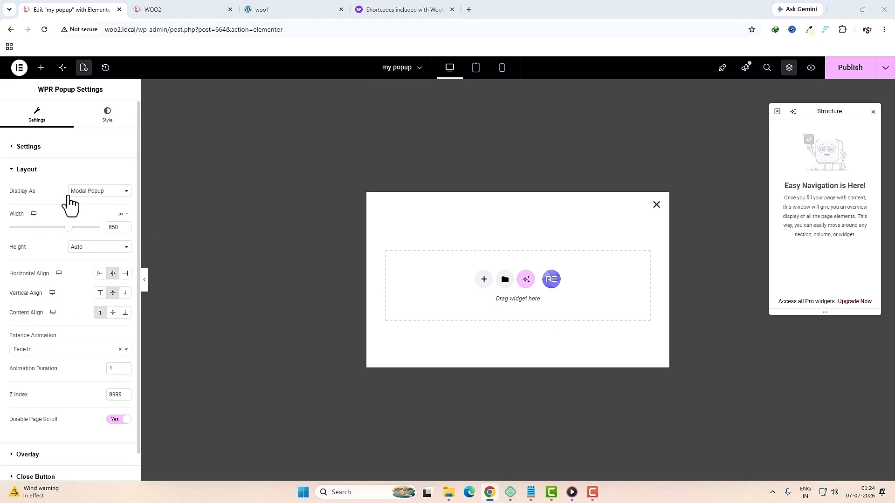
pyautogui.click(113, 229)
pyautogui.write('700')
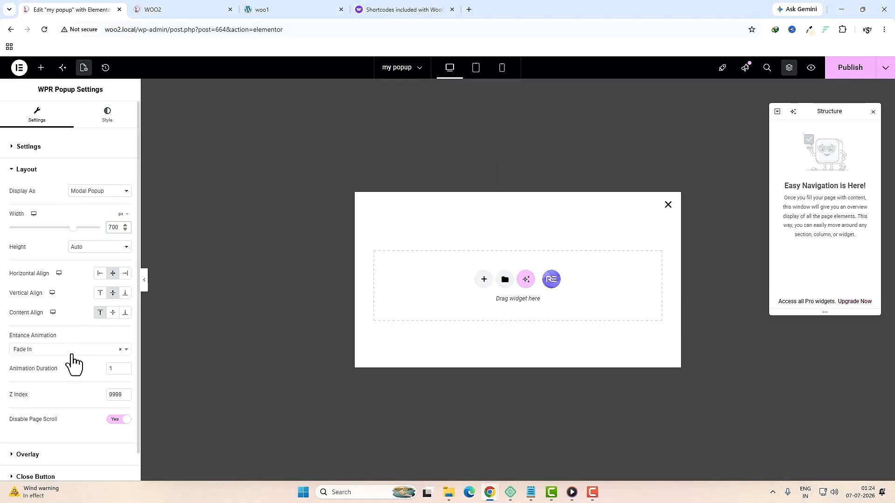
pyautogui.click(72, 355)
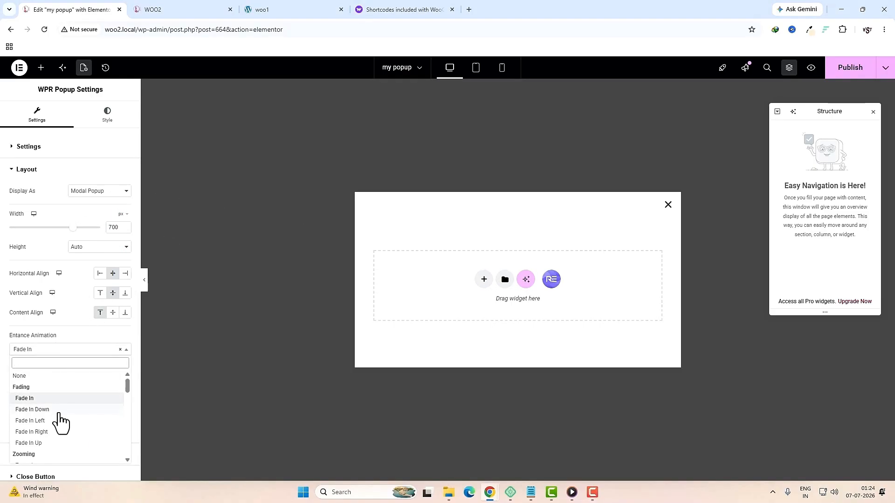
pyautogui.click(43, 399)
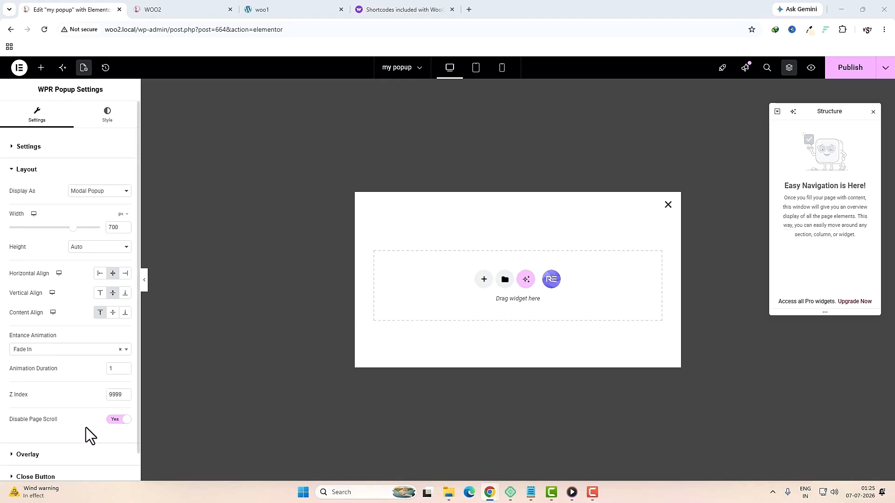
pyautogui.click(43, 456)
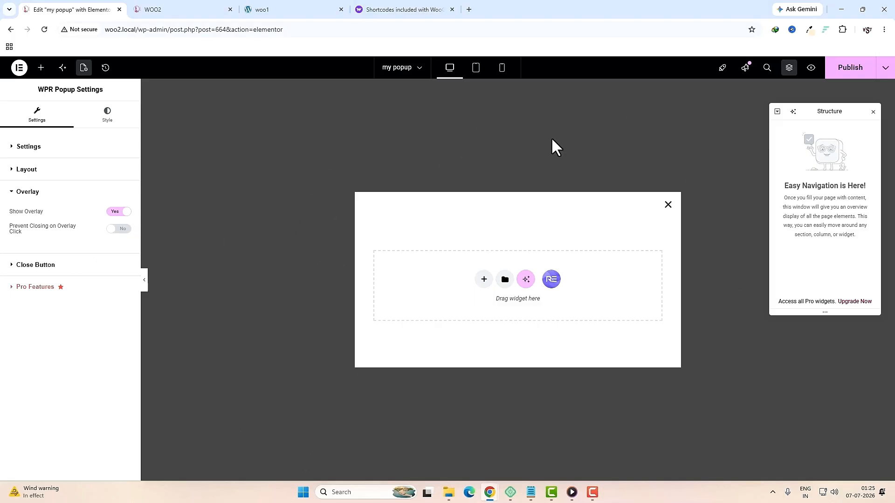
# Step: Toggle Show Overlay off and back on, expand Close Button options, and move to the Style tab
pyautogui.click(122, 211)
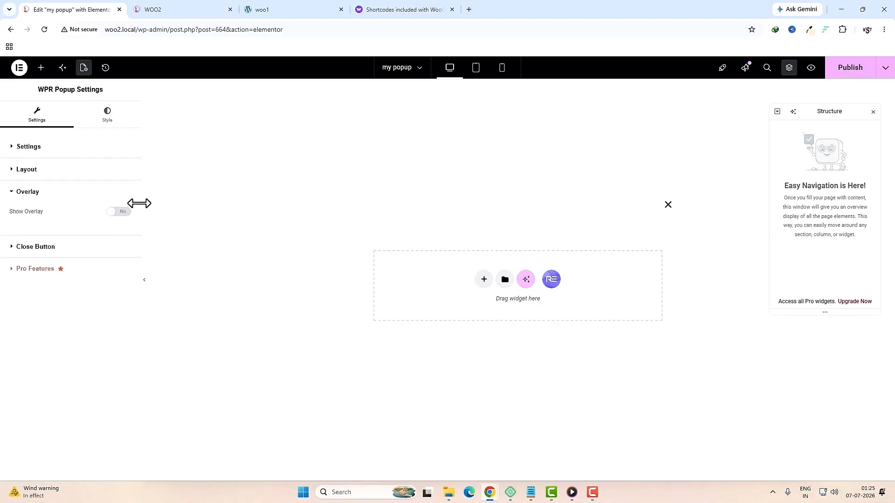
pyautogui.click(120, 211)
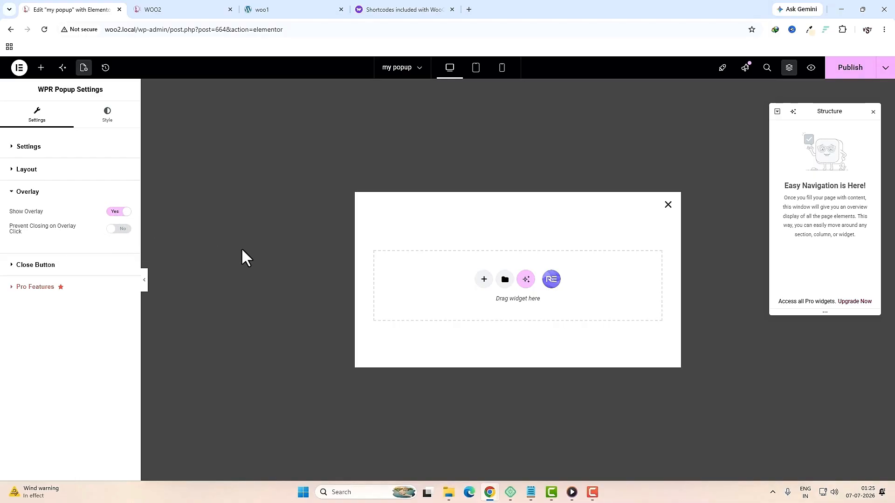
pyautogui.click(89, 264)
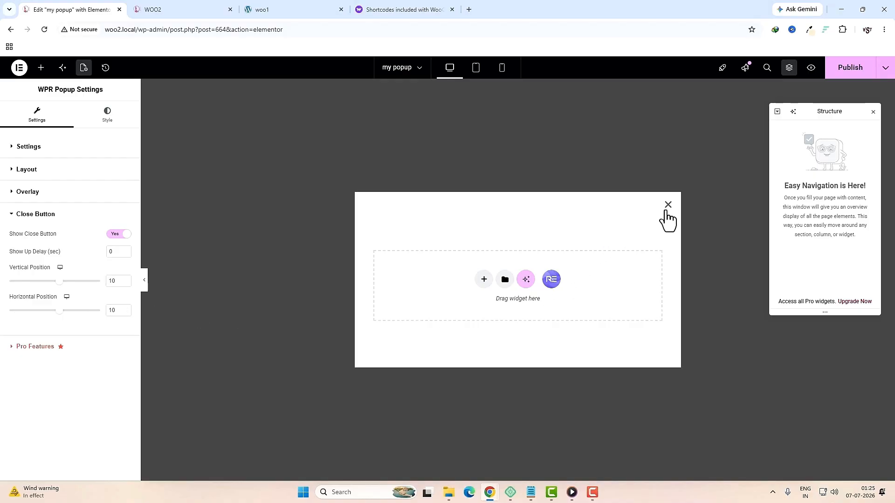
pyautogui.click(107, 114)
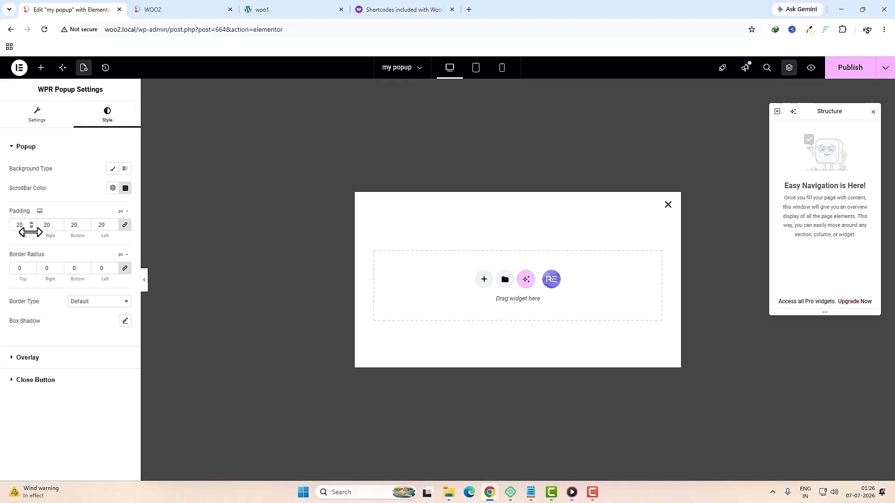
# Step: Set the popup padding value to 0 in the popup style options
pyautogui.click(123, 229)
pyautogui.click(76, 224)
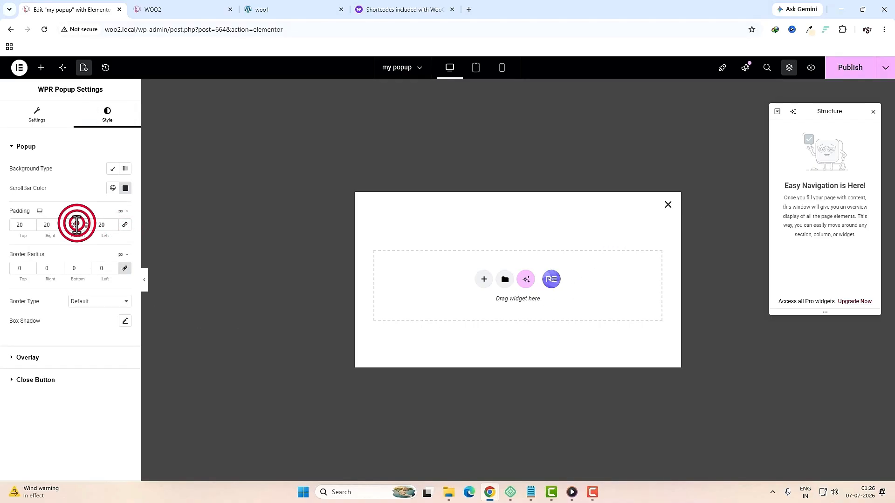
pyautogui.write('0')
pyautogui.click(47, 225)
pyautogui.click(20, 224)
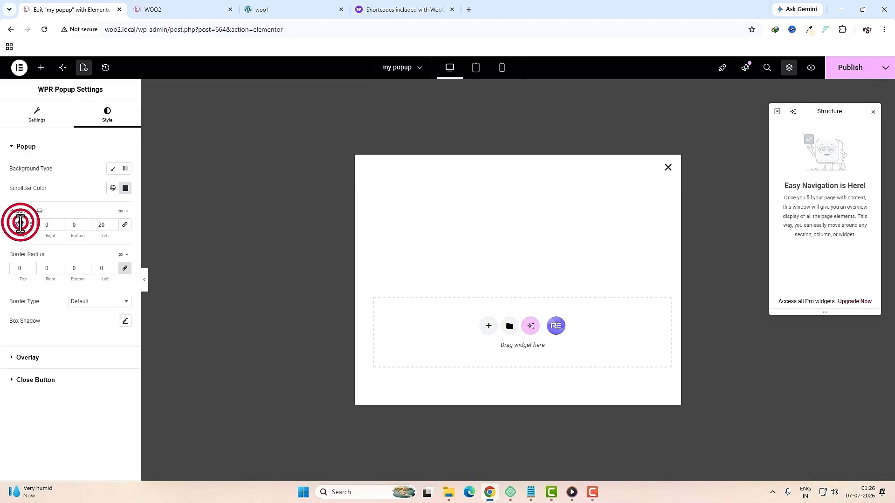
# Step: Give the overlay a Classic translucent mauve background, #C29DB2AD
pyautogui.click(28, 357)
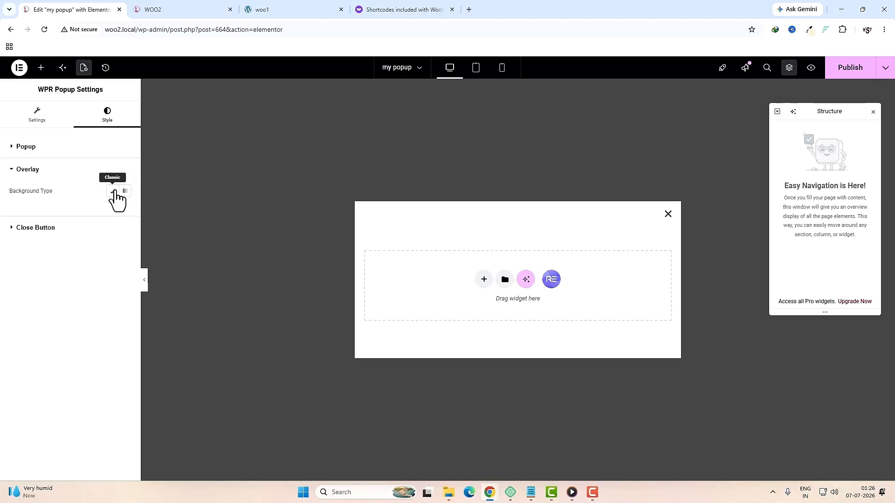
pyautogui.click(113, 191)
pyautogui.click(810, 31)
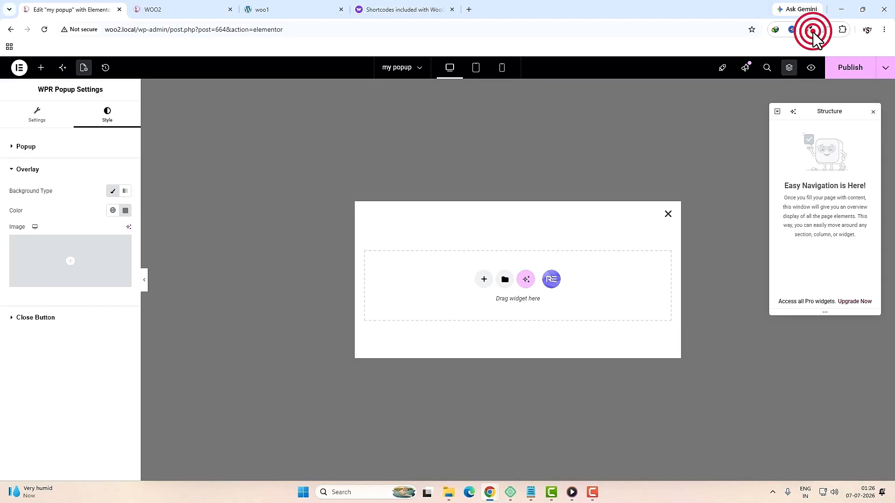
pyautogui.click(684, 150)
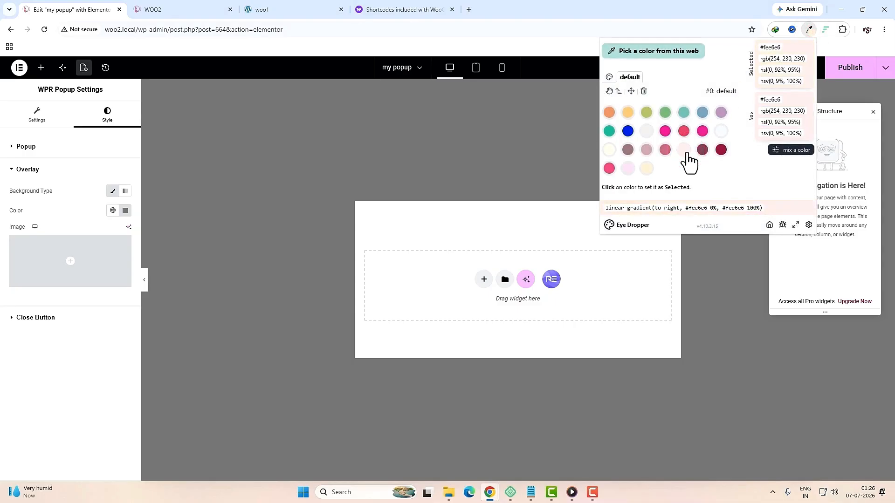
pyautogui.click(631, 167)
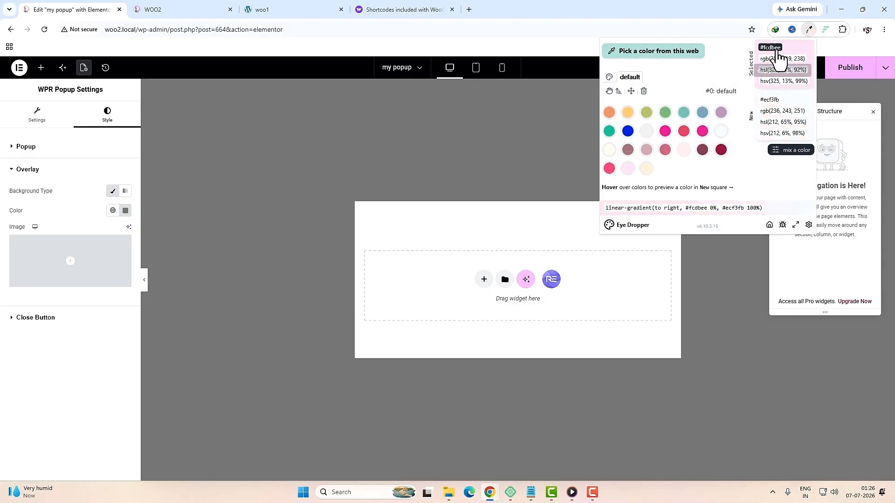
pyautogui.click(771, 48)
pyautogui.click(125, 210)
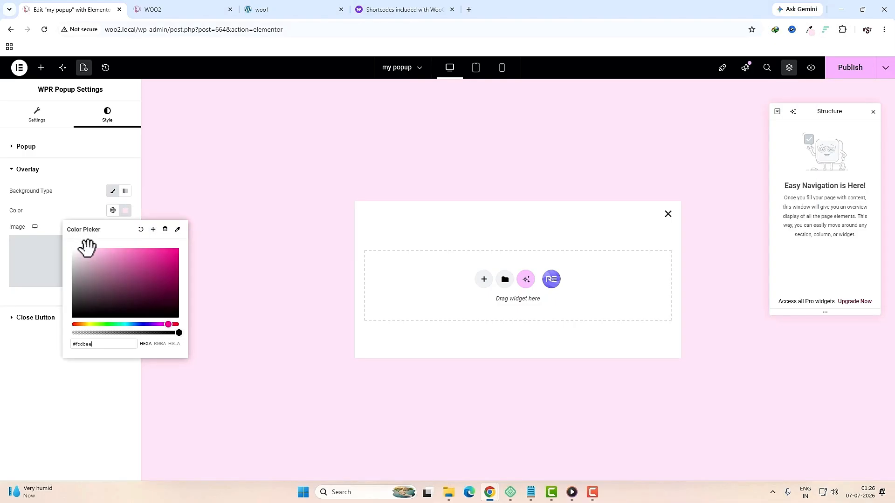
pyautogui.moveTo(87, 248)
pyautogui.mouseDown()
pyautogui.moveTo(66, 270)
pyautogui.moveTo(91, 265)
pyautogui.mouseUp()
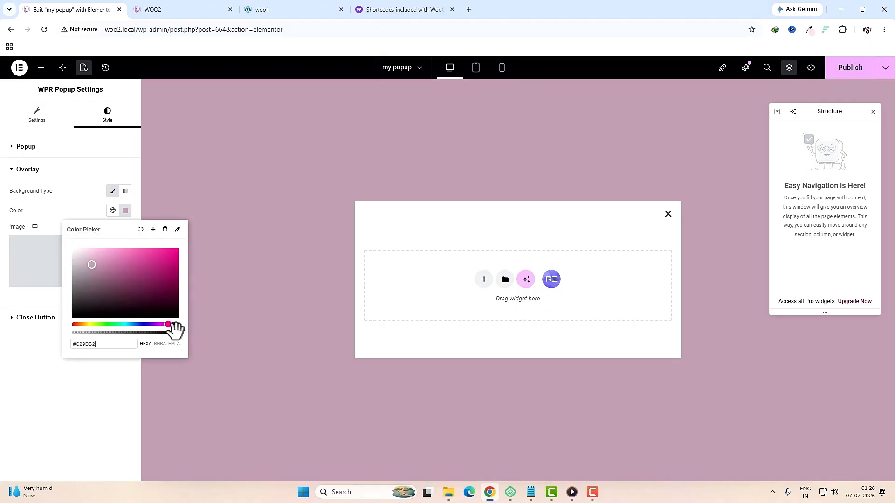
pyautogui.moveTo(176, 332); pyautogui.dragTo(144, 334)
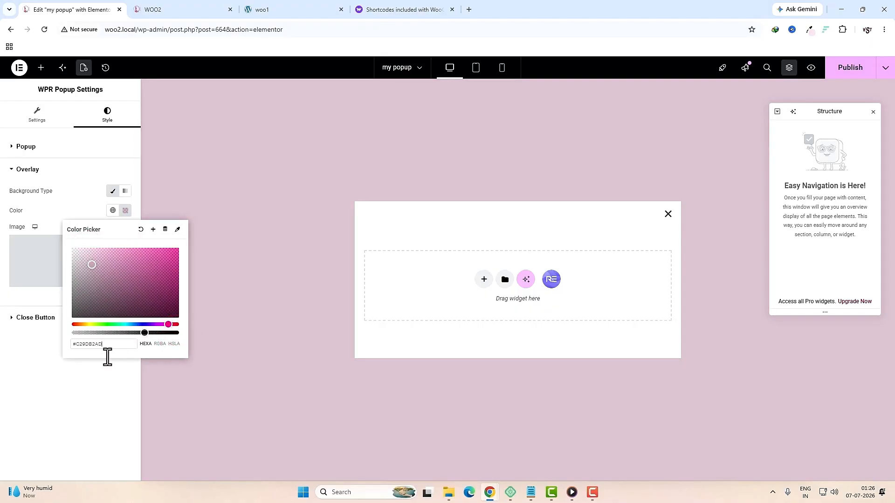
pyautogui.click(84, 405)
# Step: Colour the close X with the global pink and set its size to 25
pyautogui.click(58, 317)
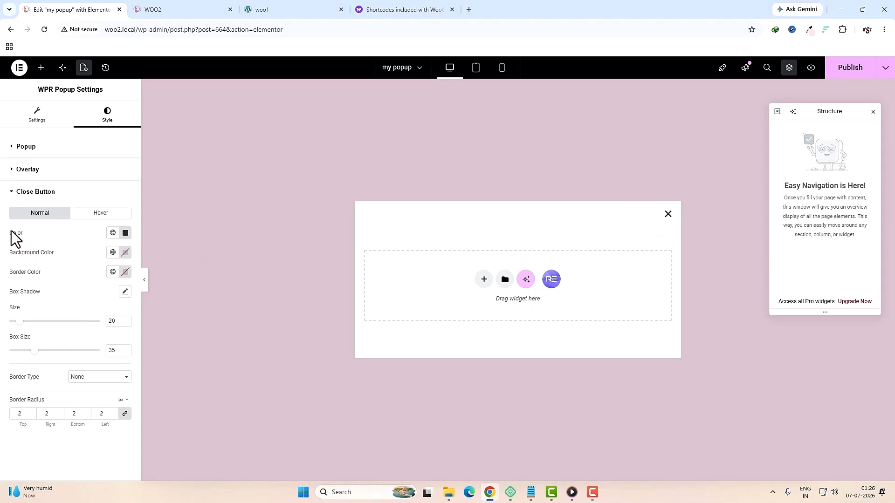
pyautogui.click(112, 232)
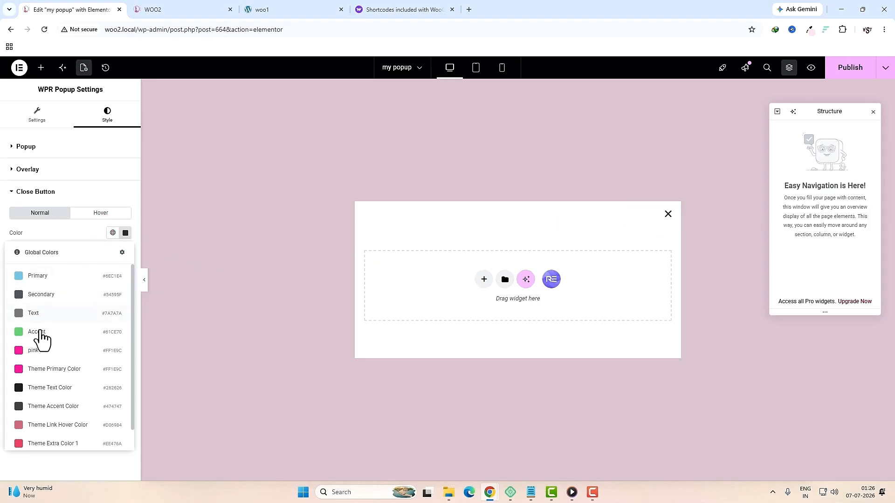
pyautogui.click(36, 355)
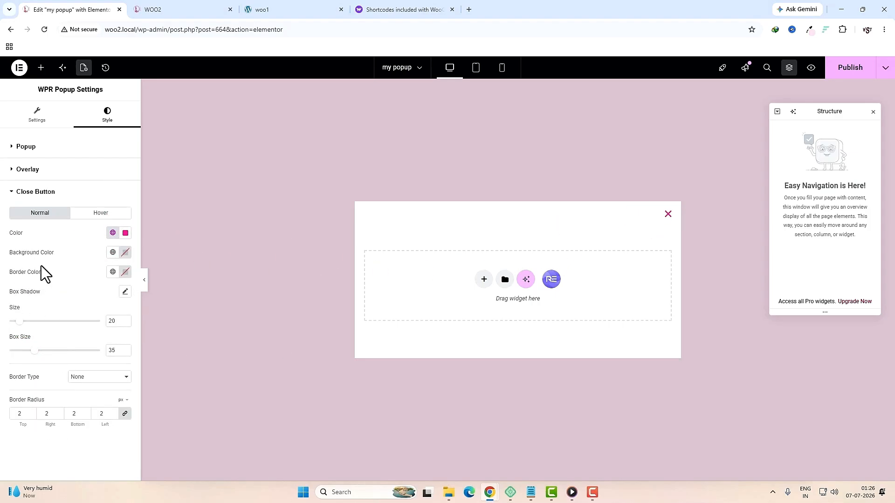
pyautogui.click(20, 324)
pyautogui.moveTo(22, 325); pyautogui.dragTo(25, 325)
pyautogui.click(484, 279)
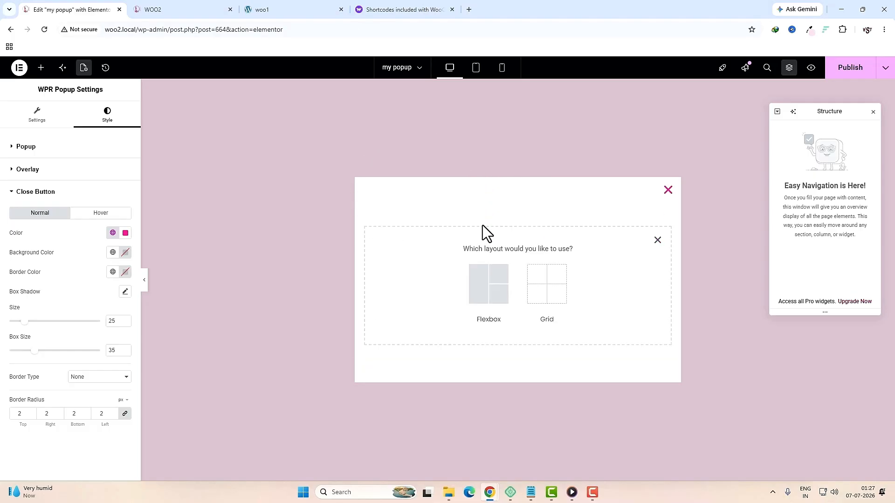
# Step: Add a two-column Flexbox container to the popup with padding set to 0
pyautogui.click(480, 285)
pyautogui.click(480, 287)
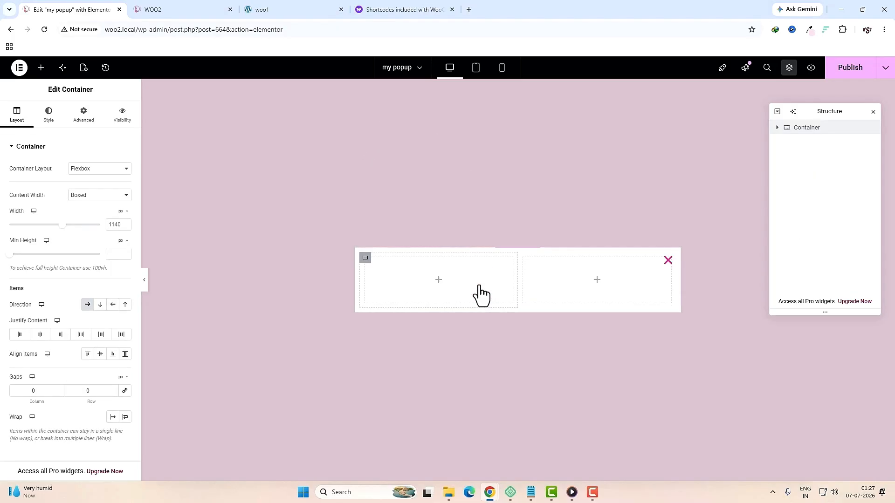
pyautogui.click(84, 115)
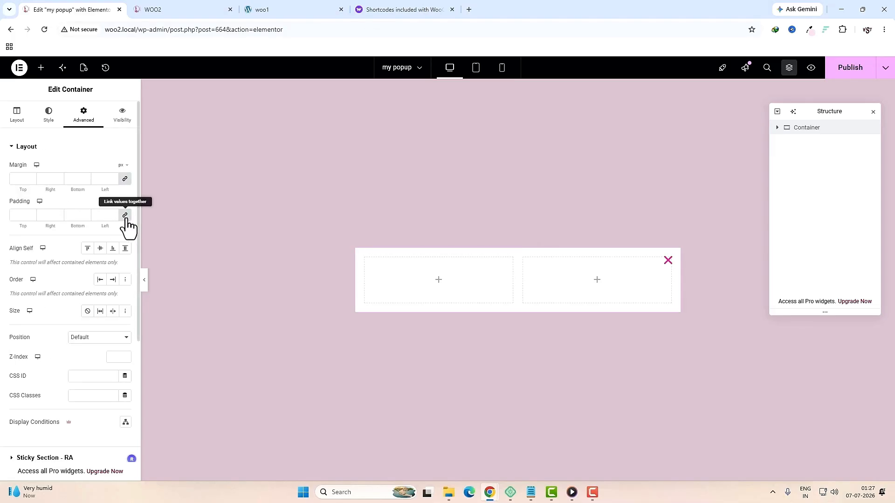
pyautogui.click(125, 217)
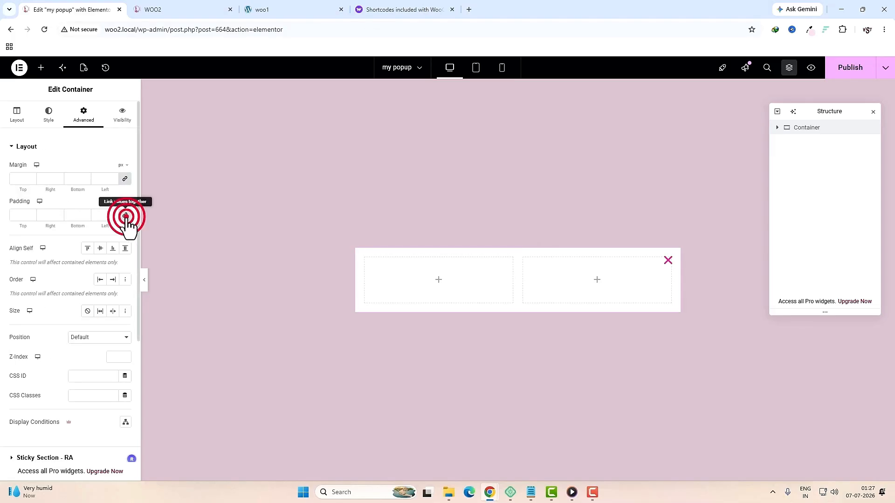
# Step: Set the left column's gaps to 0 and its width to 40%
pyautogui.click(777, 127)
pyautogui.click(807, 144)
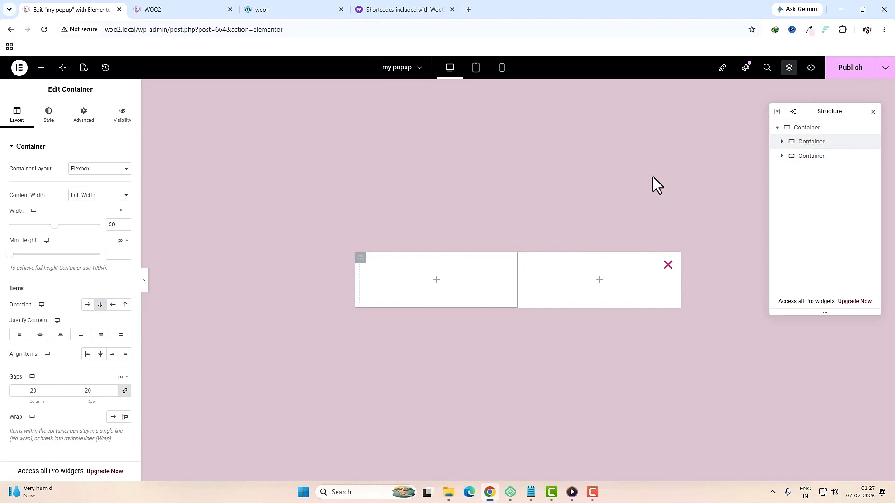
pyautogui.click(40, 392)
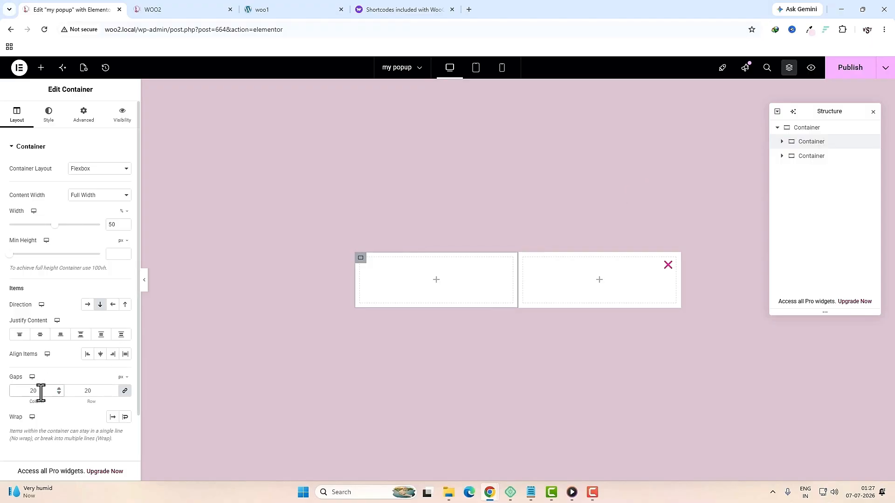
pyautogui.doubleClick(40, 391)
pyautogui.write('0')
pyautogui.click(361, 260)
pyautogui.write('40')
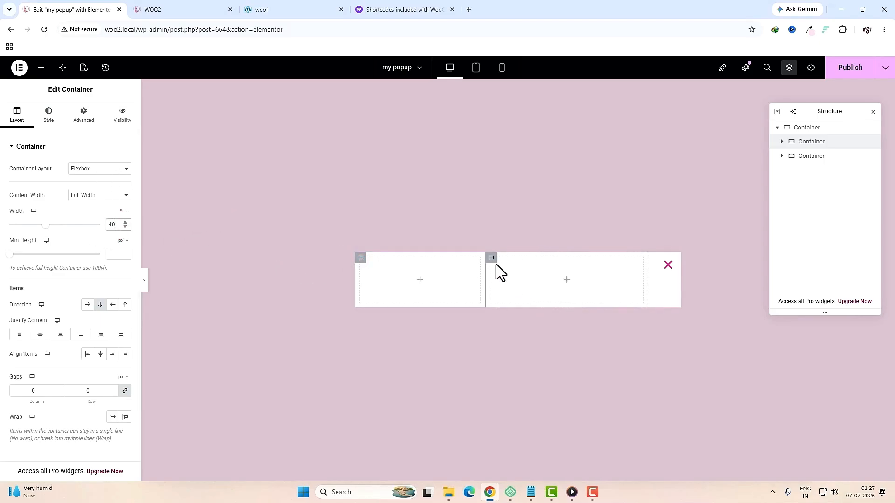
# Step: Set the right column's width to 60%
pyautogui.click(491, 259)
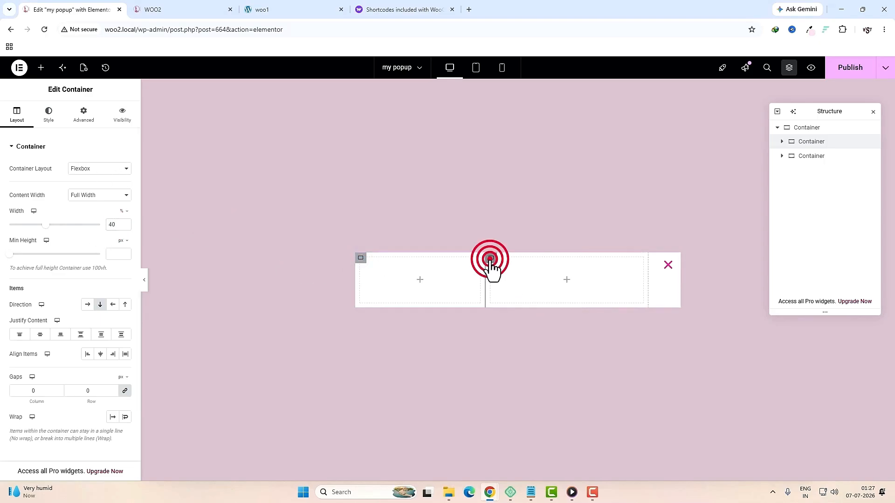
pyautogui.doubleClick(113, 224)
pyautogui.write('60')
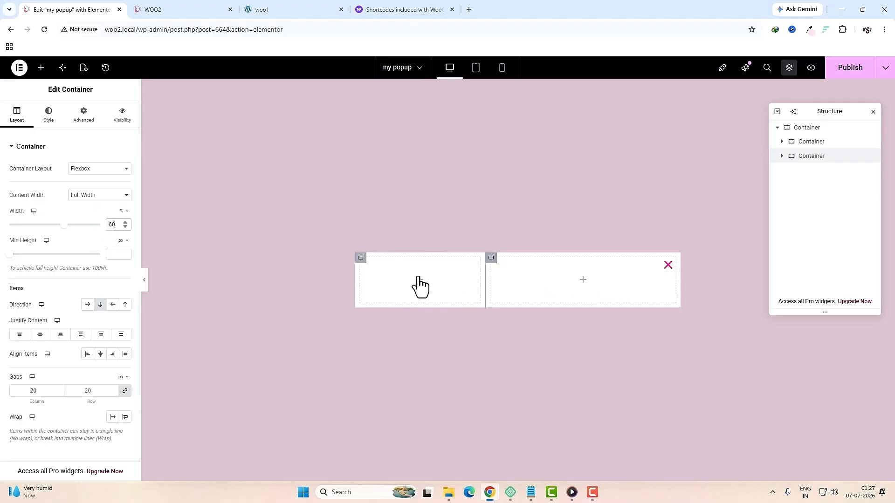
pyautogui.click(420, 279)
pyautogui.click(72, 137)
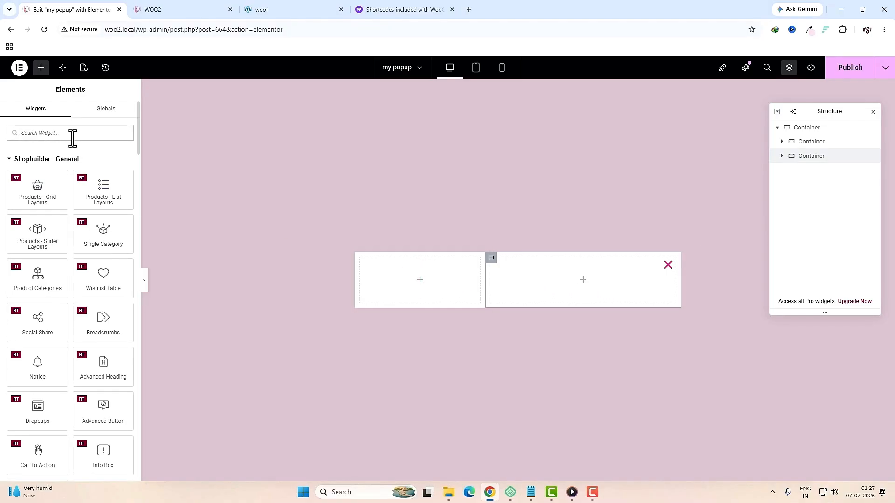
# Step: Drag an Image widget into the left column and insert the 'popup' photo from the Media Library
pyautogui.write('ima')
pyautogui.moveTo(52, 175); pyautogui.dragTo(409, 289)
pyautogui.click(86, 210)
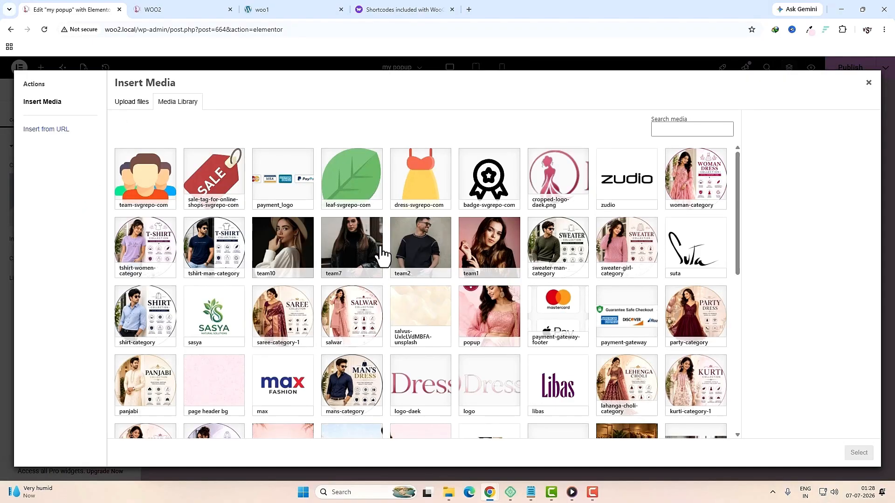
pyautogui.click(489, 321)
pyautogui.click(859, 453)
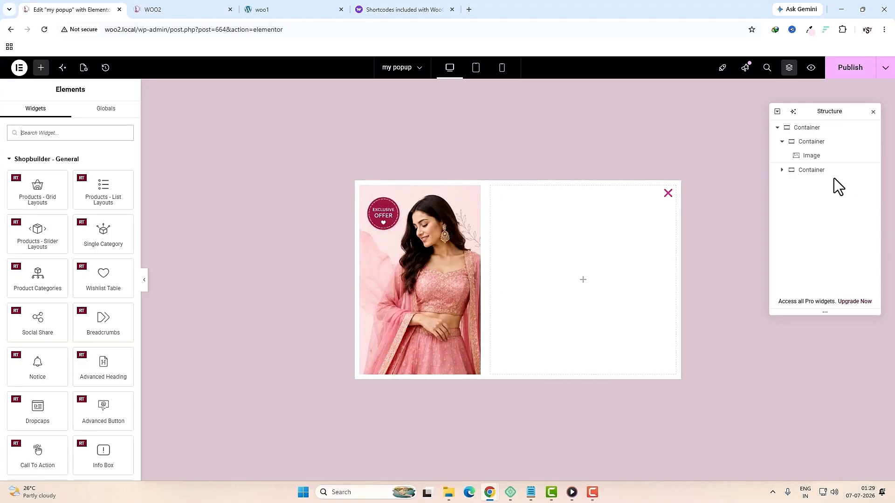
pyautogui.click(811, 142)
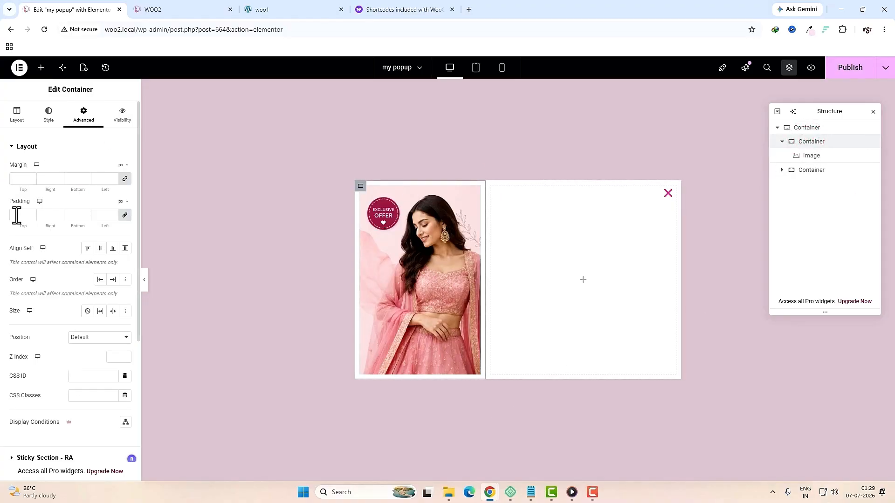
# Step: Set the right column's padding to zero and centre its items horizontally
pyautogui.click(124, 215)
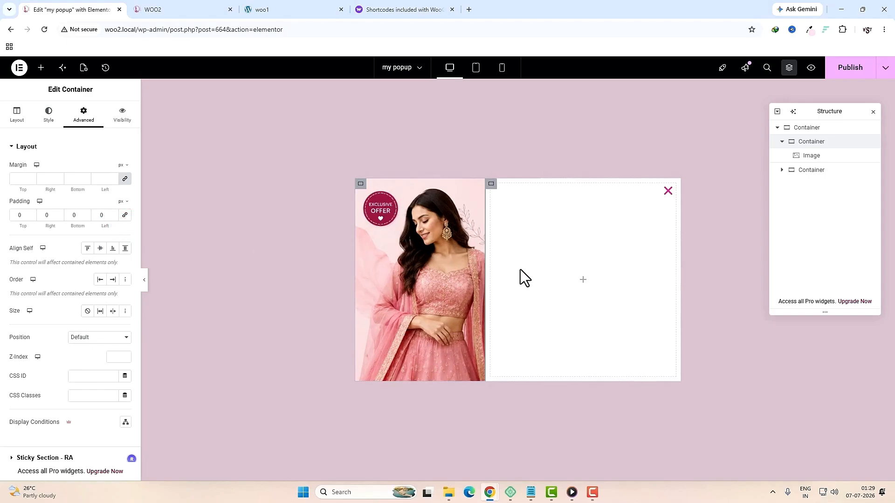
pyautogui.click(490, 184)
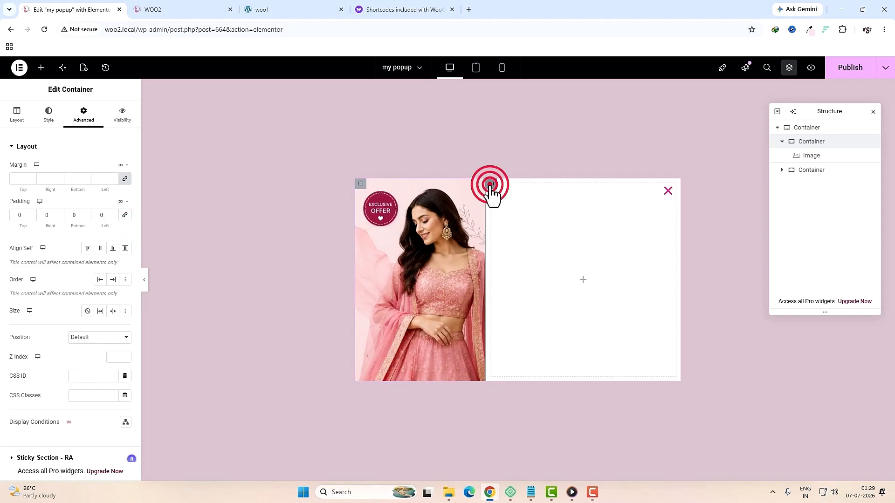
pyautogui.click(83, 116)
pyautogui.click(124, 215)
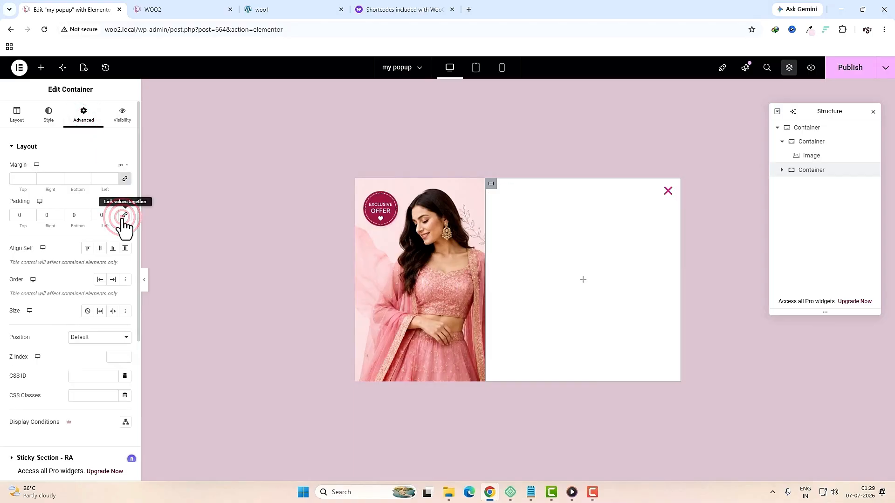
pyautogui.click(491, 185)
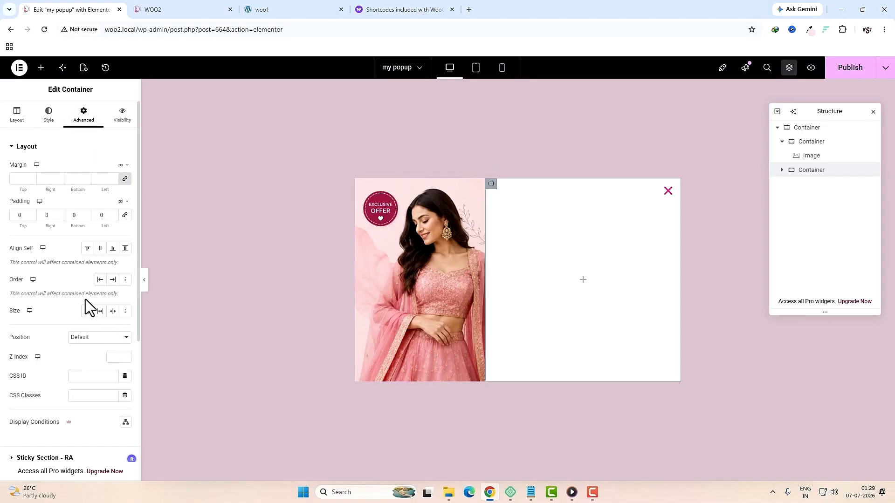
pyautogui.click(19, 115)
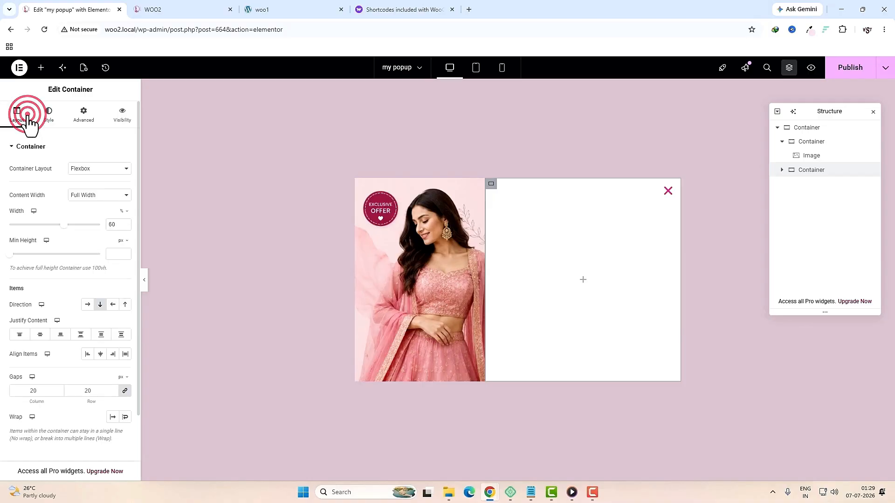
pyautogui.click(100, 355)
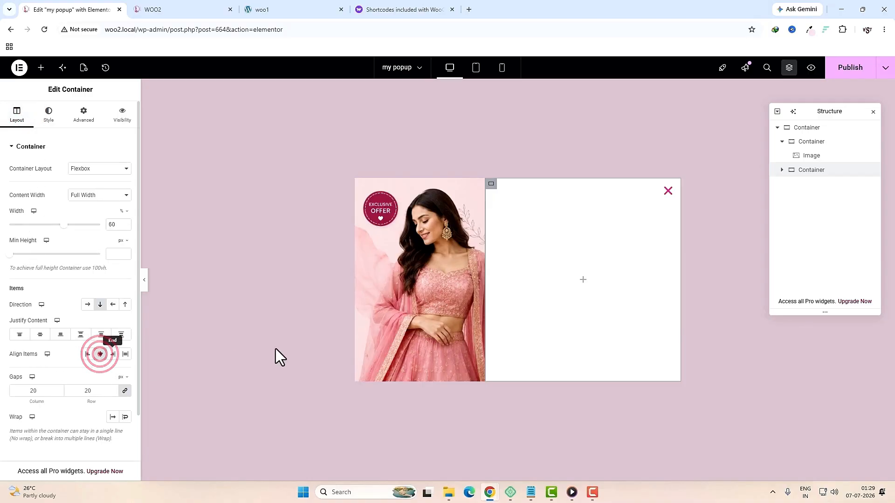
# Step: Place the logo-daek Dressify logo image in the right column at 44% width
pyautogui.click(583, 279)
pyautogui.click(66, 133)
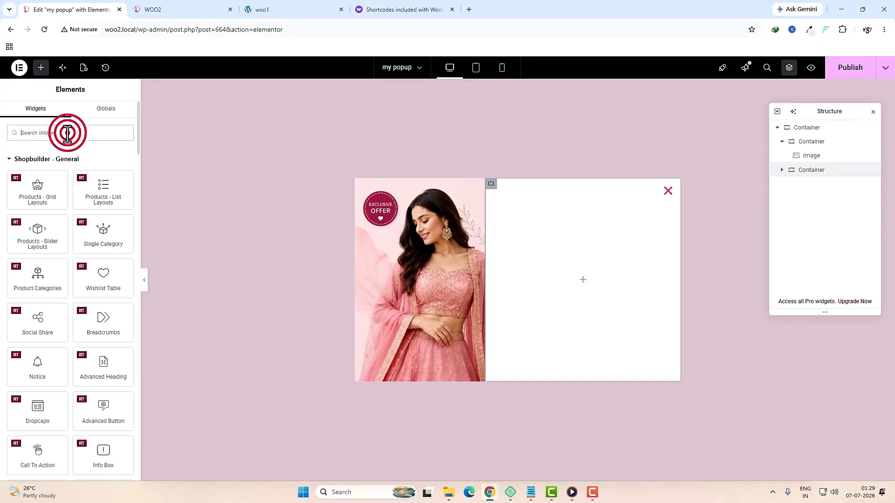
pyautogui.write('ima')
pyautogui.moveTo(45, 166); pyautogui.dragTo(579, 284)
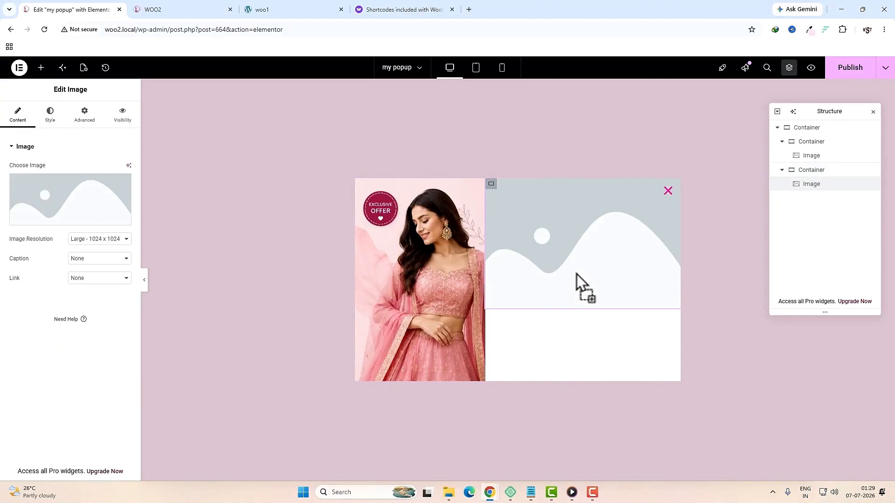
pyautogui.click(61, 185)
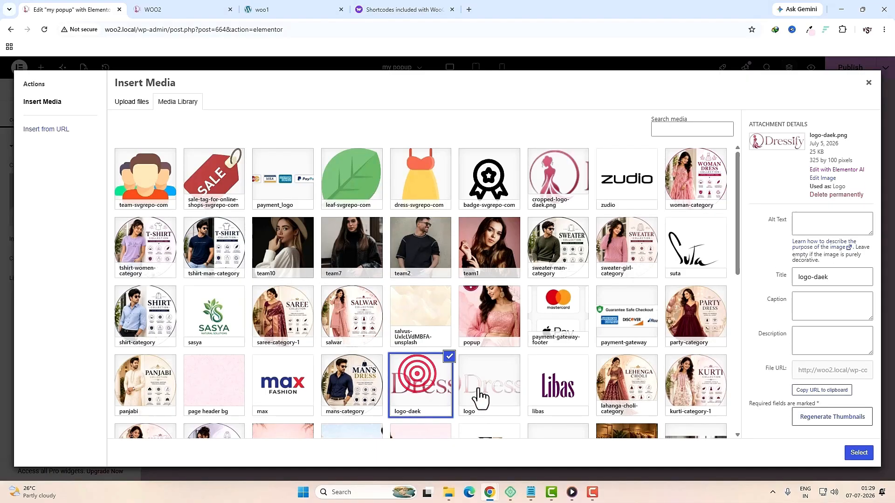
pyautogui.click(855, 453)
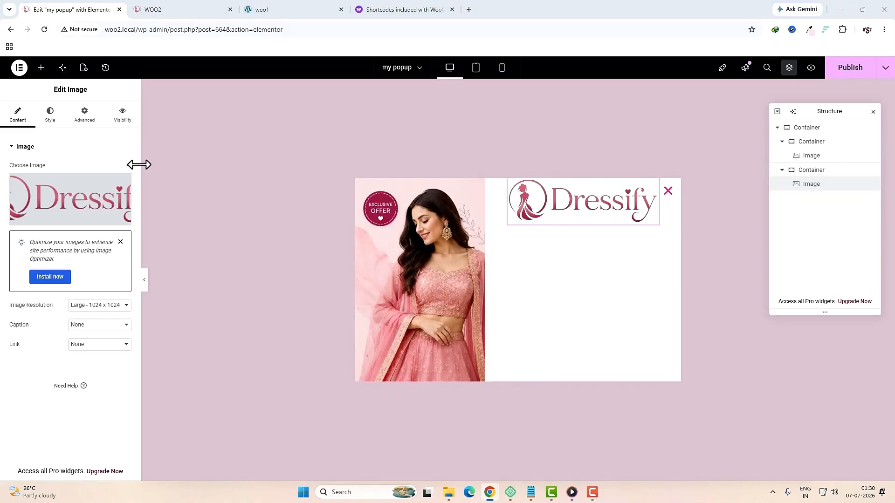
pyautogui.click(51, 119)
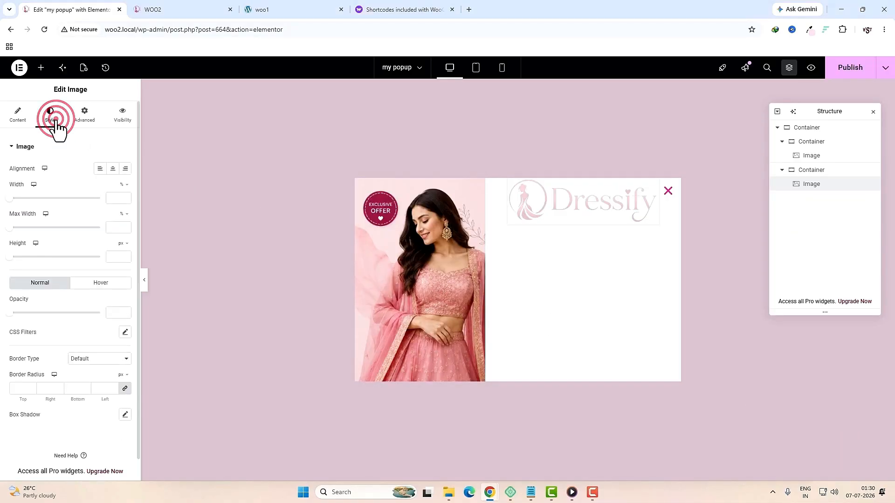
pyautogui.click(111, 198)
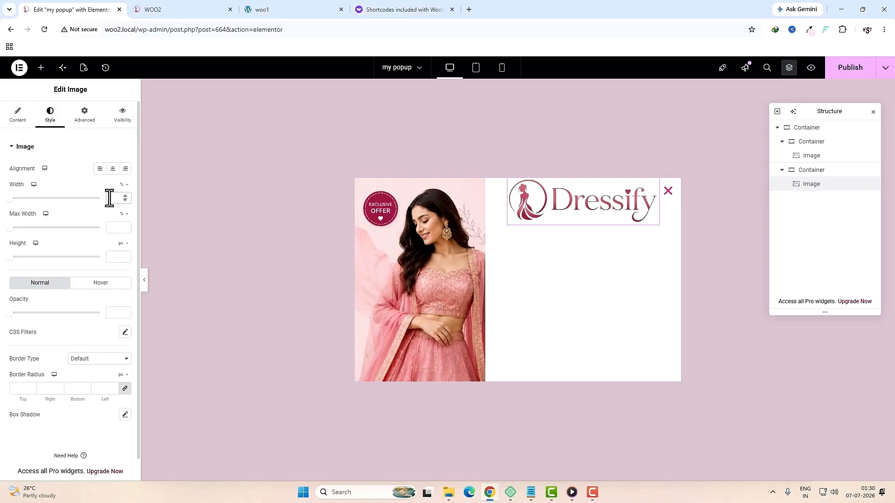
pyautogui.write('44')
# Step: Centre the right column's content vertically with Justify Content Center
pyautogui.click(492, 185)
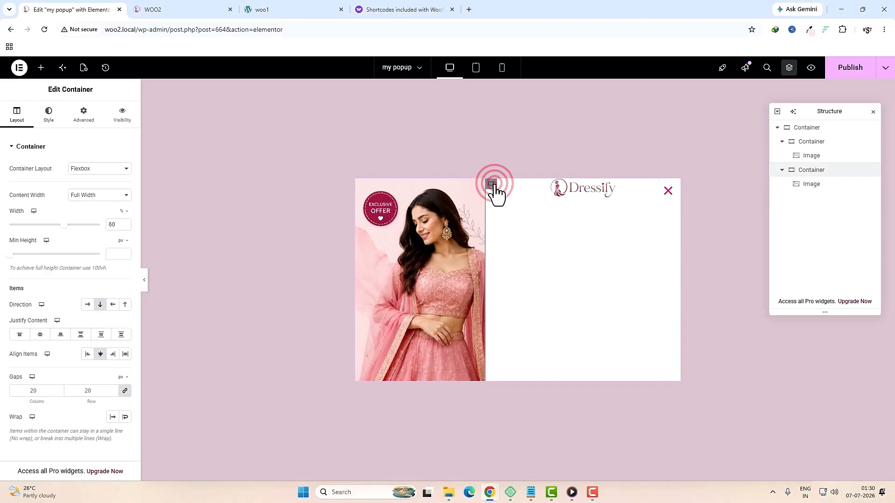
pyautogui.click(41, 334)
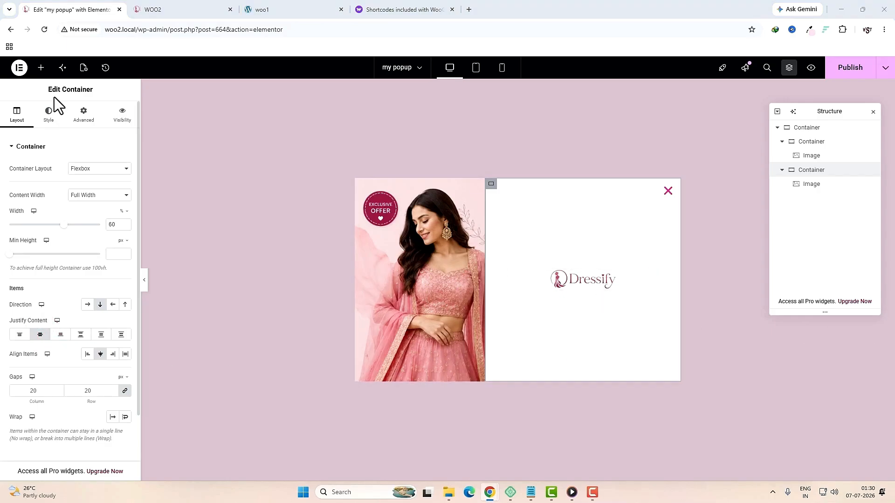
pyautogui.click(41, 67)
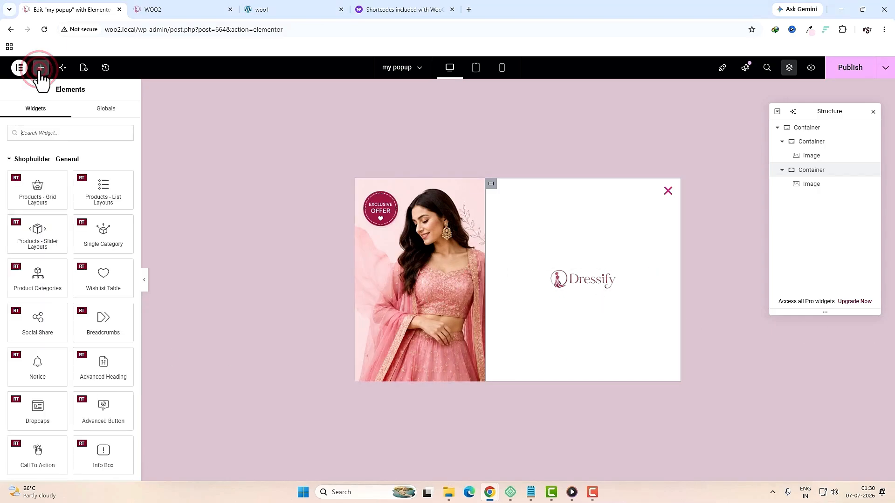
# Step: Add a text block under the logo reading 'Welcome To Dressify'
pyautogui.click(66, 131)
pyautogui.write('text')
pyautogui.moveTo(103, 167); pyautogui.dragTo(576, 287)
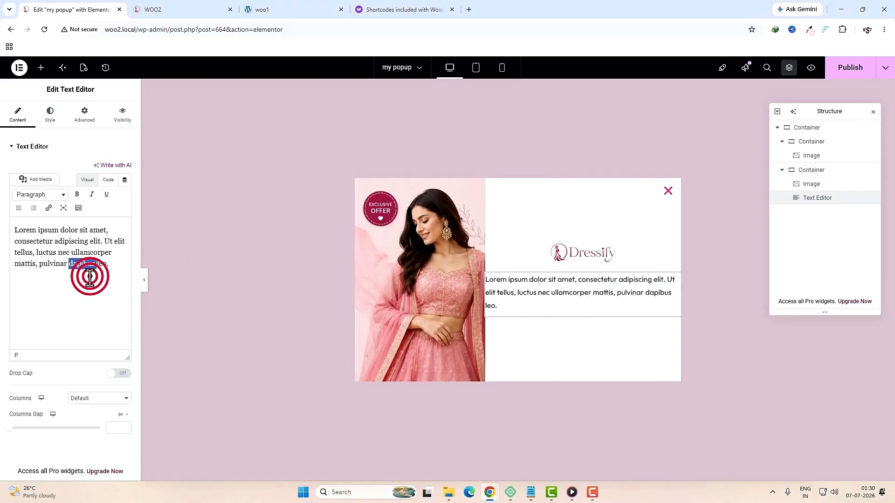
pyautogui.tripleClick(89, 276)
pyautogui.write('Welcome To Dressify')
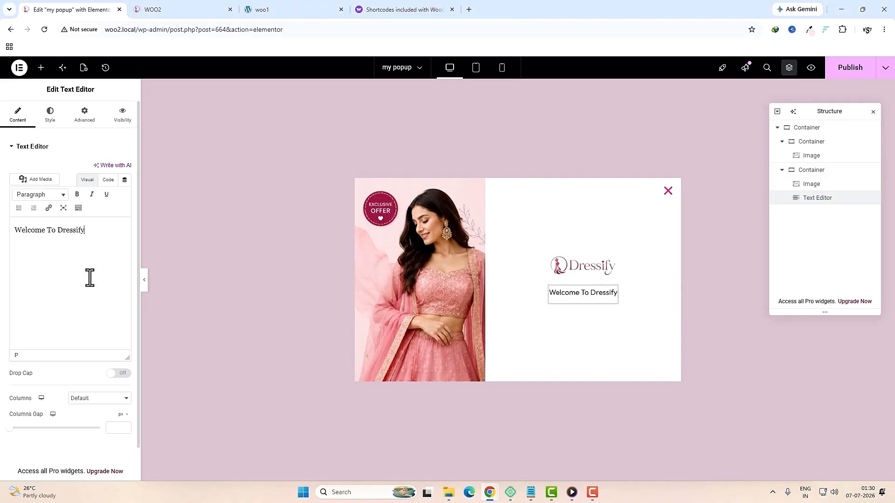
# Step: Set the welcome text in the Great Vibes font at size 25
pyautogui.click(50, 115)
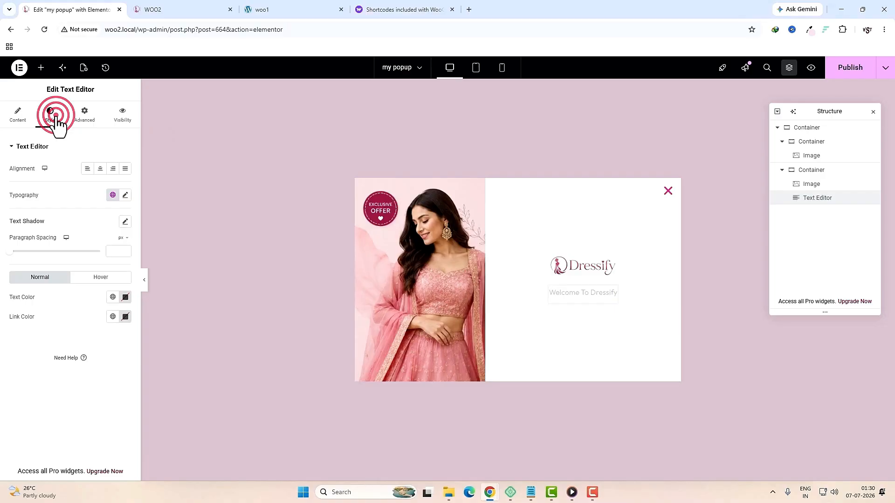
pyautogui.click(125, 195)
pyautogui.click(96, 238)
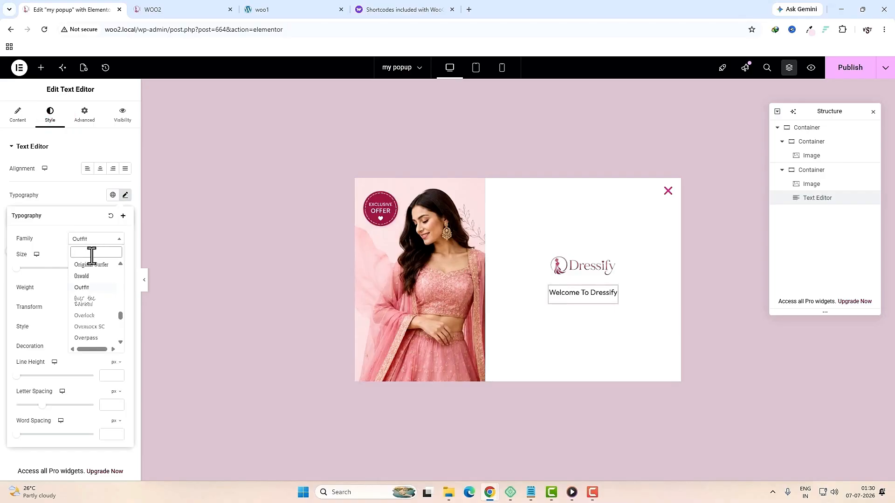
pyautogui.write('great v')
pyautogui.click(100, 268)
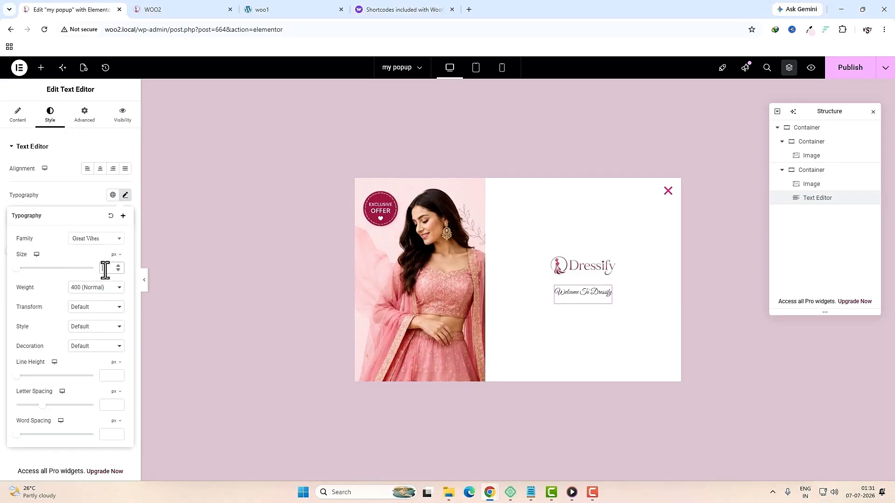
pyautogui.write('25')
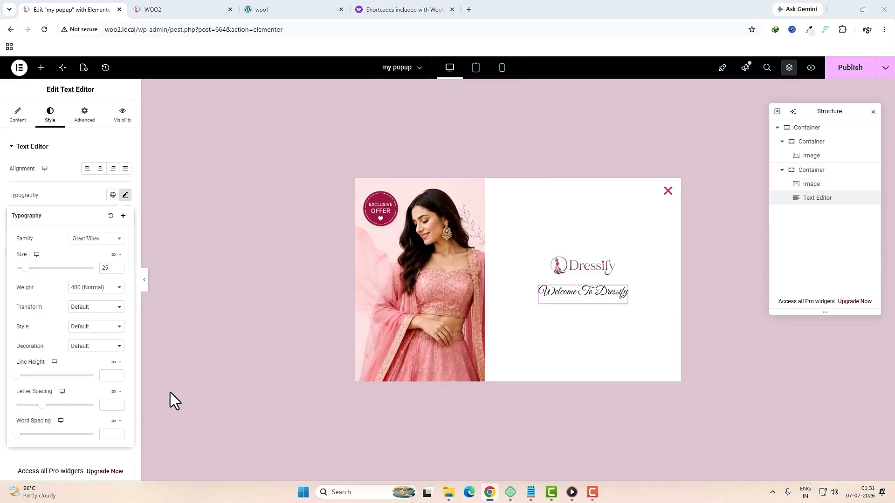
pyautogui.click(41, 68)
pyautogui.click(60, 131)
# Step: Add a heading reading '10% OFF' below the welcome text
pyautogui.write('h')
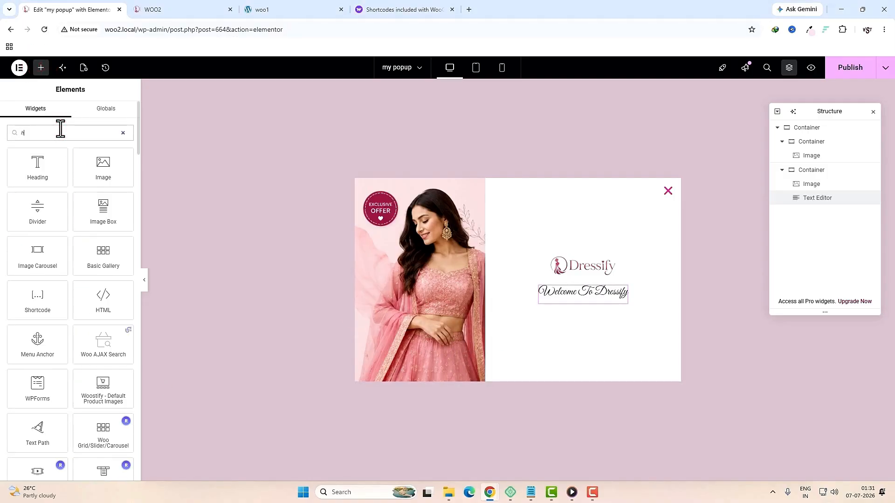
pyautogui.write('ead')
pyautogui.moveTo(38, 166); pyautogui.dragTo(603, 301)
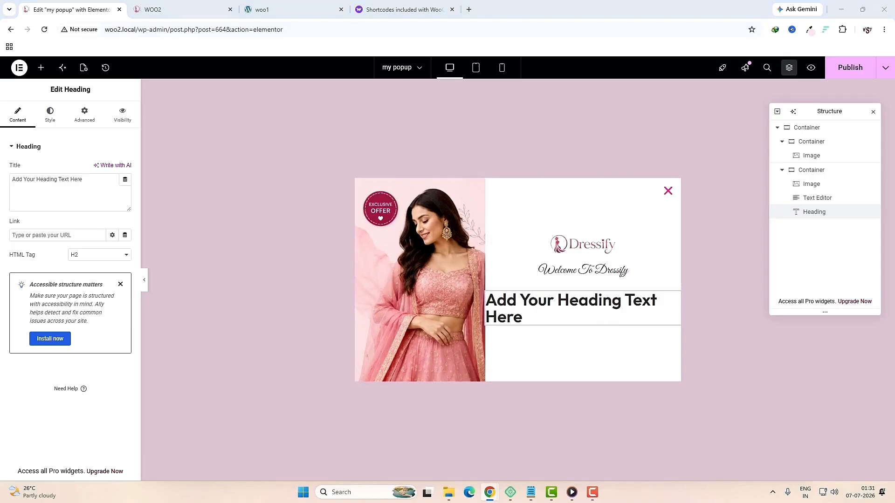
pyautogui.click(86, 200)
pyautogui.hotkey('ctrl', 'a')
pyautogui.write('10% OFF')
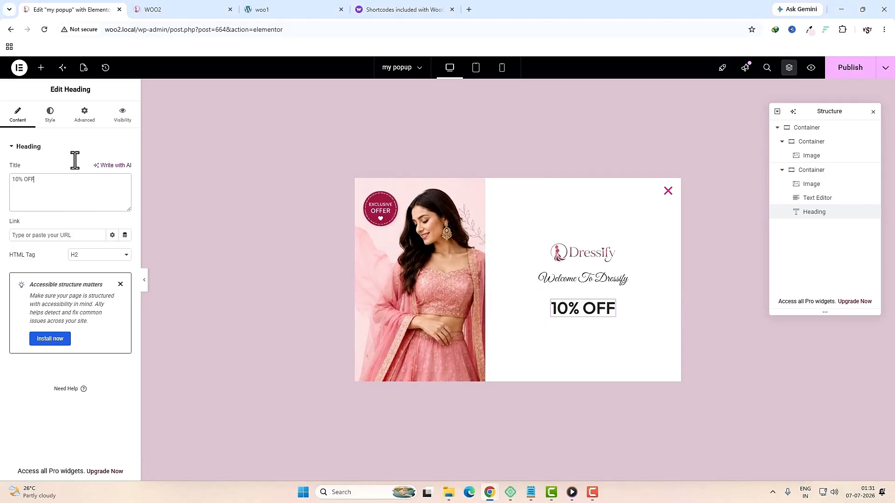
# Step: Centre the heading and style it at size 60, colour #A51D49, in Pathway Extreme
pyautogui.click(49, 117)
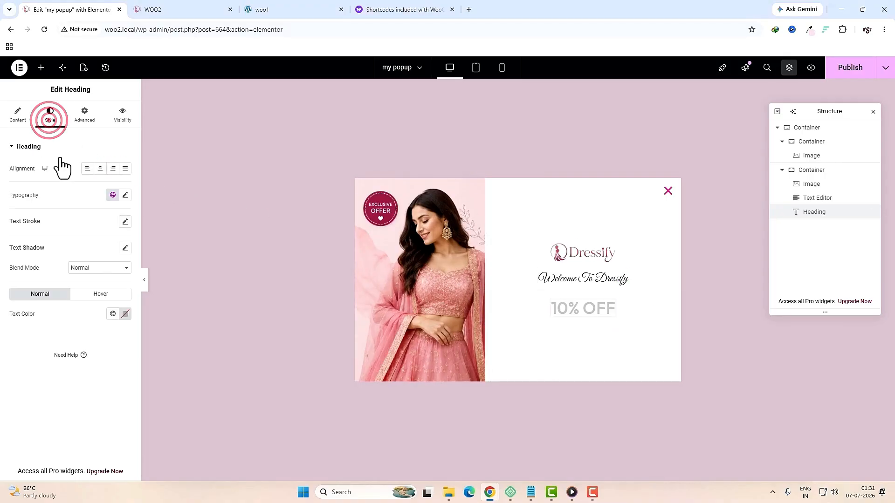
pyautogui.click(99, 170)
pyautogui.click(125, 195)
pyautogui.click(109, 266)
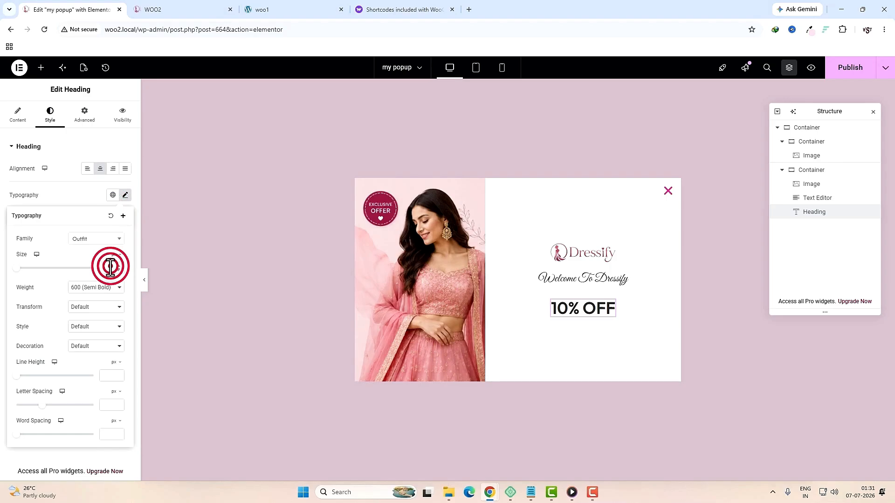
pyautogui.write('60')
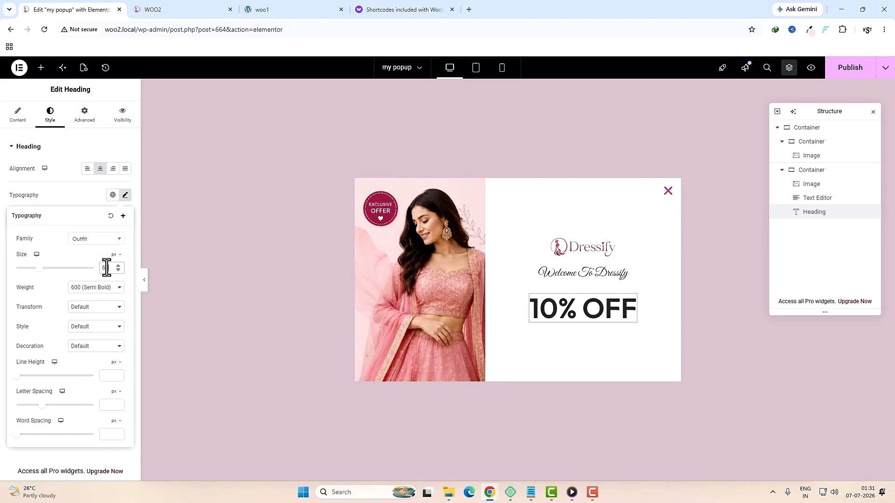
pyautogui.click(63, 185)
pyautogui.click(125, 314)
pyautogui.write('#A51D49')
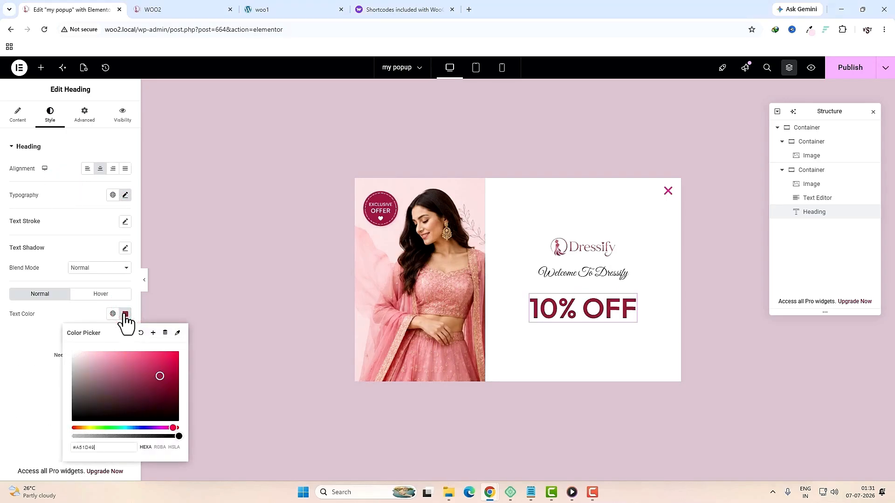
pyautogui.click(125, 195)
pyautogui.click(88, 238)
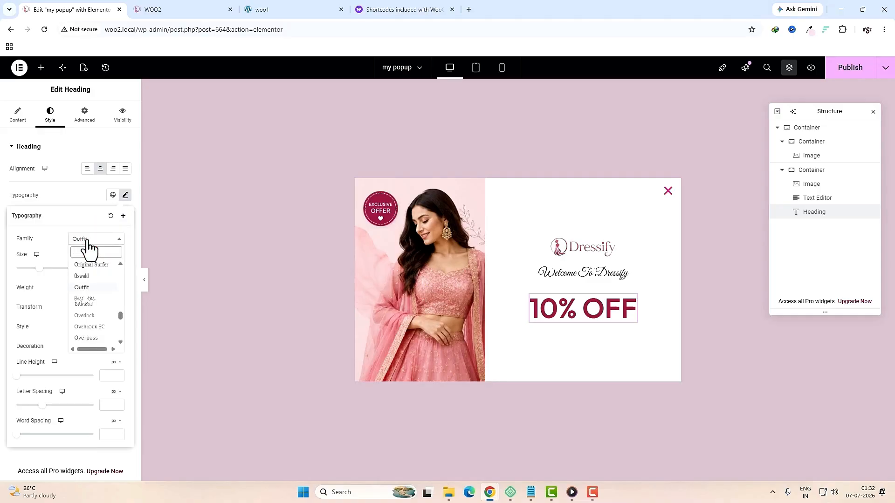
pyautogui.write('path')
pyautogui.click(89, 267)
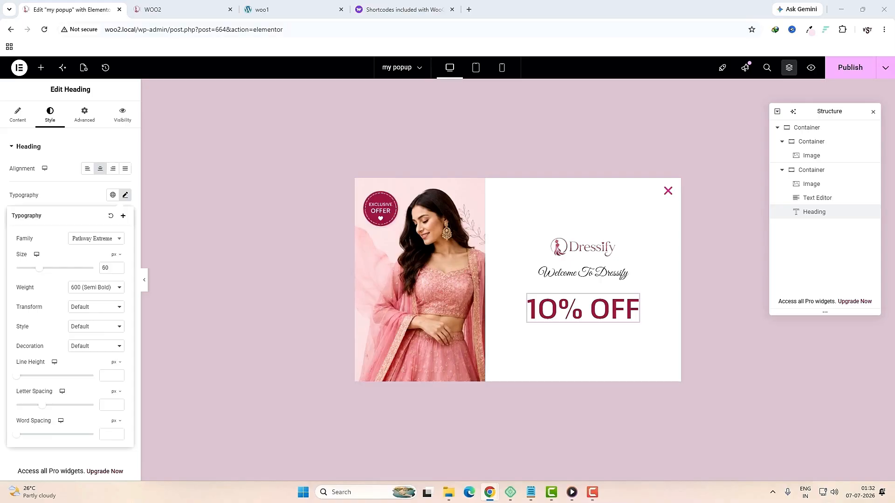
# Step: Add a text block below the heading reading 'ON YOUR FIRST ORDER'
pyautogui.click(40, 68)
pyautogui.click(70, 133)
pyautogui.write('tex')
pyautogui.moveTo(103, 166); pyautogui.dragTo(585, 326)
pyautogui.tripleClick(94, 258)
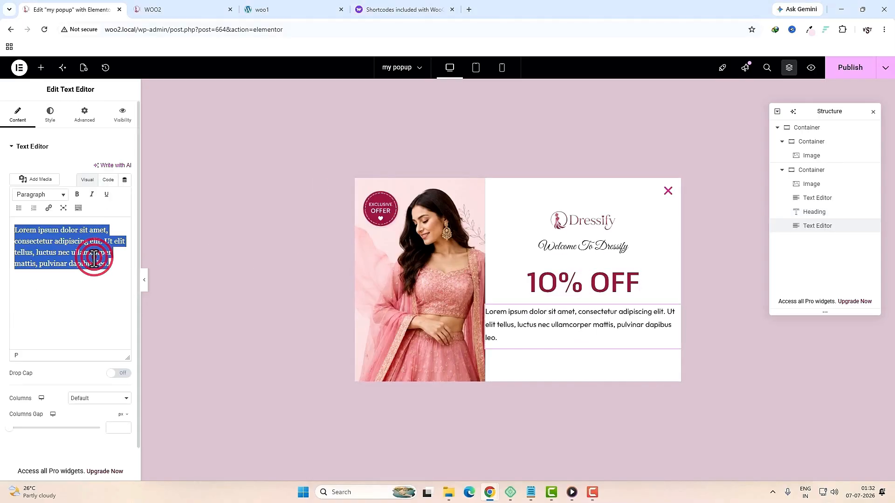
pyautogui.write('ON YOUR FIRST ORDER')
# Step: Set the 'ON YOUR FIRST ORDER' text to size 20
pyautogui.click(49, 117)
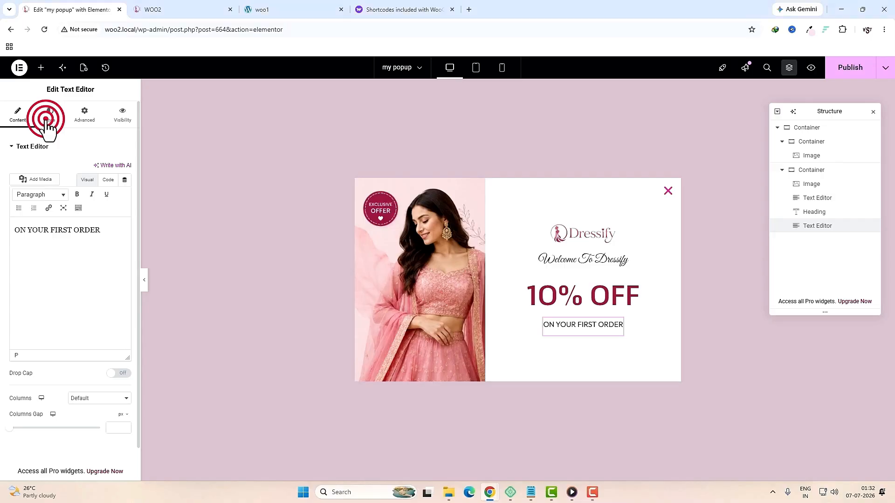
pyautogui.click(125, 197)
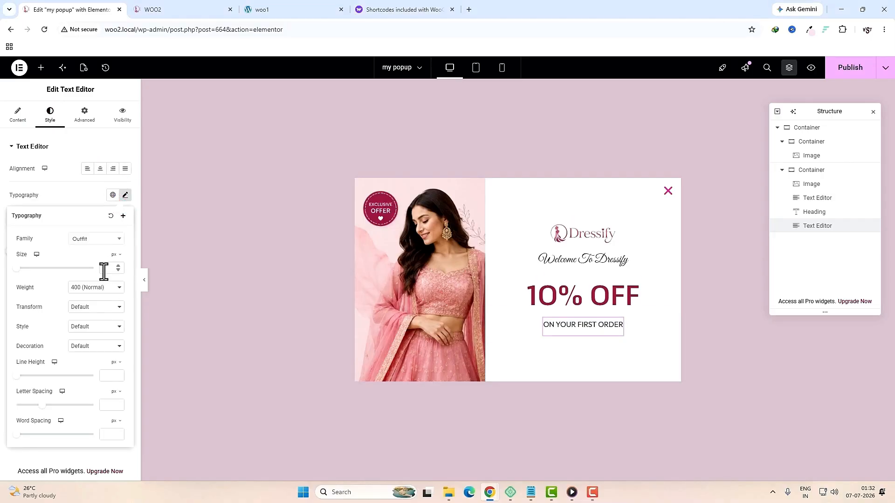
pyautogui.click(104, 269)
pyautogui.write('20')
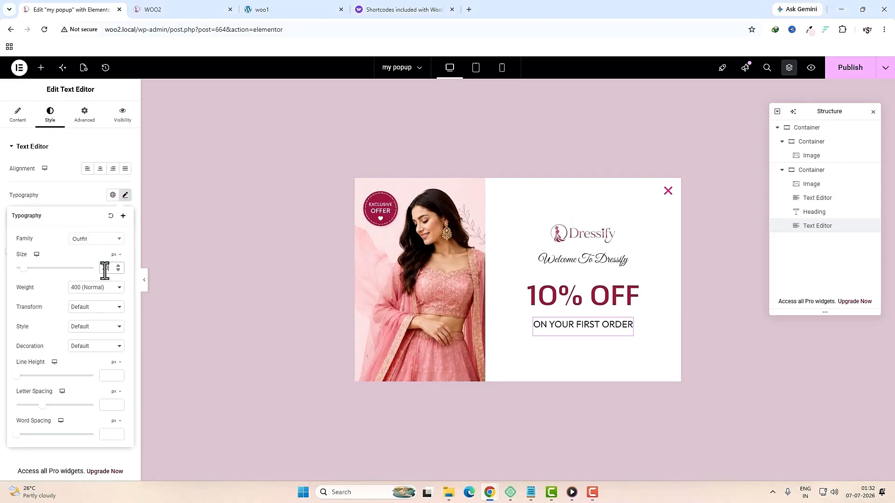
pyautogui.click(41, 68)
pyautogui.click(69, 135)
# Step: Add an icon box with the envelope icon, the newsletter sentence as title, and no description
pyautogui.write('icon')
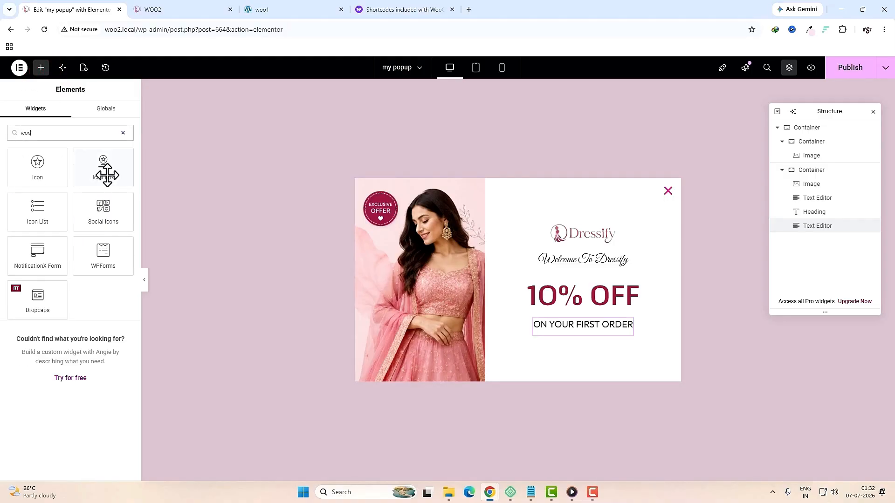
pyautogui.moveTo(106, 176); pyautogui.dragTo(575, 332)
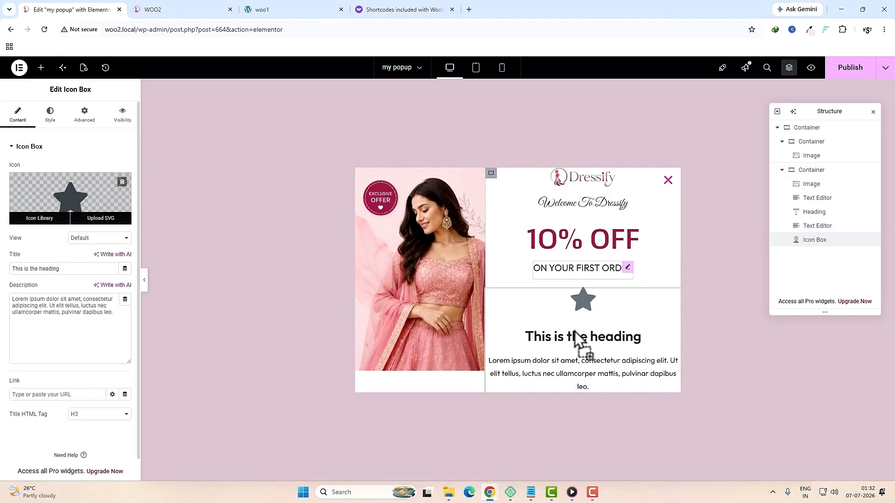
pyautogui.click(66, 196)
pyautogui.click(366, 126)
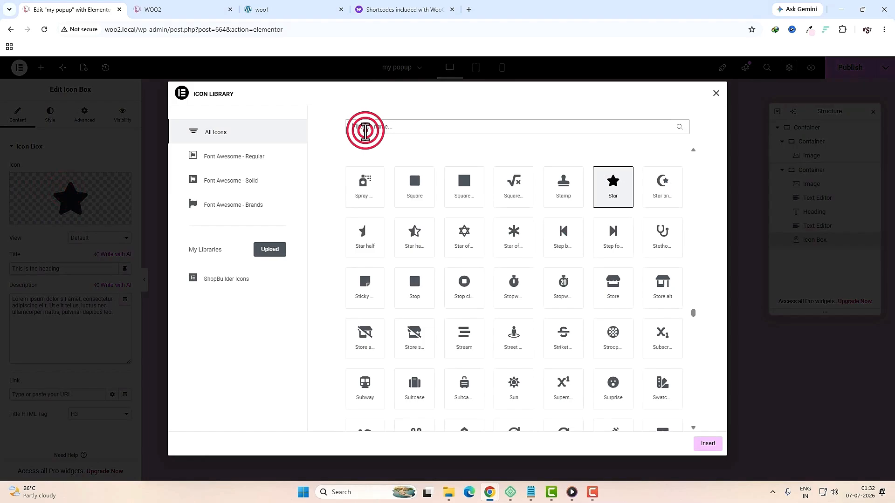
pyautogui.write('env')
pyautogui.doubleClick(356, 192)
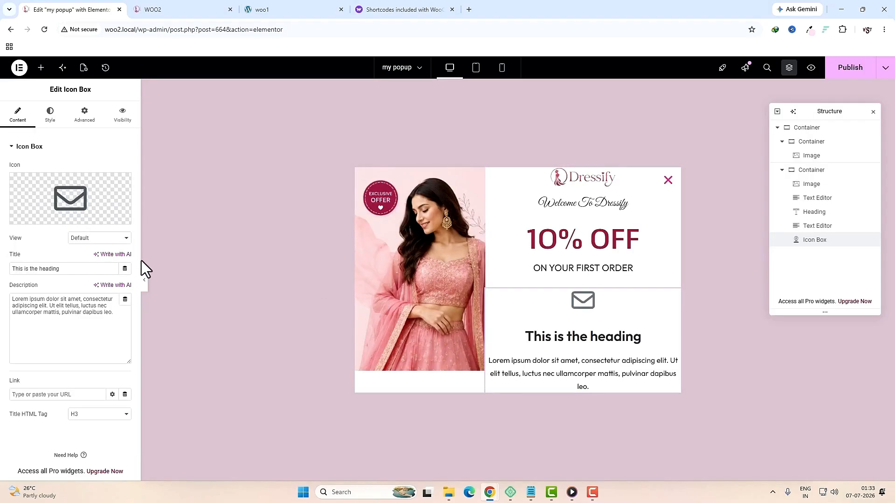
pyautogui.tripleClick(94, 274)
pyautogui.write('Subscribe to our newsletter and get exclusive updates, offered and more.')
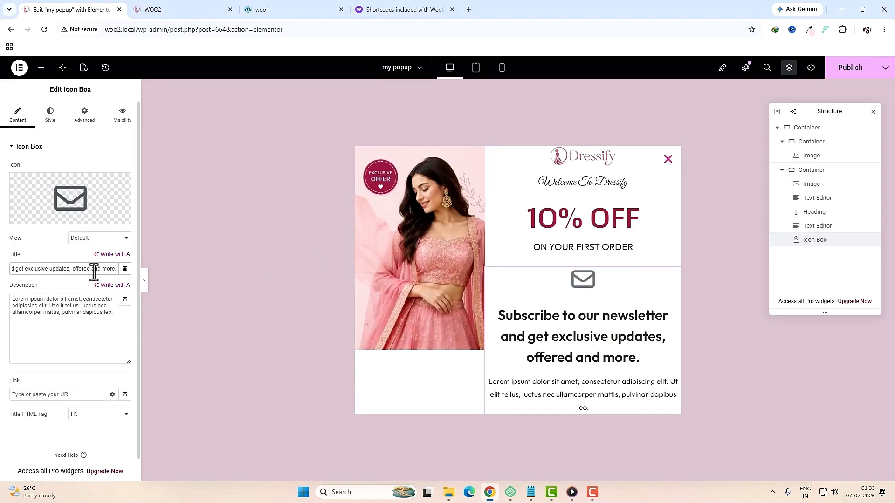
pyautogui.tripleClick(72, 312)
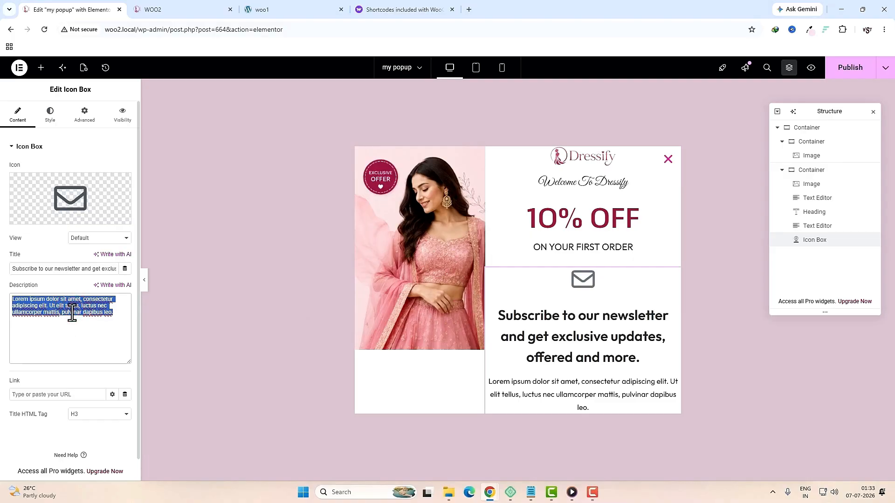
pyautogui.press('BackSpace')
# Step: Position the envelope left and middle at size 42, with the title at 12 px
pyautogui.click(50, 114)
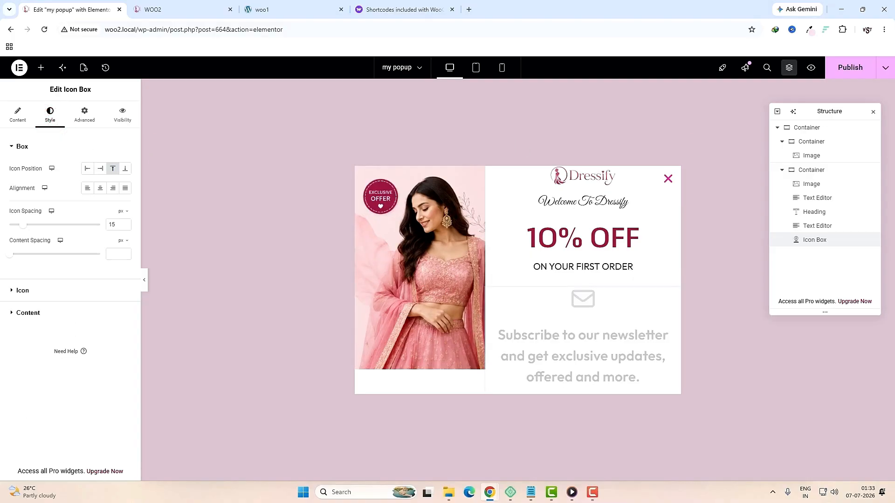
pyautogui.click(86, 169)
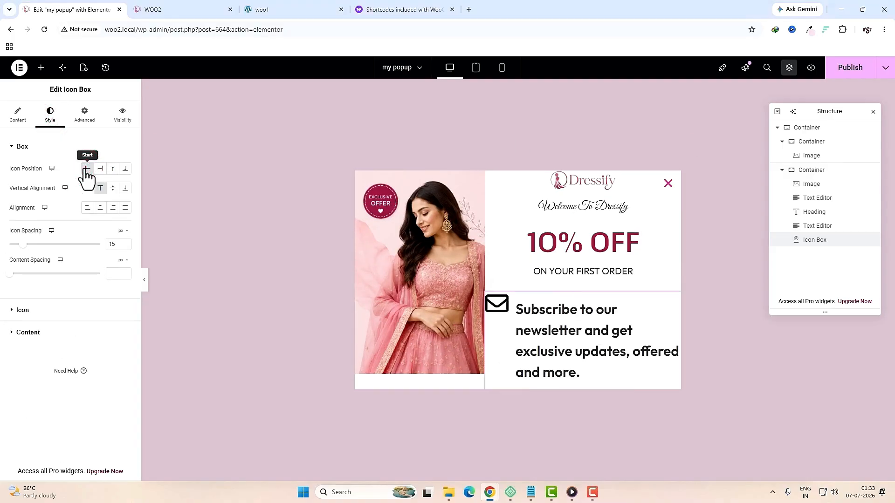
pyautogui.click(112, 188)
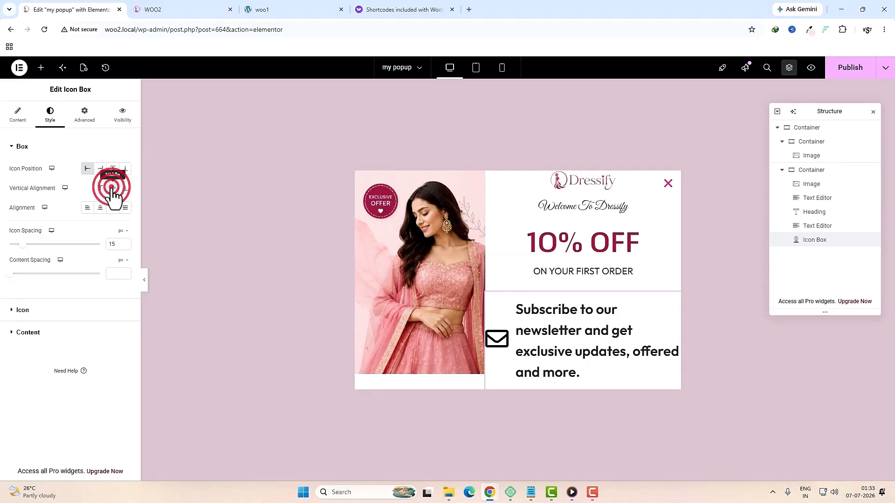
pyautogui.click(84, 310)
pyautogui.click(112, 240)
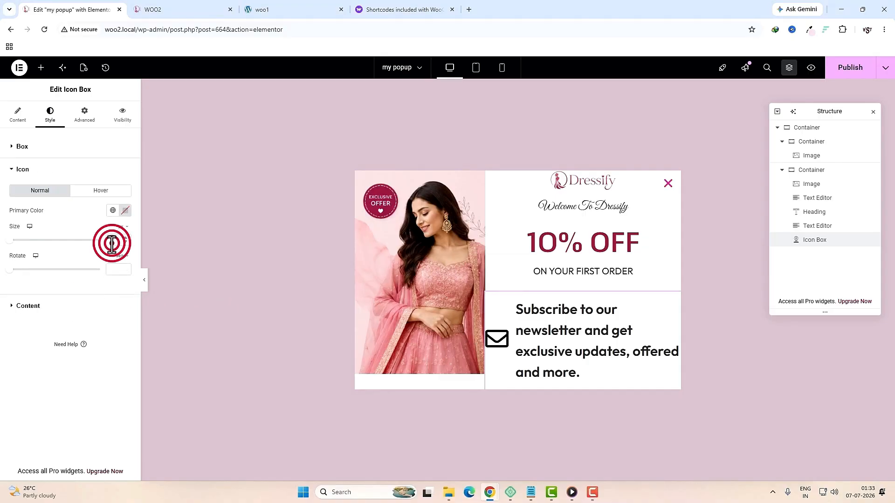
pyautogui.write('42')
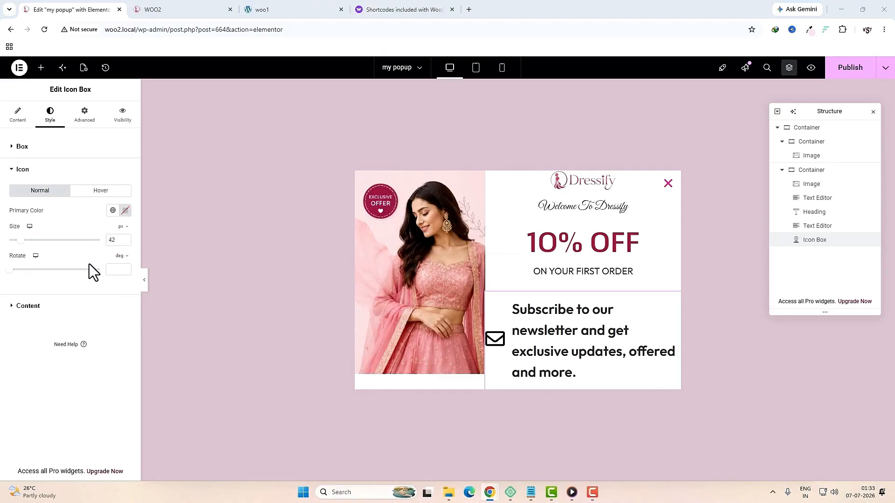
pyautogui.click(28, 304)
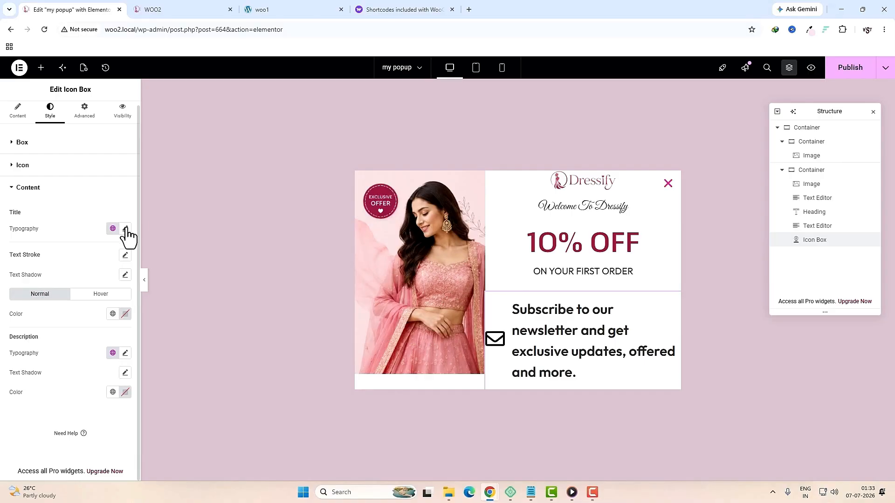
pyautogui.click(125, 229)
pyautogui.click(103, 301)
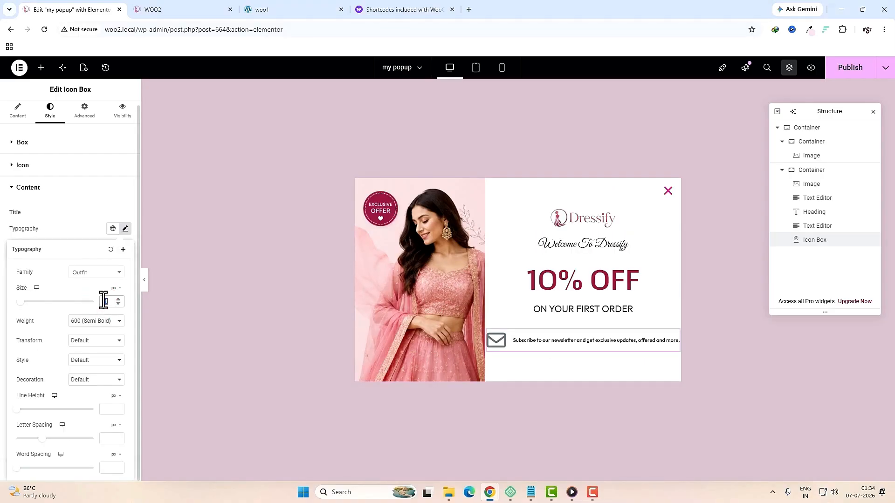
pyautogui.write('2')
# Step: Give the icon box a custom width of about 64%
pyautogui.click(86, 112)
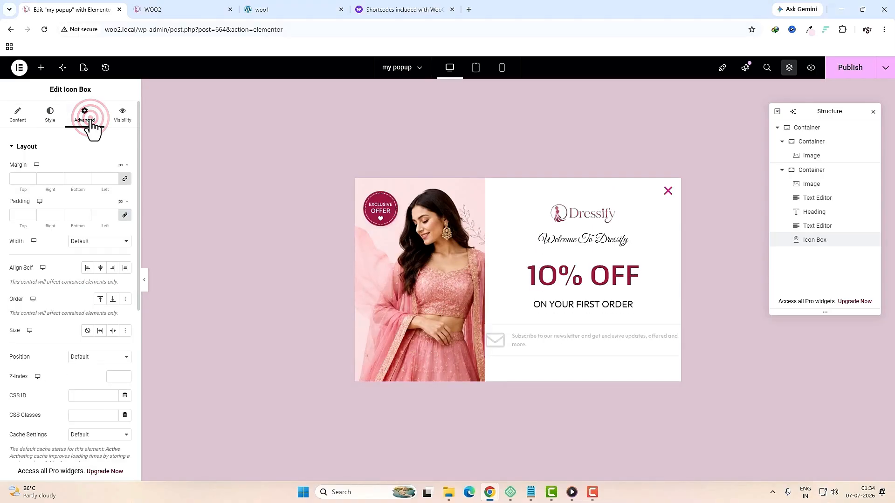
pyautogui.click(103, 241)
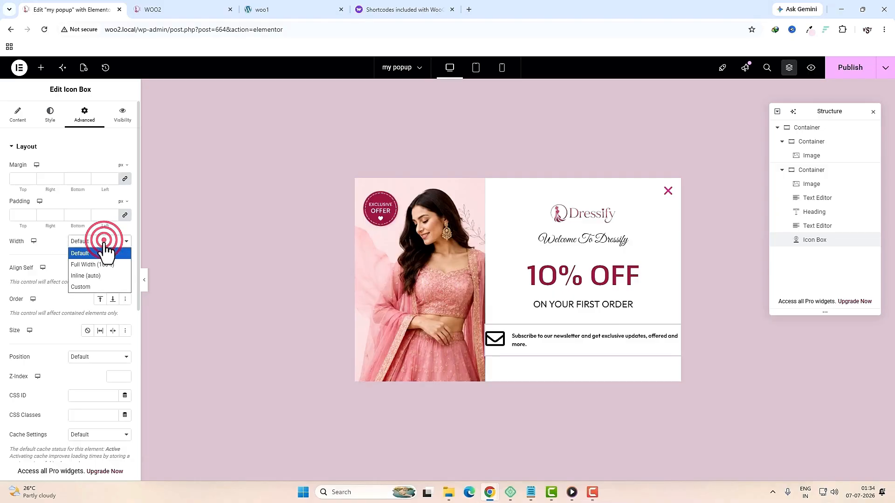
pyautogui.click(103, 283)
pyautogui.moveTo(57, 281); pyautogui.dragTo(66, 281)
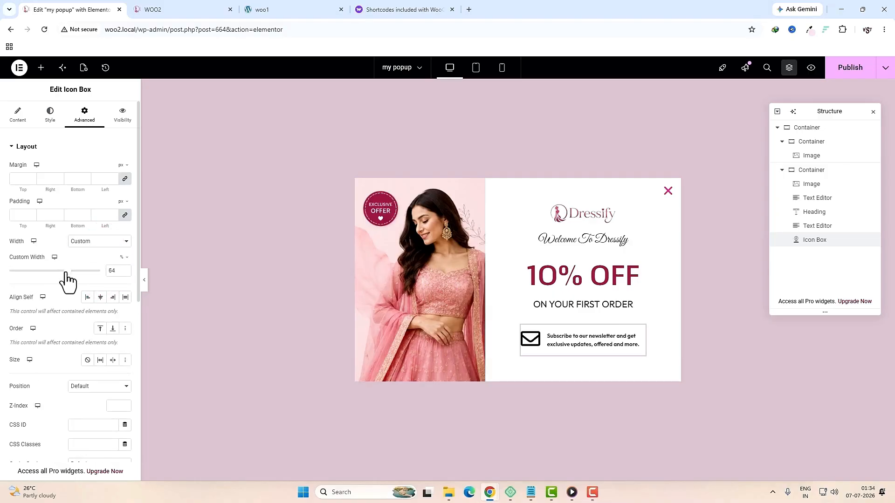
# Step: Set the title to normal 400 weight and tighten its line height to 12
pyautogui.click(50, 114)
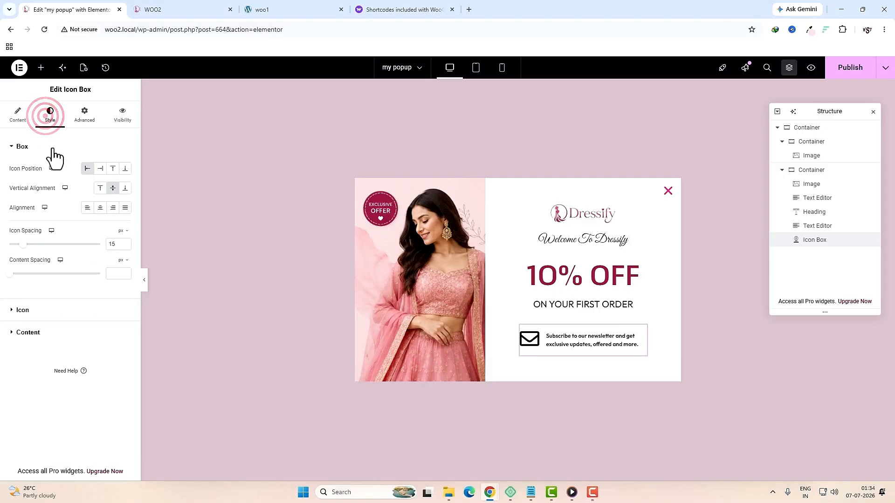
pyautogui.click(84, 331)
pyautogui.click(124, 228)
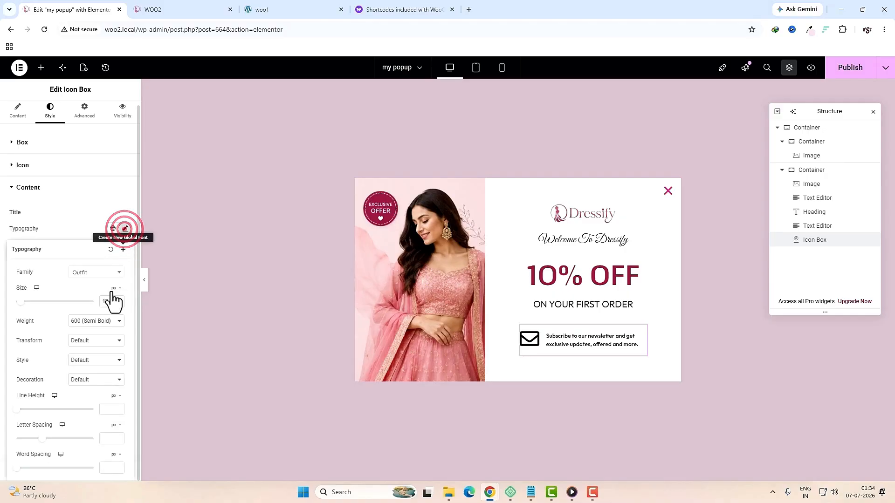
pyautogui.click(100, 321)
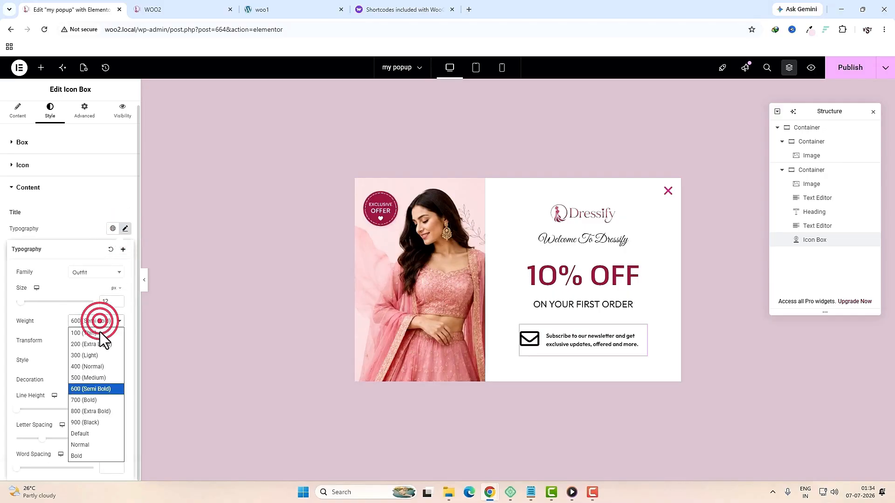
pyautogui.click(98, 367)
pyautogui.click(18, 409)
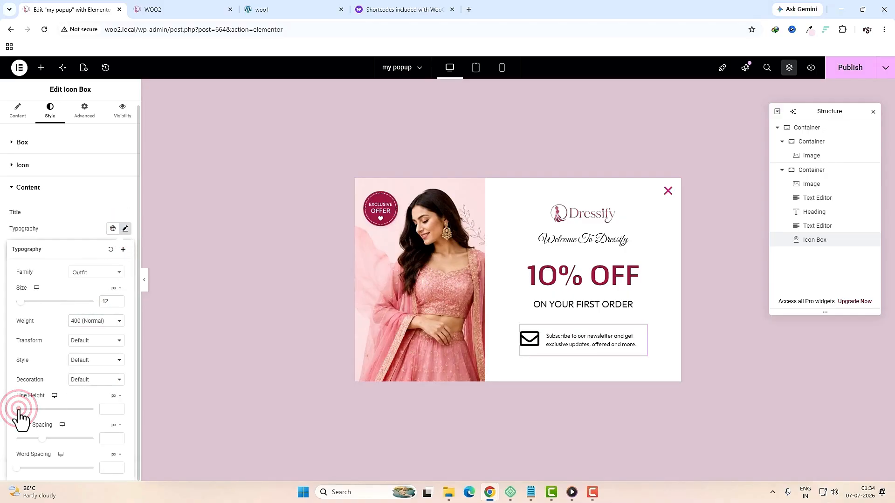
pyautogui.moveTo(18, 410); pyautogui.dragTo(27, 410)
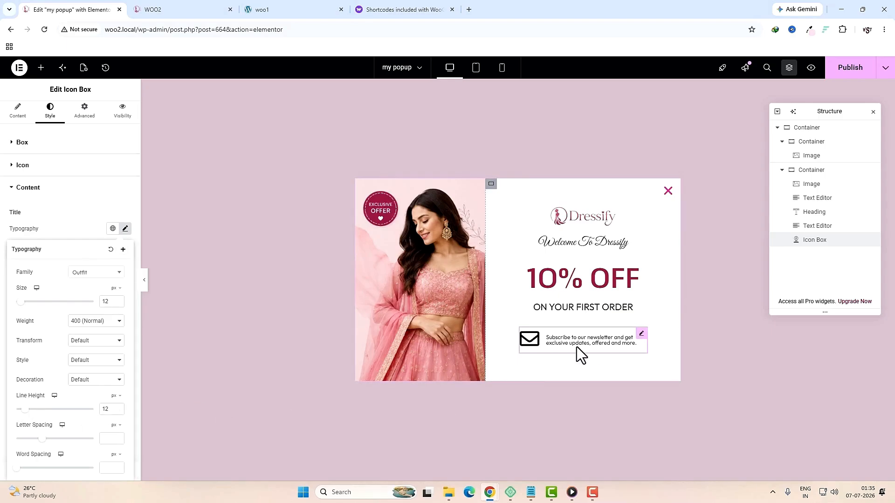
# Step: Add a Mailchimp form below the newsletter line, linked to the available audience
pyautogui.click(41, 68)
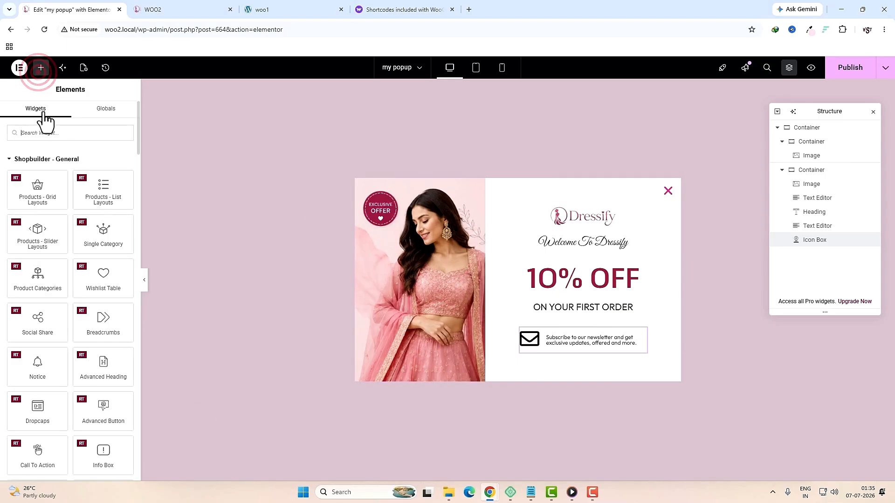
pyautogui.click(51, 131)
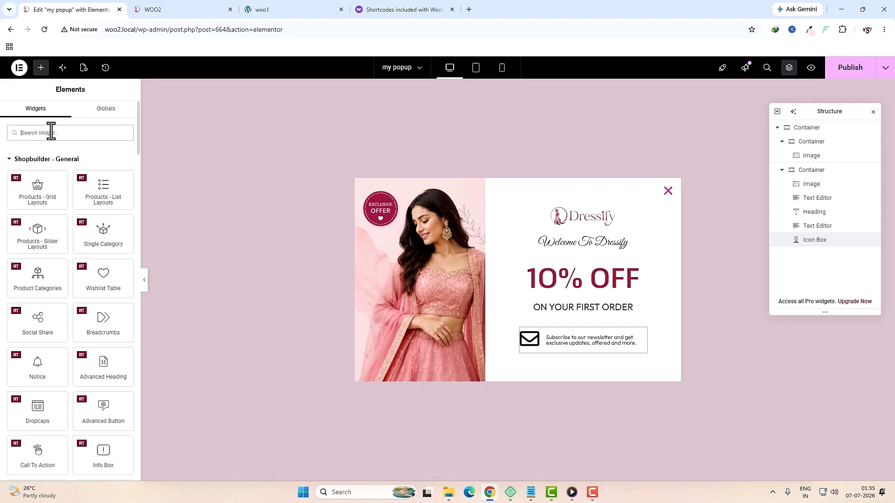
pyautogui.write('mail')
pyautogui.moveTo(103, 167); pyautogui.dragTo(575, 348)
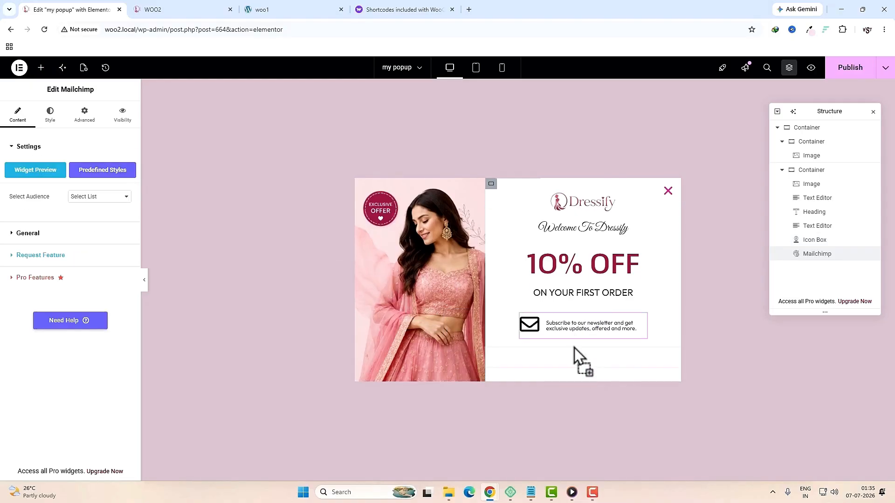
pyautogui.click(100, 196)
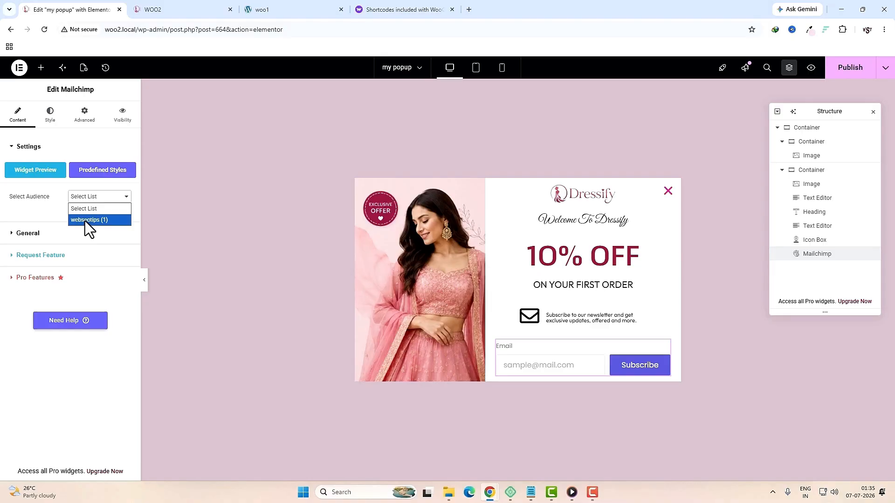
pyautogui.click(84, 220)
# Step: Clear the form's Email label
pyautogui.click(70, 233)
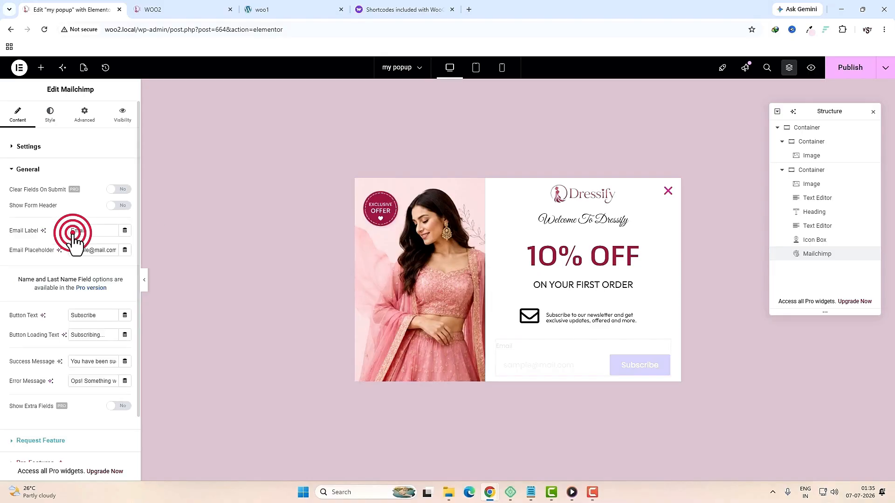
pyautogui.doubleClick(93, 231)
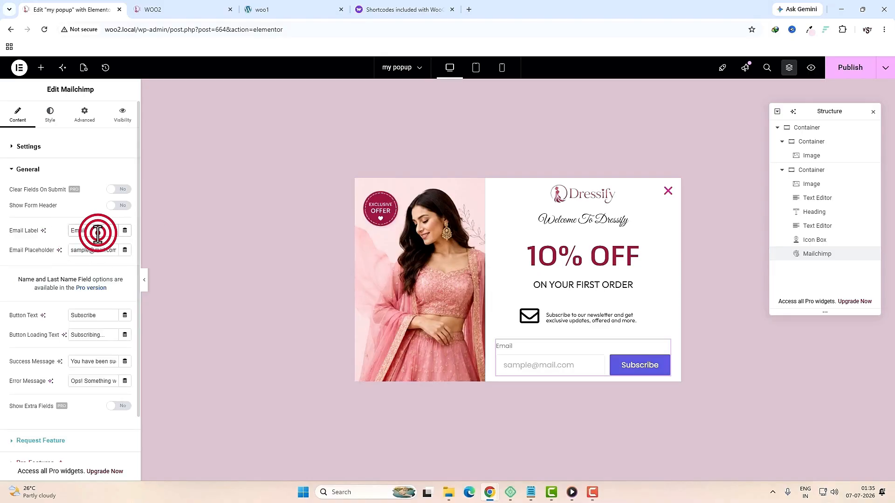
pyautogui.press('BackSpace')
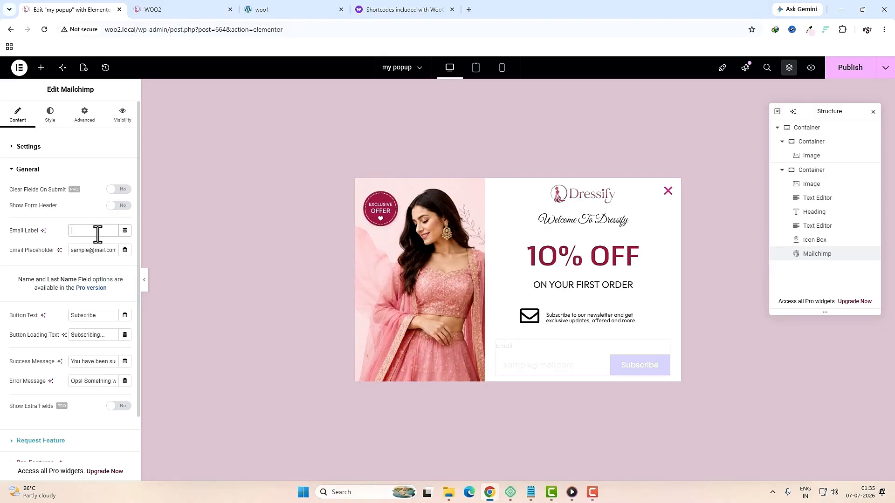
pyautogui.click(51, 119)
# Step: Give the email field a pink global-colour border and a corner radius of 1
pyautogui.scroll(-3, 54, 326)
pyautogui.click(54, 340)
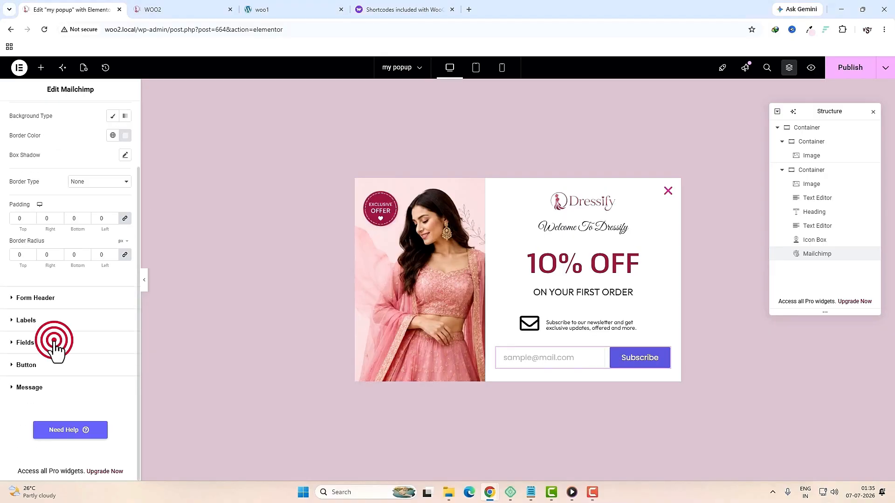
pyautogui.click(113, 313)
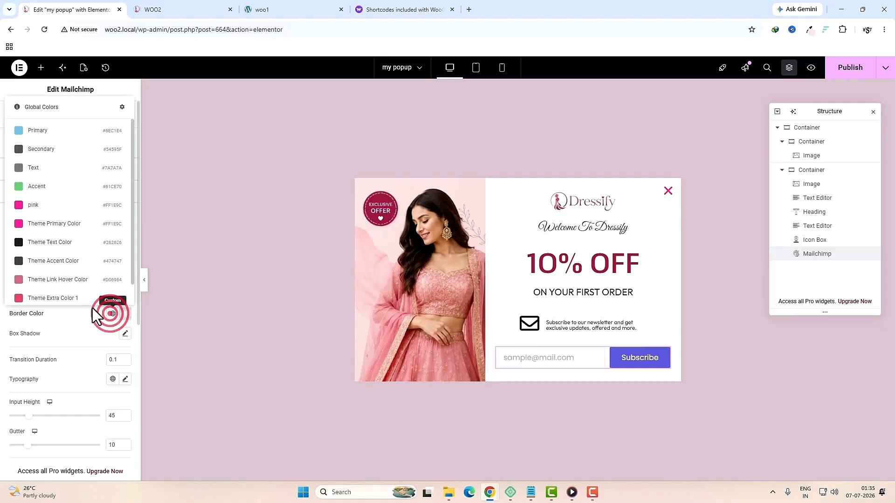
pyautogui.click(44, 220)
pyautogui.scroll(-4, 108, 325)
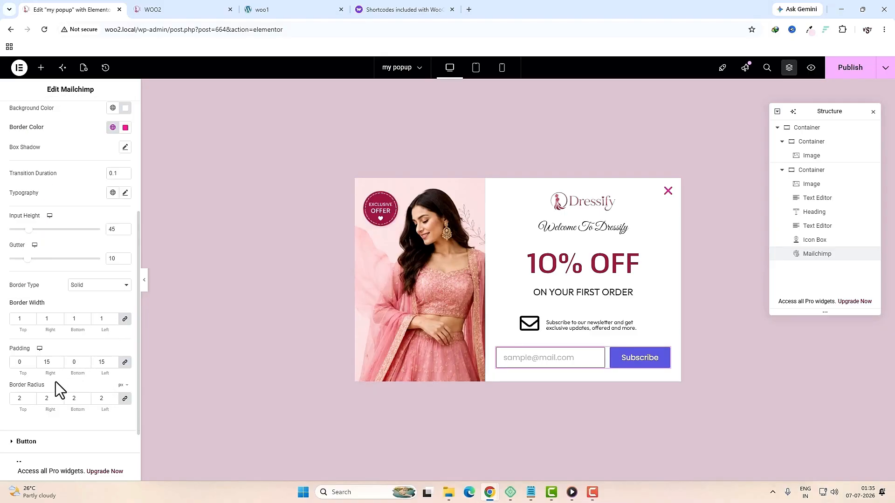
pyautogui.doubleClick(21, 398)
pyautogui.write('1')
# Step: Make the Subscribe button background pink and publish the popup
pyautogui.click(58, 442)
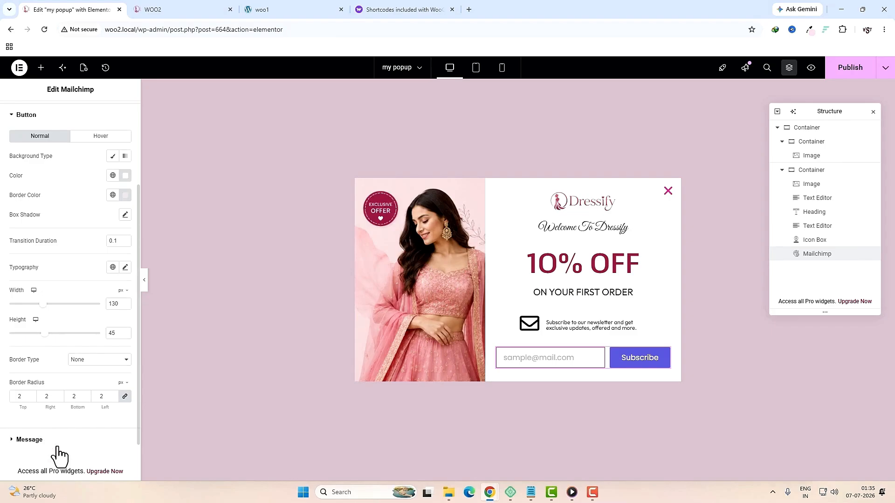
pyautogui.click(113, 155)
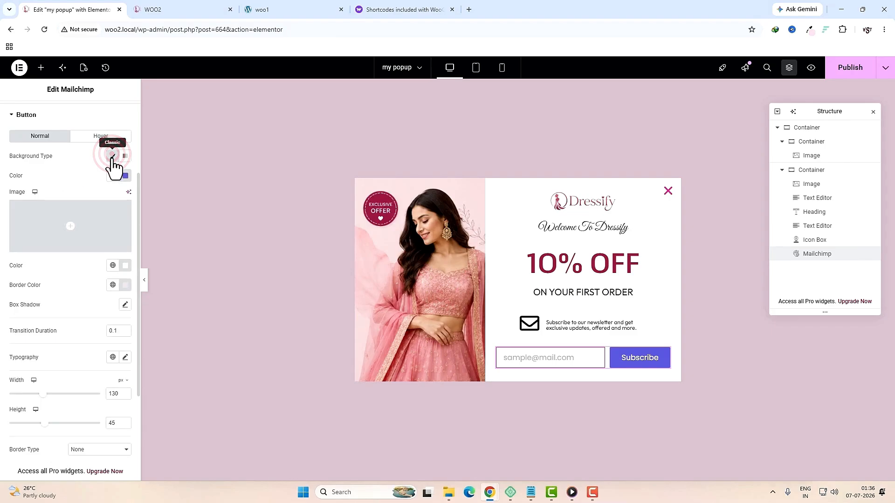
pyautogui.click(124, 177)
pyautogui.click(113, 175)
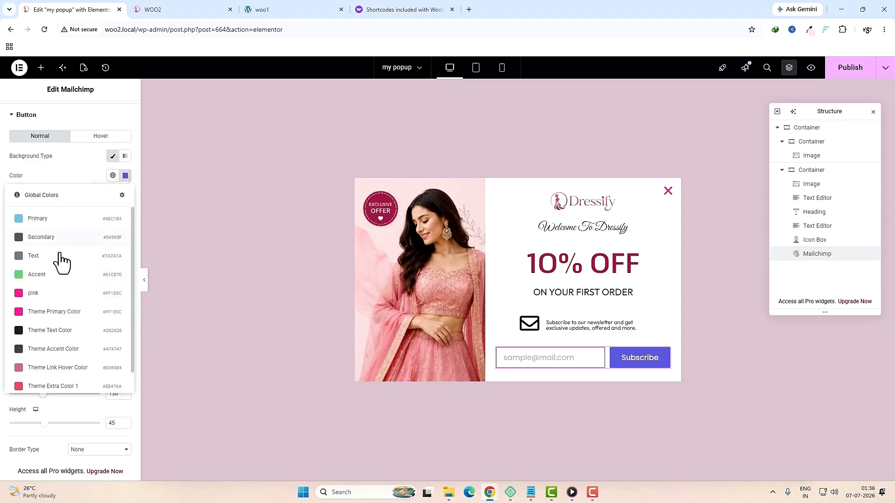
pyautogui.click(47, 294)
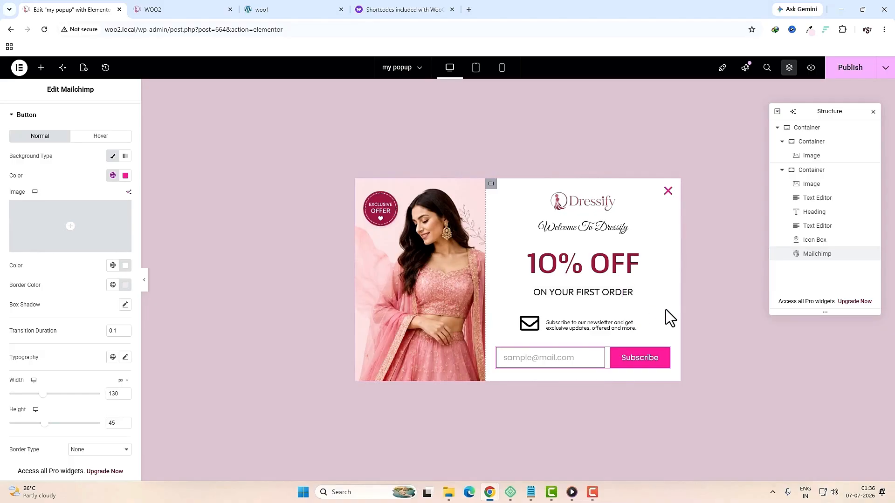
pyautogui.click(843, 75)
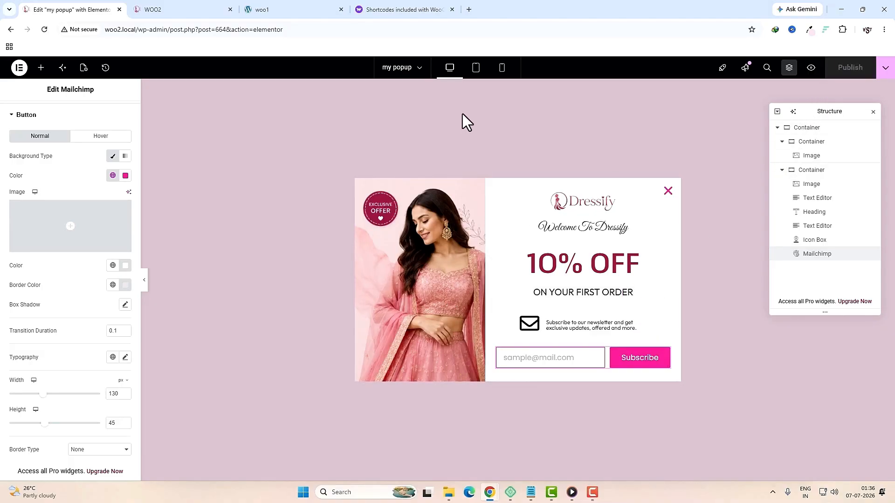
# Step: In mobile preview, set the side image to Hide On Mobile Portrait and publish
pyautogui.click(475, 69)
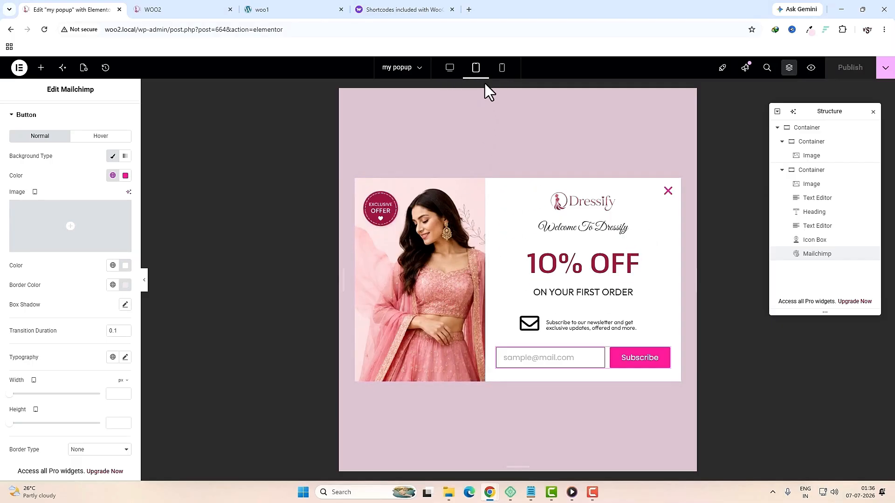
pyautogui.click(507, 72)
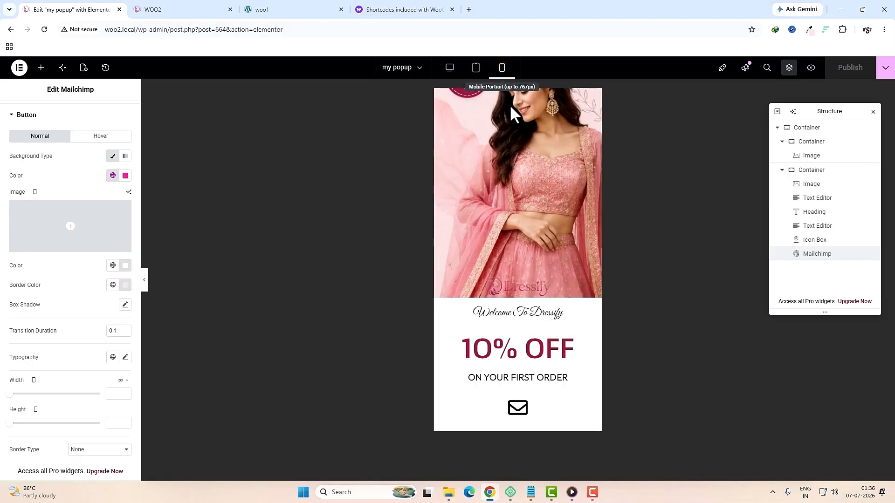
pyautogui.click(812, 142)
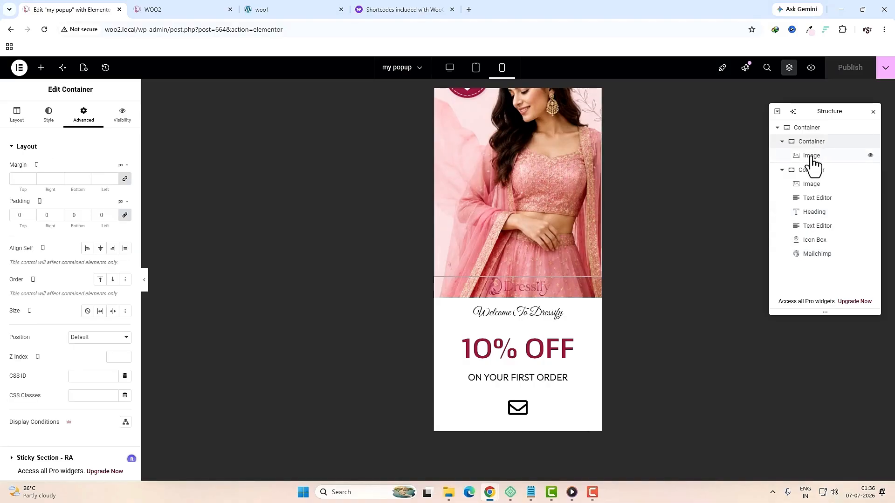
pyautogui.click(816, 159)
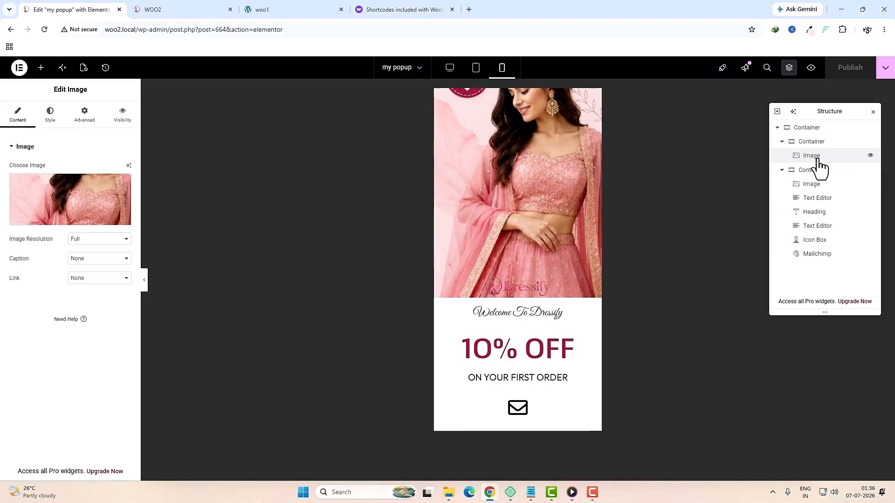
pyautogui.click(88, 121)
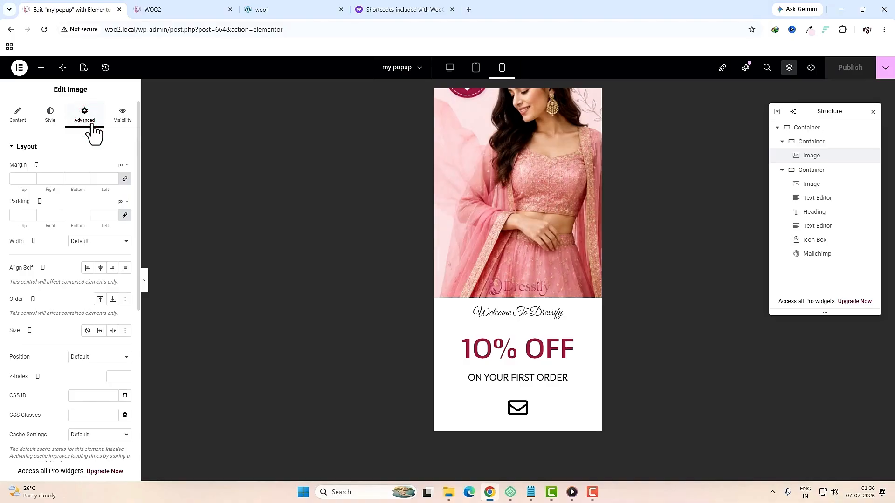
pyautogui.scroll(-5, 60, 327)
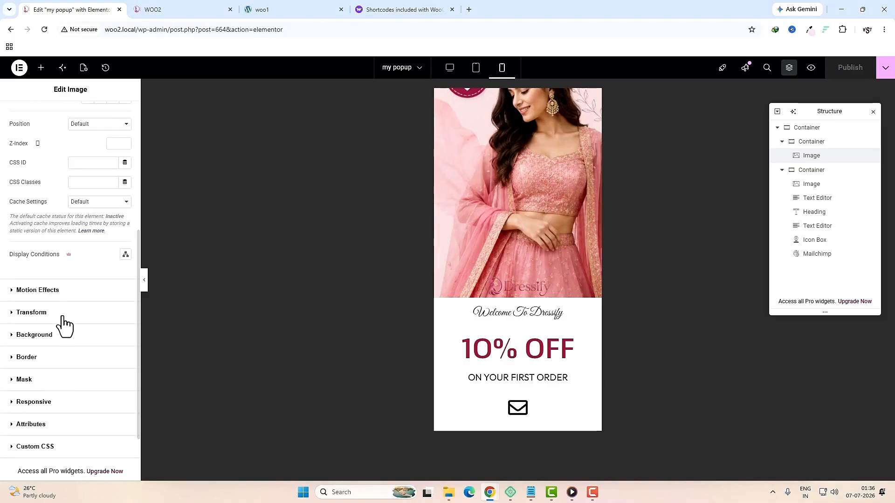
pyautogui.click(57, 404)
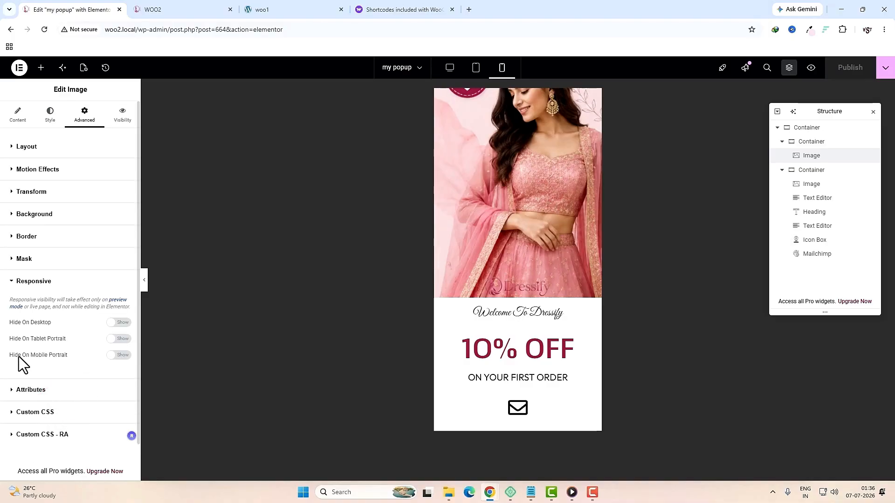
pyautogui.click(119, 356)
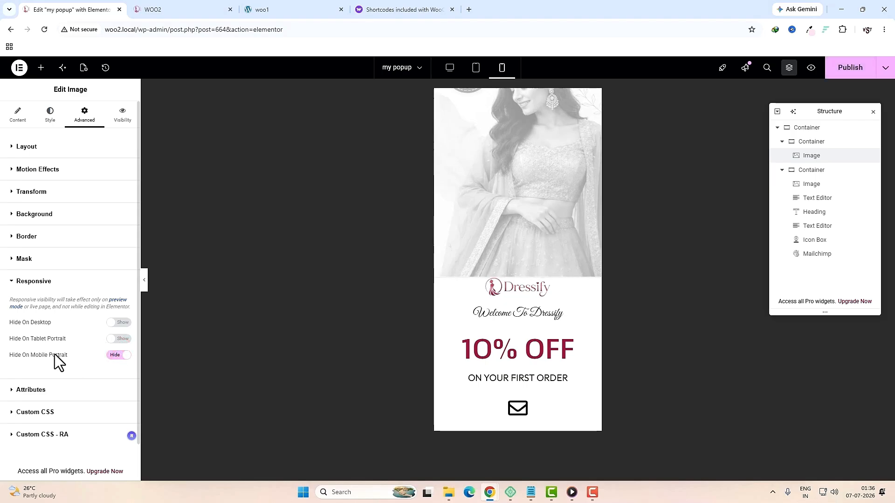
pyautogui.click(845, 71)
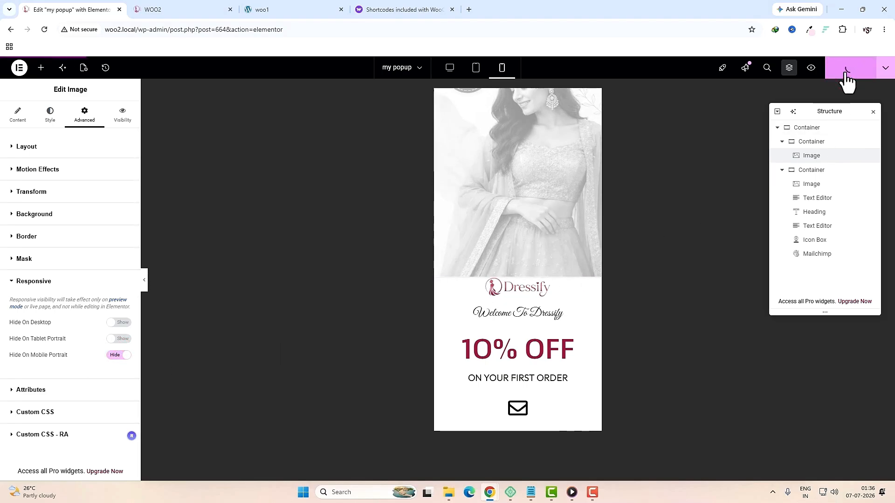
# Step: Exit Elementor to WordPress admin and go to NotificationX in the sidebar
pyautogui.click(19, 68)
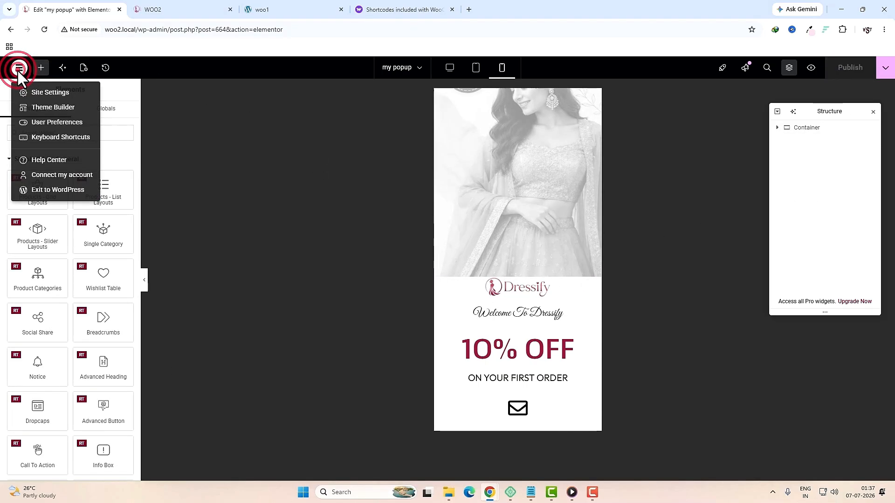
pyautogui.click(52, 190)
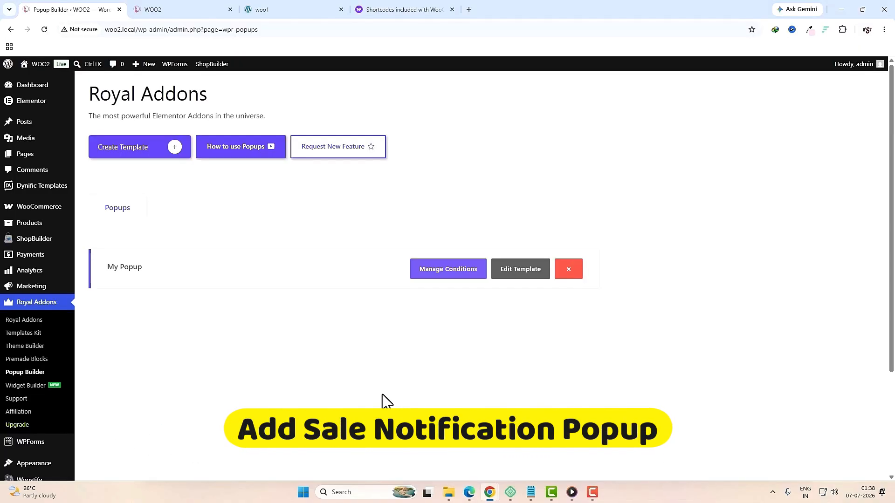
pyautogui.scroll(-3, 409, 400)
pyautogui.moveTo(45, 429)
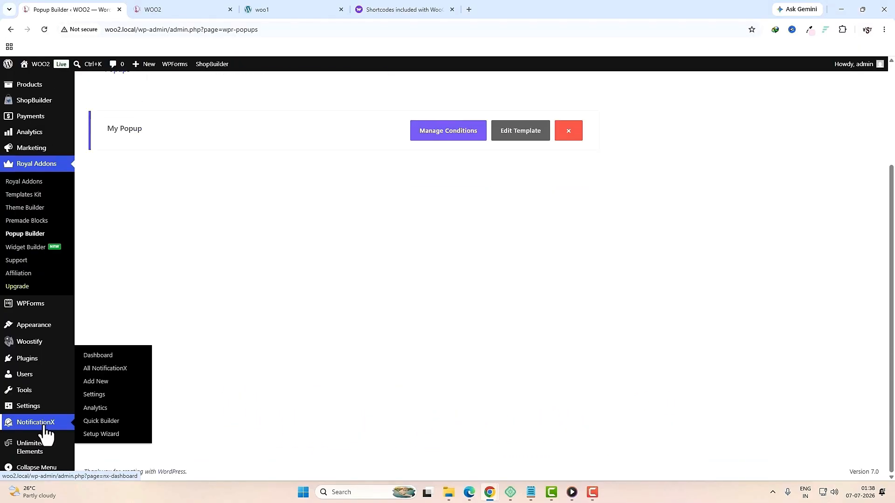
pyautogui.click(45, 427)
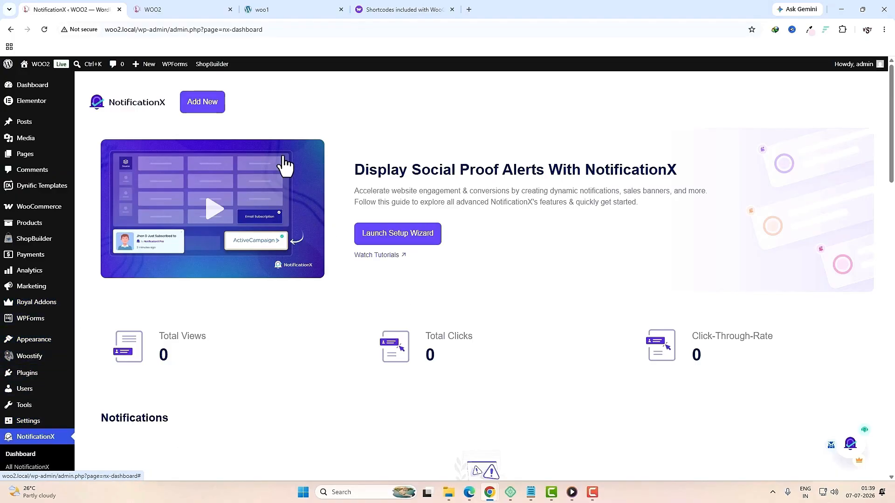
# Step: Create a new notification titled 'sale notification' as a Sales Notification with WooCommerce source
pyautogui.click(203, 103)
pyautogui.click(166, 142)
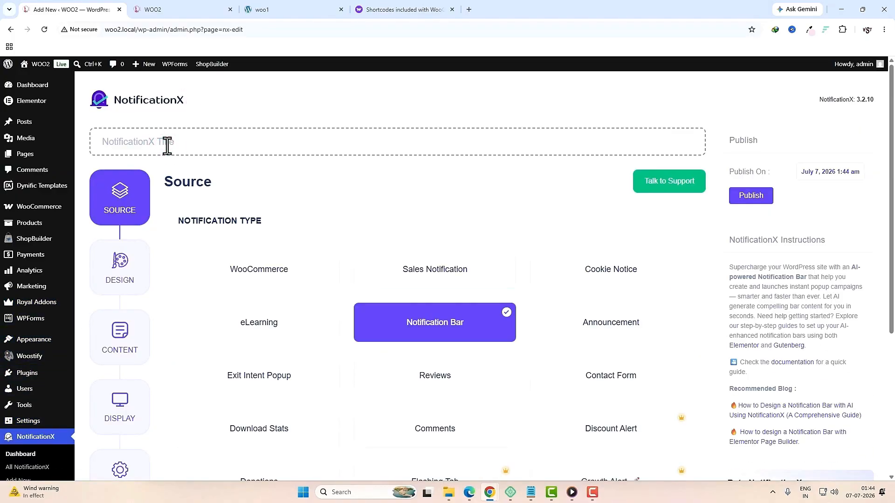
pyautogui.write('sale notification')
pyautogui.click(433, 266)
pyautogui.scroll(-10, 433, 275)
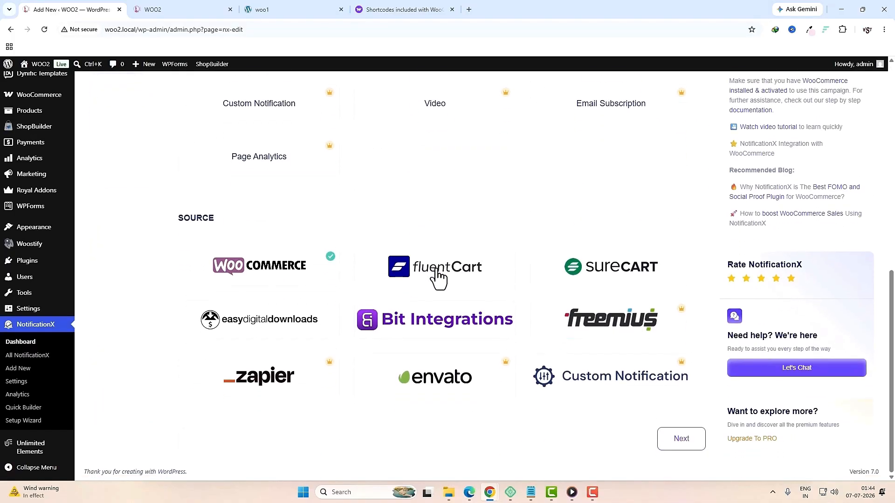
pyautogui.click(295, 272)
pyautogui.click(682, 439)
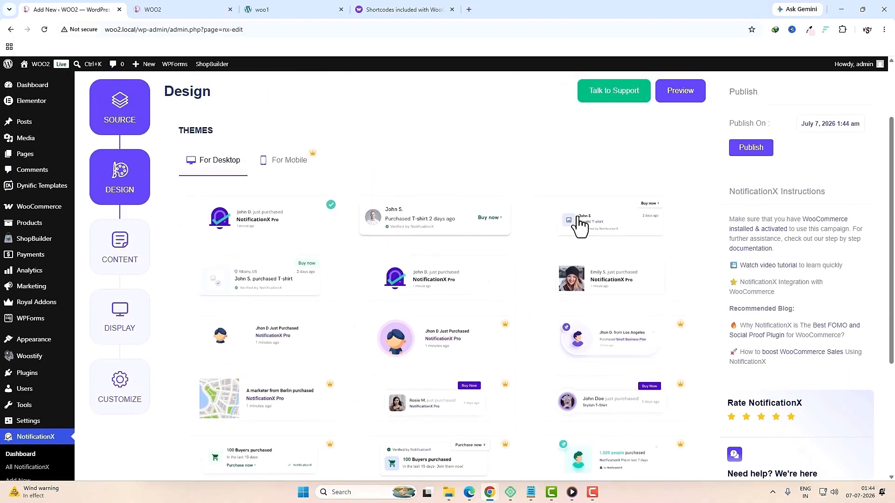
# Step: Choose the purchase design theme that shows a customer photo
pyautogui.click(613, 279)
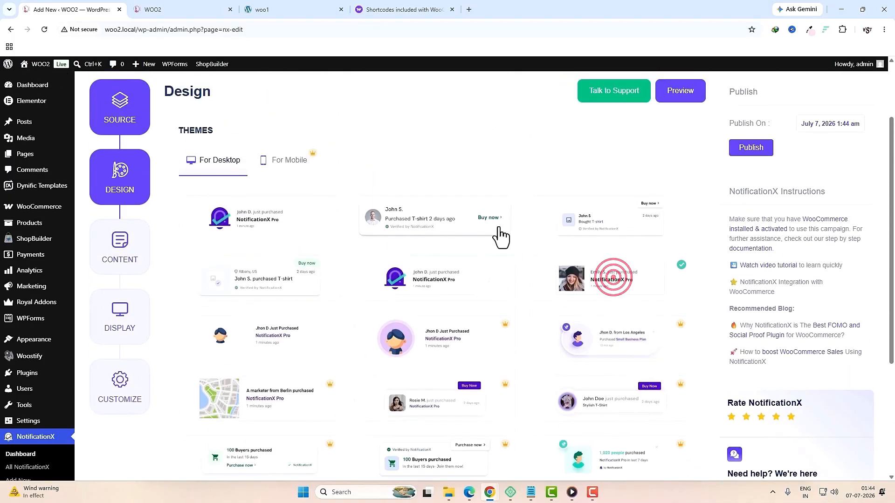
pyautogui.click(460, 215)
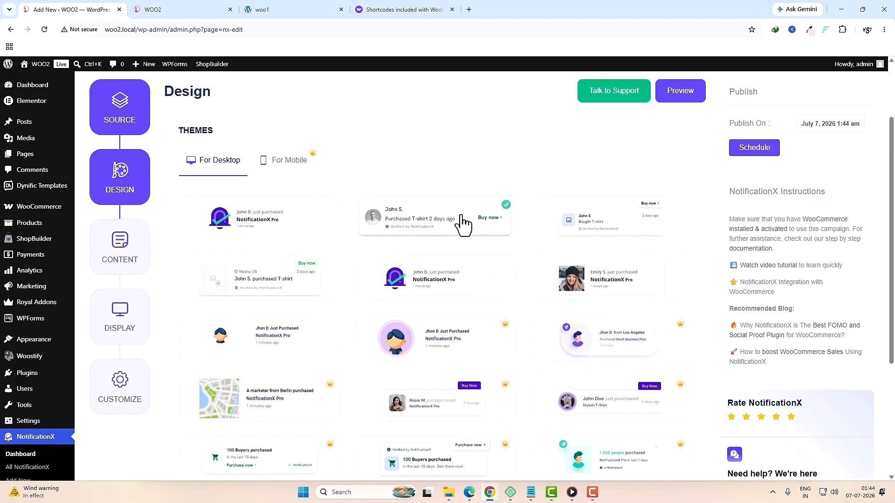
pyautogui.click(585, 280)
pyautogui.scroll(-4, 606, 359)
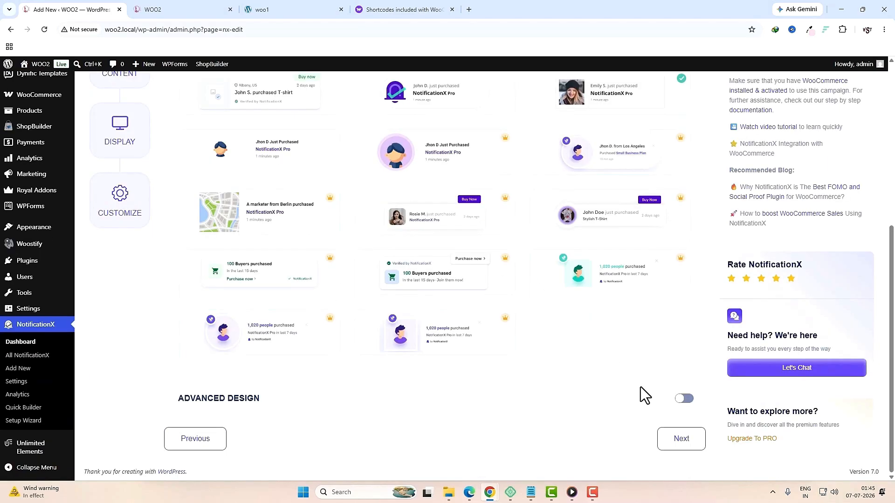
pyautogui.click(674, 445)
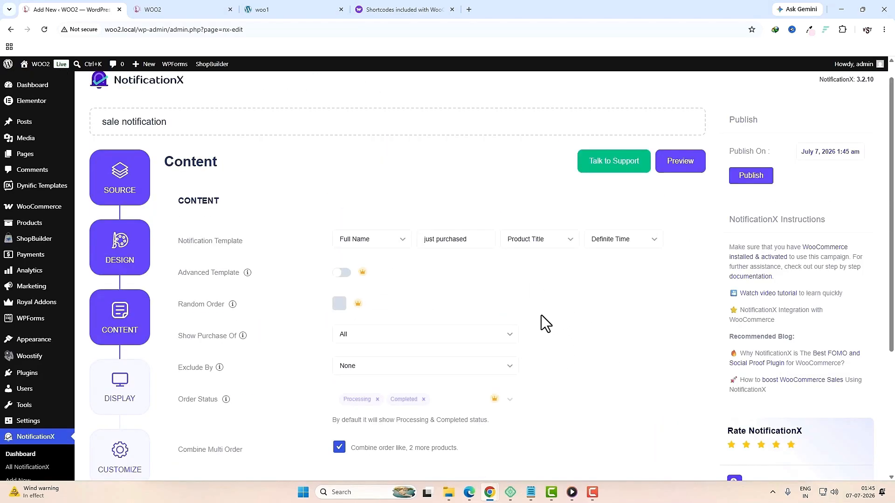
# Step: Keep the default Content and Display settings for the sale notification
pyautogui.scroll(-4, 550, 331)
pyautogui.click(680, 442)
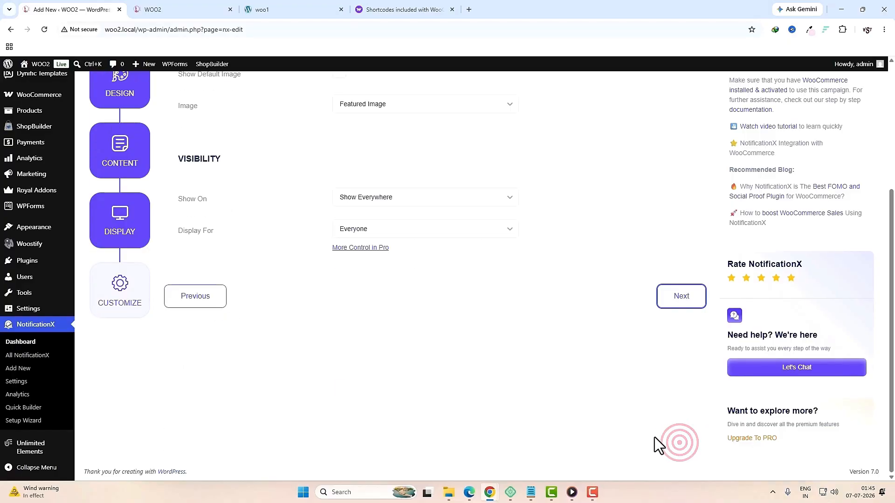
pyautogui.click(676, 303)
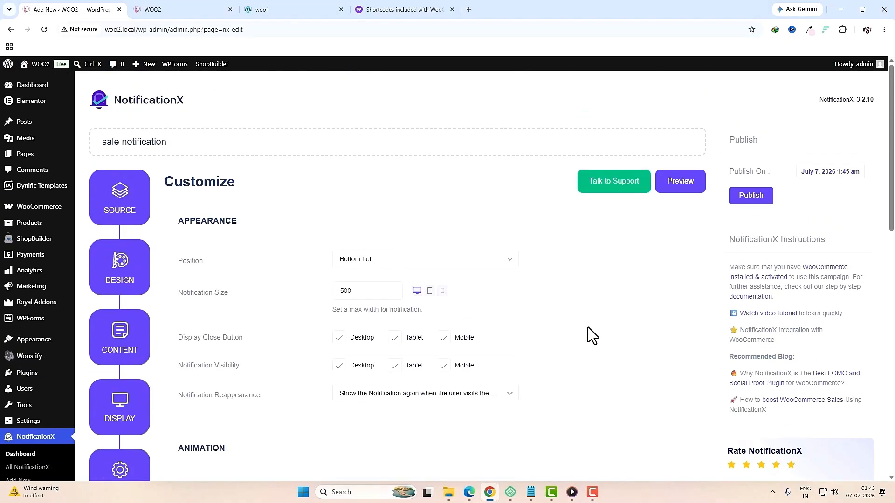
# Step: Keep the position at Bottom Left and publish the sale notification
pyautogui.click(458, 262)
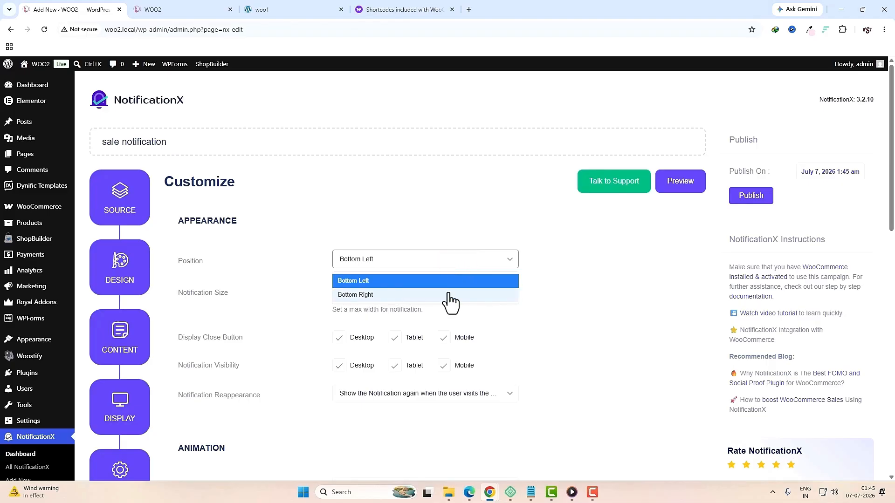
pyautogui.click(579, 304)
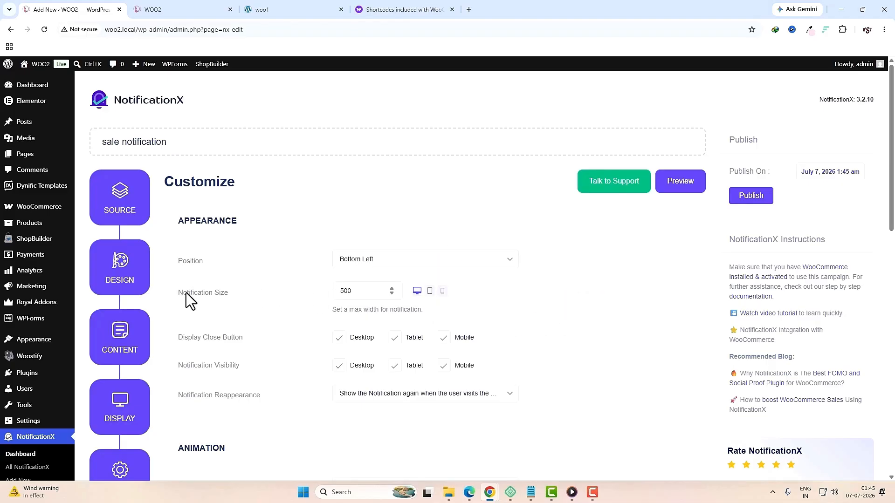
pyautogui.scroll(-5, 516, 307)
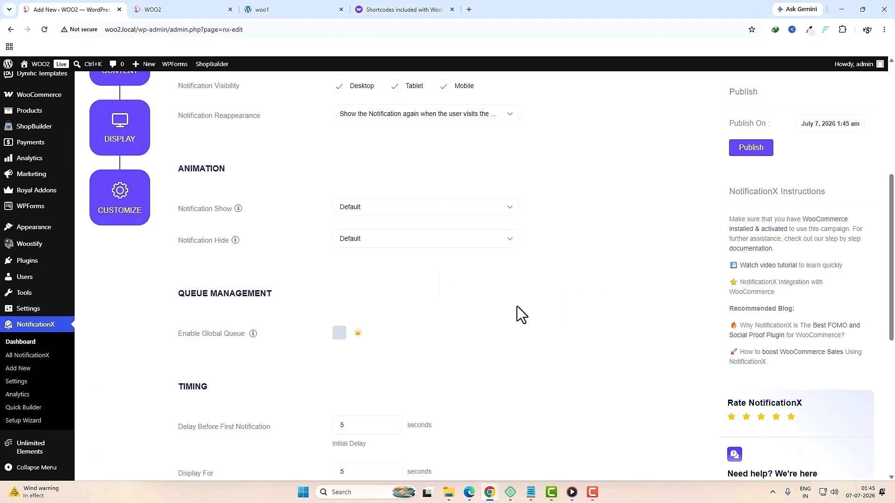
pyautogui.scroll(-1, 517, 306)
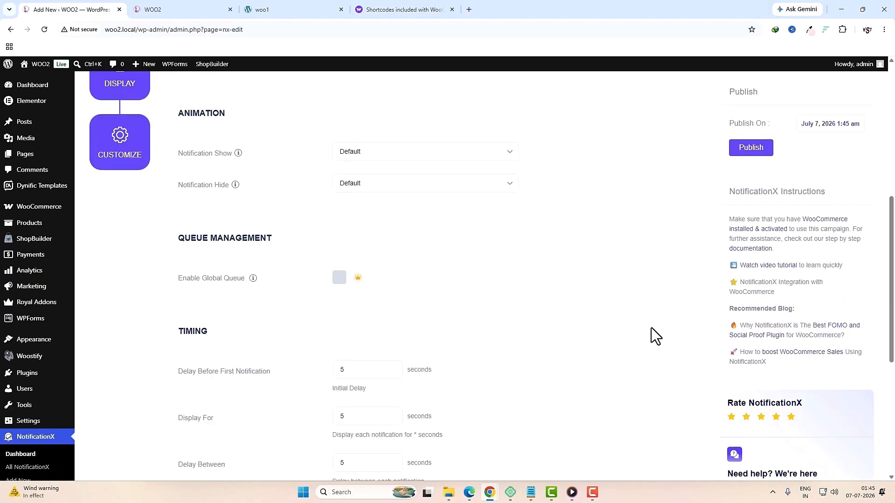
pyautogui.scroll(7, 651, 329)
pyautogui.click(745, 198)
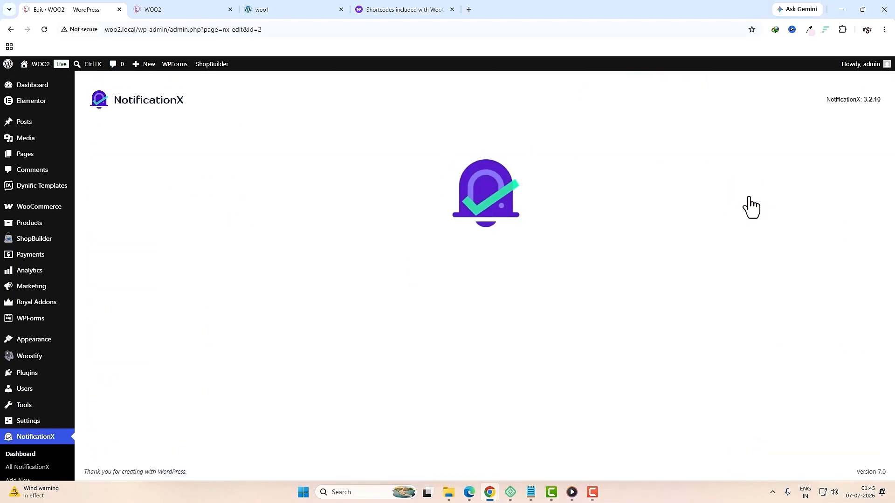
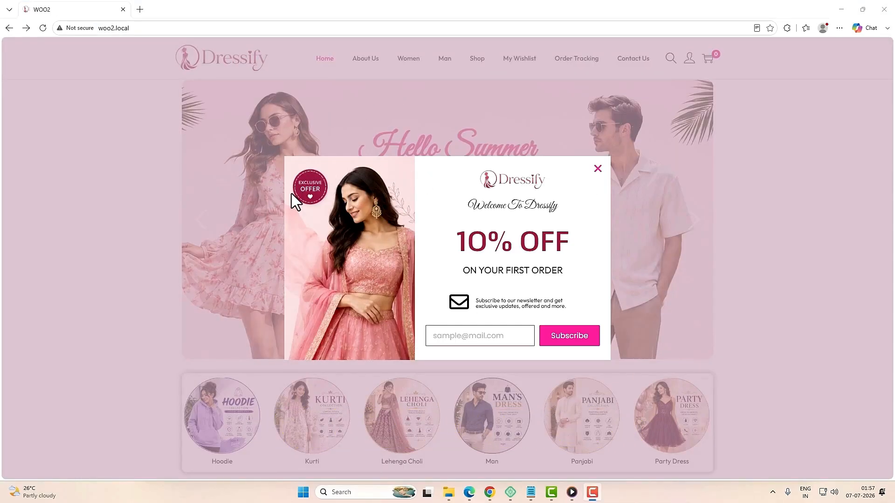
# Step: Dismiss the newsletter discount popup and bring up the Login / Register form from the account icon
pyautogui.click(598, 169)
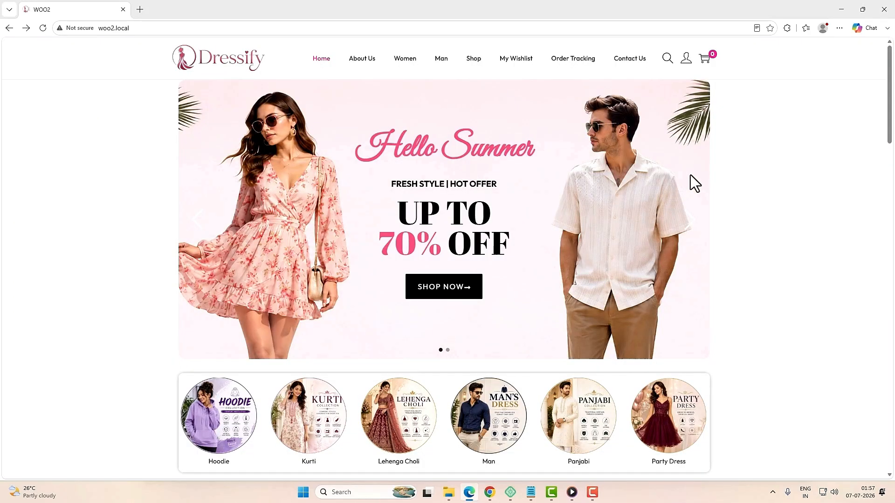
pyautogui.moveTo(686, 68)
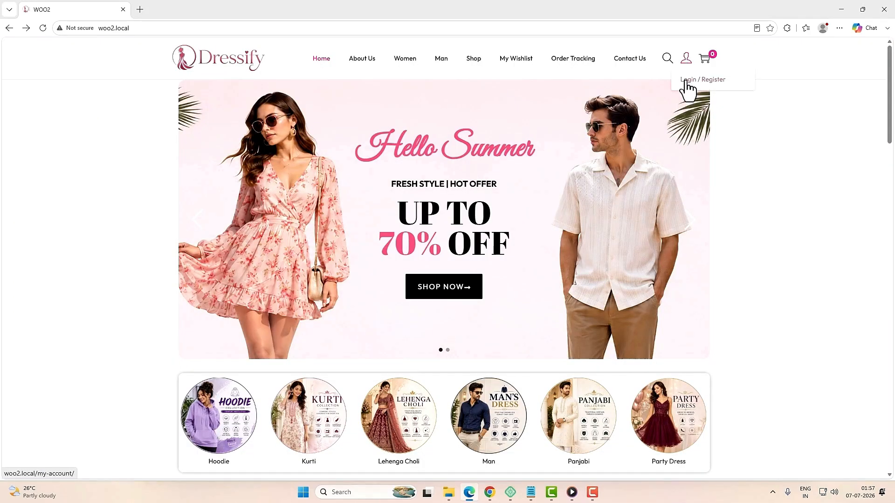
pyautogui.click(688, 81)
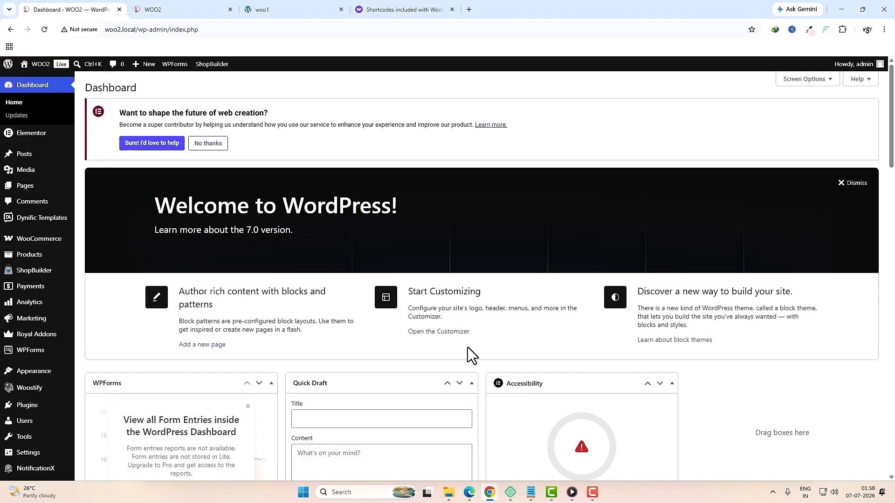
pyautogui.scroll(-8, 434, 386)
# Step: In Settings > General, tick Anyone can register
pyautogui.moveTo(40, 410)
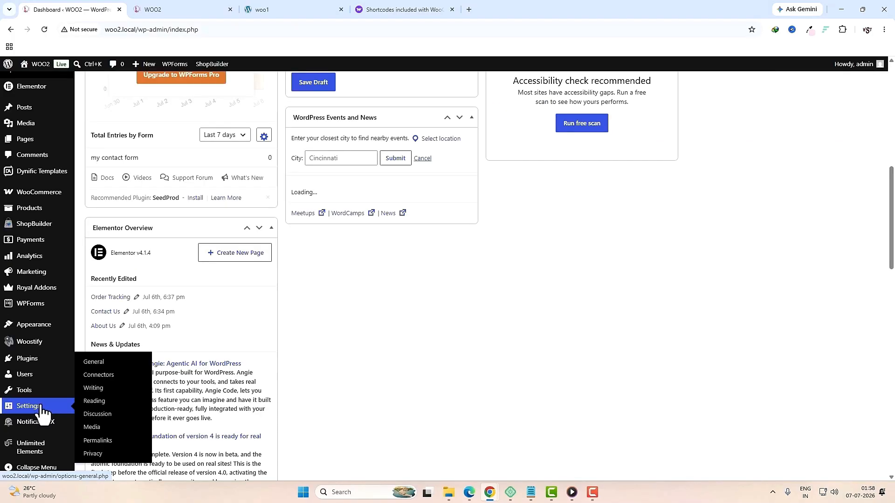
pyautogui.click(99, 364)
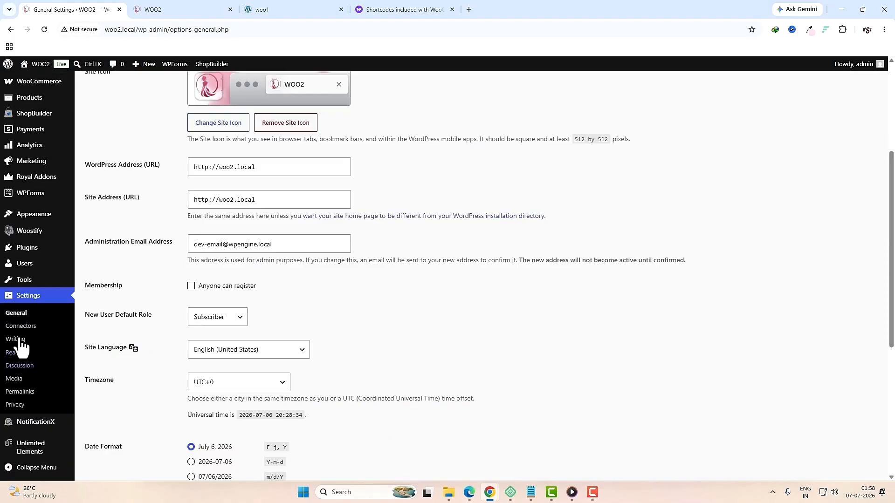
pyautogui.click(191, 286)
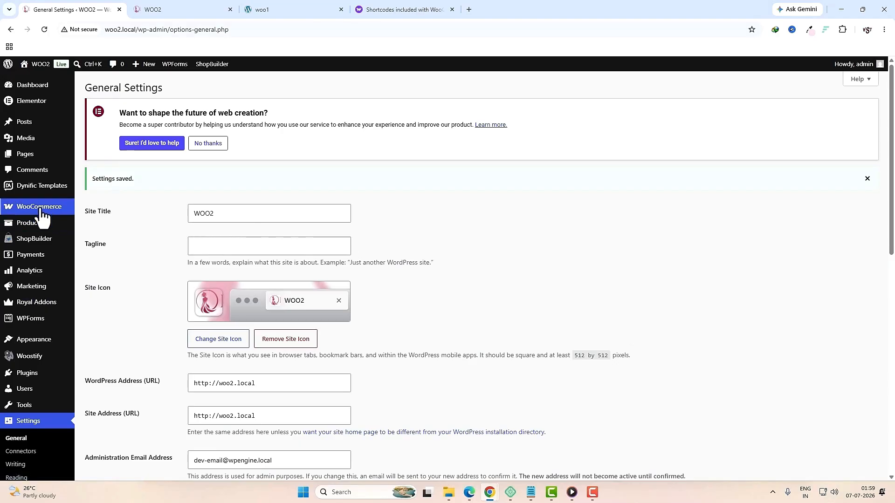
# Step: In WooCommerce Accounts & Privacy, enable checkout log-in and account creation, disable password setup links, and save
pyautogui.moveTo(41, 213)
pyautogui.click(94, 275)
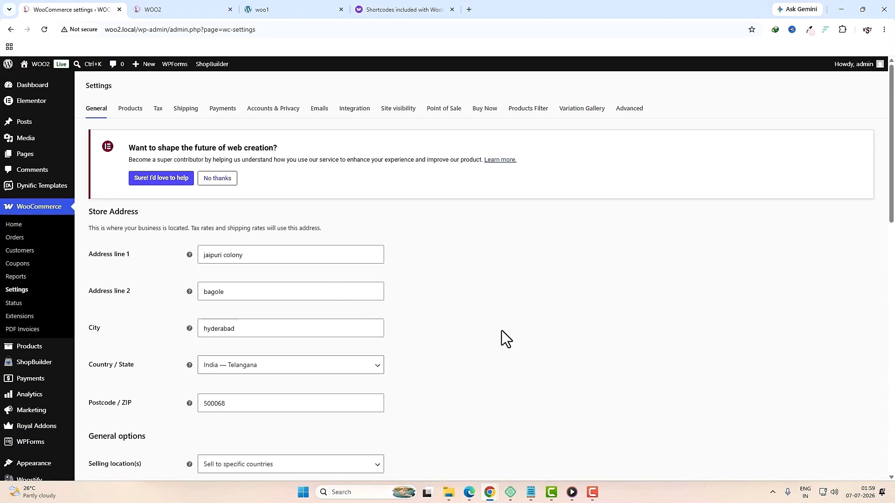
pyautogui.click(294, 110)
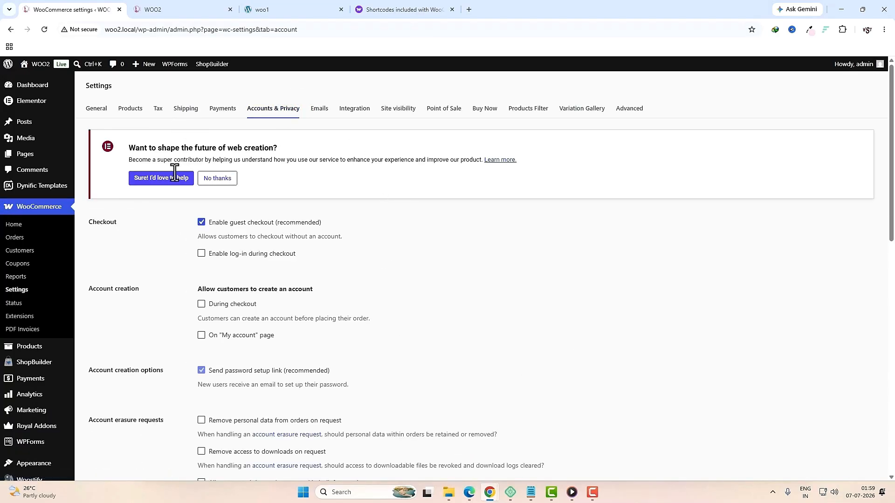
pyautogui.click(201, 254)
pyautogui.scroll(-2, 205, 261)
pyautogui.click(200, 275)
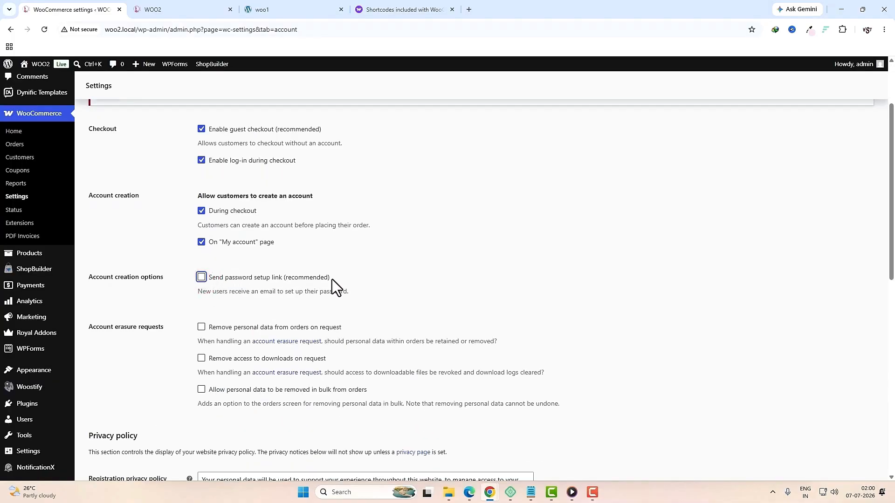
pyautogui.scroll(-6, 473, 301)
pyautogui.scroll(-4, 472, 301)
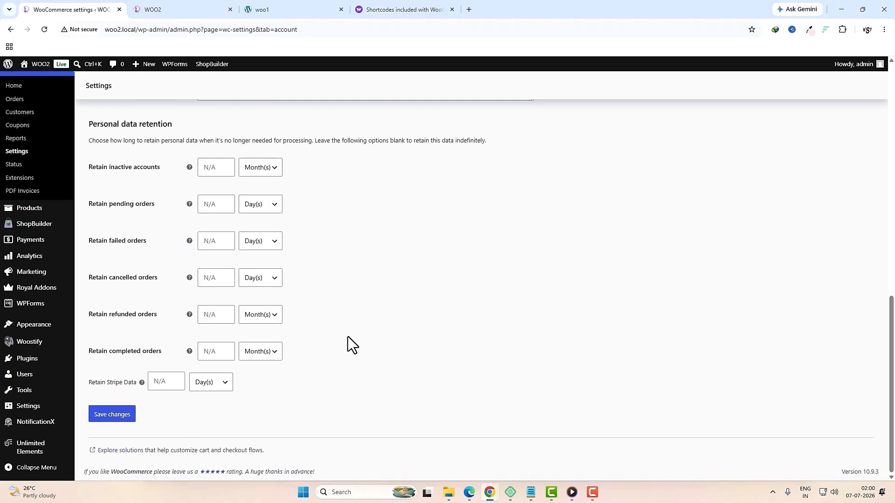
pyautogui.click(130, 418)
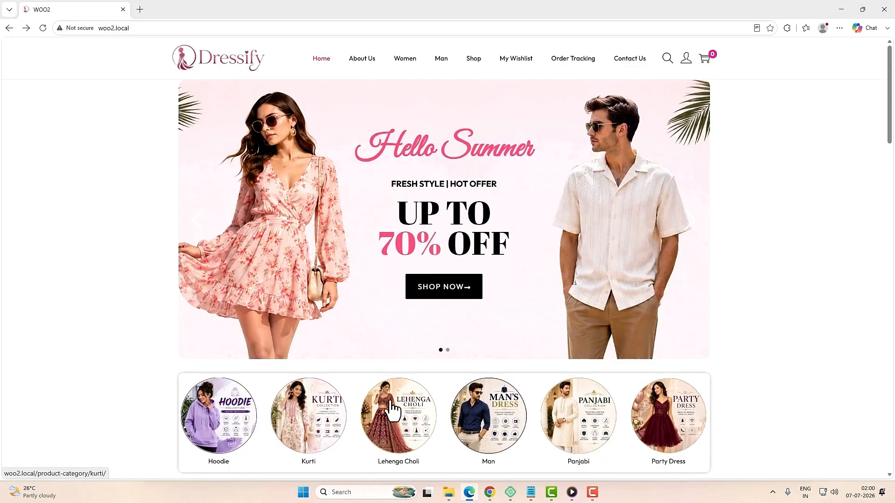
# Step: Register a new customer account with an e-mail and password, declining to save the password
pyautogui.click(41, 27)
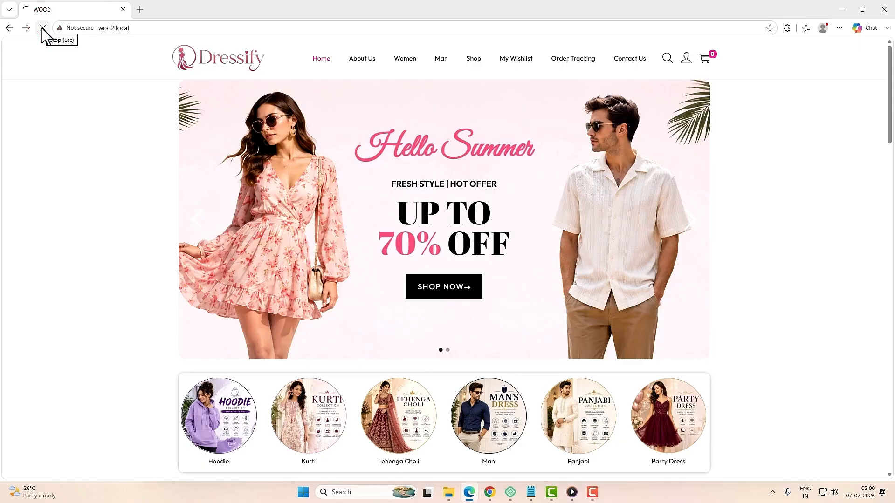
pyautogui.click(687, 62)
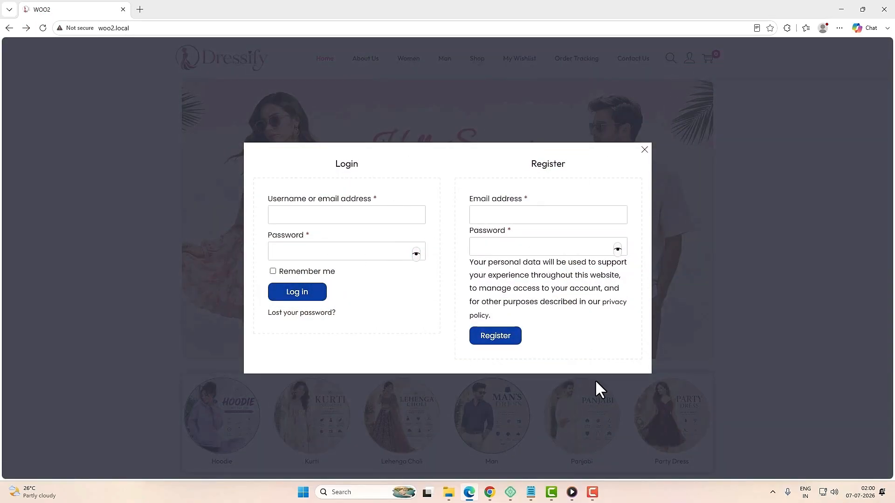
pyautogui.click(537, 219)
pyautogui.click(538, 240)
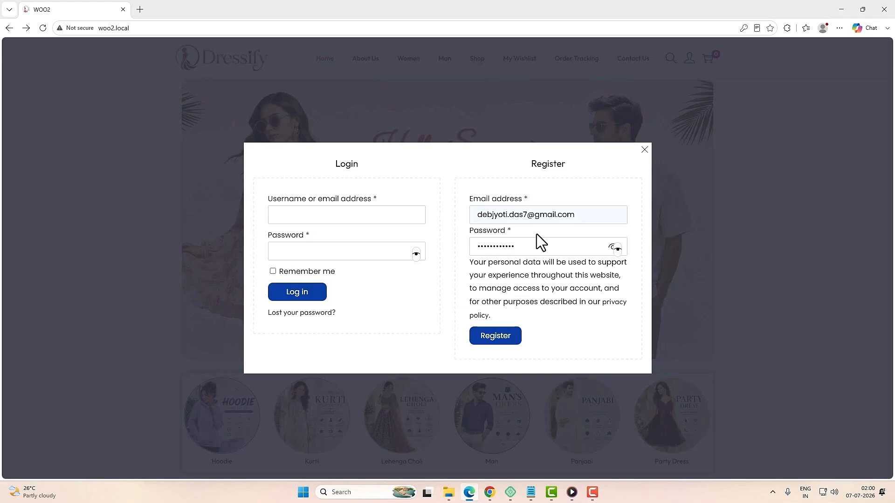
pyautogui.click(499, 342)
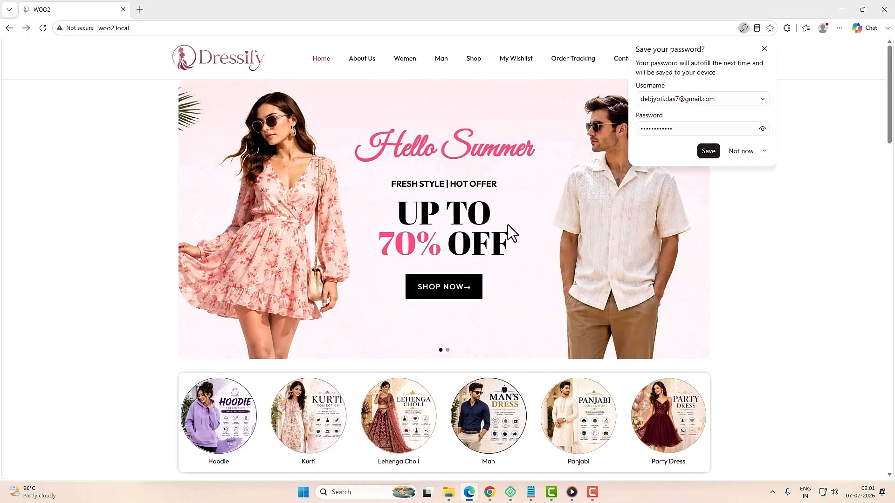
pyautogui.click(735, 151)
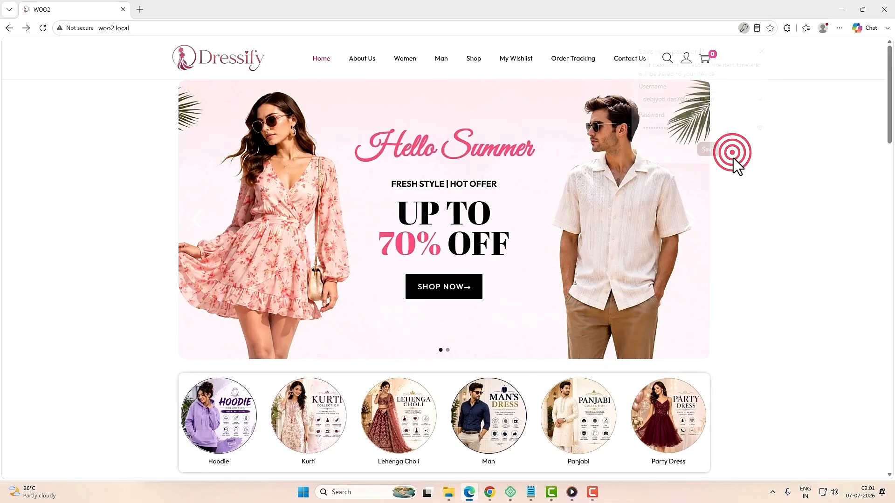
# Step: From the Shop listing, open the Women's Dark Green Shimmer Georgette Saree product page
pyautogui.click(474, 59)
pyautogui.scroll(-5, 504, 300)
pyautogui.scroll(-10, 502, 300)
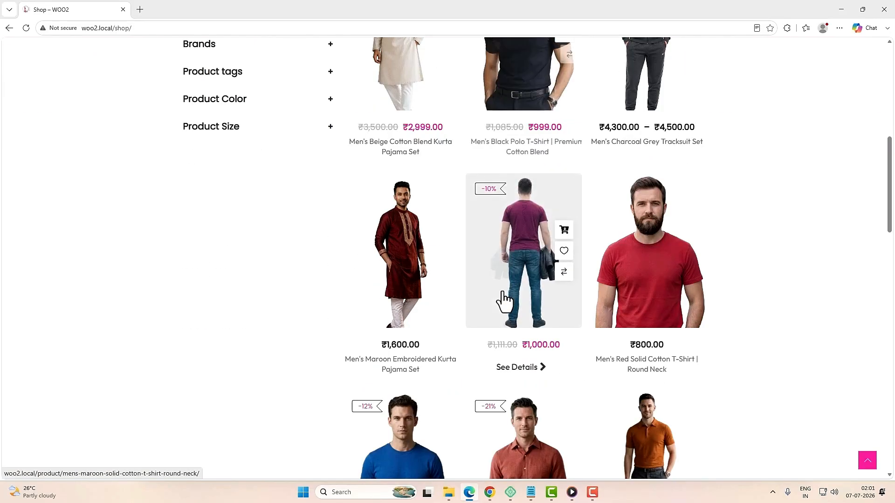
pyautogui.scroll(-3, 503, 301)
pyautogui.scroll(-3, 502, 299)
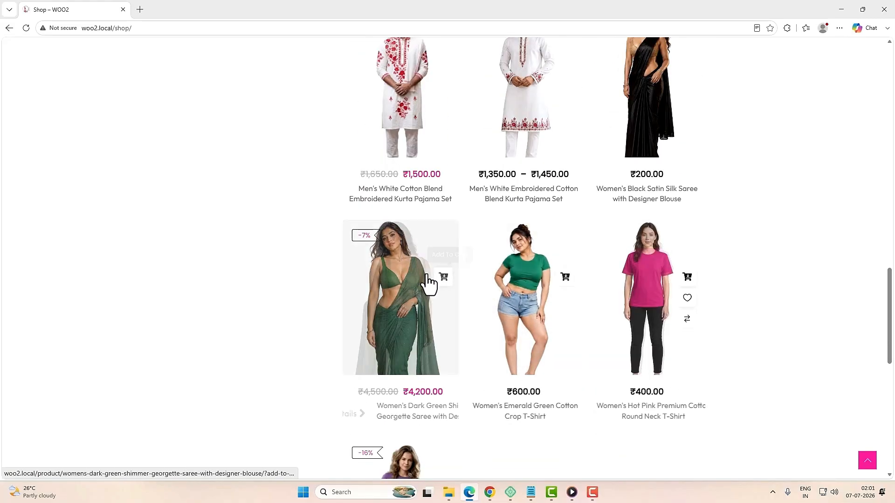
pyautogui.click(404, 302)
pyautogui.scroll(-1, 673, 298)
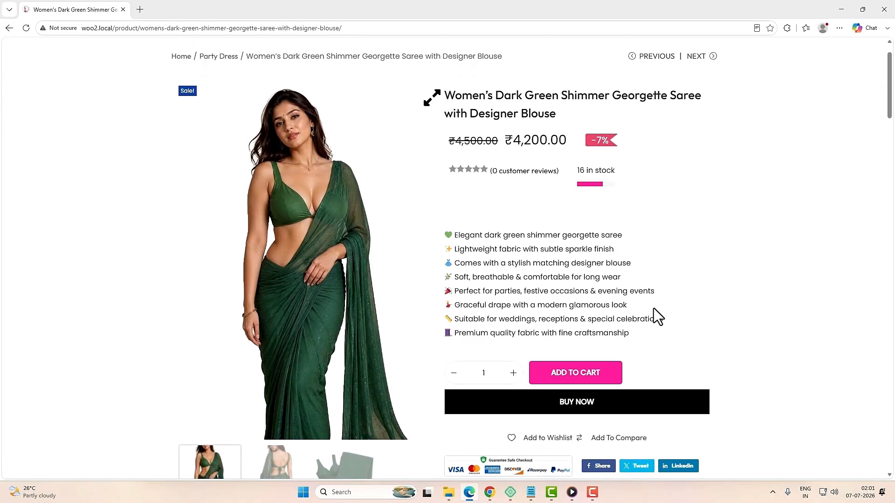
# Step: Buy the saree now and review the checkout tax of 504.00 and the order total
pyautogui.click(590, 402)
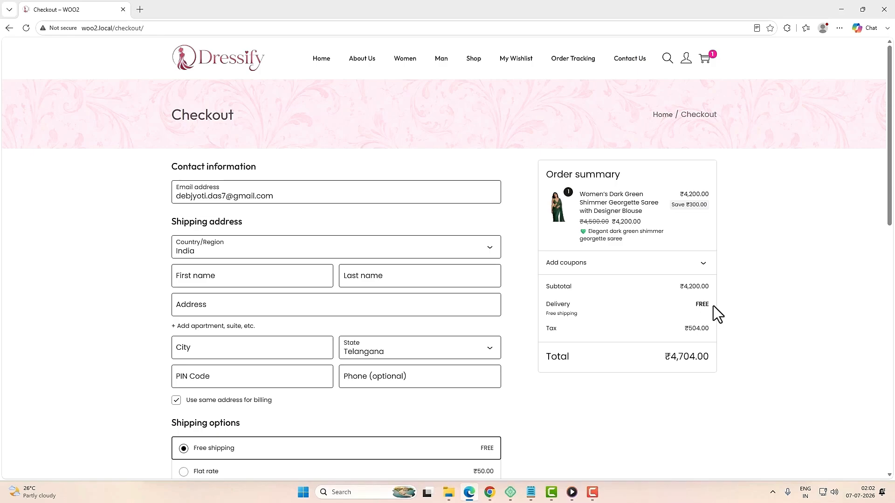
pyautogui.click(695, 329)
pyautogui.doubleClick(695, 328)
pyautogui.click(730, 331)
pyautogui.moveTo(667, 357); pyautogui.dragTo(703, 357)
pyautogui.click(745, 356)
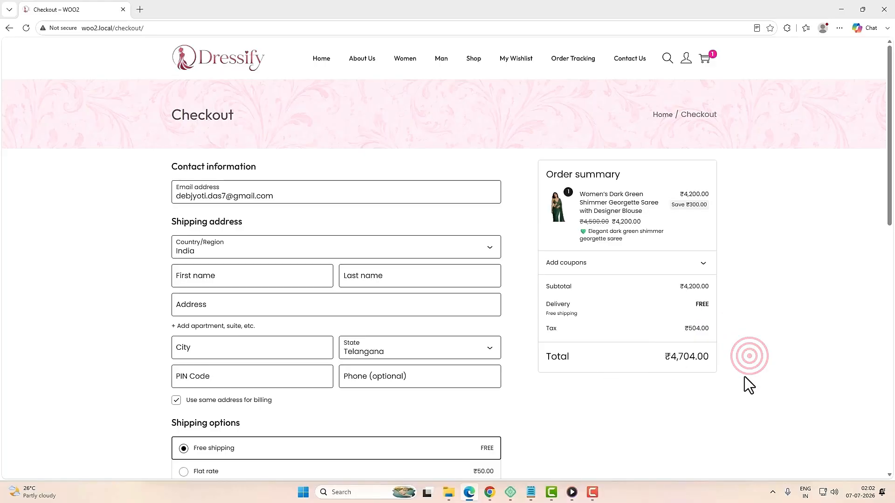
pyautogui.scroll(-1, 745, 378)
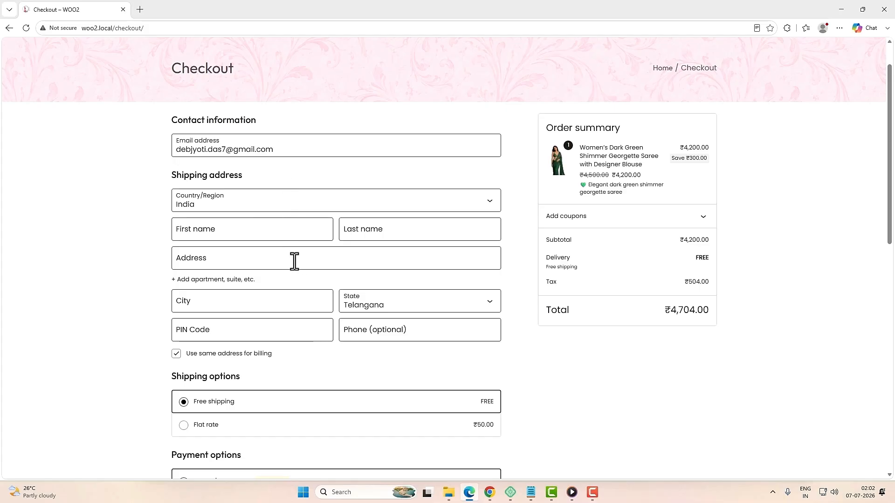
# Step: Fill in the shipping details using saved entries and a pasted street address
pyautogui.click(235, 232)
pyautogui.click(235, 274)
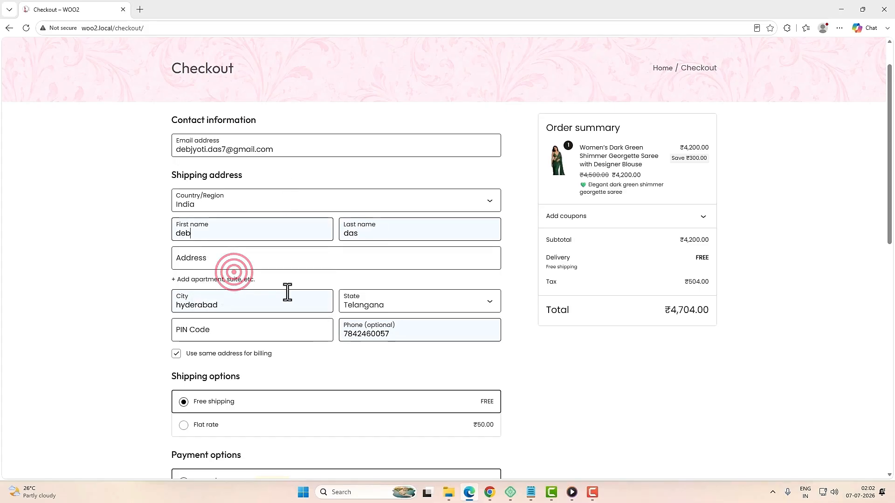
pyautogui.click(292, 261)
pyautogui.write('jaipuri colony,nagole')
pyautogui.scroll(-2, 542, 316)
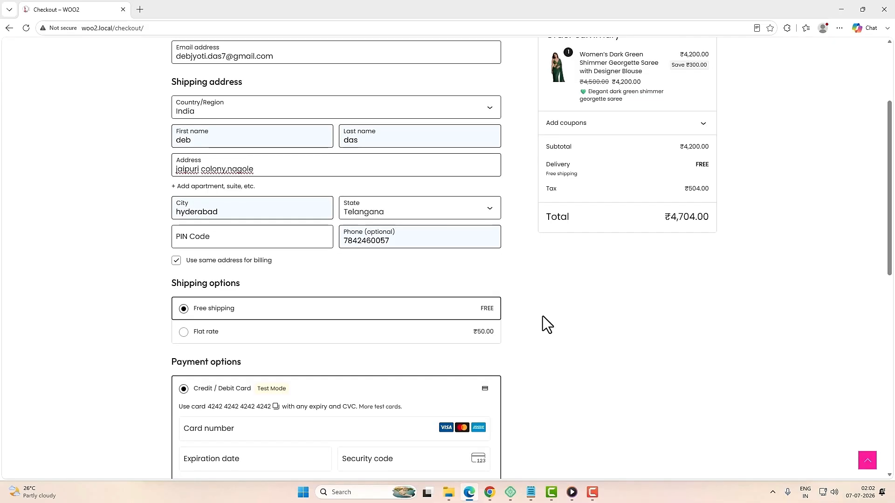
pyautogui.scroll(-2, 447, 331)
pyautogui.scroll(-3, 417, 349)
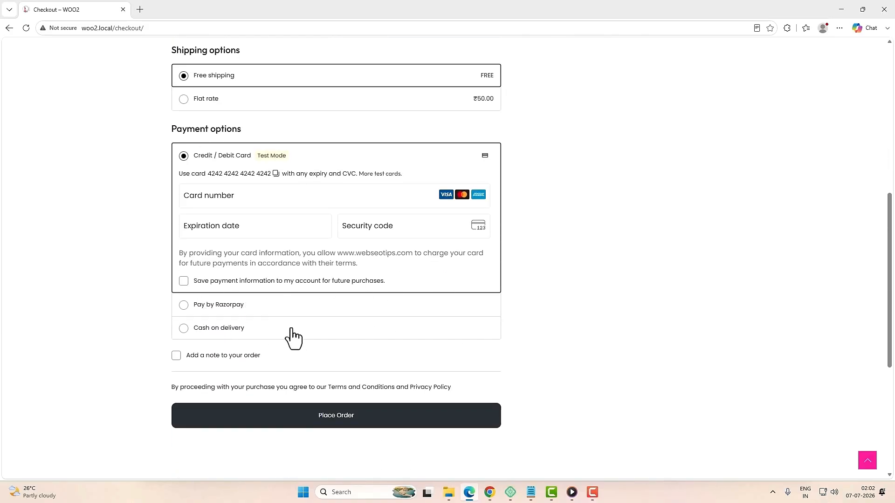
pyautogui.scroll(1, 443, 357)
# Step: Choose Cash on delivery, add PIN code 500068, and place the order
pyautogui.click(218, 378)
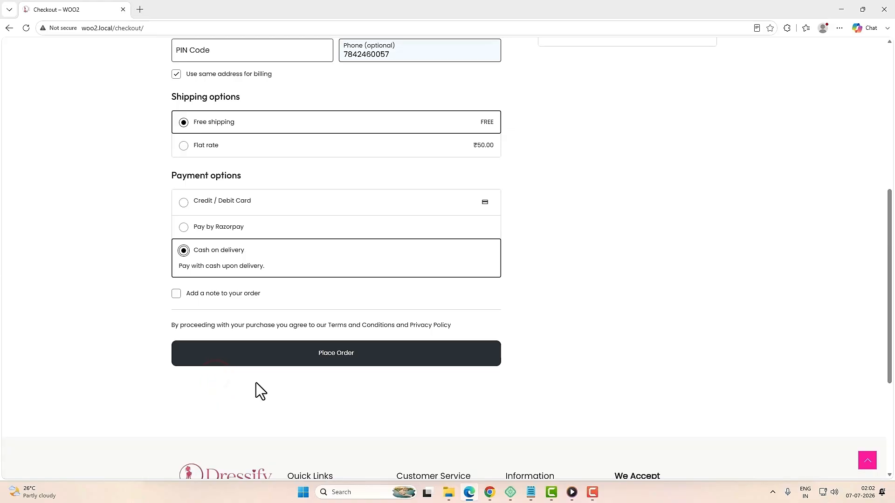
pyautogui.click(344, 360)
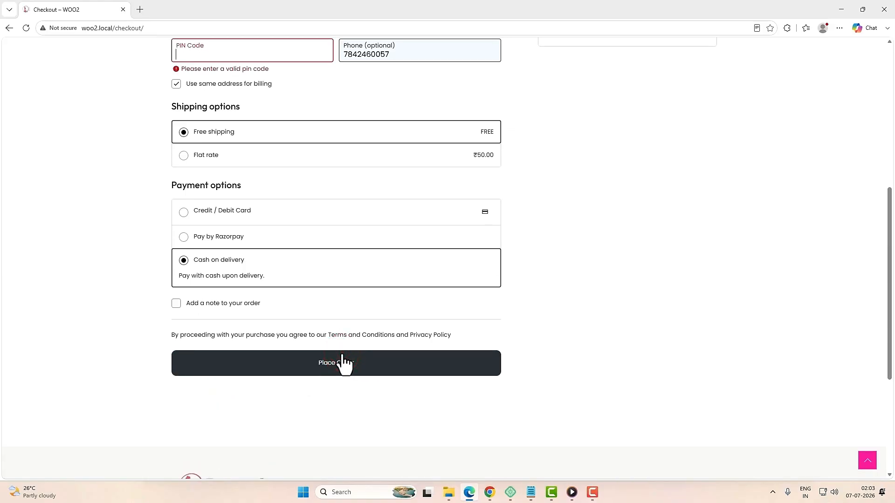
pyautogui.click(208, 195)
pyautogui.write('500068')
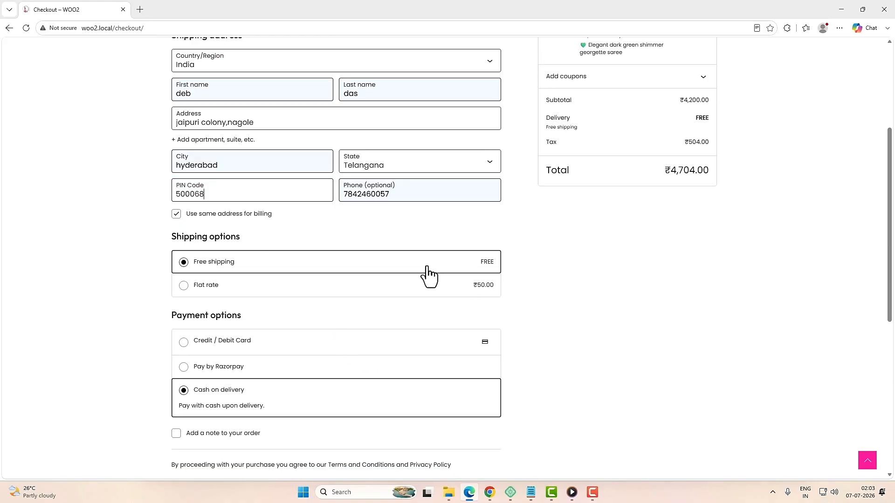
pyautogui.scroll(-5, 421, 312)
pyautogui.click(337, 270)
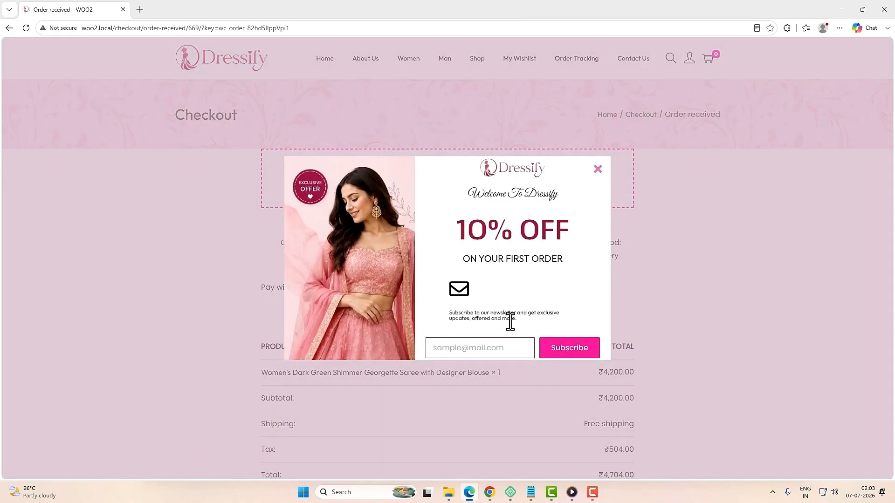
# Step: Dismiss the 10% OFF popup and confirm order #669 shows Processing under My account > Orders
pyautogui.click(598, 168)
pyautogui.scroll(-2, 683, 336)
pyautogui.scroll(2, 683, 336)
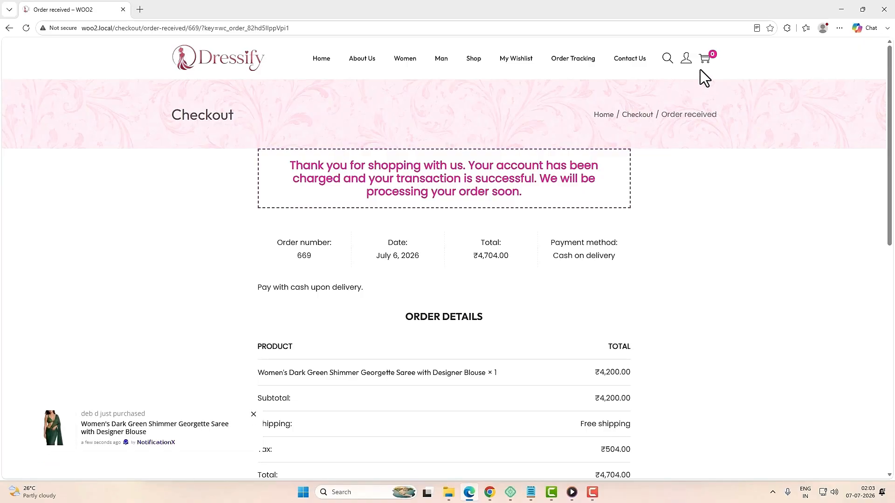
pyautogui.click(686, 67)
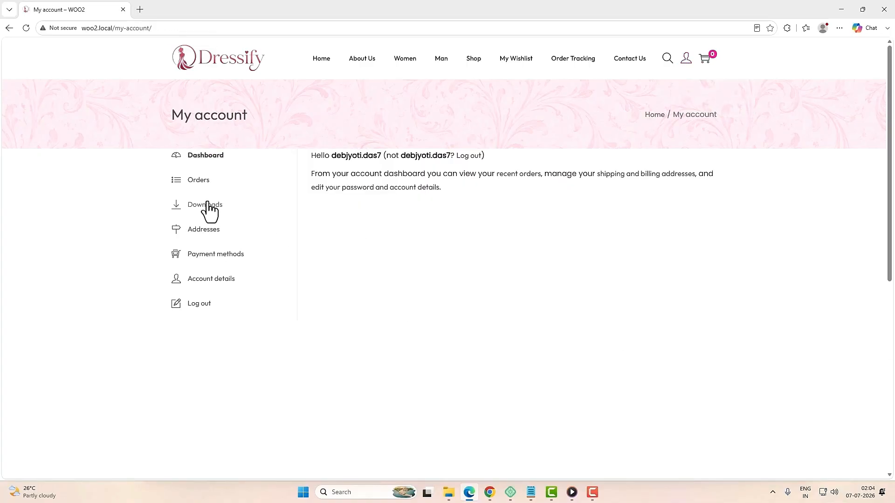
pyautogui.click(198, 181)
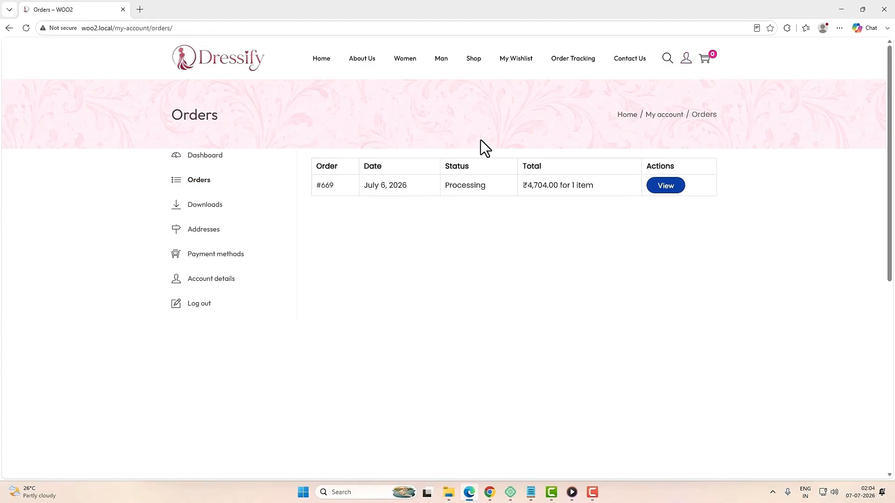
pyautogui.moveTo(443, 185); pyautogui.dragTo(489, 185)
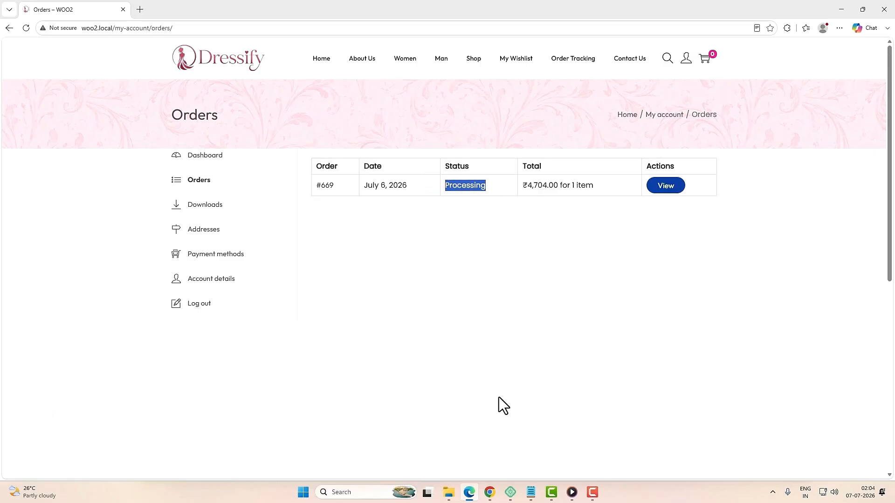
pyautogui.moveTo(488, 499)
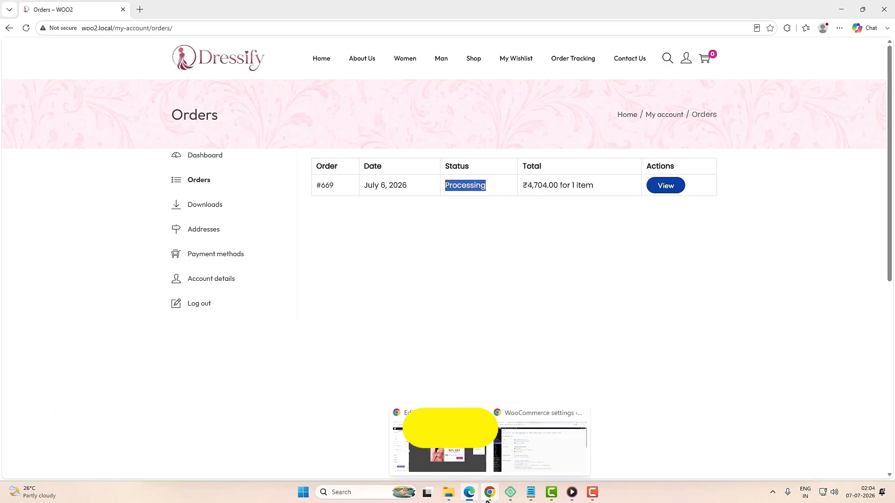
pyautogui.click(511, 461)
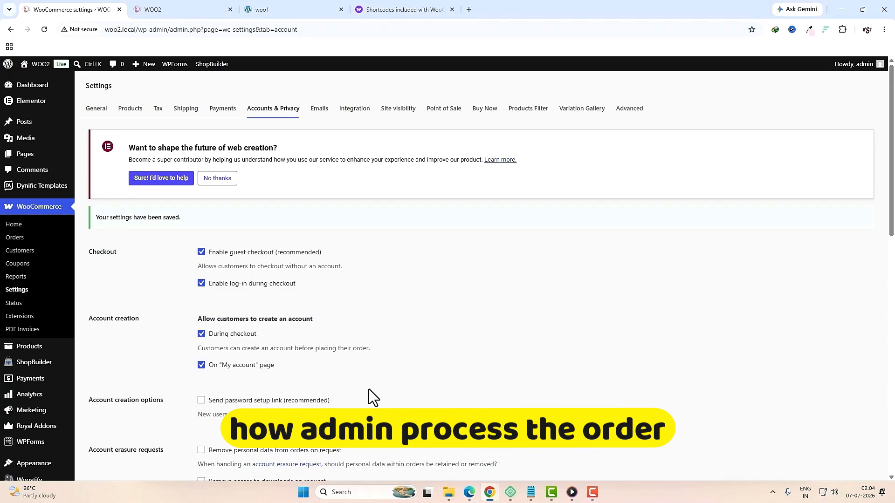
# Step: Go to WooCommerce > Orders and open order #669 for editing
pyautogui.click(30, 211)
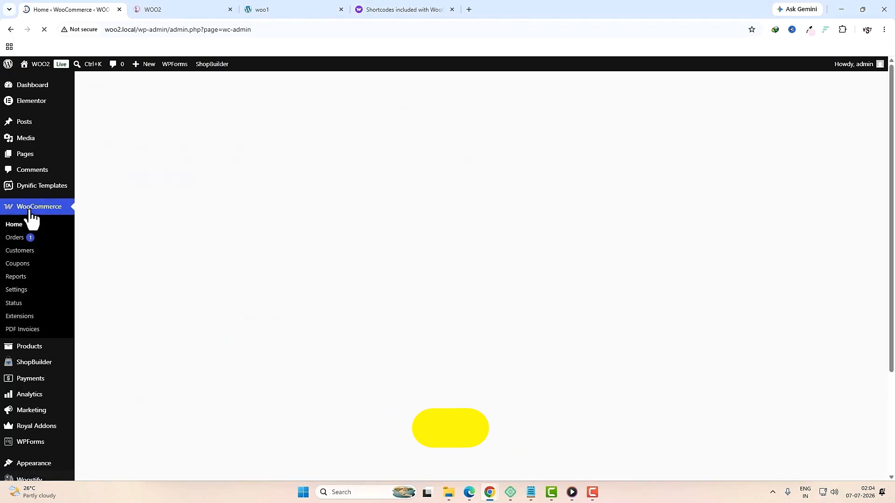
pyautogui.click(18, 239)
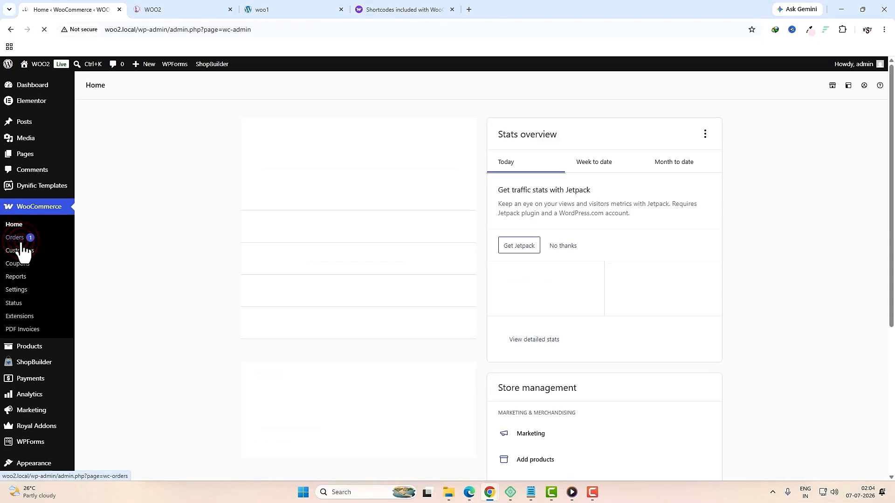
pyautogui.click(11, 239)
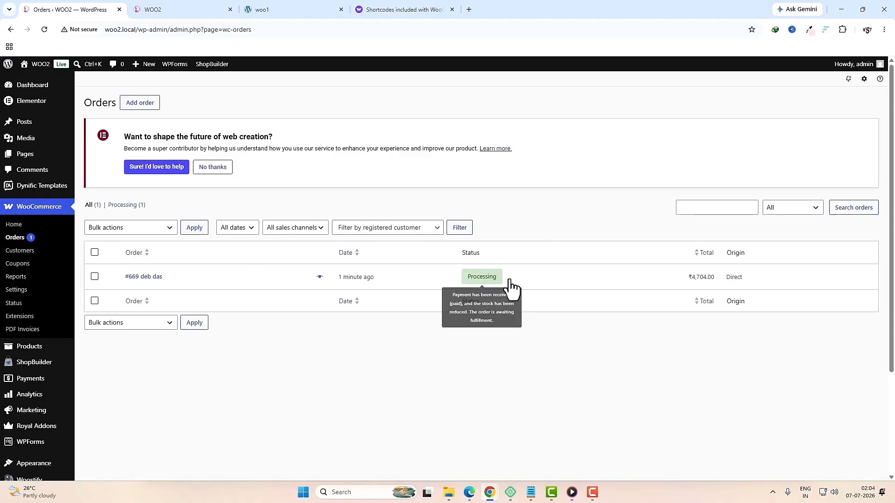
pyautogui.click(155, 277)
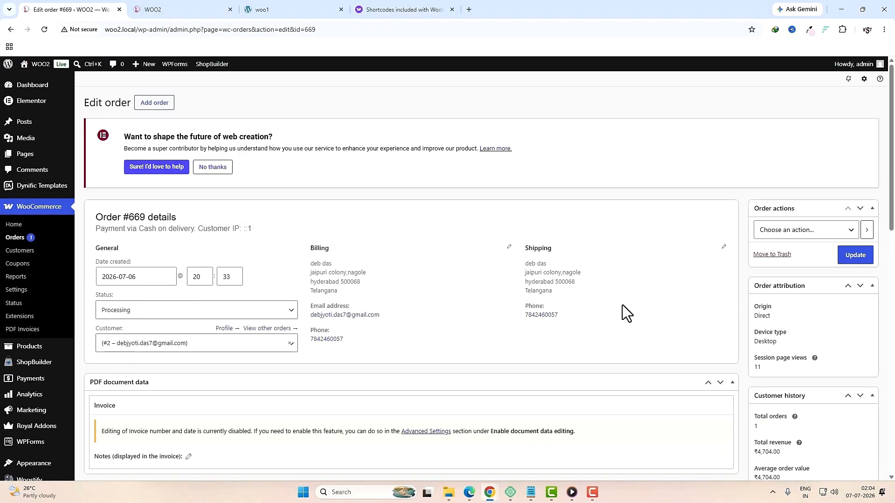
# Step: Change order #669's status to Completed and update the order
pyautogui.click(131, 310)
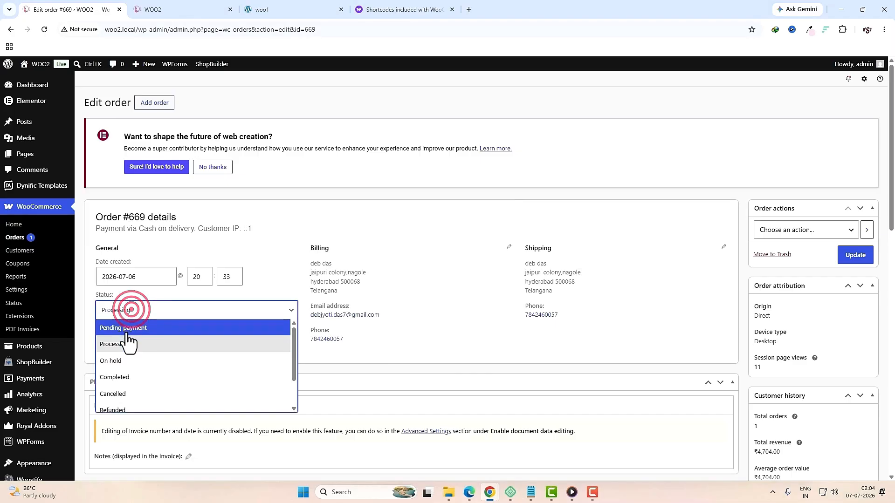
pyautogui.click(142, 376)
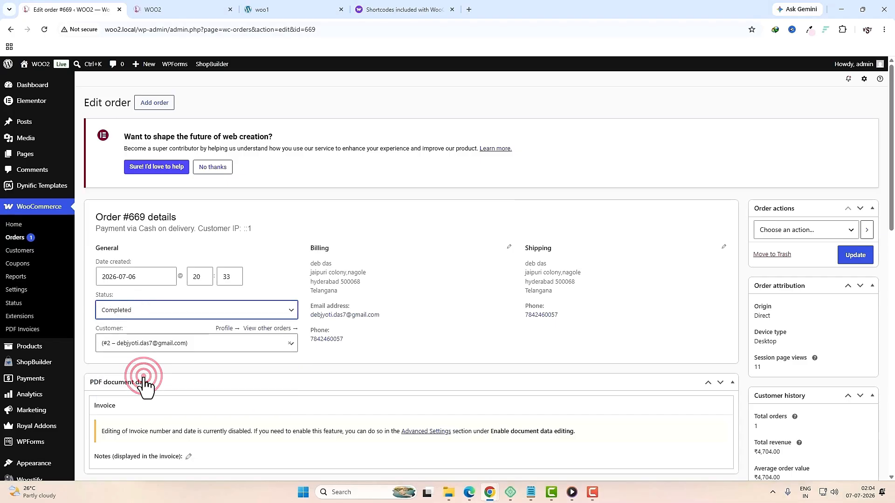
pyautogui.click(845, 262)
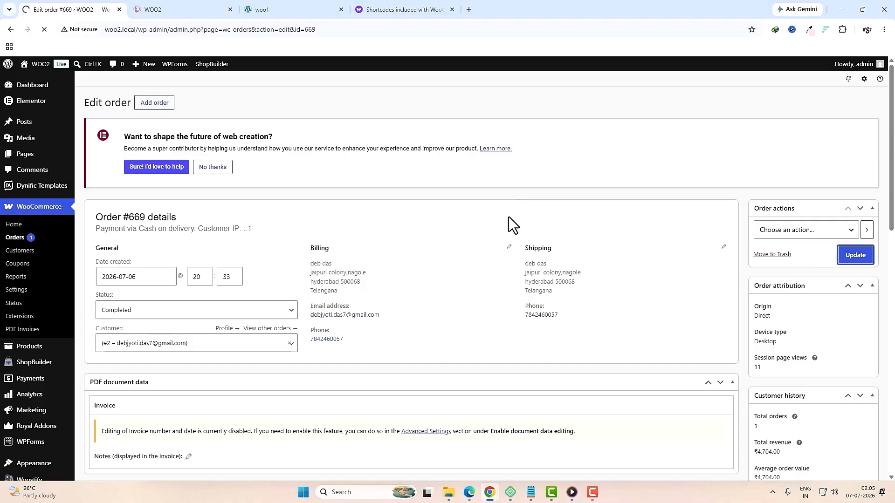
pyautogui.click(470, 492)
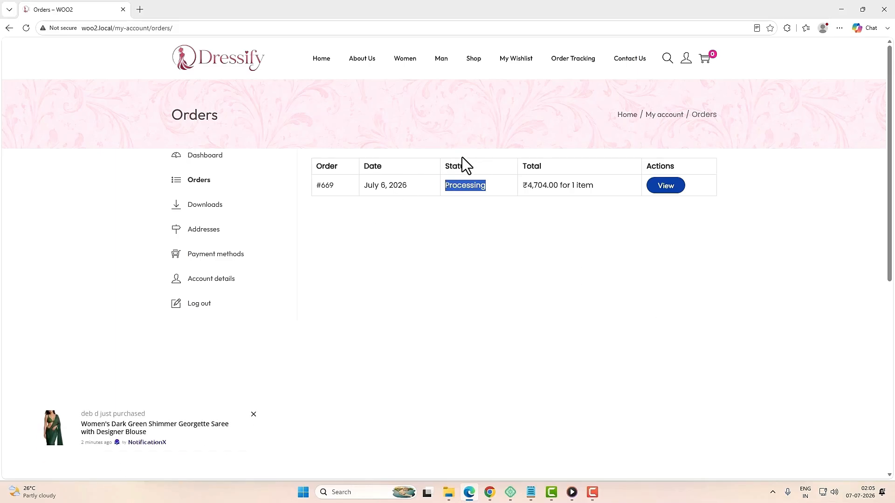
# Step: Reload the storefront Orders page to confirm order #669 shows Completed
pyautogui.click(473, 216)
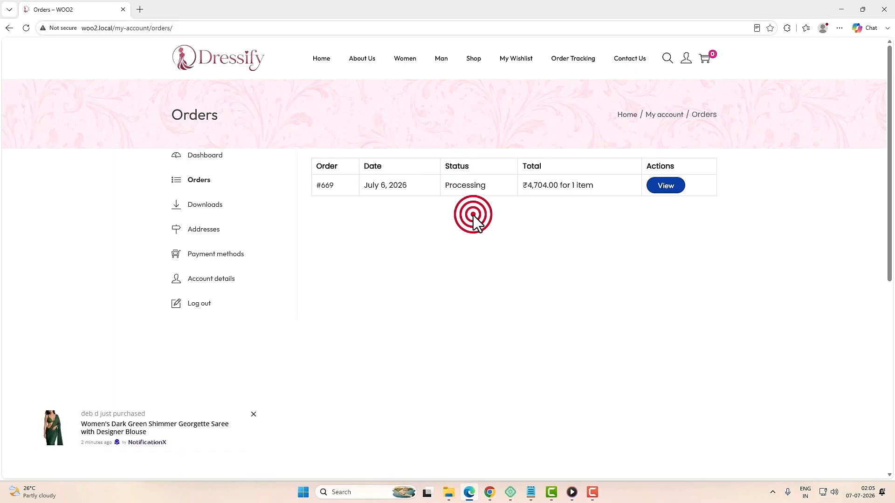
pyautogui.click(26, 28)
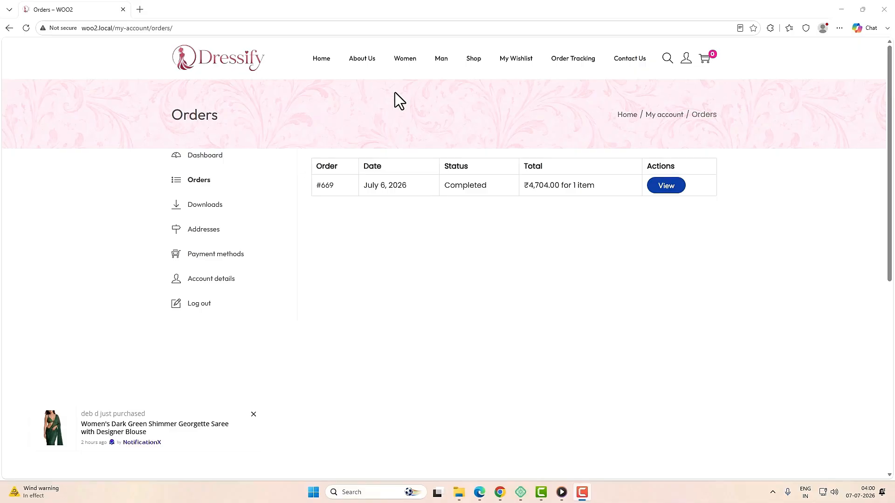
pyautogui.hotkey('alt', 'Tab')
# Step: Open order #669's edit screen from the WooCommerce orders list
pyautogui.moveTo(46, 195)
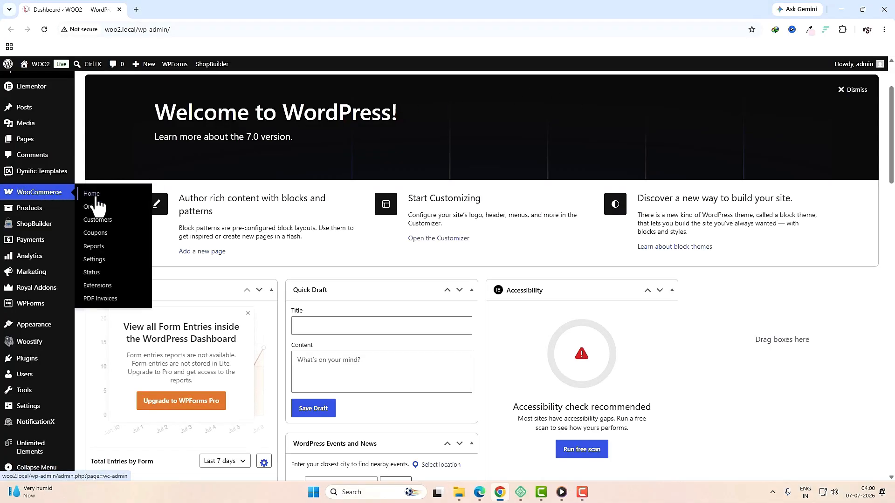
pyautogui.click(95, 206)
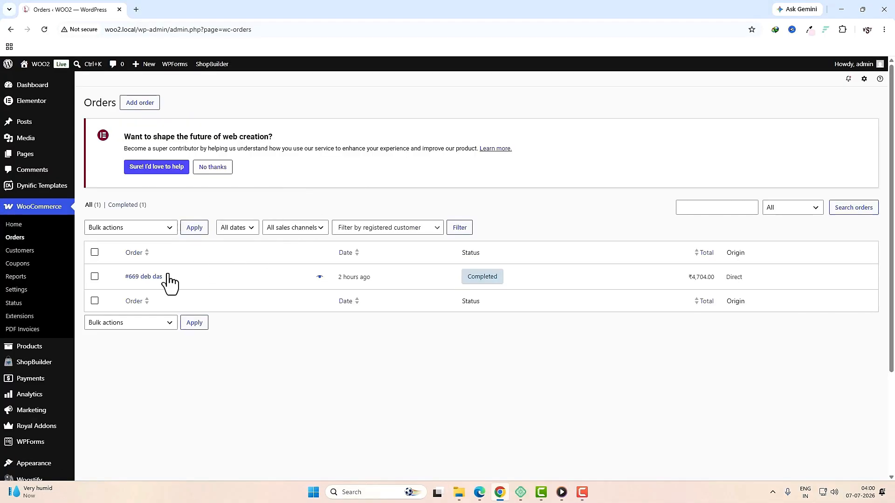
pyautogui.click(155, 277)
pyautogui.scroll(-5, 612, 314)
pyautogui.scroll(-7, 613, 314)
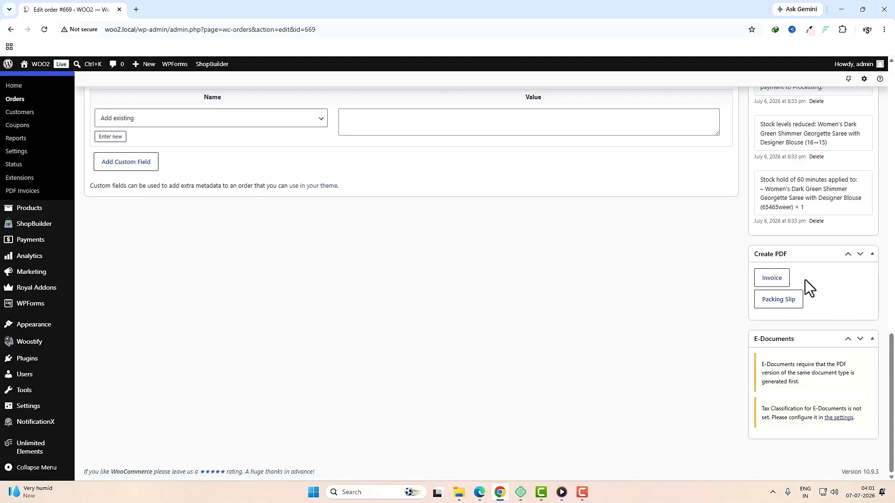
# Step: Generate the packing slip and invoice PDFs for order #669
pyautogui.click(788, 300)
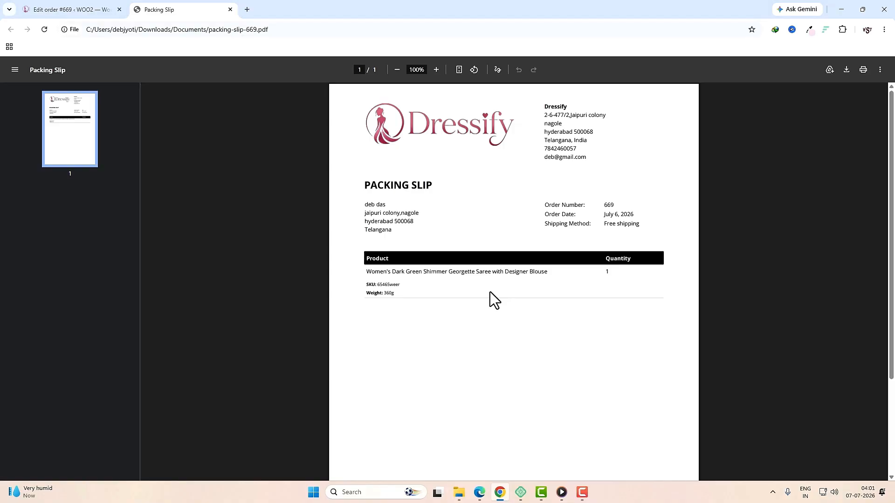
pyautogui.click(75, 8)
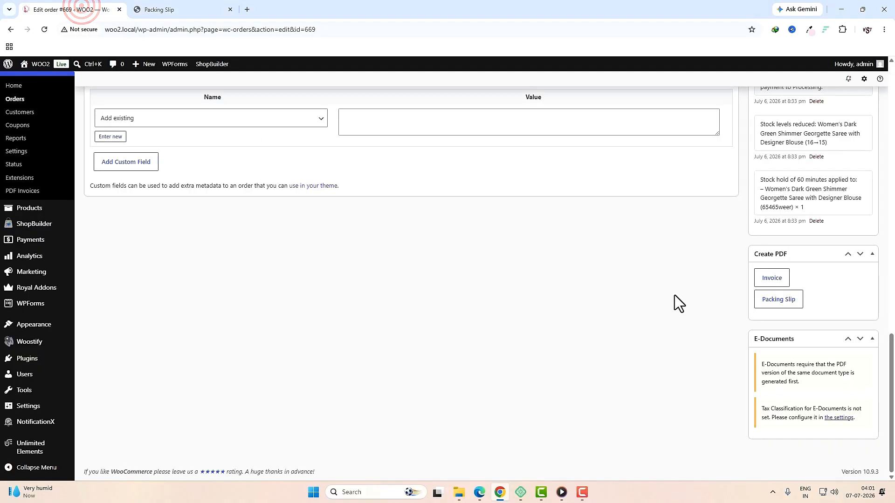
pyautogui.click(779, 279)
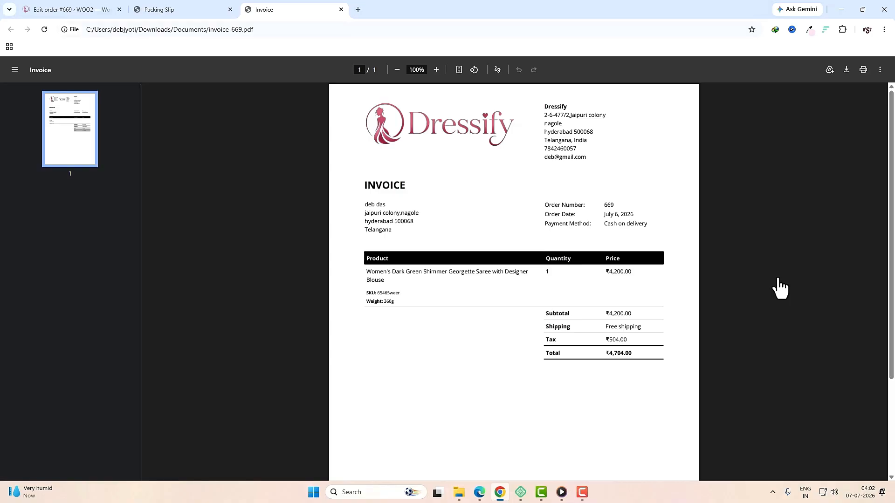
pyautogui.hotkey('ctrl', '1')
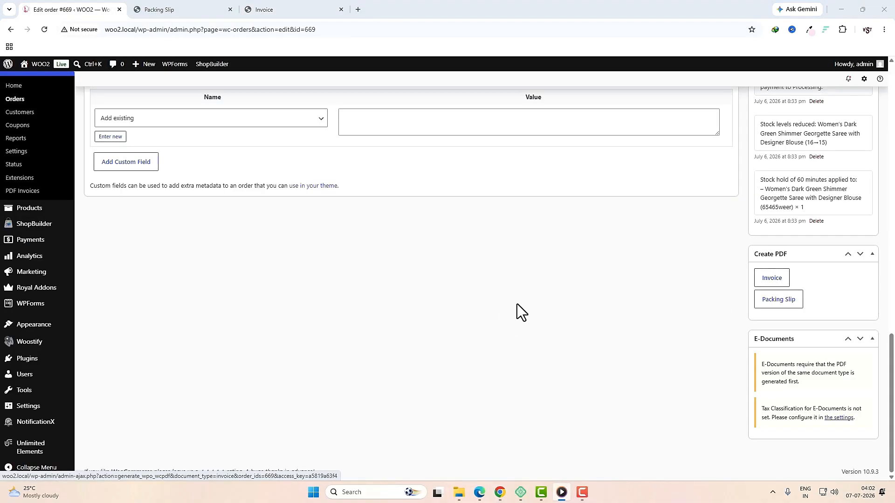
pyautogui.moveTo(39, 228)
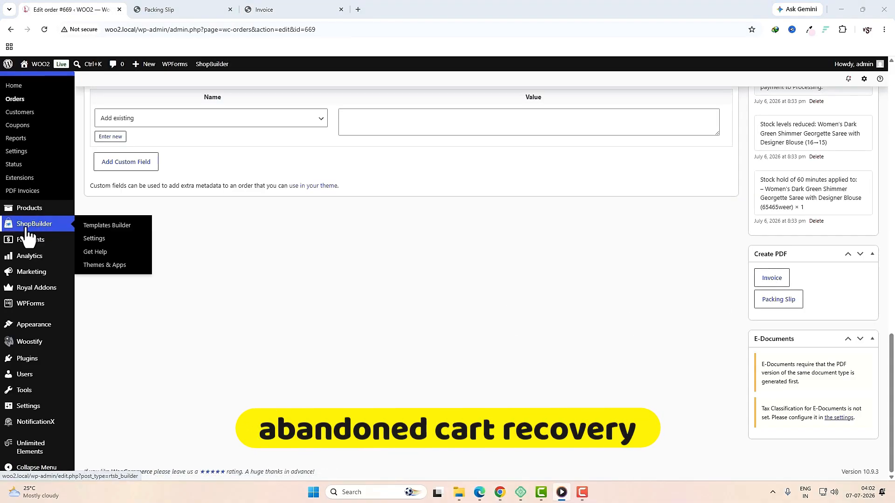
# Step: Activate the ShopBuilder Abandoned Cart Recovery module and turn on Notify Recovery To Admin
pyautogui.click(98, 239)
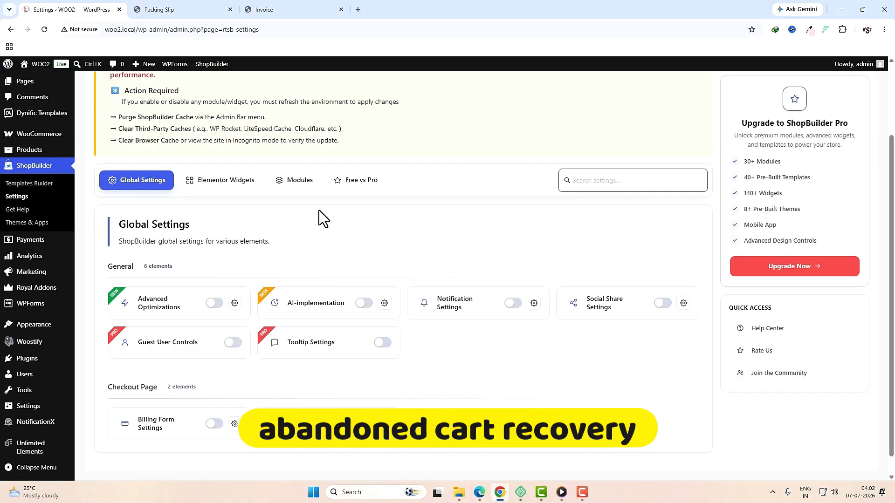
pyautogui.click(300, 180)
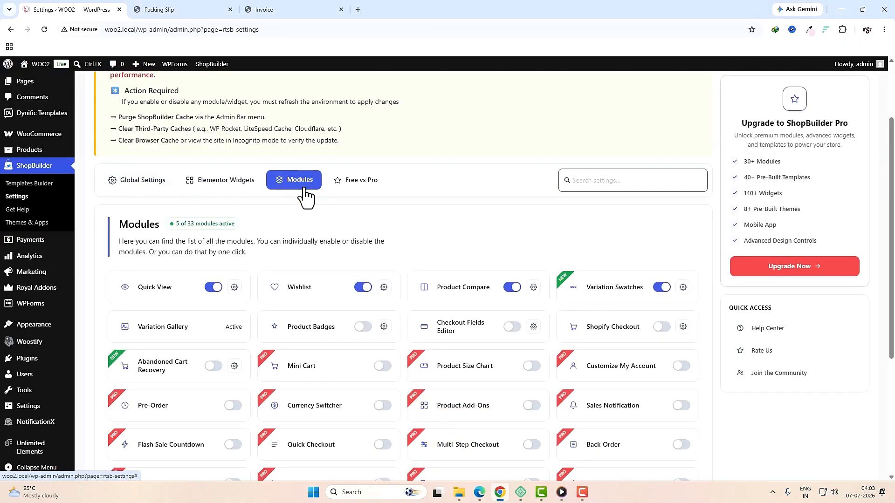
pyautogui.scroll(-2, 233, 233)
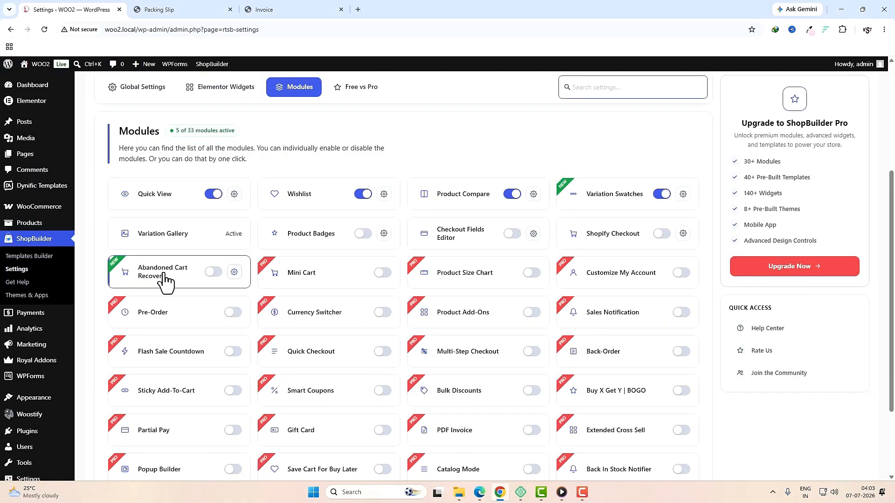
pyautogui.click(212, 273)
pyautogui.click(235, 273)
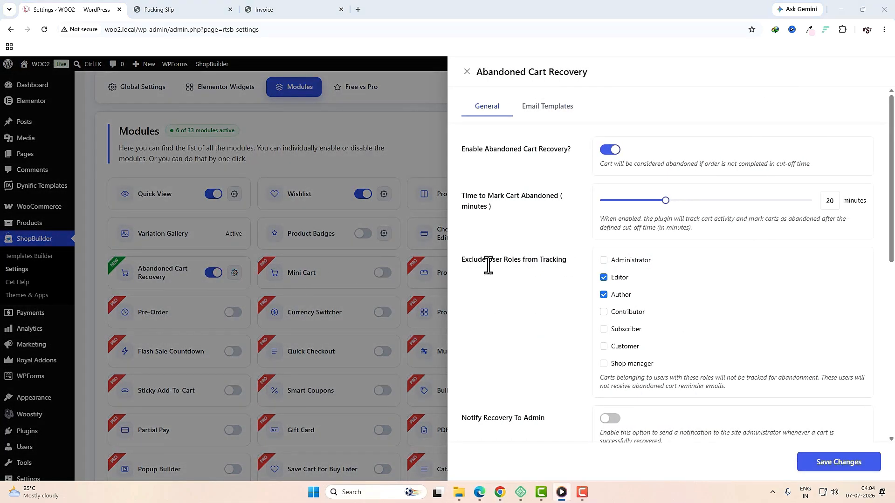
pyautogui.scroll(-2, 676, 303)
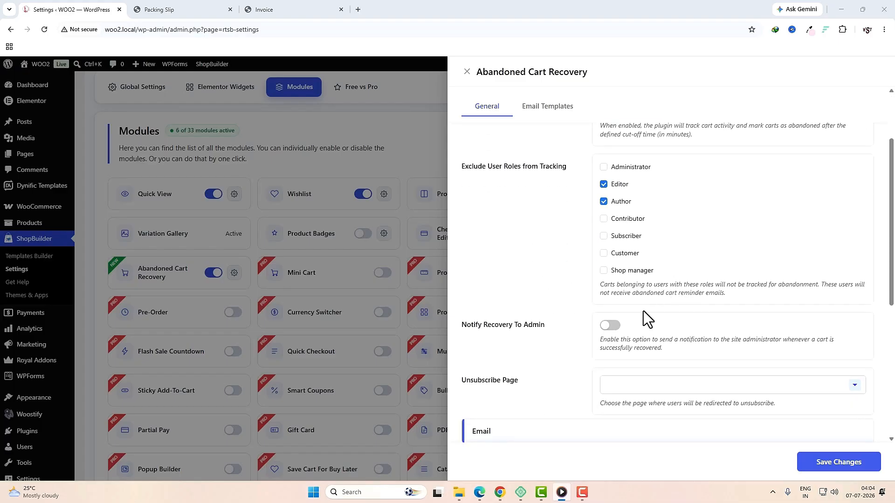
pyautogui.click(612, 326)
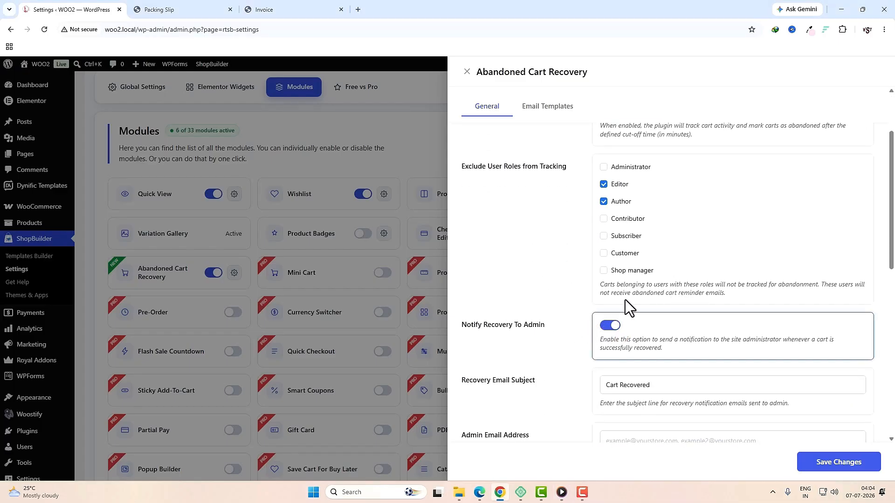
# Step: Enter the admin's e-mail address for recovery notifications
pyautogui.scroll(-2, 495, 256)
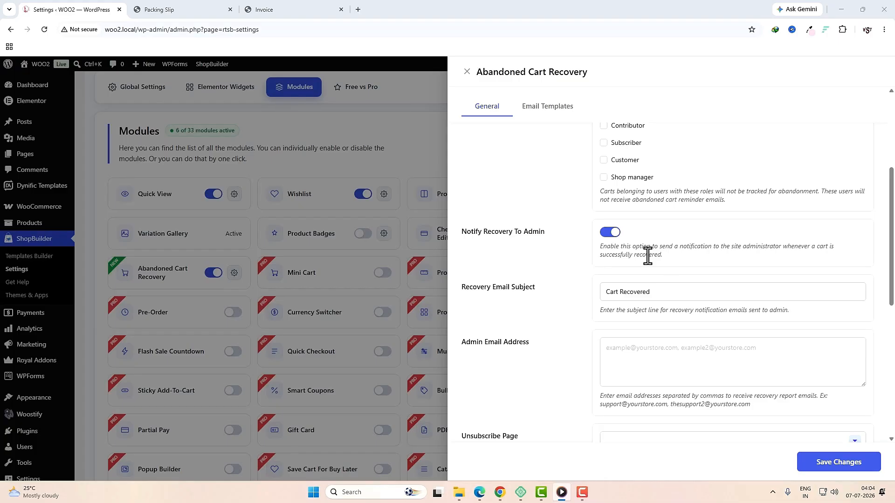
pyautogui.click(642, 346)
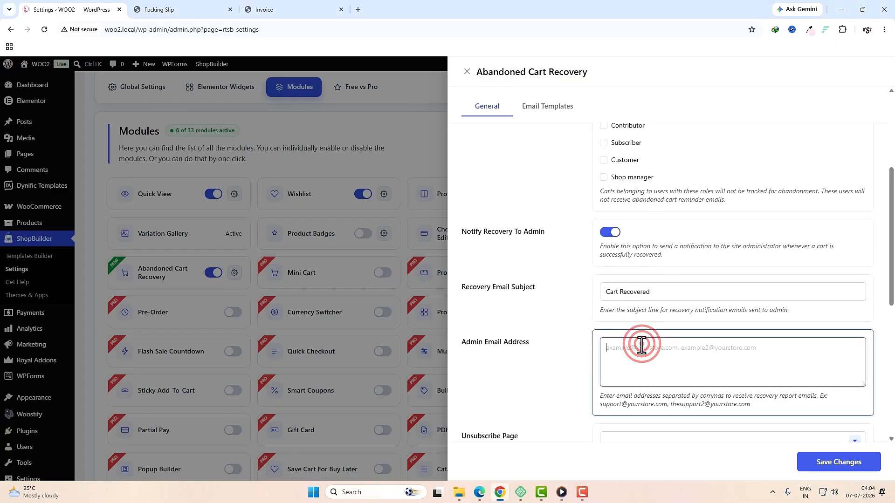
pyautogui.scroll(-3, 704, 369)
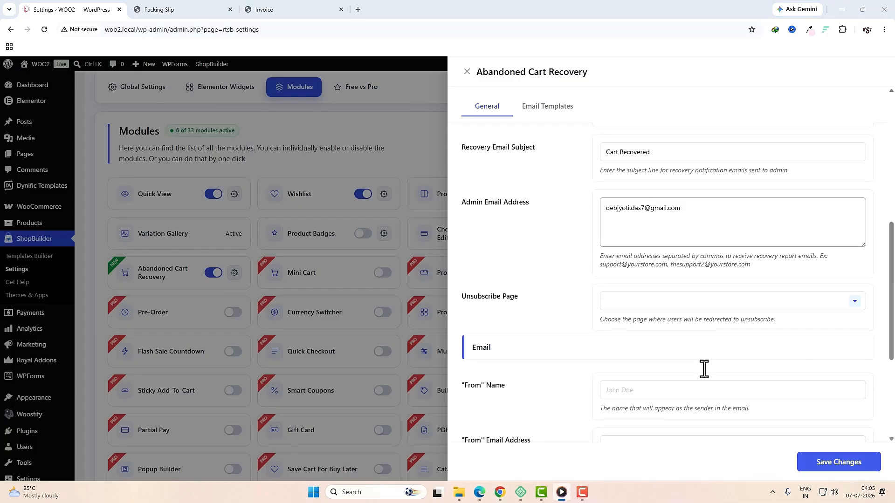
pyautogui.scroll(-1, 704, 369)
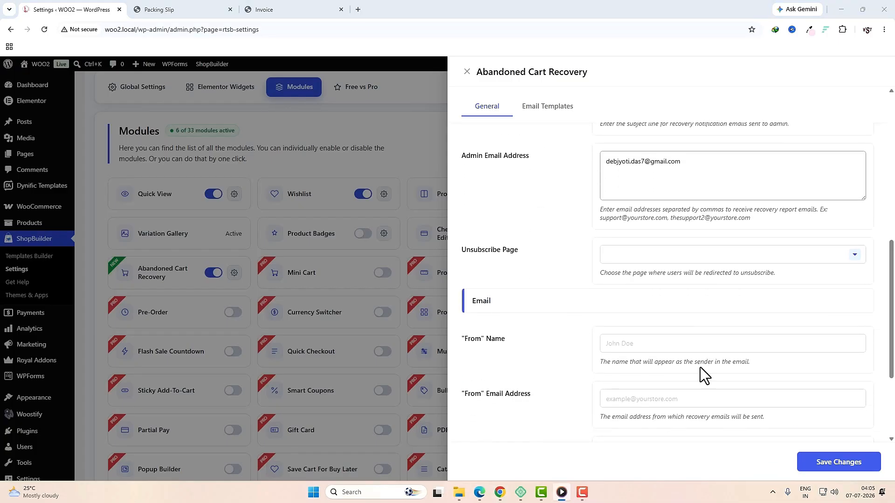
# Step: Enter the sender name, reuse the admin e-mail for From and Reply-To addresses, and save
pyautogui.click(654, 343)
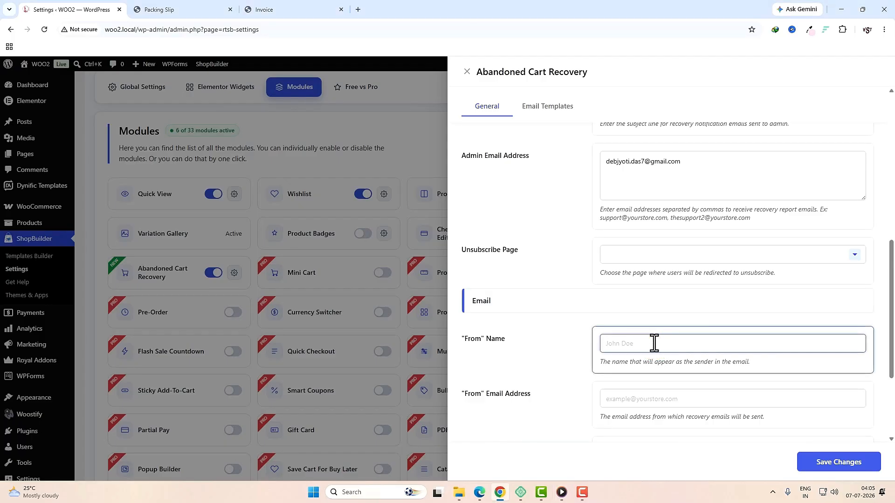
pyautogui.write('debjyoti das')
pyautogui.hotkey('shift', 'Tab')
pyautogui.hotkey('ctrl', 'c')
pyautogui.click(622, 399)
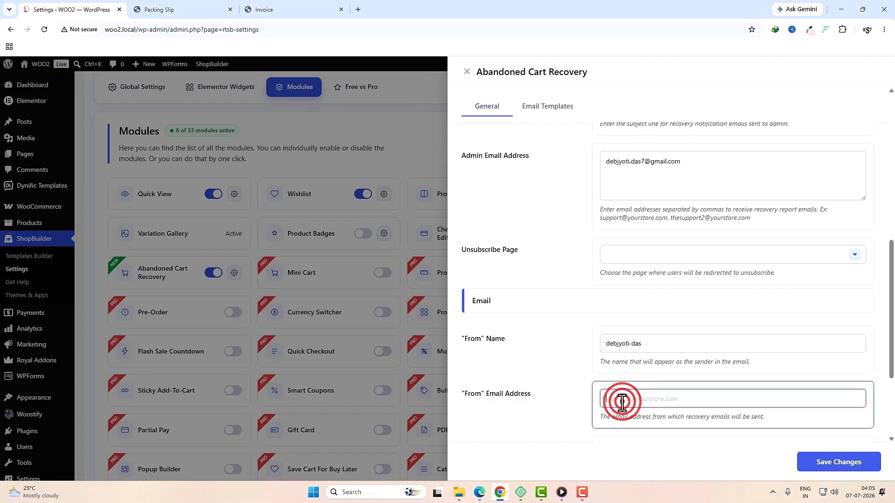
pyautogui.hotkey('ctrl', 'v')
pyautogui.scroll(-3, 622, 403)
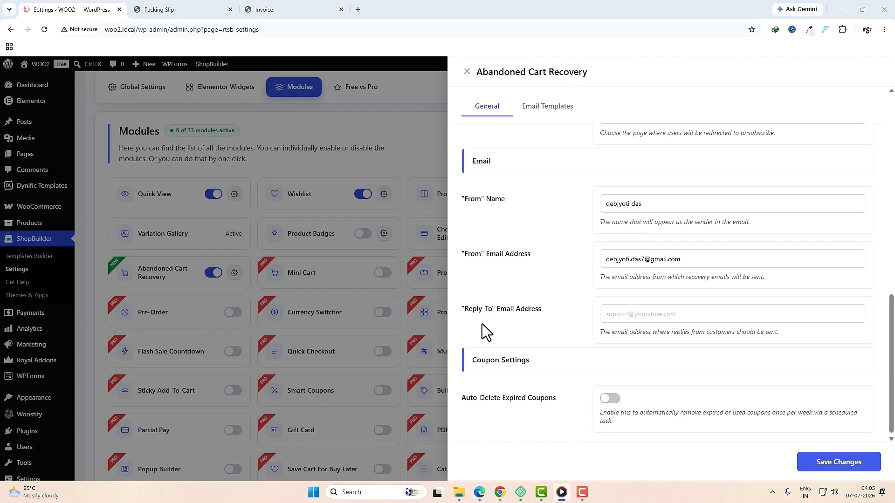
pyautogui.click(623, 314)
pyautogui.hotkey('ctrl', 'v')
pyautogui.click(819, 461)
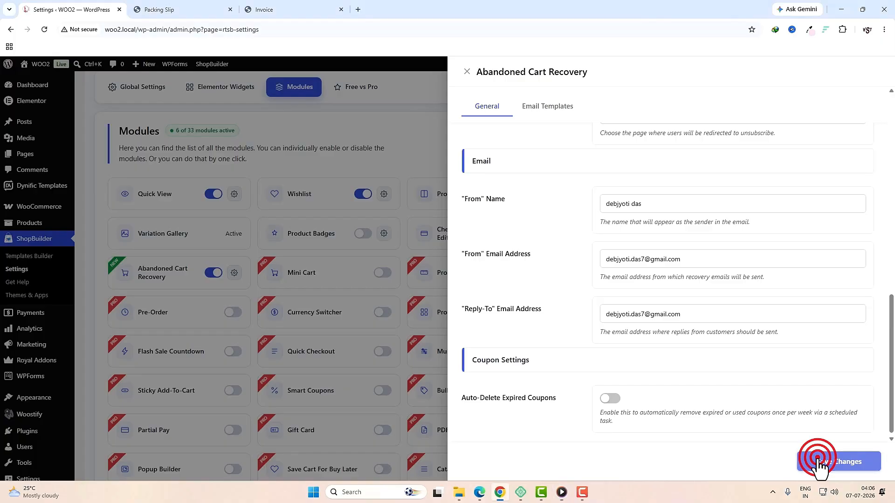
# Step: Turn on the Gentle Cart Reminder email template and check its cart.total variable in the body
pyautogui.click(559, 119)
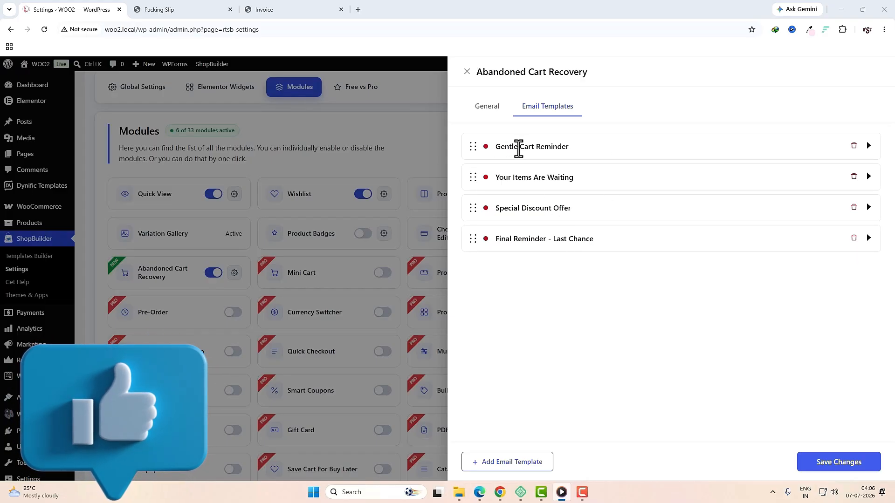
pyautogui.click(867, 146)
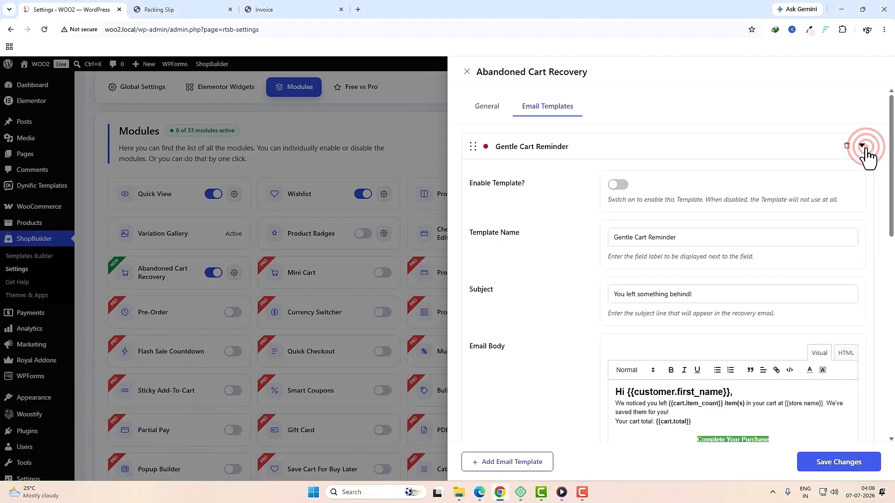
pyautogui.click(615, 189)
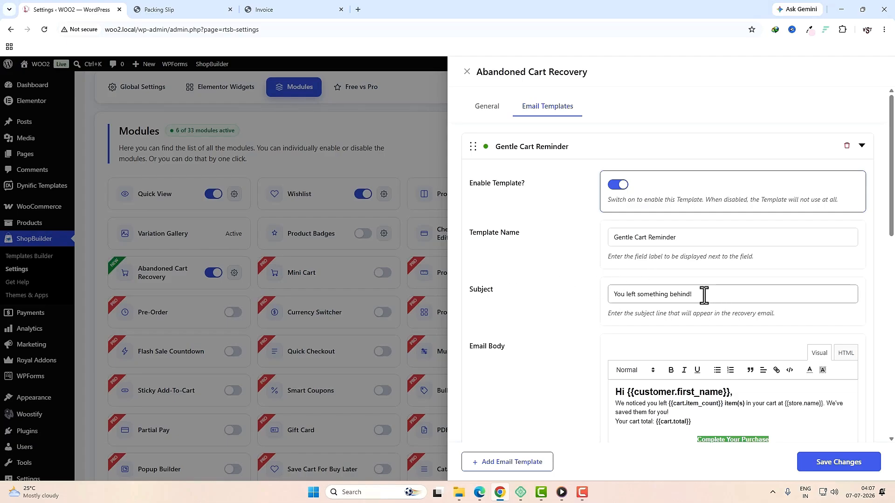
pyautogui.scroll(-3, 704, 295)
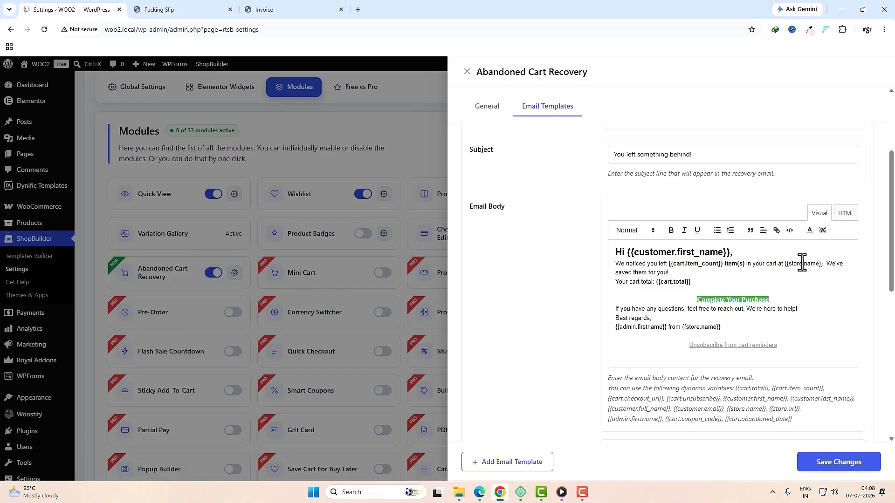
pyautogui.doubleClick(662, 282)
pyautogui.click(716, 282)
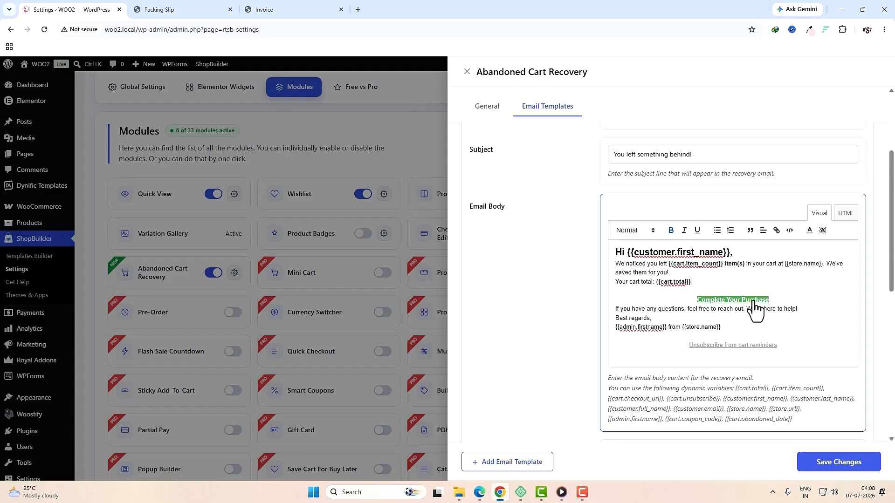
# Step: Turn on the Special Discount Offer template, subject "Here's 15% OFF to complete your order!"
pyautogui.scroll(-1, 753, 307)
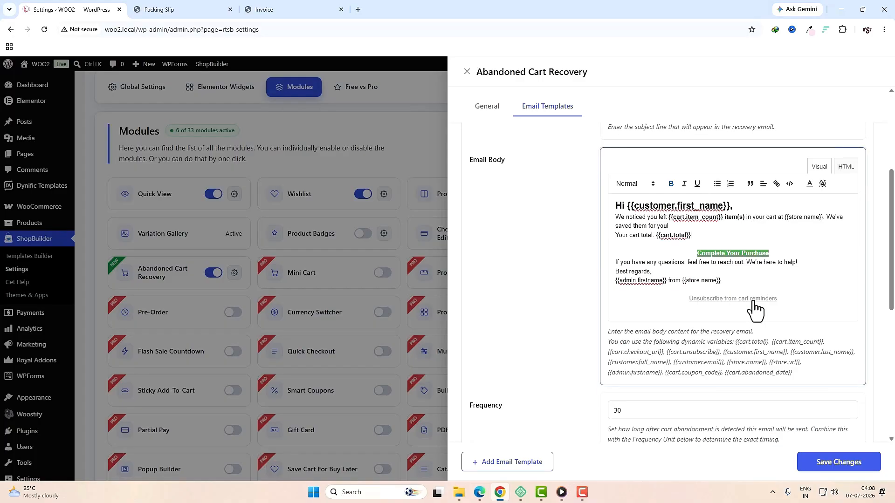
pyautogui.scroll(-5, 753, 307)
pyautogui.scroll(-2, 753, 301)
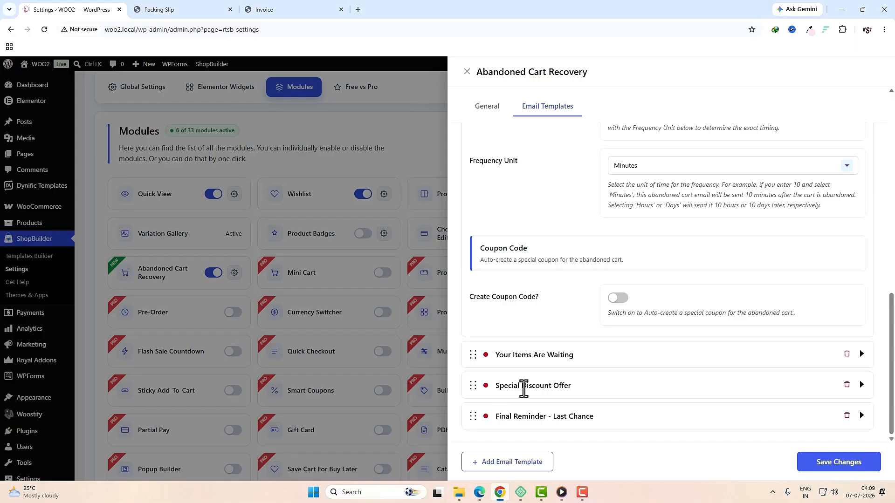
pyautogui.click(862, 387)
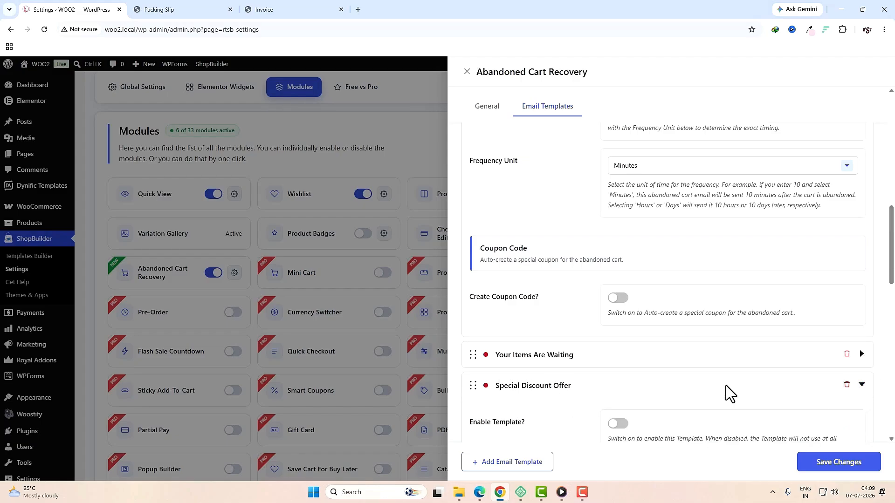
pyautogui.scroll(-2, 726, 385)
pyautogui.click(618, 331)
pyautogui.scroll(-5, 655, 351)
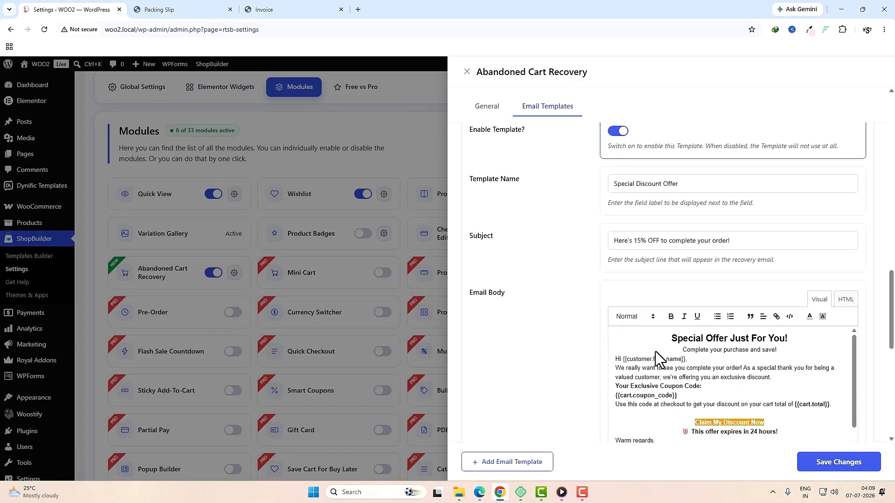